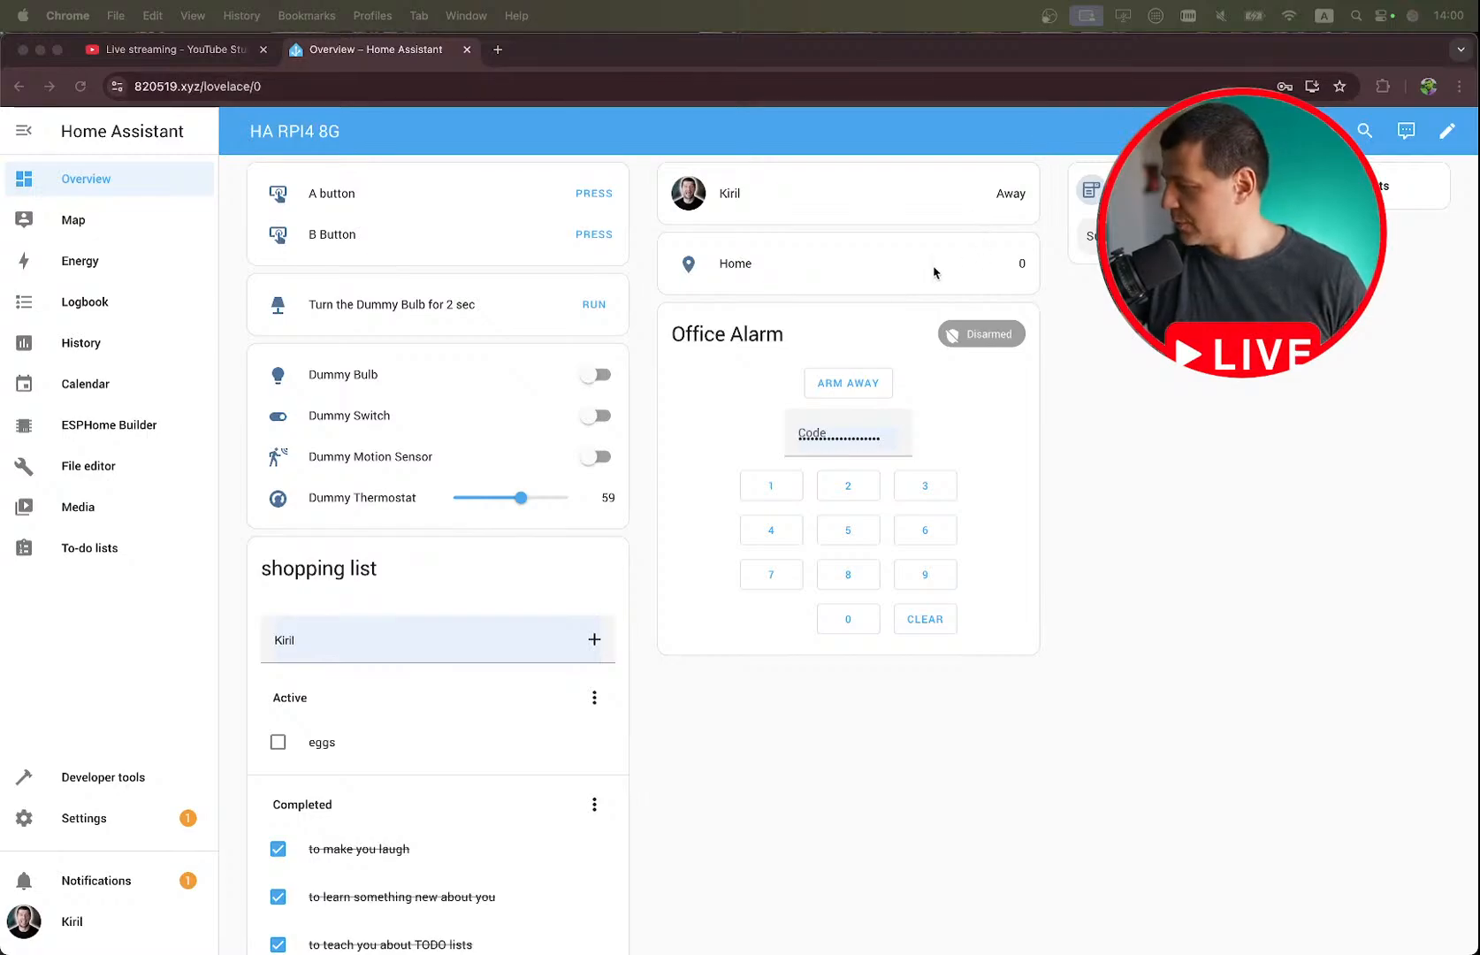
Switch to the notes app and review the outline of the Live Home Assistant HTML5 Push Notifications note.
key("ctrl+Right")
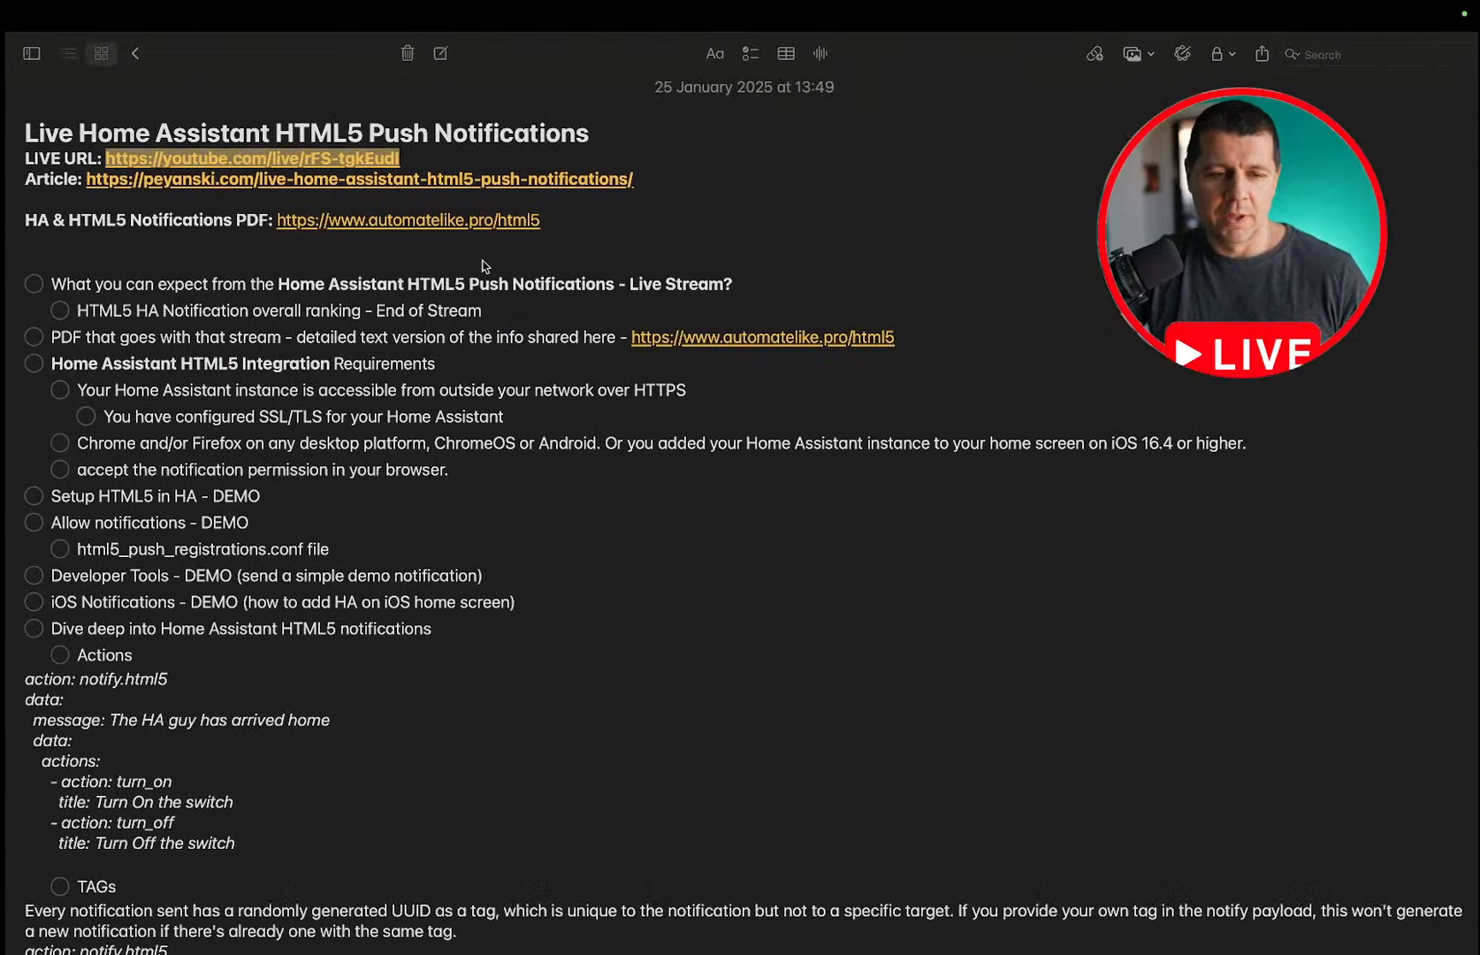
scroll(429, 479, "down", 10)
scroll(428, 479, "down", 15)
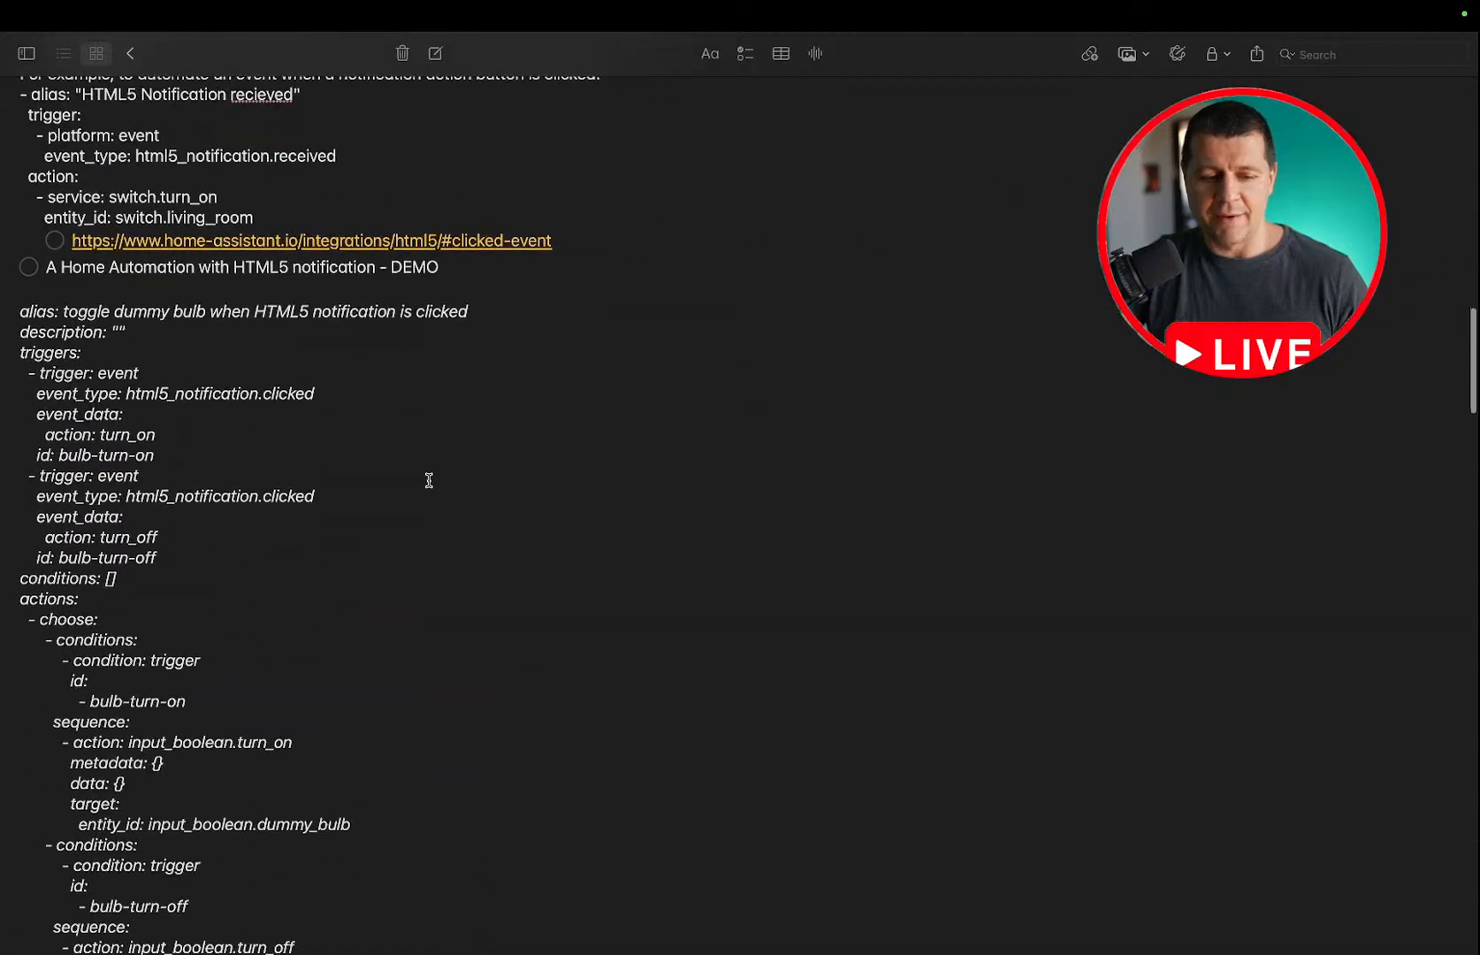
scroll(429, 480, "up", 6)
scroll(429, 480, "up", 10)
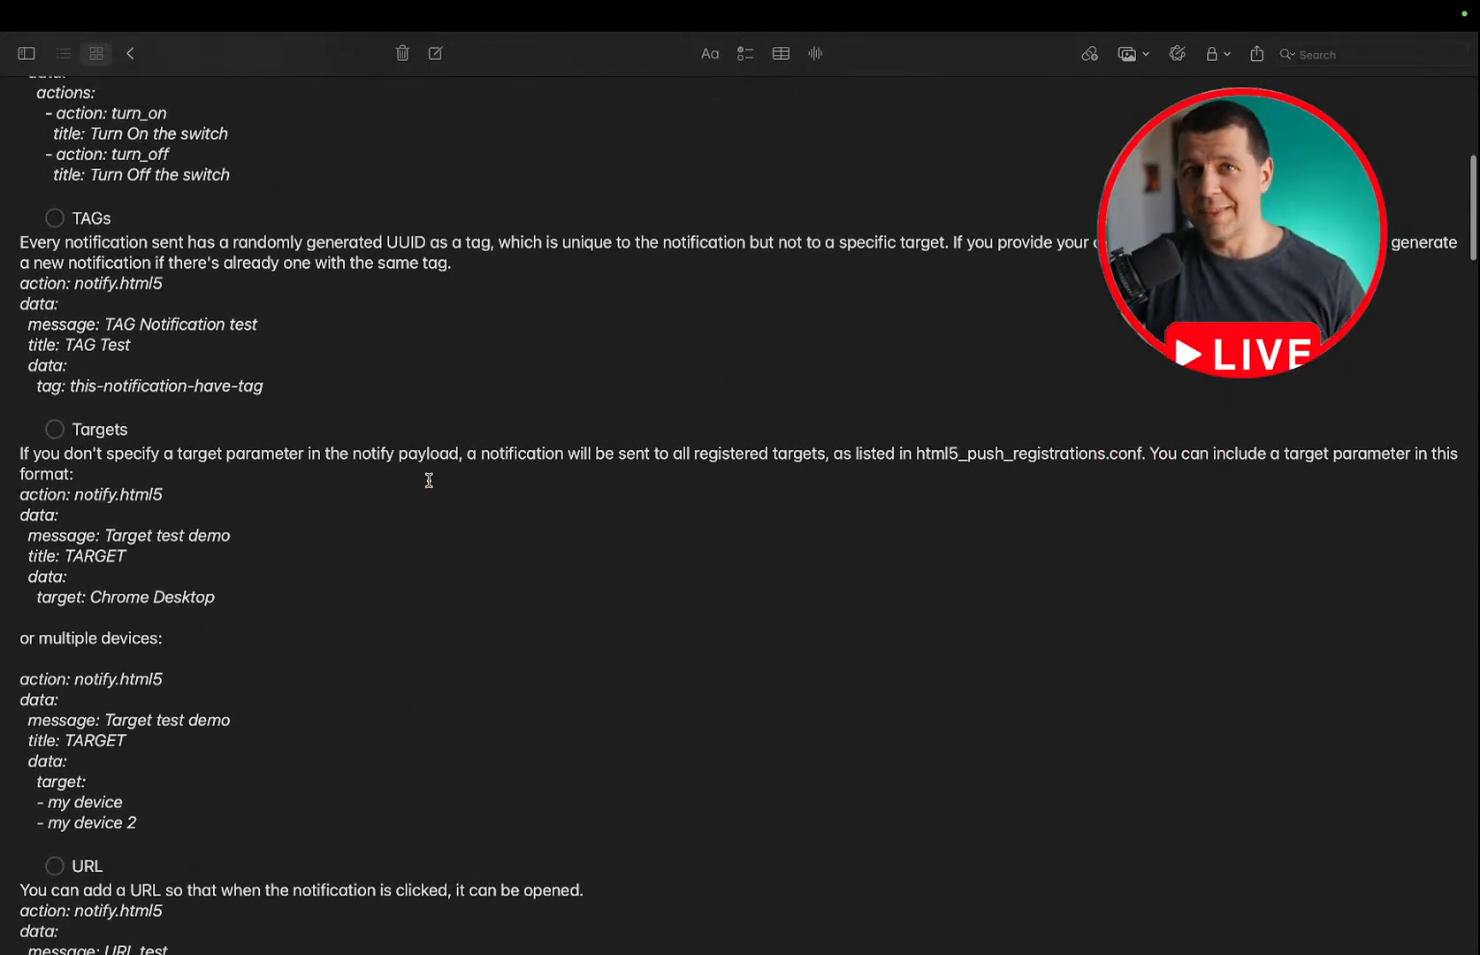
scroll(428, 480, "up", 8)
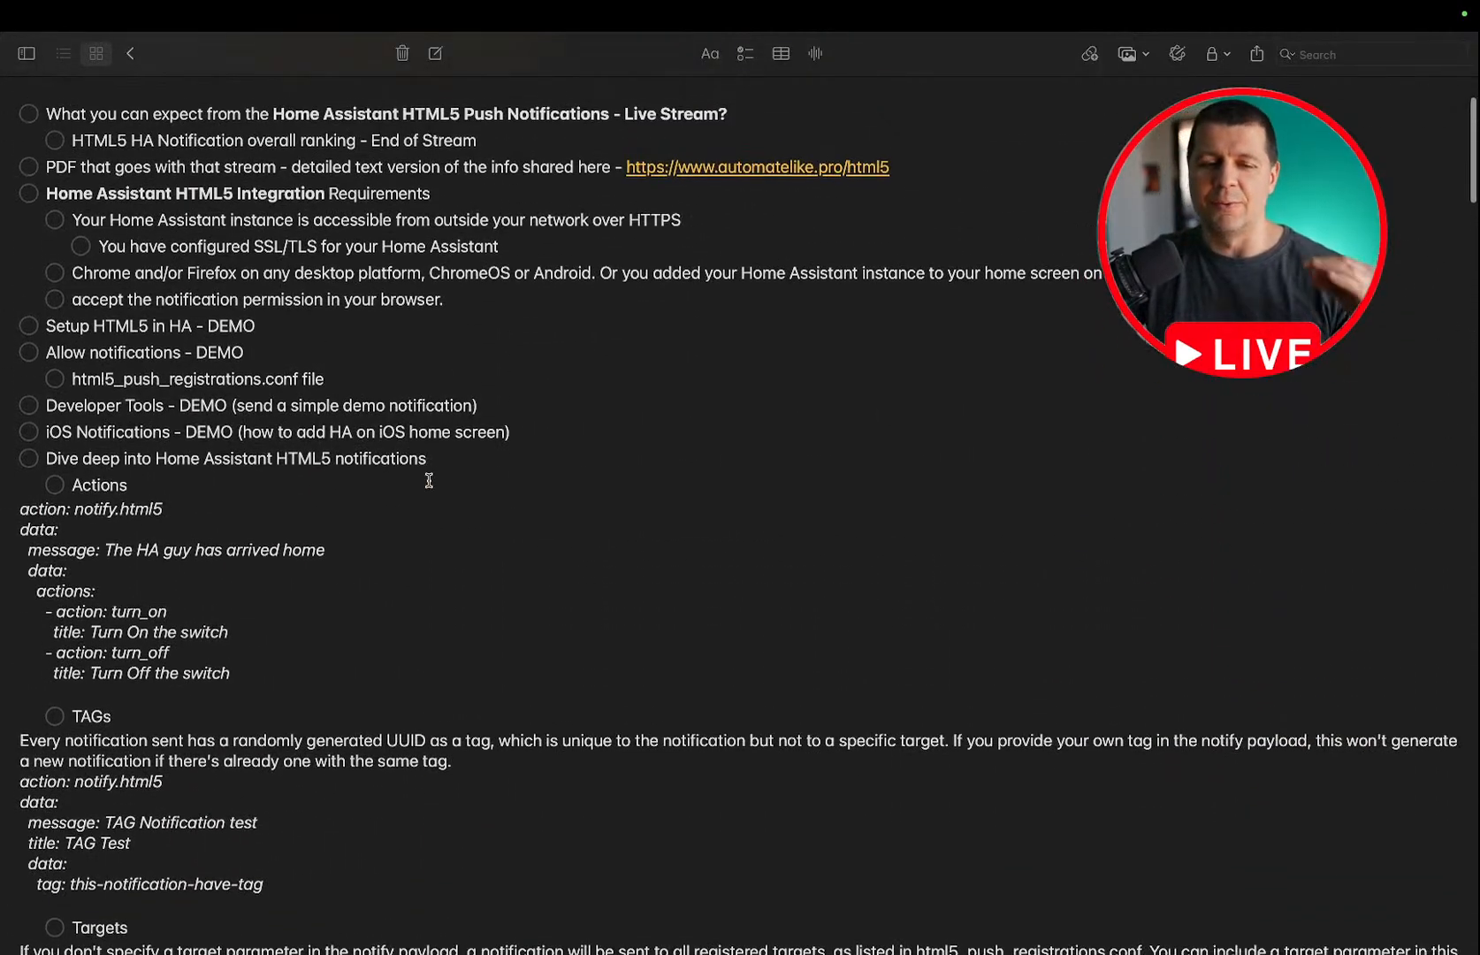
scroll(429, 480, "up", 4)
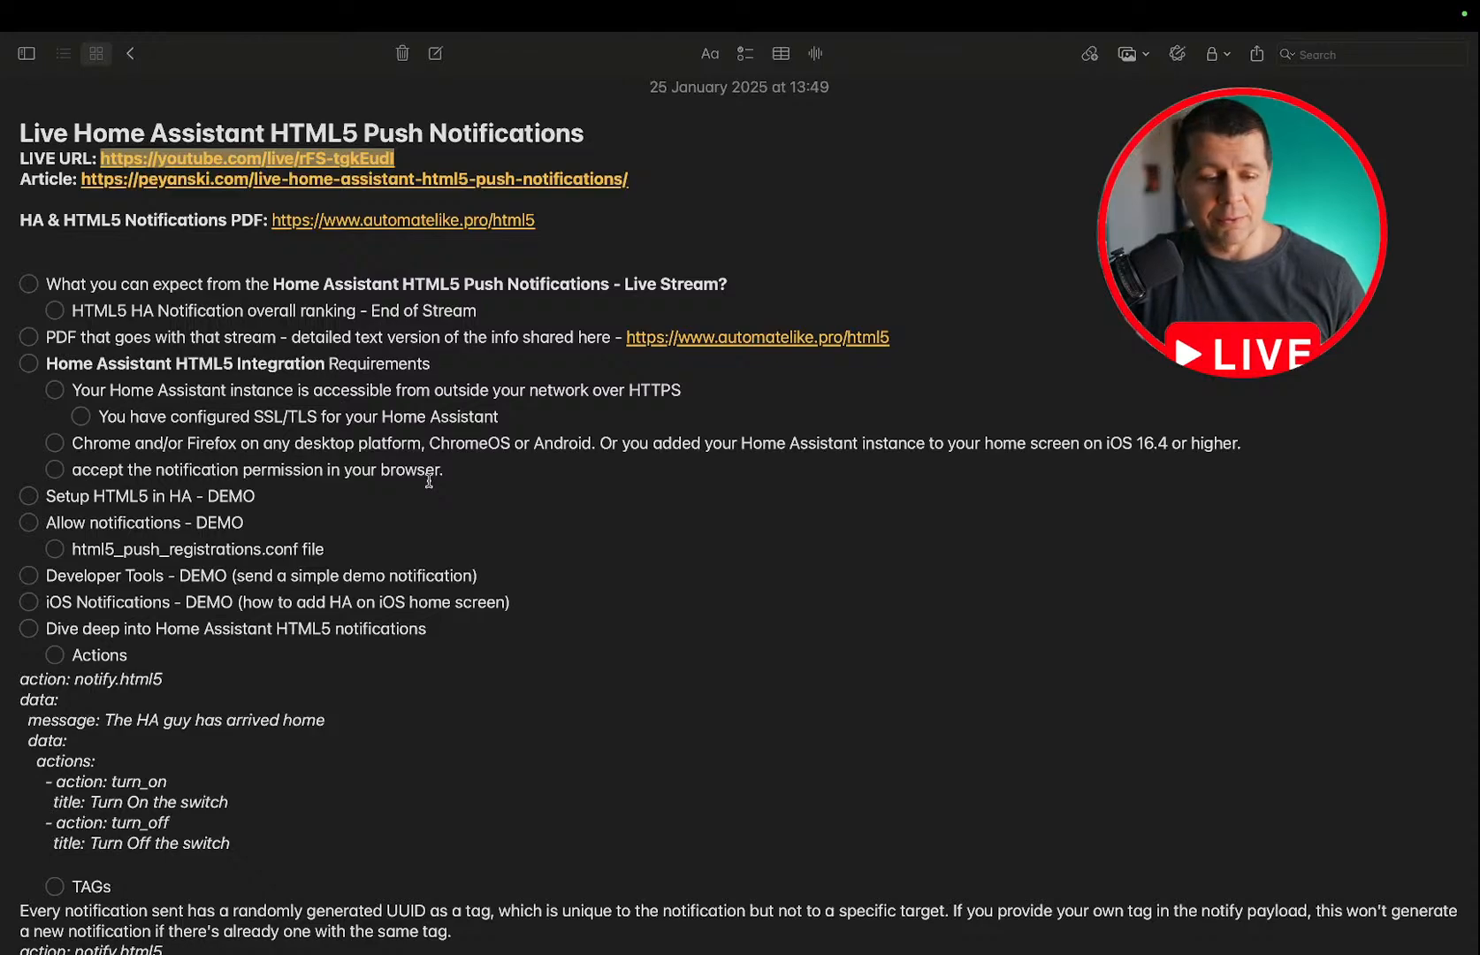
key("ctrl+Left")
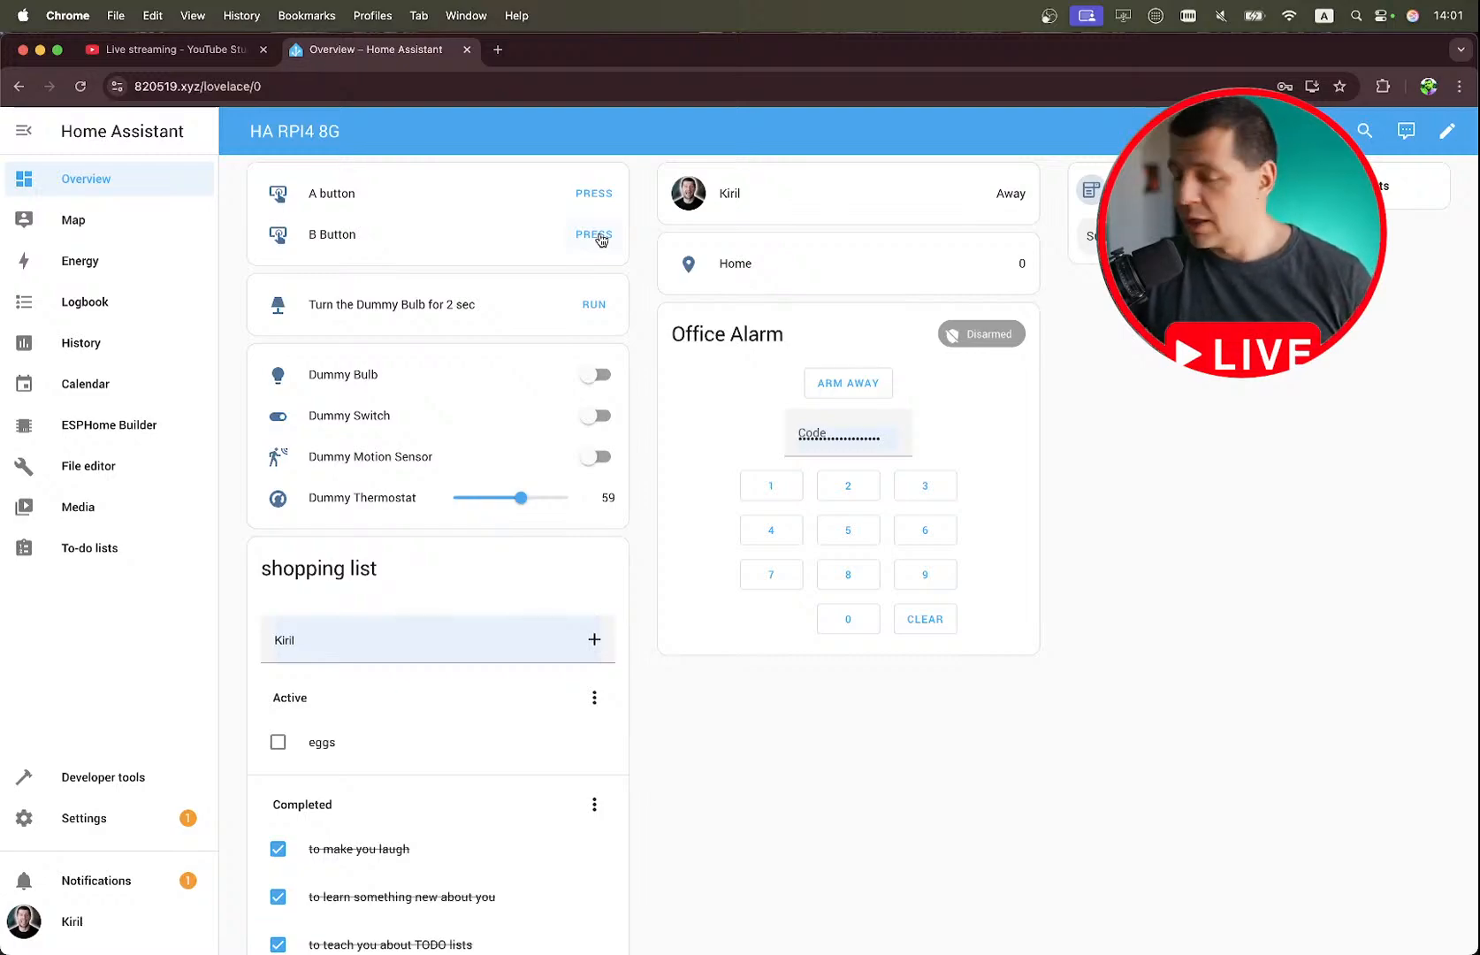
key("ctrl+Right")
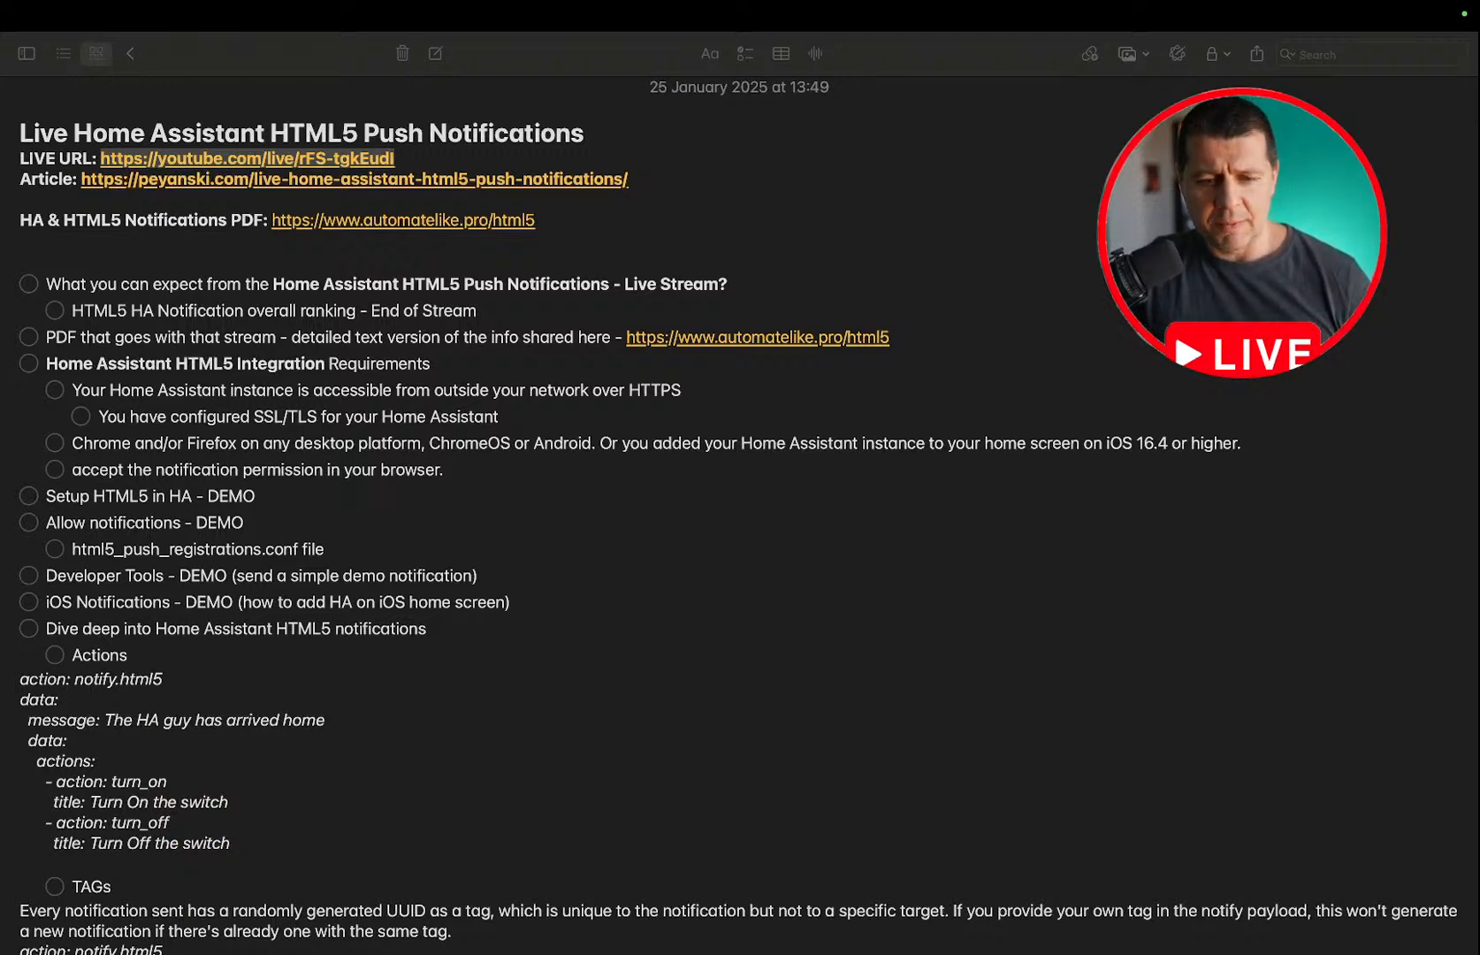
scroll(946, 730, "down", 4)
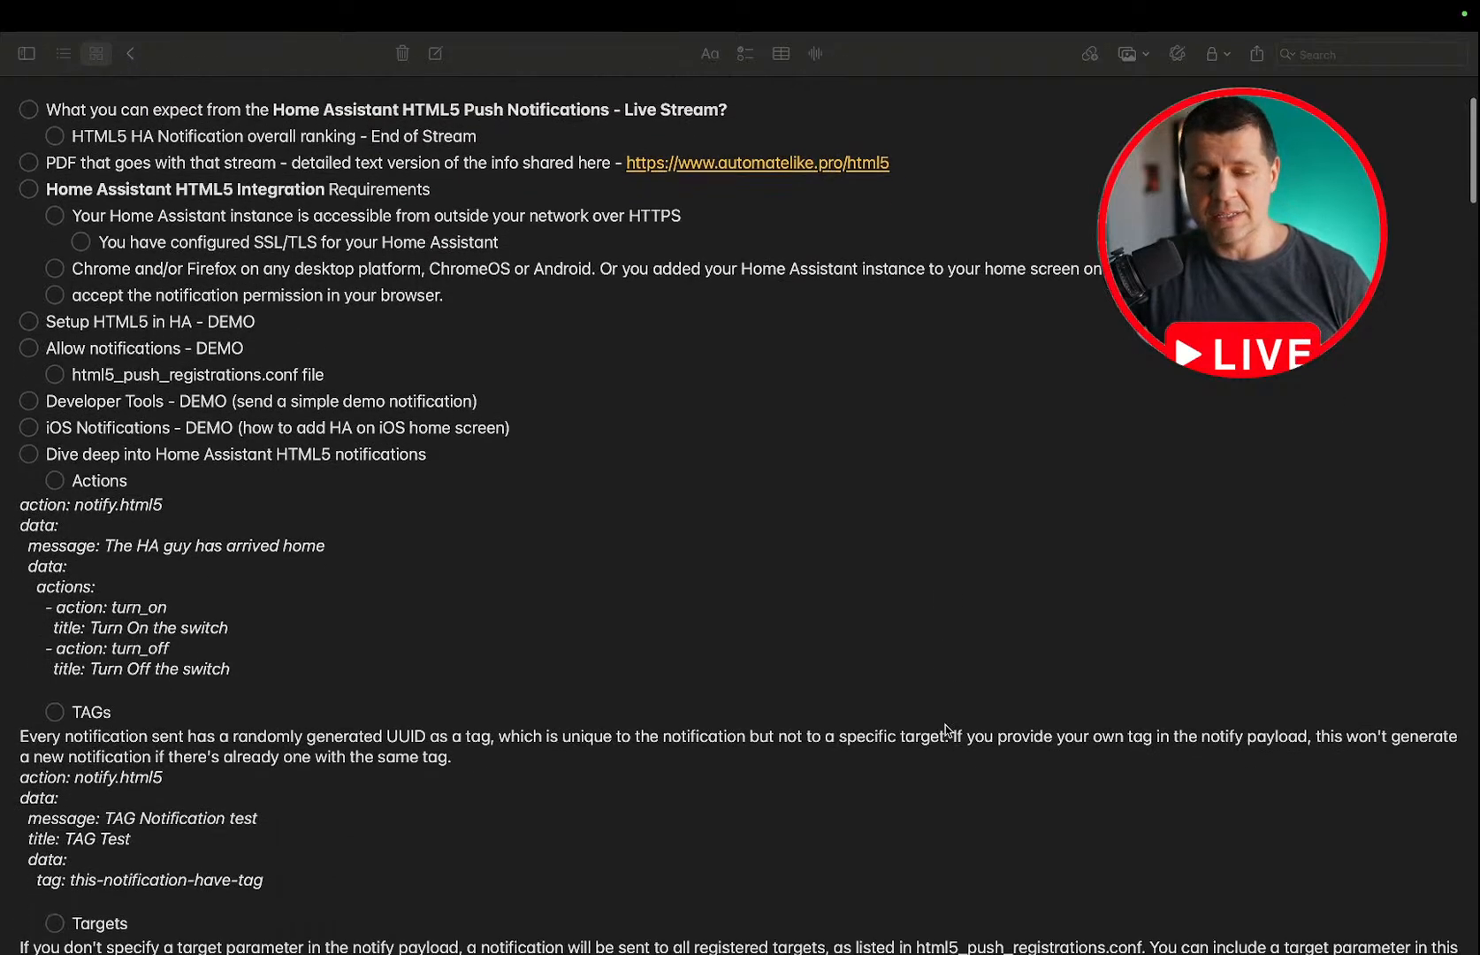
scroll(946, 730, "up", 4)
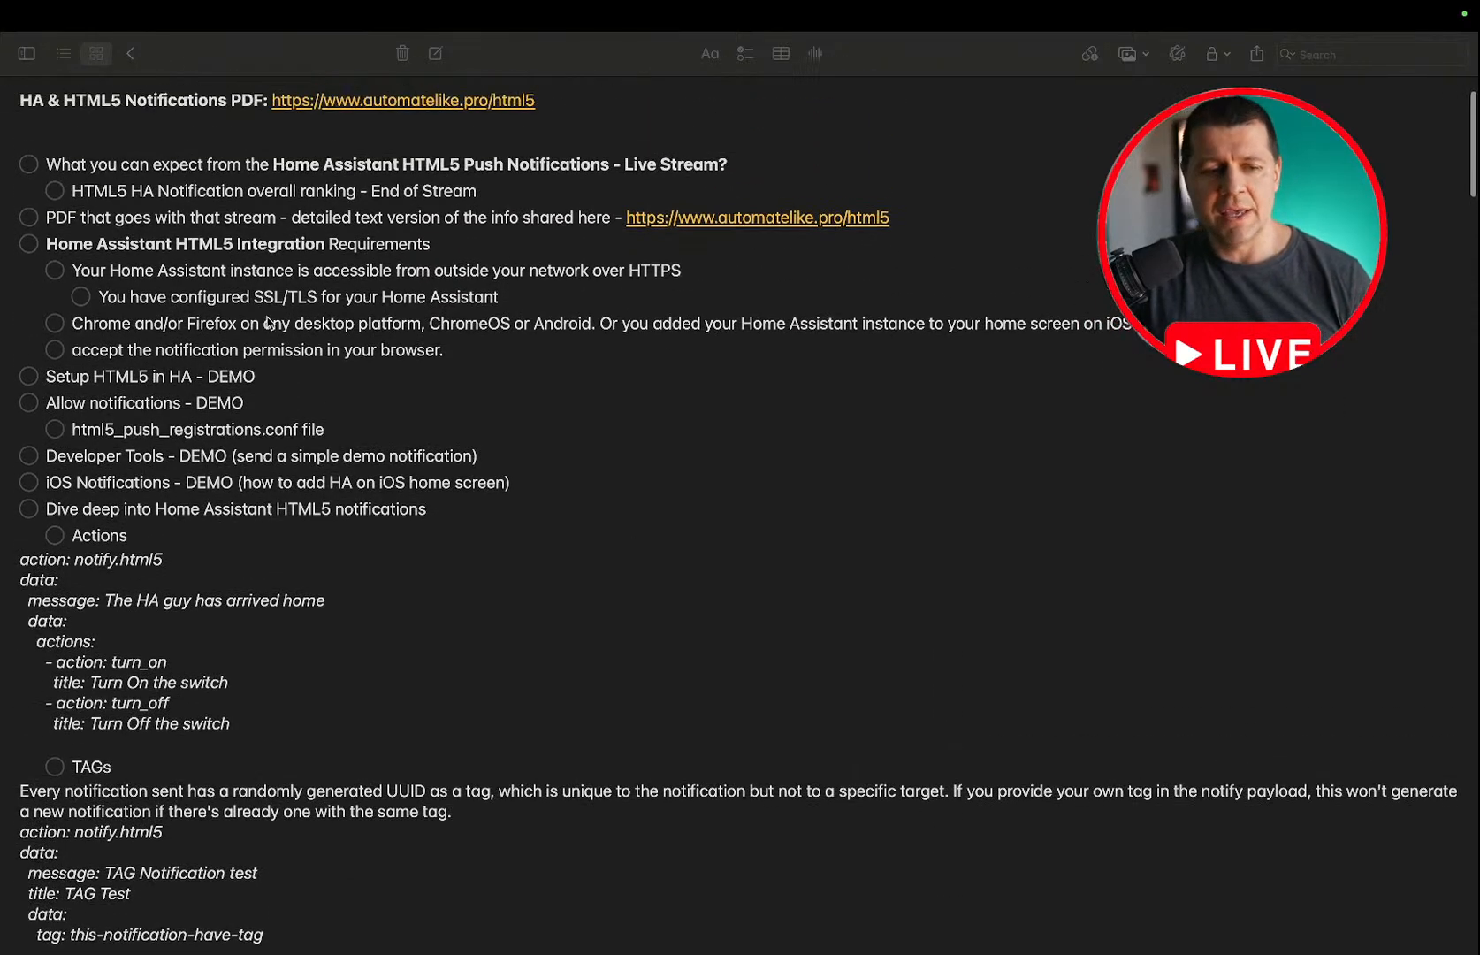
left_click(29, 165)
left_click(55, 191)
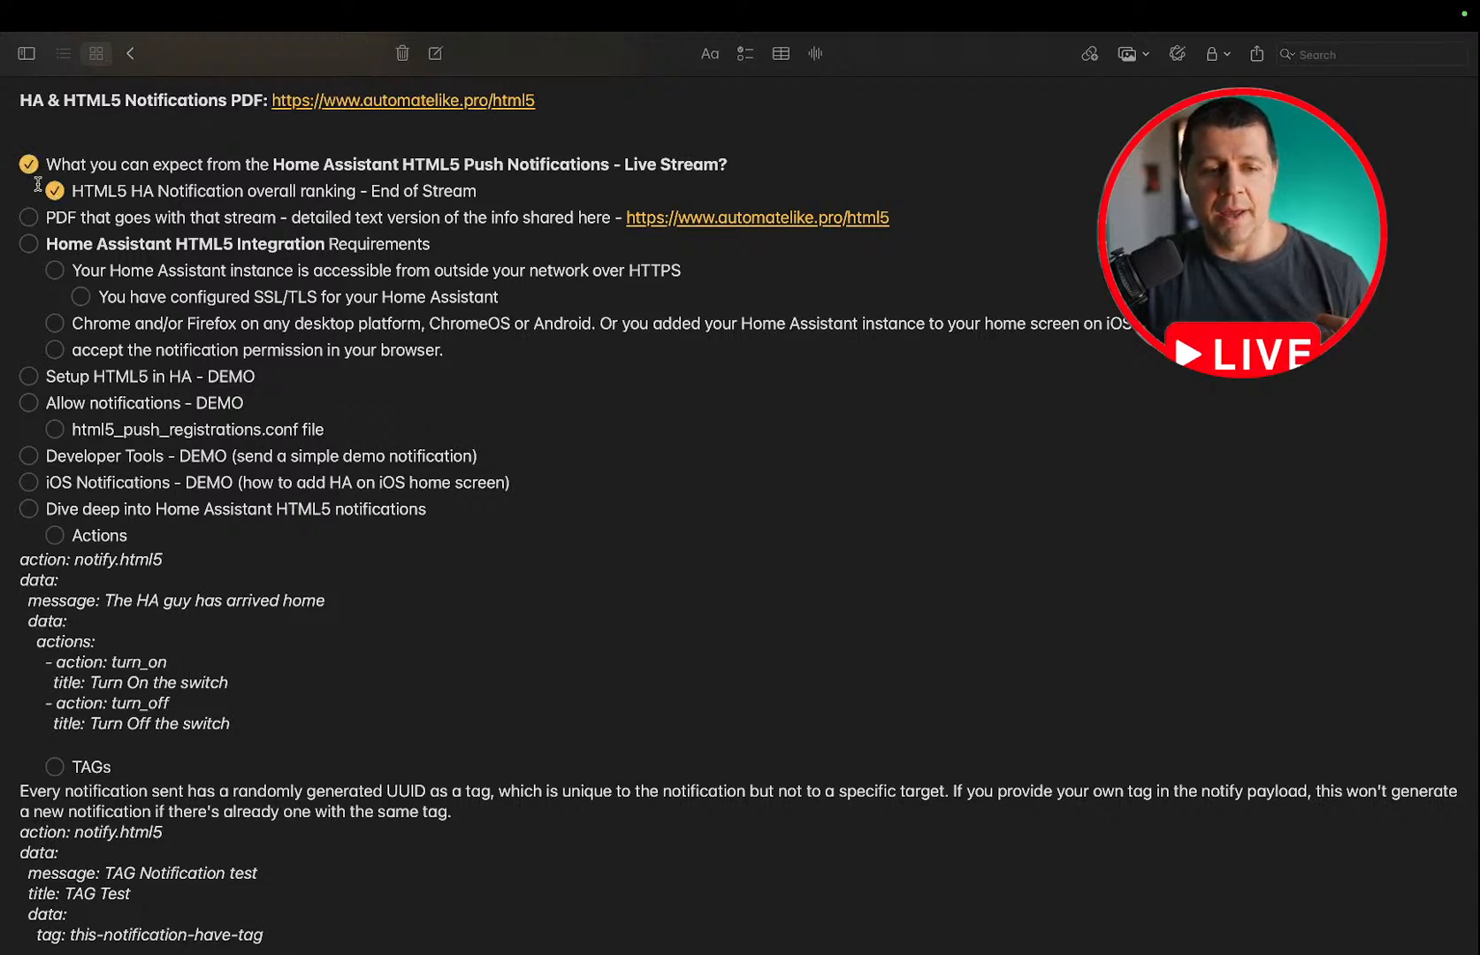
left_click(29, 165)
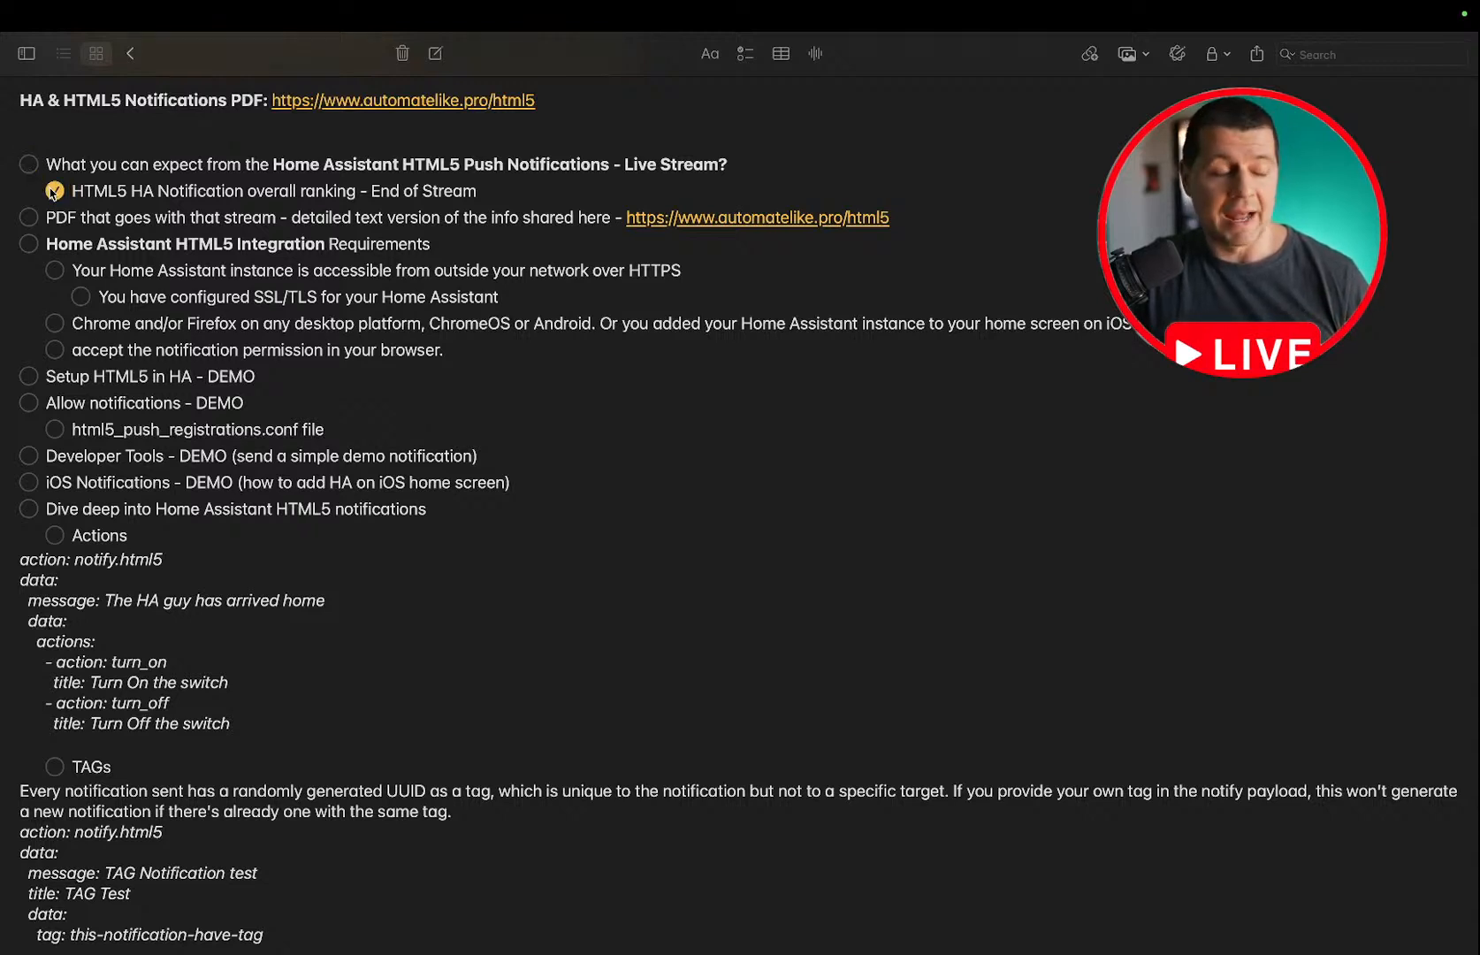
left_click(54, 191)
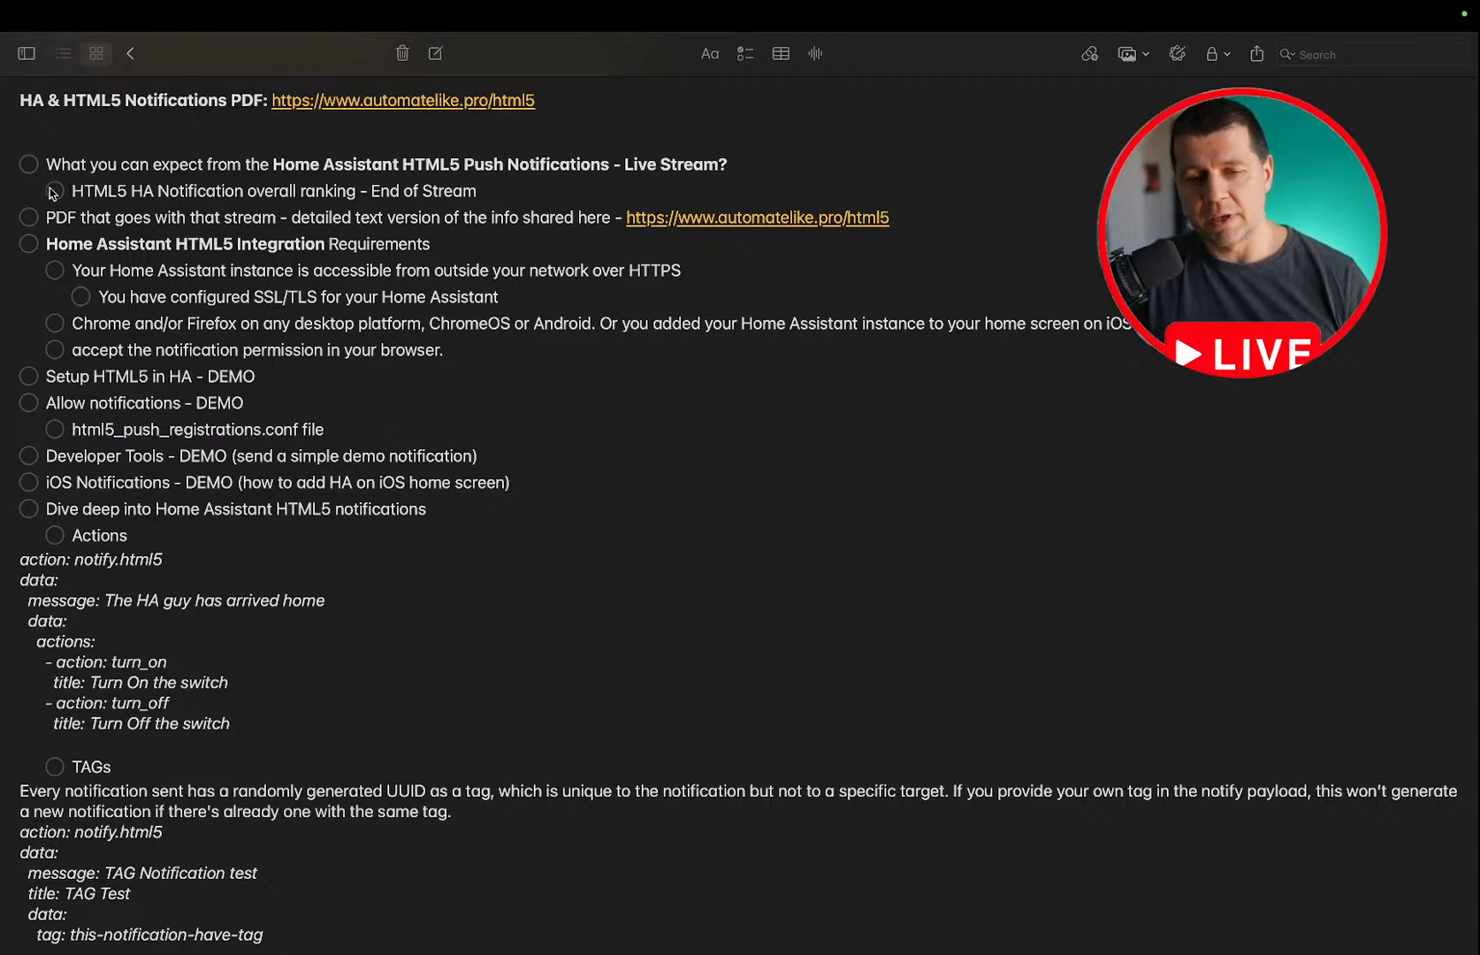
Examine the note's links, the HTML5 integration requirements and the planned demo topics.
scroll(49, 193, "down", 1)
scroll(51, 193, "up", 2)
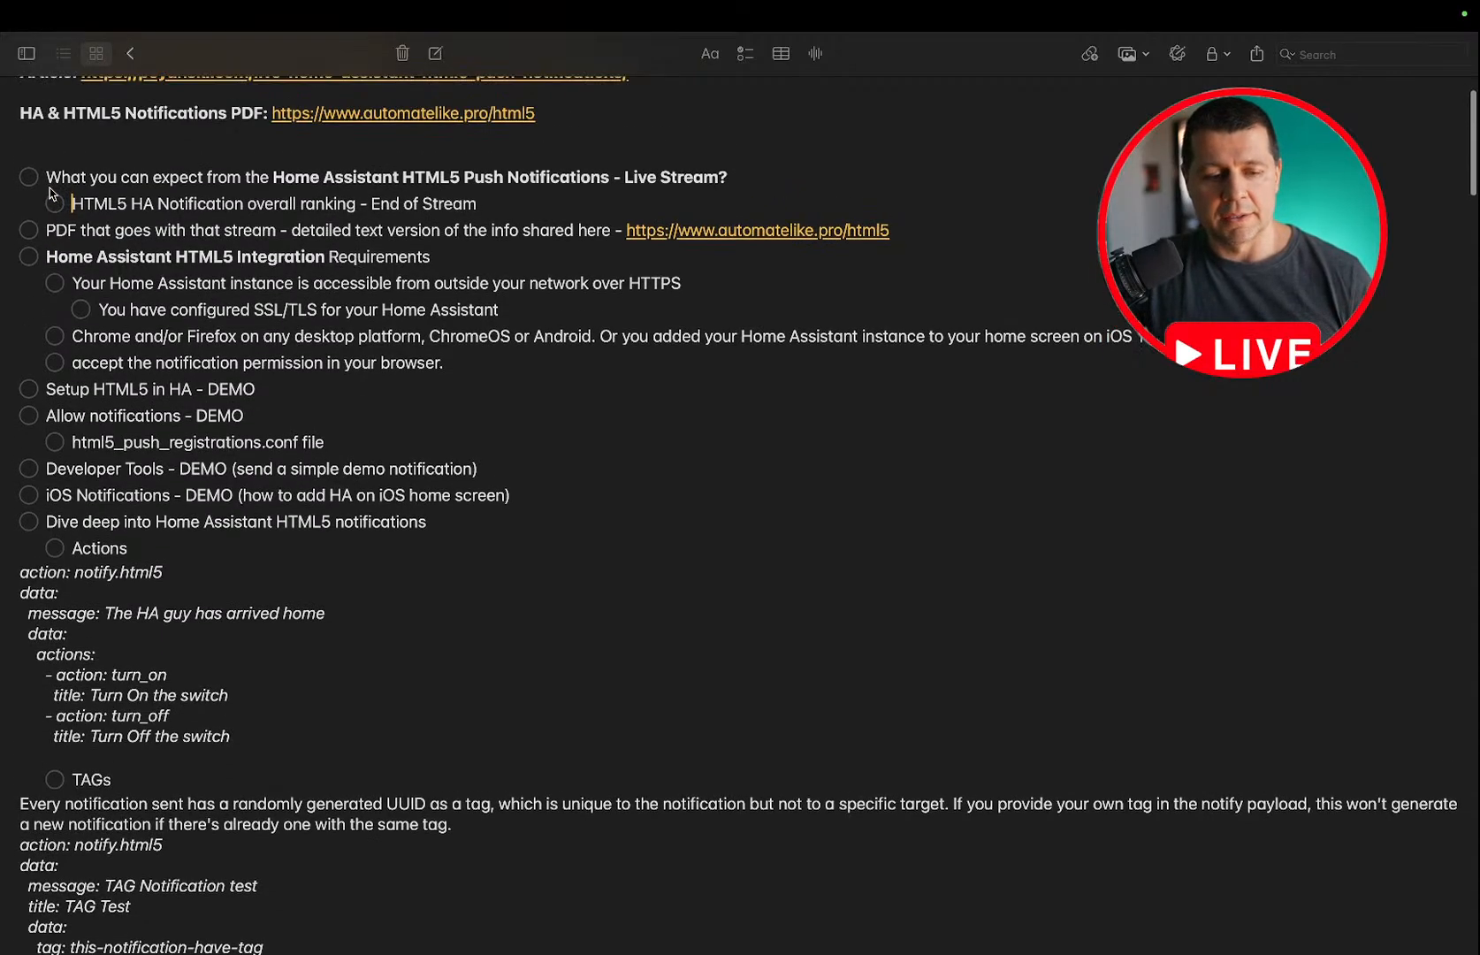
scroll(49, 193, "down", 5)
scroll(49, 189, "up", 8)
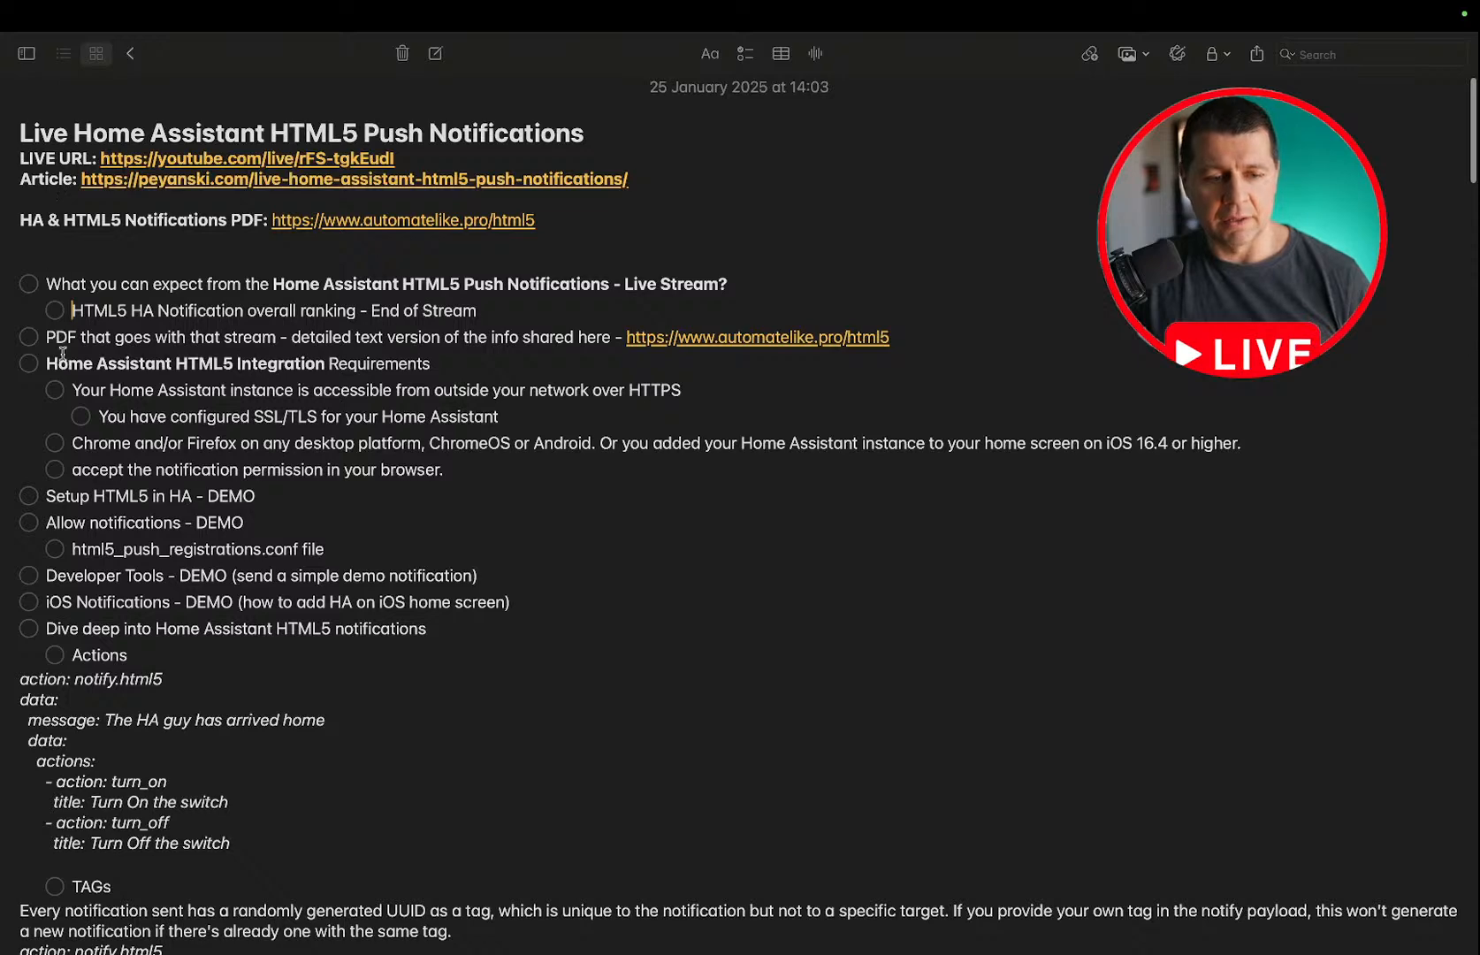
scroll(89, 382, "down", 2)
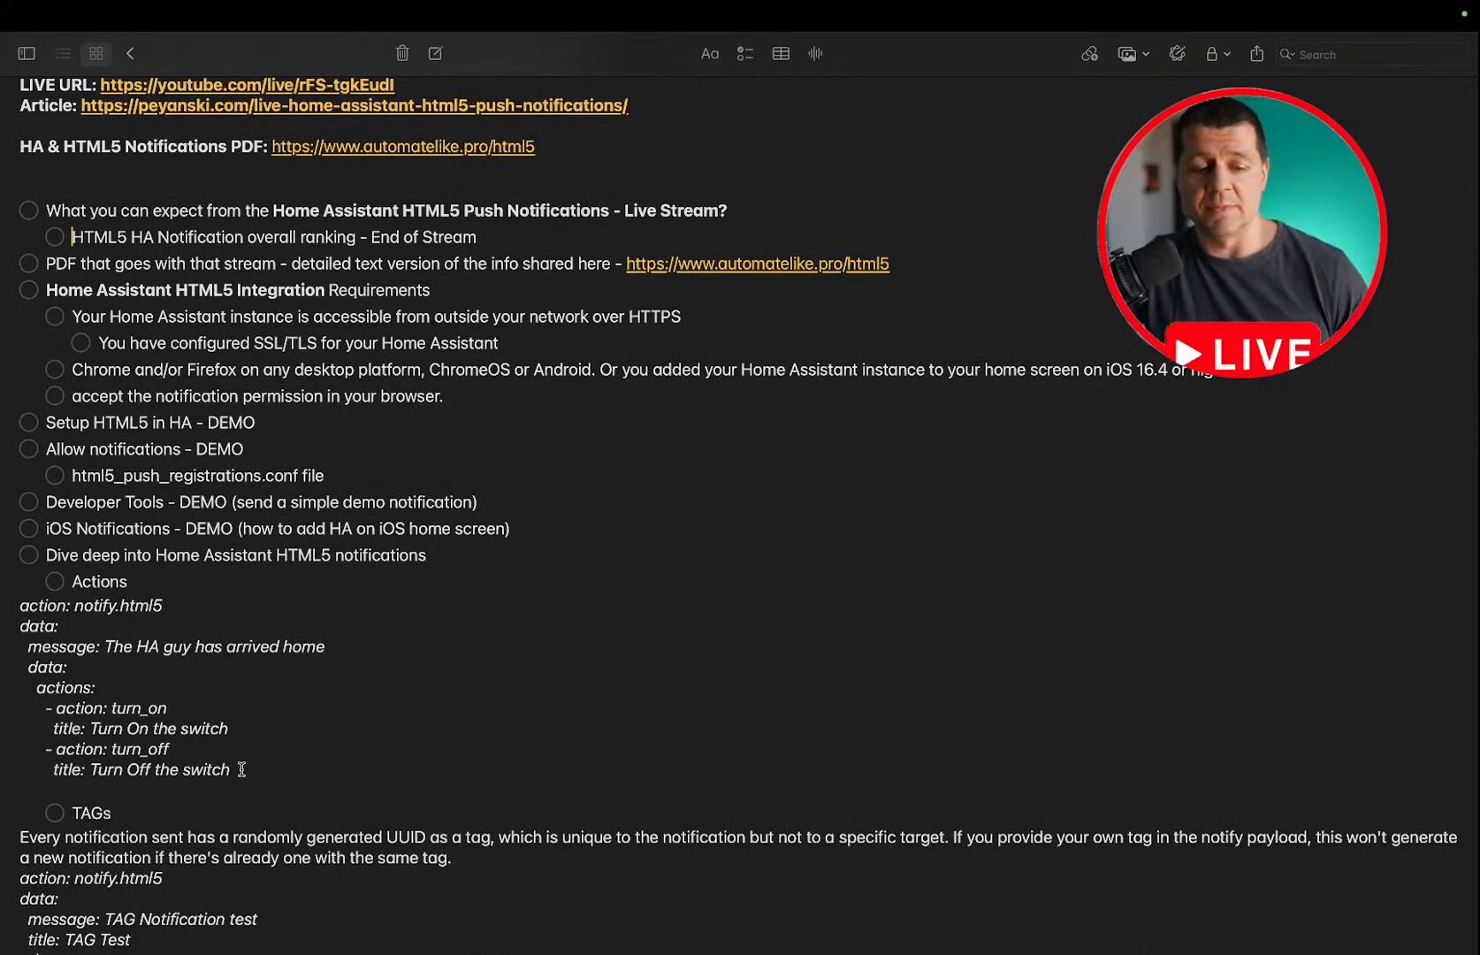
scroll(241, 768, "down", 2)
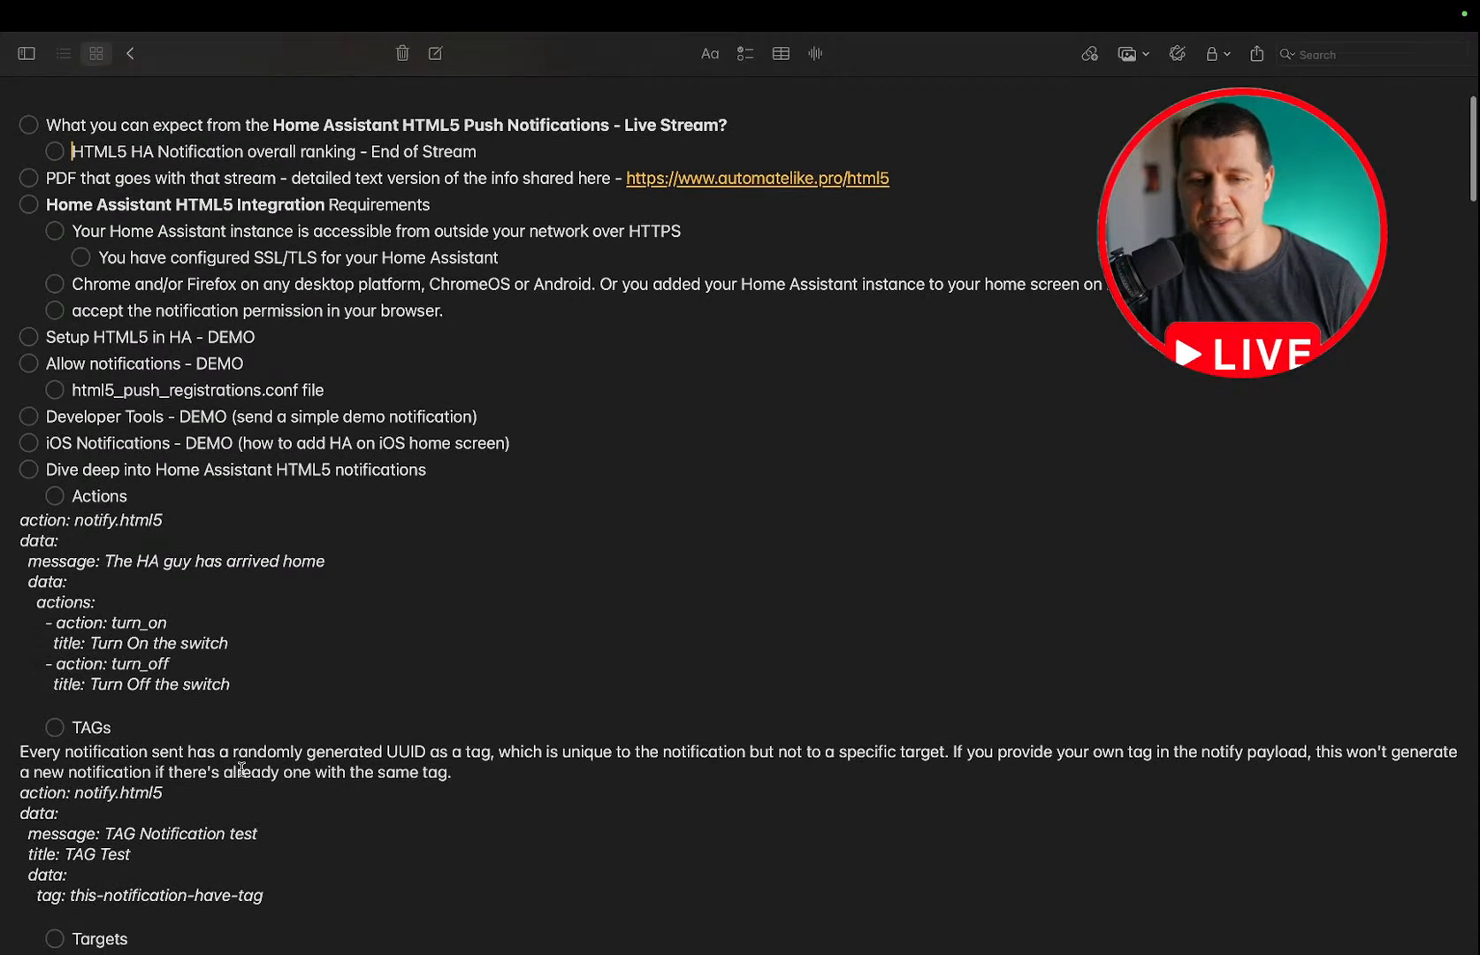
scroll(241, 769, "down", 8)
scroll(242, 769, "up", 12)
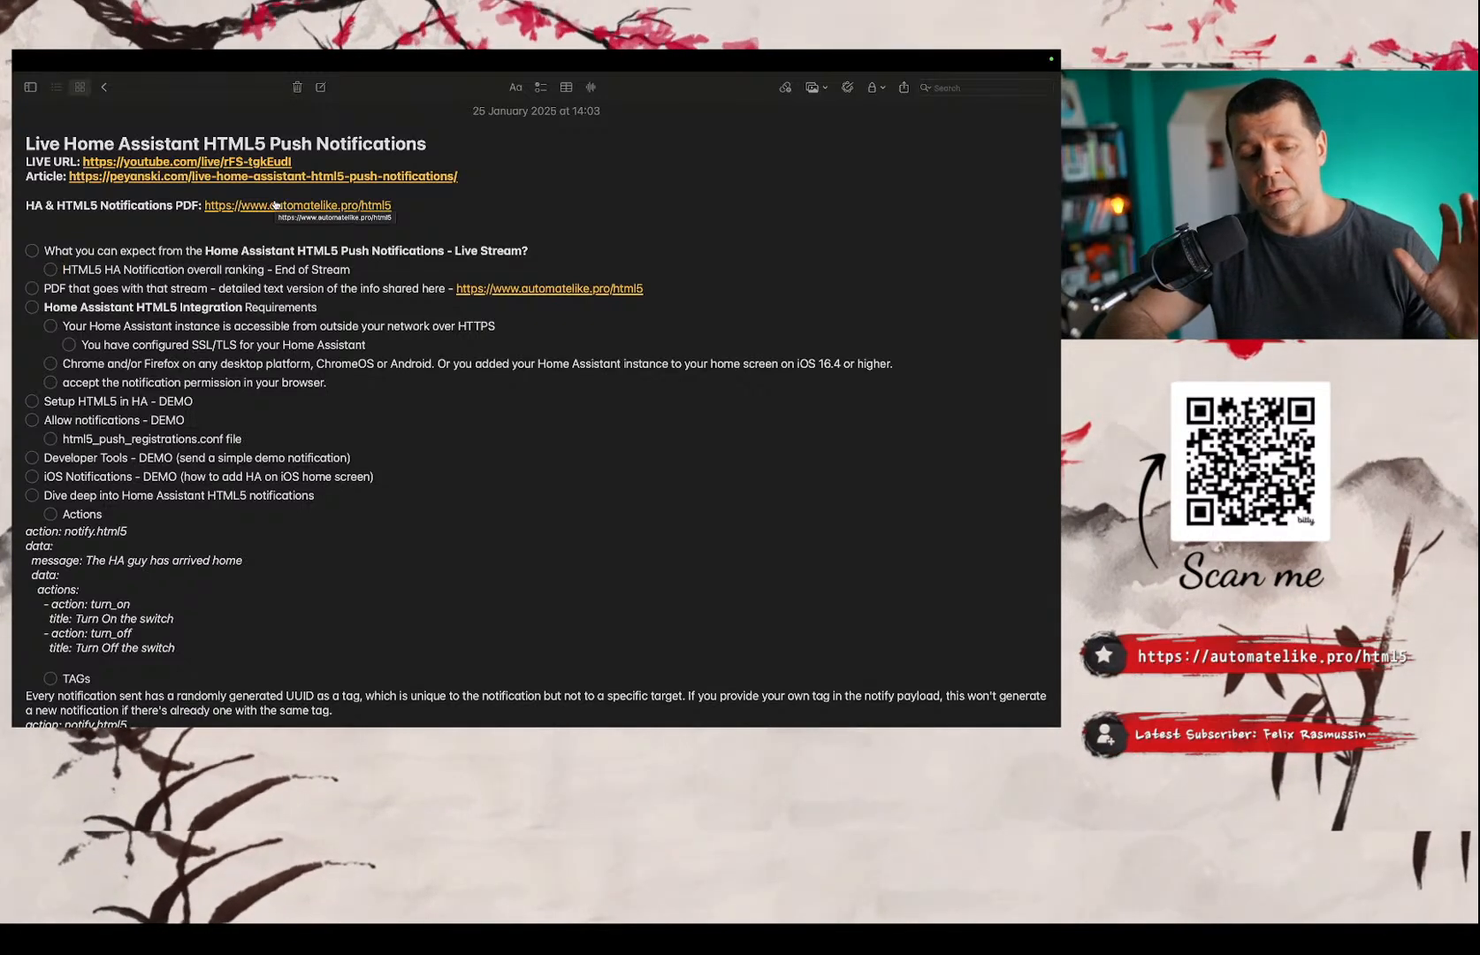
scroll(274, 205, "down", 2)
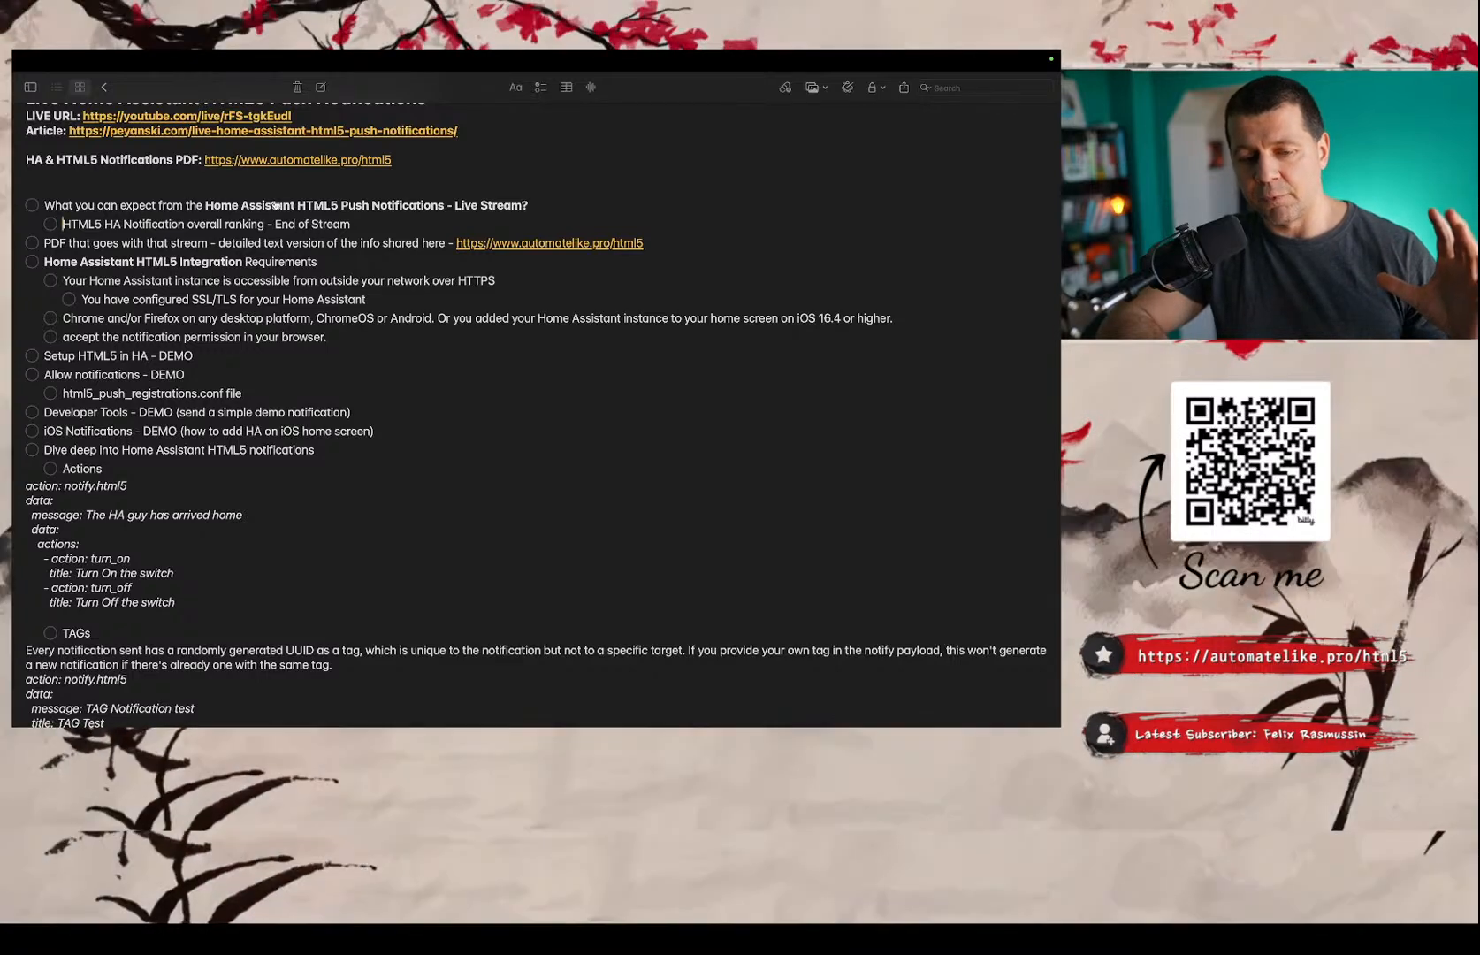
scroll(275, 205, "up", 2)
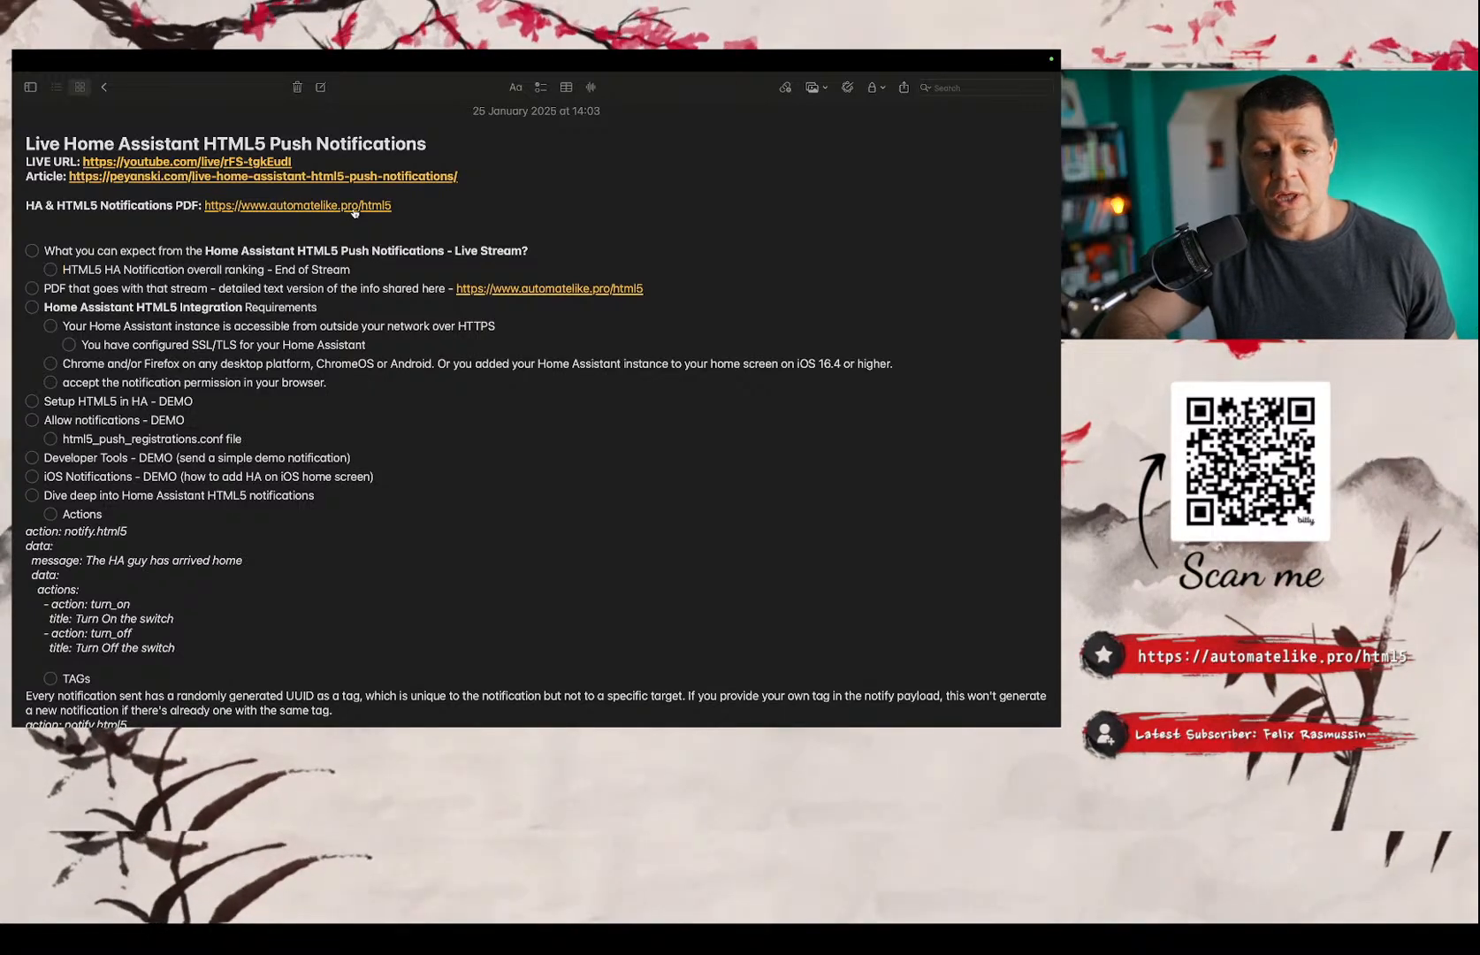
right_click(353, 212)
left_click(378, 269)
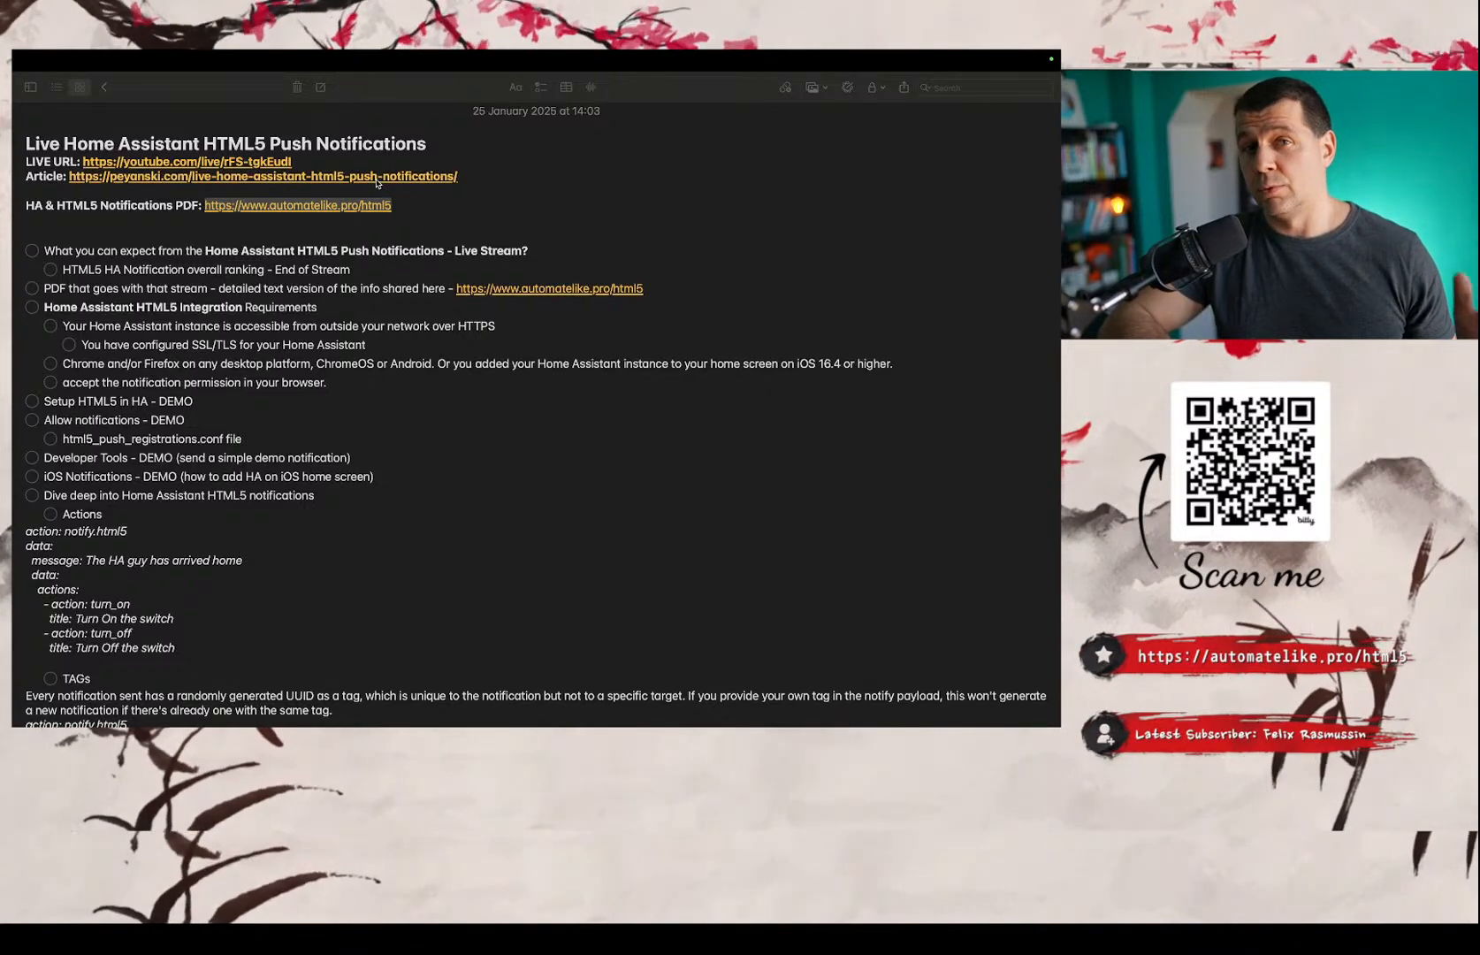
left_click(419, 204)
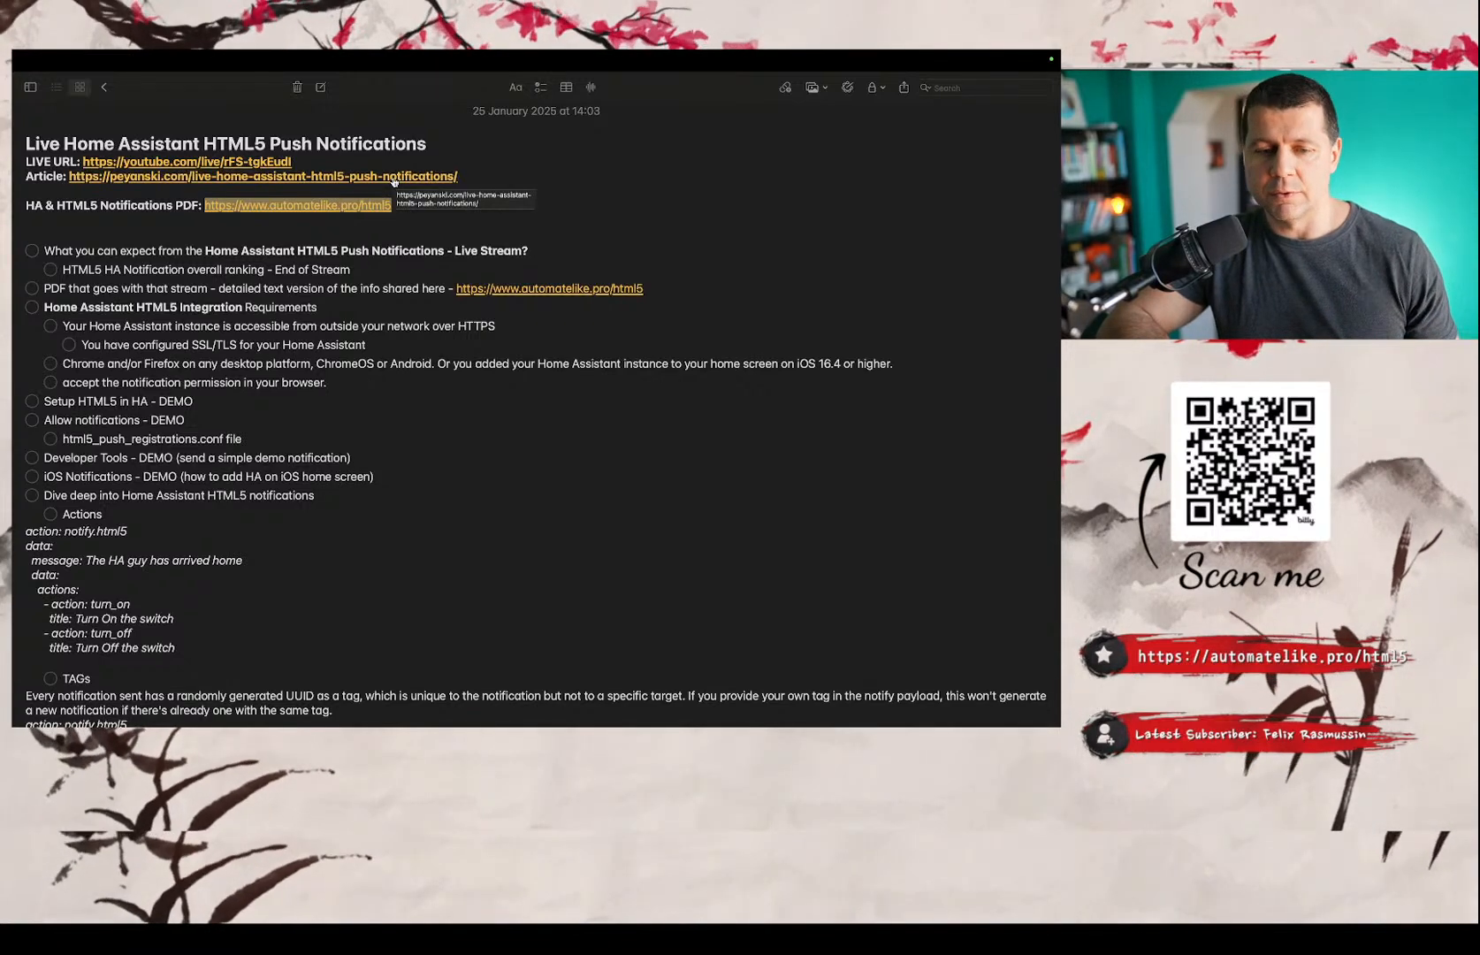
left_click(357, 208)
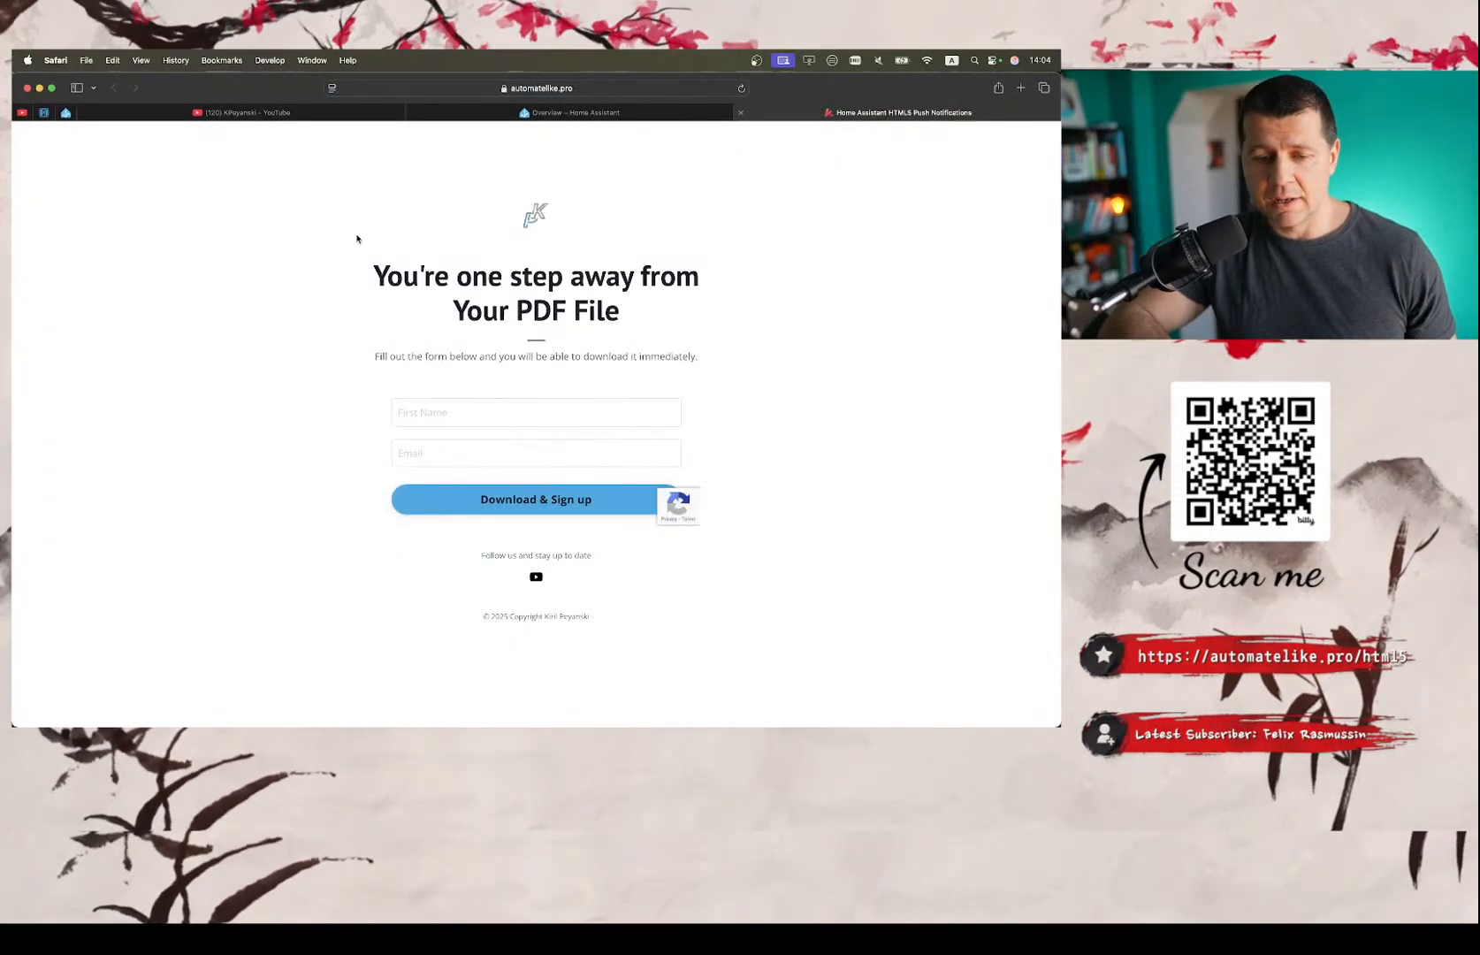
Enter the first name in the PDF download form.
left_click(416, 425)
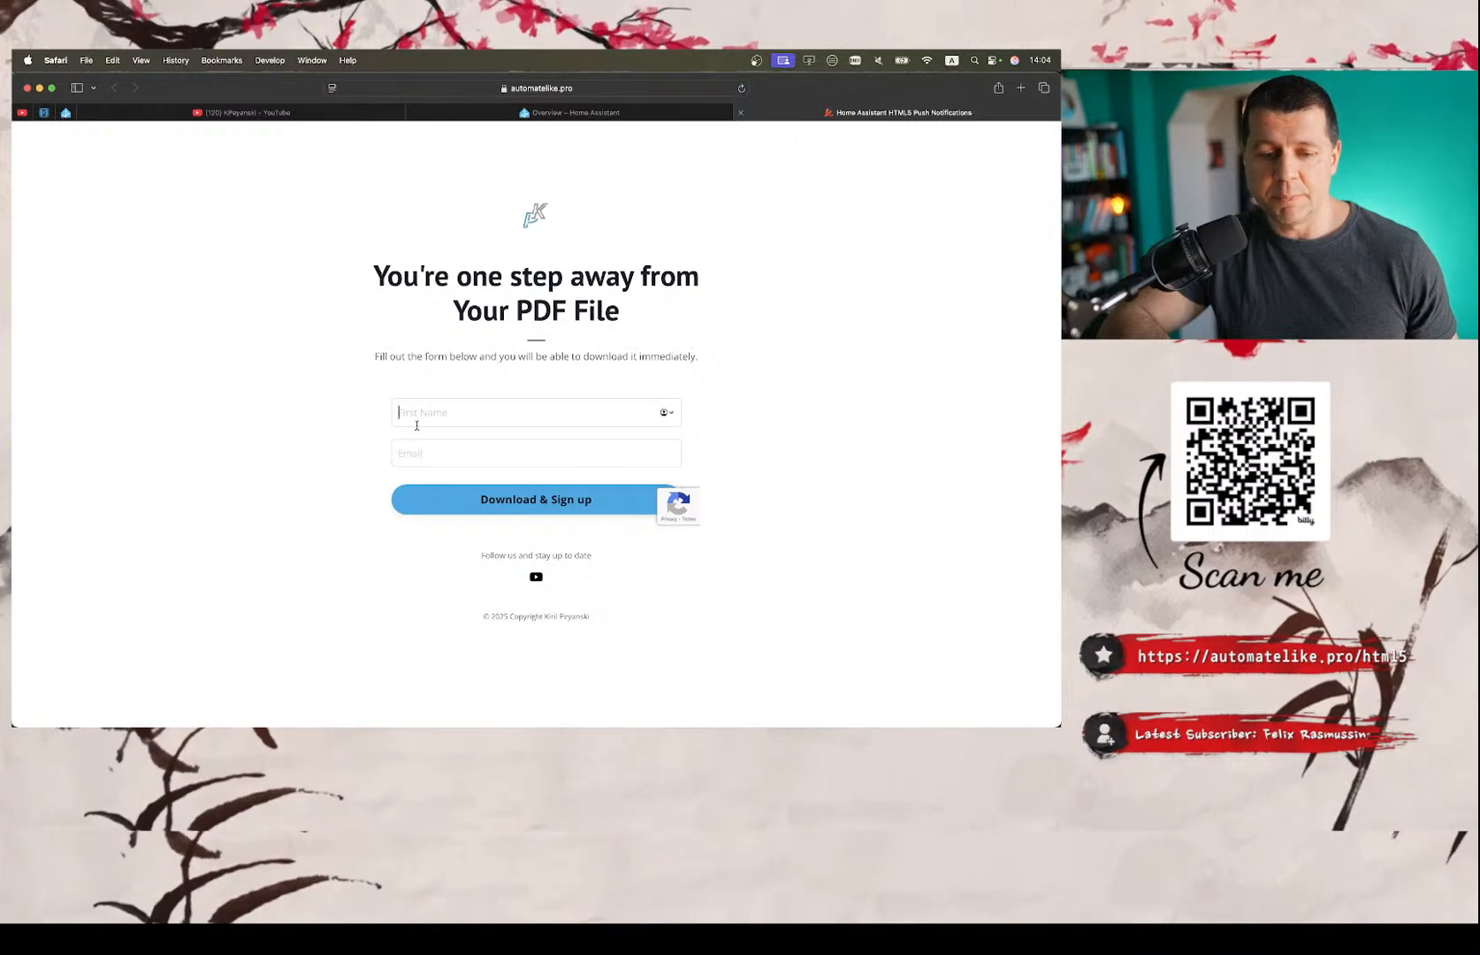
type("KIR")
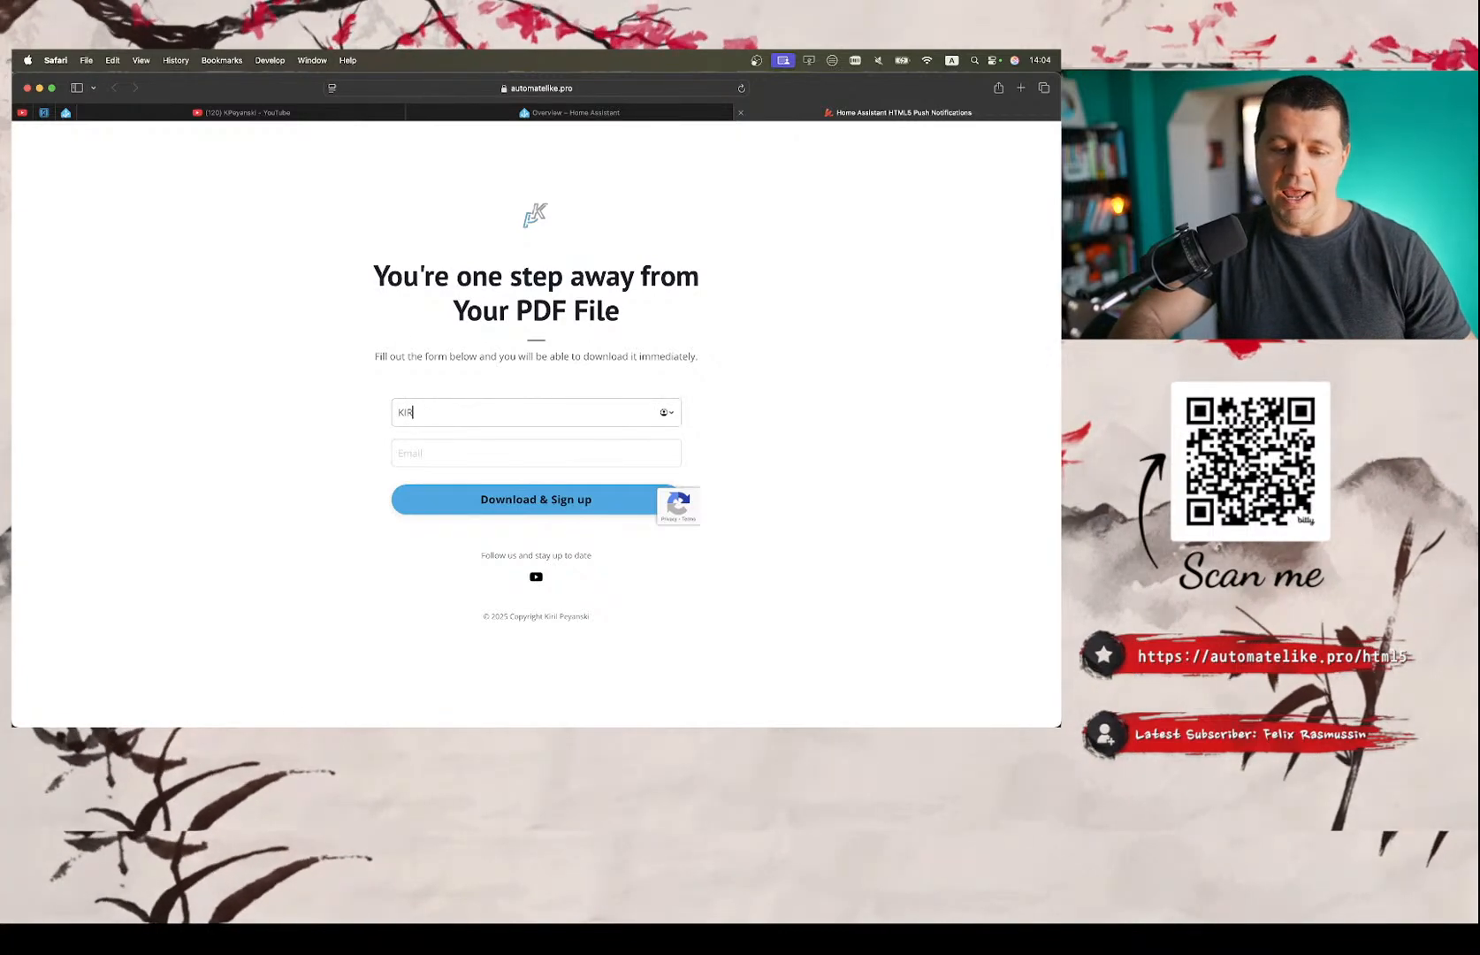
type("IL")
key("BackSpace")
key("BackSpace")
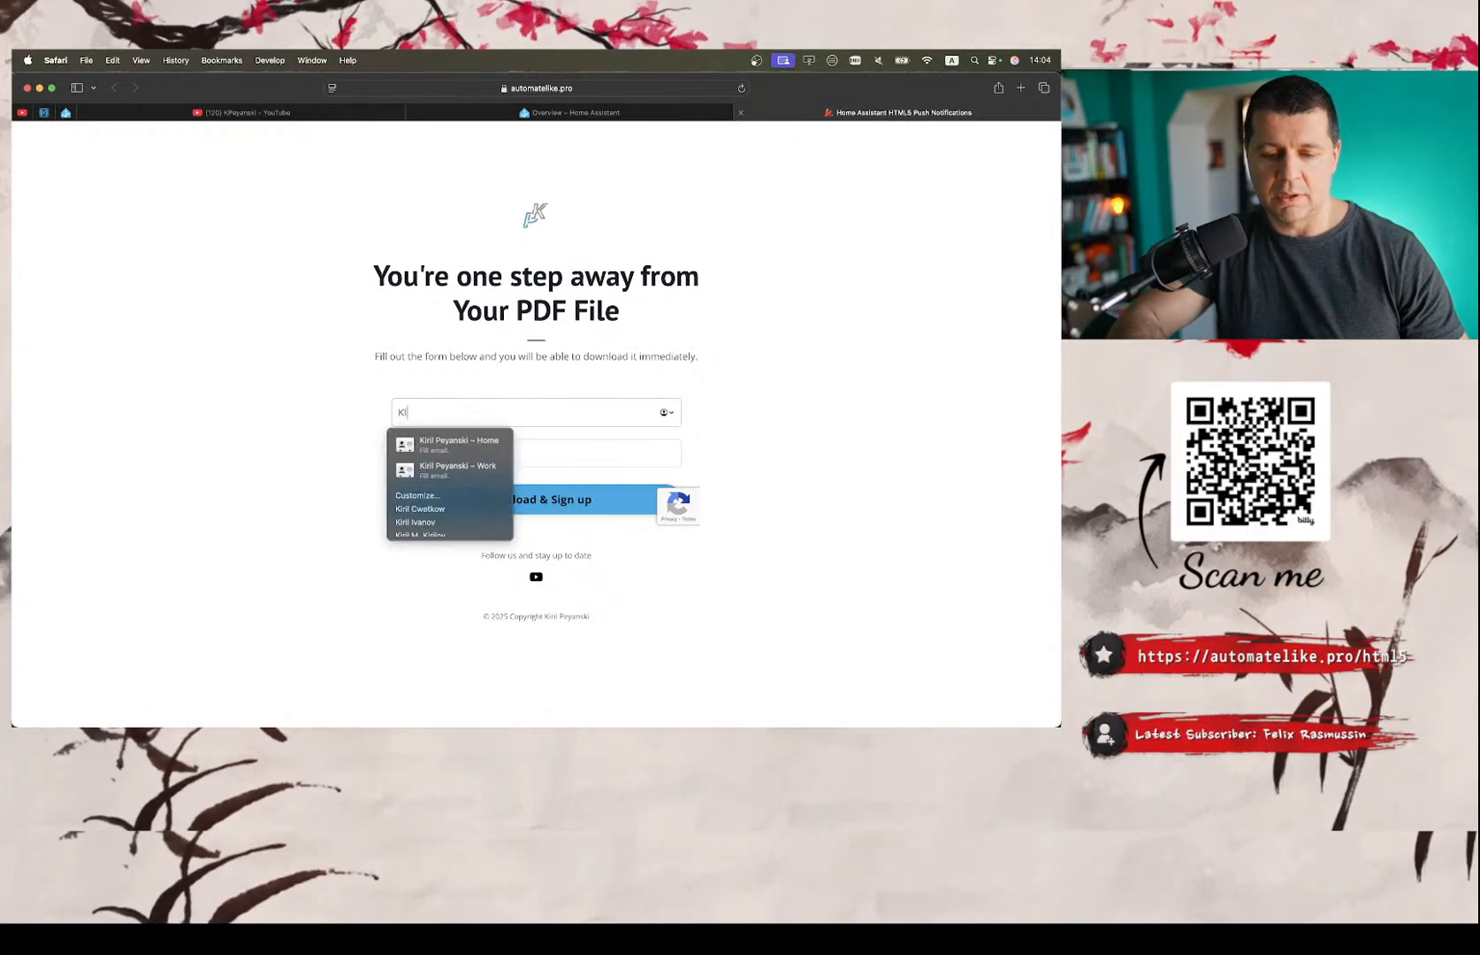
type("ril")
key("Tab")
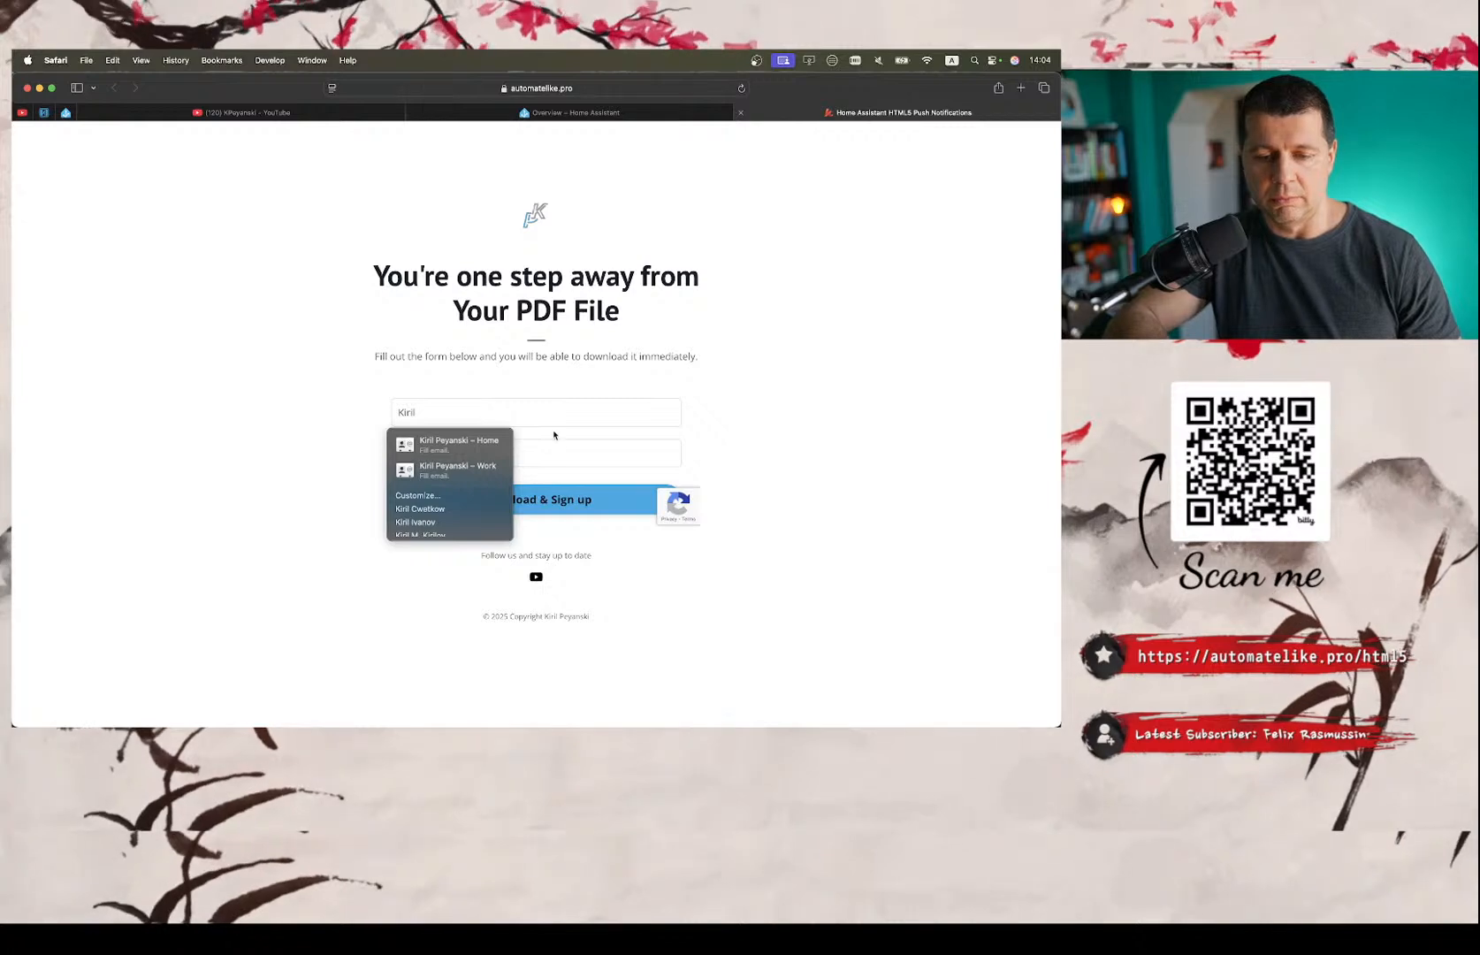
Enter the e-mail address in the download form and submit the sign-up.
key("super+a")
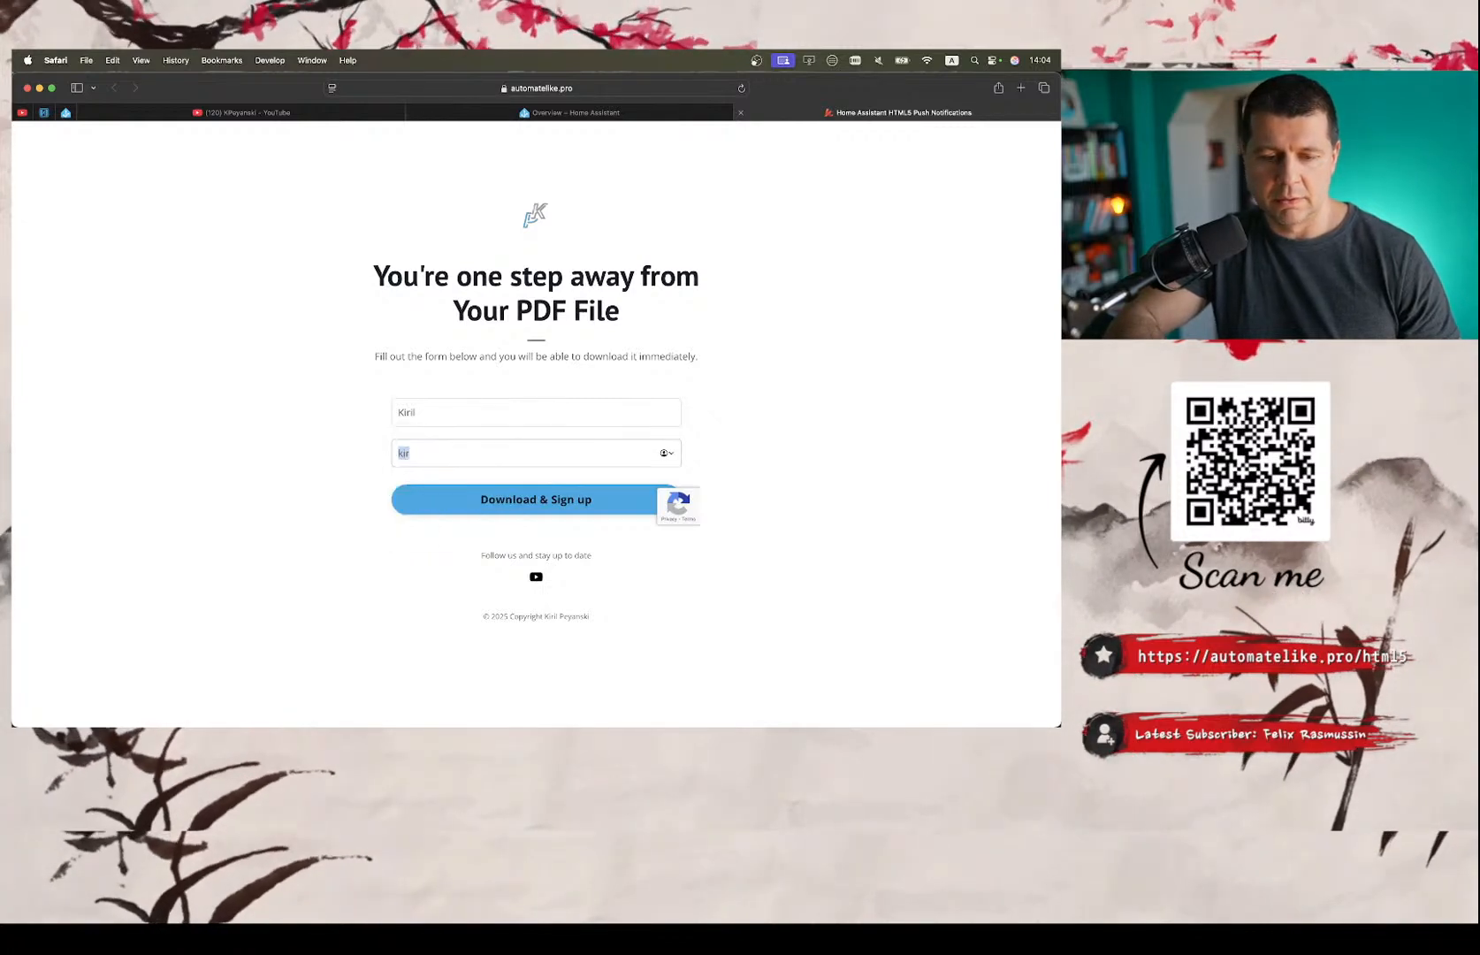
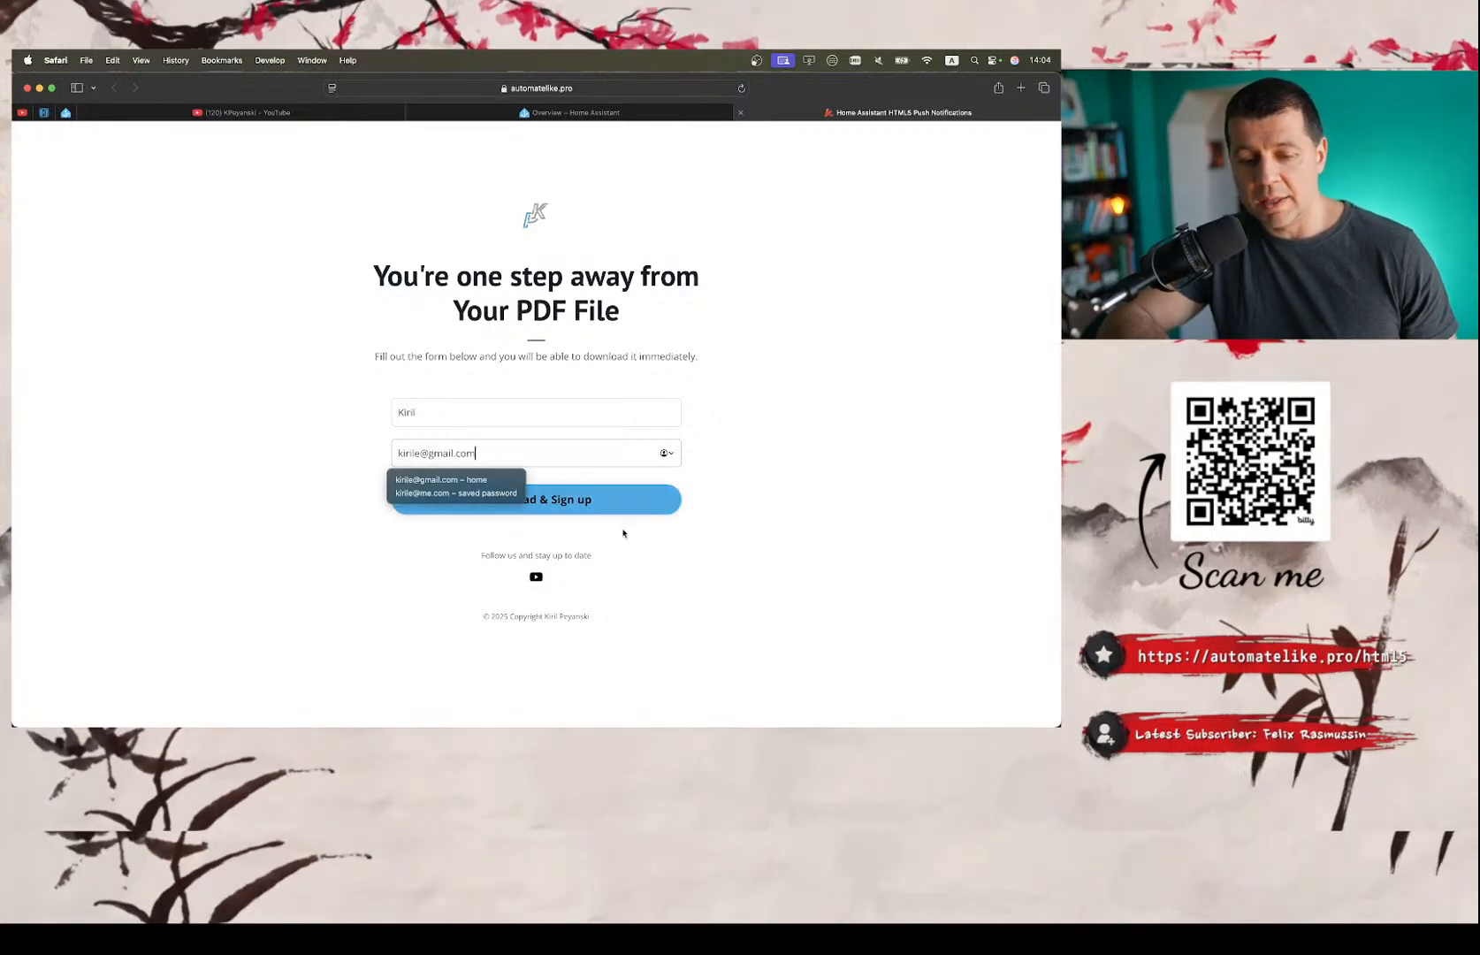
left_click(623, 533)
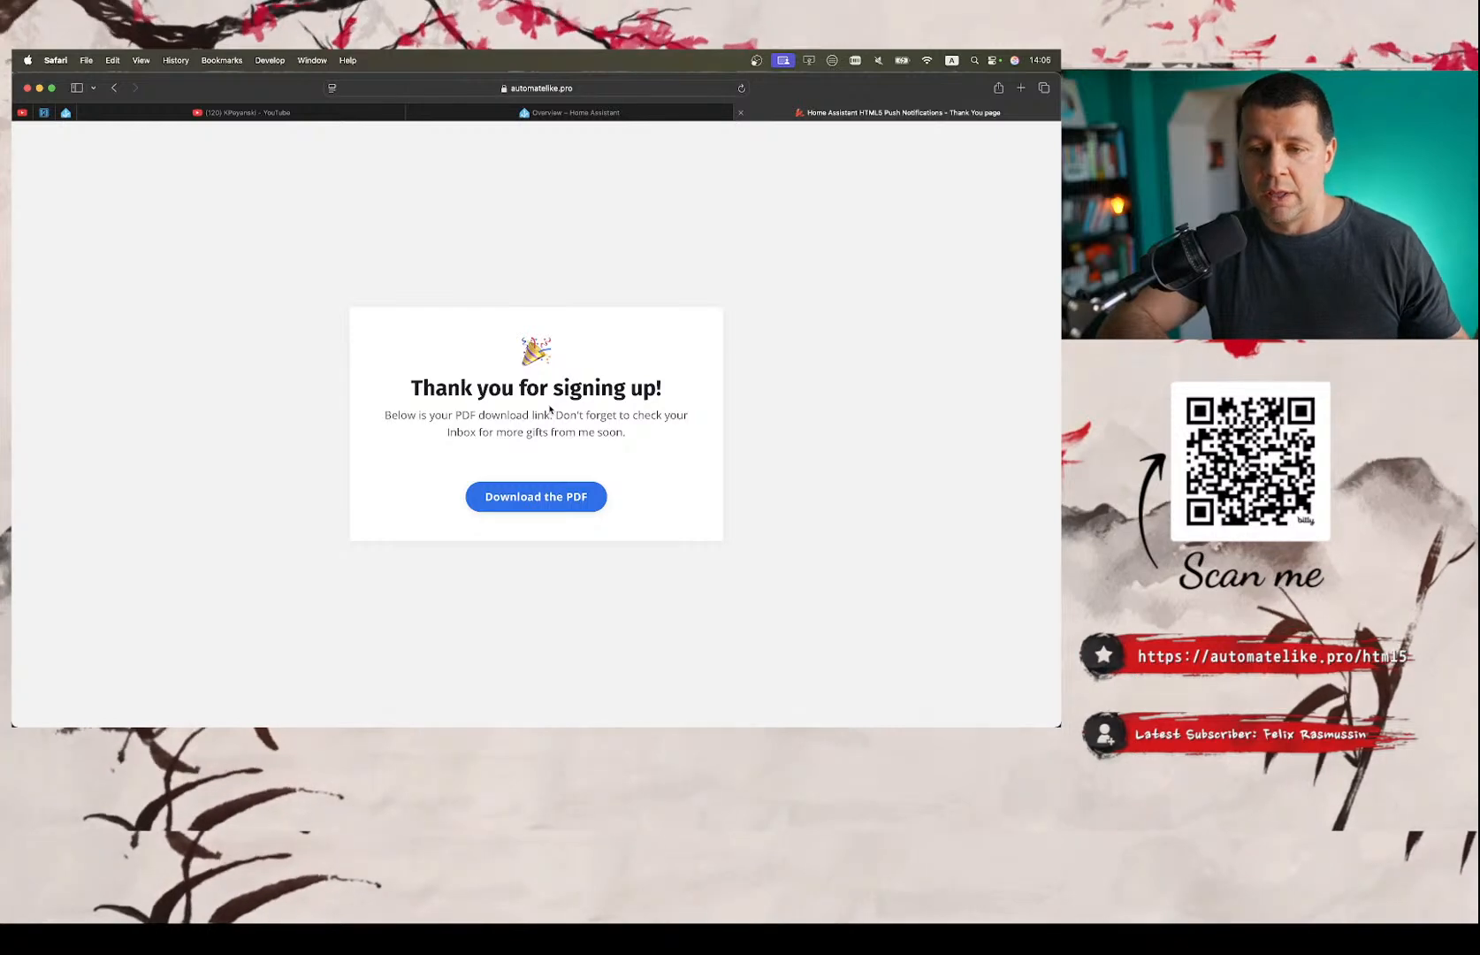
Open the Home Assistant HTML5 Push Notifications PDF guide and review its introduction and requirements section.
left_click(545, 498)
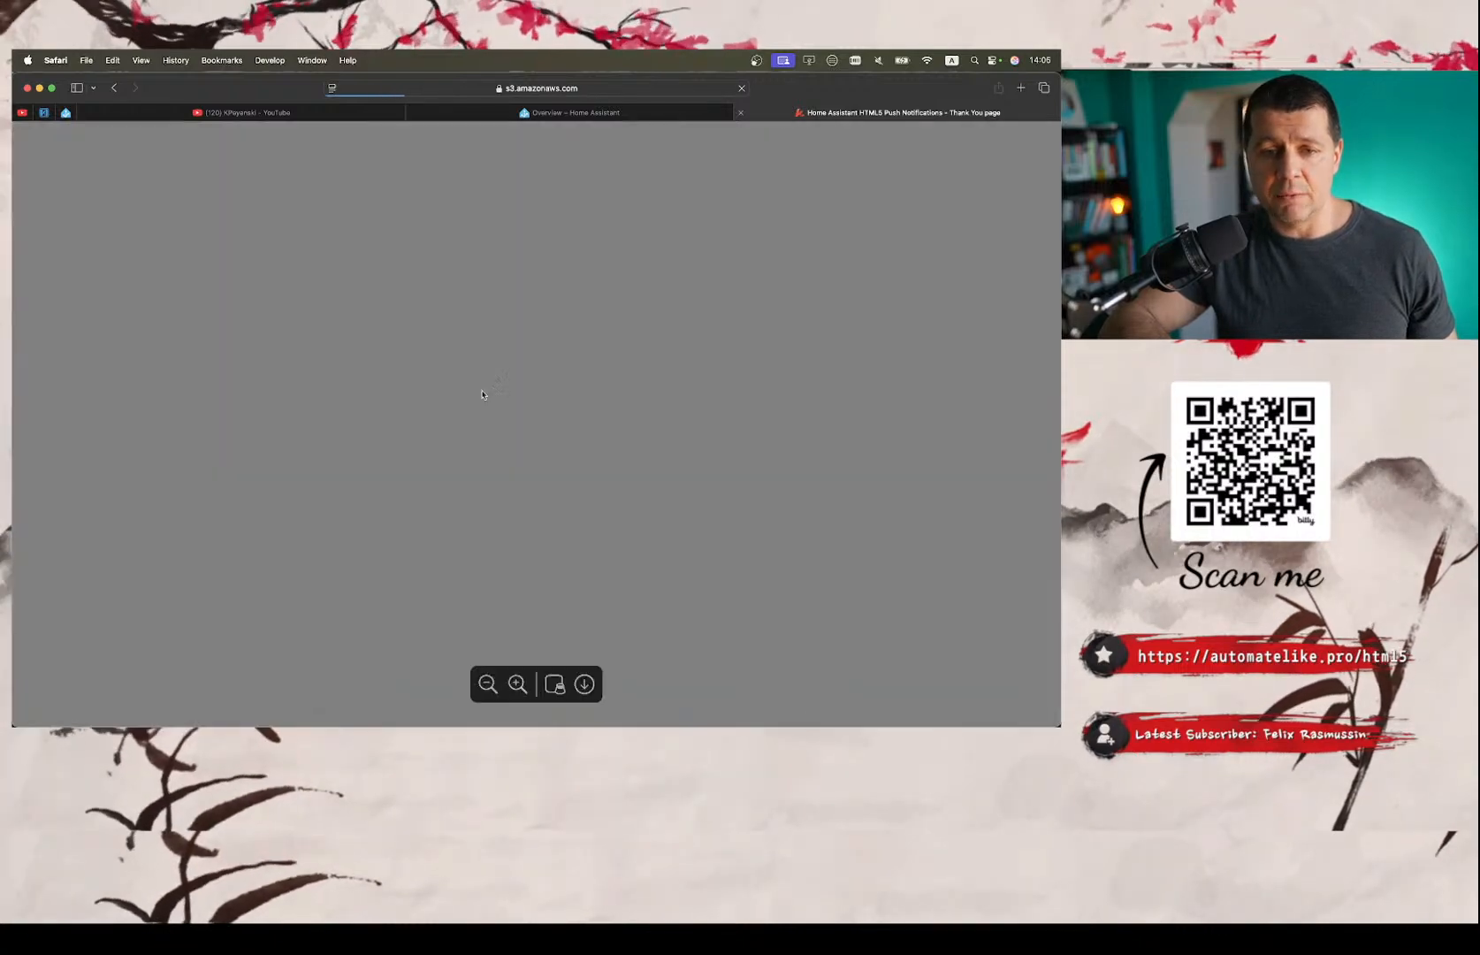
scroll(482, 394, "down", 3)
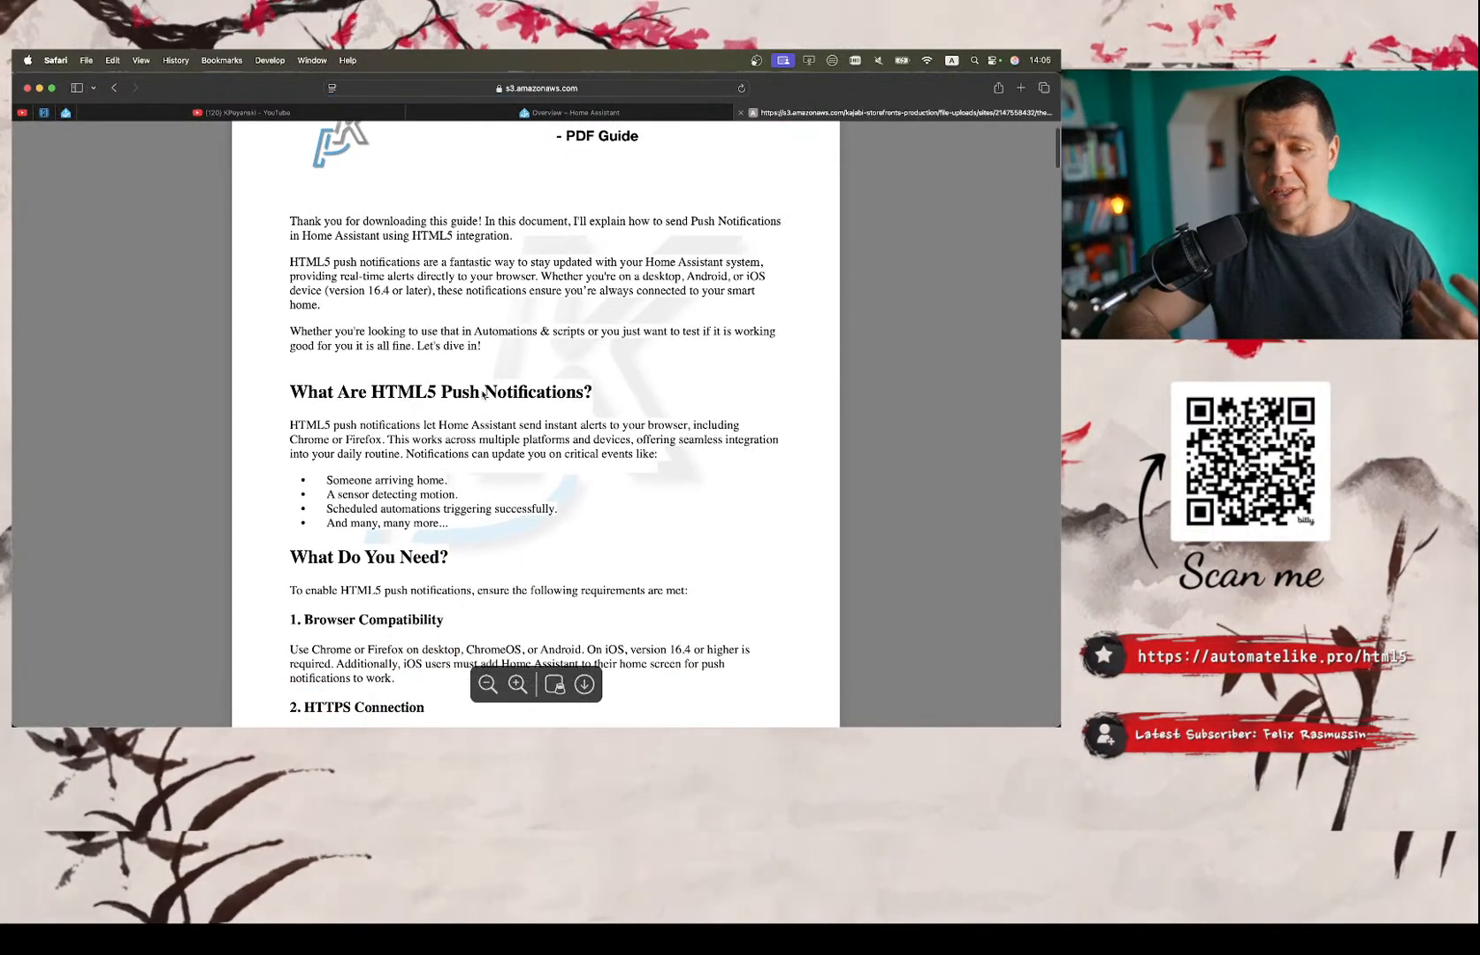
scroll(483, 394, "up", 3)
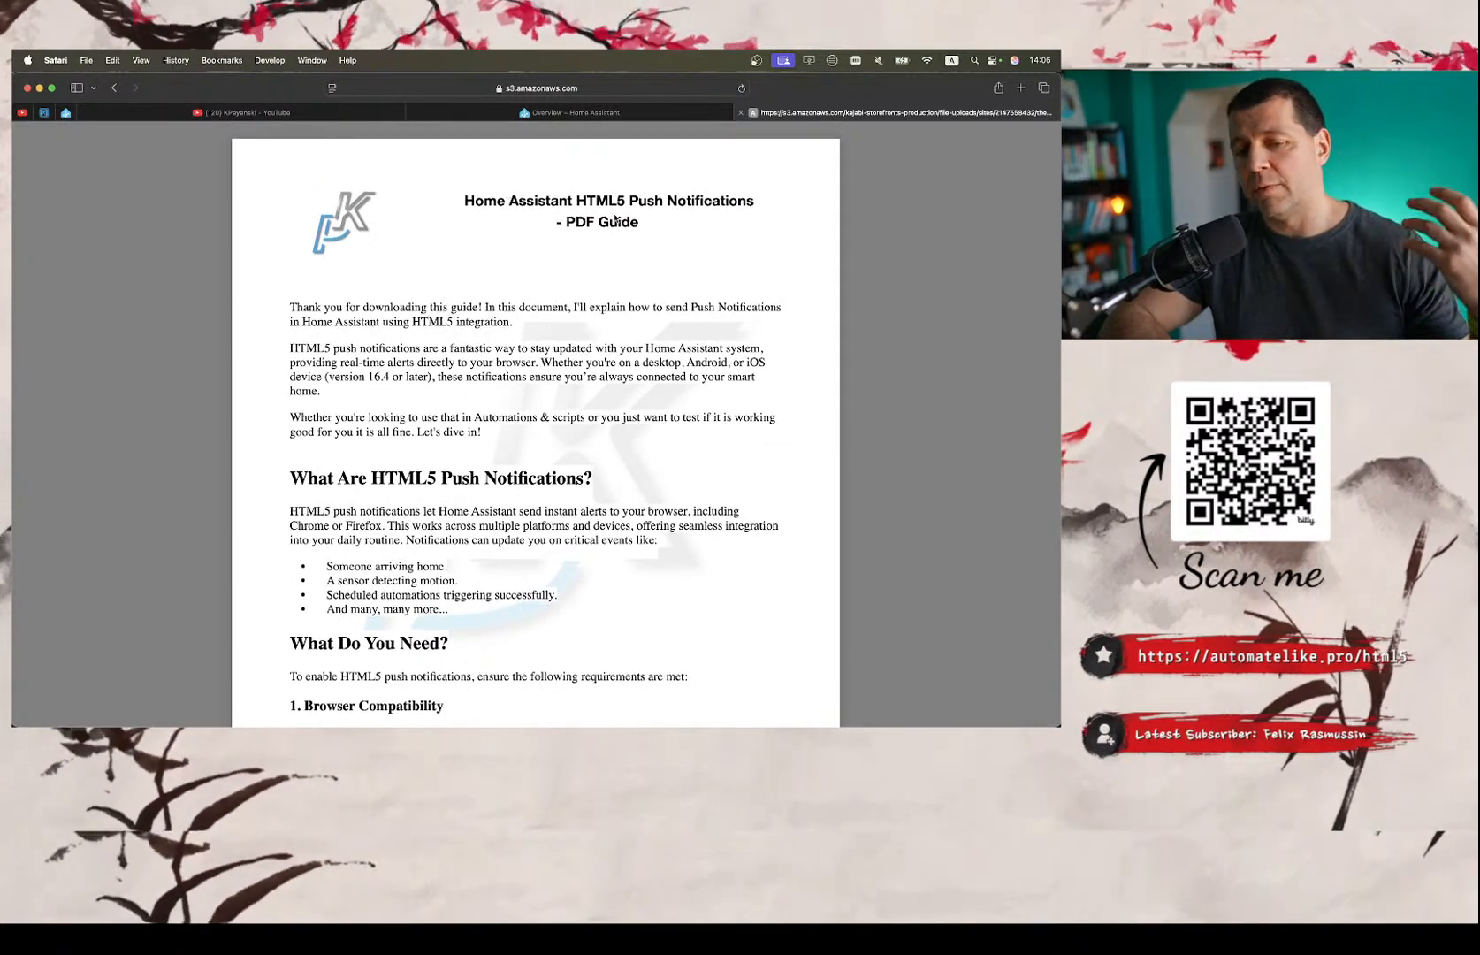
scroll(616, 219, "down", 10)
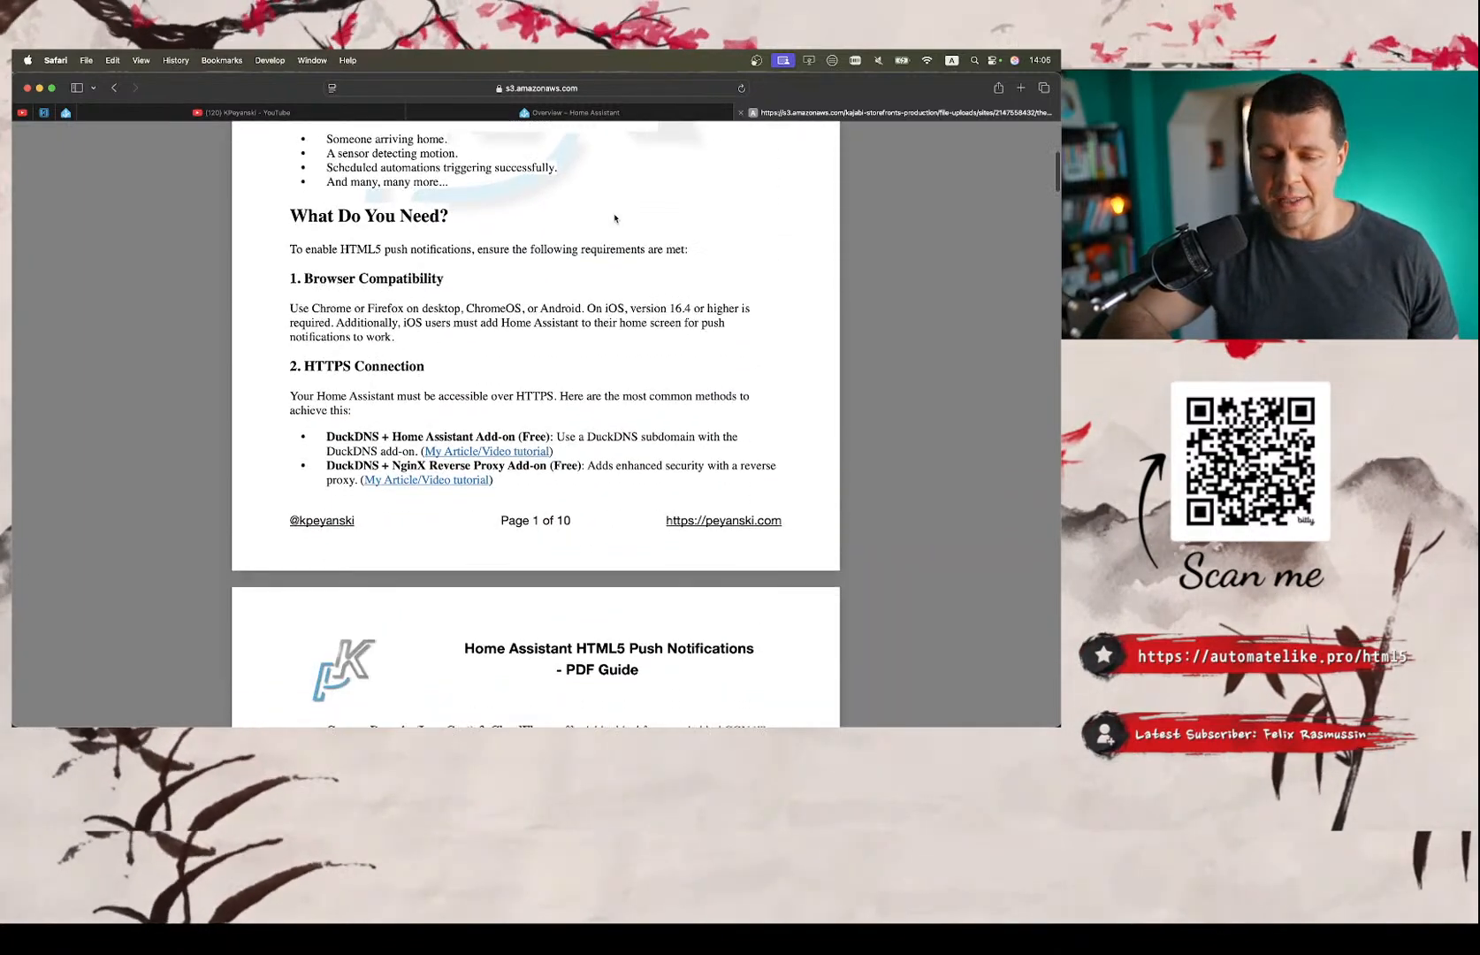
scroll(554, 540, "down", 10)
scroll(554, 540, "up", 8)
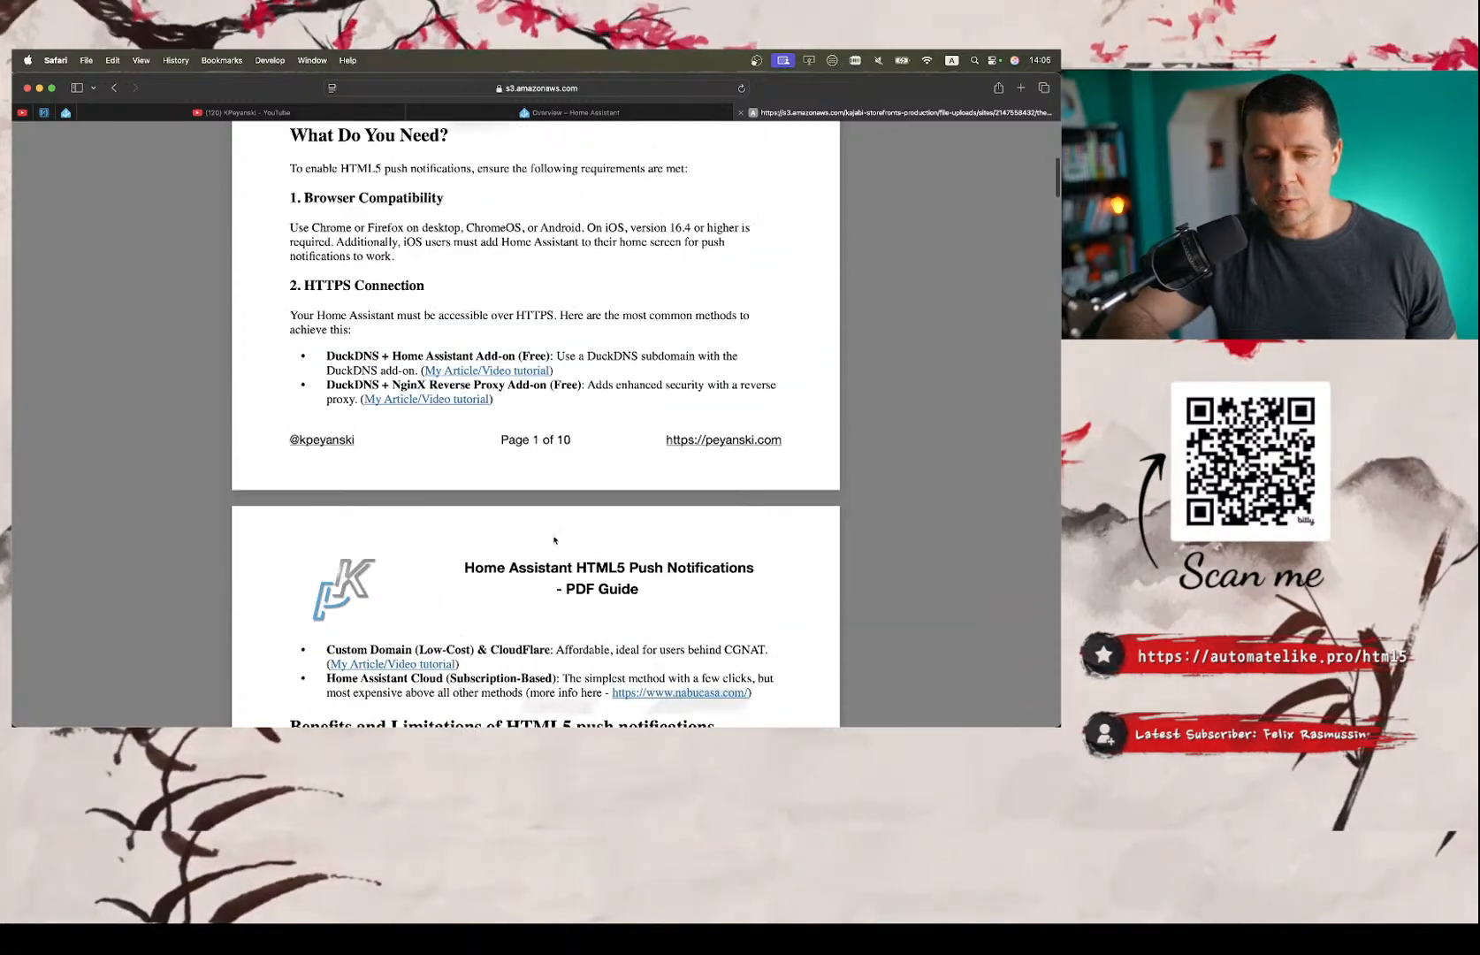
Skim the PDF guide from the HTTPS requirements through integration setup, targets and notification event automations to the quiz answers.
scroll(554, 540, "down", 1)
scroll(554, 540, "up", 4)
scroll(554, 540, "down", 18)
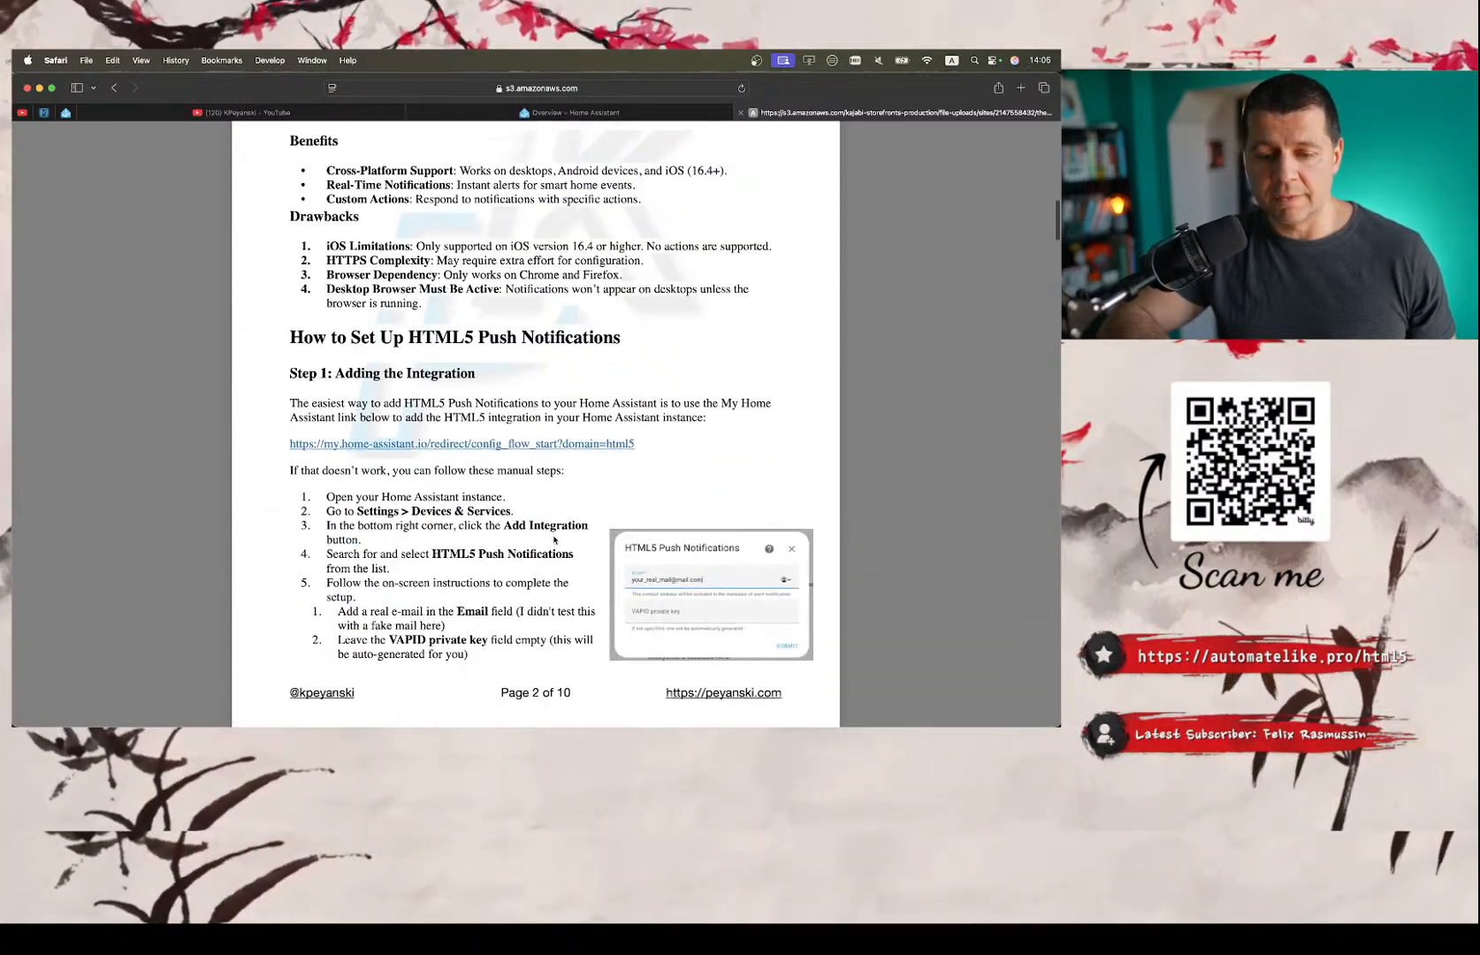
scroll(554, 540, "down", 5)
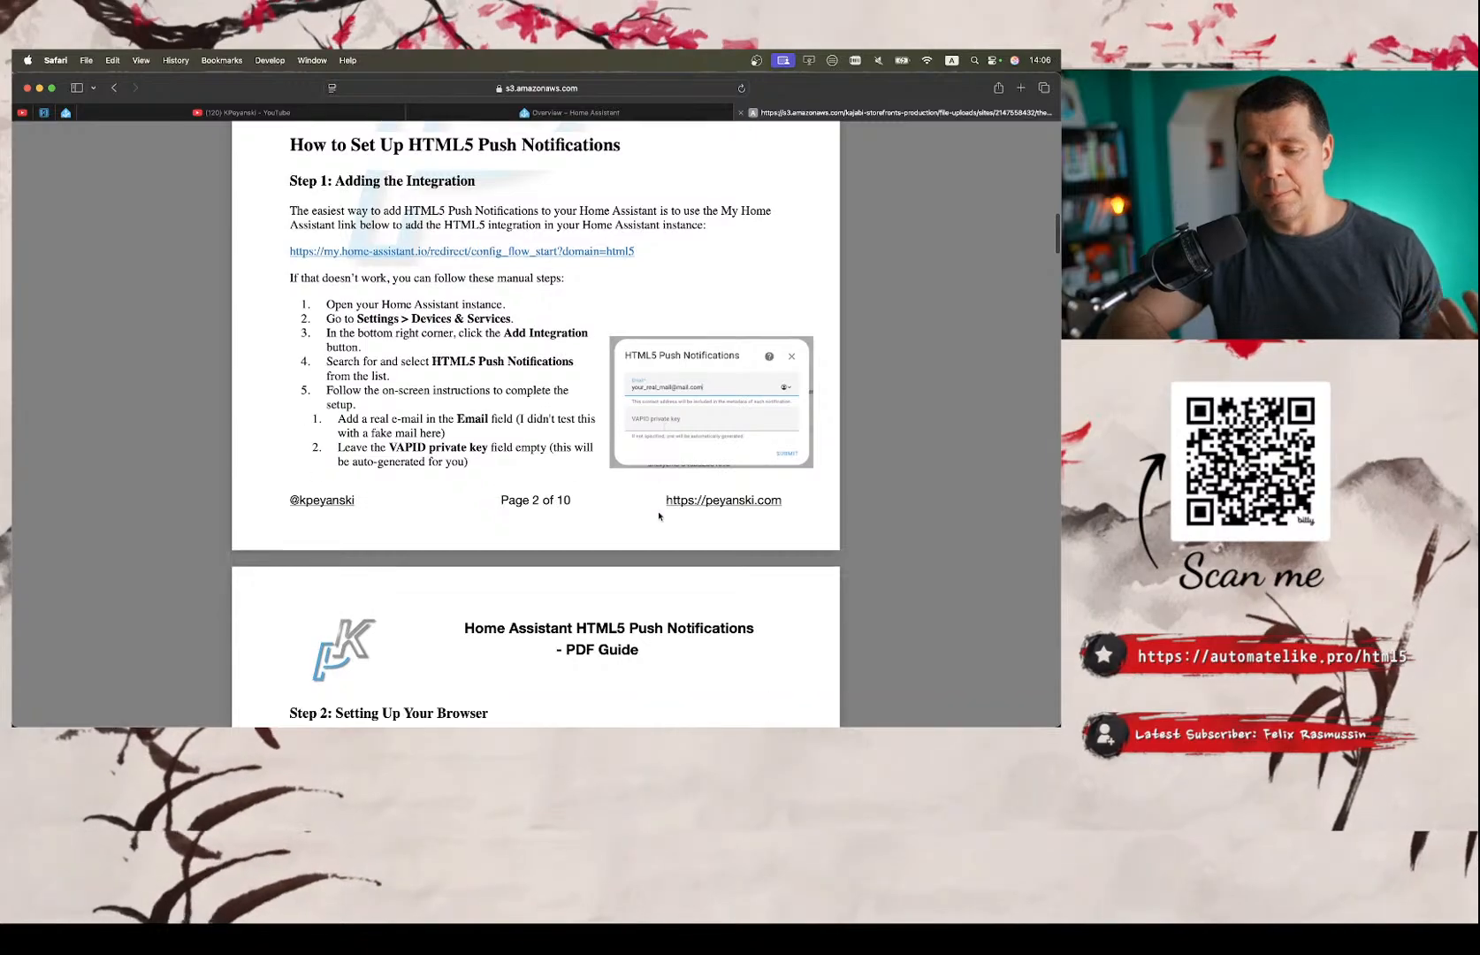
scroll(659, 516, "down", 20)
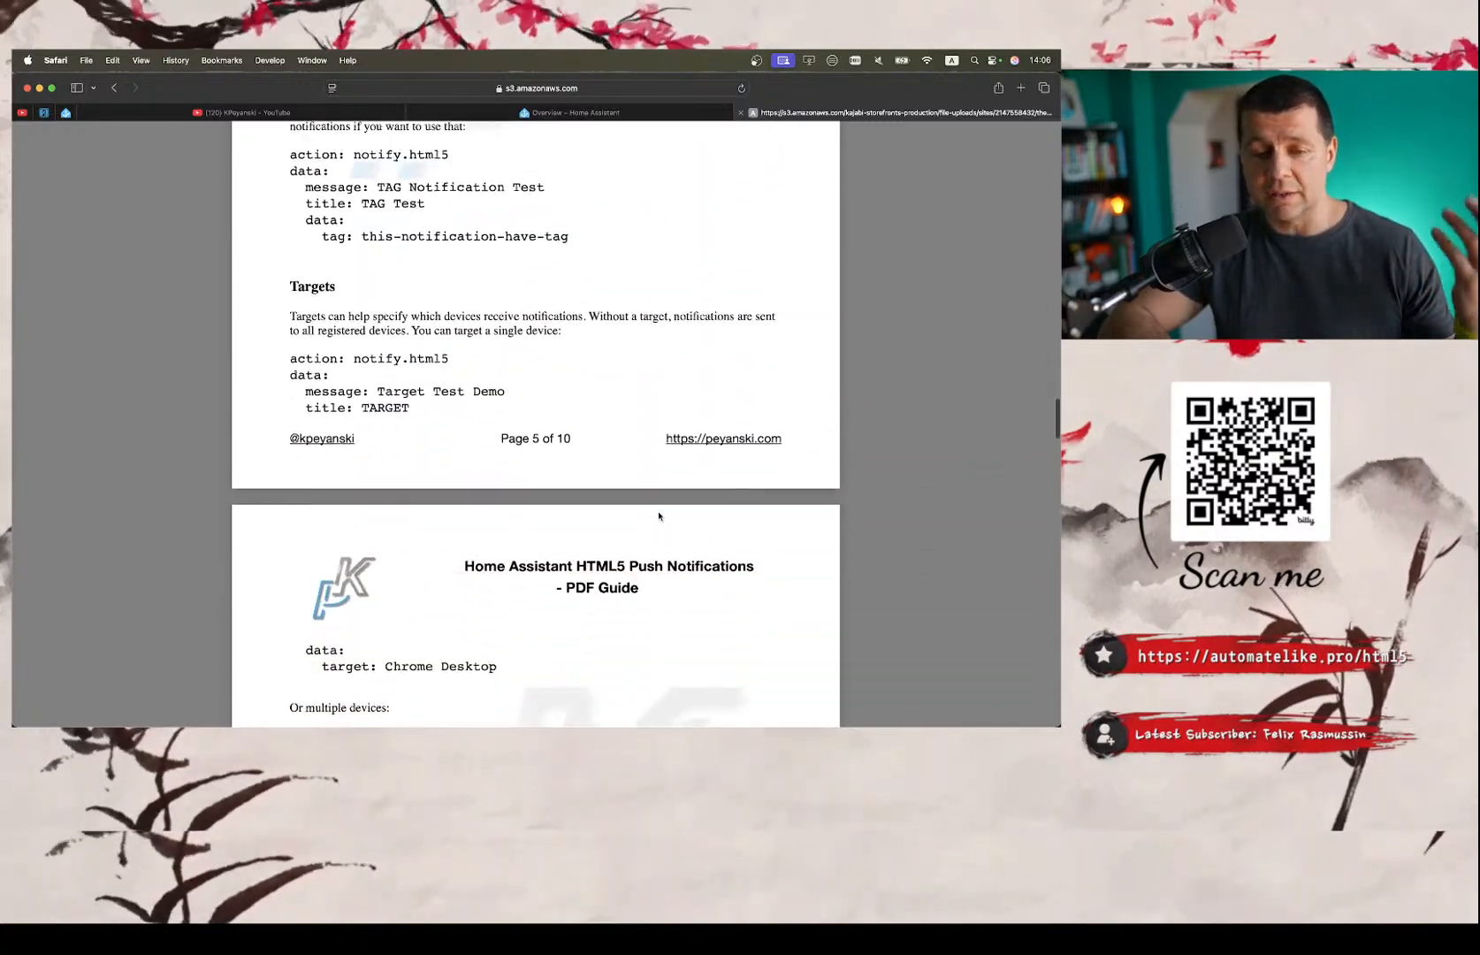
scroll(659, 517, "down", 2)
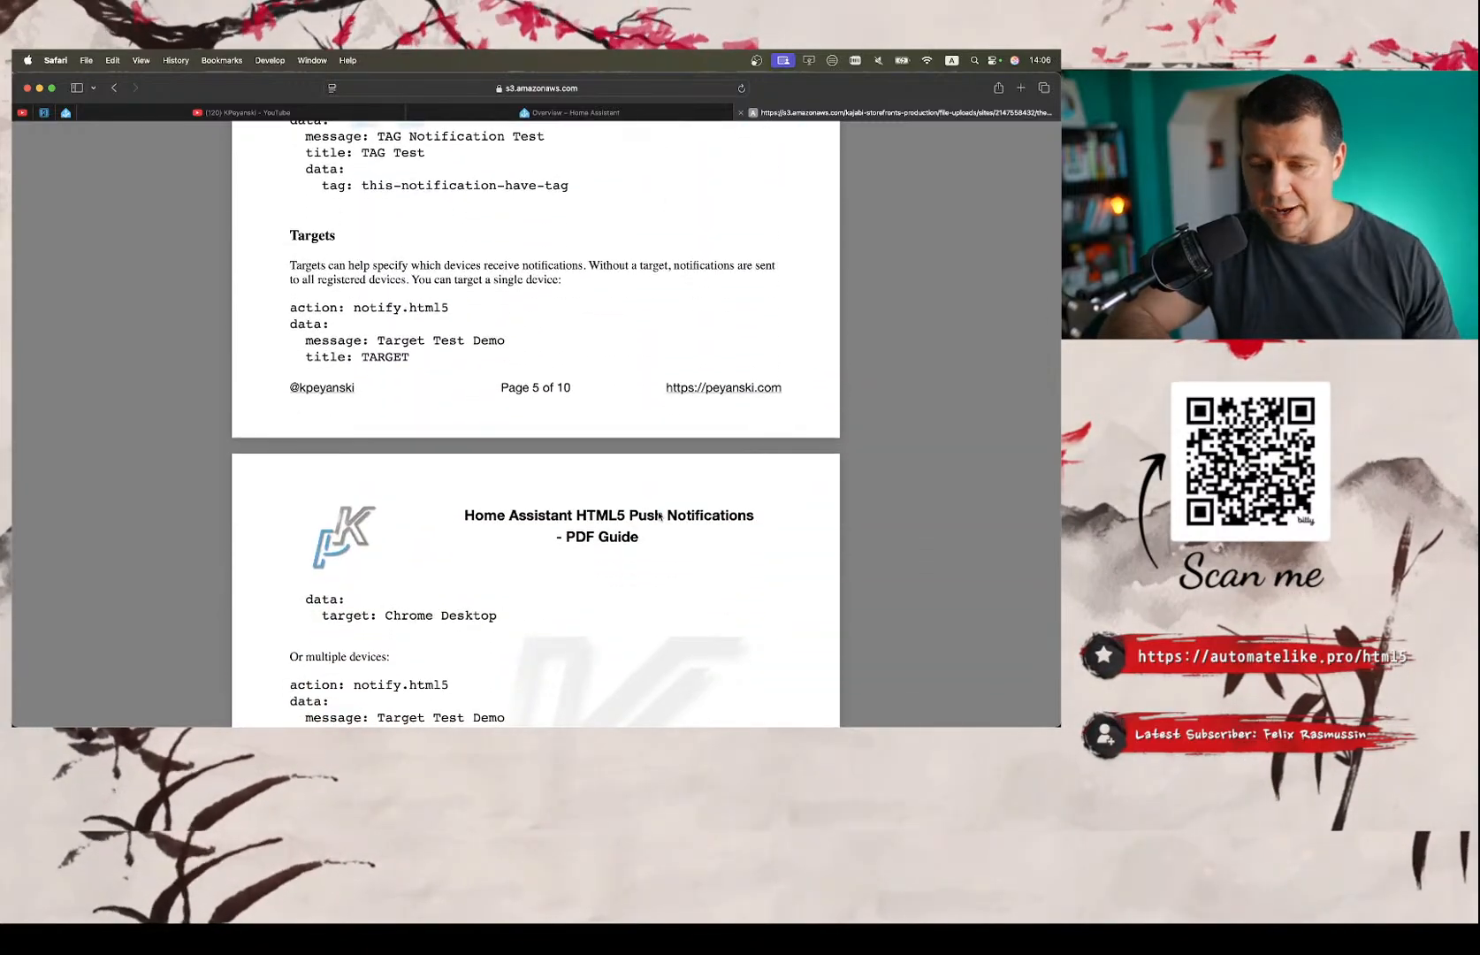
scroll(659, 516, "down", 20)
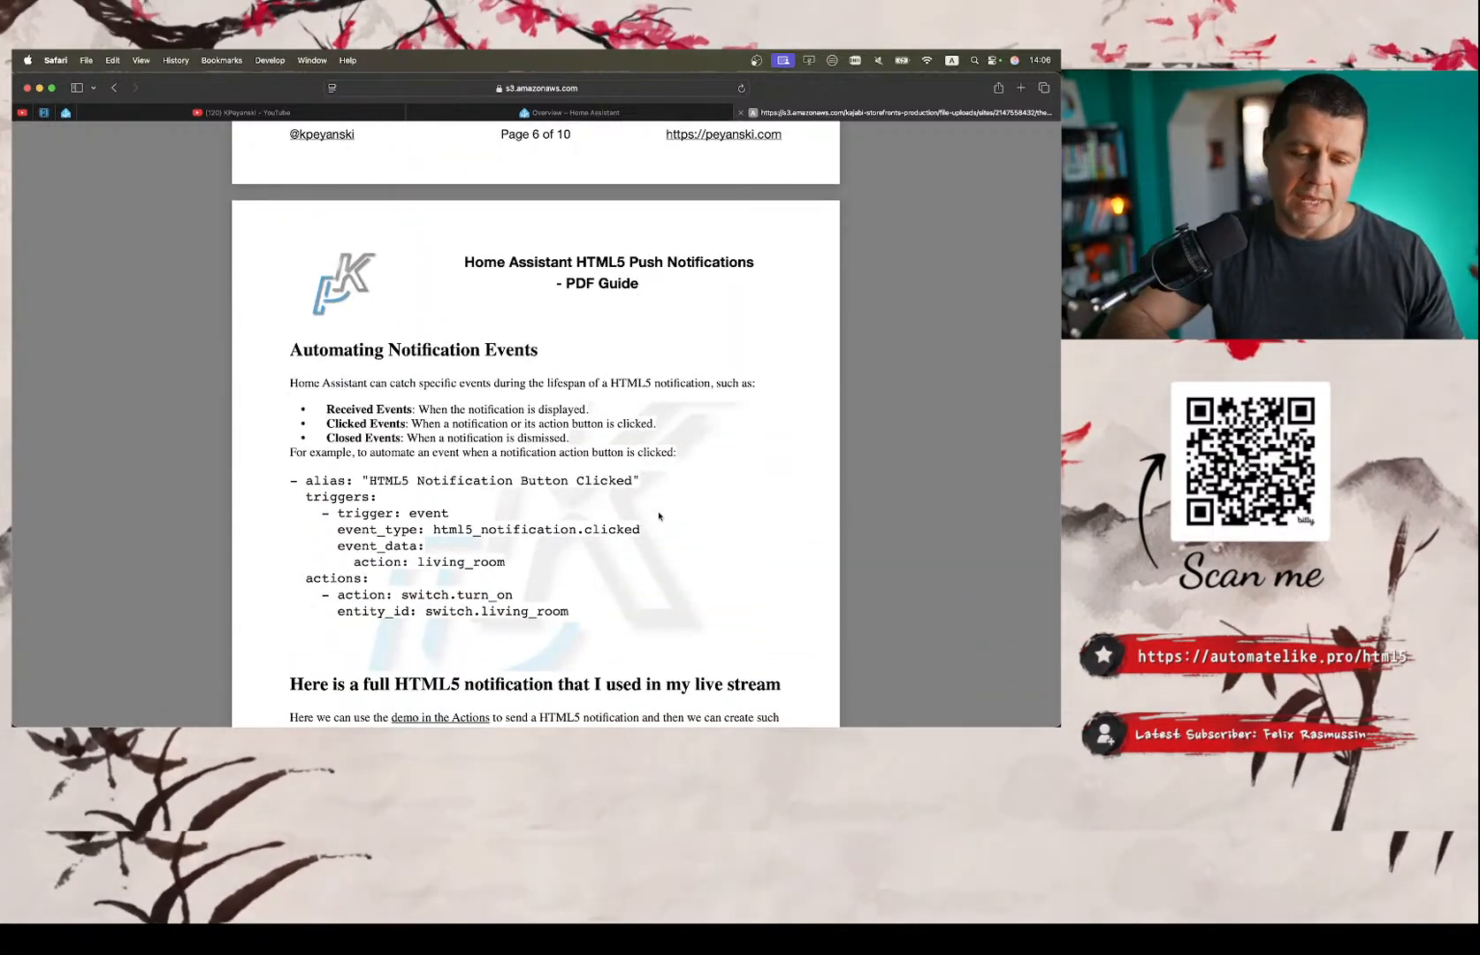
scroll(659, 516, "down", 20)
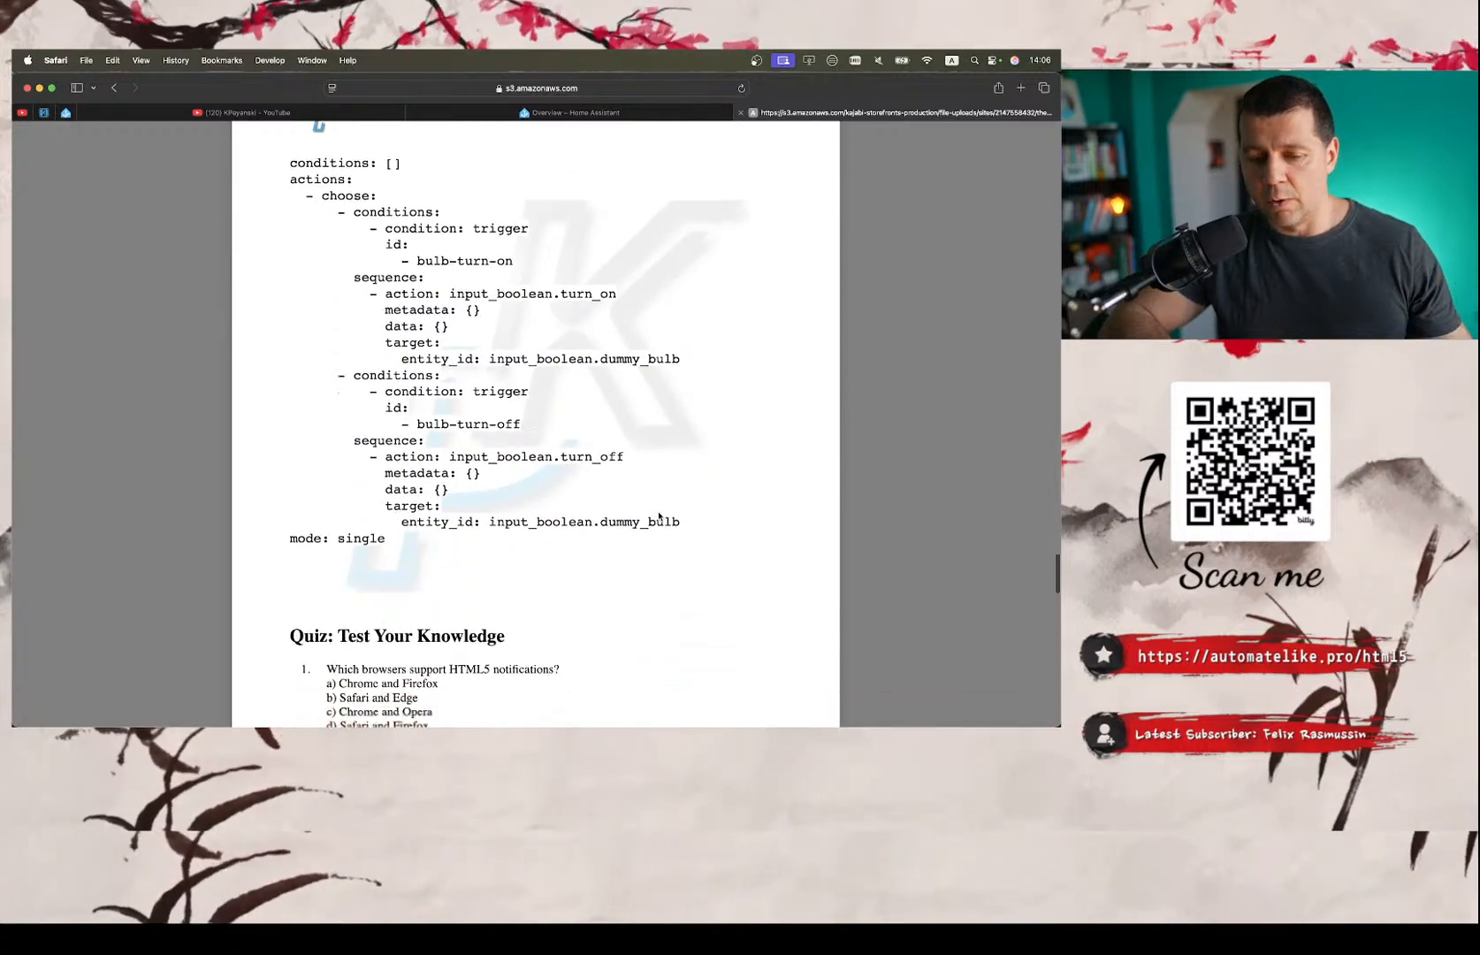
scroll(658, 516, "down", 20)
scroll(659, 516, "up", 5)
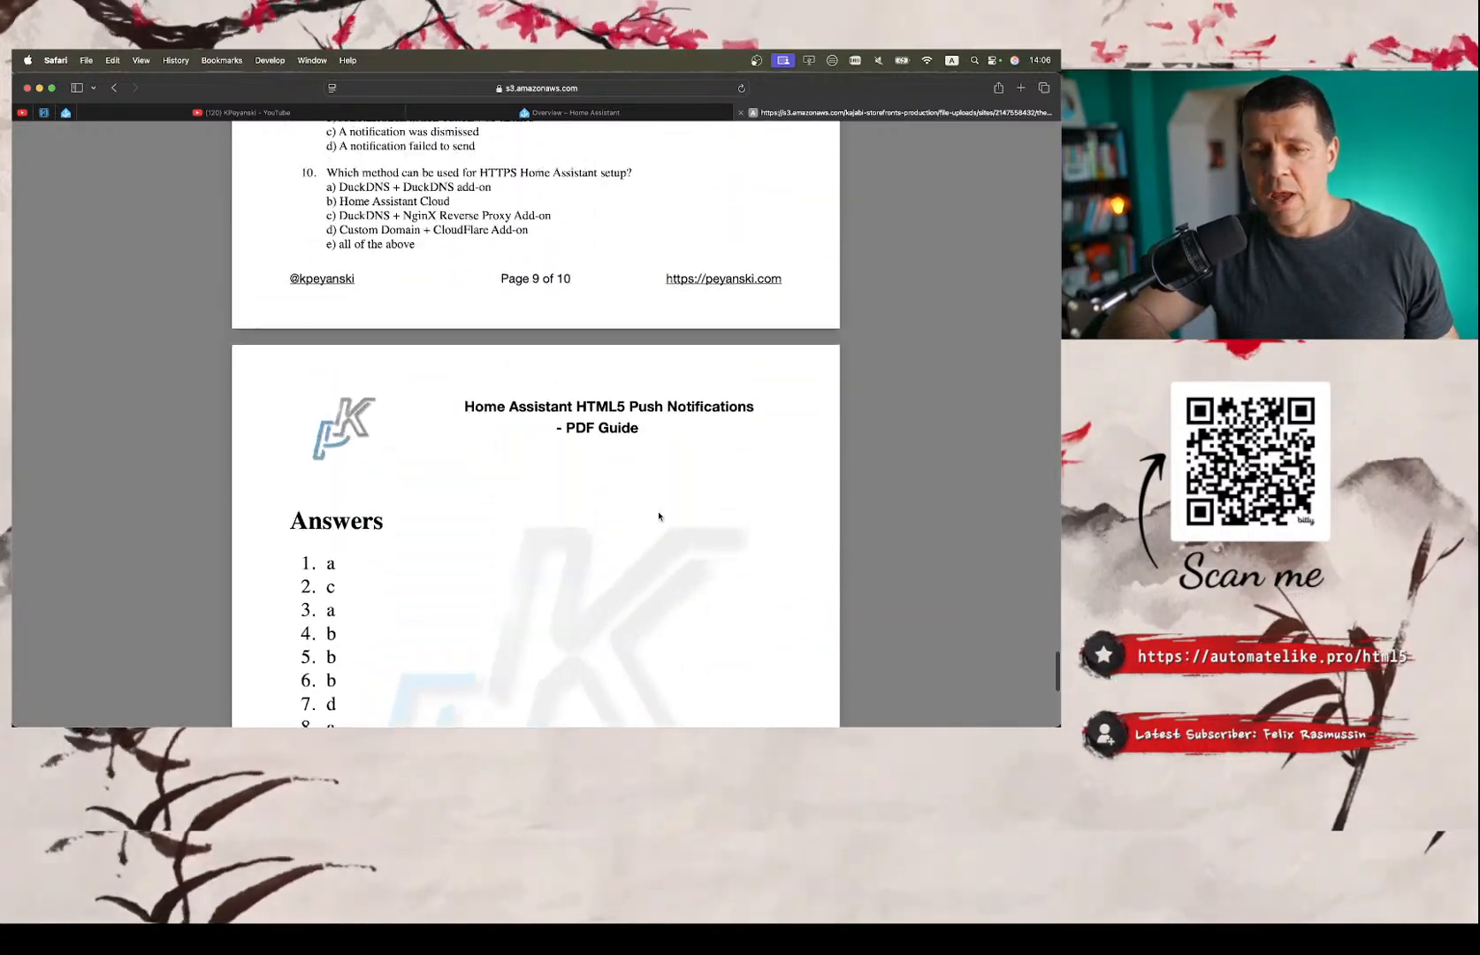
scroll(659, 517, "up", 15)
Glance at the Home Assistant overview and return to the PDF guide to examine the Actions, Tags and Targets examples under Advanced Features.
left_click(565, 113)
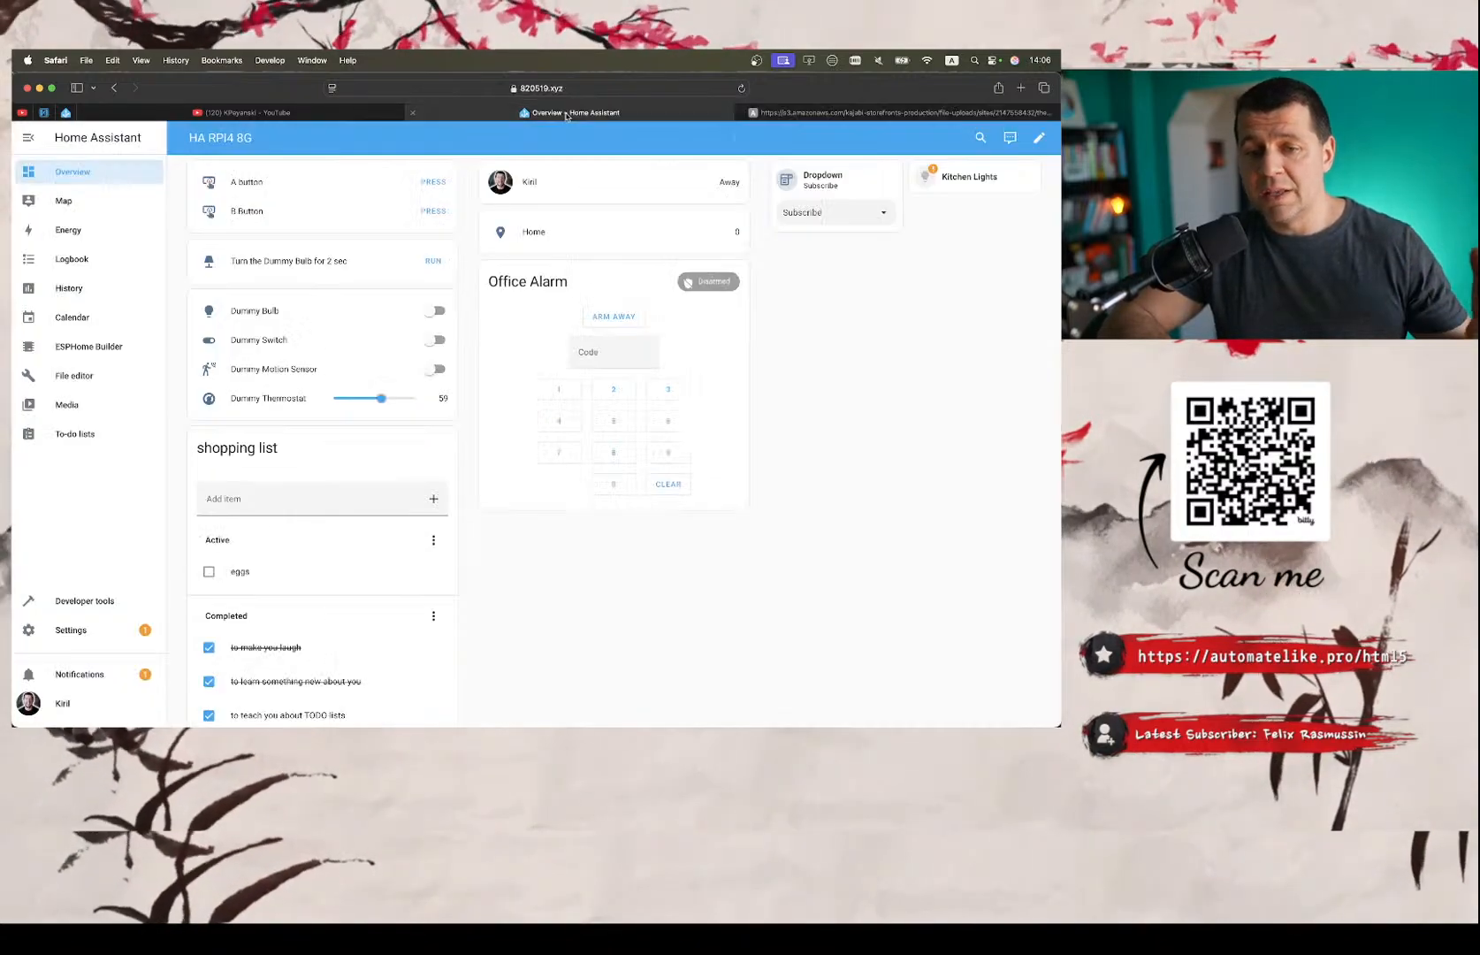
left_click(893, 112)
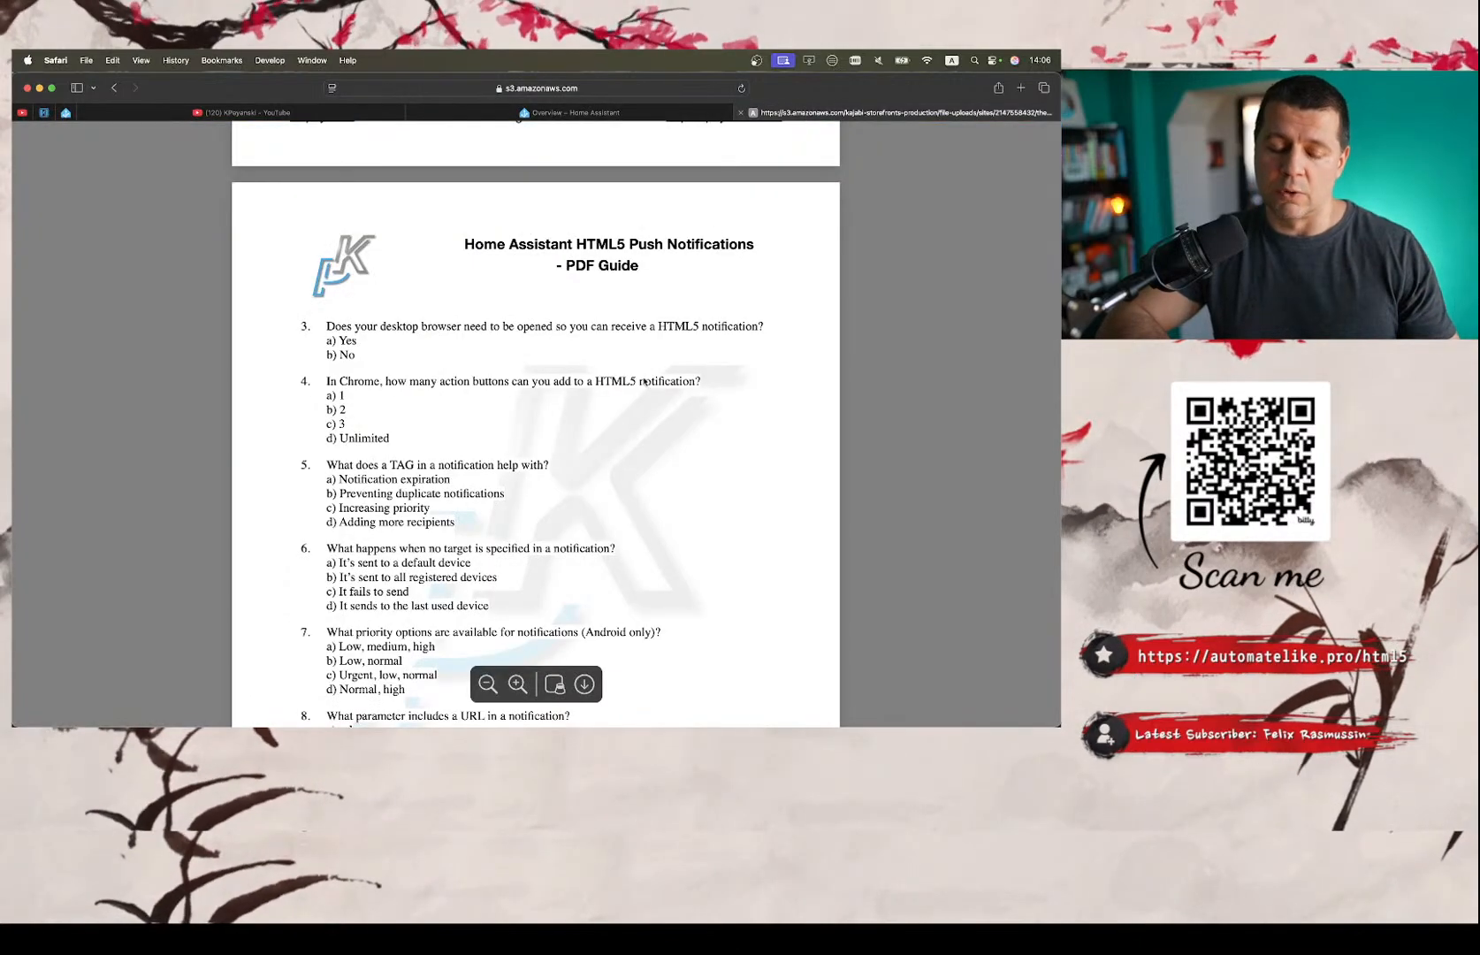
scroll(641, 382, "up", 15)
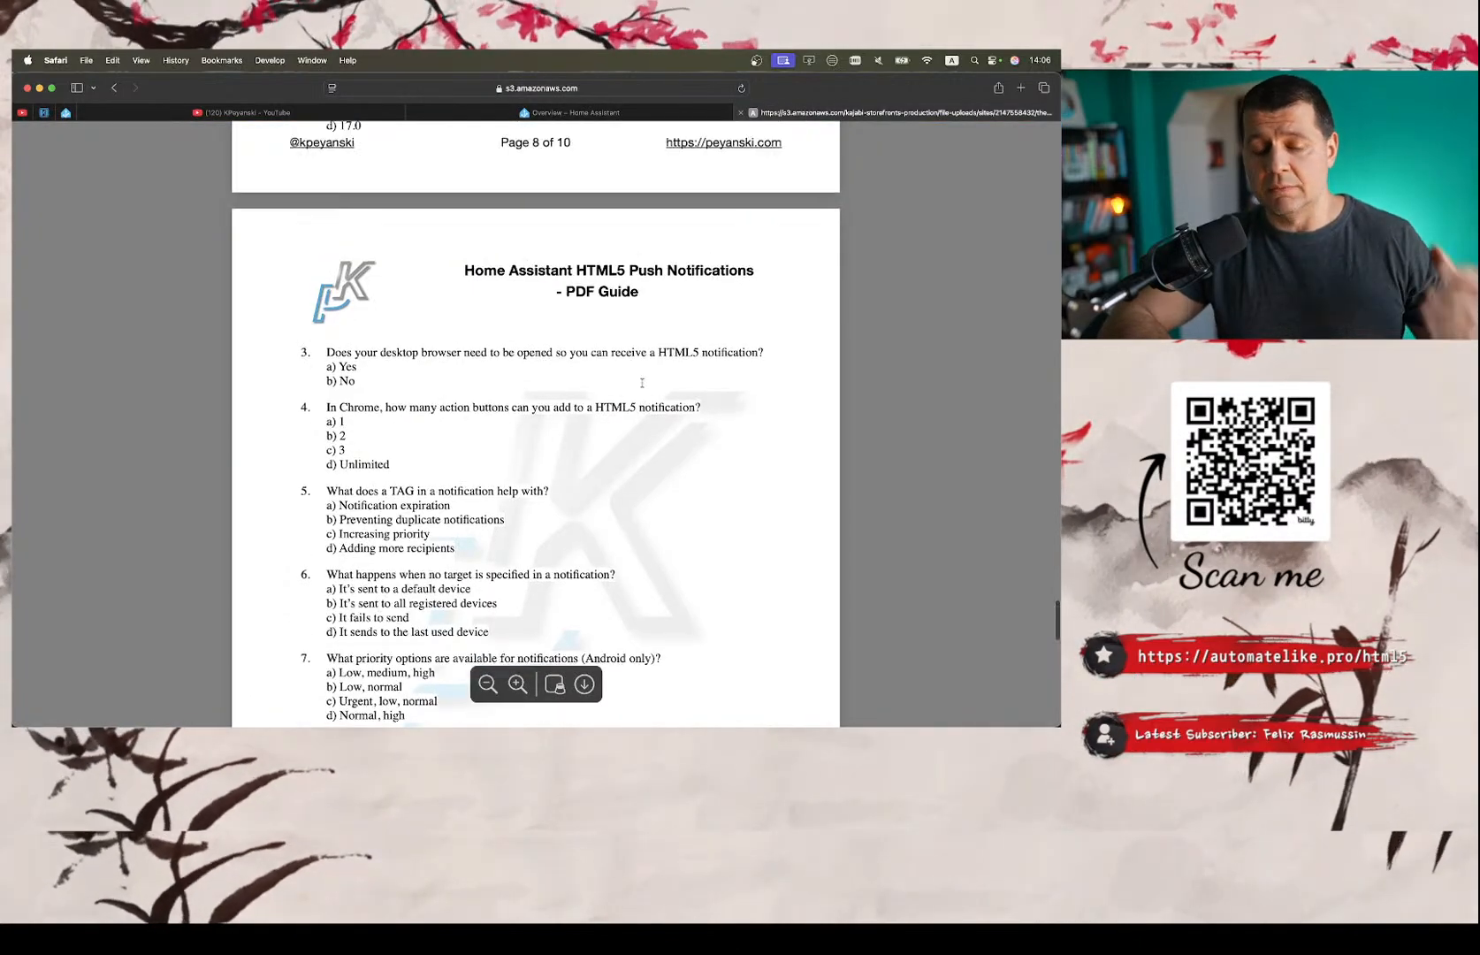
scroll(641, 382, "up", 20)
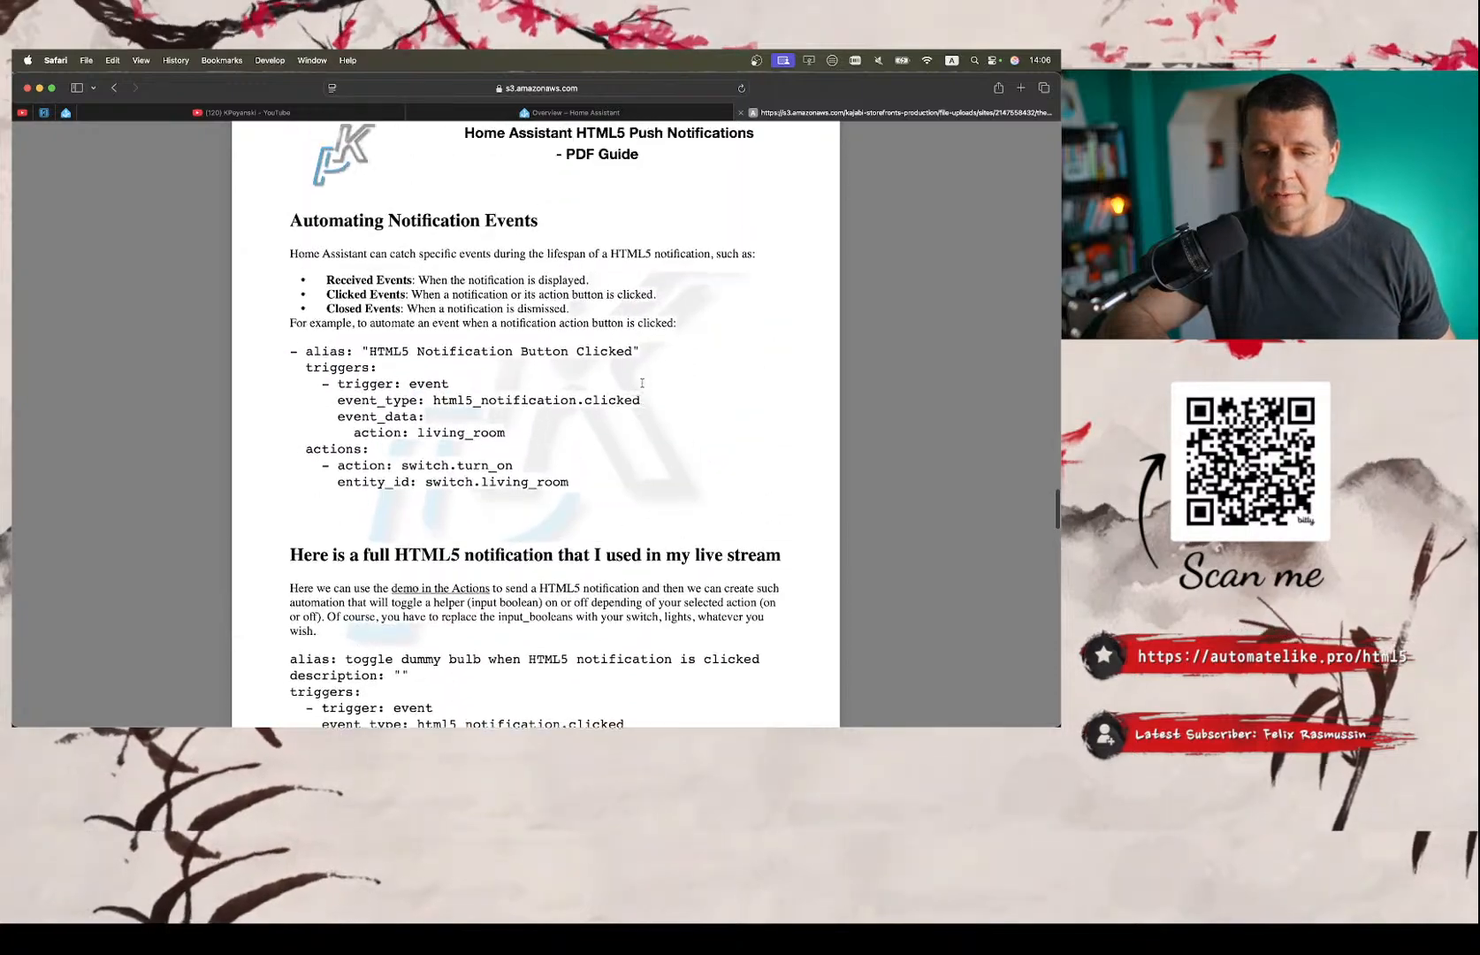
scroll(642, 382, "up", 1)
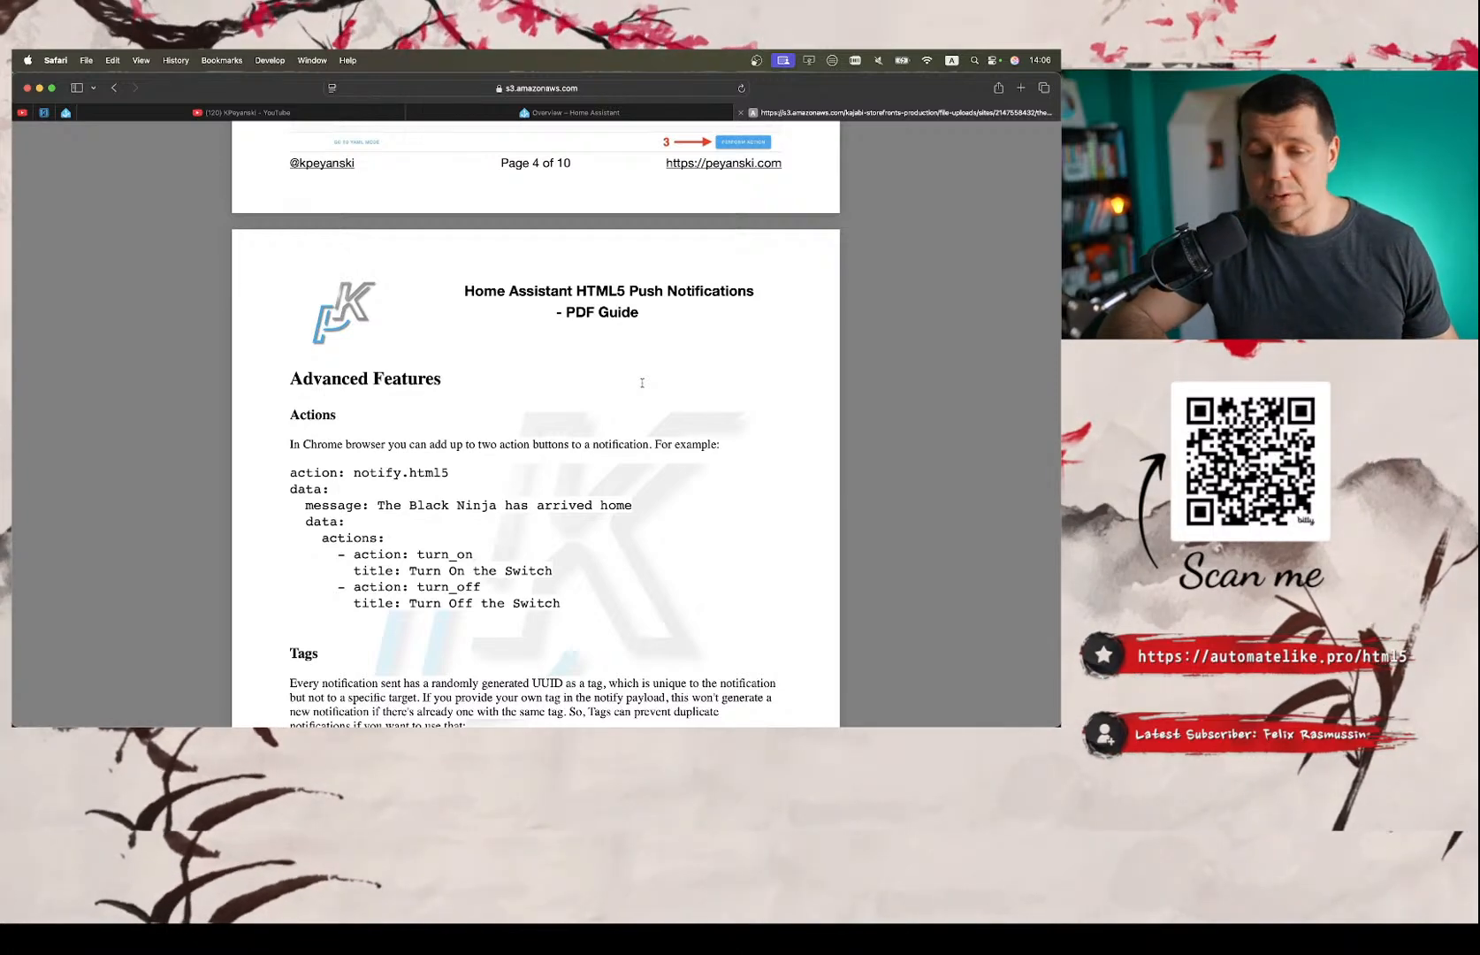
scroll(642, 382, "down", 2)
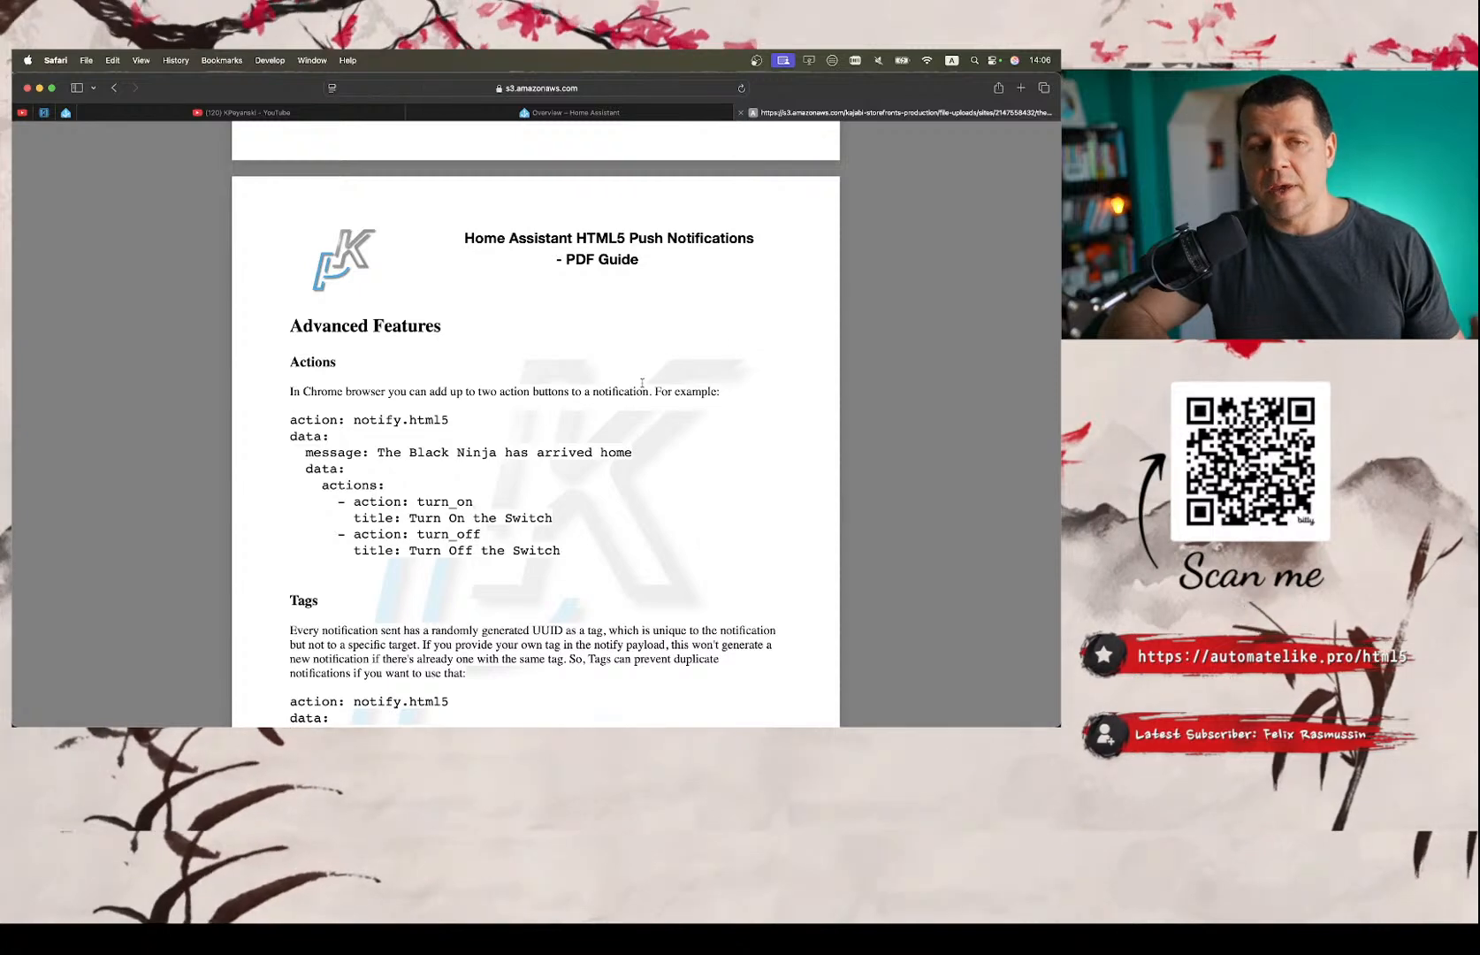
scroll(642, 381, "down", 2)
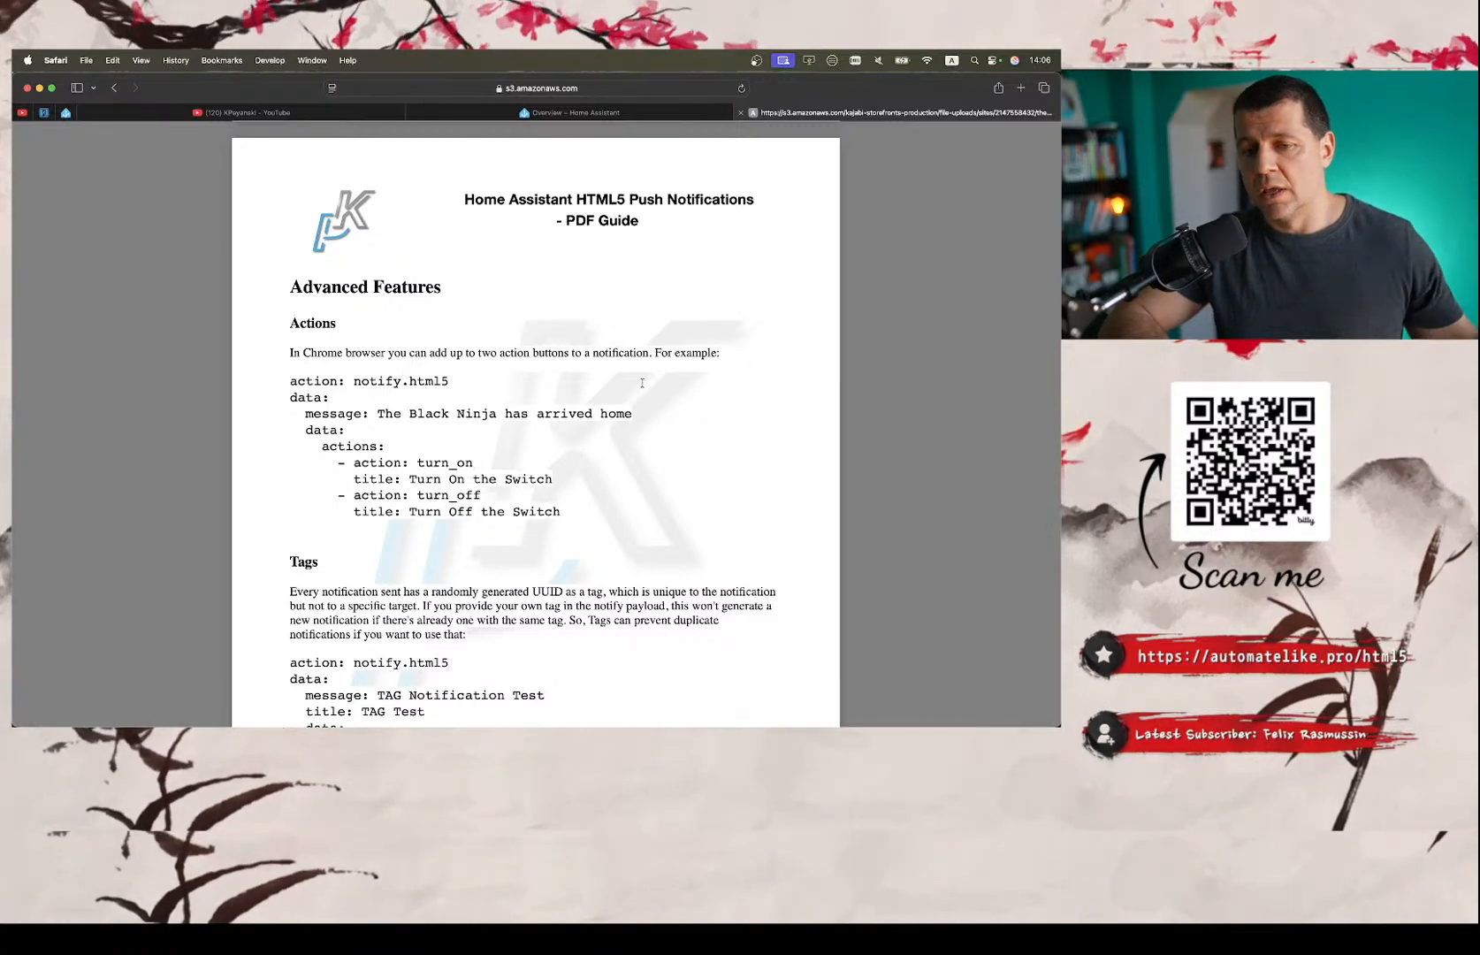
scroll(642, 383, "down", 6)
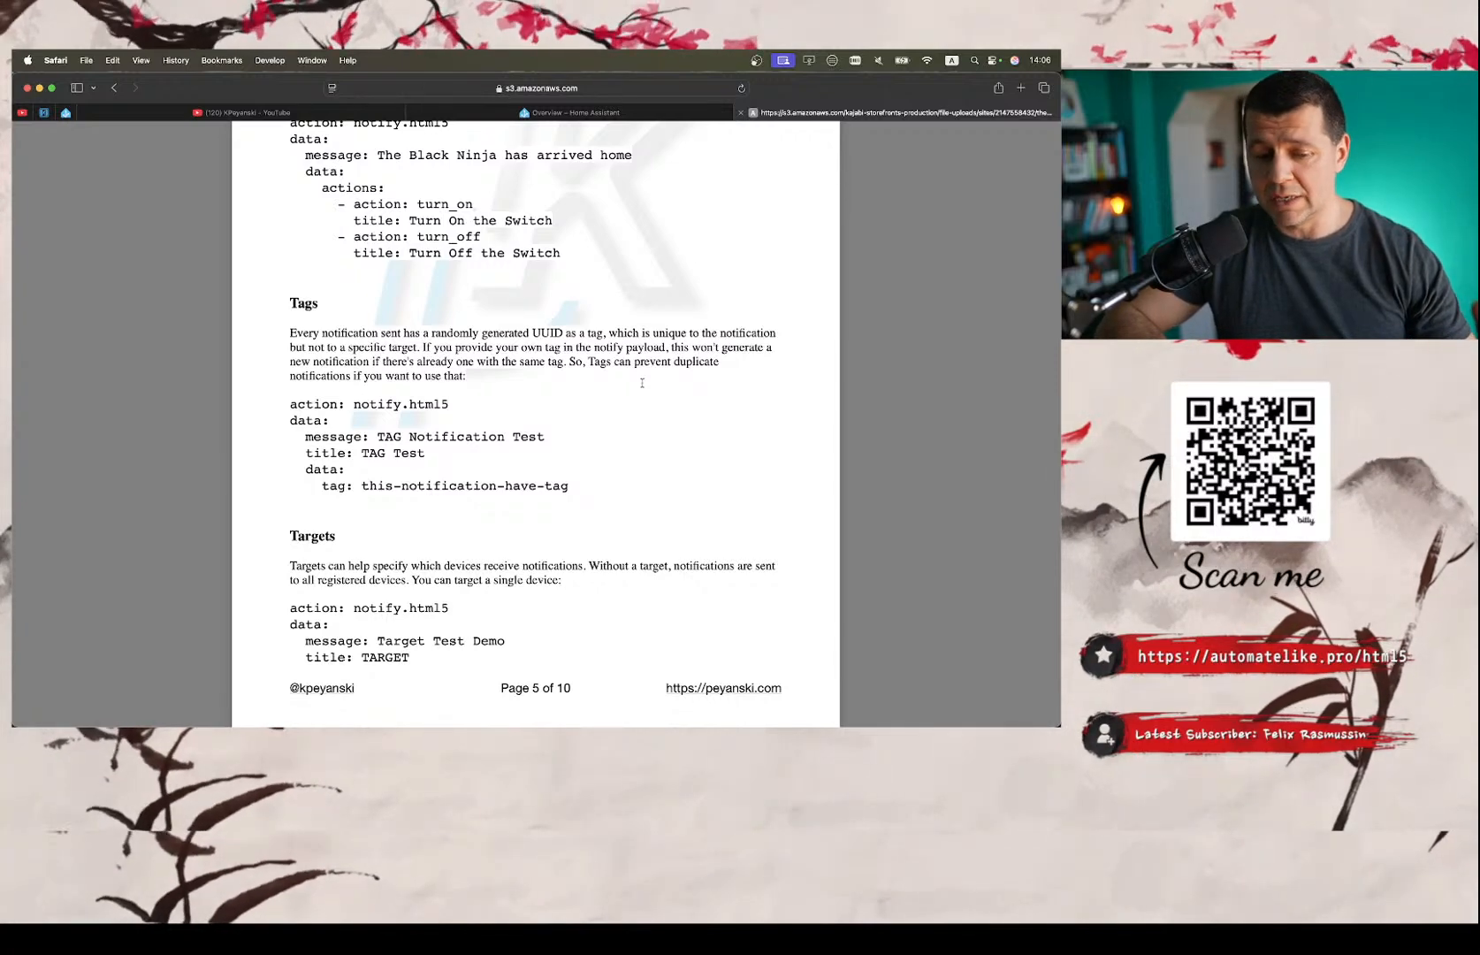
scroll(642, 382, "down", 1)
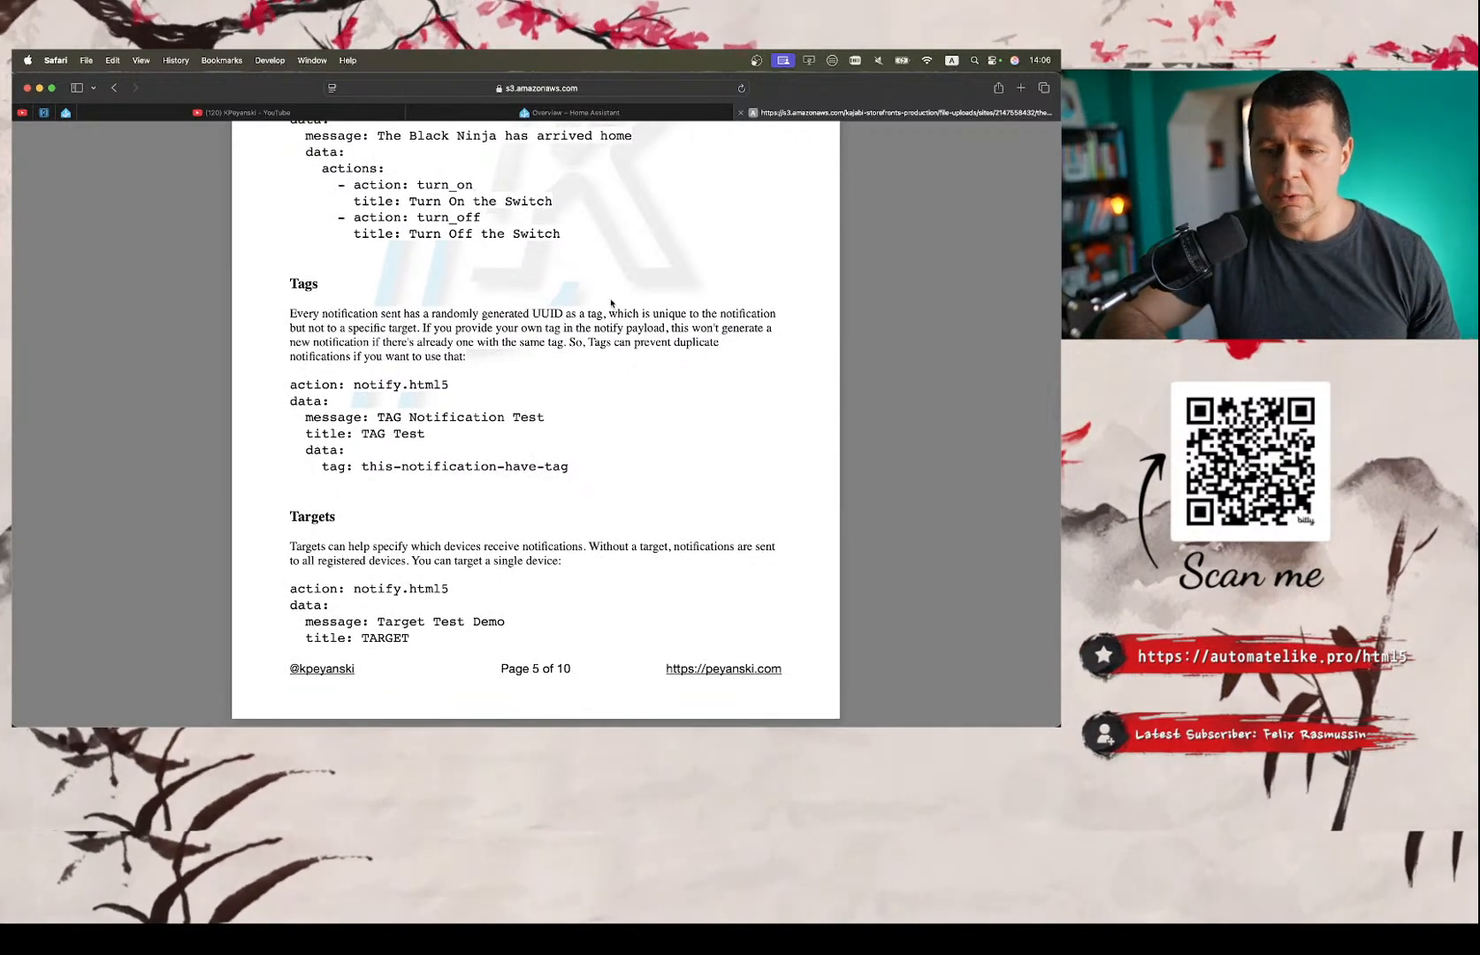
scroll(606, 260, "down", 15)
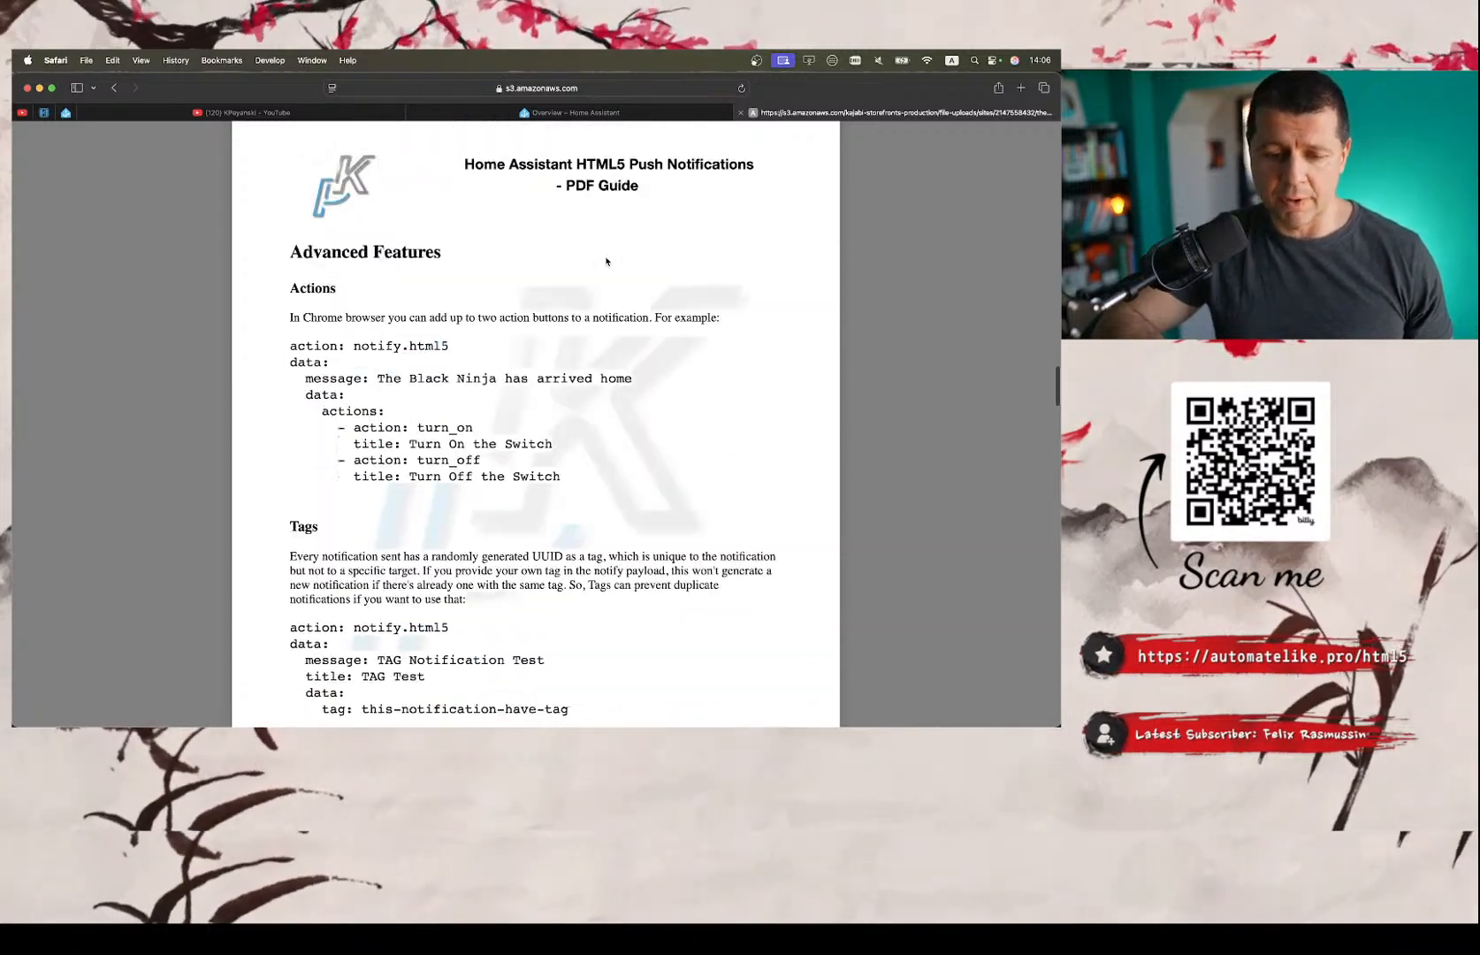
Review the Test Your Knowledge quiz and its answers at the end of the PDF guide.
scroll(607, 260, "down", 20)
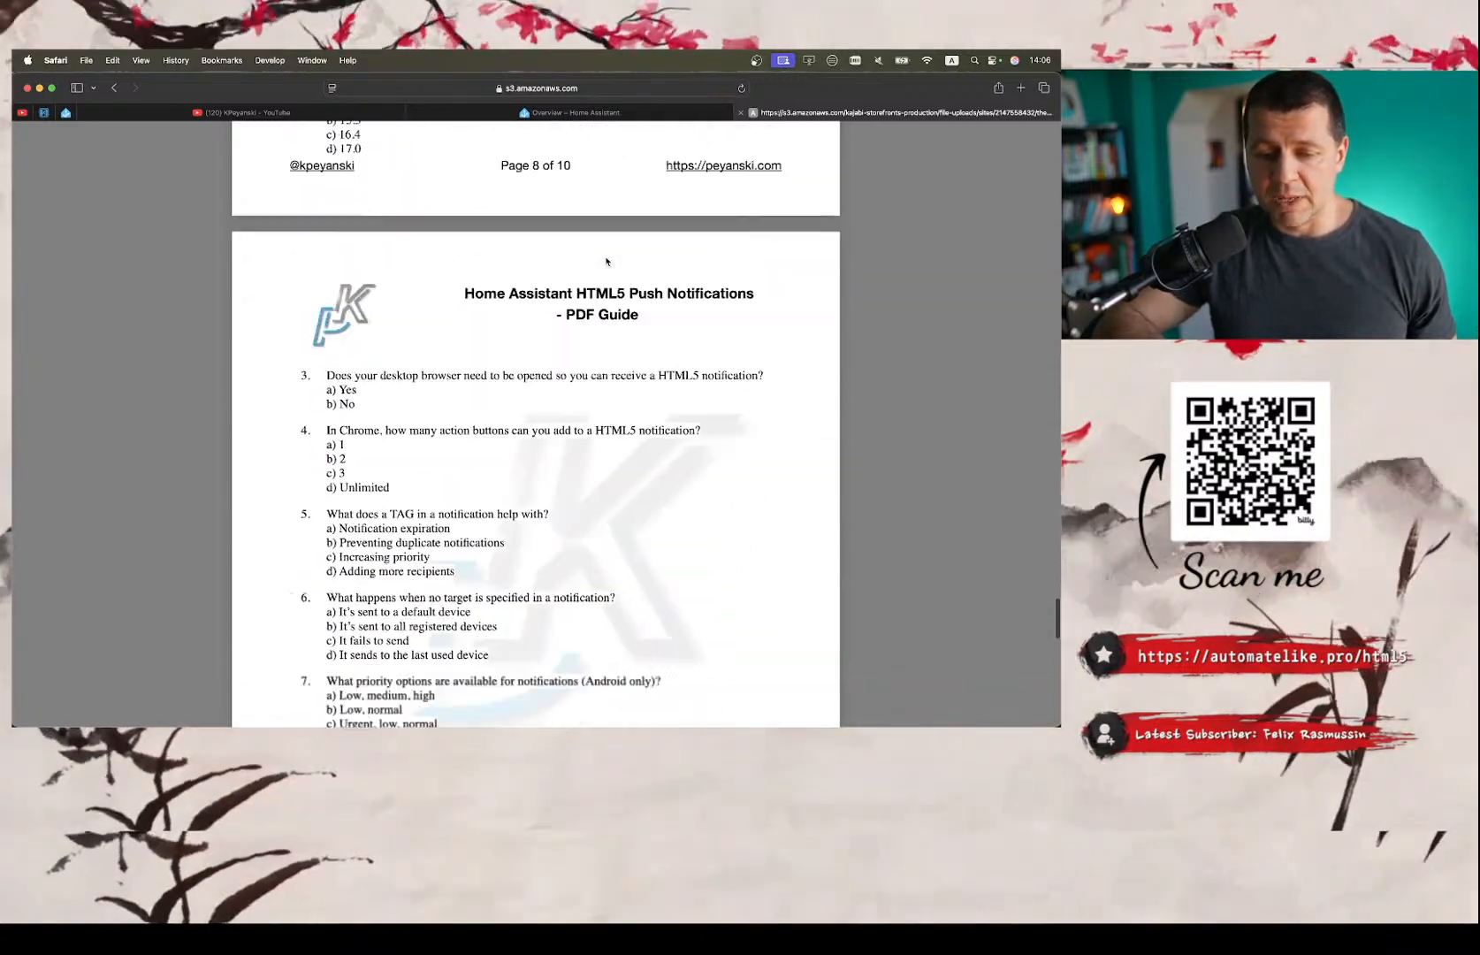
scroll(606, 260, "down", 3)
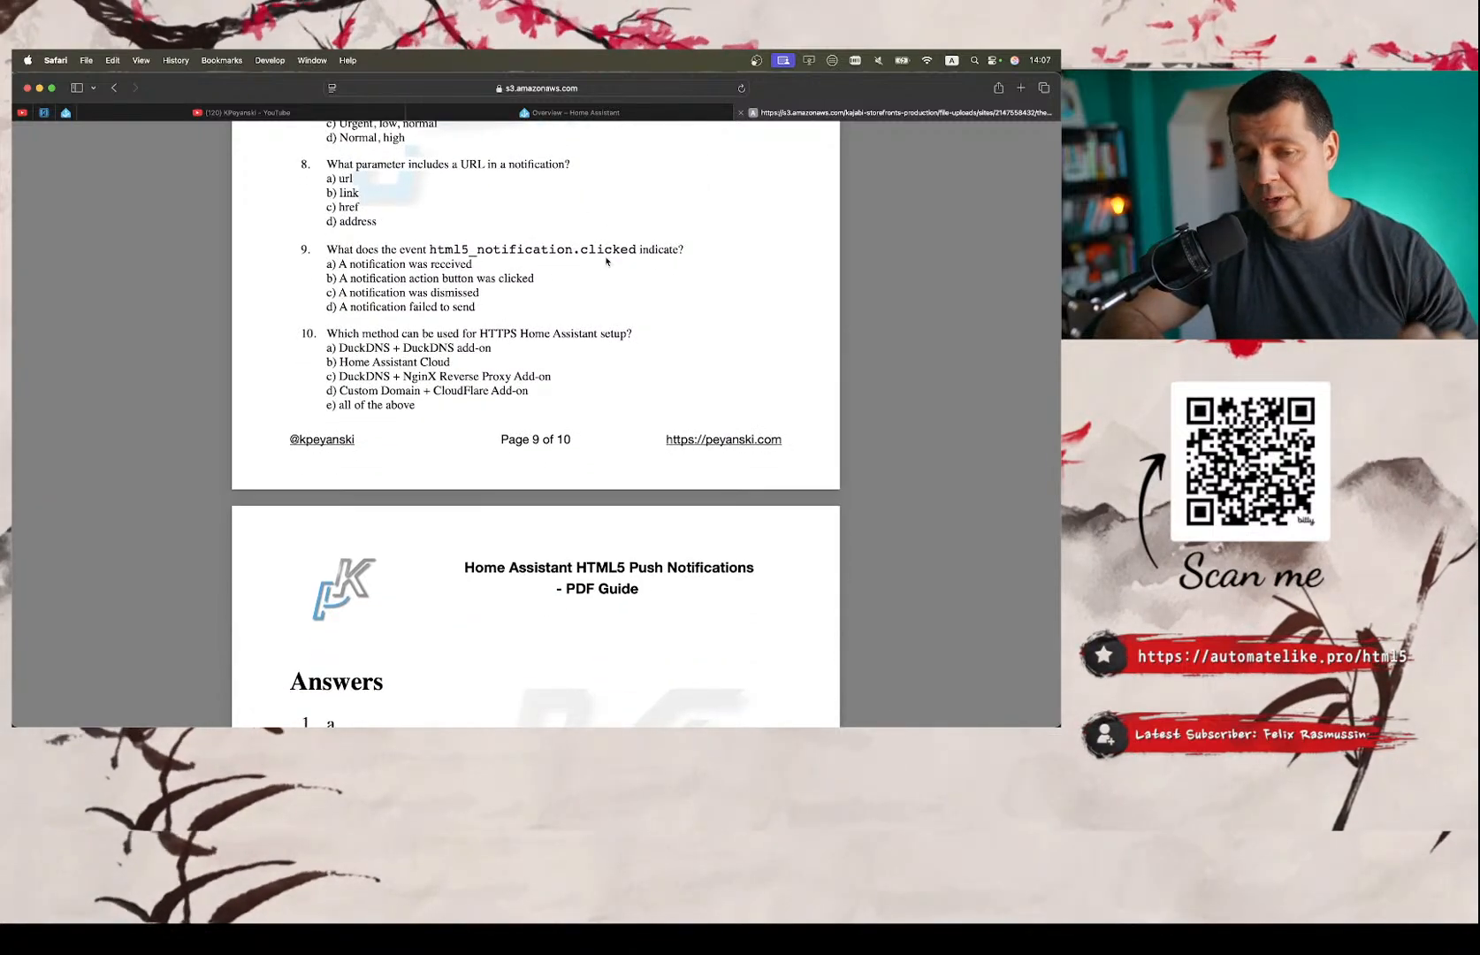
scroll(607, 261, "down", 7)
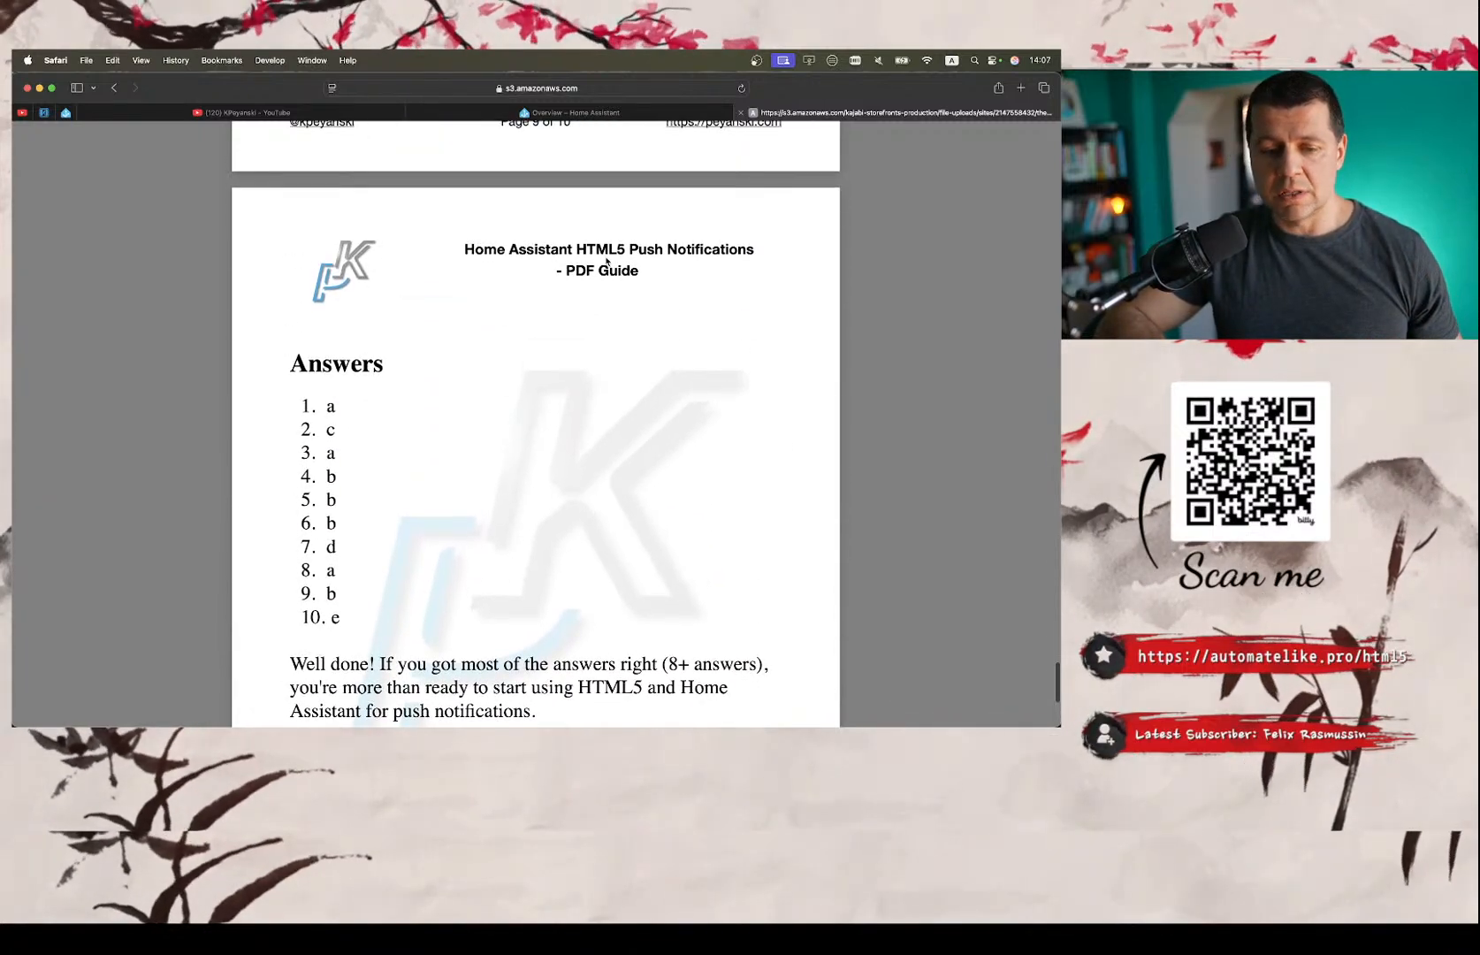
scroll(388, 369, "up", 10)
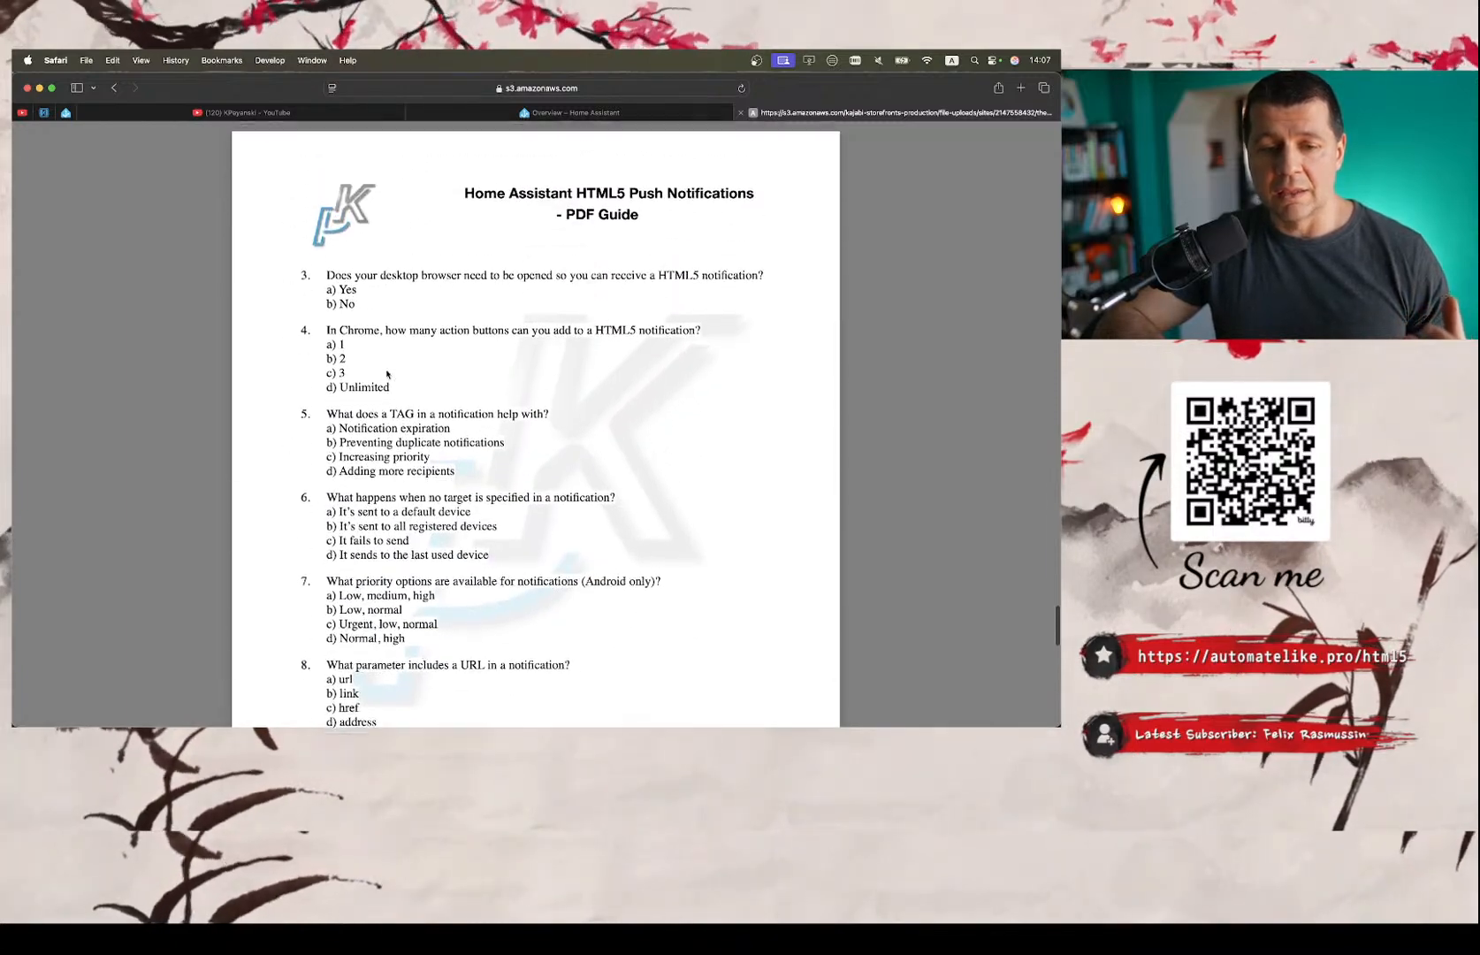
scroll(476, 290, "up", 1)
scroll(509, 279, "up", 6)
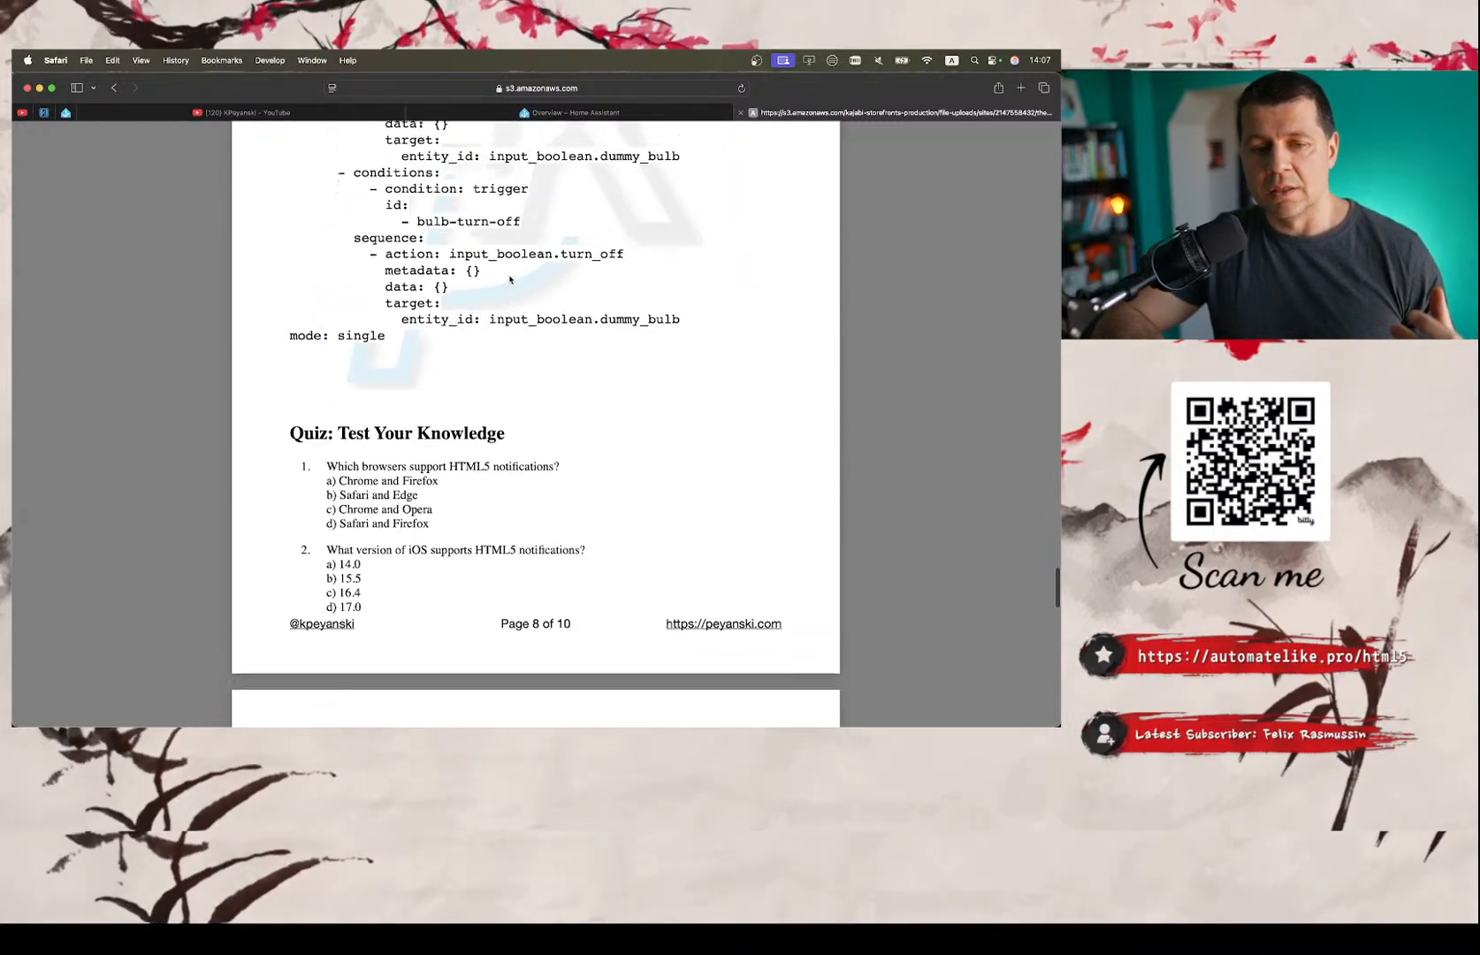
scroll(509, 280, "down", 2)
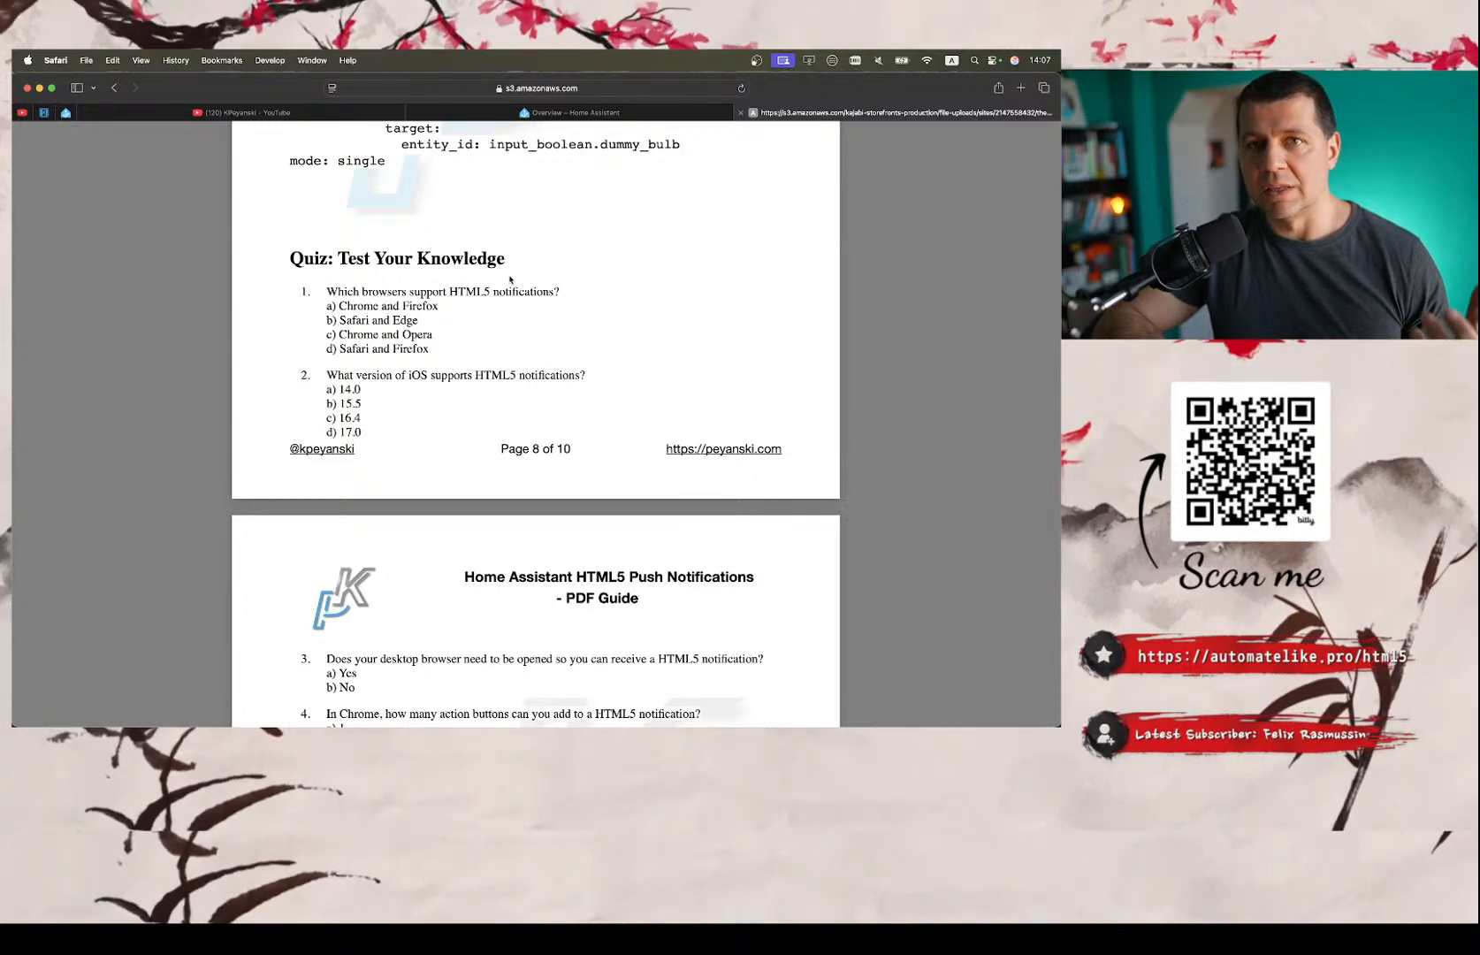
scroll(505, 281, "down", 4)
scroll(502, 265, "up", 12)
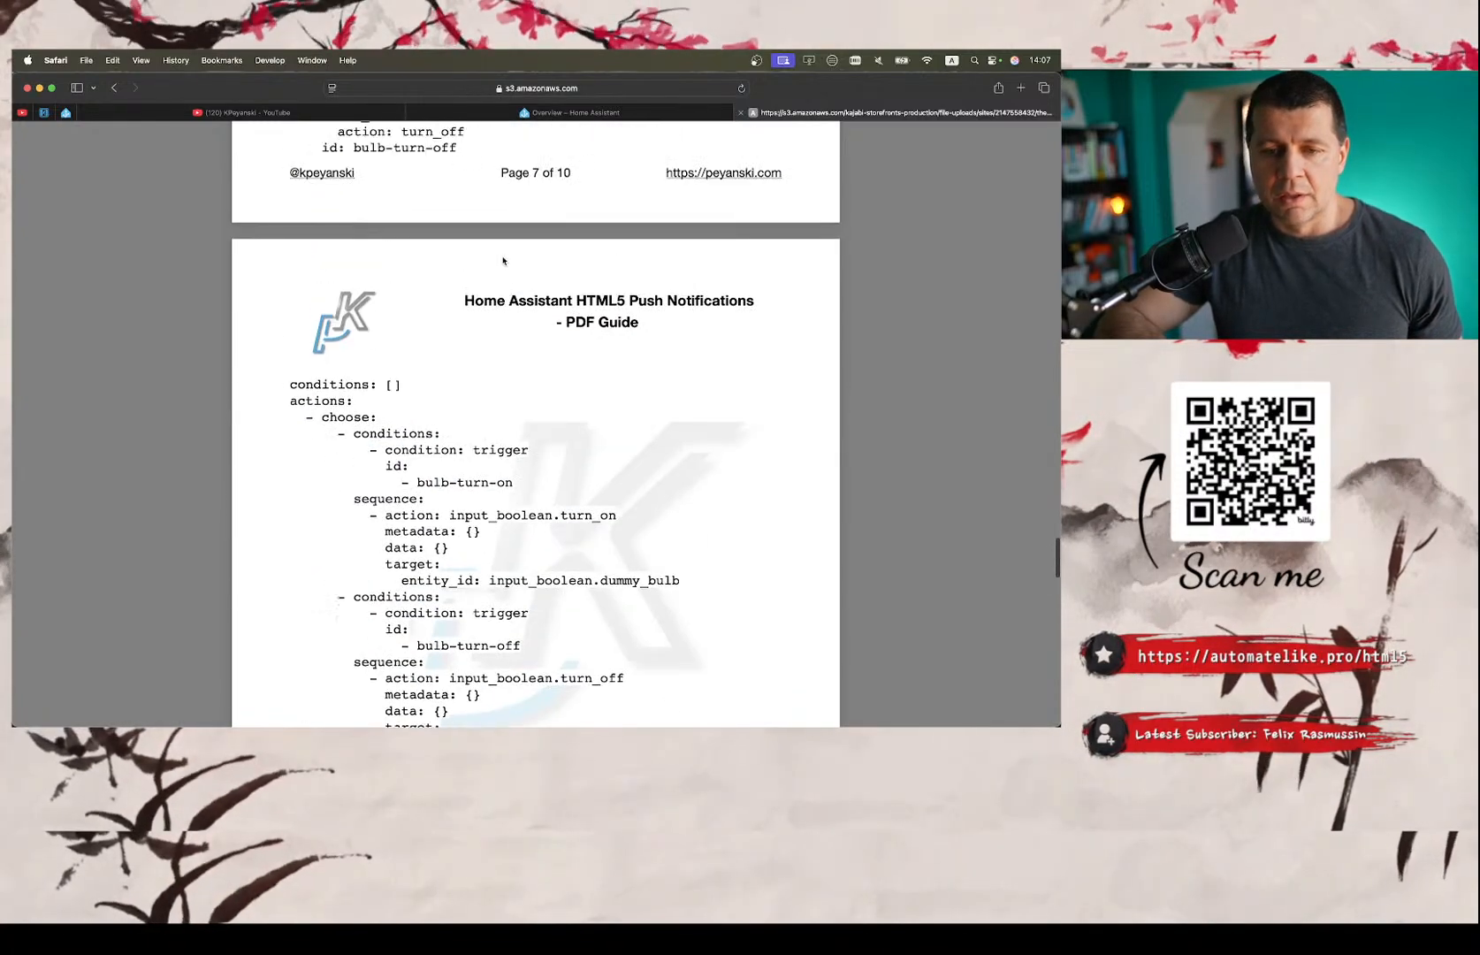
Switch to the stream outline in Notes and check off the live stream expectations, overall ranking and accompanying PDF items.
left_click(533, 112)
key("ctrl+Right")
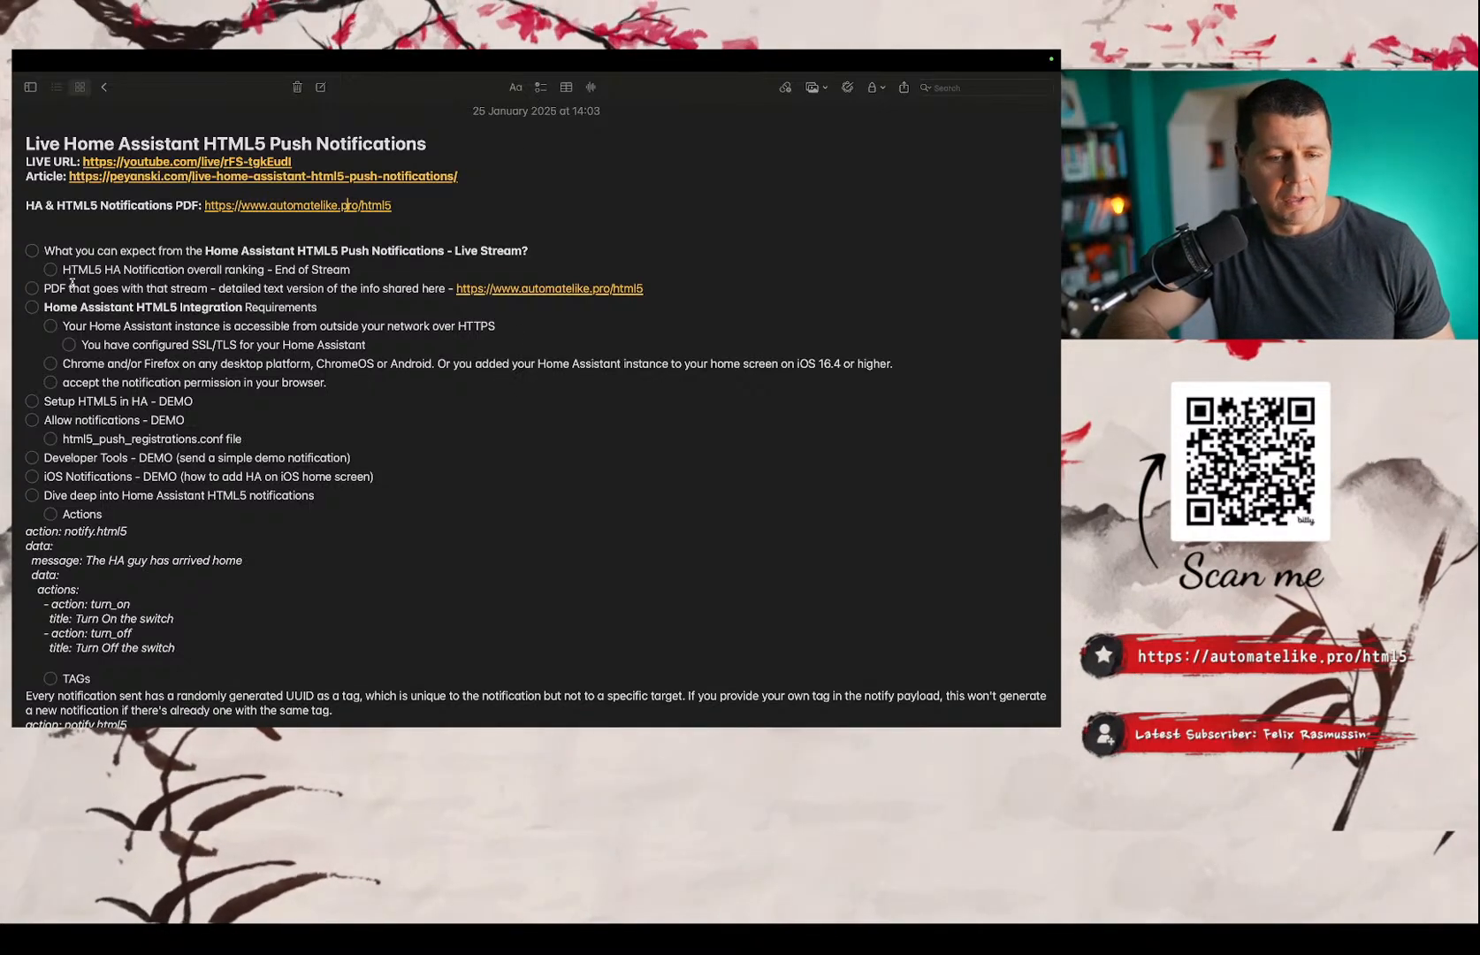
left_click(33, 251)
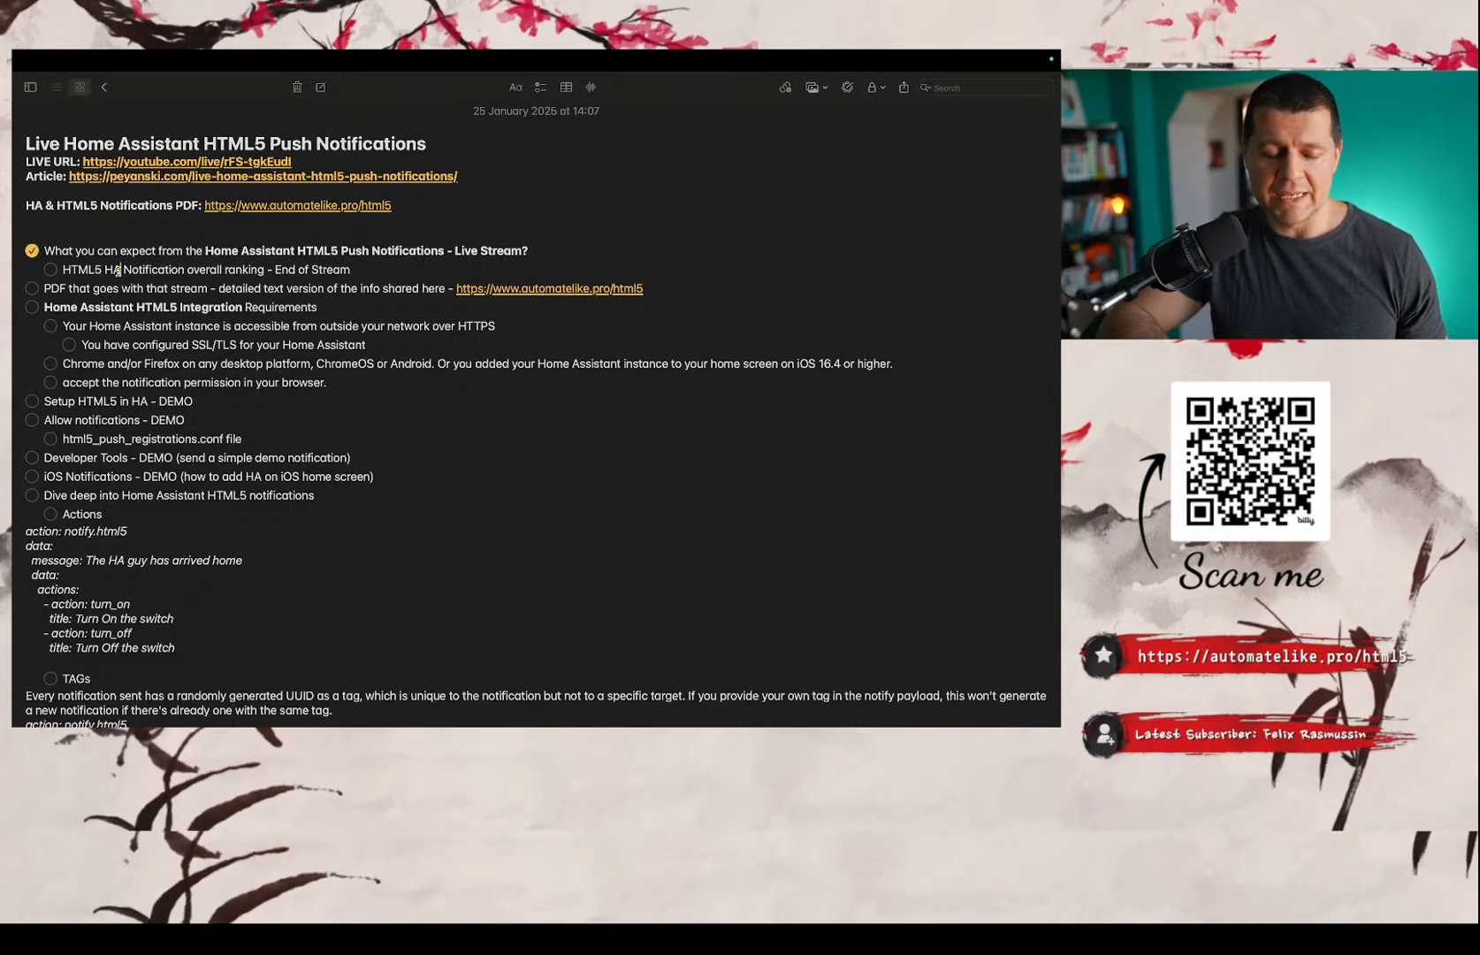
scroll(117, 271, "down", 1)
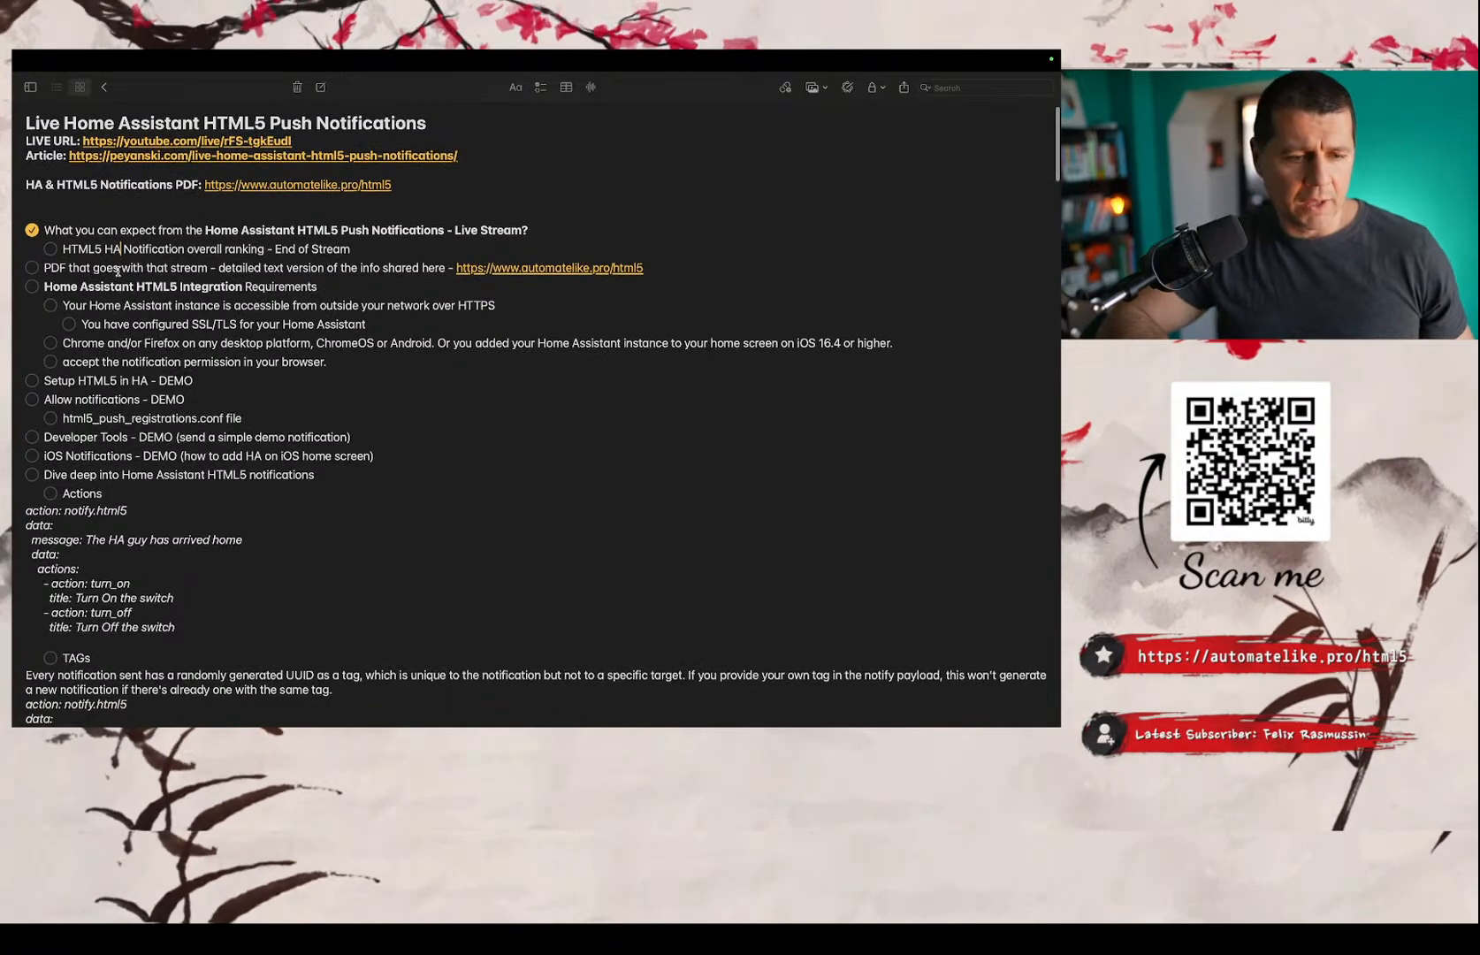
left_click(50, 249)
scroll(181, 383, "down", 5)
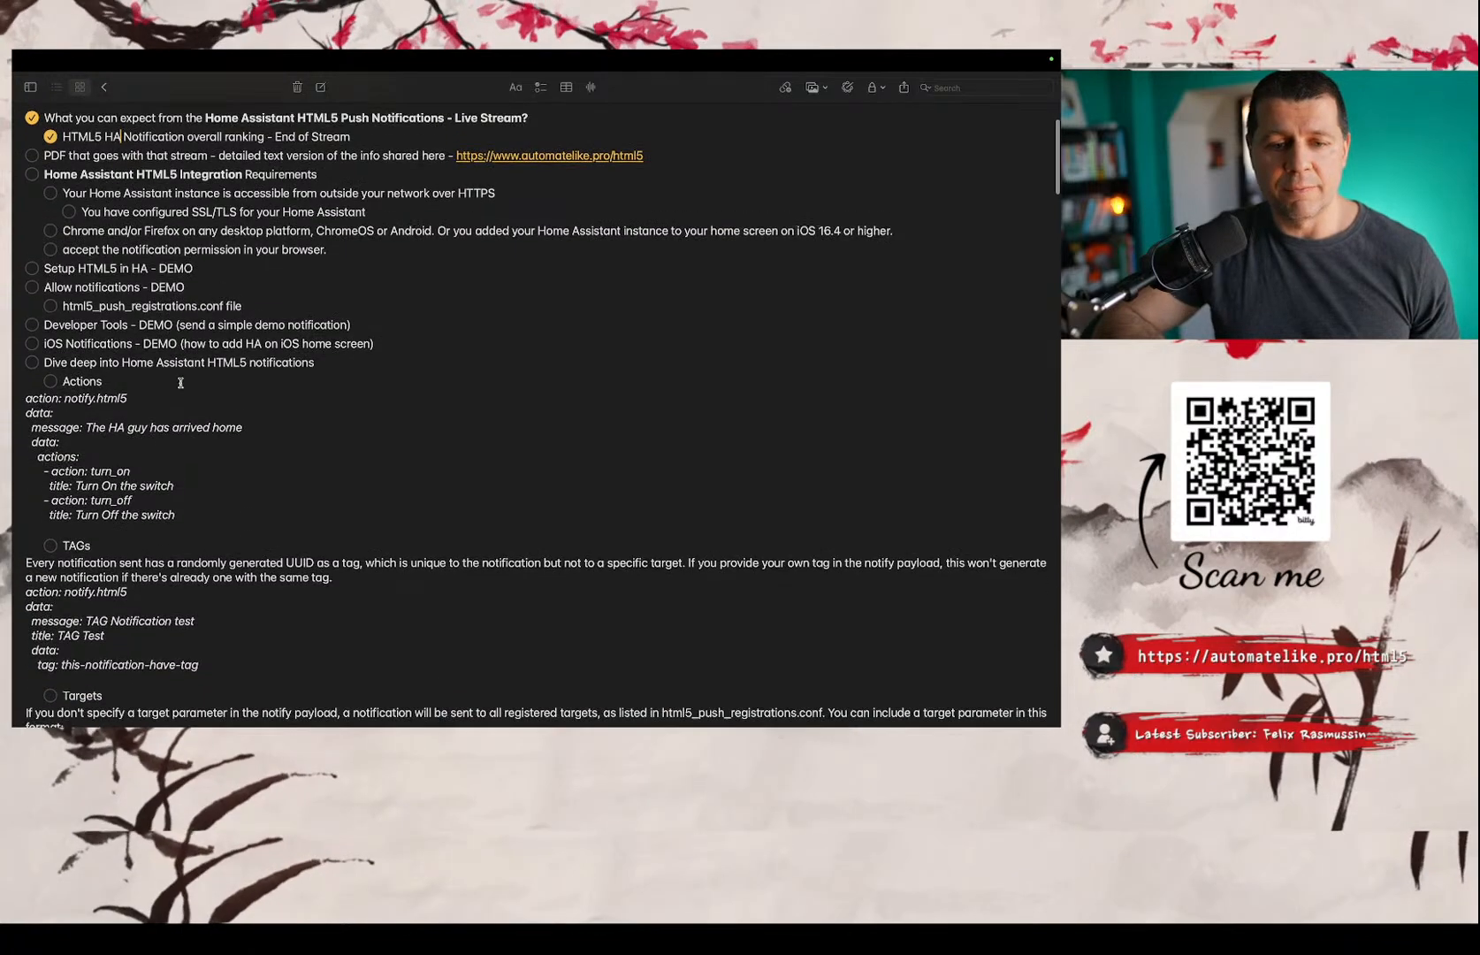
scroll(180, 383, "up", 1)
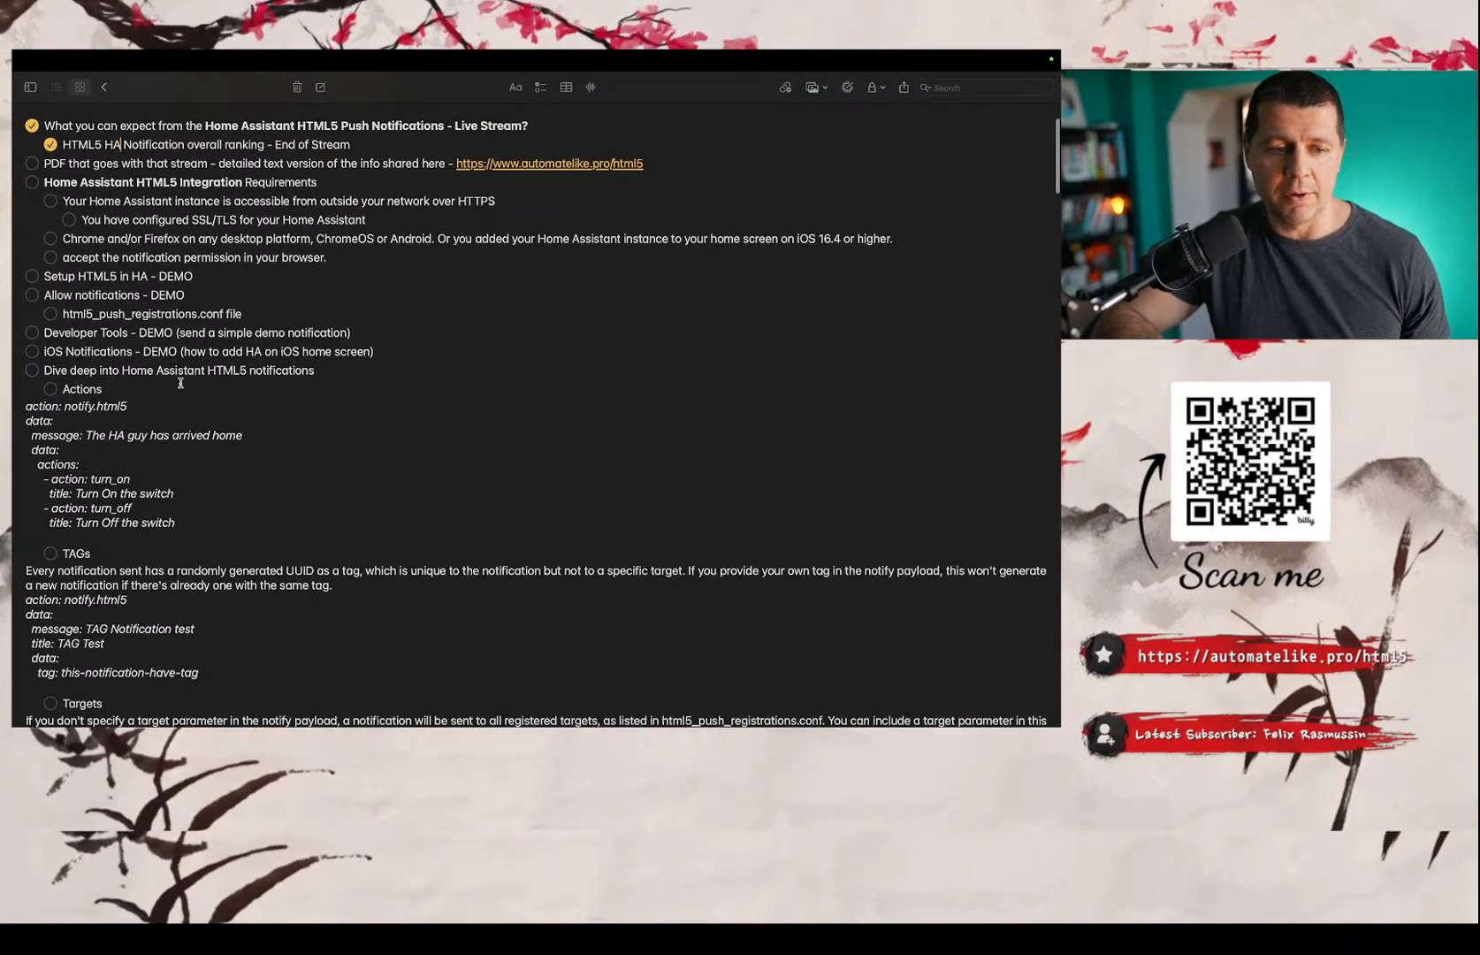
scroll(180, 383, "up", 2)
left_click(32, 179)
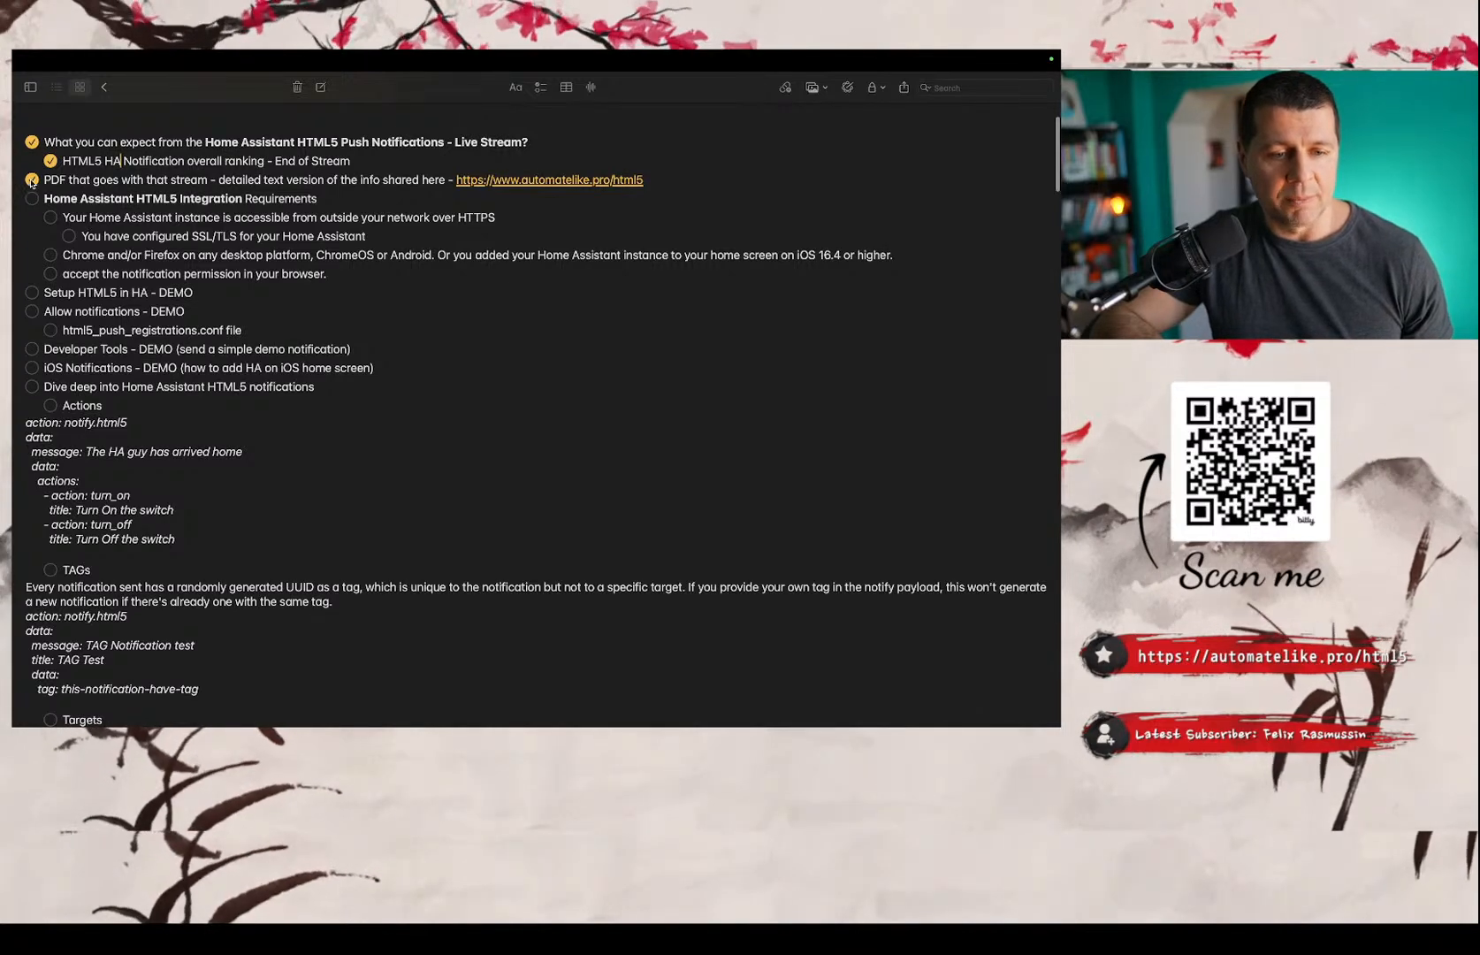
Highlight the integration requirement about the Home Assistant instance being accessible from outside the network over HTTPS.
scroll(53, 238, "up", 1)
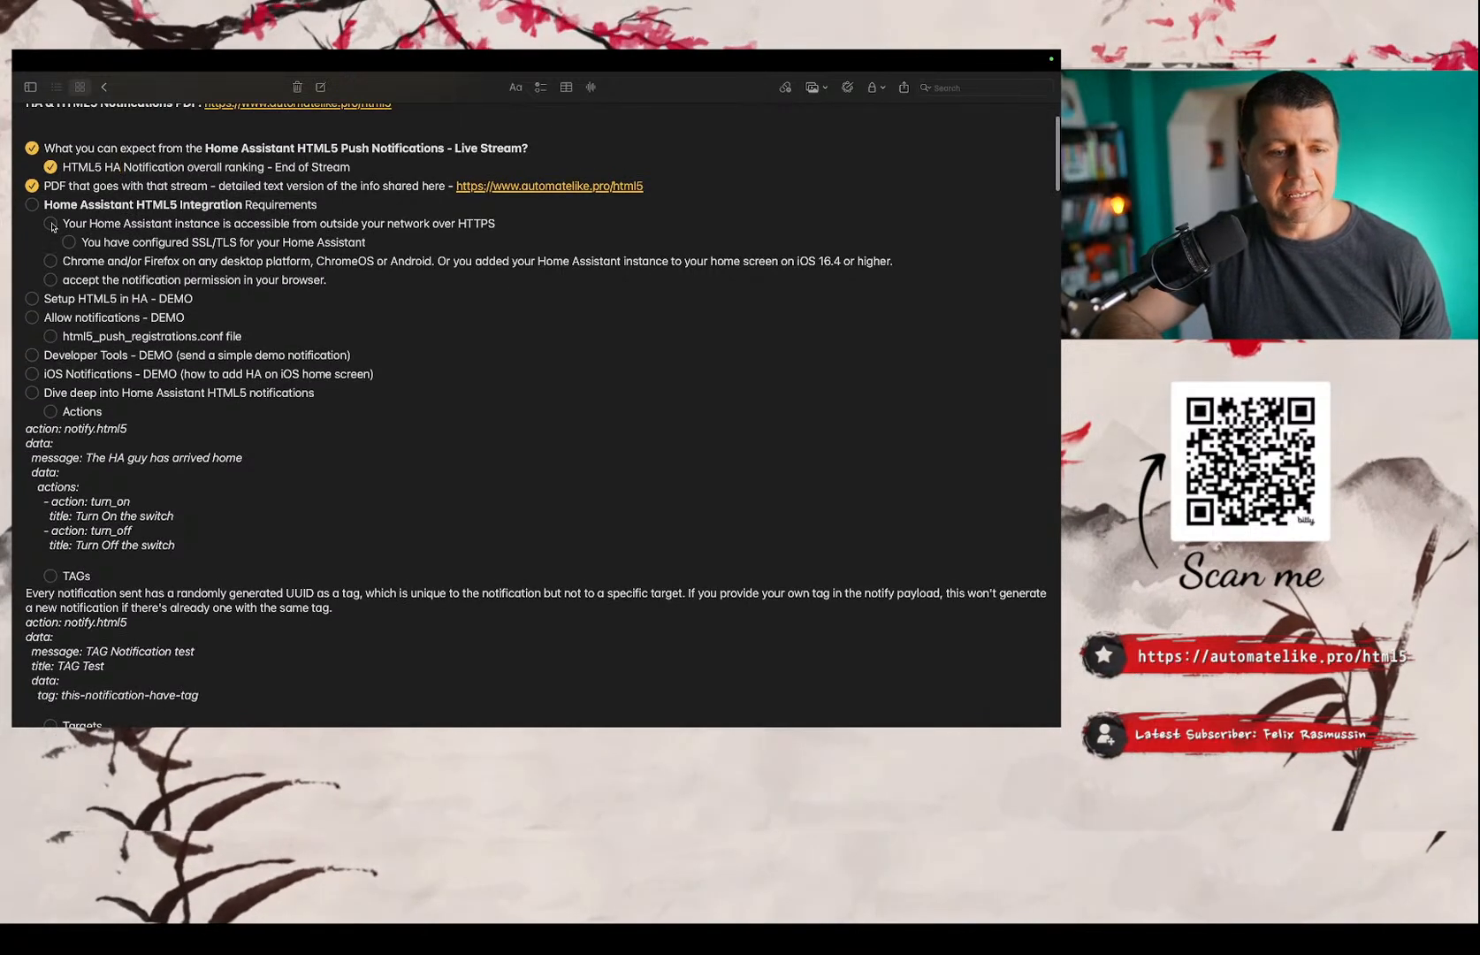
scroll(52, 267, "up", 5)
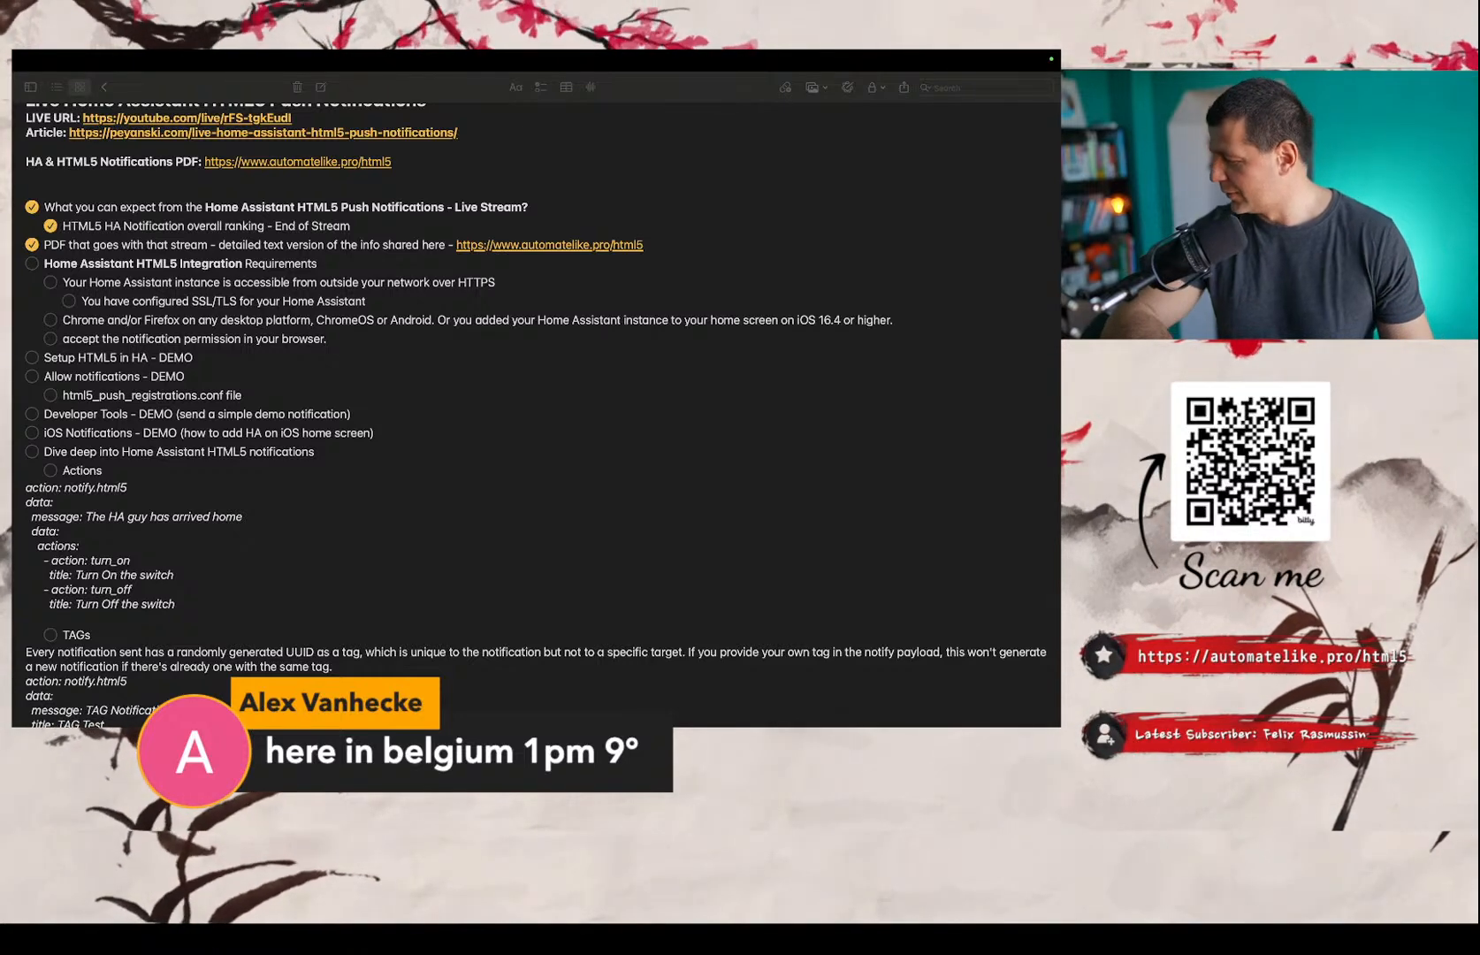
left_click(250, 76)
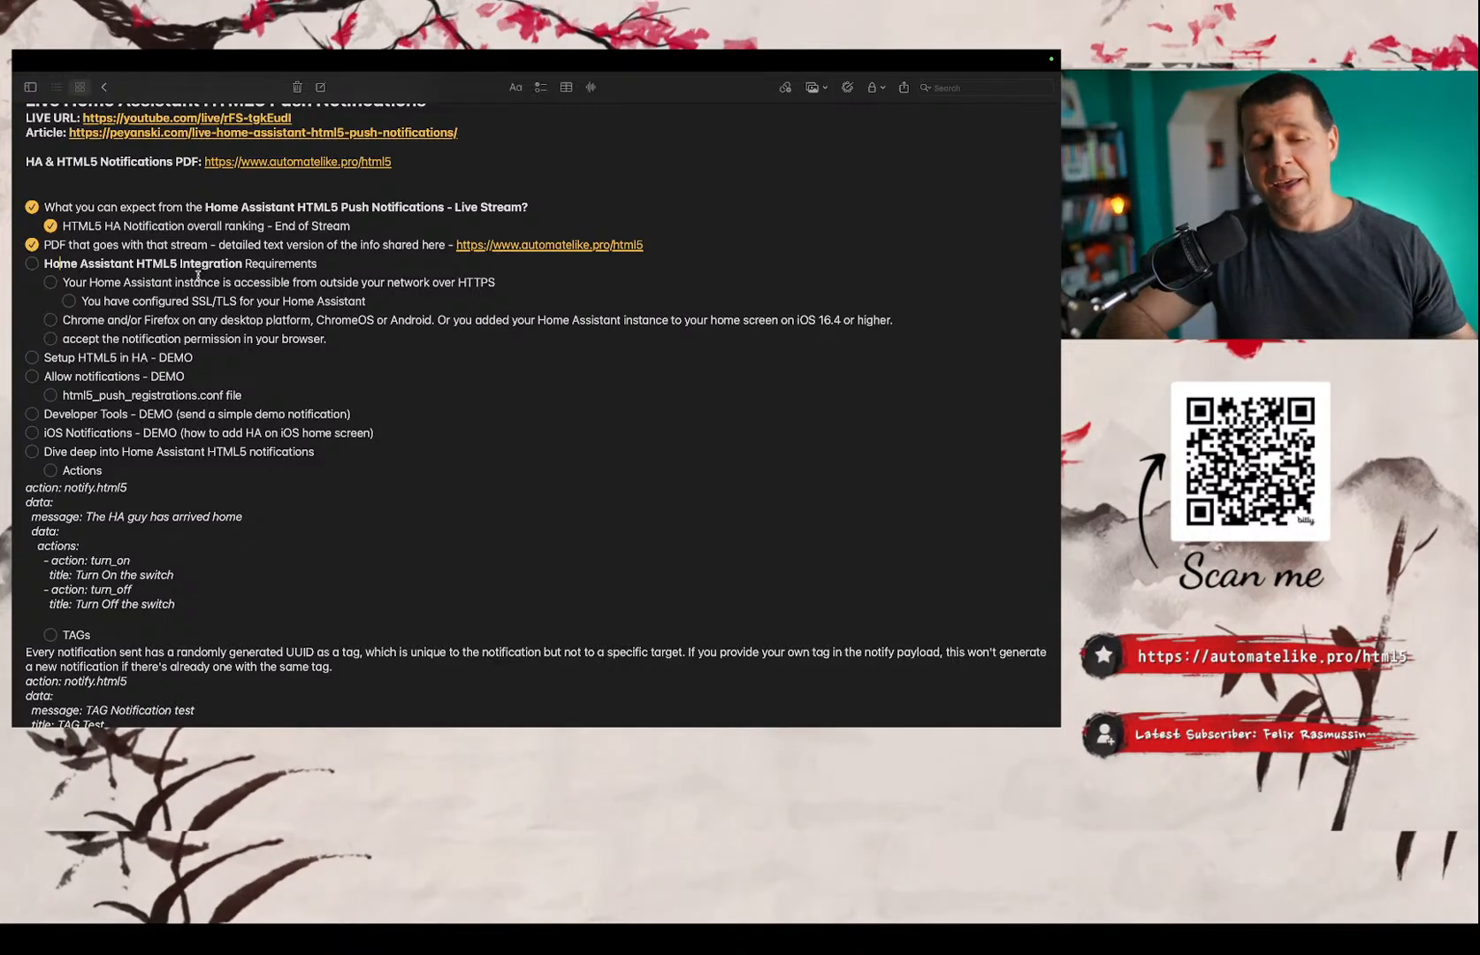
triple_click(478, 281)
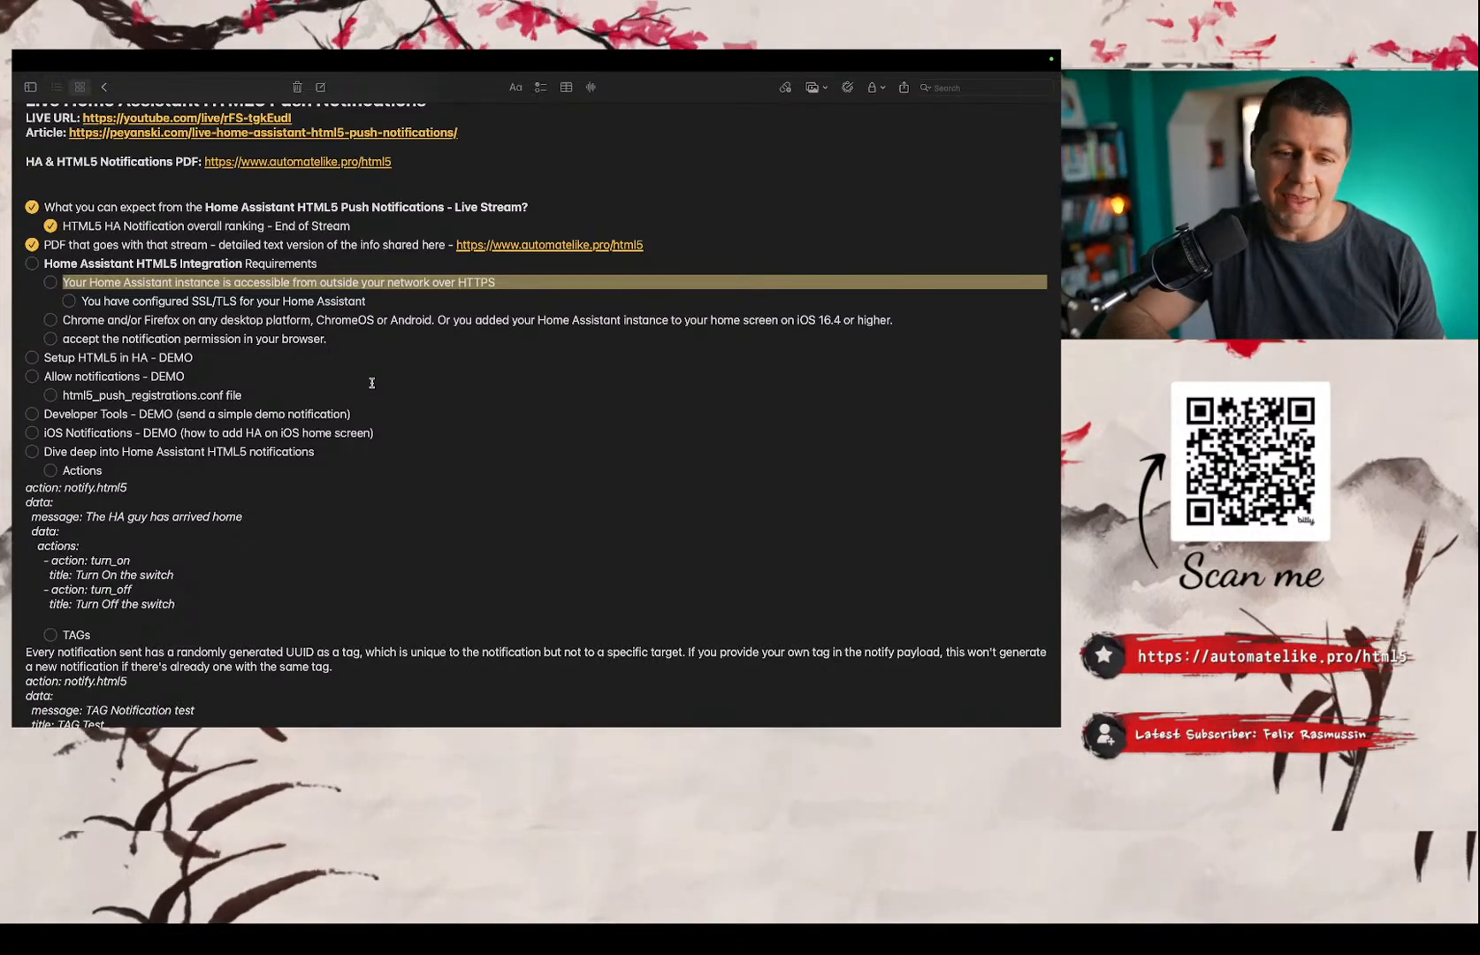
Switch from Notes to Safari and open peyanski.com in a new tab.
key("ctrl+Left")
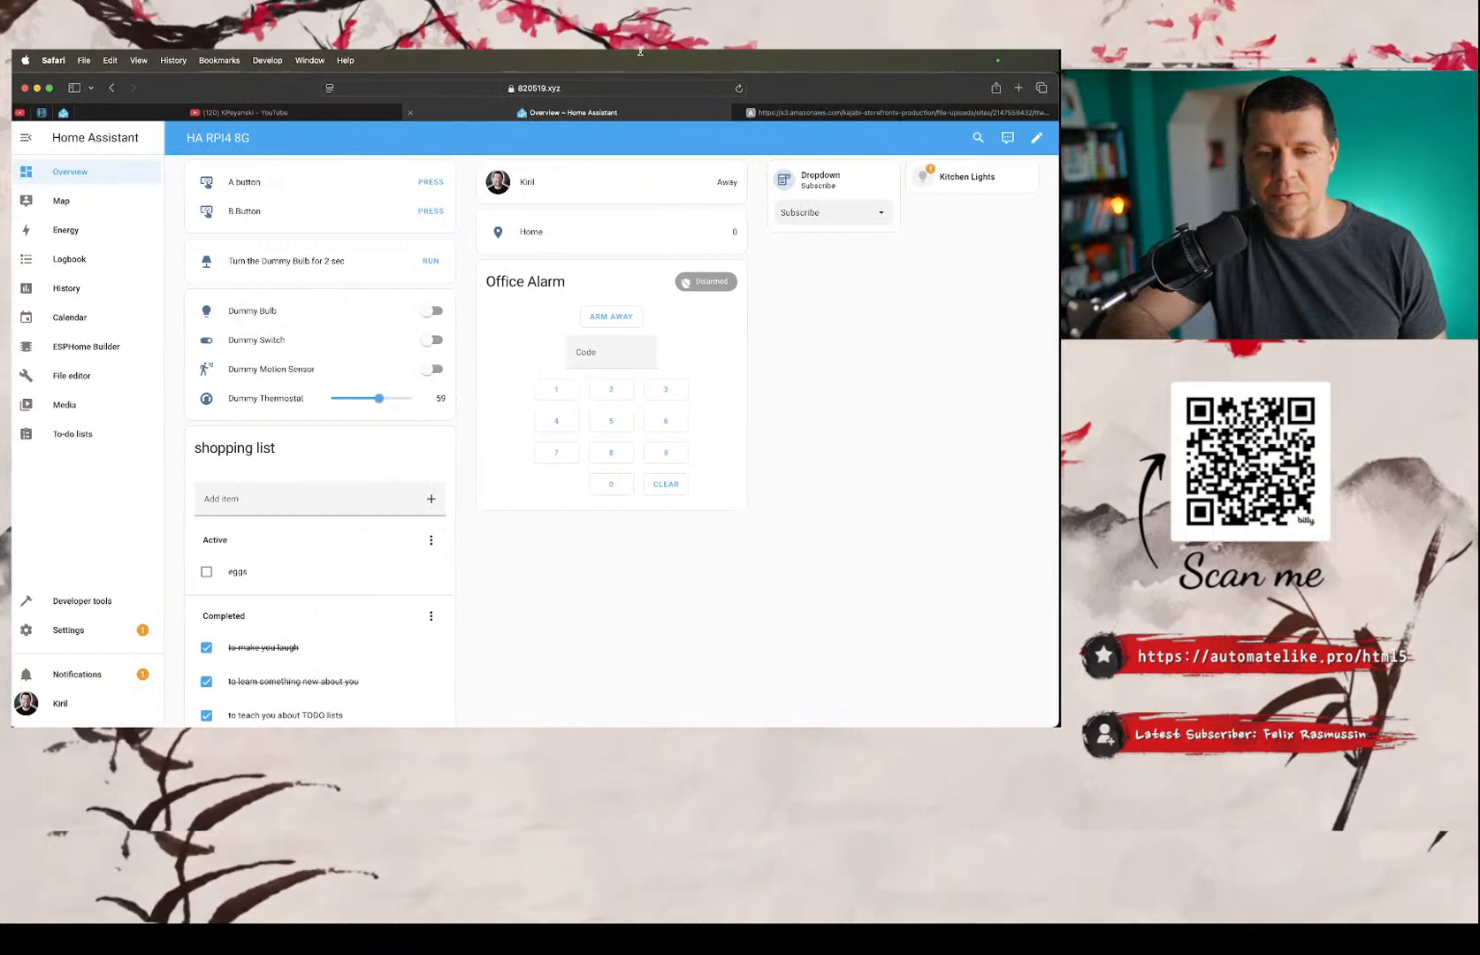
left_click(835, 114)
left_click(594, 114)
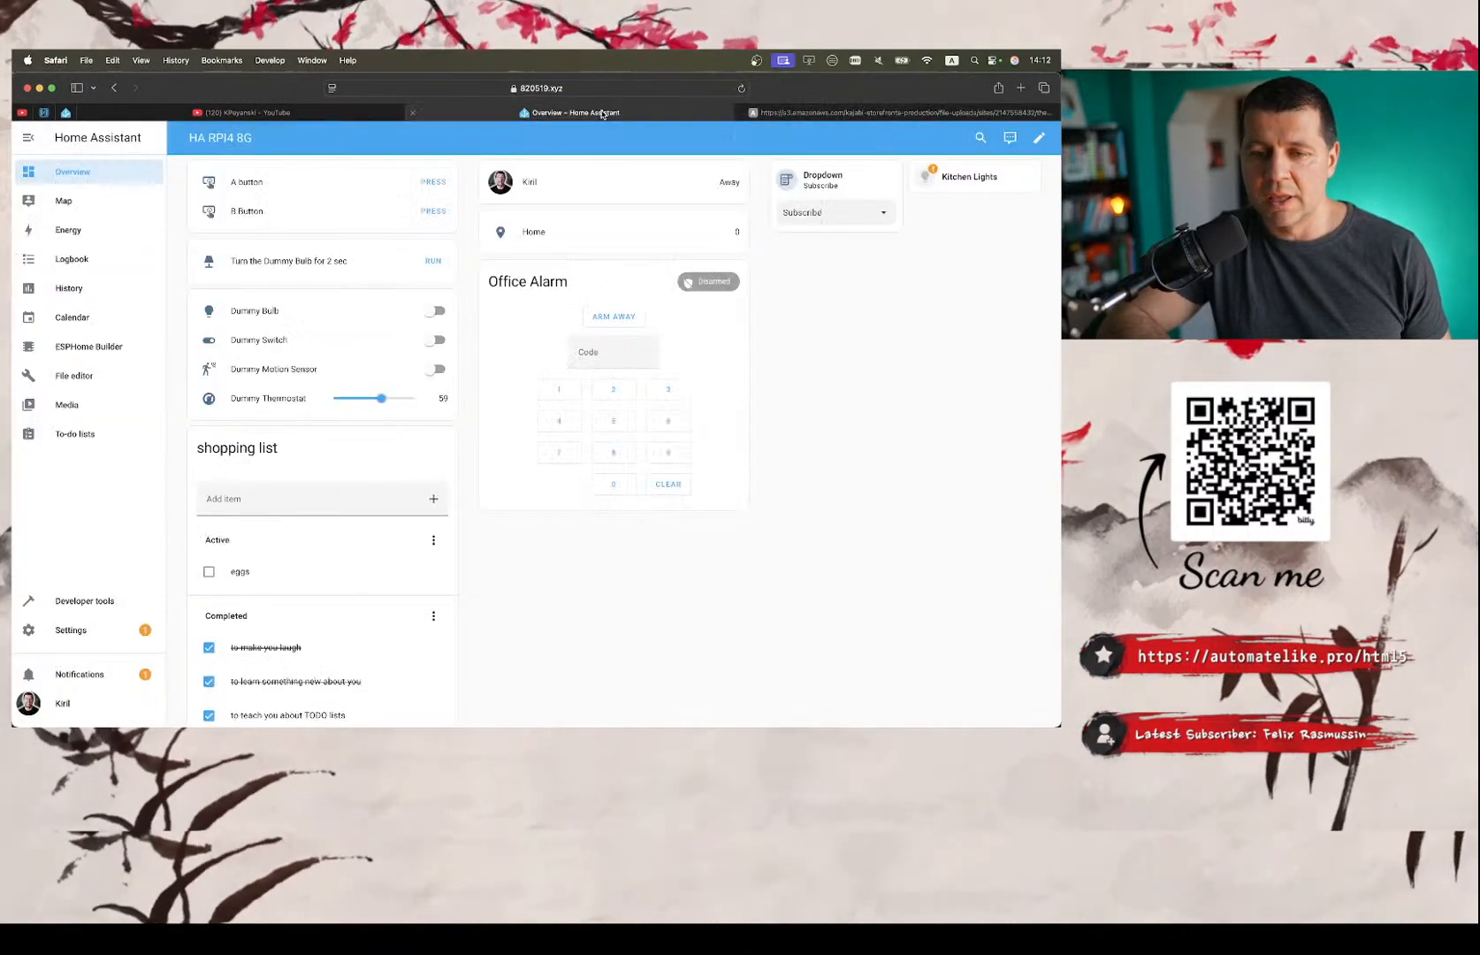
left_click(1021, 87)
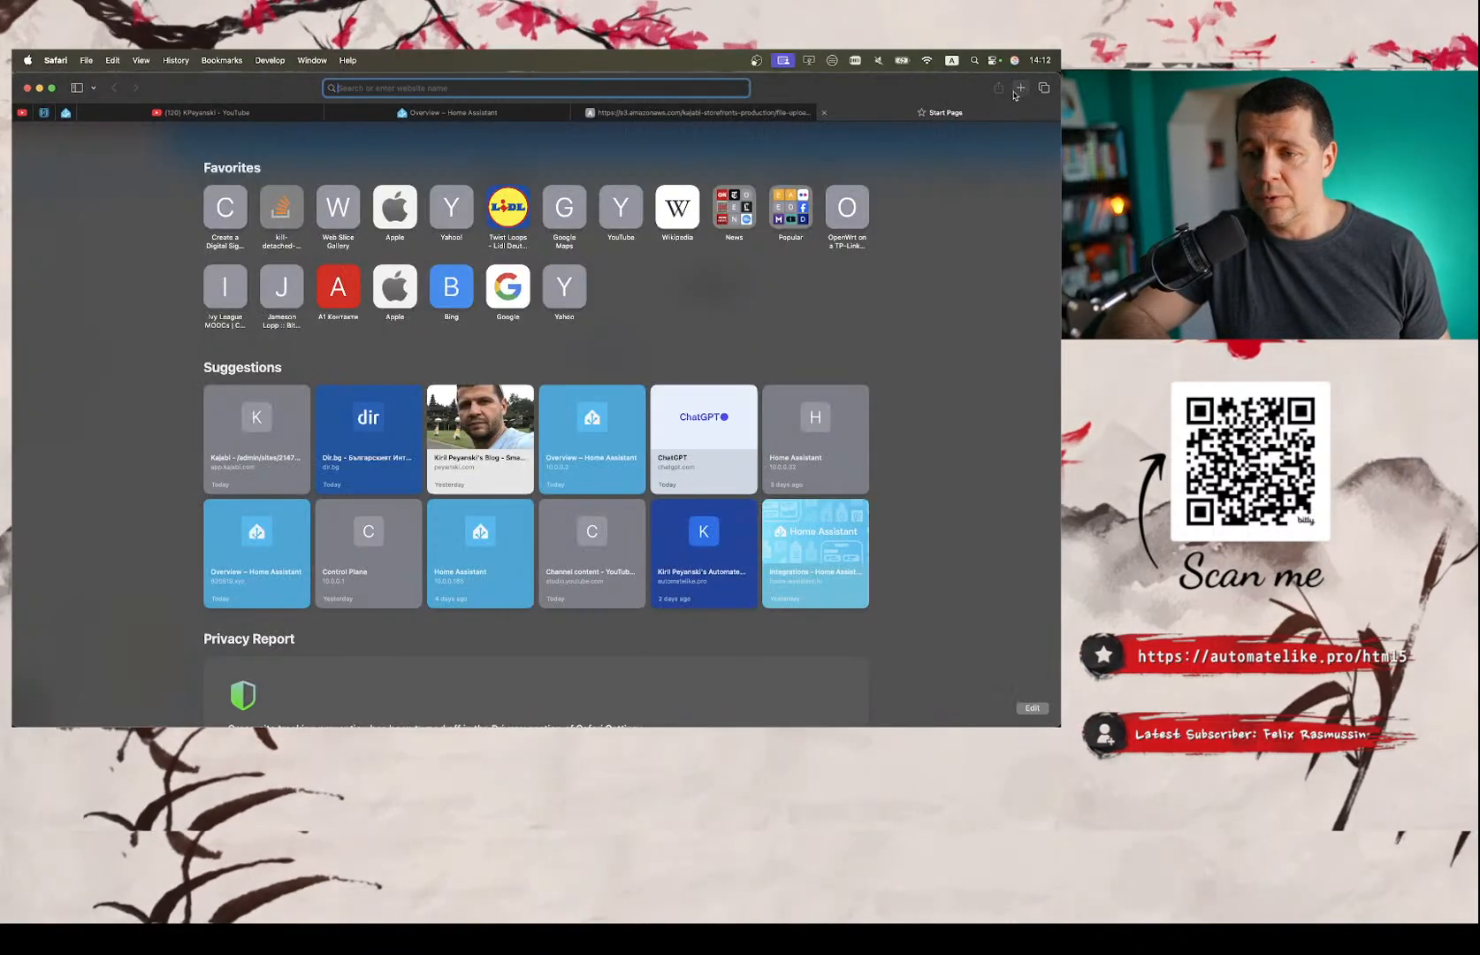
type("peyanski.com")
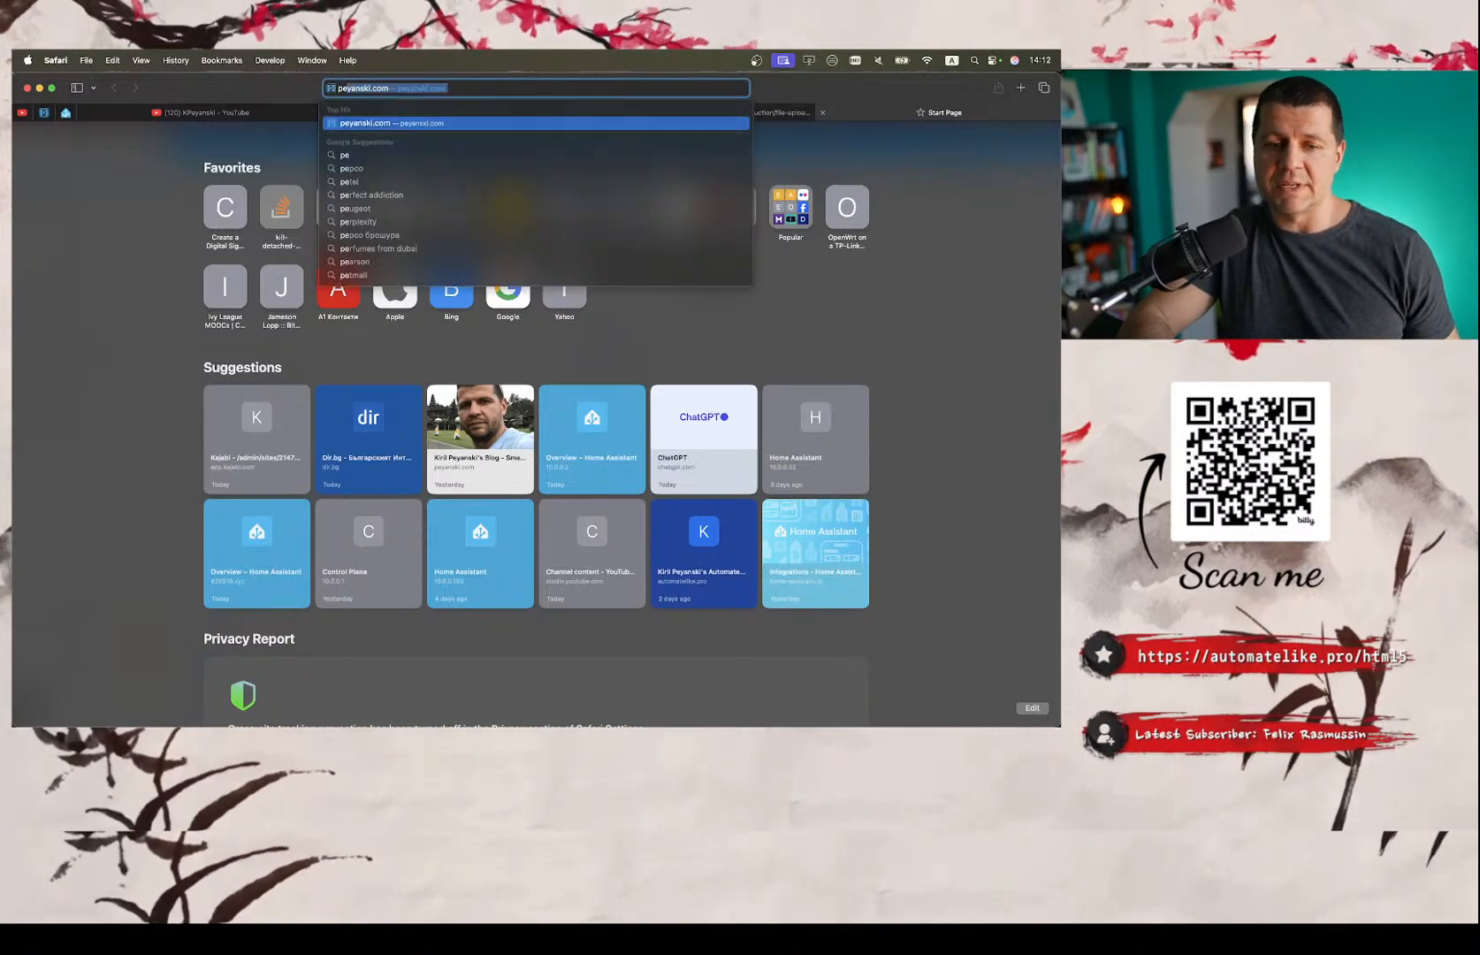
key("Return")
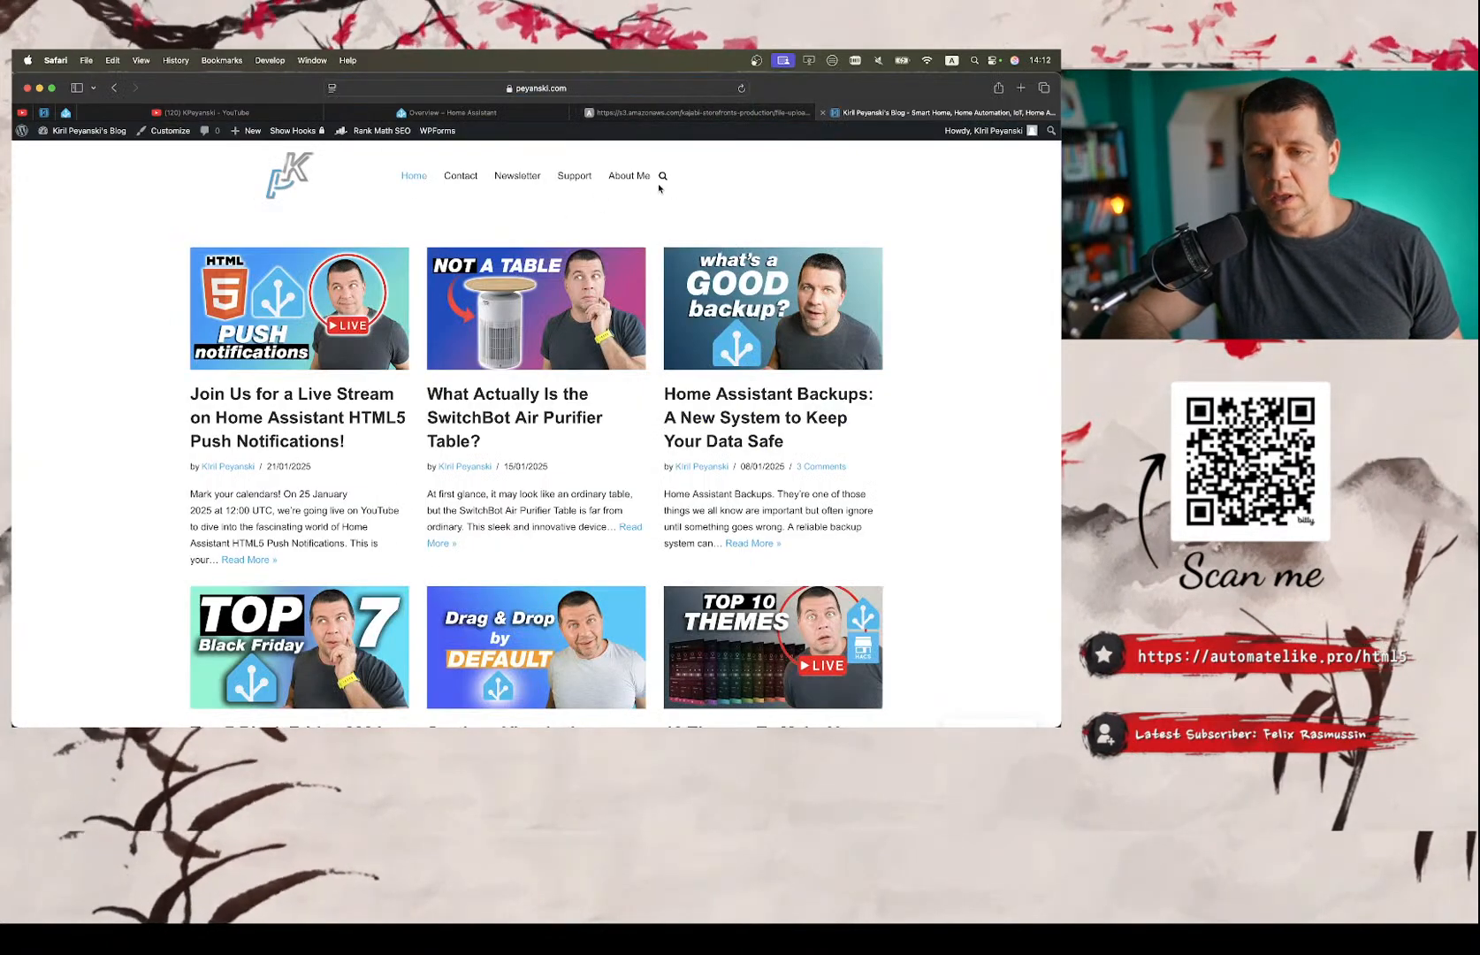
Search the blog for "remote" and look through the matching articles.
left_click(662, 176)
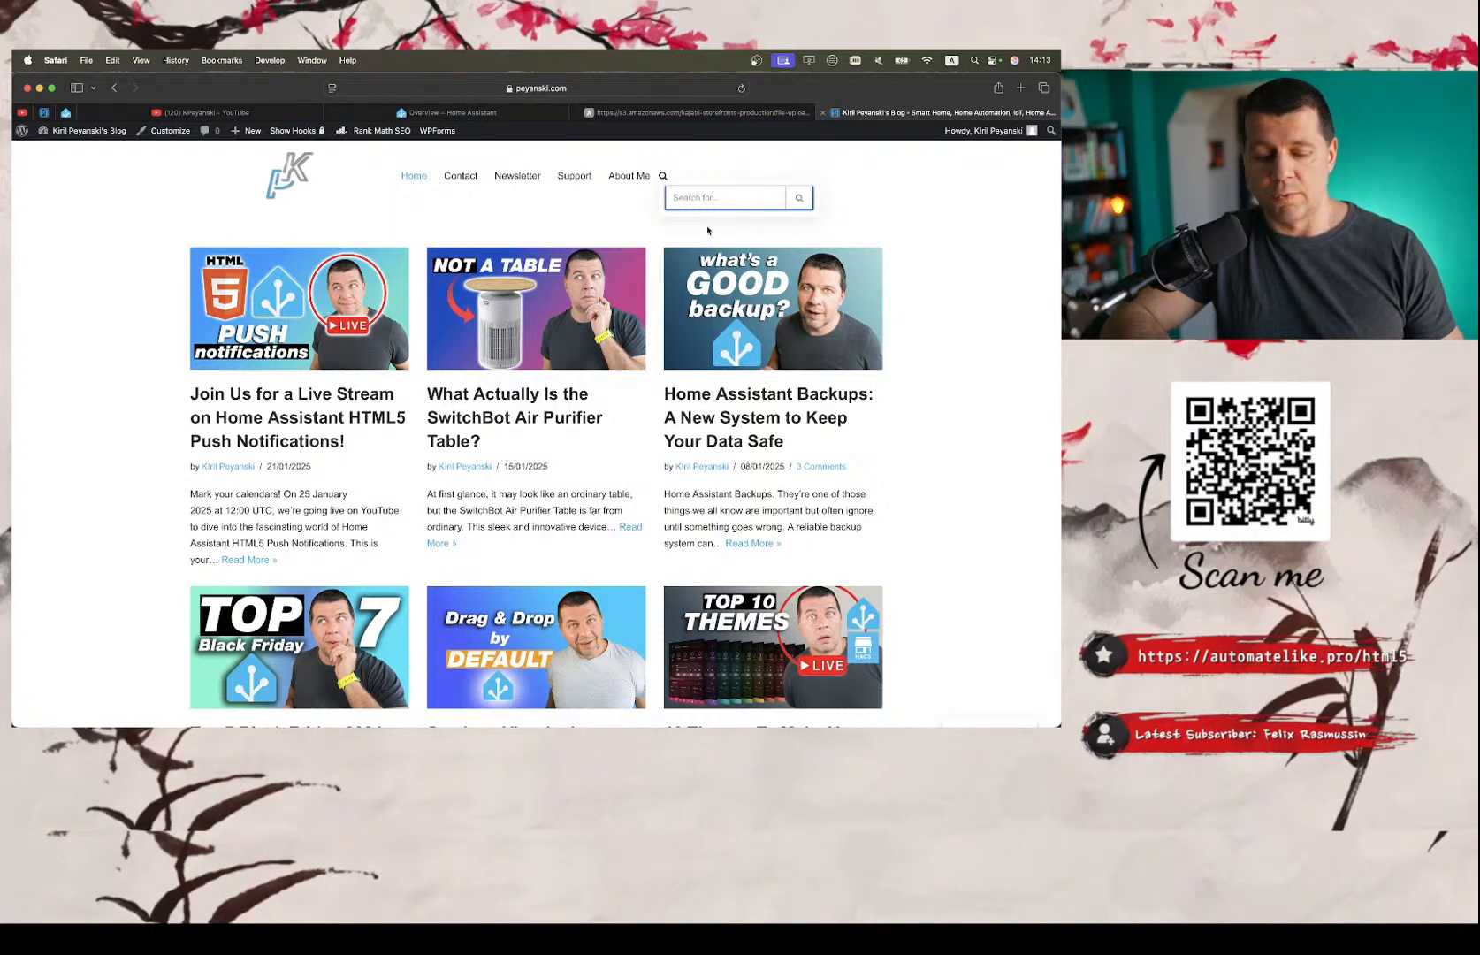
type("rem")
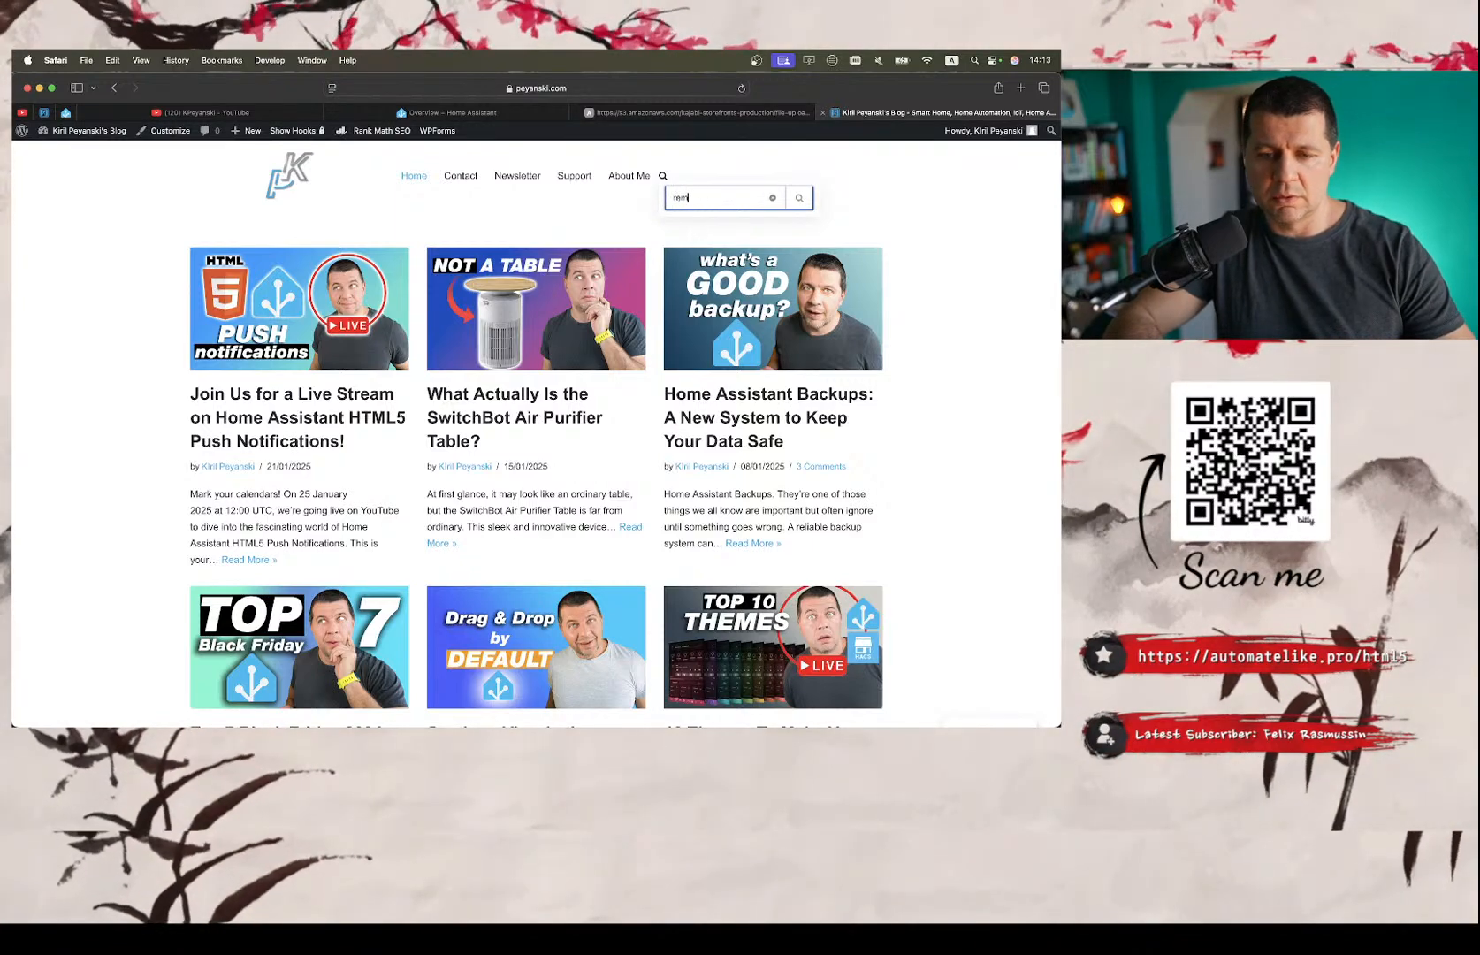
type("oteote")
key("Return")
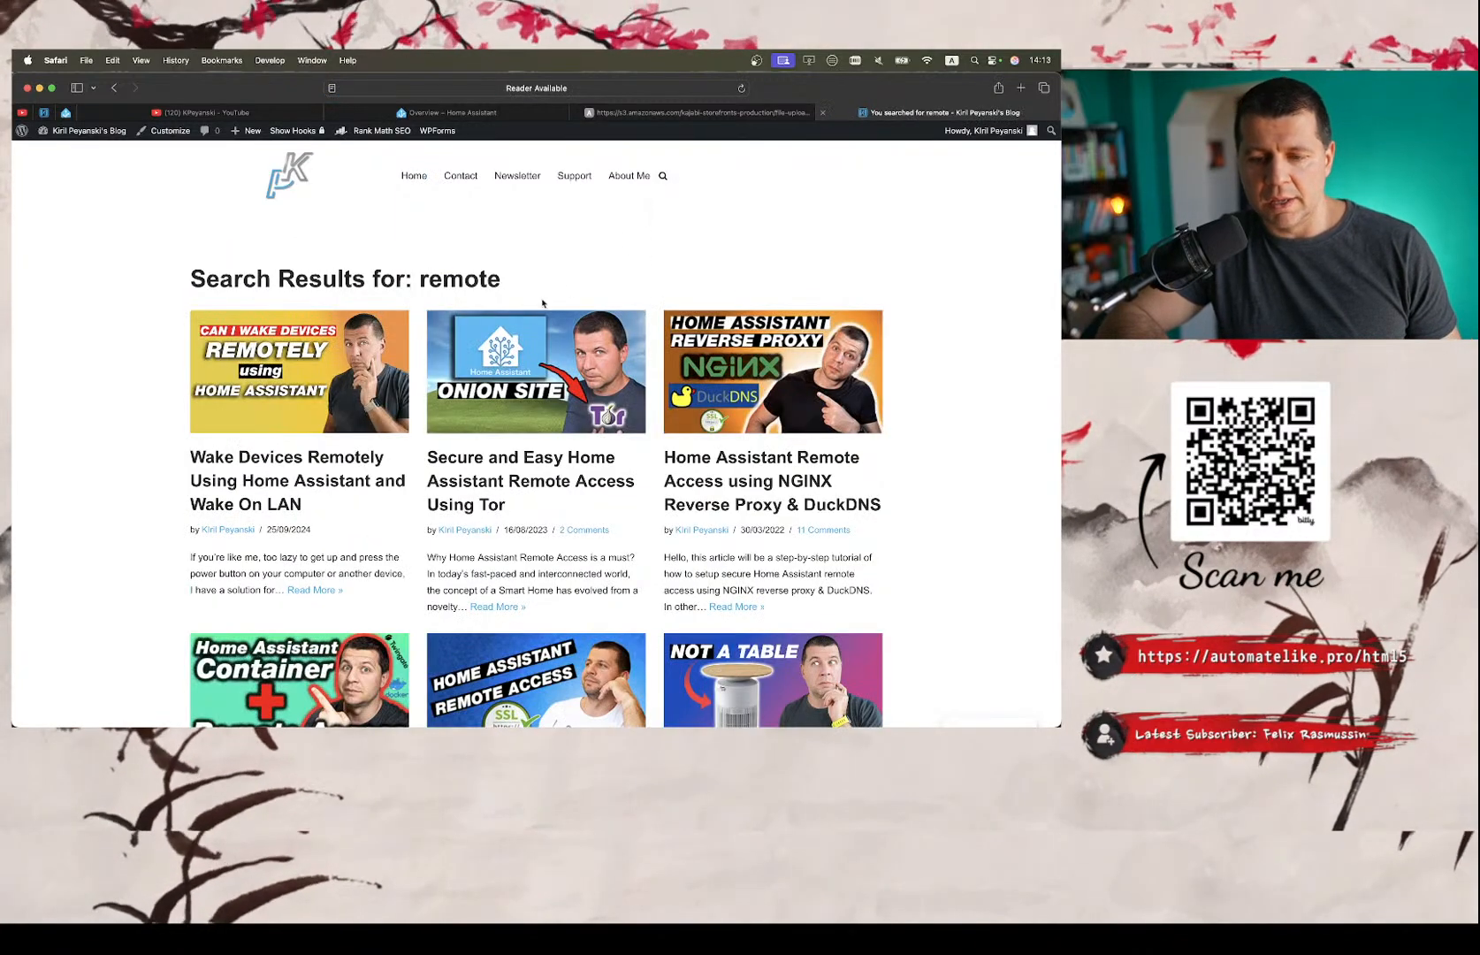
scroll(531, 423, "down", 3)
scroll(533, 427, "up", 1)
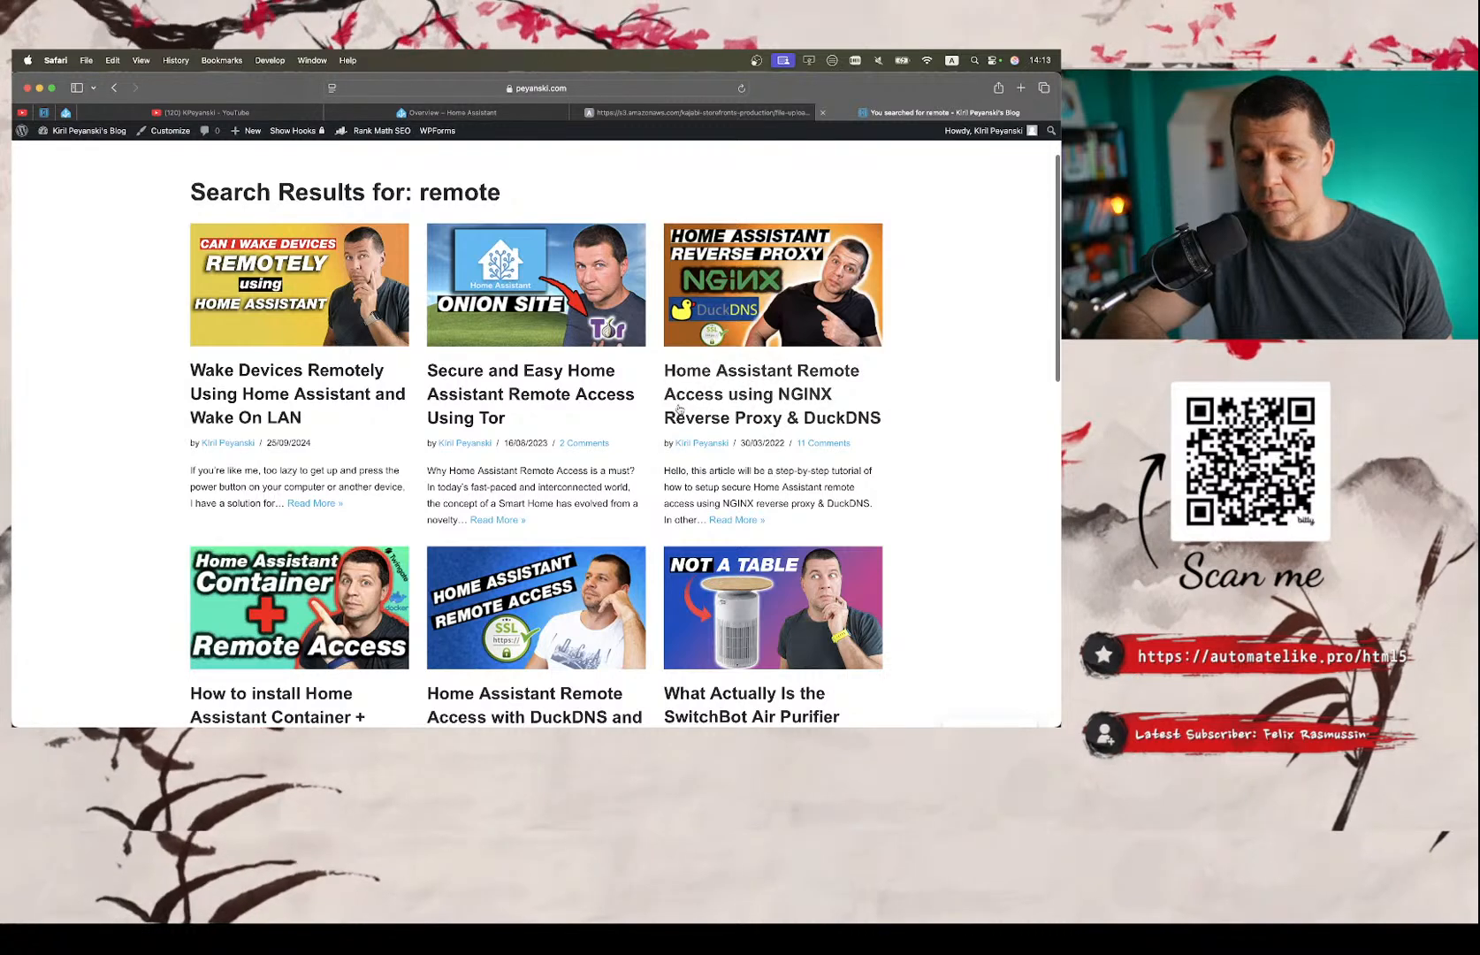
Open the NGINX Reverse Proxy & DuckDNS article and the Remote Access with DuckDNS and Let's Encrypt article in new tabs.
right_click(723, 371)
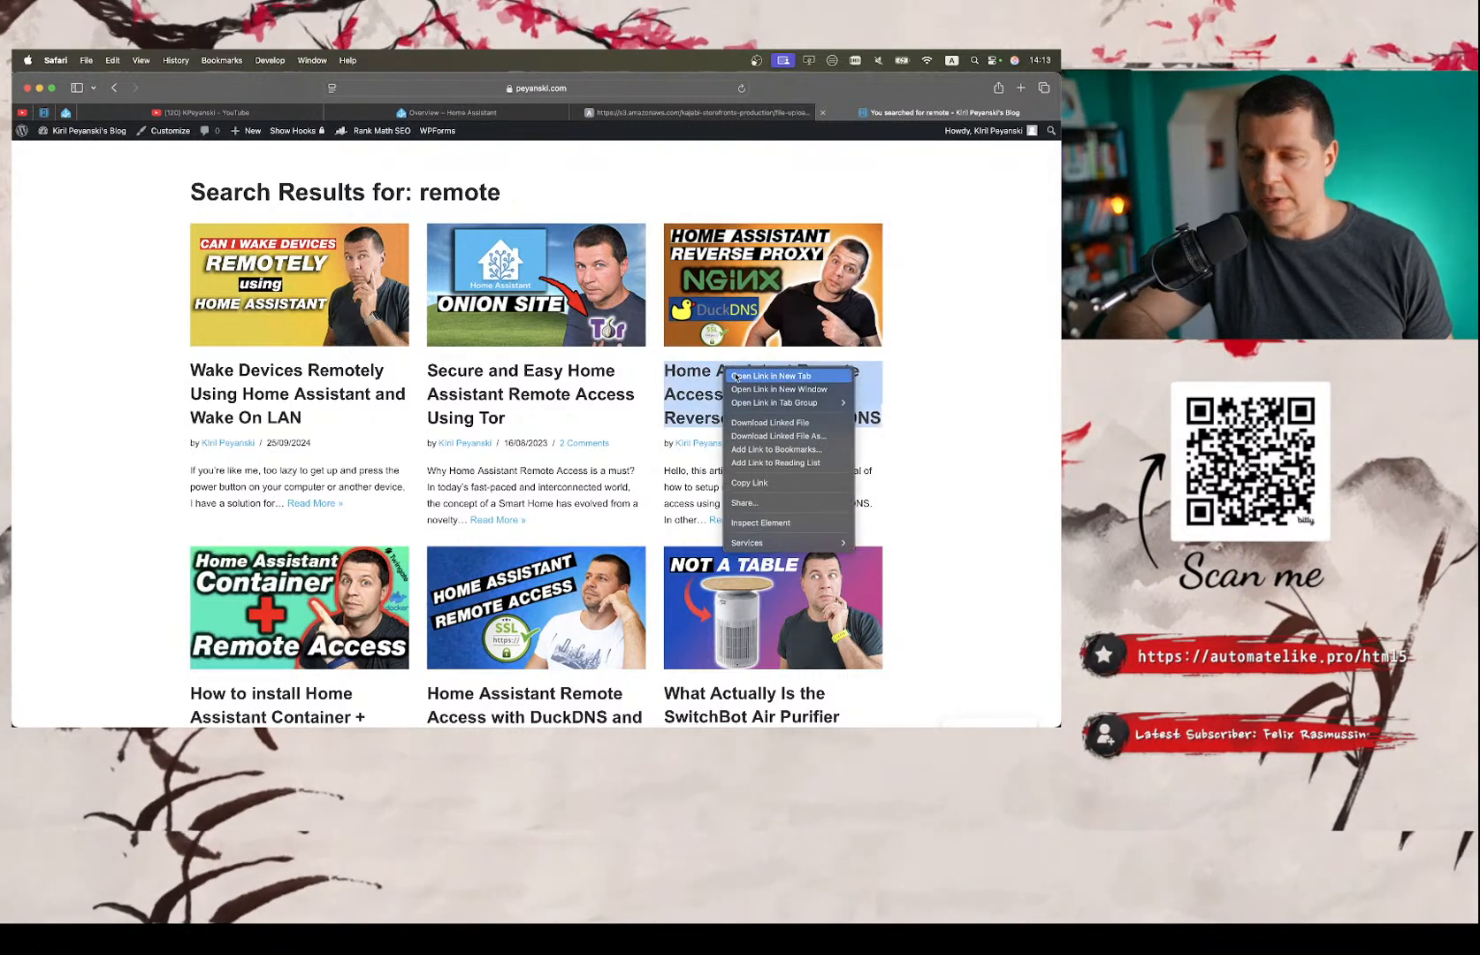
left_click(736, 377)
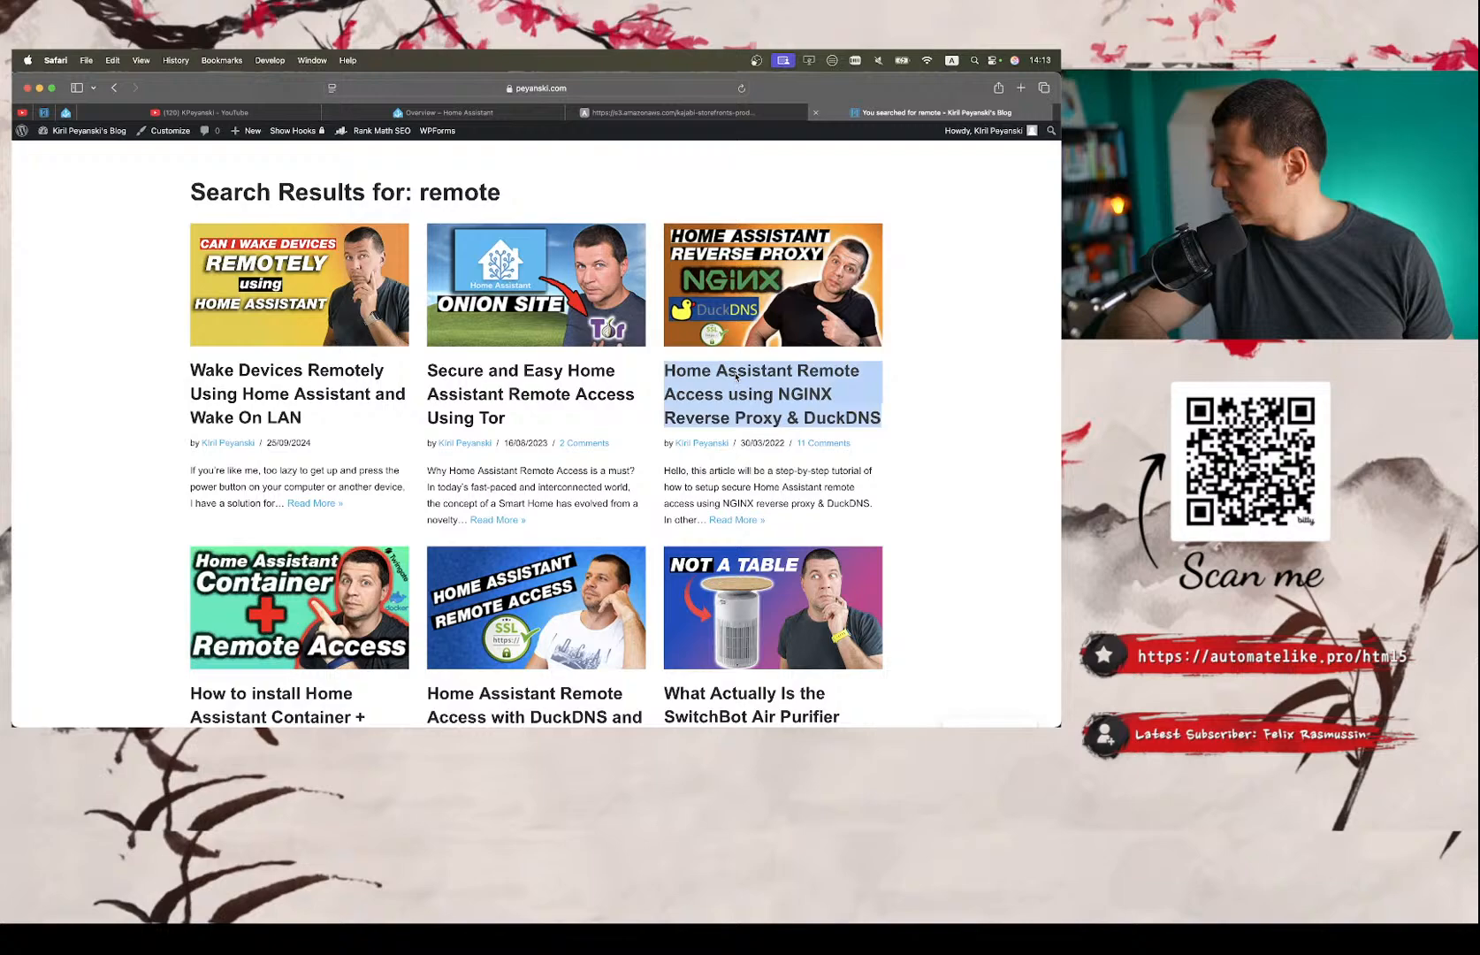
right_click(517, 695)
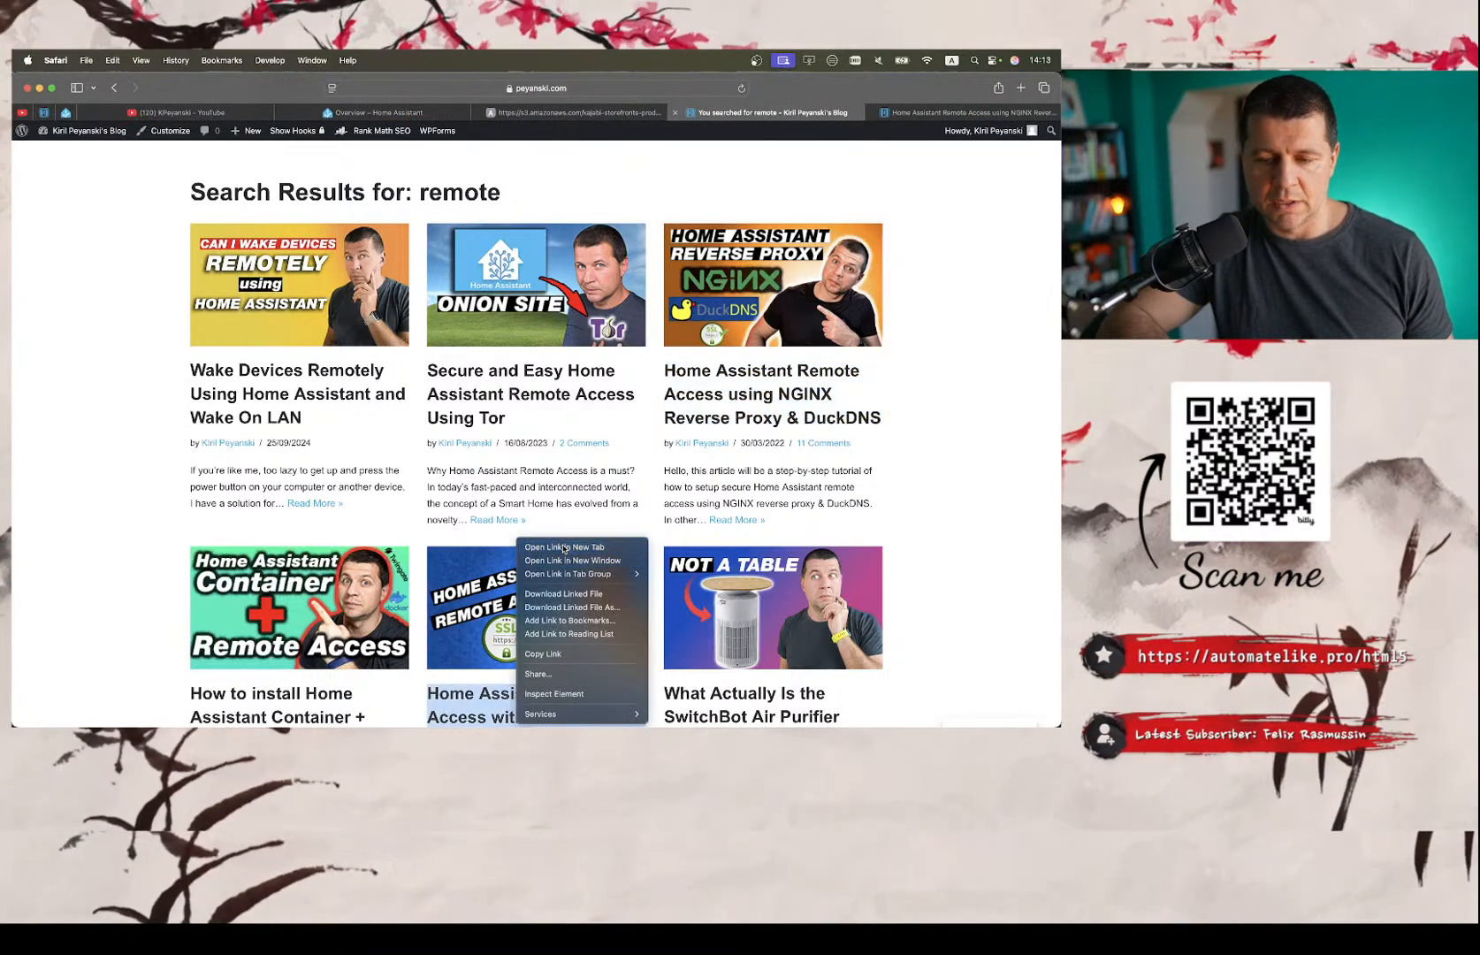
left_click(530, 552)
Examine the introduction of the NGINX Reverse Proxy article and the table of contents of the DuckDNS and Let's Encrypt article.
left_click(820, 117)
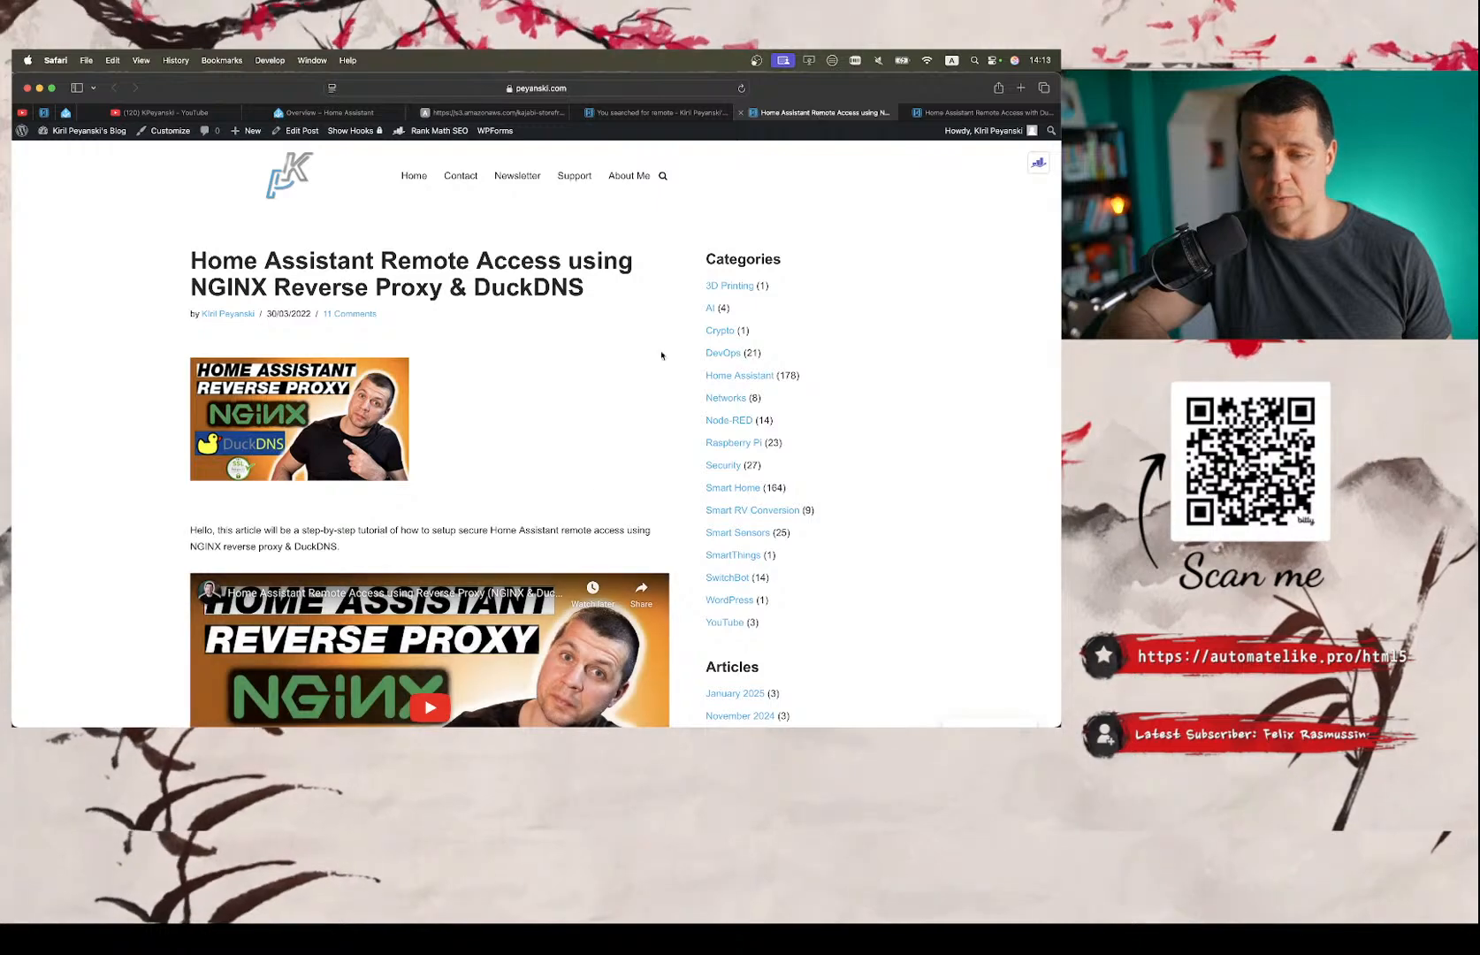
scroll(619, 397, "down", 3)
left_click(981, 113)
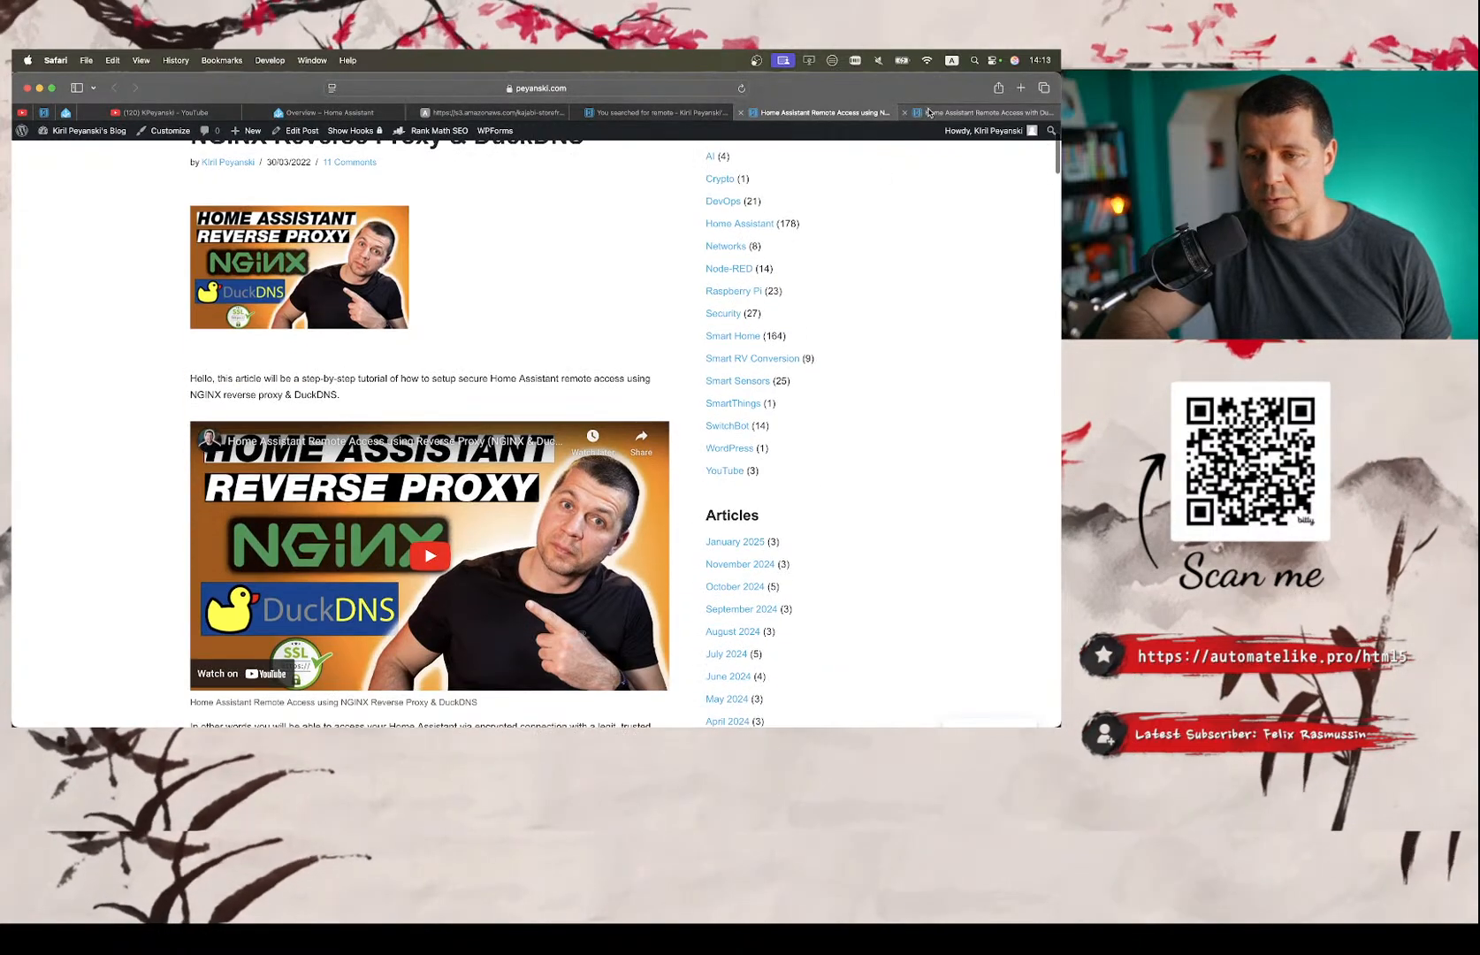
left_click(793, 112)
scroll(566, 265, "up", 3)
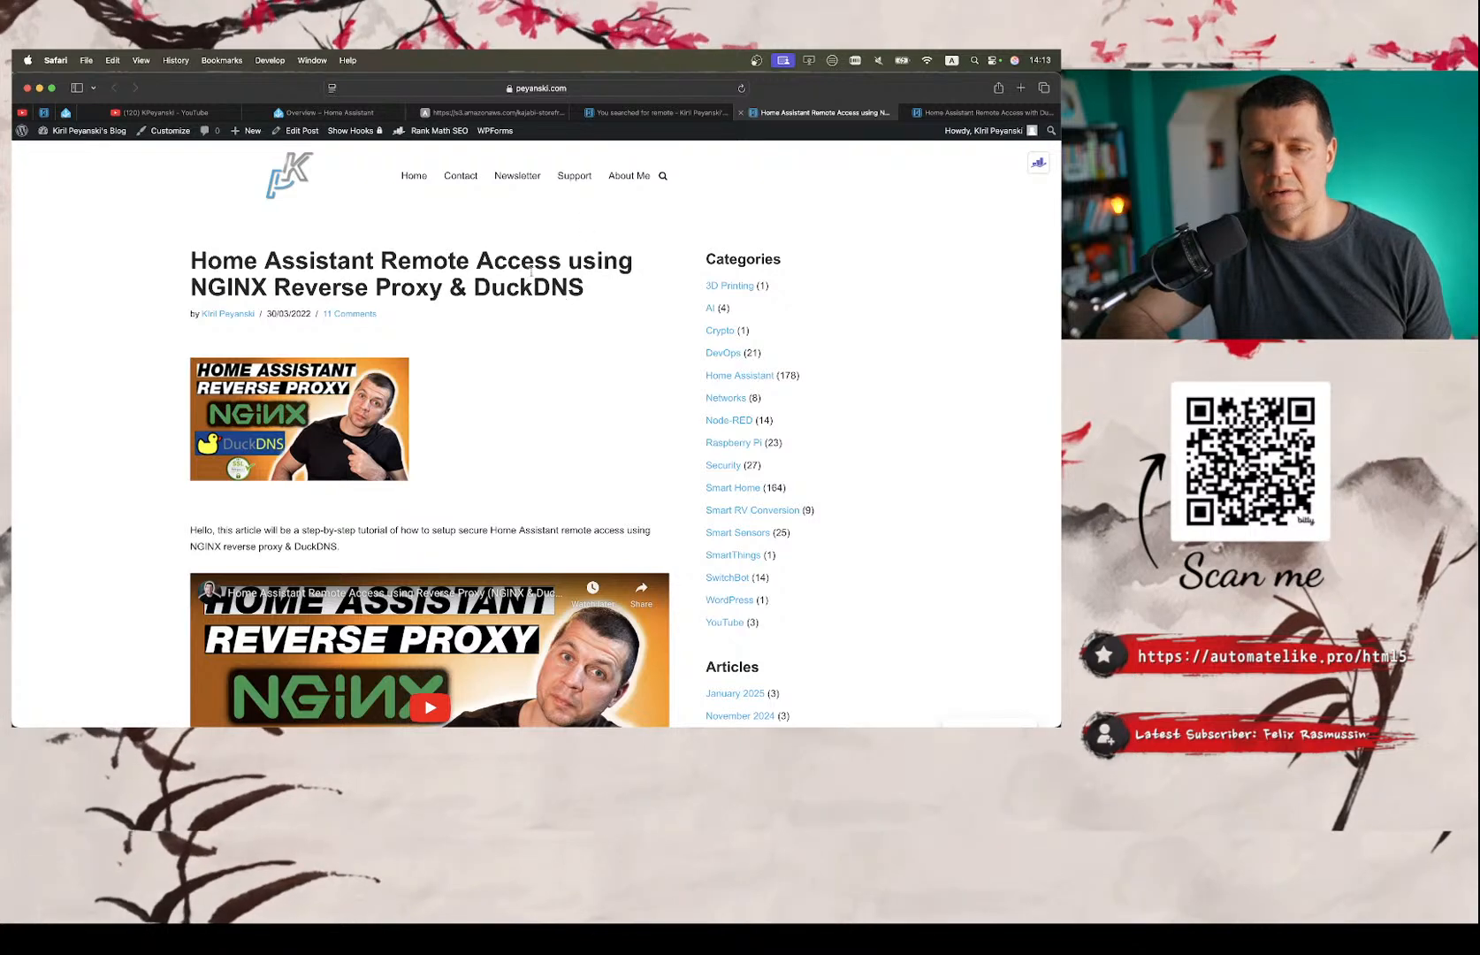
left_click(948, 110)
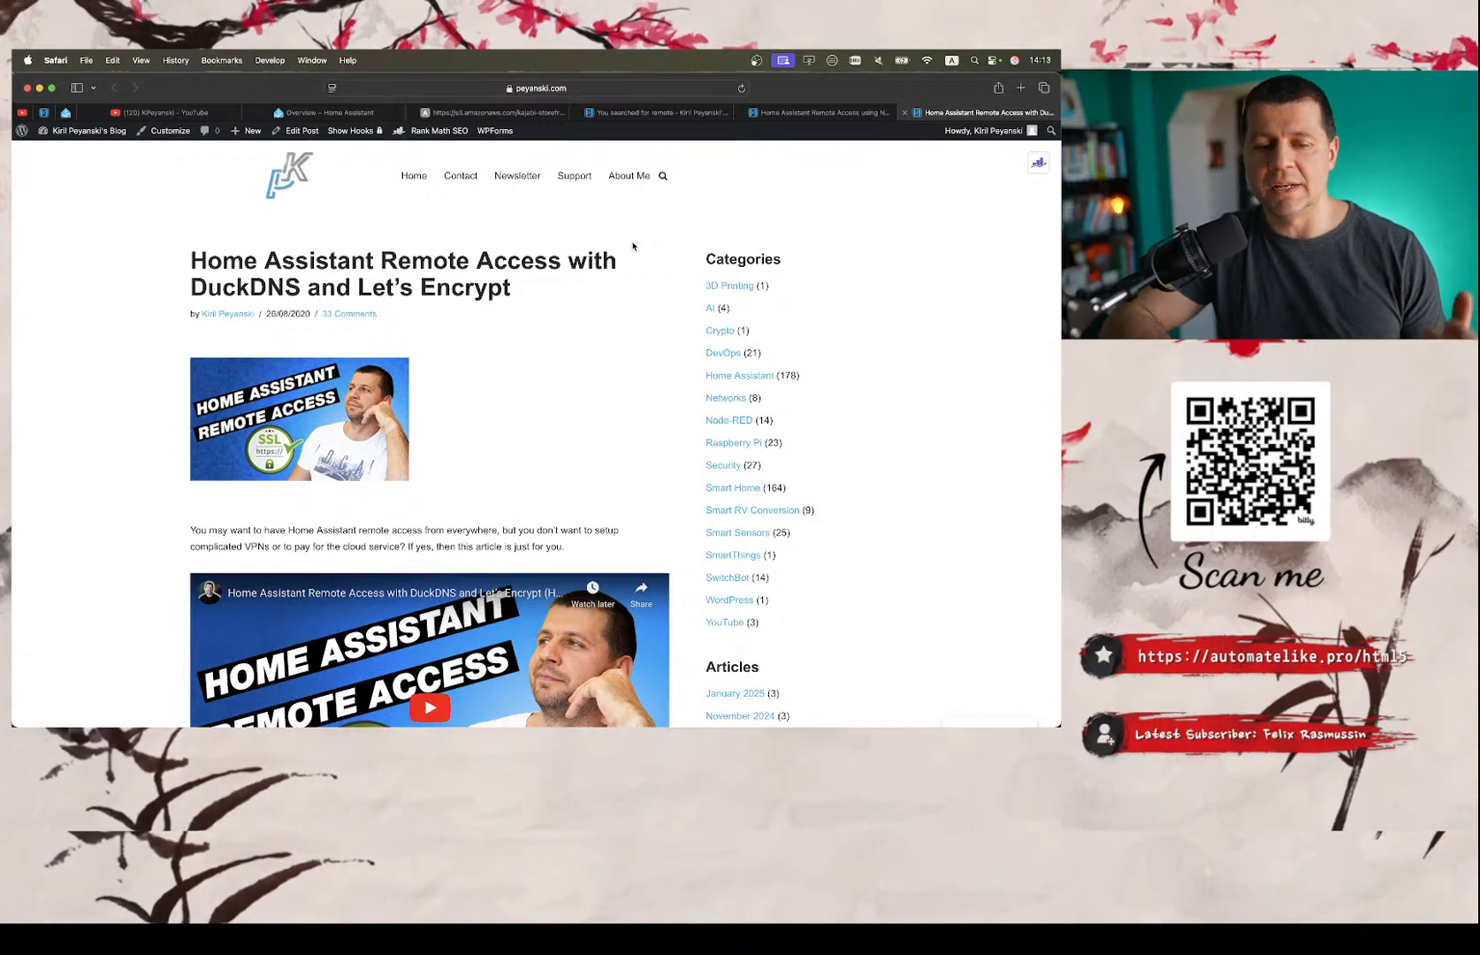
scroll(519, 301, "down", 10)
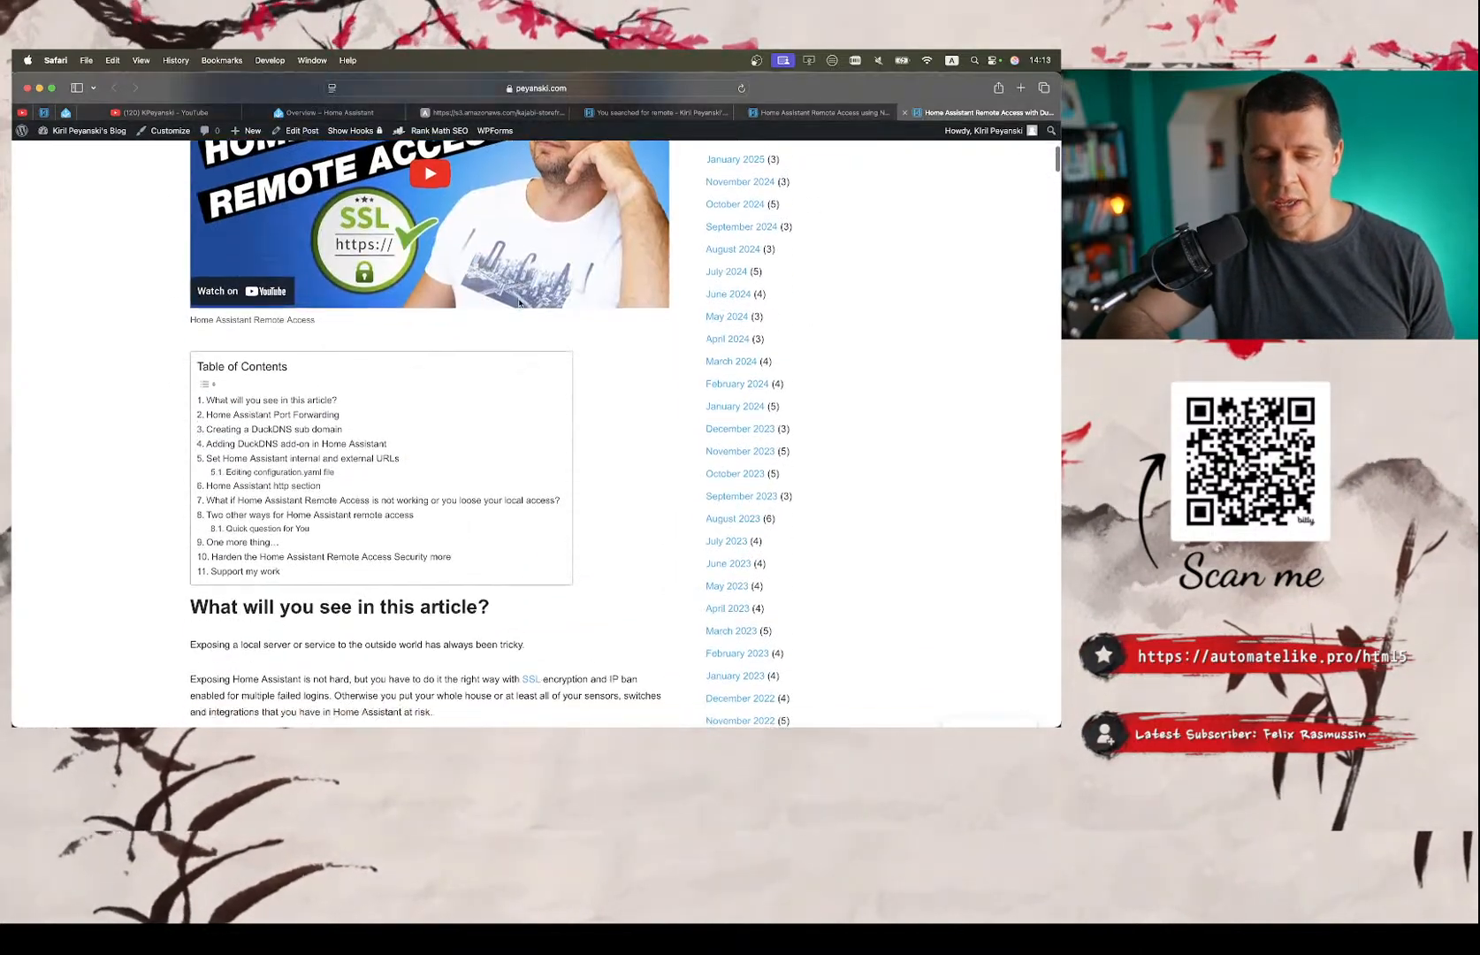
scroll(519, 302, "down", 5)
scroll(519, 302, "up", 4)
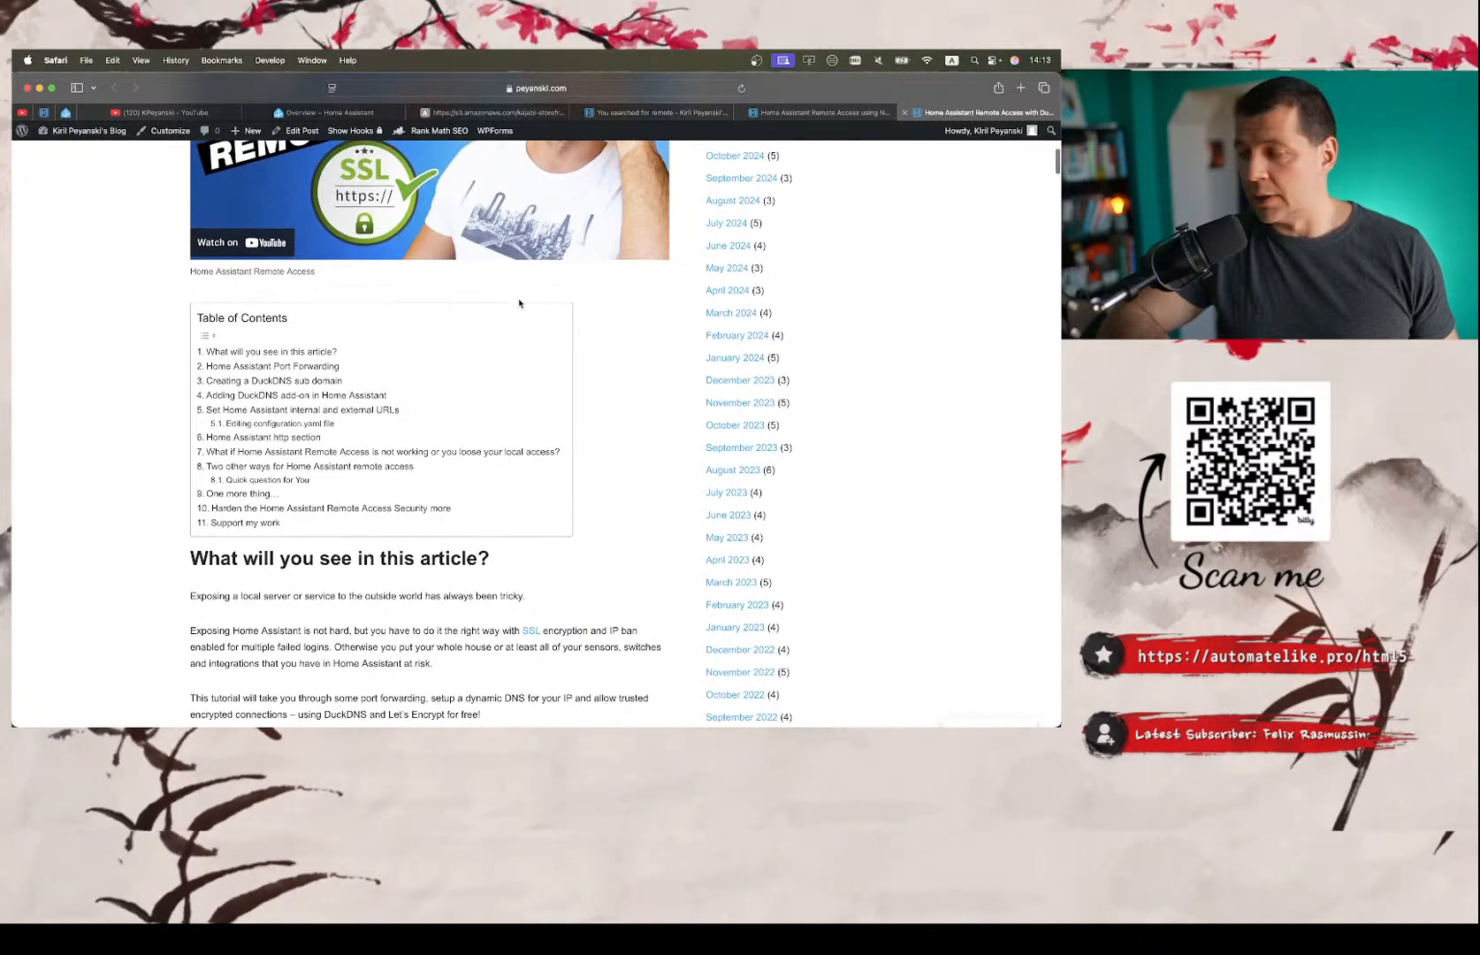
scroll(518, 301, "up", 4)
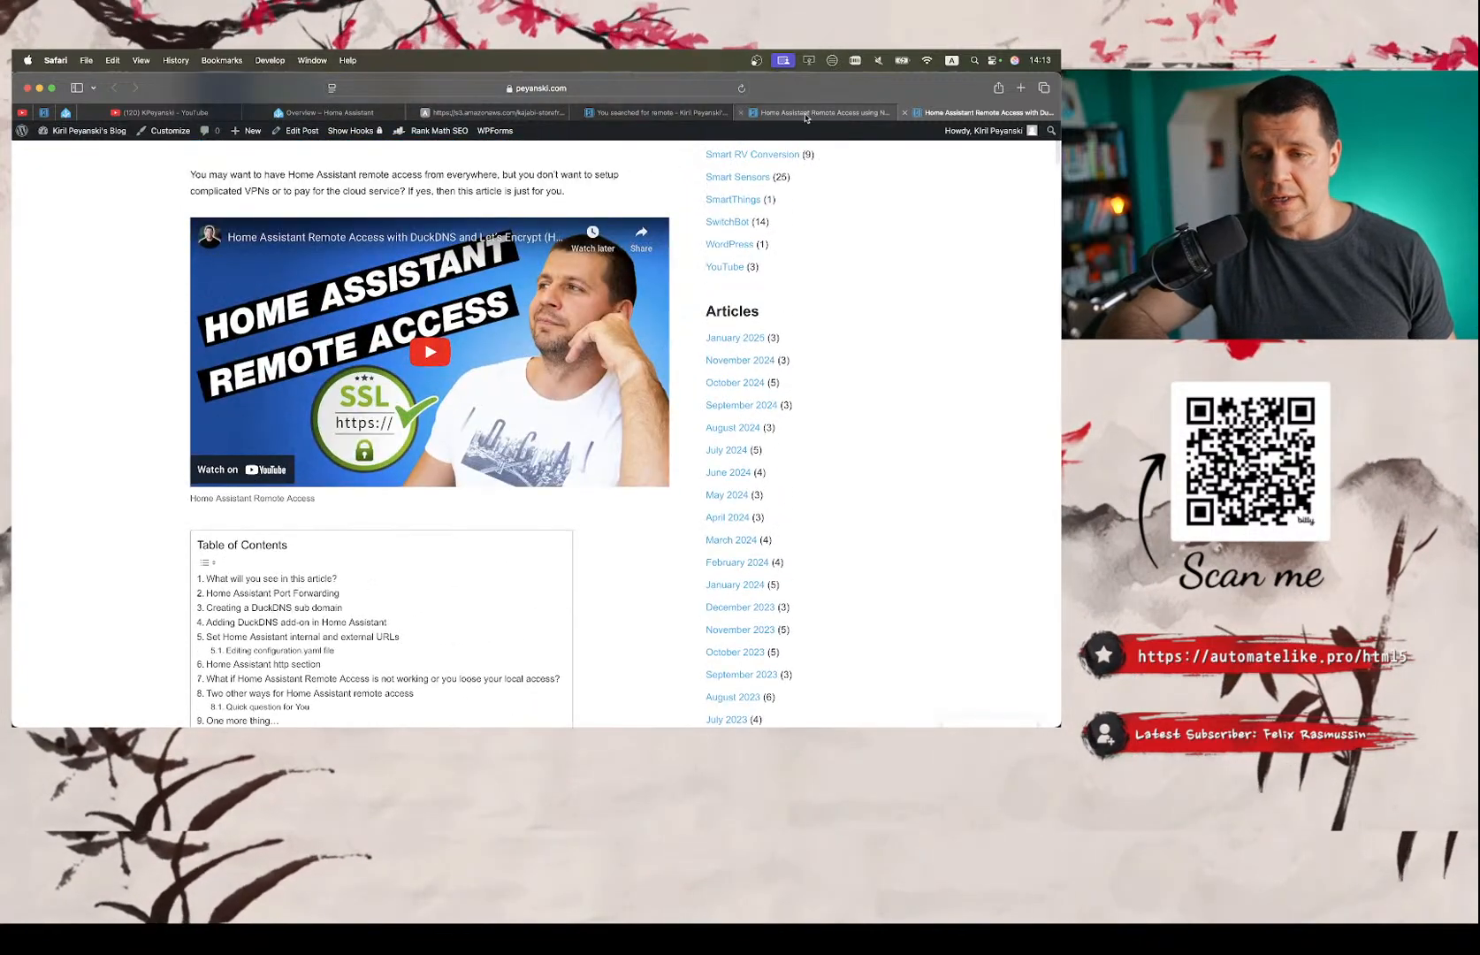
Compare the NGINX Reverse Proxy and Let's Encrypt remote access articles by alternating between their opening sections.
left_click(806, 118)
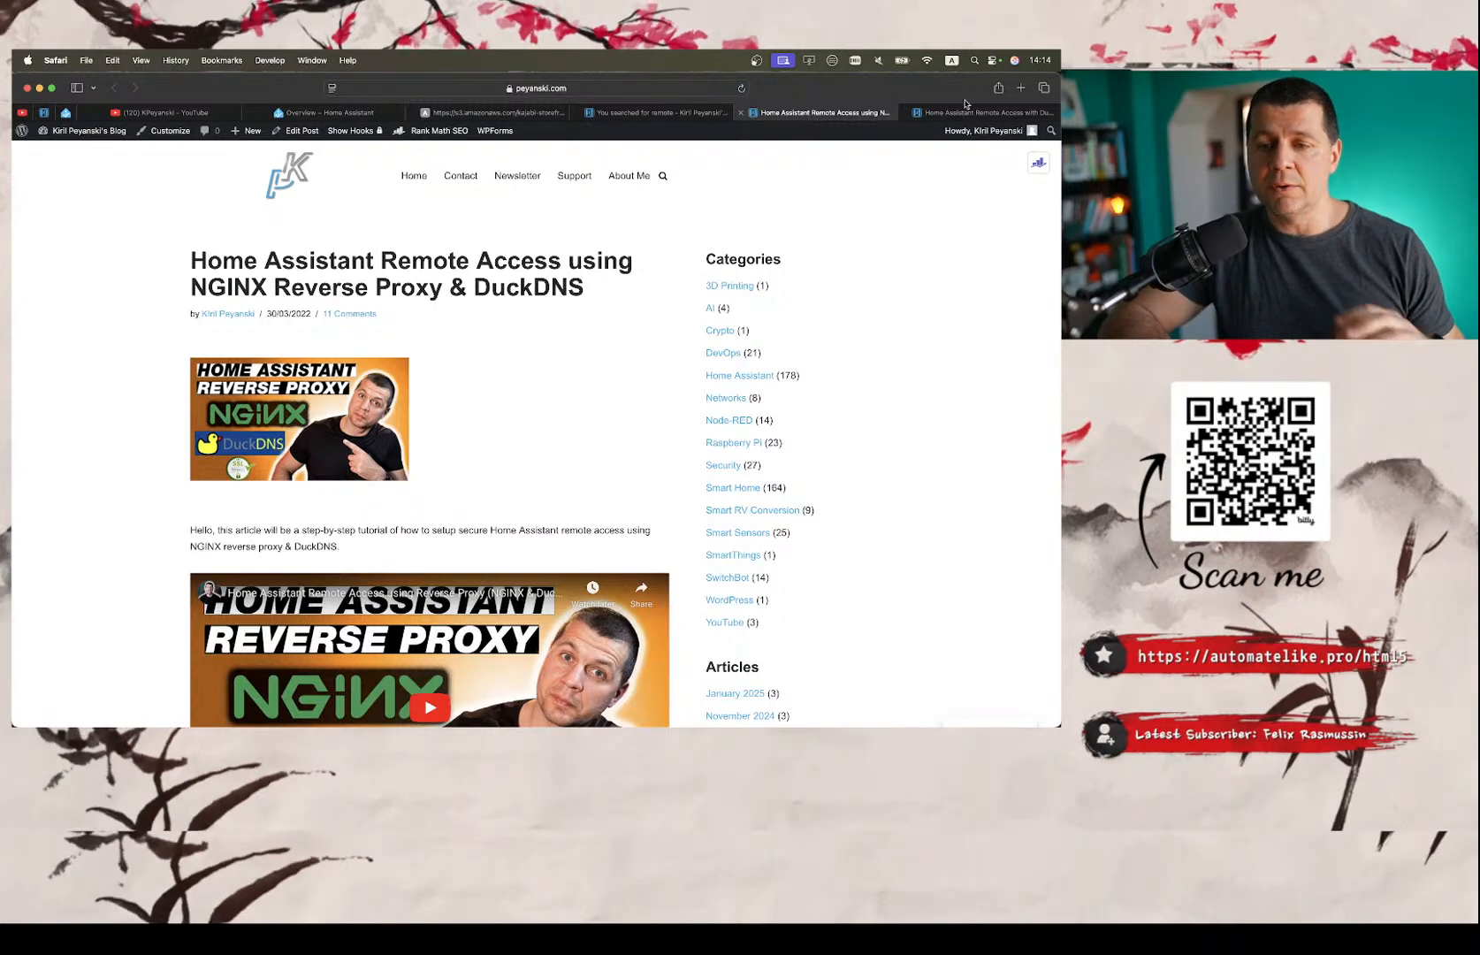
left_click(963, 112)
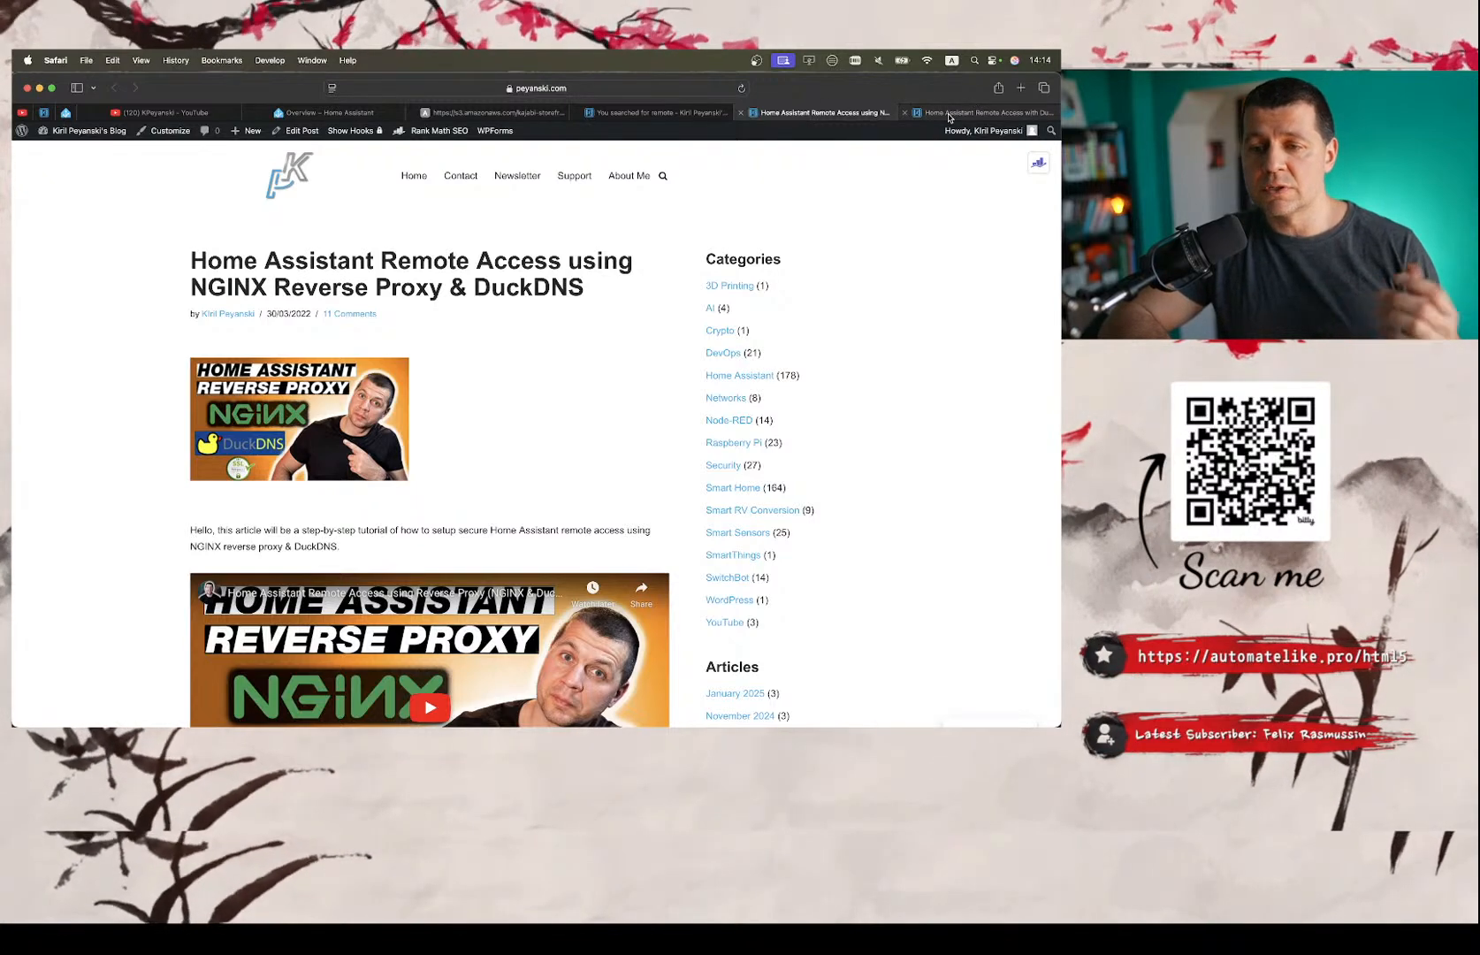
left_click(871, 111)
left_click(943, 116)
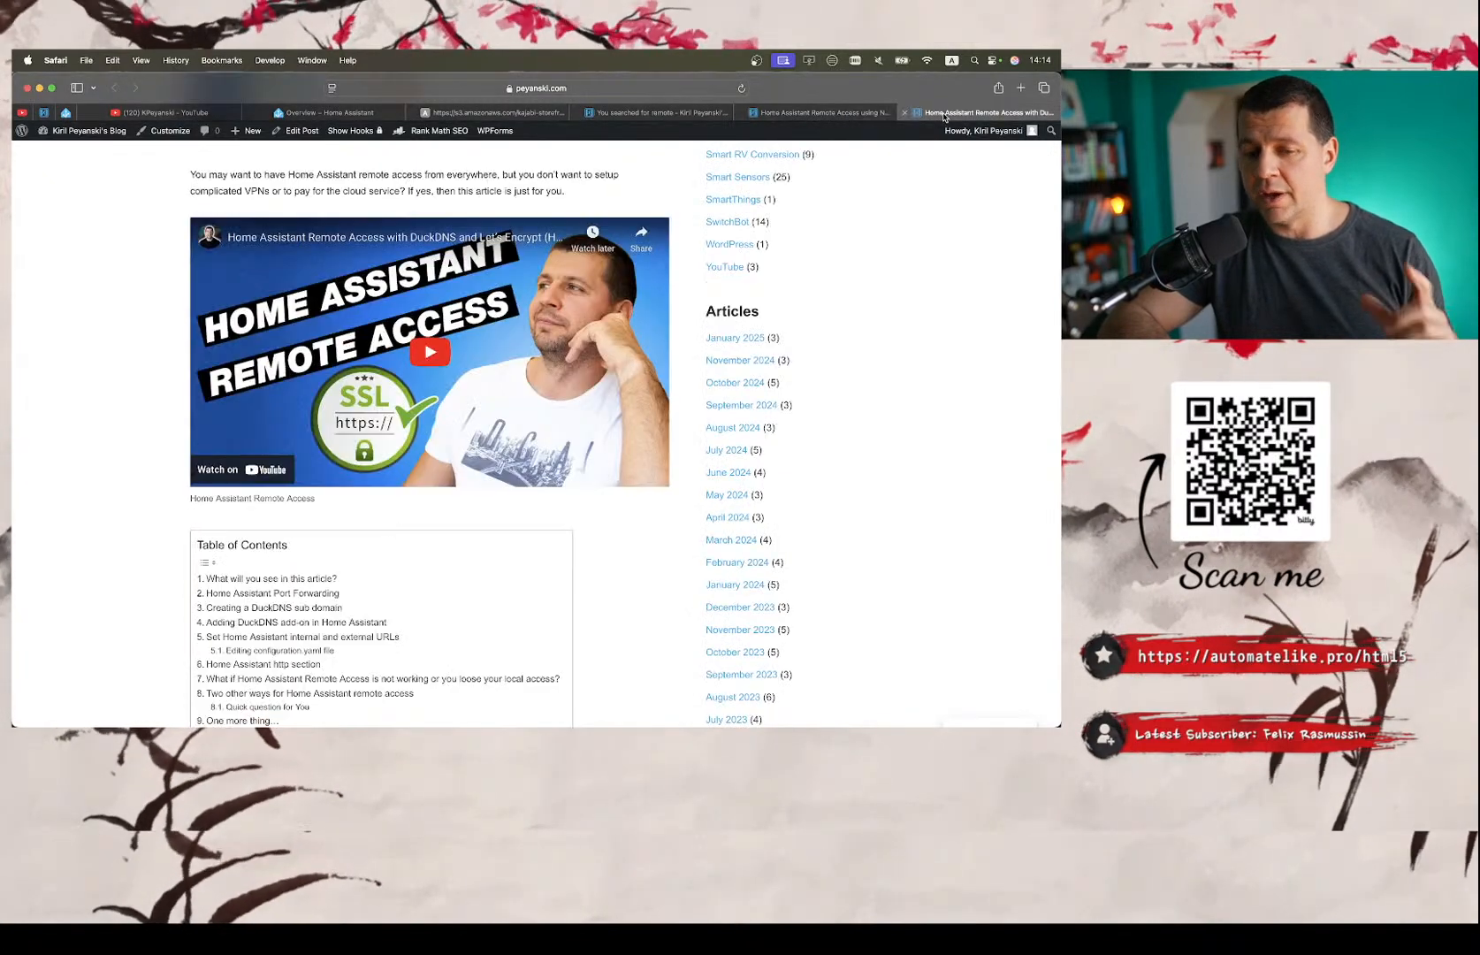
scroll(594, 284, "up", 5)
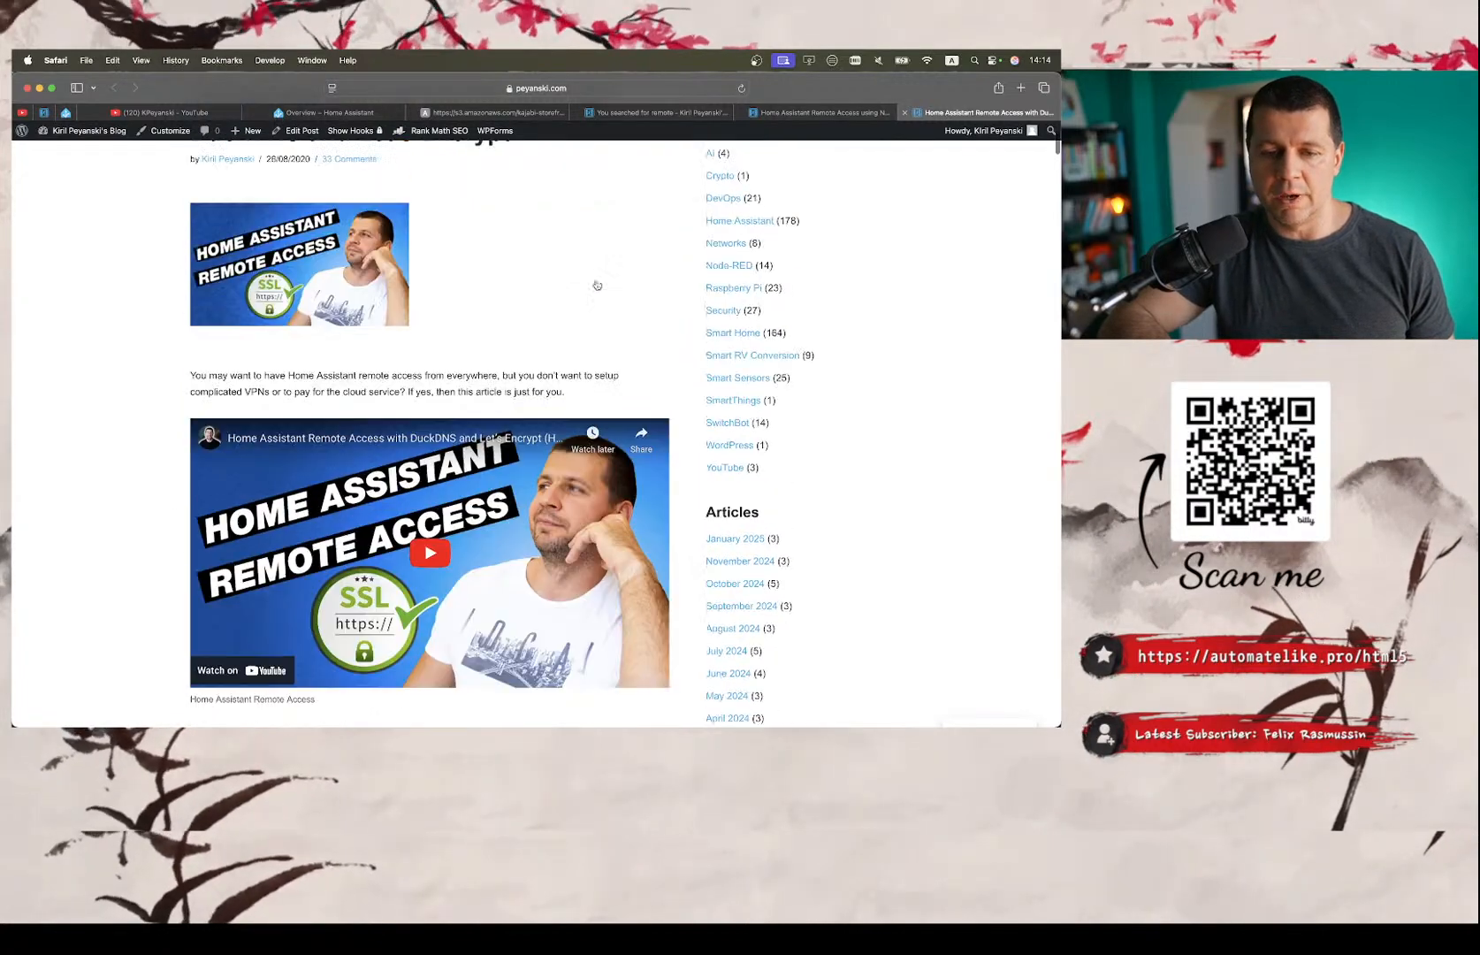
left_click(807, 112)
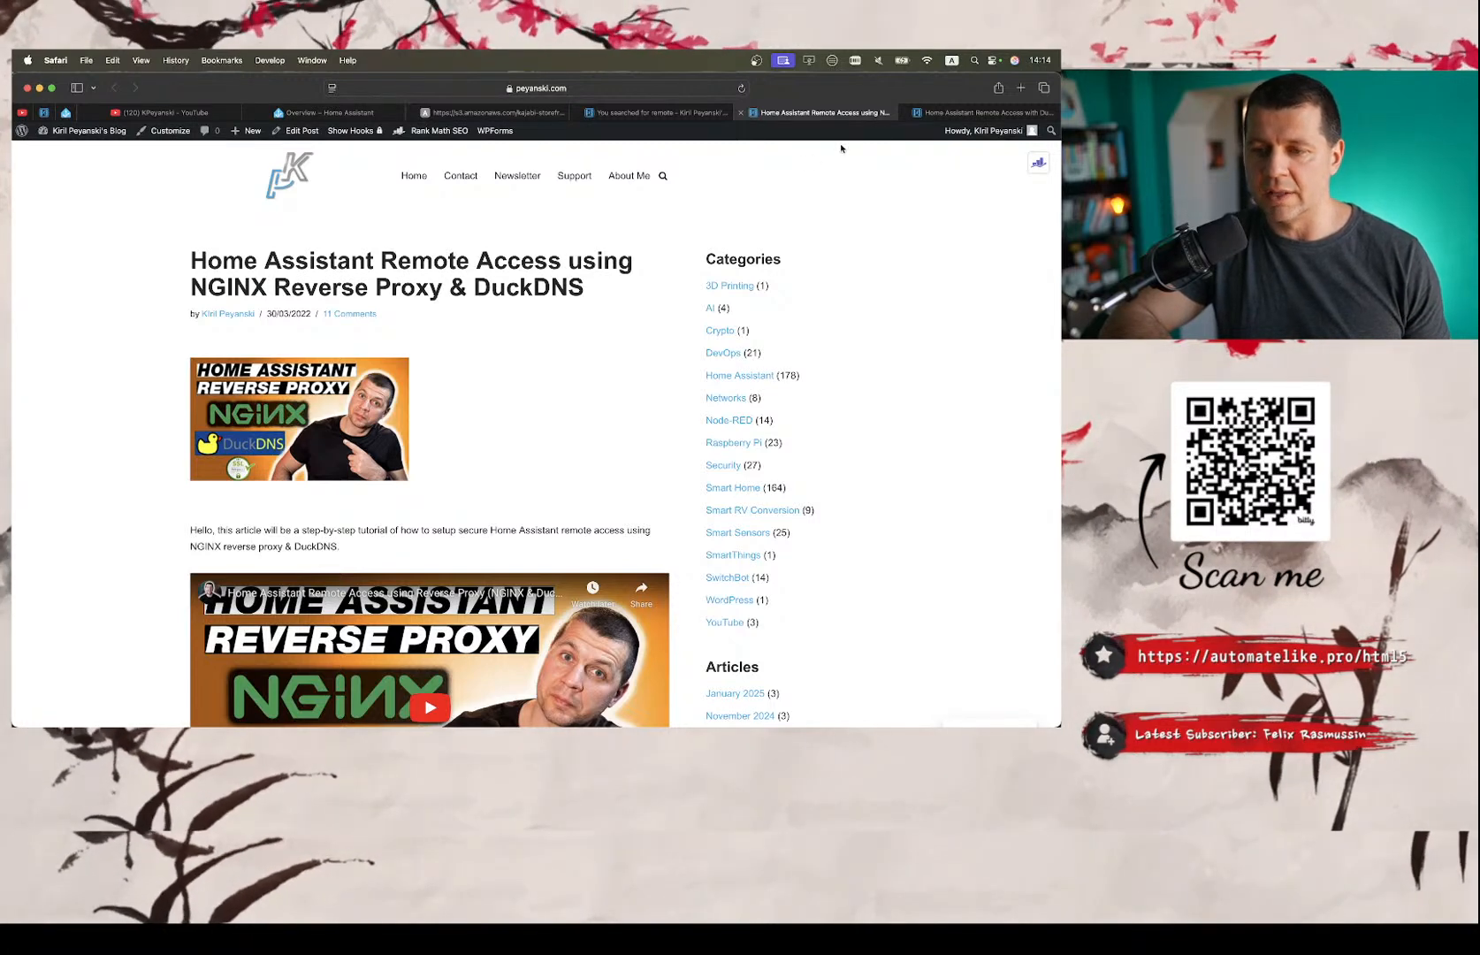
left_click(981, 112)
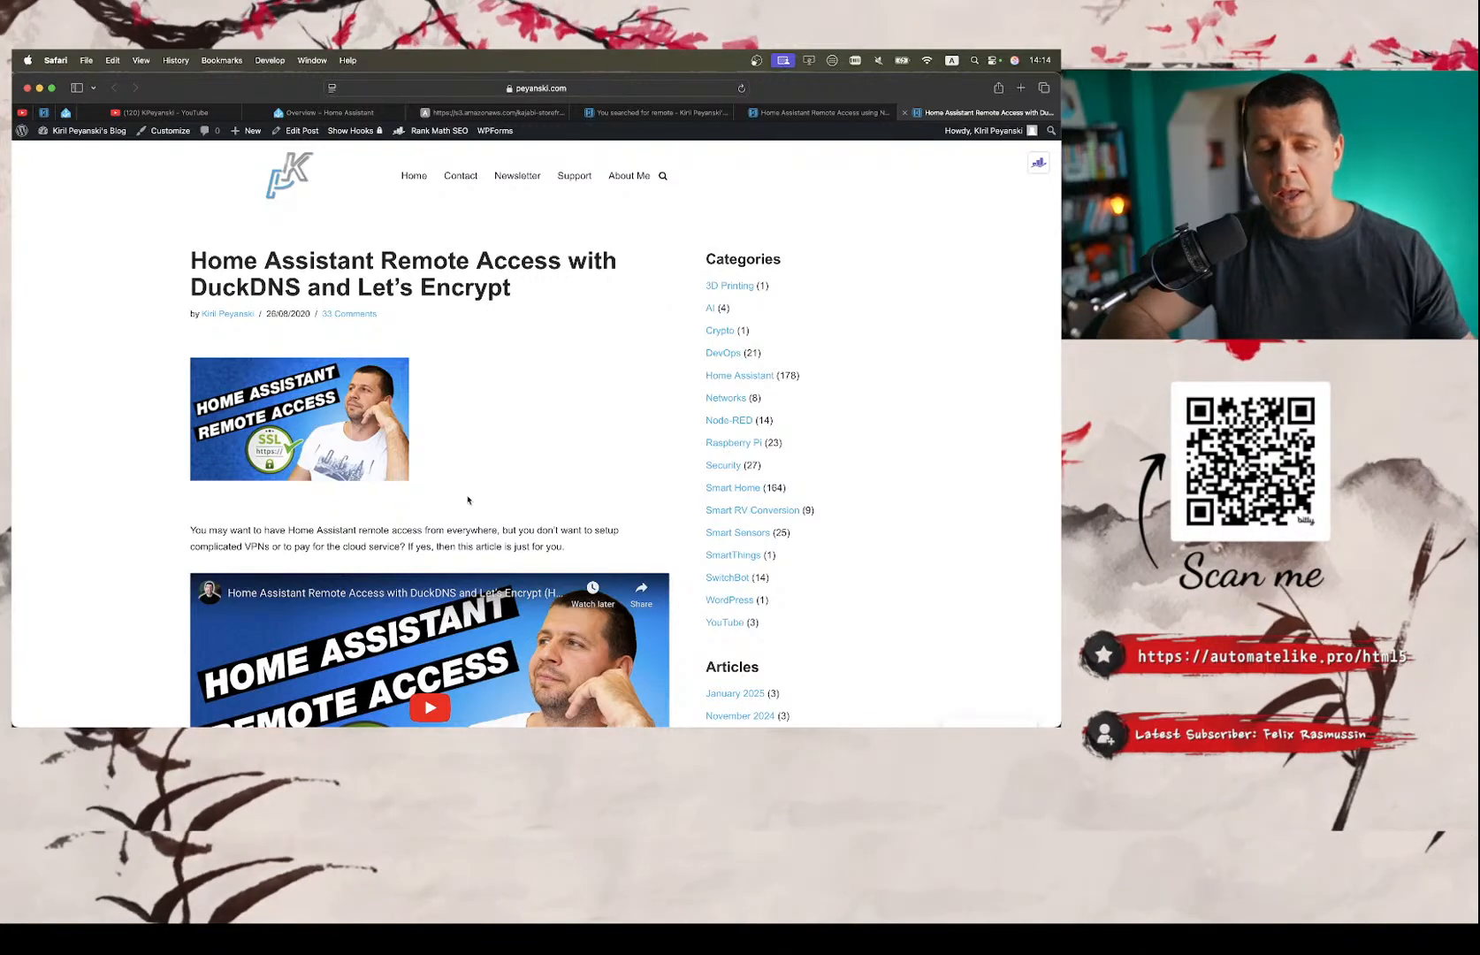
Review the Let's Encrypt article's sections on port forwarding, the DuckDNS sub domain and add-on, and the configuration.yaml http entries.
scroll(468, 500, "down", 20)
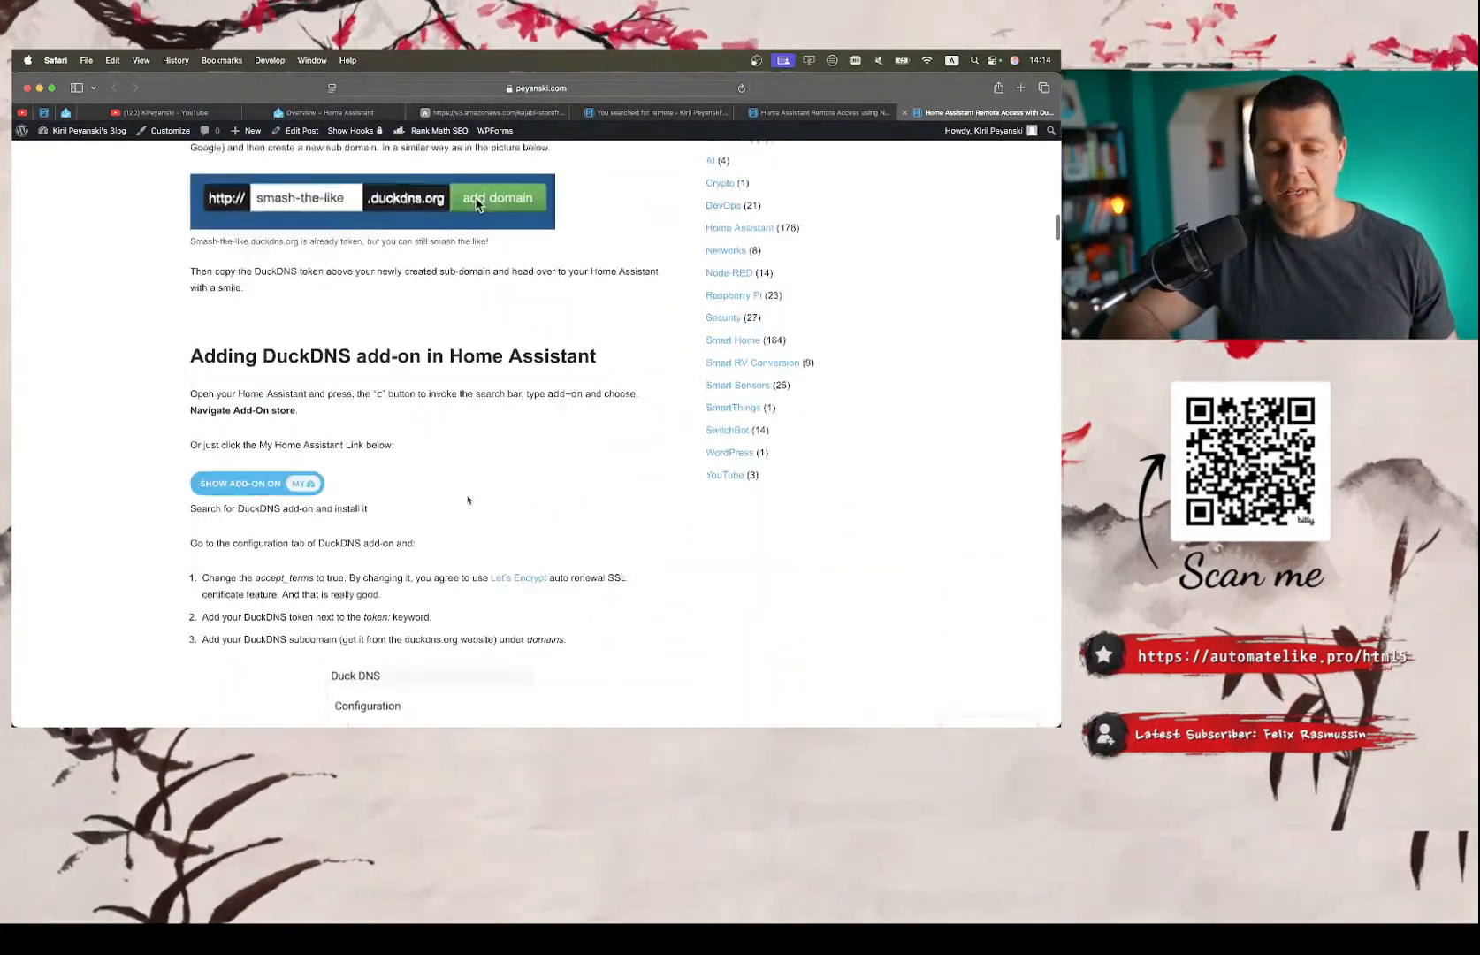
scroll(467, 500, "up", 15)
scroll(472, 494, "down", 5)
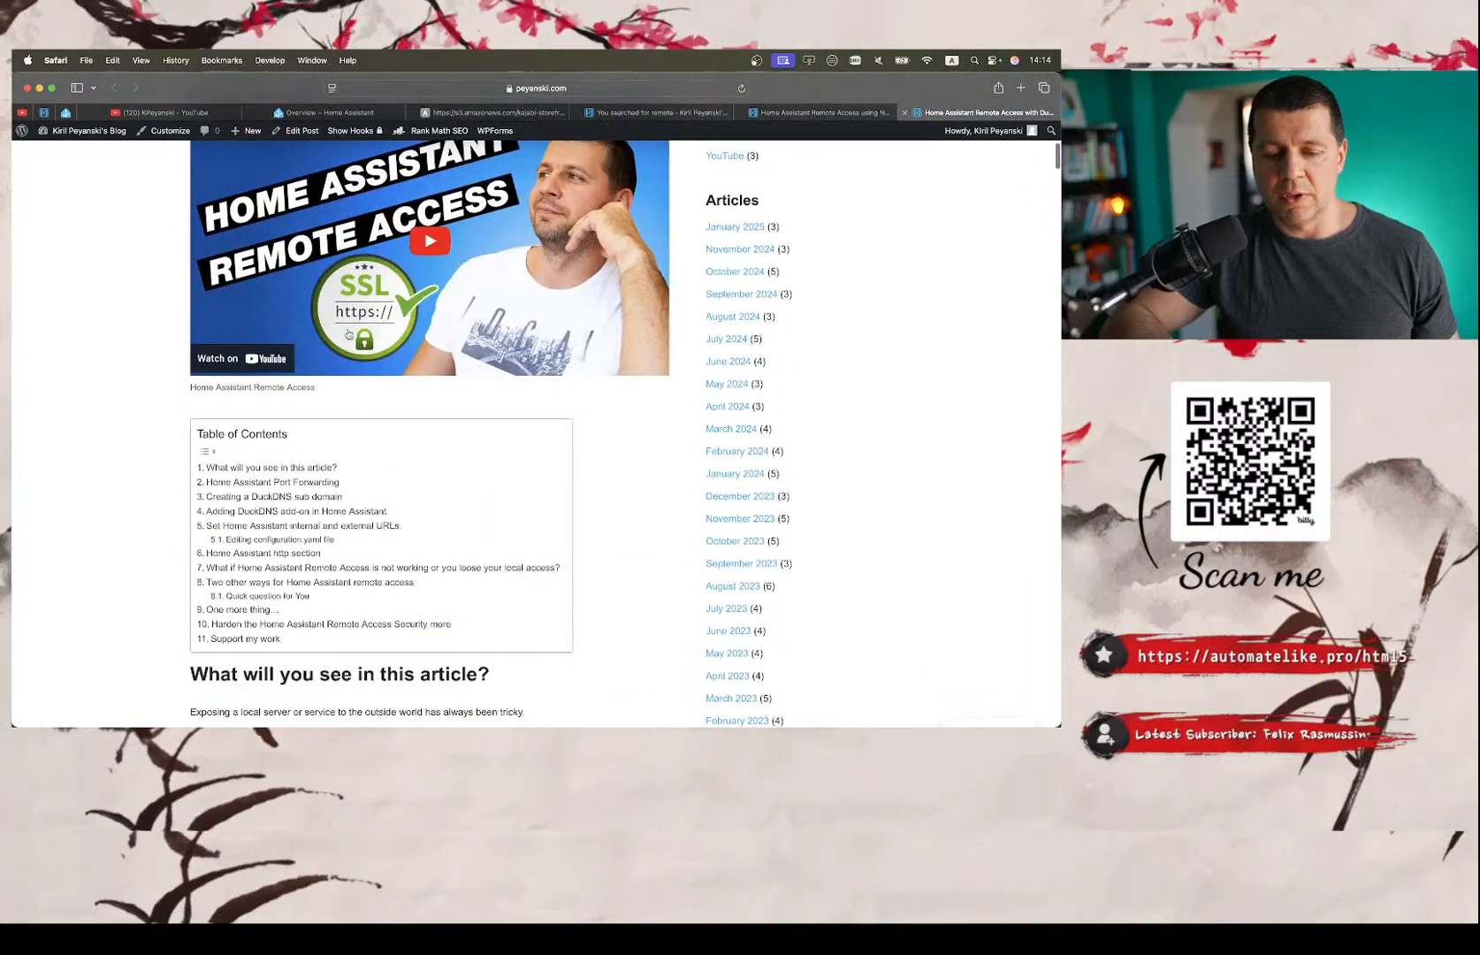
scroll(394, 265, "down", 15)
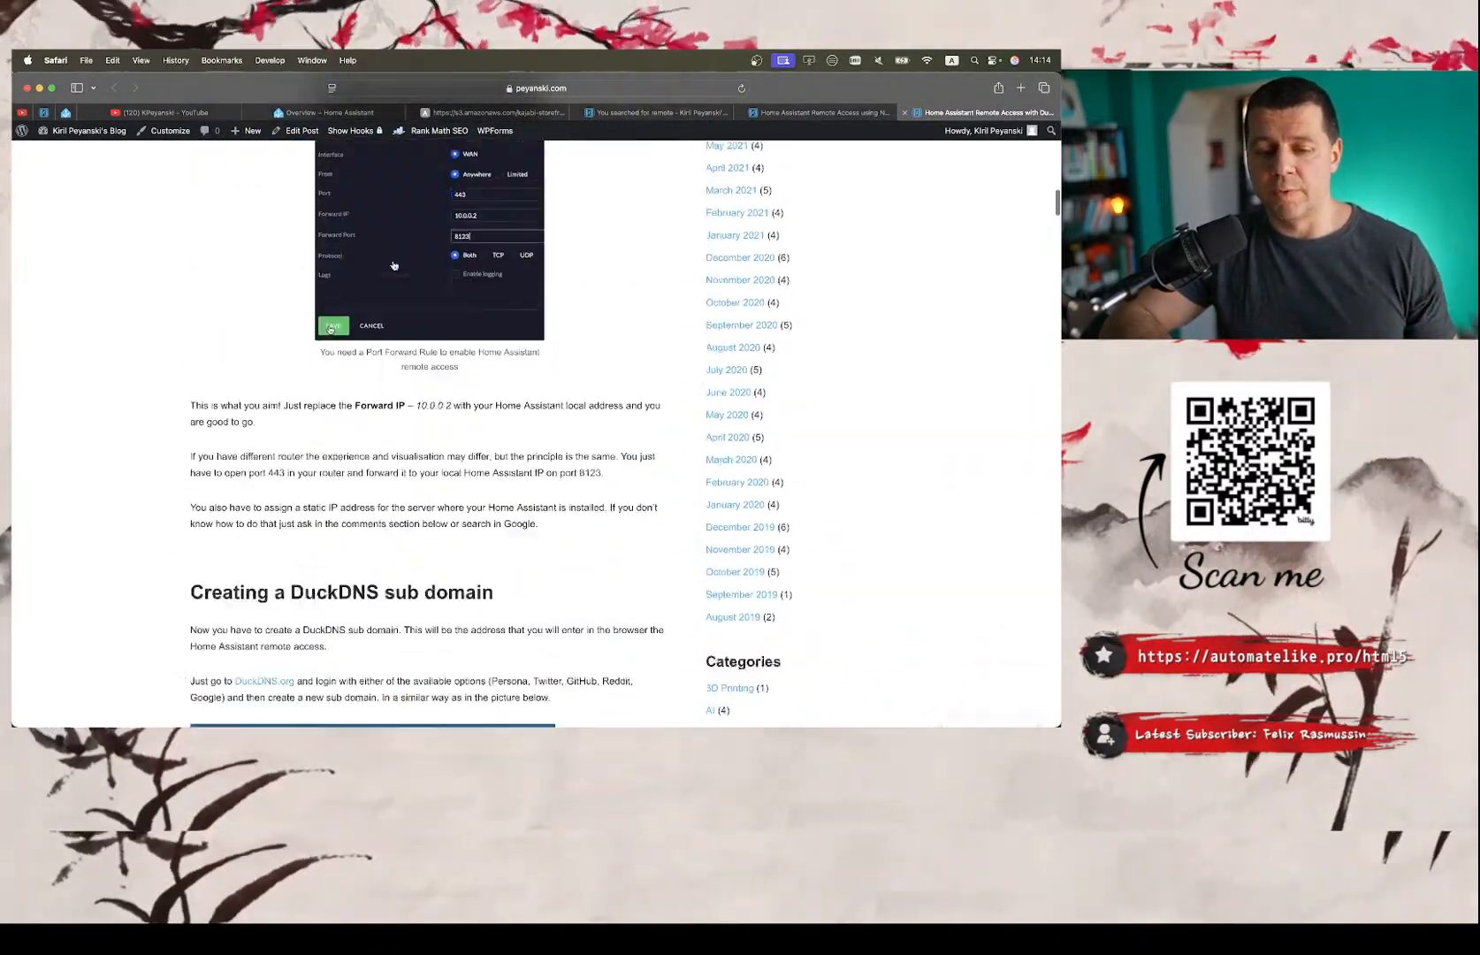
scroll(394, 265, "down", 8)
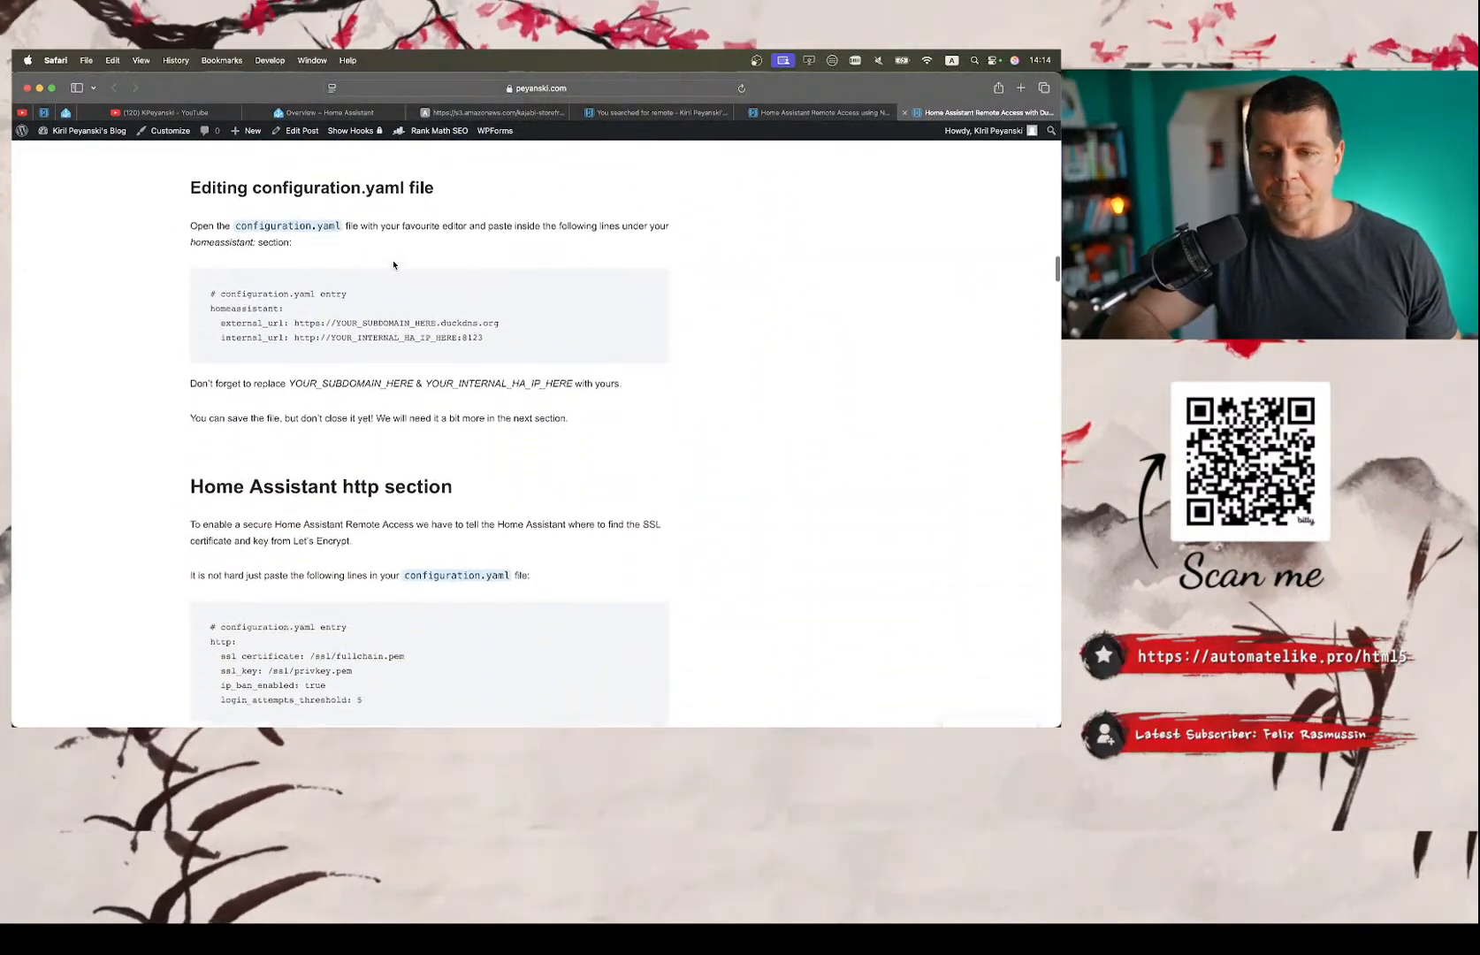
scroll(393, 265, "down", 8)
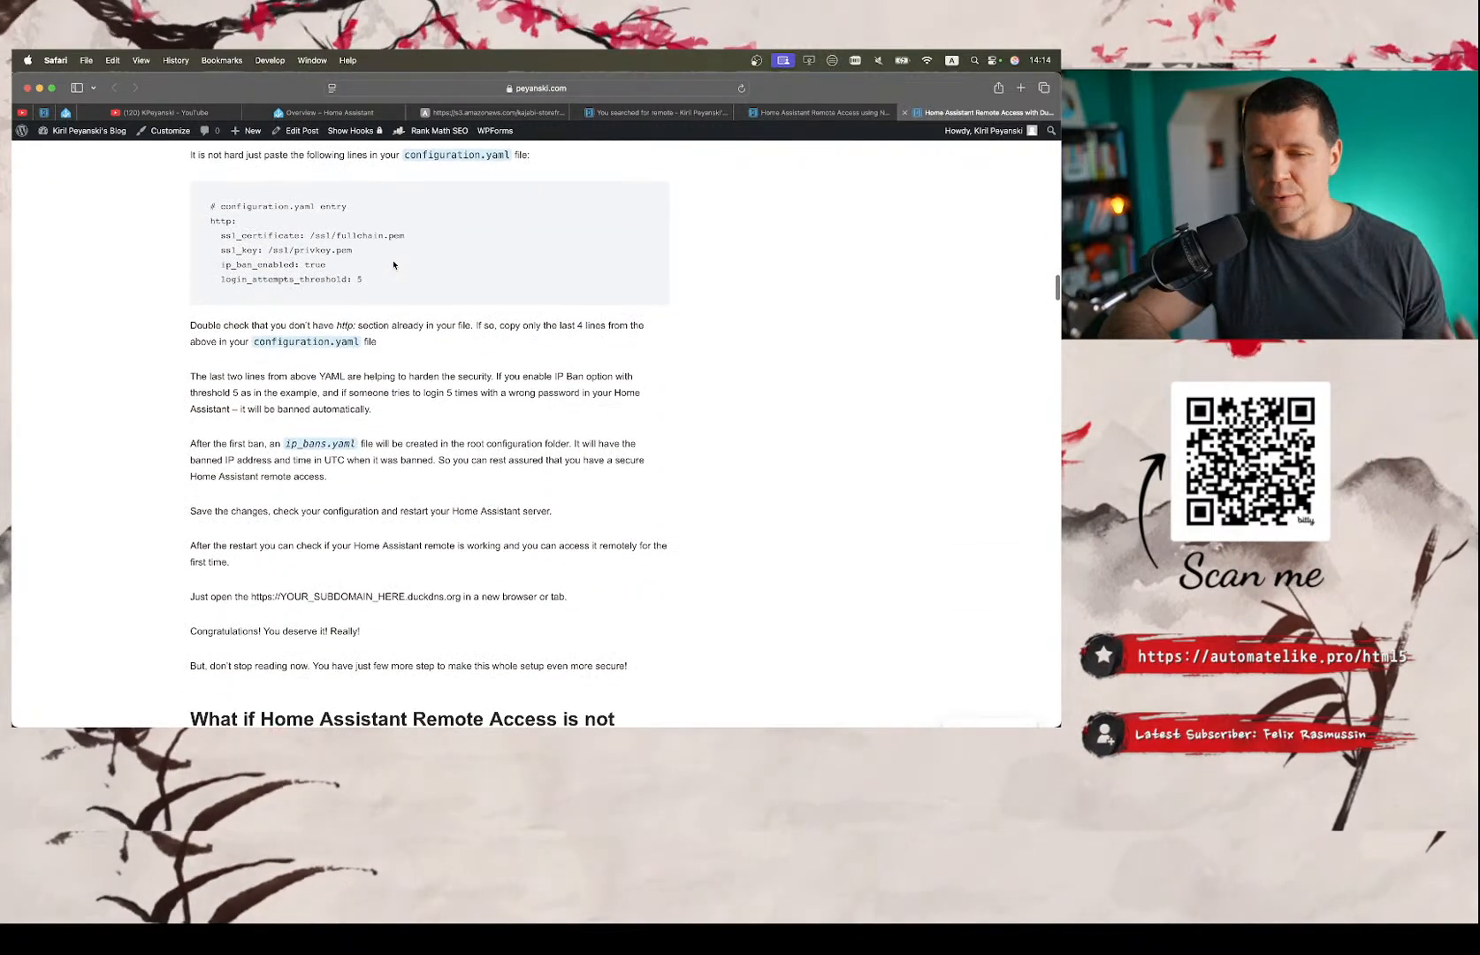
scroll(393, 265, "up", 5)
Return to the NGINX Reverse Proxy article and examine its prerequisites and DuckDNS sub-domain instructions.
left_click(775, 113)
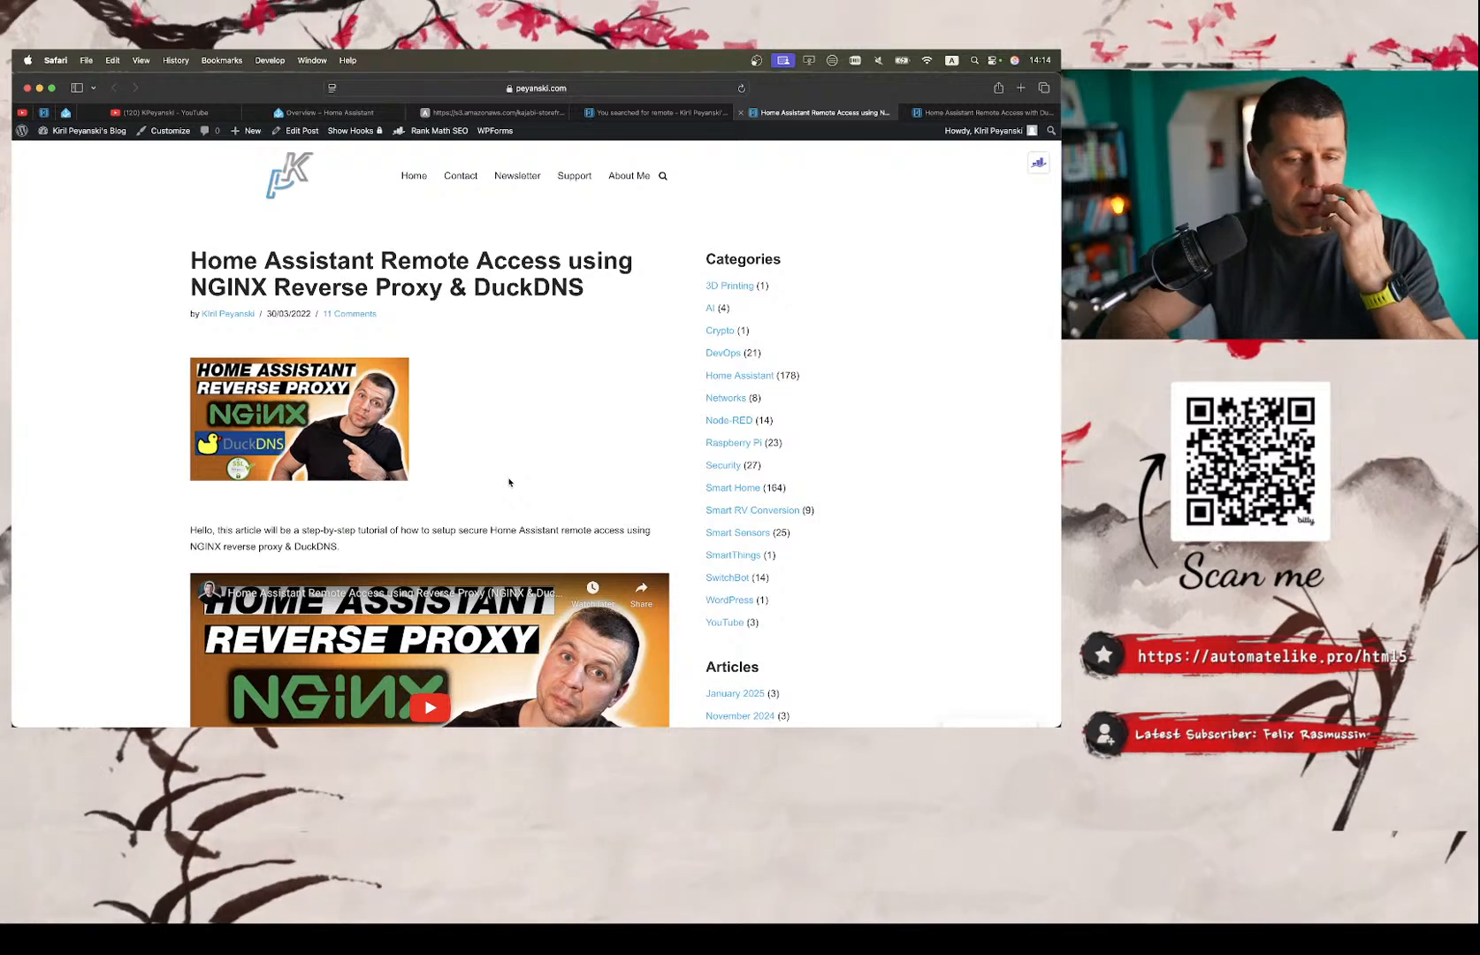
left_click(944, 113)
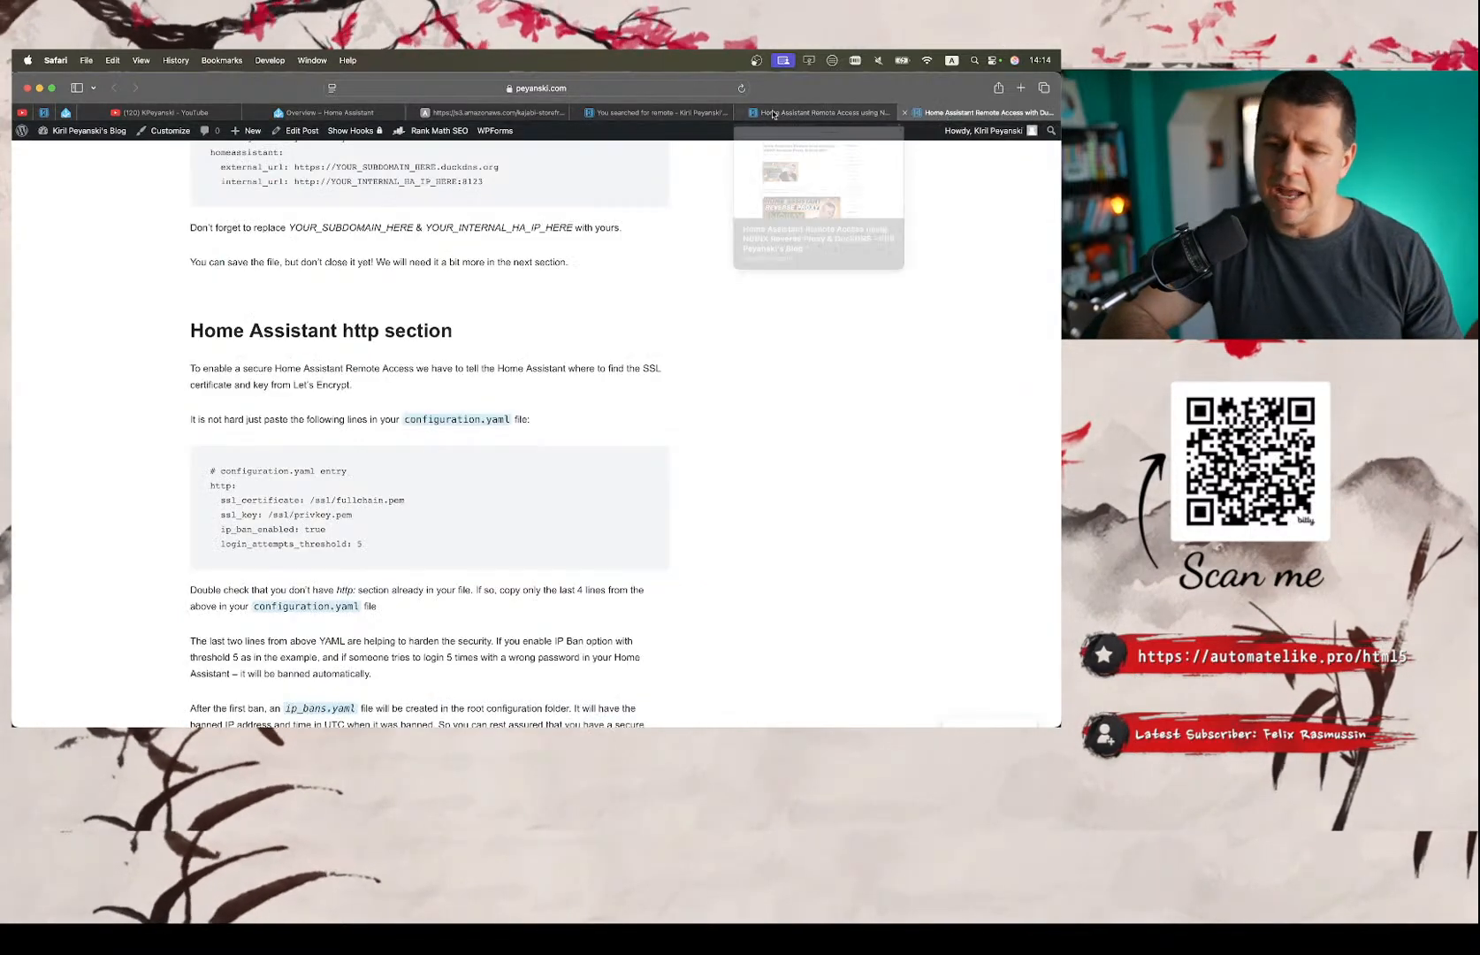
left_click(781, 112)
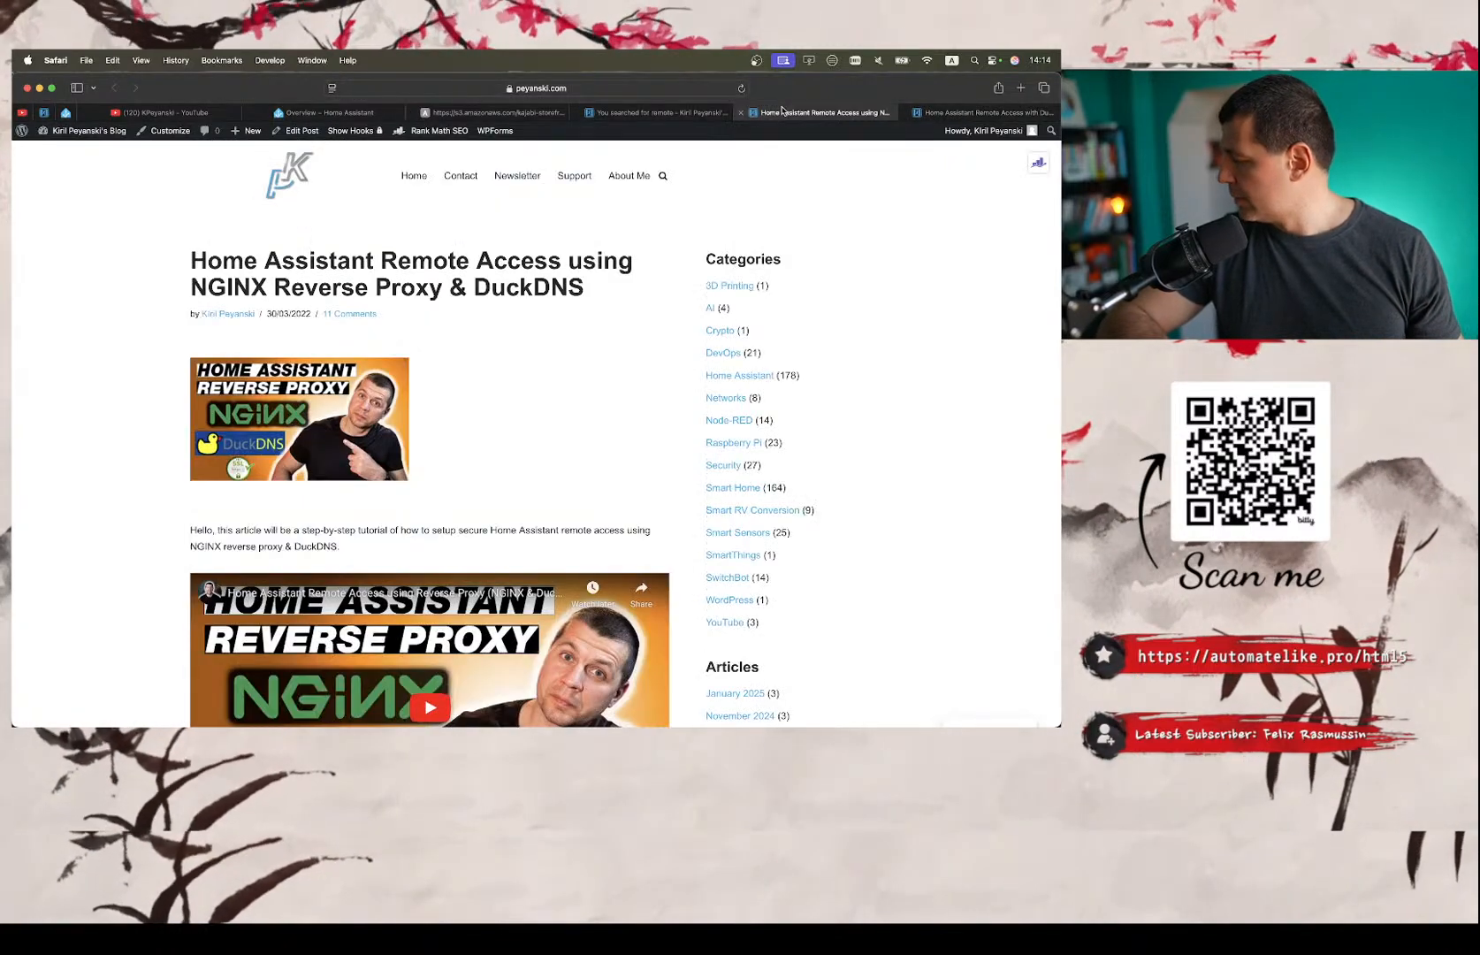
left_click(944, 111)
left_click(799, 112)
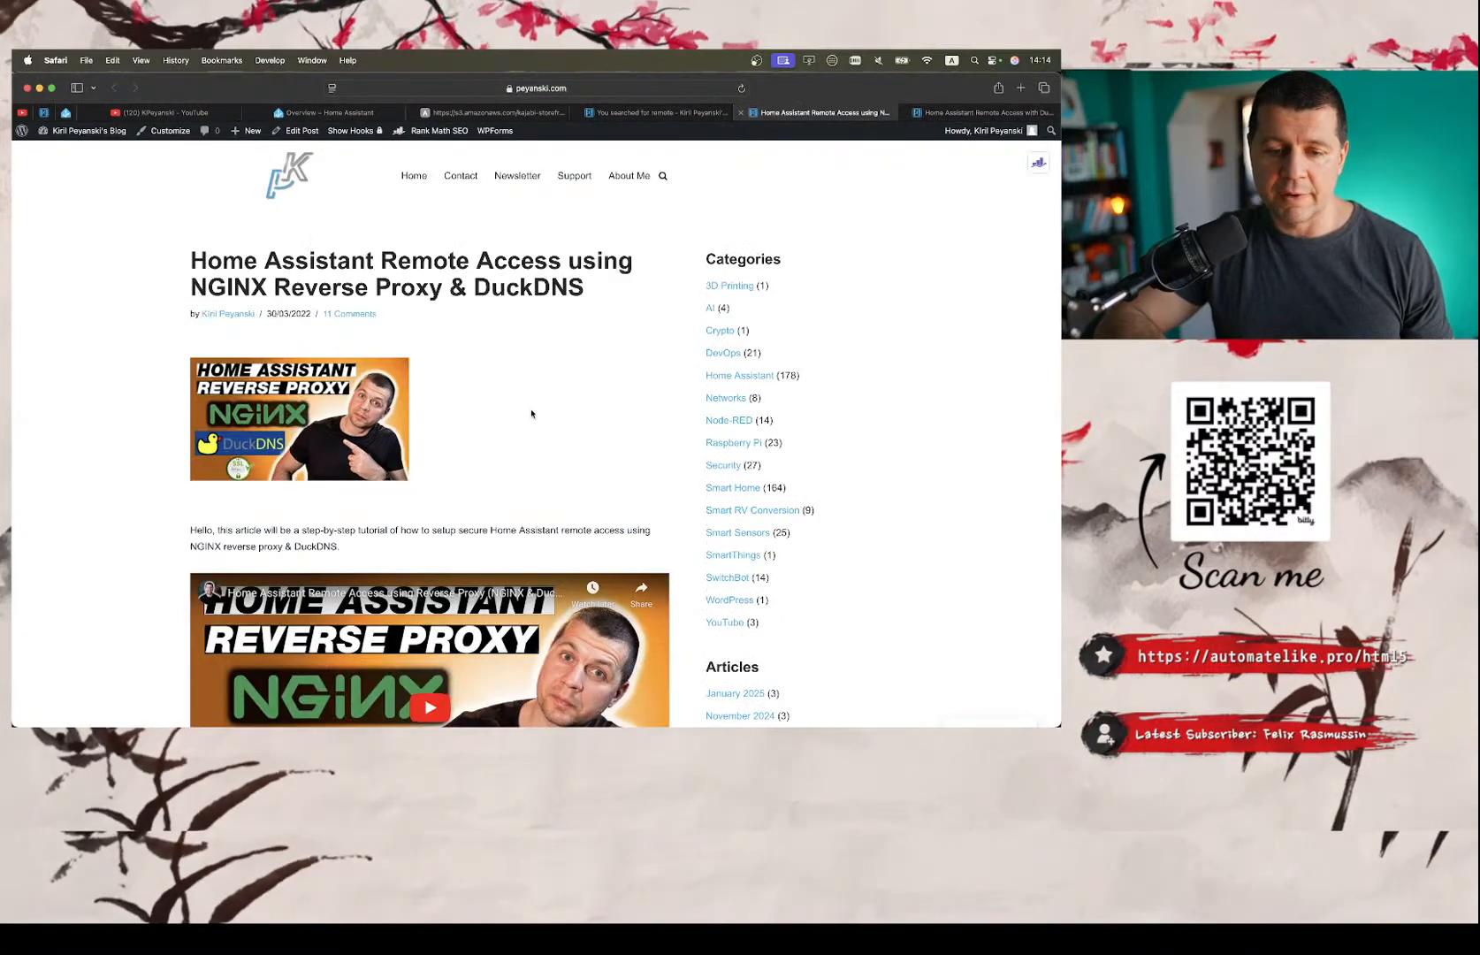
scroll(532, 413, "down", 15)
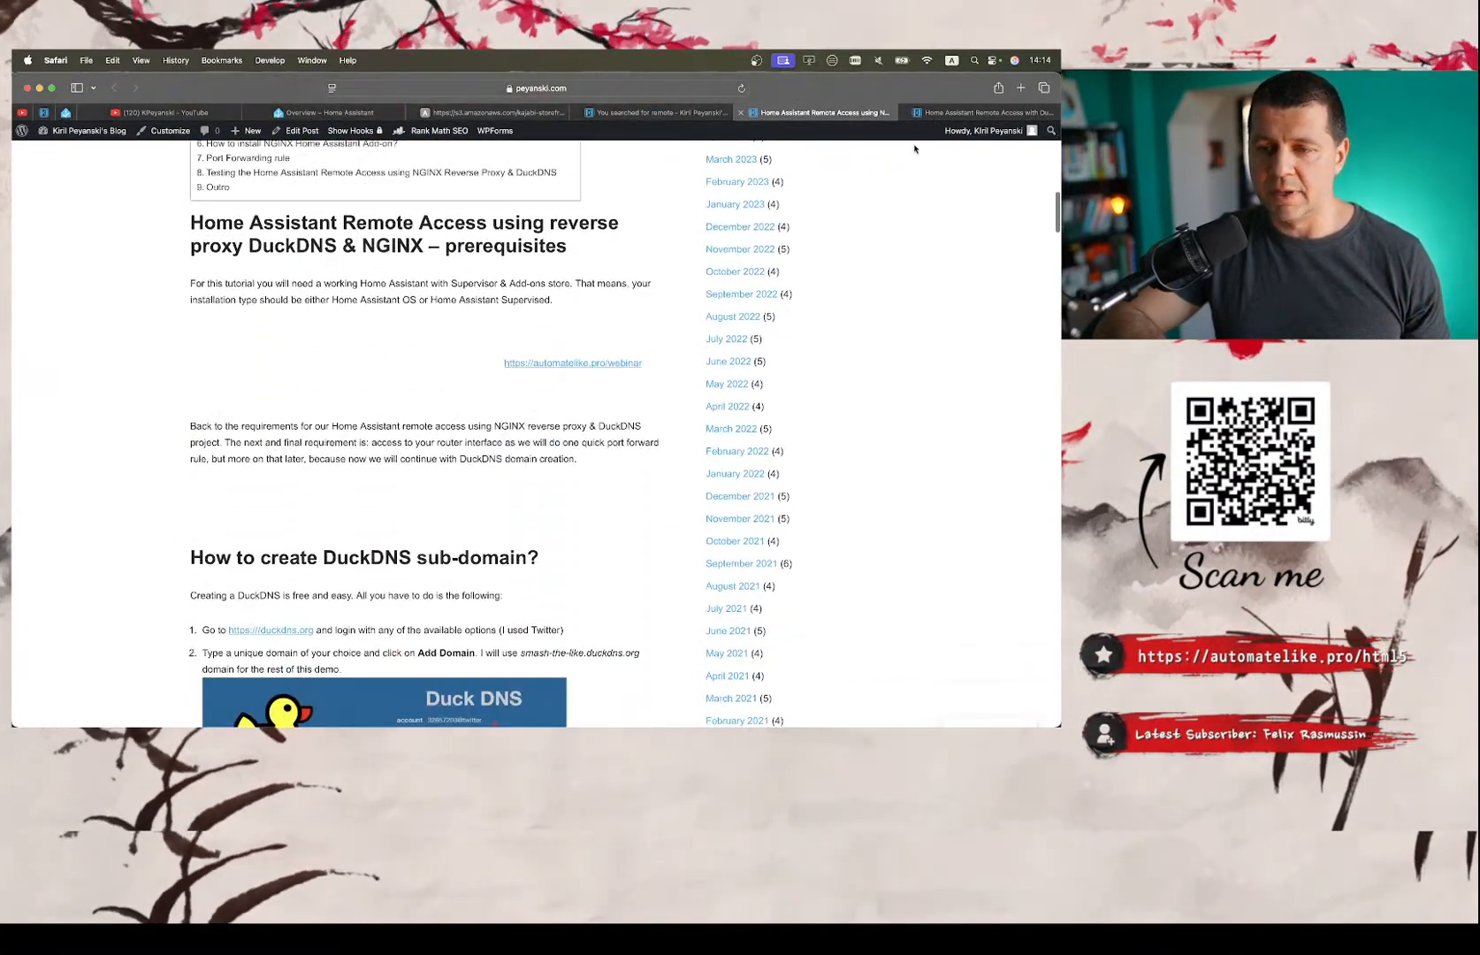
Return to the DuckDNS and Let's Encrypt remote access article and go back to its title and introduction.
left_click(964, 115)
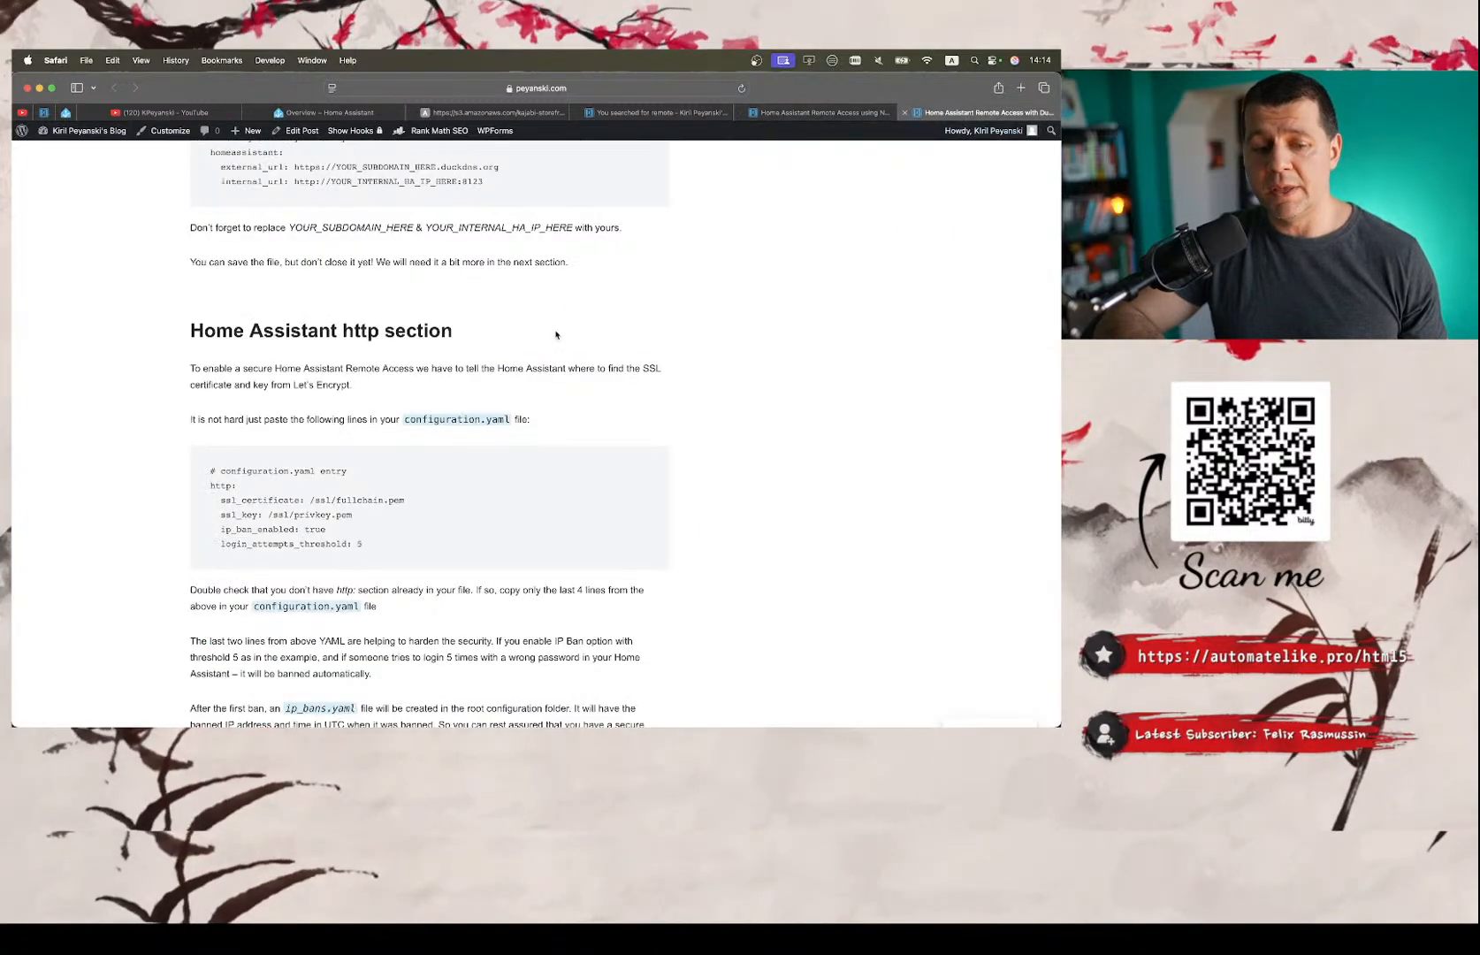
scroll(555, 334, "up", 20)
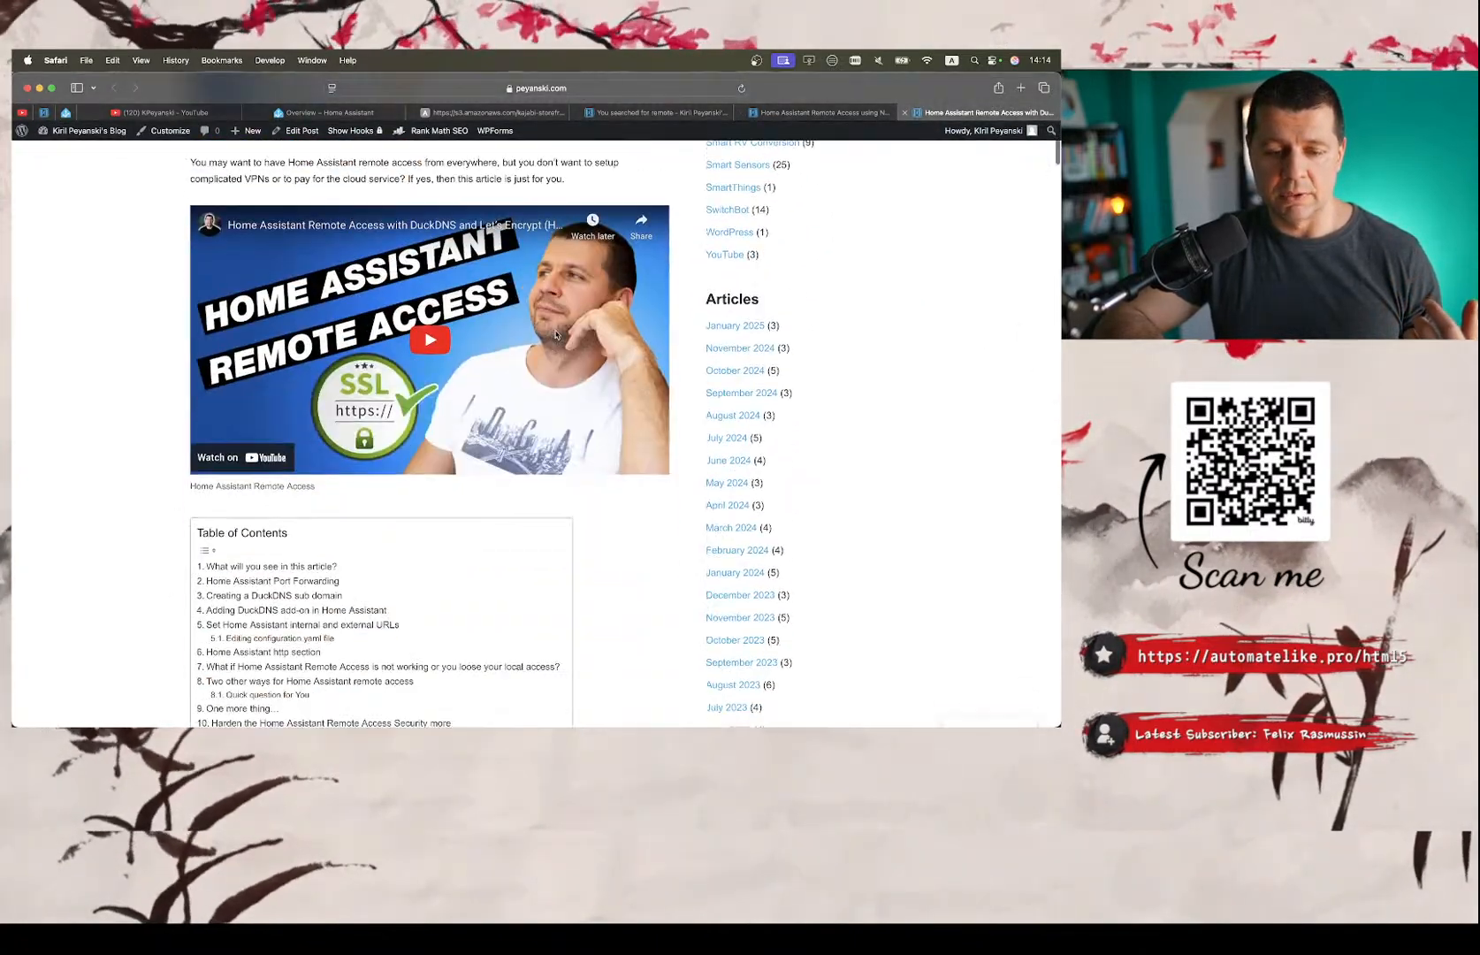
scroll(555, 330, "up", 10)
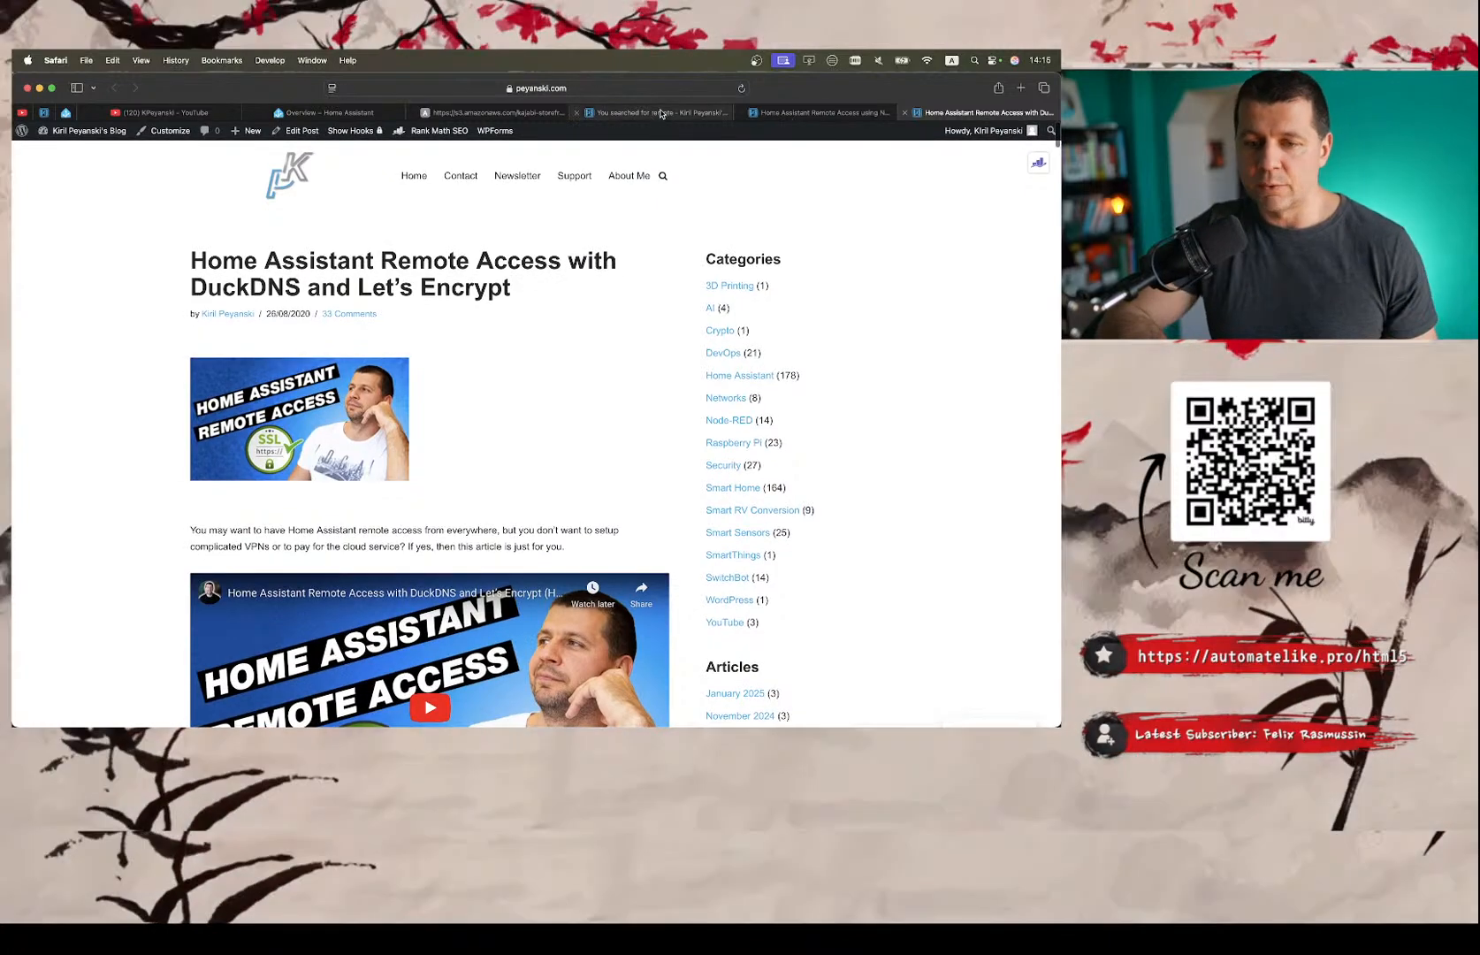
Return to the blog's search results for "remote" and look over the listed remote access articles.
left_click(660, 113)
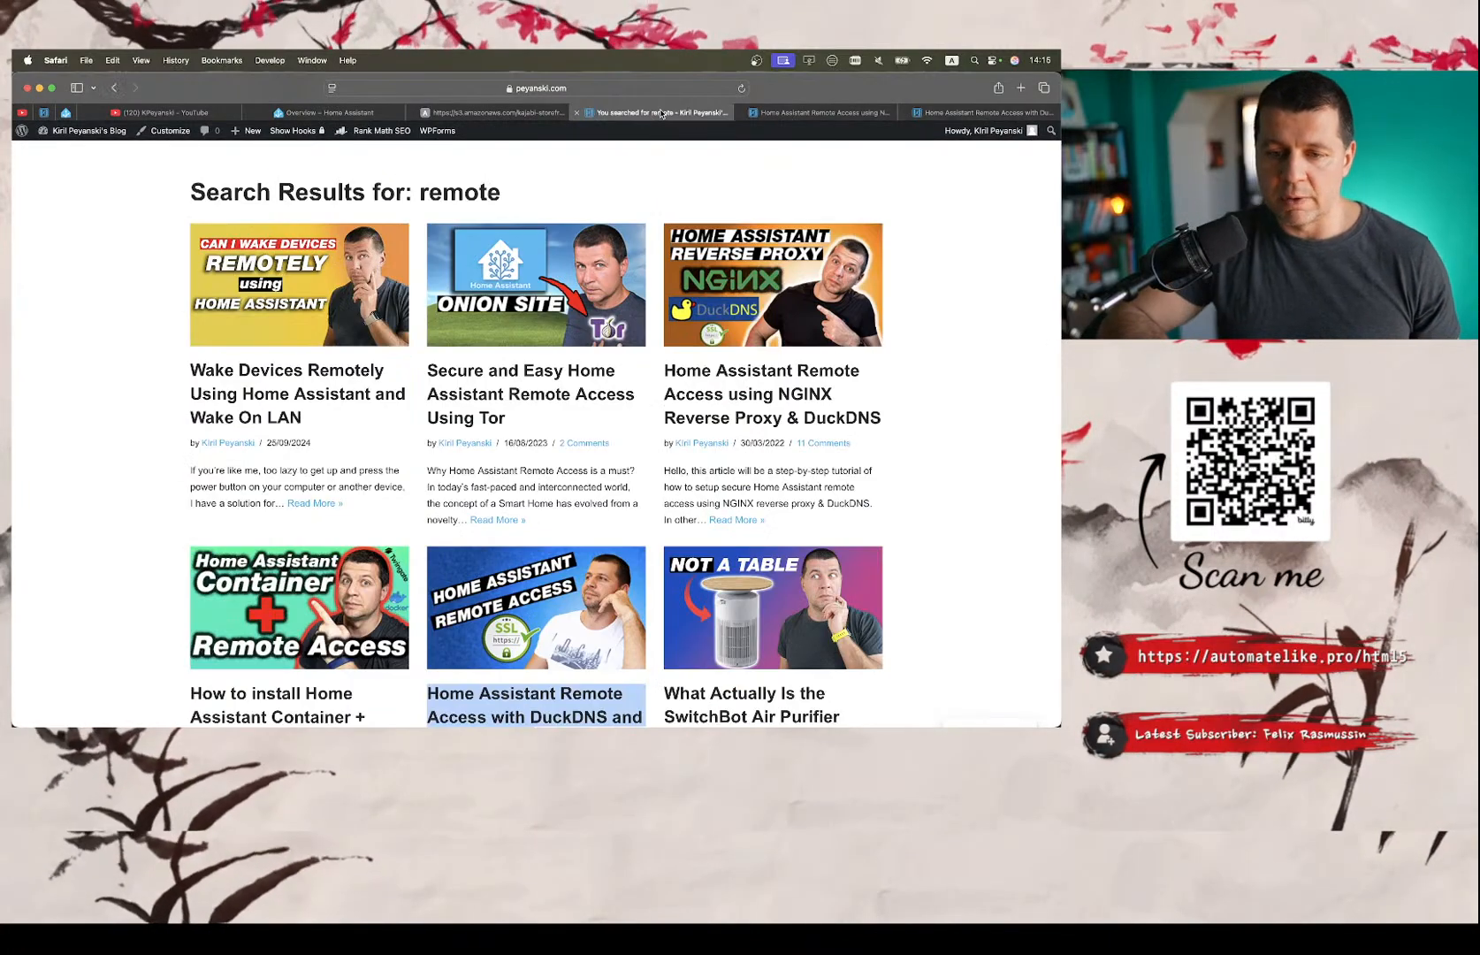
scroll(628, 265, "up", 3)
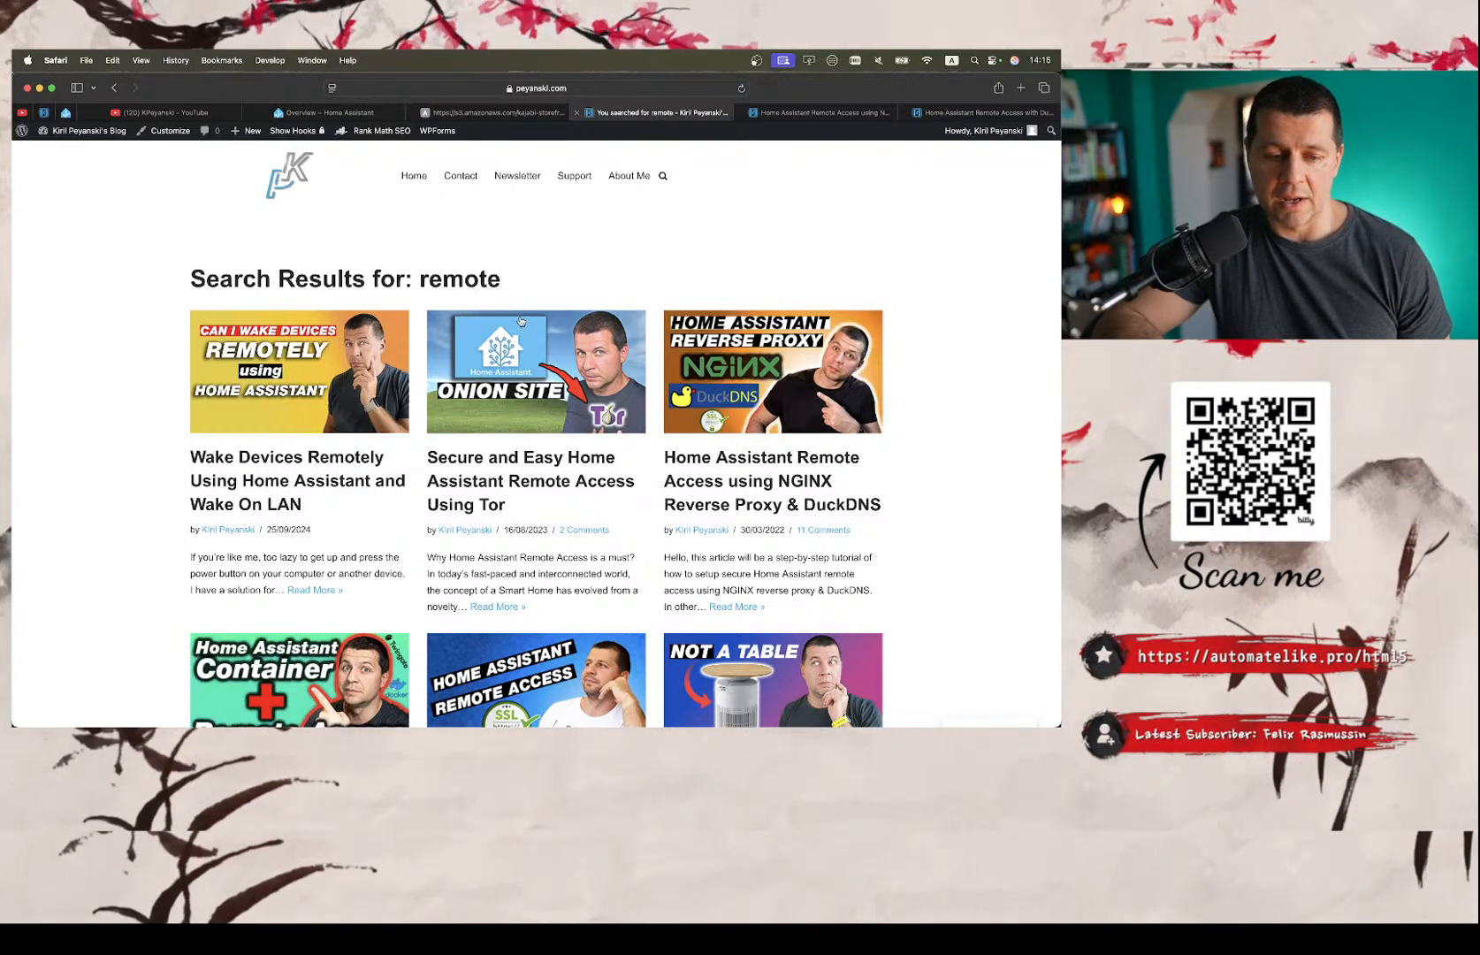
scroll(500, 437, "down", 2)
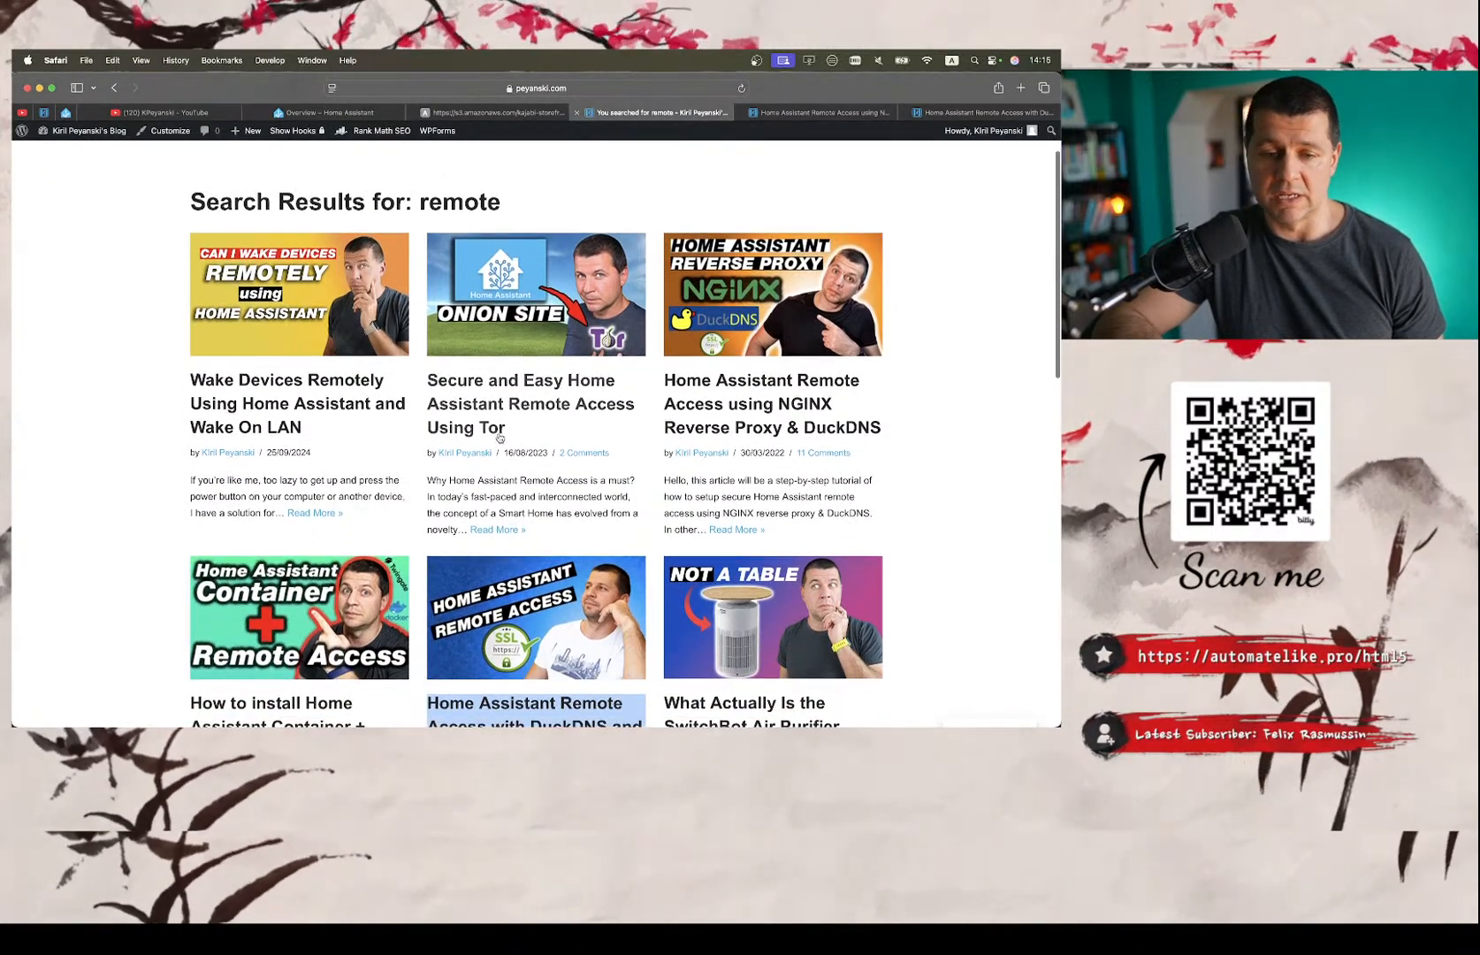
scroll(500, 437, "up", 2)
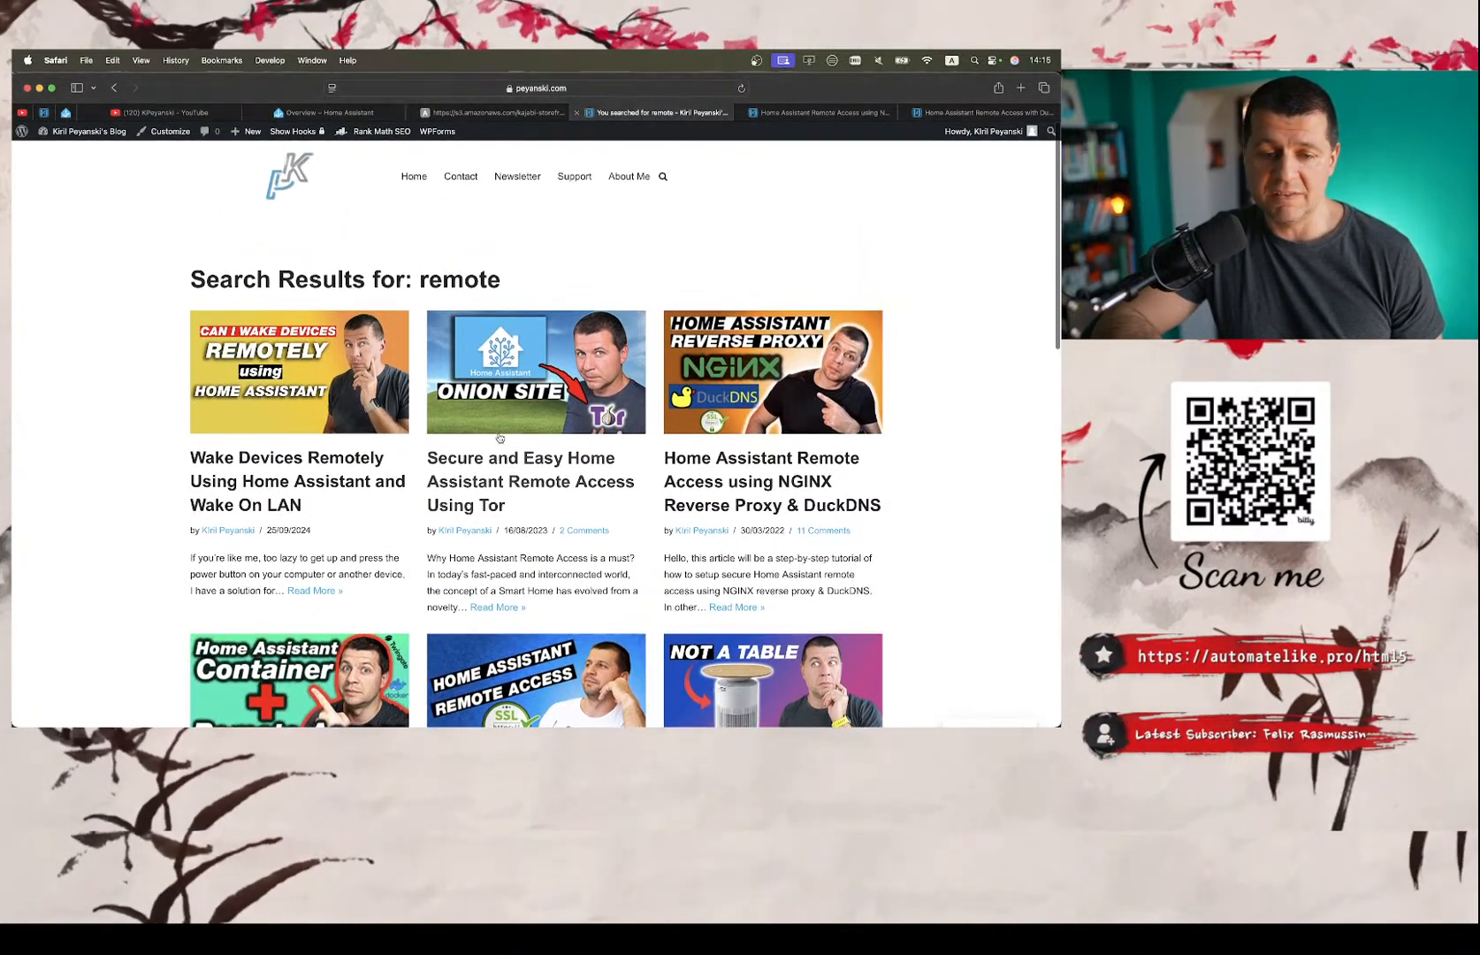
Search the blog for "cloudflare" and open the article "Updated Home Assistant CloudFlare Tunnel Revealed! Say Goodbye to Port Forwarding!".
left_click(662, 177)
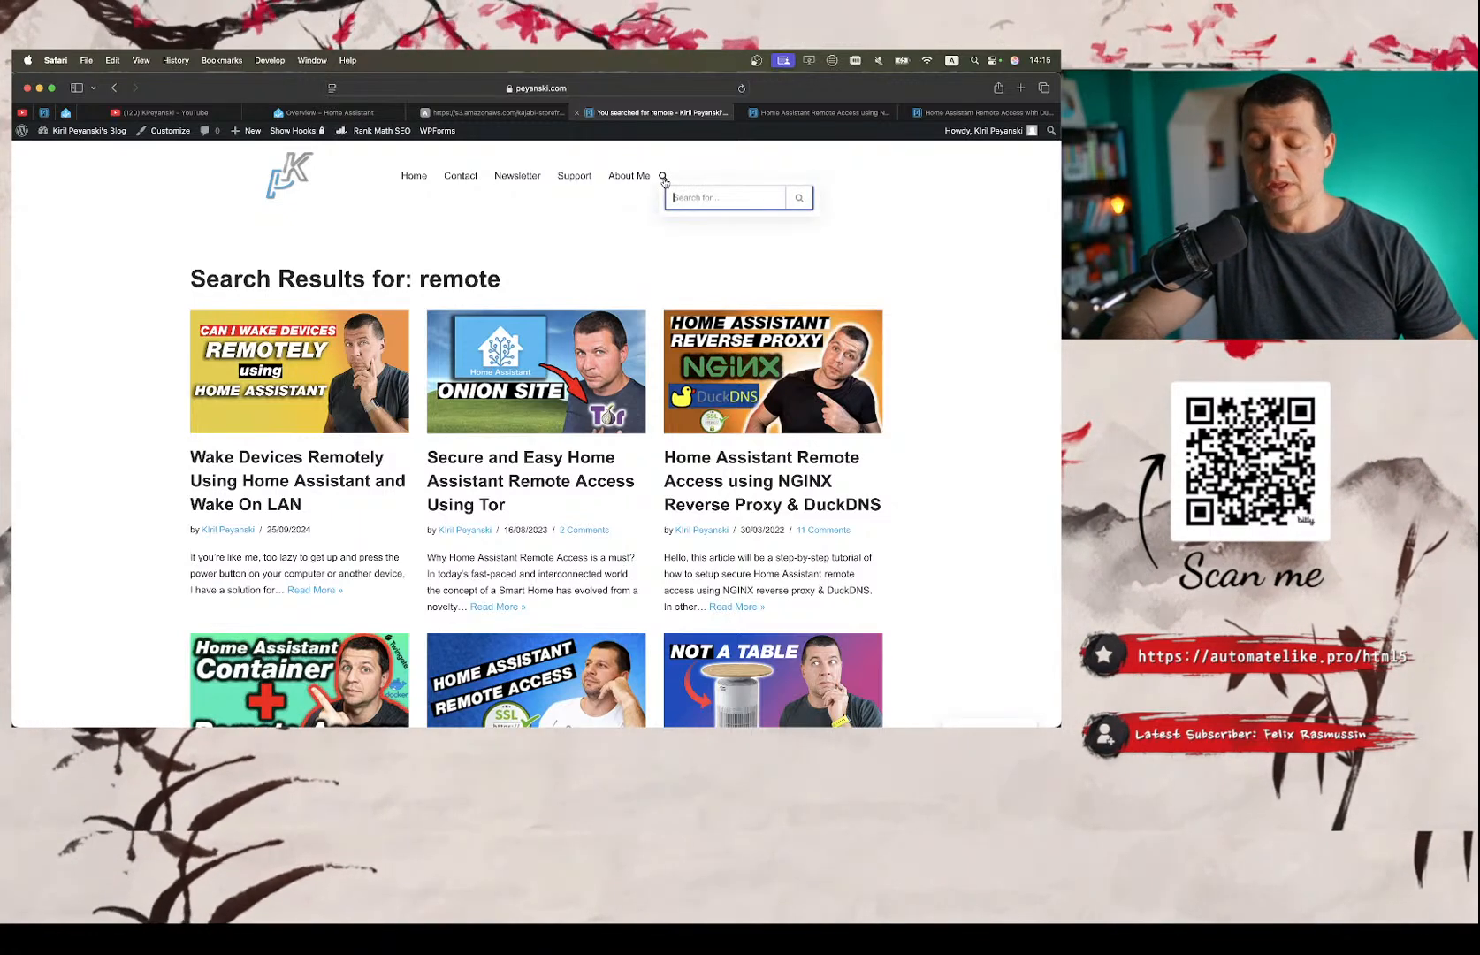
type("cloud")
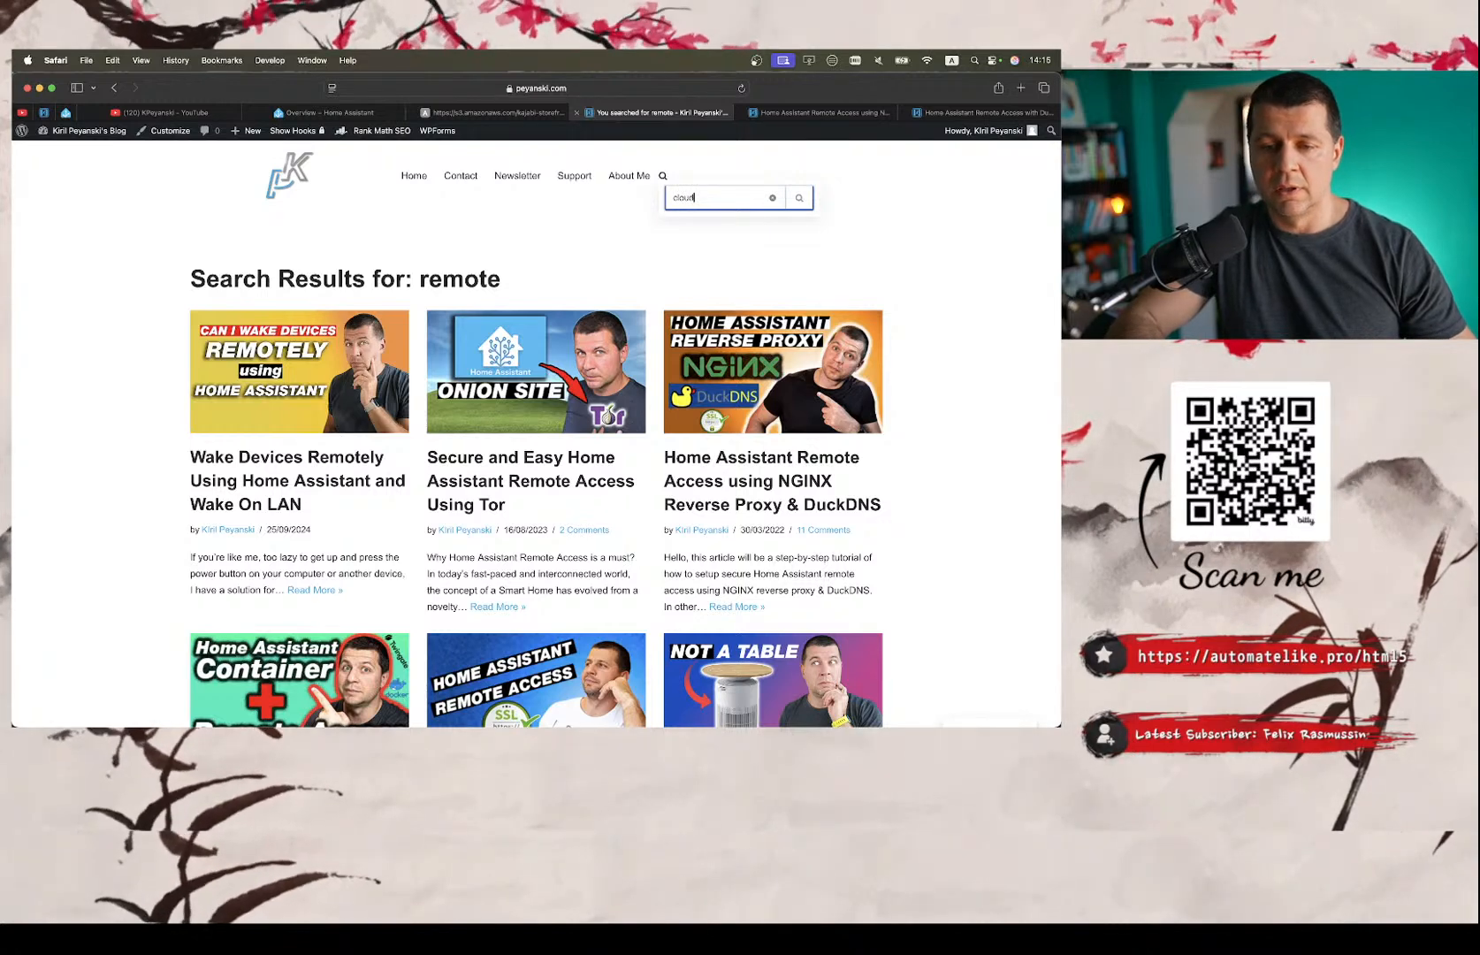
type("flare")
key("Return")
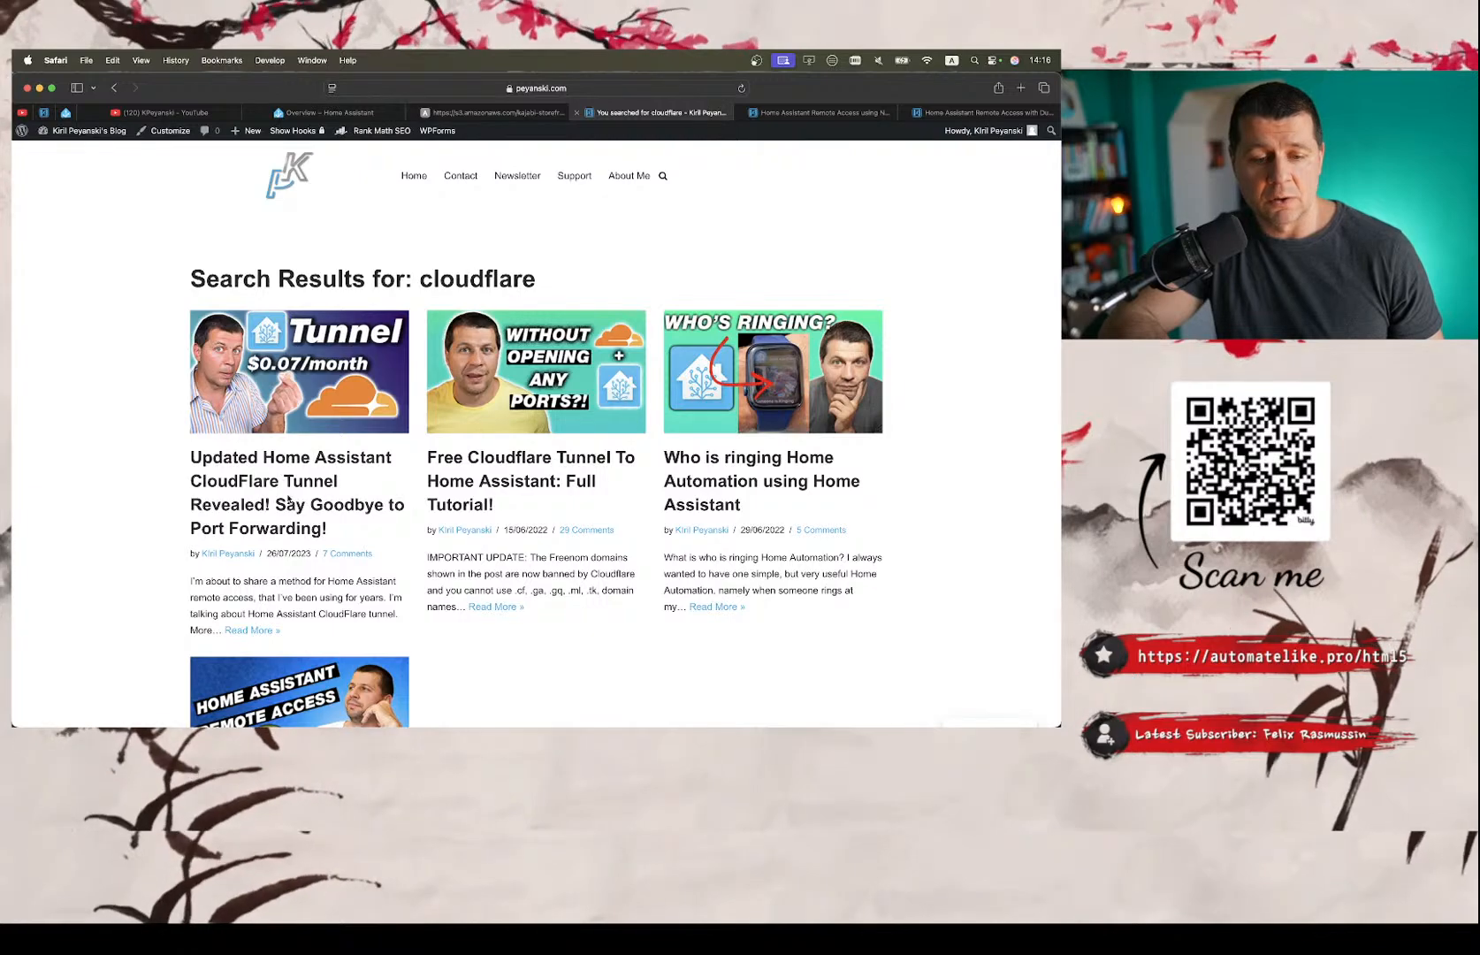
left_click(293, 492)
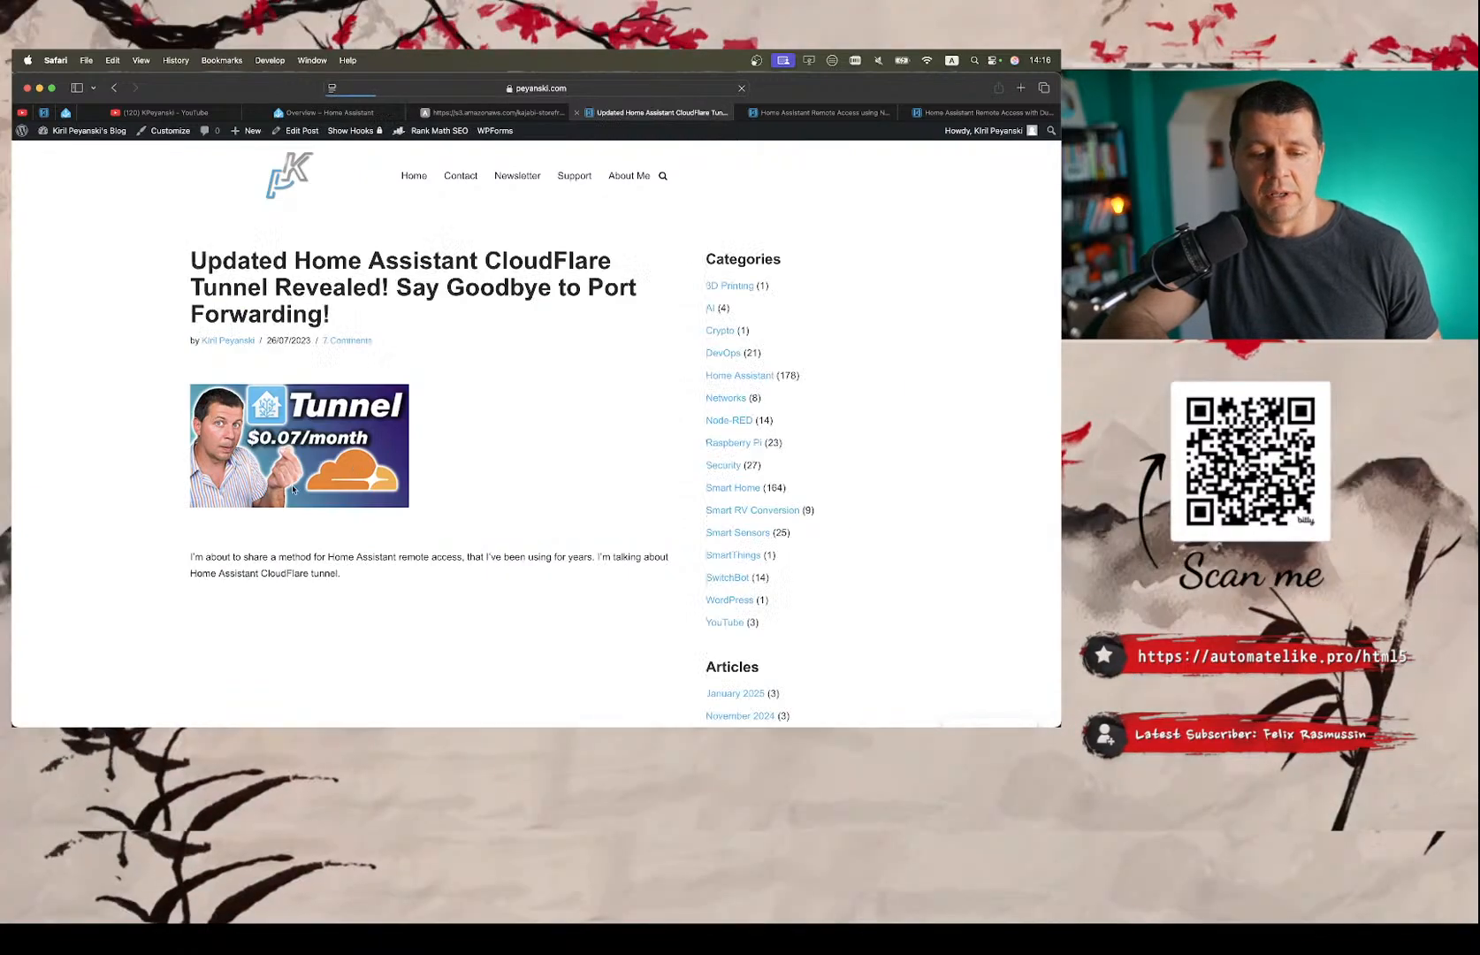
Examine the CloudFlare Tunnel article's table of contents and its sections on the remote access method and the former free domains.
scroll(370, 481, "down", 3)
scroll(371, 480, "up", 1)
scroll(370, 480, "down", 15)
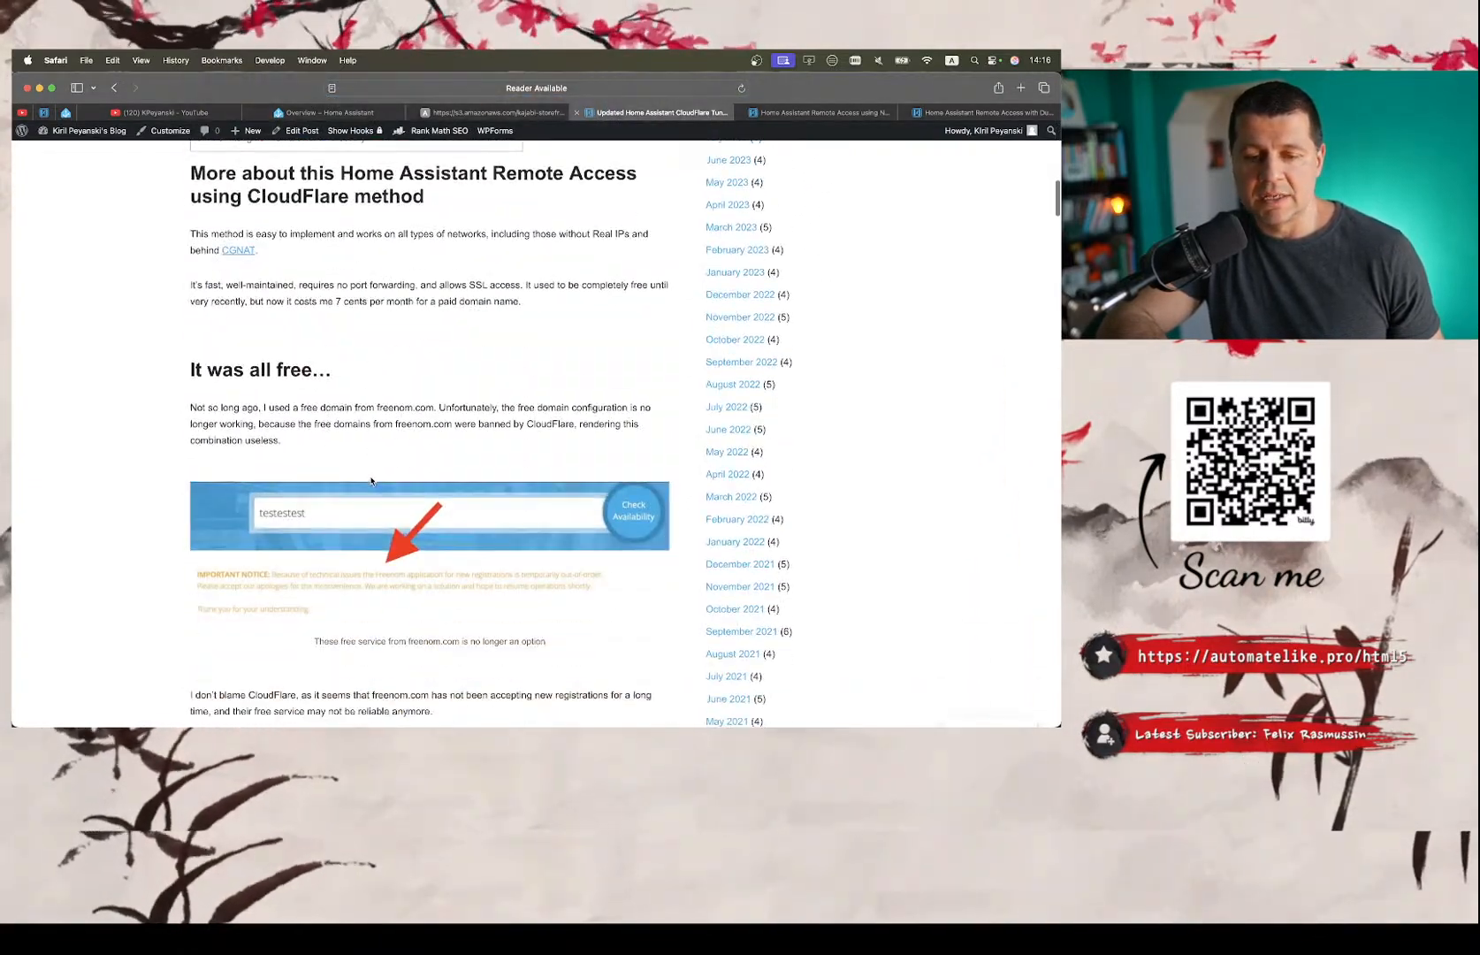
scroll(370, 481, "up", 2)
scroll(370, 481, "up", 6)
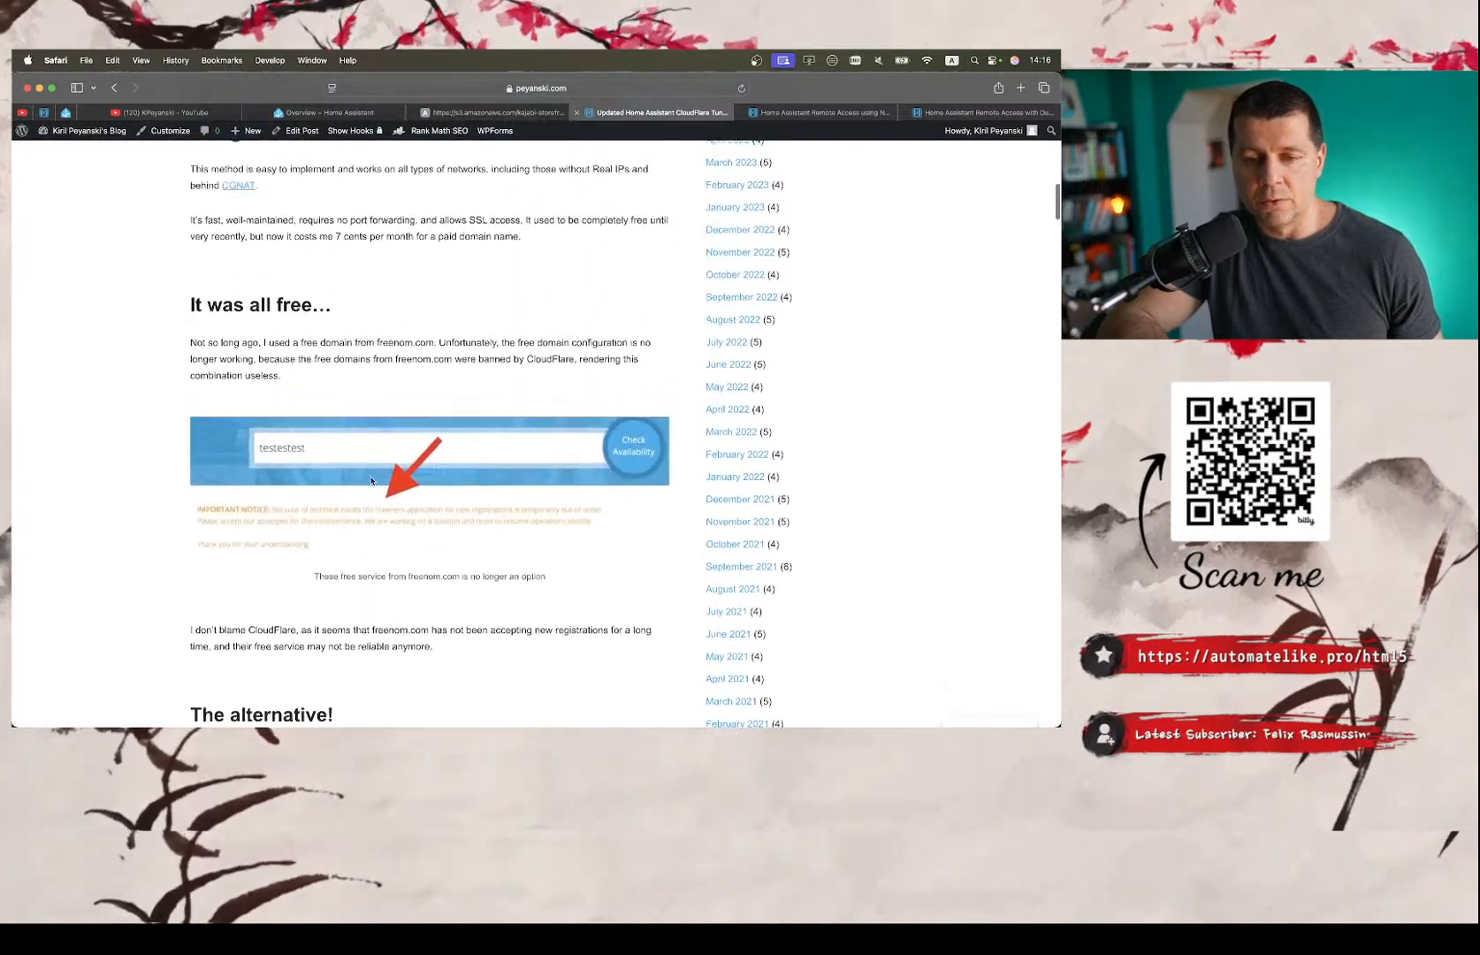
scroll(370, 477, "down", 5)
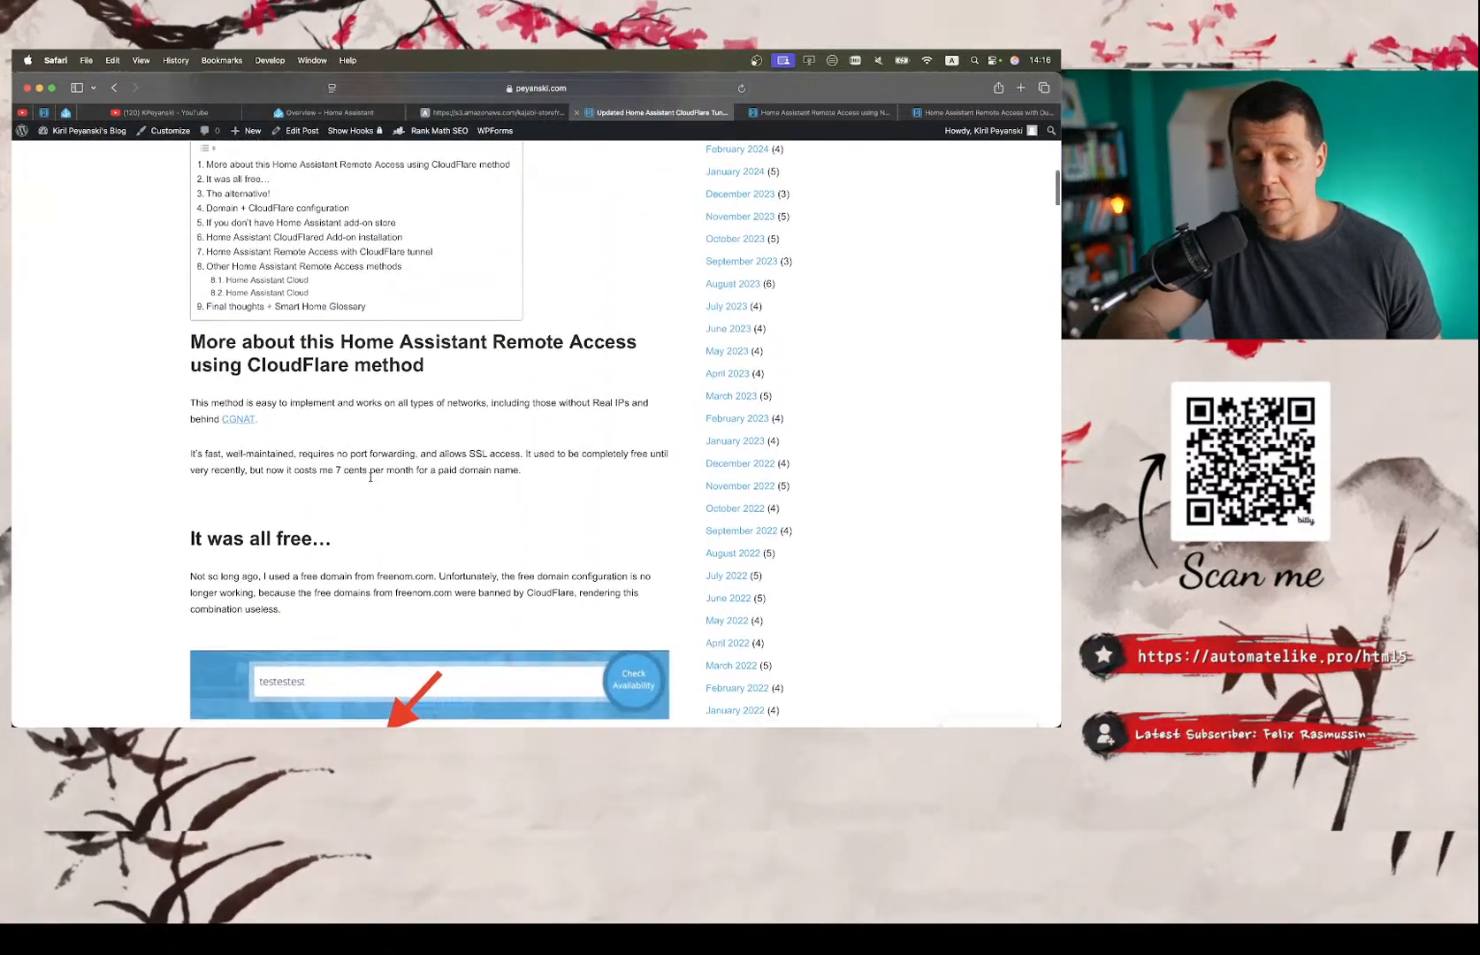
scroll(371, 478, "up", 6)
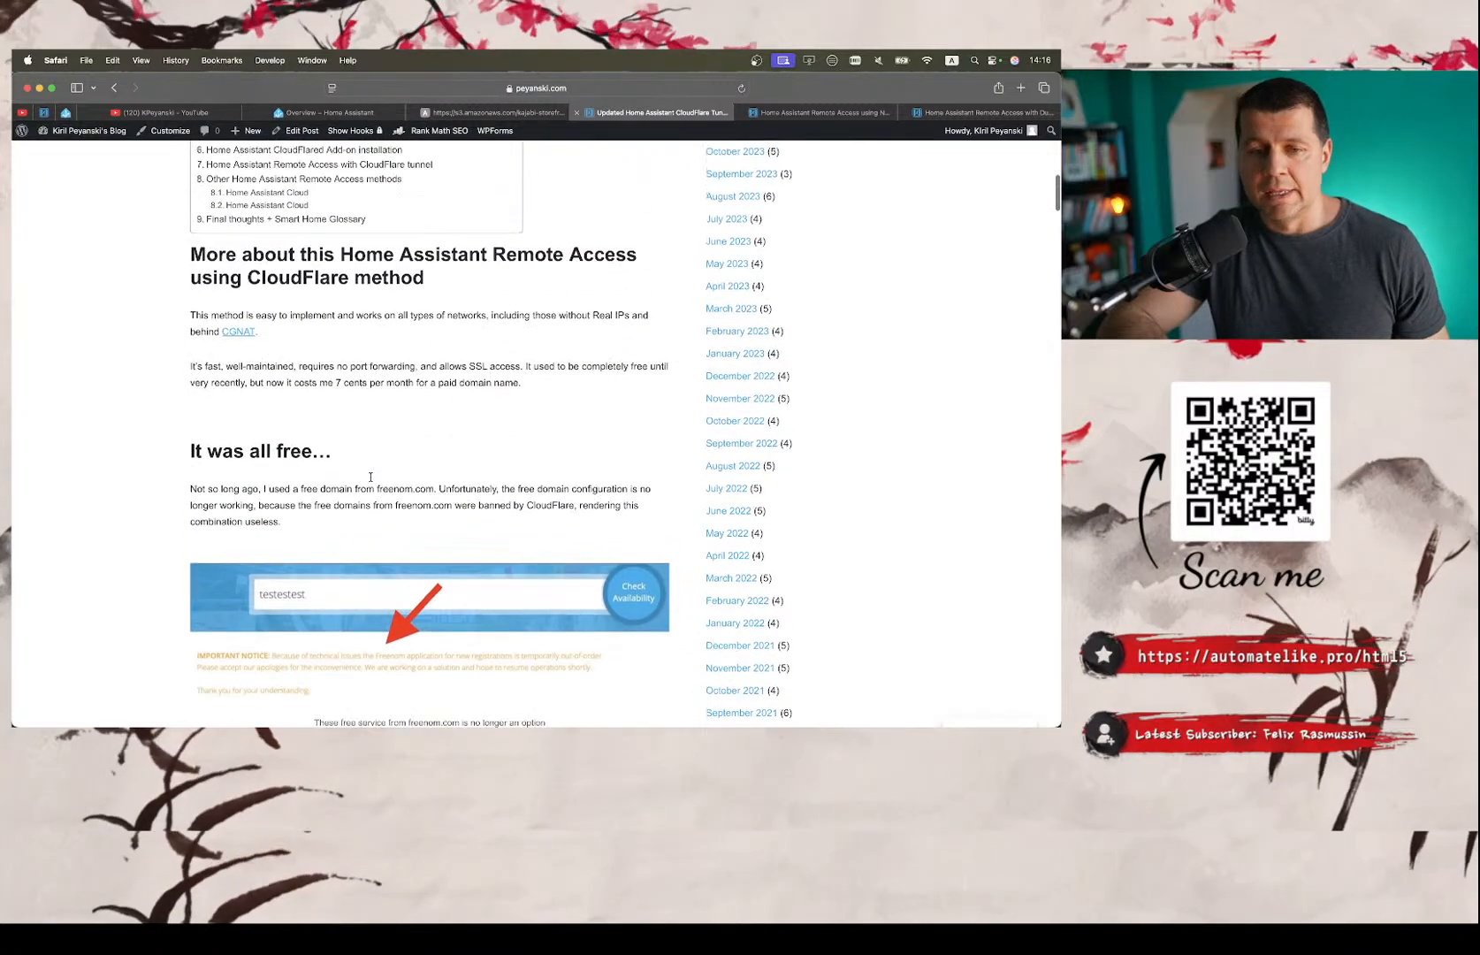
scroll(370, 481, "down", 5)
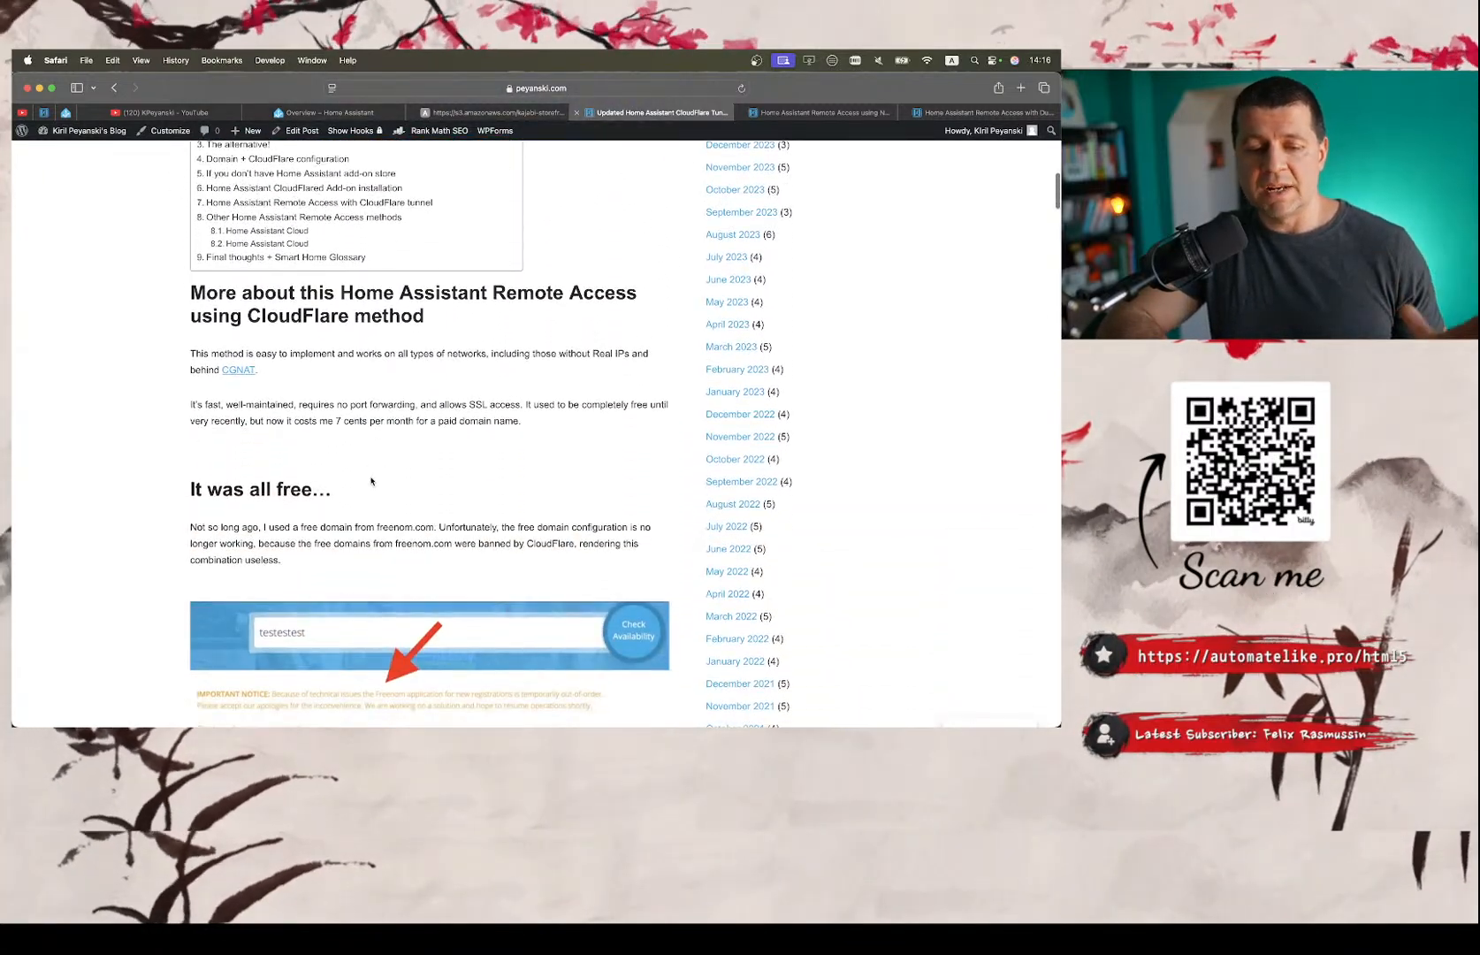
scroll(370, 481, "up", 5)
scroll(371, 481, "up", 2)
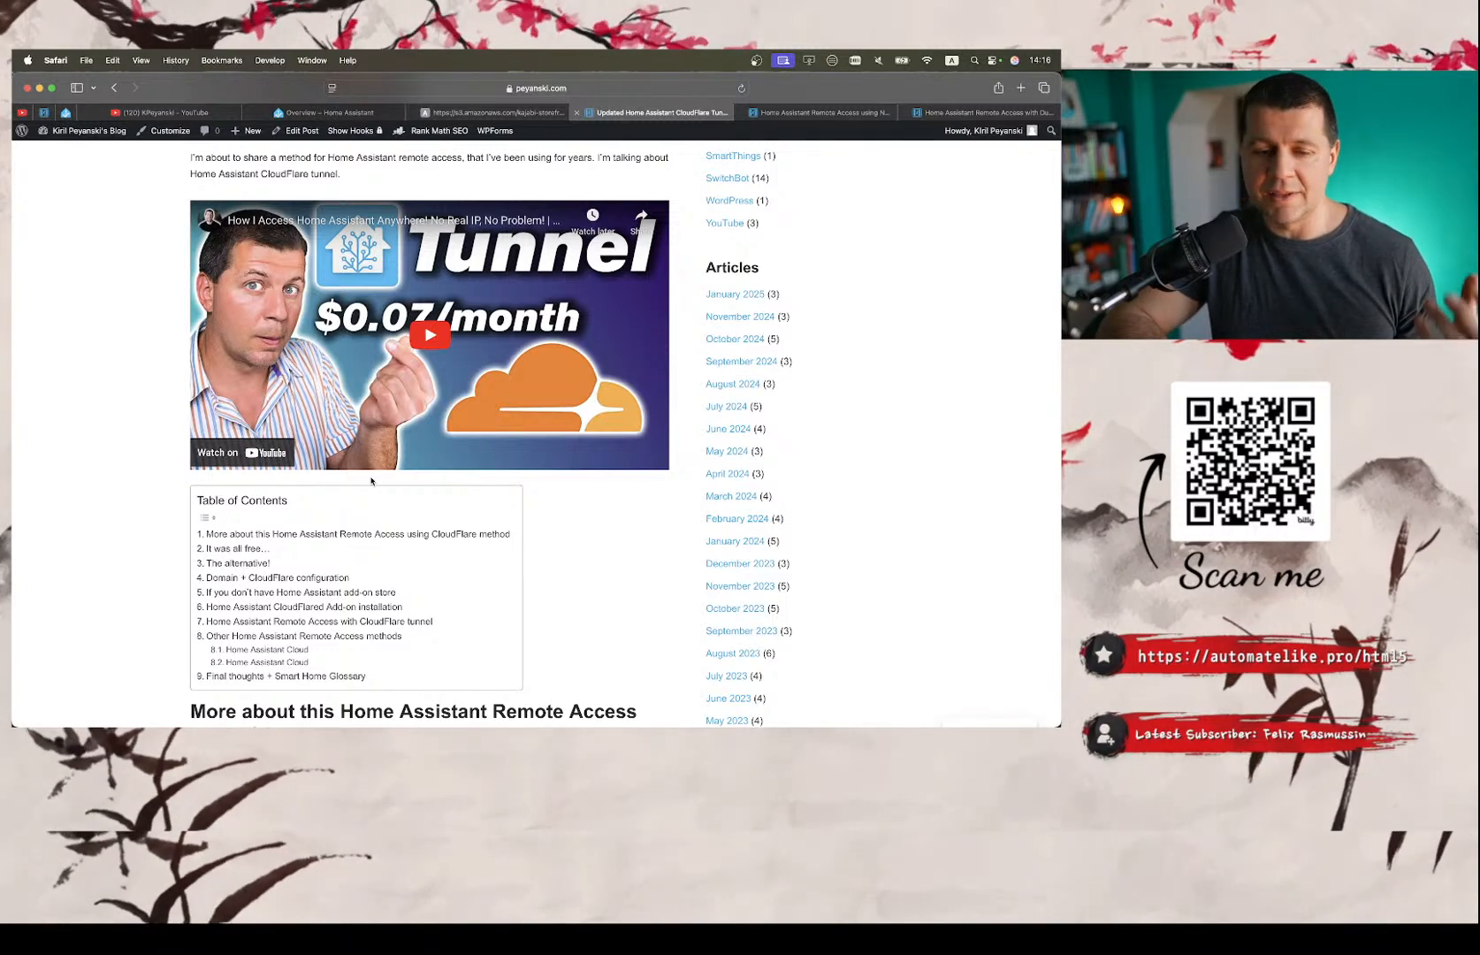
Review the CloudFlare Tunnel article from the table of contents through the alternative domain option and the Domain + CloudFlare configuration section.
scroll(370, 481, "down", 2)
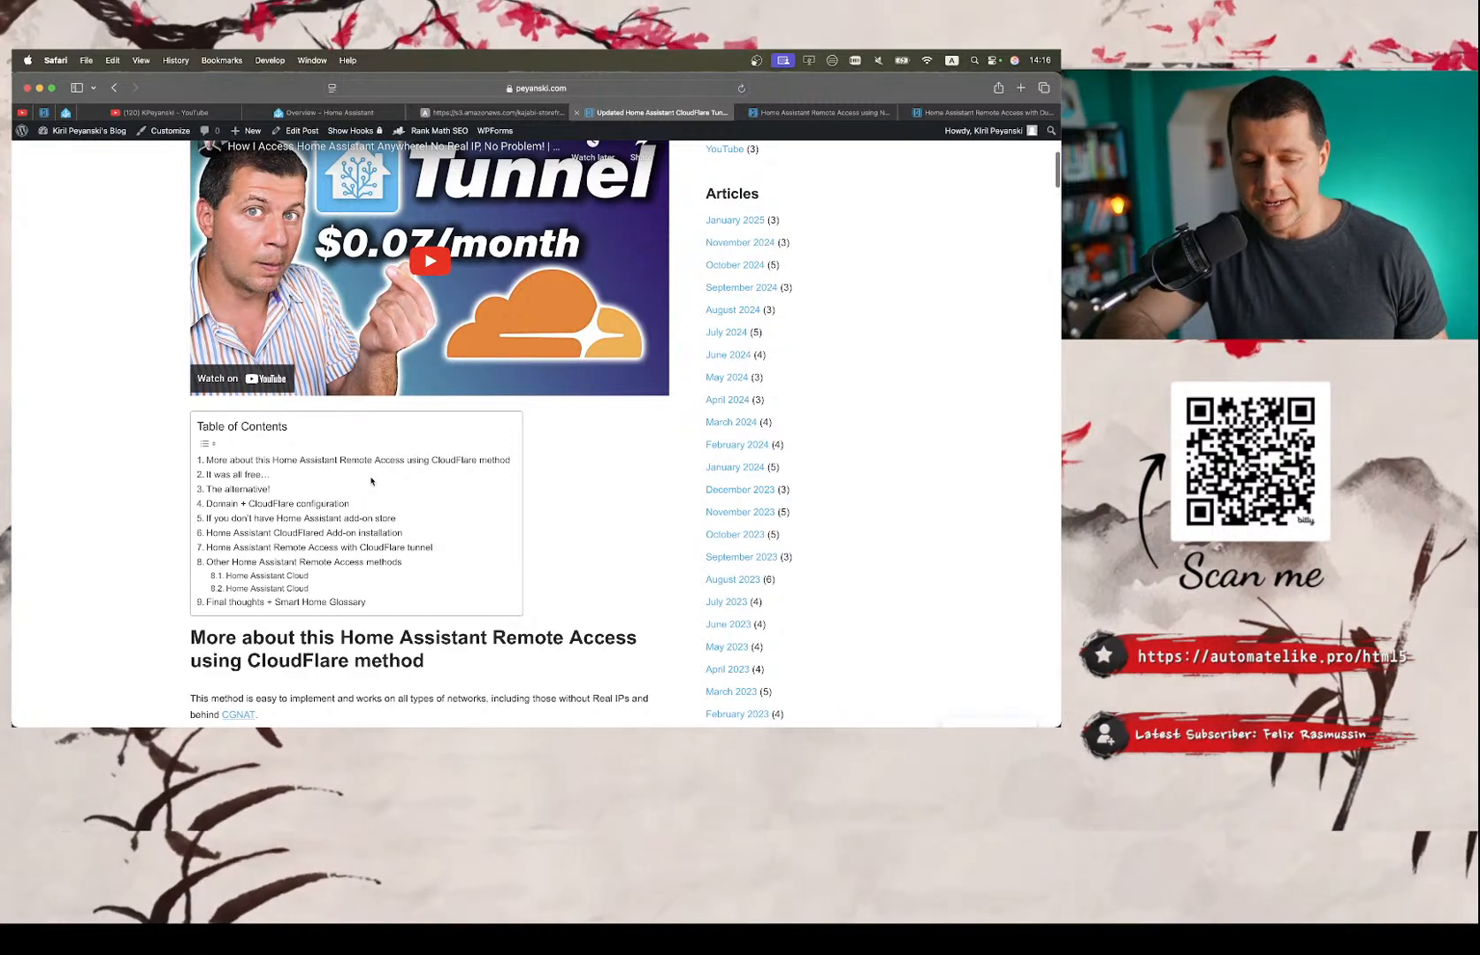
scroll(370, 481, "down", 8)
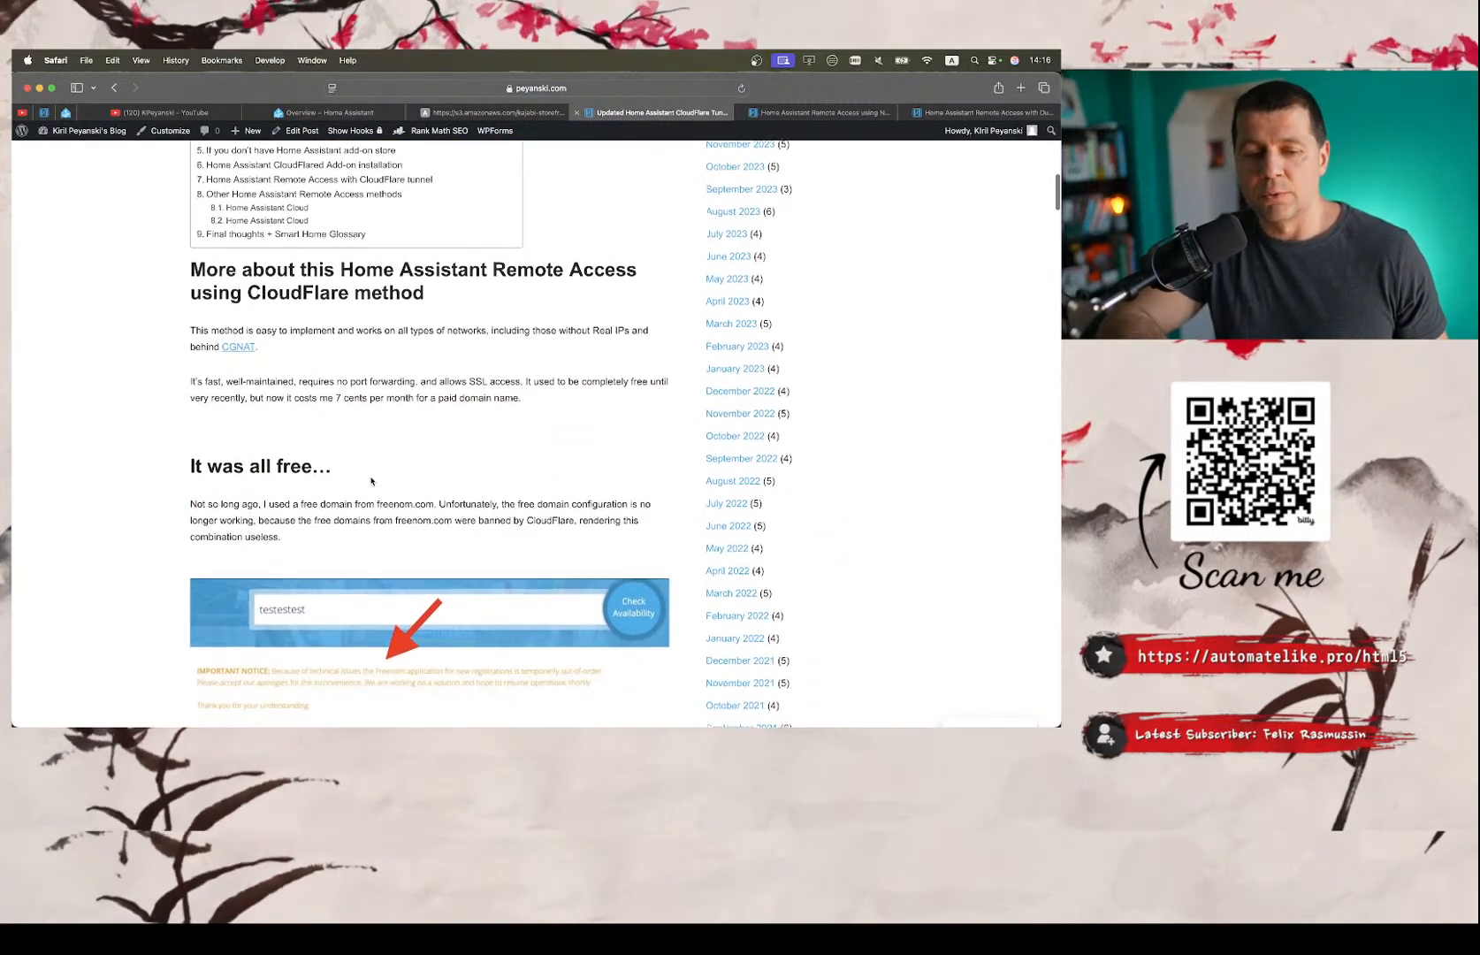
scroll(371, 483, "down", 2)
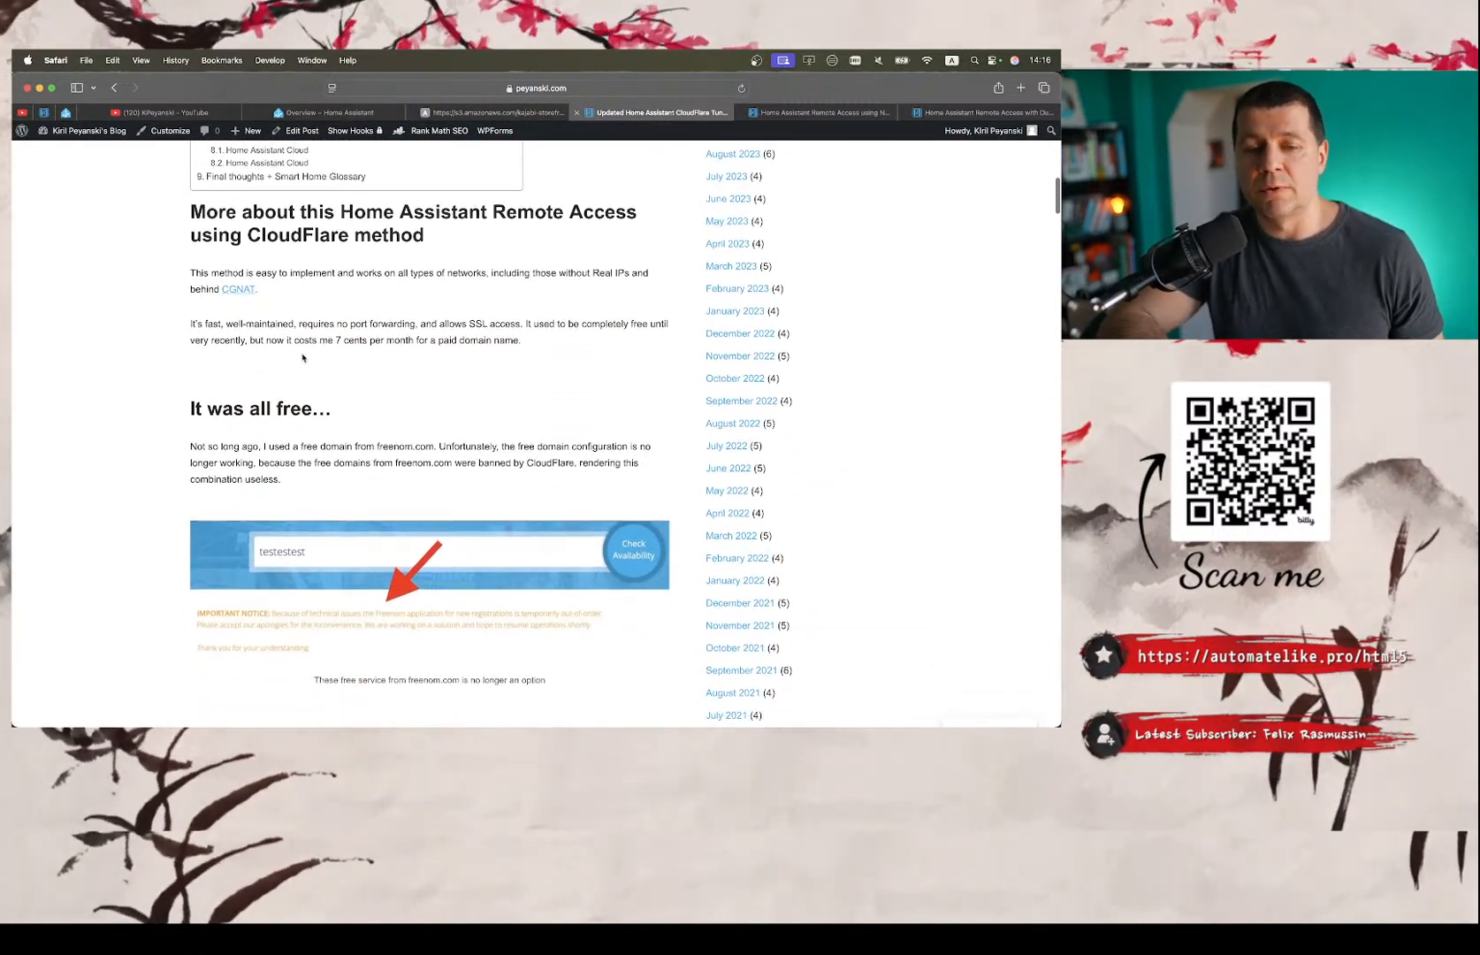
scroll(302, 357, "down", 10)
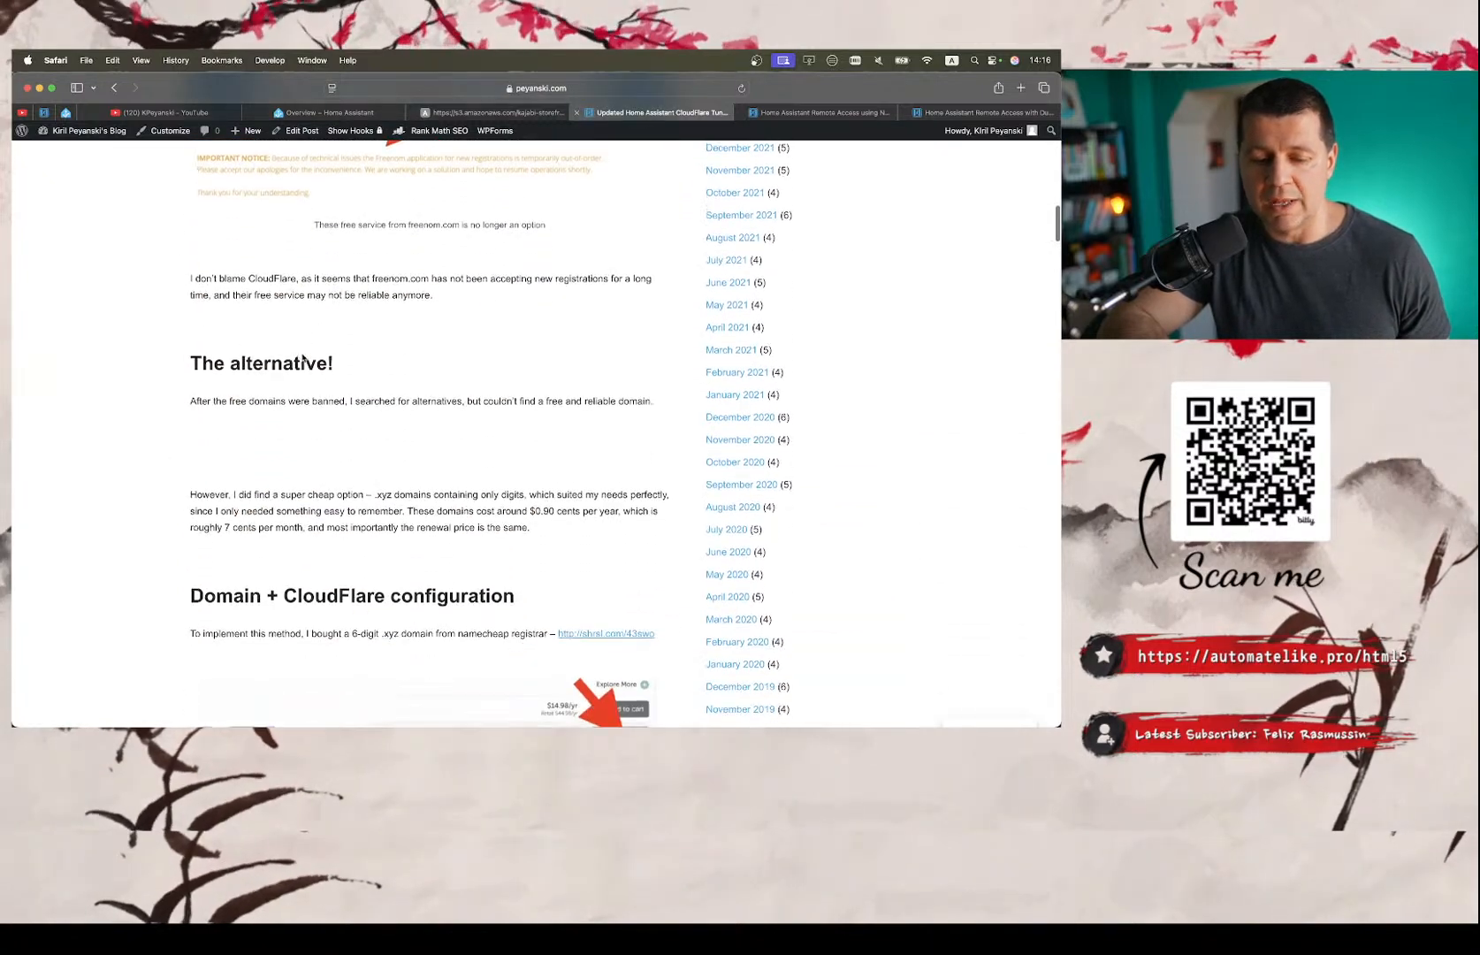
scroll(302, 357, "down", 13)
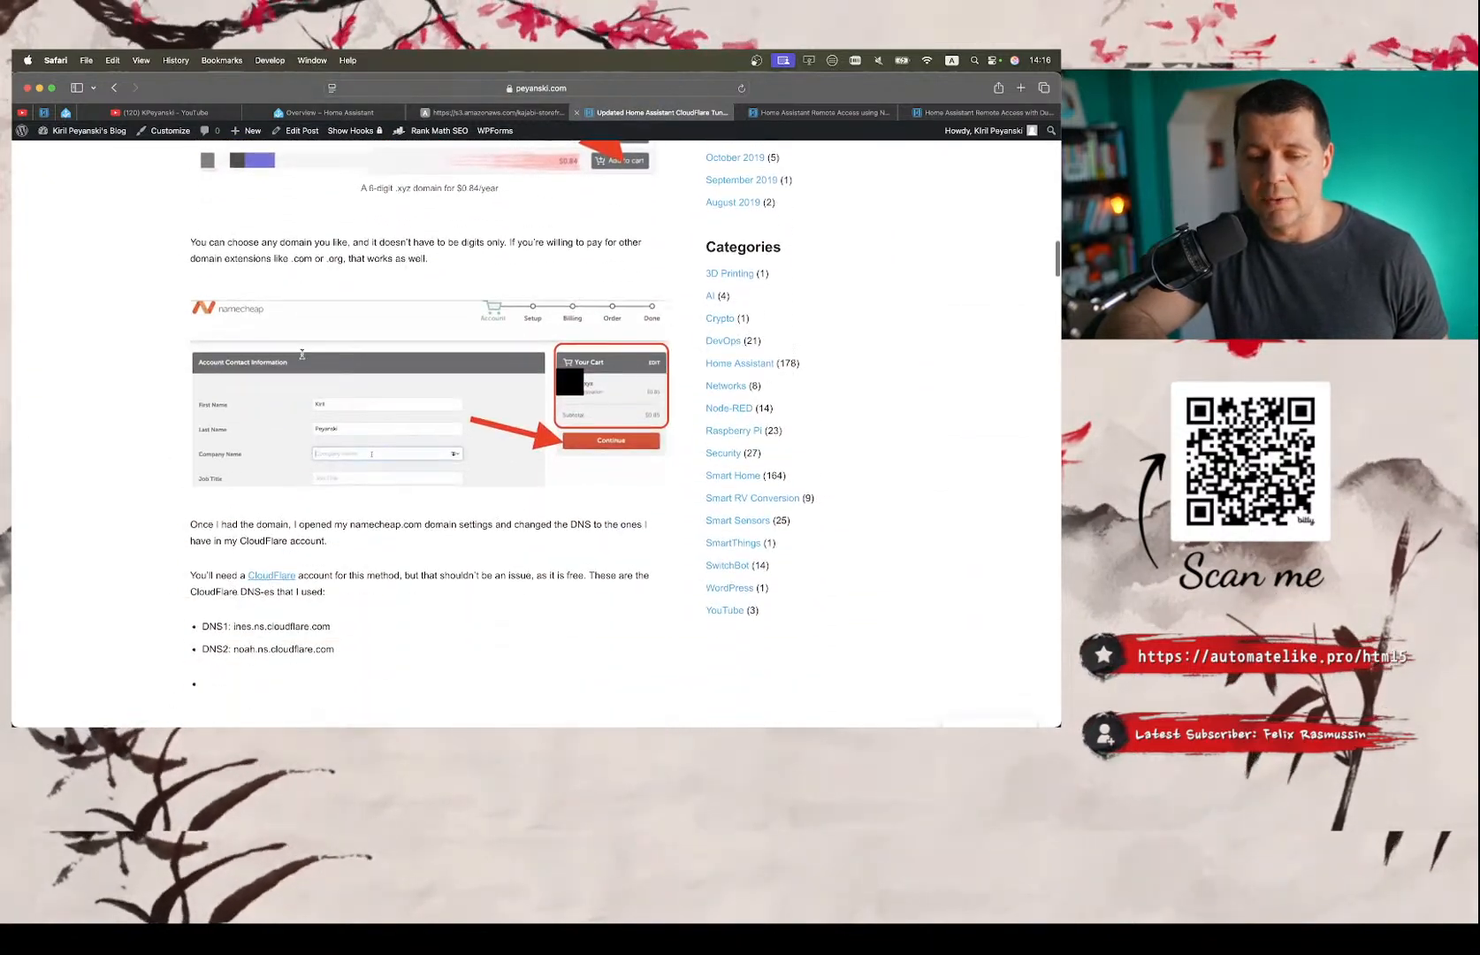
scroll(301, 353, "down", 3)
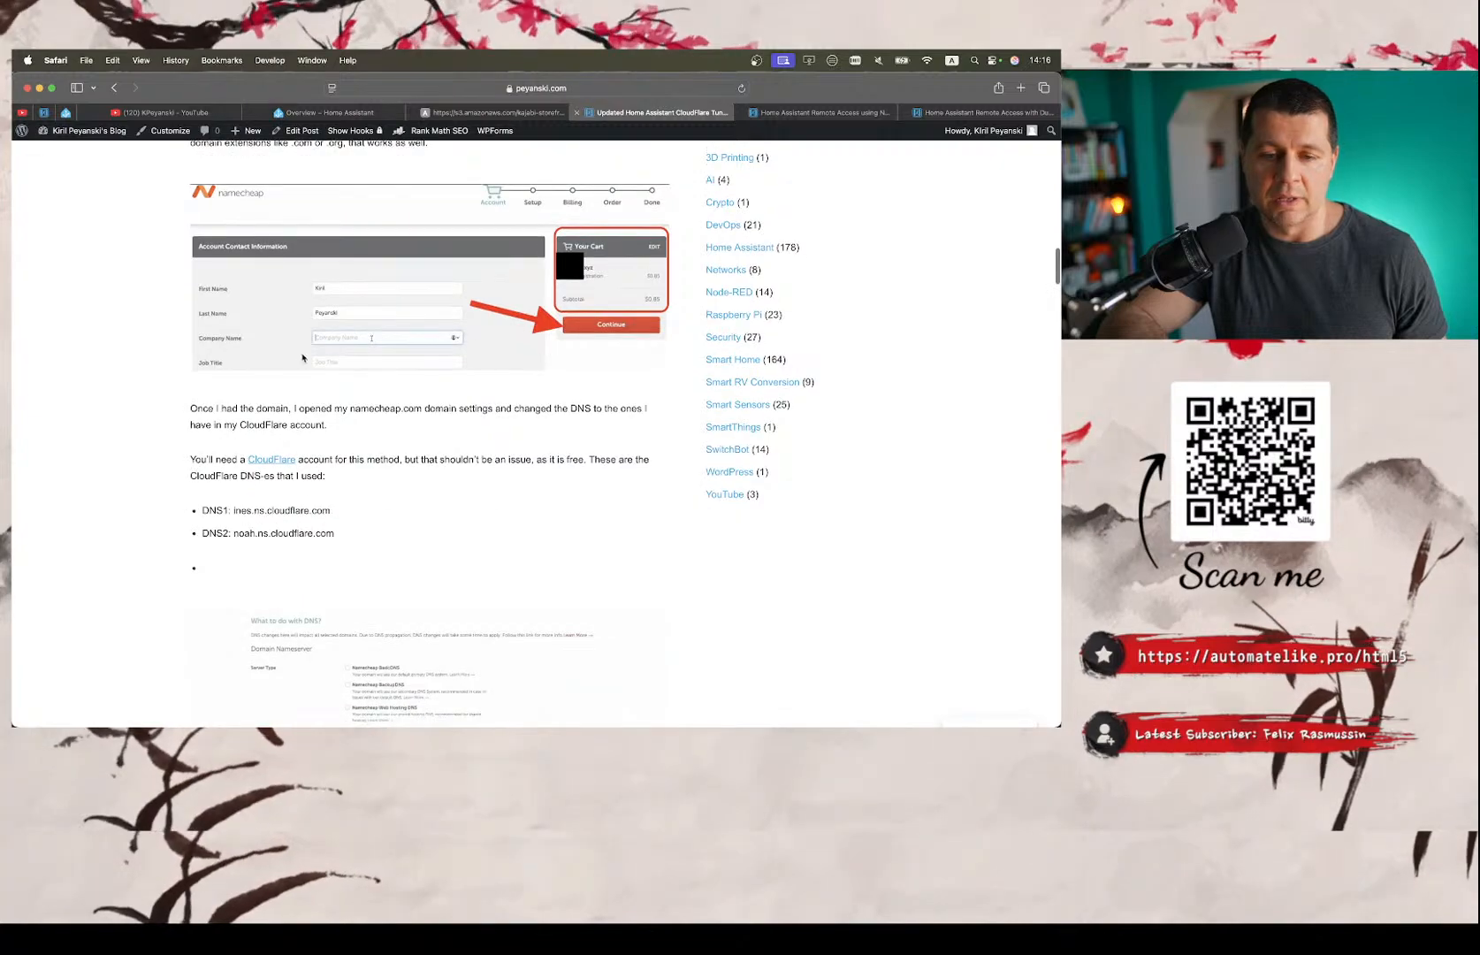
scroll(302, 357, "down", 6)
scroll(302, 357, "up", 20)
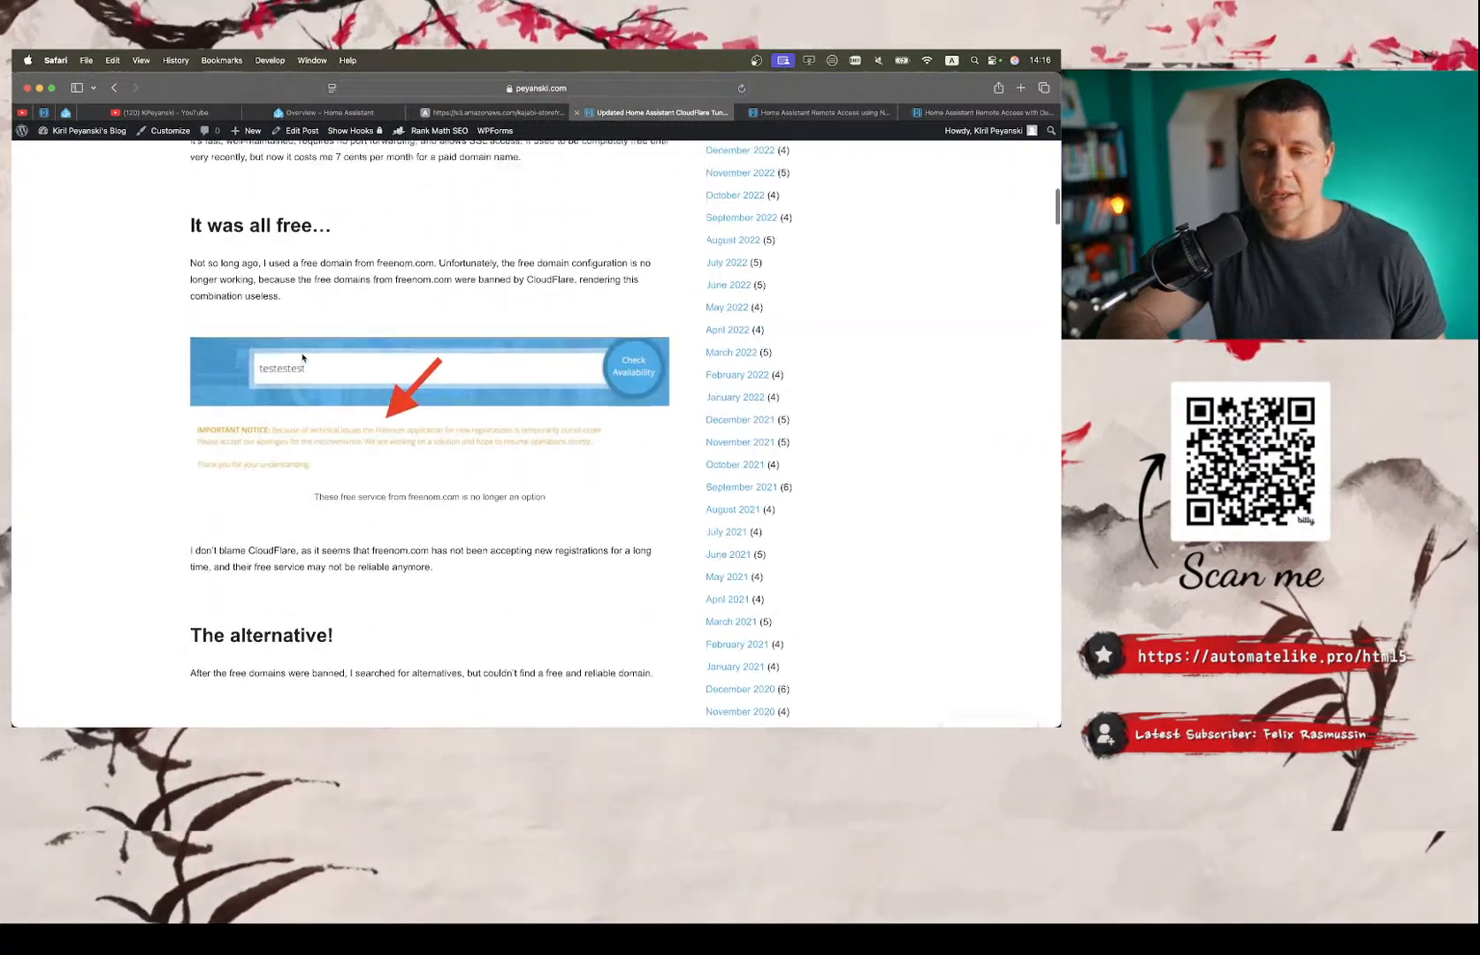
scroll(302, 357, "down", 10)
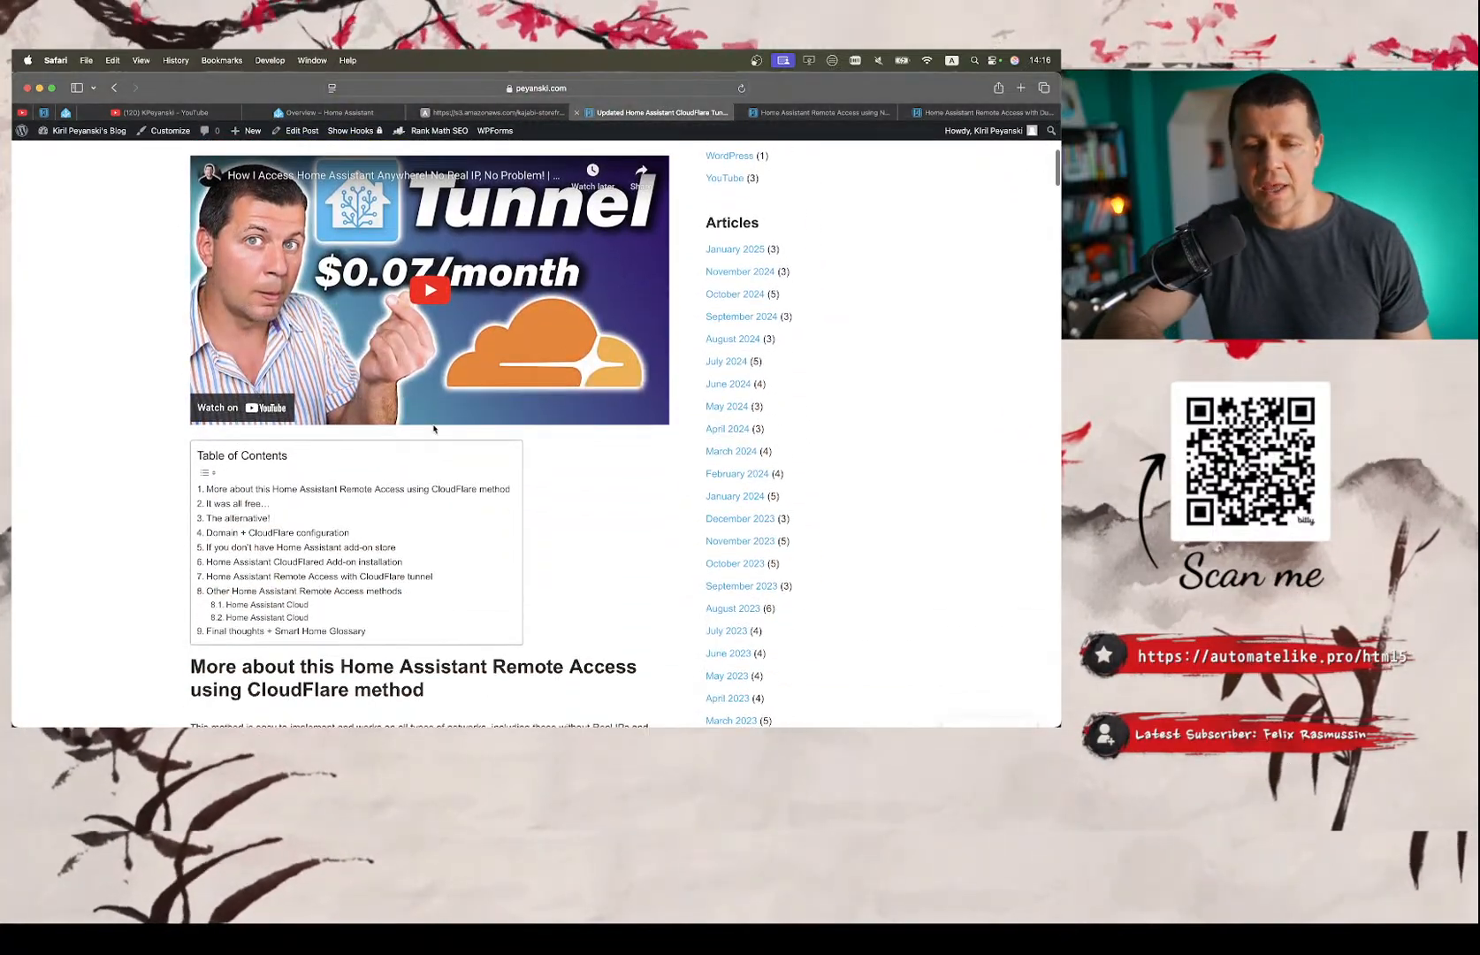
Revisit the CloudFlare Tunnel article's introduction, embedded video and table of contents, briefly checking the Let's Encrypt article and ending at the title.
scroll(433, 430, "up", 5)
scroll(433, 429, "up", 5)
scroll(433, 429, "down", 7)
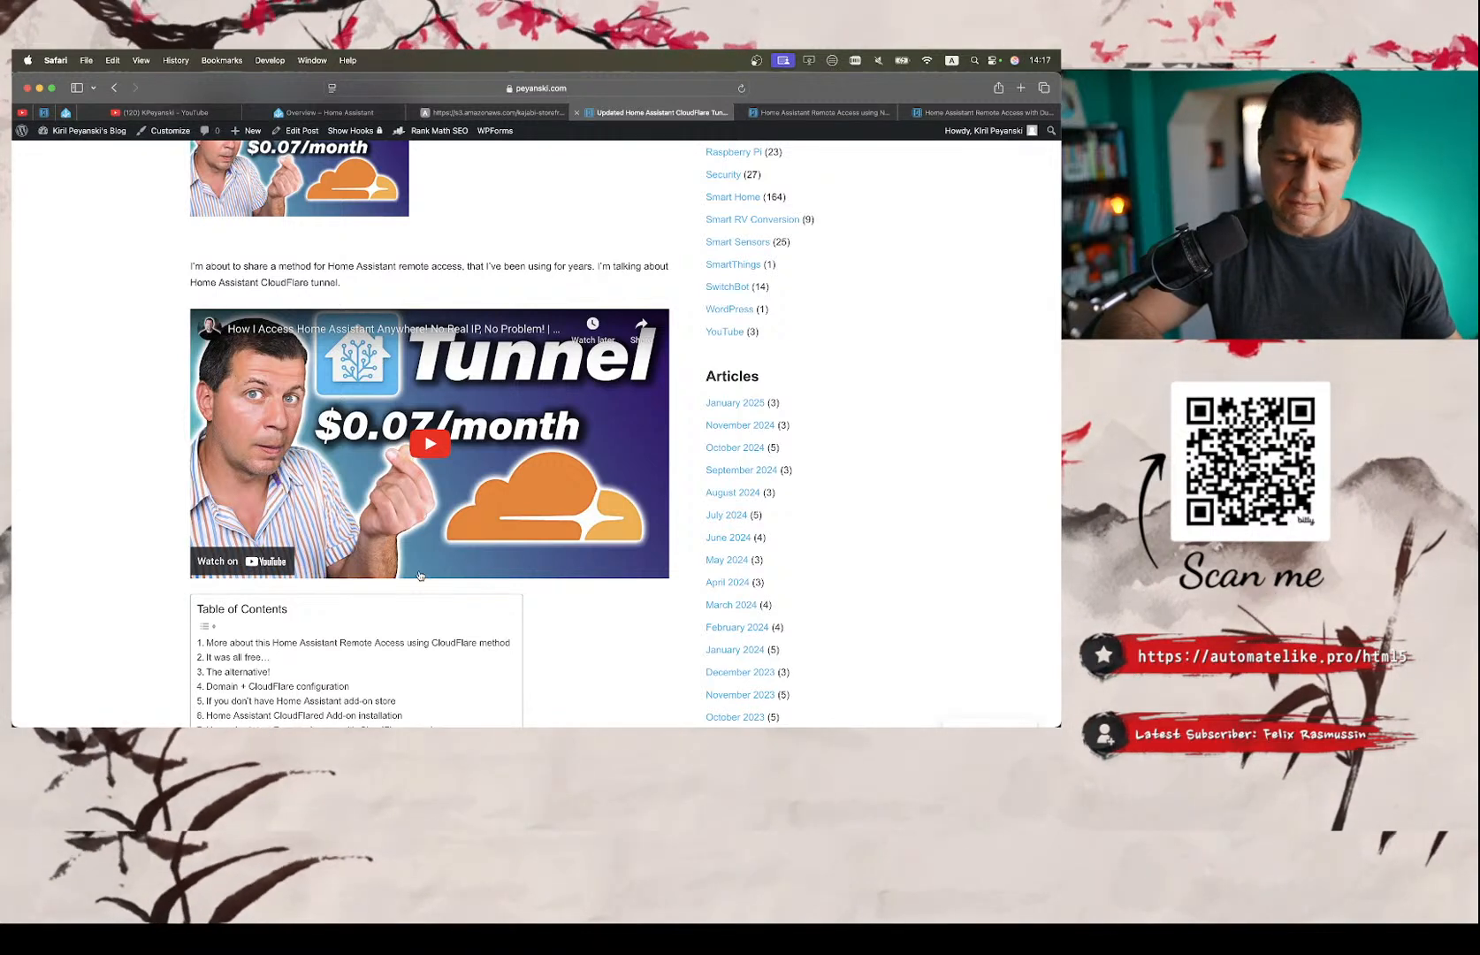
scroll(419, 576, "up", 1)
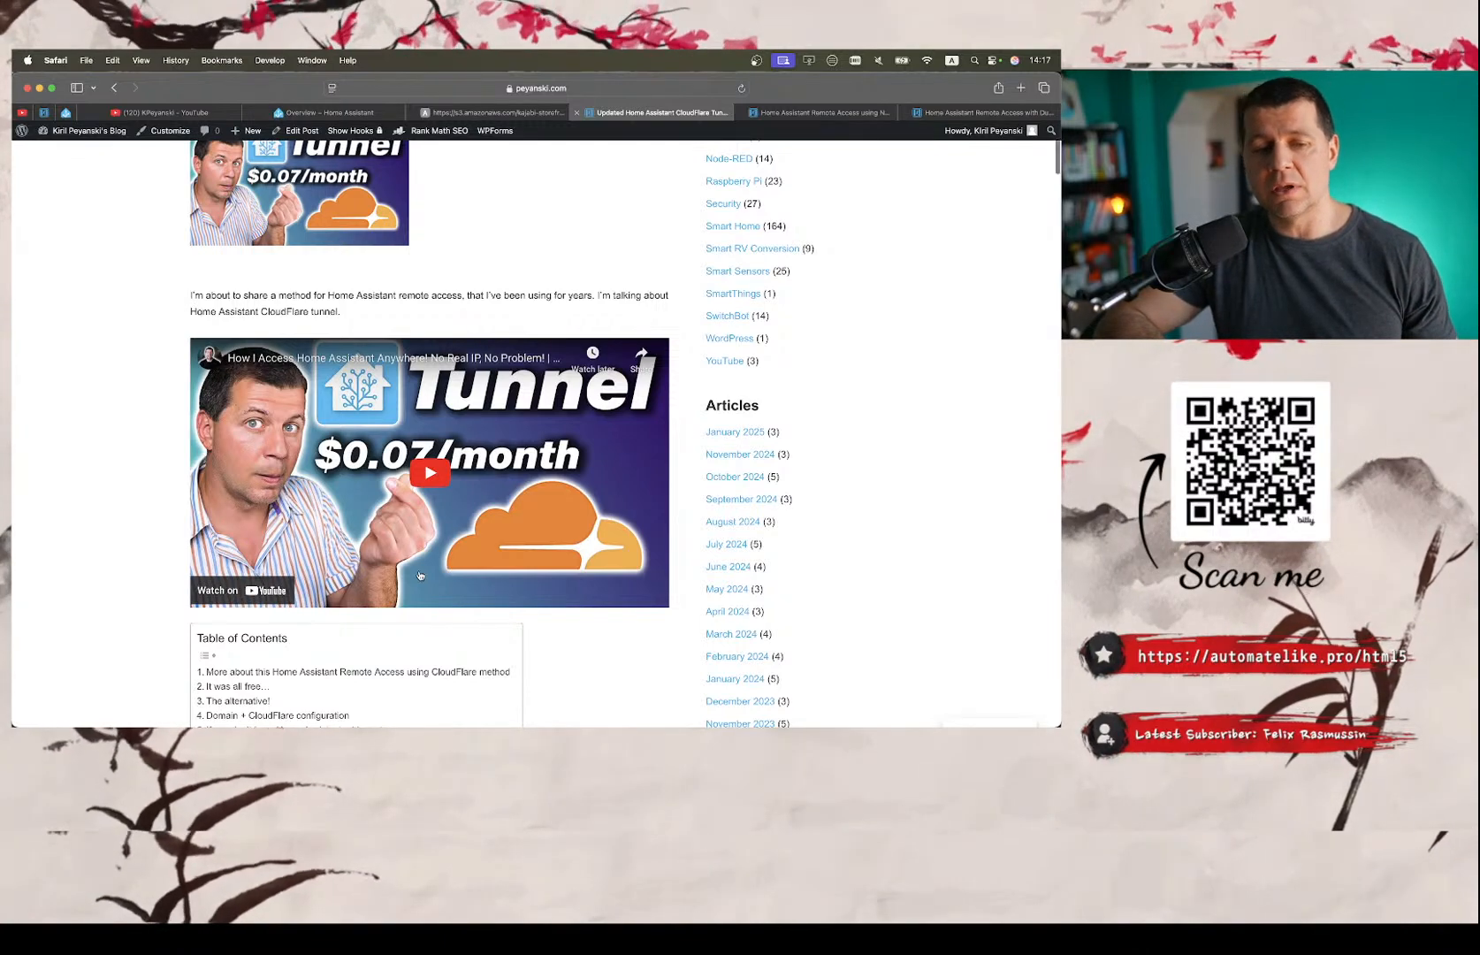
scroll(419, 575, "up", 5)
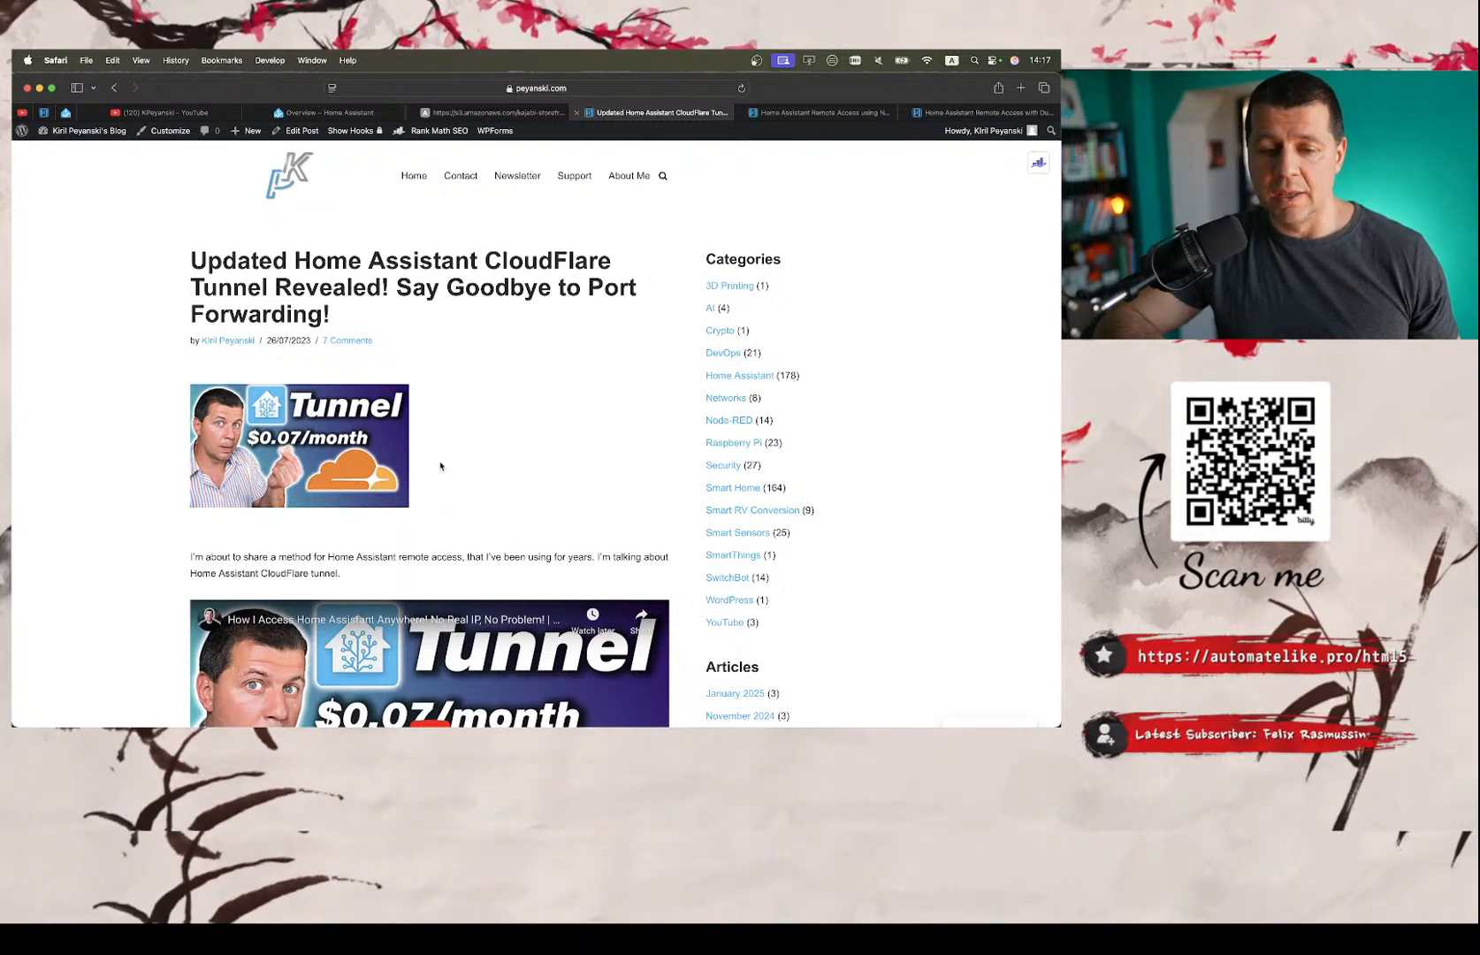
scroll(440, 466, "down", 10)
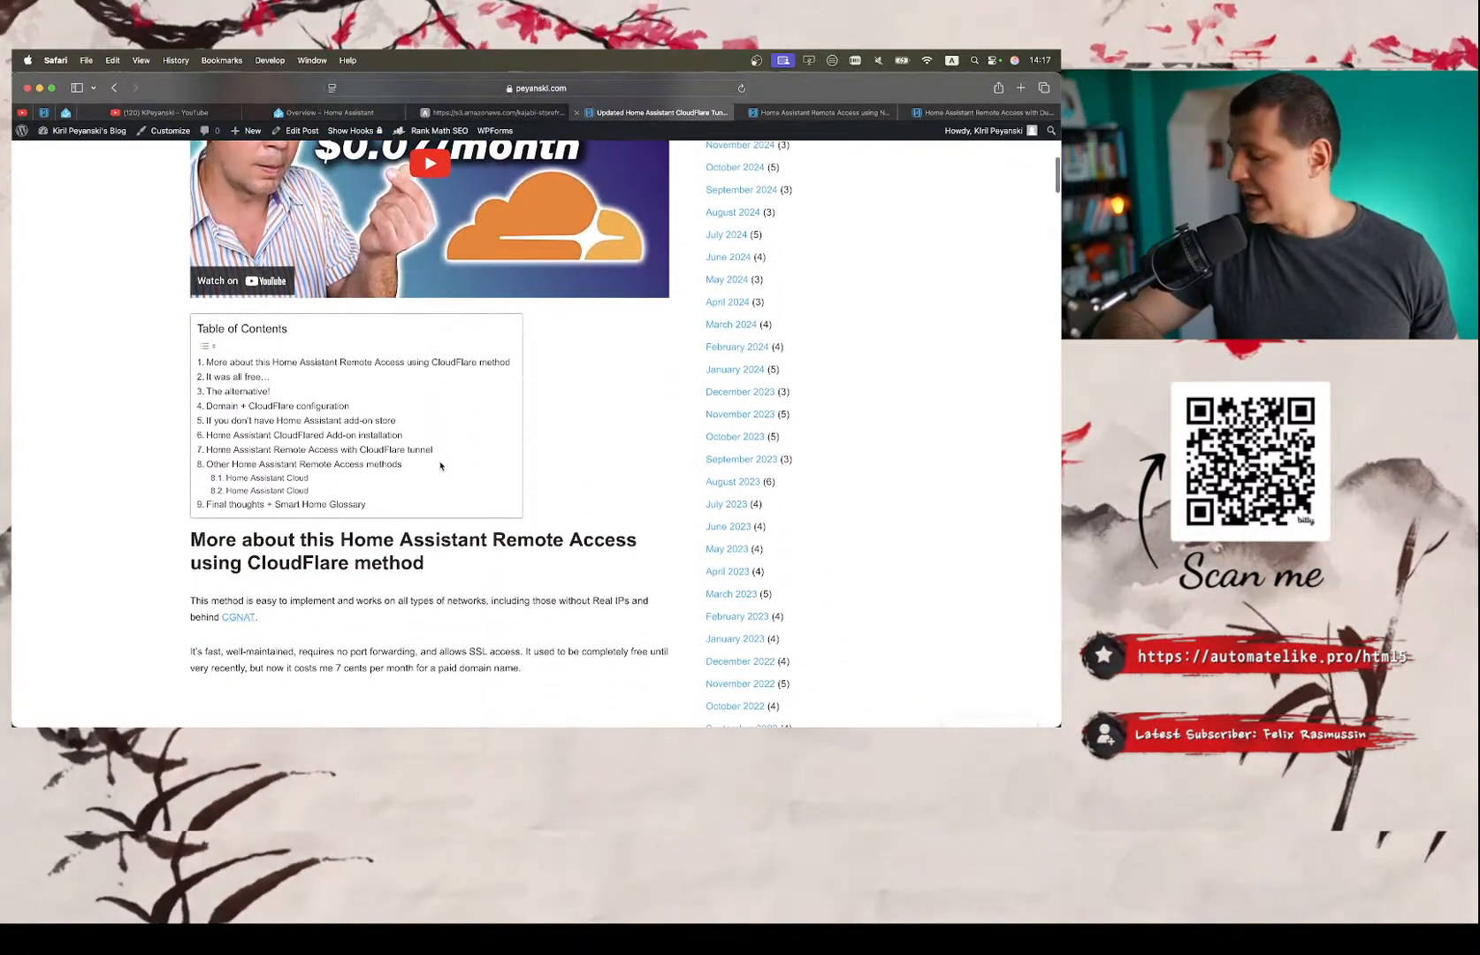
scroll(440, 466, "up", 5)
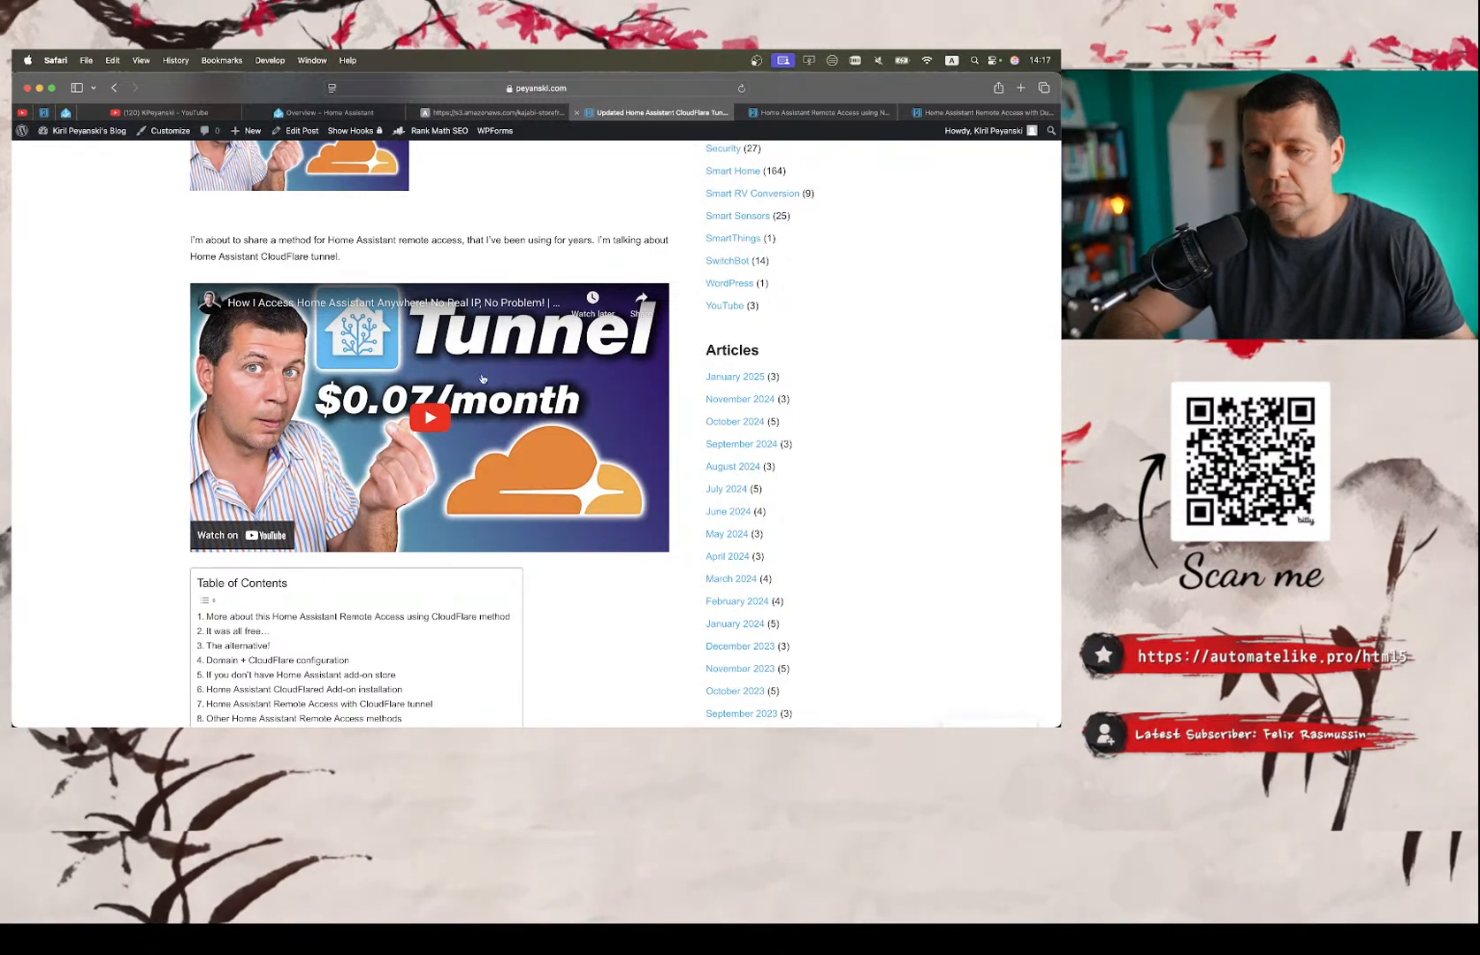
left_click(979, 111)
left_click(655, 110)
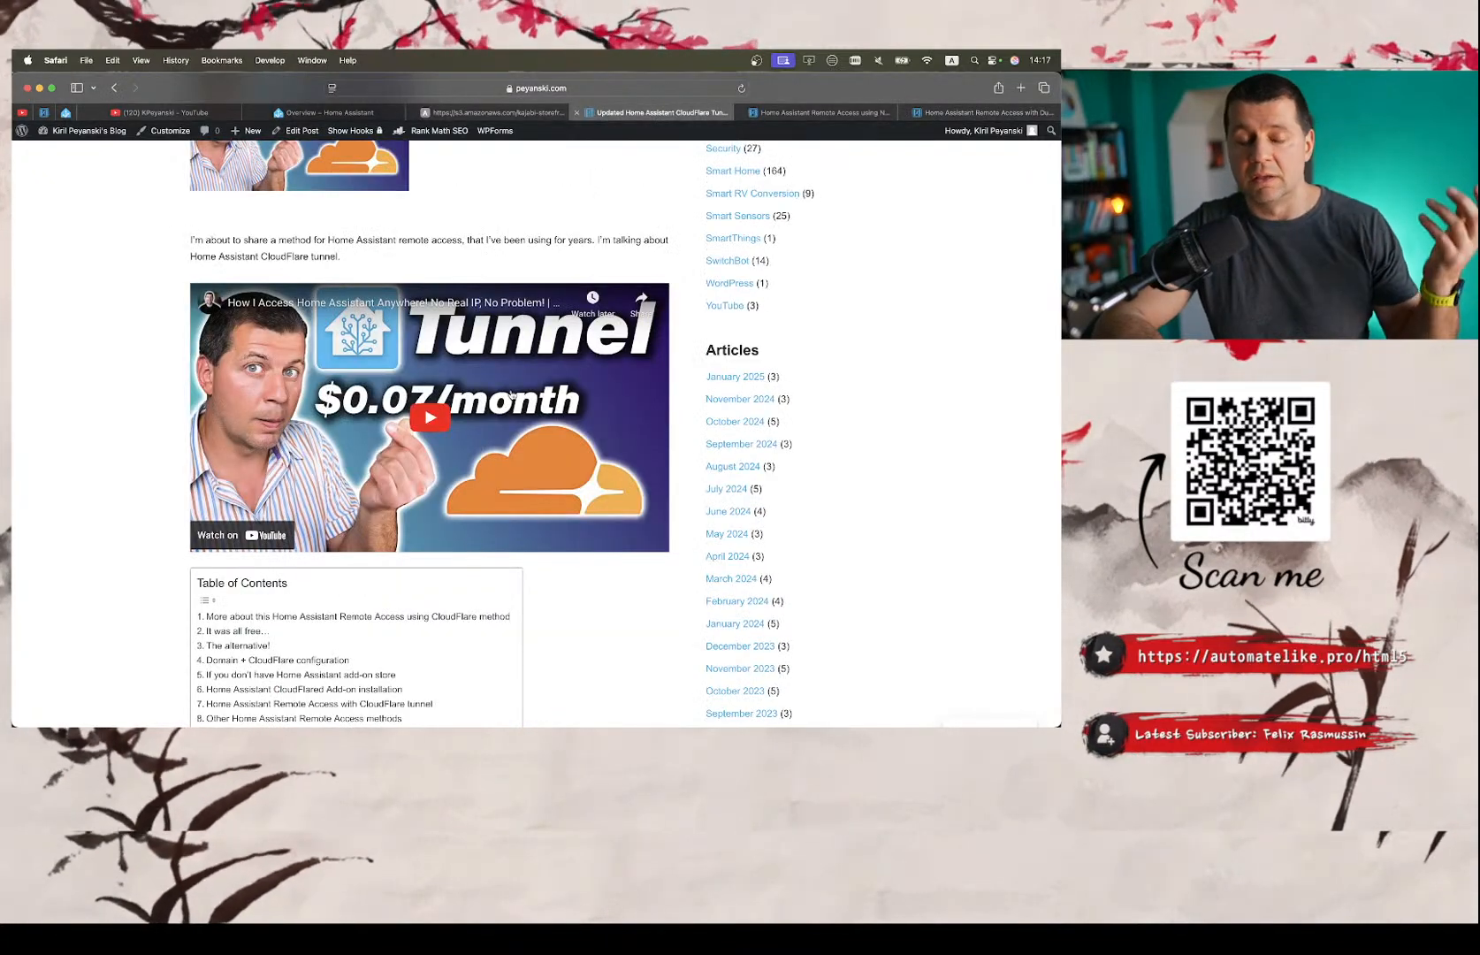
scroll(511, 394, "up", 5)
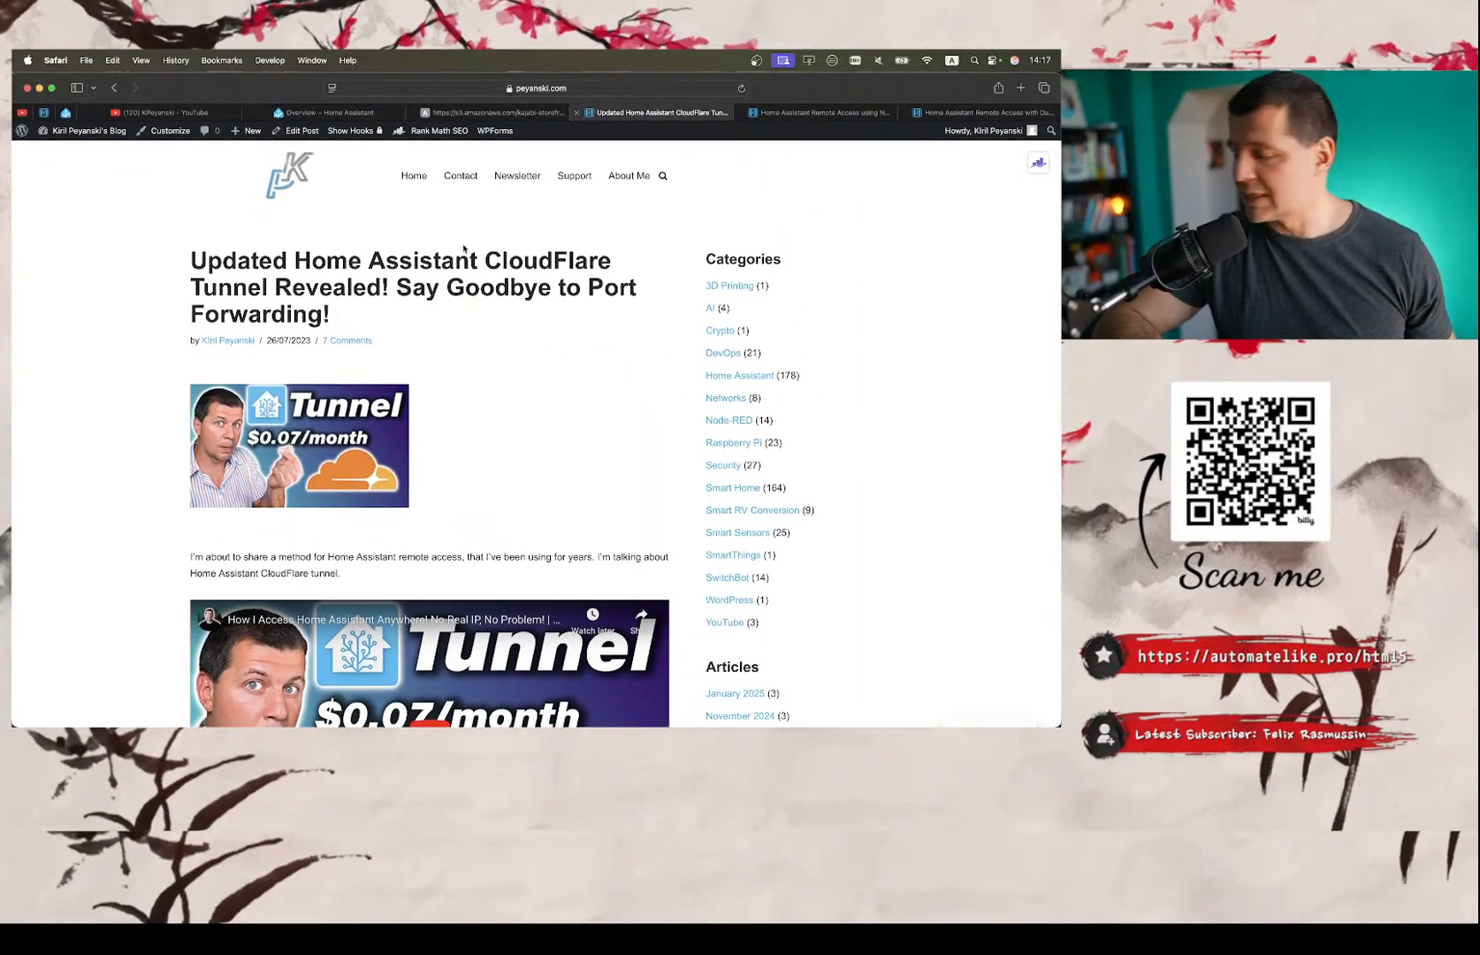
Open the Nabu Casa website in a new tab and view its Home Assistant Cloud introduction and "Access from anywhere" section.
left_click(1021, 88)
type("nab")
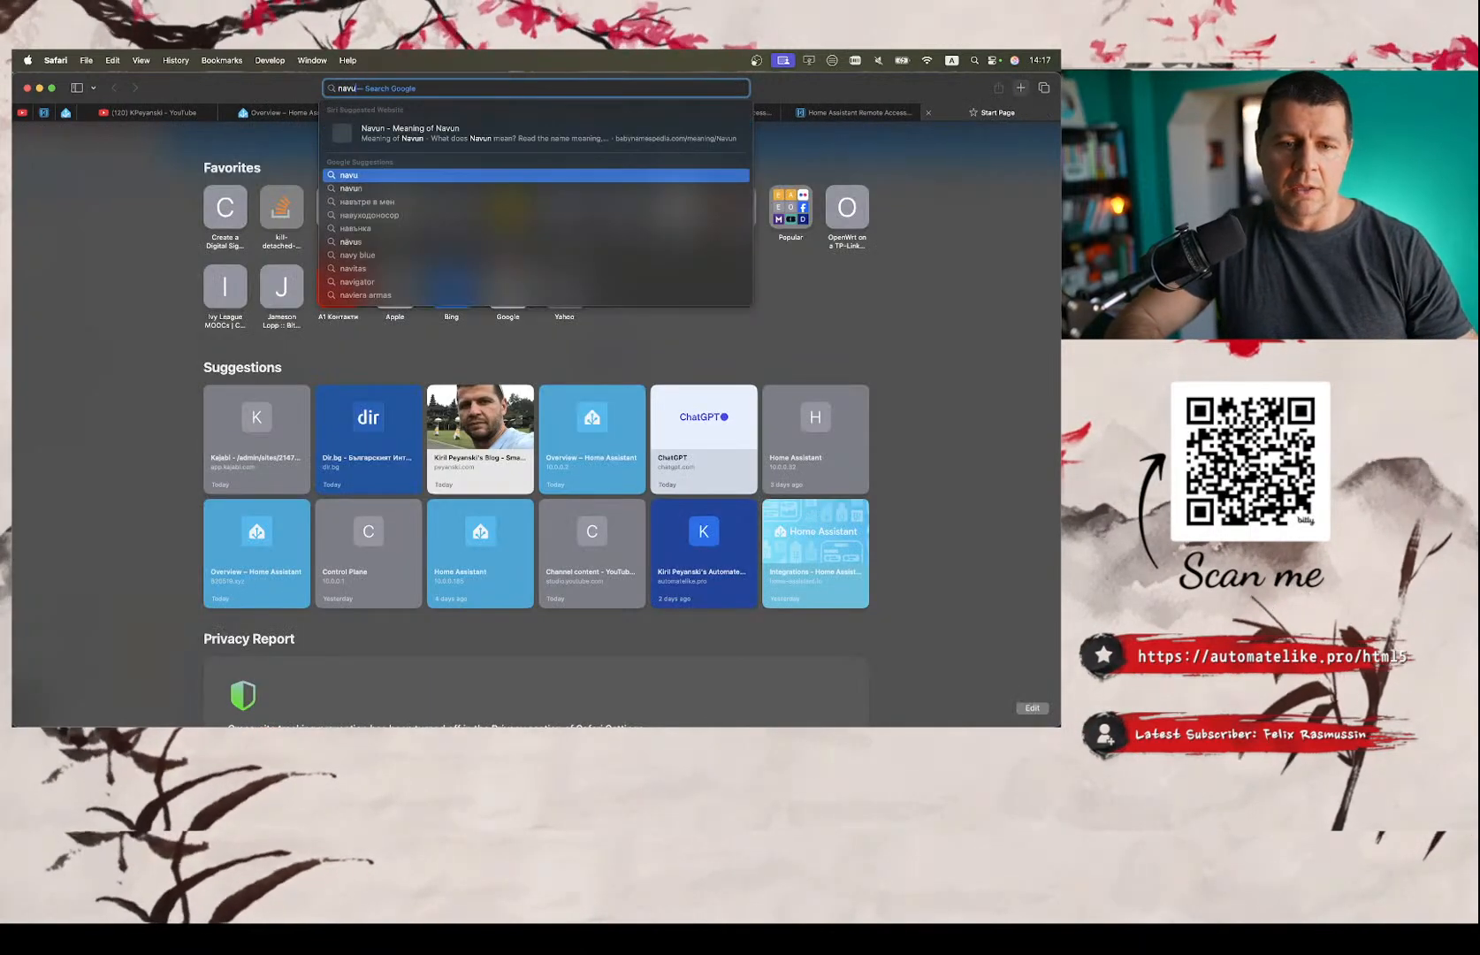
key("Return")
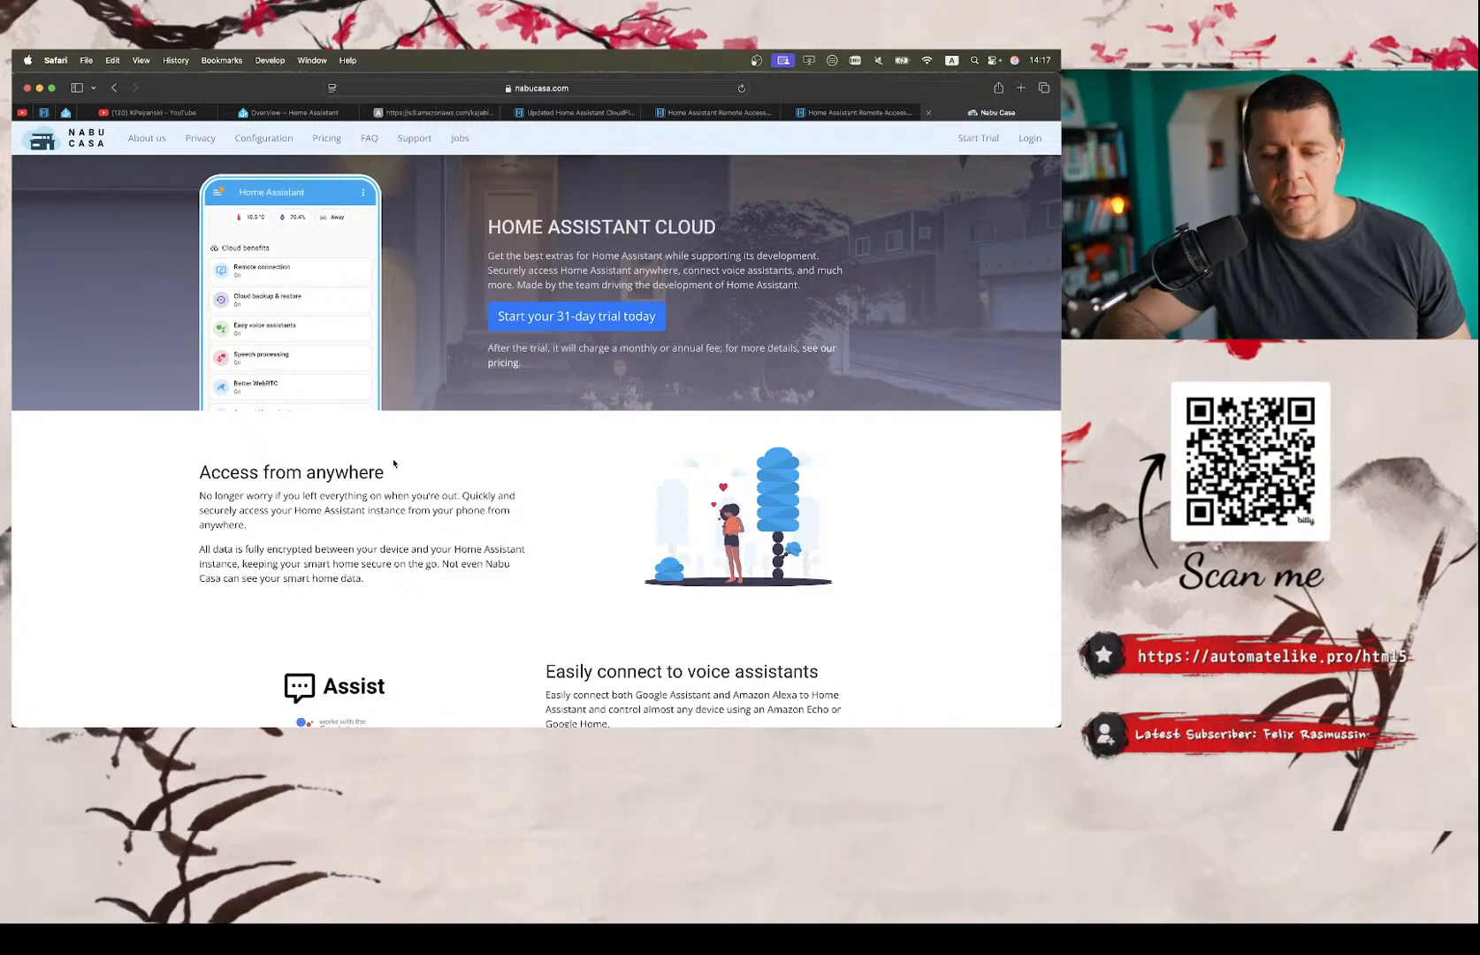
scroll(393, 463, "down", 1)
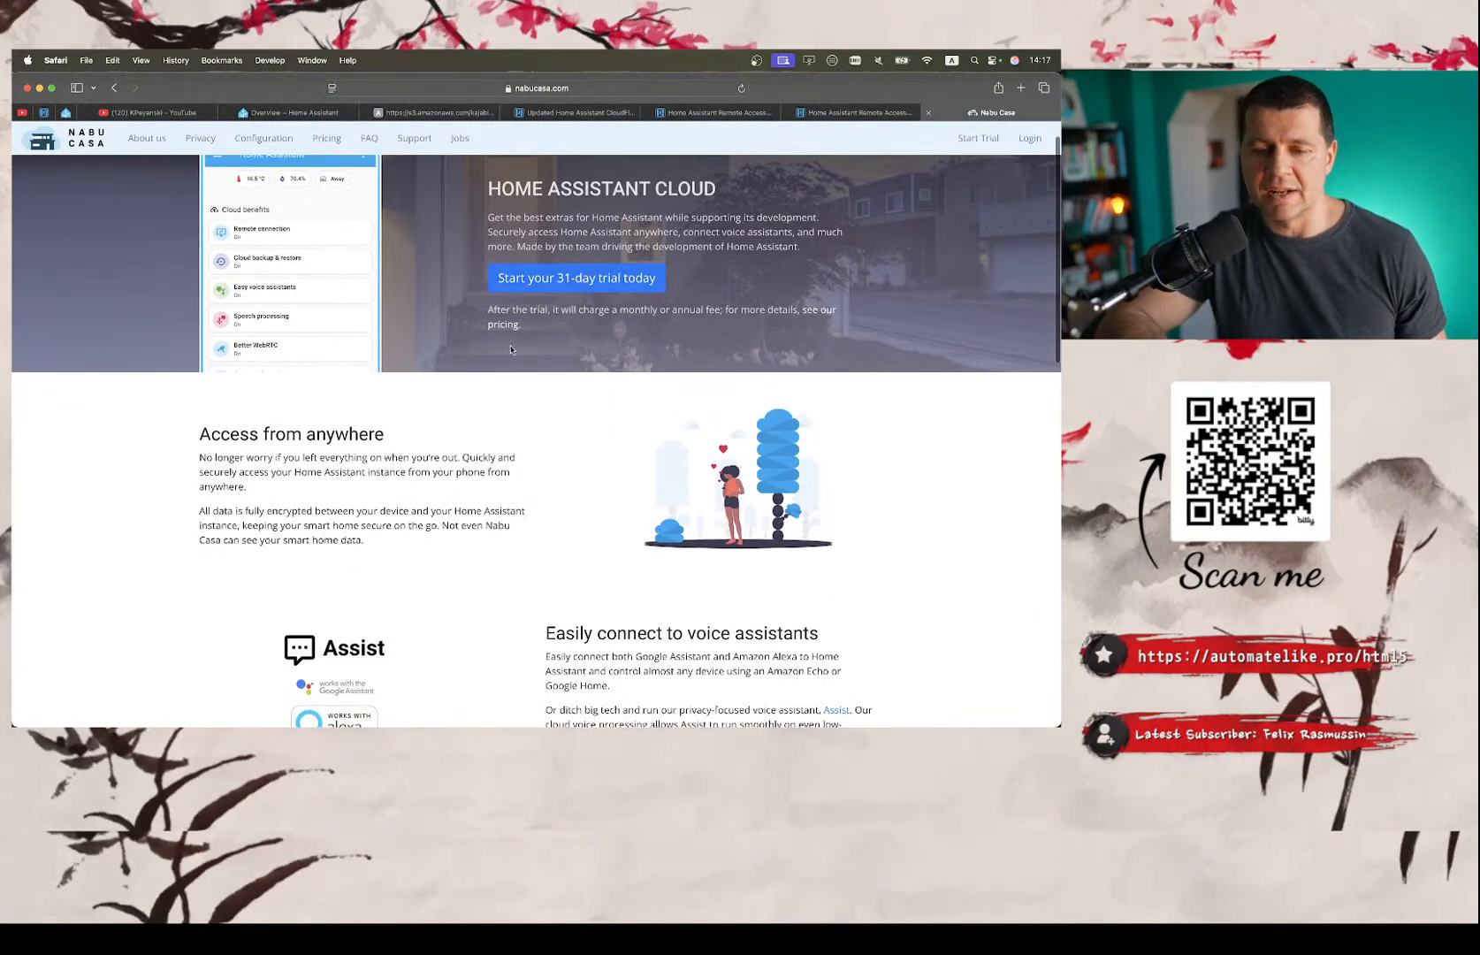
Review the Nabu Casa home page from the Home Assistant Cloud introduction through its feature sections to the Open Home support section.
scroll(510, 350, "down", 10)
scroll(510, 349, "up", 10)
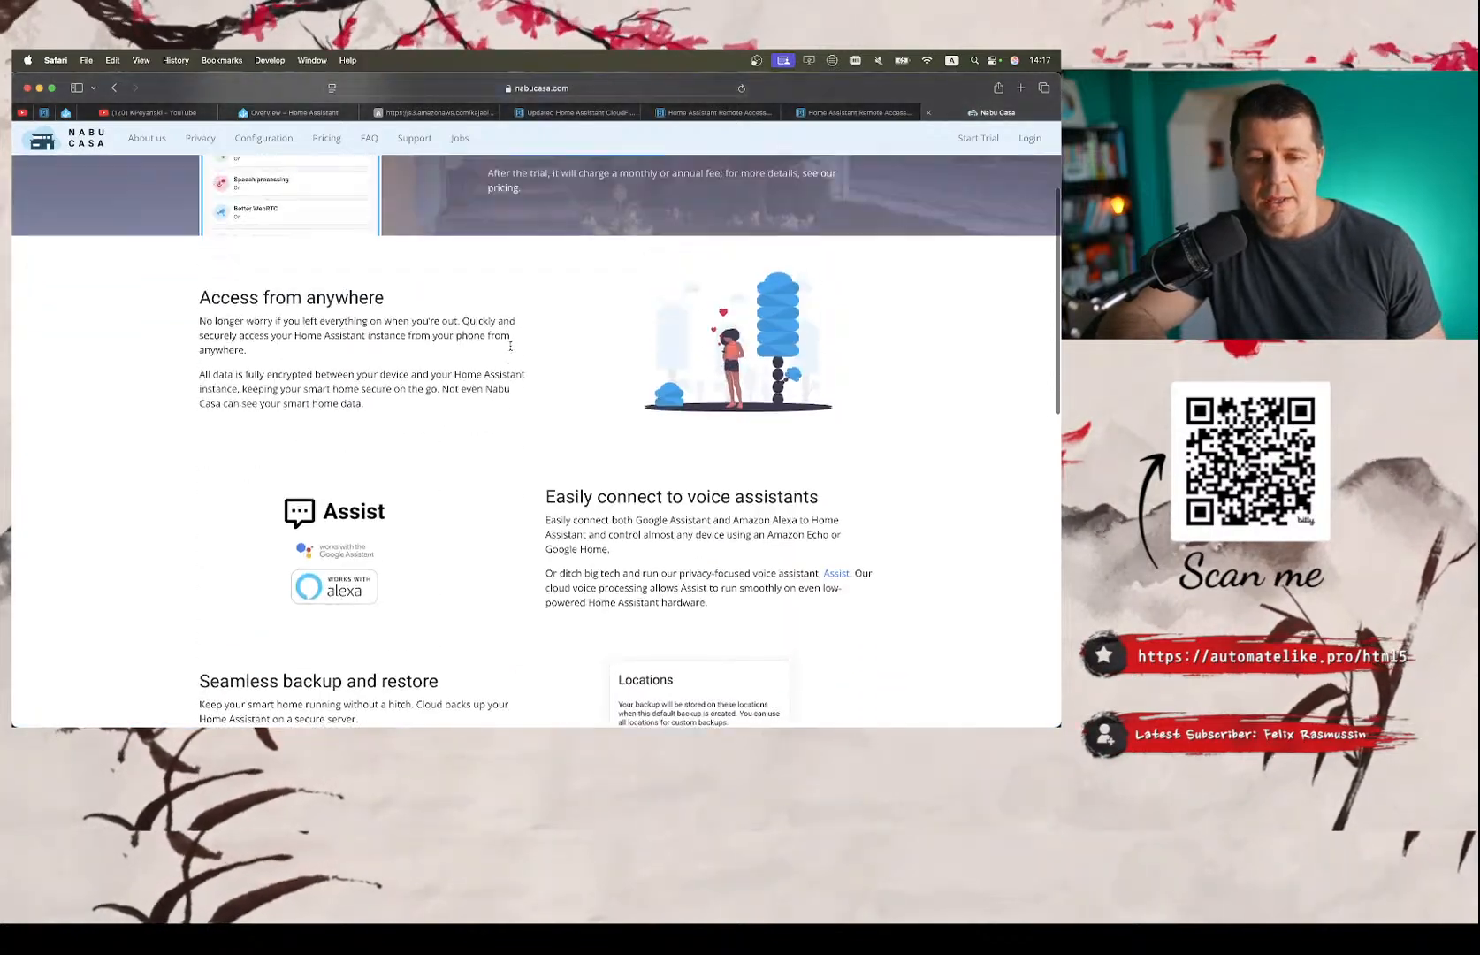
scroll(345, 424, "down", 15)
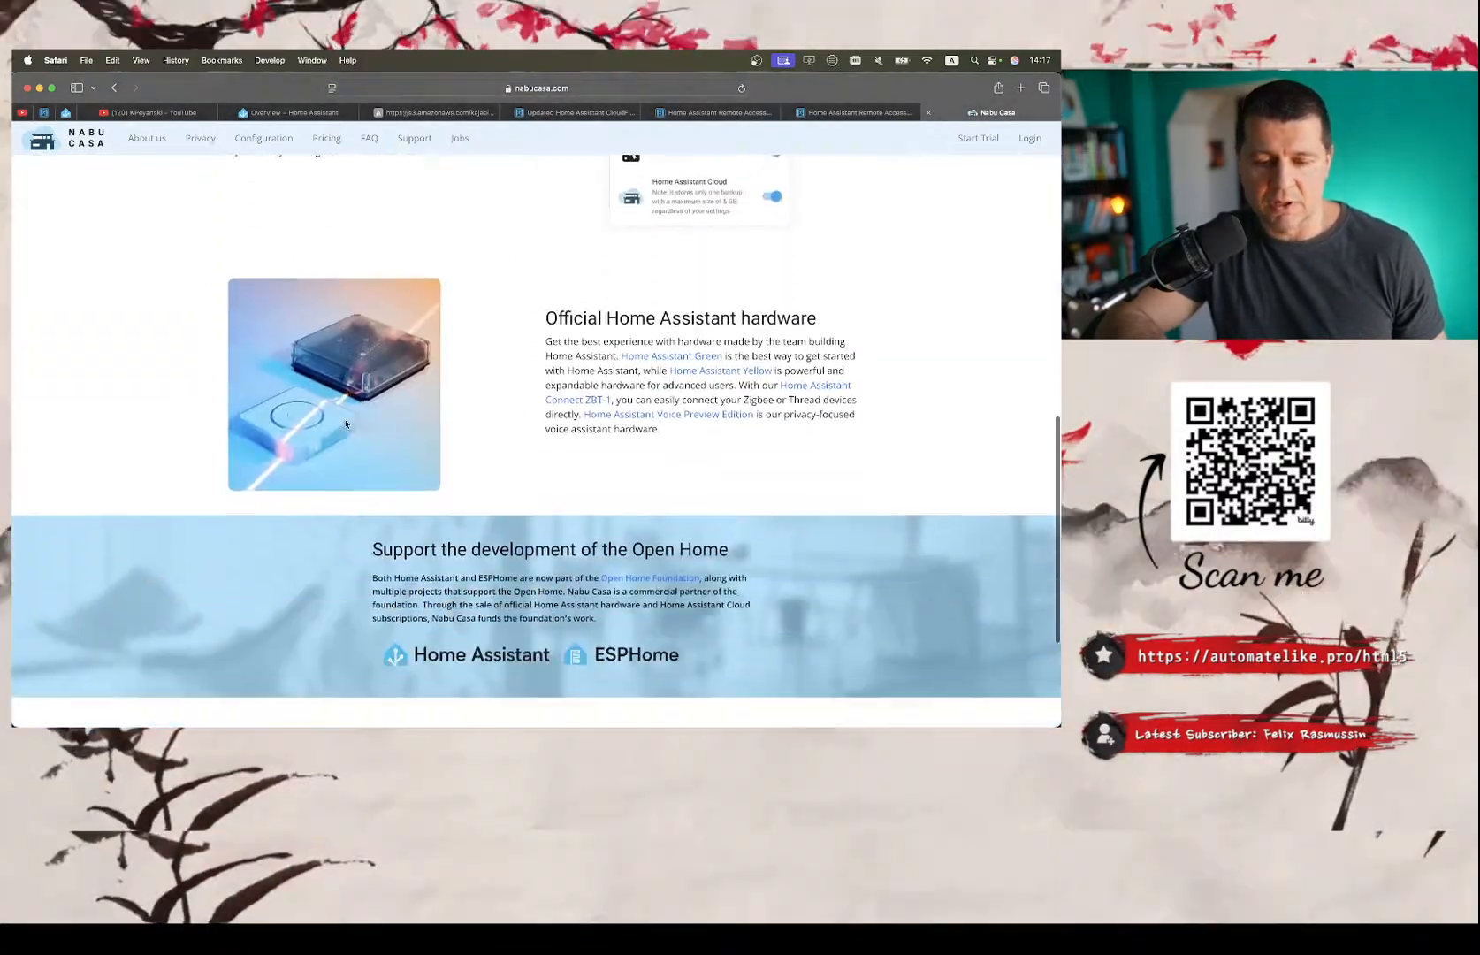
scroll(345, 423, "up", 15)
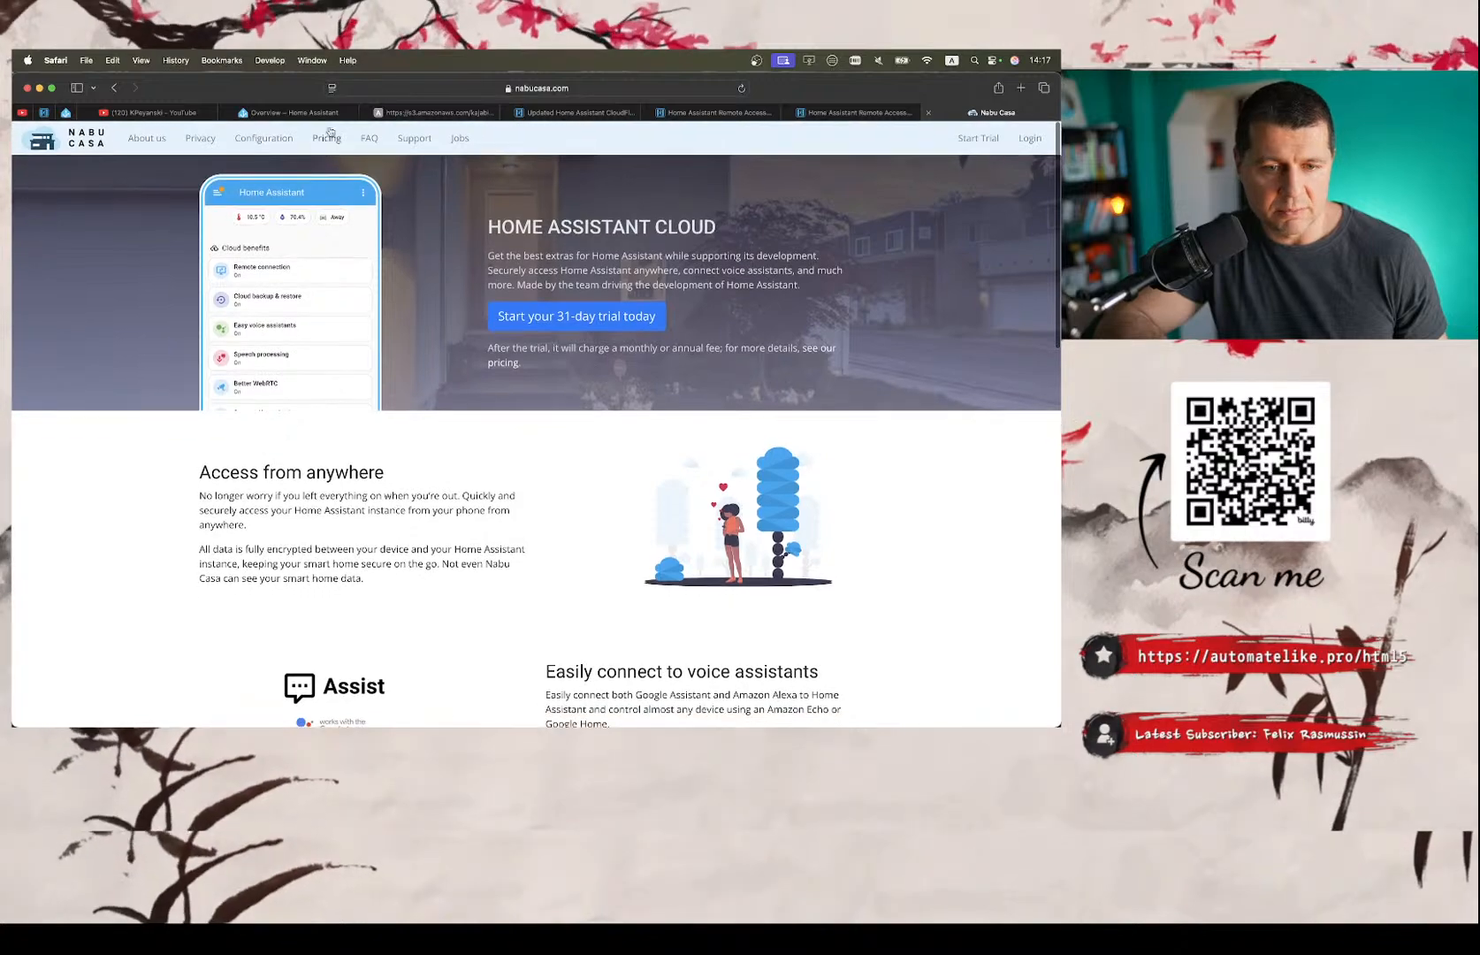
Review Nabu Casa's Pricing page with its regional subscription costs, and glance at the Privacy and About us pages.
left_click(325, 138)
scroll(337, 386, "down", 4)
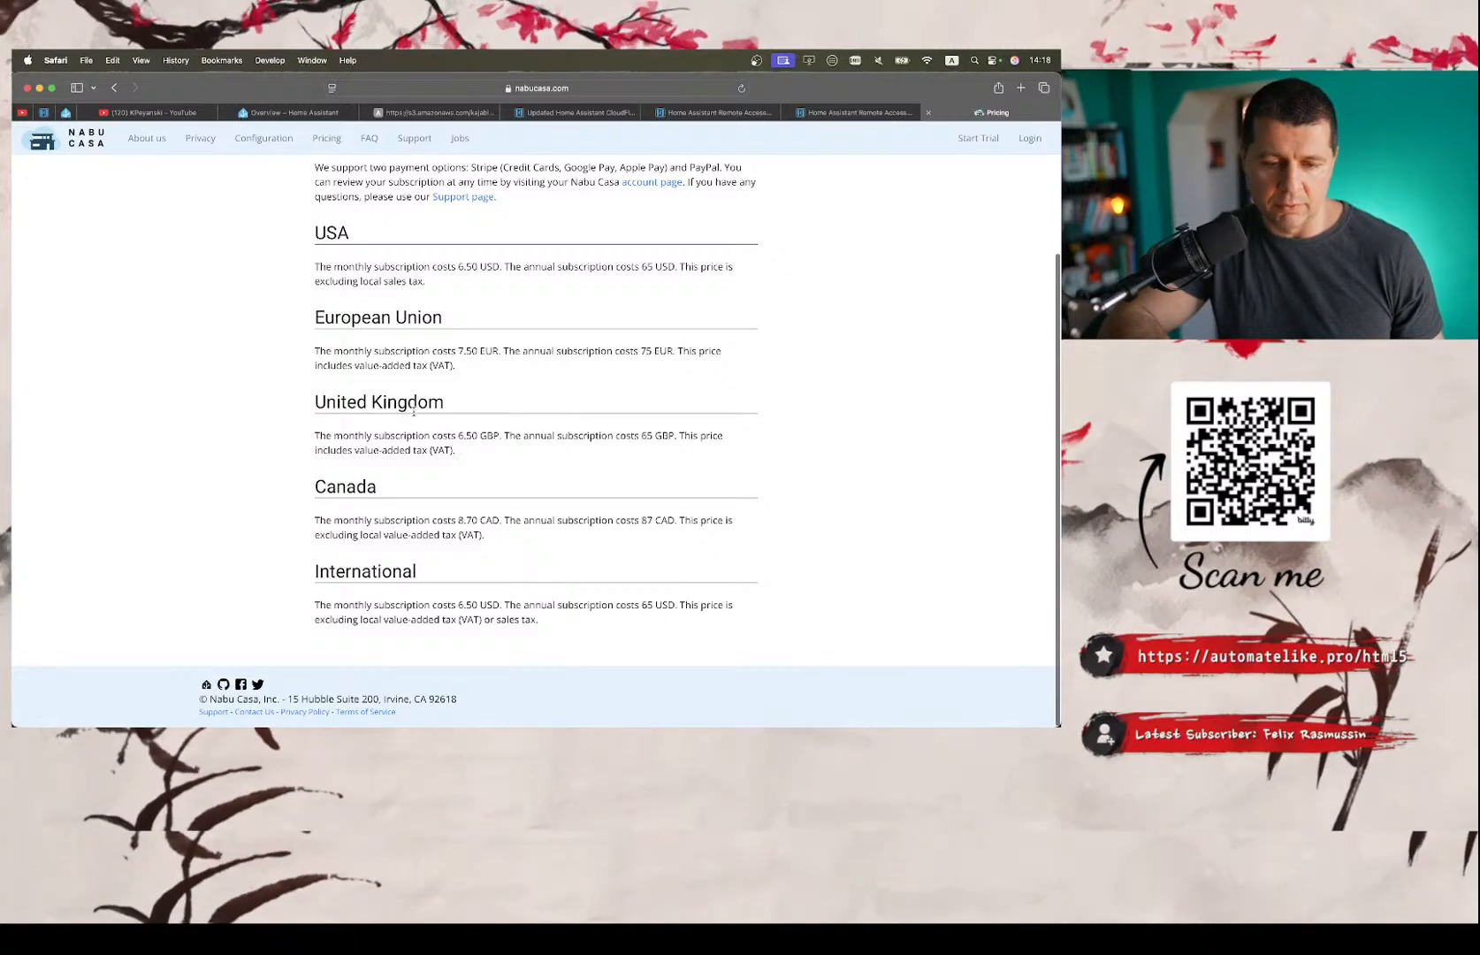
scroll(387, 519, "up", 5)
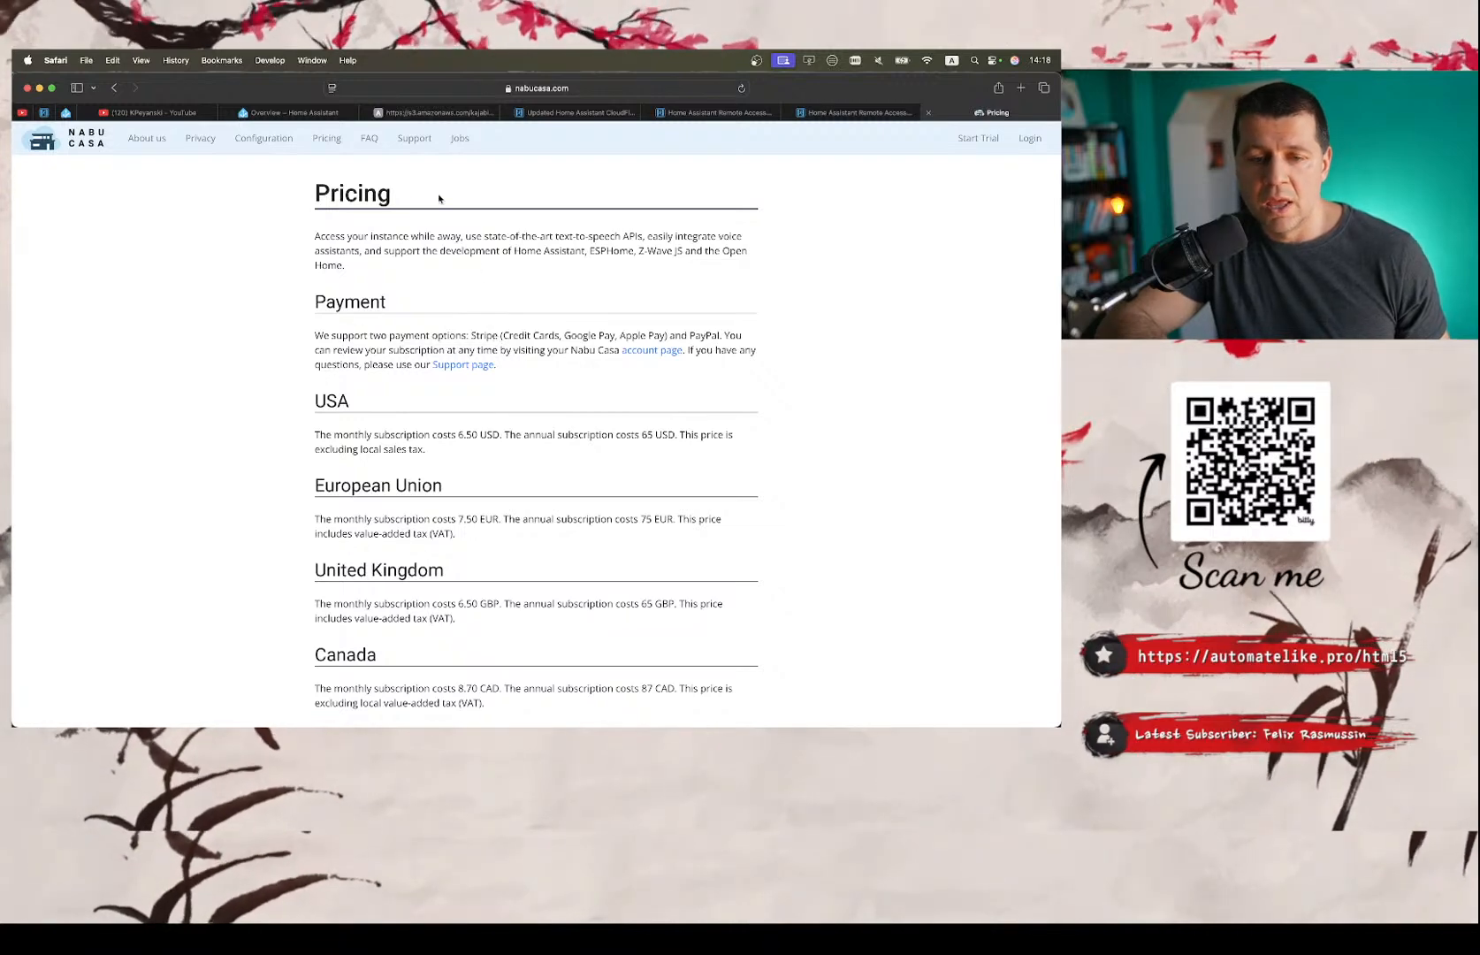
left_click(201, 140)
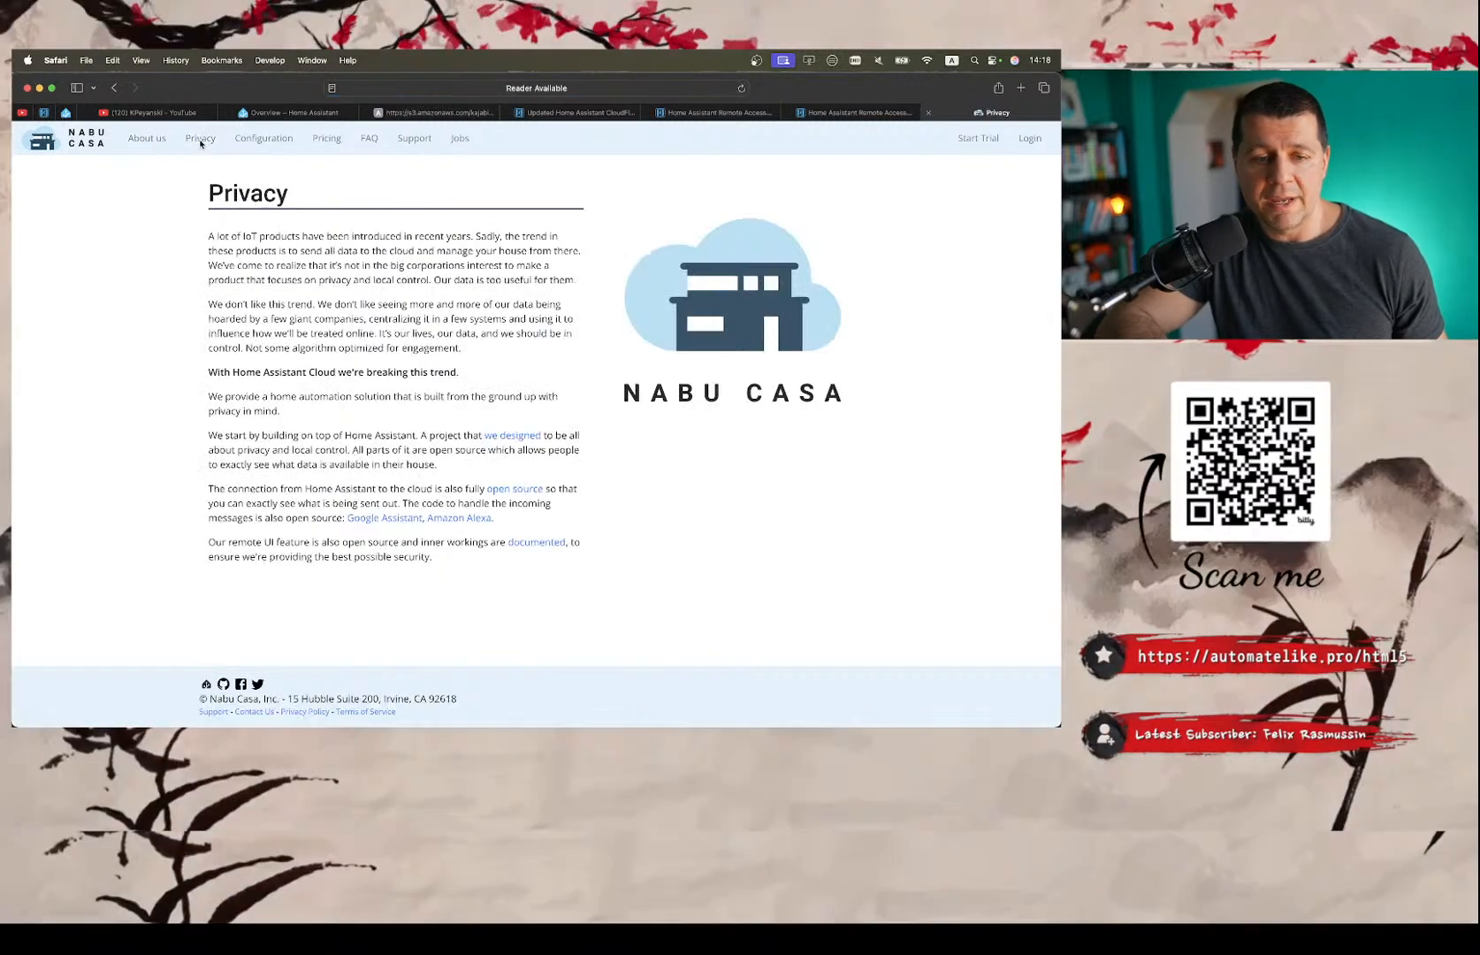
left_click(152, 139)
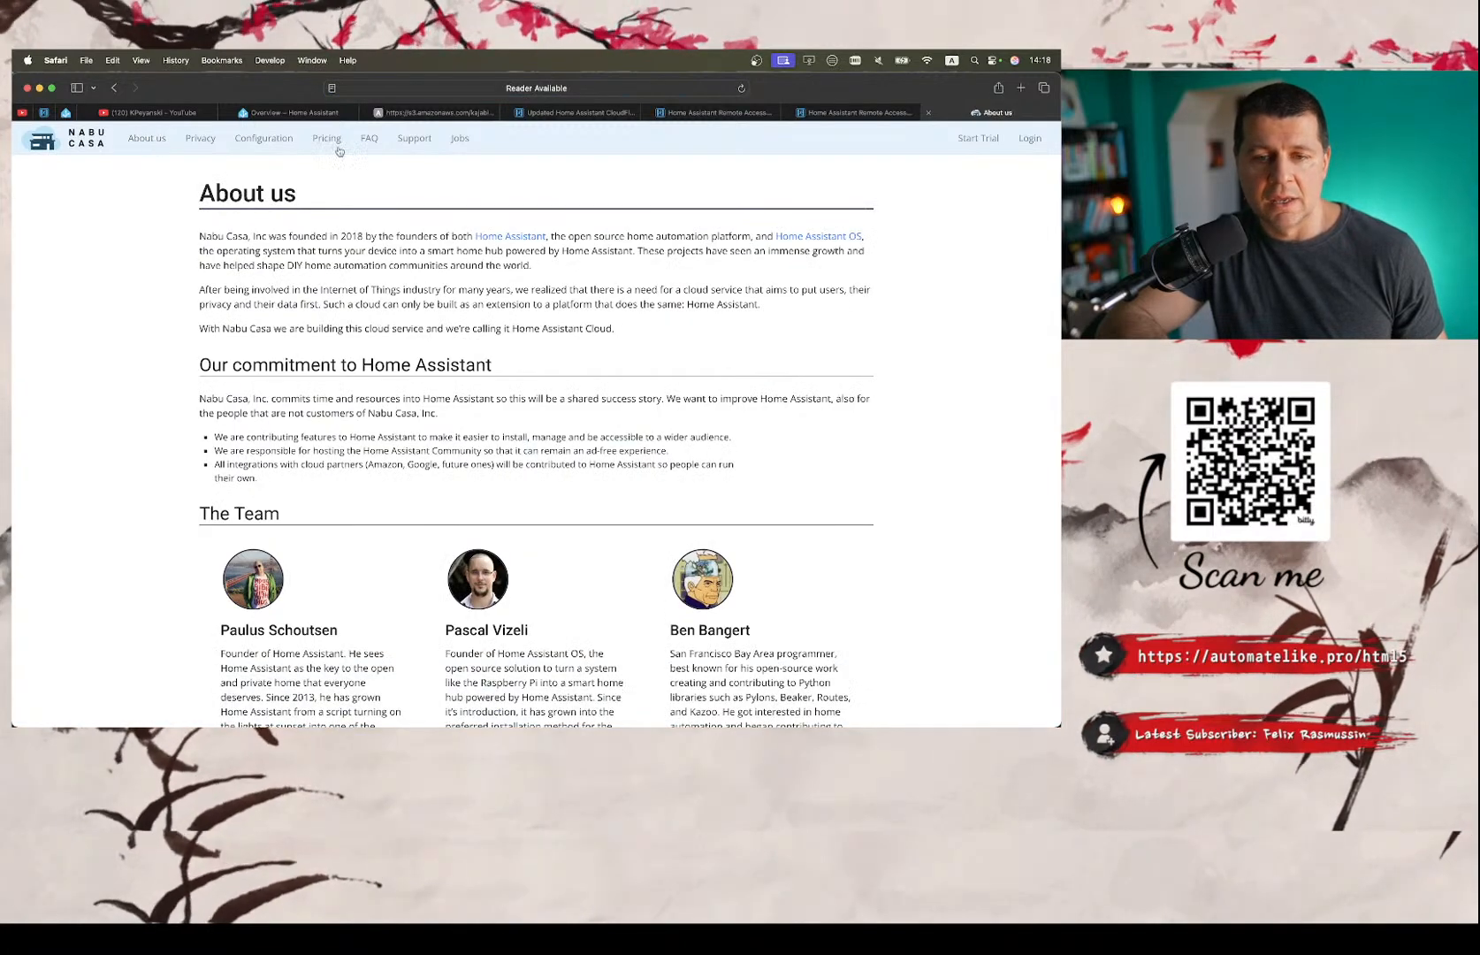
View the Home Assistant Cloud sign-in page in the Home Assistant settings and return to the Overview dashboard.
left_click(290, 113)
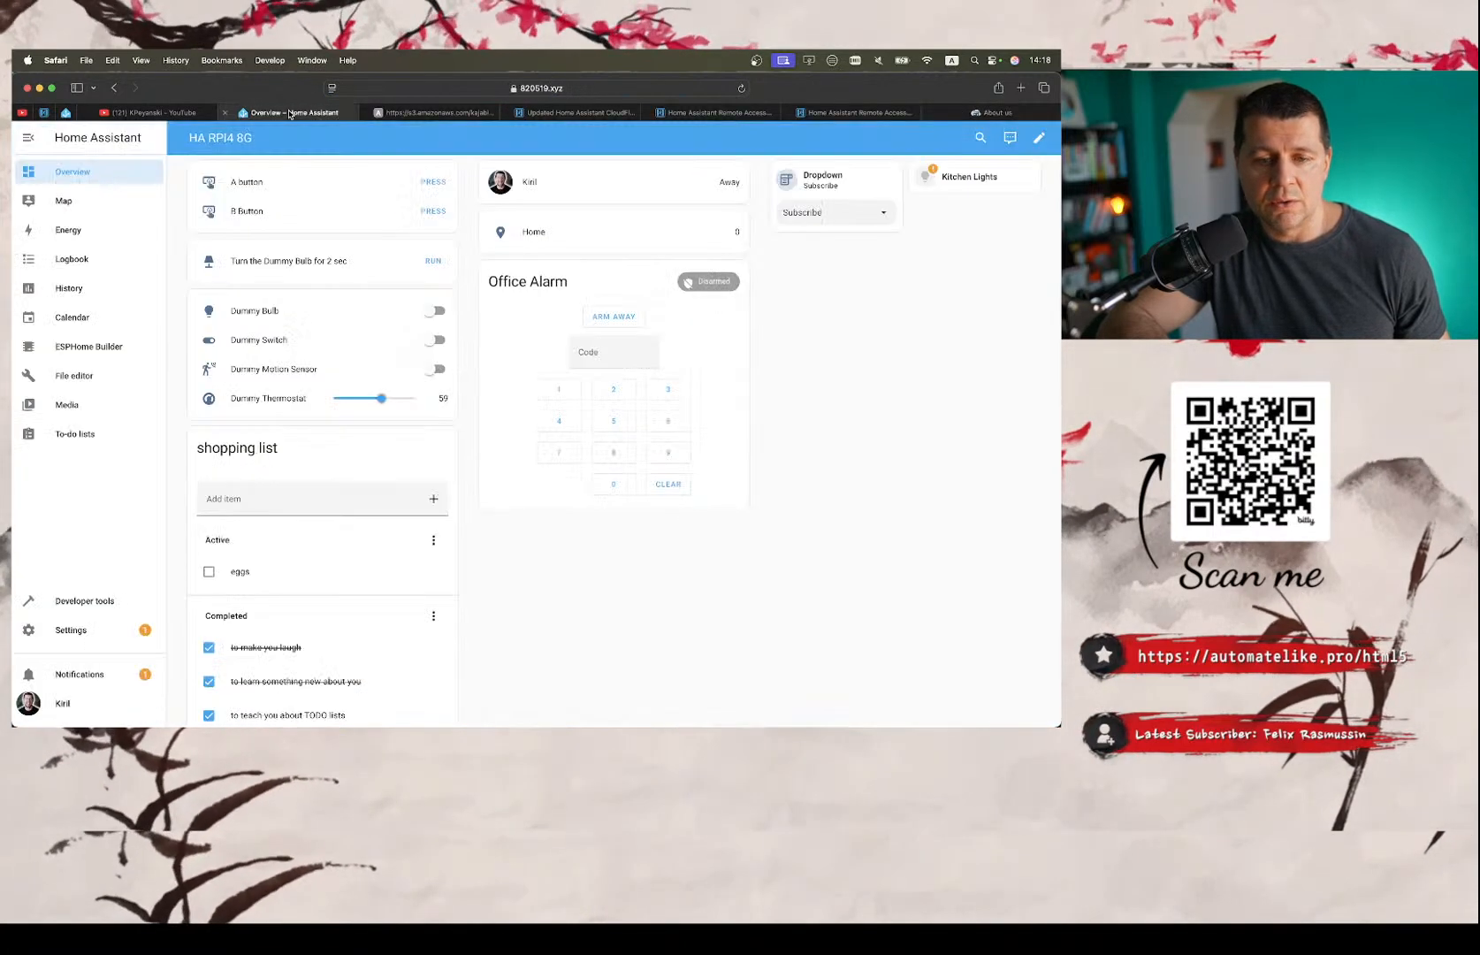
left_click(99, 629)
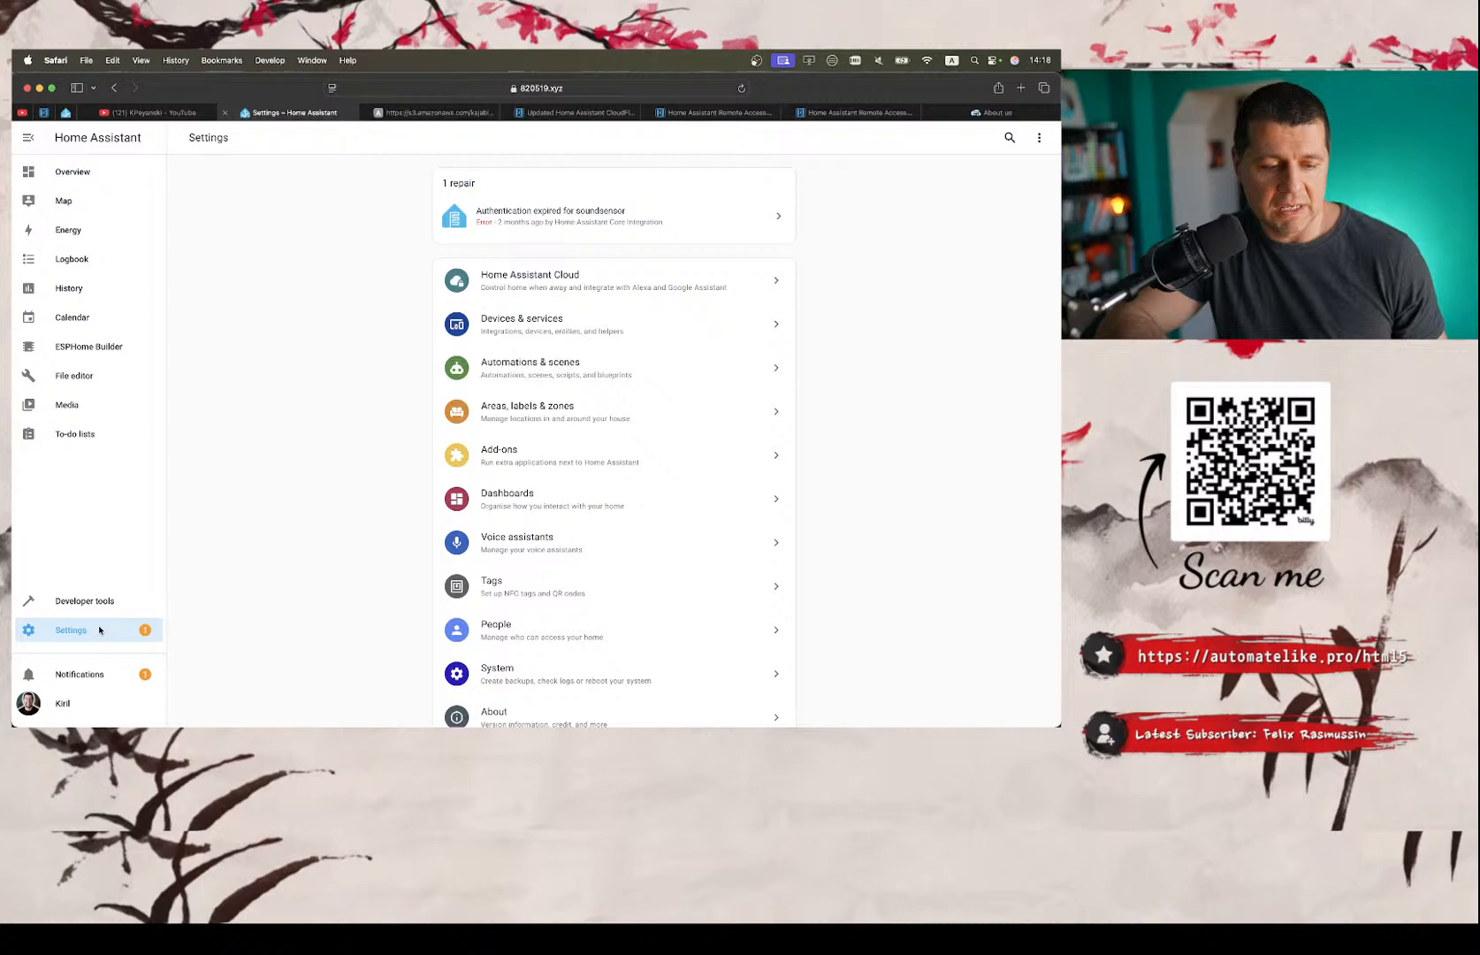
left_click(513, 283)
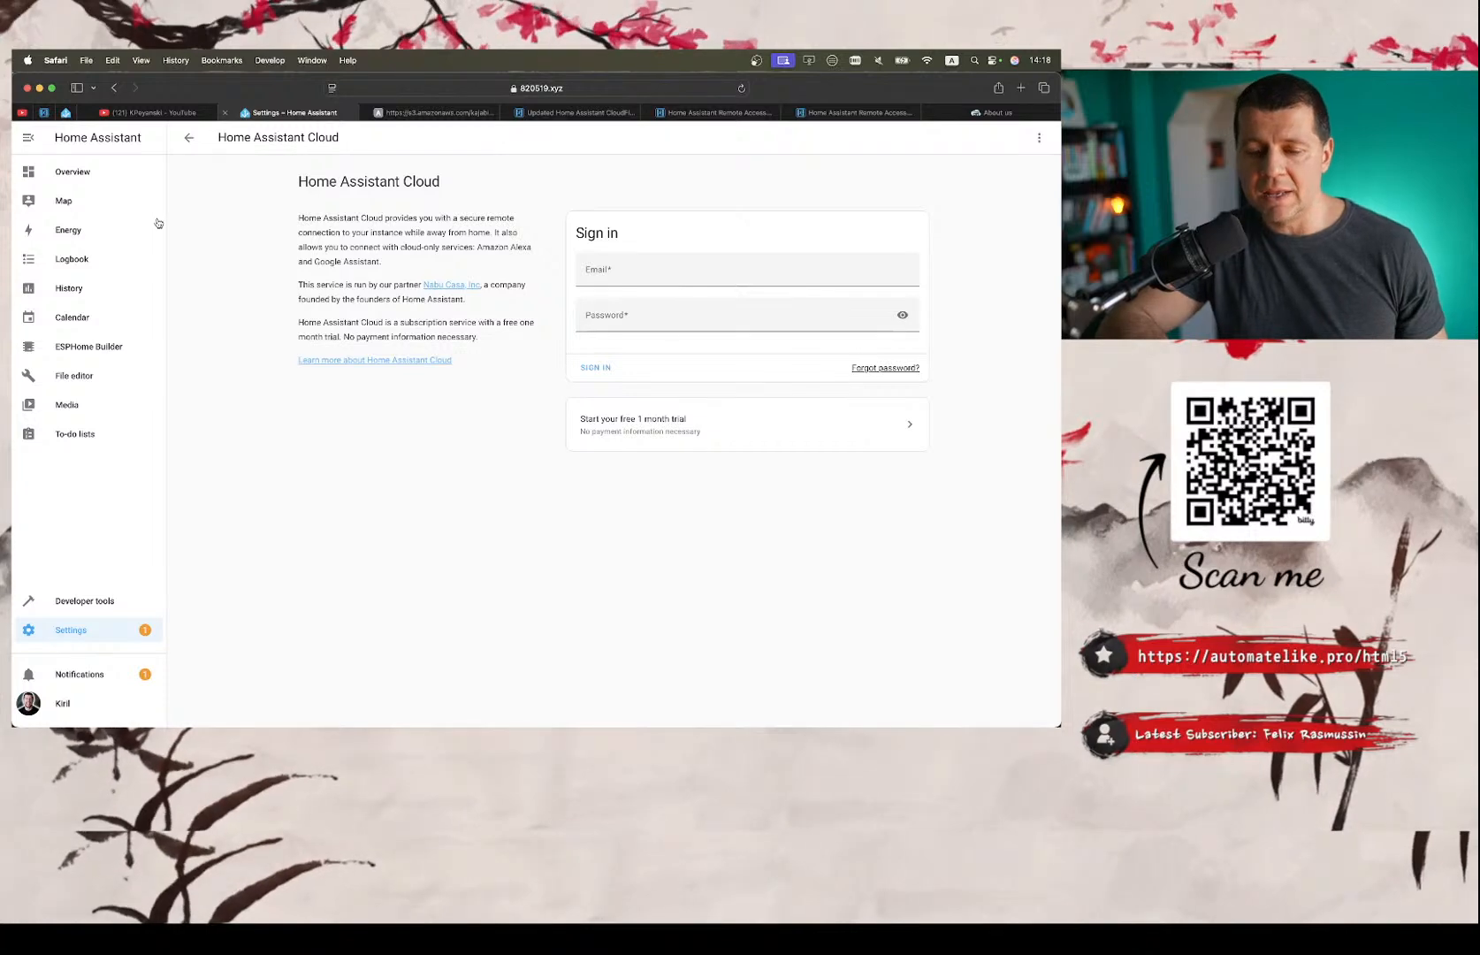
left_click(71, 172)
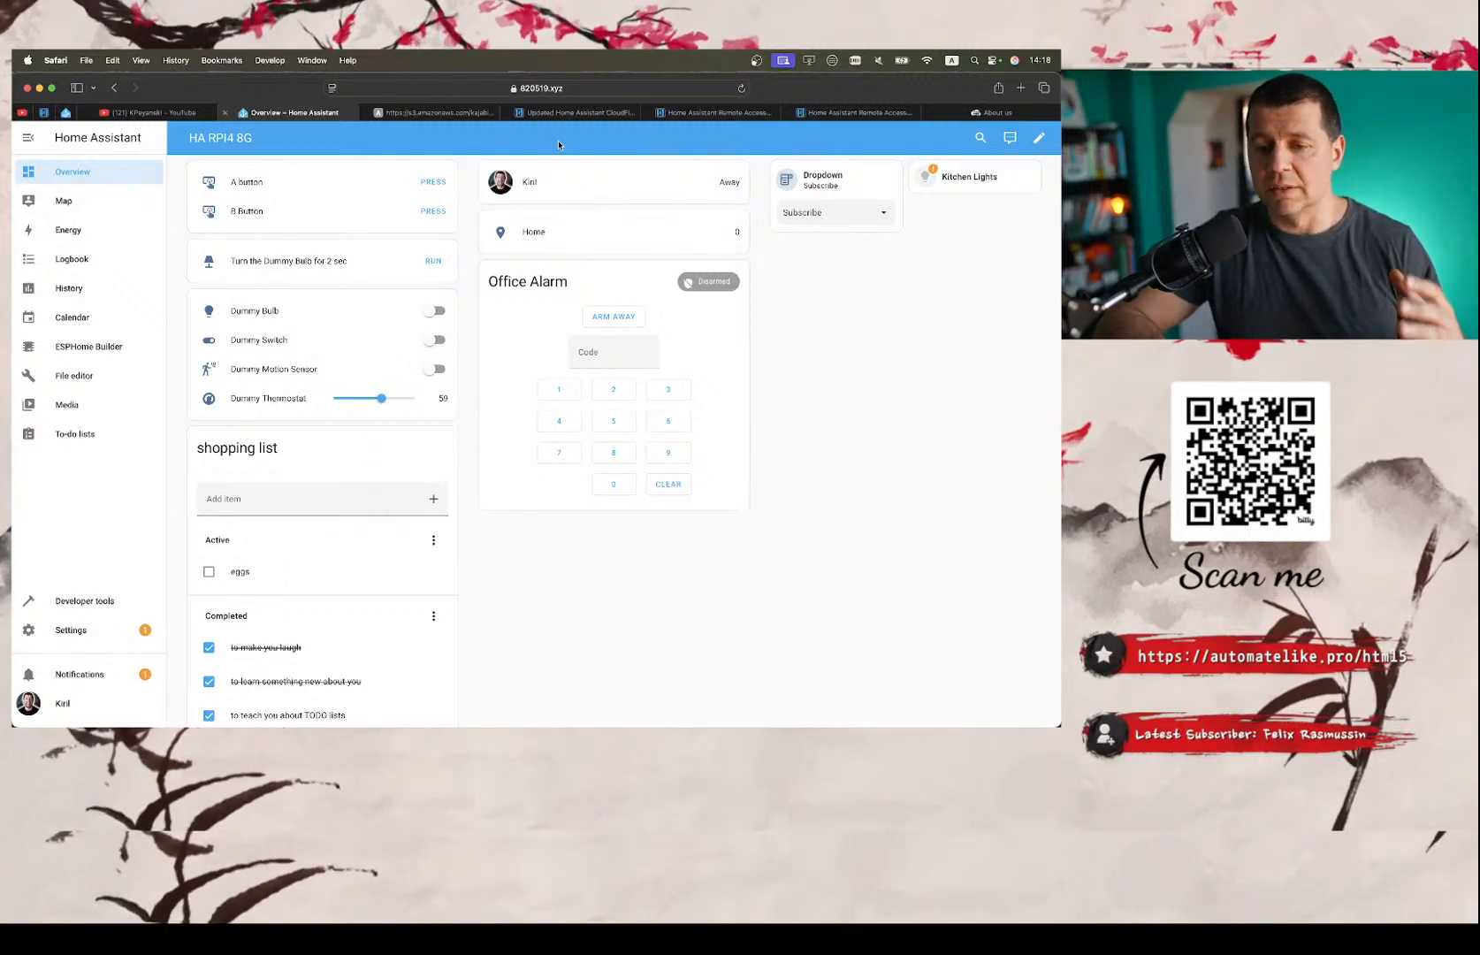
Switch to the Notes checklist and mark the HTTPS accessibility requirement and its SSL/TLS sub-item as done.
key("ctrl+Right")
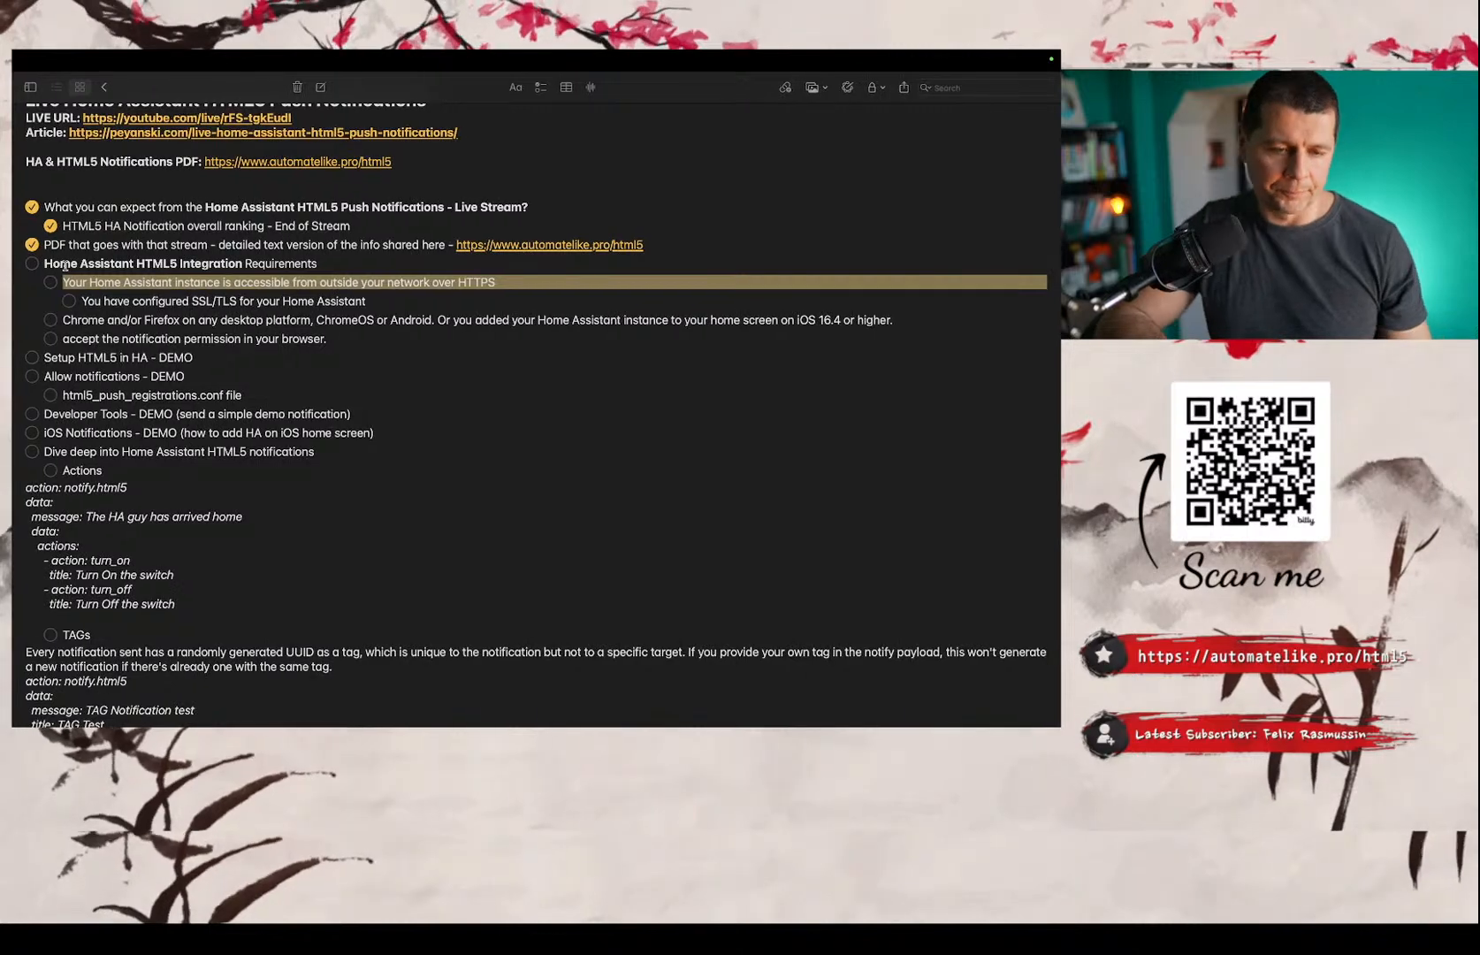
left_click(69, 300)
left_click(50, 286)
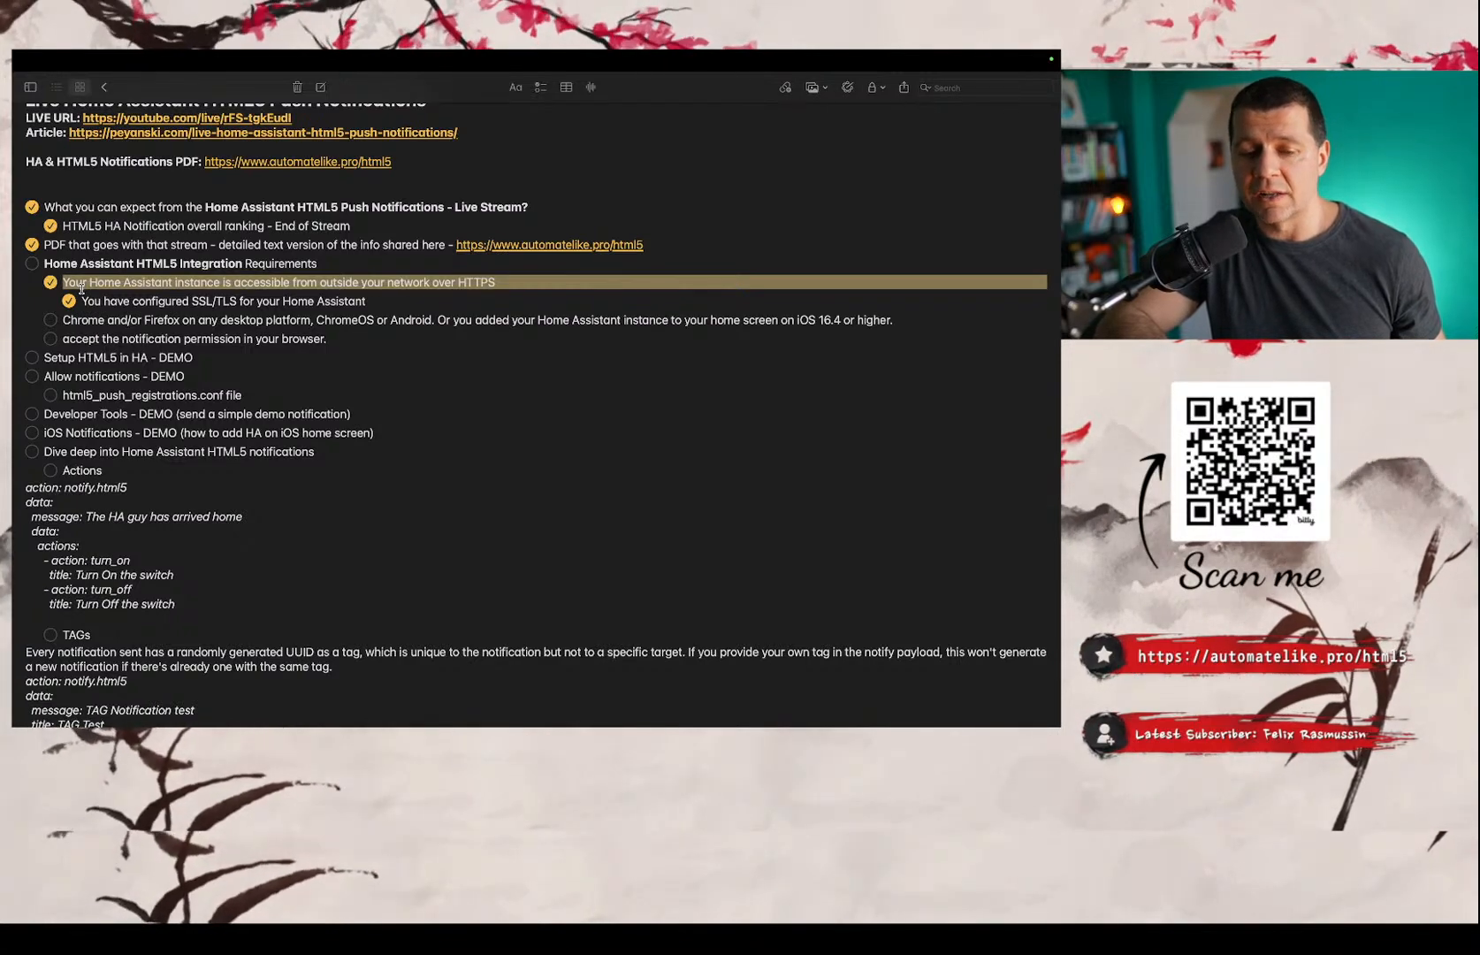
Return to Safari and revisit the CloudFlare Tunnel article and the other Home Assistant remote access articles, ending at DuckDNS & NGINX.
key("ctrl+Left")
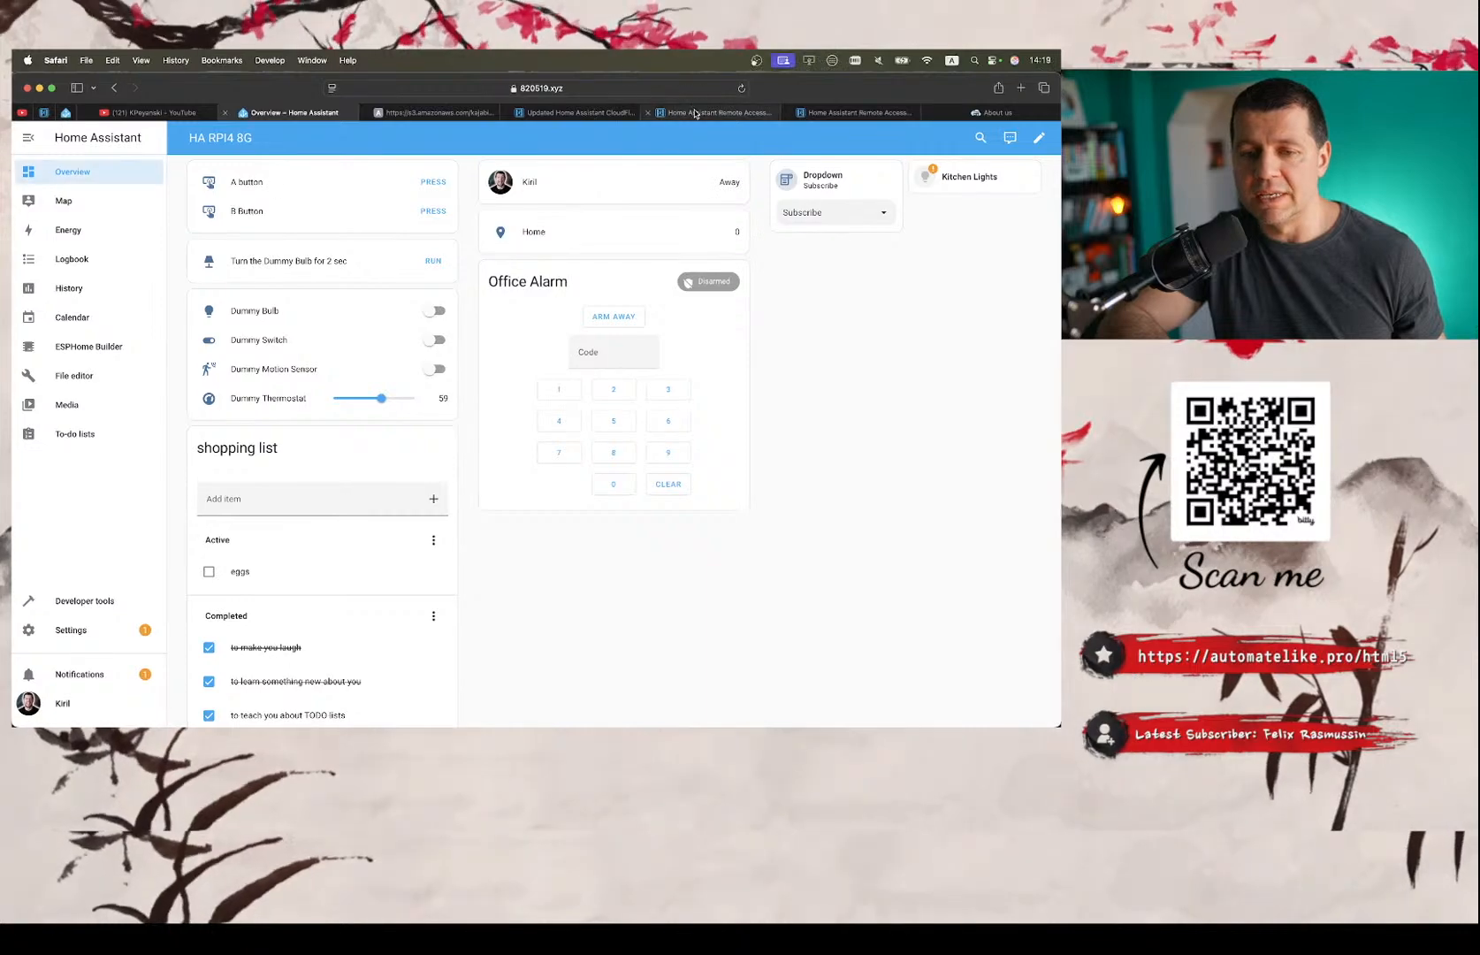
left_click(676, 112)
left_click(626, 112)
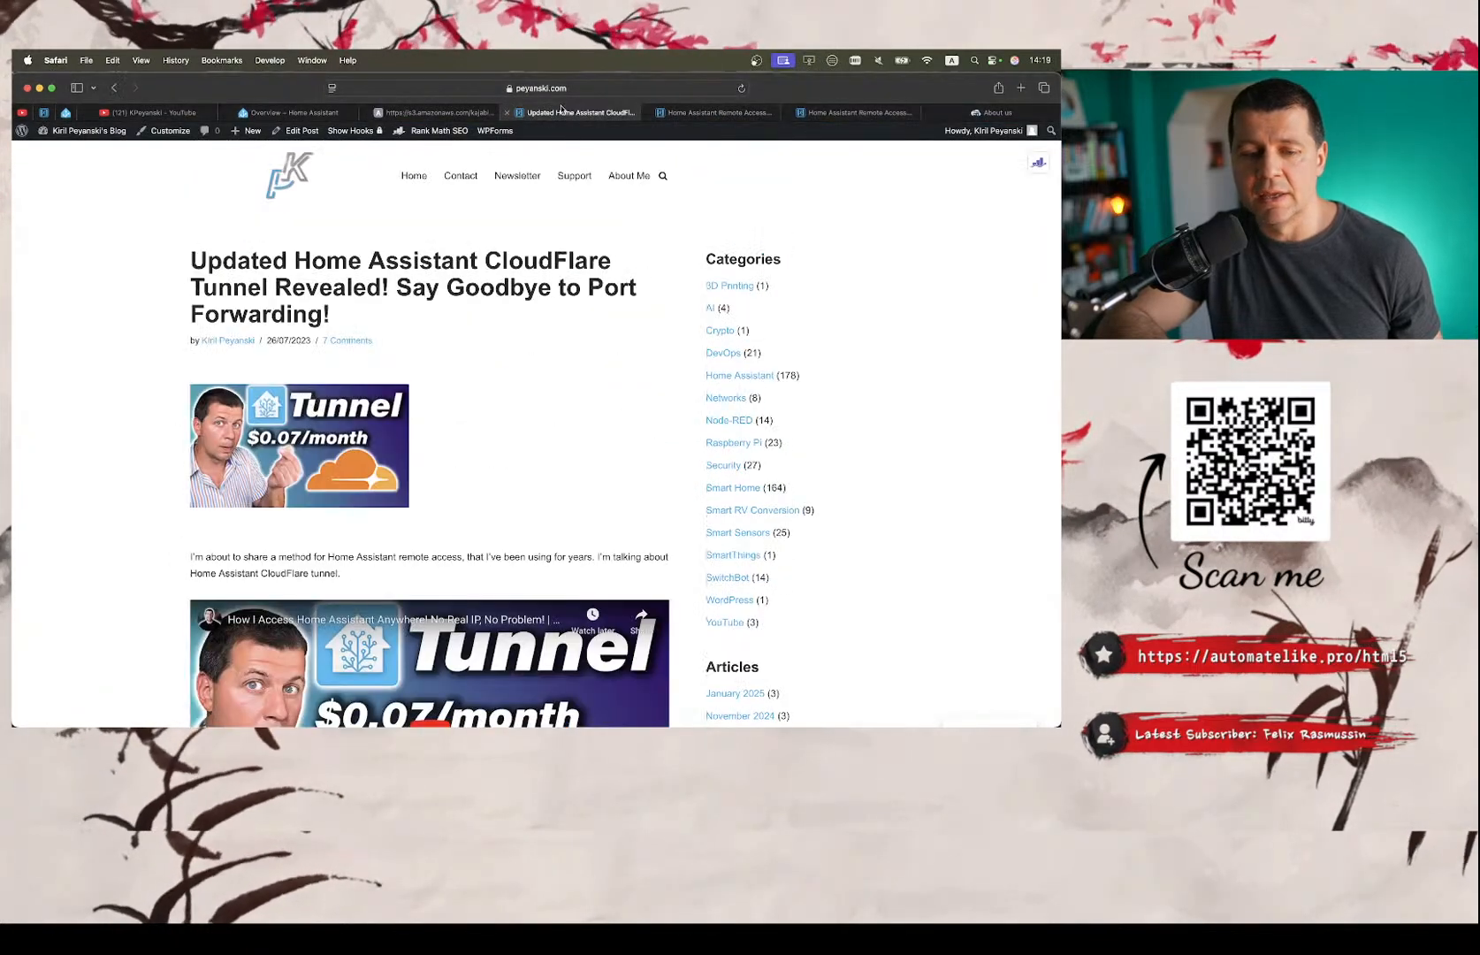
left_click(854, 113)
left_click(727, 113)
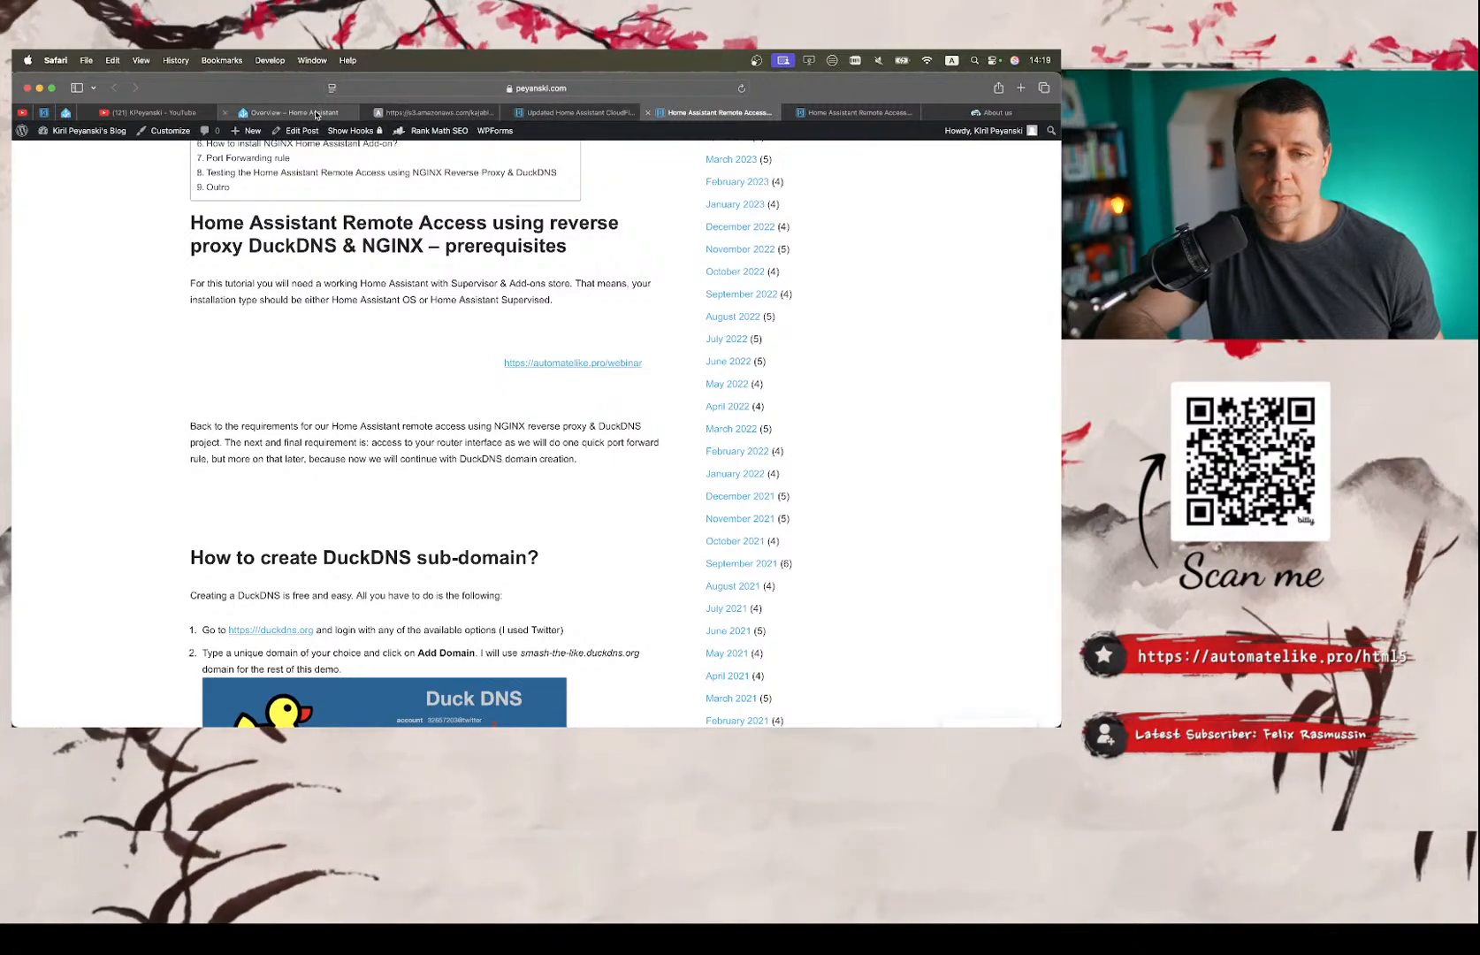
Switch back to the Notes checklist and point out the requirement about Chrome and/or Firefox on any desktop platform.
key("ctrl+Right")
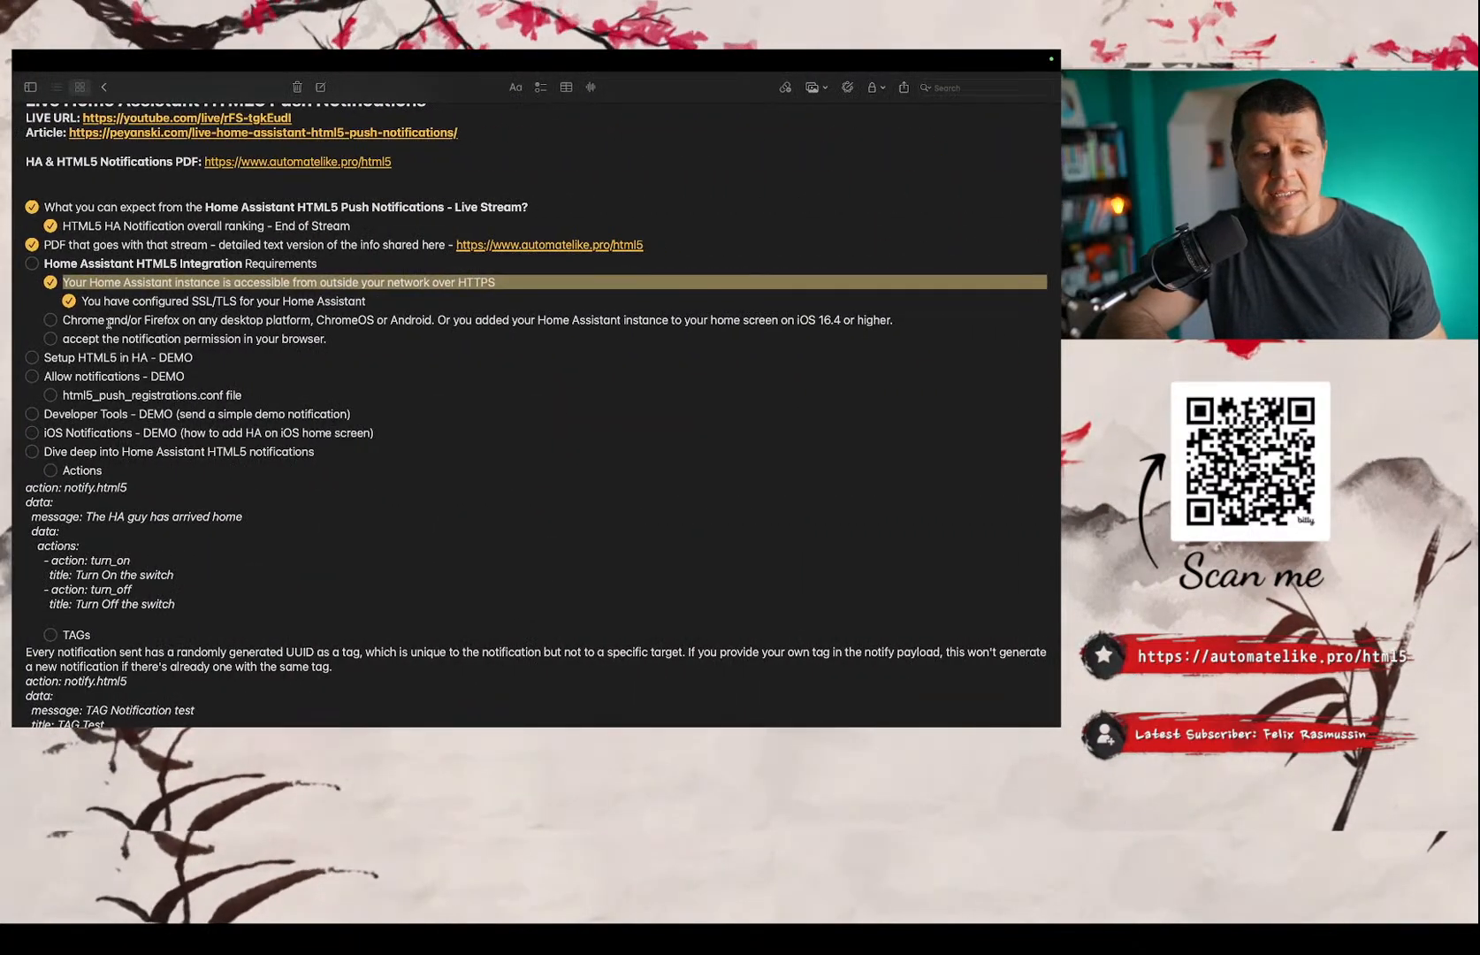
left_click(109, 325)
double_click(109, 322)
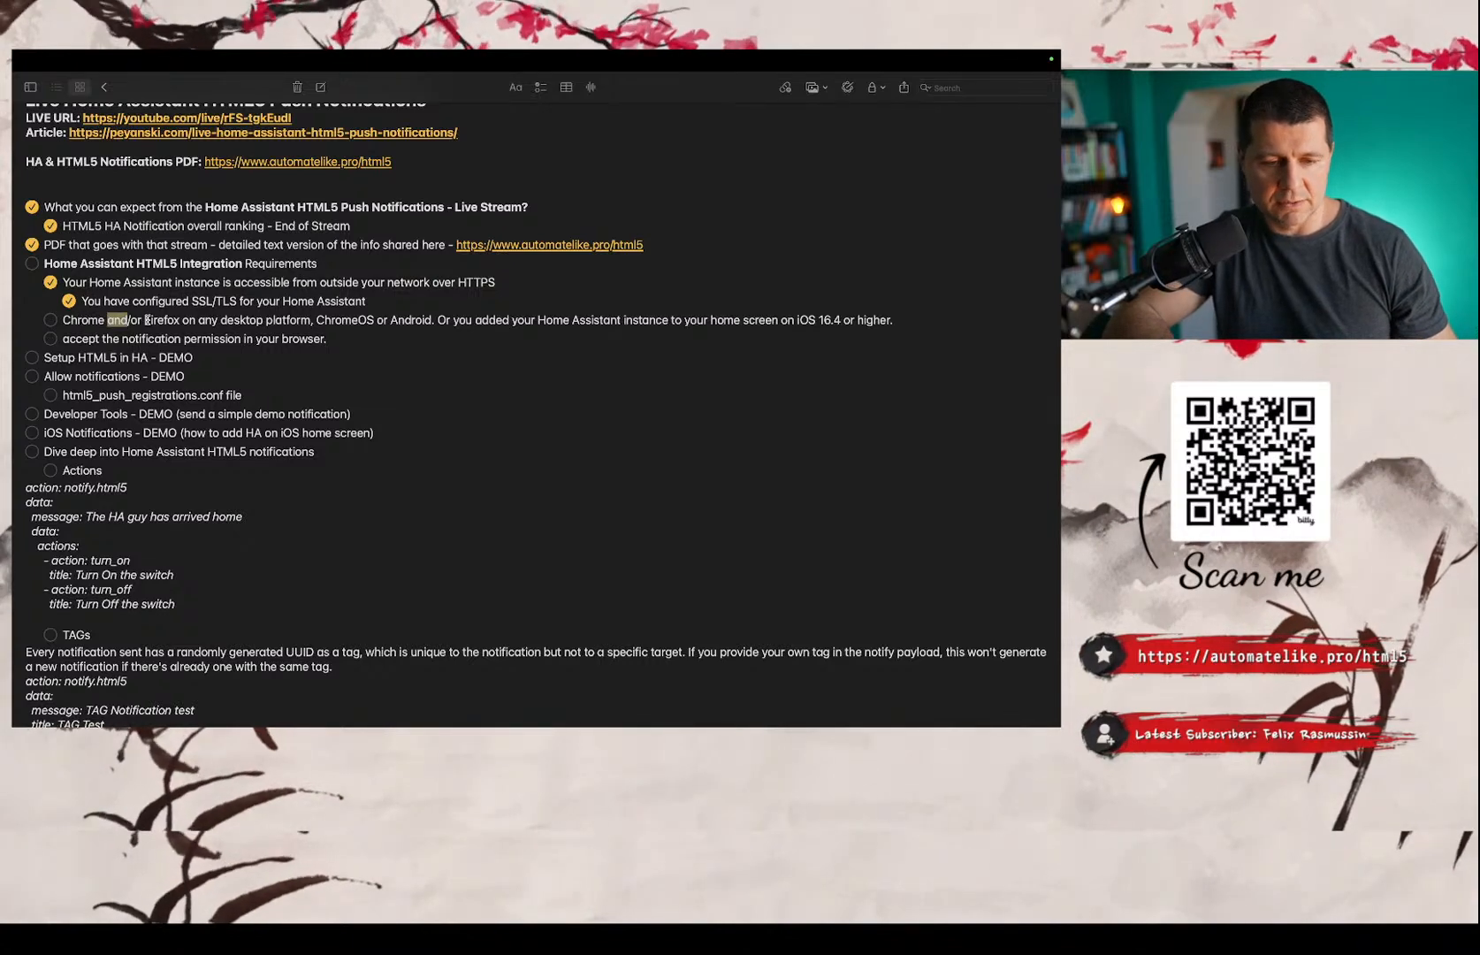
left_click(308, 366)
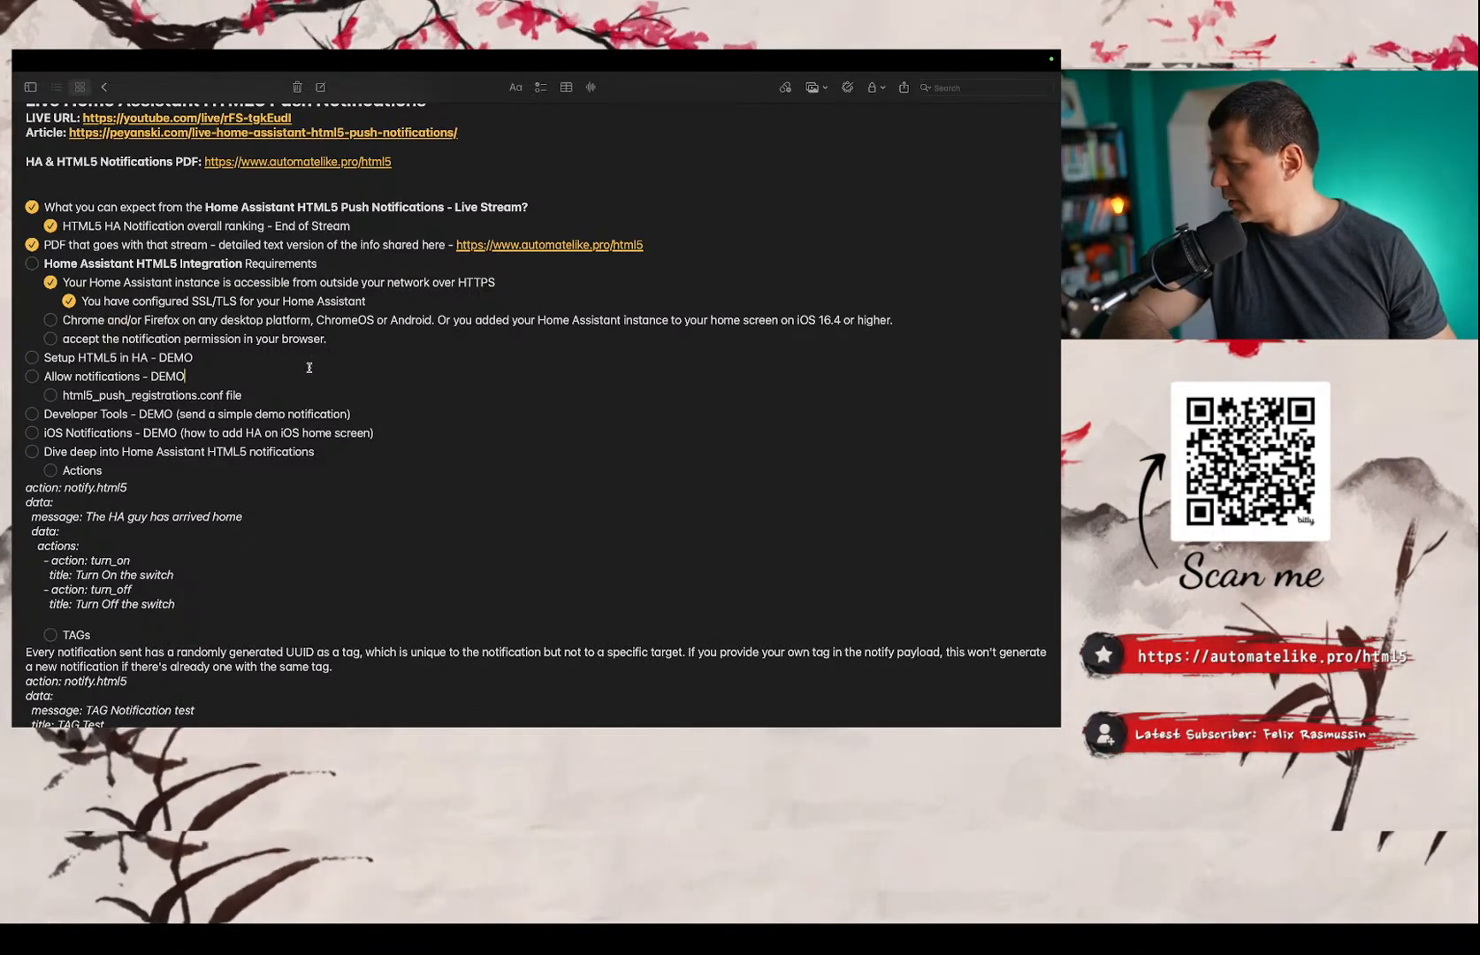
Enlarge the text of the entire note by four size increments and clear the selection.
key("super+a")
key("super+plus")
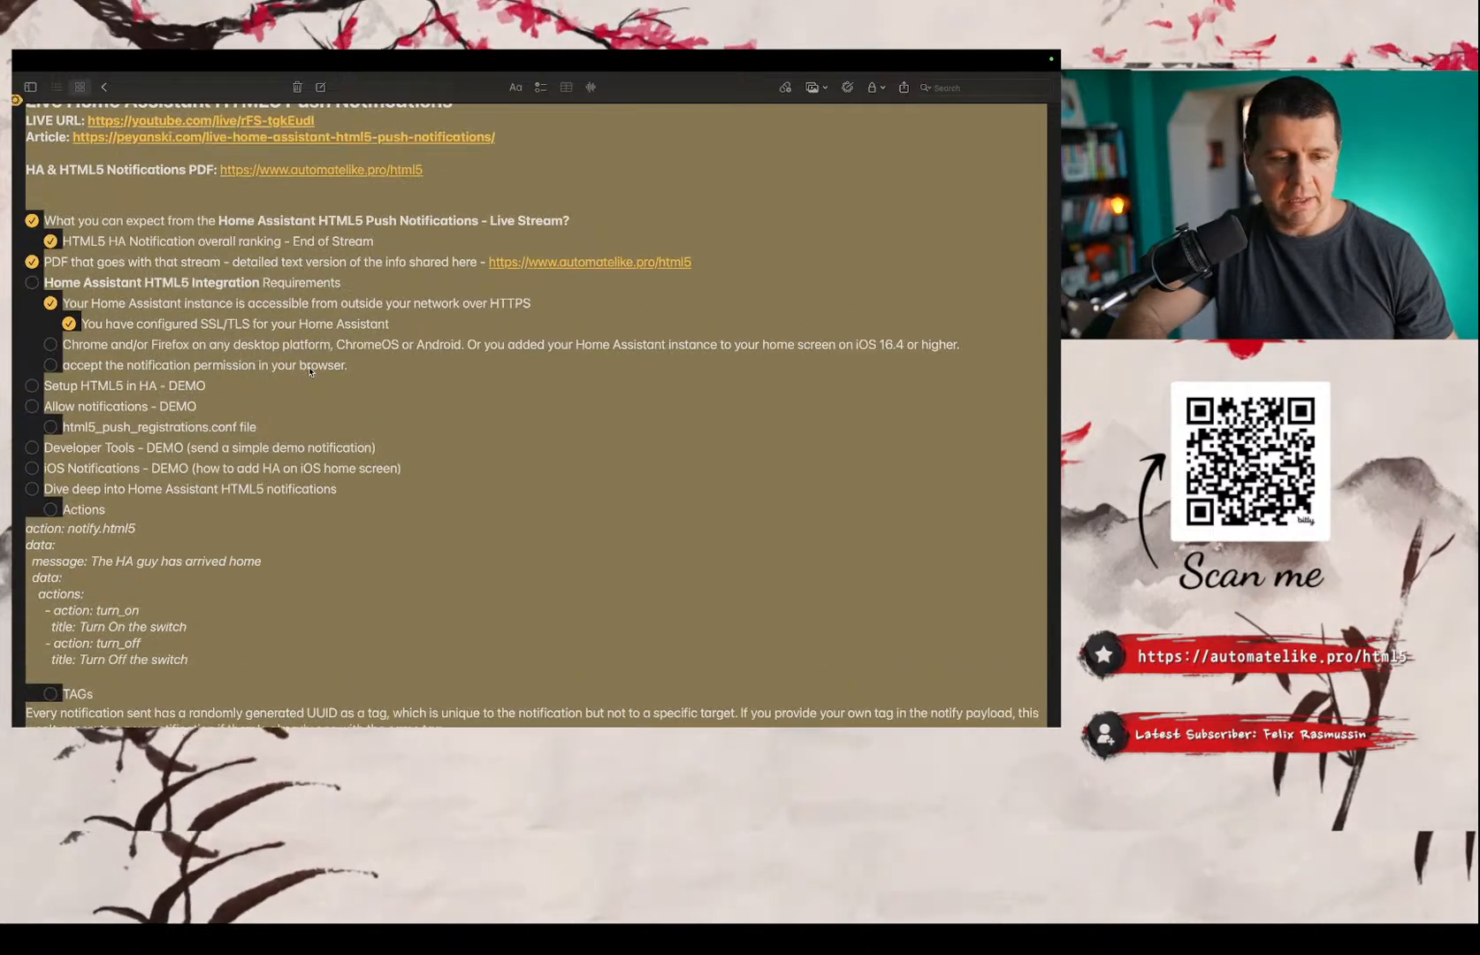
key("super+plus")
key("super+plus")
key("super+plus")
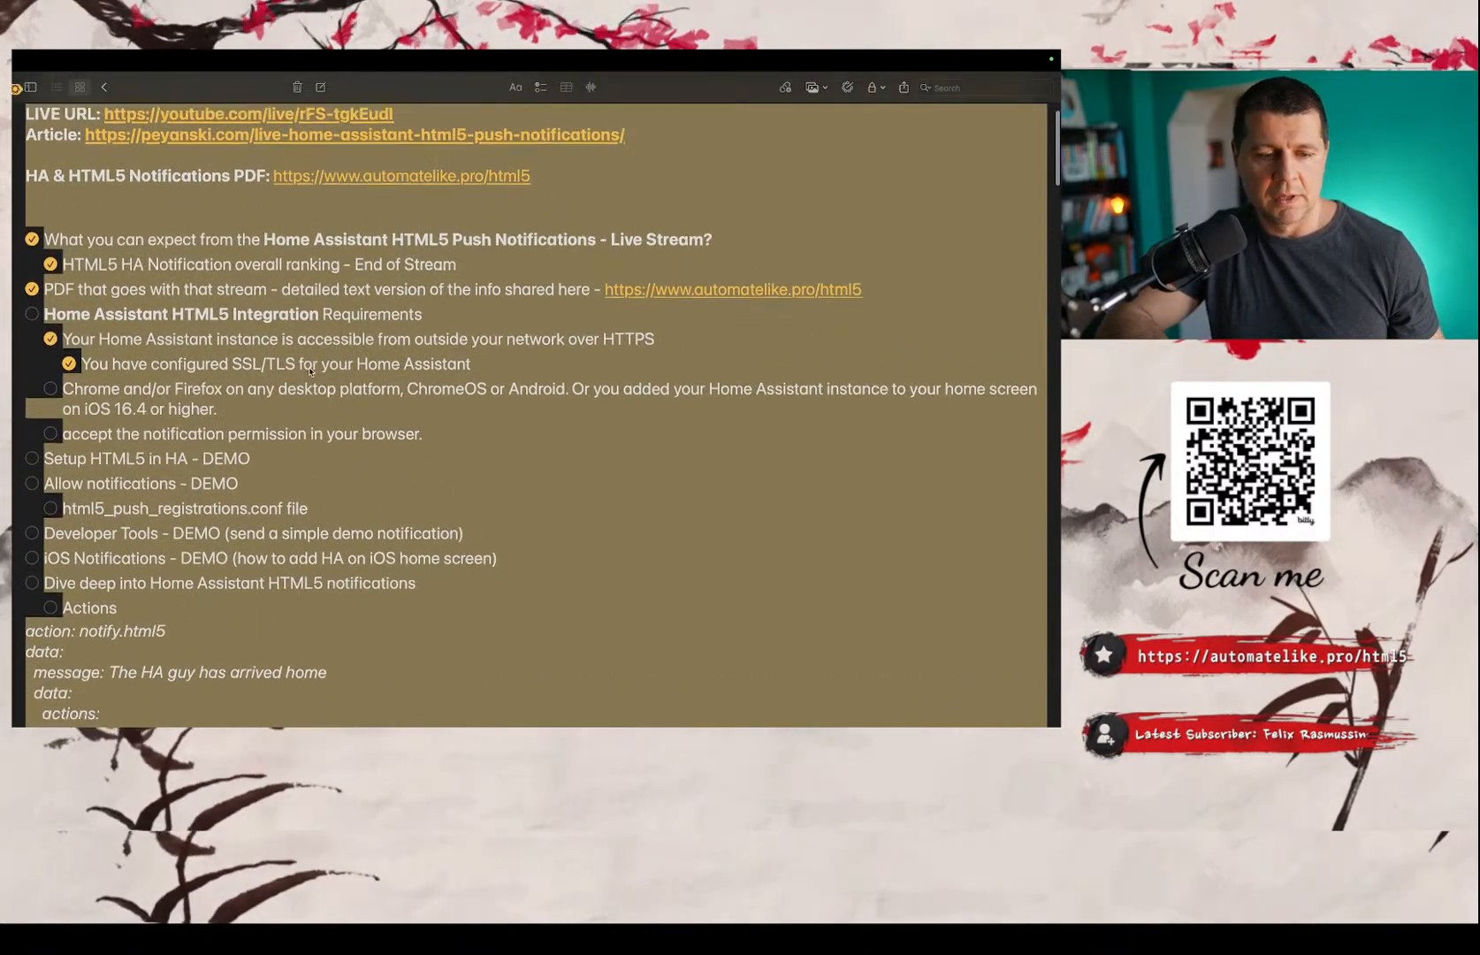
scroll(309, 369, "down", 1)
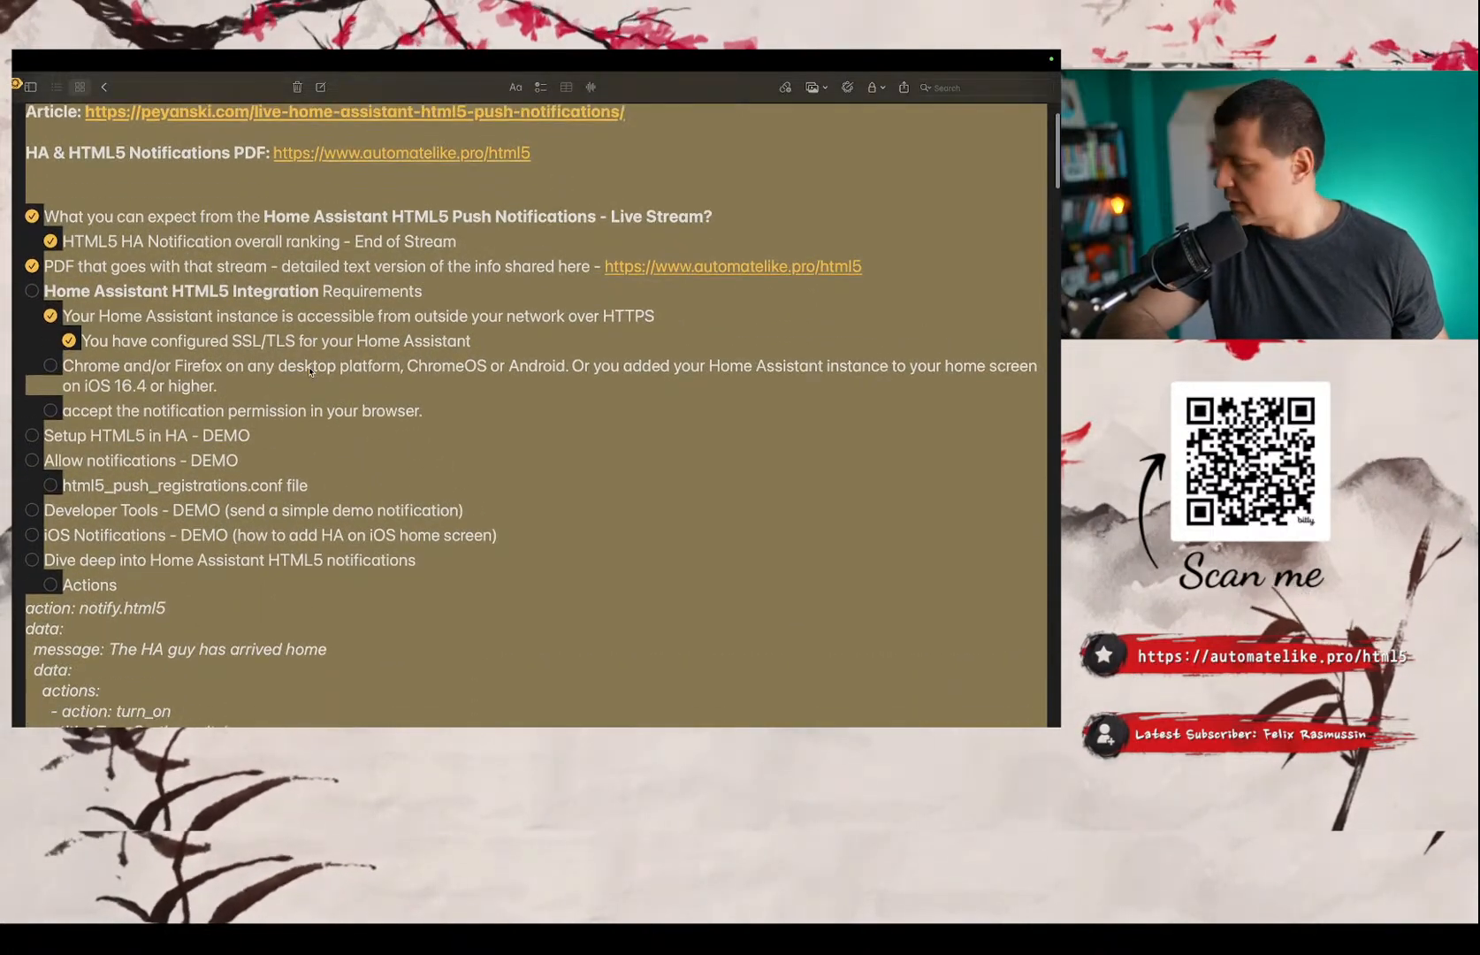
left_click(428, 410)
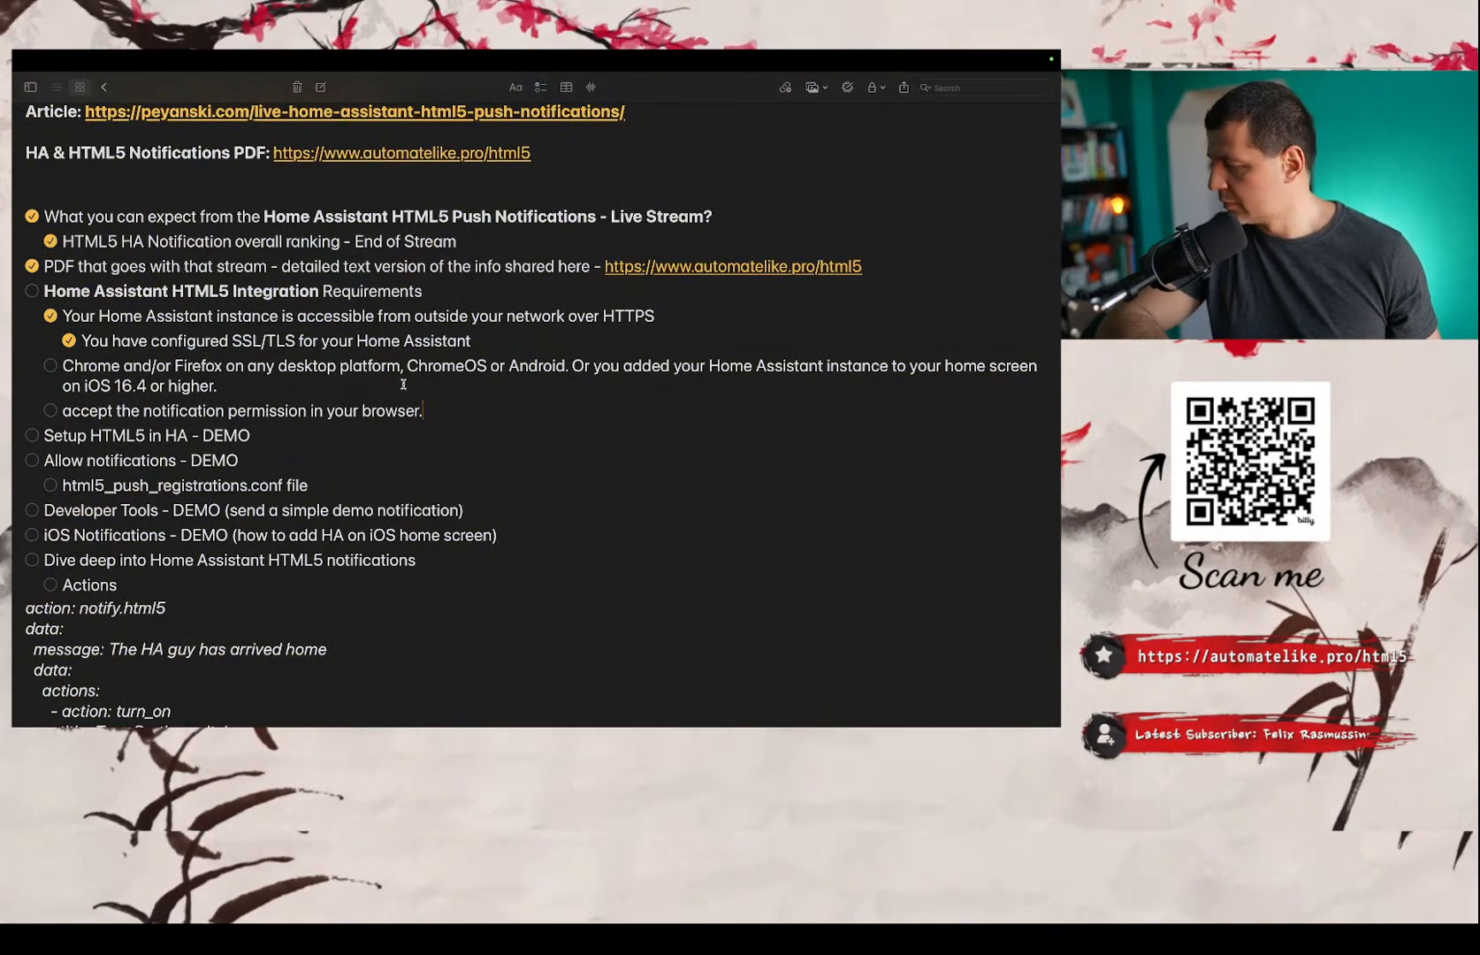
left_click(441, 430)
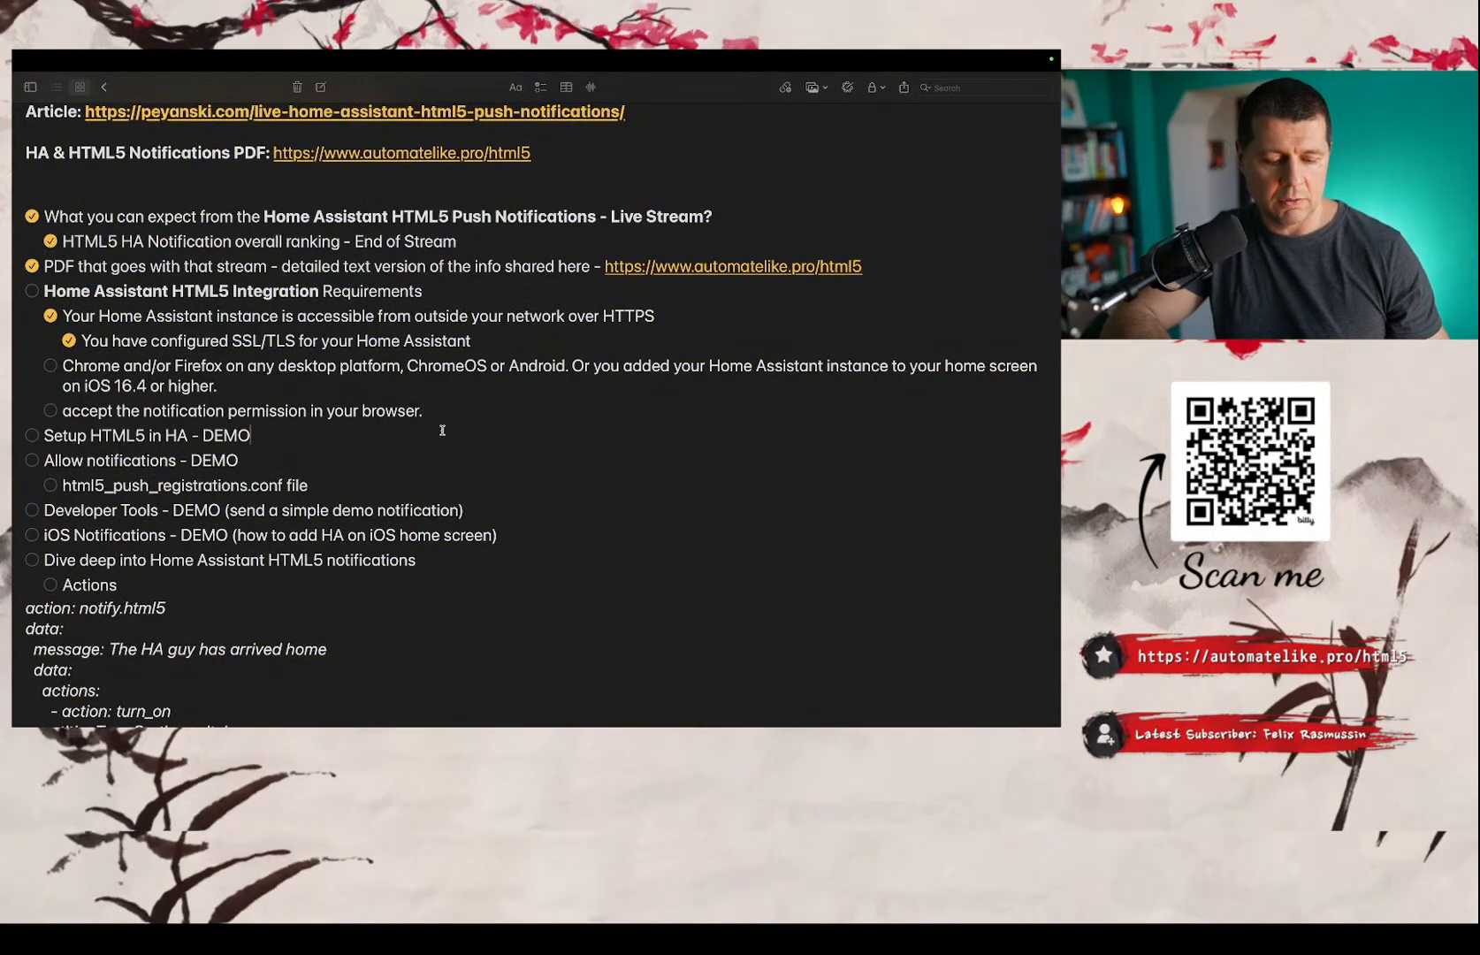
Enlarge the whole note's text by another three increments and show the note from its title.
key("super+a")
key("super+plus")
key("super+plus")
key("super+plus")
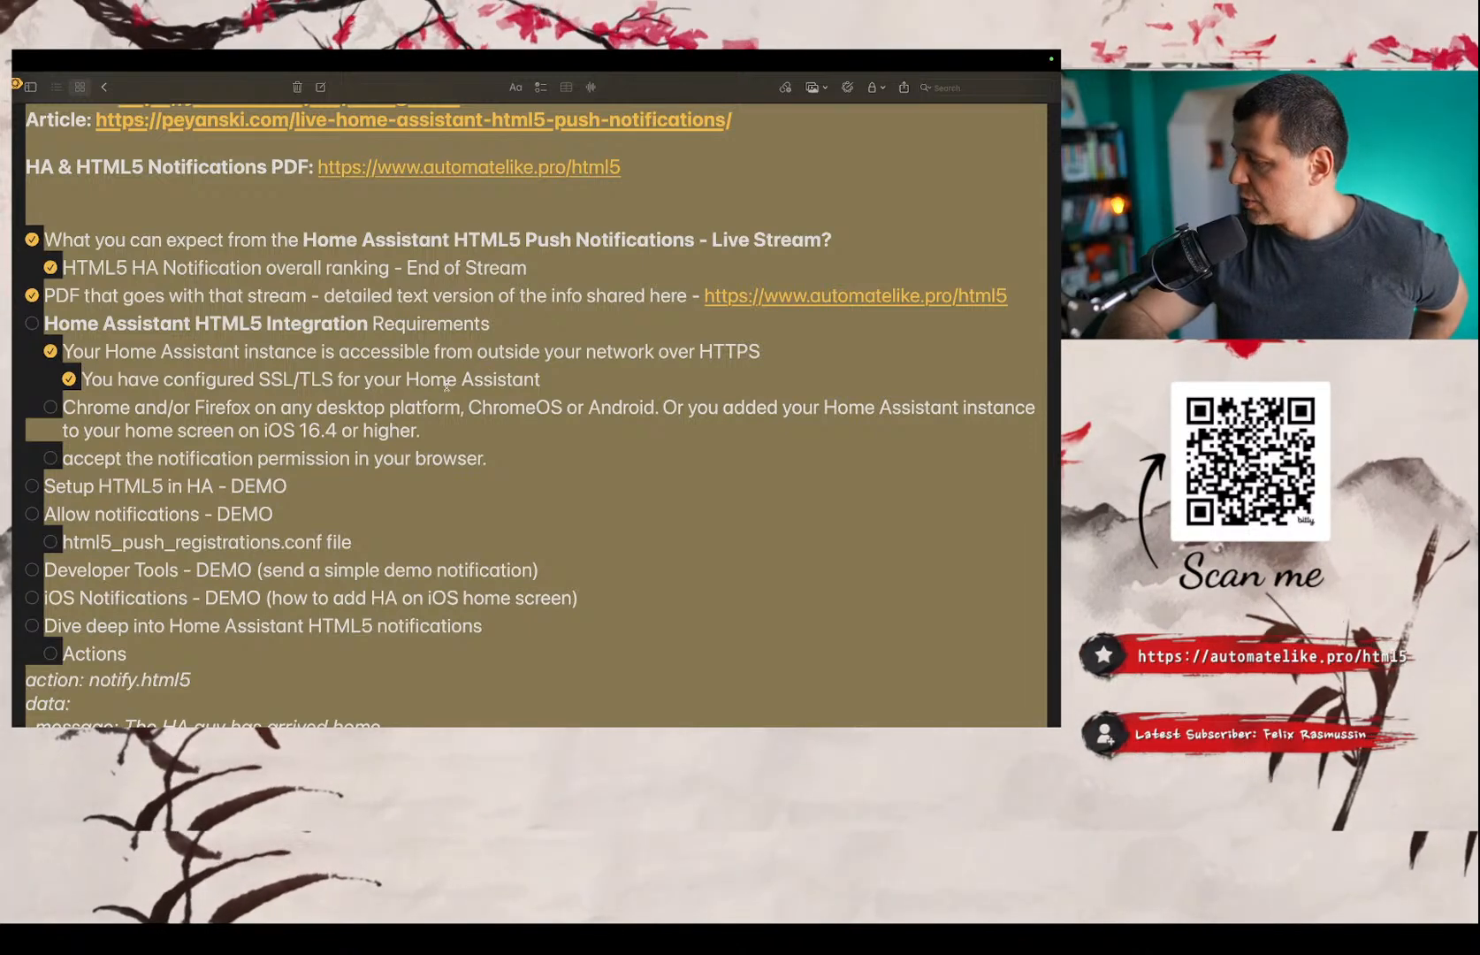
scroll(446, 386, "up", 3)
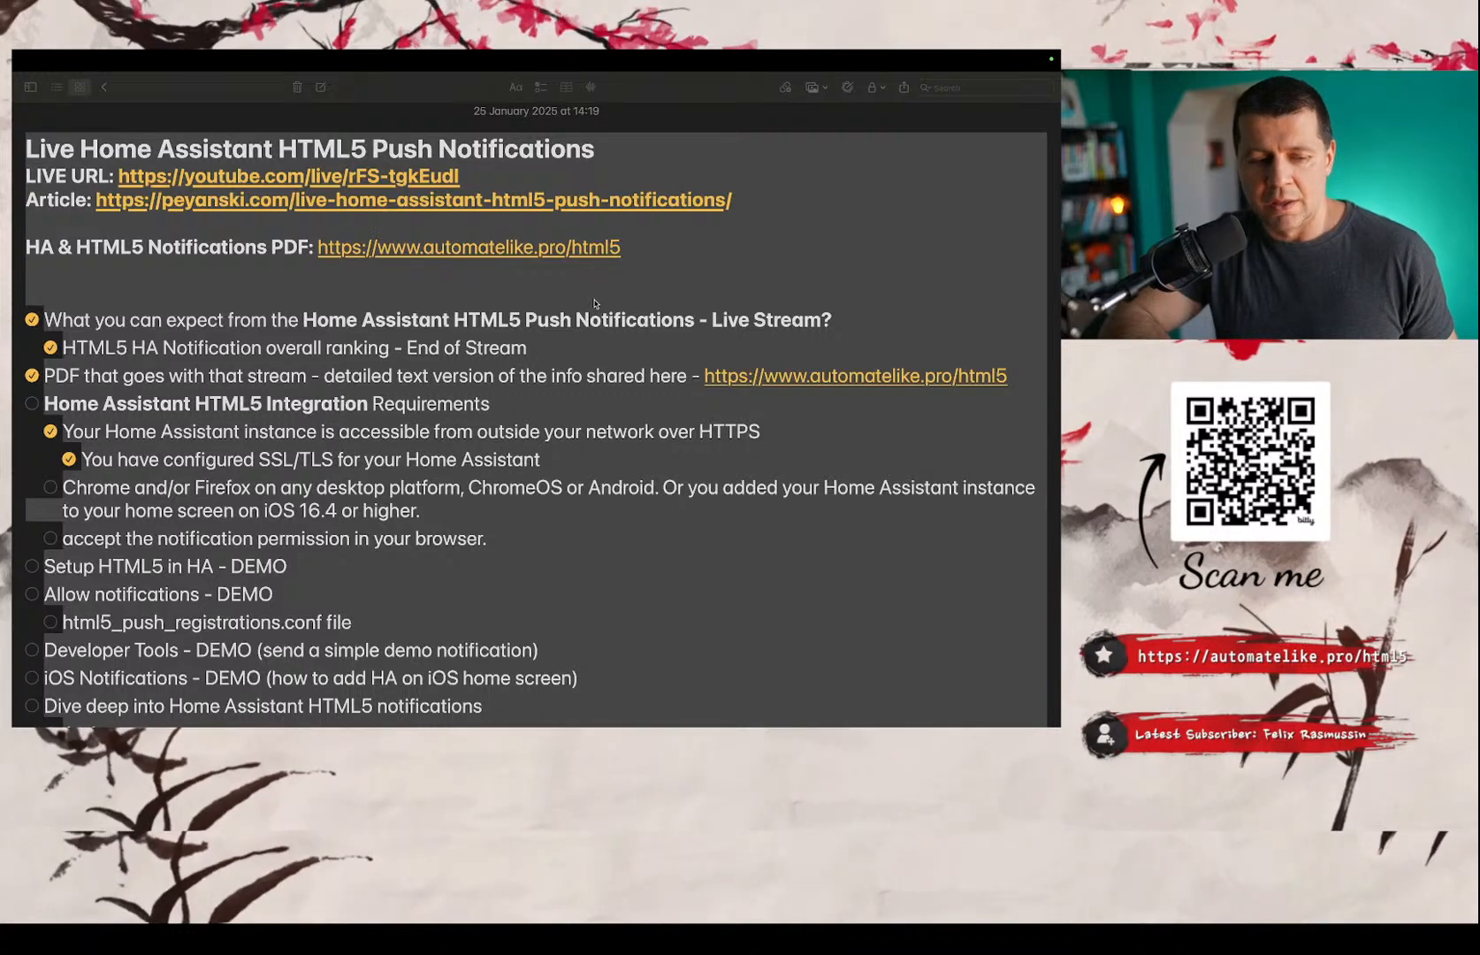
scroll(594, 303, "down", 1)
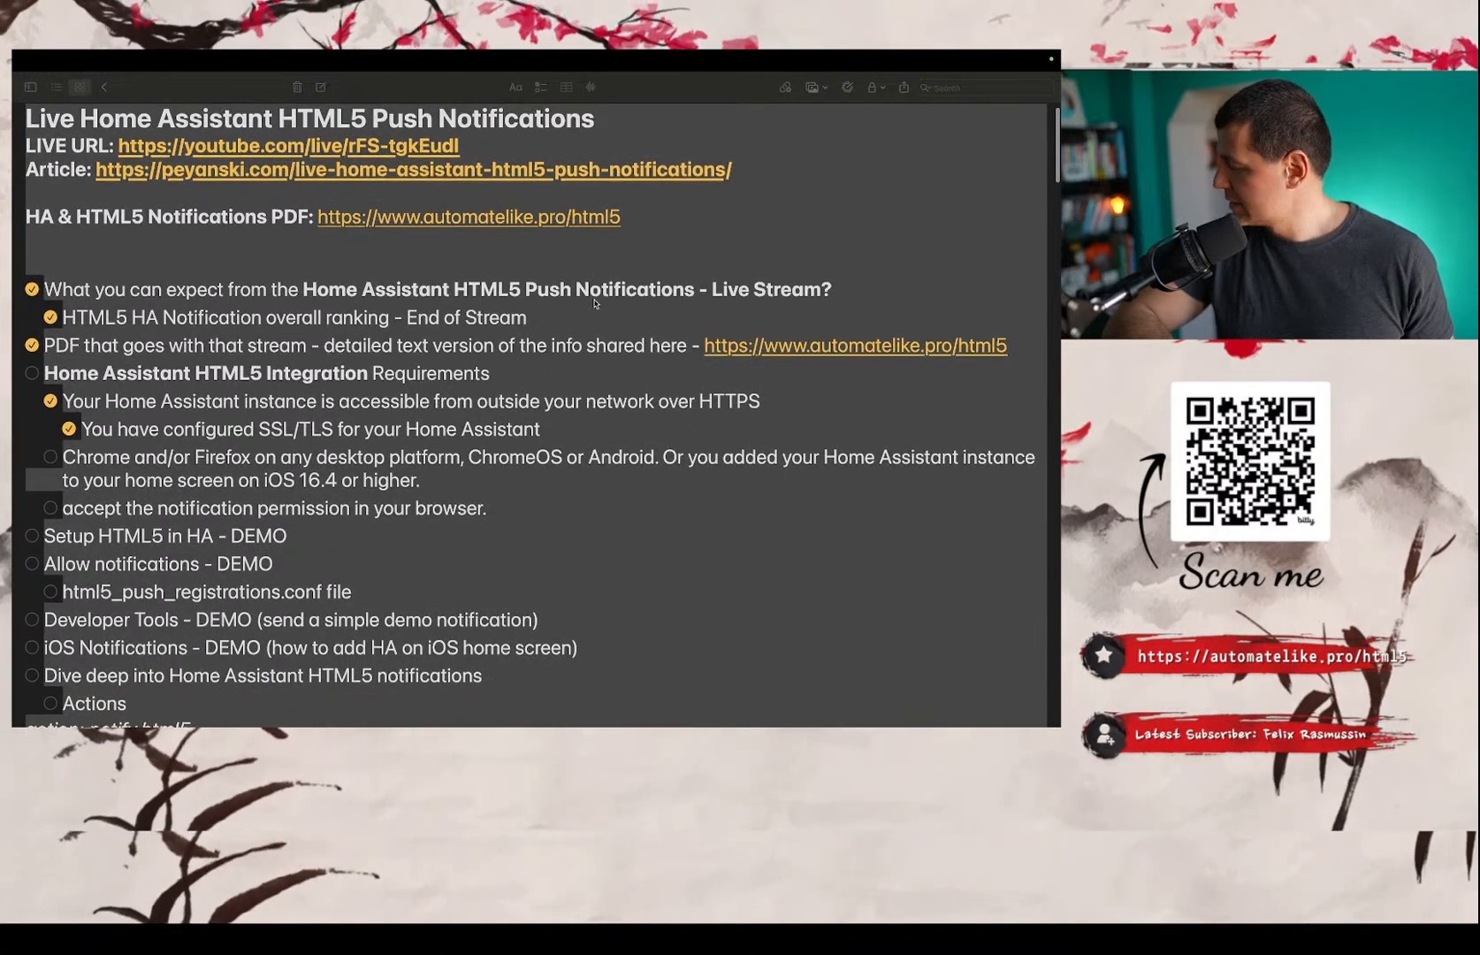
scroll(594, 298, "up", 1)
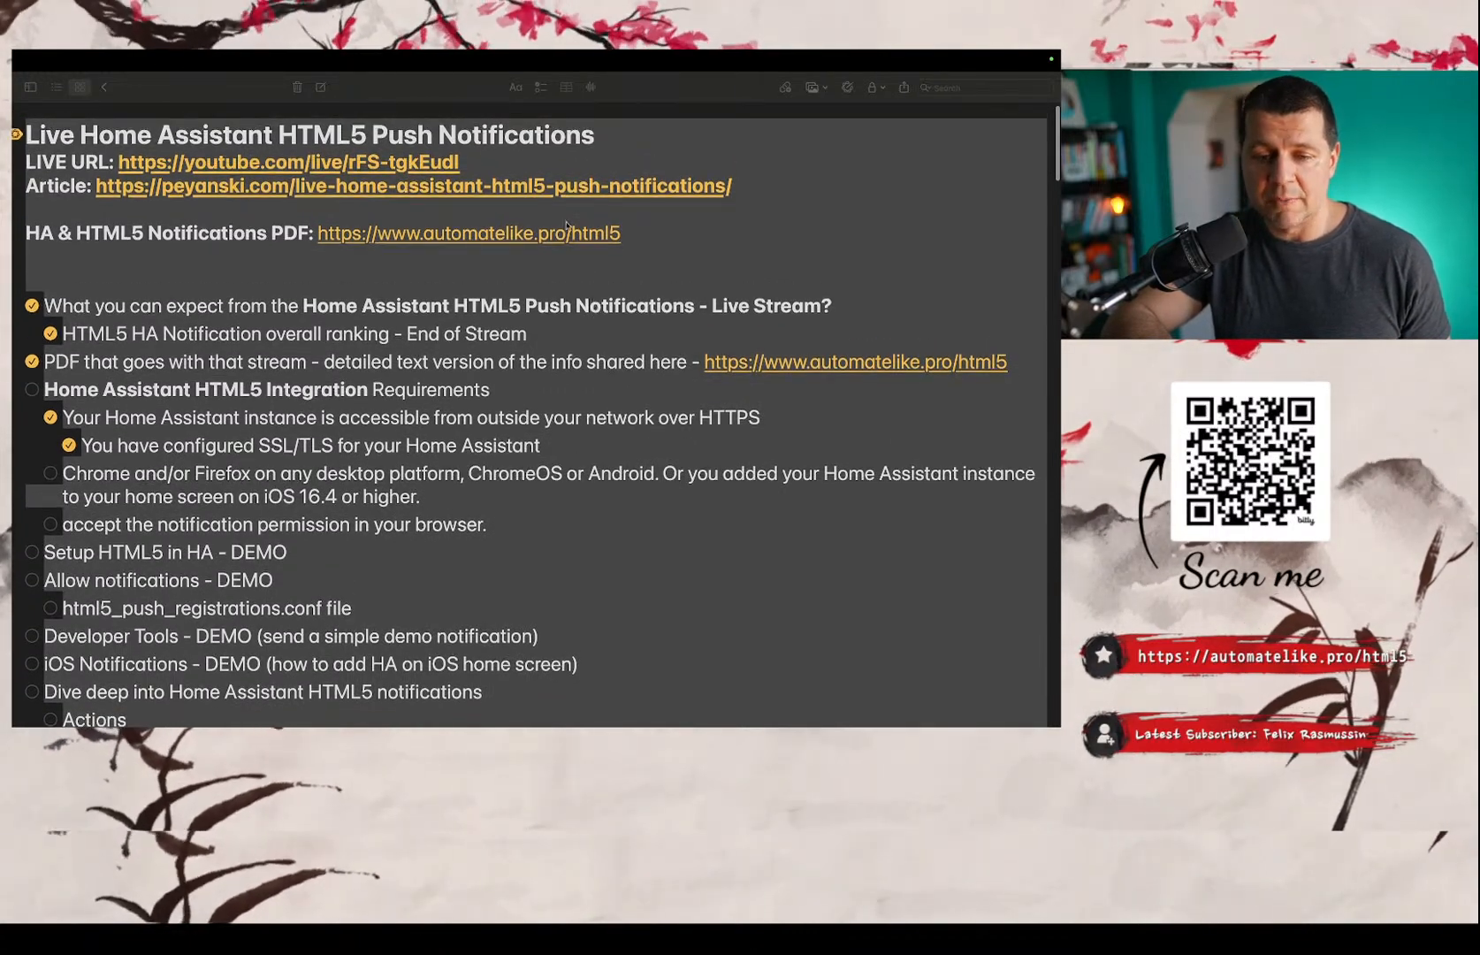
Mark the Chrome and/or Firefox and iOS 16.4 home screen requirement as done in the checklist.
key("super+a")
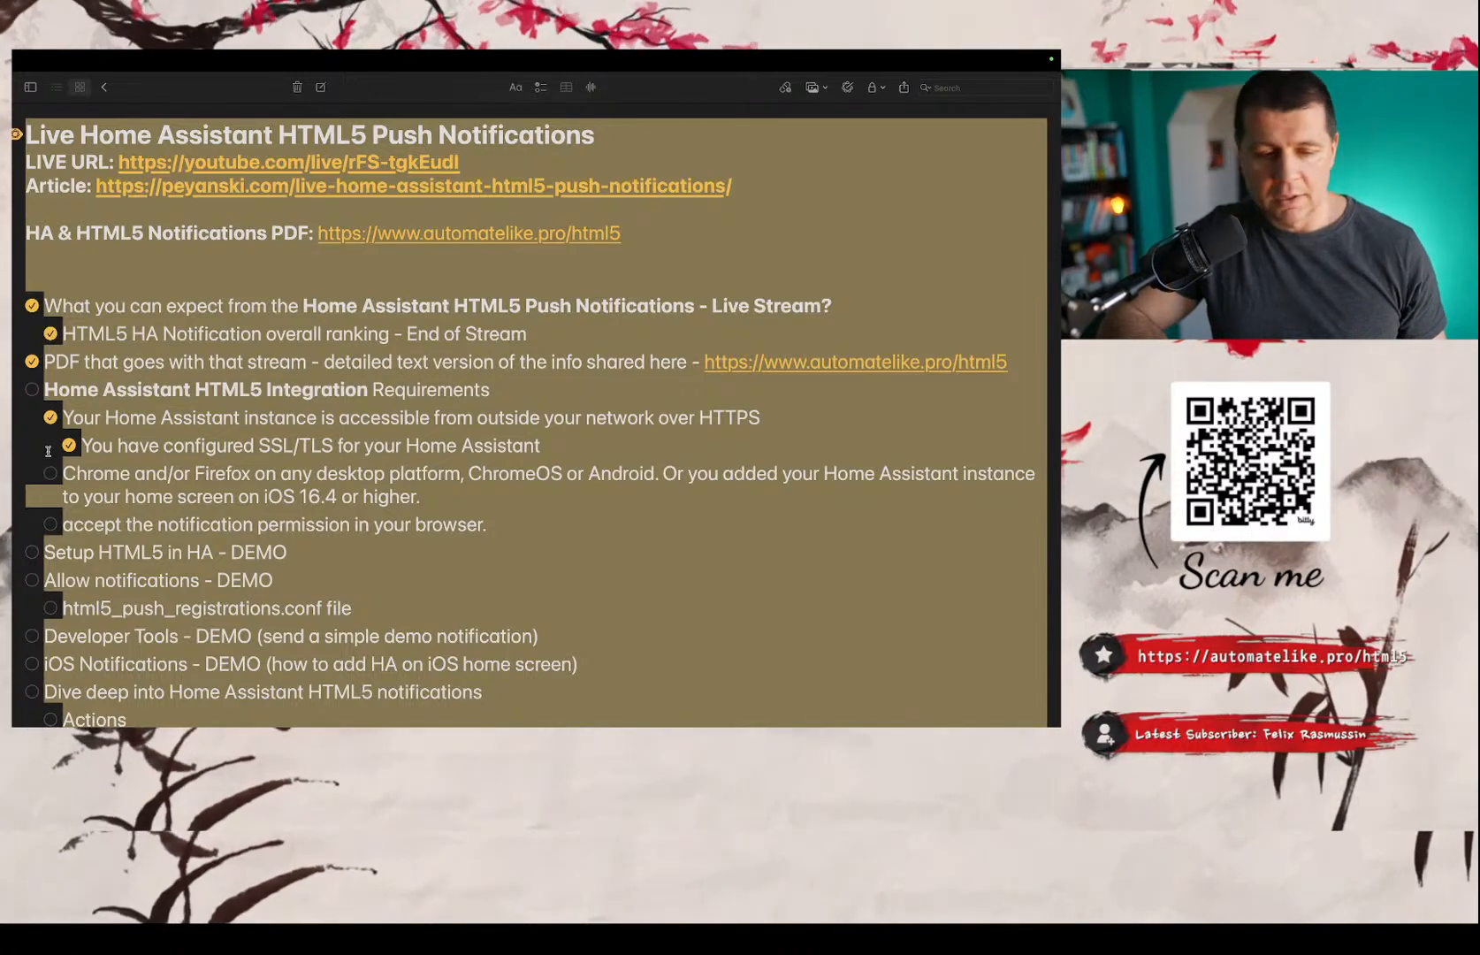
left_click(51, 474)
left_click(90, 479)
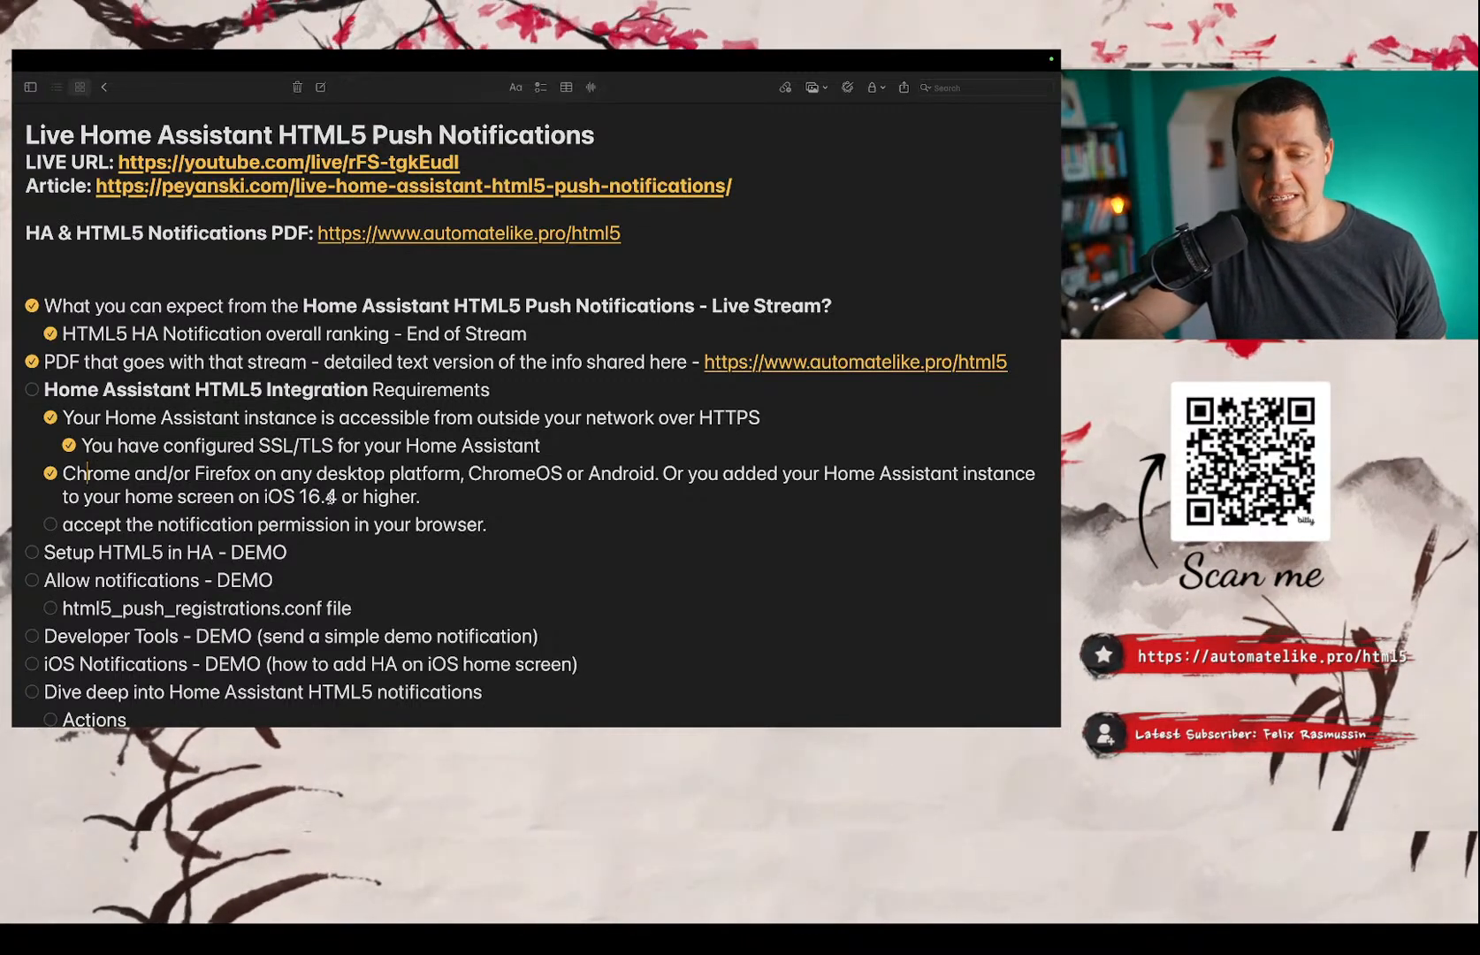
Mark the requirement to accept the notification permission in the browser as done.
scroll(316, 498, "down", 1)
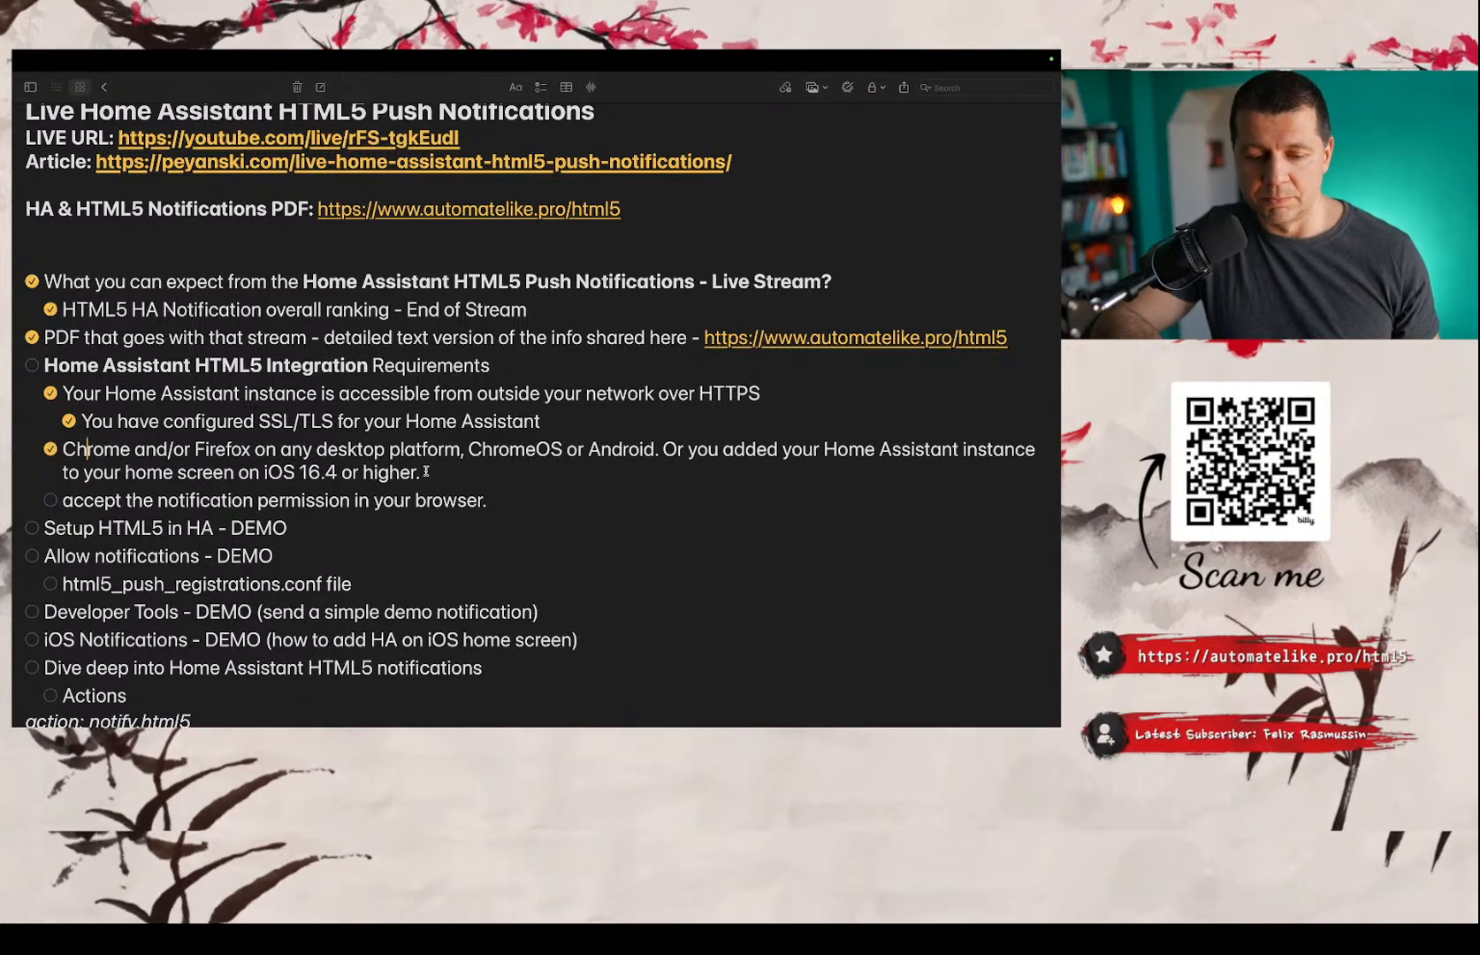
scroll(425, 471, "down", 1)
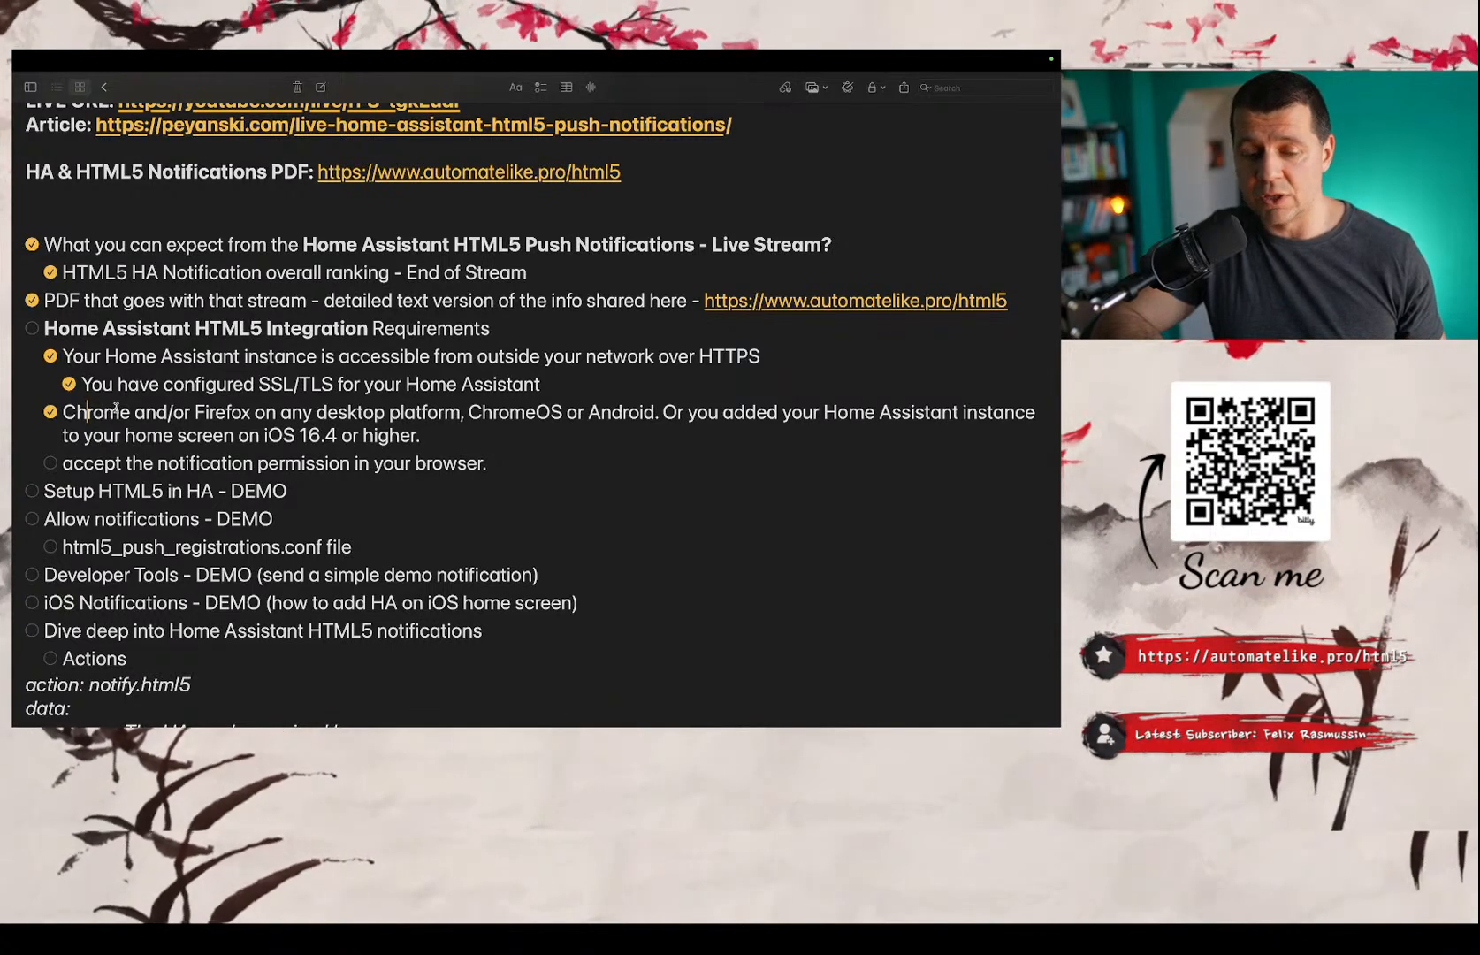
scroll(116, 407, "up", 1)
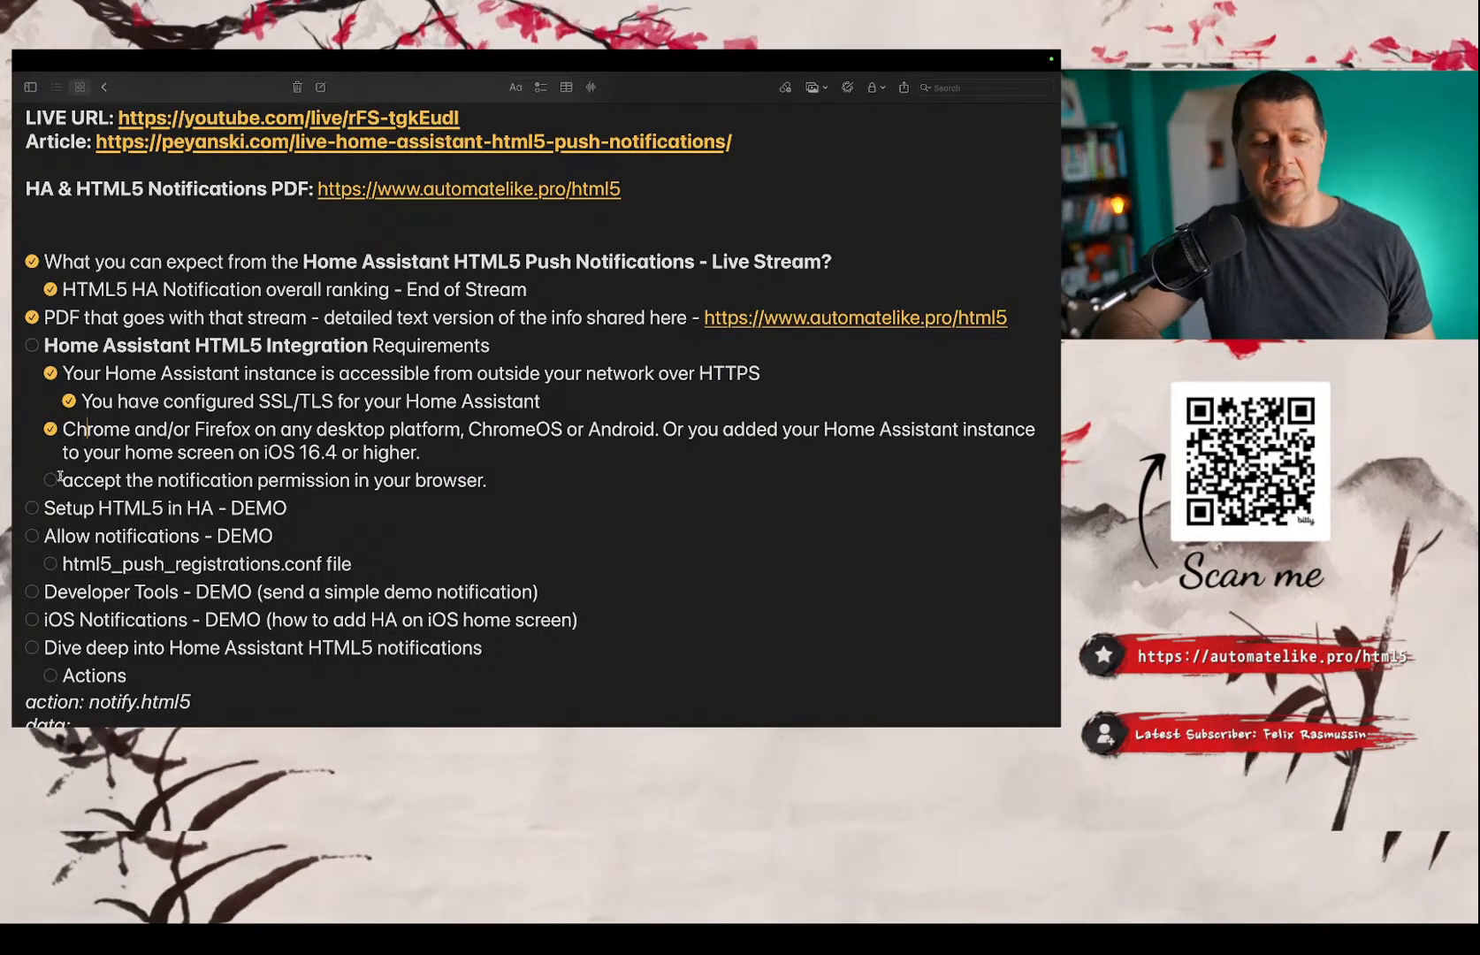
left_click(51, 480)
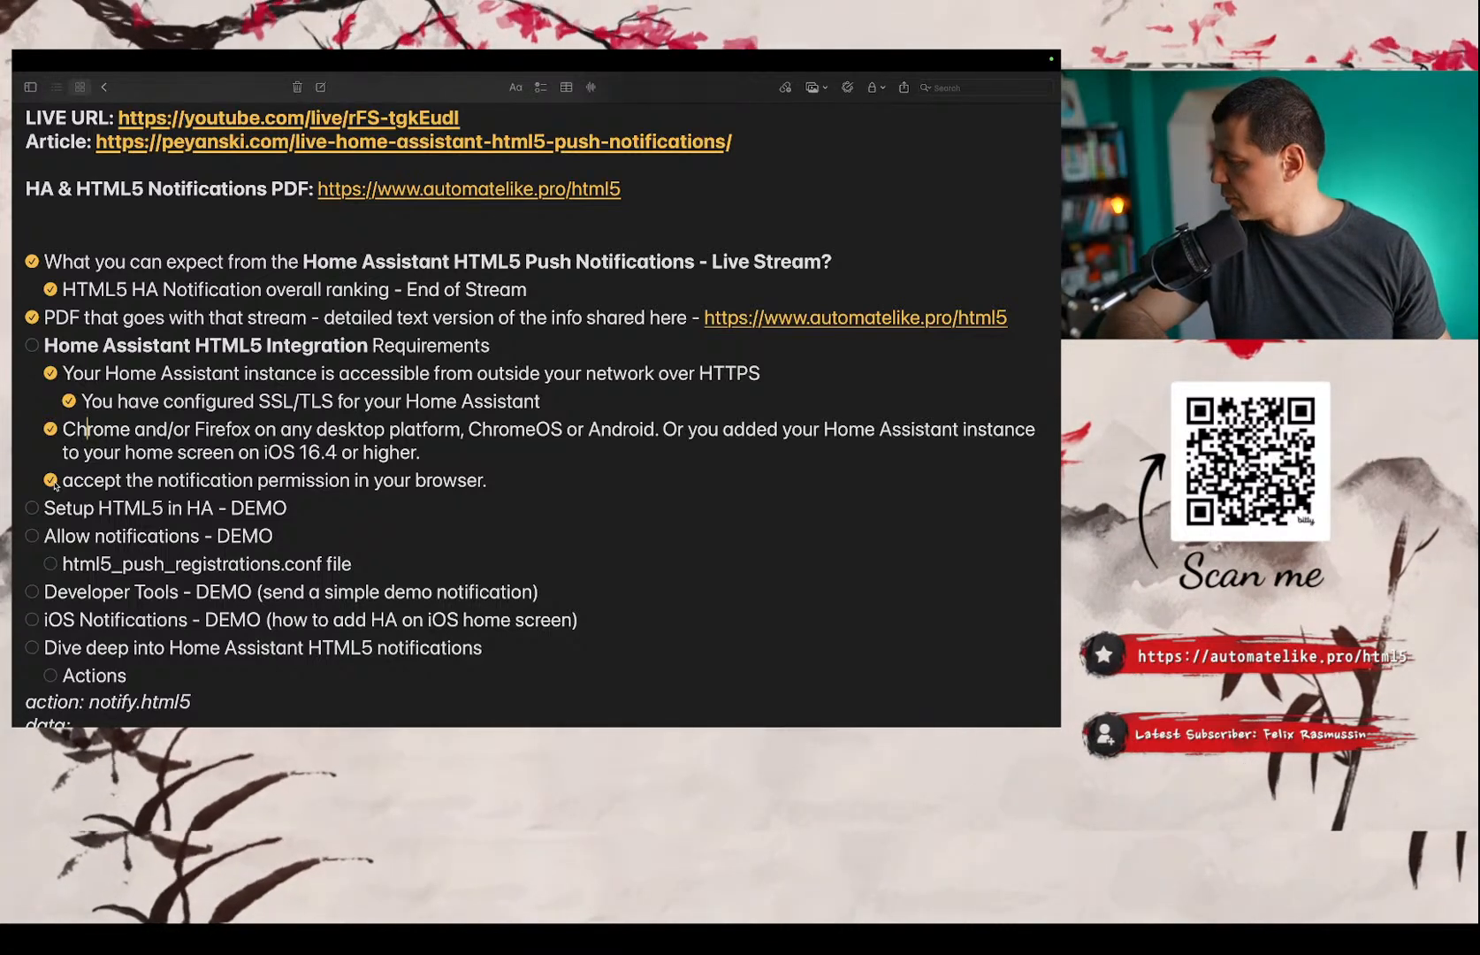
scroll(124, 381, "down", 3)
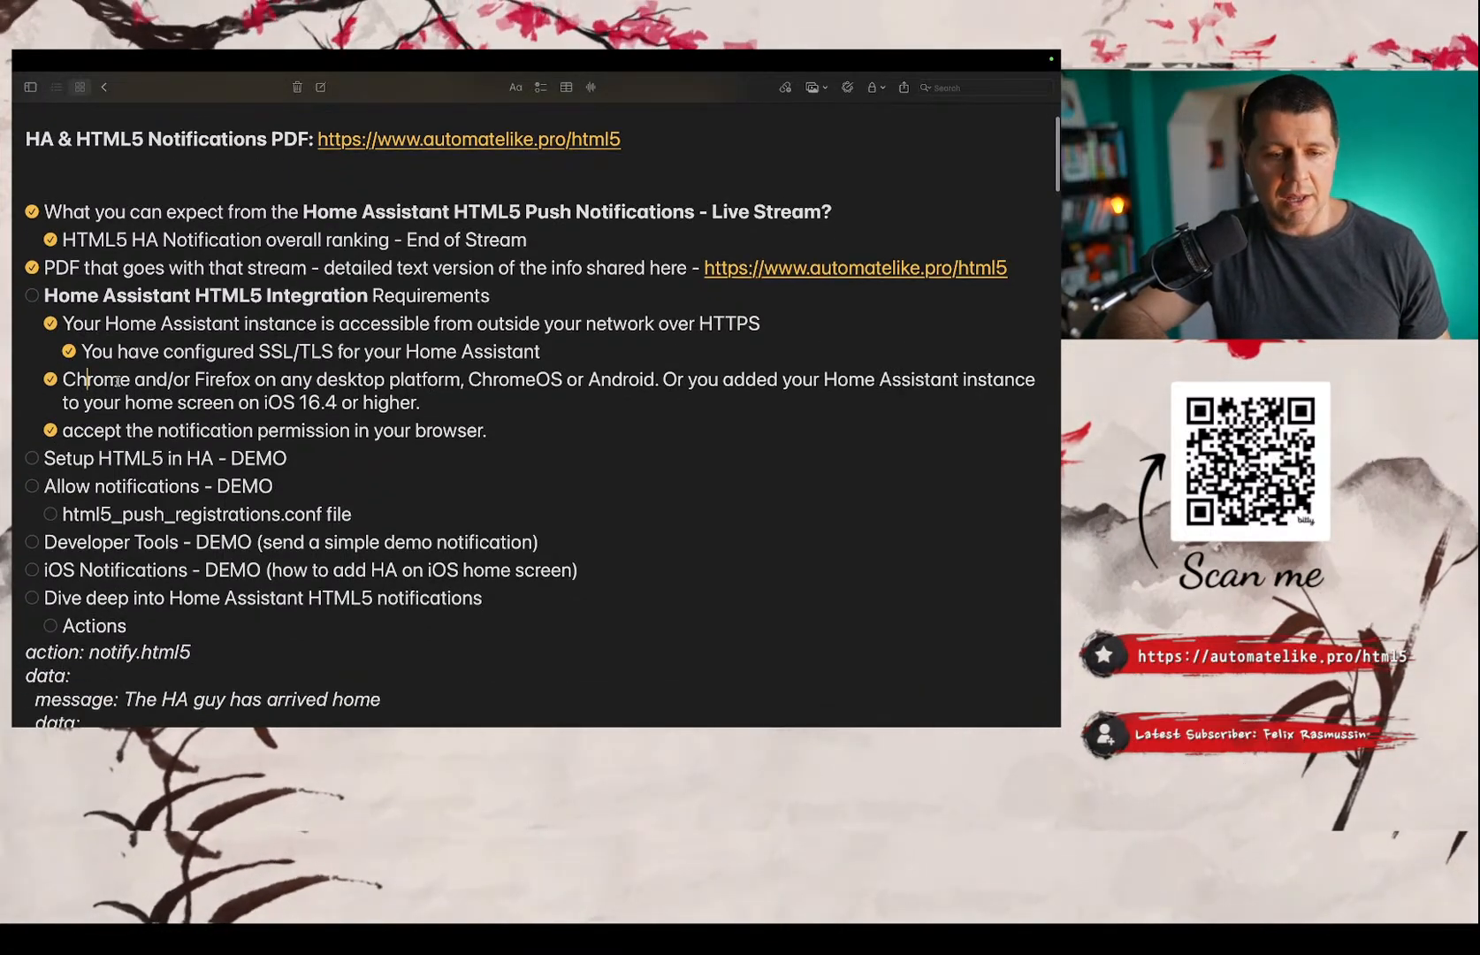
Switch to Safari and inspect the Home Assistant dashboard's full HTTPS address and its encrypted-connection details.
key("super+Tab")
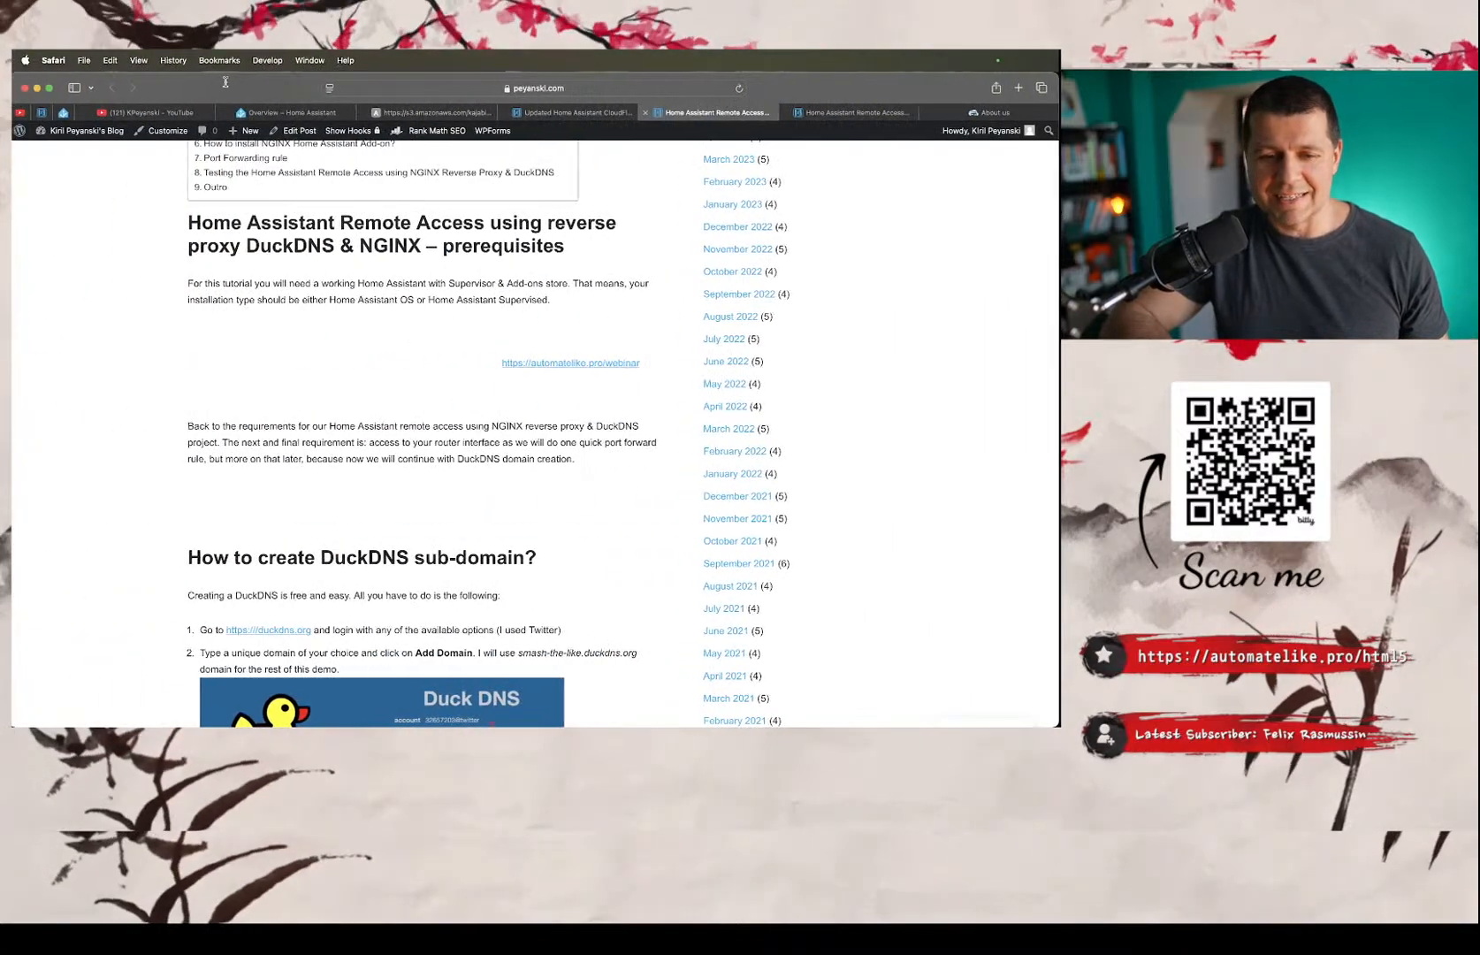
left_click(293, 113)
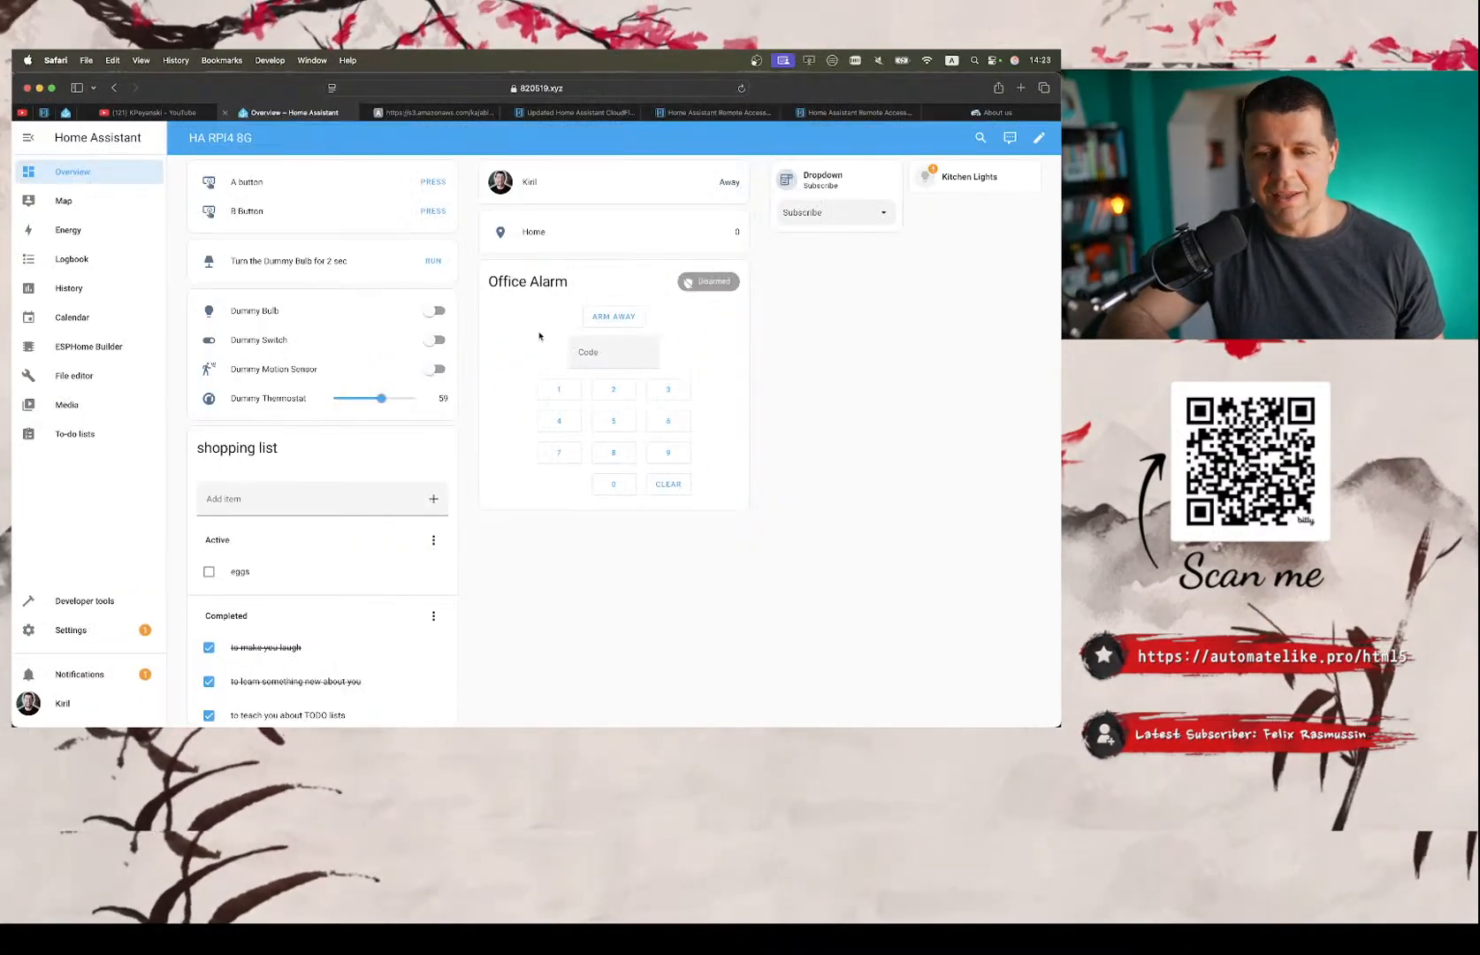
left_click(593, 89)
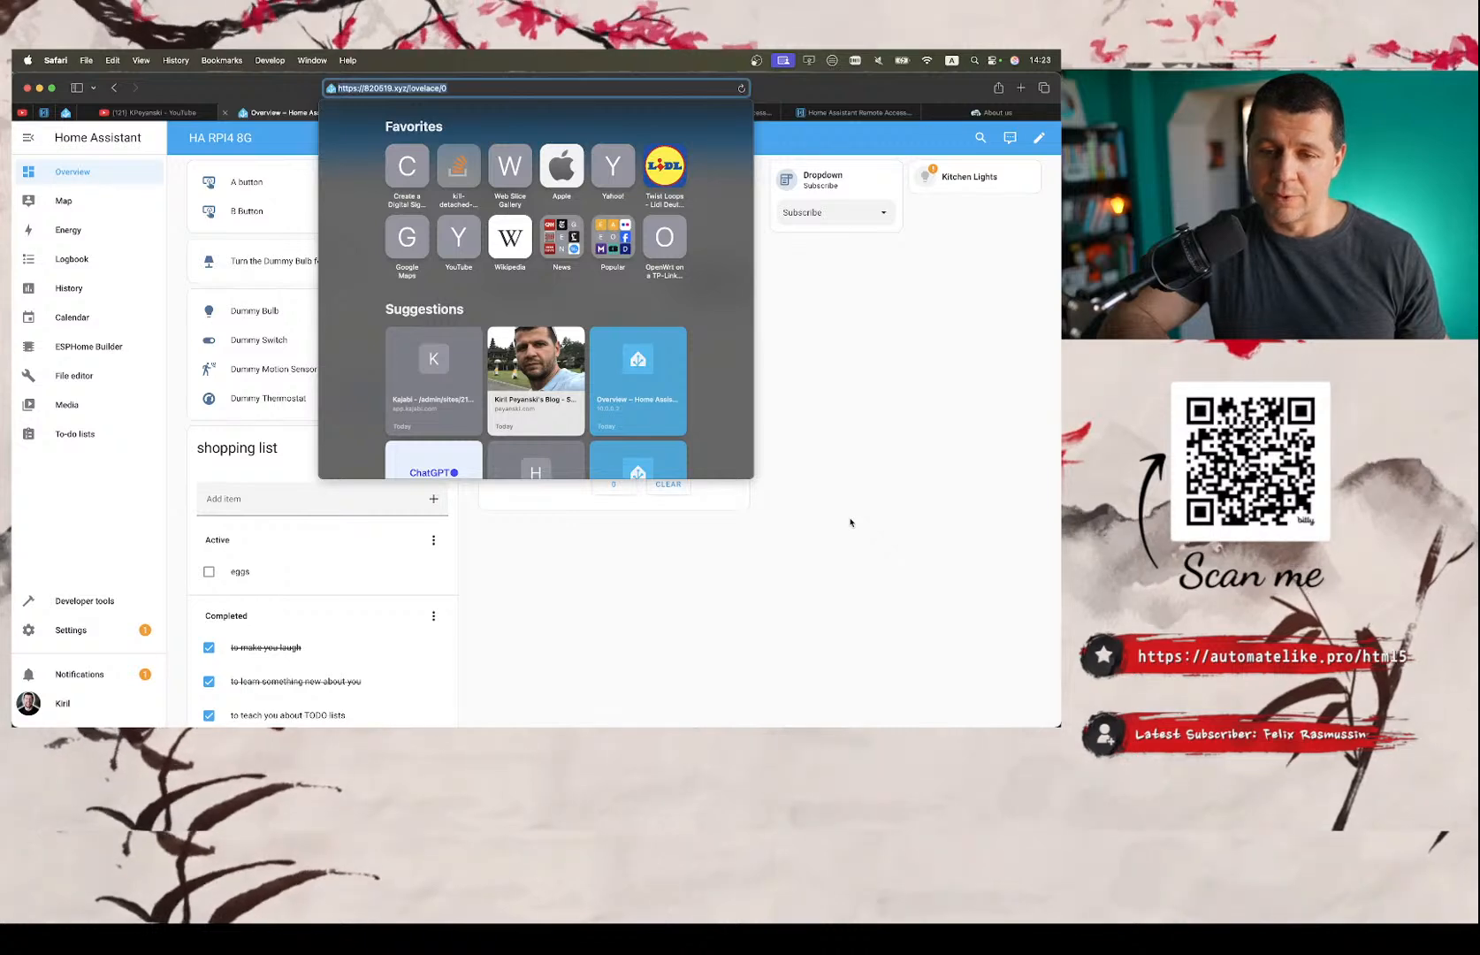
left_click(856, 504)
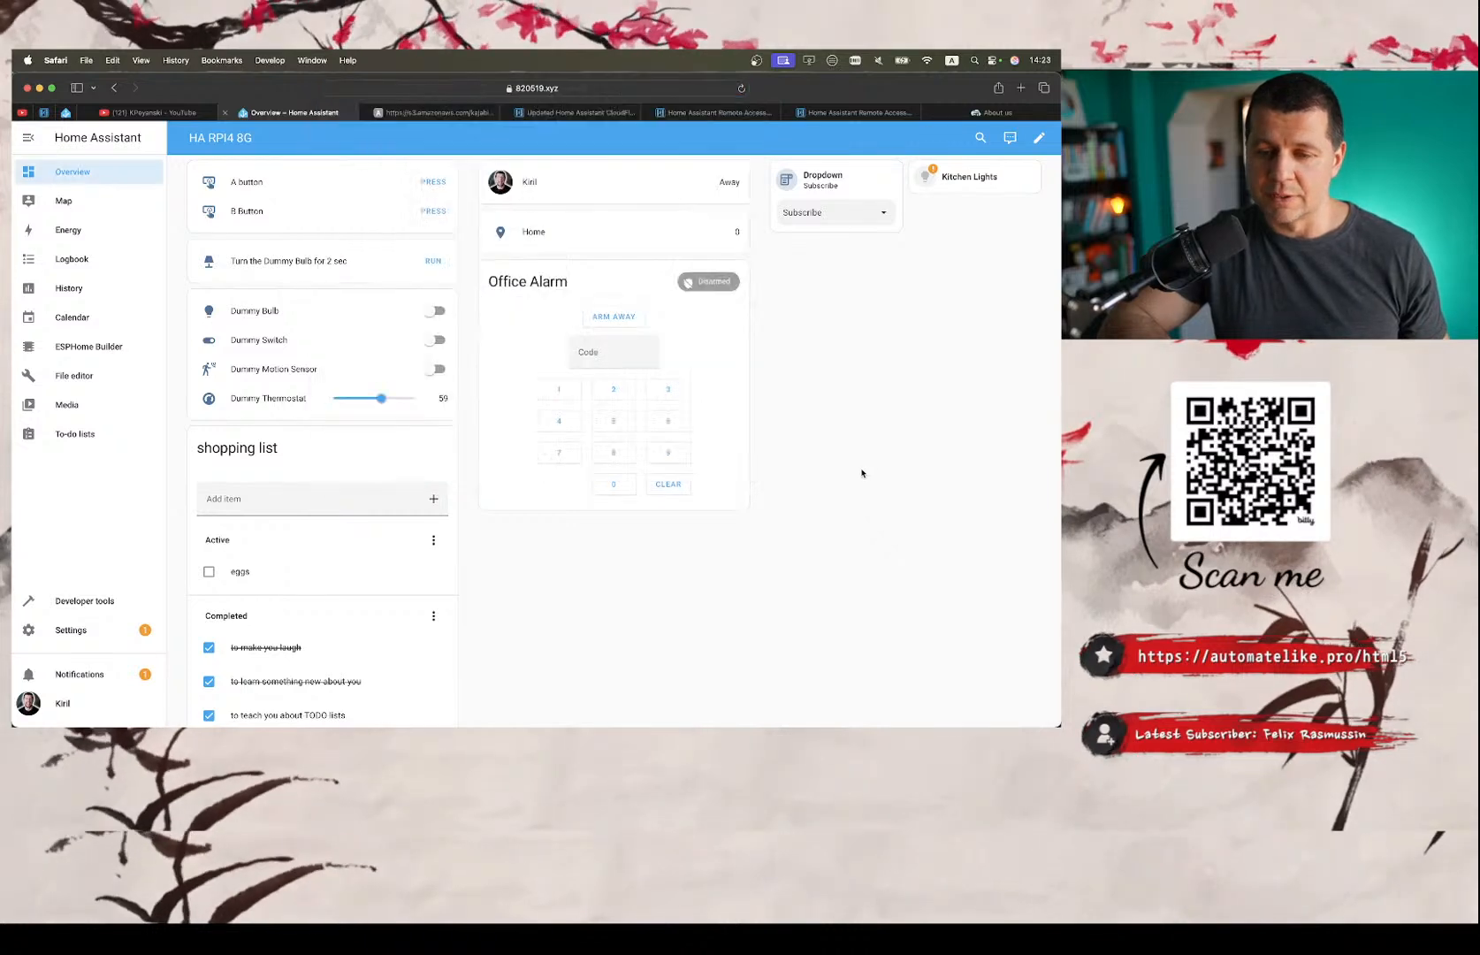
left_click(470, 85)
key("Escape")
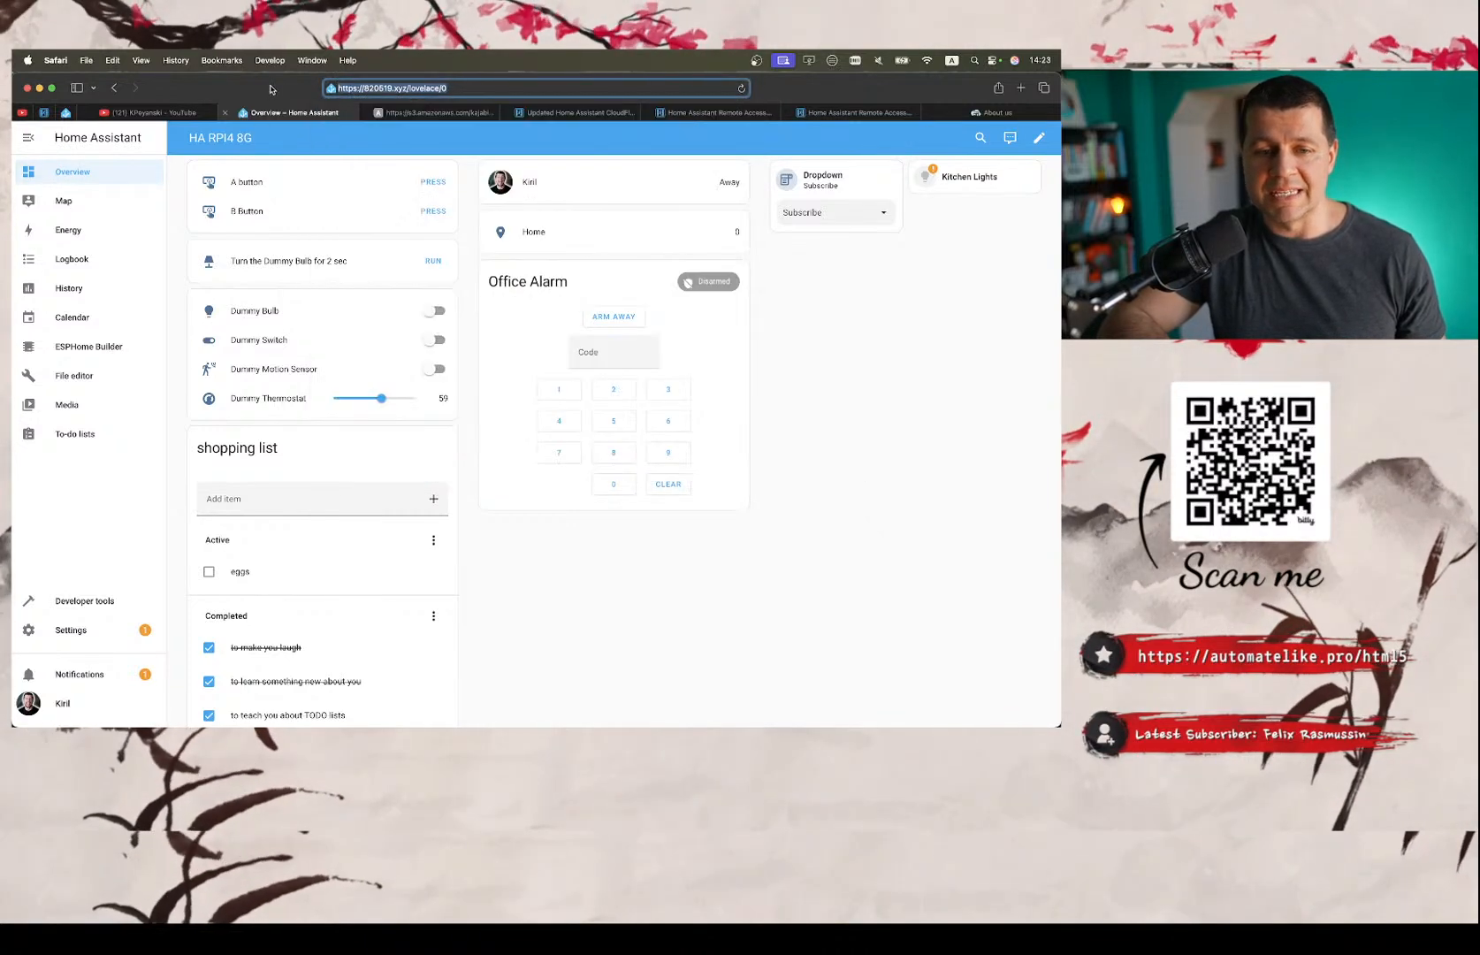
left_click(795, 410)
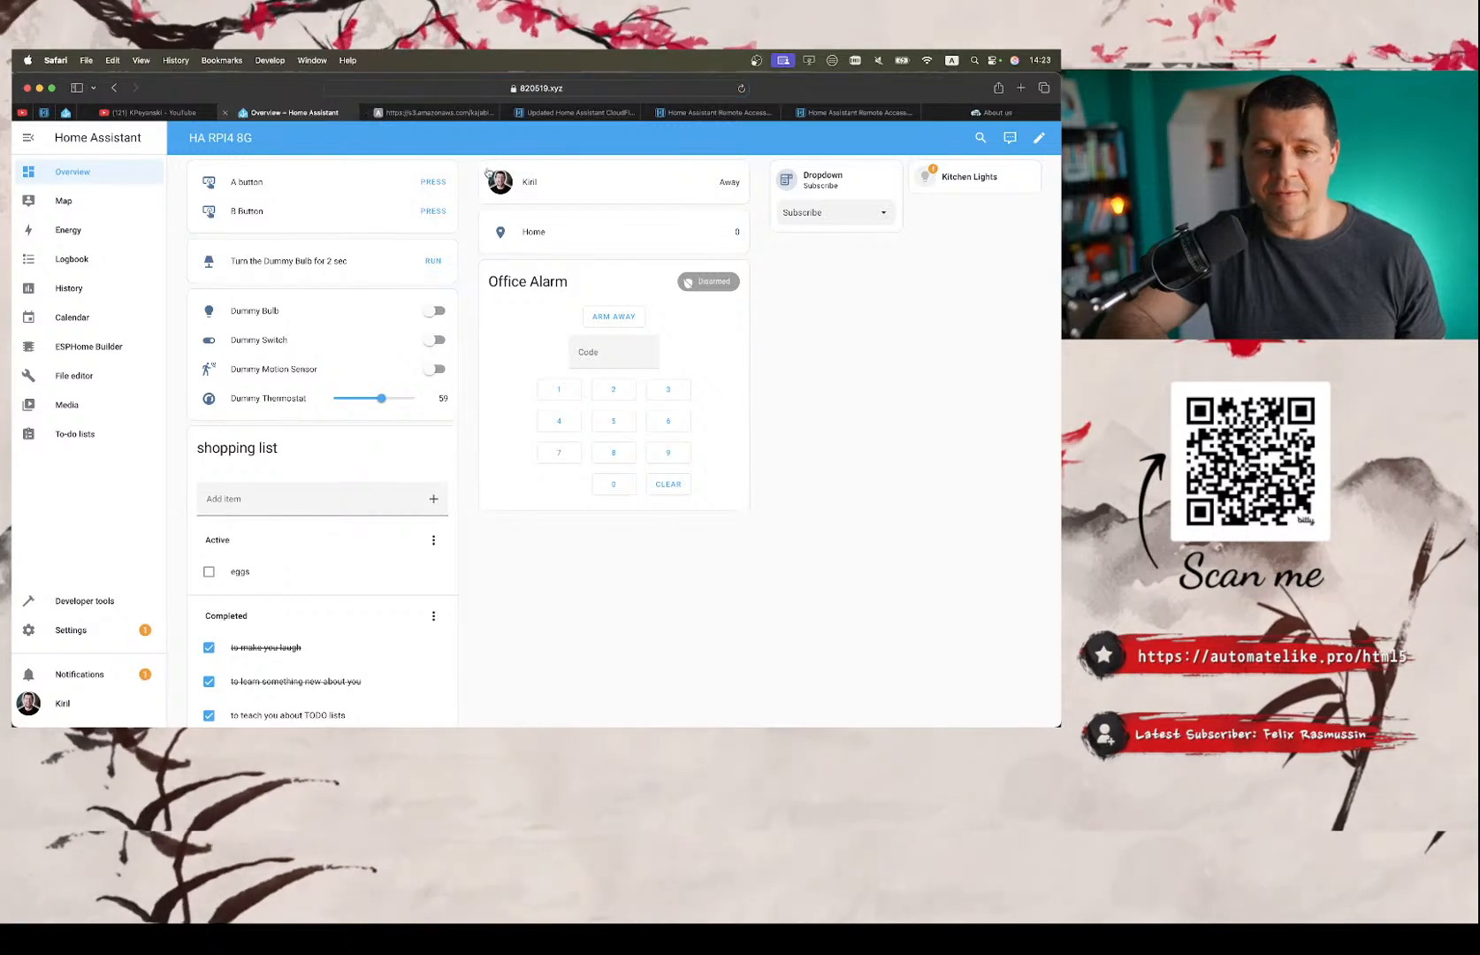
left_click(512, 88)
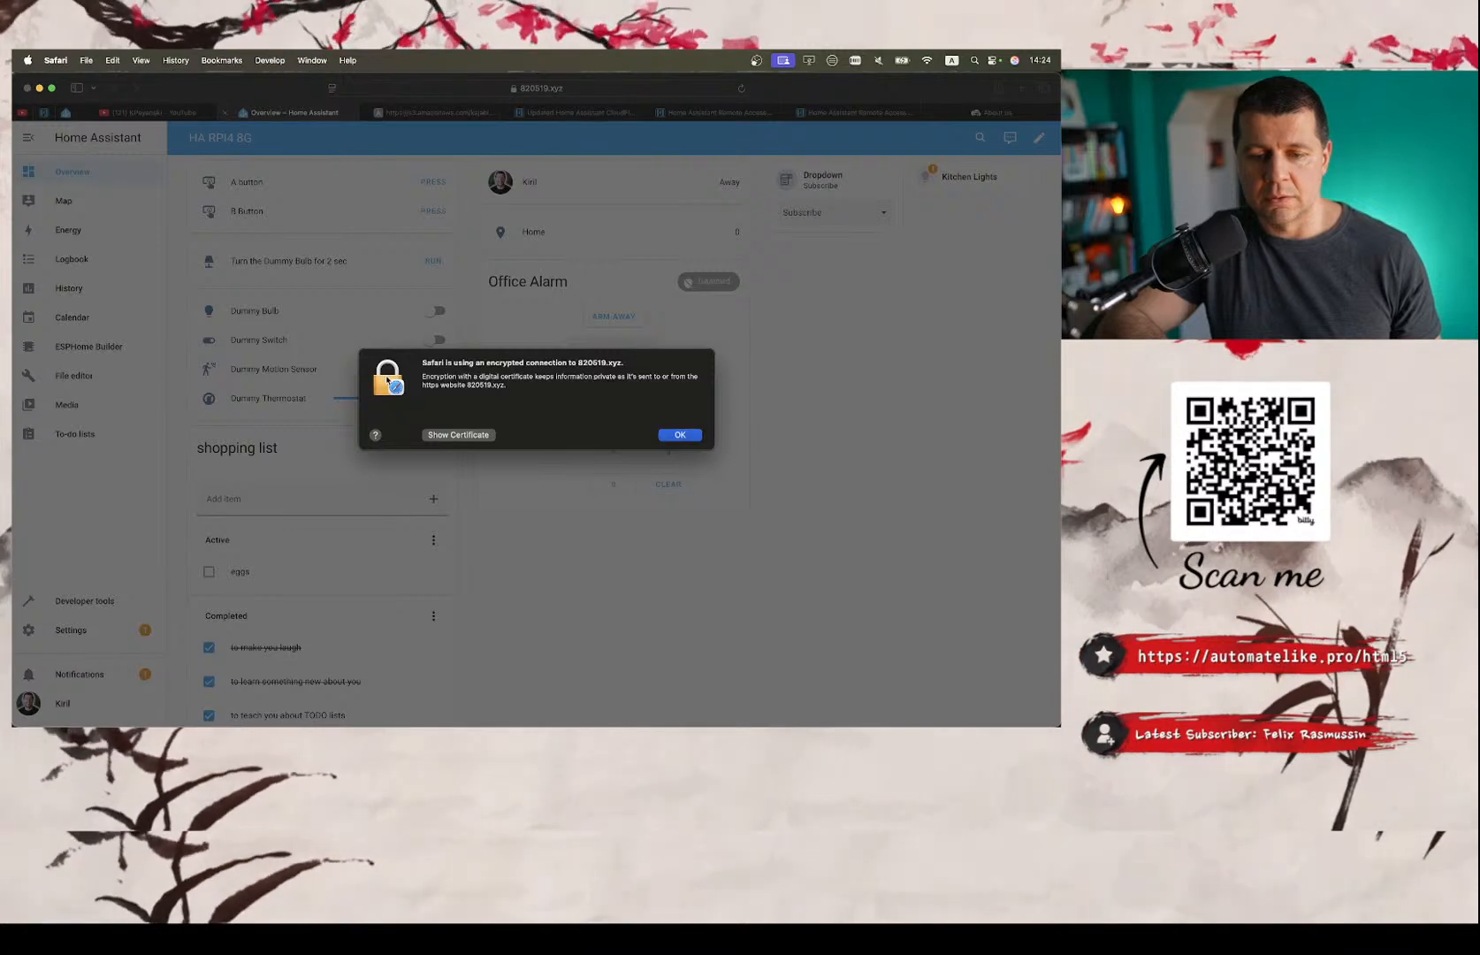
left_click(686, 437)
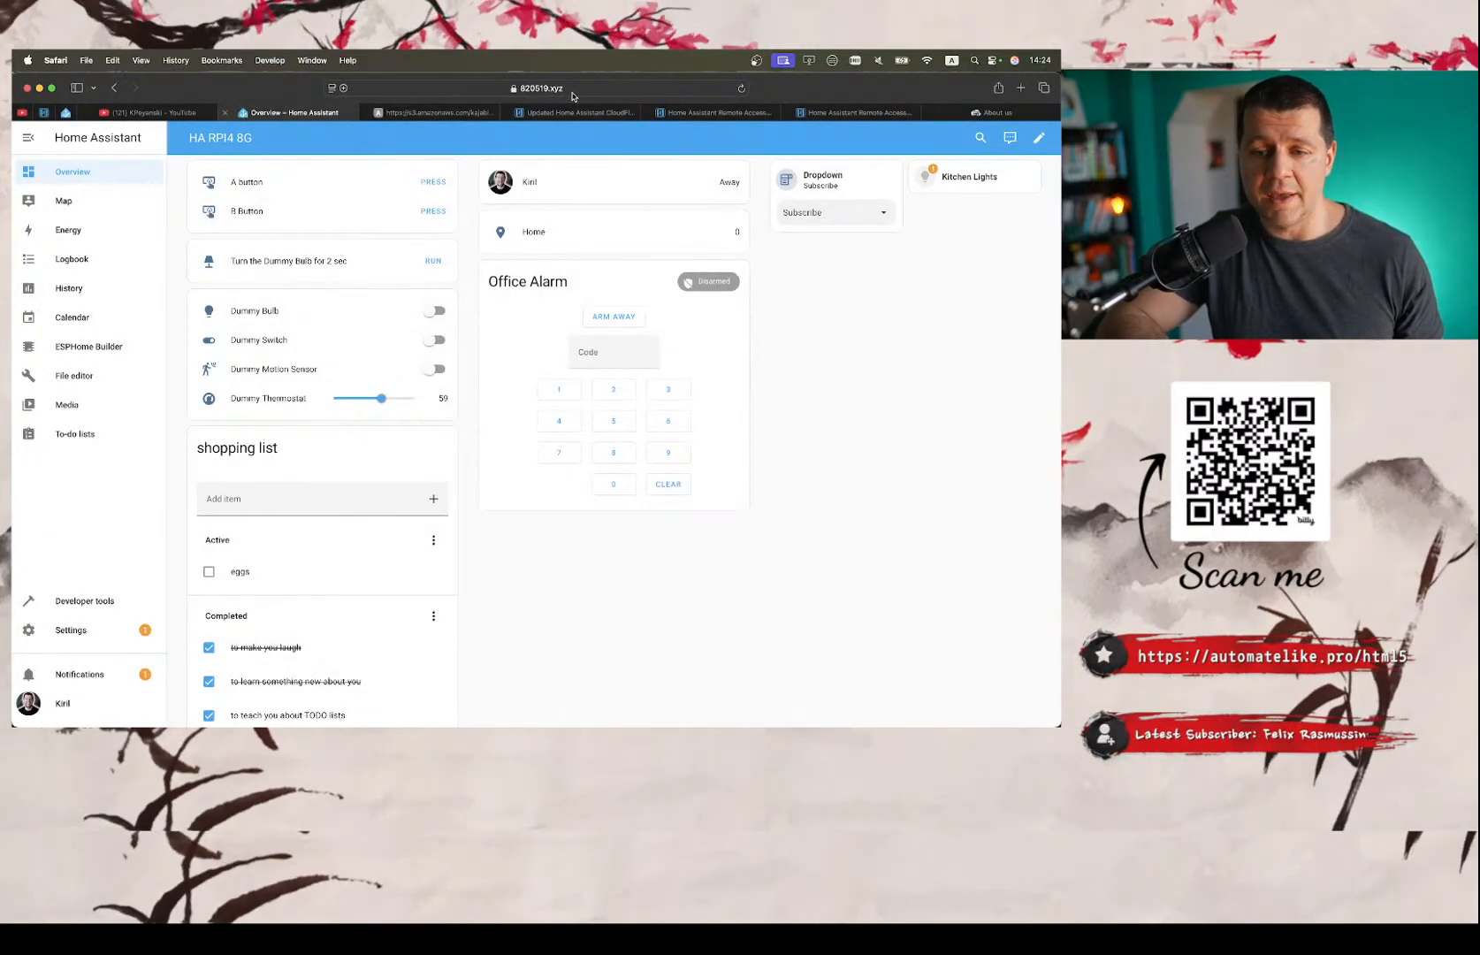
Review the remote access articles on DuckDNS with Let's Encrypt, NGINX reverse proxy and CloudFlare tunnel, and return to the Home Assistant dashboard.
left_click(844, 112)
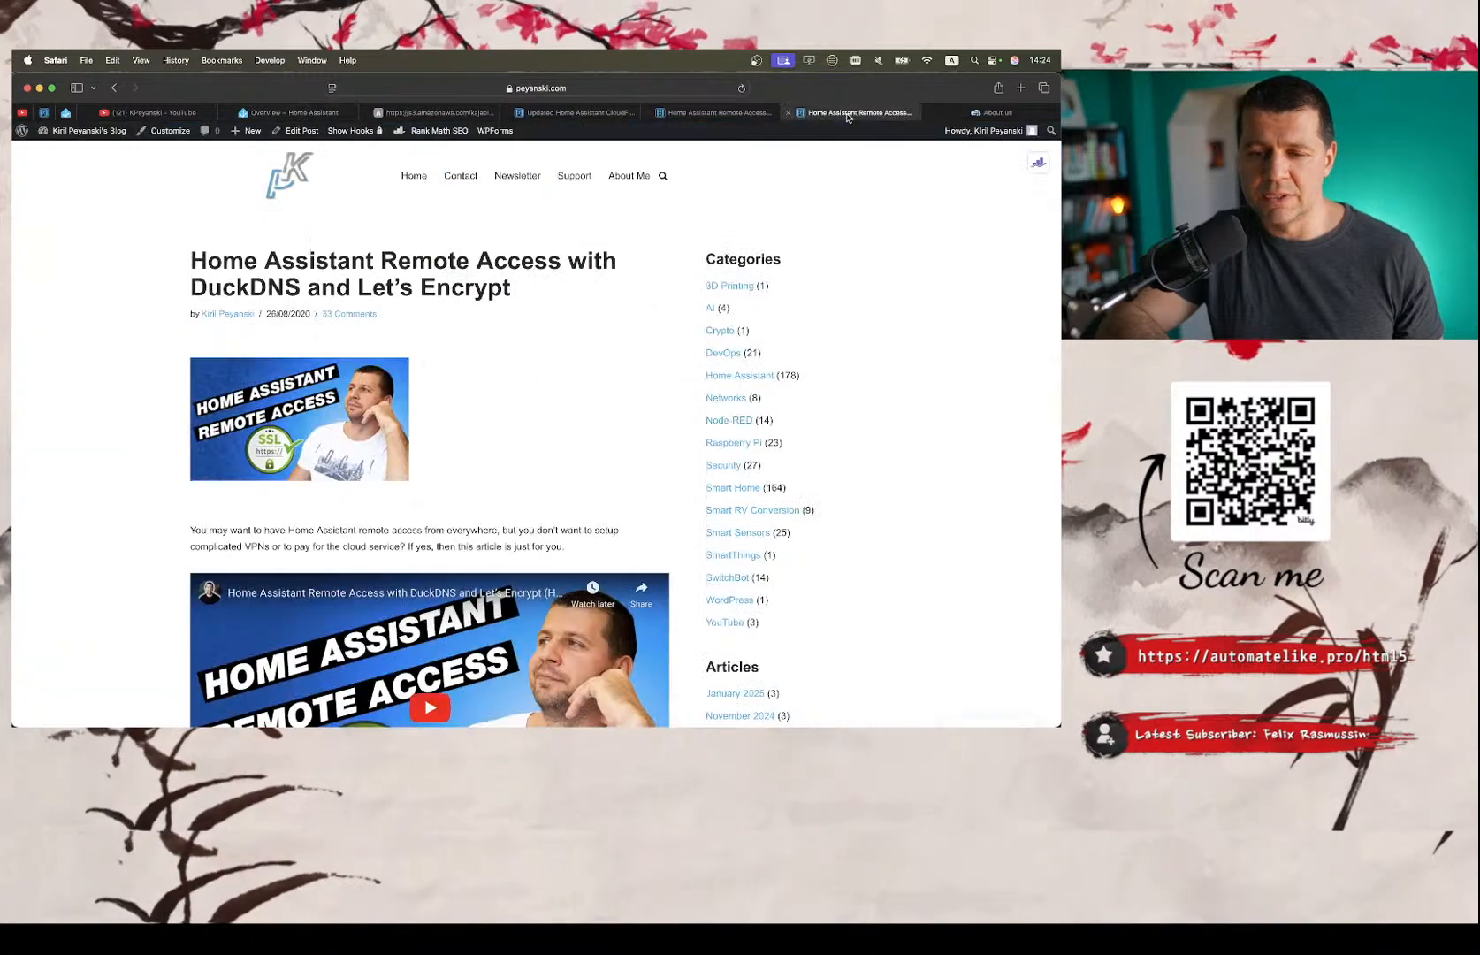
left_click(718, 112)
scroll(428, 433, "up", 5)
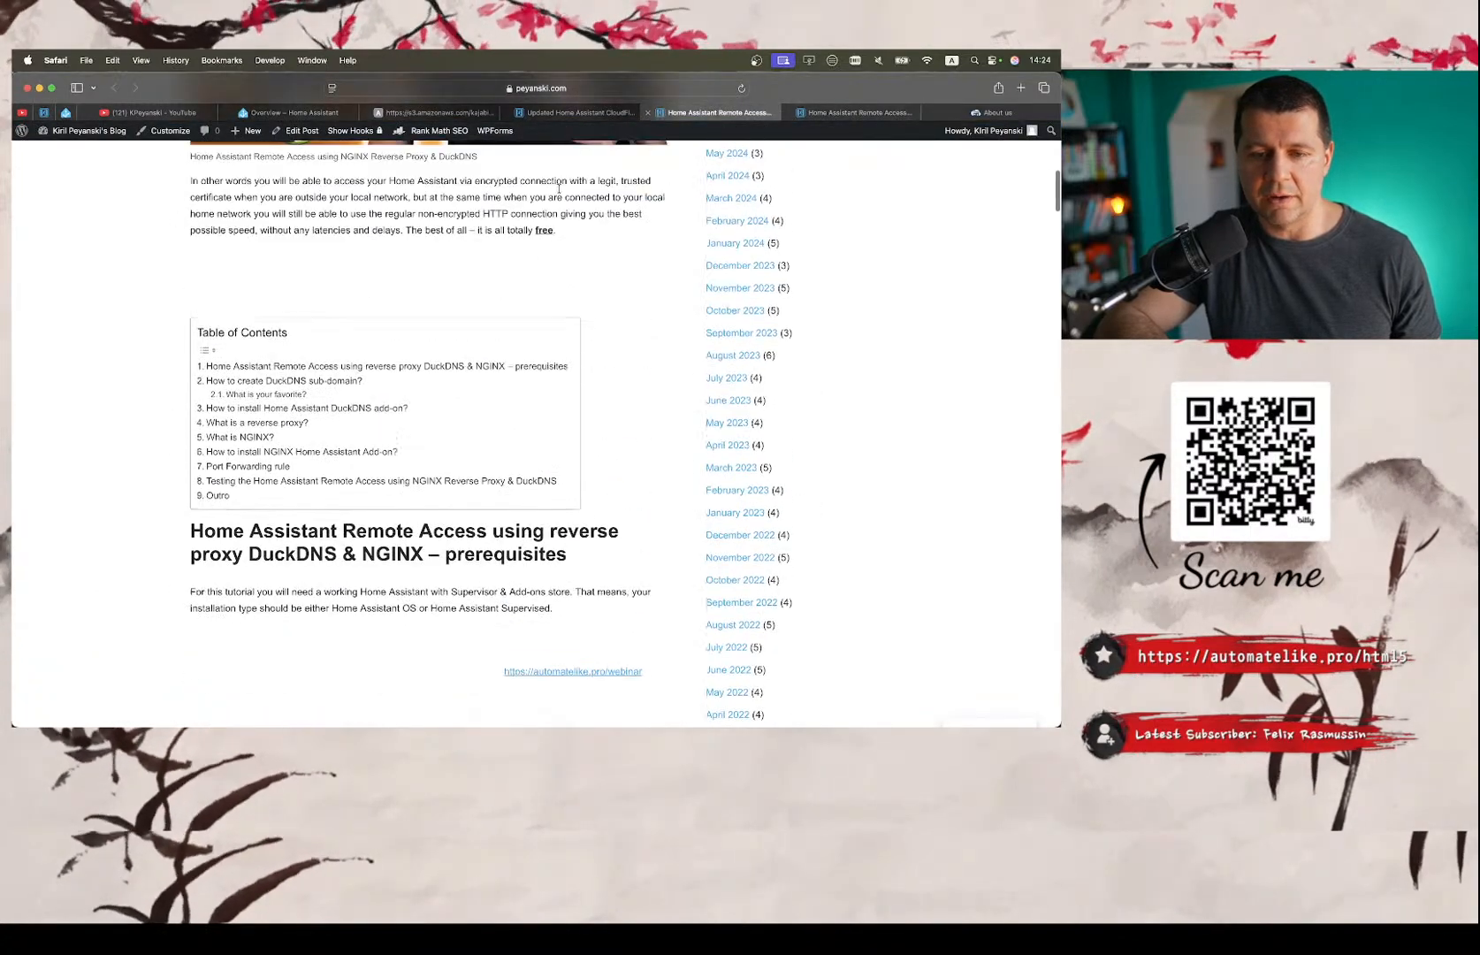
left_click(563, 113)
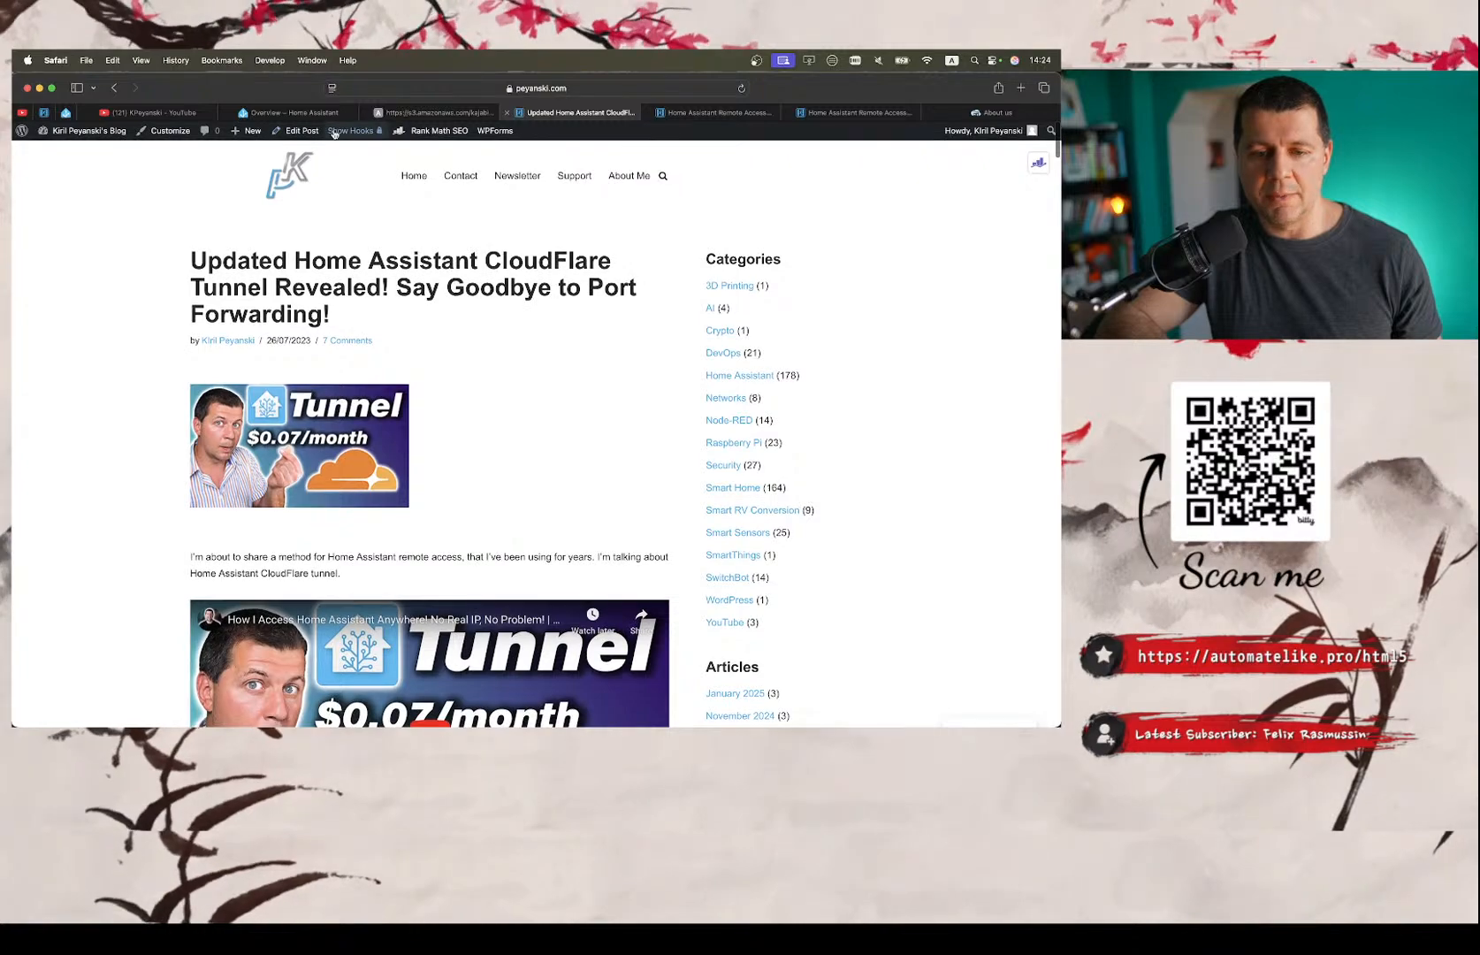
left_click(299, 113)
left_click(572, 113)
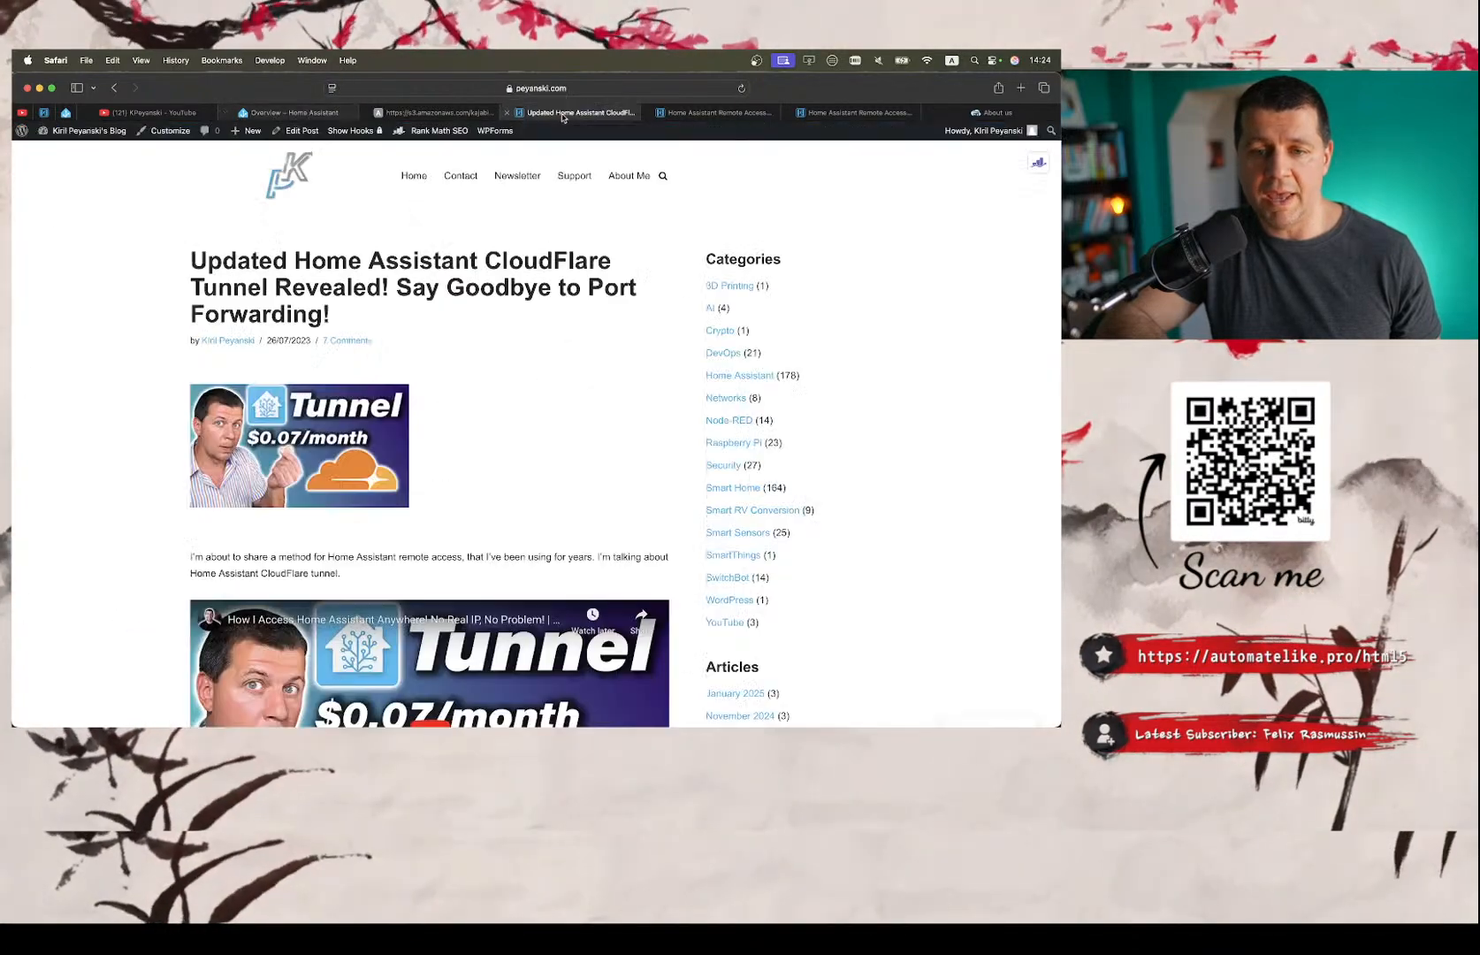
left_click(275, 115)
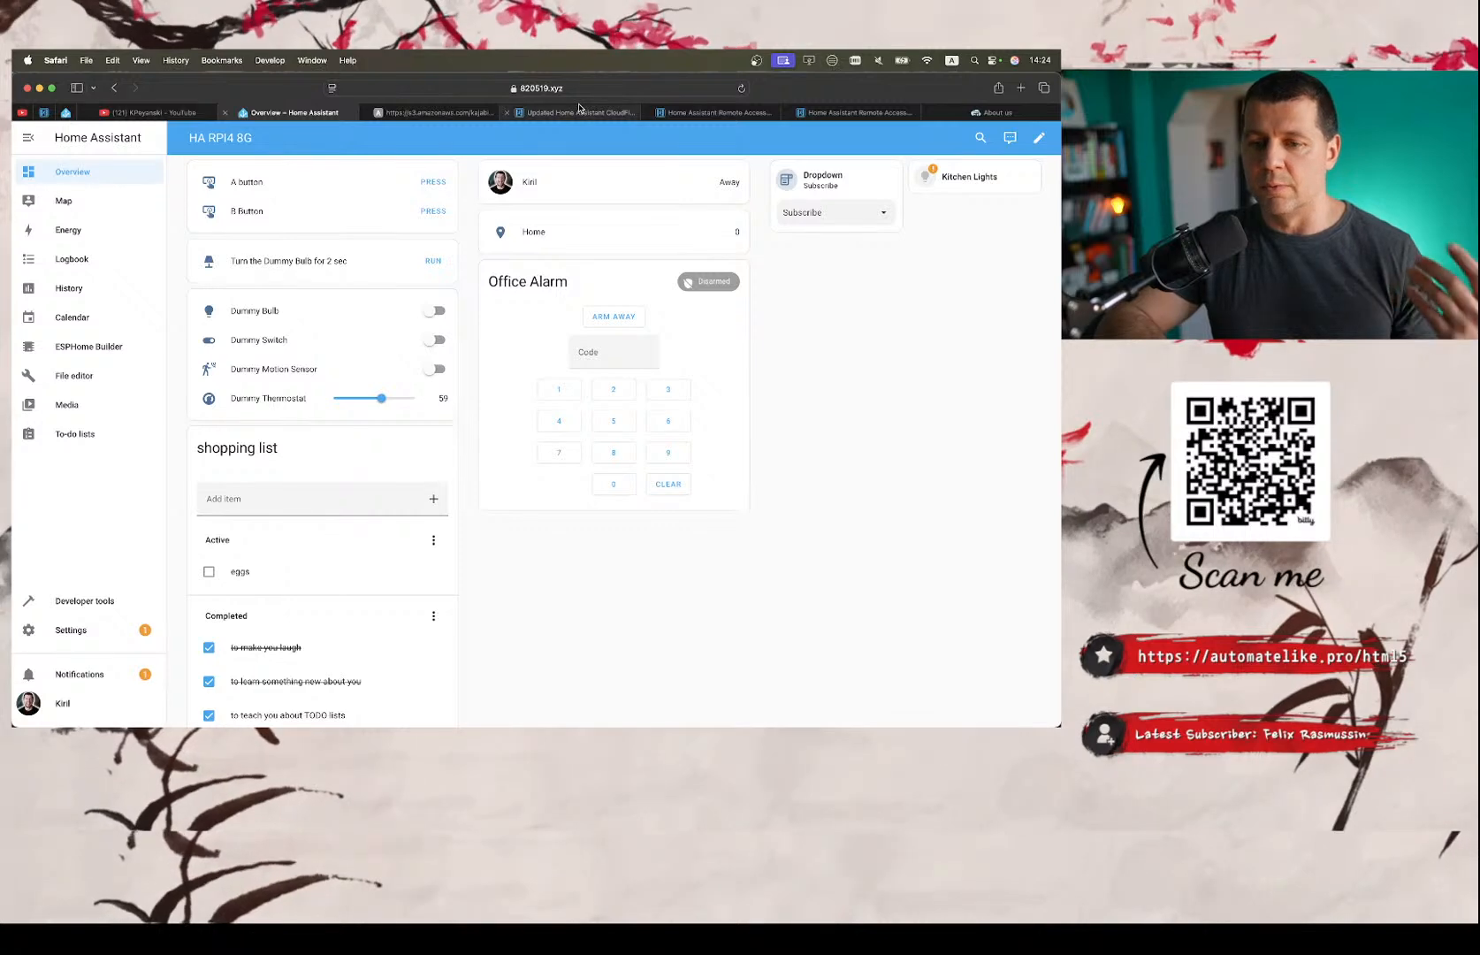
mouse_move(579, 107)
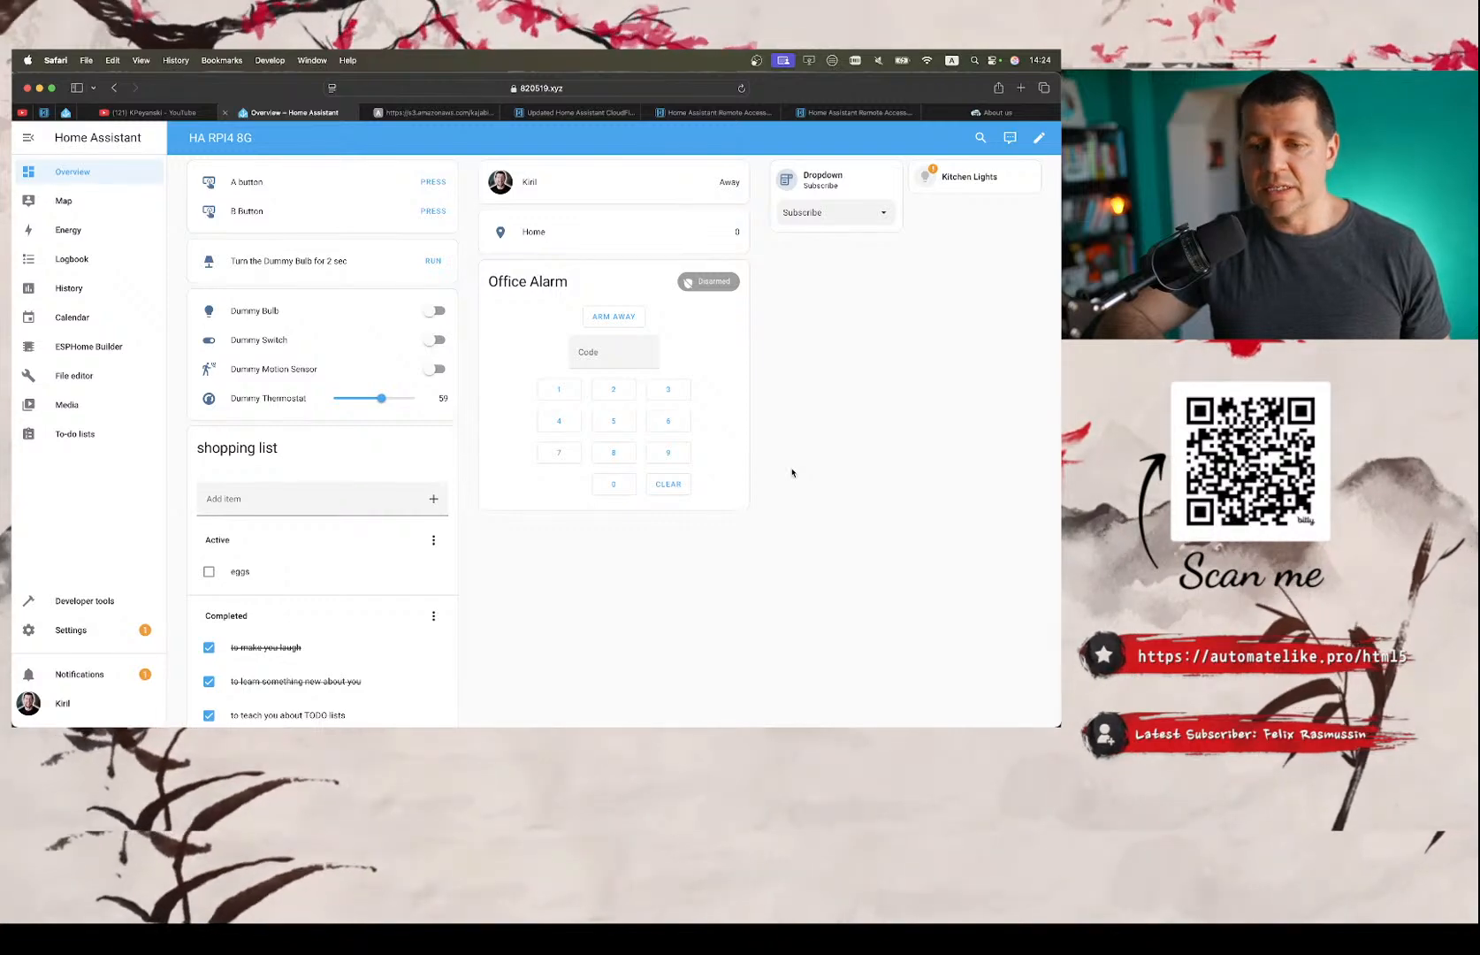
Switch to the checklist note and review the HTTPS access and SSL/TLS requirements.
key("ctrl+Right")
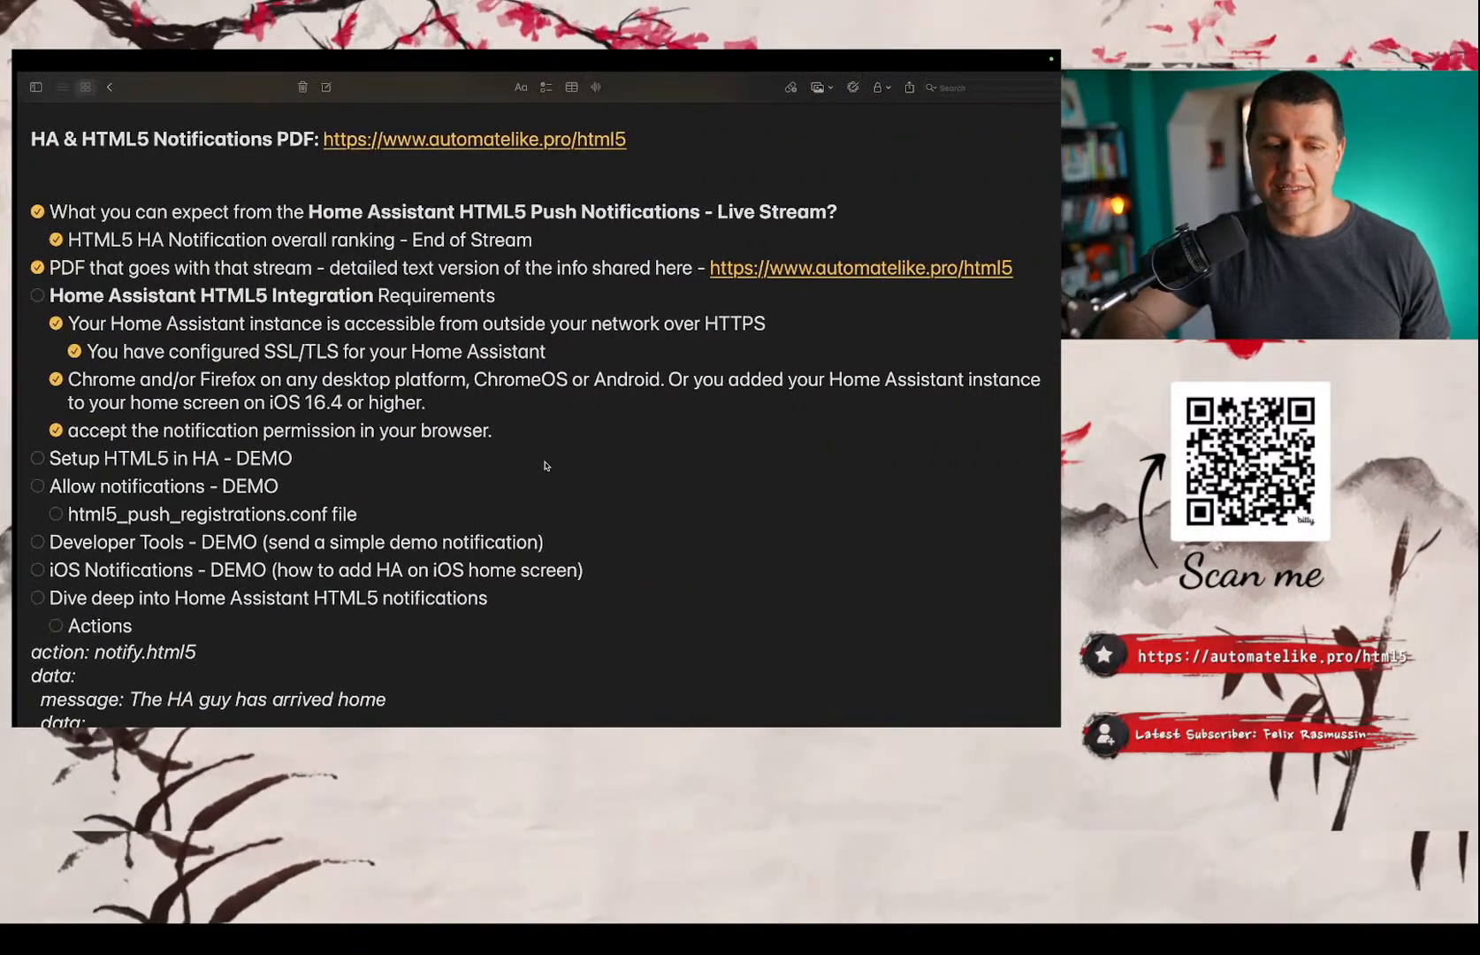
scroll(542, 461, "down", 1)
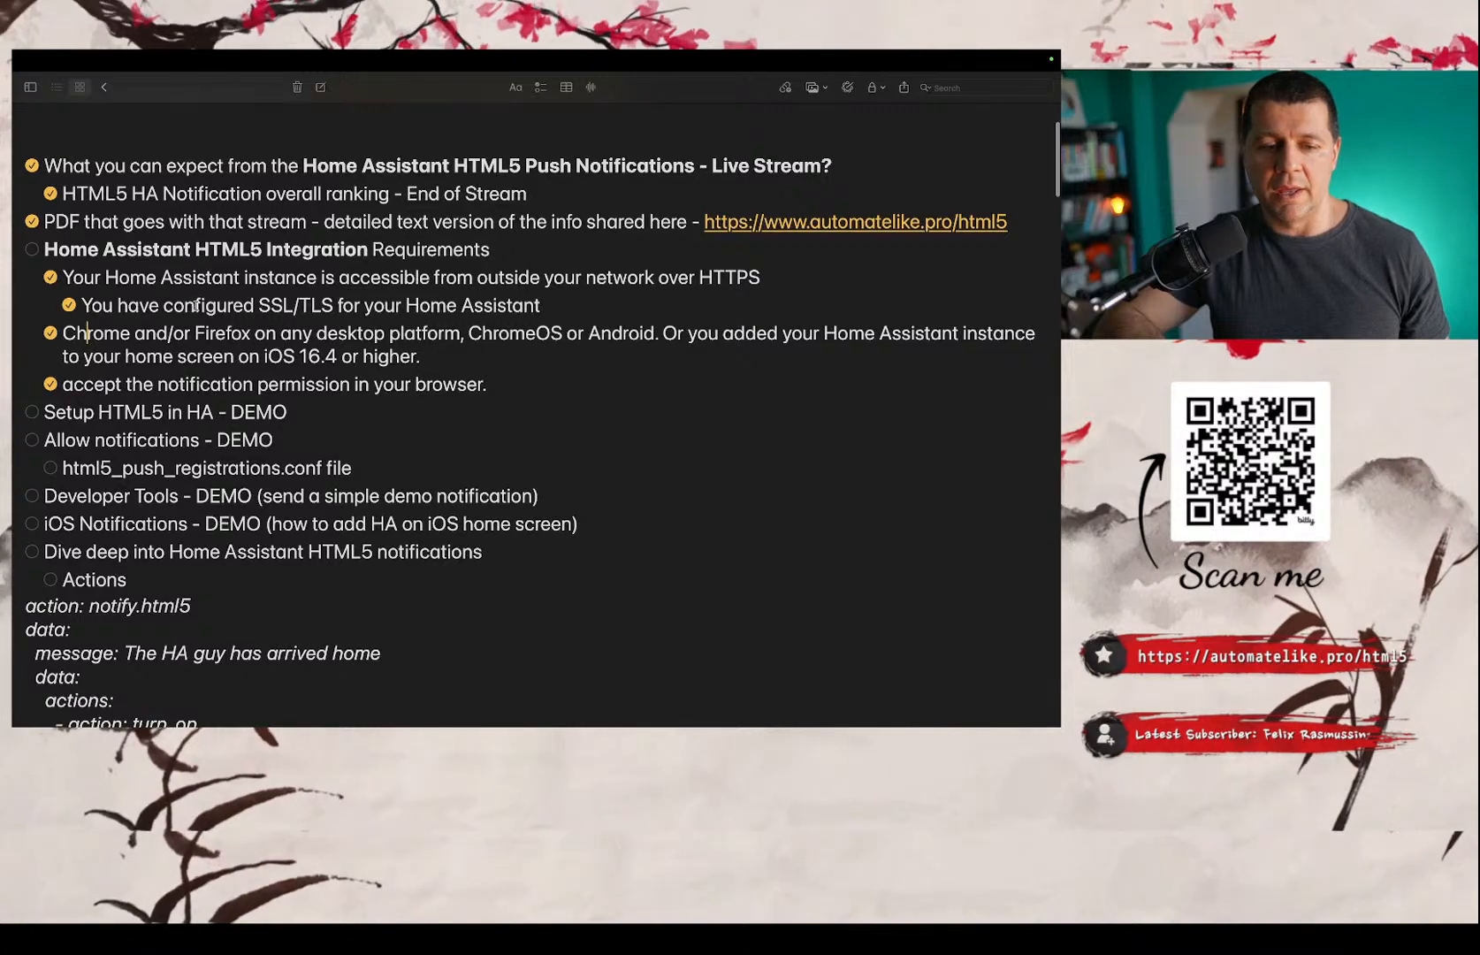
left_click_drag(551, 301, 284, 278)
Return to Home Assistant in Safari and open the Integrations page through a command search for "integra".
key("ctrl+Left")
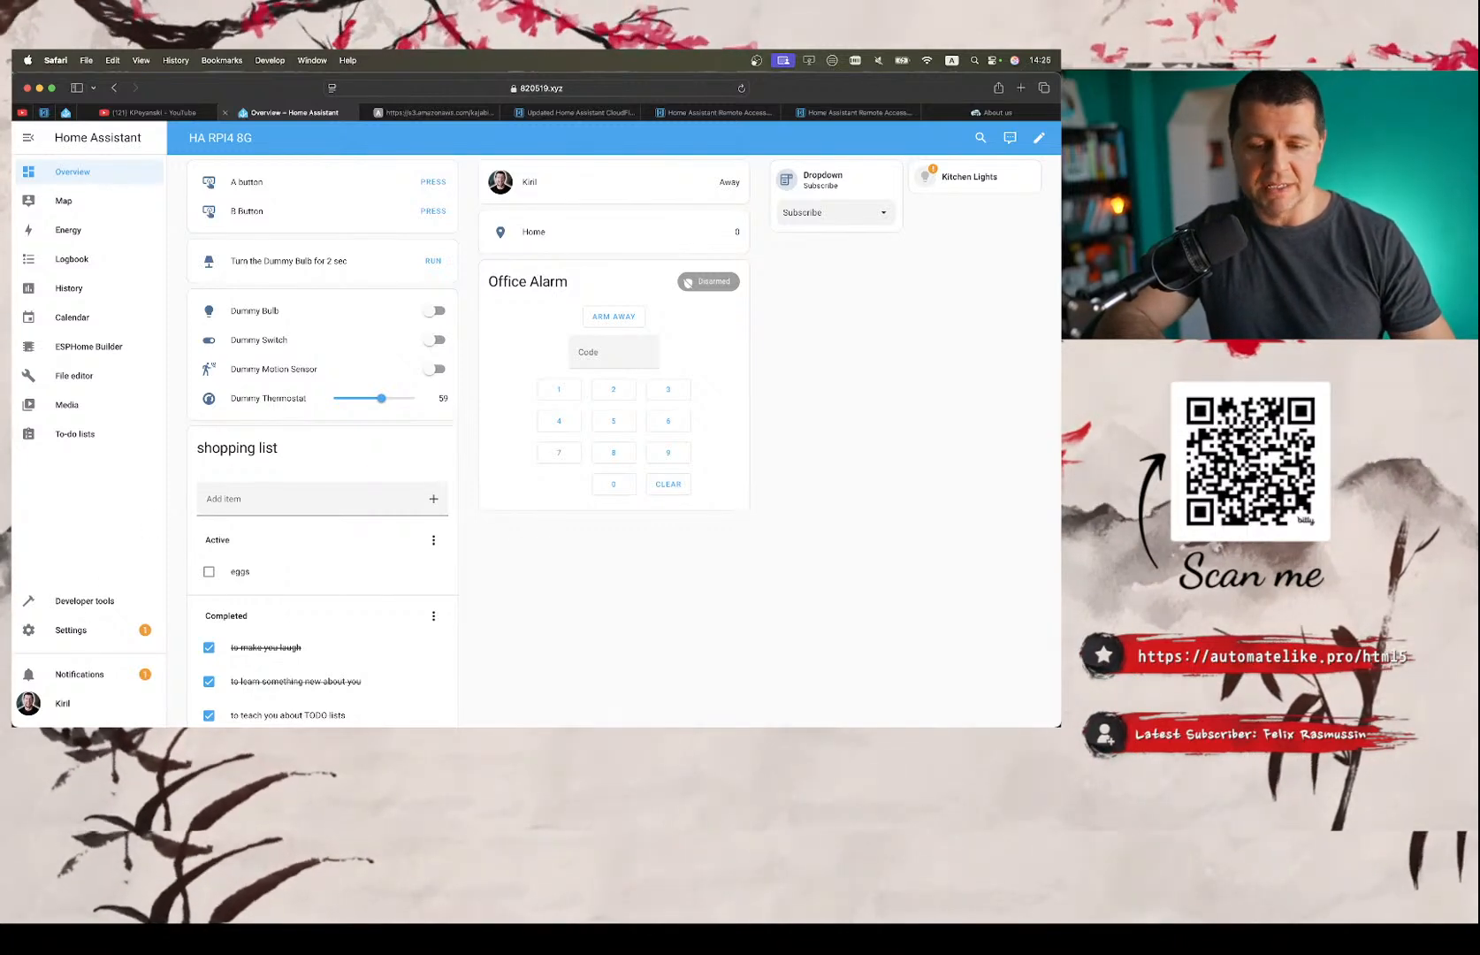
type("c")
type("integra")
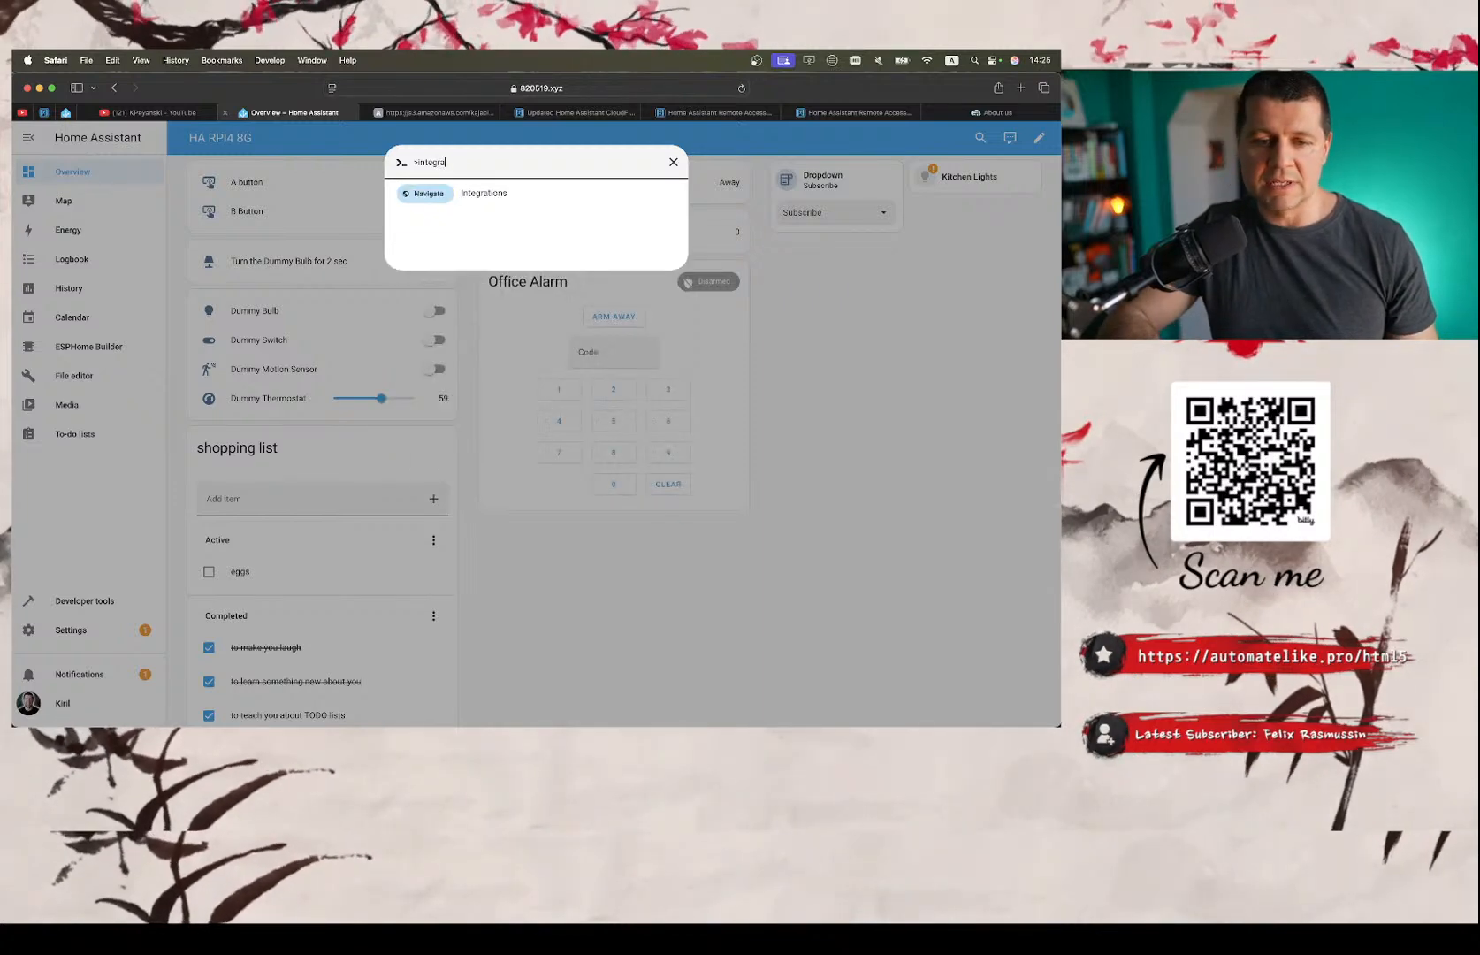
left_click(470, 196)
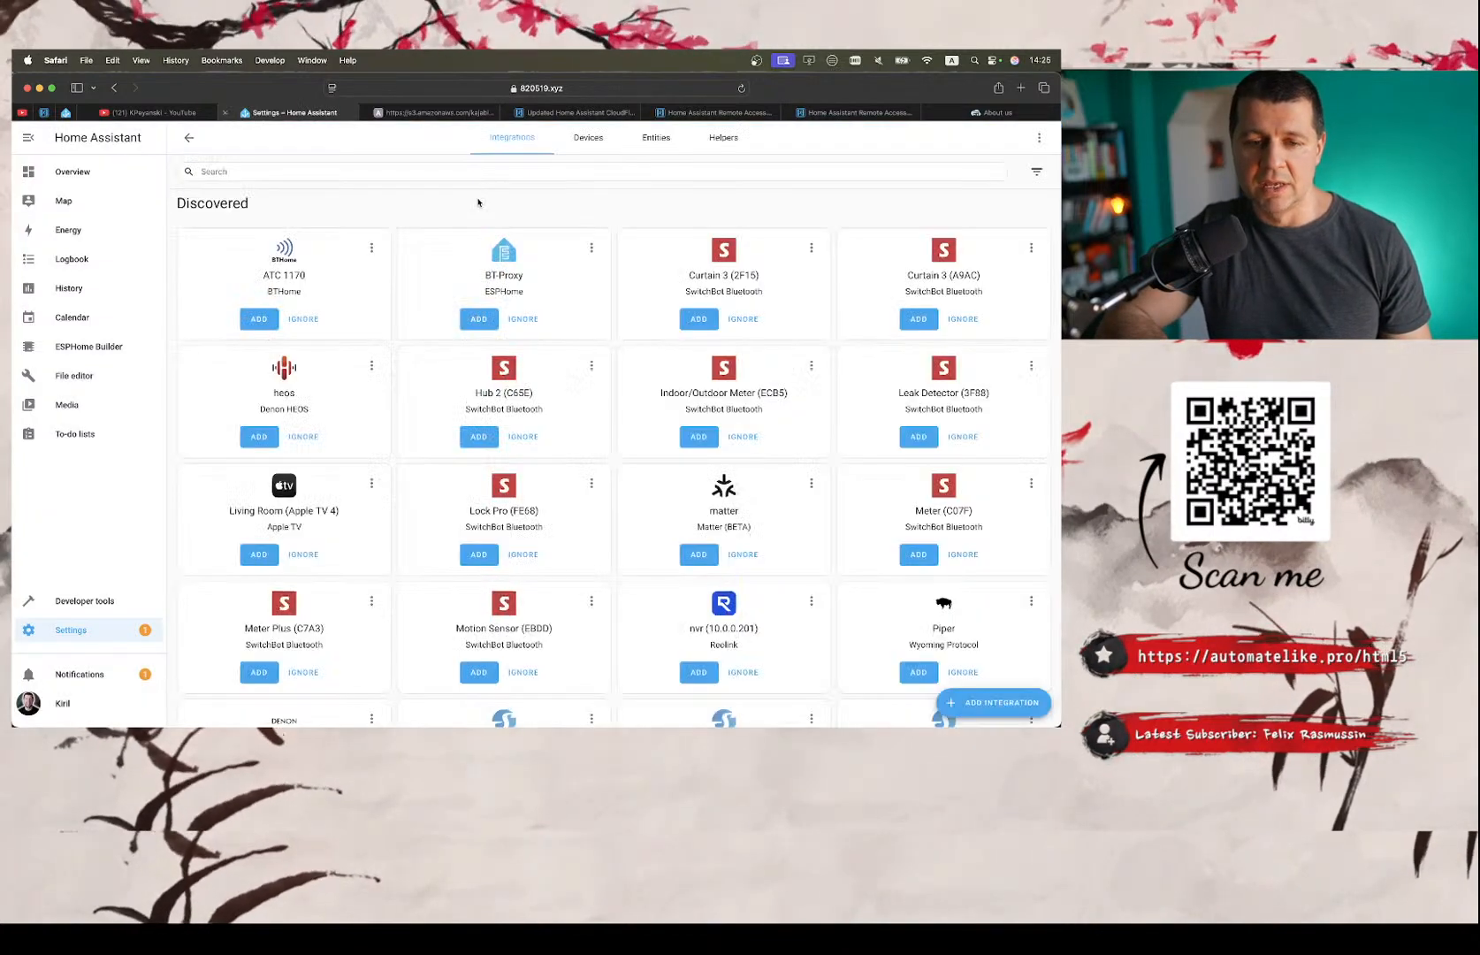
Start adding a new integration, search for "html" and choose HTML5 Push Notifications.
scroll(204, 464, "down", 1)
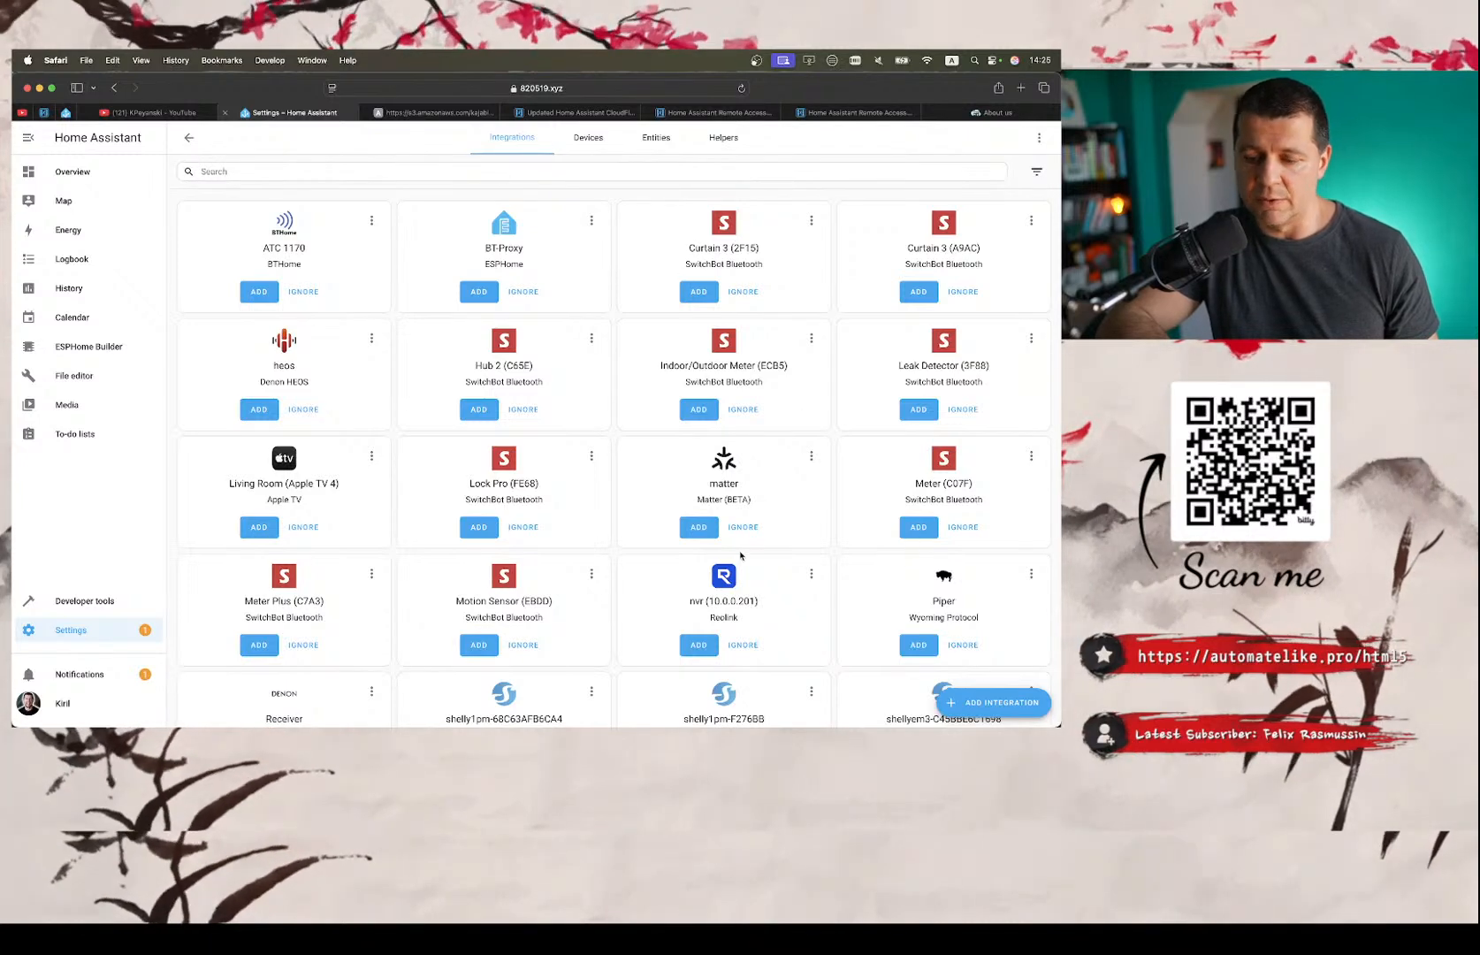
left_click(992, 703)
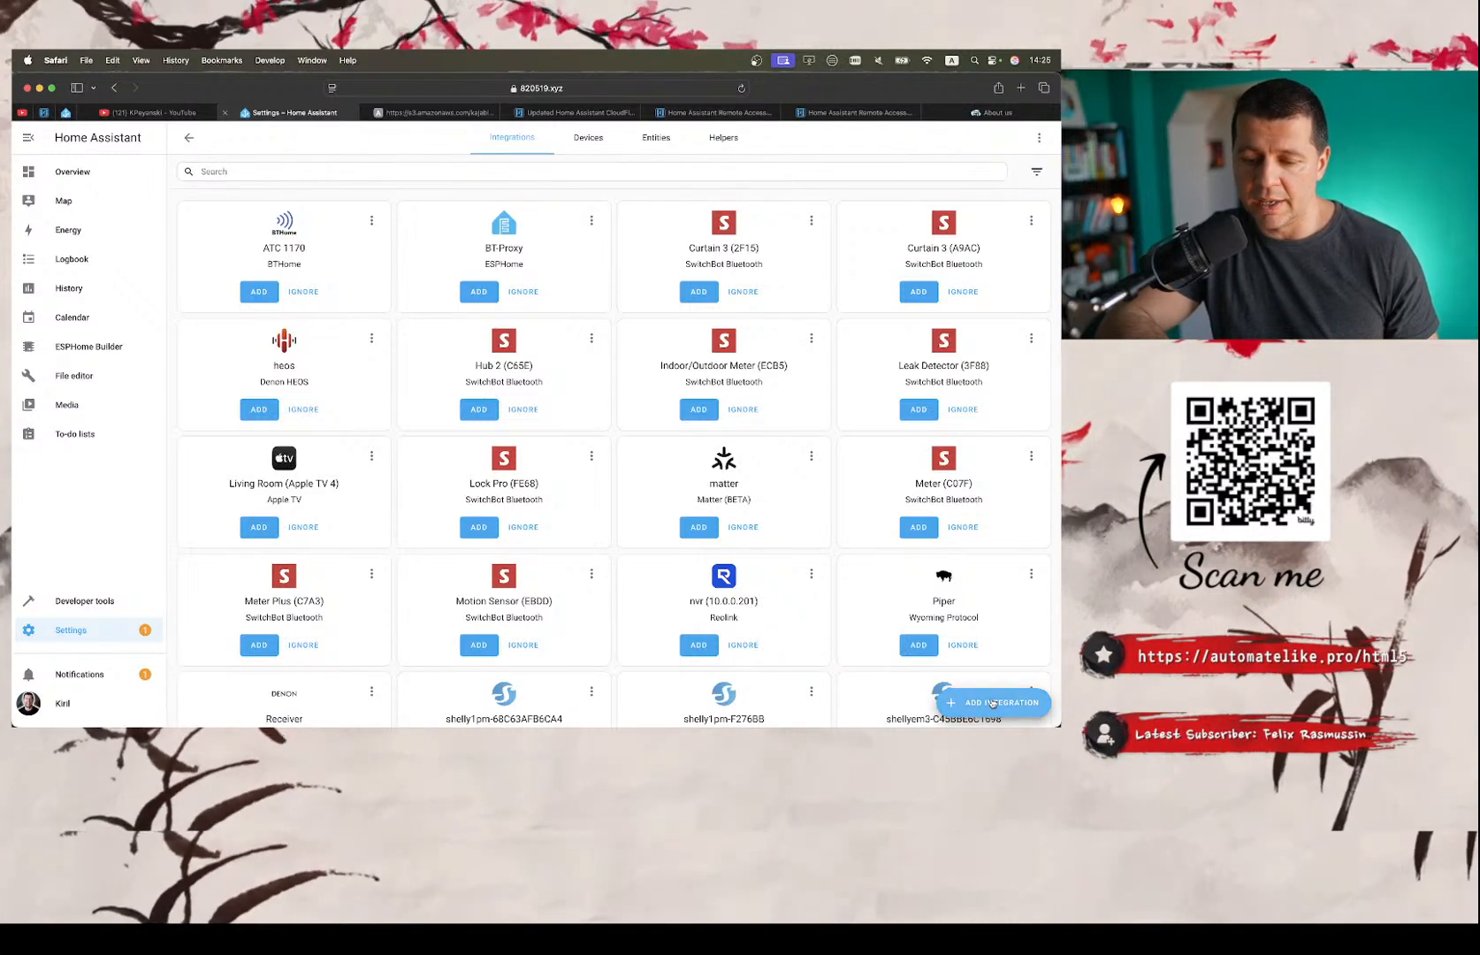
type("html")
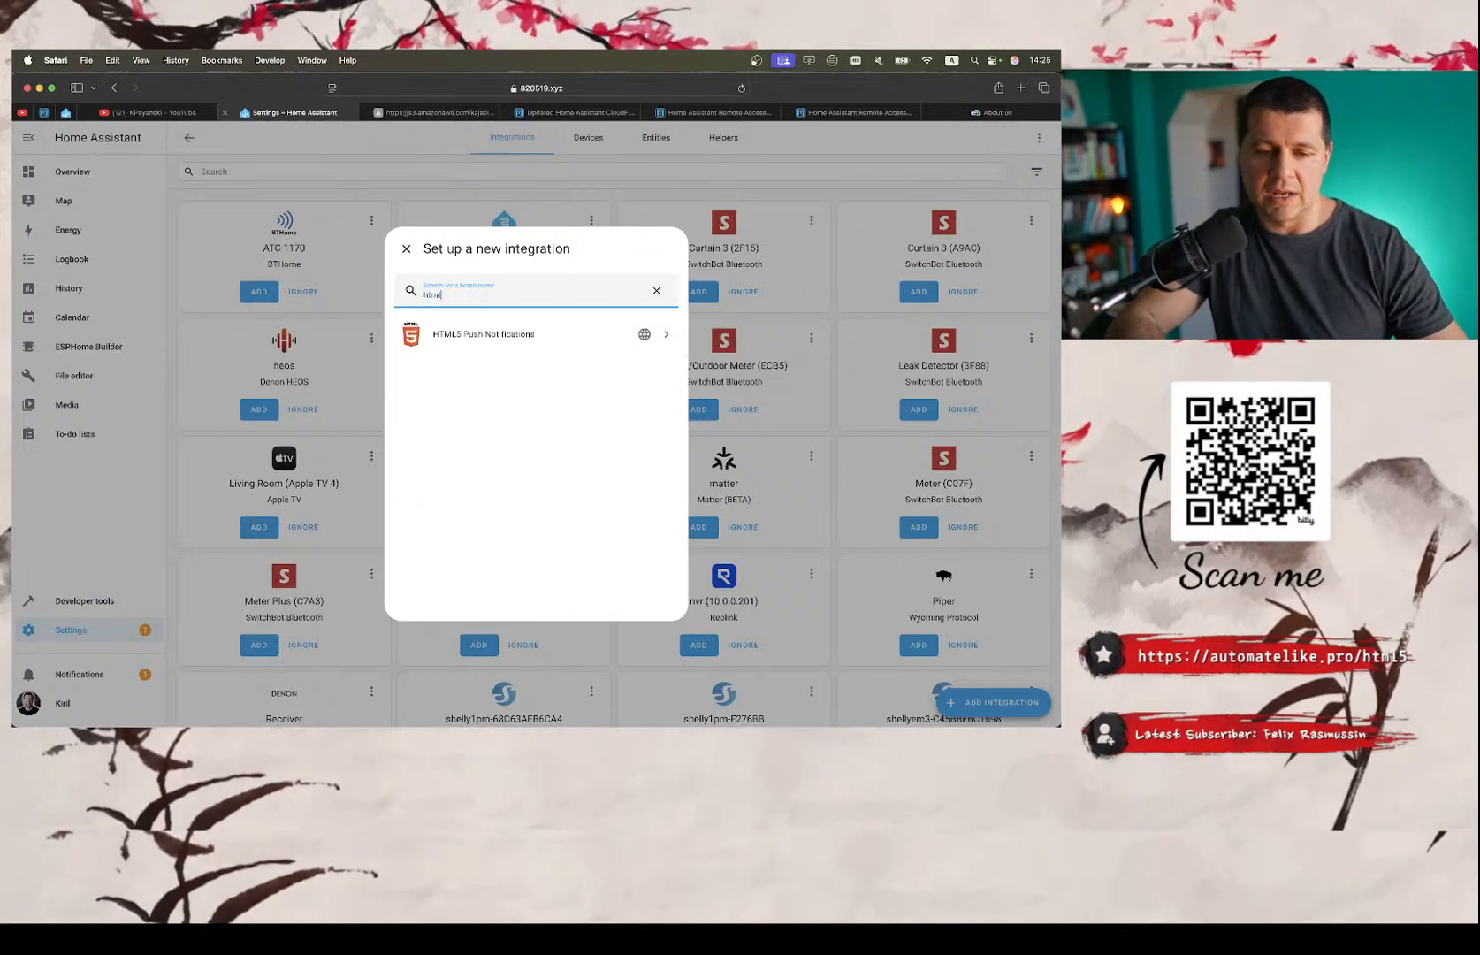
left_click(448, 341)
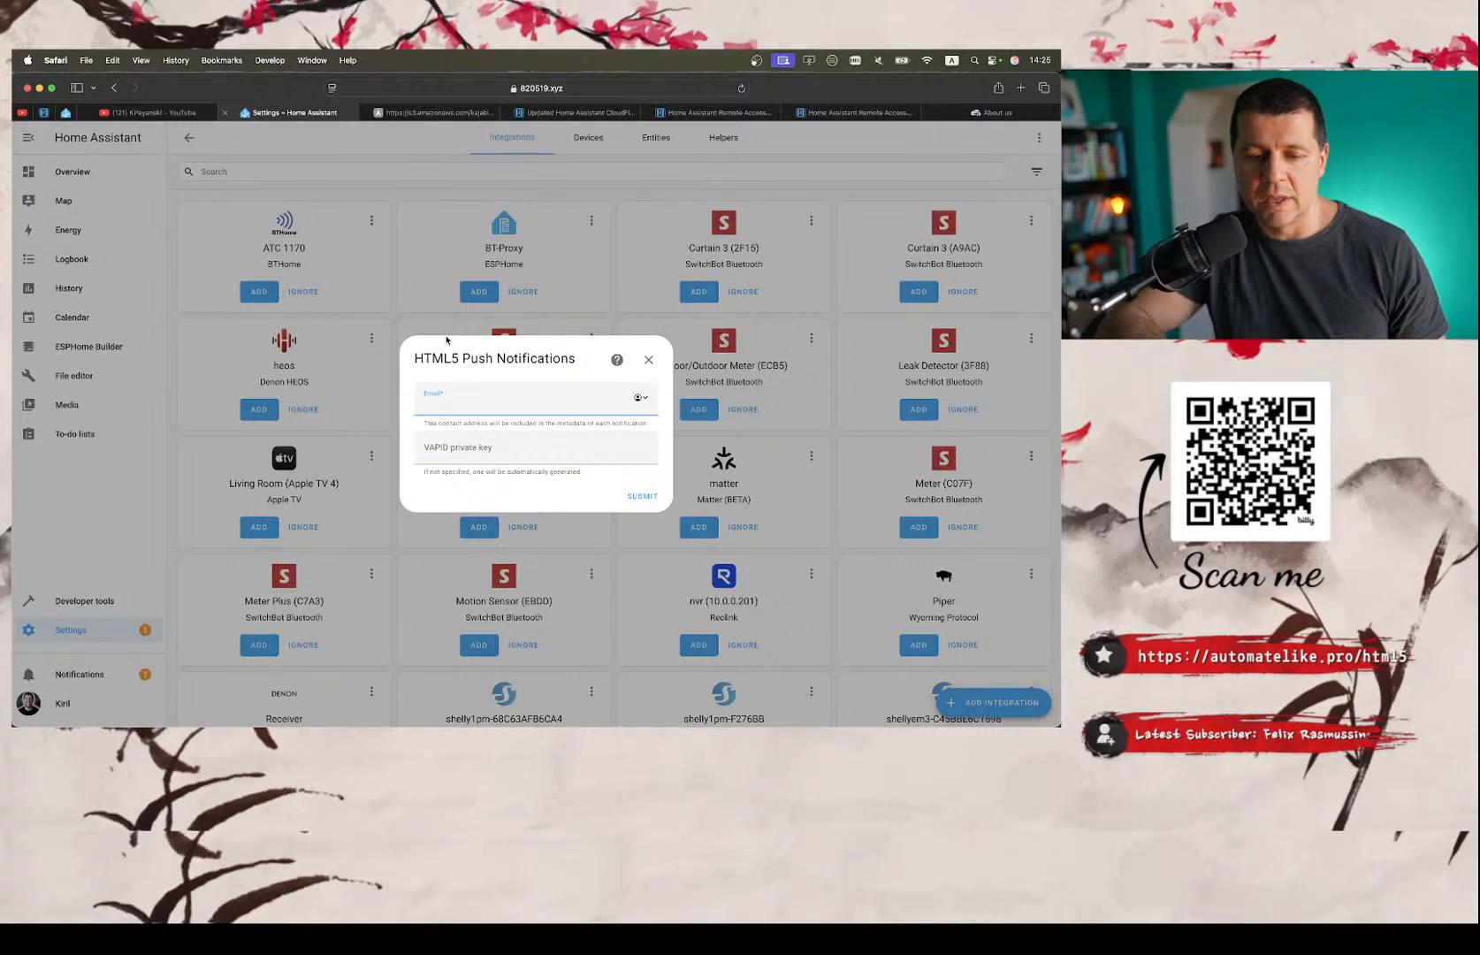
Fill in the contact email, leave the VAPID private key blank, and submit and finish the HTML5 Push Notifications setup.
scroll(491, 387, "up", 5)
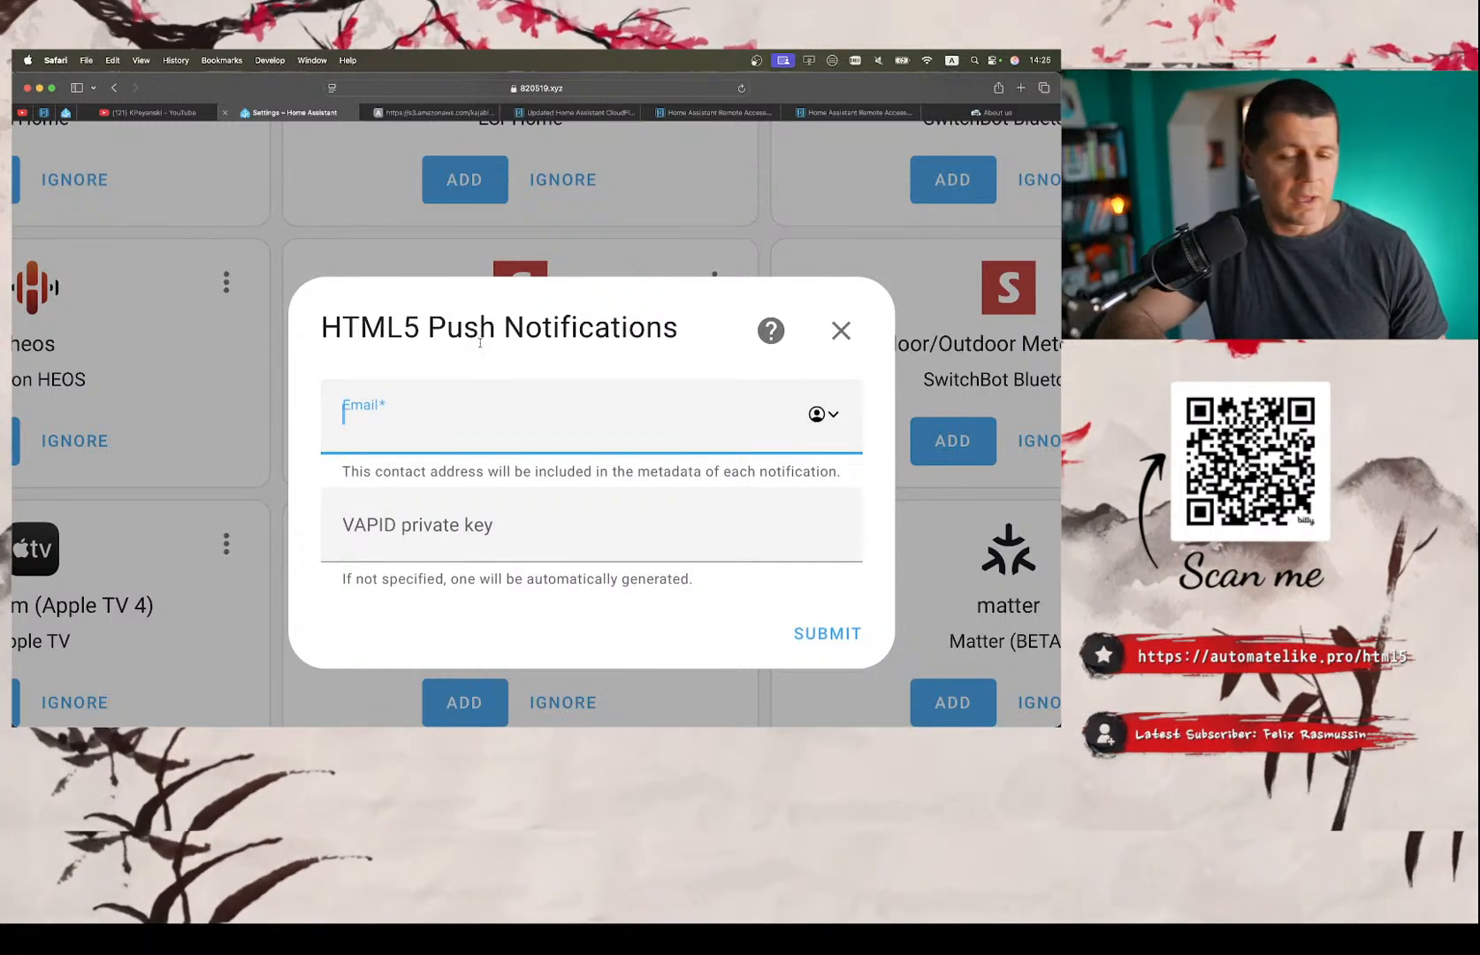
scroll(480, 342, "down", 2)
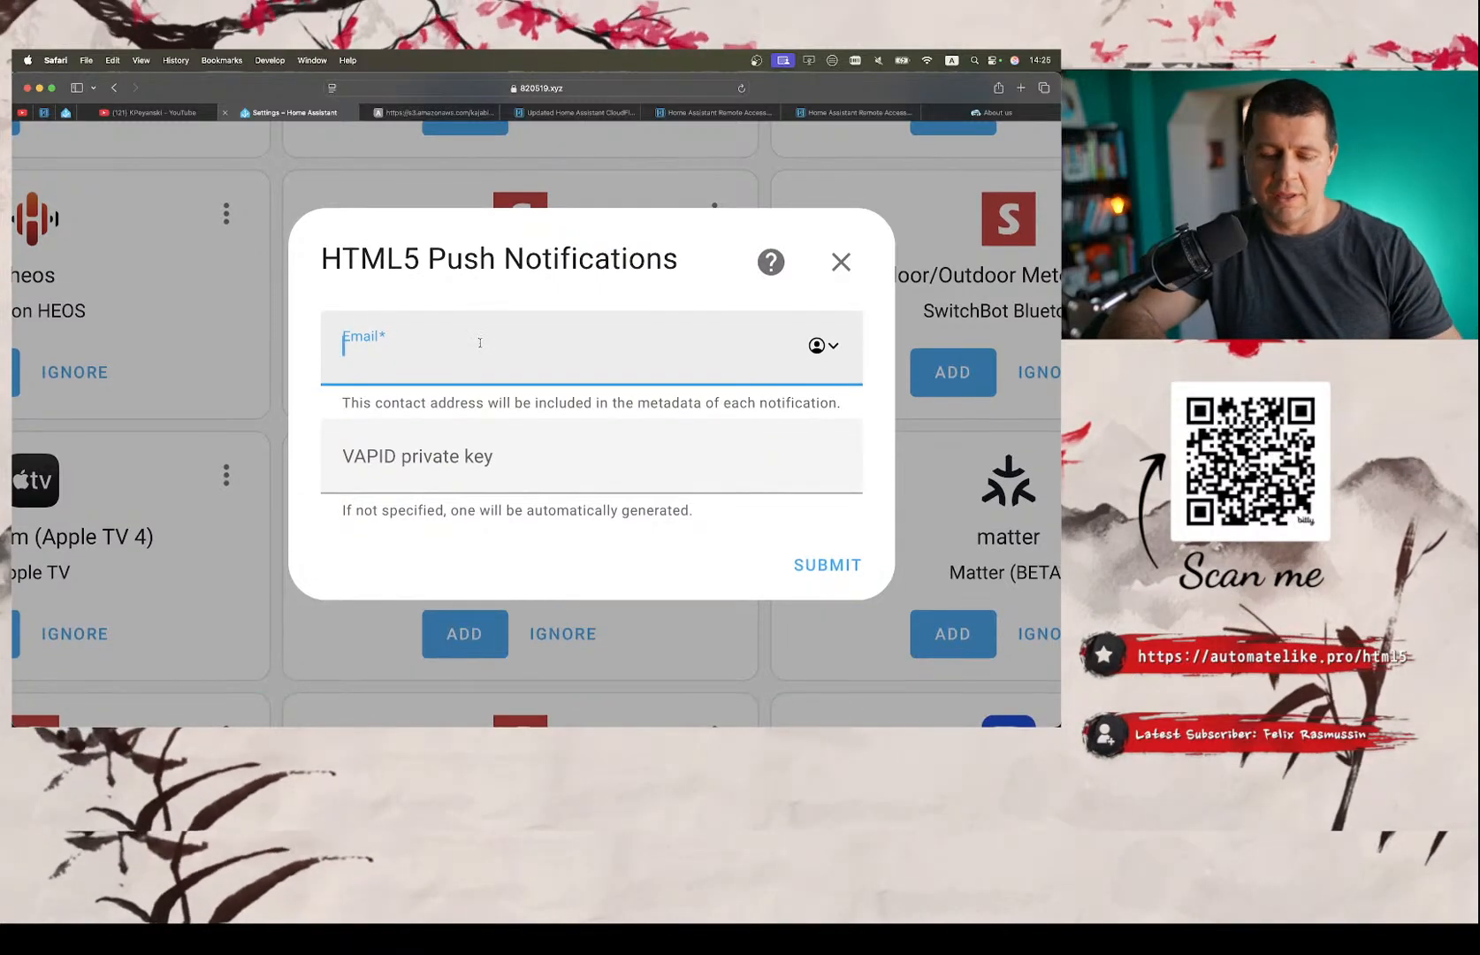
type("ki")
key("BackSpace")
key("BackSpace")
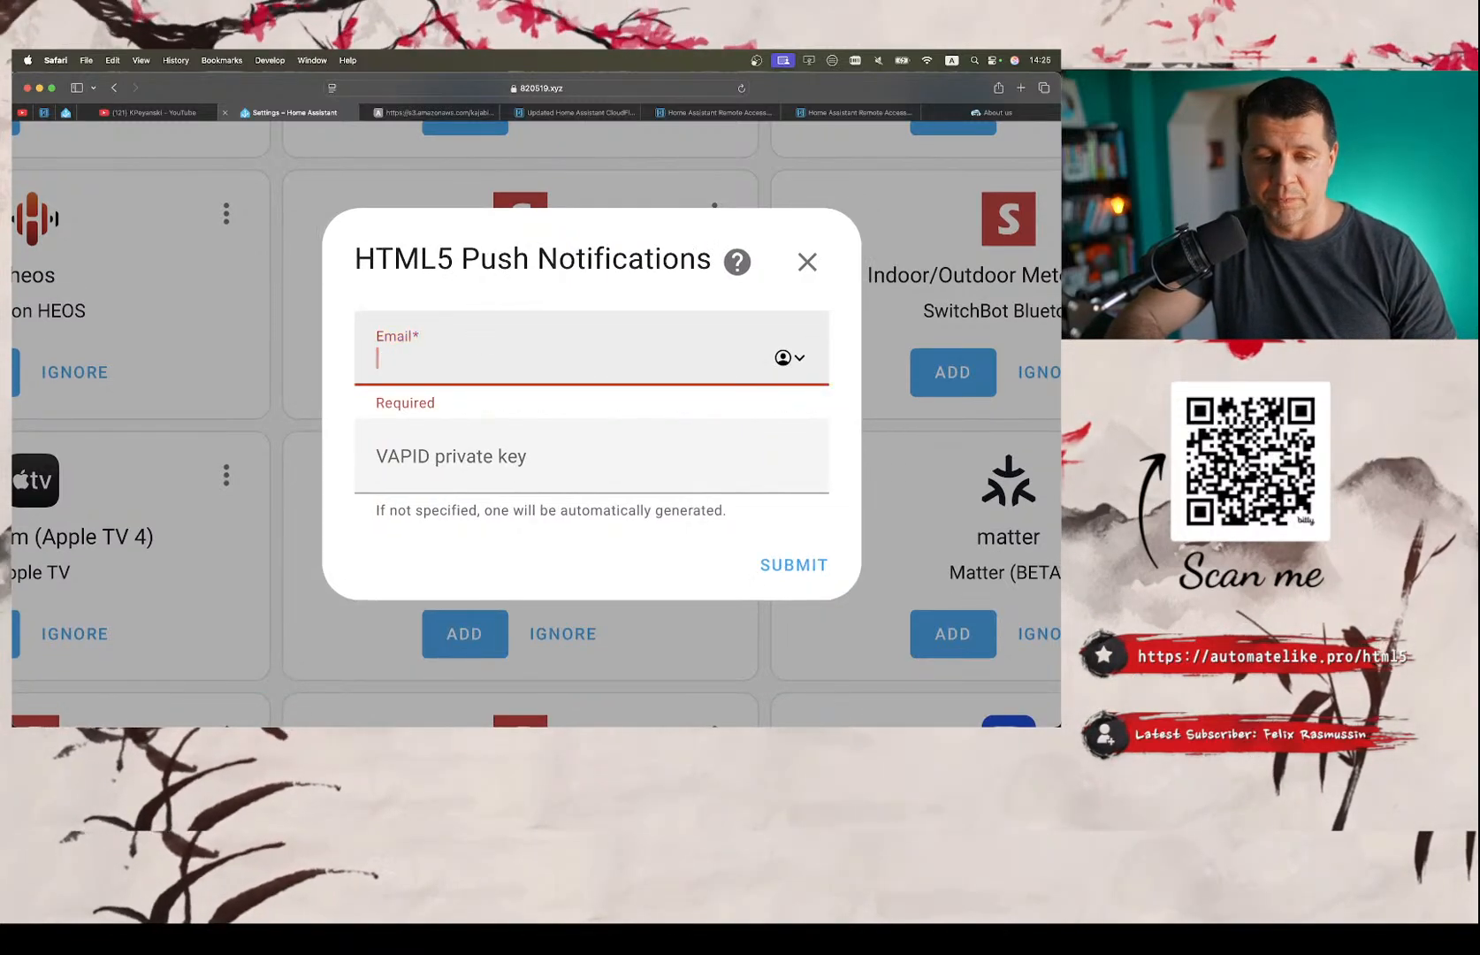
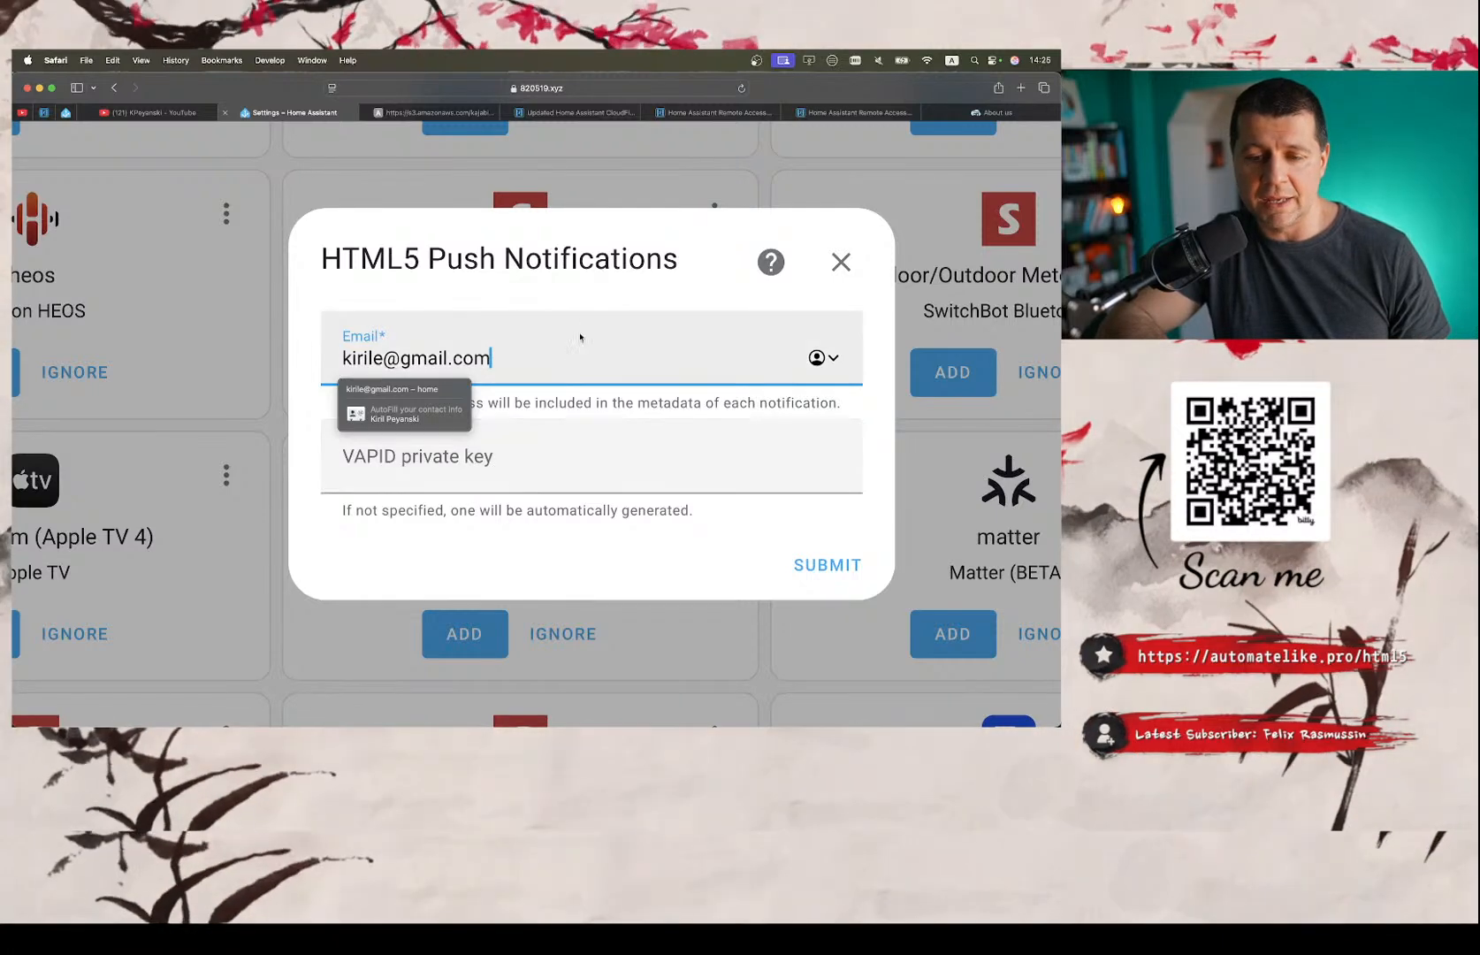
left_click(613, 281)
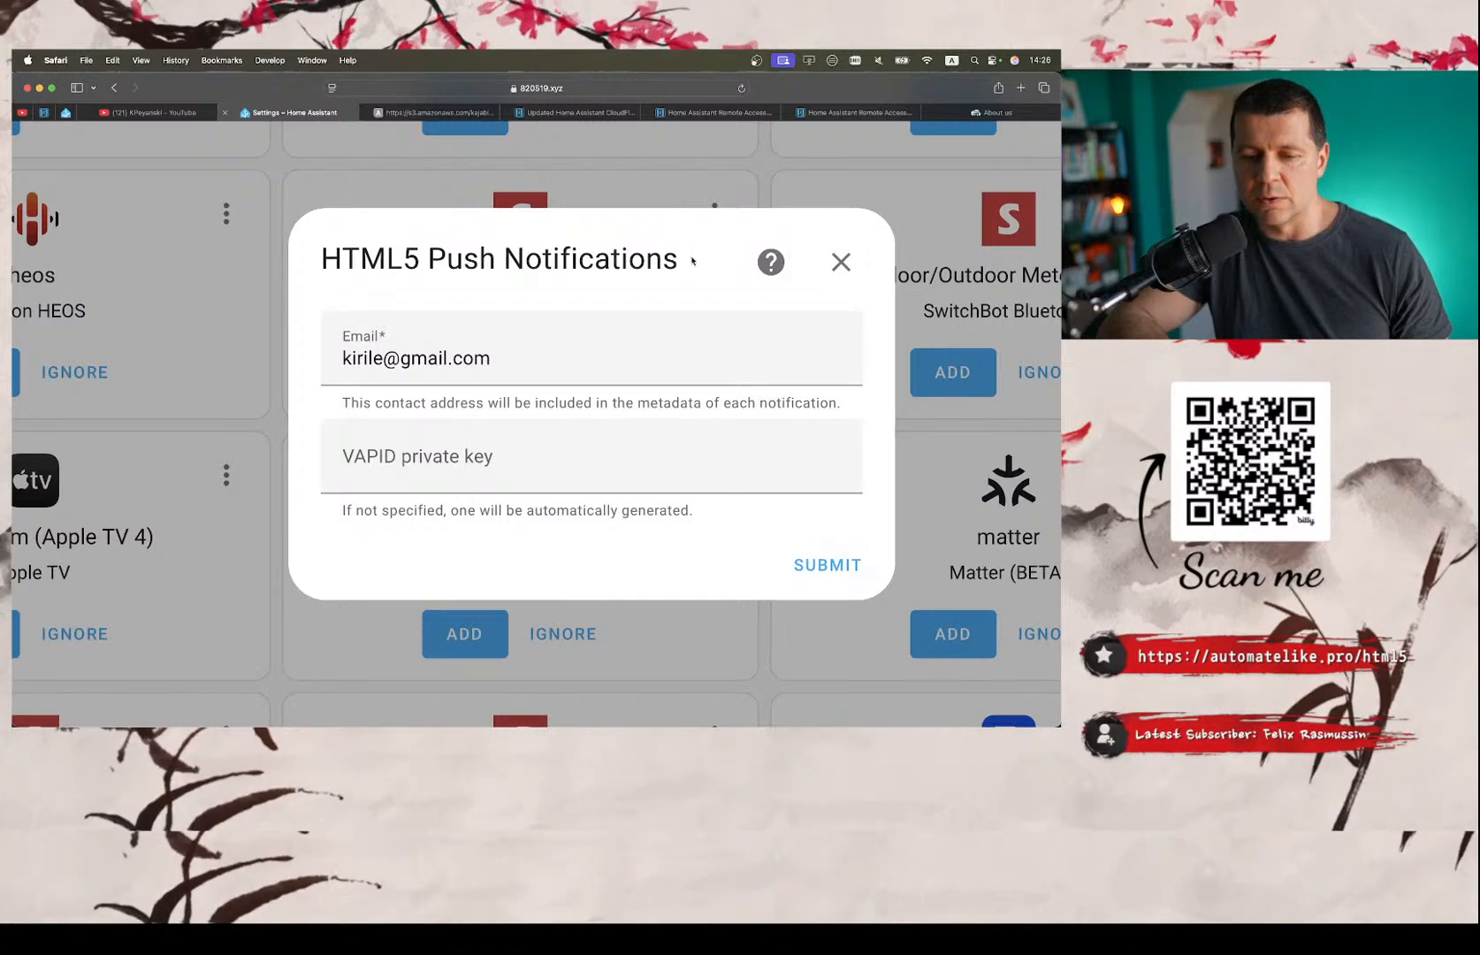
left_click(814, 564)
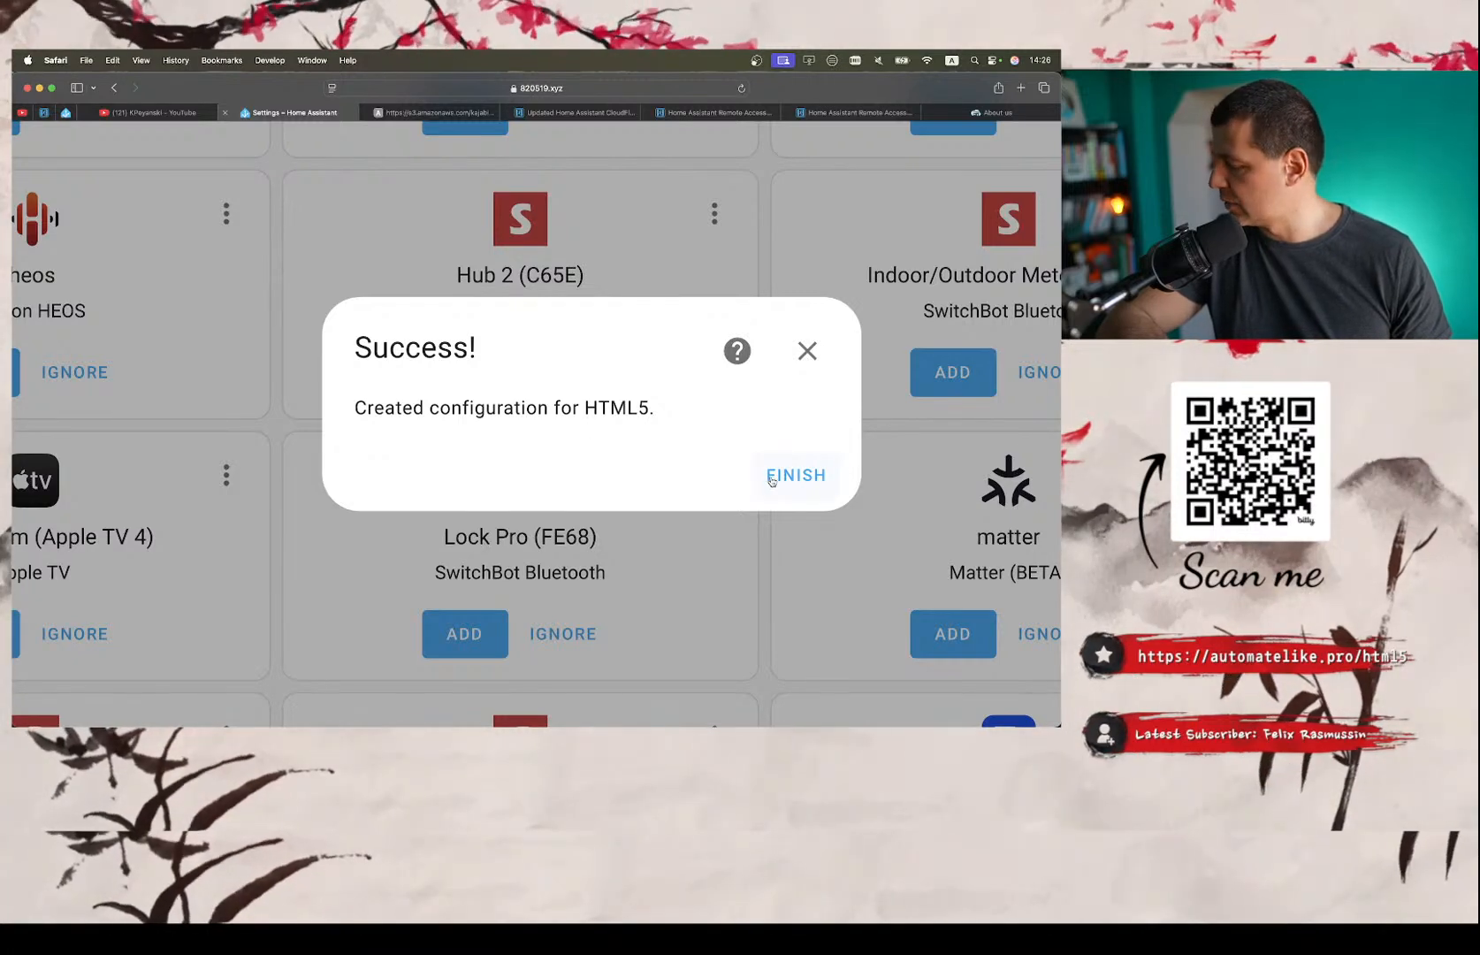
left_click(783, 479)
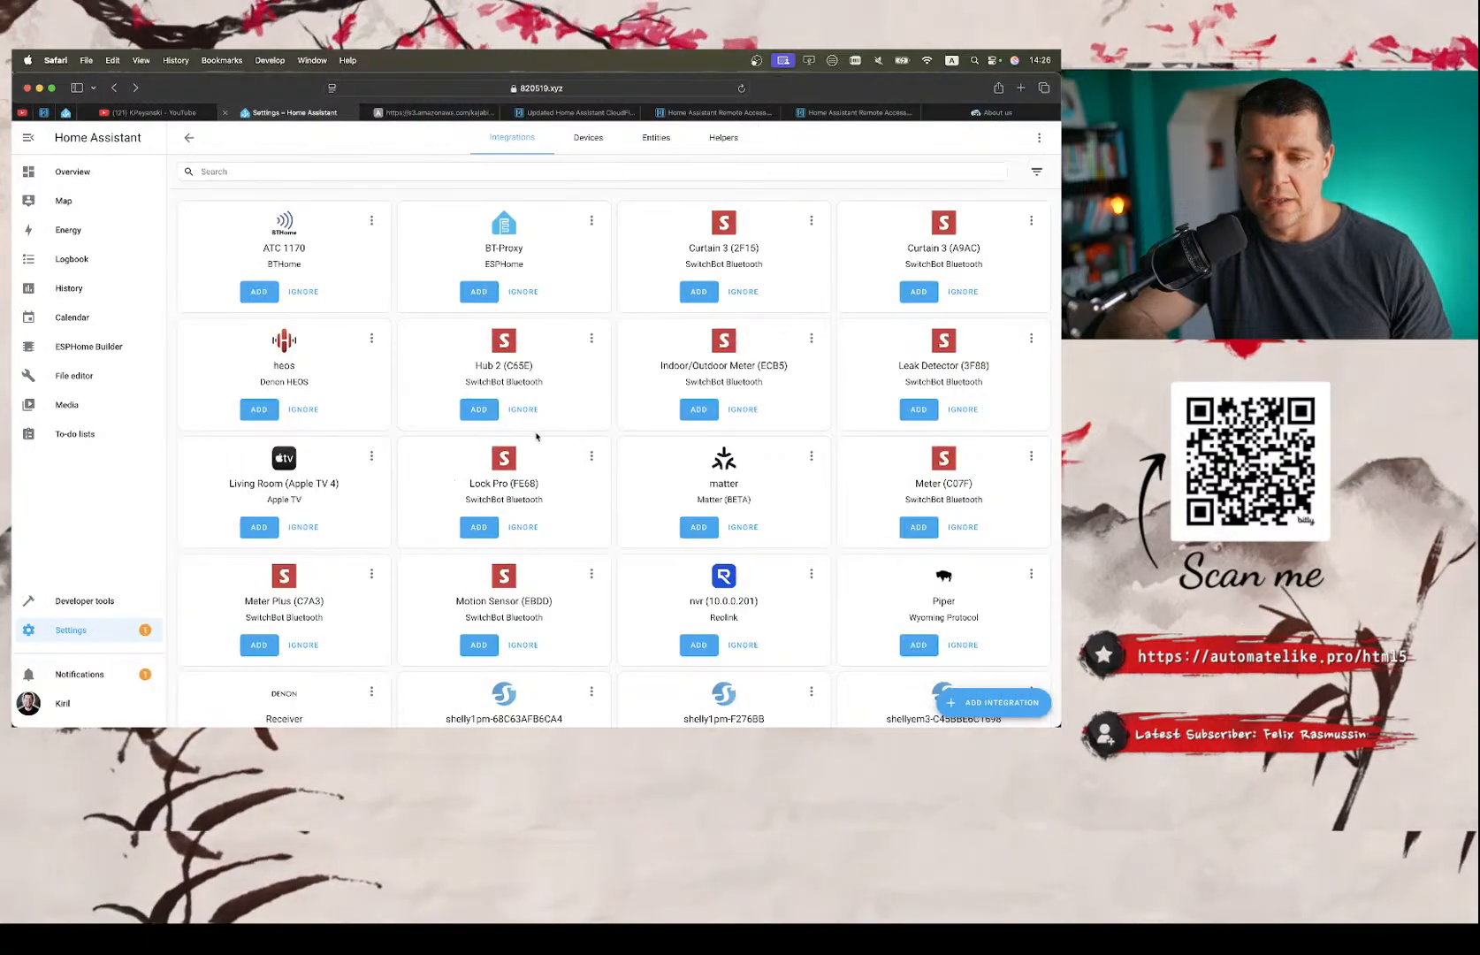
Locate the HTML5 Push Notifications entry among the configured integrations.
scroll(536, 436, "down", 5)
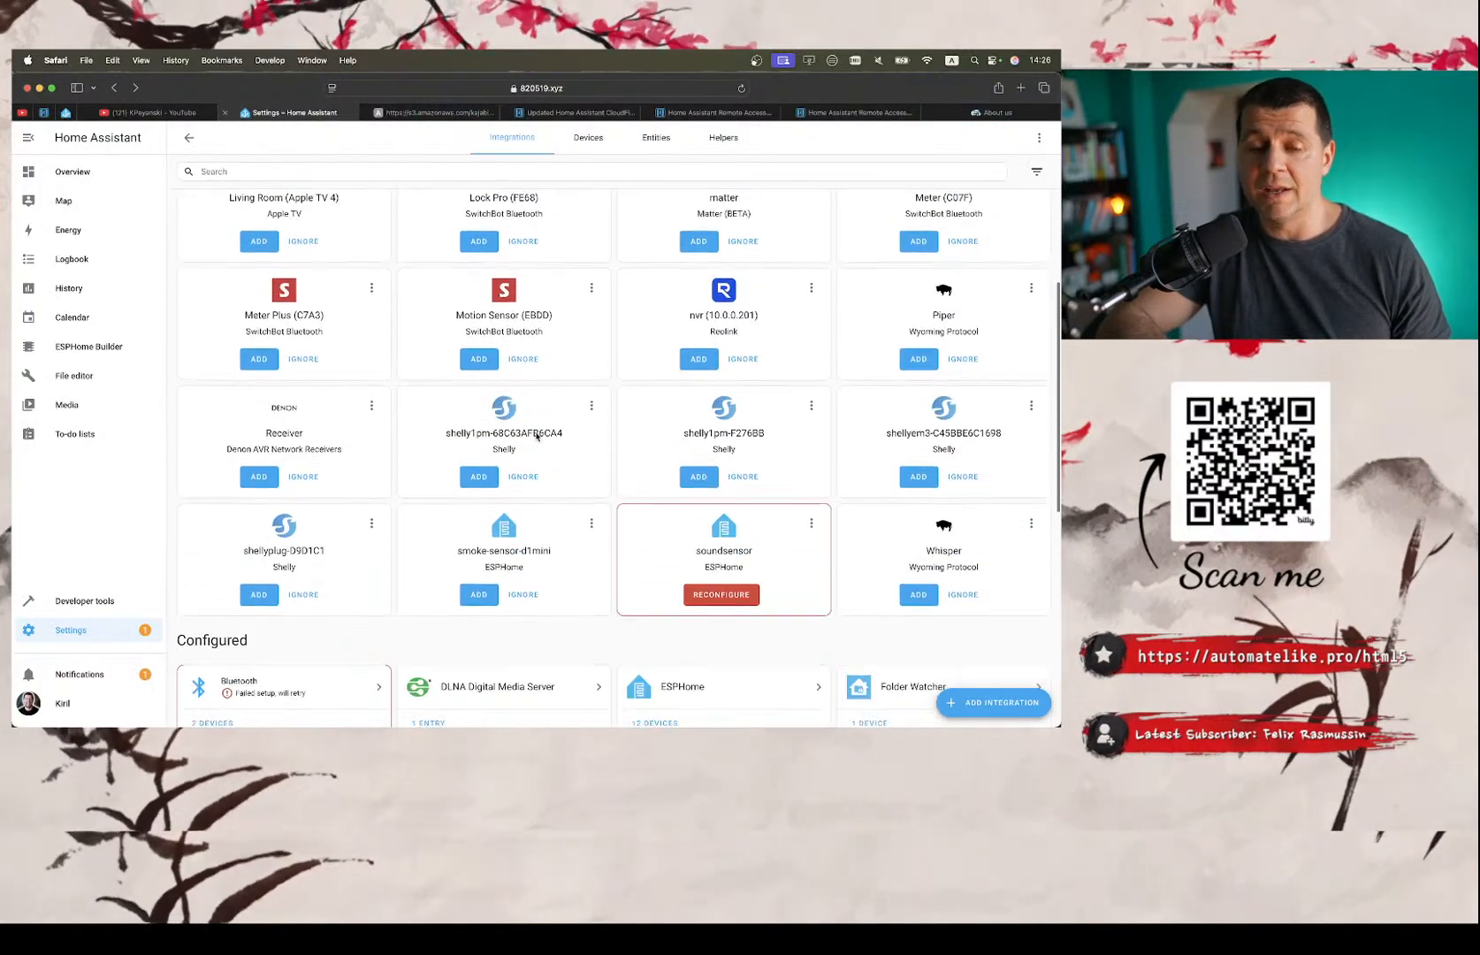
scroll(535, 436, "up", 2)
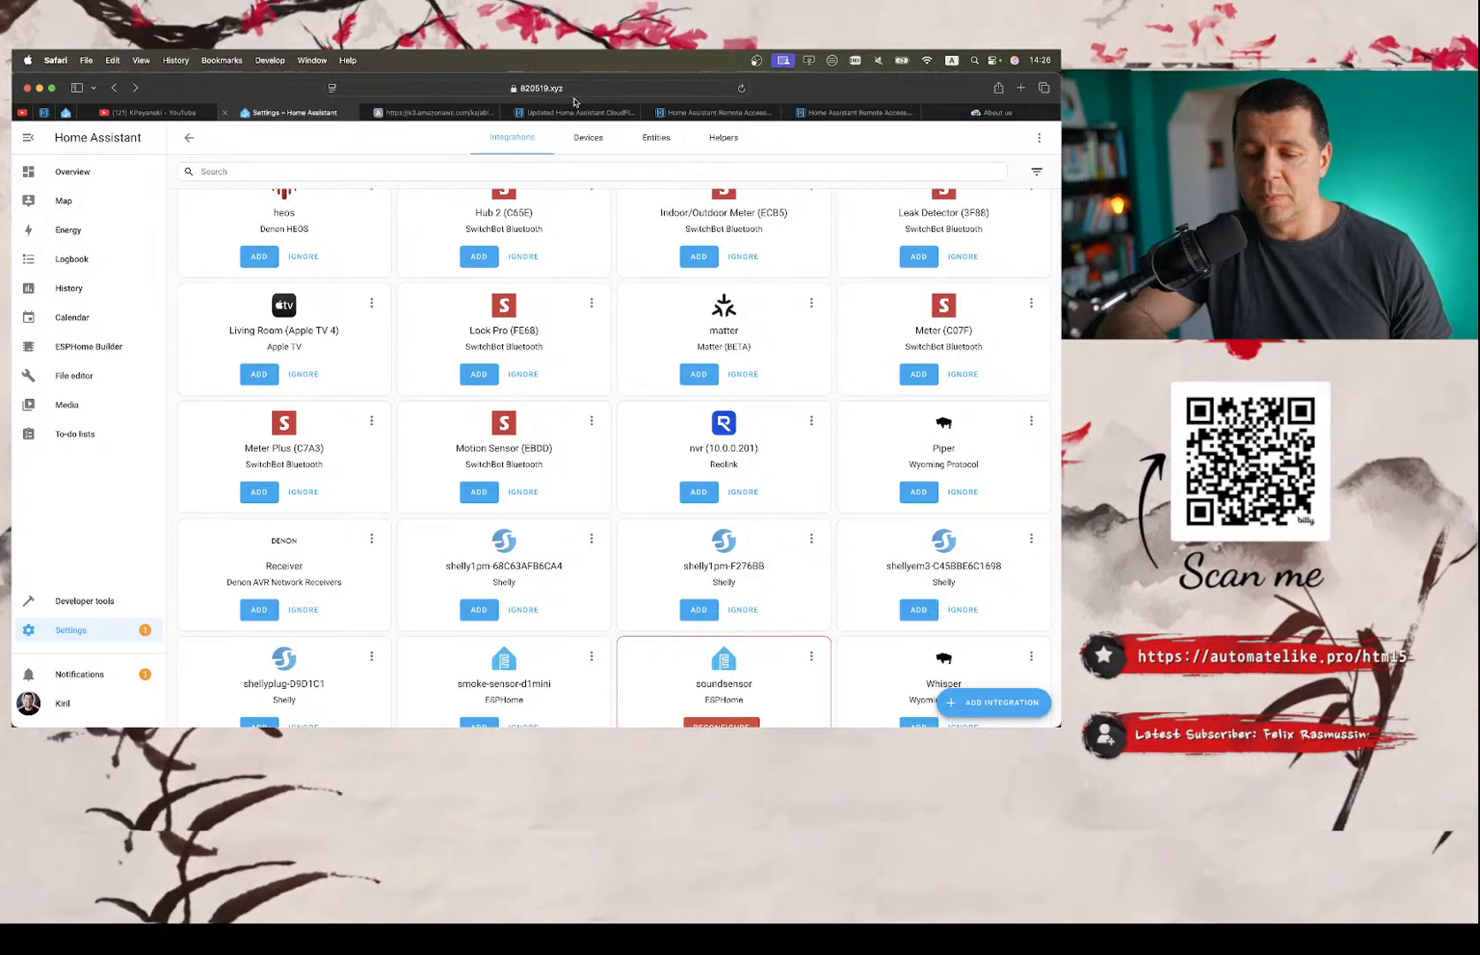
scroll(611, 387, "down", 6)
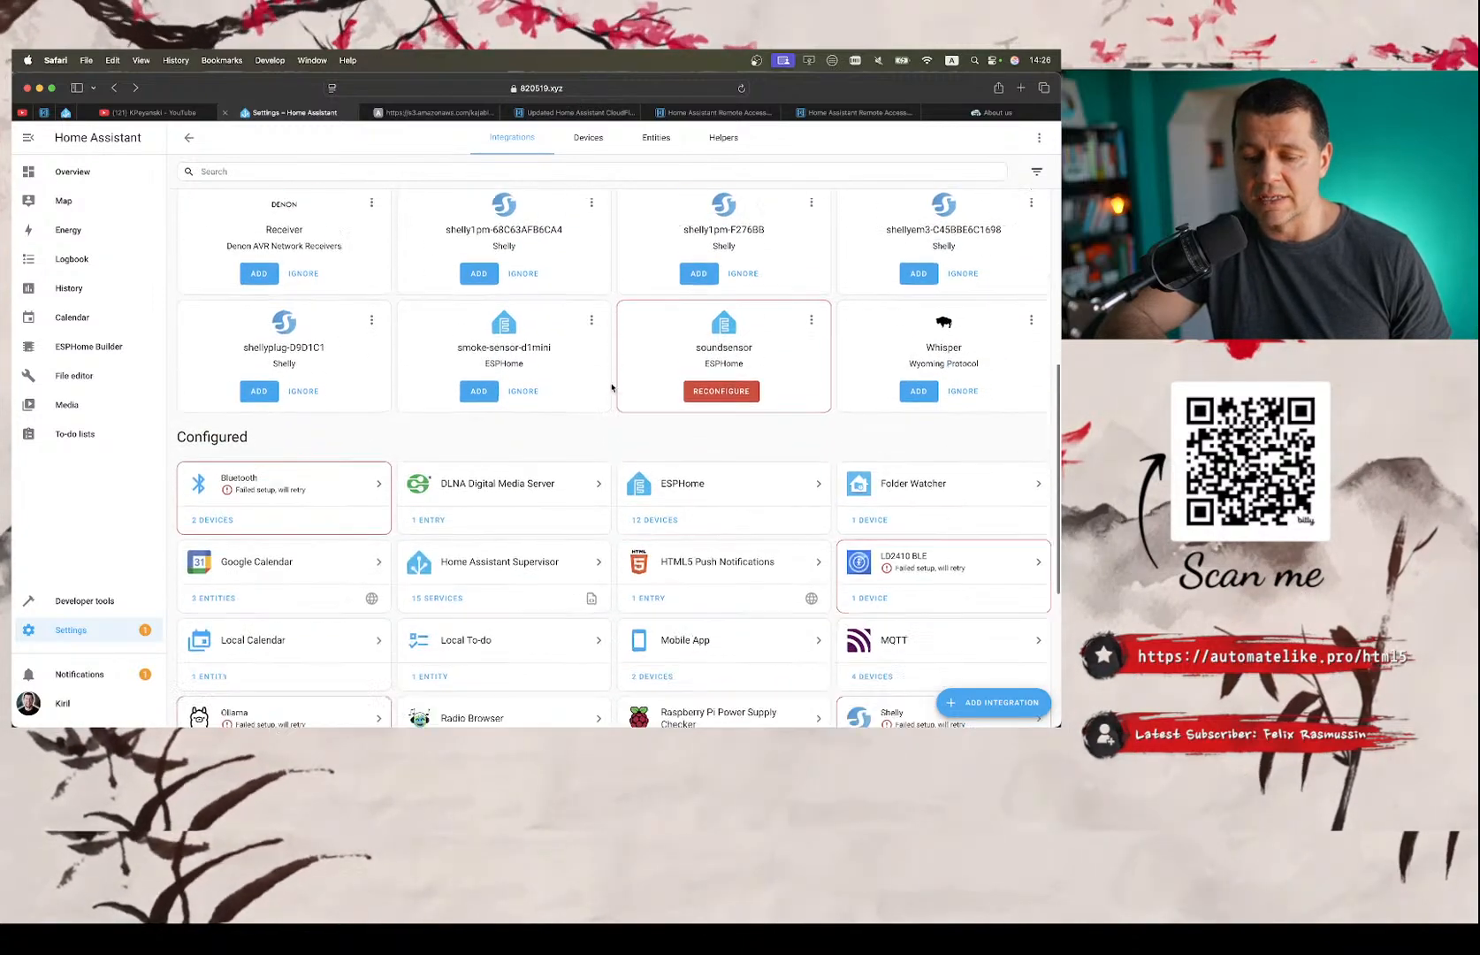
scroll(611, 386, "down", 8)
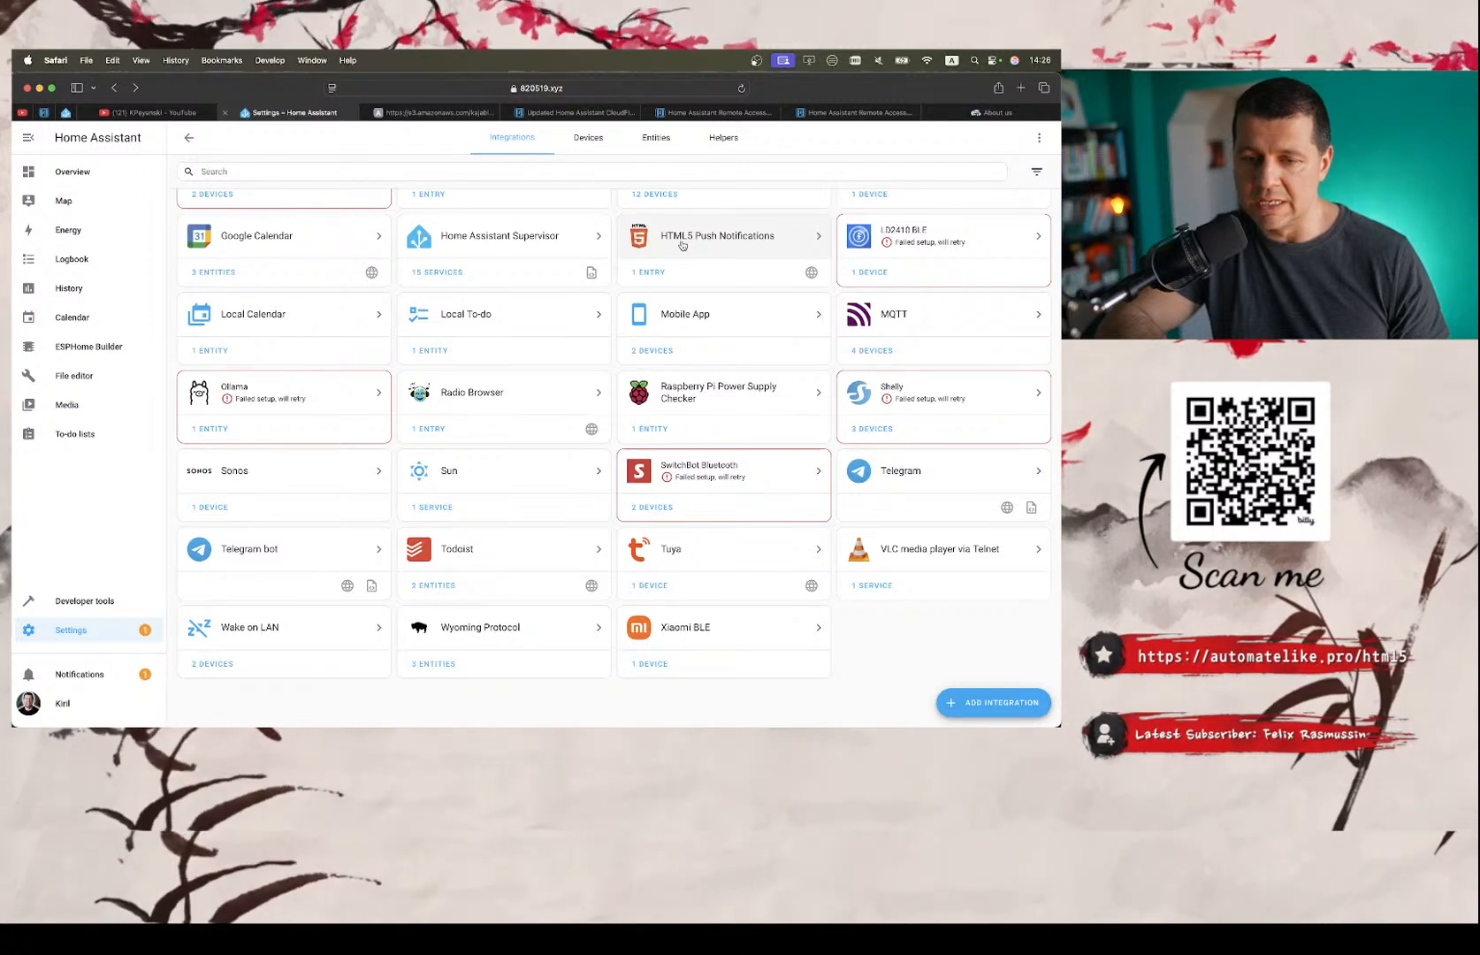
scroll(682, 245, "up", 2)
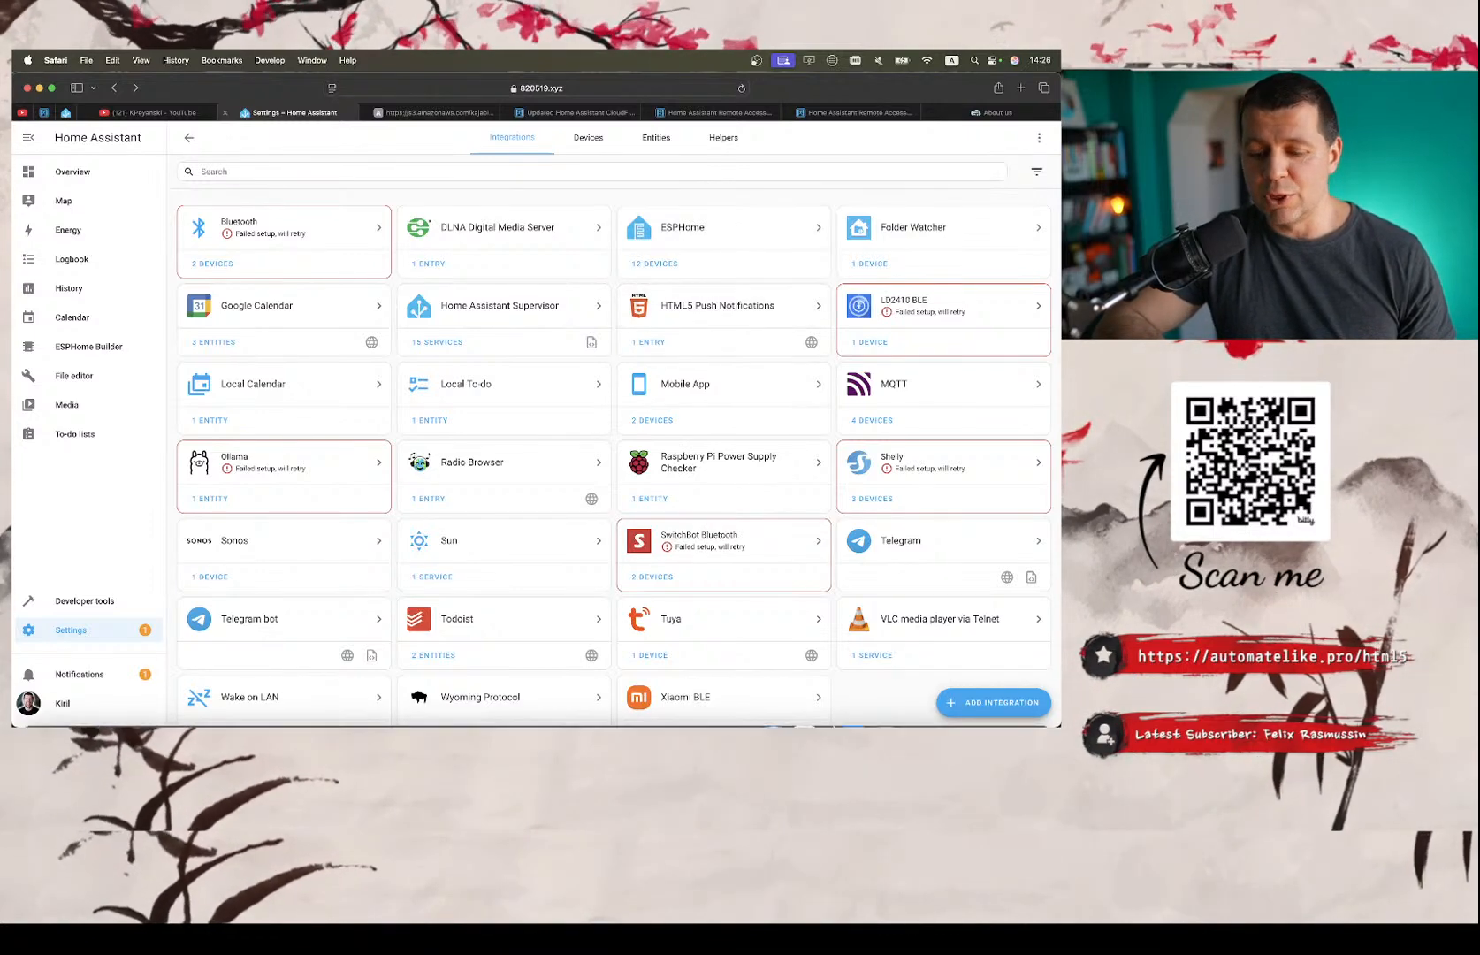
mouse_move(808, 681)
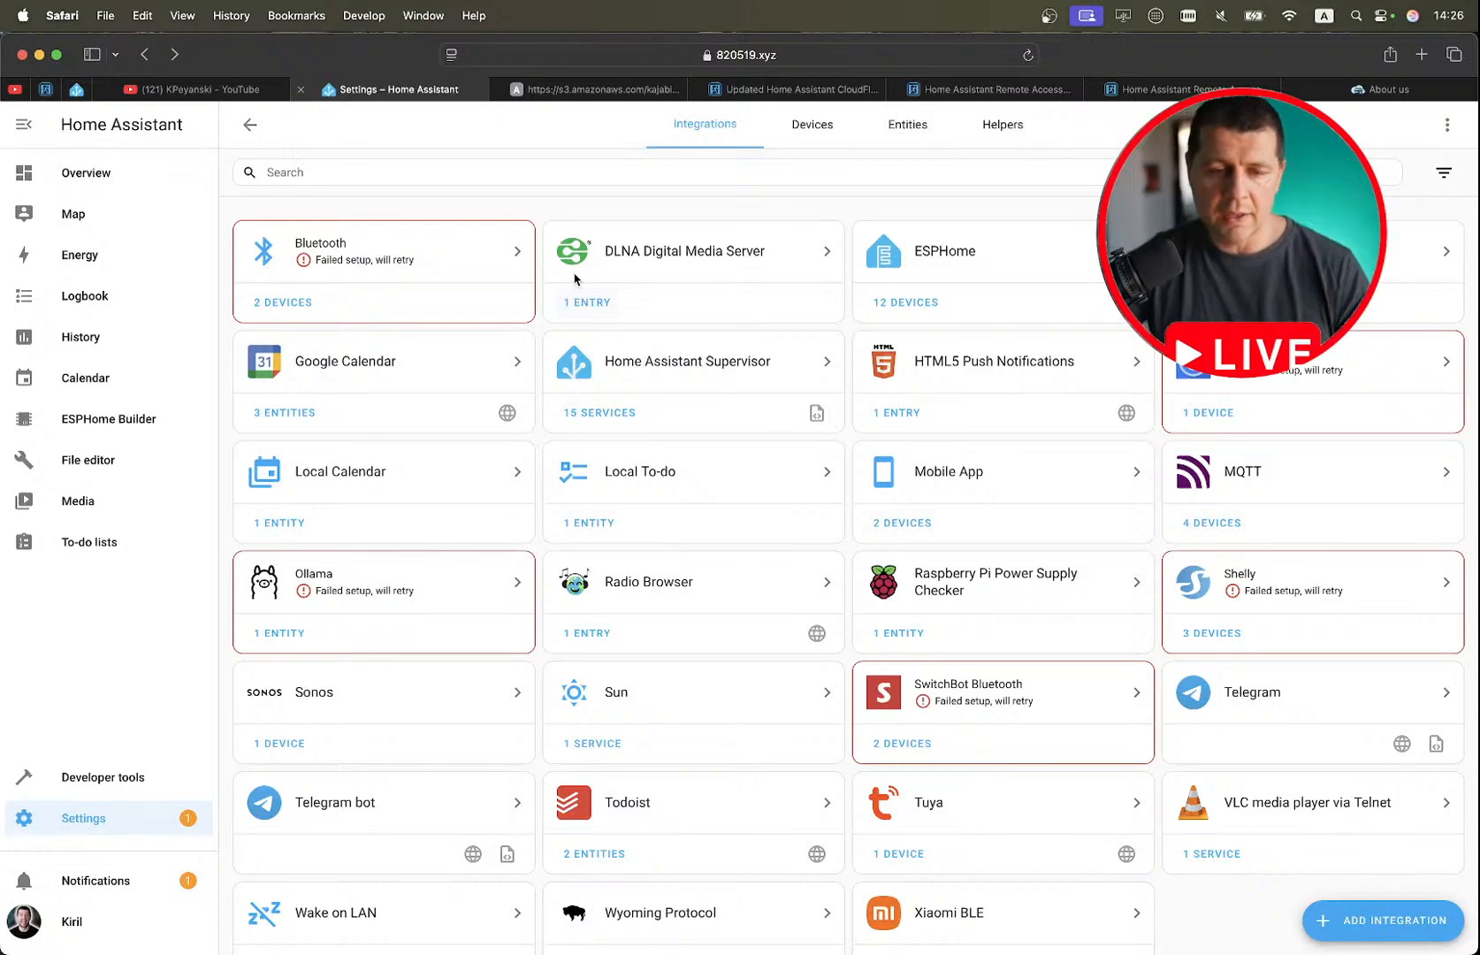
scroll(559, 307, "down", 2)
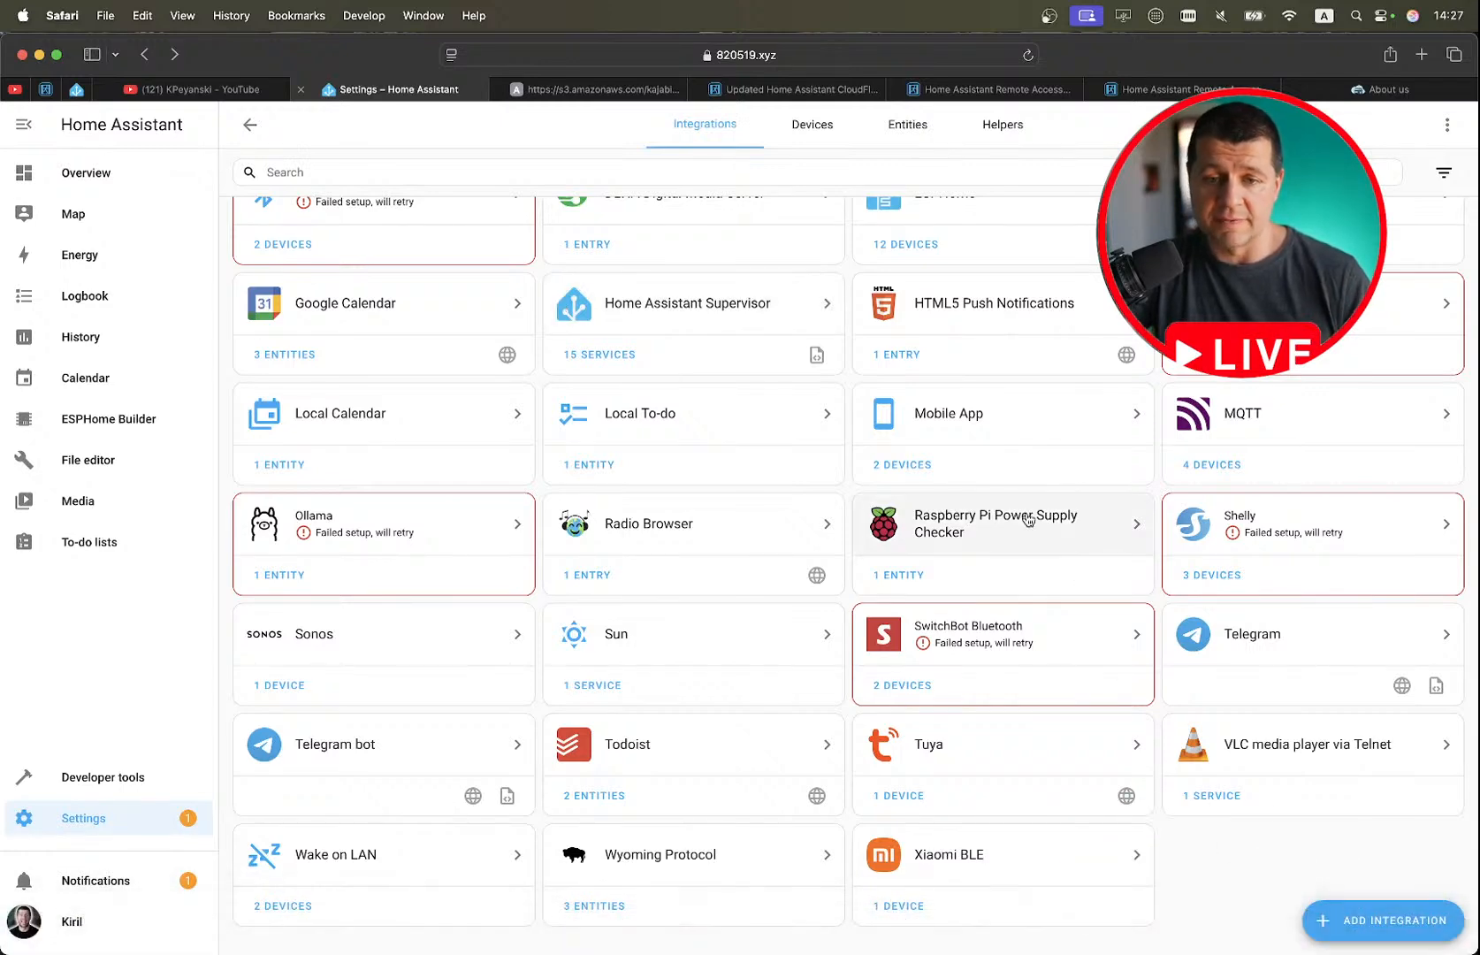
mouse_move(1193, 948)
left_click(1255, 911)
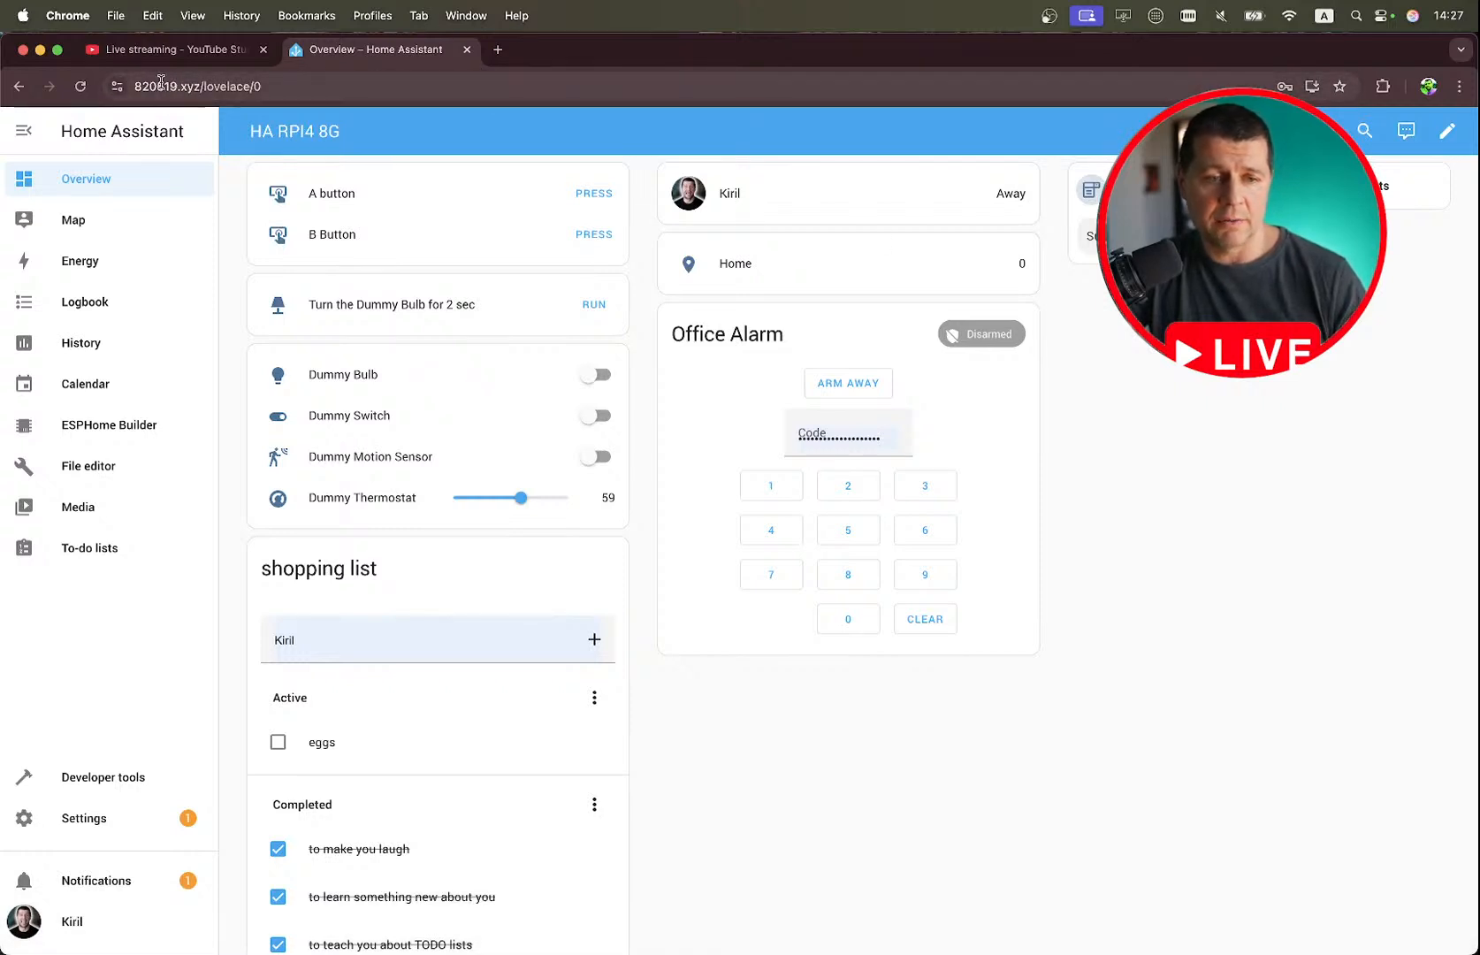
left_click(256, 85)
left_click(283, 86)
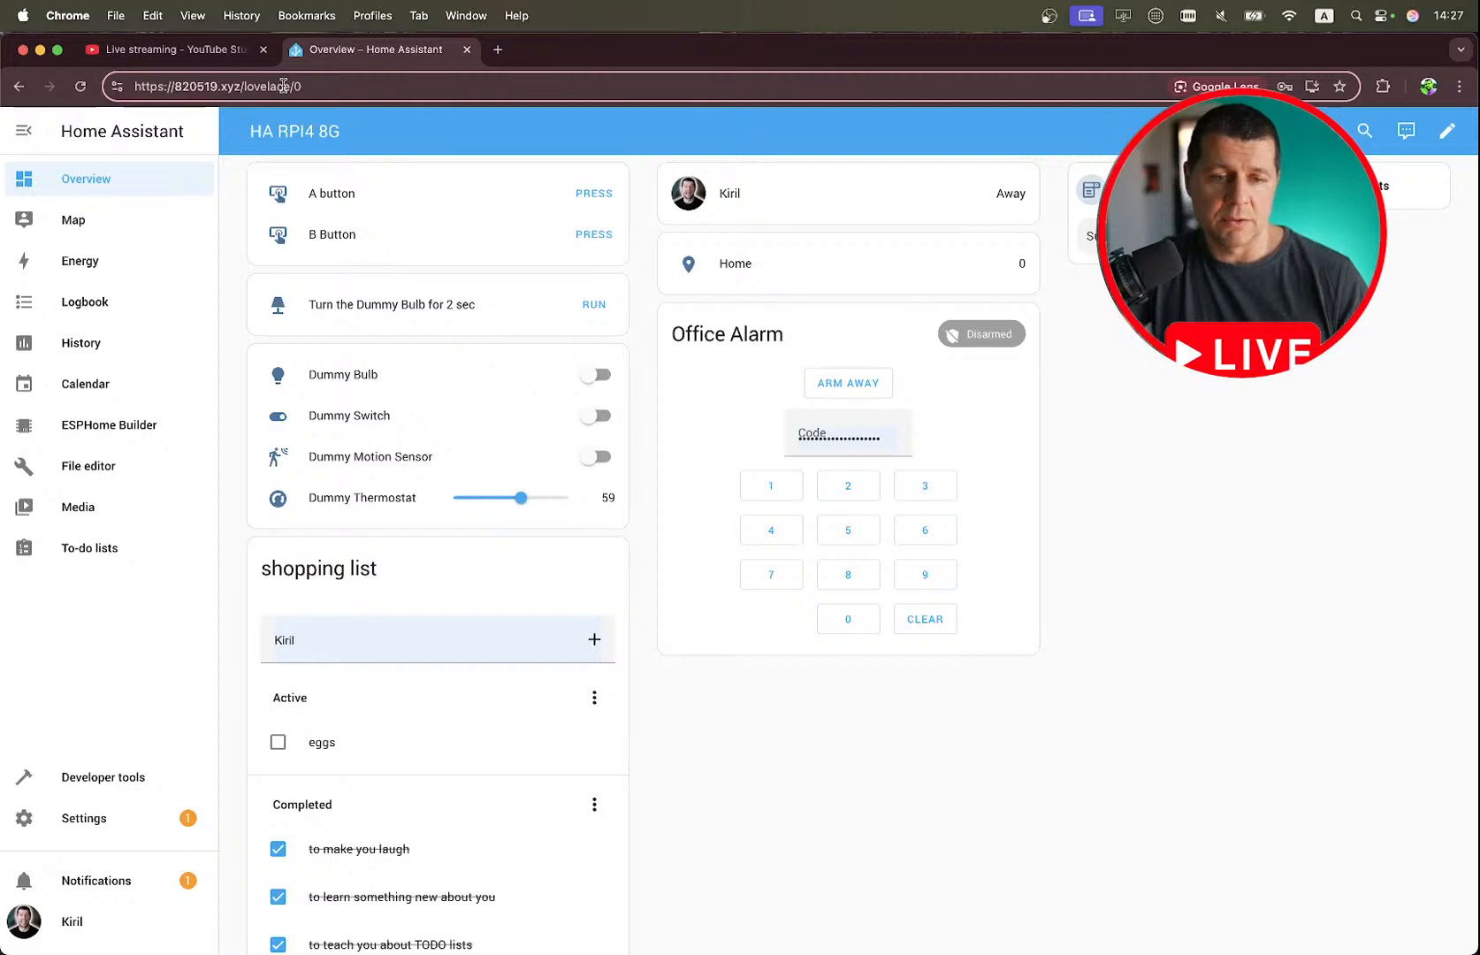
key("BackSpace")
key("BackSpace")
key("BackSpace")
key("BackSpace")
key("BackSpace")
key("BackSpace")
key("BackSpace")
key("BackSpace")
key("BackSpace")
key("BackSpace")
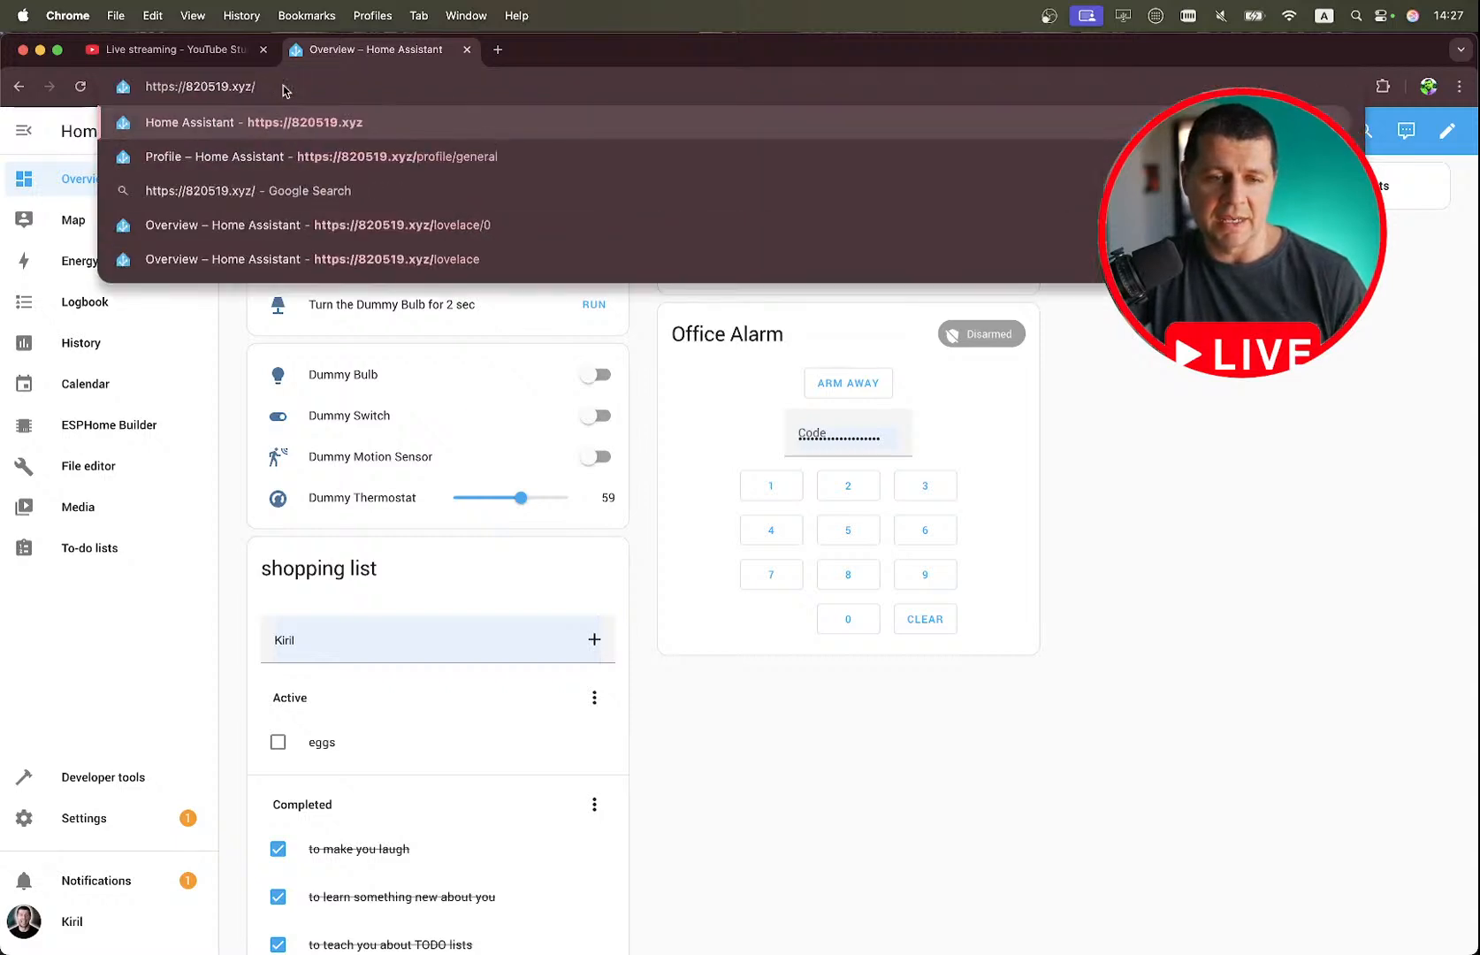
key("Return")
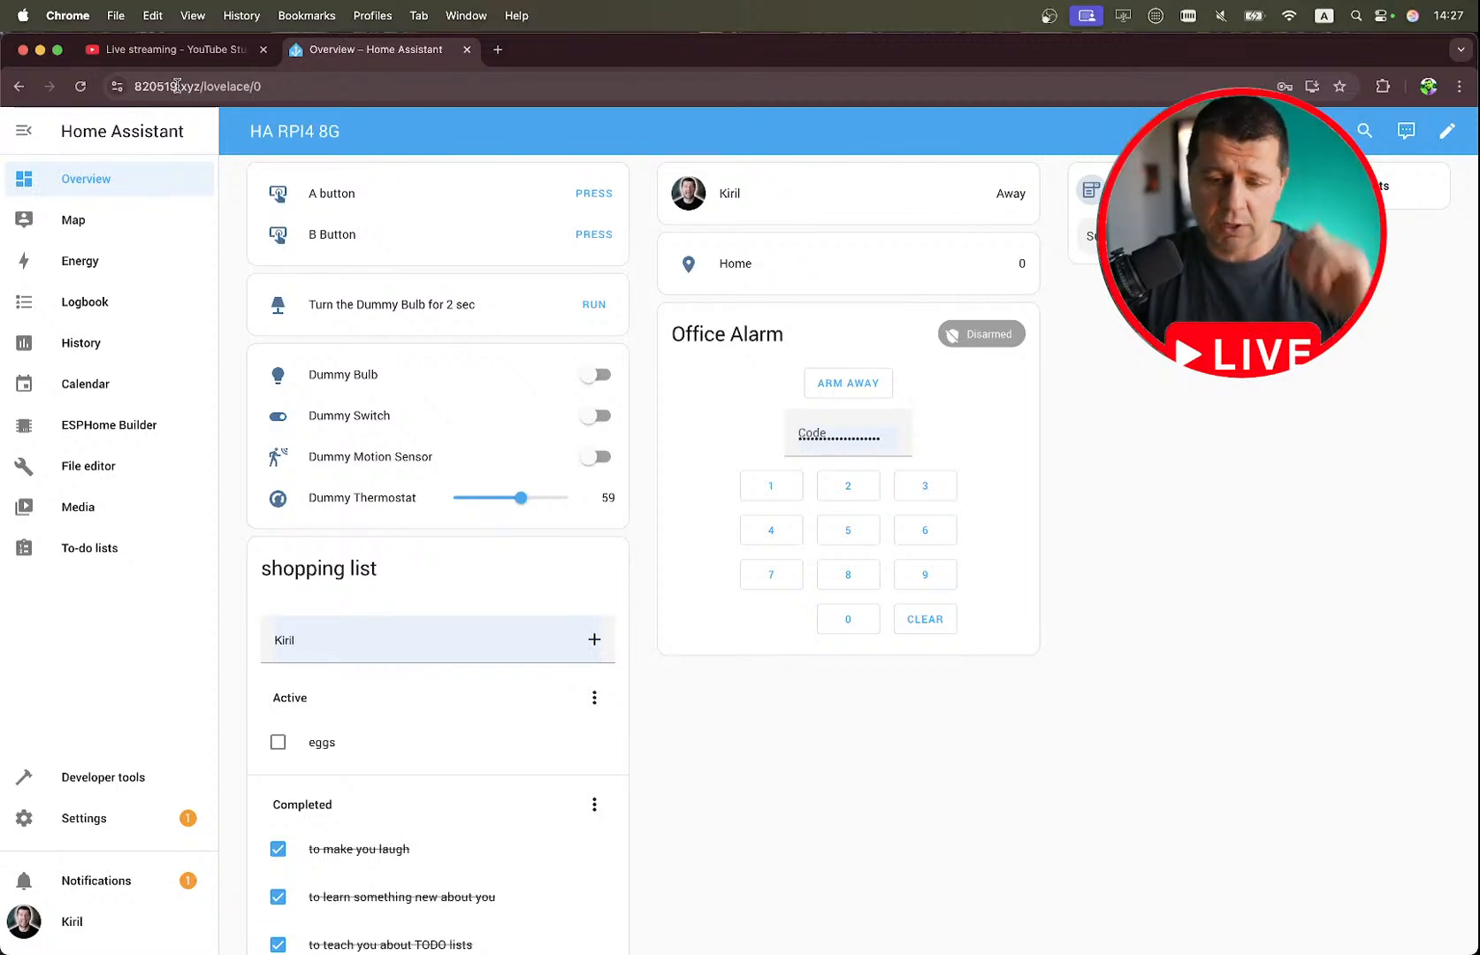
scroll(488, 425, "down", 1)
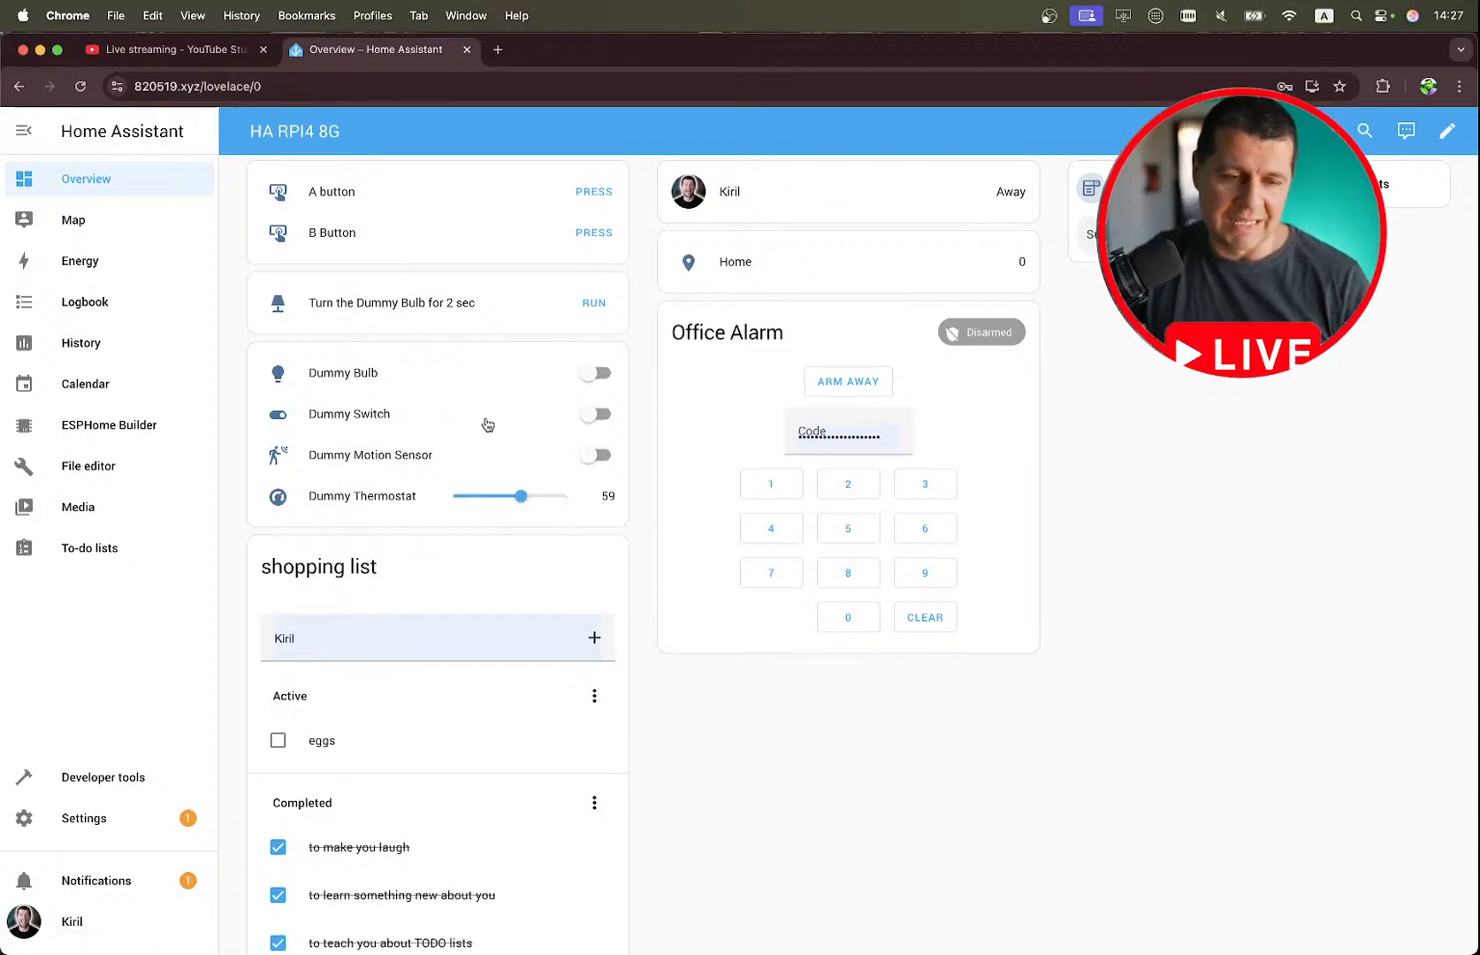
scroll(488, 426, "down", 2)
scroll(485, 422, "up", 2)
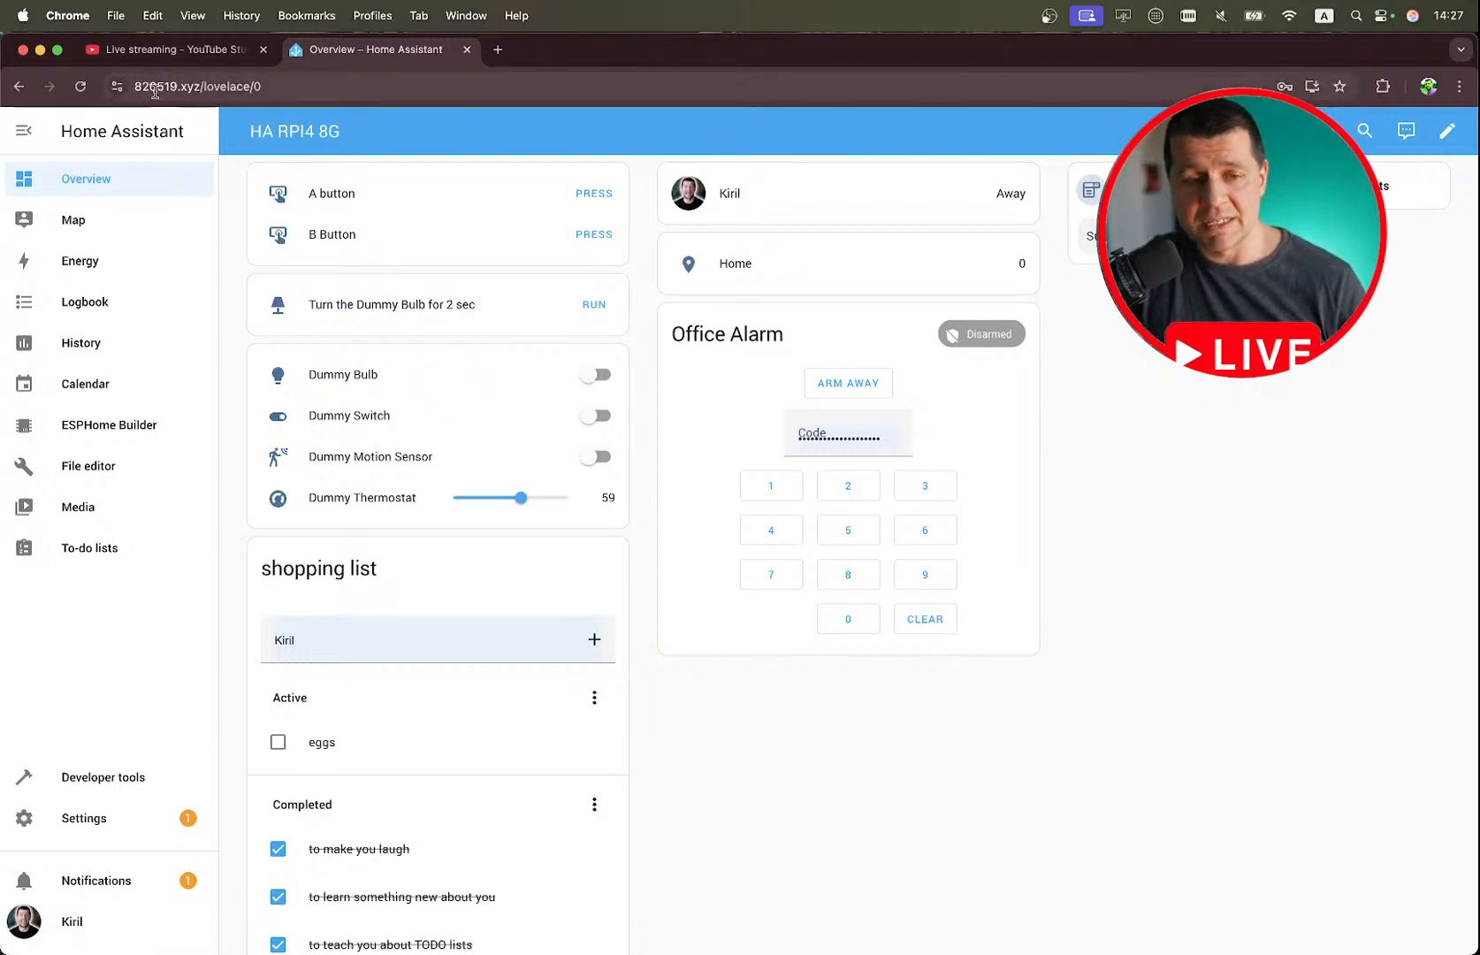
left_click_drag(203, 86, 325, 83)
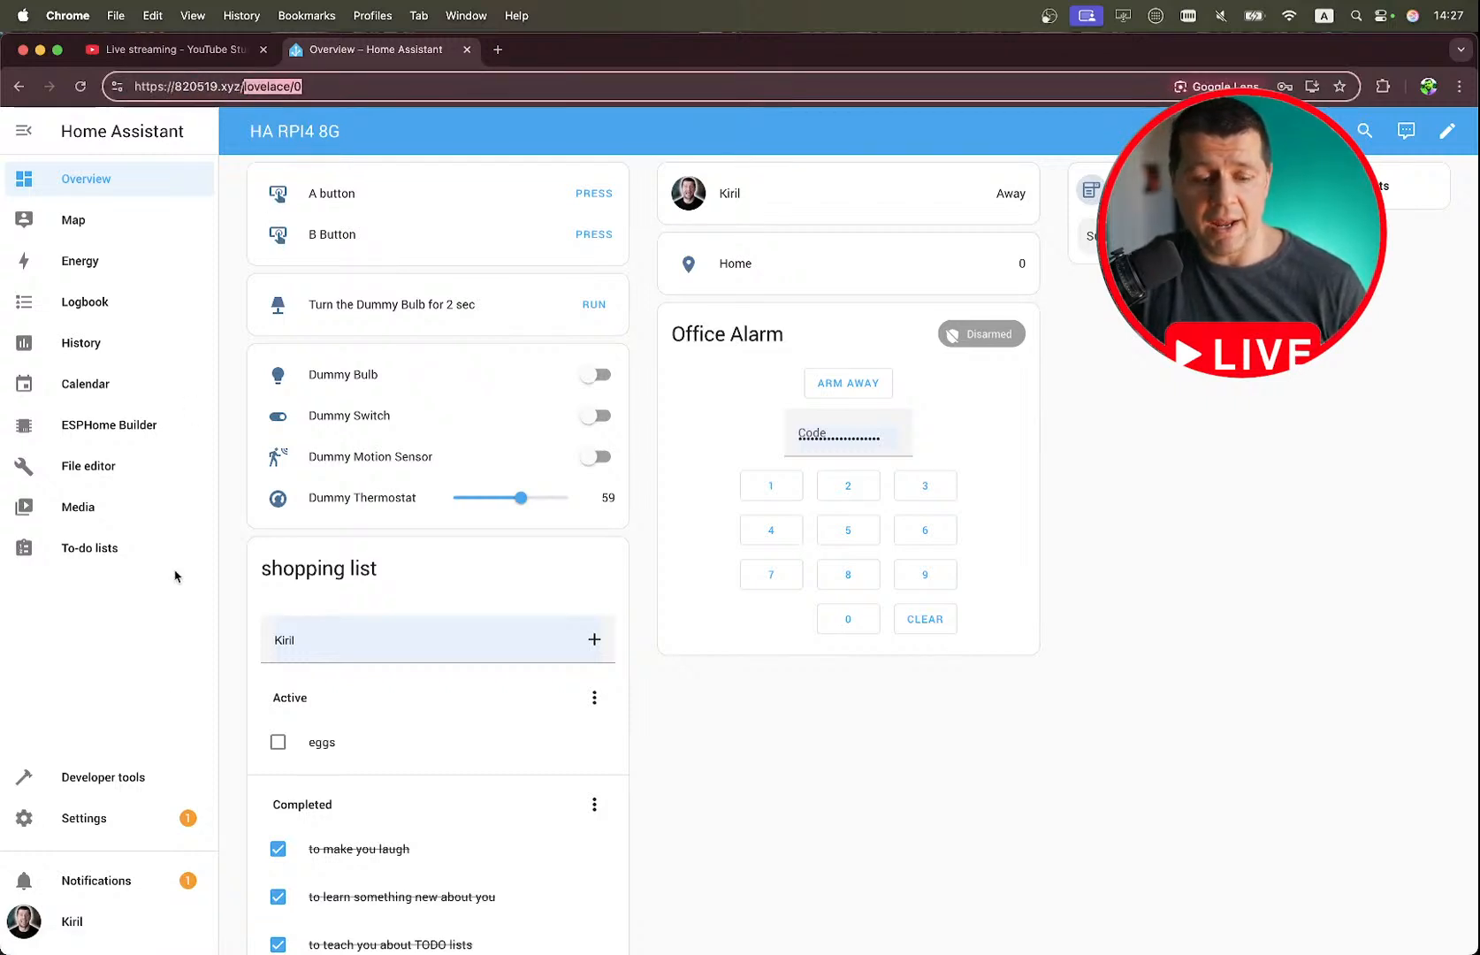
Open the user profile and turn on Receive notifications in the browser settings.
left_click(78, 924)
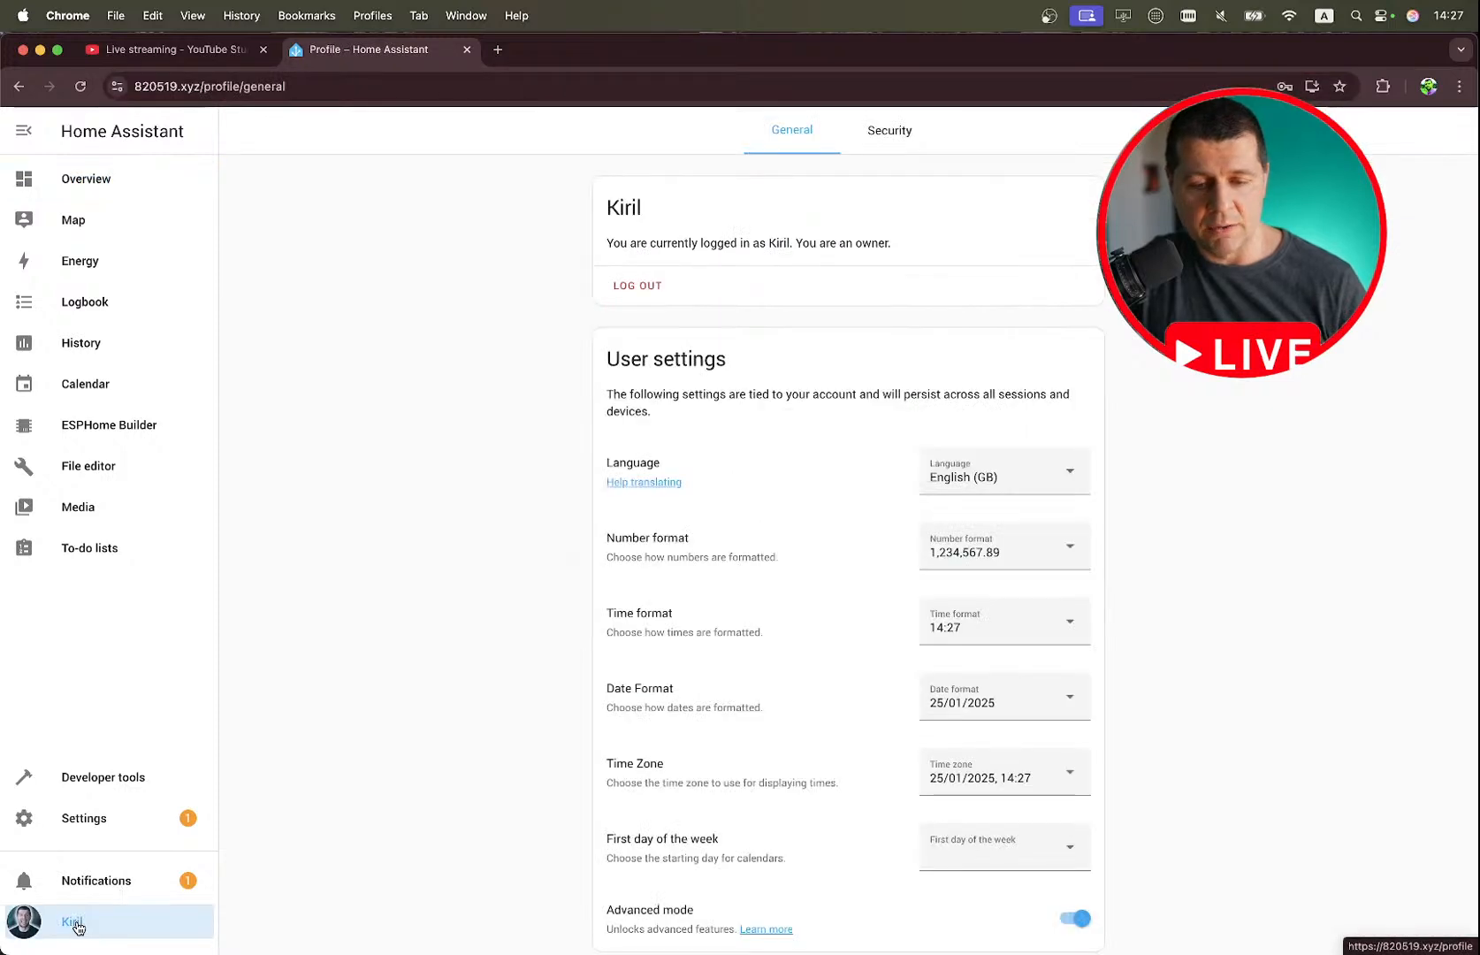
scroll(747, 548, "down", 8)
scroll(747, 548, "down", 1)
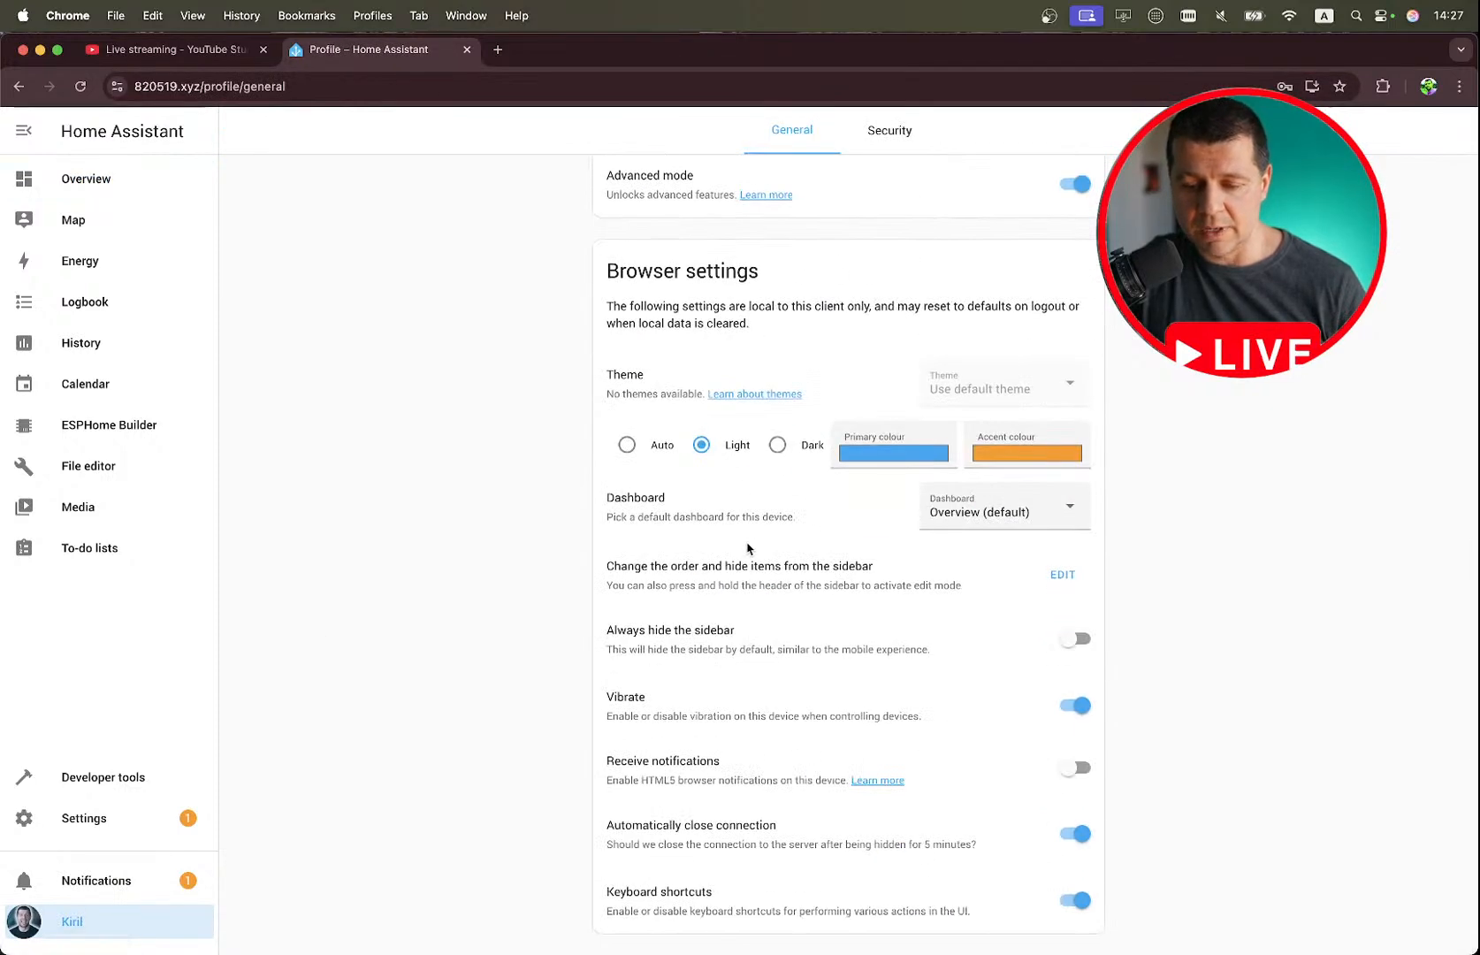
left_click(1065, 777)
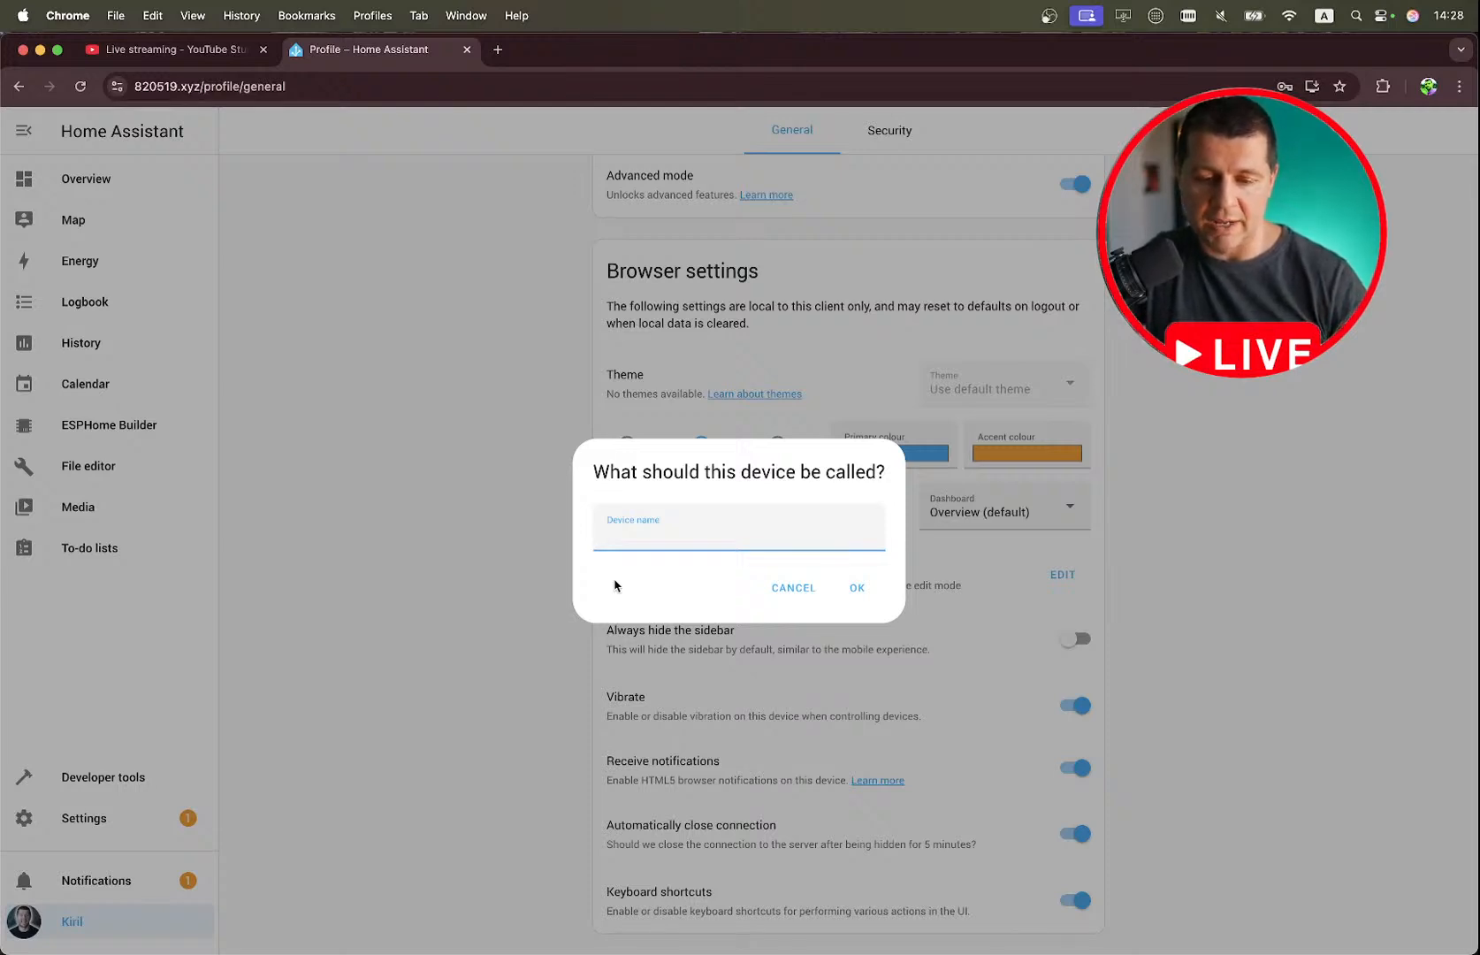
Name the device Chrome Desktop, confirm it, and allow the site to show browser notifications.
type("Chrome")
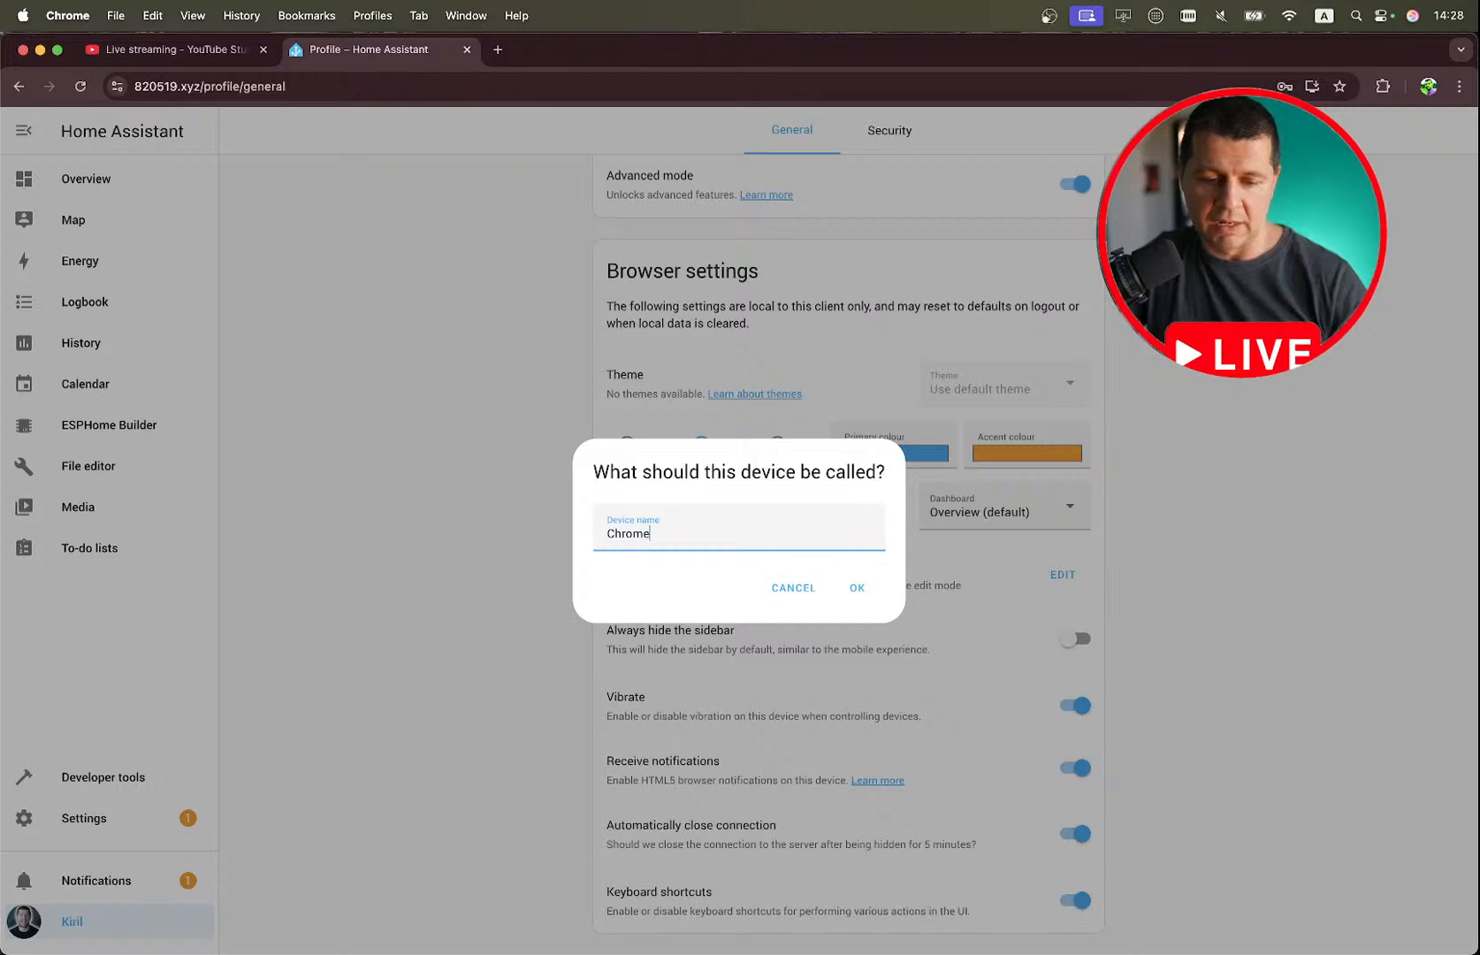
type(" Dds")
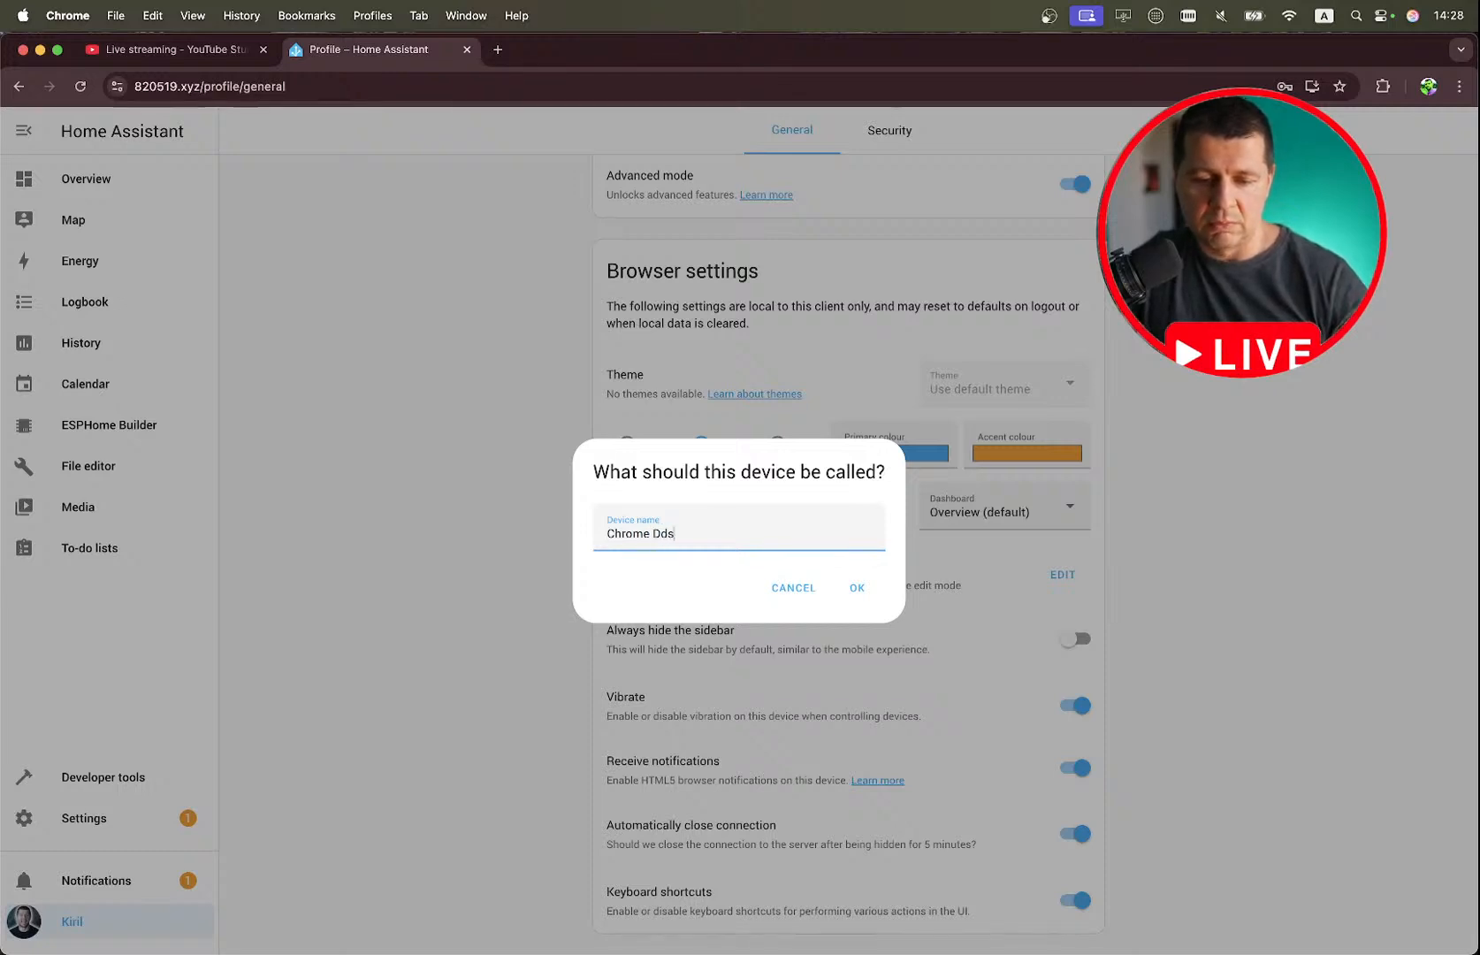
key("BackSpace")
key("BackSpace")
type("esktop")
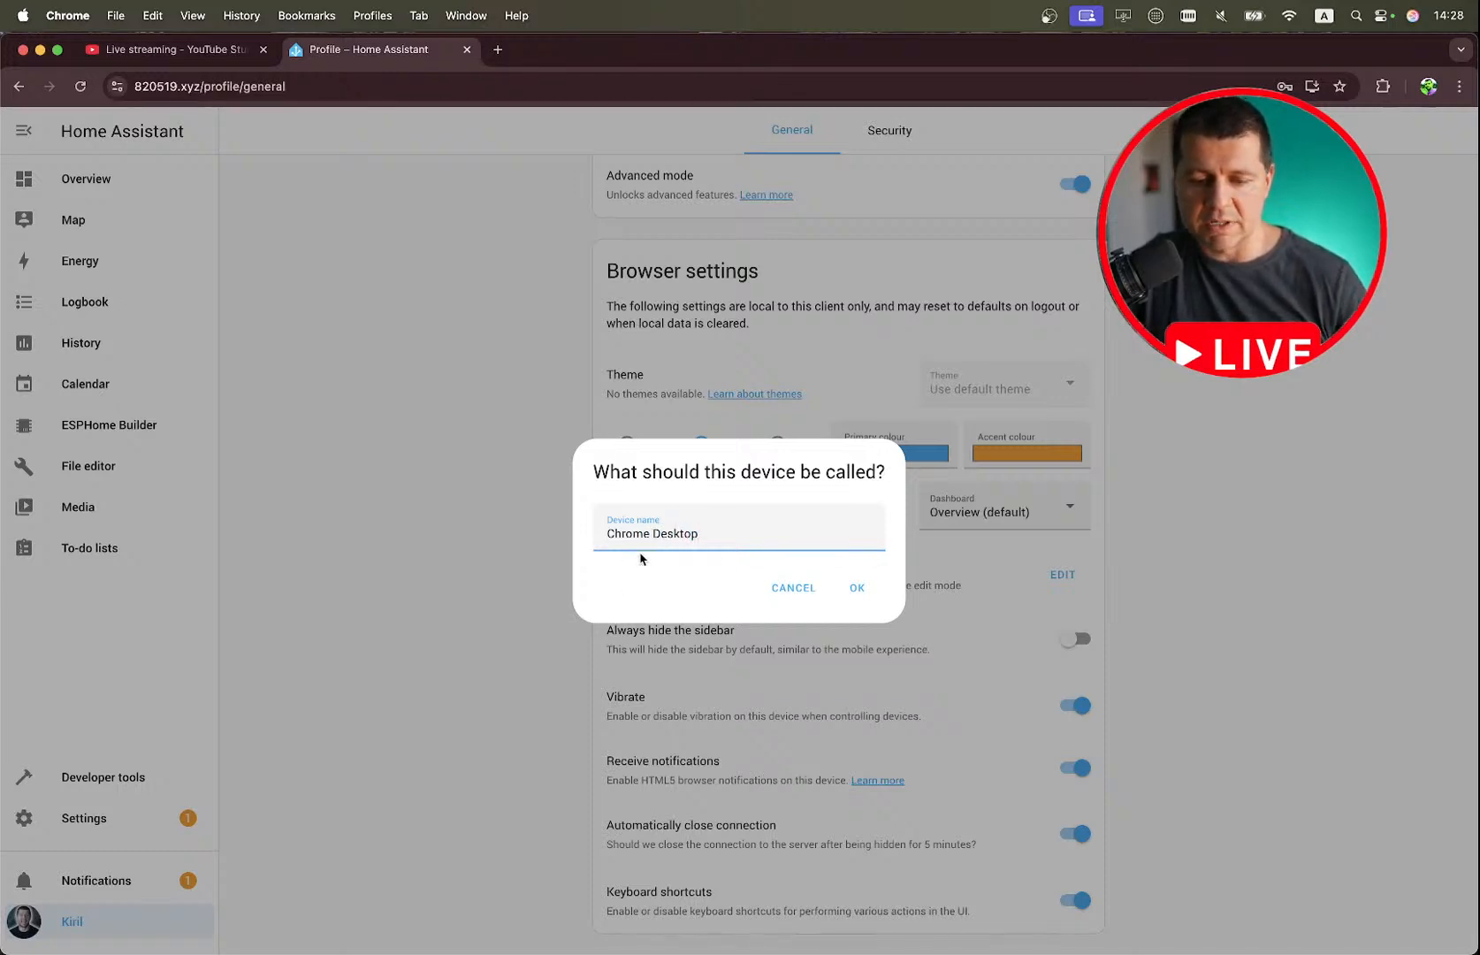
left_click(859, 589)
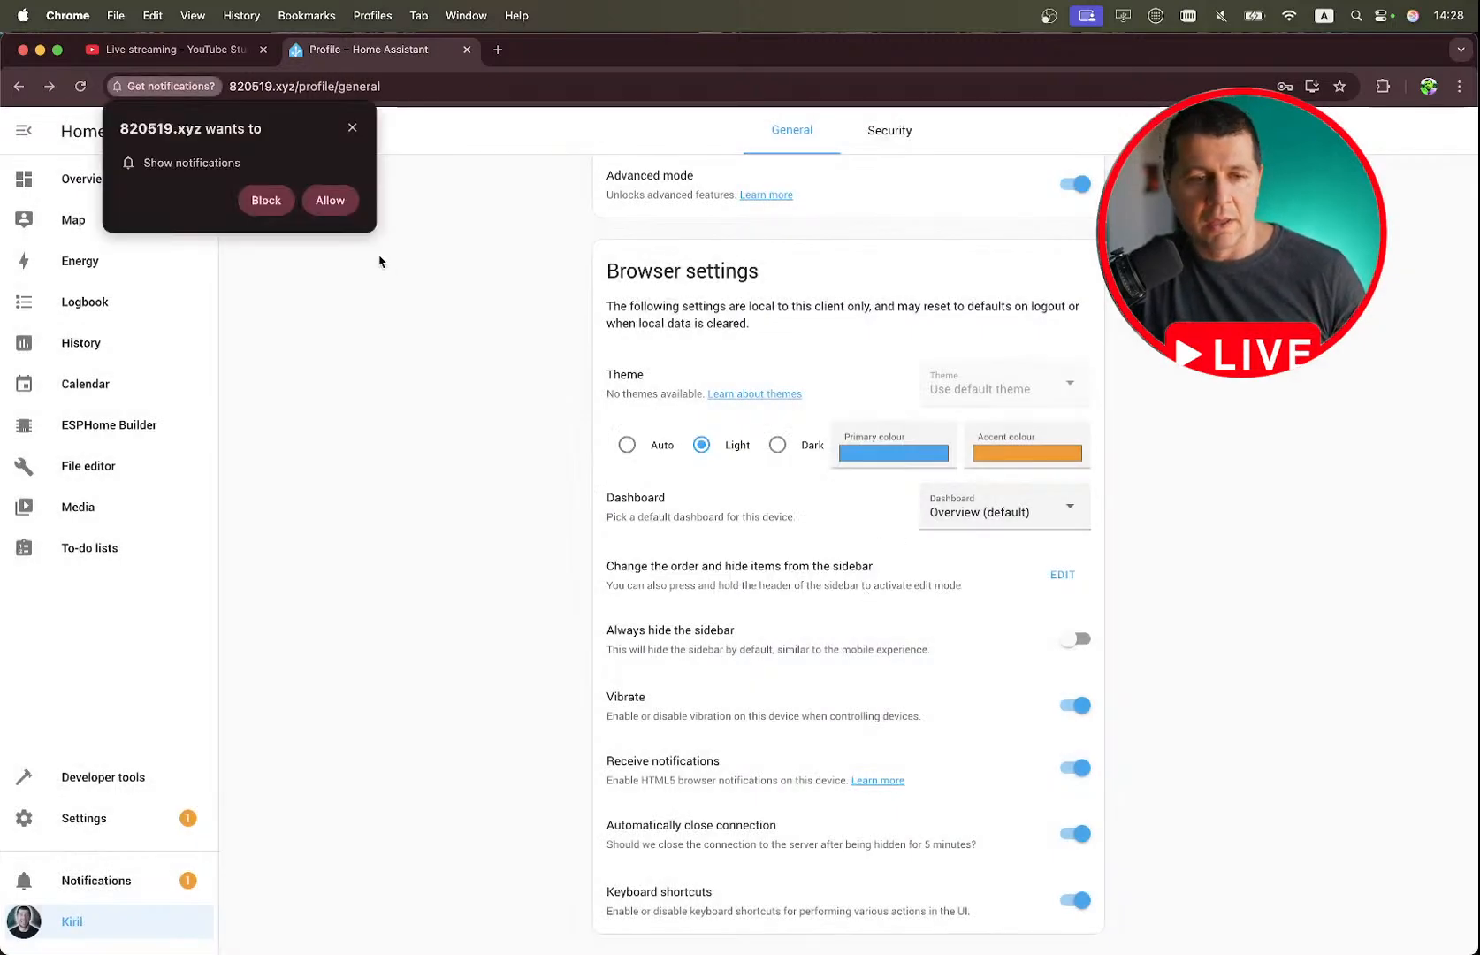
left_click(335, 200)
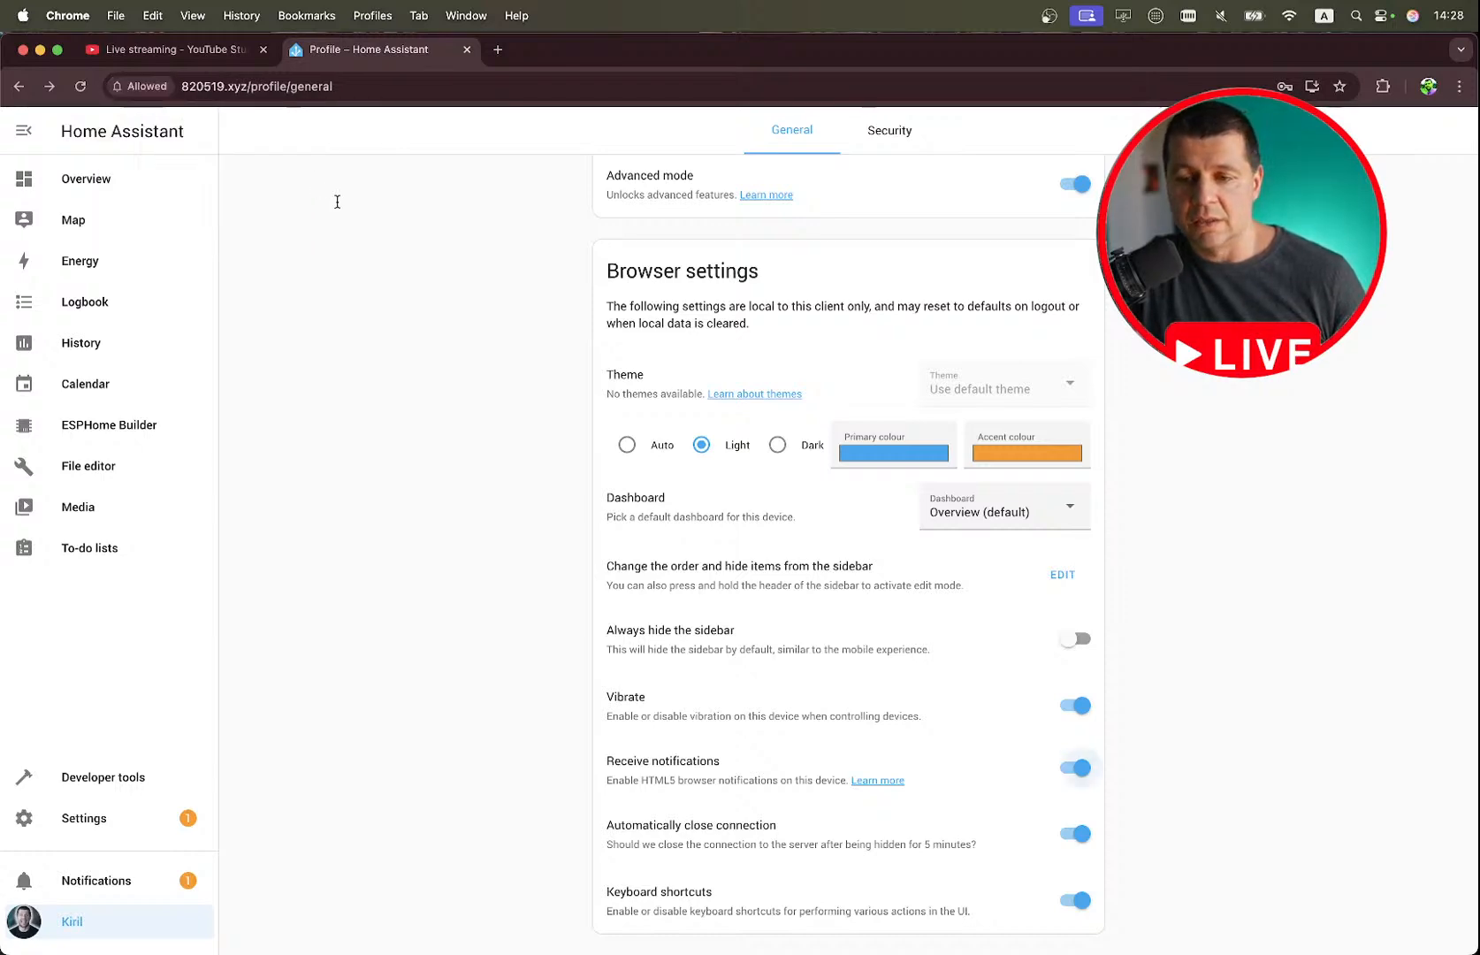
scroll(336, 202, "up", 10)
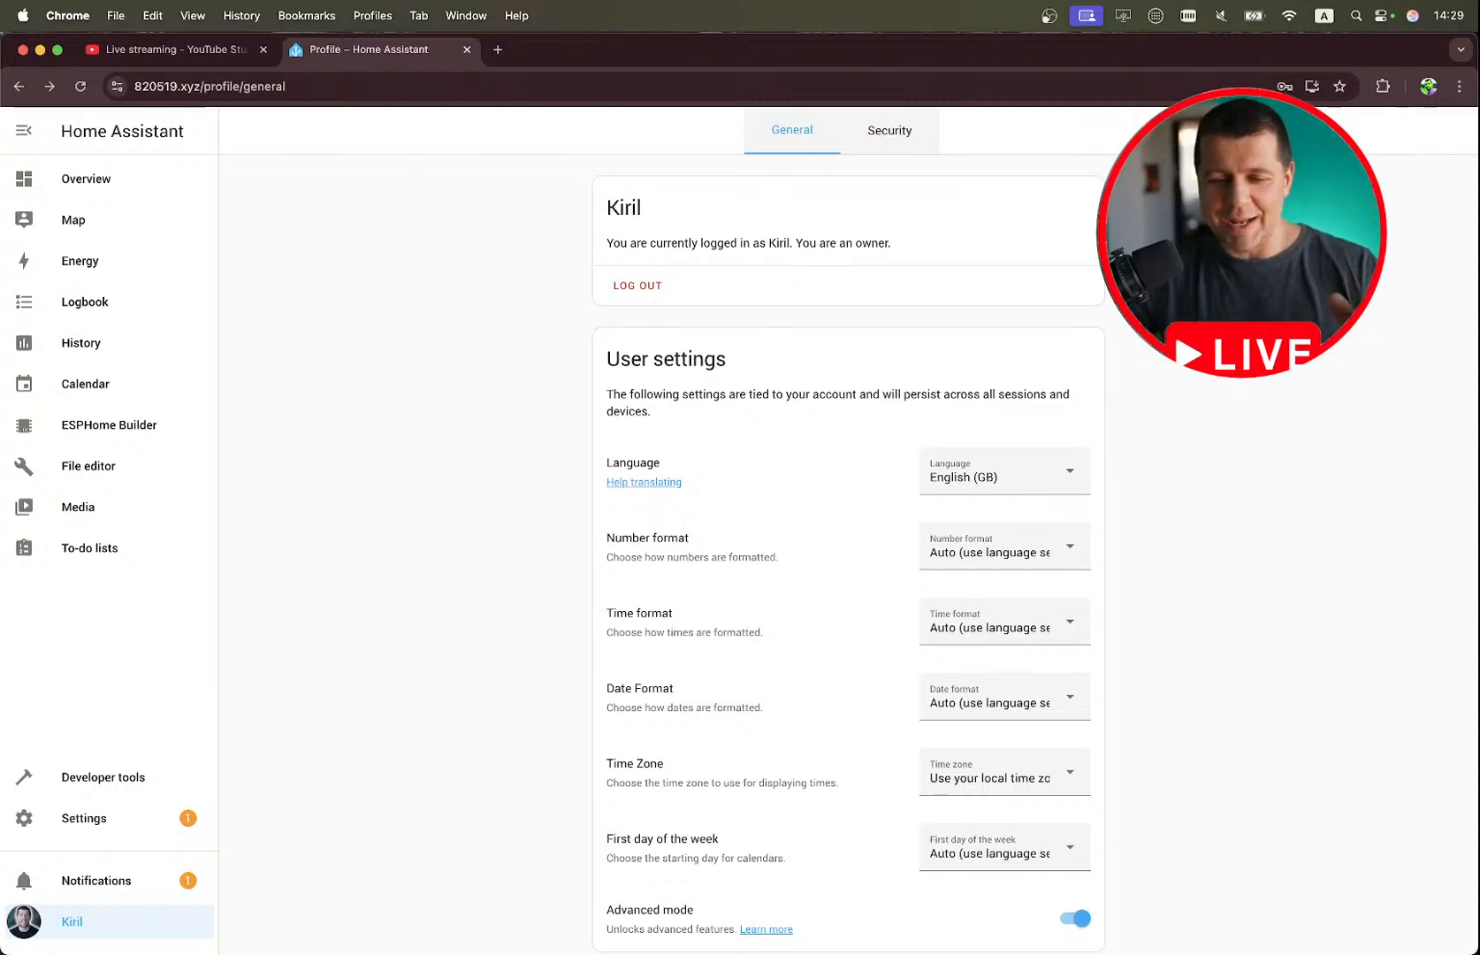
Switch to the stream notes to review the HTML5 setup and Allow notifications demo items, and return to the profile page in Chrome.
key("ctrl+Right")
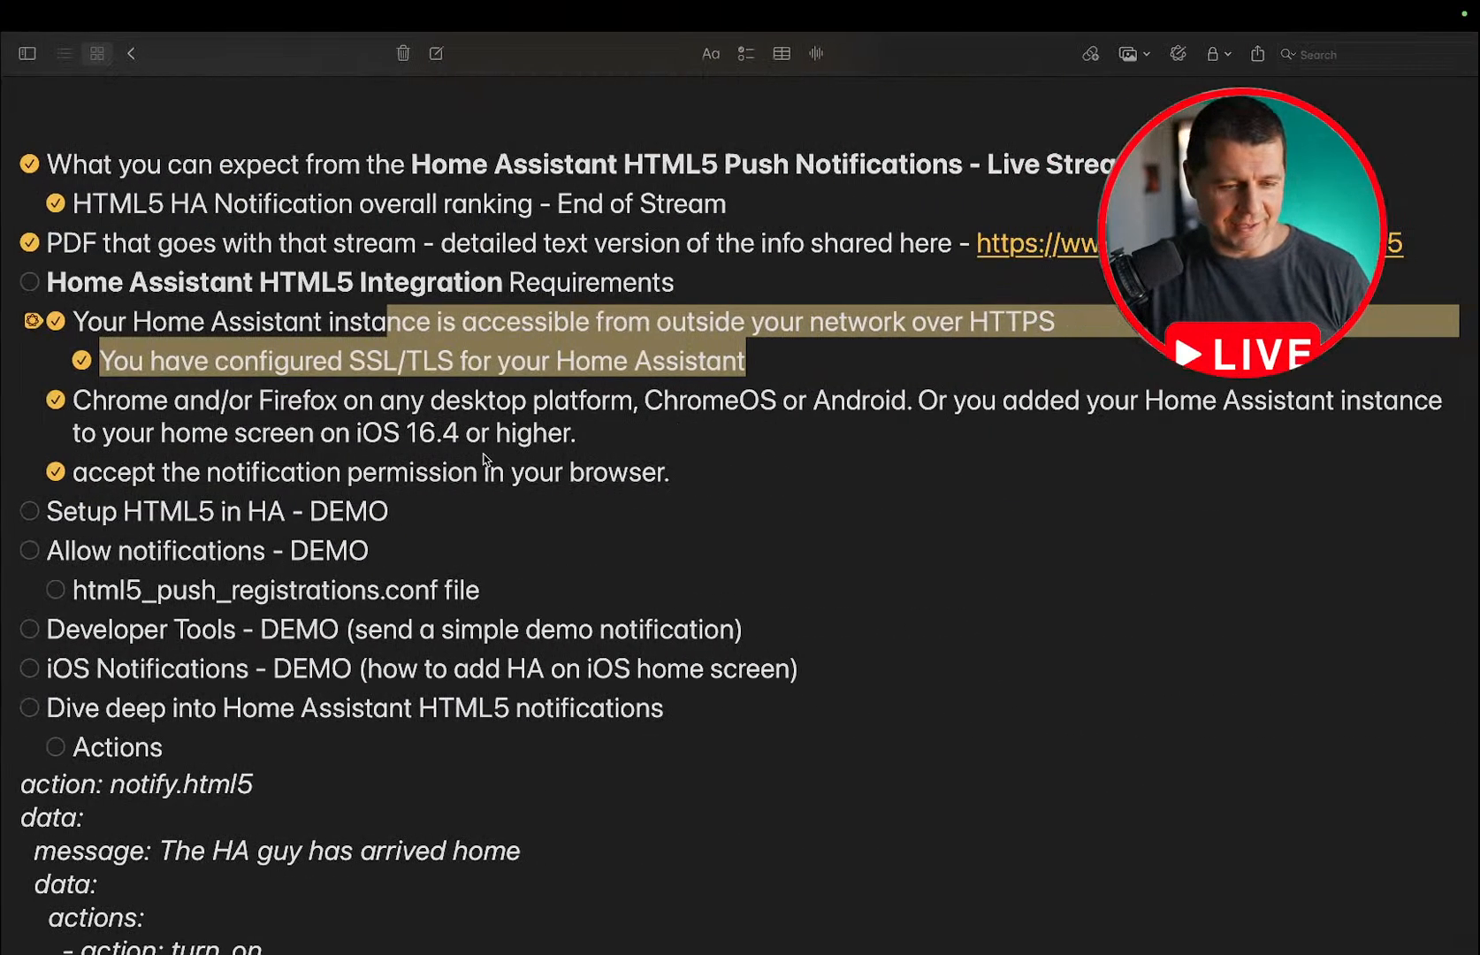
scroll(477, 543, "down", 3)
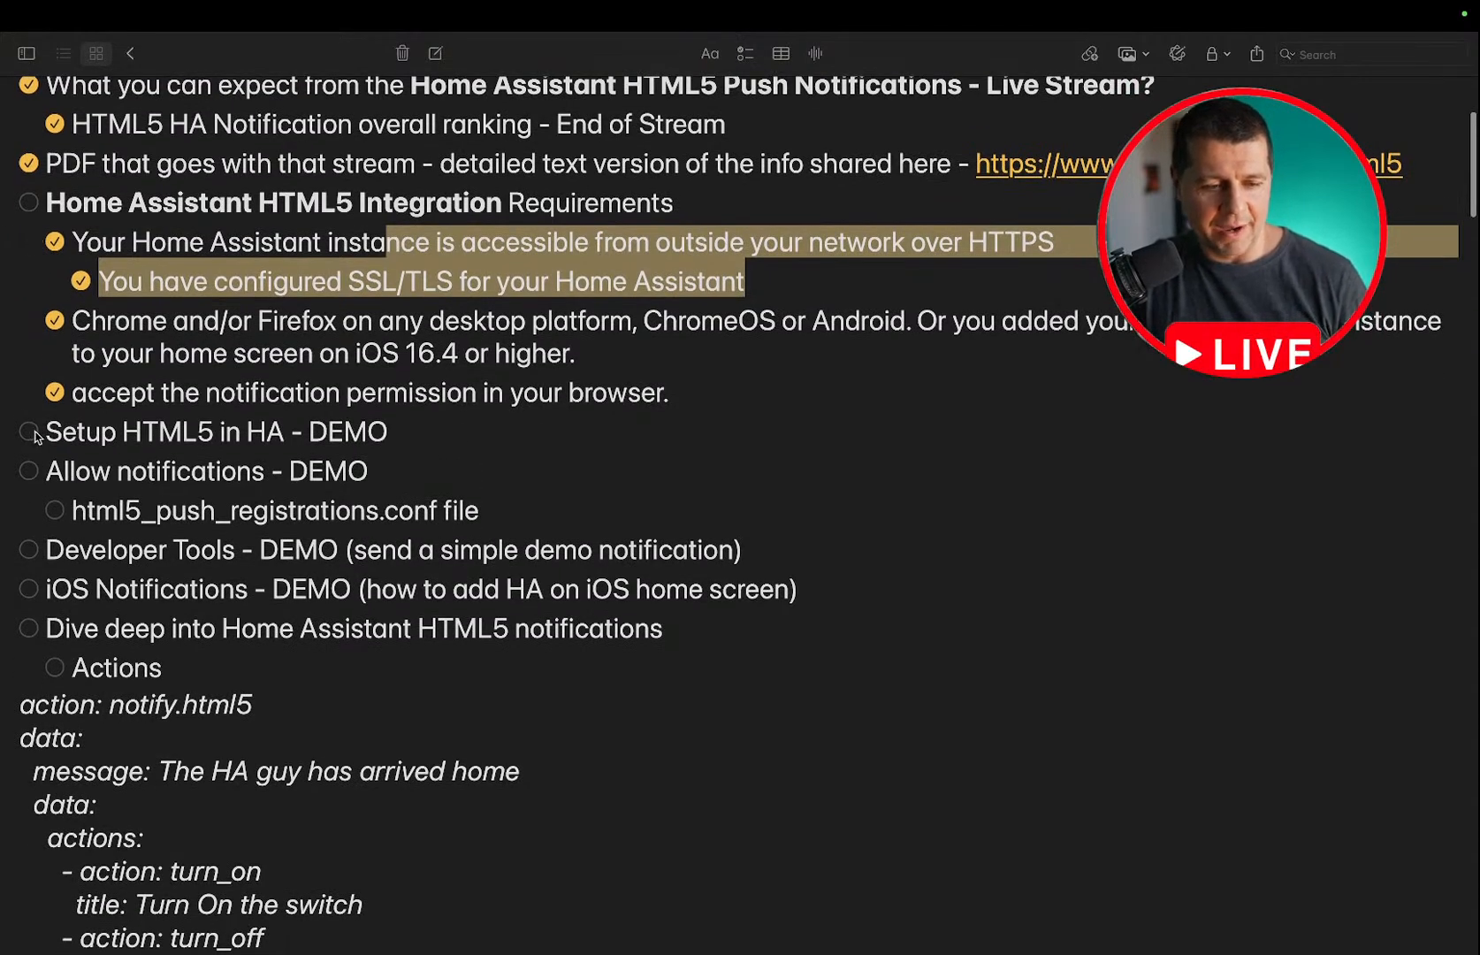
key("ctrl+Left")
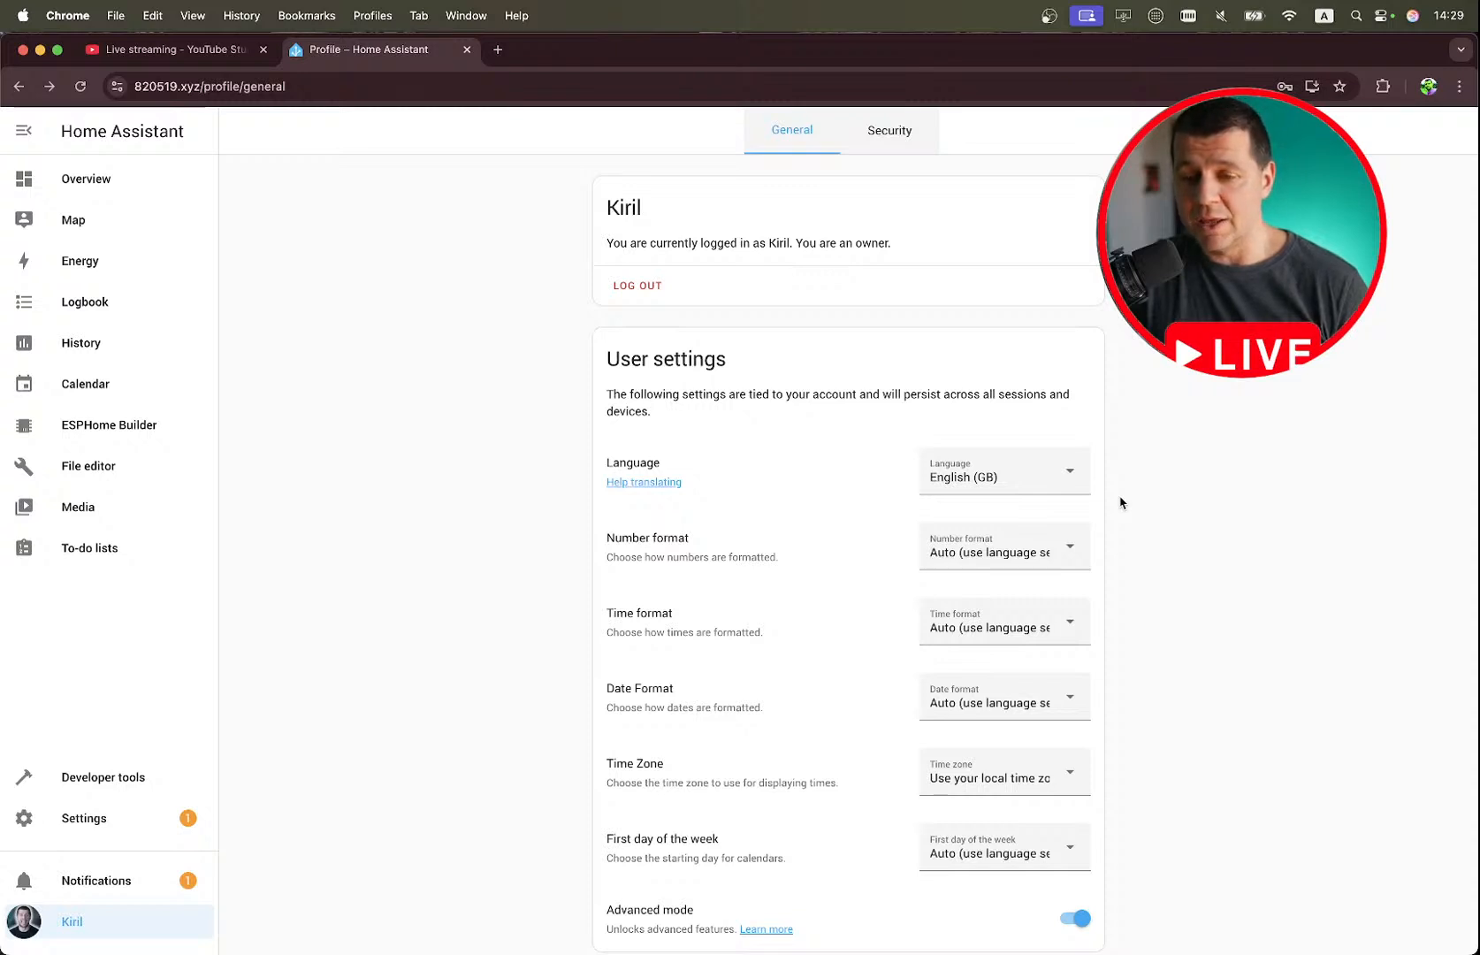
scroll(1123, 503, "up", 1)
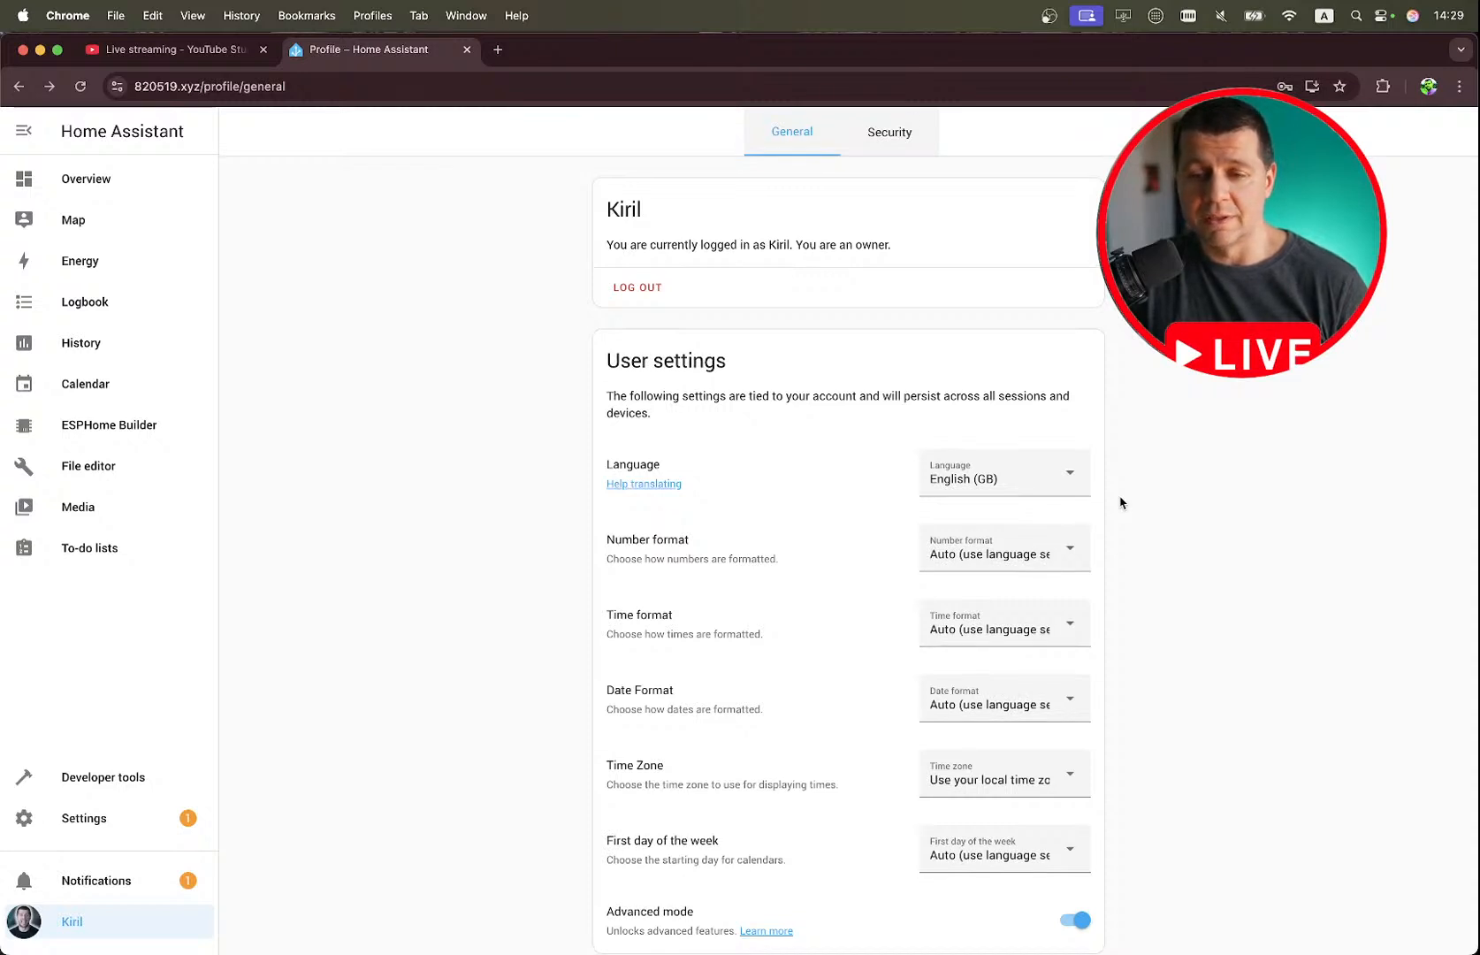
scroll(1122, 503, "down", 1)
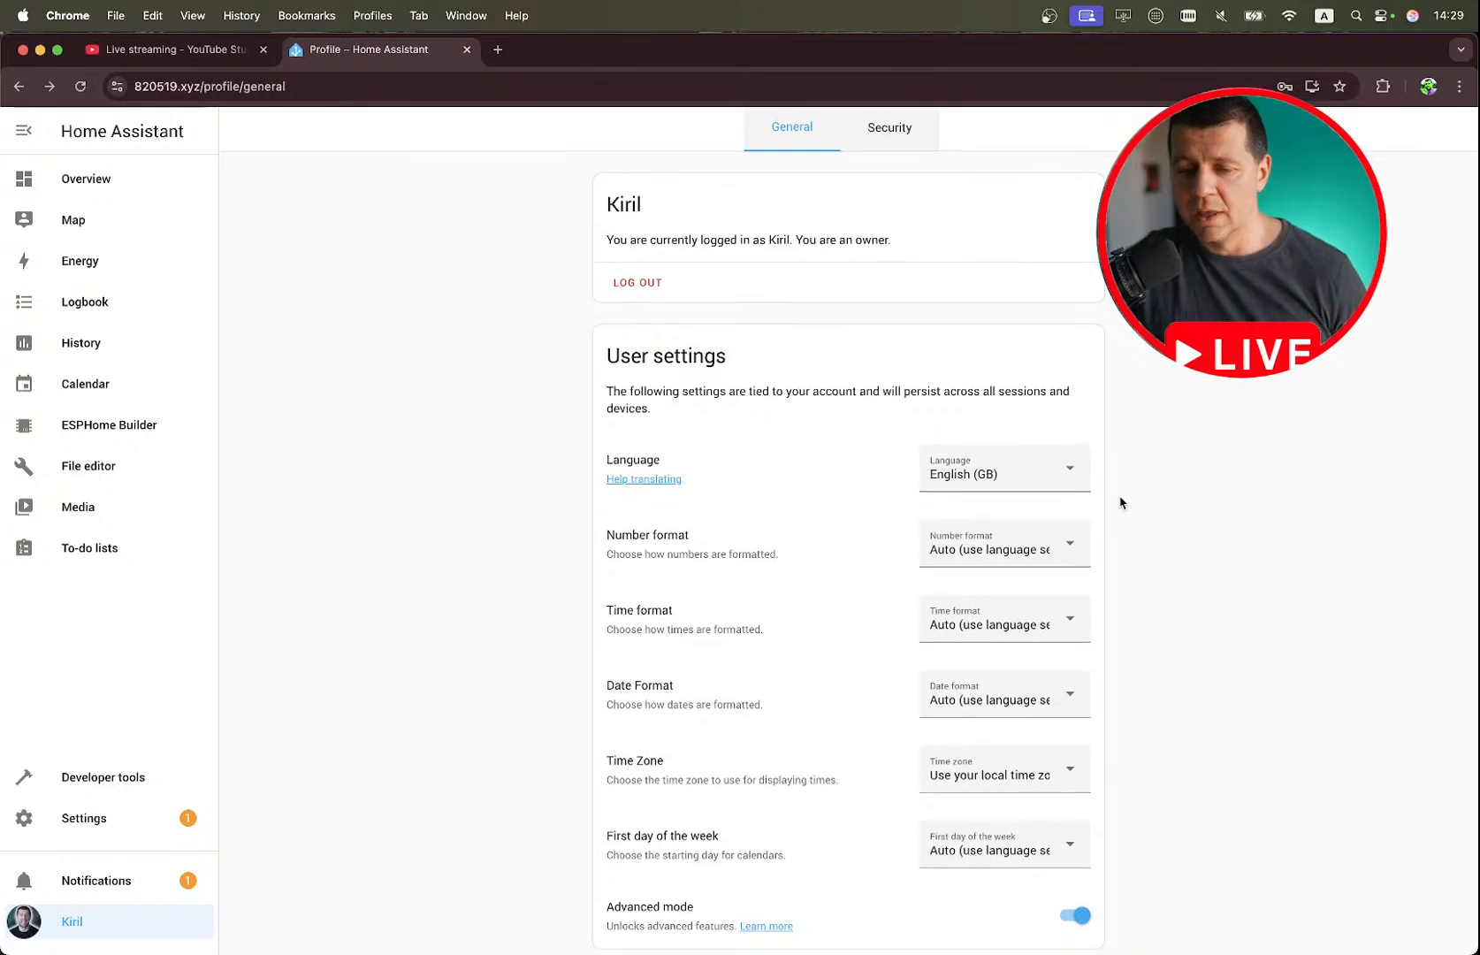
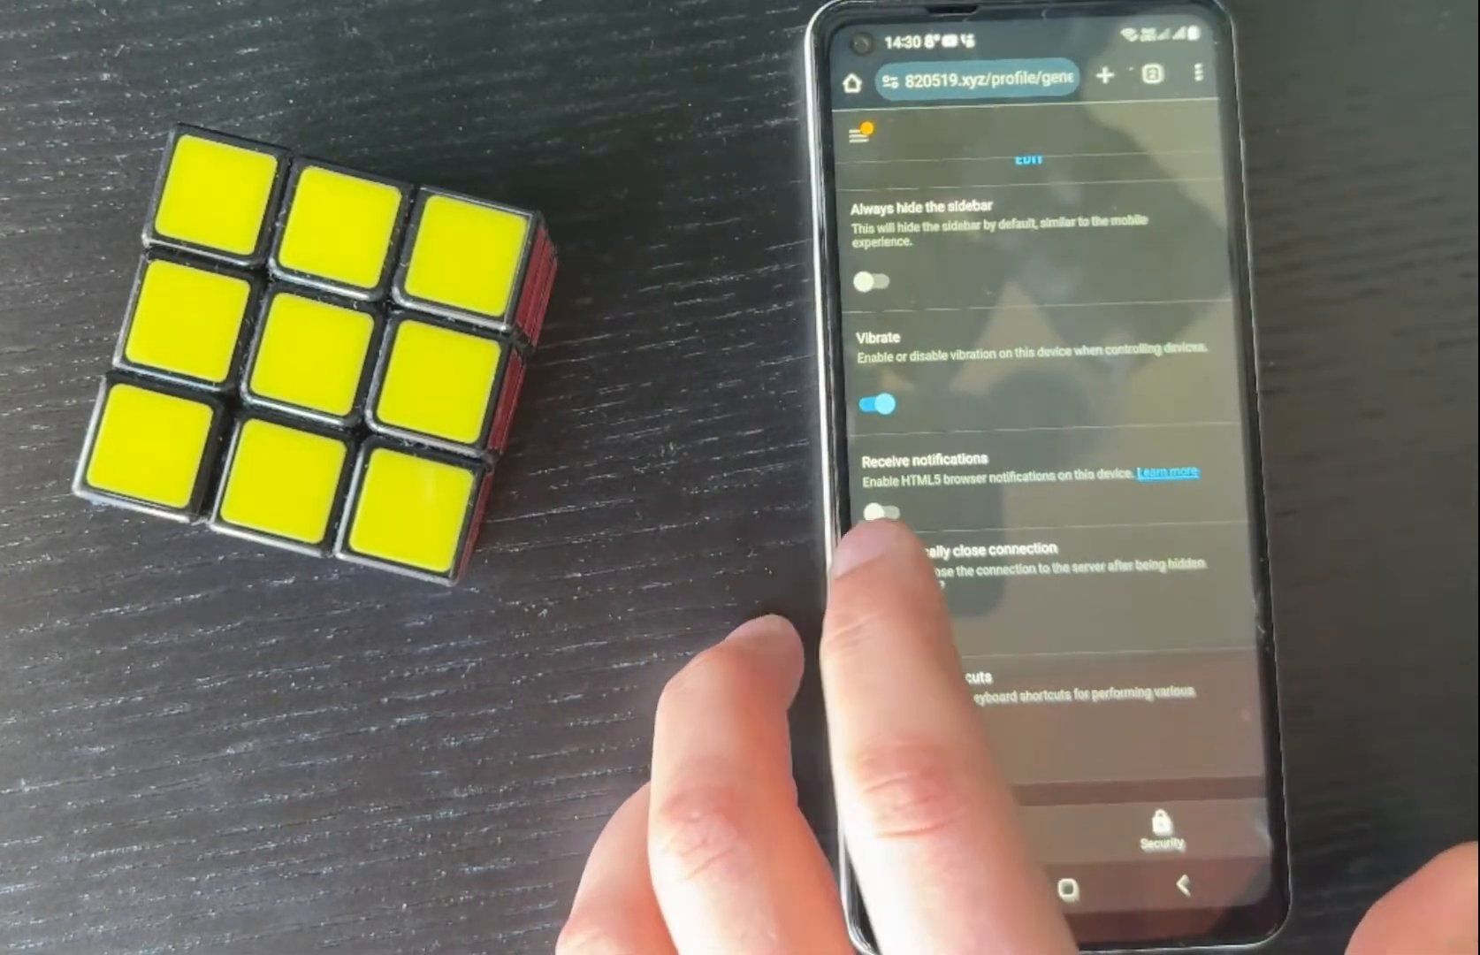
On the Android phone, turn on Receive notifications in the Home Assistant profile and name the device Android.
left_click(870, 495)
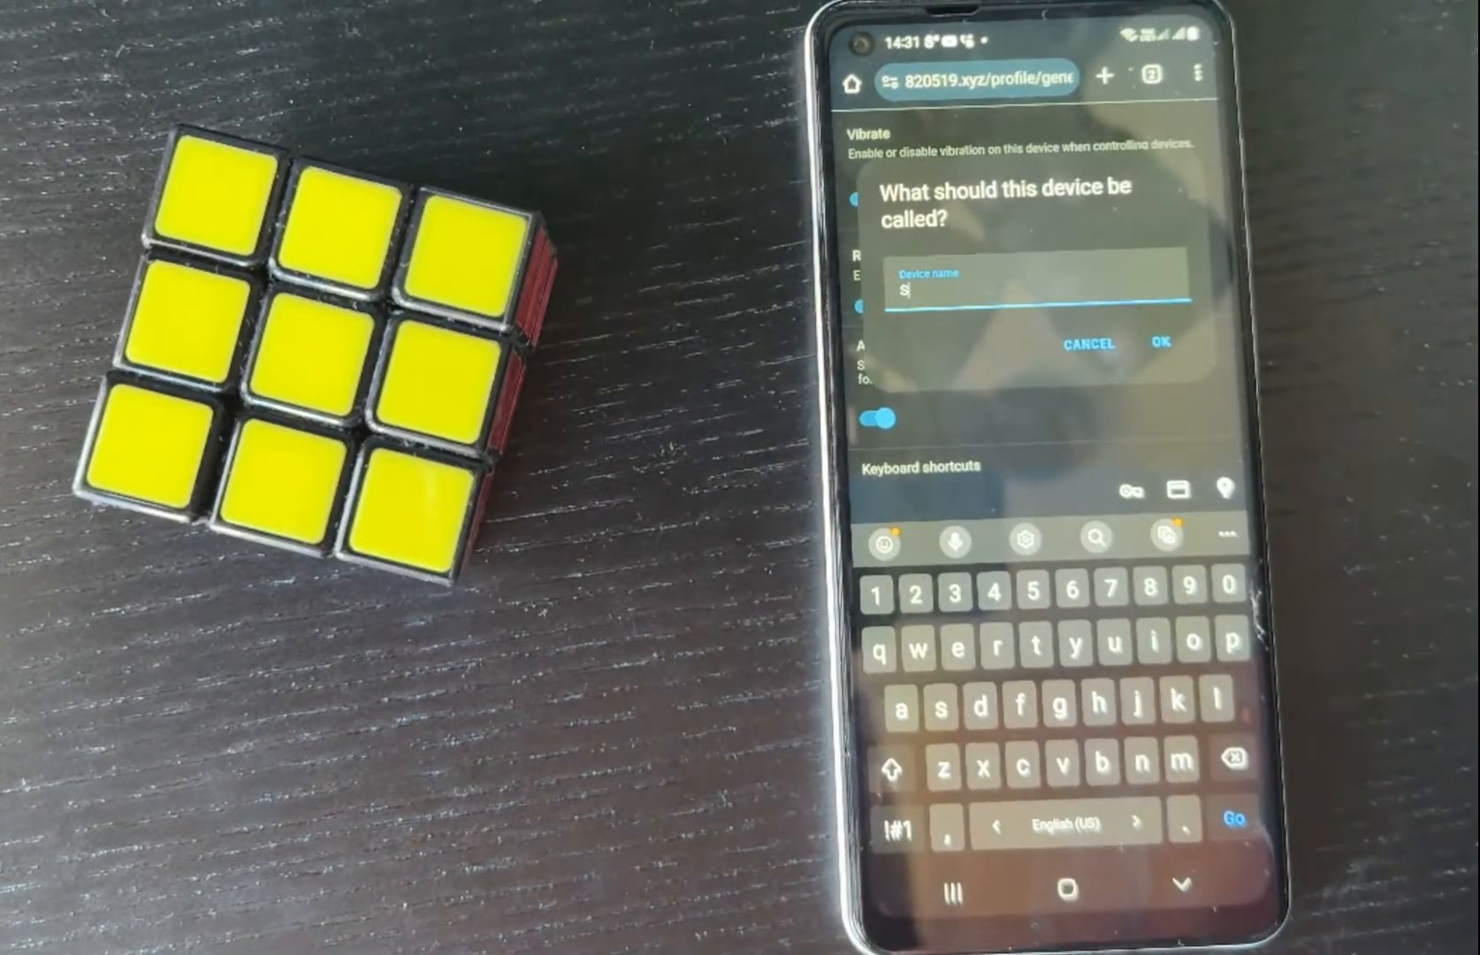
key("BackSpace")
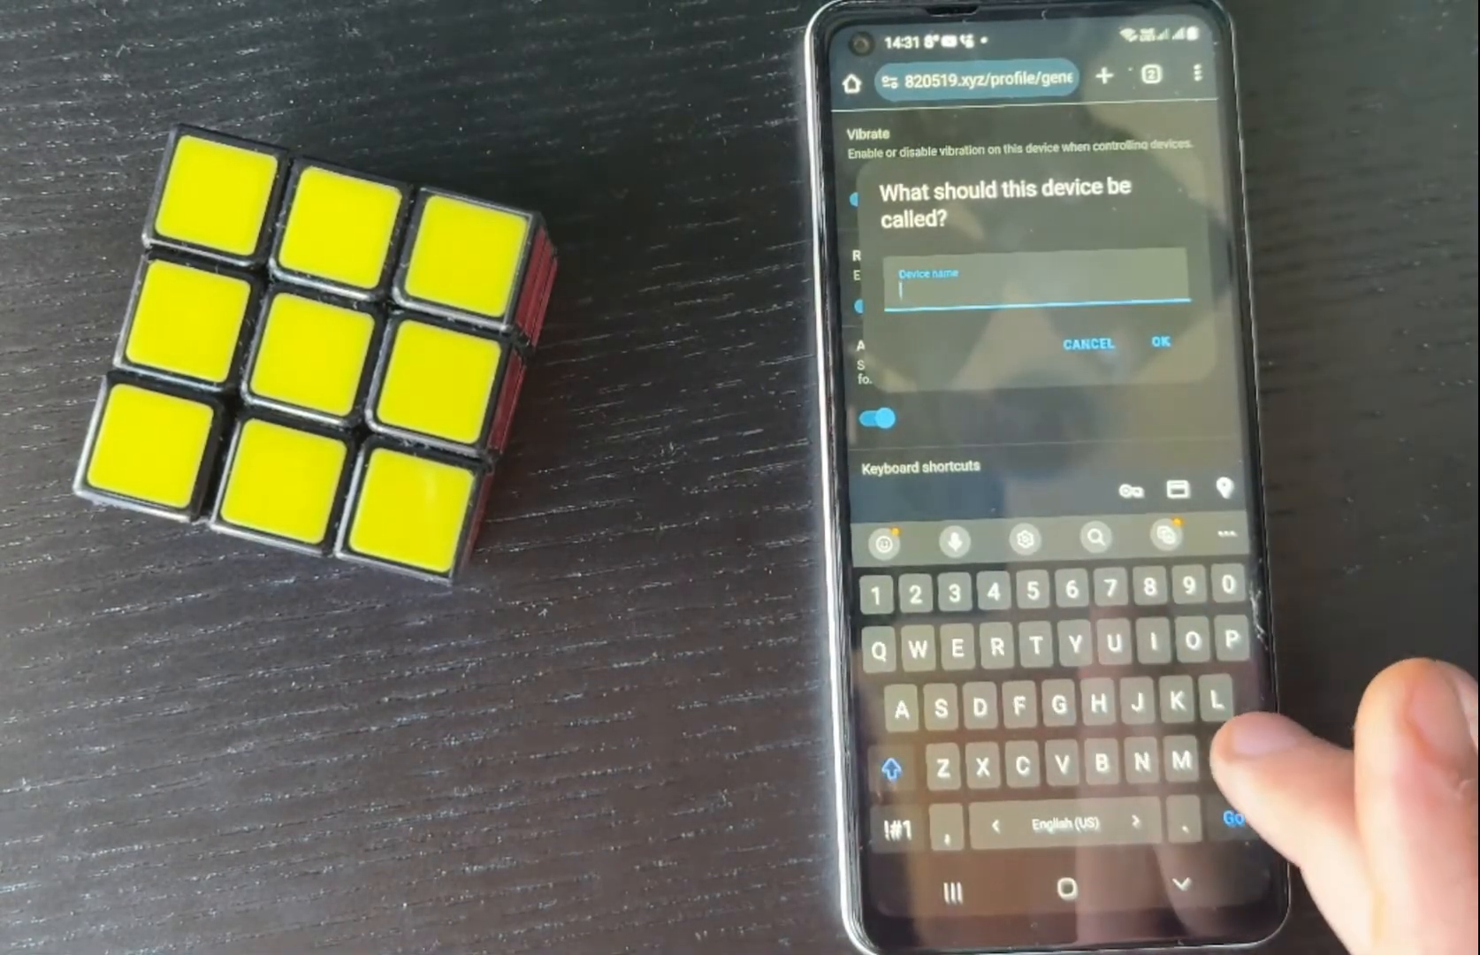
type("A")
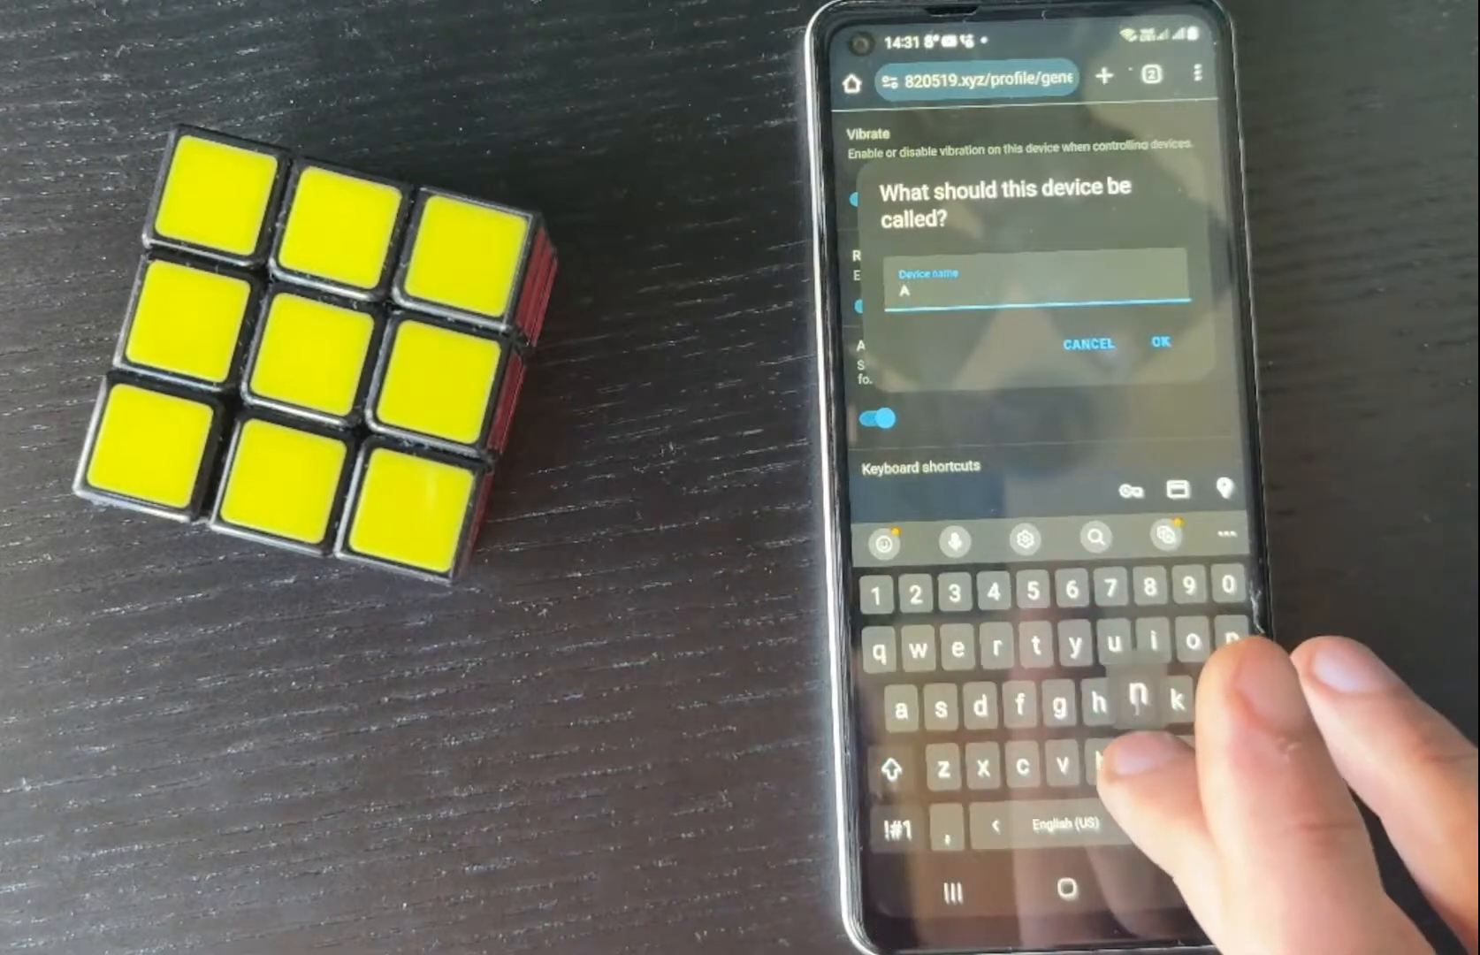
type("ndr")
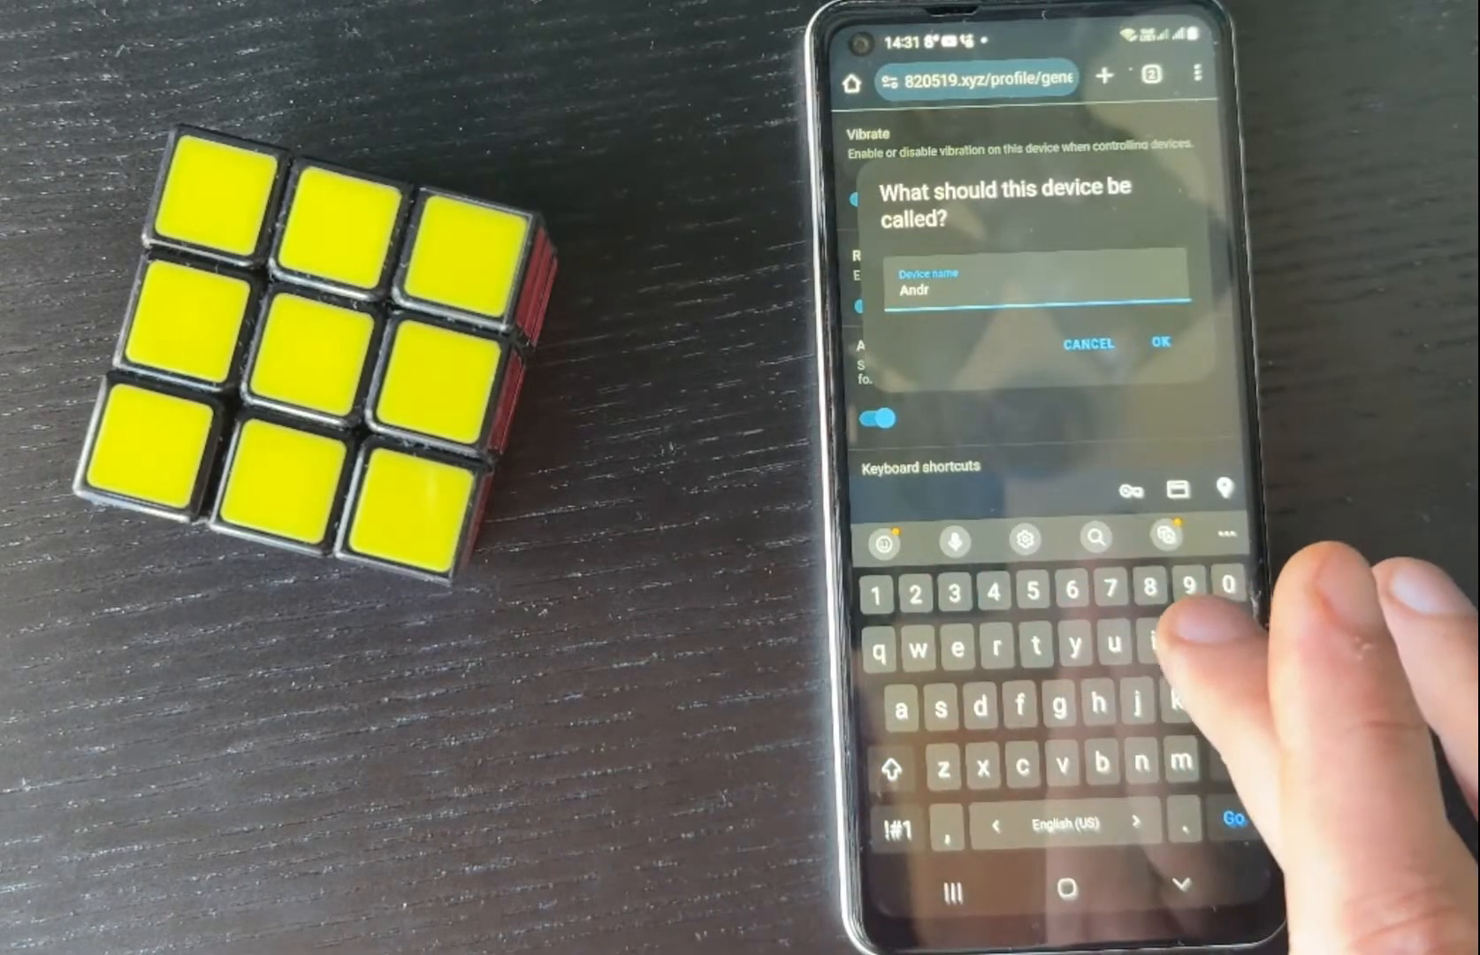
type("oid")
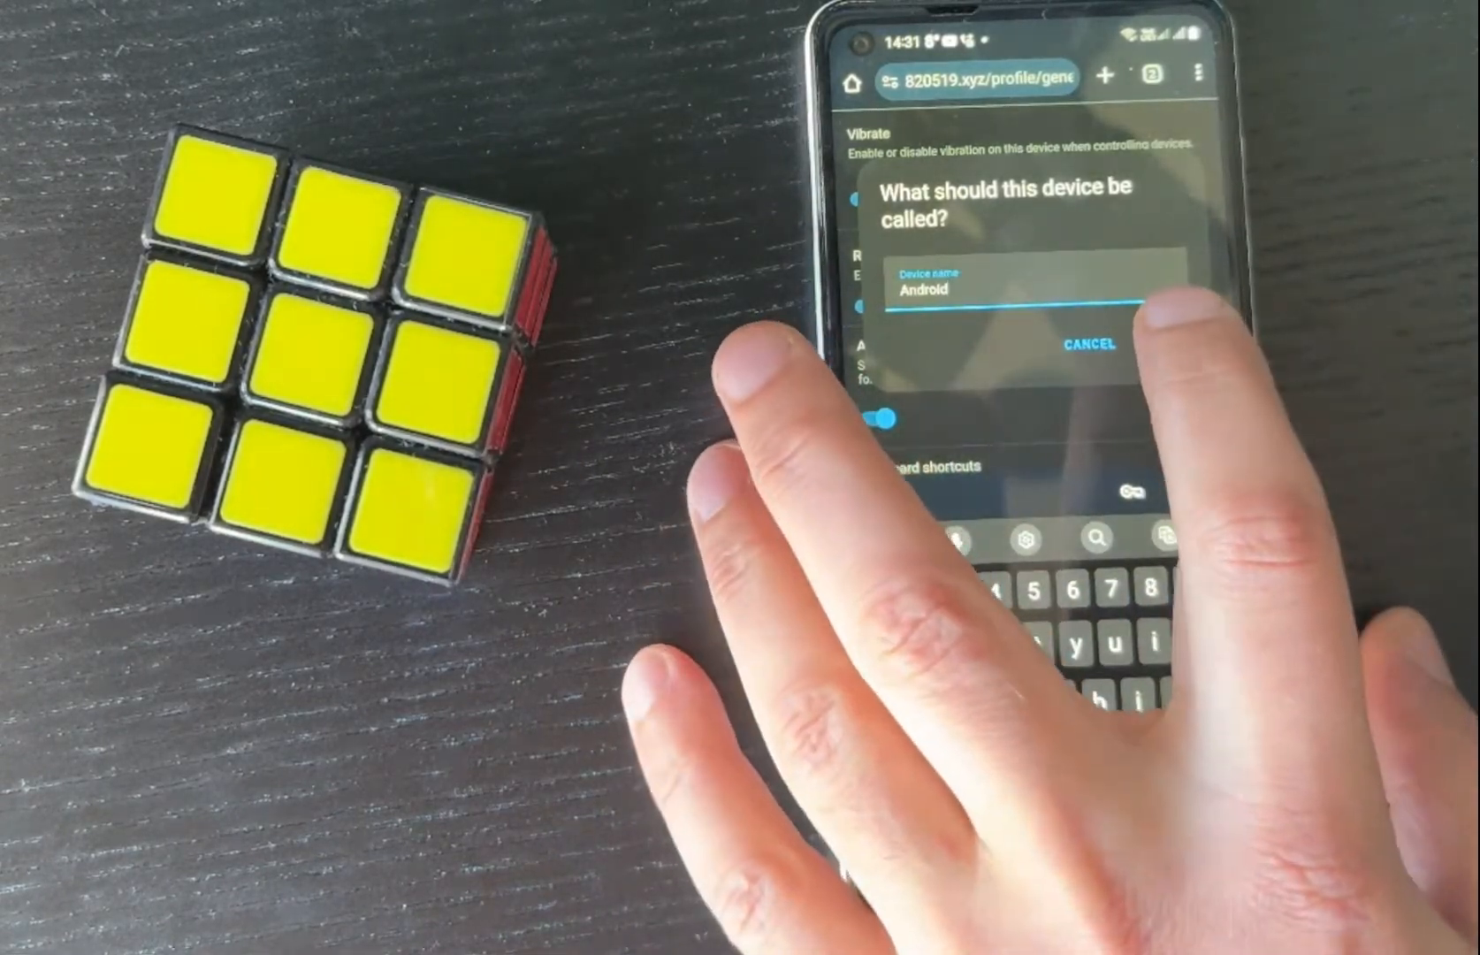
left_click(1175, 344)
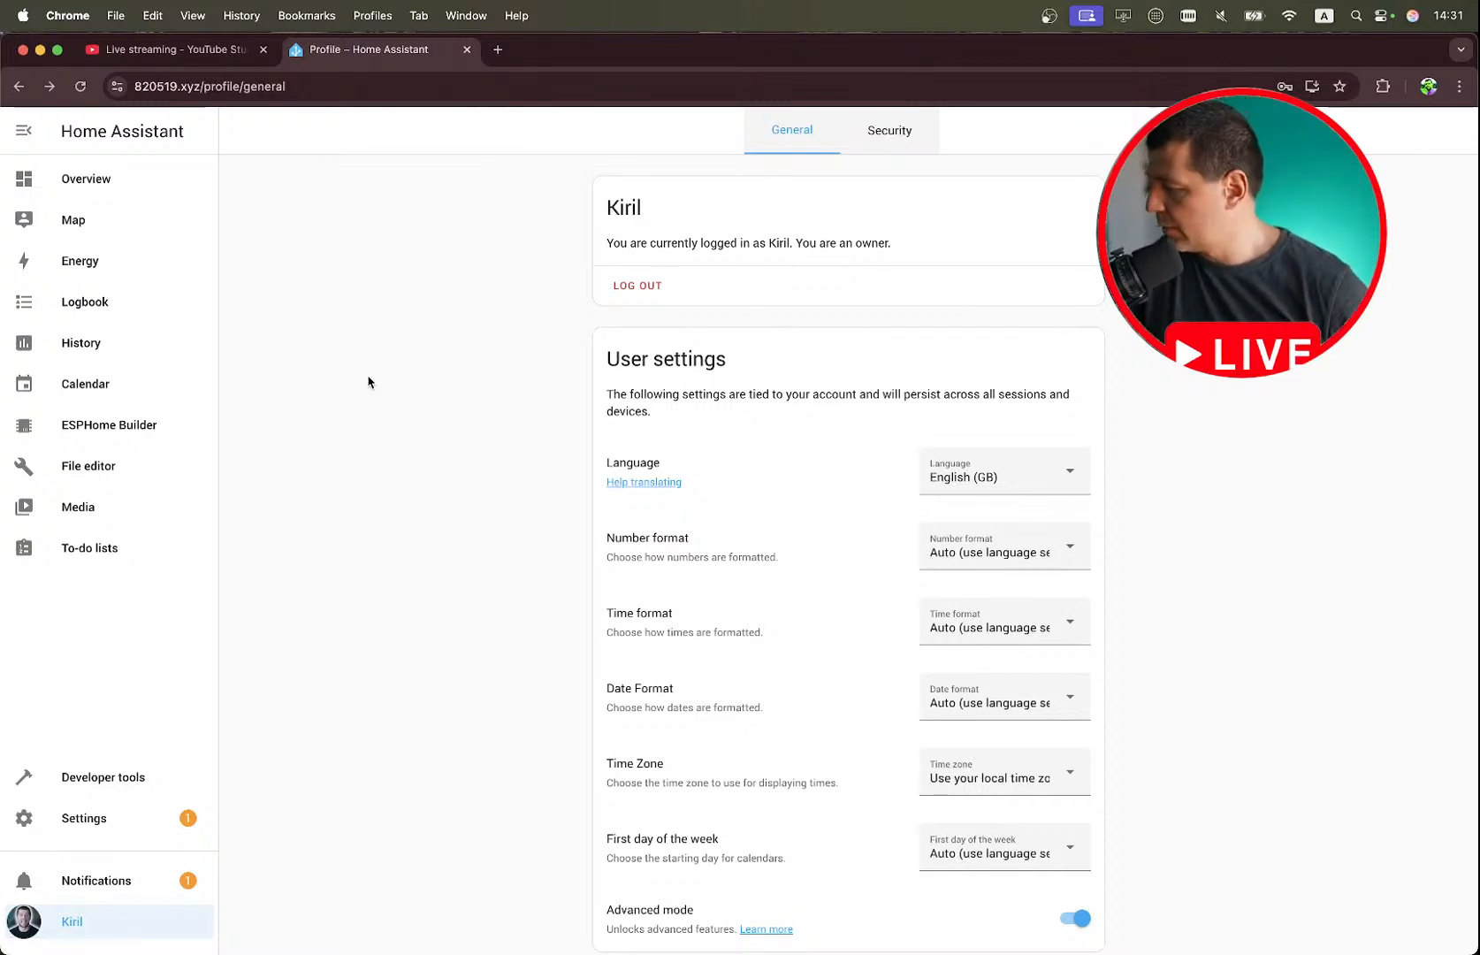
In the desktop browser, open the Developer tools actions, clear the existing action, and select Send a notification with html5 (notify.html5).
left_click(119, 774)
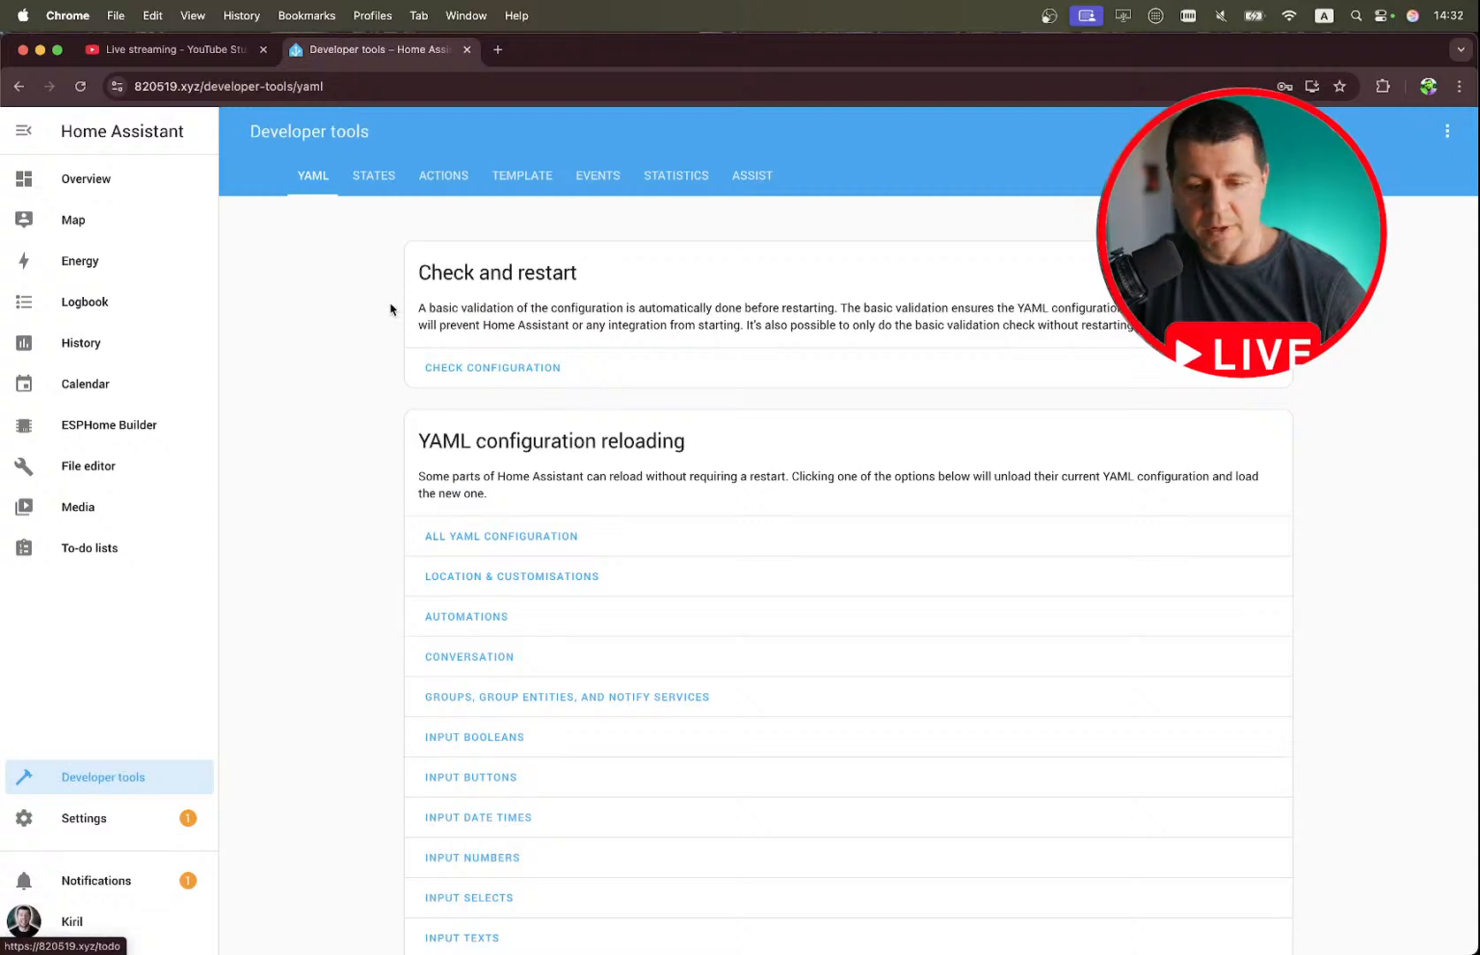
left_click(444, 175)
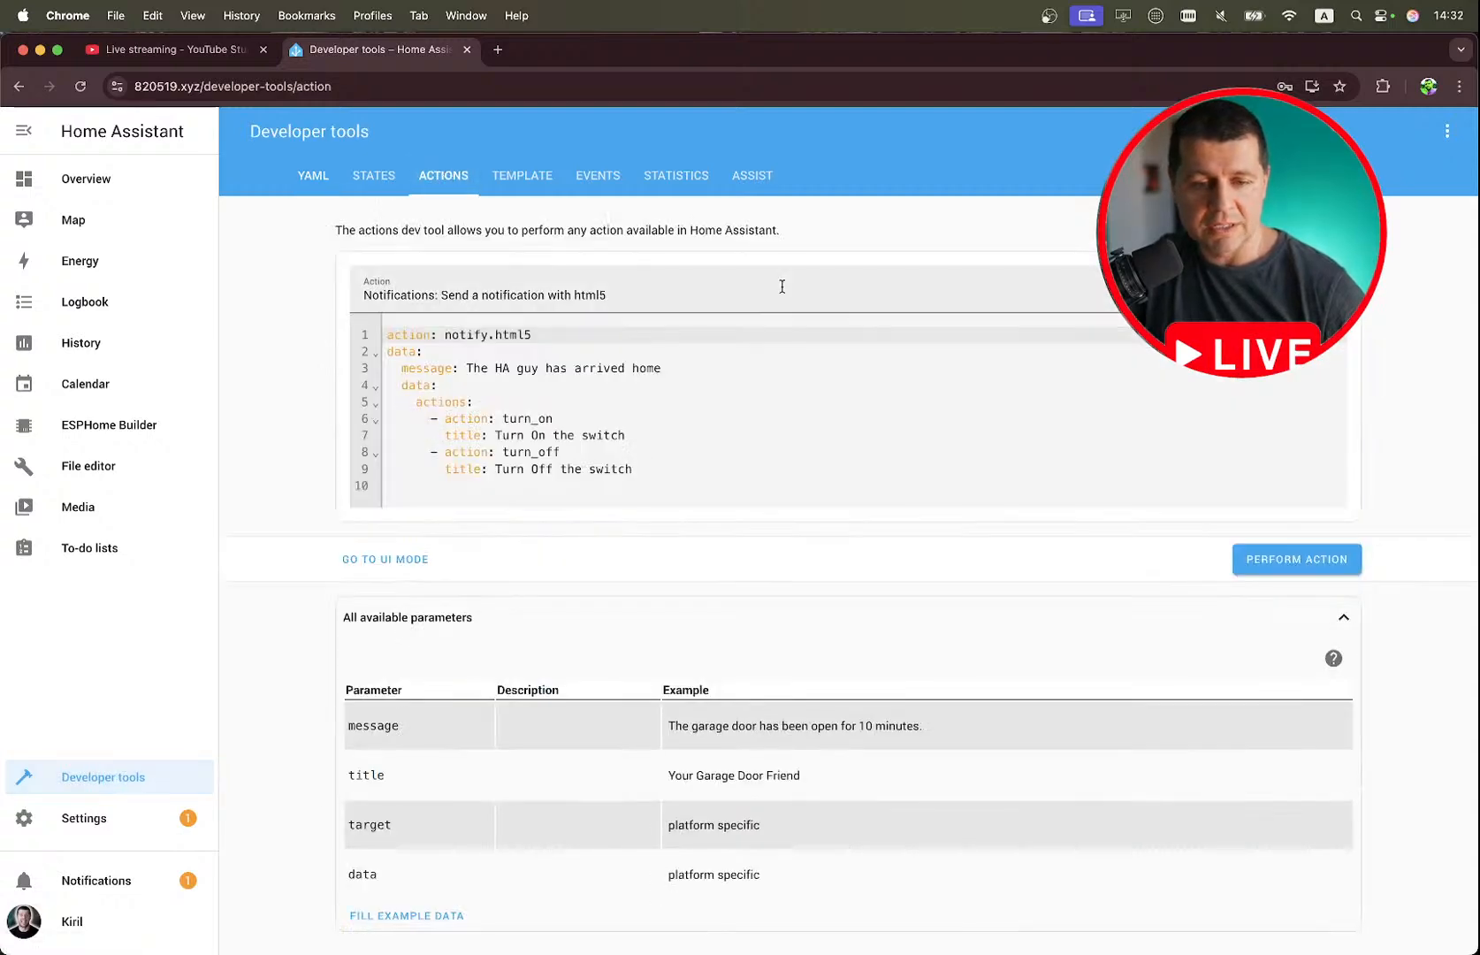
left_click(1303, 289)
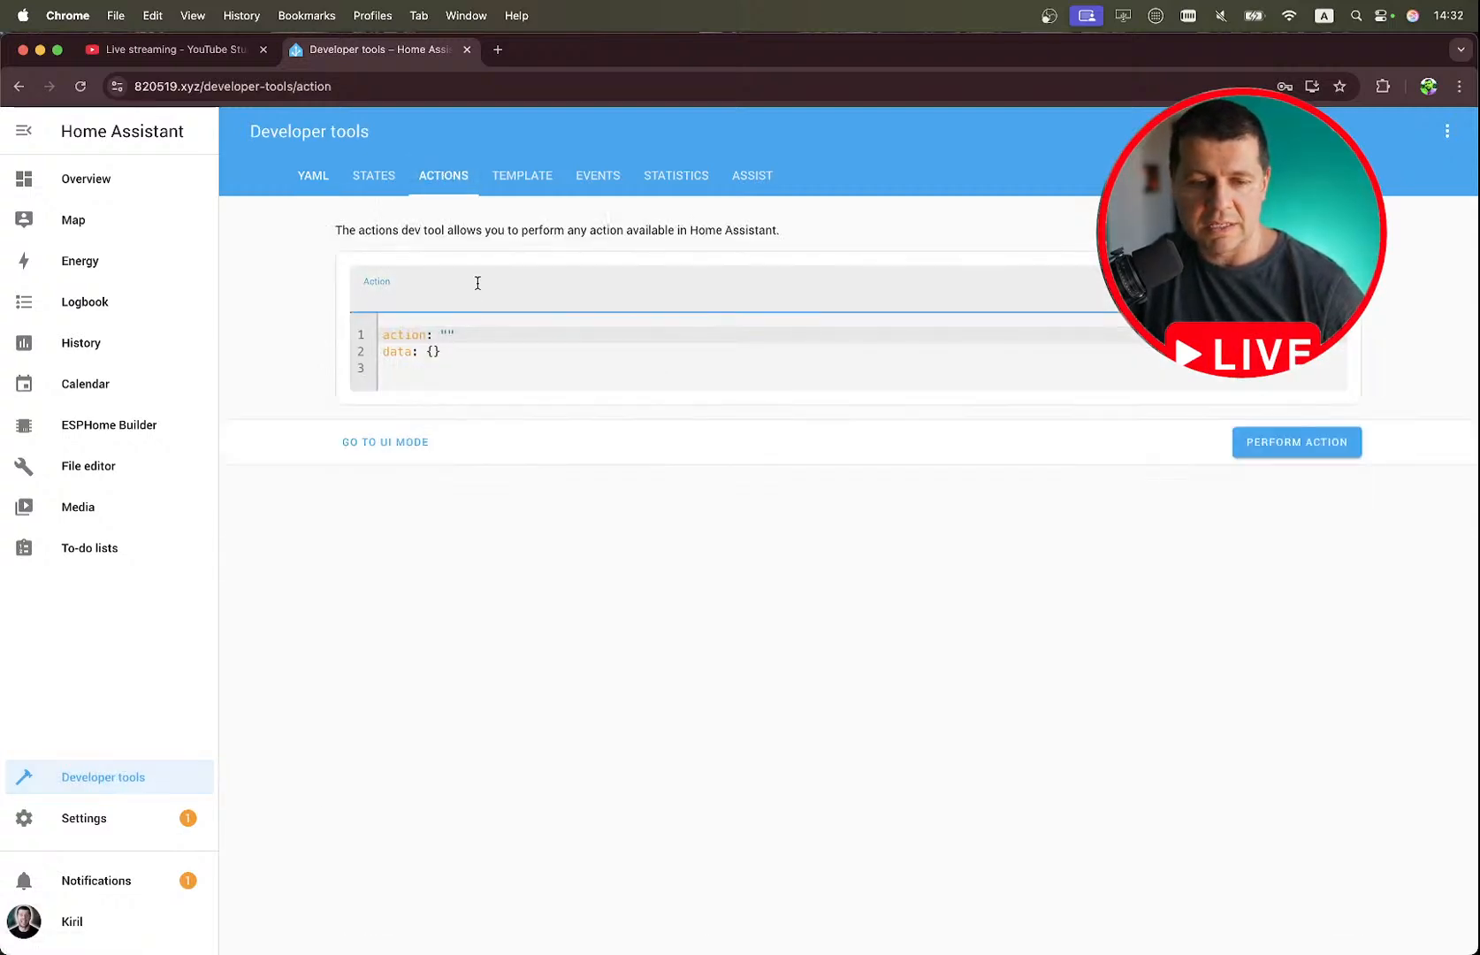
left_click(479, 284)
type("html")
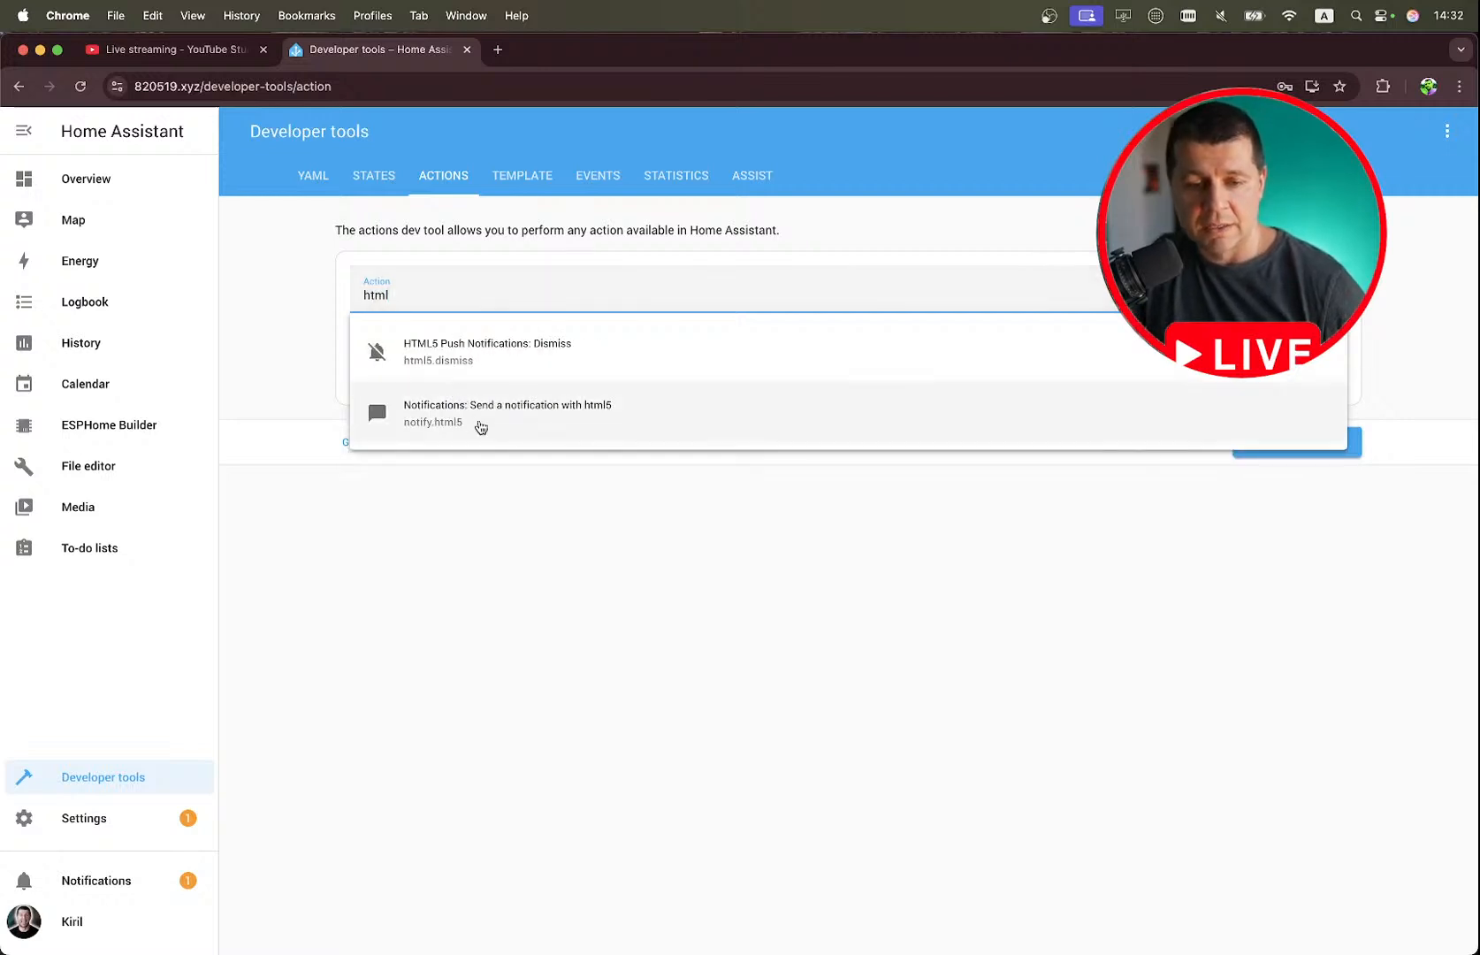
left_click(480, 427)
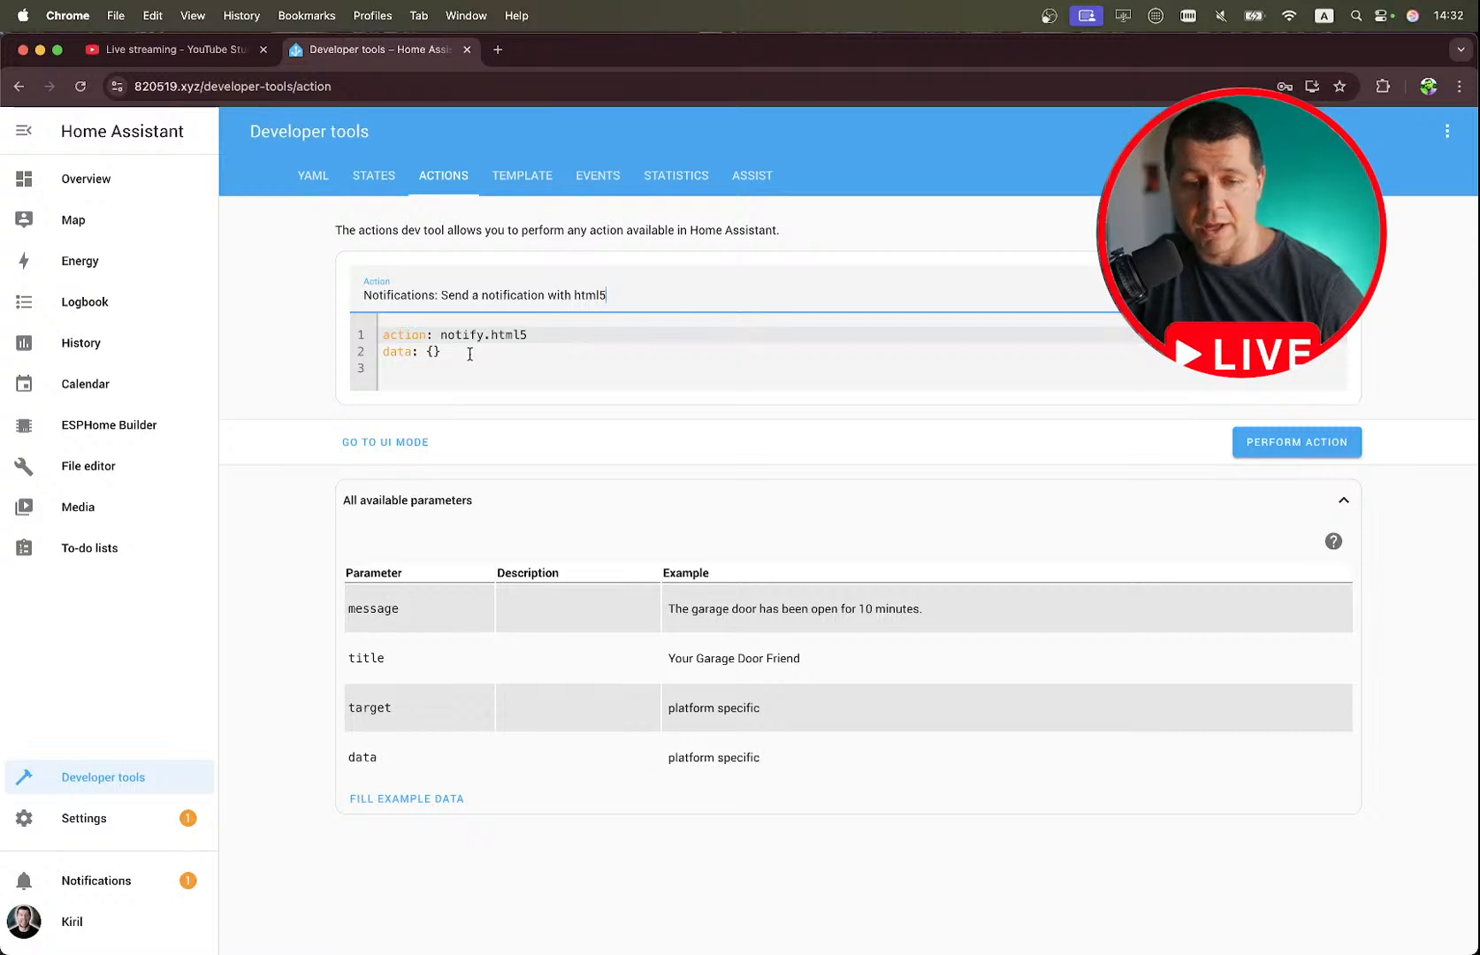
Switch the action to UI mode, enter the message "are you having fun?", and perform the action.
left_click(389, 443)
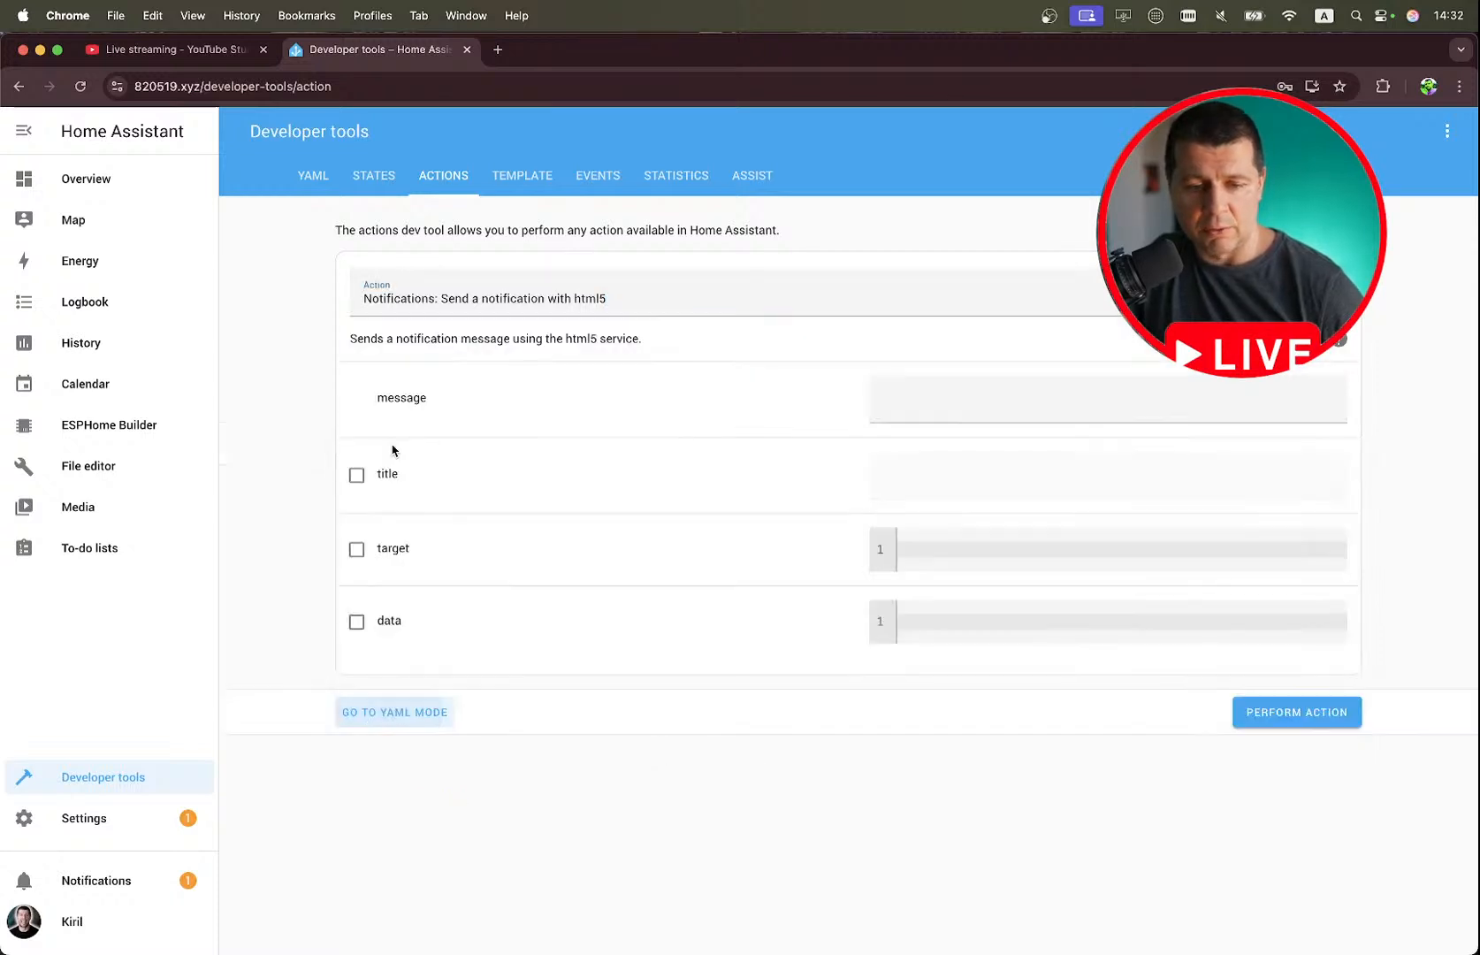
left_click(935, 396)
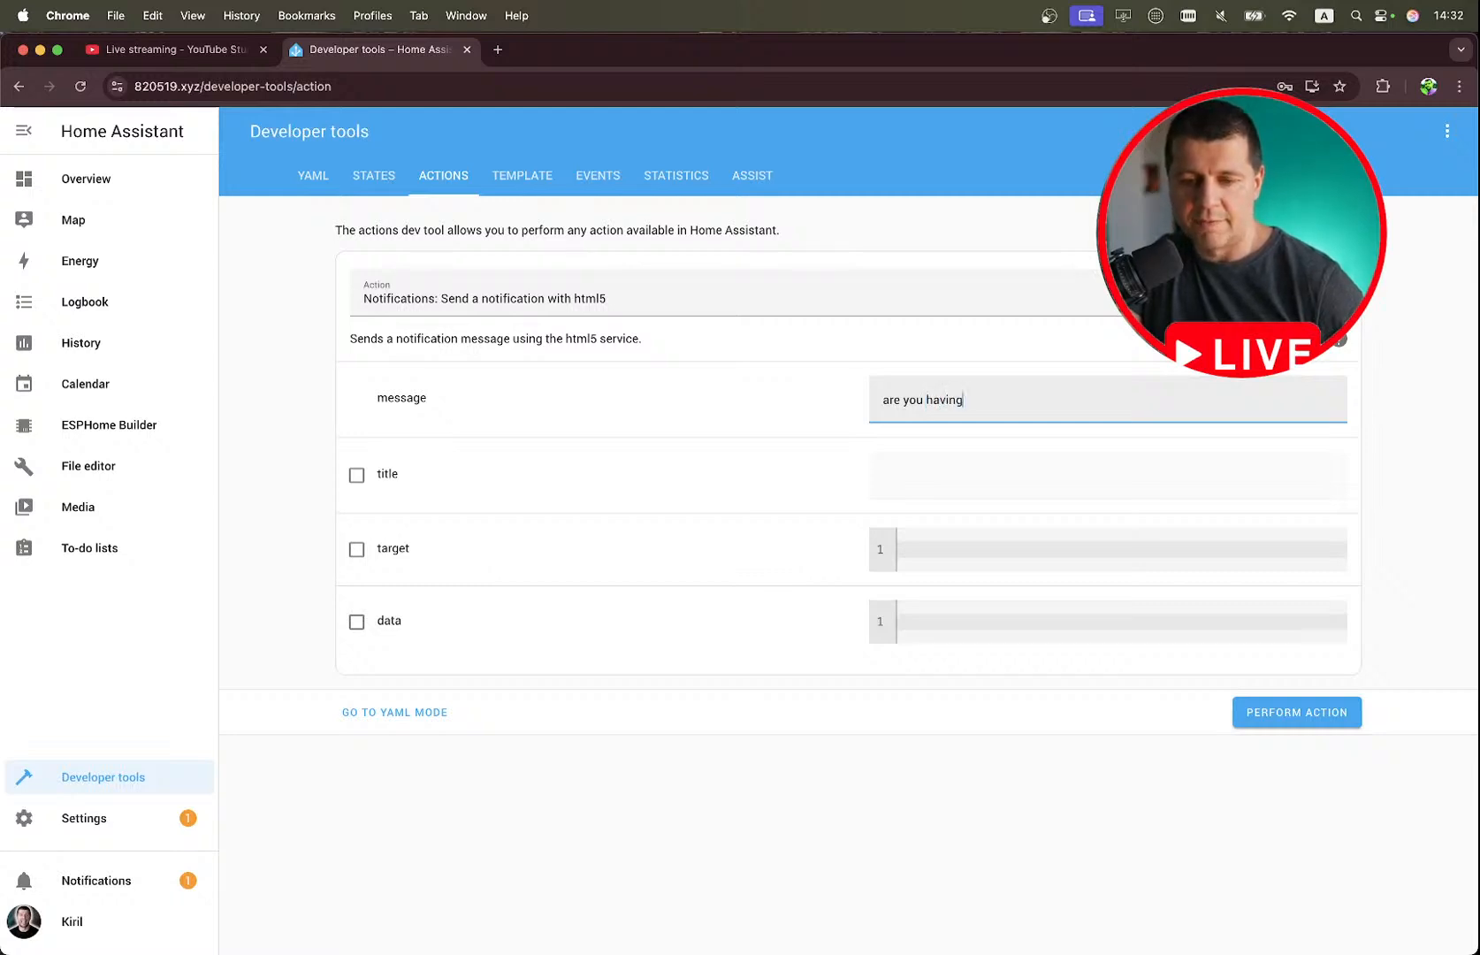
type("n?")
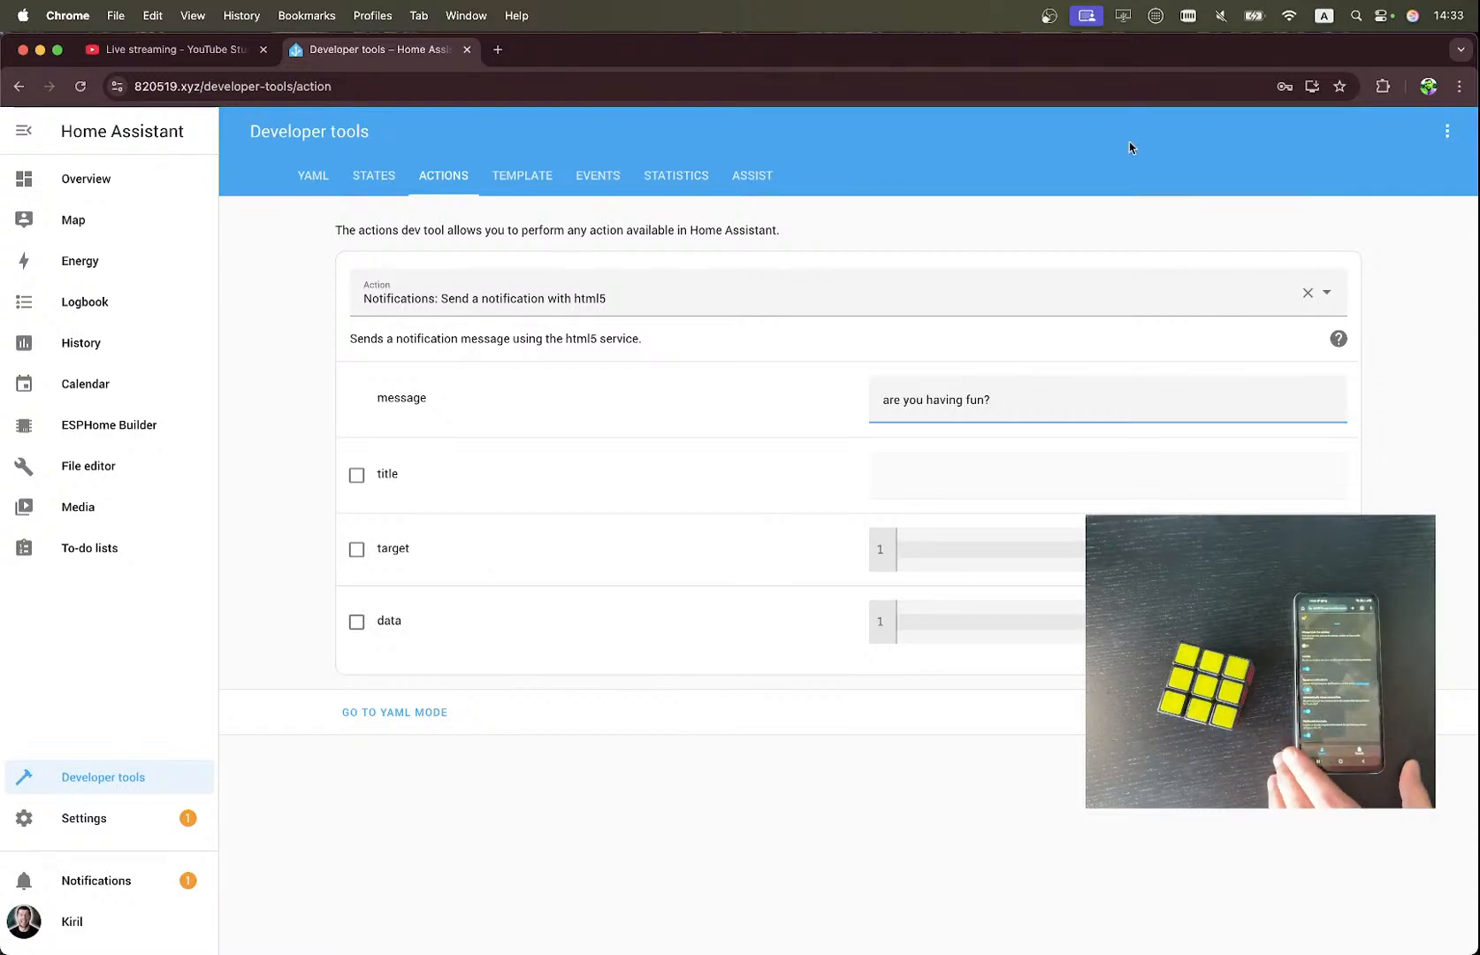
left_click(1296, 712)
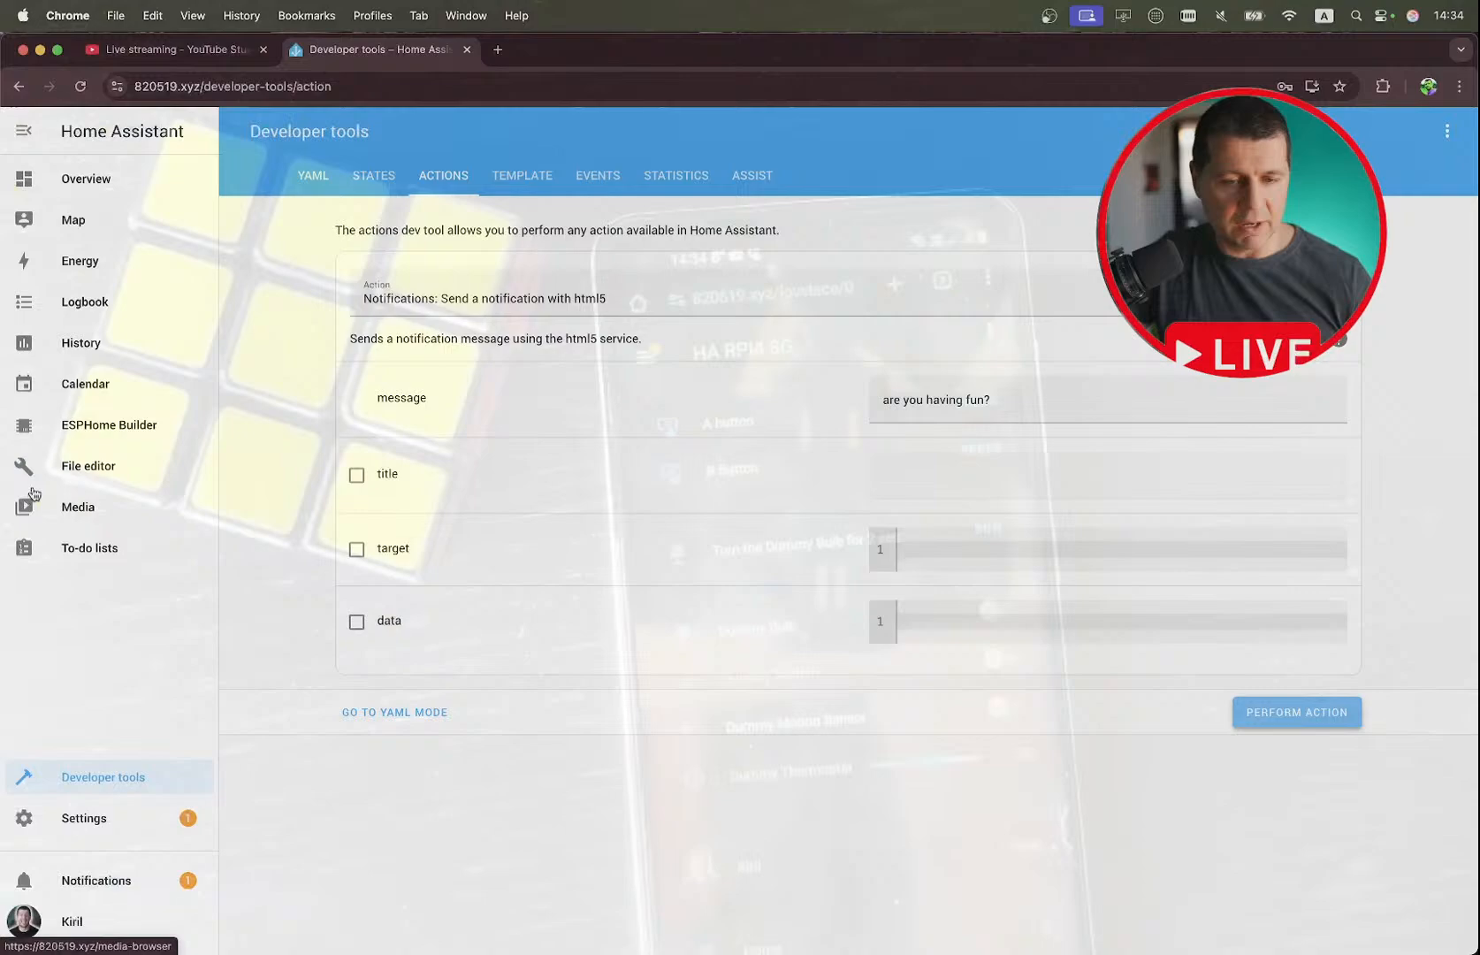
Switch to the stream notes, tick off the Allow notifications - DEMO item, and return to Chrome.
key("ctrl+Right")
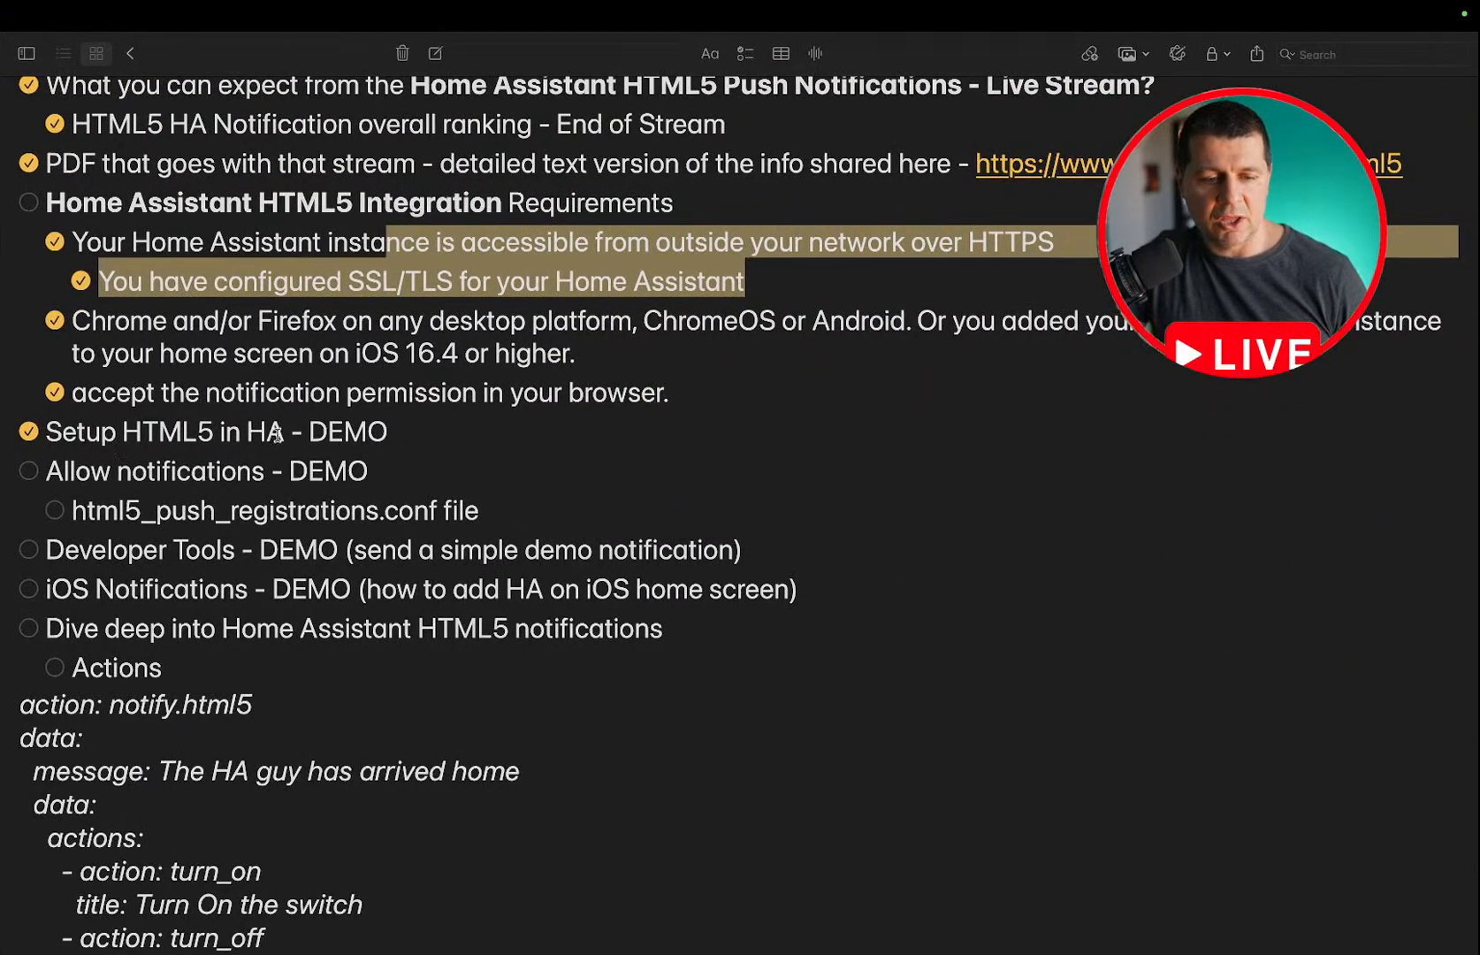
left_click(28, 471)
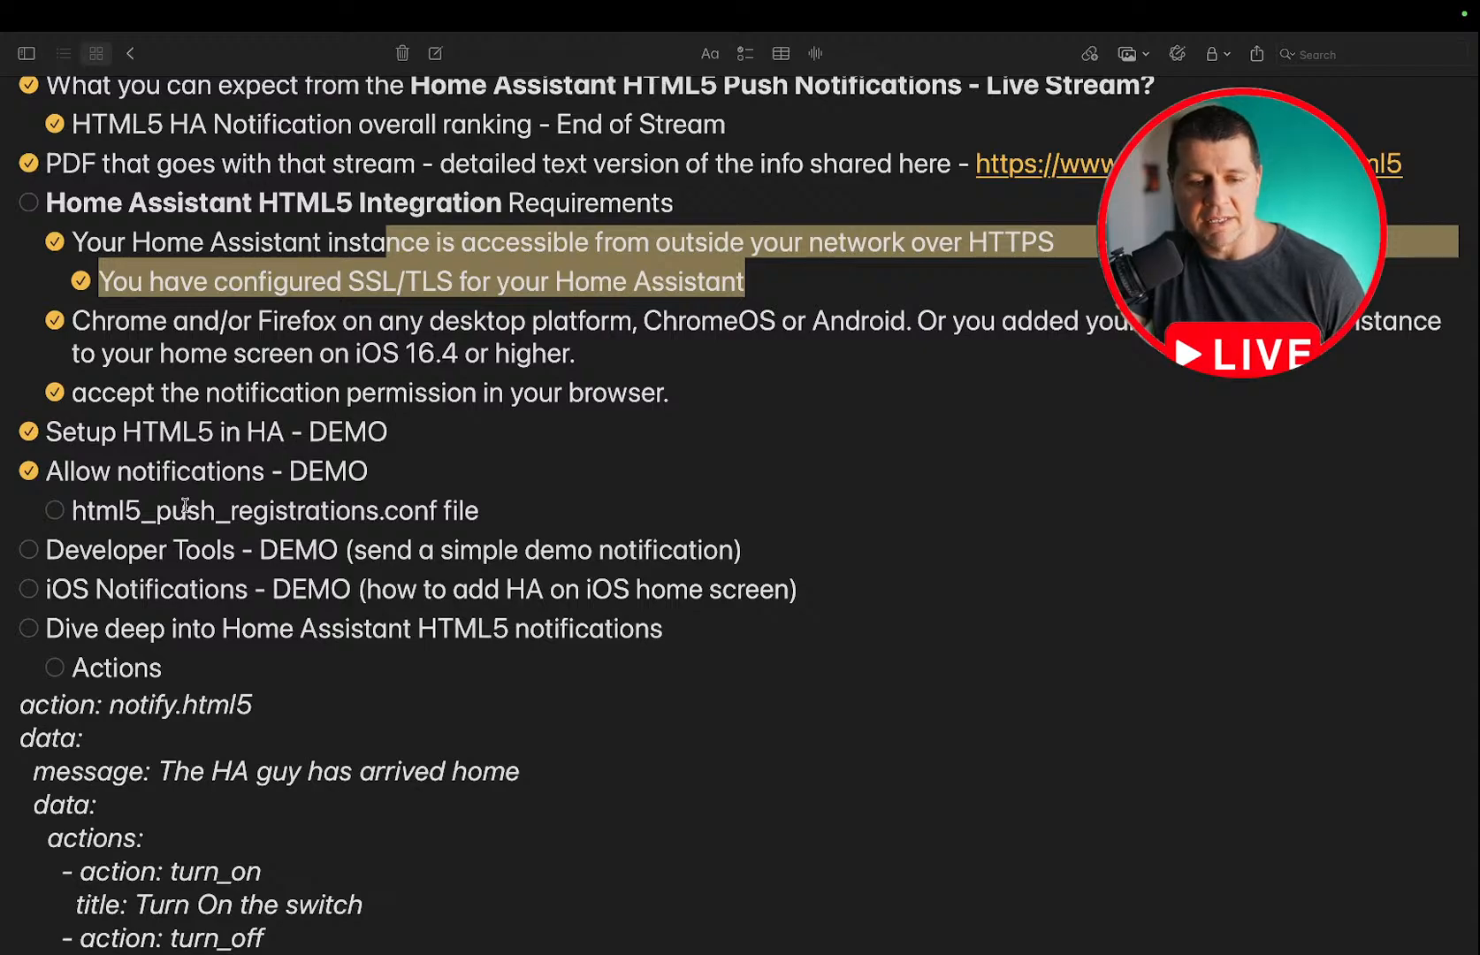
key("ctrl+Left")
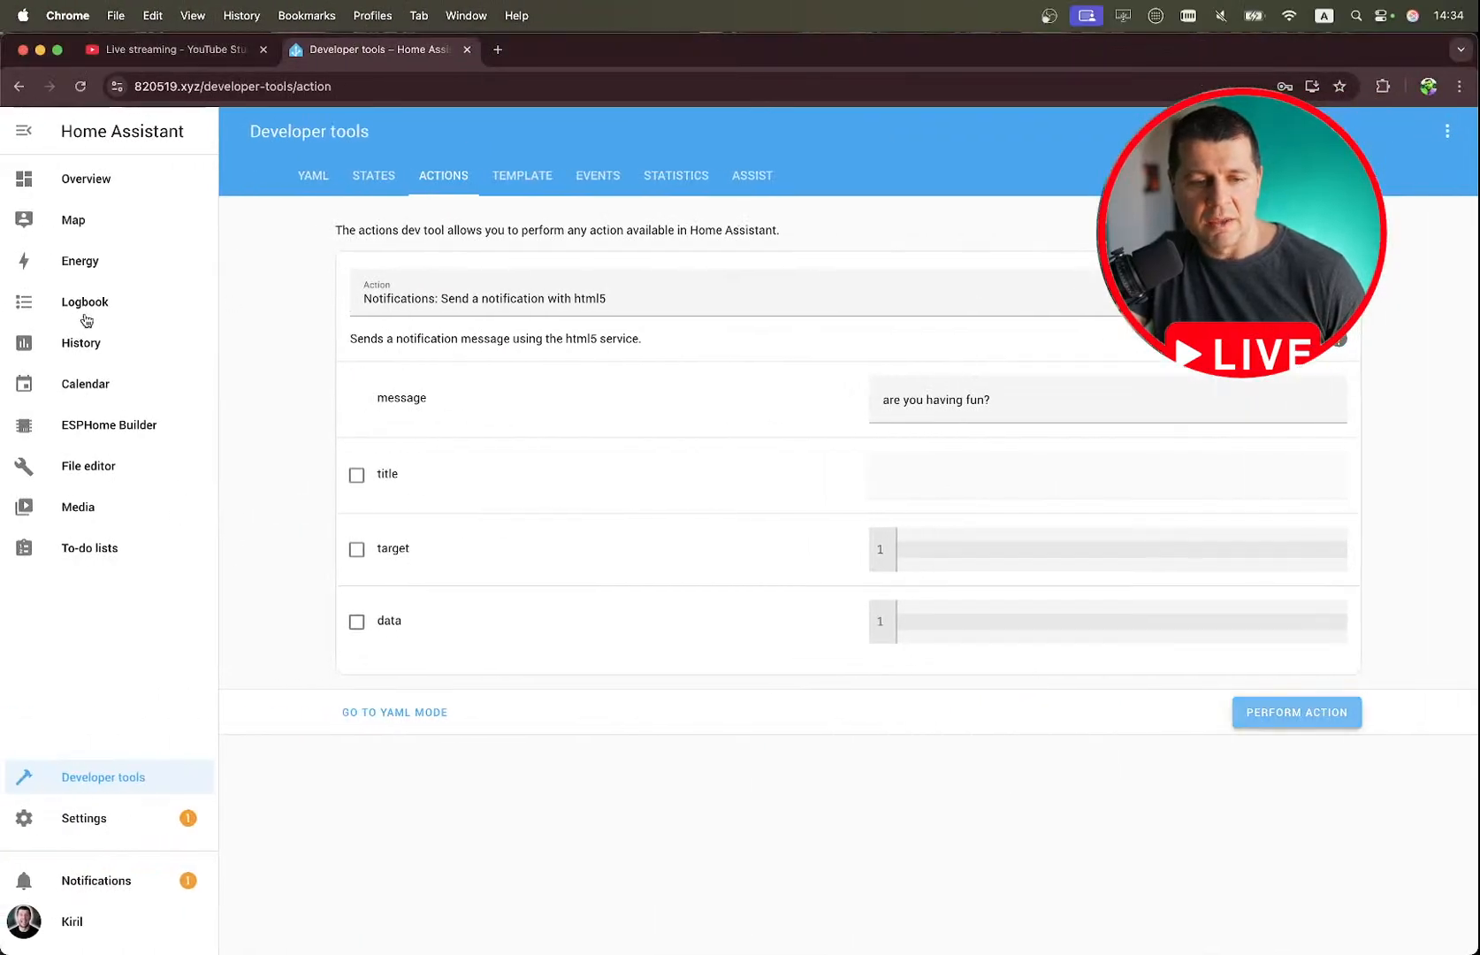
Open html5_push_registrations.conf in the File editor and examine the Chrome Desktop and Android device entries.
left_click(104, 469)
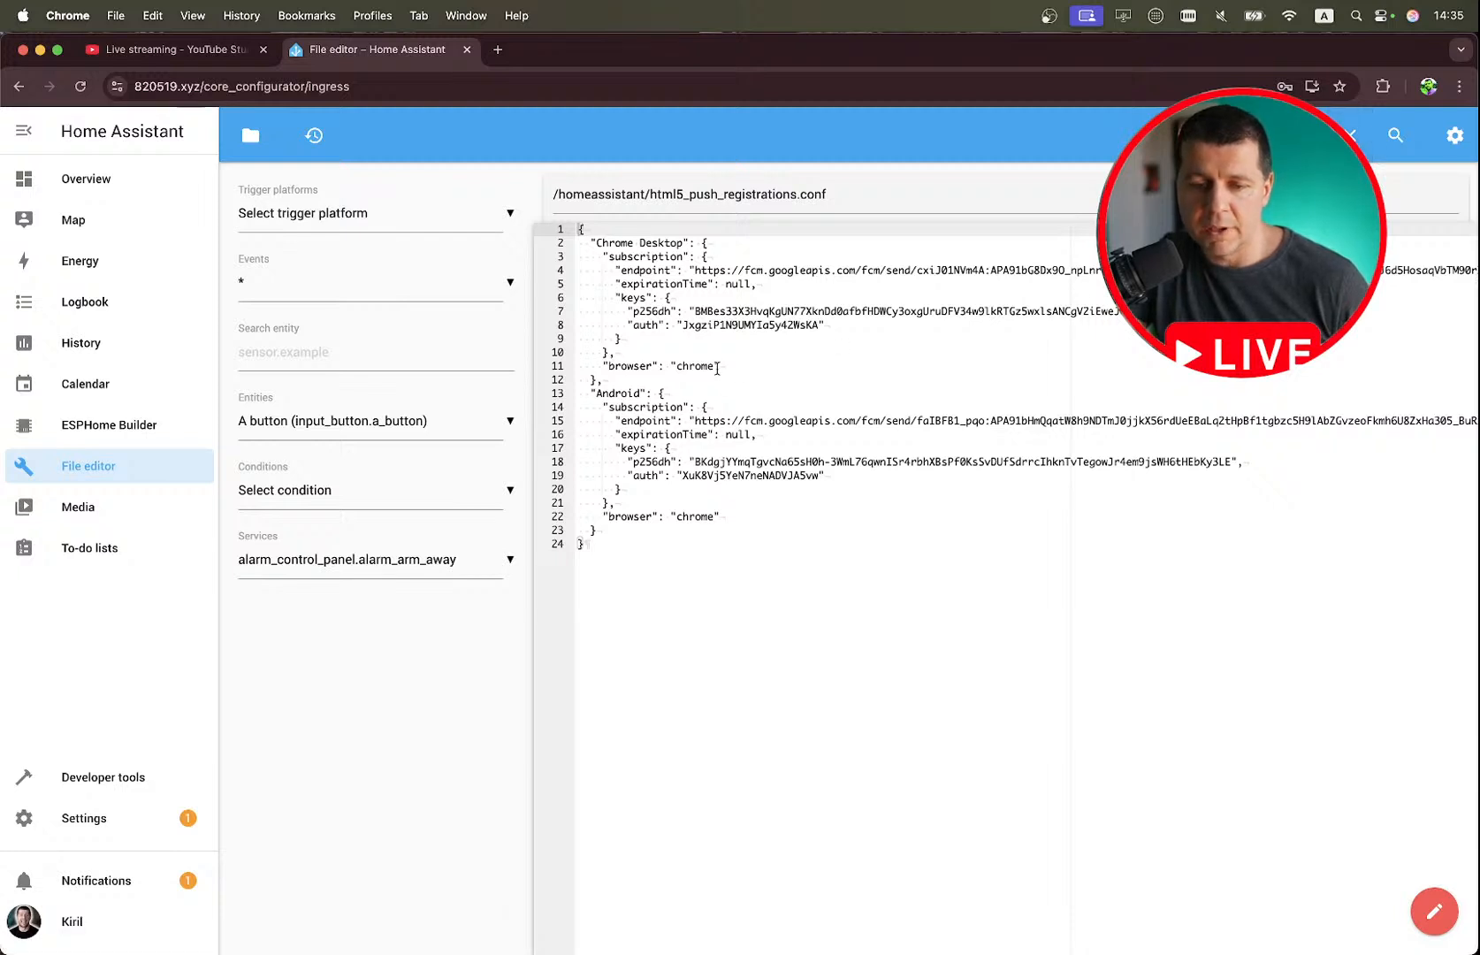
left_click_drag(682, 242, 596, 245)
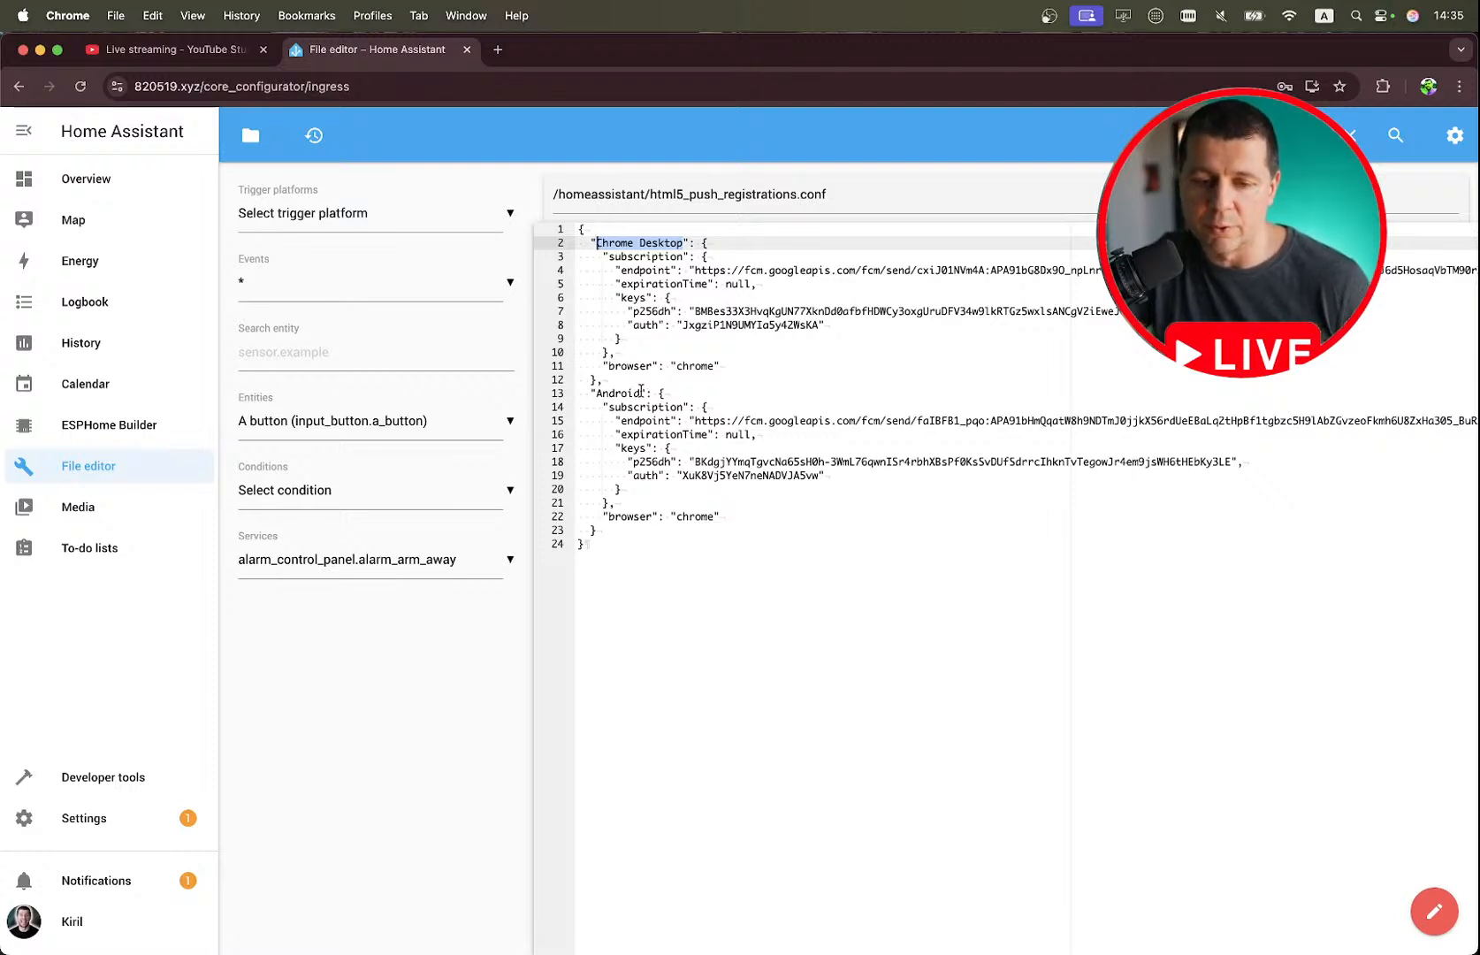
double_click(638, 391)
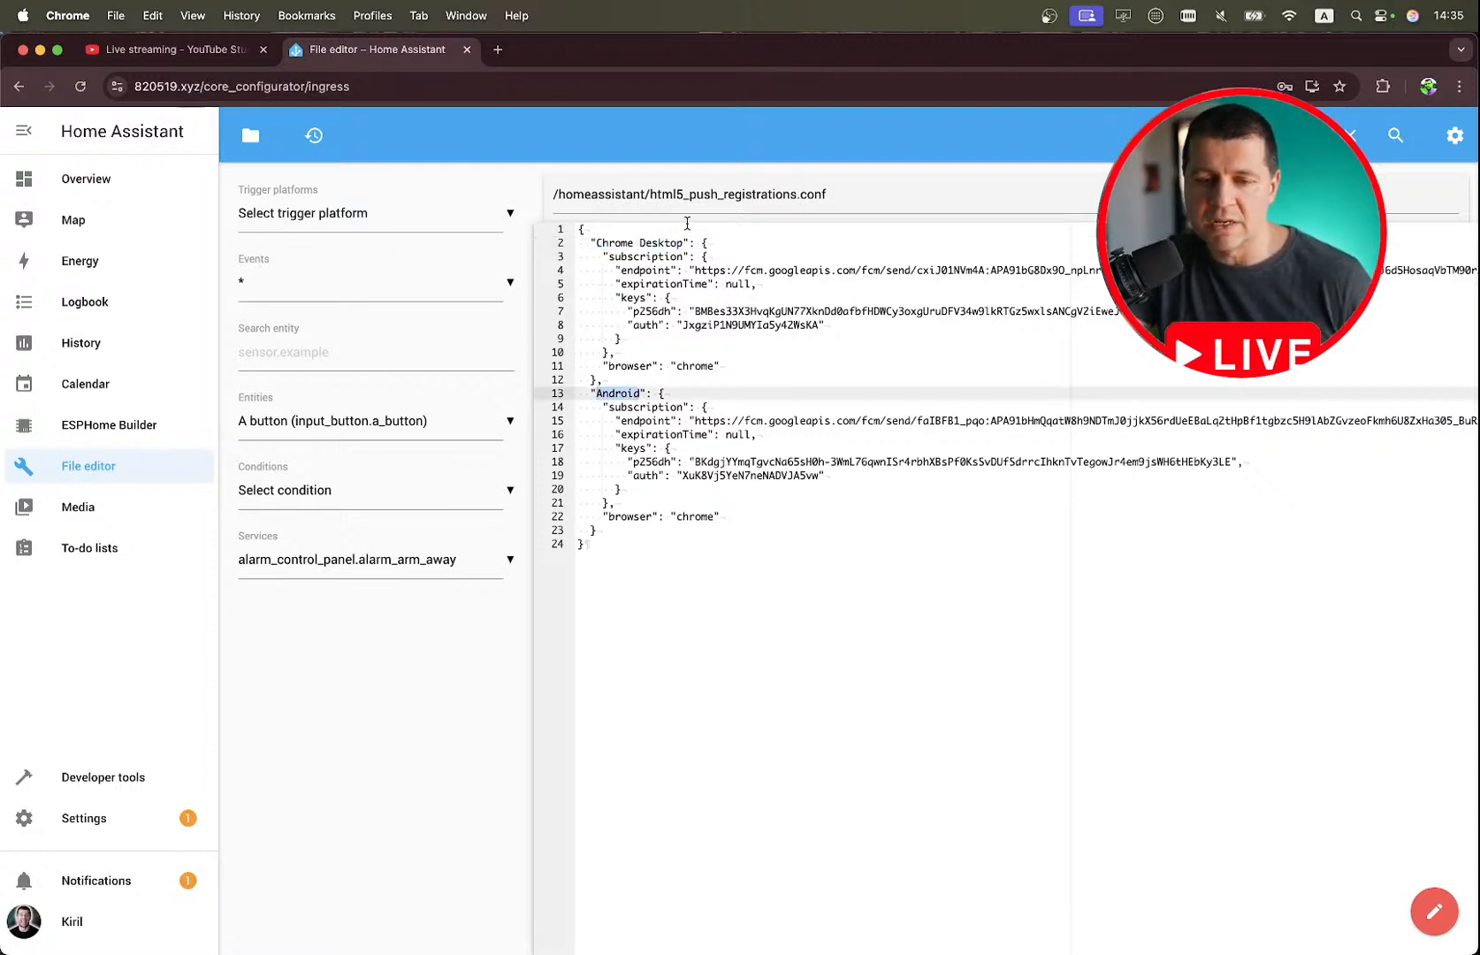
scroll(677, 239, "up", 3)
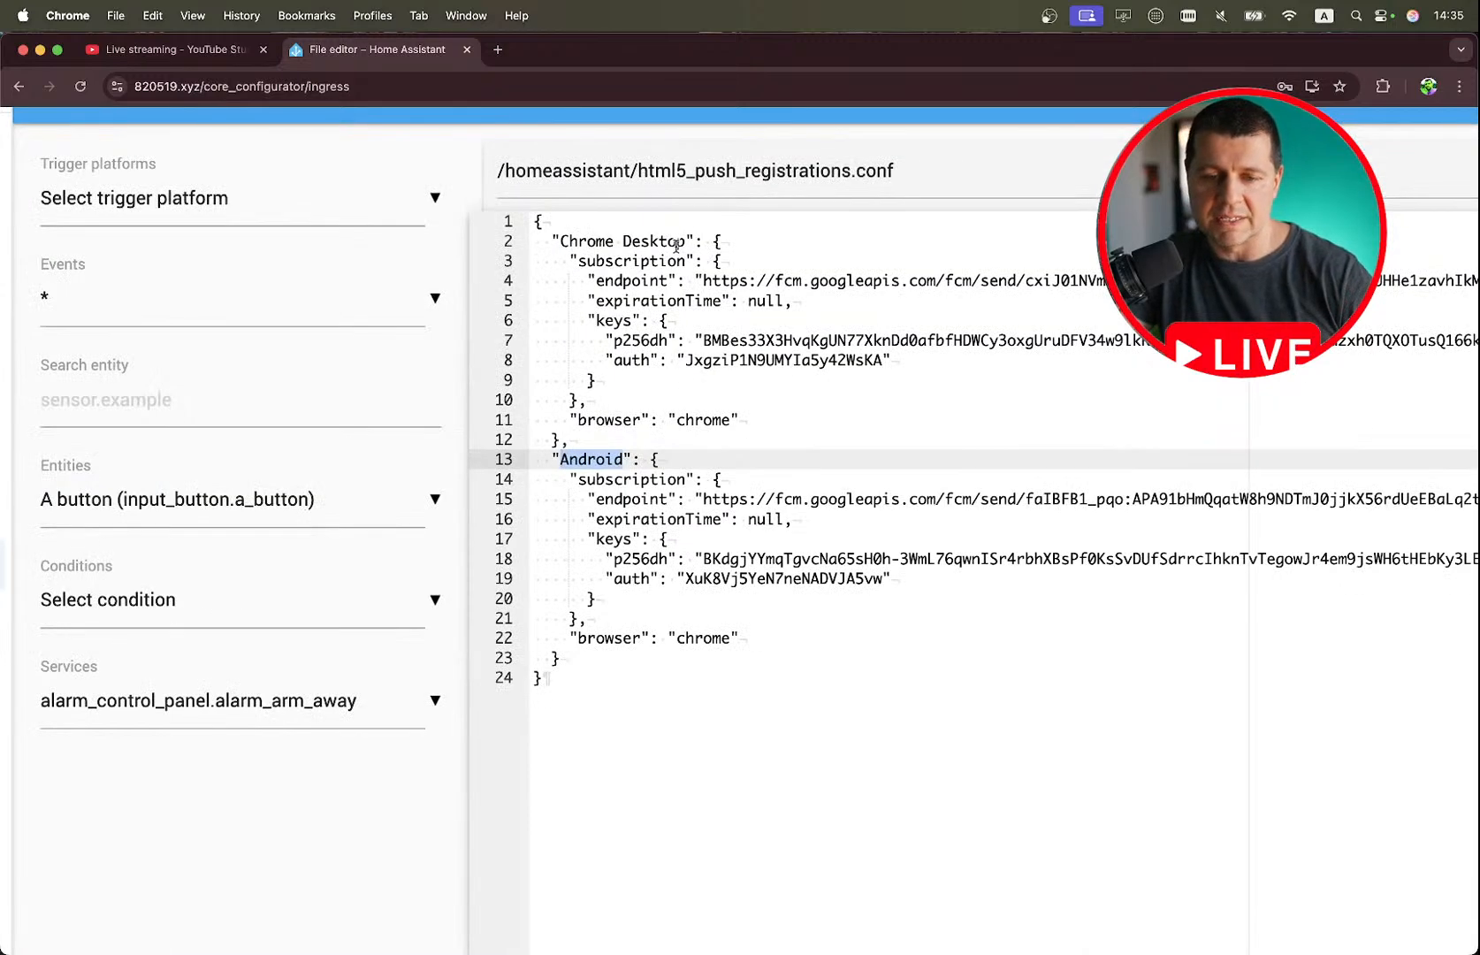
left_click_drag(689, 240, 561, 240)
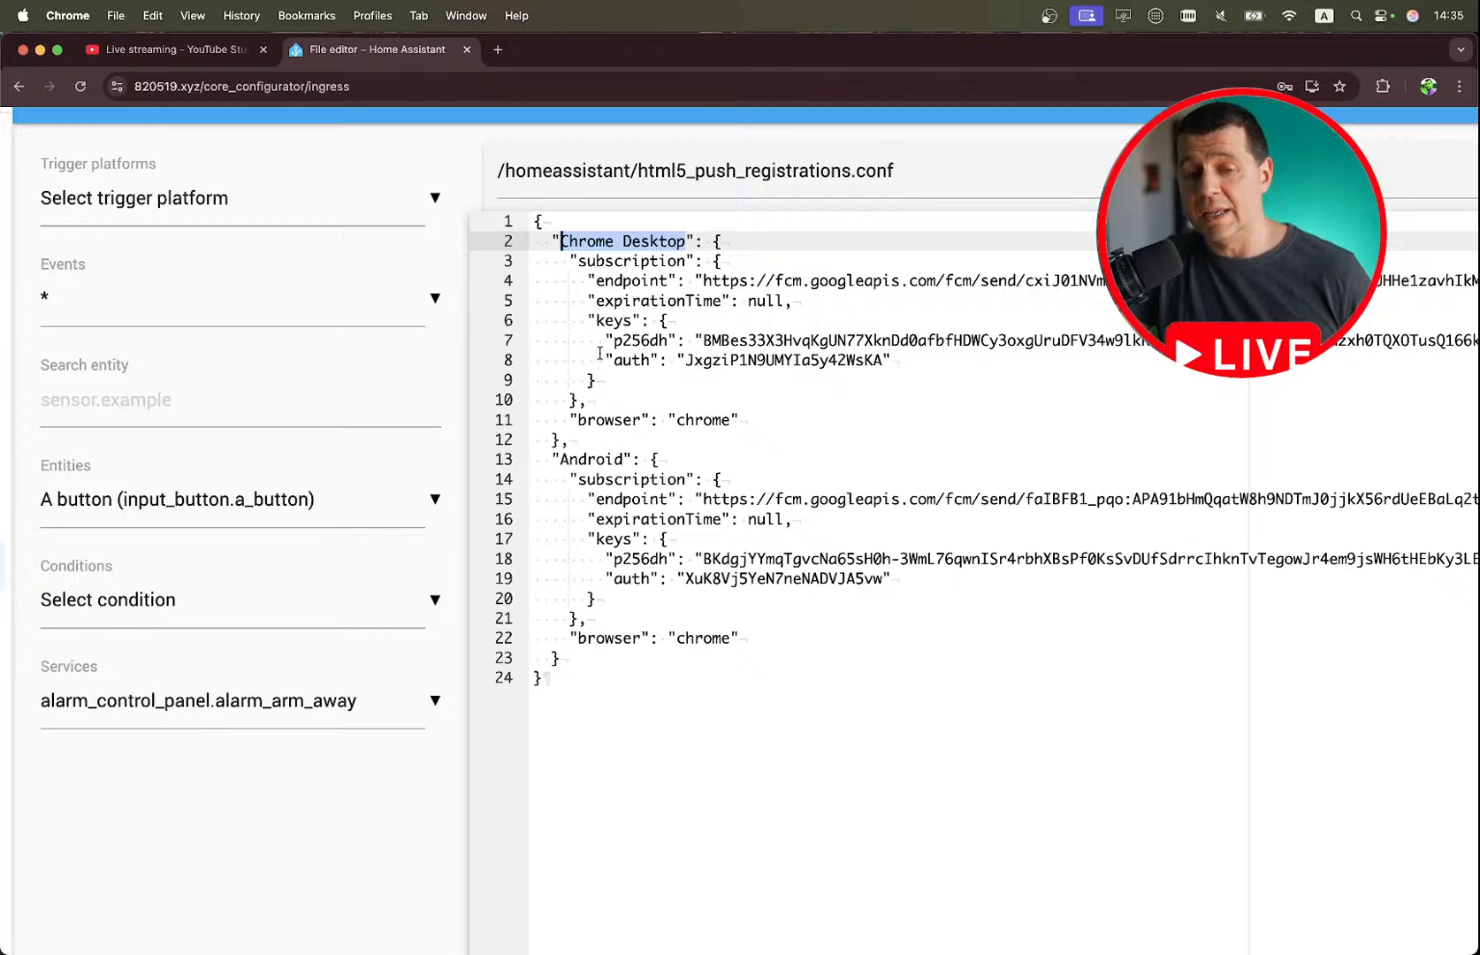
double_click(592, 458)
double_click(659, 242)
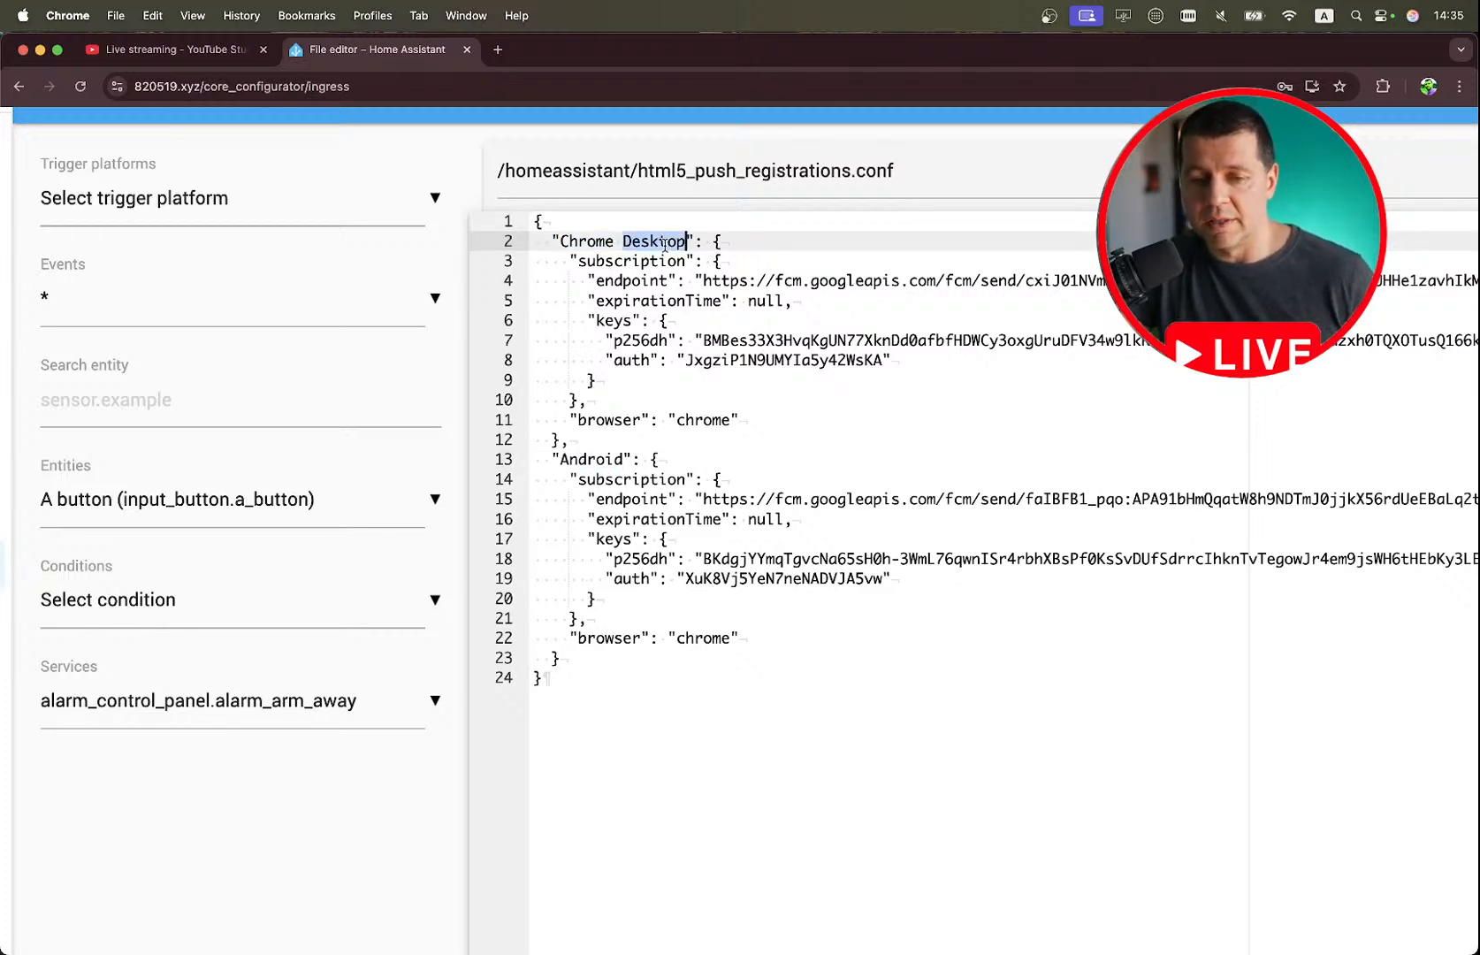
double_click(592, 458)
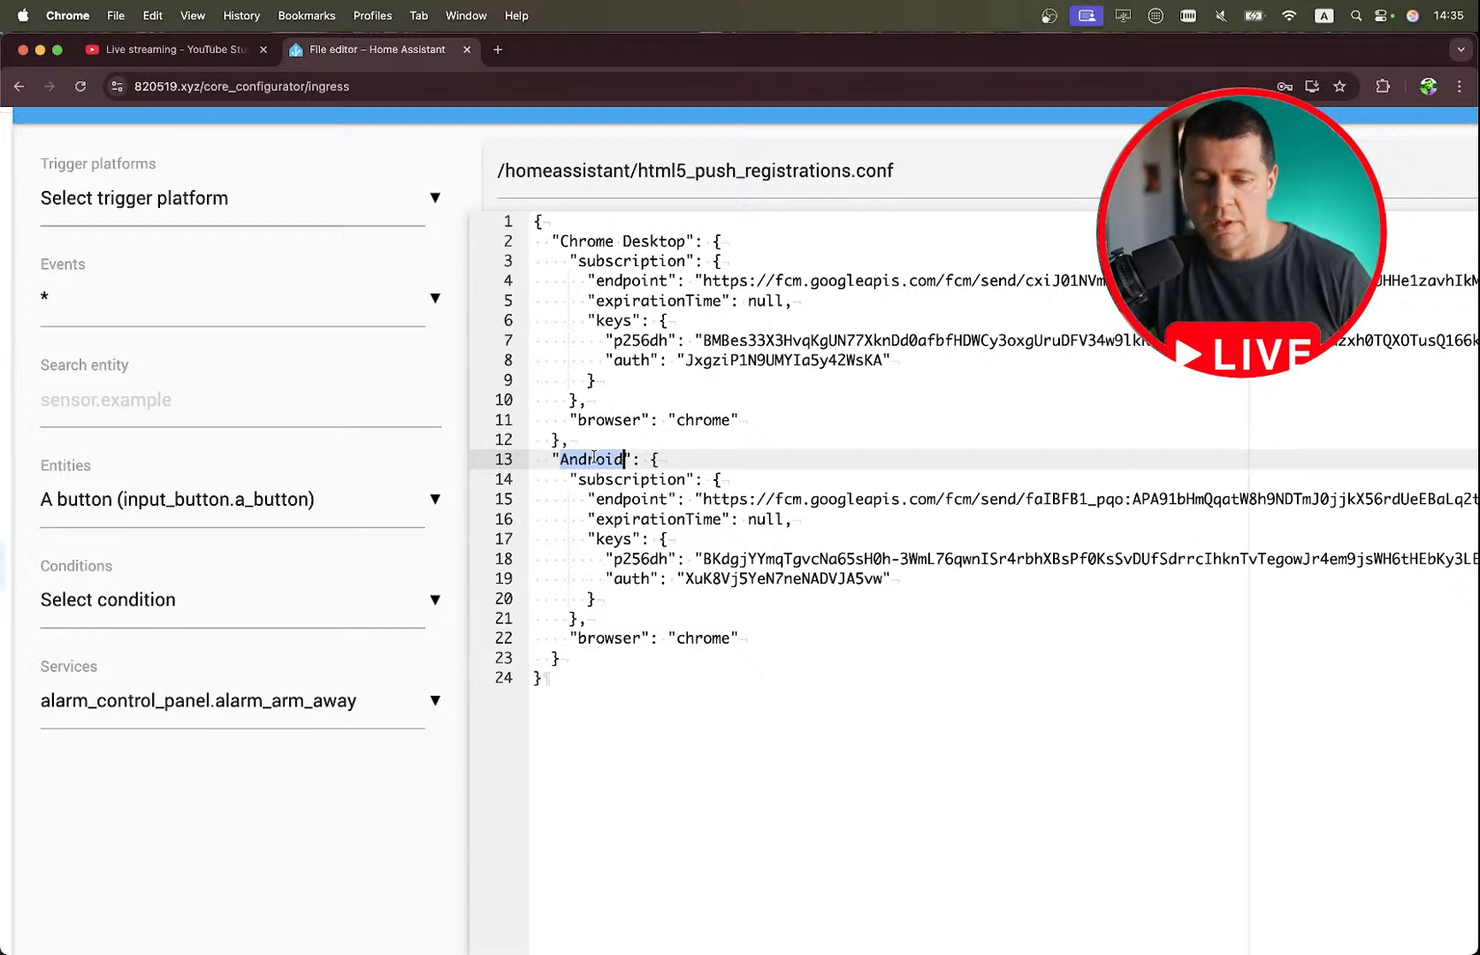
scroll(593, 457, "down", 3)
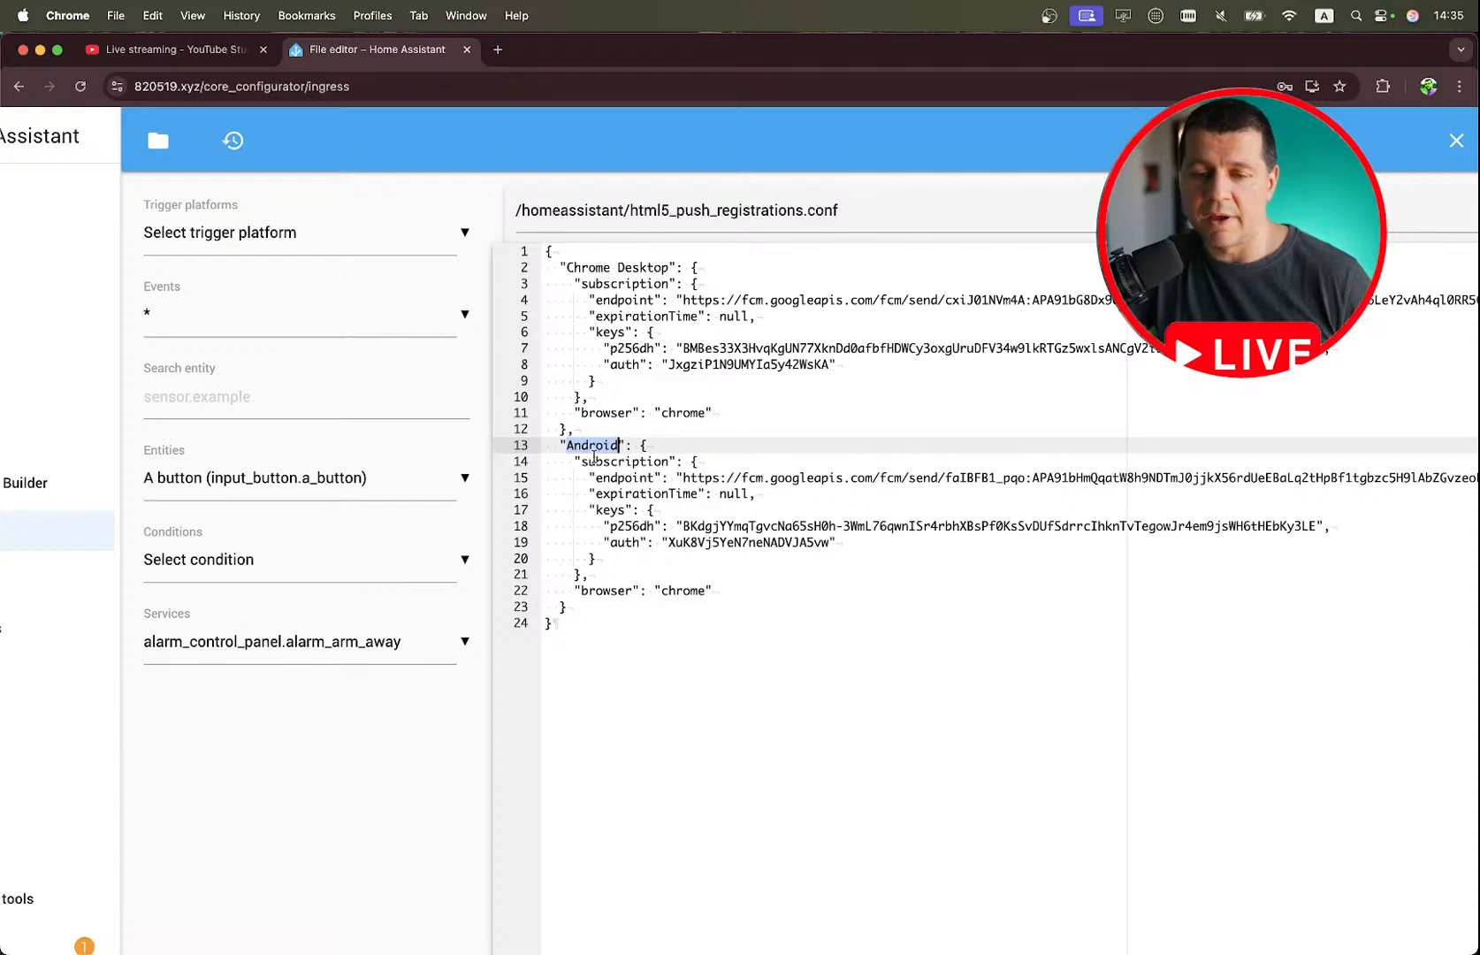
double_click(633, 267)
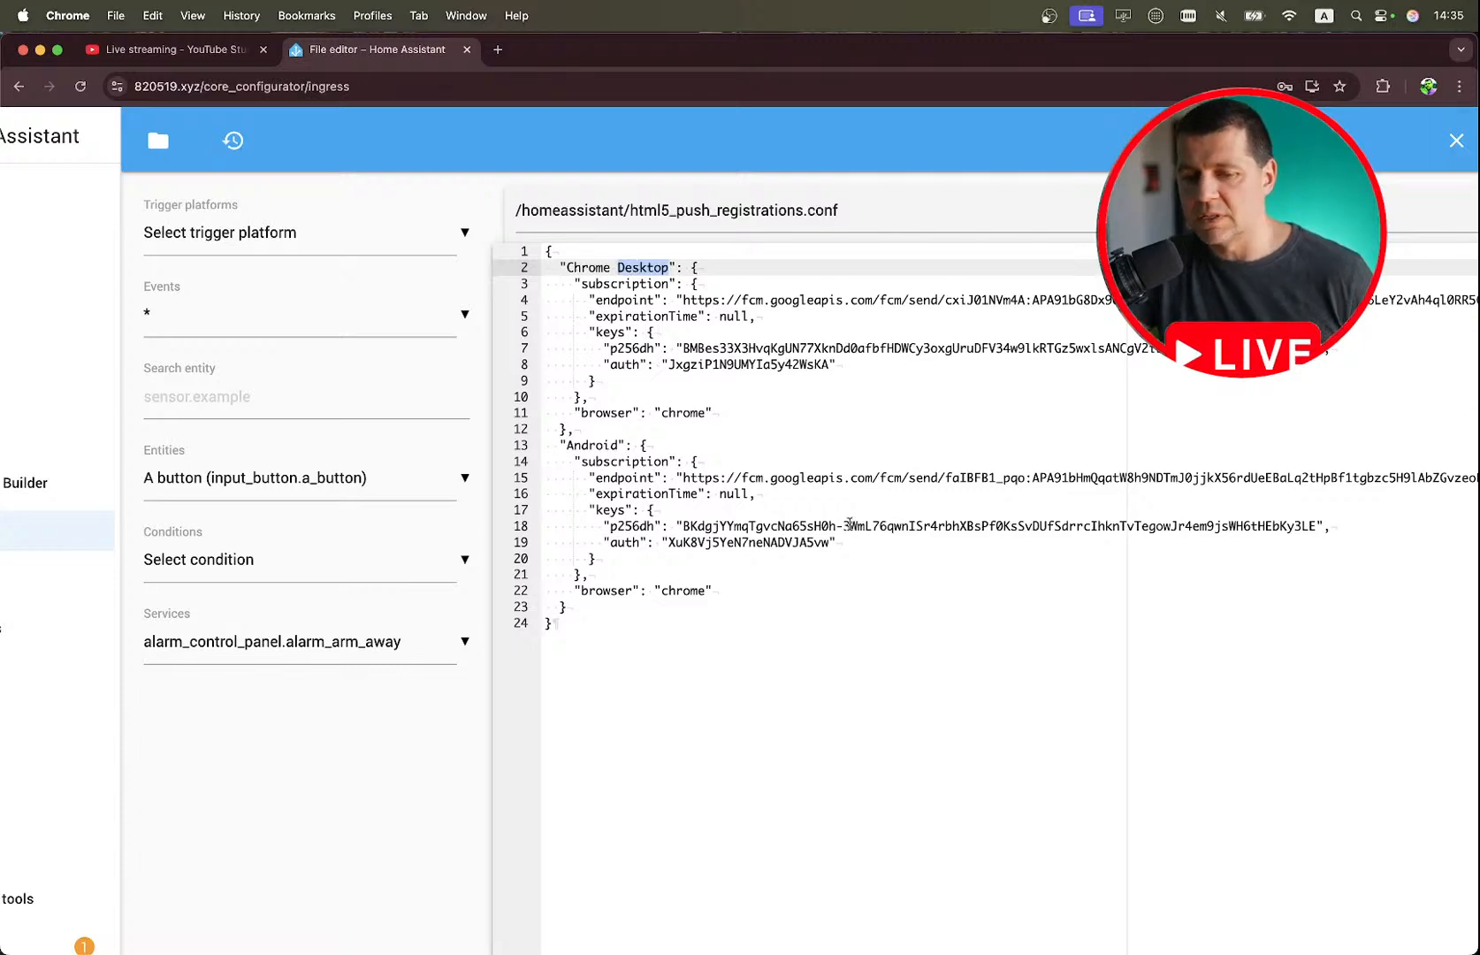
Close the registrations file and tick off the html5_push_registrations.conf file item in the stream notes.
left_click(1450, 146)
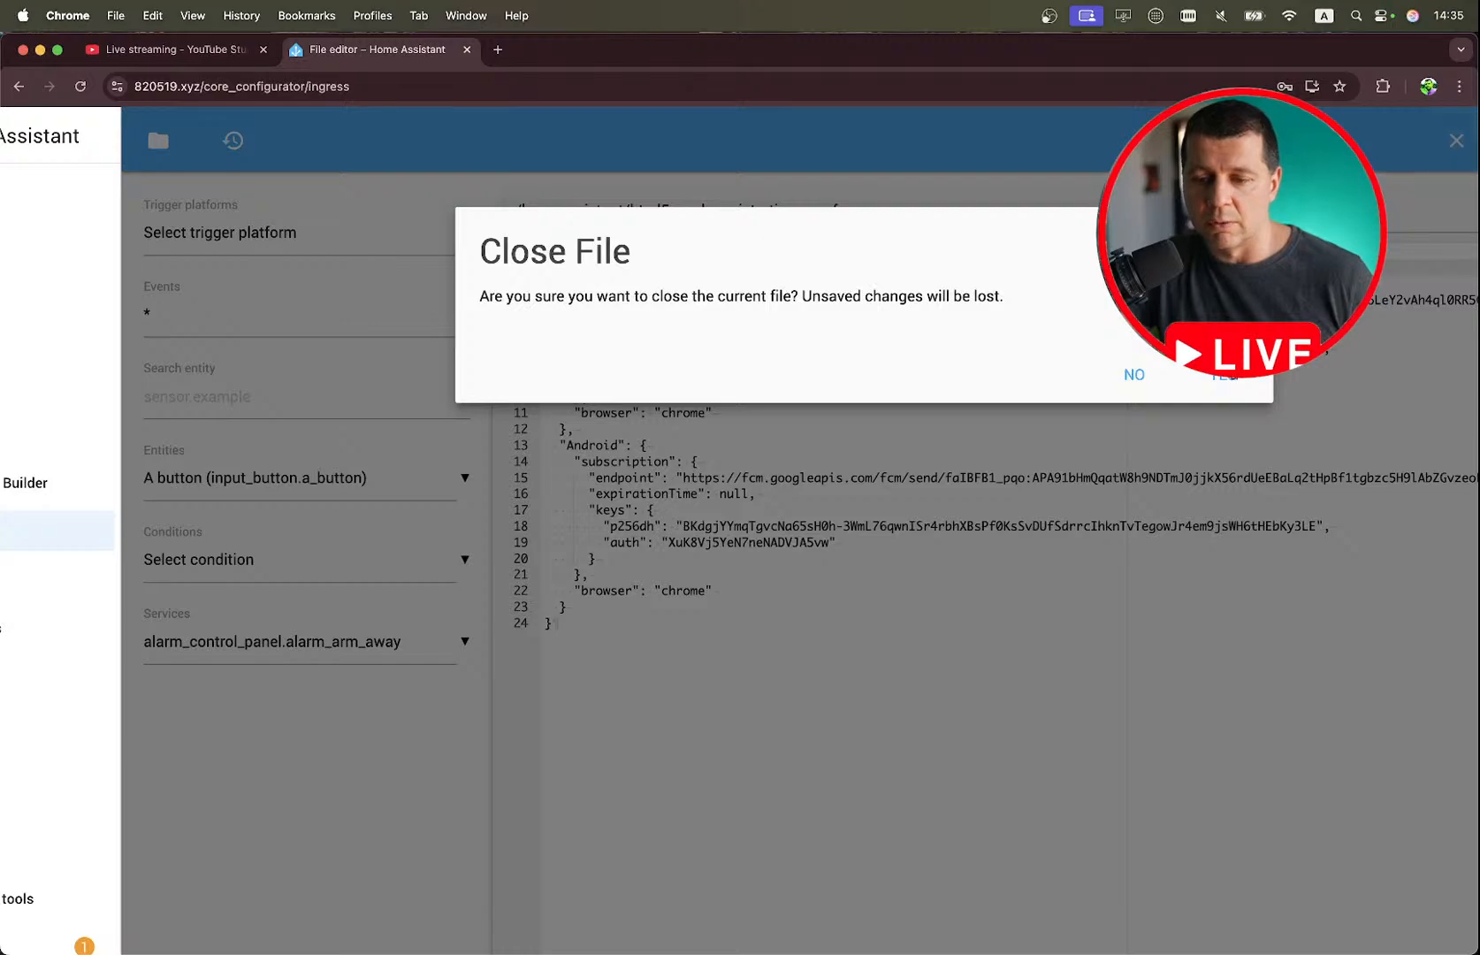
left_click(1218, 373)
key("ctrl+Right")
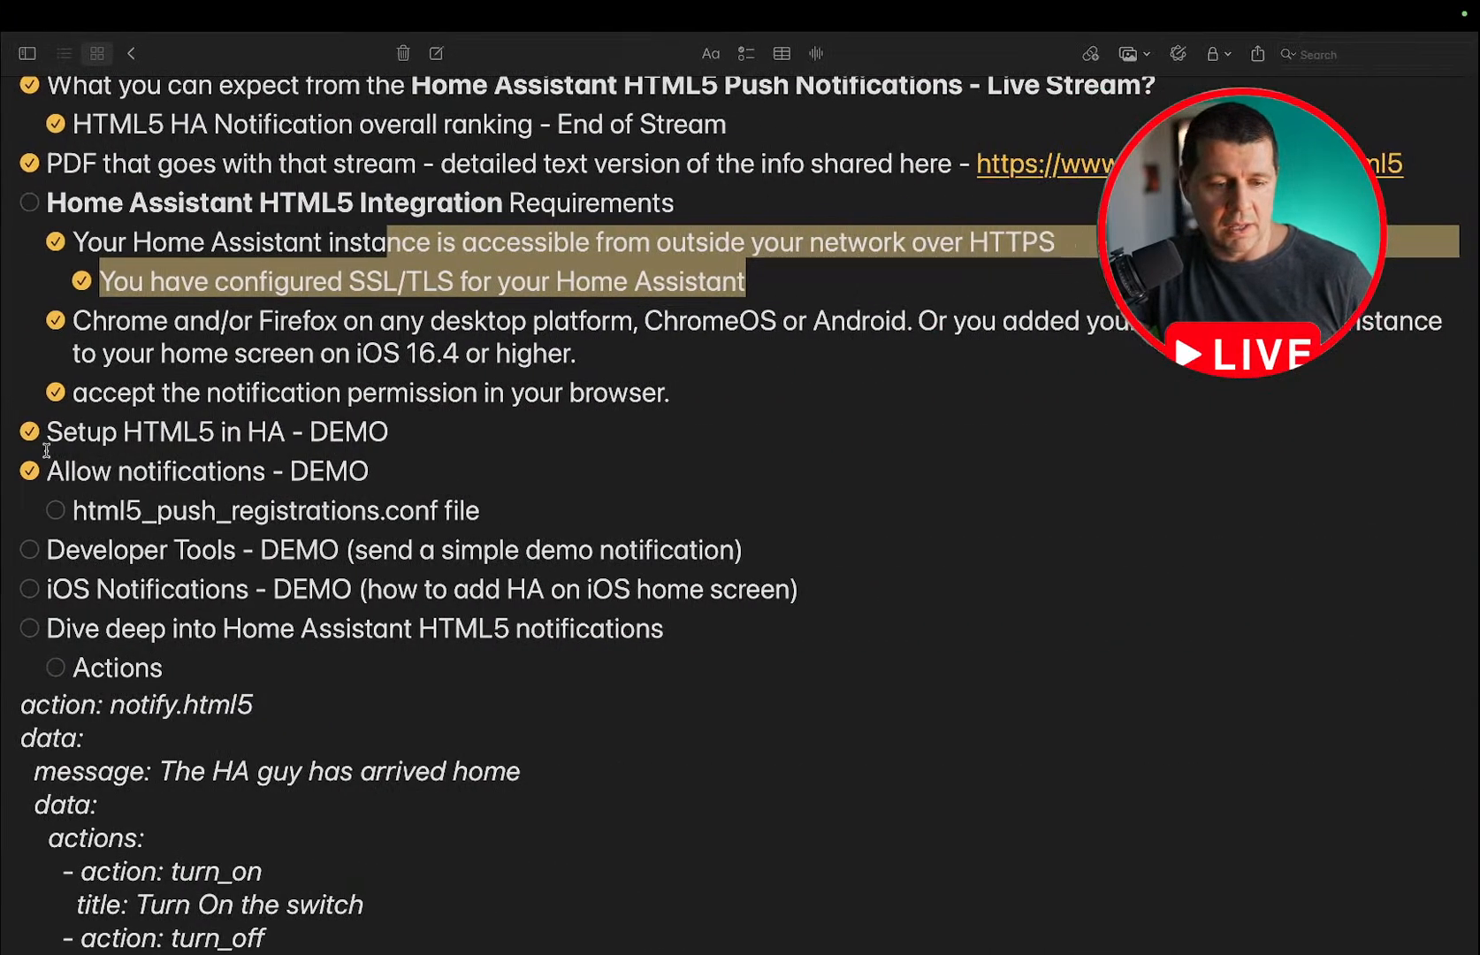
left_click(56, 511)
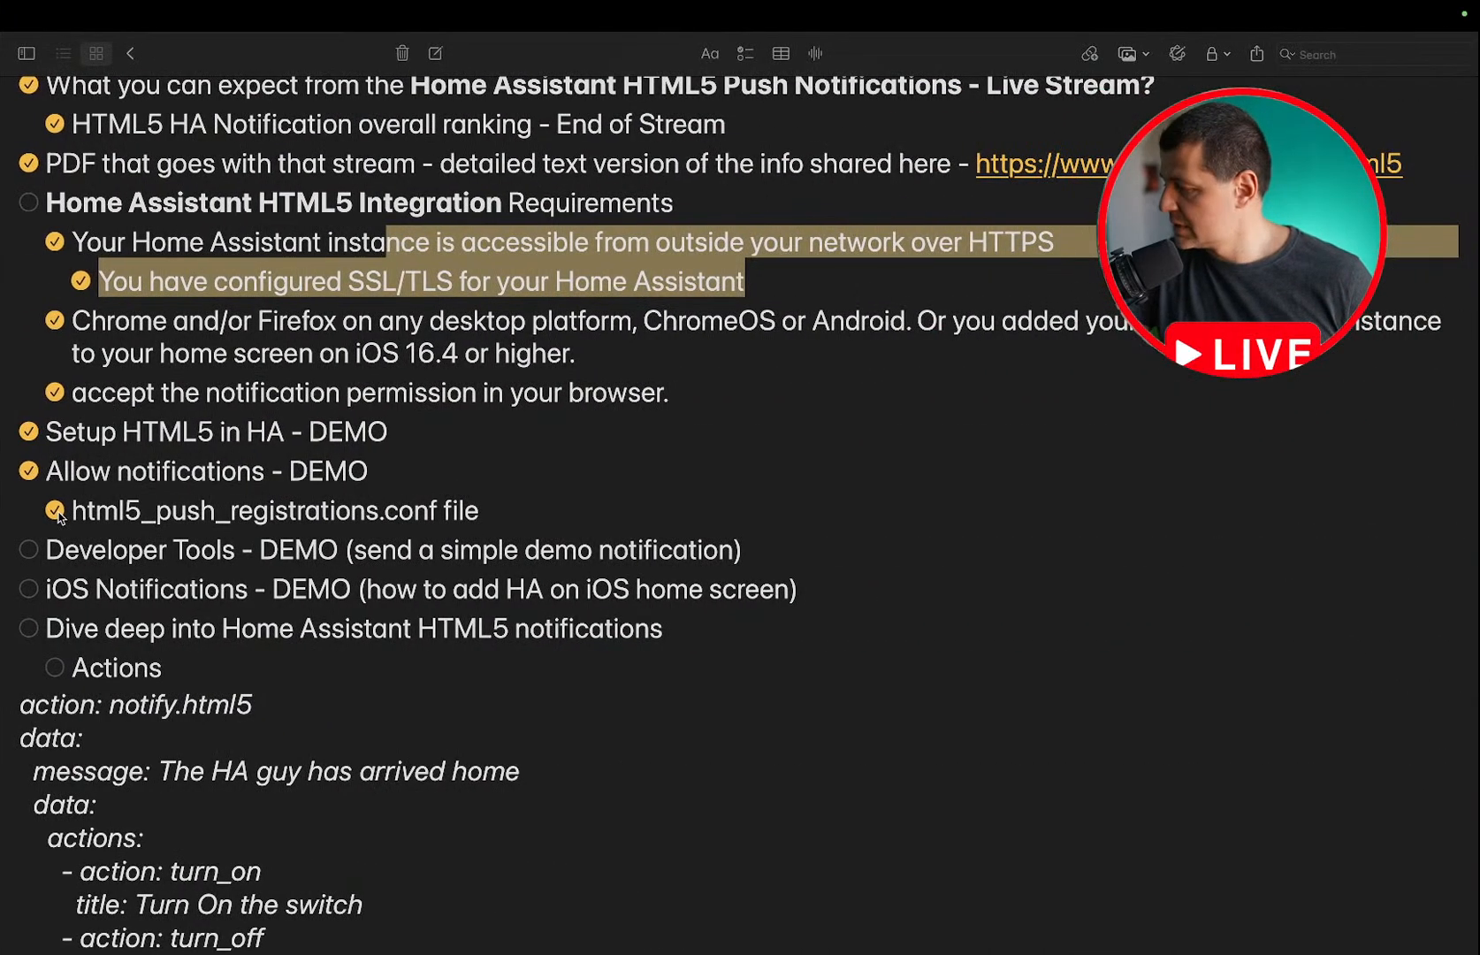
Tick off the Developer Tools - DEMO and iOS Notifications - DEMO items in the stream notes.
scroll(58, 516, "down", 3)
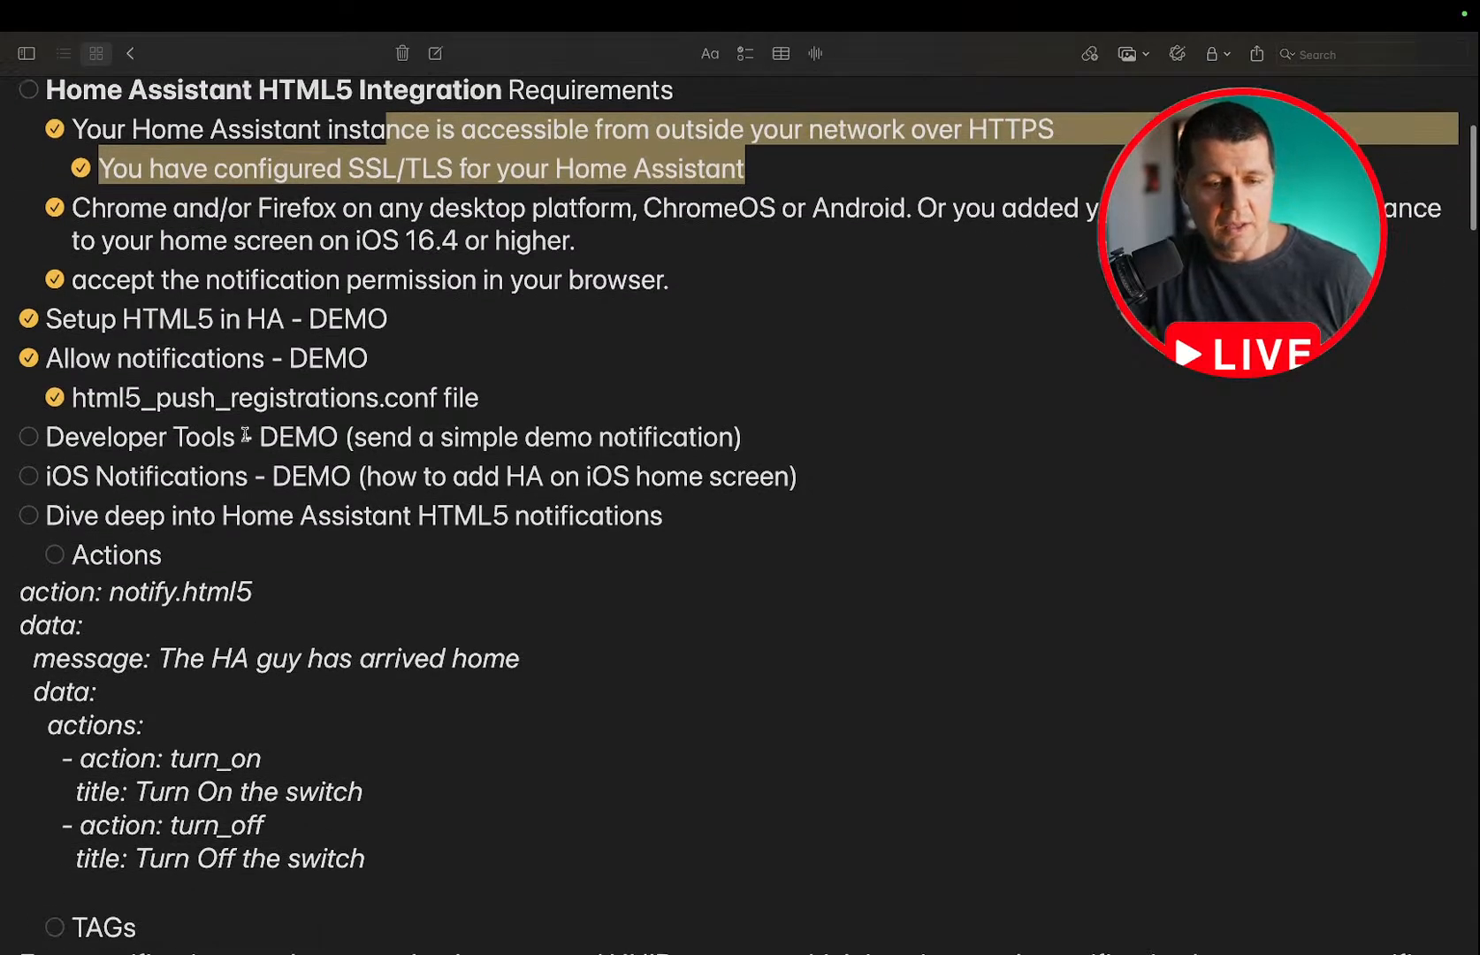
left_click(29, 437)
scroll(211, 488, "down", 2)
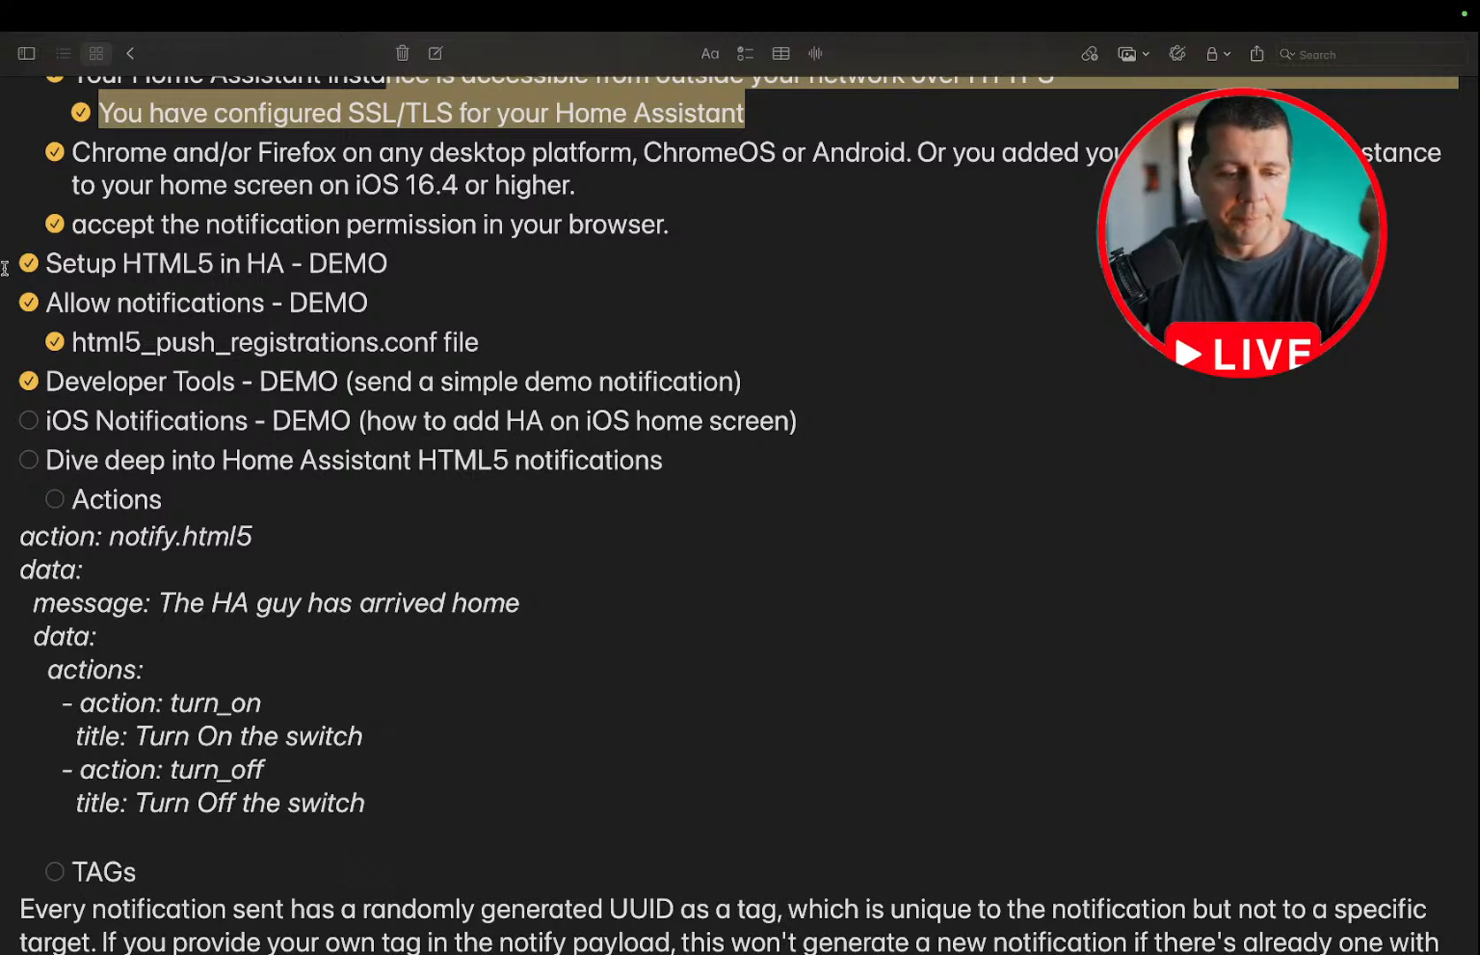
left_click(28, 420)
Review the Actions example under the HTML5 notifications deep dive in the notes, and return to the File editor in Chrome.
scroll(193, 440, "down", 2)
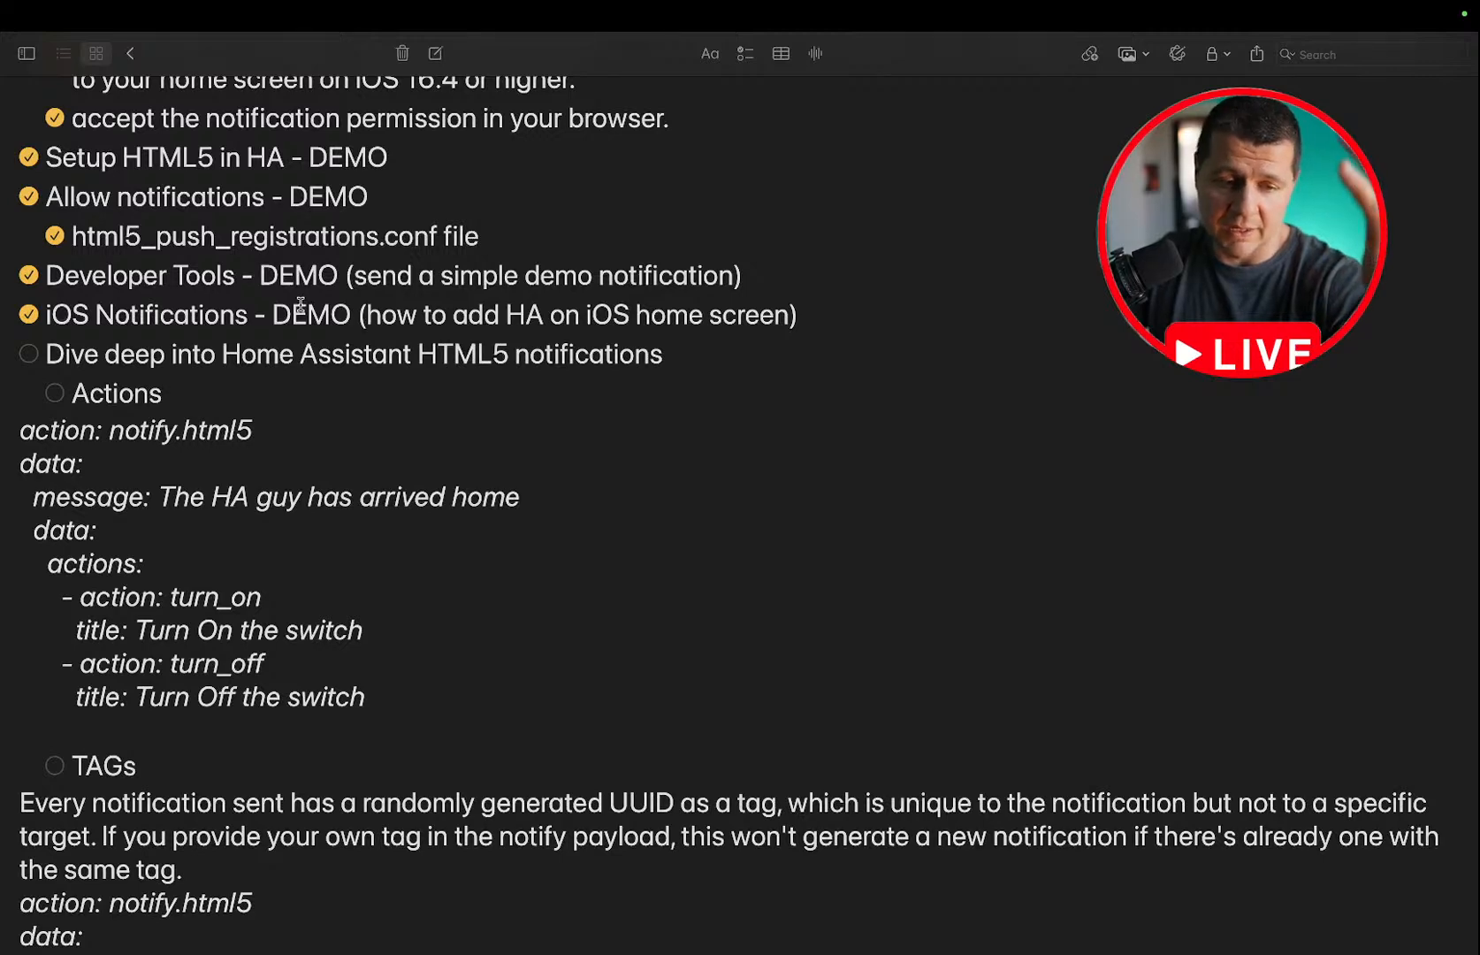
scroll(301, 304, "down", 2)
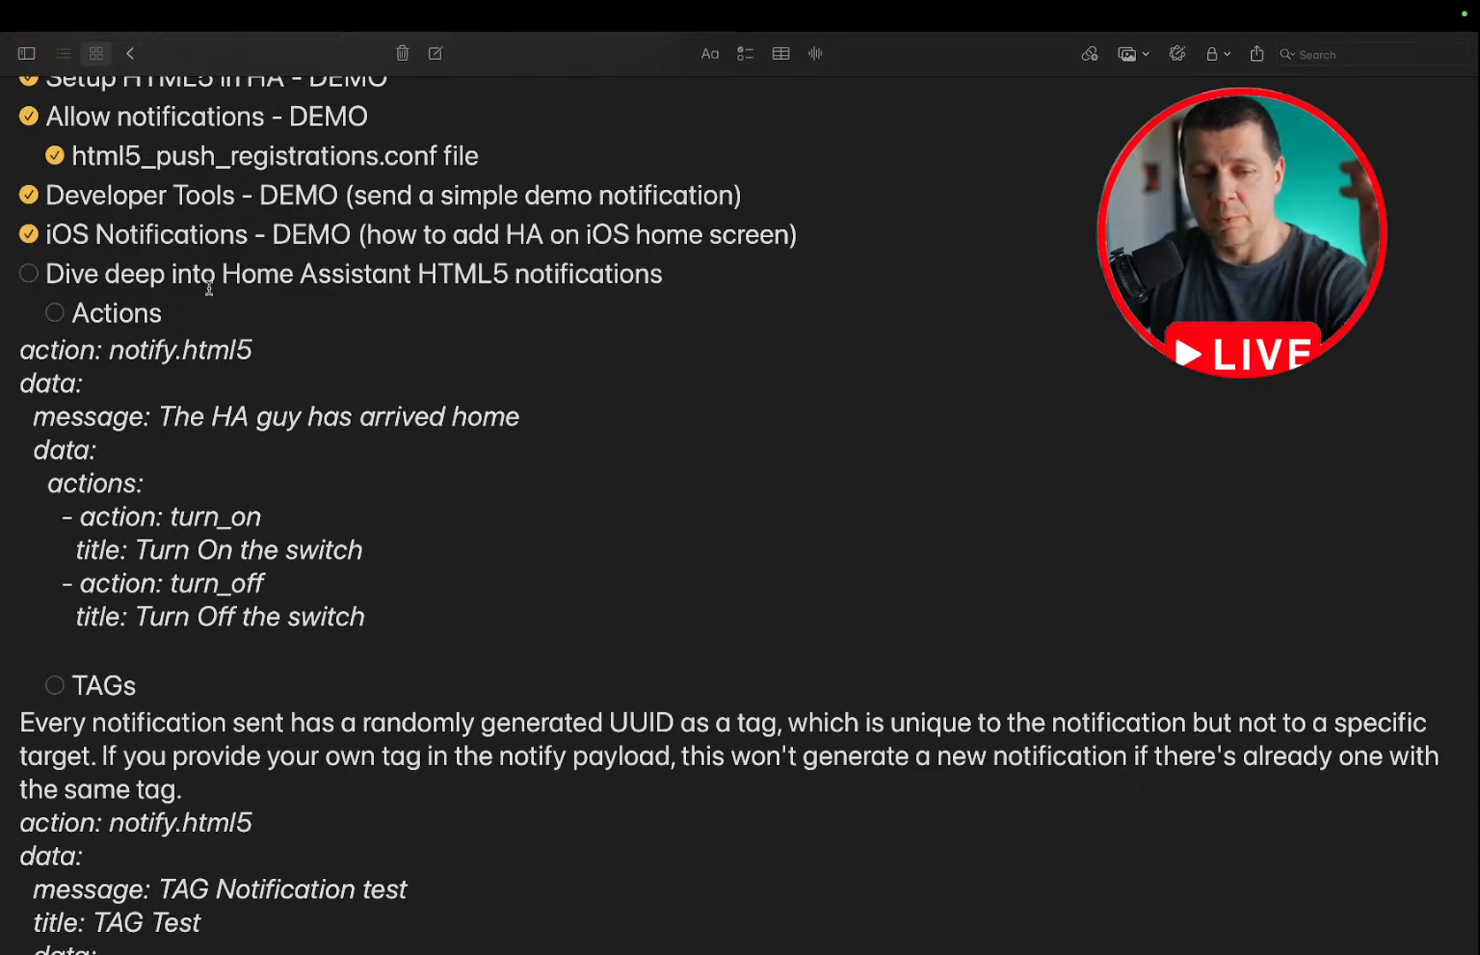
scroll(209, 289, "down", 1)
key("ctrl+Left")
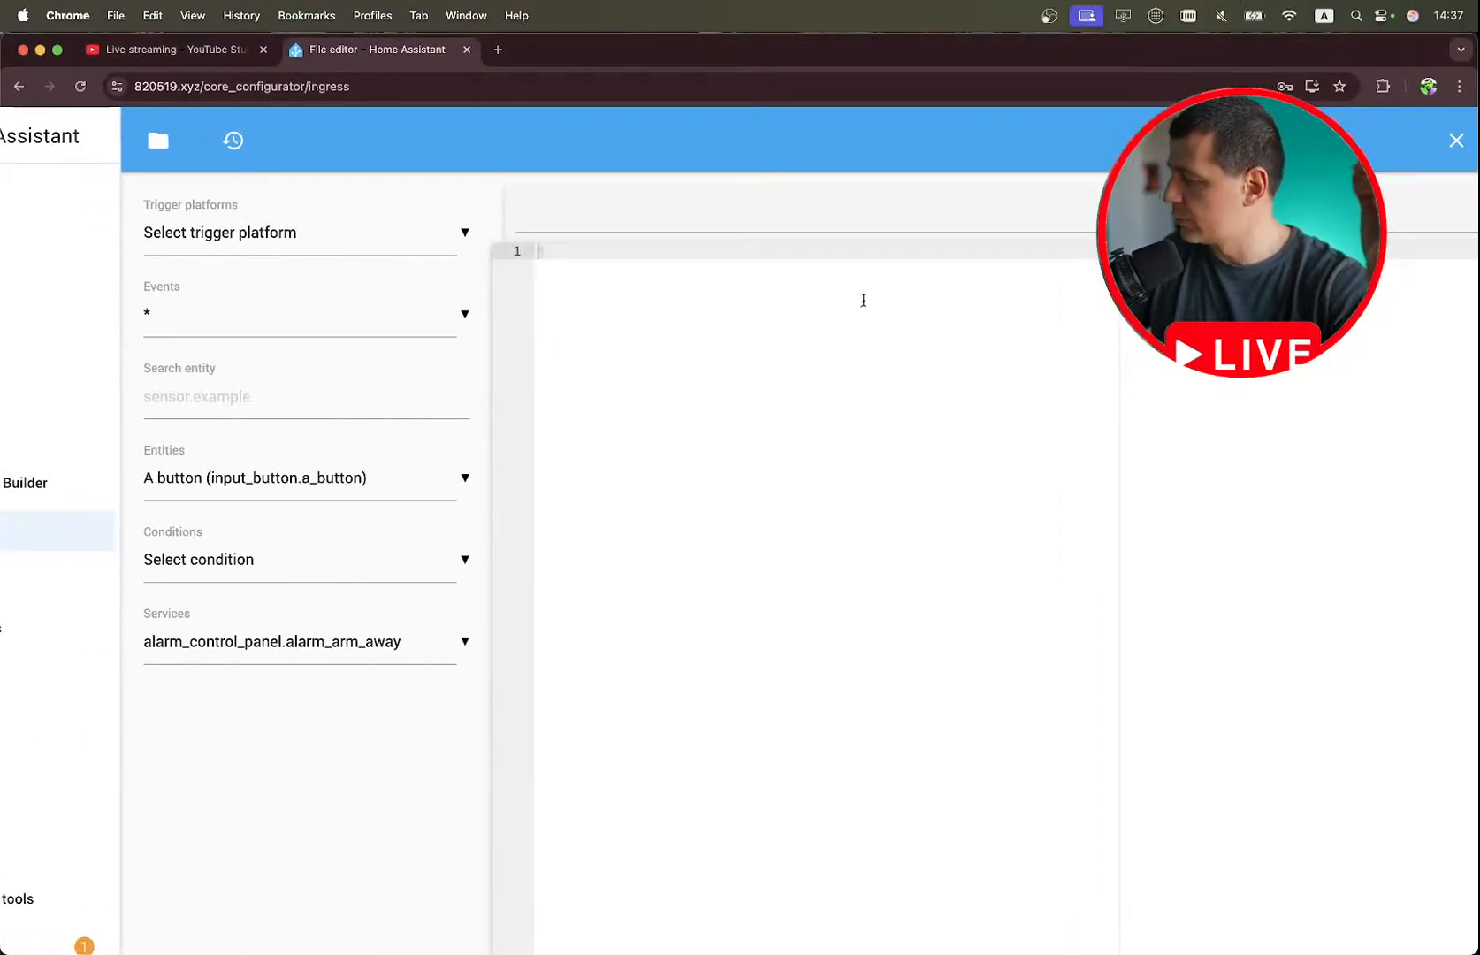
Switch to the stream notes and tick off the item Dive deep into Home Assistant HTML5 notifications.
key("ctrl+Right")
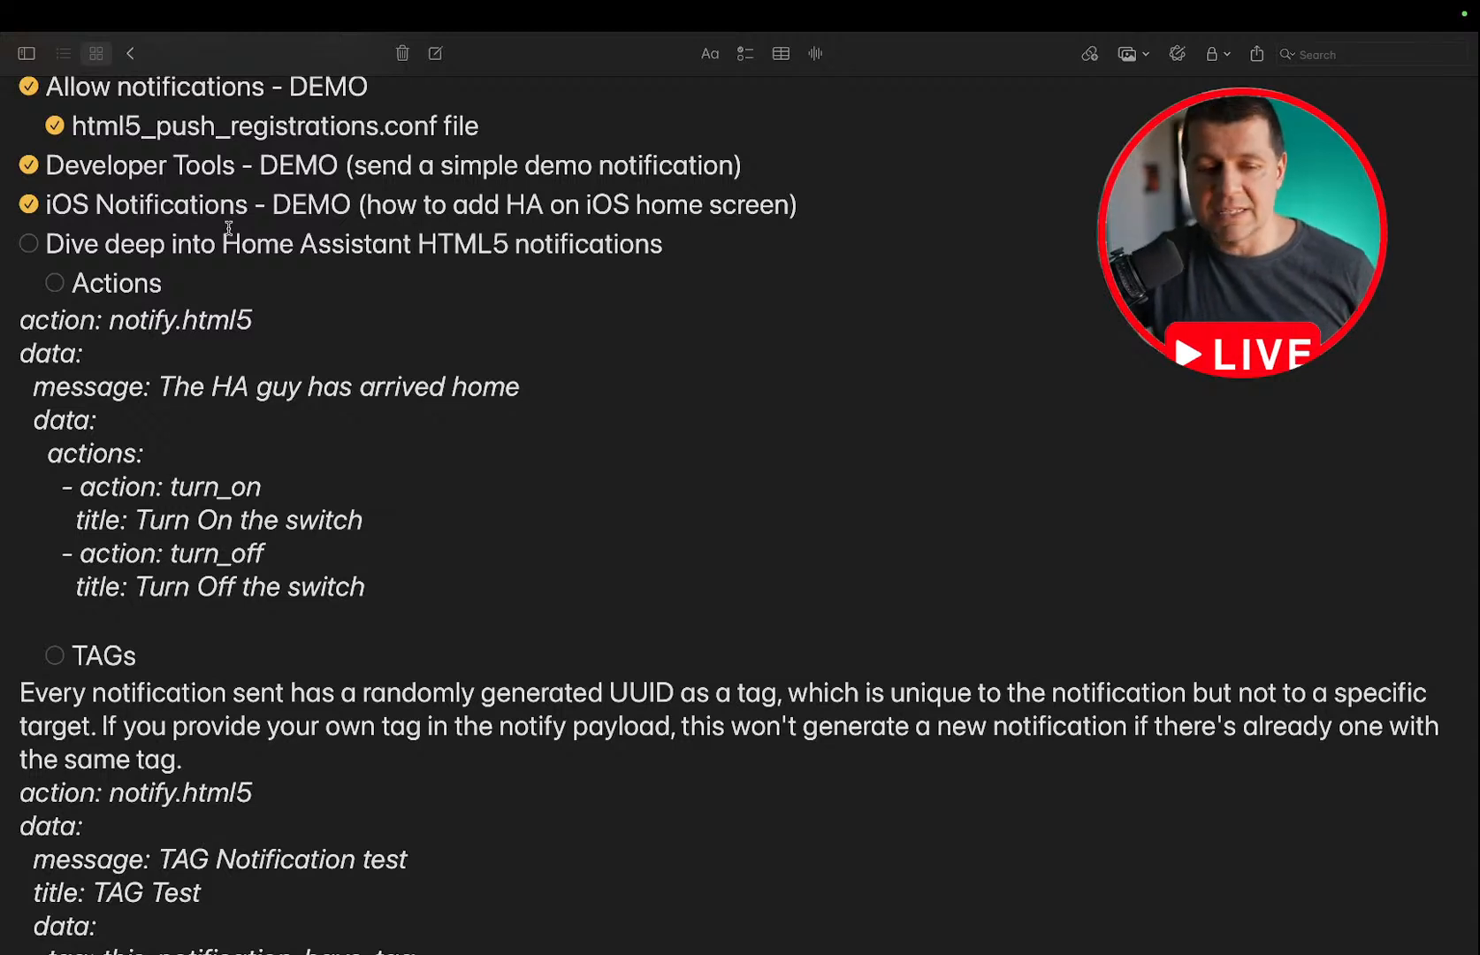
scroll(228, 228, "down", 2)
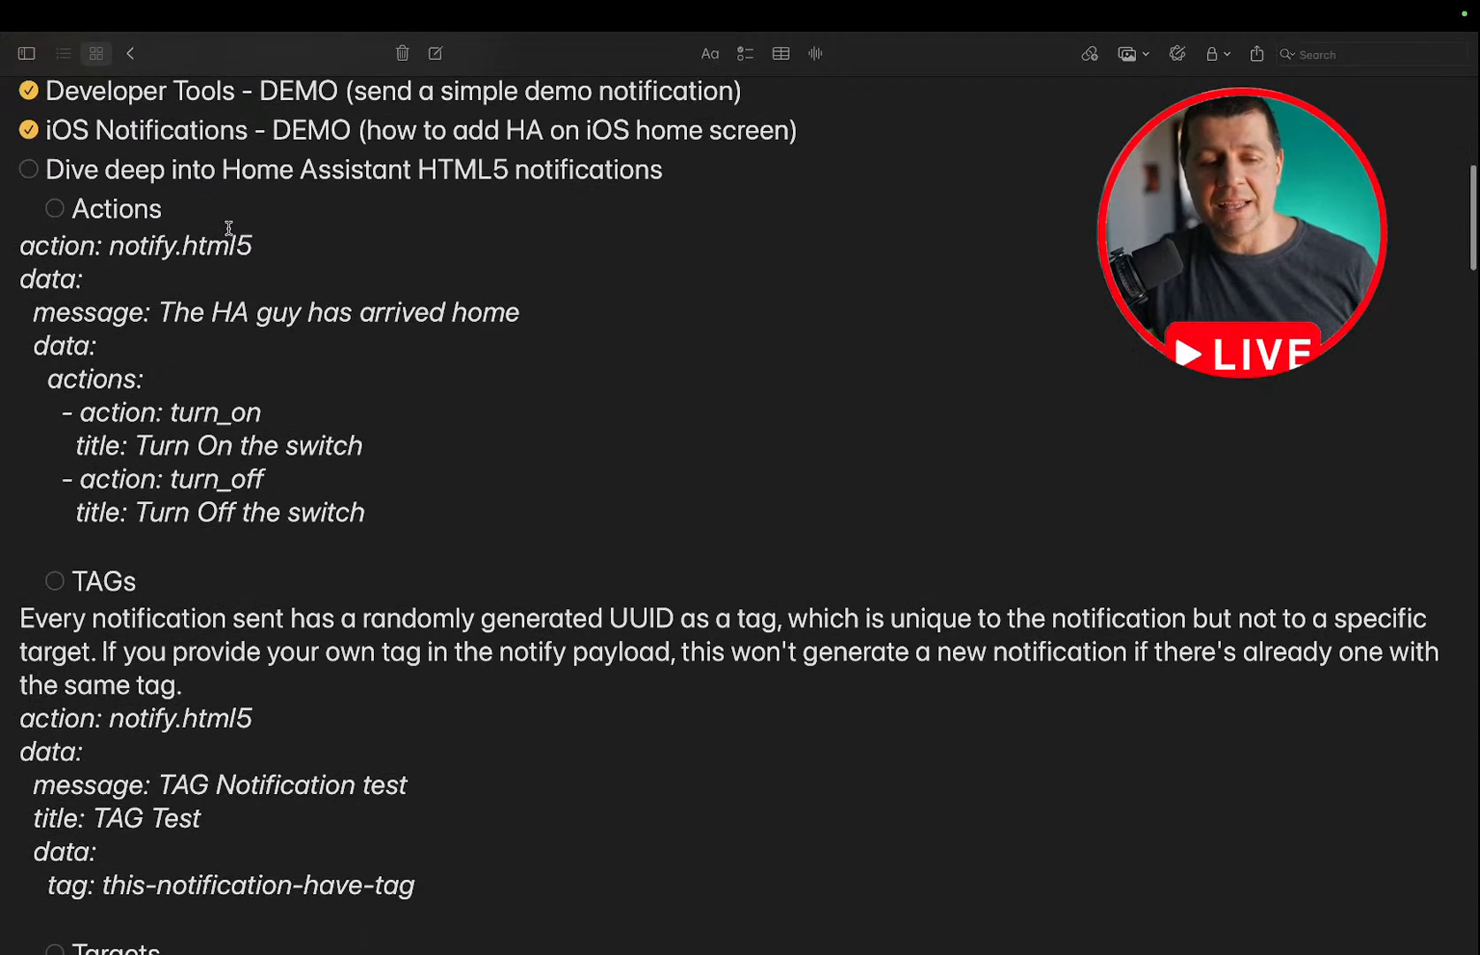
left_click(30, 170)
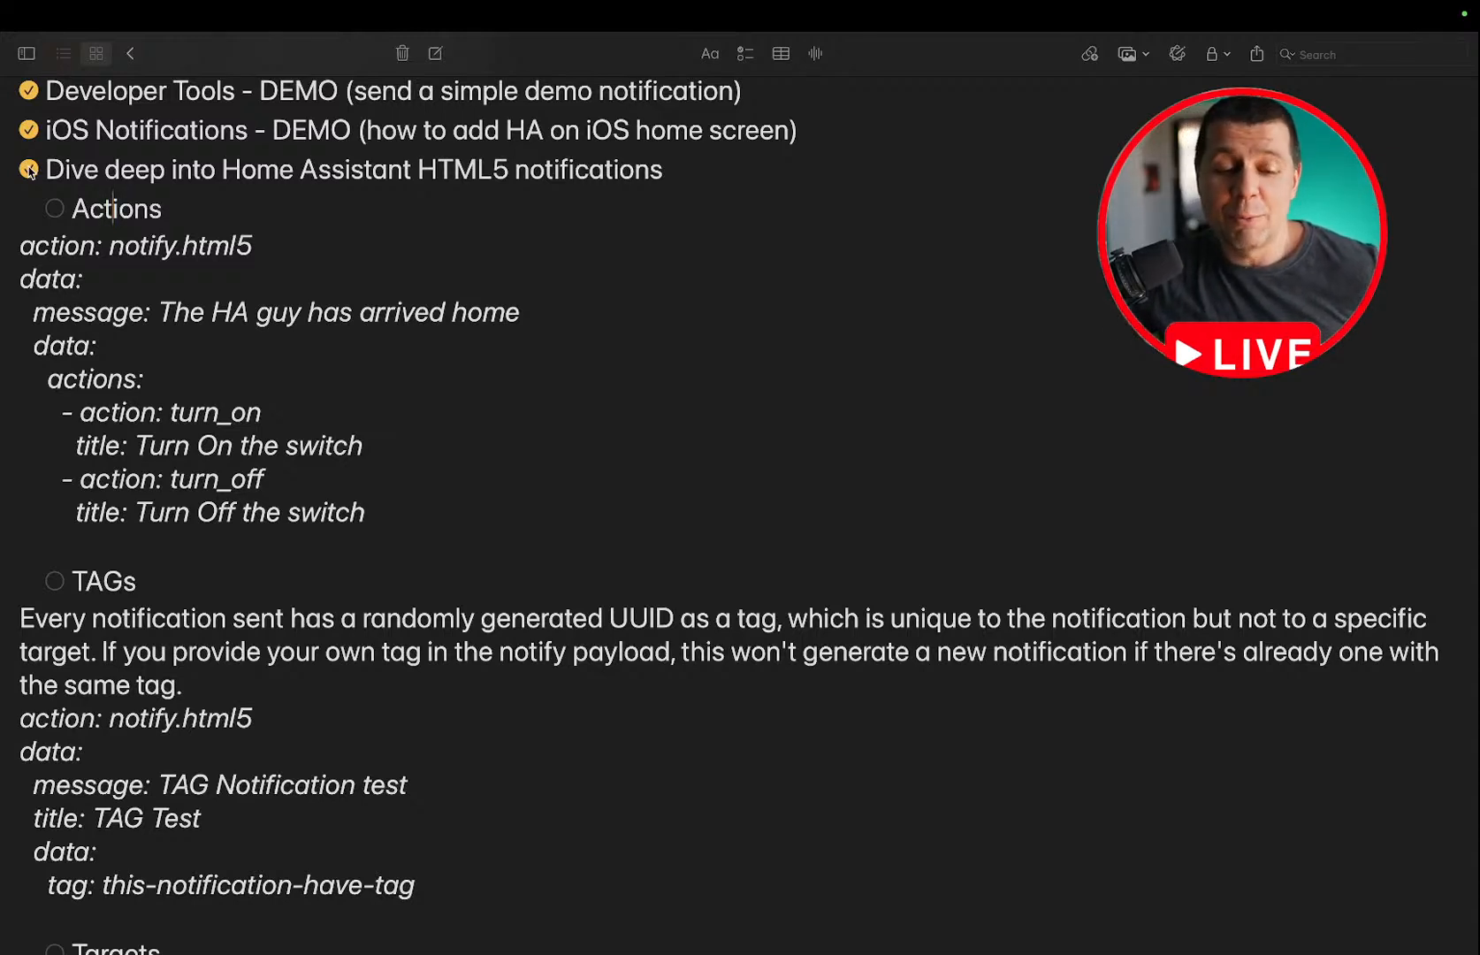
Copy the whole notify.html5 YAML example under Actions in the notes, from the action line to the Turn Off the switch title.
scroll(30, 168, "down", 3)
scroll(63, 232, "up", 3)
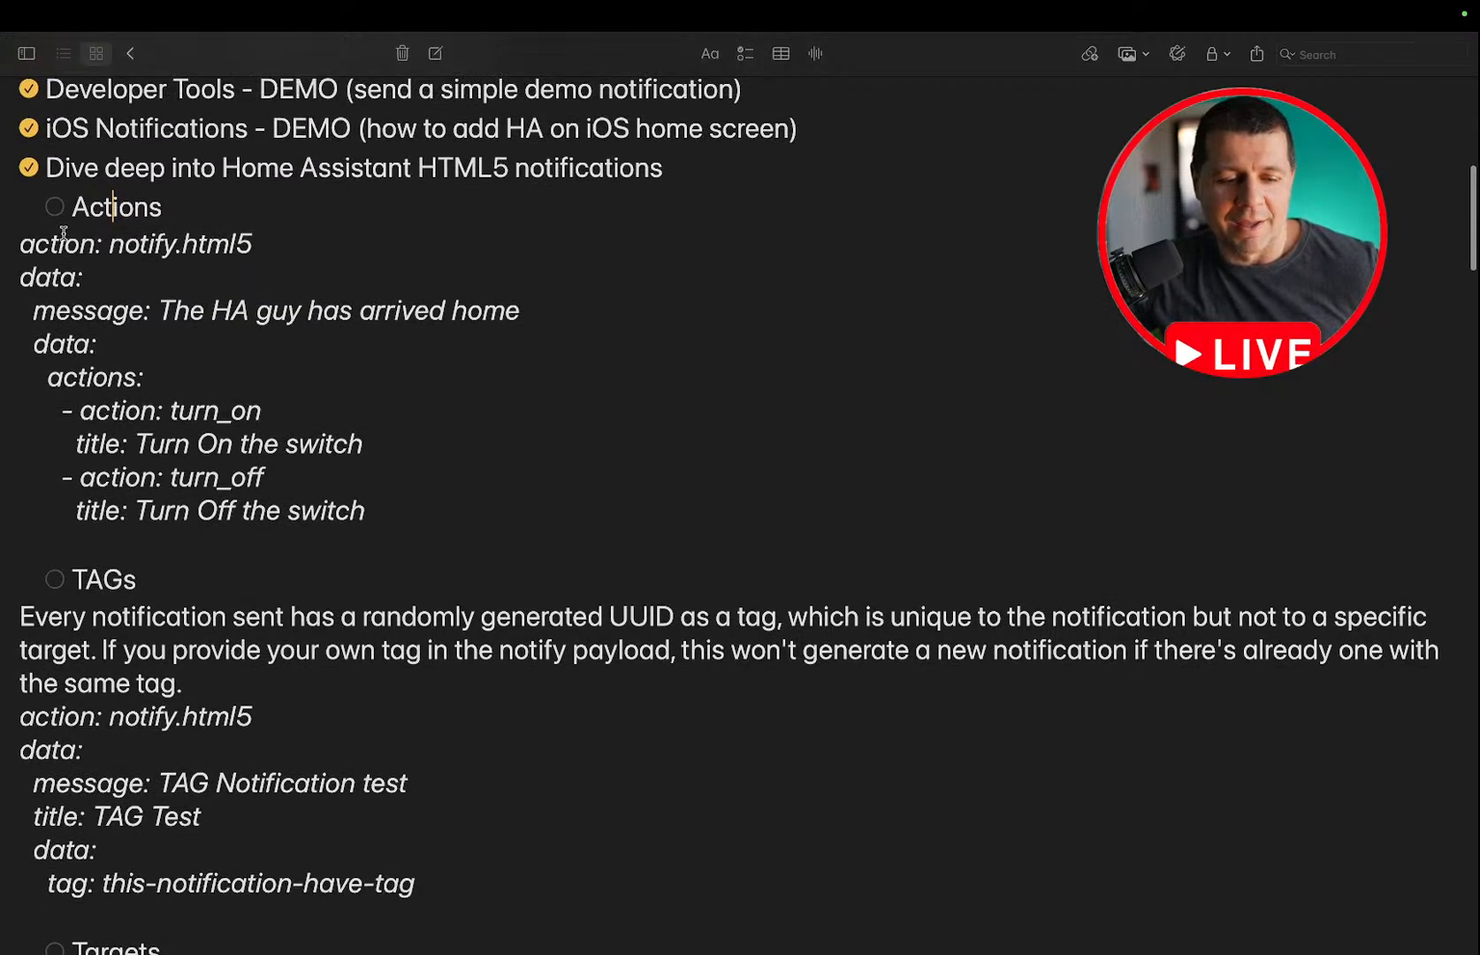
scroll(62, 232, "up", 5)
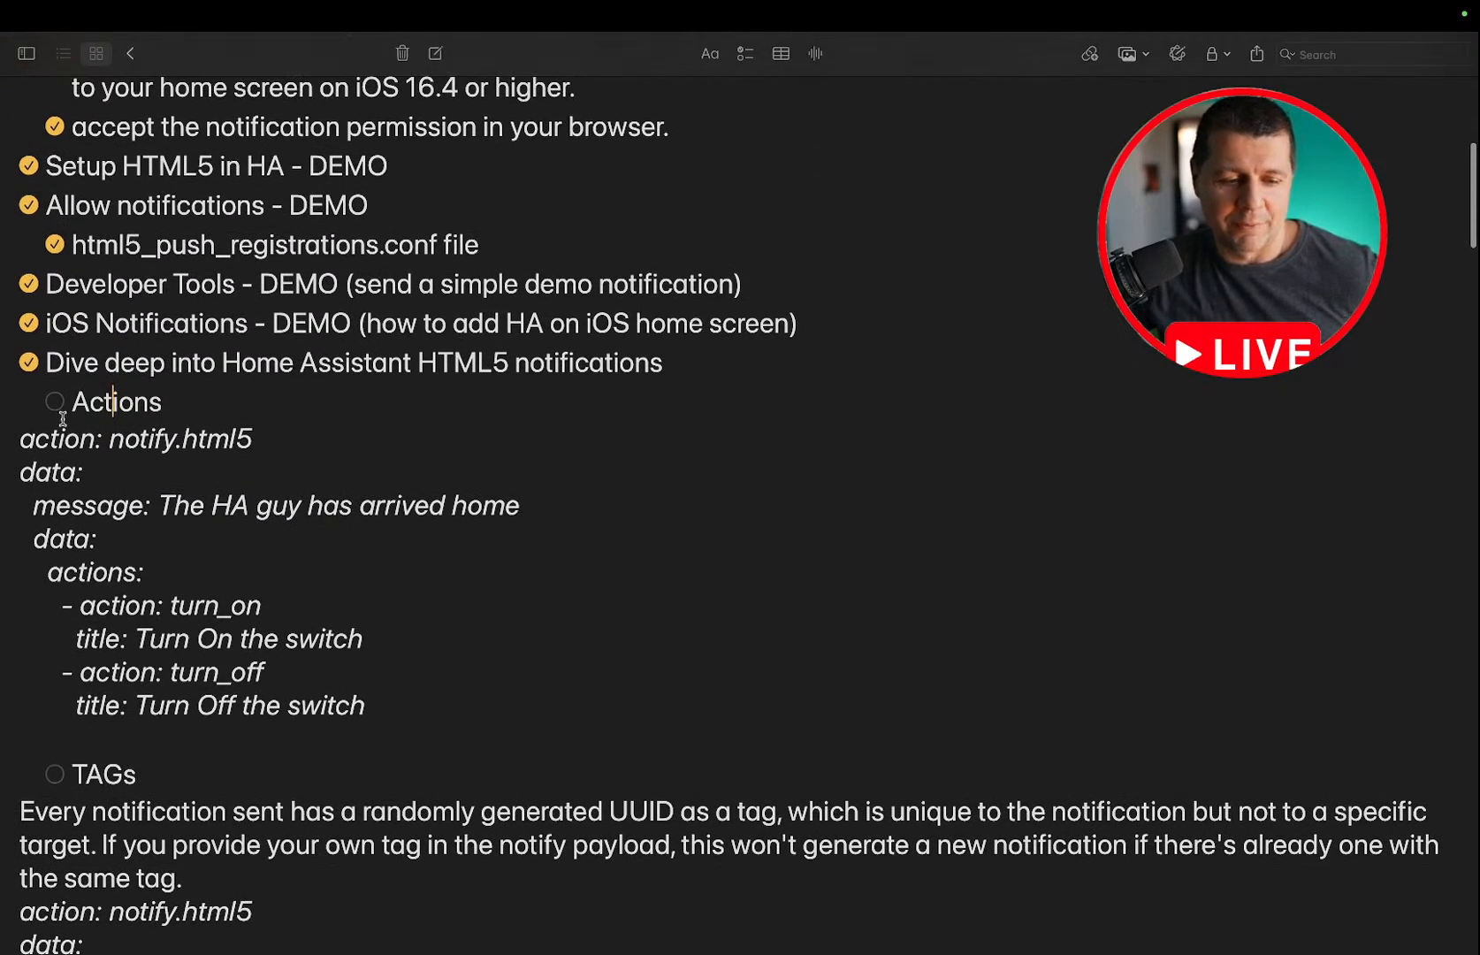
scroll(63, 417, "down", 3)
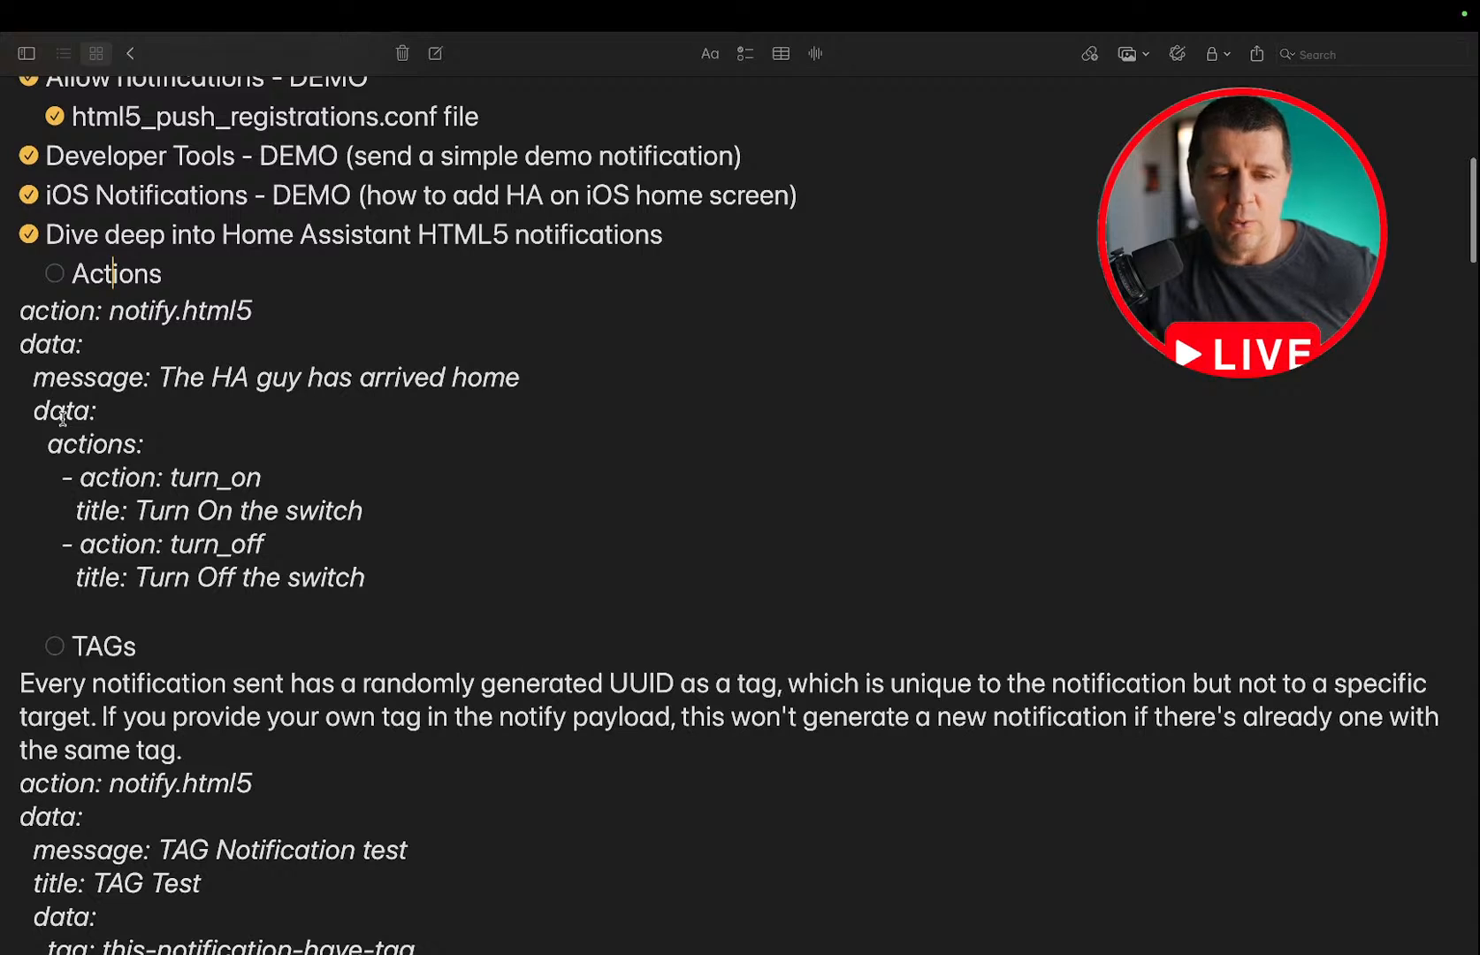
left_click_drag(387, 580, 2, 306)
key("super+c")
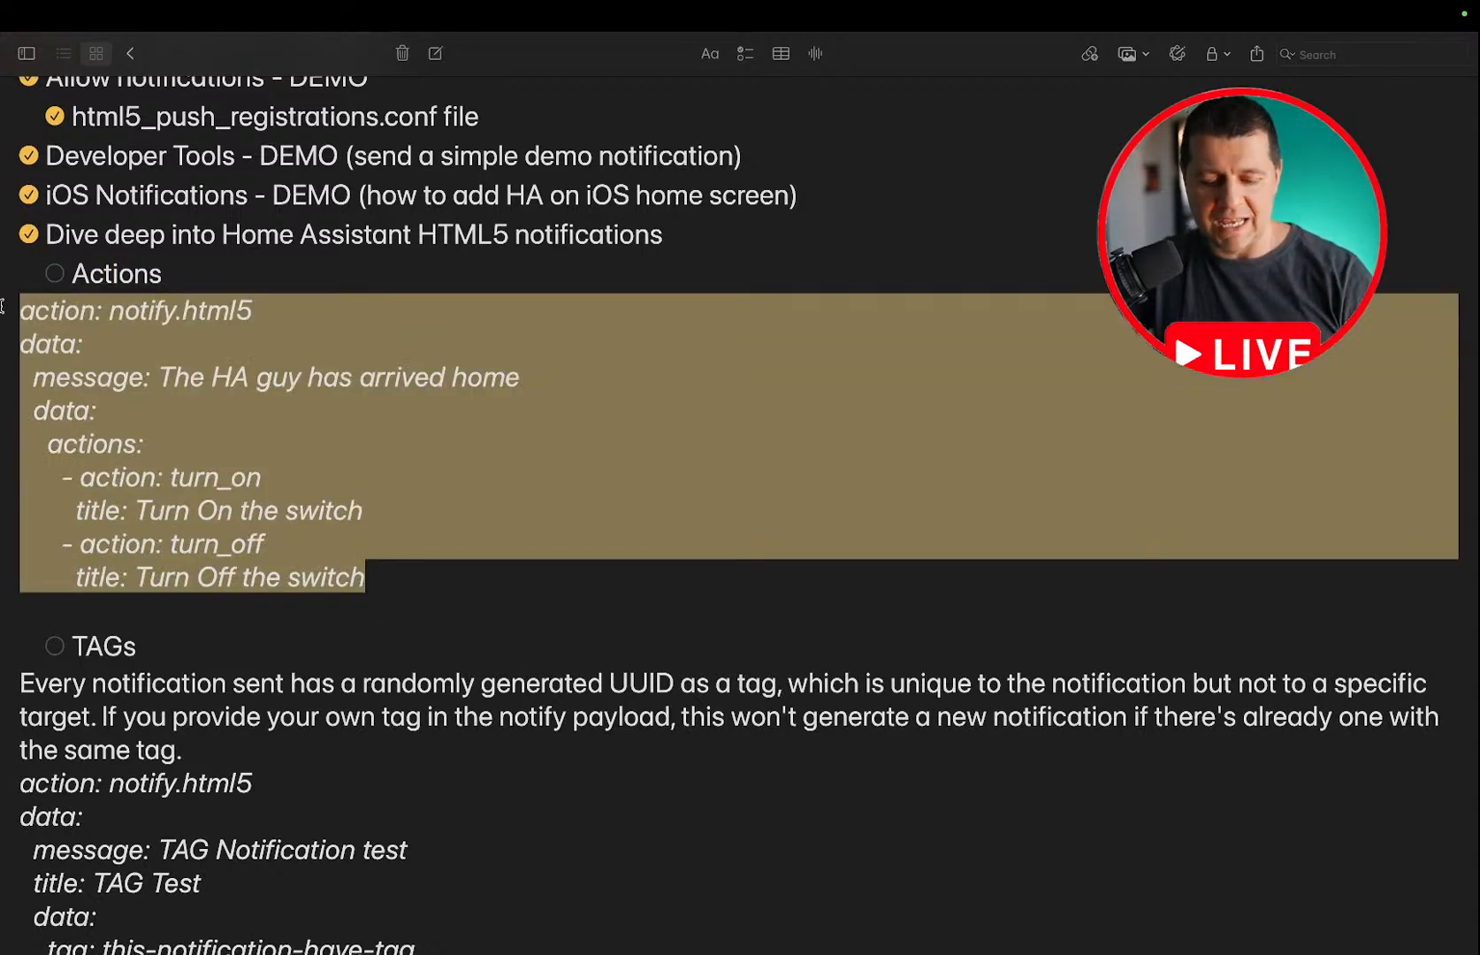
Switch to Home Assistant in Chrome and open the html5 notification action of the Developer tools in YAML mode.
key("ctrl+Left")
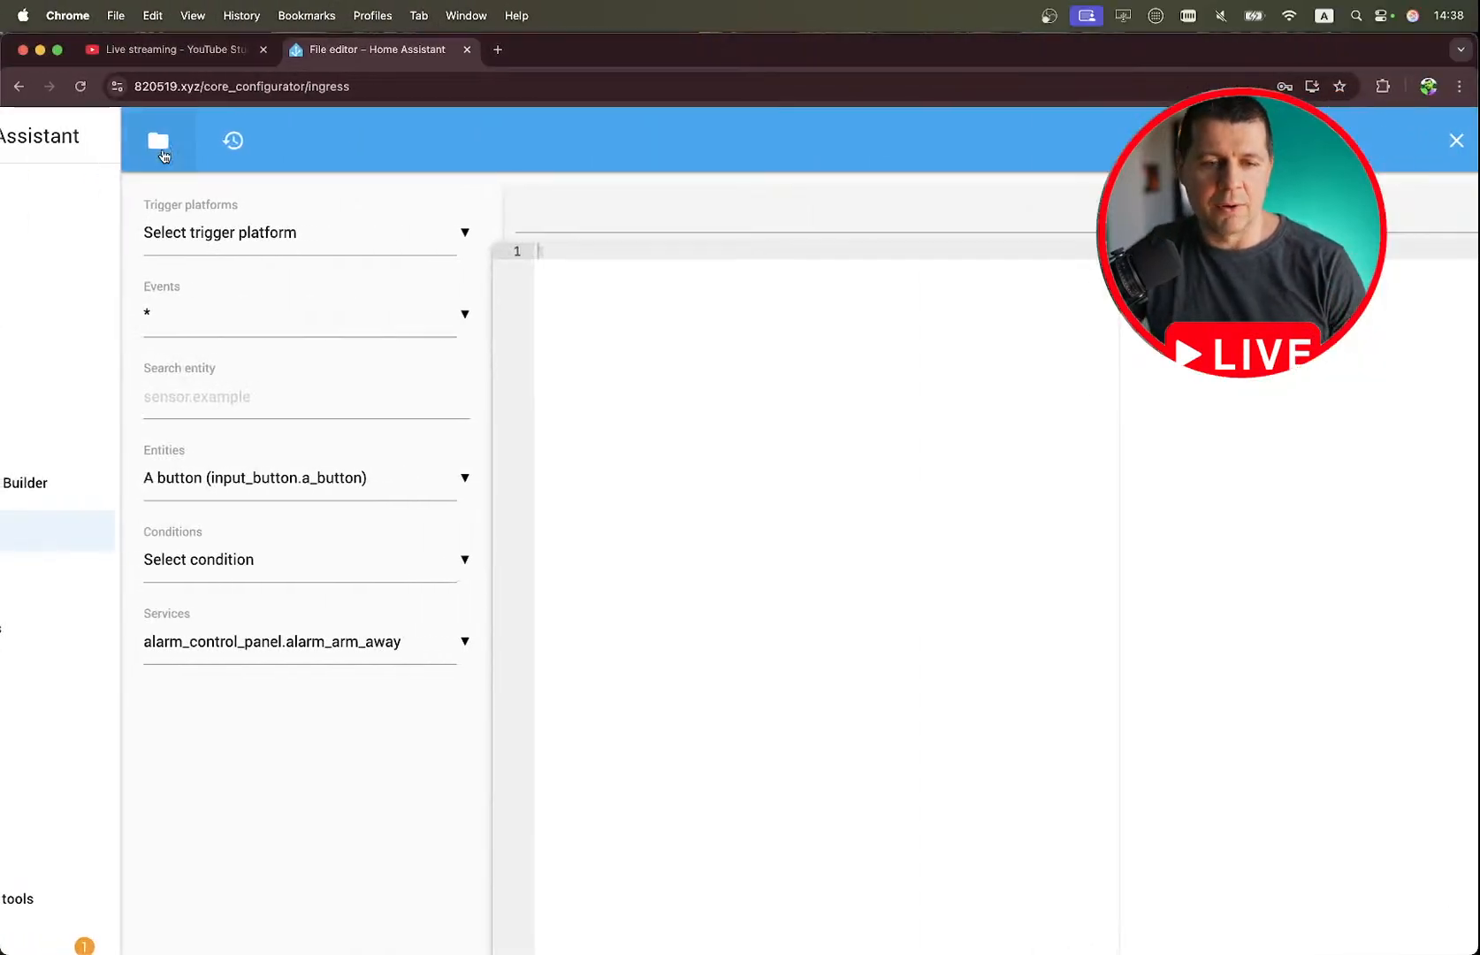
scroll(109, 203, "left", 1)
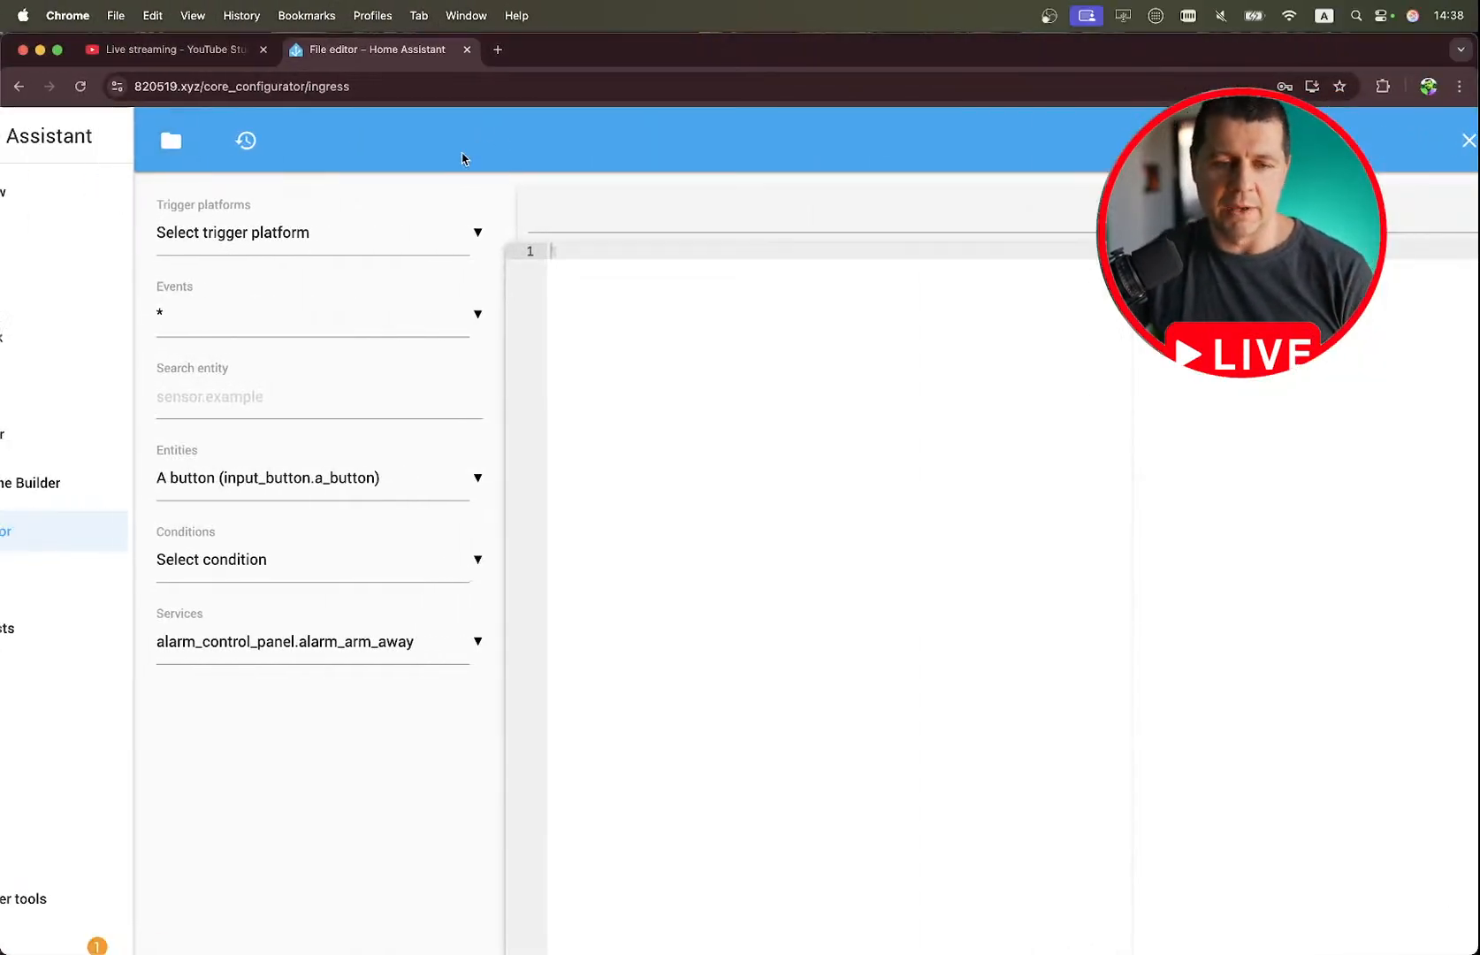
scroll(464, 158, "right", 1)
scroll(464, 158, "right", 1)
scroll(345, 158, "down", 3)
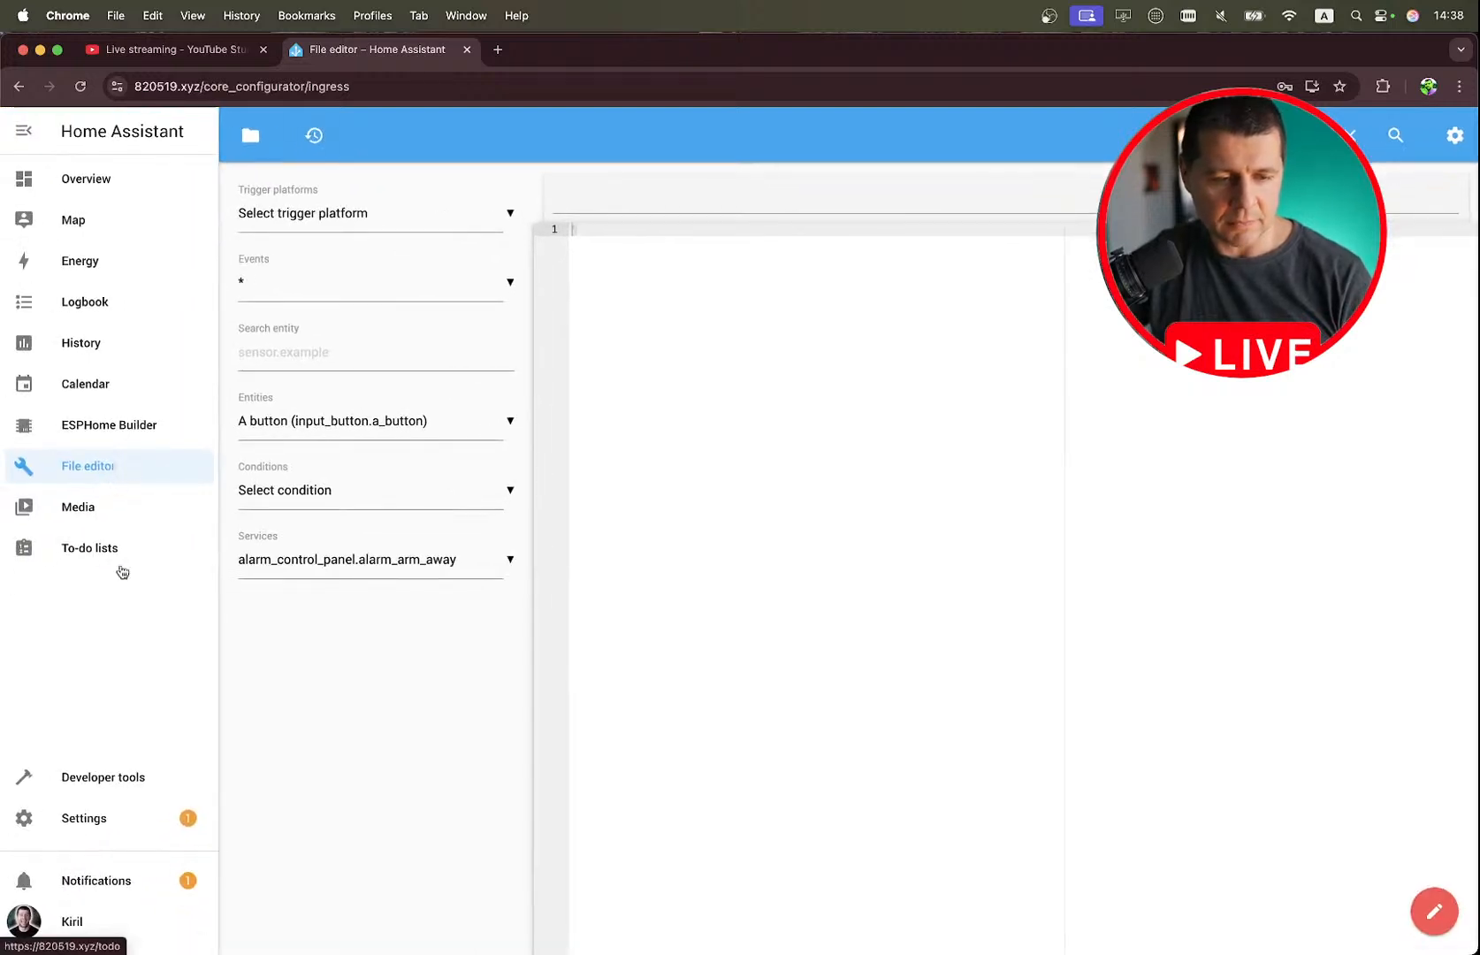
left_click(113, 767)
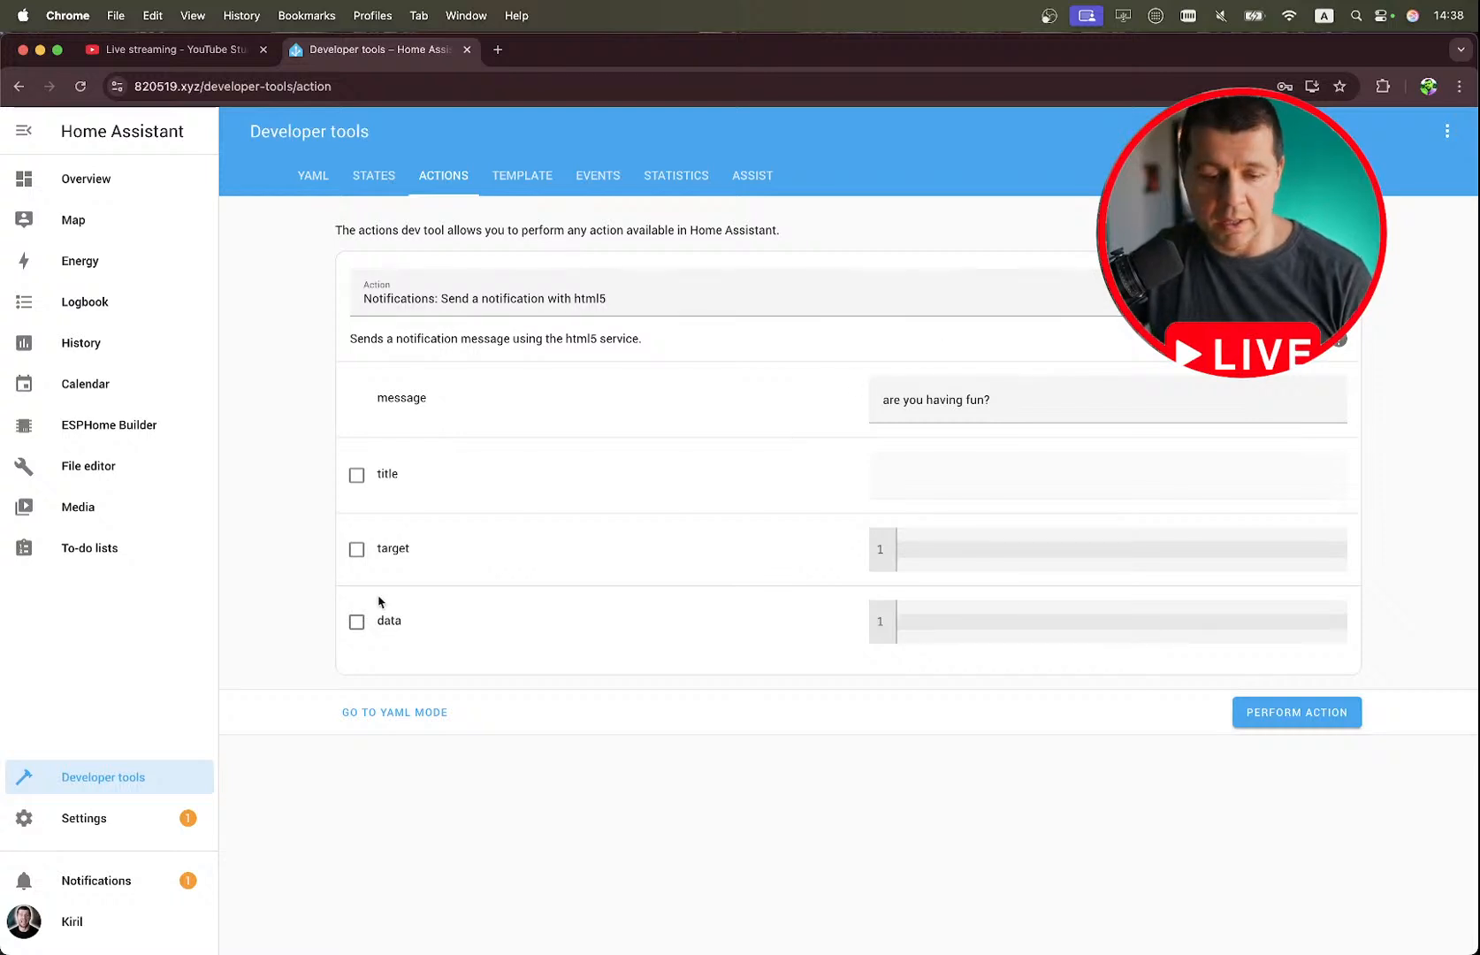
left_click(400, 715)
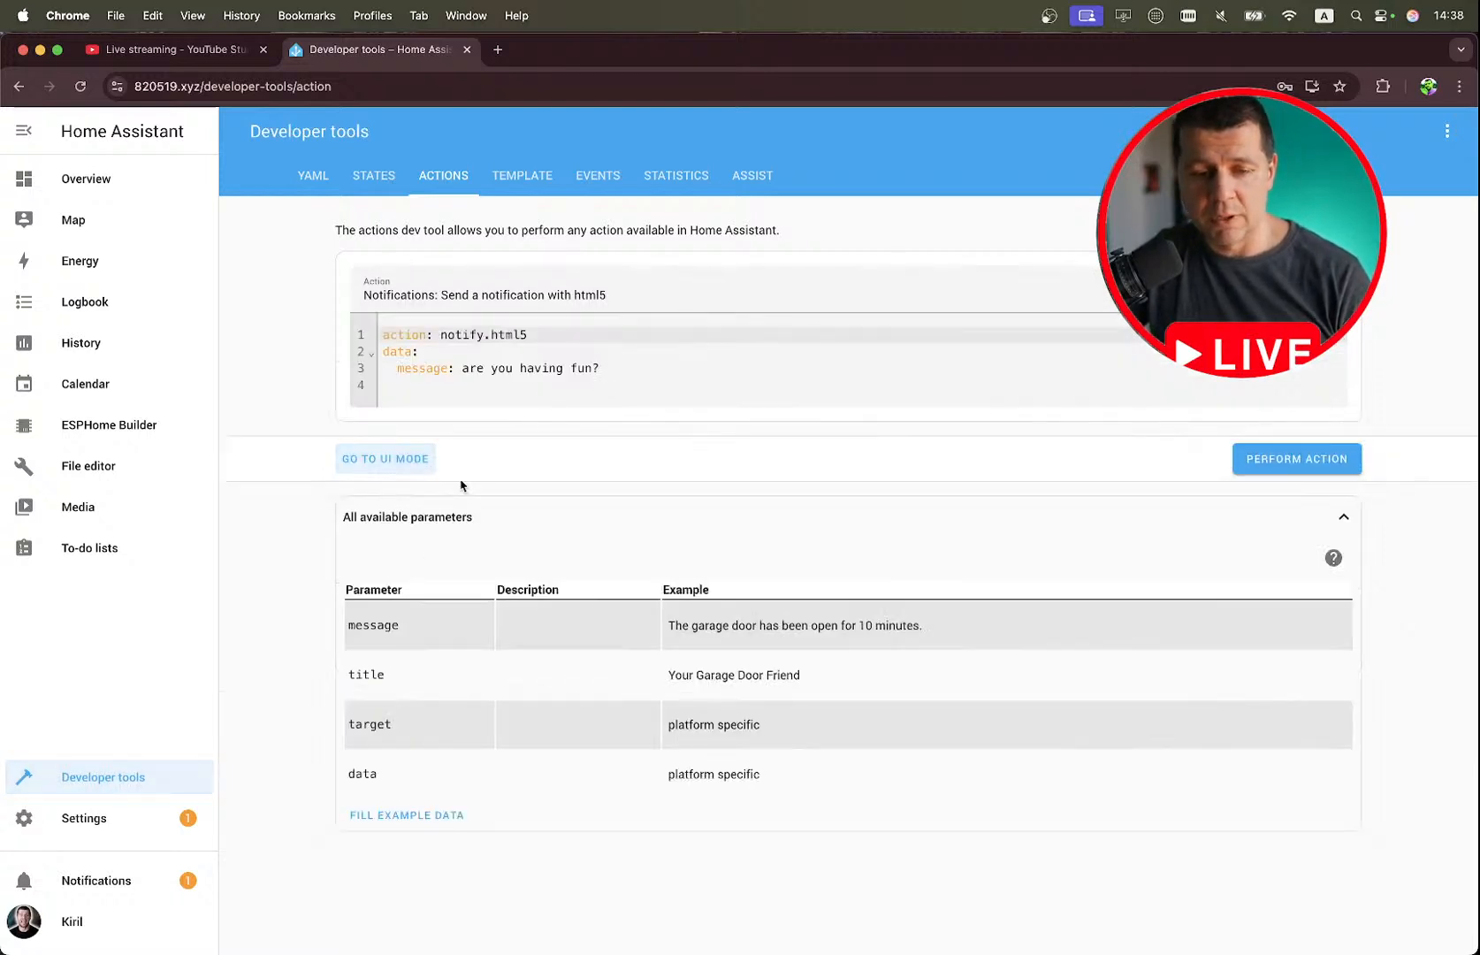
Replace the action's YAML with the copied notify.html5 example containing the turn_on and turn_off actions.
left_click_drag(641, 379, 313, 333)
key("BackSpace")
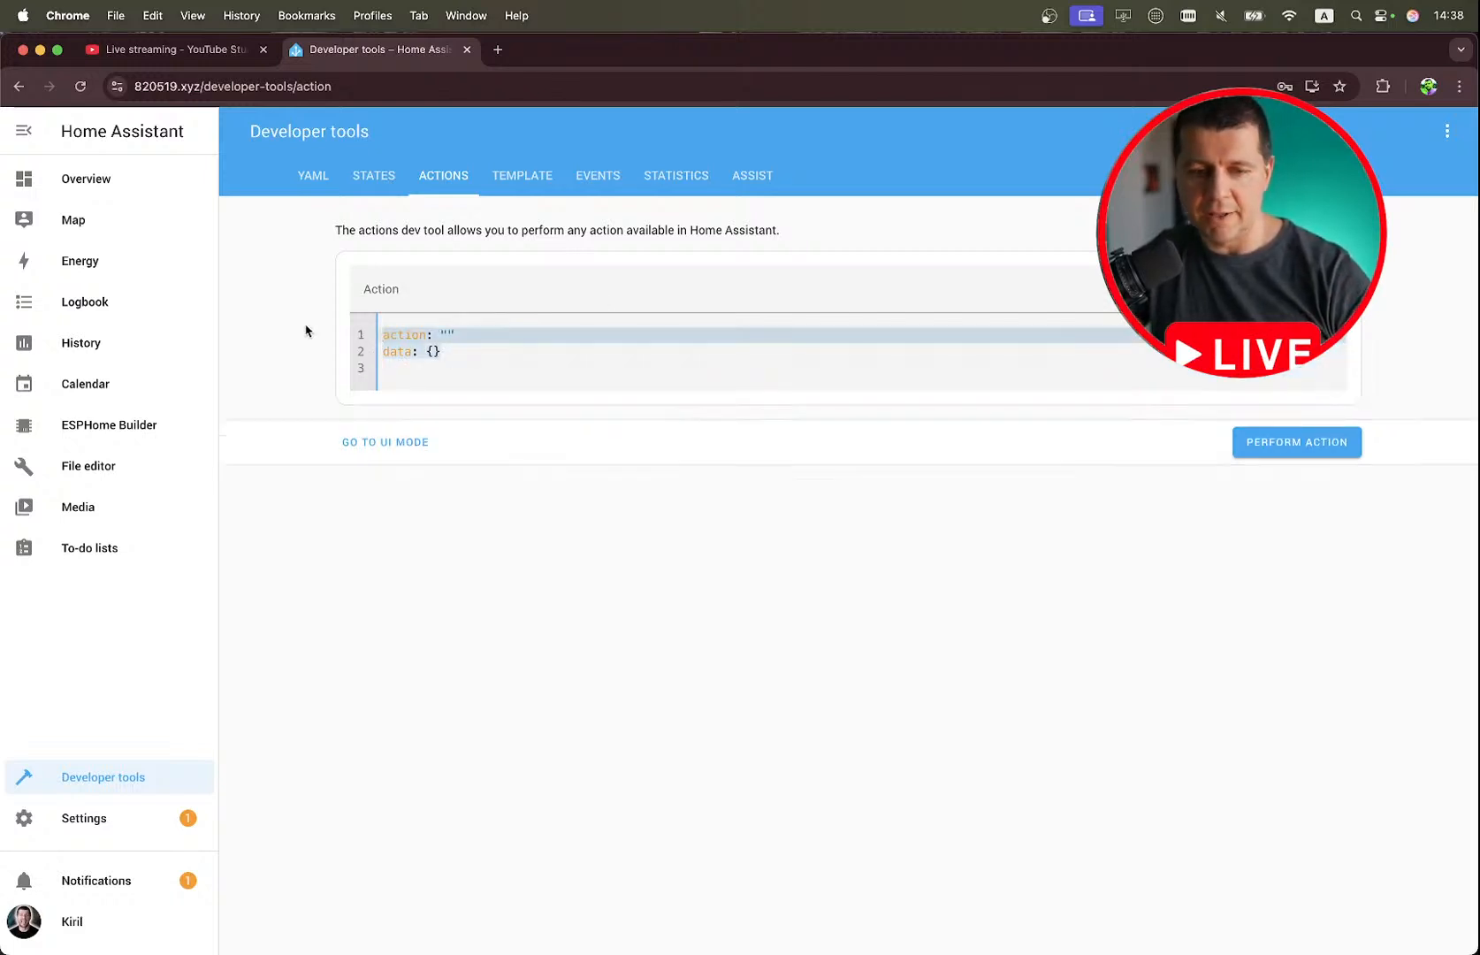
key("super+v")
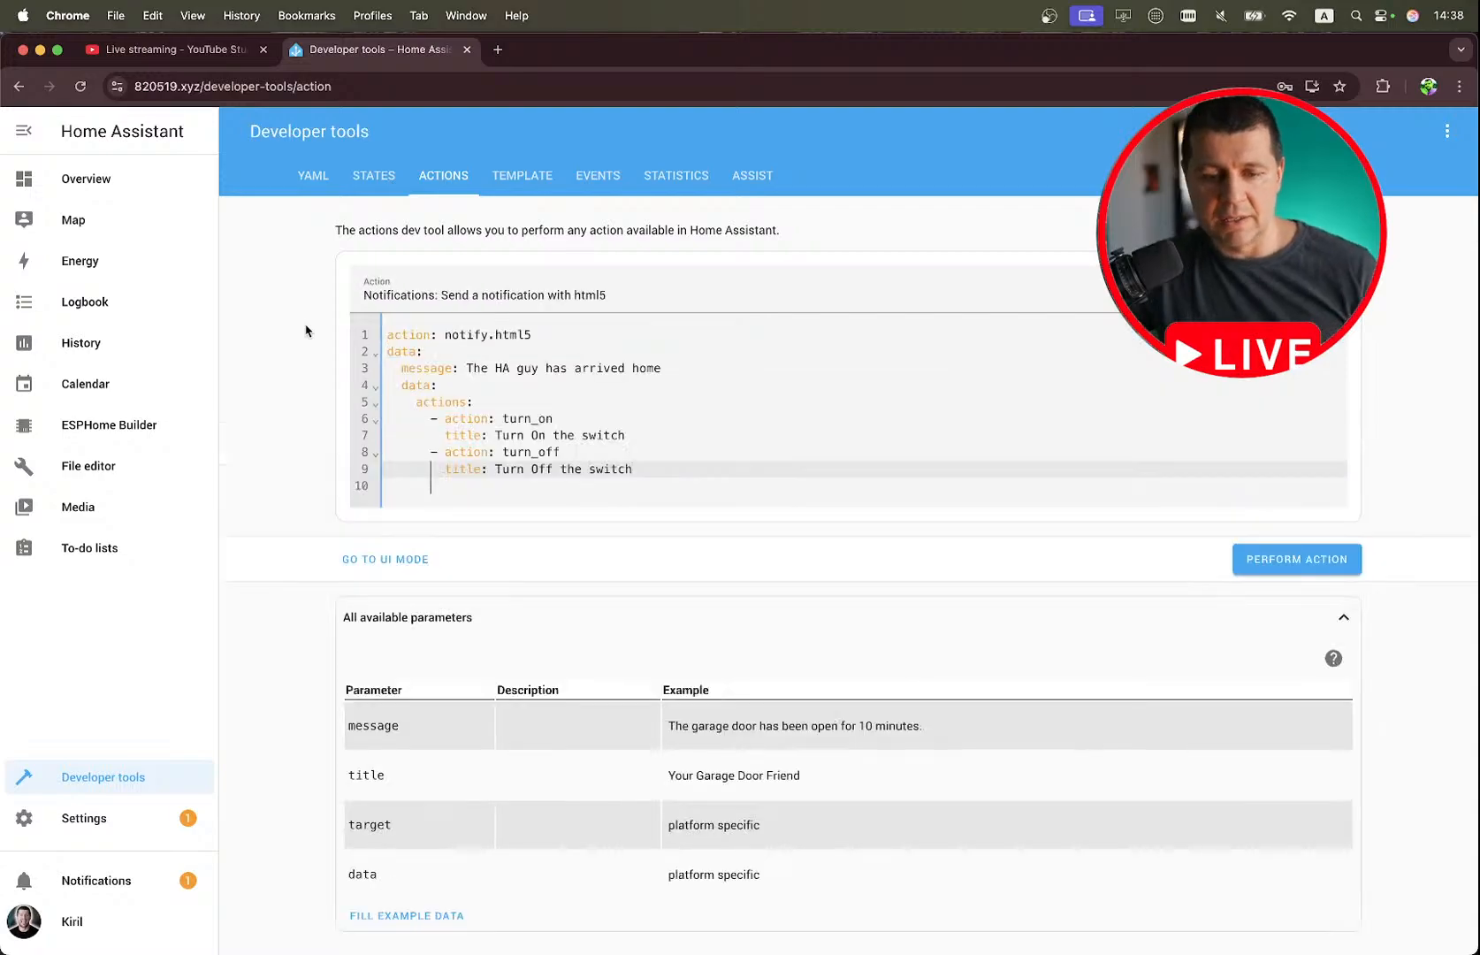
Return to the notes and examine the Actions example's message line, the turn_on action and its title.
key("ctrl+Right")
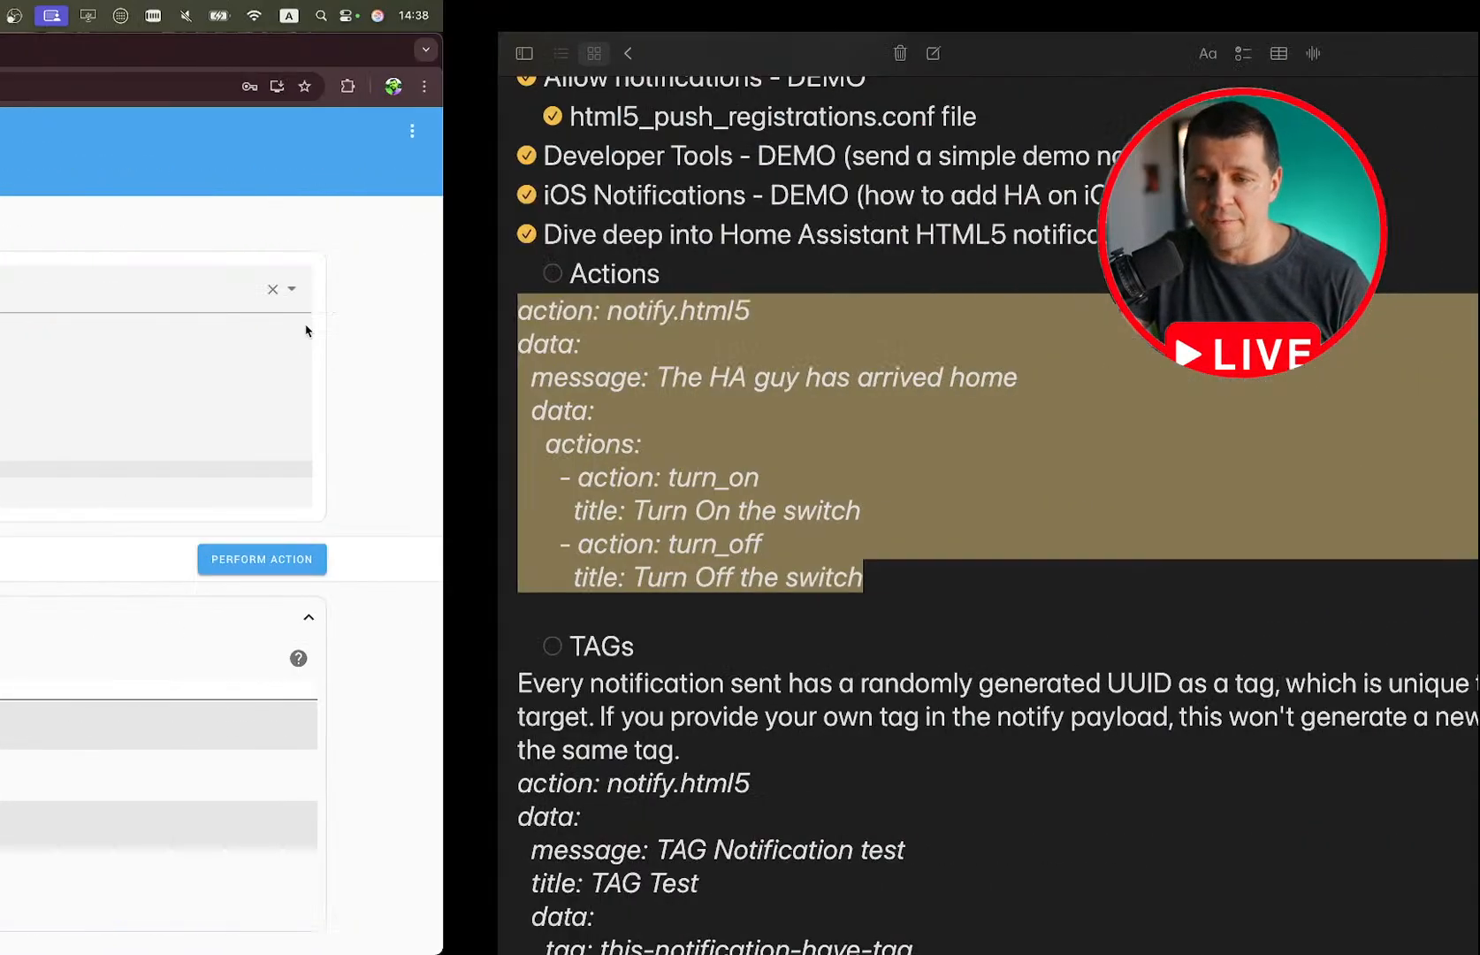
key("ctrl+Left")
key("ctrl+Right")
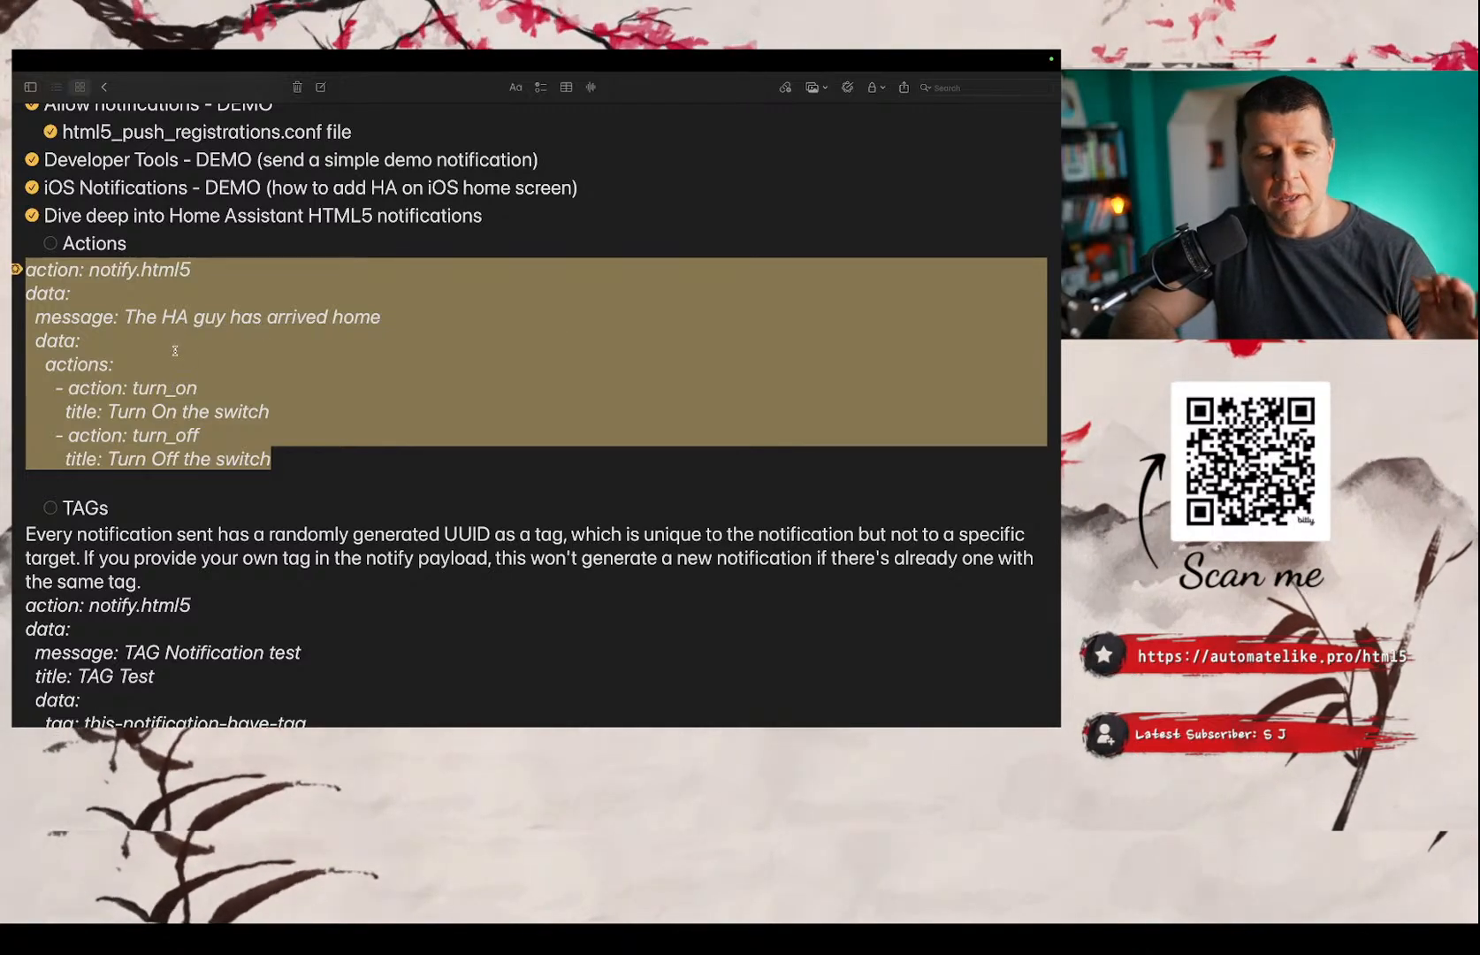
double_click(221, 318)
triple_click(284, 316)
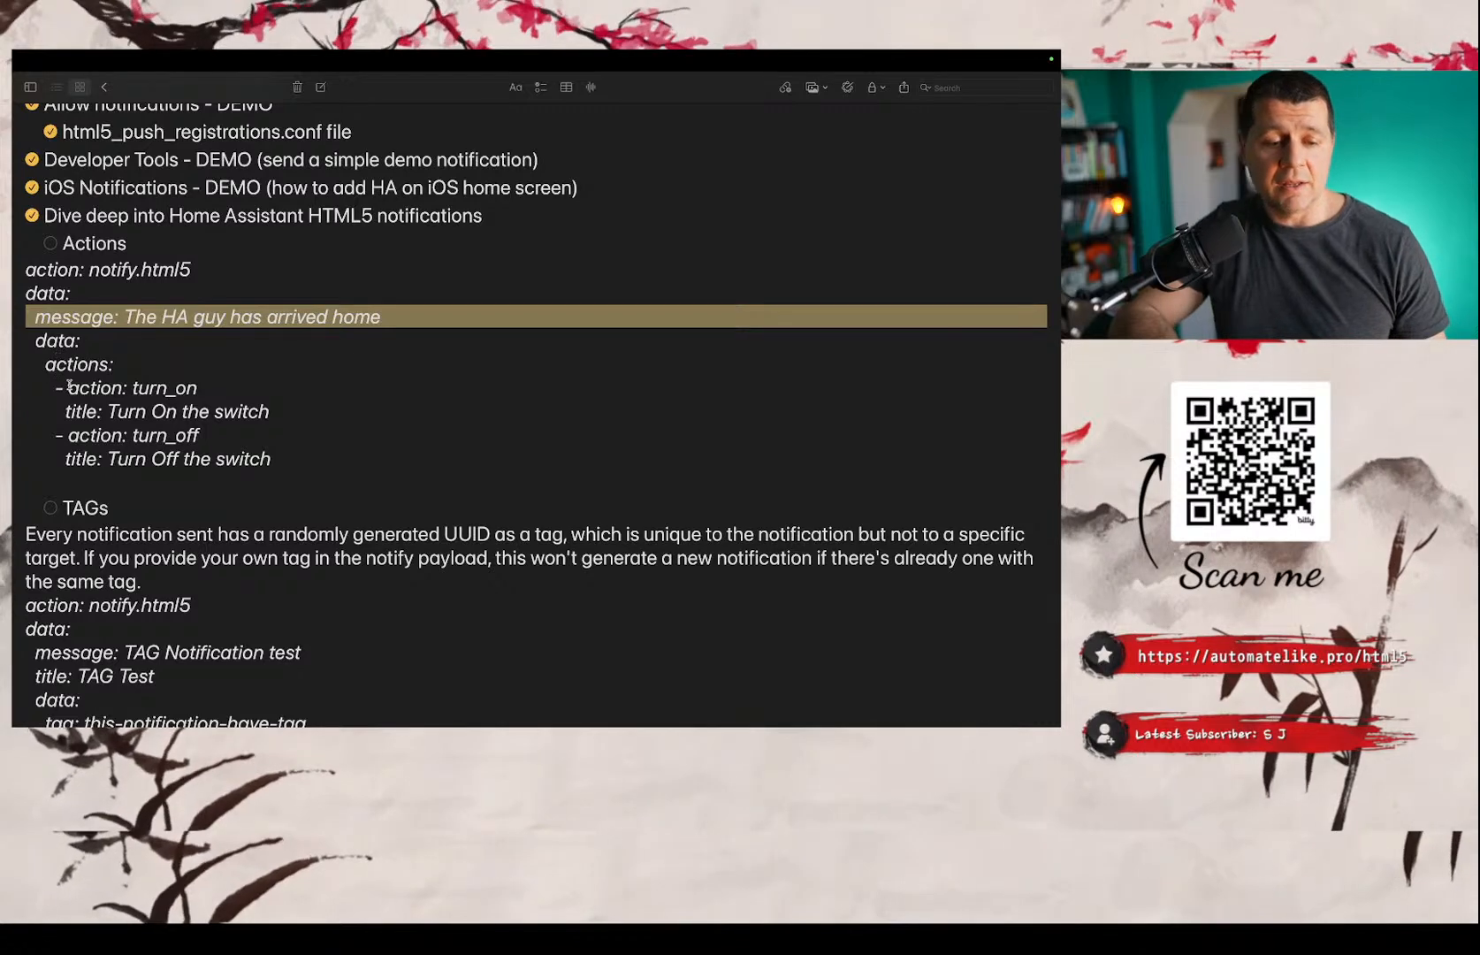
double_click(131, 412)
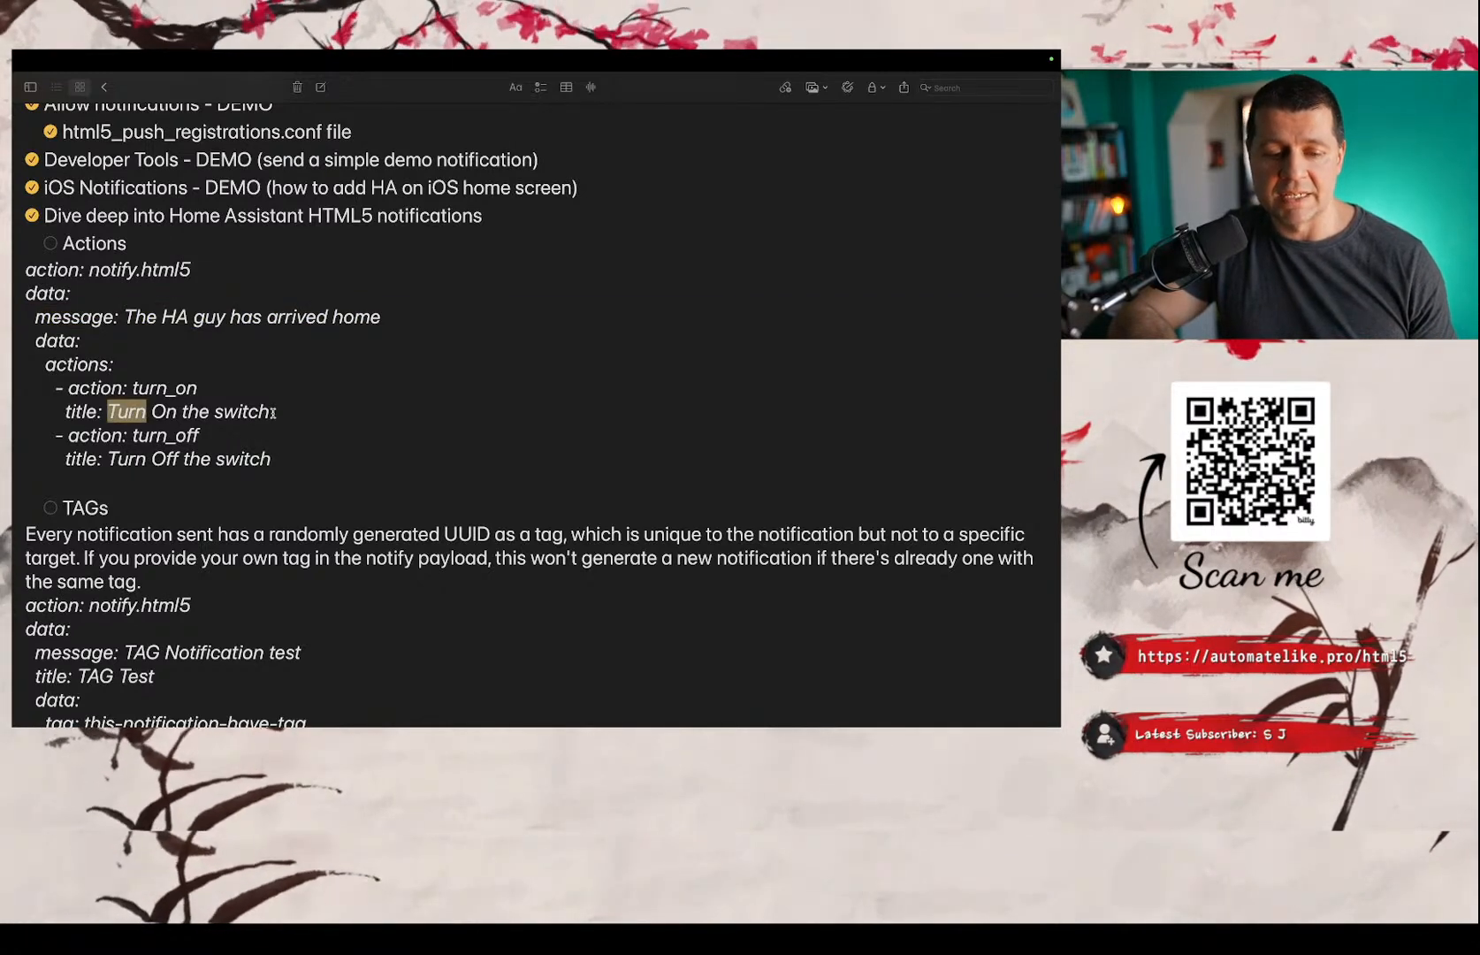
left_click_drag(274, 413, 113, 407)
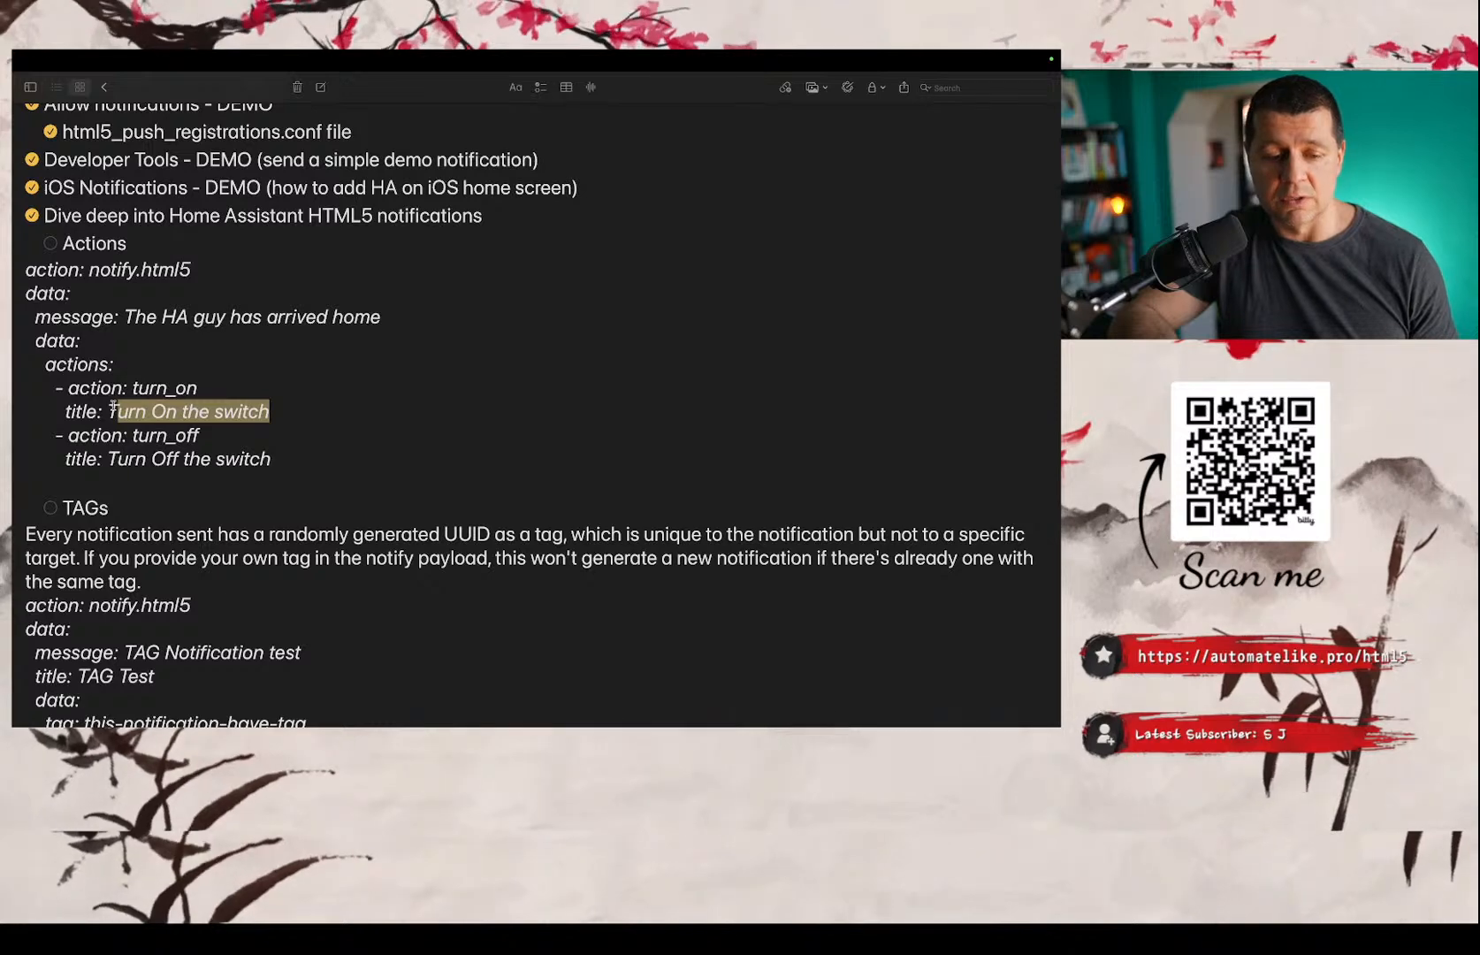
double_click(168, 411)
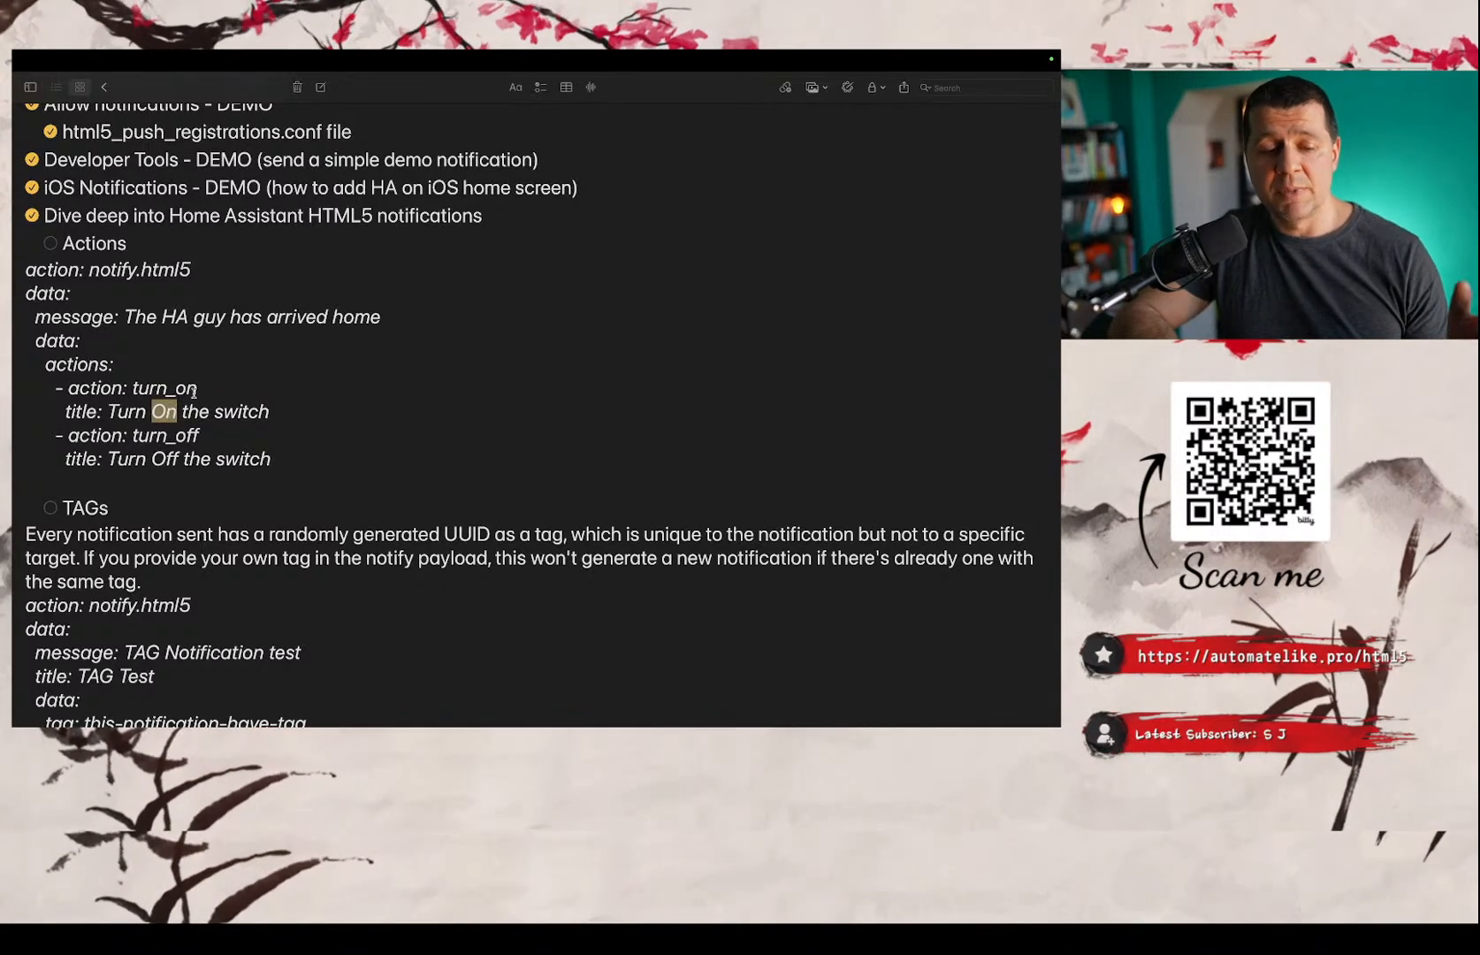
left_click_drag(198, 387, 134, 387)
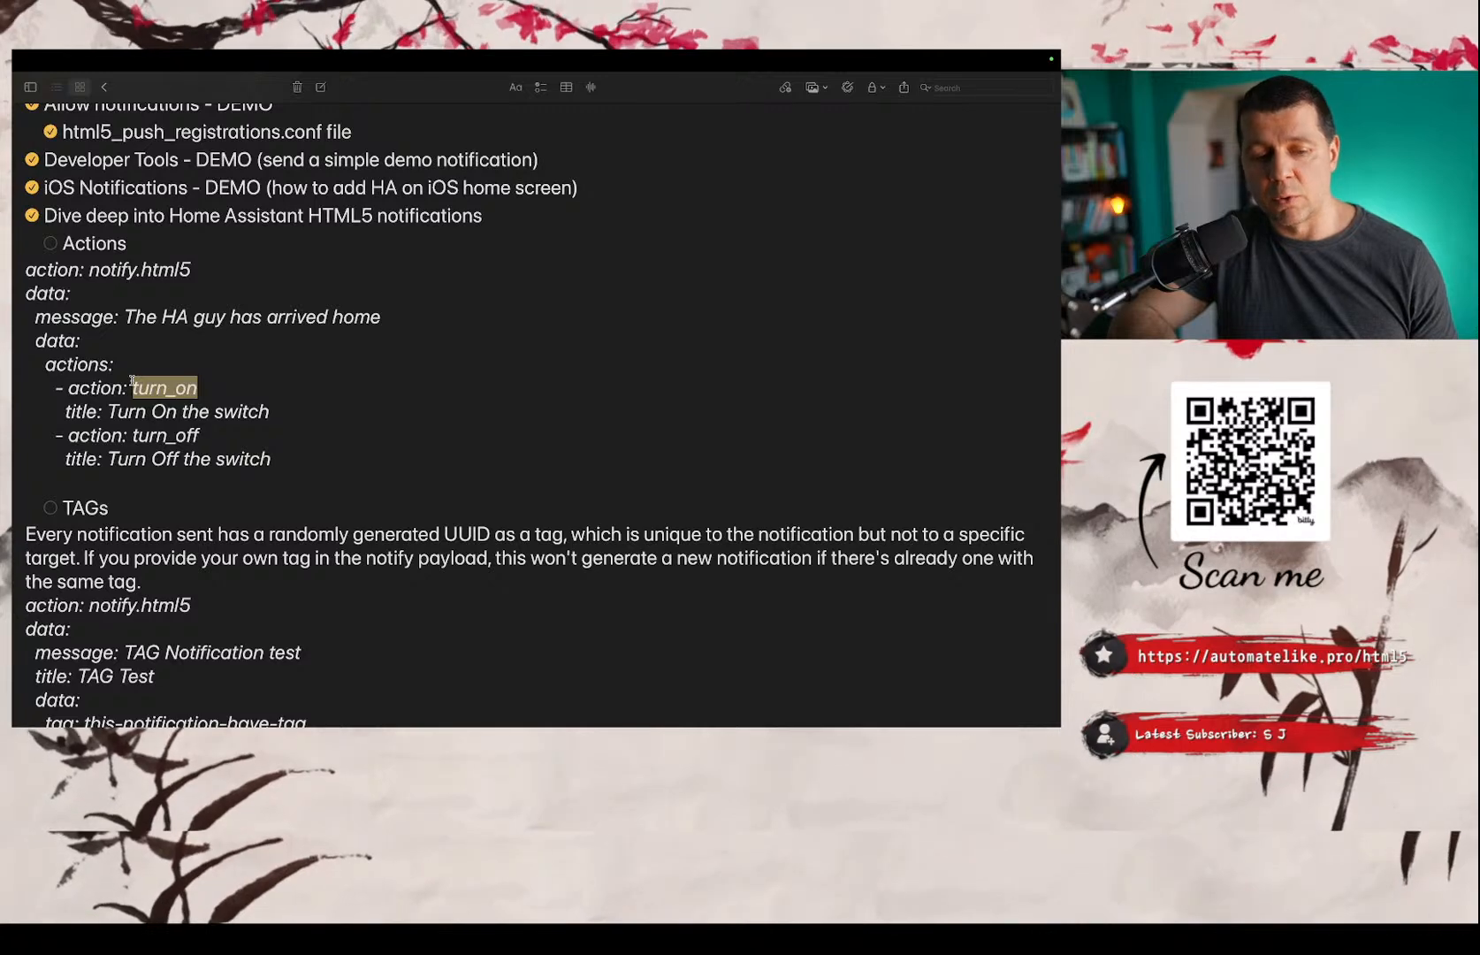
Examine the turn_off action and its title in the Actions example, comparing it with the turn_on action.
double_click(143, 459)
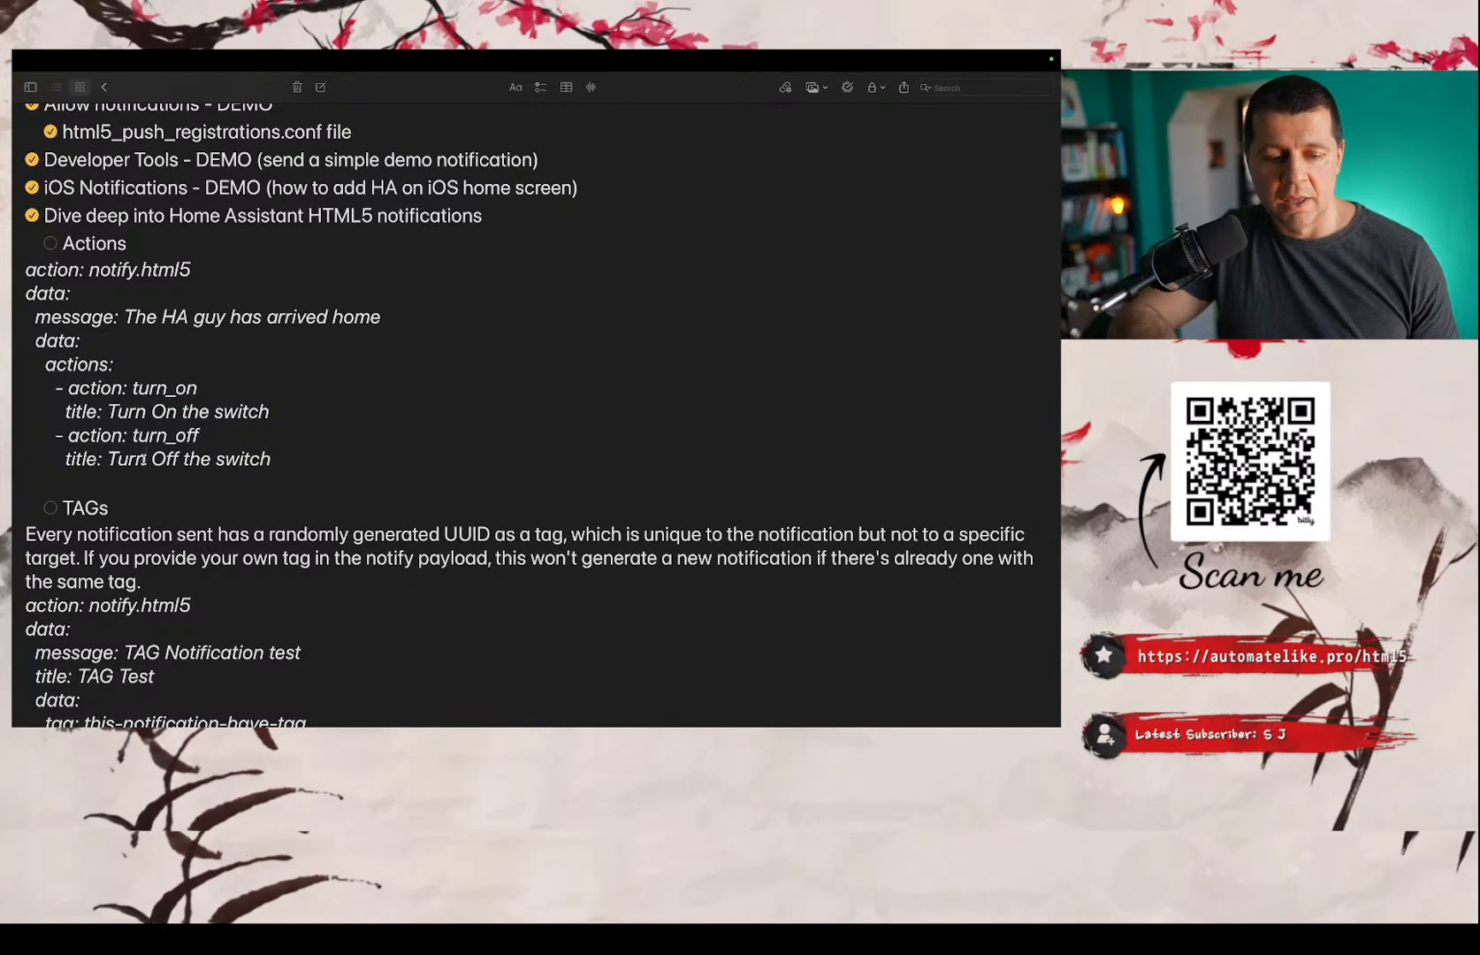
left_click_drag(279, 459, 113, 451)
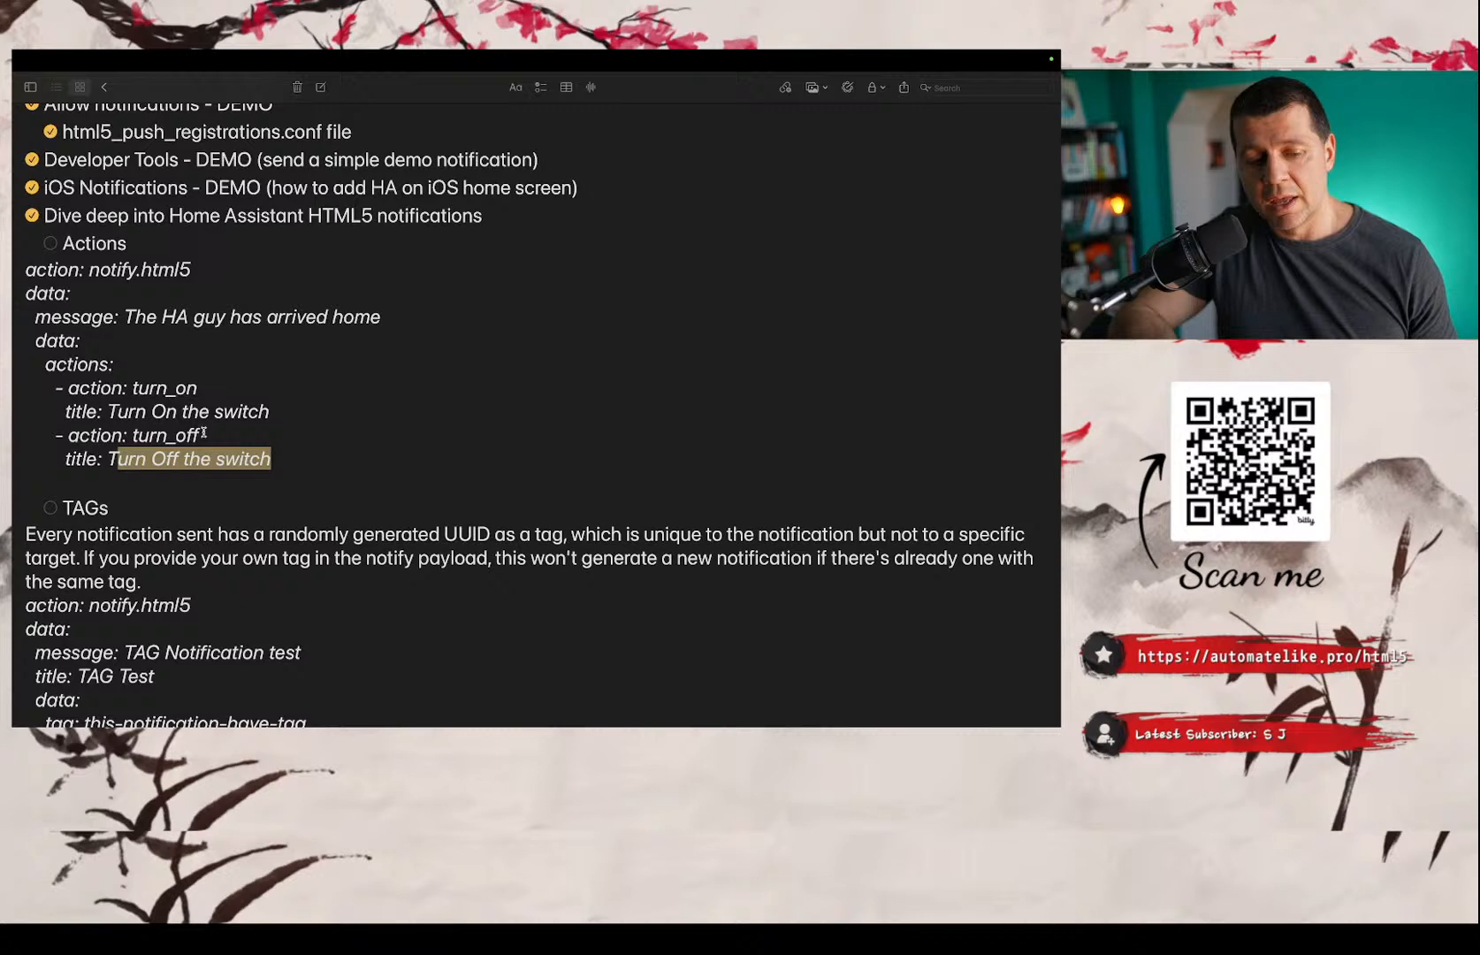
left_click(203, 432)
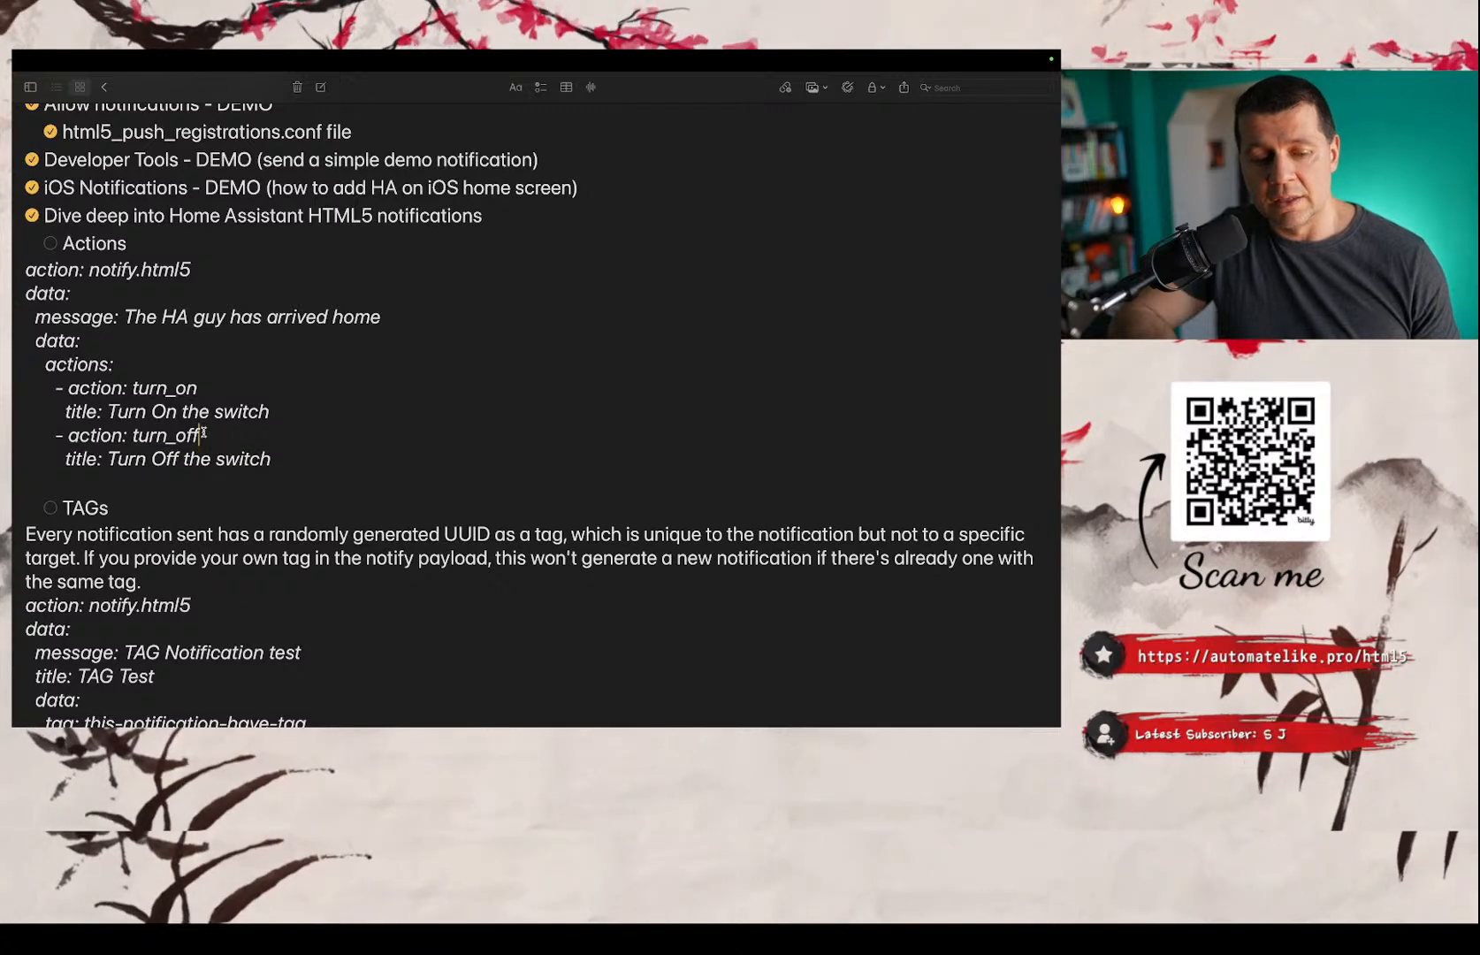
left_click_drag(203, 432, 133, 432)
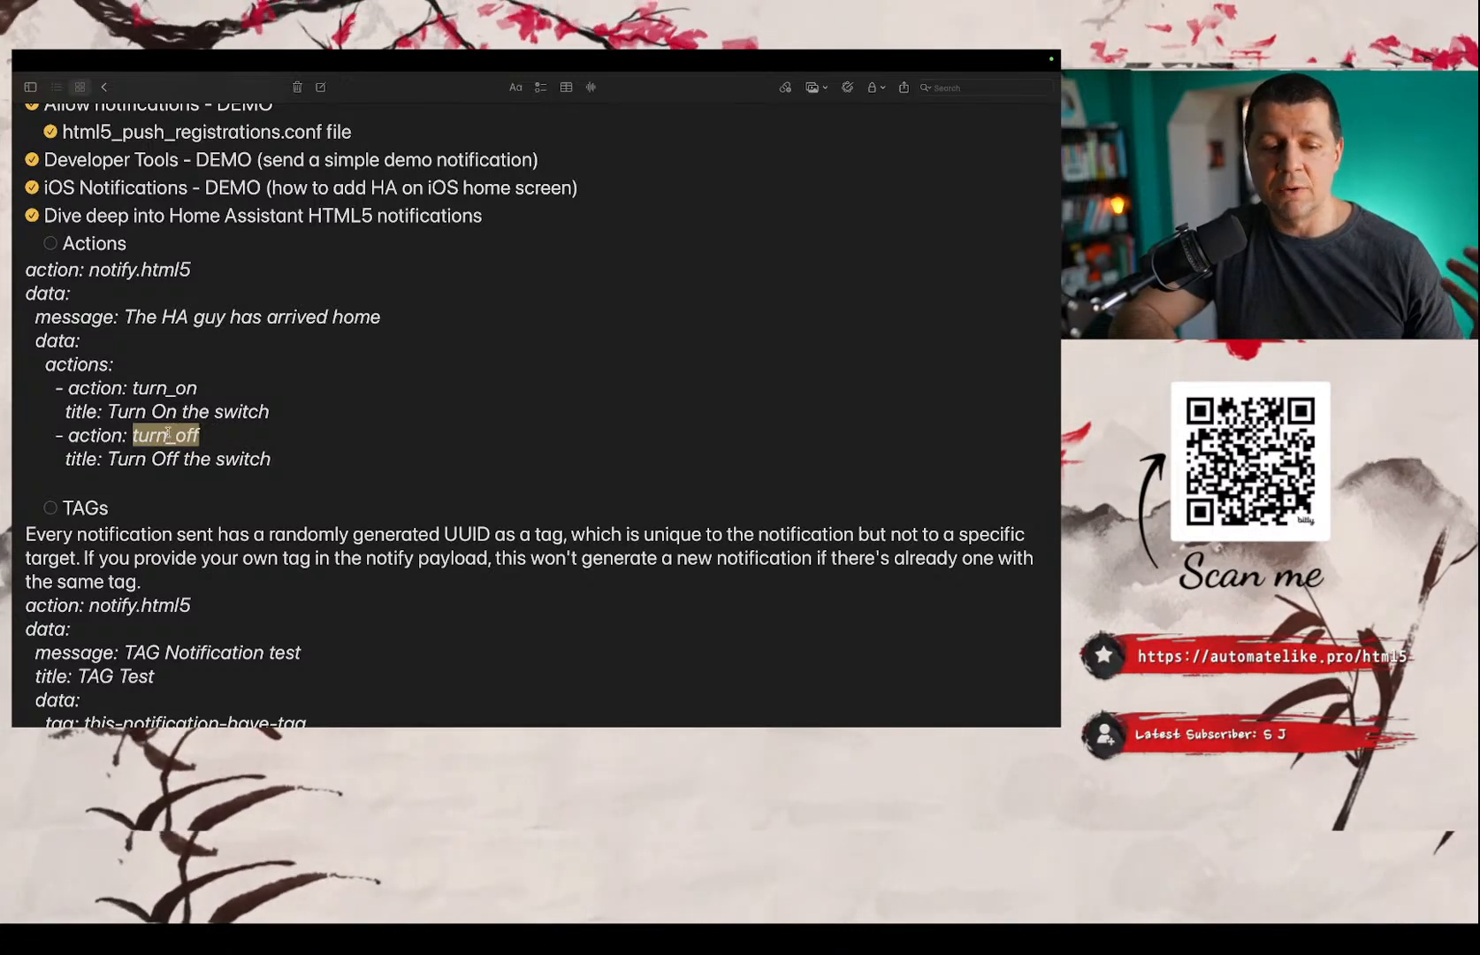
double_click(168, 386)
scroll(168, 380, "down", 2)
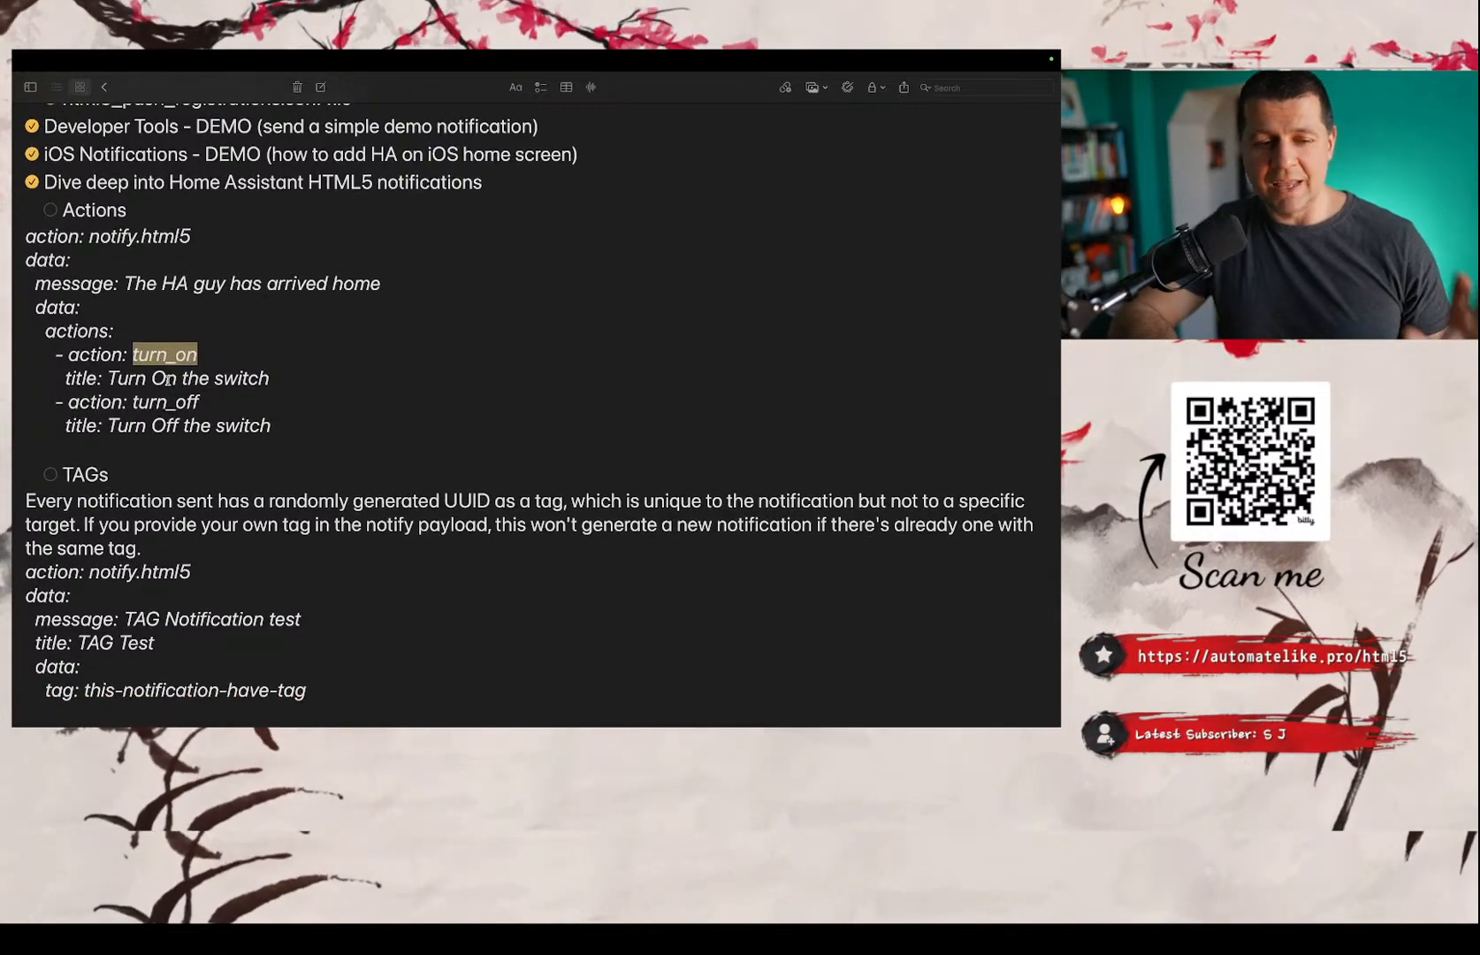
Compare the pasted YAML in the Developer tools with the Actions example in the notes, and return to the Developer tools.
key("ctrl+Left")
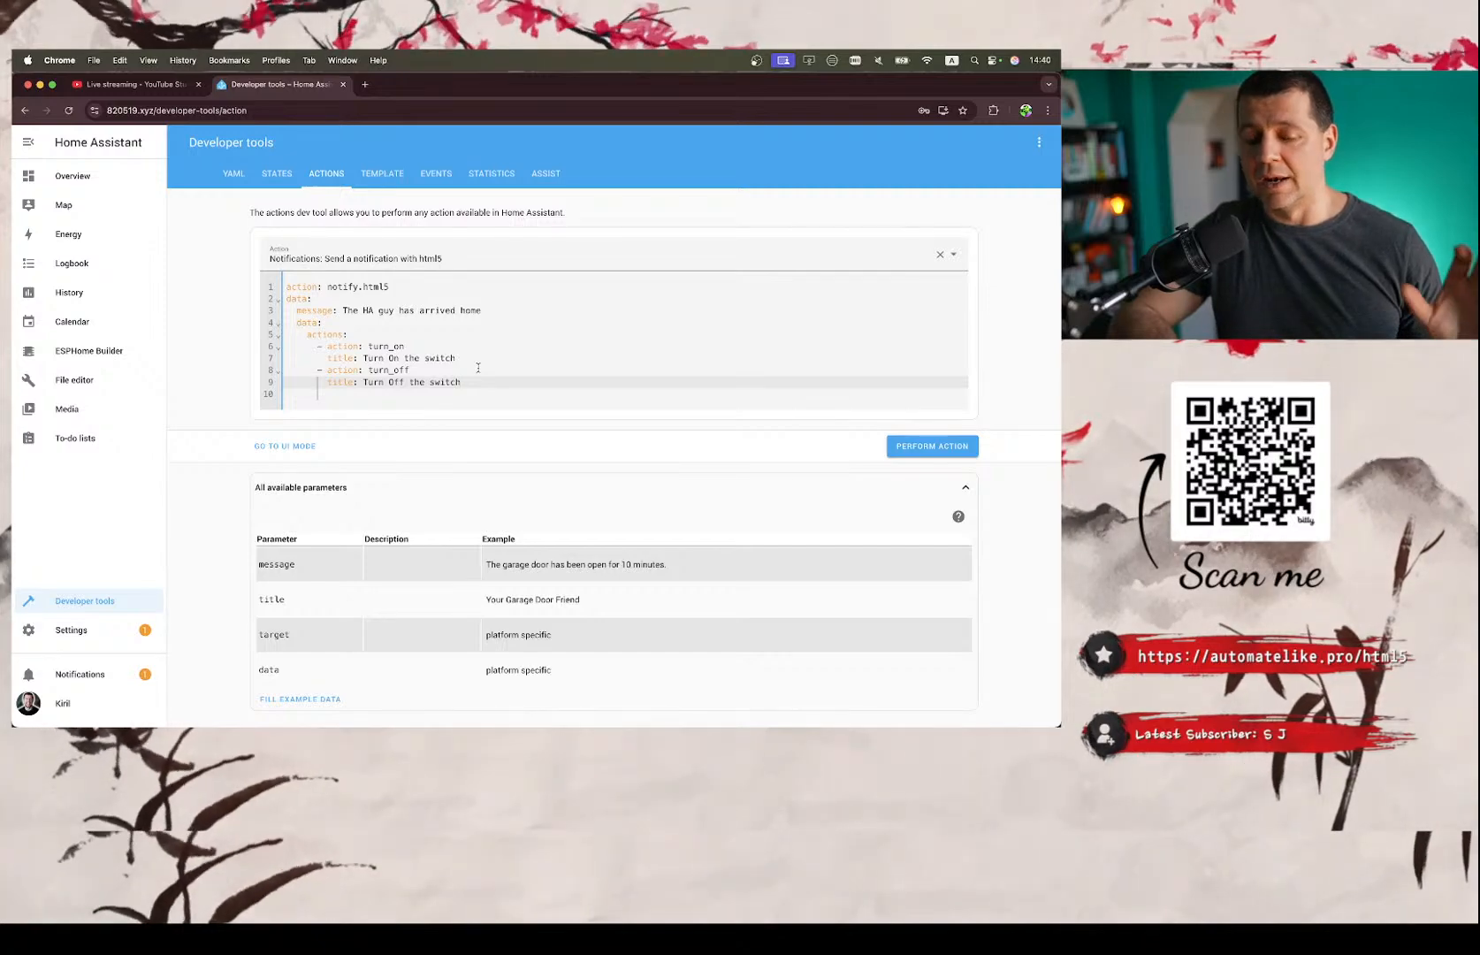
key("ctrl+Right")
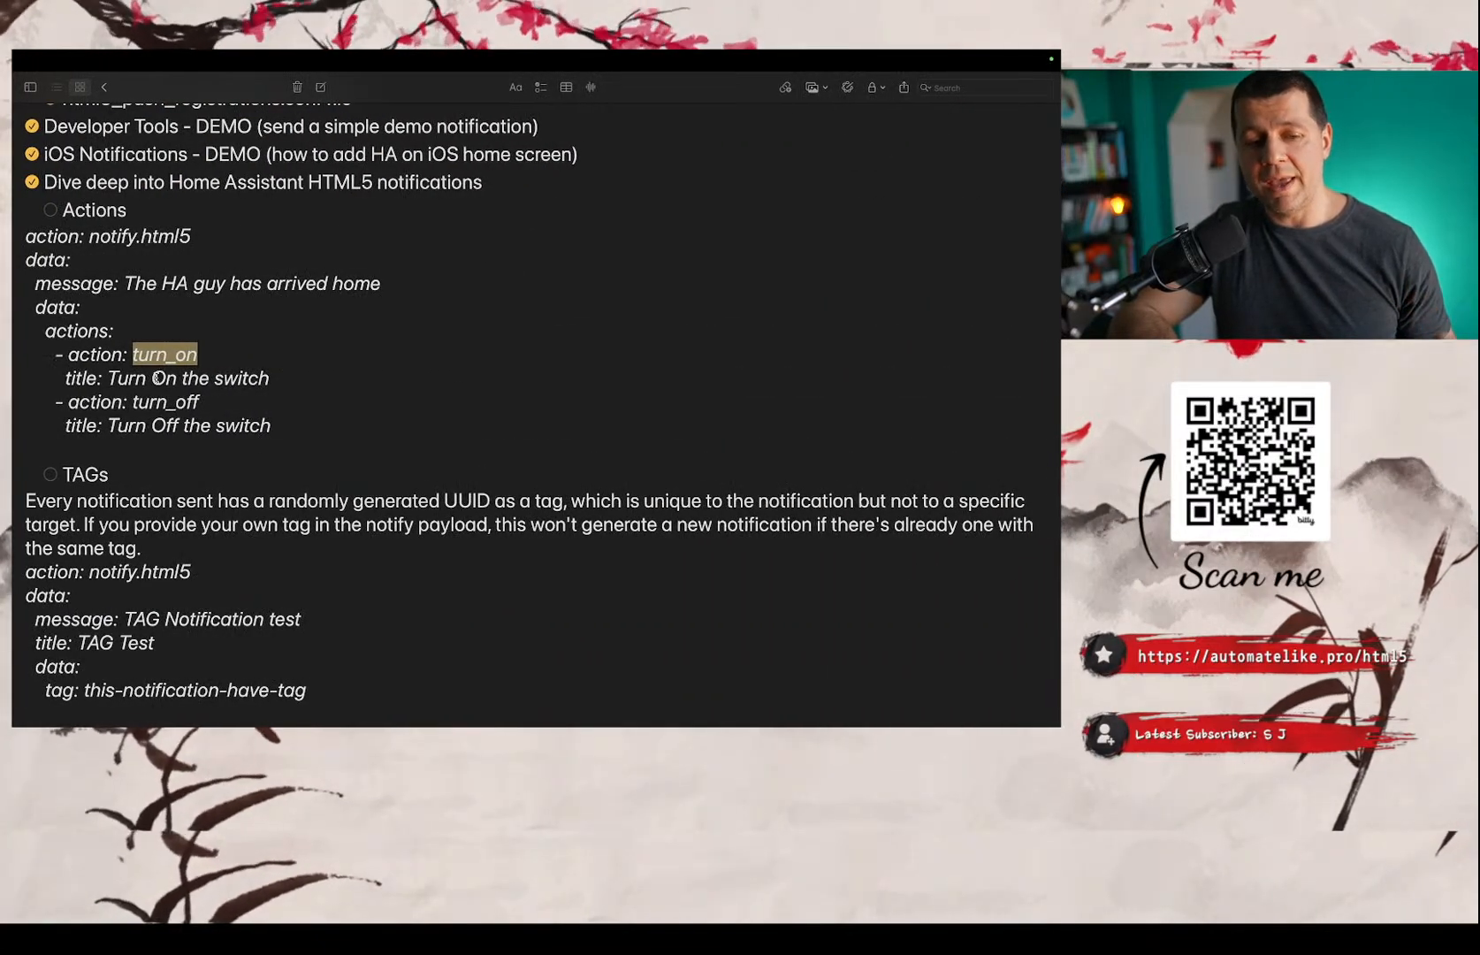
scroll(157, 379, "down", 3)
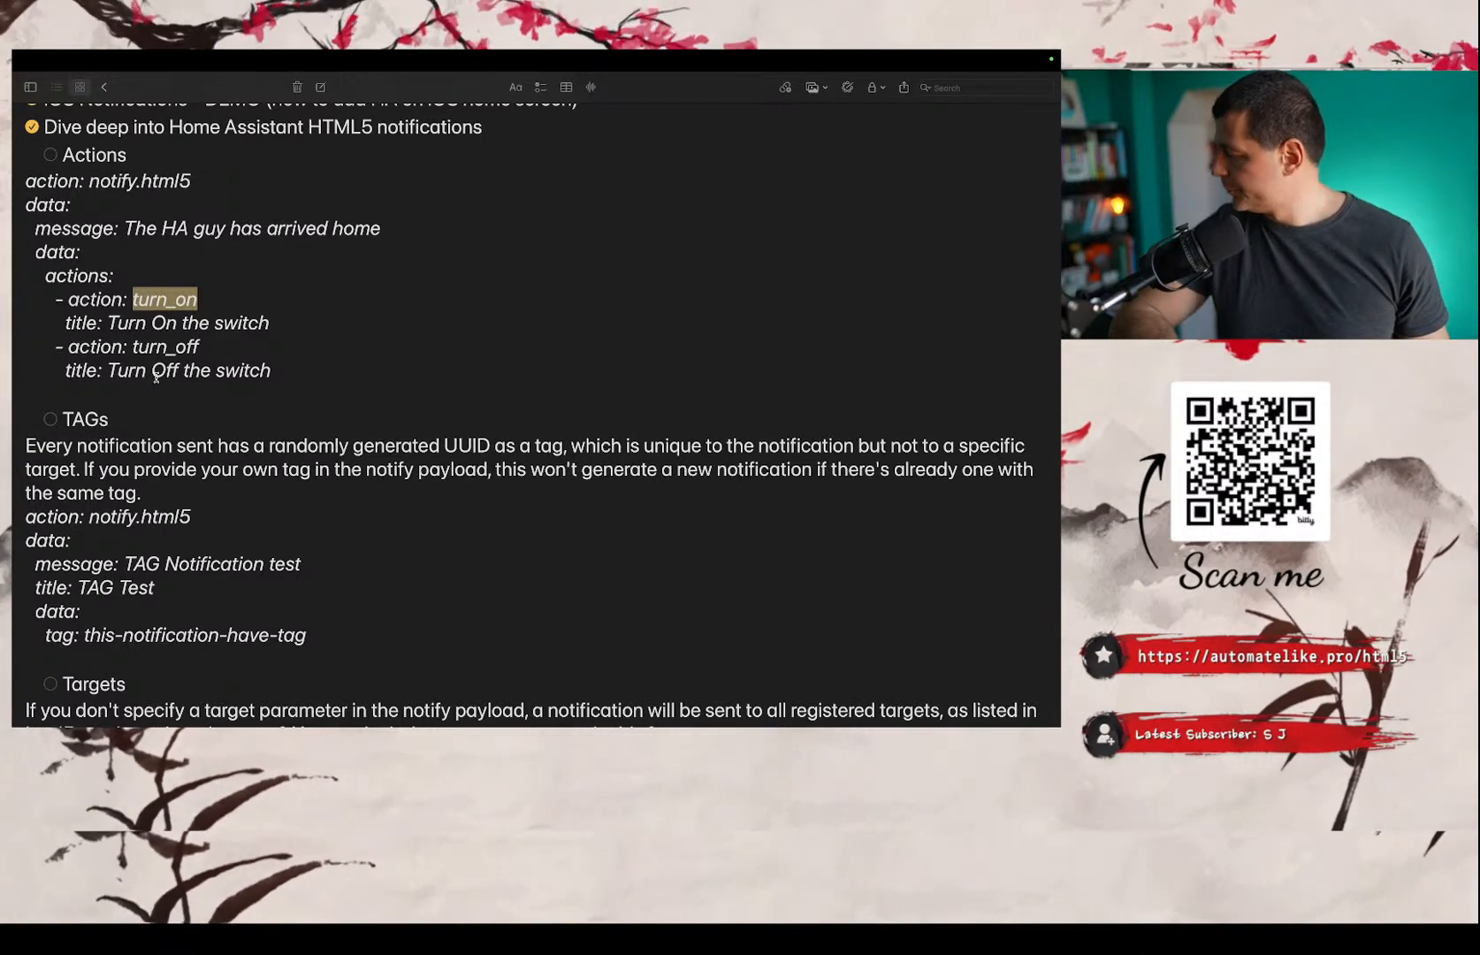
key("ctrl+Left")
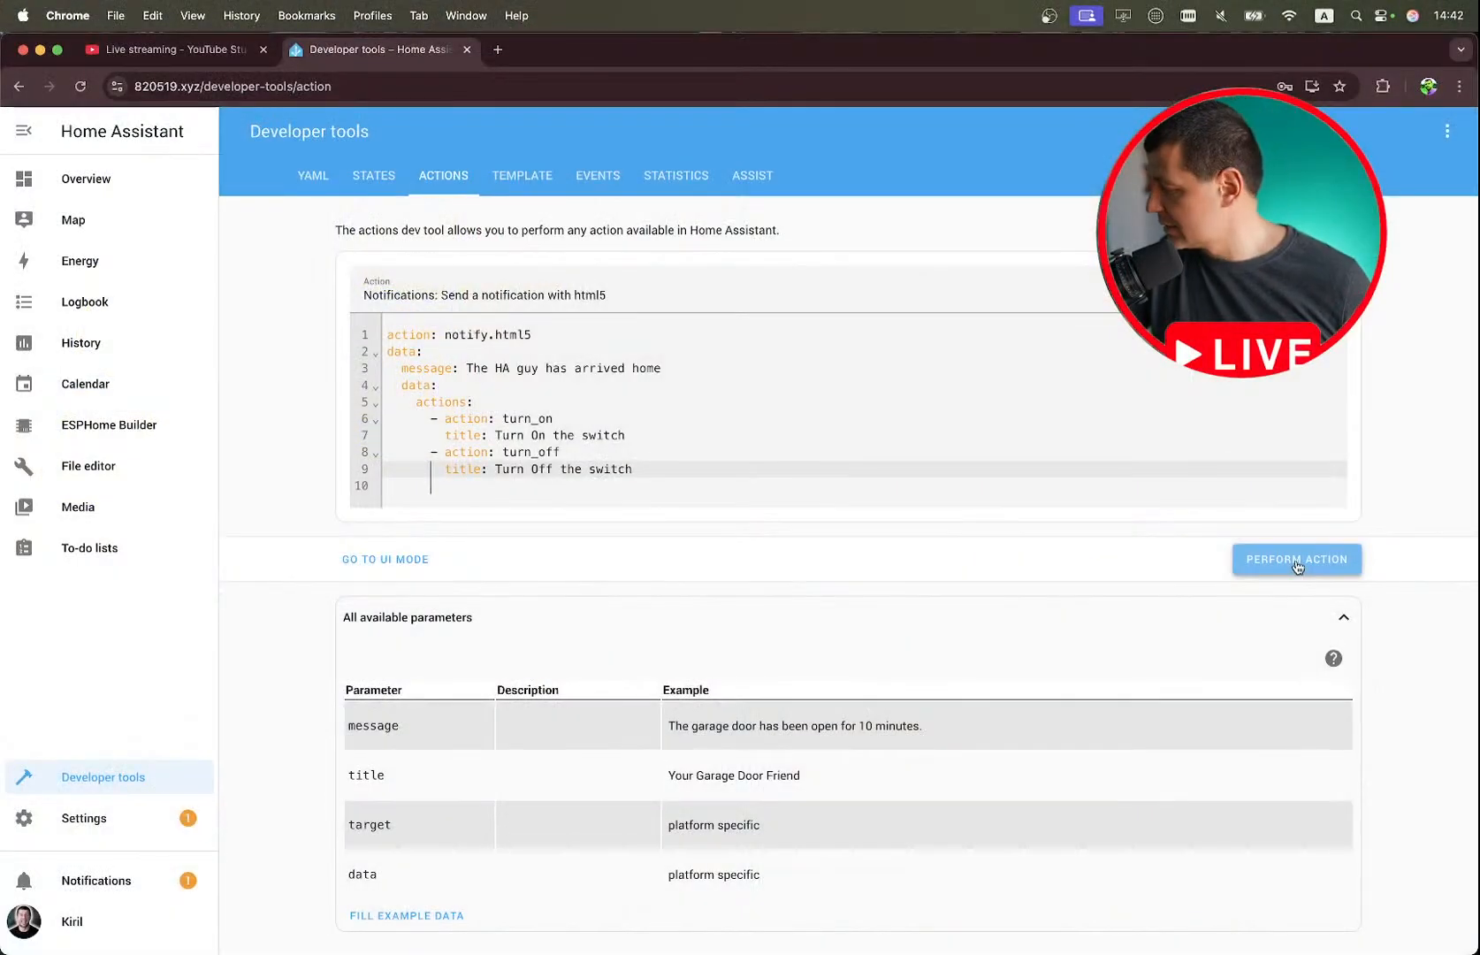
Switch back to the stream notes and tick off the Actions item under the HTML5 notifications deep dive.
key("ctrl+Right")
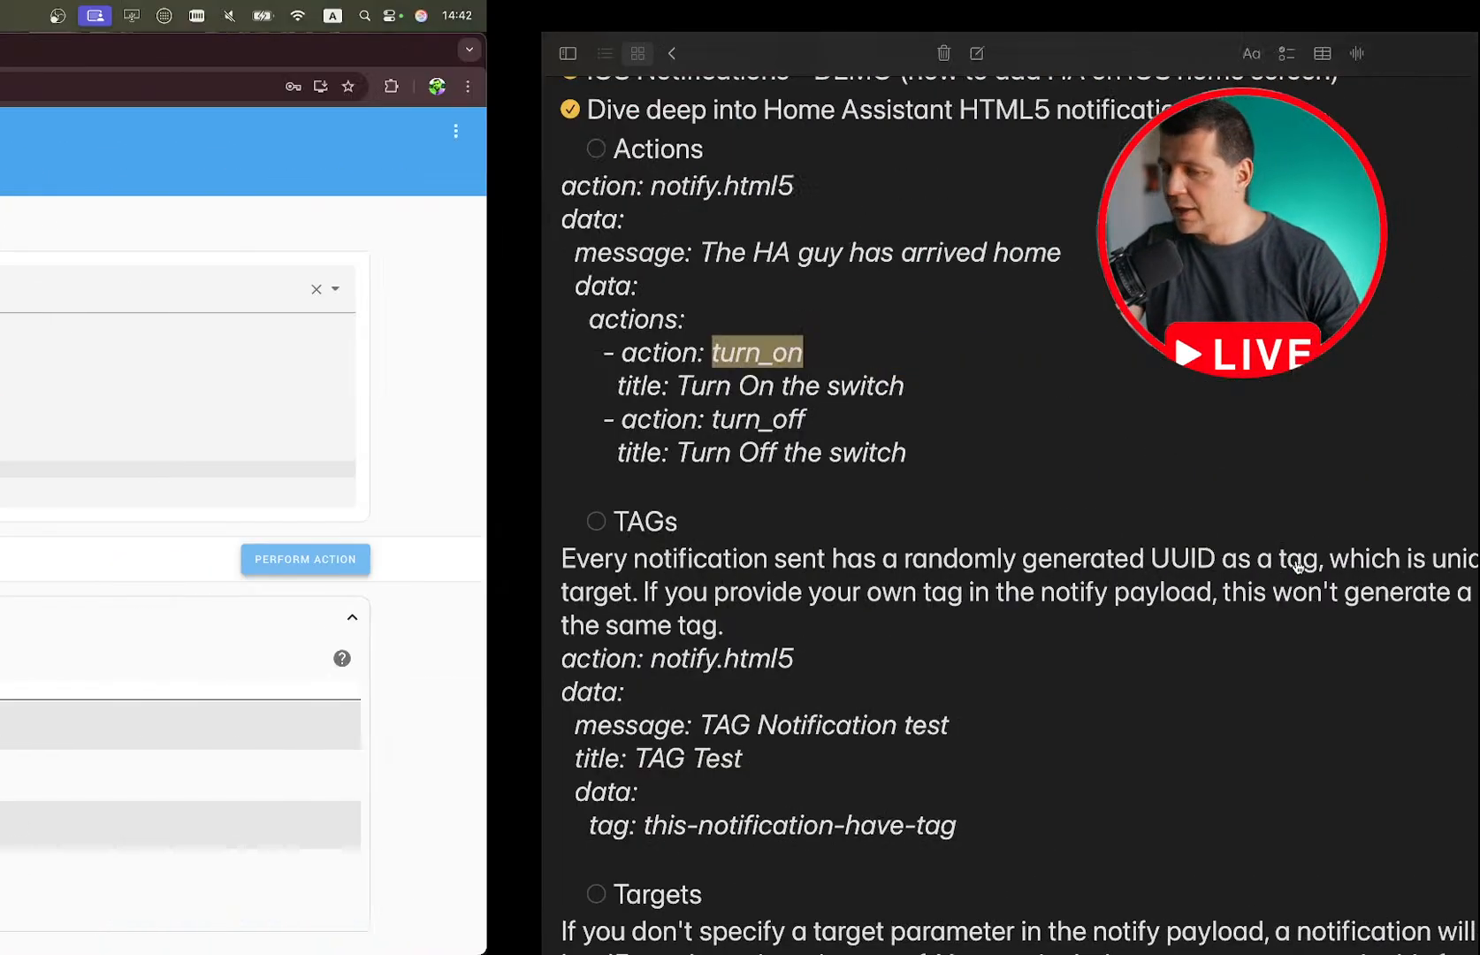
scroll(563, 506, "up", 3)
scroll(563, 506, "up", 2)
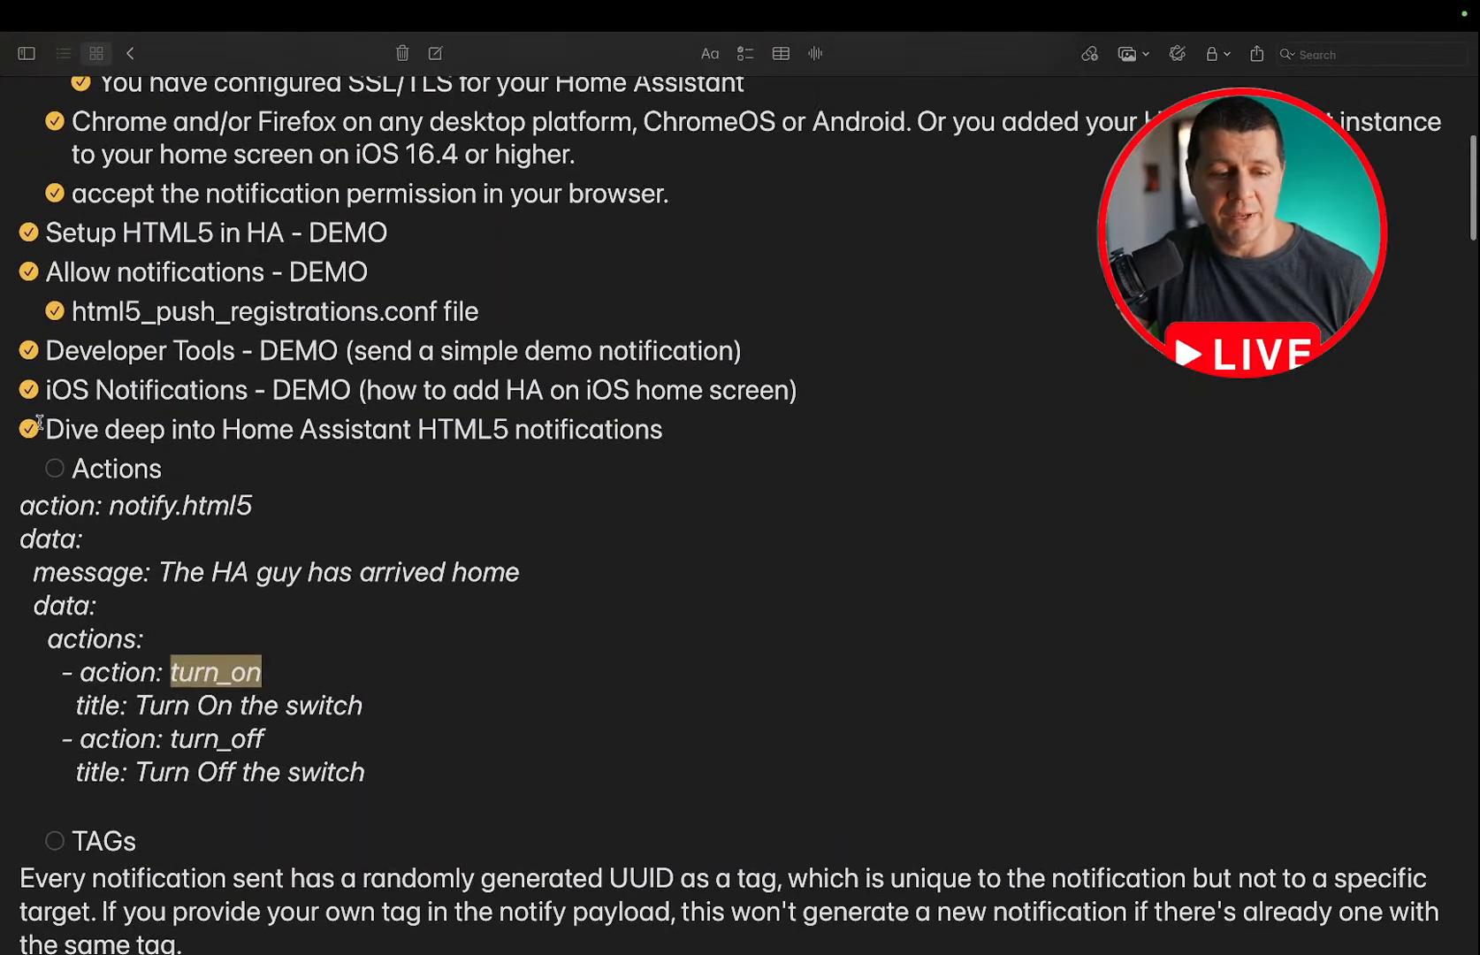
scroll(51, 480, "down", 10)
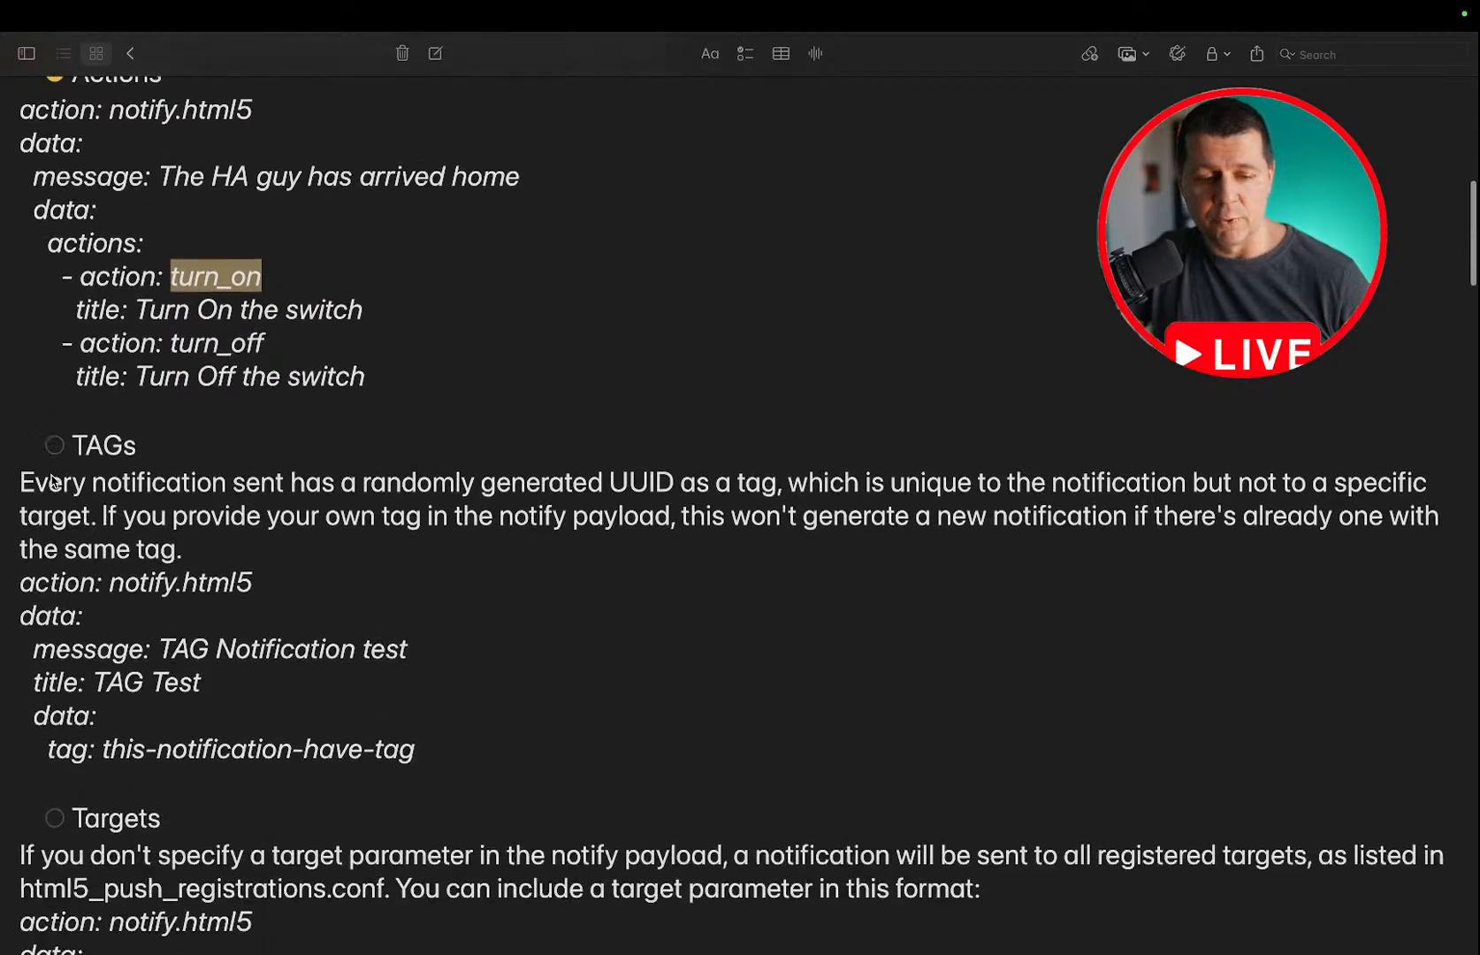
Review the TAGs explanation and its notify.html5 example with the this-notification-have-tag tag in the notes.
scroll(52, 480, "down", 1)
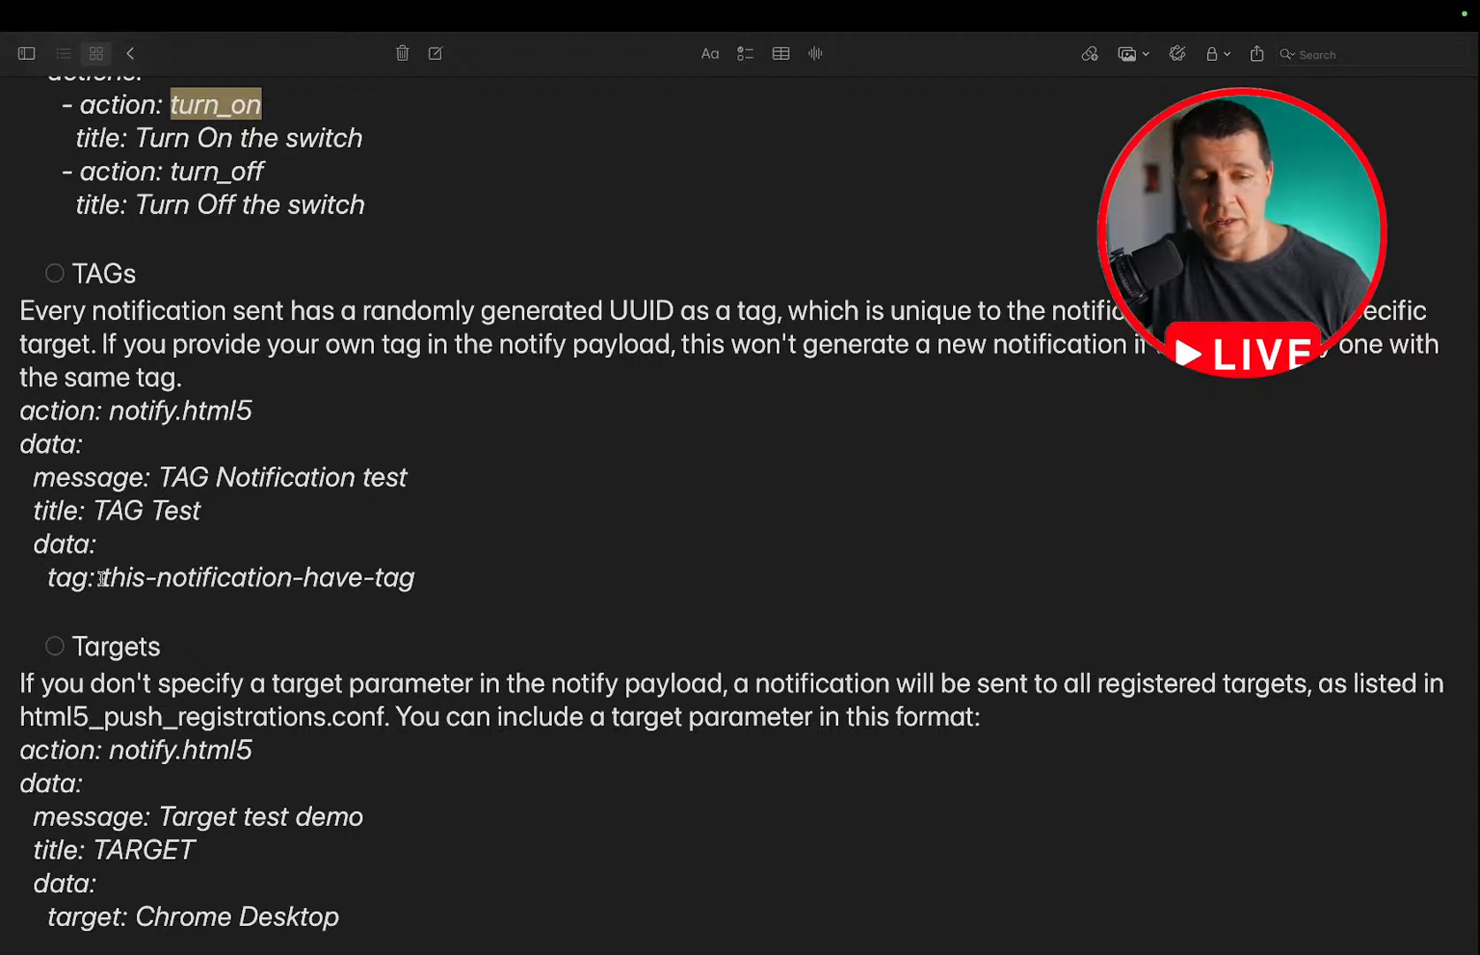
scroll(103, 579, "up", 3)
scroll(103, 579, "down", 3)
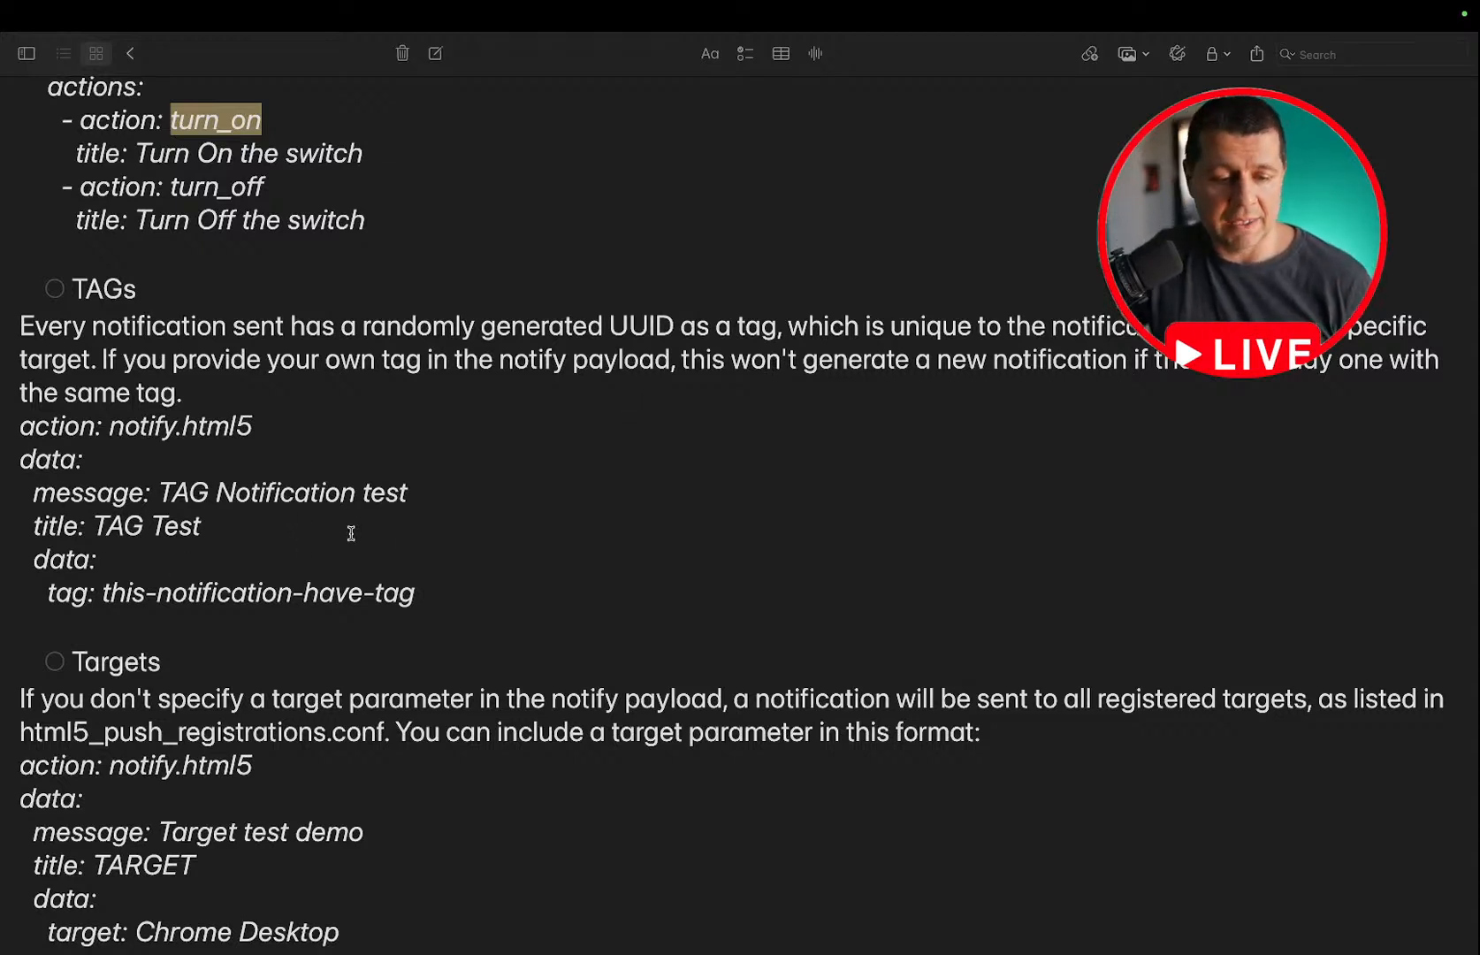
Replace the YAML in the Developer tools action with the notify.html5 TAG Test example from the notes, tagged this-notification-have-tag.
left_click_drag(451, 592, 2, 422)
key("super+c")
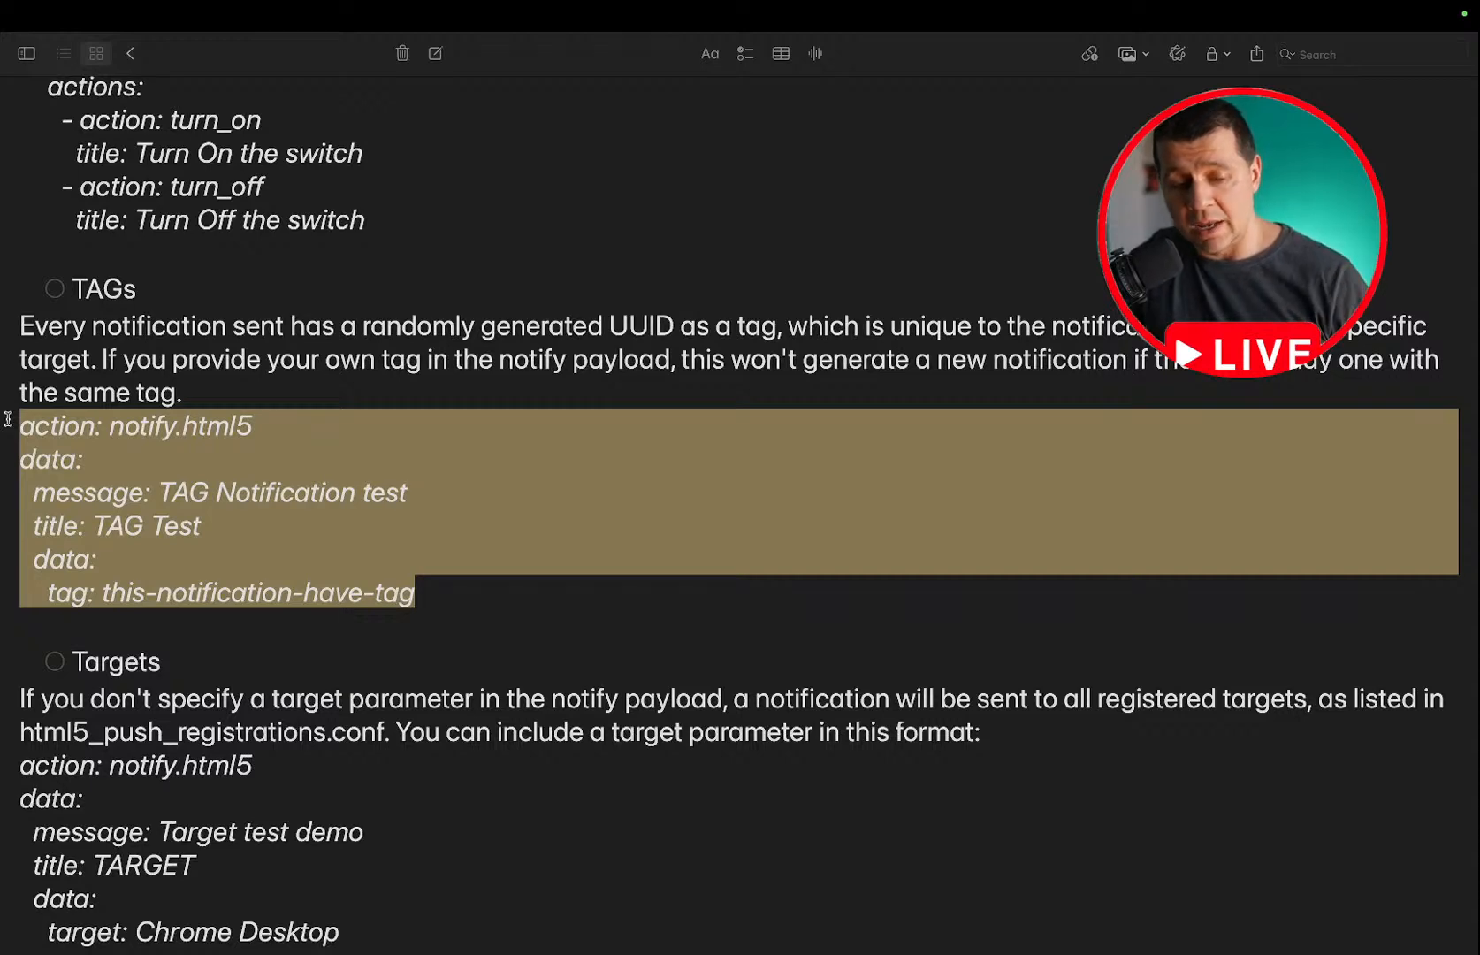
key("ctrl+Left")
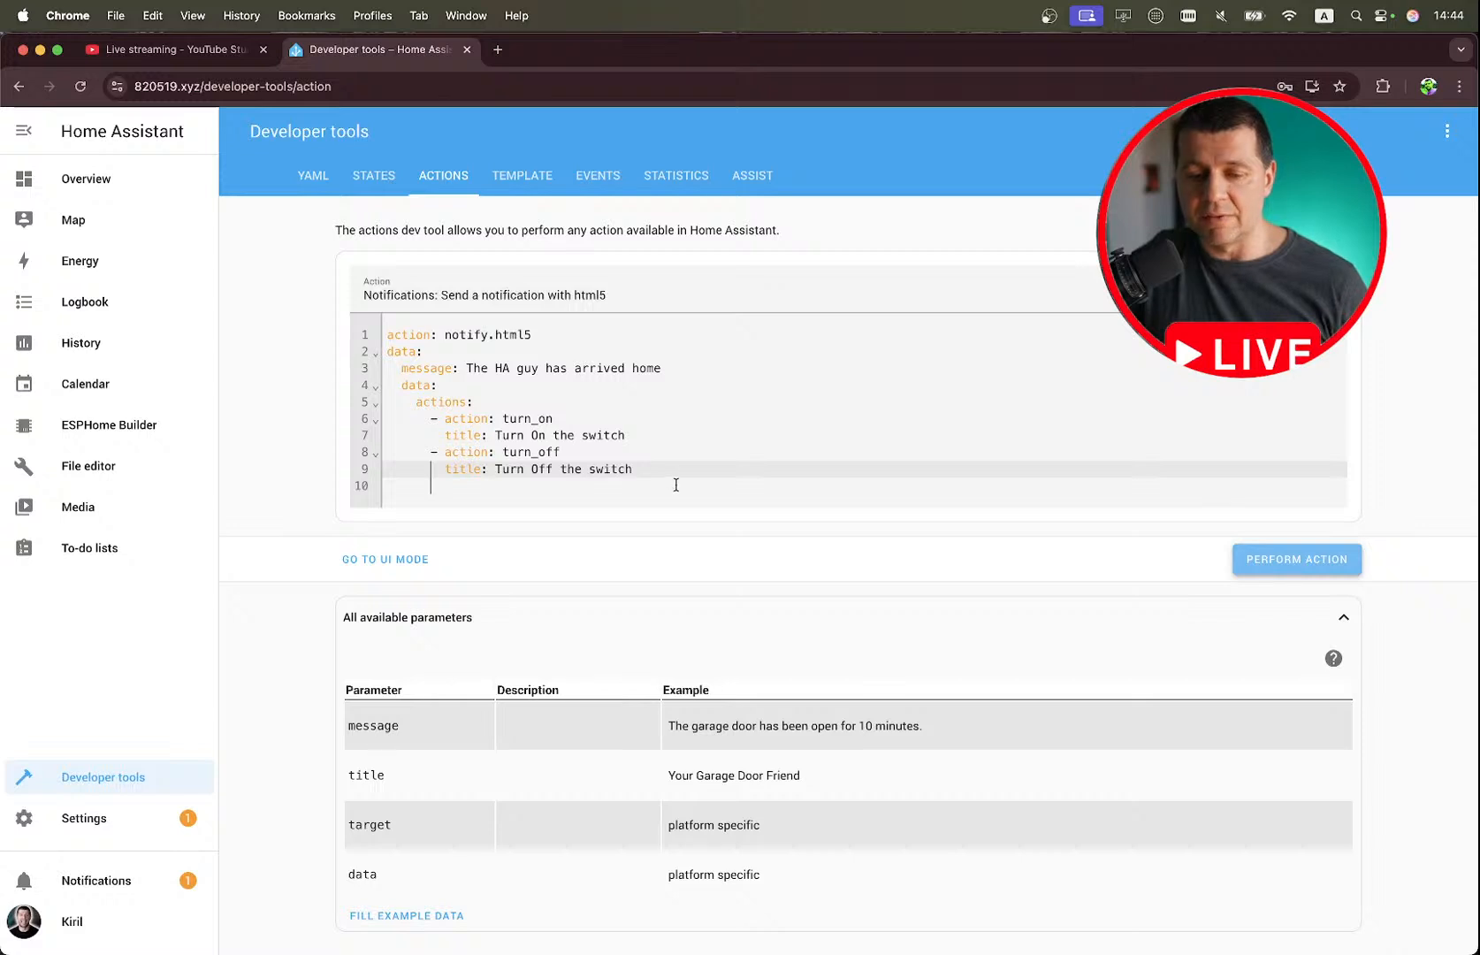
left_click_drag(668, 468, 374, 318)
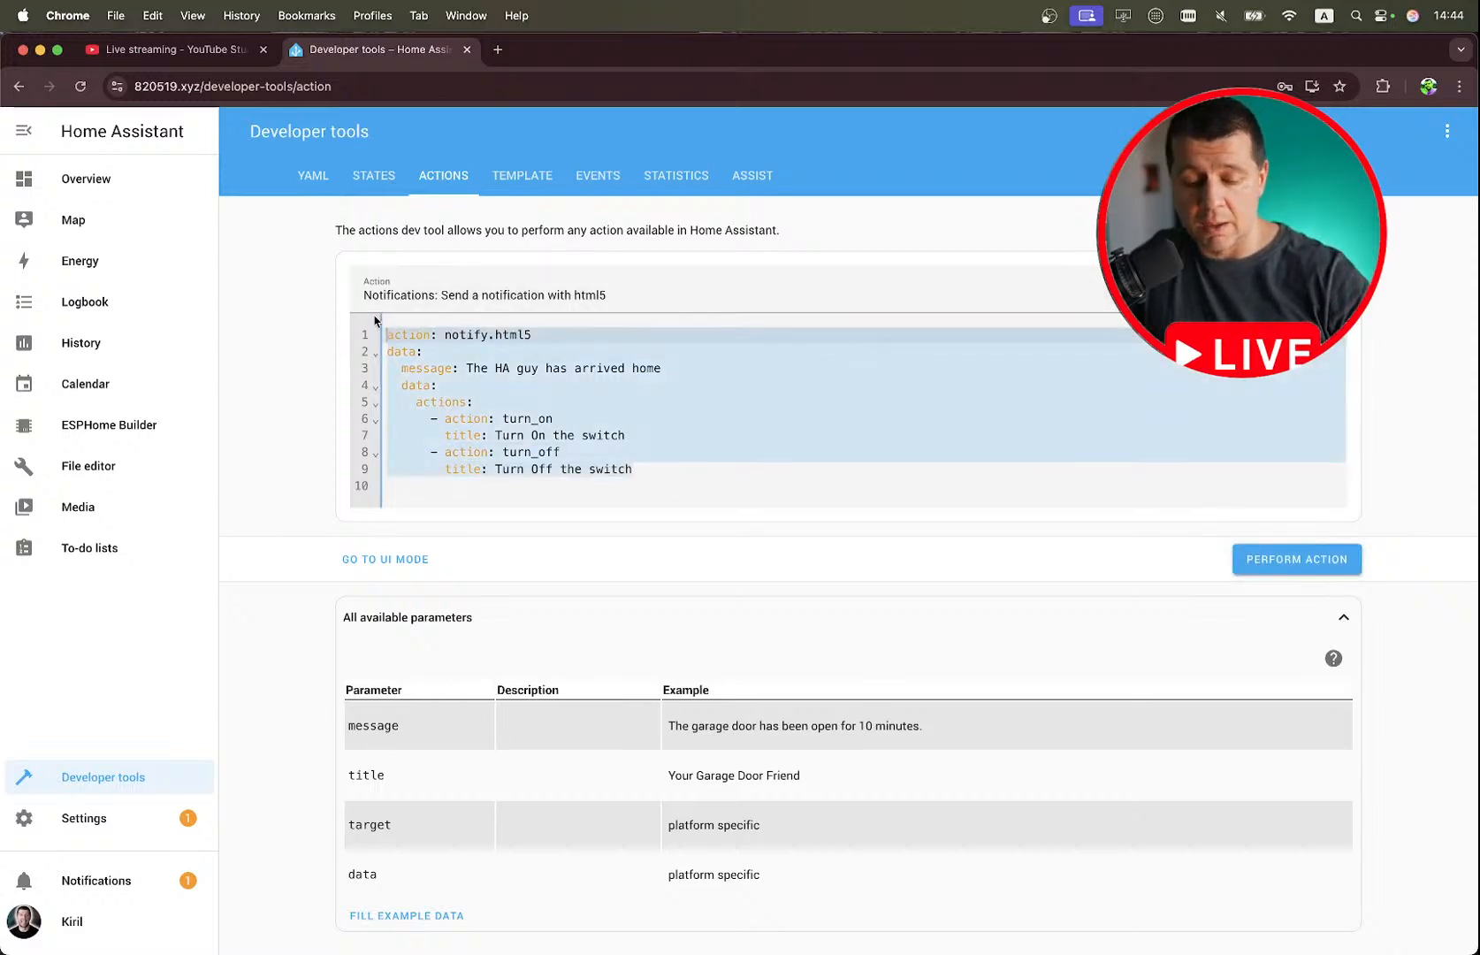
key("super+v")
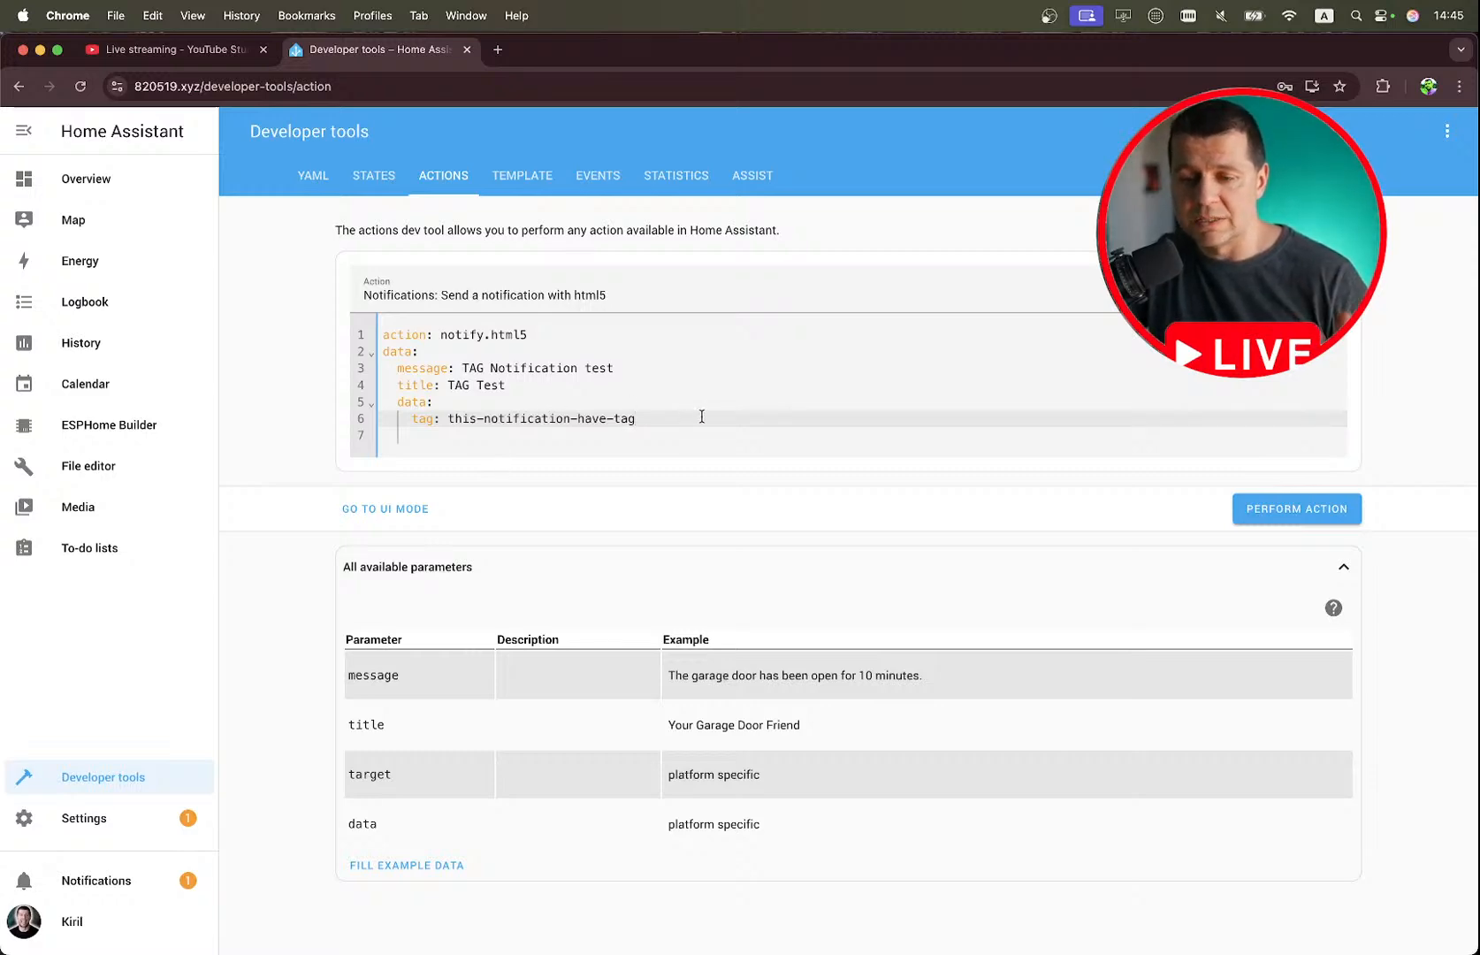
key("ctrl+Right")
key("ctrl+Left")
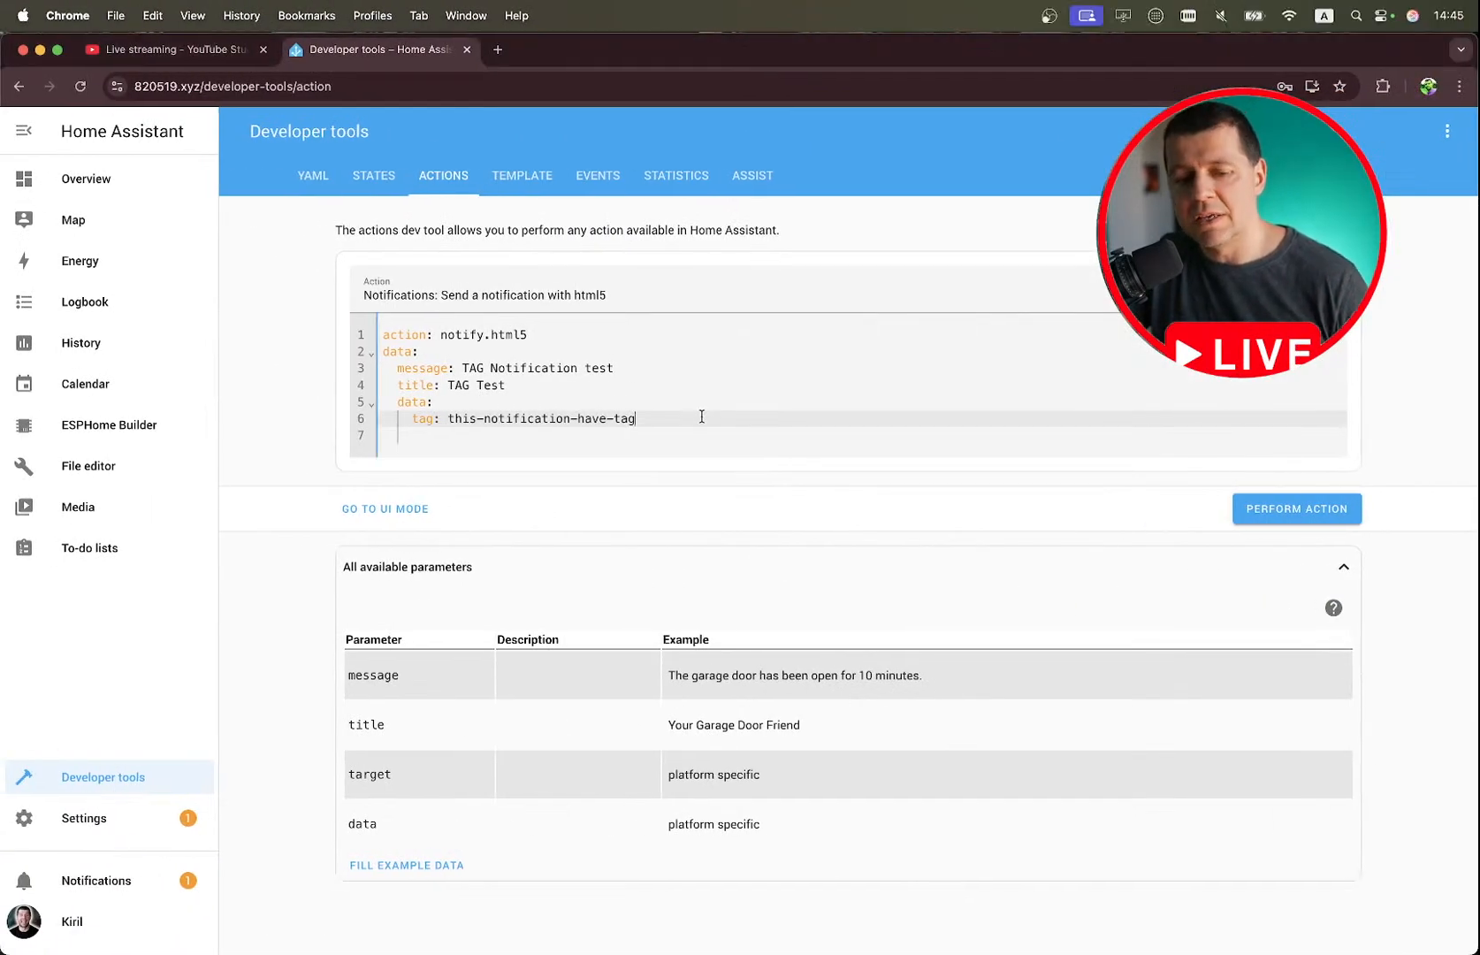
Compare the tagged notification action in UI and YAML modes, leaving it displayed in UI mode.
left_click(409, 516)
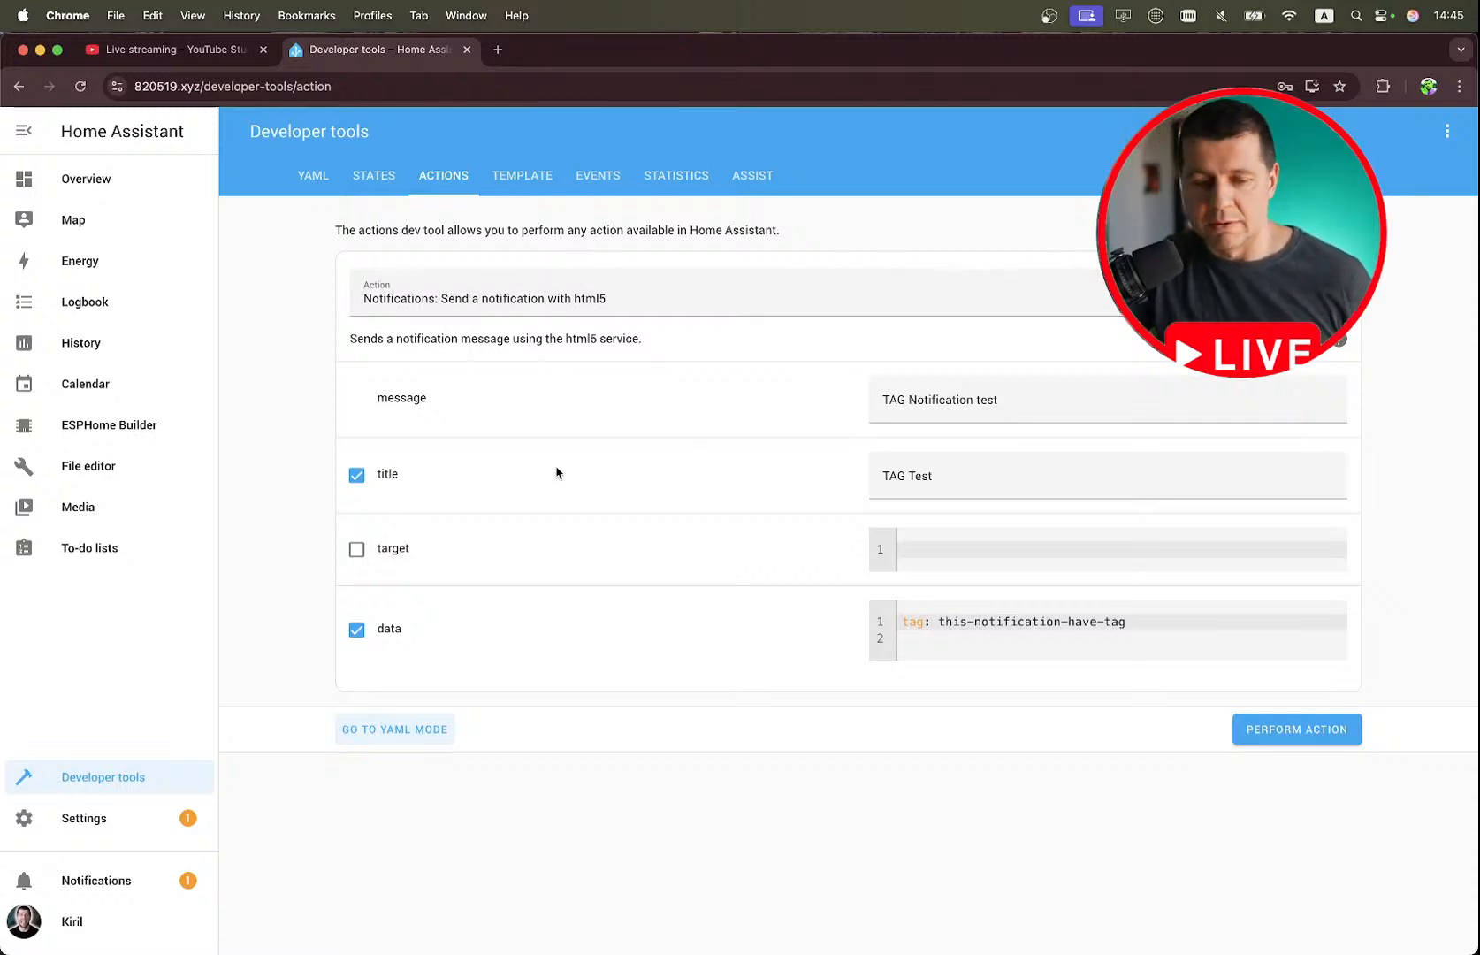
scroll(288, 610, "up", 3)
scroll(287, 609, "up", 1)
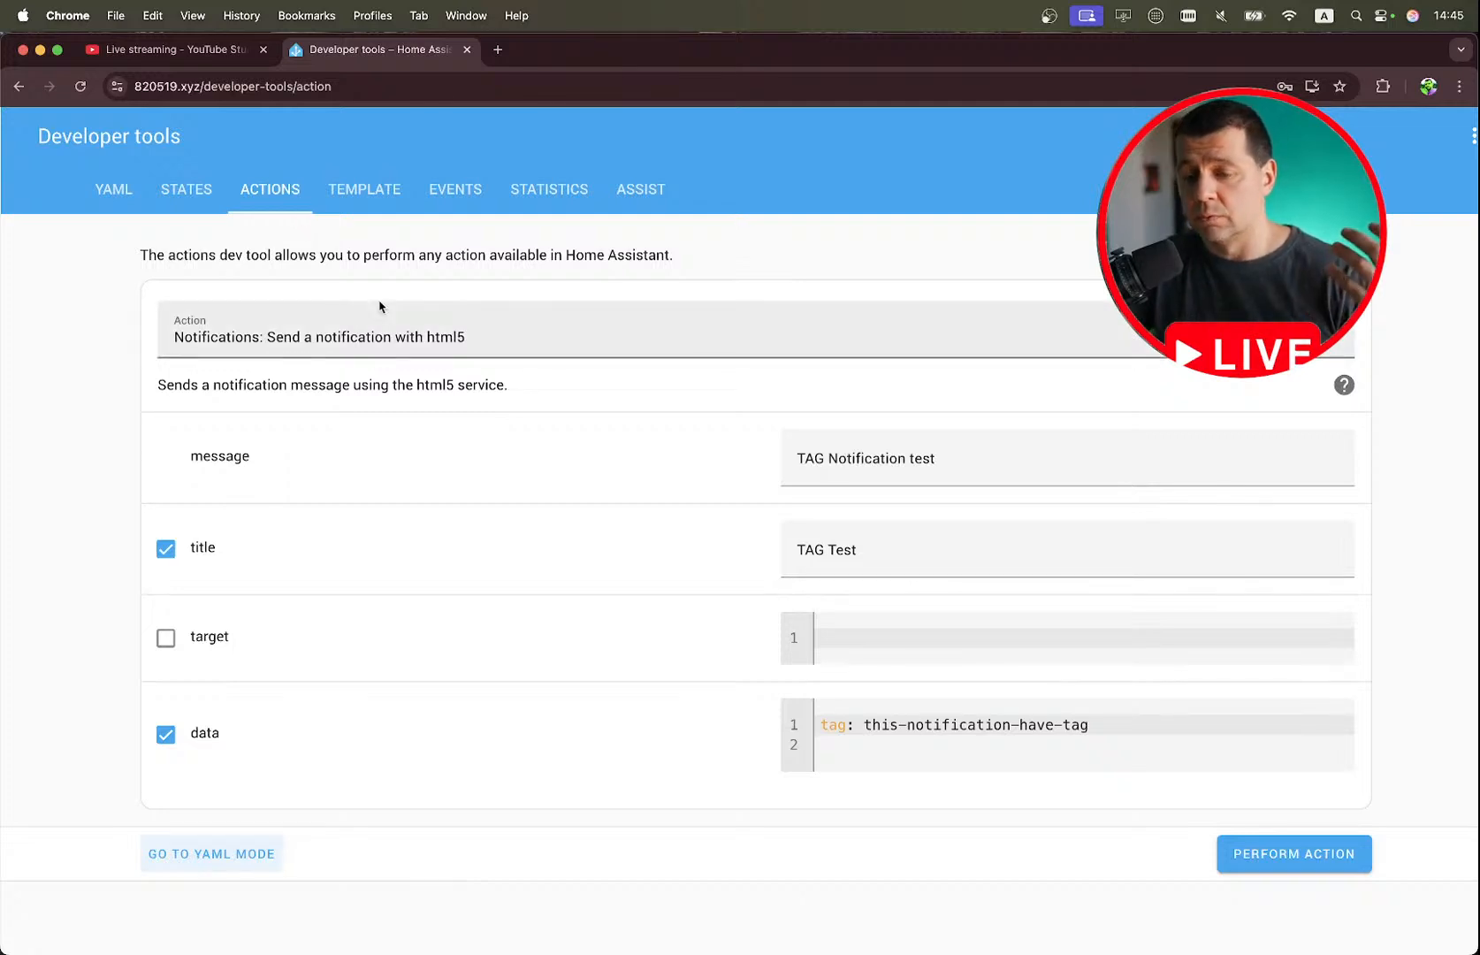
left_click(236, 856)
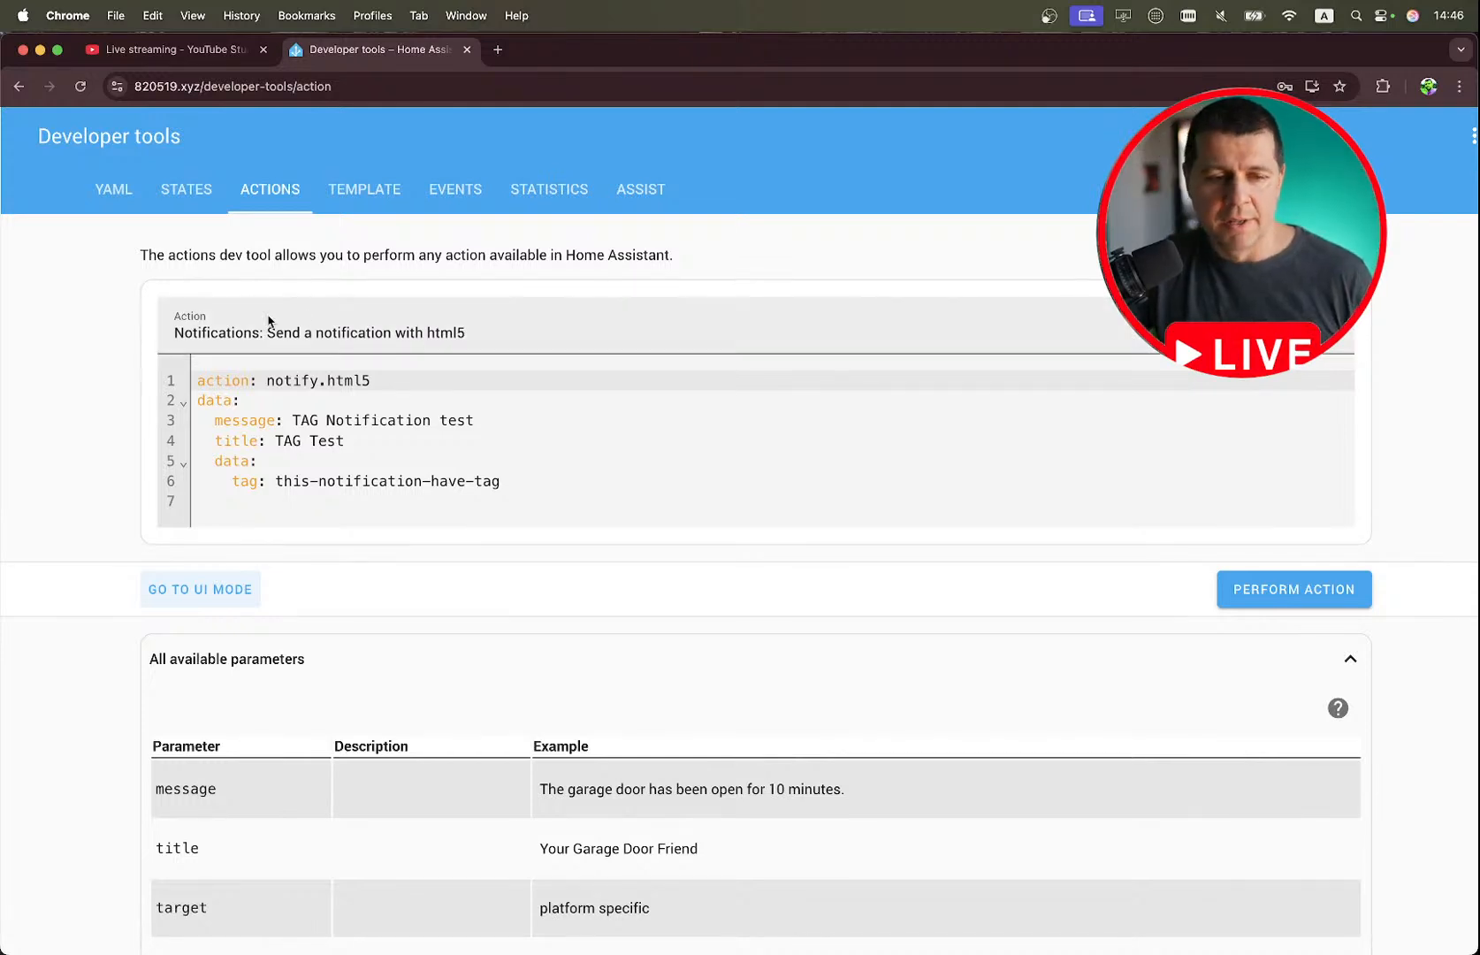
left_click(206, 600)
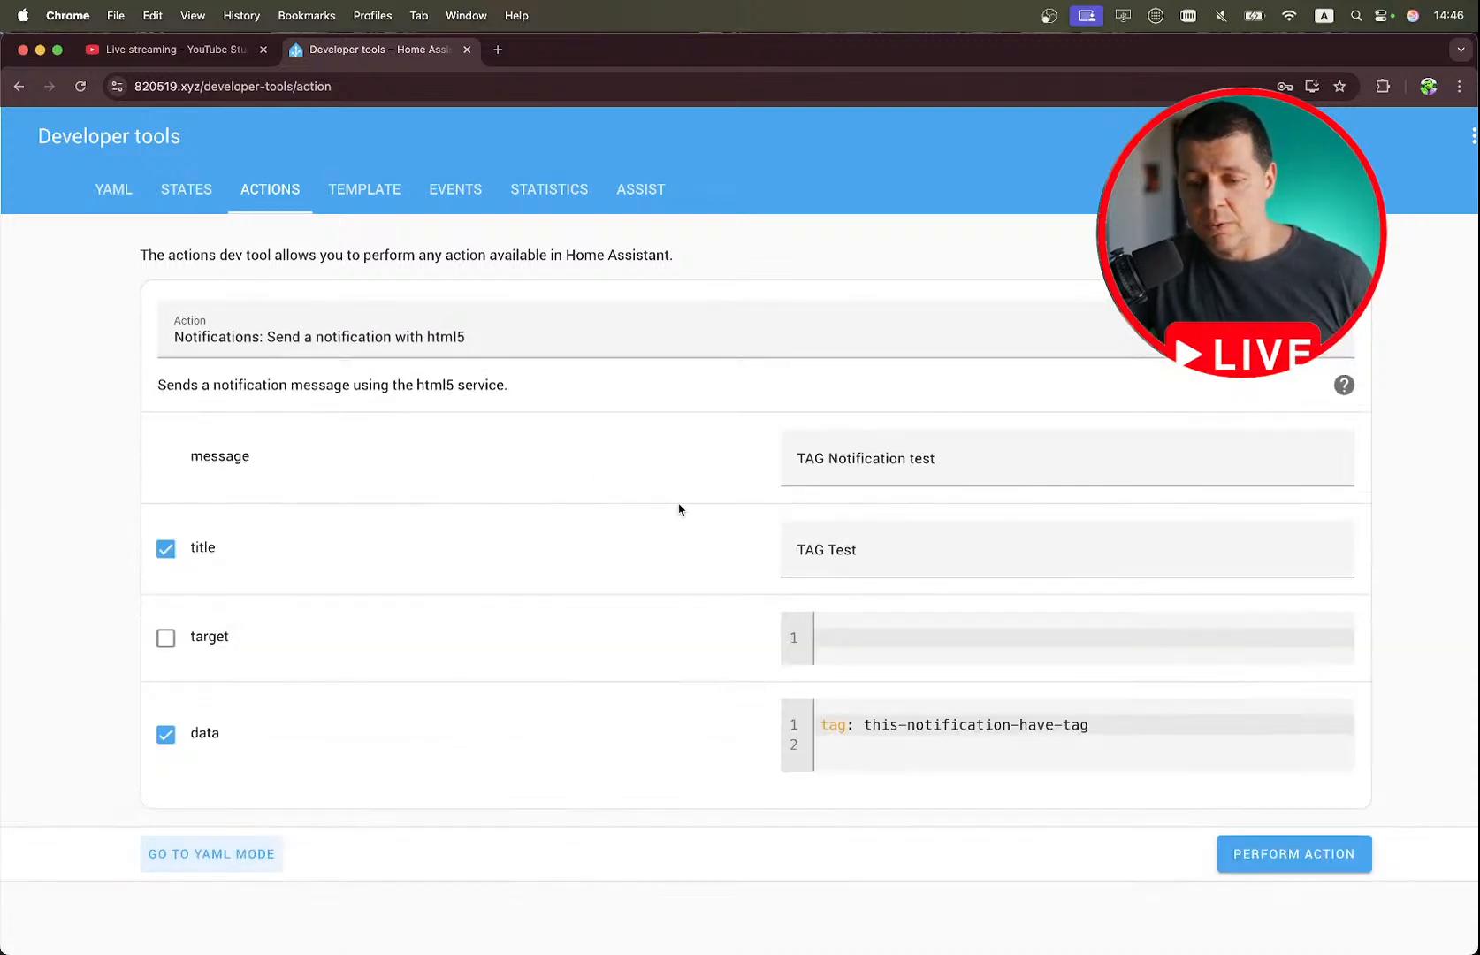
Review the message, title and tag data of the TAG Test notification in UI mode.
scroll(679, 509, "down", 2)
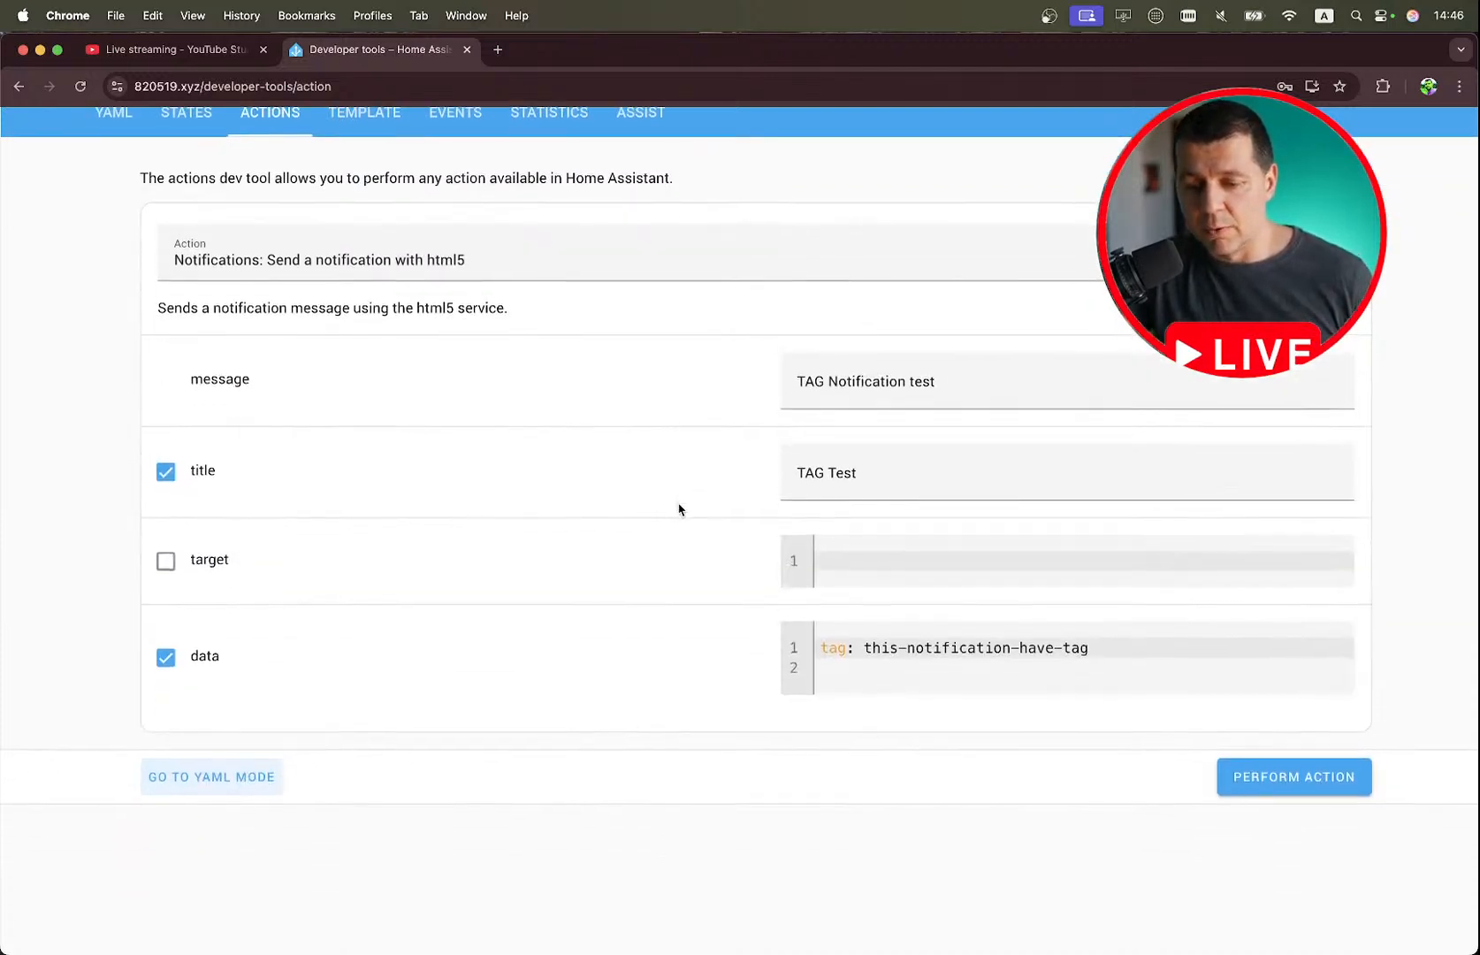
triple_click(835, 378)
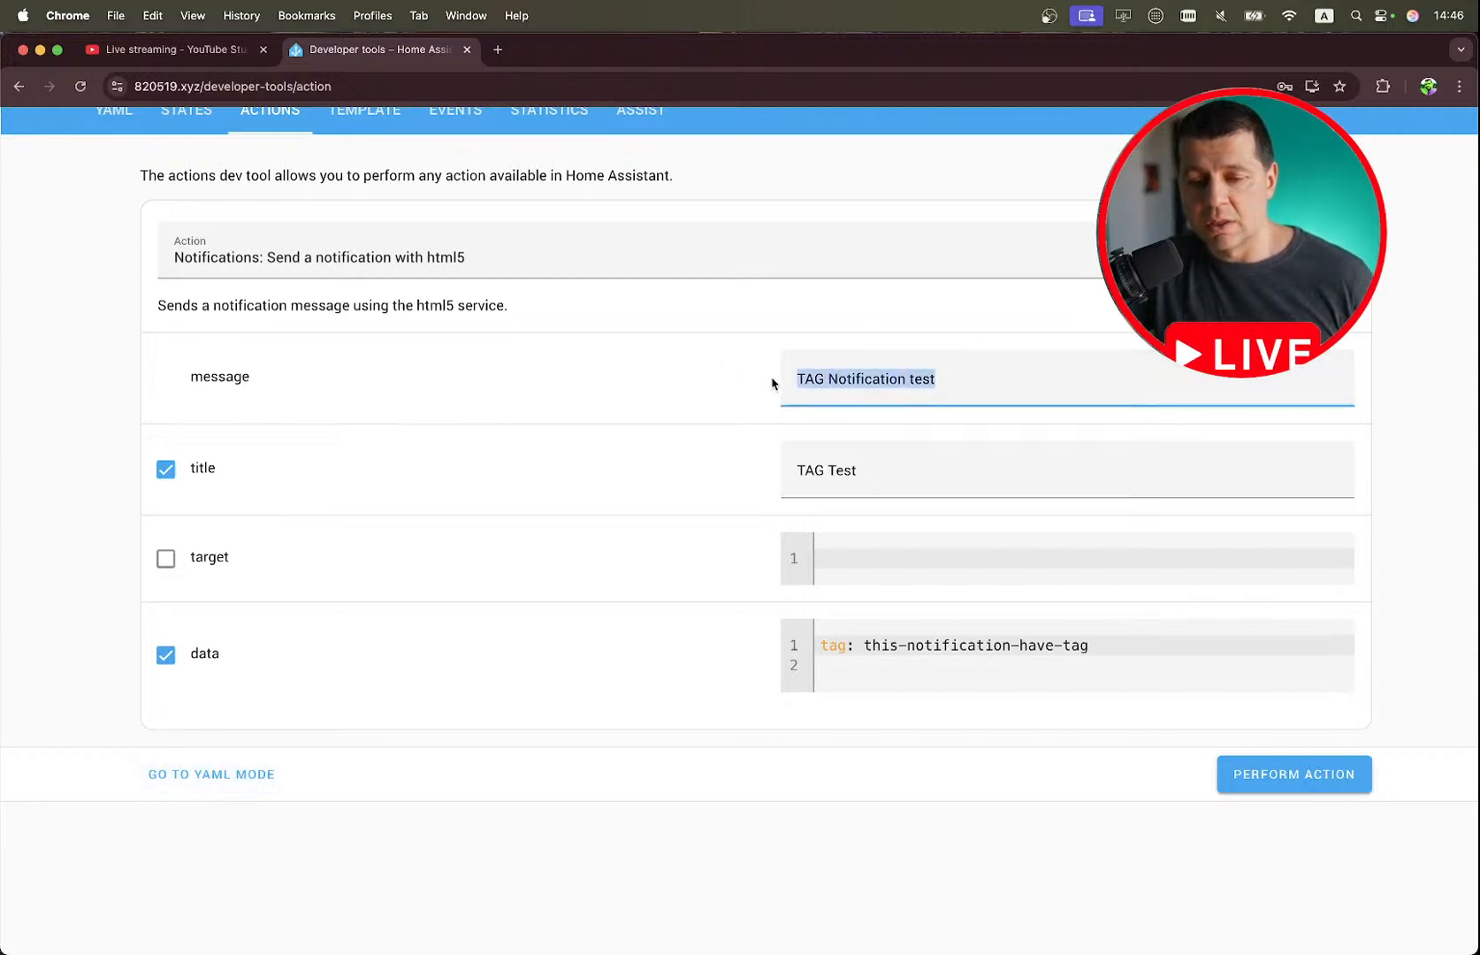
scroll(808, 384, "up", 2)
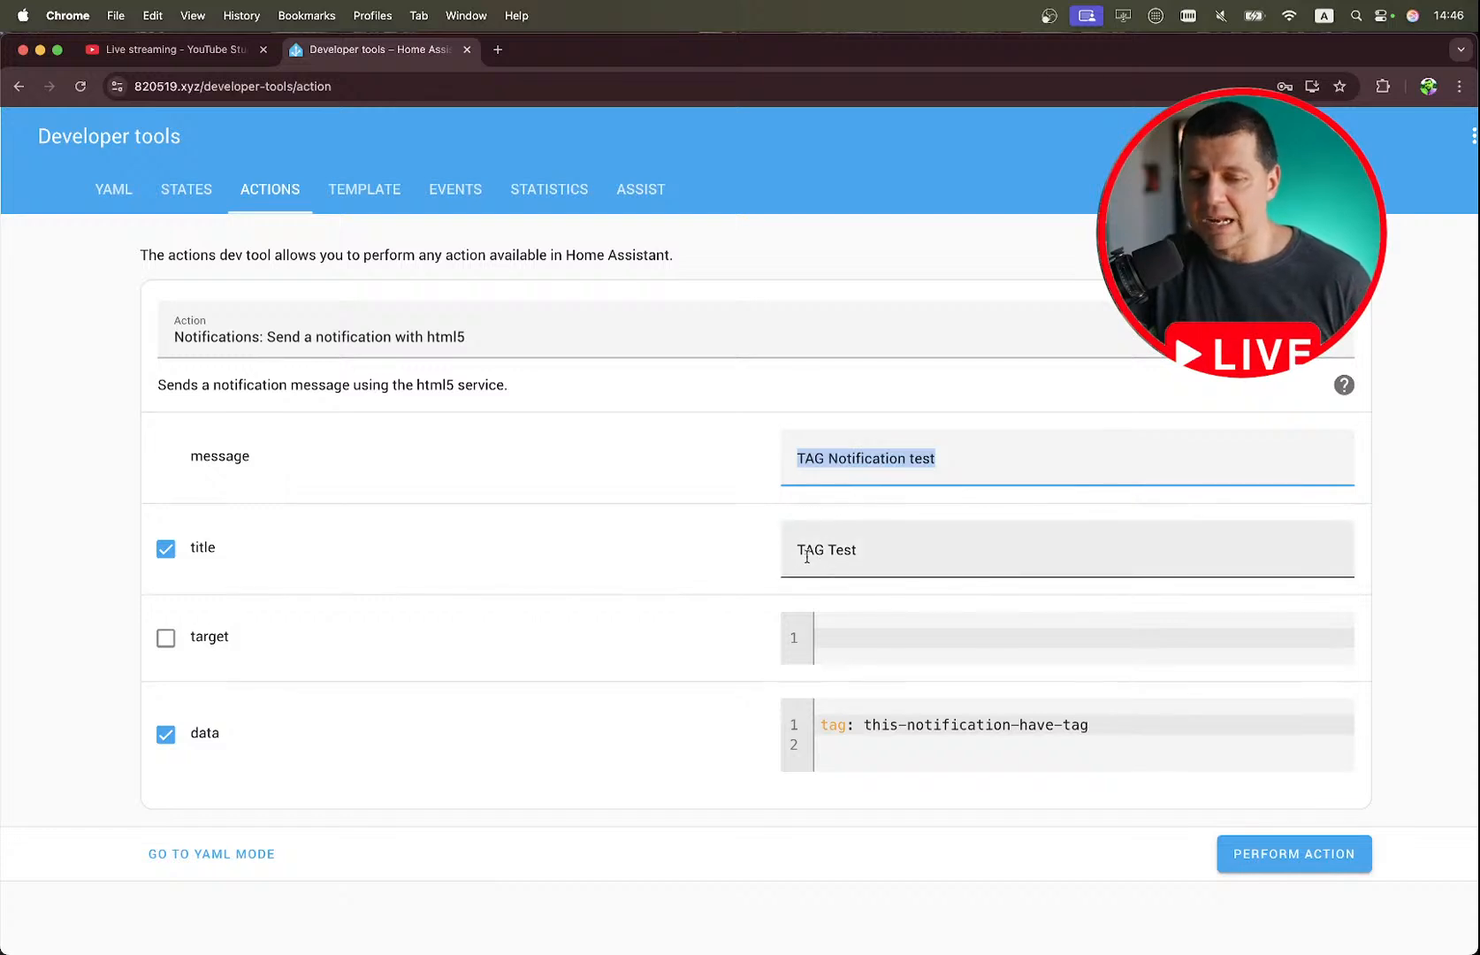
scroll(875, 546, "down", 2)
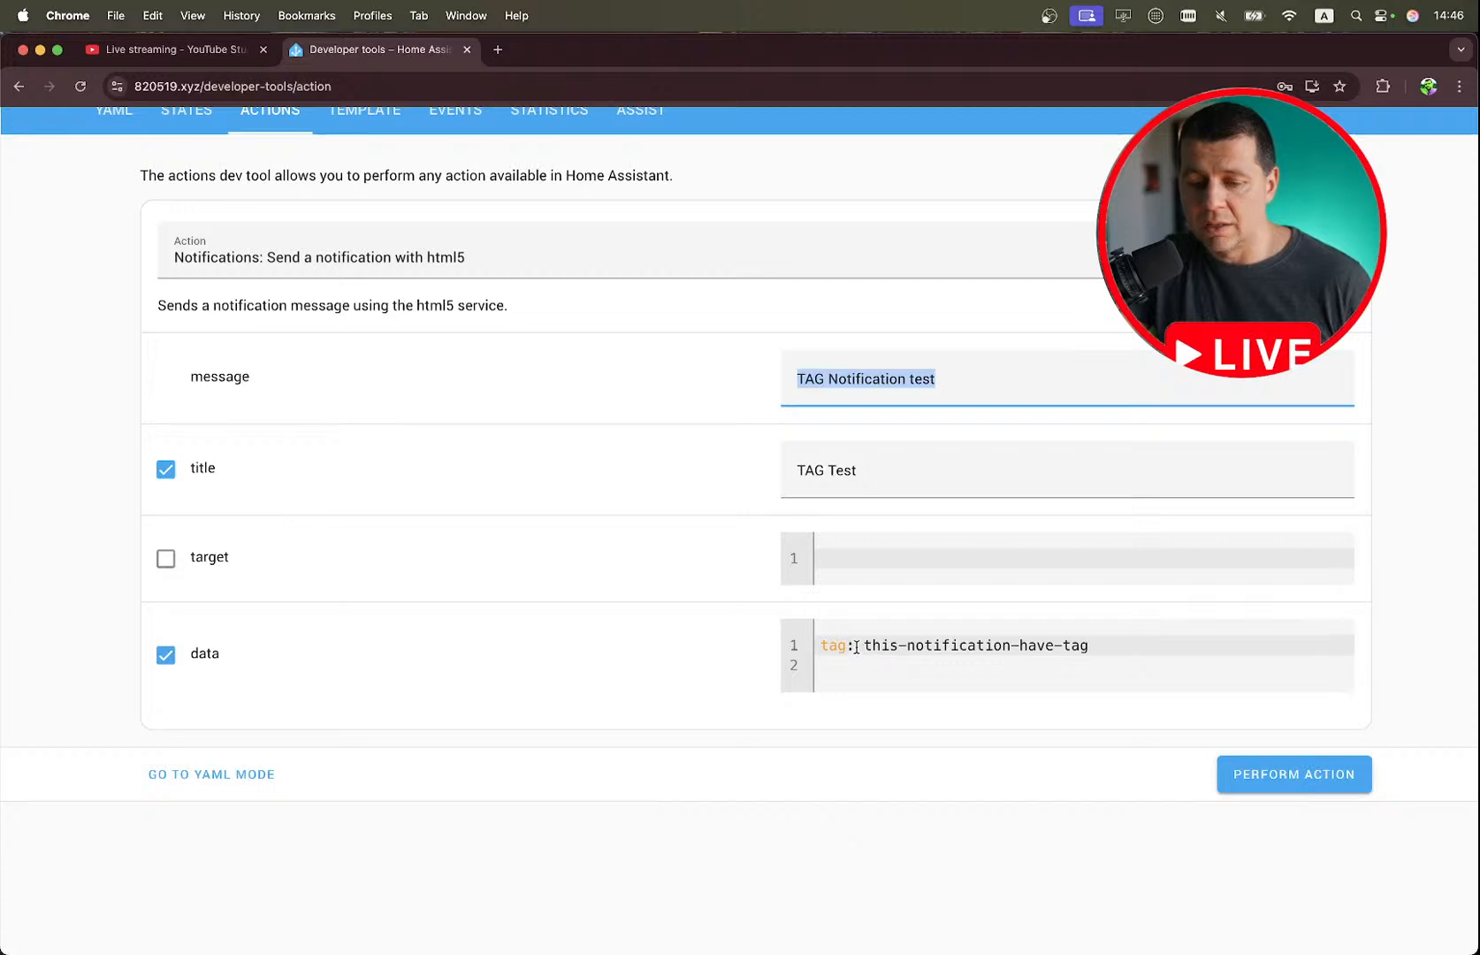
left_click(814, 646)
triple_click(967, 641)
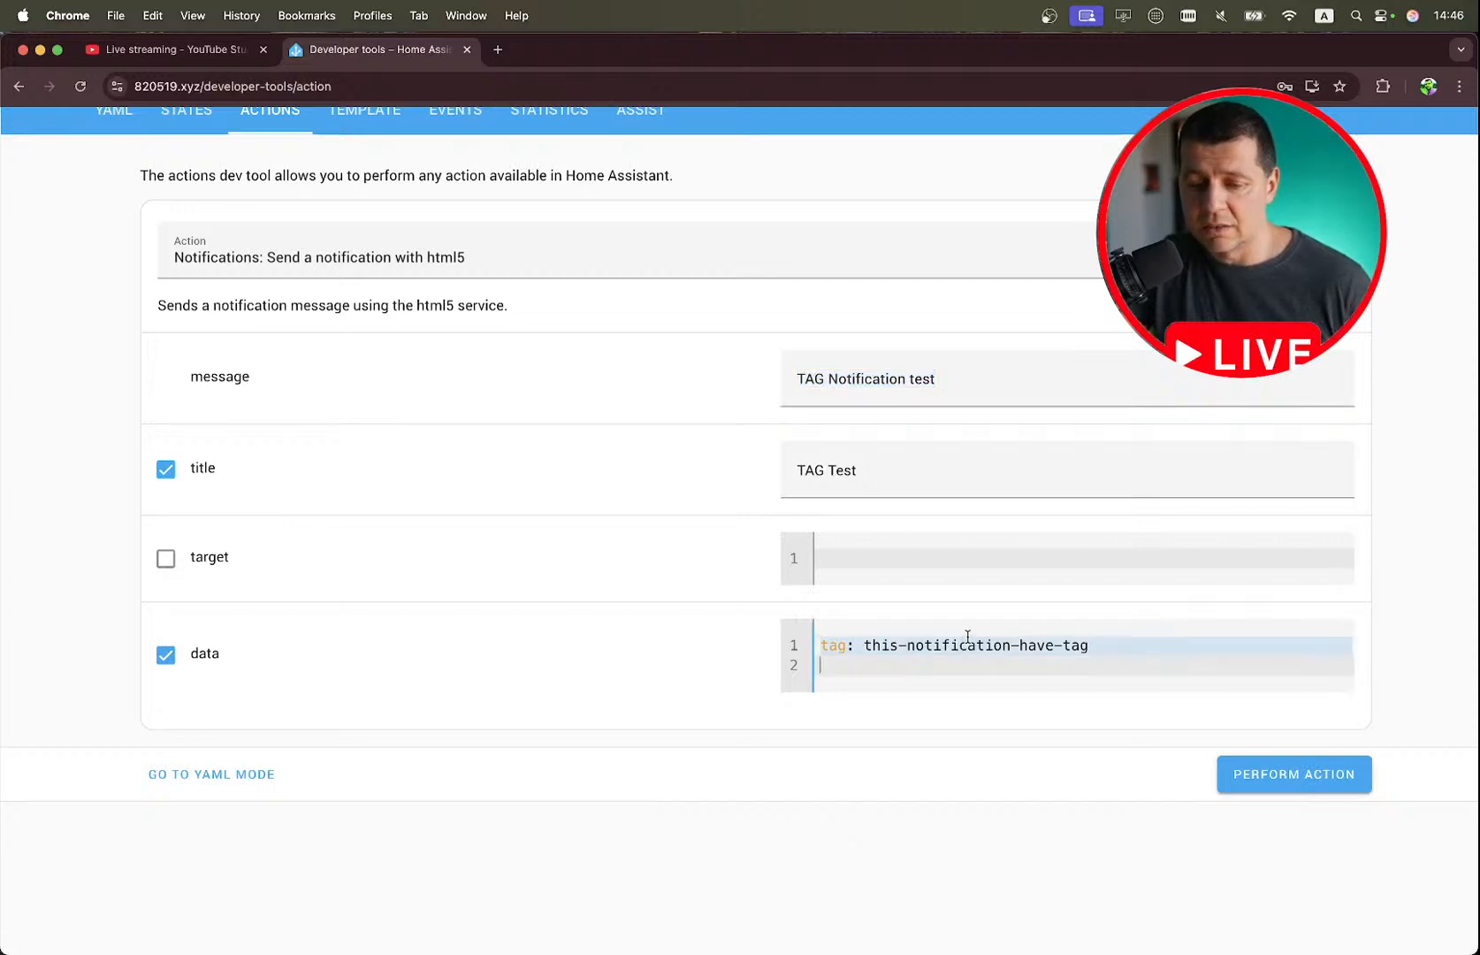
left_click(966, 641)
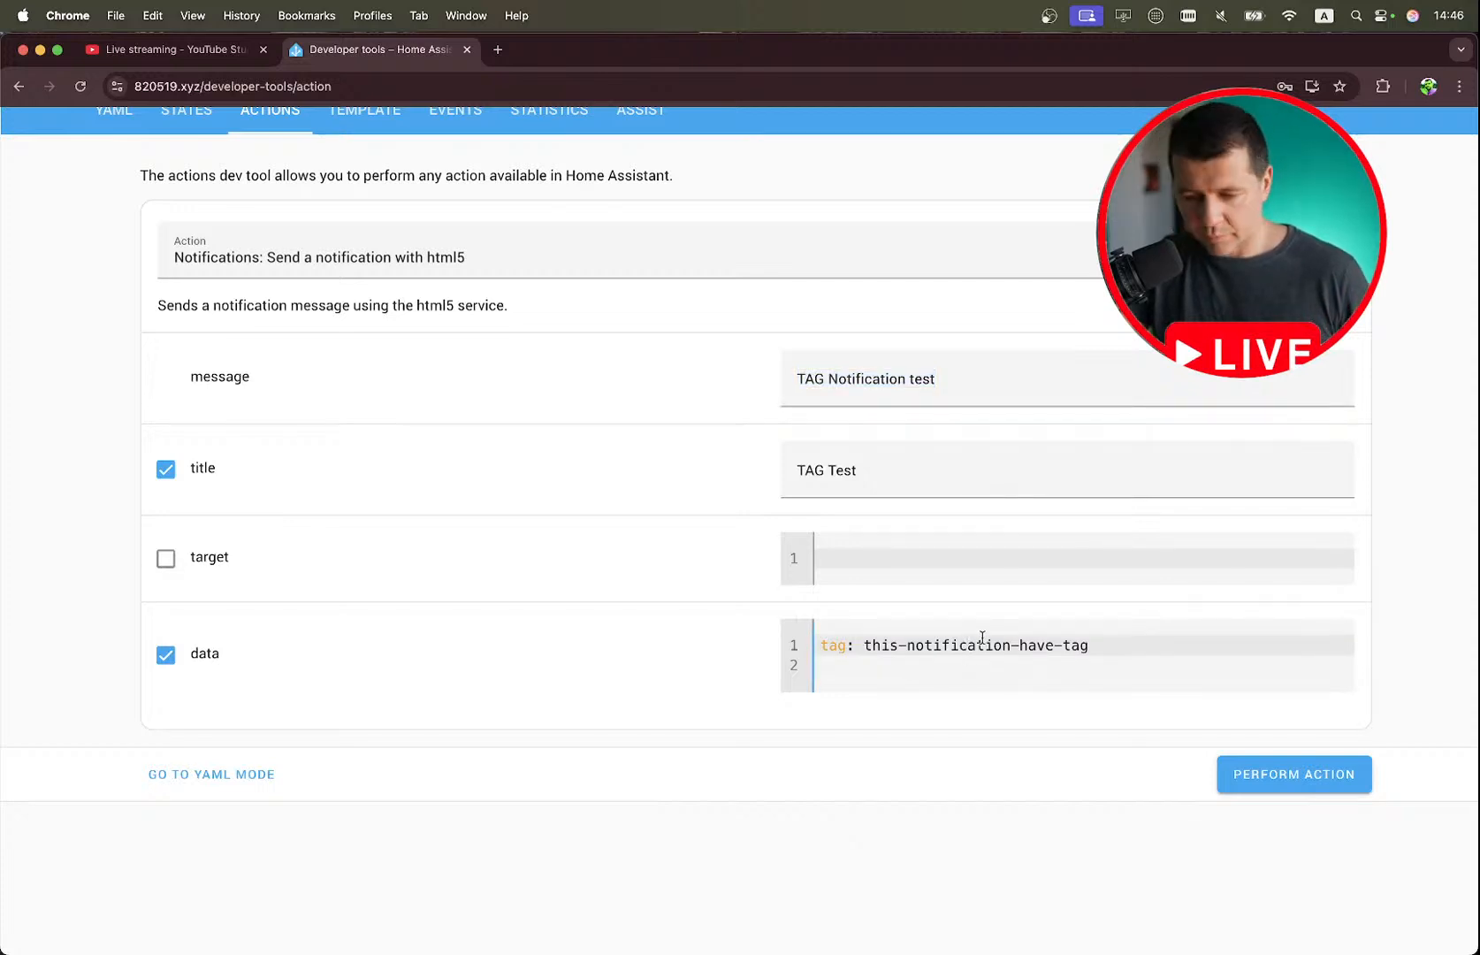
left_click_drag(1087, 644, 864, 644)
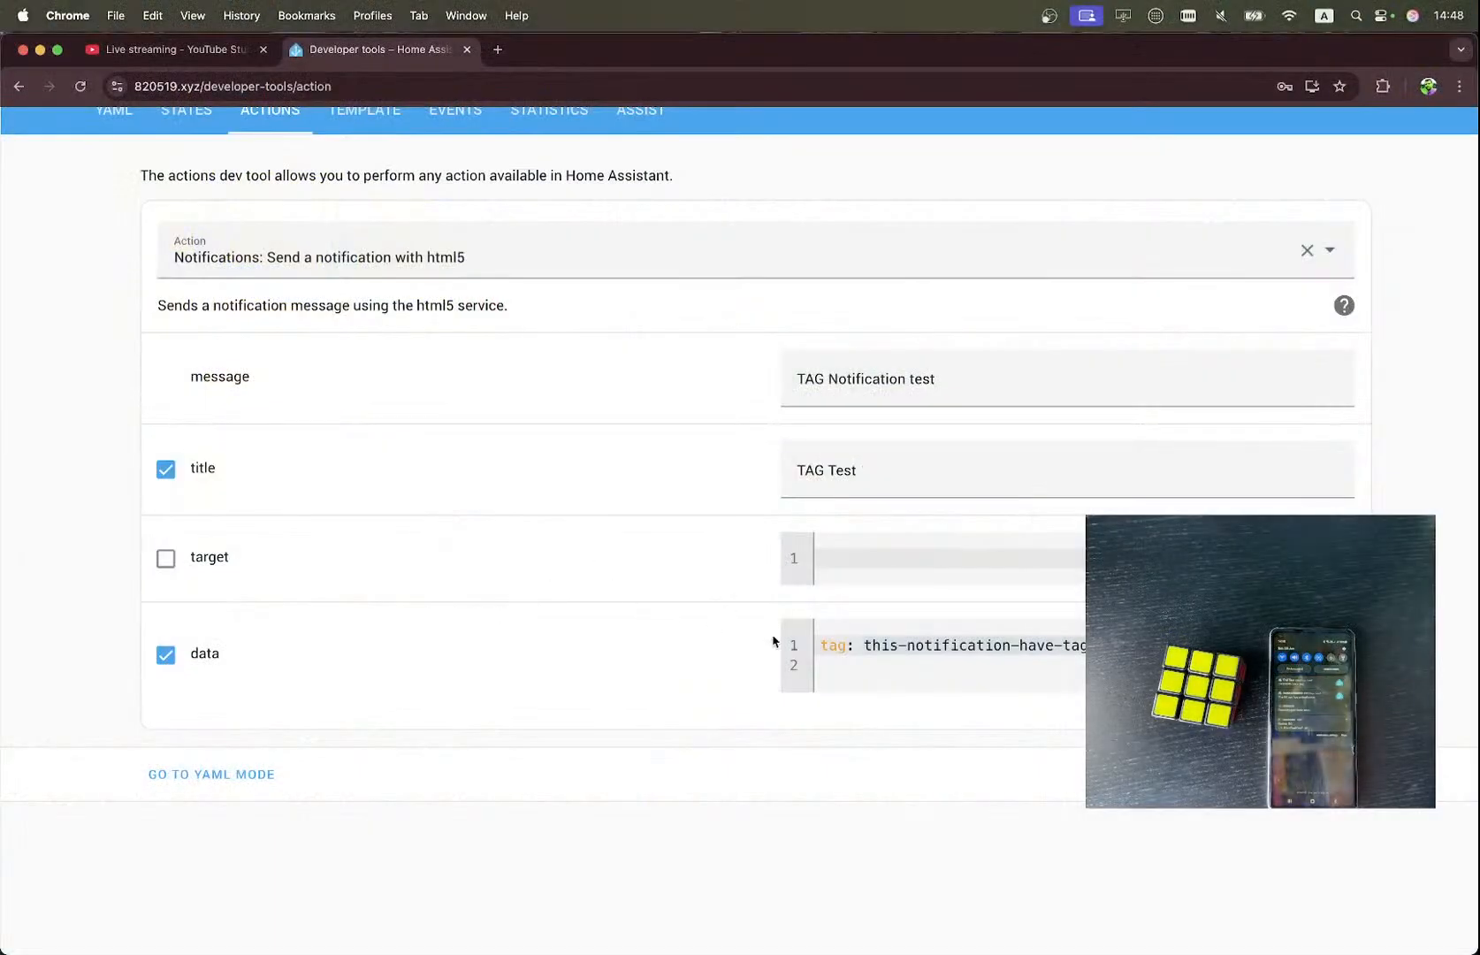
Check the tag in the data field and perform the action to send the TAG Test notification.
left_click(902, 644)
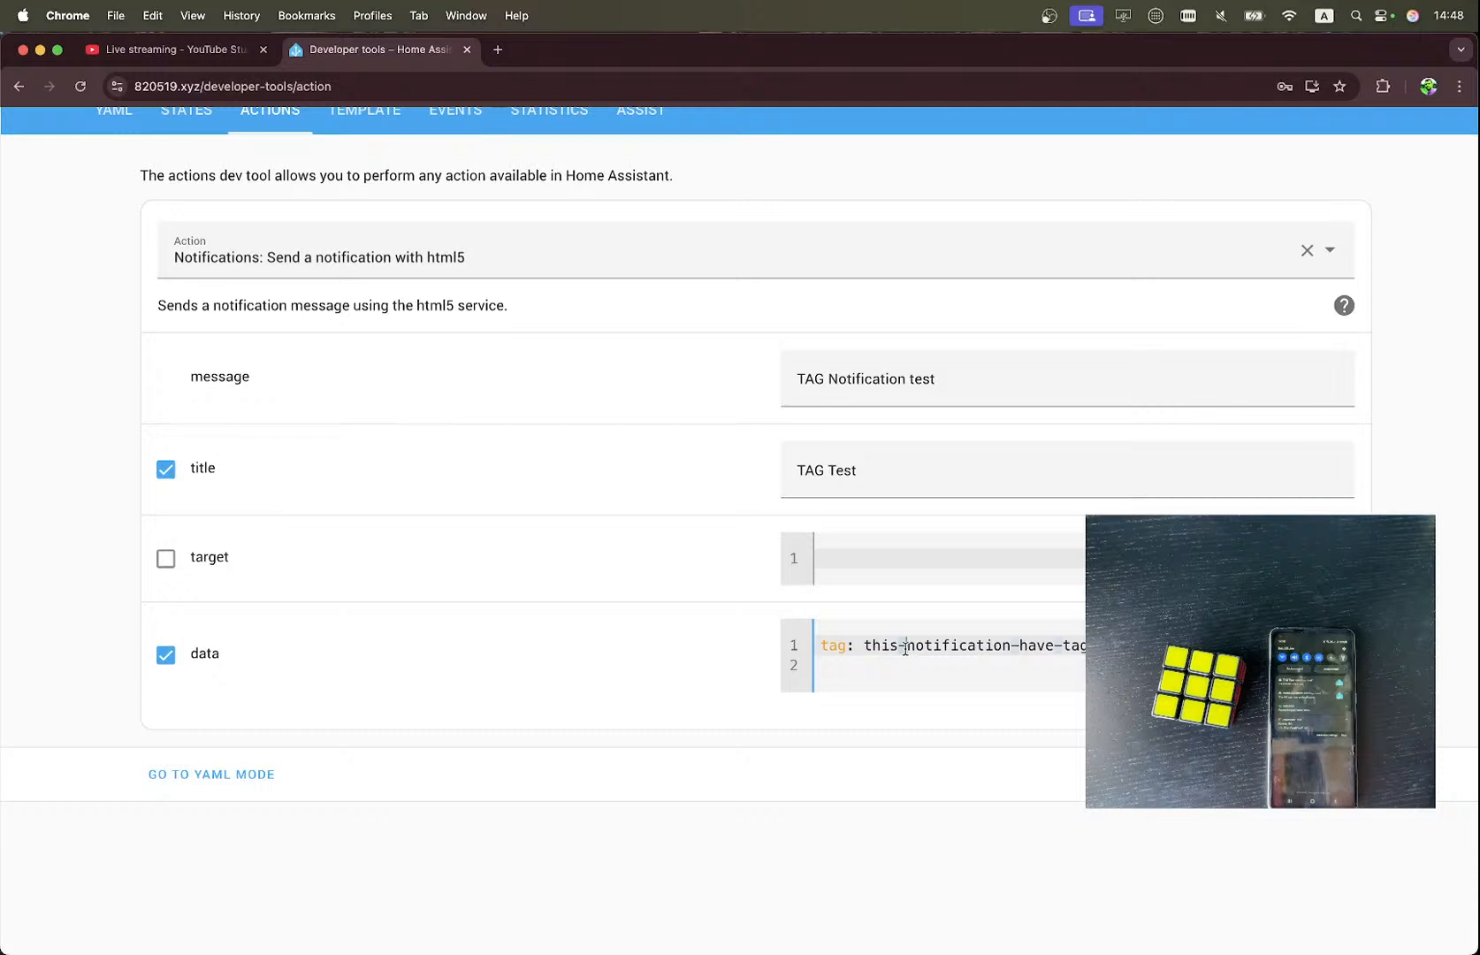
triple_click(964, 642)
double_click(968, 641)
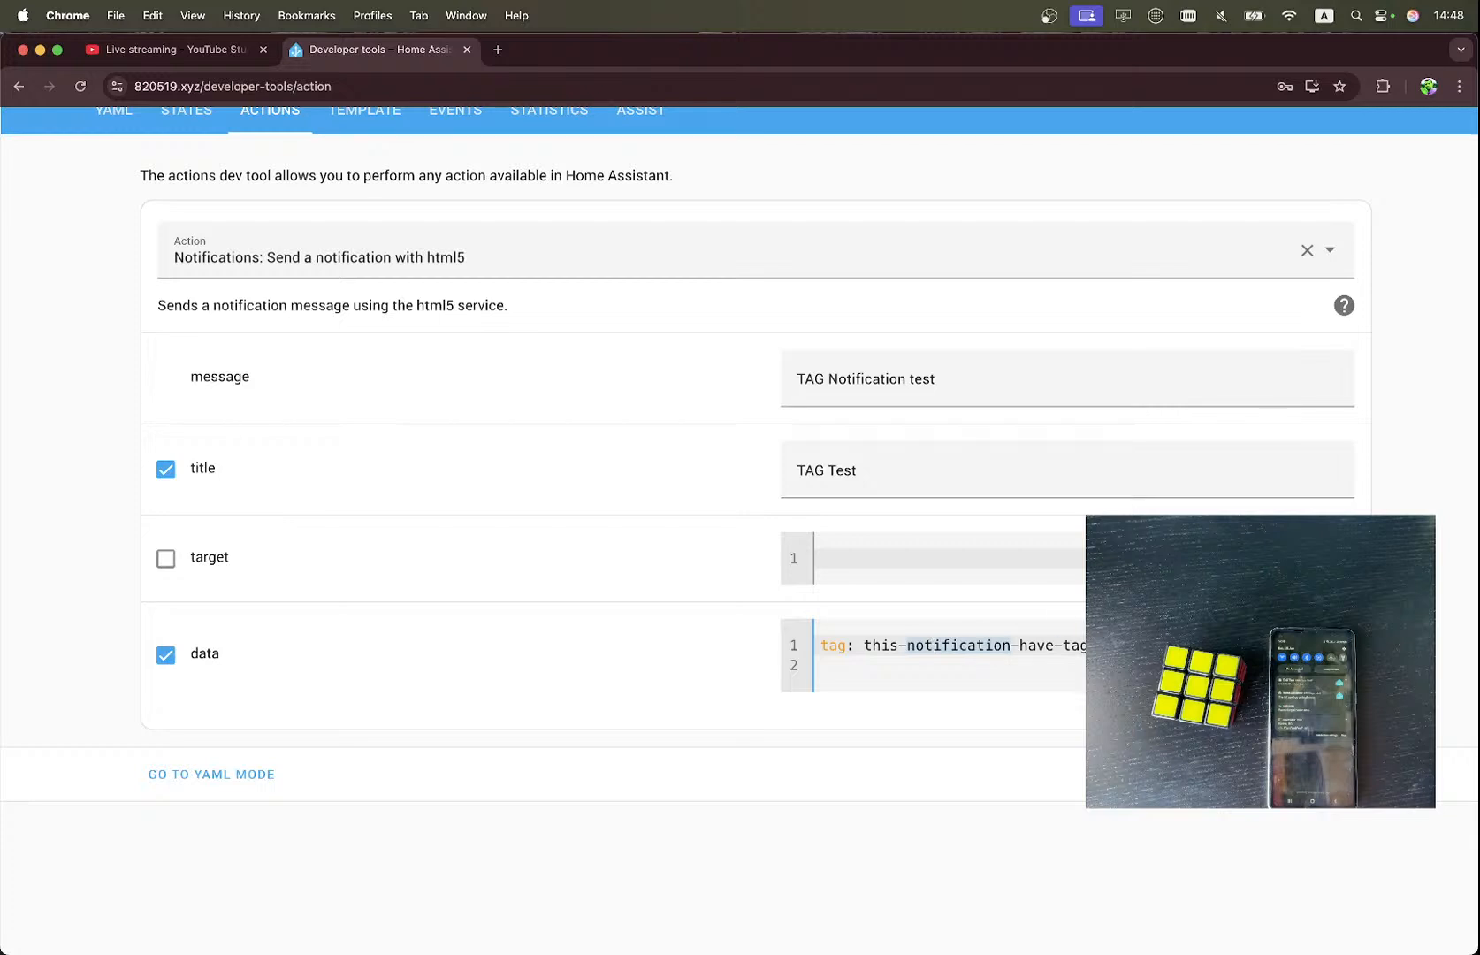
double_click(1089, 646)
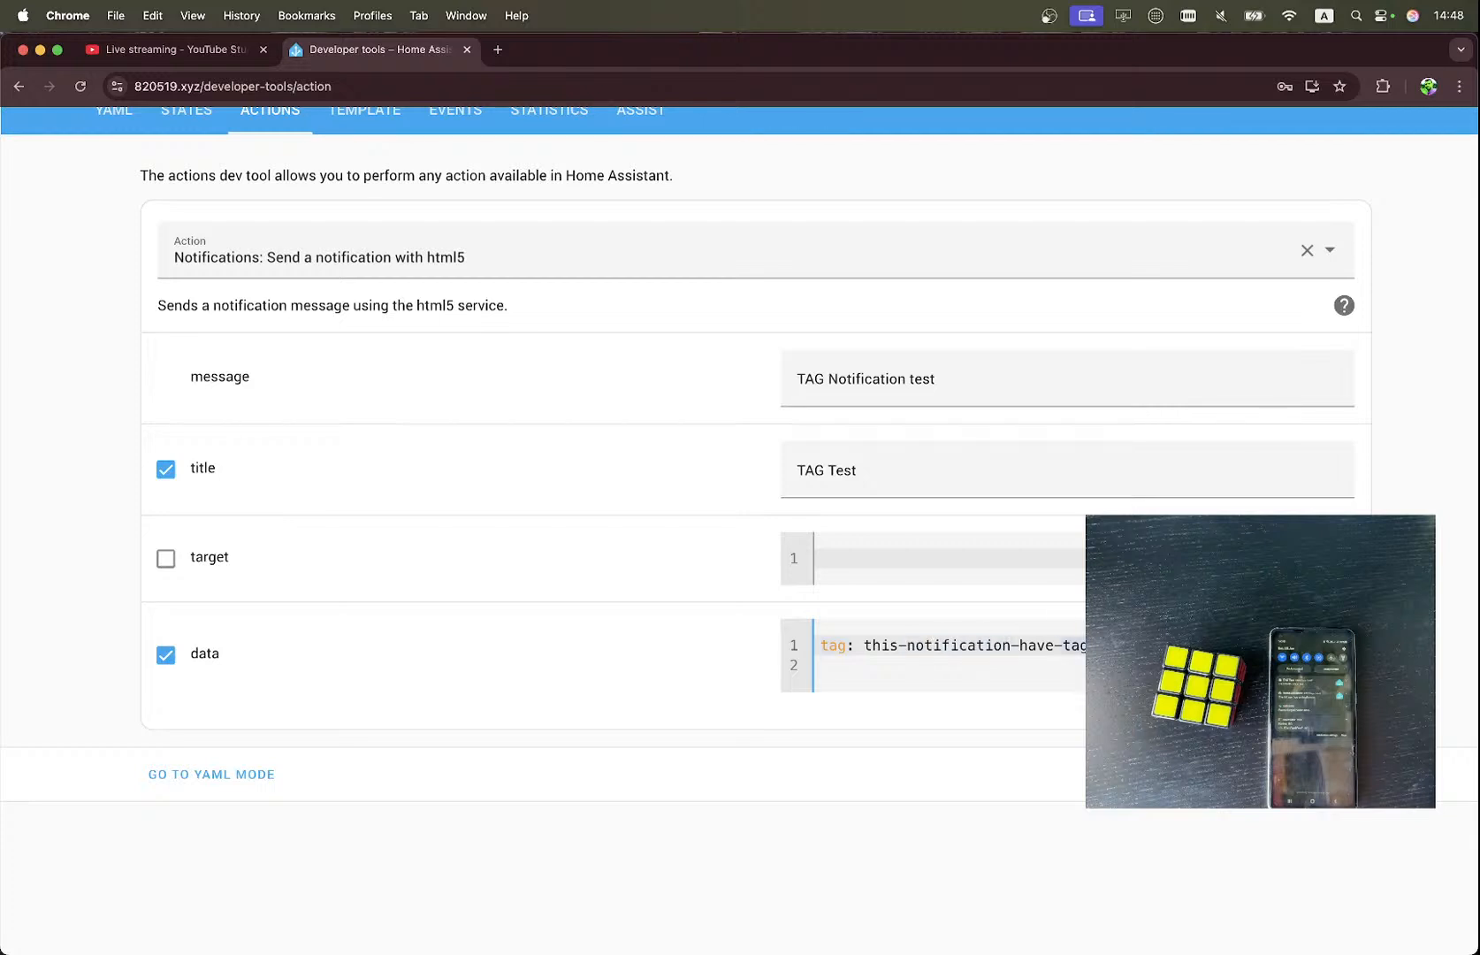
key("super+a")
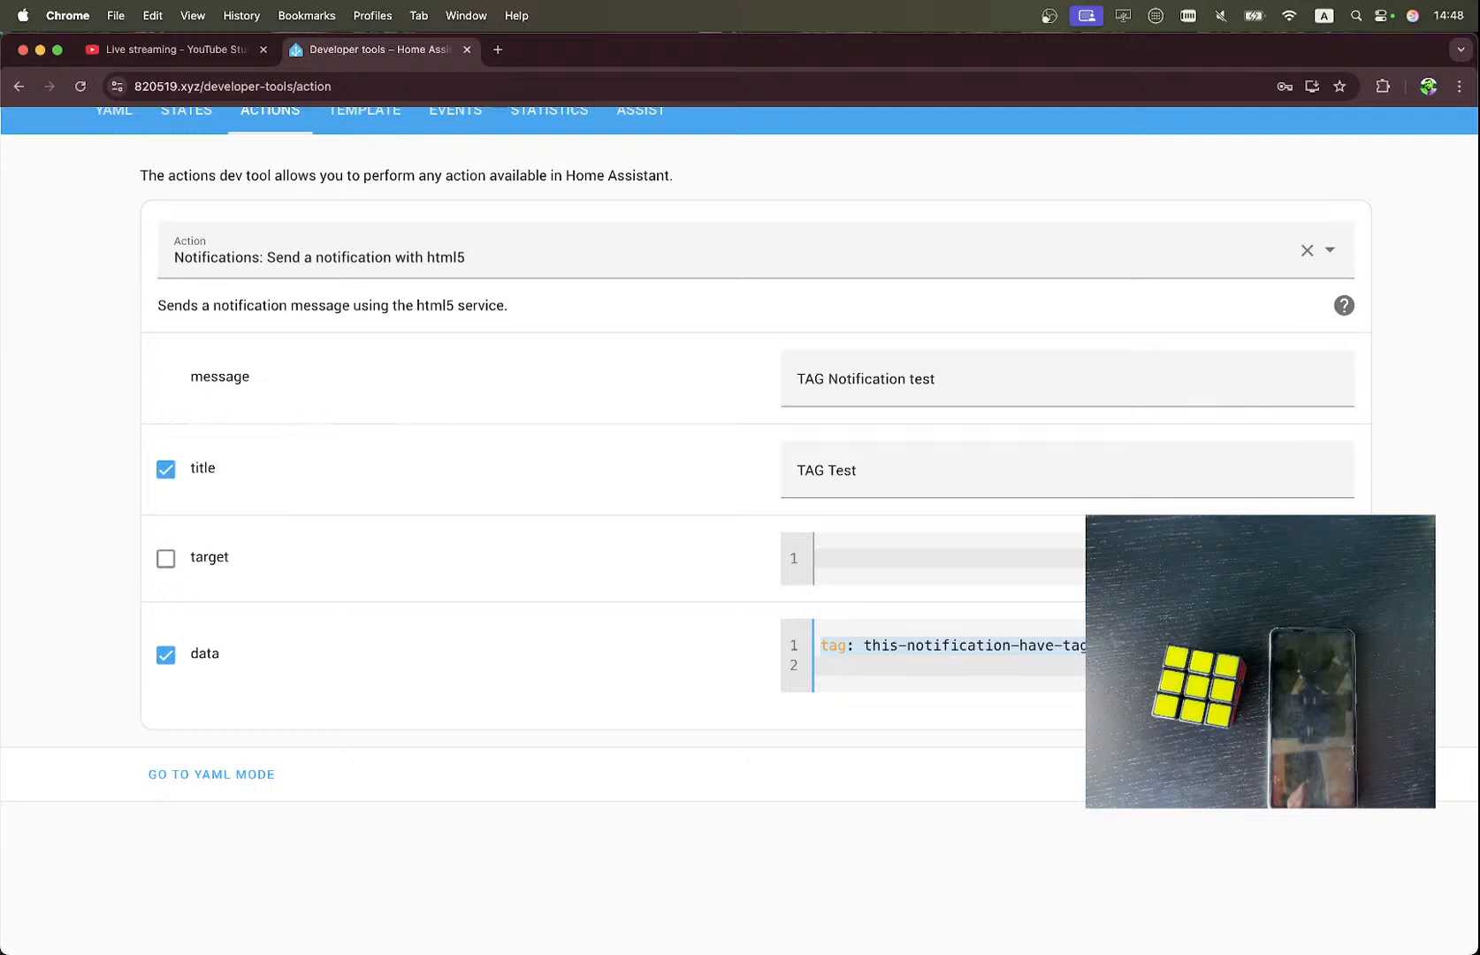
left_click(1294, 774)
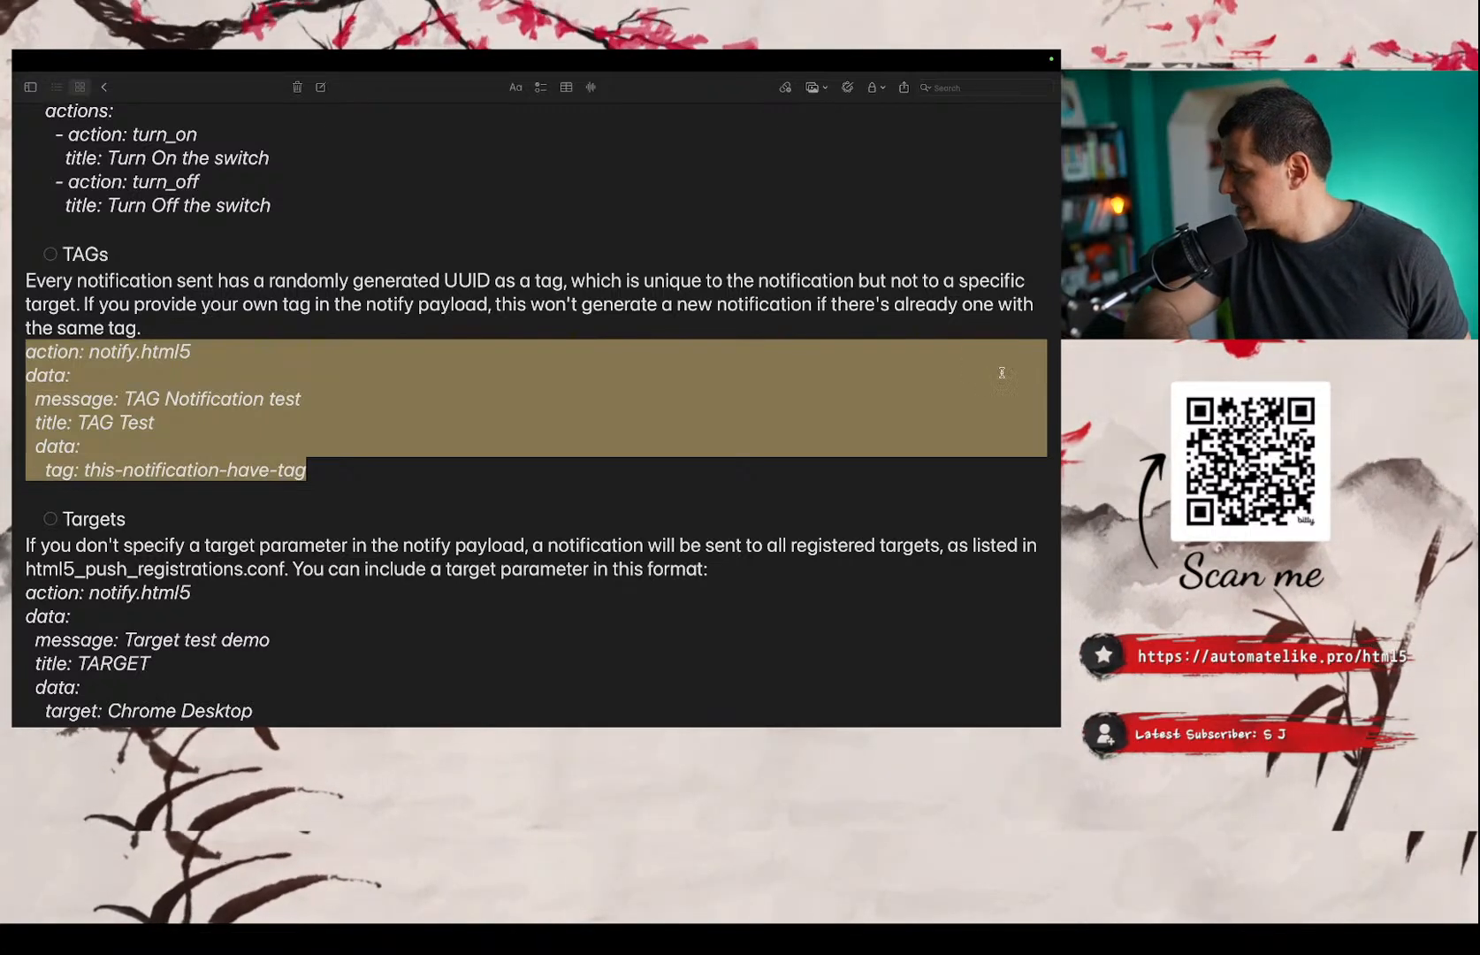
Select and copy the single-device notify.html5 example targeting Chrome Desktop from the Targets section of the notes.
key("super+Tab")
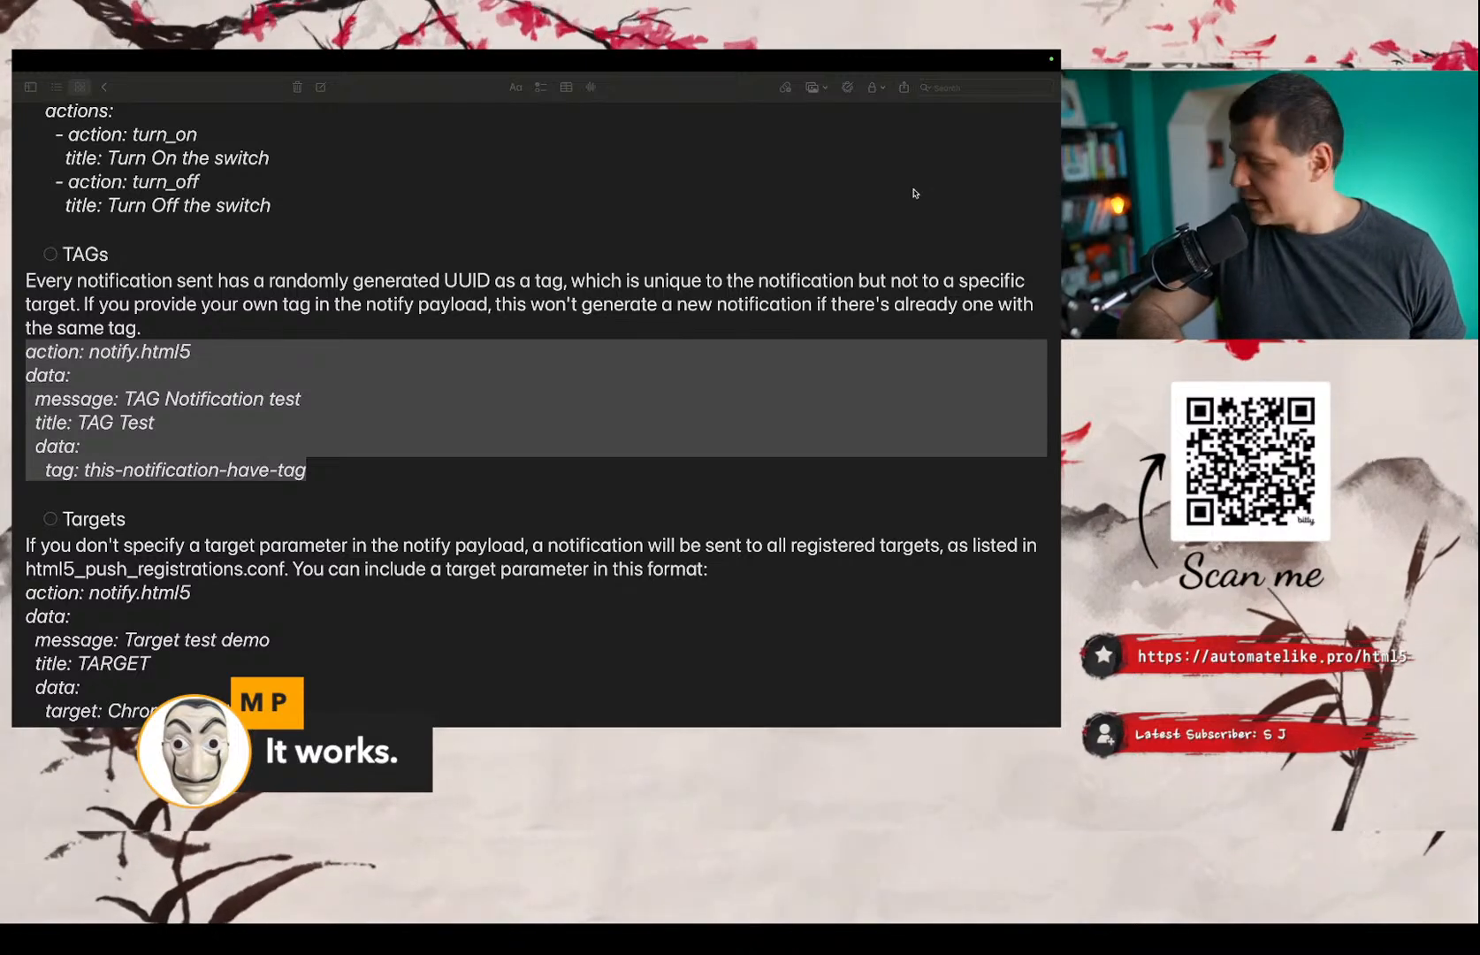
scroll(914, 193, "down", 5)
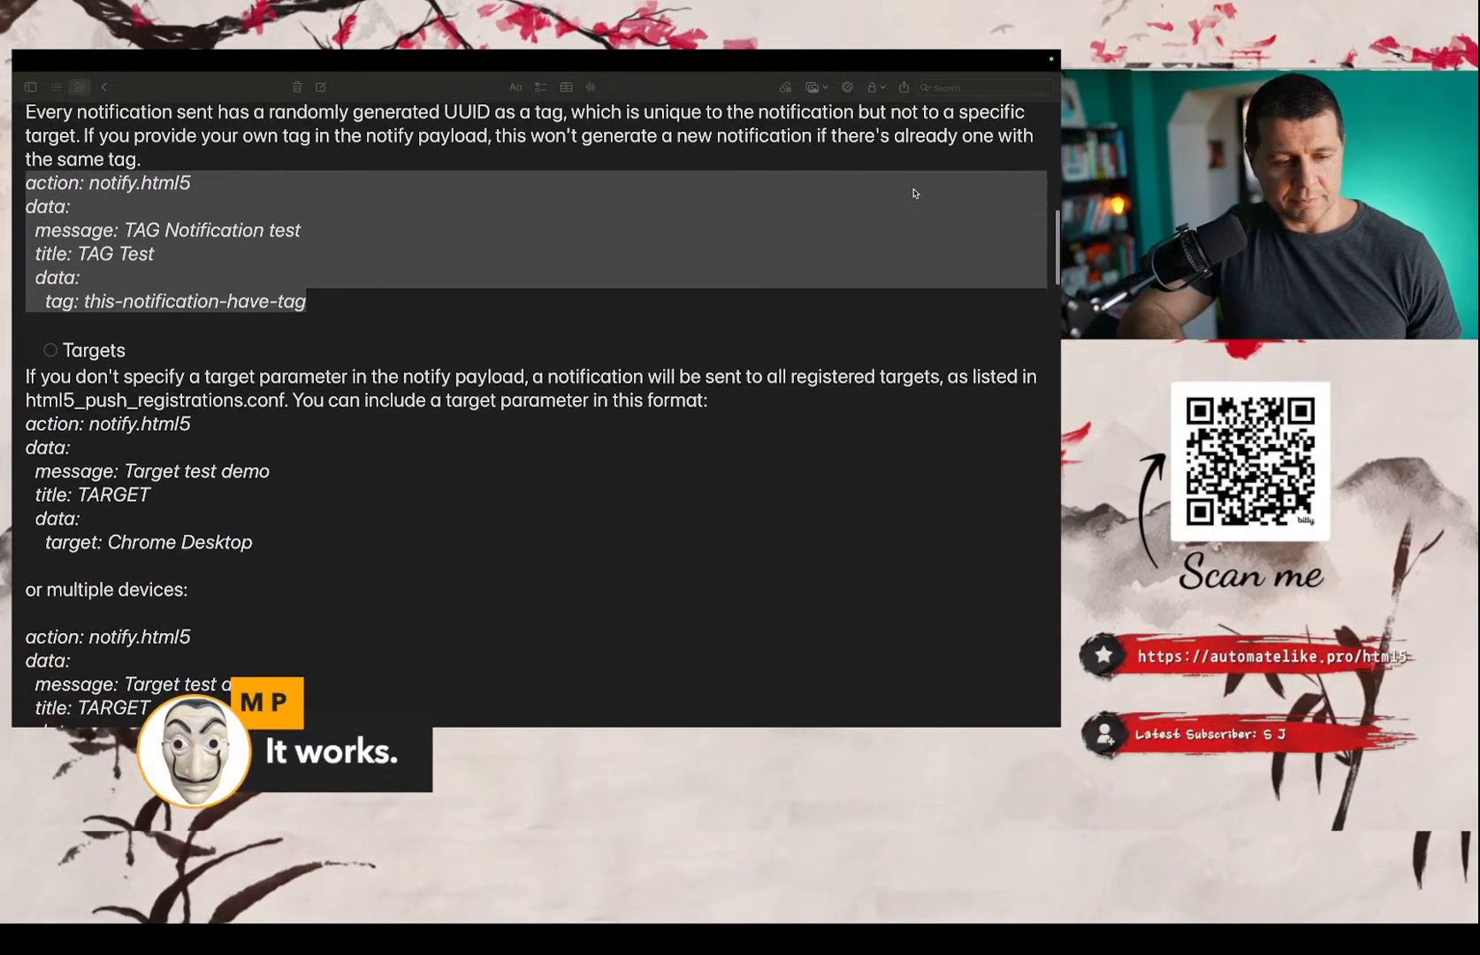
scroll(754, 253, "down", 1)
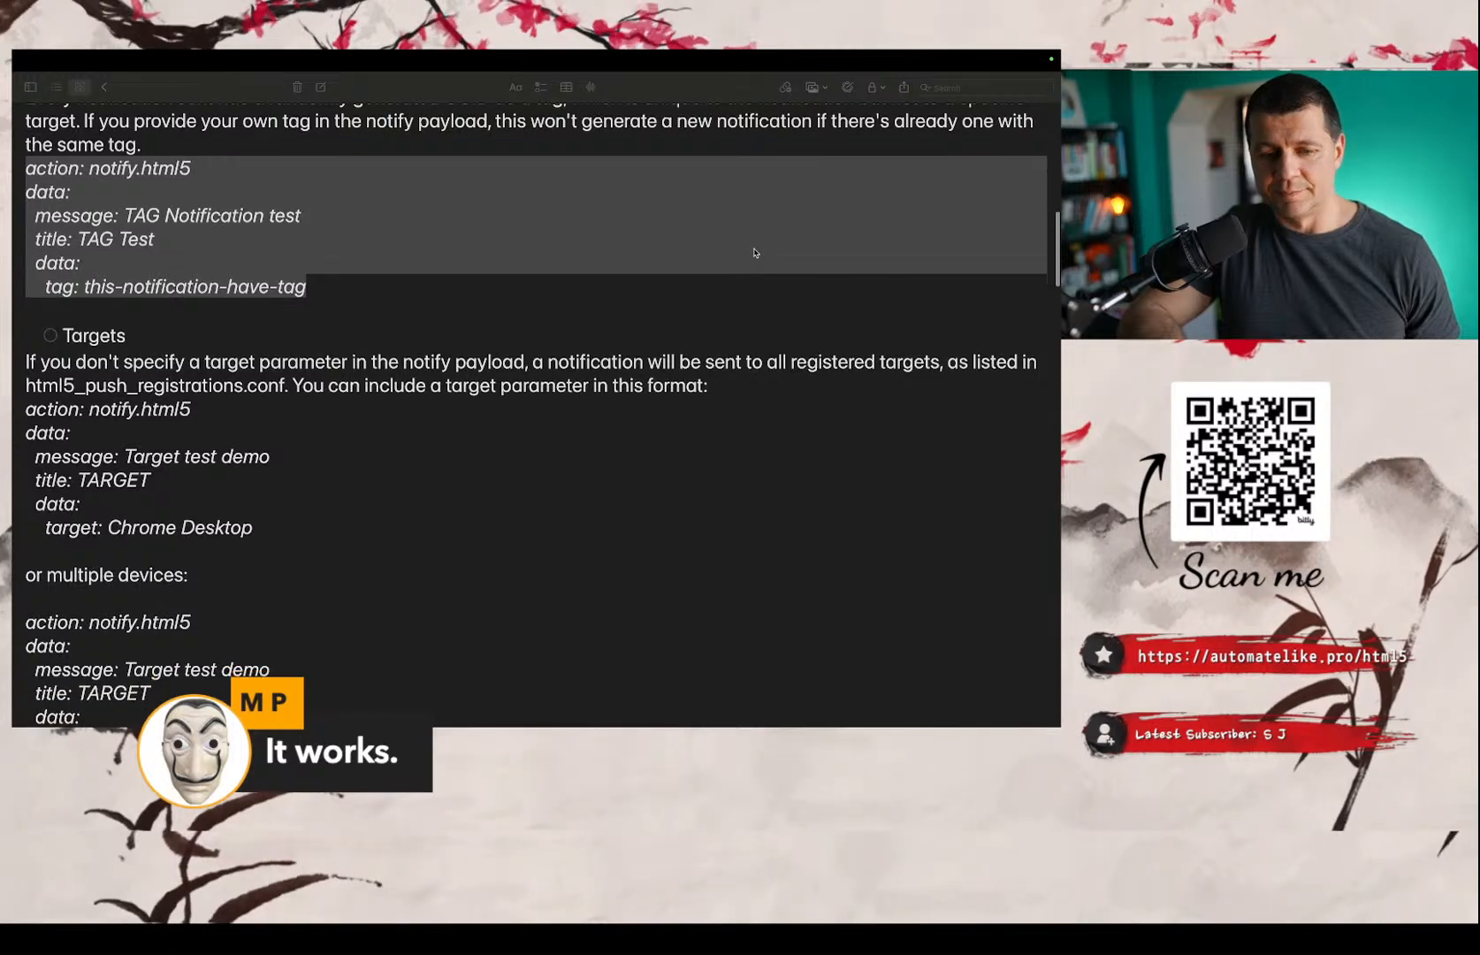
scroll(754, 253, "down", 2)
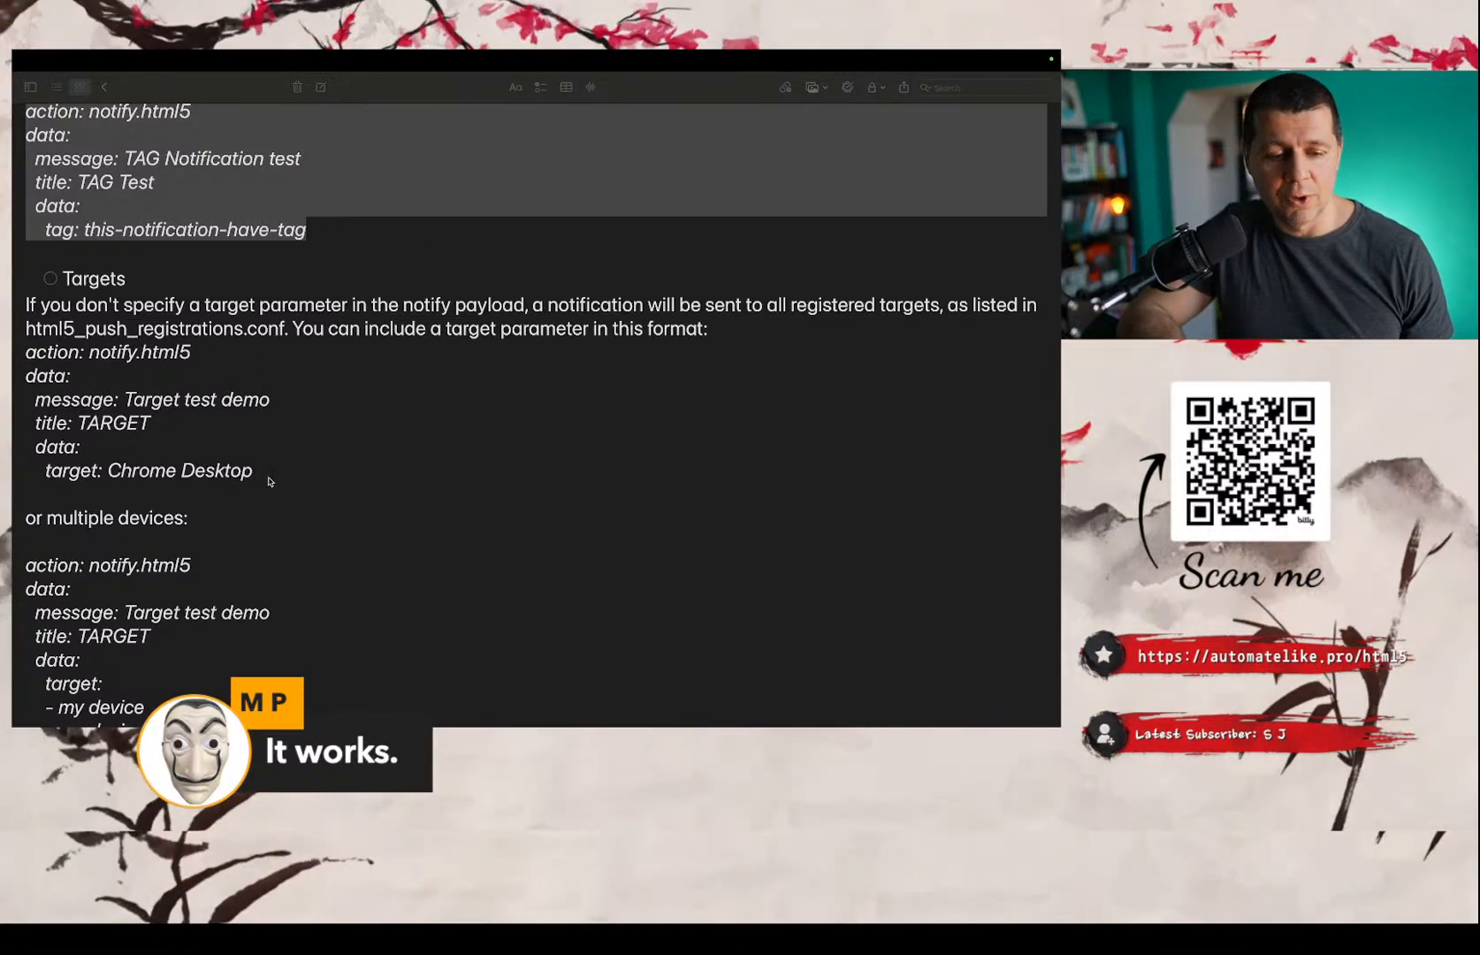
left_click(270, 481)
left_click_drag(258, 472, 20, 348)
key("cmd+c")
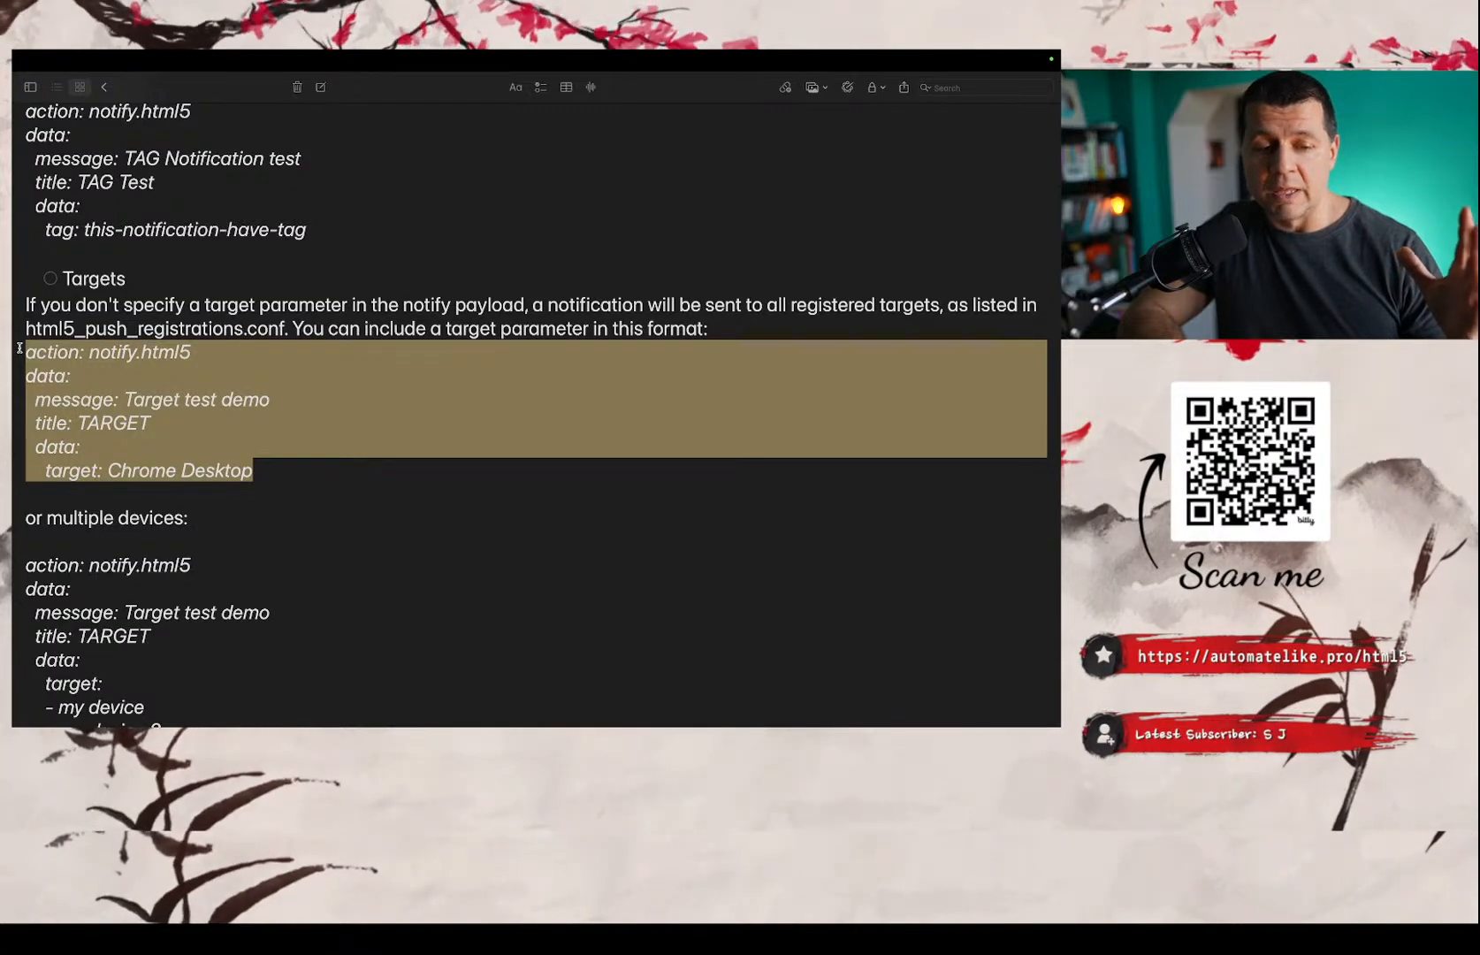
Return to the Developer tools and replace the action's YAML with the copied TARGET example for Chrome Desktop.
key("ctrl+Left")
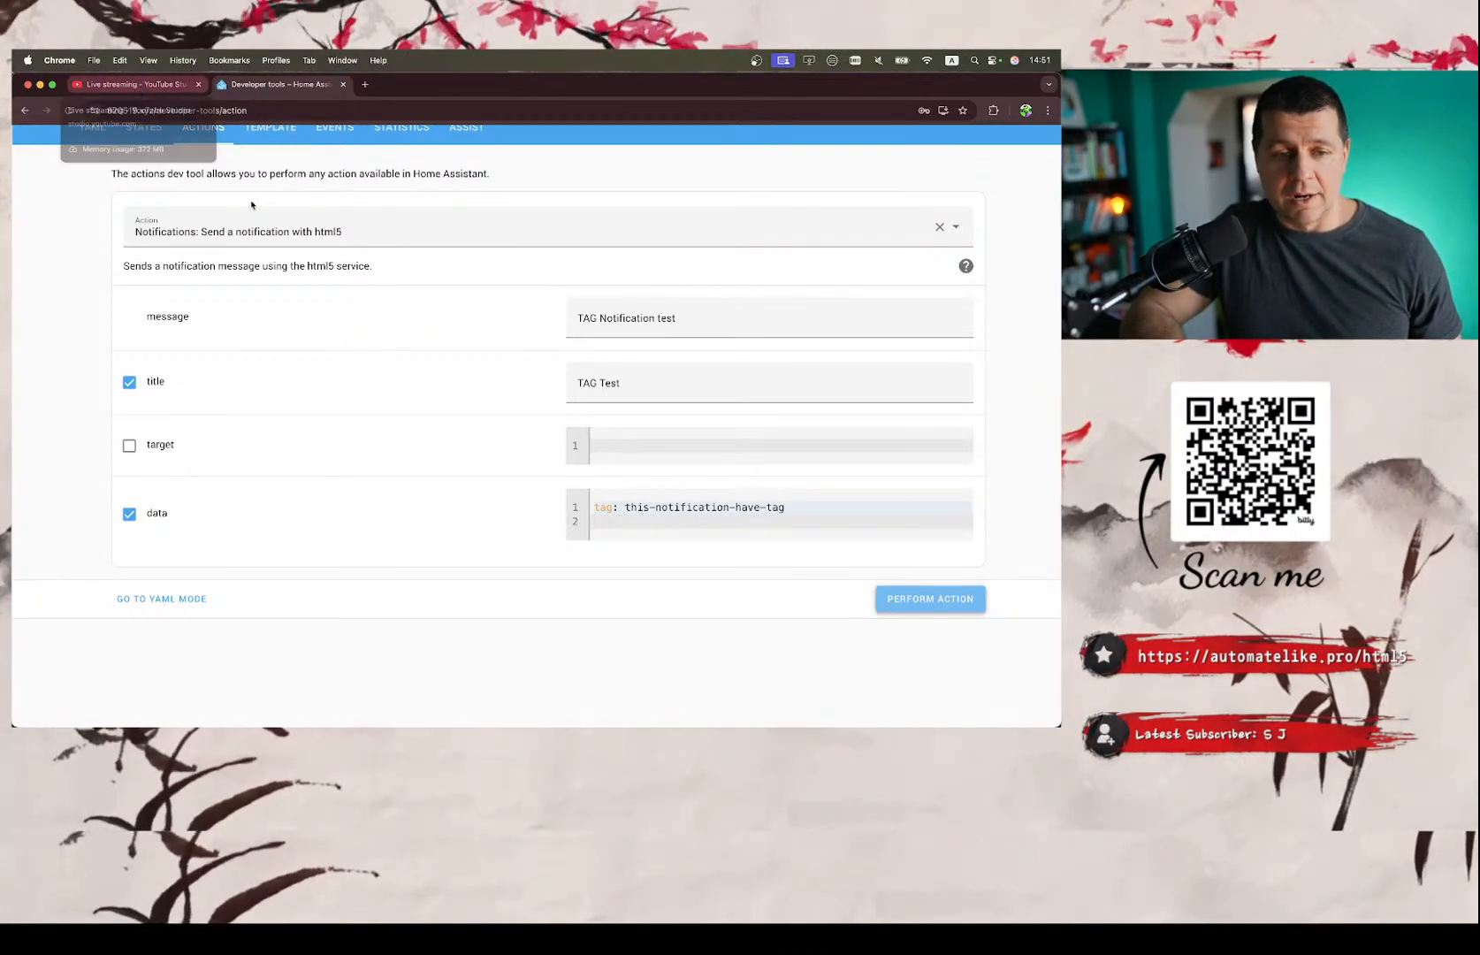
left_click(159, 599)
left_click_drag(386, 336, 130, 258)
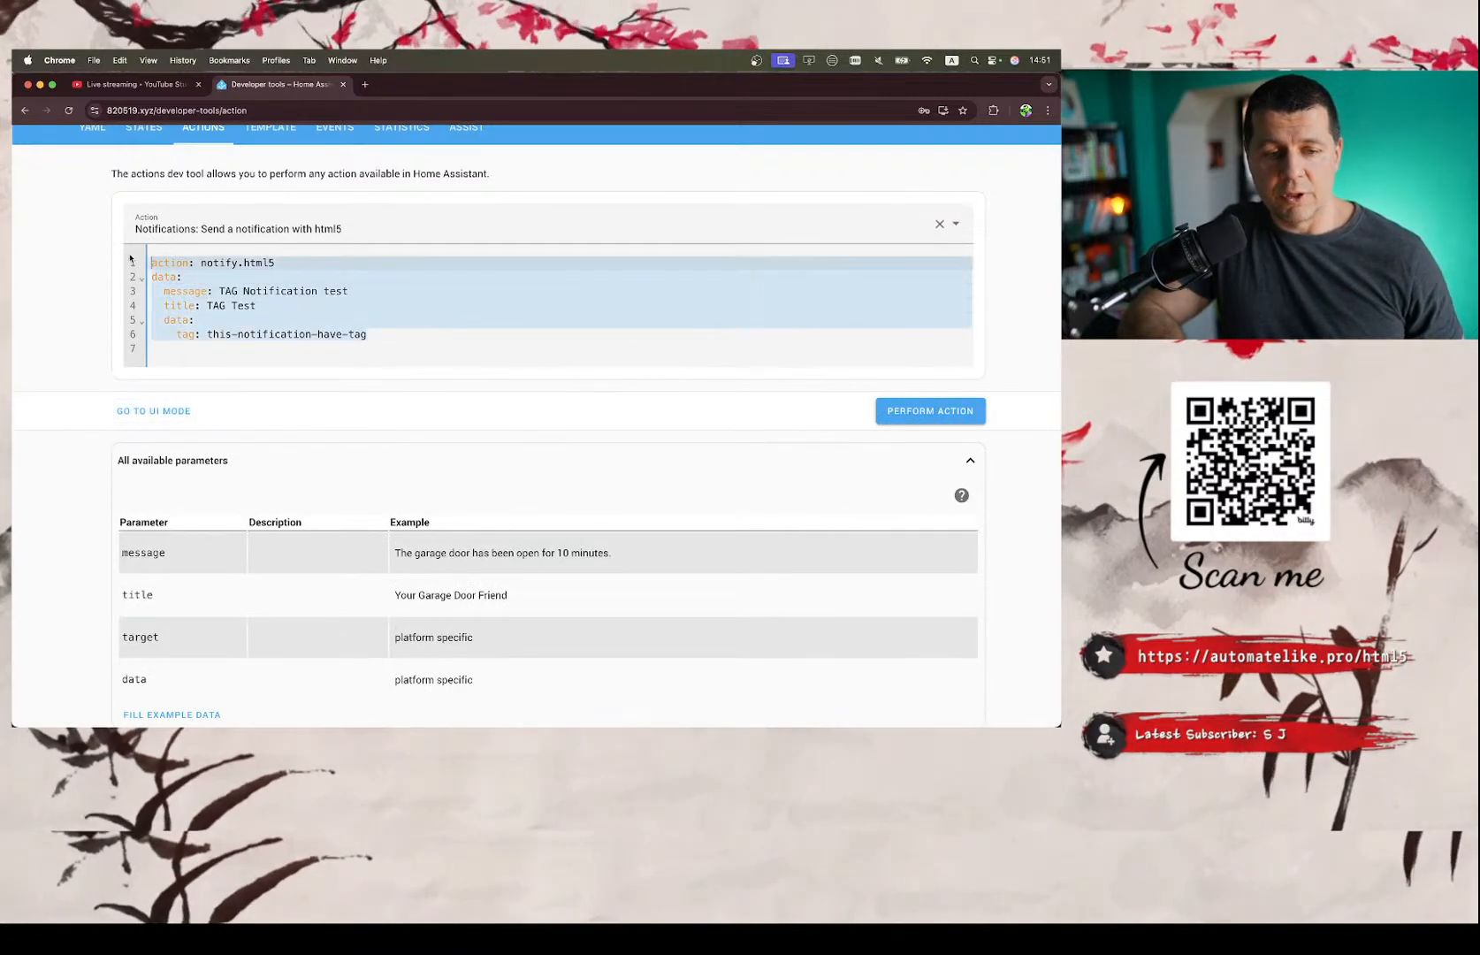
key("cmd+v")
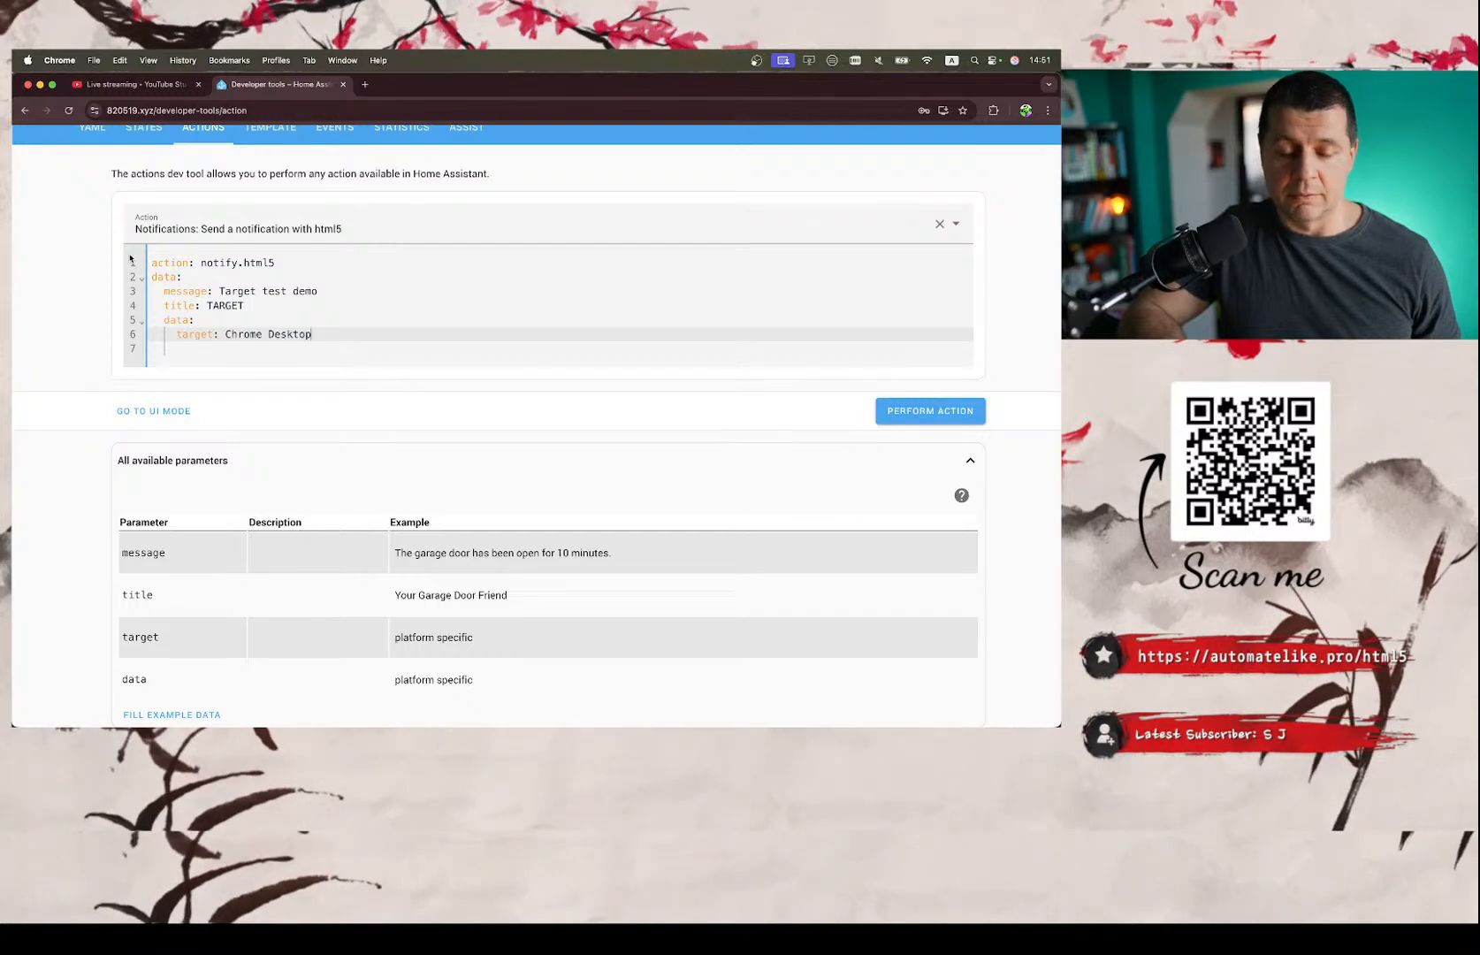
Examine the message and the target parameter with its Chrome Desktop value in the pasted YAML.
double_click(263, 291)
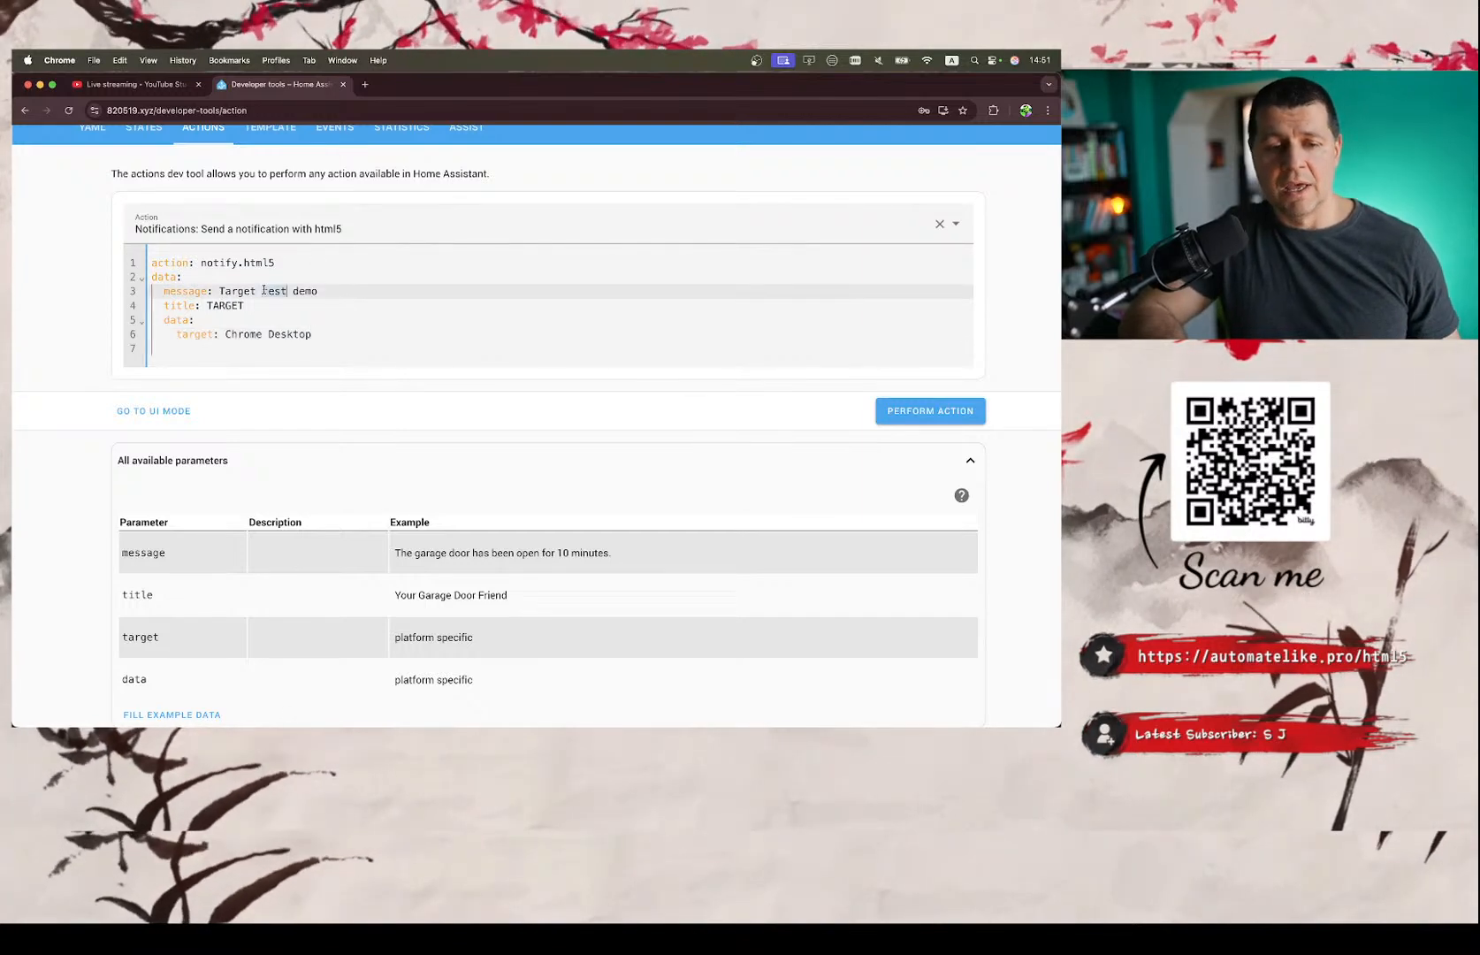
double_click(196, 335)
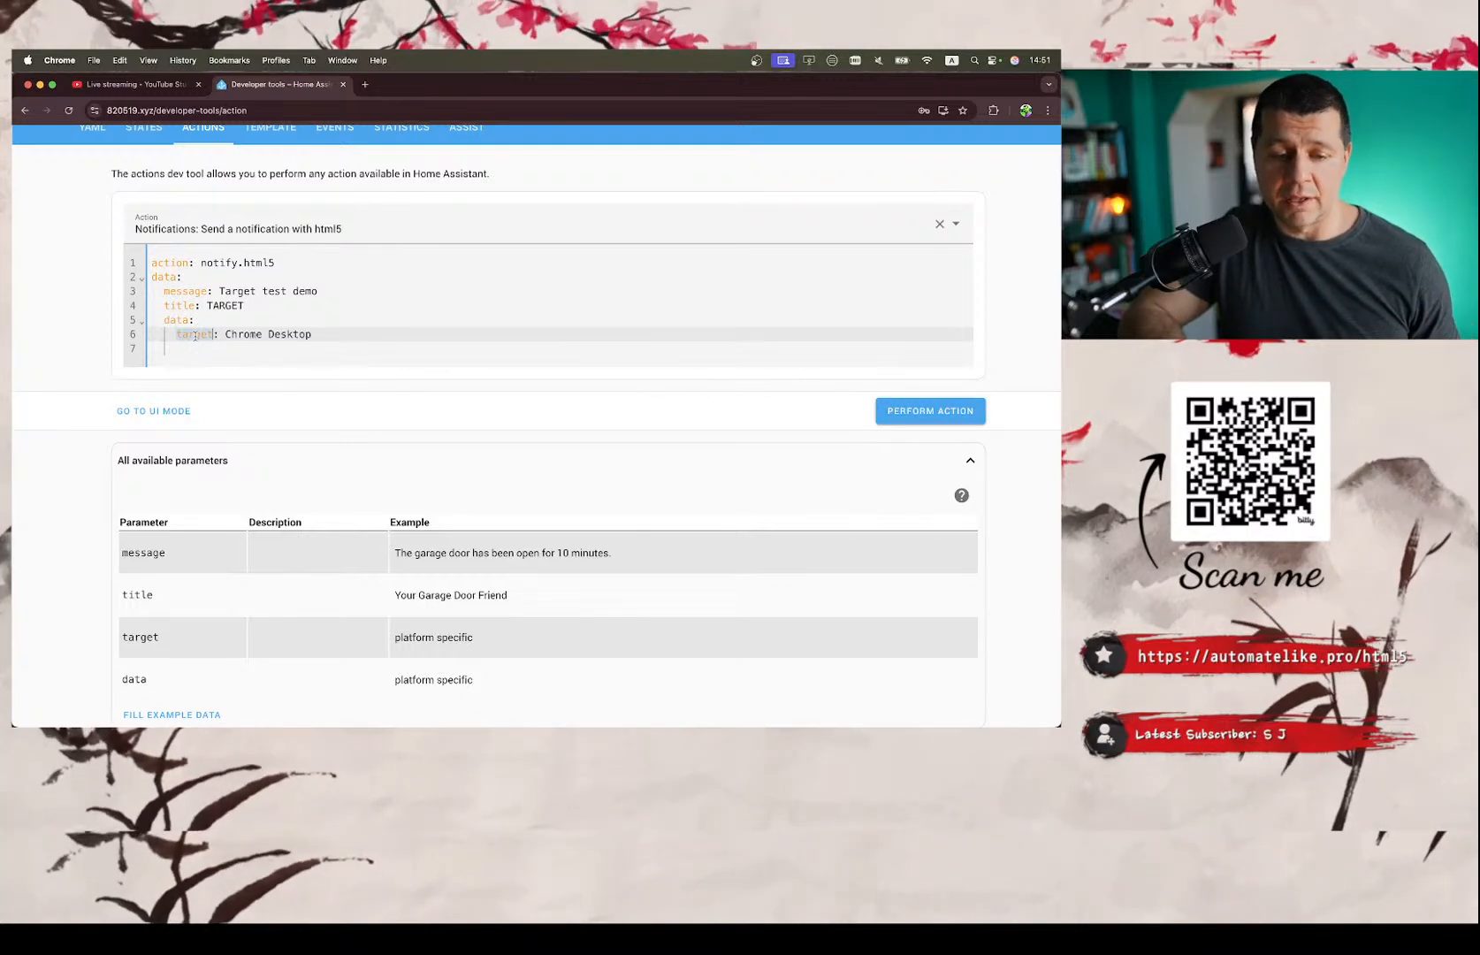
double_click(234, 335)
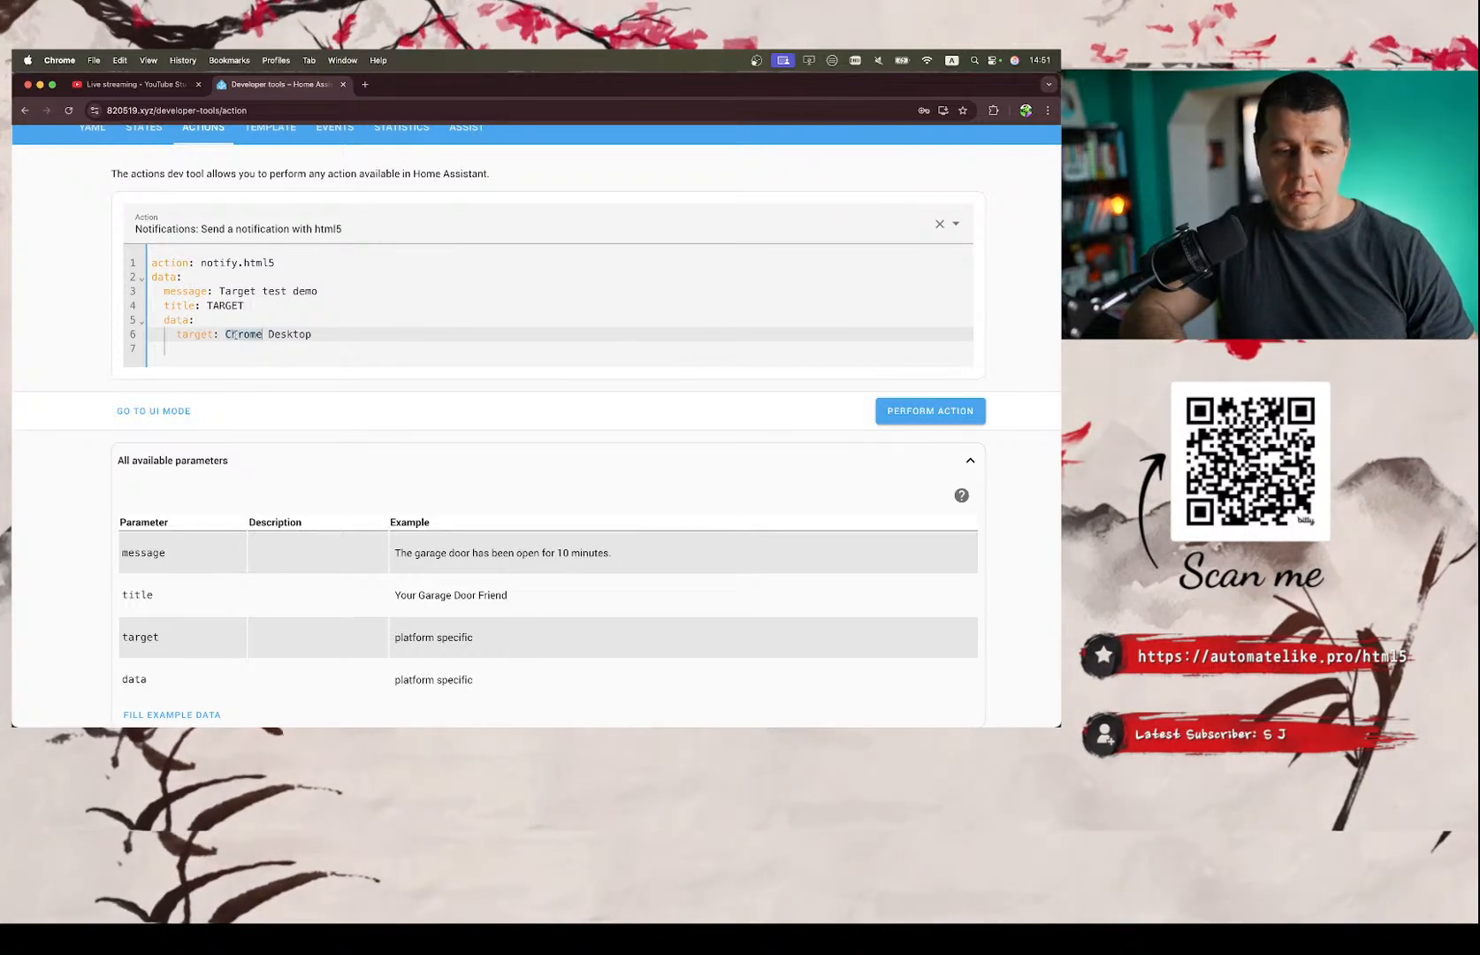
scroll(224, 335, "up", 2)
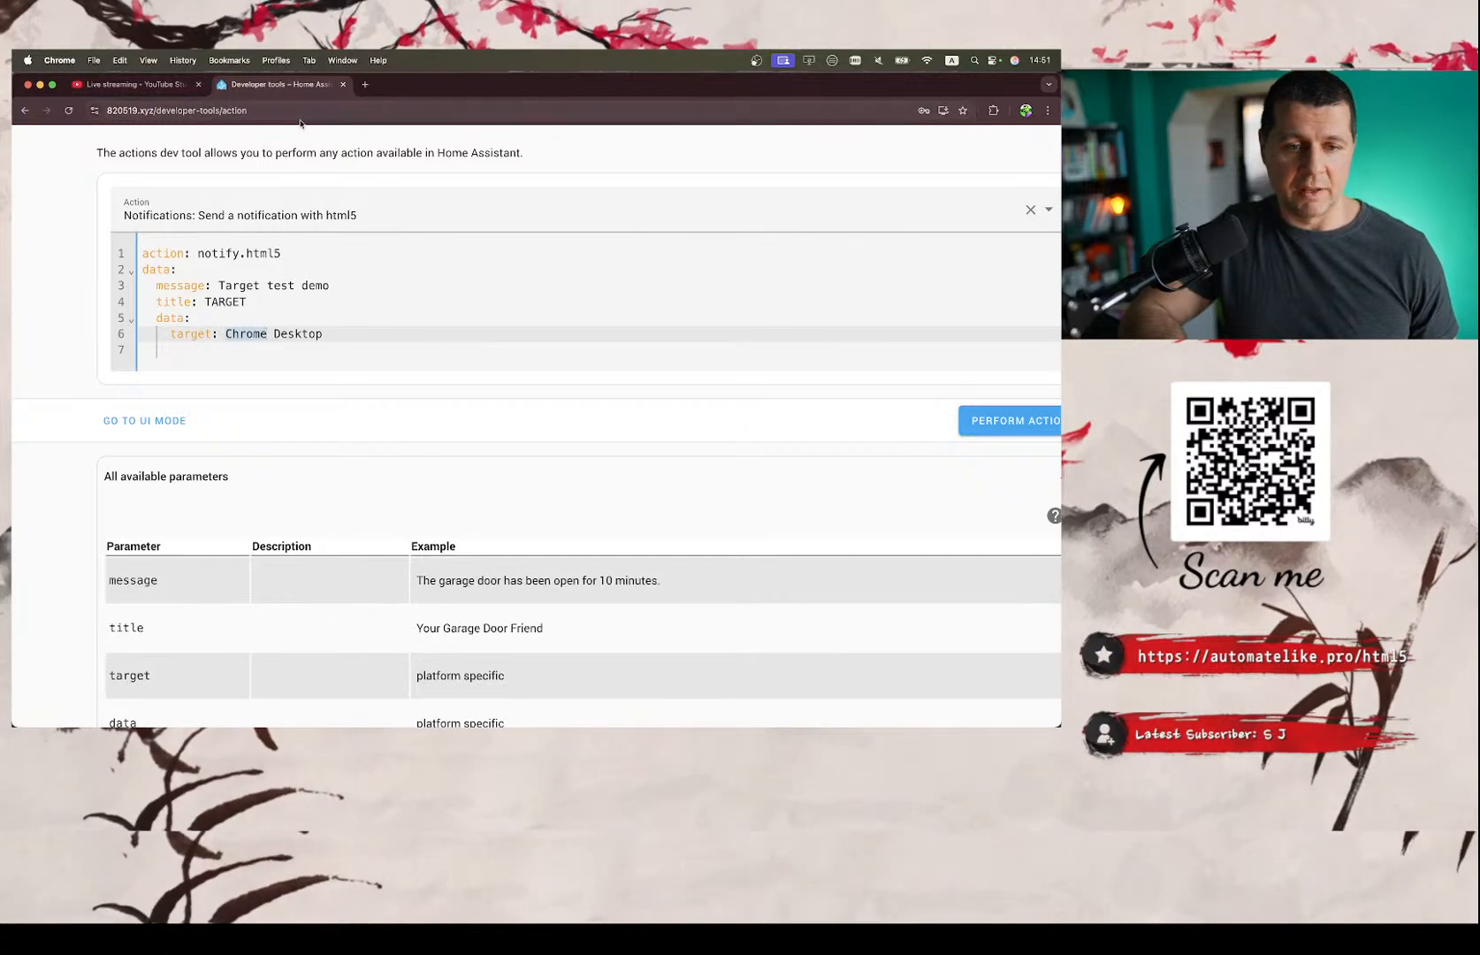
Open the Home Assistant instance at 820519.xyz in a new browser tab.
left_click(365, 85)
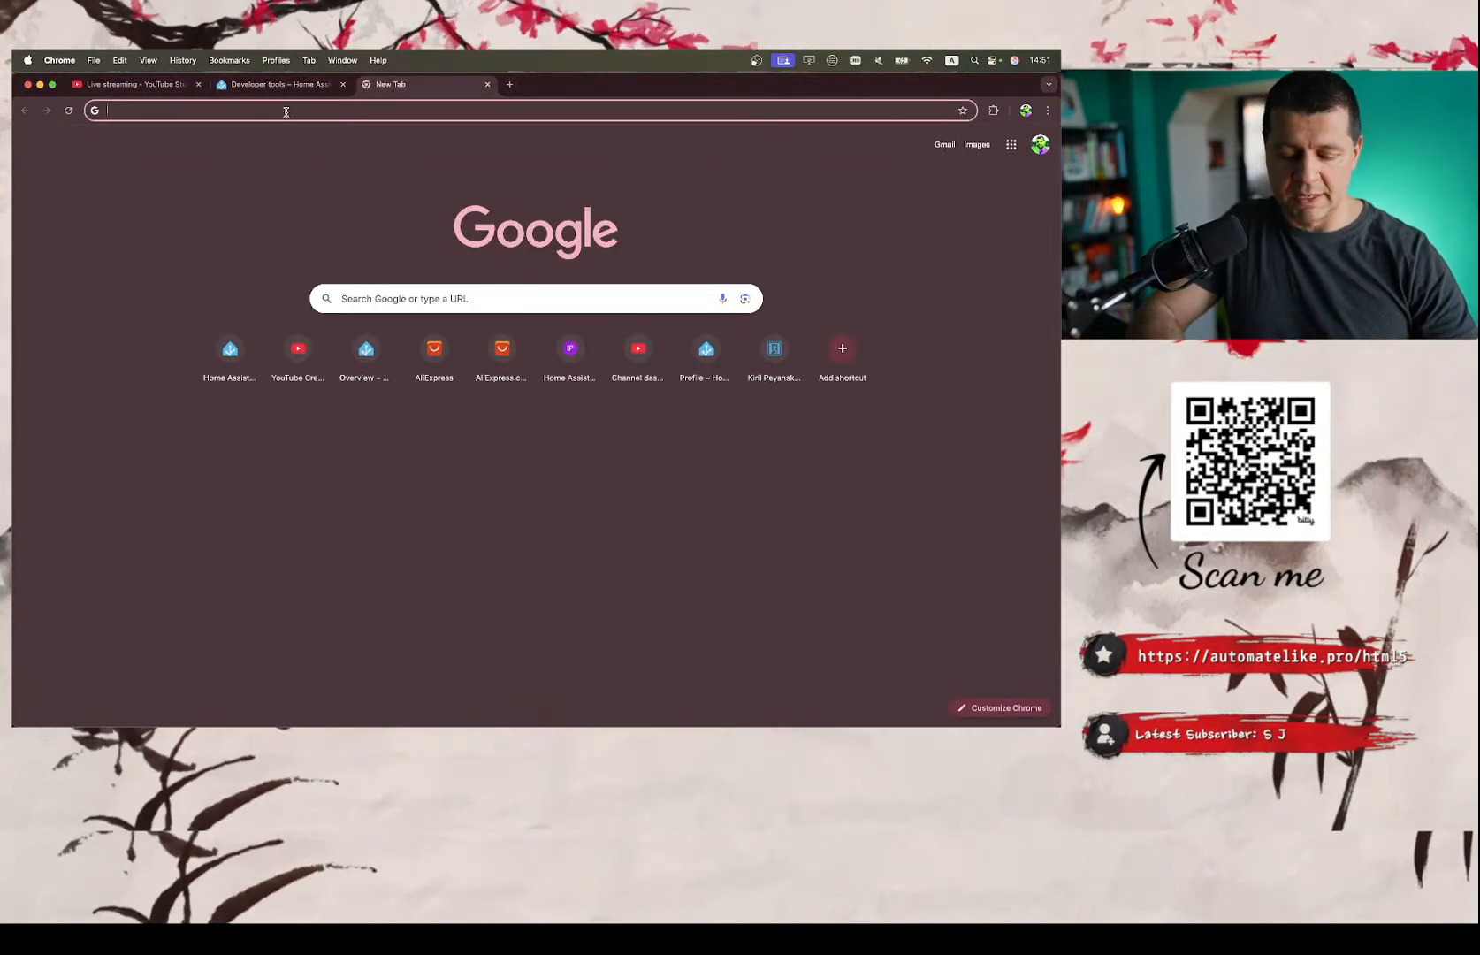
type("8")
key("Return")
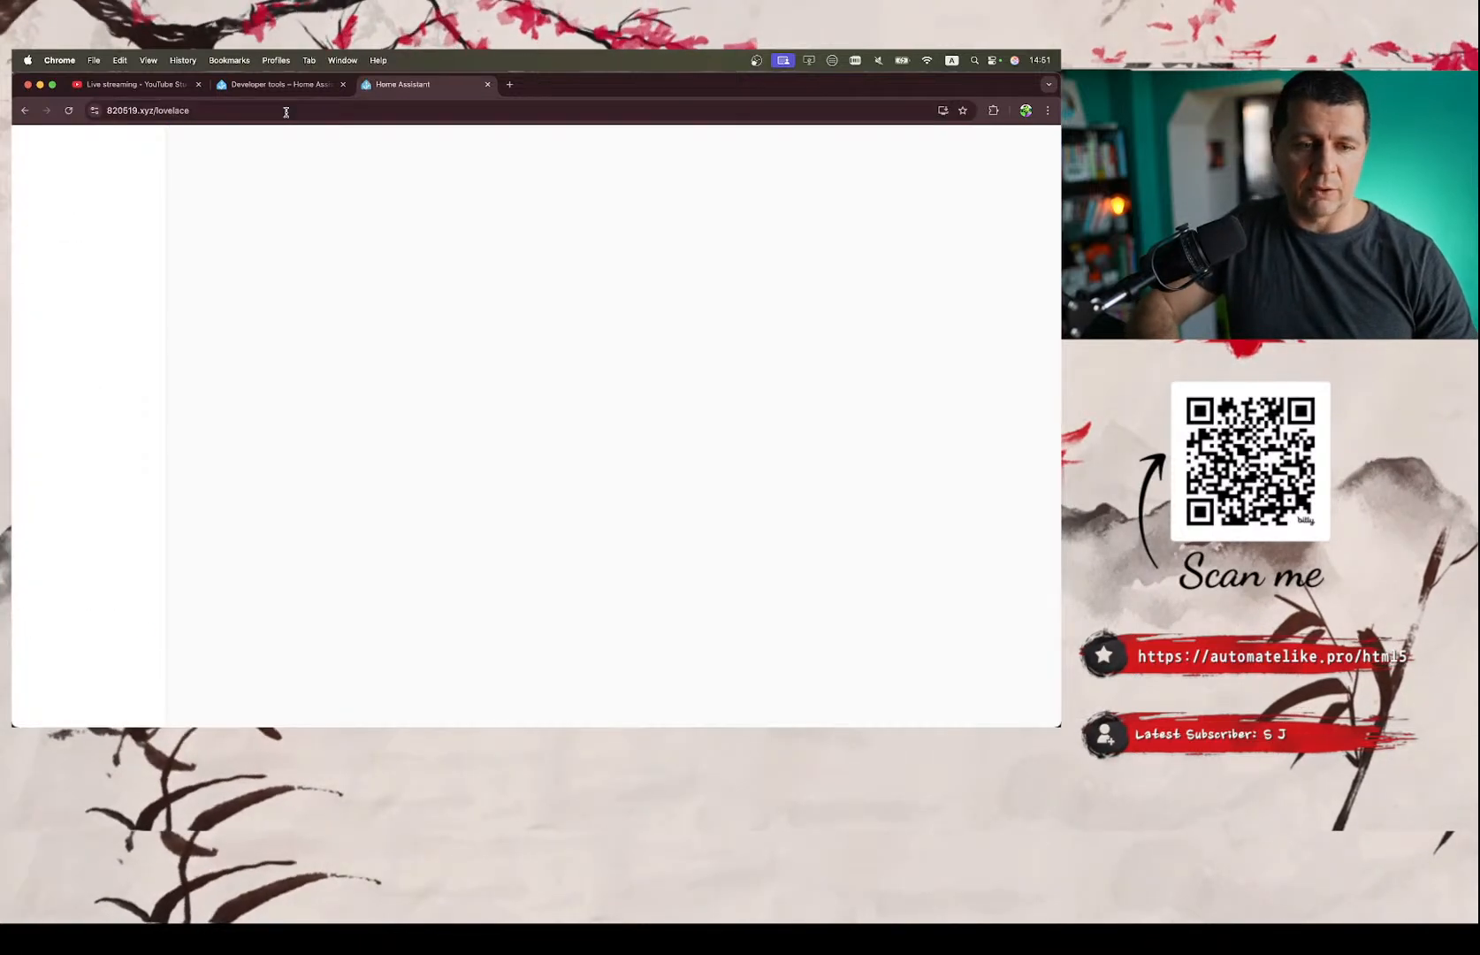
Open html5_push_registrations.conf from the homeassistant folder in the File editor.
left_click(89, 380)
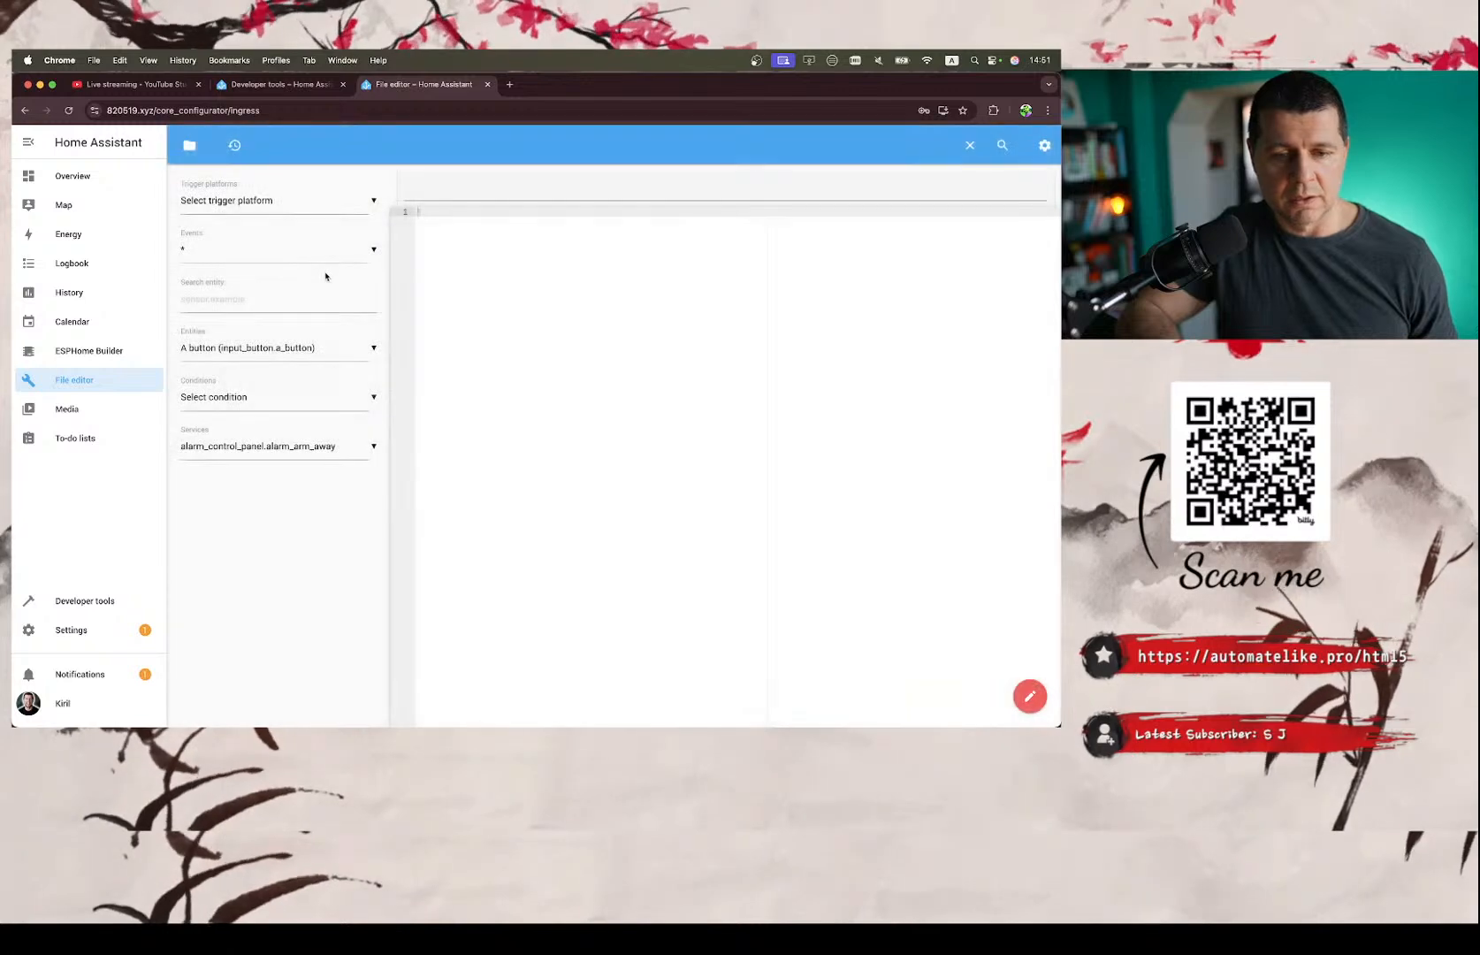
left_click(189, 145)
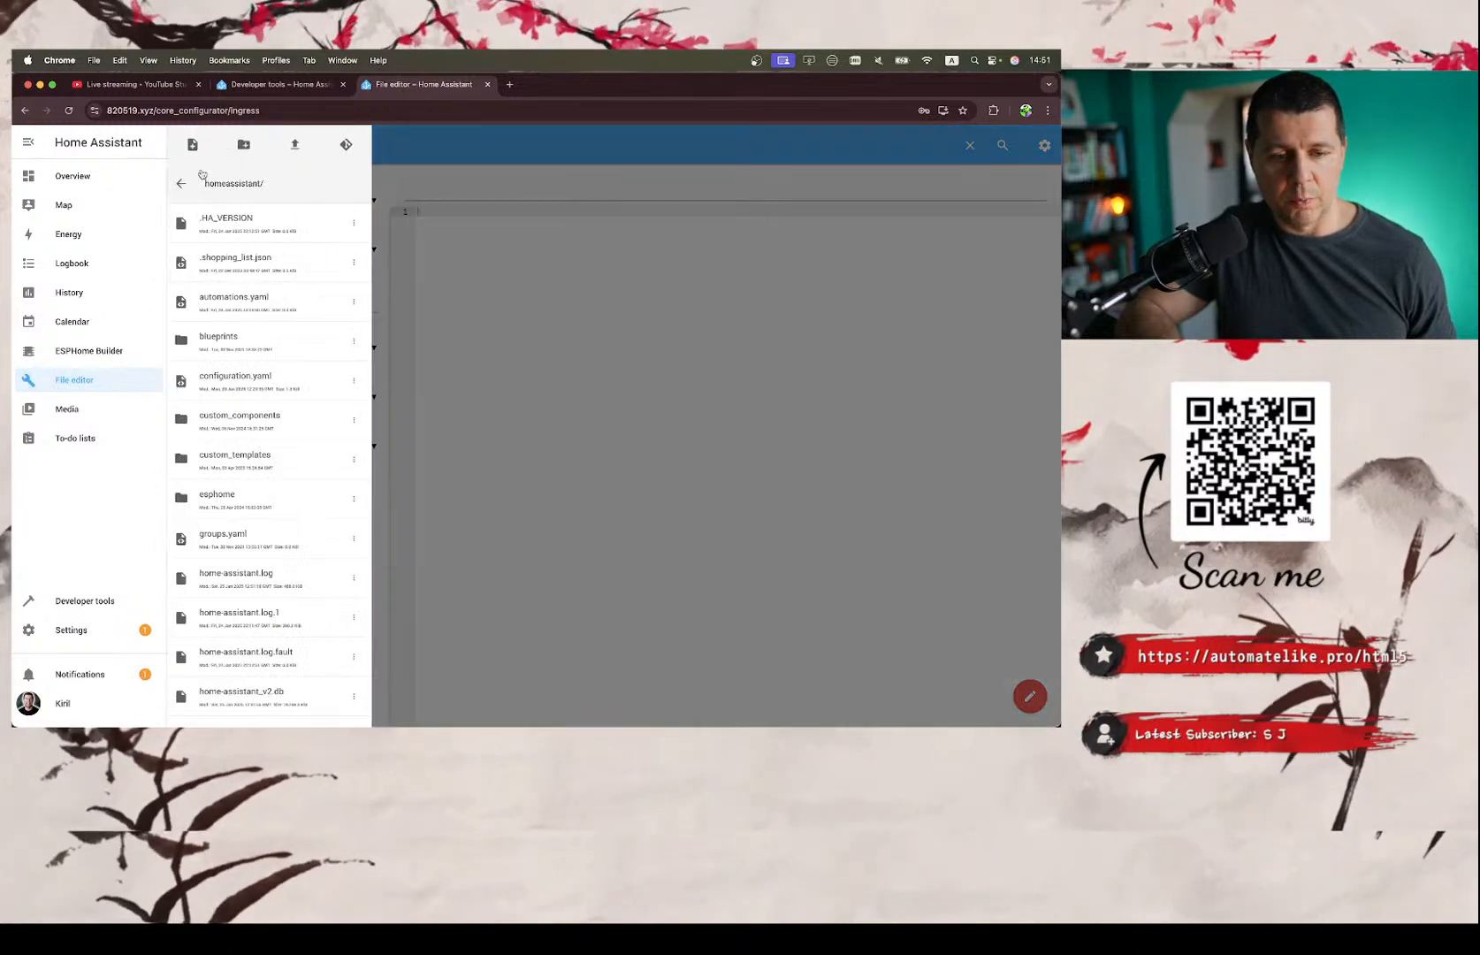
scroll(282, 477, "down", 3)
scroll(287, 488, "down", 4)
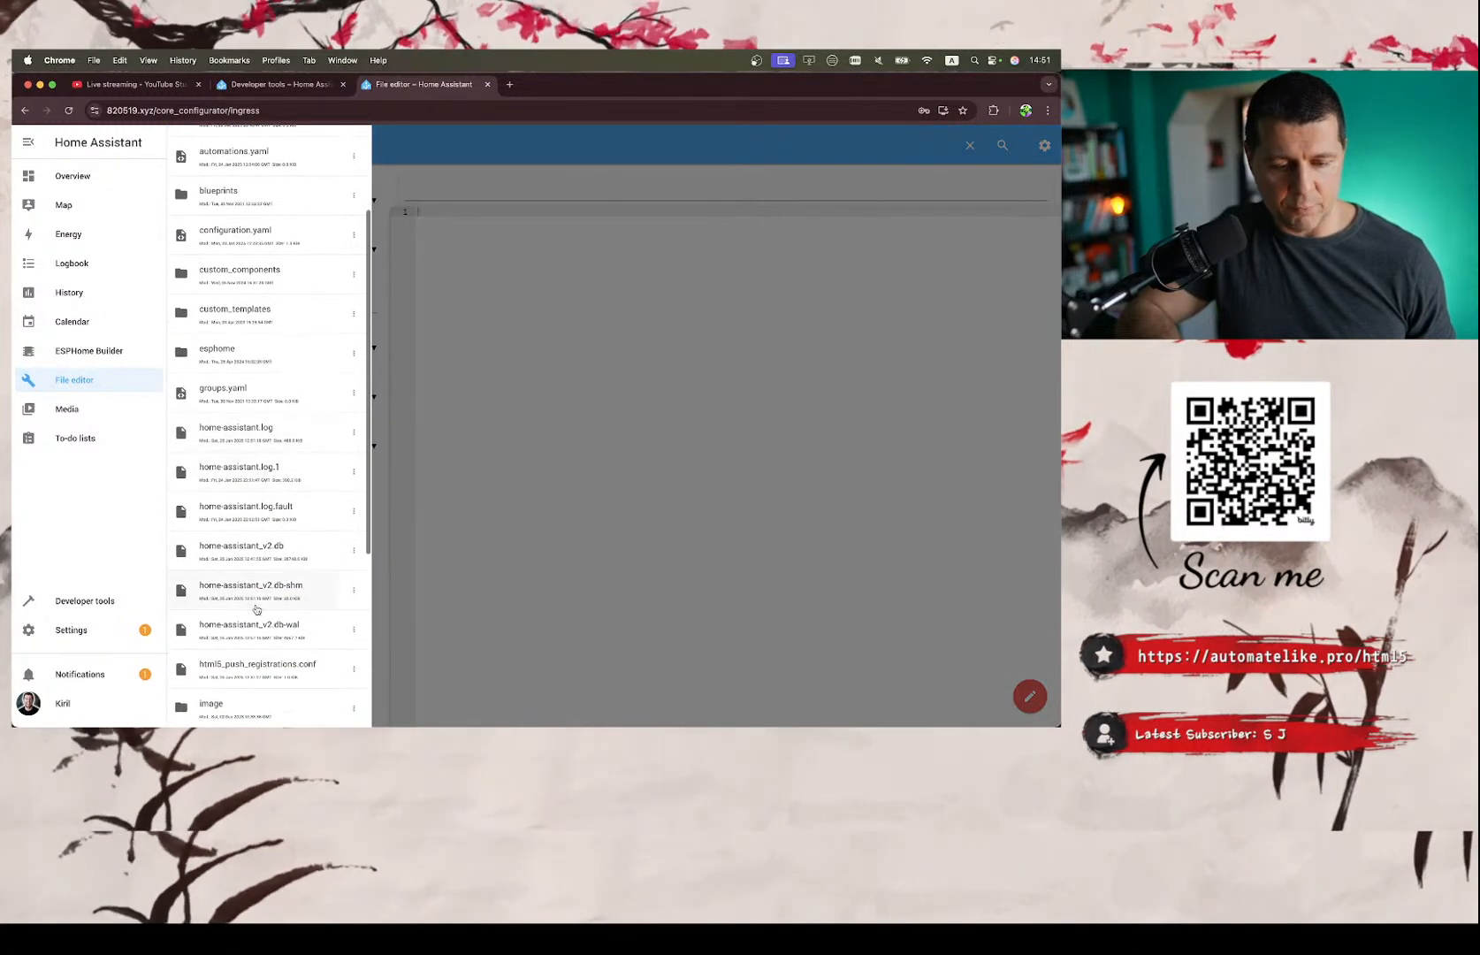
left_click(238, 568)
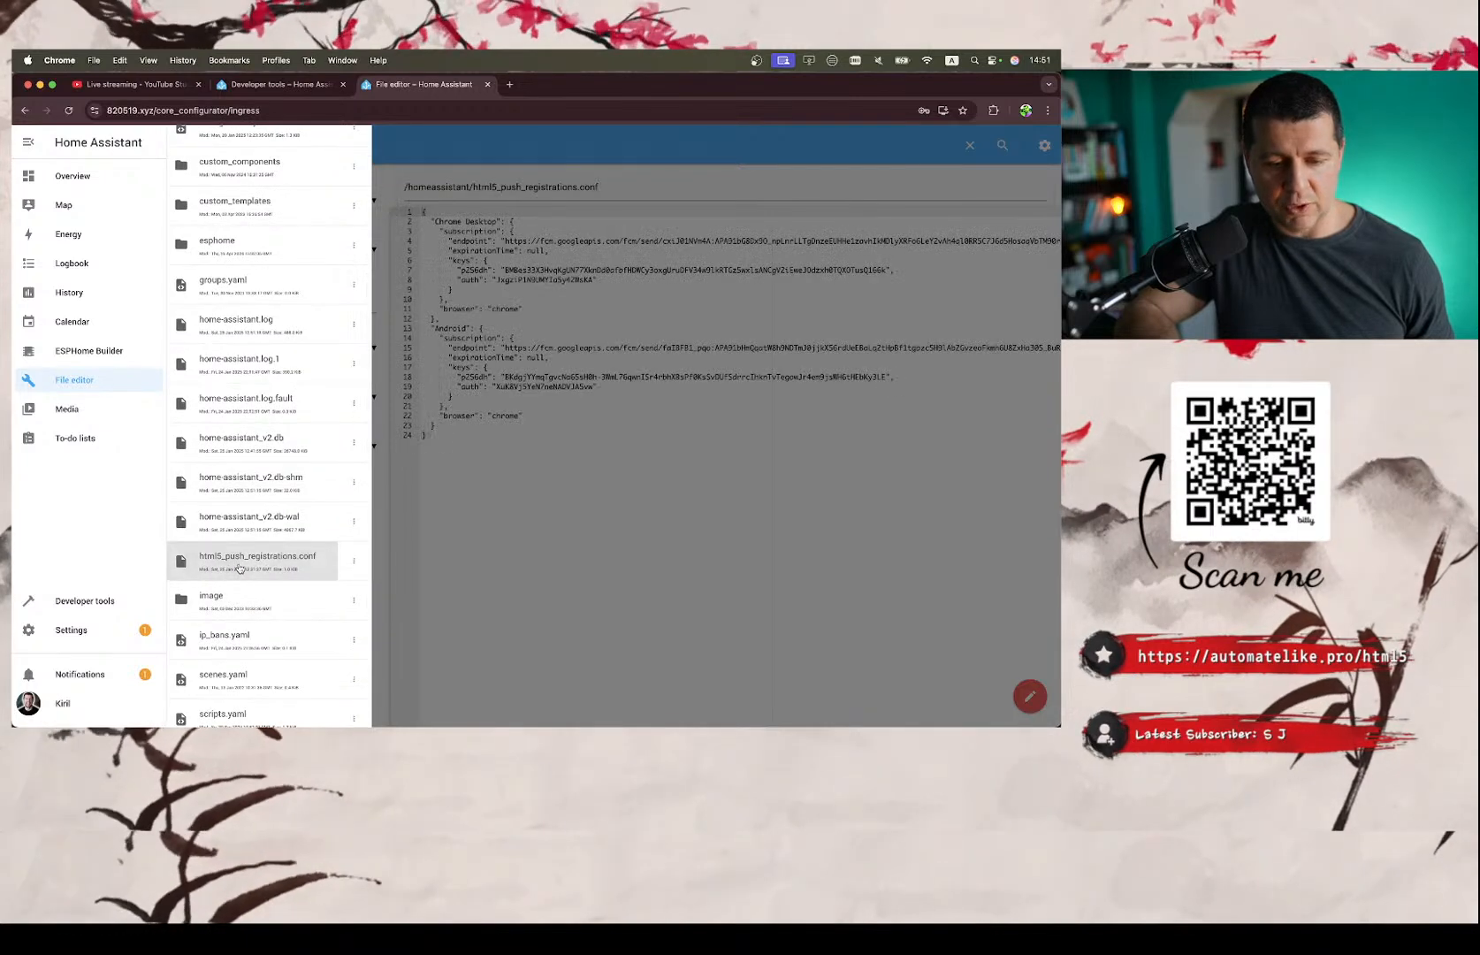
left_click(494, 538)
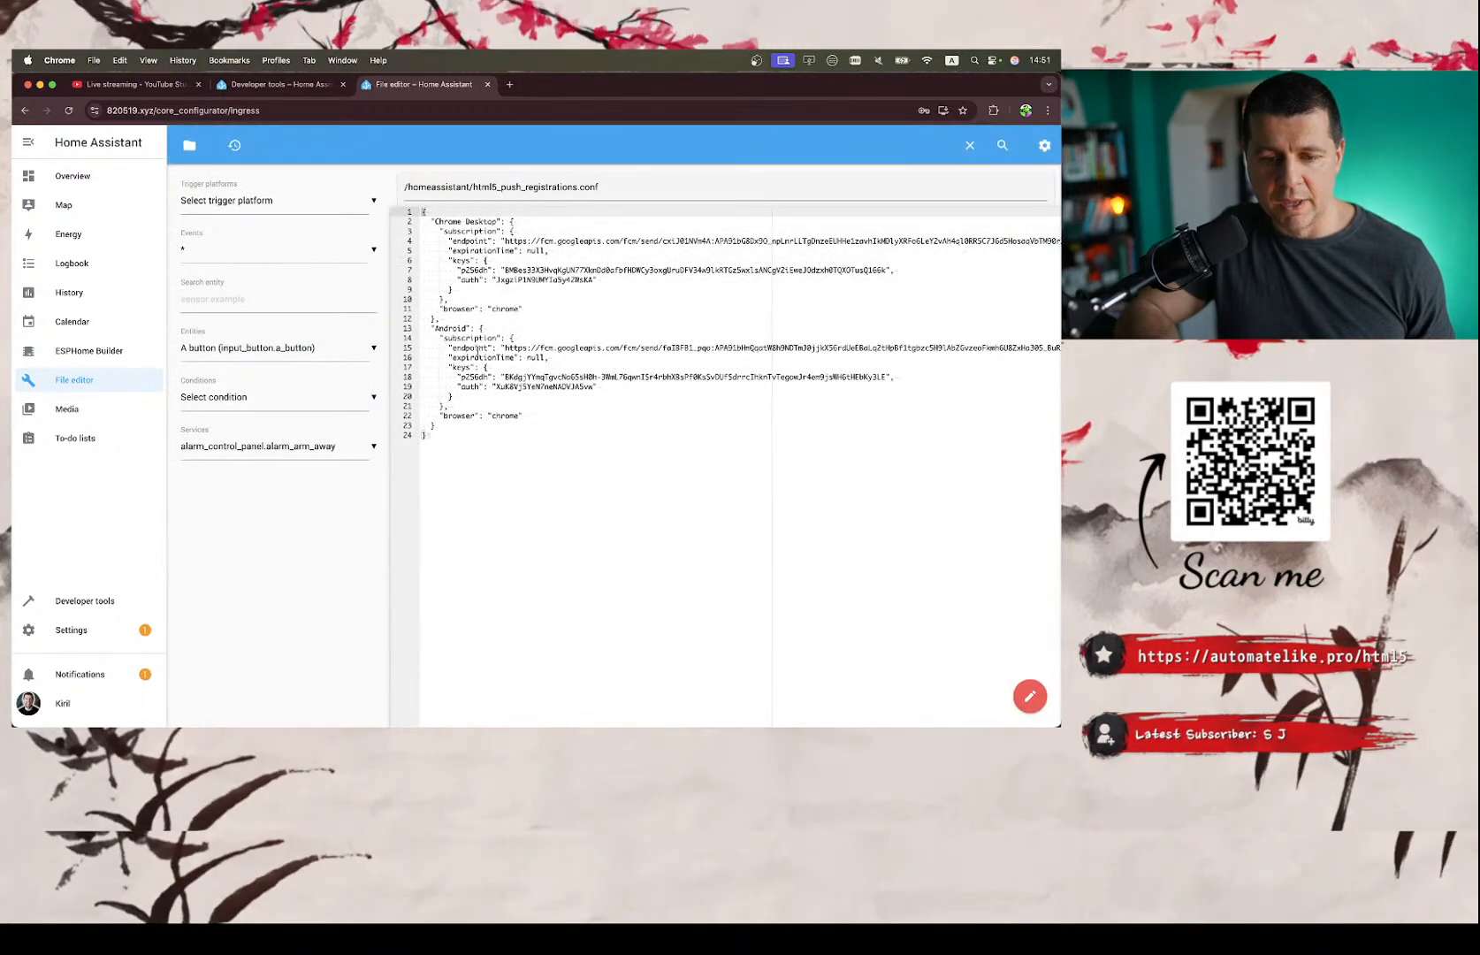
Copy the Android device name from the registrations file and set it as the target in the Developer tools action YAML.
double_click(455, 328)
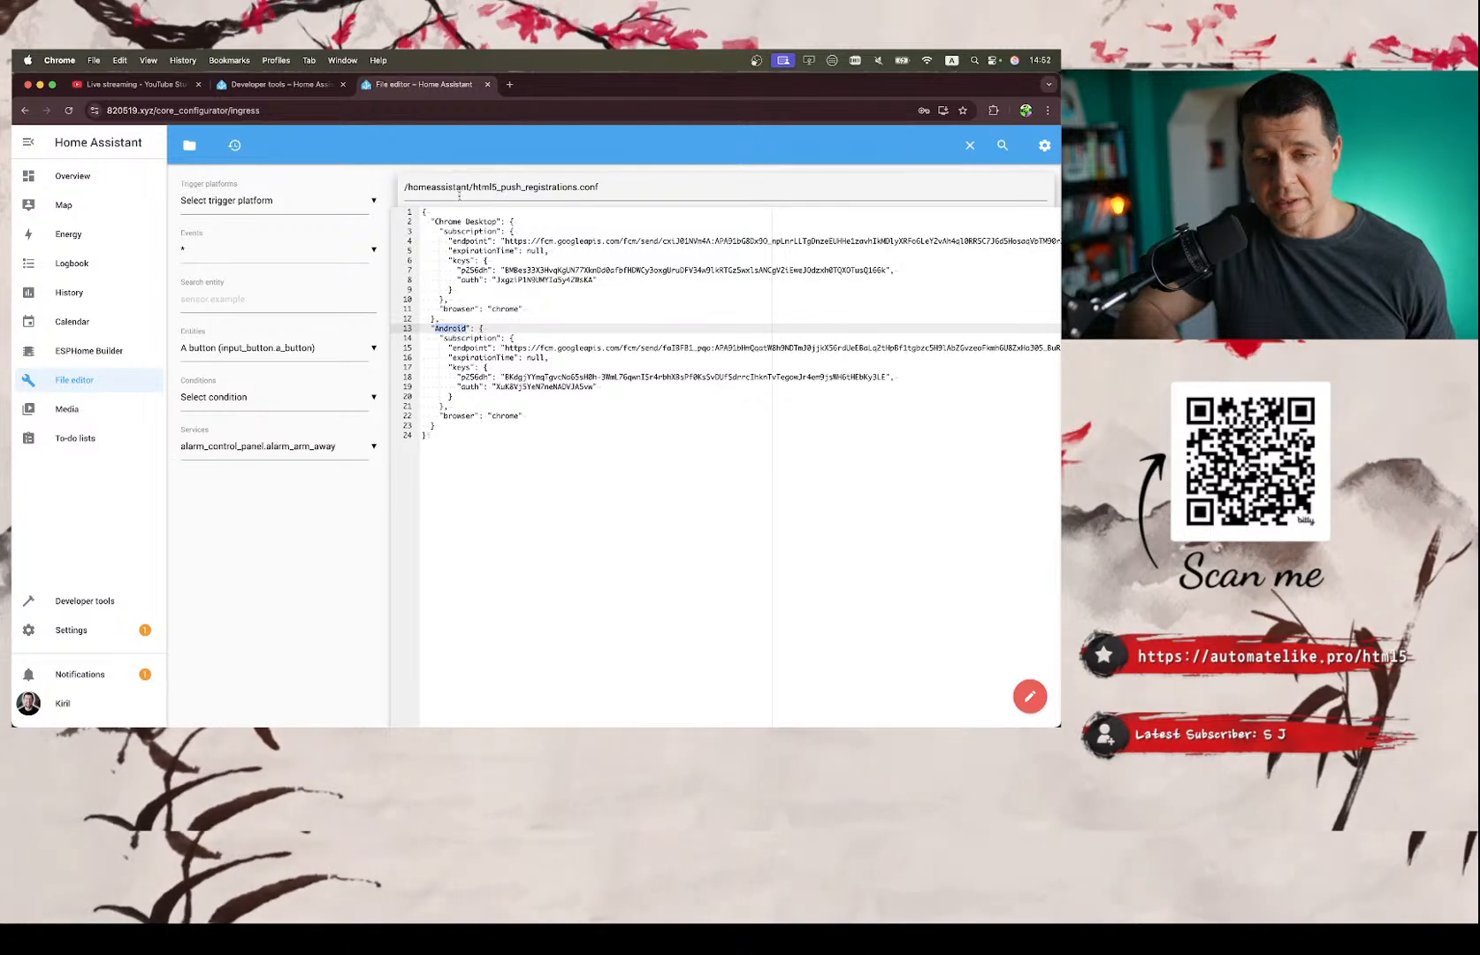
double_click(449, 222)
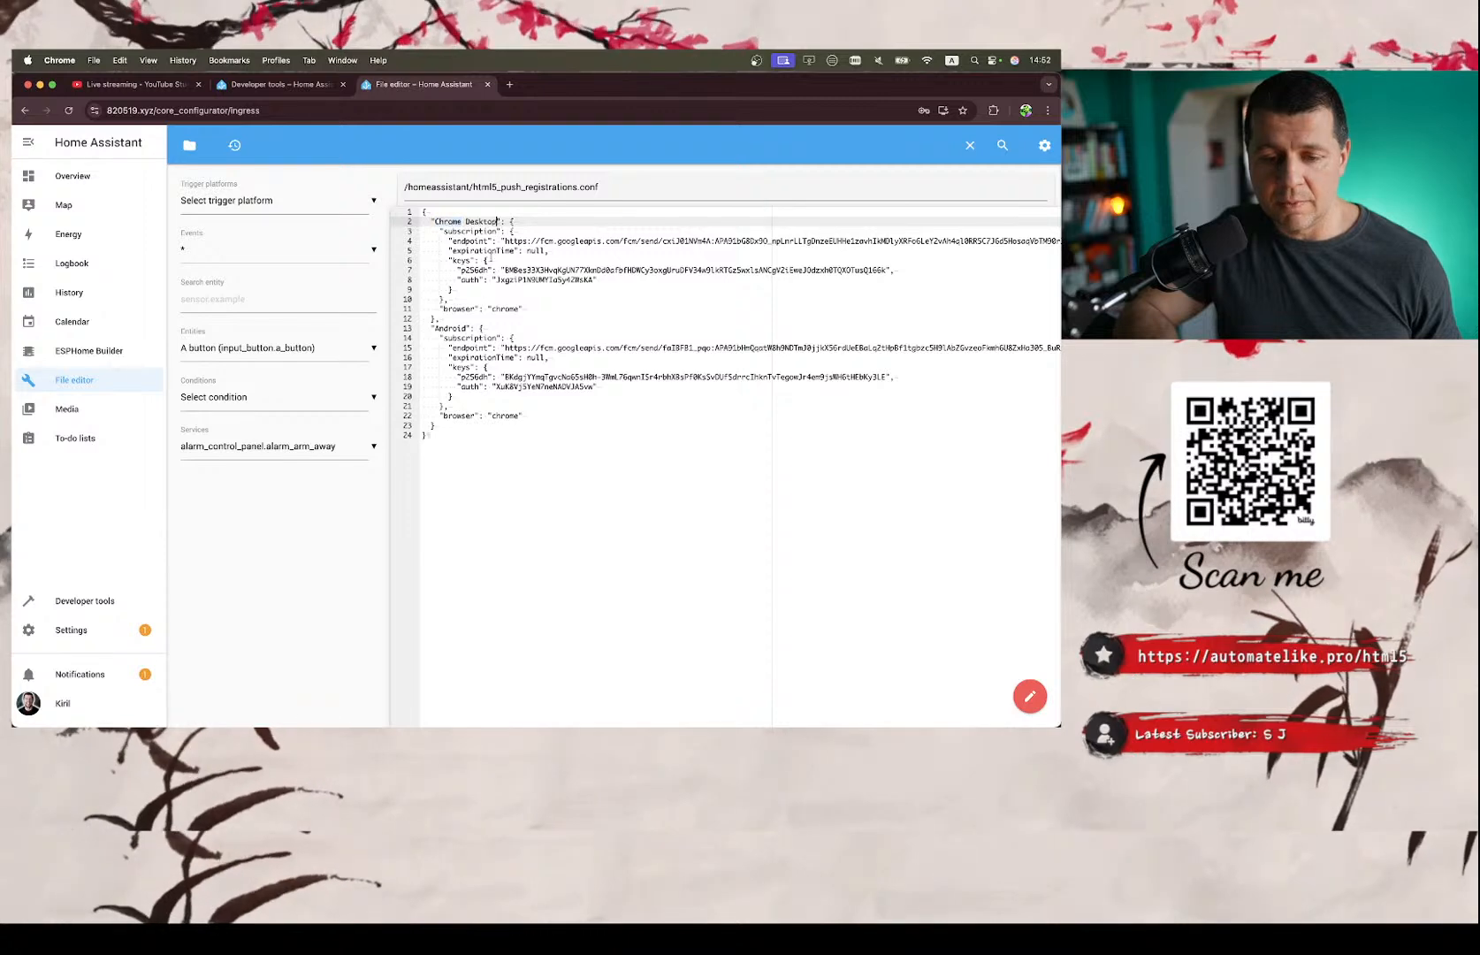
double_click(451, 328)
key("super+c")
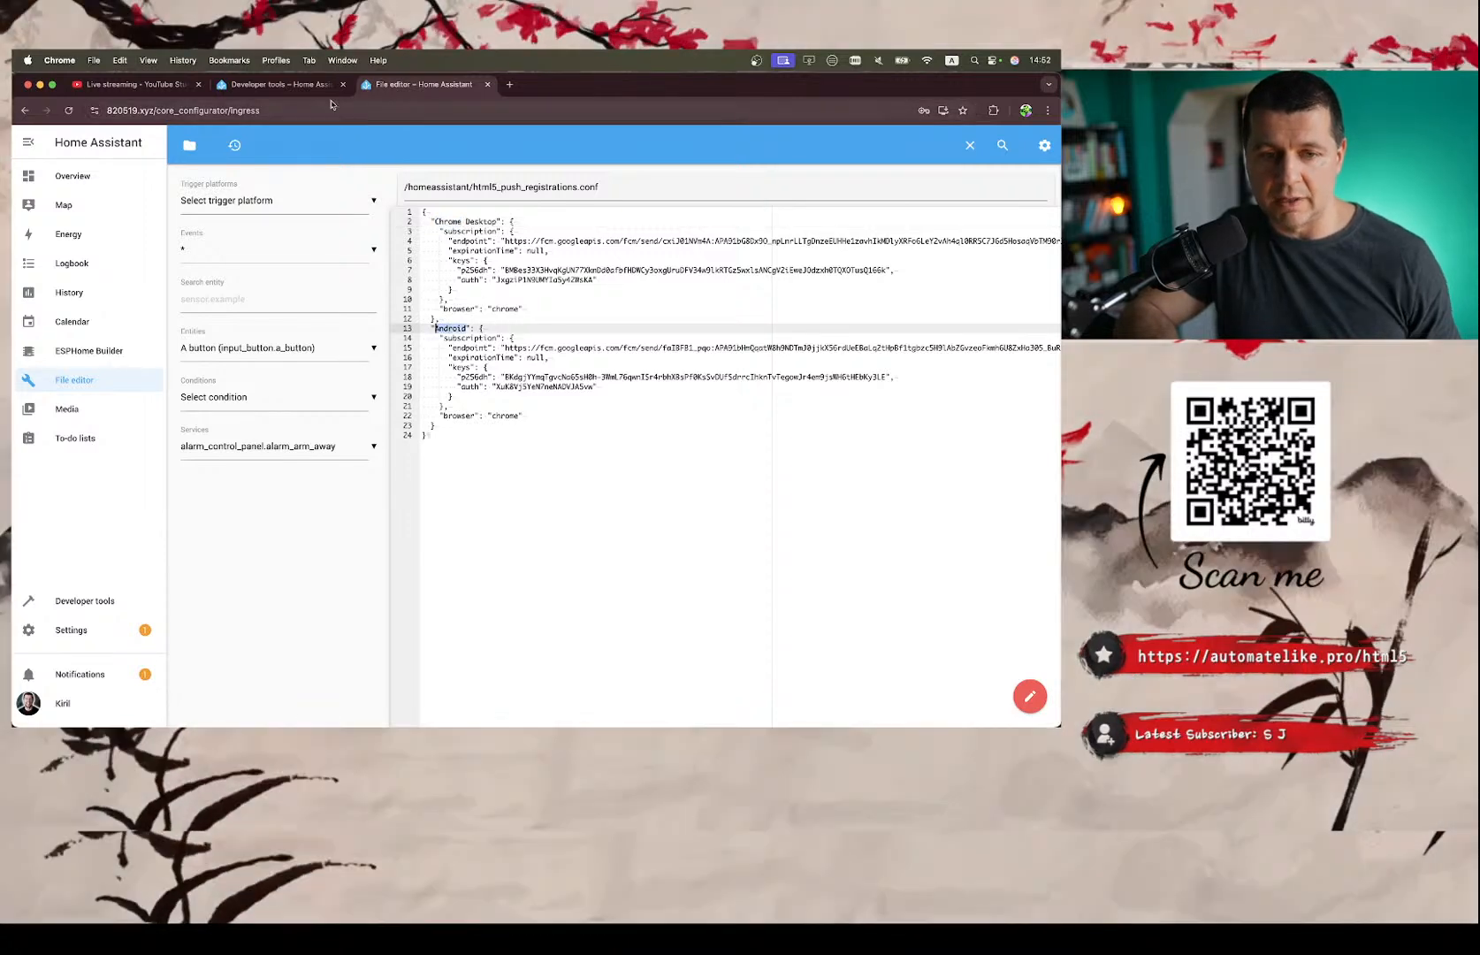
left_click(294, 86)
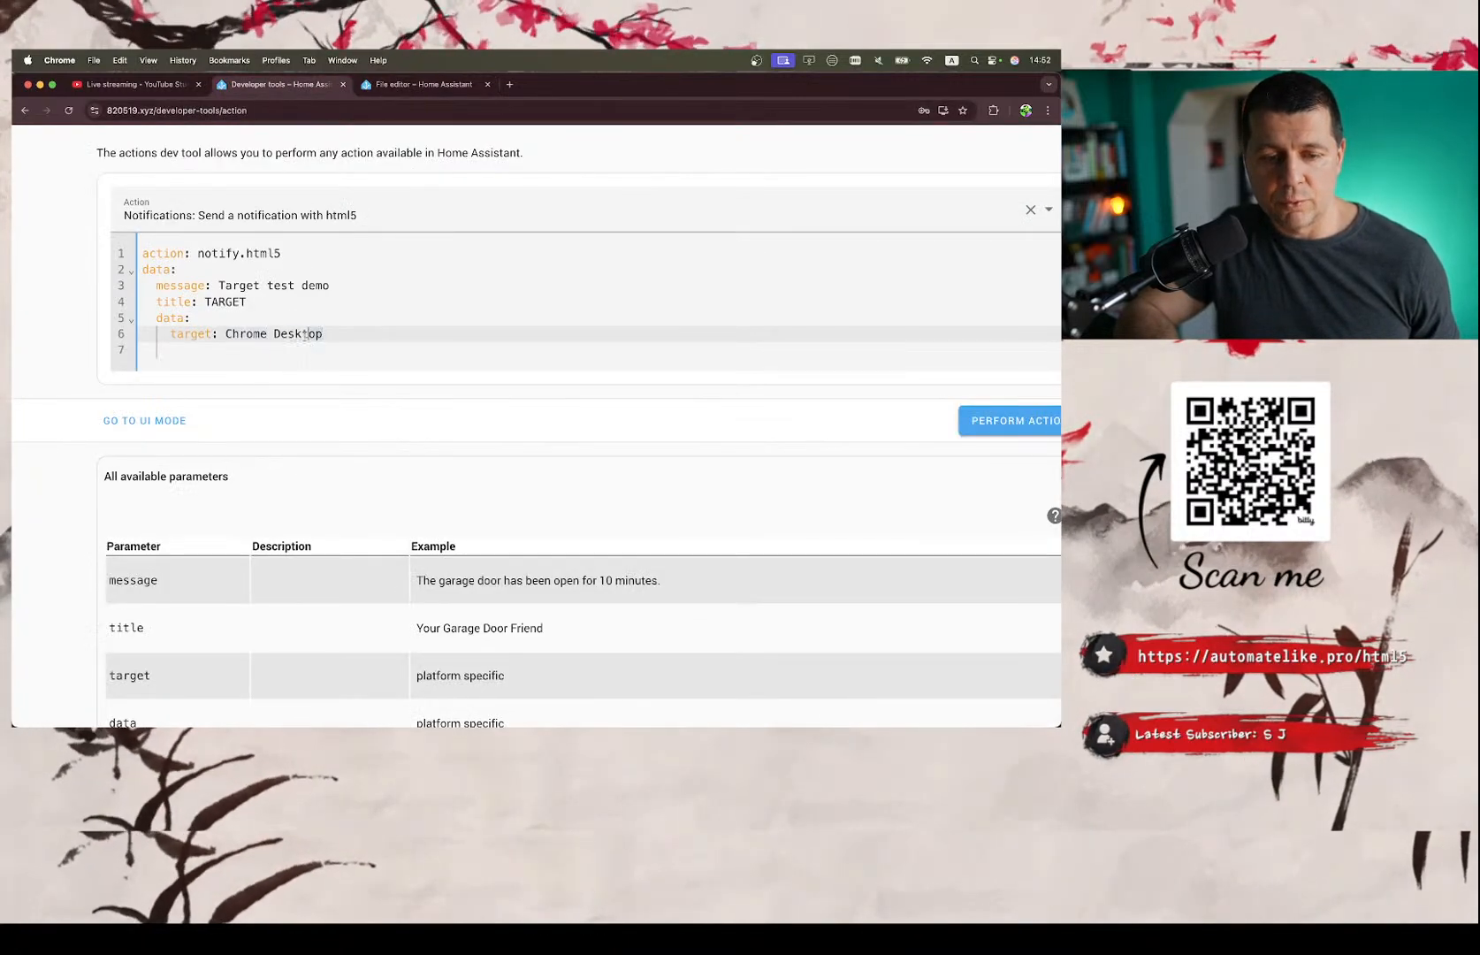
left_click_drag(324, 334, 223, 328)
key("super+v")
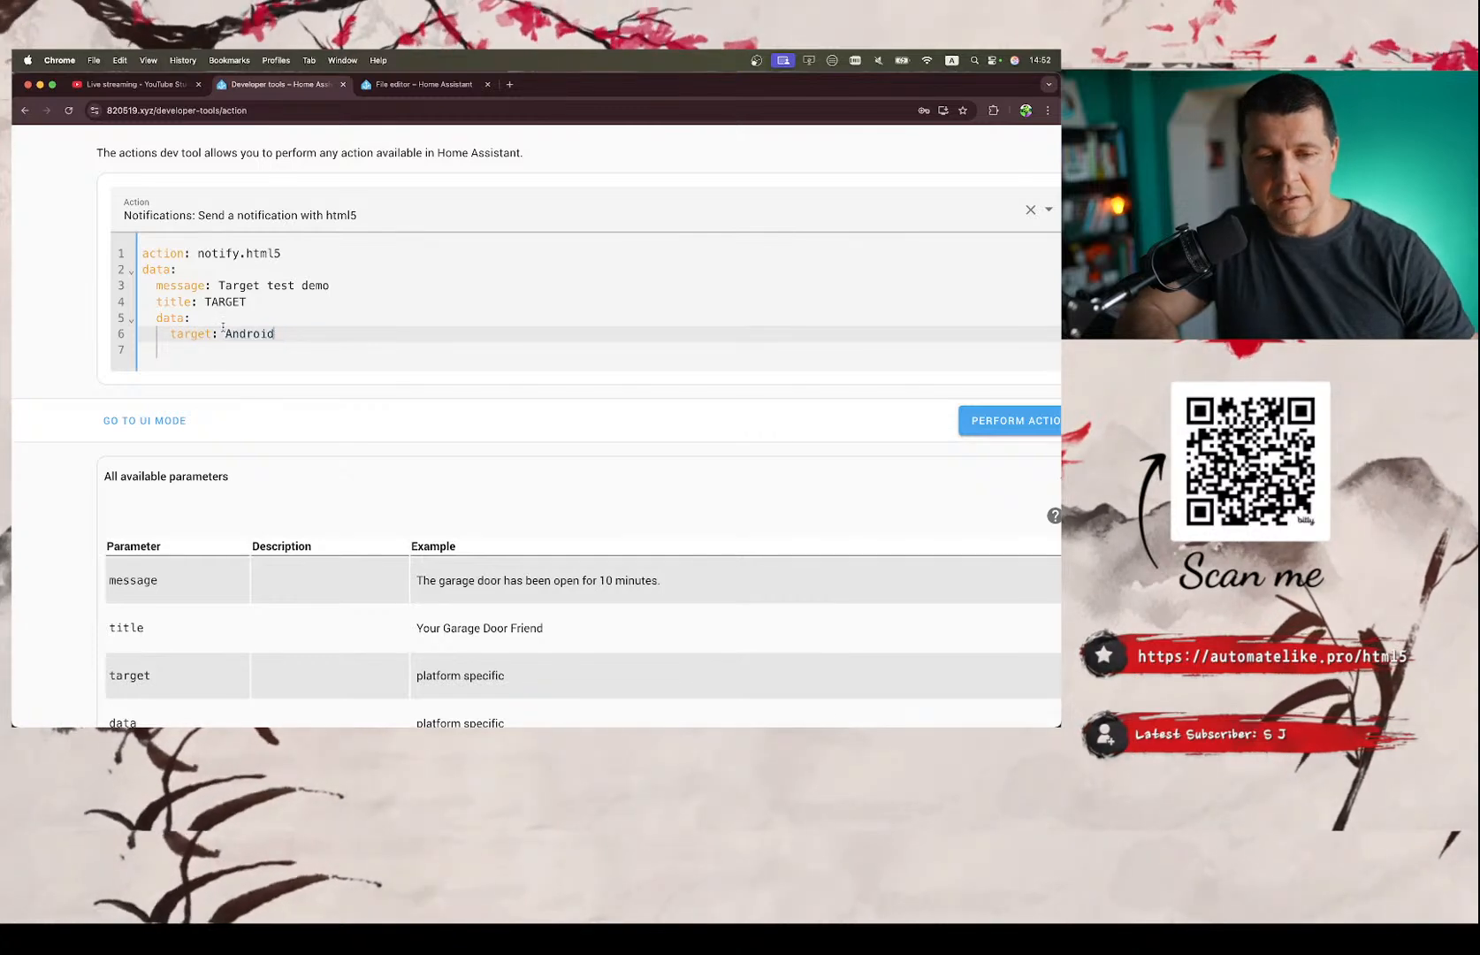
Review the message and the data field's Android target in the action's UI mode, and return to YAML mode.
left_click(145, 421)
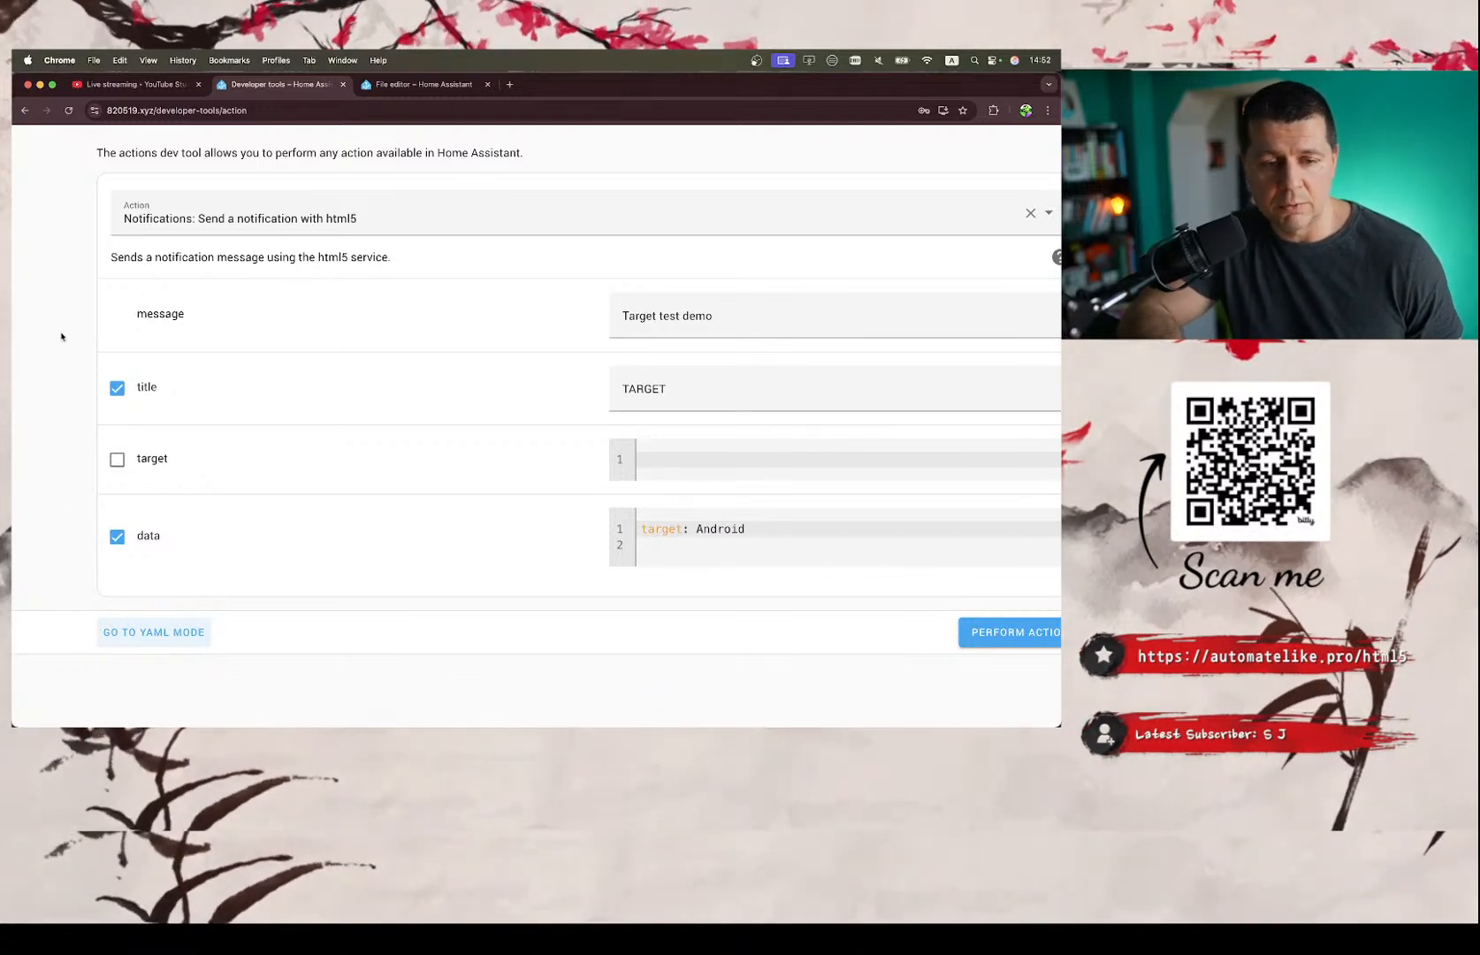
double_click(37, 320)
double_click(638, 315)
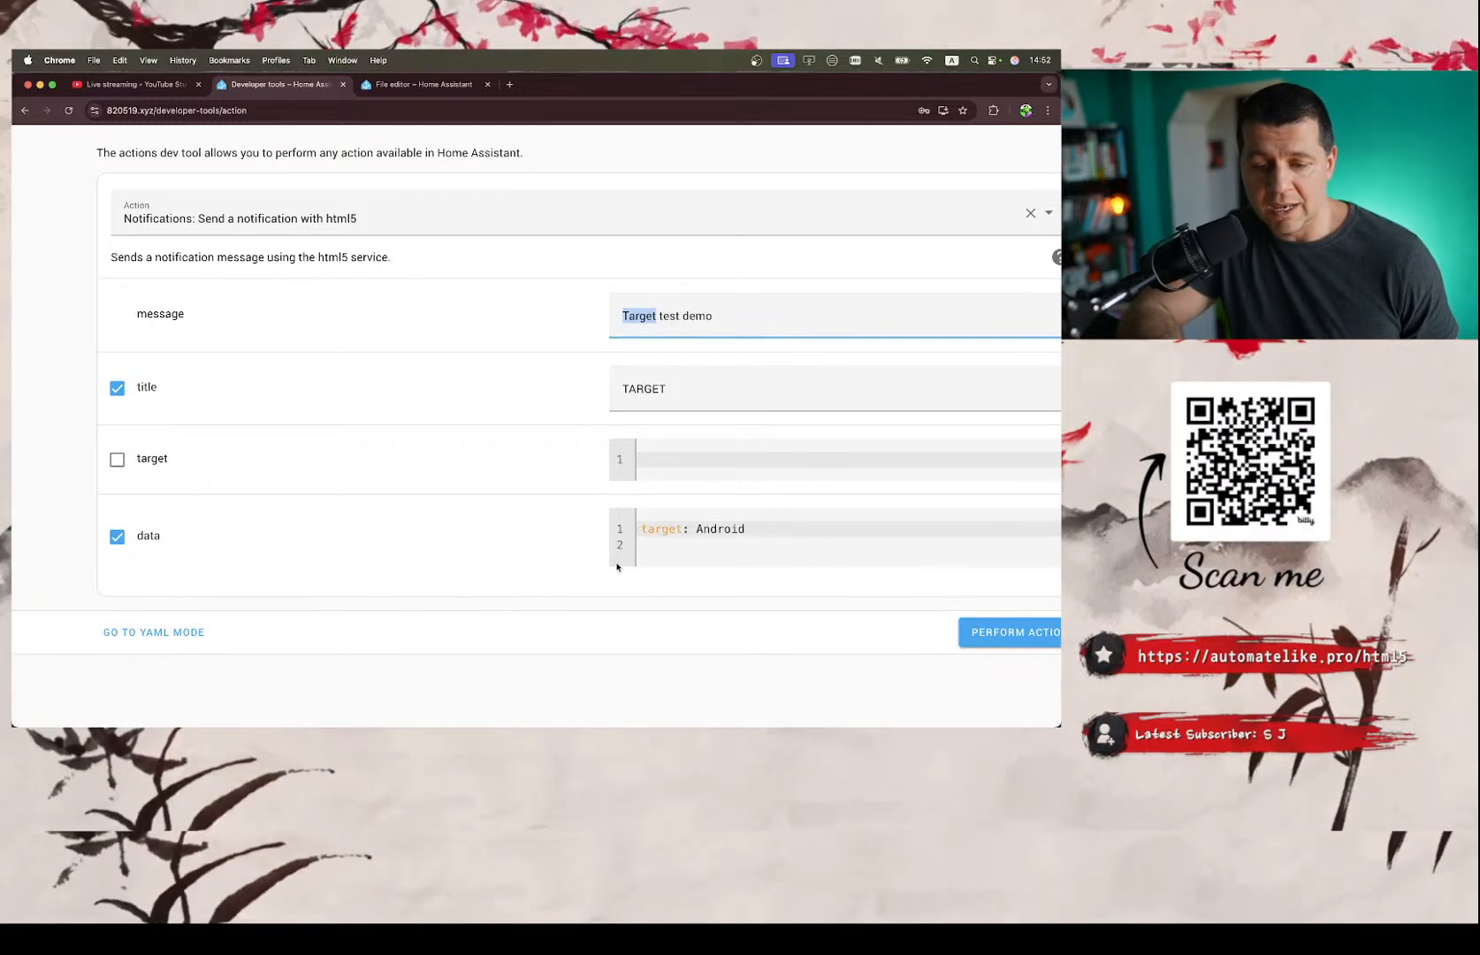
double_click(661, 531)
left_click(687, 532)
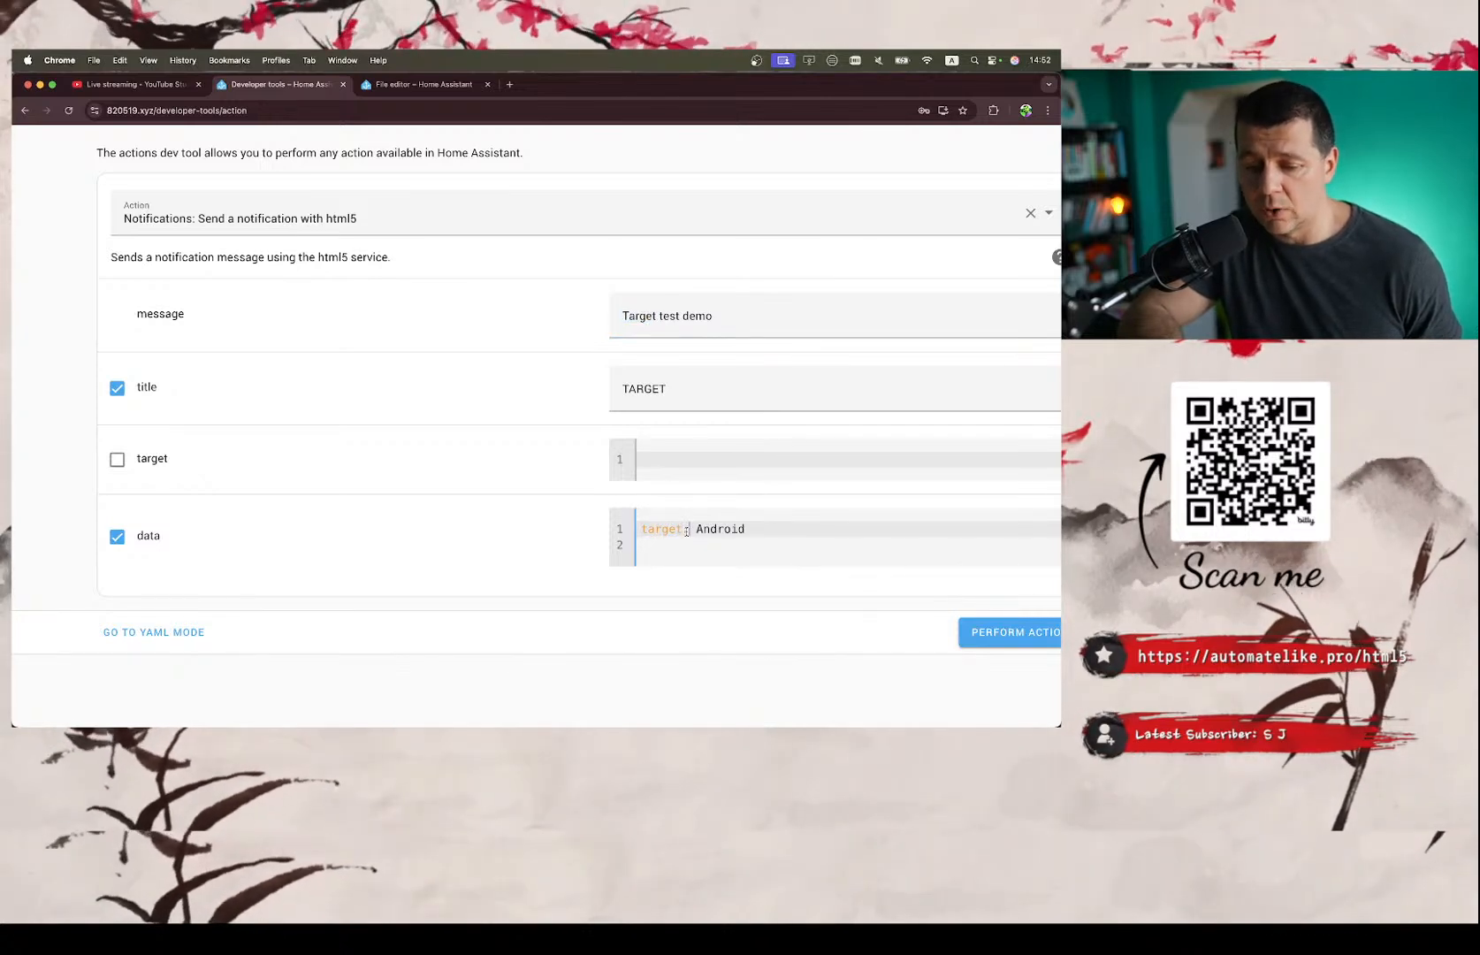
double_click(714, 528)
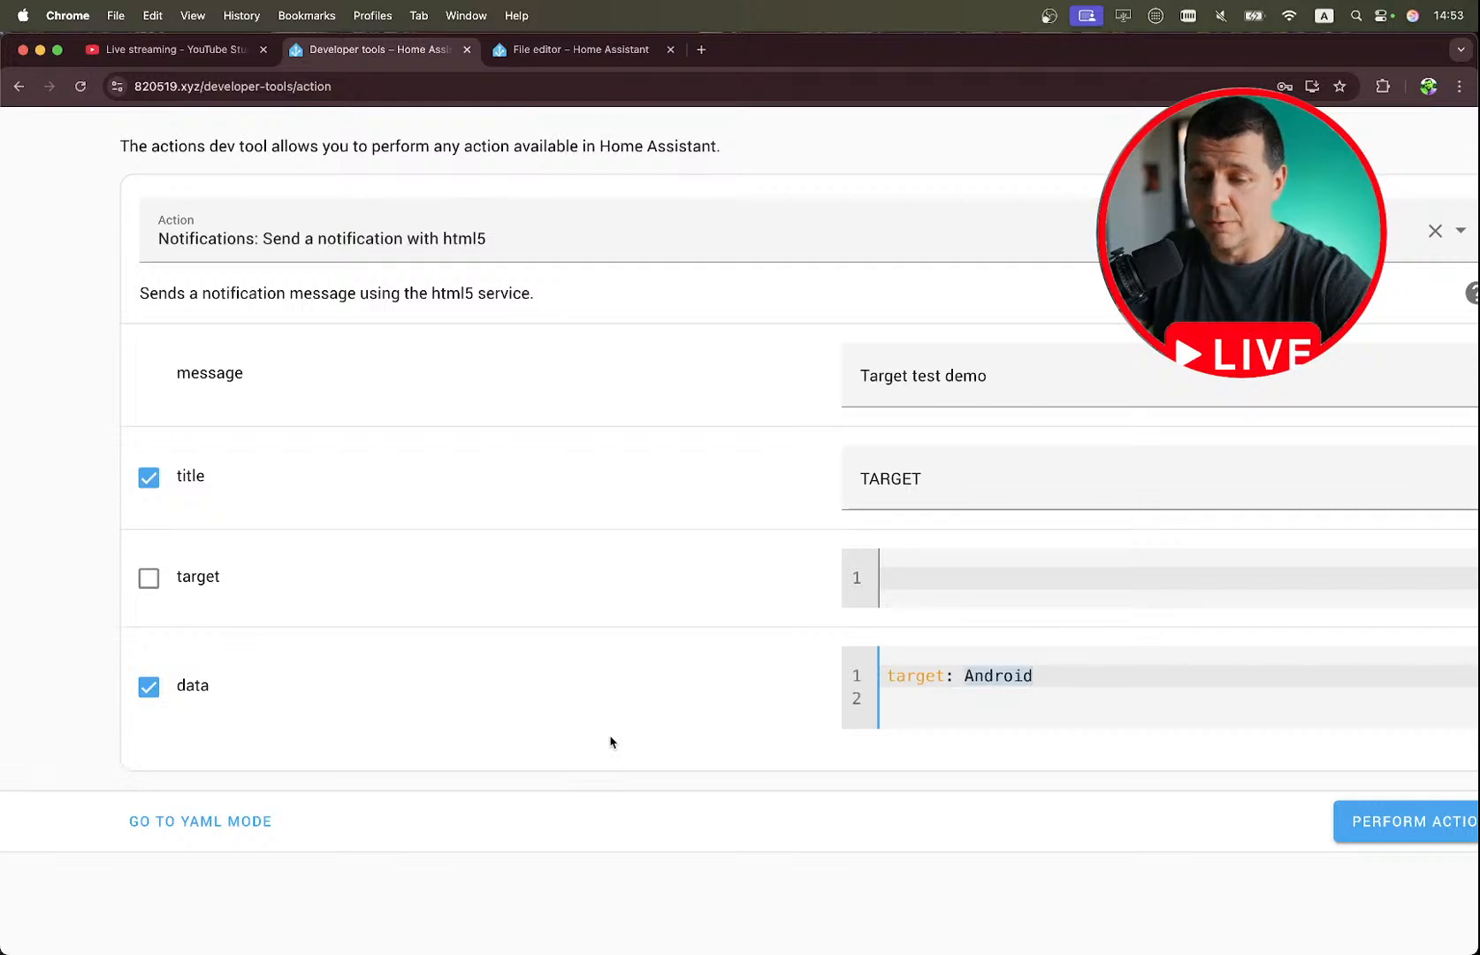
scroll(81, 590, "right", 2)
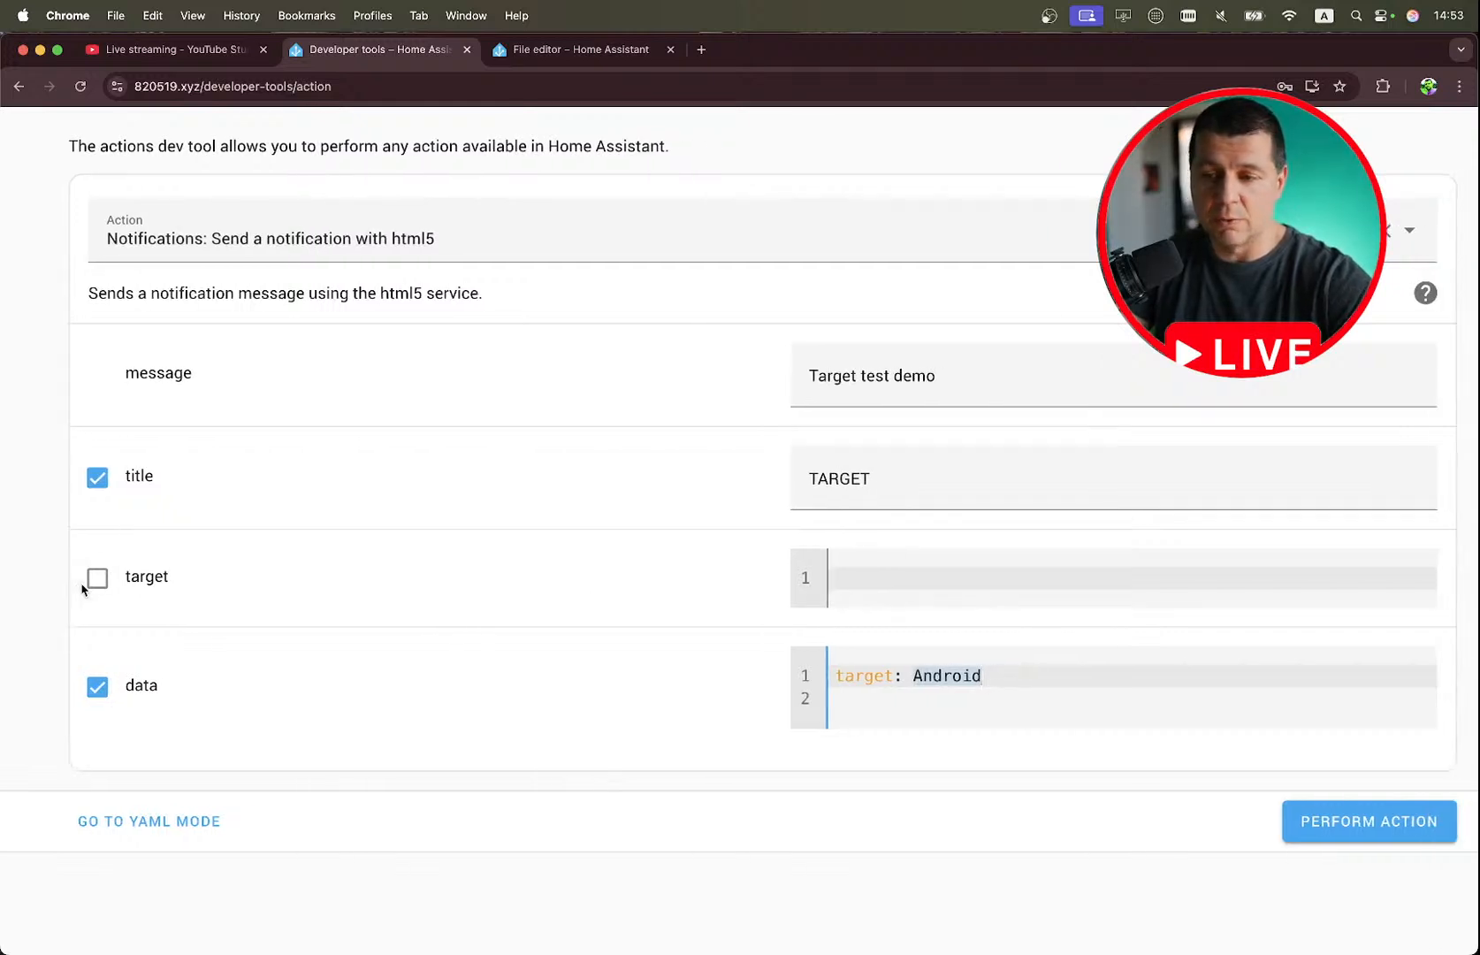
scroll(81, 590, "left", 1)
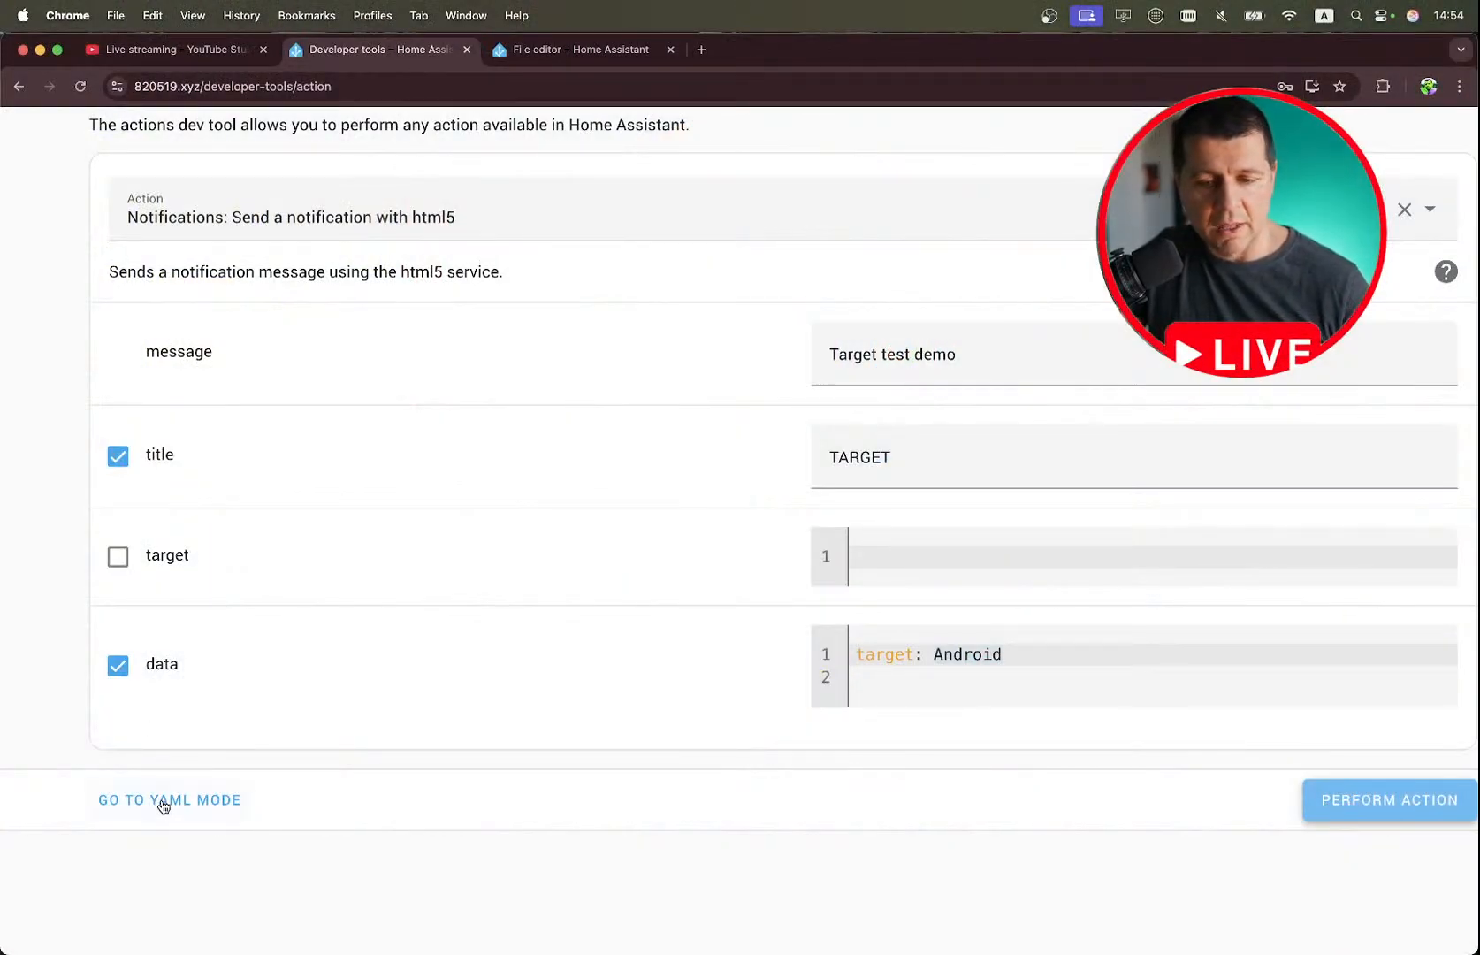
left_click(163, 803)
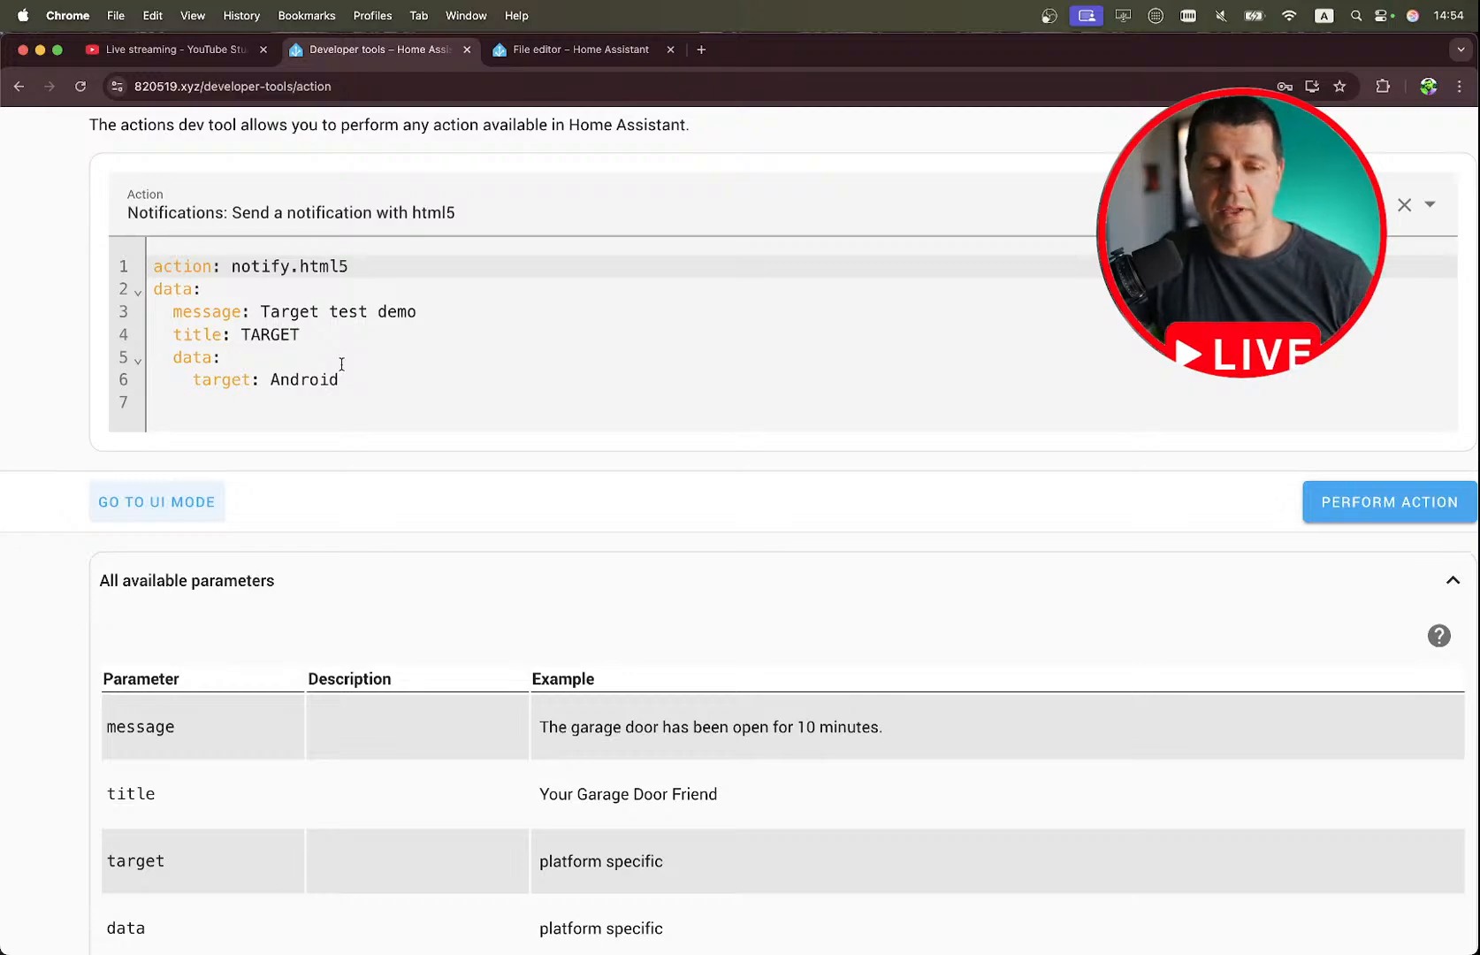
Switch to the notes and mark the Targets item as completed.
key("ctrl+Right")
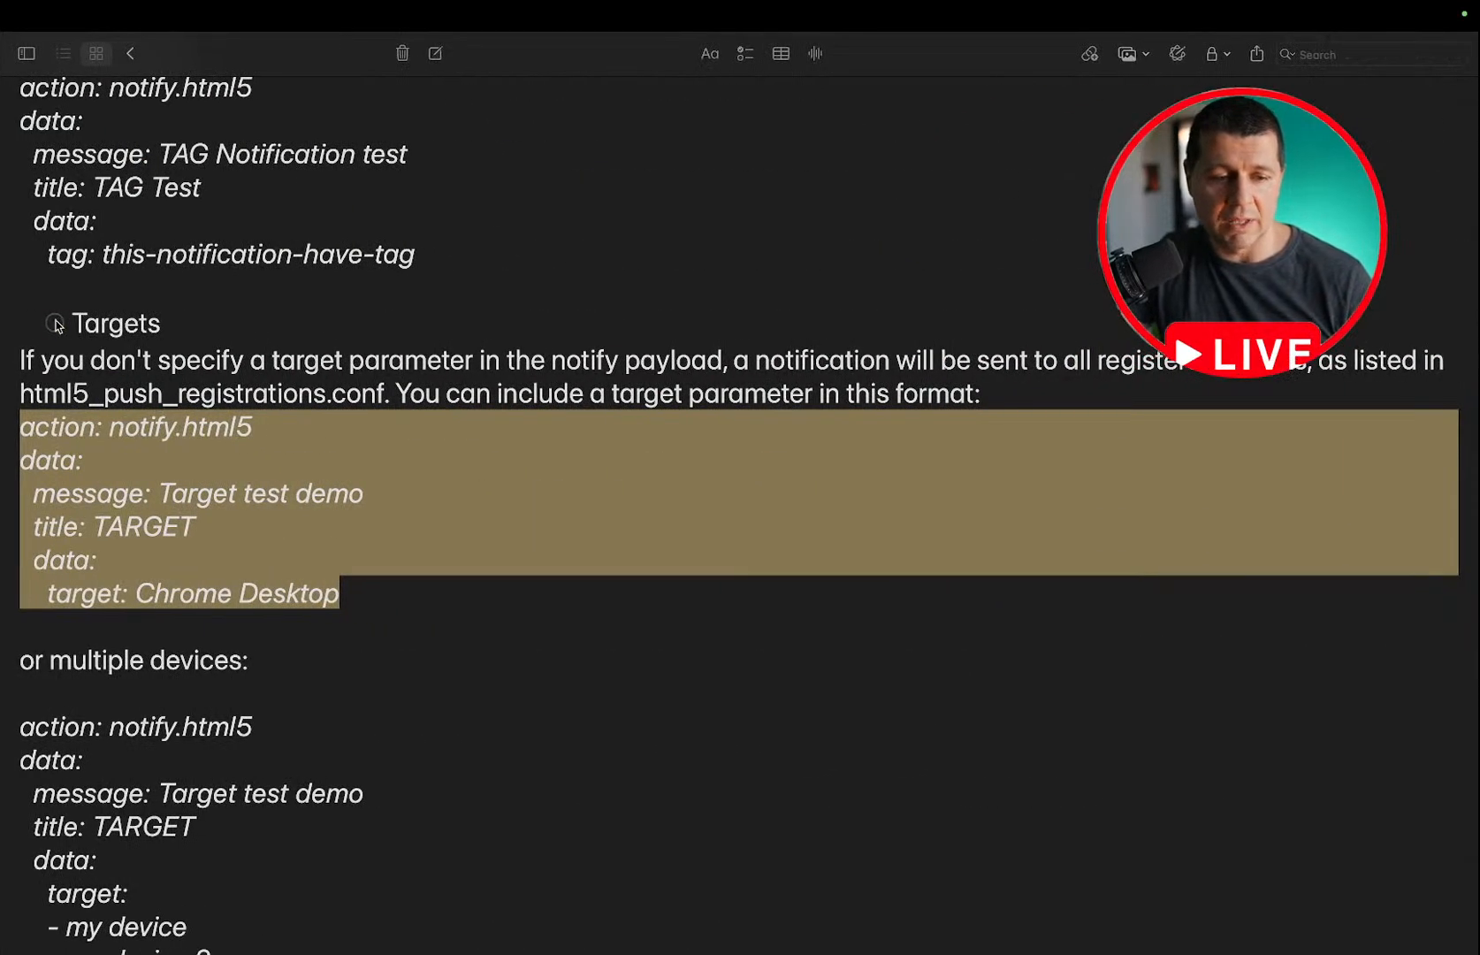
left_click(55, 322)
scroll(360, 439, "down", 5)
scroll(363, 443, "up", 2)
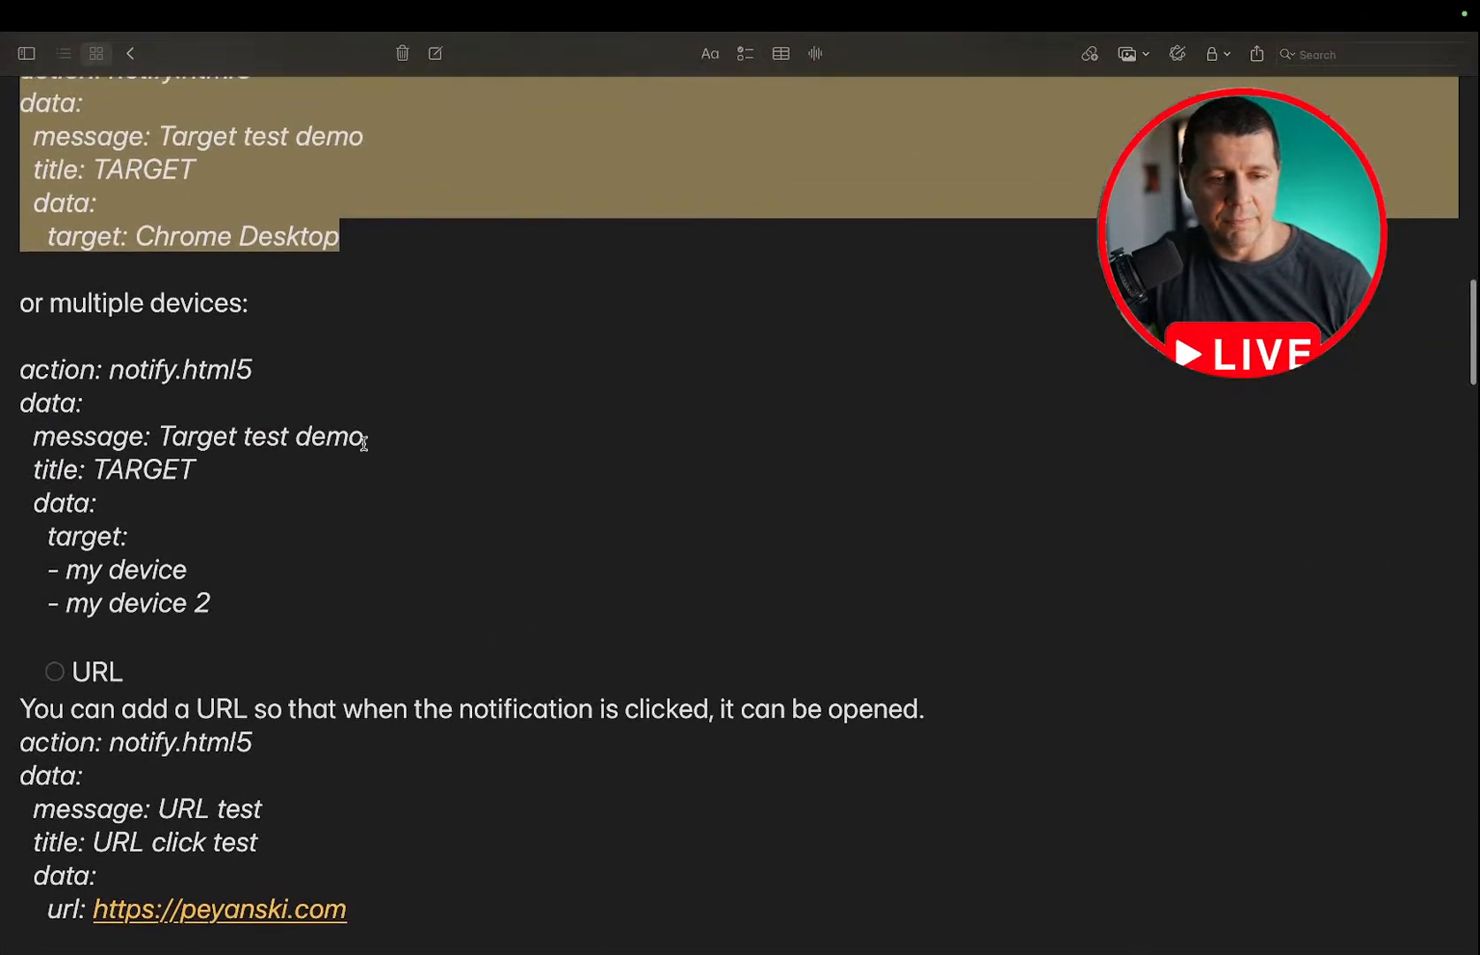
Examine the multiple-device notify.html5 example in the notes, including its target list with my device and my device 2.
scroll(363, 442, "down", 3)
left_click_drag(238, 512, 2, 284)
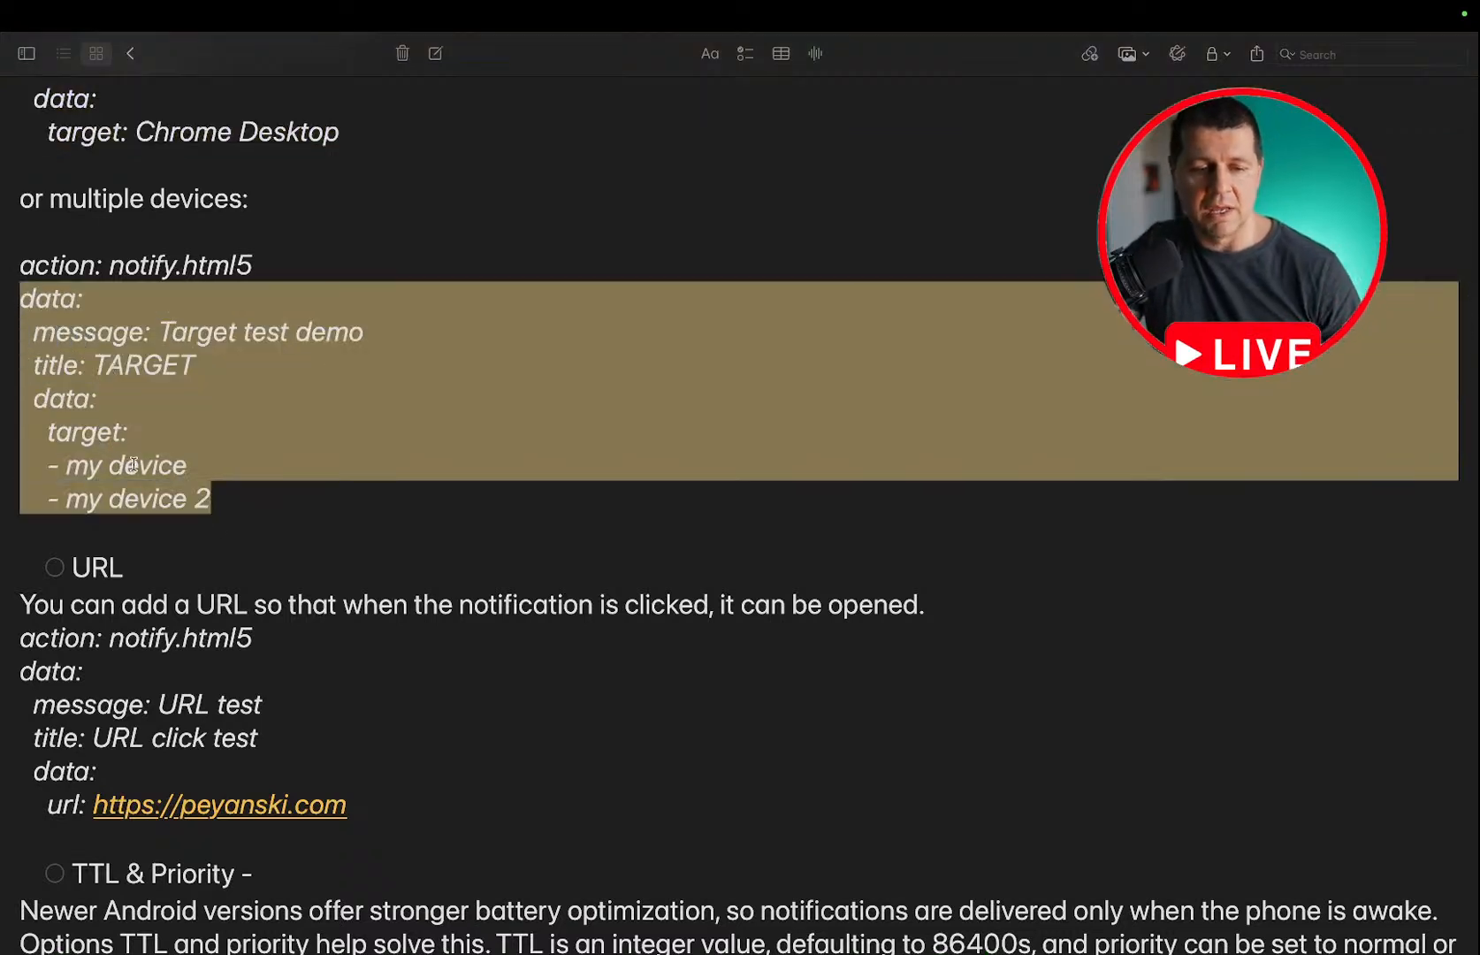
left_click(180, 483)
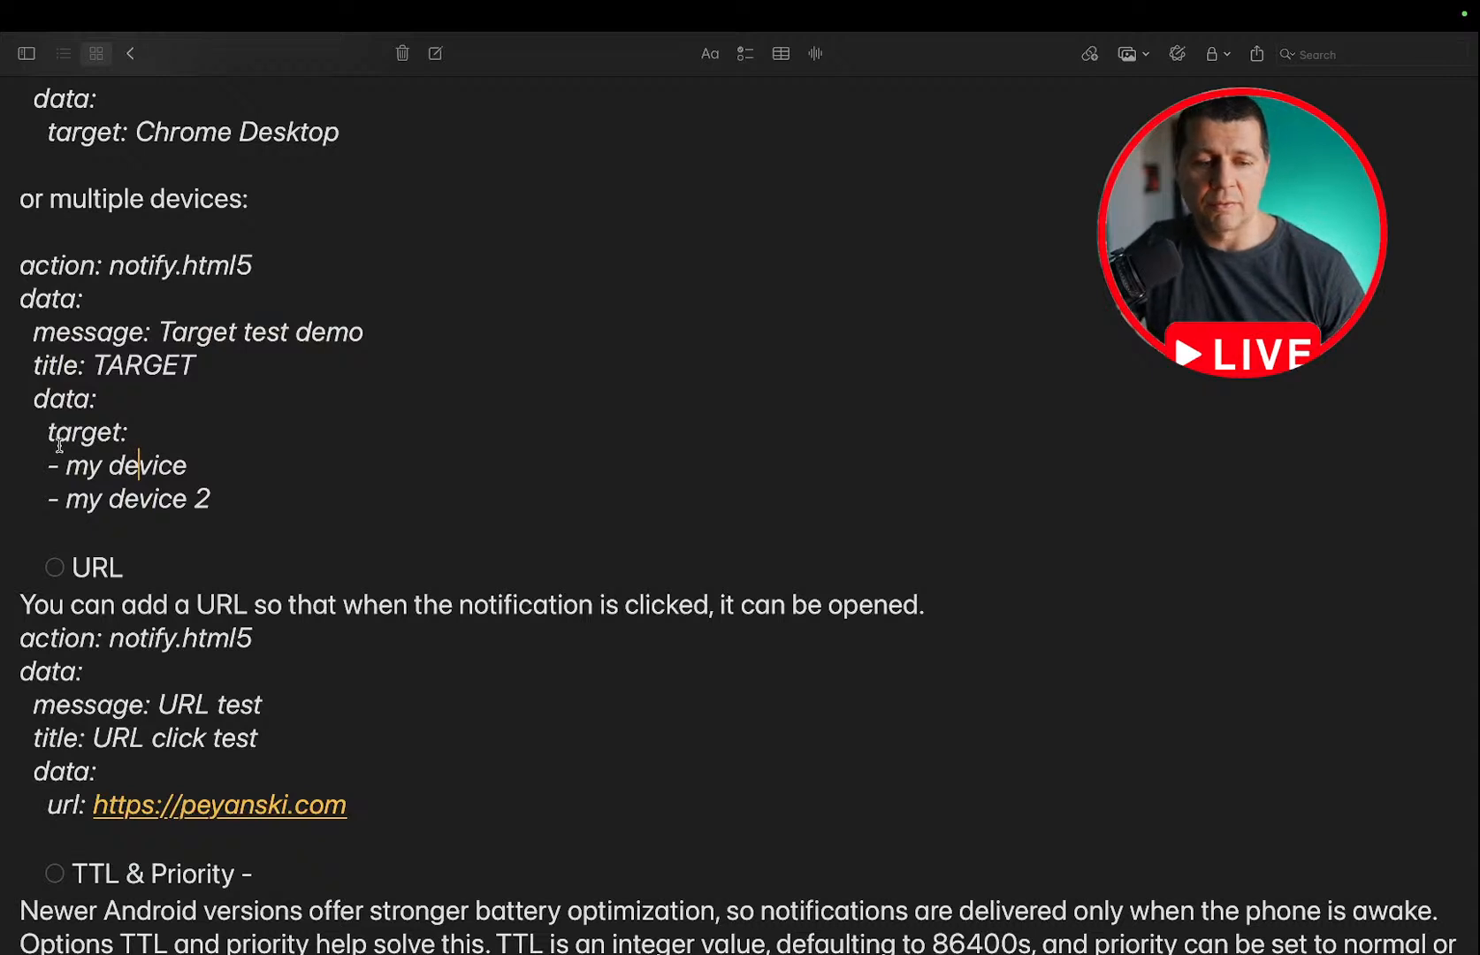
double_click(132, 466)
triple_click(132, 466)
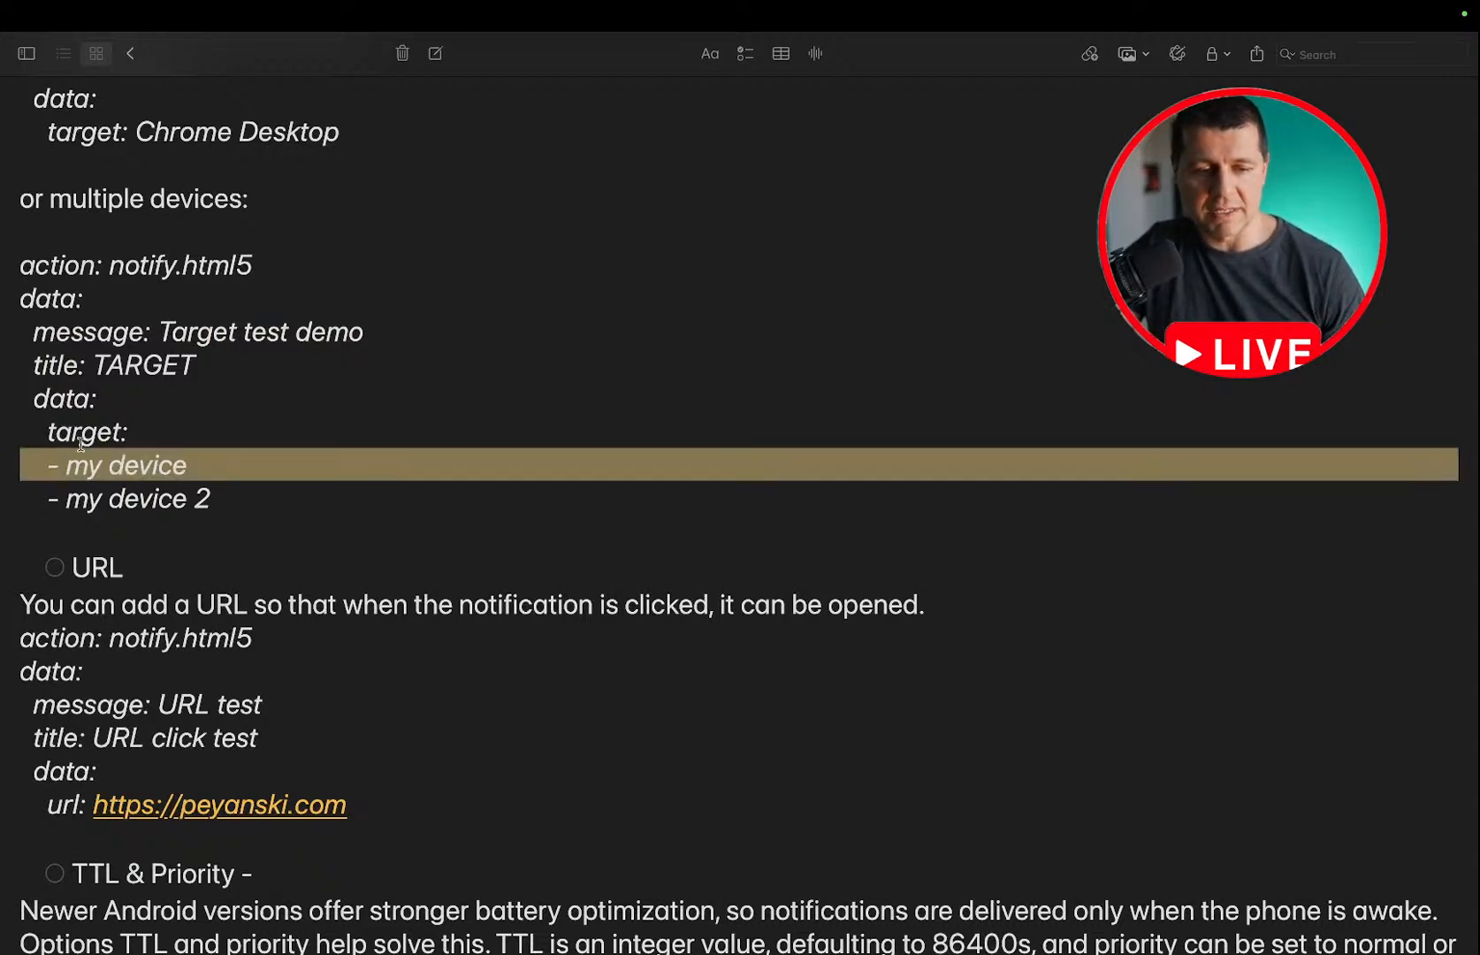
left_click(141, 505)
double_click(38, 494)
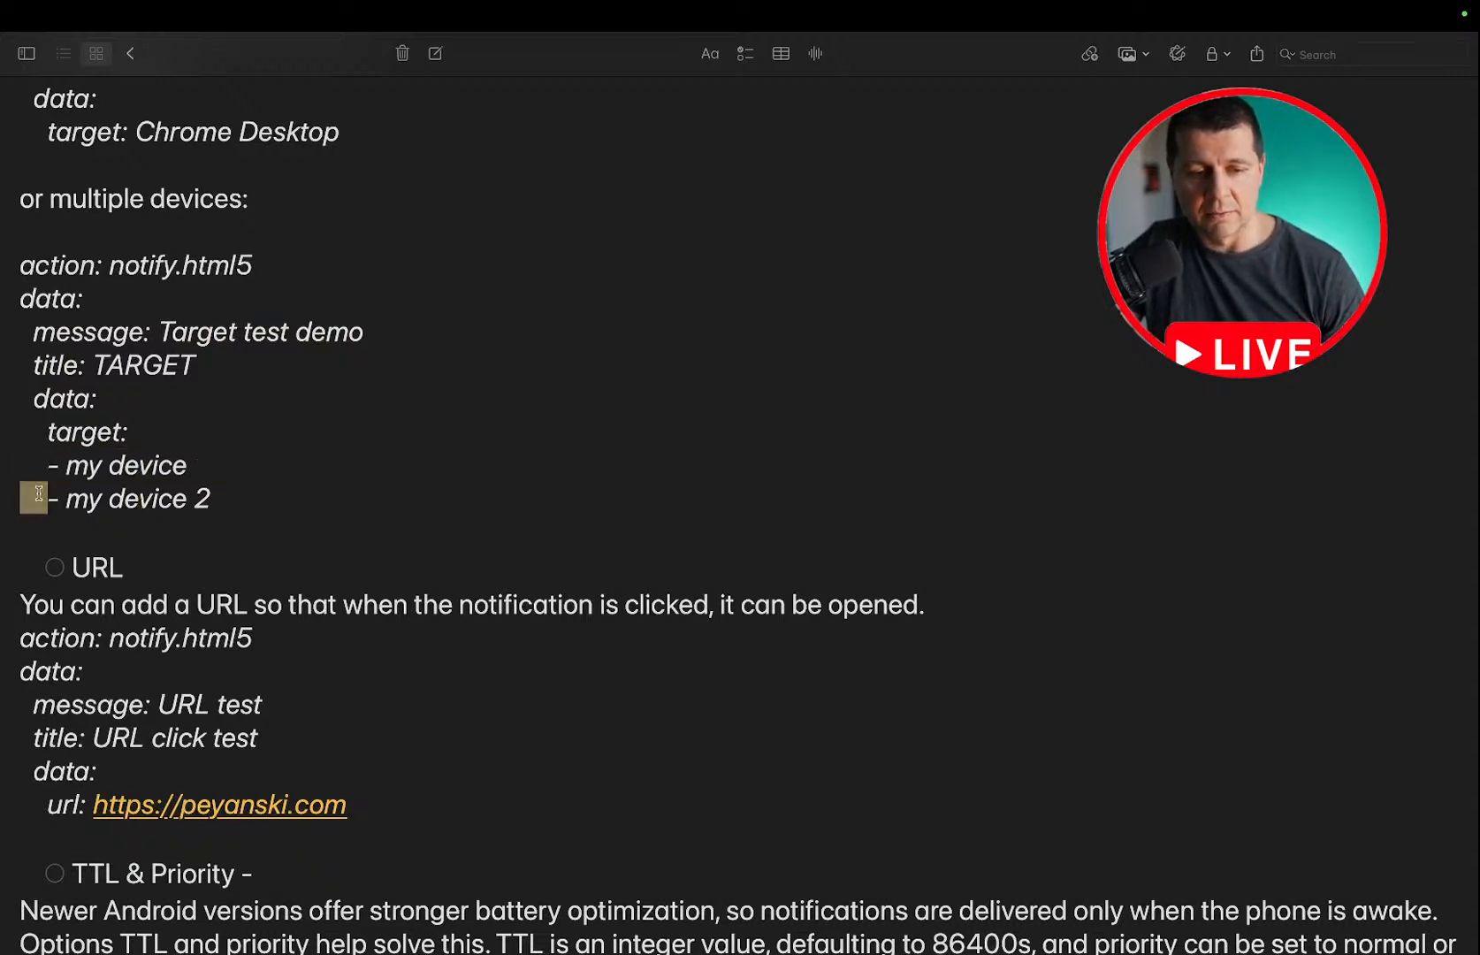
left_click(180, 490)
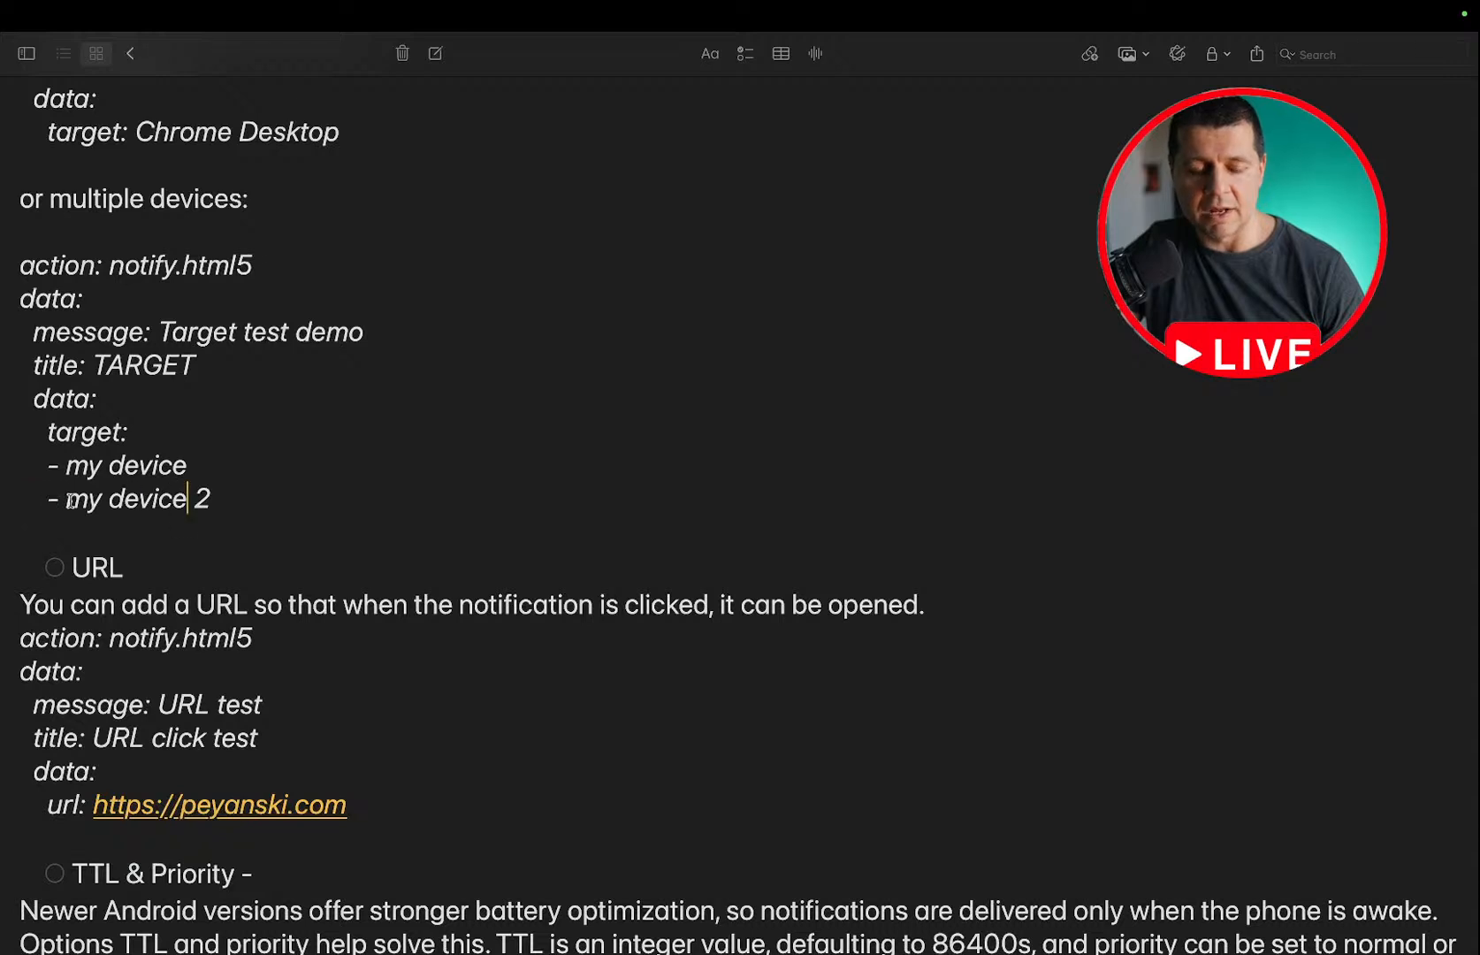
left_click_drag(221, 500, 65, 504)
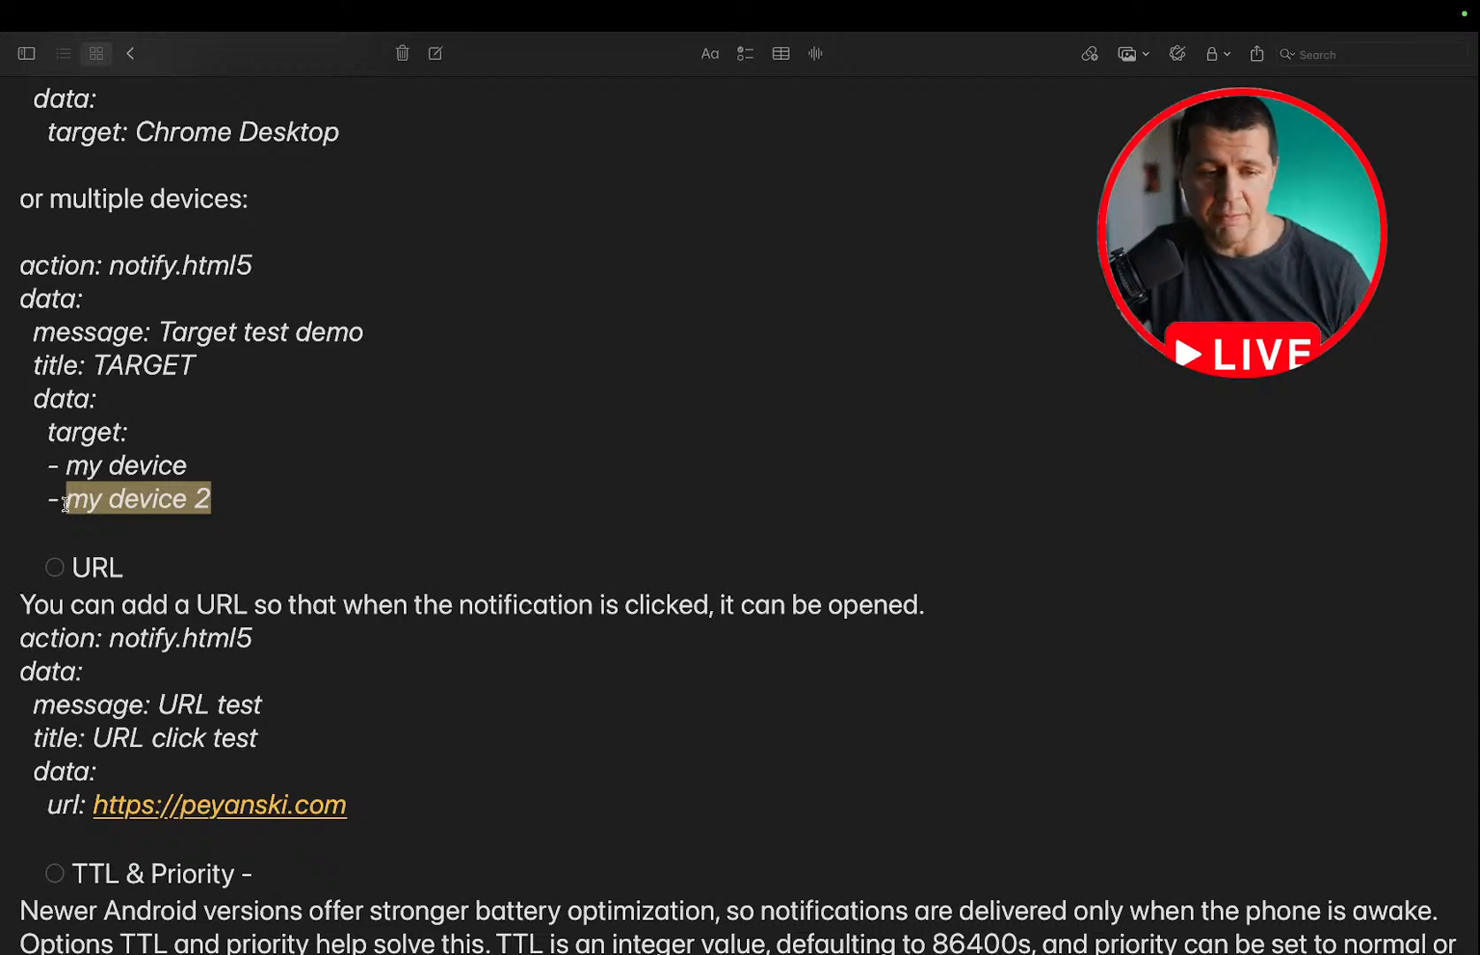
Select and copy the notify.html5 example titled URL click test from the URL section of the notes.
scroll(64, 502, "down", 2)
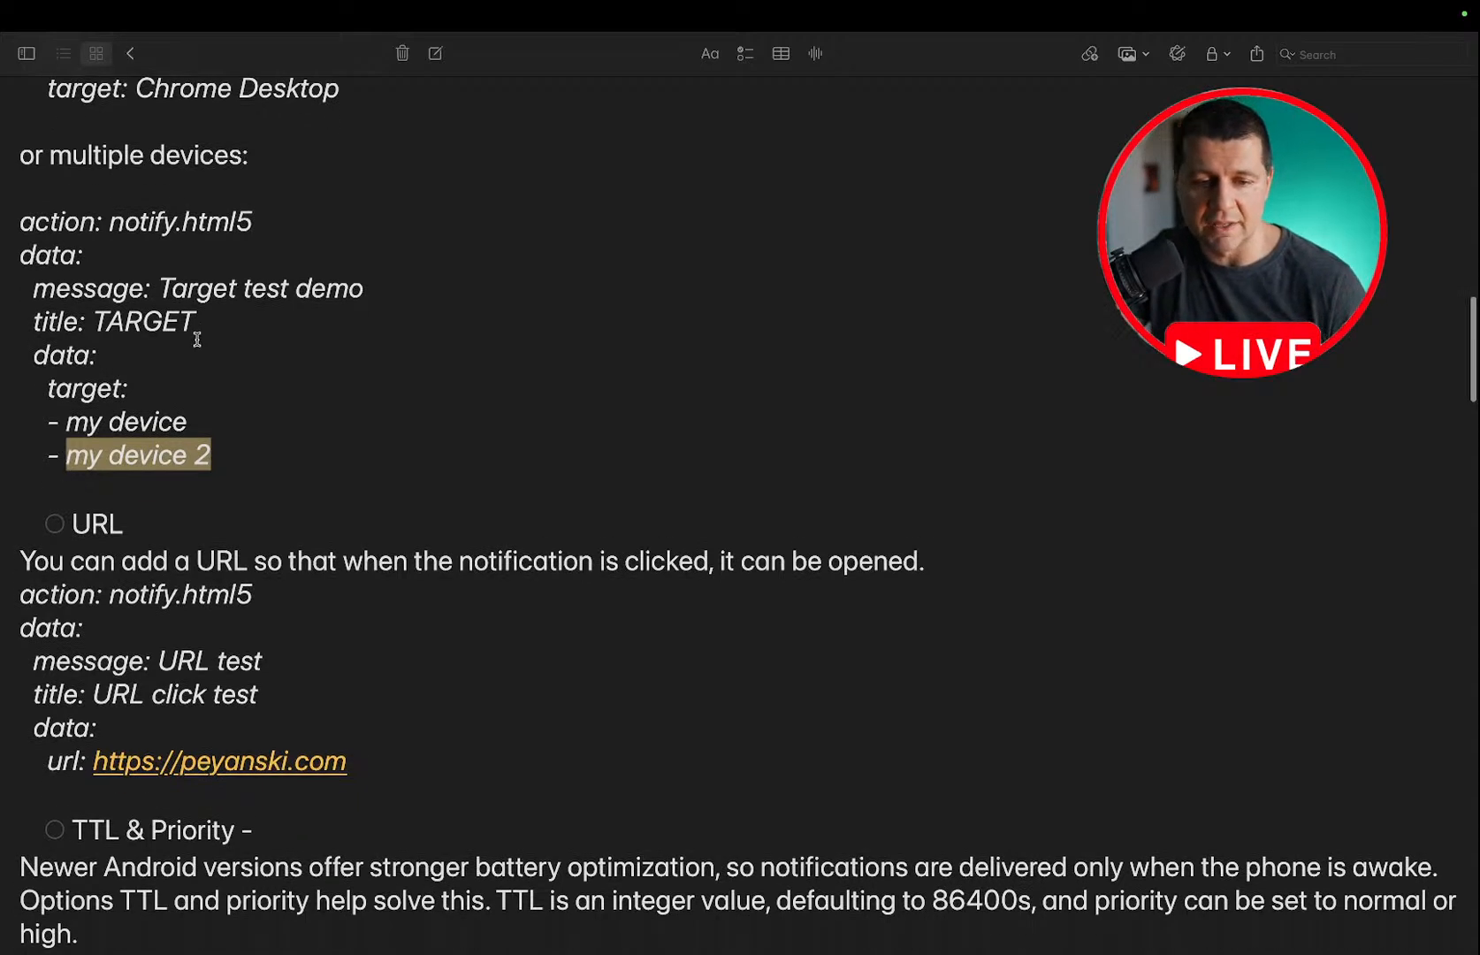
scroll(218, 300, "down", 3)
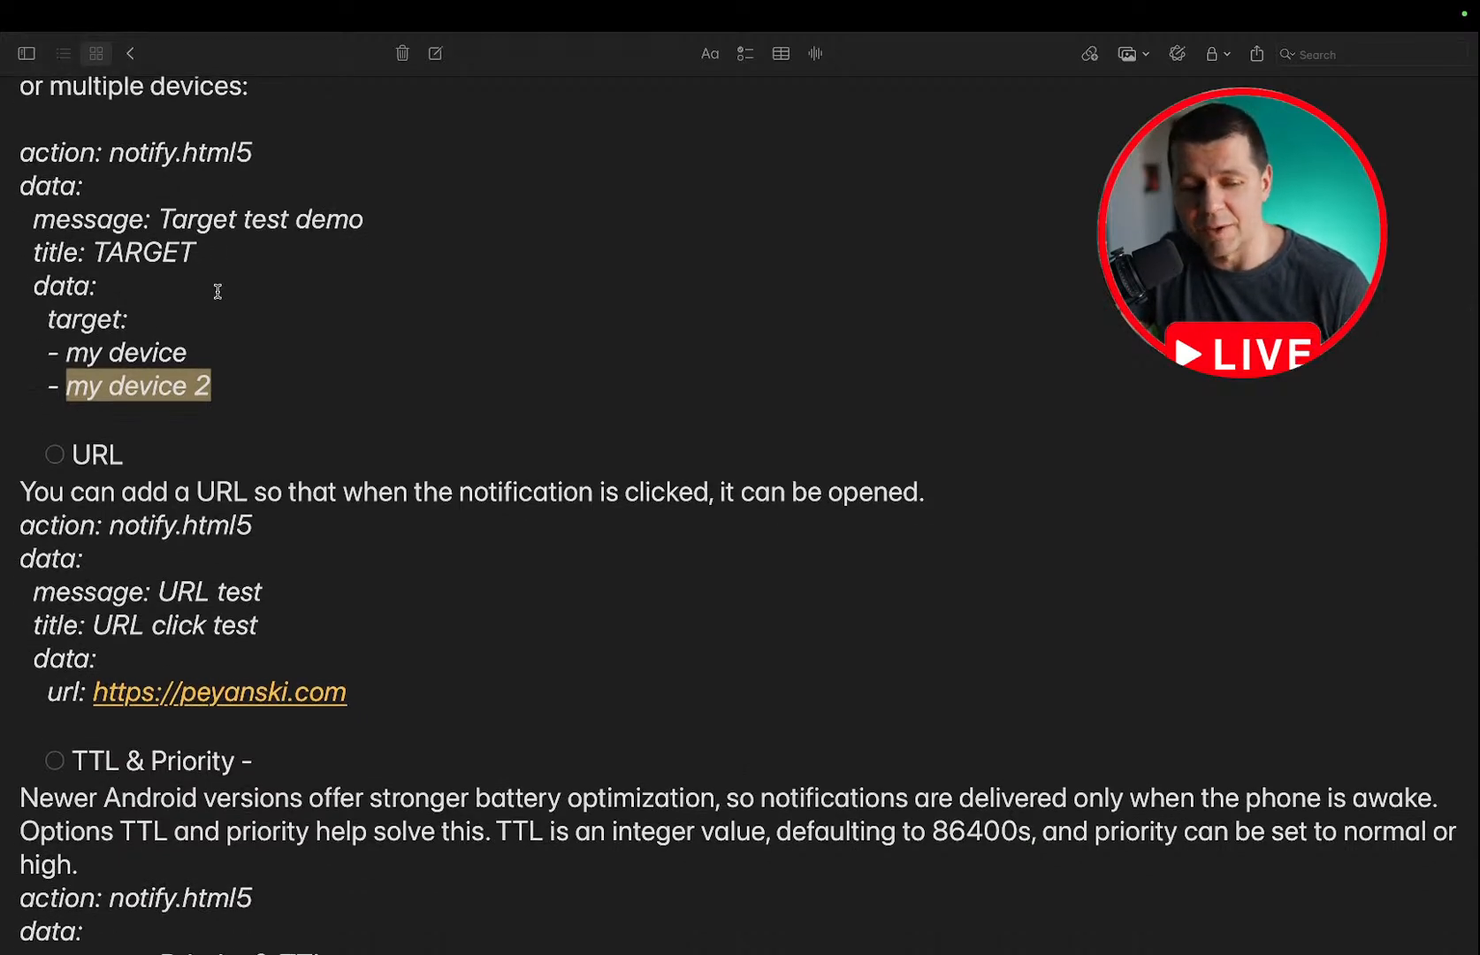
scroll(217, 292, "up", 10)
scroll(217, 292, "up", 6)
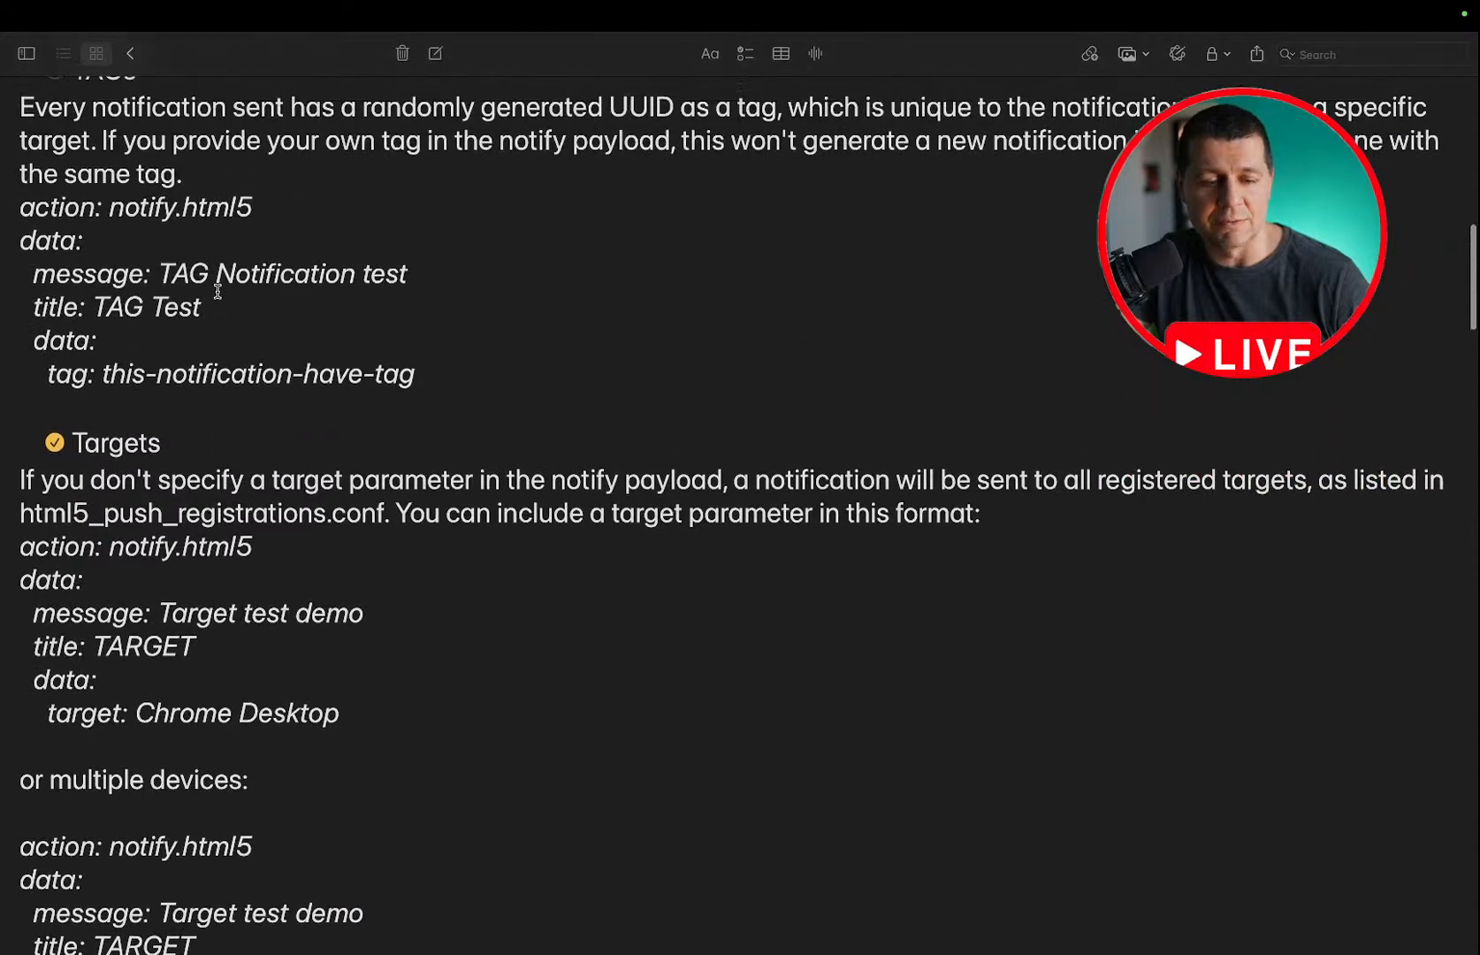
scroll(218, 297, "down", 20)
scroll(219, 292, "up", 1)
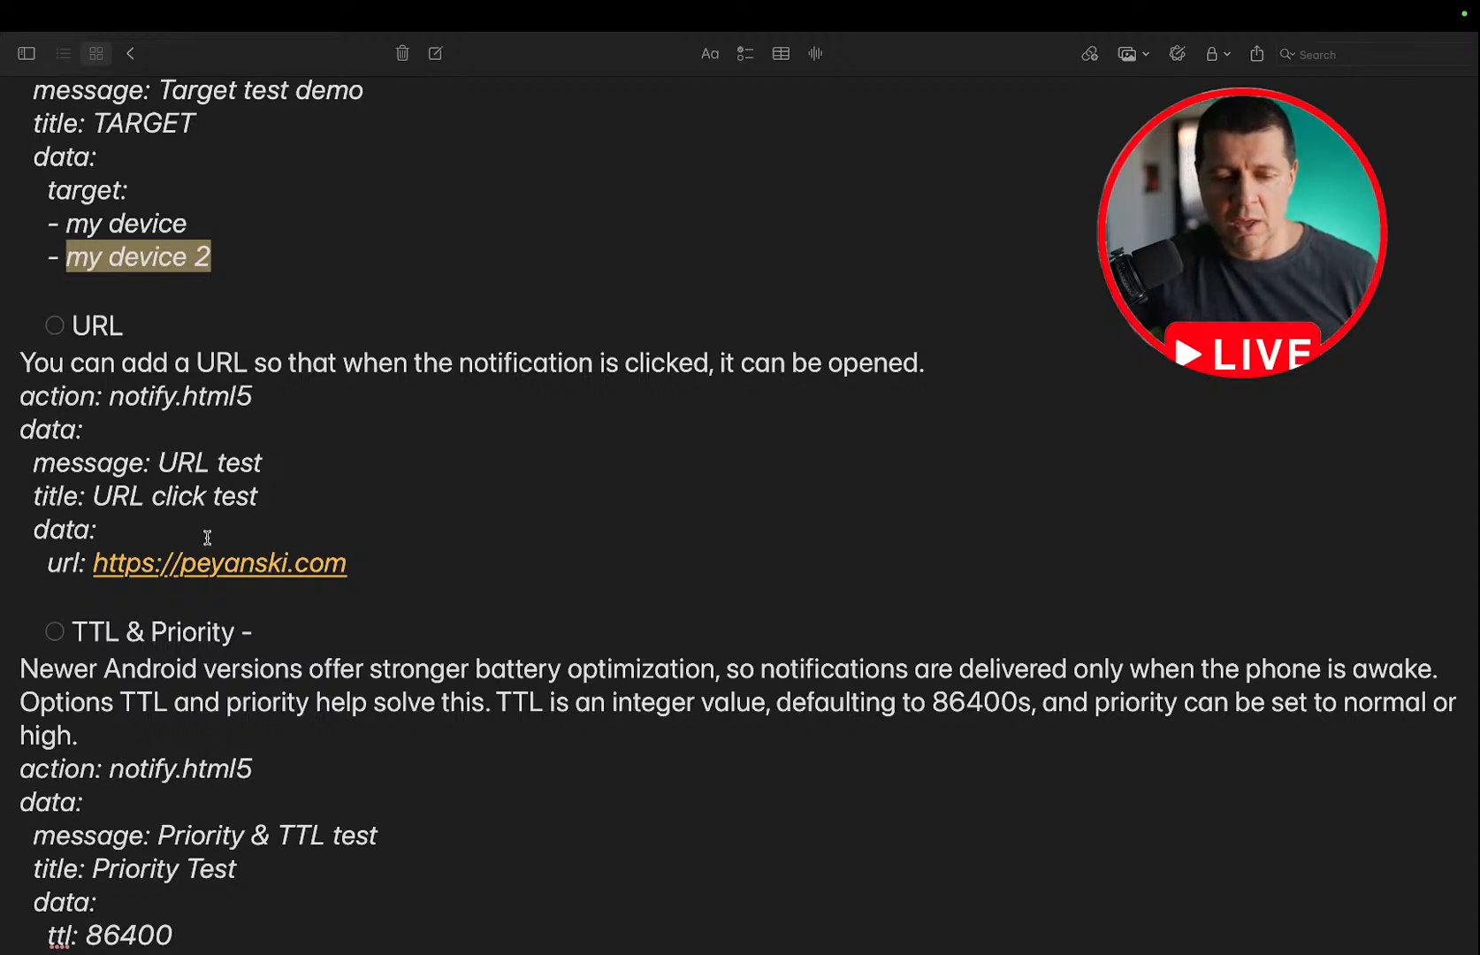
left_click(352, 567)
left_click_drag(352, 566, 8, 399)
key("super+c")
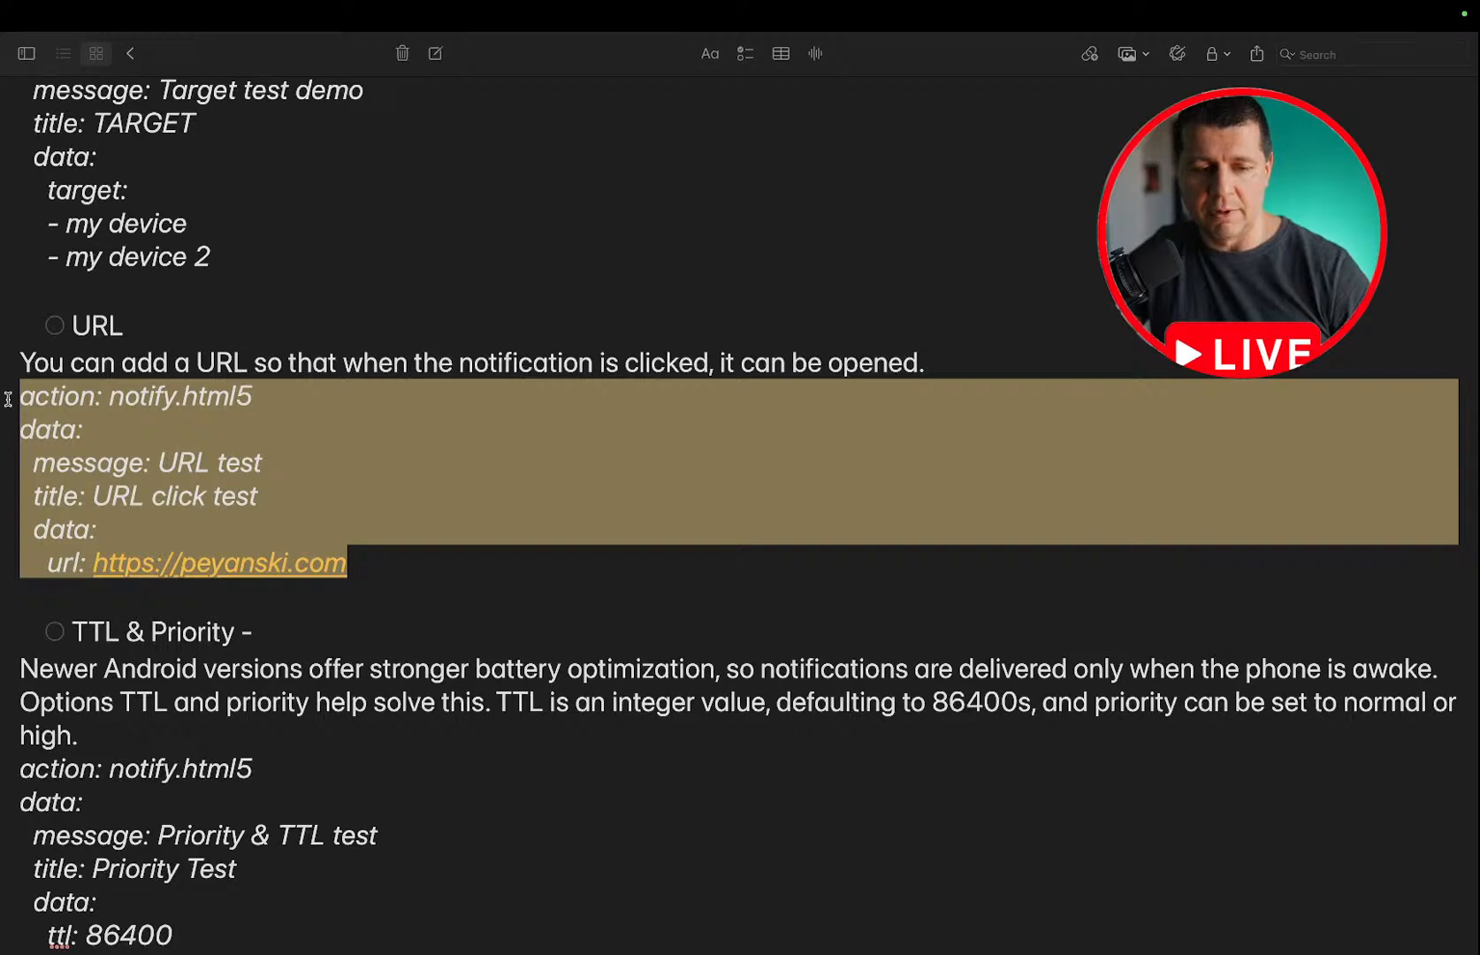
Switch back to the Home Assistant Developer tools, clear the TARGET notification YAML and paste the copied URL click test example.
key("ctrl+Left")
left_click(565, 380)
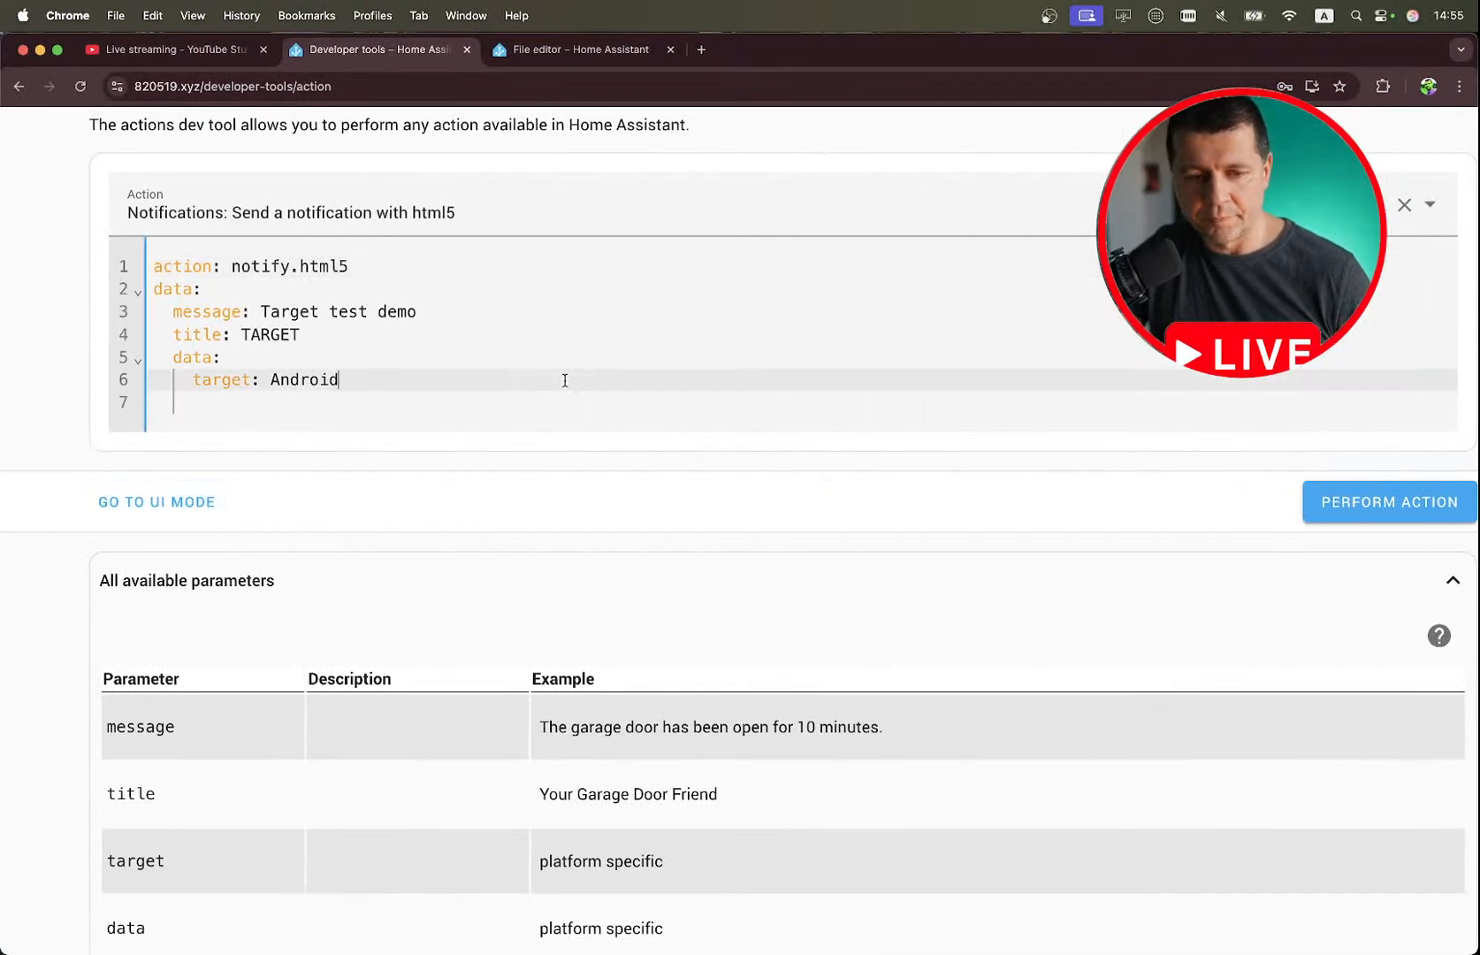
triple_click(565, 380)
key("super+a")
key("BackSpace")
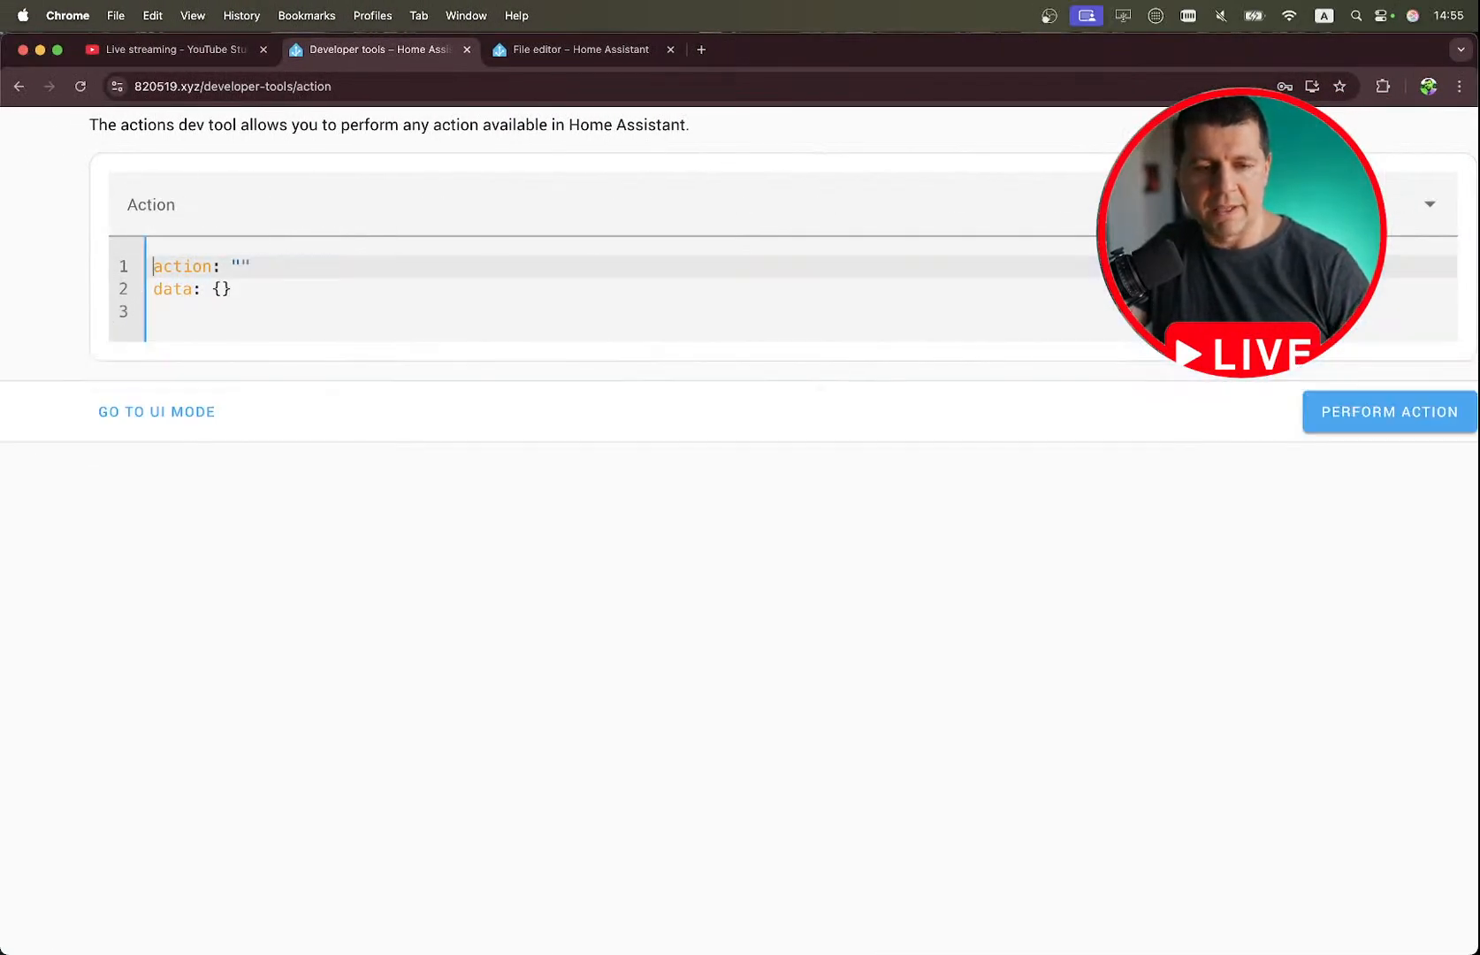
key("super+v")
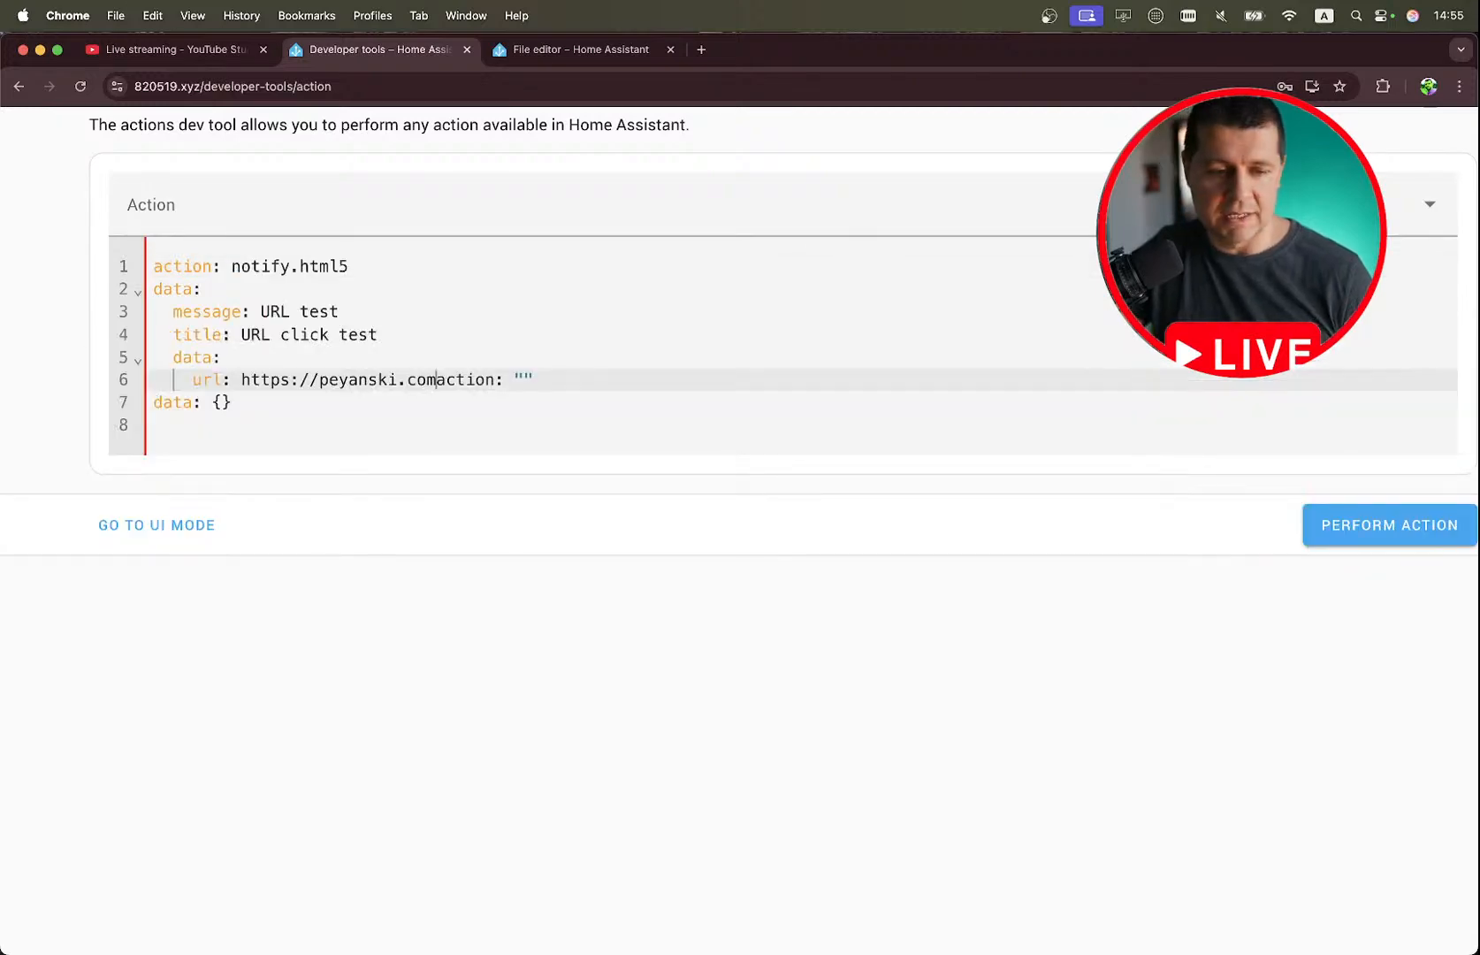
Delete the leftover data: {} line below the pasted YAML and compare the code with the URL example in the notes.
key("ctrl+Right")
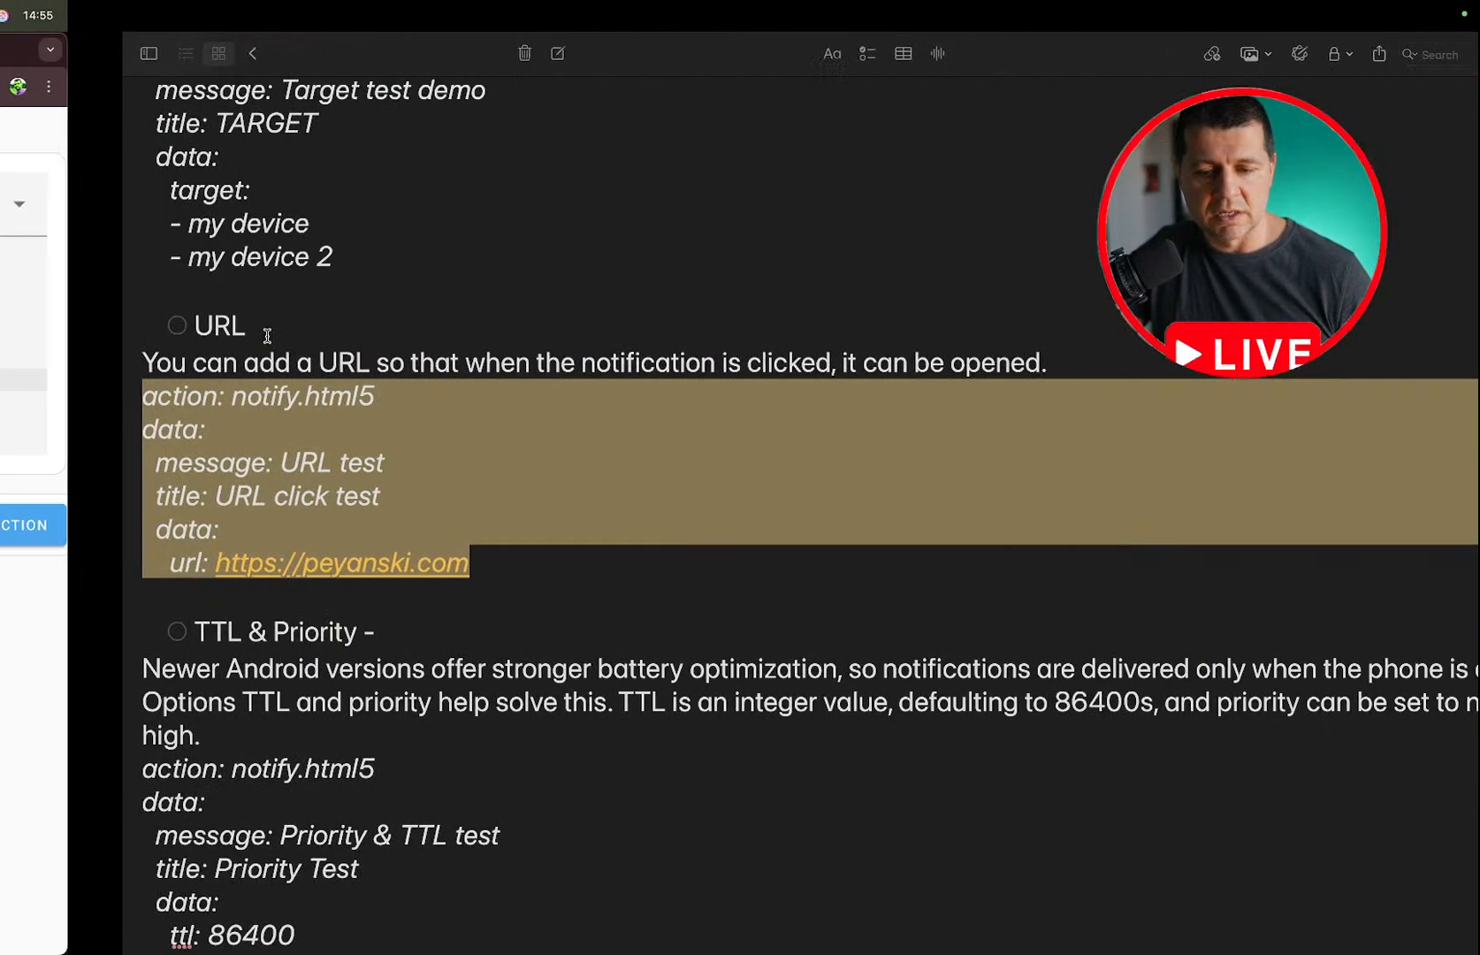
key("ctrl+Left")
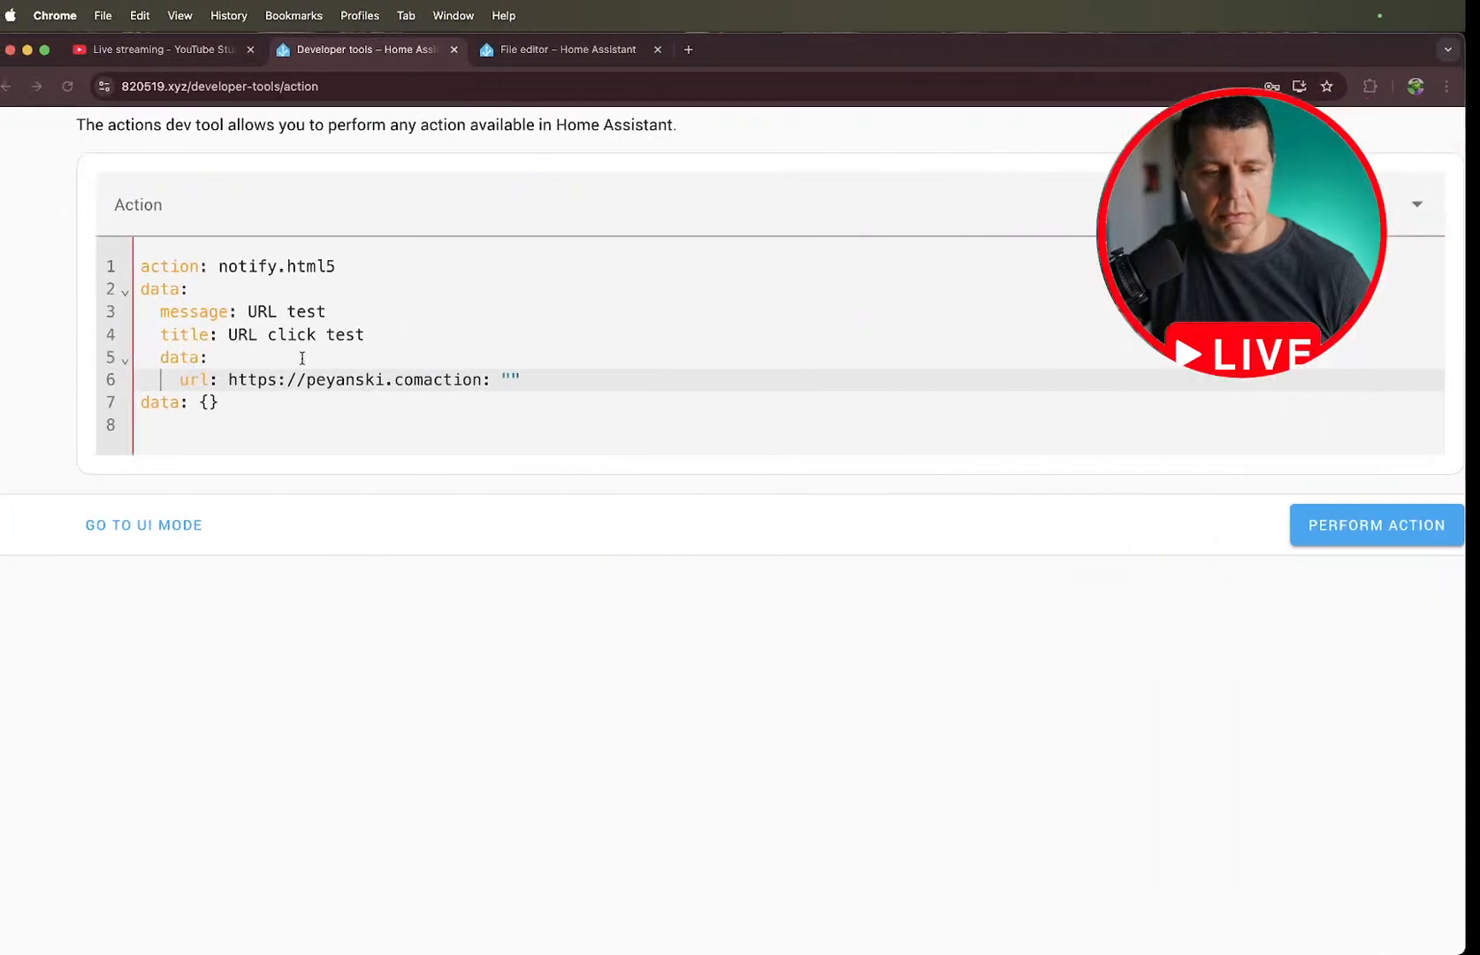
left_click_drag(247, 403, 146, 402)
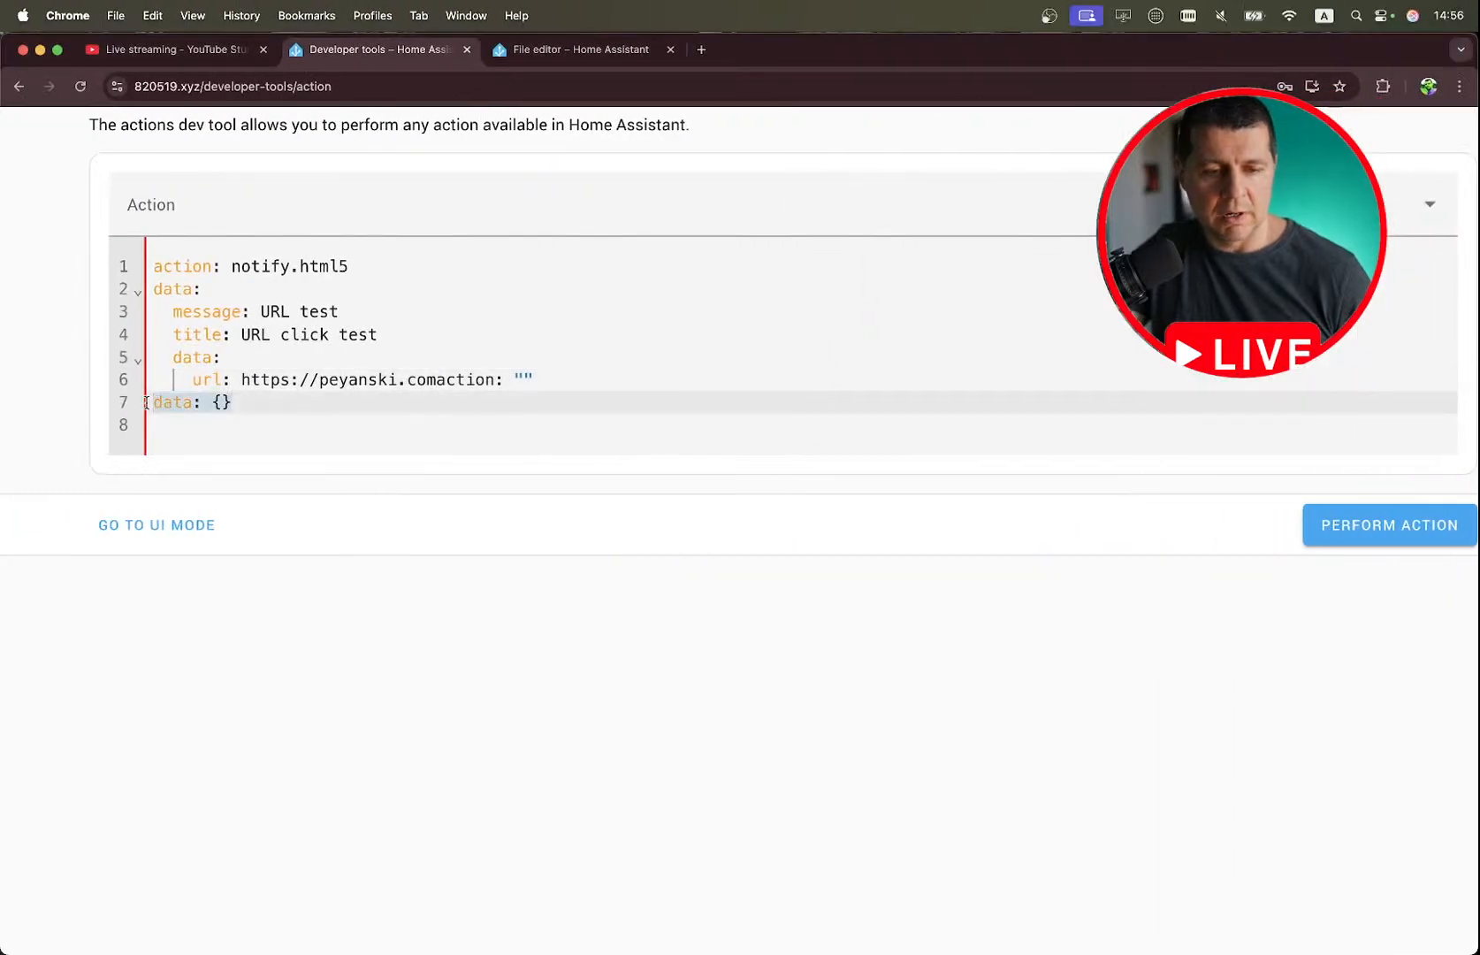
key("BackSpace")
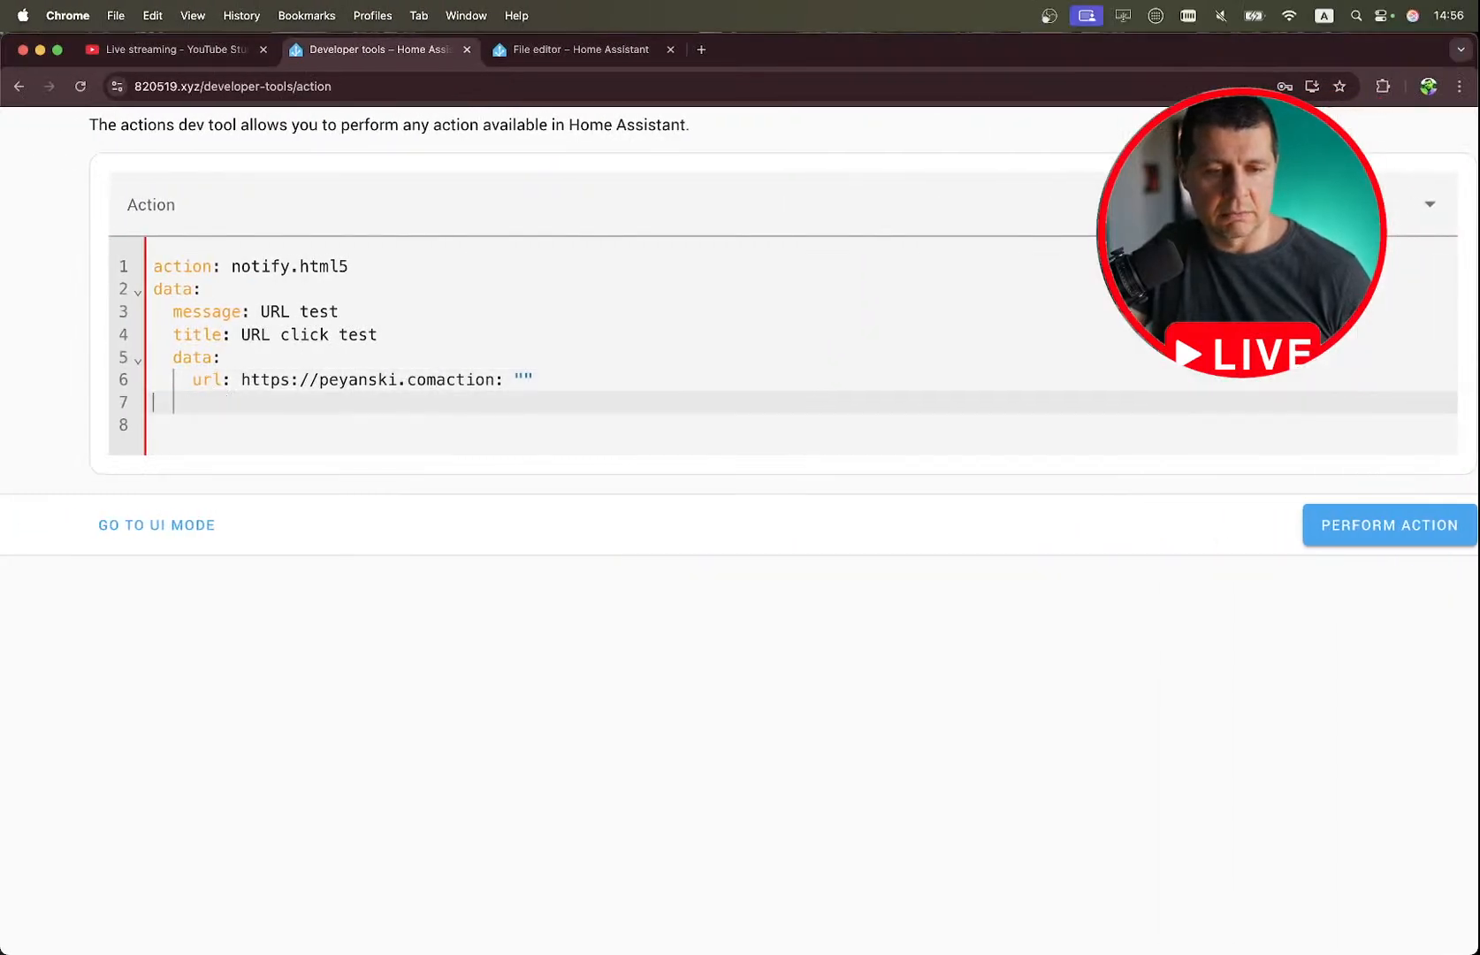
key("ctrl+Right")
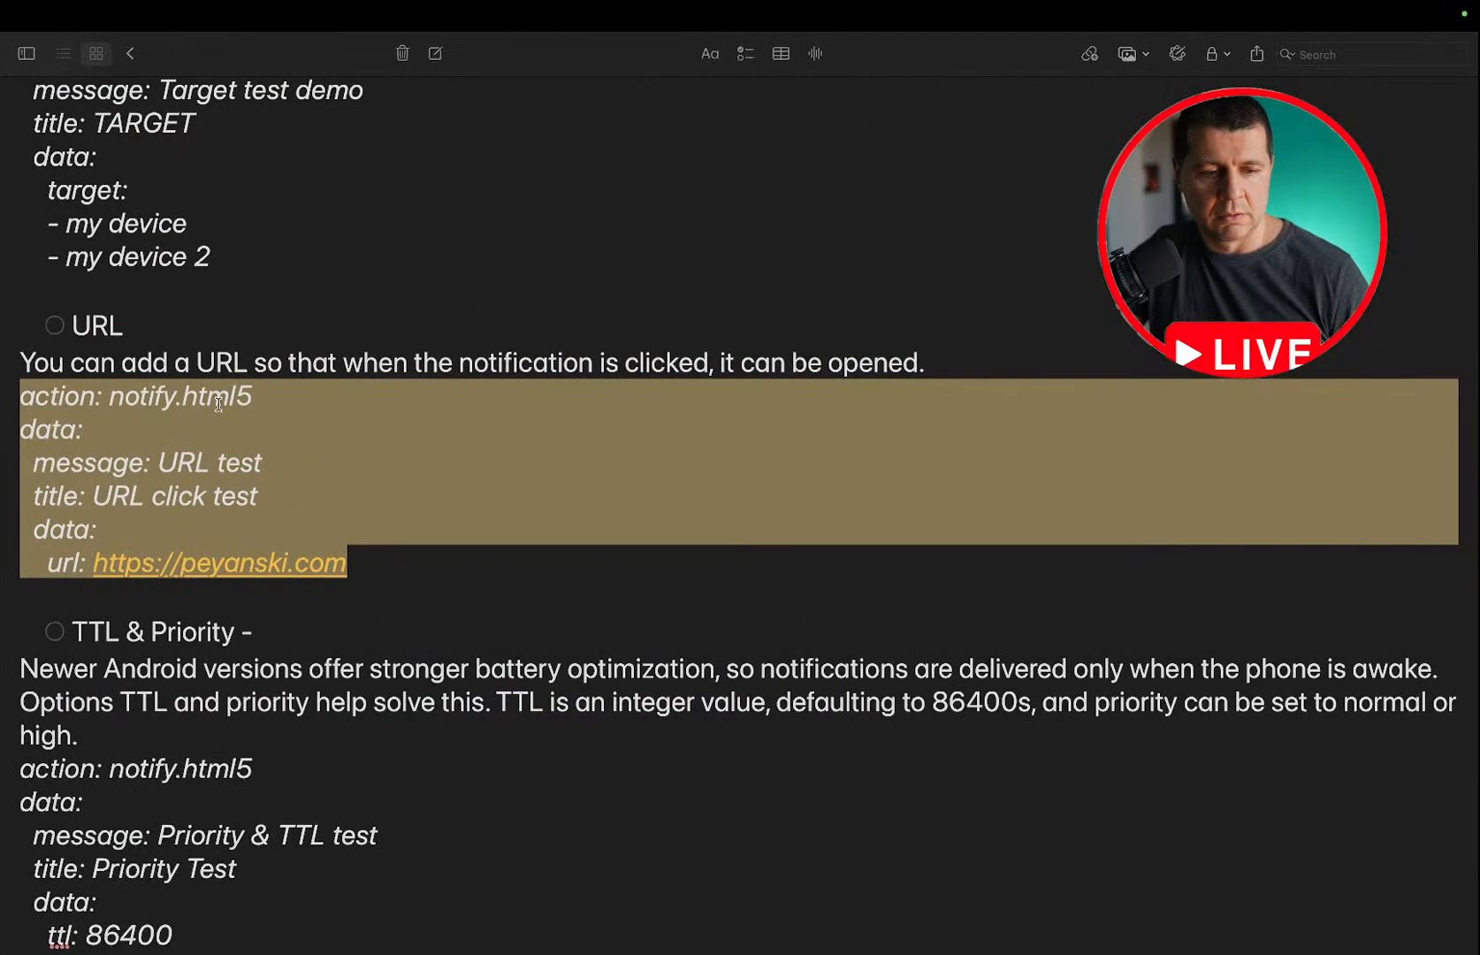
key("ctrl+Left")
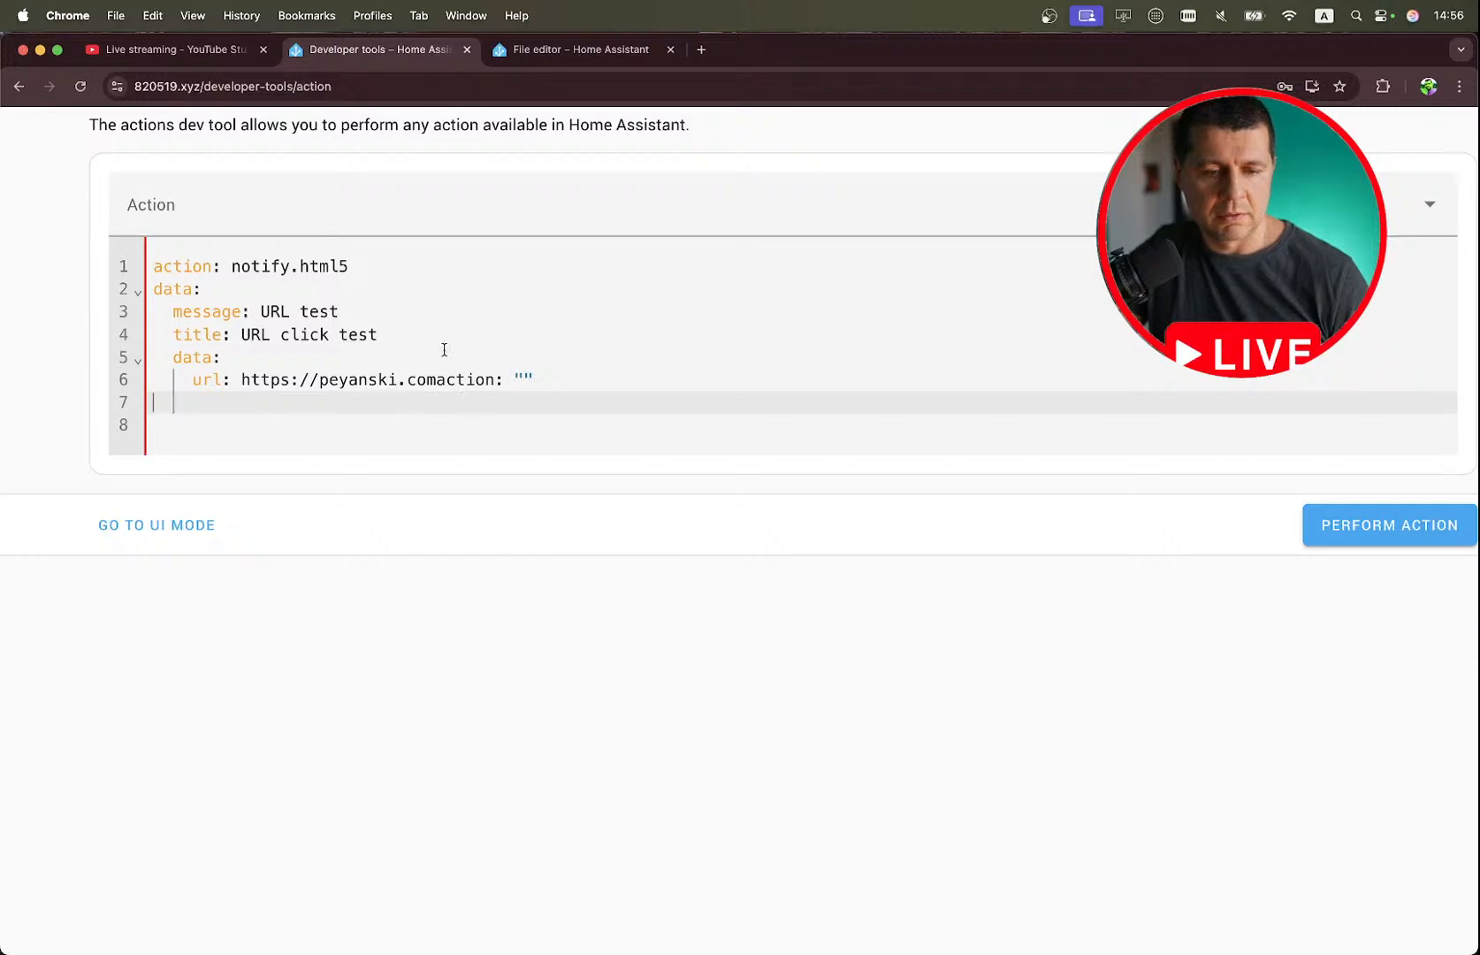
Empty the action's YAML editor completely and paste the notify.html5 URL click test example again.
key("BackSpace")
key("BackSpace")
key("super+a")
key("BackSpace")
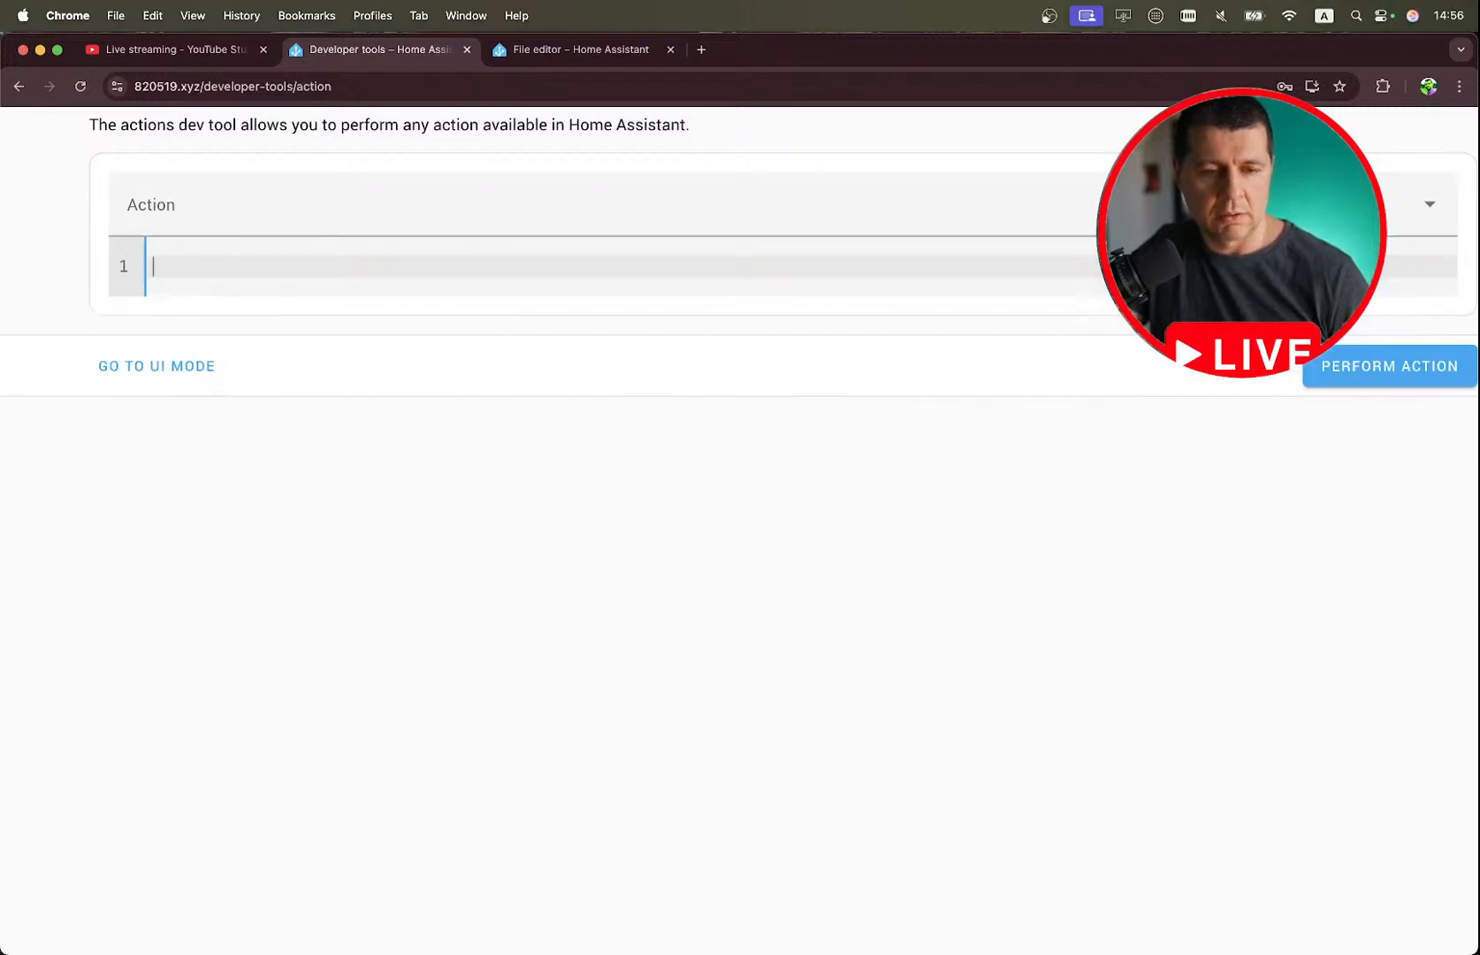
key("super+v")
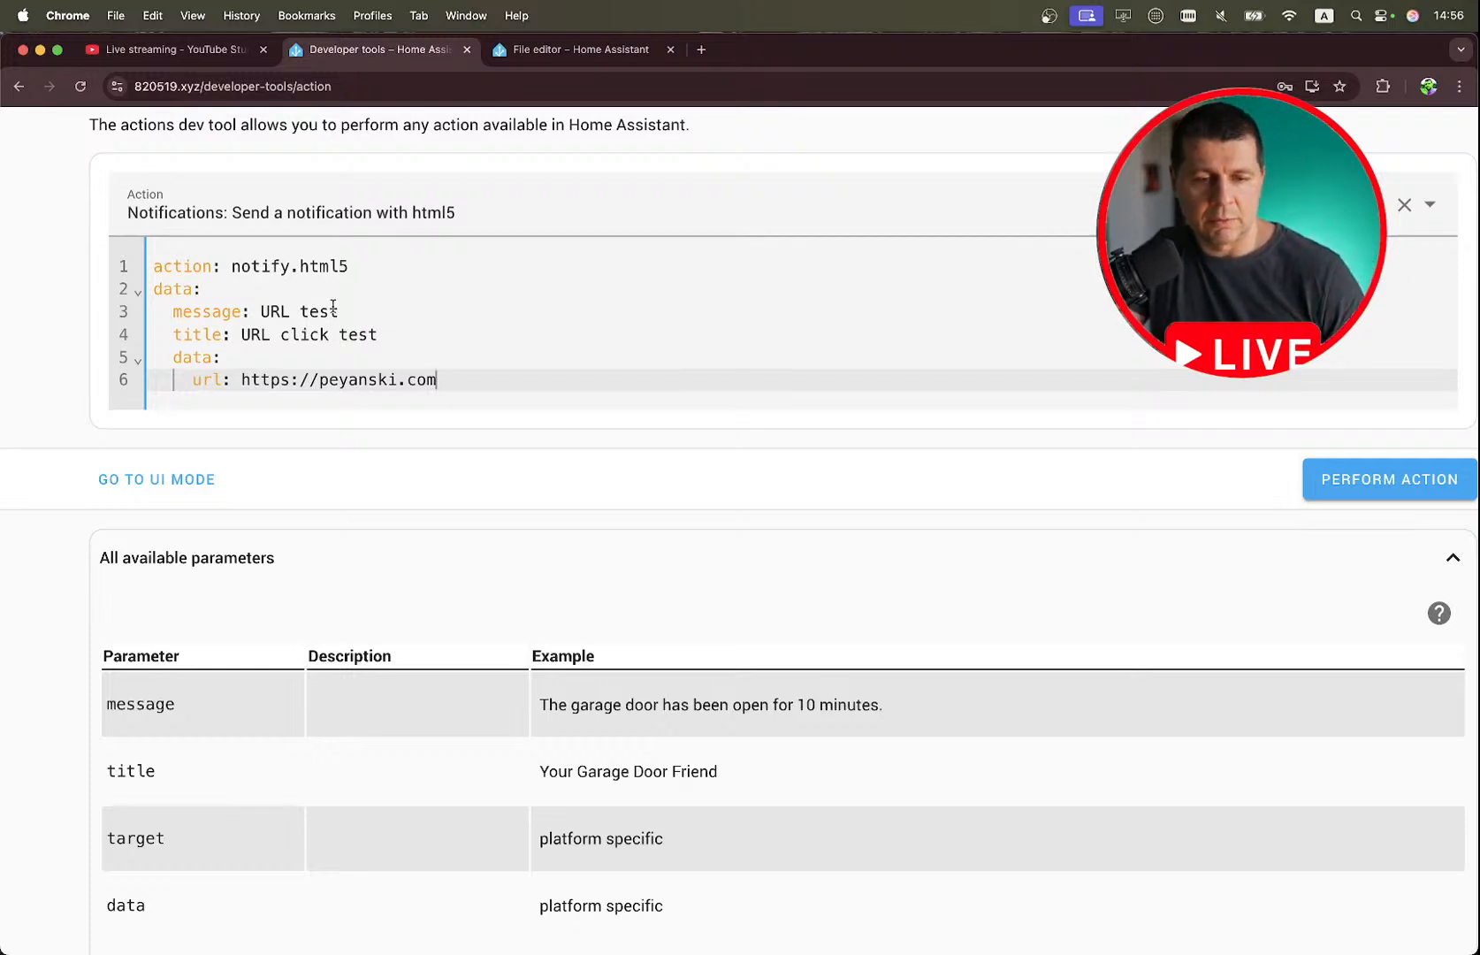
double_click(273, 311)
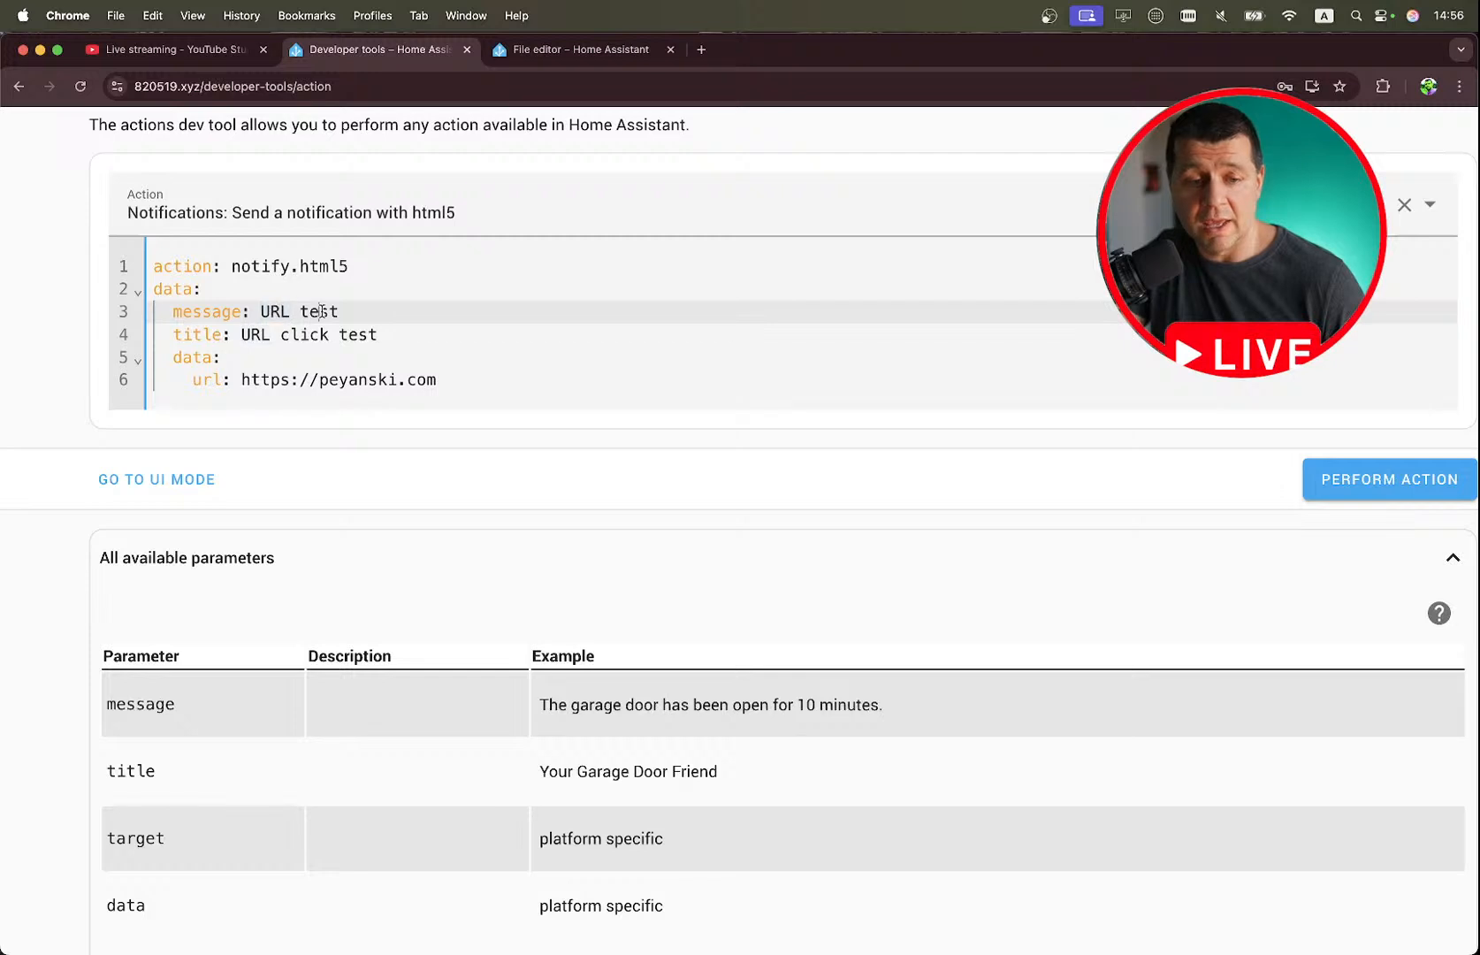
double_click(322, 311)
double_click(255, 334)
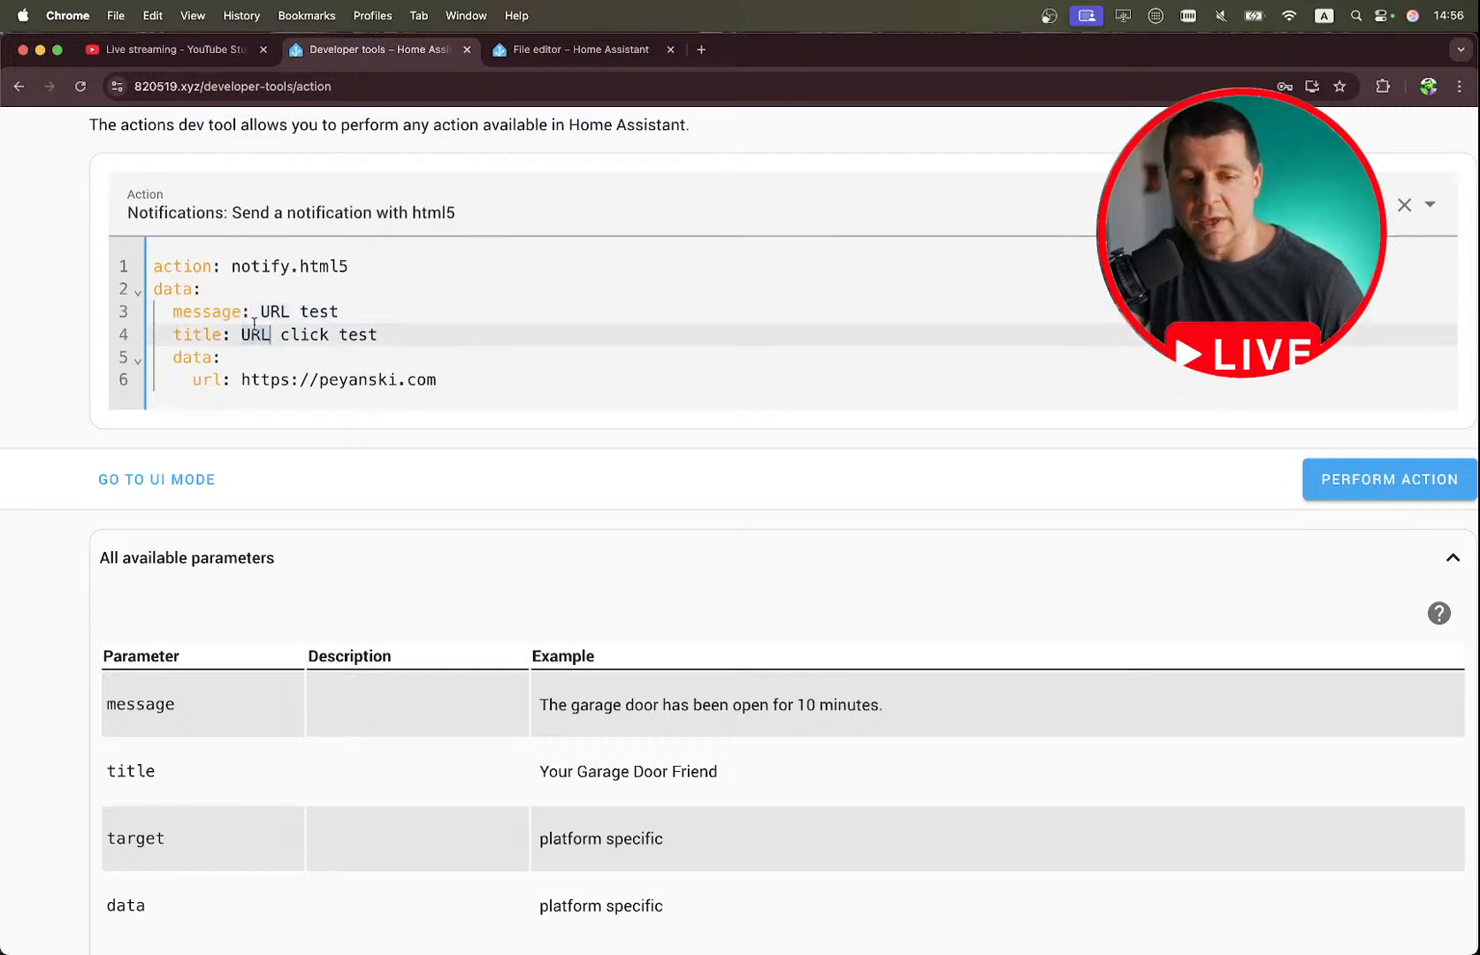
double_click(358, 335)
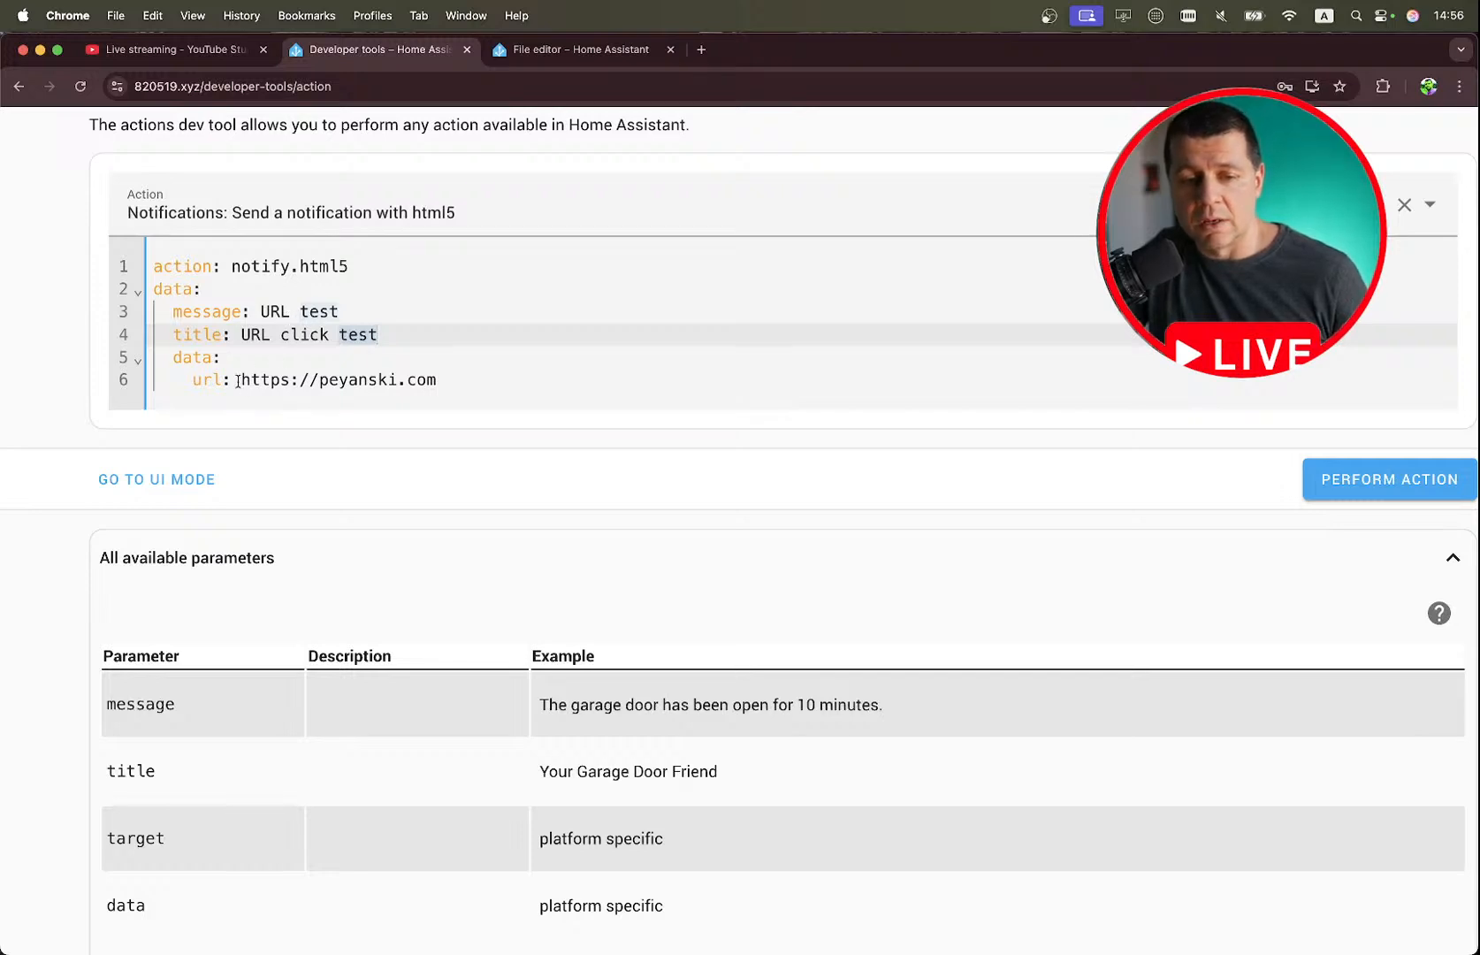
left_click_drag(238, 381, 447, 388)
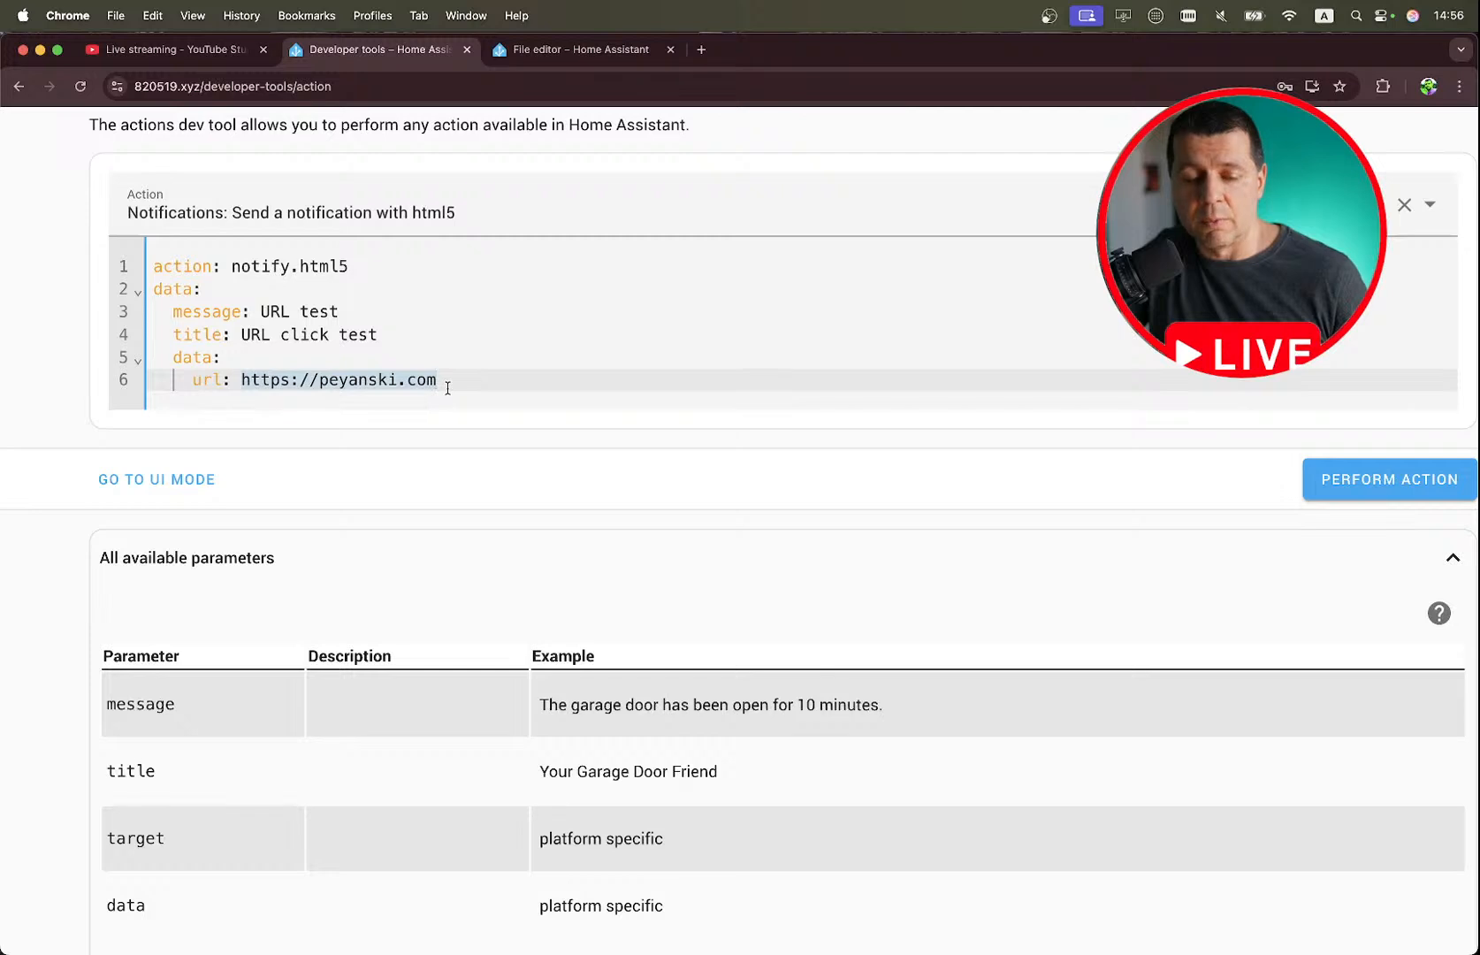
left_click(436, 381)
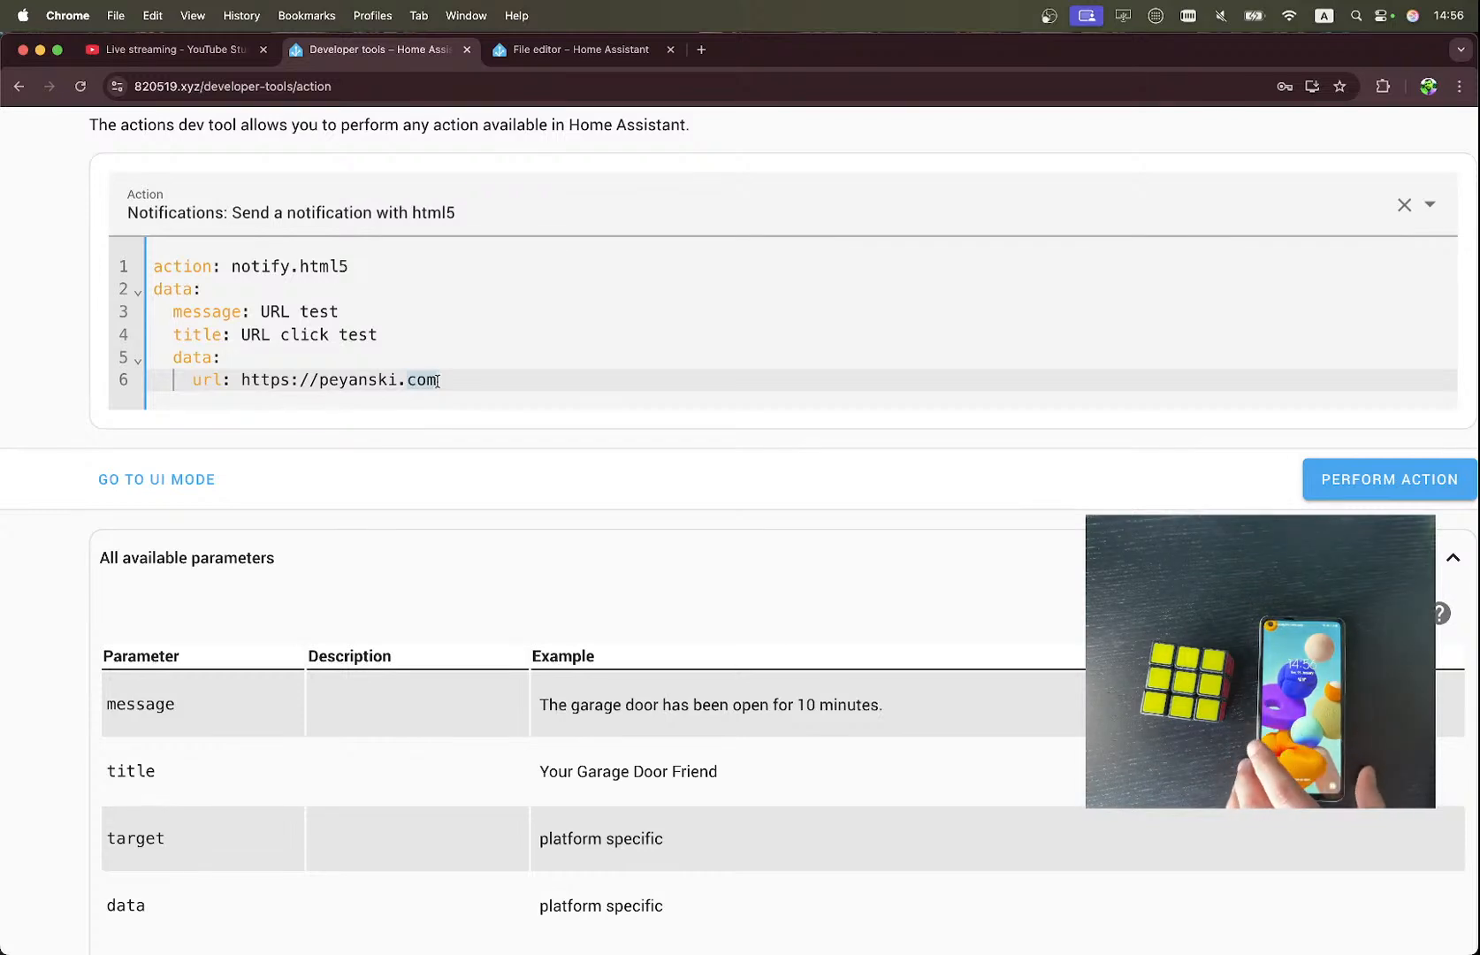
left_click(1340, 478)
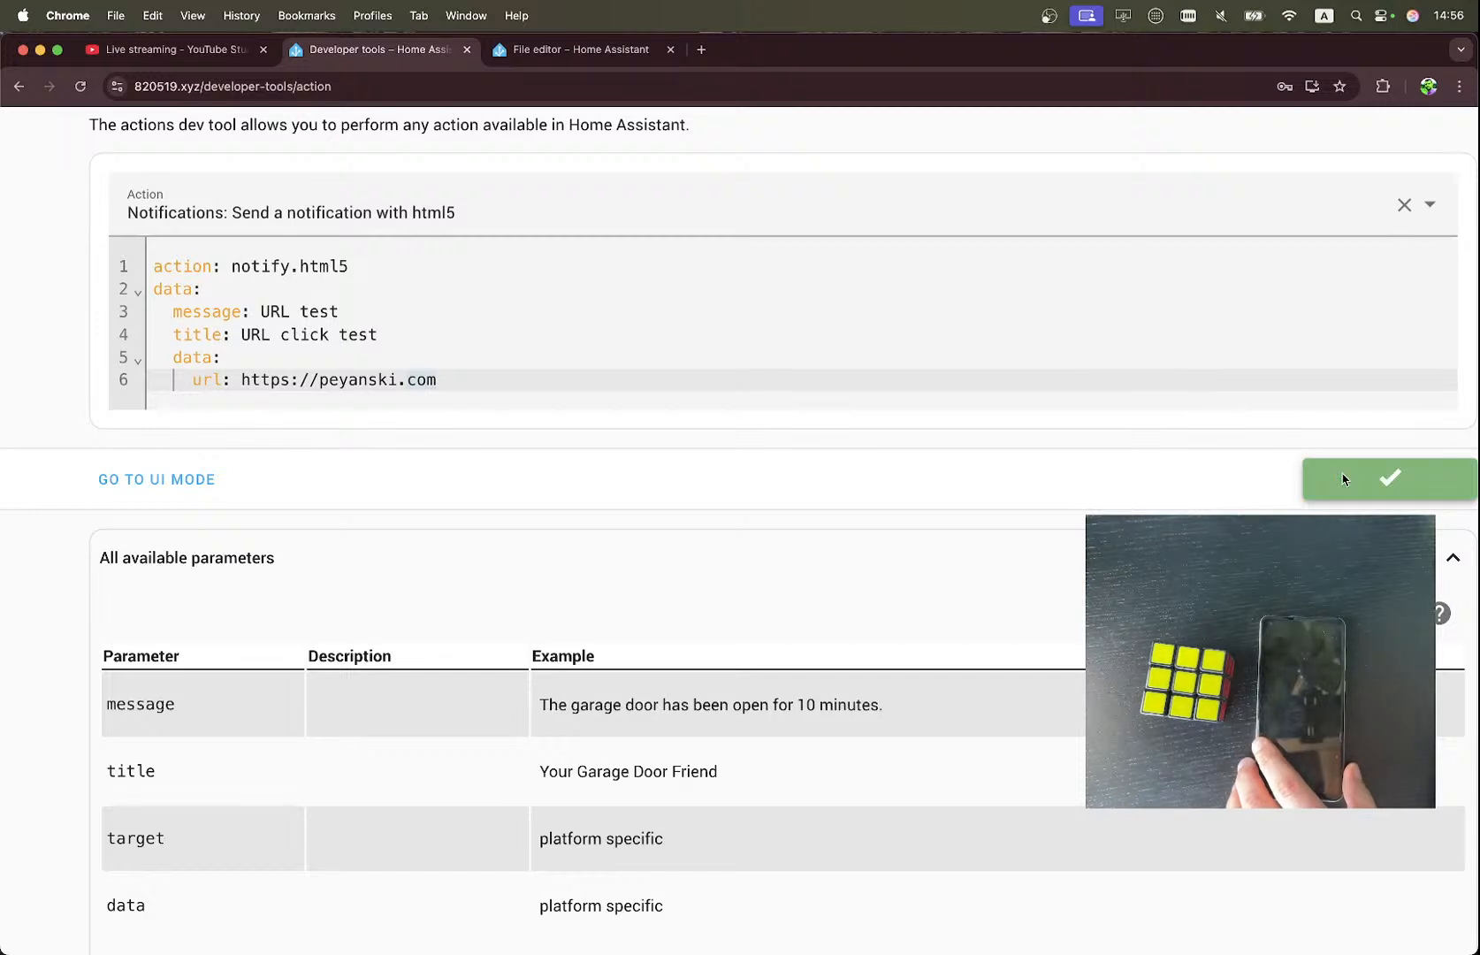
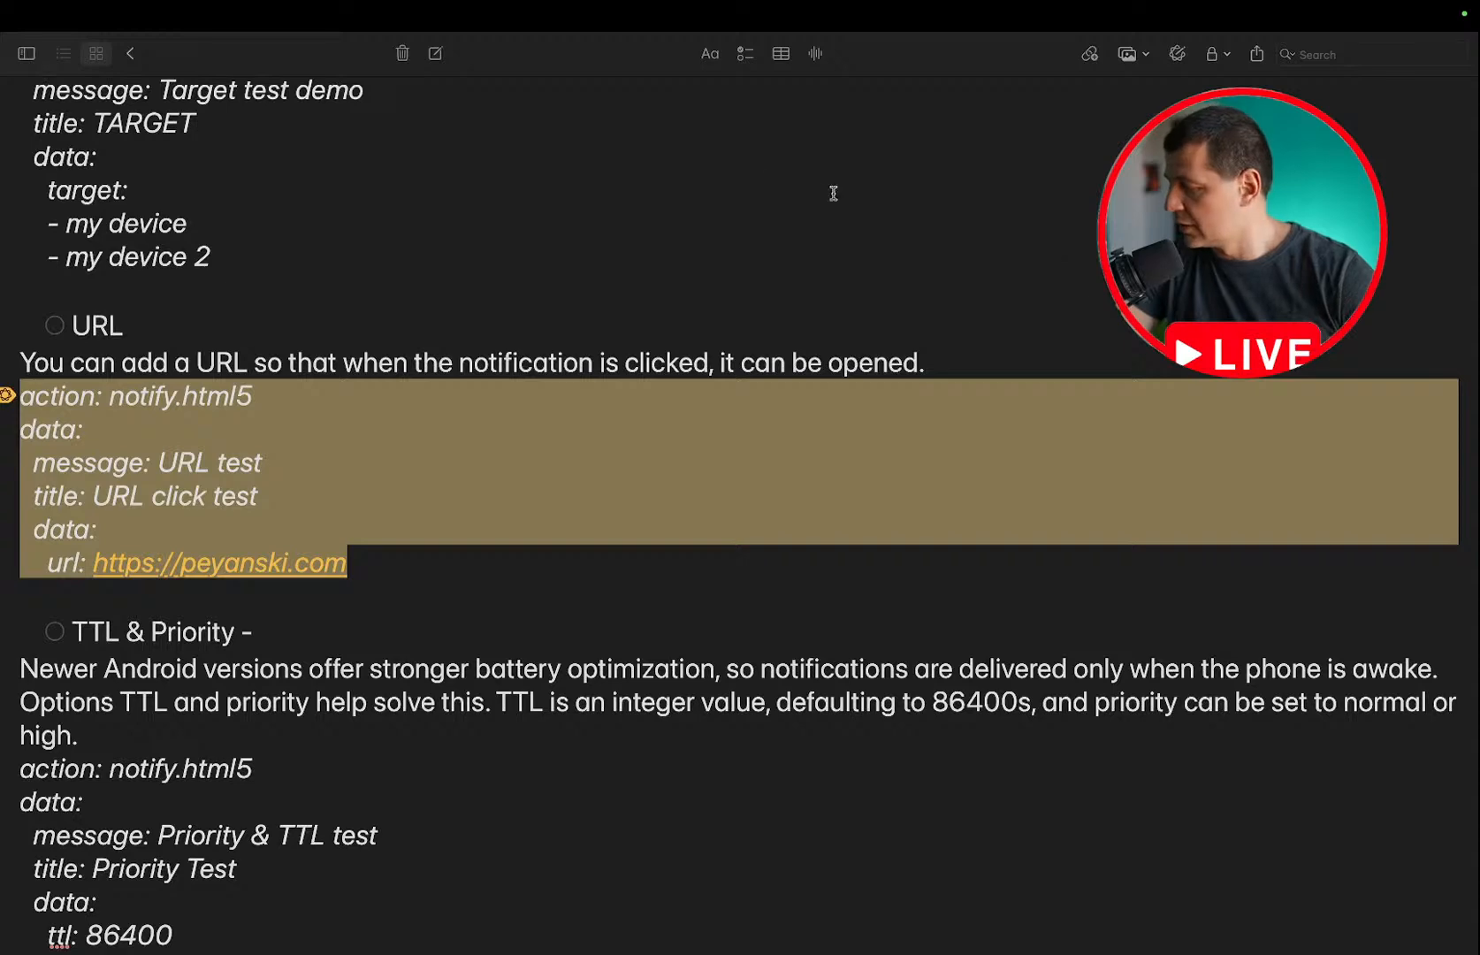
Check off the URL and TAGs items in the notes checklist.
scroll(385, 252, "up", 5)
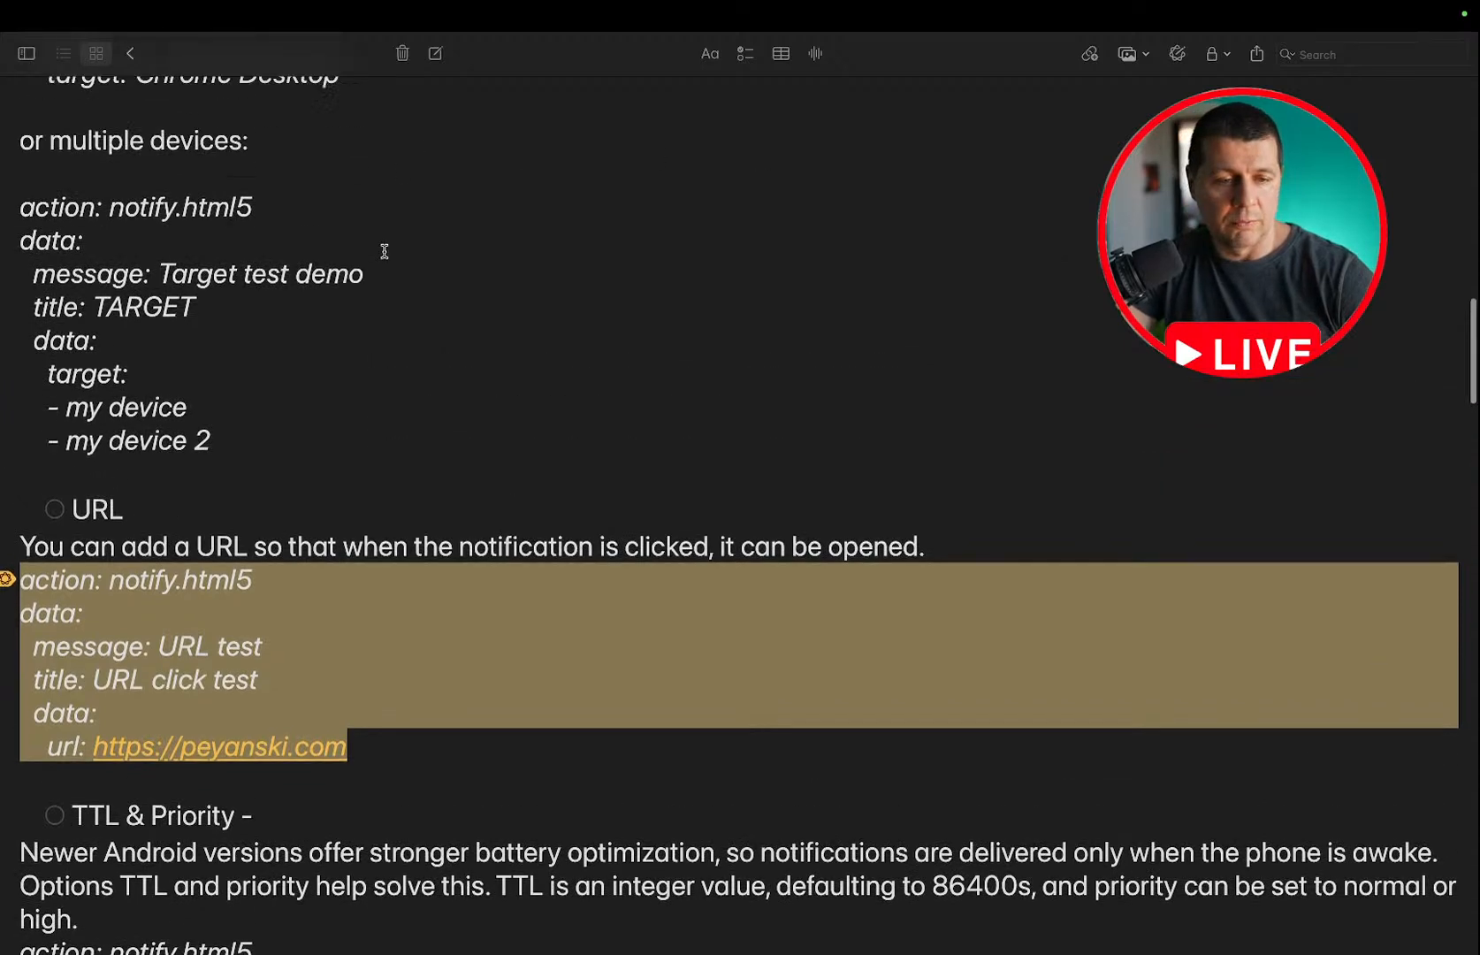
scroll(384, 252, "down", 5)
left_click(54, 373)
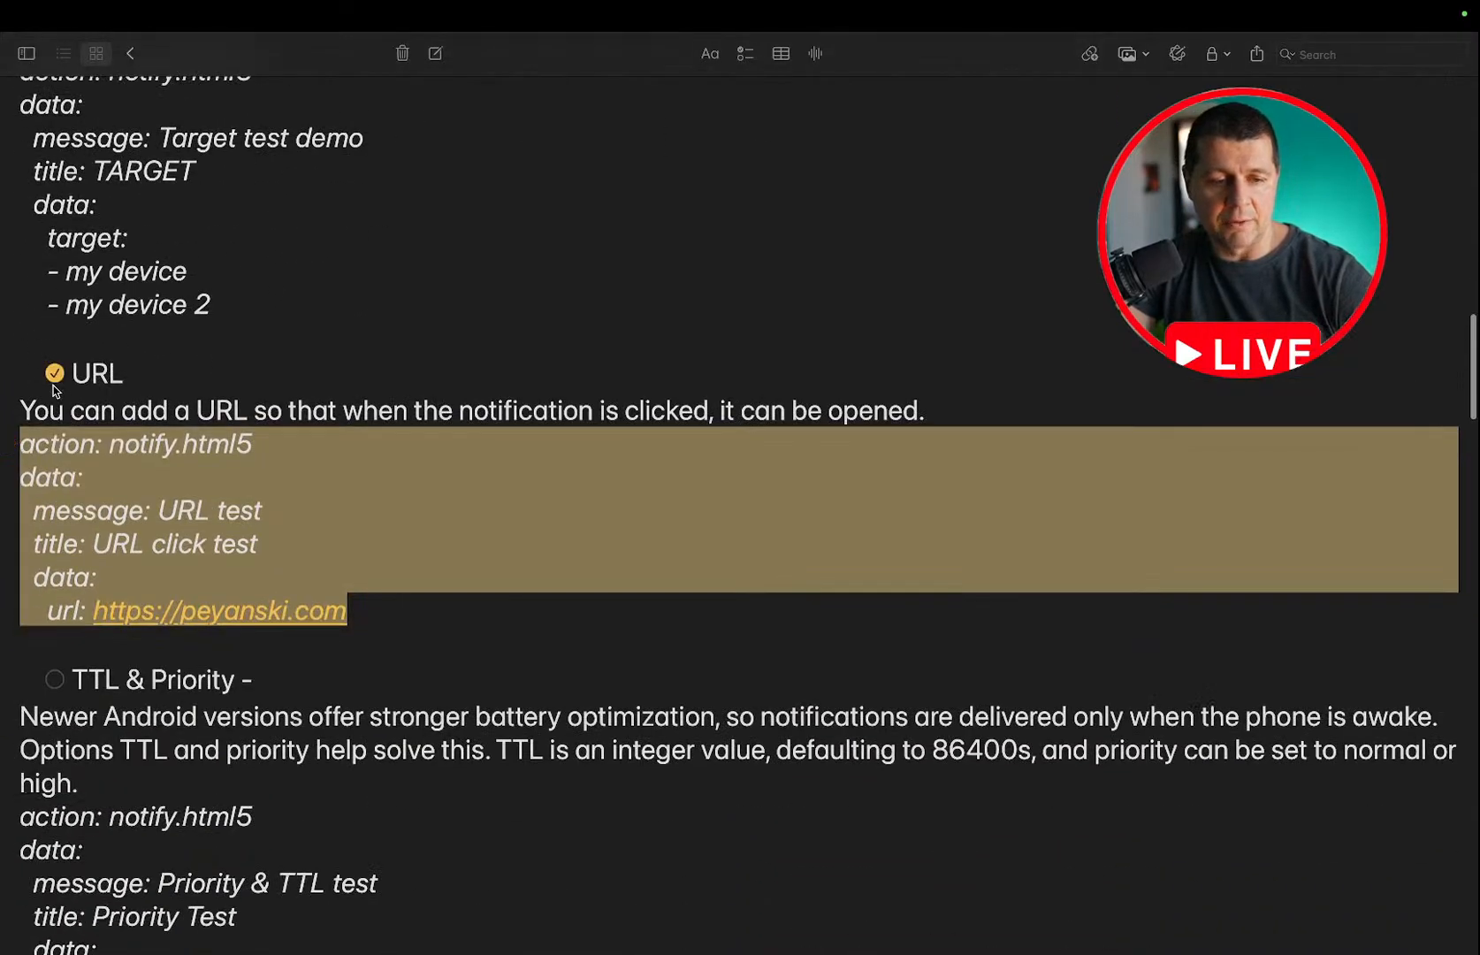
scroll(213, 386, "up", 8)
scroll(214, 388, "up", 7)
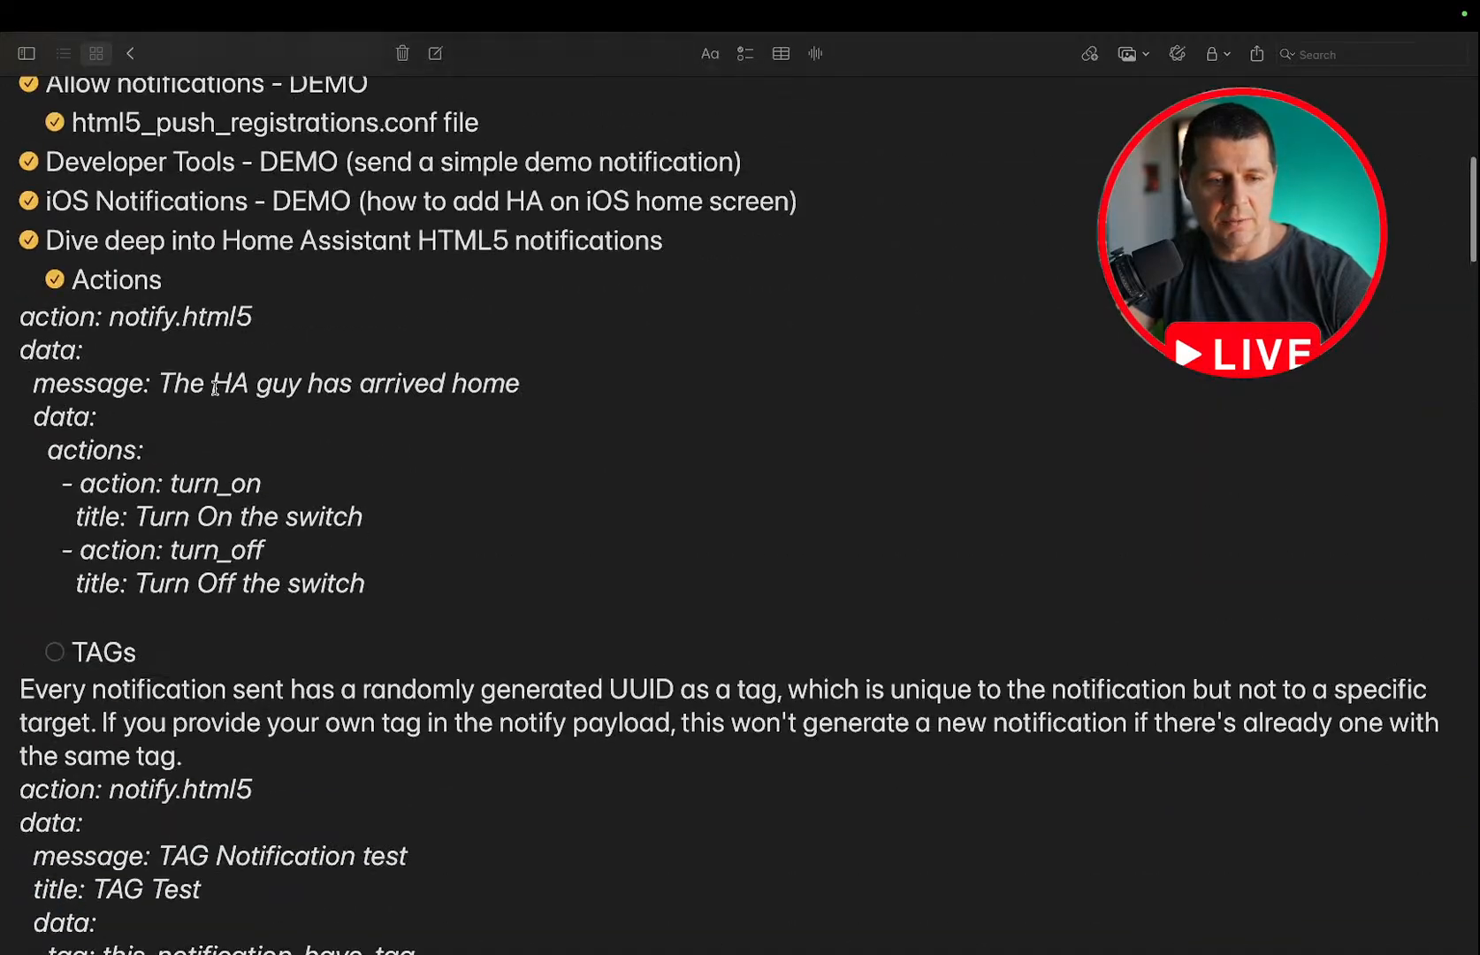
left_click(54, 652)
Review the ttl and priority options in the TTL & Priority notes and copy the Priority Test notify.html5 example.
scroll(257, 576, "down", 18)
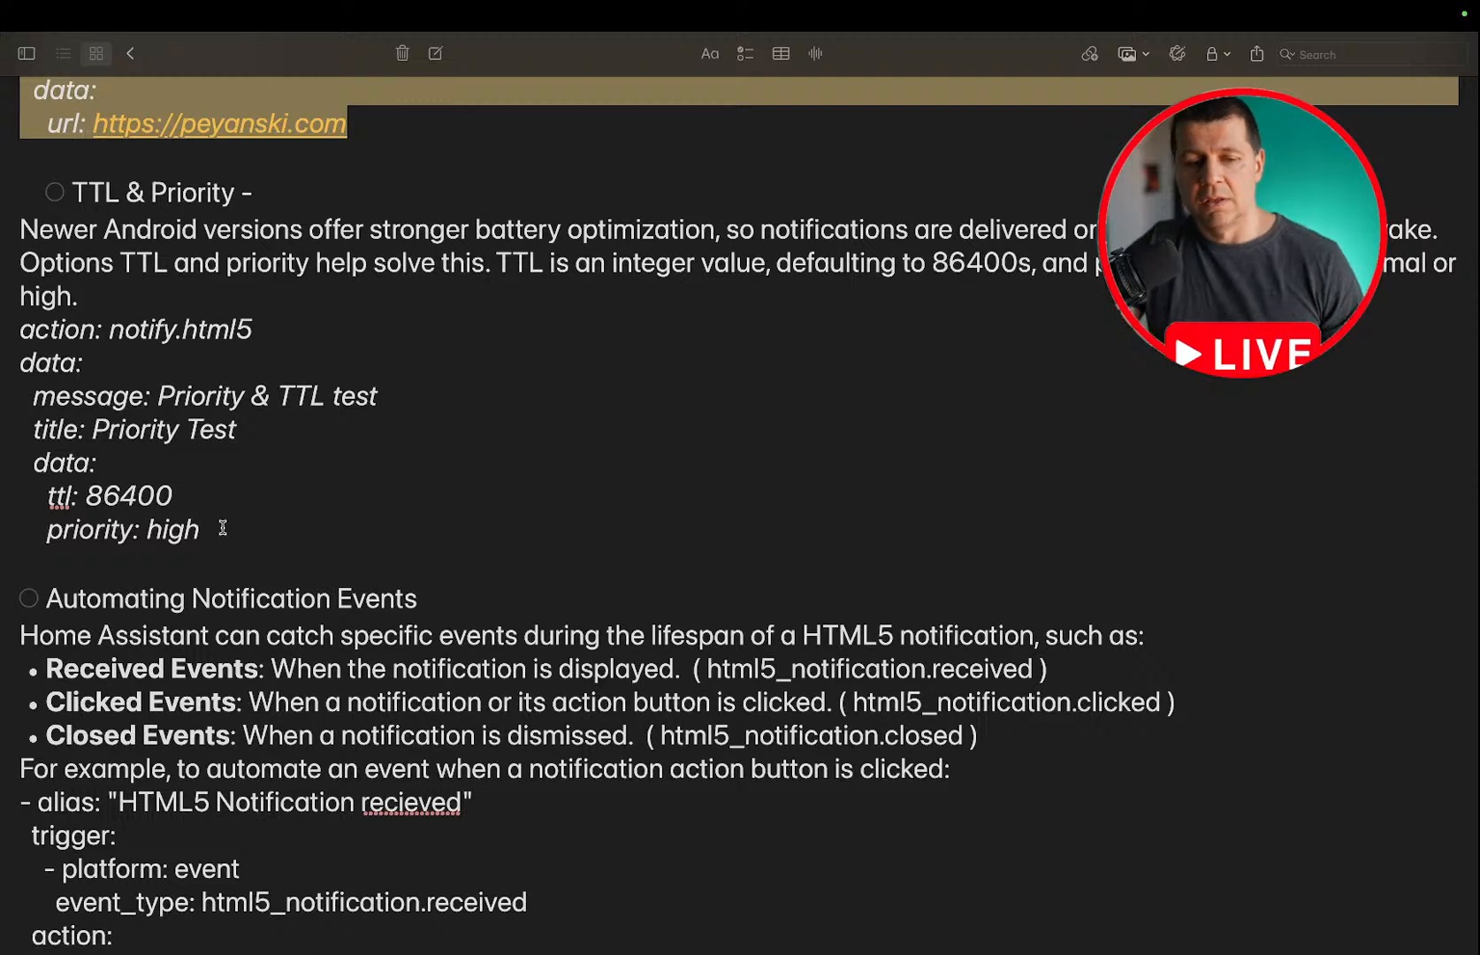
left_click_drag(212, 521, 177, 494)
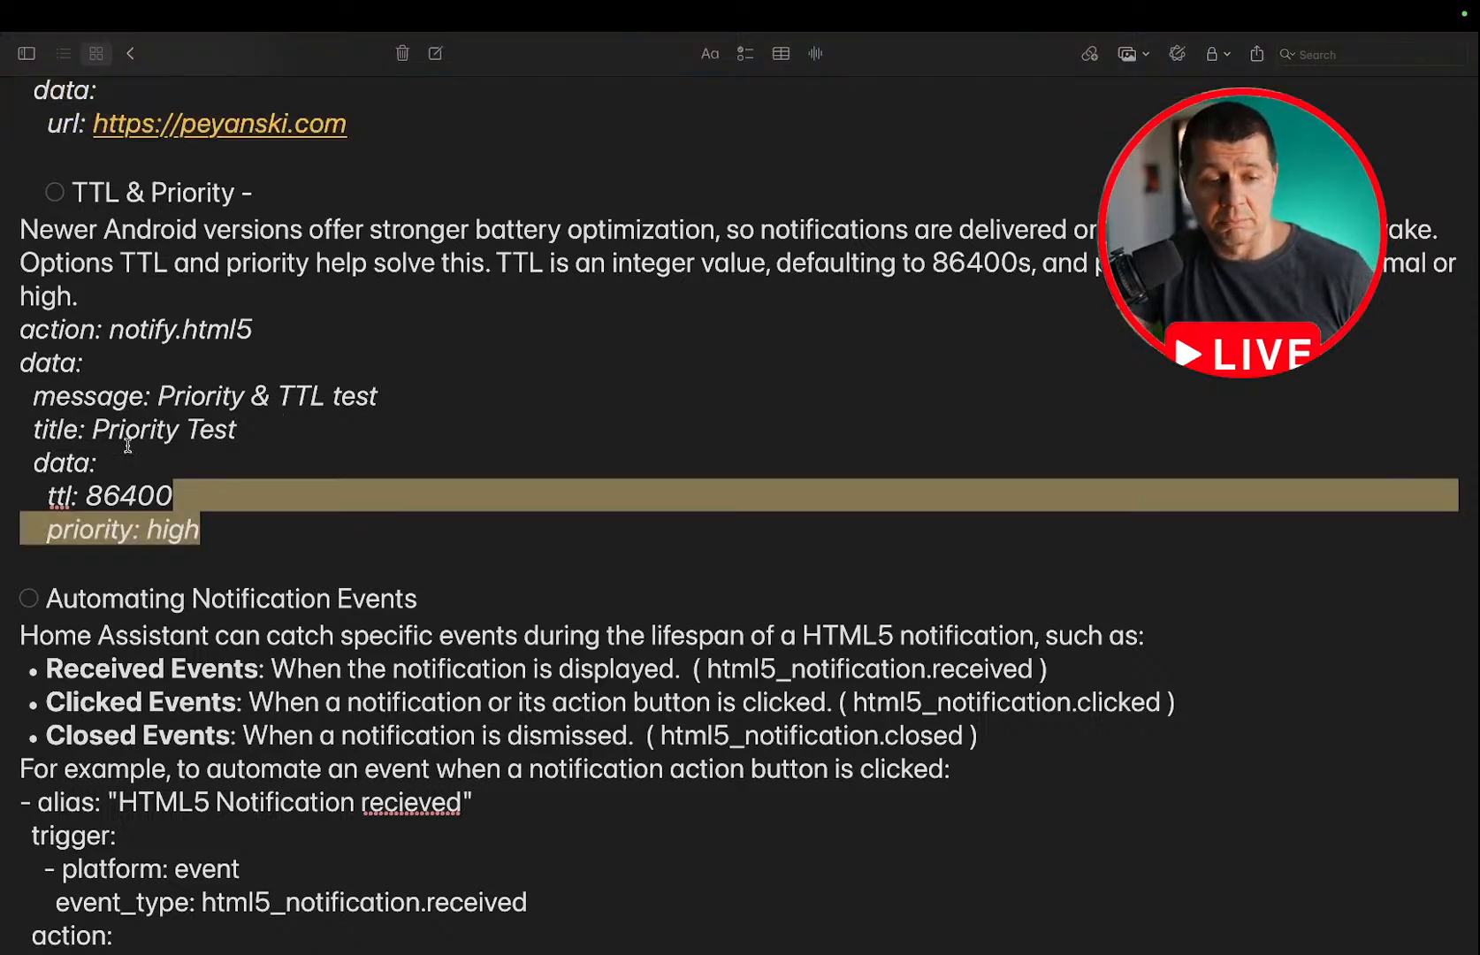
left_click(56, 493)
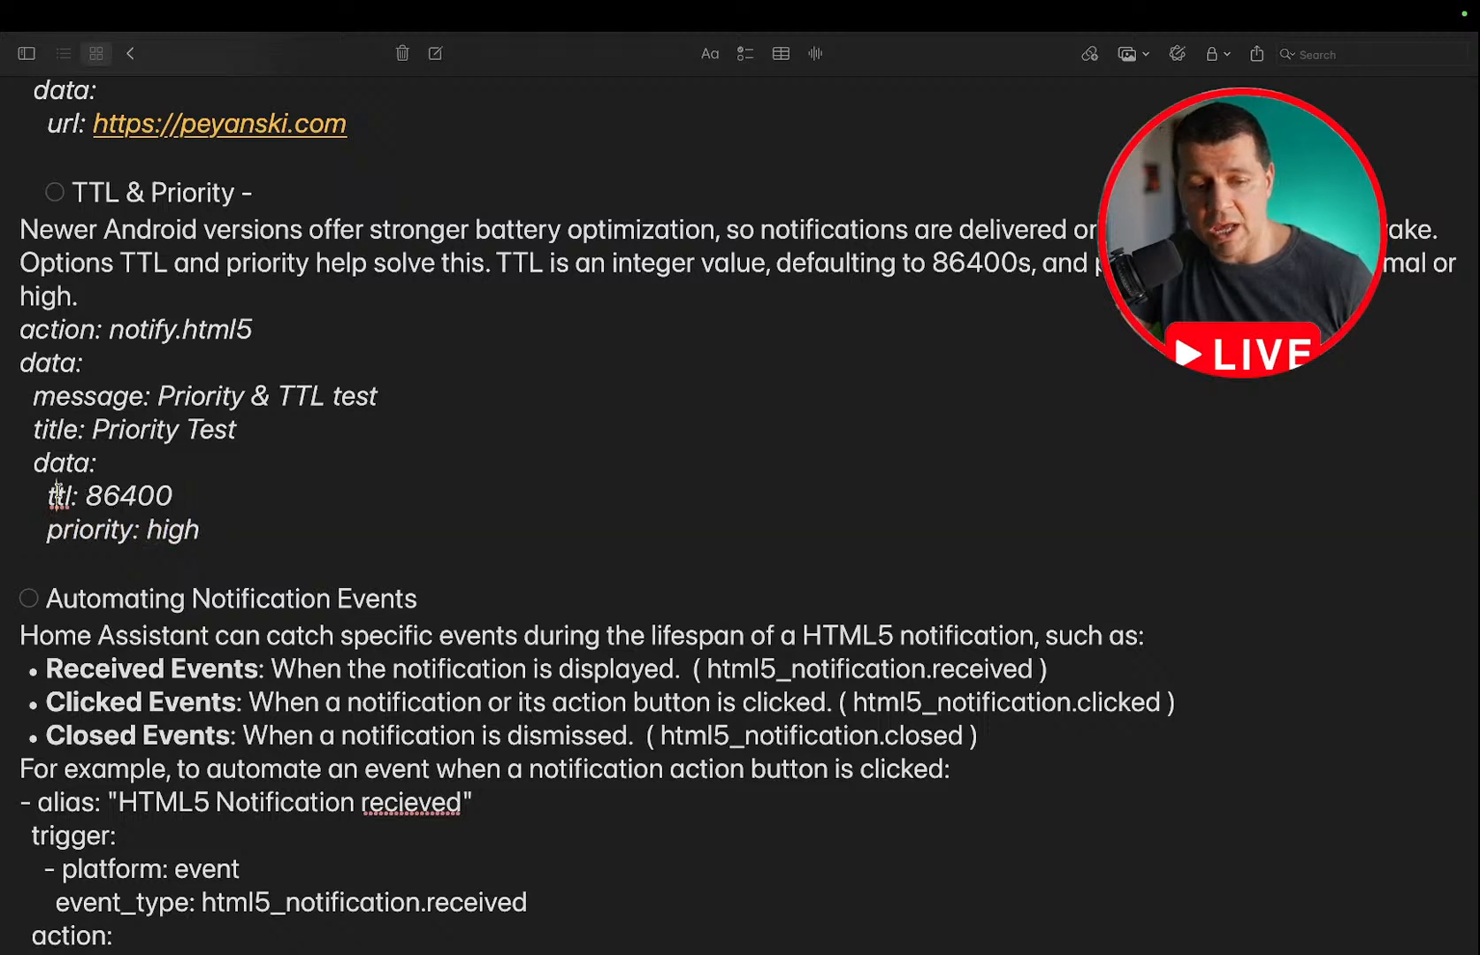
double_click(110, 495)
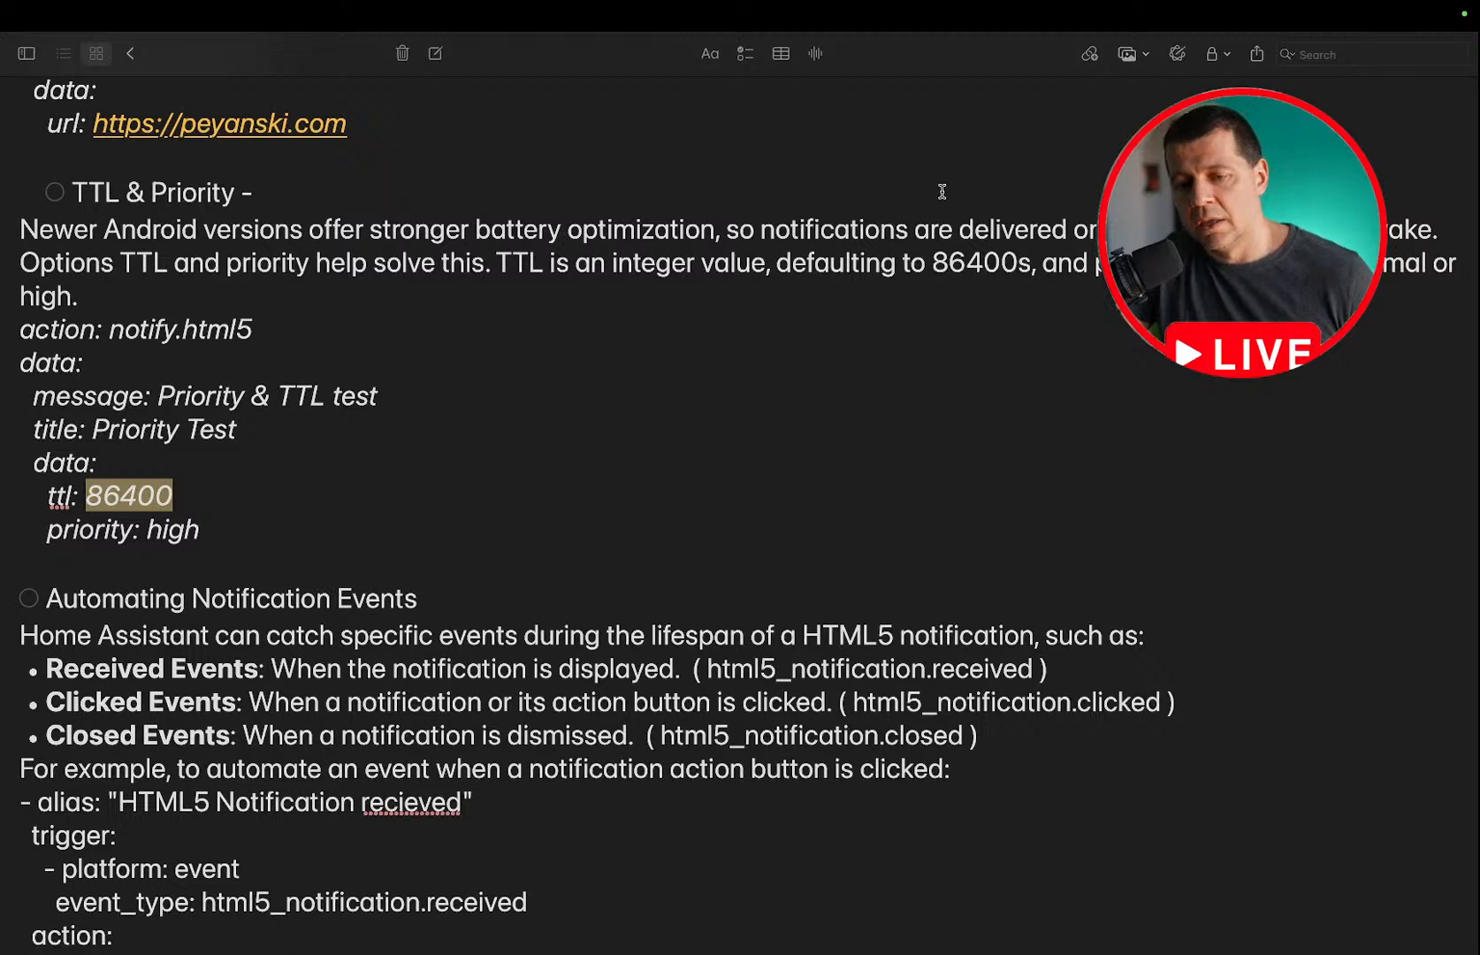
double_click(972, 263)
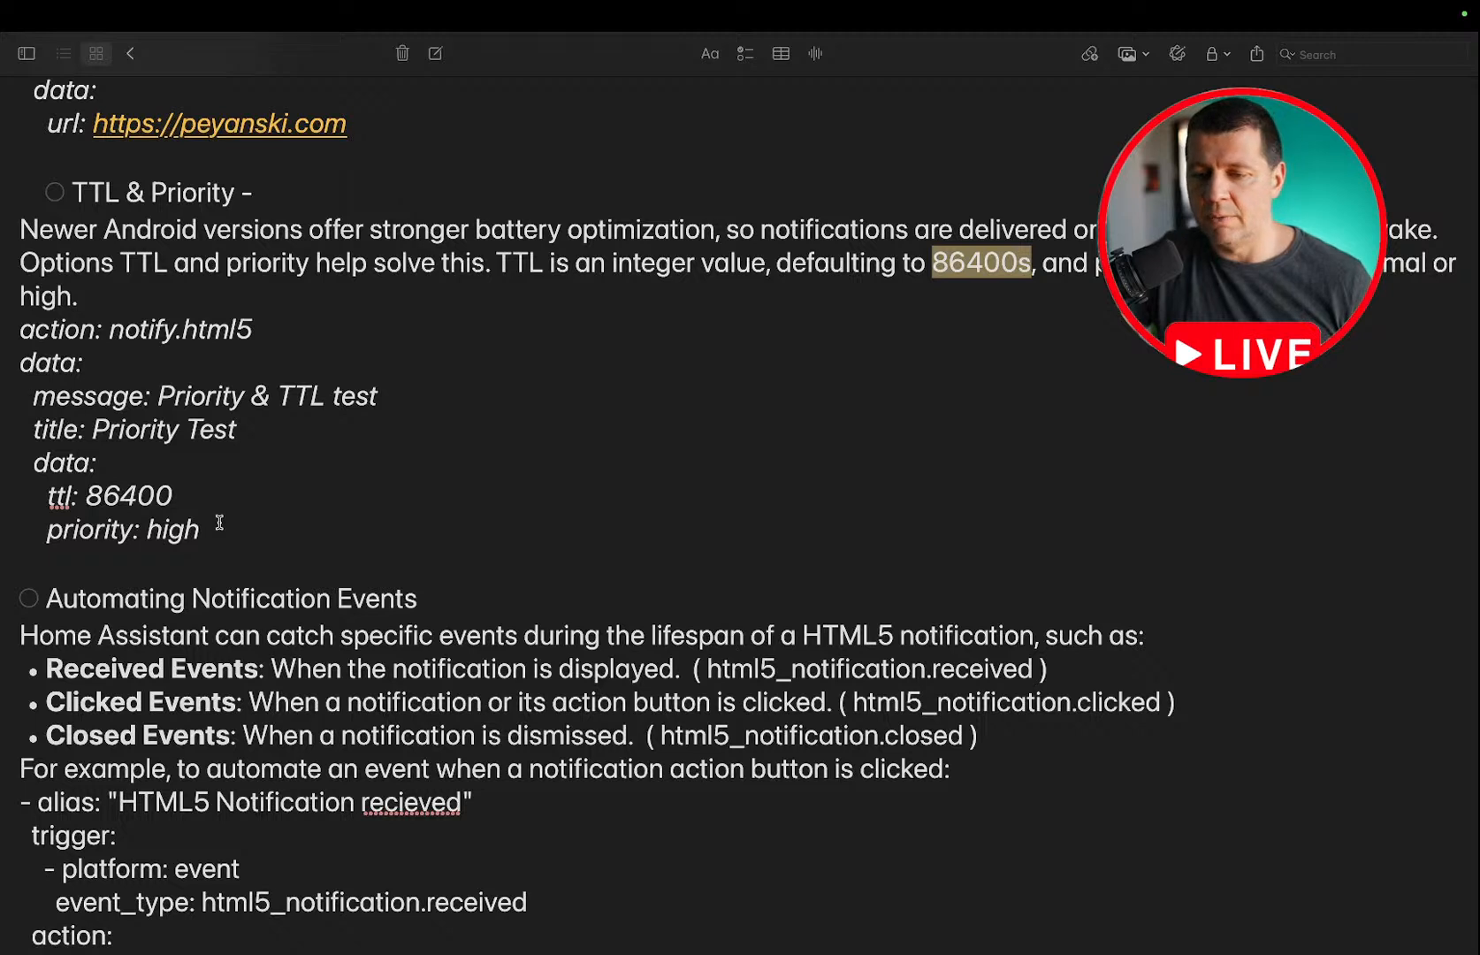
left_click_drag(219, 522, 4, 323)
key("super+c")
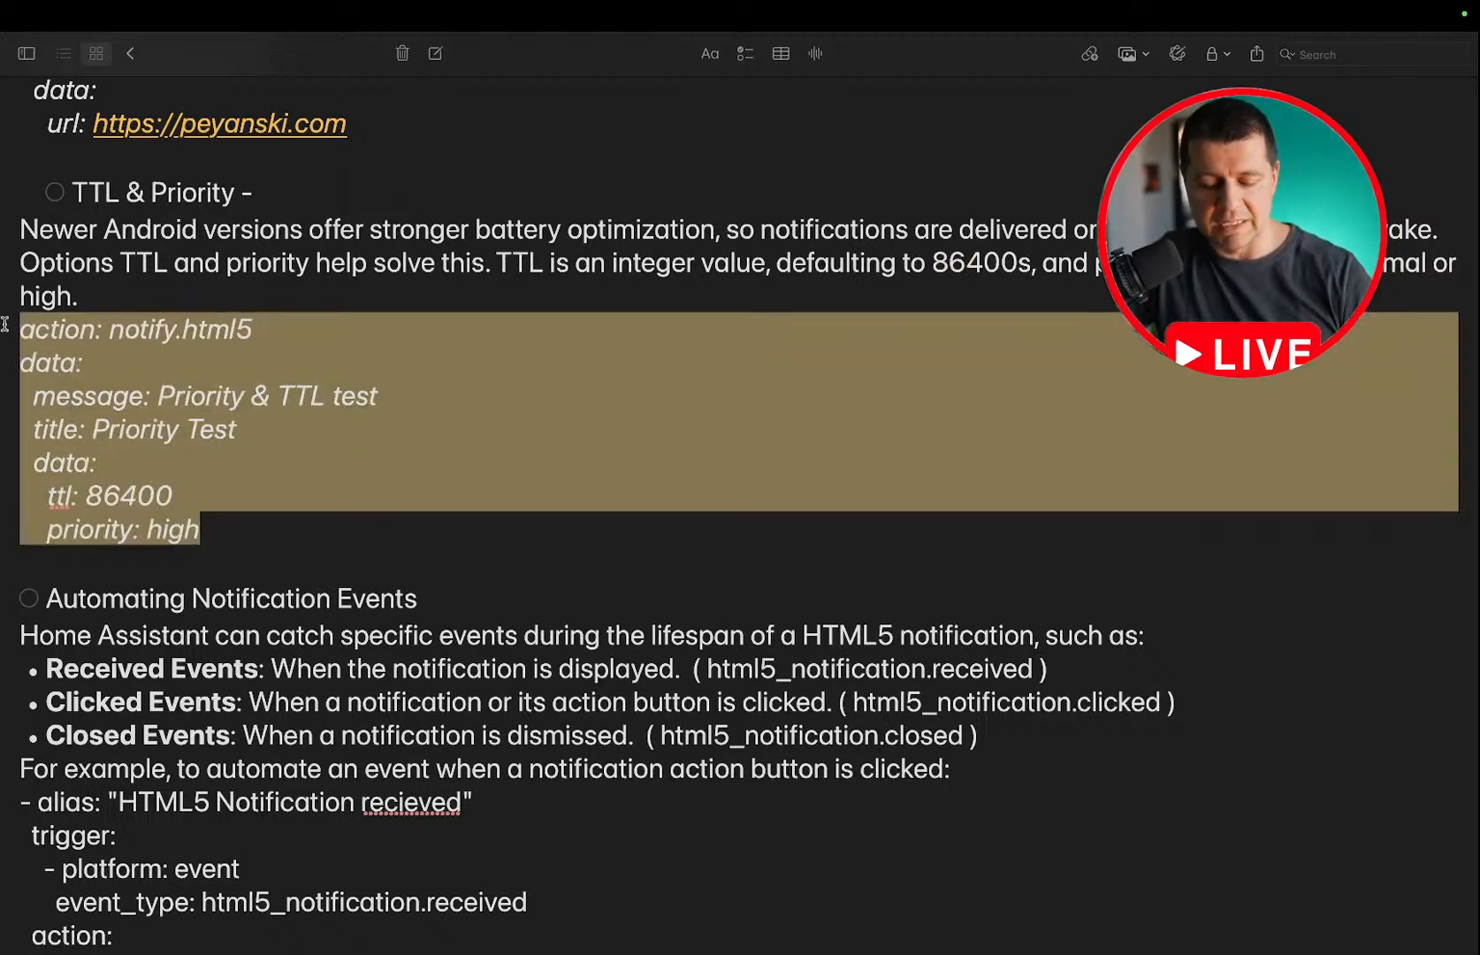
Switch to the Home Assistant Developer tools and replace the URL click test YAML with the copied Priority Test example.
key("ctrl+Left")
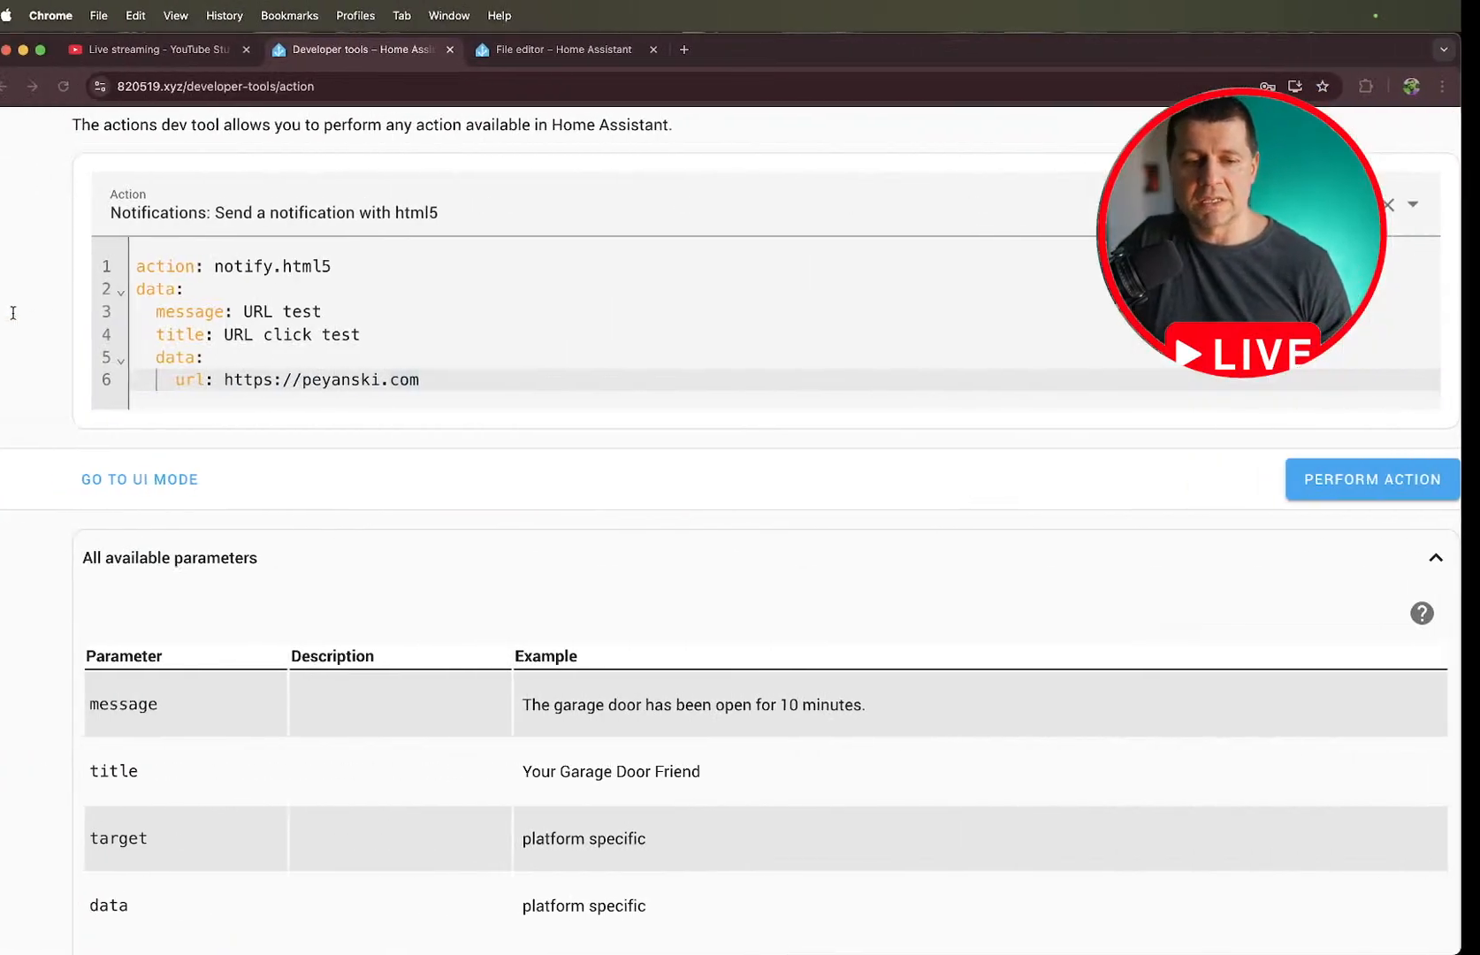
left_click_drag(435, 379, 113, 256)
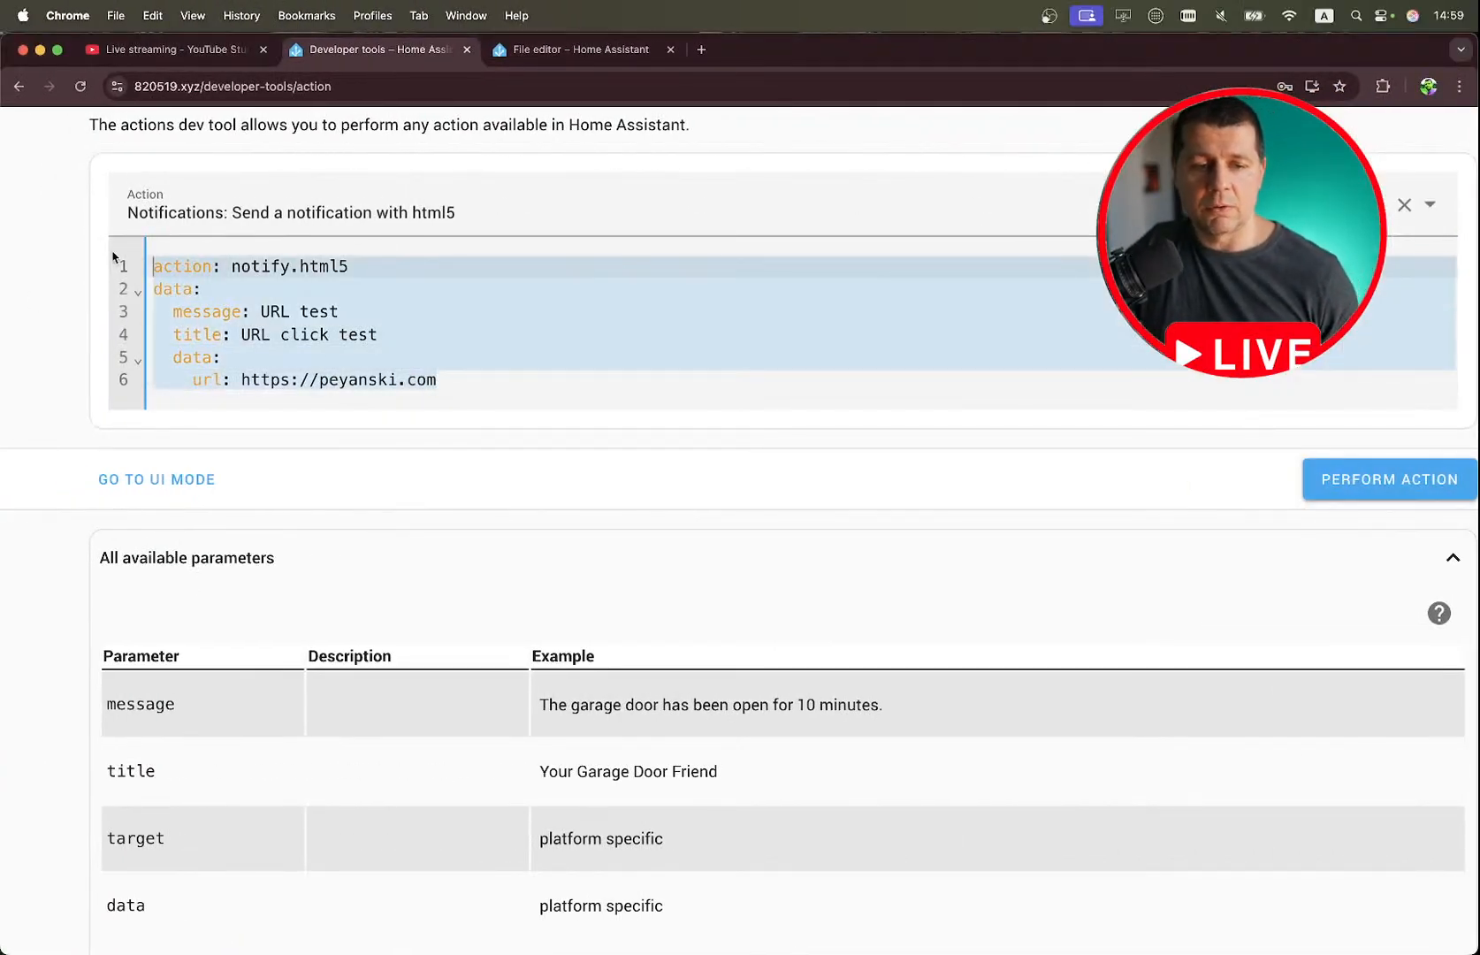
key("super+v")
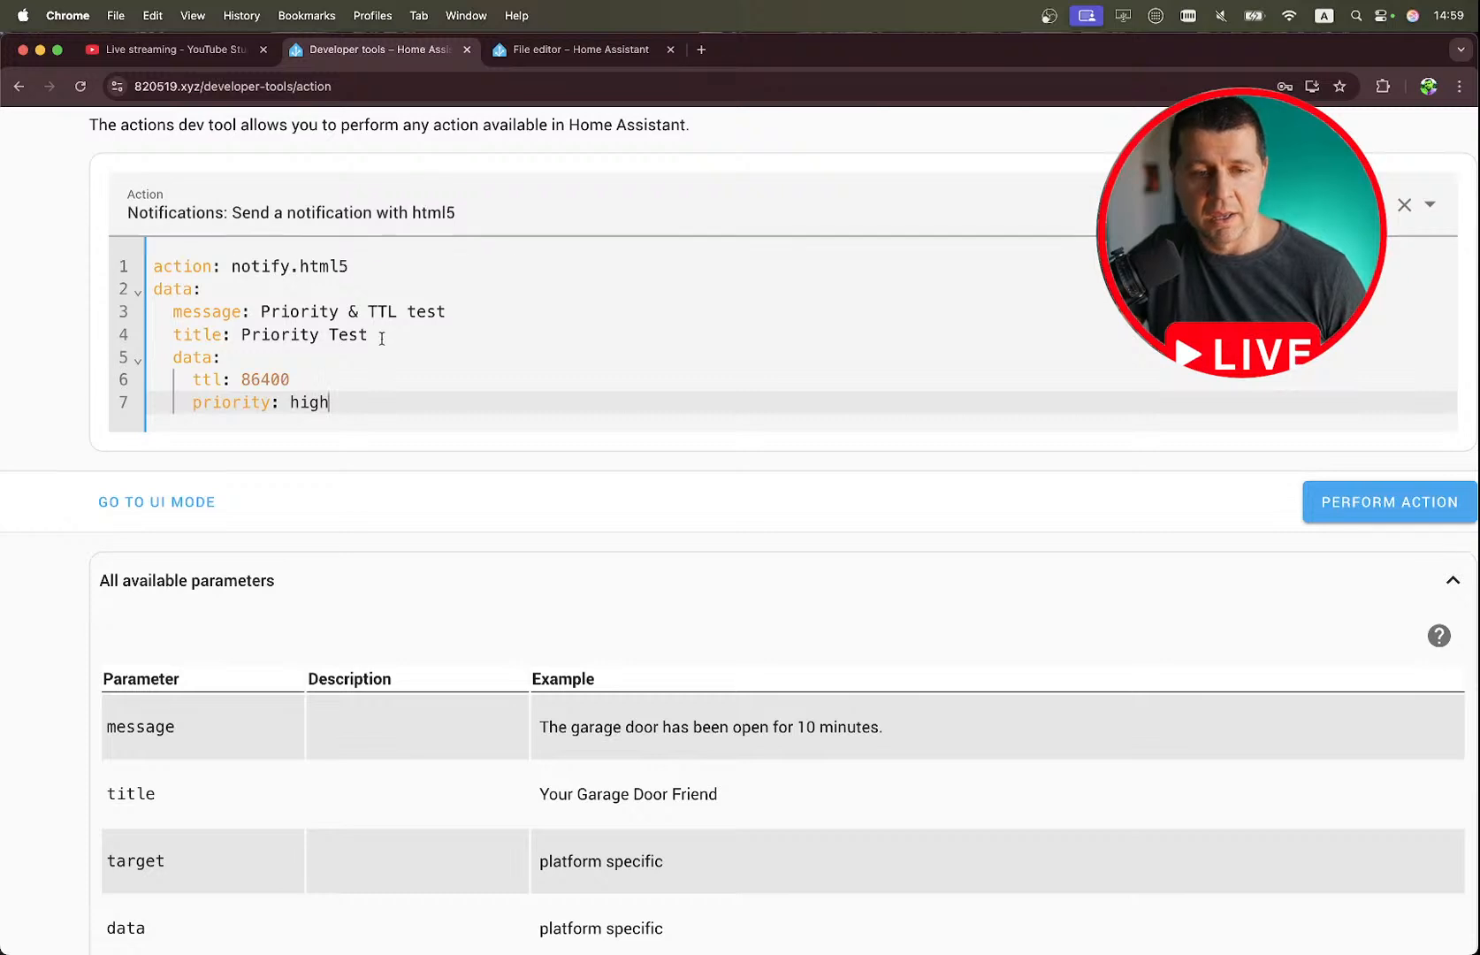
Show the Priority Test action in UI mode and look over its message, title, target and data fields.
scroll(382, 339, "up", 3)
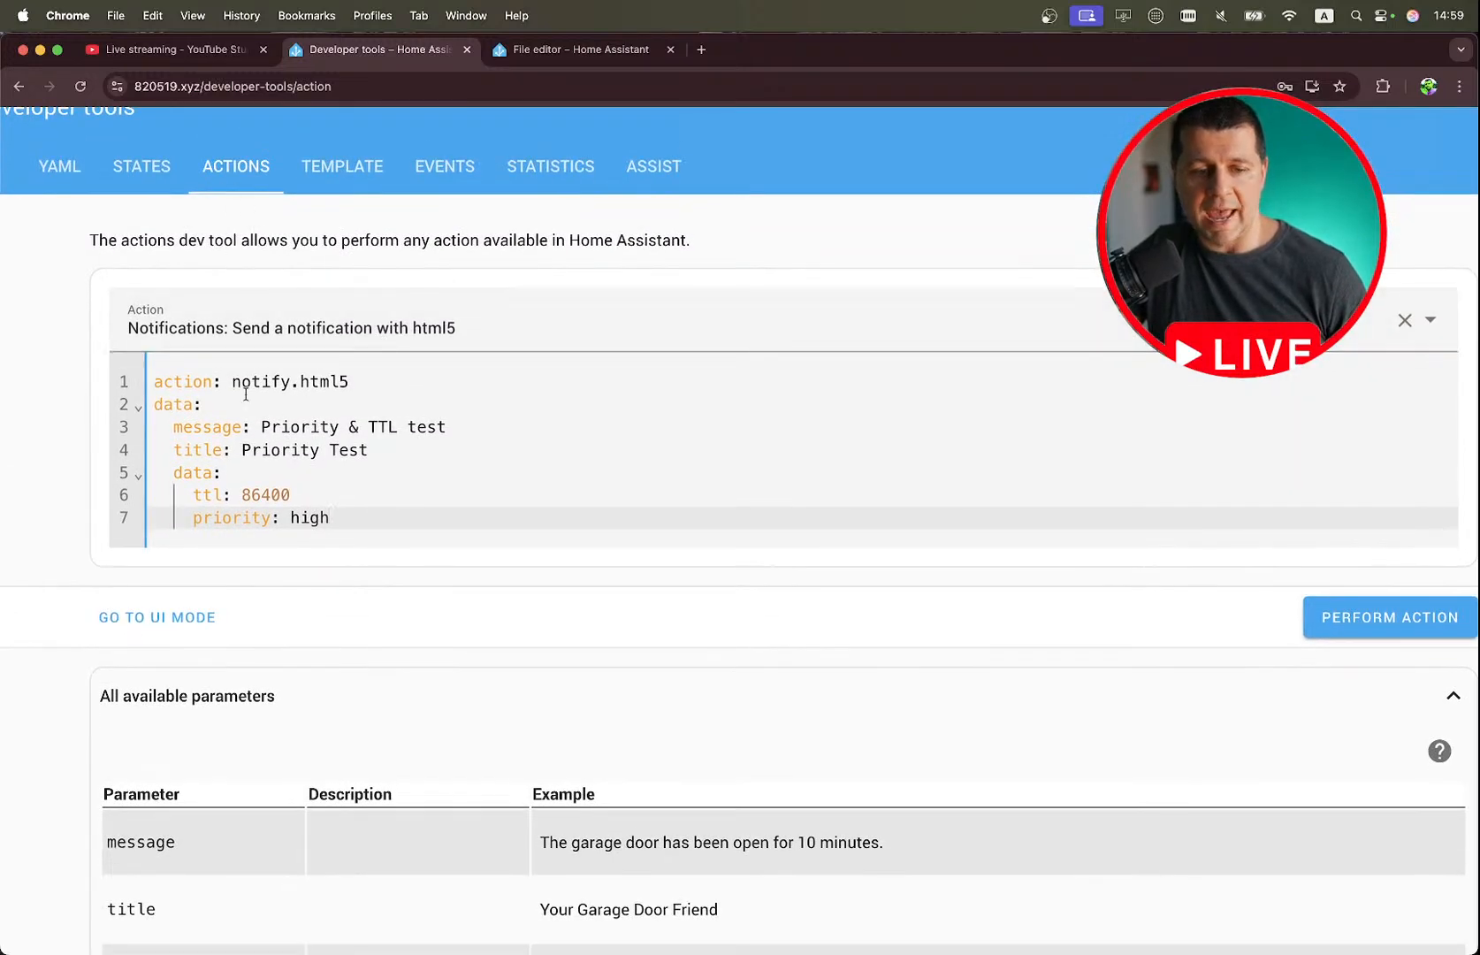
scroll(245, 394, "down", 3)
left_click(132, 491)
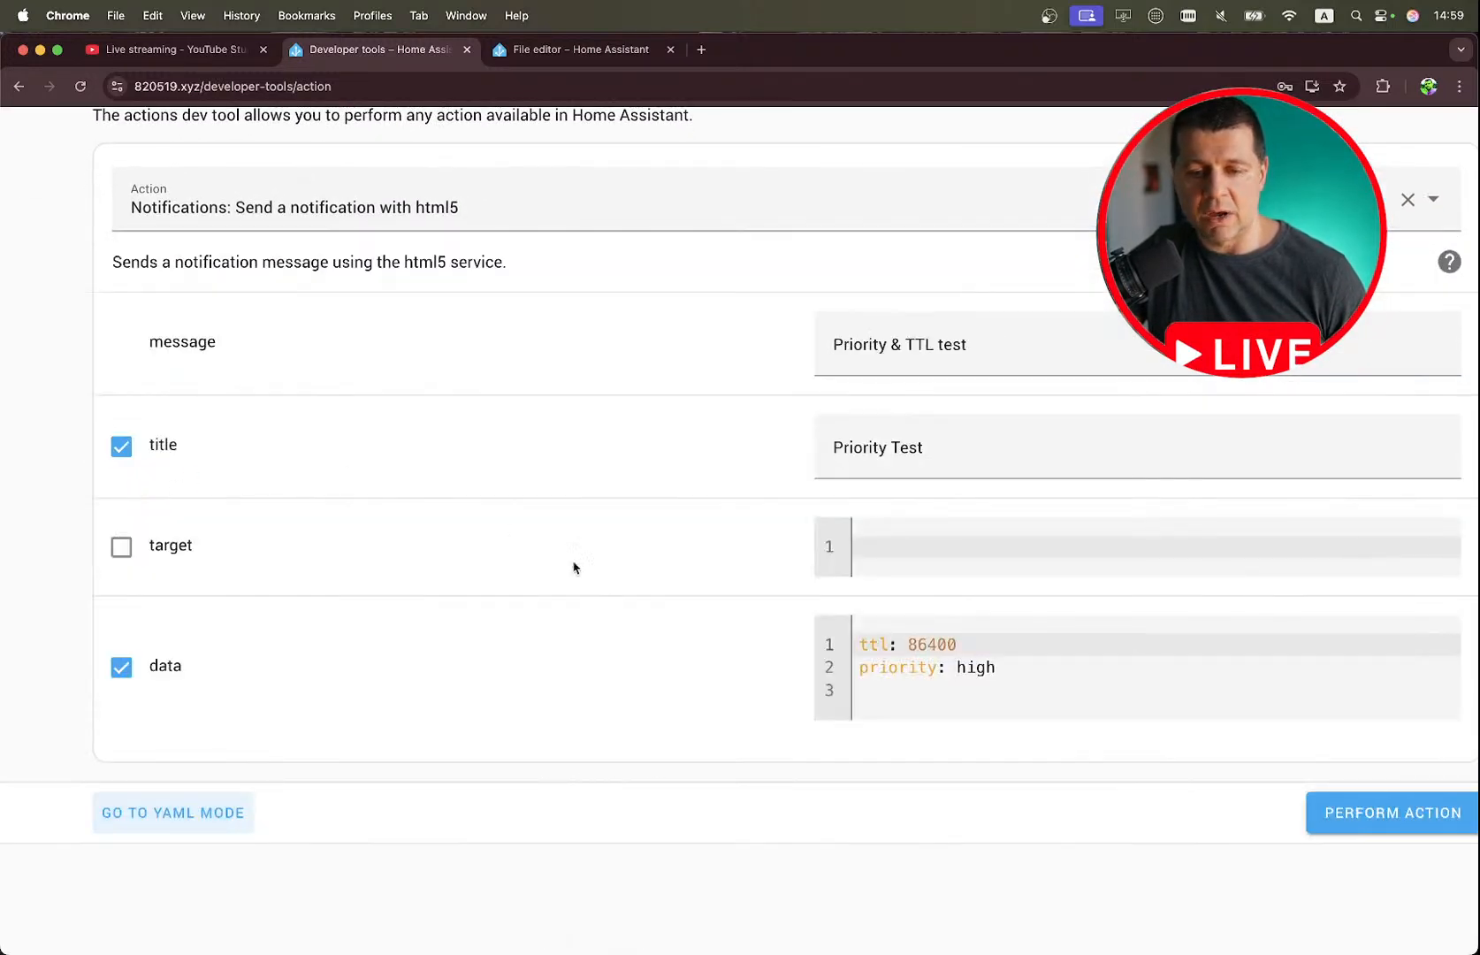
scroll(605, 596, "down", 1)
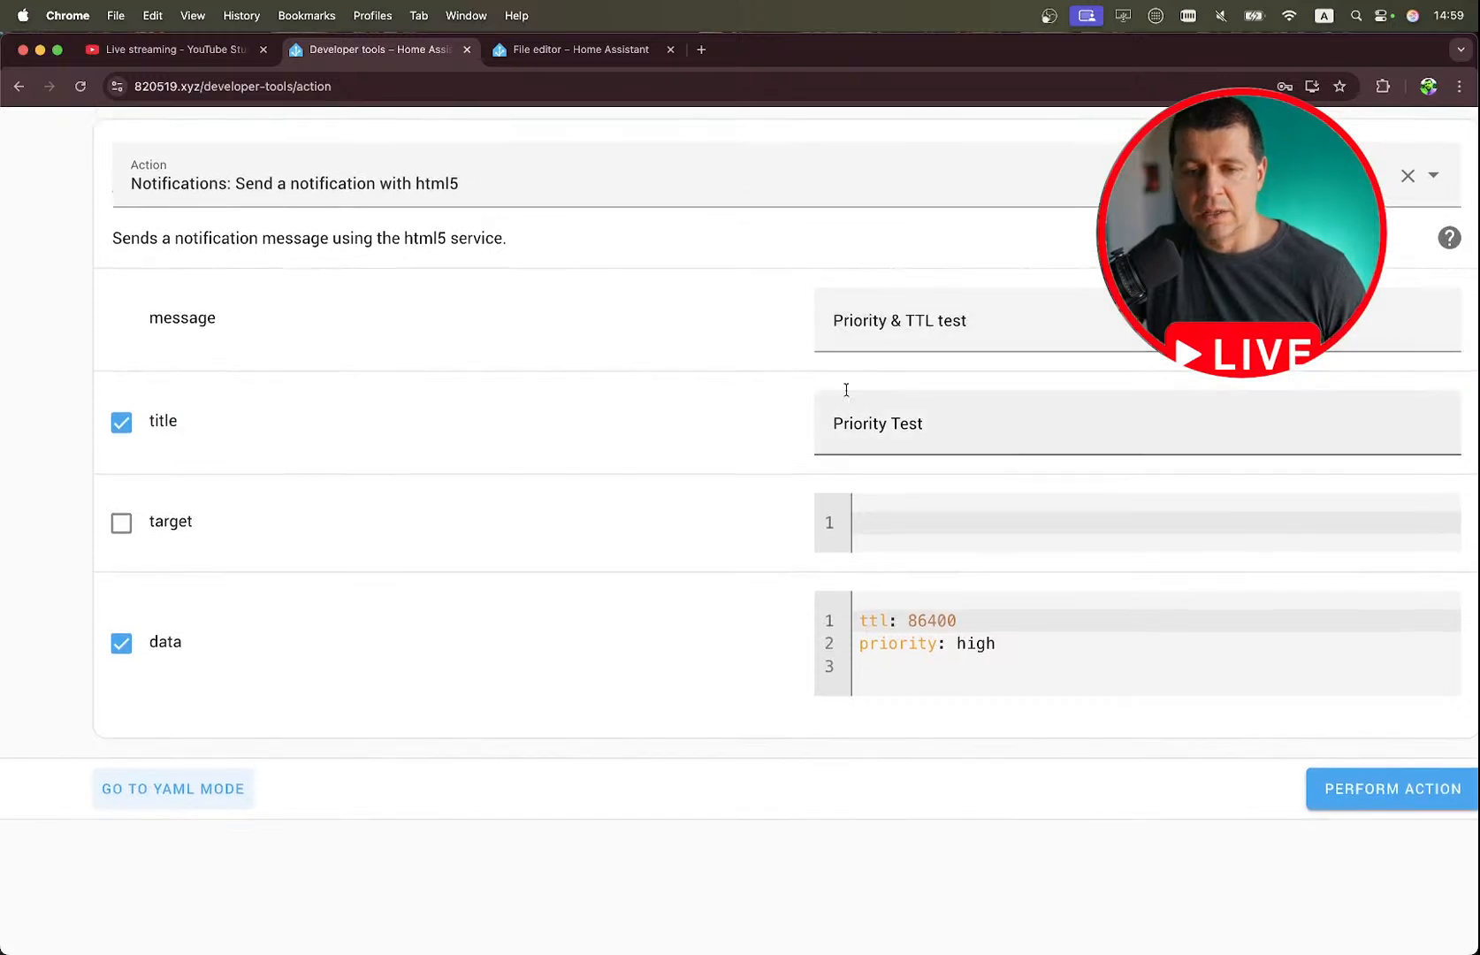
scroll(783, 440, "down", 2)
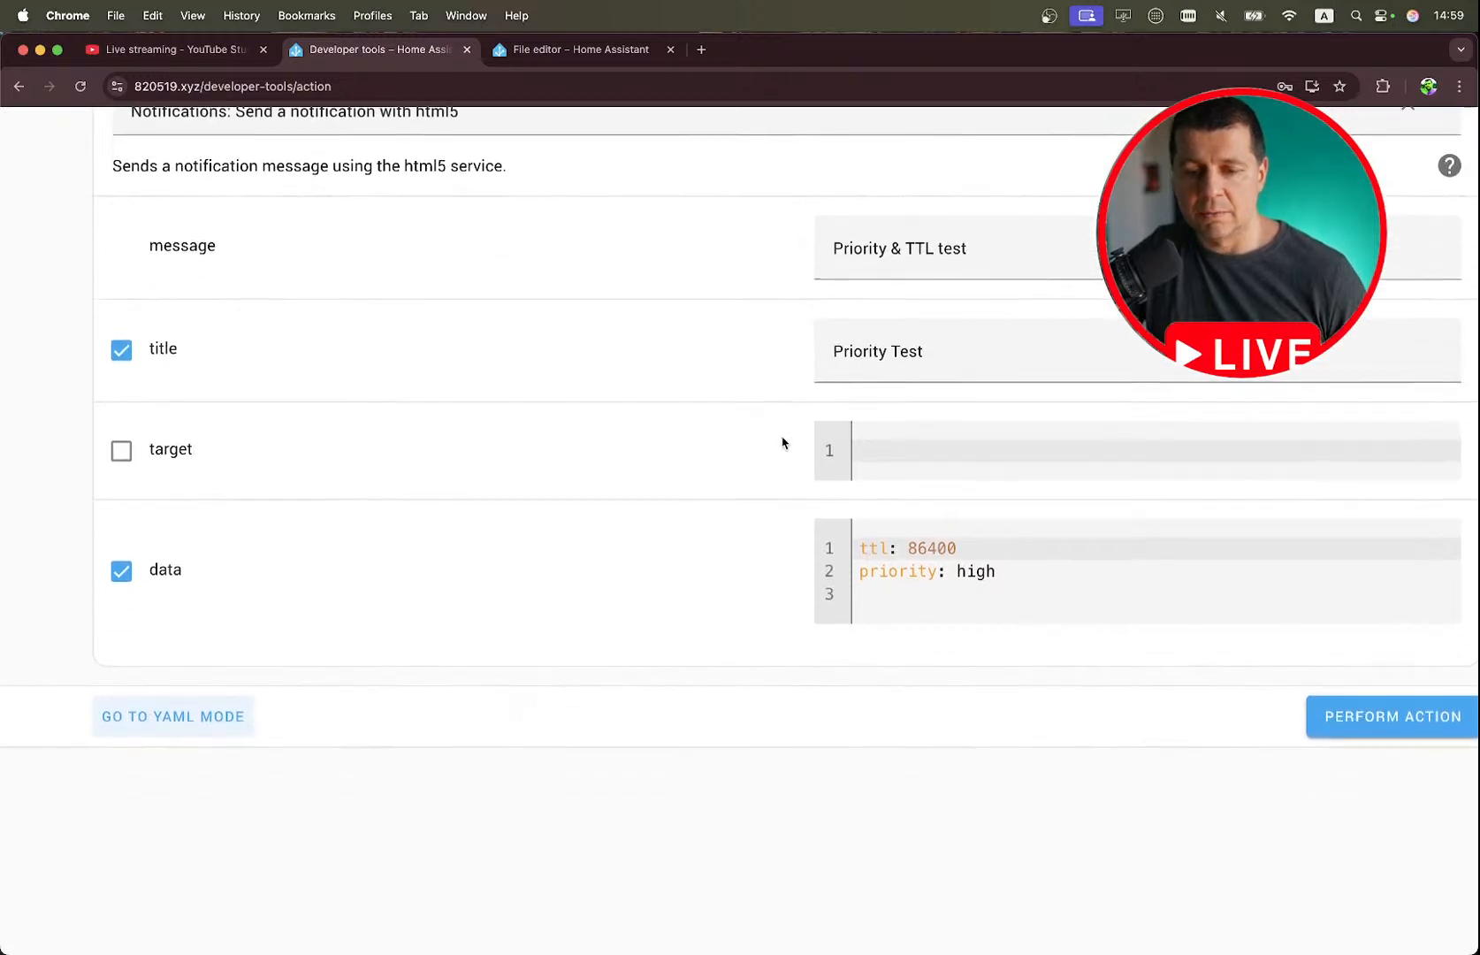
scroll(782, 442, "up", 2)
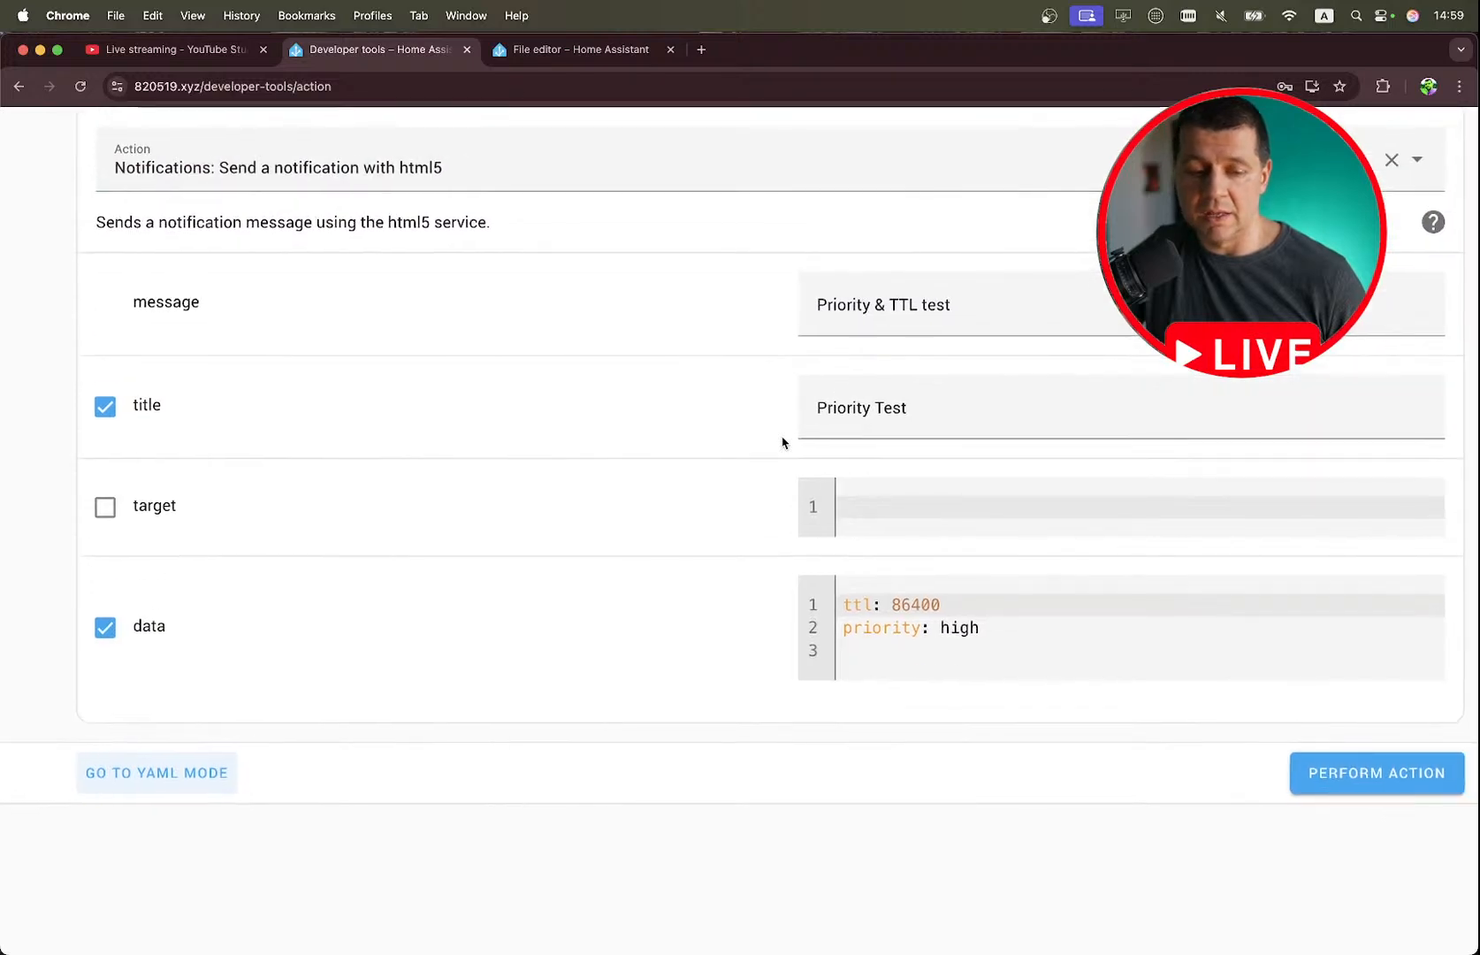
scroll(782, 442, "down", 1)
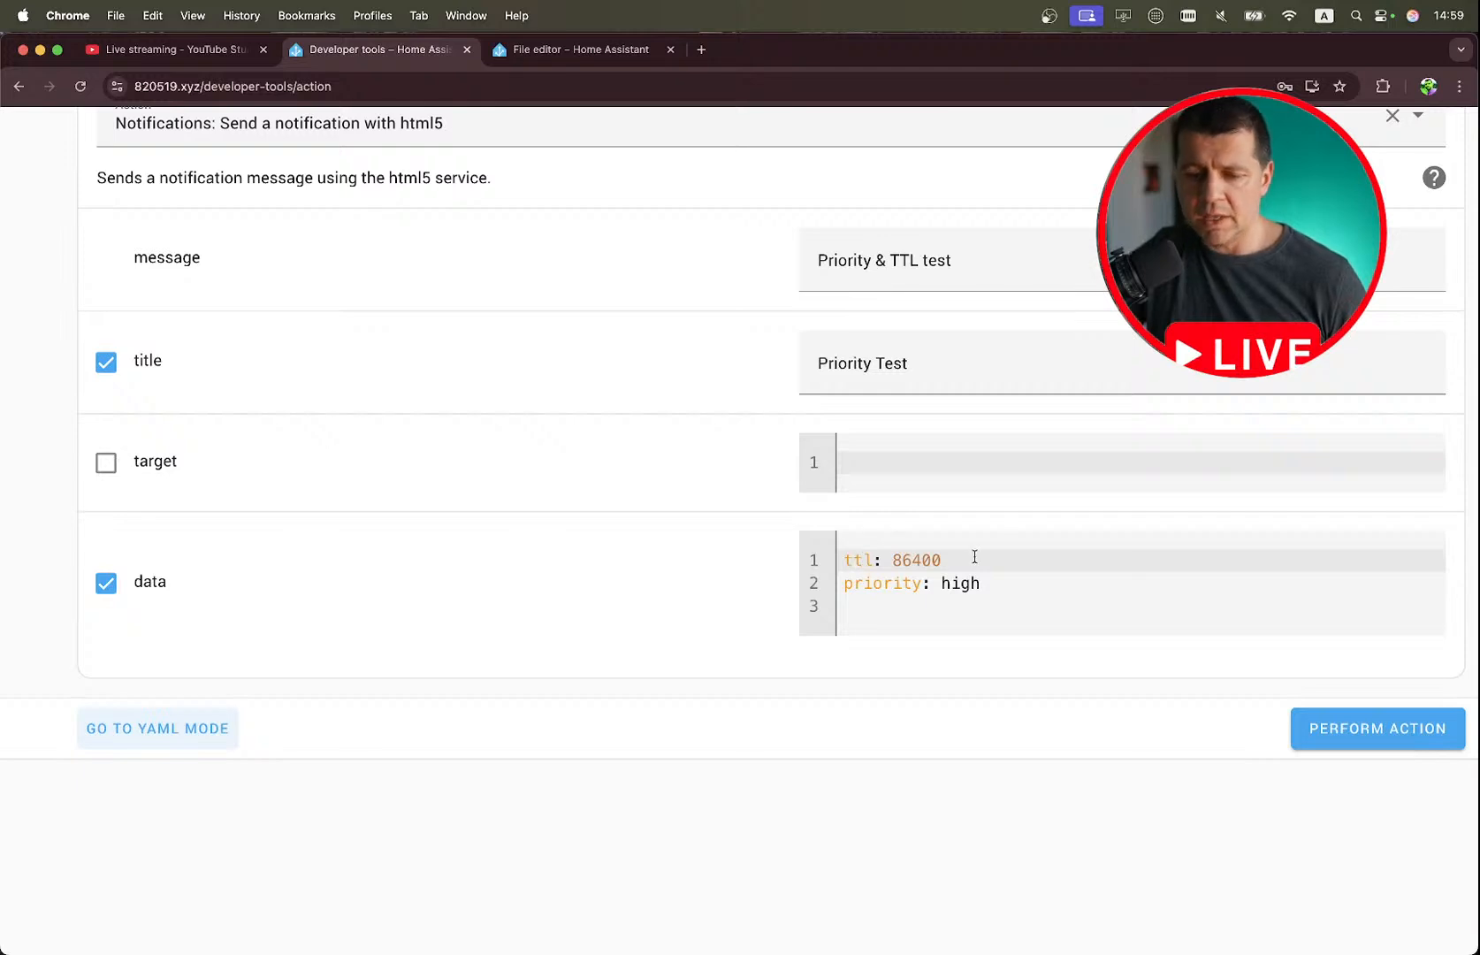
Examine the ttl and priority entries in the action's data field.
left_click_drag(974, 556, 837, 541)
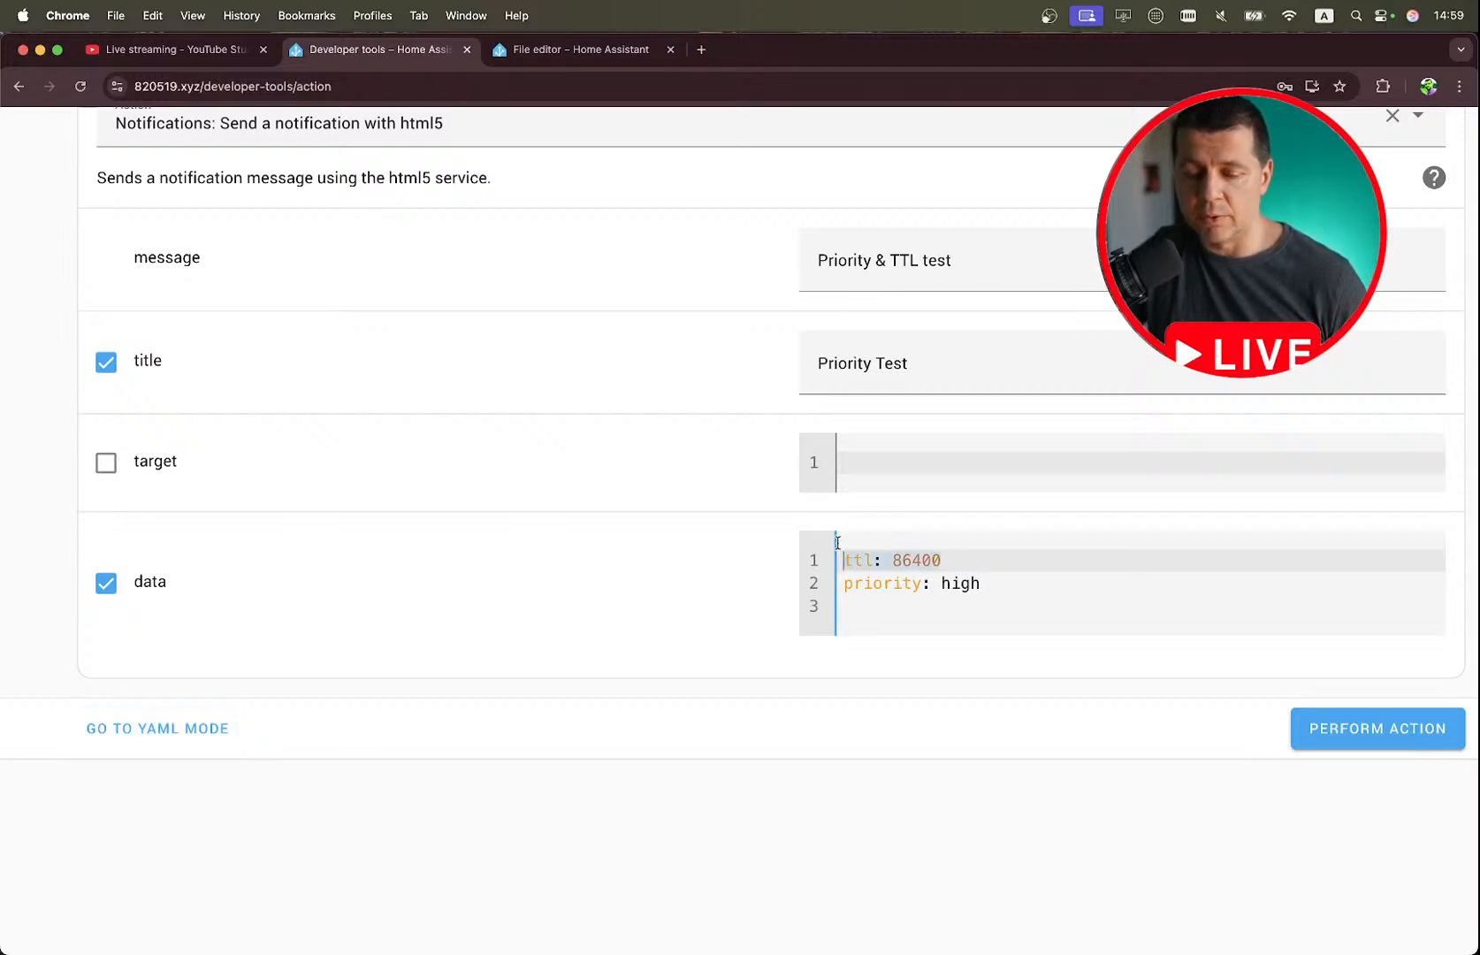
double_click(858, 558)
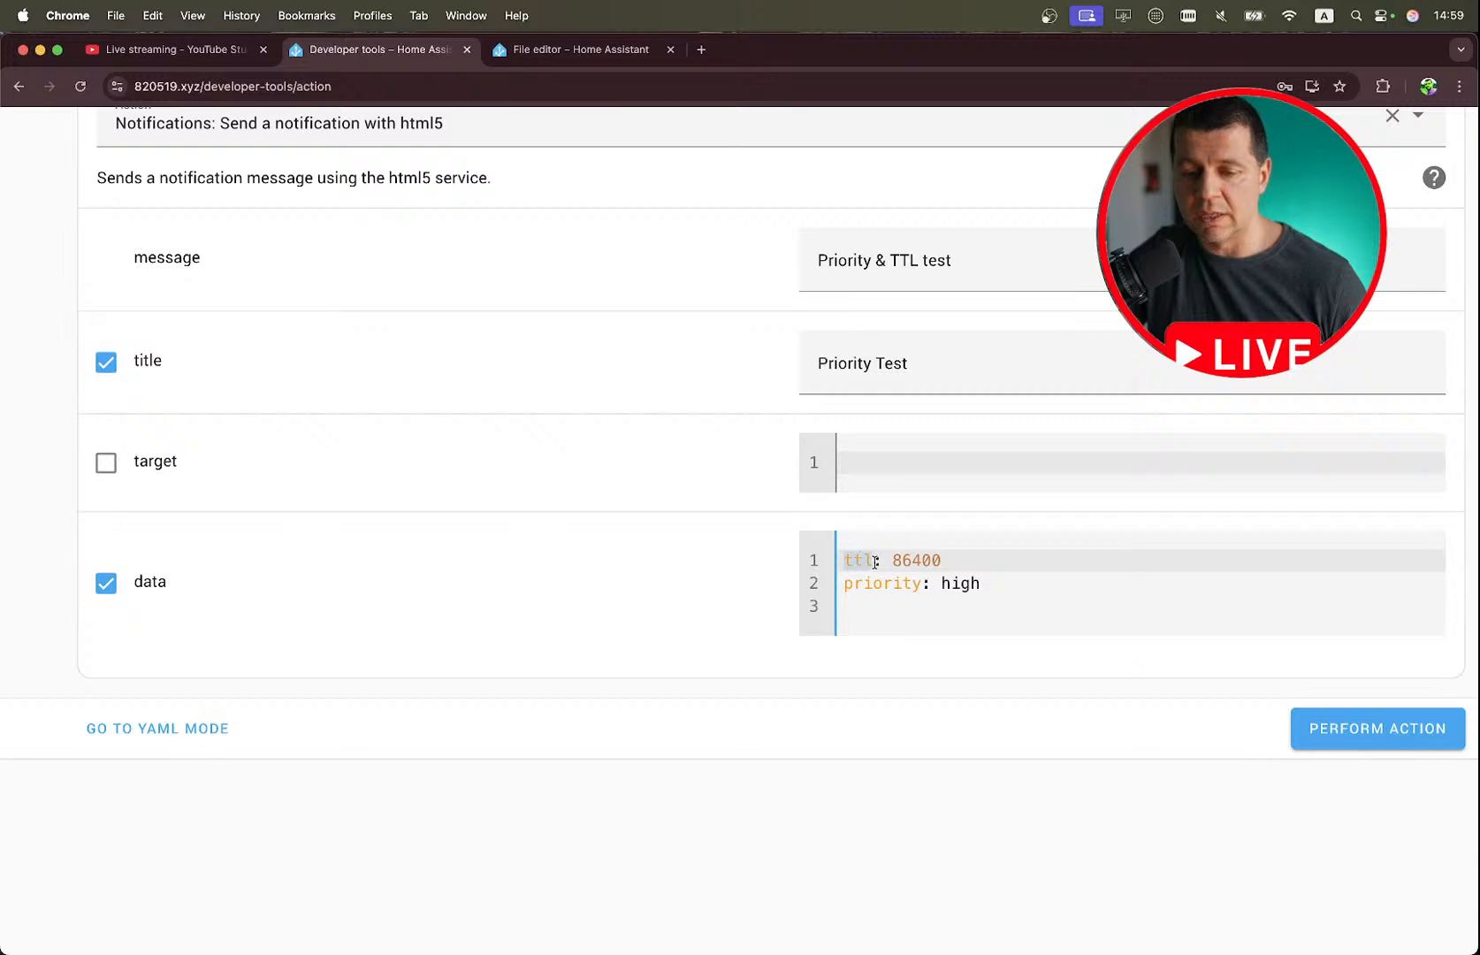
double_click(908, 558)
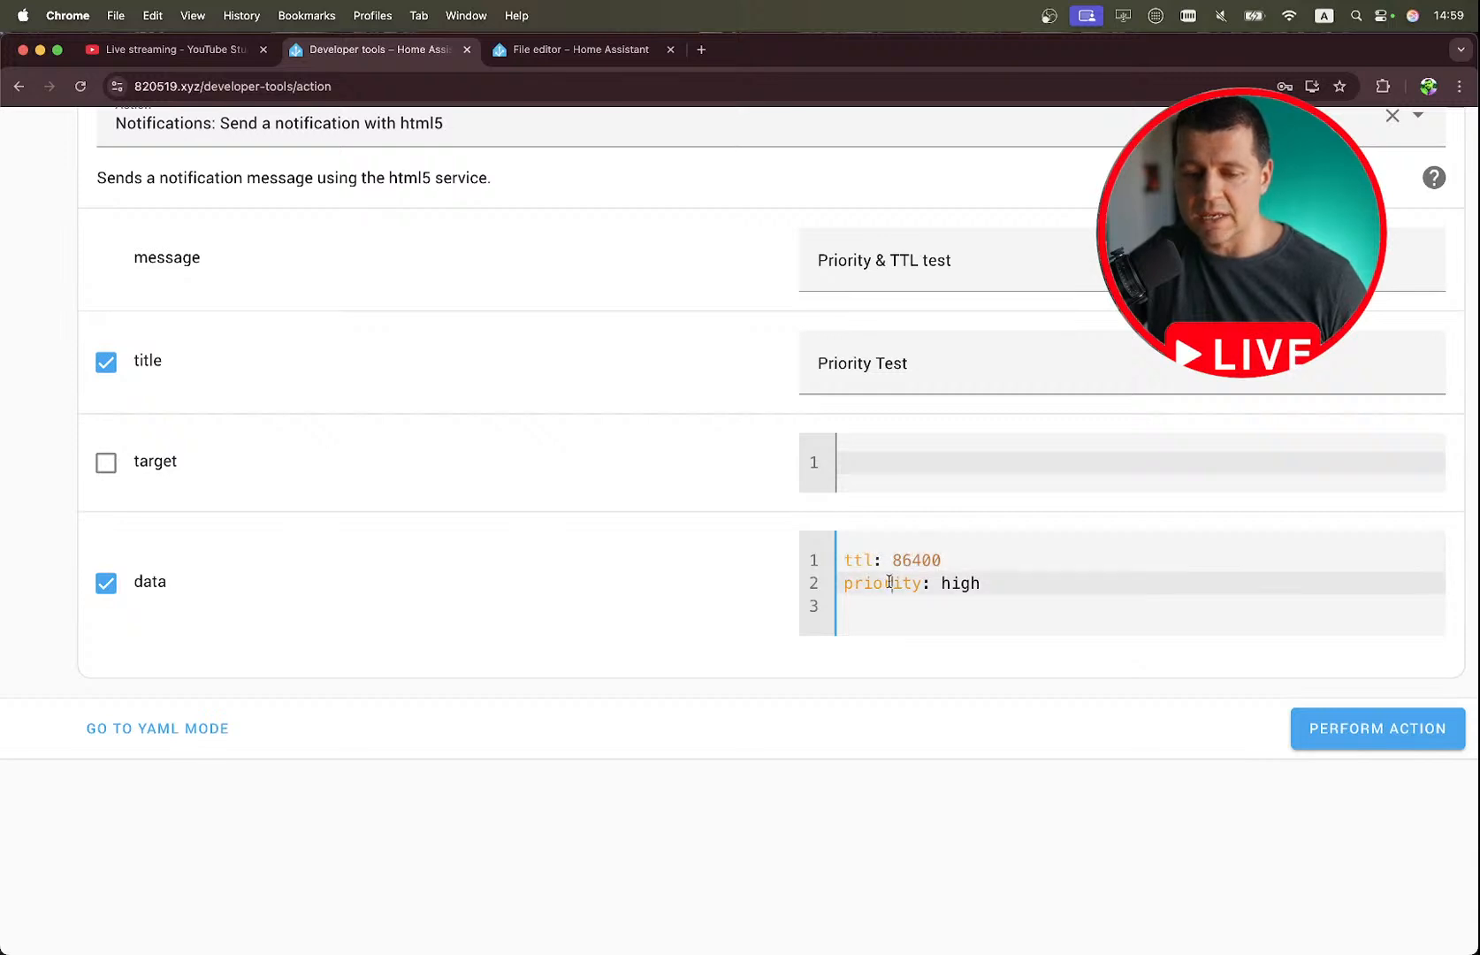
double_click(888, 583)
double_click(961, 583)
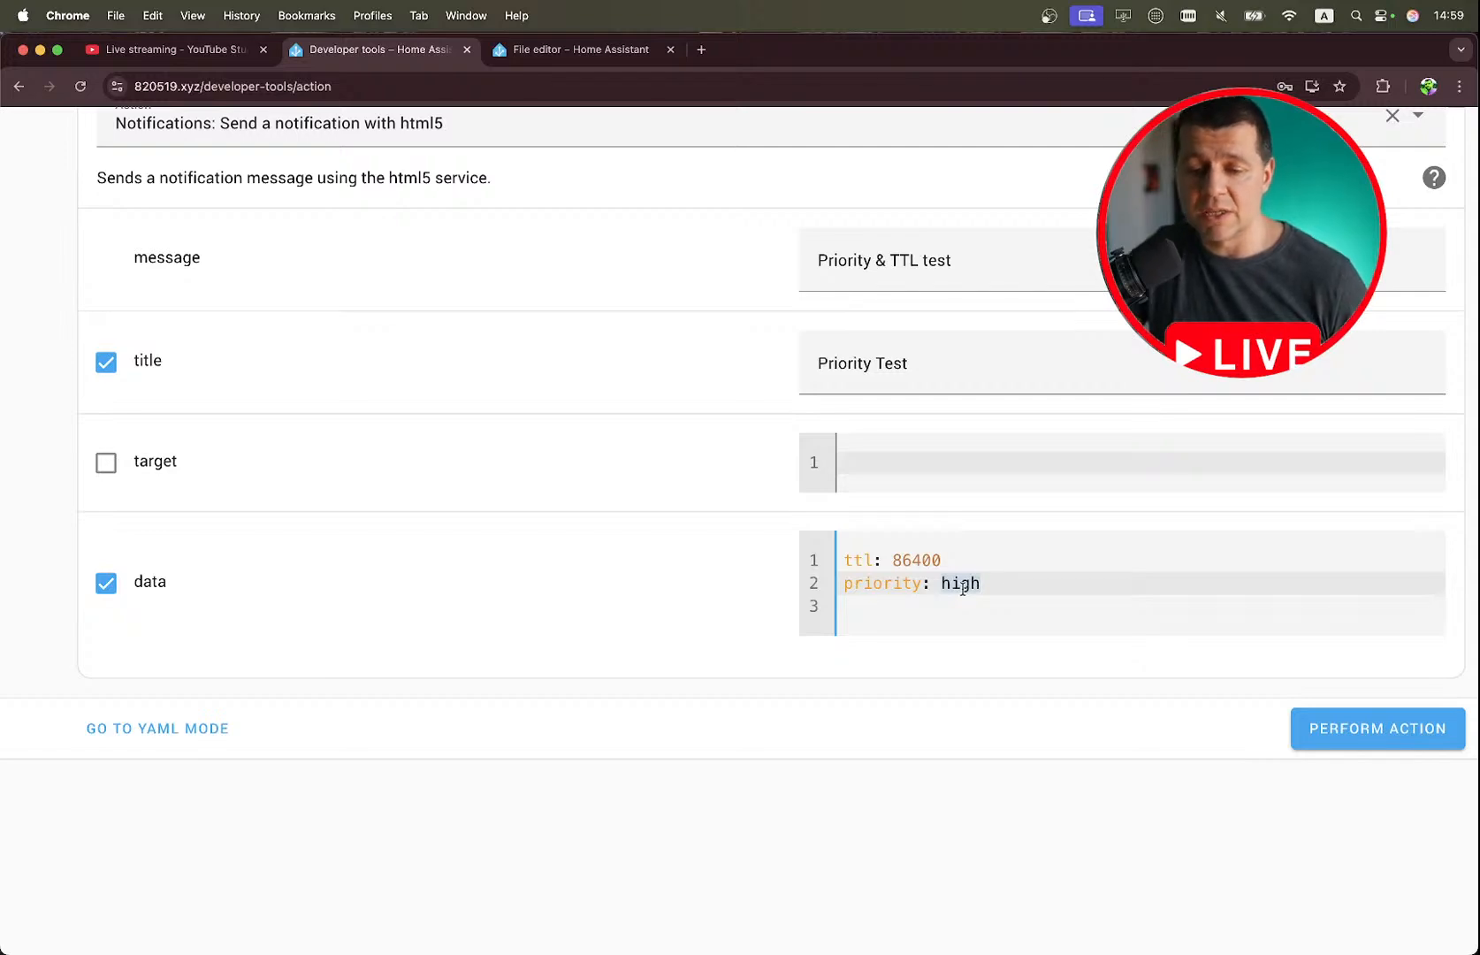
scroll(963, 588, "up", 1)
Consult the priority options in the notes, return to the Developer tools and perform the action to send the Priority Test notification.
key("ctrl+Right")
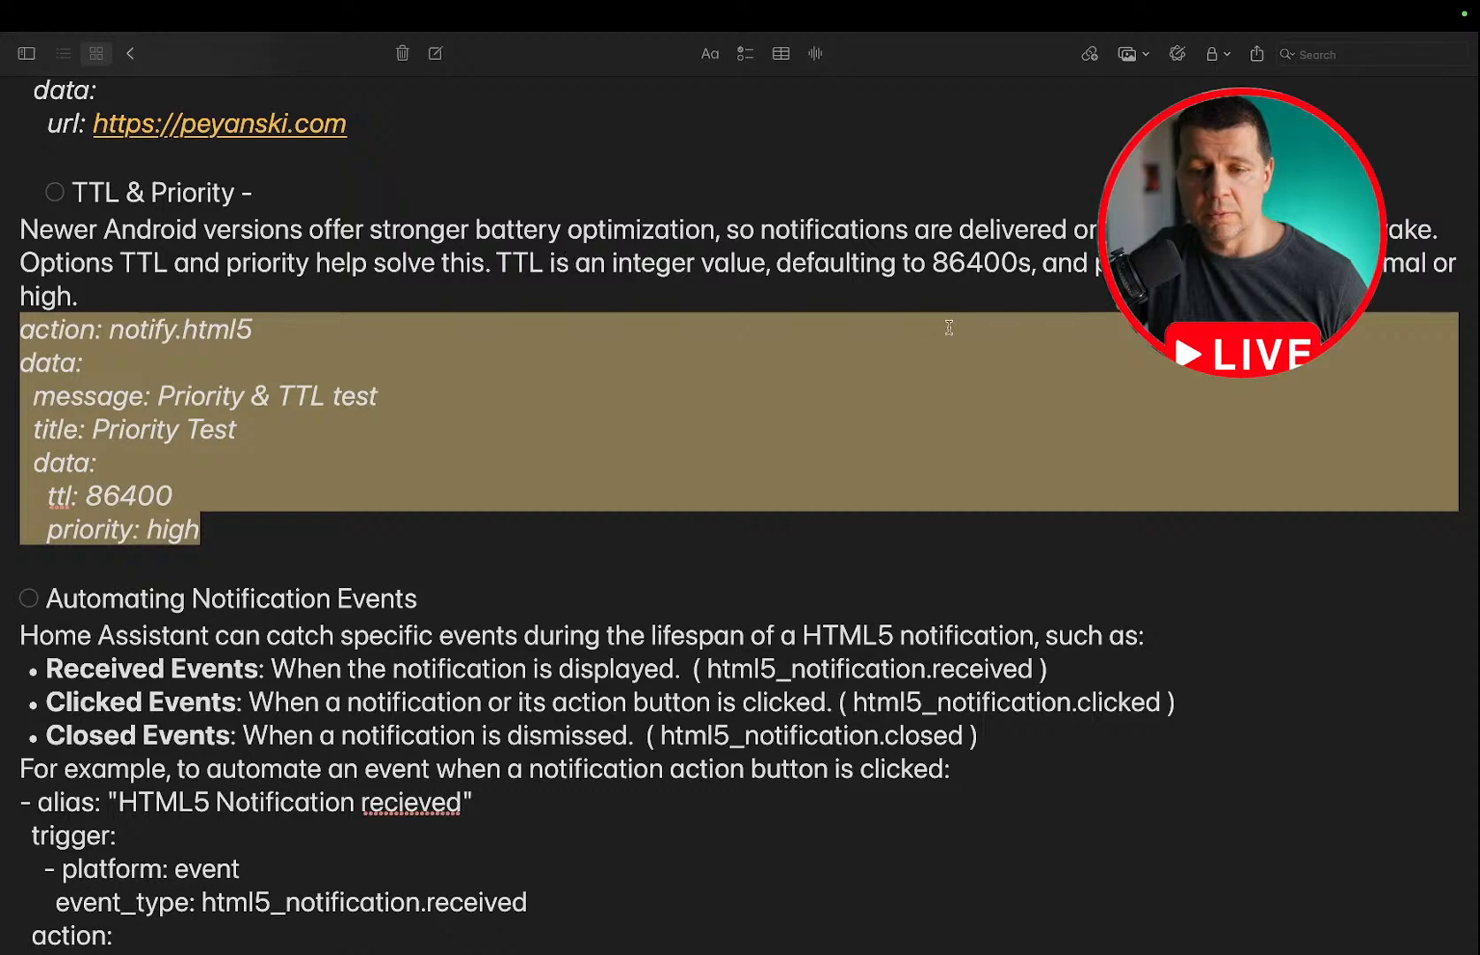
left_click(1383, 270)
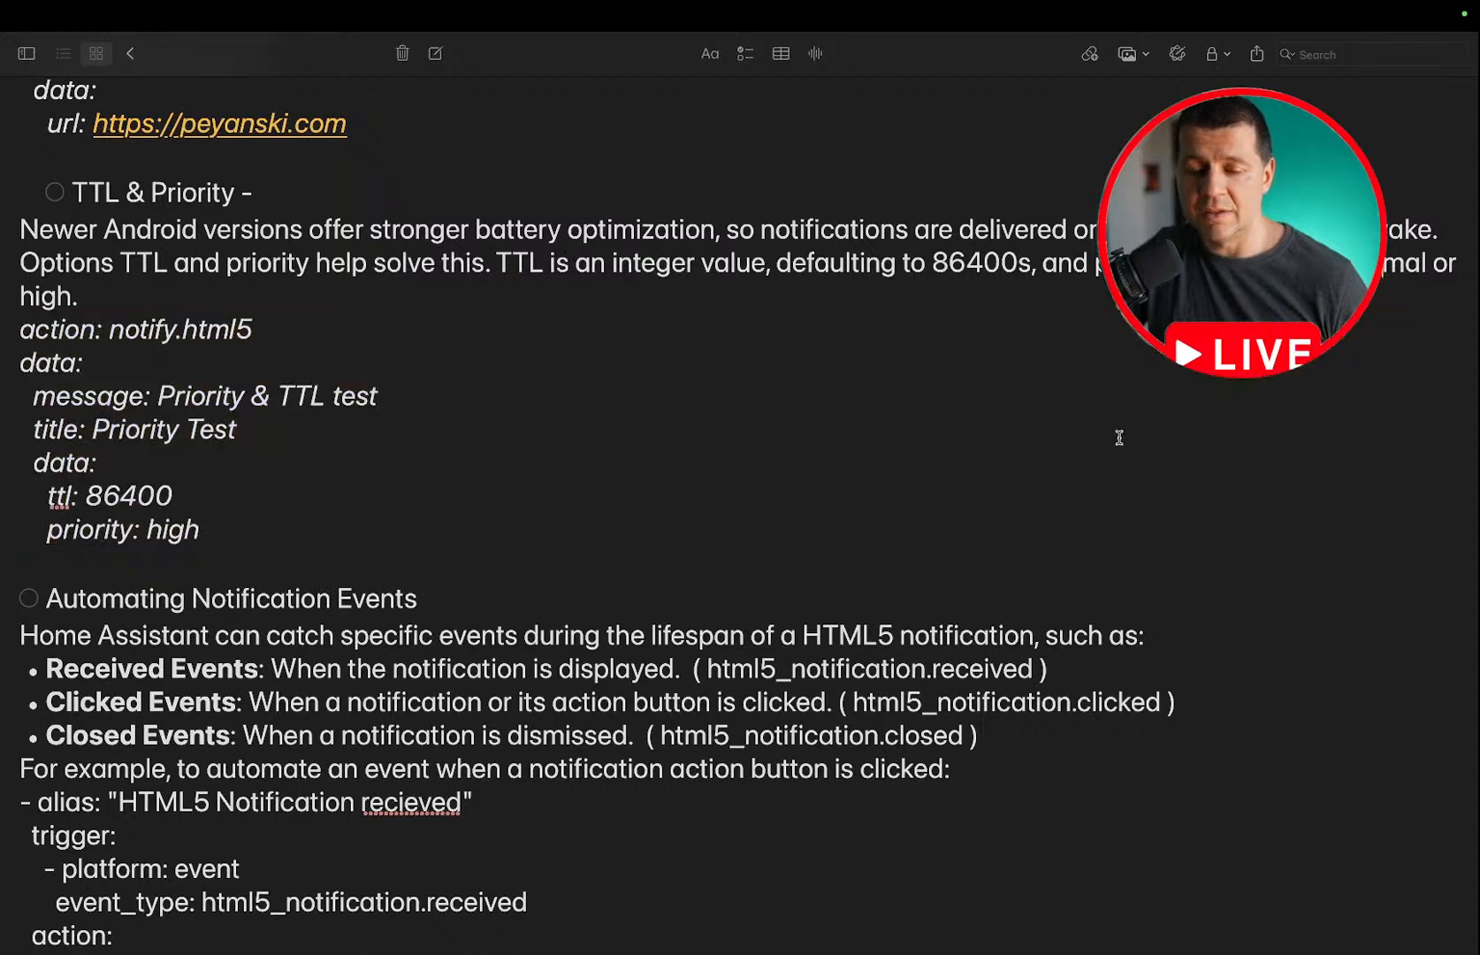
key("ctrl+Left")
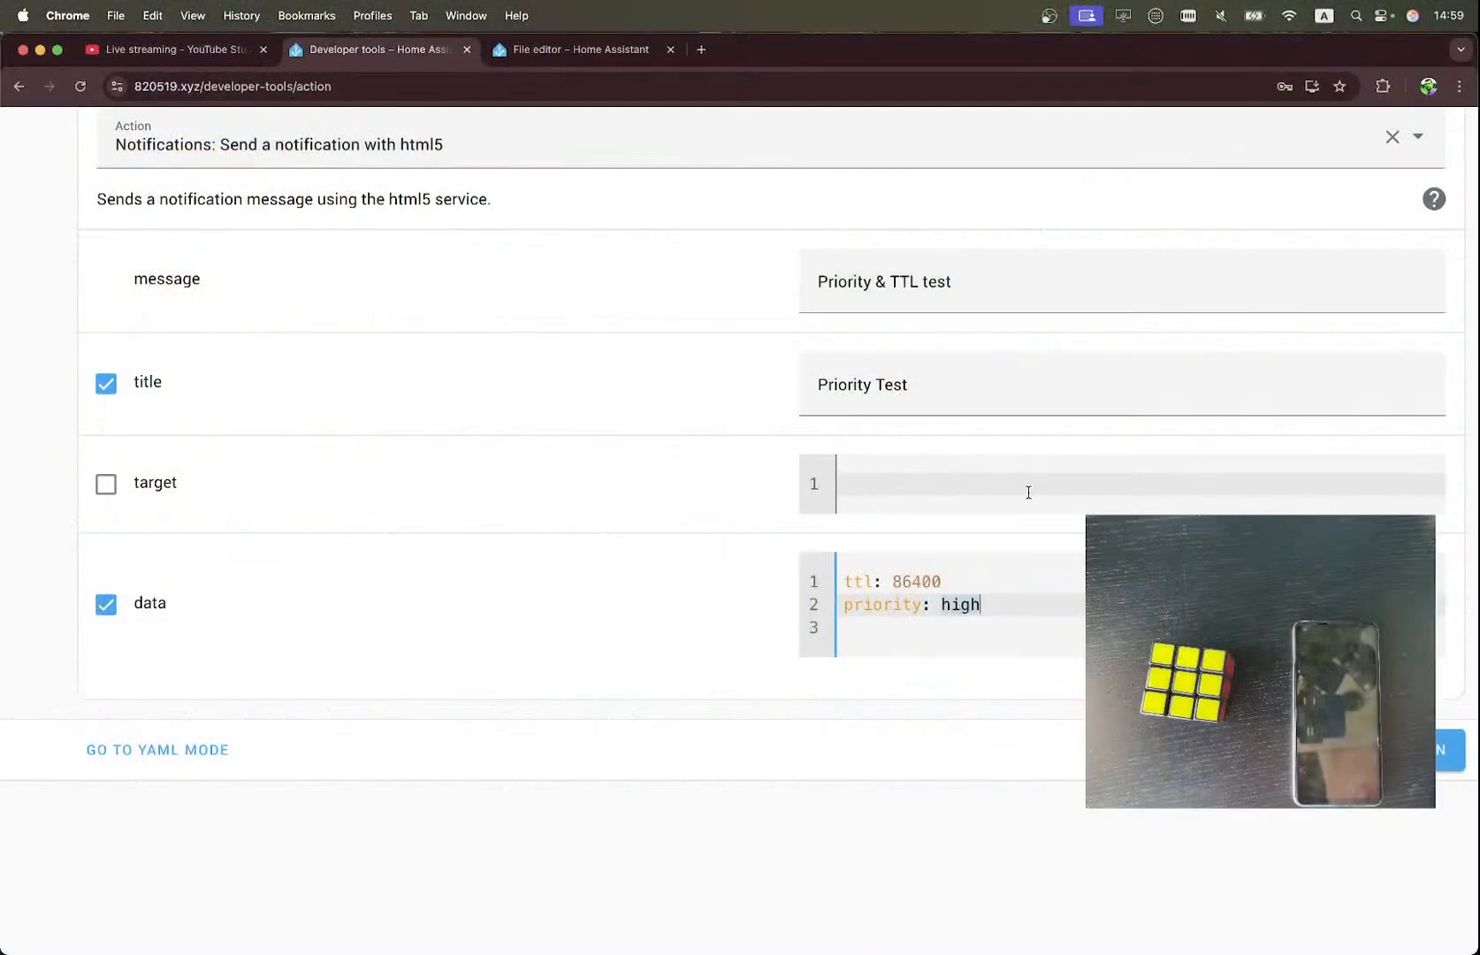
left_click(1459, 752)
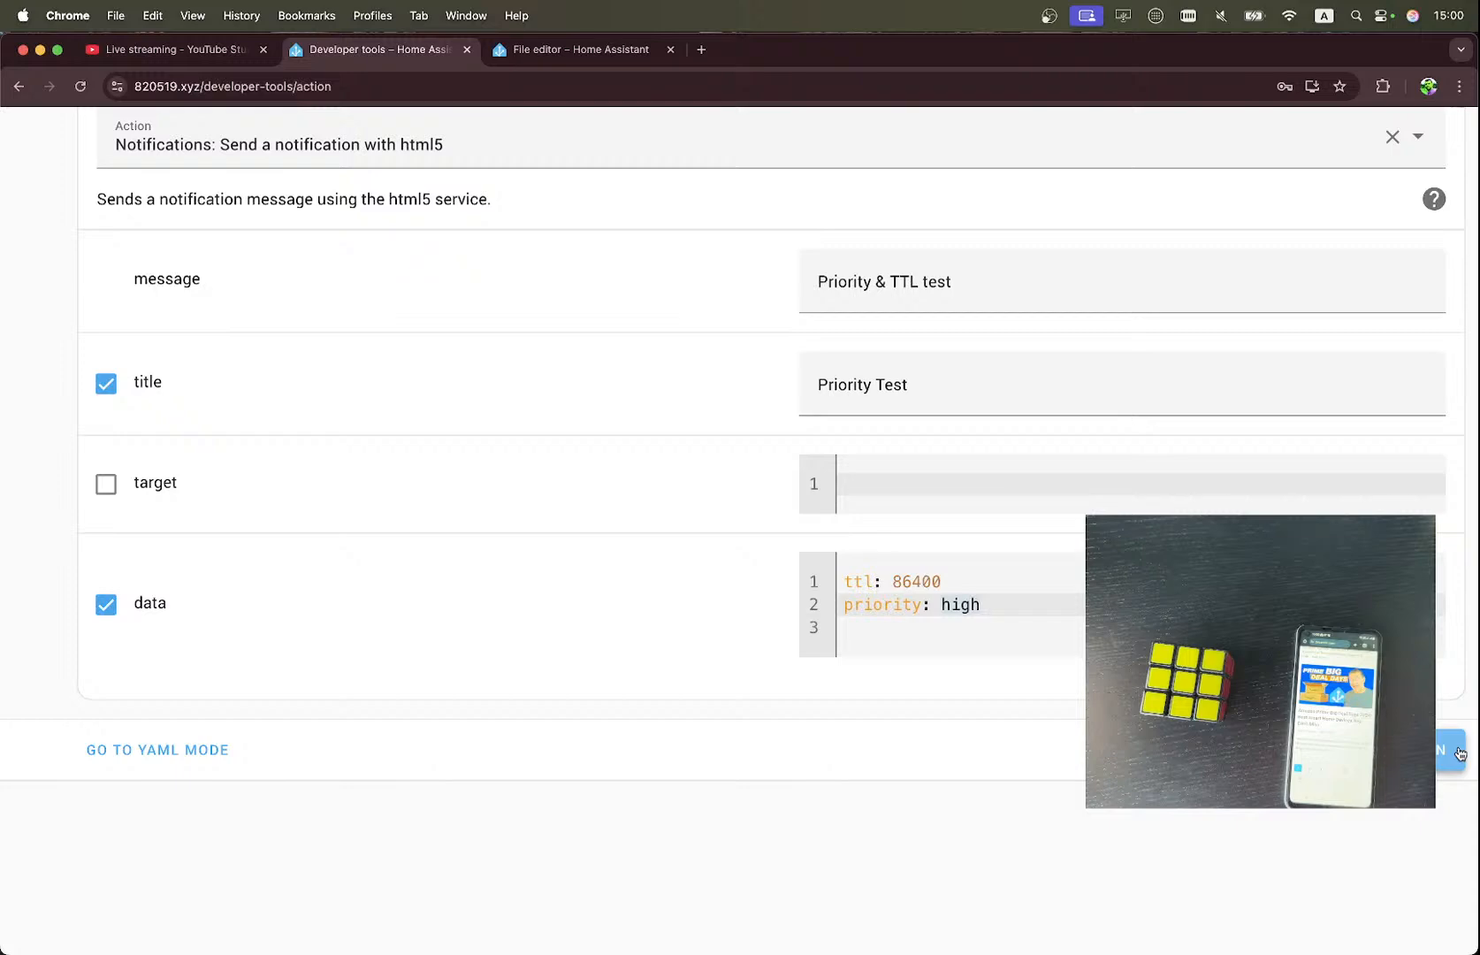
Switch back to the notes and check off the TTL & Priority item.
key("ctrl+Right")
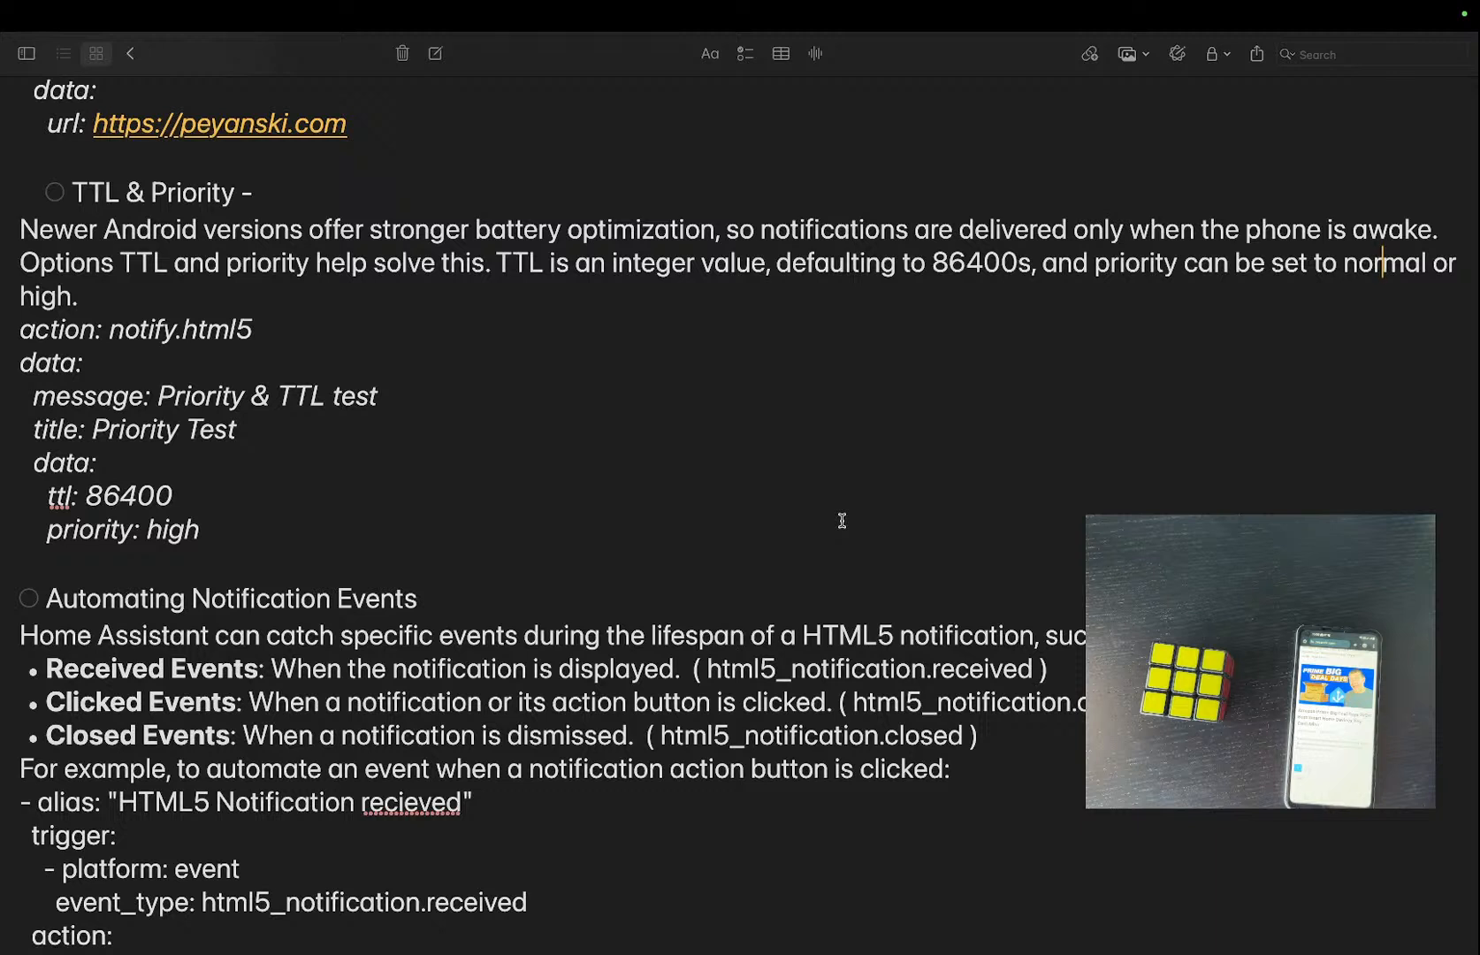
scroll(841, 521, "down", 2)
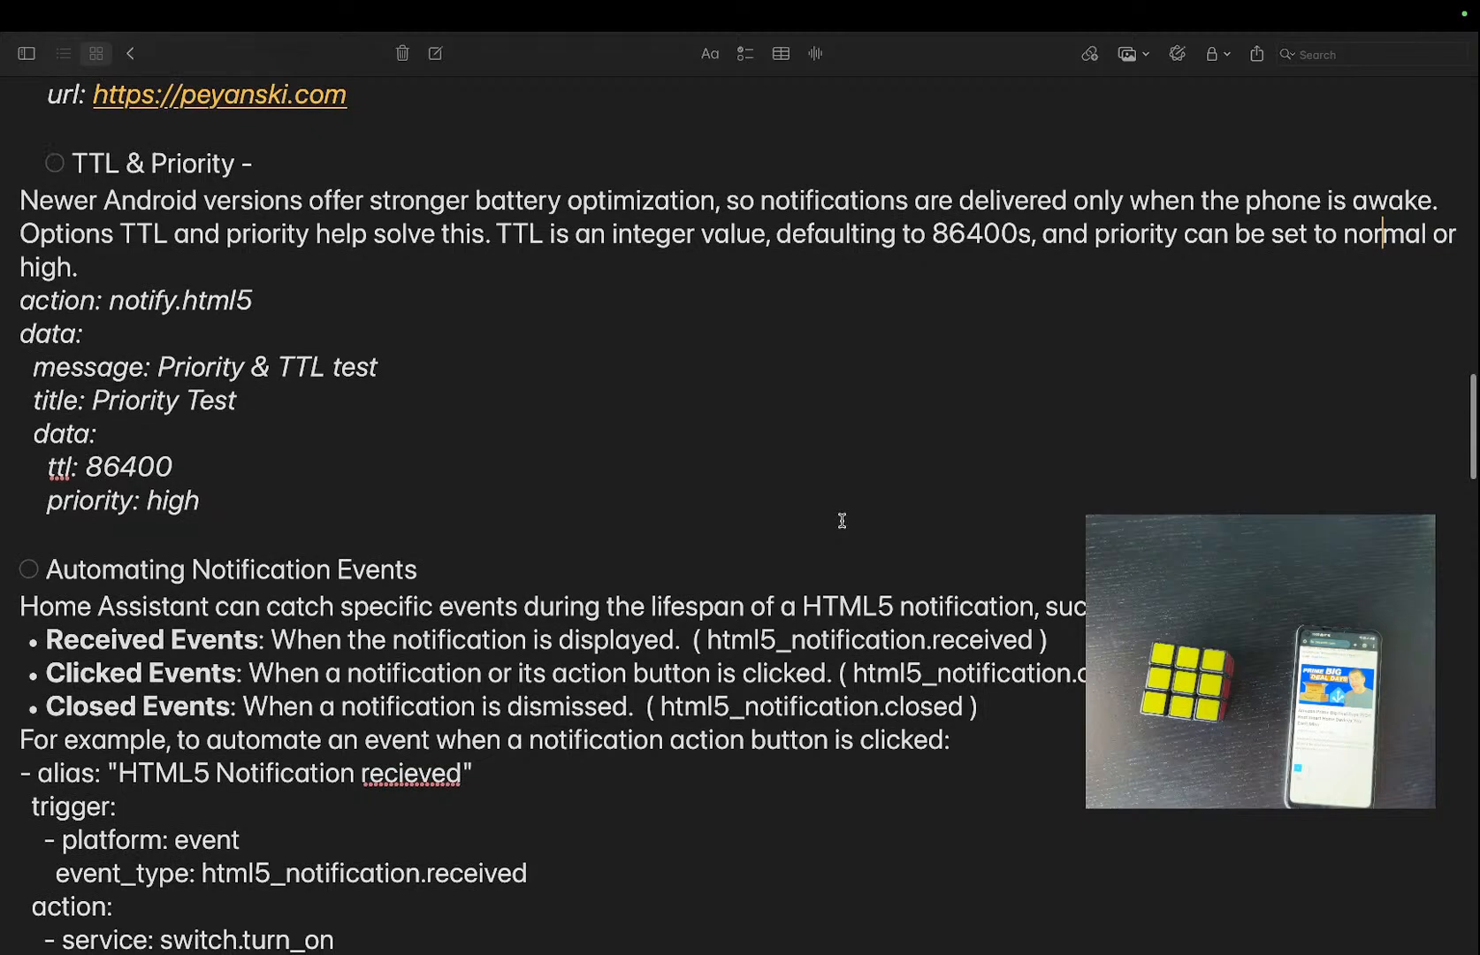
left_click(55, 163)
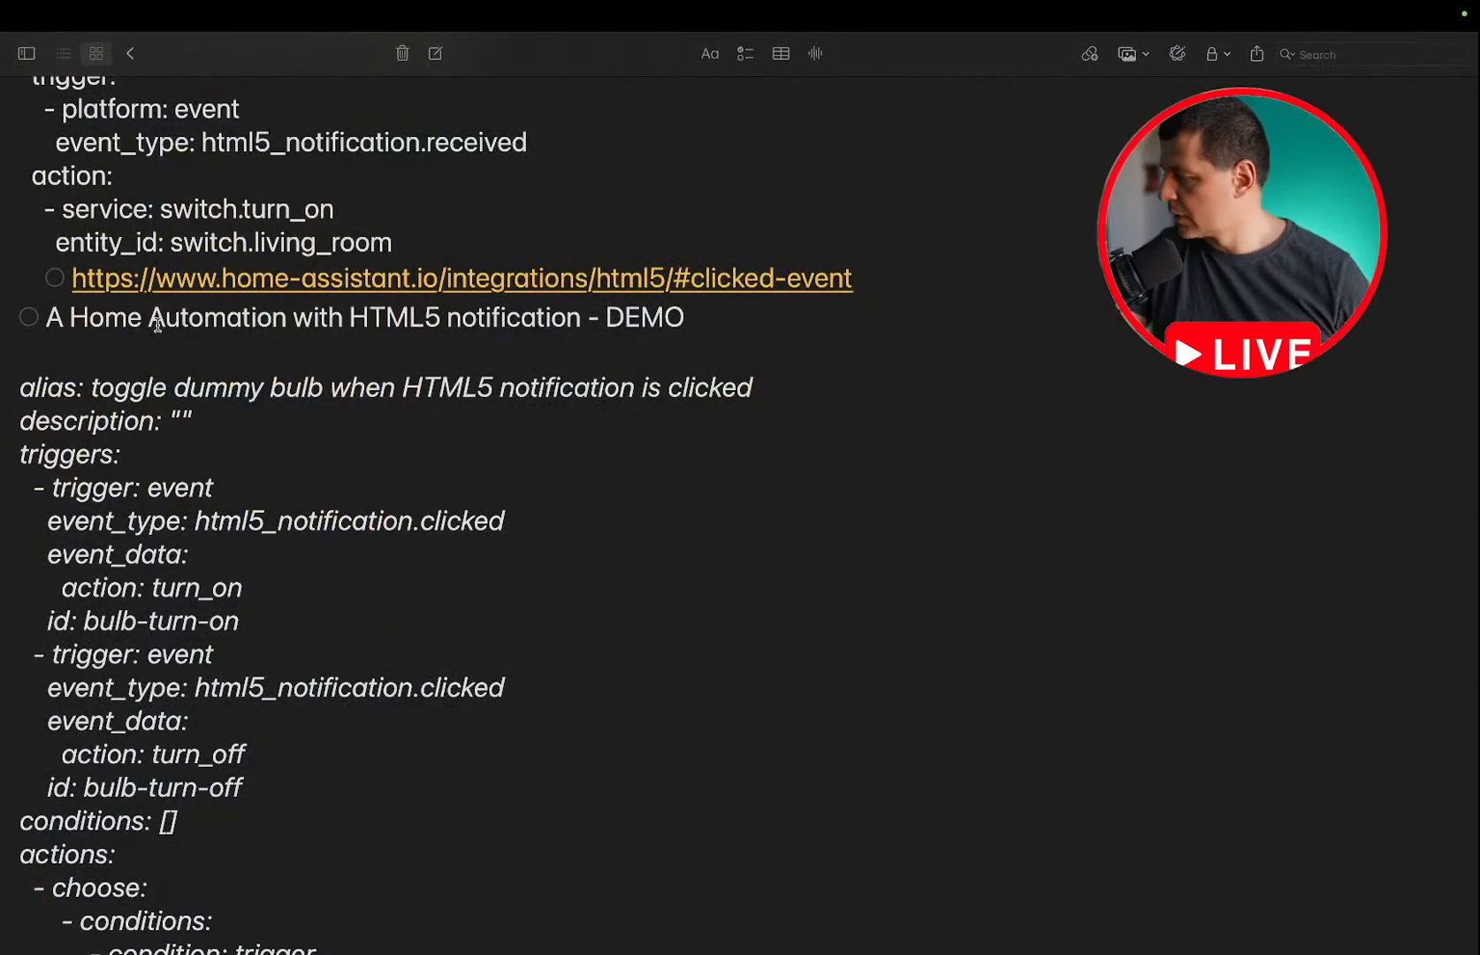
Review the Automating Notification Events section, examining the received, clicked and closed event descriptions.
scroll(158, 324, "up", 5)
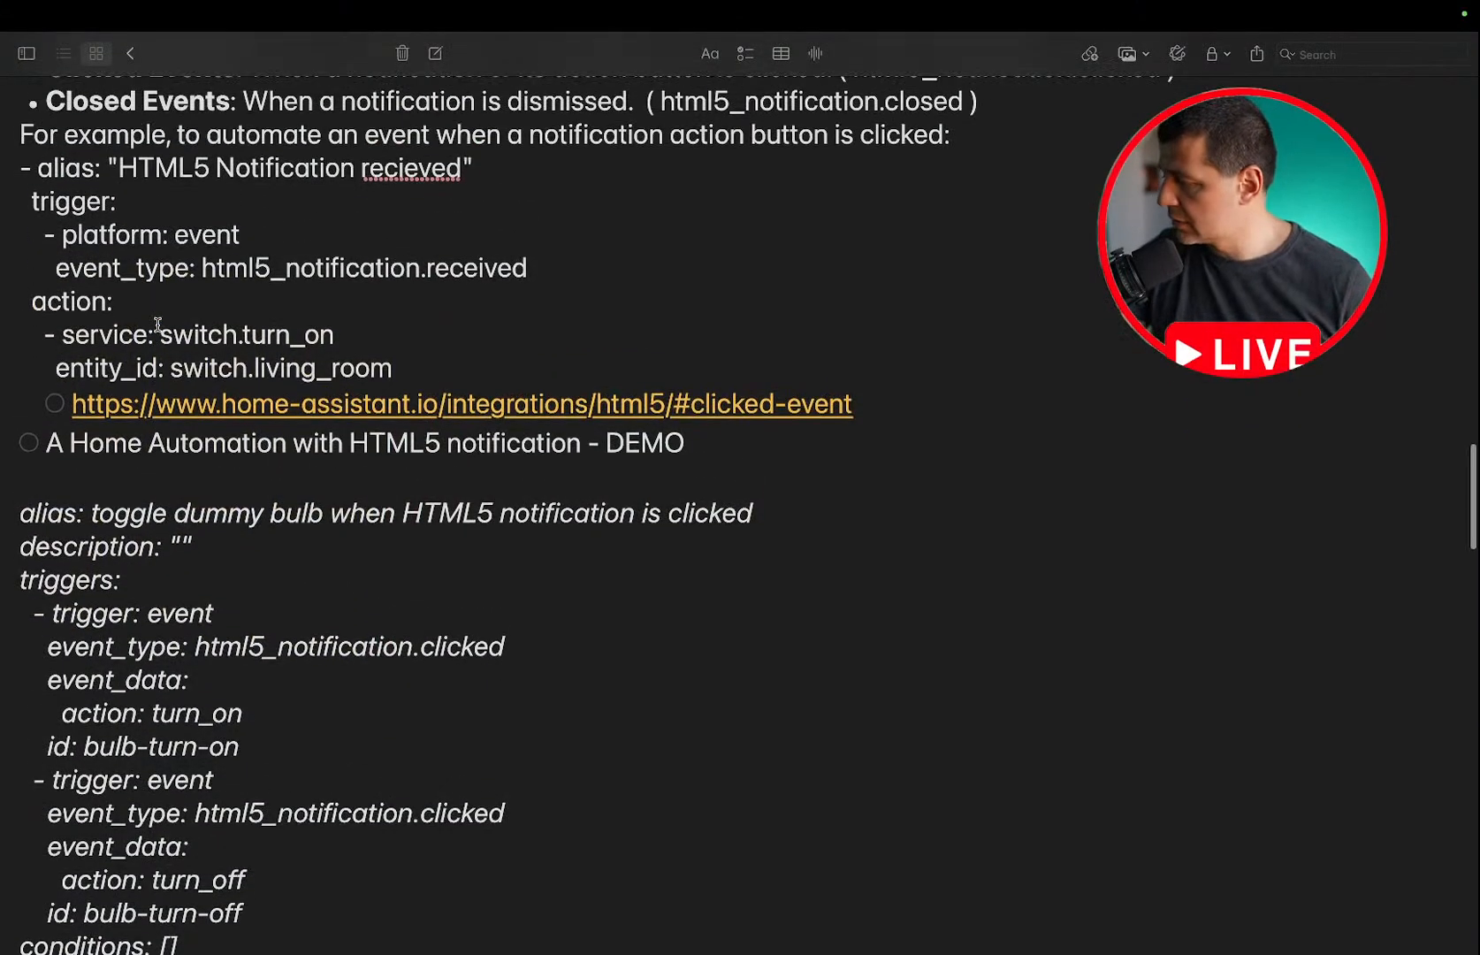
scroll(158, 324, "up", 8)
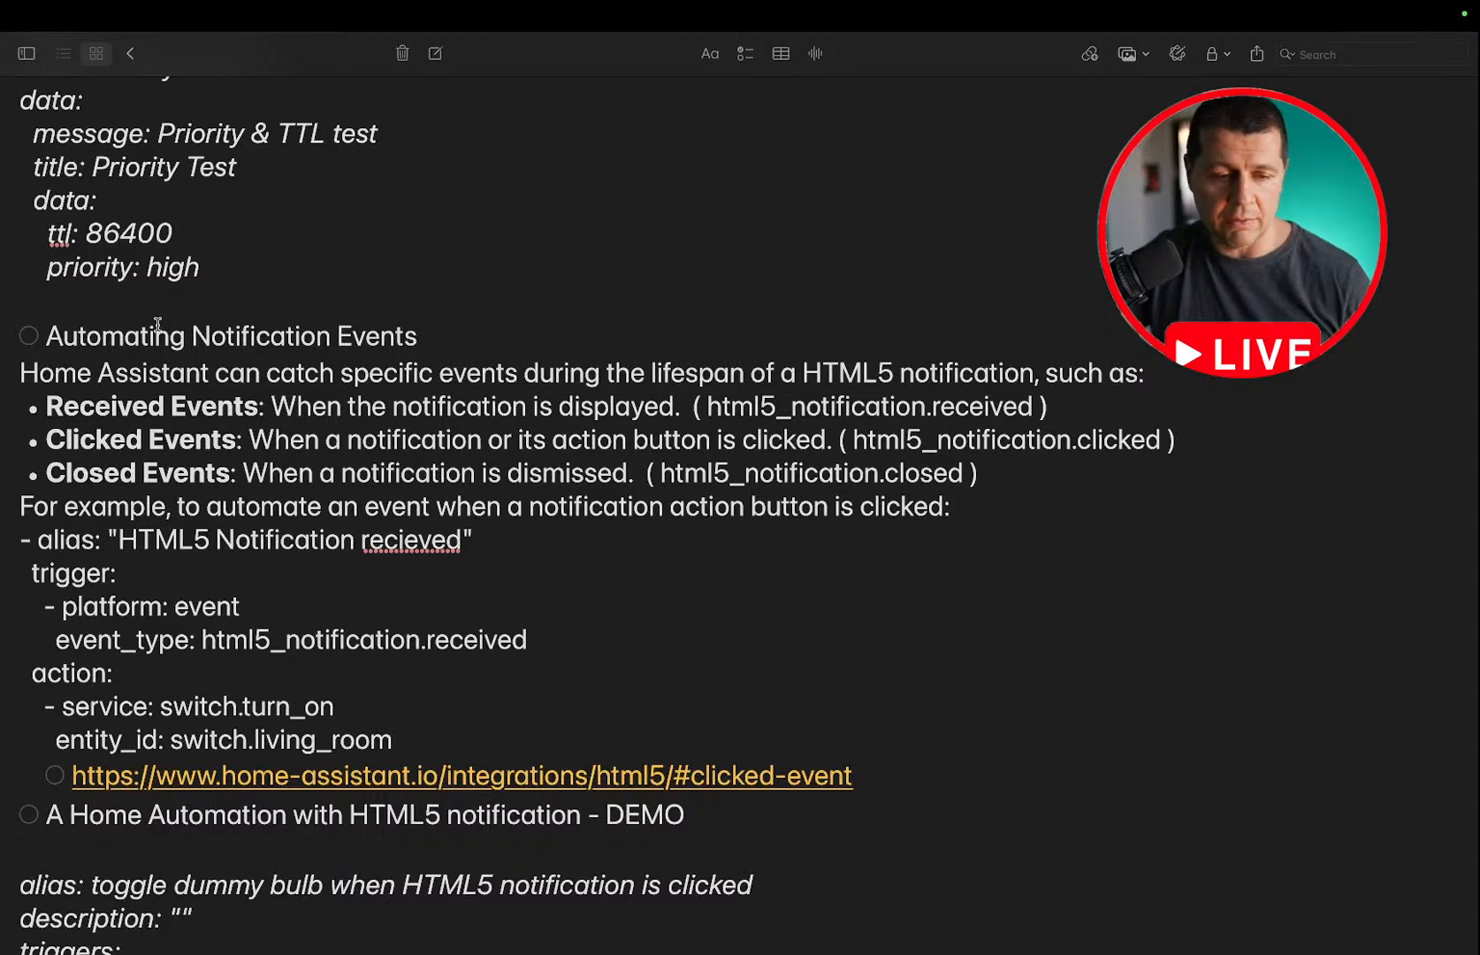
double_click(264, 338)
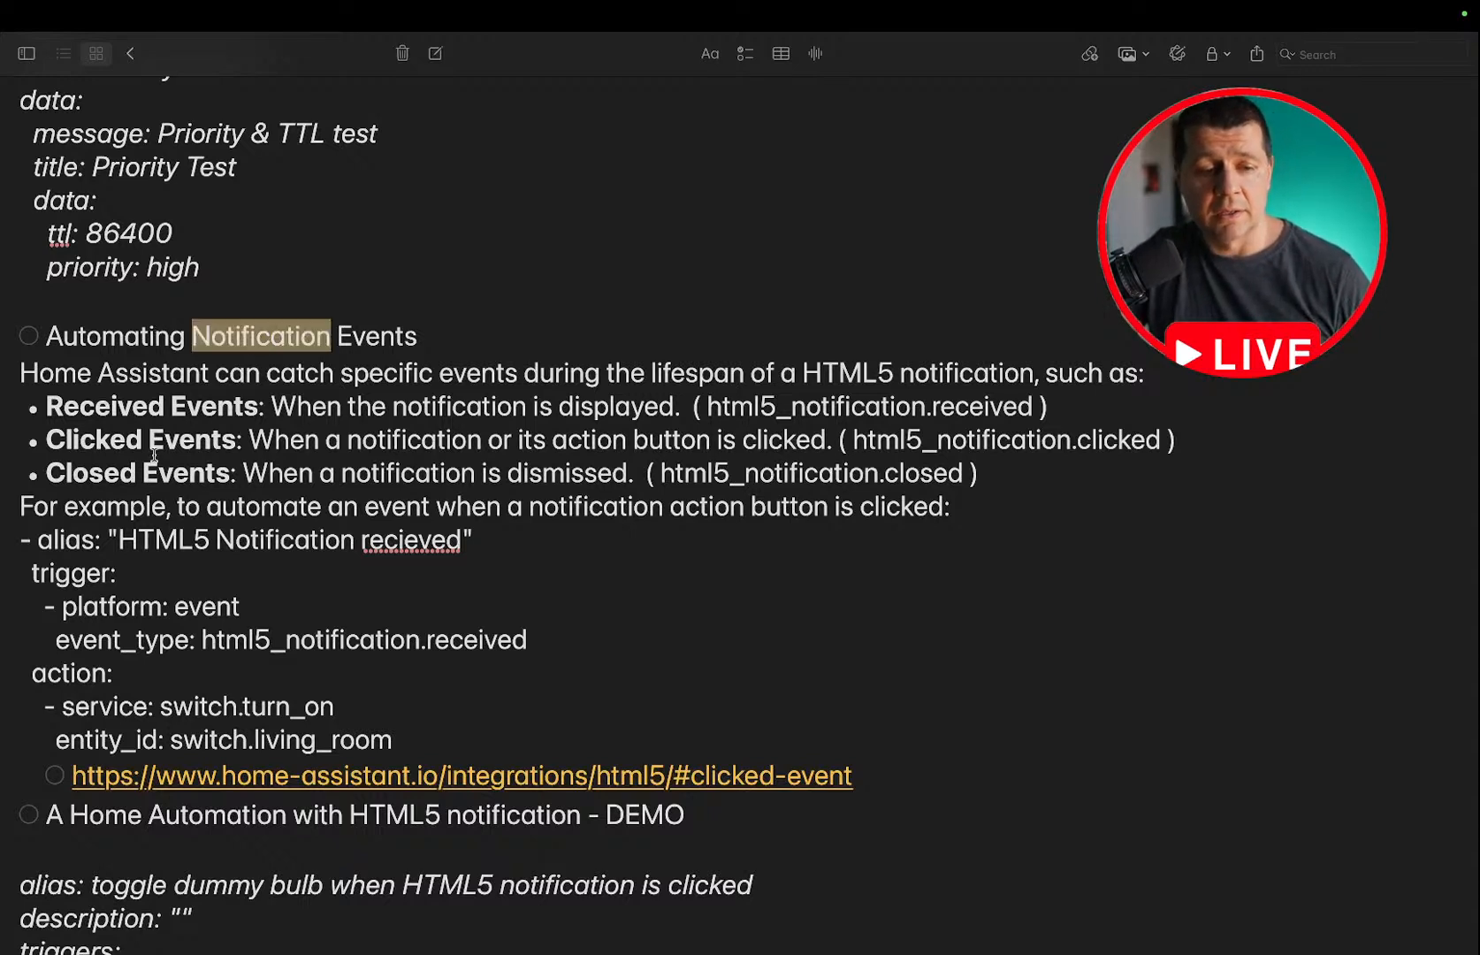
double_click(187, 406)
double_click(174, 443)
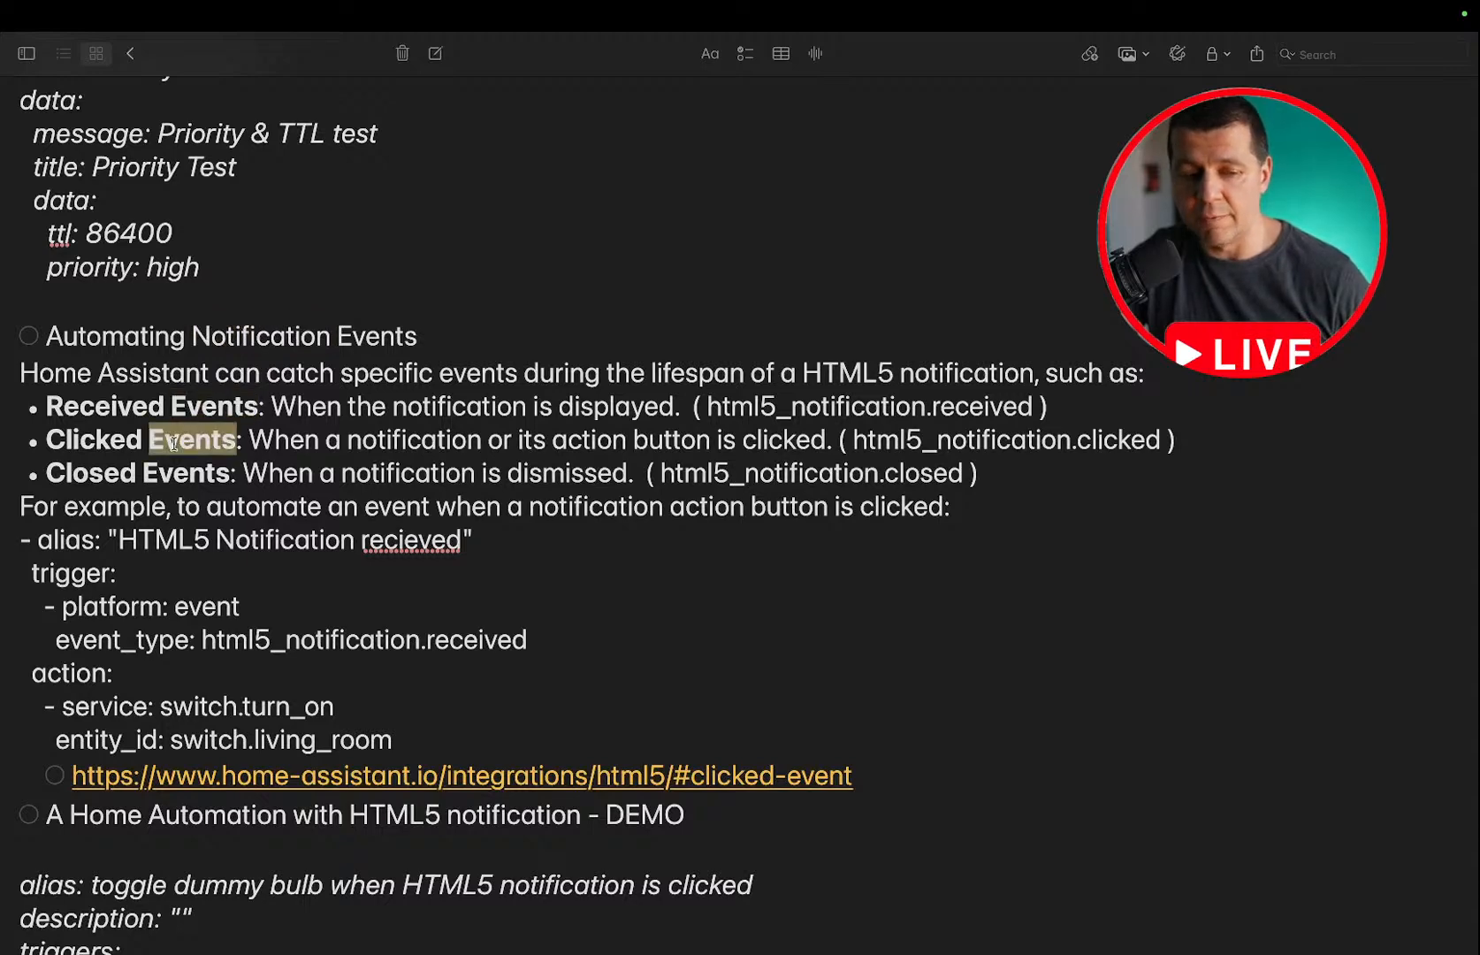
scroll(173, 444, "down", 1)
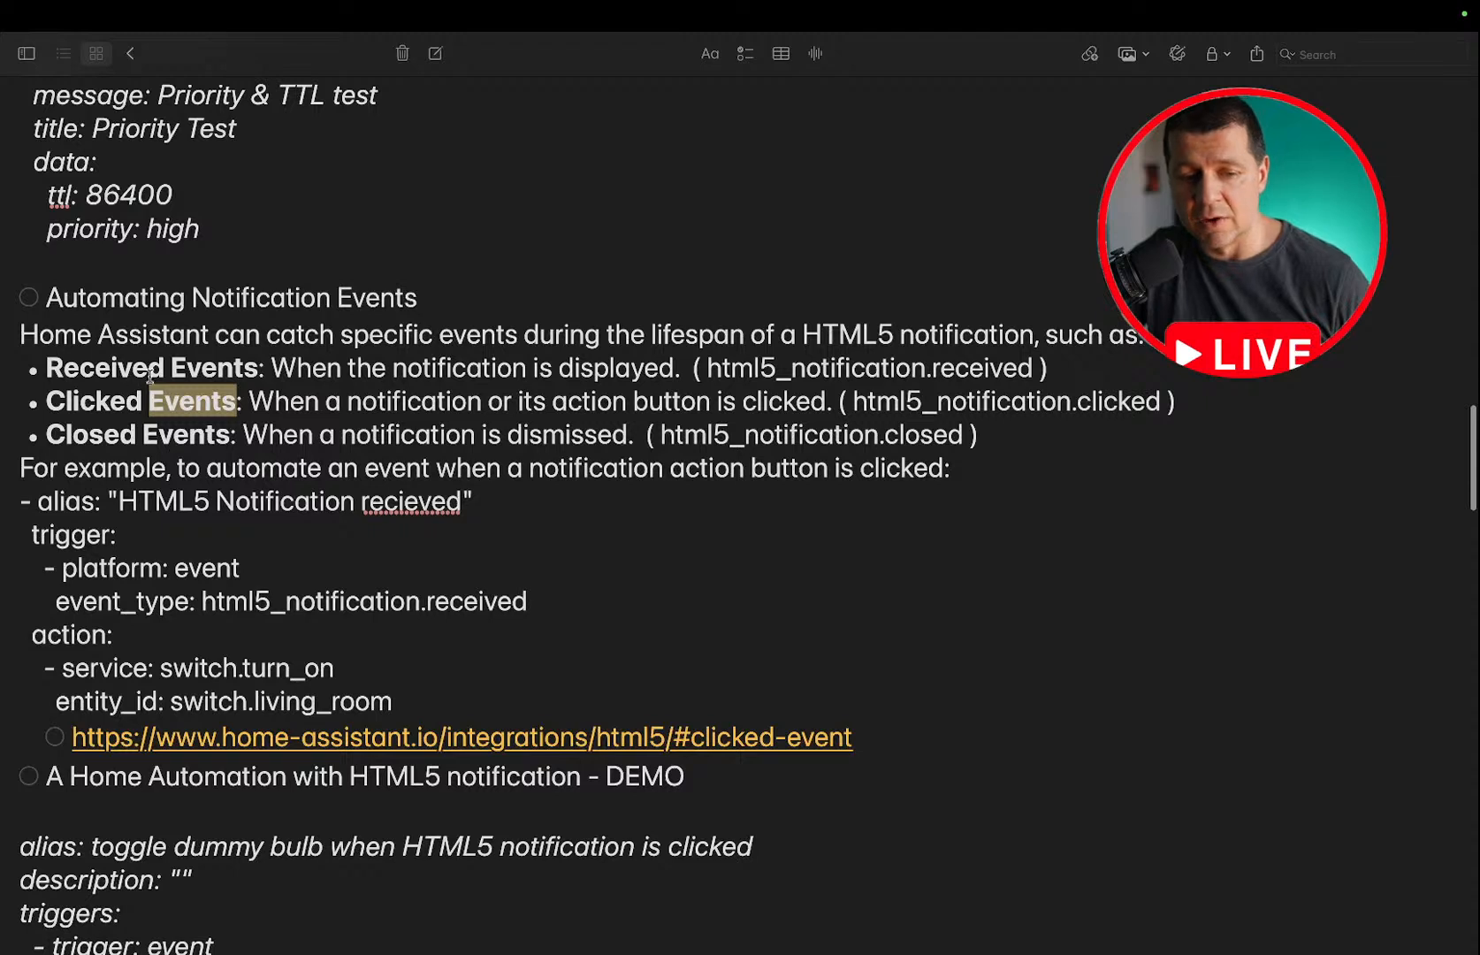
double_click(193, 367)
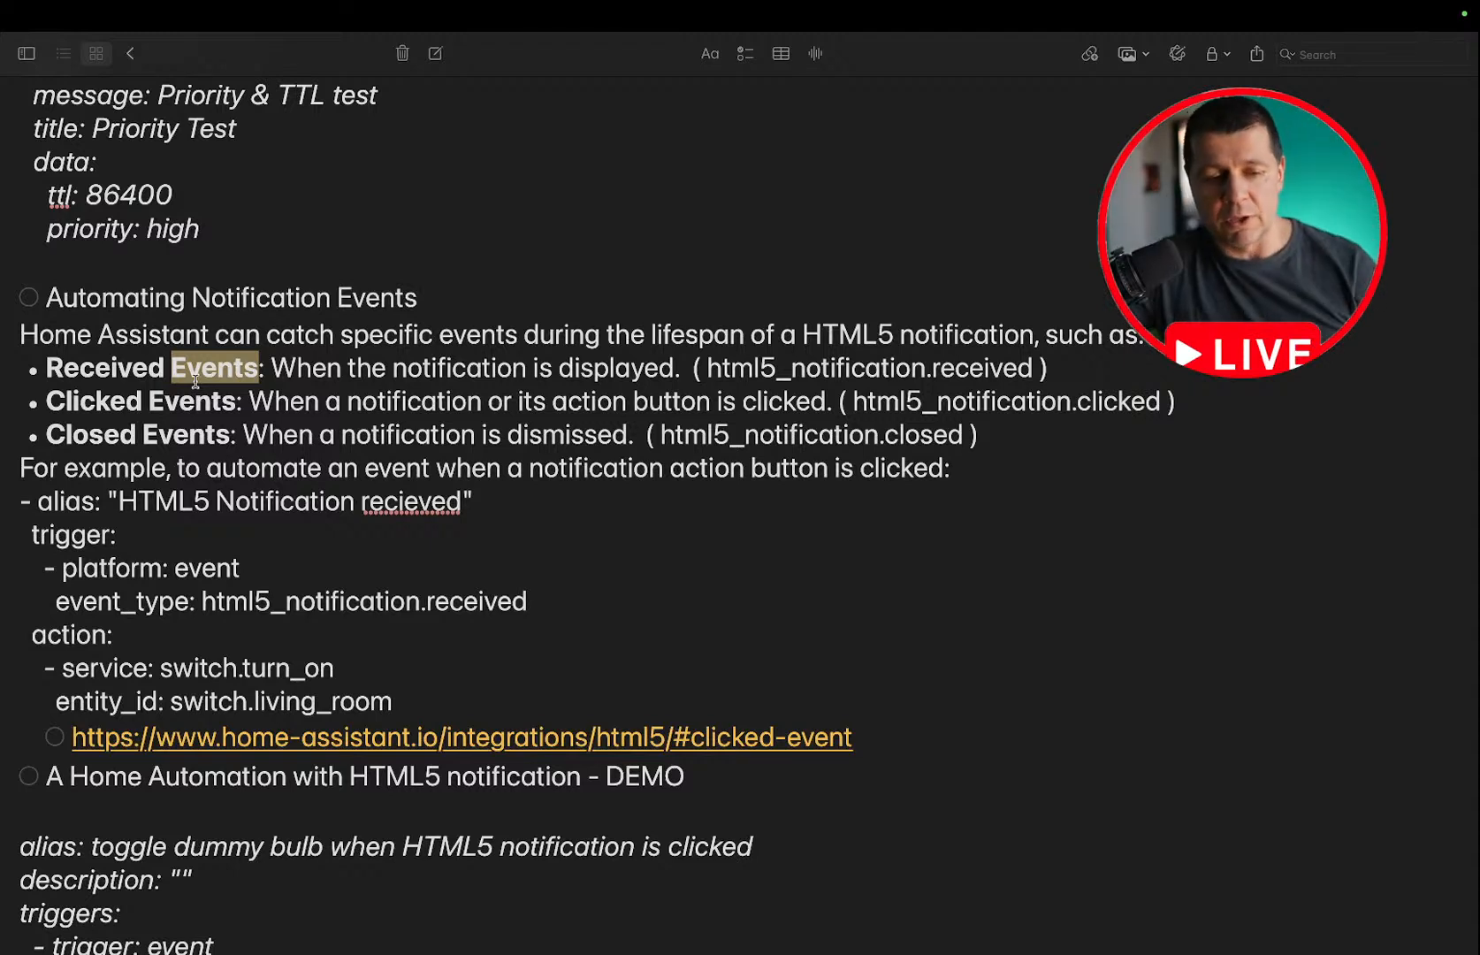
Highlight the Received Events, Clicked Events and Closed Events names one after another in the notes.
double_click(97, 370)
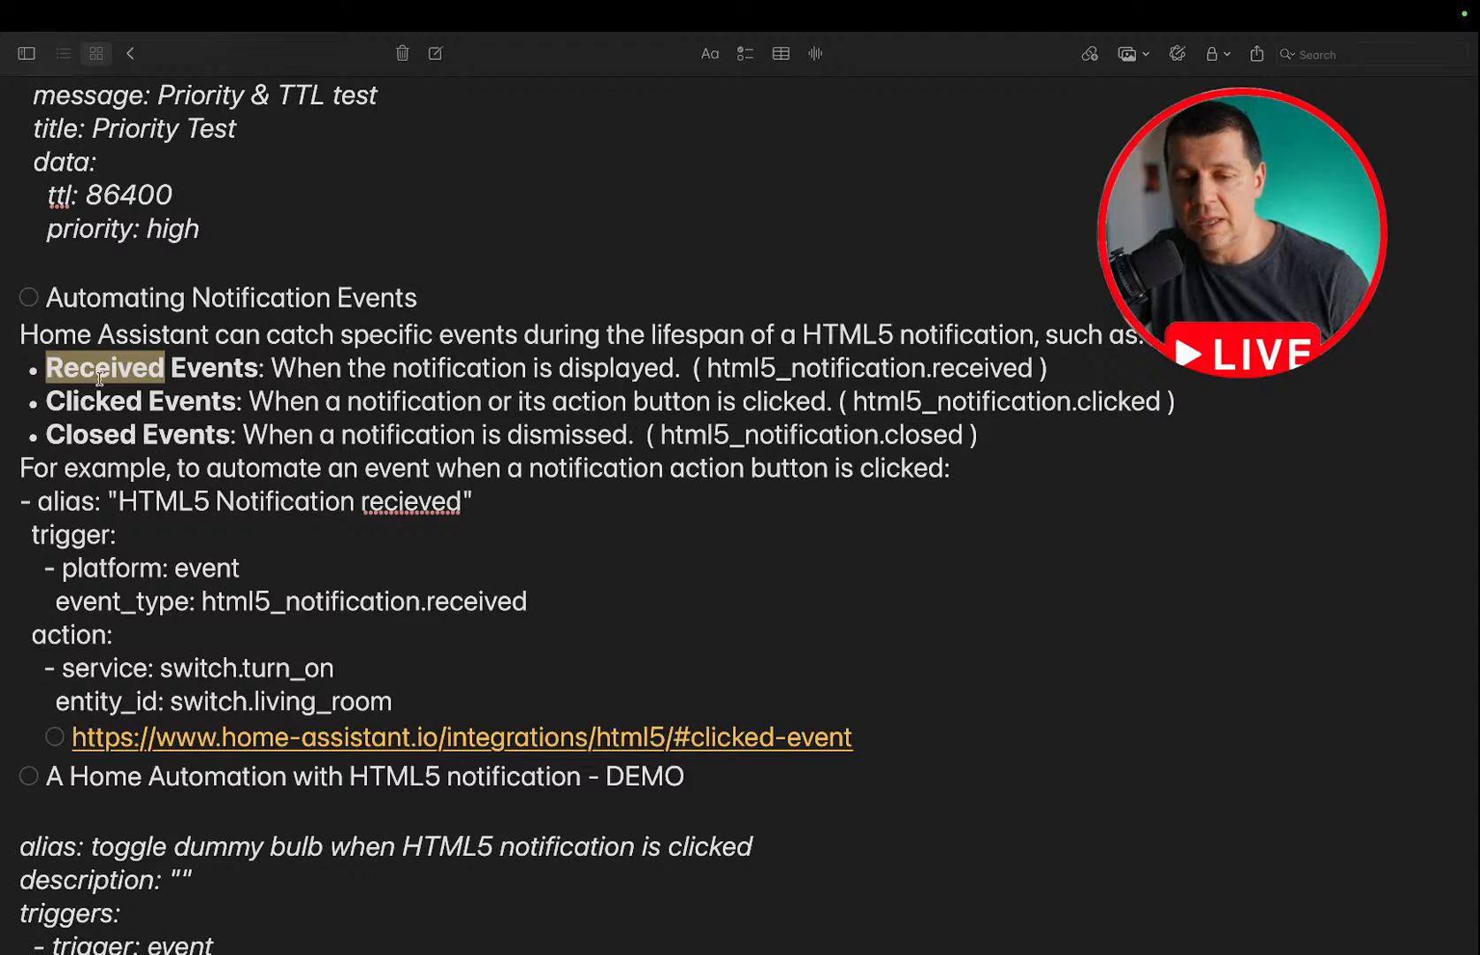
double_click(185, 375)
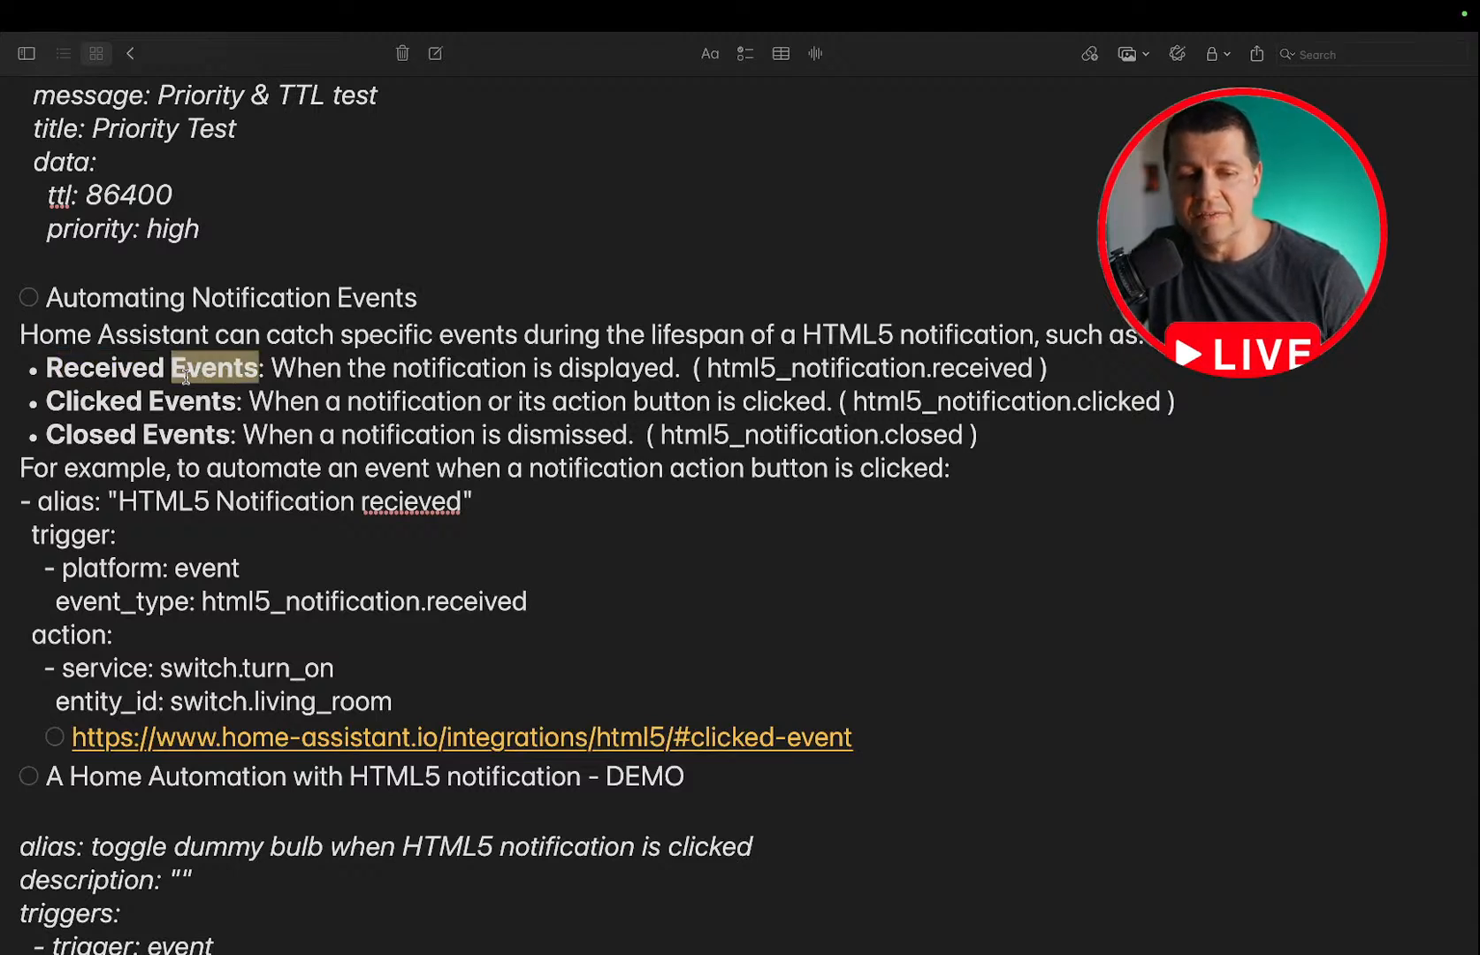
double_click(102, 395)
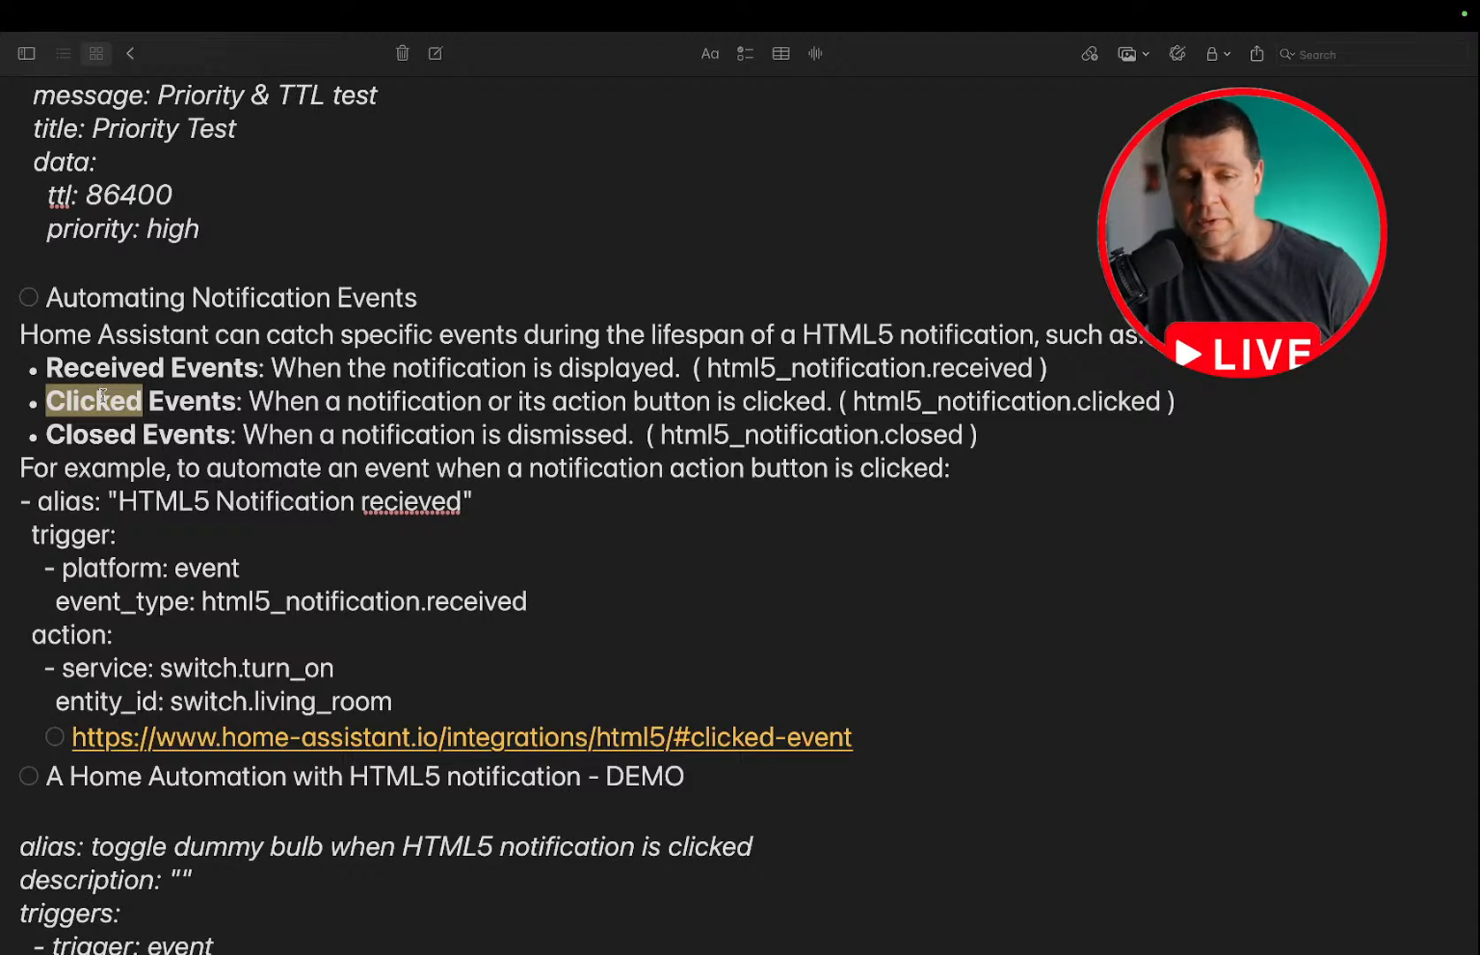
left_click(177, 405)
double_click(177, 404)
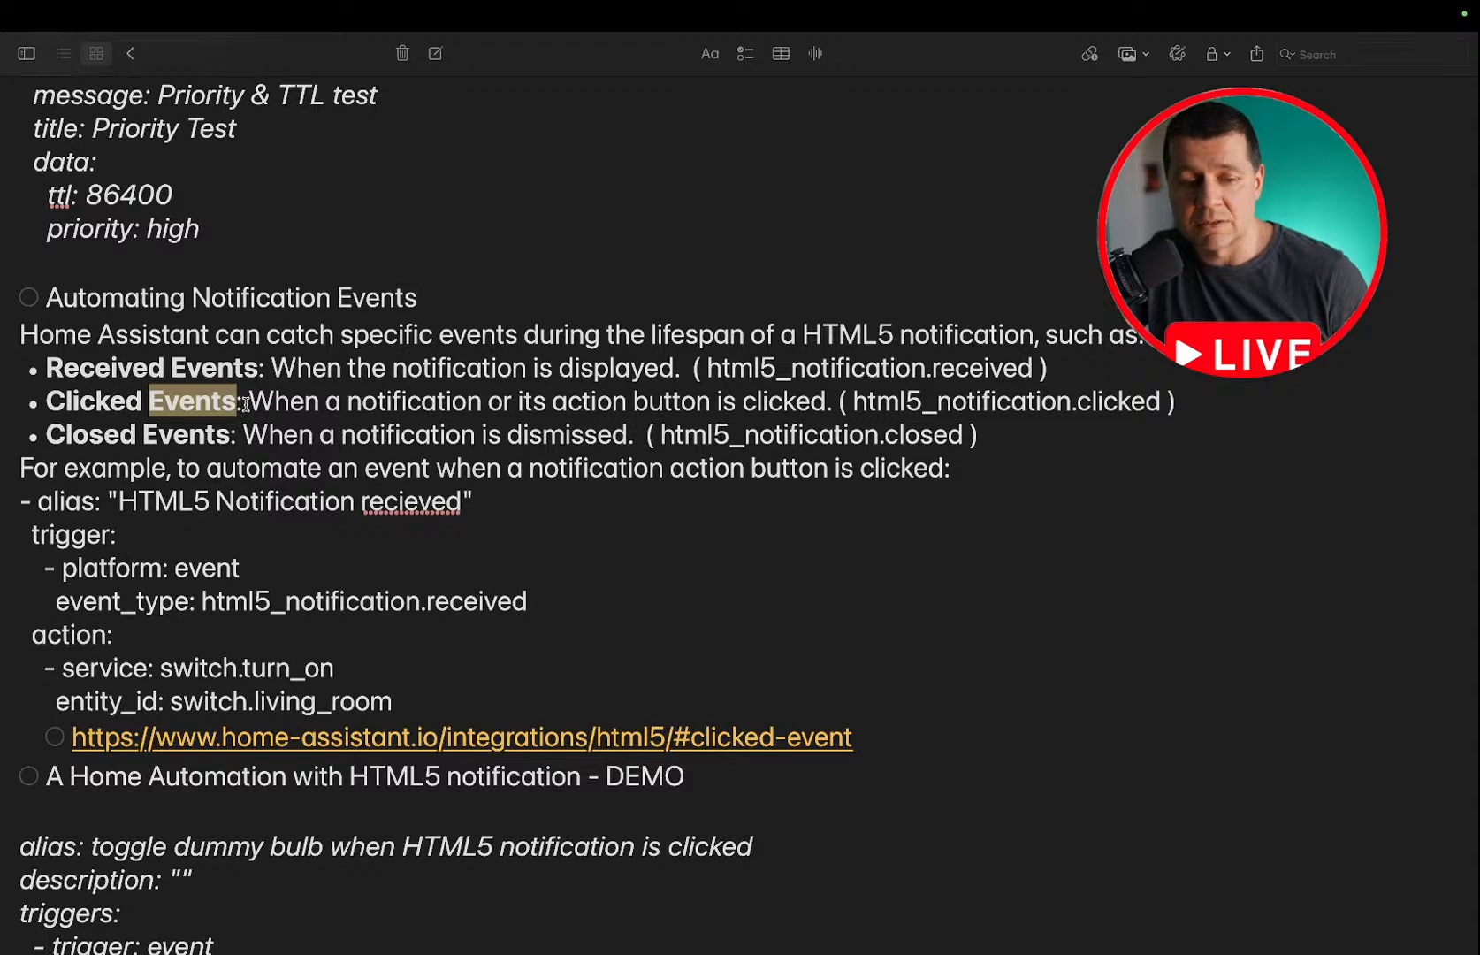
left_click_drag(245, 405, 51, 403)
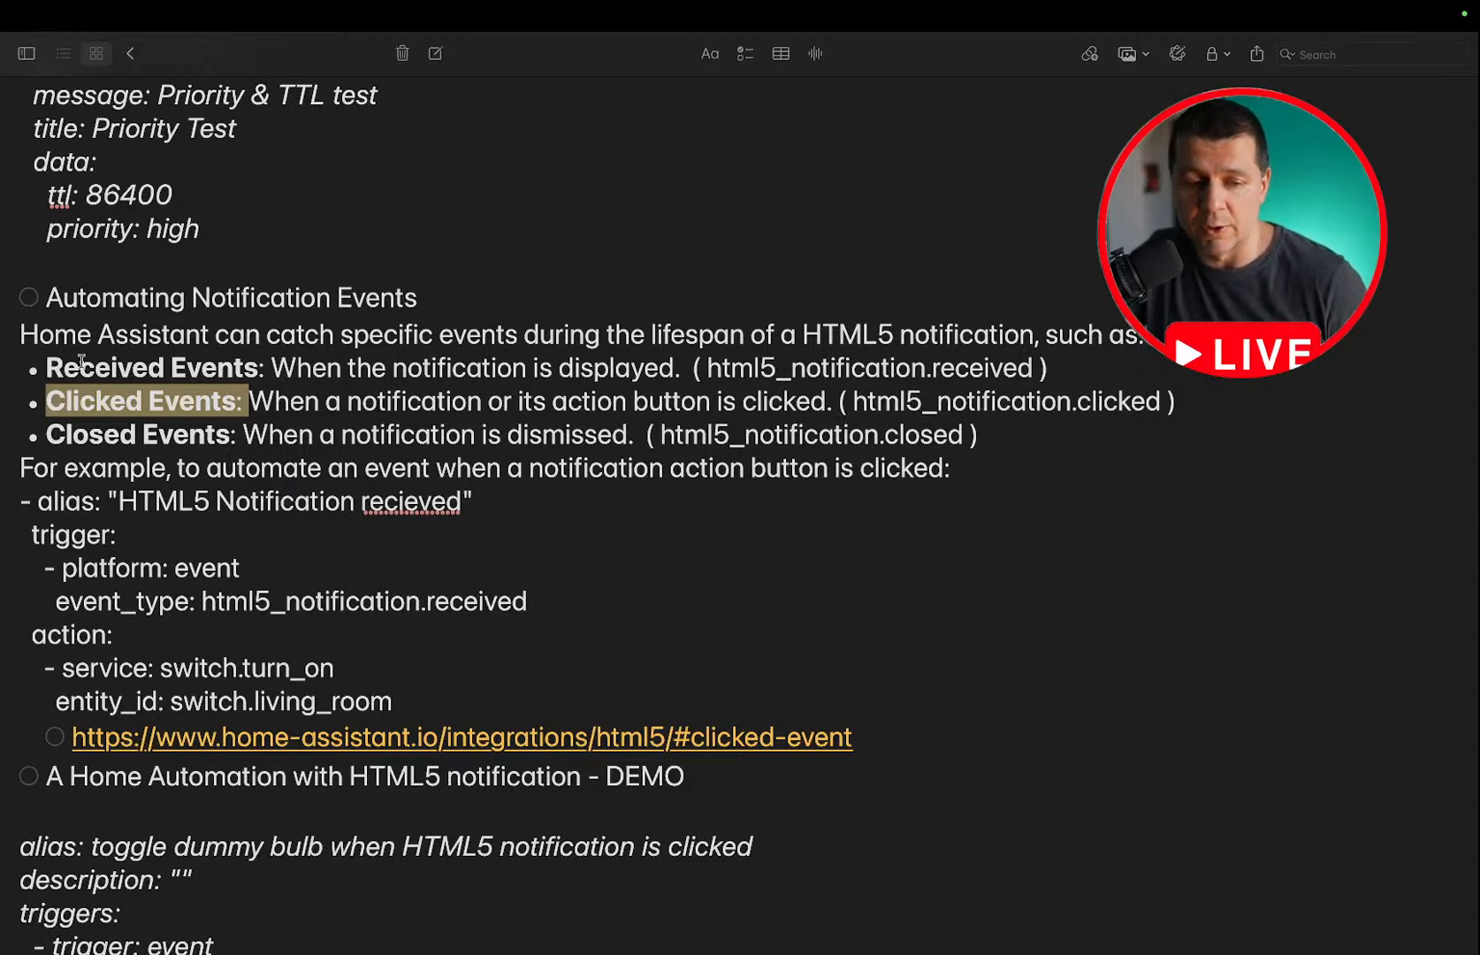
double_click(89, 434)
double_click(167, 437)
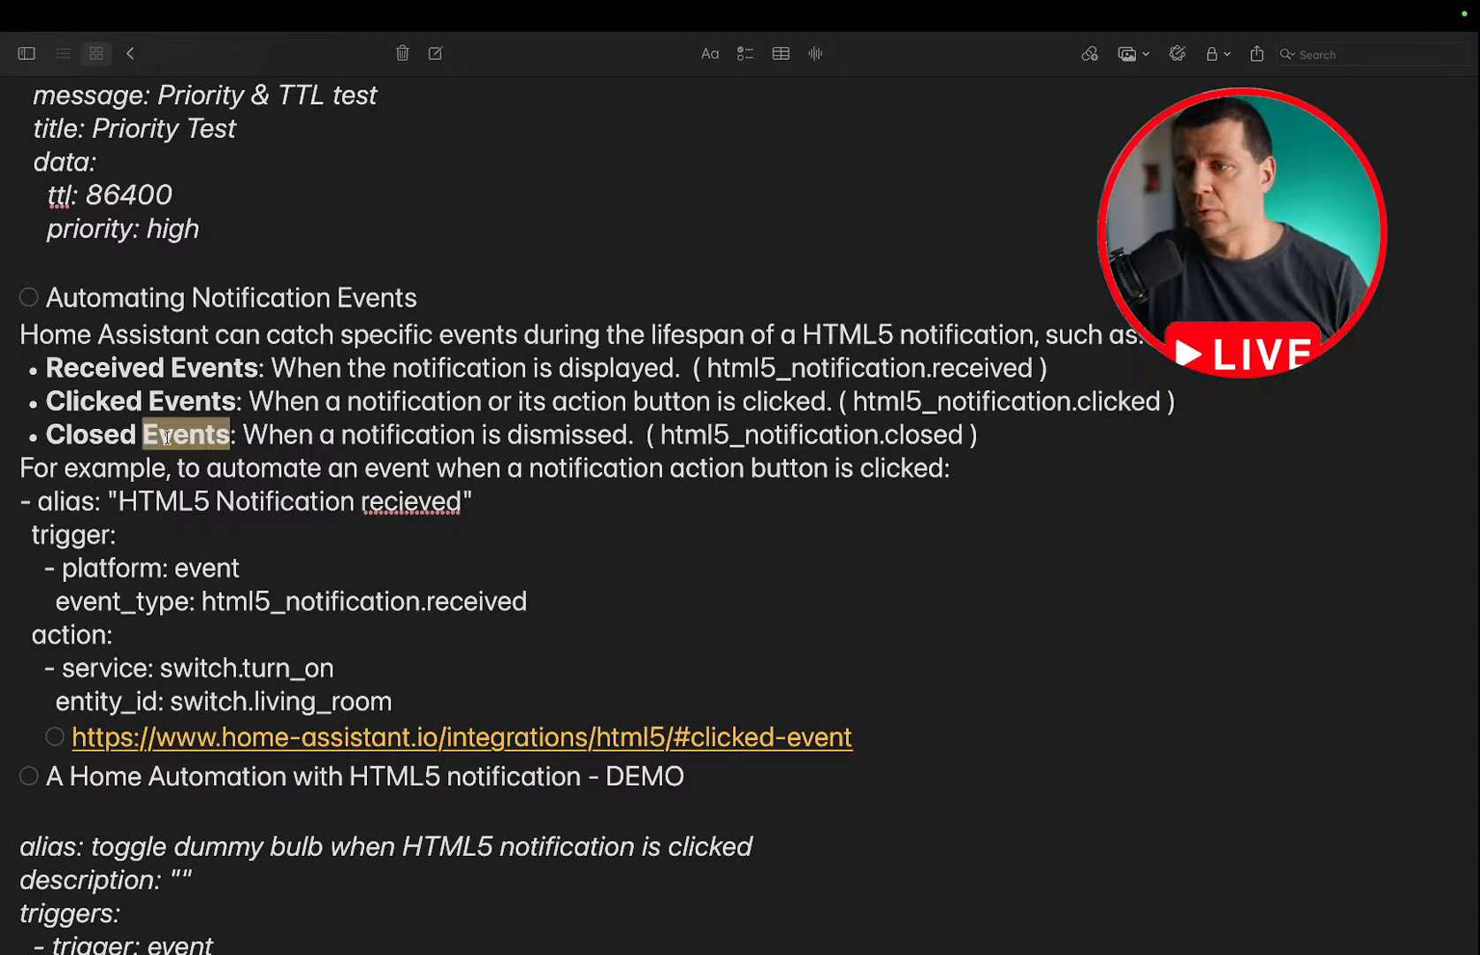
Examine the notes' example automation for notification events and the demo automation that toggles a dummy bulb when an HTML5 notification is clicked.
scroll(167, 438, "down", 1)
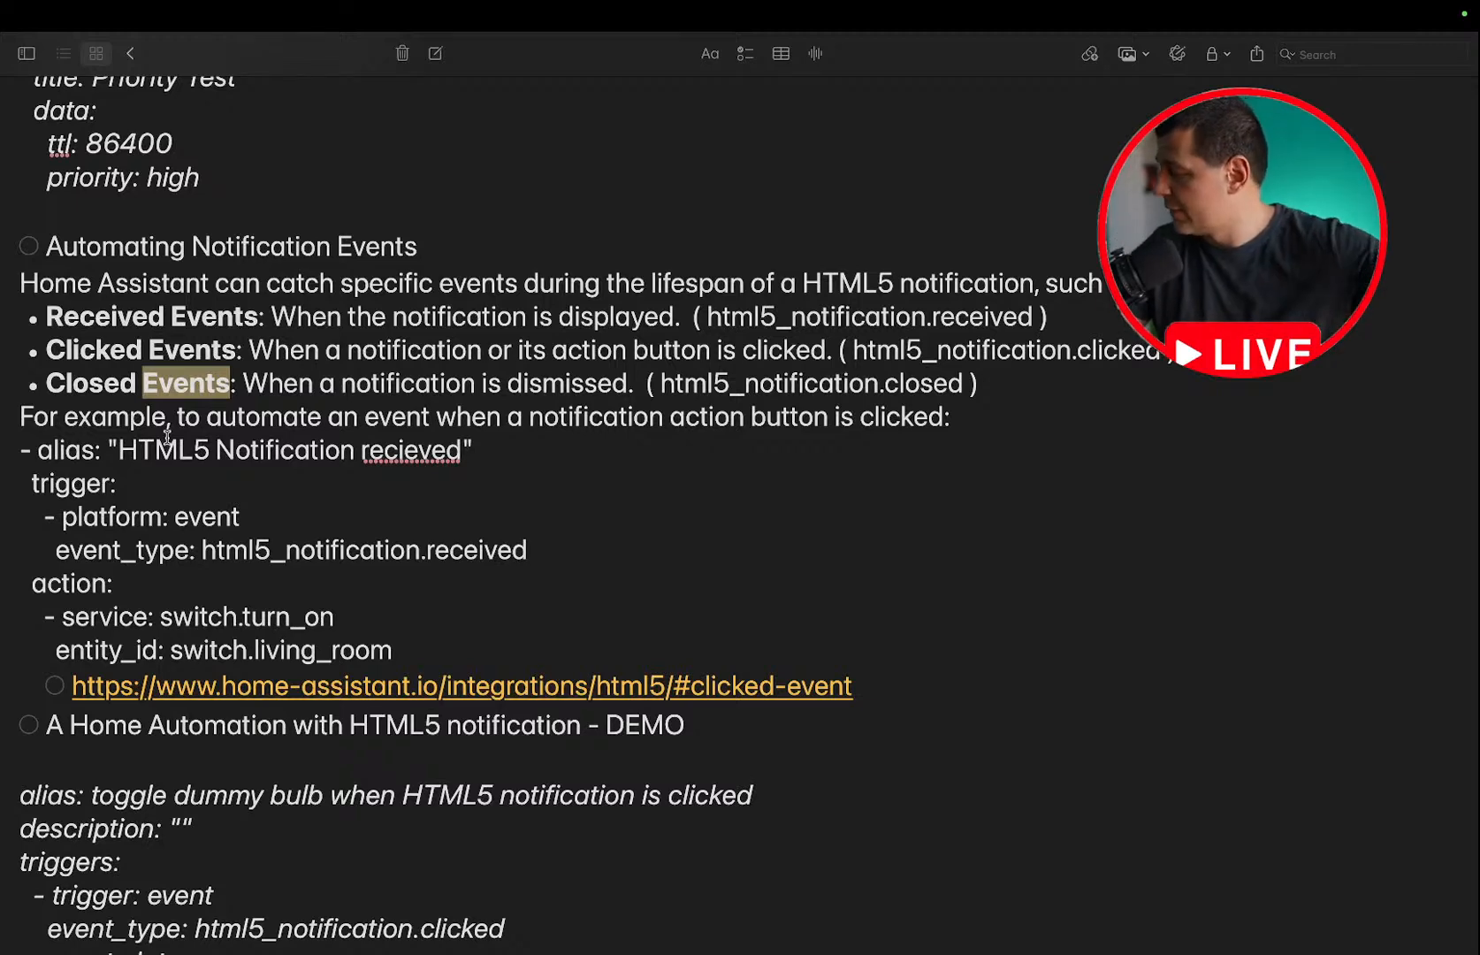
scroll(167, 437, "down", 4)
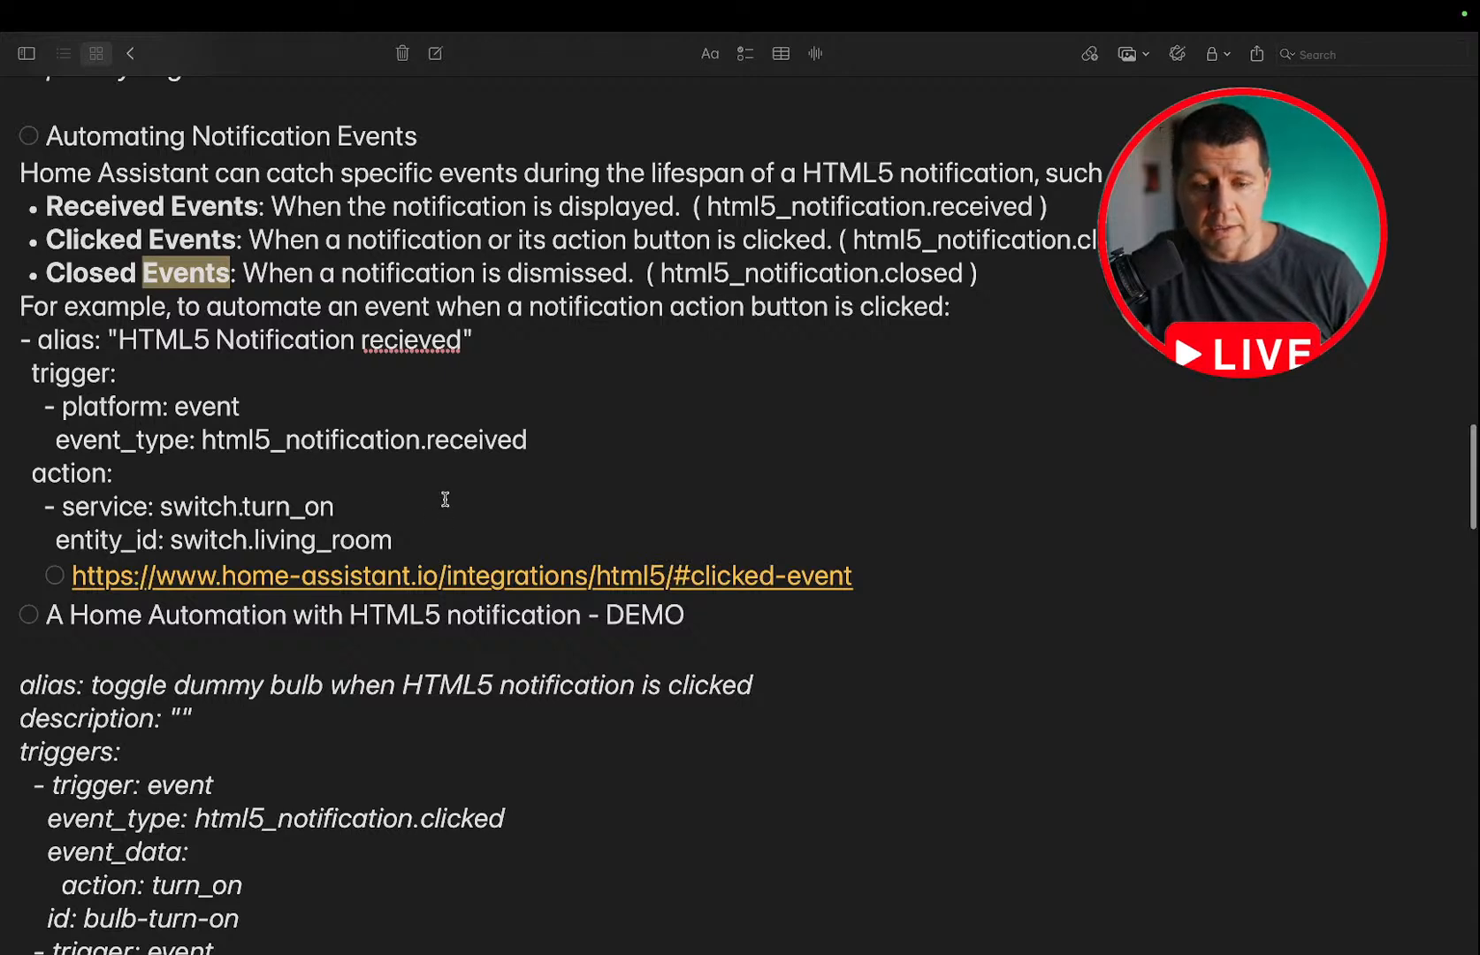
scroll(444, 500, "down", 6)
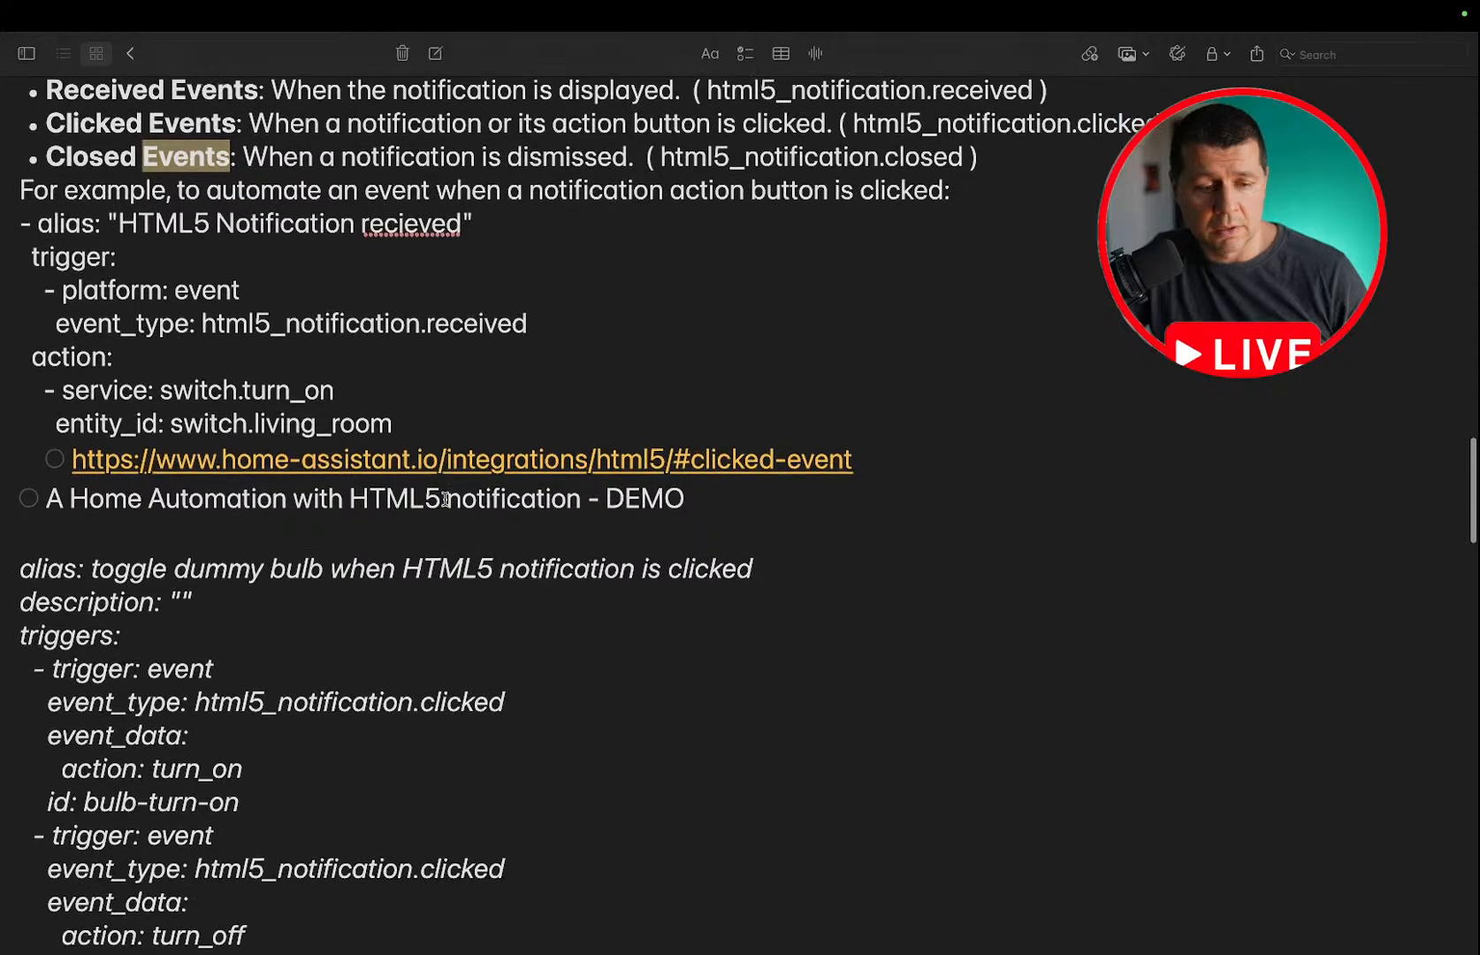
scroll(444, 499, "up", 15)
scroll(445, 500, "down", 10)
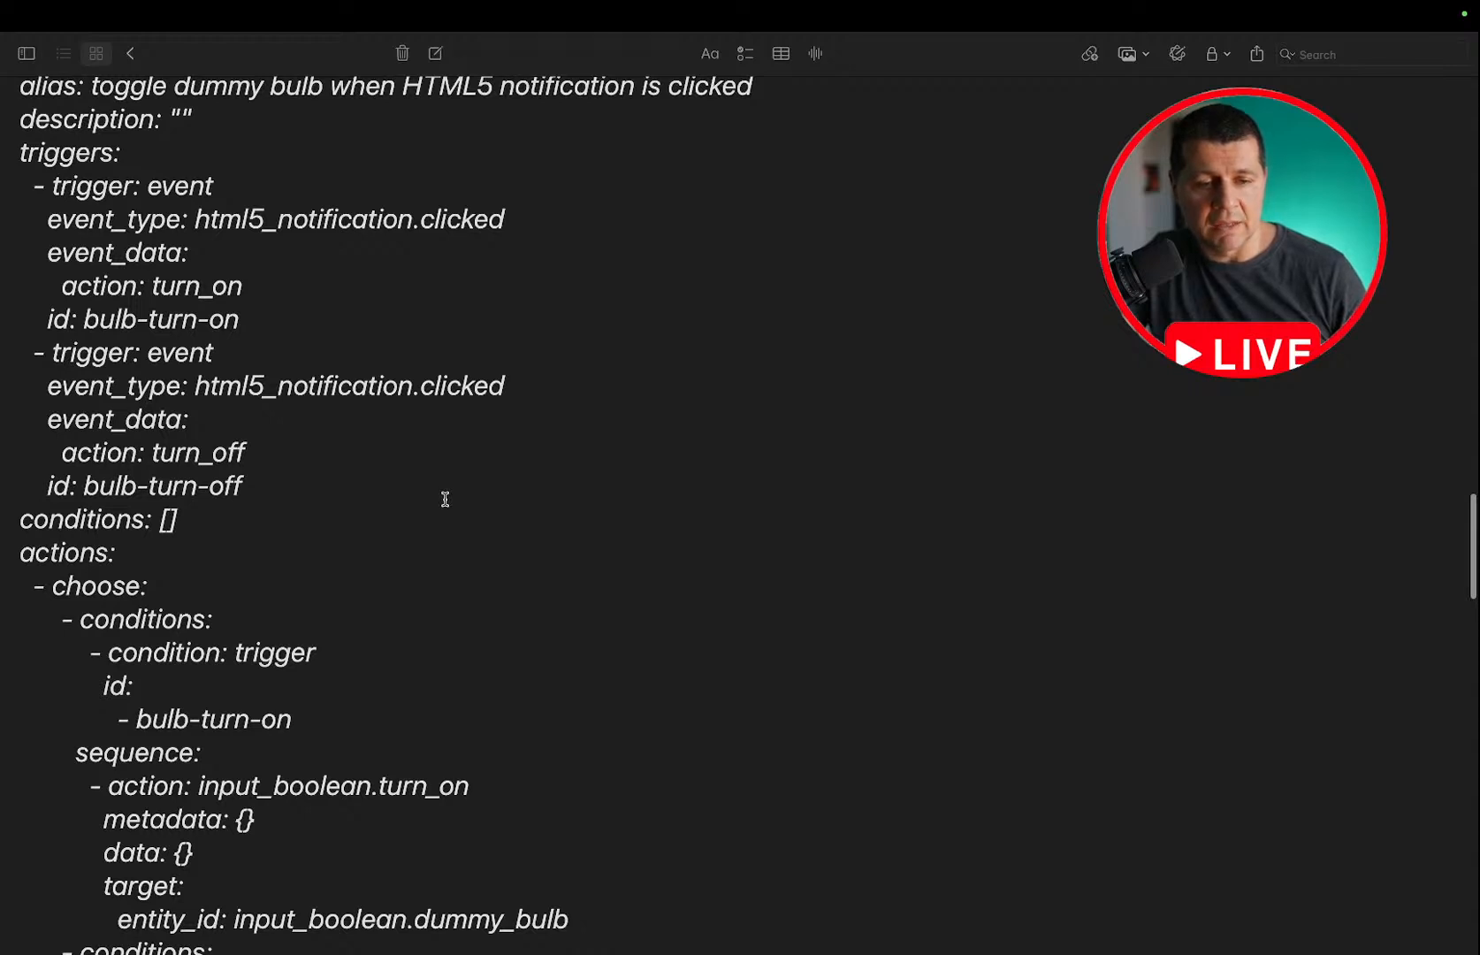
scroll(445, 499, "up", 3)
scroll(444, 499, "down", 8)
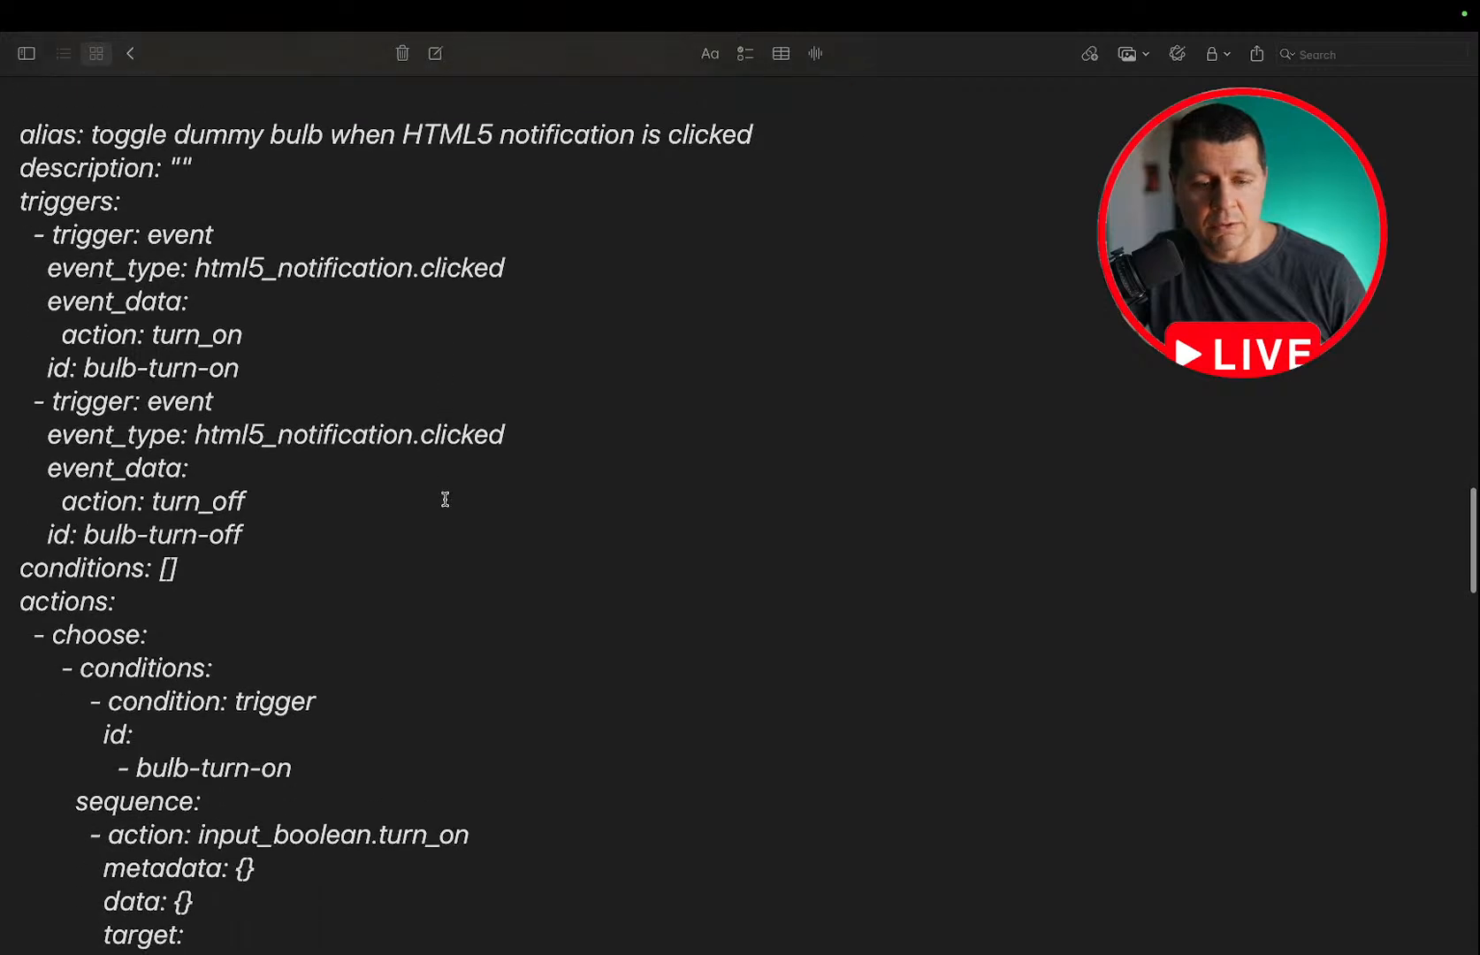
scroll(445, 499, "down", 4)
scroll(444, 500, "up", 7)
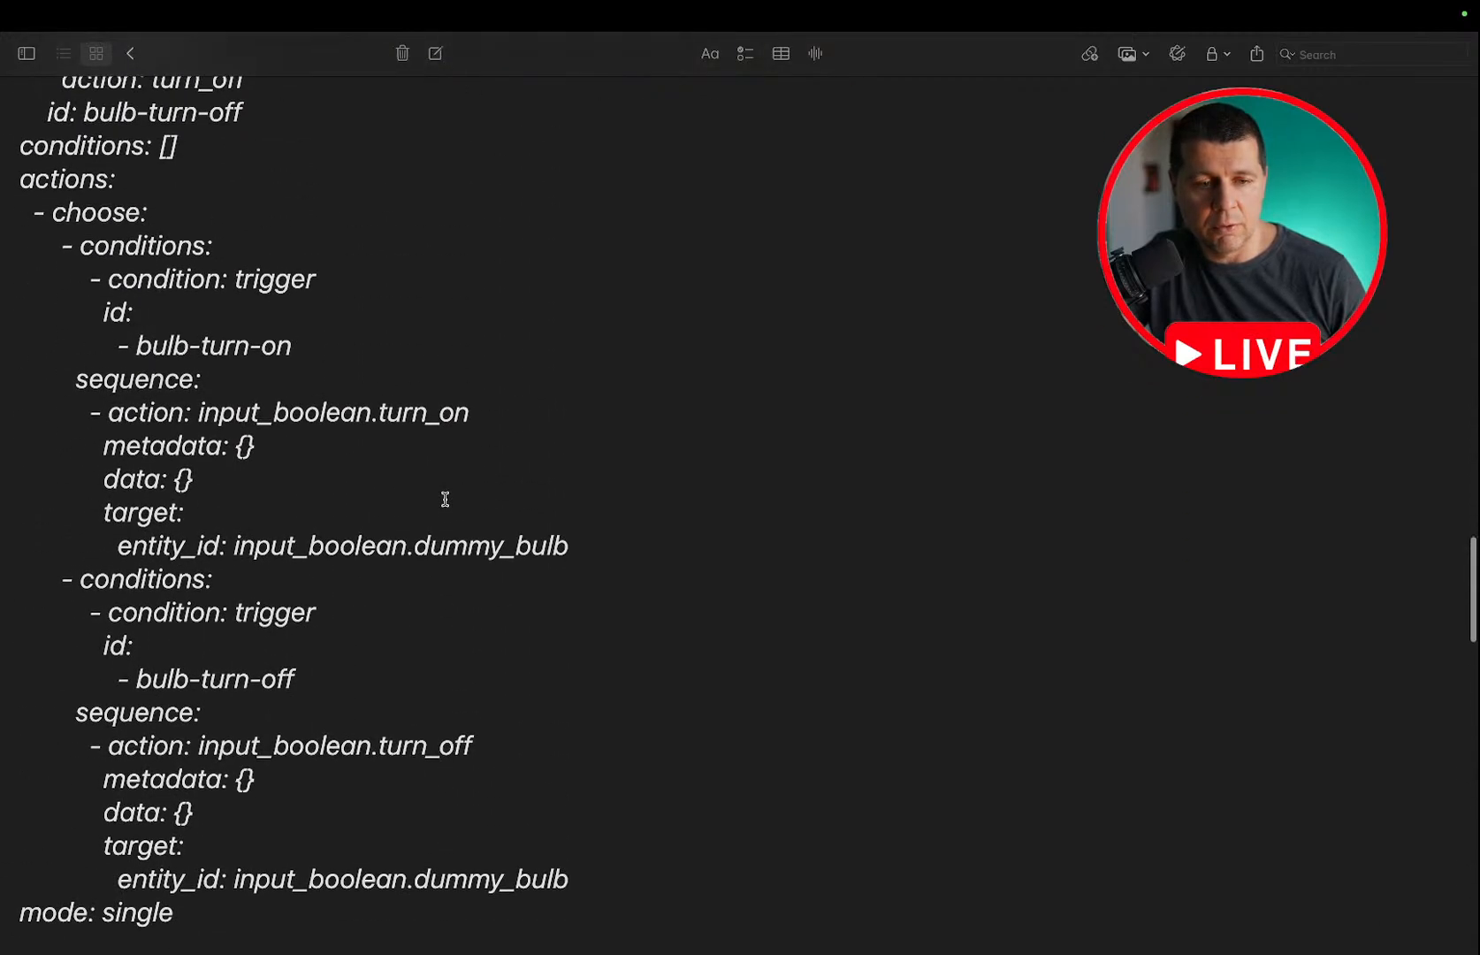
scroll(444, 500, "up", 6)
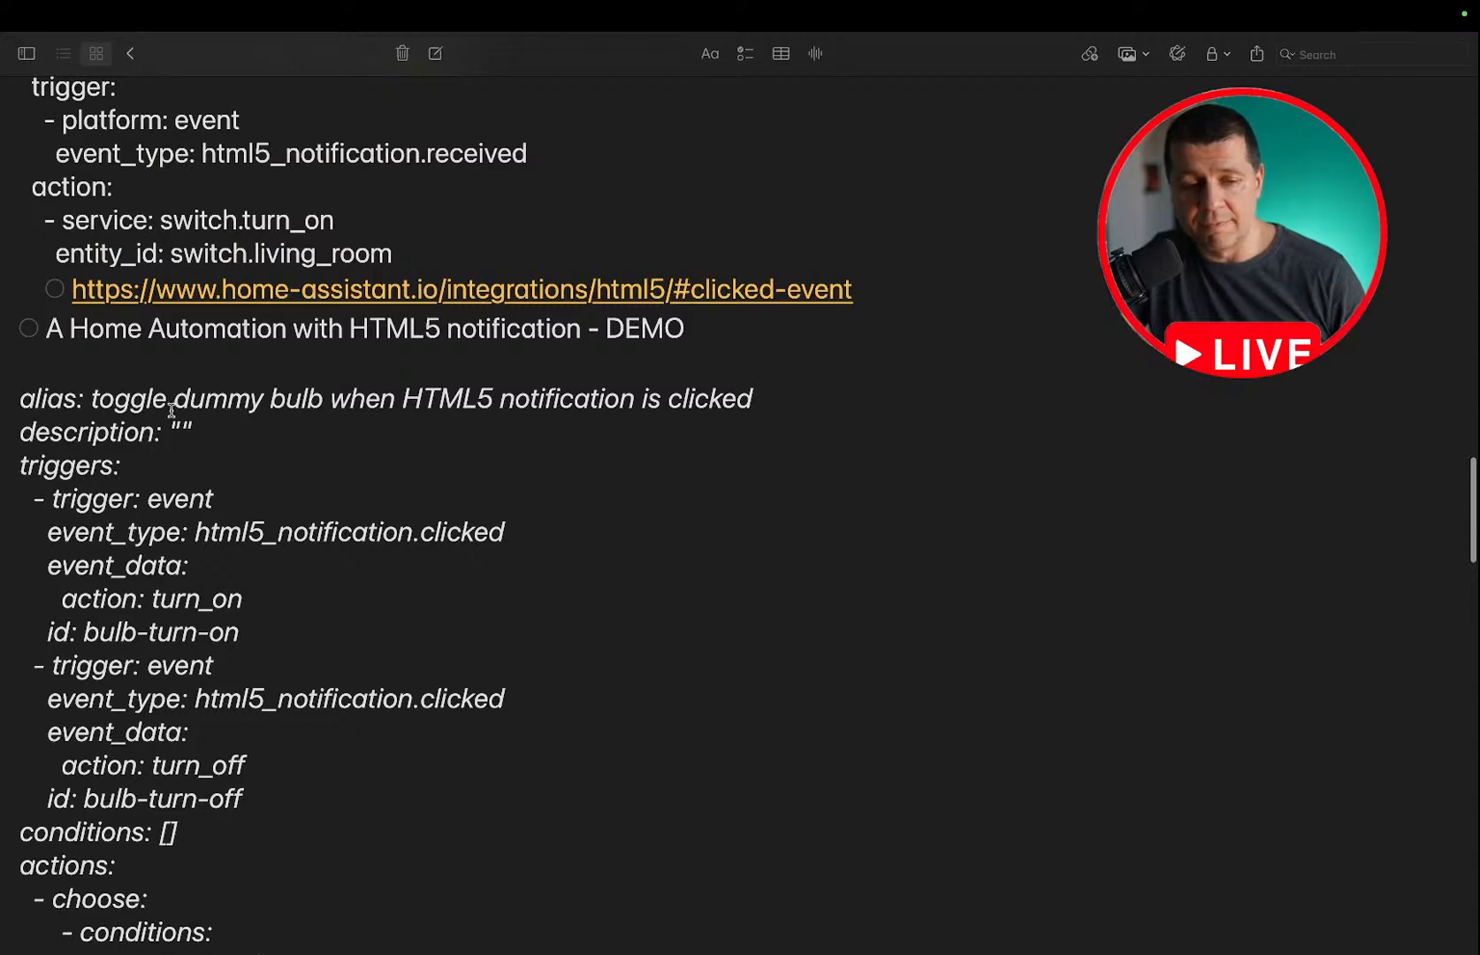
scroll(172, 410, "down", 2)
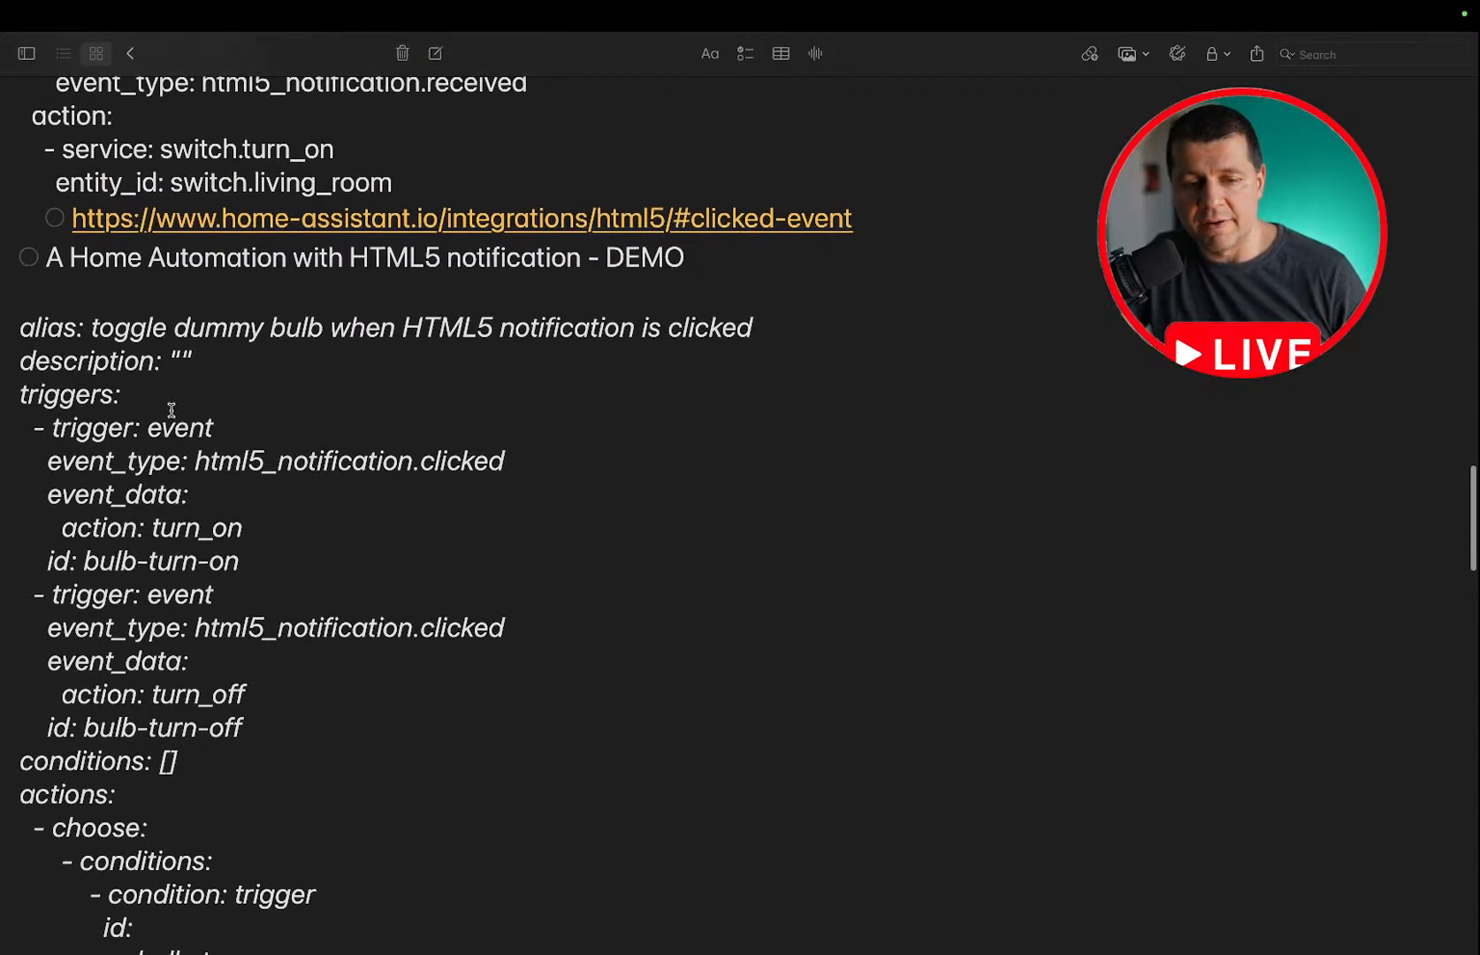
scroll(172, 409, "up", 1)
scroll(171, 409, "down", 2)
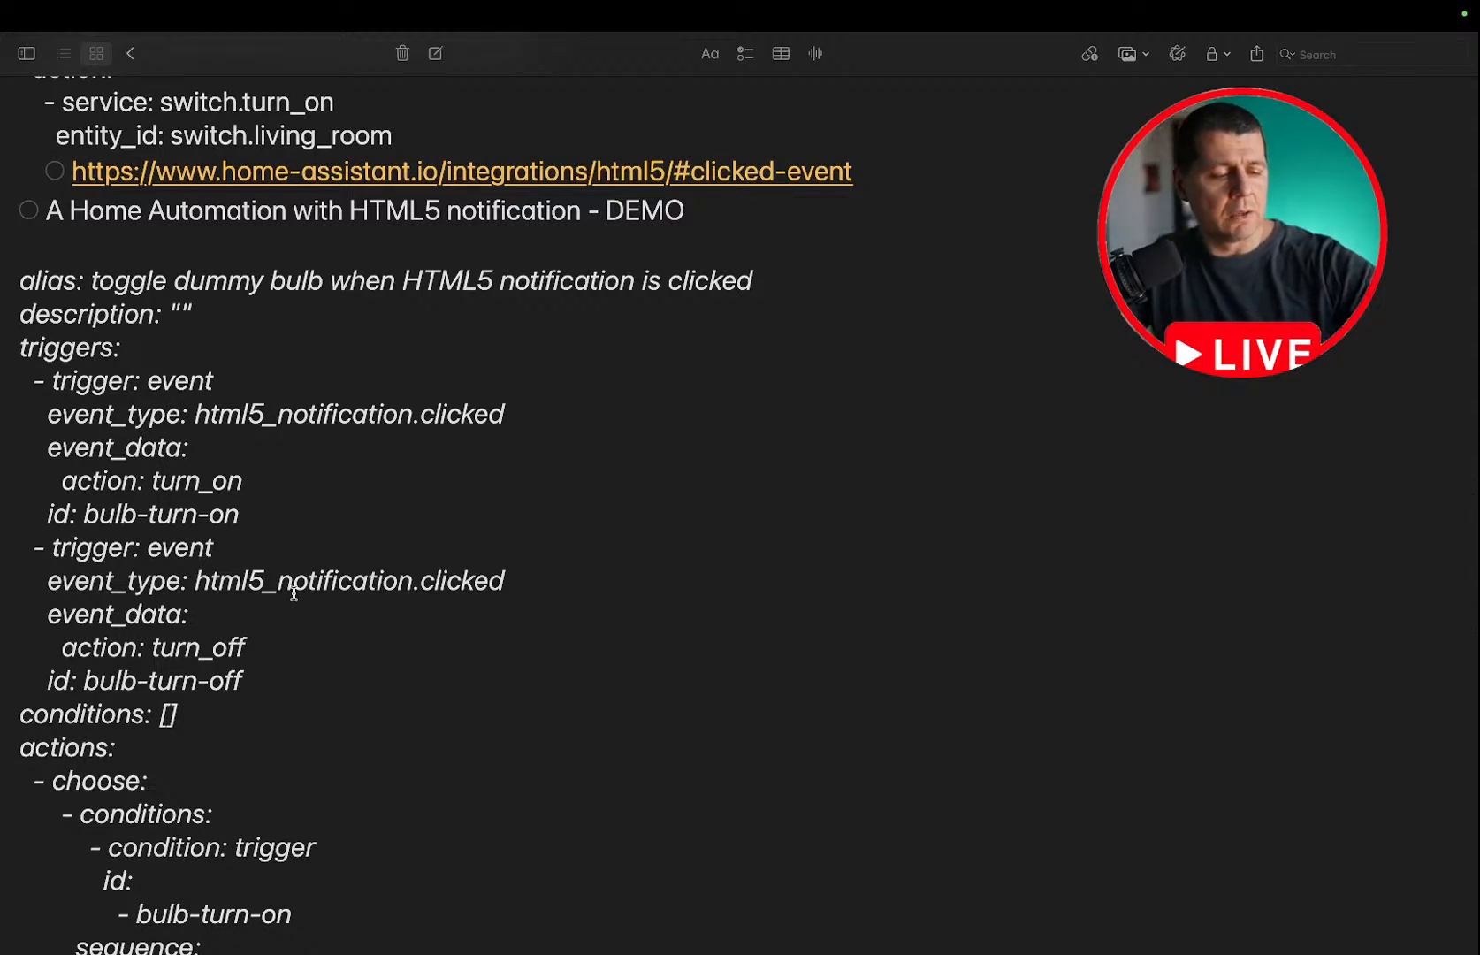
scroll(294, 593, "down", 12)
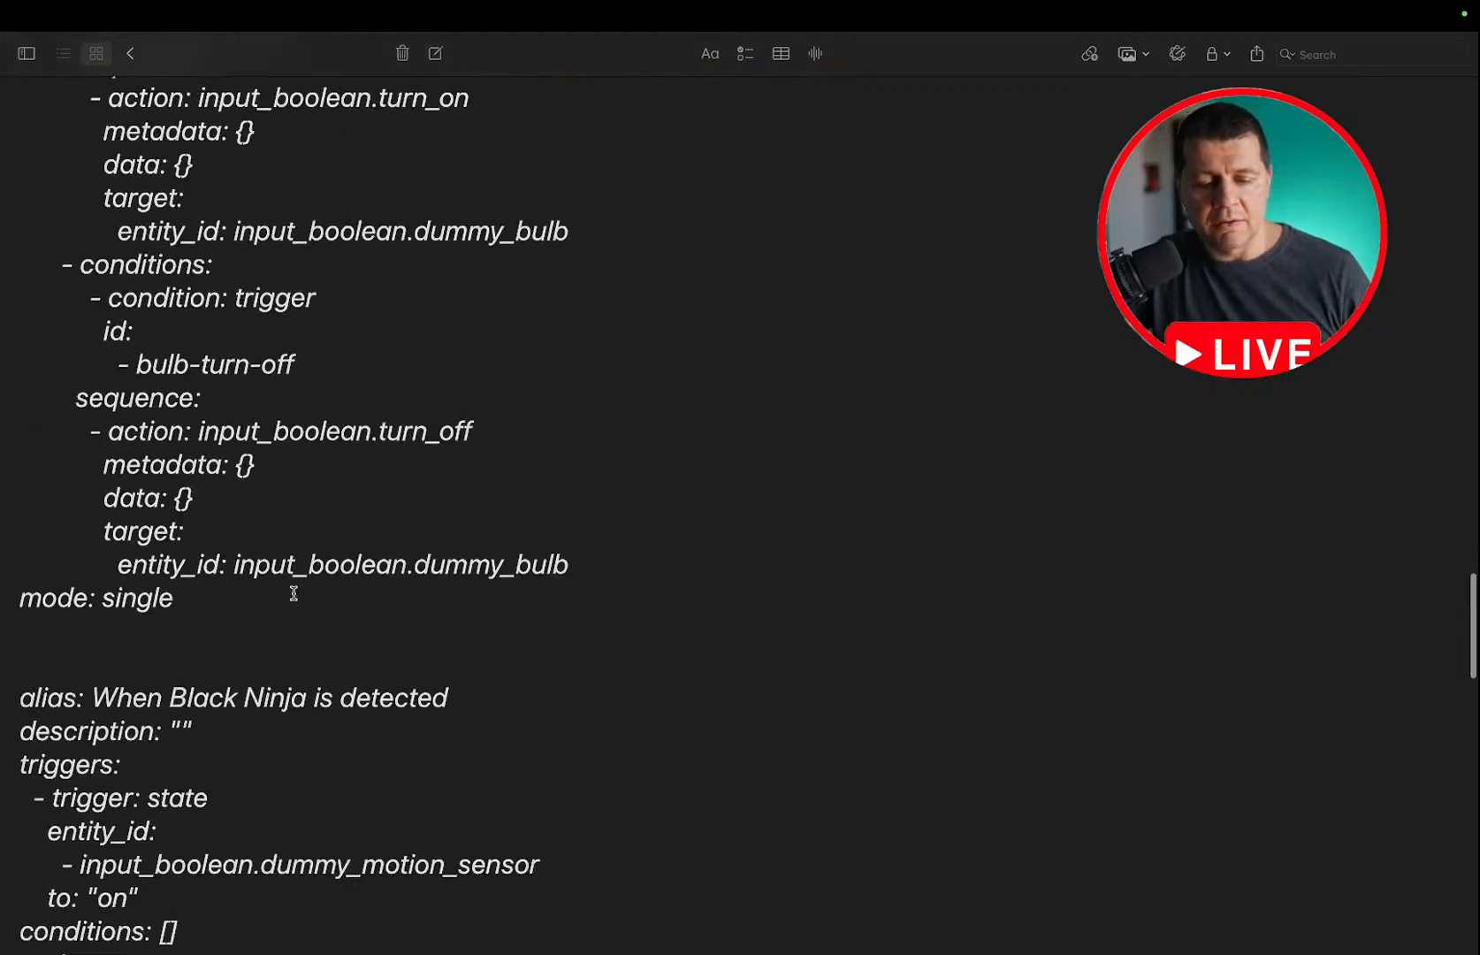
scroll(294, 593, "up", 10)
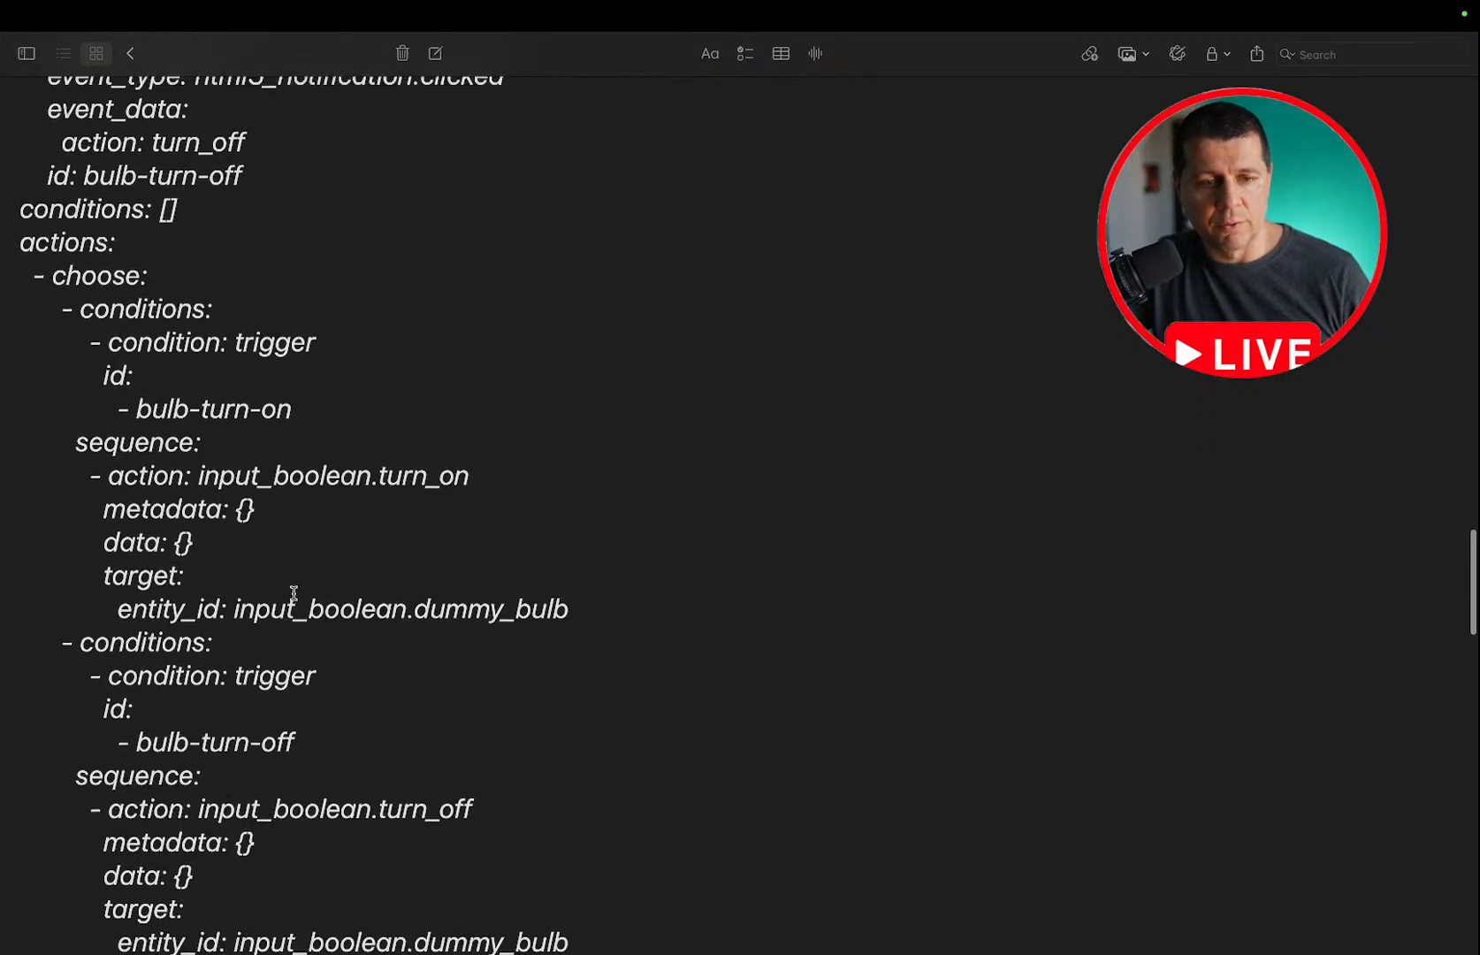
scroll(294, 593, "up", 8)
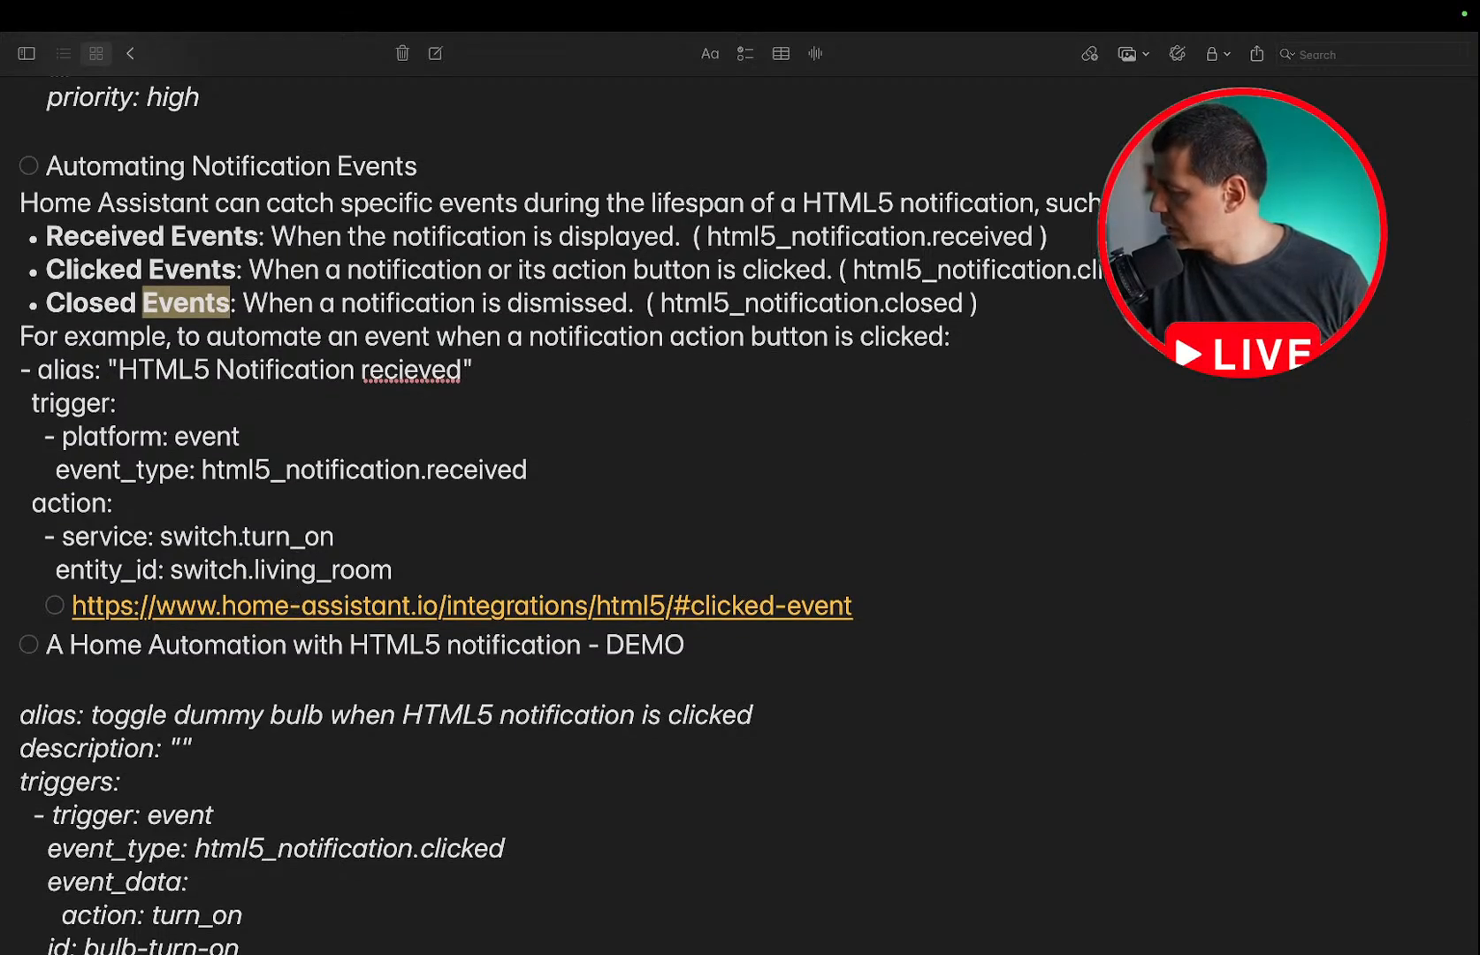
Copy the Actions example YAML with the turn_on and turn_off actions from the notes.
key("super+Tab")
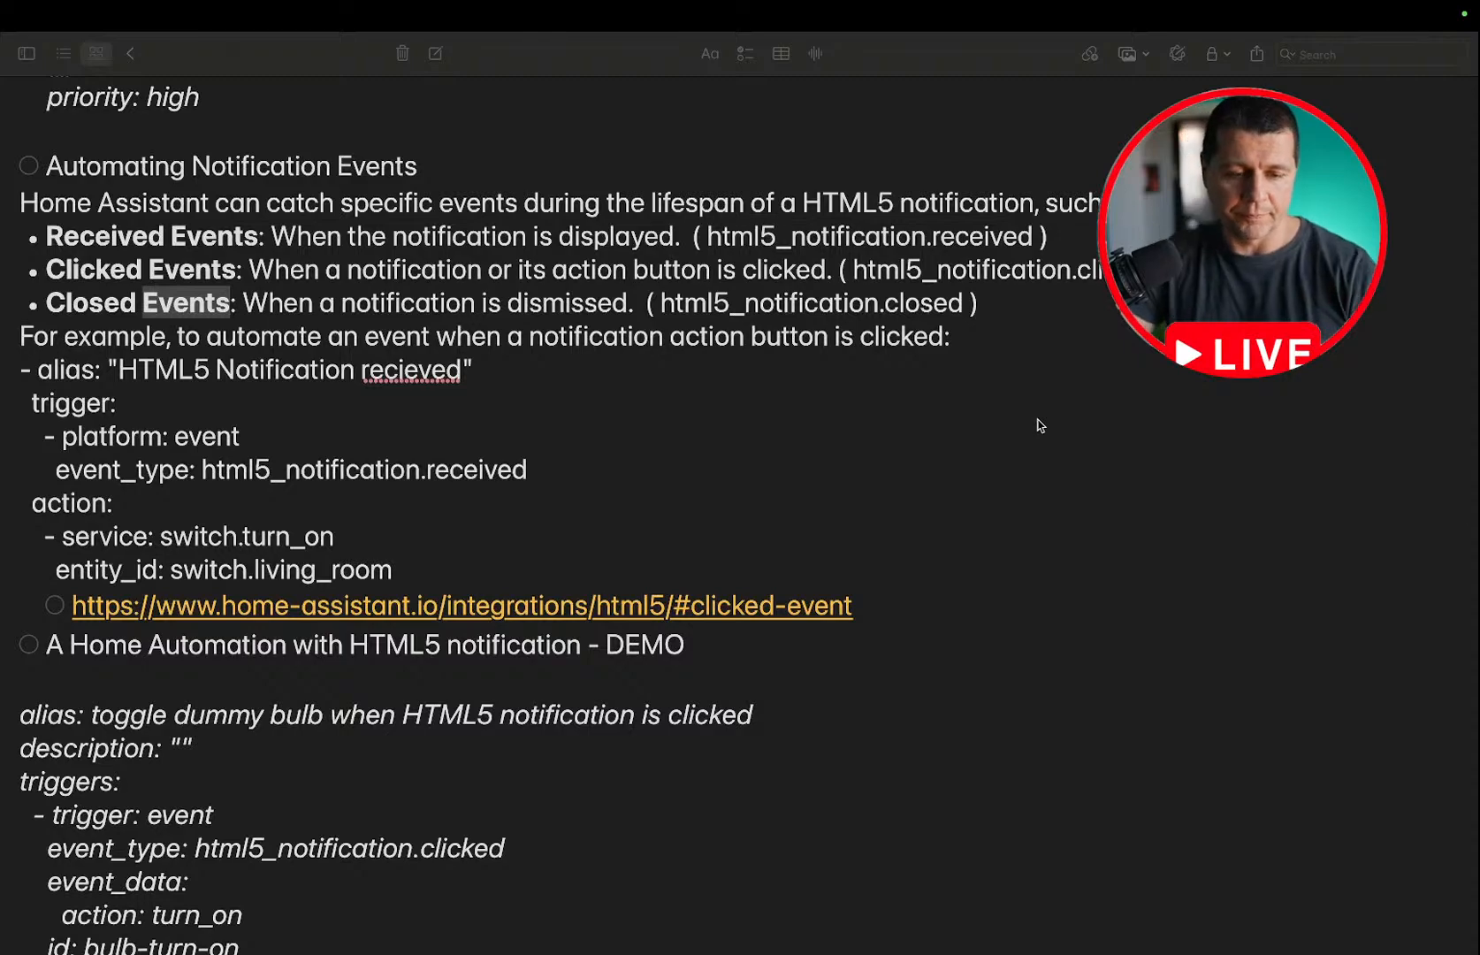
scroll(1040, 426, "up", 1)
scroll(1040, 425, "down", 5)
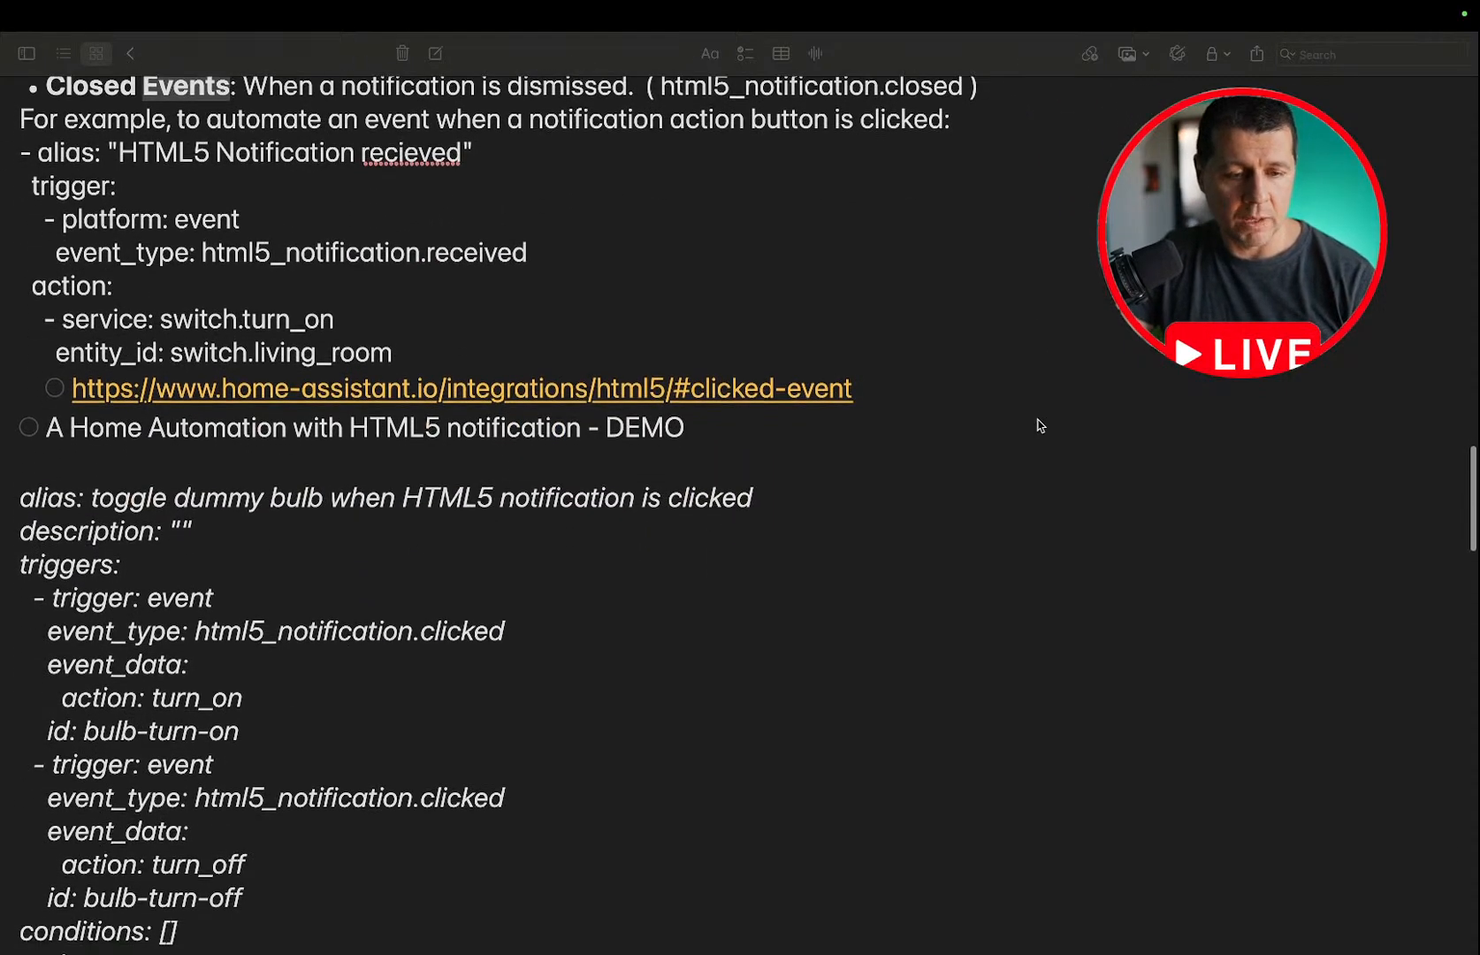
scroll(1040, 425, "up", 2)
key("ctrl+Left")
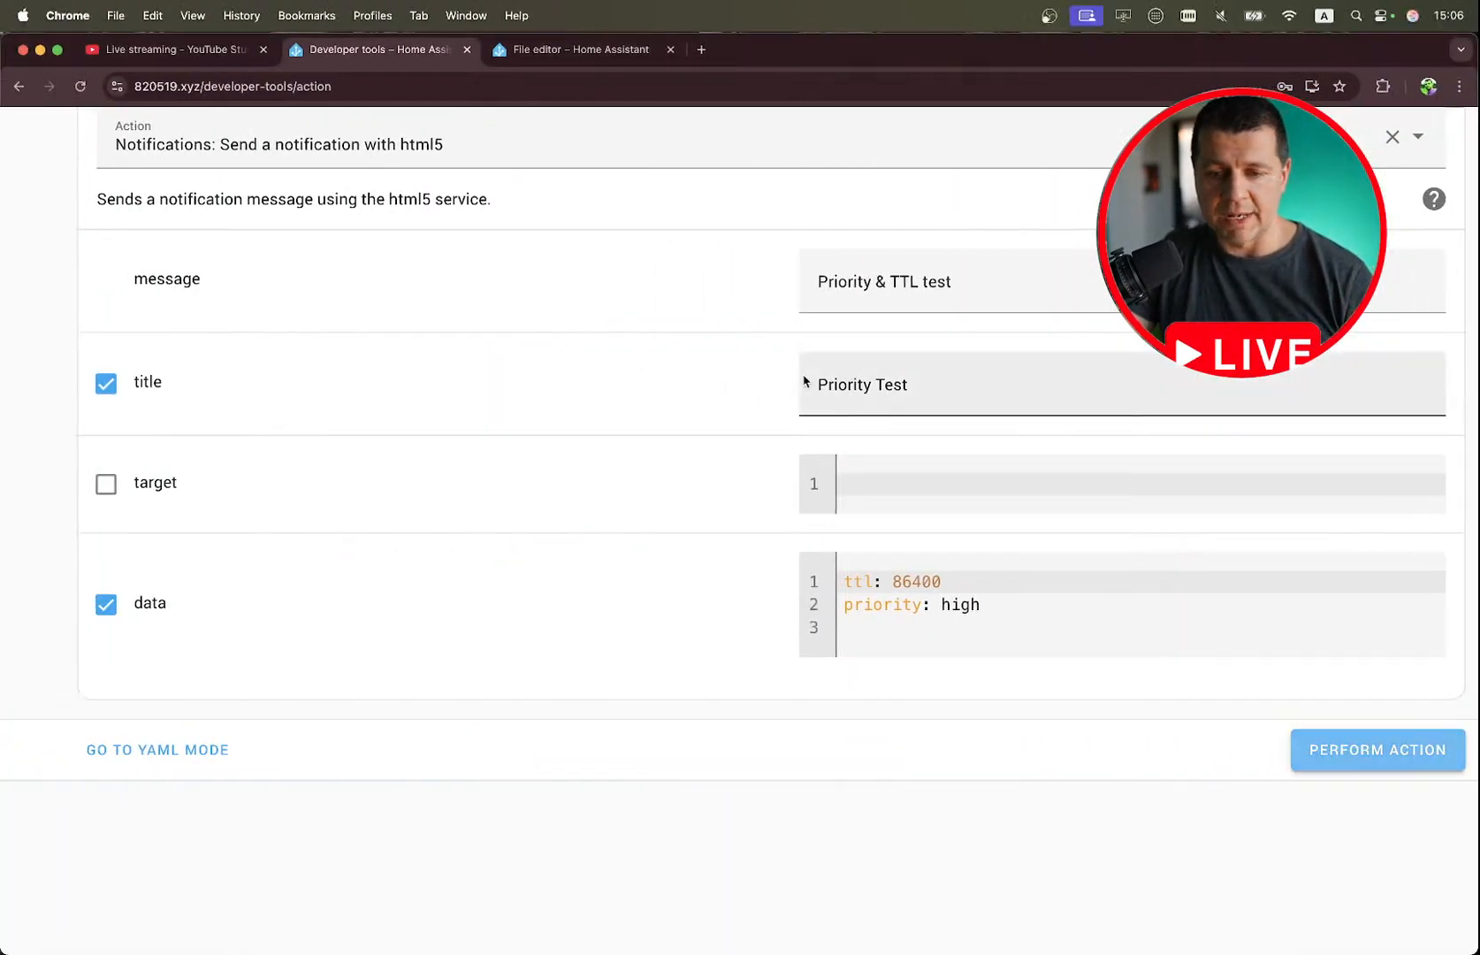
key("ctrl+Right")
scroll(803, 380, "up", 10)
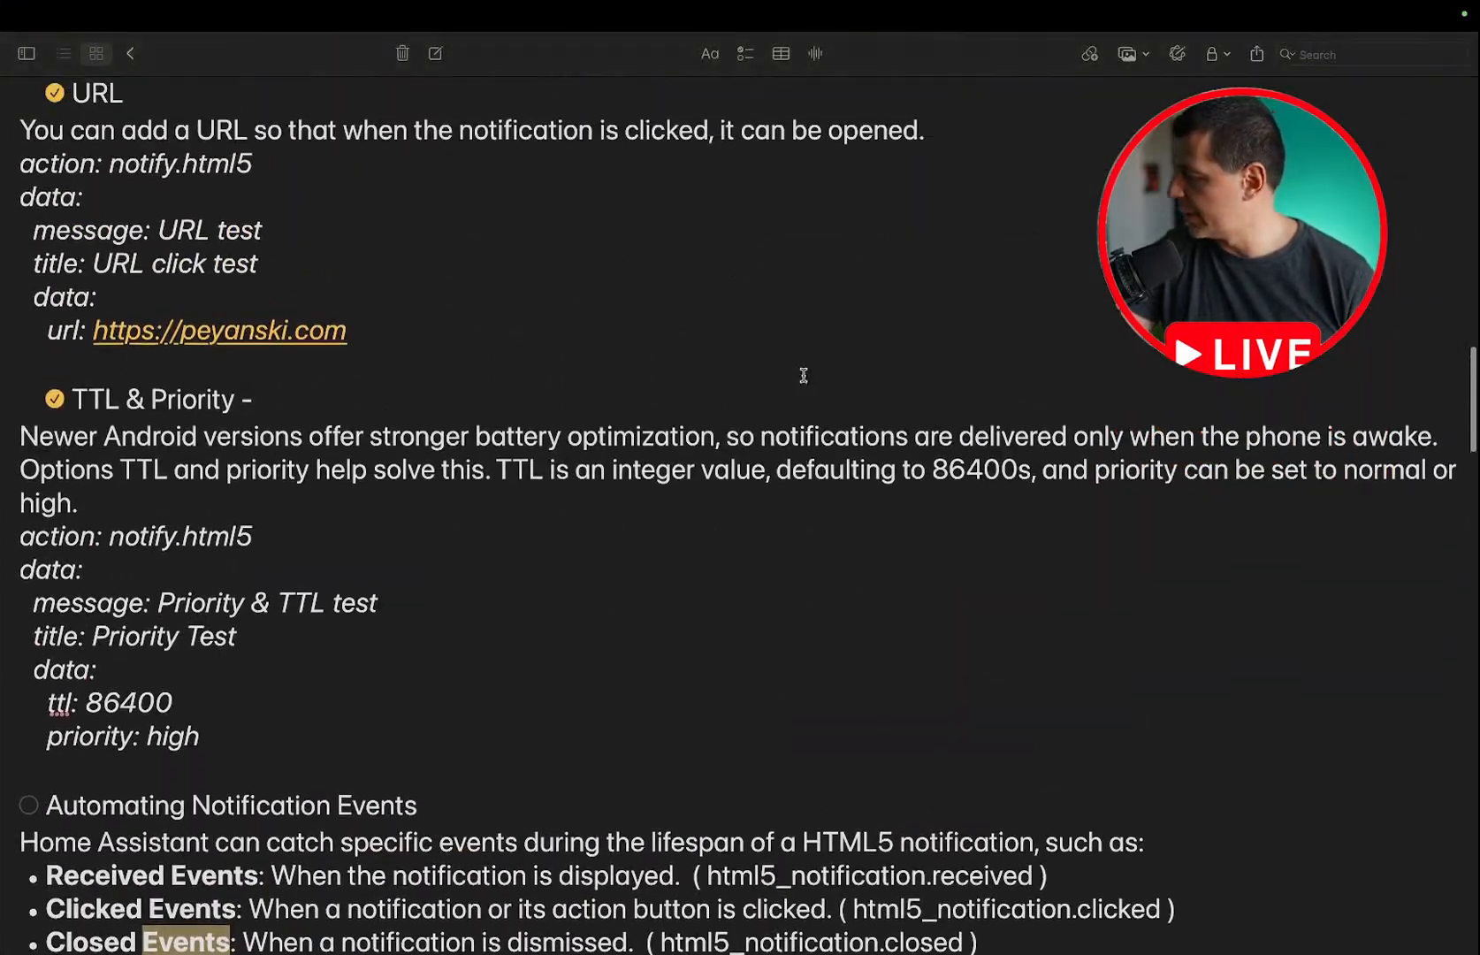
scroll(803, 375, "up", 20)
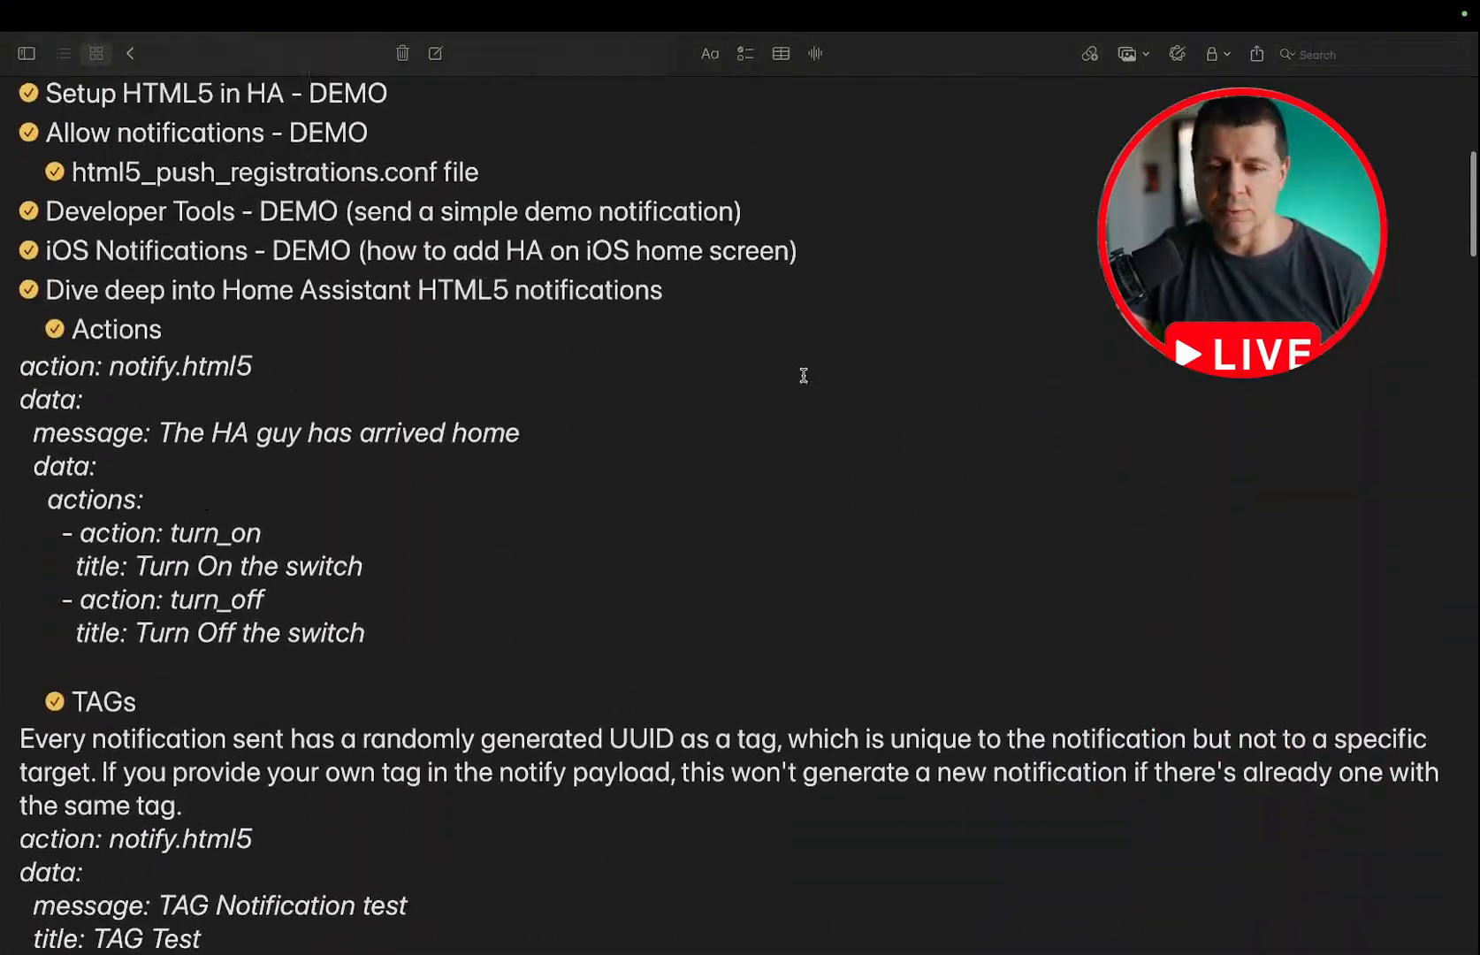
scroll(803, 376, "down", 15)
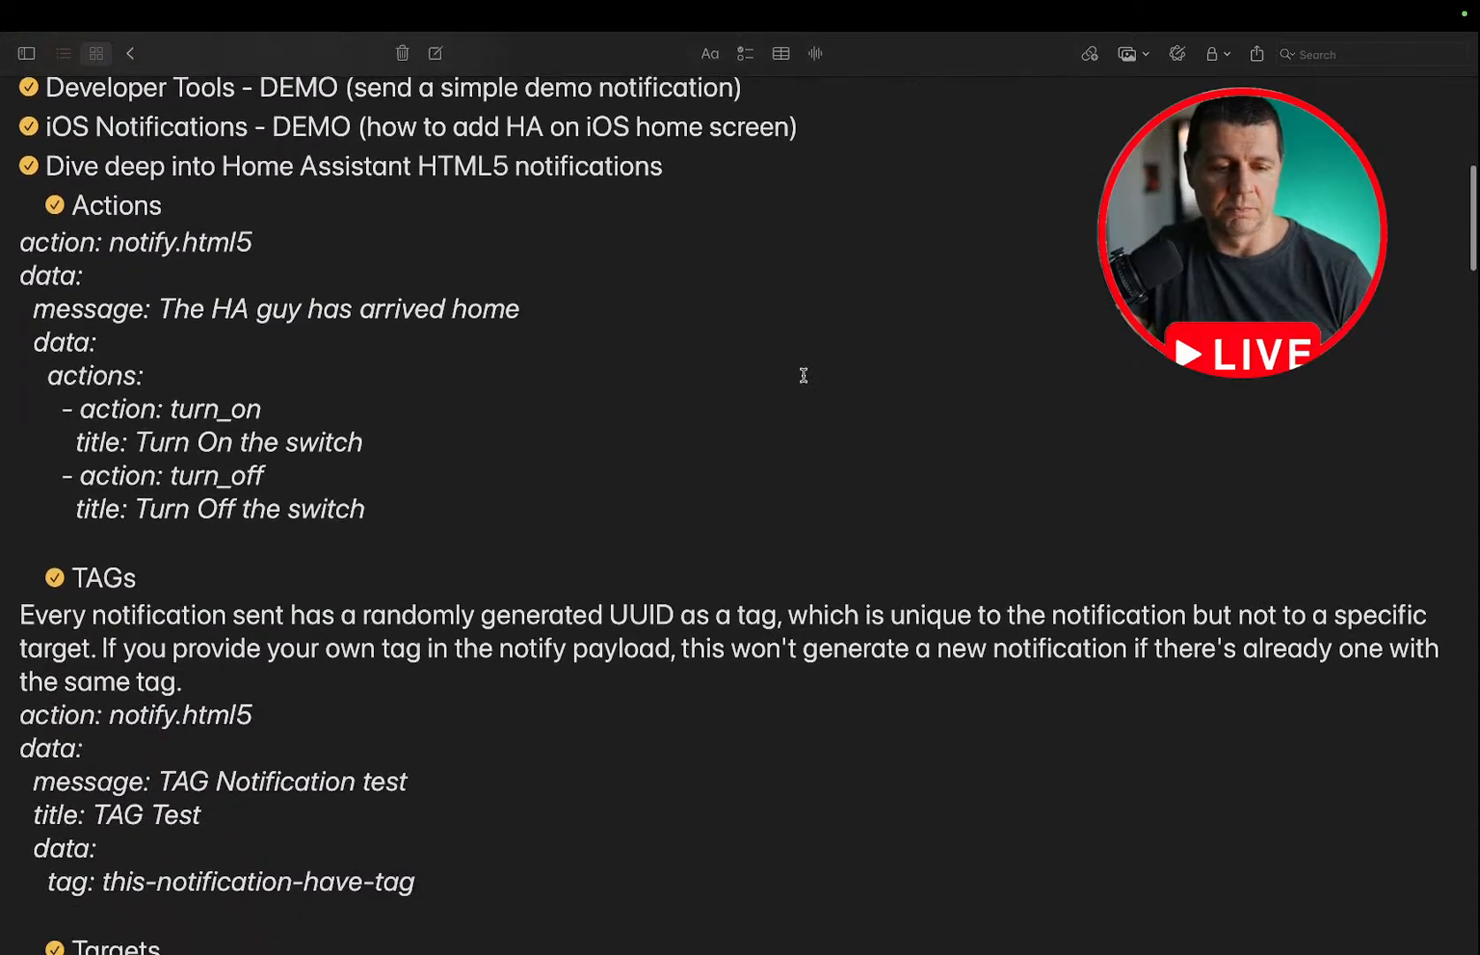
left_click_drag(384, 497, 2, 239)
key("super+c")
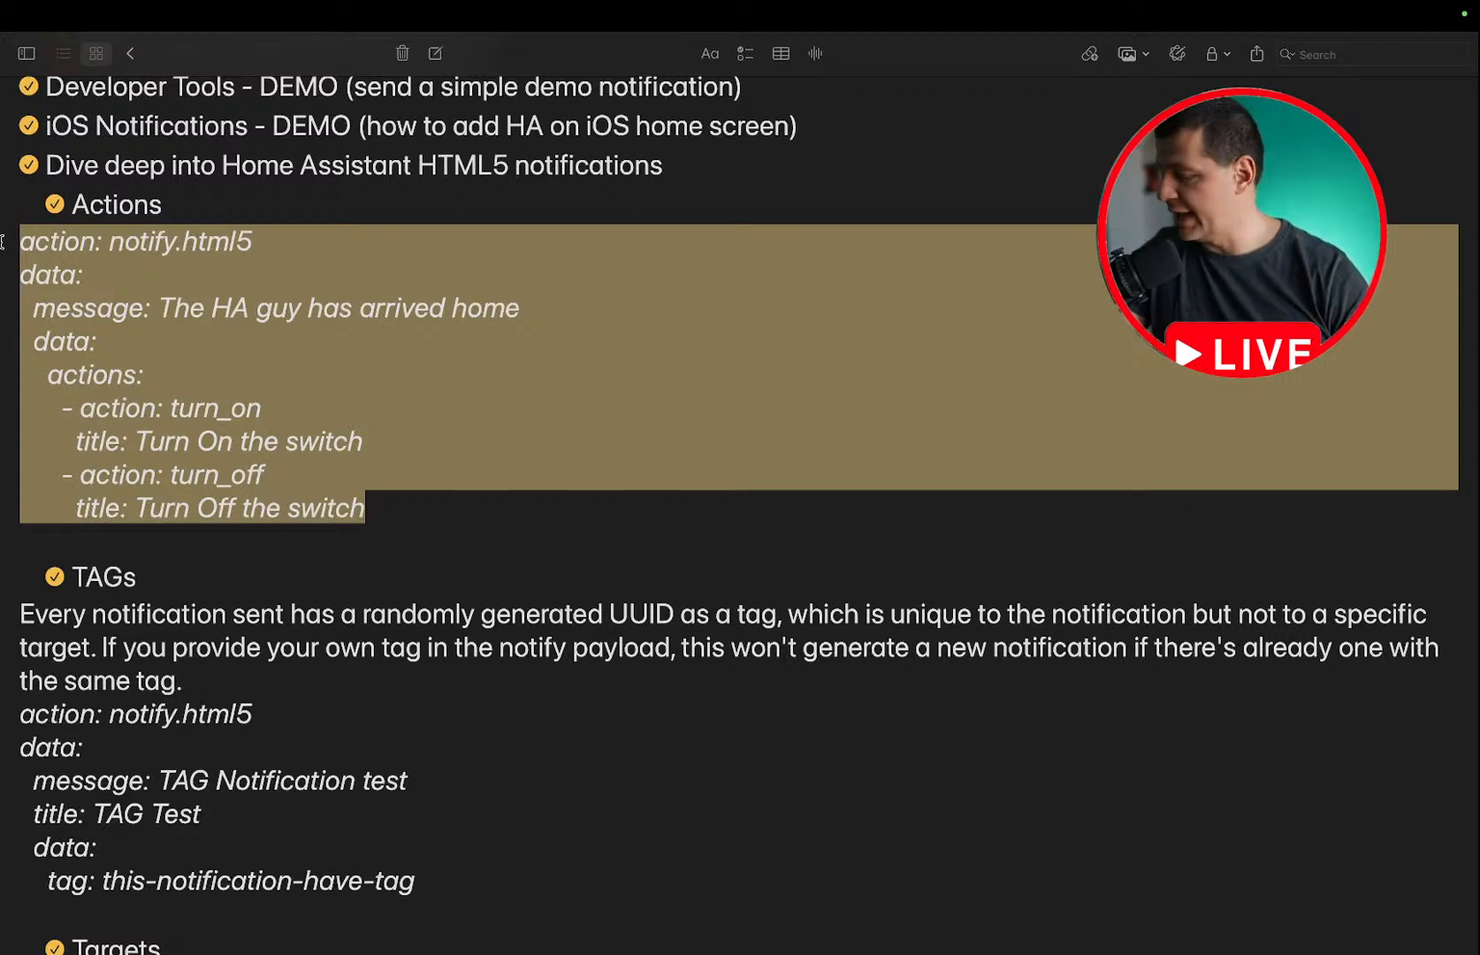
Switch to Chrome and replace the Developer tools action with the copied notify.html5 YAML in YAML mode.
key("ctrl+Left")
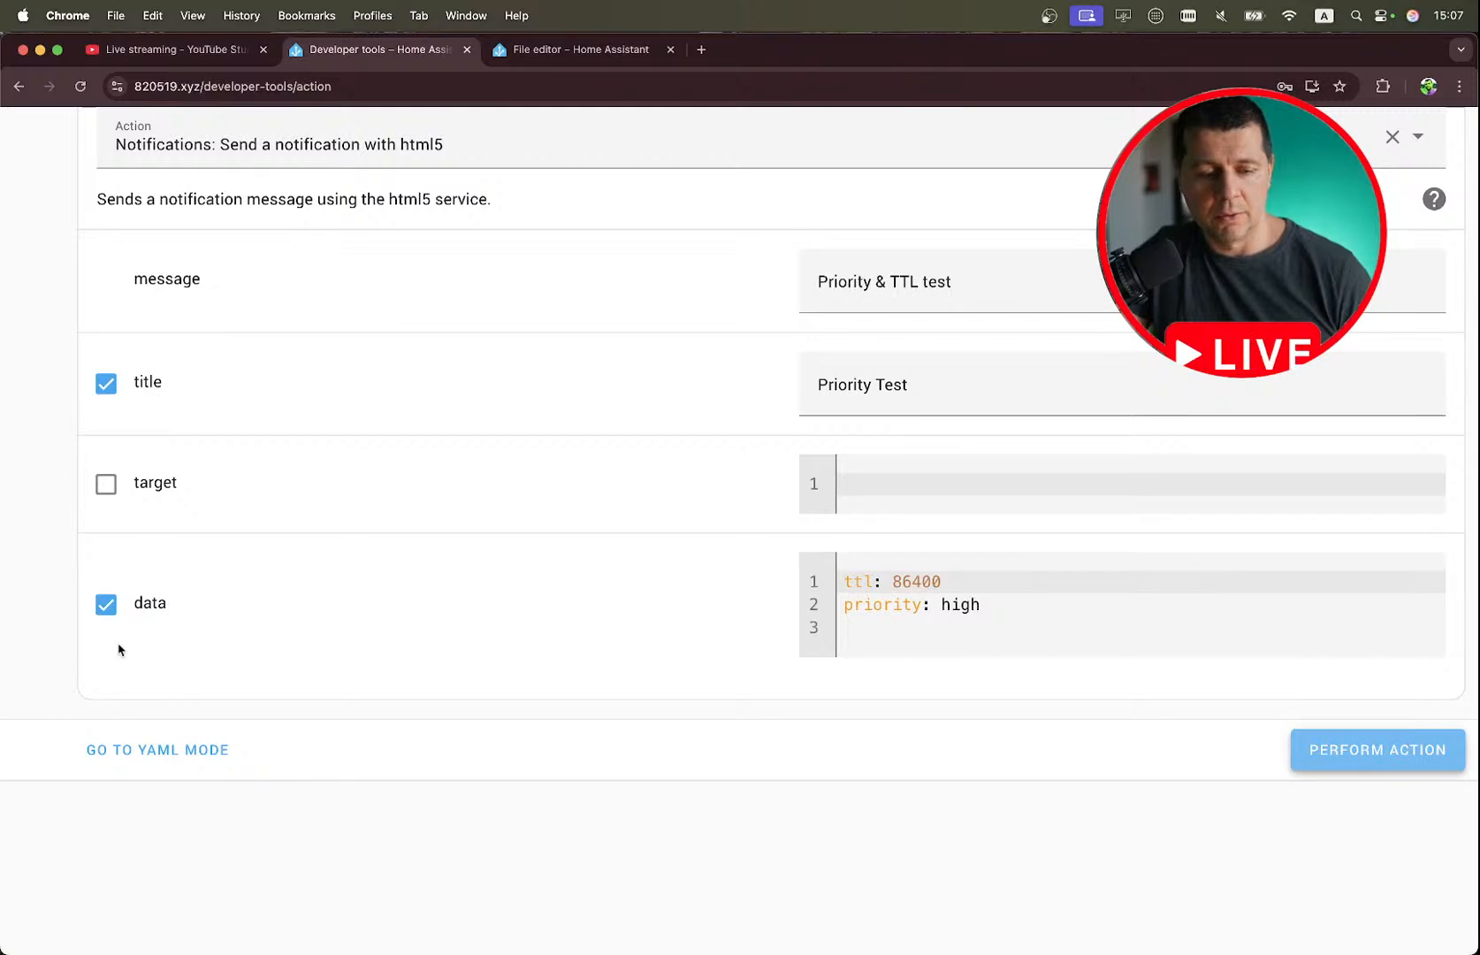
left_click(124, 739)
left_click_drag(369, 331, 132, 196)
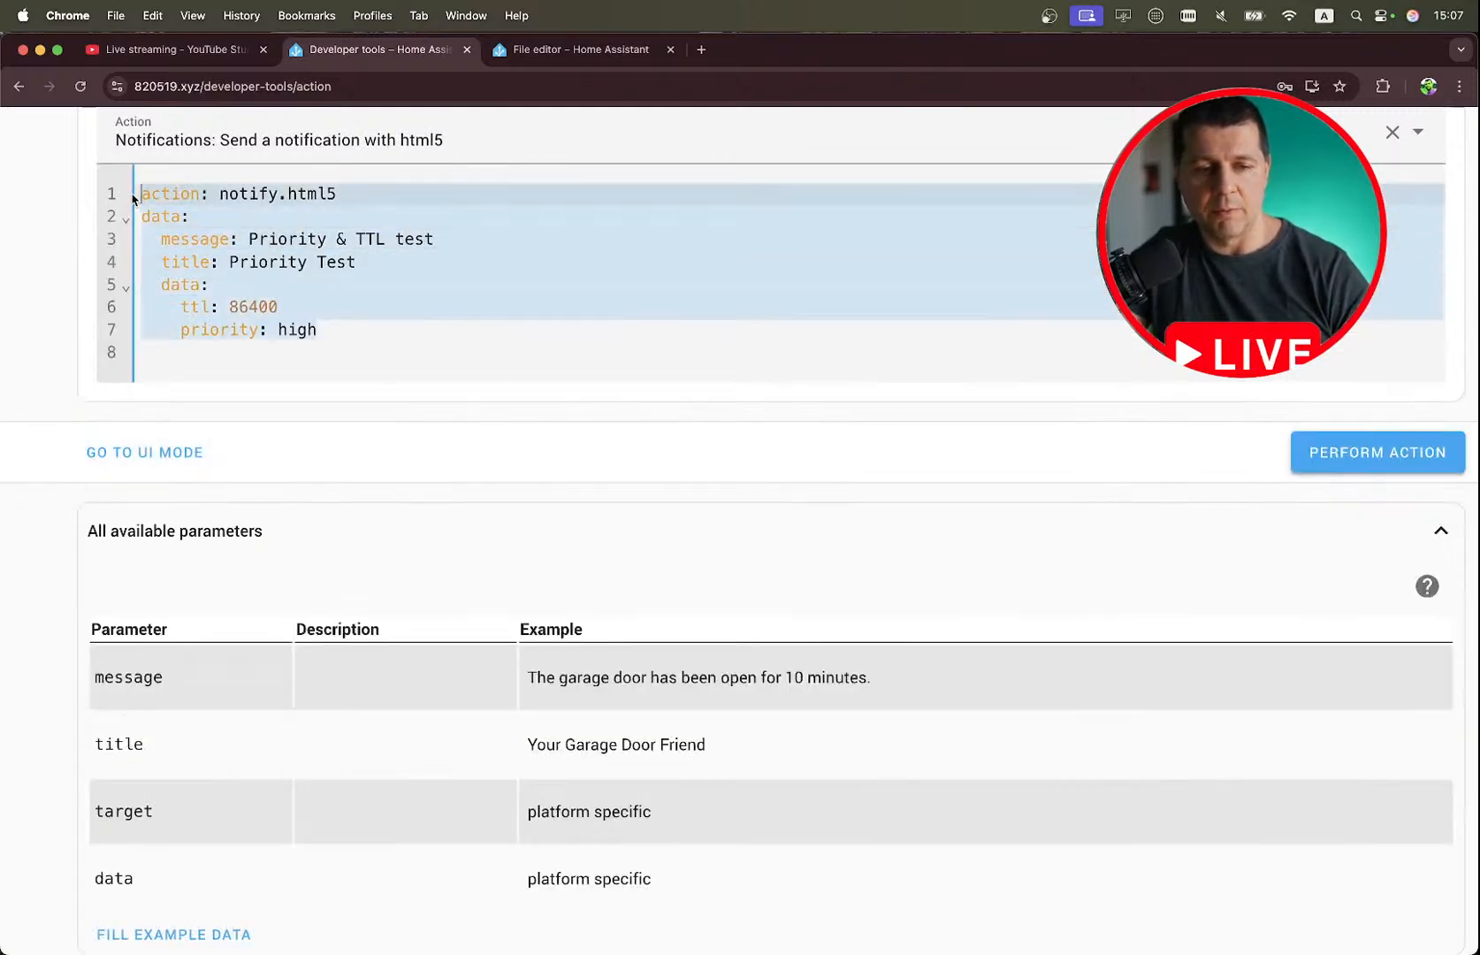
key("super+v")
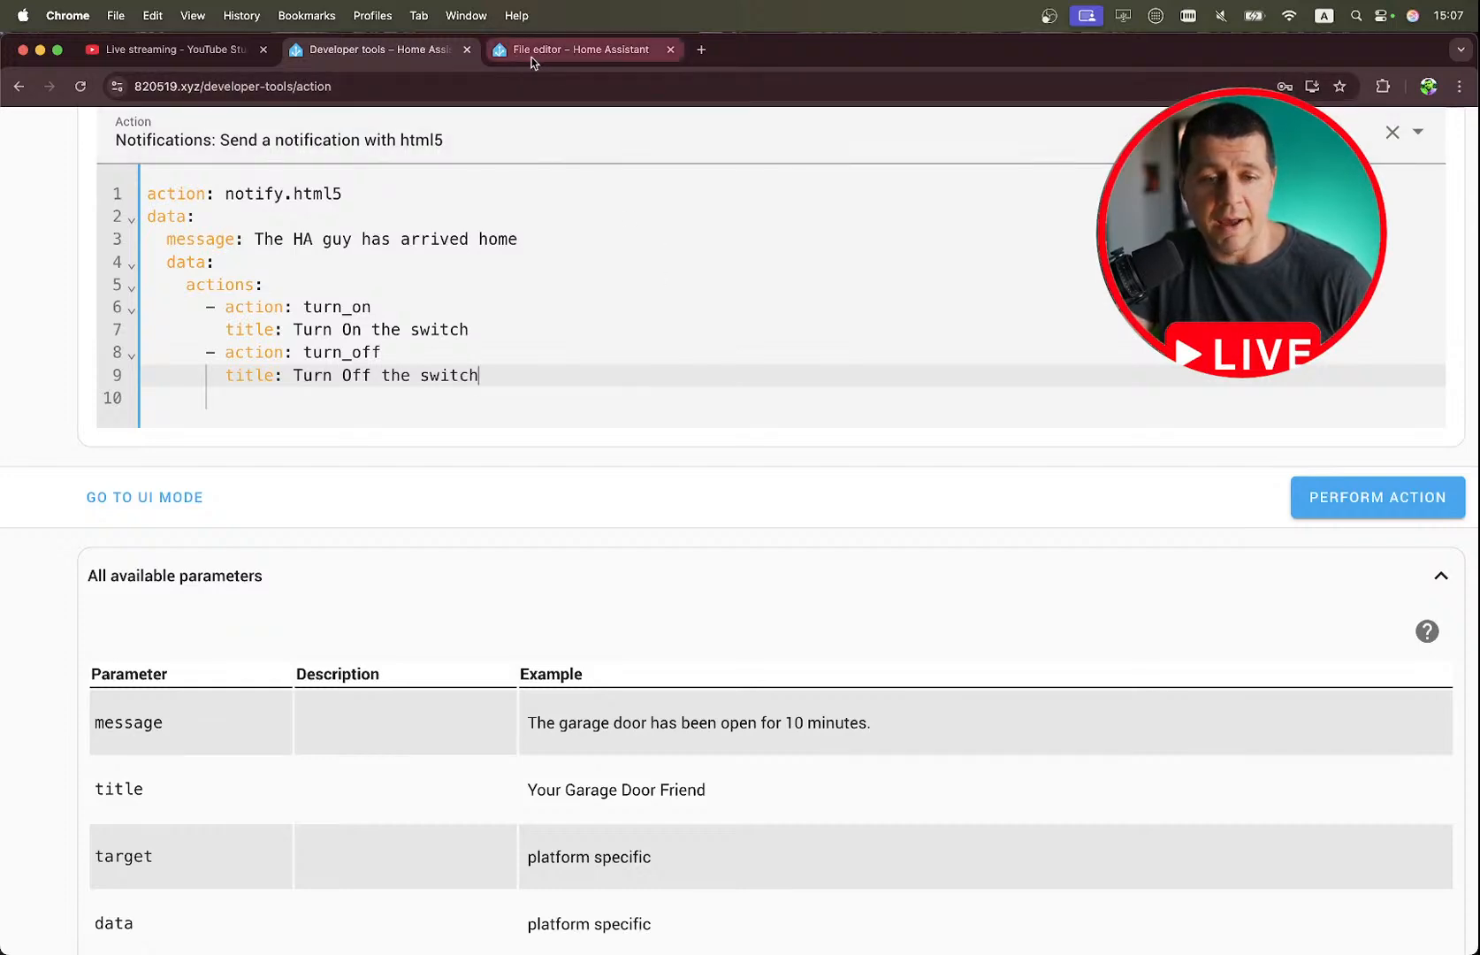
Open the Developer tools event listener page in the browser tab that holds the File editor.
left_click(536, 58)
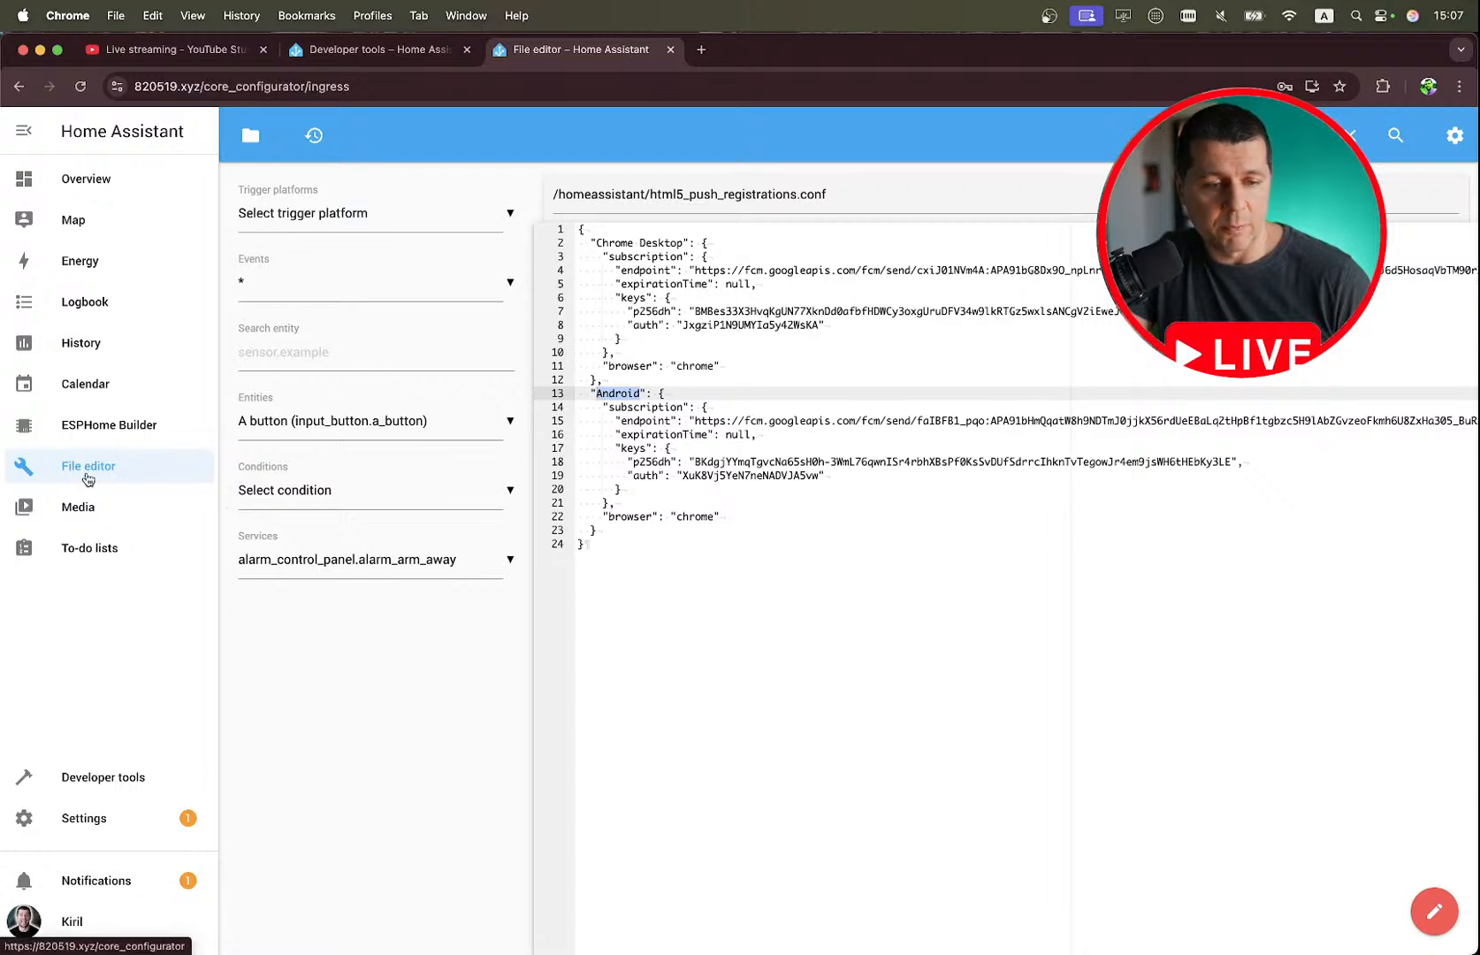
left_click(92, 781)
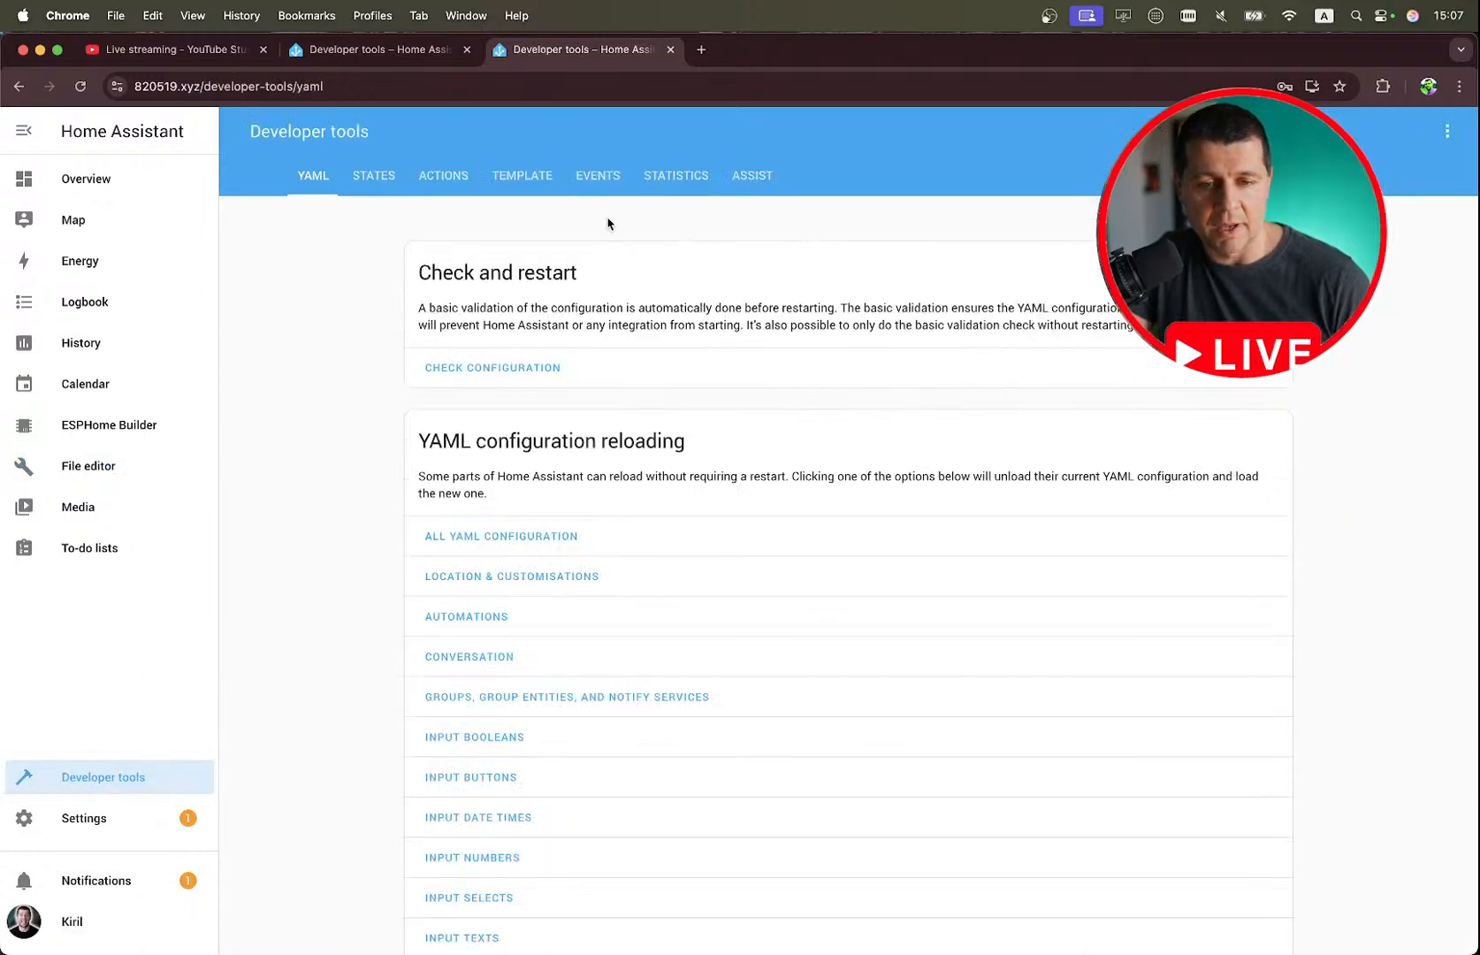
left_click(610, 179)
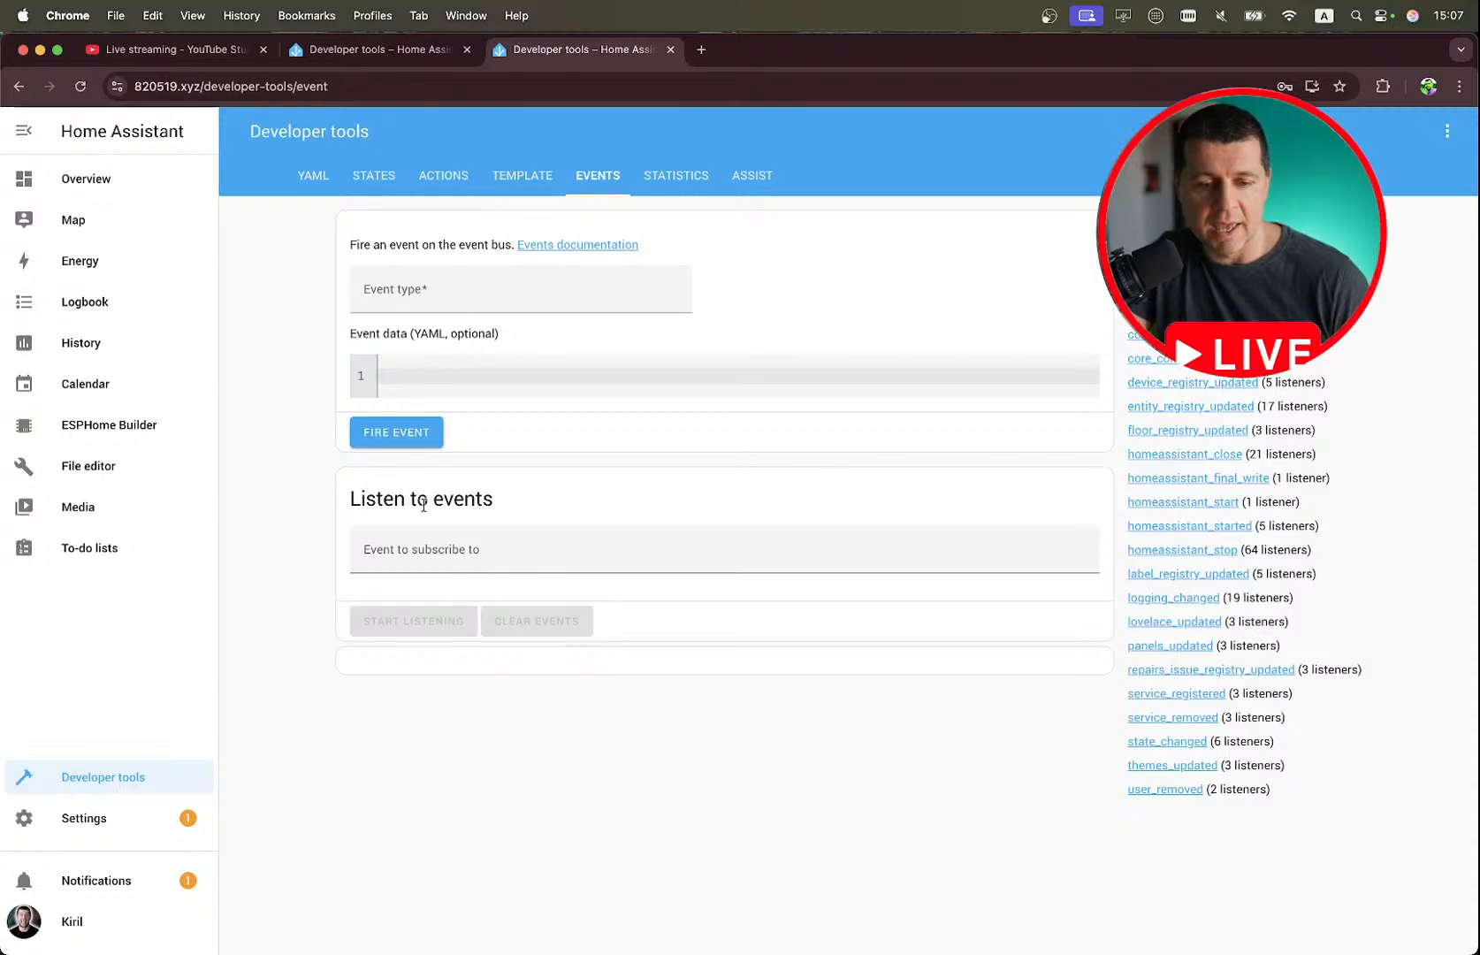
Switch to the notes and copy the event type html5_notification.clicked from the Clicked Events entry.
left_click(402, 53)
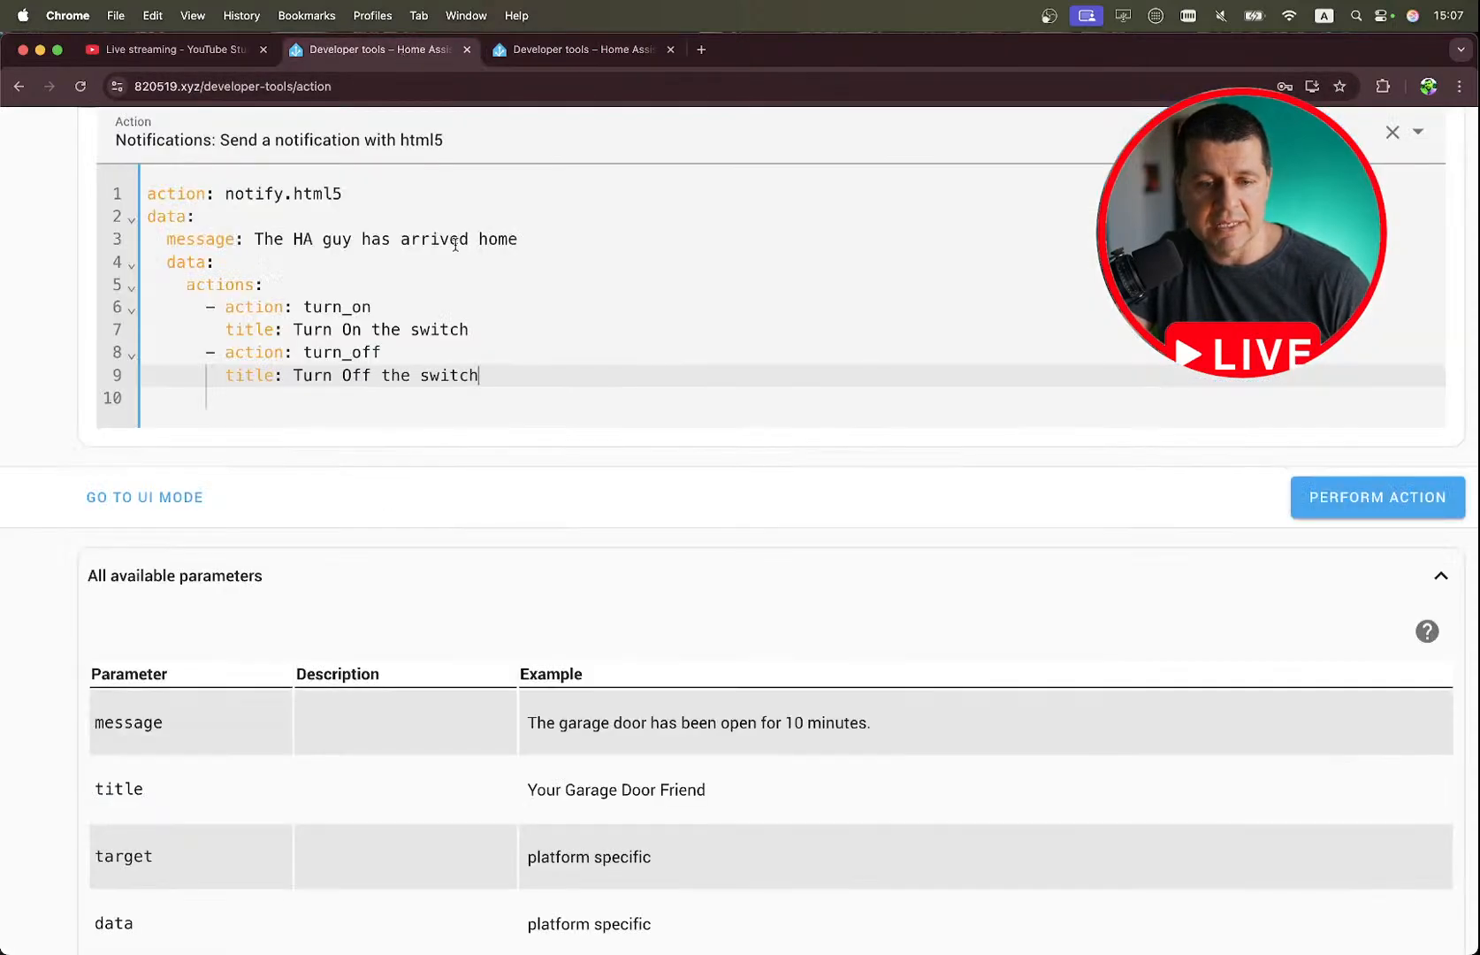
key("ctrl+Right")
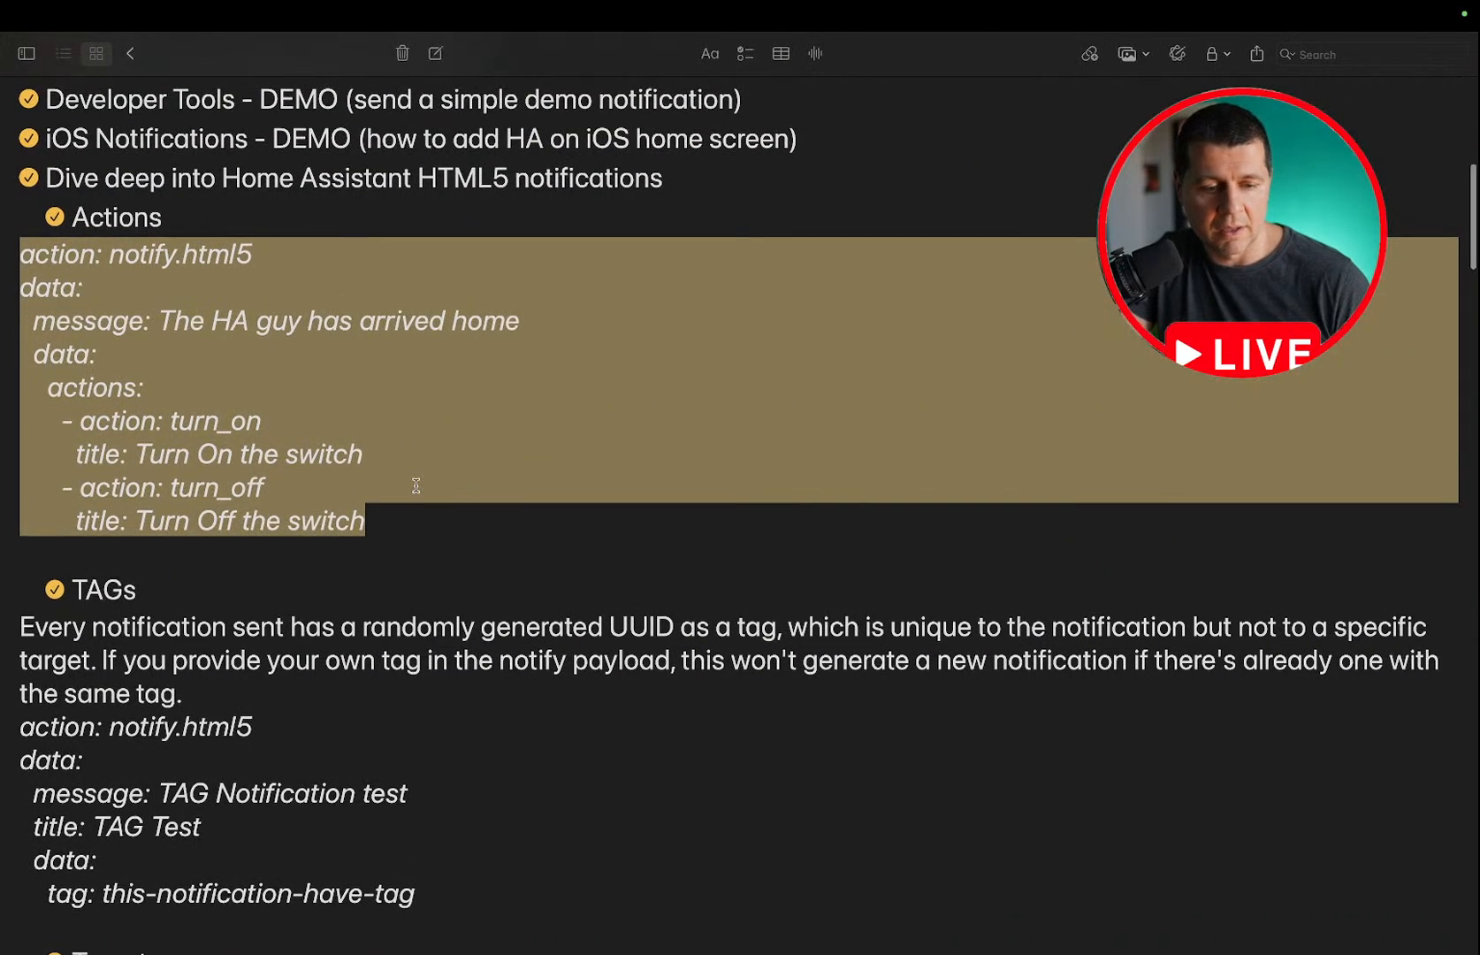
scroll(415, 486, "up", 5)
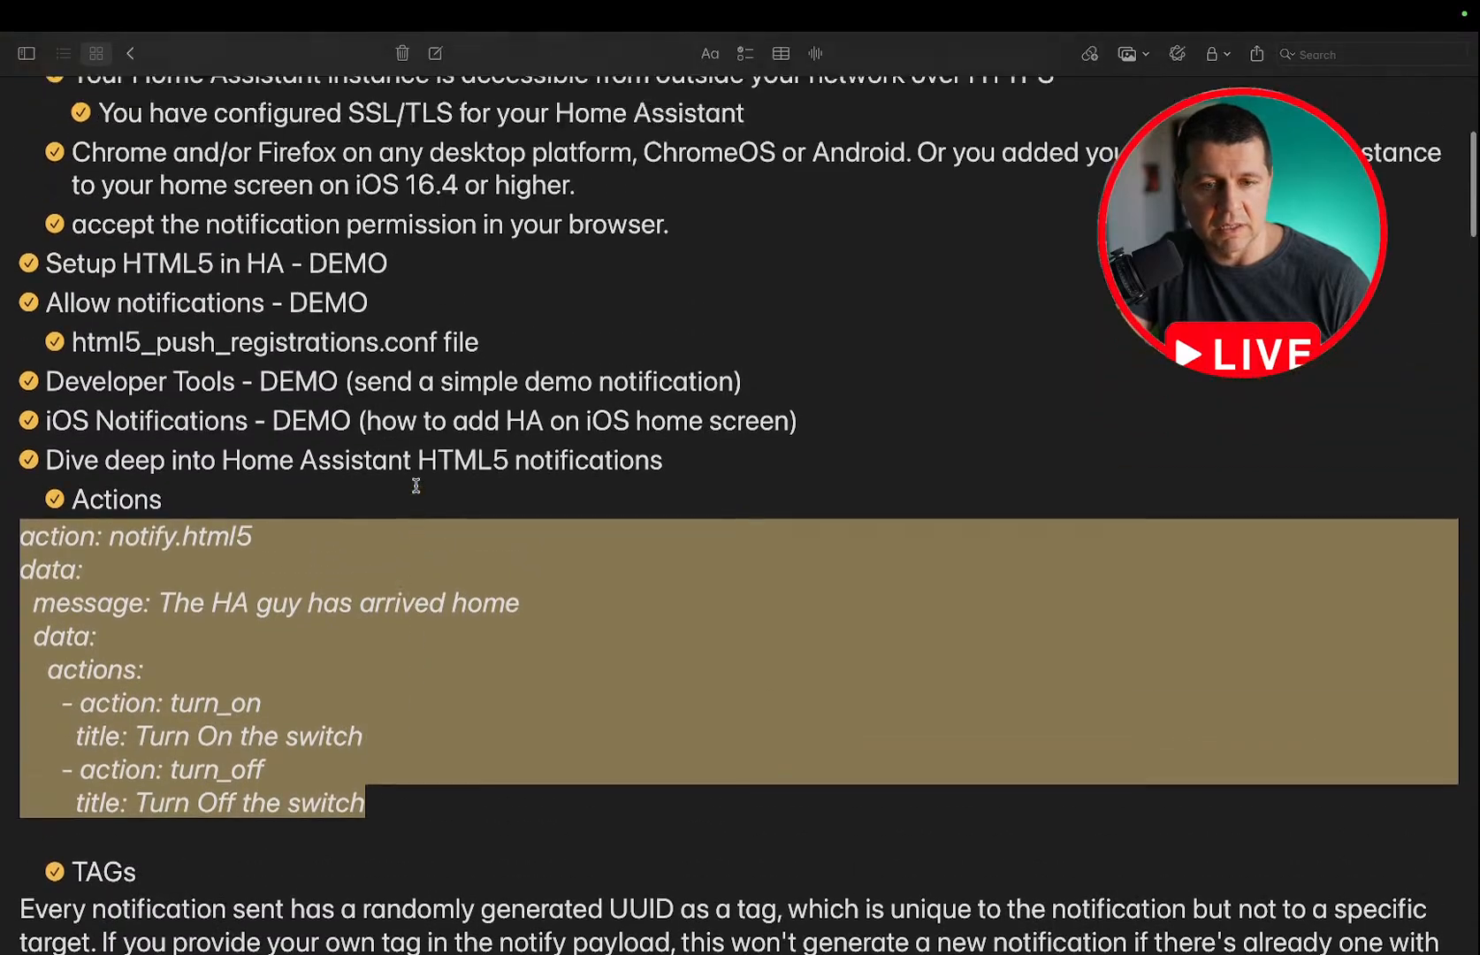
scroll(416, 485, "up", 2)
scroll(415, 485, "down", 15)
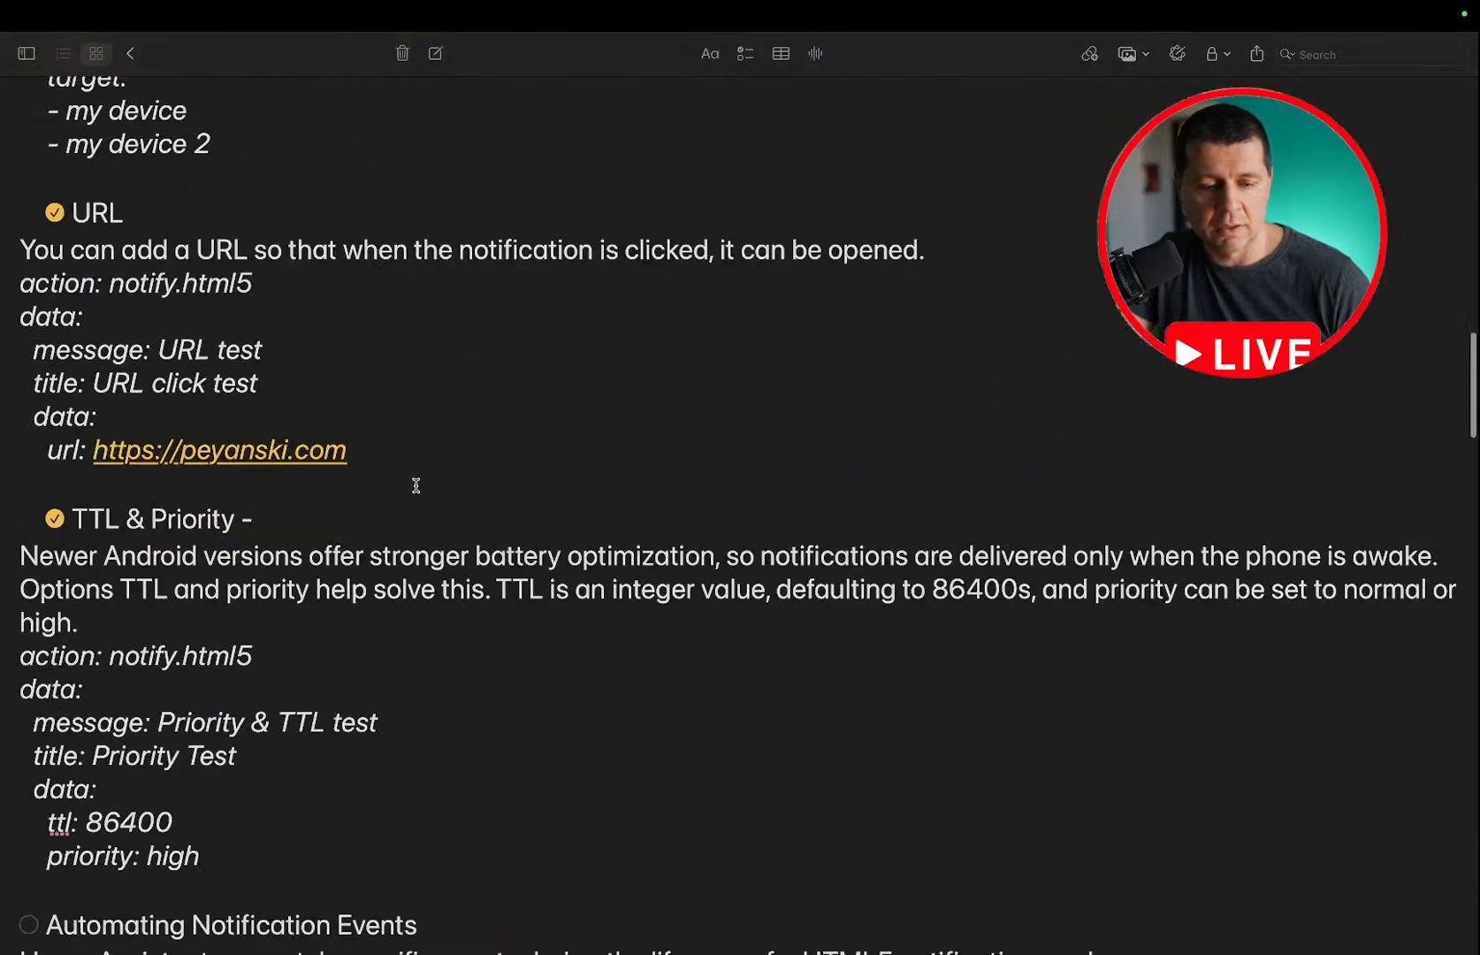
scroll(415, 485, "down", 20)
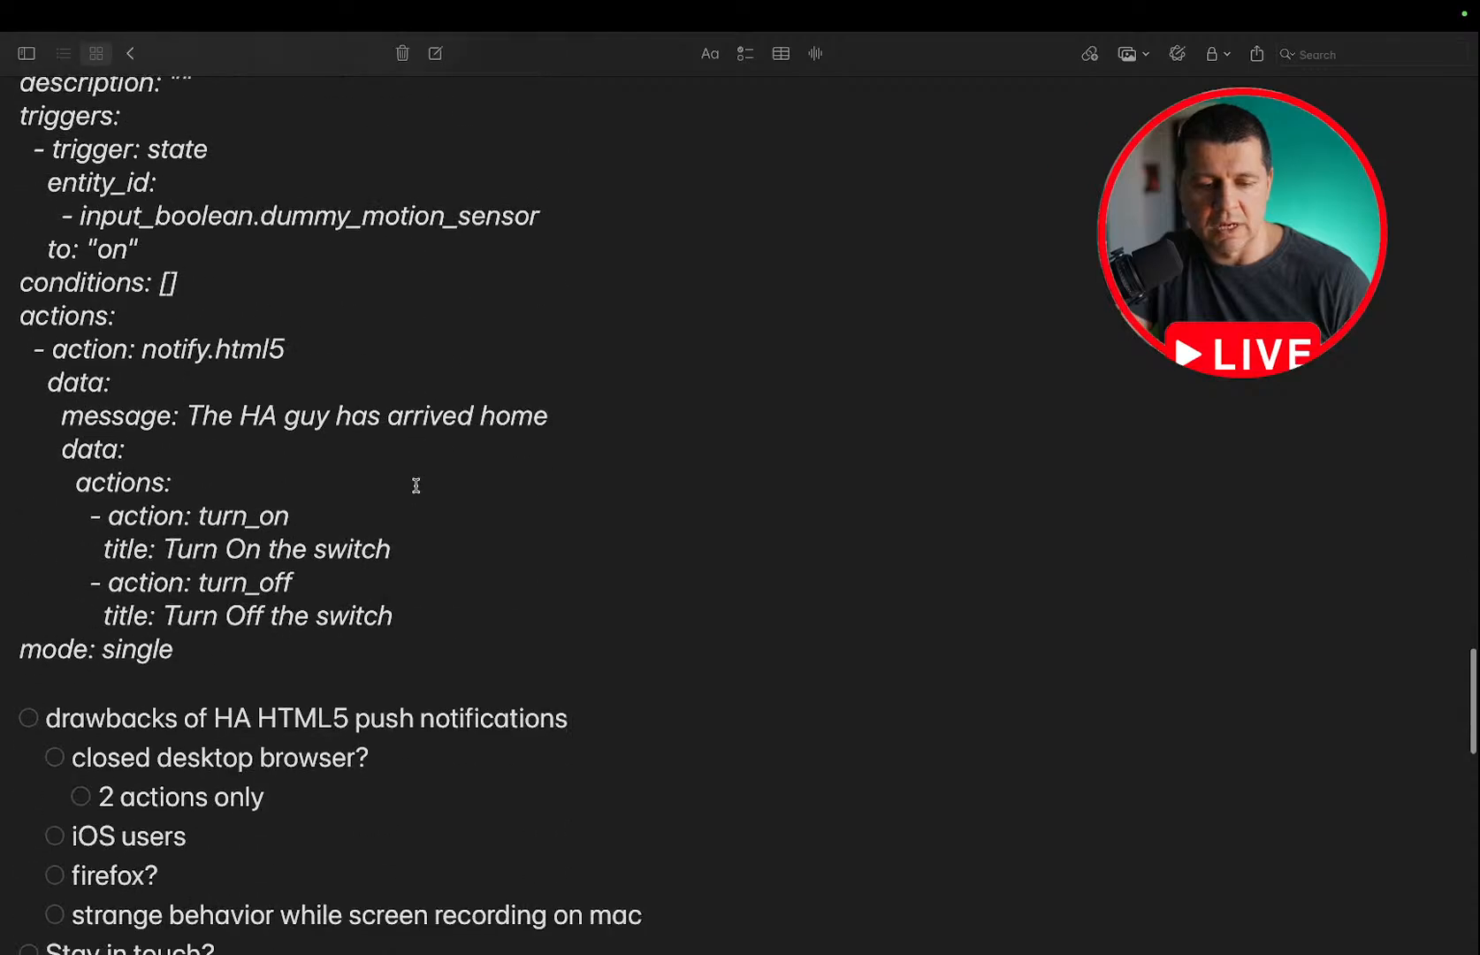
scroll(415, 485, "up", 20)
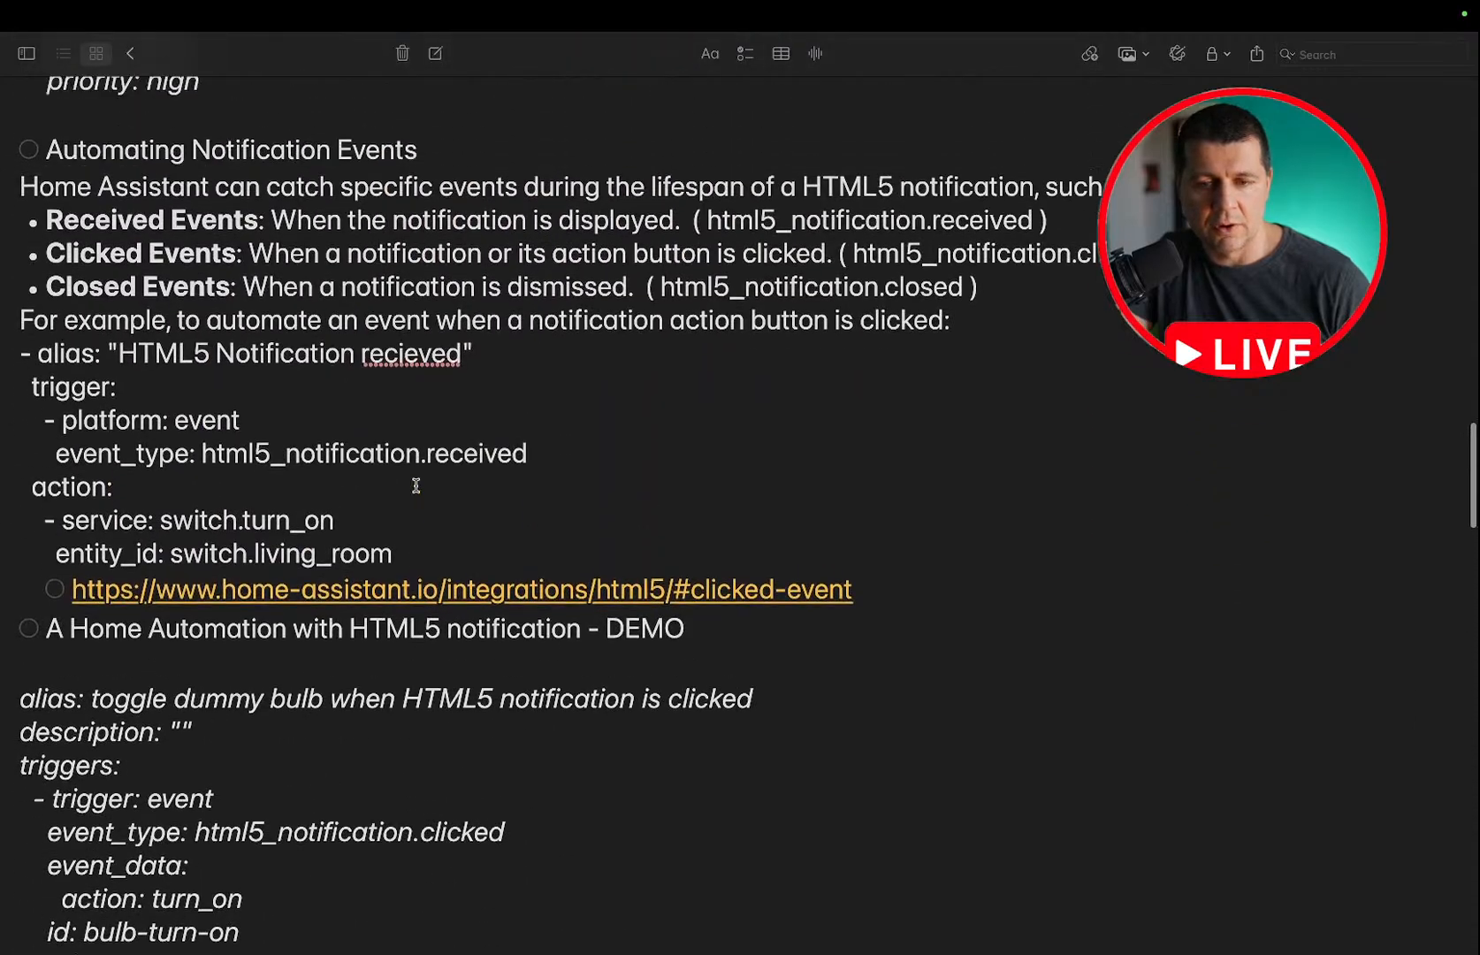
scroll(416, 485, "up", 1)
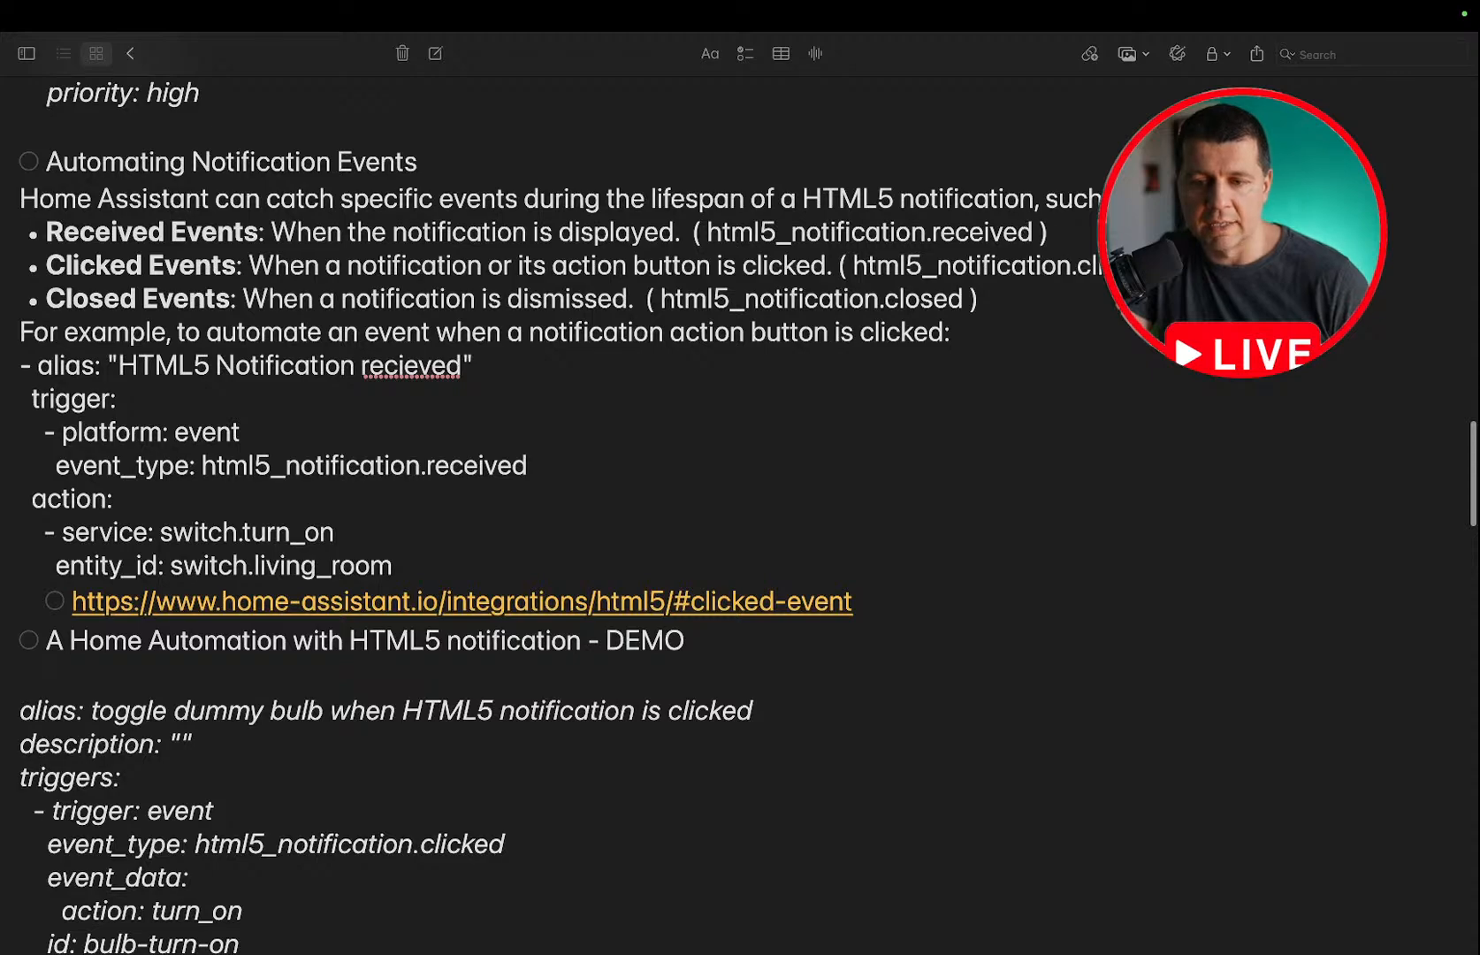
double_click(858, 269)
key("super+c")
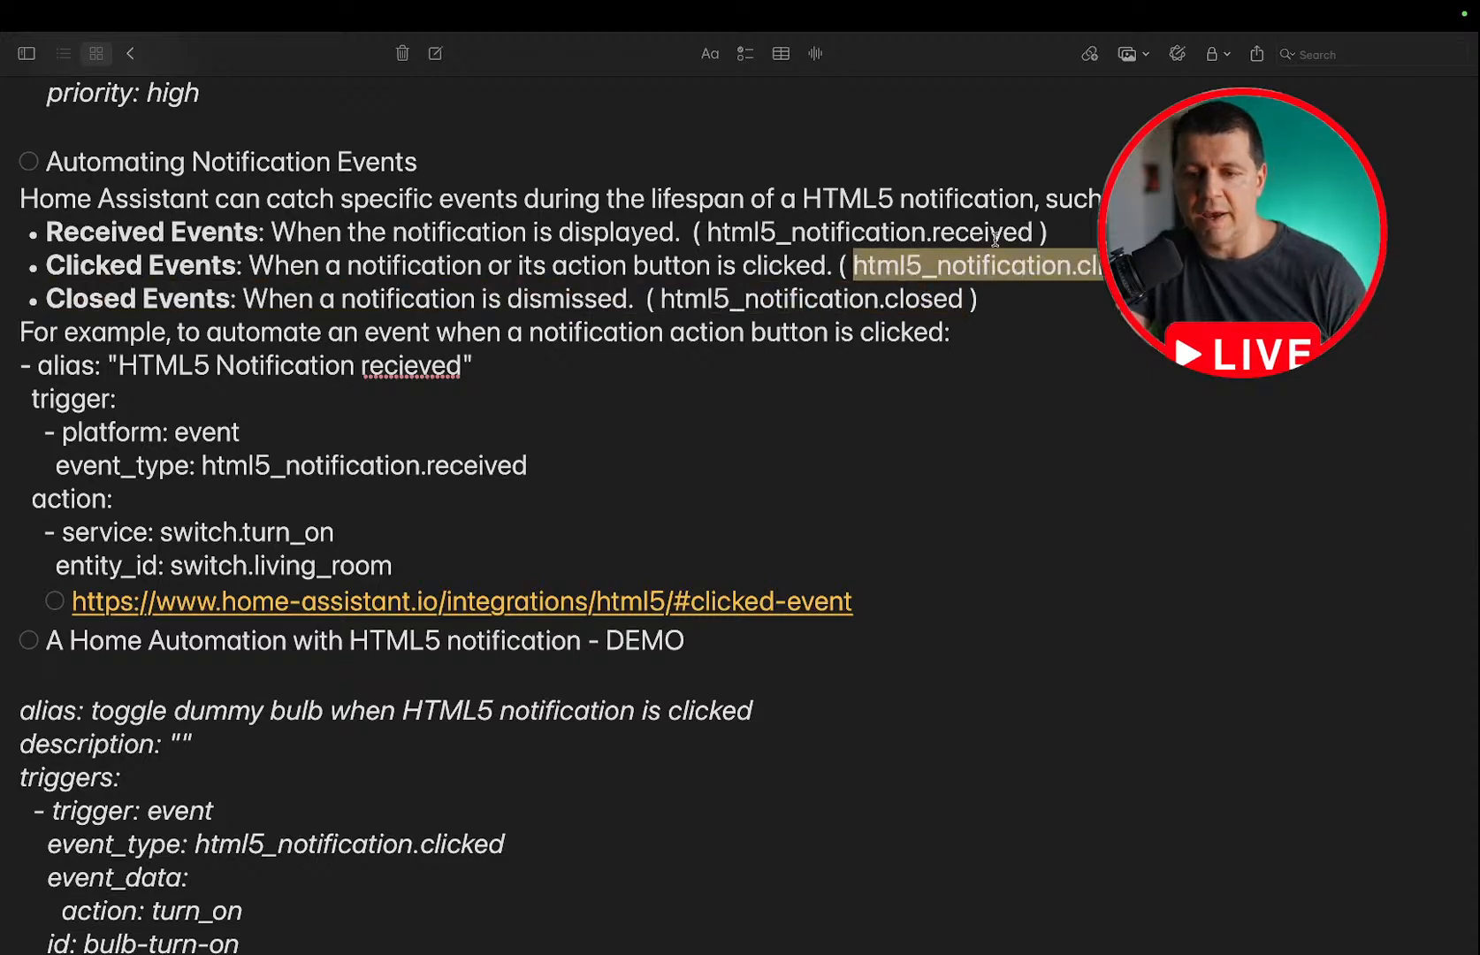
Switch to Chrome and start listening to html5_notification.clicked events in the Developer tools.
key("ctrl+Left")
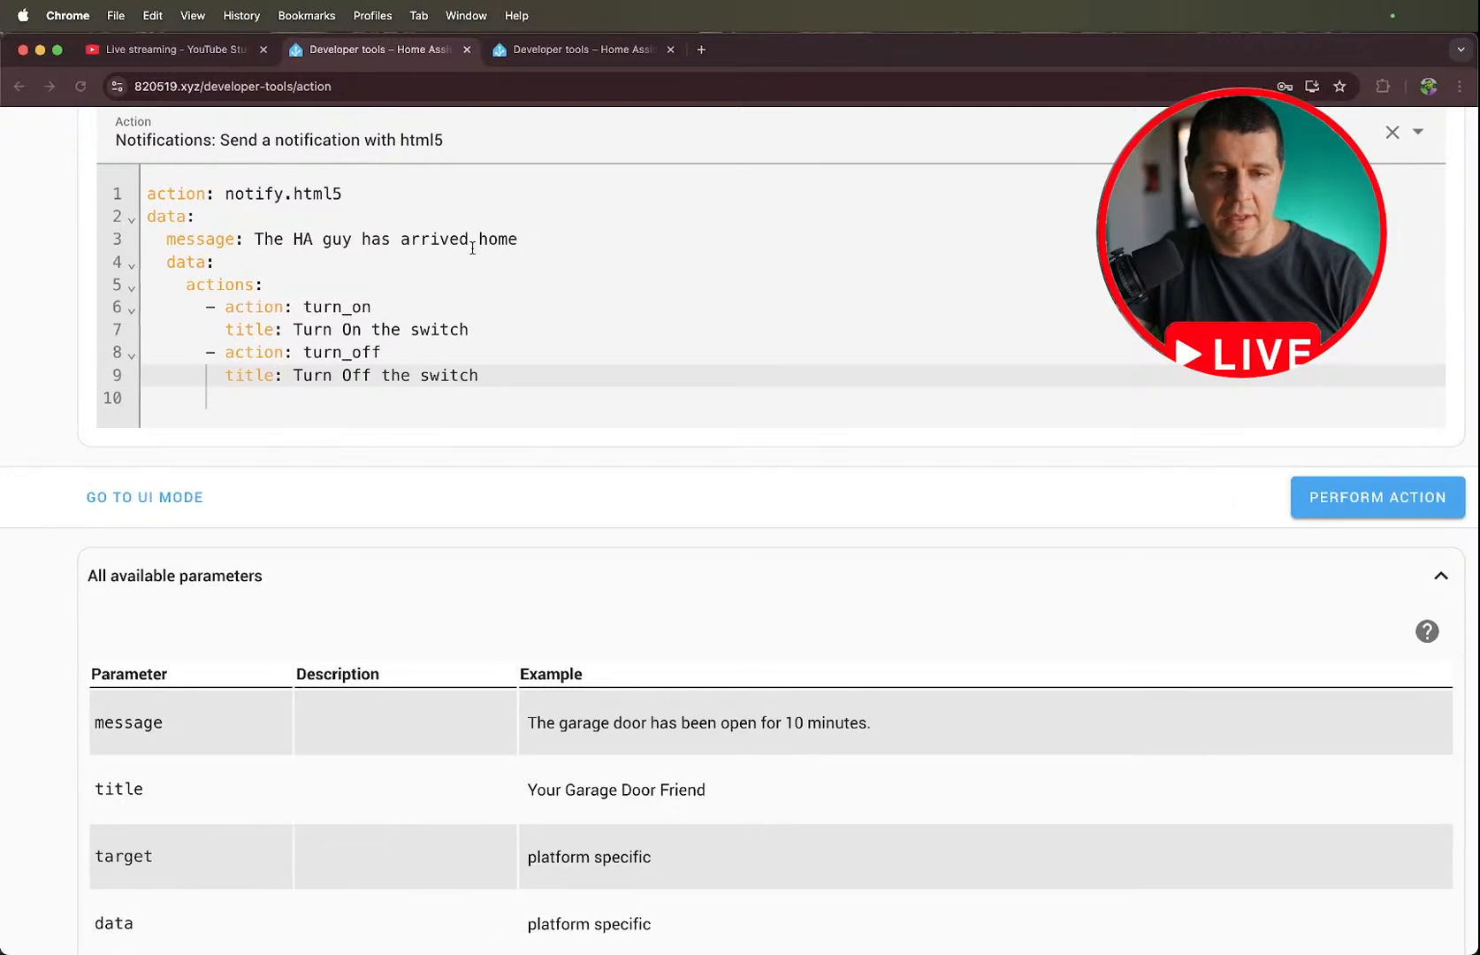
scroll(935, 235, "up", 3)
left_click(594, 52)
left_click(407, 548)
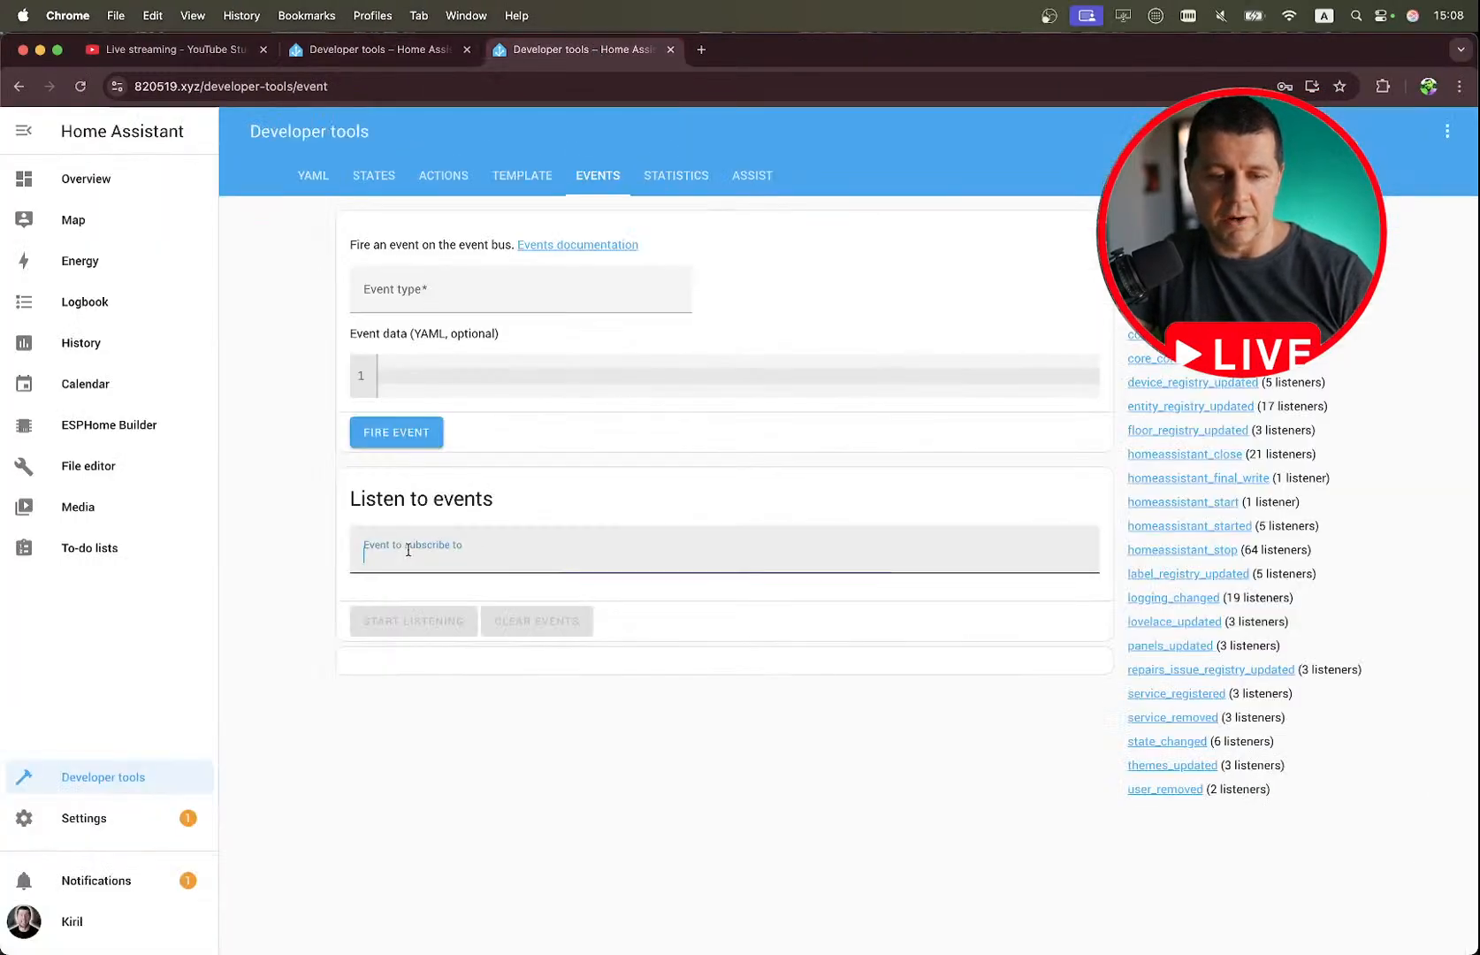
key("super+v")
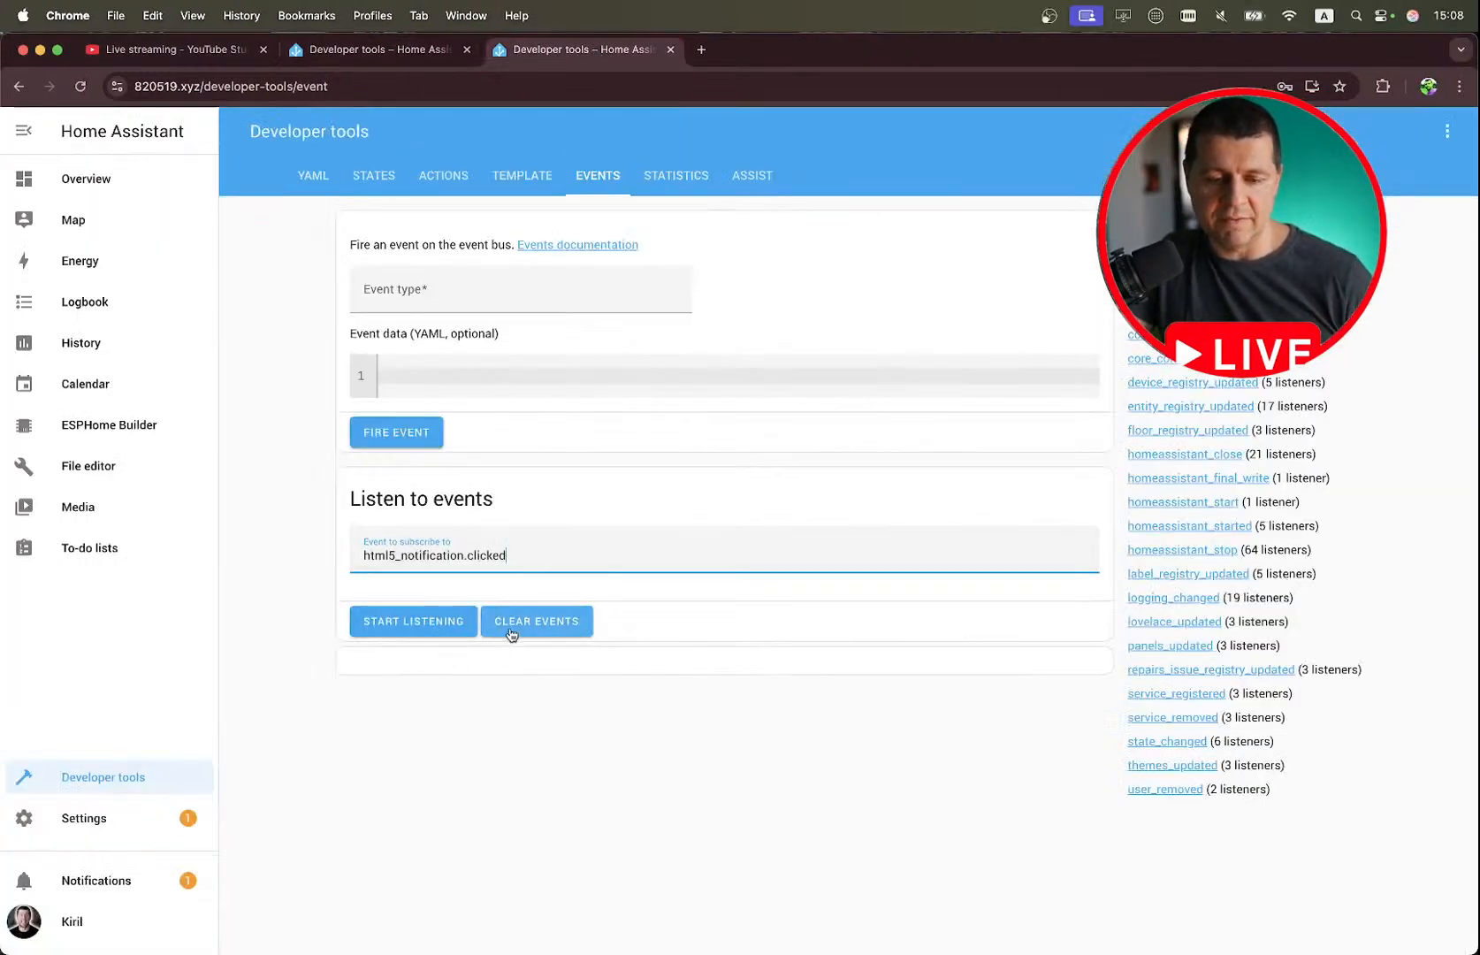
left_click(413, 622)
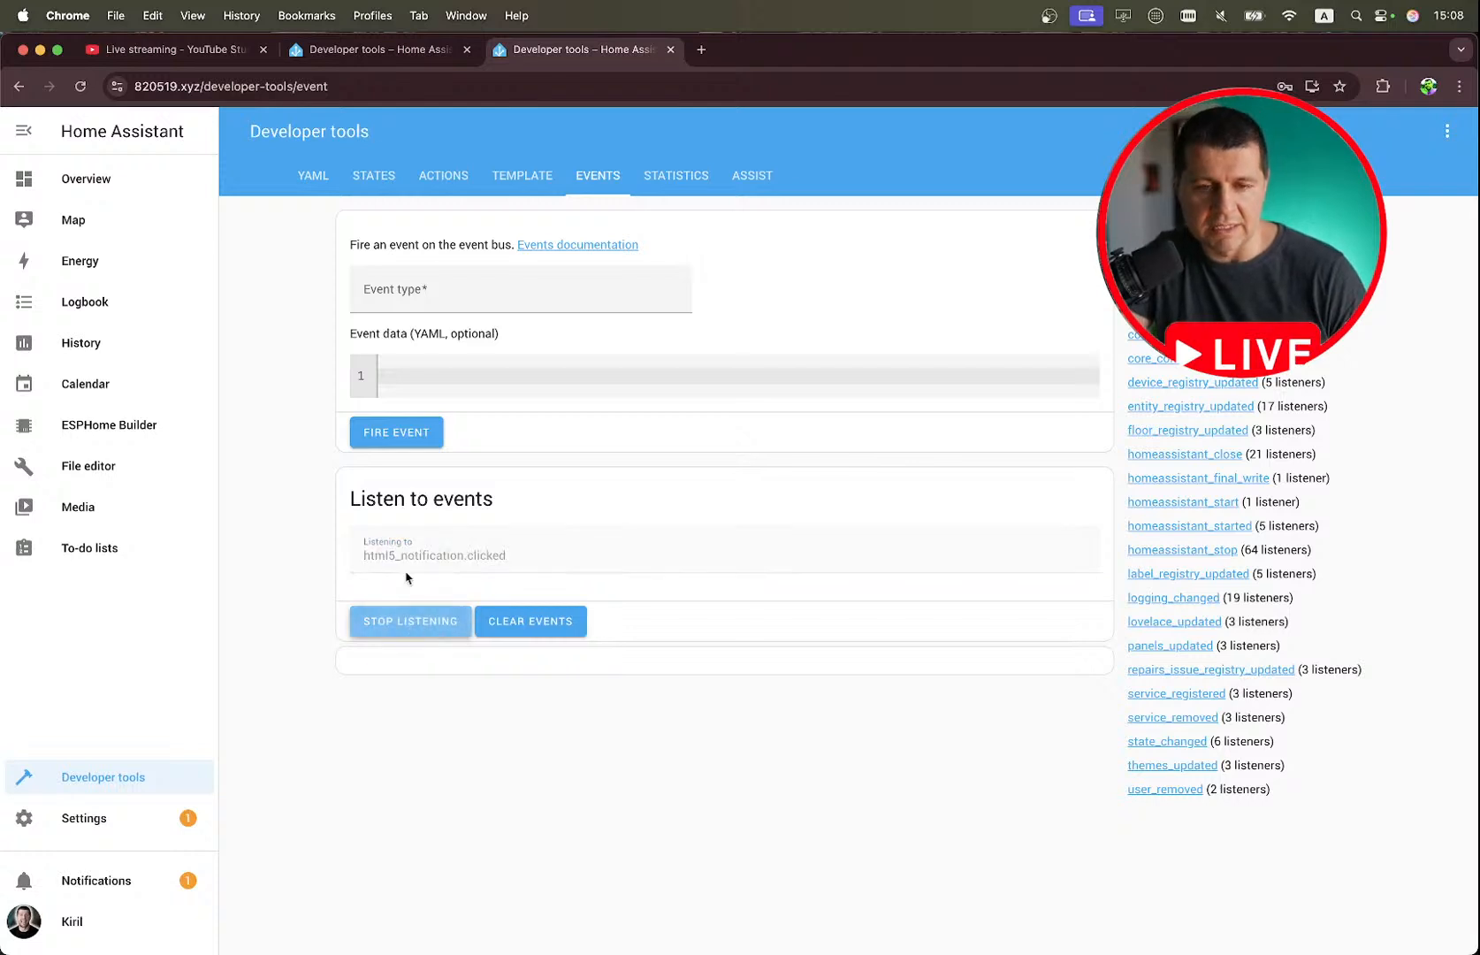
Send the notify.html5 notification with the turn_on and turn_off actions from the Actions developer tool.
left_click(363, 53)
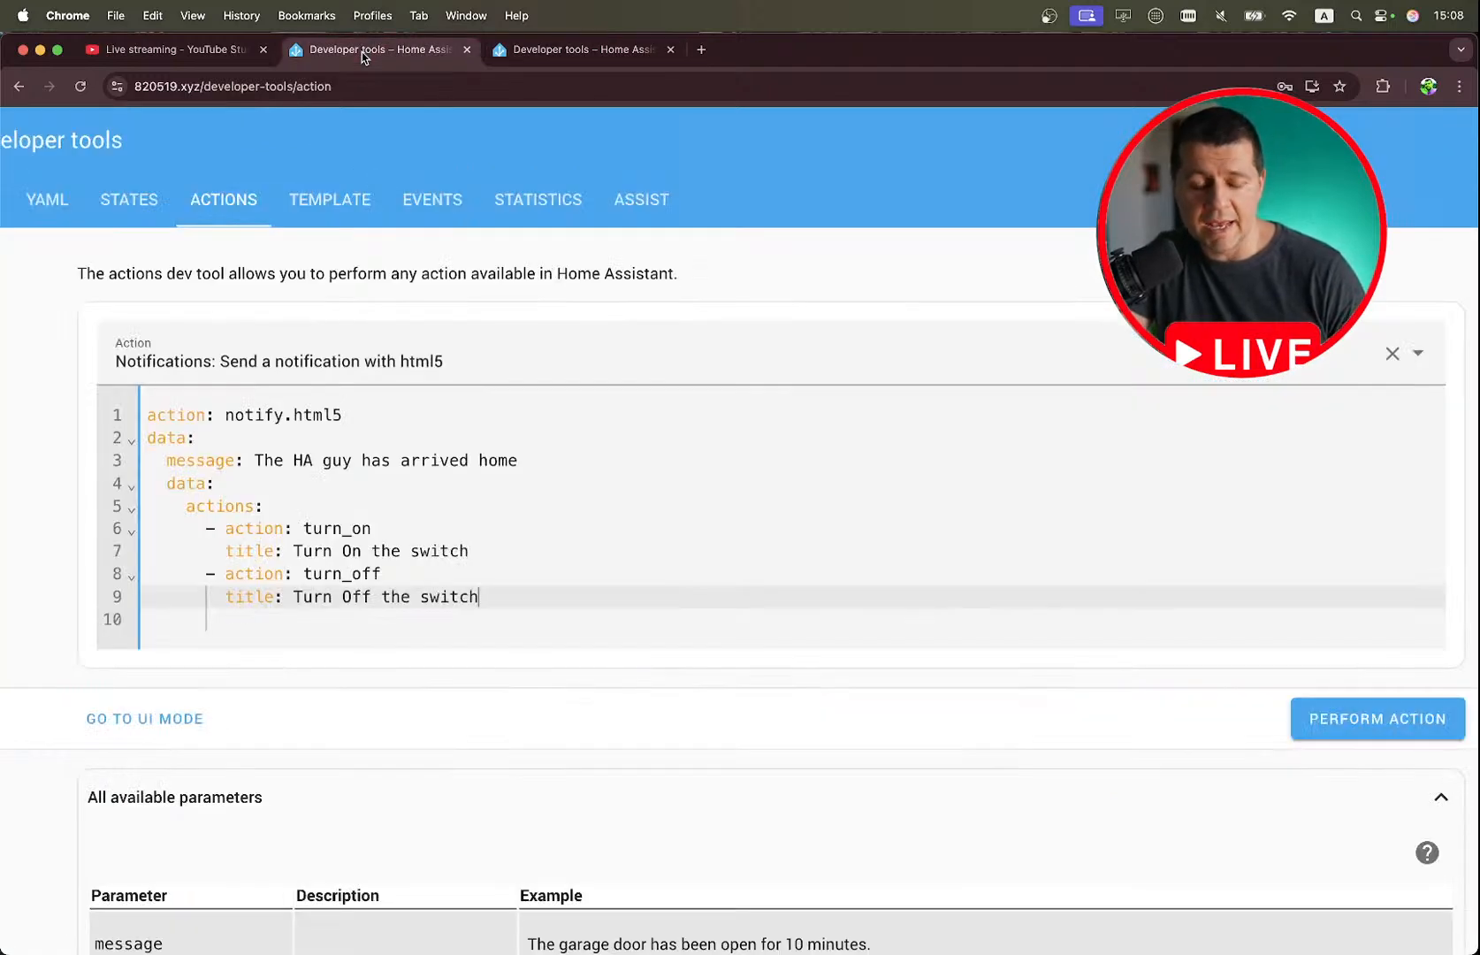
left_click_drag(495, 599, 140, 431)
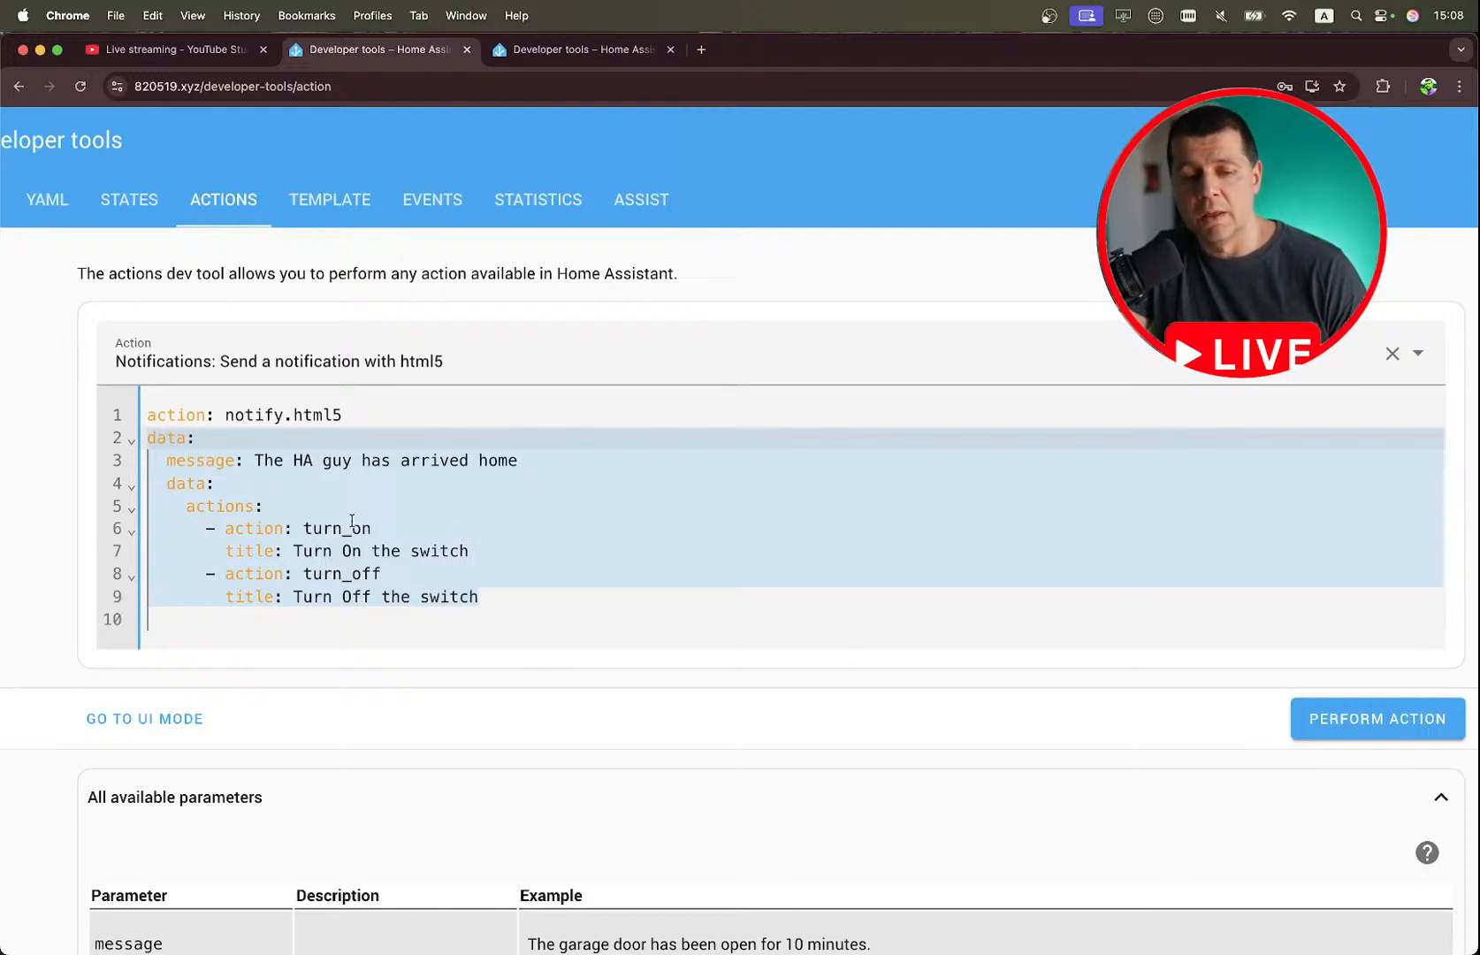
left_click(1336, 719)
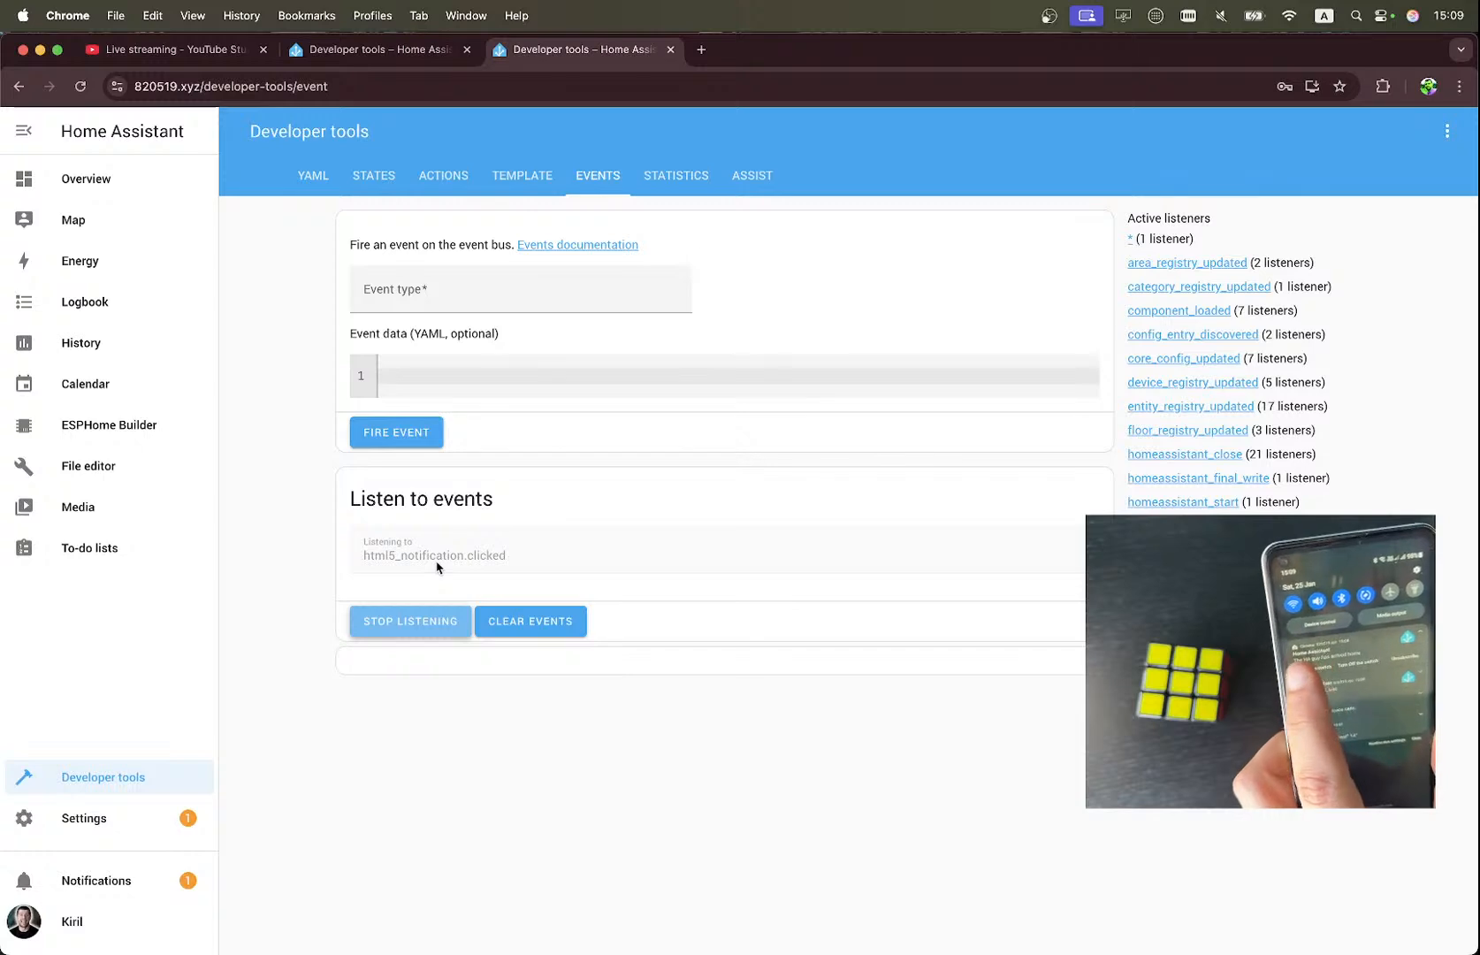
Examine the target and action values in the captured notification clicked event.
scroll(495, 689, "down", 1)
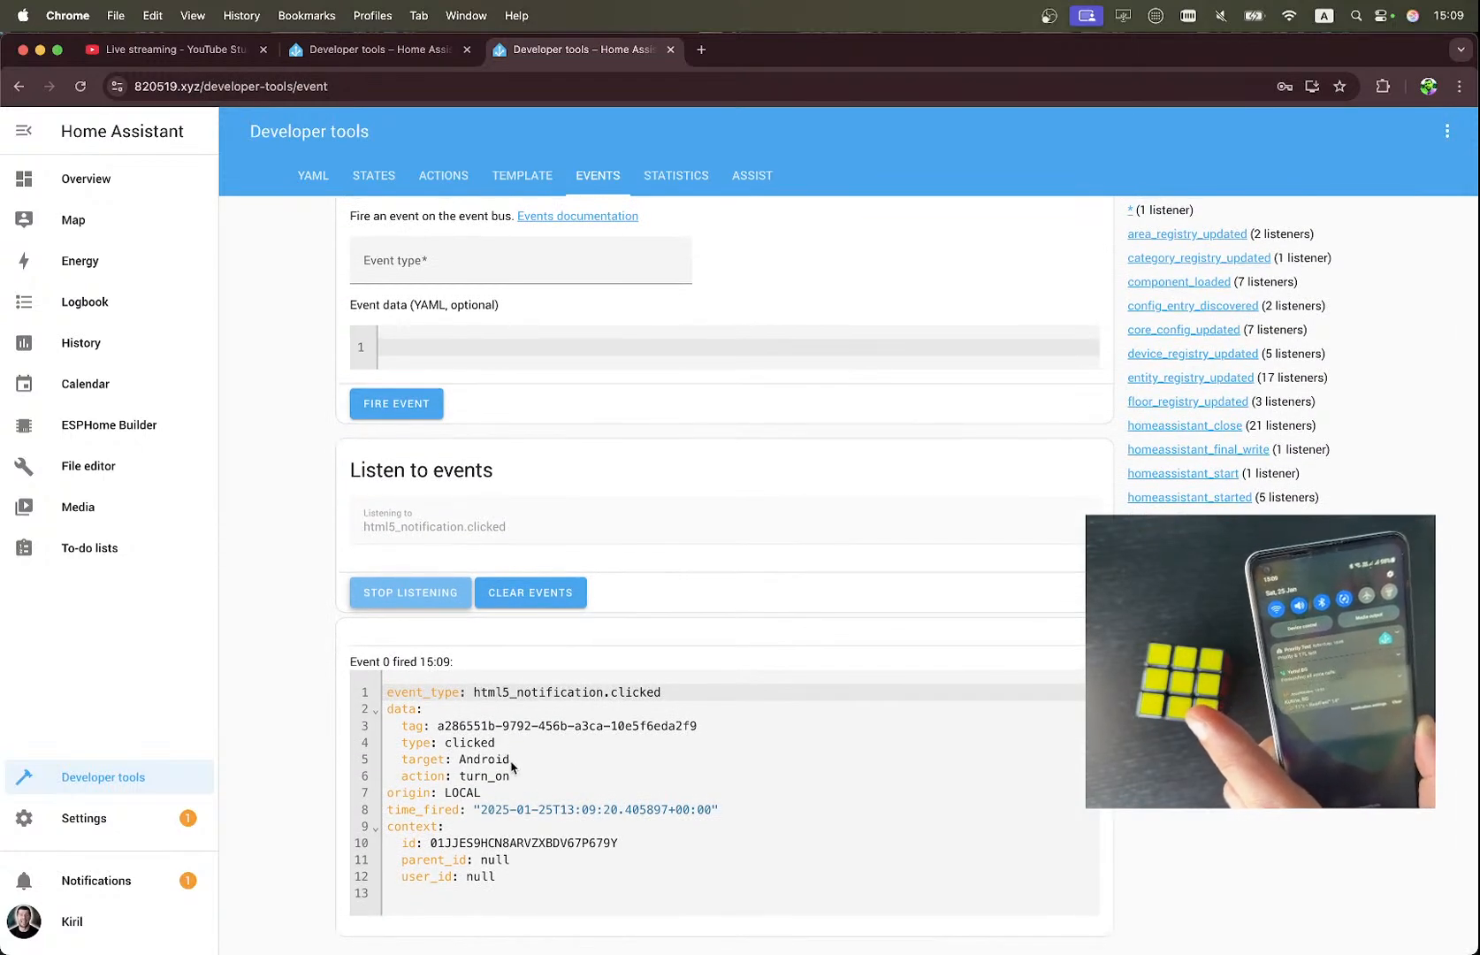
left_click(486, 762)
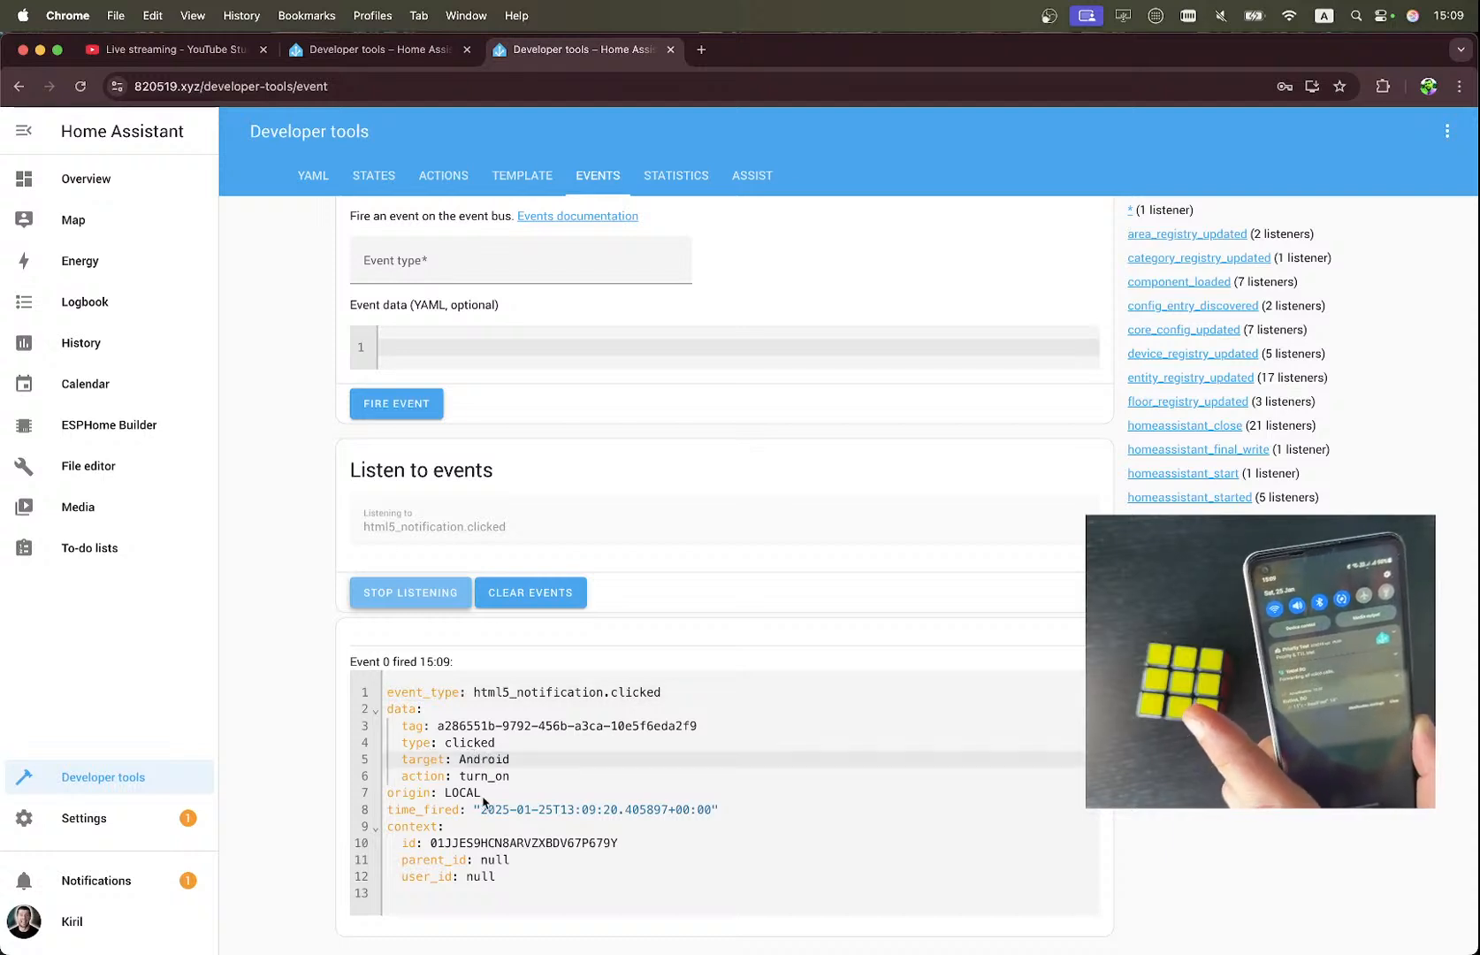
left_click(509, 776)
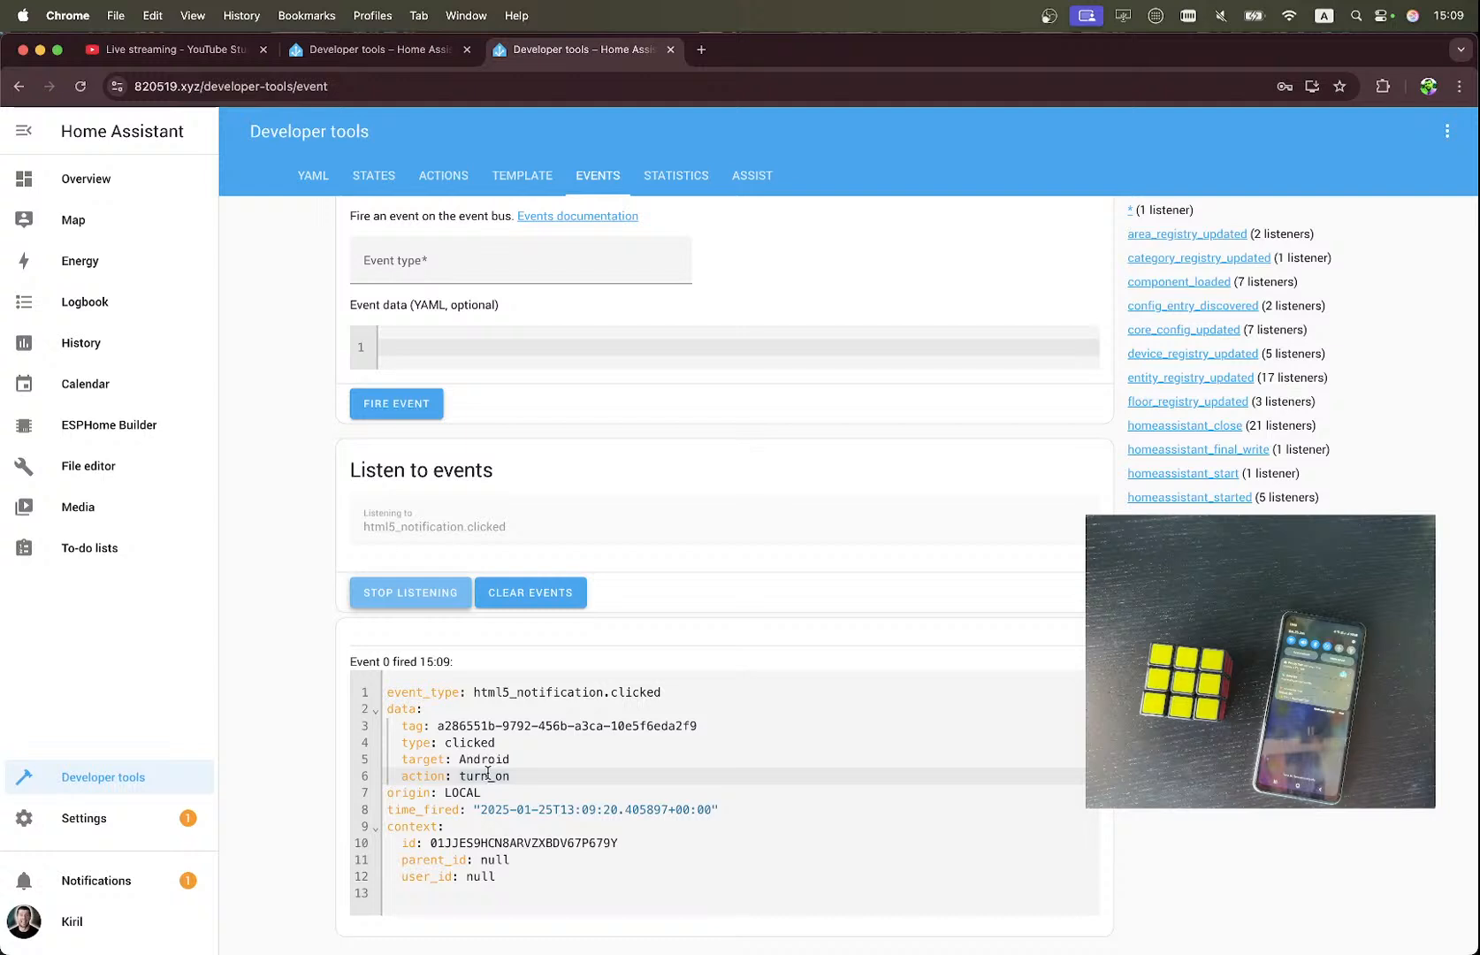
Switch to the notes and copy the full YAML of the automation that toggles the dummy bulb when an HTML5 notification is clicked.
key("ctrl+Right")
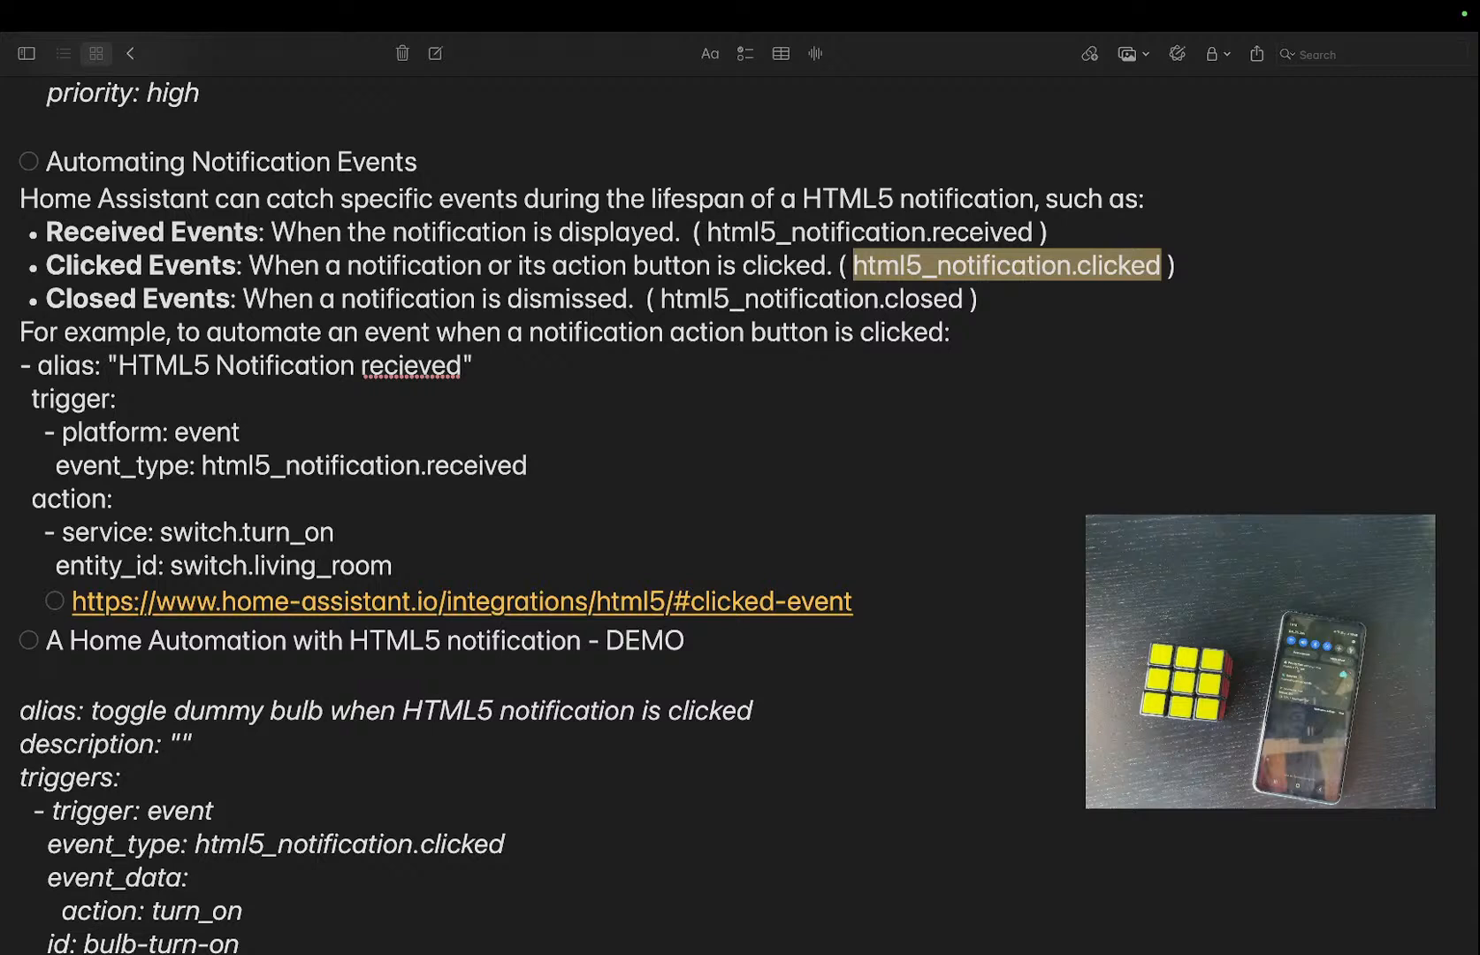
scroll(1163, 276, "down", 15)
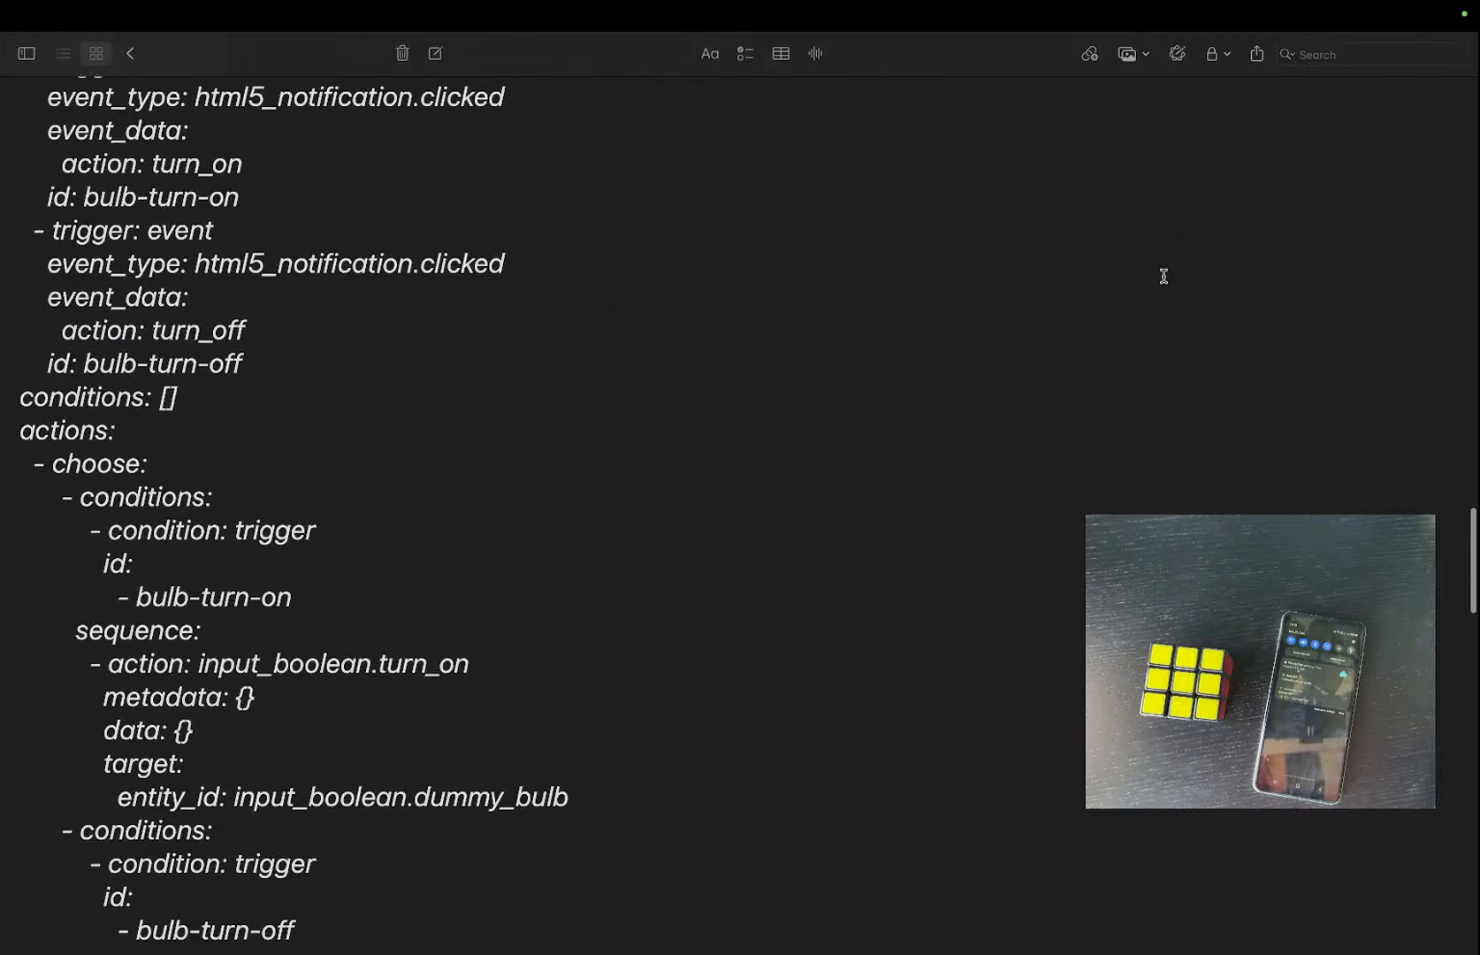
scroll(1163, 275, "up", 3)
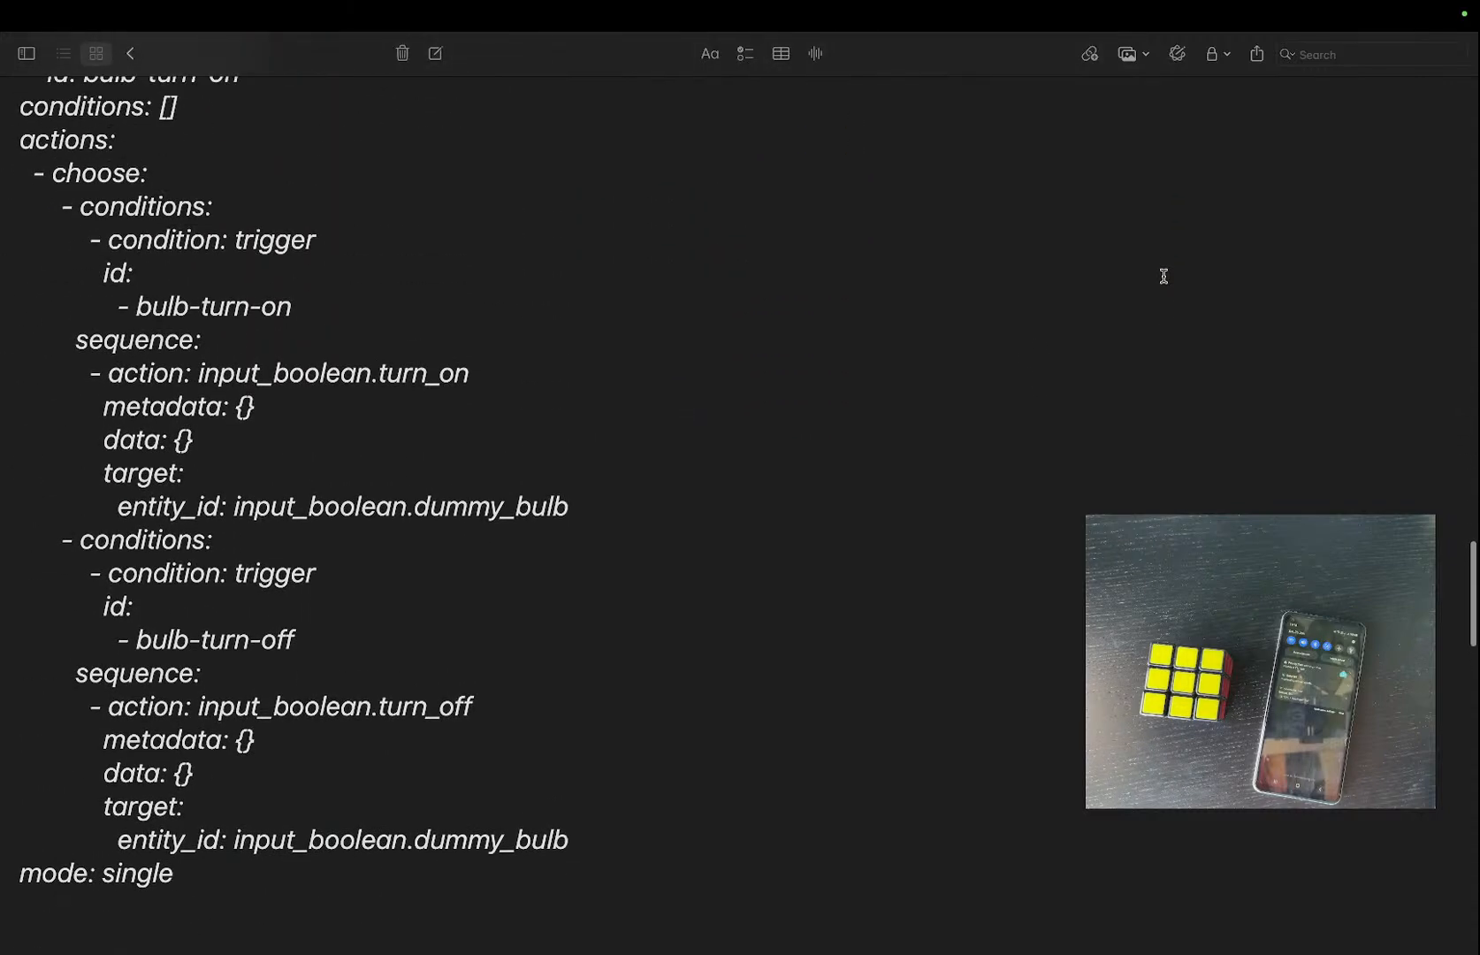
scroll(198, 882, "up", 10)
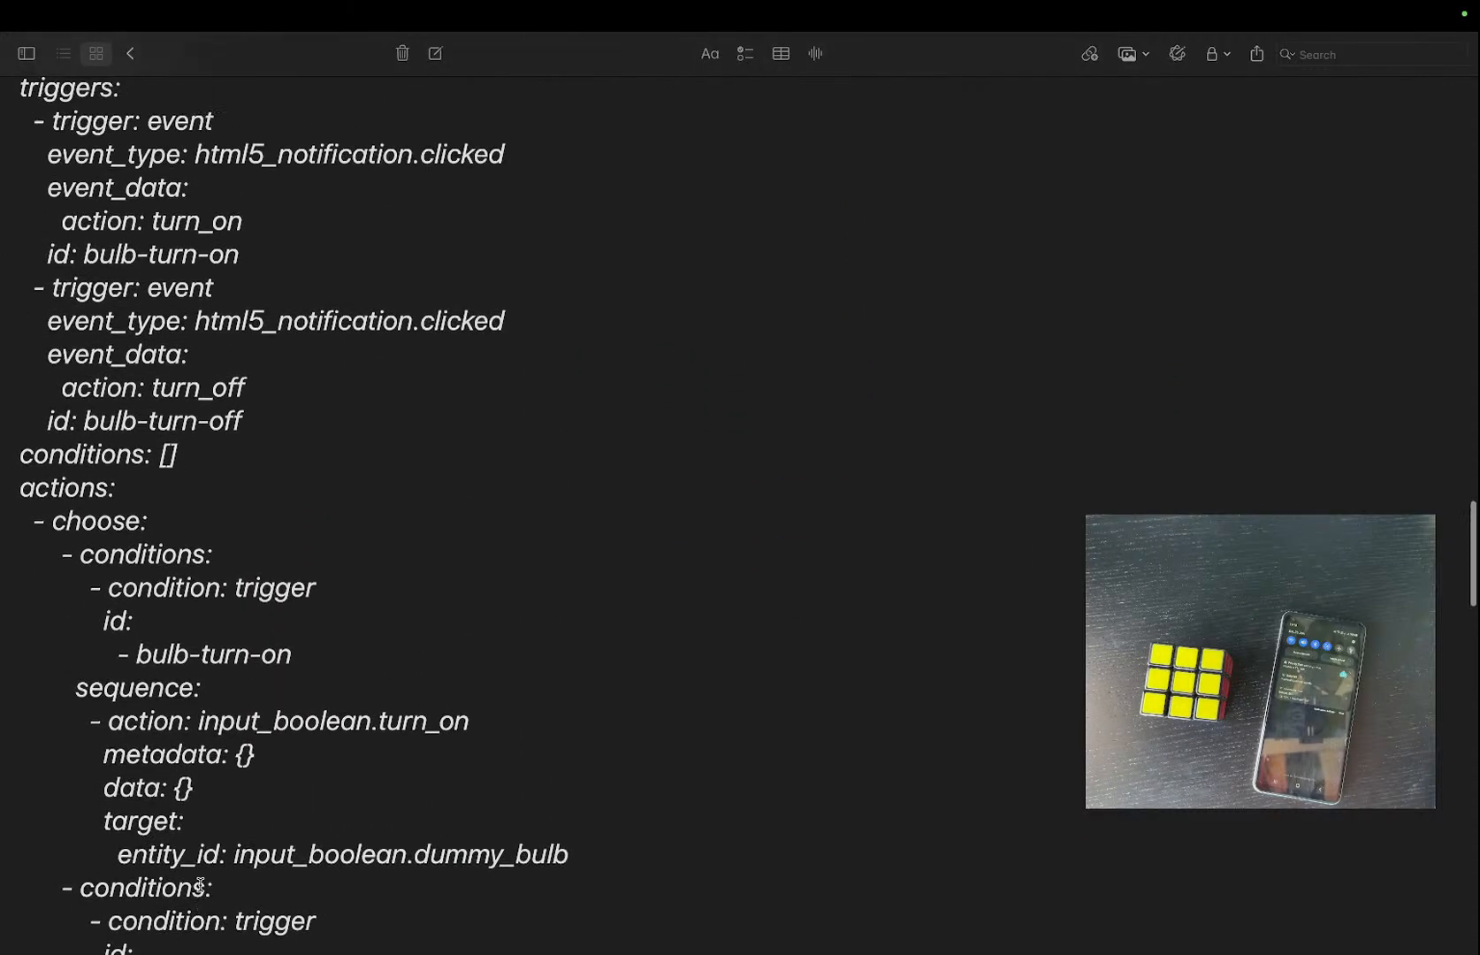
left_click(17, 317, "shift")
key("super+c")
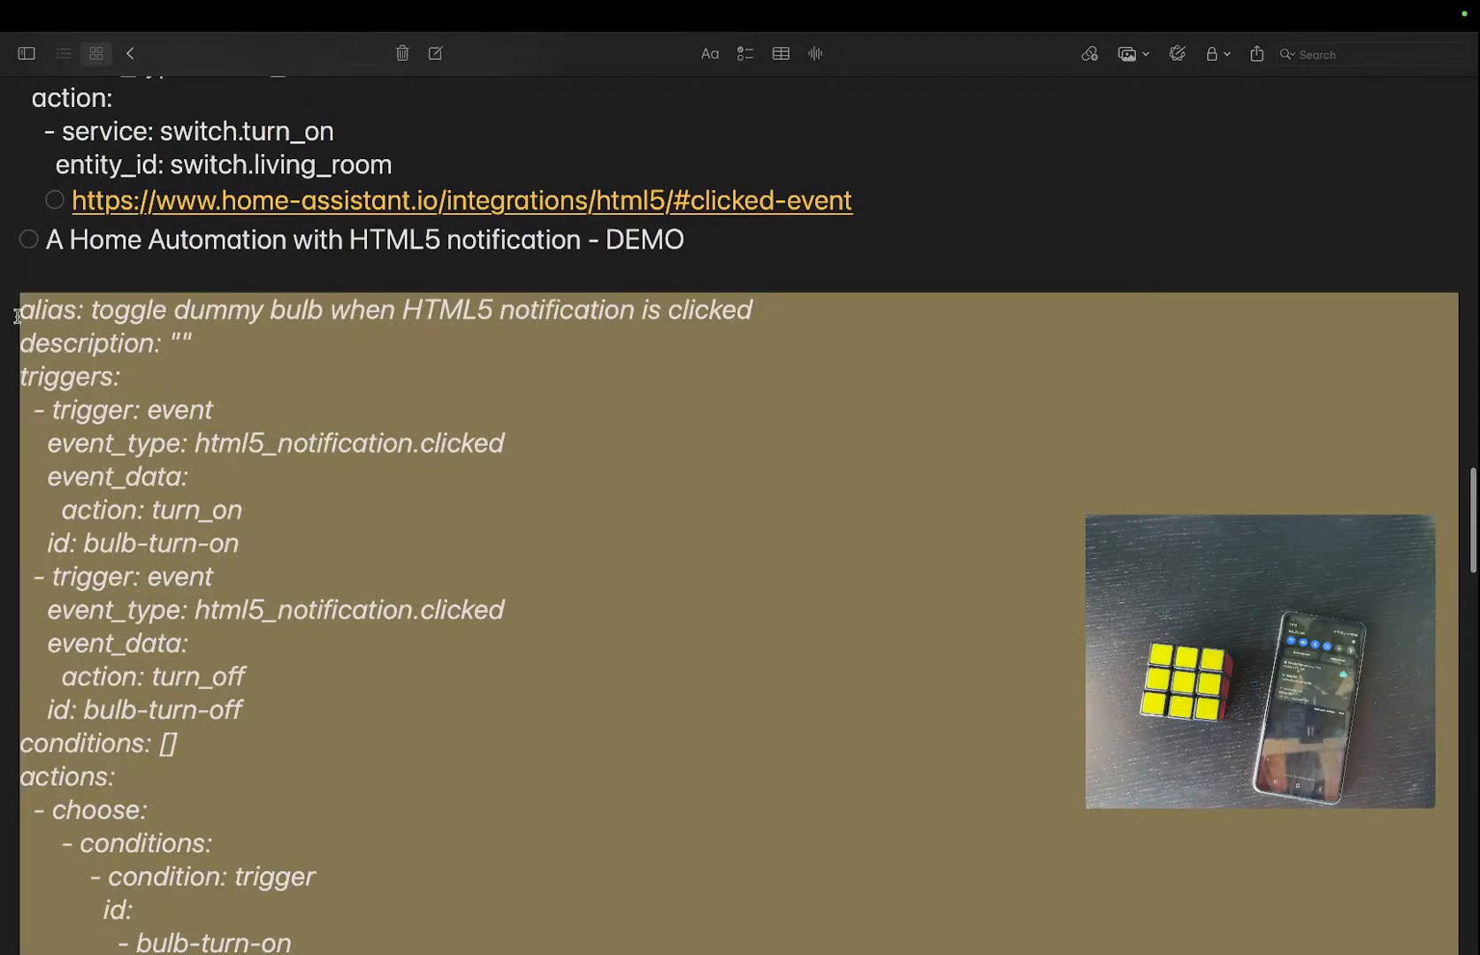
Switch to Chrome and create a new empty automation from scratch in the Home Assistant settings.
key("ctrl+Left")
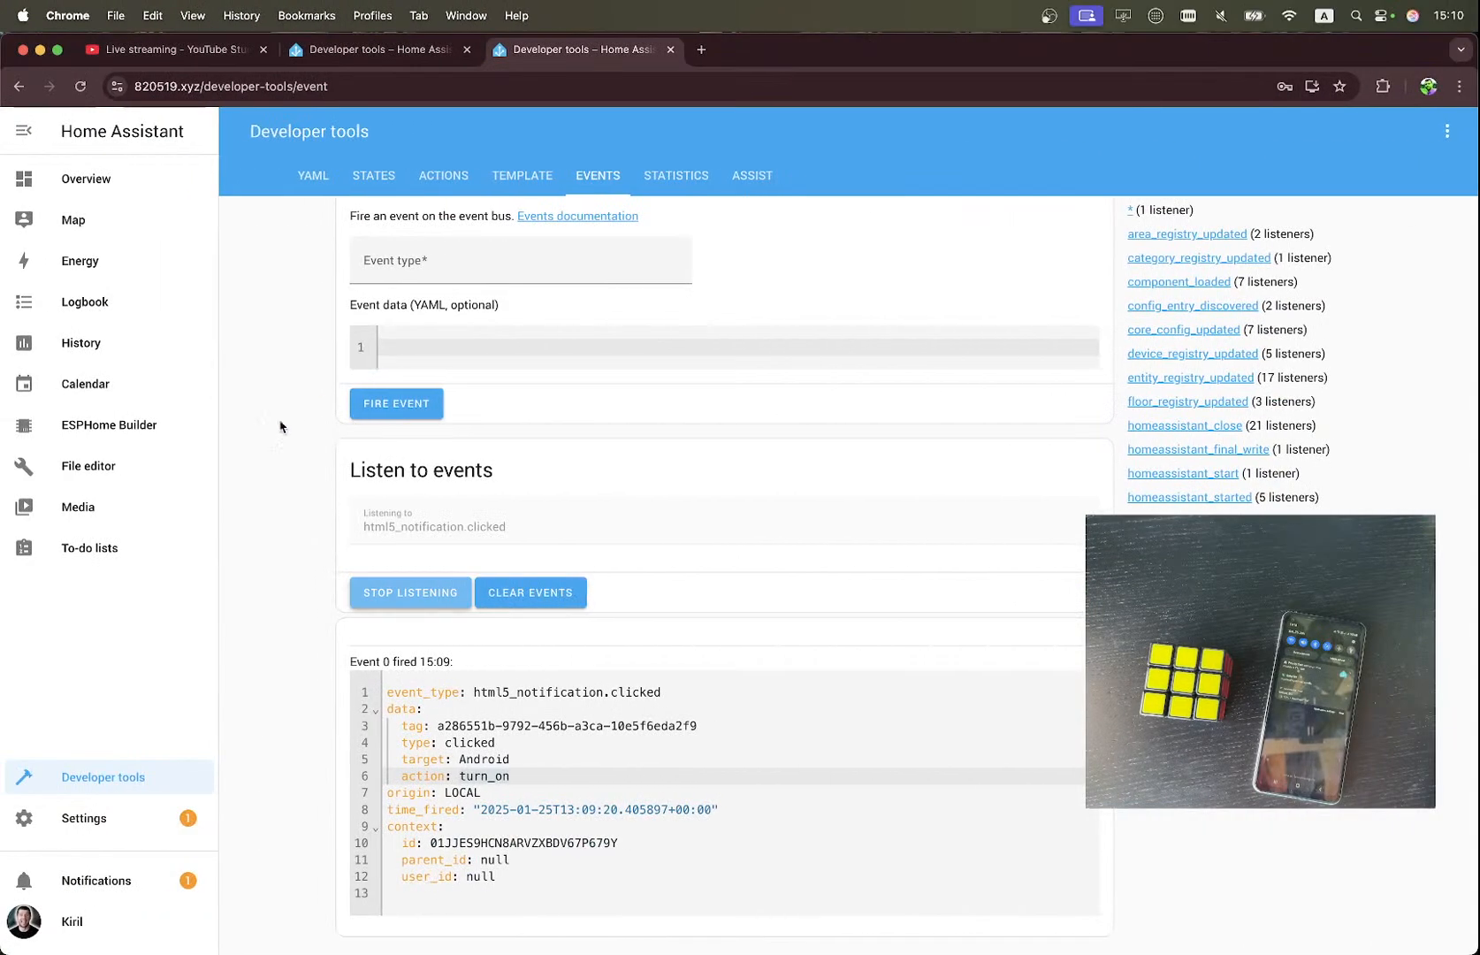
left_click(113, 828)
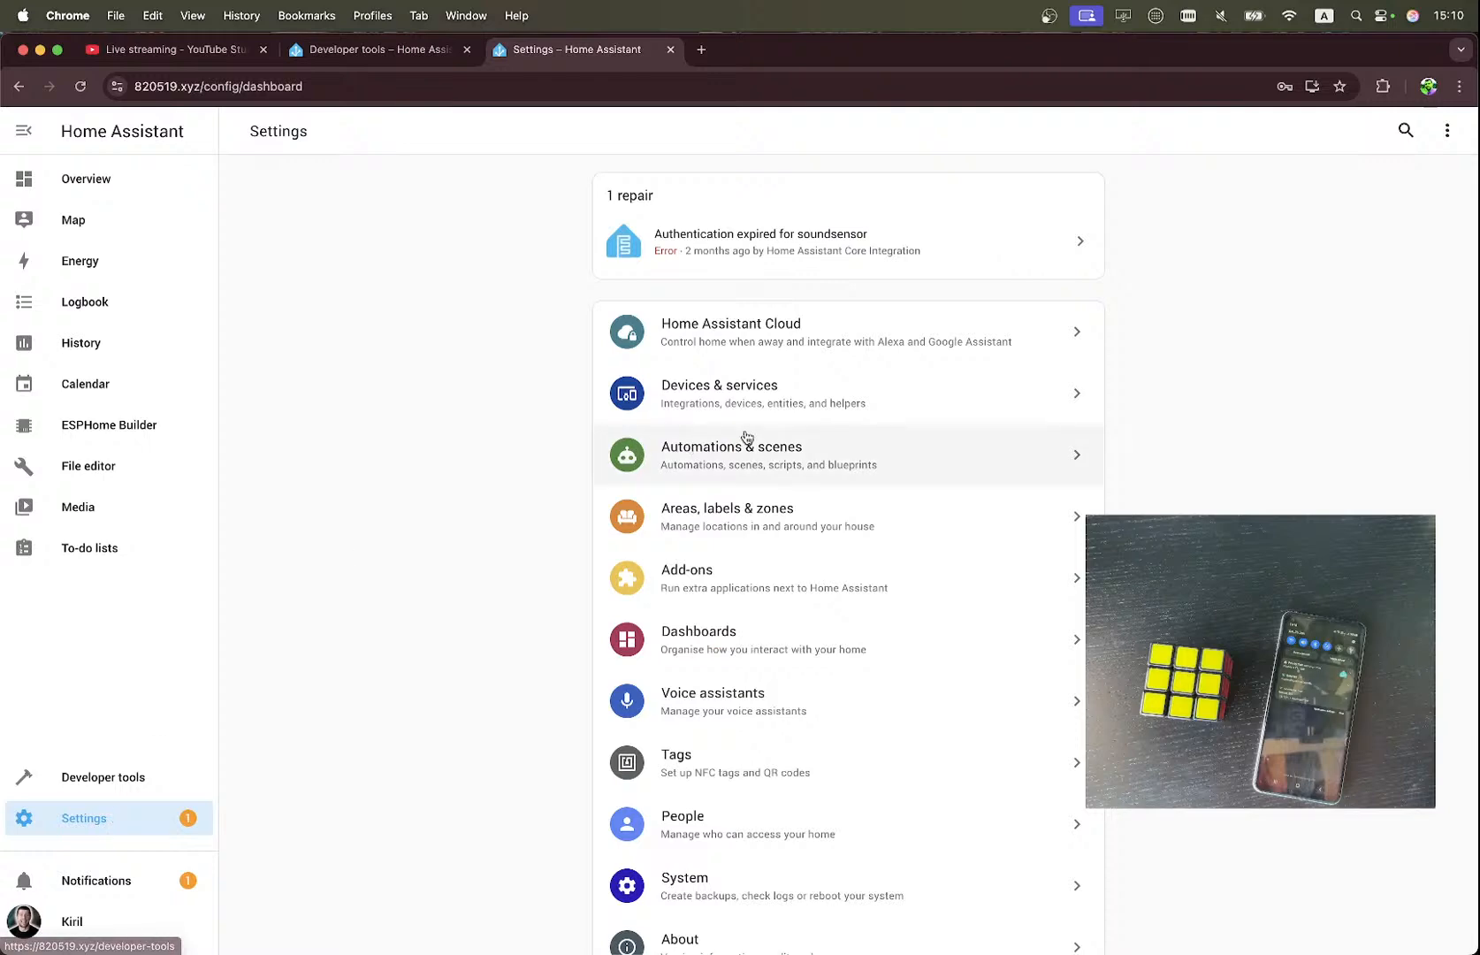
left_click(758, 462)
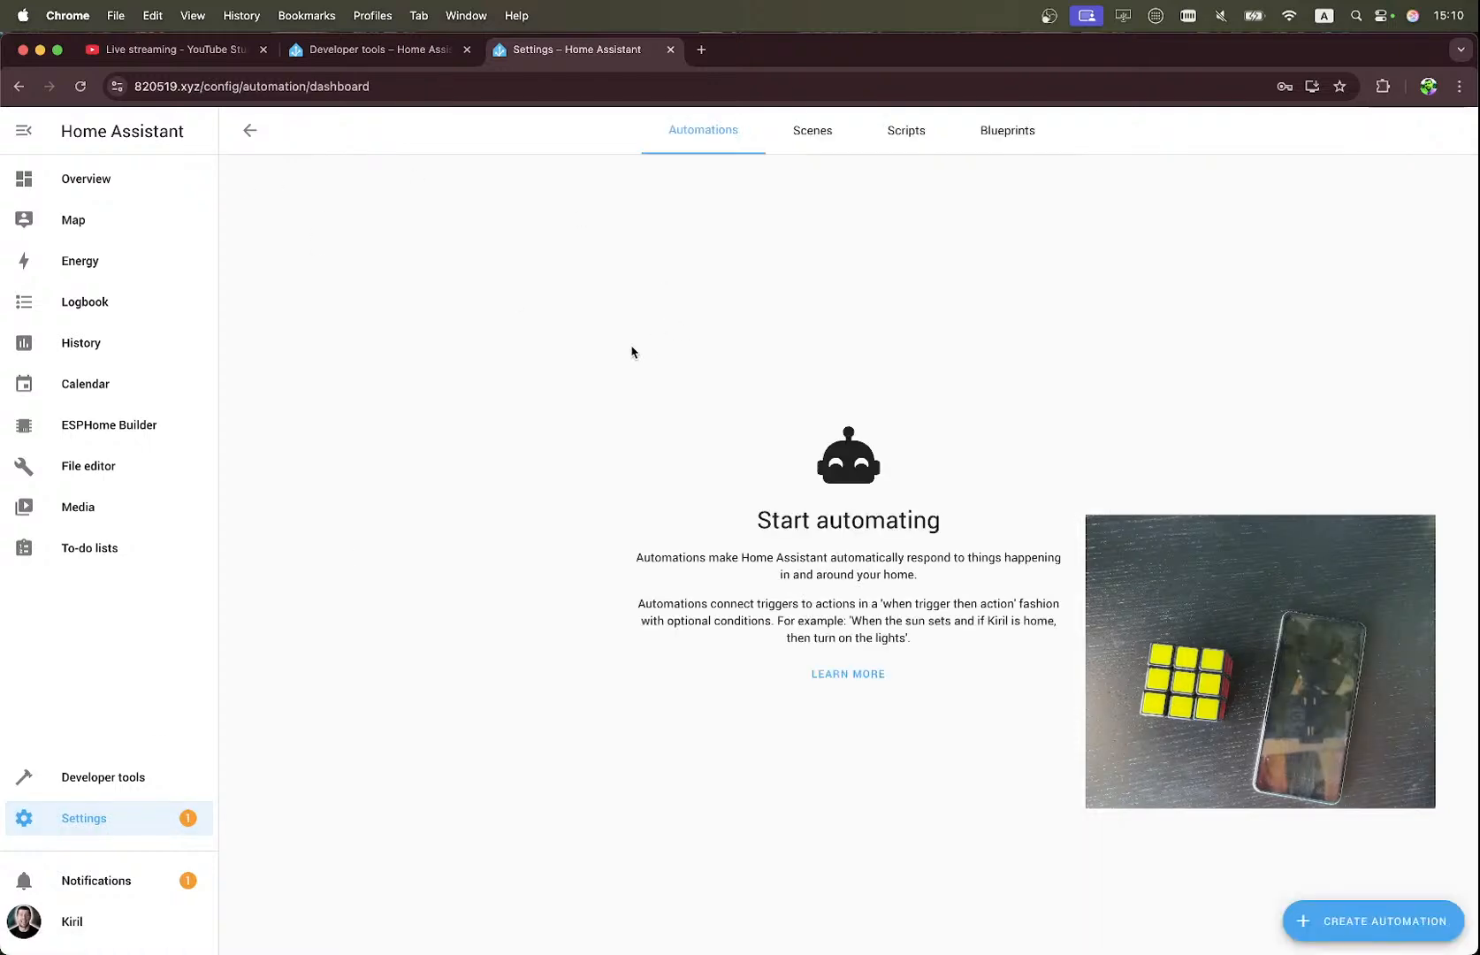
left_click(1381, 920)
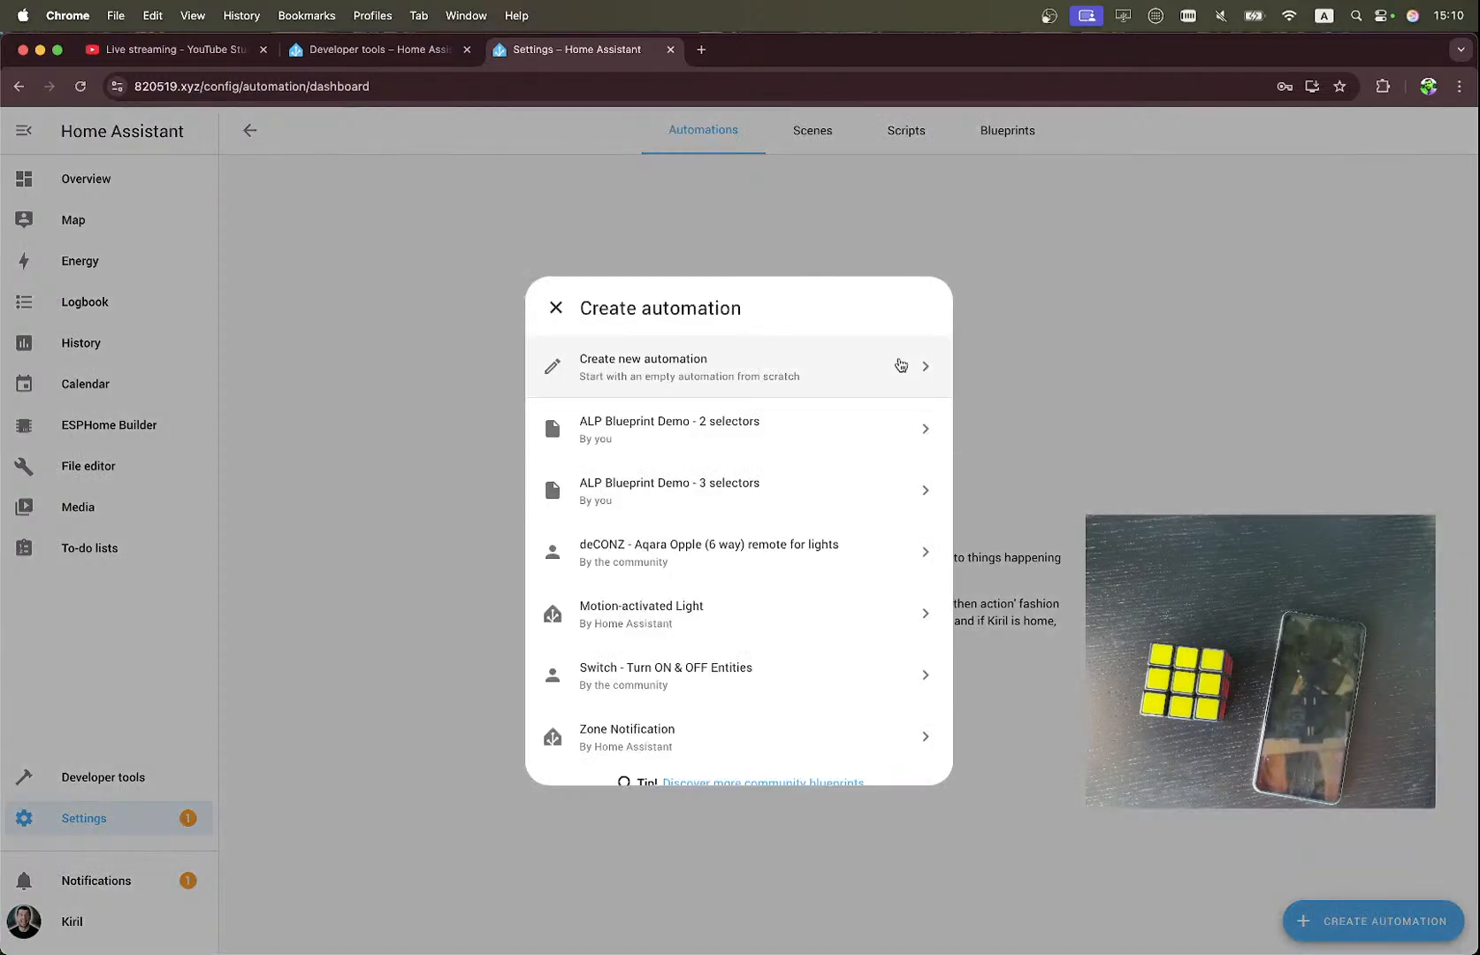
left_click(849, 373)
Replace the new automation's YAML with the copied dummy bulb toggle automation and copy the editor content to the clipboard.
left_click(1447, 130)
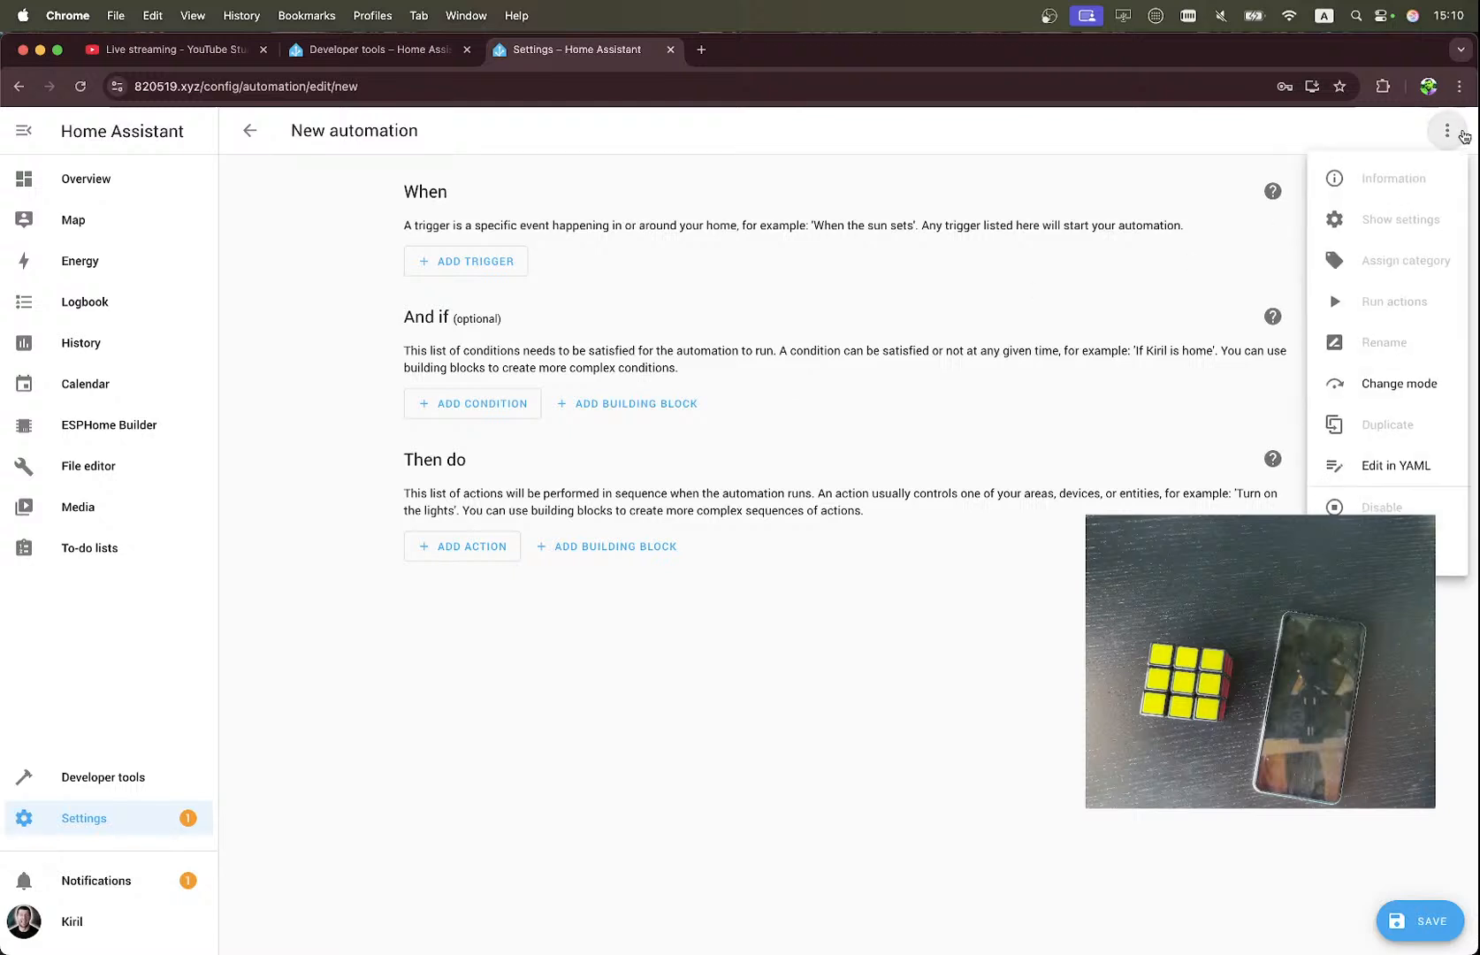
left_click(1376, 467)
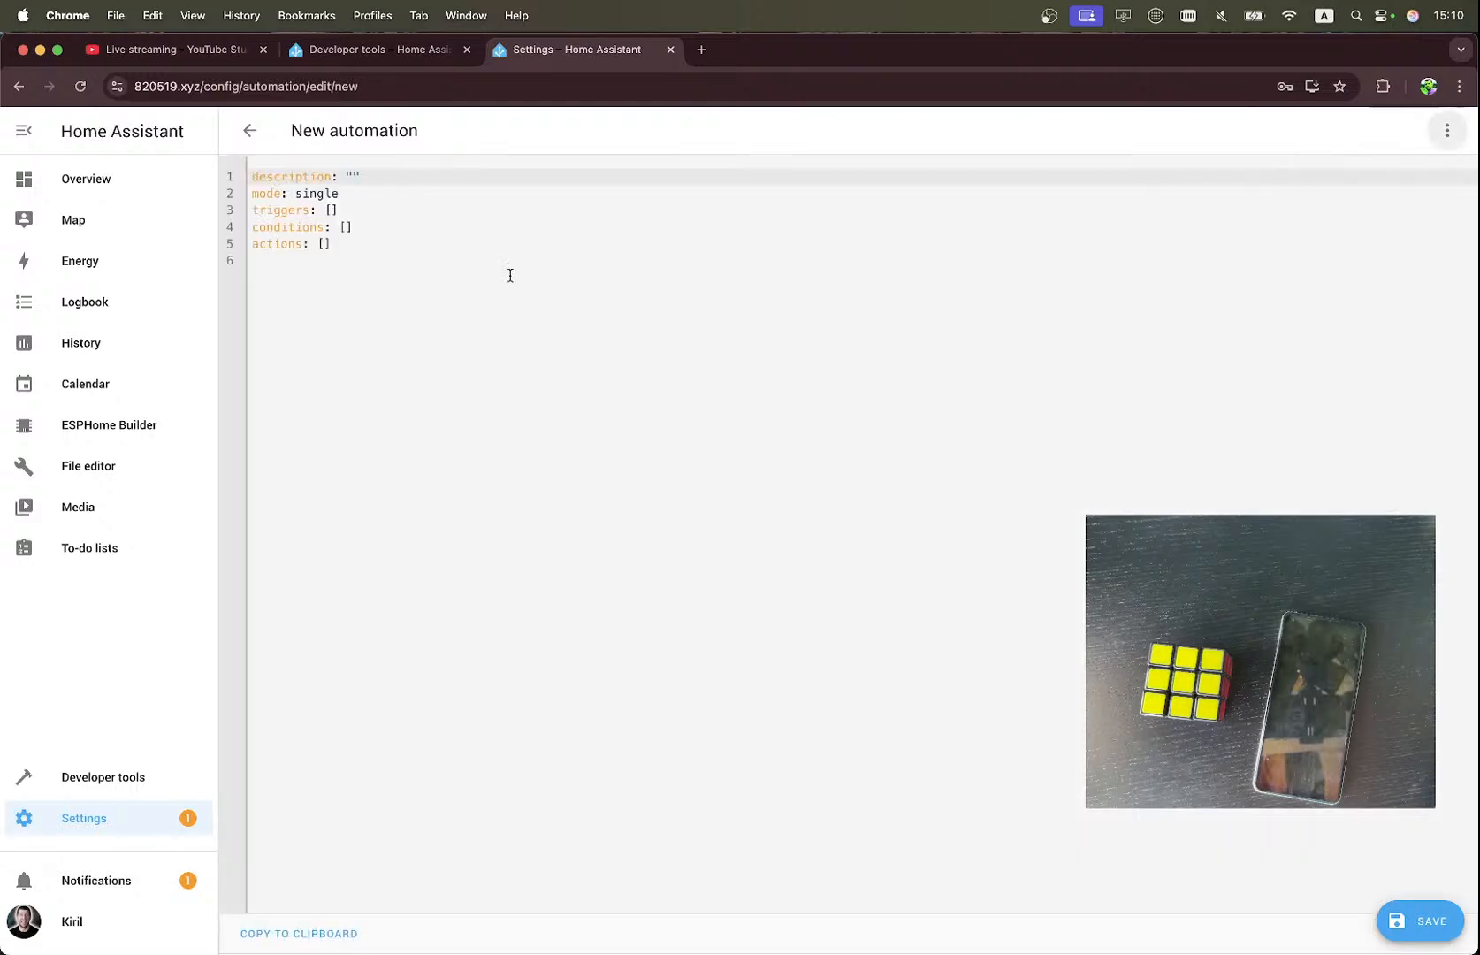
left_click_drag(510, 275, 189, 146)
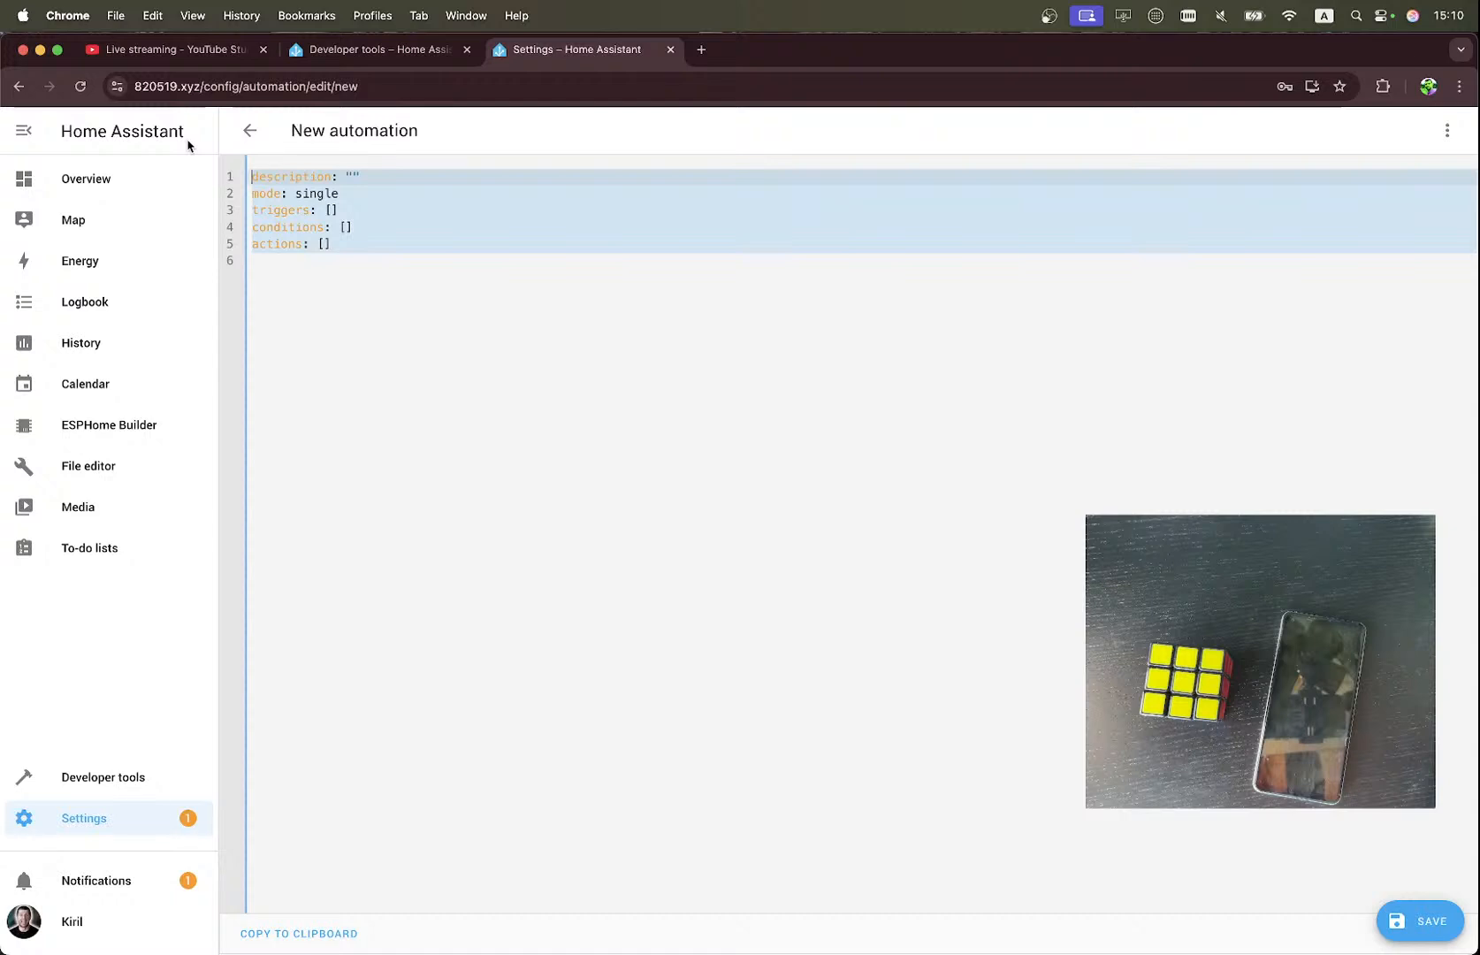
key("super+v")
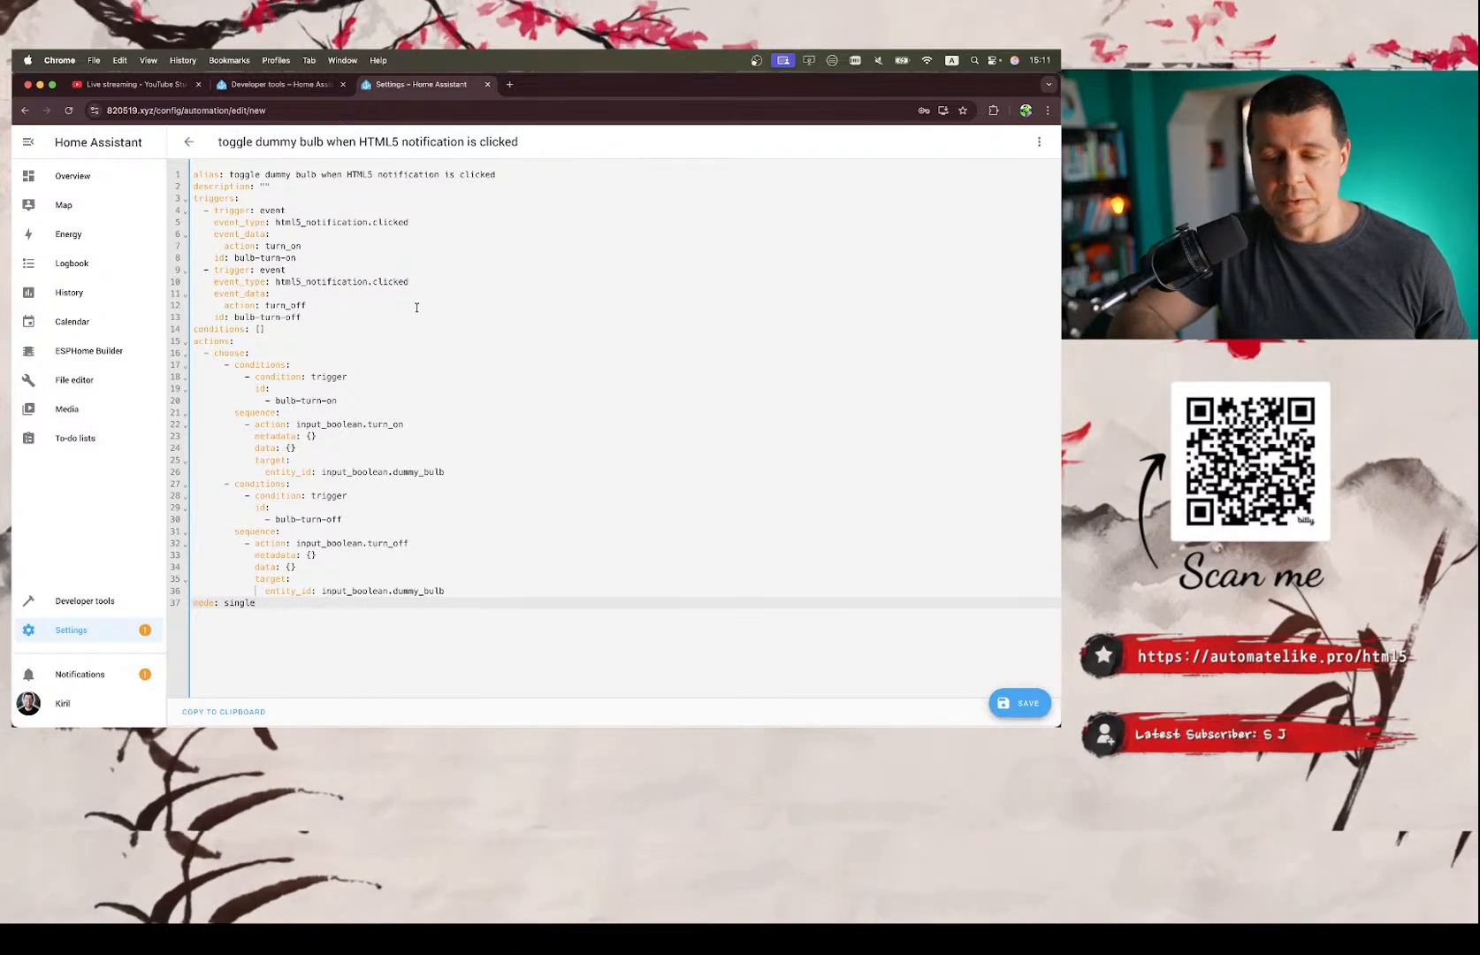
left_click(236, 711)
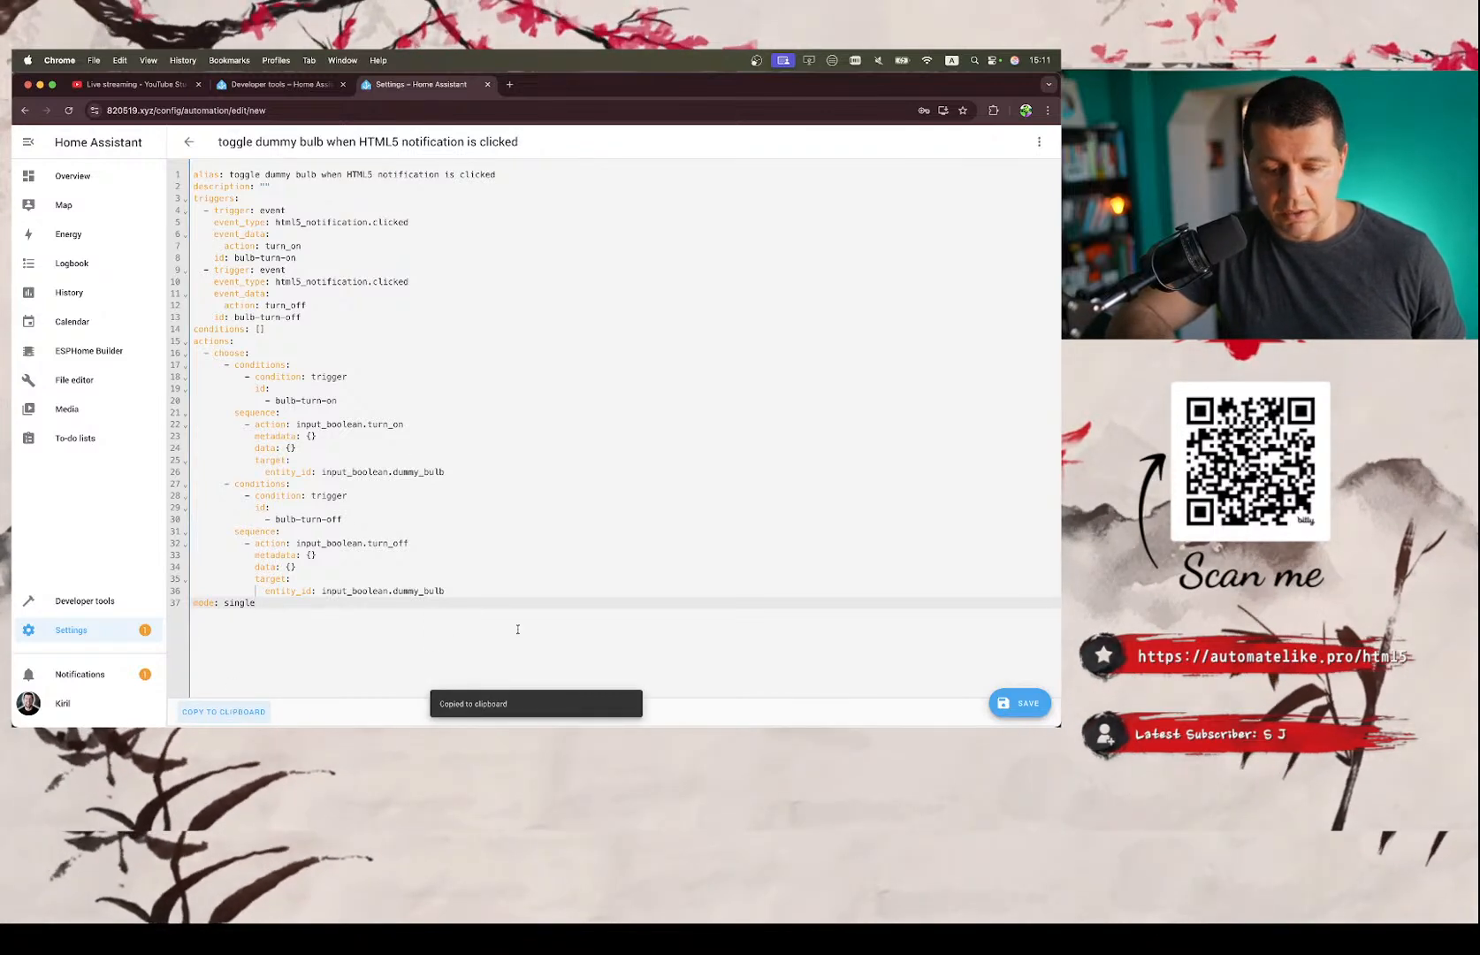
Return the automation to the visual editor and expand its first html5_notification.clicked trigger to examine the trigger ID and event data.
left_click(1038, 143)
left_click(998, 380)
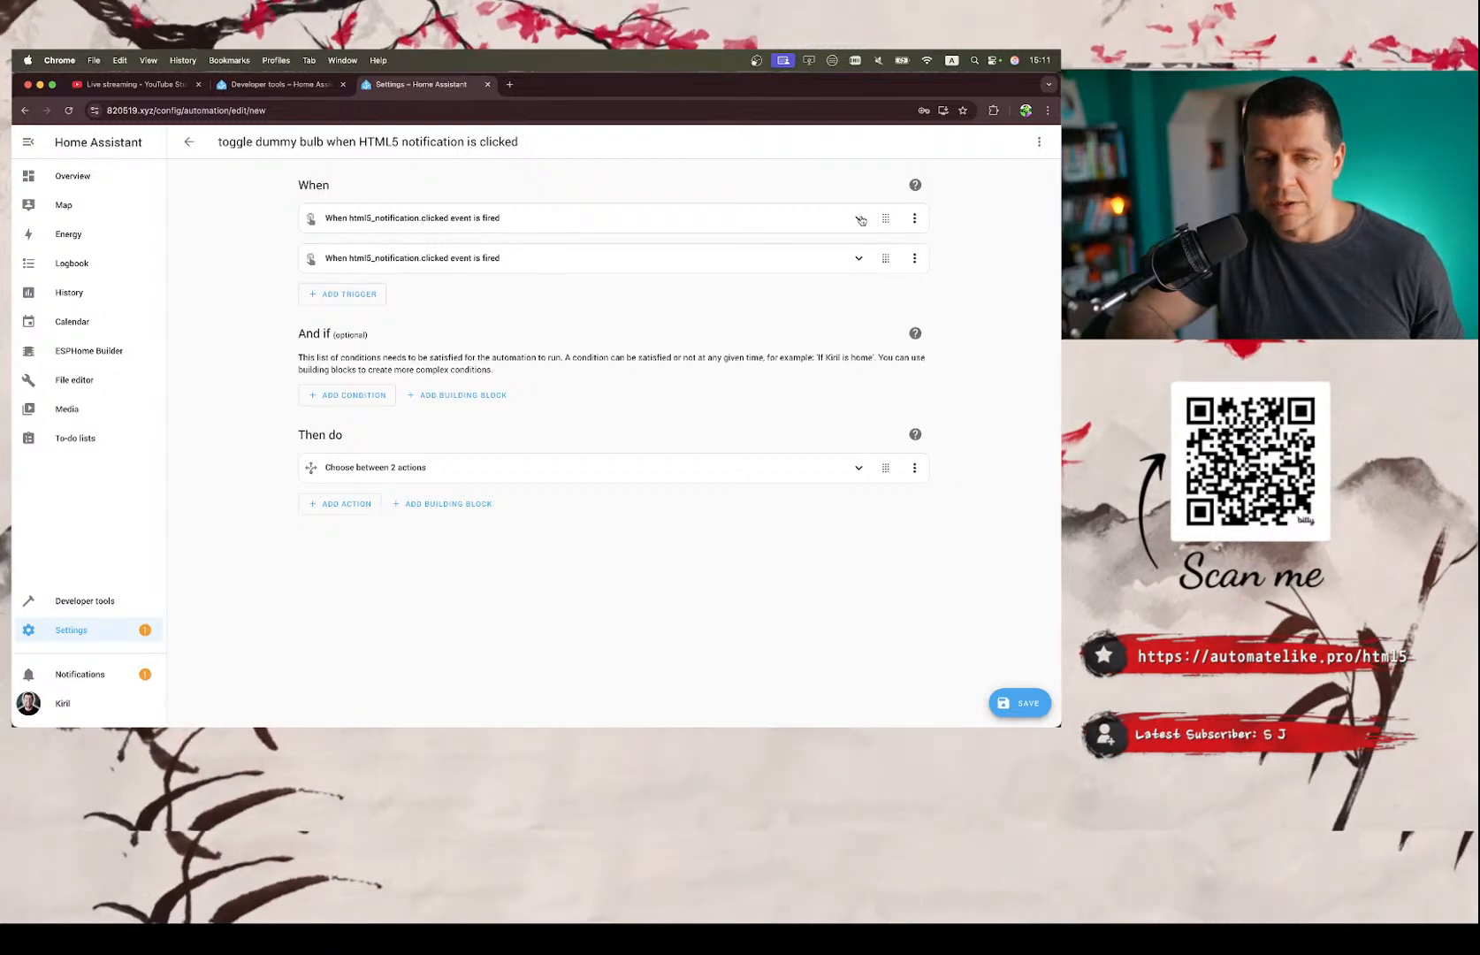
left_click(859, 219)
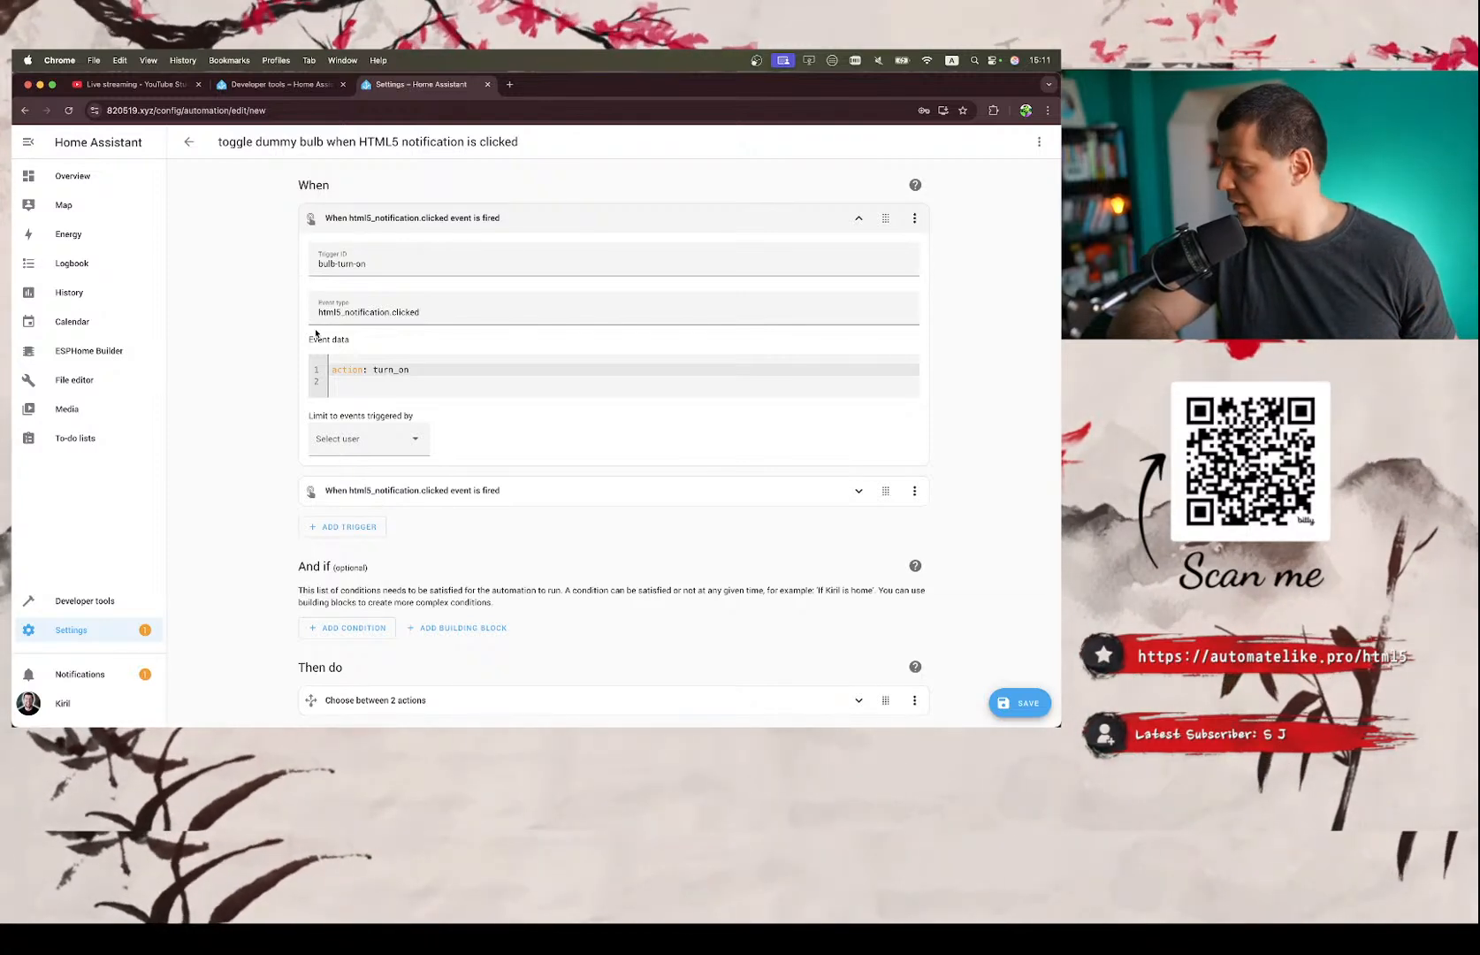
scroll(245, 335, "up", 3, "ctrl")
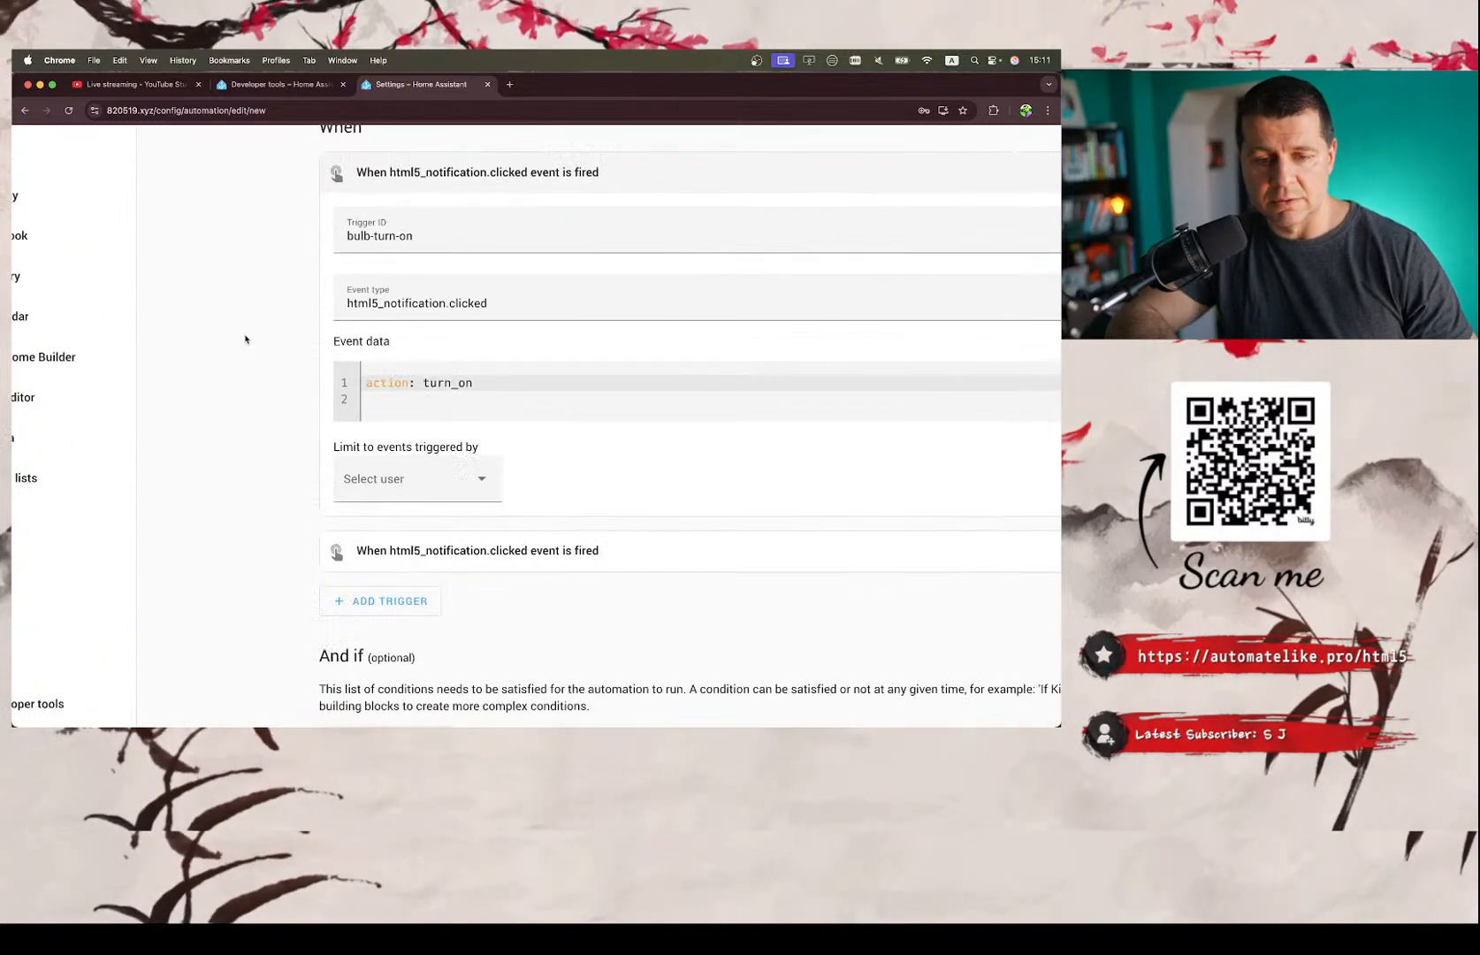
Examine the trigger ID, event type and event data of the first html5_notification.clicked trigger.
scroll(245, 339, "right", 2)
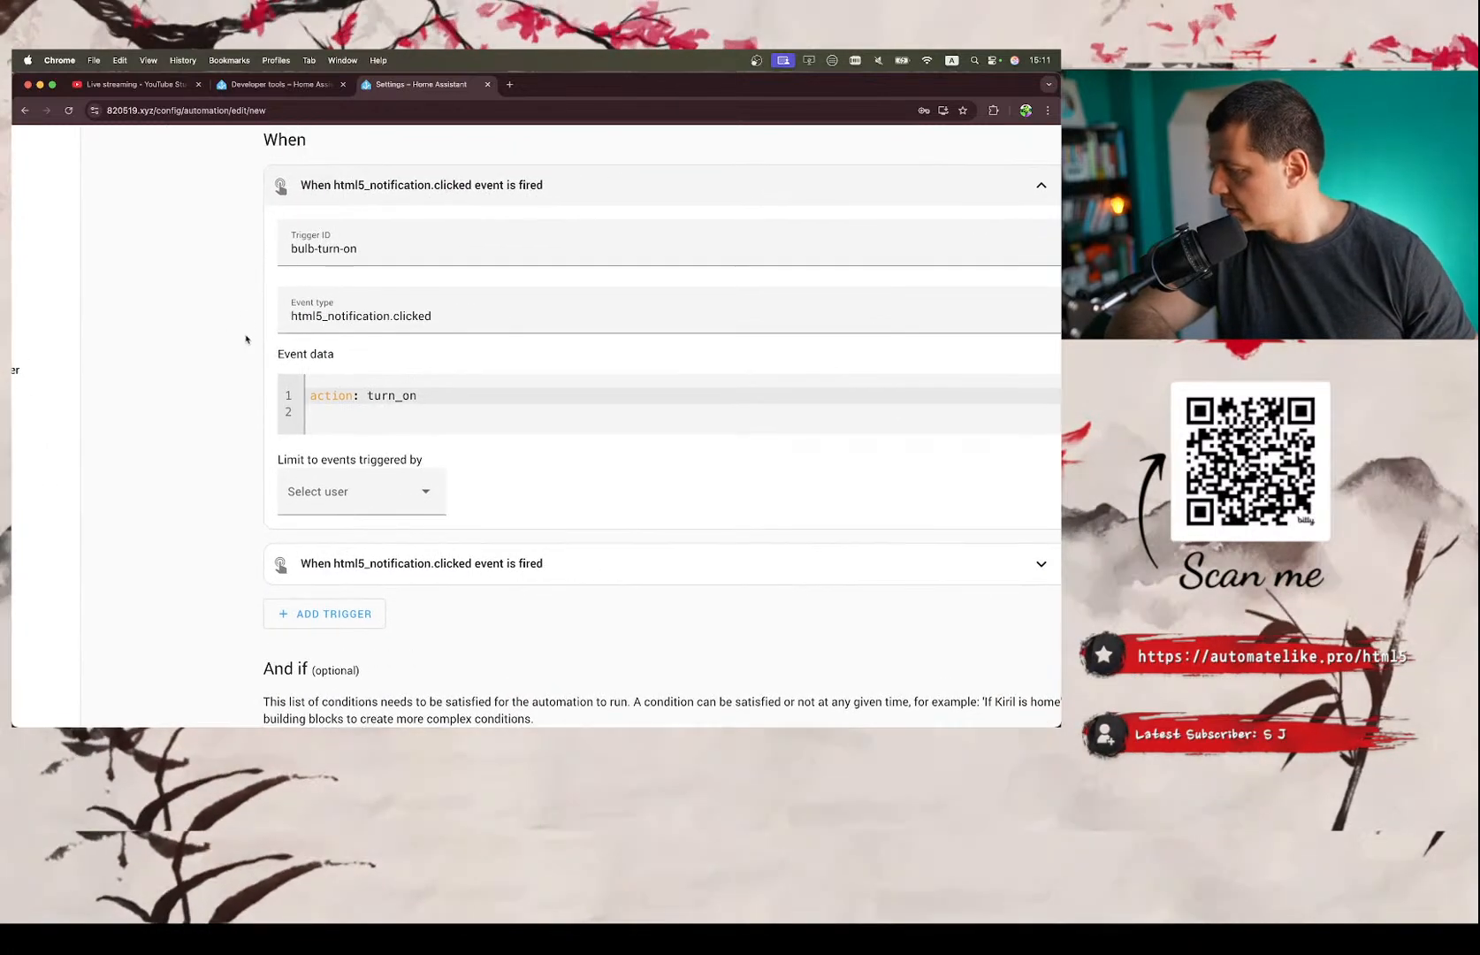
scroll(190, 350, "up", 3, "ctrl")
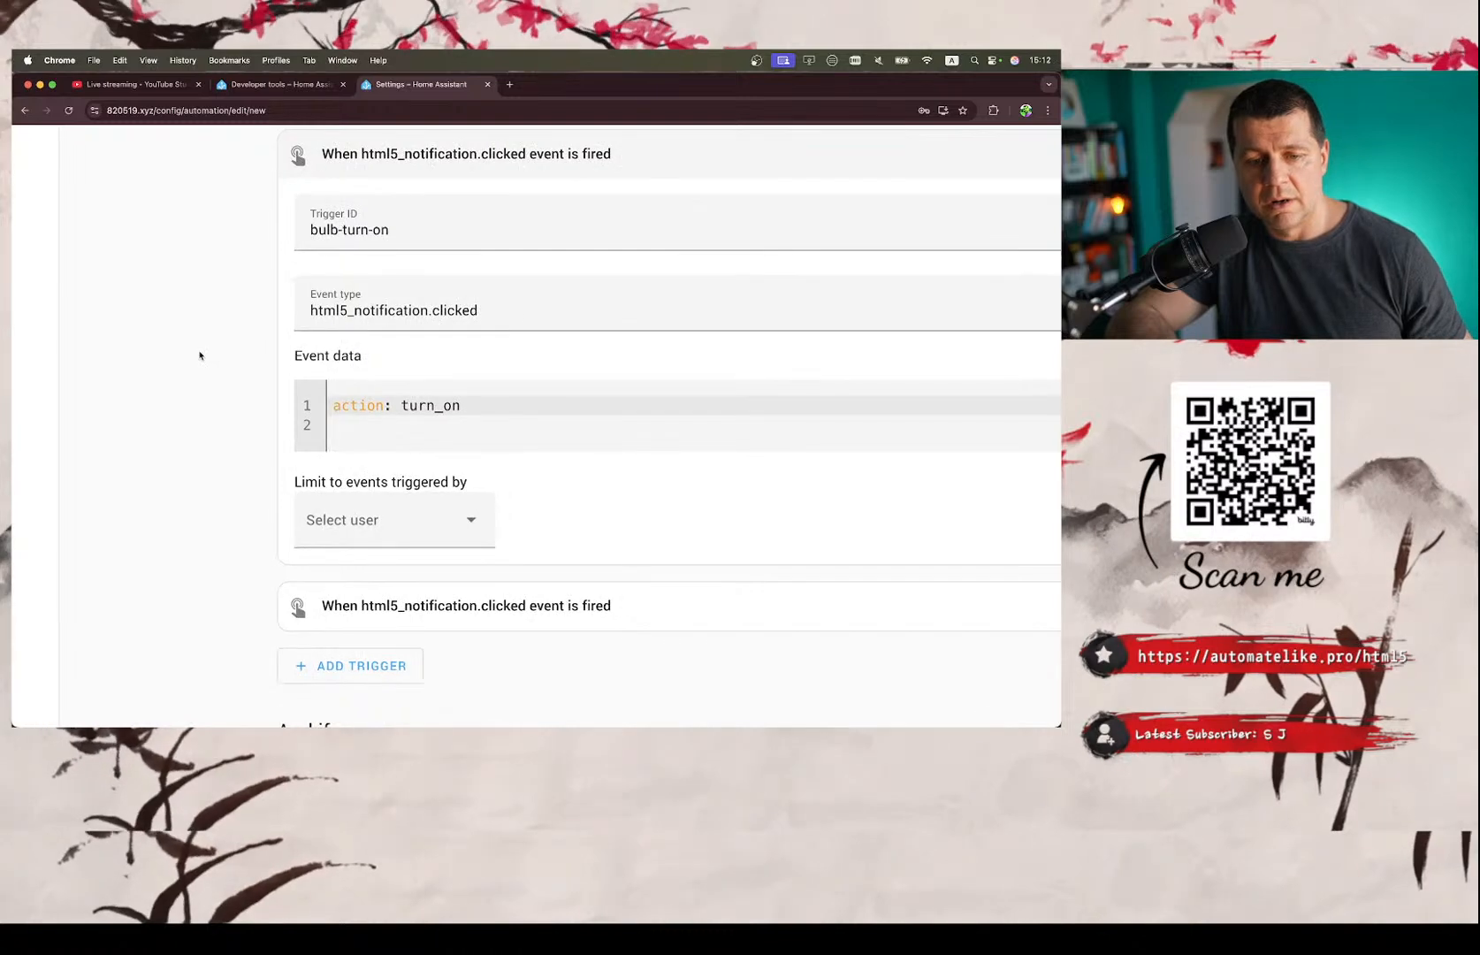
scroll(200, 355, "up", 3)
scroll(200, 356, "right", 3)
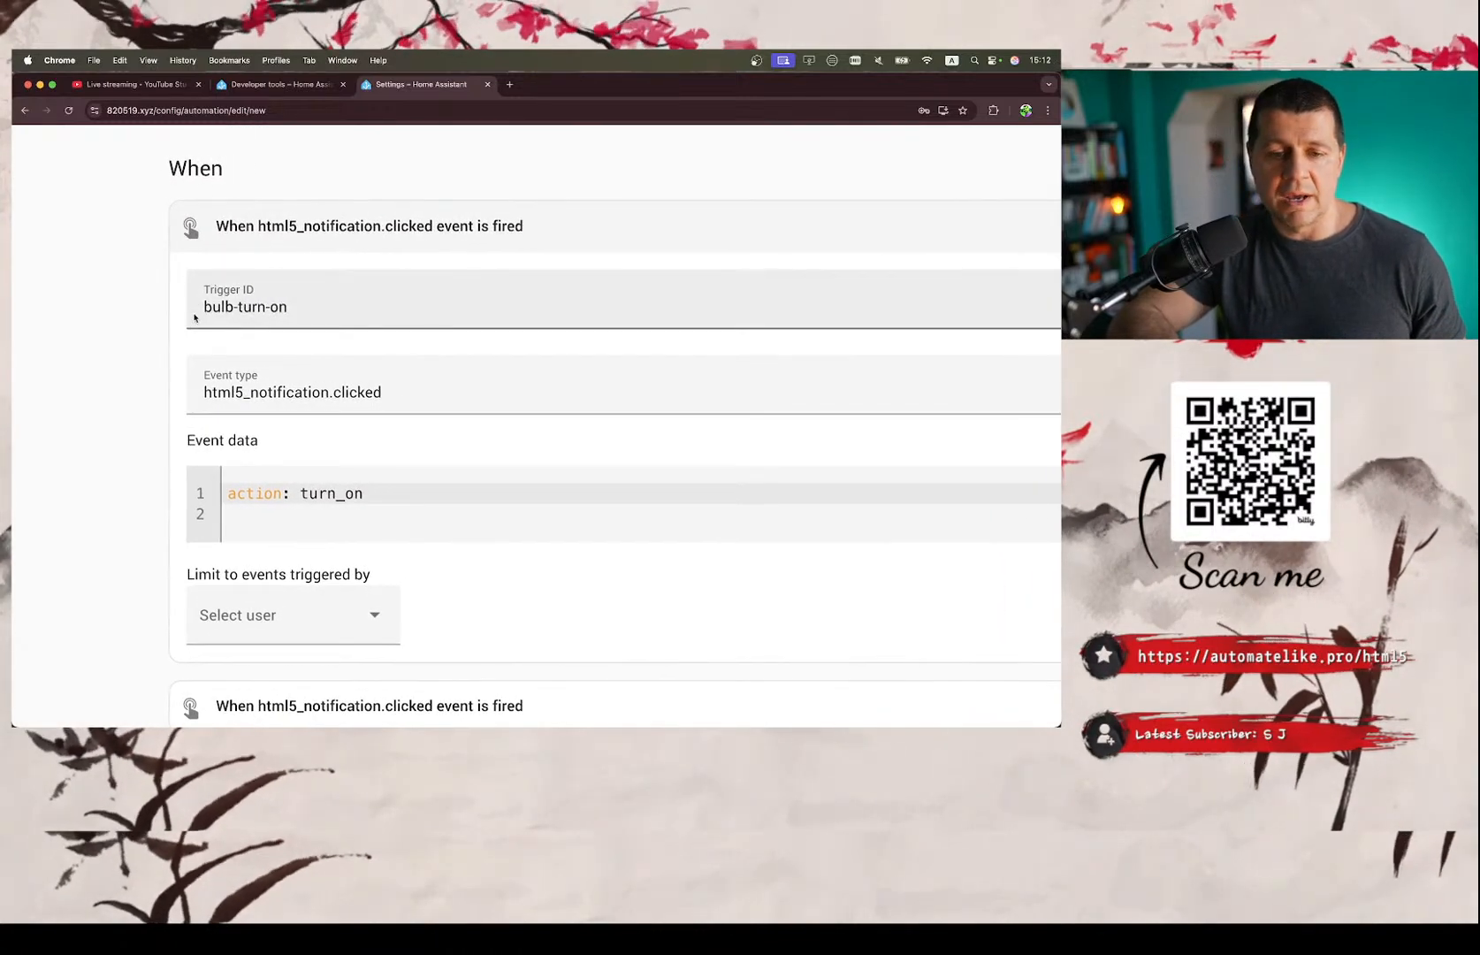
scroll(196, 340, "down", 3)
scroll(195, 318, "up", 1)
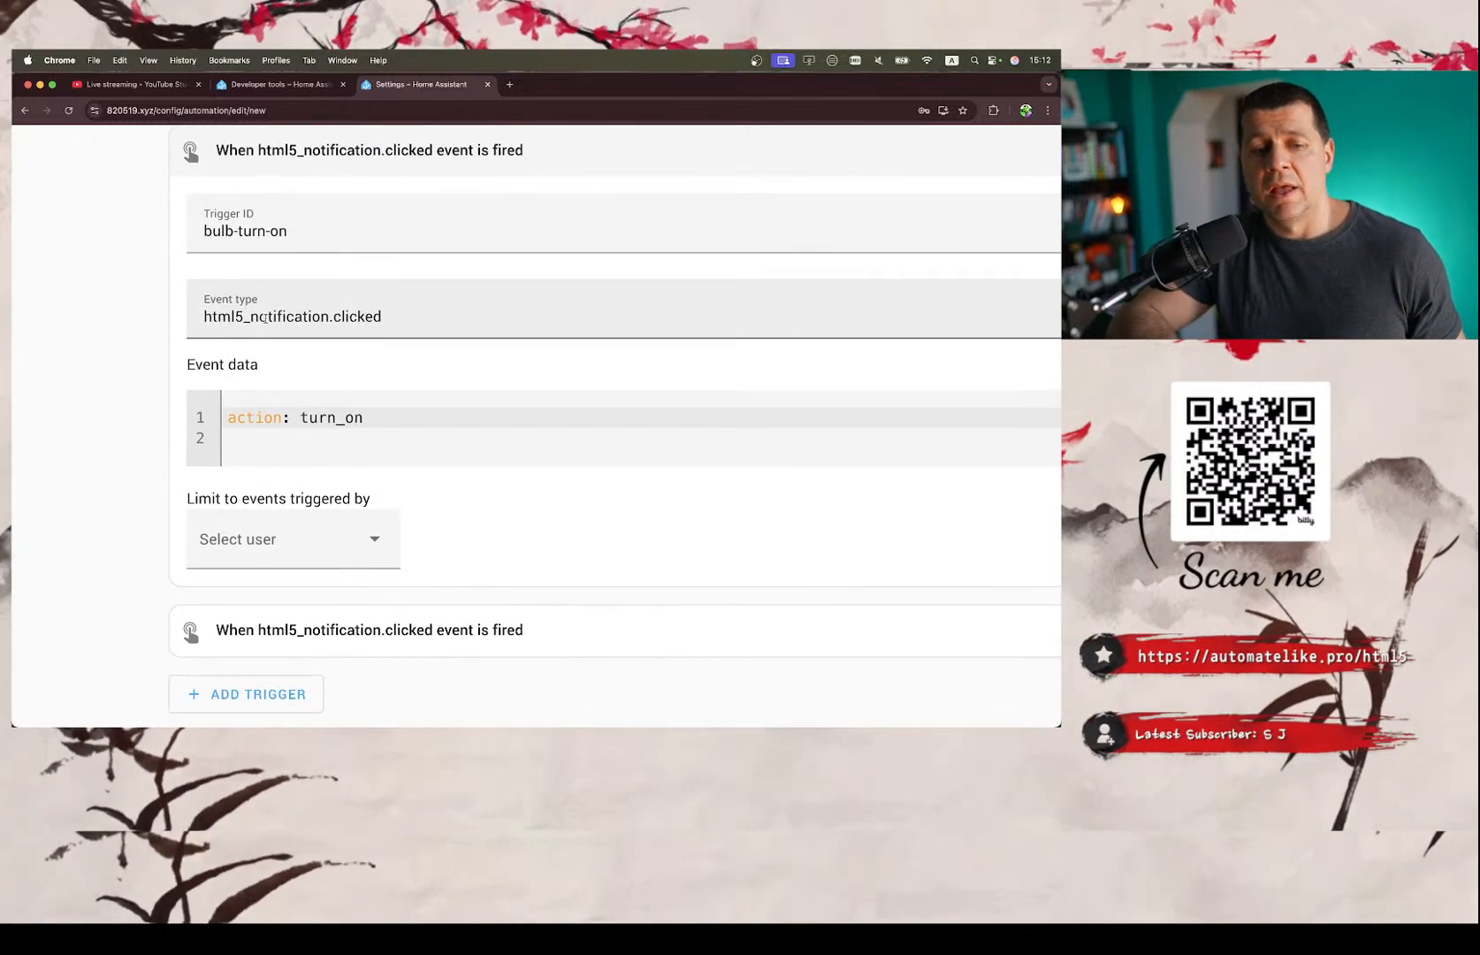
scroll(263, 320, "up", 2)
scroll(265, 319, "down", 2)
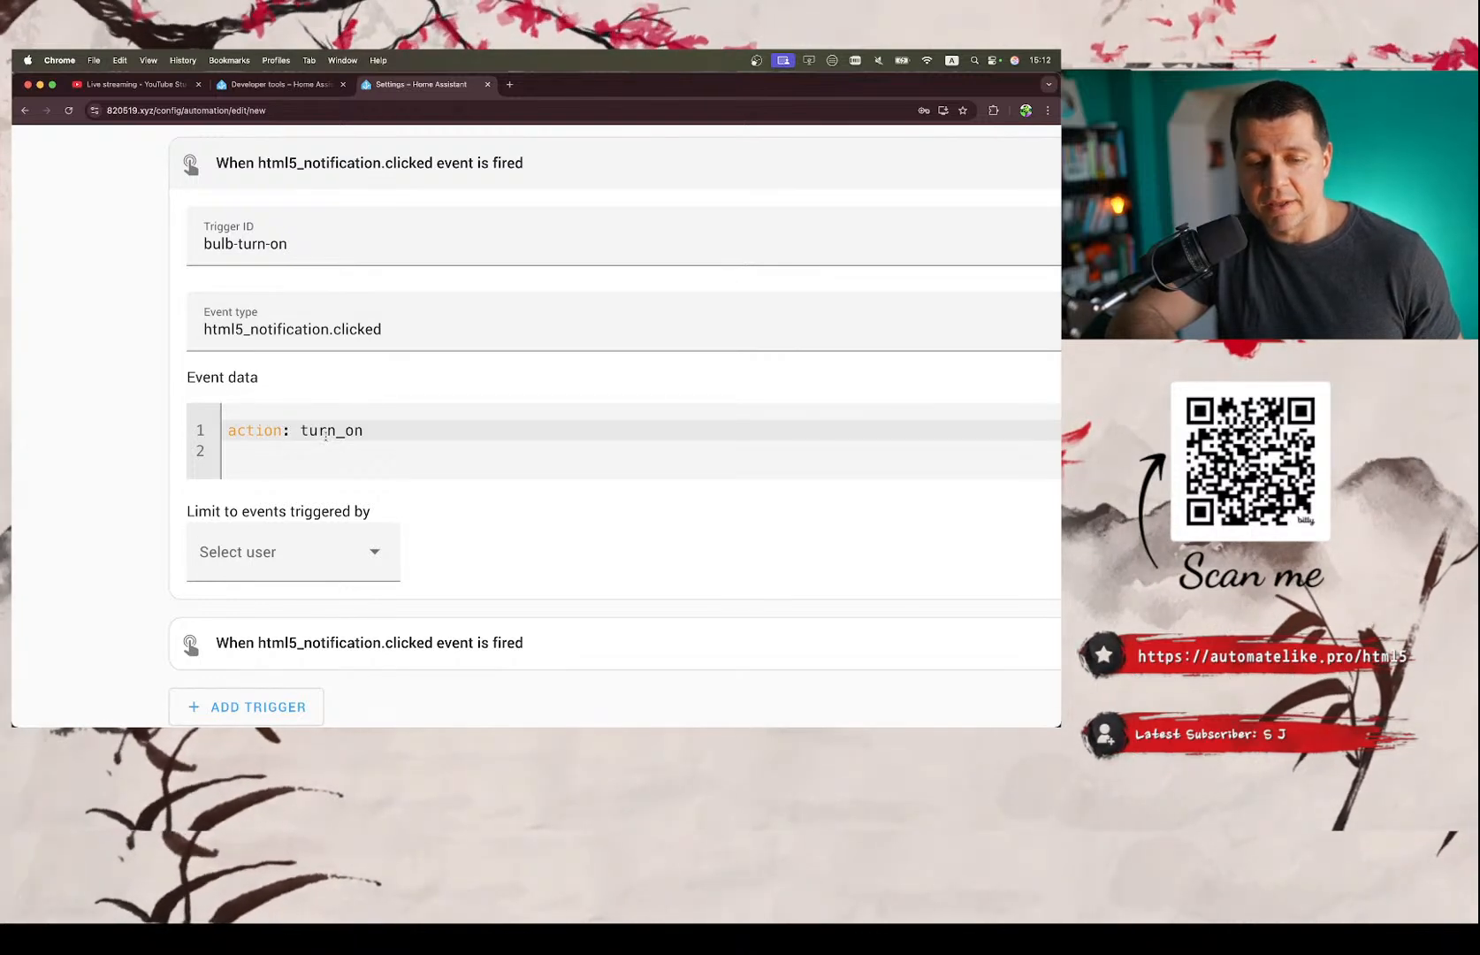
scroll(334, 430, "down", 1)
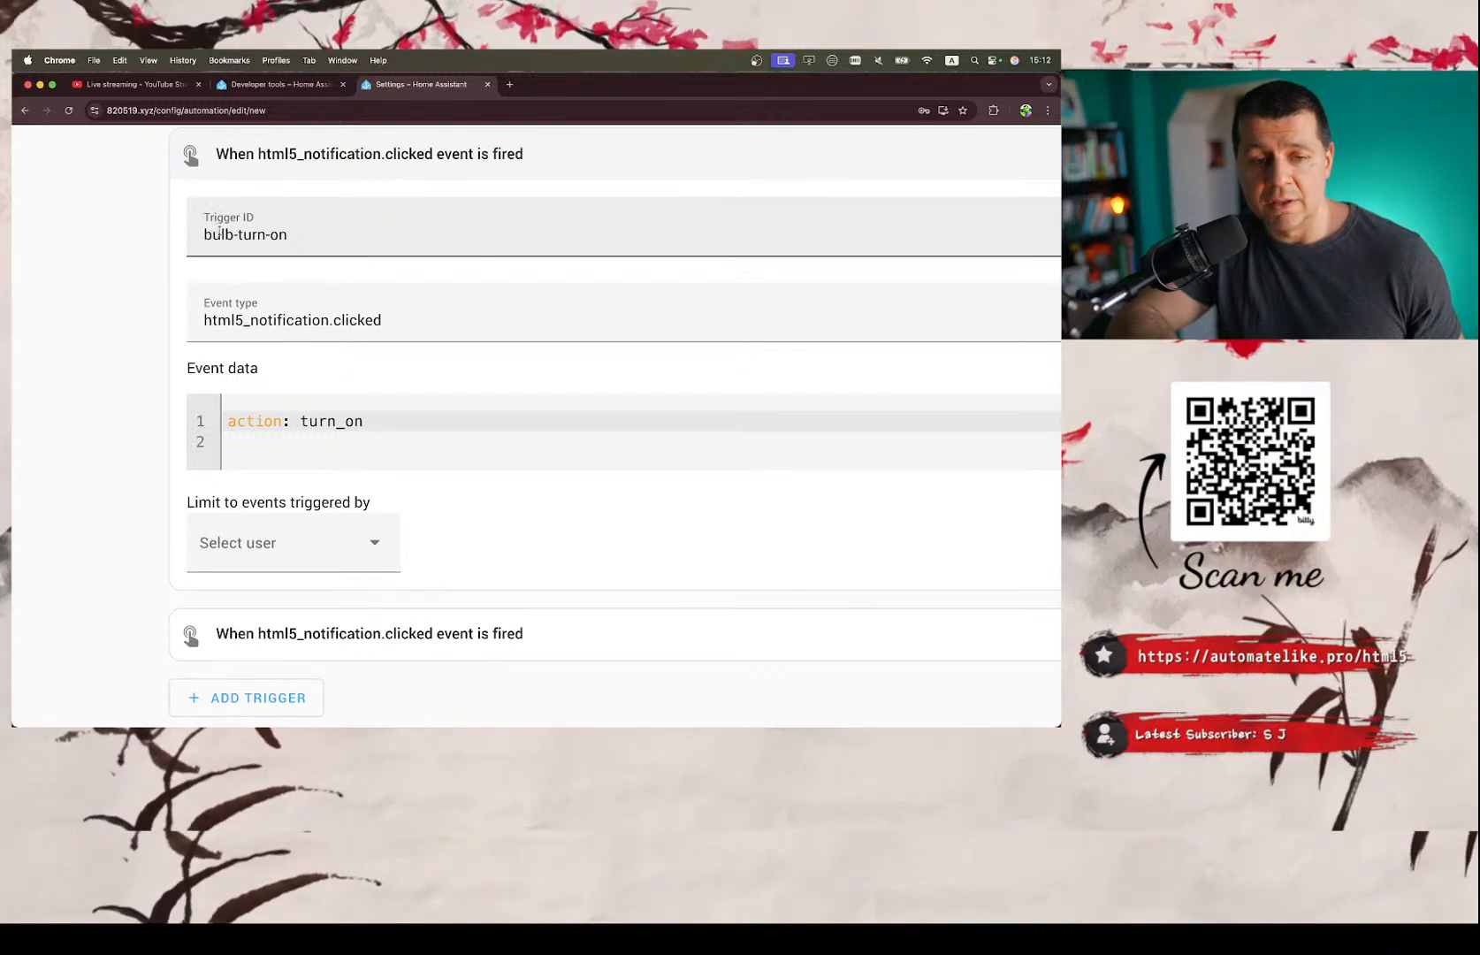
scroll(265, 292, "down", 1)
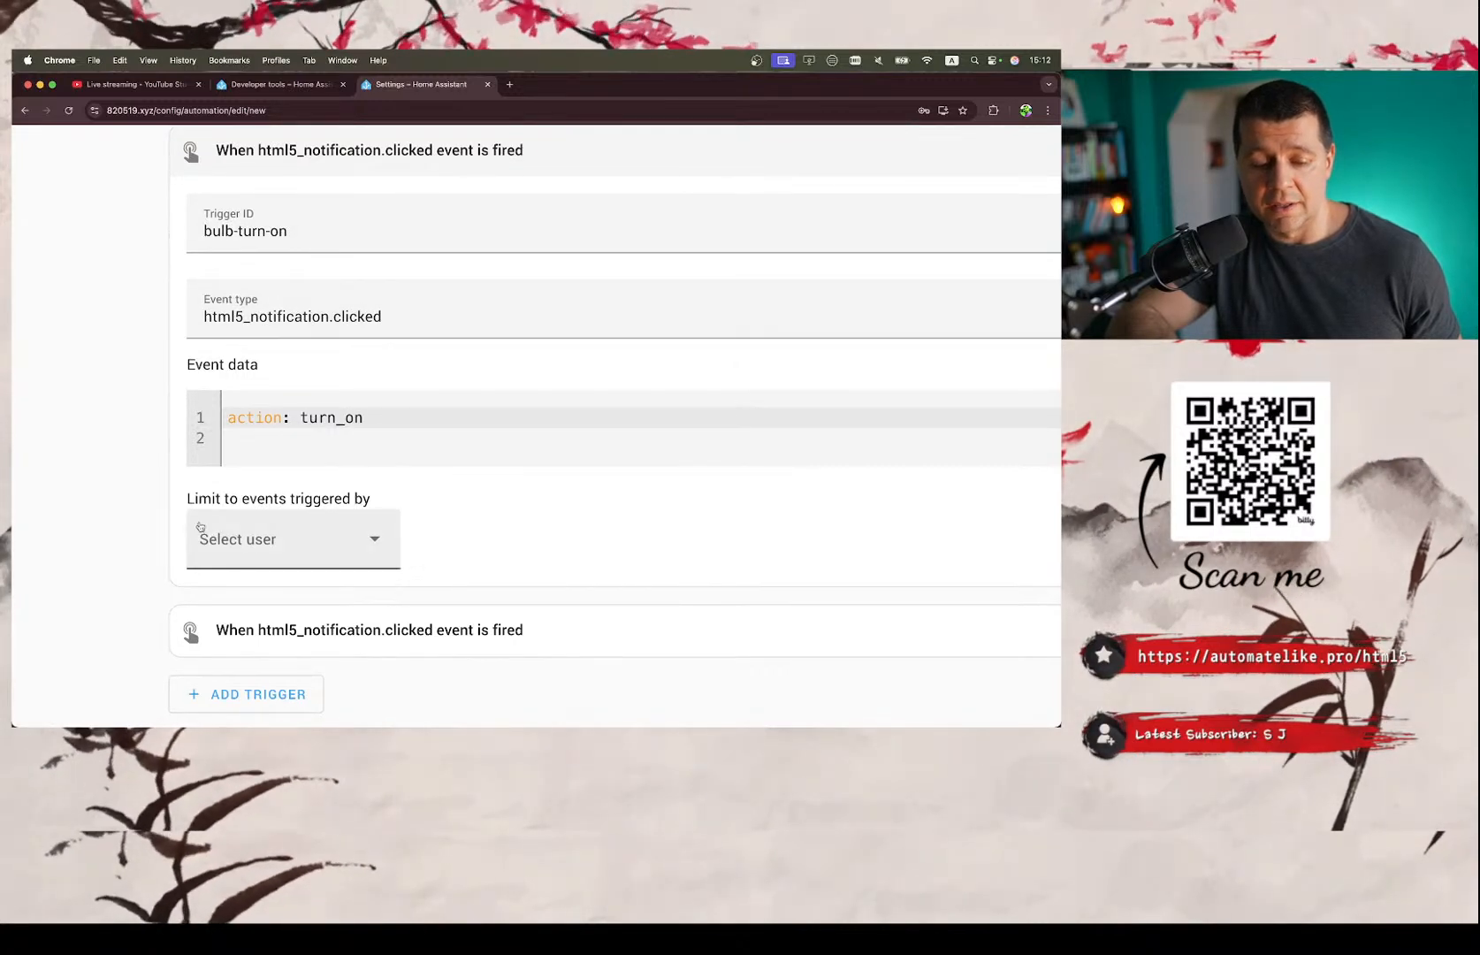
Expand the choose block under the automation's actions to view its options.
scroll(199, 527, "down", 5)
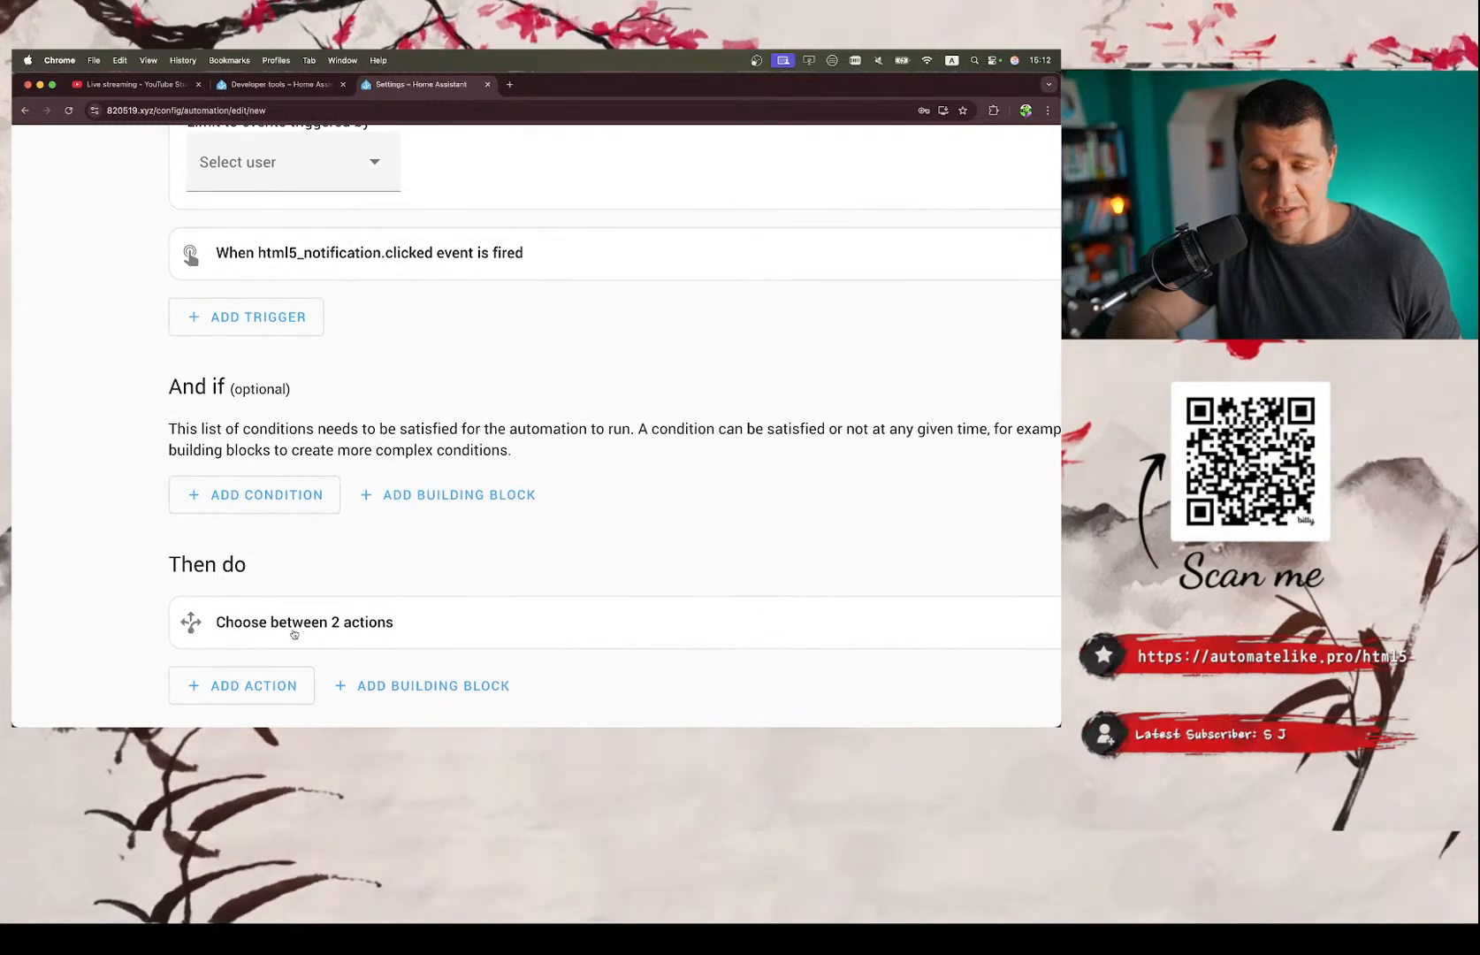
left_click(202, 629)
scroll(515, 571, "right", 5)
scroll(512, 573, "down", 1)
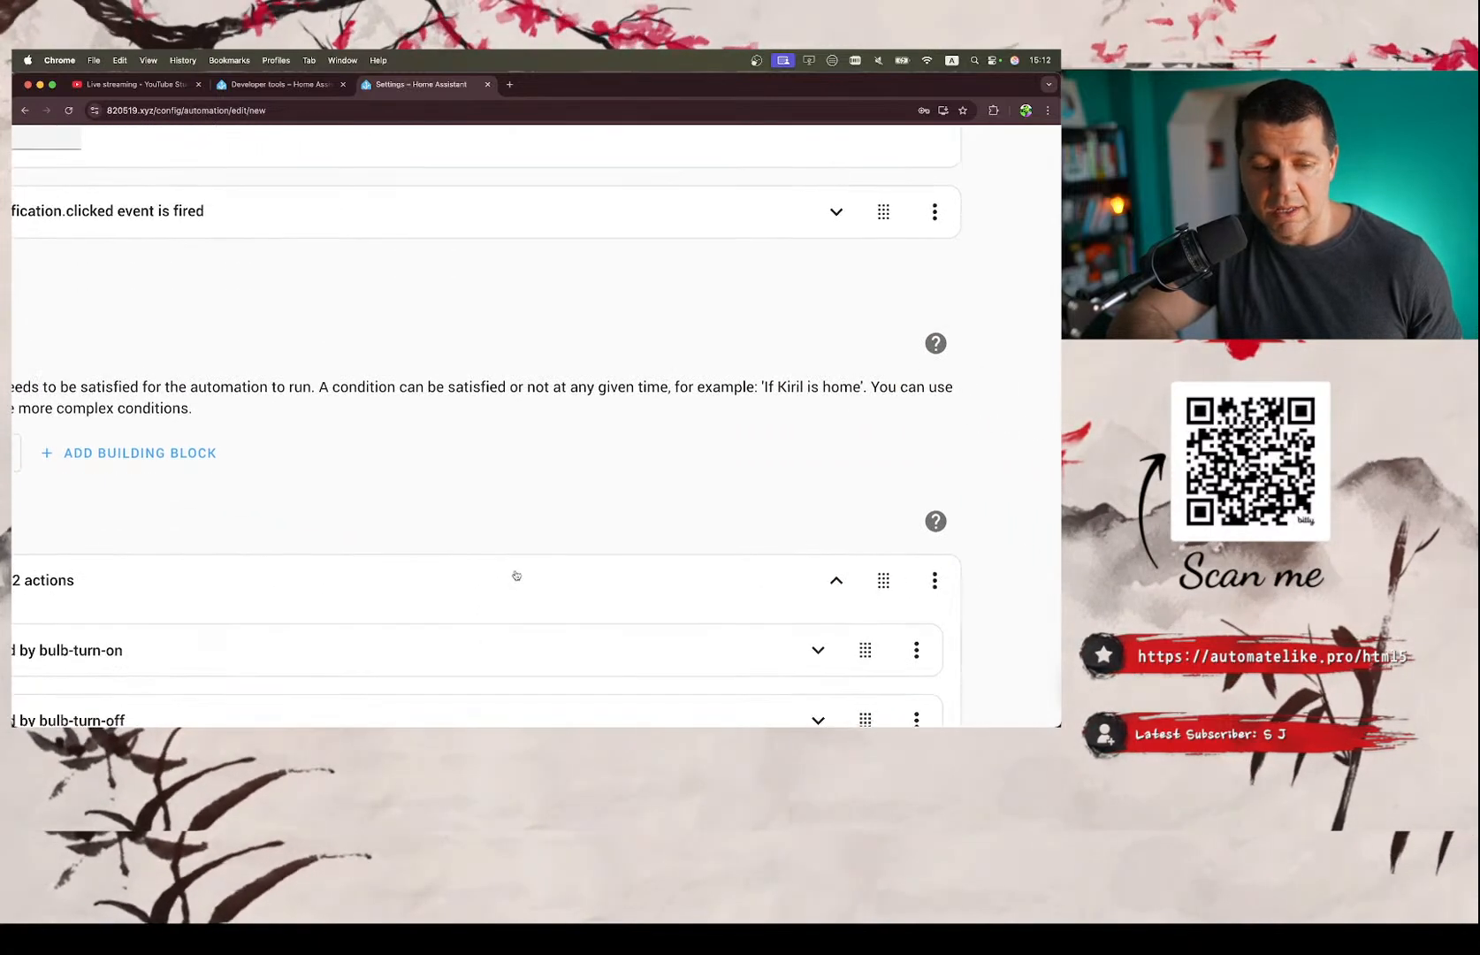
scroll(484, 545, "left", 5)
scroll(479, 542, "down", 3)
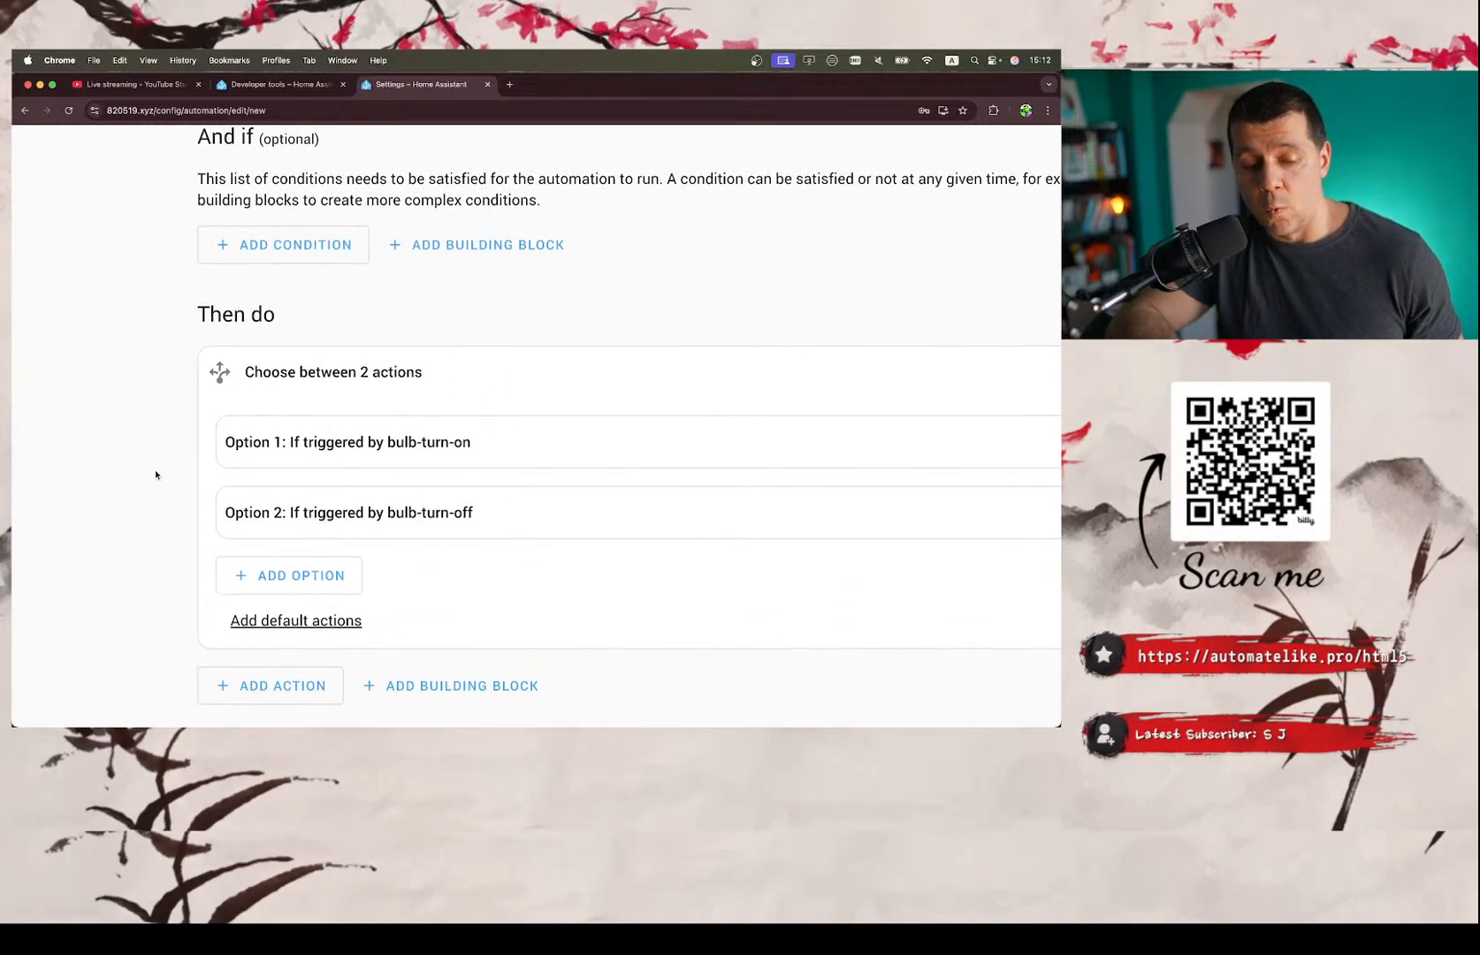
Expand Option 1 of the choose block and compare its triggered-by condition with the first trigger's ID.
scroll(150, 477, "right", 1)
left_click(257, 444)
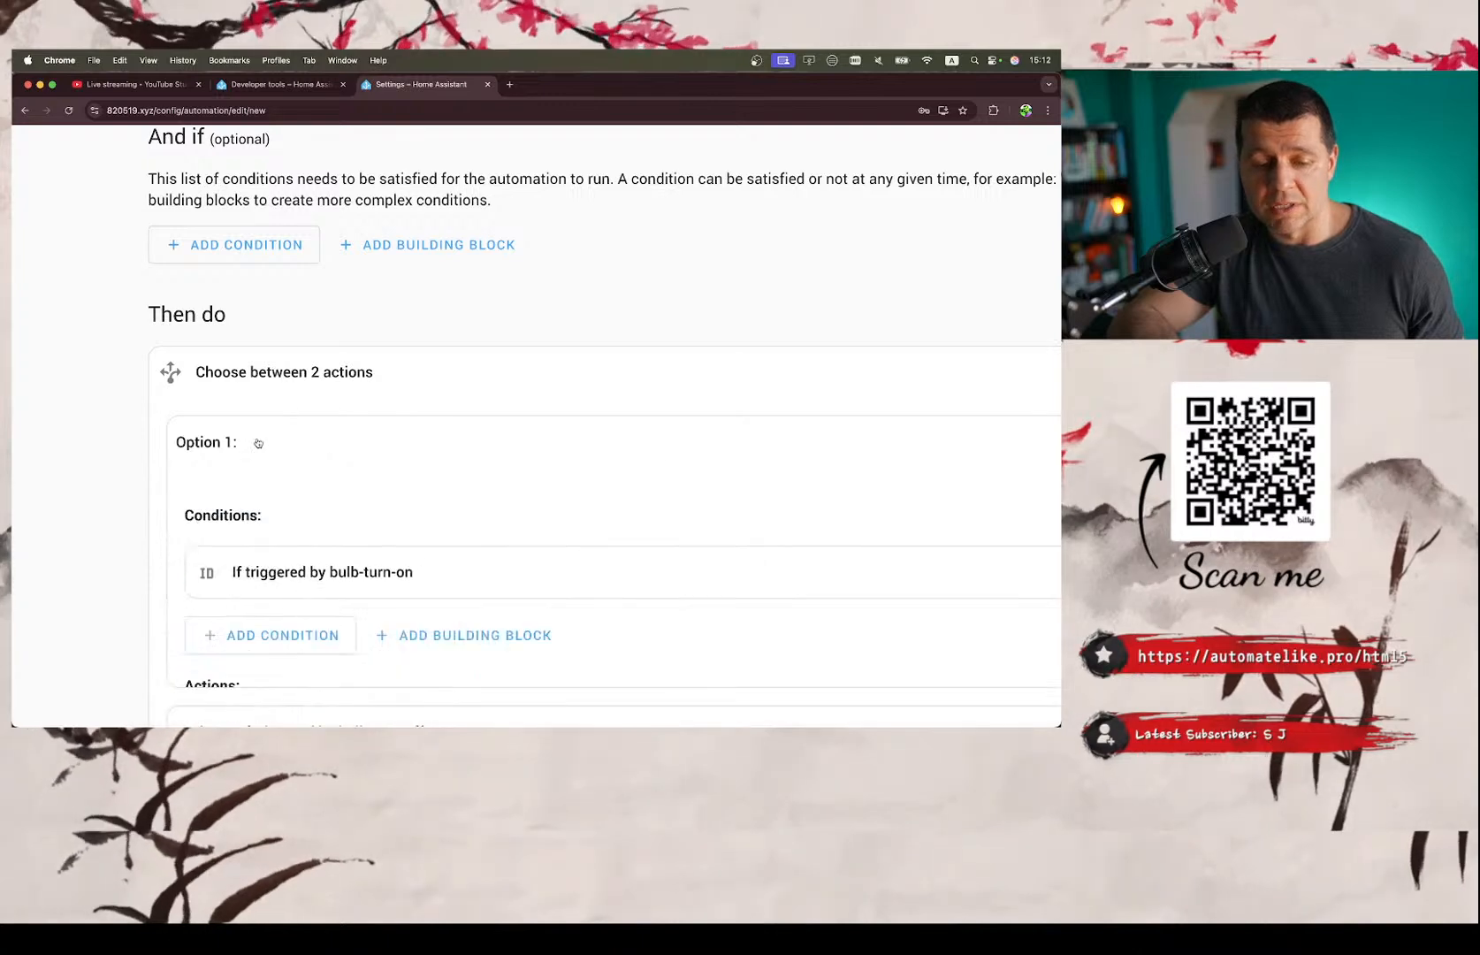
scroll(323, 516, "down", 3)
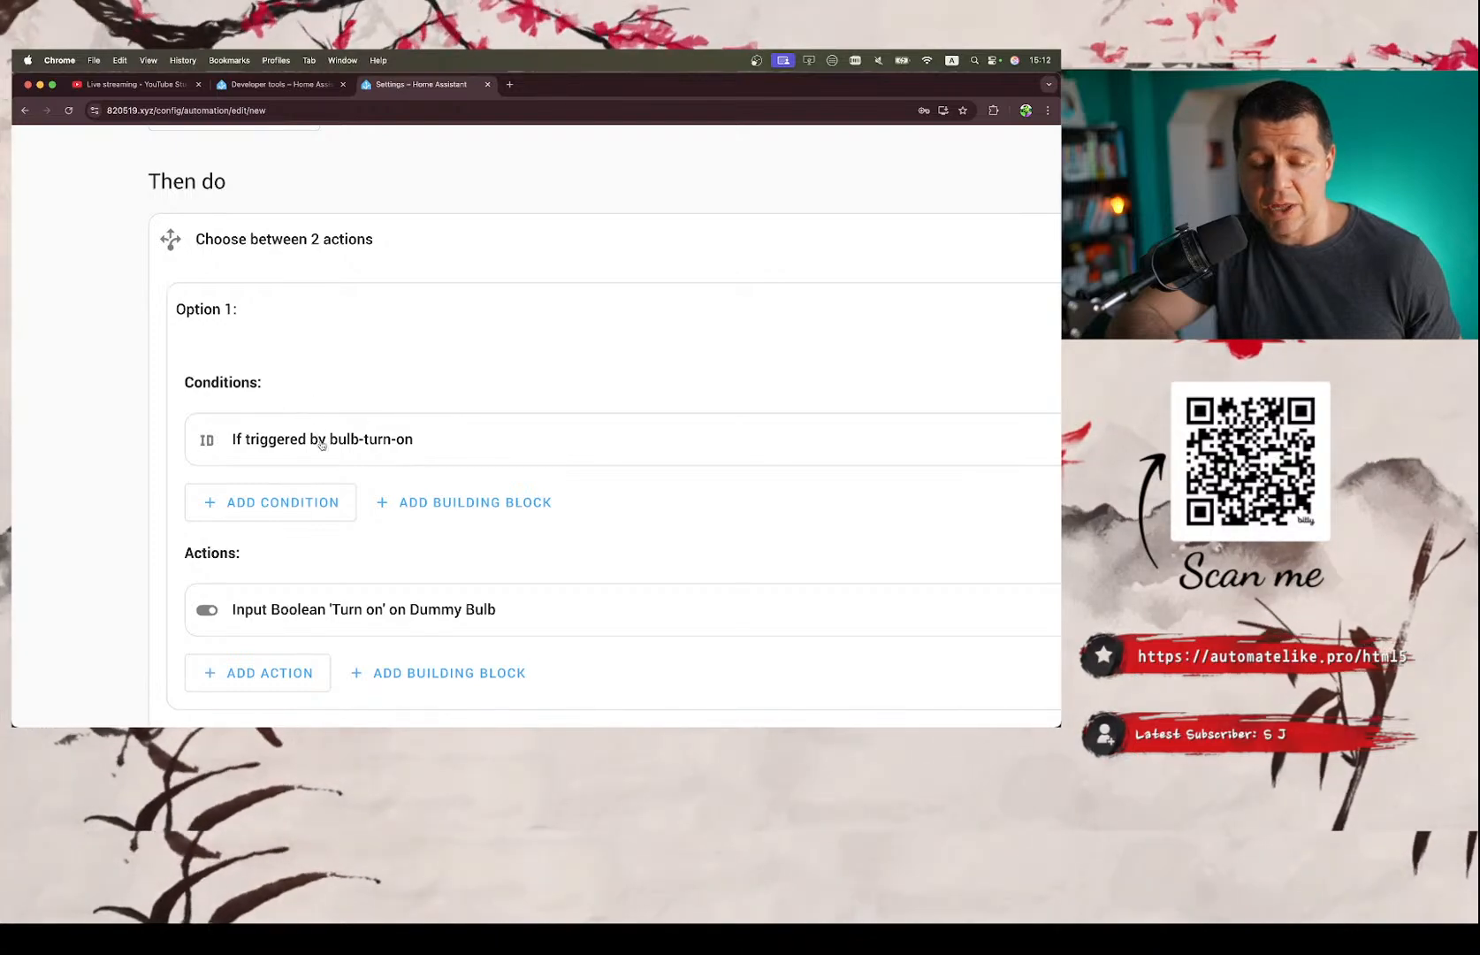
scroll(321, 444, "up", 15)
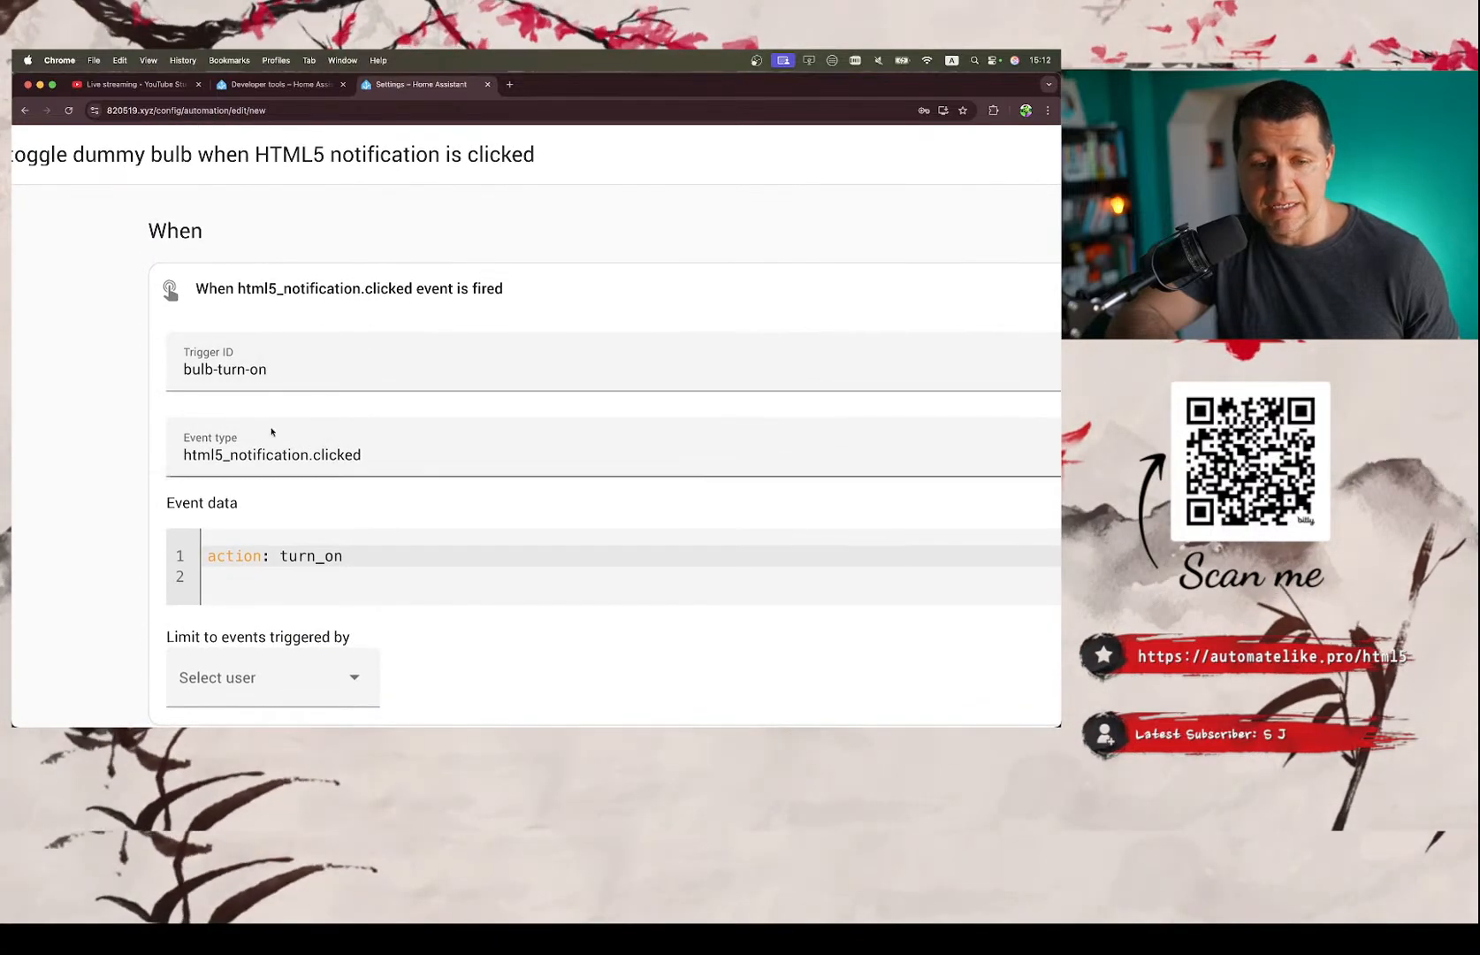
scroll(355, 501, "down", 15)
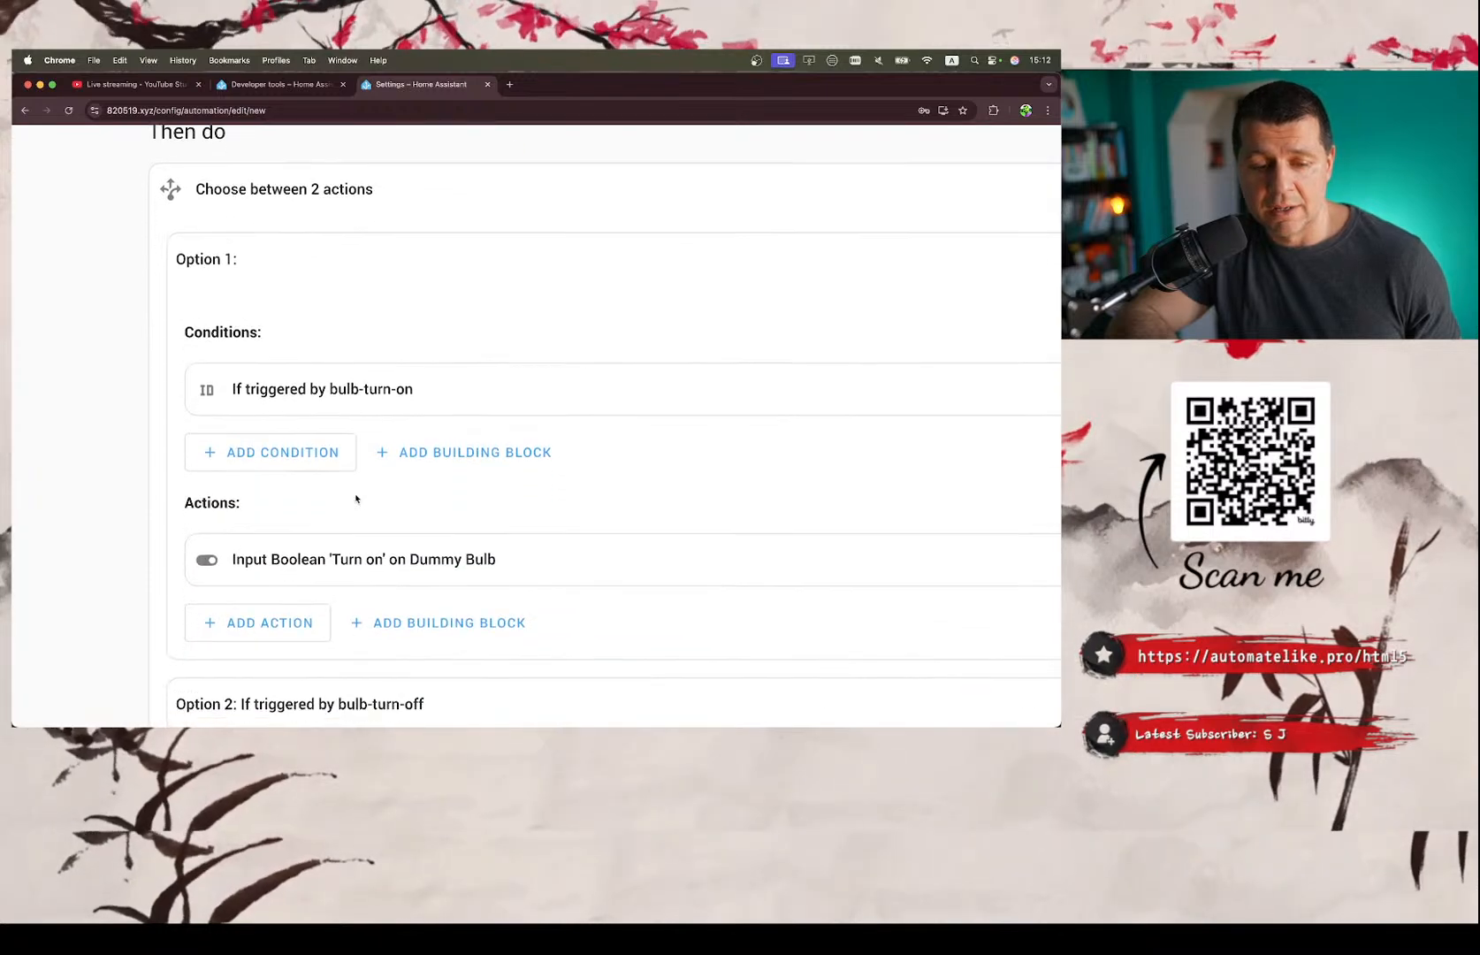
scroll(349, 486, "down", 1)
scroll(328, 513, "down", 5)
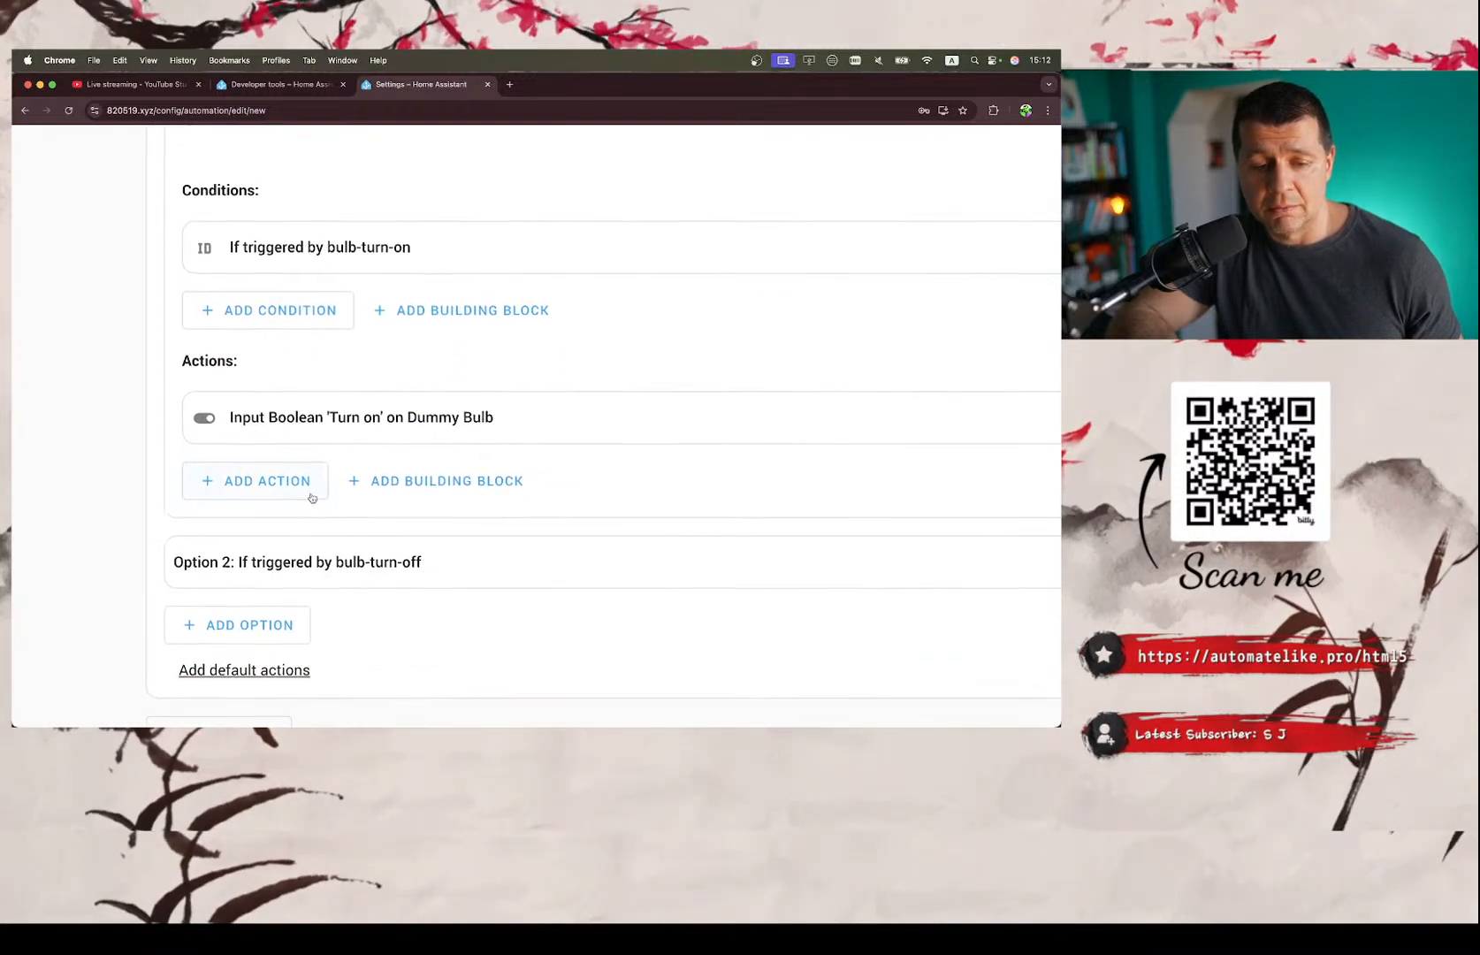
Expand the Input Boolean 'Turn on' action in Option 1 to inspect its target.
scroll(310, 495, "right", 5)
scroll(310, 496, "left", 4)
scroll(311, 497, "right", 4)
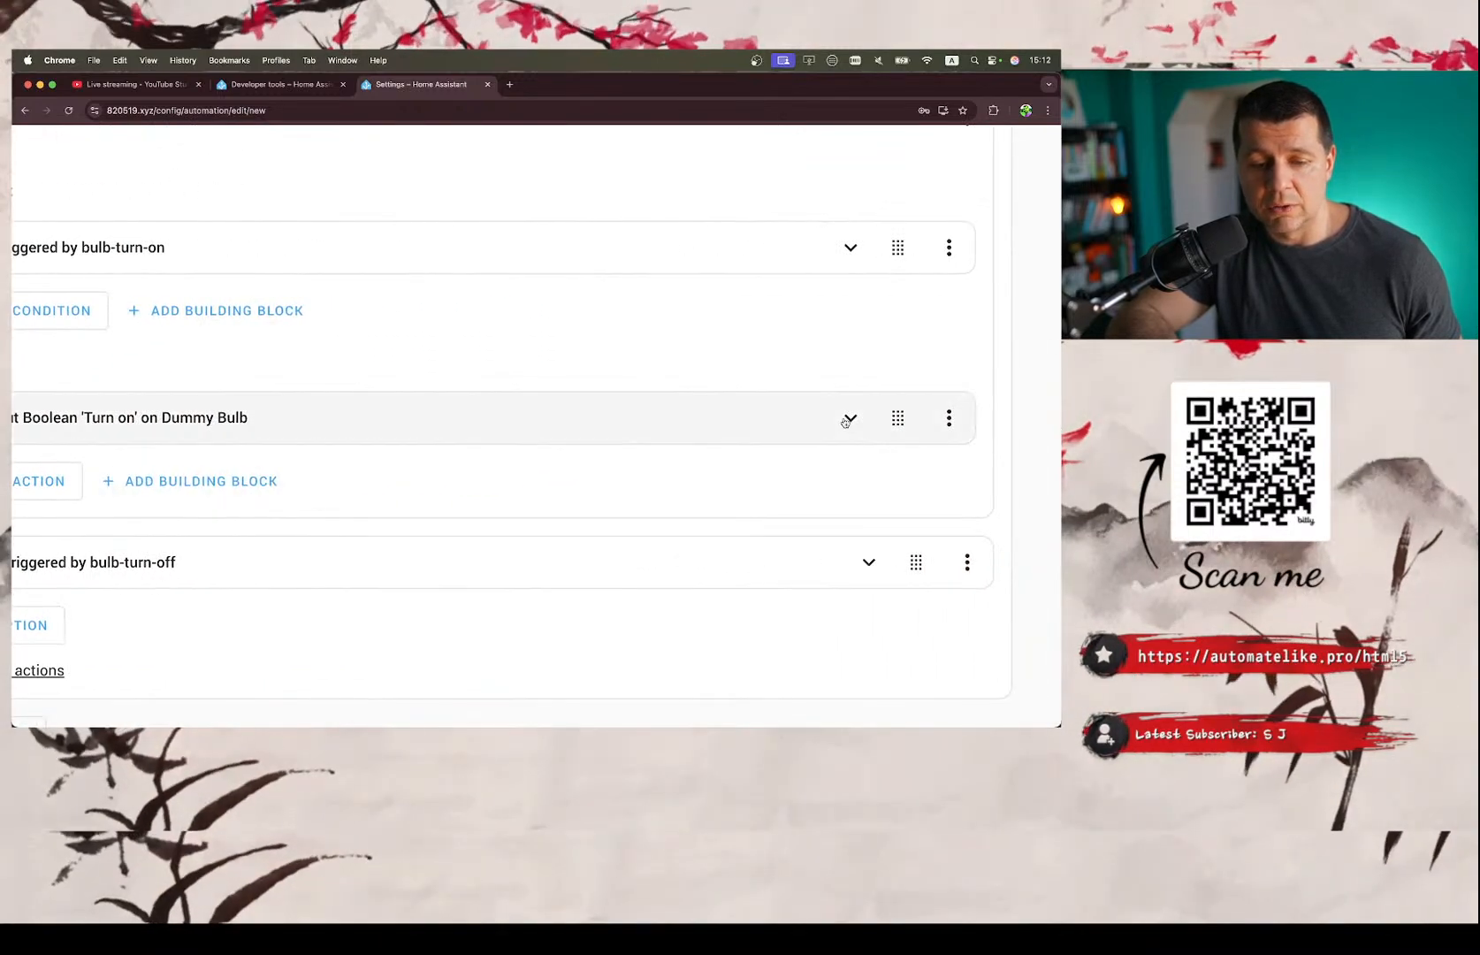
left_click(850, 417)
scroll(498, 531, "left", 10)
scroll(498, 531, "right", 6)
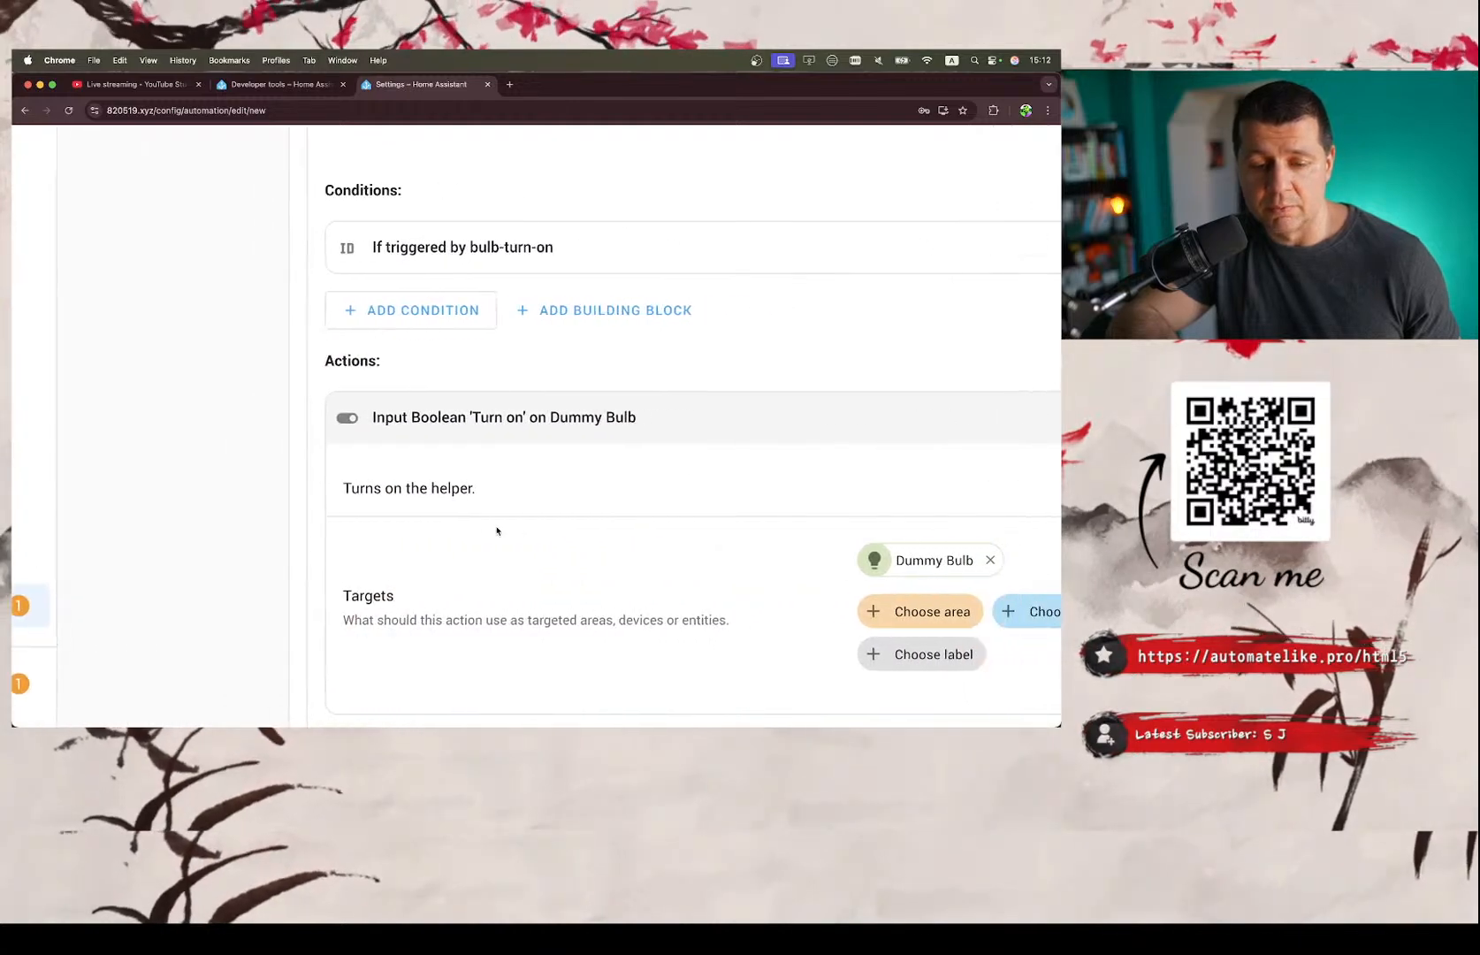
Expand the second html5_notification.clicked trigger to examine its trigger ID and event data.
scroll(497, 530, "up", 15)
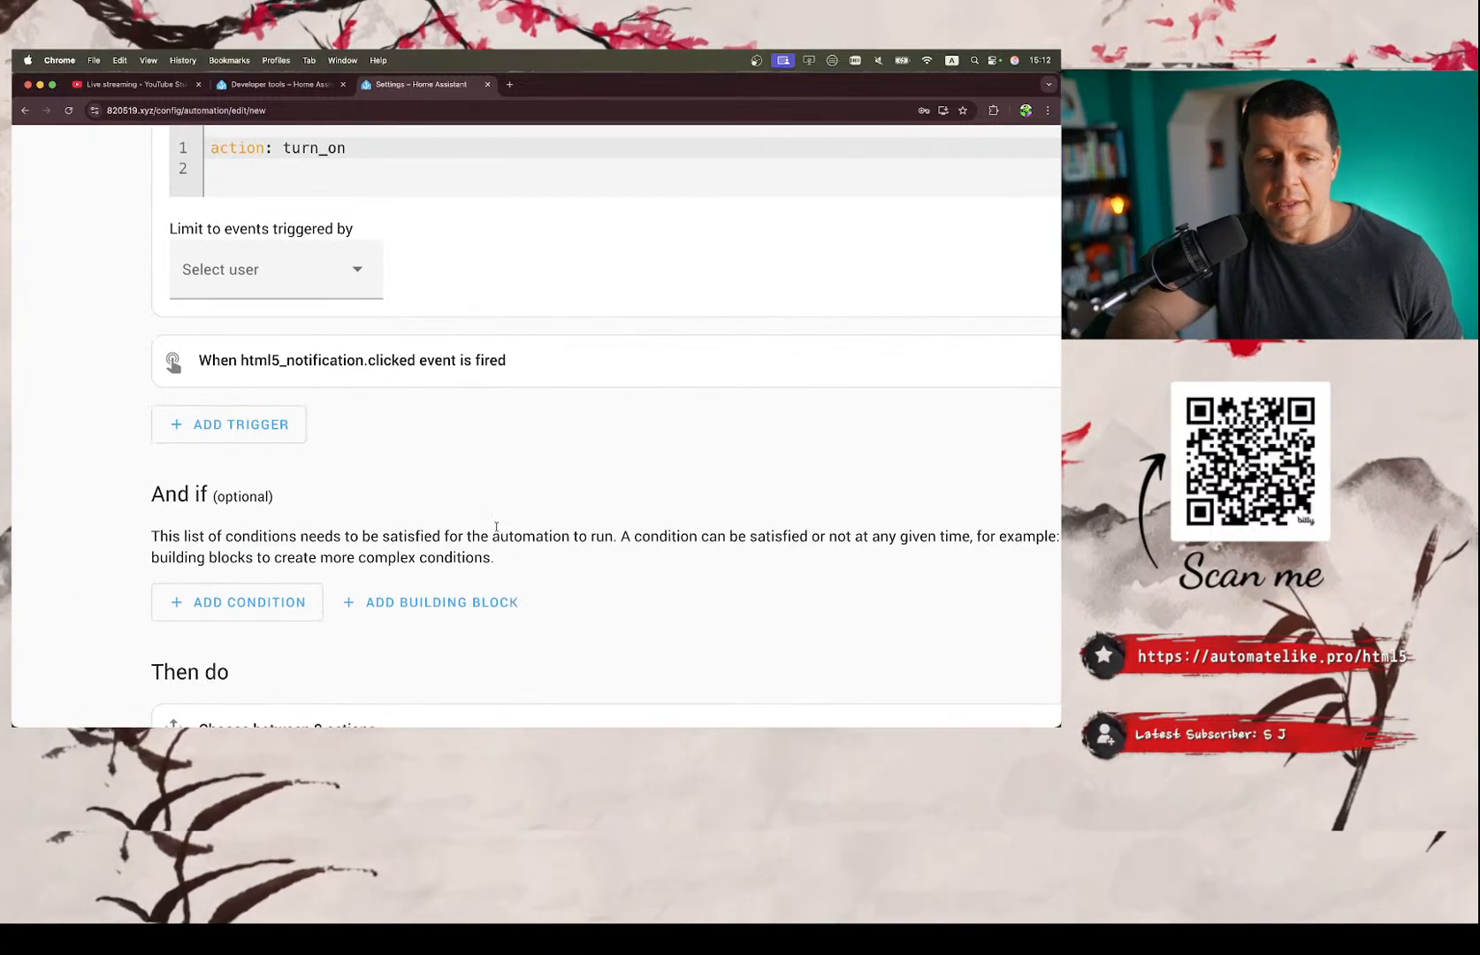
scroll(215, 516, "down", 8)
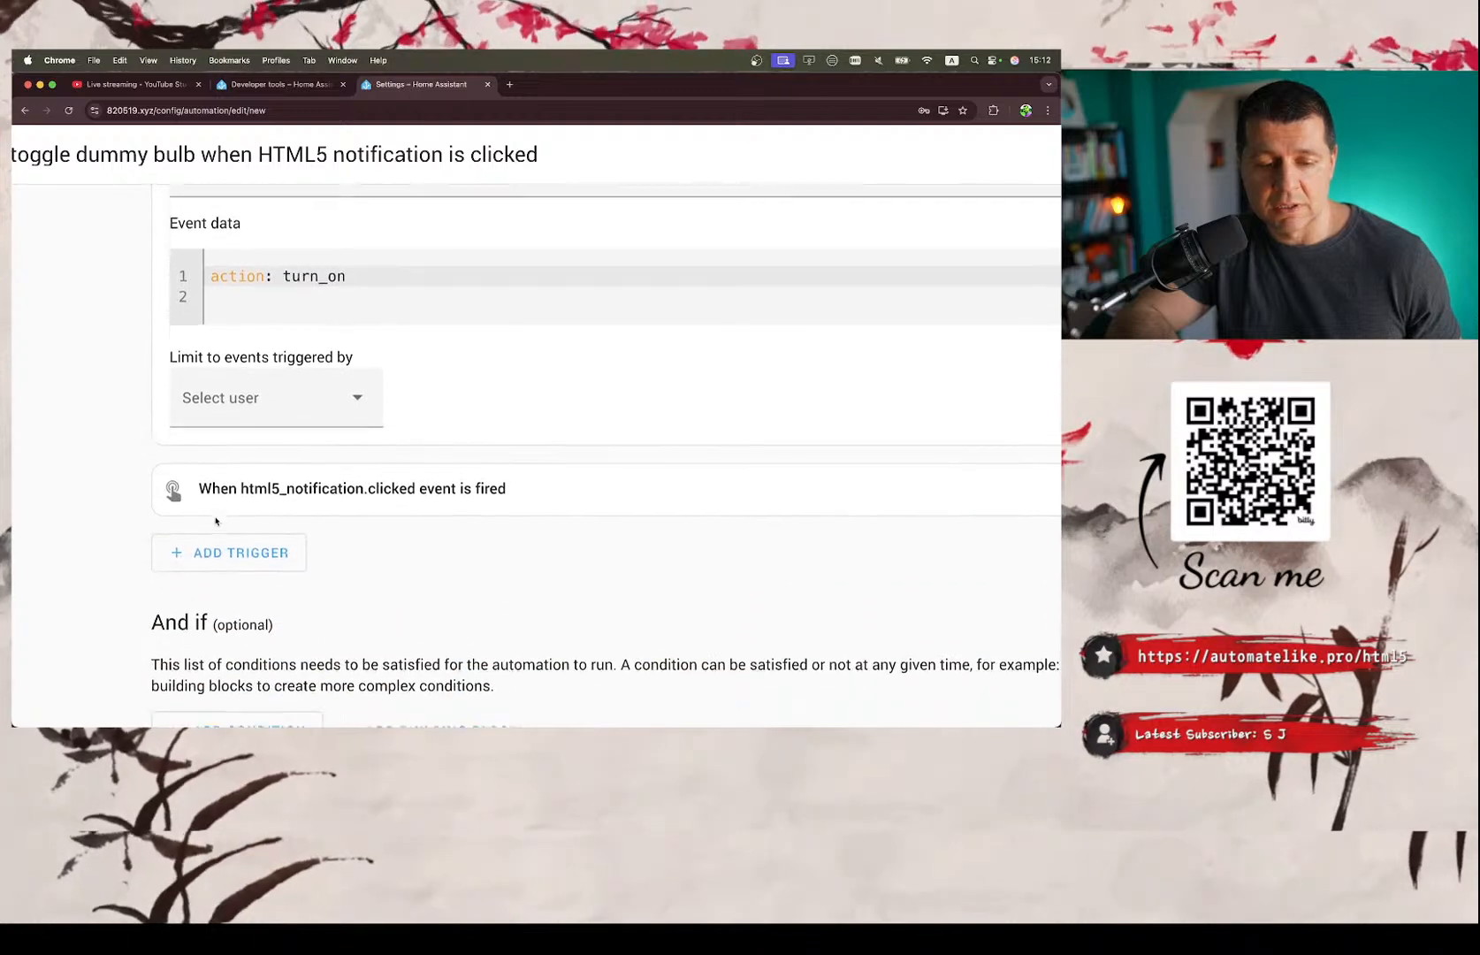
scroll(149, 495, "up", 8)
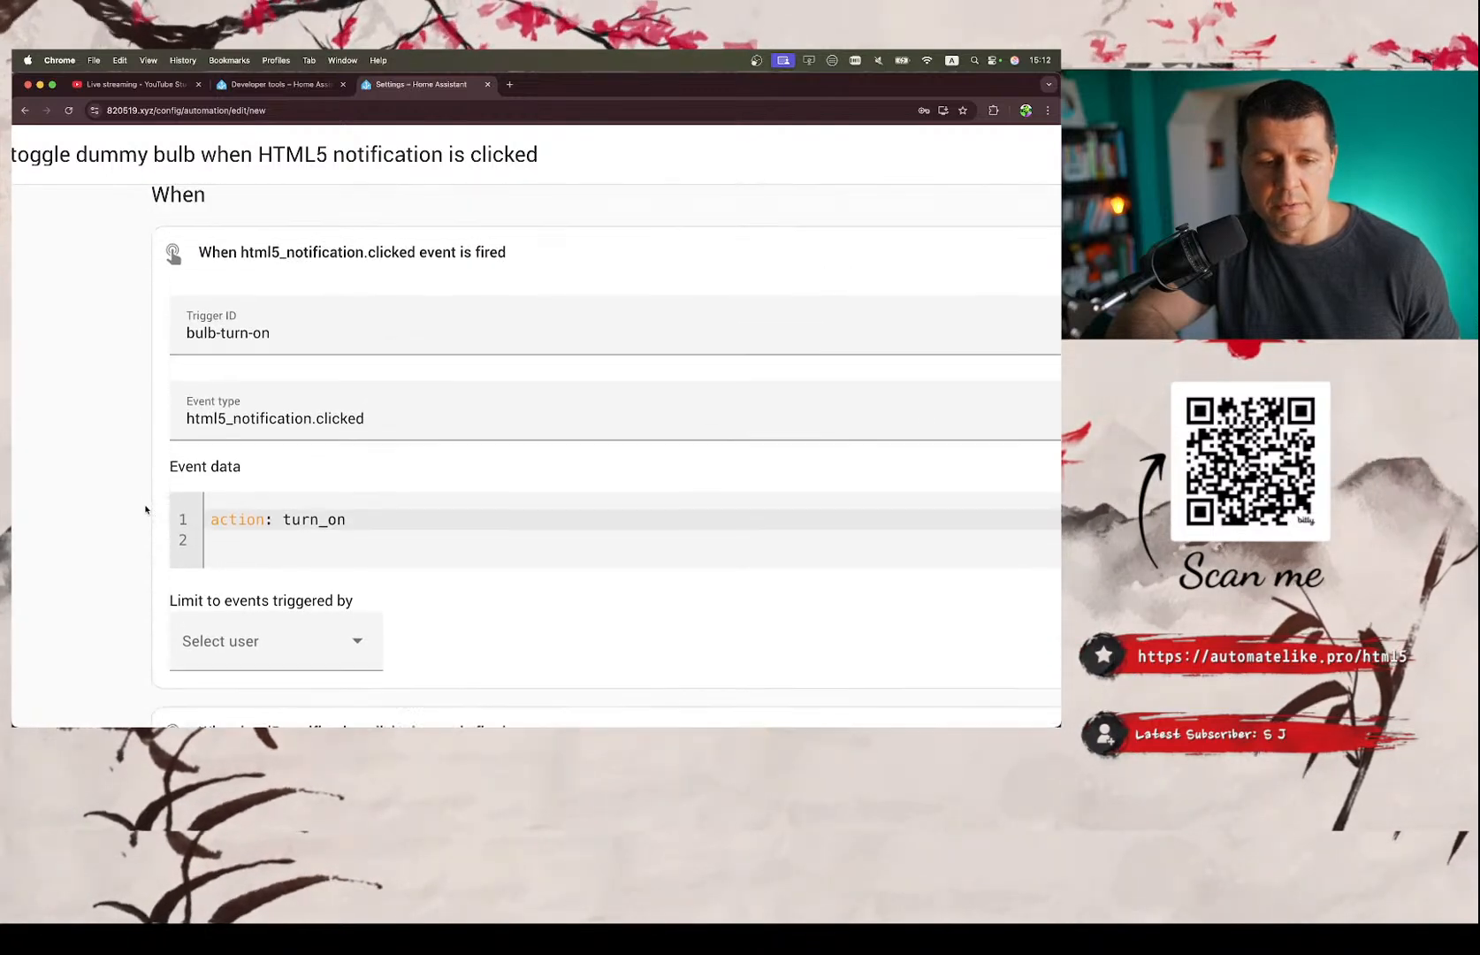
key("super+minus")
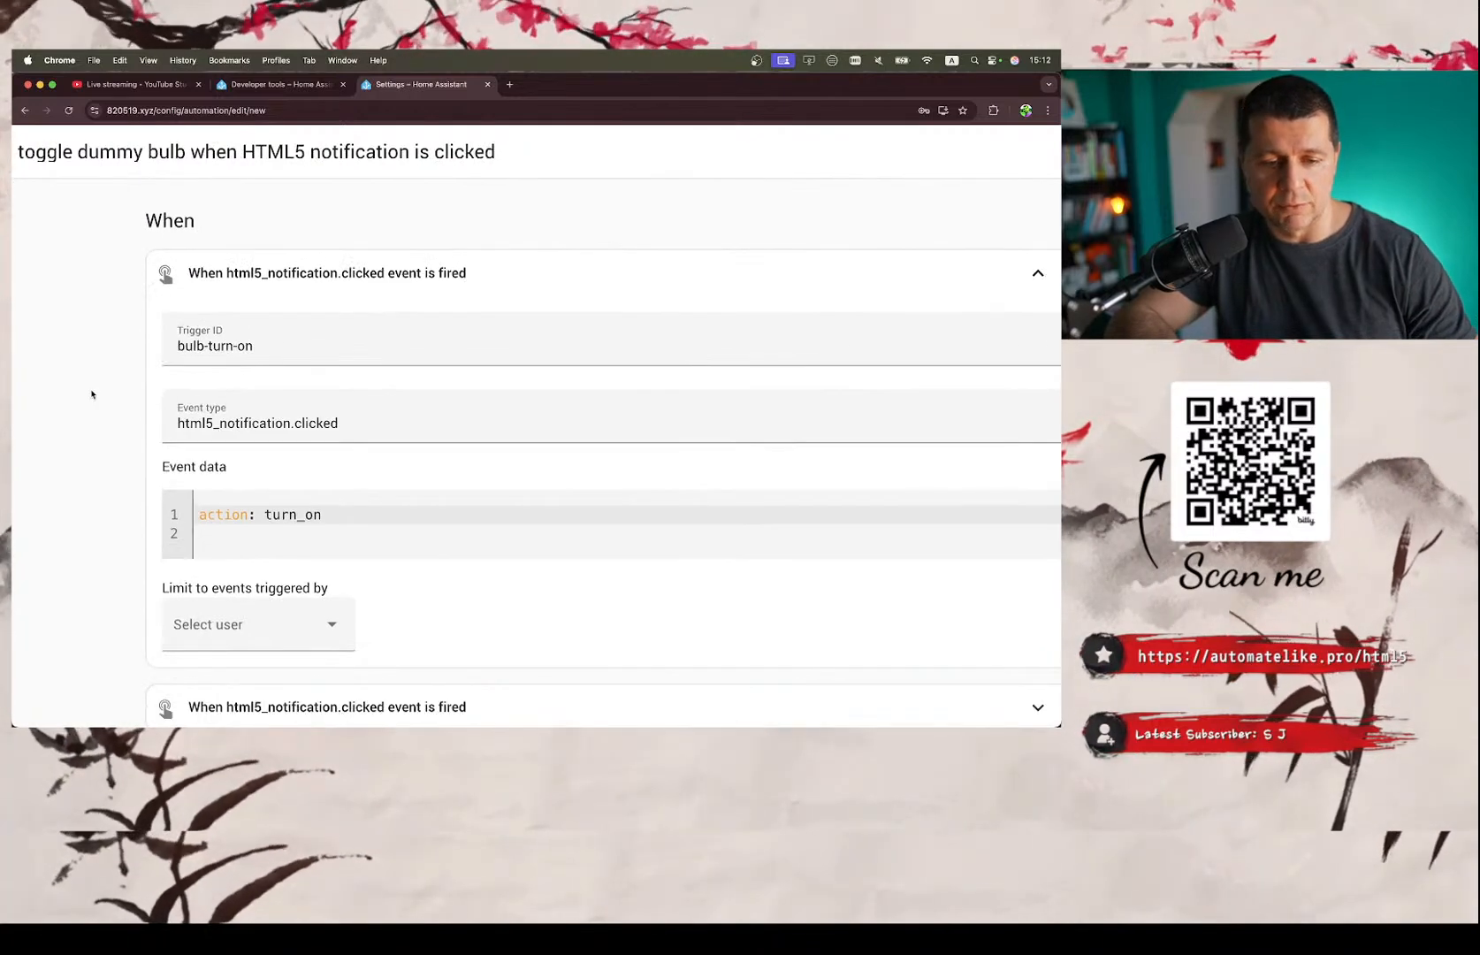
scroll(89, 375, "down", 6)
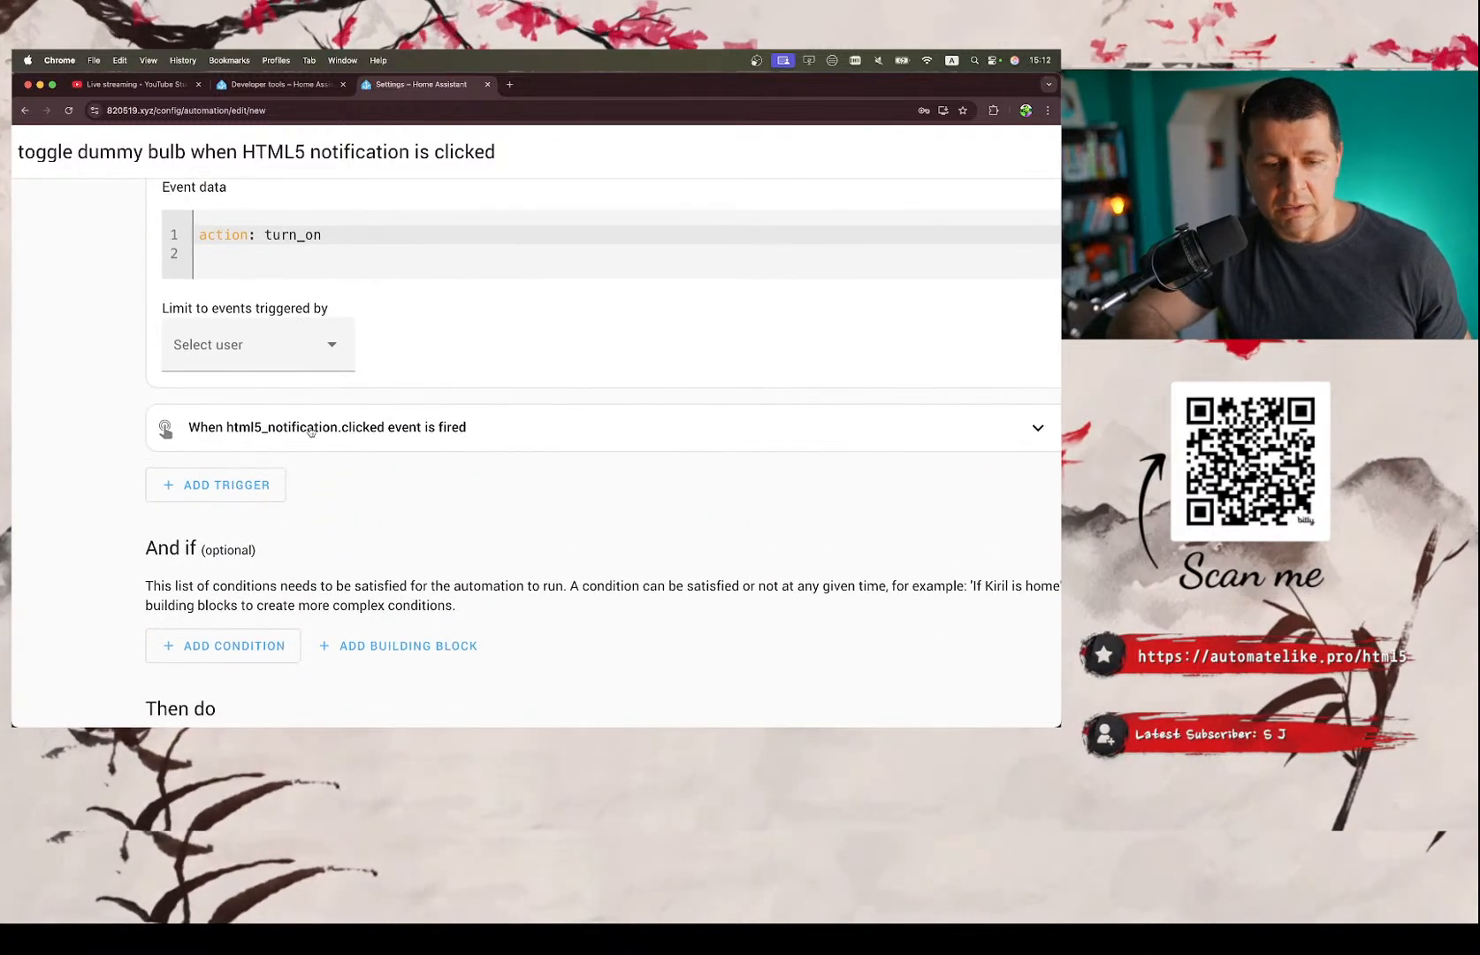
left_click(314, 431)
scroll(314, 429, "down", 2)
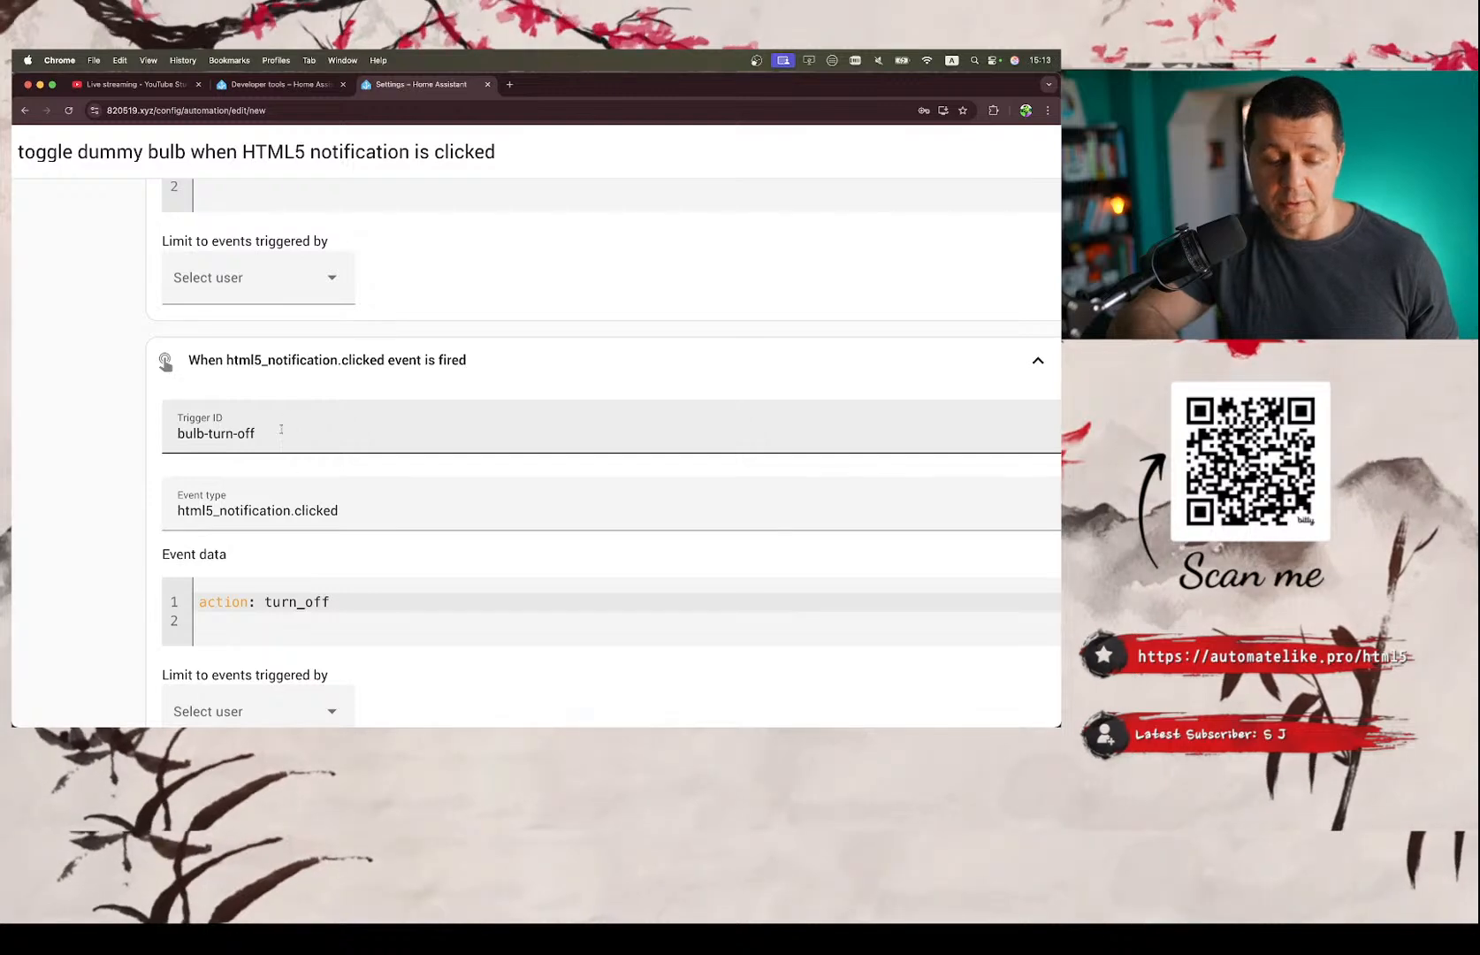
scroll(292, 442, "down", 3)
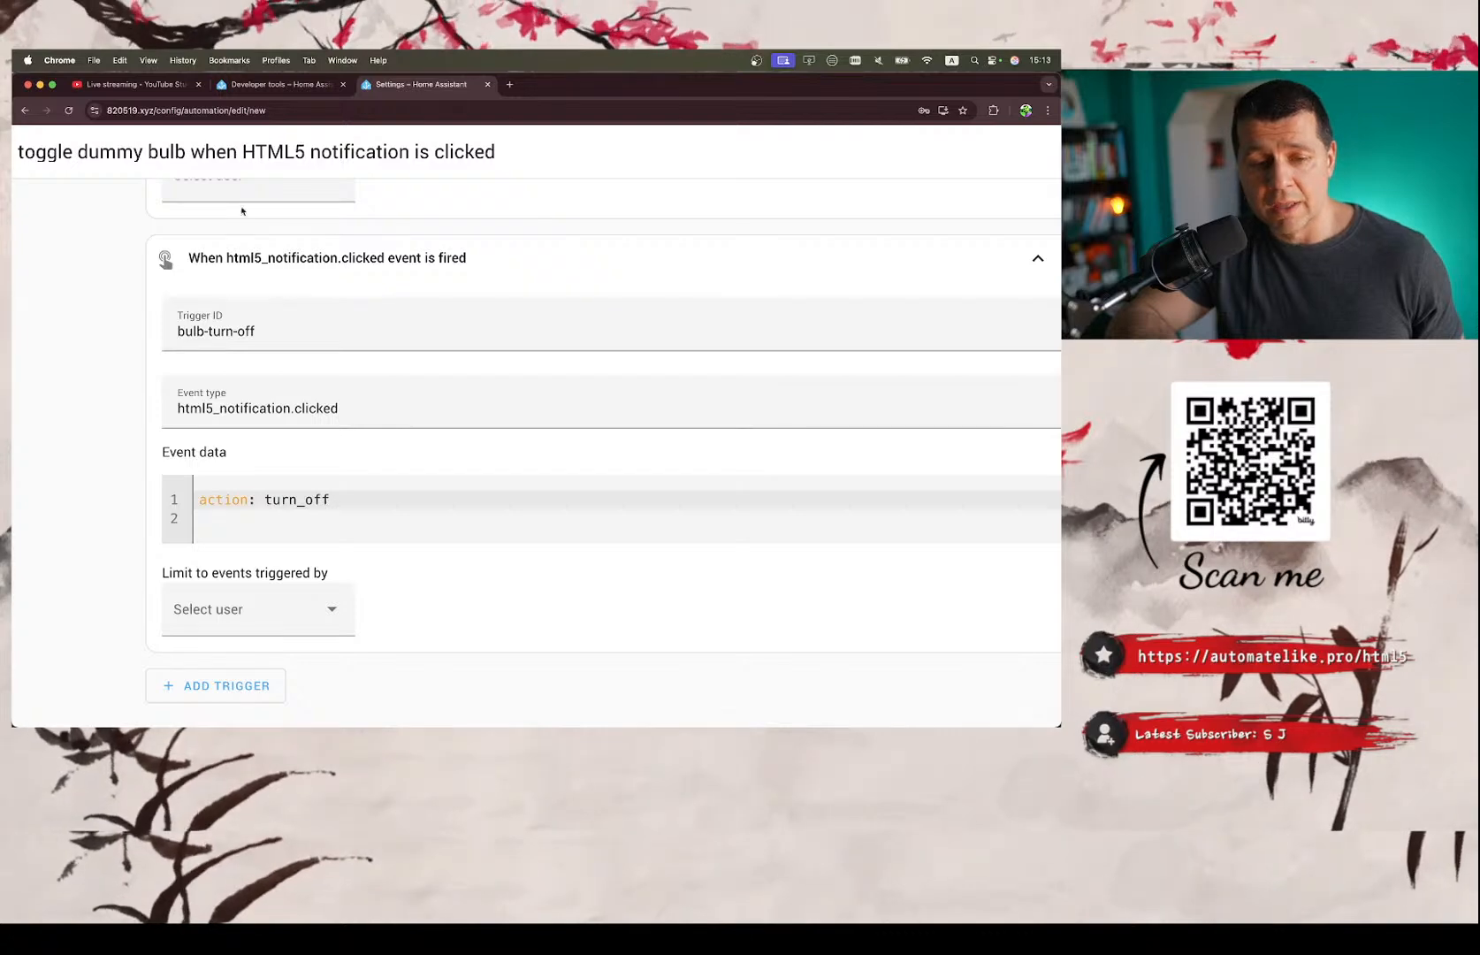
Compare the second trigger with the first one, highlighting the second trigger's ID and checking its event data.
scroll(336, 505, "up", 5)
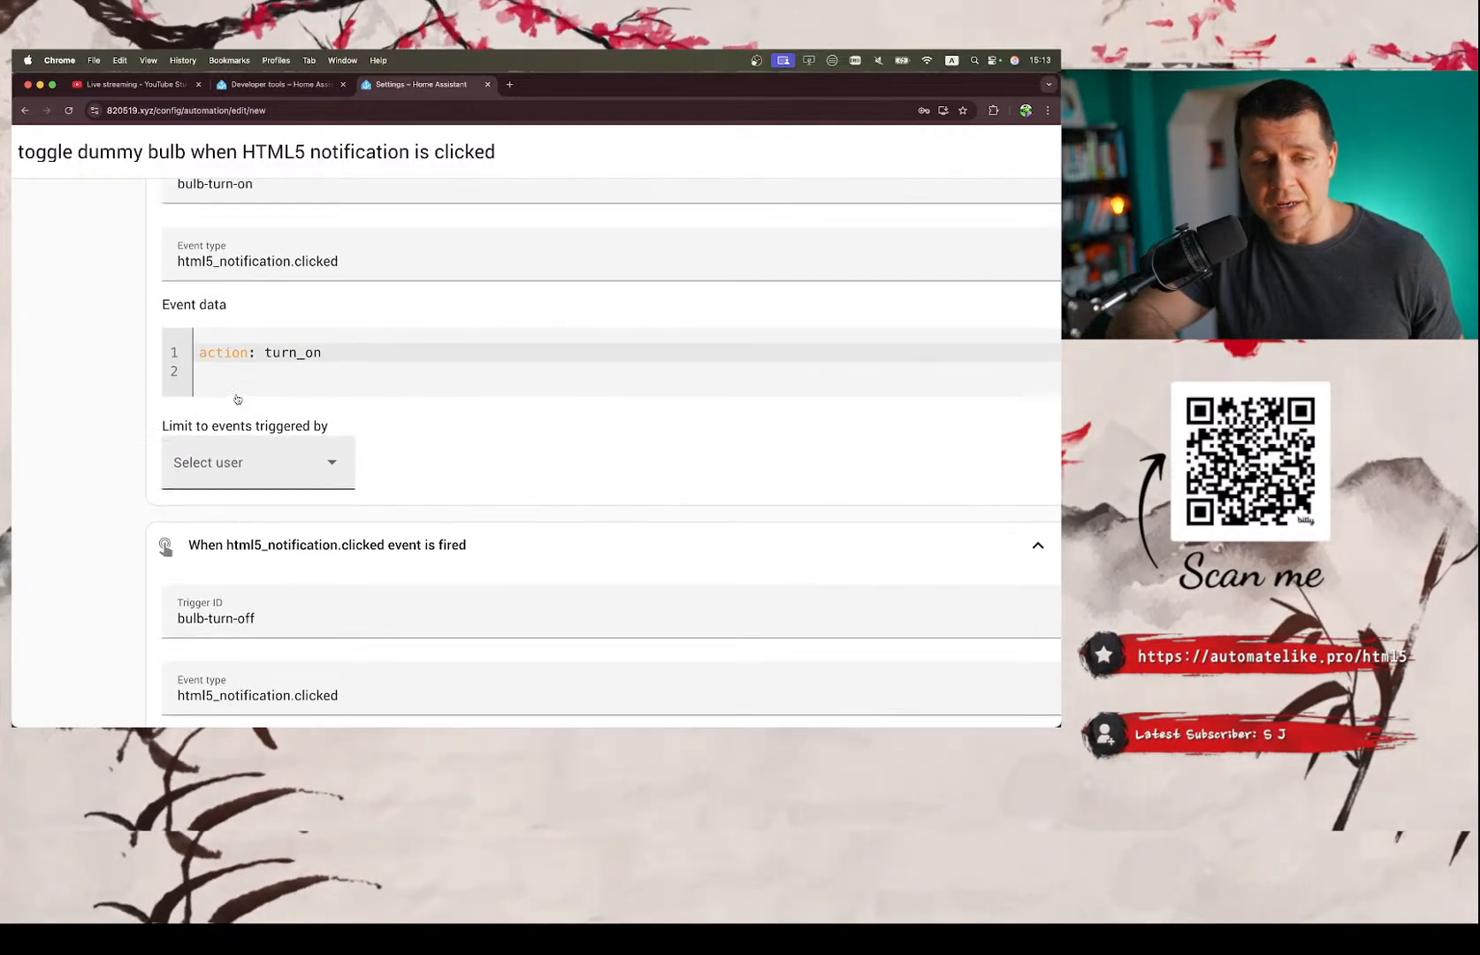
scroll(237, 398, "down", 4)
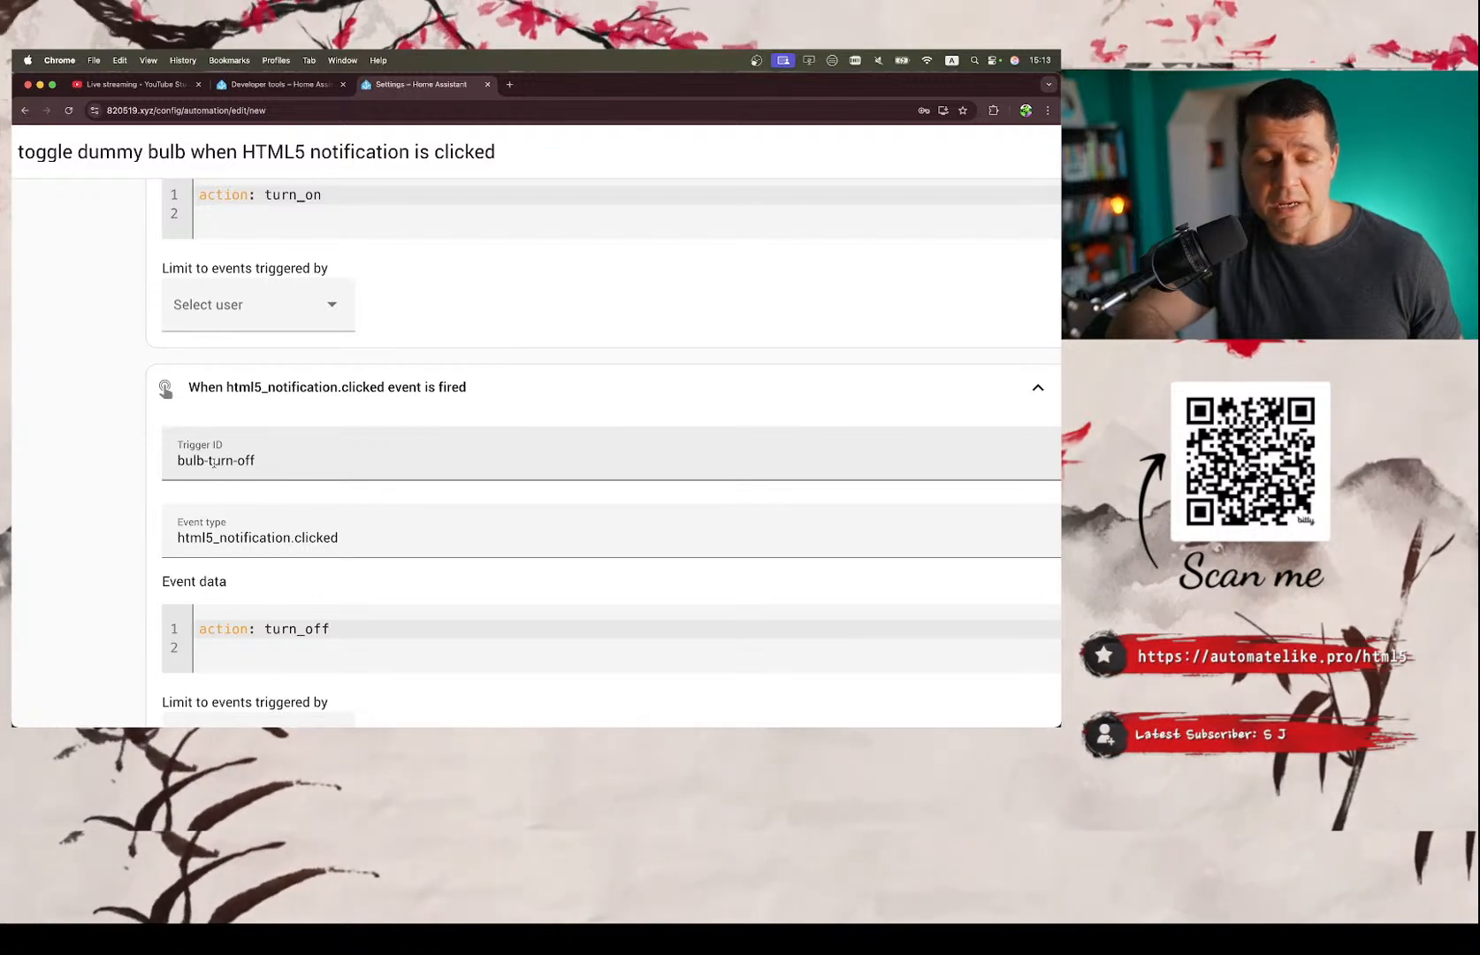
triple_click(213, 461)
scroll(213, 461, "down", 5)
scroll(245, 432, "up", 3)
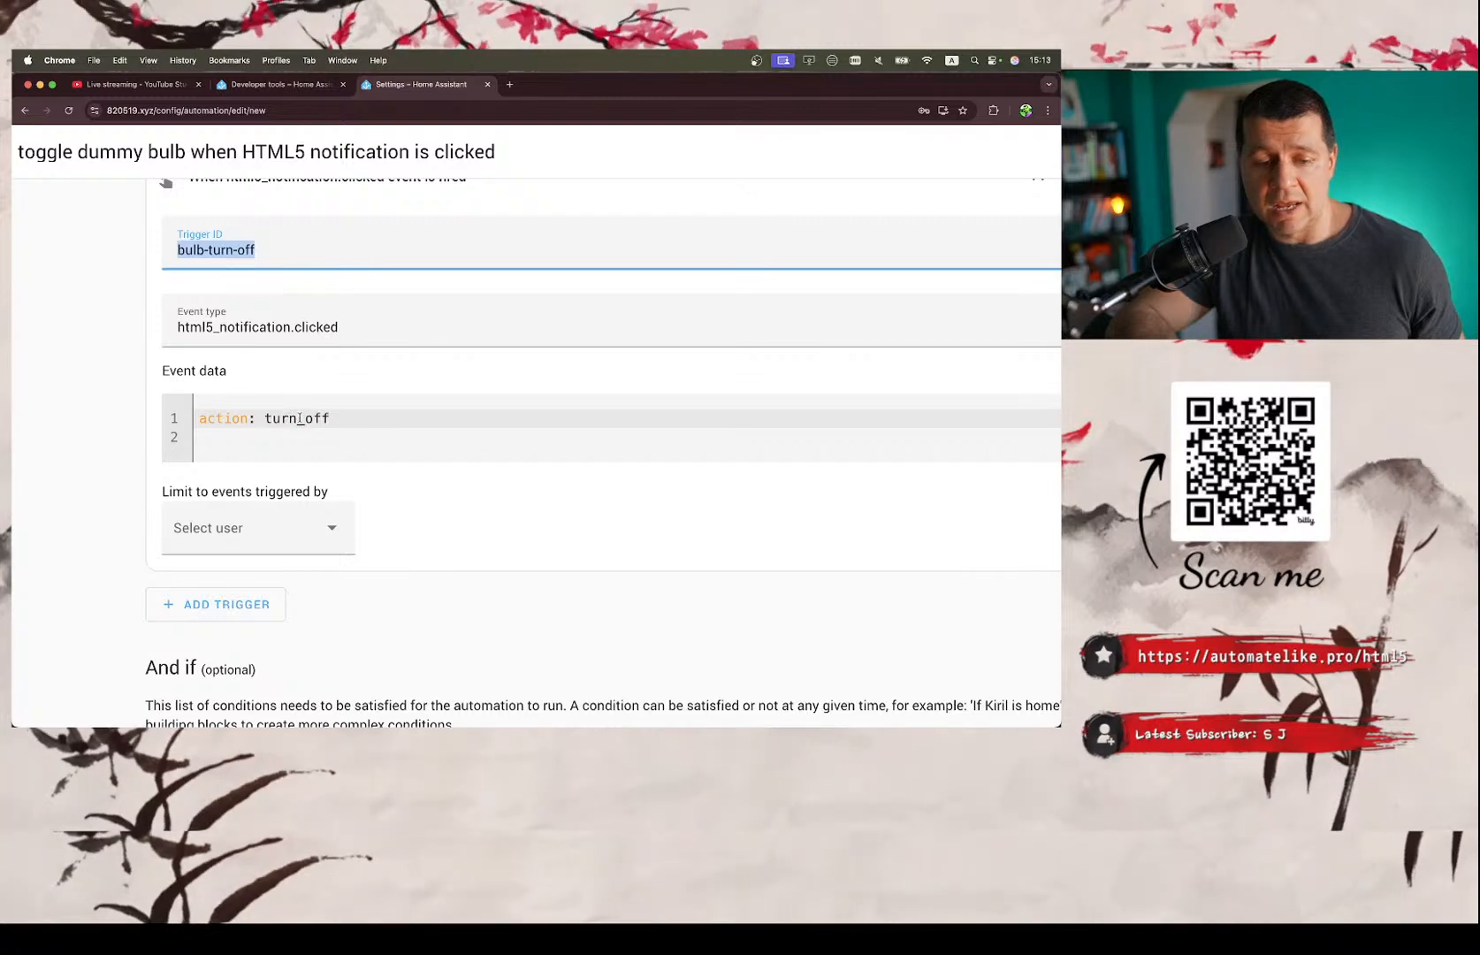
Check the action names in the html5 notification YAML in Developer tools and return to the automation's second trigger.
left_click(280, 87)
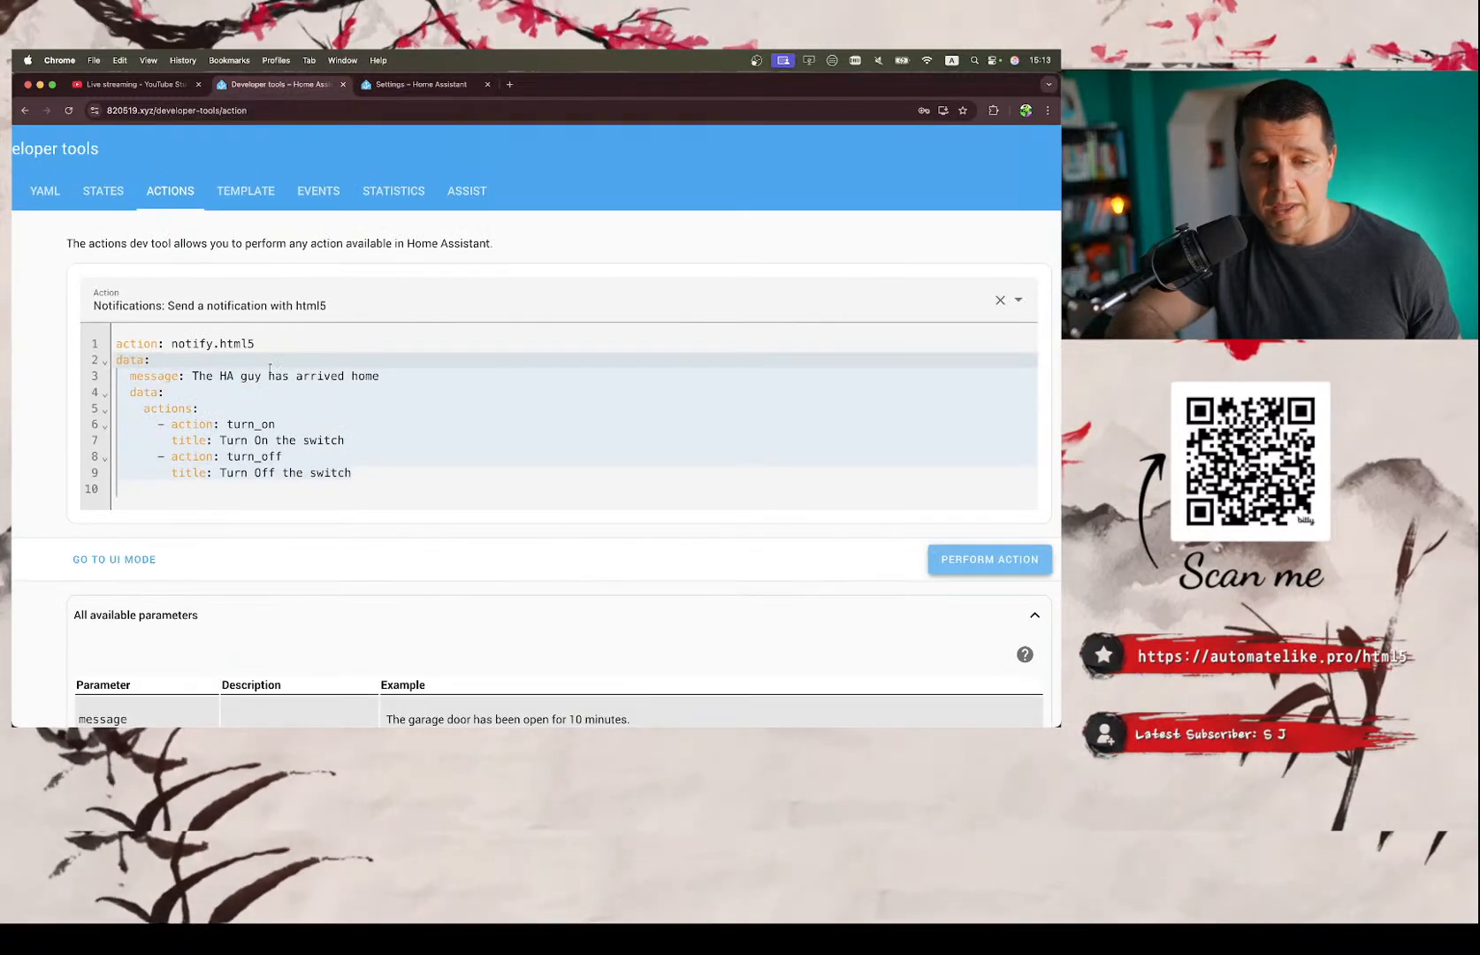
left_click(383, 85)
scroll(321, 460, "up", 3)
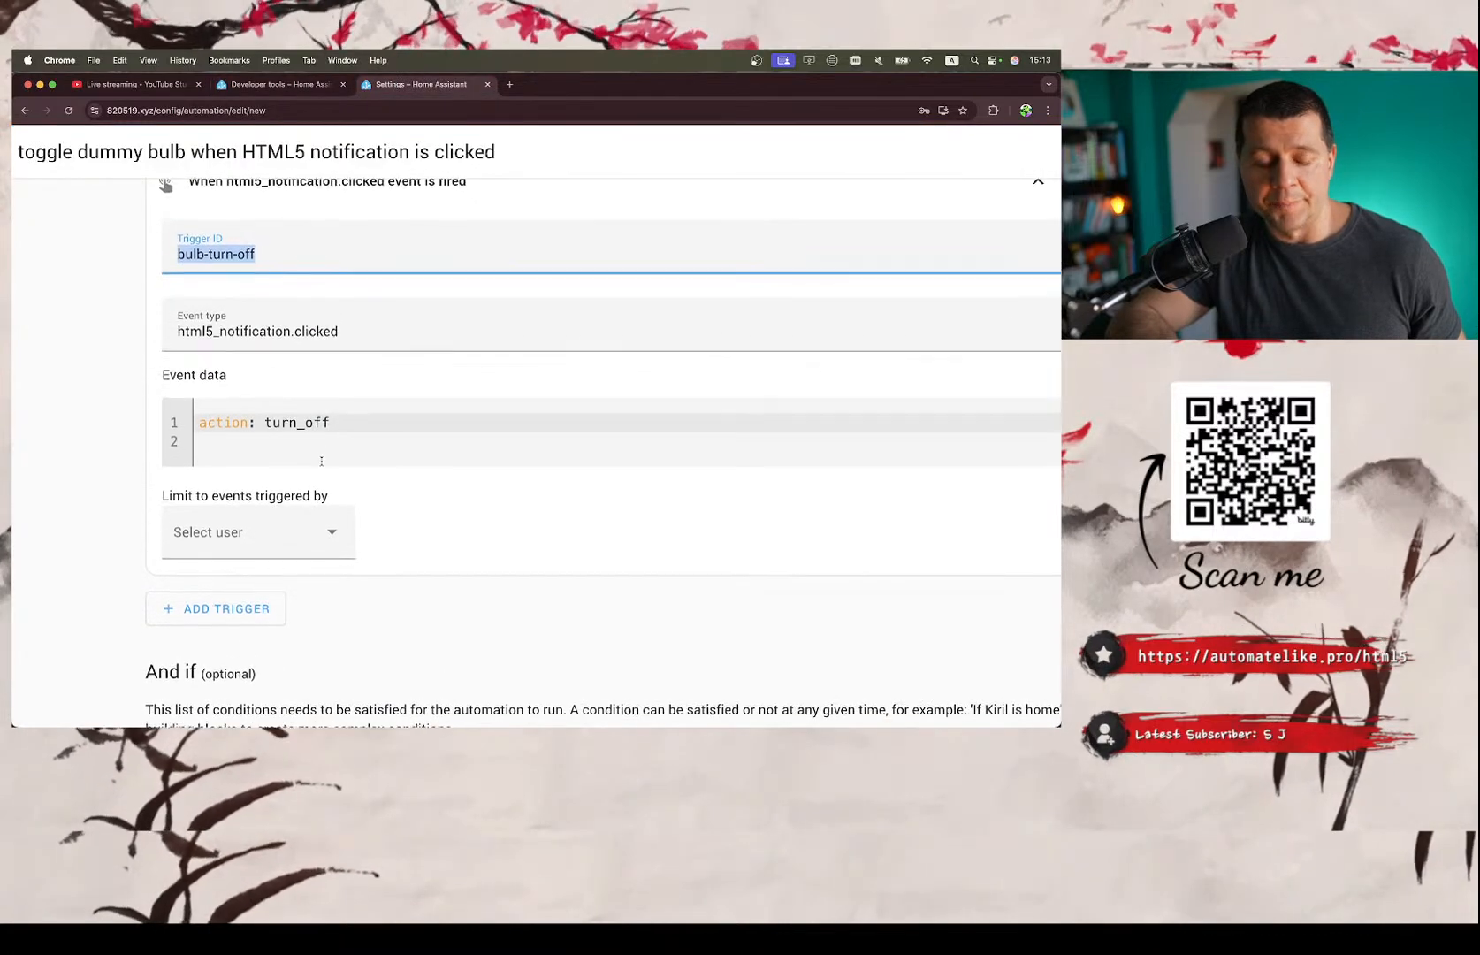
scroll(321, 464, "down", 2)
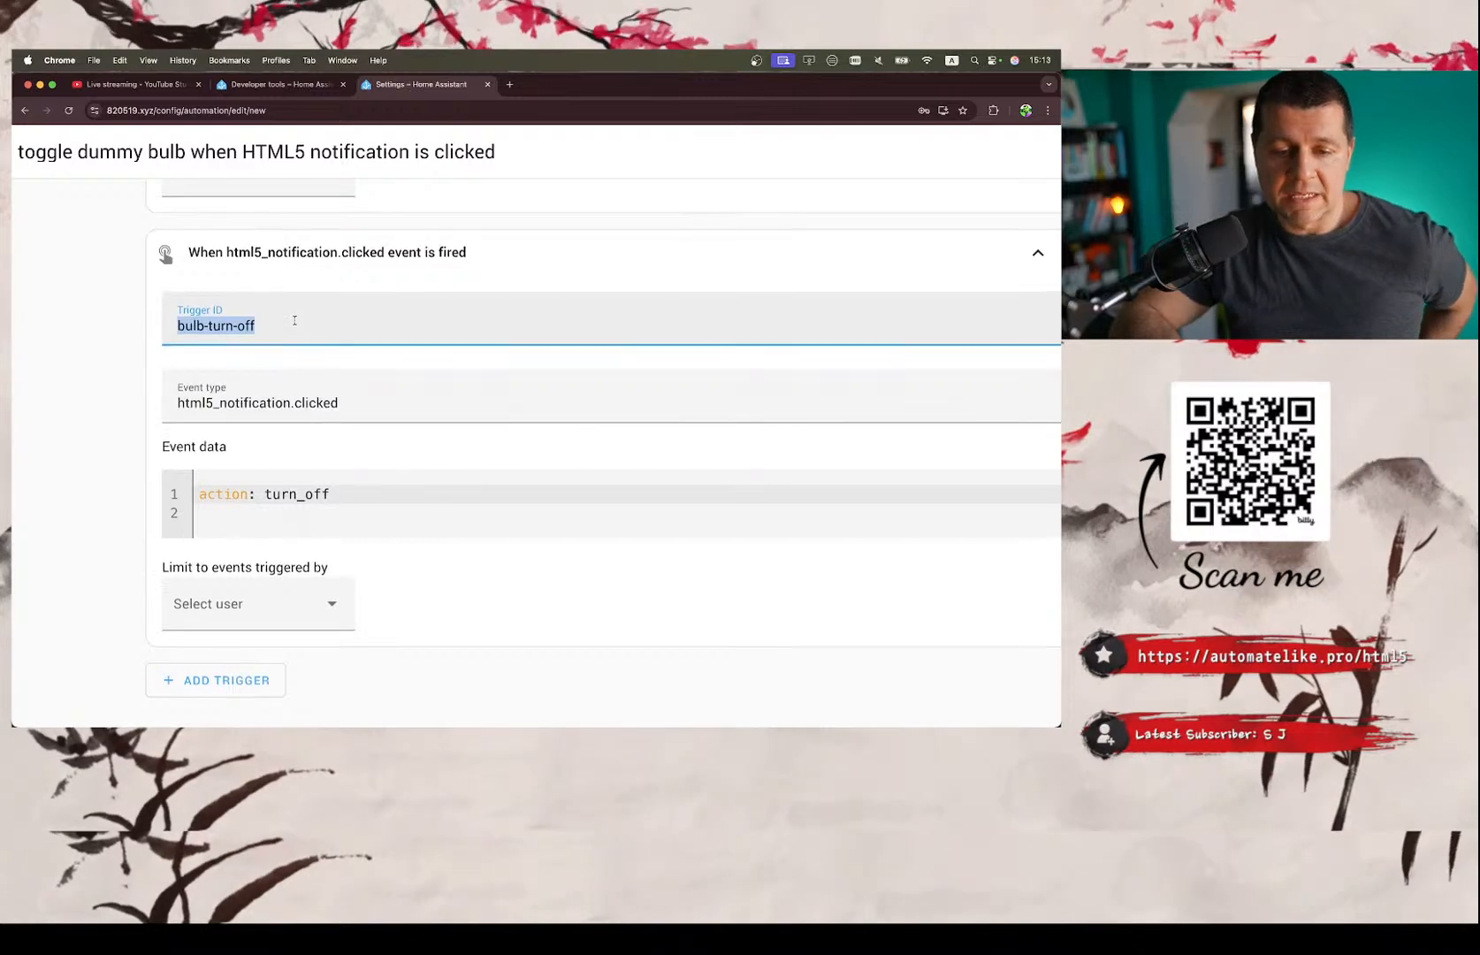
Review both html5_notification.clicked triggers once more, comparing their trigger IDs and event data.
scroll(295, 325, "up", 5)
scroll(295, 325, "up", 3)
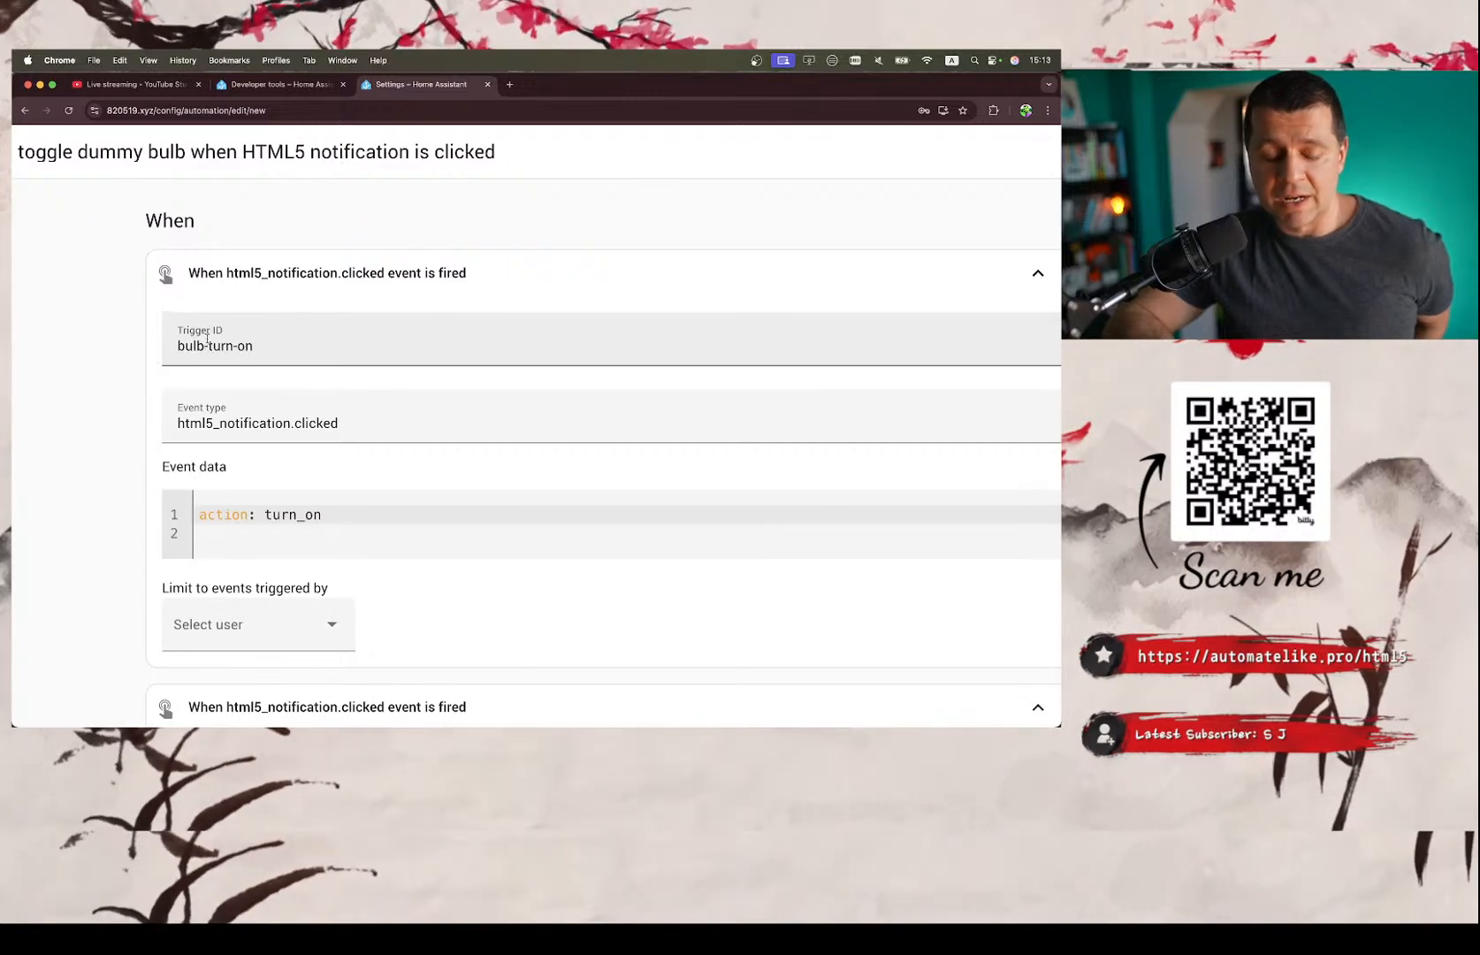
scroll(207, 340, "down", 1)
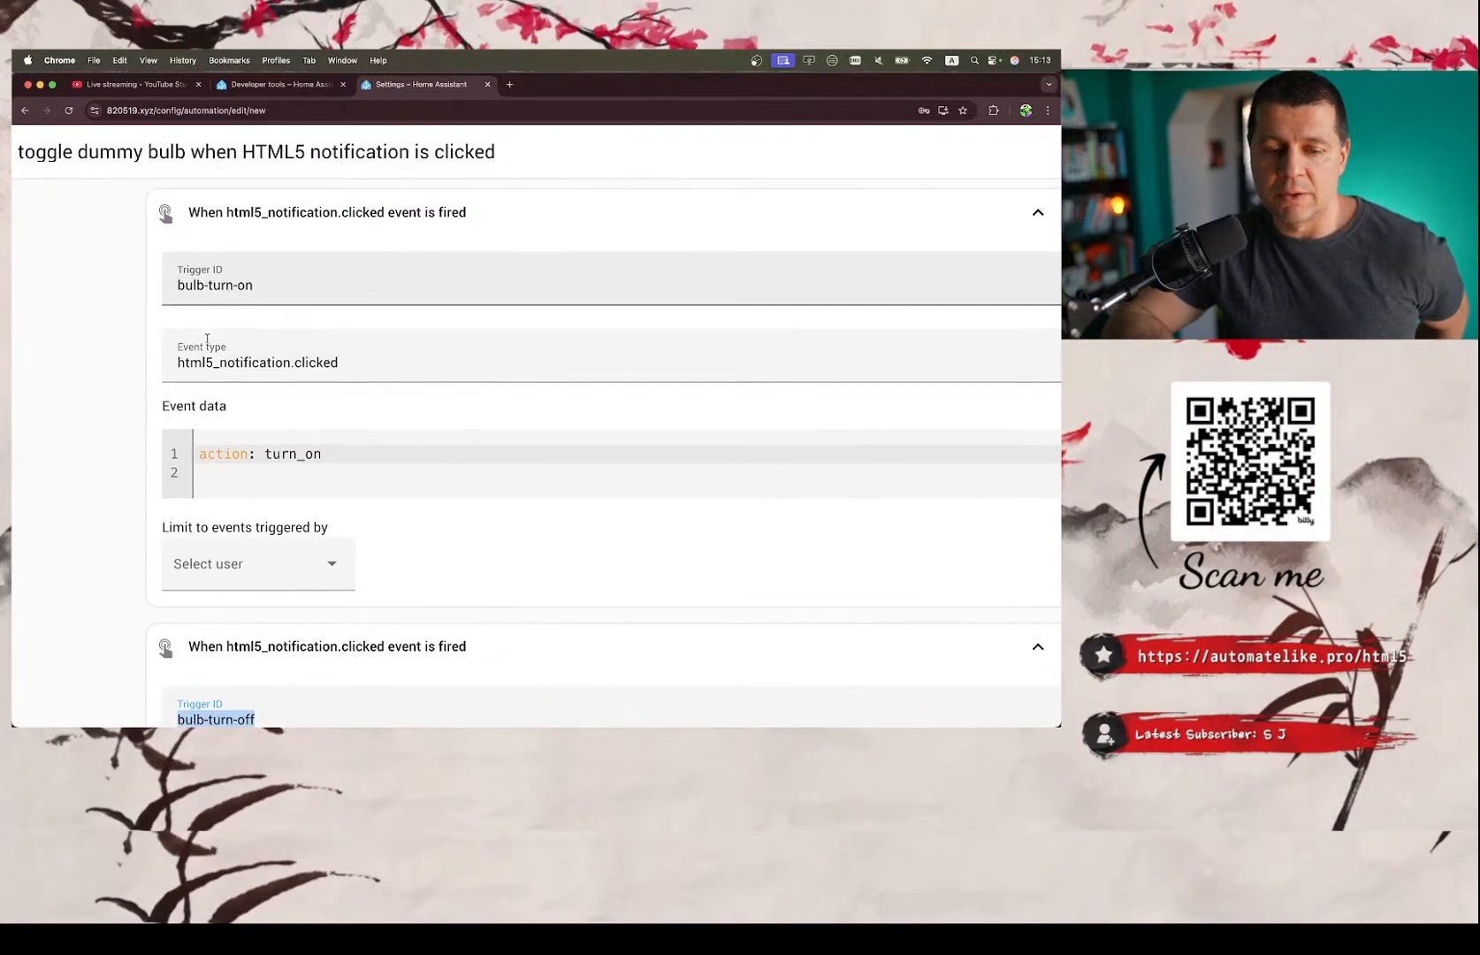
scroll(207, 342, "down", 3)
scroll(207, 340, "down", 3)
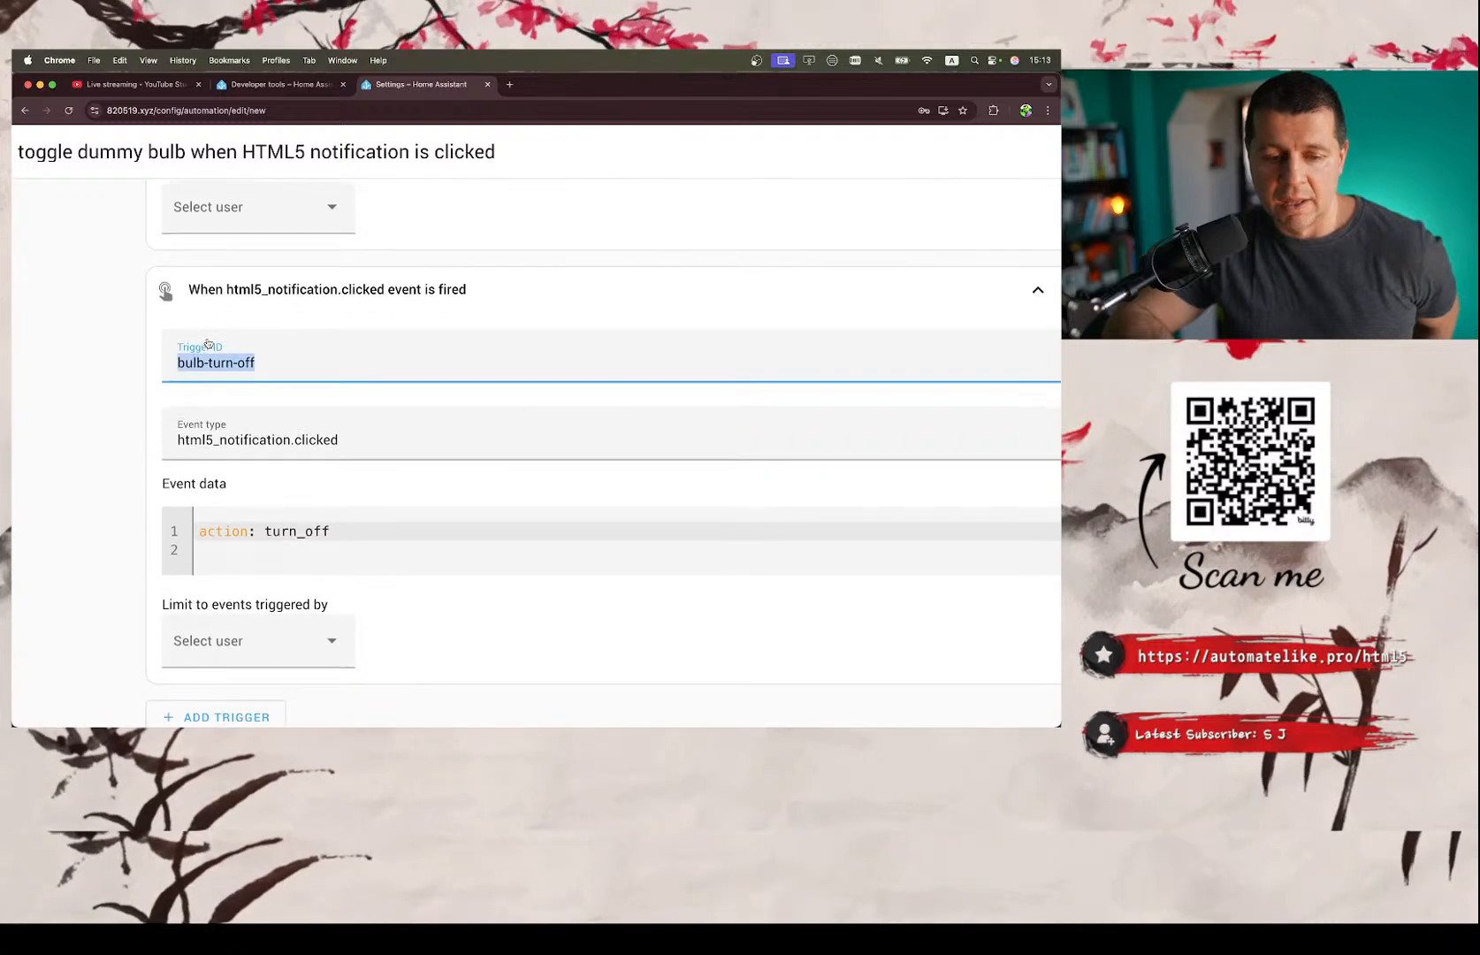
scroll(207, 338, "up", 5)
left_click(313, 370)
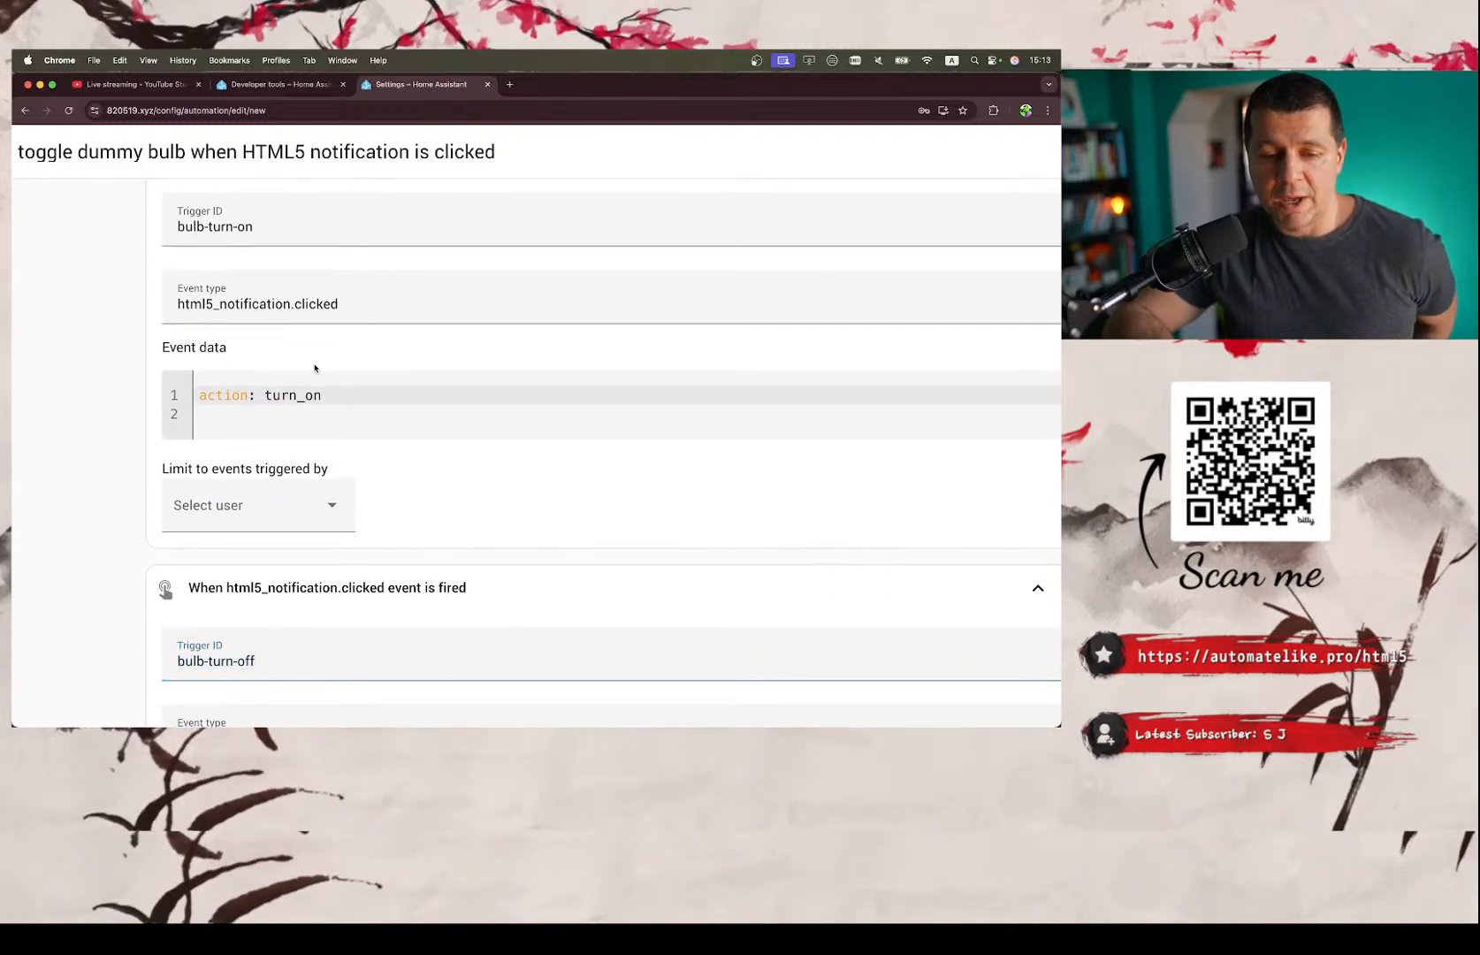
scroll(314, 368, "up", 2)
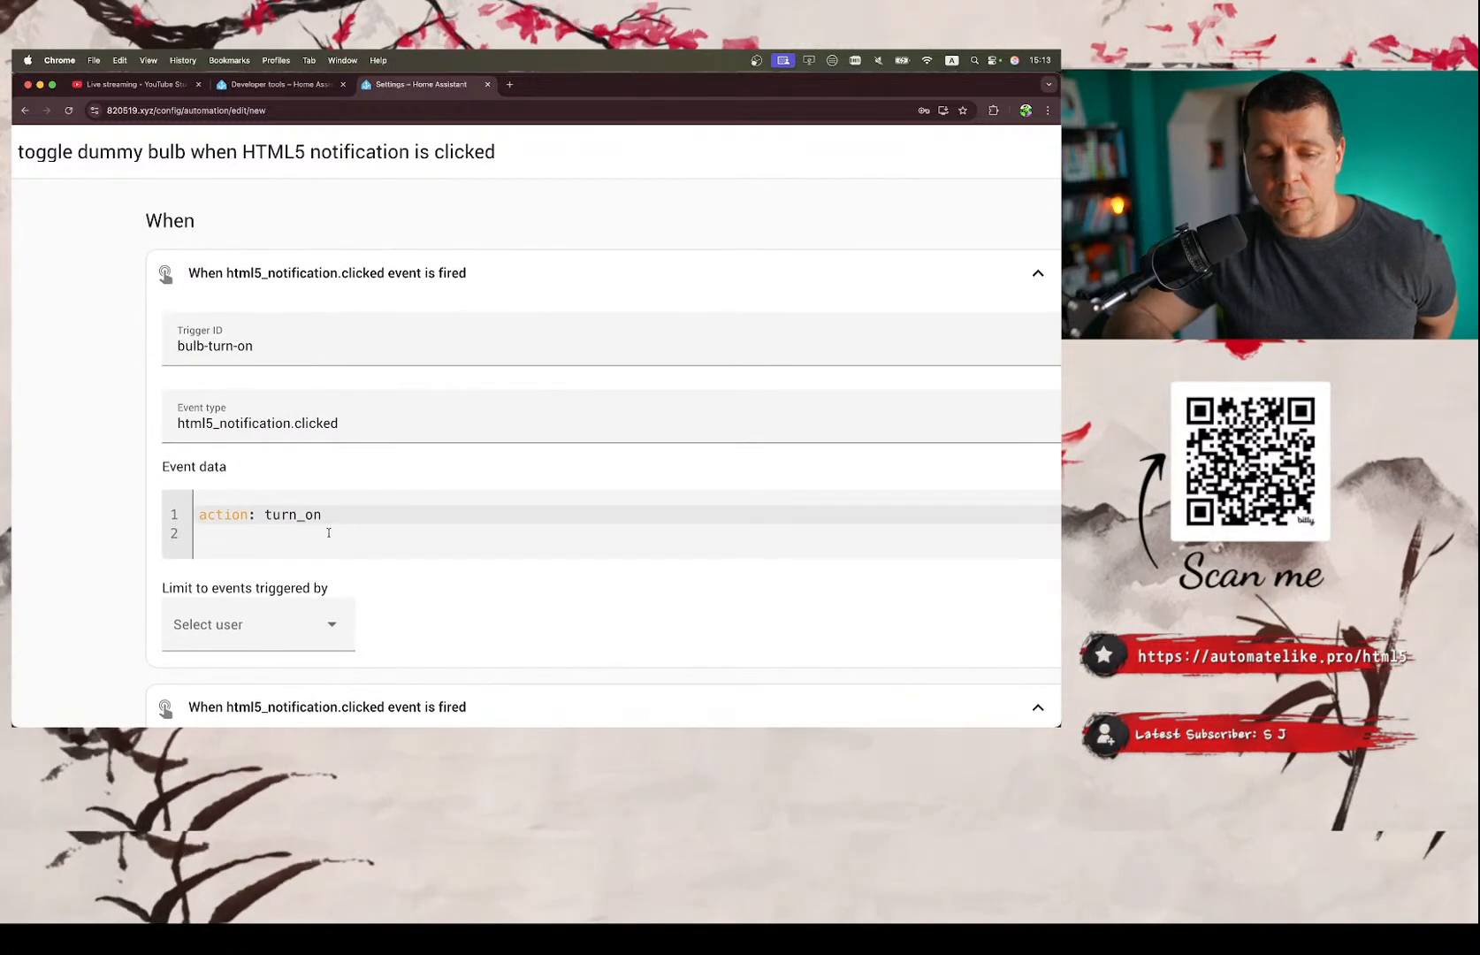
Compare the event data of both html5_notification.clicked triggers and follow them to Option 1's condition and turn-on action.
scroll(341, 523, "down", 5)
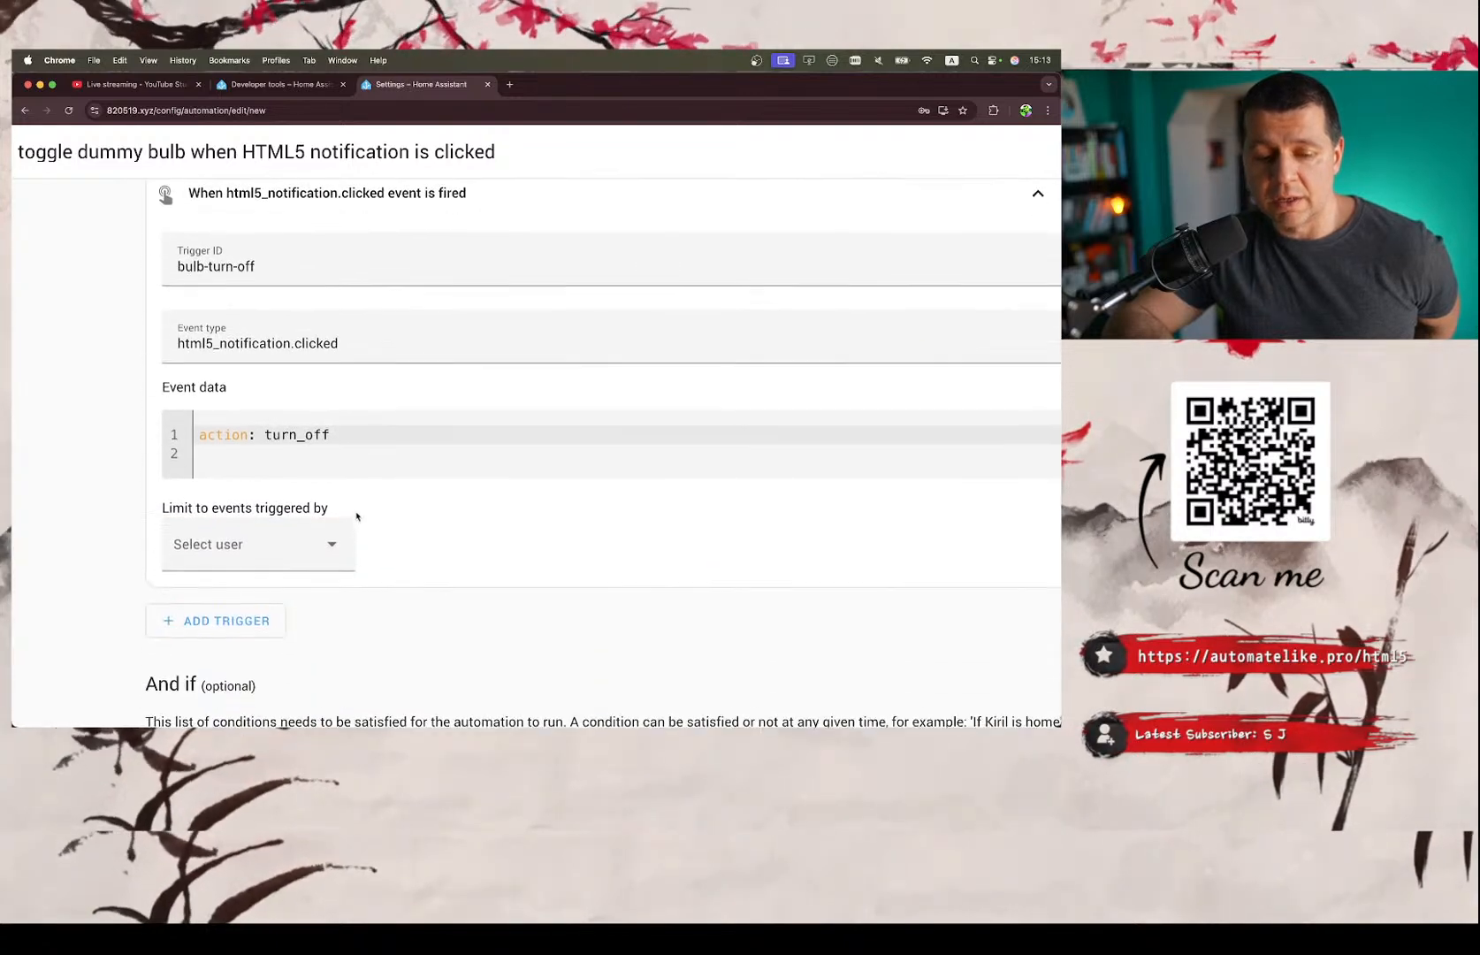
scroll(357, 515, "up", 1)
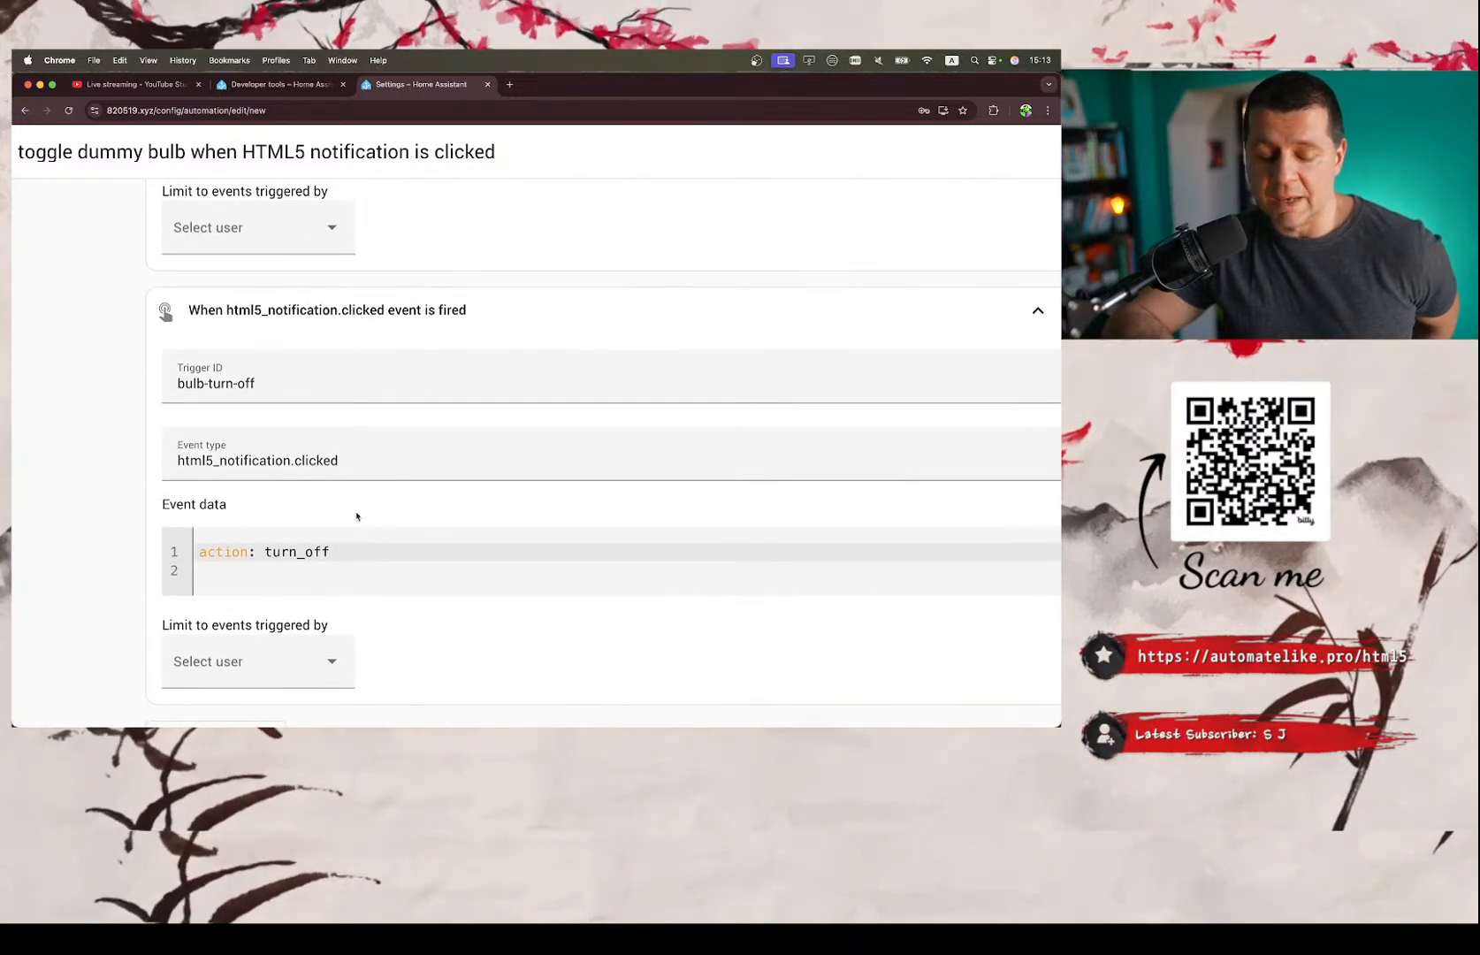
scroll(356, 516, "up", 3)
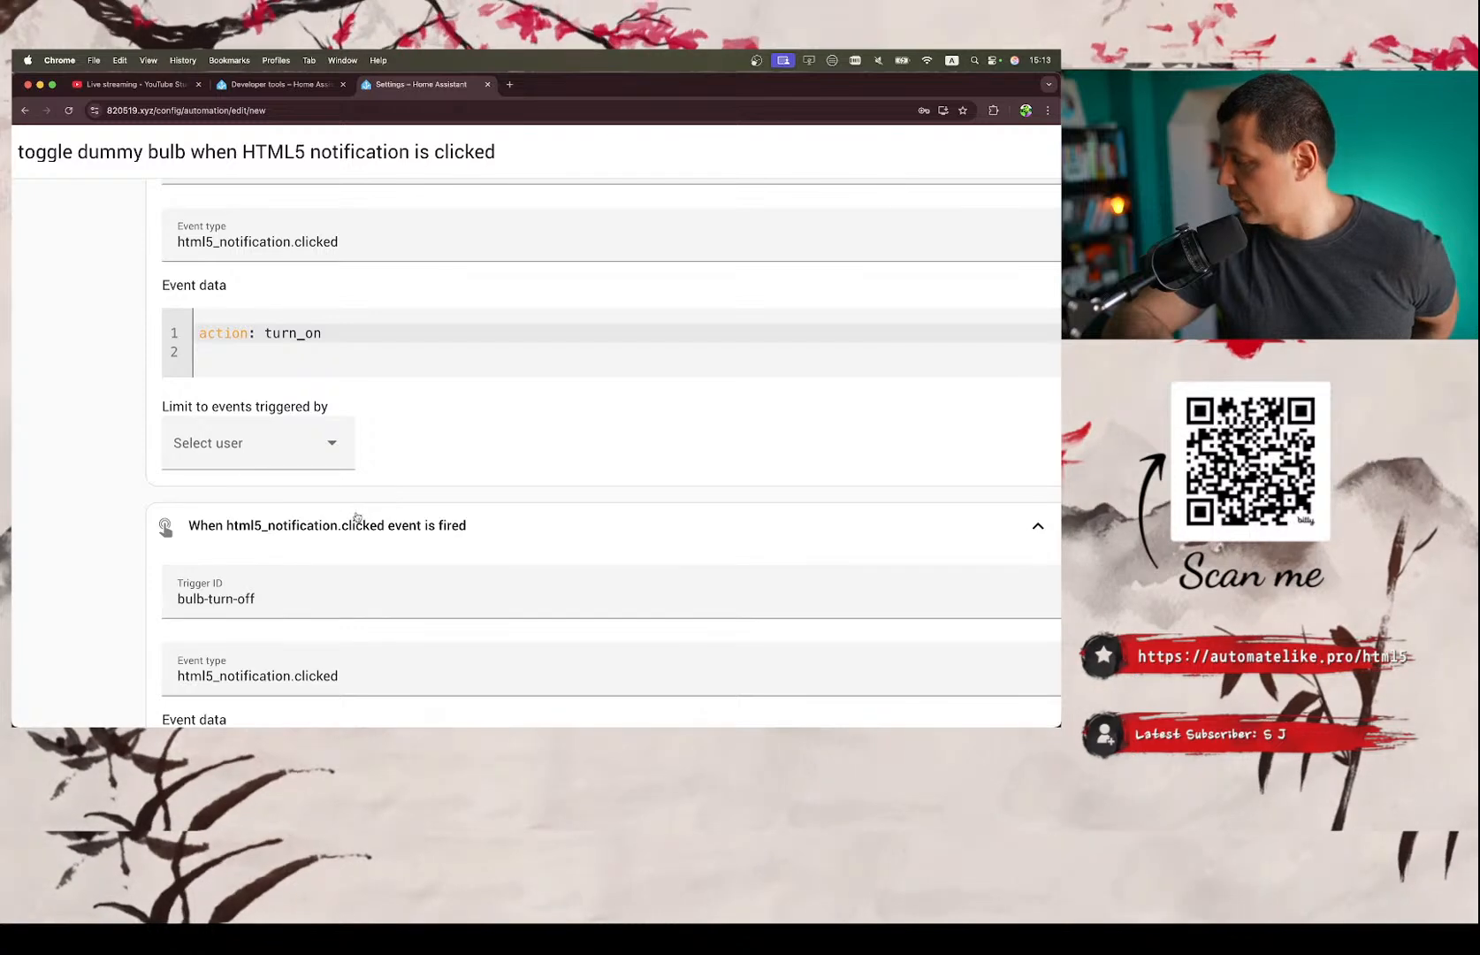
scroll(356, 516, "up", 4)
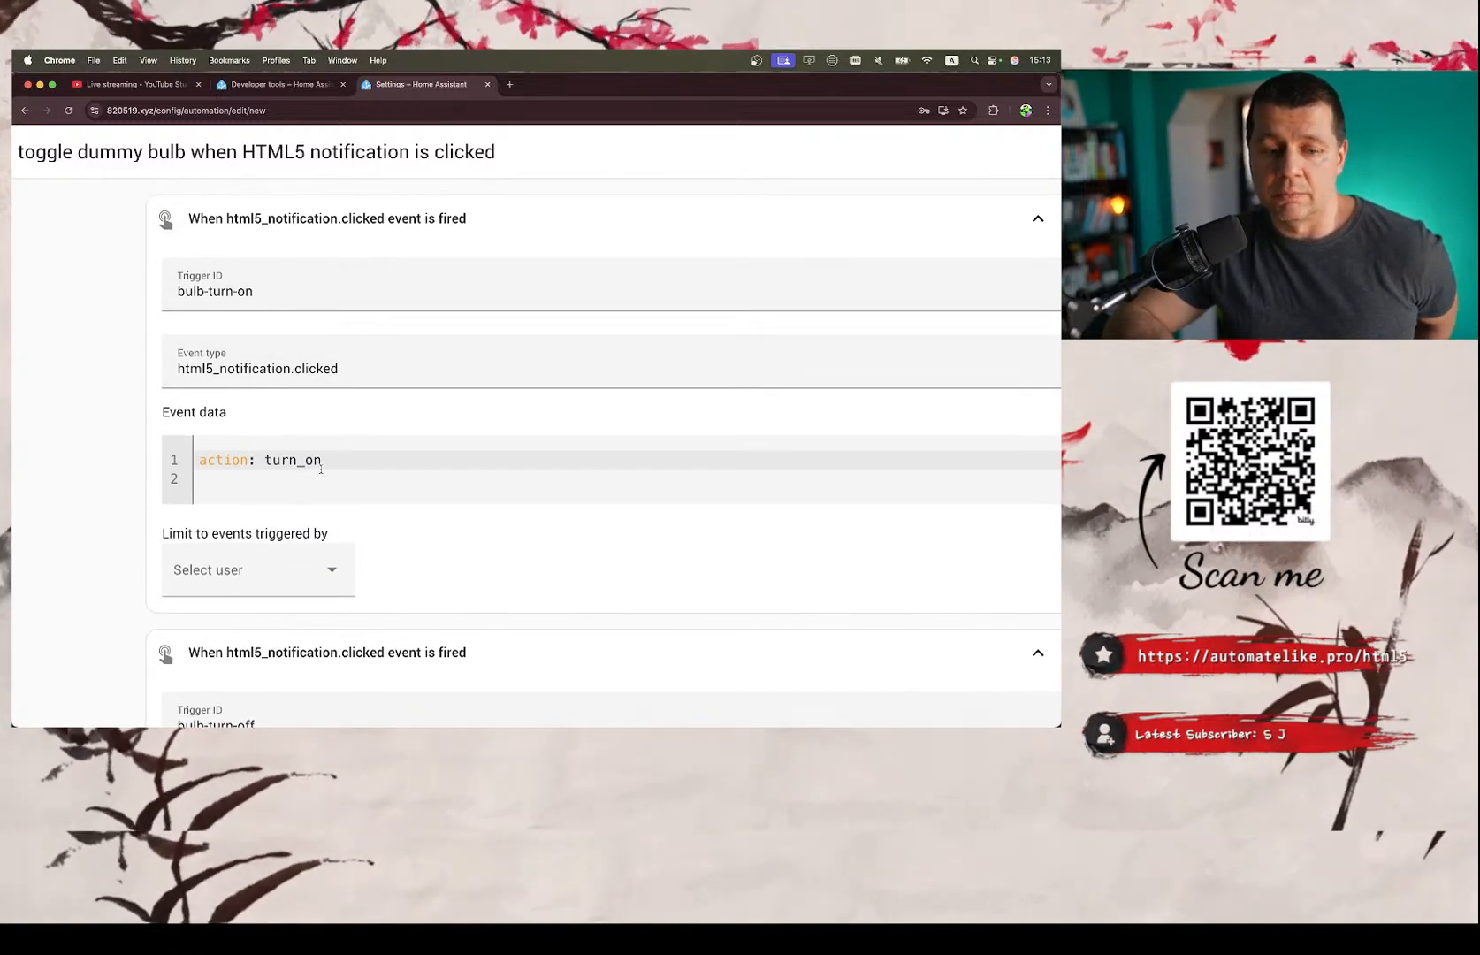
scroll(321, 468, "down", 4)
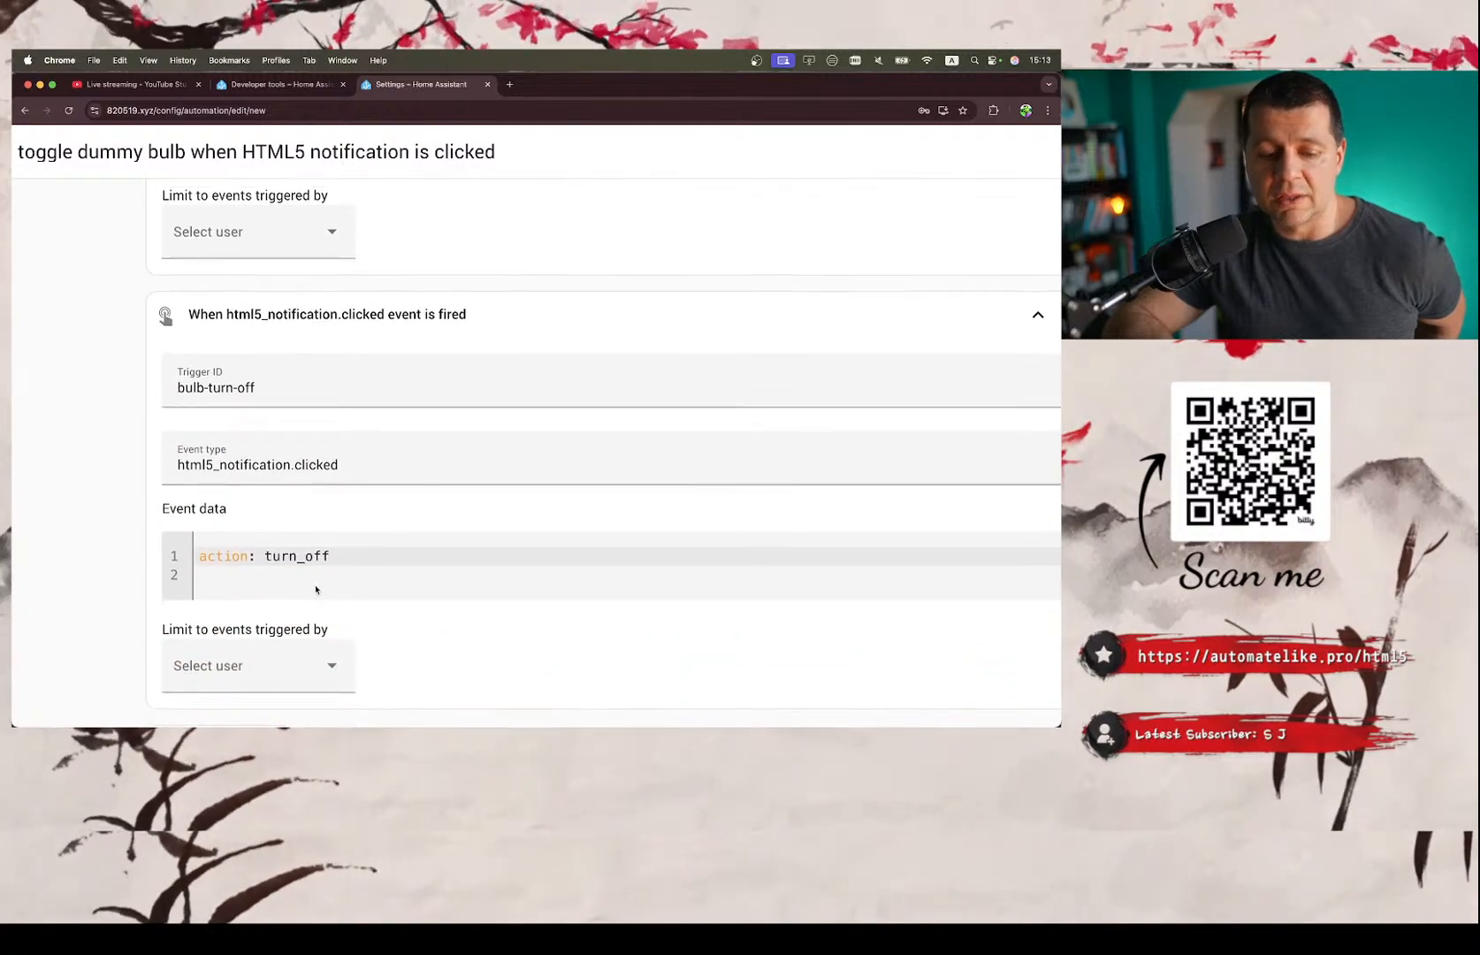
scroll(315, 589, "down", 1)
scroll(316, 585, "down", 10)
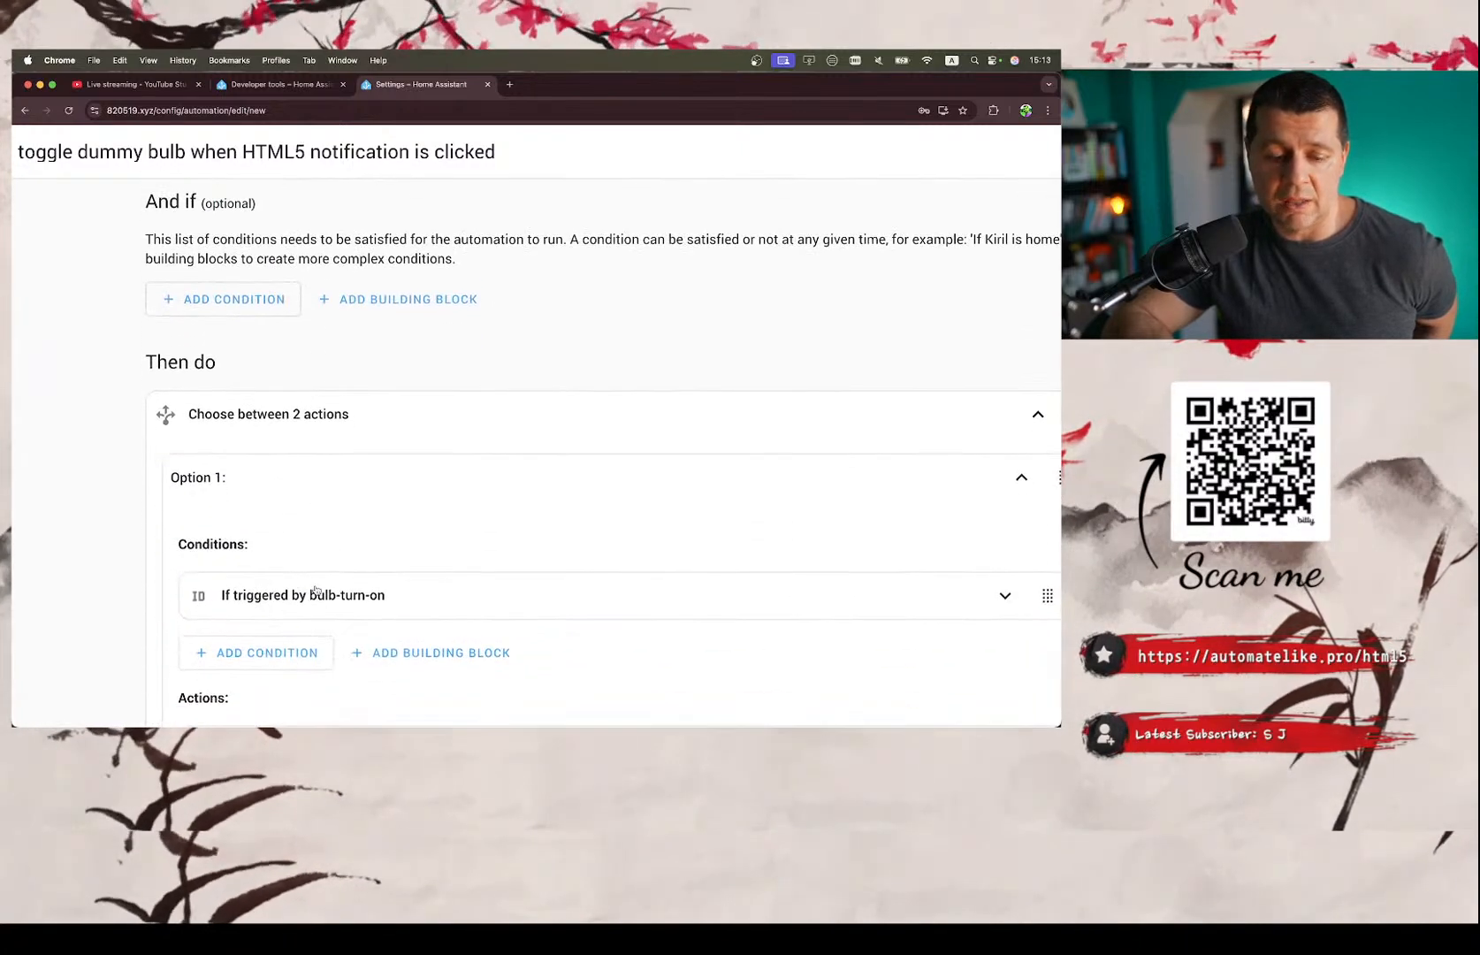
scroll(316, 588, "down", 3)
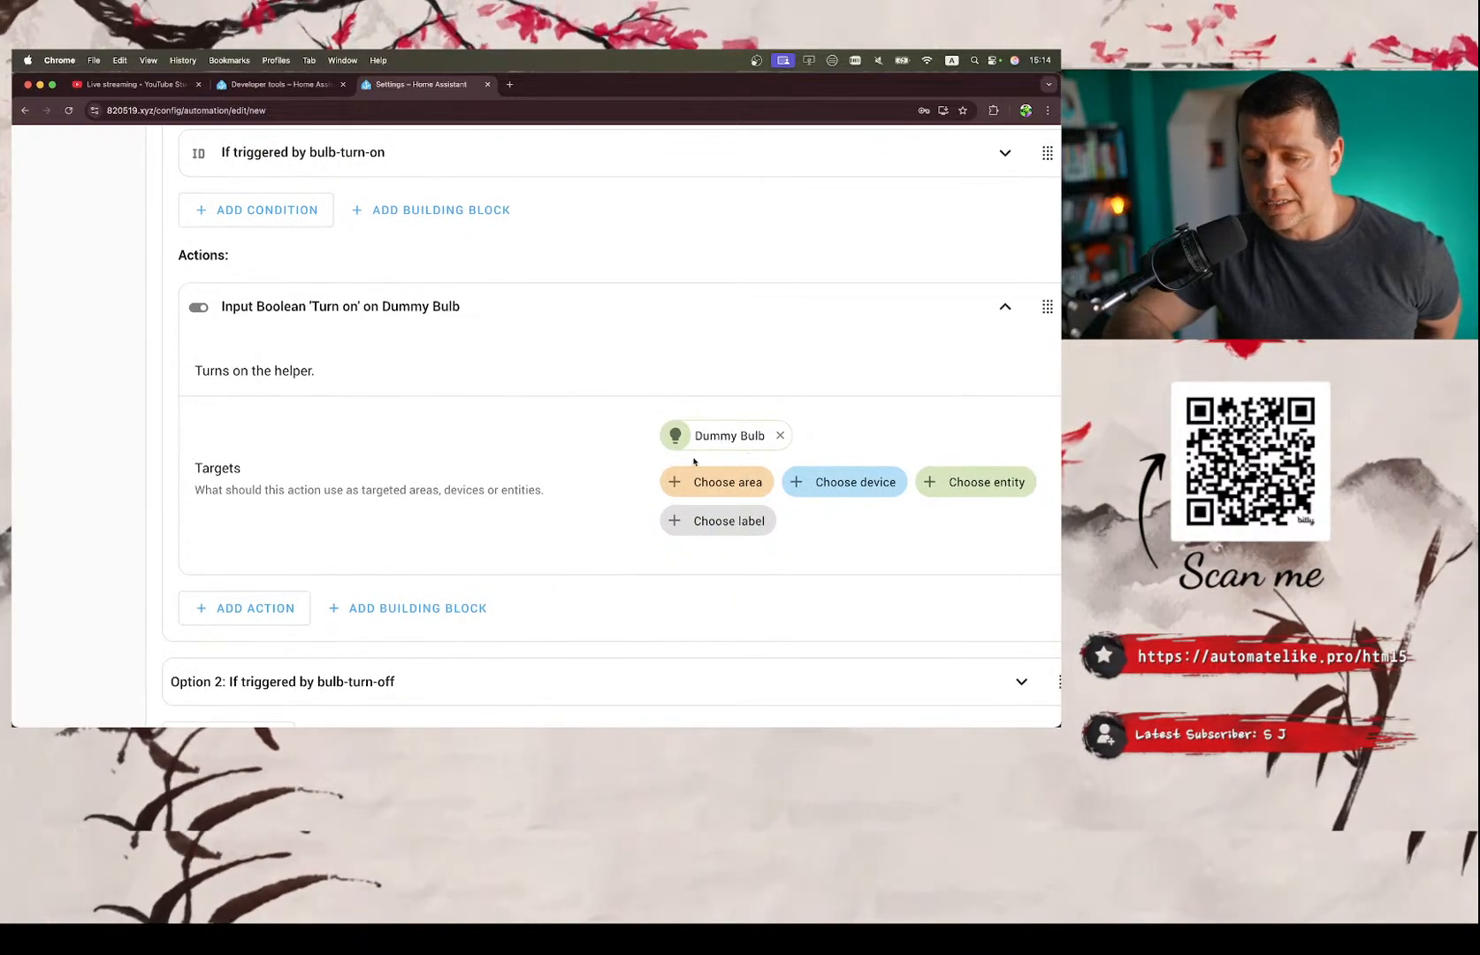
Recheck both trigger IDs and examine how the Choose block's first option refers to the bulb-turn-on trigger.
scroll(694, 460, "up", 15)
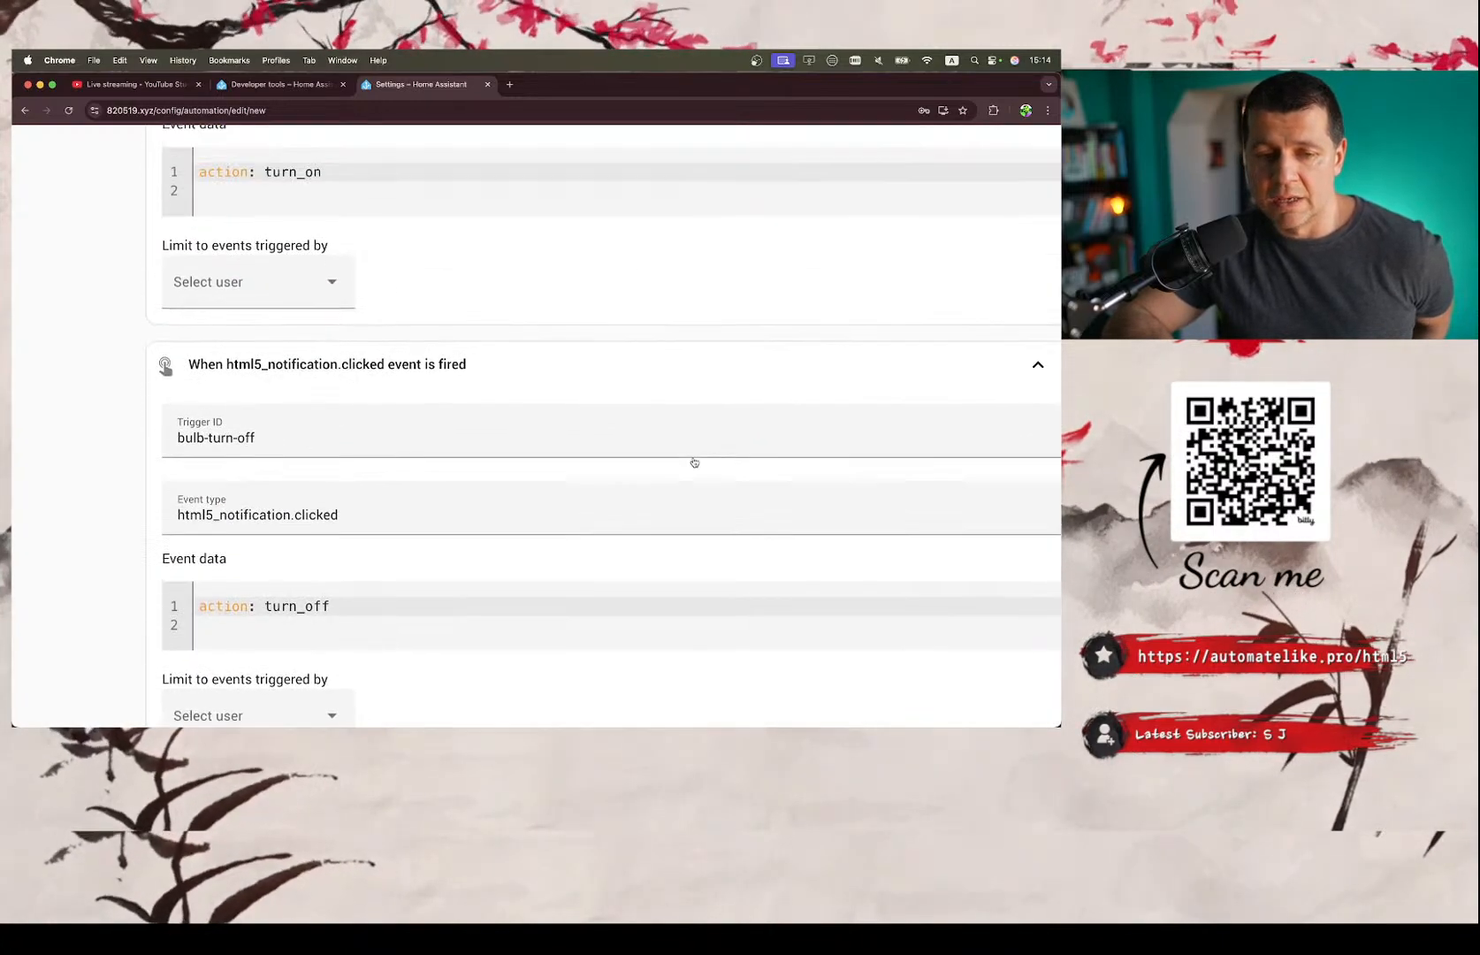
scroll(694, 460, "up", 5)
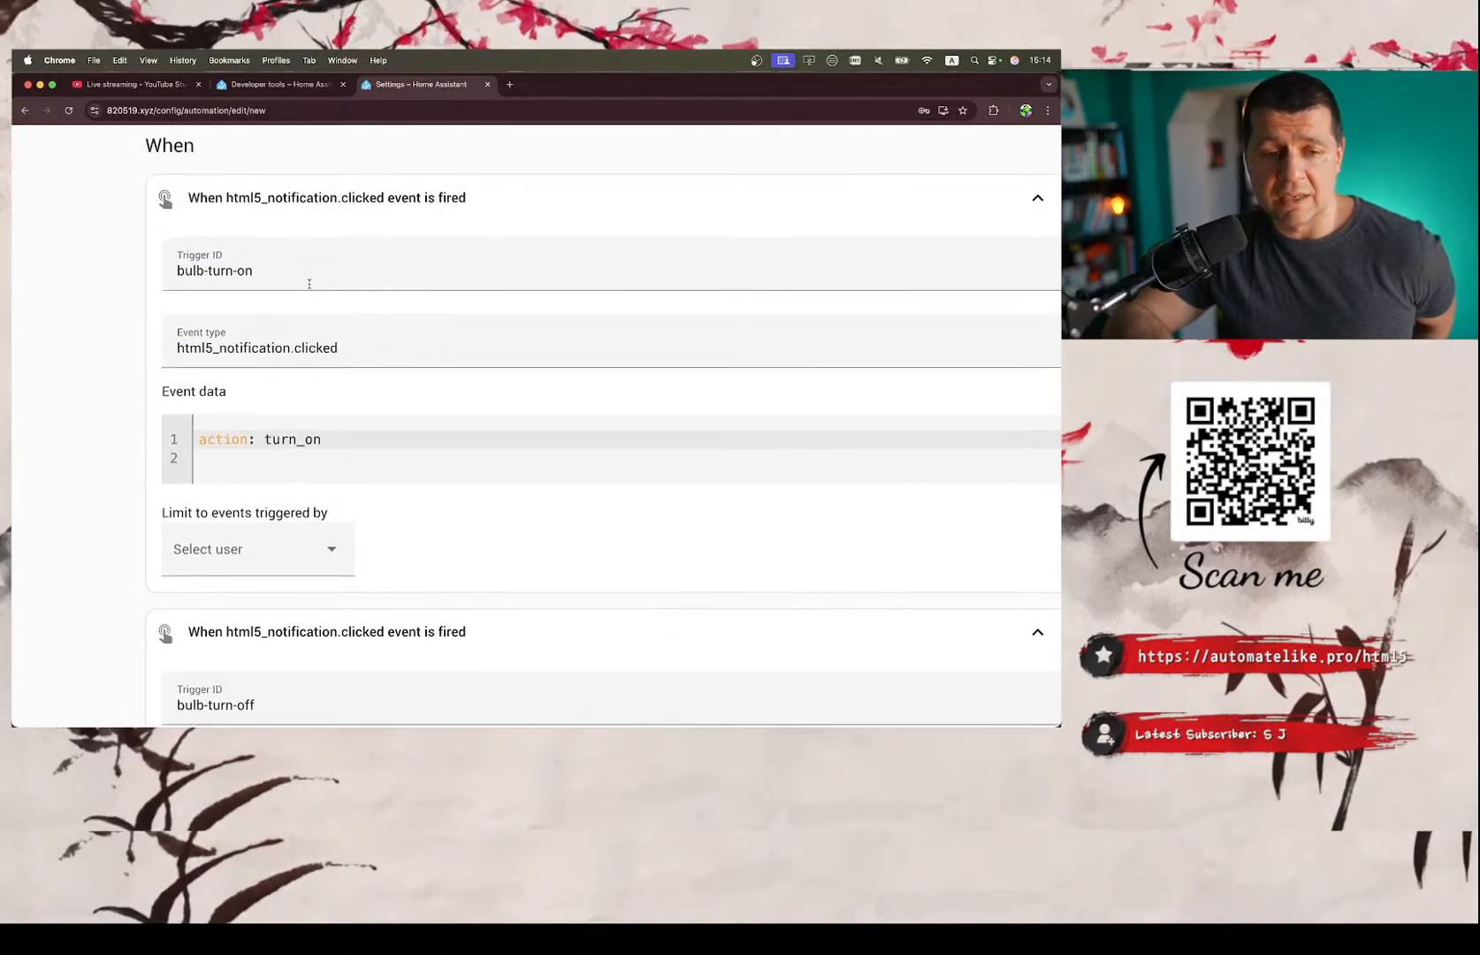
scroll(309, 283, "up", 2)
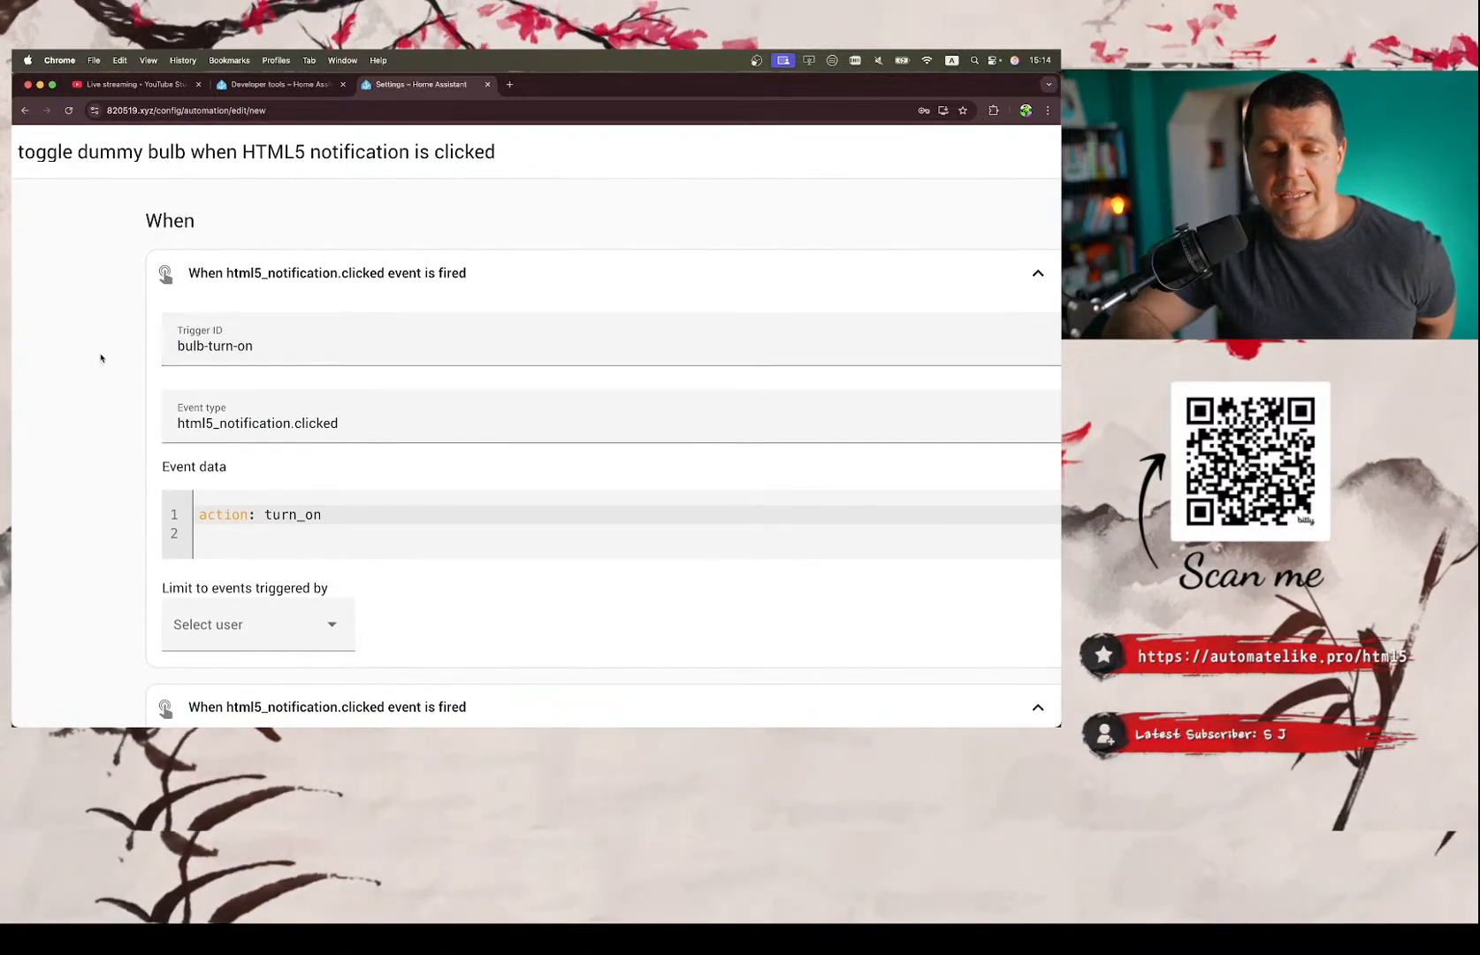
scroll(56, 409, "down", 3)
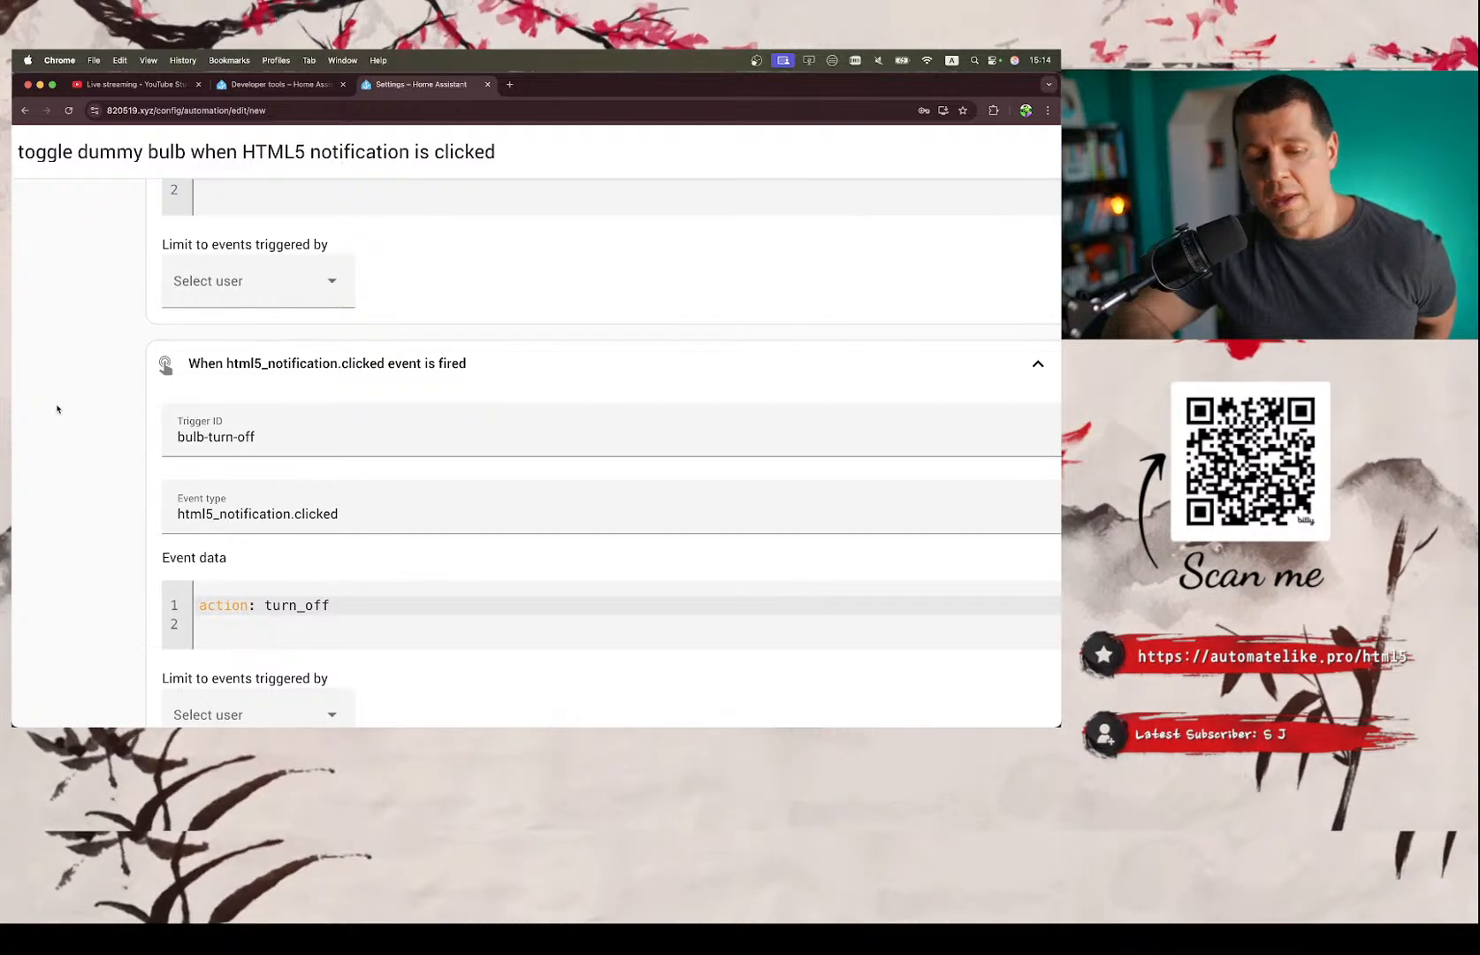
scroll(57, 409, "down", 6)
scroll(57, 408, "down", 3)
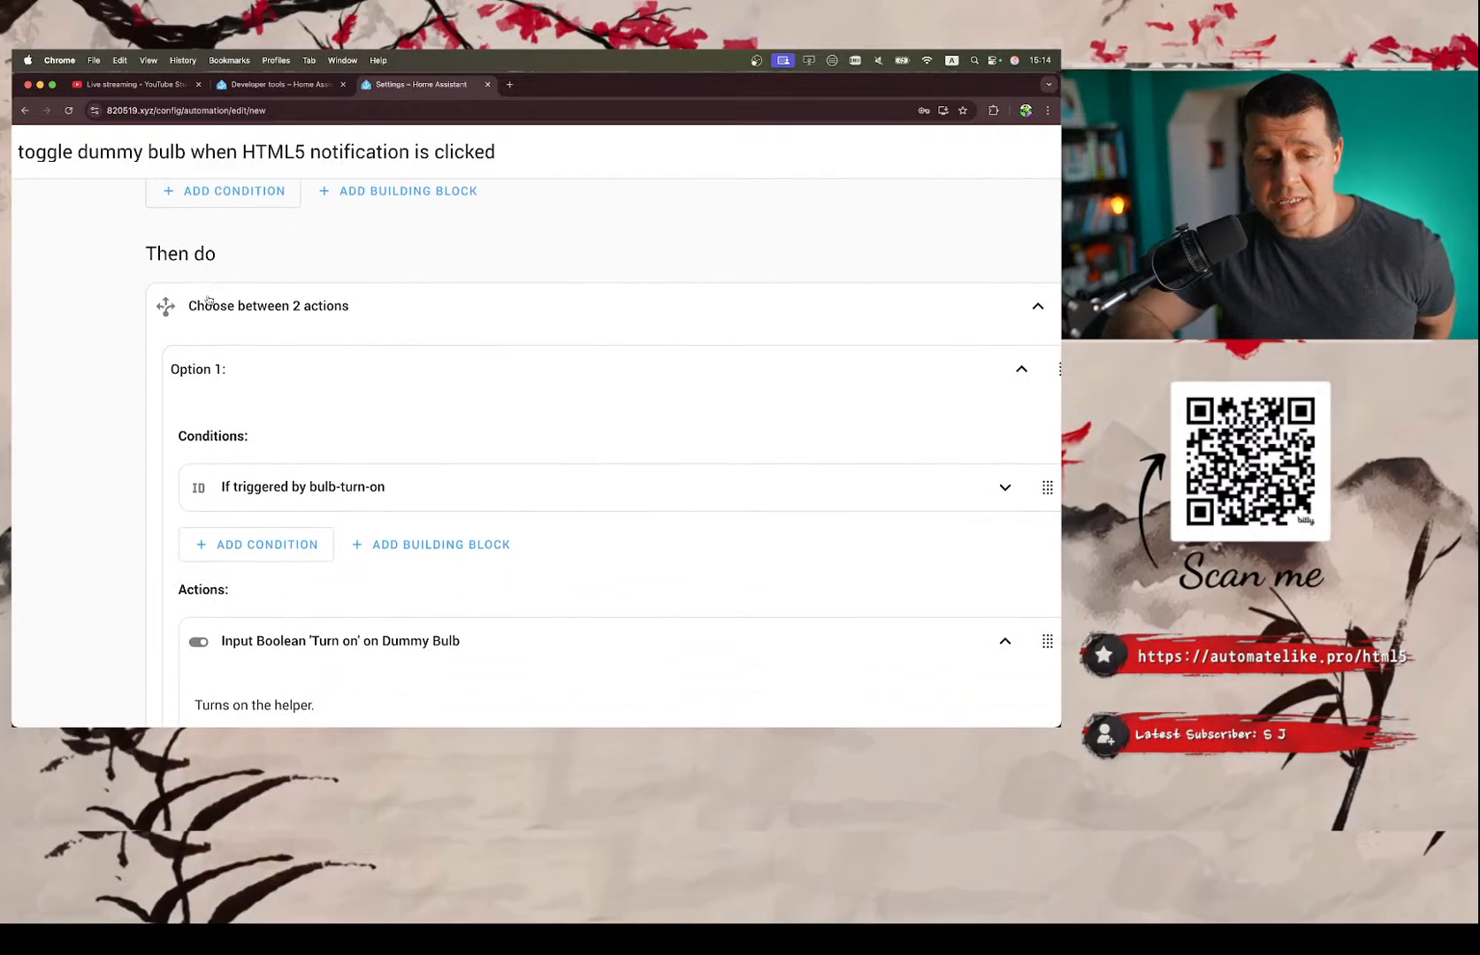
scroll(279, 322, "down", 2)
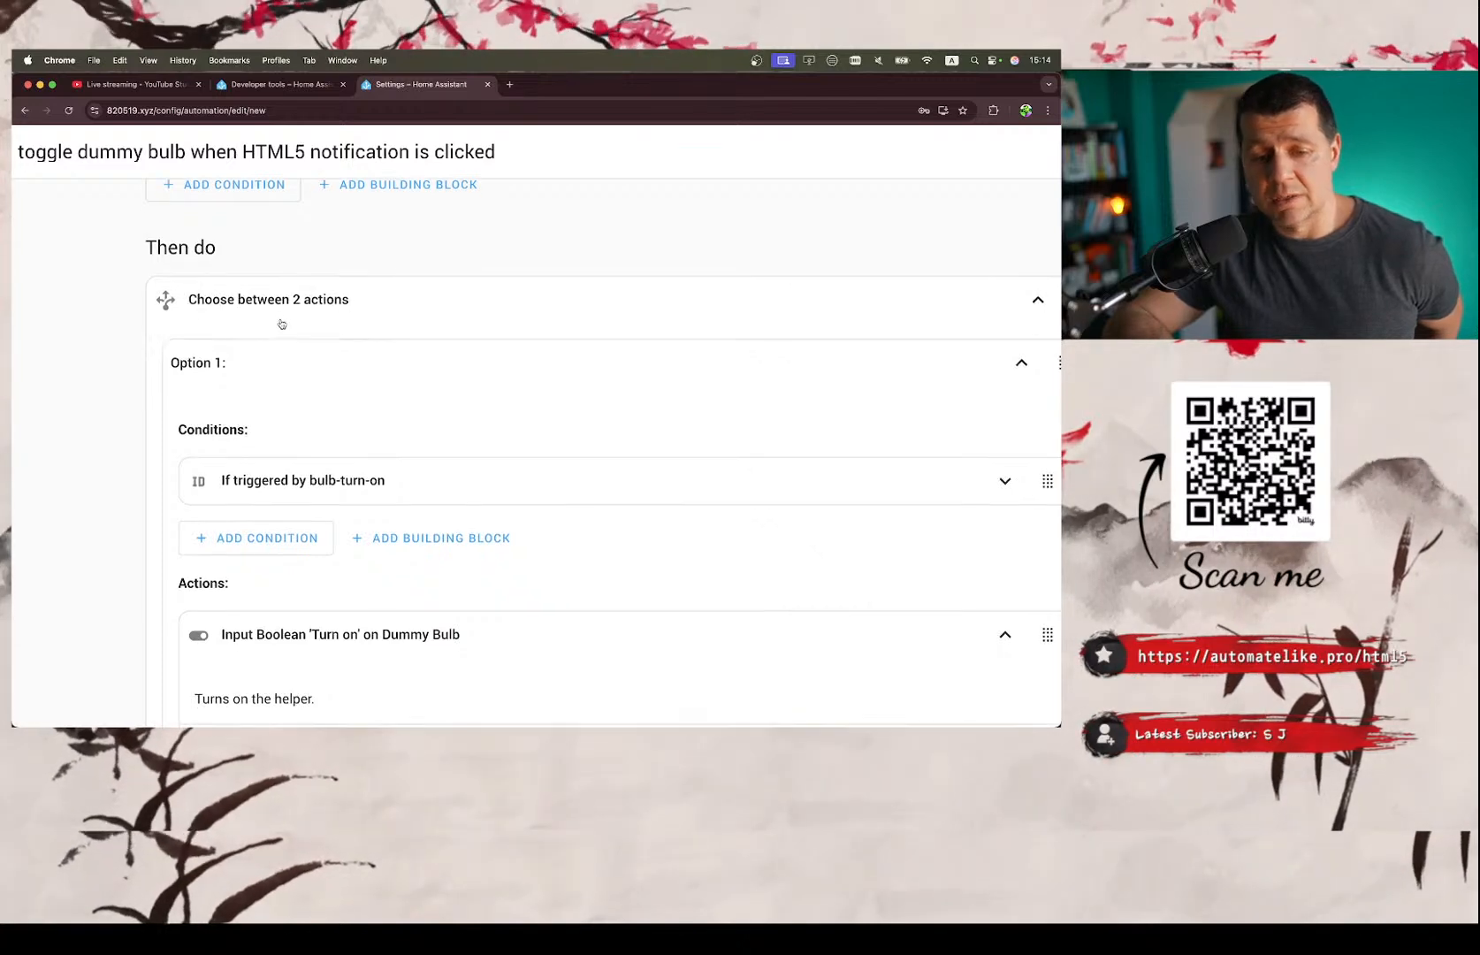
scroll(320, 219, "up", 1)
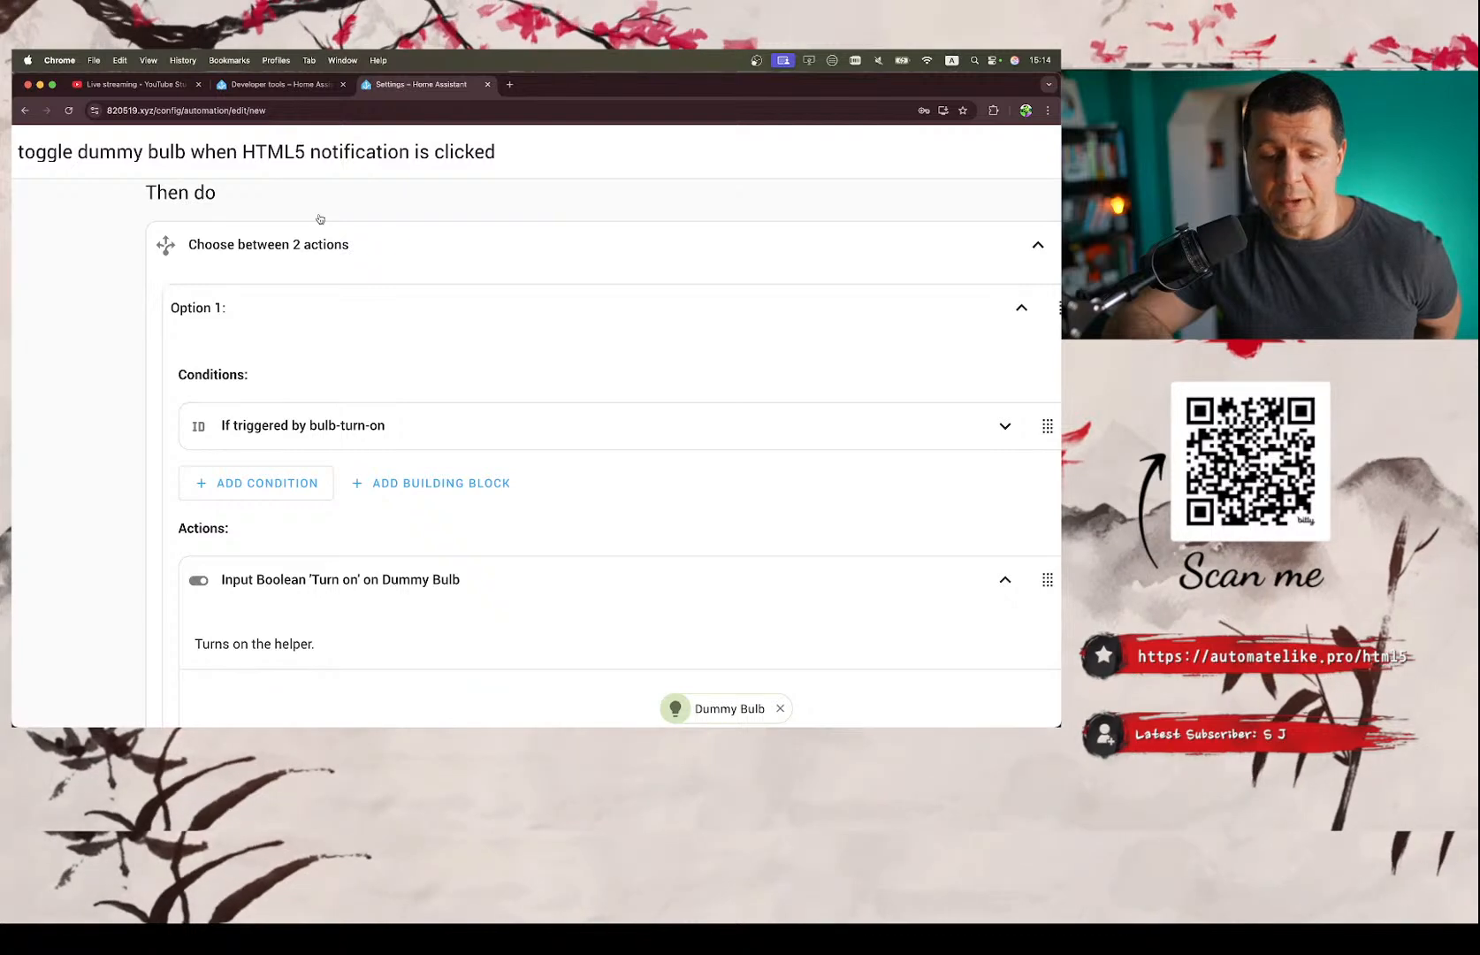
scroll(275, 400, "down", 2)
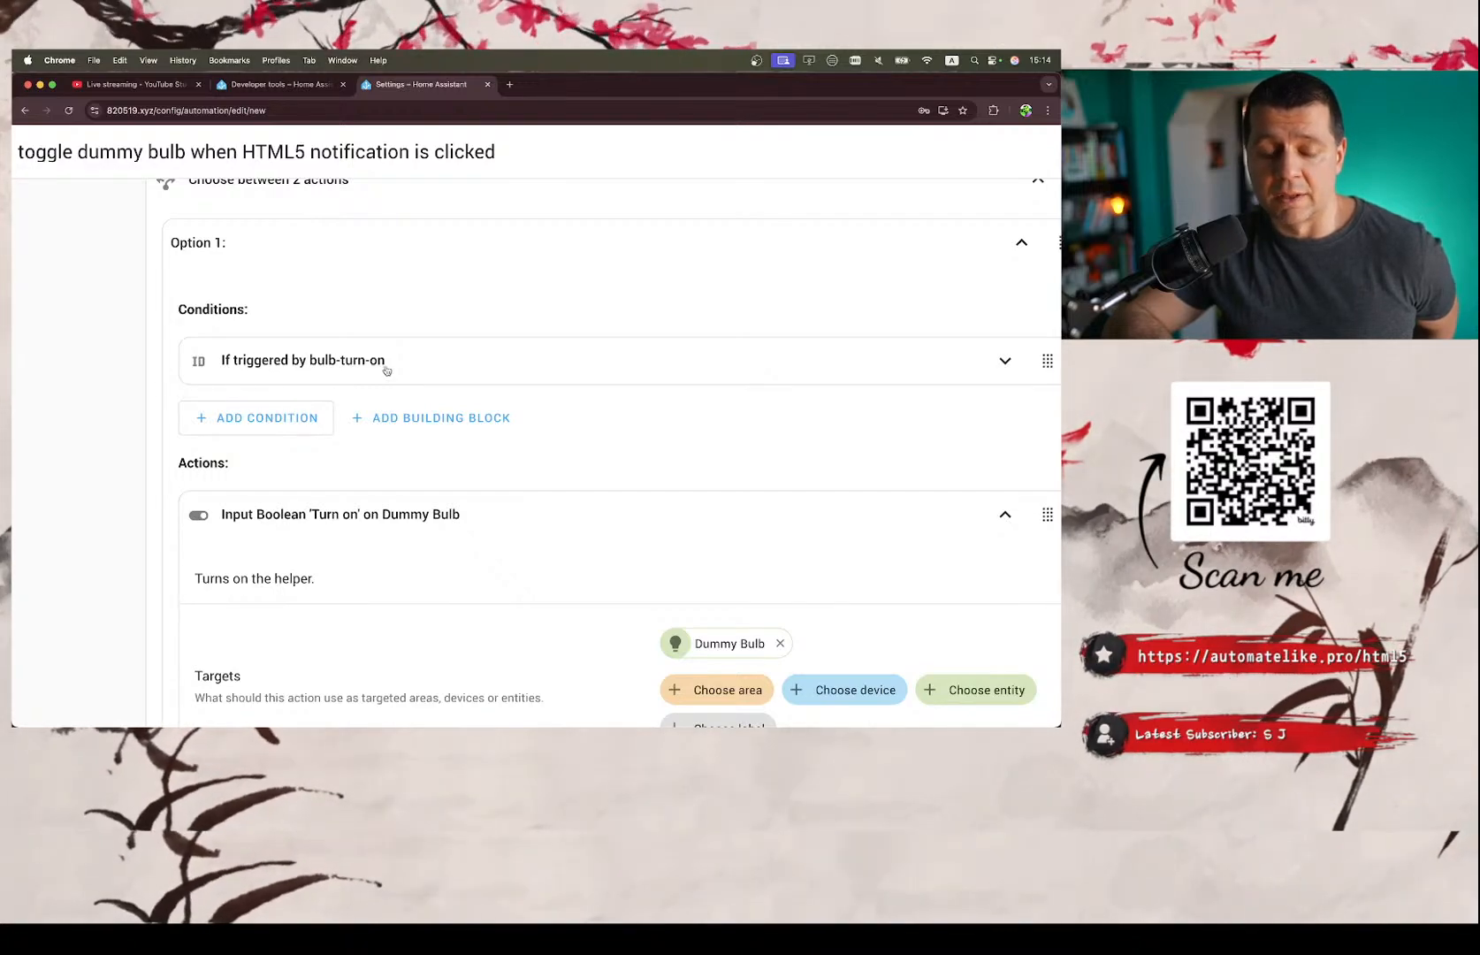
Trace the bulb-turn-on trigger to Option 1's action and examine its Dummy Bulb target.
scroll(378, 368, "up", 10)
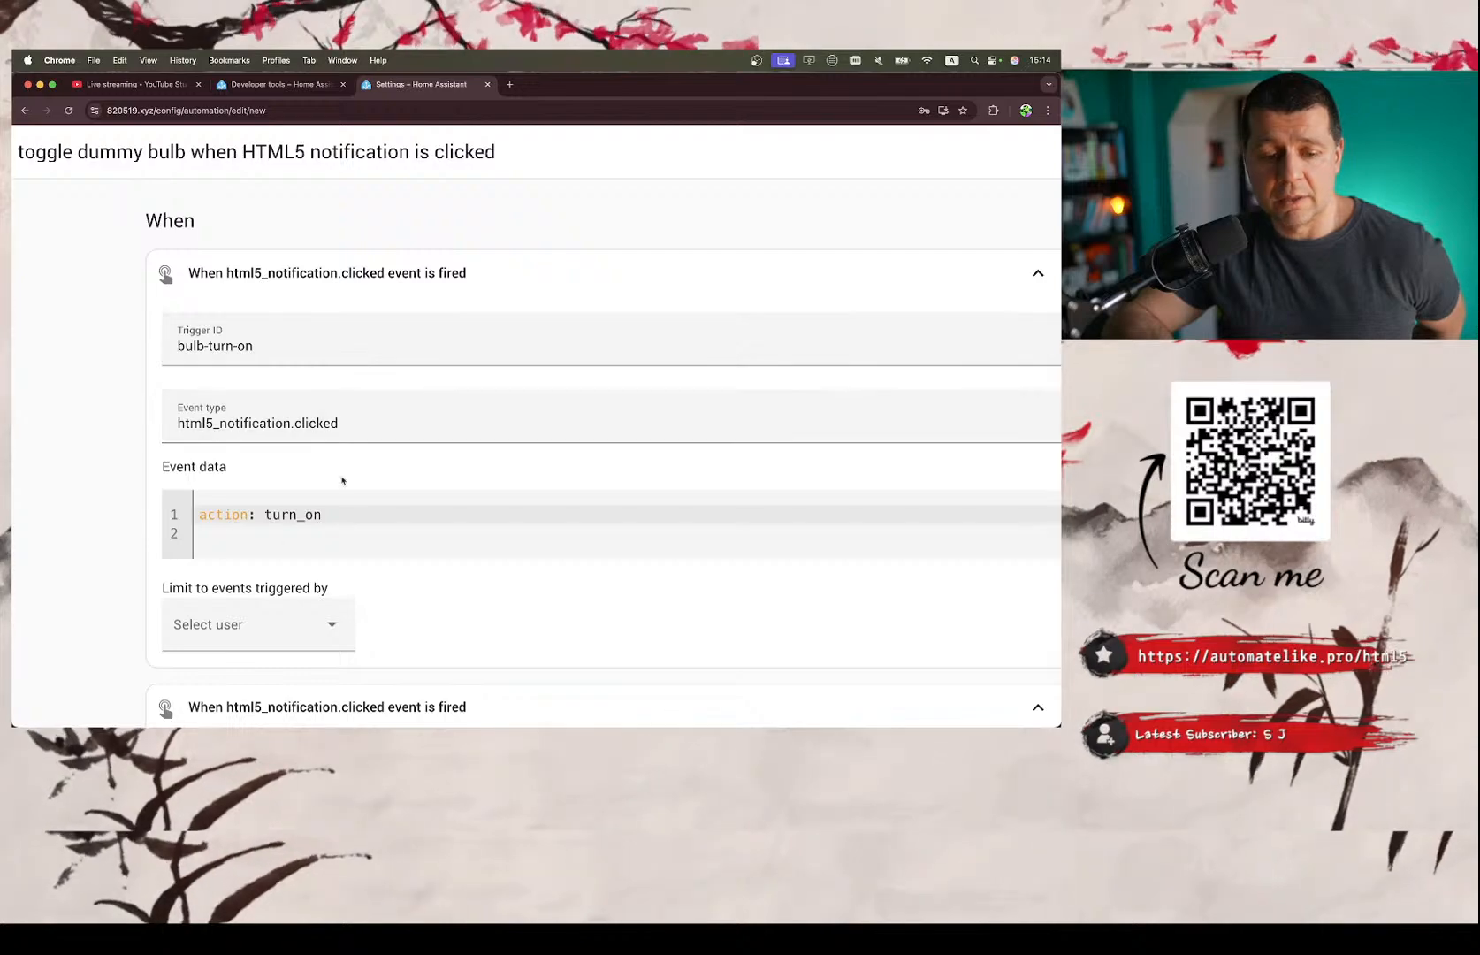
scroll(314, 571, "down", 10)
scroll(310, 571, "down", 5)
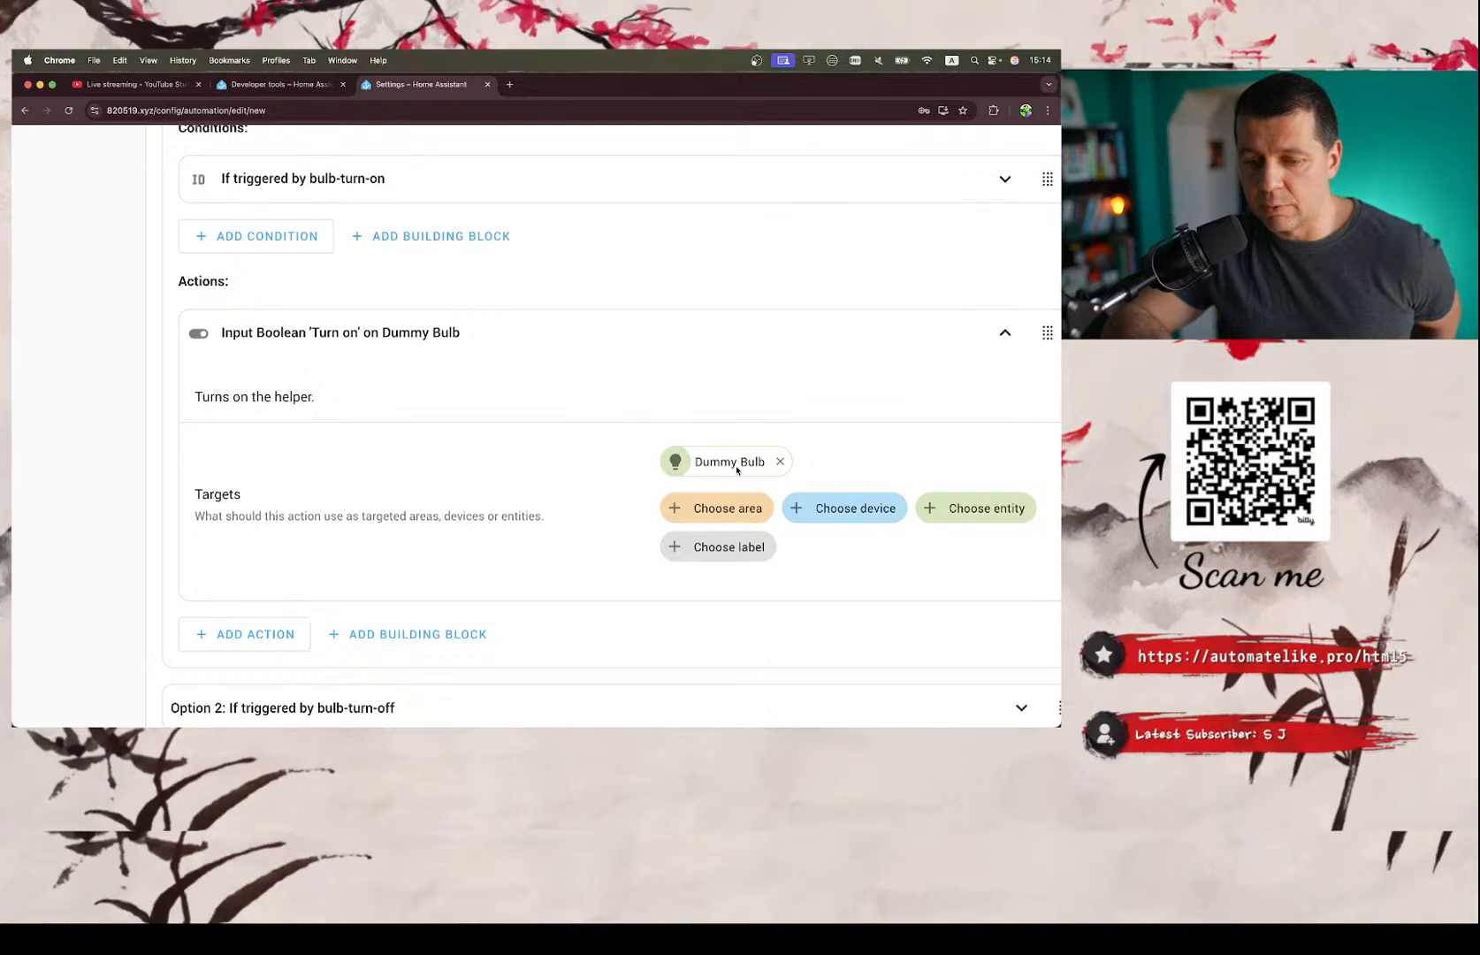
scroll(721, 458, "down", 2)
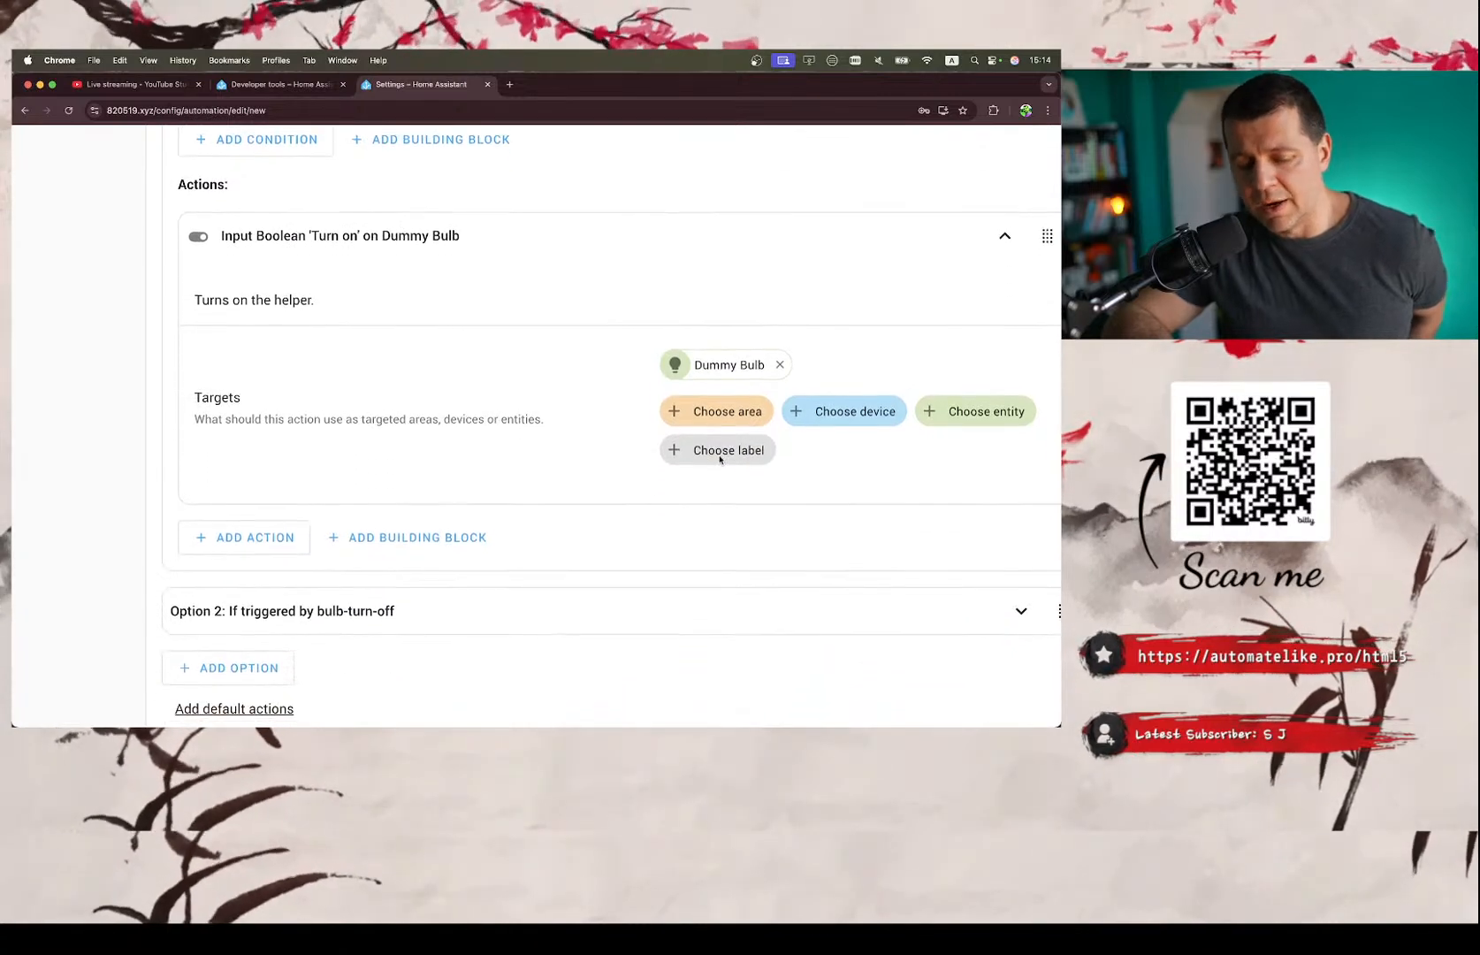
scroll(720, 458, "right", 3)
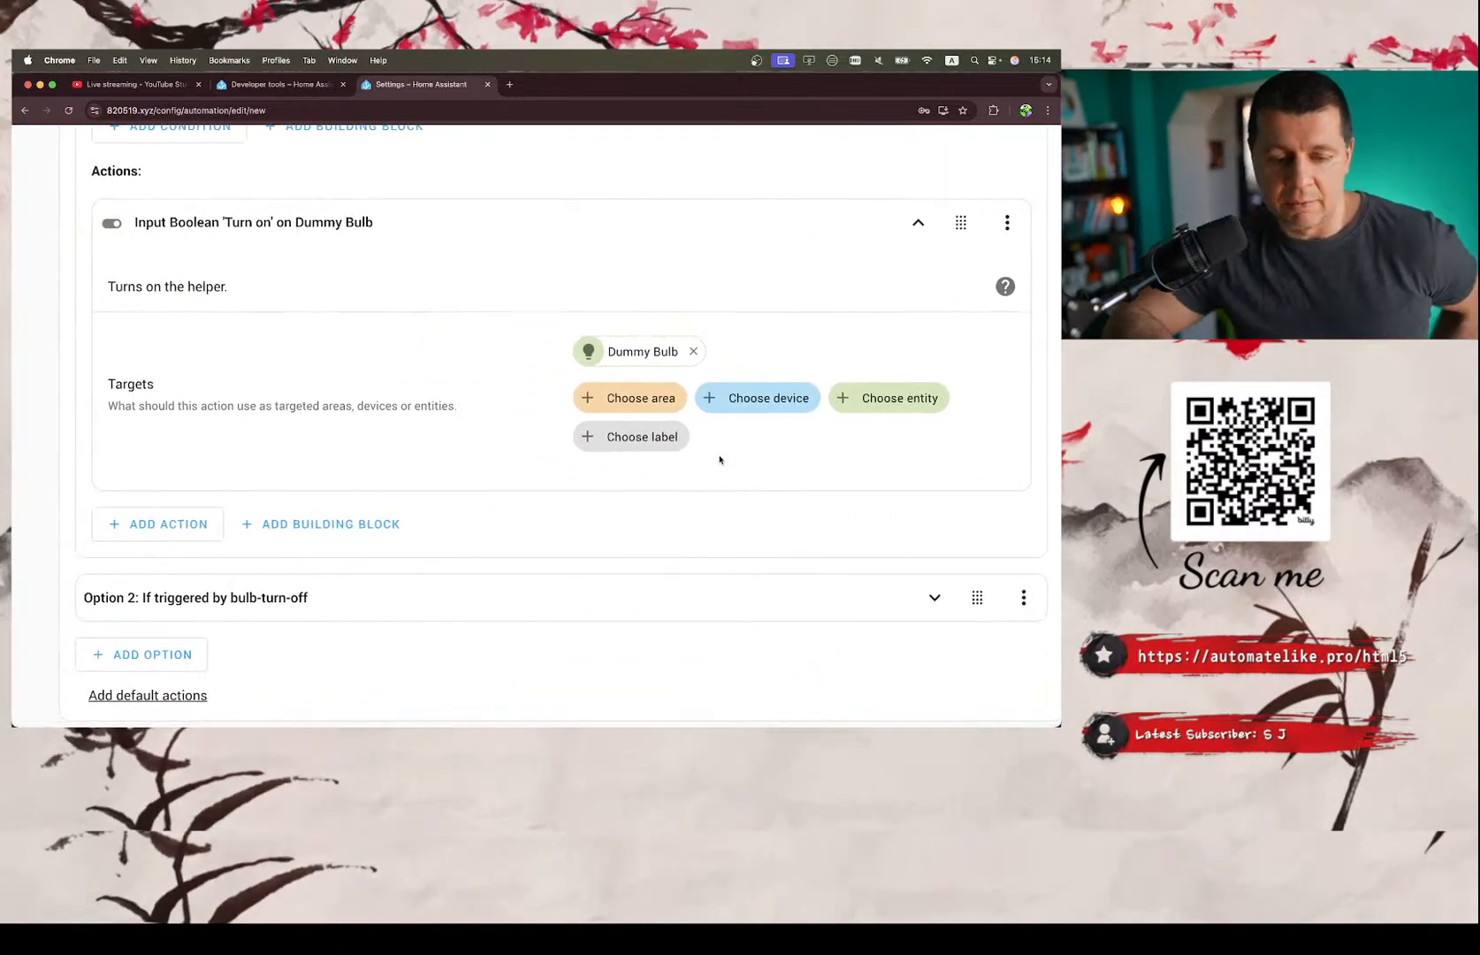
scroll(720, 459, "down", 1)
scroll(720, 458, "left", 2)
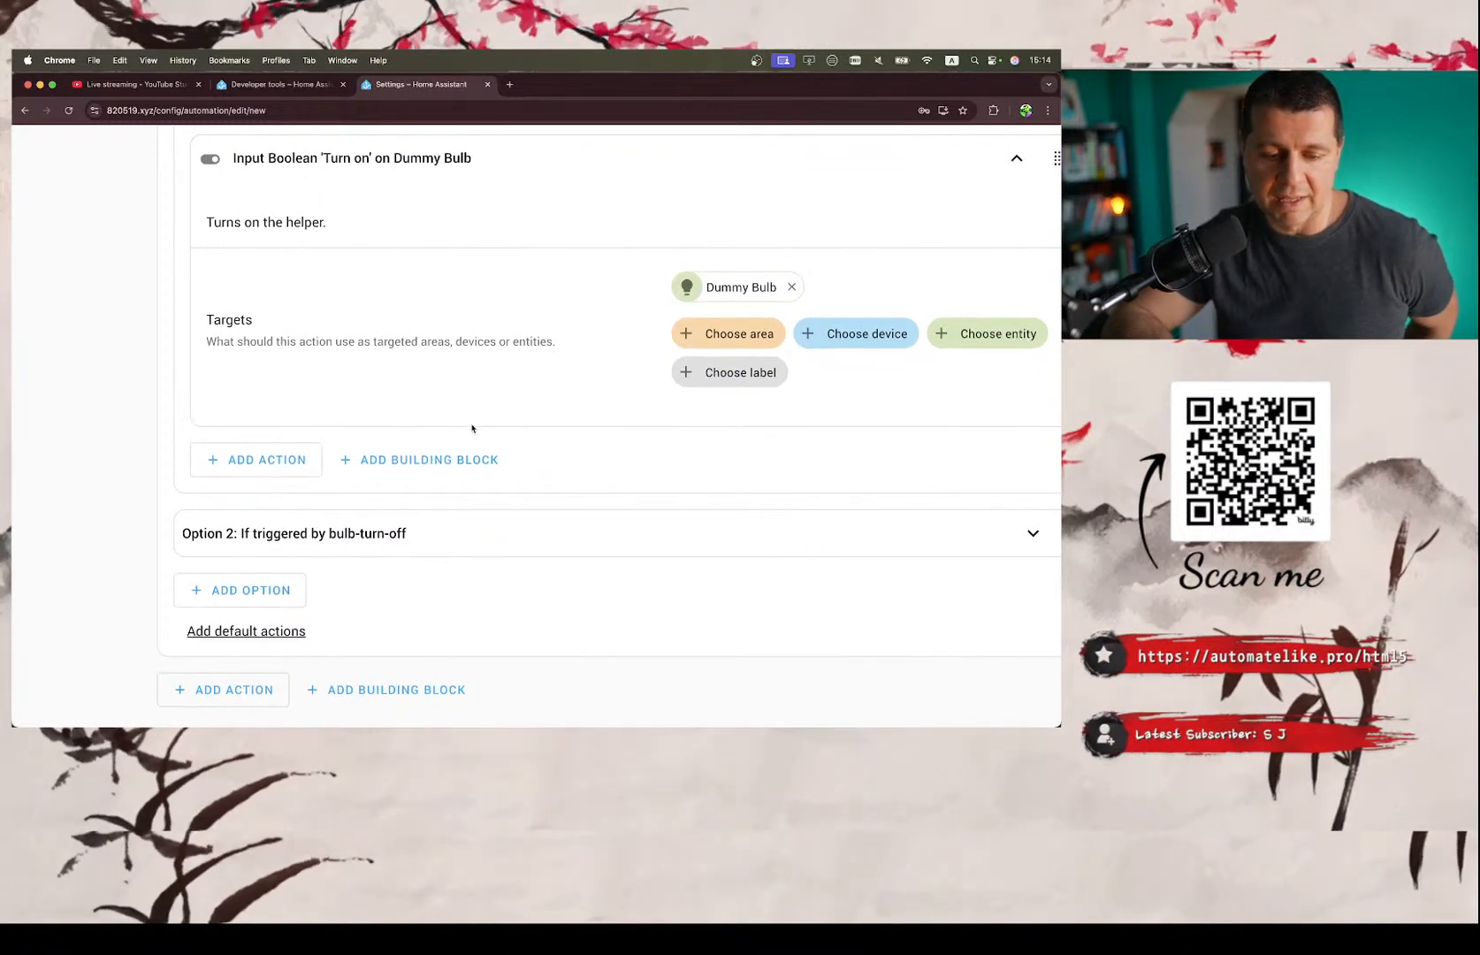
Expand Option 2 of the Choose block to examine its trigger condition and its action.
left_click(482, 532)
scroll(482, 533, "down", 5)
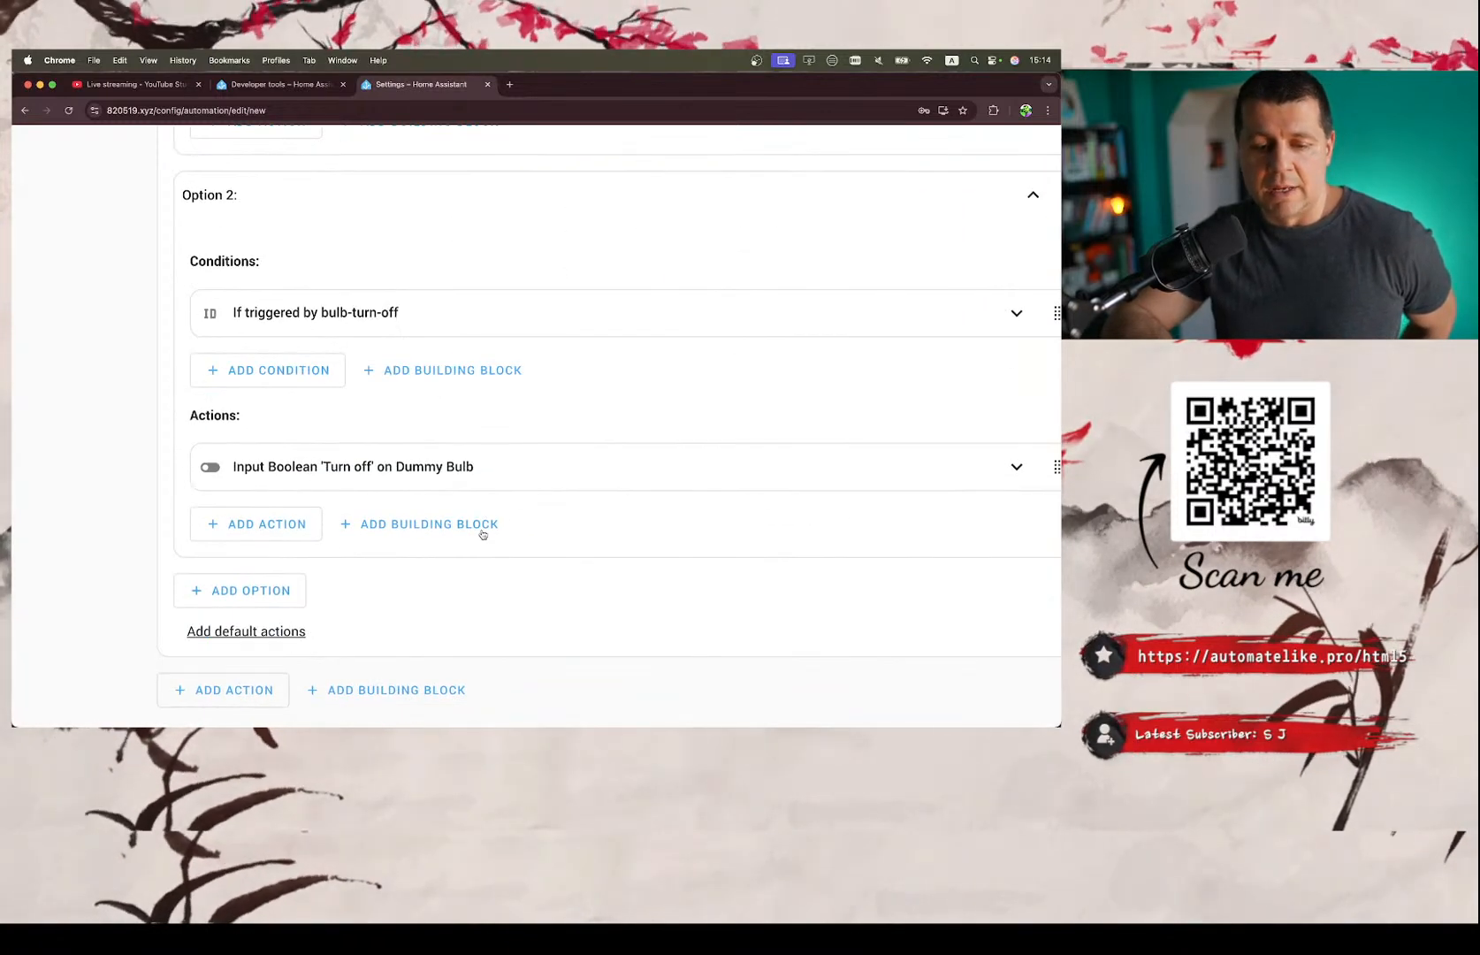
scroll(482, 533, "up", 3)
scroll(483, 533, "down", 3)
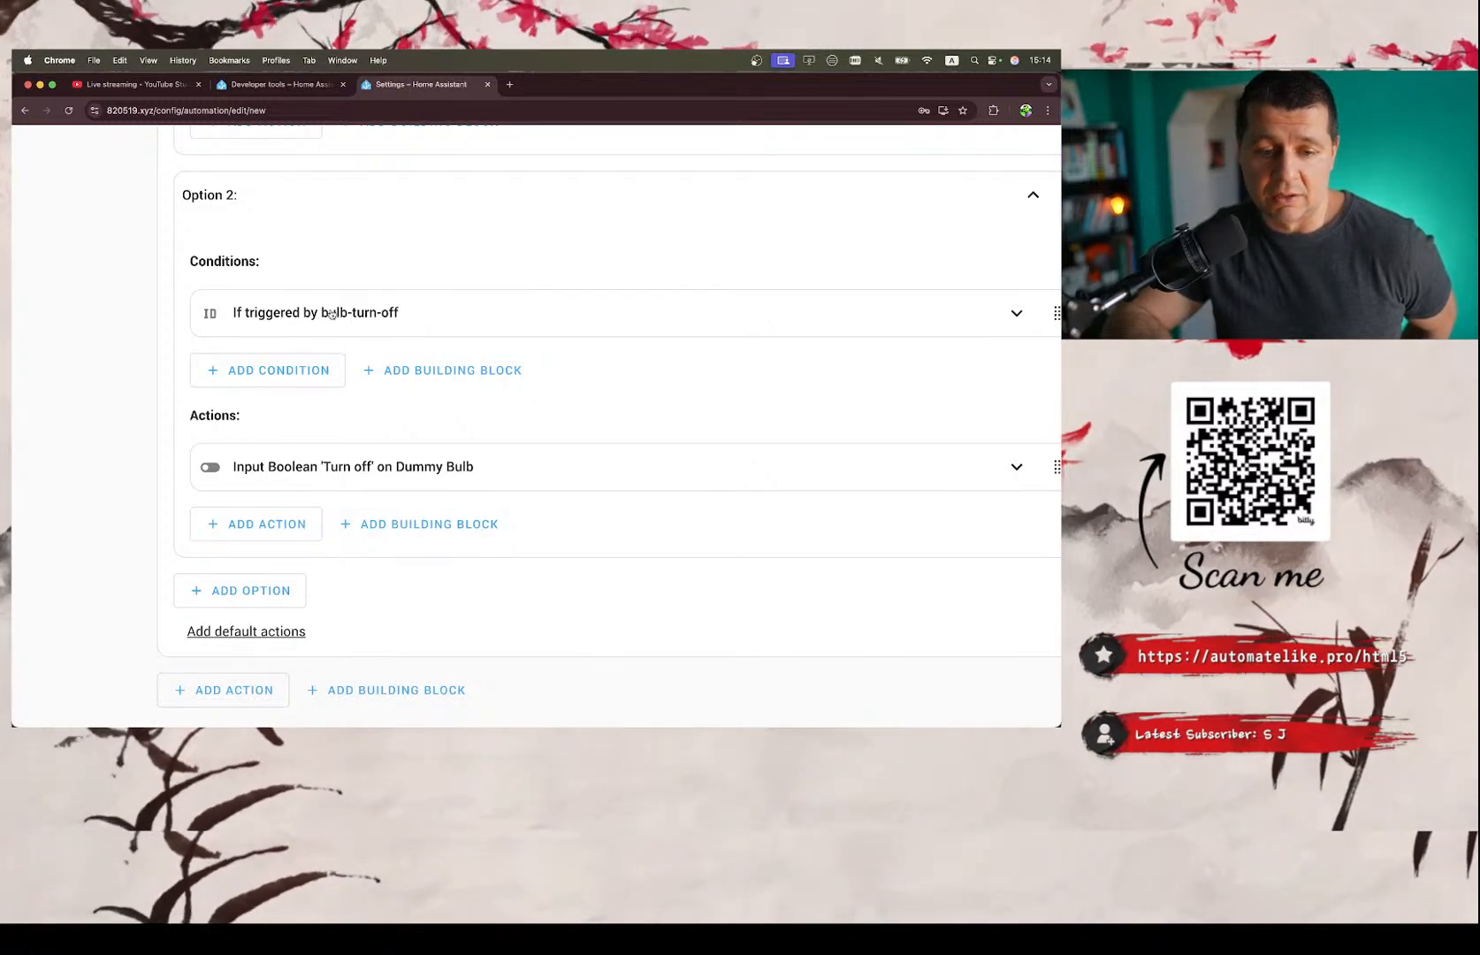
scroll(330, 313, "up", 1)
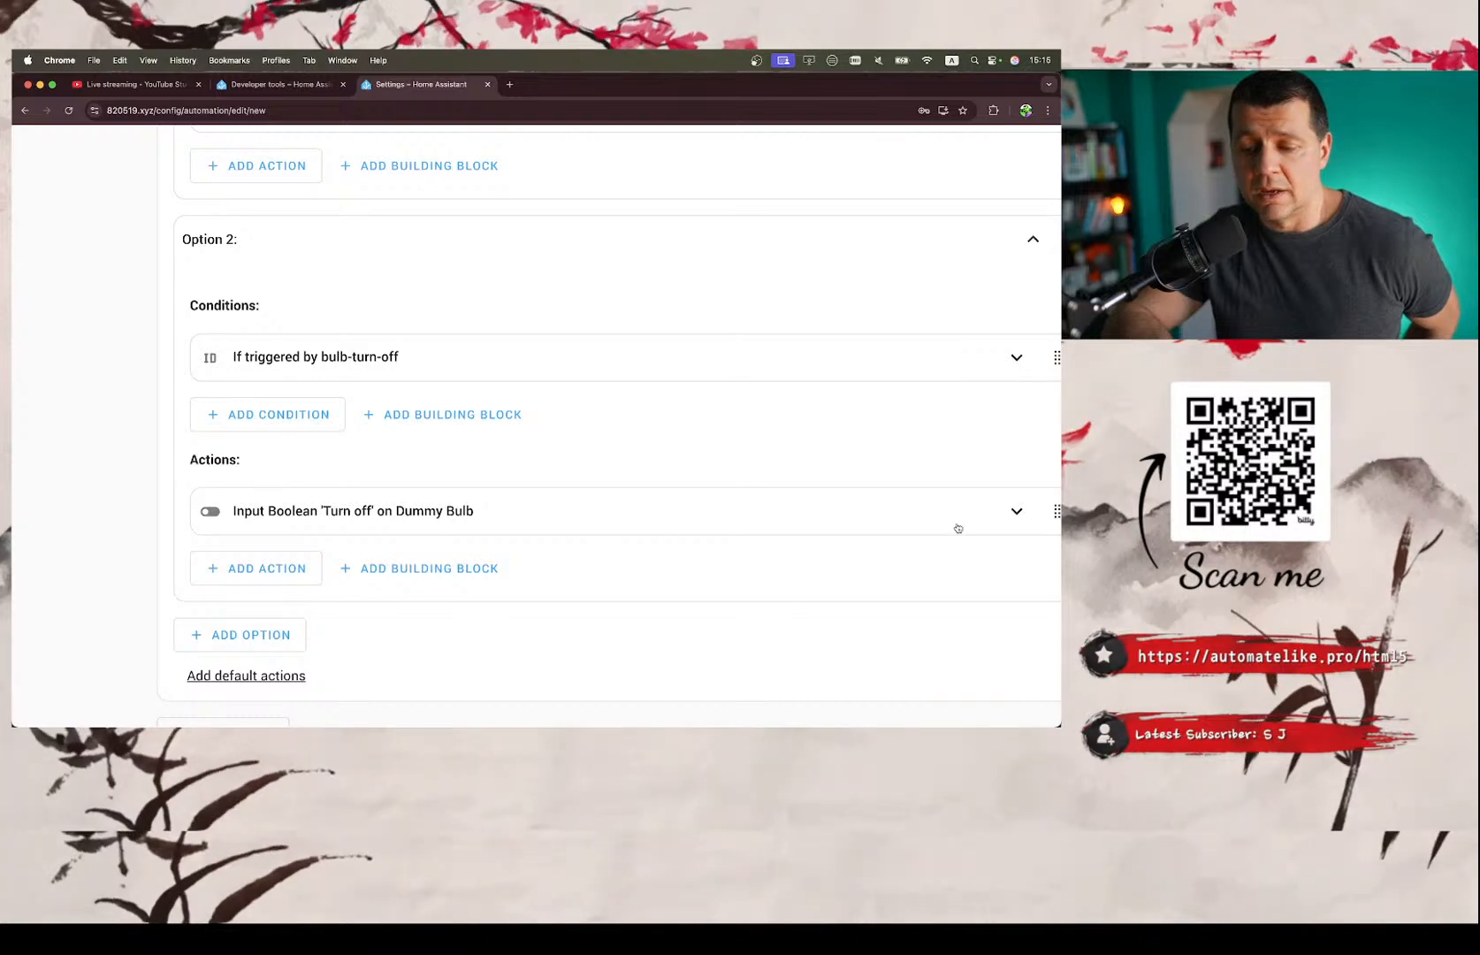
Expand Option 2's 'Turn off' on Dummy Bulb action and compare it with Option 1's action and the triggers.
left_click(1016, 511)
scroll(776, 473, "down", 3)
scroll(776, 473, "up", 8)
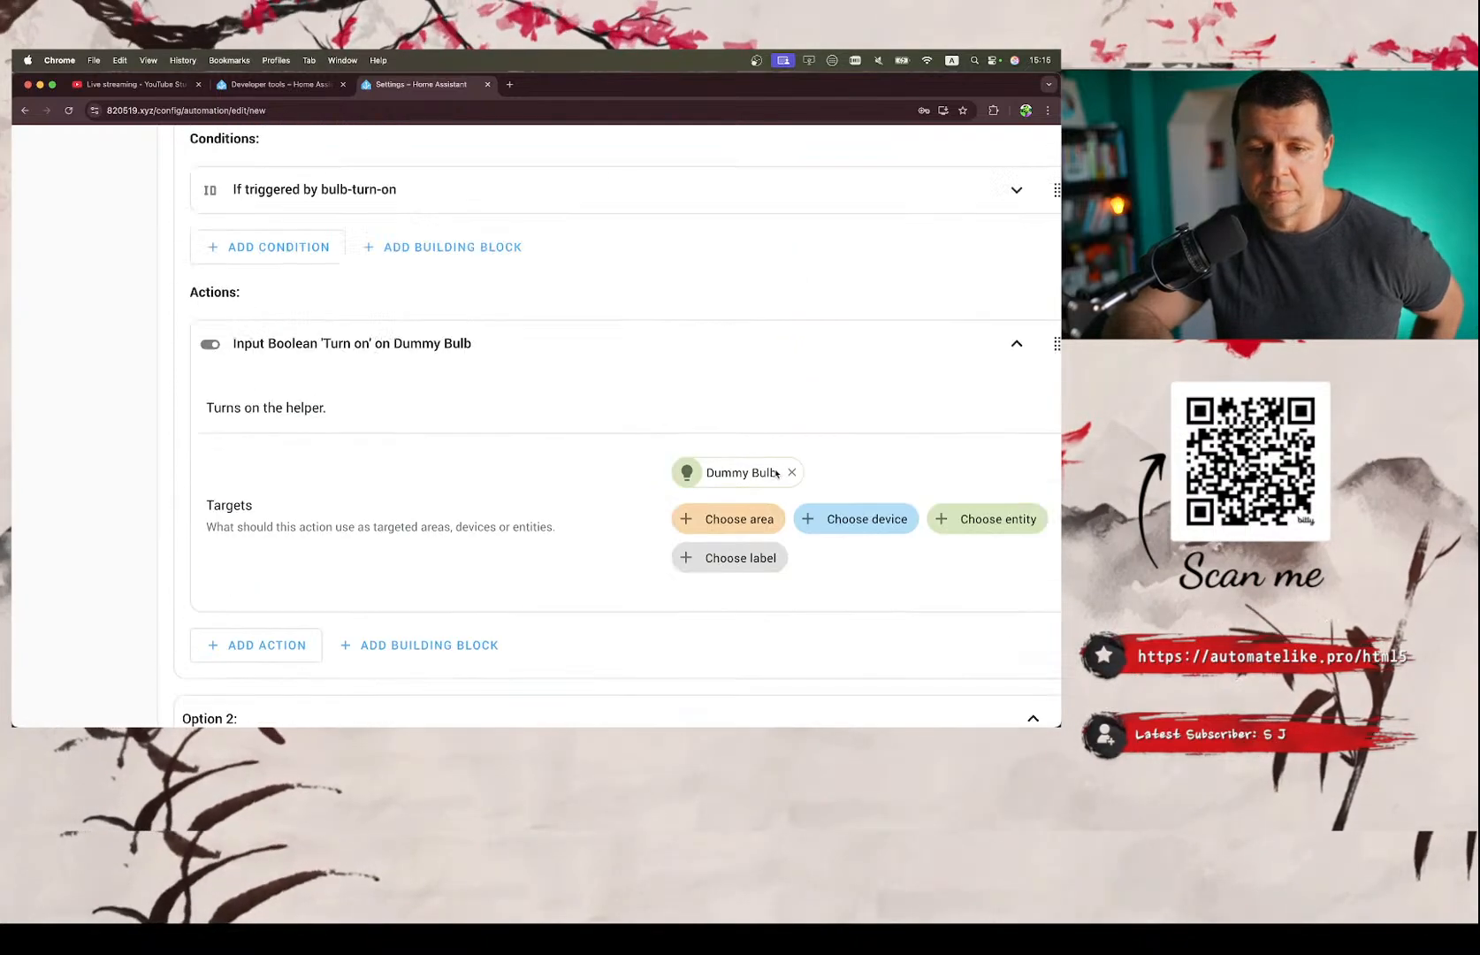
scroll(776, 473, "up", 8)
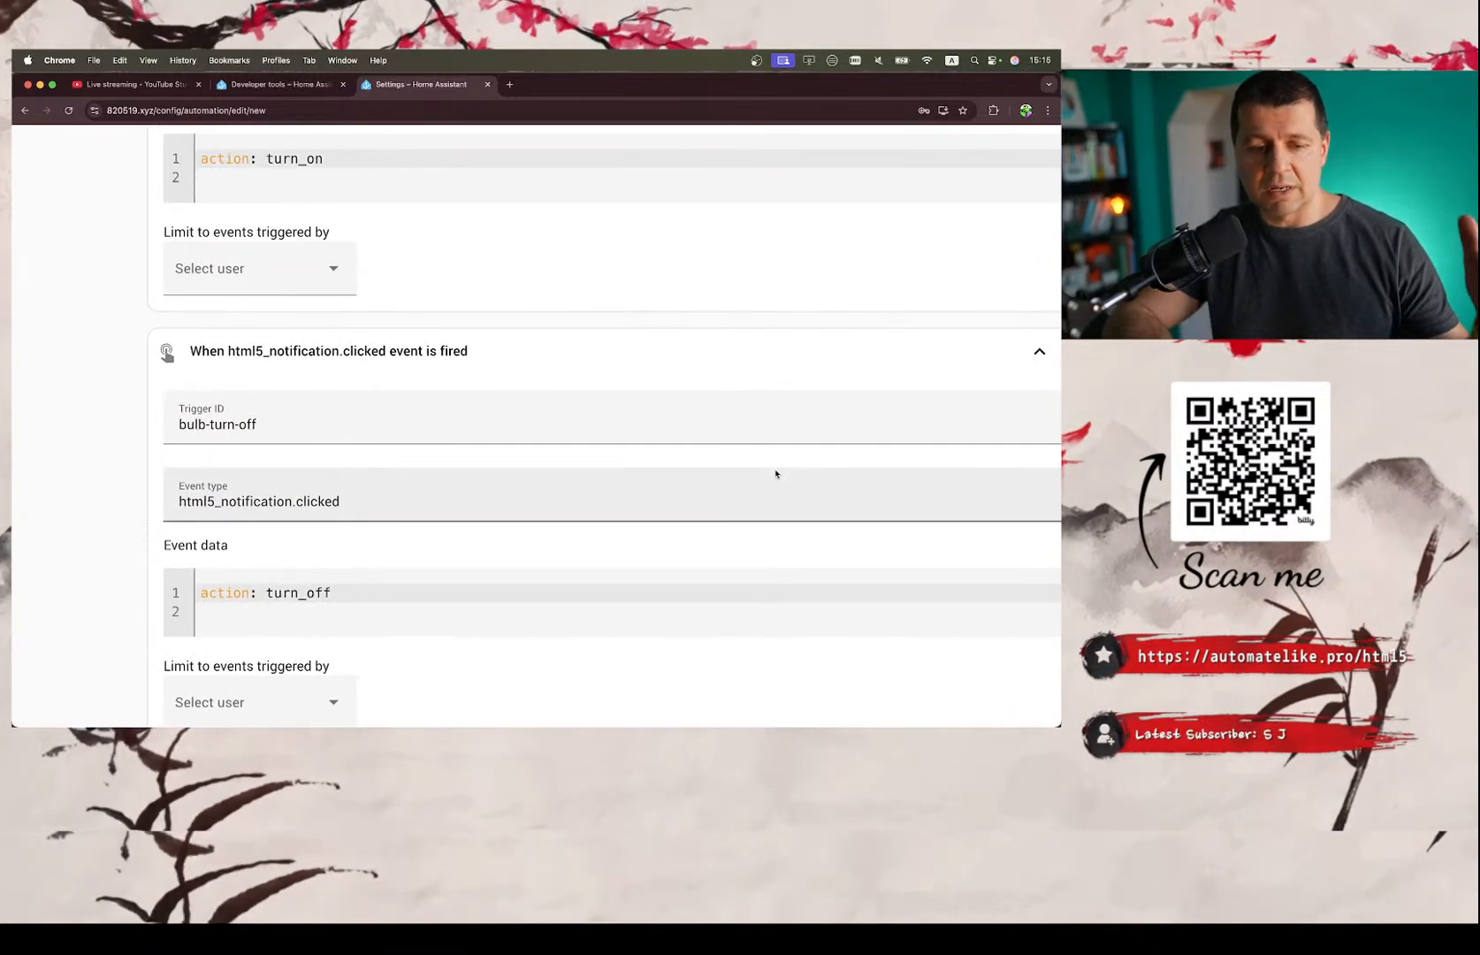
From Developer tools, open the Overview dashboard in a separate browser tab placed after the automation tab.
left_click(274, 84)
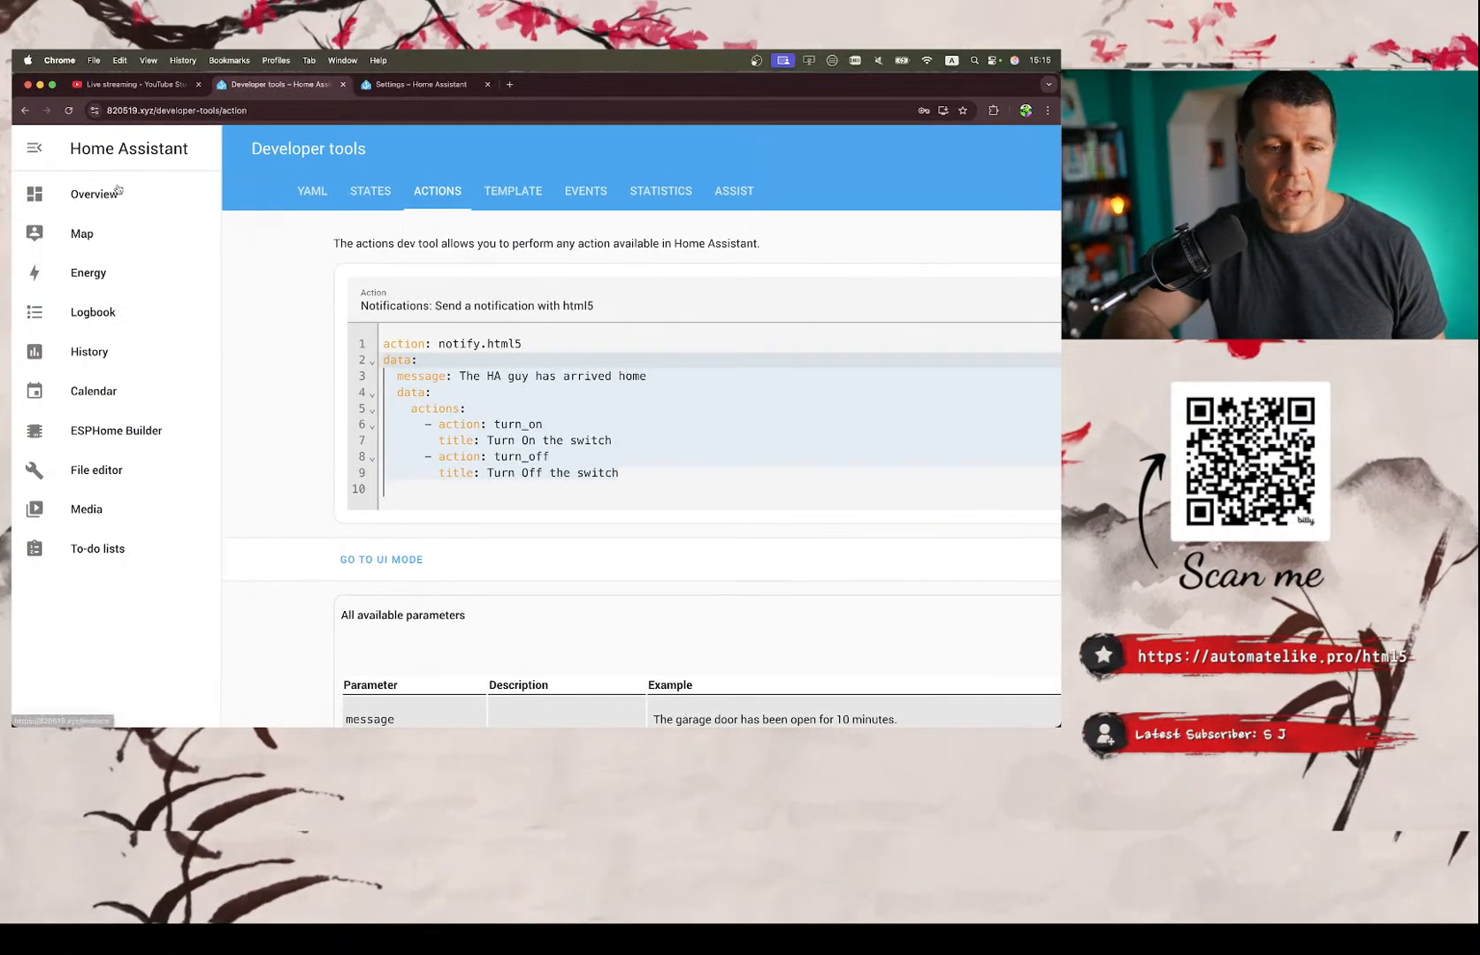
left_click(118, 191)
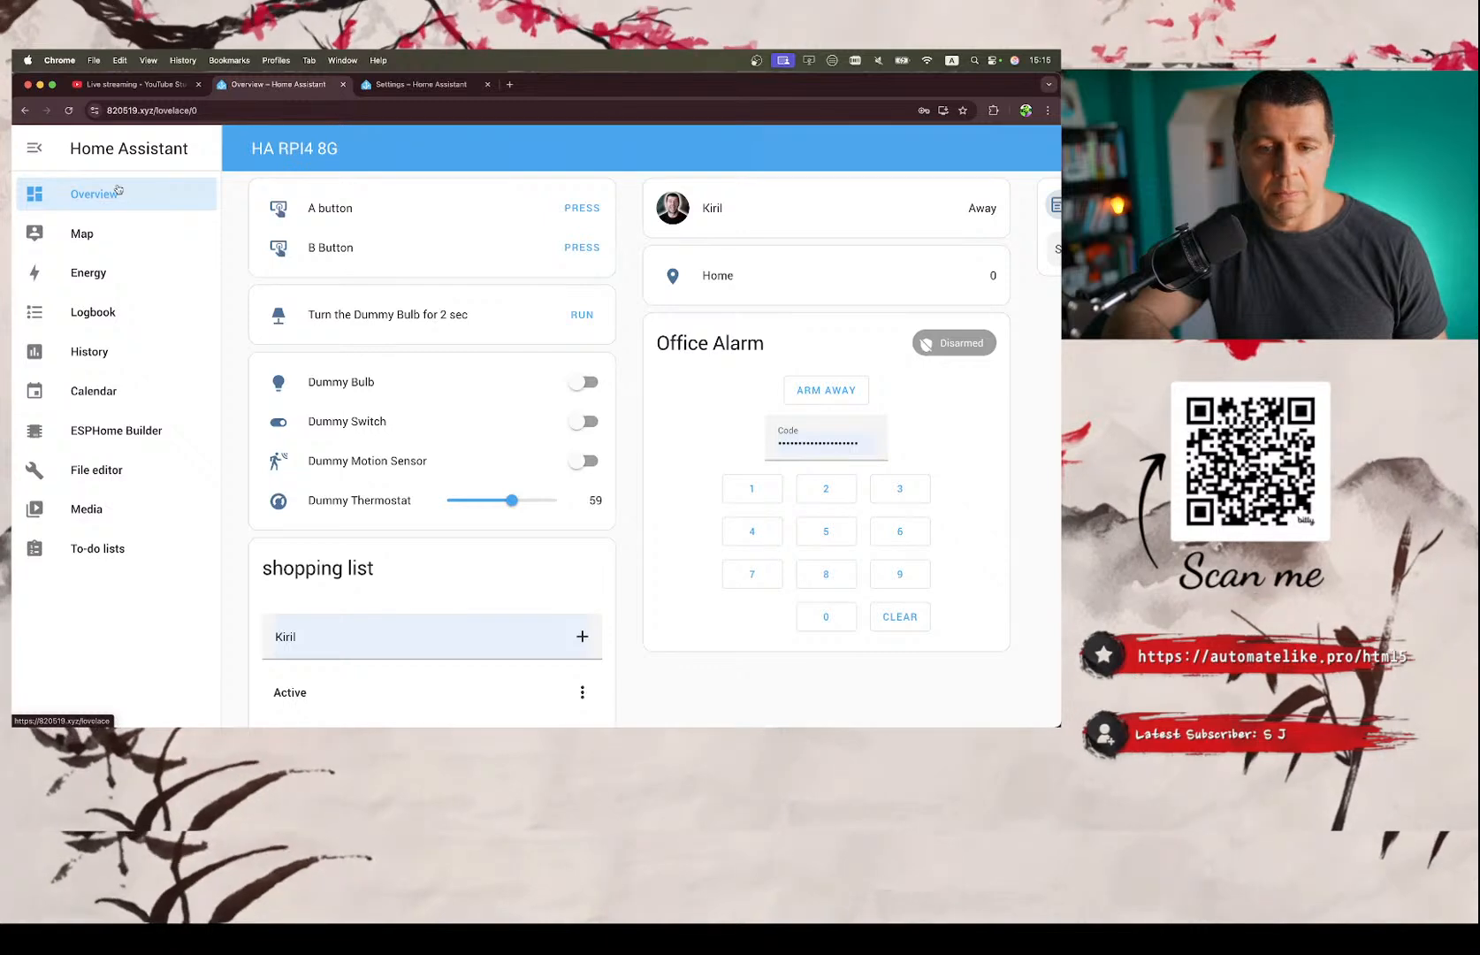
left_click(25, 111)
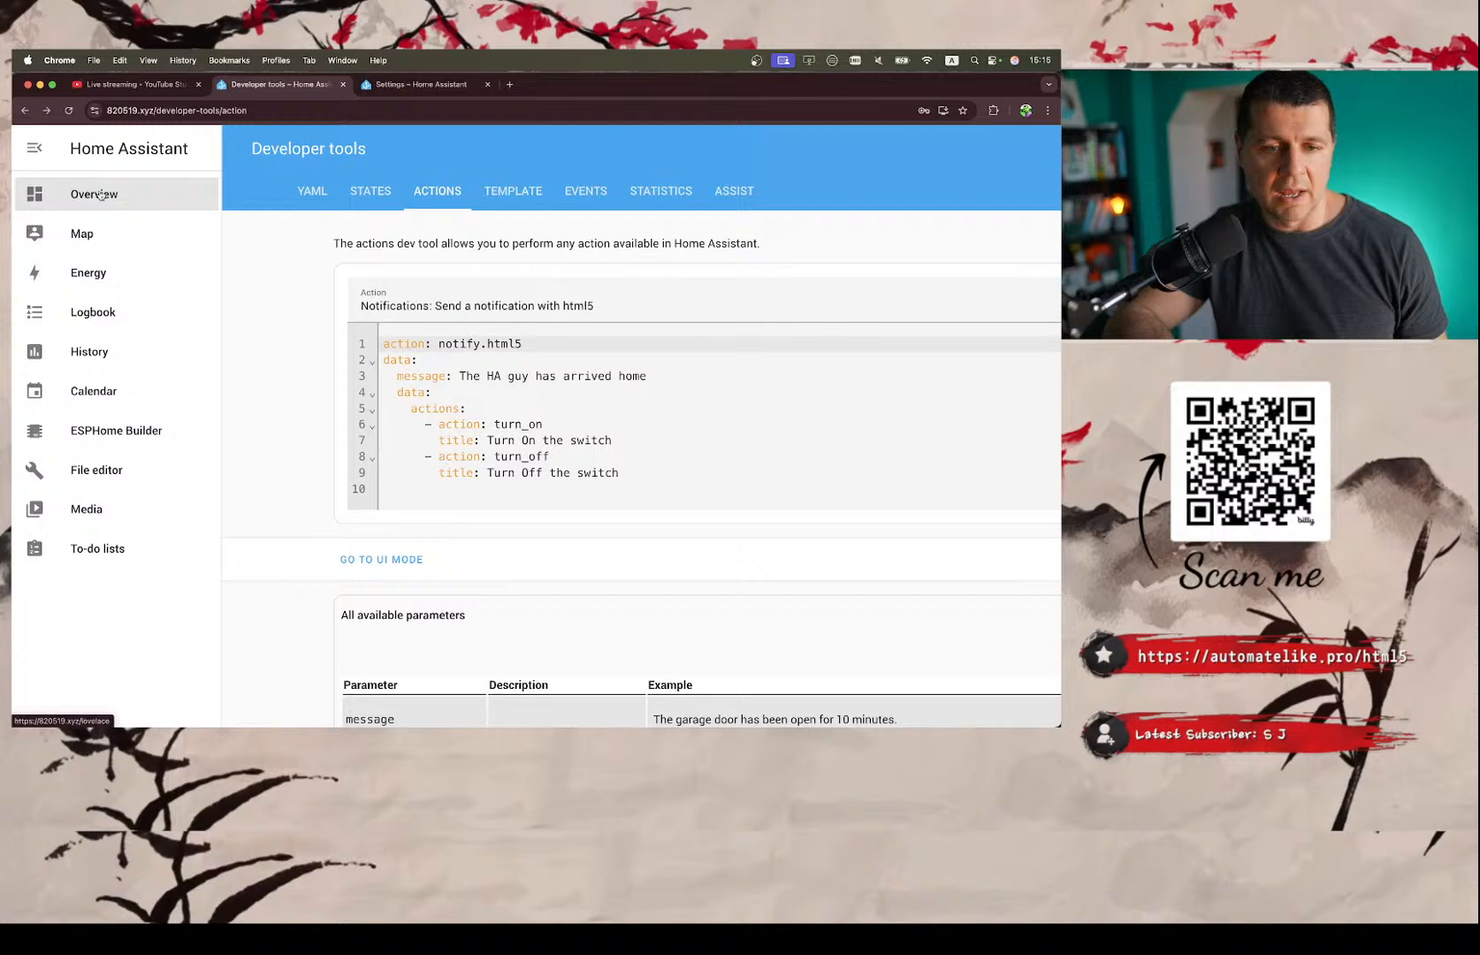
right_click(118, 194)
left_click(132, 197)
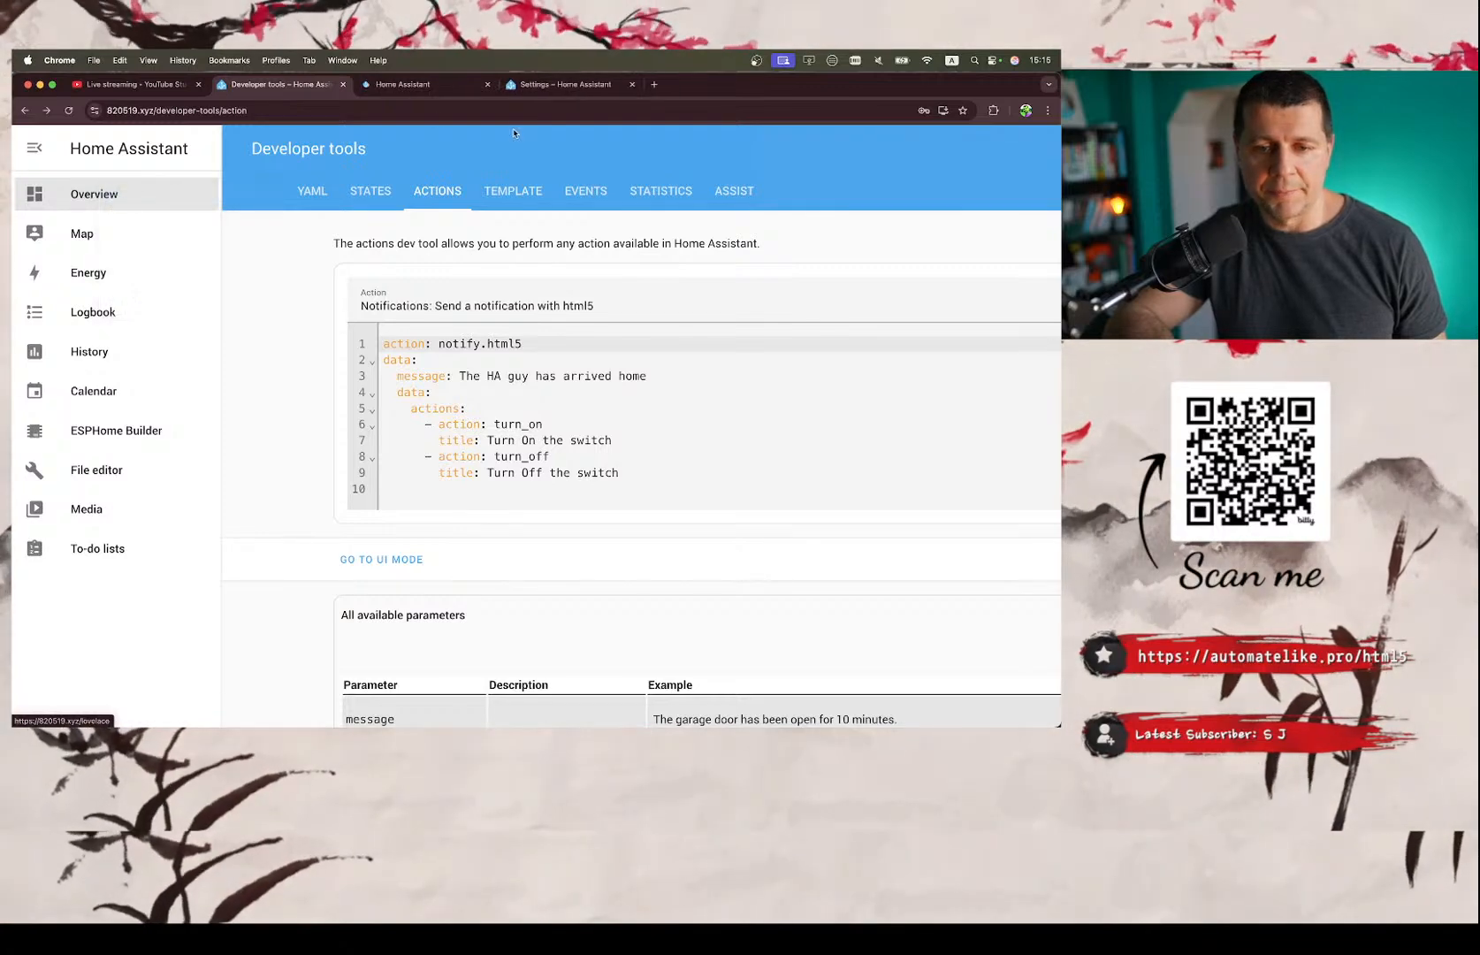
left_click(425, 85)
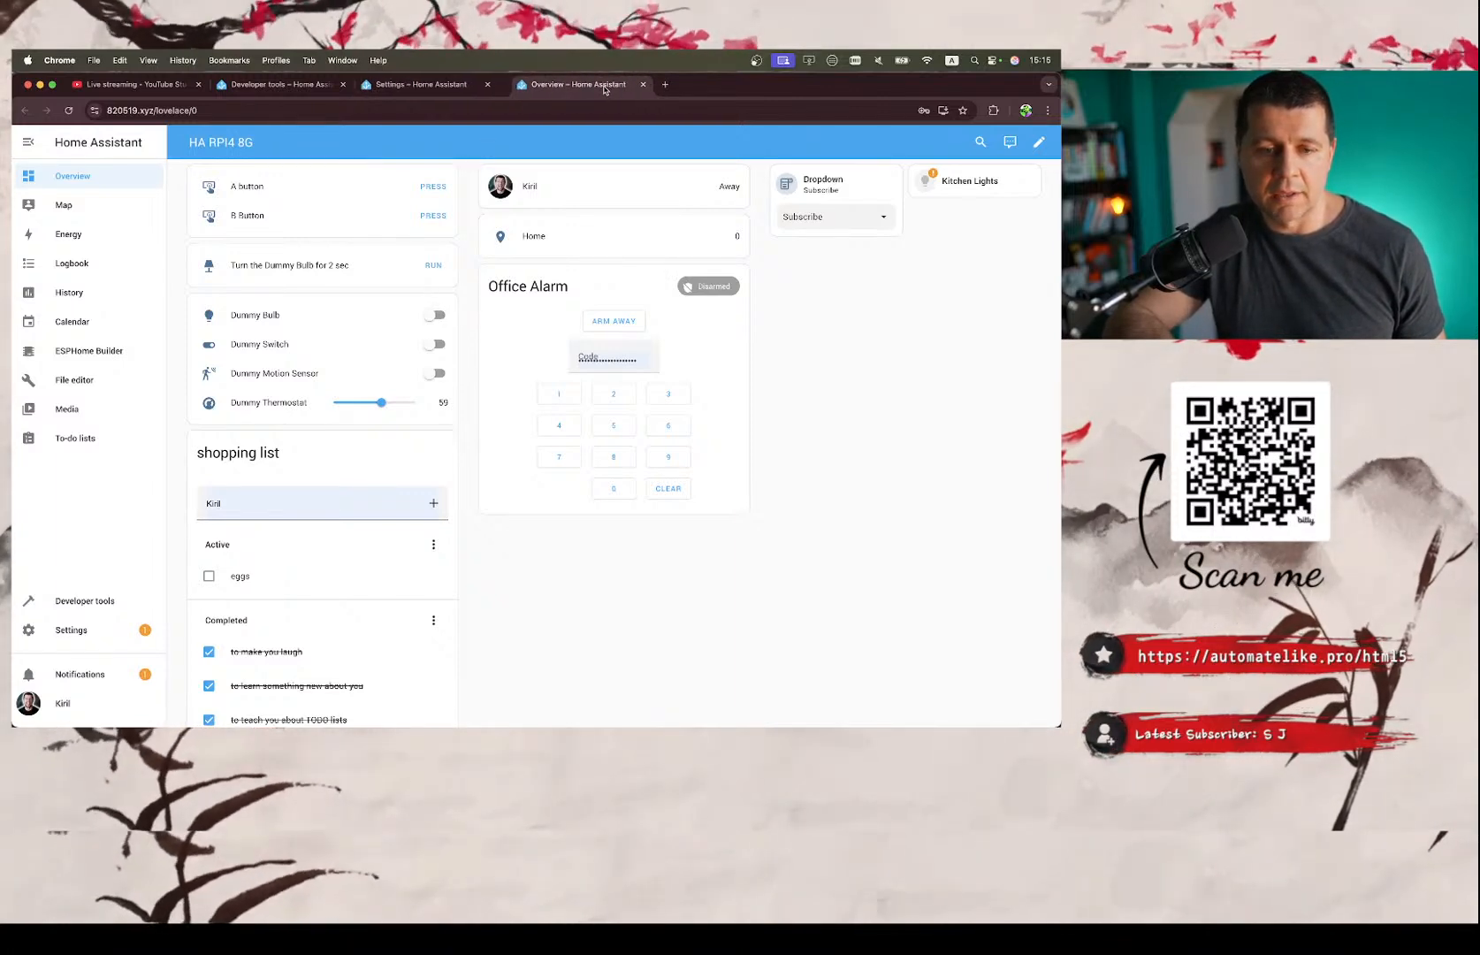
Perform the notify.html5 action in Developer tools and show the Overview dashboard to watch the Dummy Bulb.
left_click(448, 86)
scroll(393, 228, "up", 10)
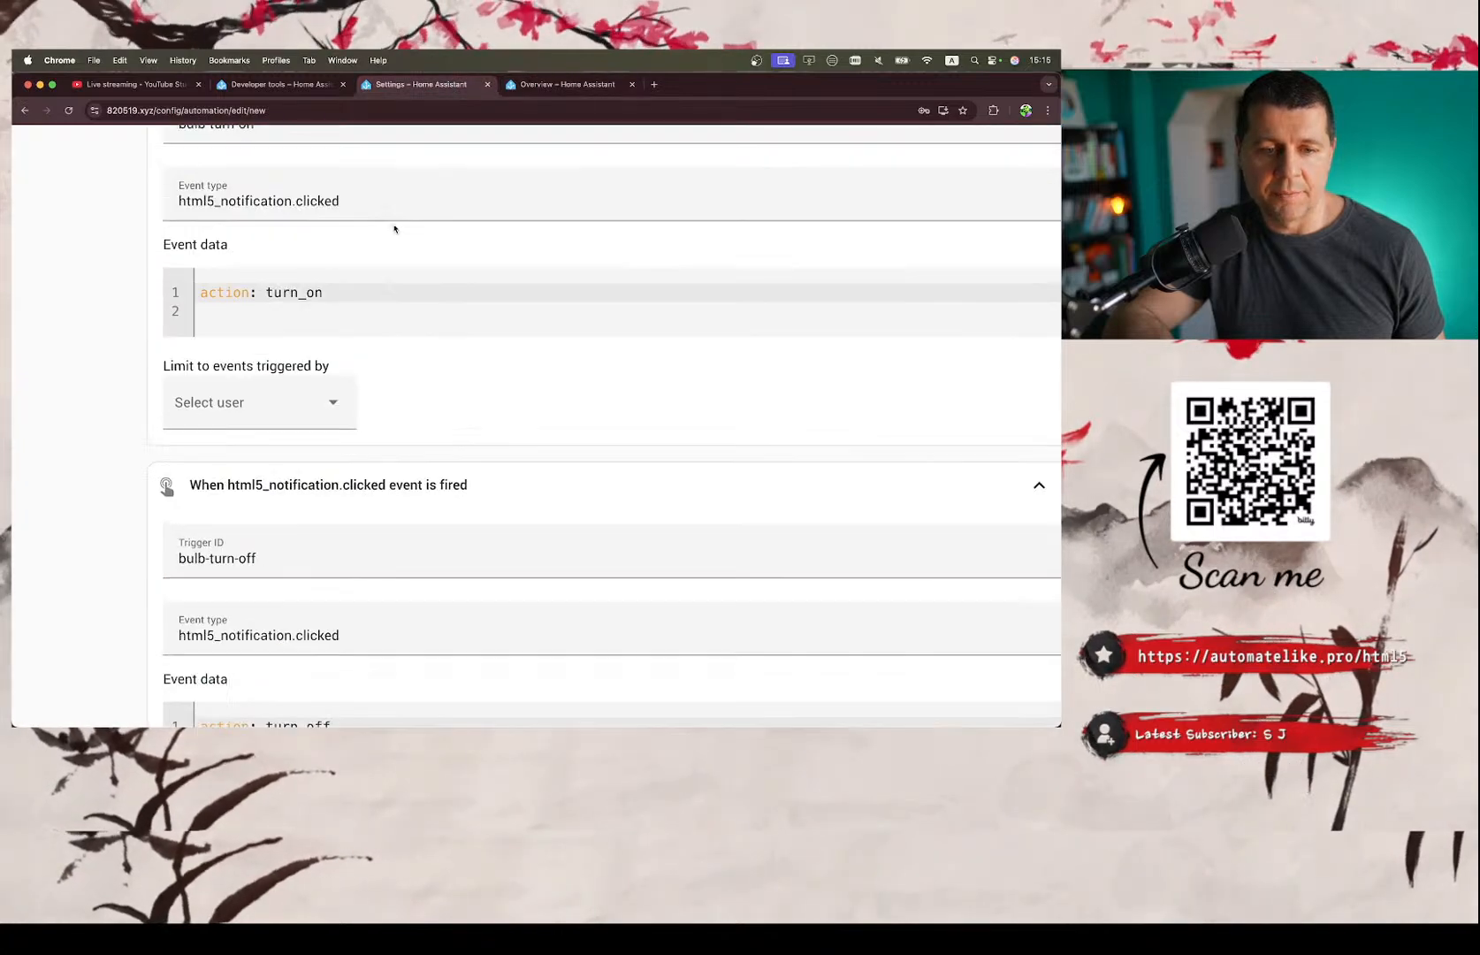
left_click(301, 88)
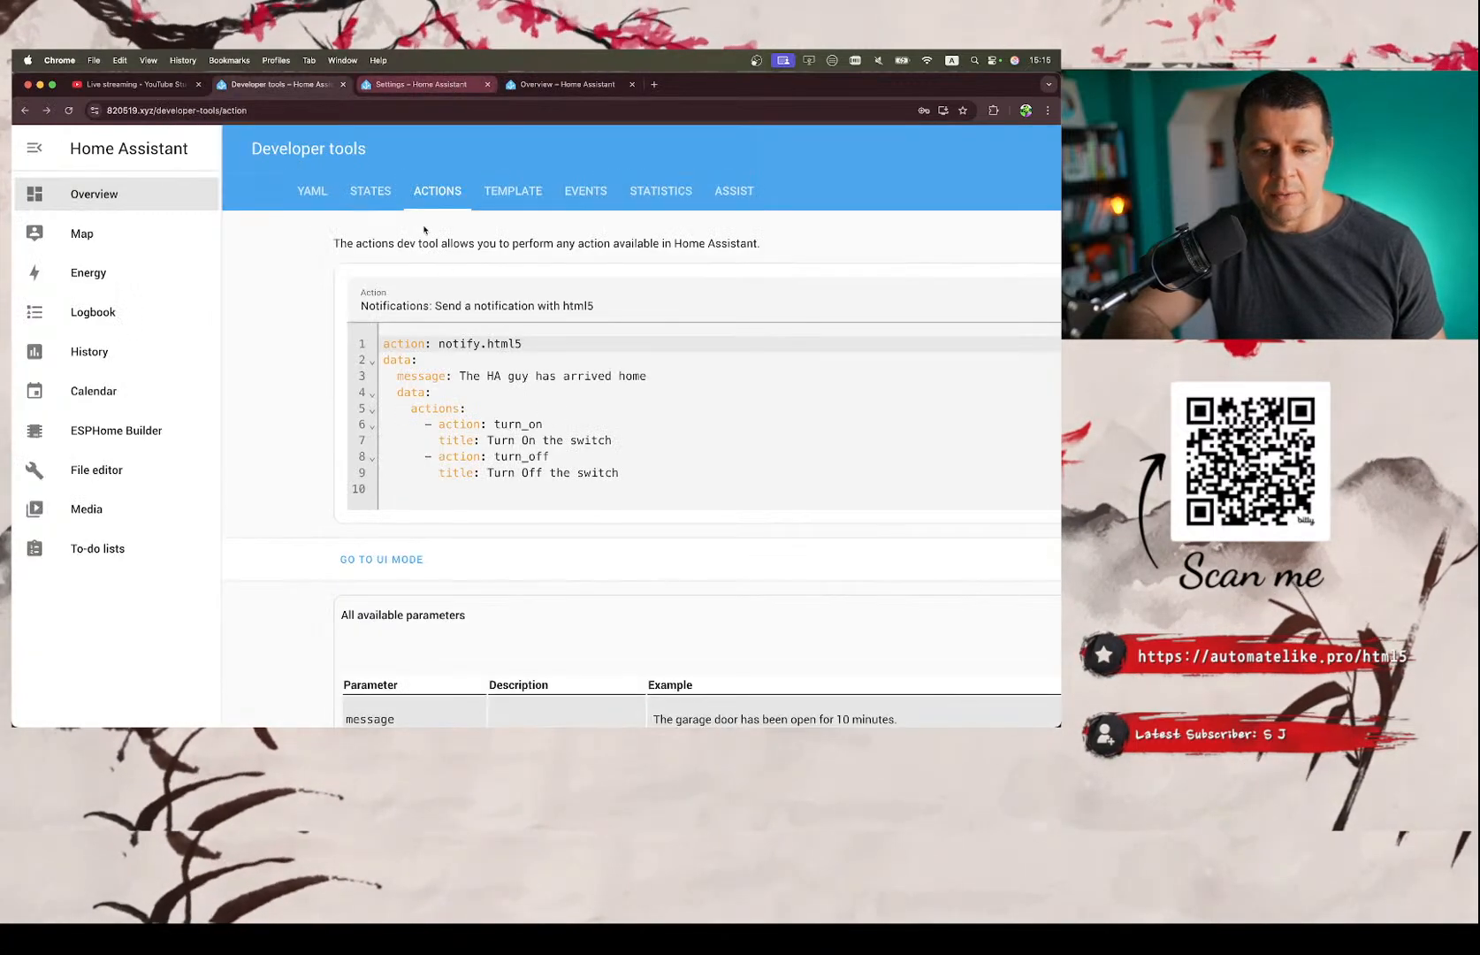
scroll(683, 287, "right", 5)
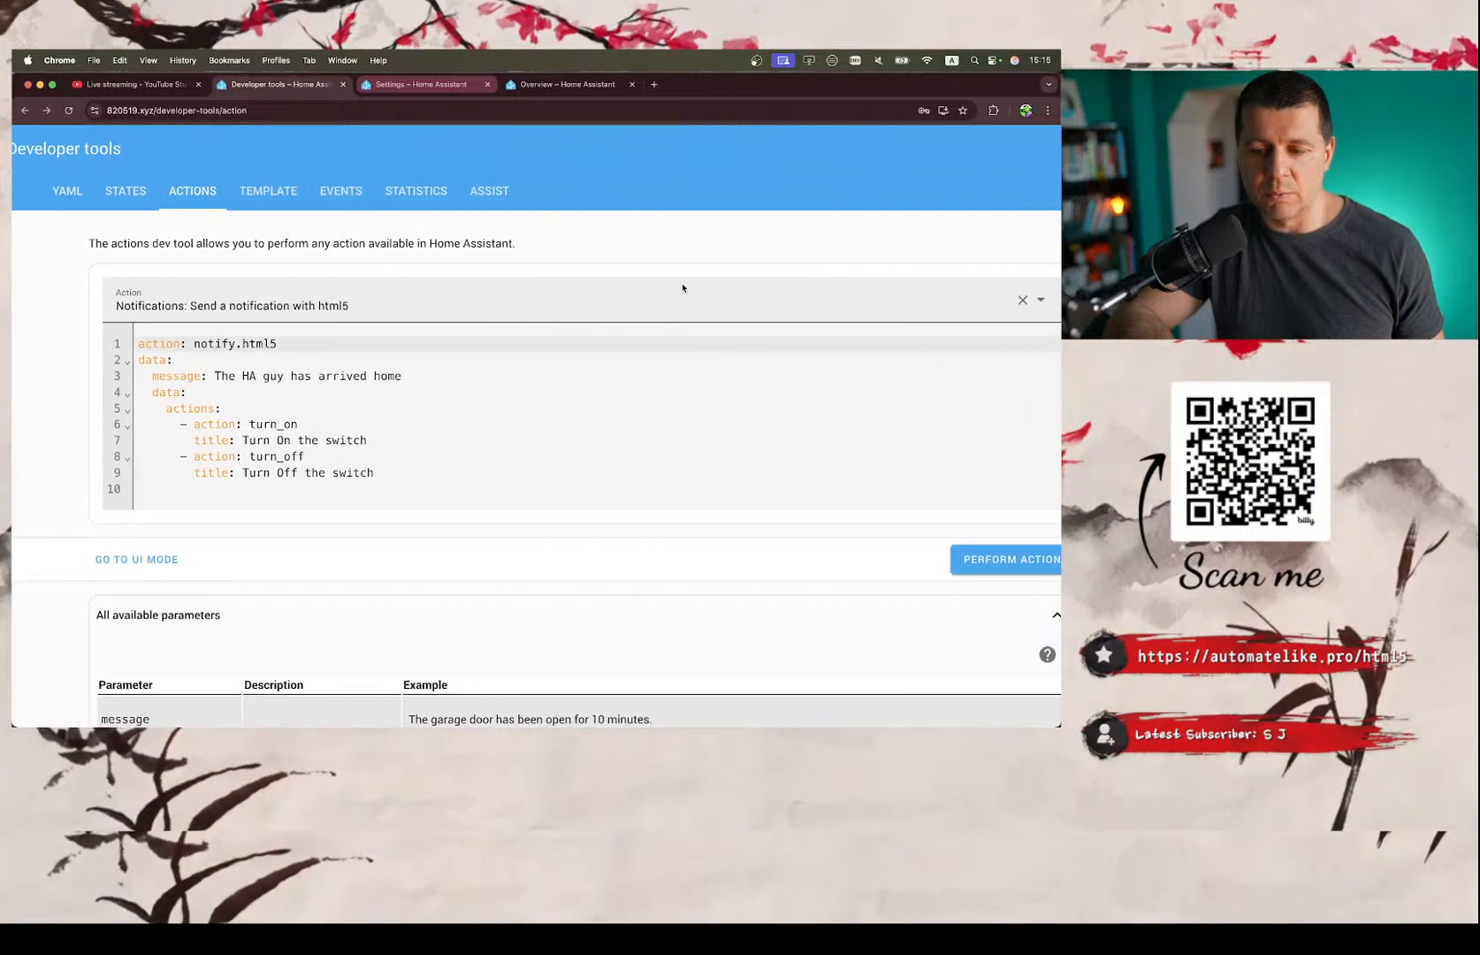
left_click(951, 558)
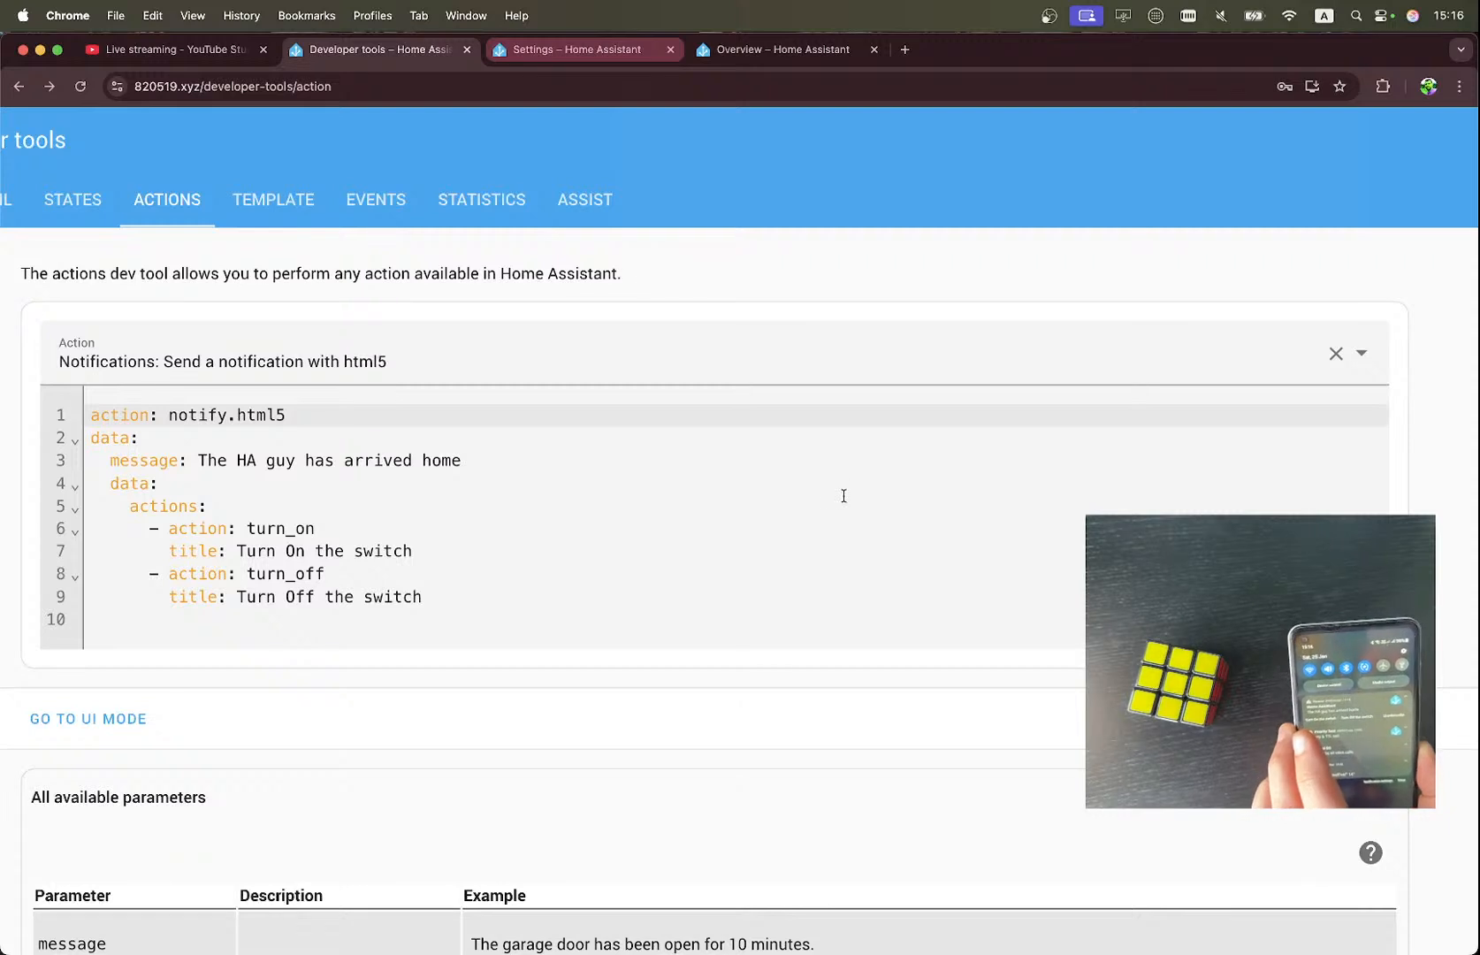
left_click(782, 53)
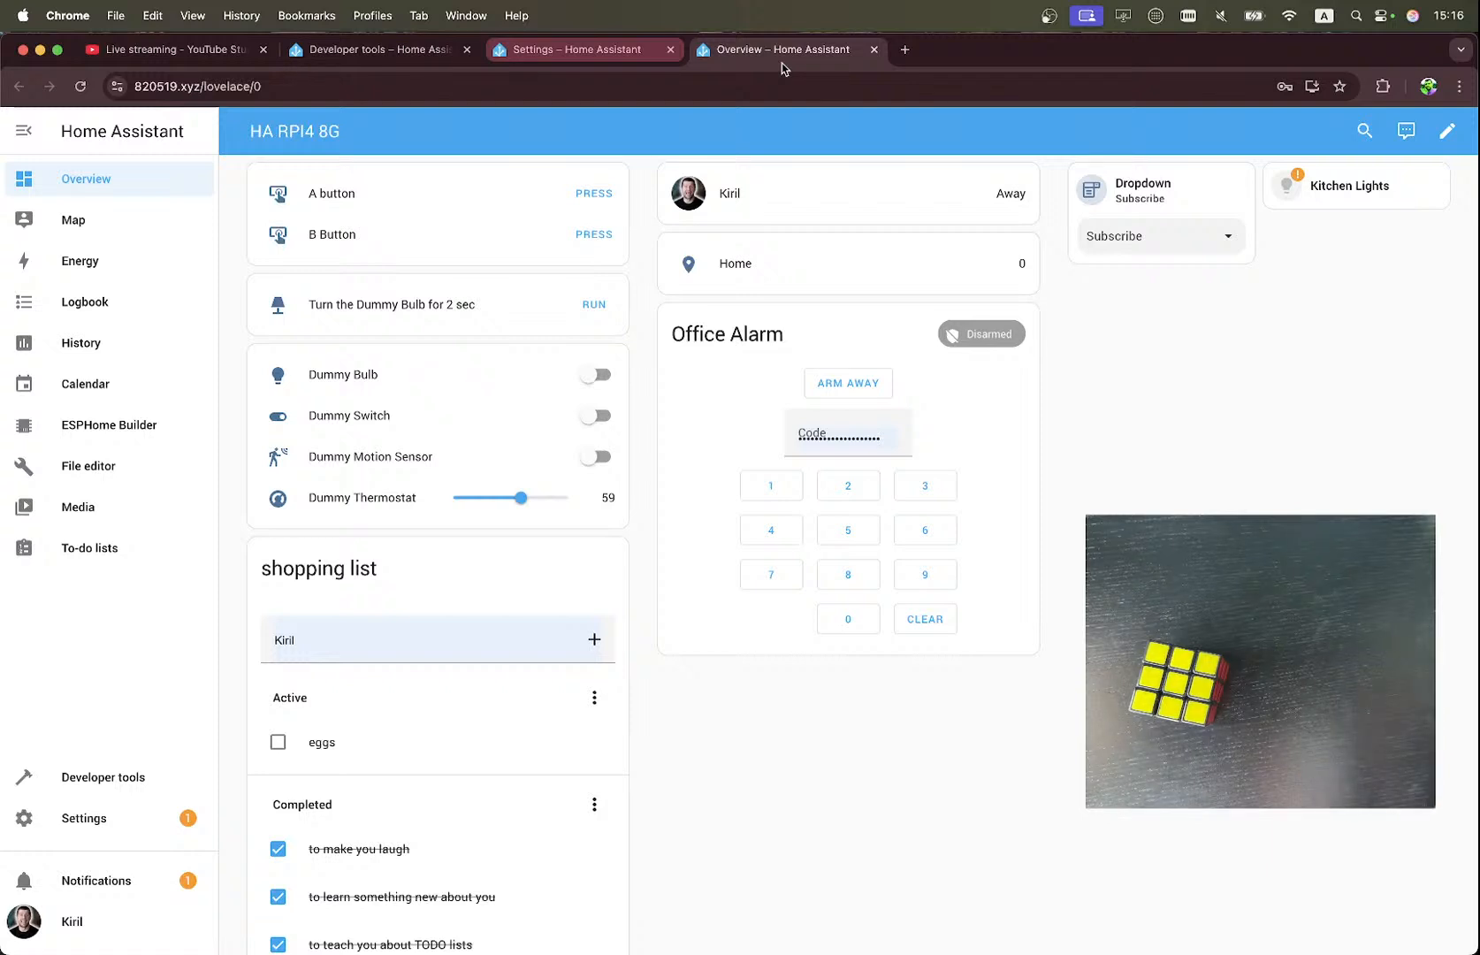
Recheck the notify.html5 action and the Dummy Bulb, and review the automation's triggers and Choose block actions.
left_click(394, 50)
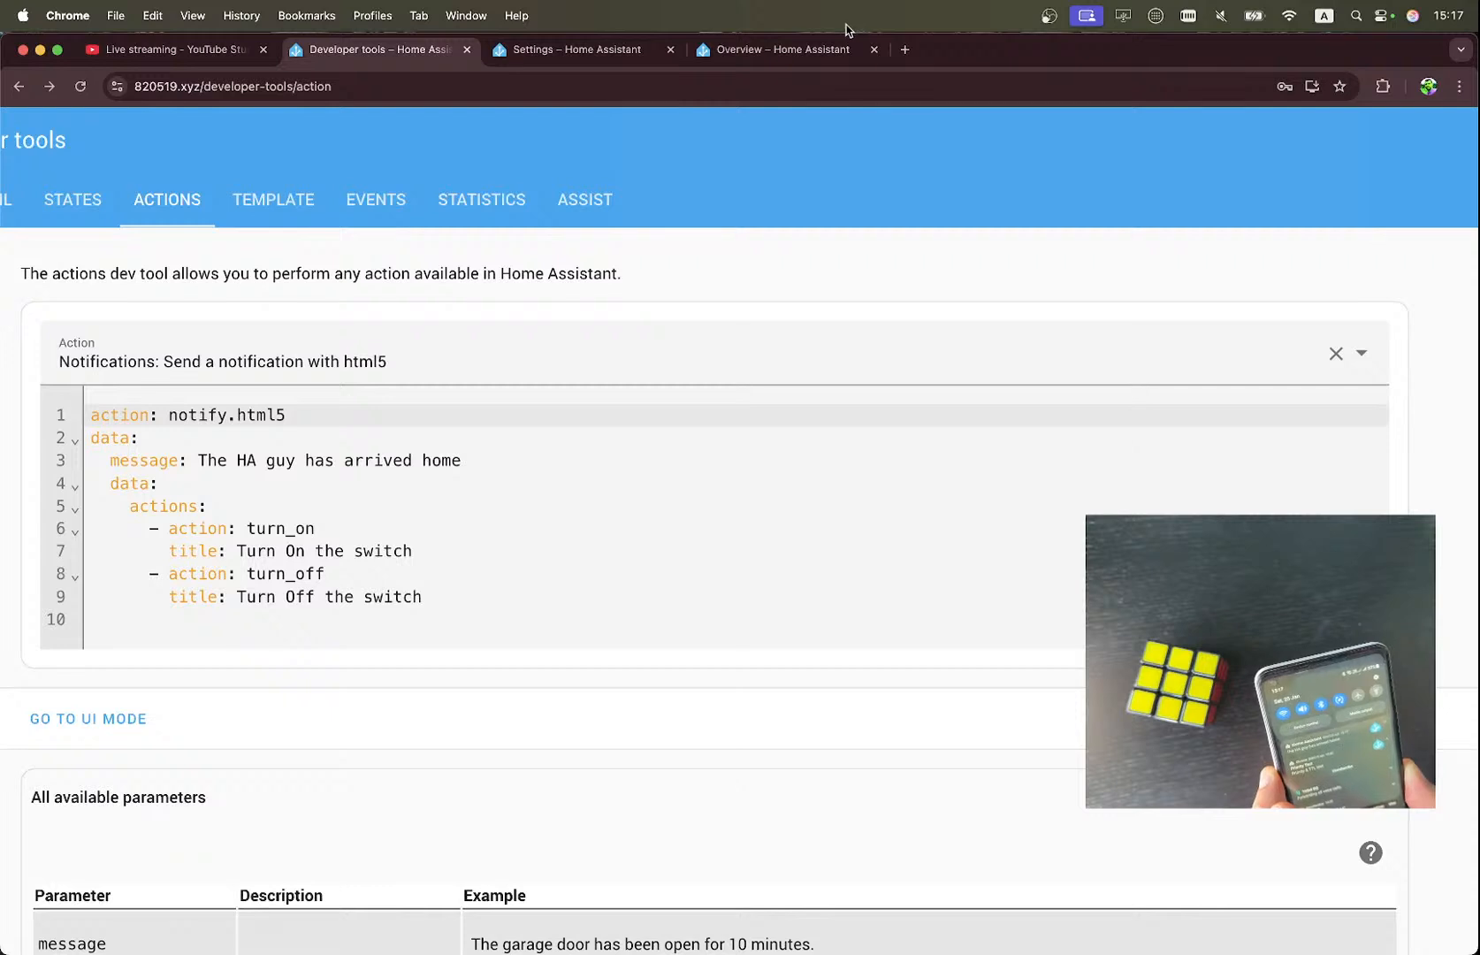
left_click(807, 50)
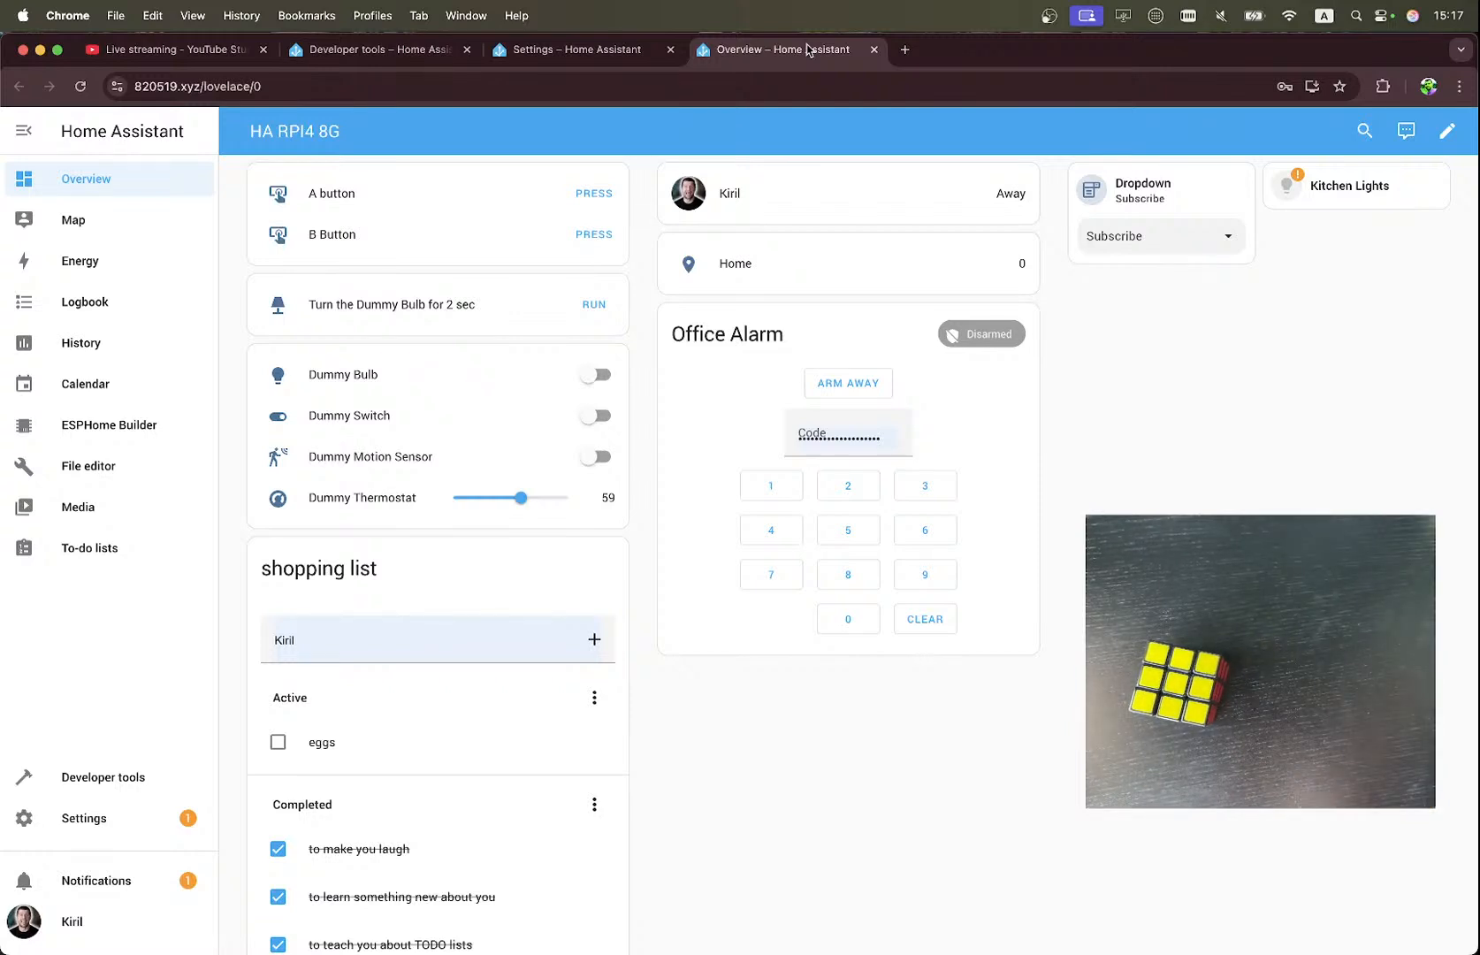
left_click(595, 53)
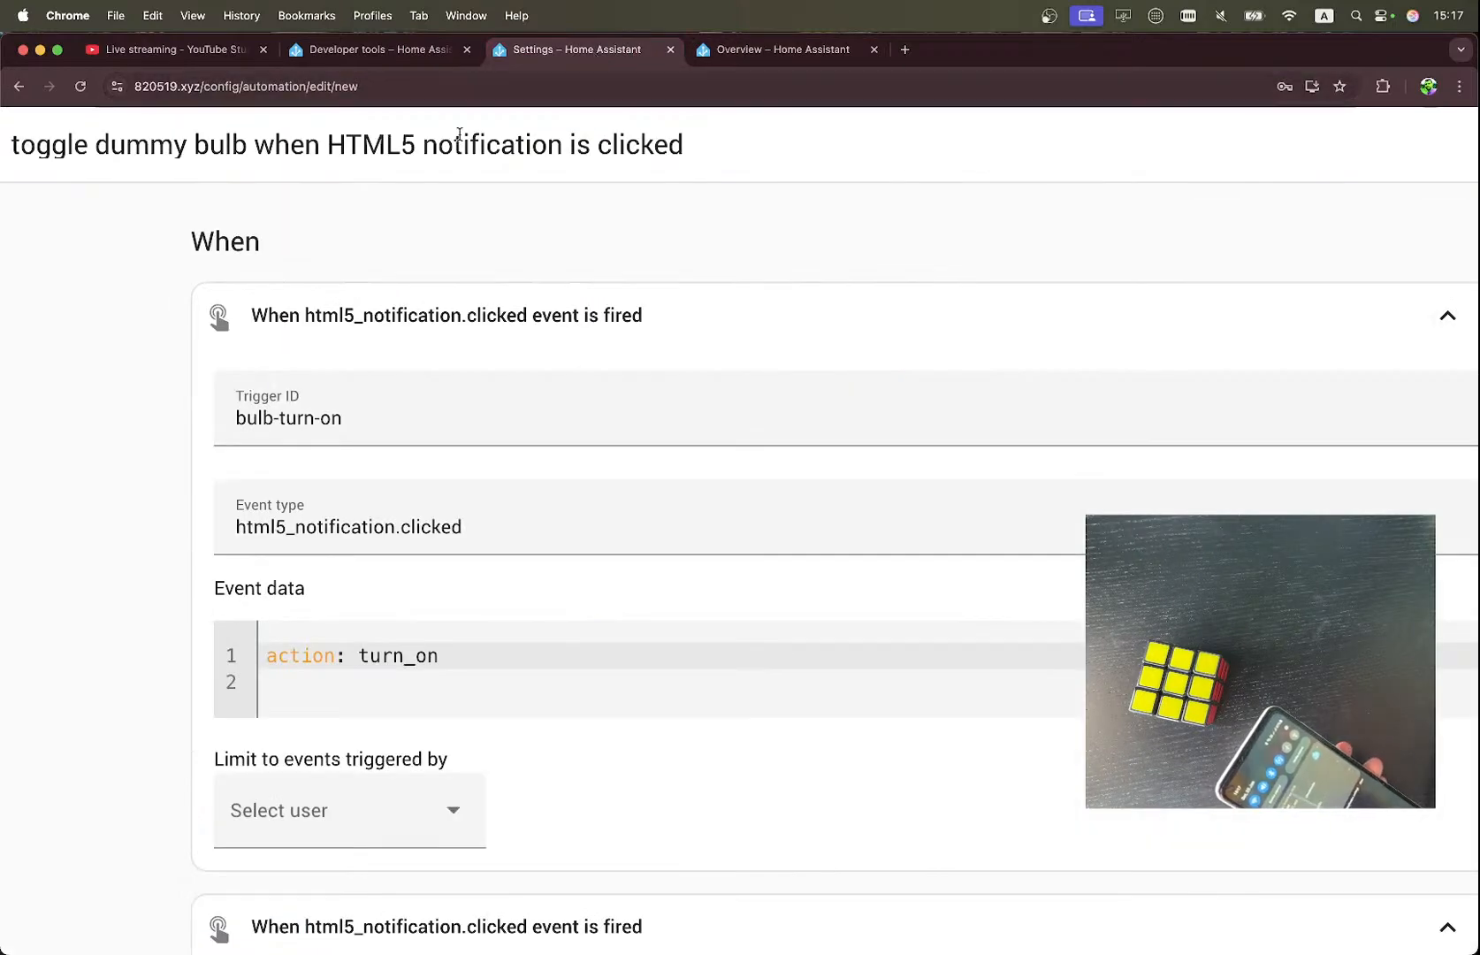
scroll(153, 315, "down", 10)
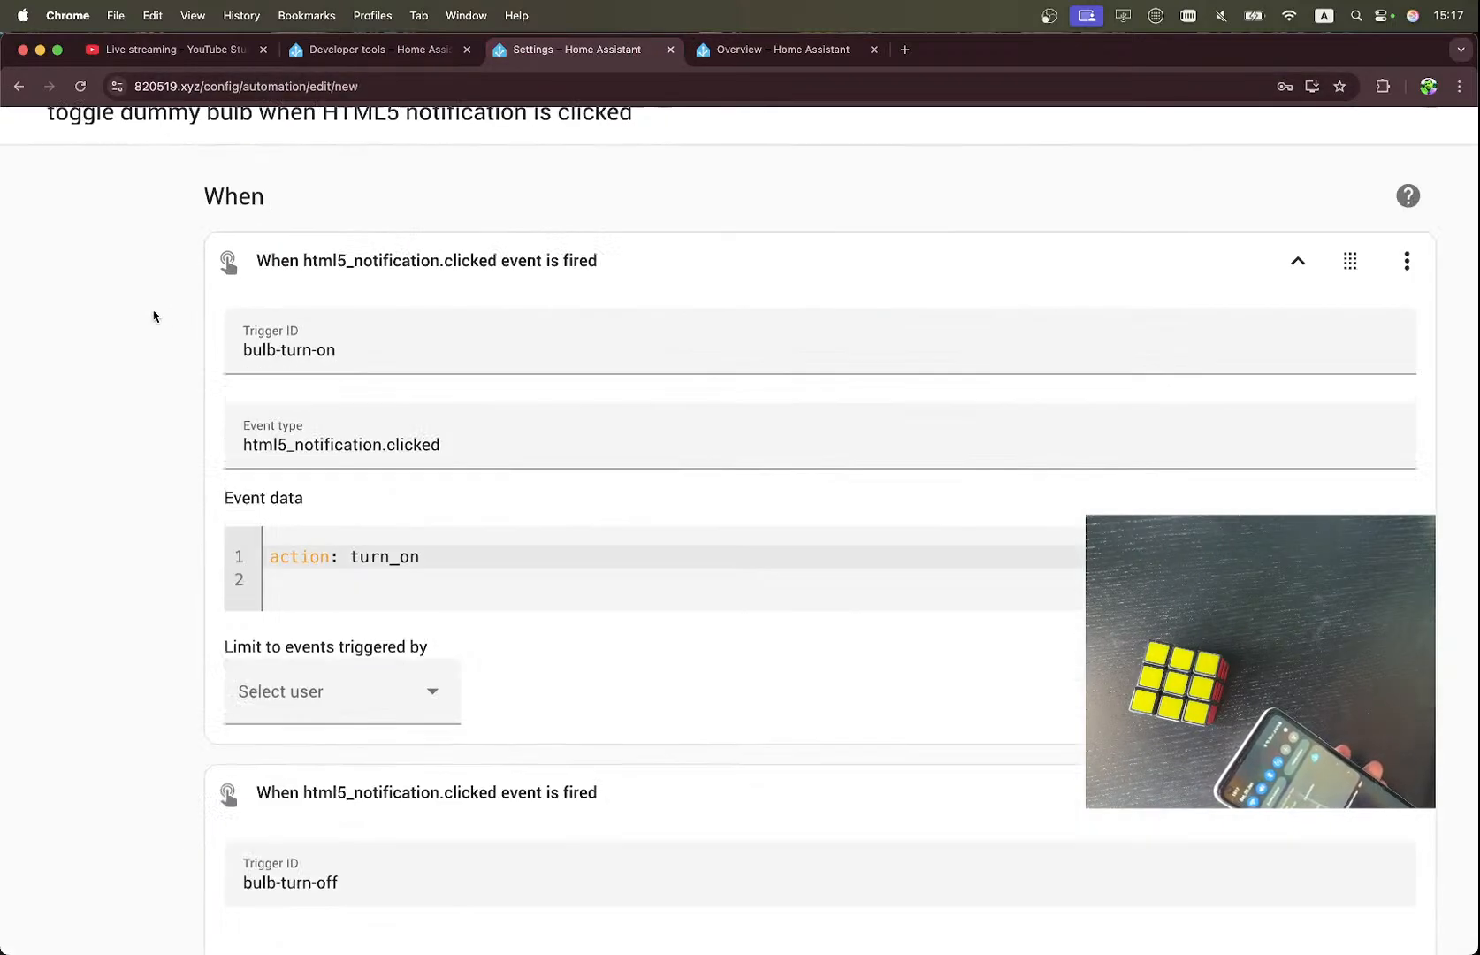
scroll(153, 315, "down", 8)
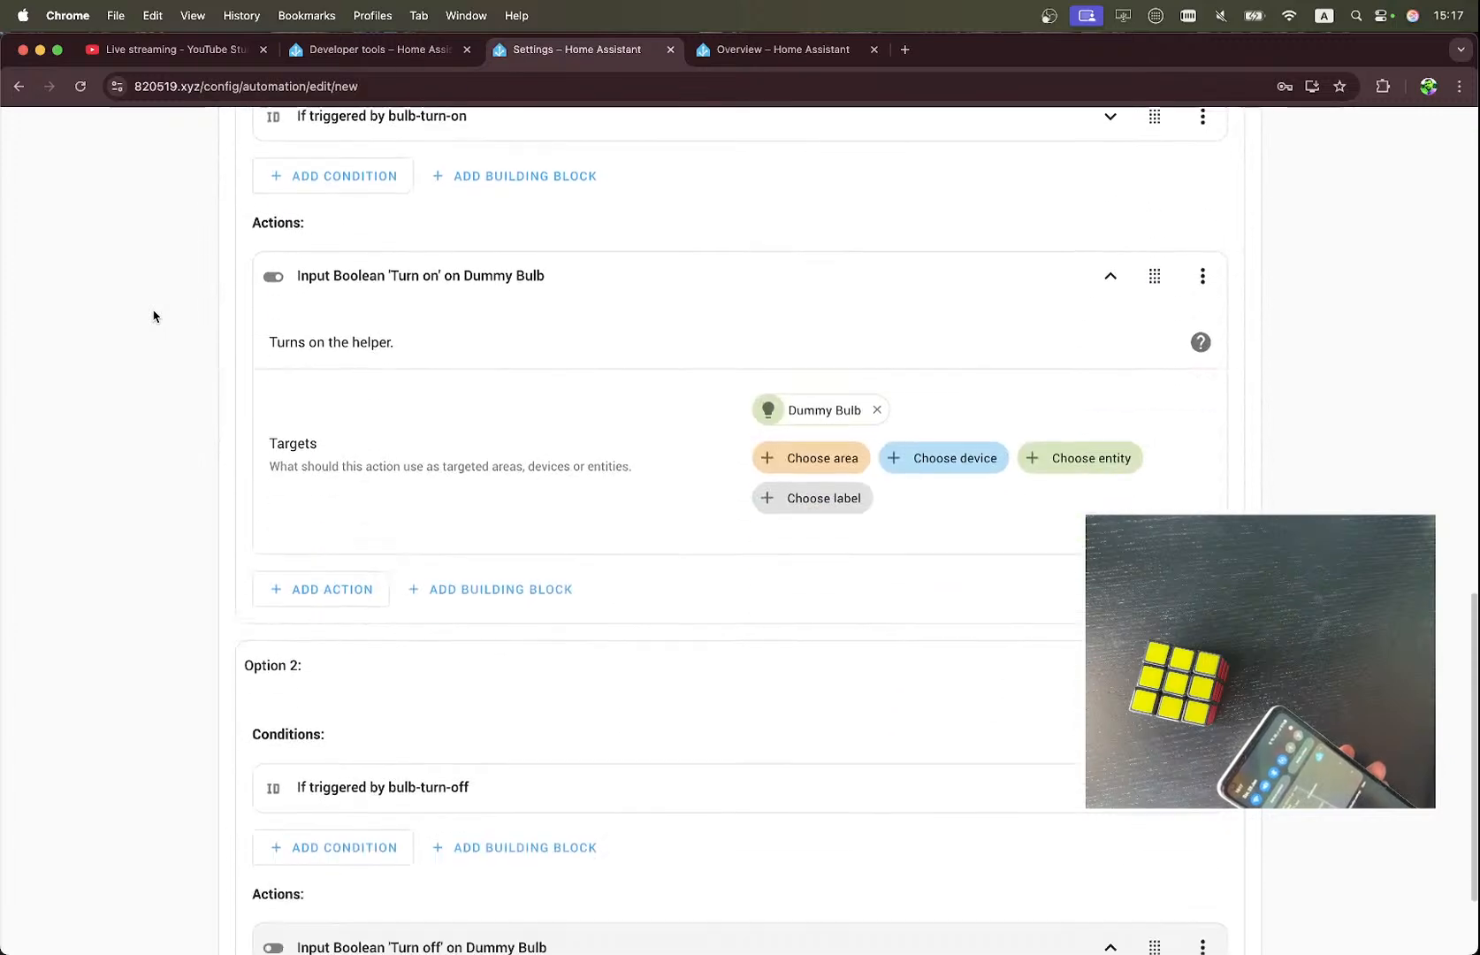
scroll(153, 316, "up", 15)
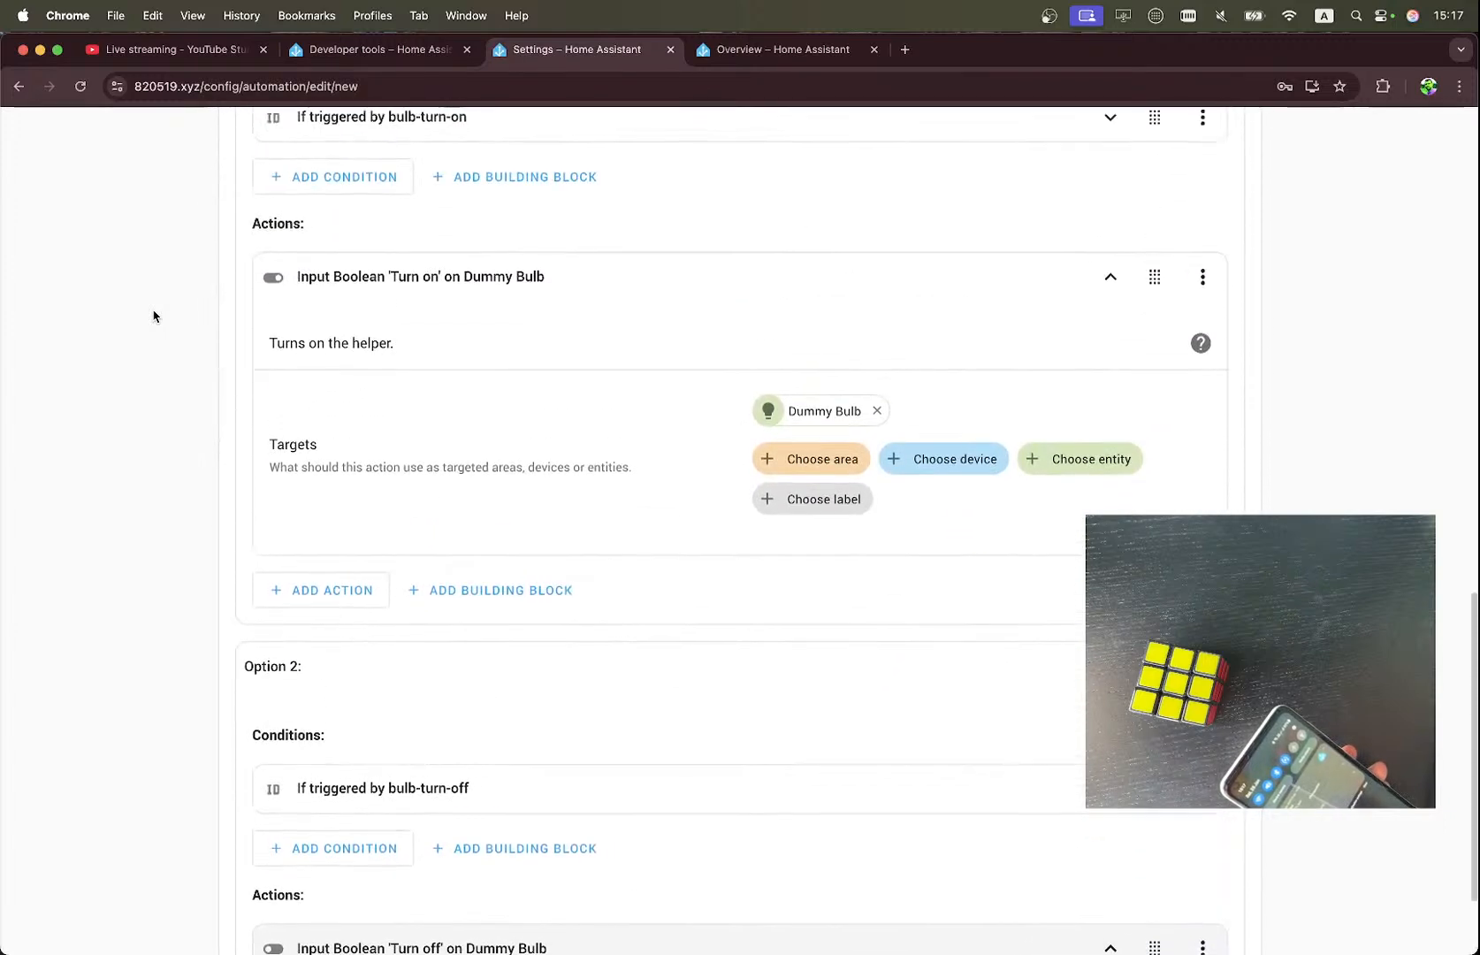
scroll(152, 315, "up", 1)
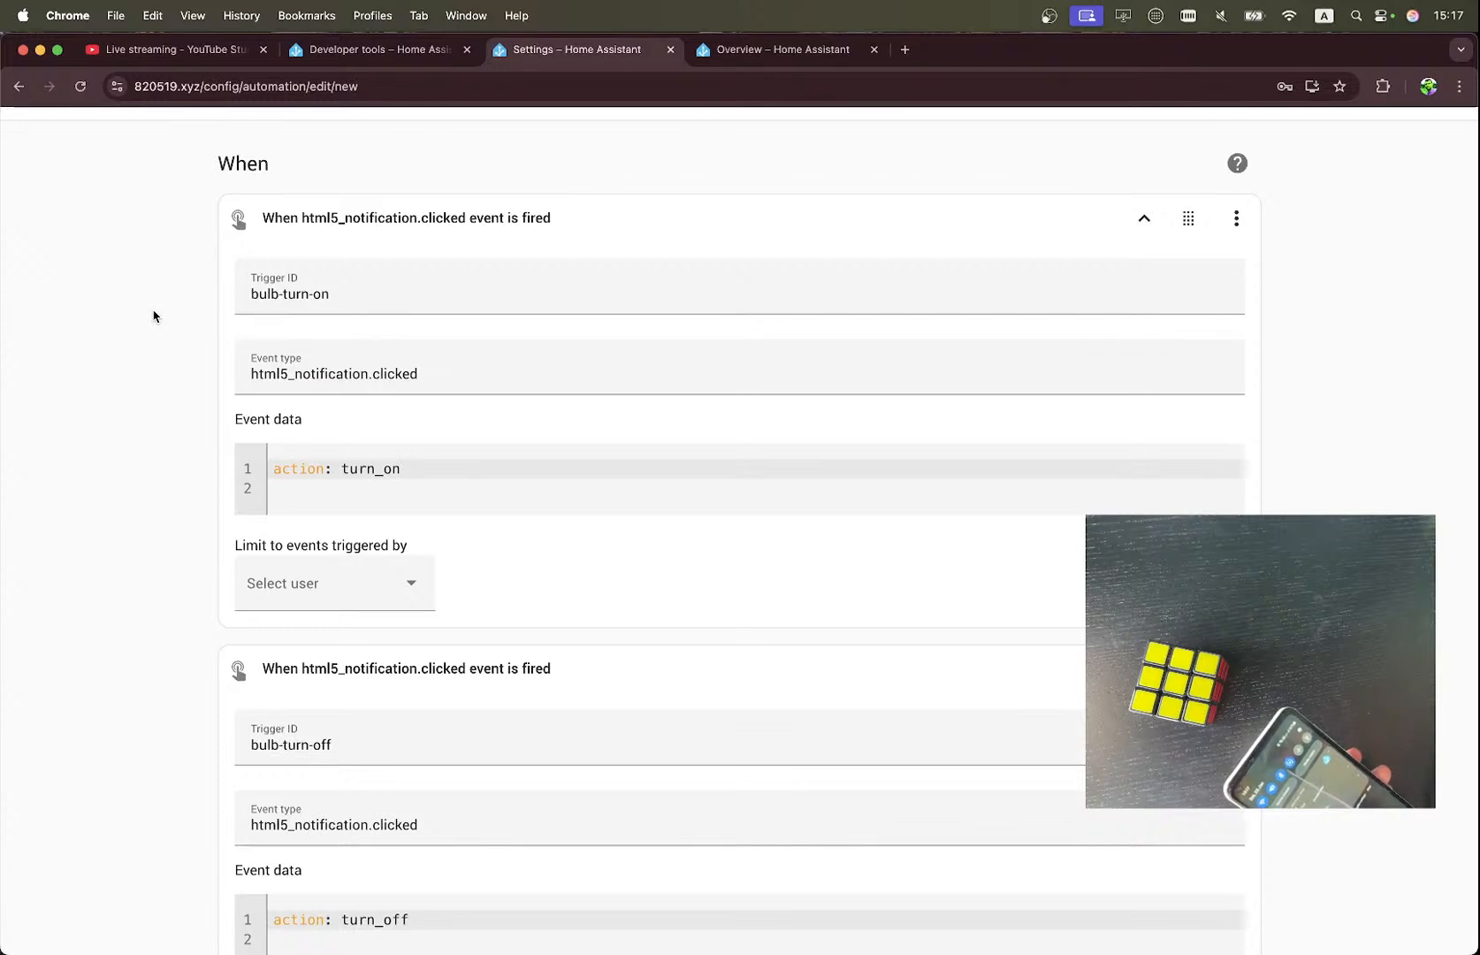
scroll(153, 316, "down", 1)
scroll(153, 316, "down", 2)
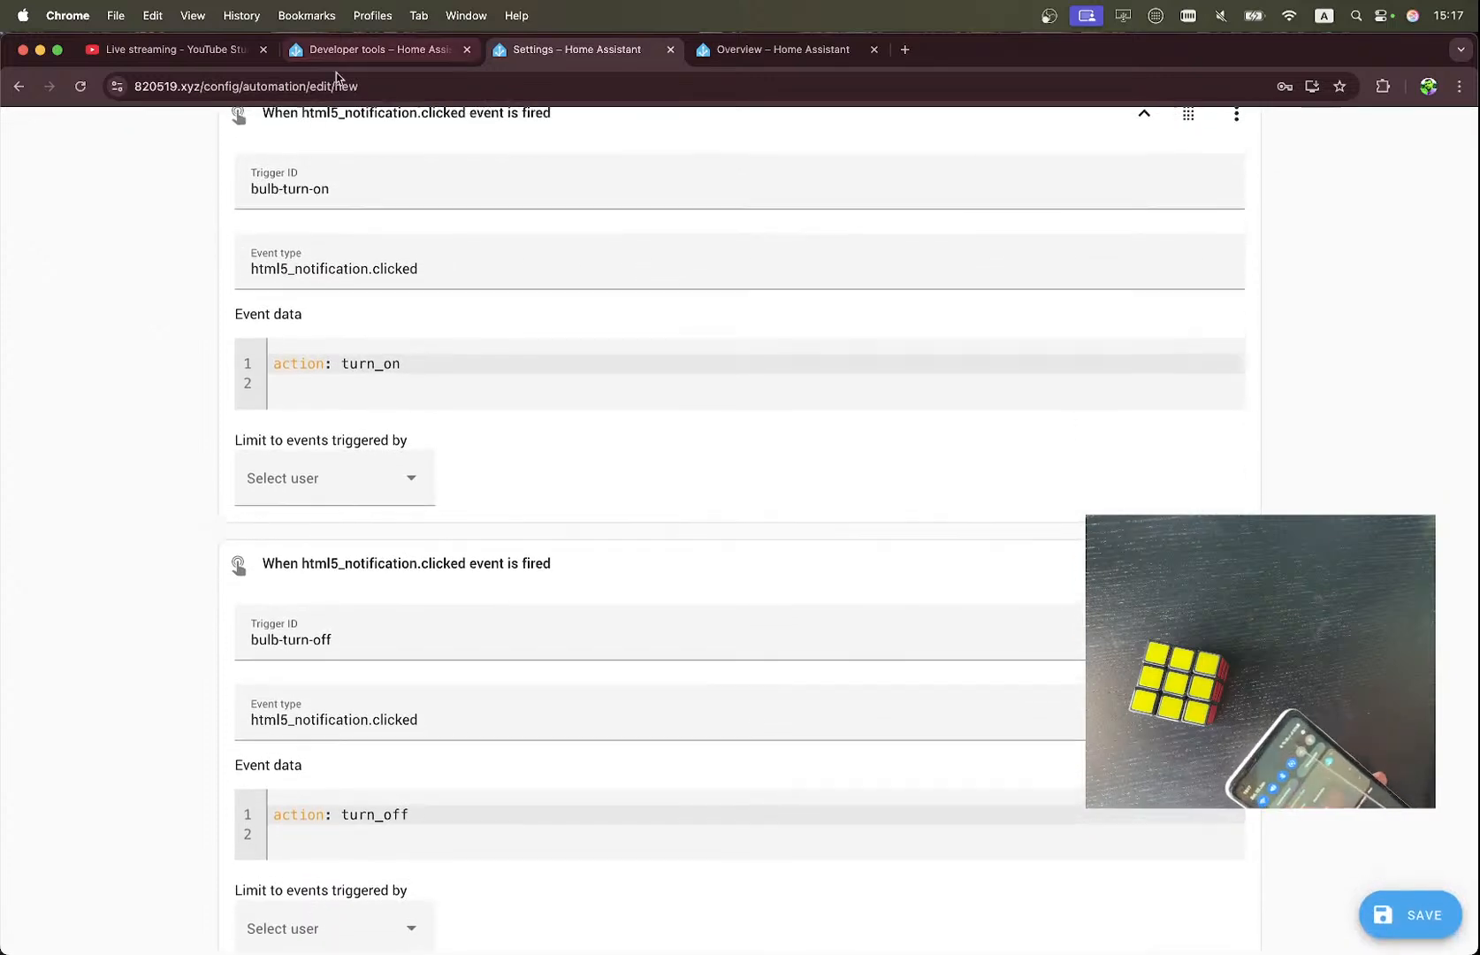
Test the Dummy Bulb by toggling it on and back off manually on the Overview dashboard.
left_click(749, 52)
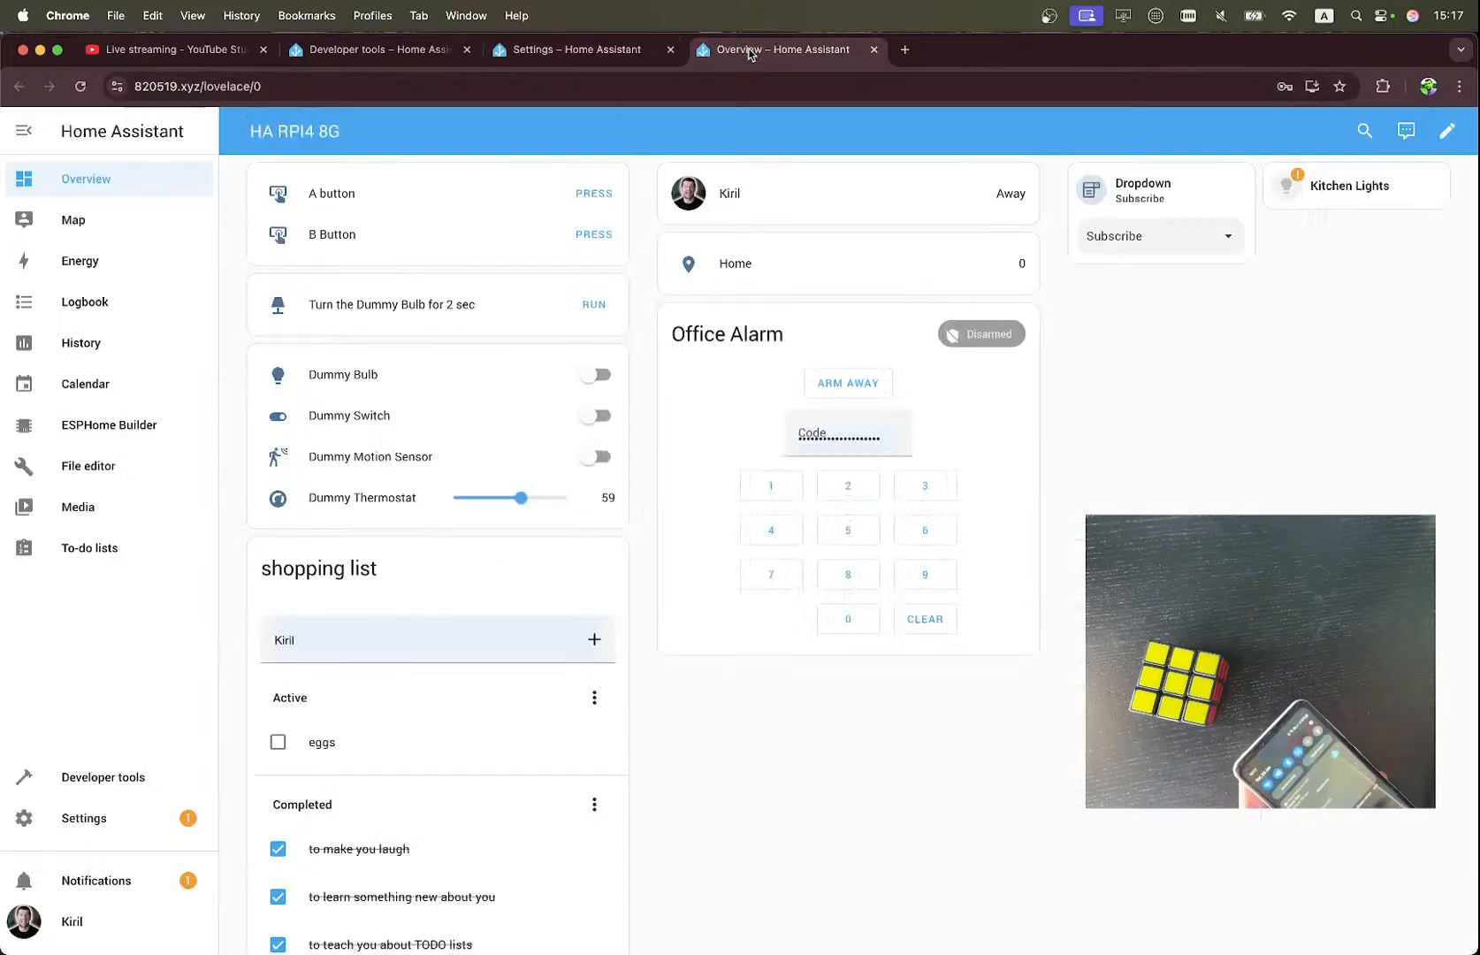
left_click(587, 386)
left_click(589, 381)
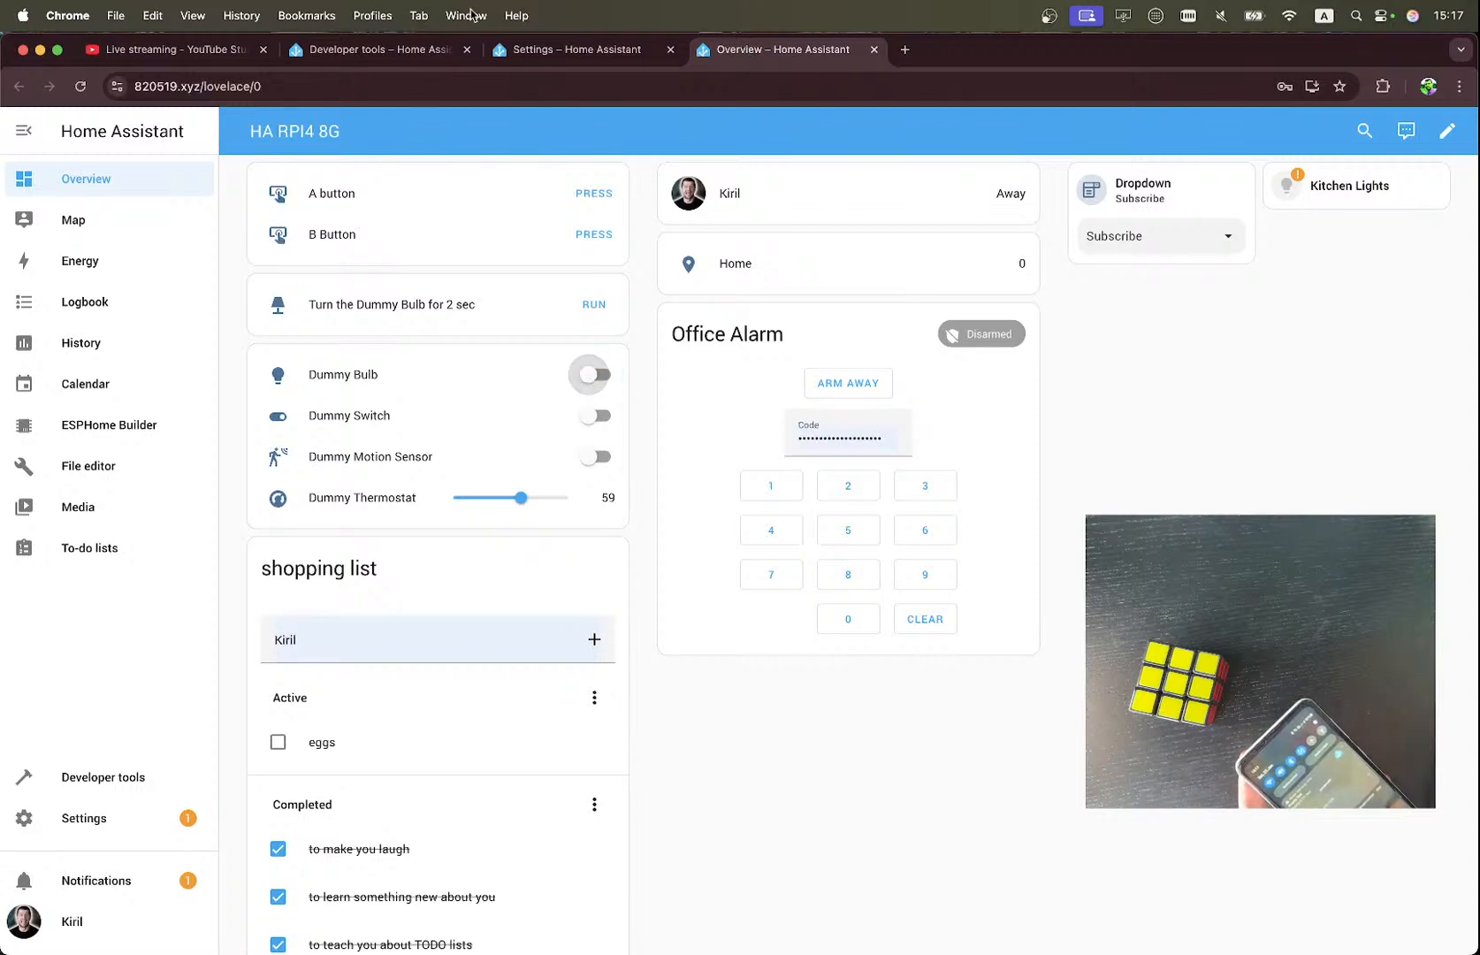
Re-examine the automation's two Choose options against its bulb-turn-on and bulb-turn-off triggers.
left_click(567, 53)
scroll(651, 478, "down", 10)
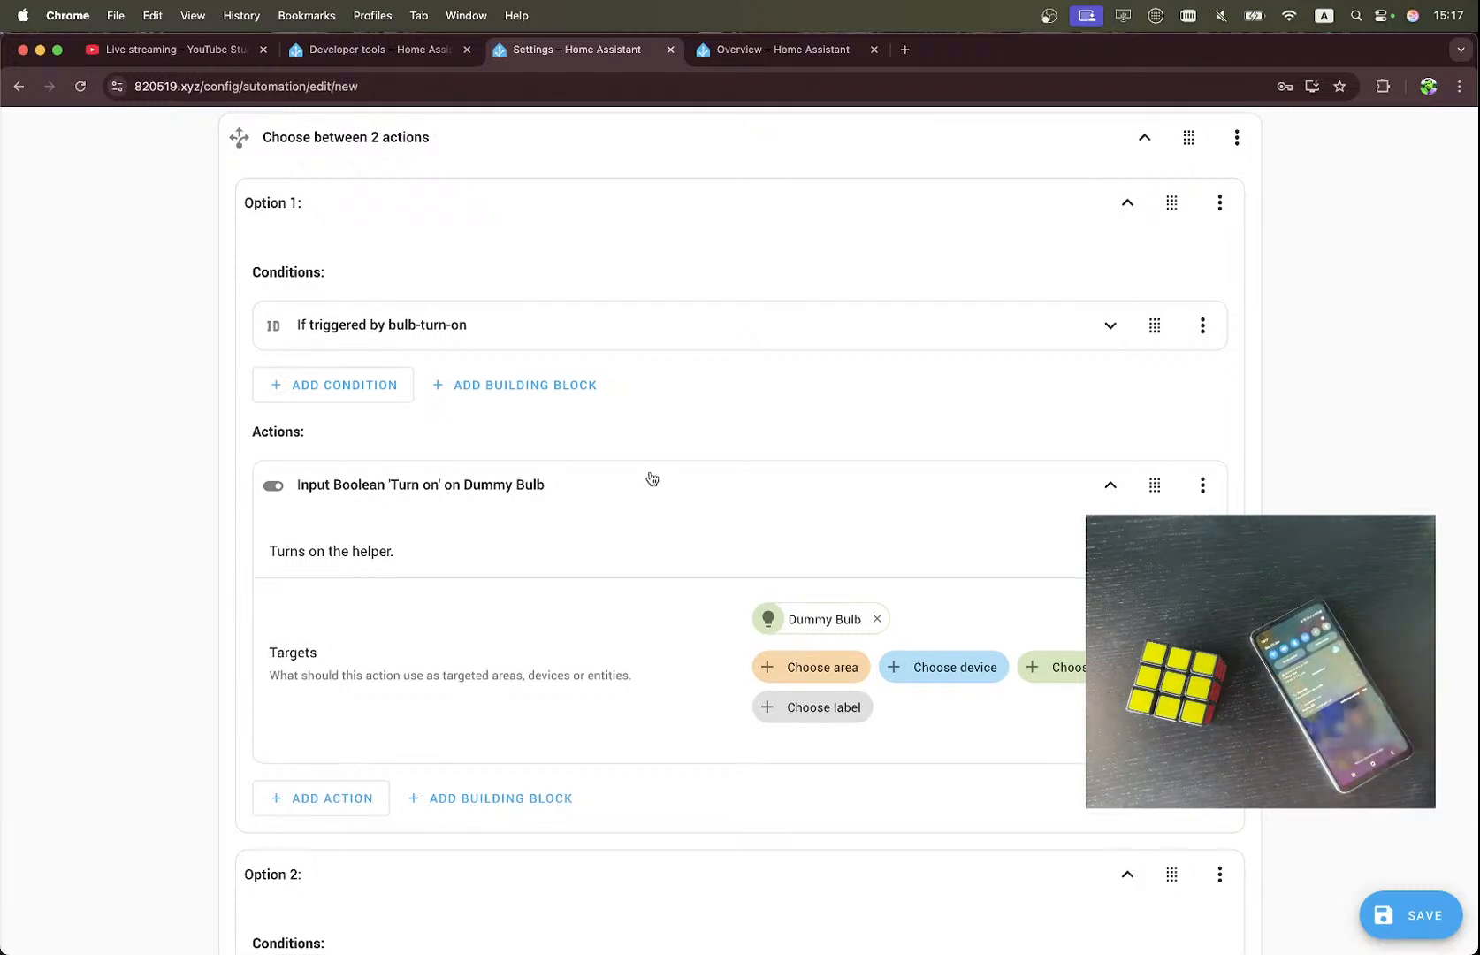
scroll(652, 478, "down", 8)
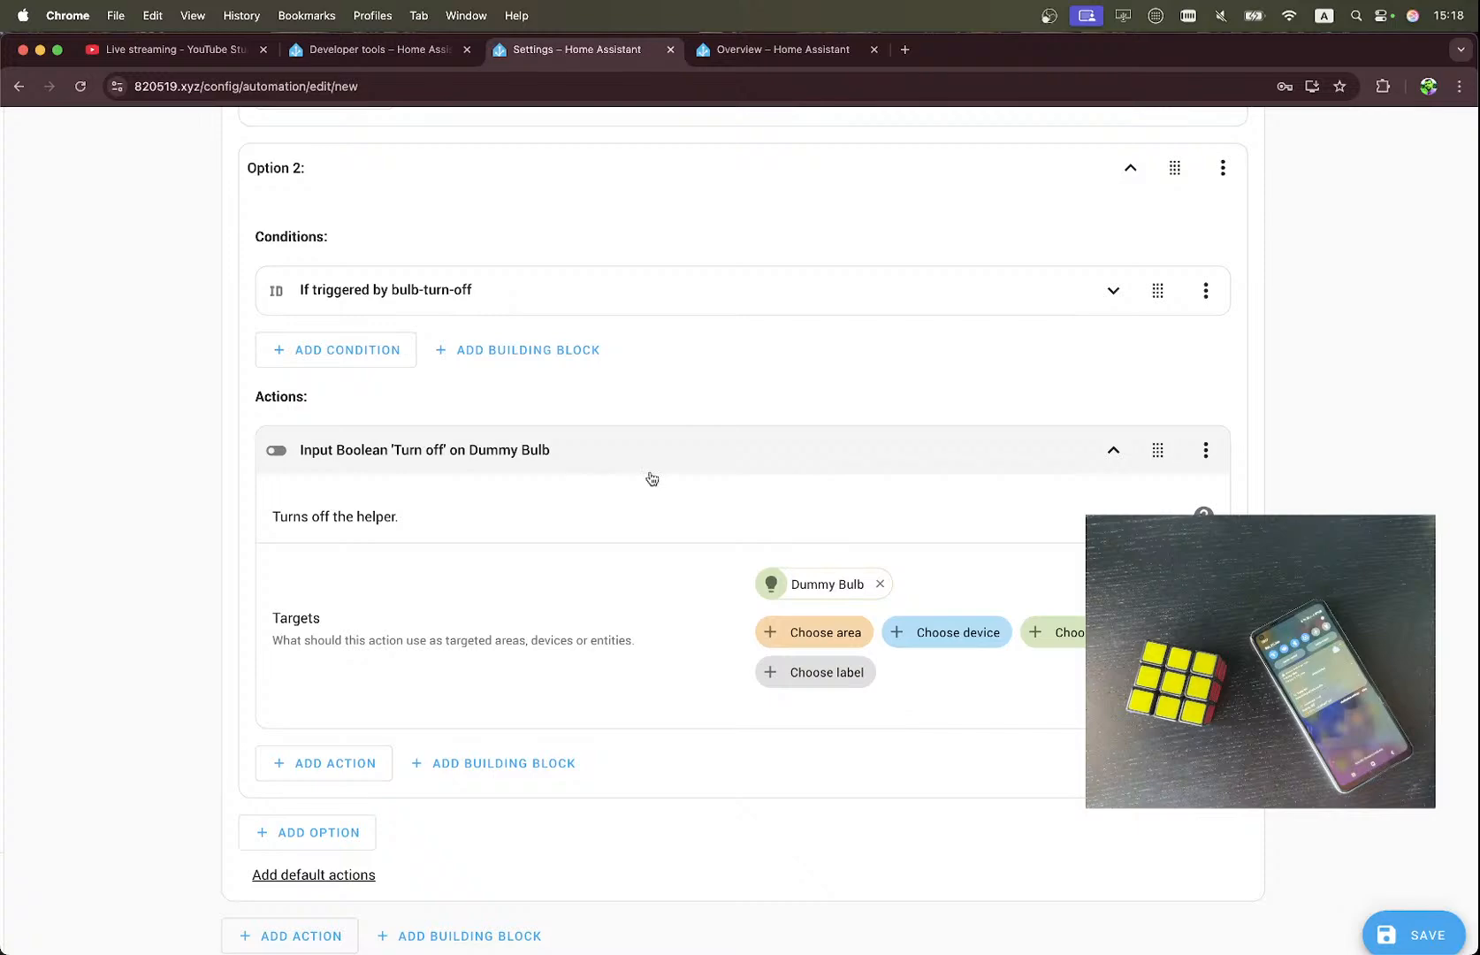
scroll(651, 479, "up", 10)
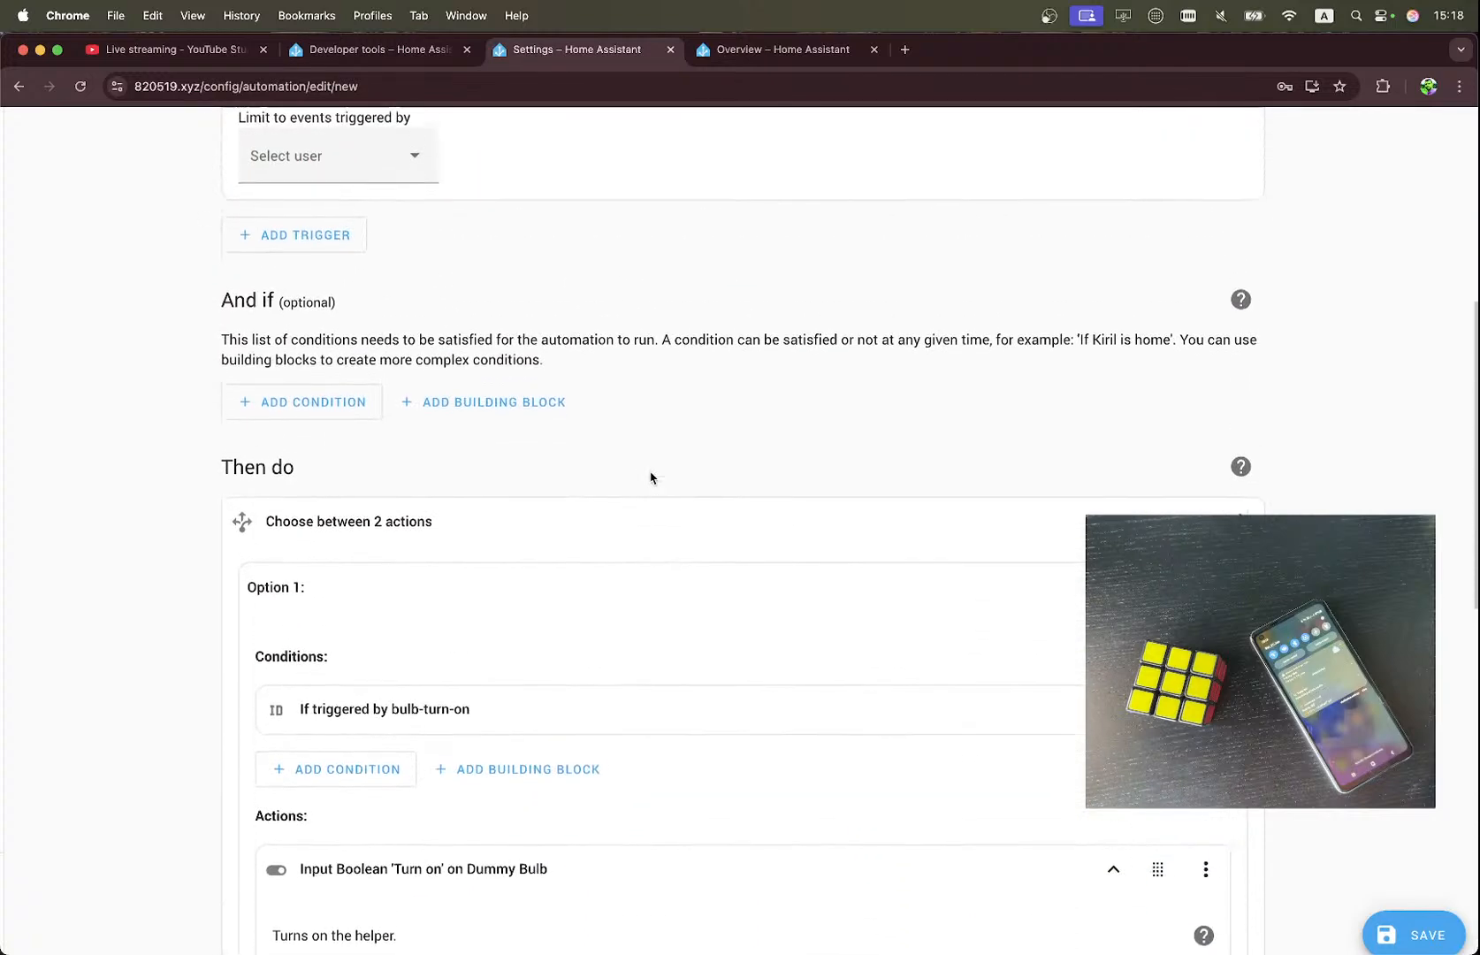
scroll(651, 478, "up", 8)
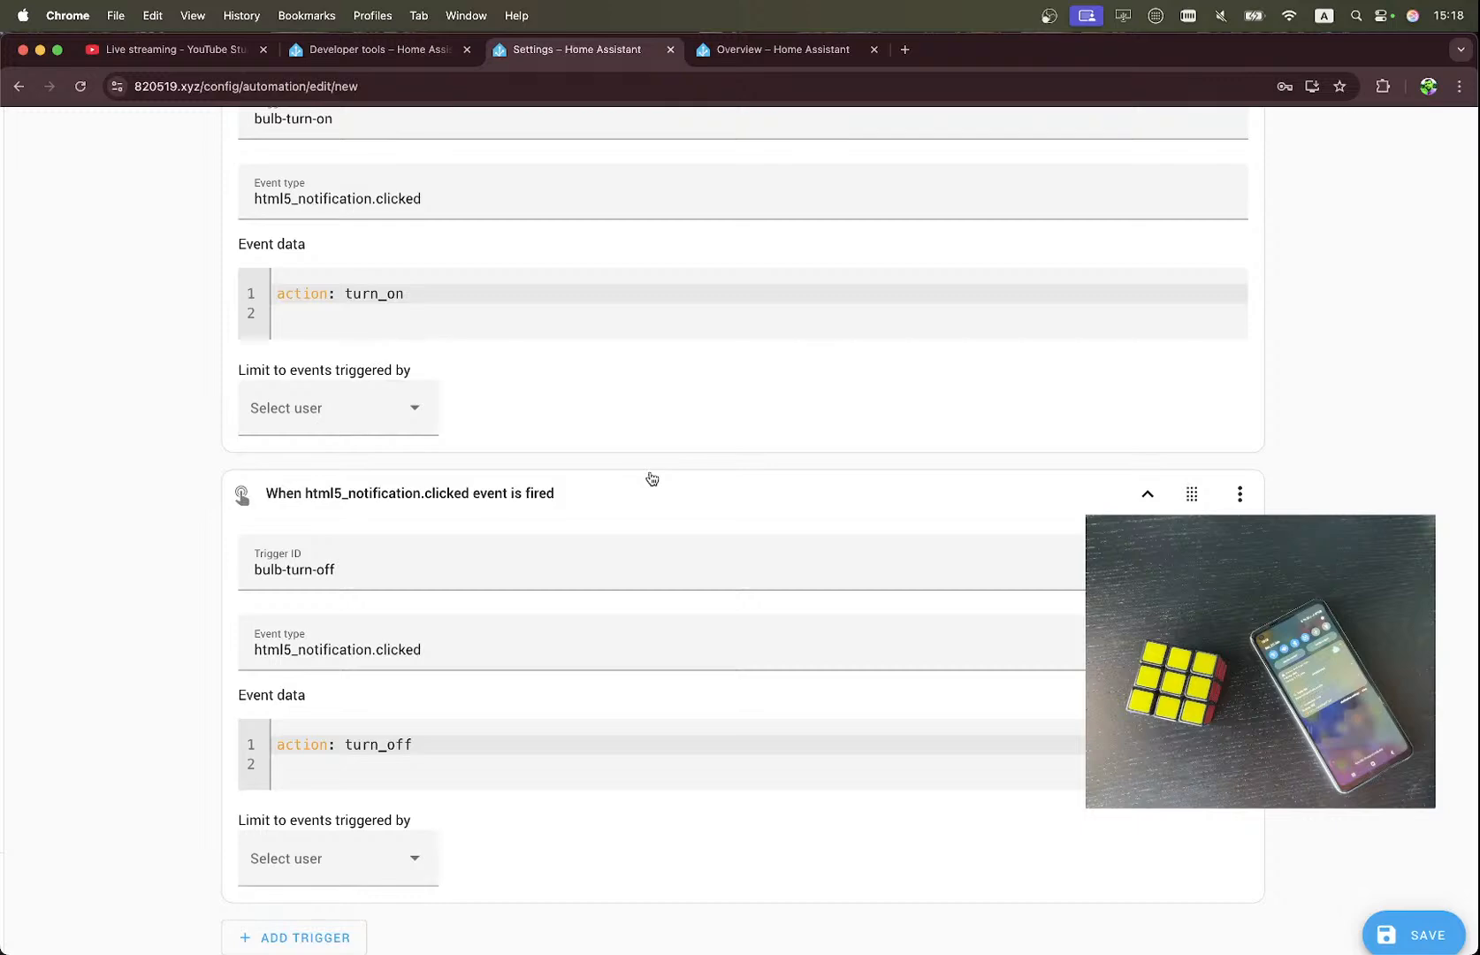
scroll(651, 478, "up", 2)
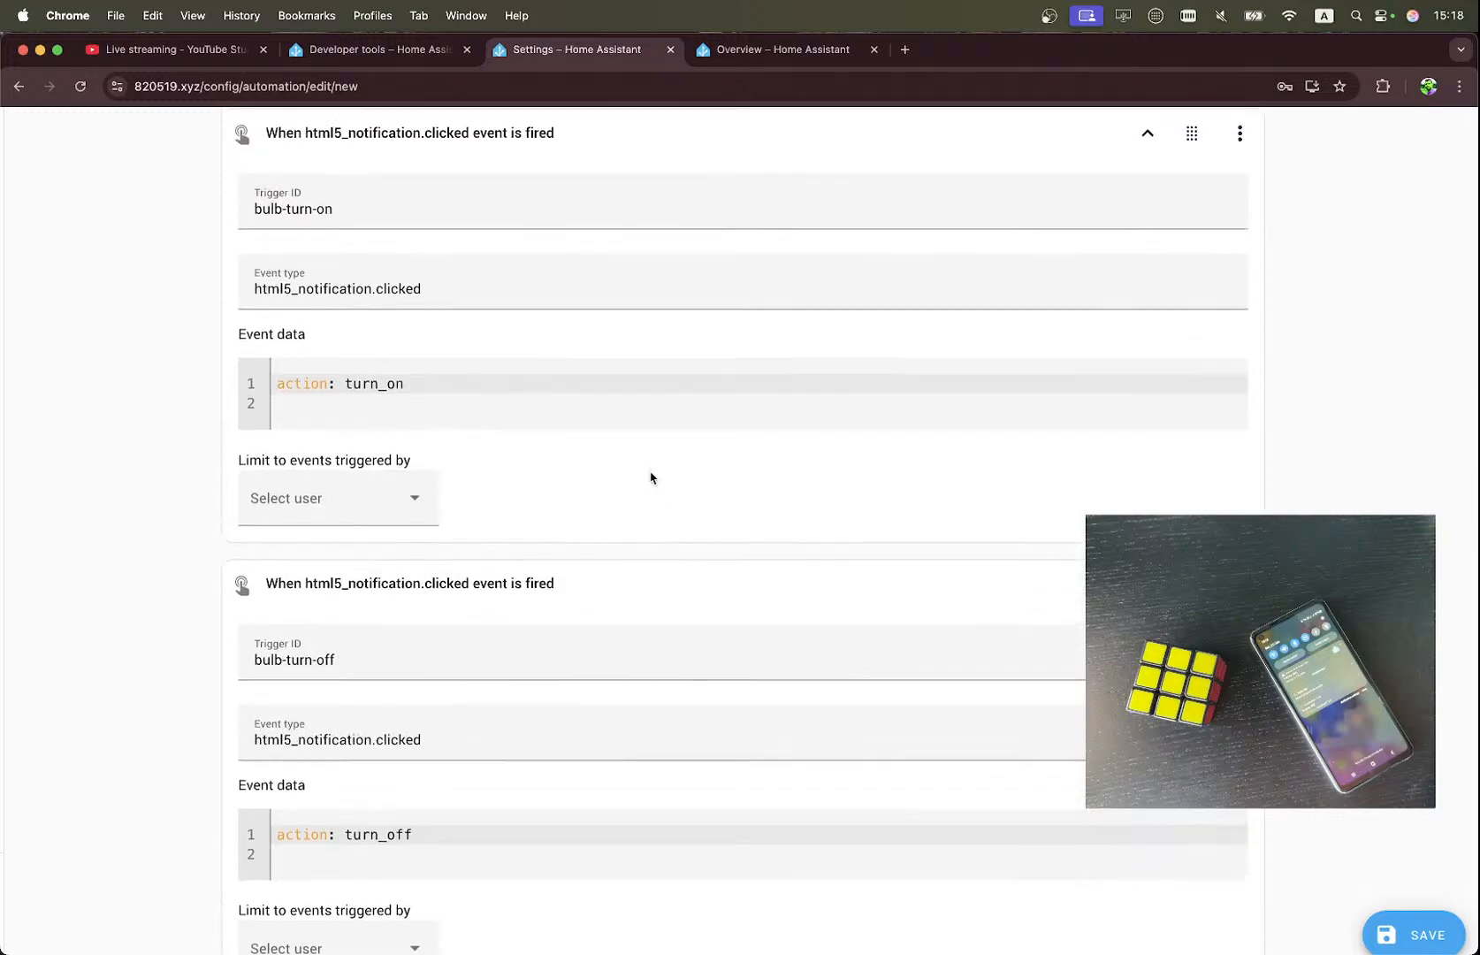
scroll(651, 478, "down", 15)
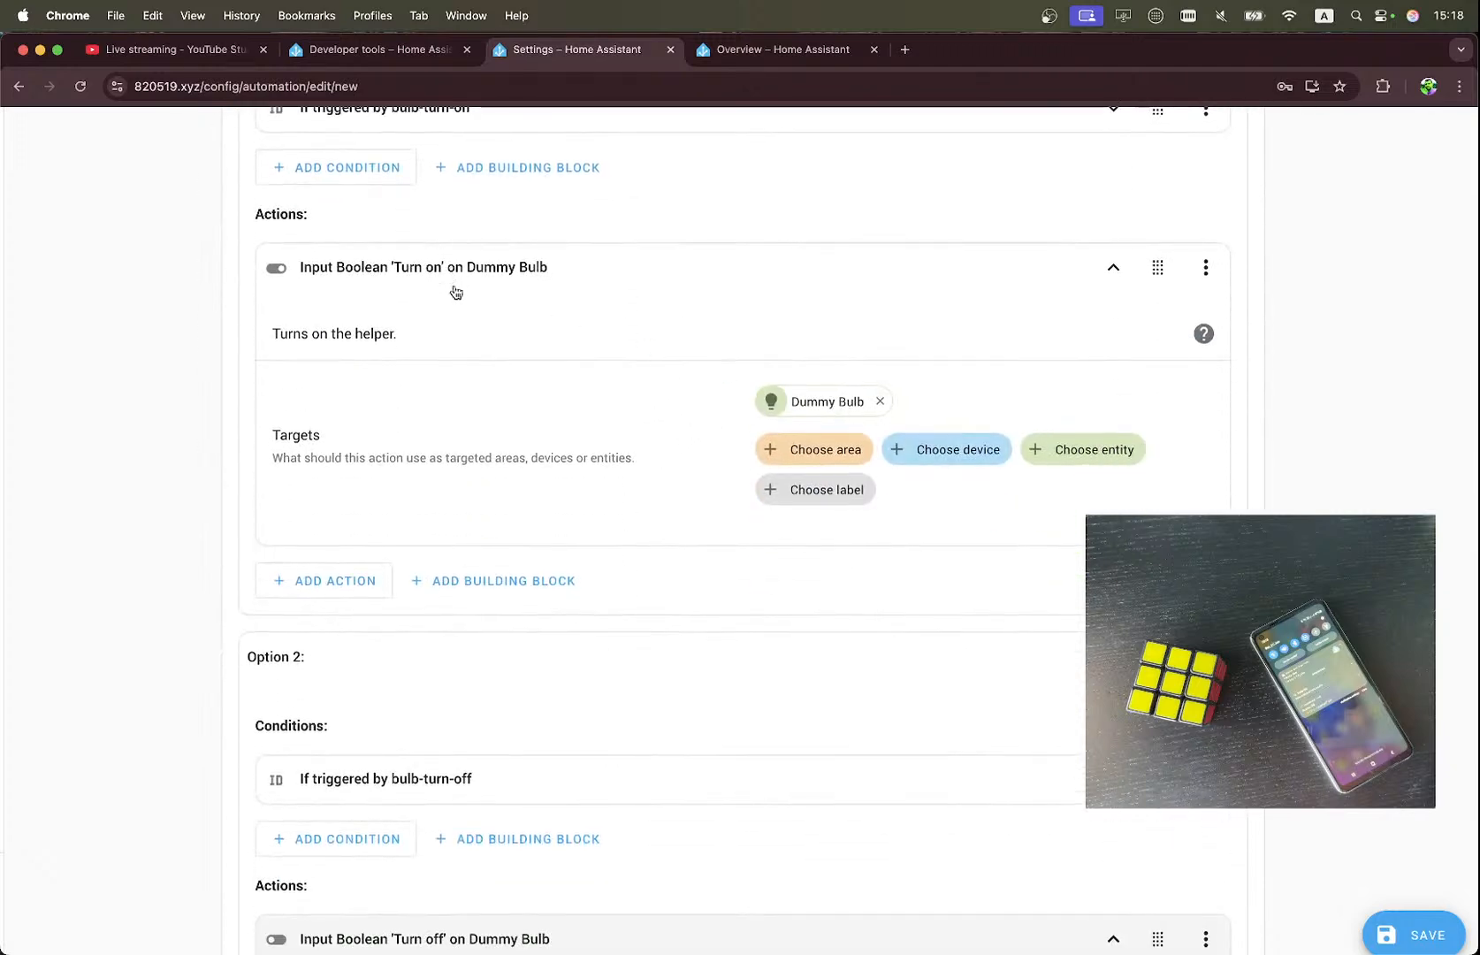
Run Option 1's 'Turn on' action for the Dummy Bulb and check the bulb's state on the Overview dashboard.
left_click(1205, 267)
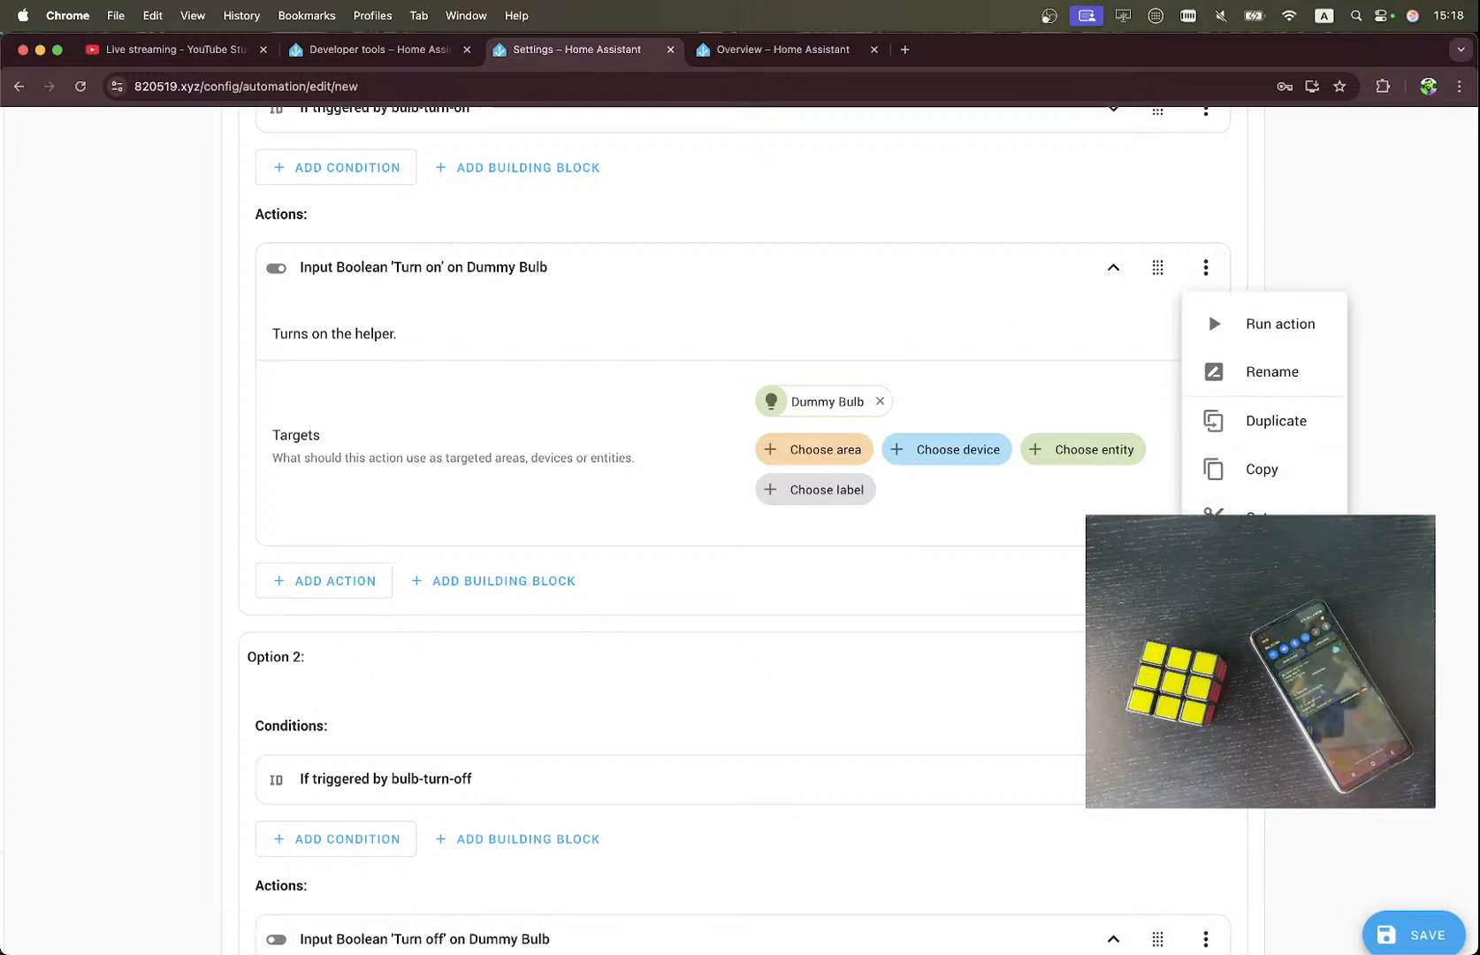
left_click(1193, 329)
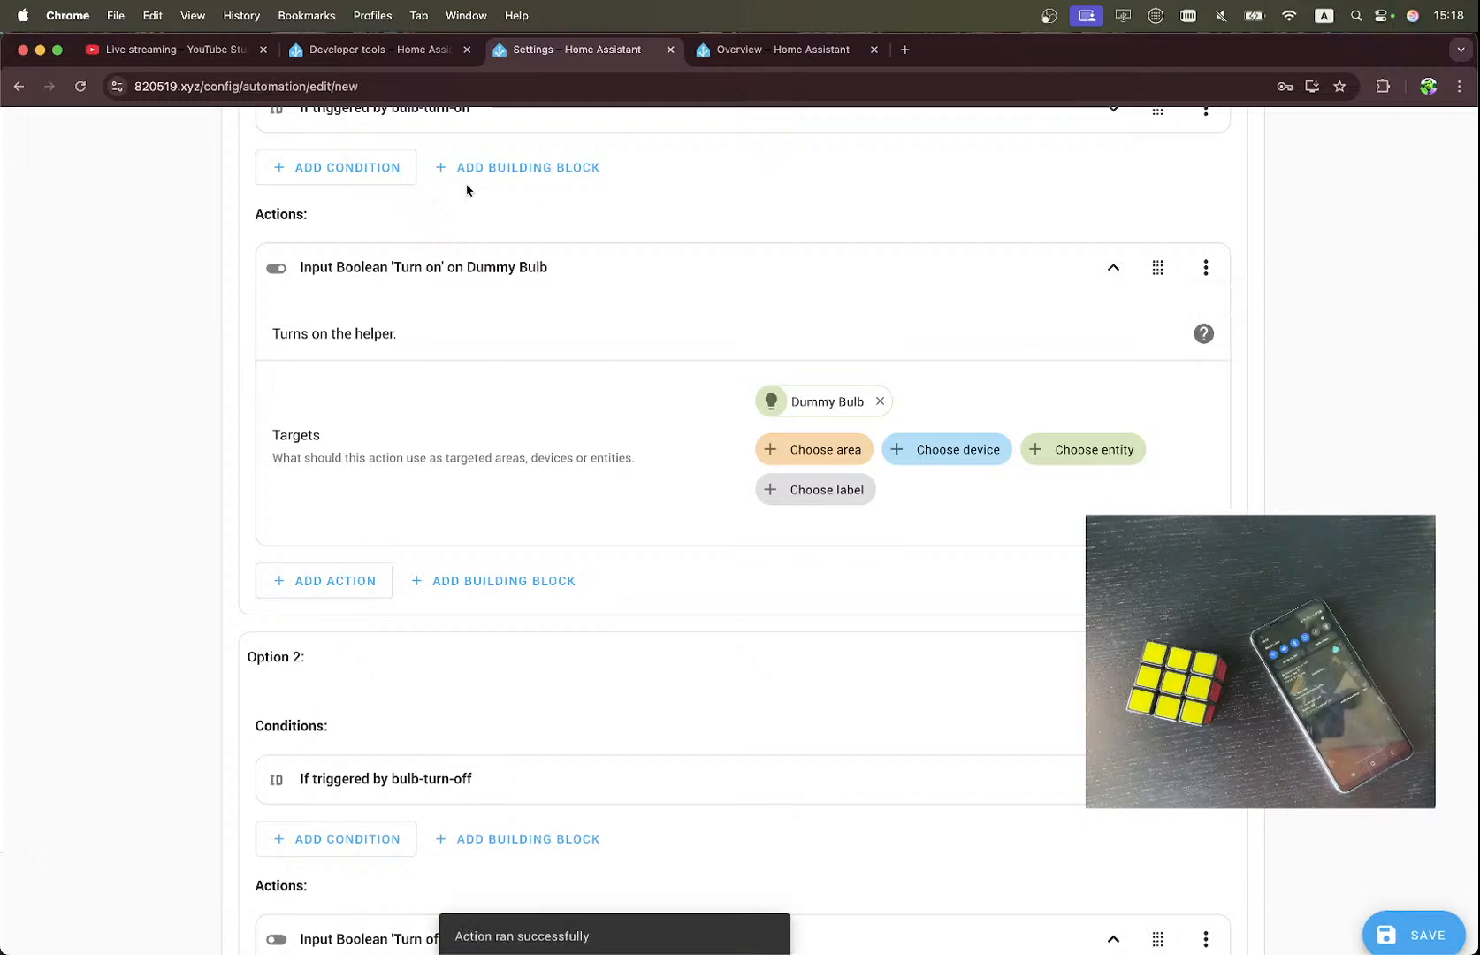
left_click(733, 53)
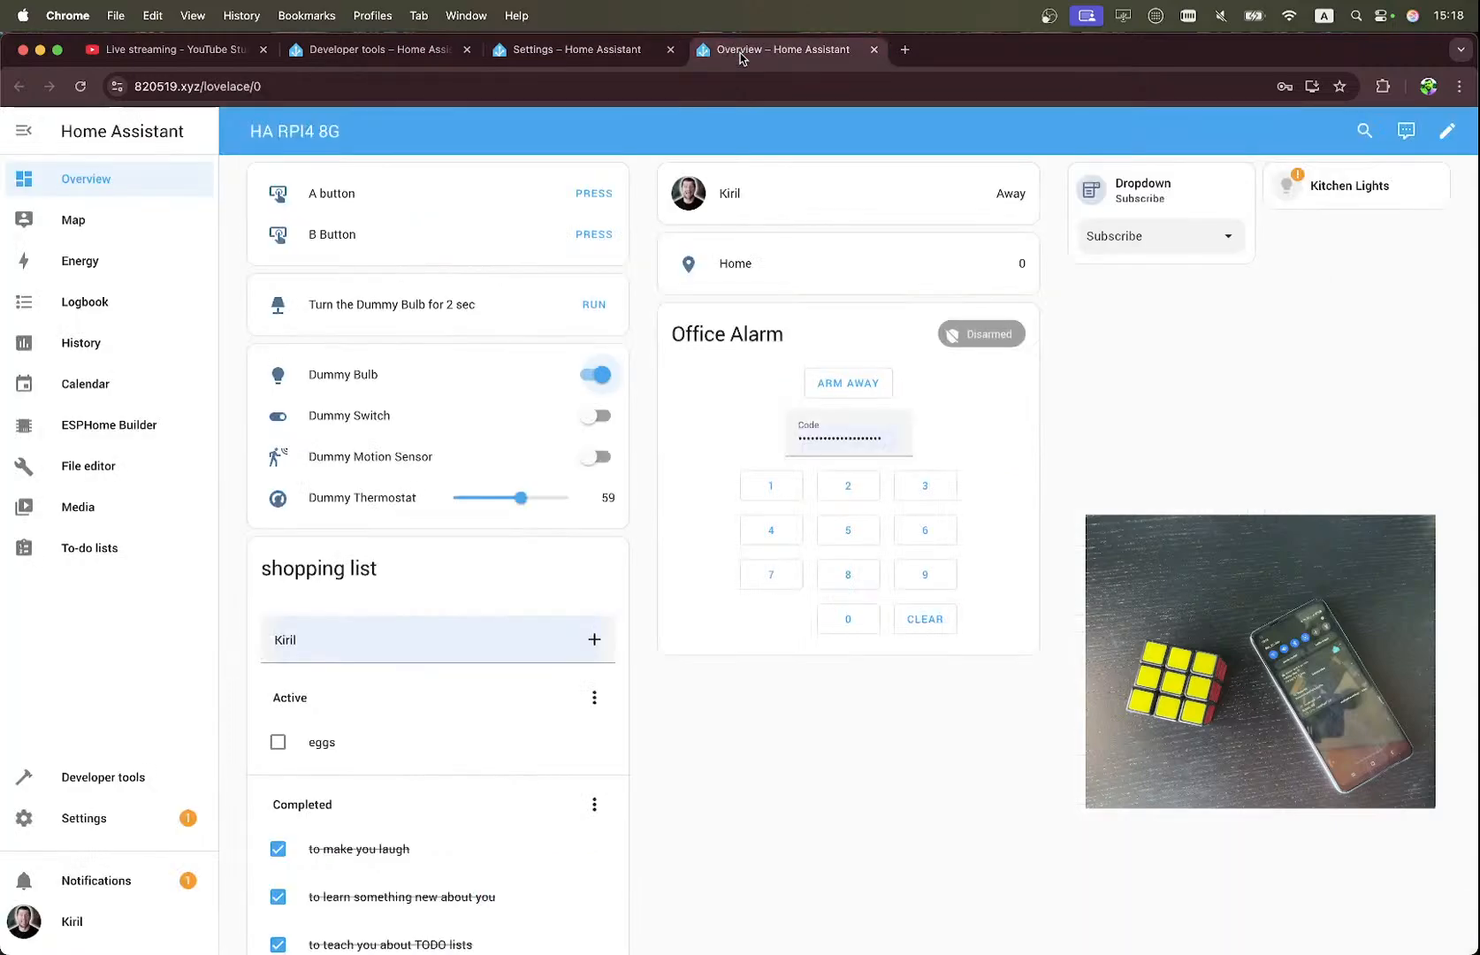
Run Option 2's 'Turn off' action for the Dummy Bulb and check the bulb's state on the Overview dashboard.
left_click(595, 53)
scroll(970, 444, "down", 5)
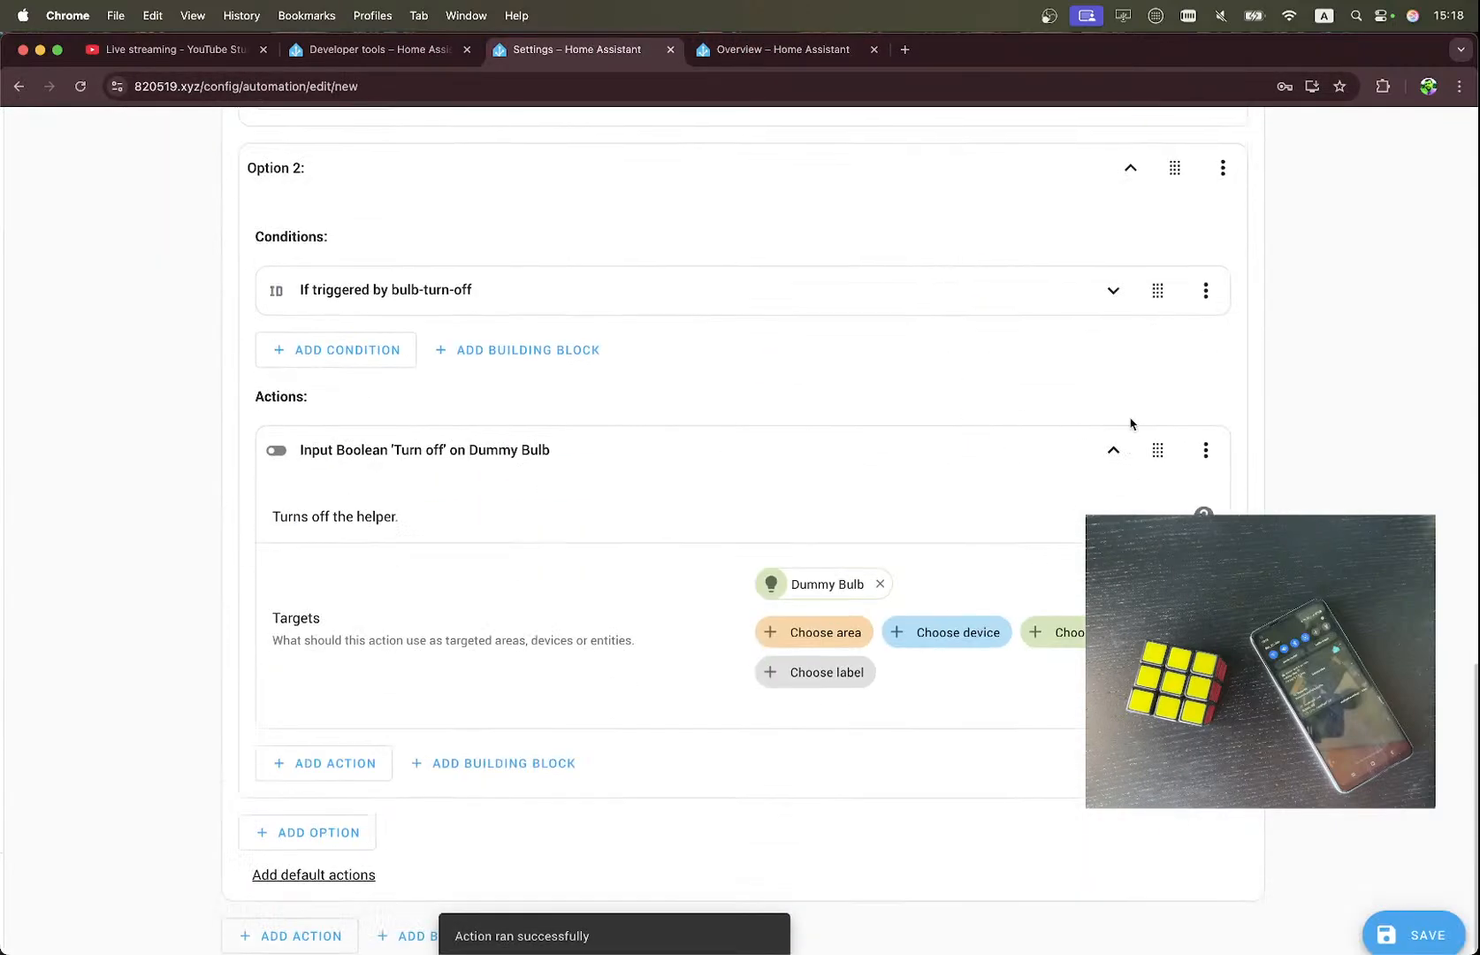
left_click(1205, 450)
left_click(1244, 508)
scroll(1075, 385, "up", 15)
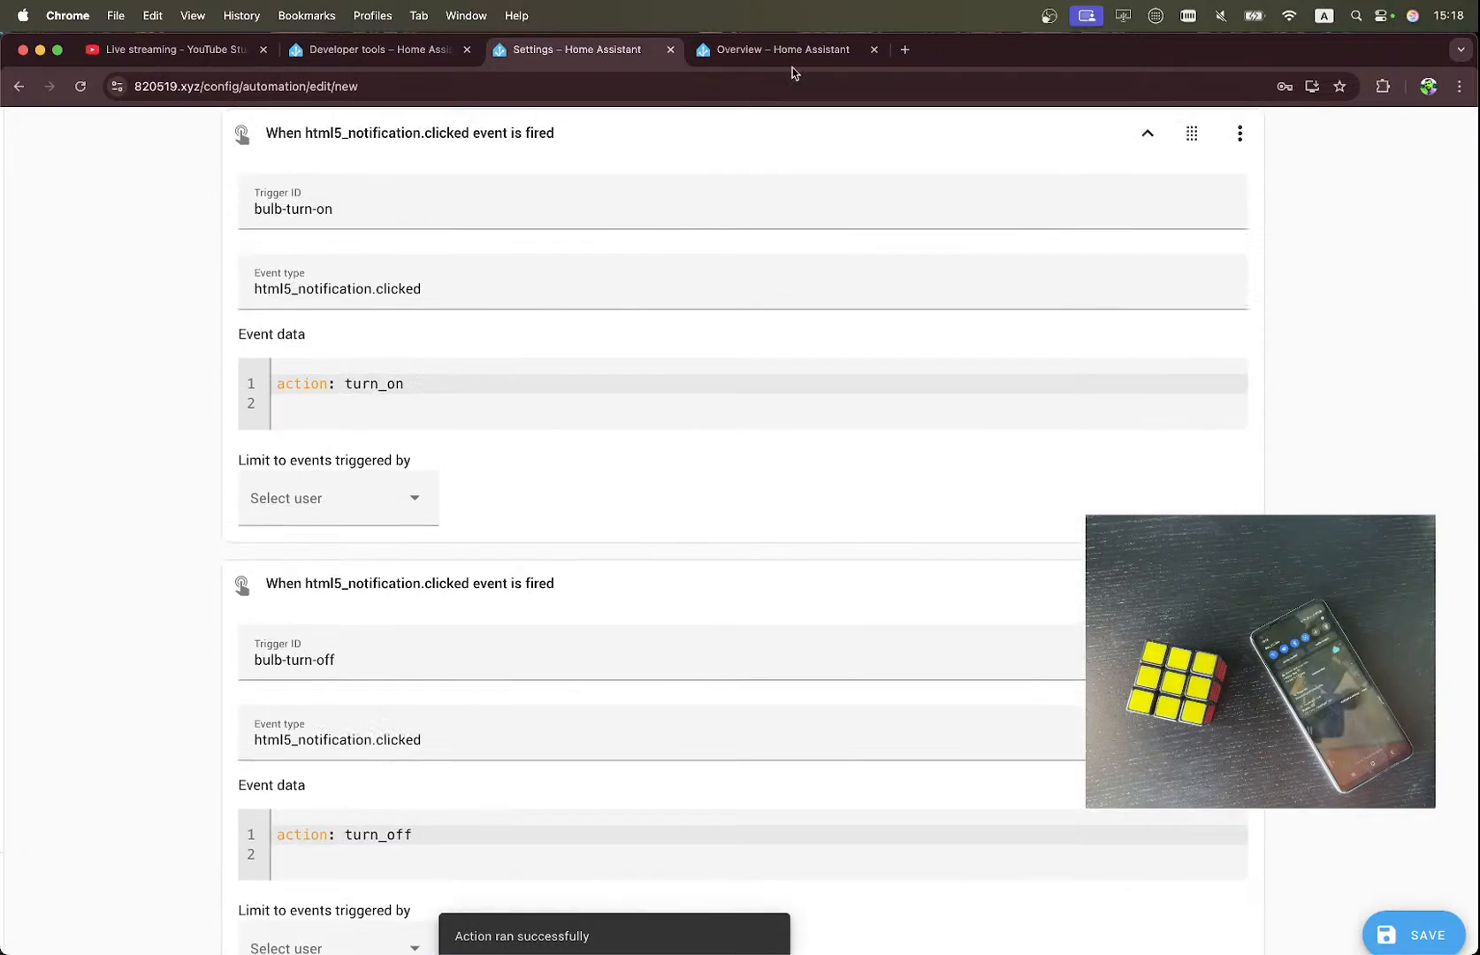
left_click(380, 44)
left_click(745, 55)
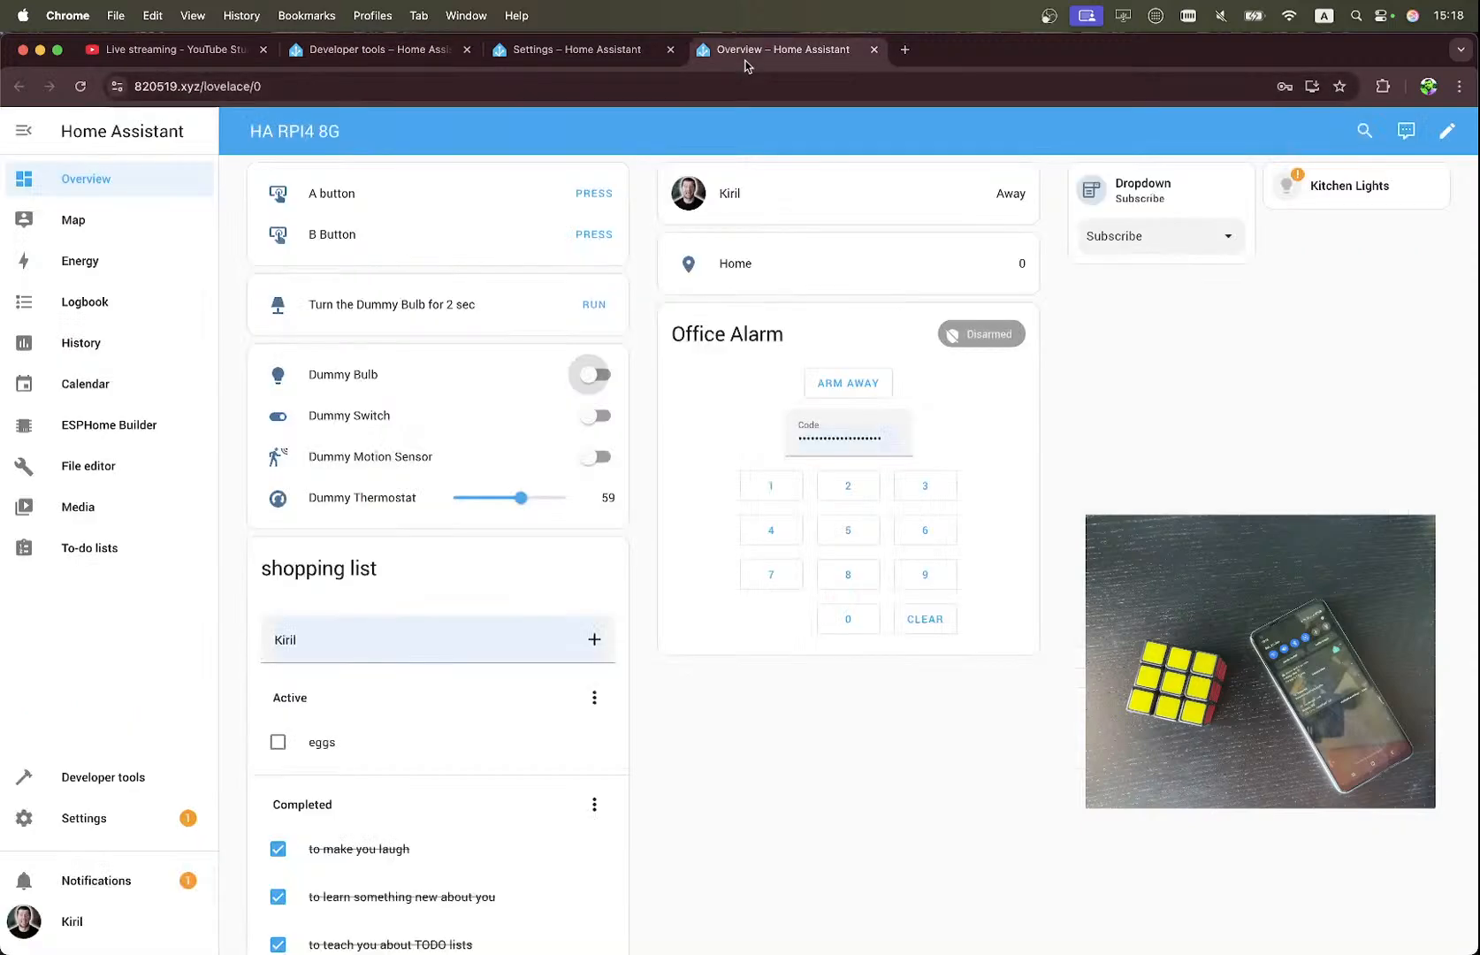
left_click(576, 52)
left_click(761, 59)
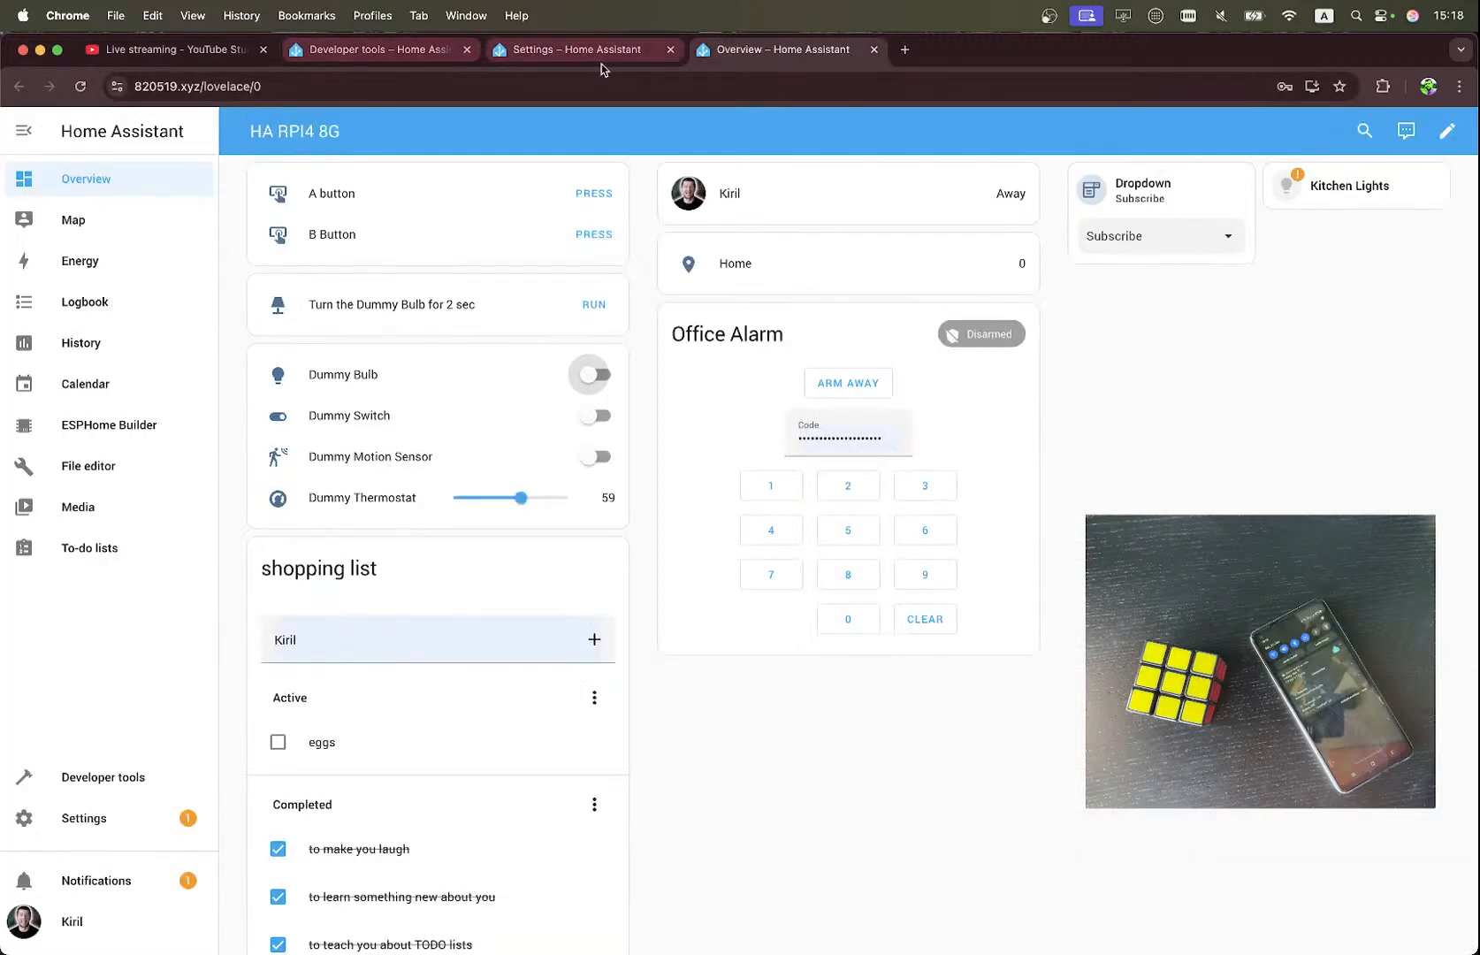
From the Overview dashboard, open Developer tools in a new browser tab and show its Events page.
right_click(101, 778)
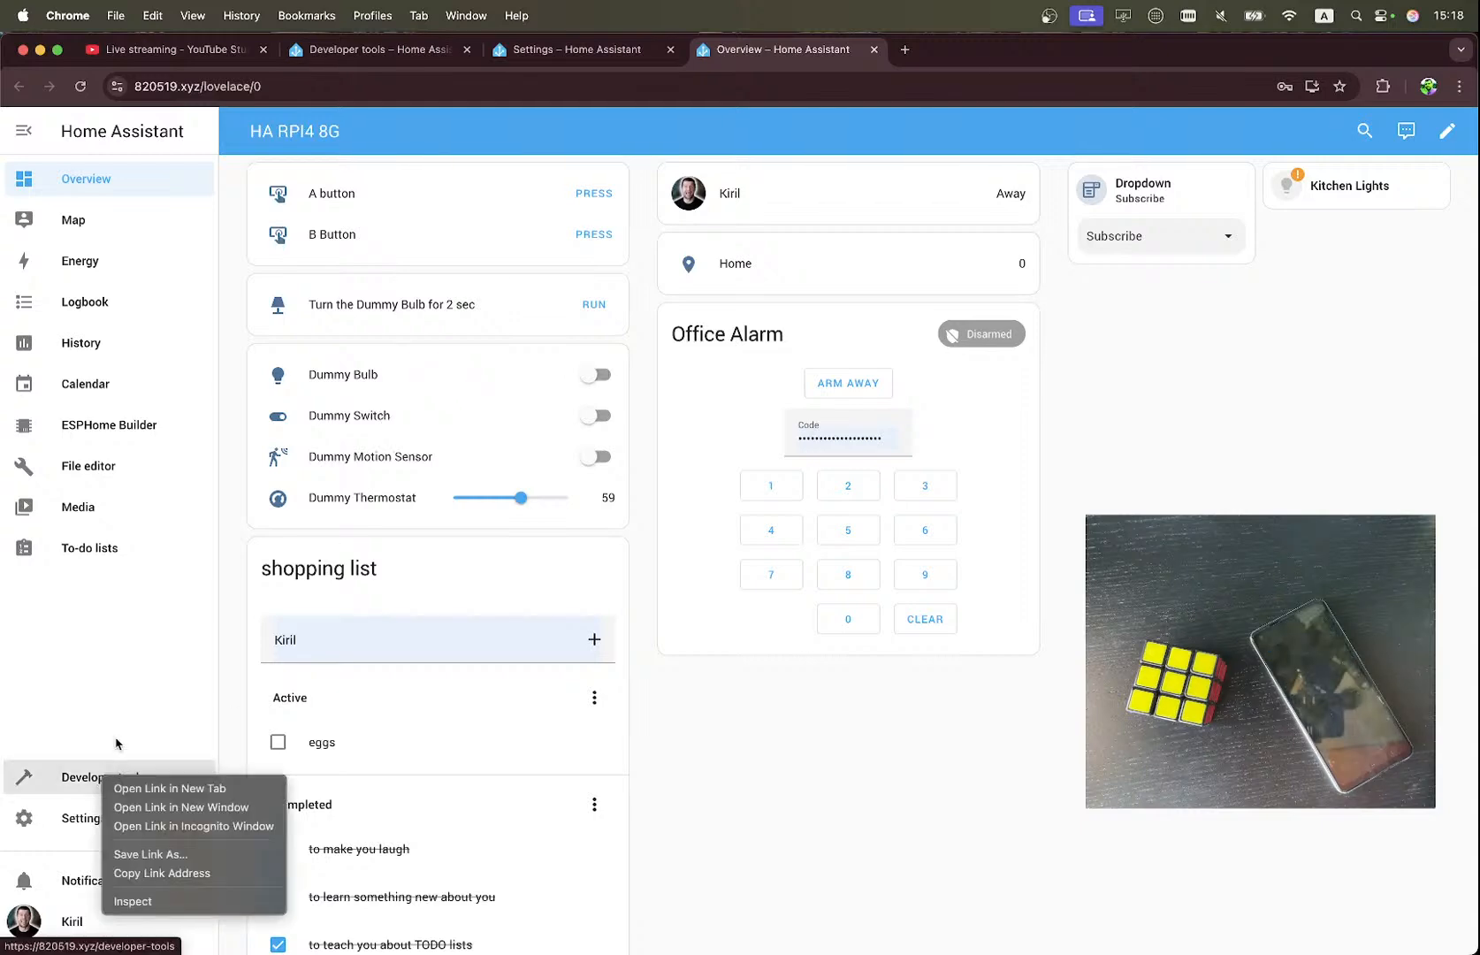
left_click(160, 789)
left_click(950, 53)
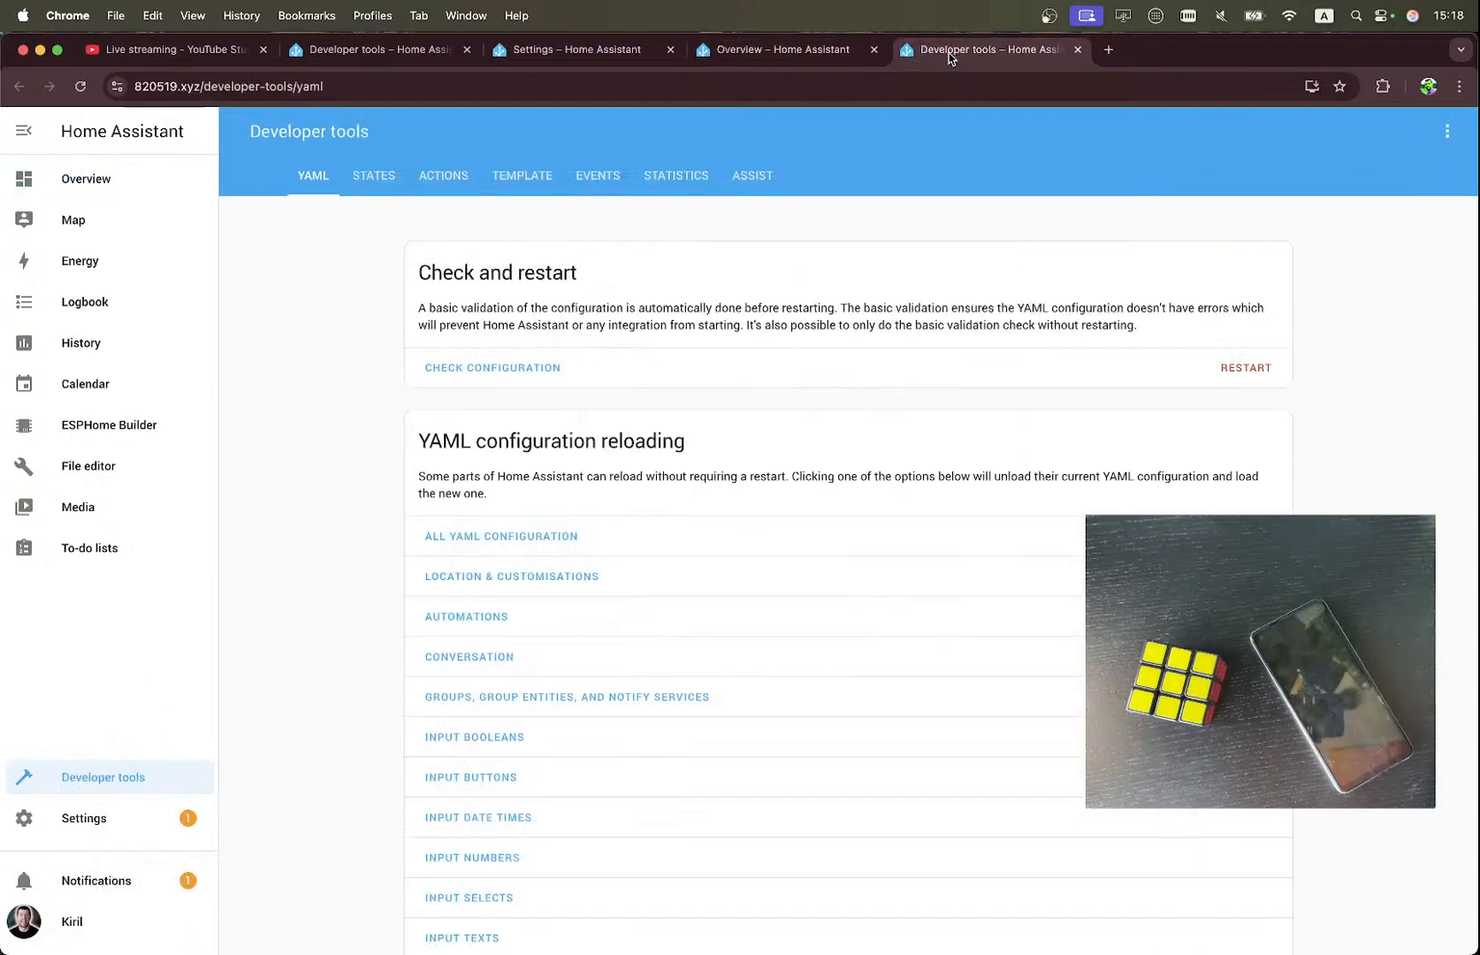
left_click(599, 178)
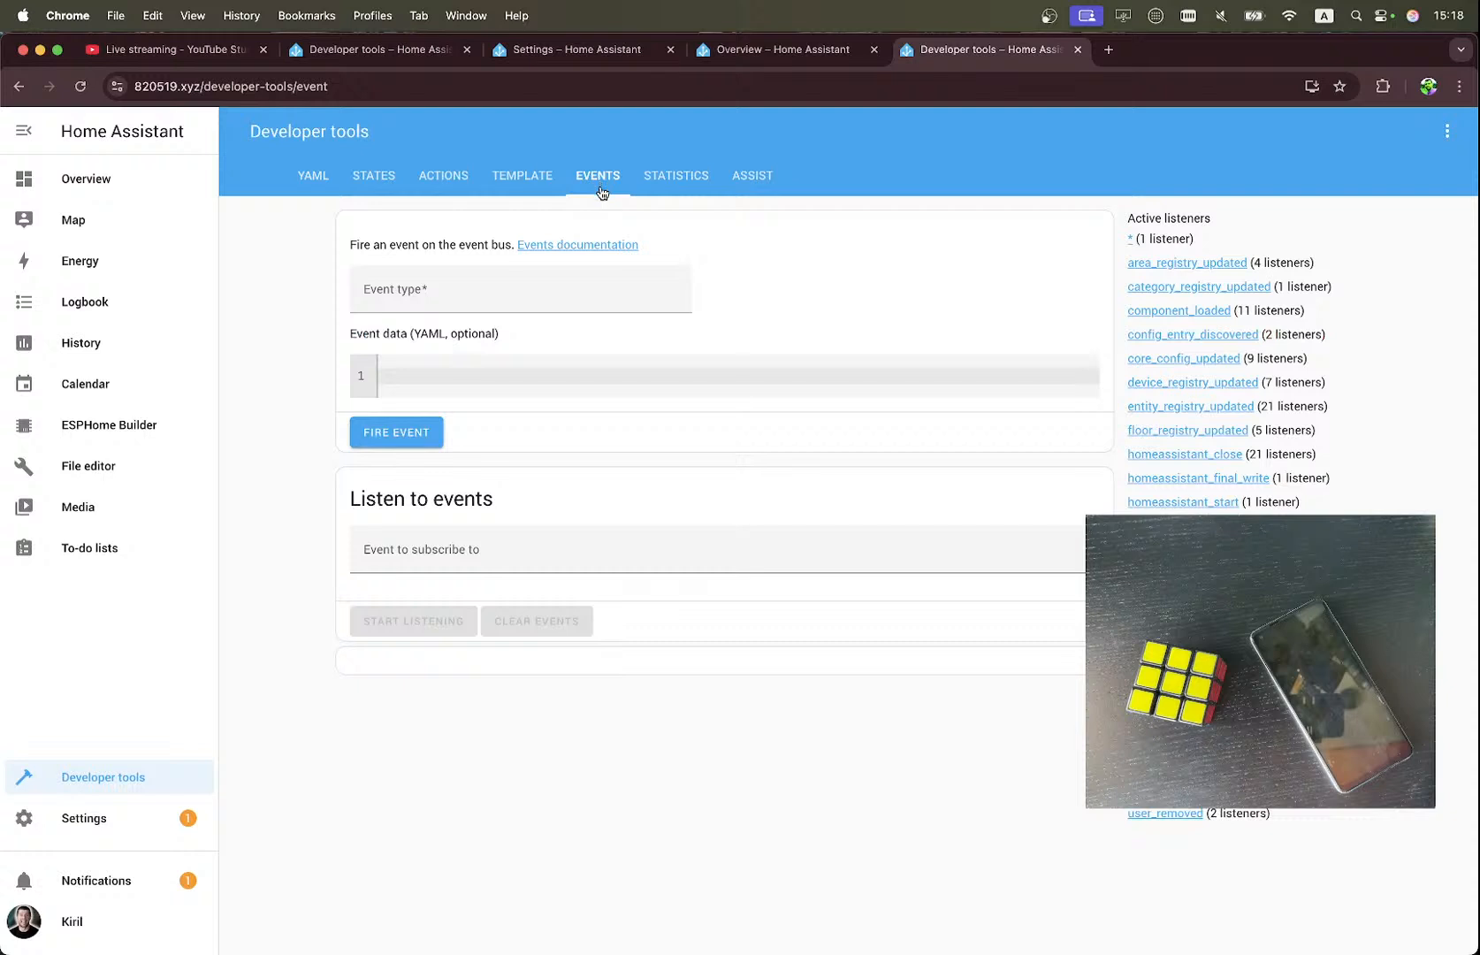
Compare the automation's trigger event types and event data with the actions in the notify.html5 notification YAML.
left_click(571, 53)
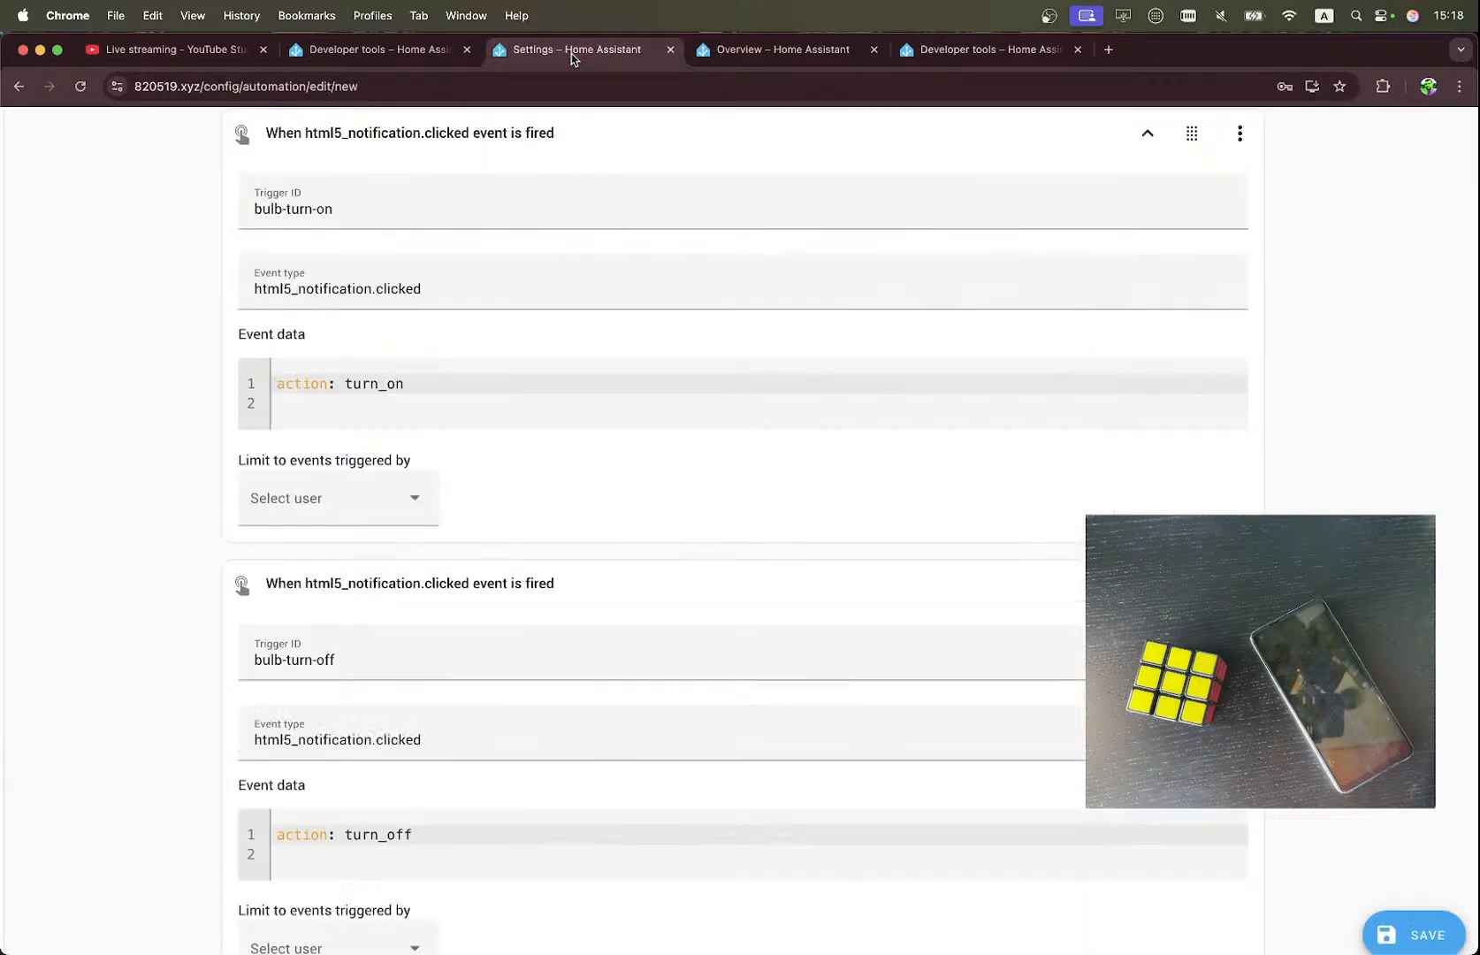
scroll(445, 328, "up", 3)
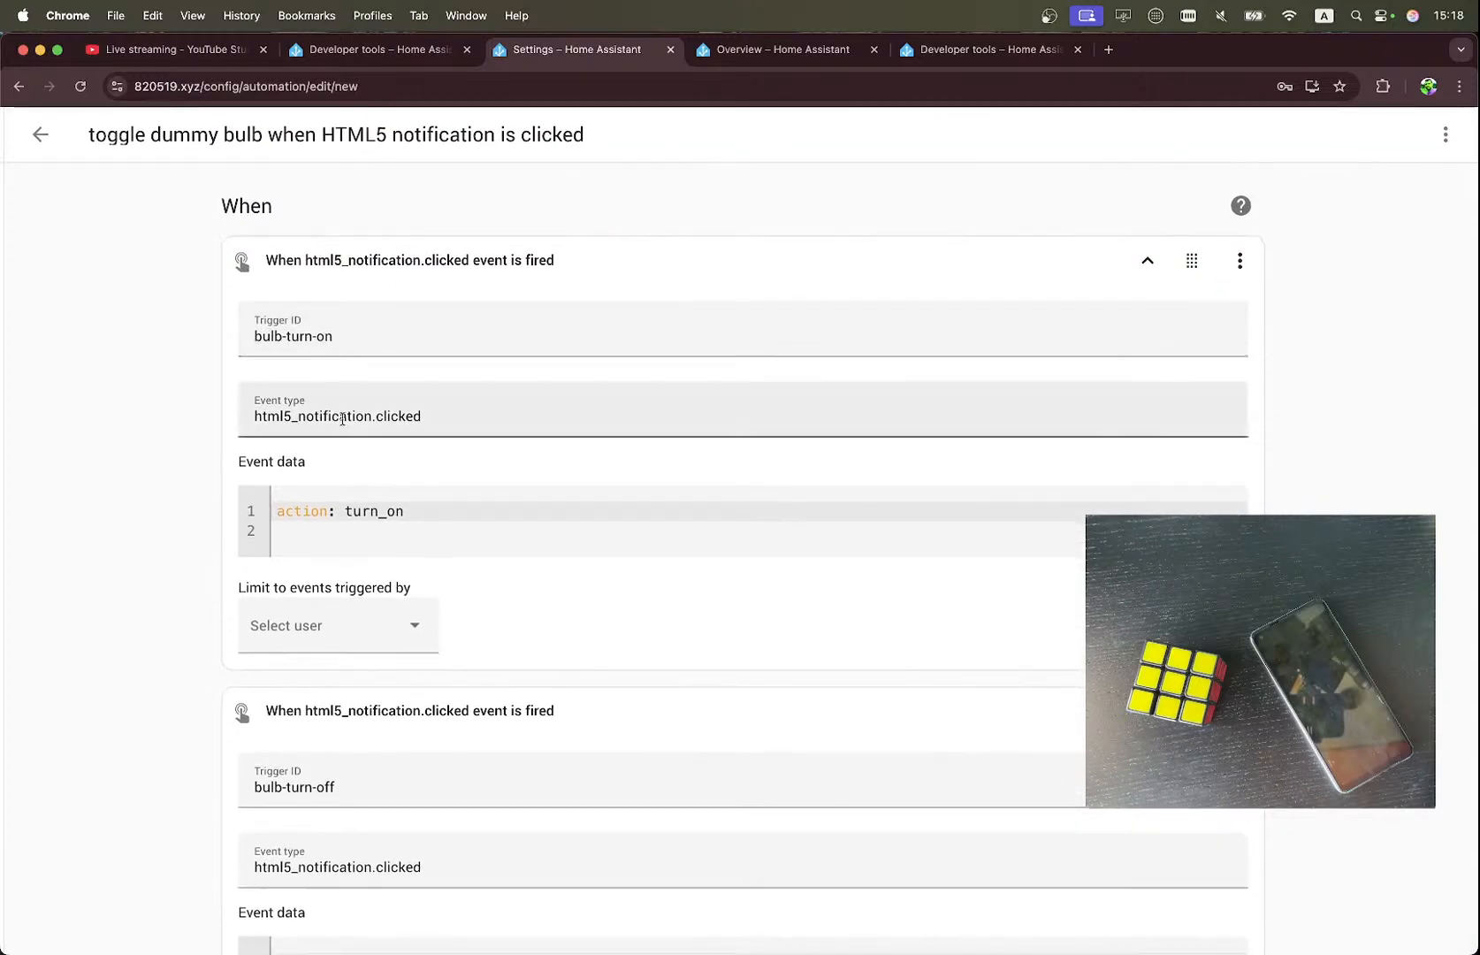
left_click(425, 49)
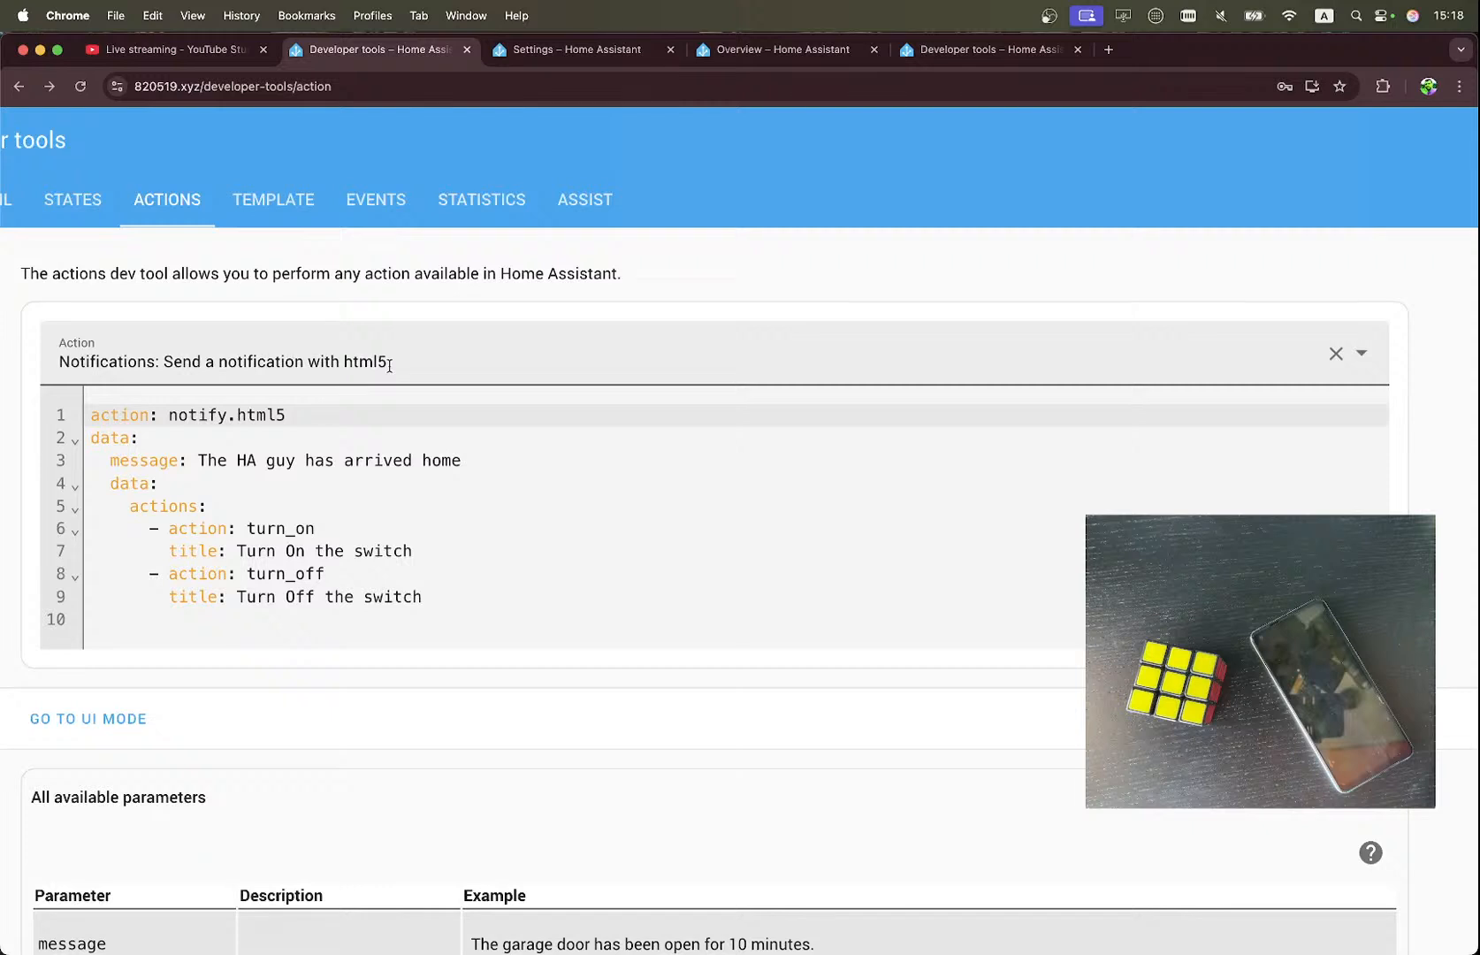
scroll(500, 302, "down", 5)
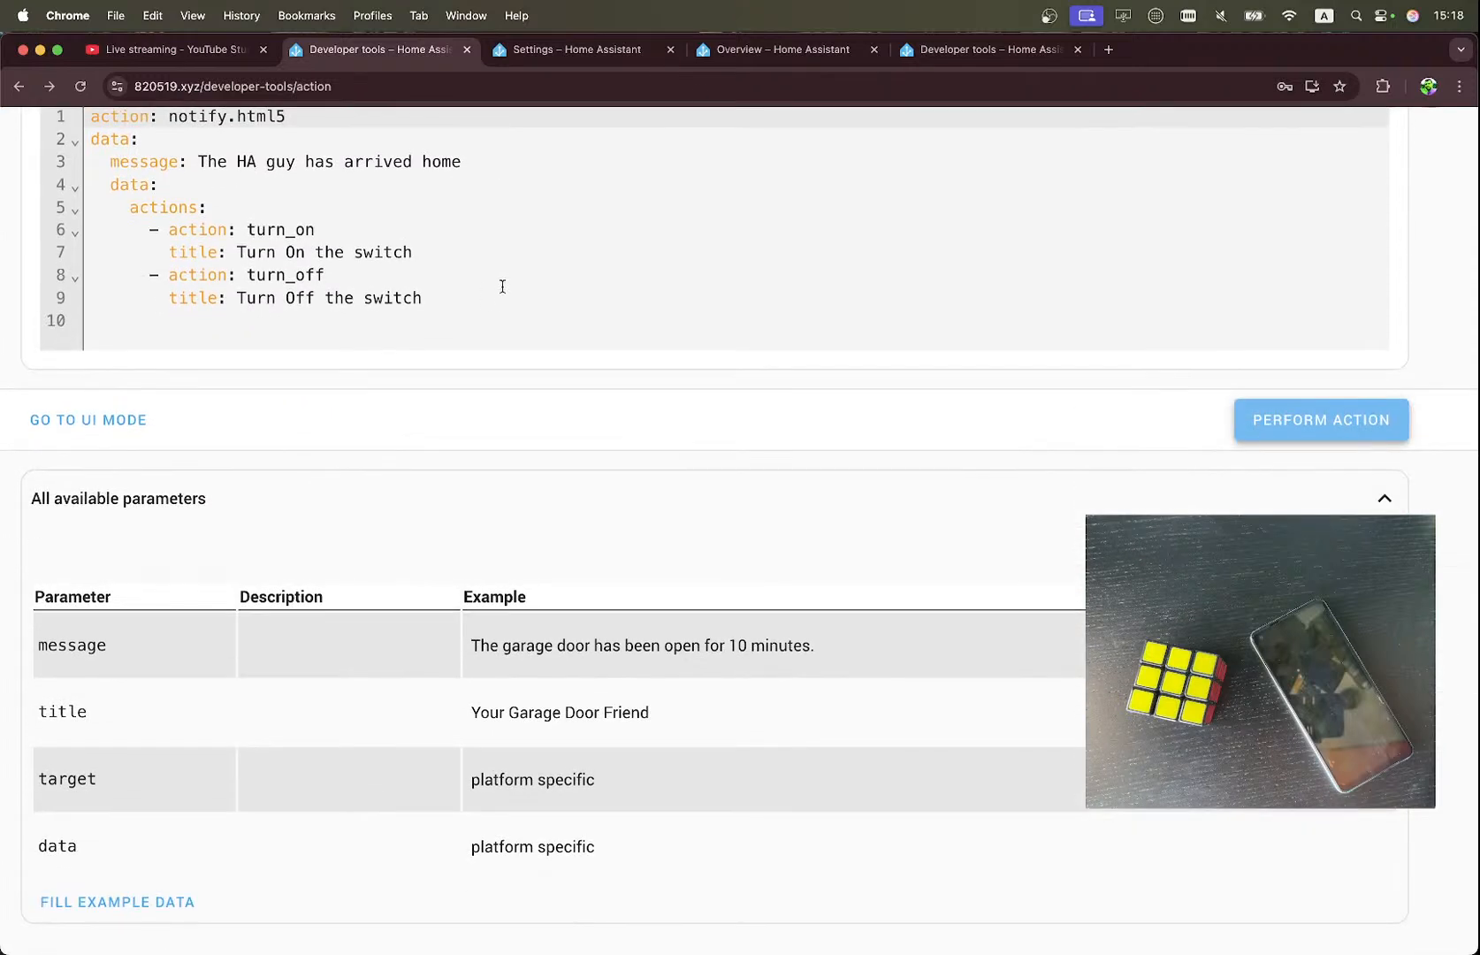
left_click(602, 58)
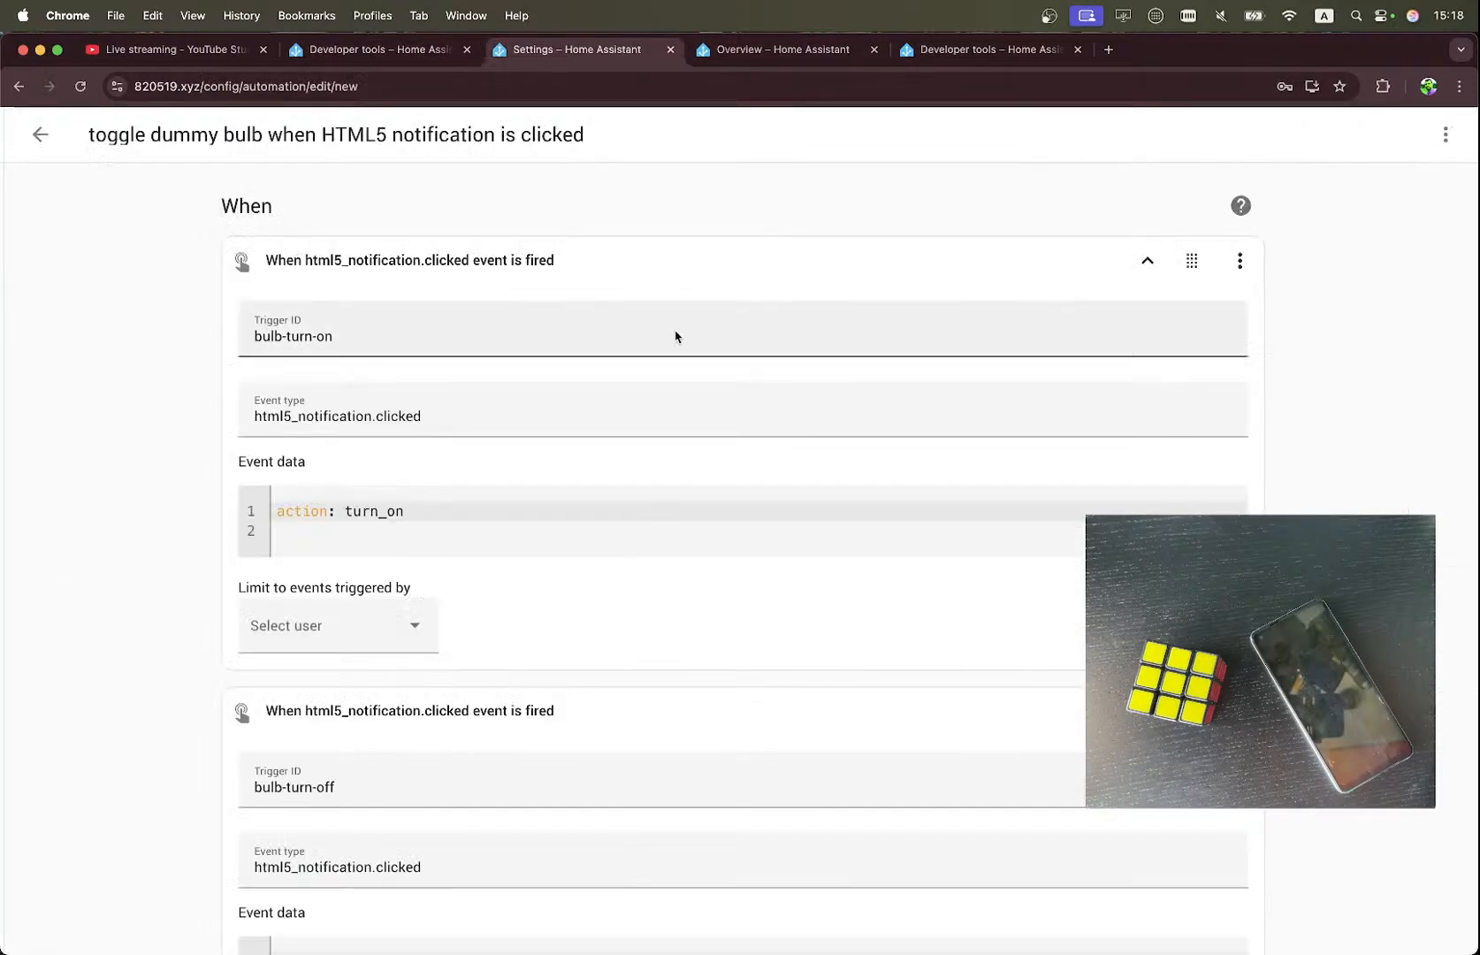
scroll(686, 367, "down", 2)
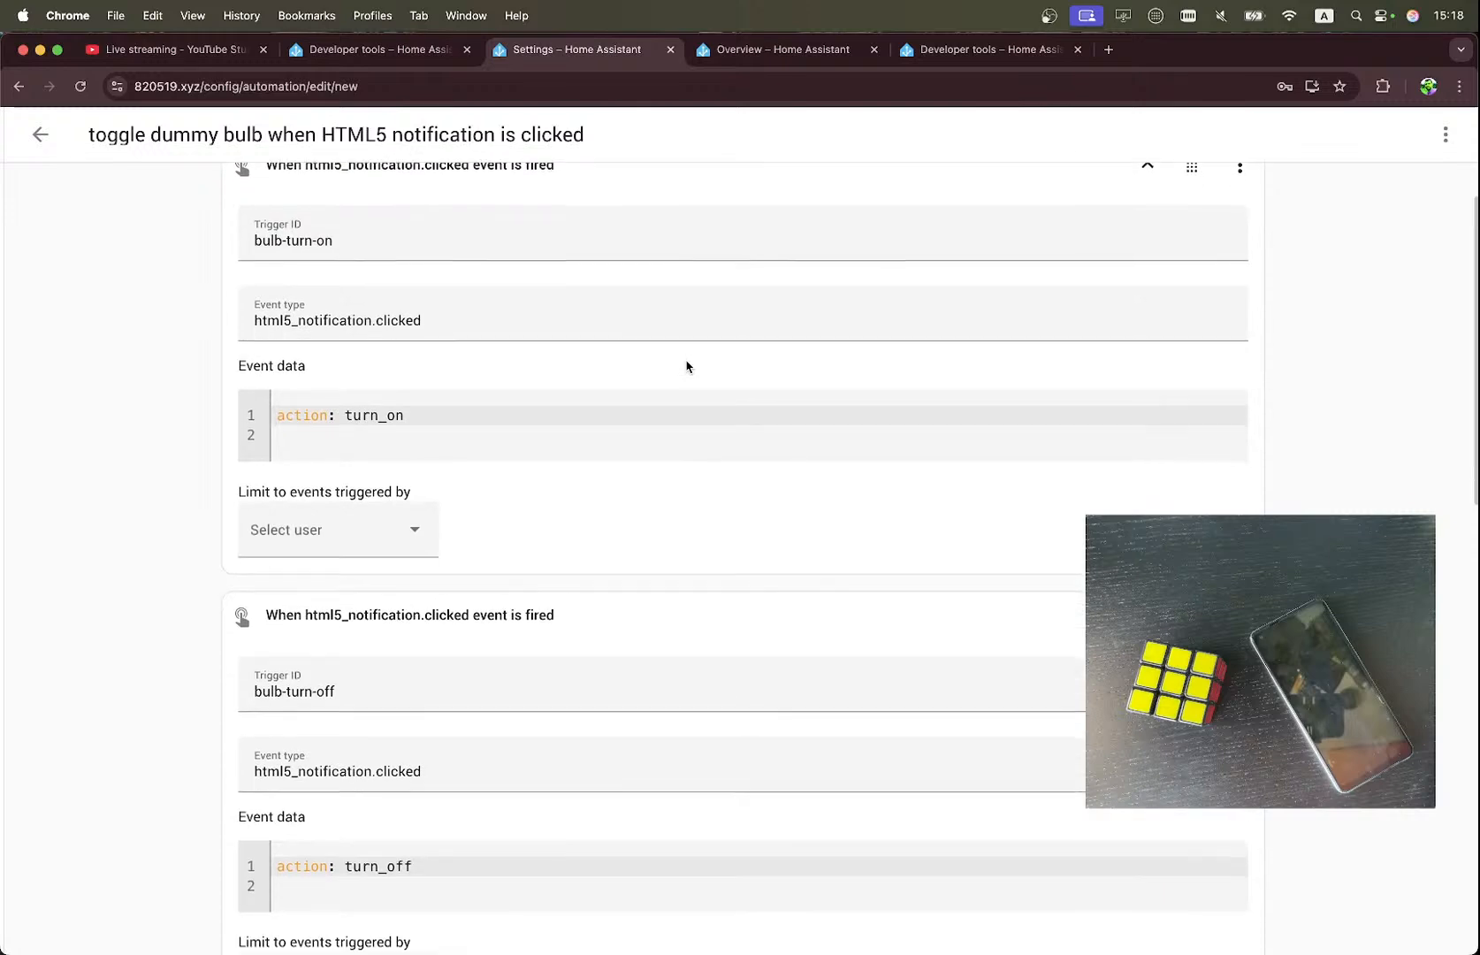
Copy the event type html5_notification.clicked from the automation's bulb-turn-on trigger and start listening for it on the Developer tools Events page.
left_click(963, 55)
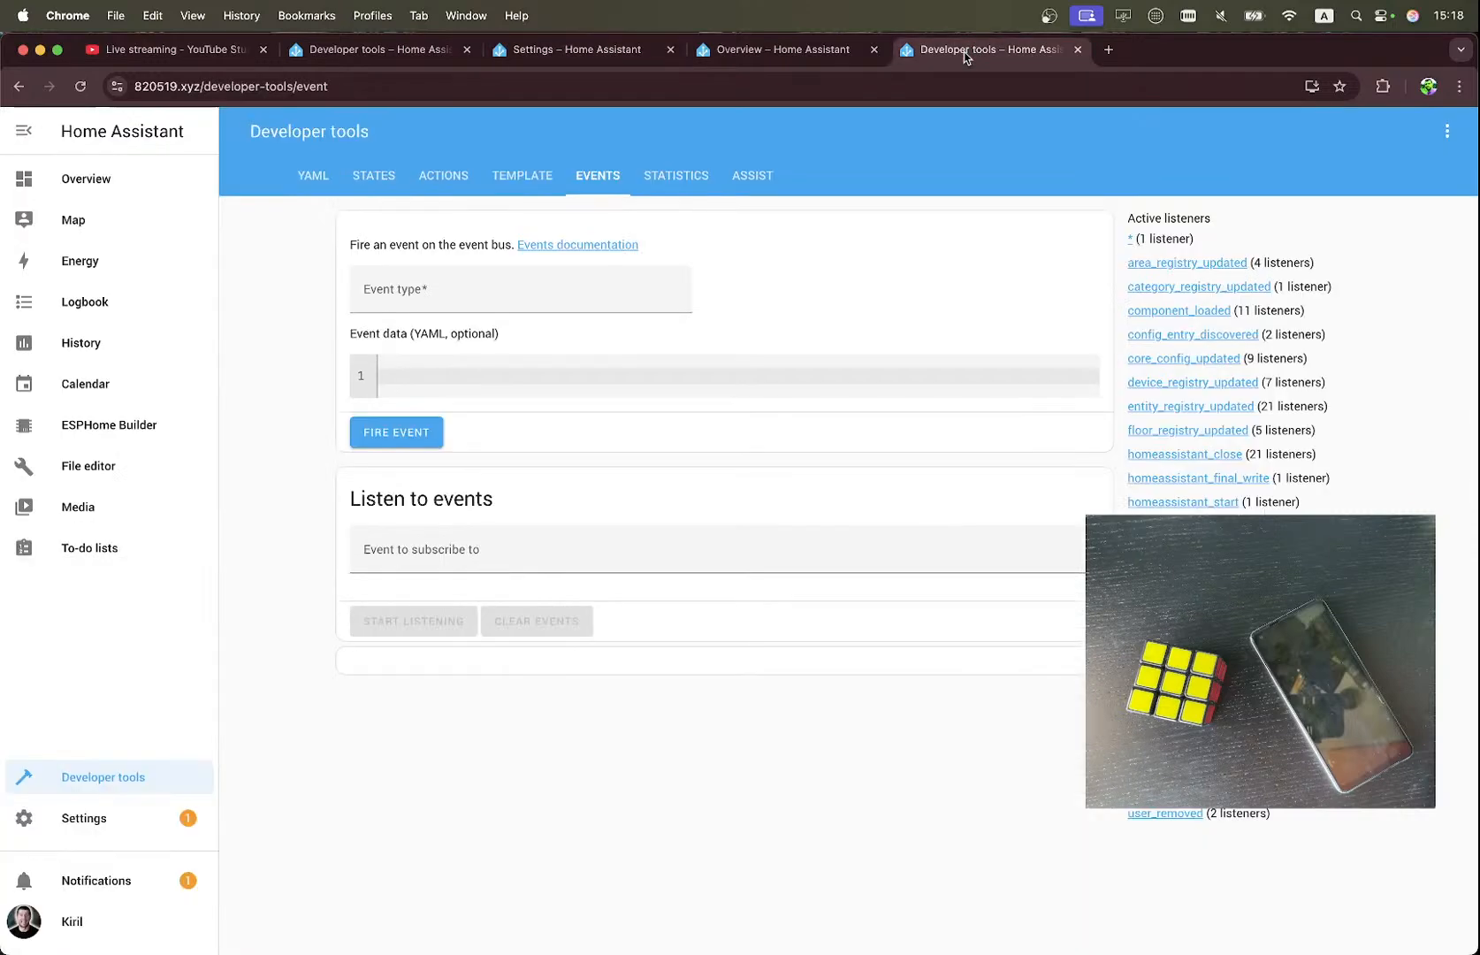
left_click(404, 55)
scroll(355, 269, "up", 4)
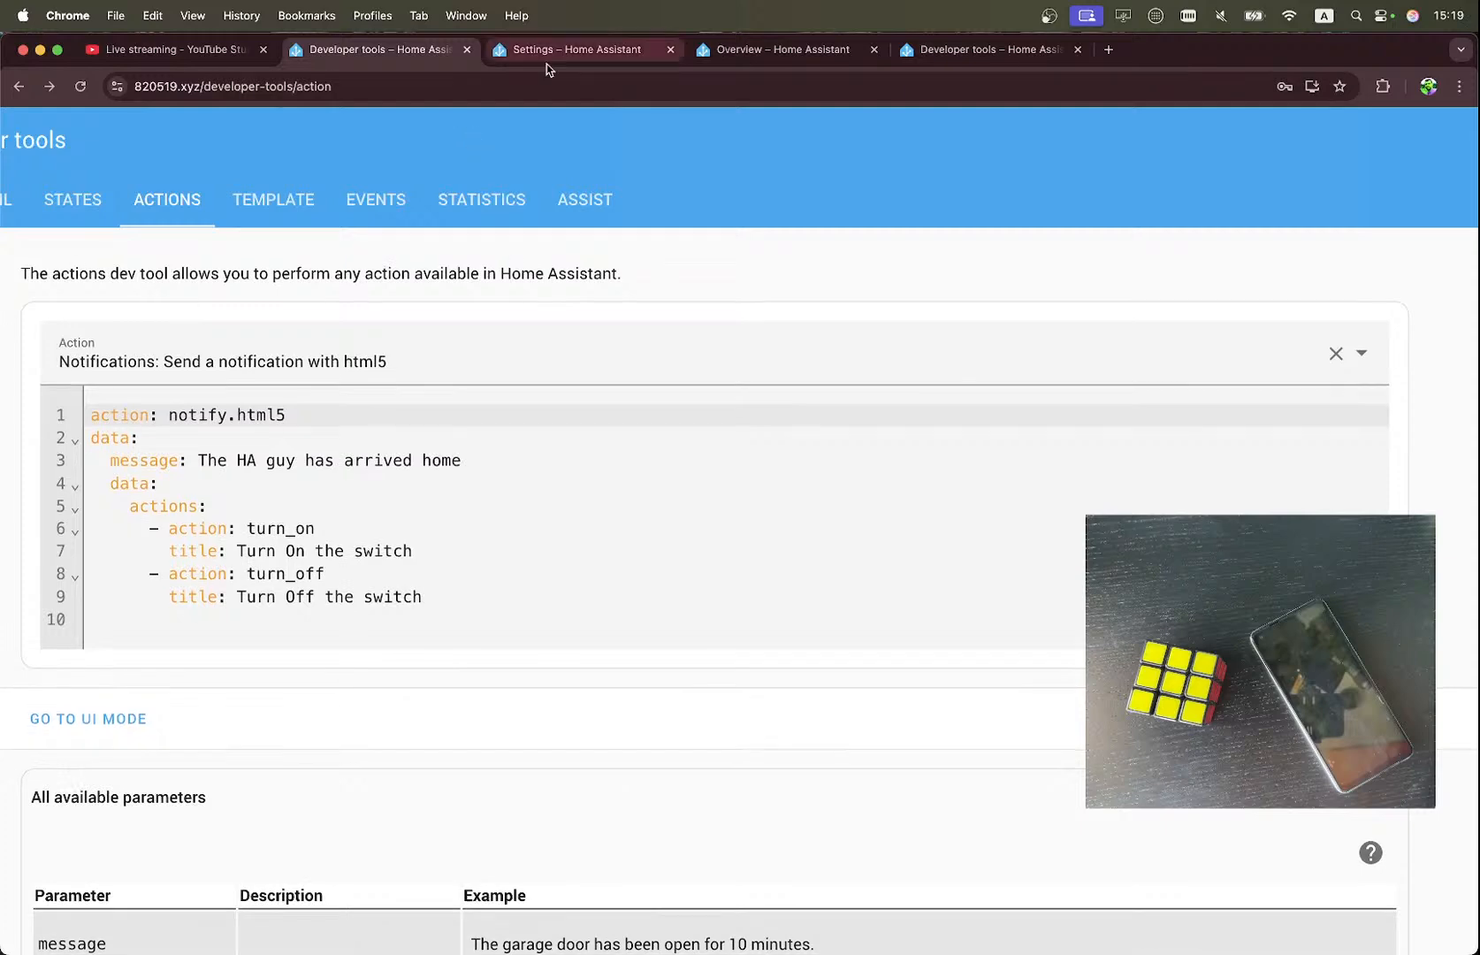
left_click(548, 60)
left_click_drag(432, 323, 244, 320)
key("super+c")
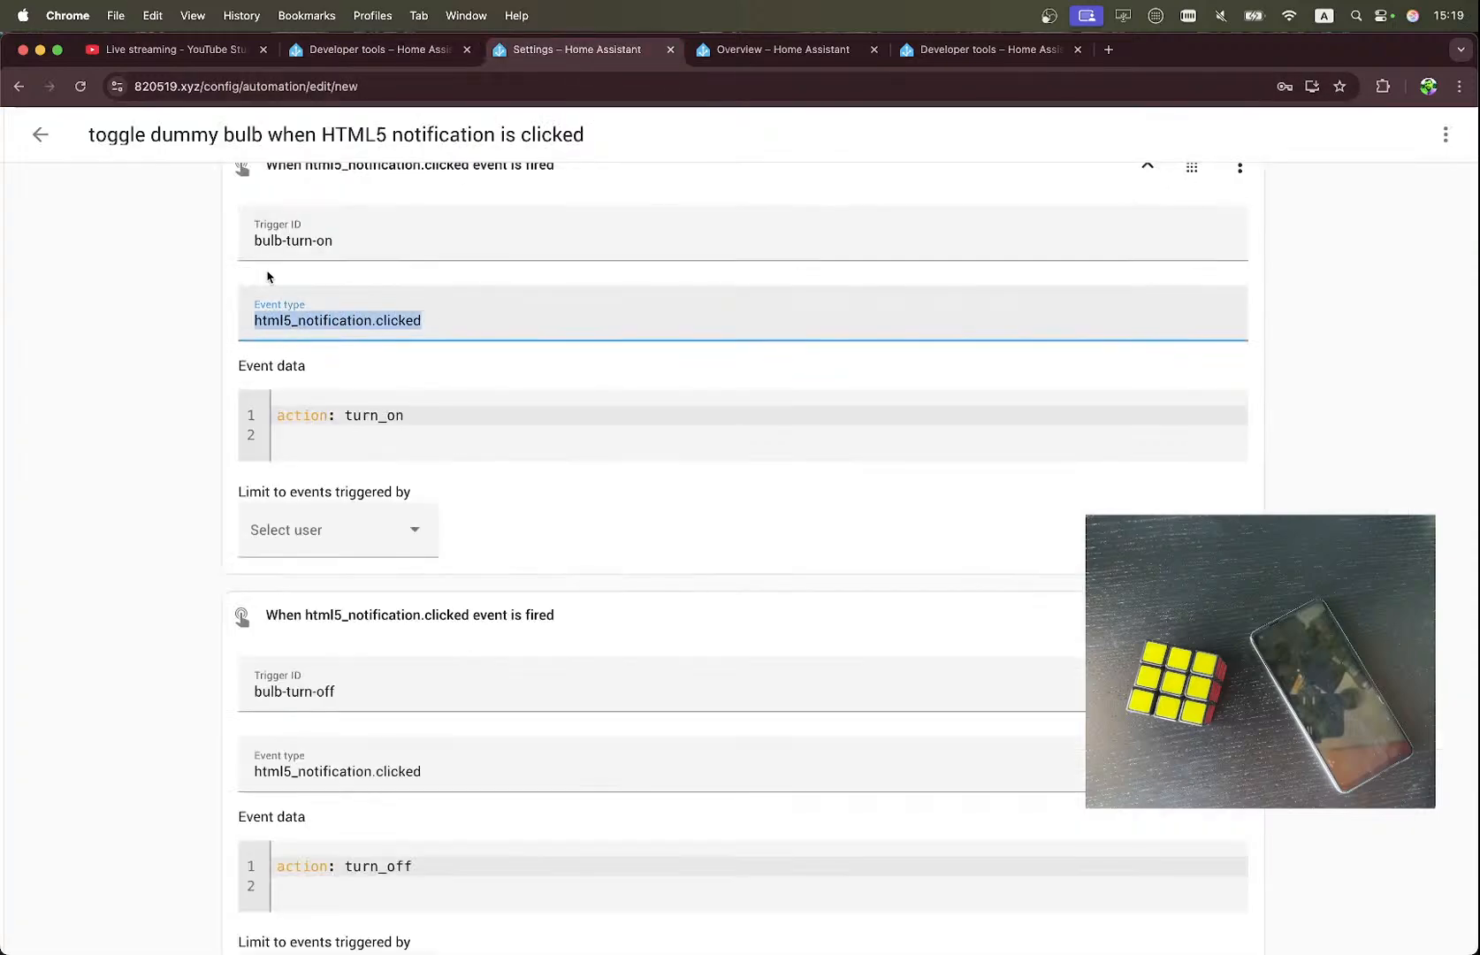
left_click(937, 52)
left_click(395, 538)
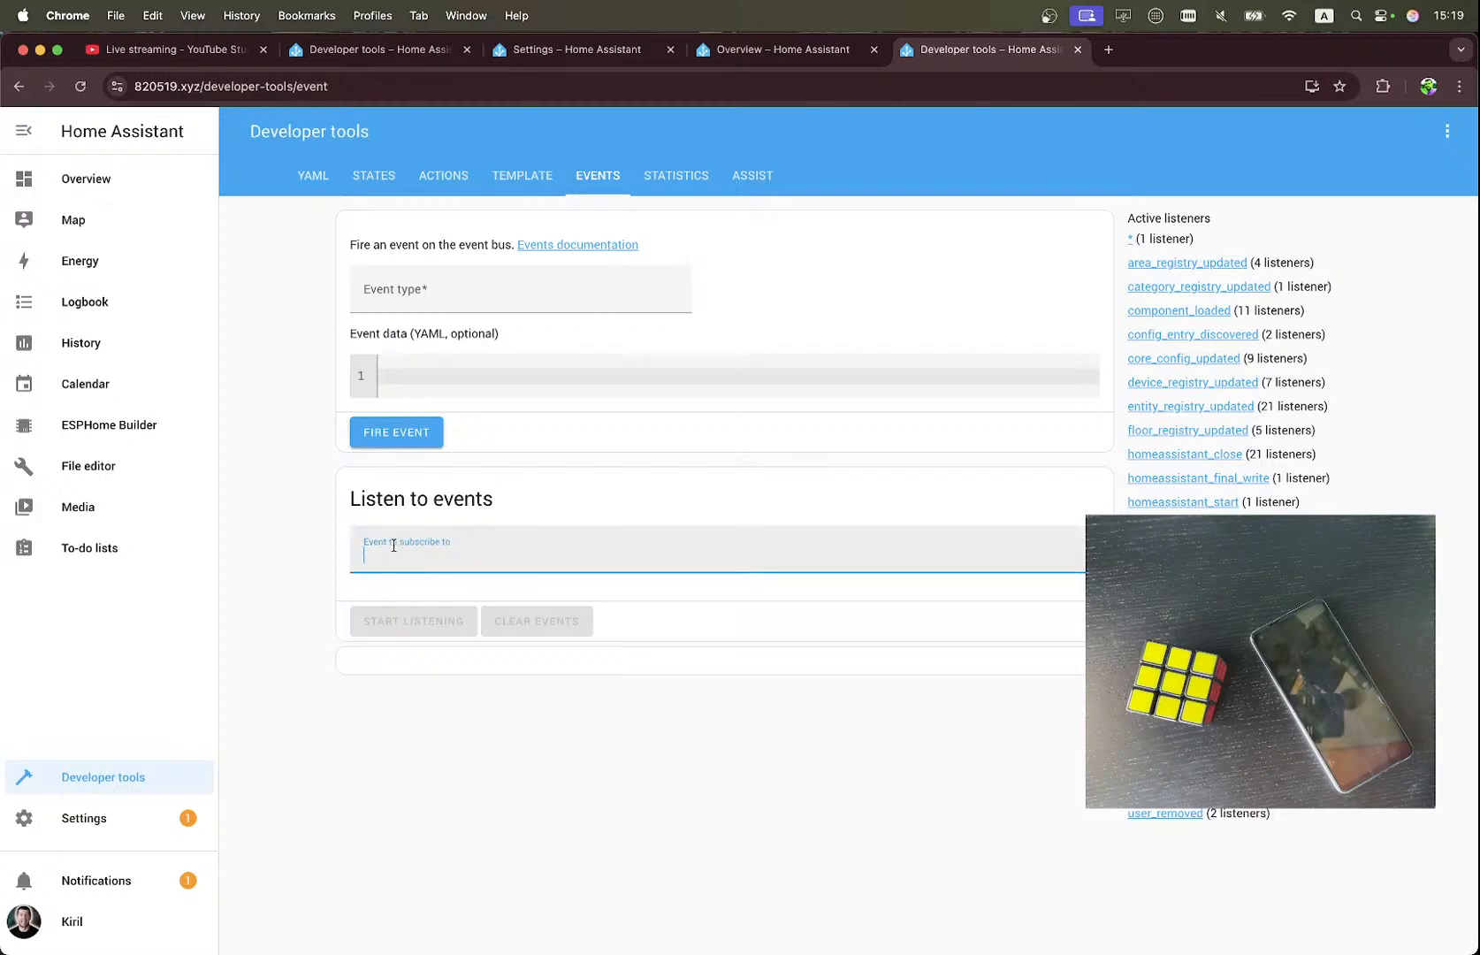
key("super+v")
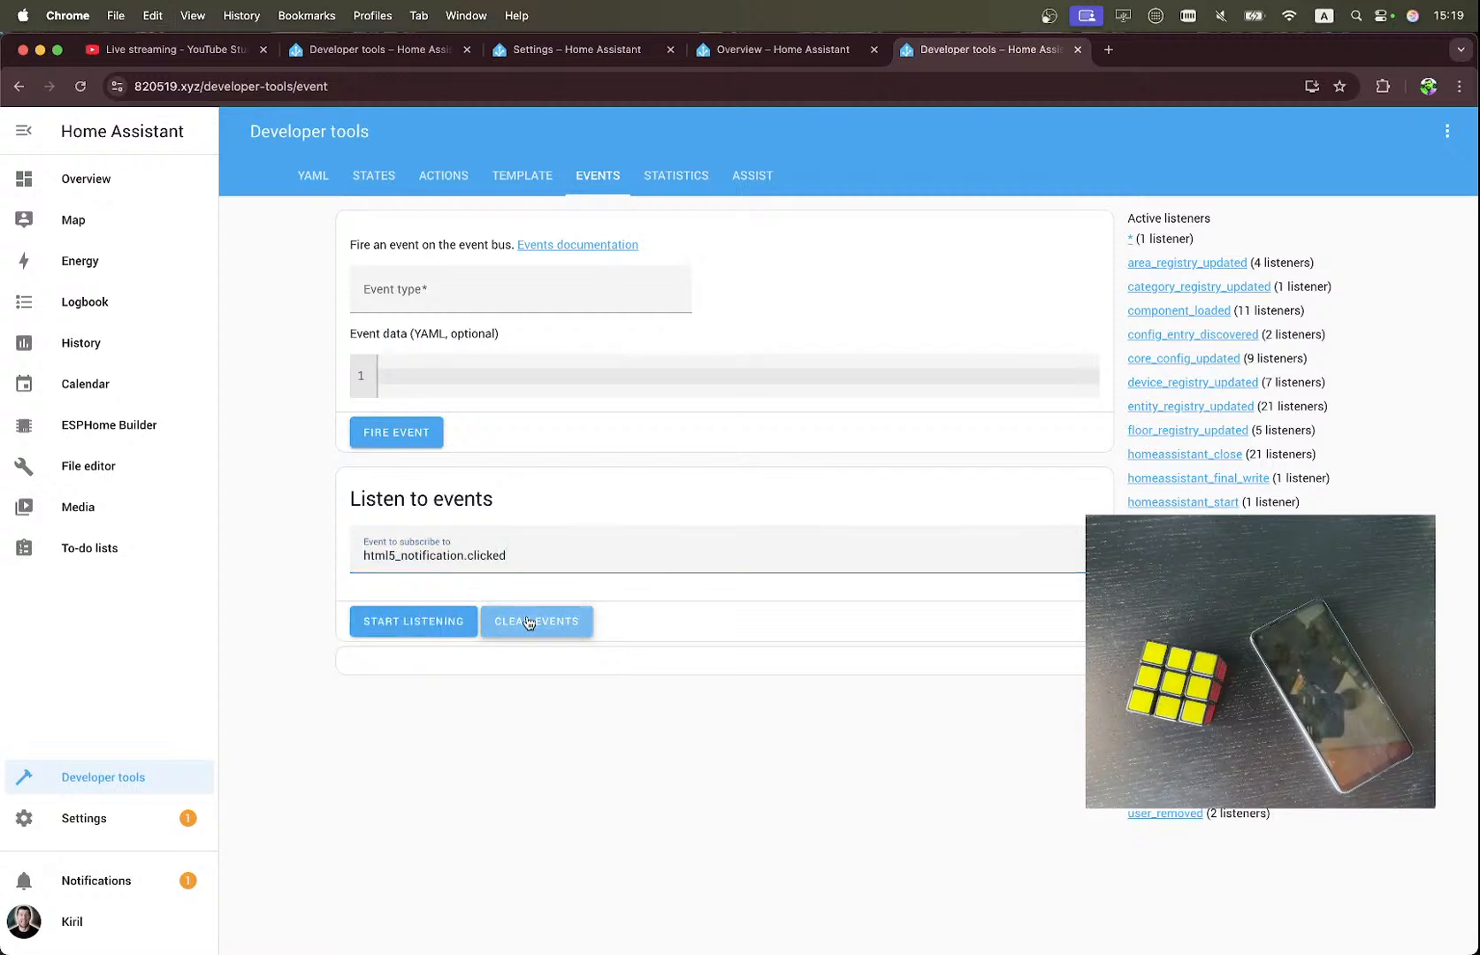
left_click(409, 621)
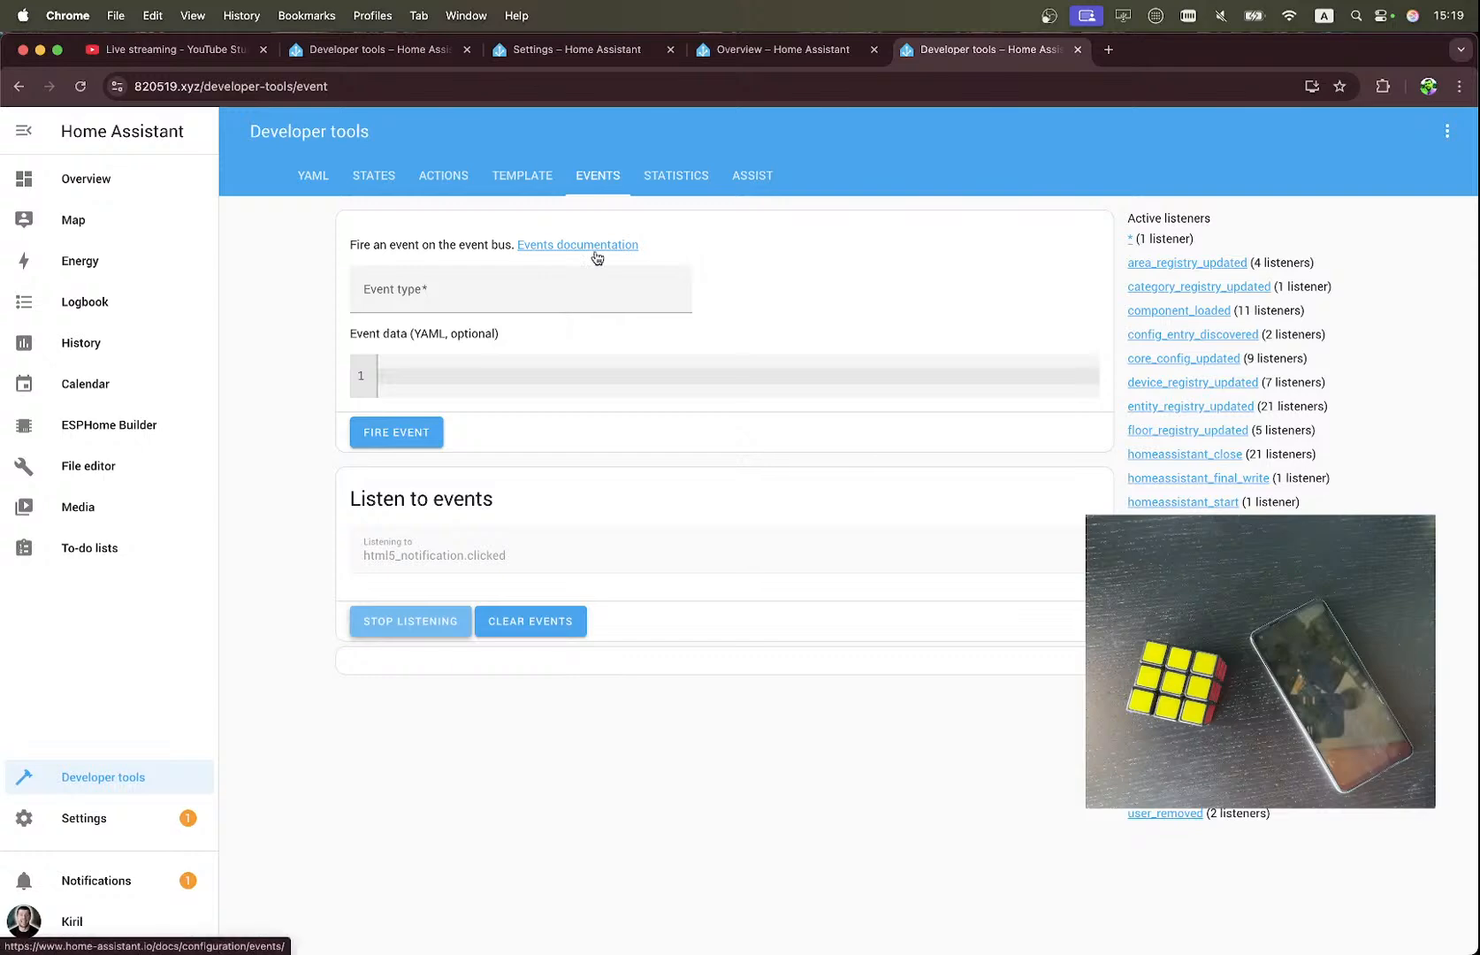
Return to the notify.html5 notification action and check the event listener for the html5_notification.clicked event.
left_click(600, 51)
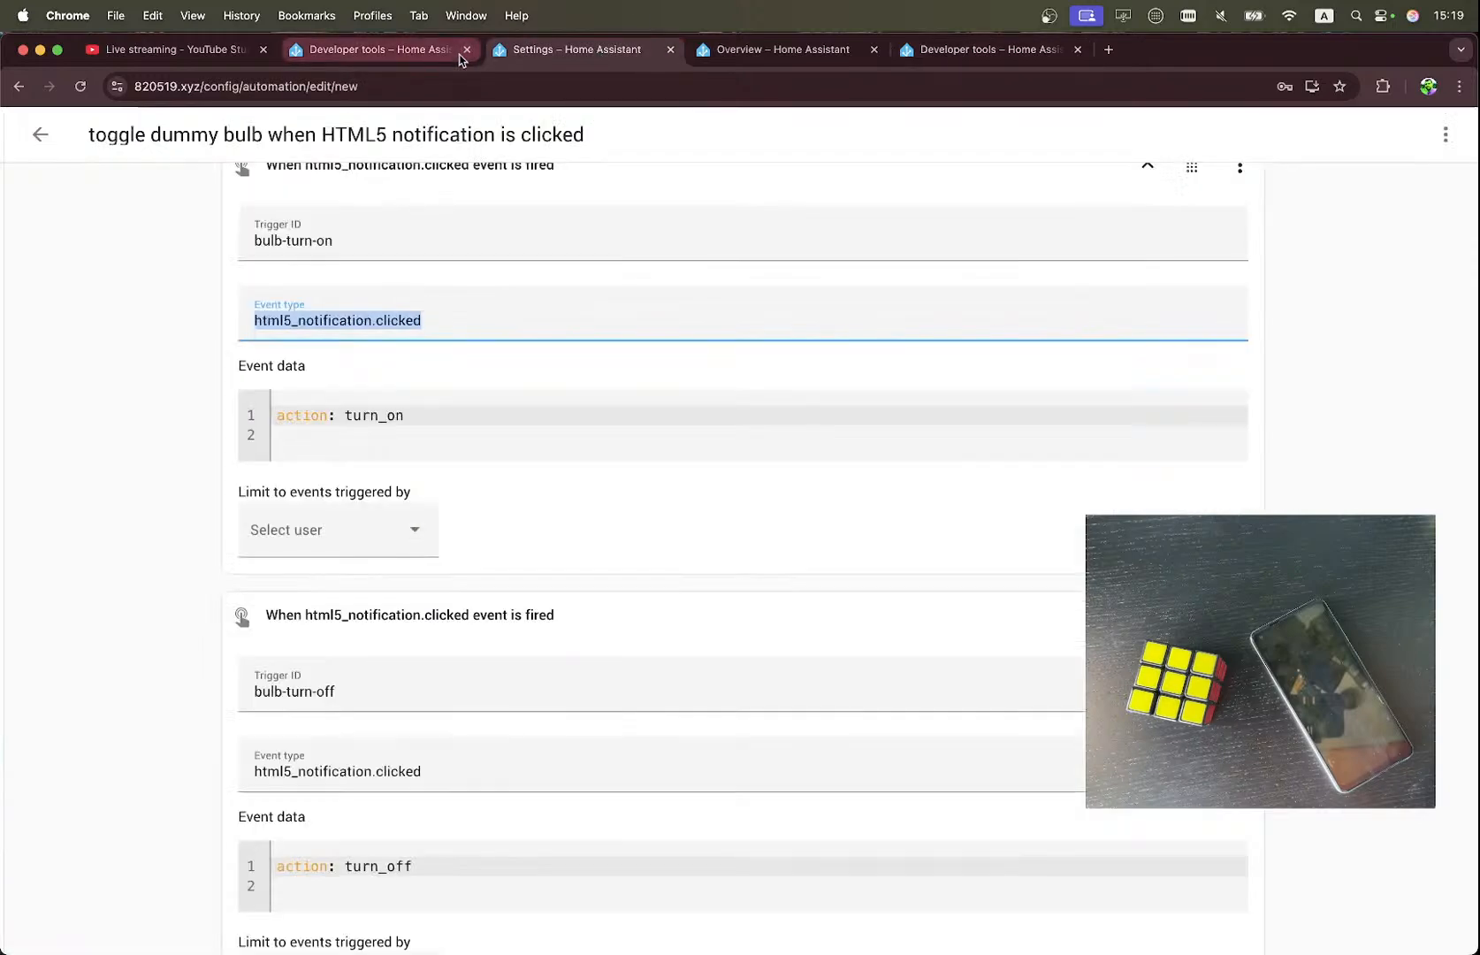
left_click(433, 58)
left_click(566, 62)
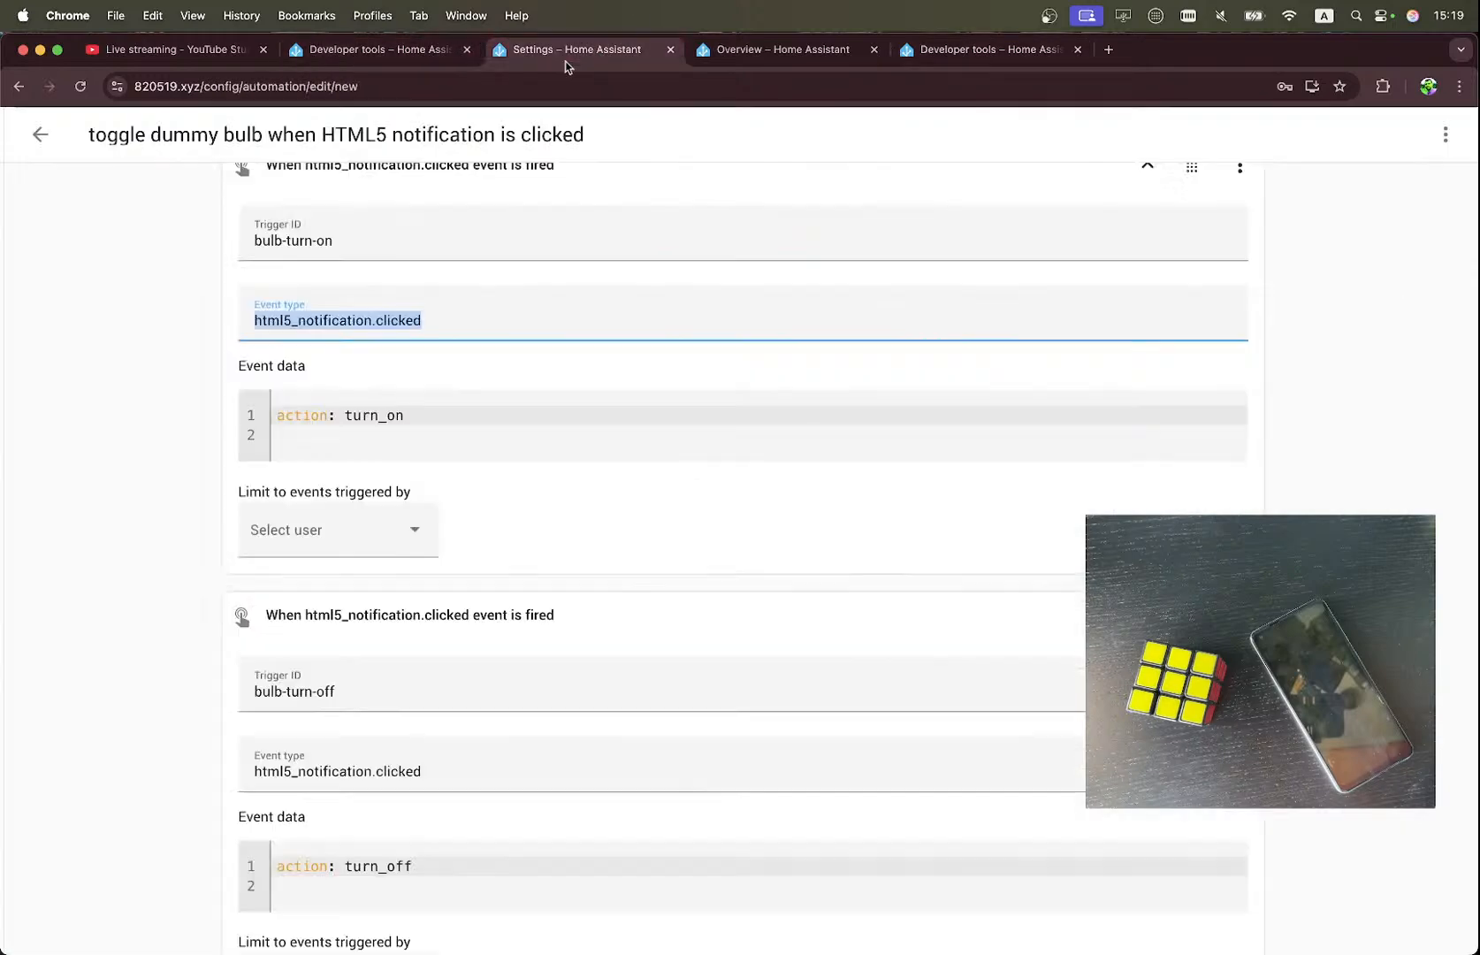
left_click(393, 51)
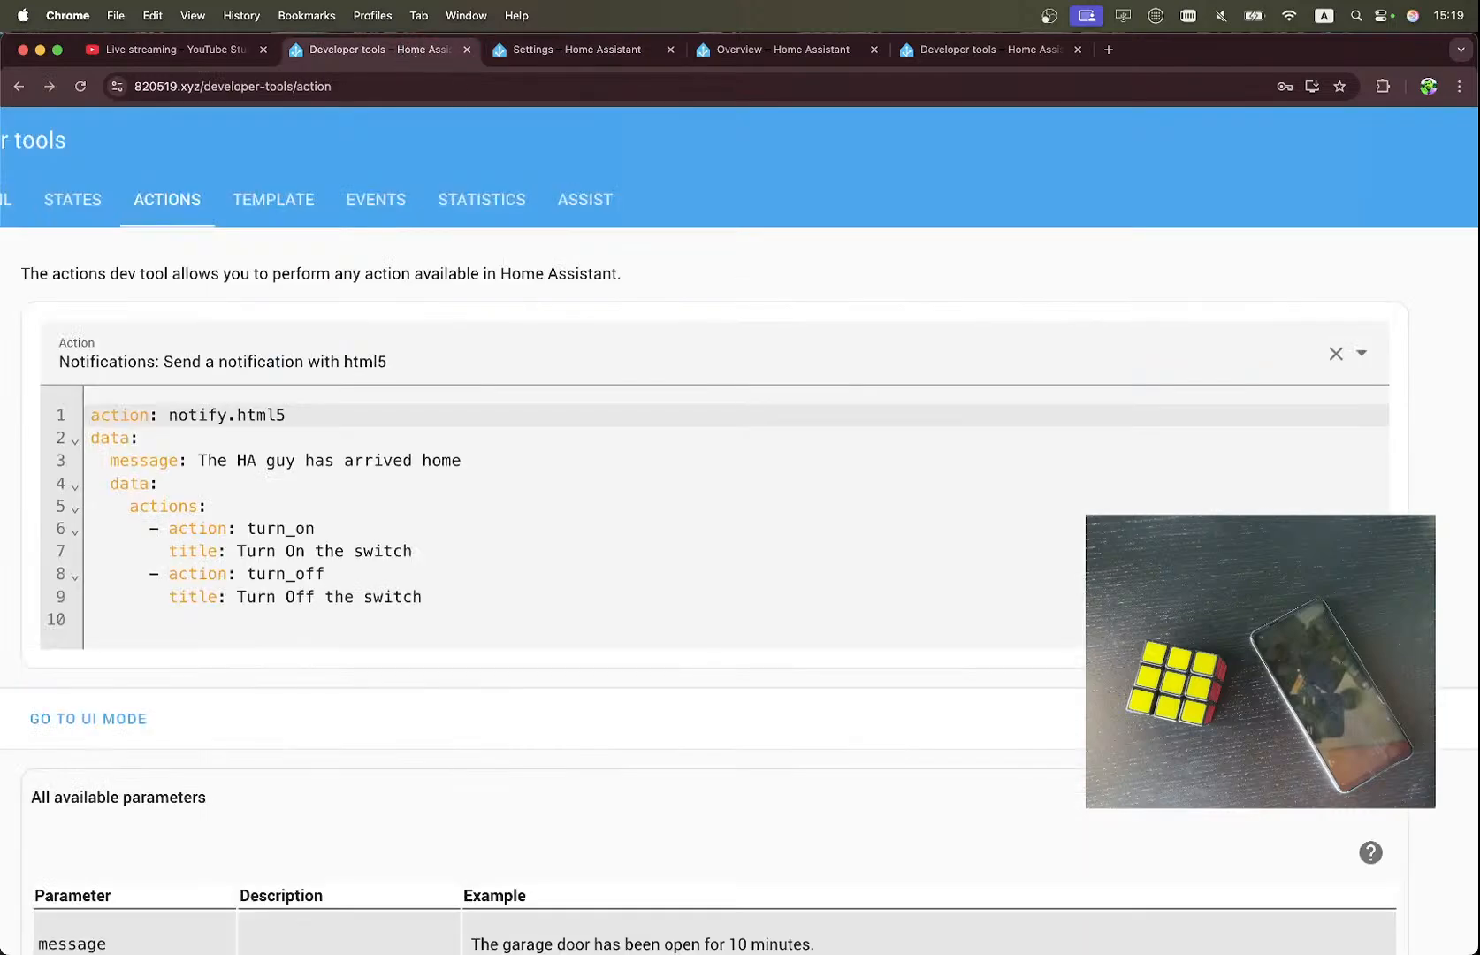
left_click(946, 57)
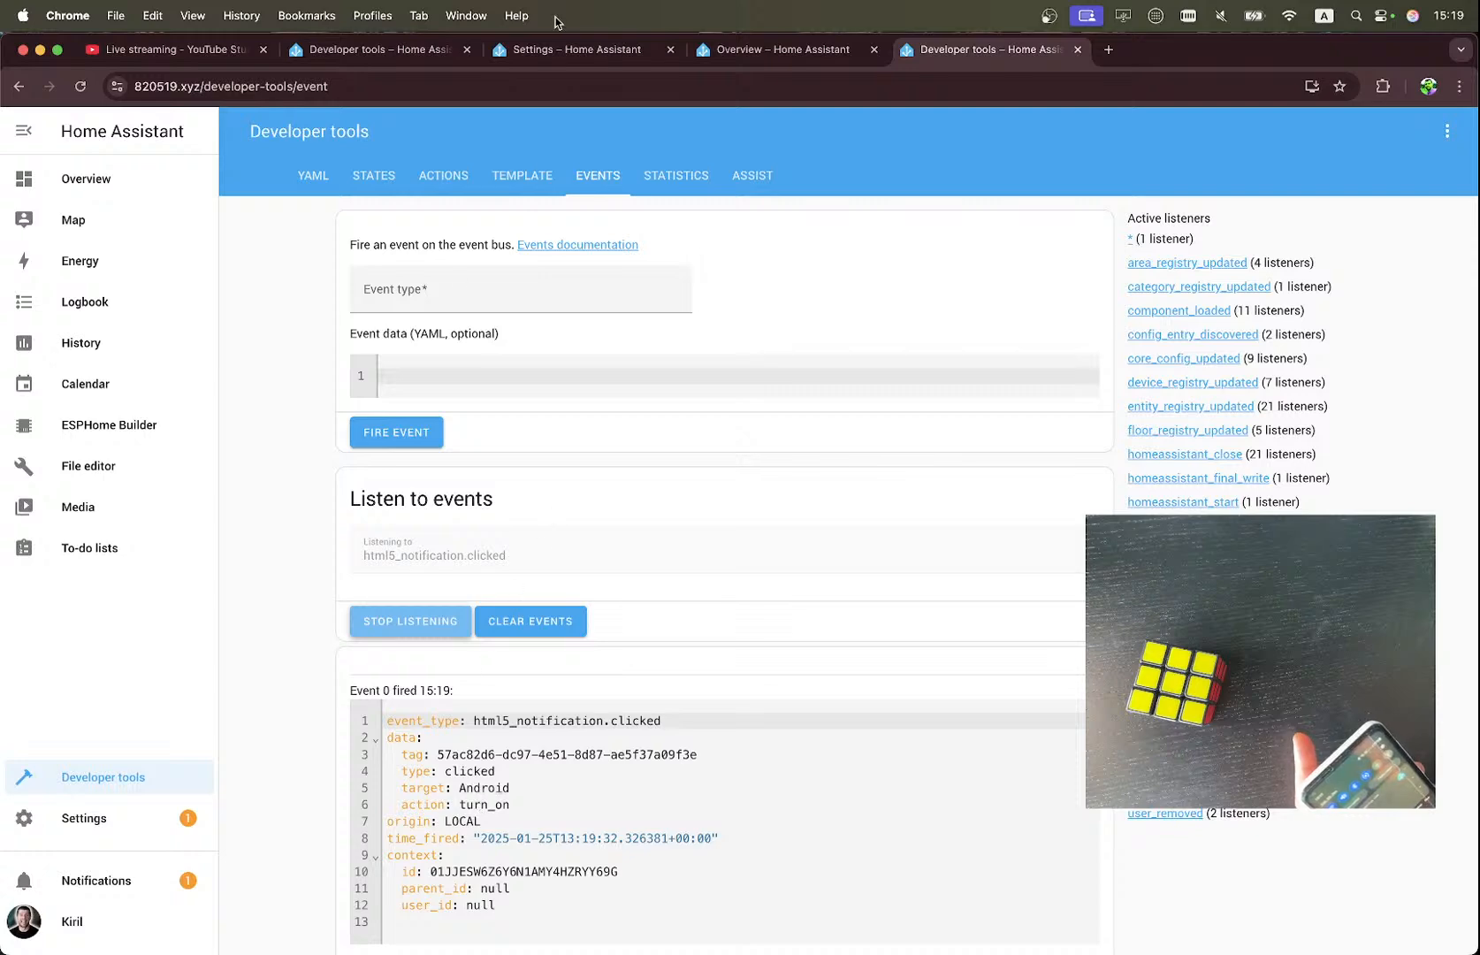
Compare the captured event with the notification action and the automation's triggers, and check the Dummy Bulb's state on the Overview dashboard.
left_click(424, 50)
left_click(552, 49)
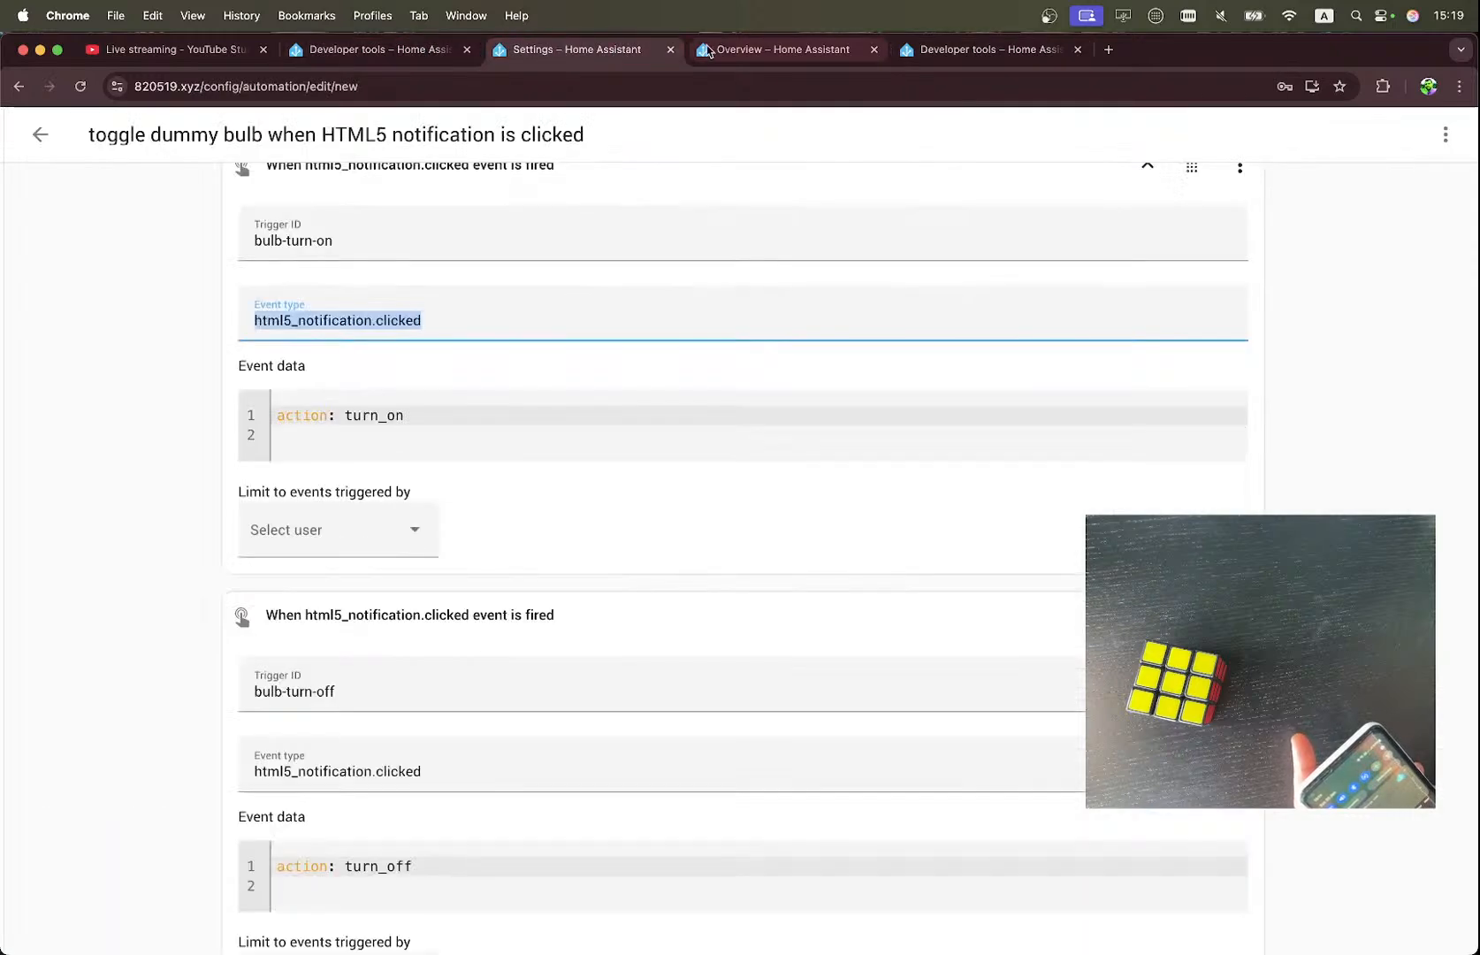
left_click(733, 51)
left_click(396, 51)
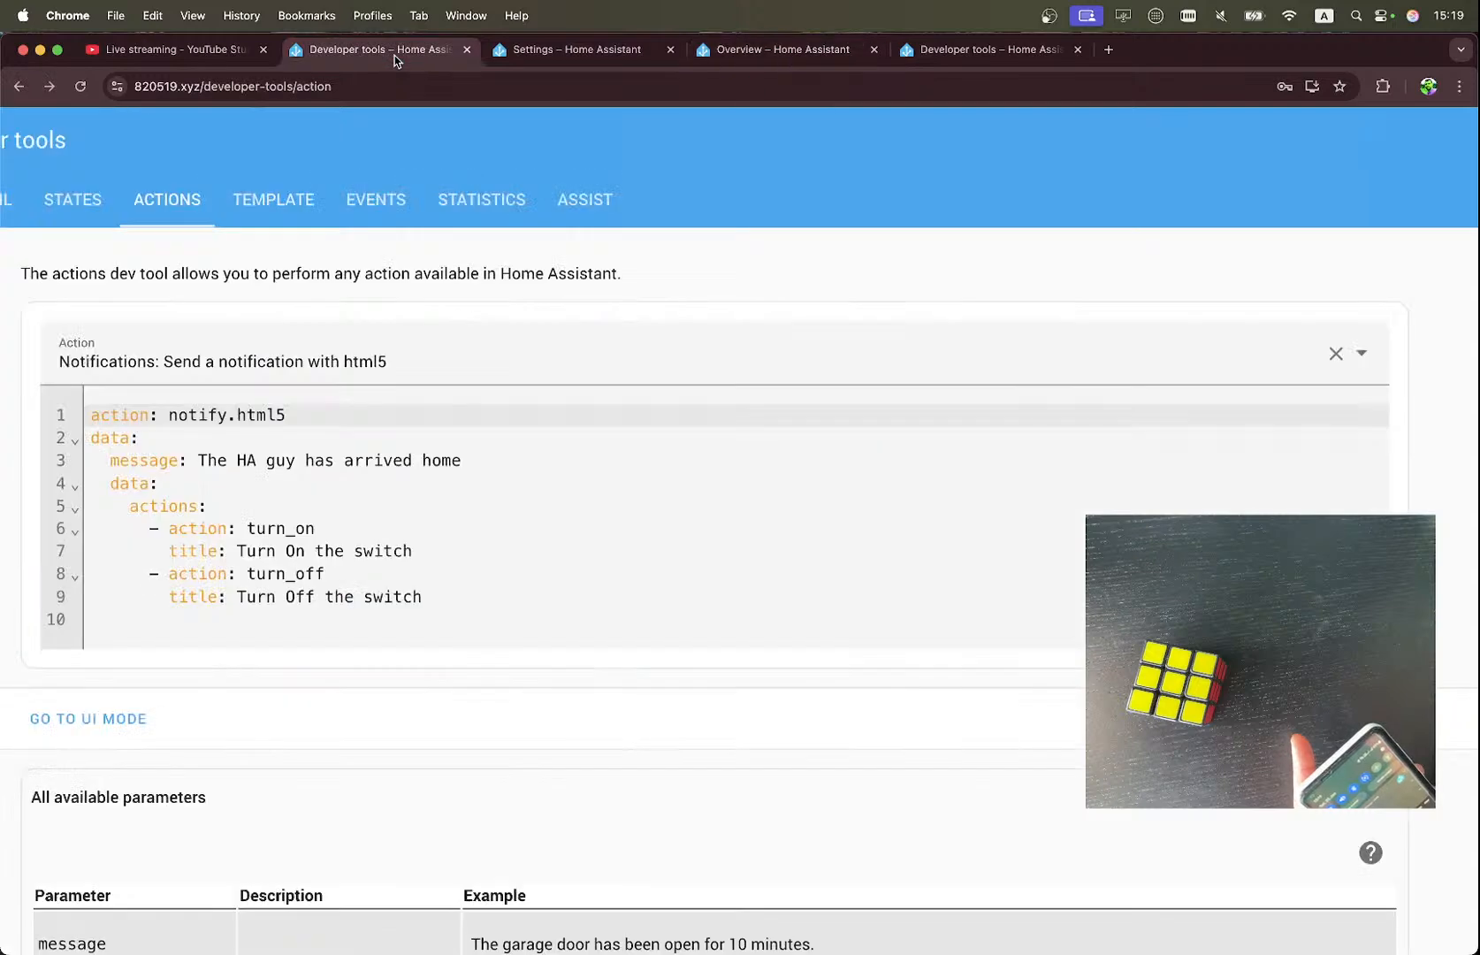
left_click(958, 53)
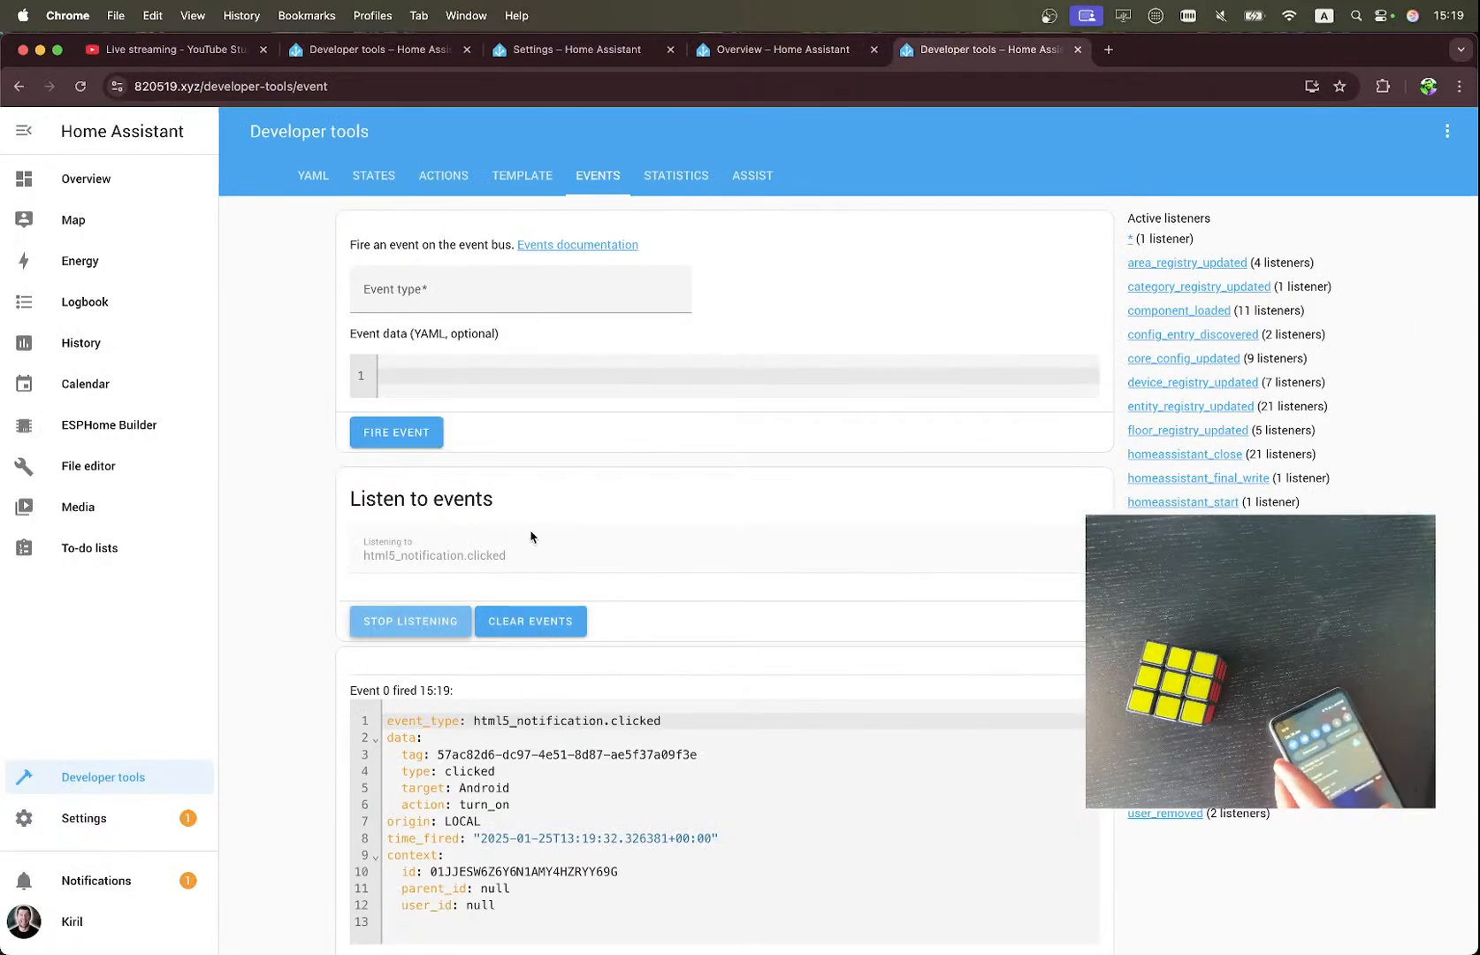
left_click(351, 49)
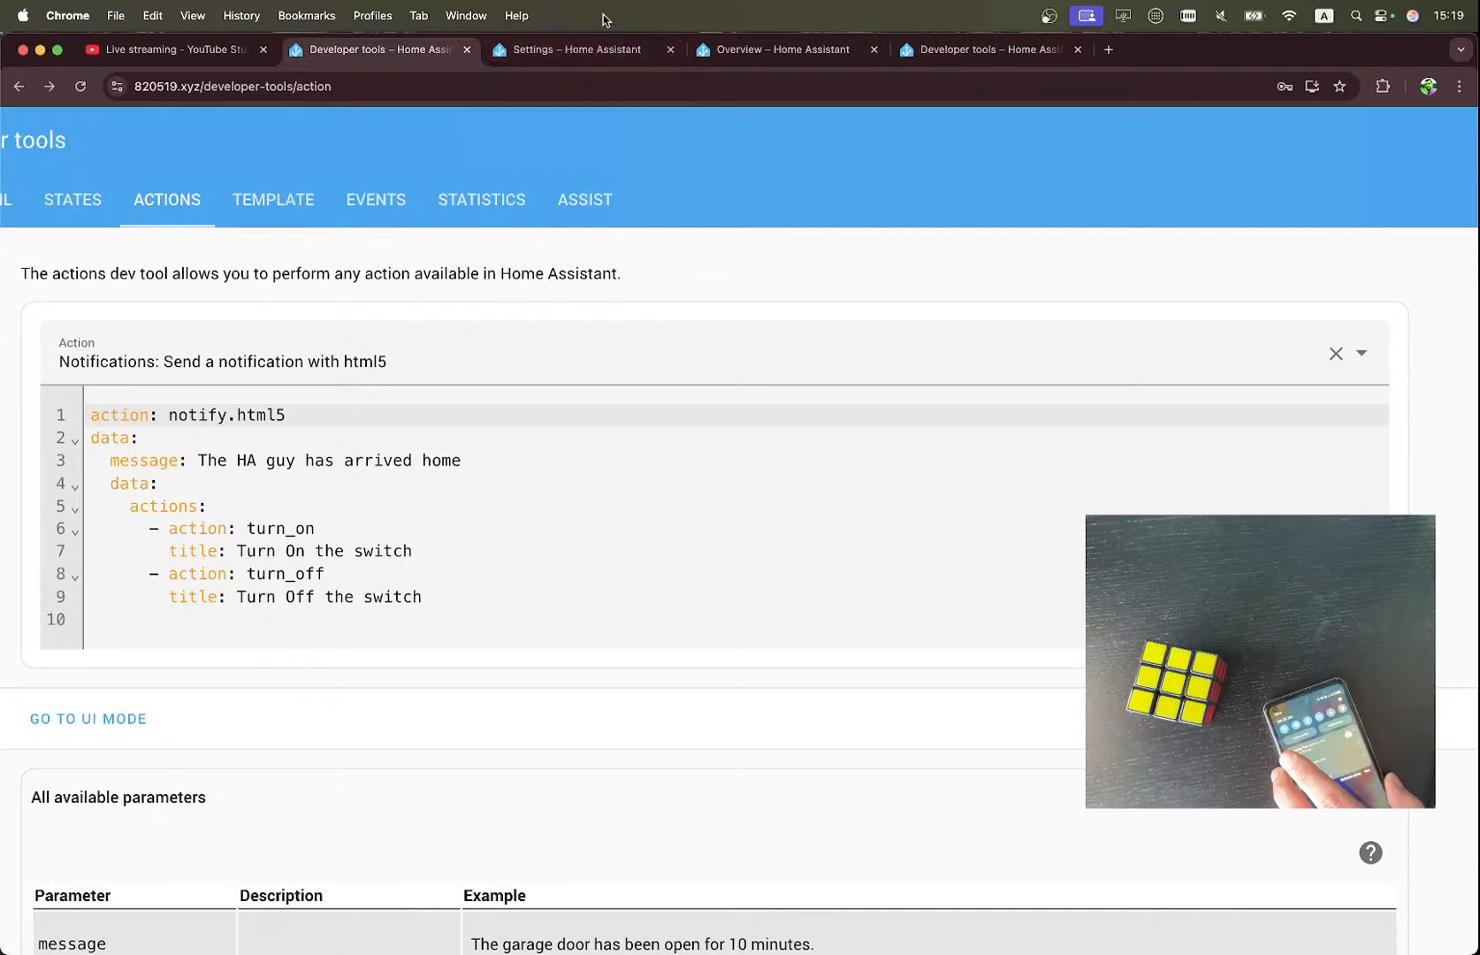
left_click(573, 53)
left_click(806, 55)
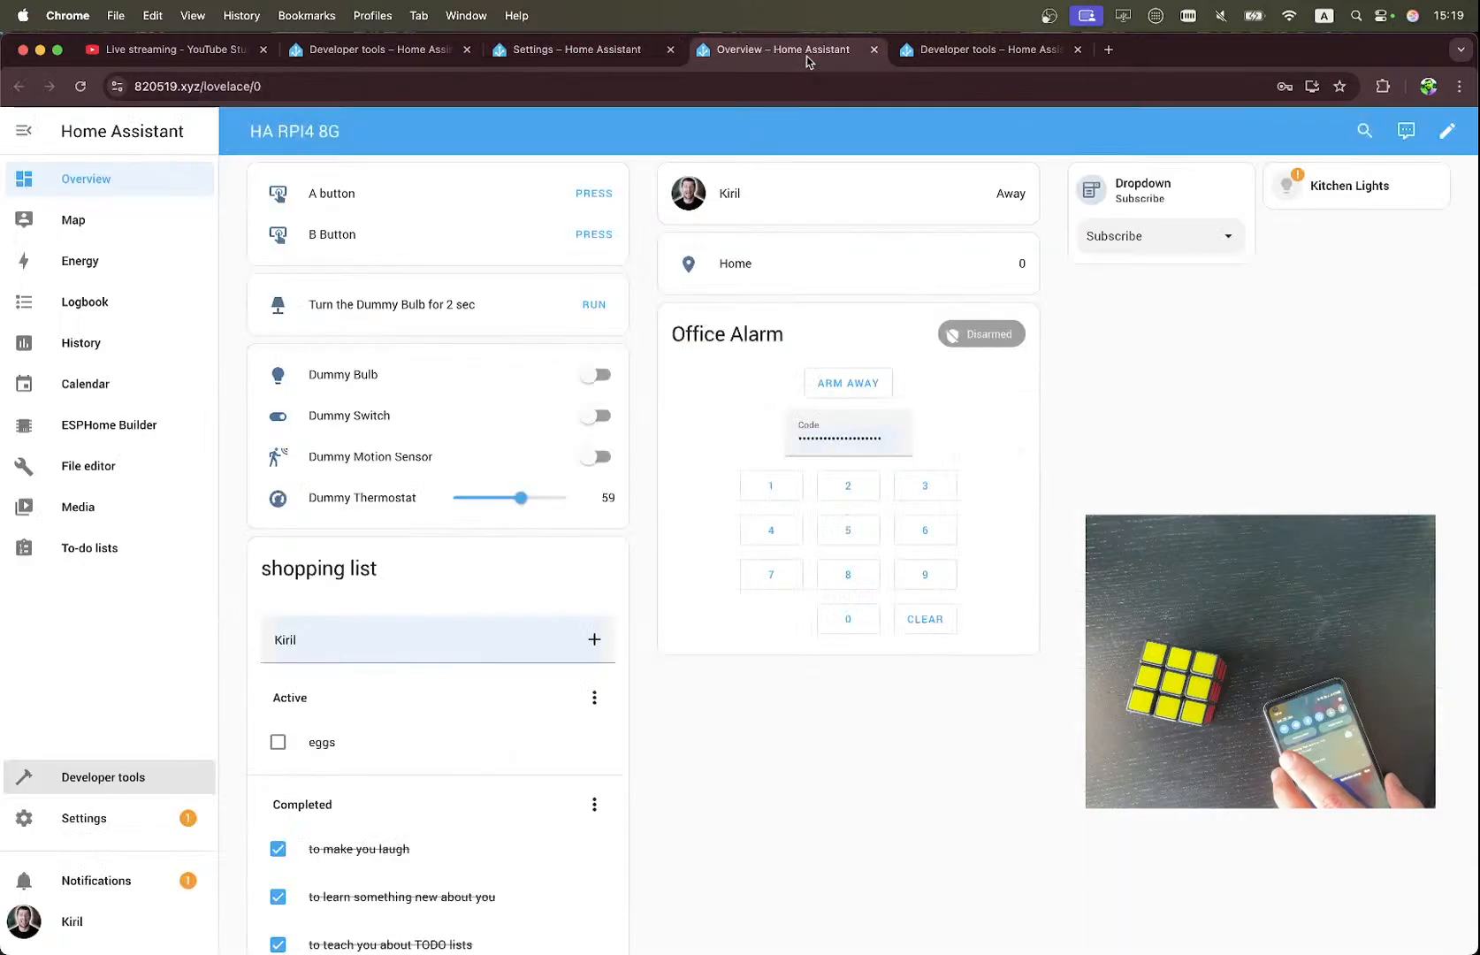
left_click(372, 55)
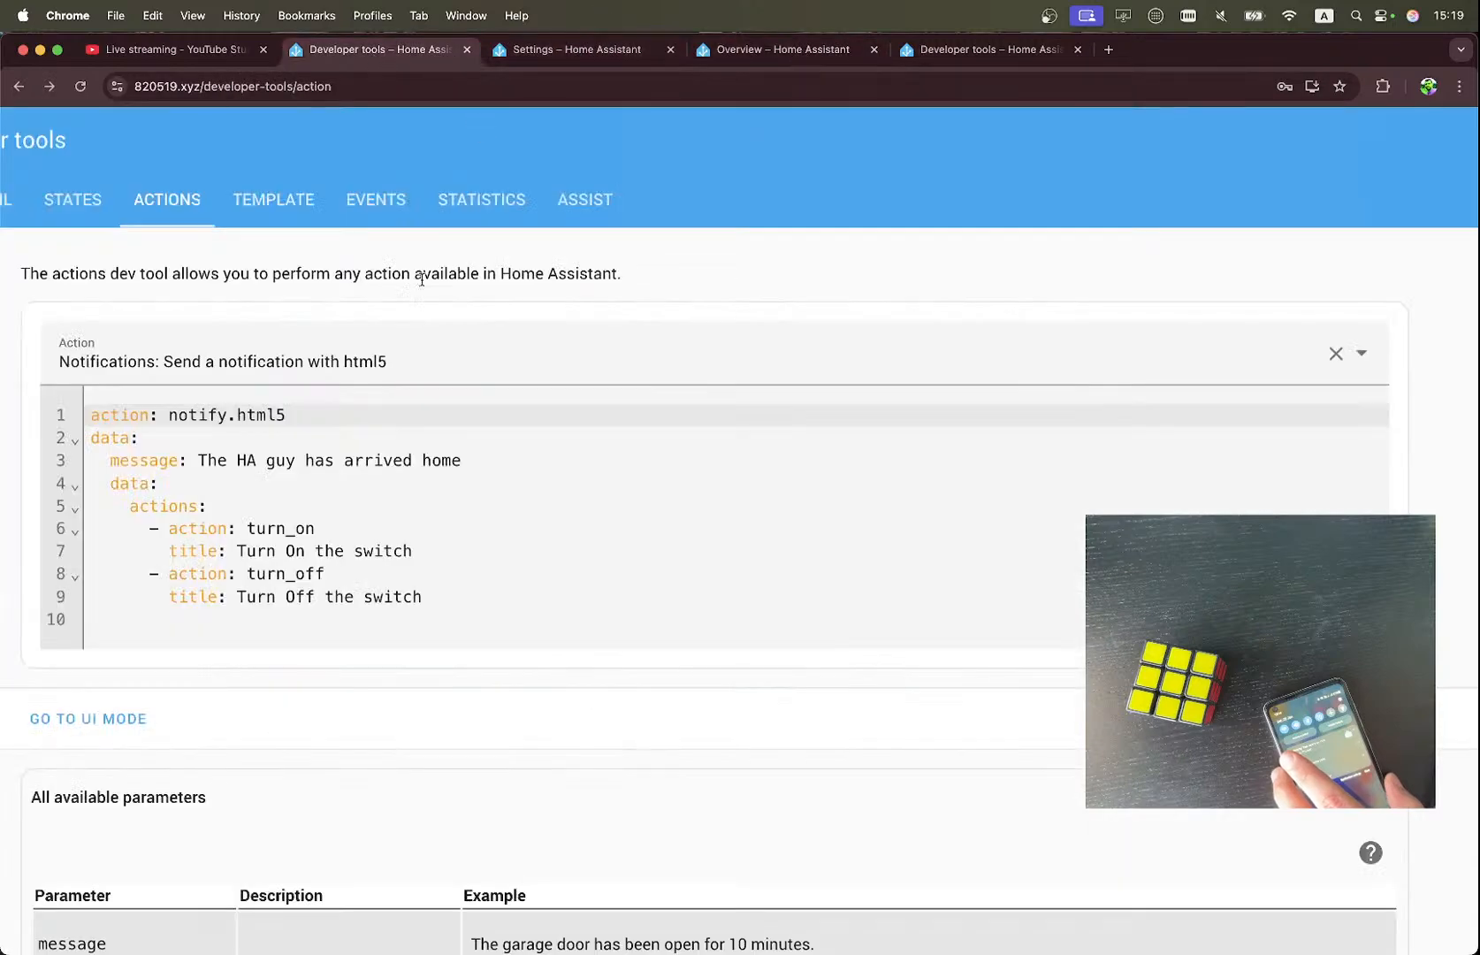
left_click(769, 49)
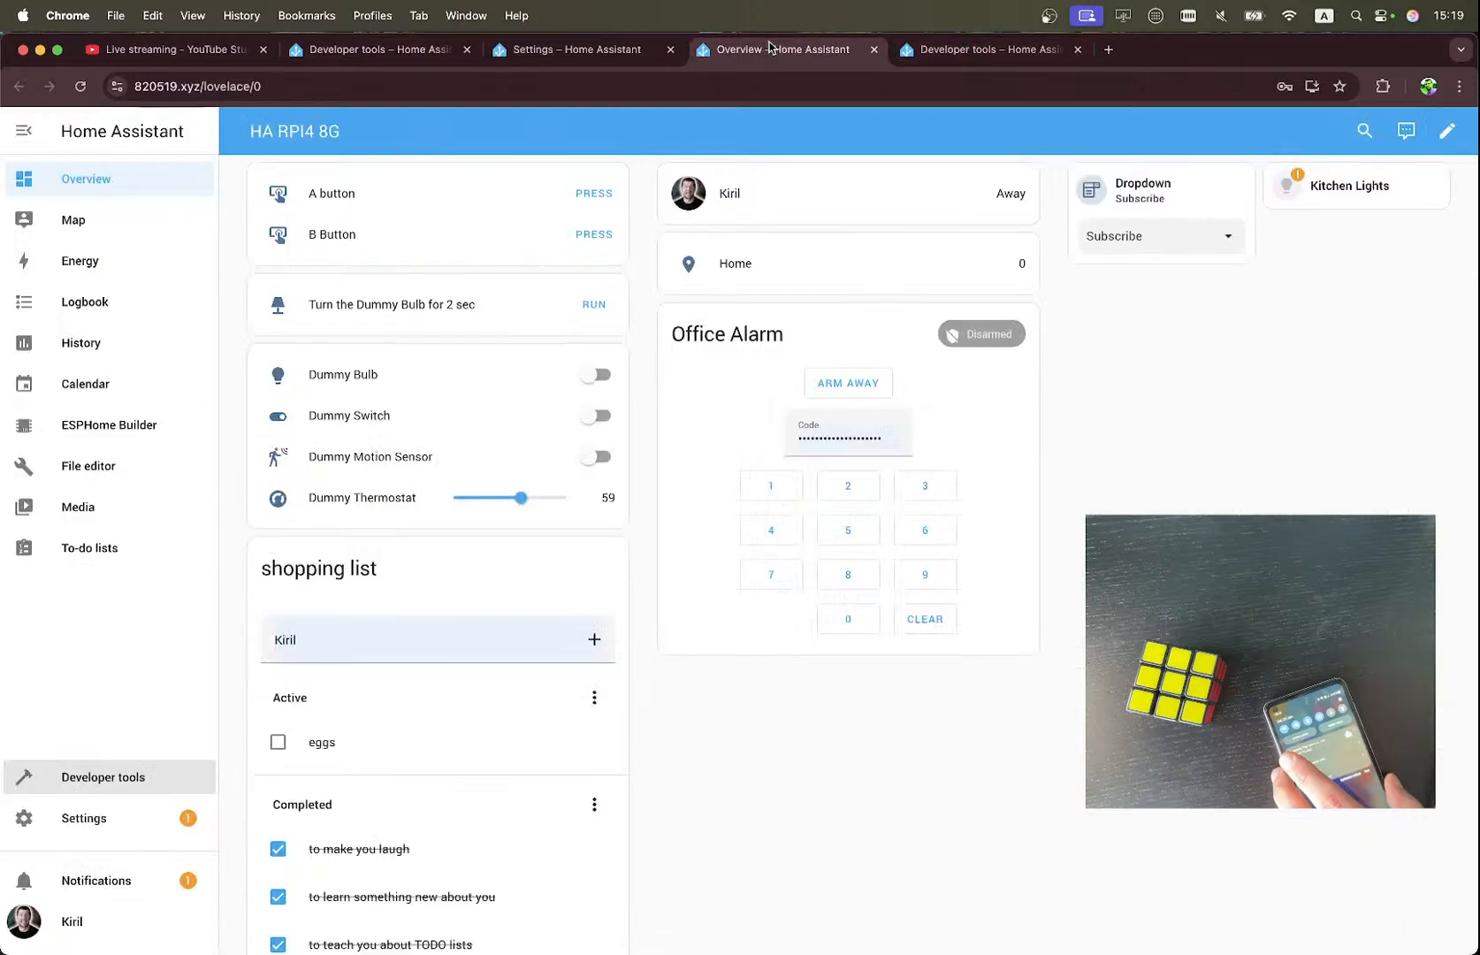
Review the automation's triggers and action options, try leaving the editor, and choose to stay.
left_click(578, 55)
scroll(423, 192, "up", 1)
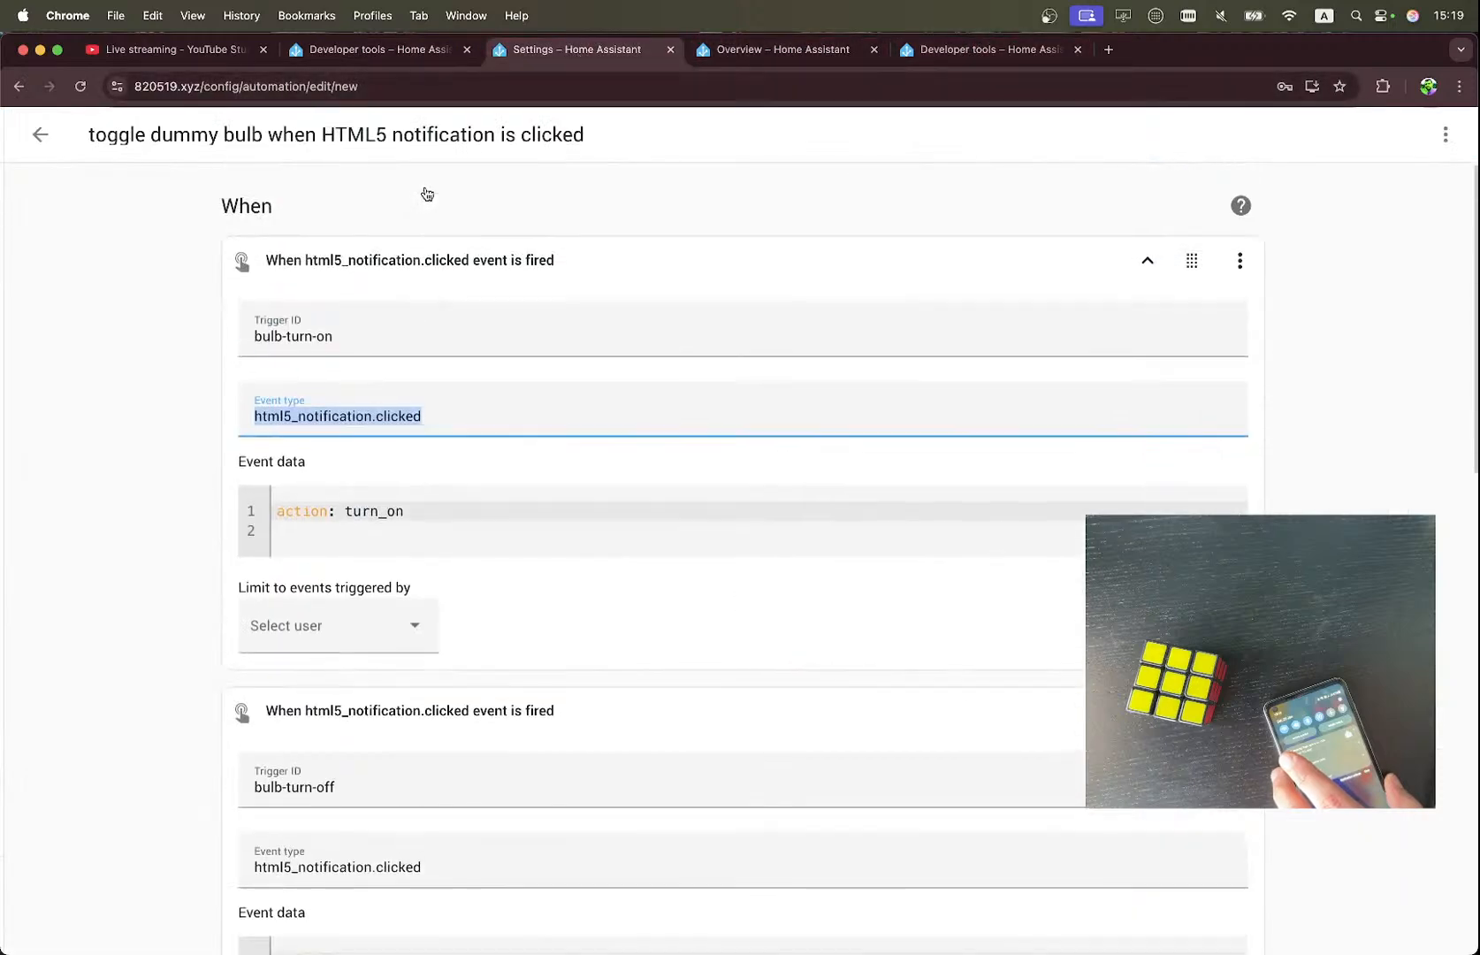
scroll(425, 193, "down", 8)
scroll(426, 193, "down", 15)
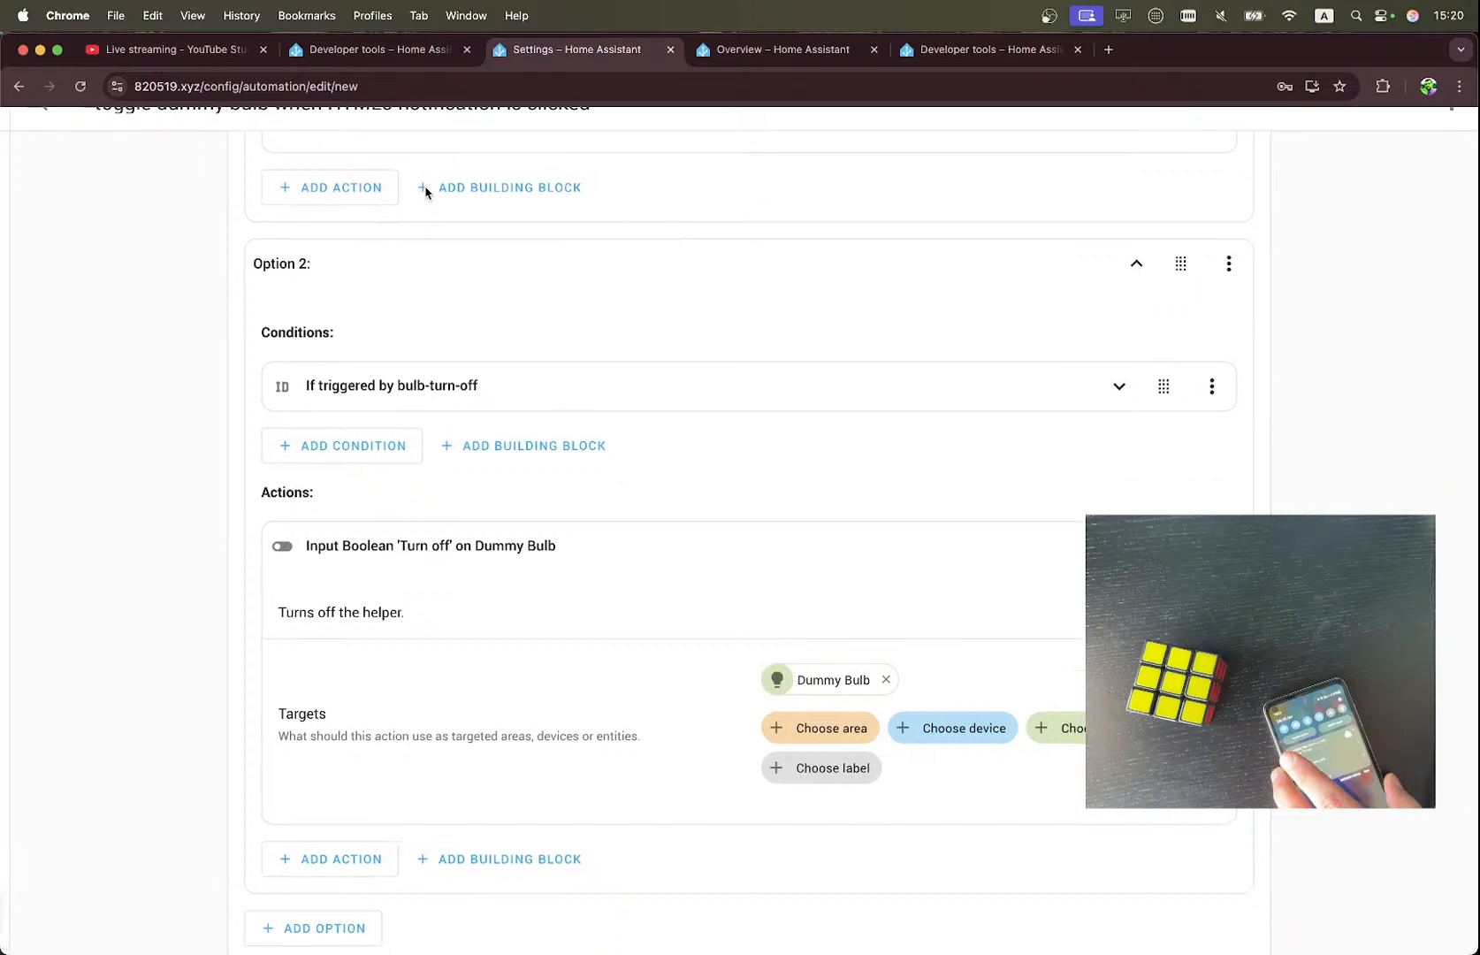
scroll(425, 193, "up", 3)
scroll(425, 193, "up", 18)
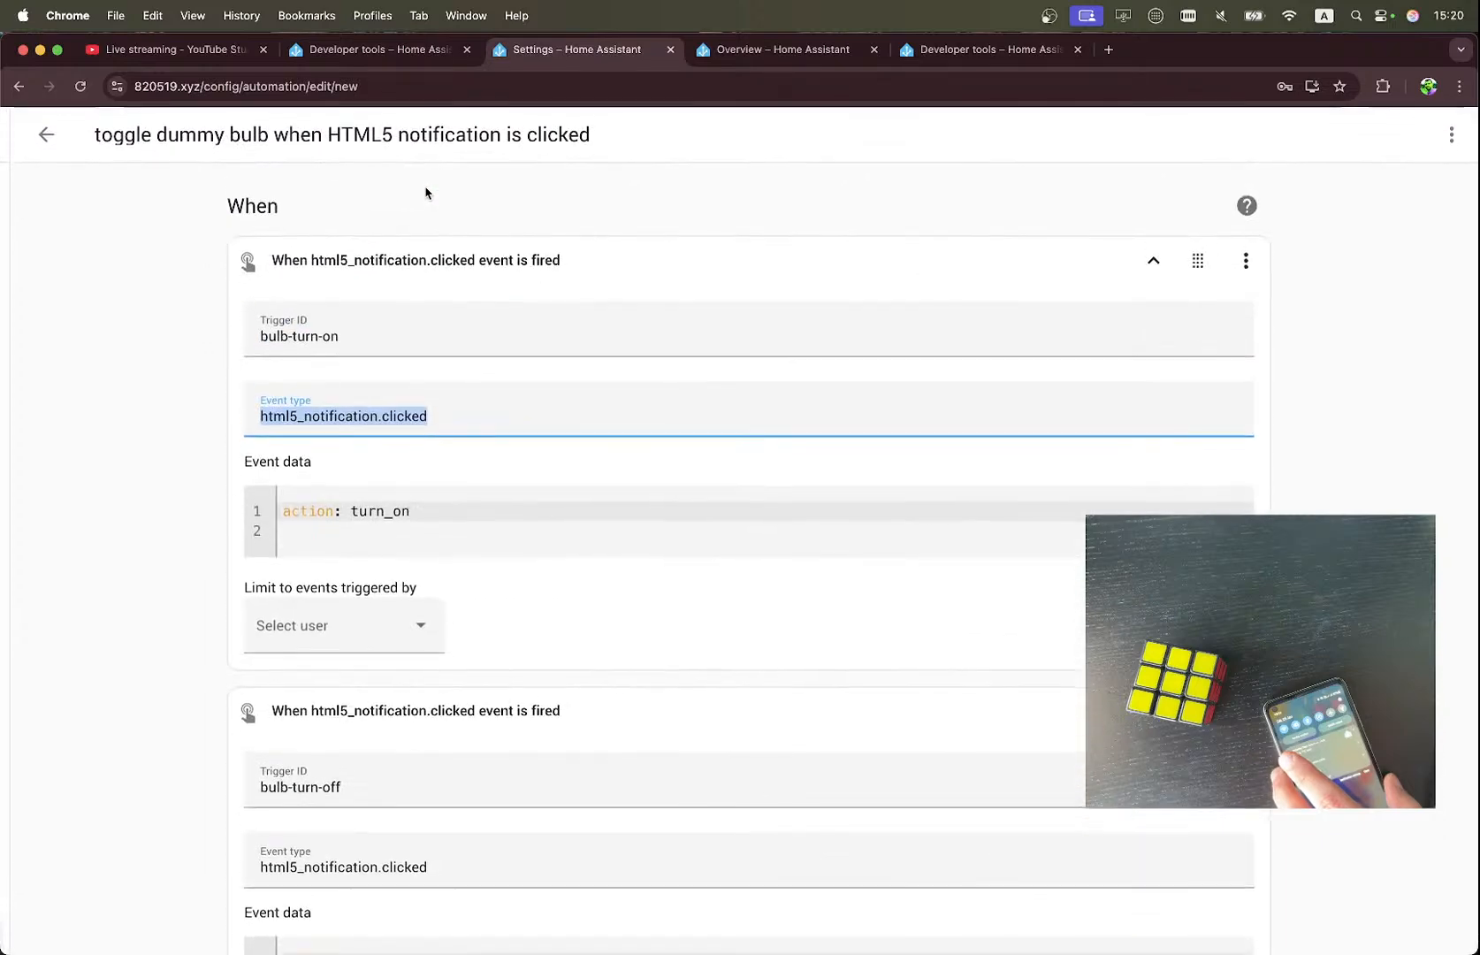
left_click(46, 135)
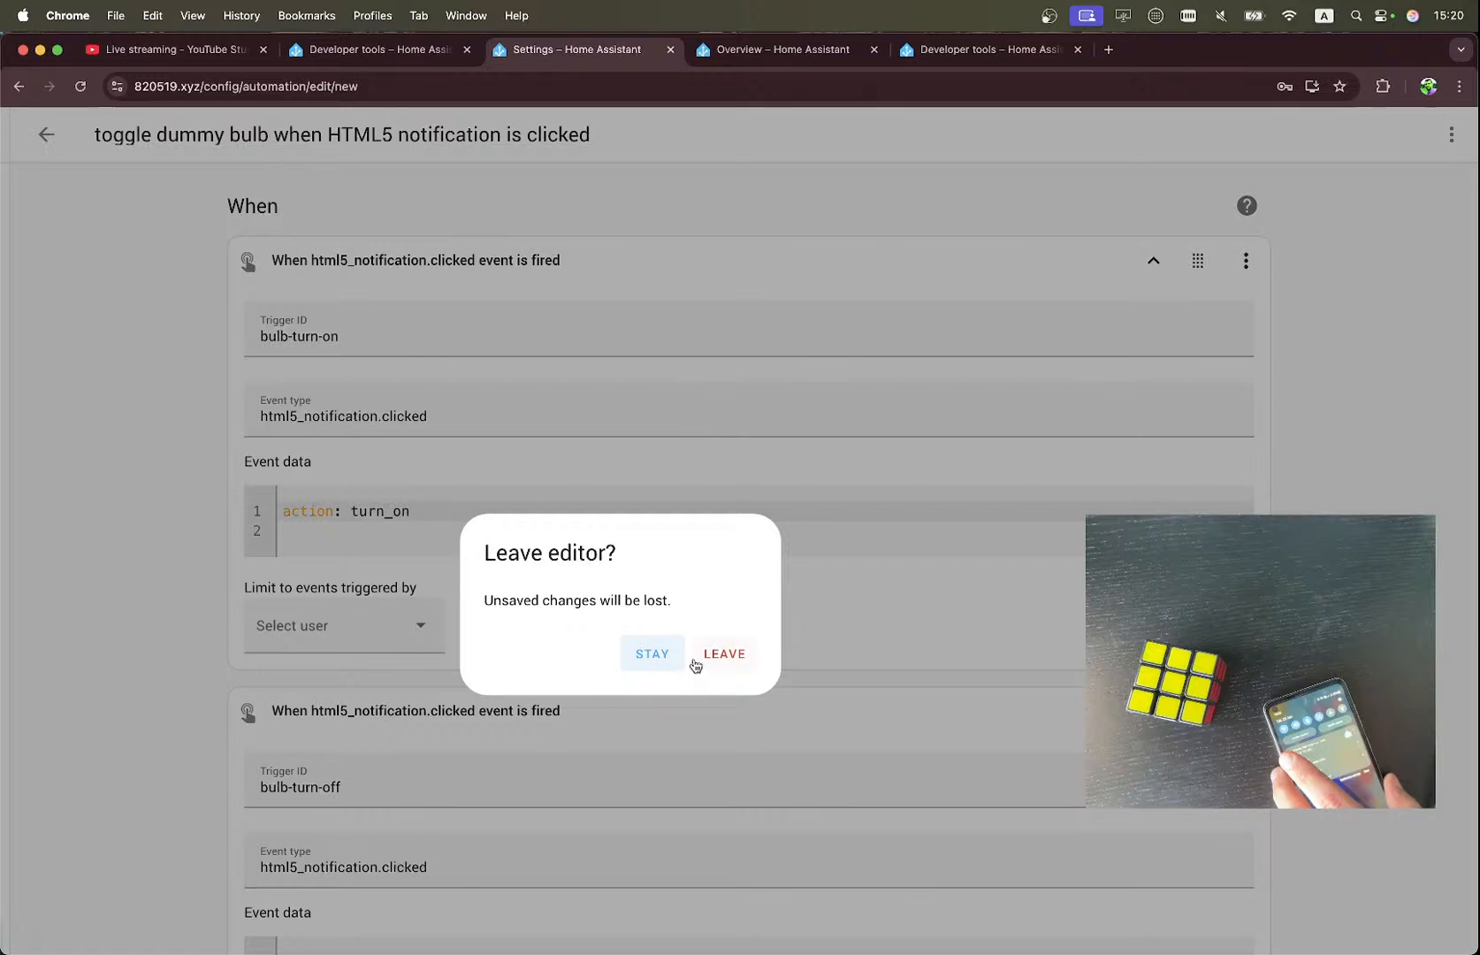
left_click(651, 654)
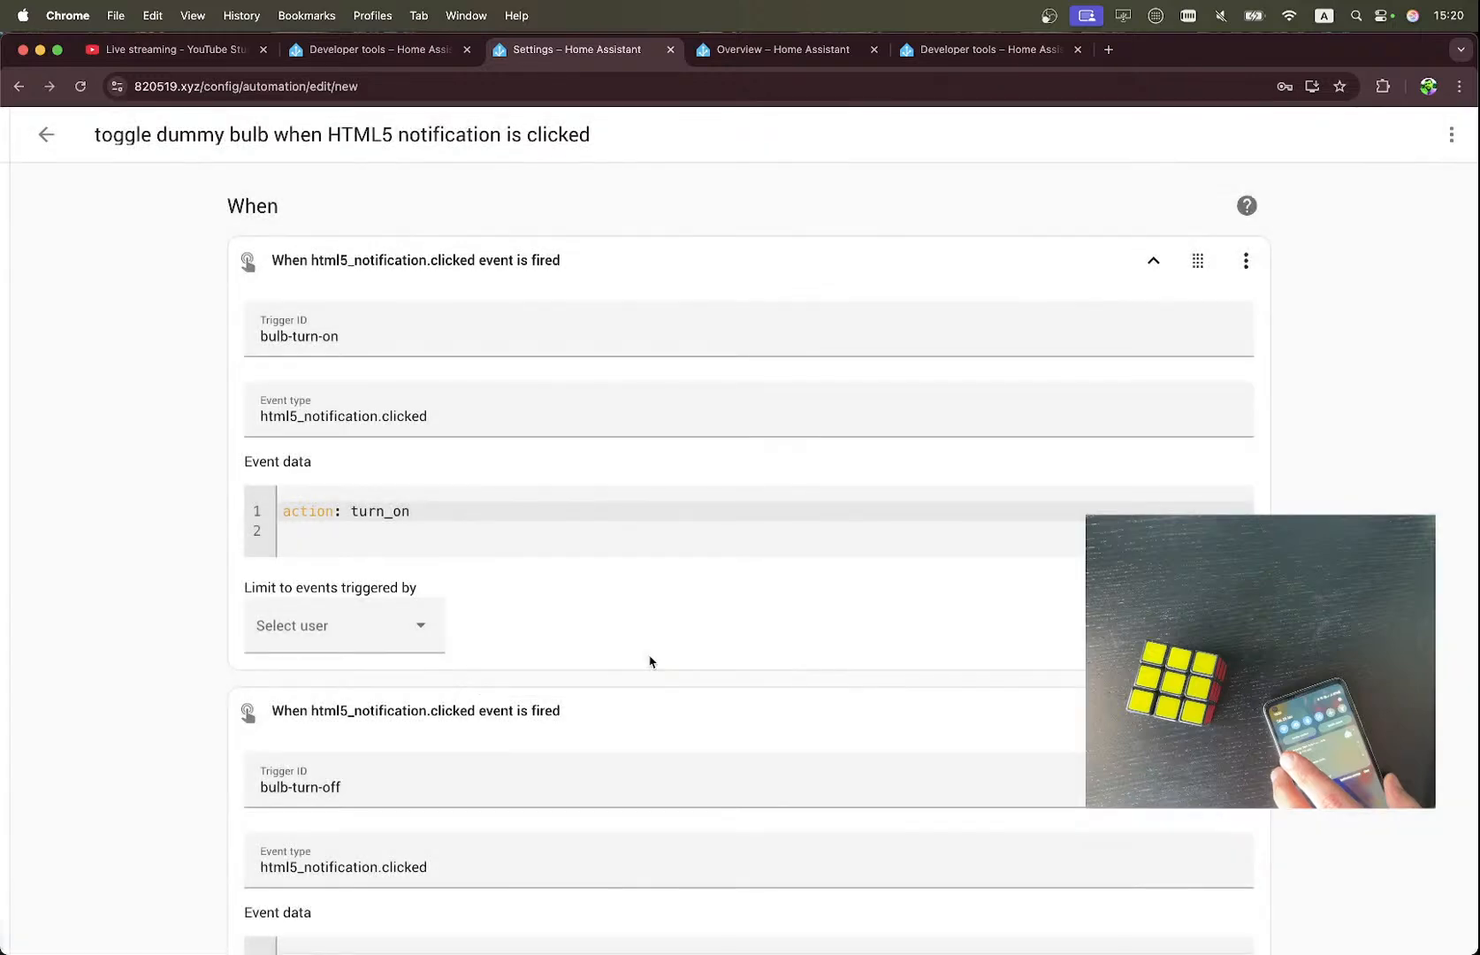
Save the automation as 'toggle dummy bulb when HTML5 notification is clicked' from its YAML view and return to the visual editor.
left_click(1448, 141)
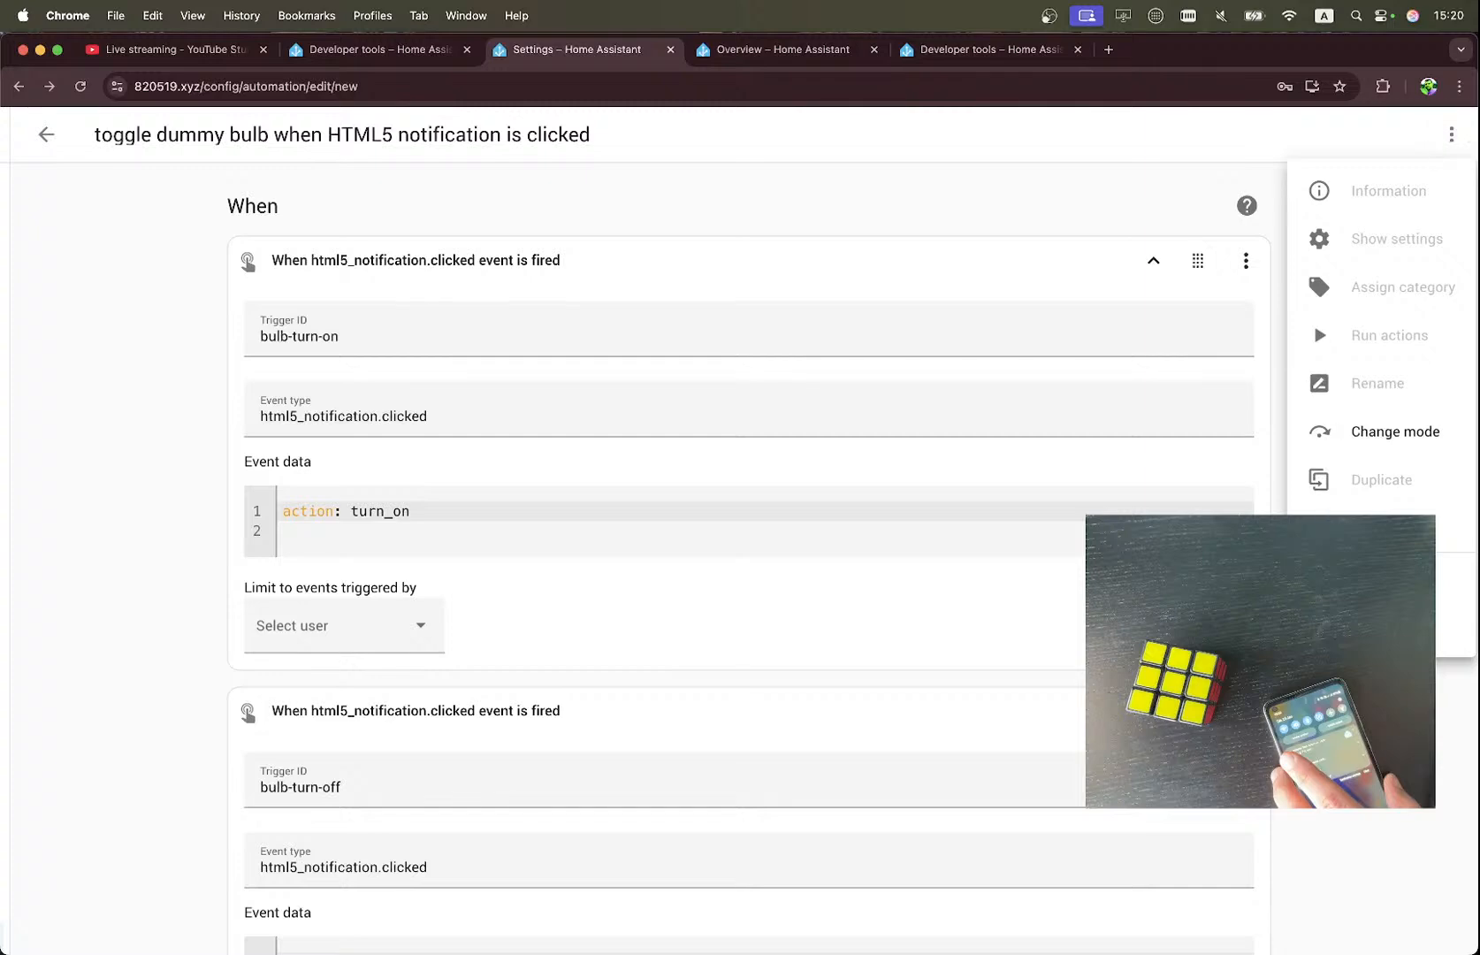
left_click(1379, 528)
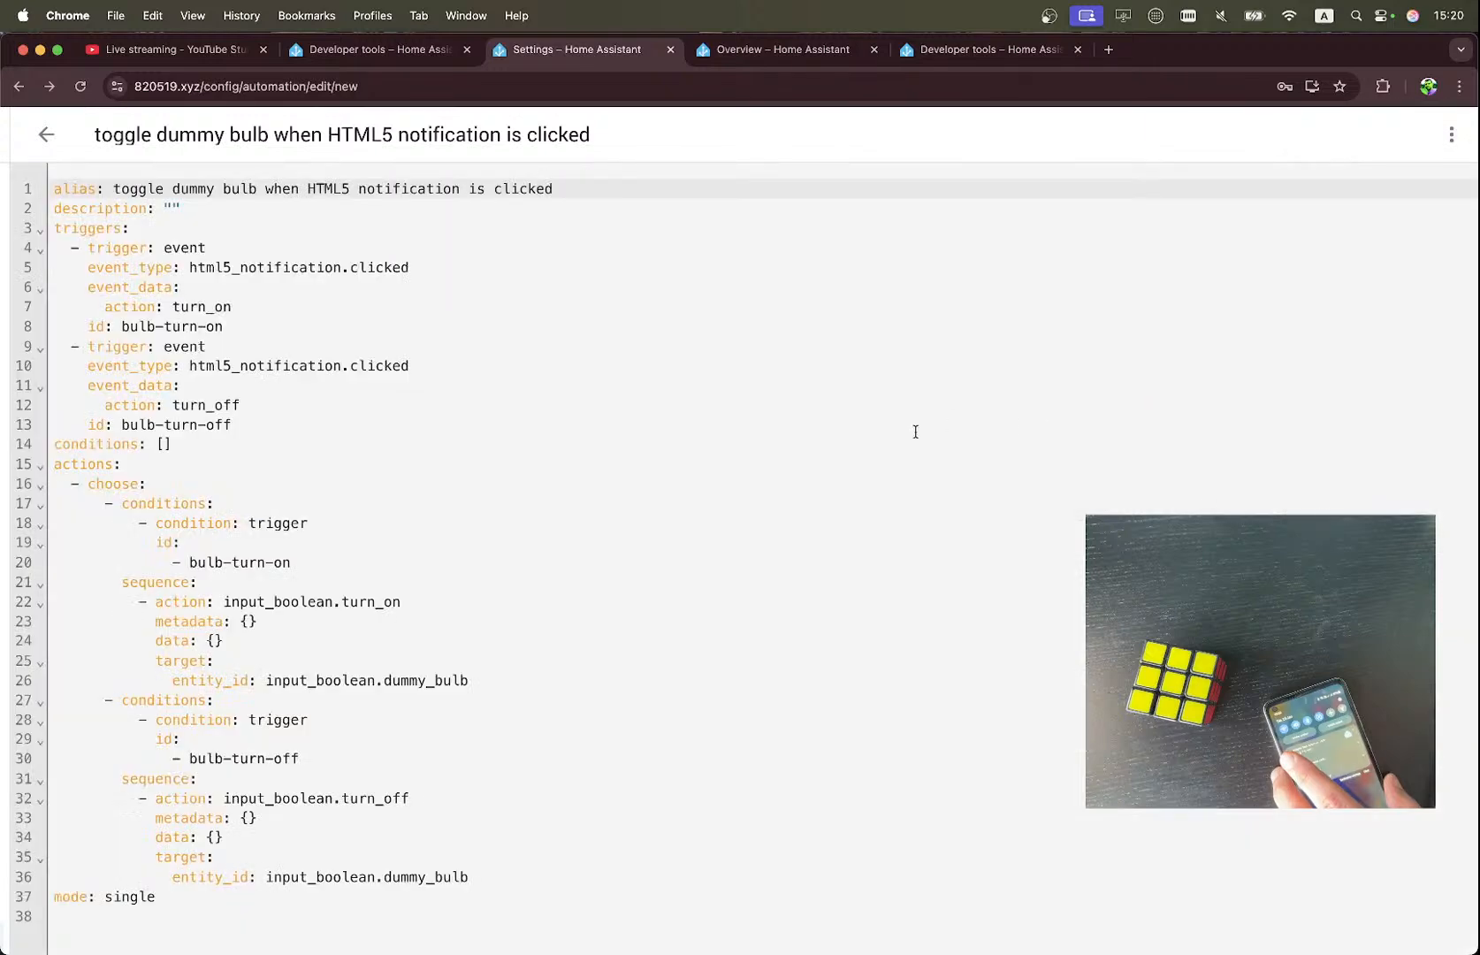
scroll(914, 432, "down", 5)
left_click(1425, 919)
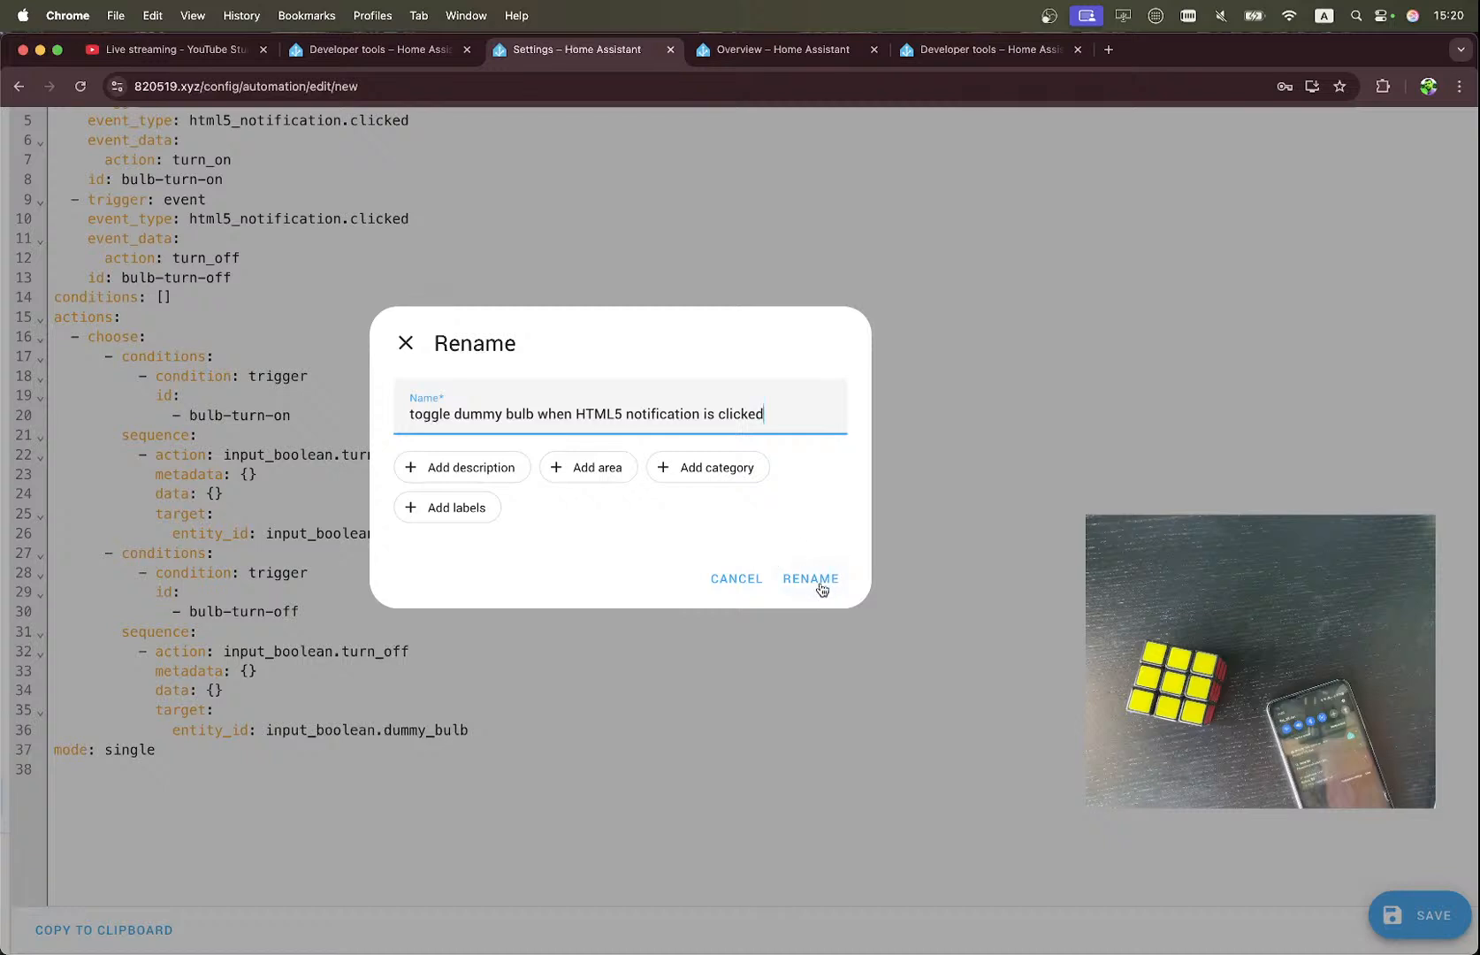
left_click(810, 579)
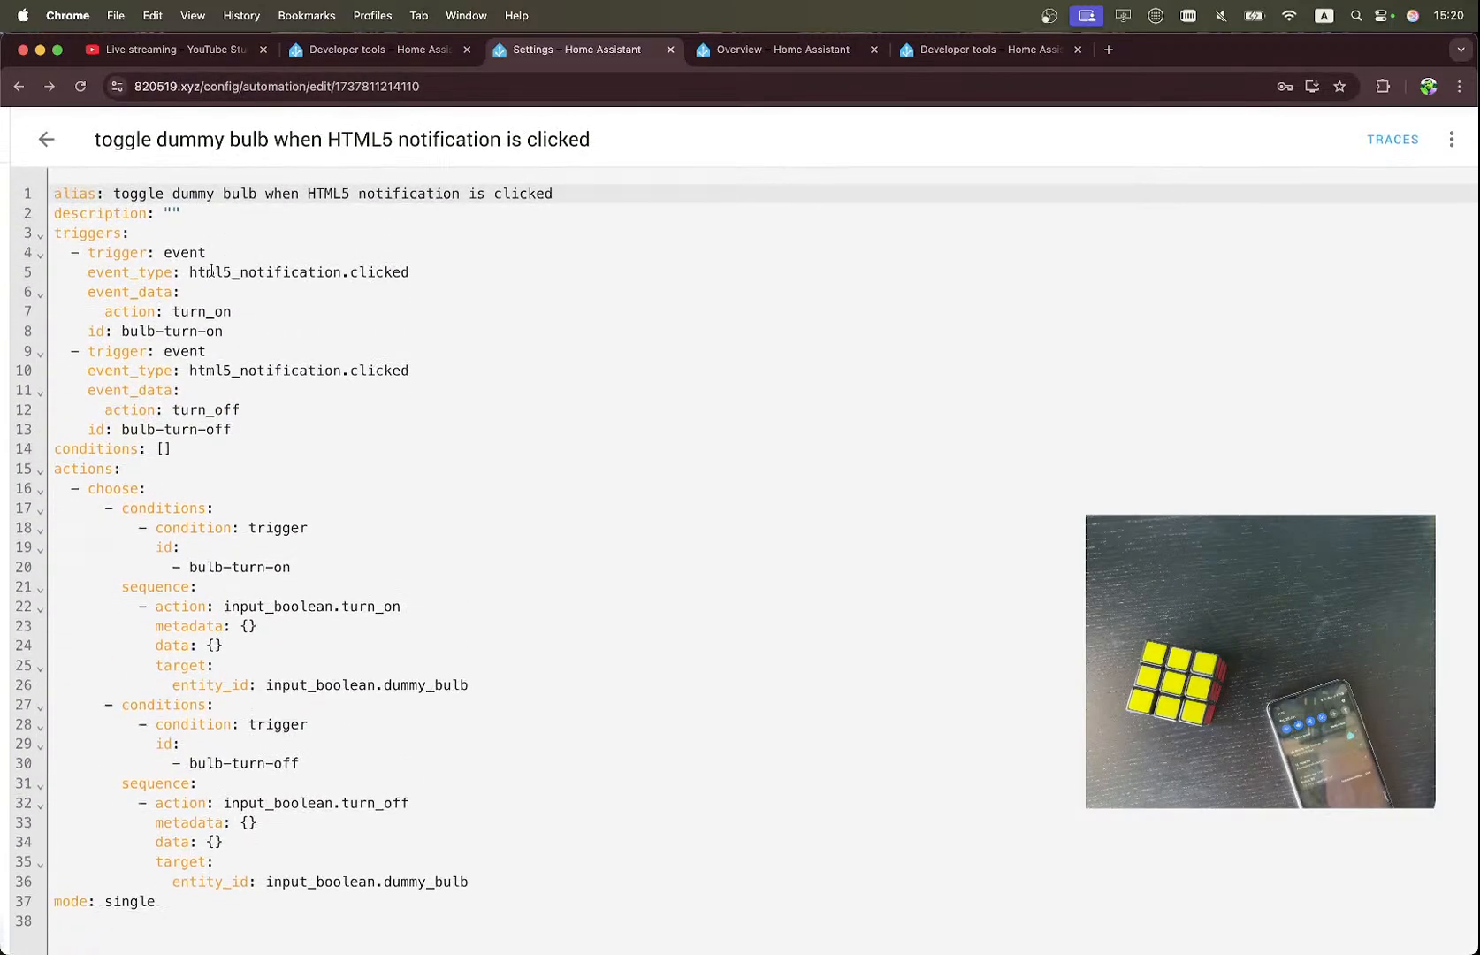
left_click(1451, 134)
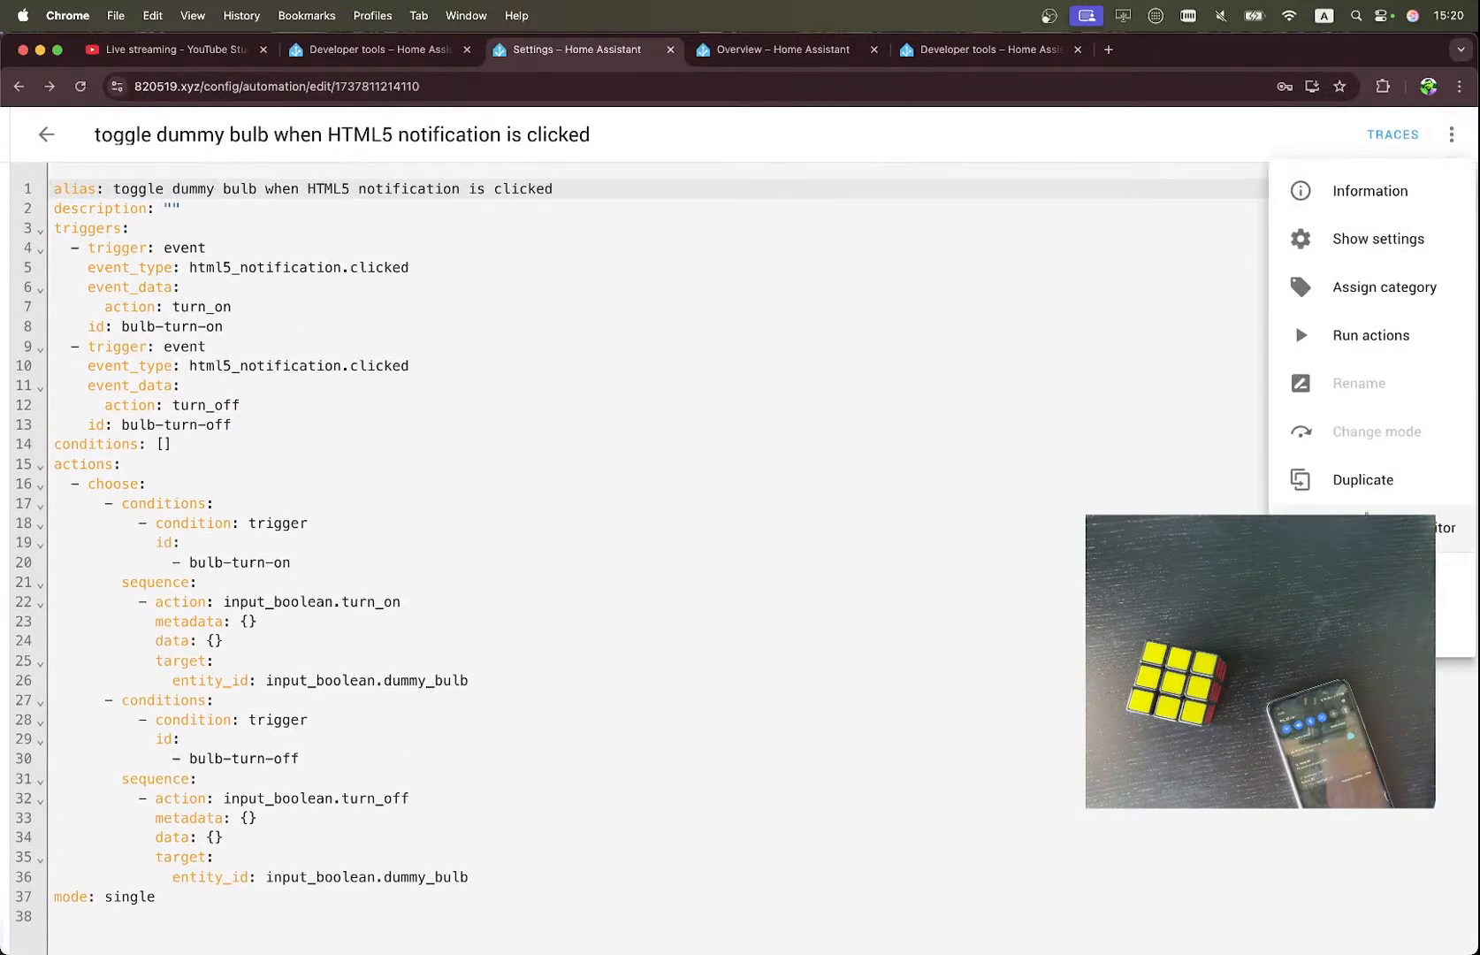
left_click(1379, 528)
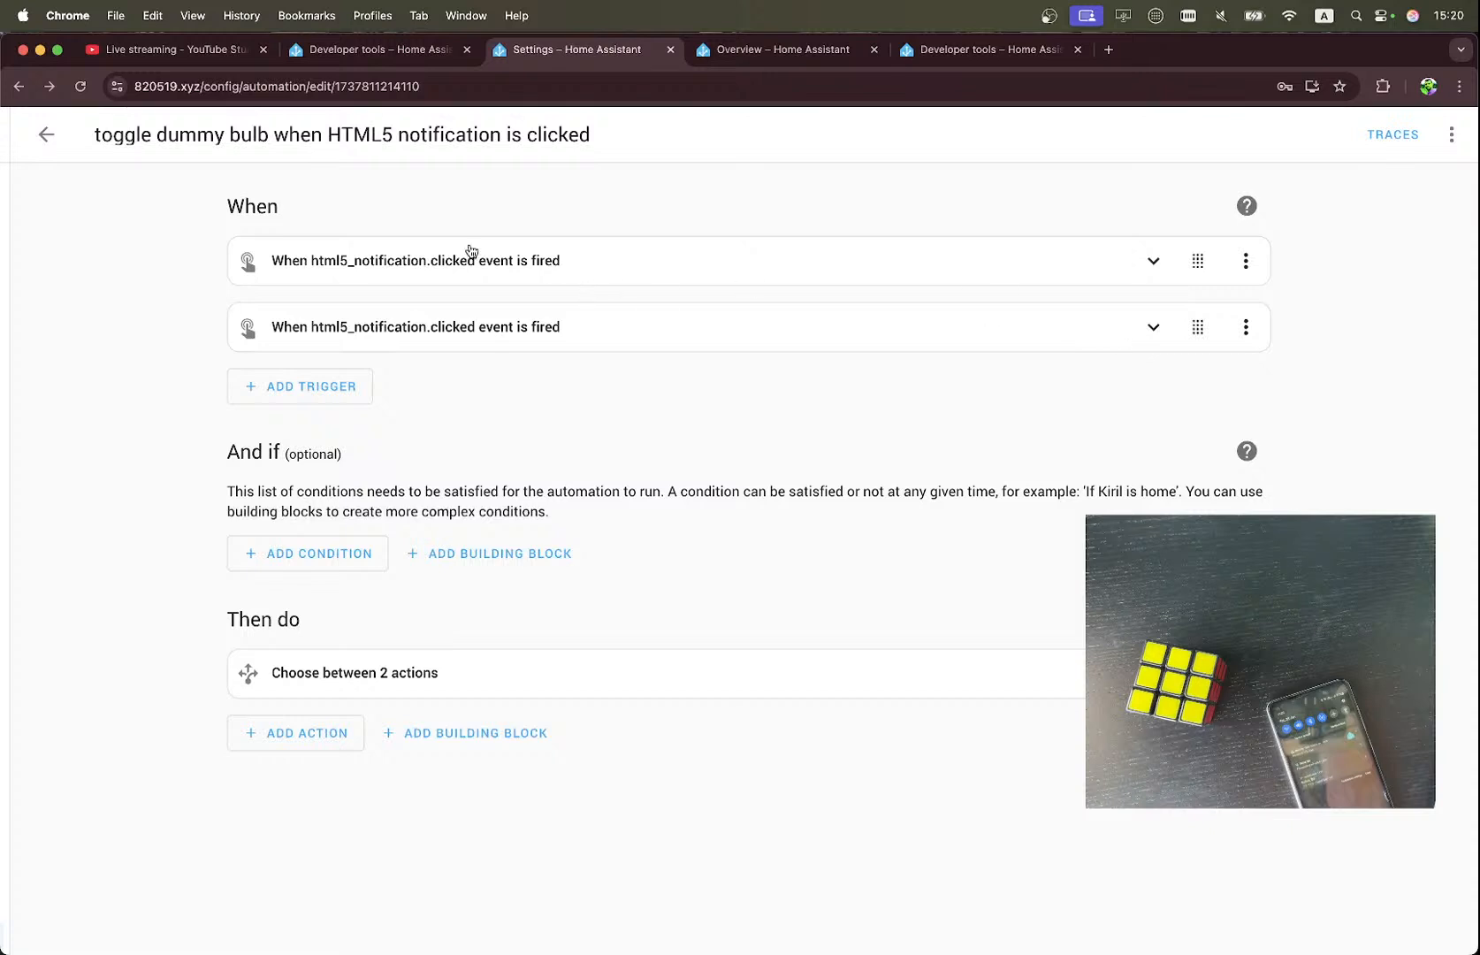
Check the saved automation's information from the automations list and reopen it in the editor.
left_click(49, 137)
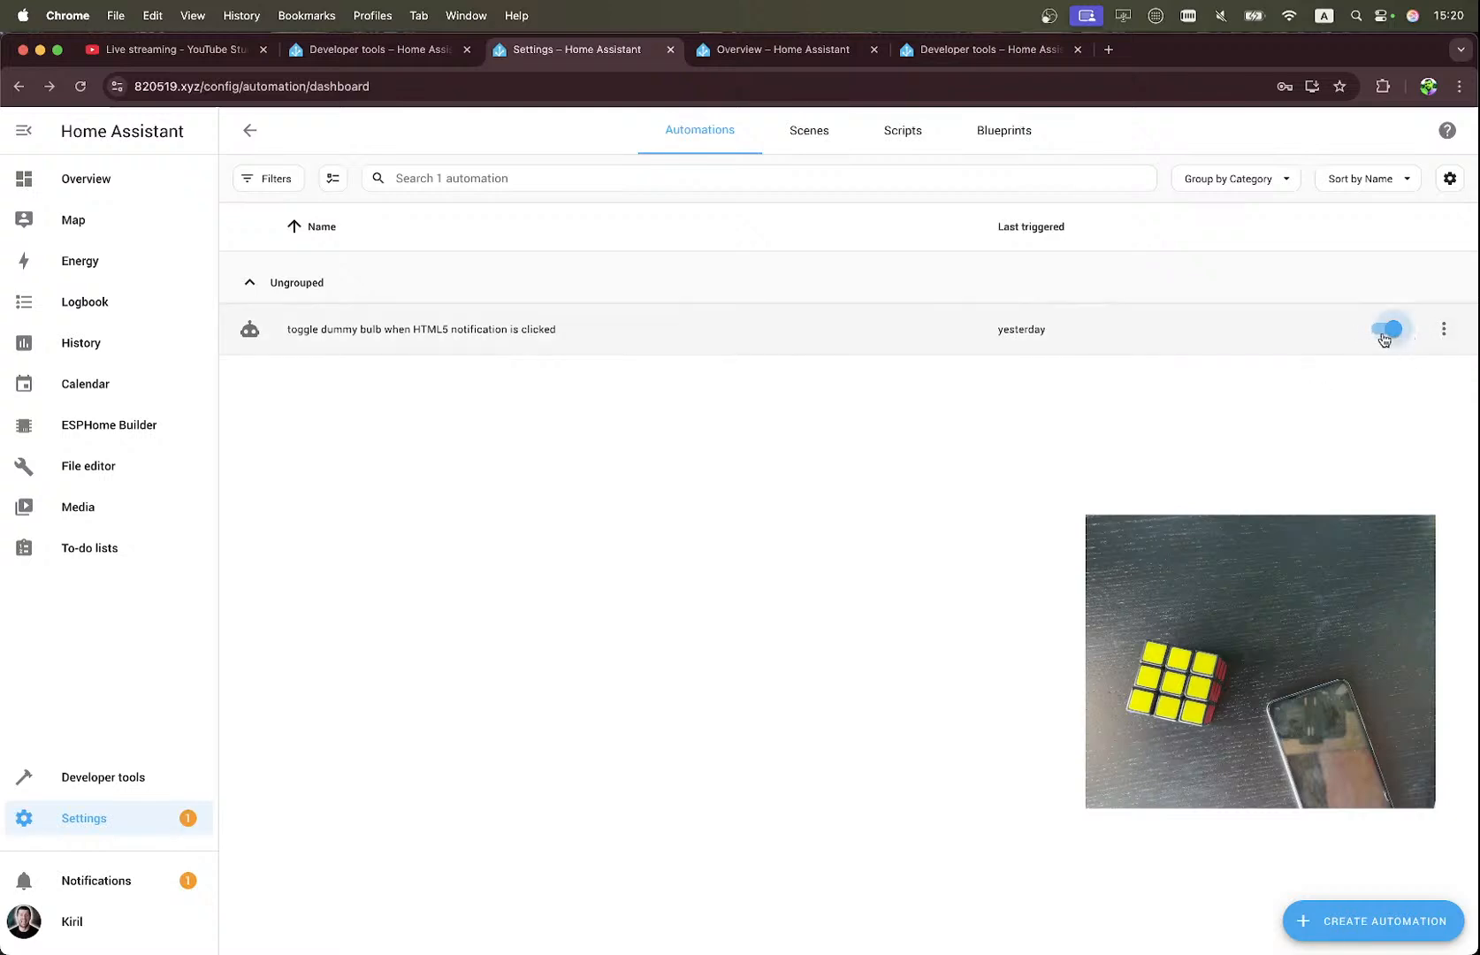
left_click(1448, 334)
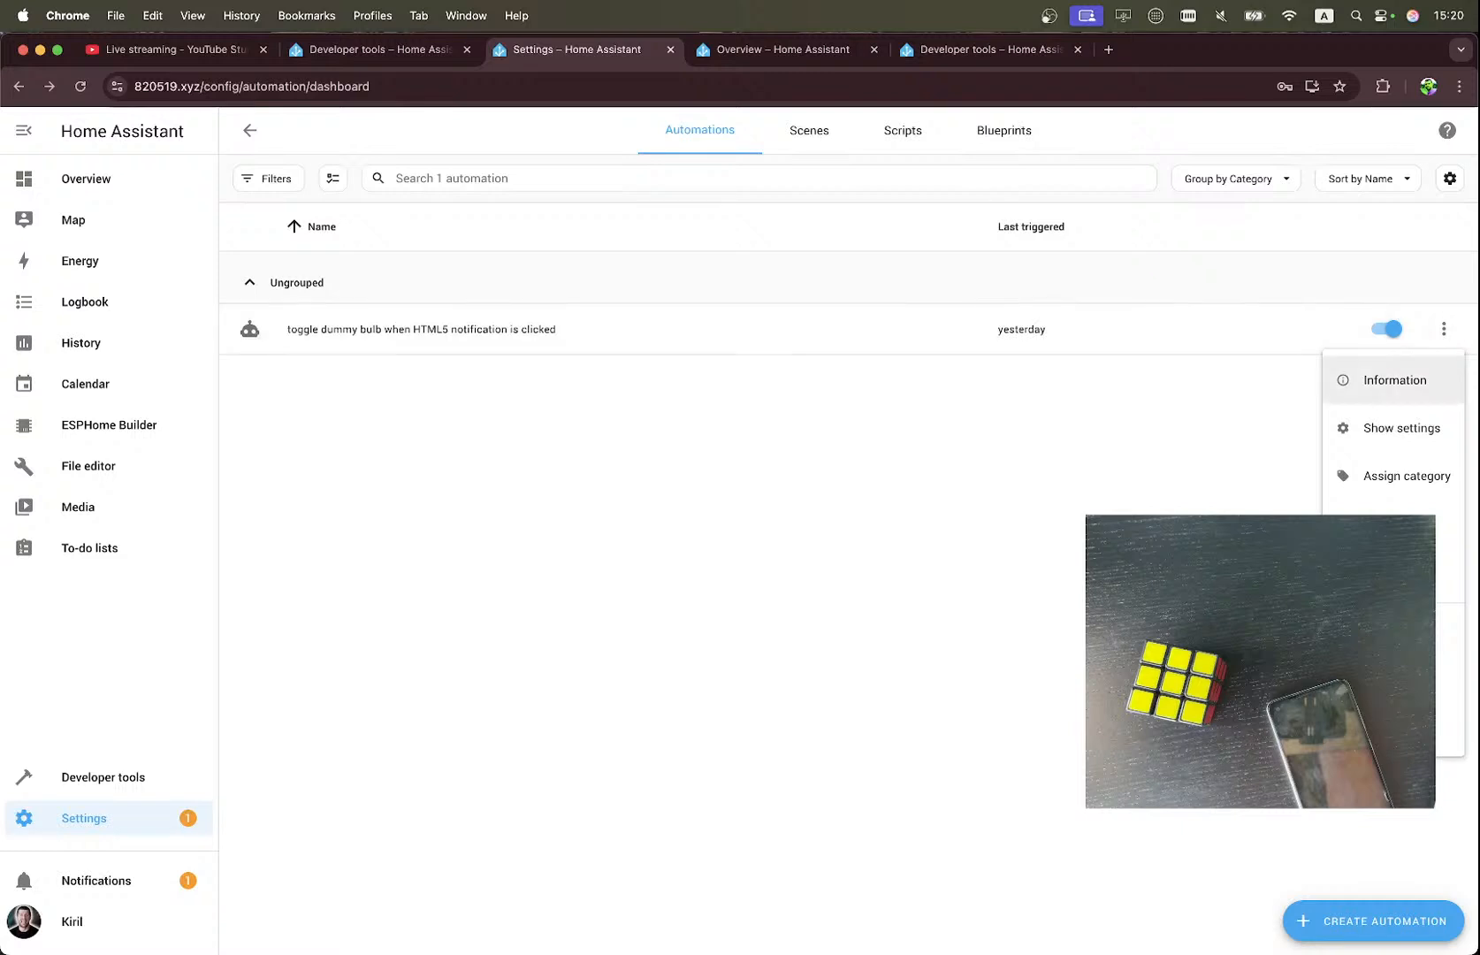
left_click(1390, 379)
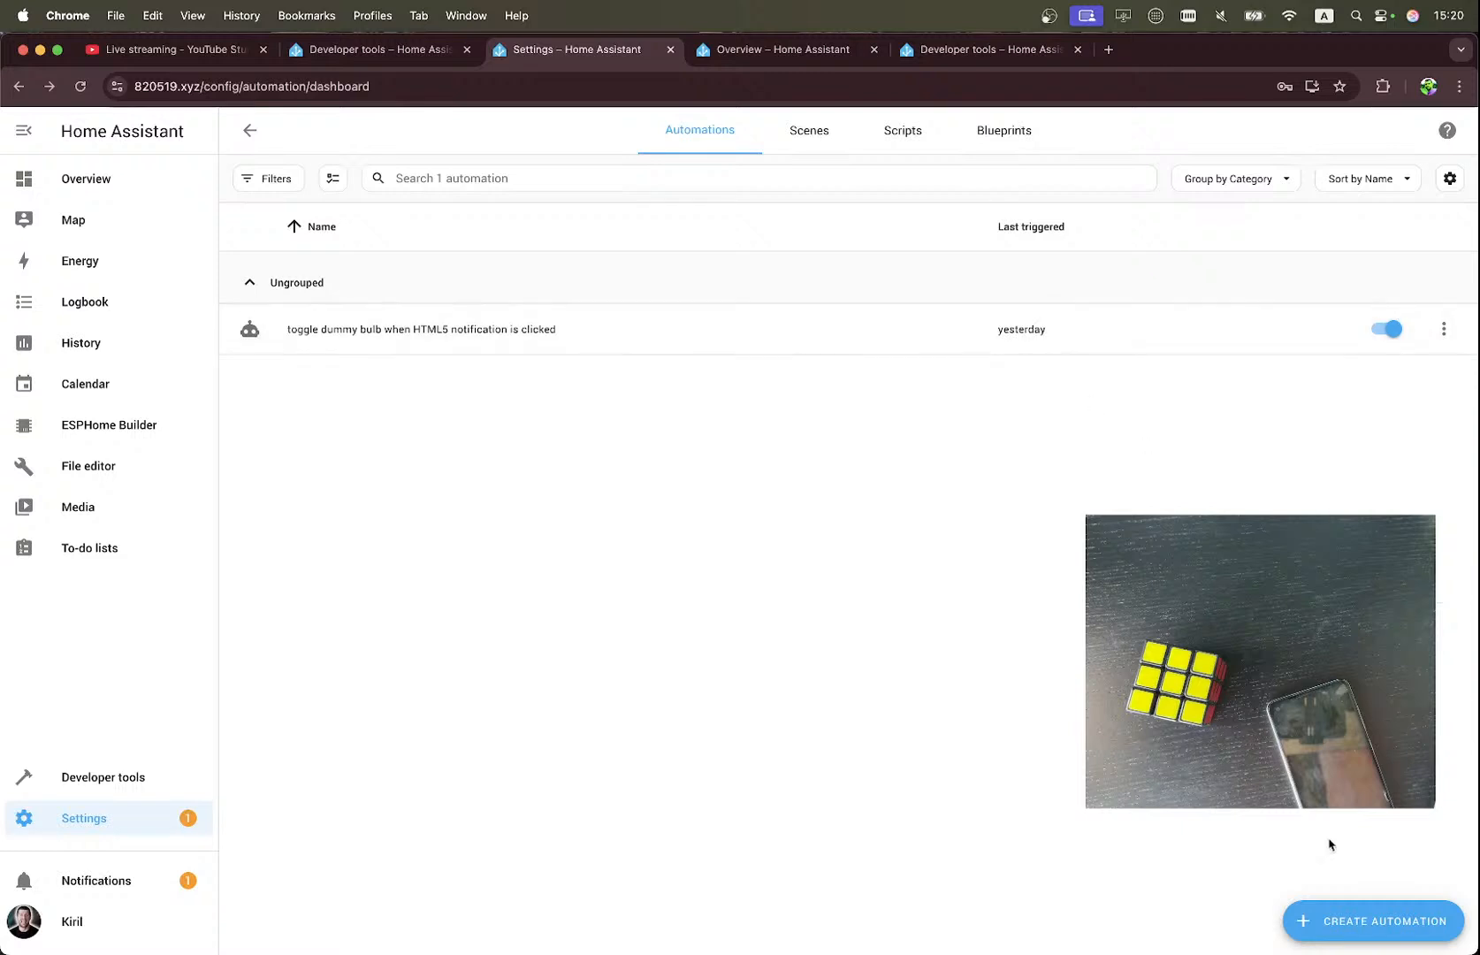
left_click(1100, 340)
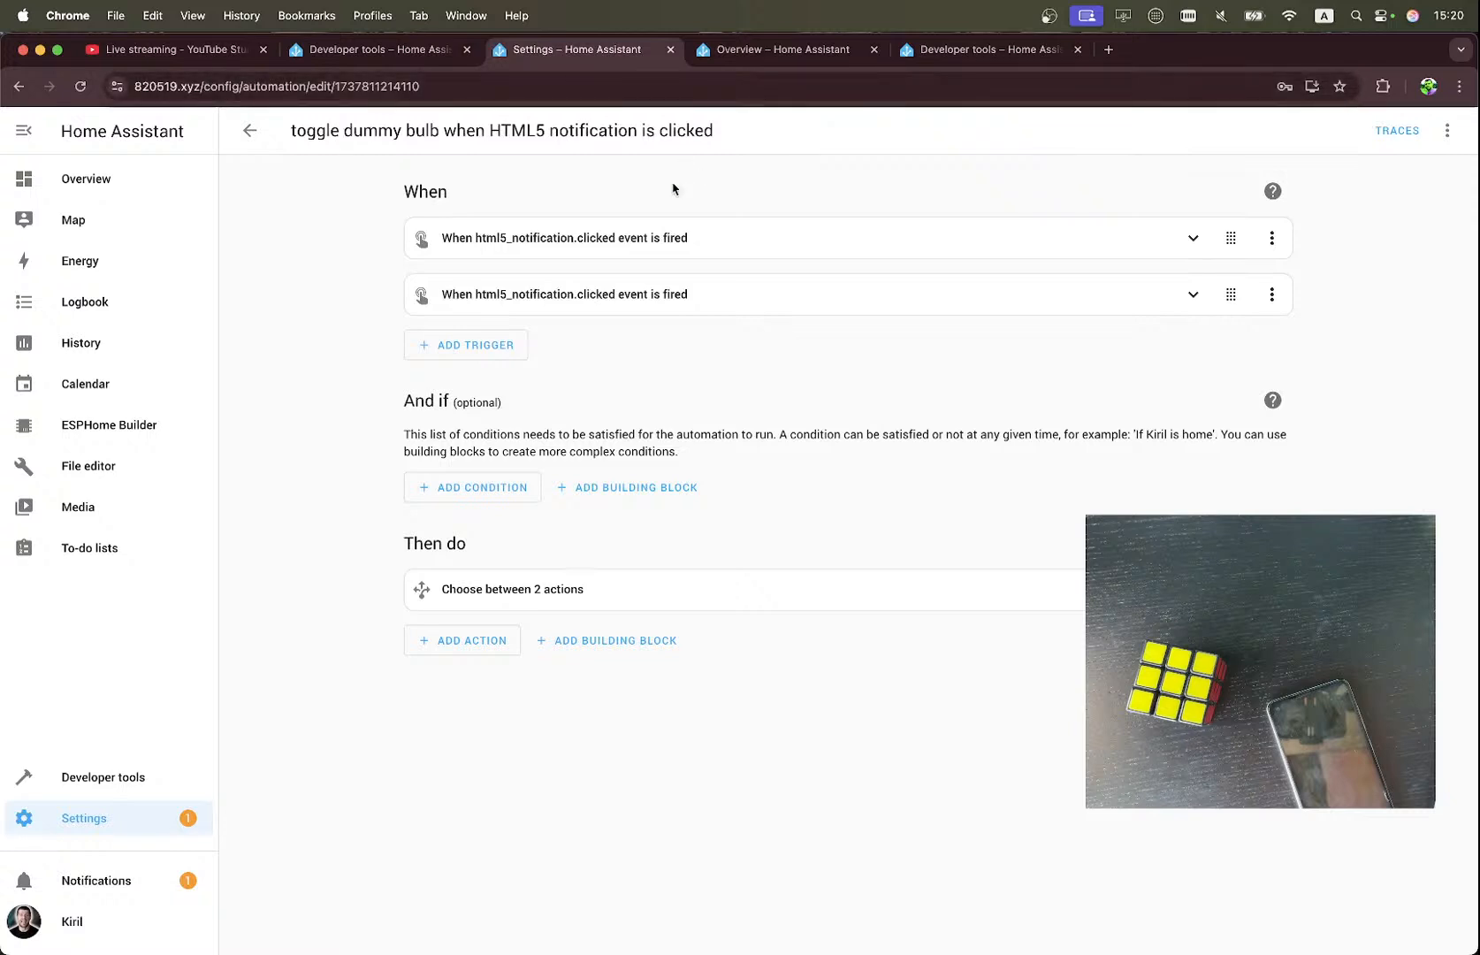
Stop listening for html5_notification.clicked events on the Developer tools Events page.
left_click(783, 49)
left_click(946, 55)
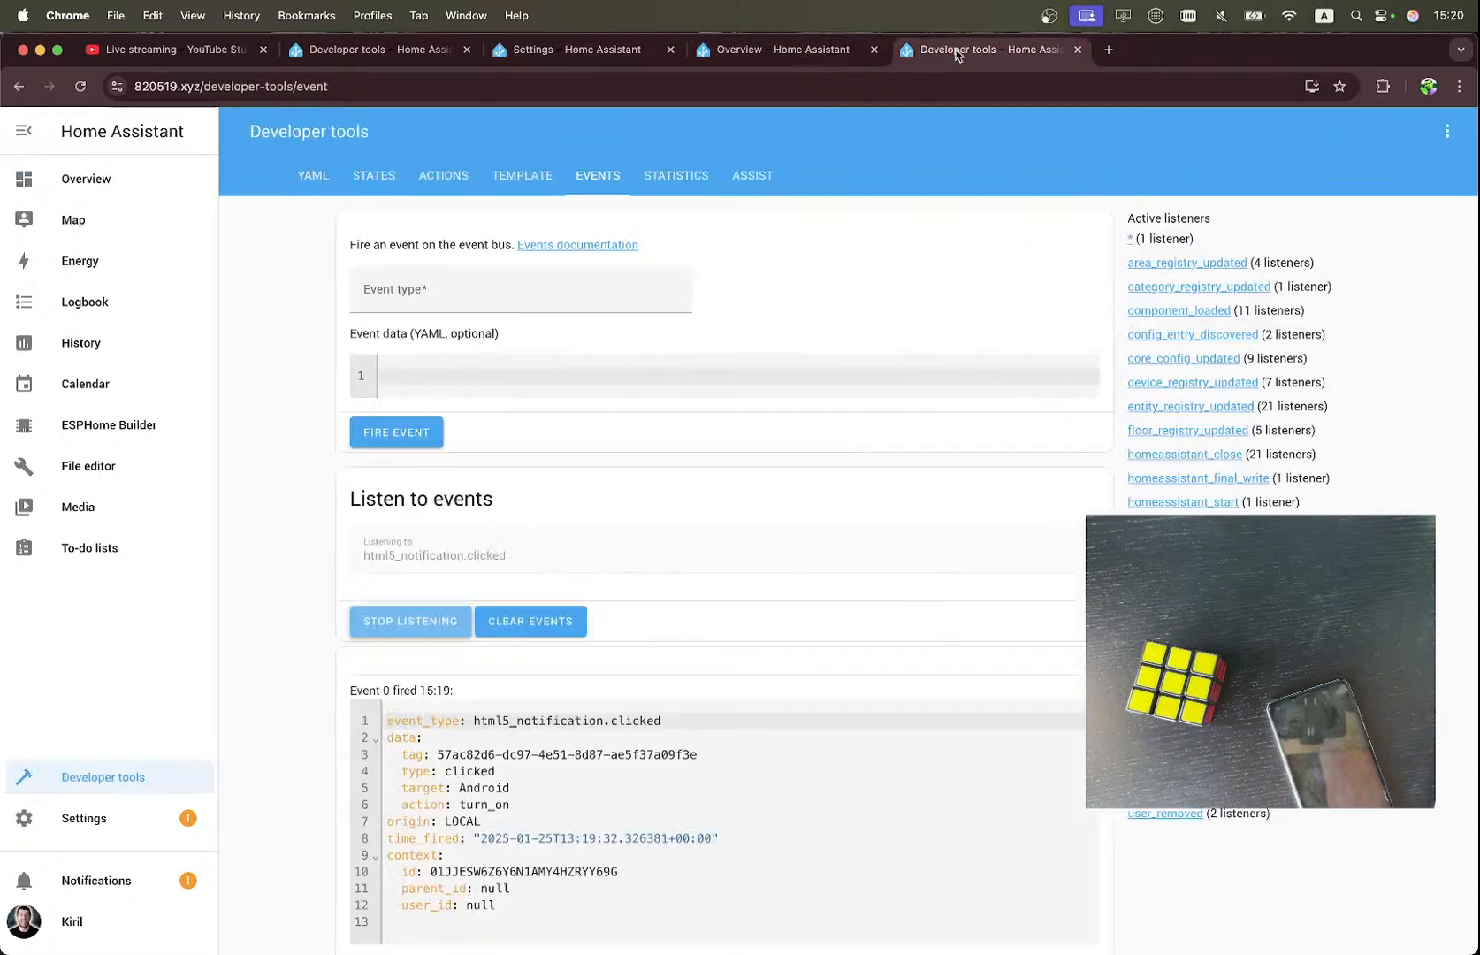
left_click(459, 619)
Go back to the notify.html5 notification action and recheck the Dummy Bulb's state on the Overview dashboard.
left_click(398, 55)
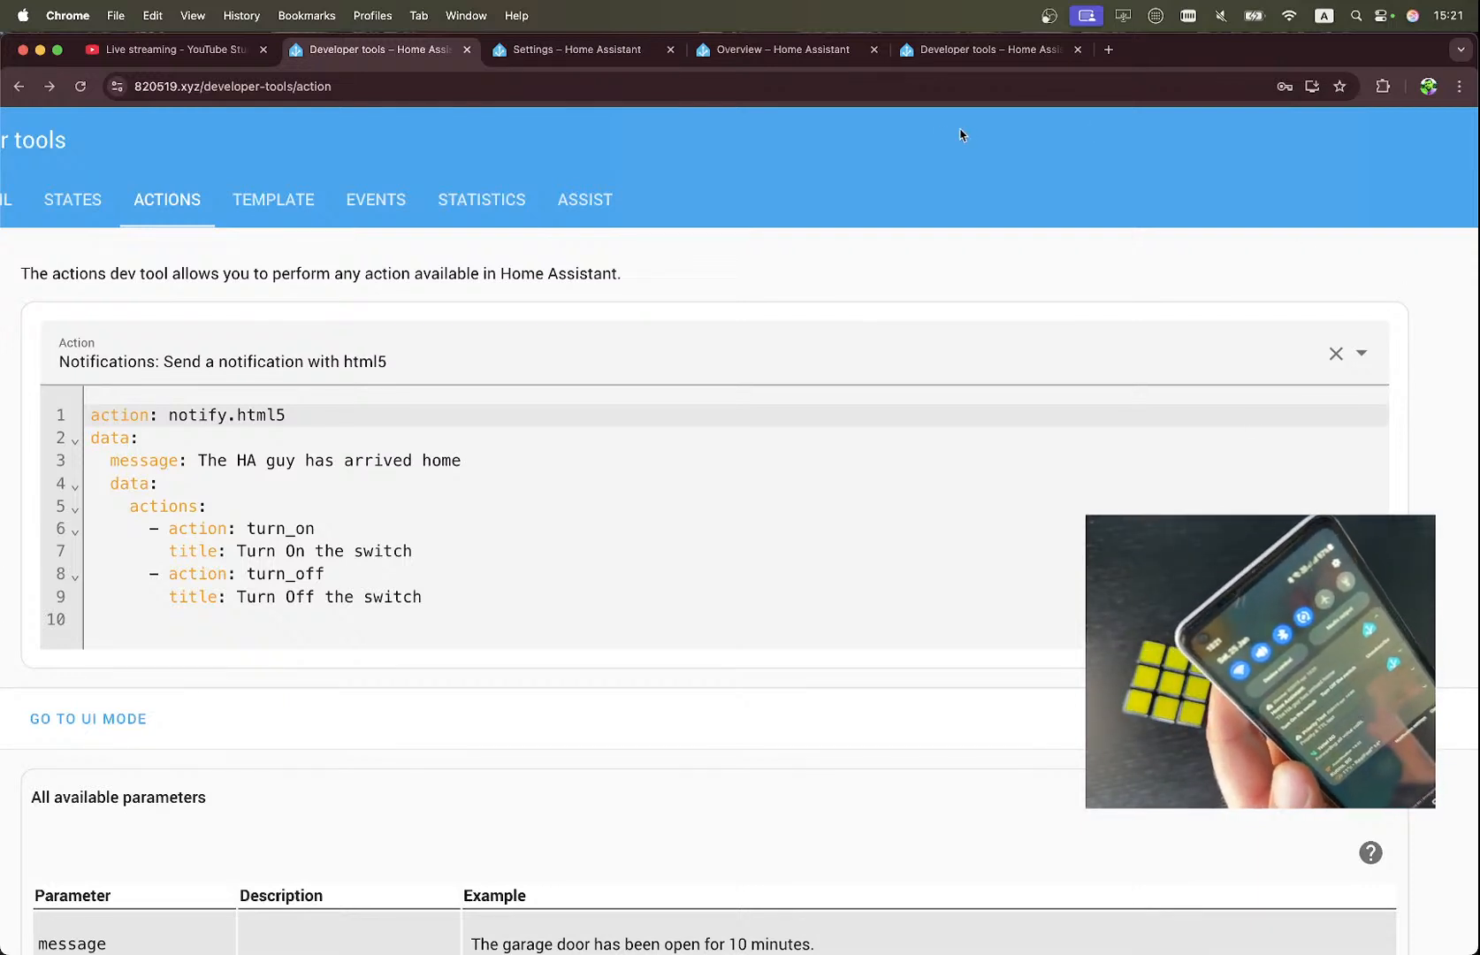
left_click(768, 51)
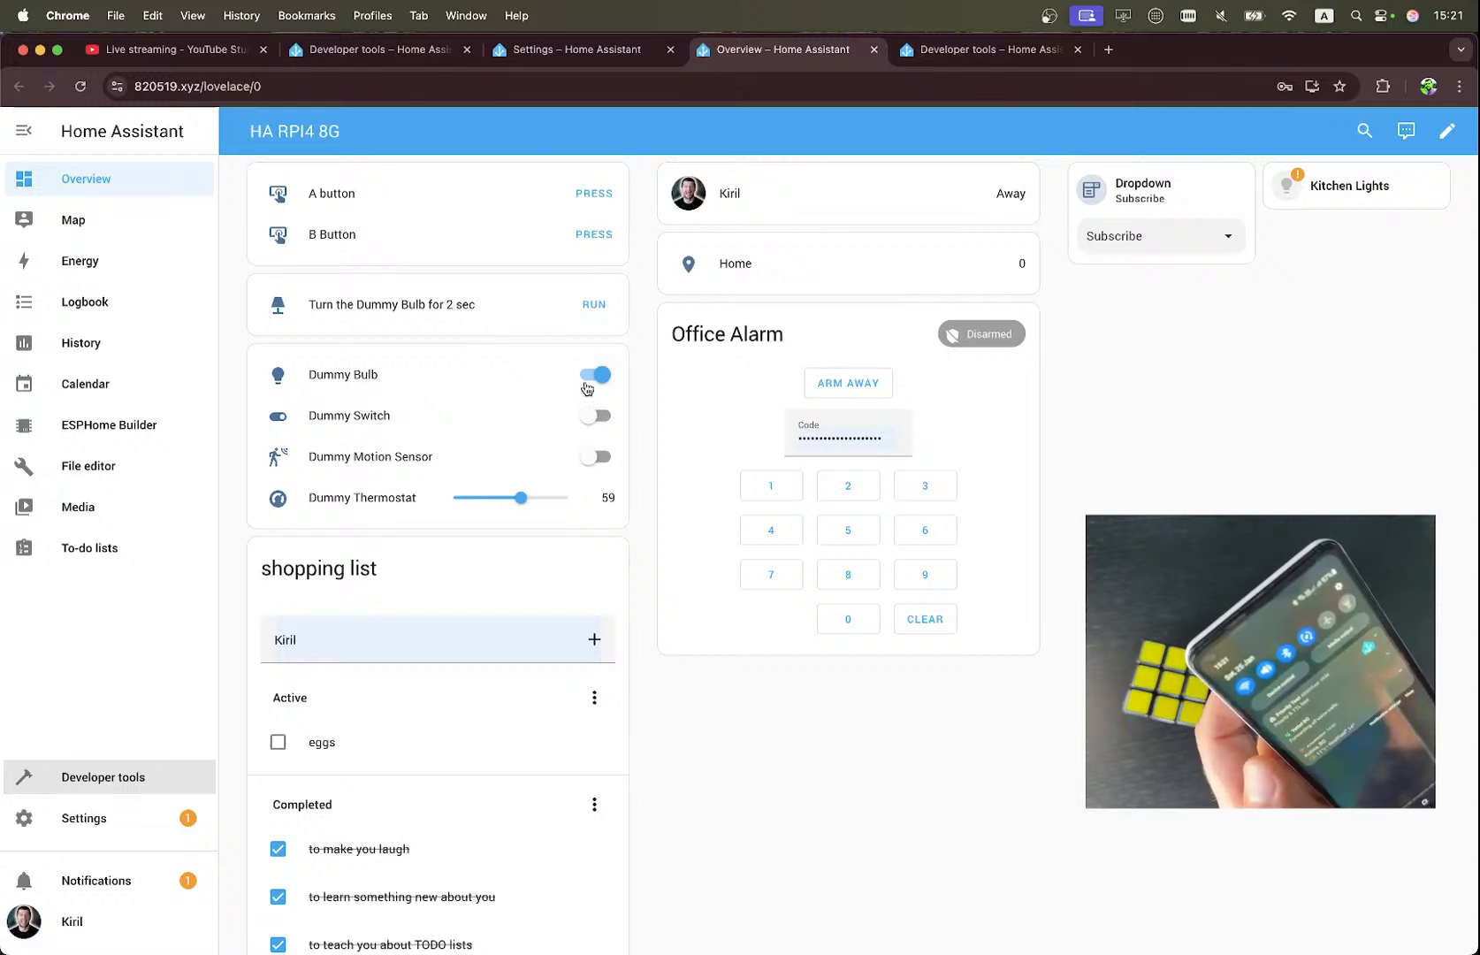
Look through the open automation, notification action and events pages, and return to the Overview dashboard to check the Dummy Bulb.
left_click(553, 60)
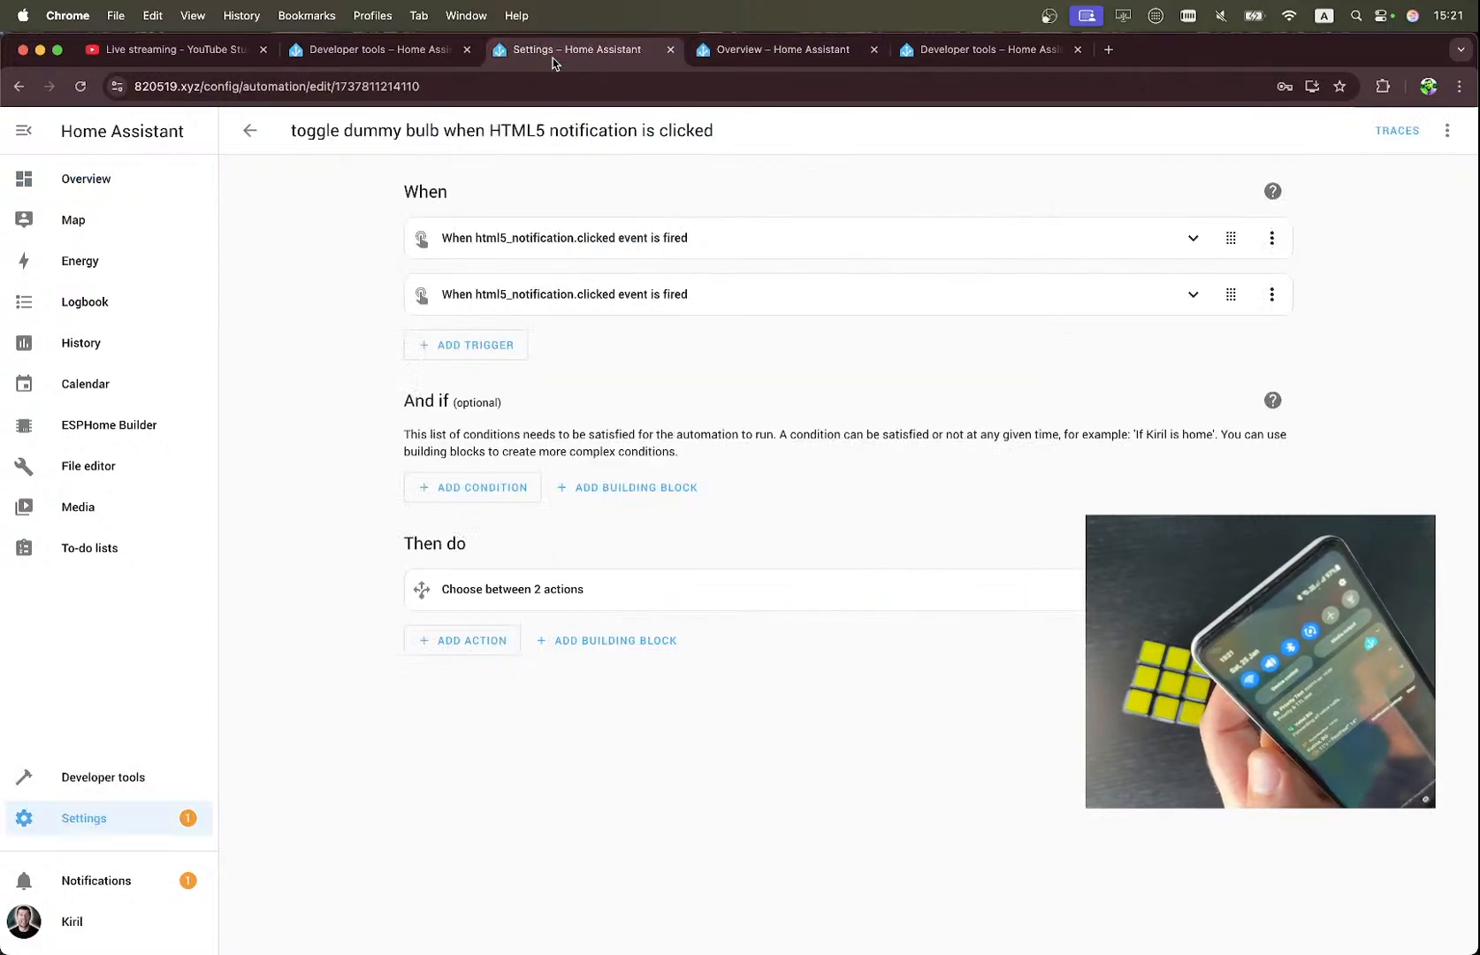
left_click(363, 53)
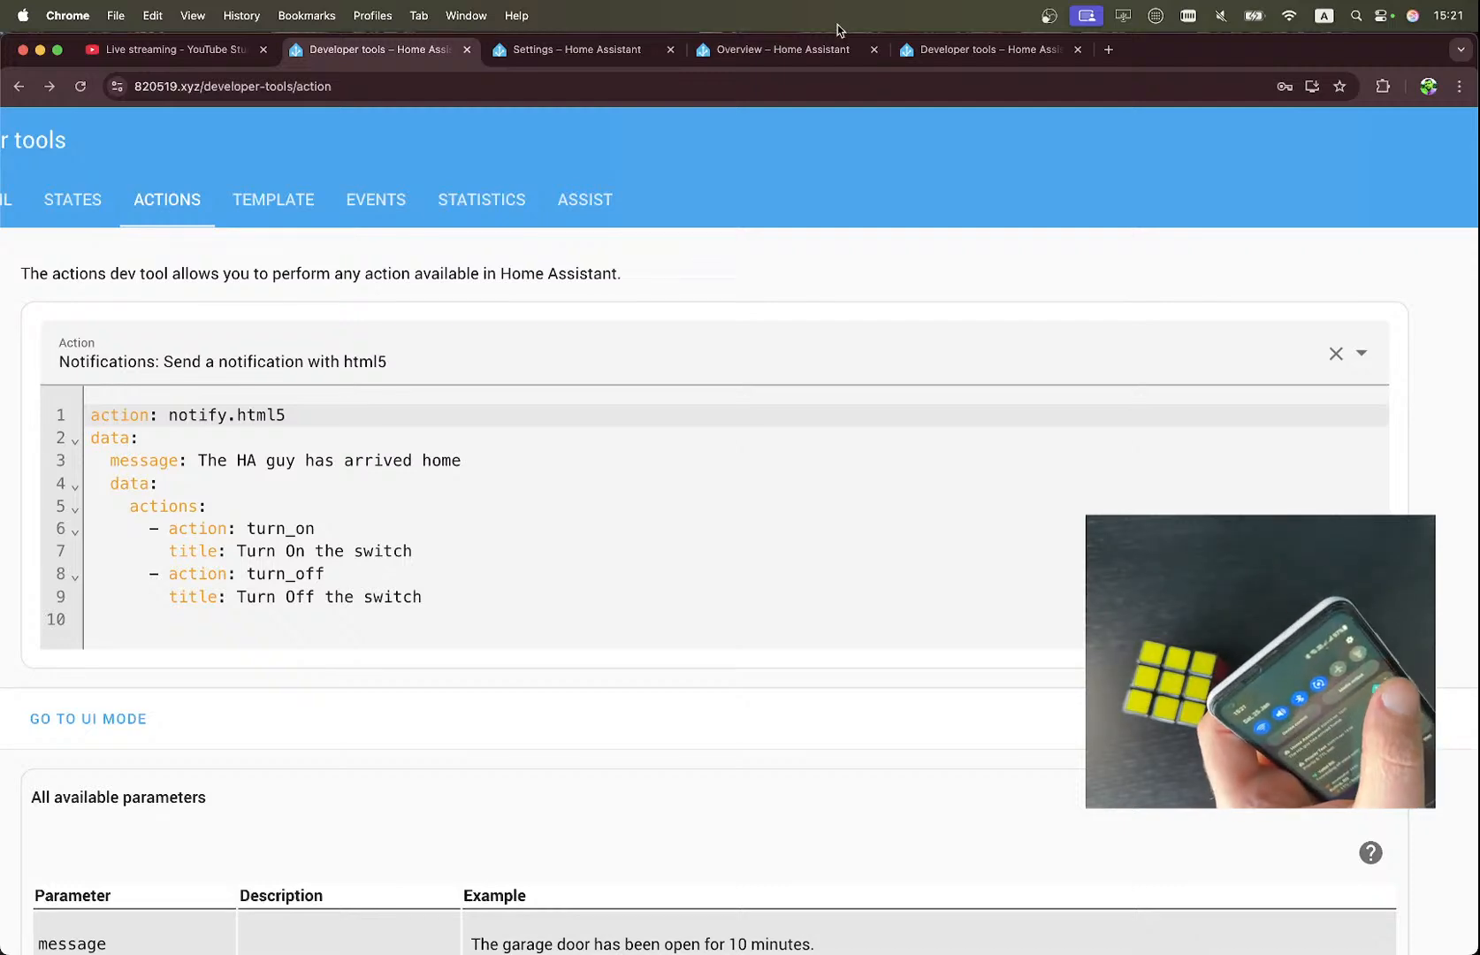
left_click(956, 55)
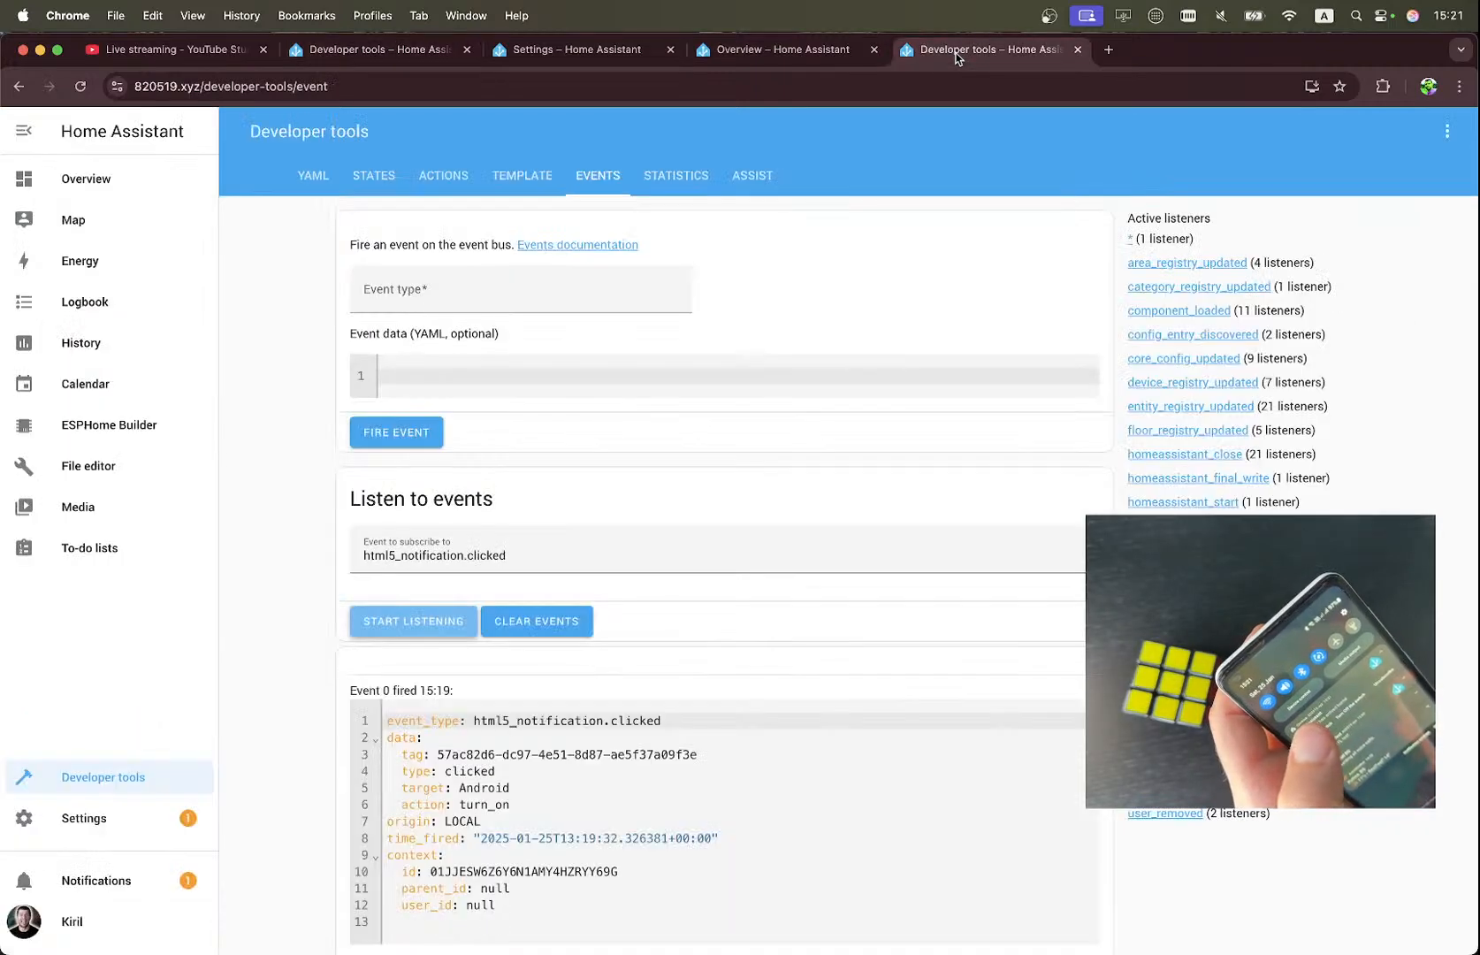
left_click(787, 51)
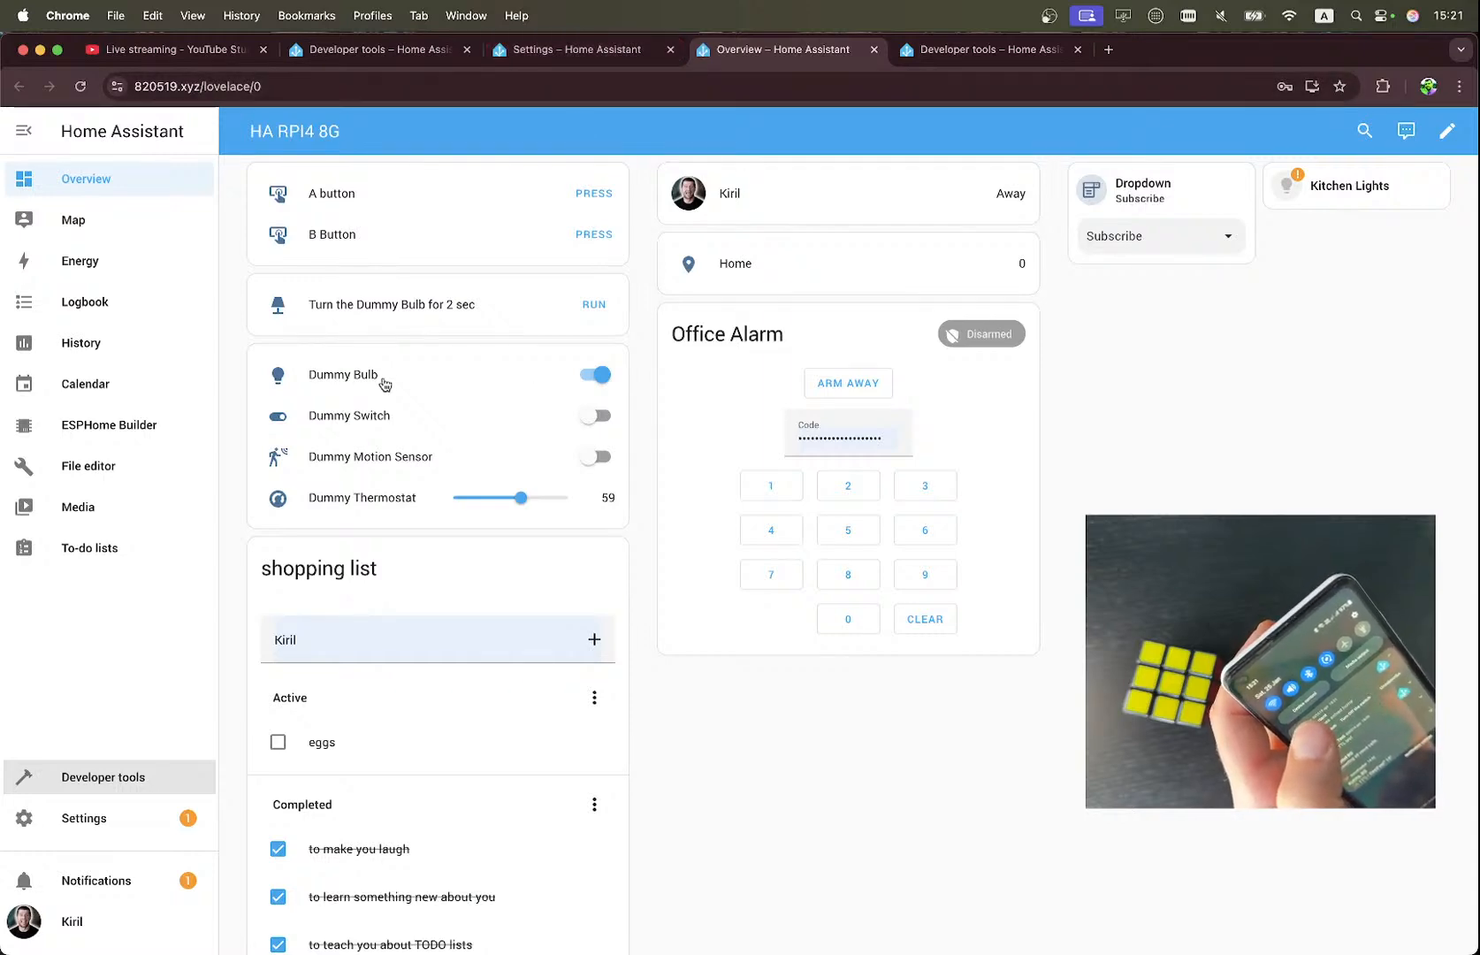
scroll(239, 379, "up", 3)
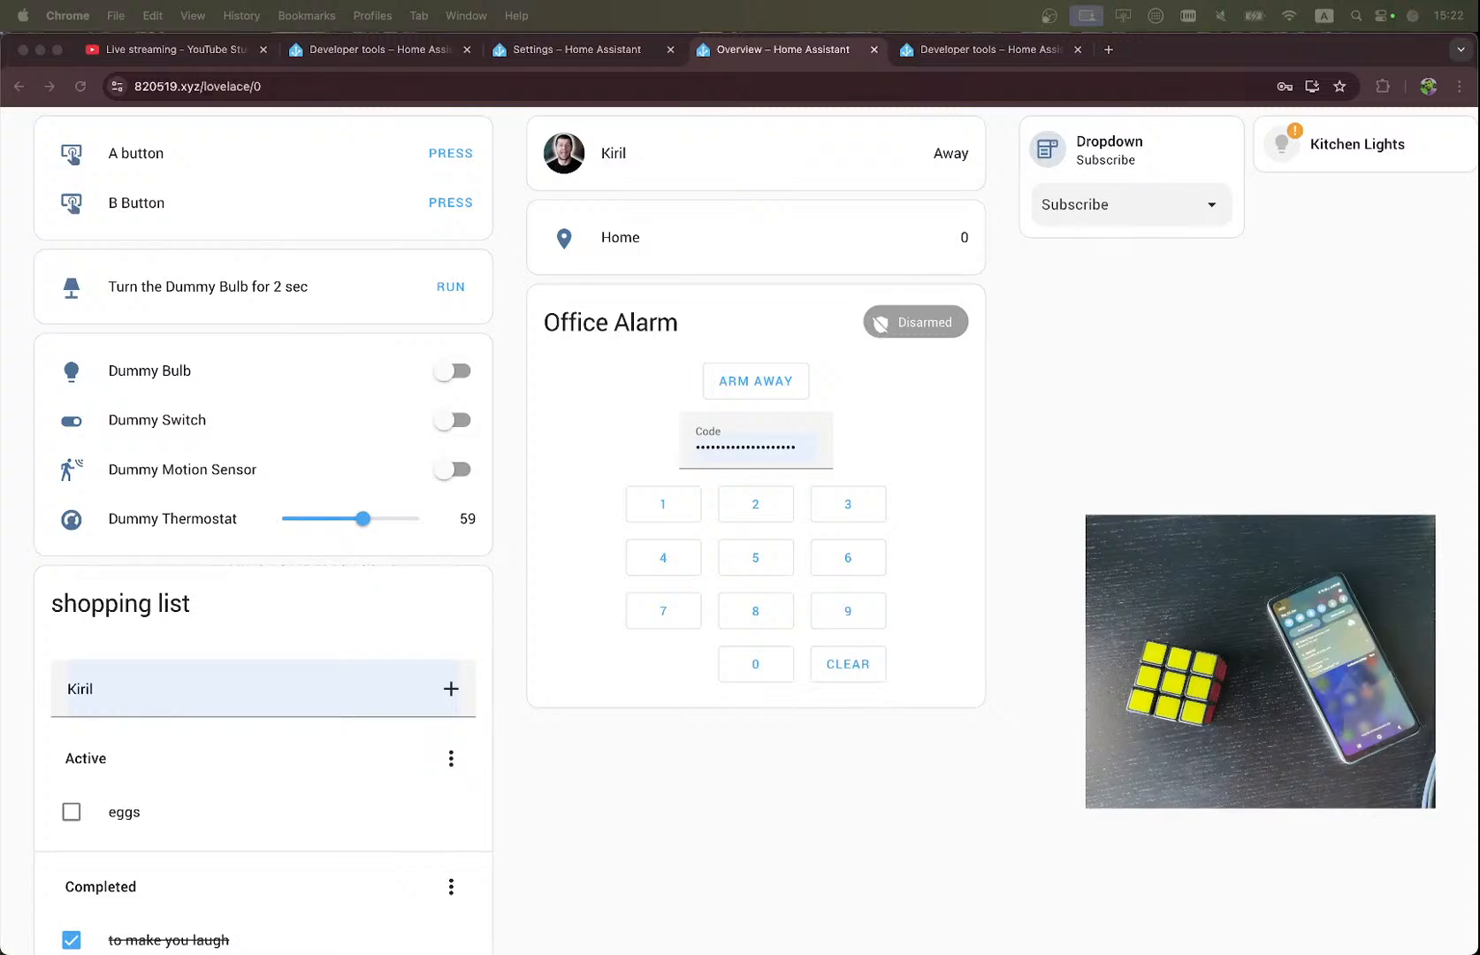
key("XF86MonBrightnessDown")
key("XF86MonBrightnessUp")
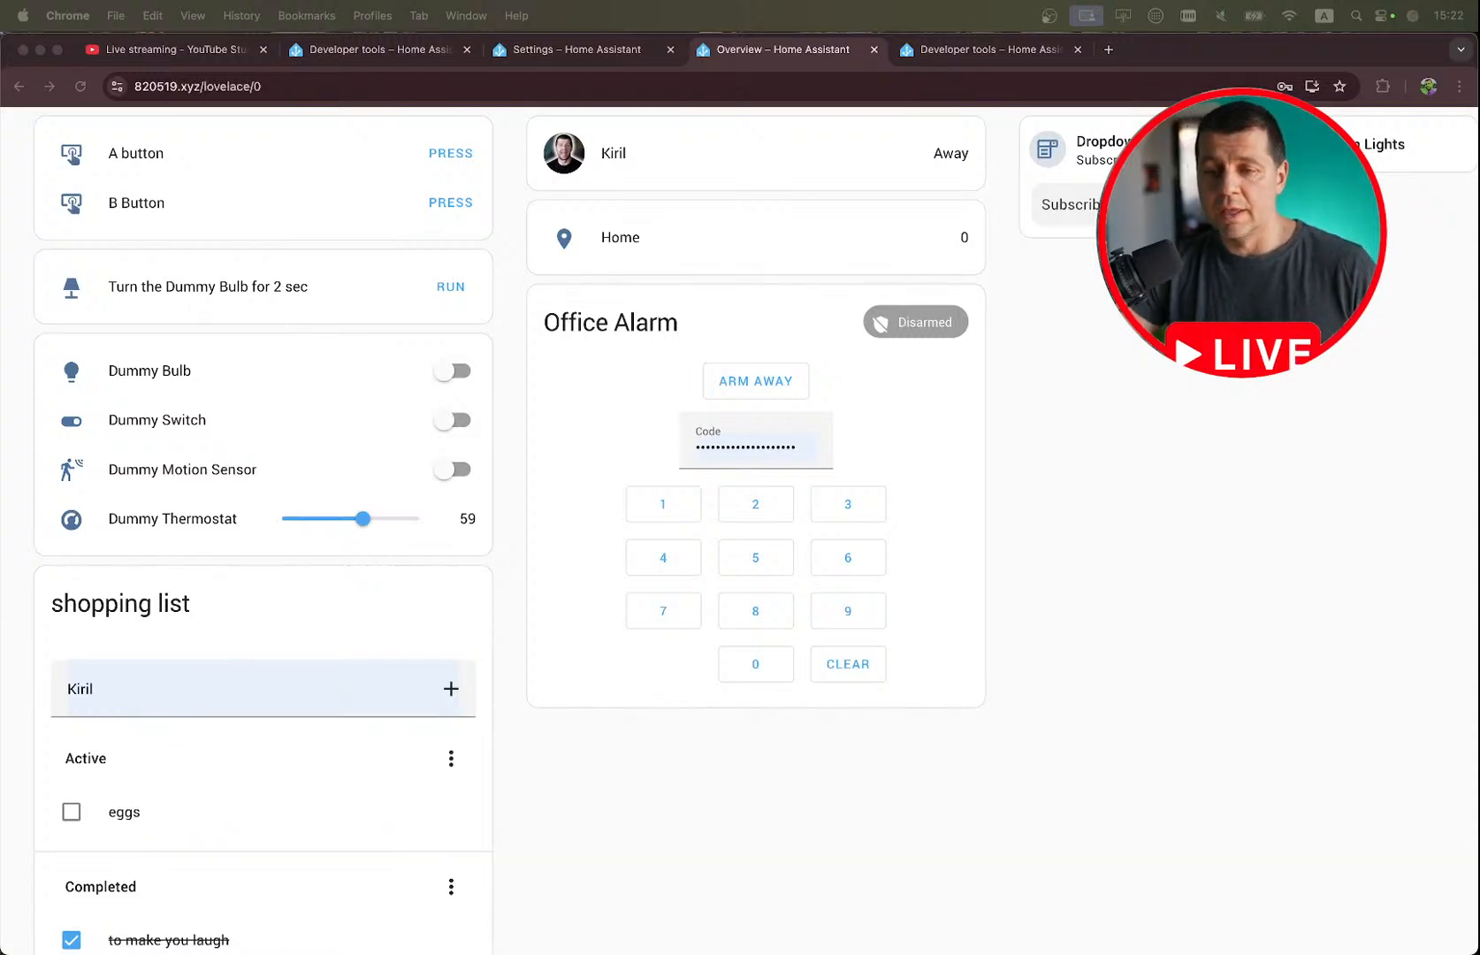
Switch to the notes and review the YAML of the 'When Black Ninja is detected' automation below the dummy bulb automation.
key("ctrl+Right")
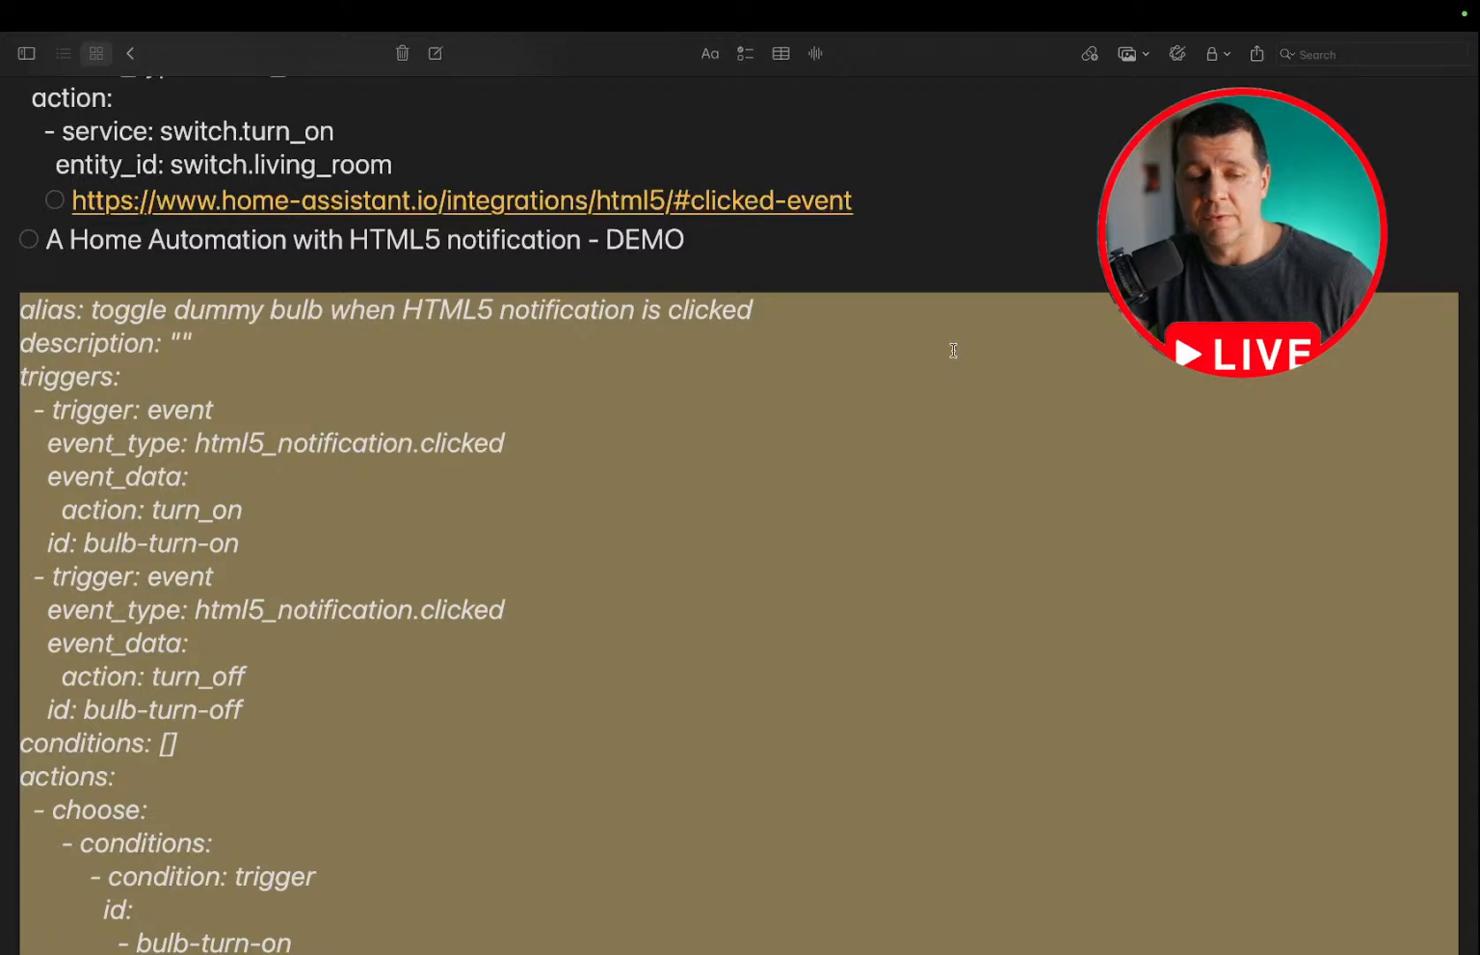
scroll(953, 350, "down", 3)
scroll(953, 350, "down", 15)
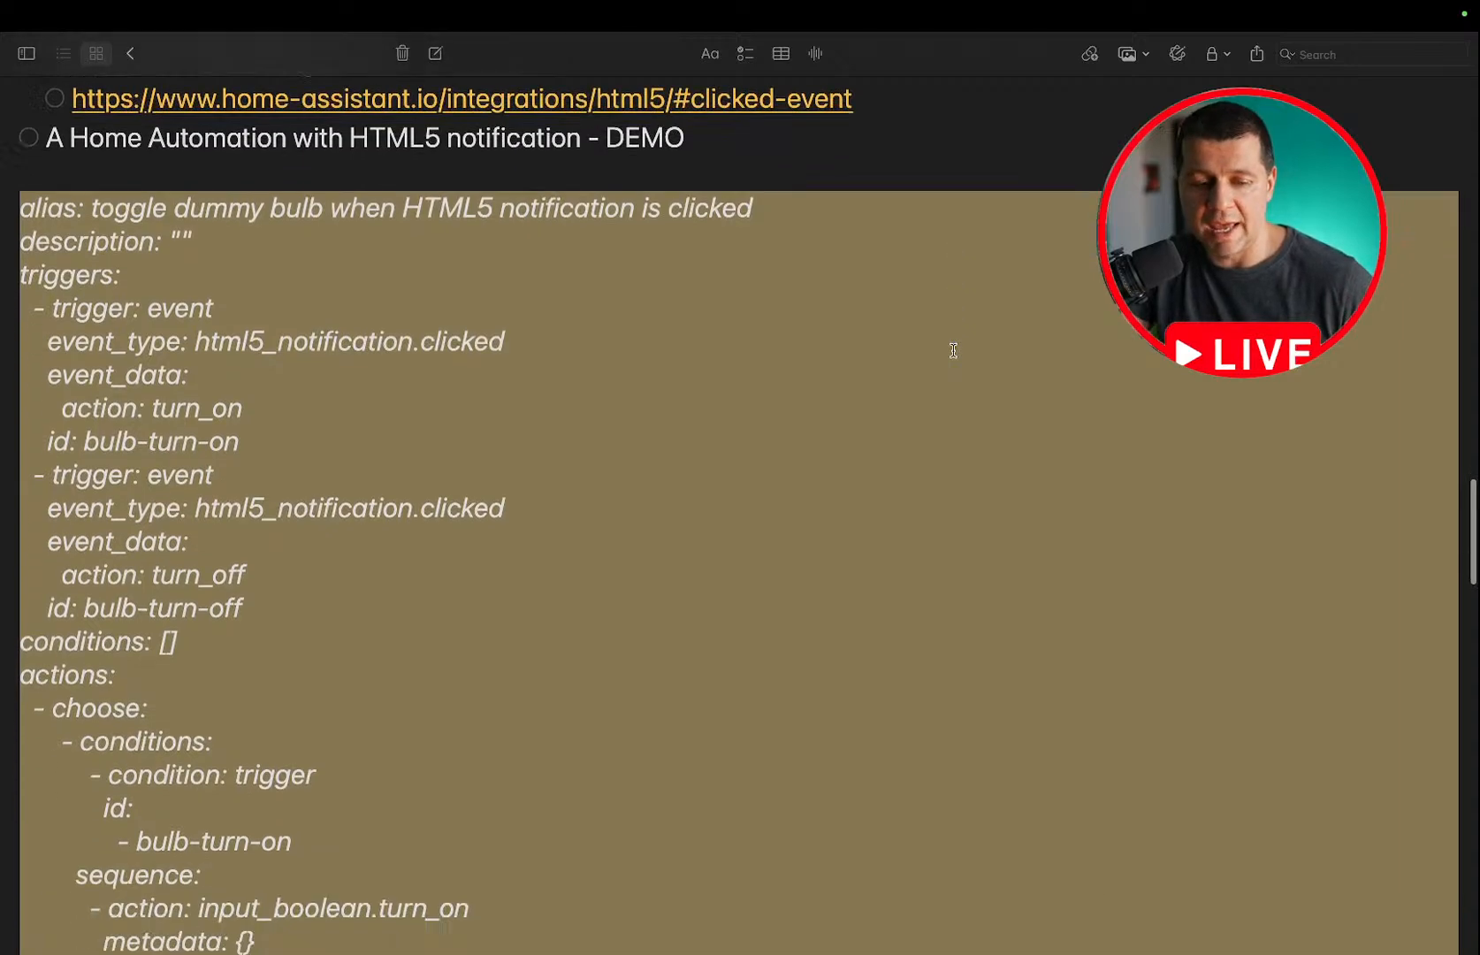
scroll(953, 350, "down", 2)
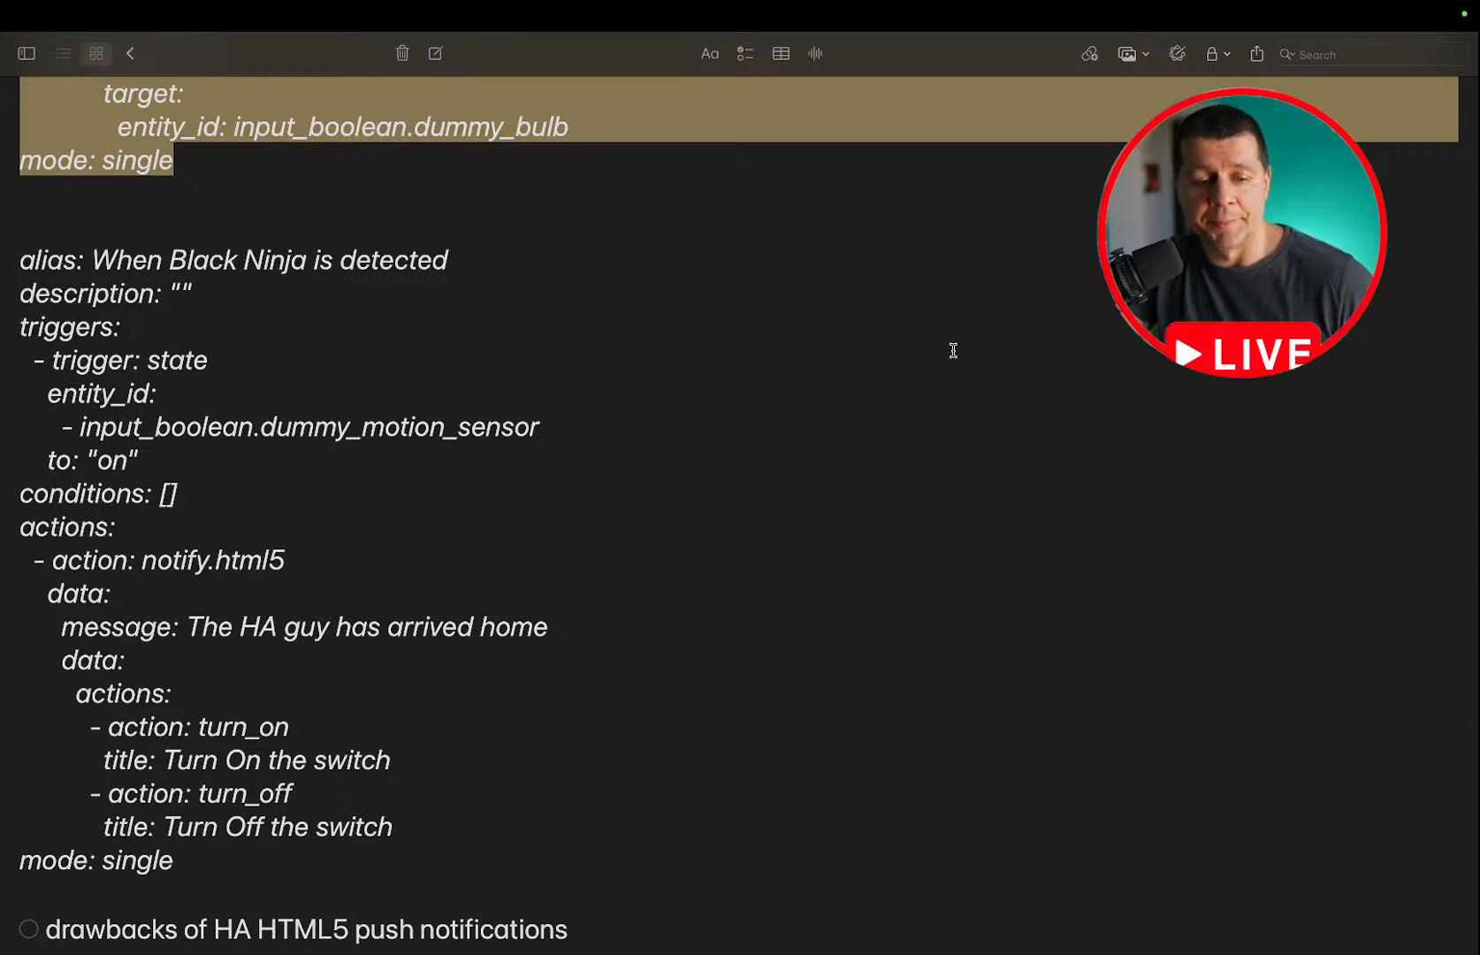
scroll(953, 350, "up", 3)
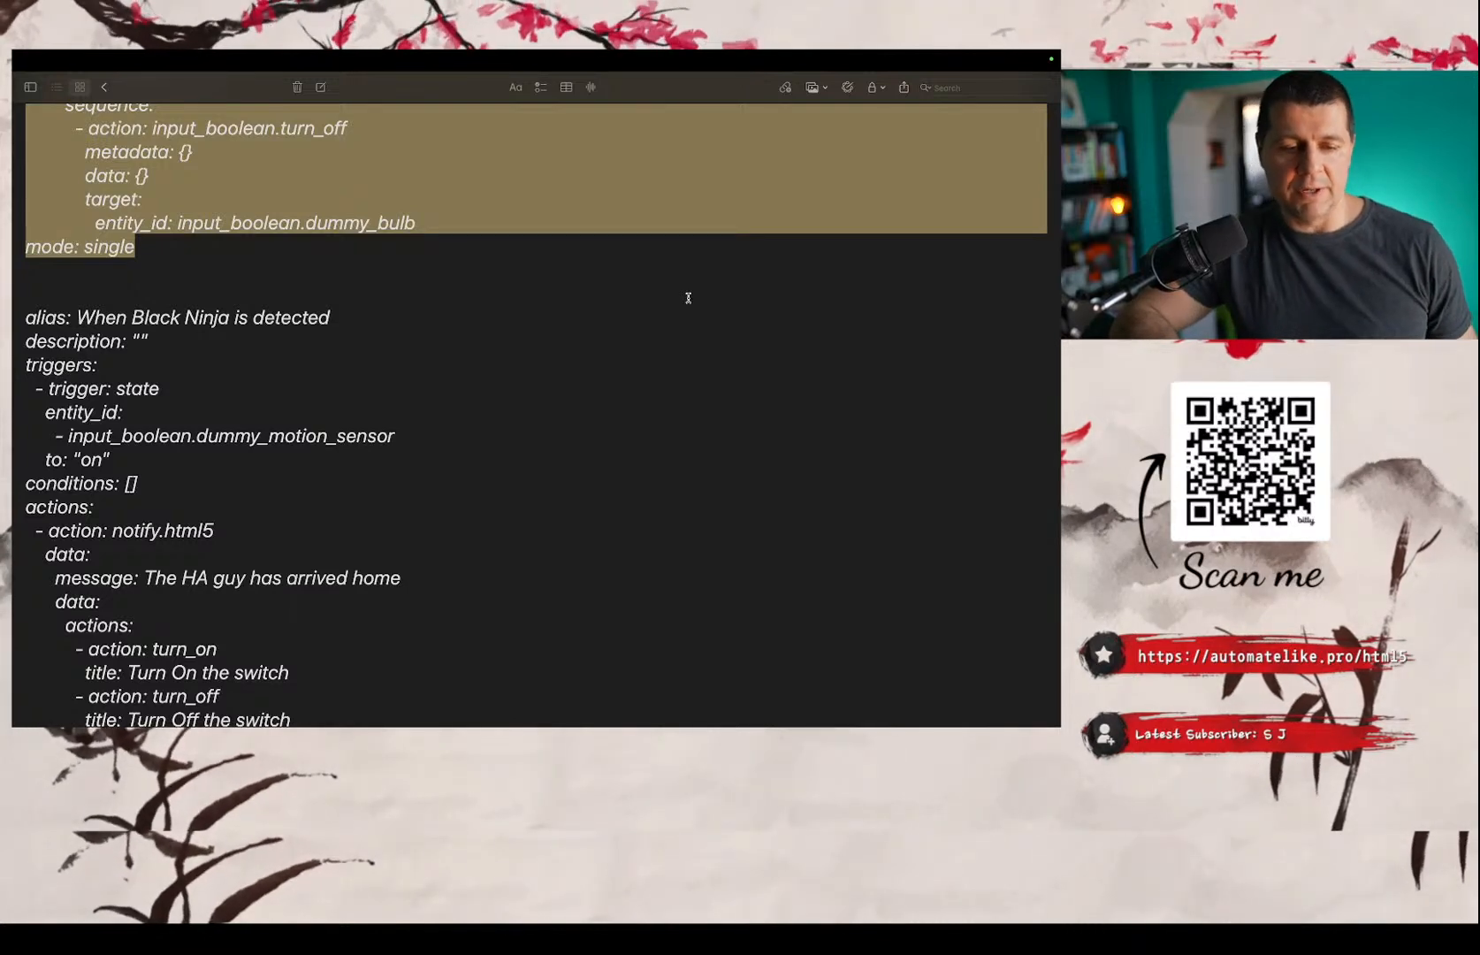
scroll(688, 298, "down", 1)
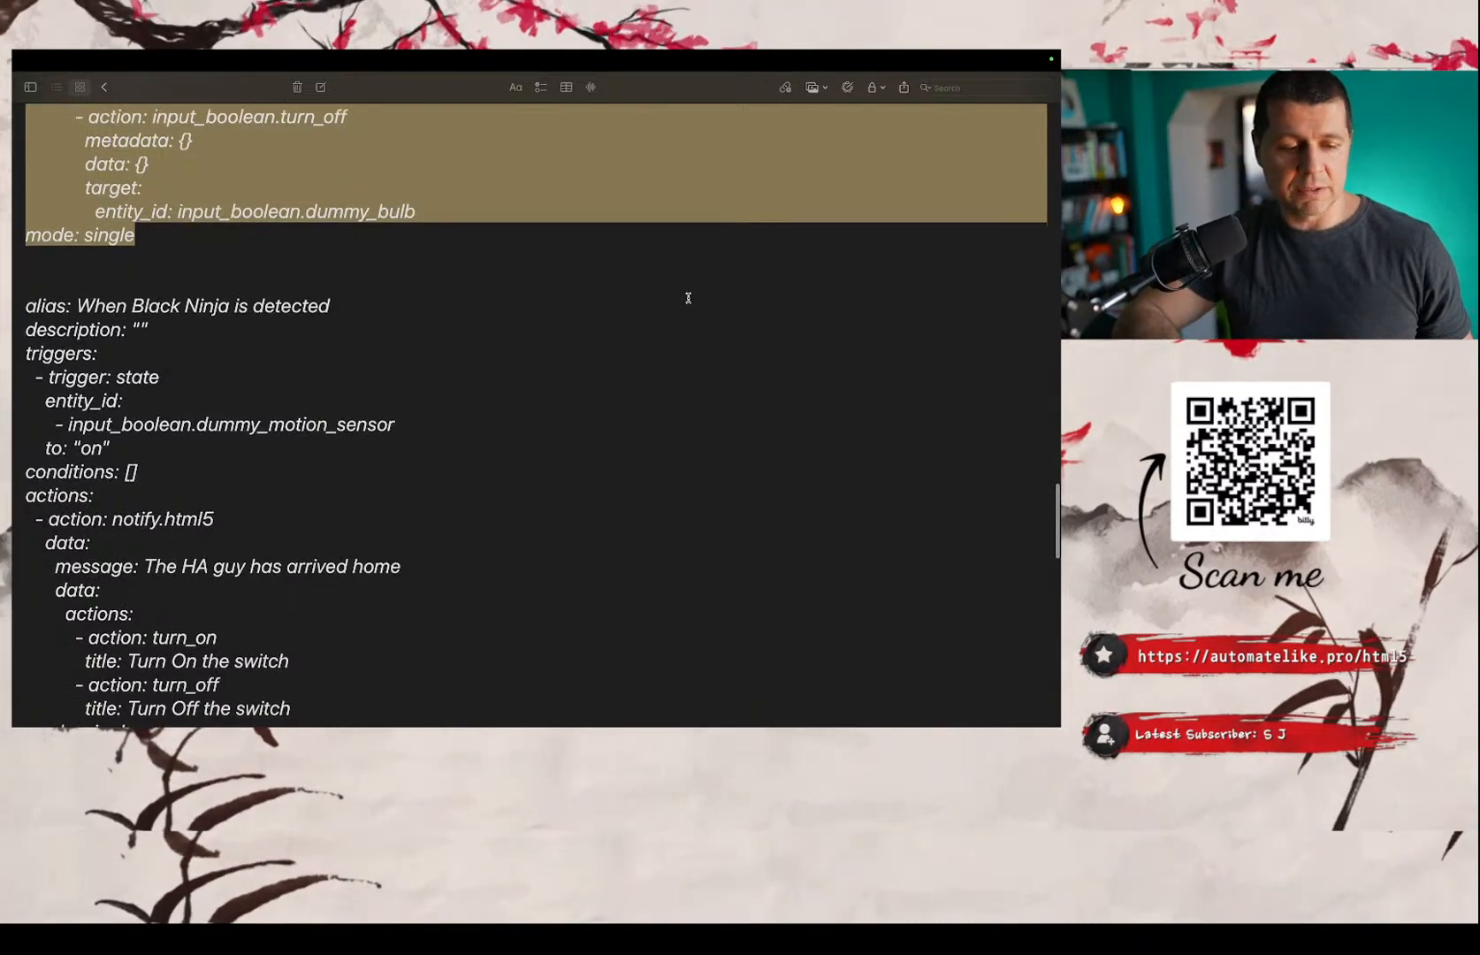
scroll(688, 298, "down", 5)
scroll(688, 298, "up", 7)
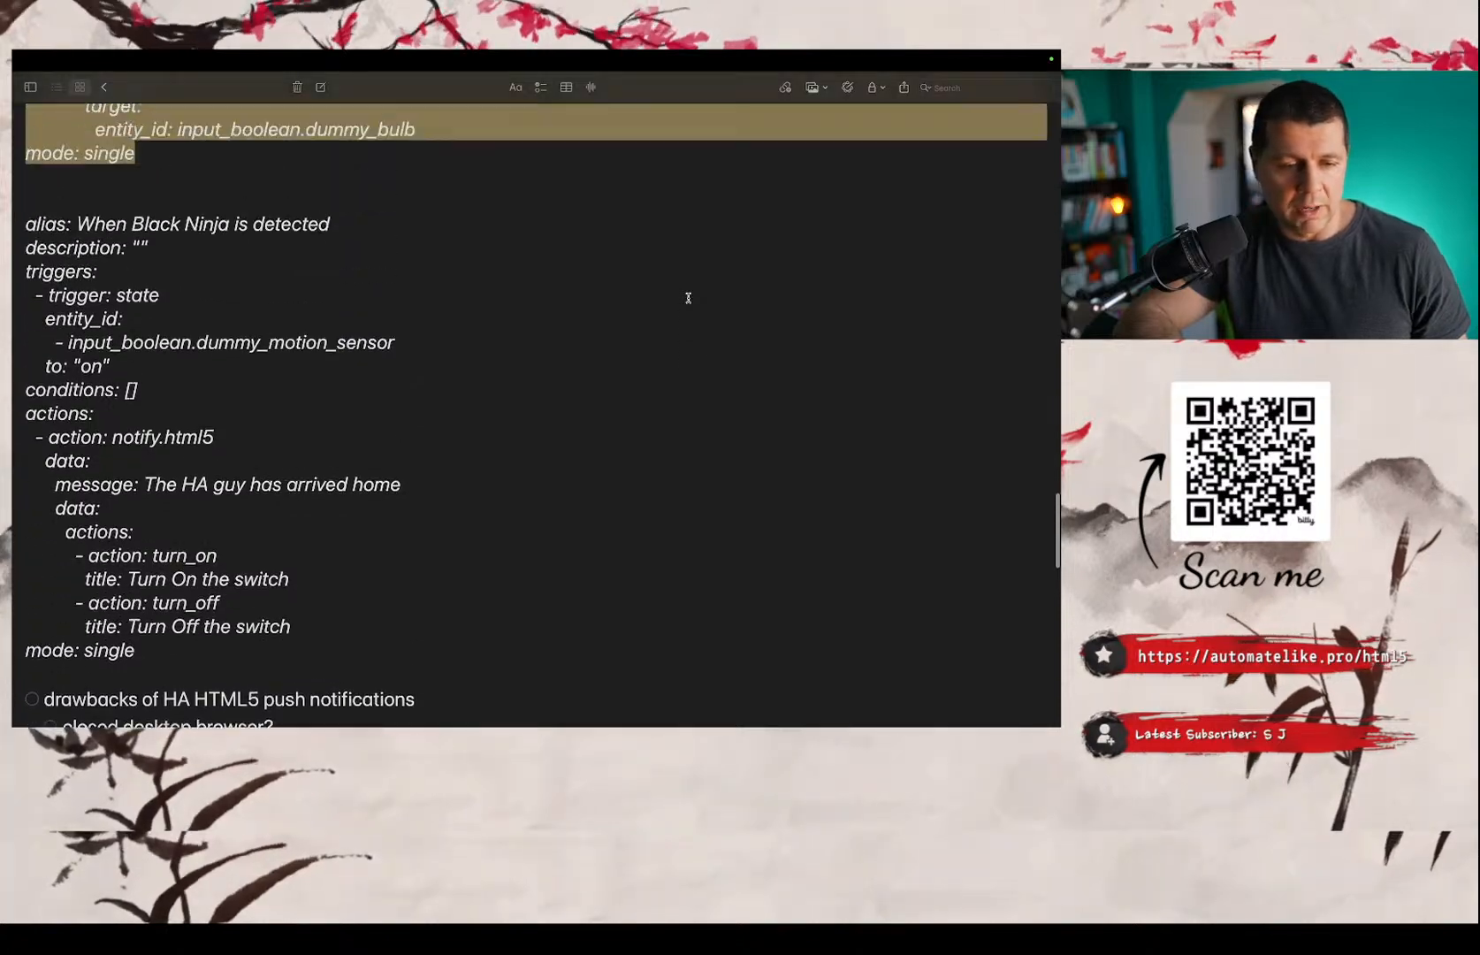
scroll(688, 298, "down", 9)
scroll(688, 298, "down", 5)
scroll(687, 298, "up", 9)
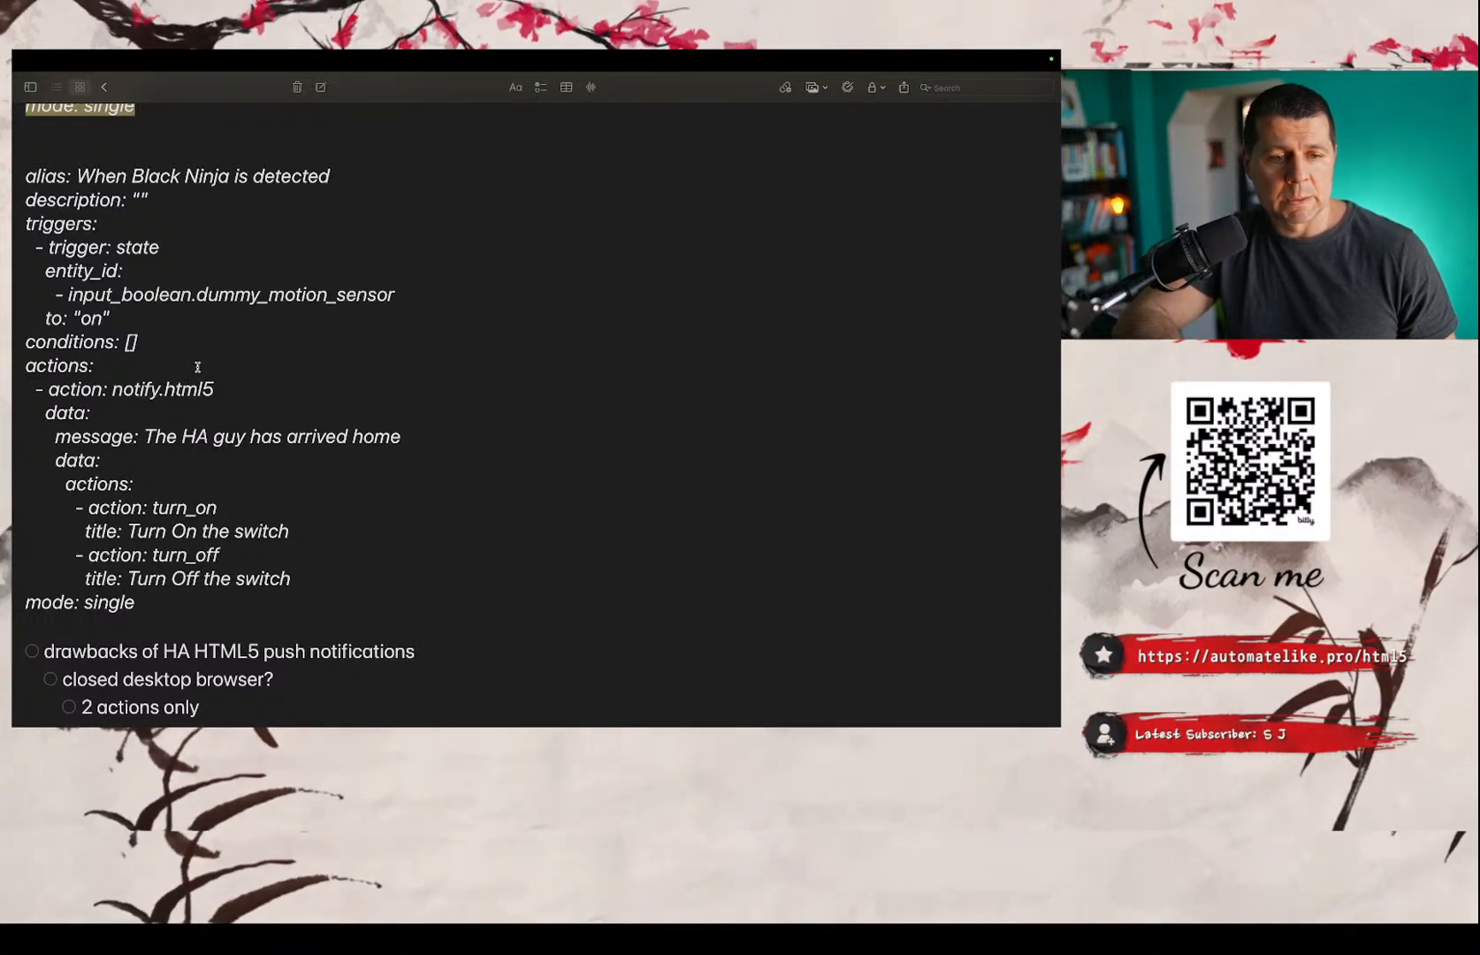
Copy the complete 'When Black Ninja is detected' automation YAML from the notes, from its alias line through 'mode: single'.
left_click_drag(149, 599, 31, 176)
scroll(200, 345, "down", 1)
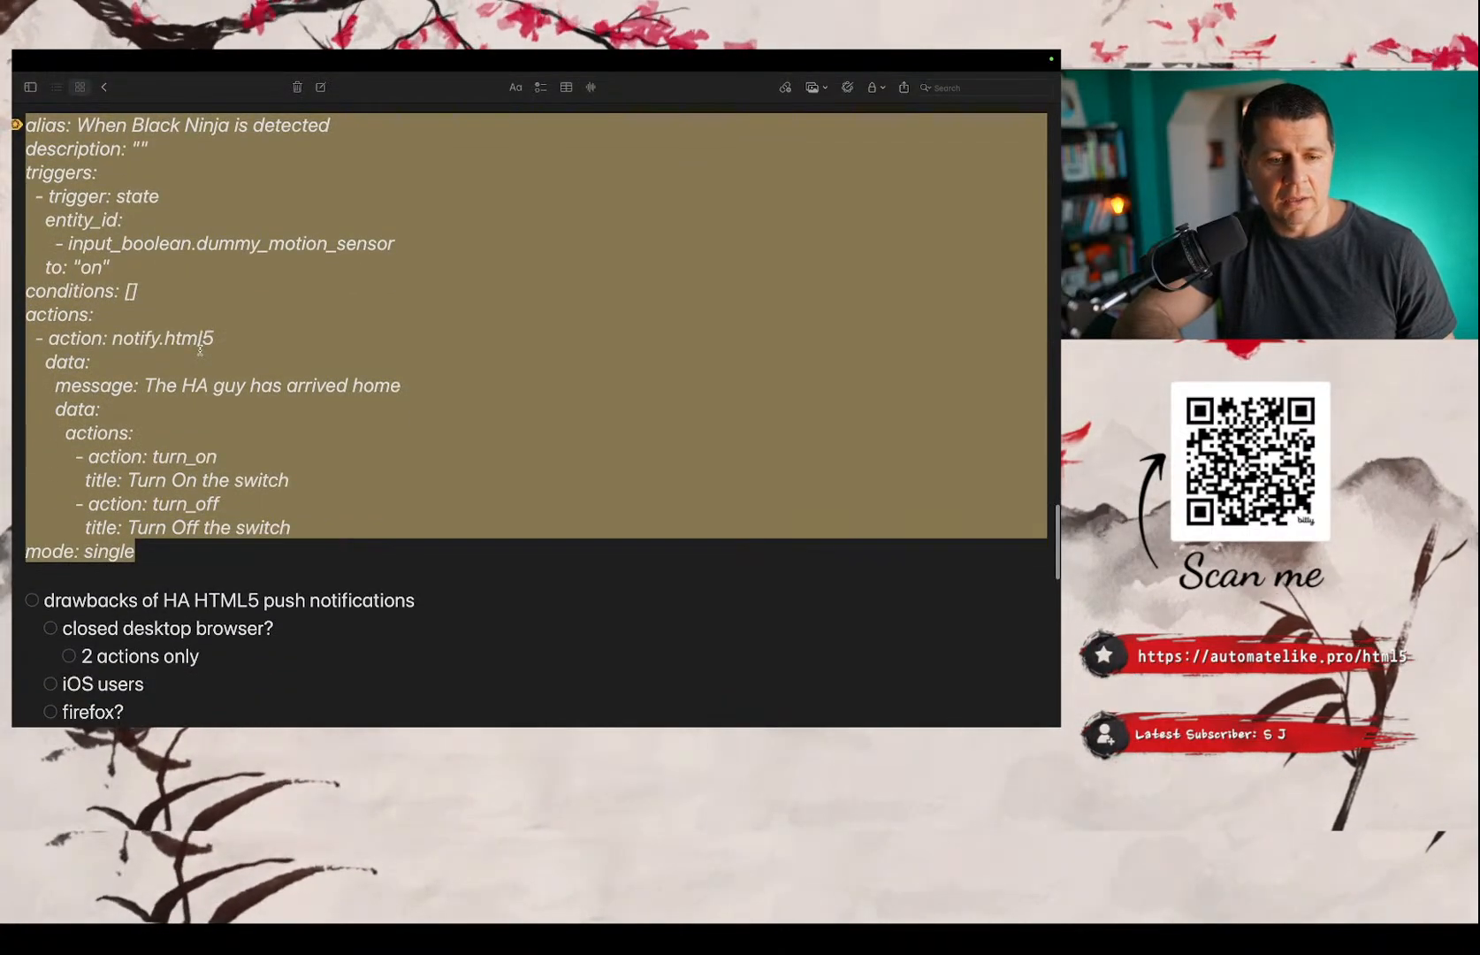
scroll(200, 349, "up", 2)
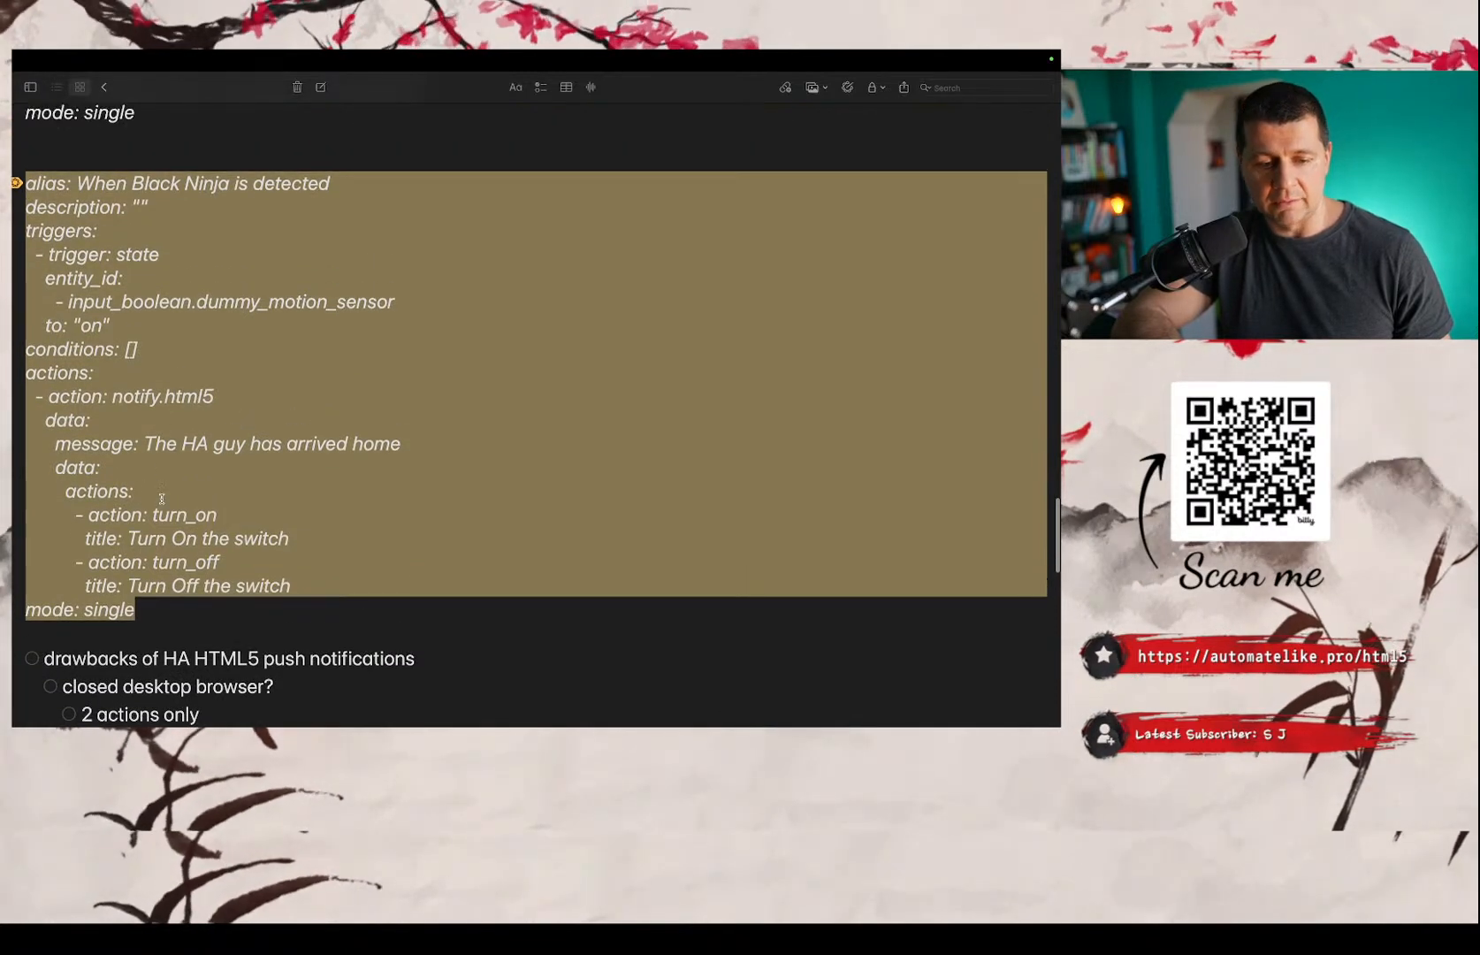
double_click(110, 515)
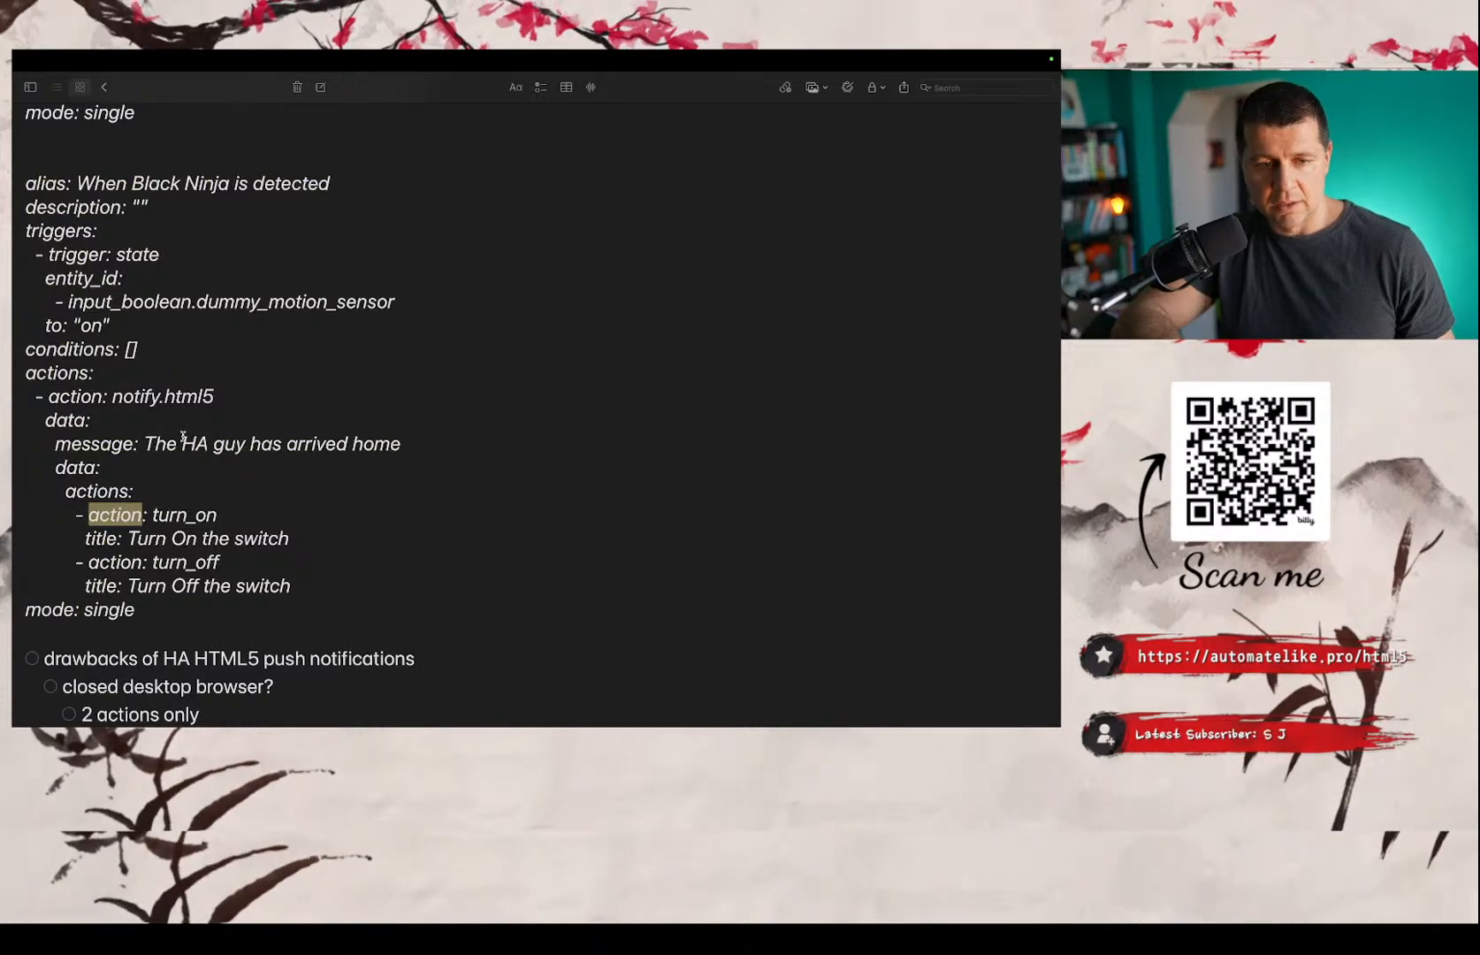
scroll(183, 437, "up", 1)
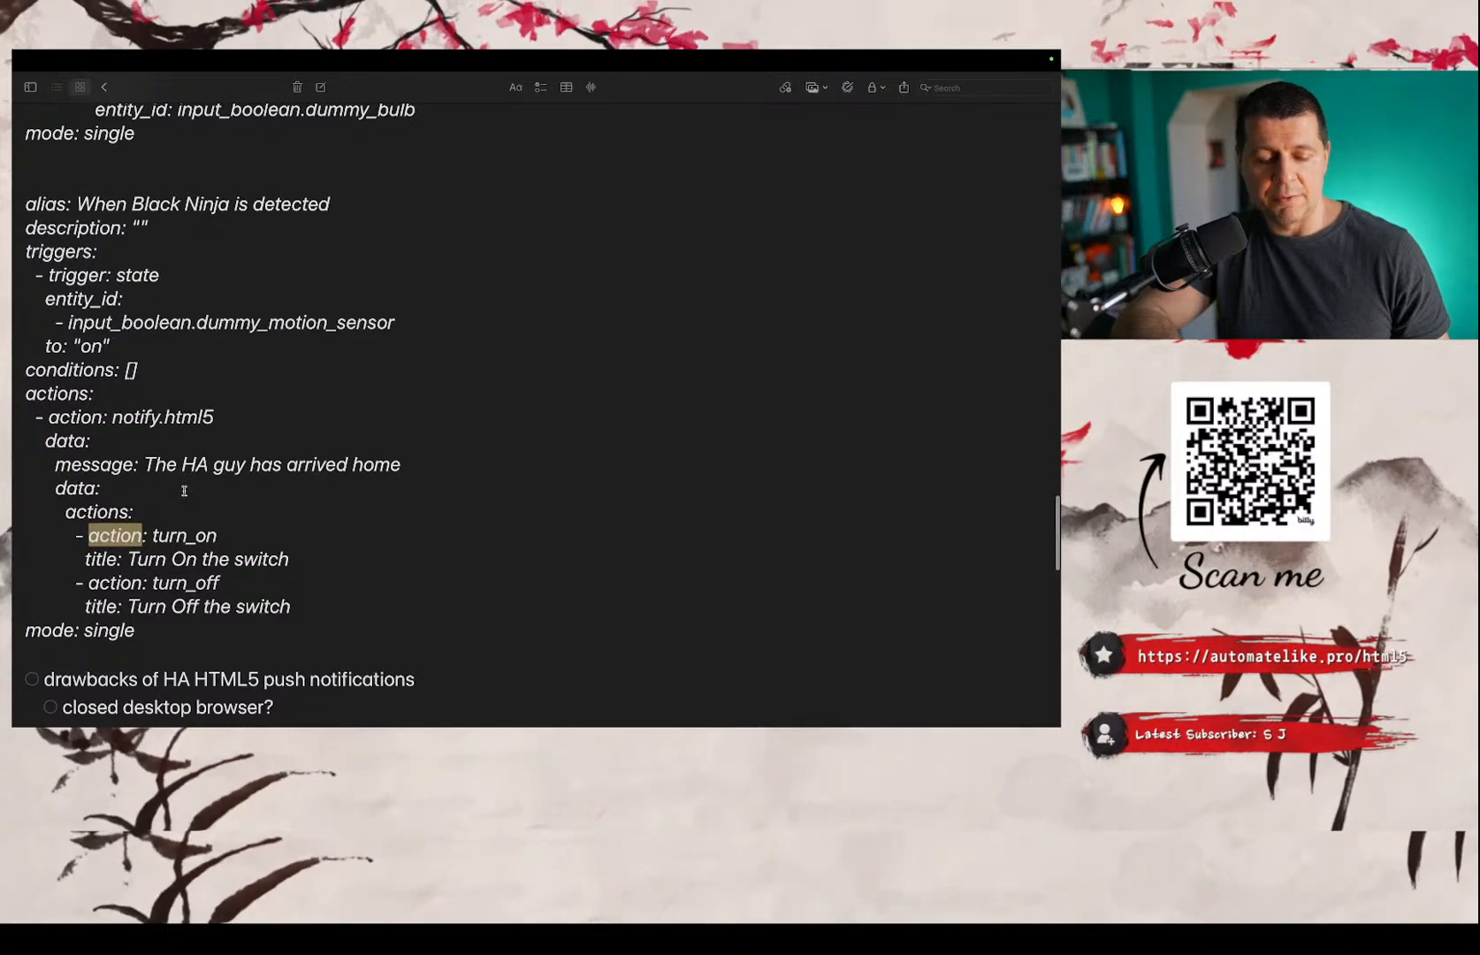
left_click_drag(148, 629, 21, 191)
key("super+c")
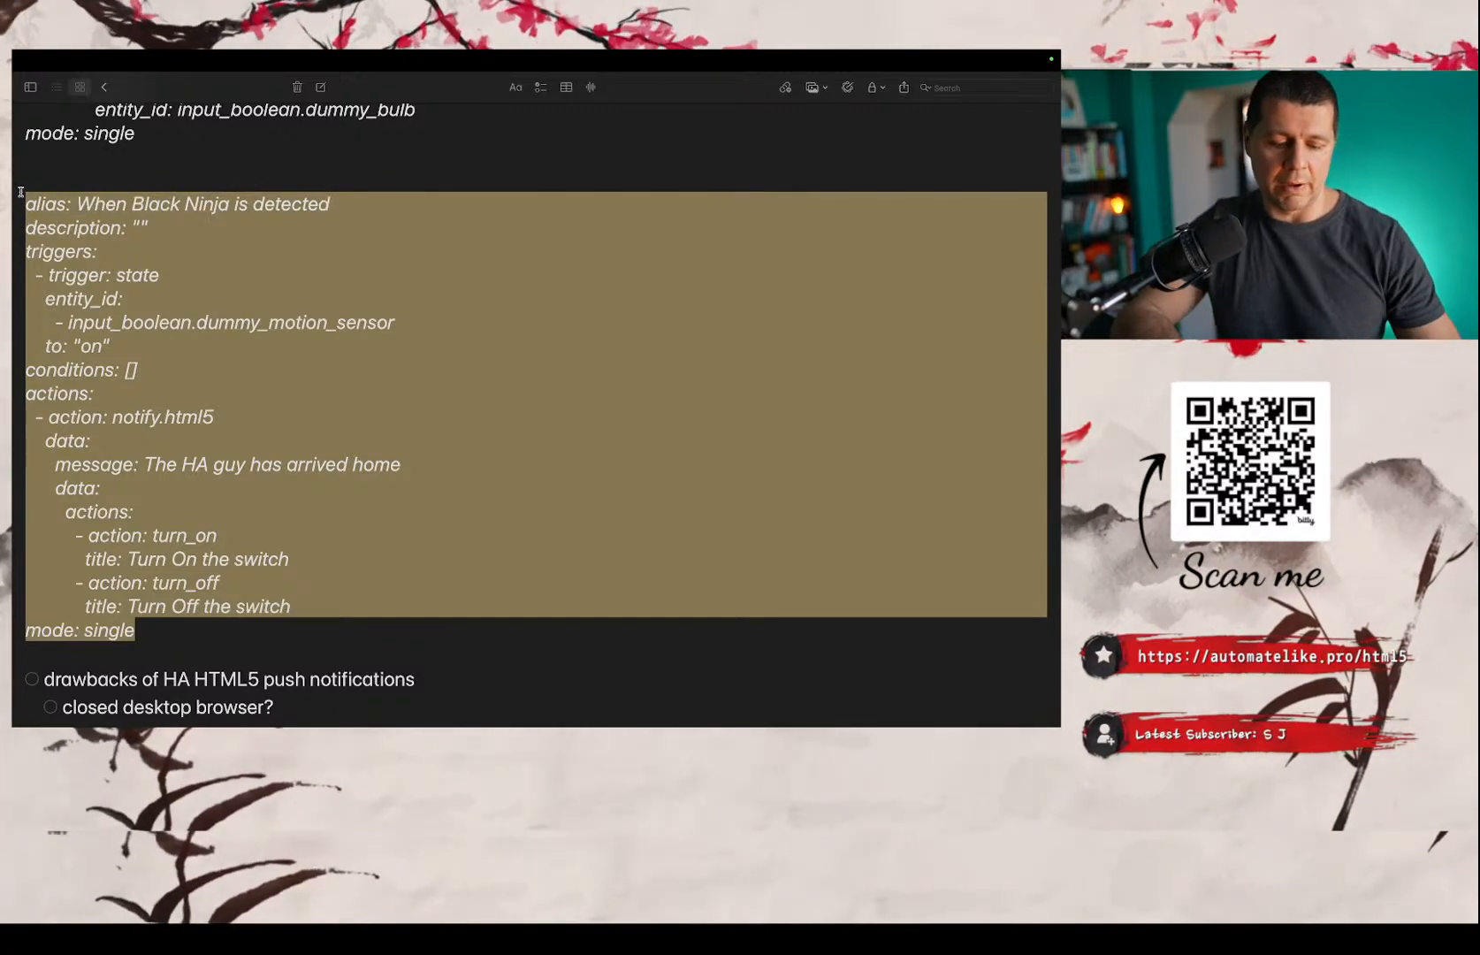
key("super+space")
scroll(20, 192, "left", 2)
key("Escape")
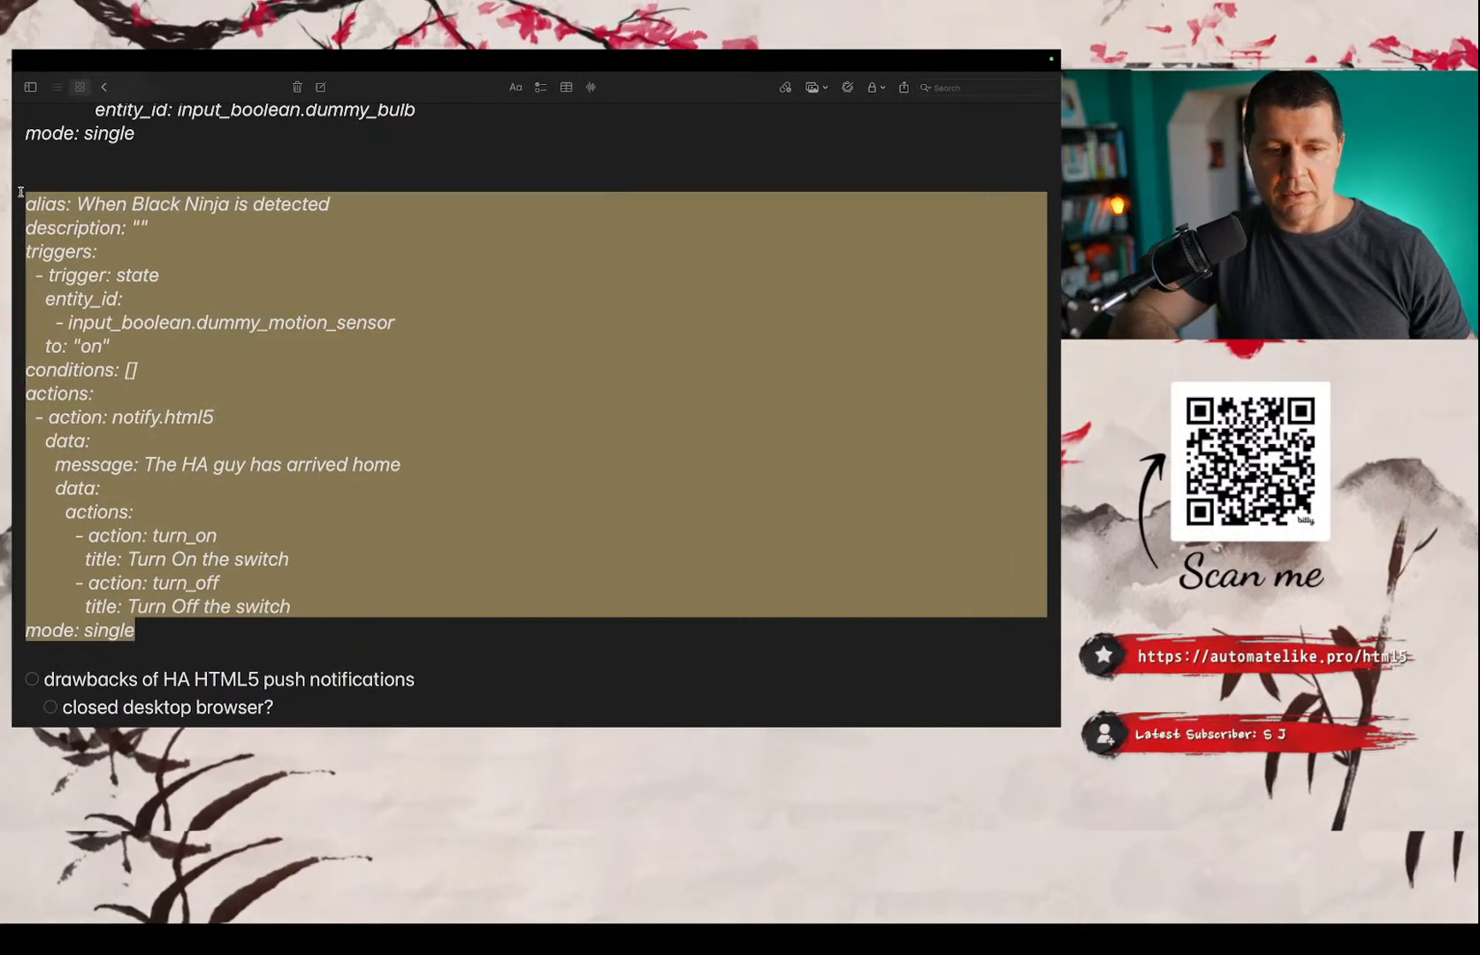
Switch back to Home Assistant in the browser, go to the automations list in Settings and begin creating an automation.
key("ctrl+Left")
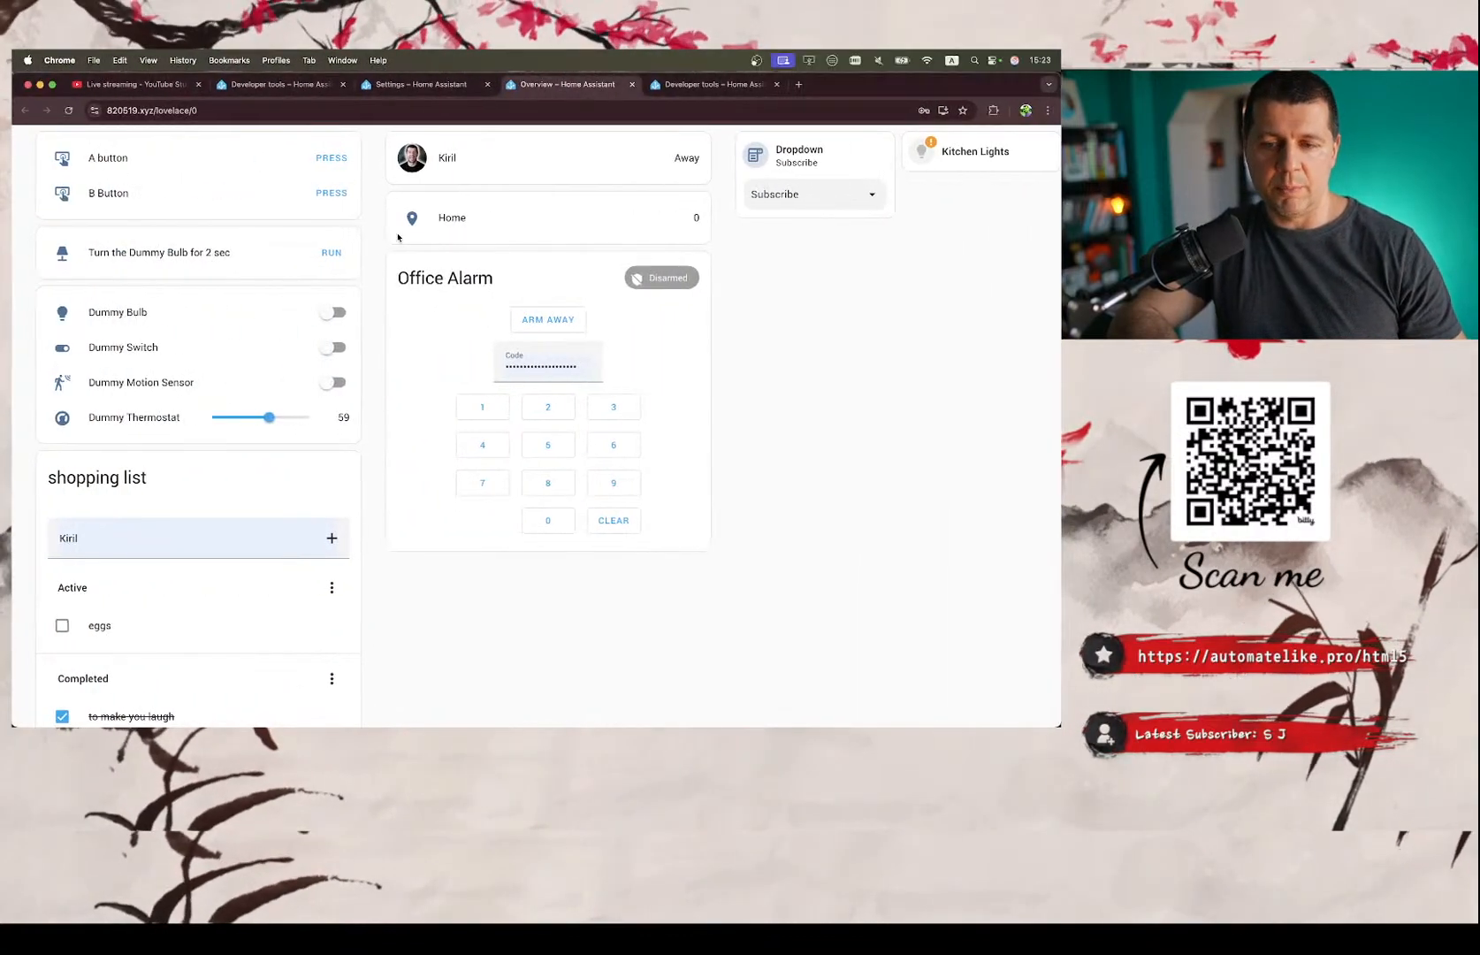
scroll(245, 326, "left", 3)
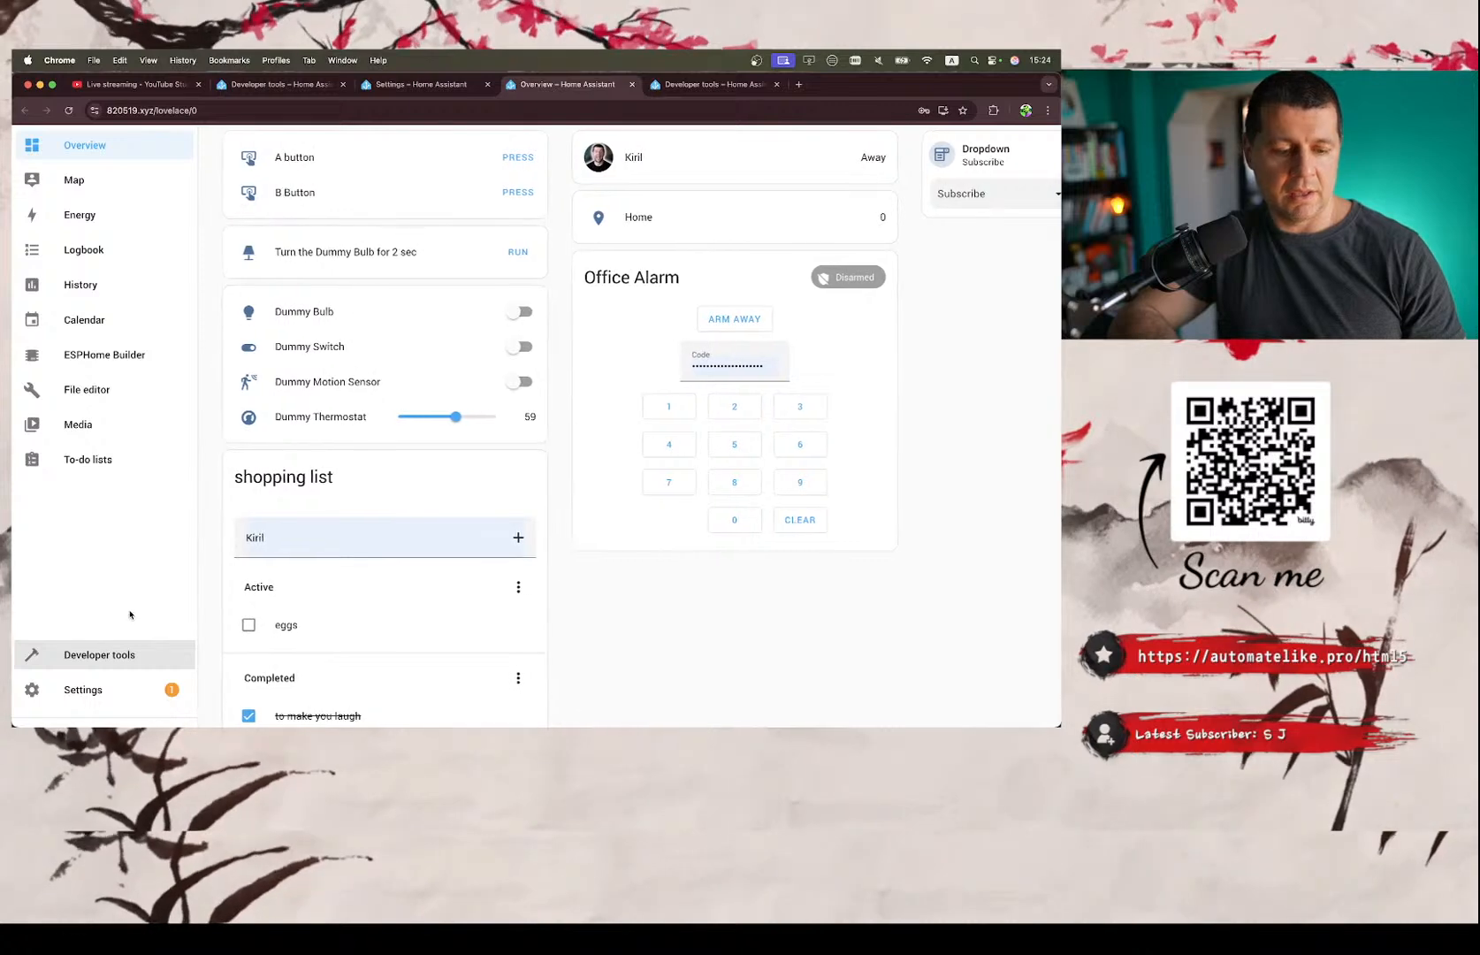
left_click(94, 654)
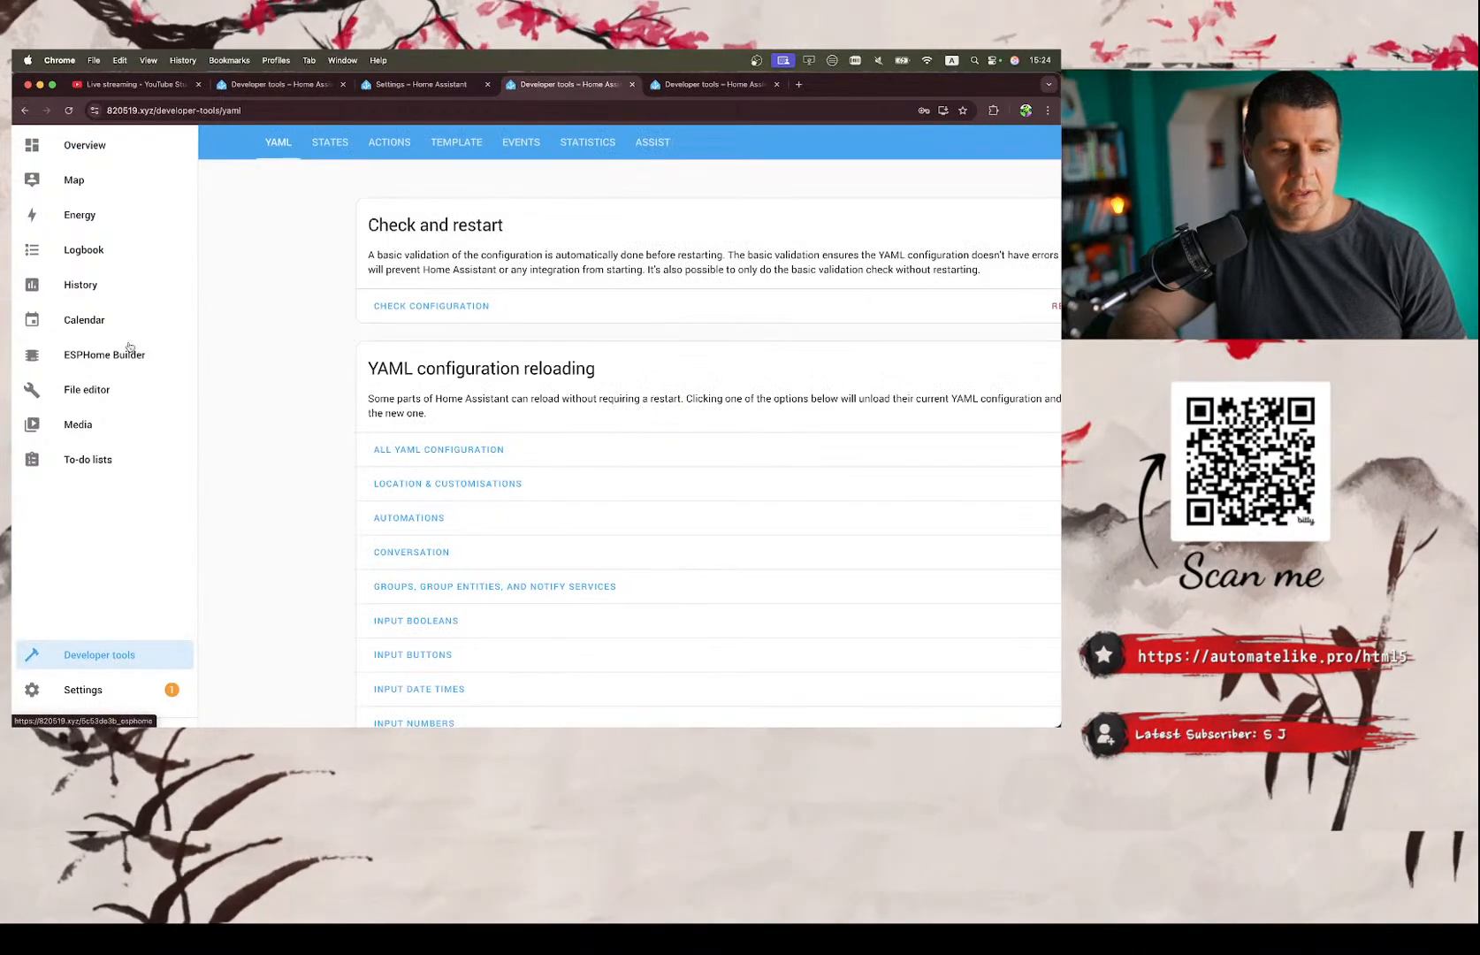
left_click(96, 690)
left_click(598, 382)
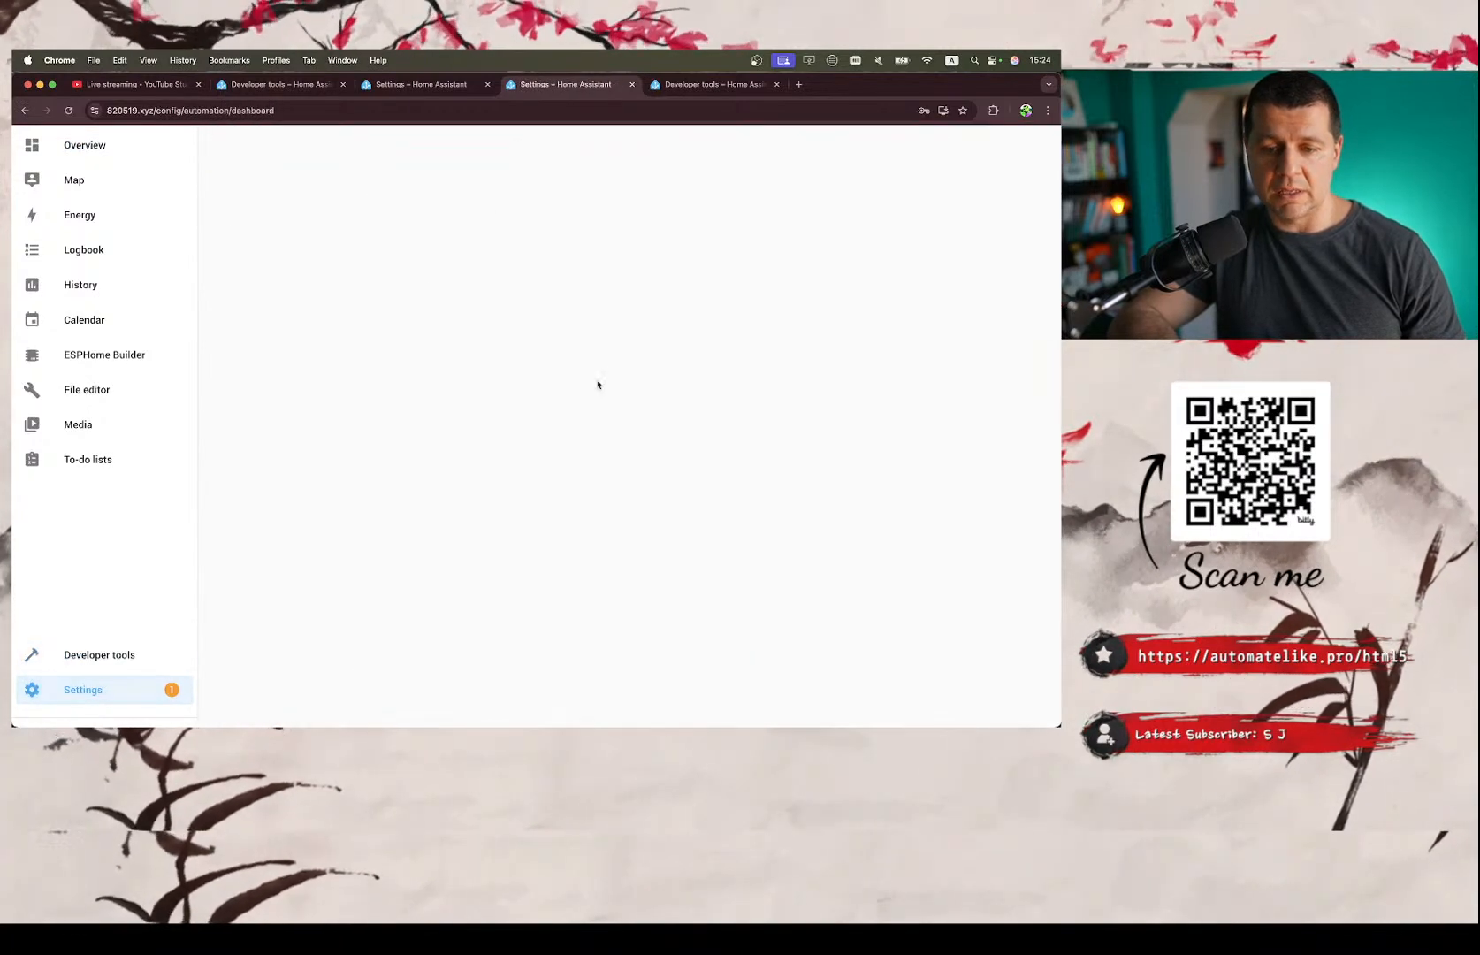
scroll(784, 397, "right", 3)
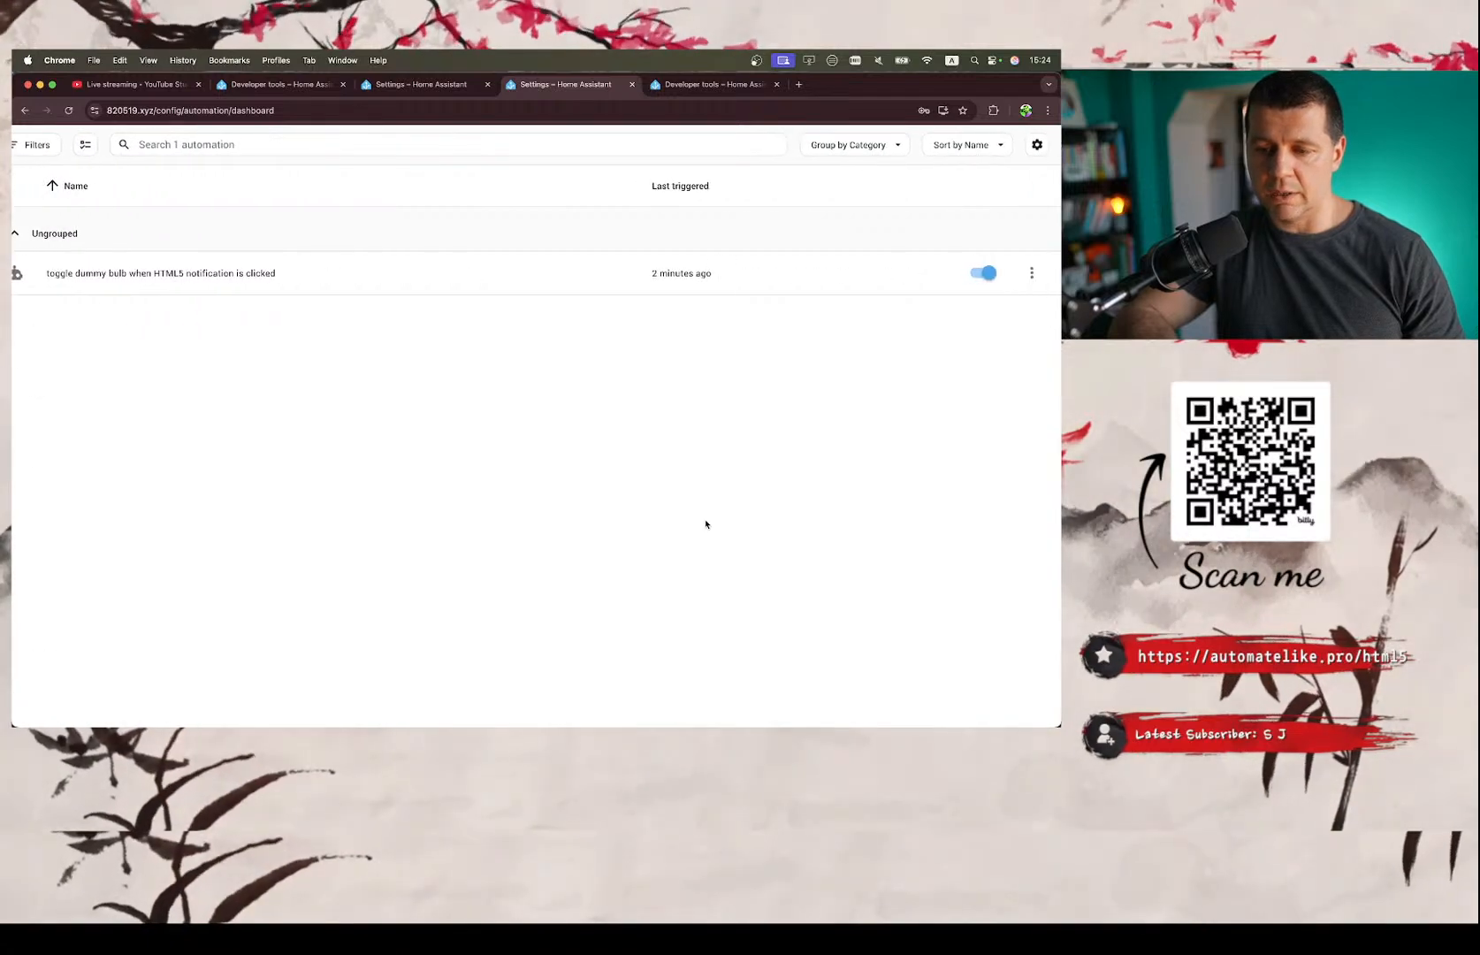
scroll(706, 524, "down", 3)
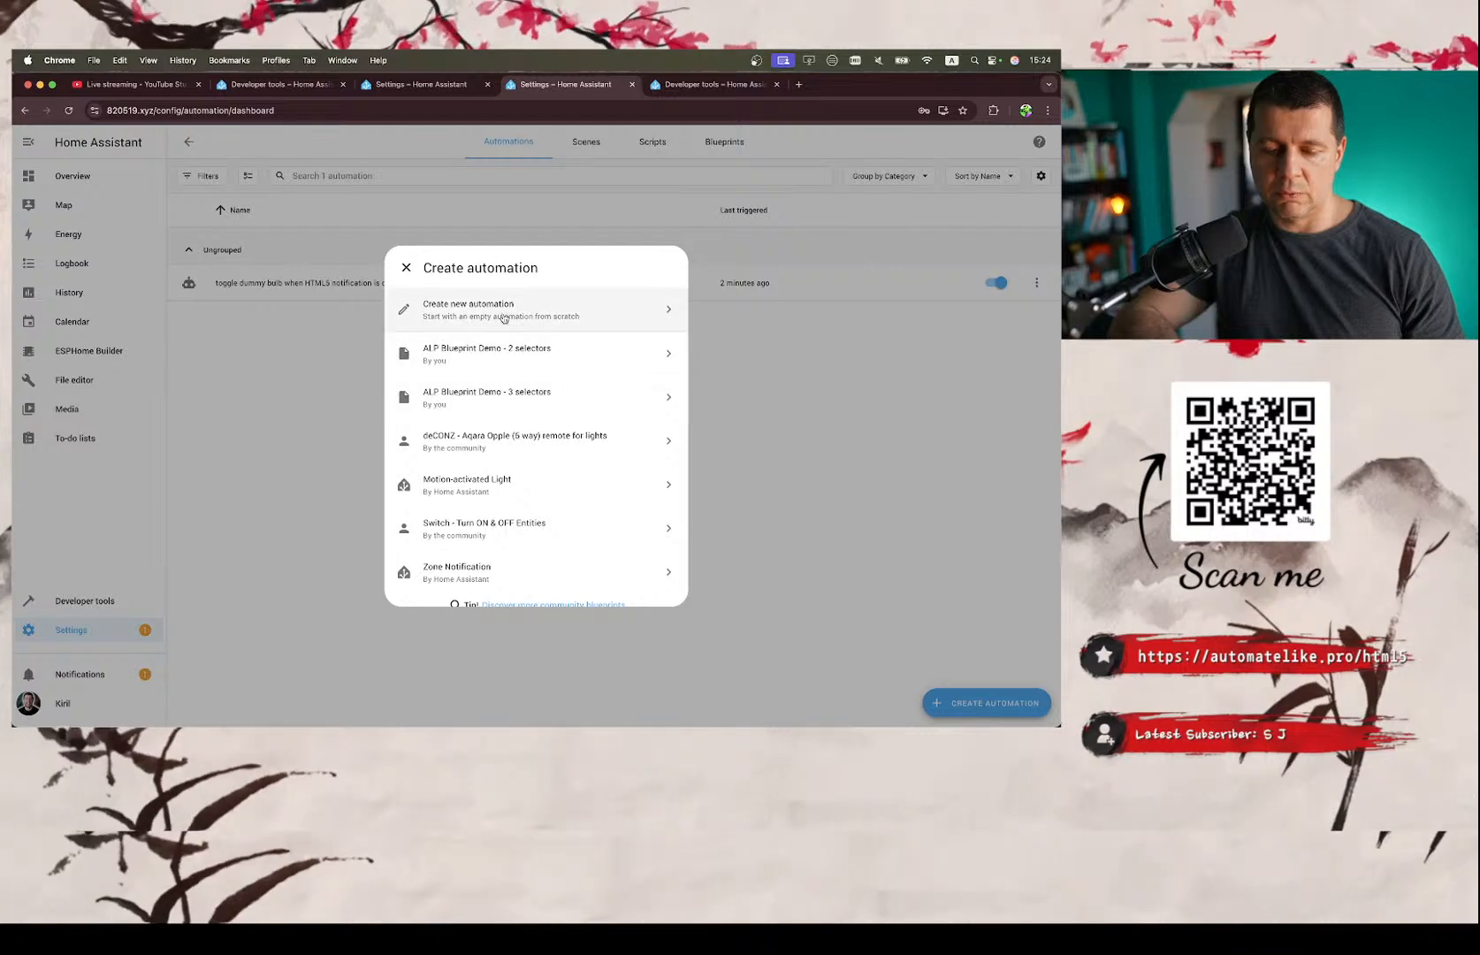
Start an empty automation, replace its YAML with the copied code and save it as 'When Black Ninja is detected'.
left_click(667, 309)
left_click(1038, 141)
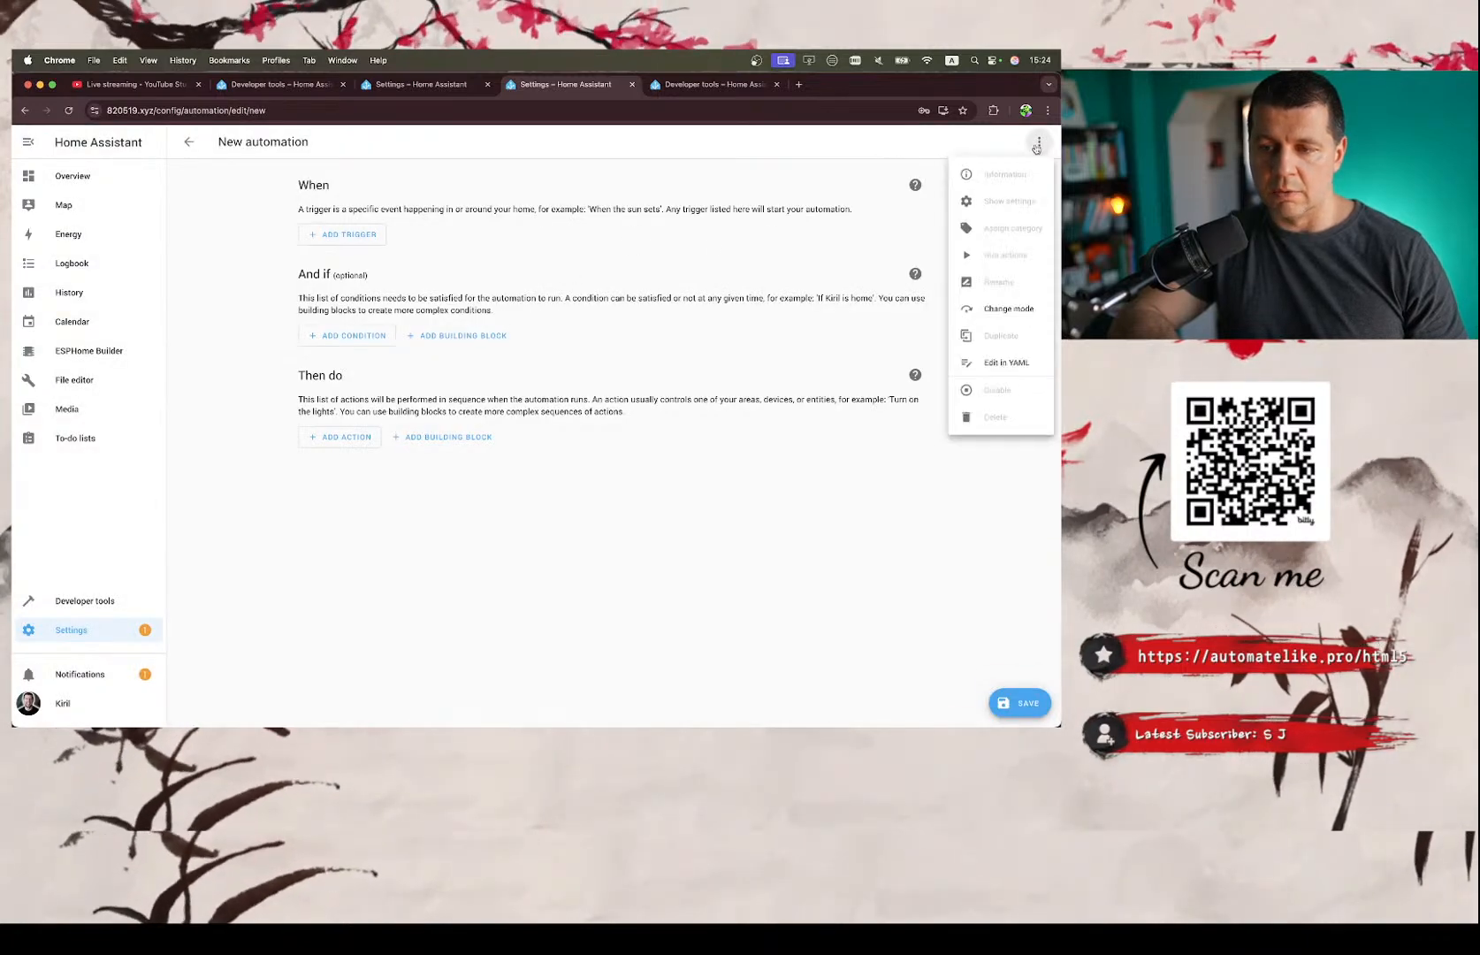
left_click(985, 380)
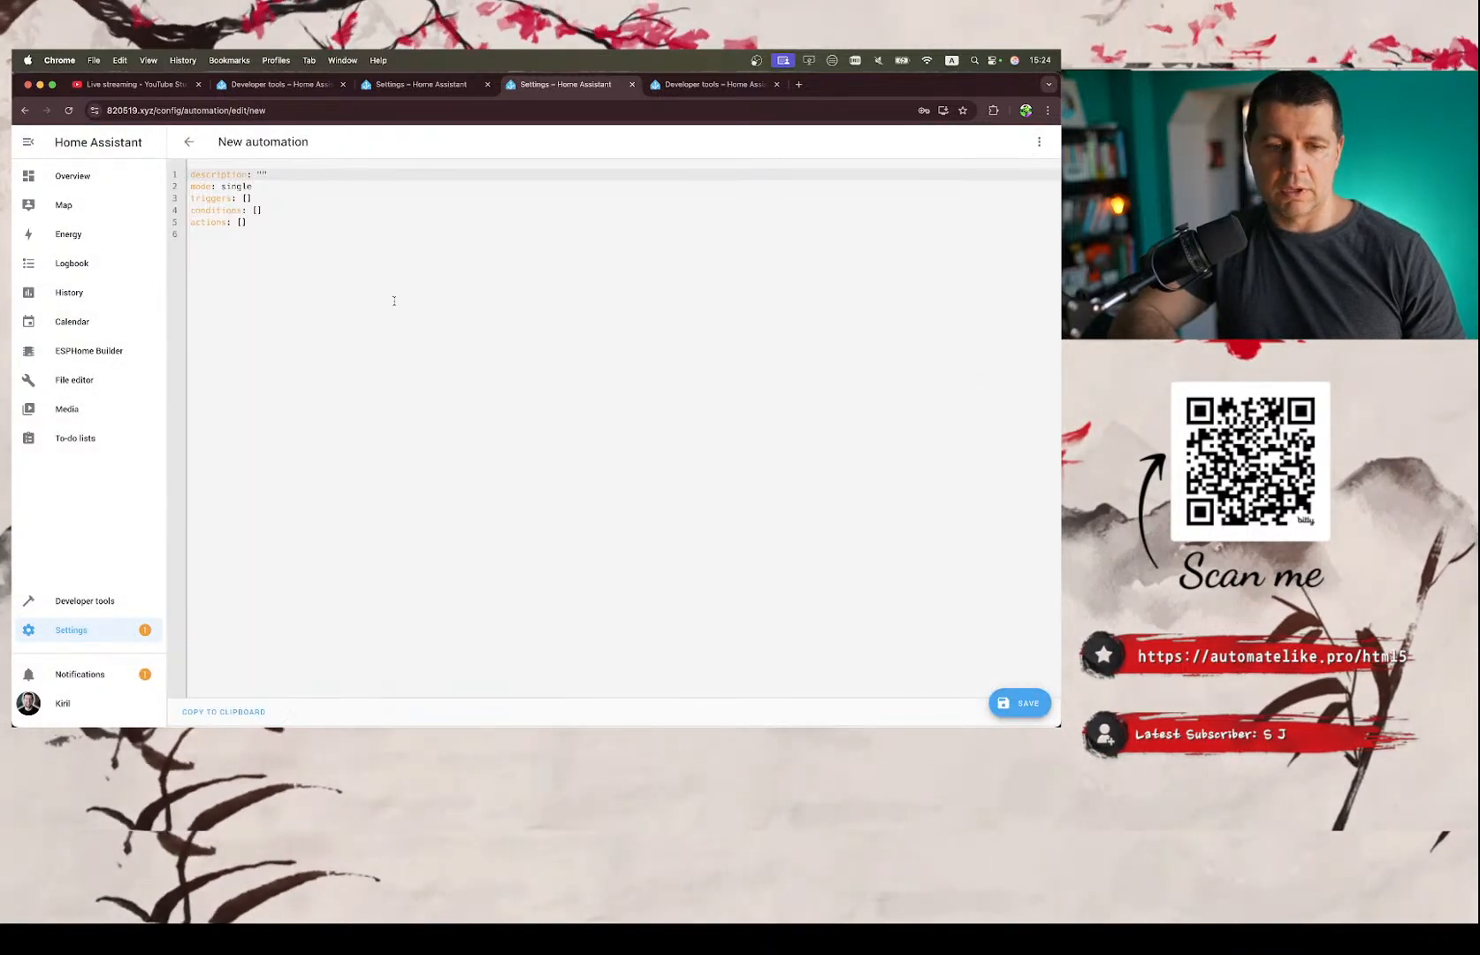
key("super+a")
key("super+v")
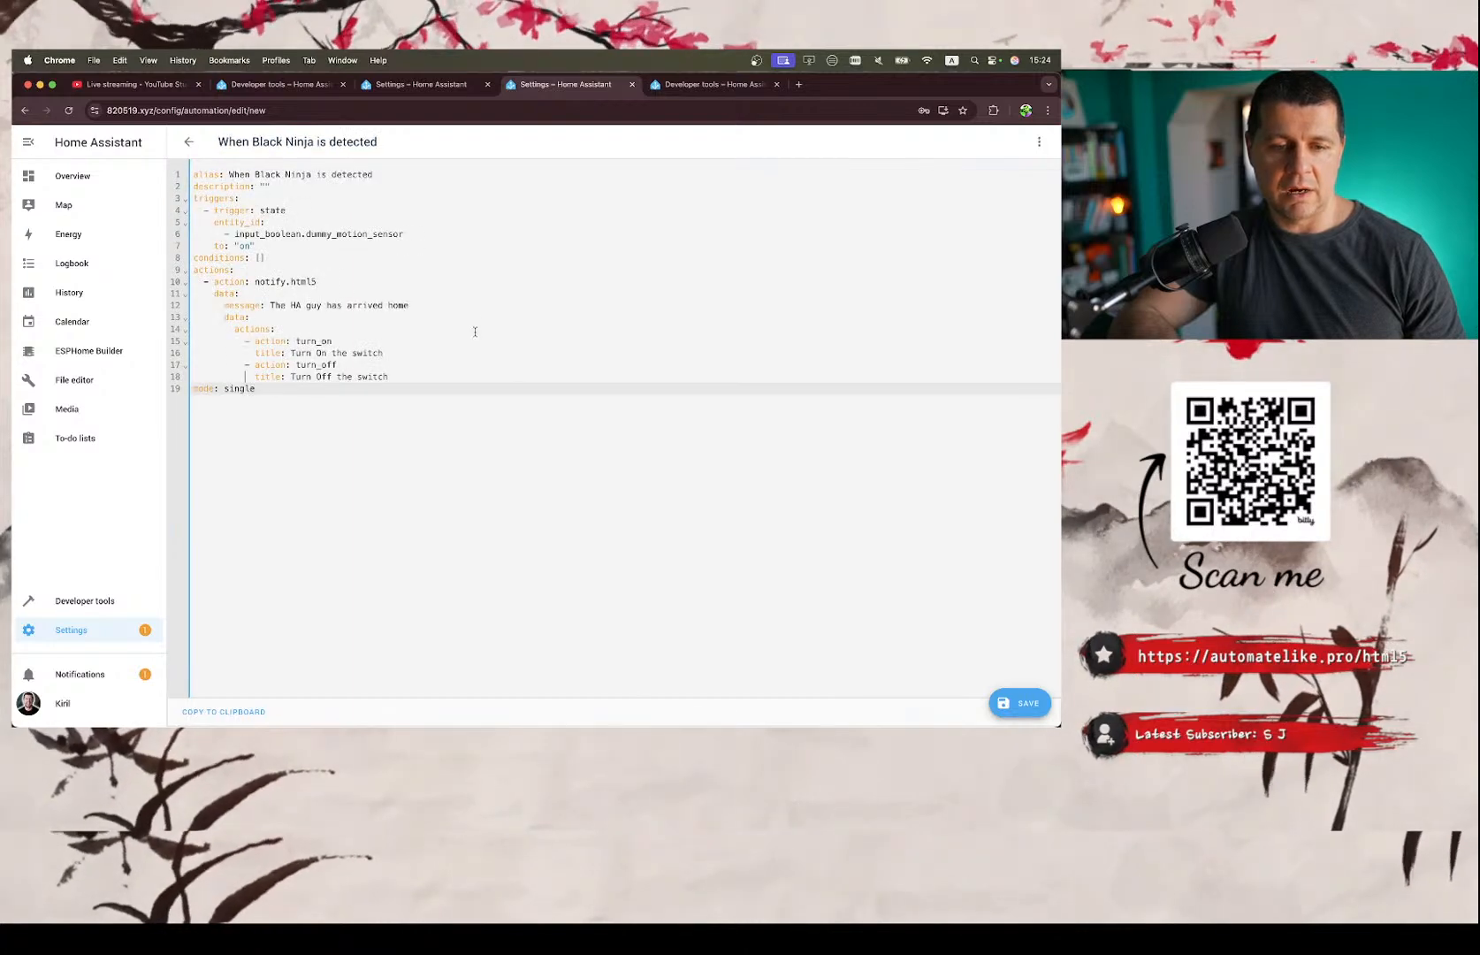
left_click(1019, 703)
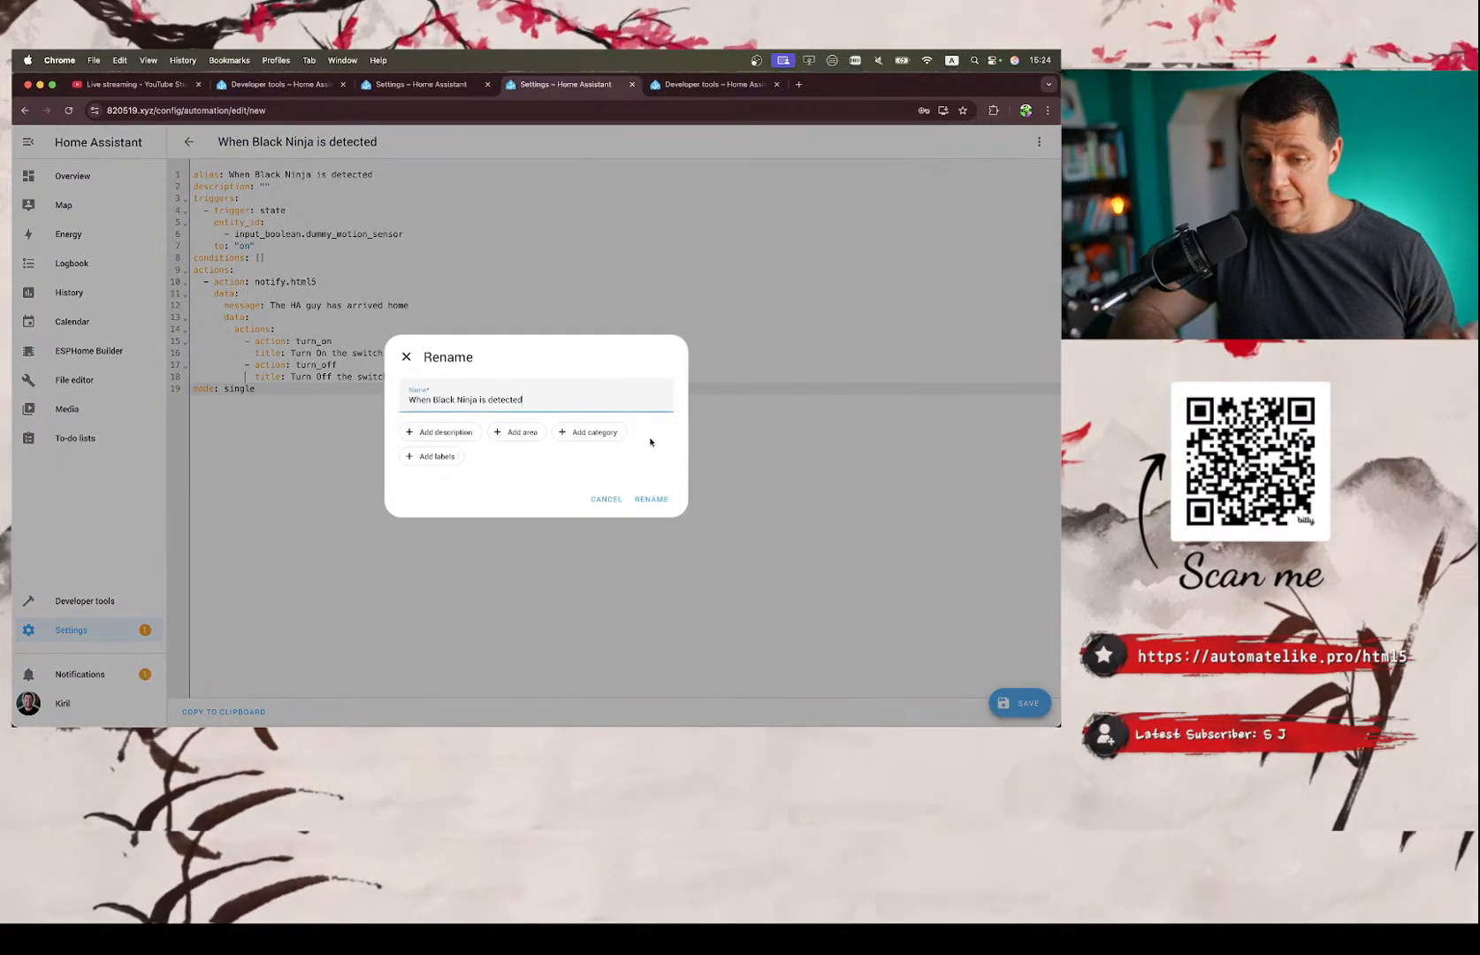
left_click(652, 499)
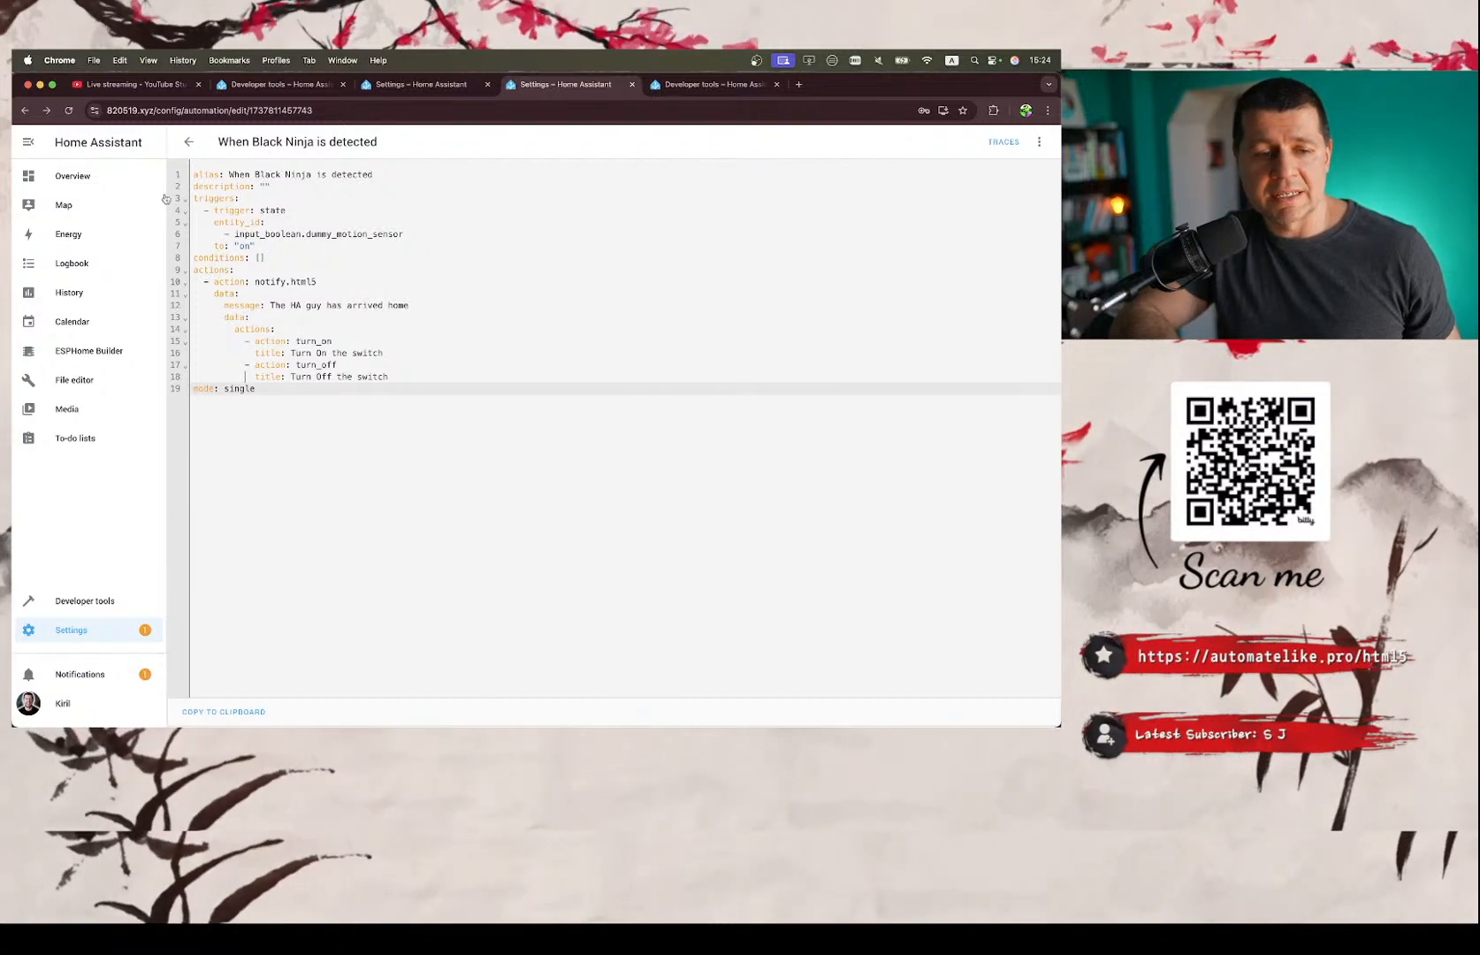
Open the Overview dashboard in place of the Developer tools Events page and recheck the saved automation's YAML.
left_click(664, 91)
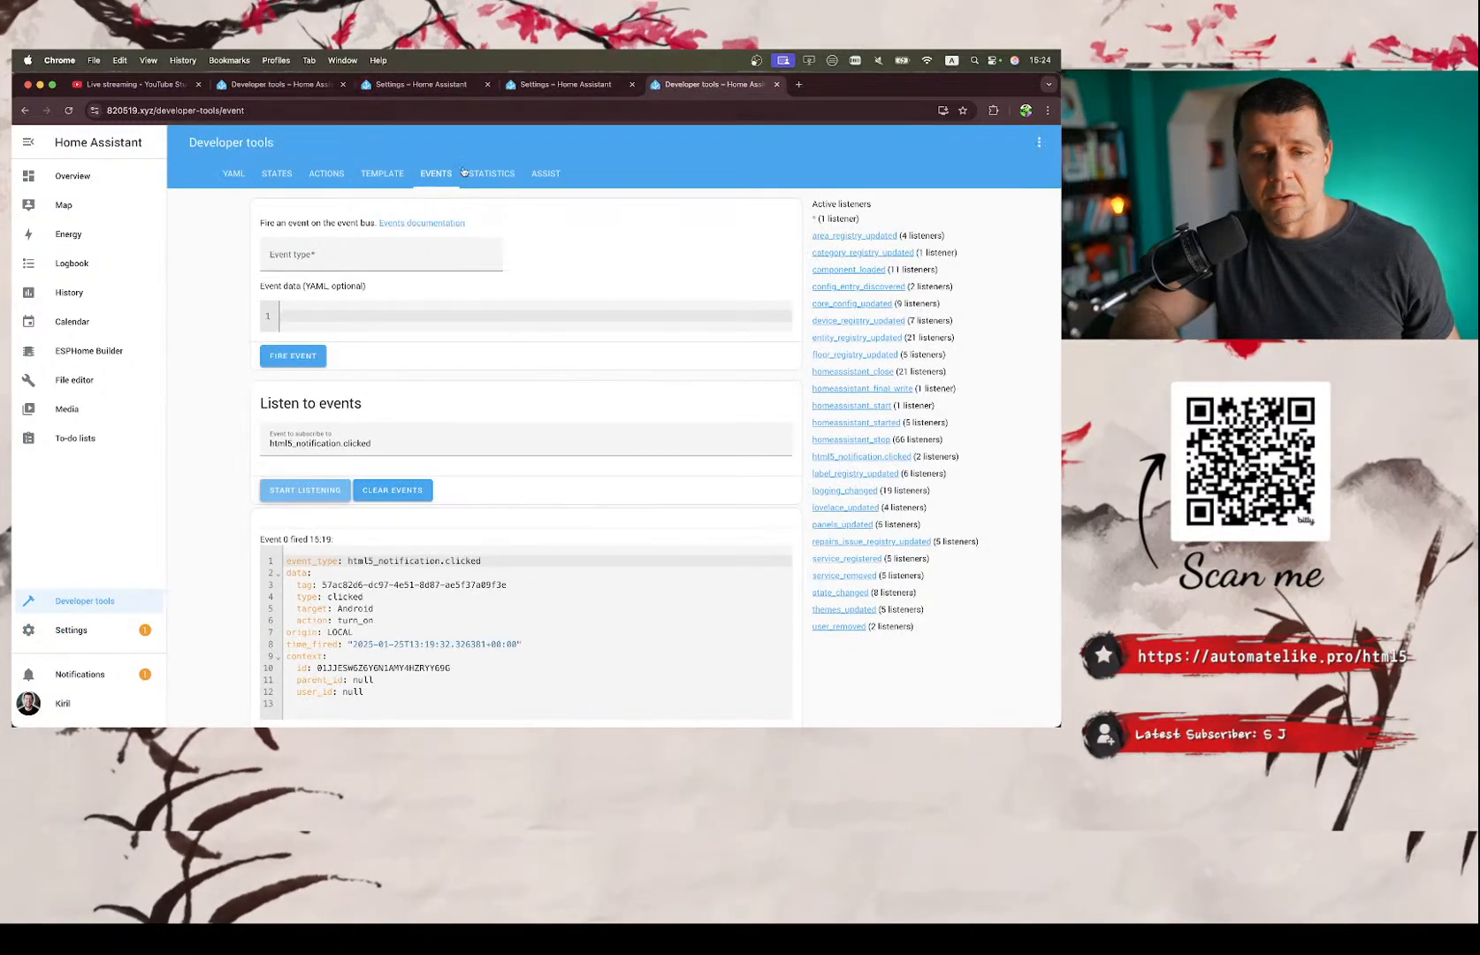
left_click(78, 181)
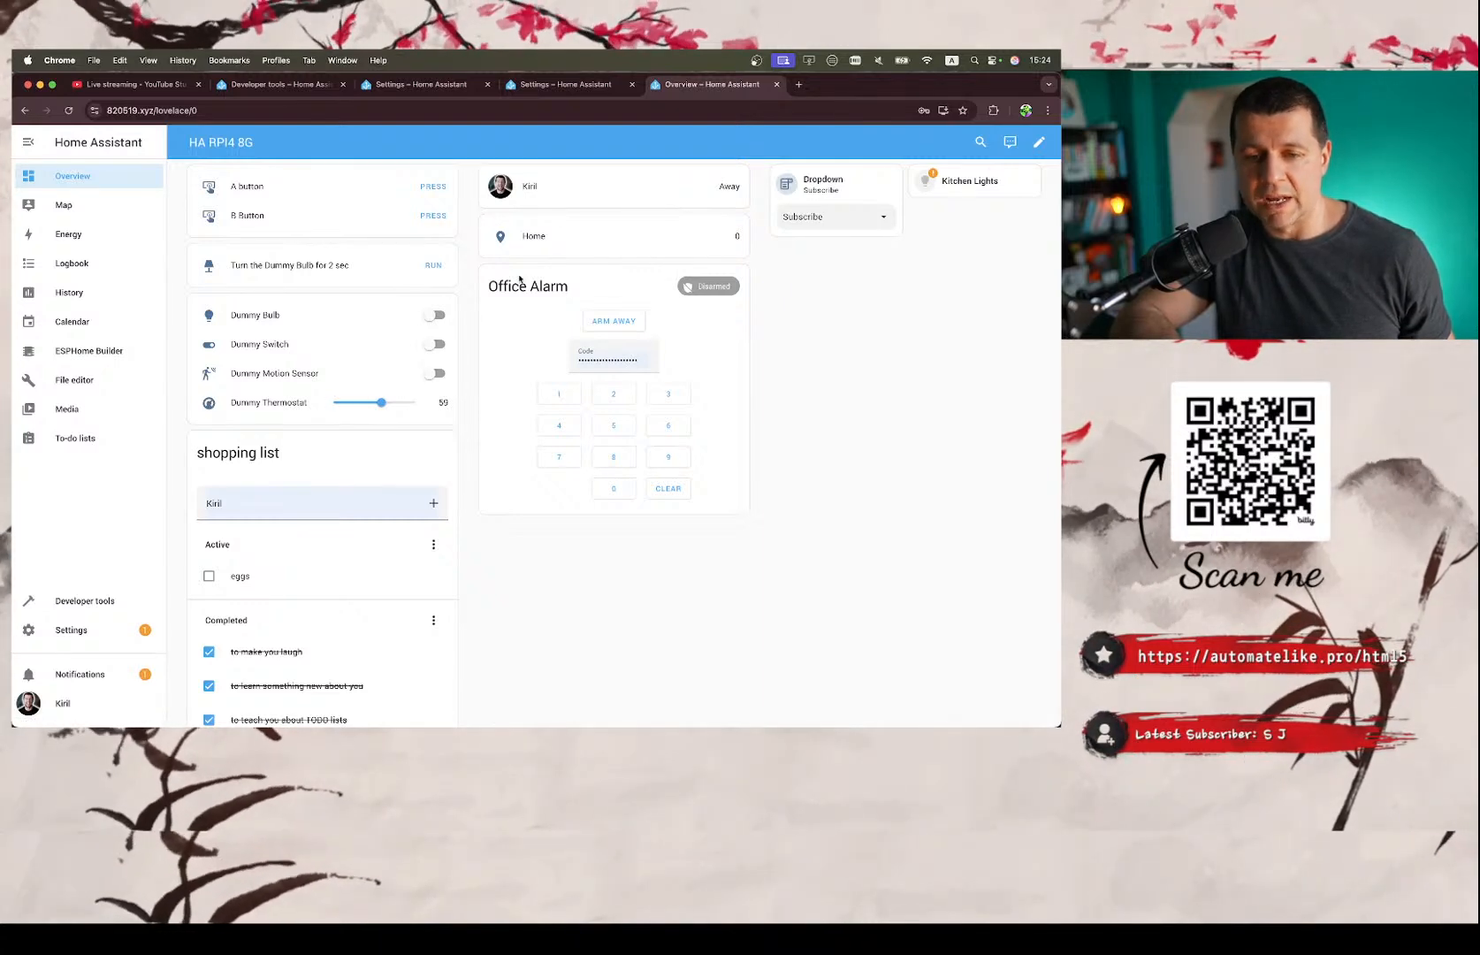
left_click(567, 86)
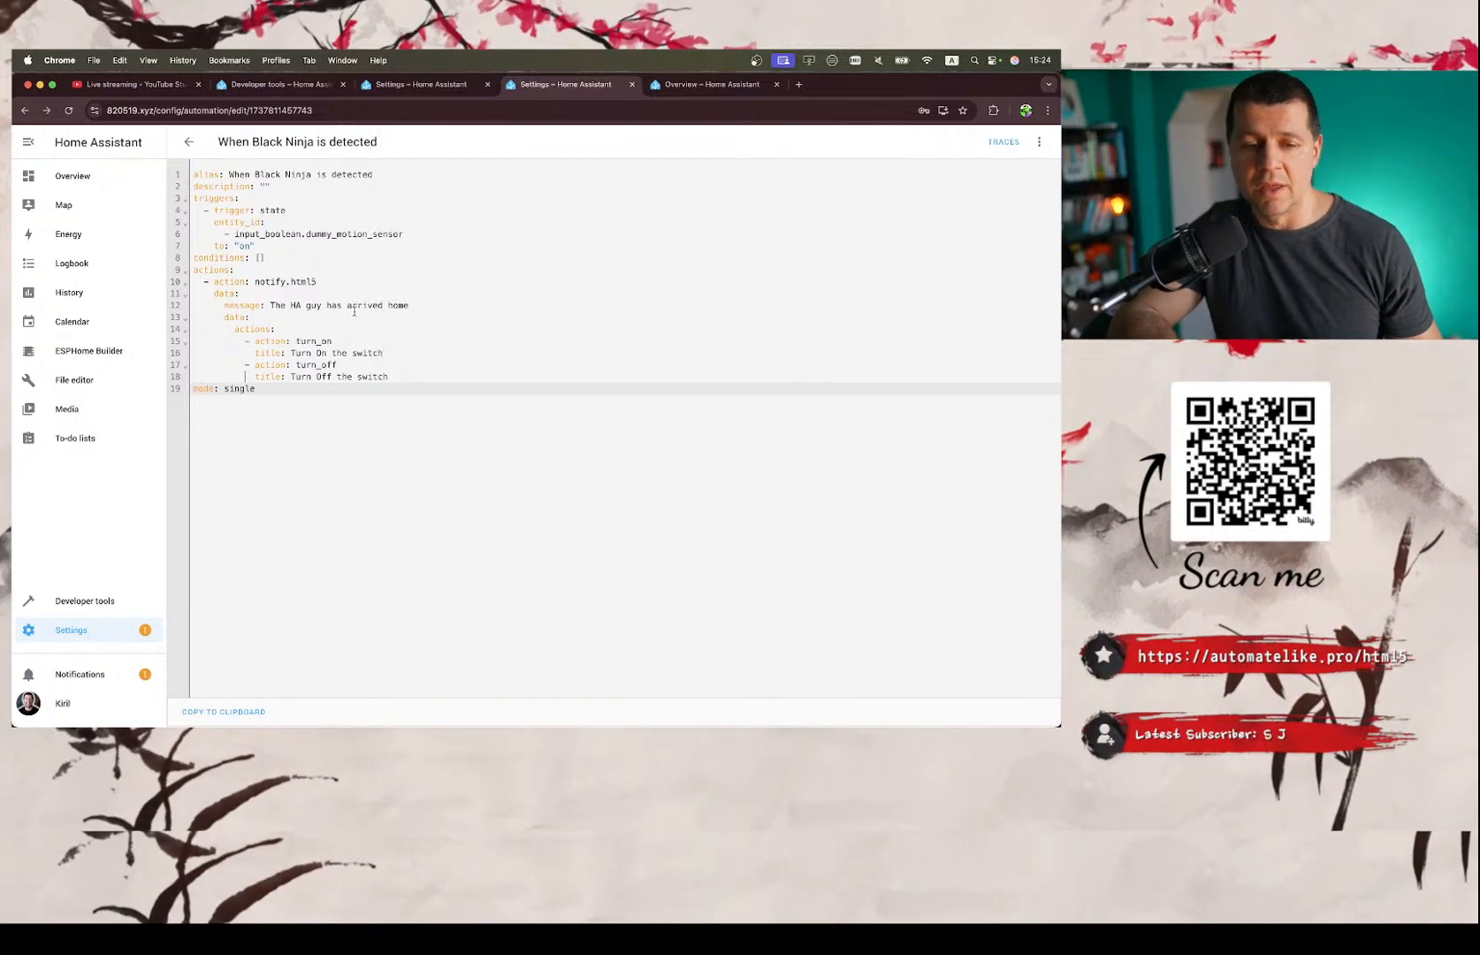
left_click(675, 85)
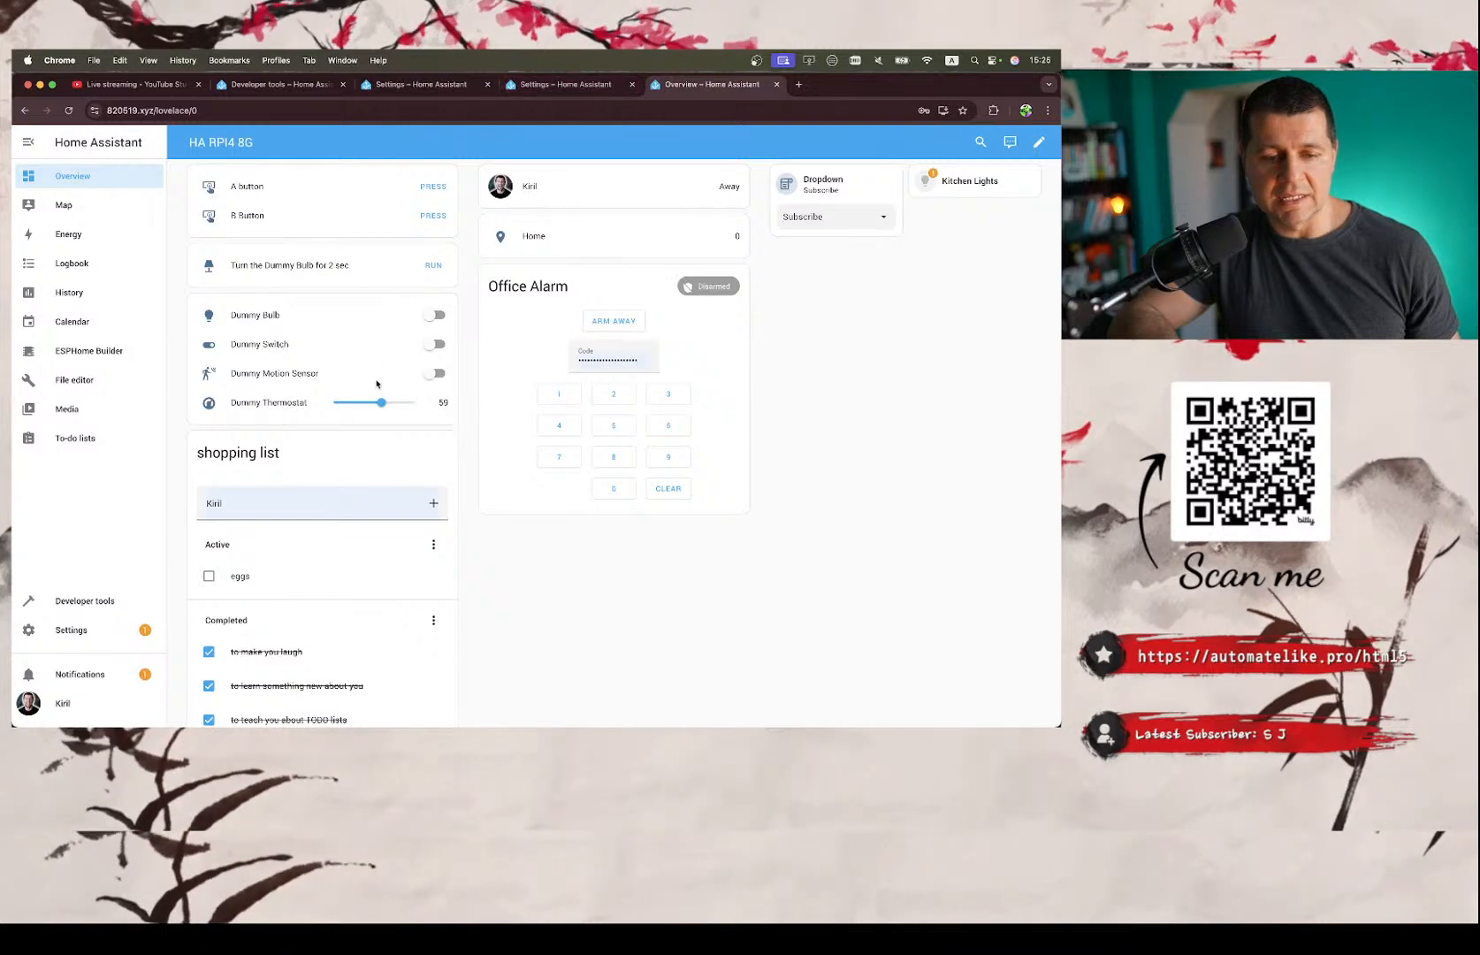
Toggle the Dummy Motion Sensor on, off and on again to trigger the HTML5 notification automation, leaving it on.
left_click(429, 375)
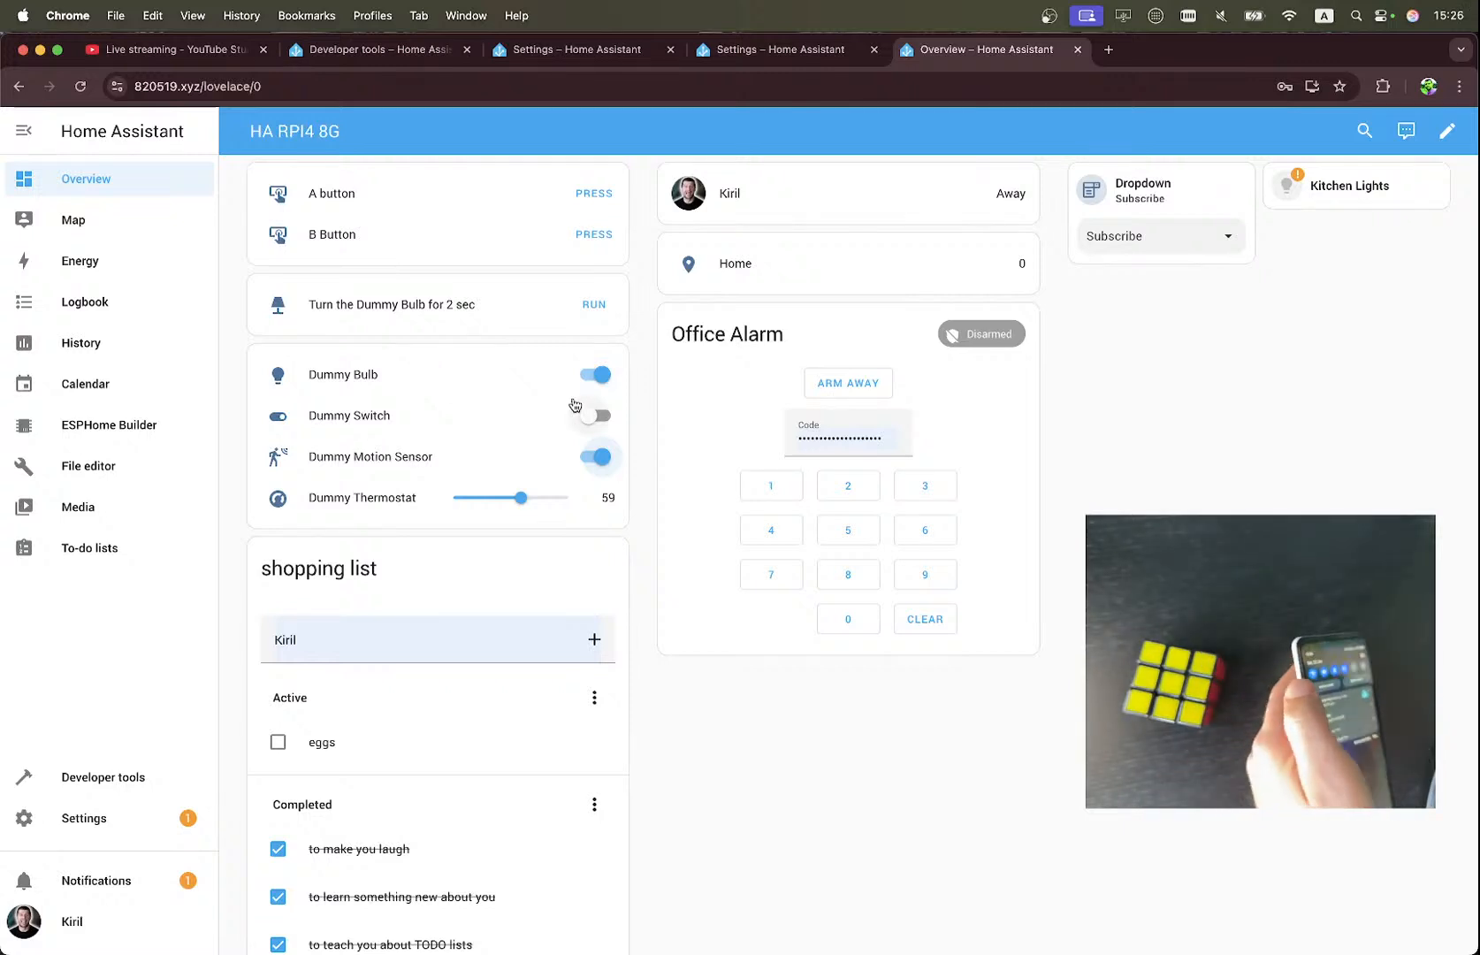
left_click(588, 458)
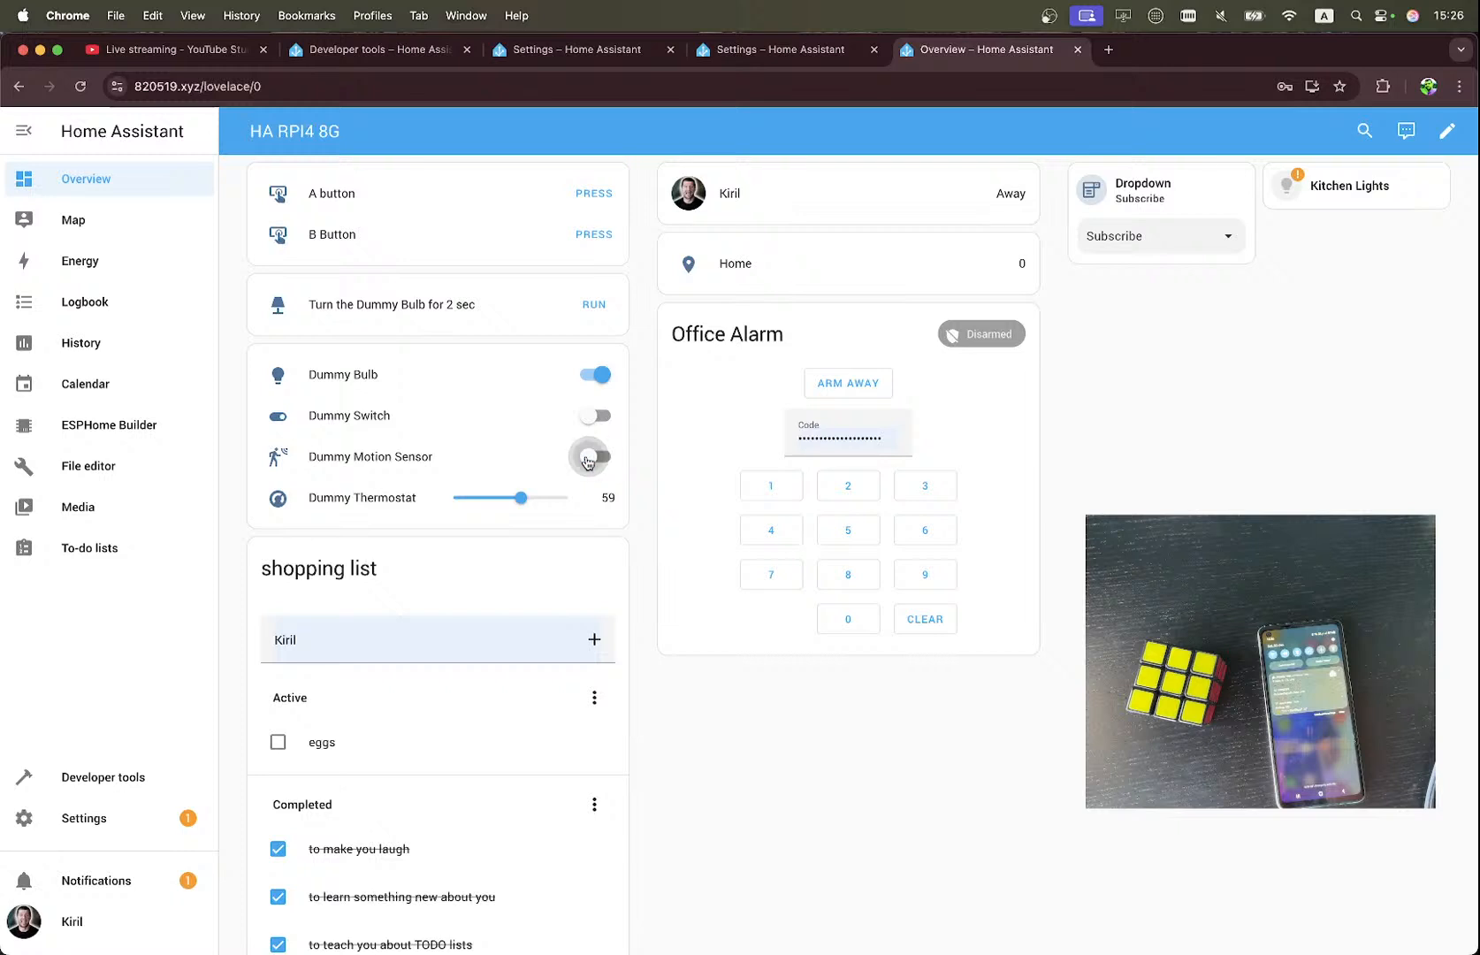
left_click(588, 458)
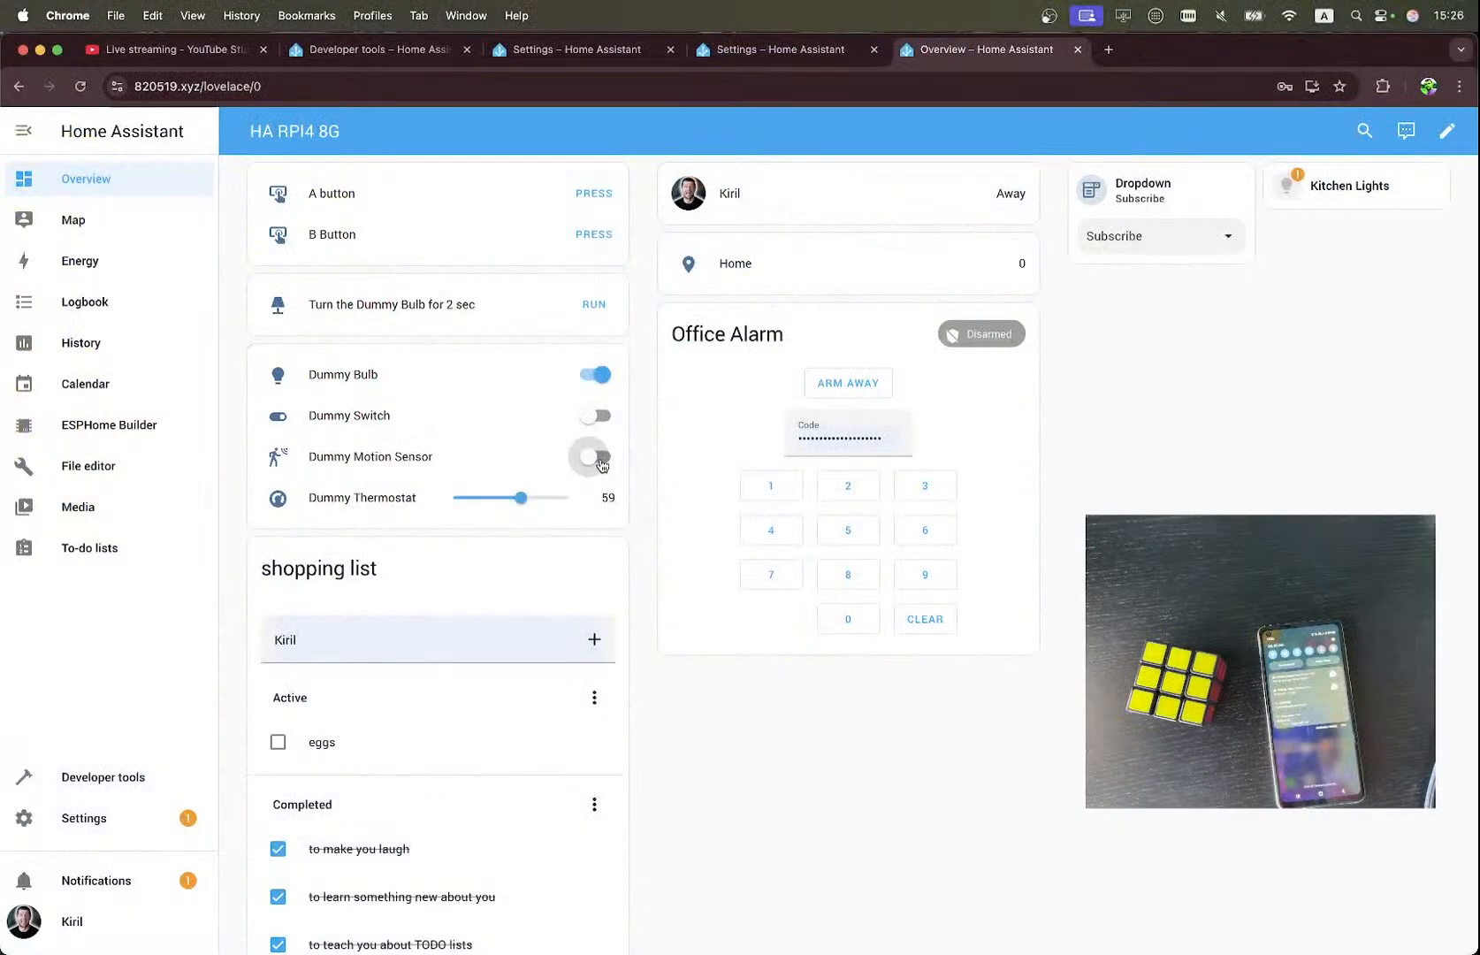
left_click(597, 458)
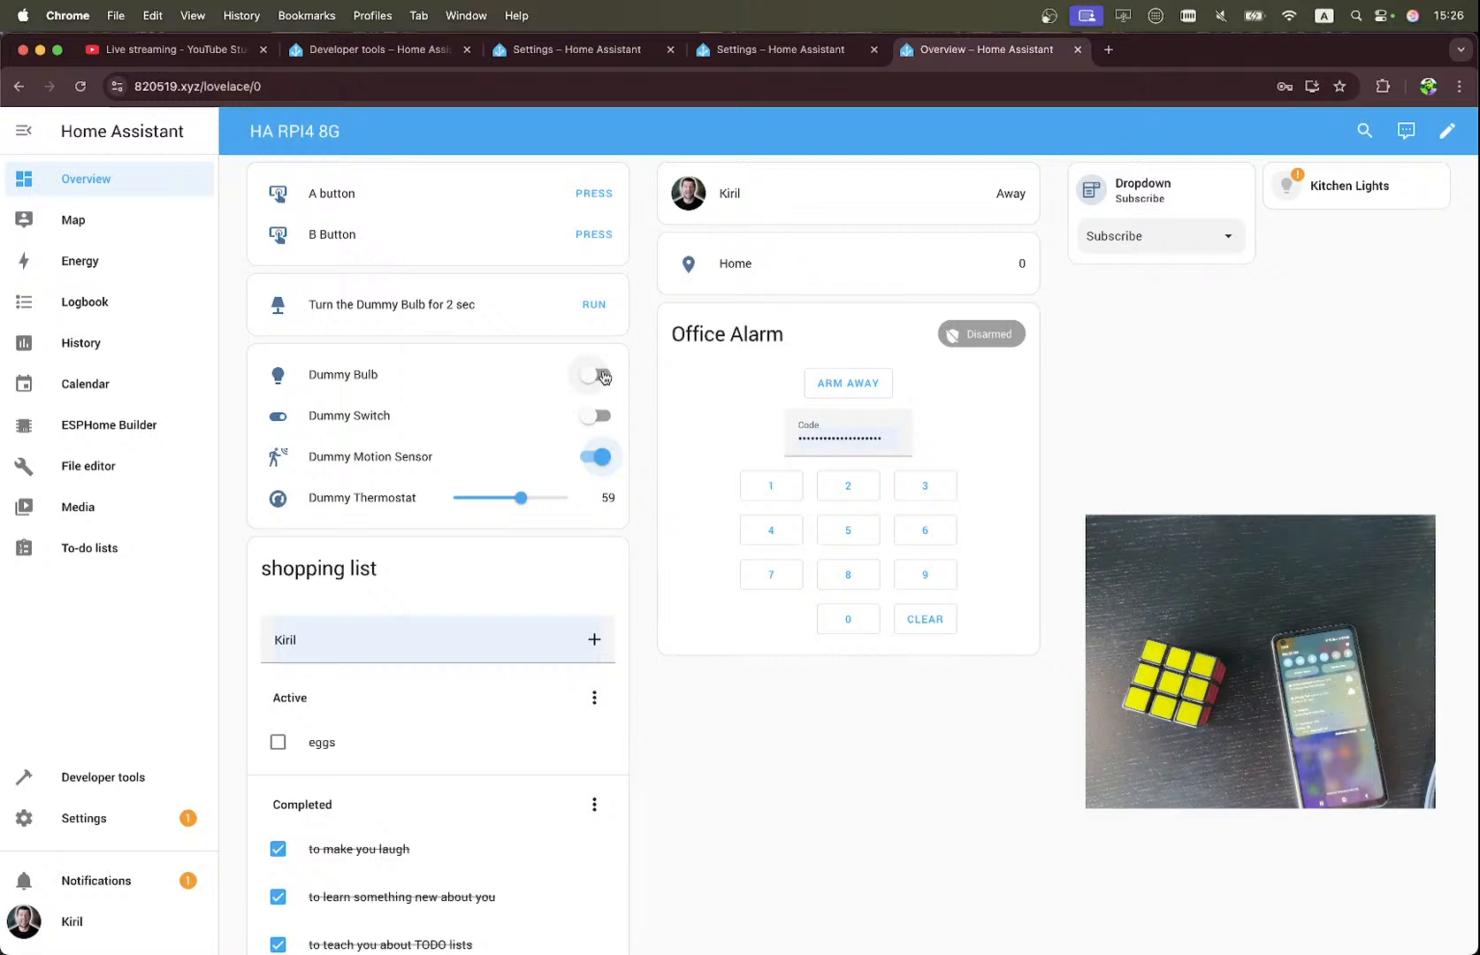
Switch to the notes and view the section on drawbacks of HA HTML5 push notifications.
key("ctrl+Right")
scroll(460, 493, "down", 4)
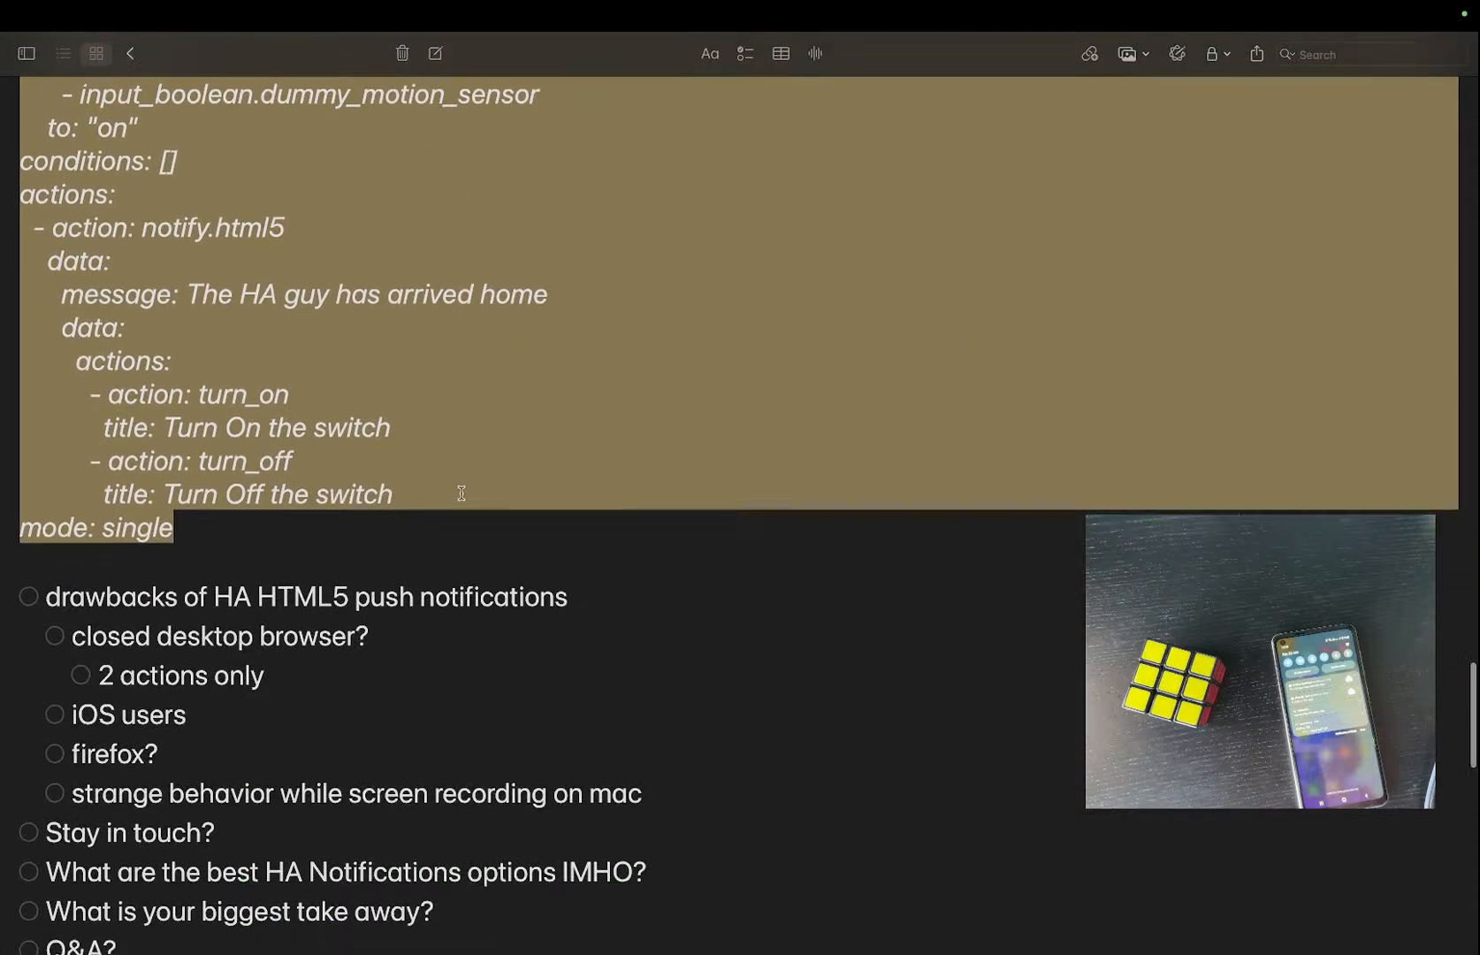
scroll(460, 493, "down", 2)
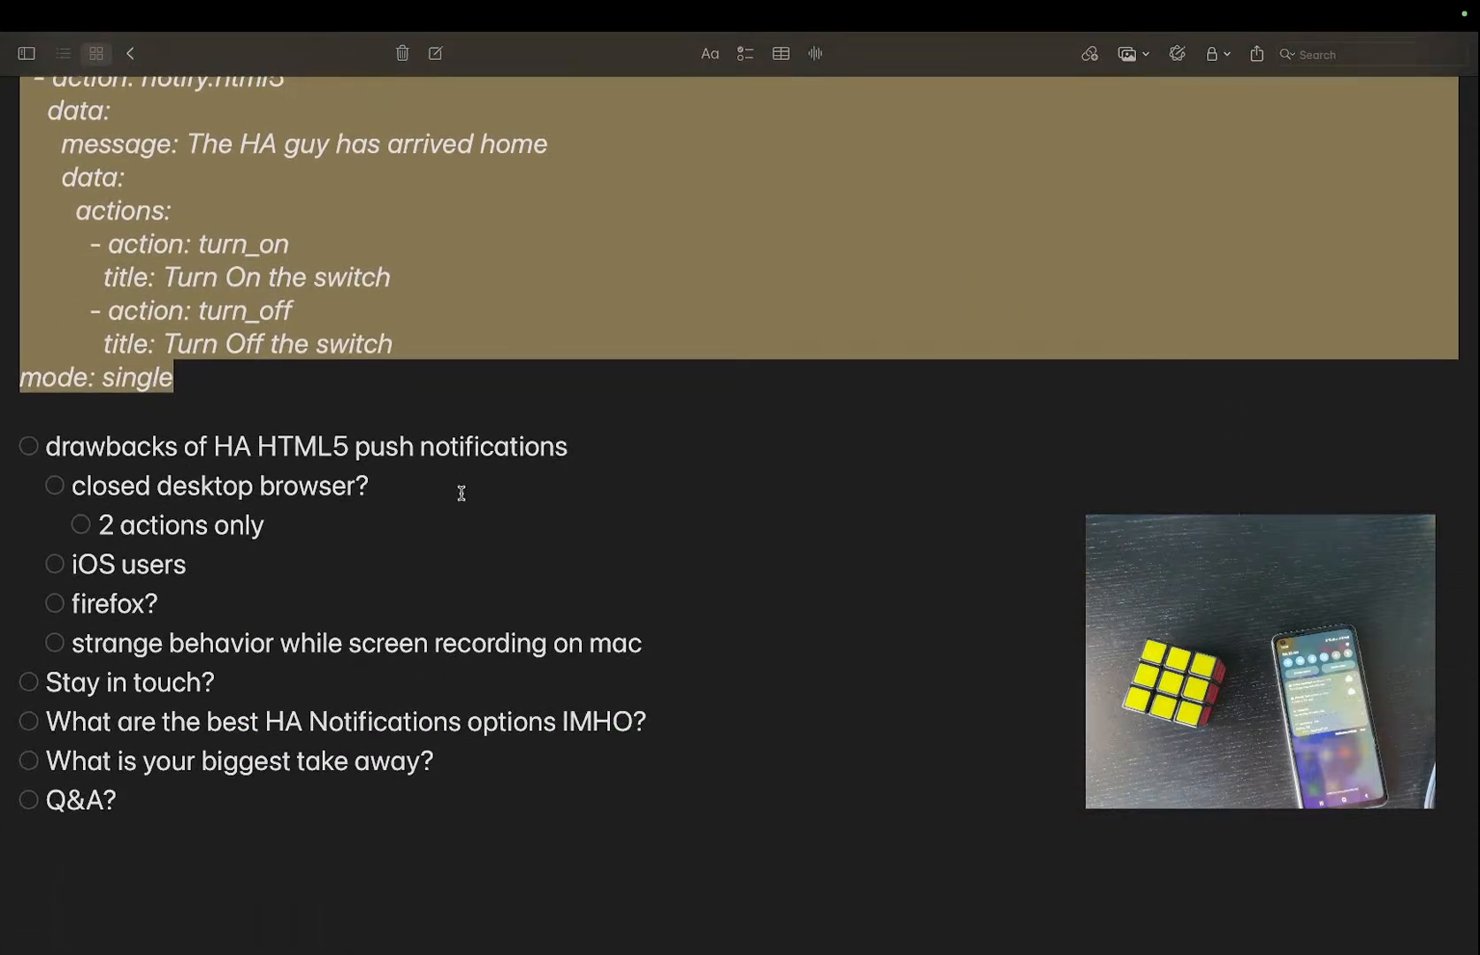
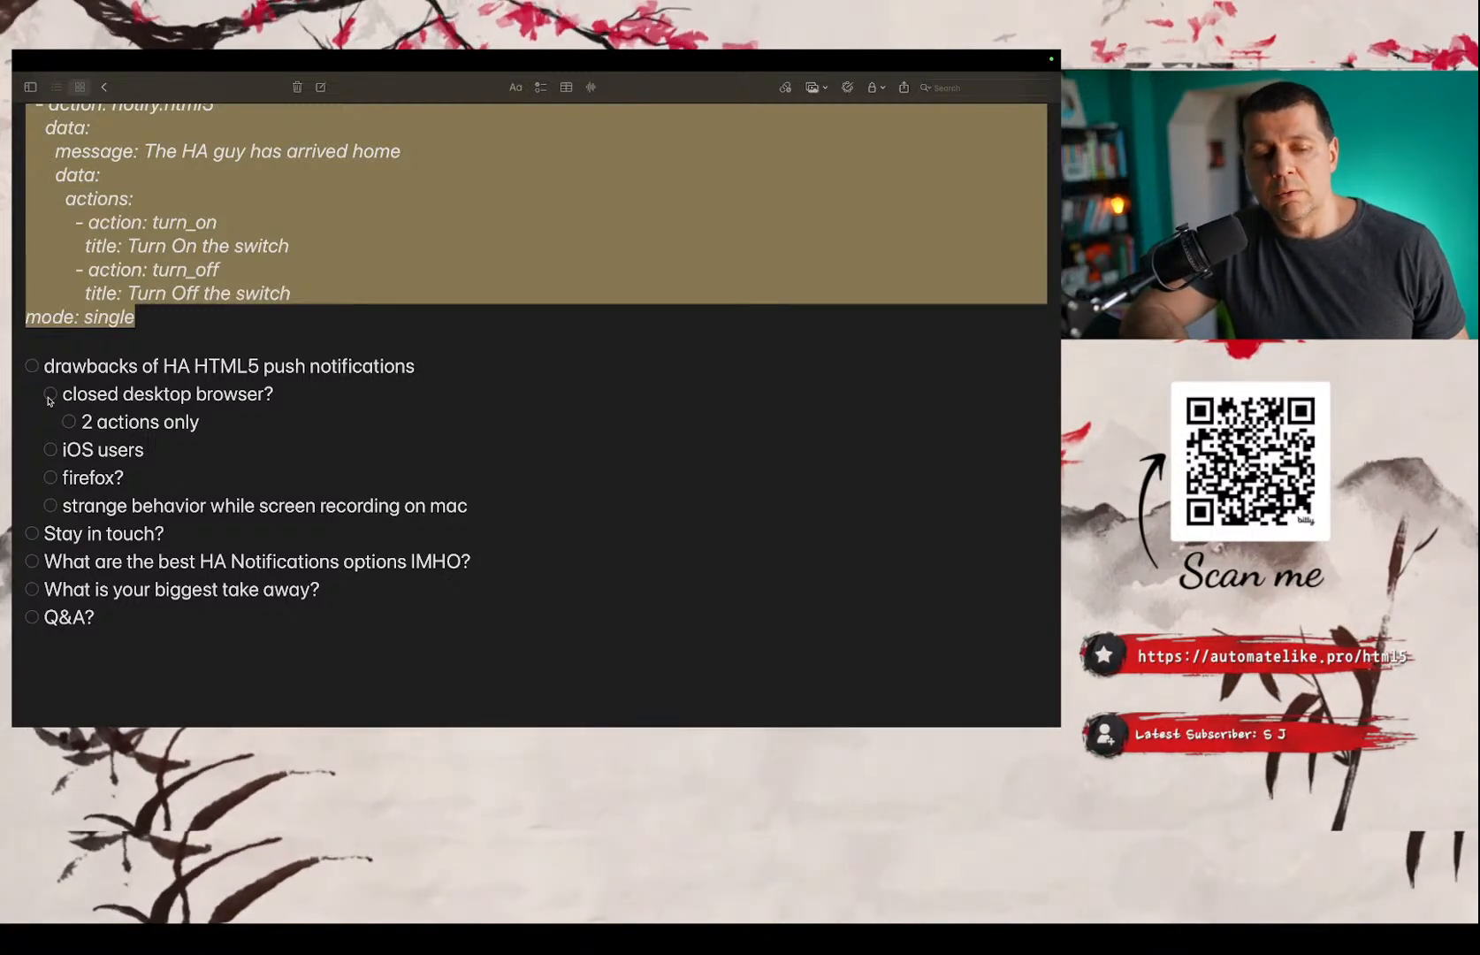
Check off the drawbacks heading and its items: closed desktop browser, 2 actions only, iOS users, firefox and strange behavior while screen recording.
left_click(49, 394)
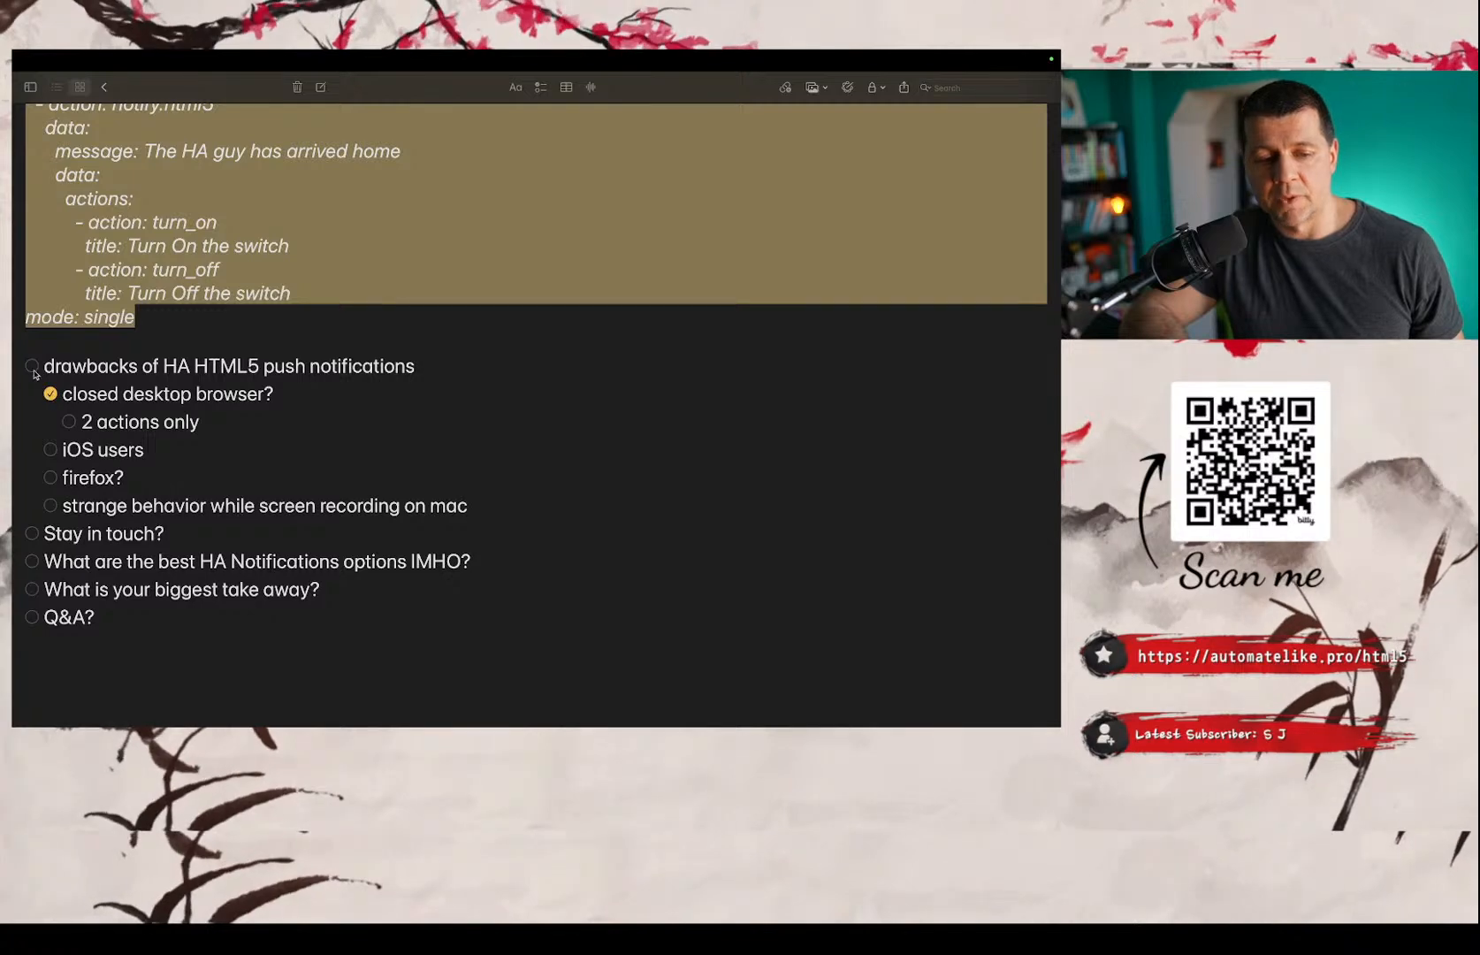
left_click(31, 370)
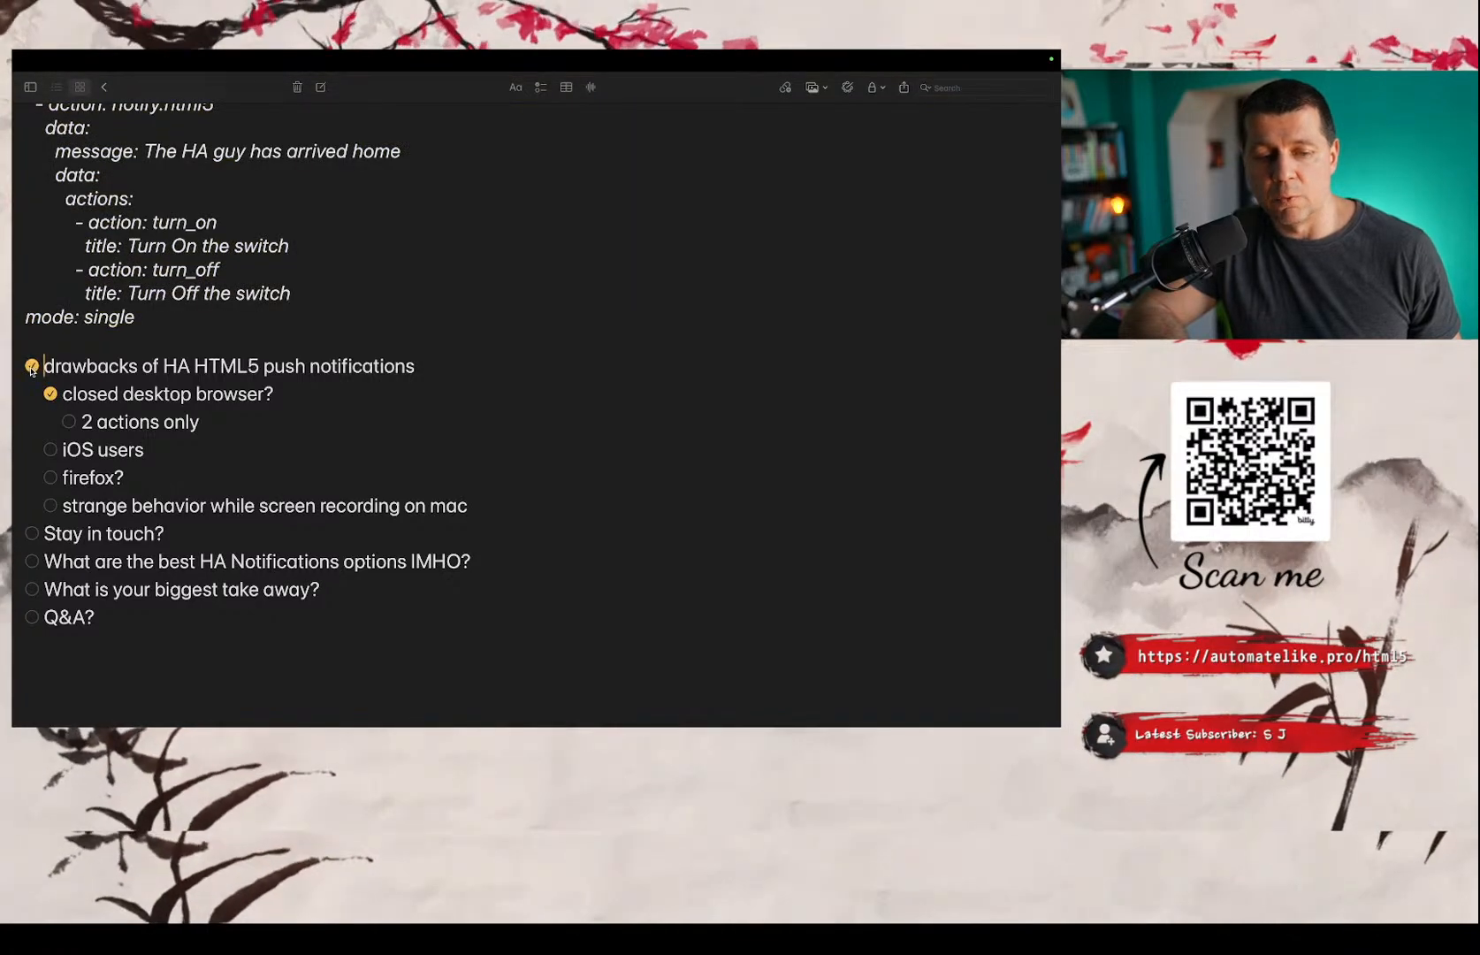
left_click(32, 368)
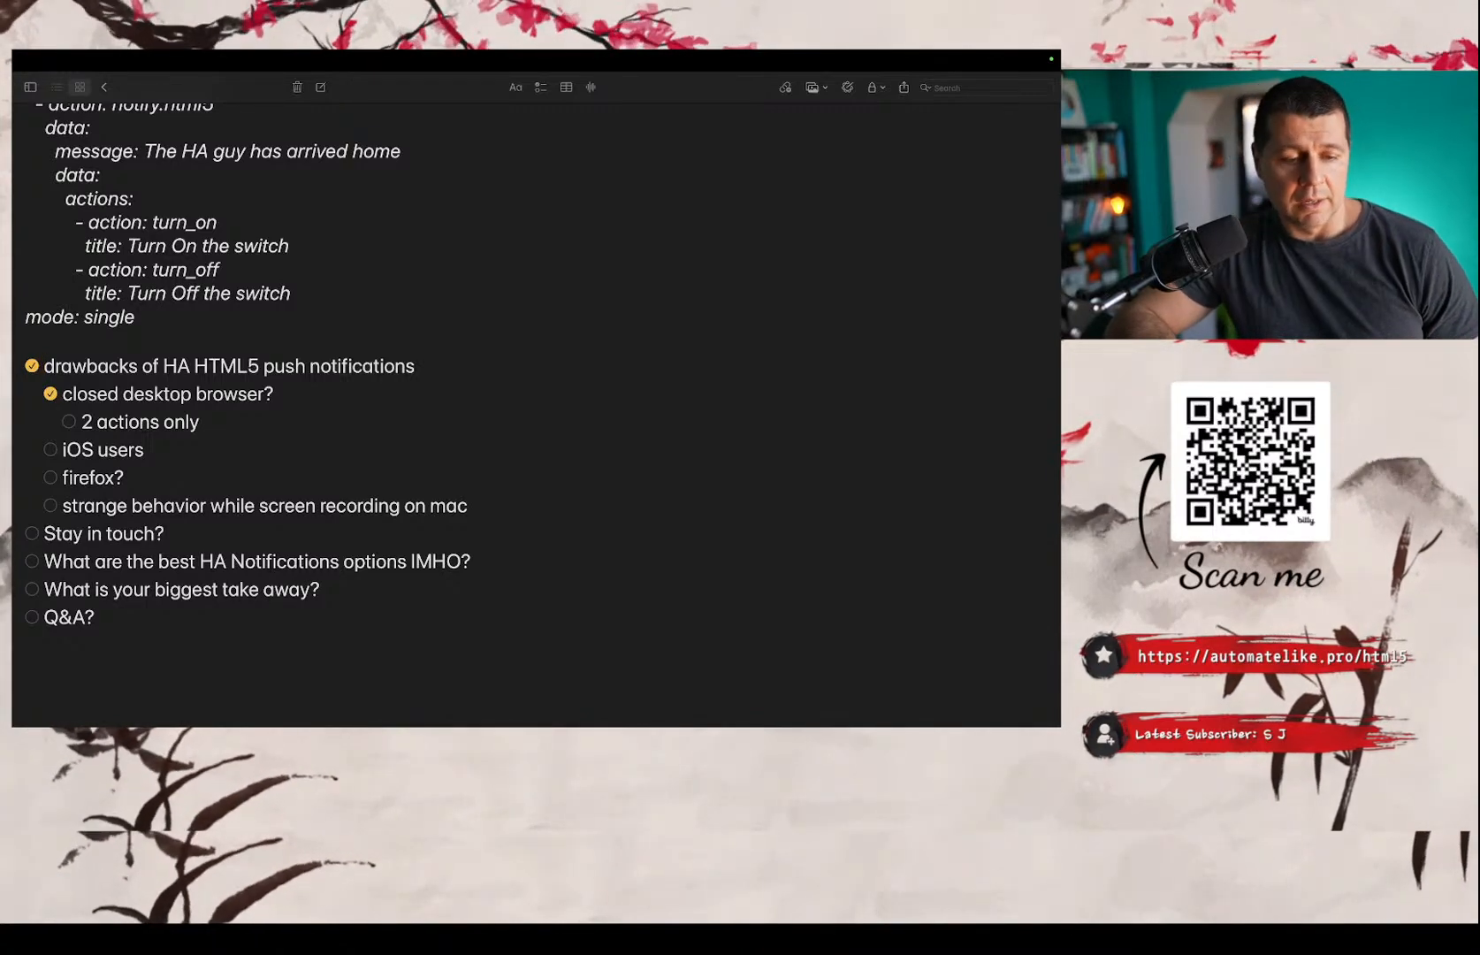
left_click(68, 422)
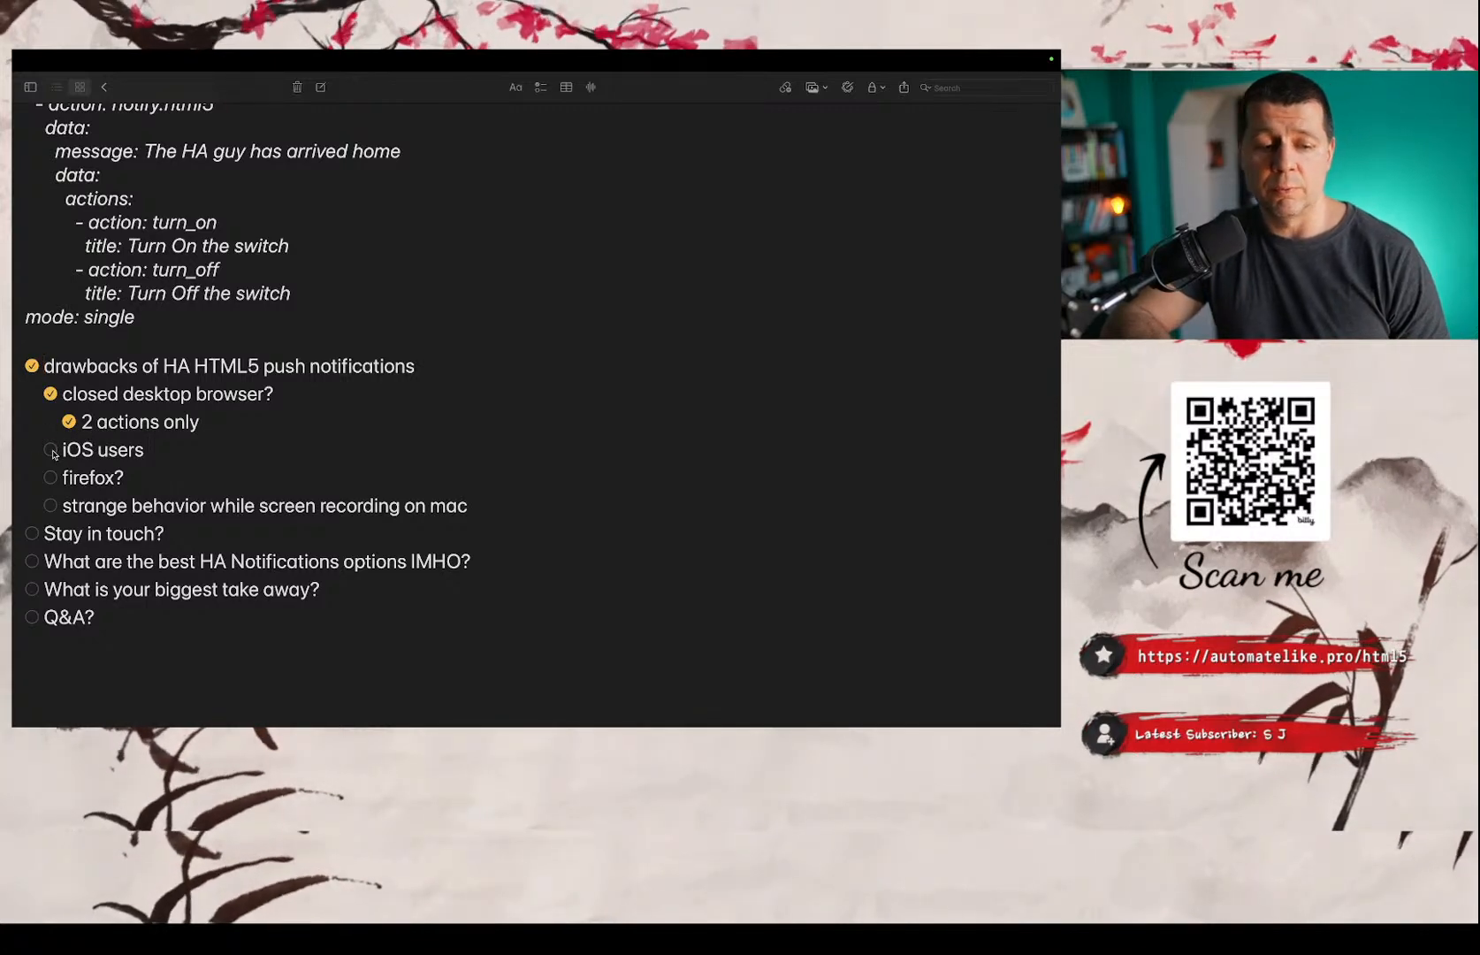
left_click(52, 450)
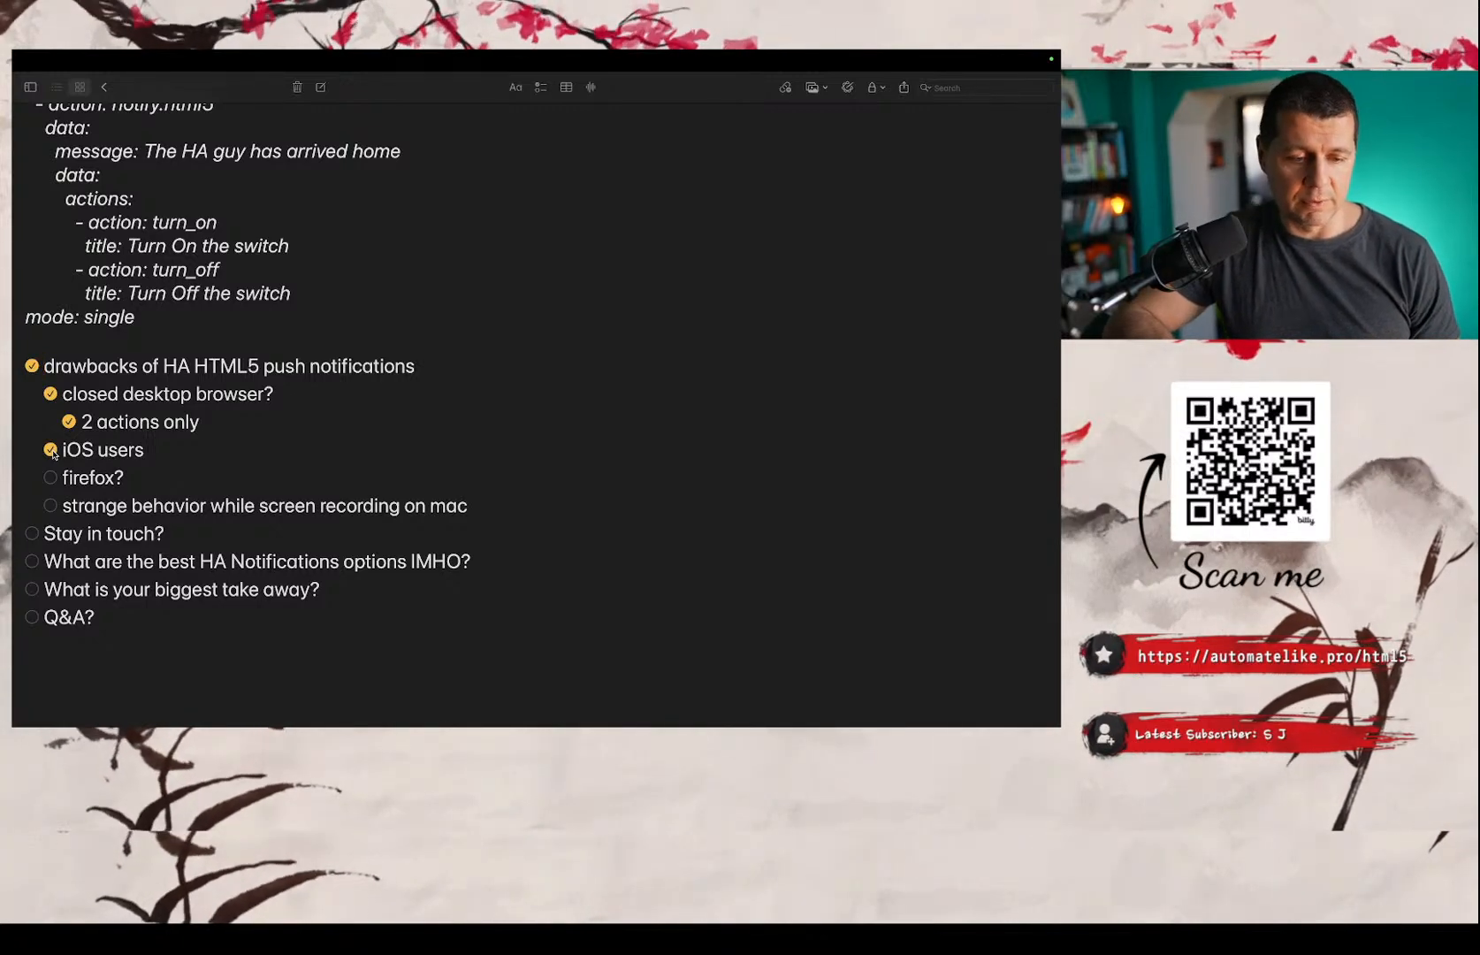
left_click(52, 477)
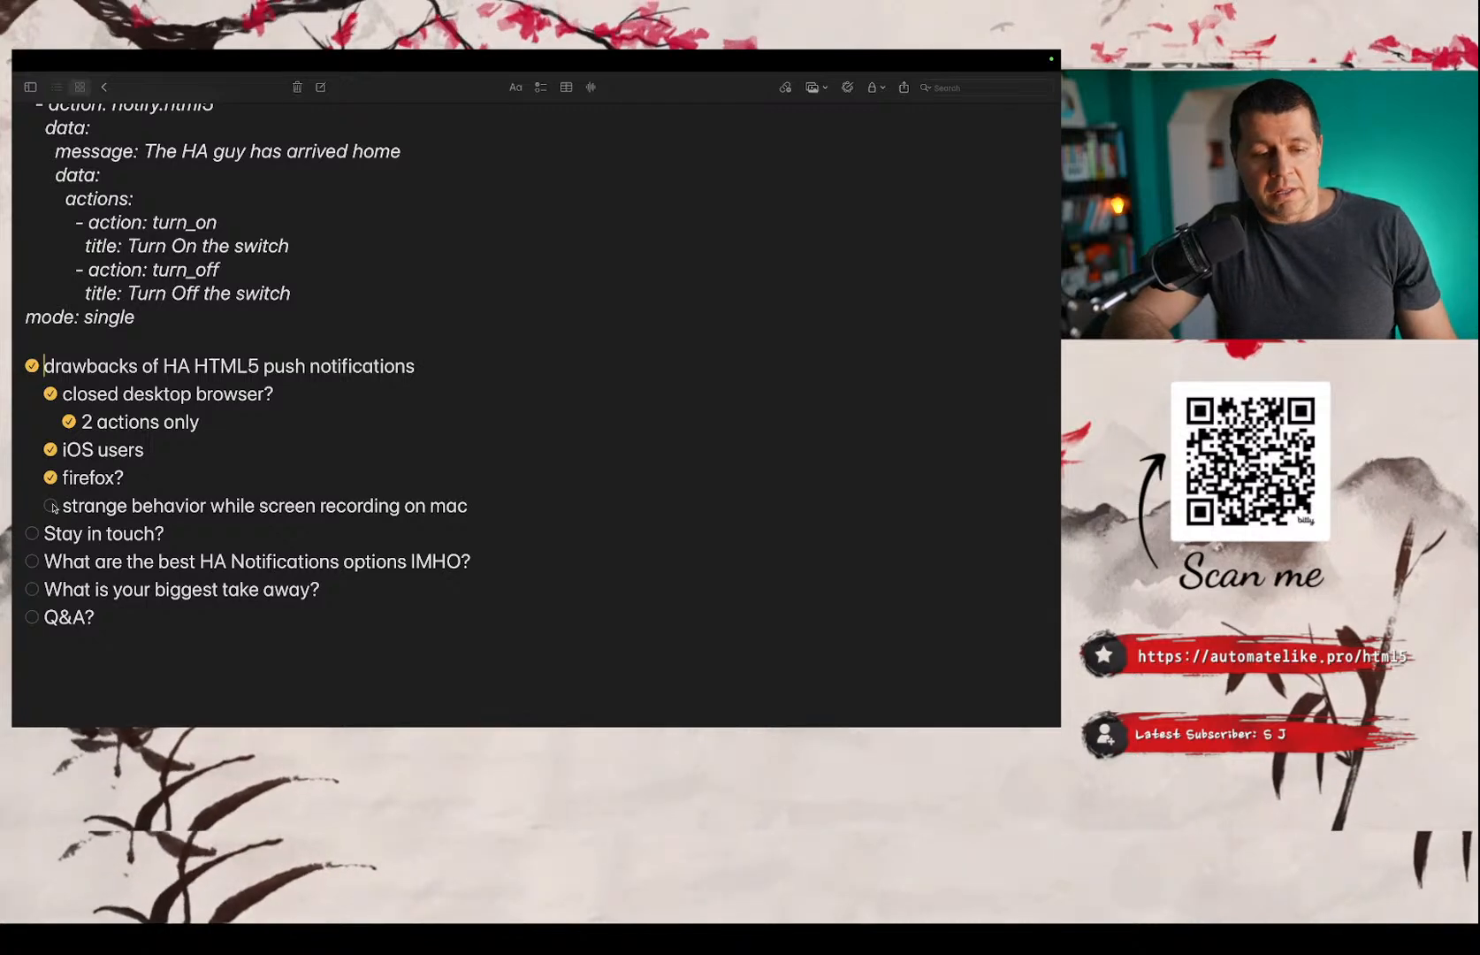
left_click(52, 505)
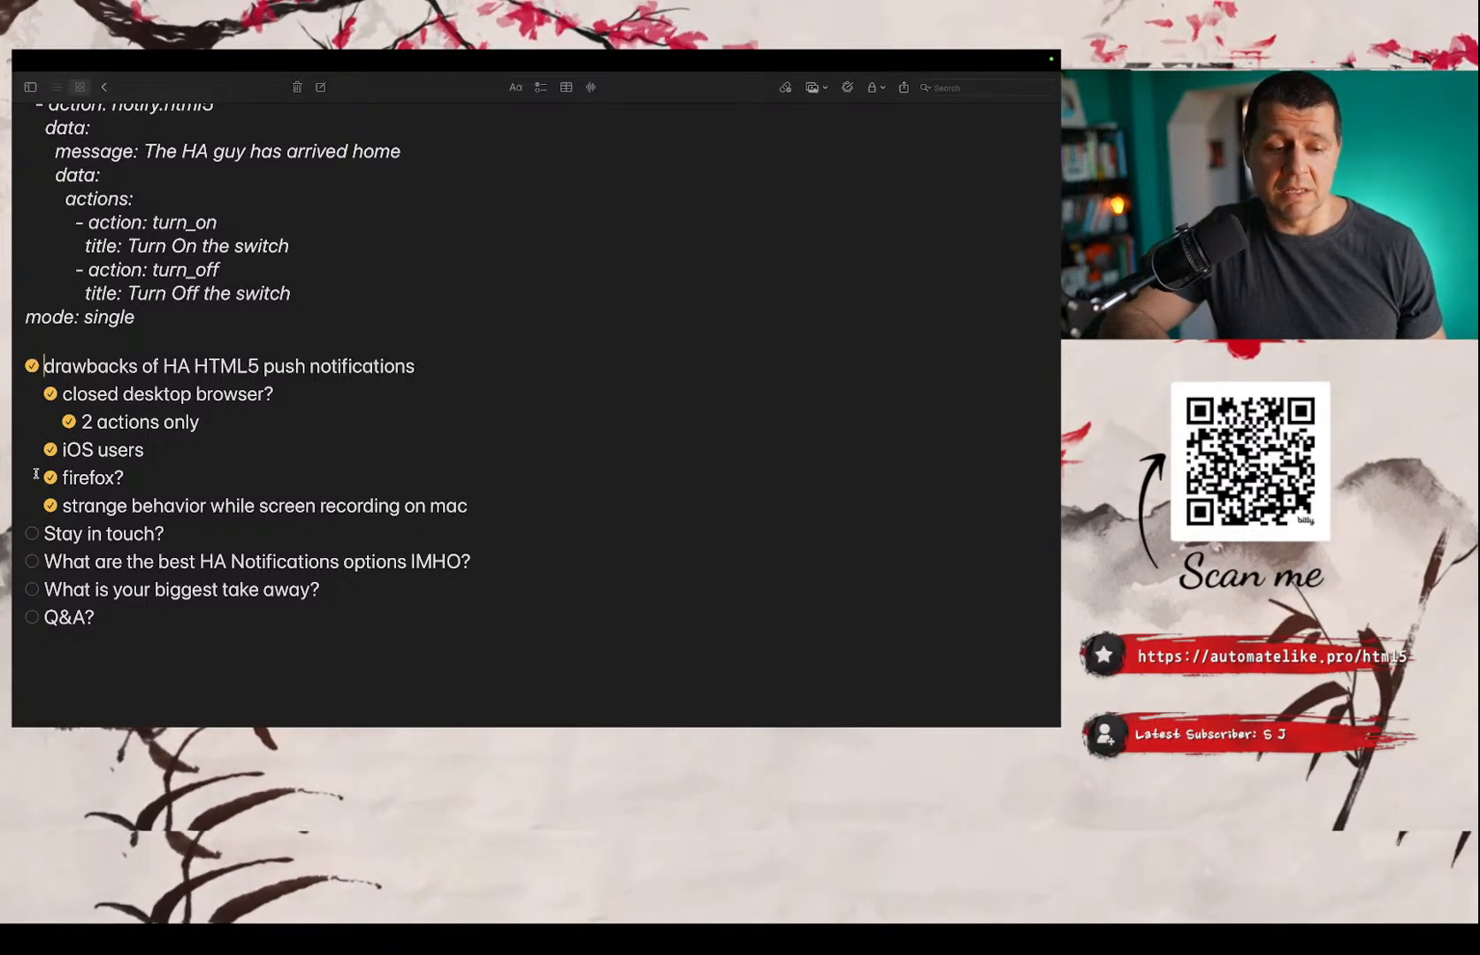
Look over the remaining checklist items below the drawbacks and the 'When Black Ninja is detected' YAML above them.
scroll(37, 474, "down", 1)
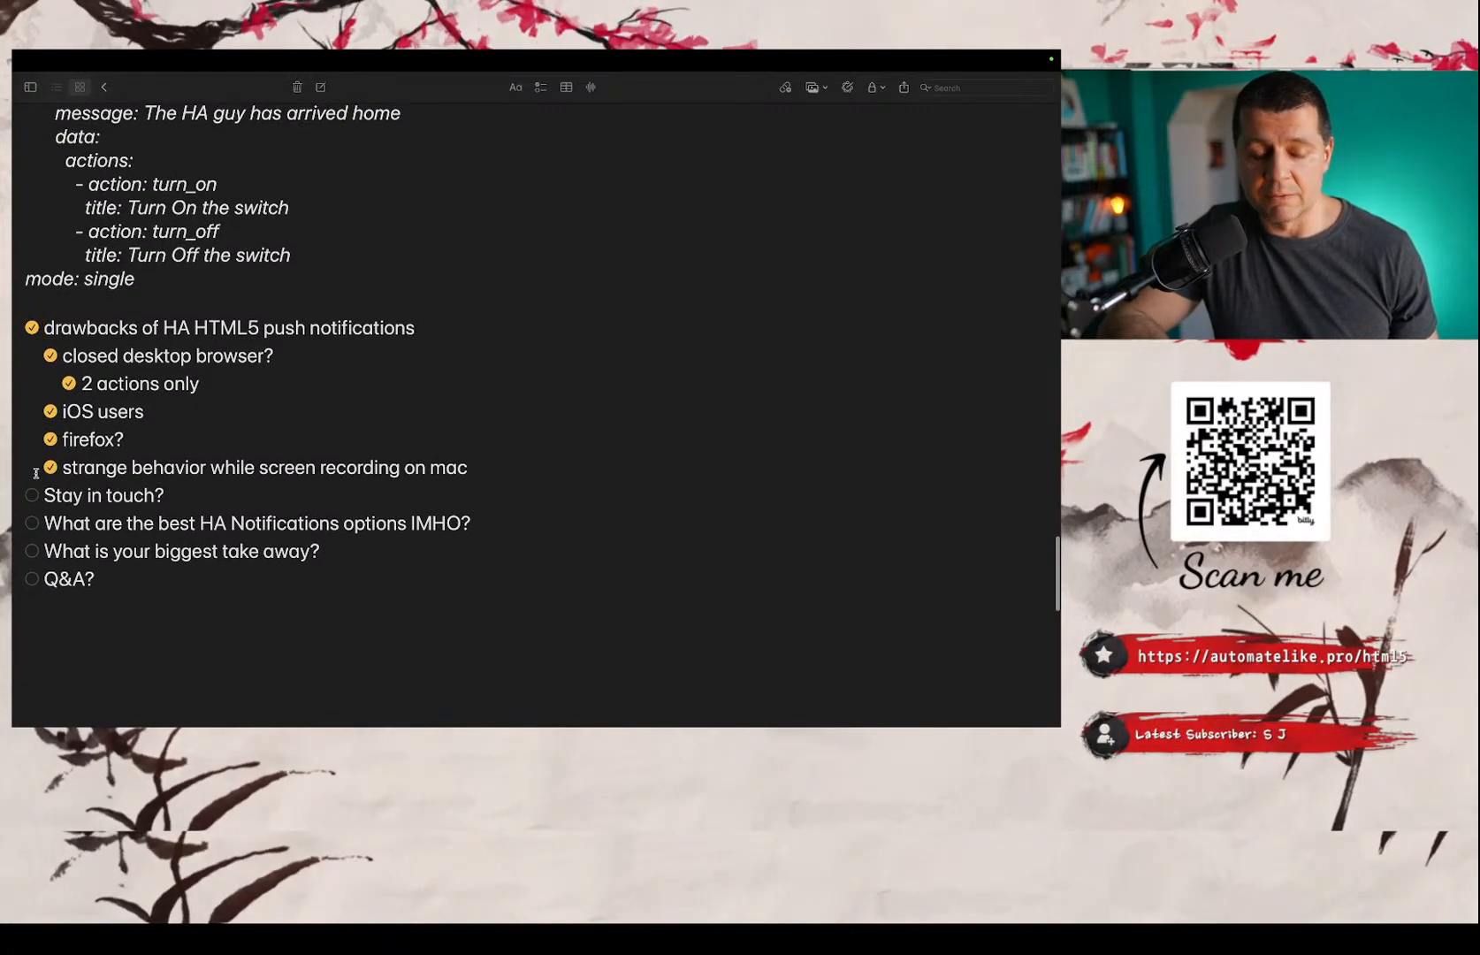
scroll(37, 473, "down", 3)
scroll(36, 476, "down", 1)
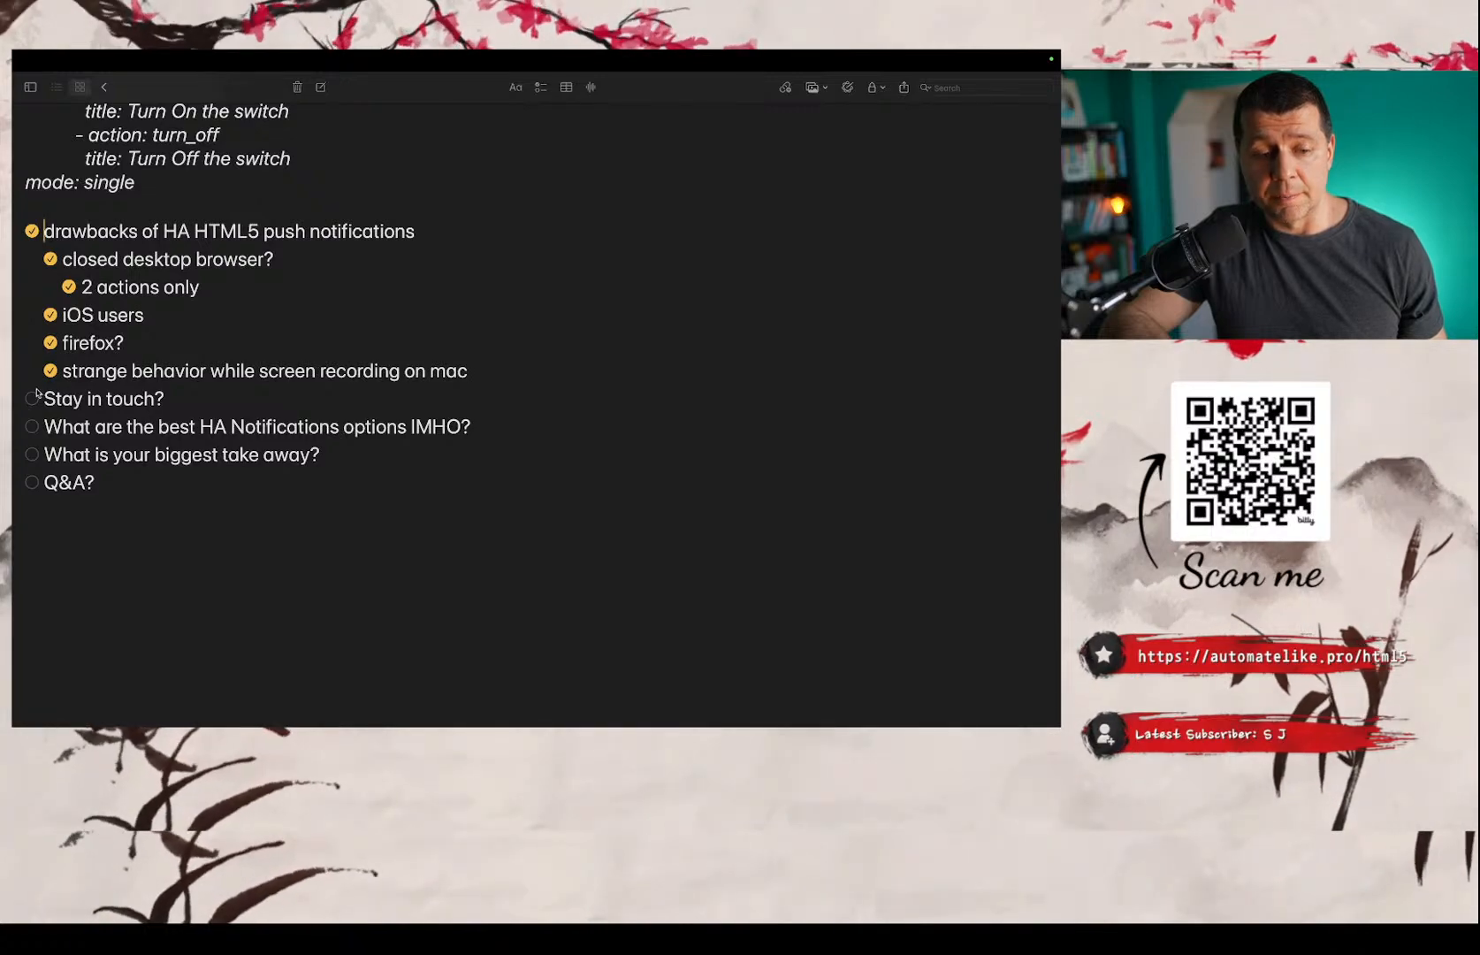
scroll(34, 398, "up", 5)
scroll(33, 399, "down", 5)
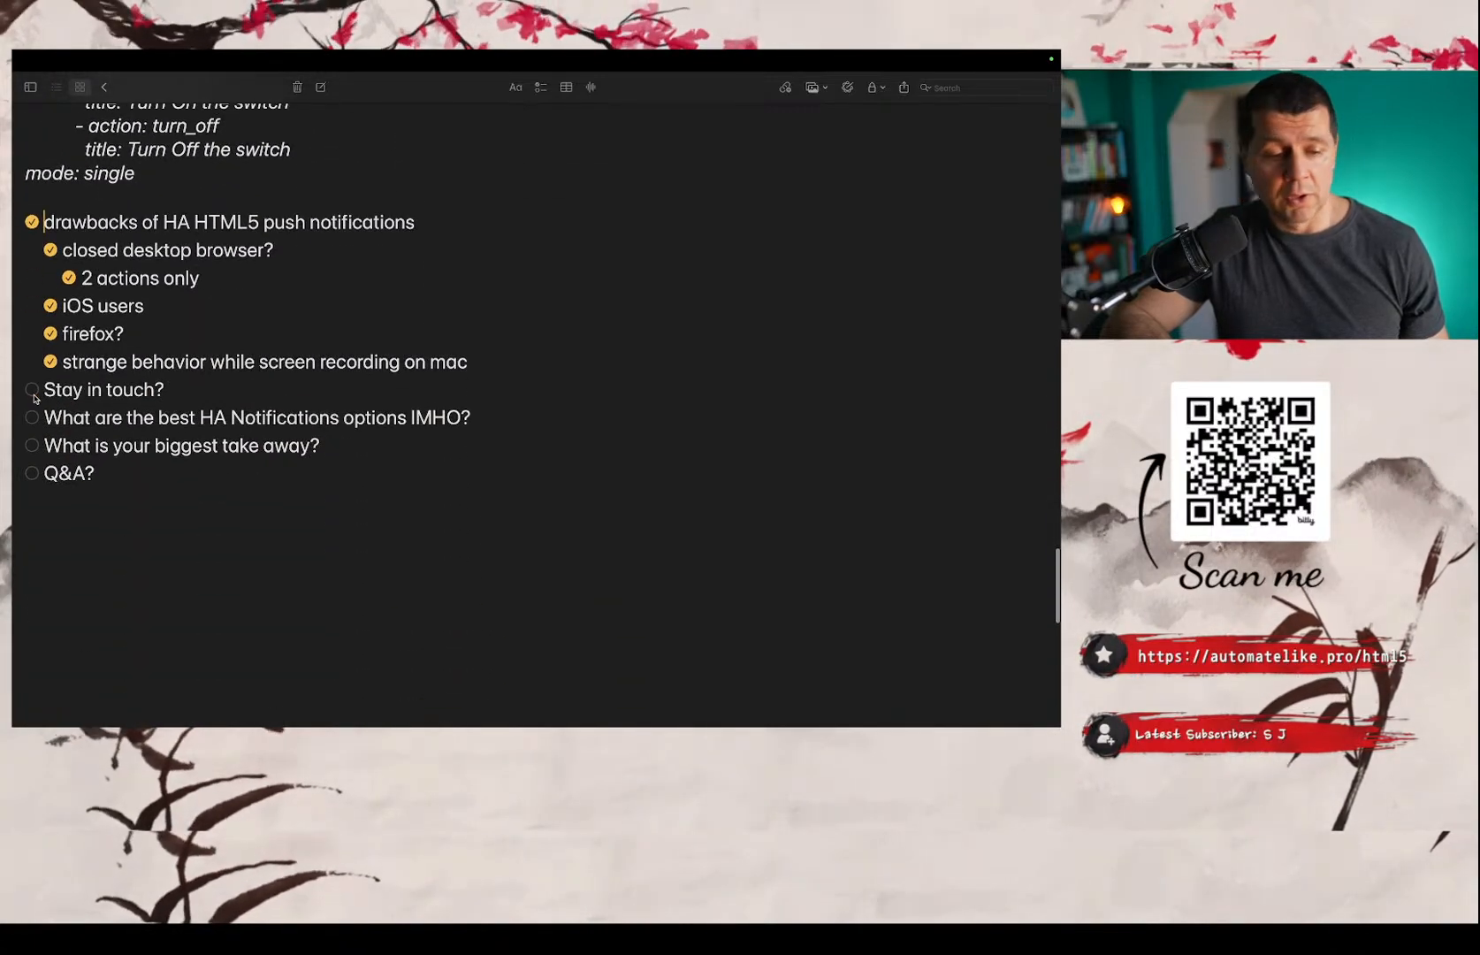
scroll(34, 399, "up", 2)
scroll(34, 399, "up", 10)
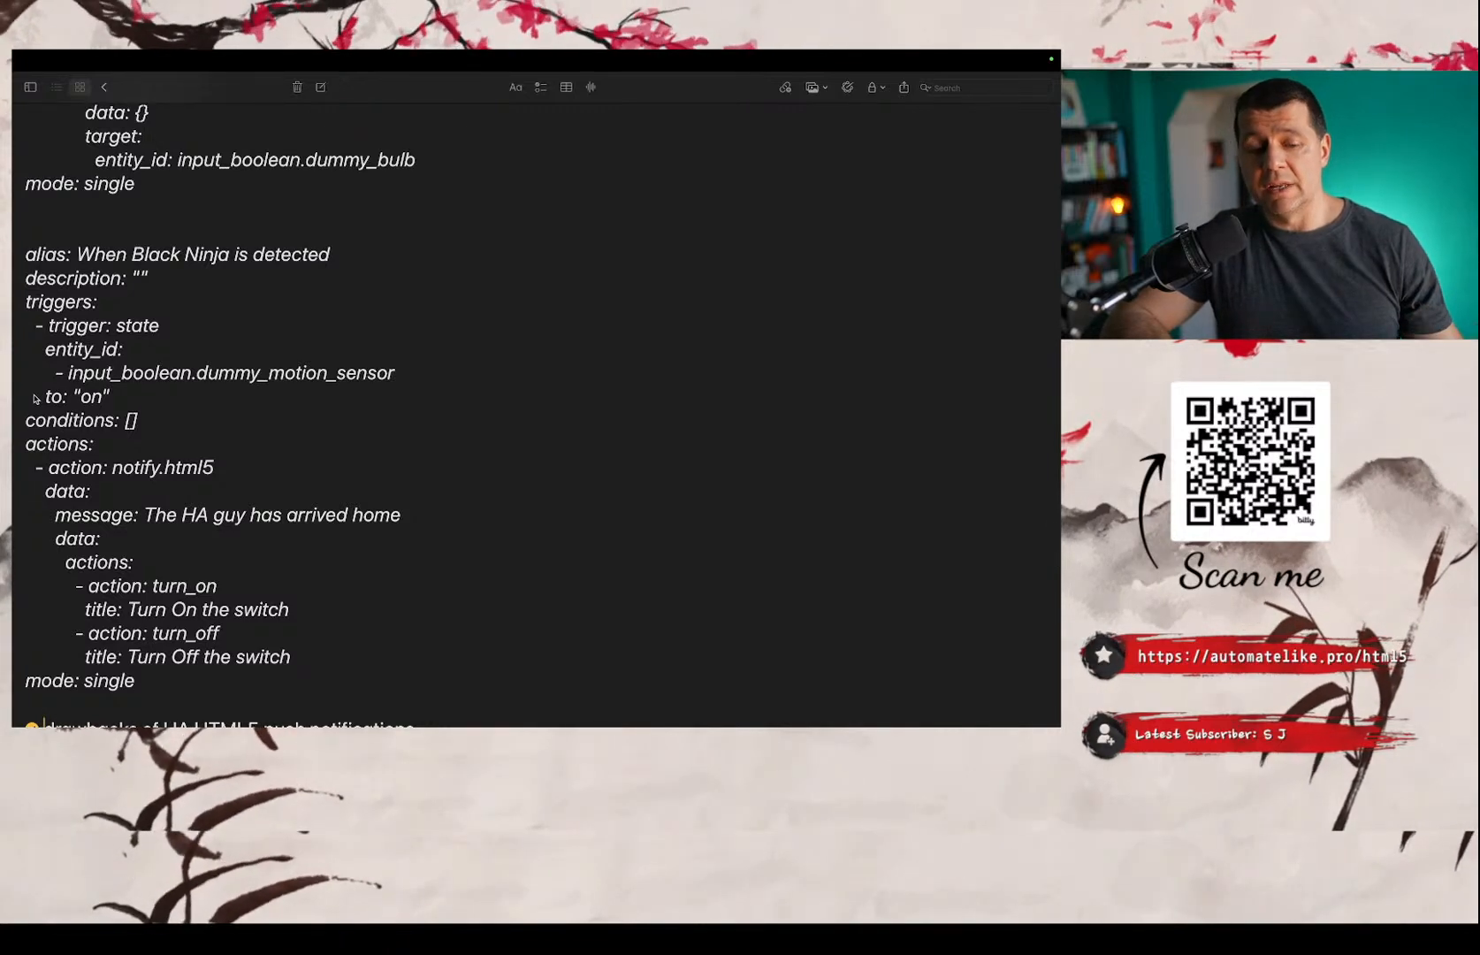
scroll(36, 399, "down", 4)
scroll(33, 399, "down", 8)
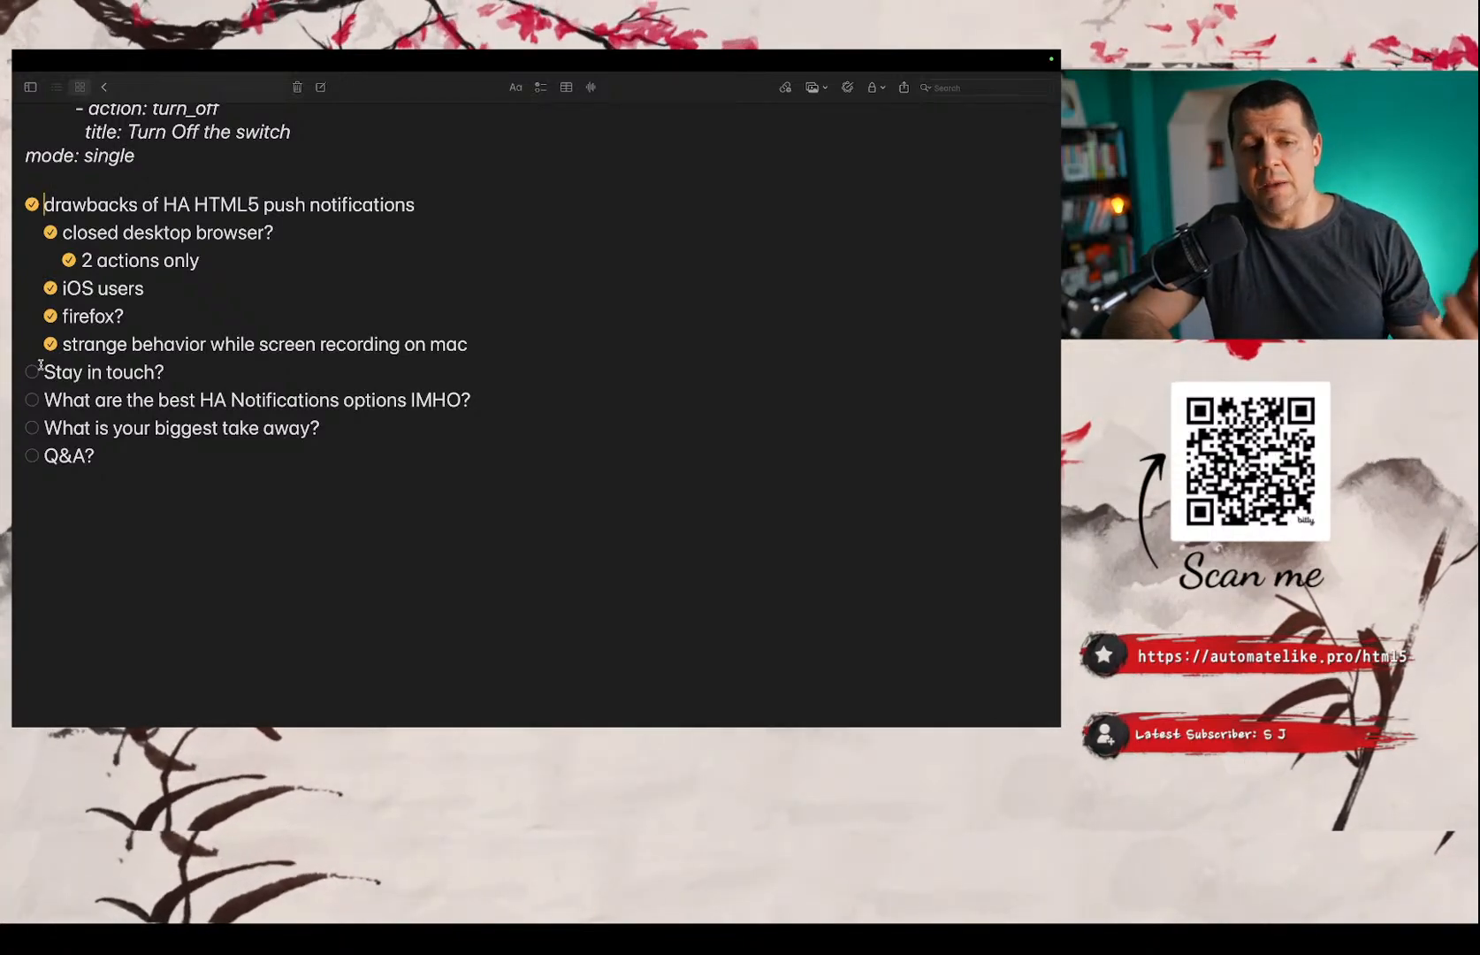
Switch to Chrome and open the Newsletter page of peyanski.com in a new tab.
key("ctrl+Left")
key("ctrl+Right")
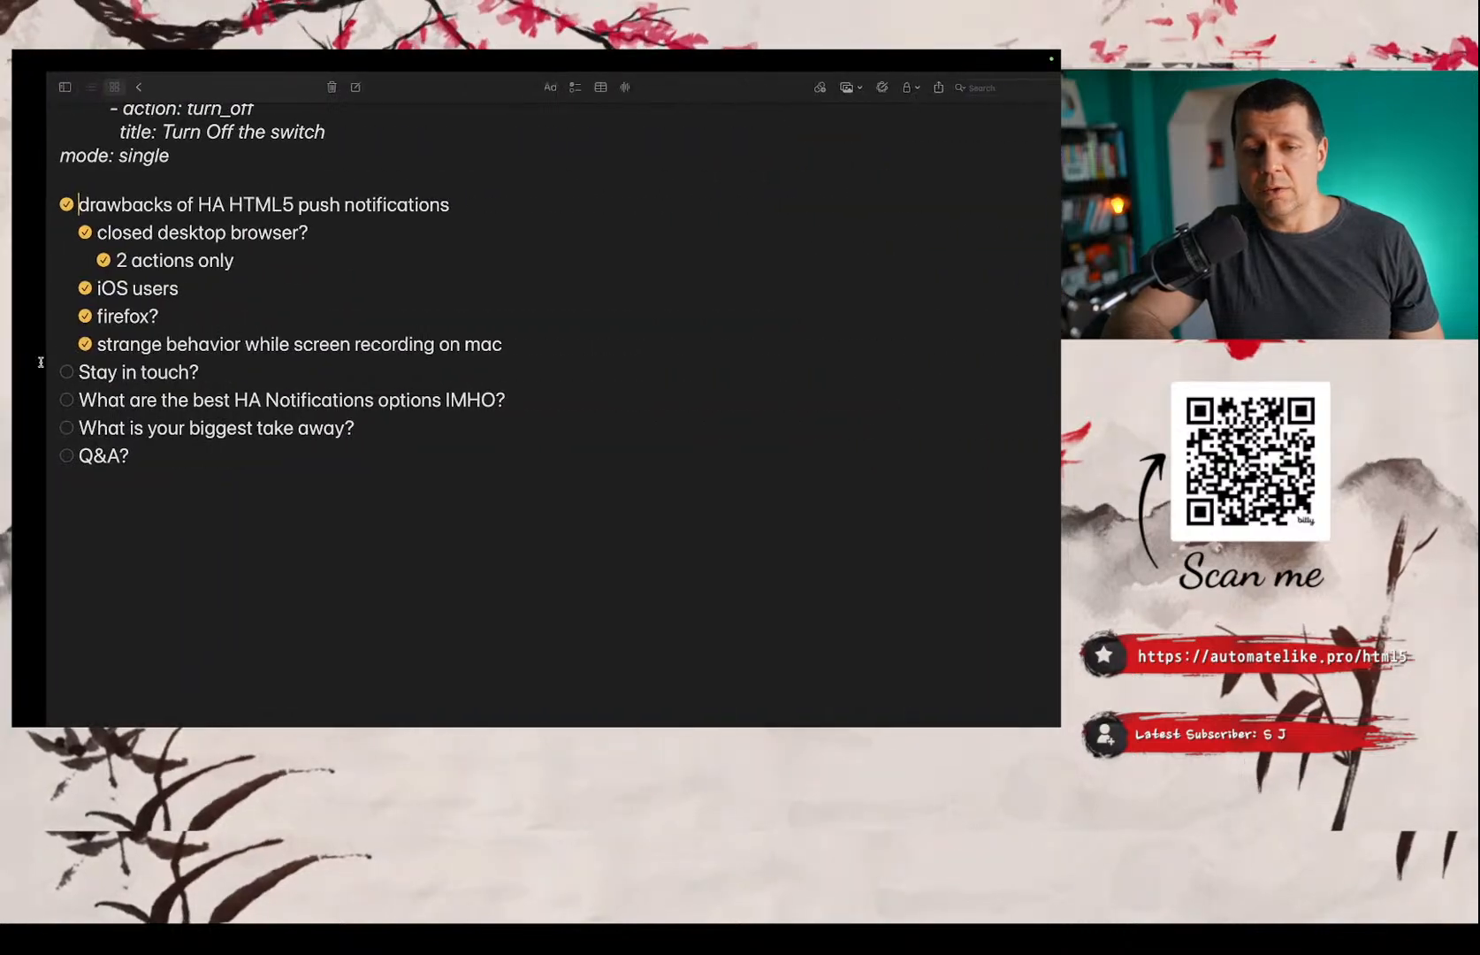
key("ctrl+Left")
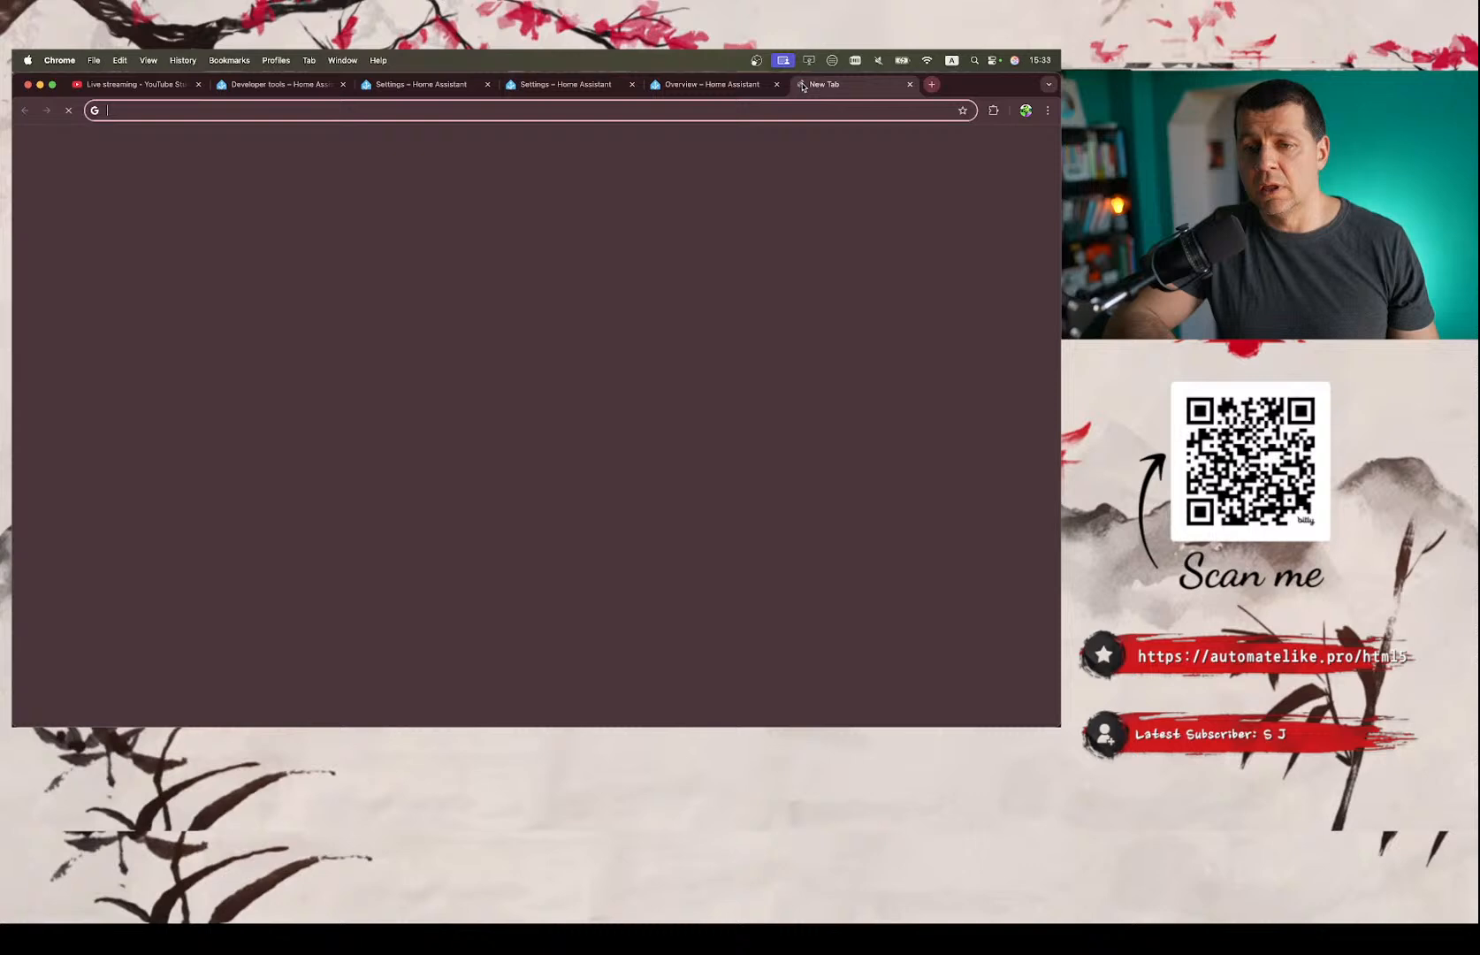
left_click(799, 84)
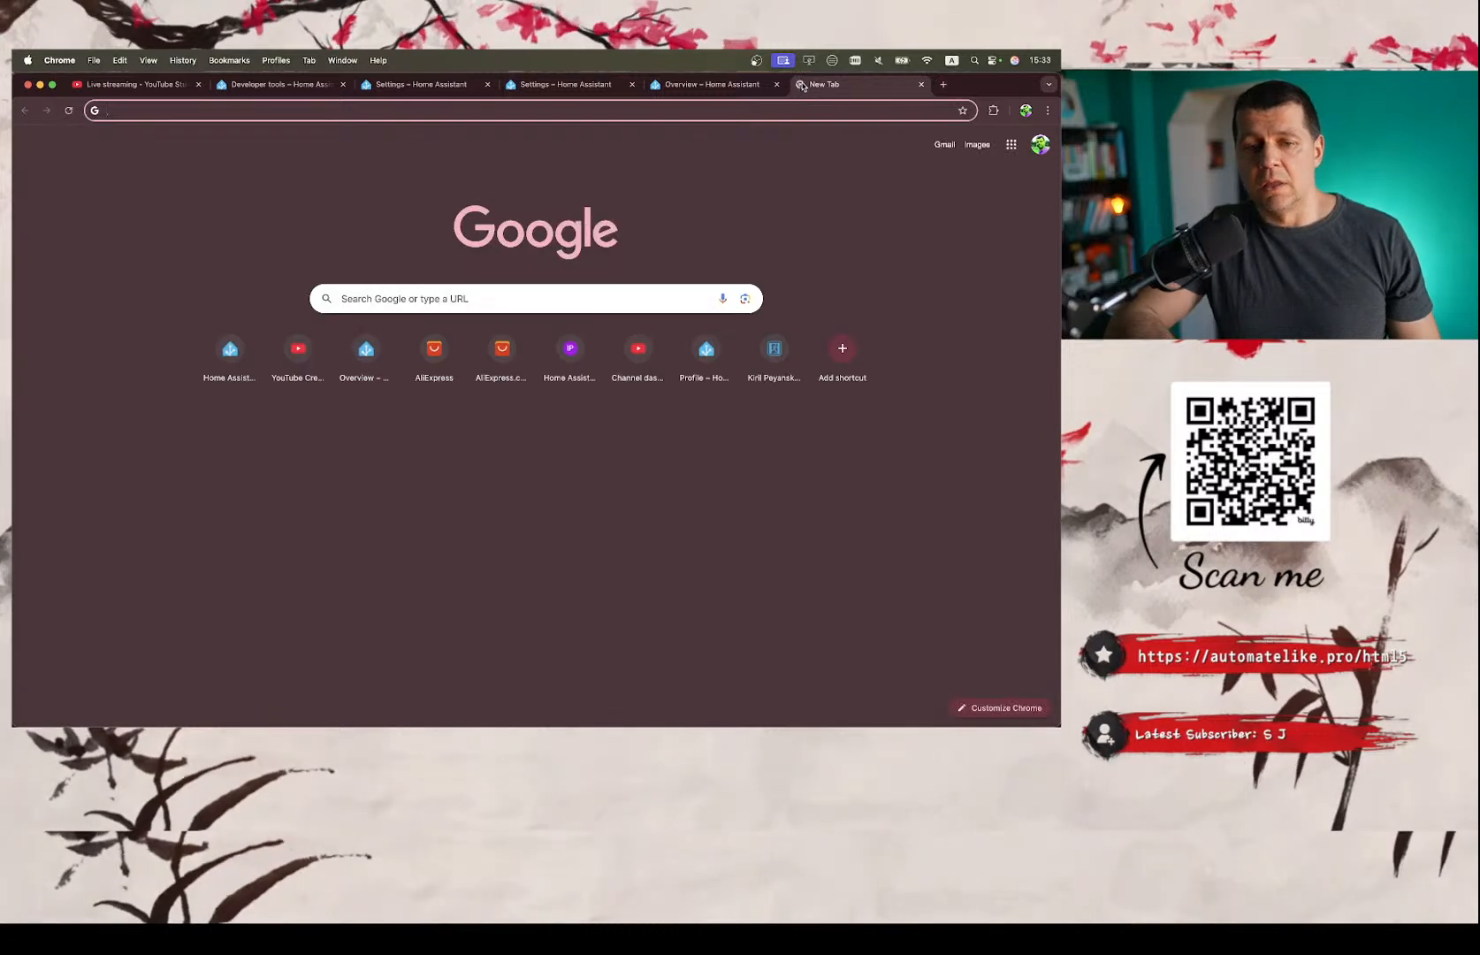
type("pe")
key("Return")
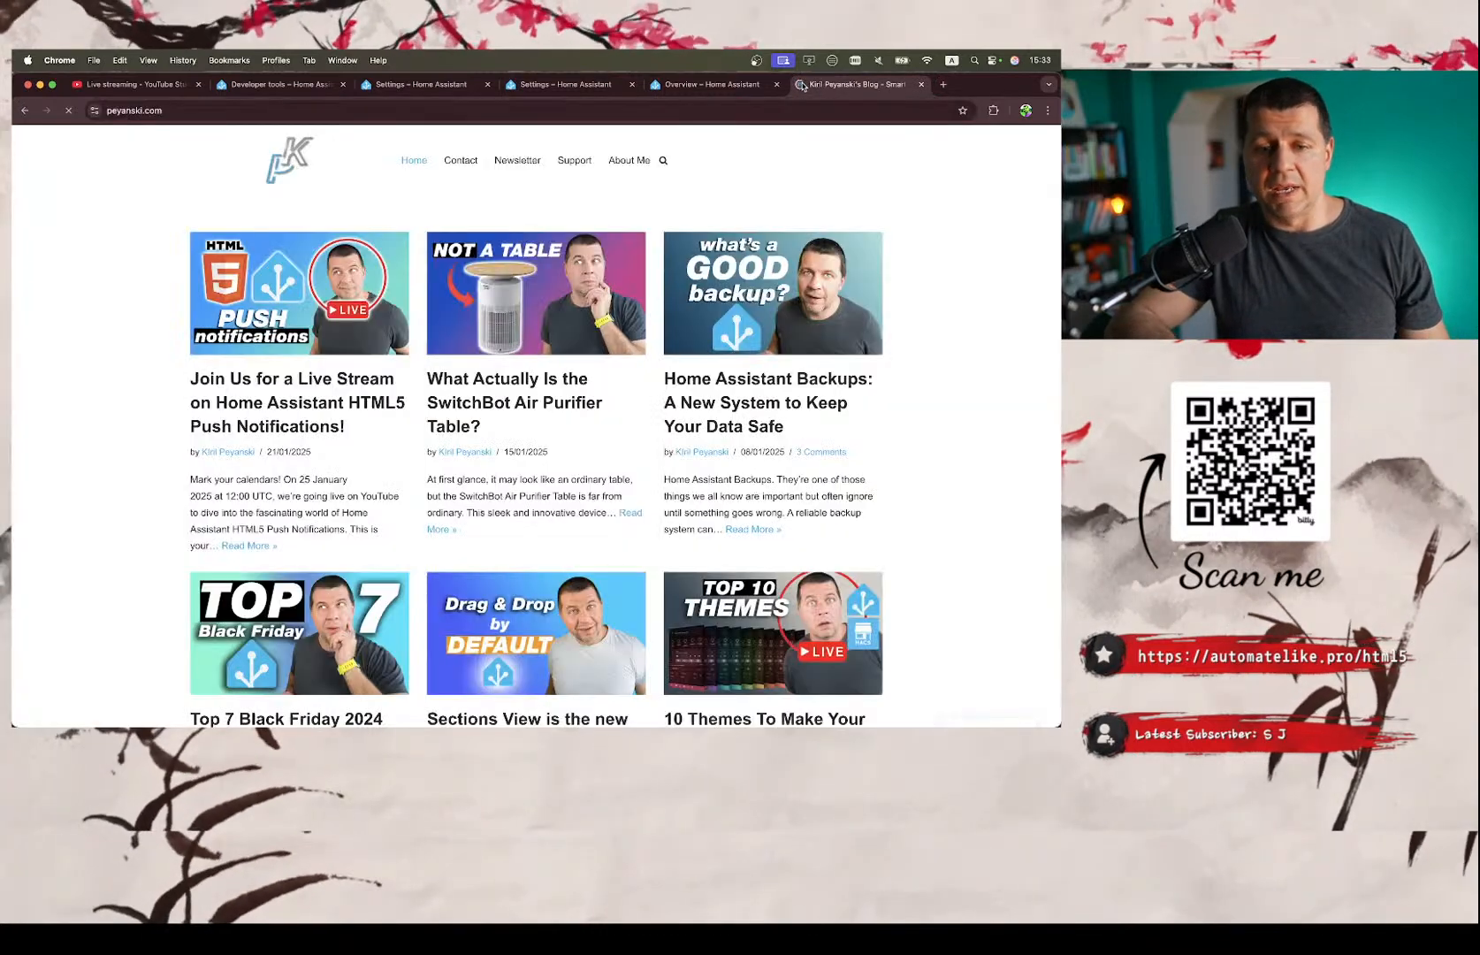
left_click(515, 163)
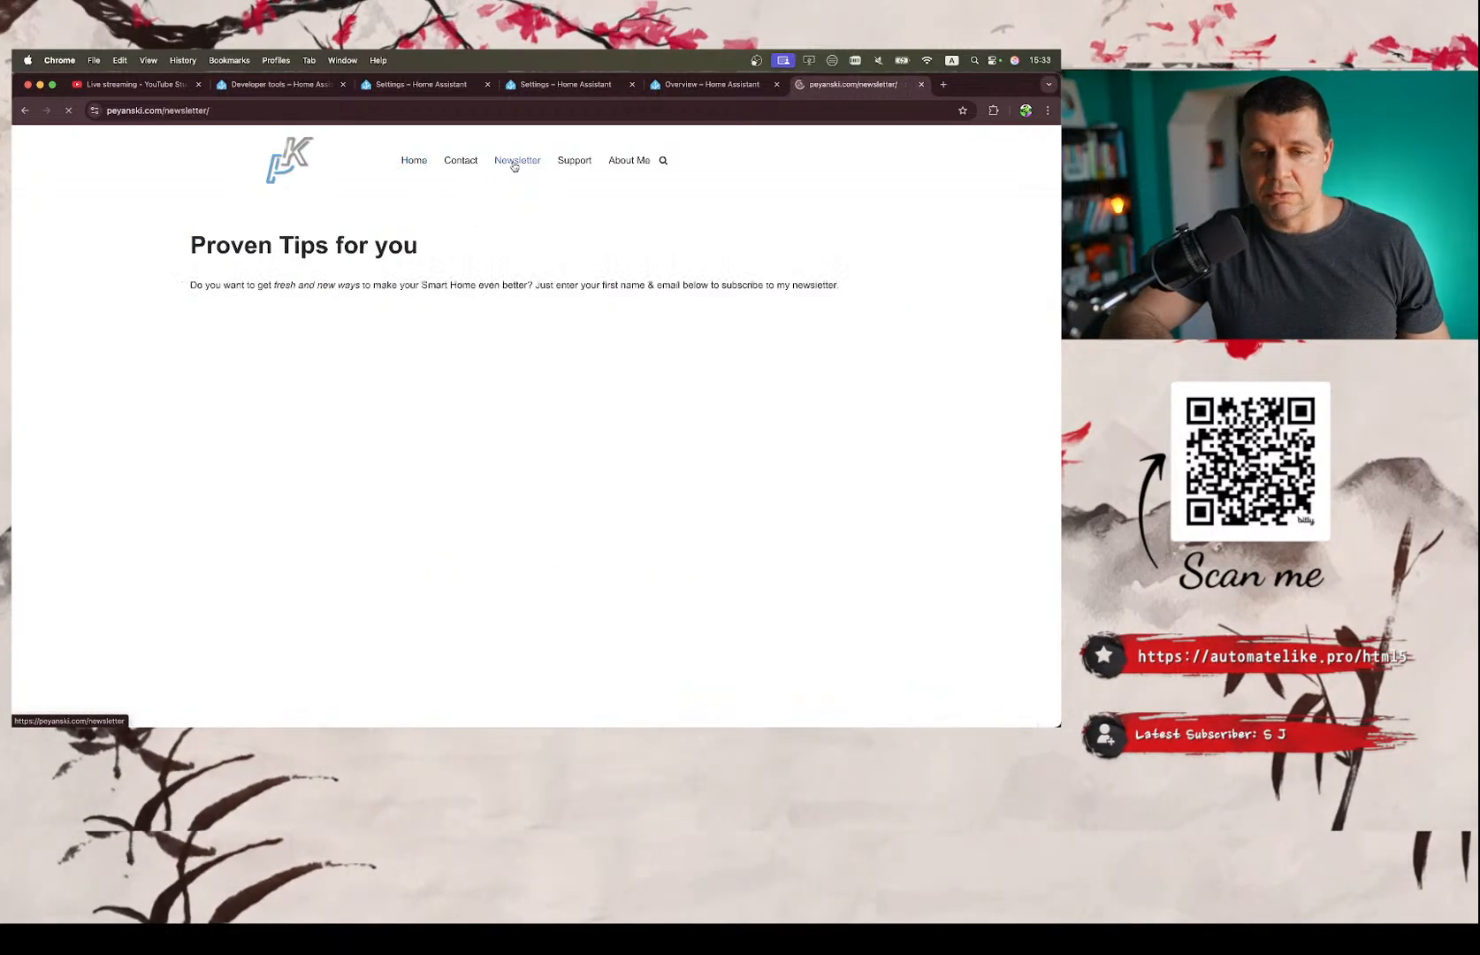
Focus the newsletter form's First Name field and enlarge the page to show the sign-up form and its privacy note.
left_click(467, 401)
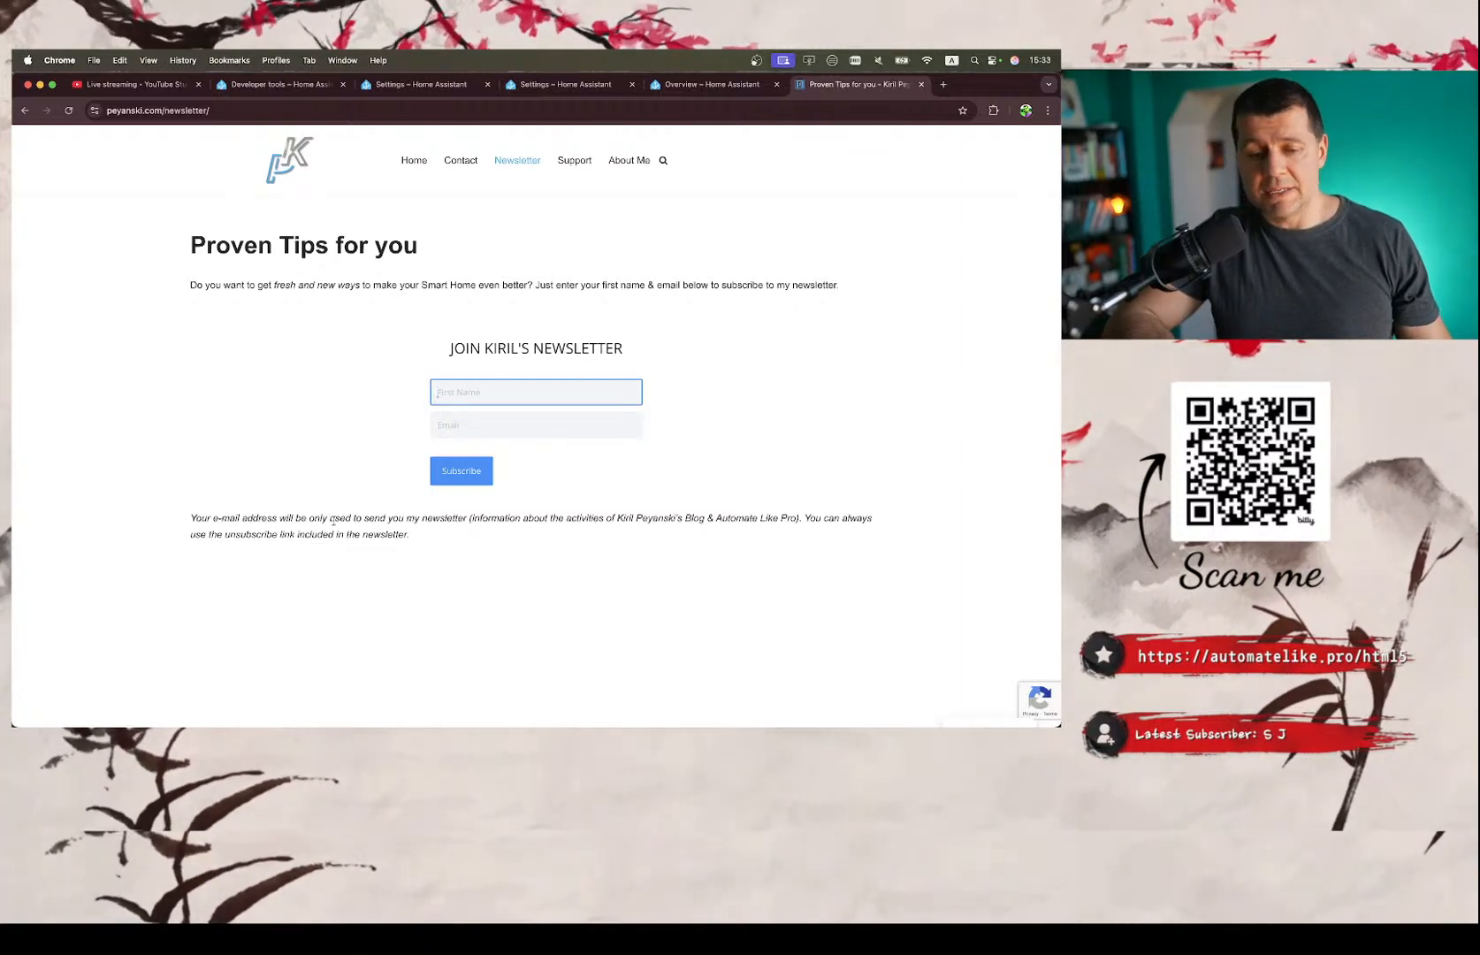
key("super+equal")
key("super+equal")
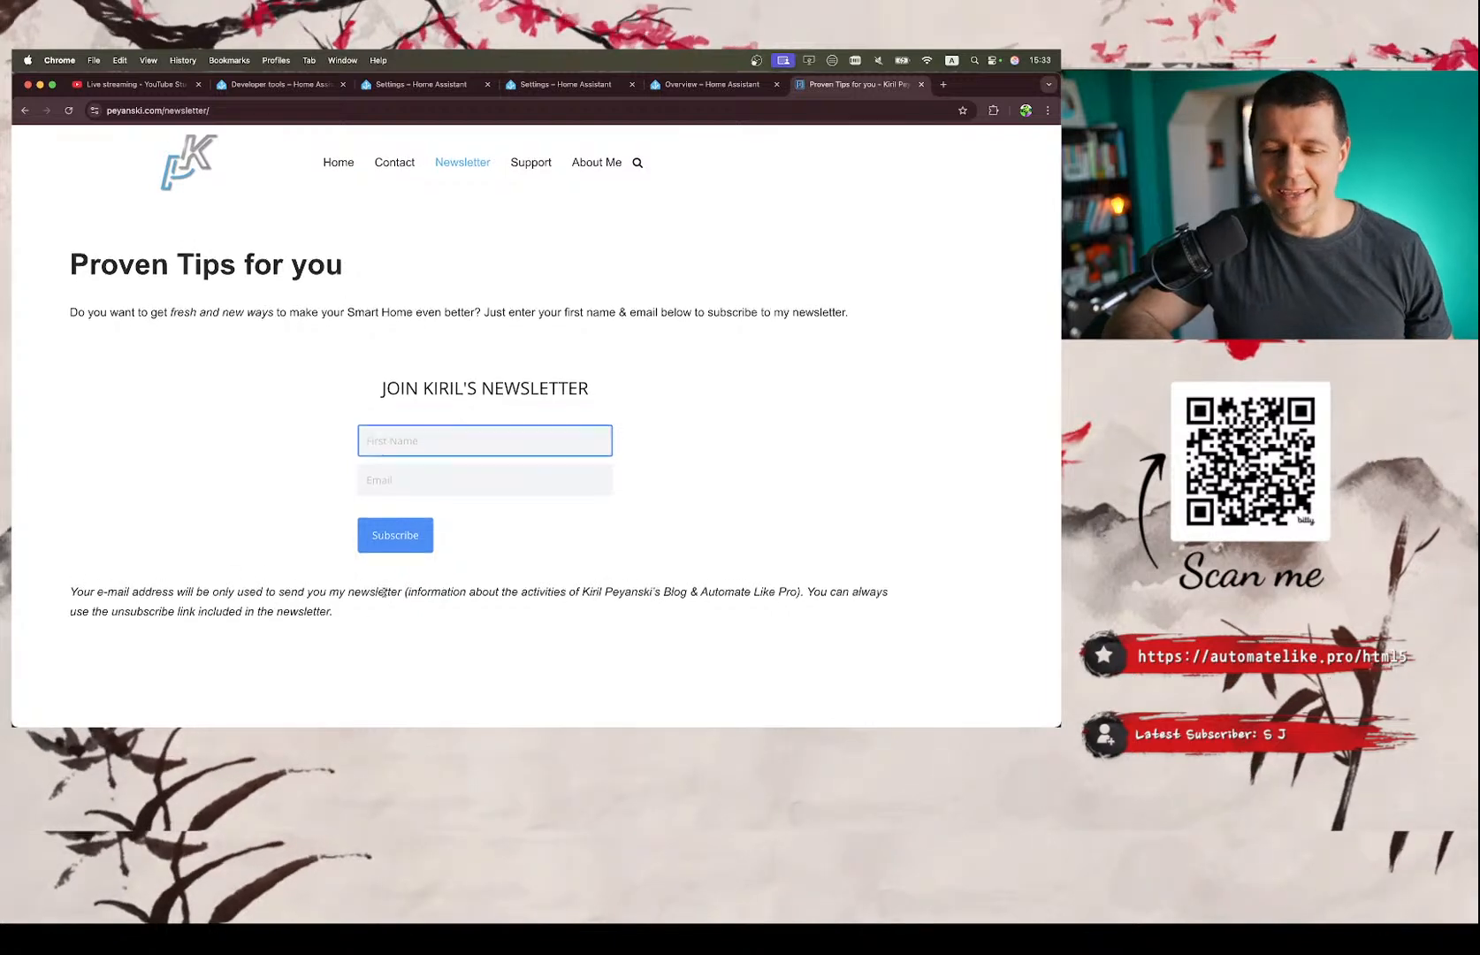
scroll(384, 592, "down", 1)
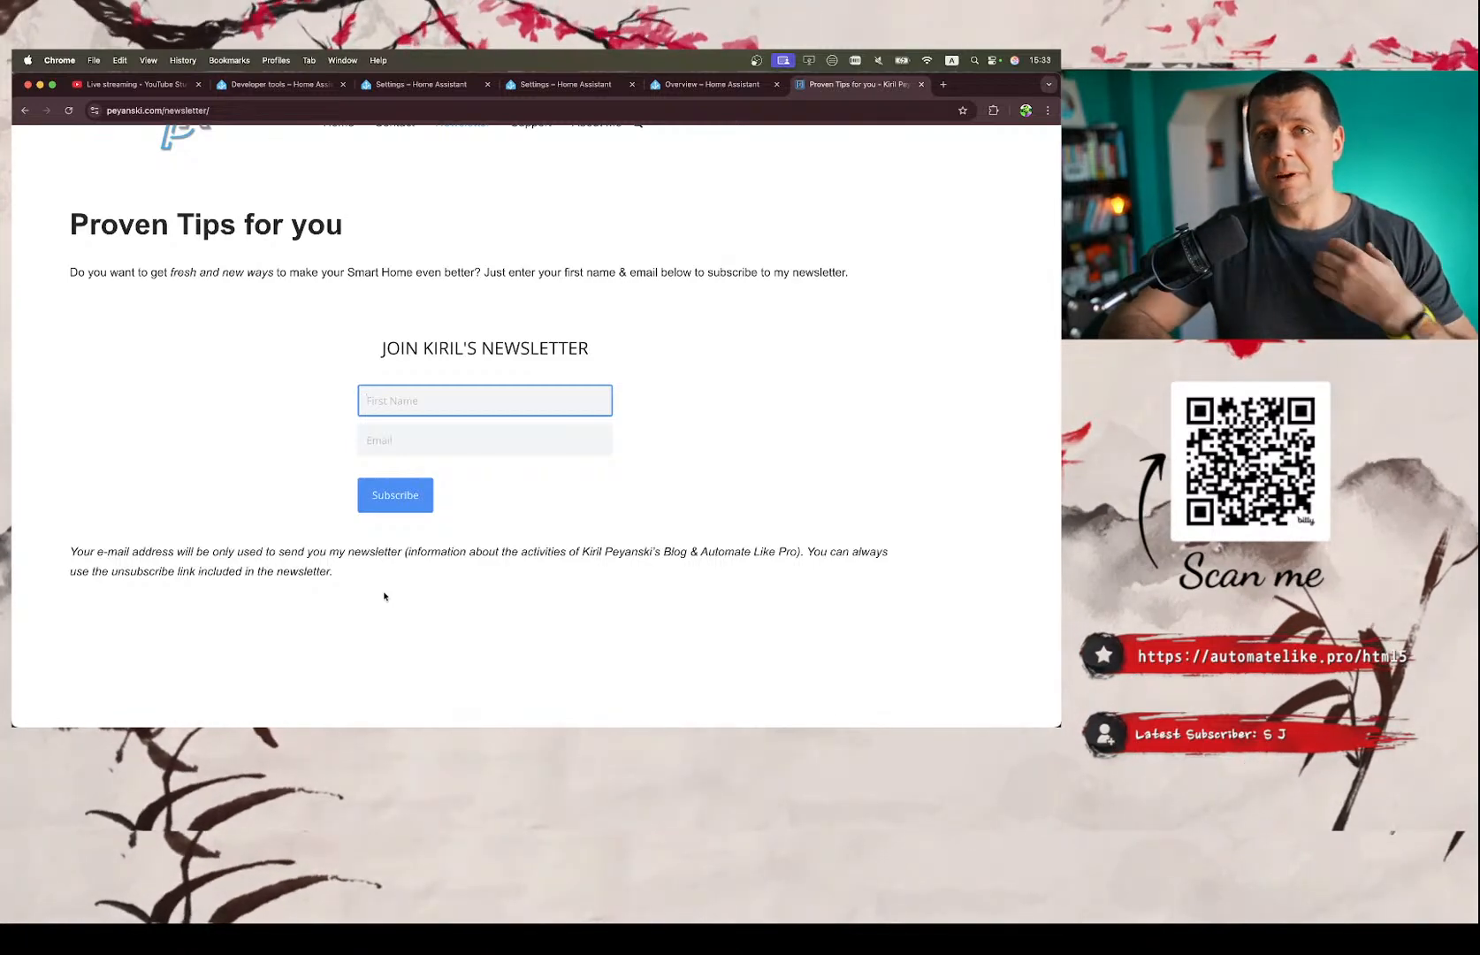
Return to the notes, check off 'Stay in touch?' and 'What are the best HA Notifications options IMHO?', and highlight the word IMHO.
key("ctrl+Right")
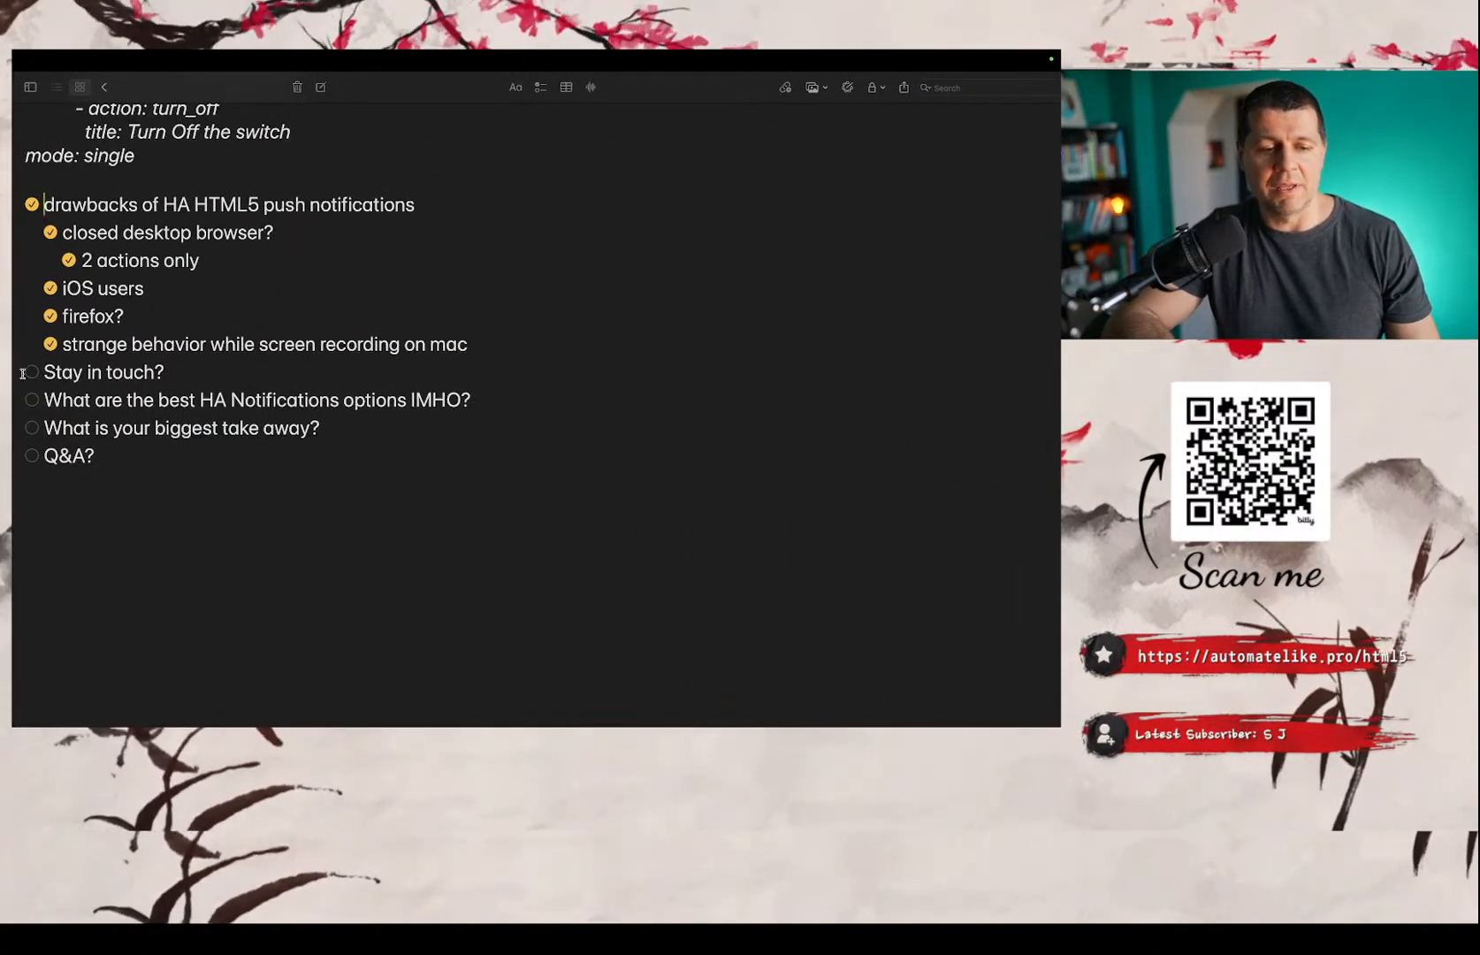
left_click(32, 372)
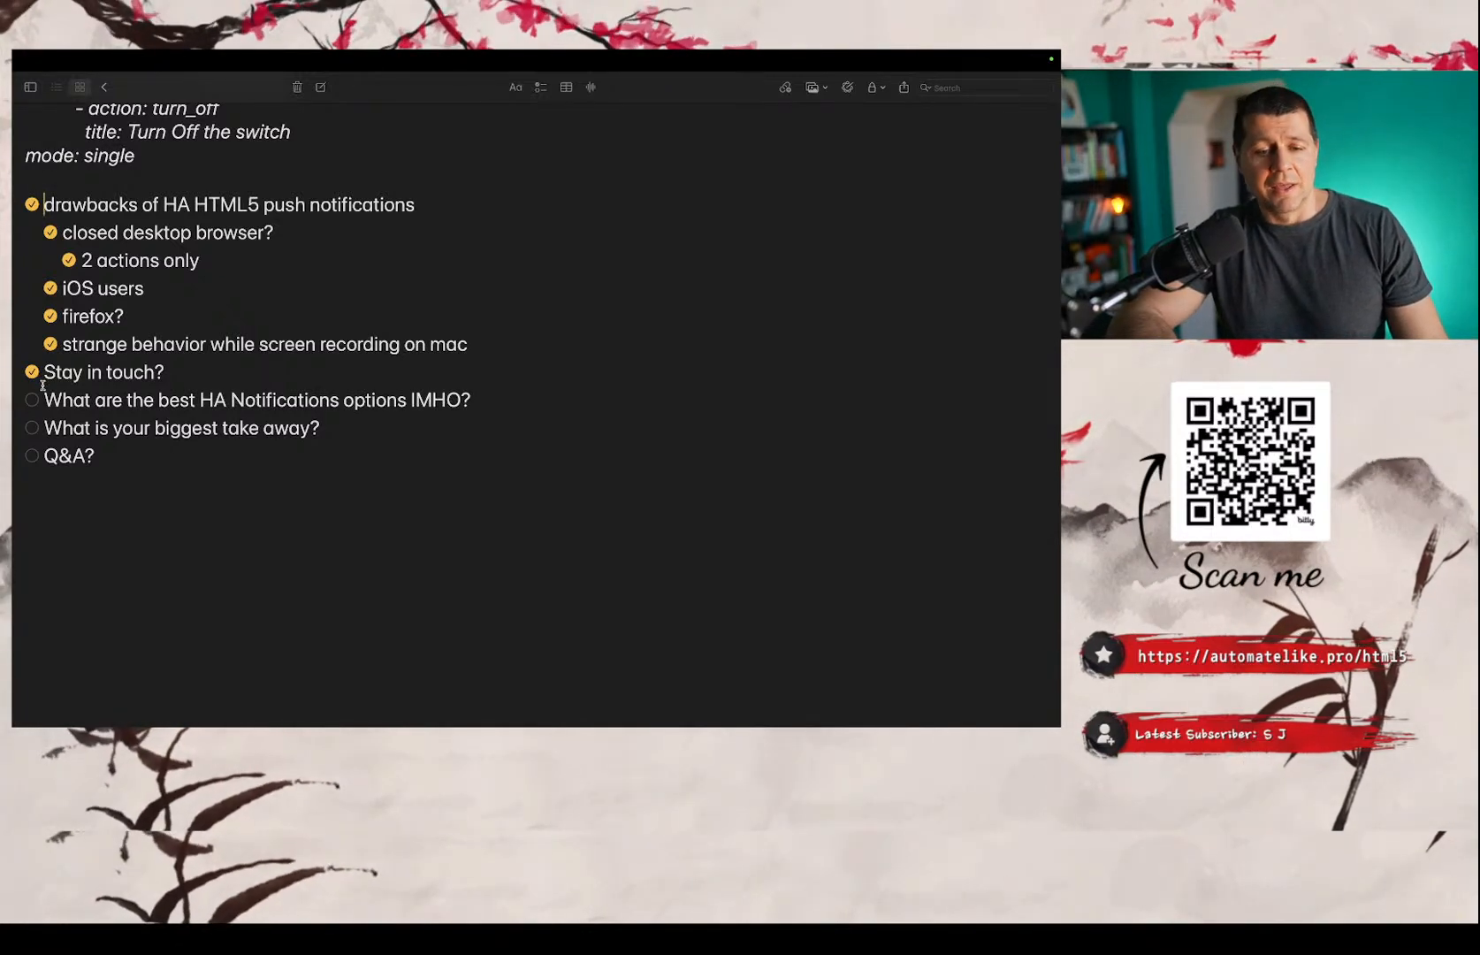
left_click(33, 400)
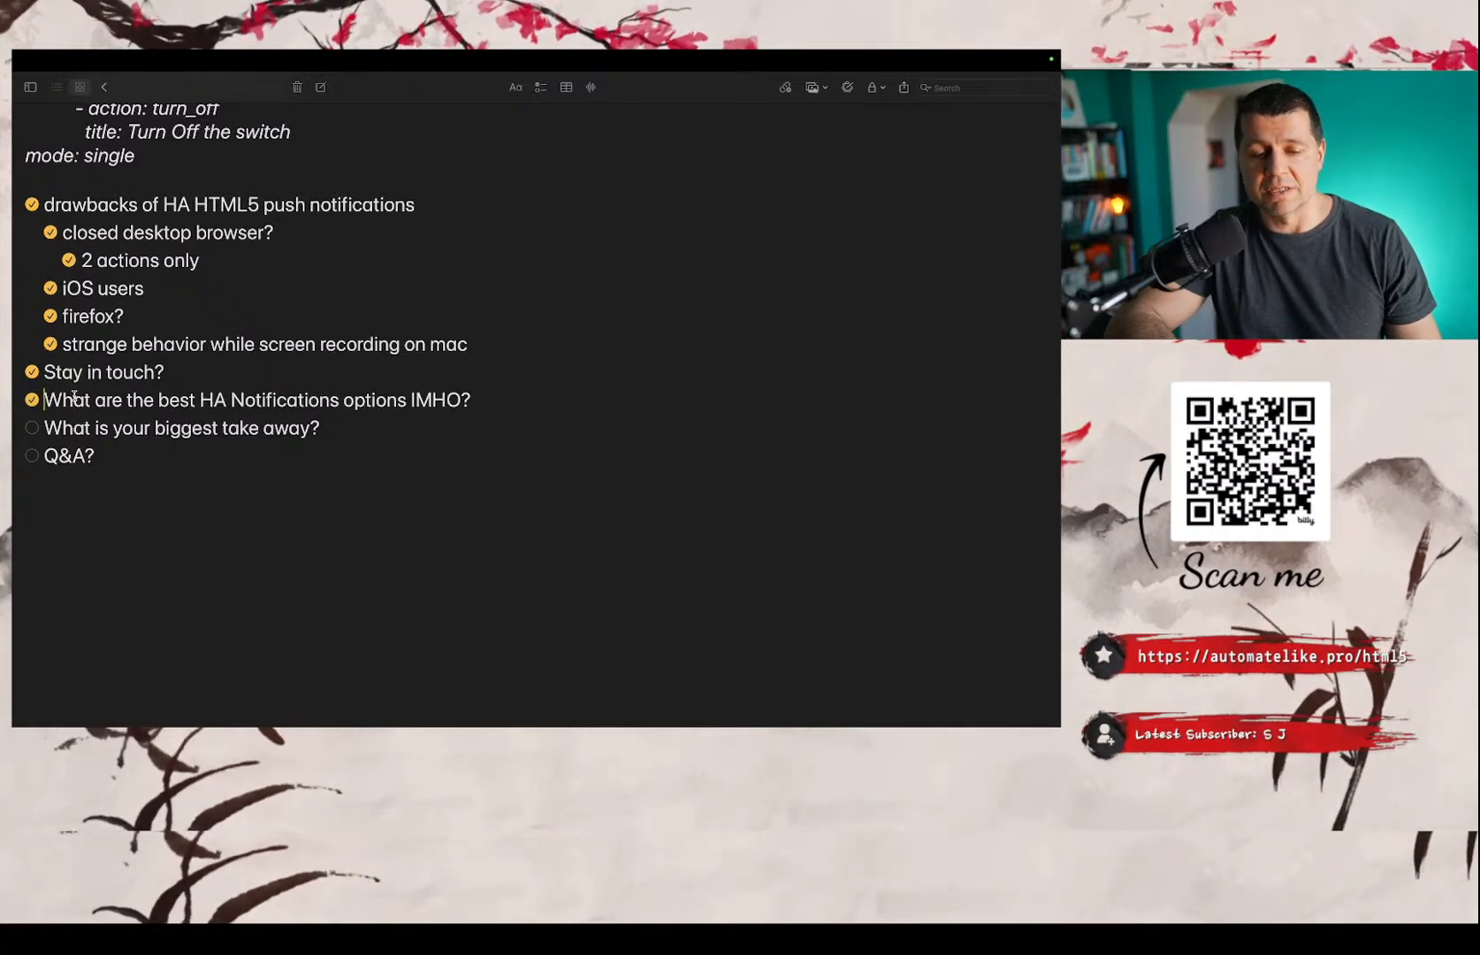
double_click(436, 403)
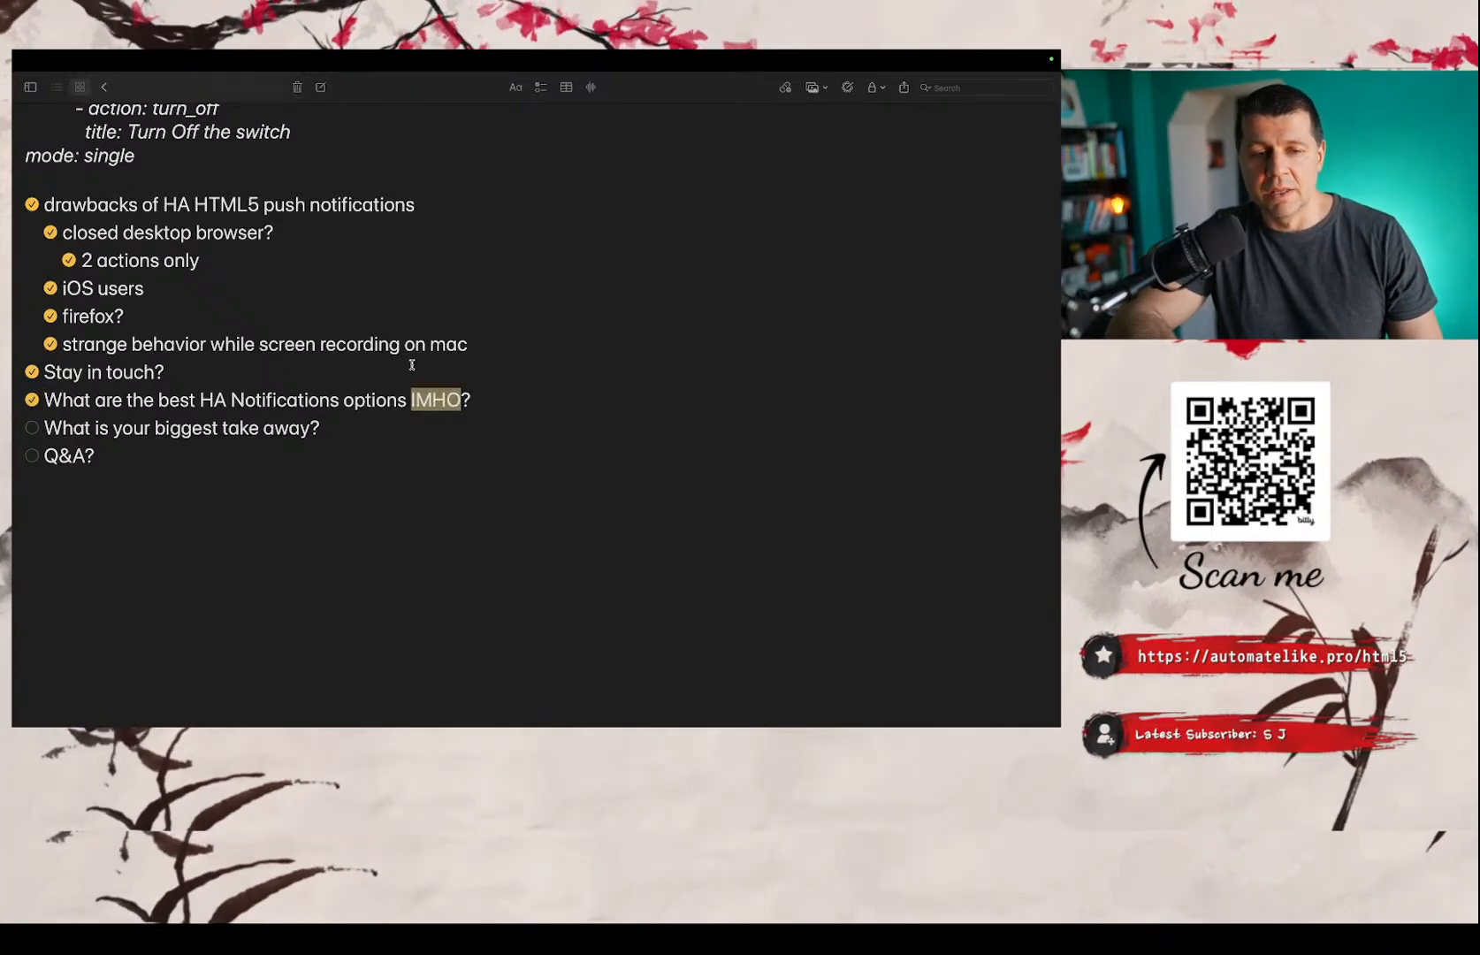
Look back through the notes on HTML5 notification actions, tags and automations, returning to the drawbacks section.
scroll(412, 364, "up", 15)
scroll(412, 364, "up", 10)
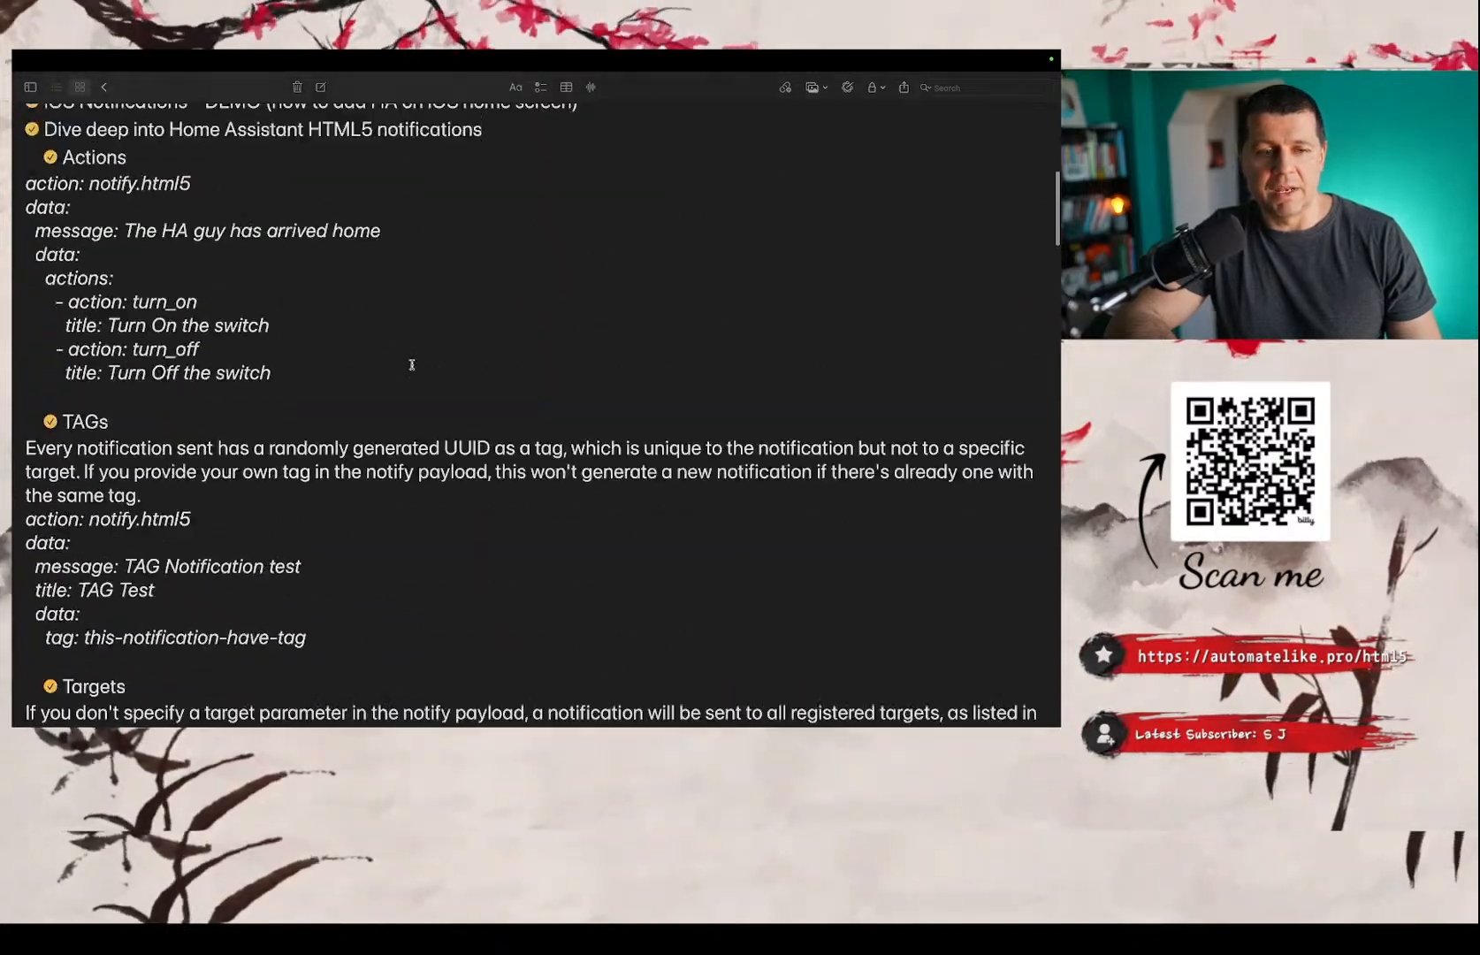
scroll(412, 364, "down", 10)
scroll(412, 364, "down", 15)
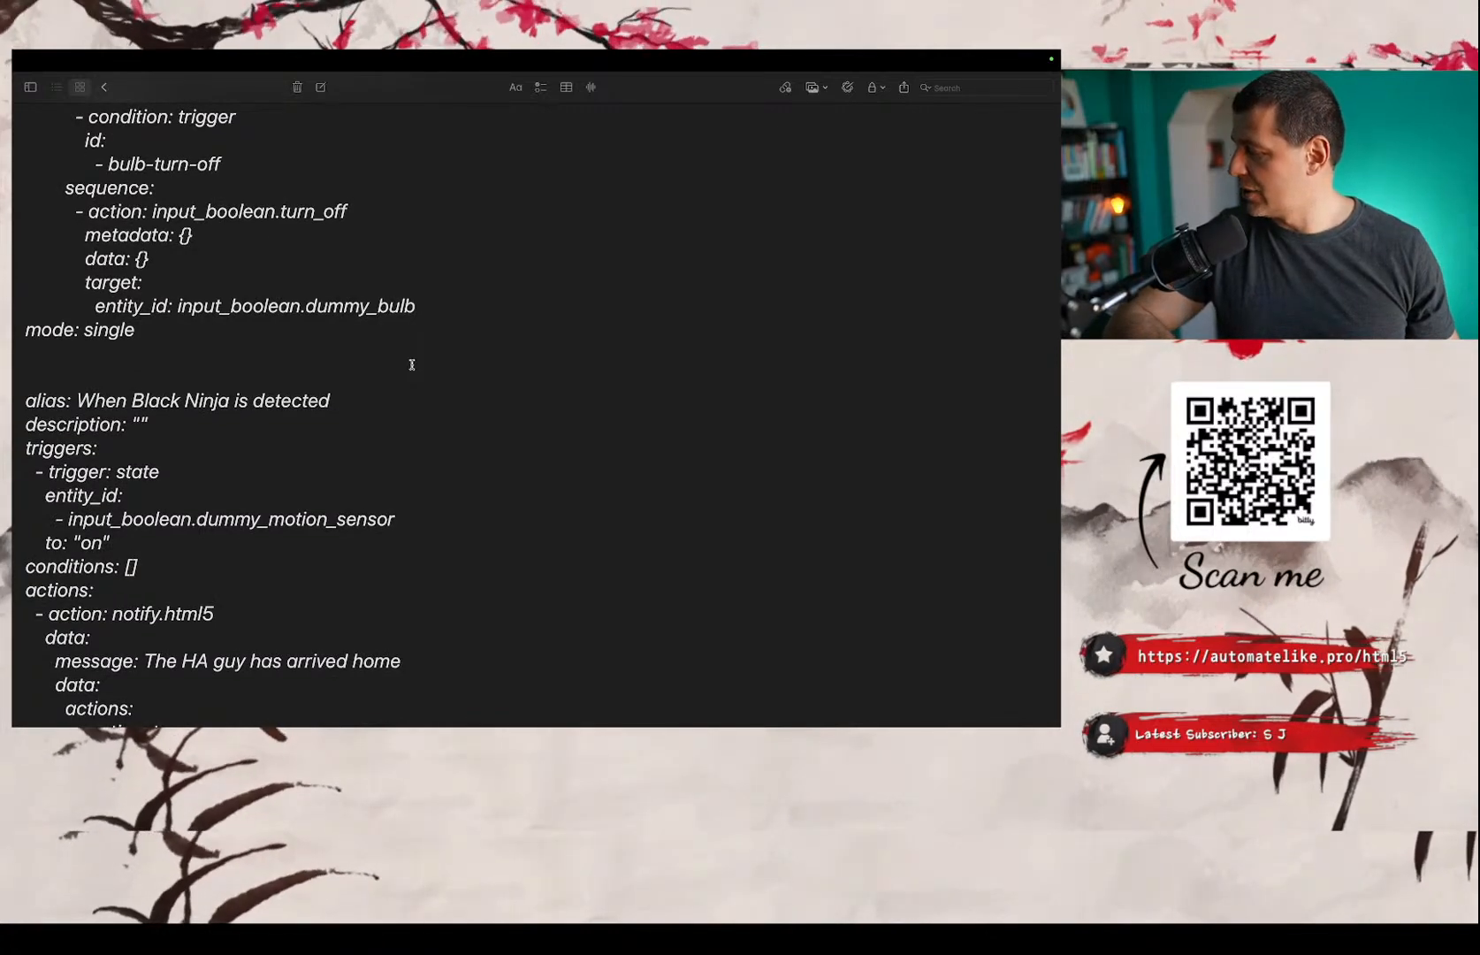
scroll(412, 365, "down", 20)
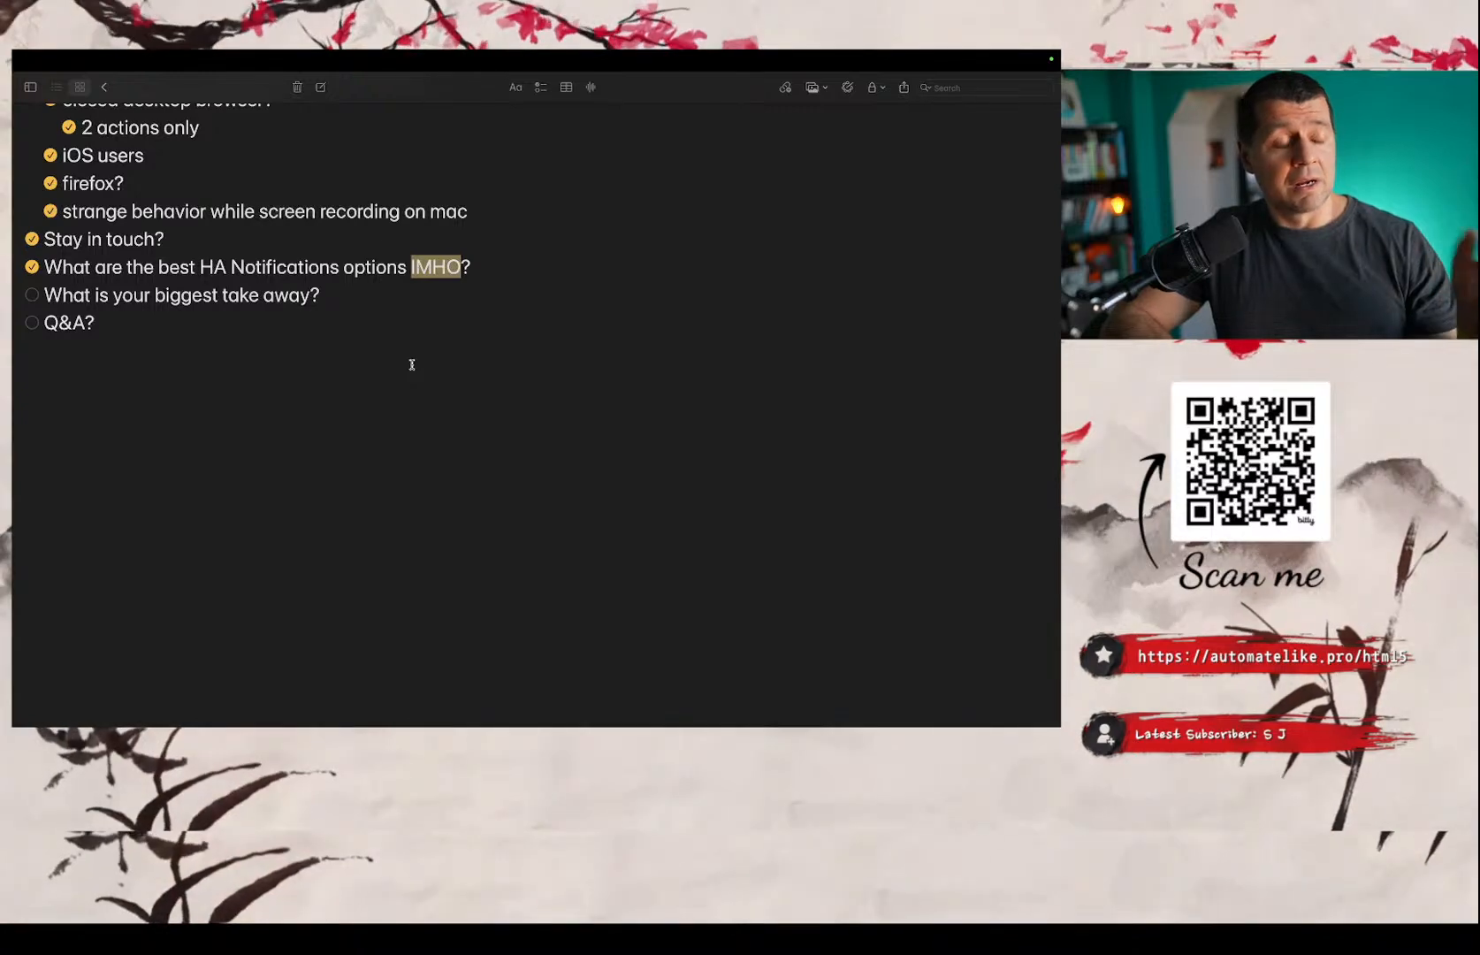
scroll(412, 364, "up", 10)
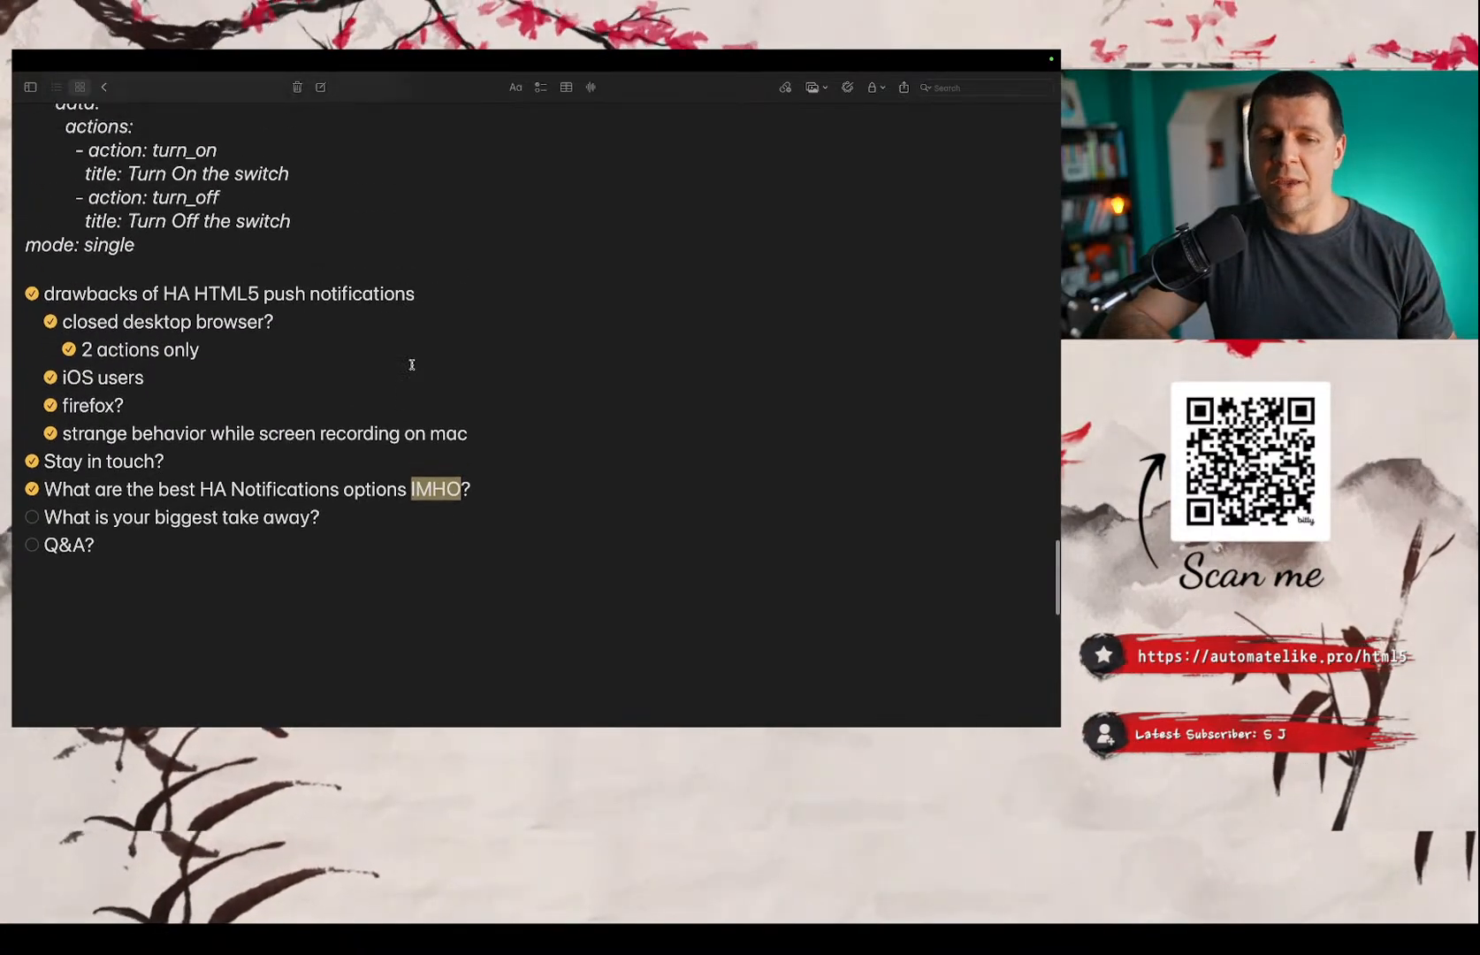
scroll(412, 364, "up", 10)
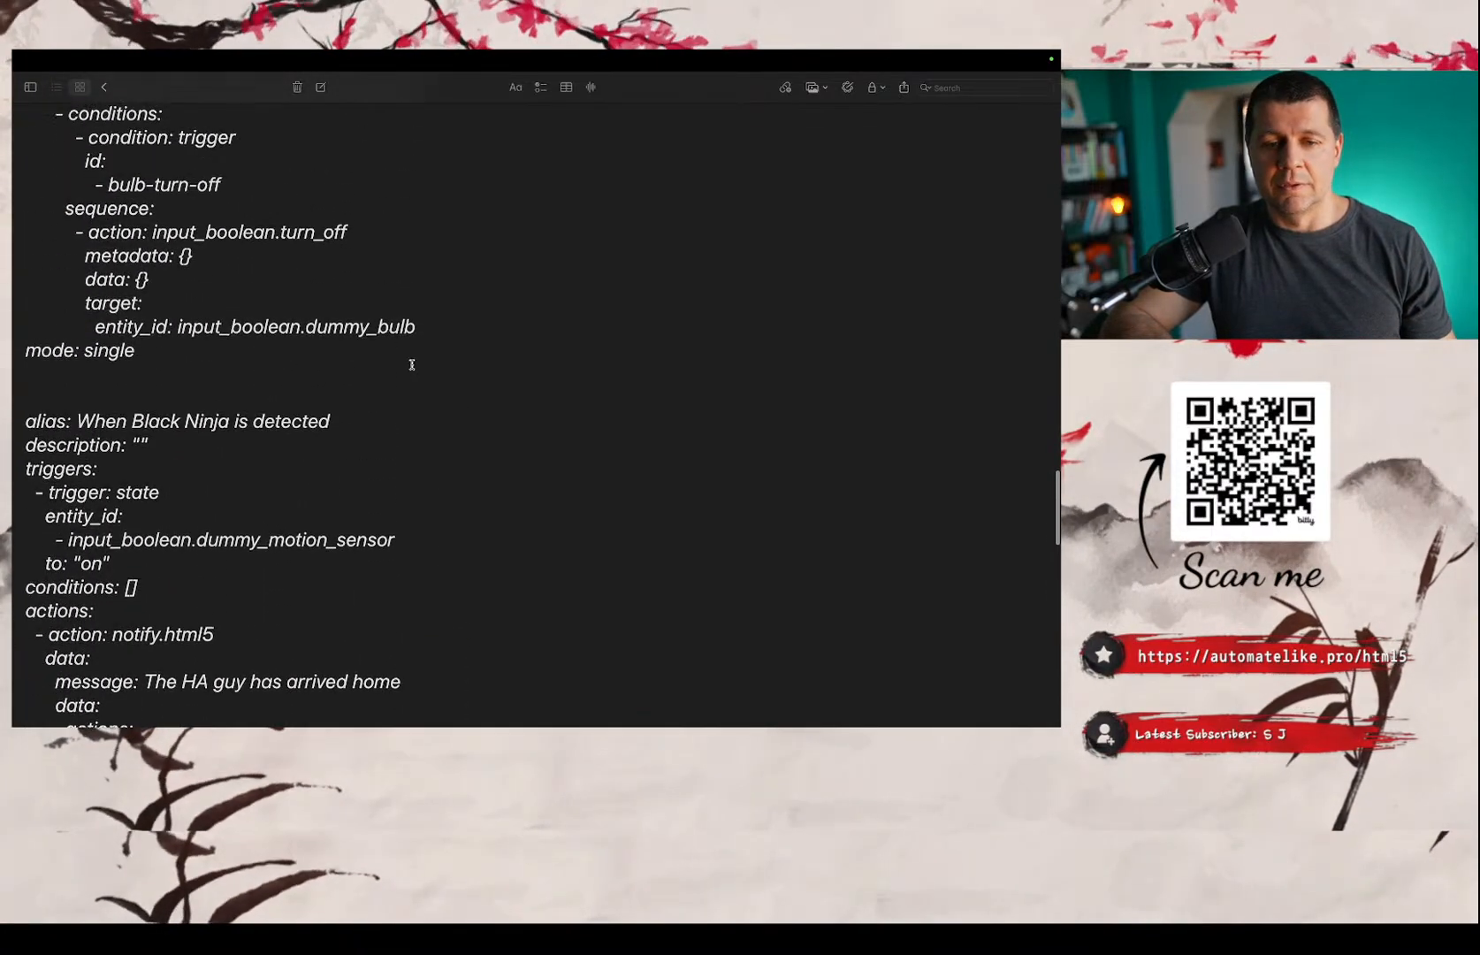
scroll(412, 364, "down", 15)
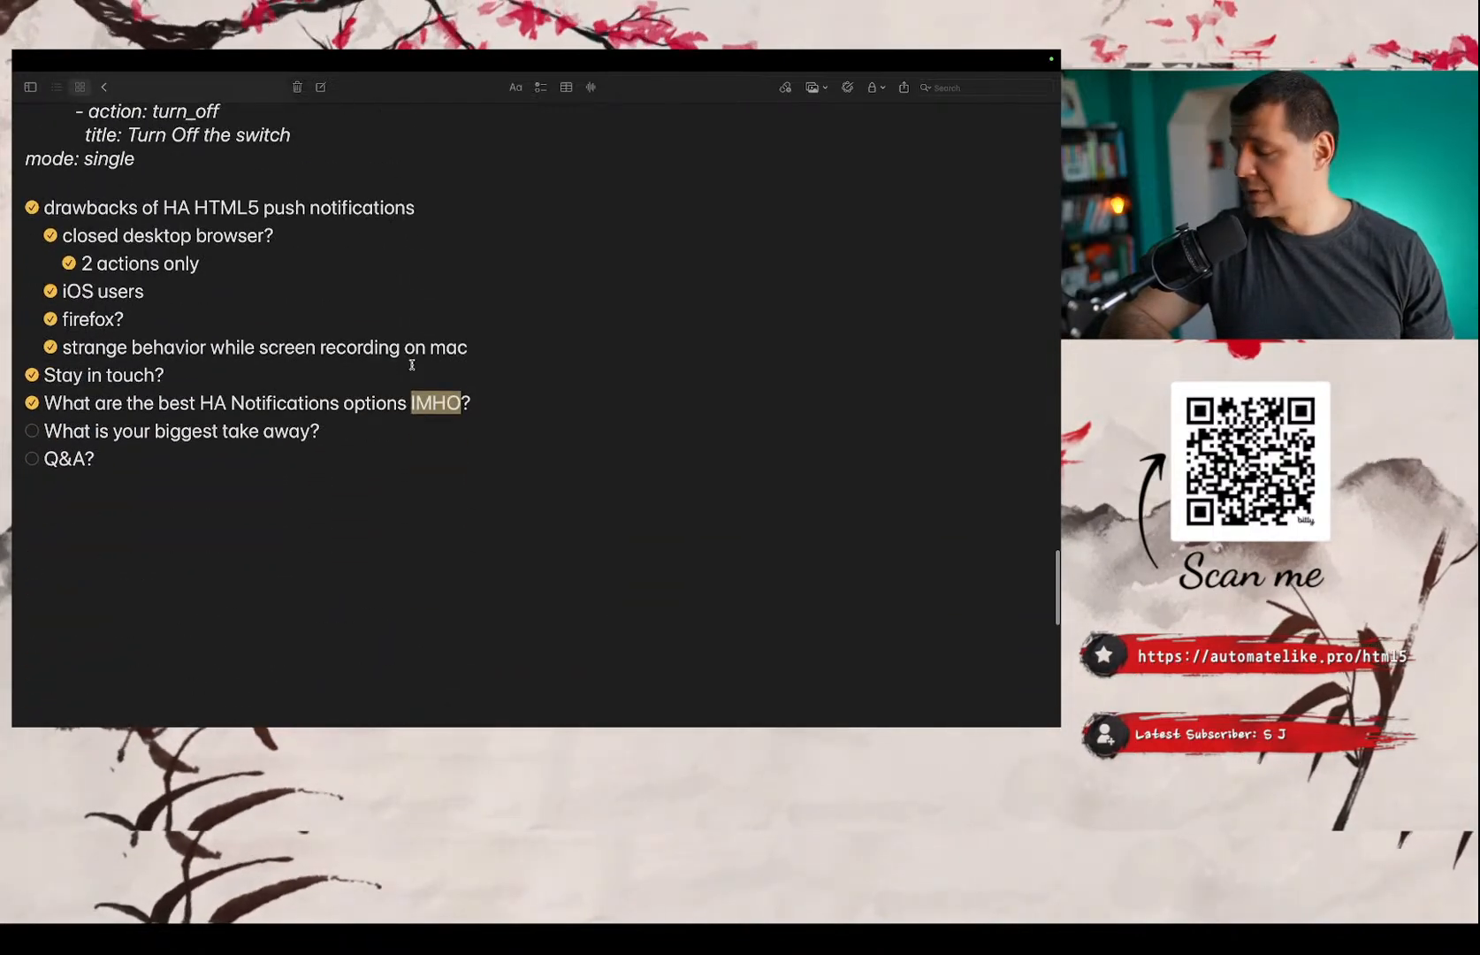
scroll(412, 364, "up", 5)
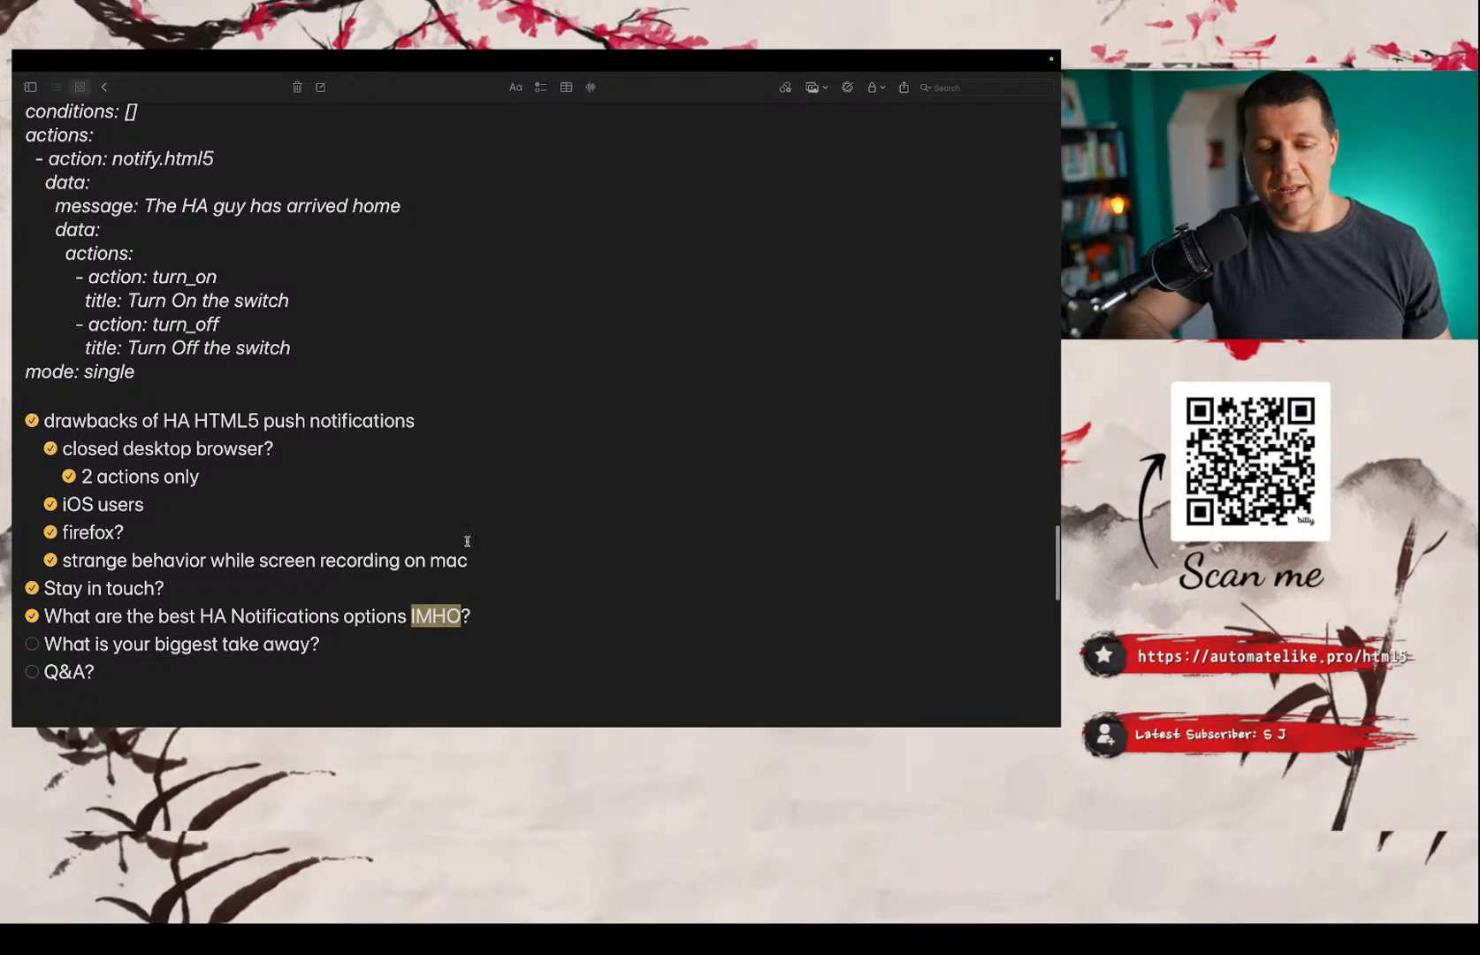
Highlight the whole drawbacks list, from its heading to the screen recording item, and view the remaining checklist items.
left_click_drag(489, 557, 18, 427)
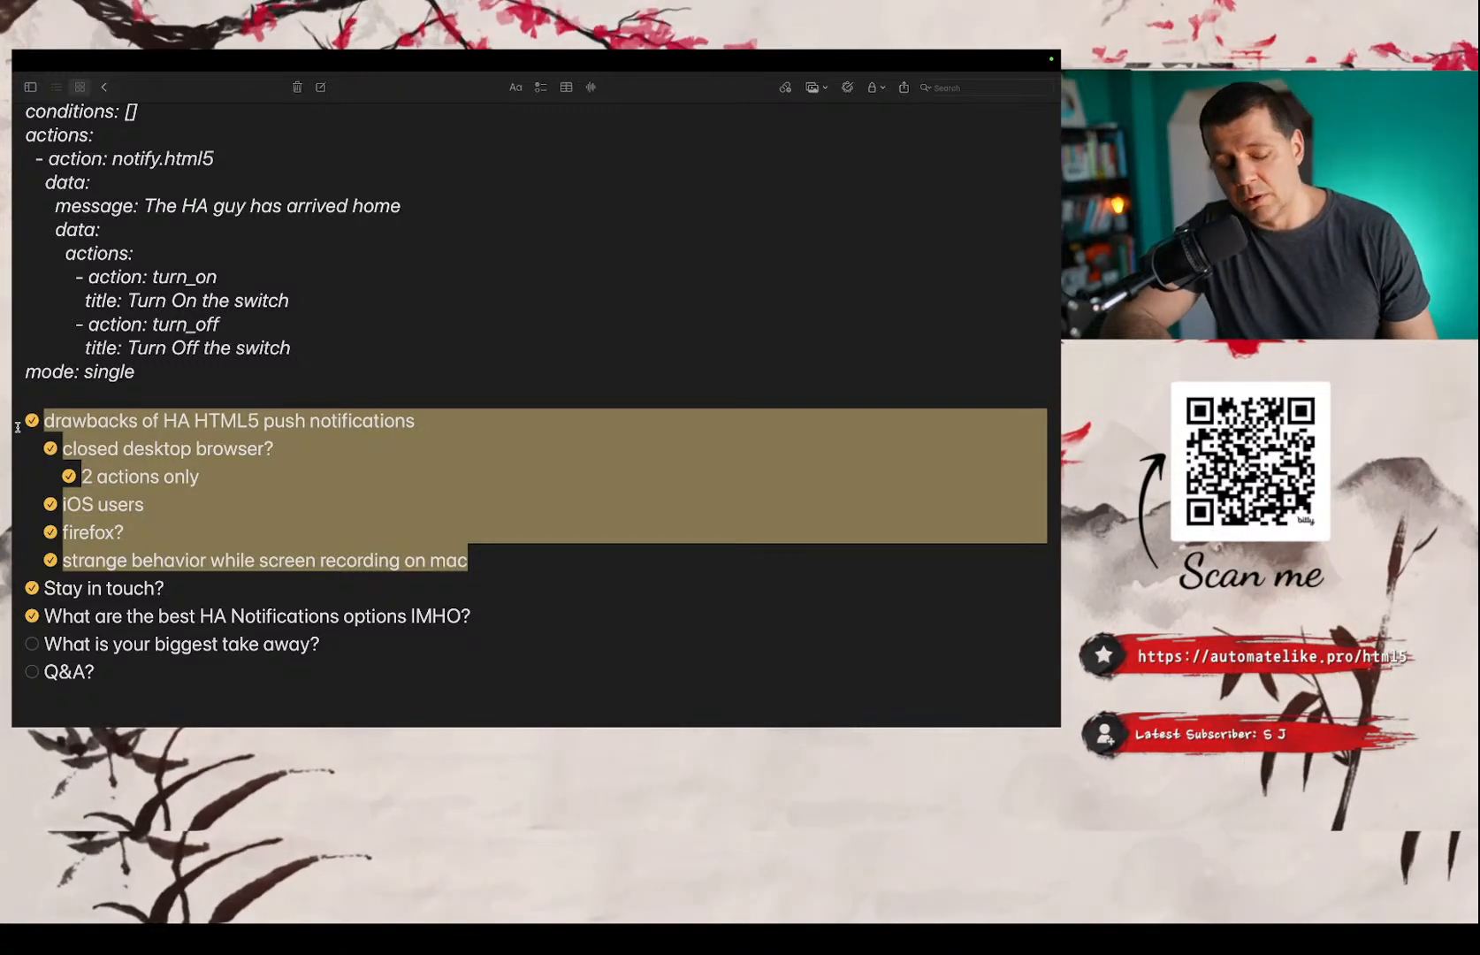
scroll(17, 429, "down", 2)
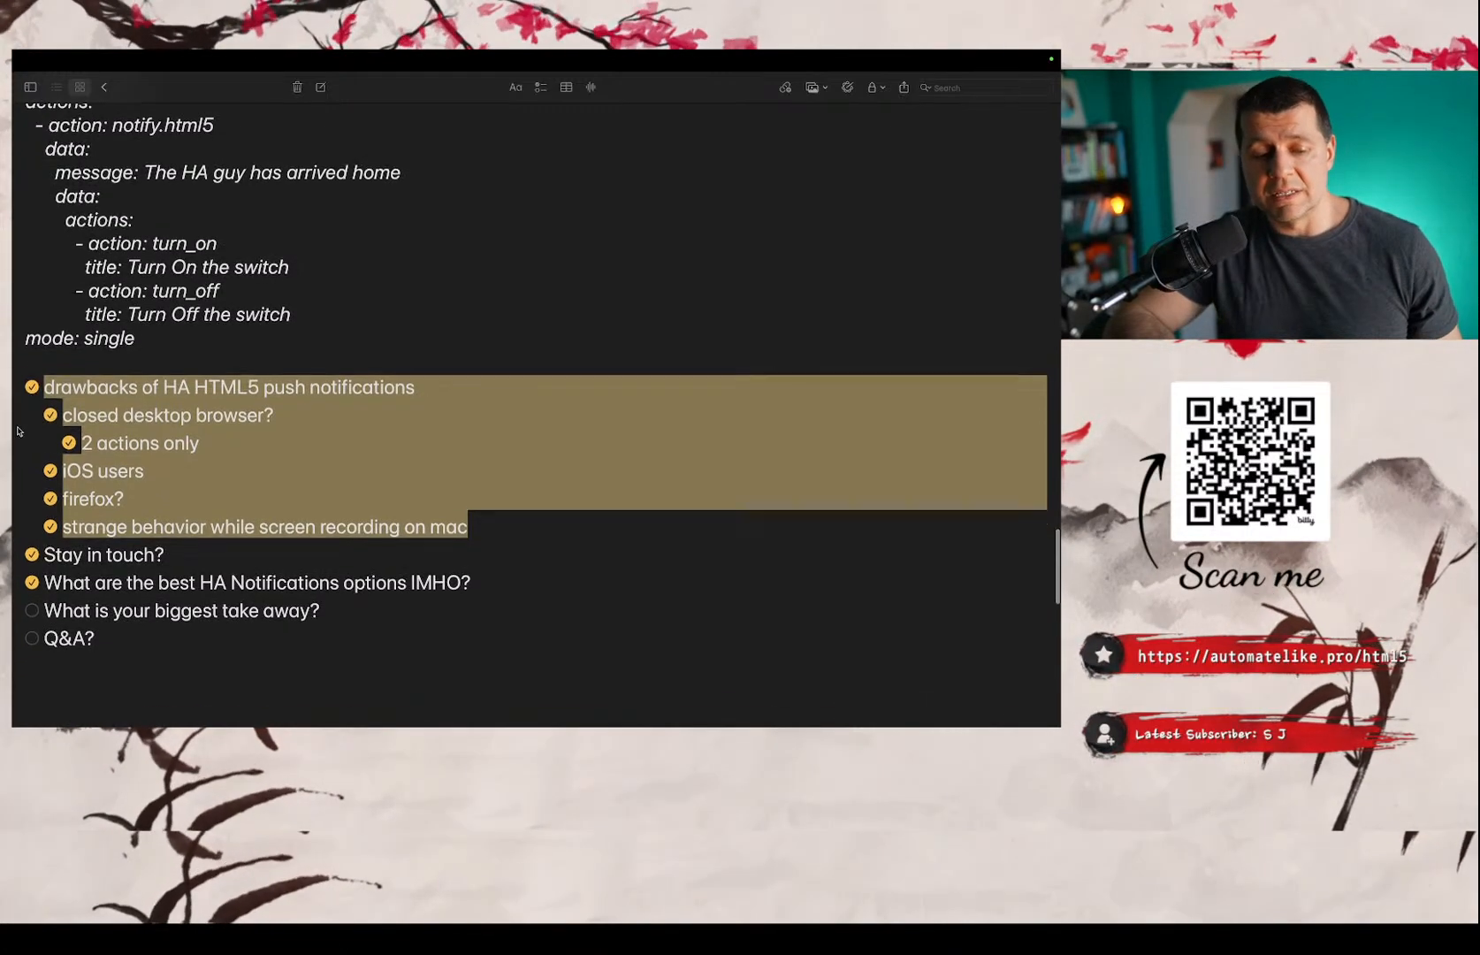
scroll(16, 430, "down", 3)
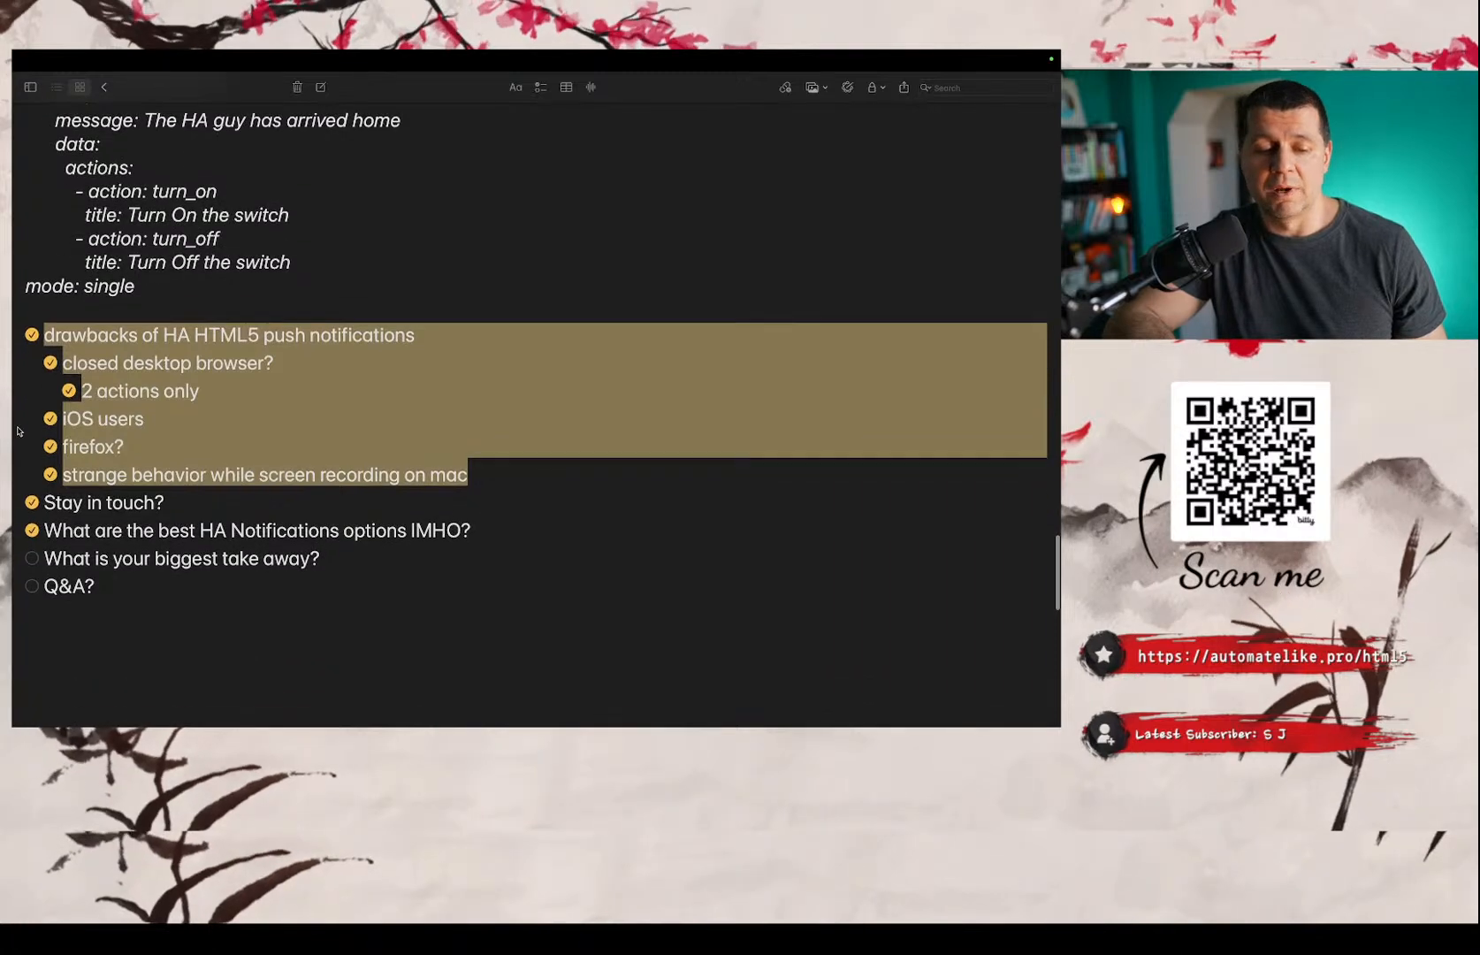
scroll(221, 405, "down", 3)
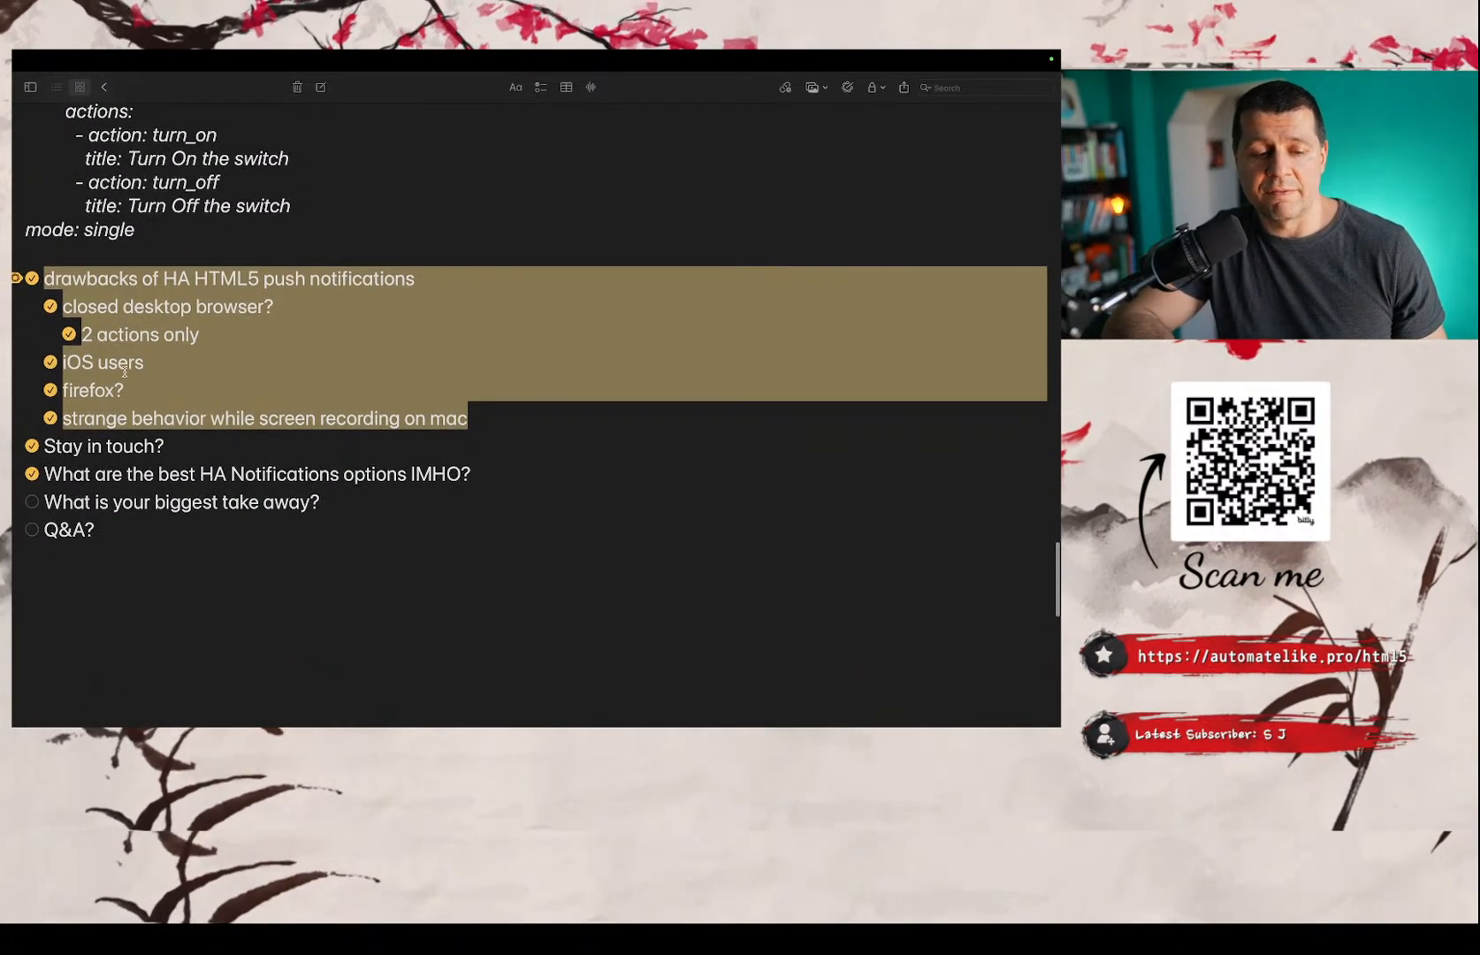
Review the highlighted drawbacks list and the closing checklist items below it, down to 'Q&A?'.
scroll(123, 371, "down", 3)
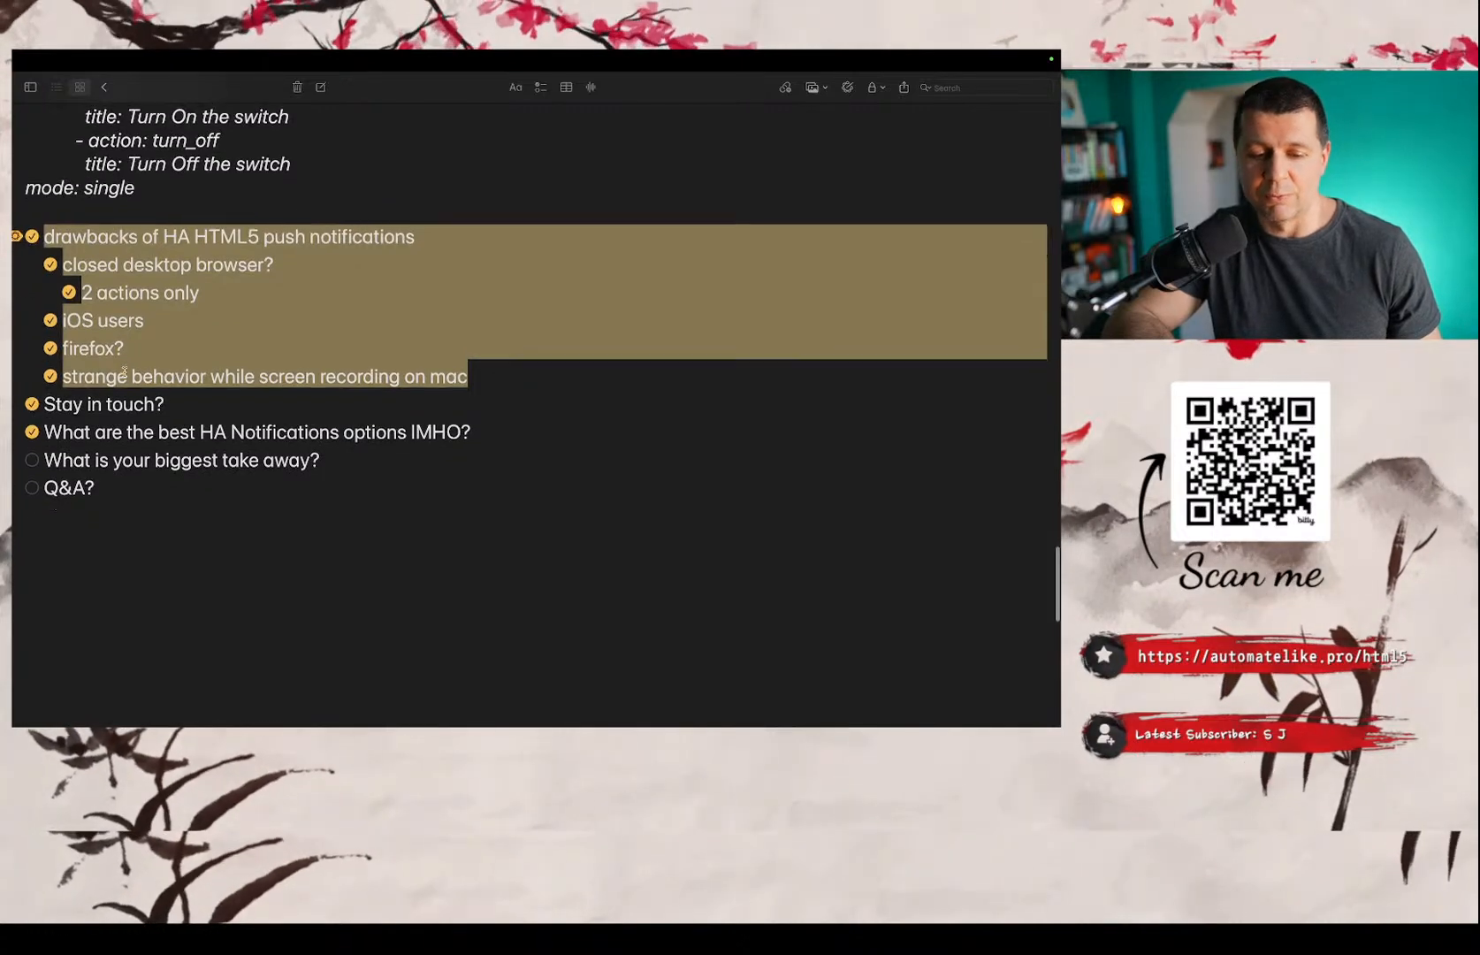
scroll(124, 371, "down", 3)
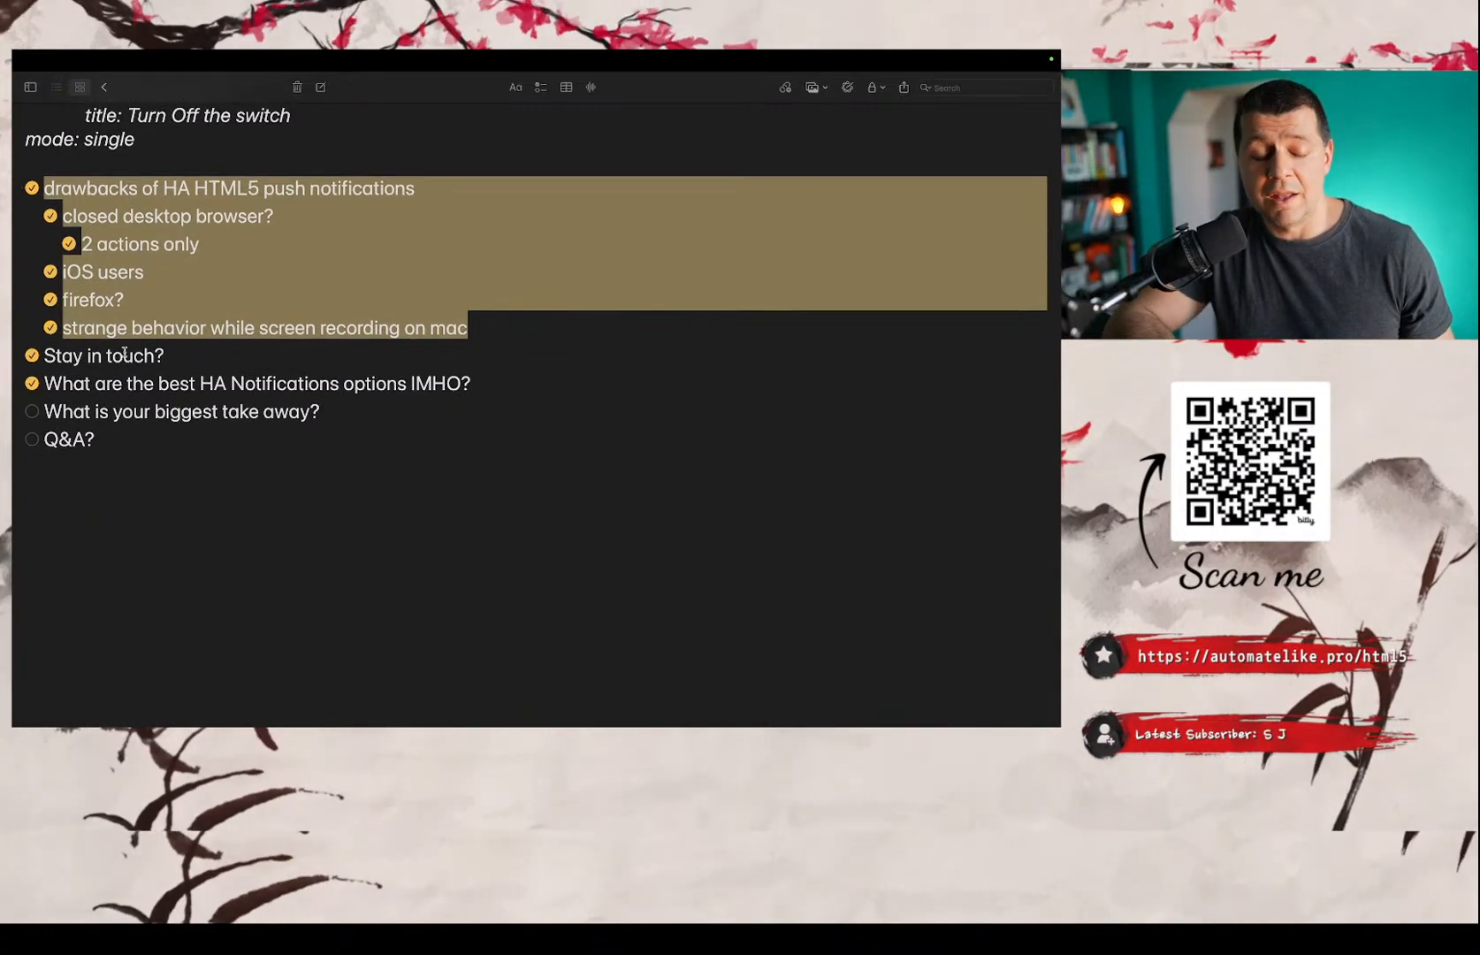
scroll(200, 326, "down", 6)
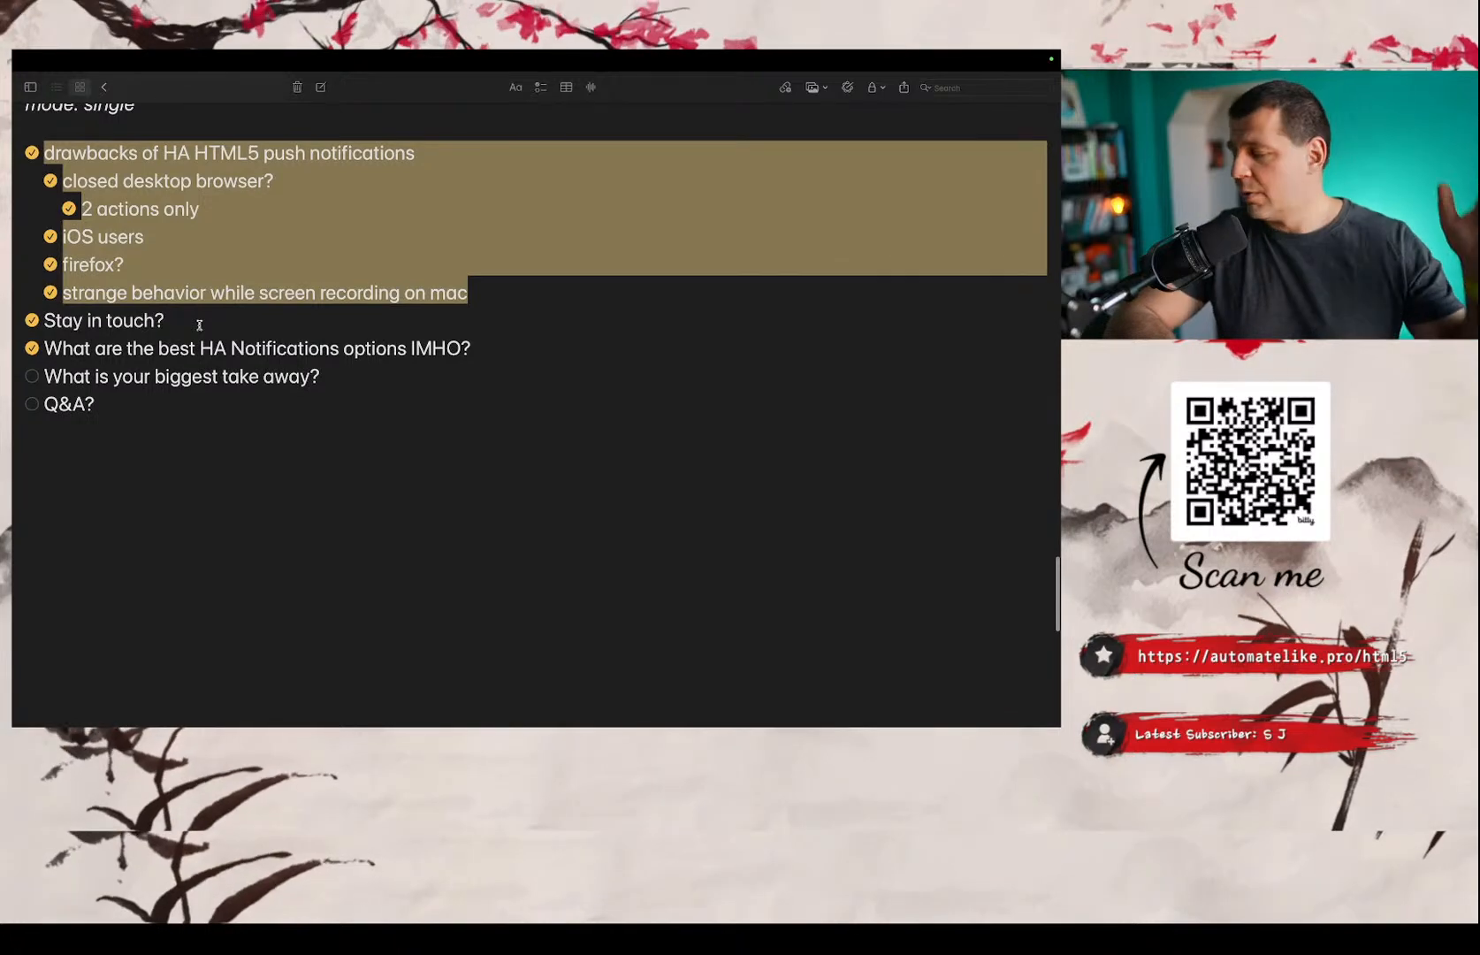
scroll(199, 325, "down", 1)
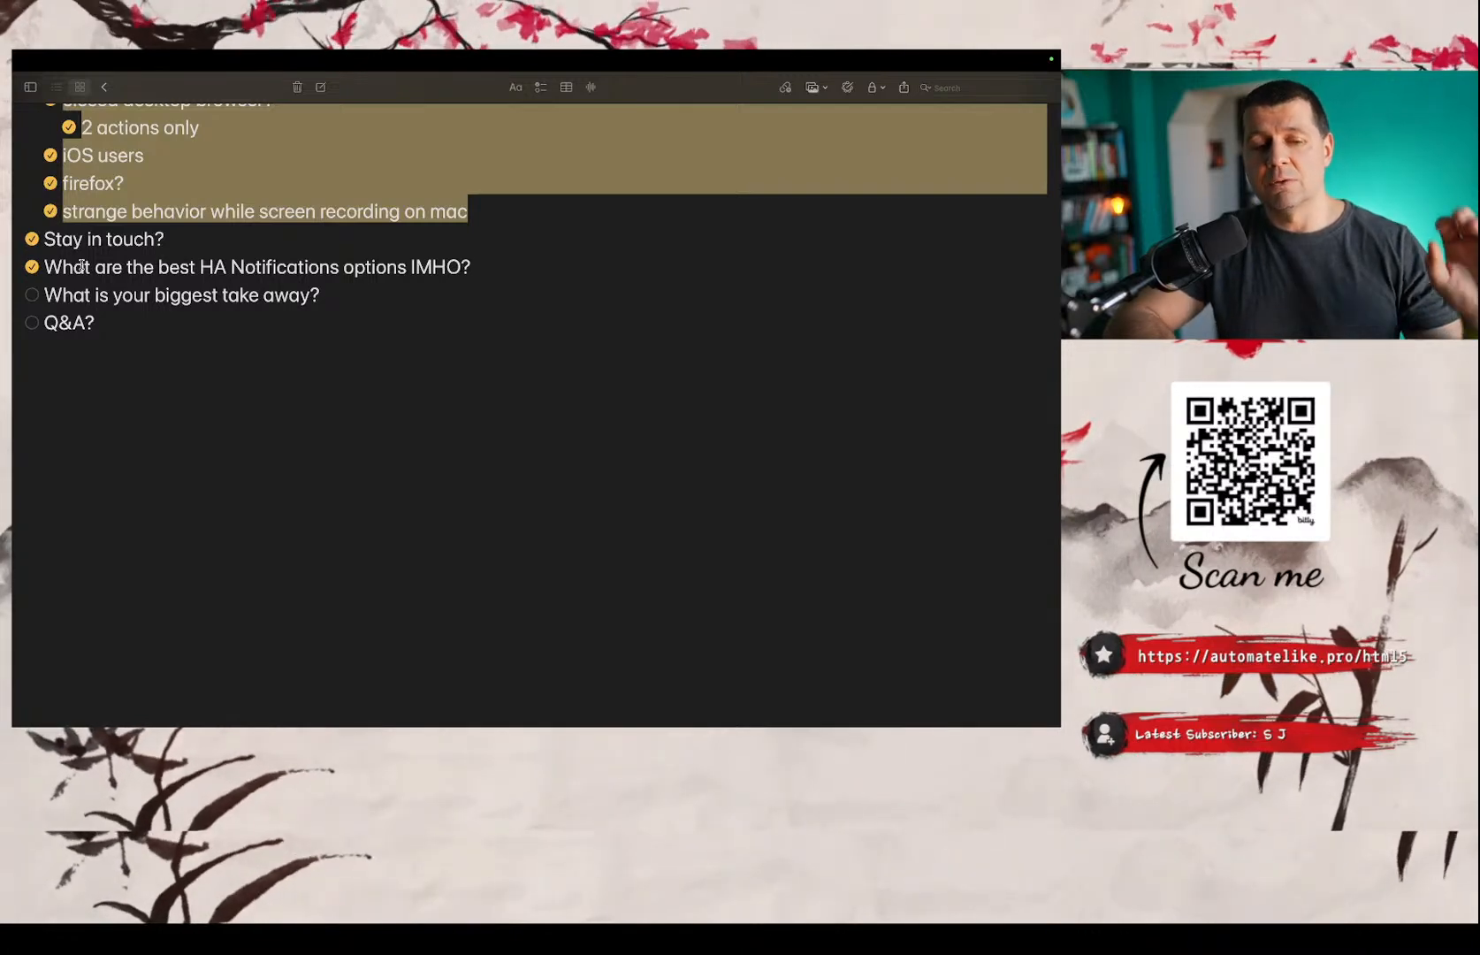
scroll(82, 266, "up", 5)
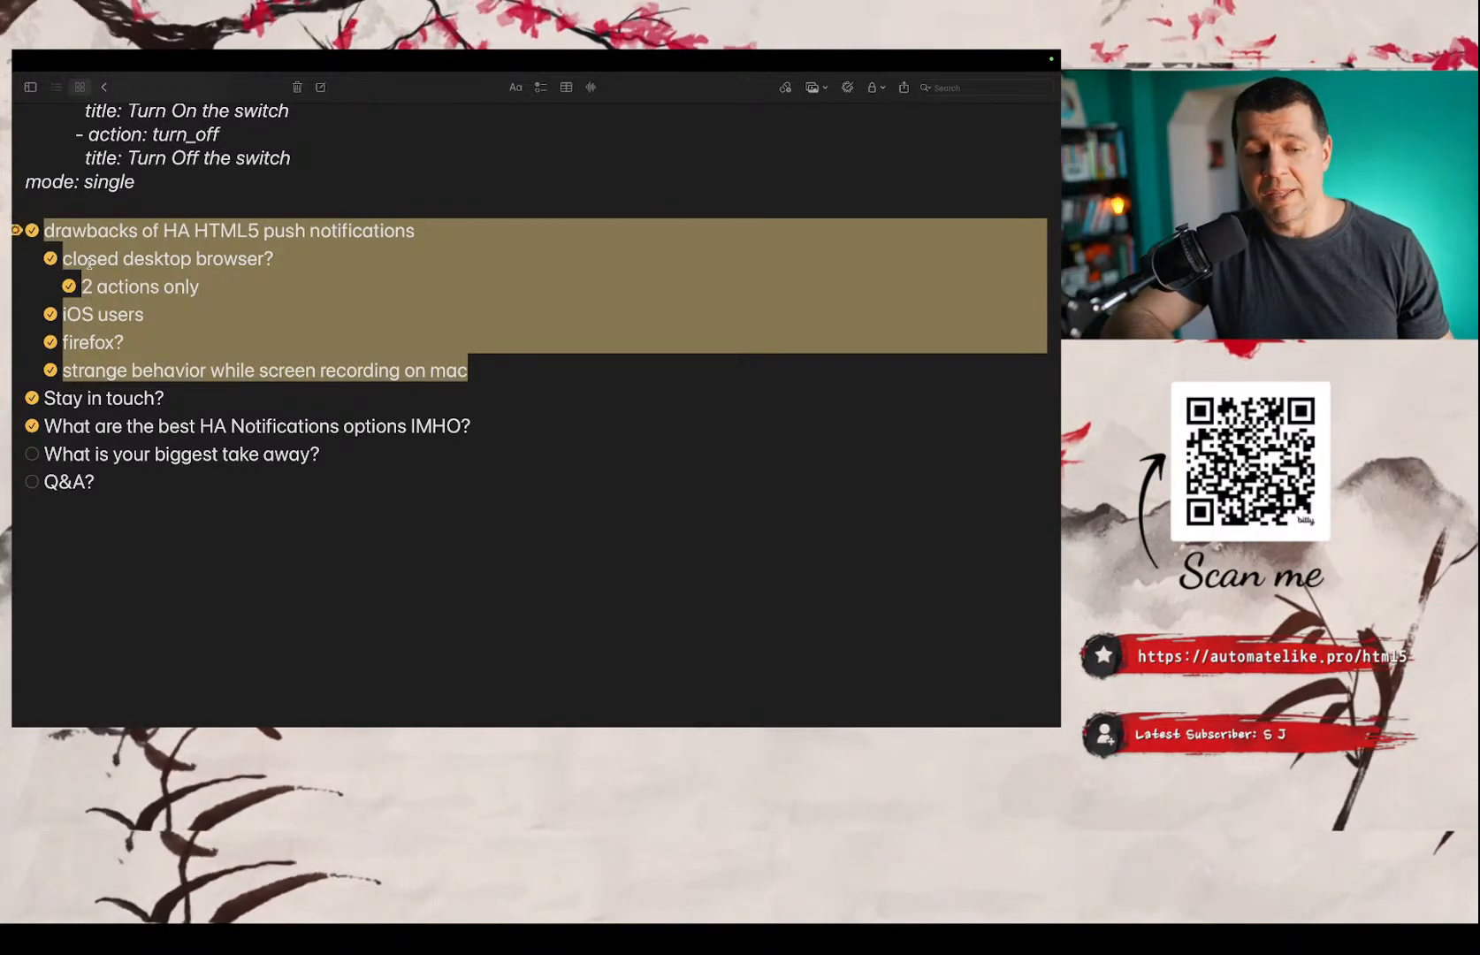
scroll(89, 263, "down", 2)
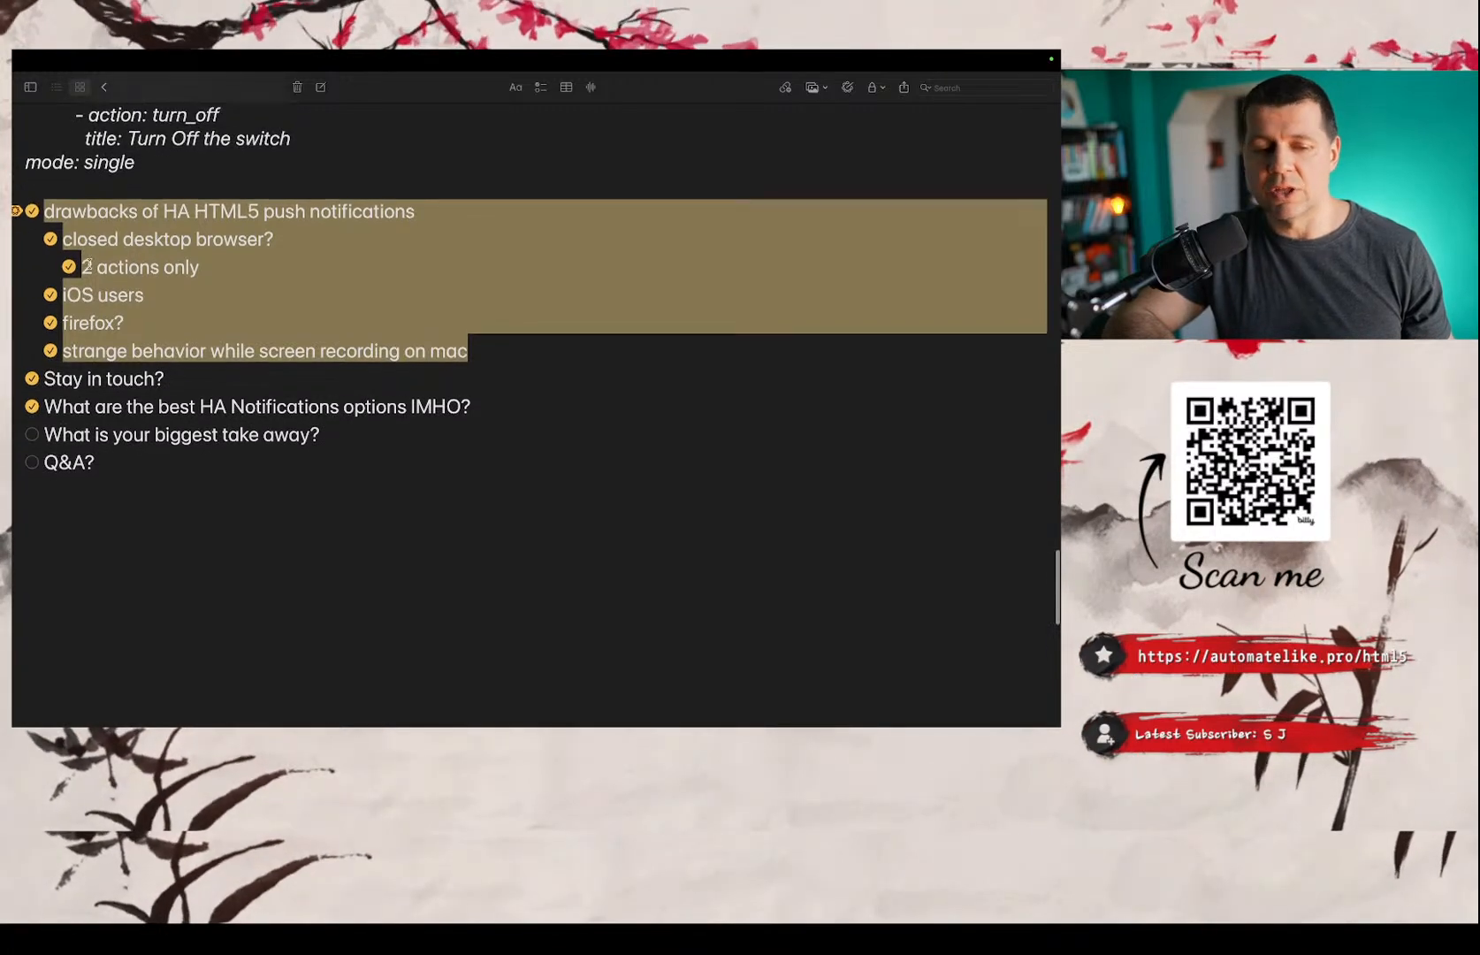
scroll(89, 263, "down", 1)
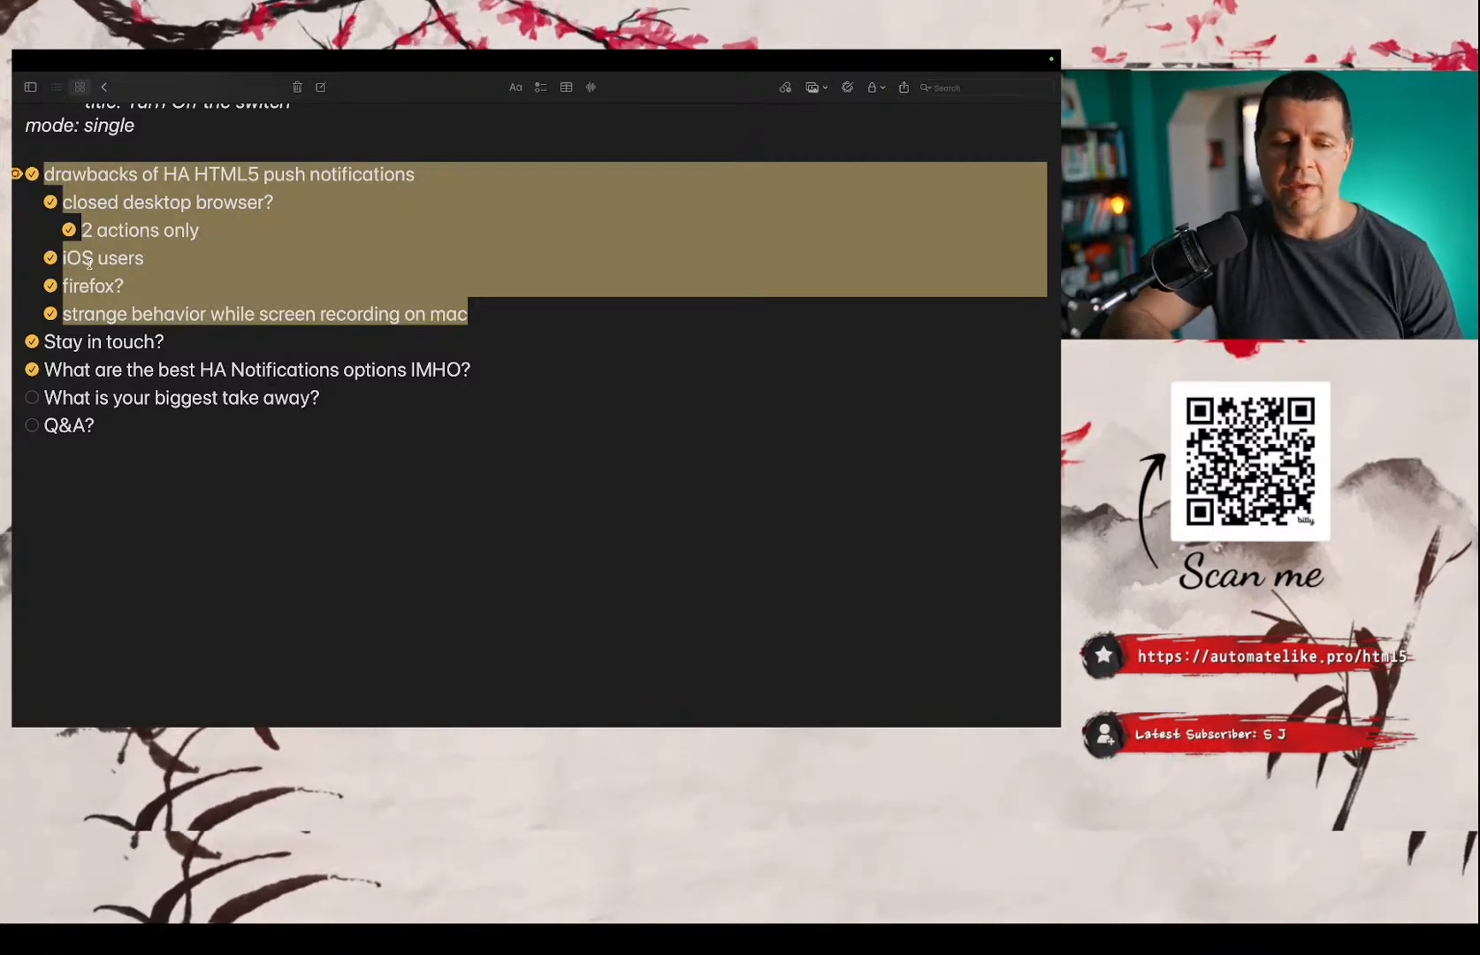
scroll(89, 263, "down", 1)
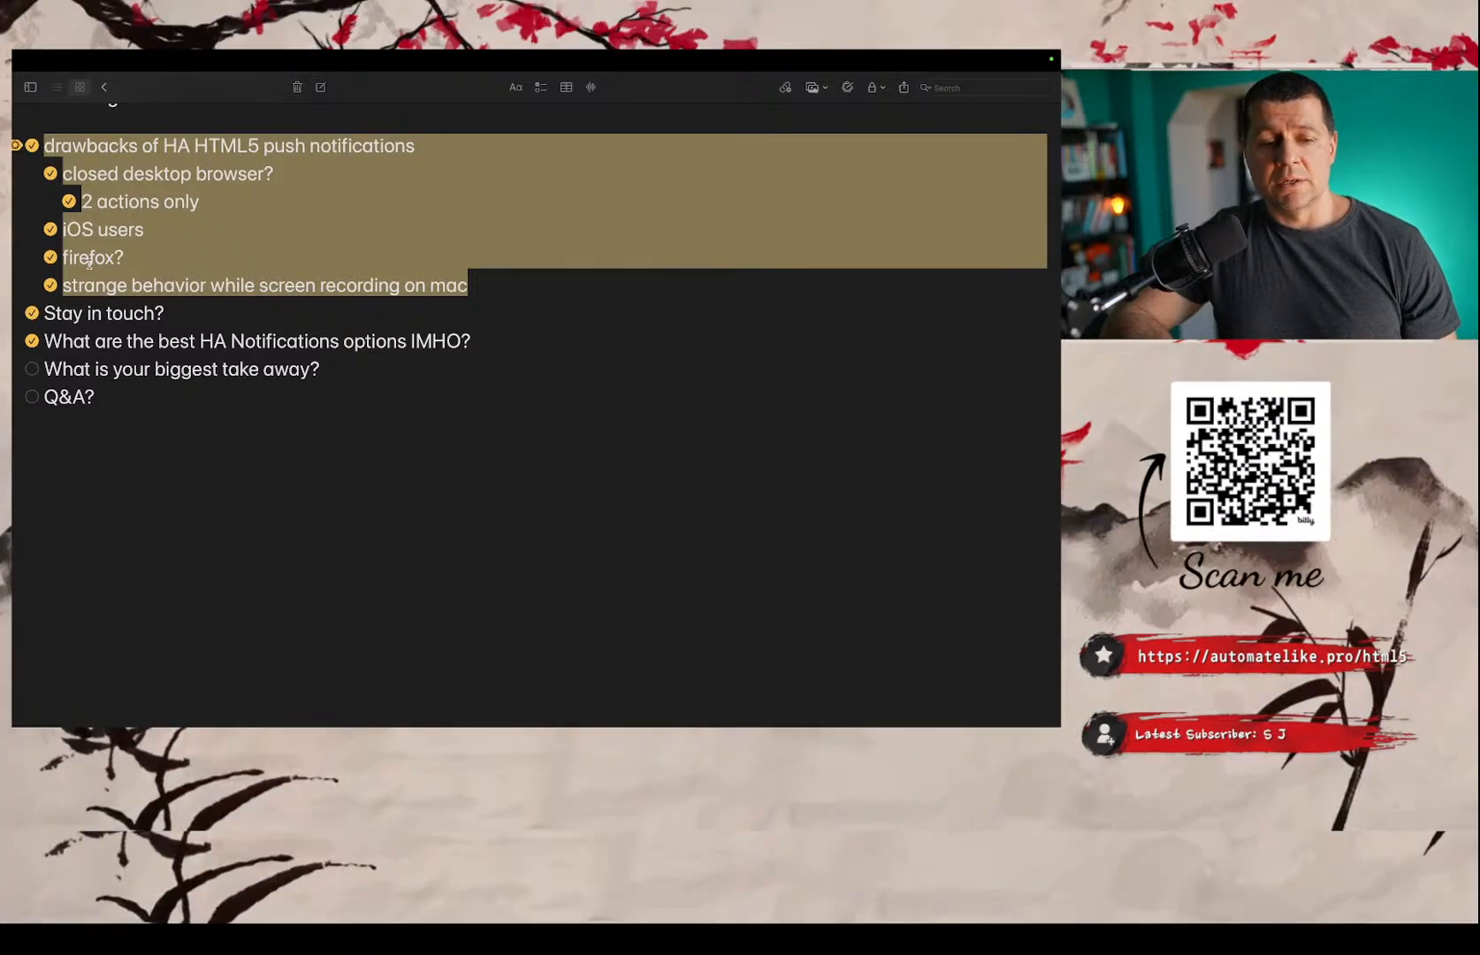
scroll(89, 262, "up", 1)
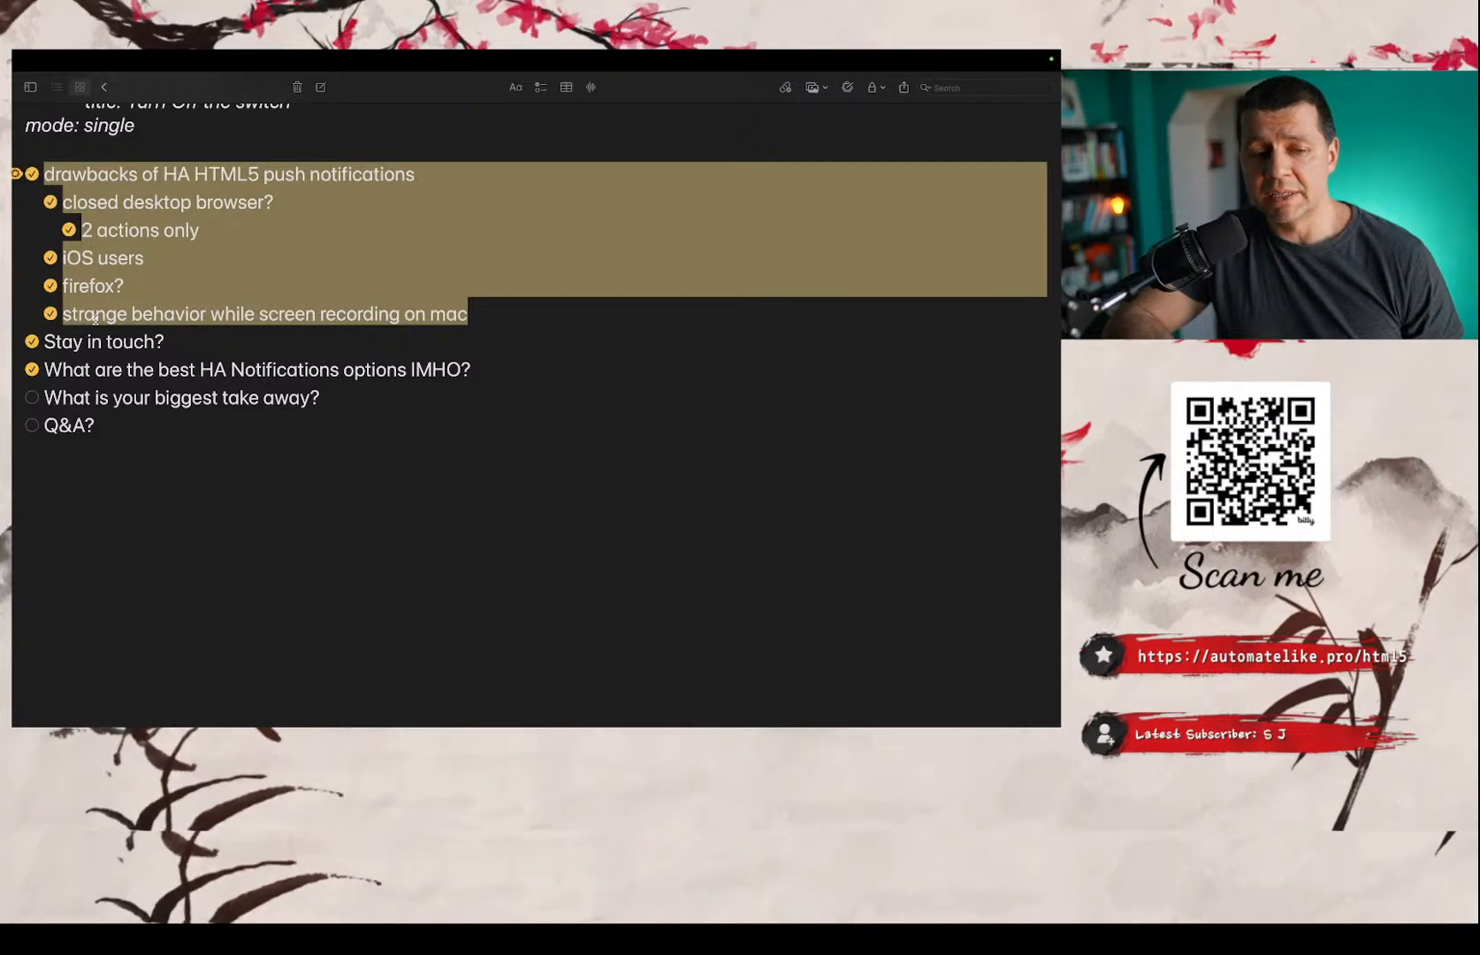
Switch to Chrome and open peyanski.com in a new tab.
key("ctrl+Left")
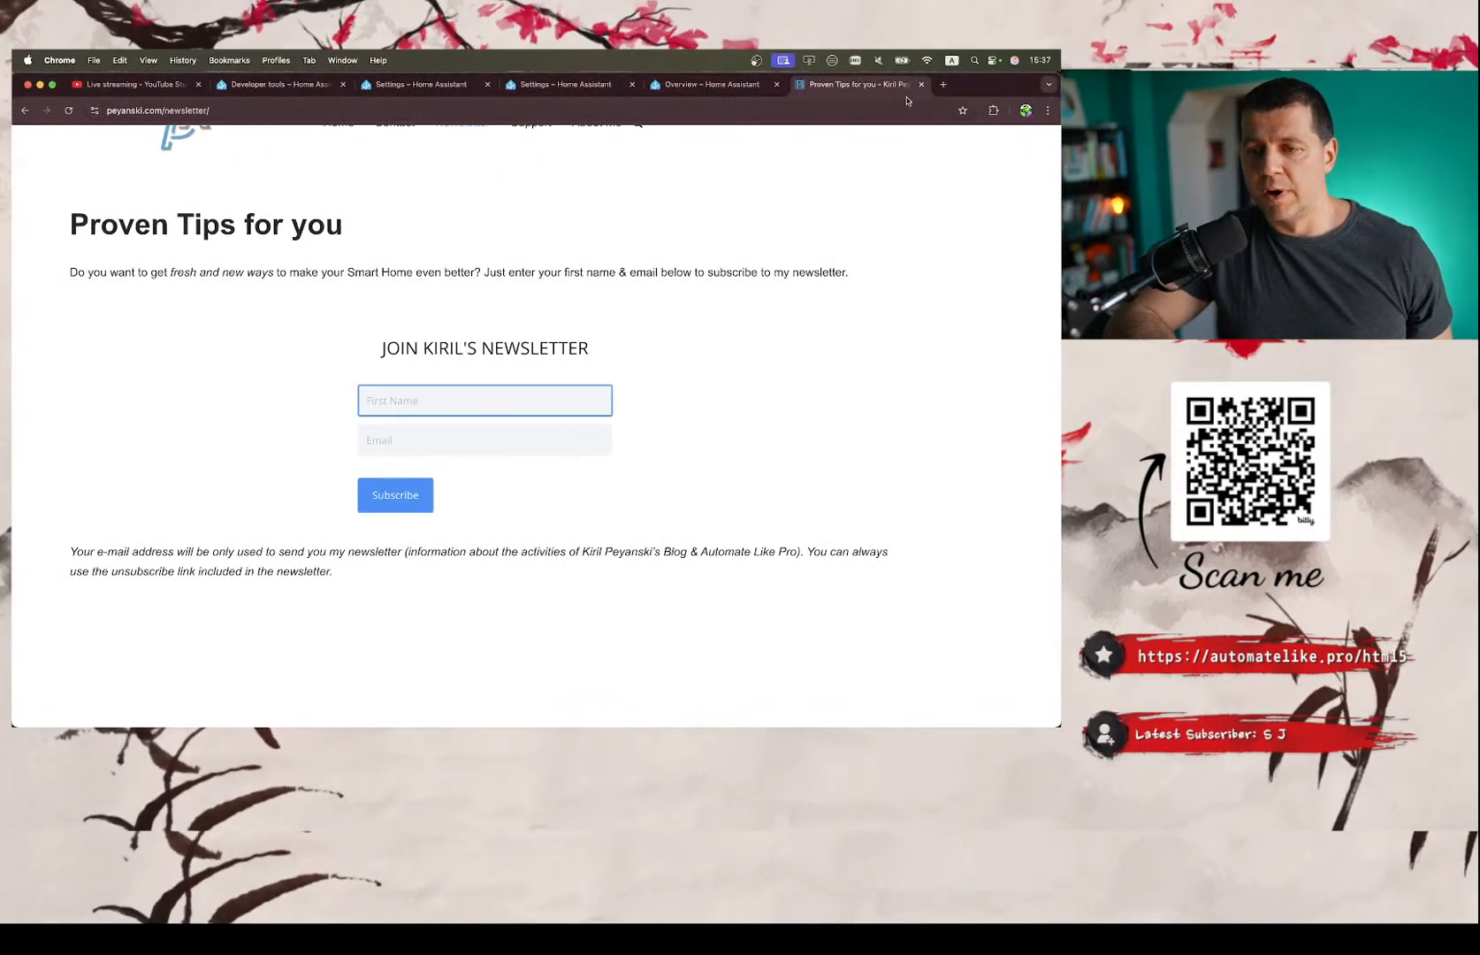
left_click(942, 85)
type("peya")
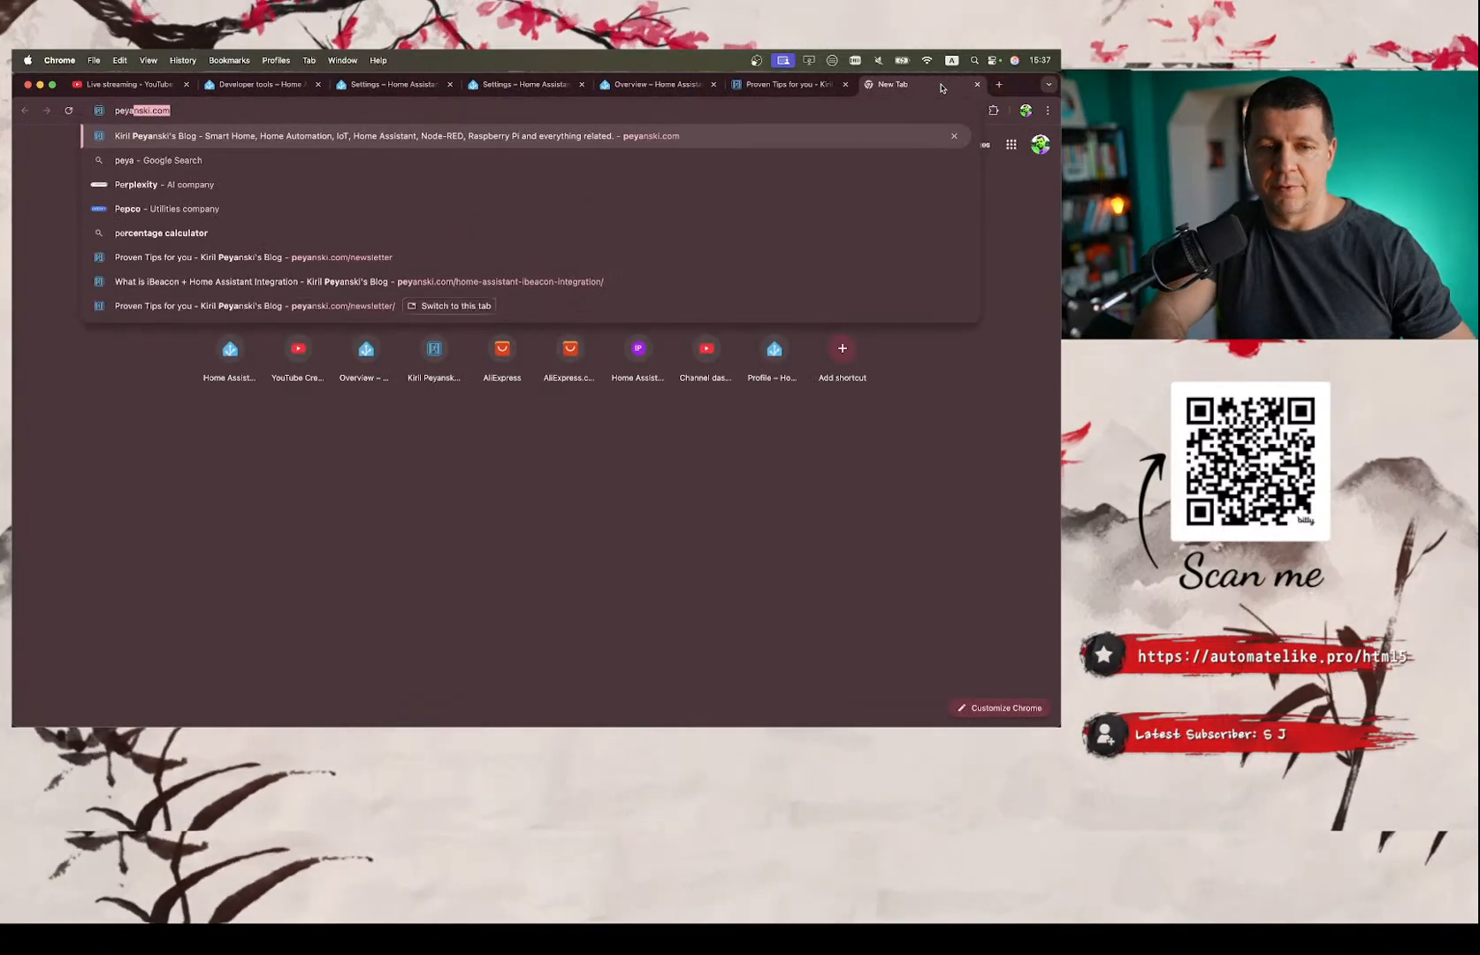
key("Return")
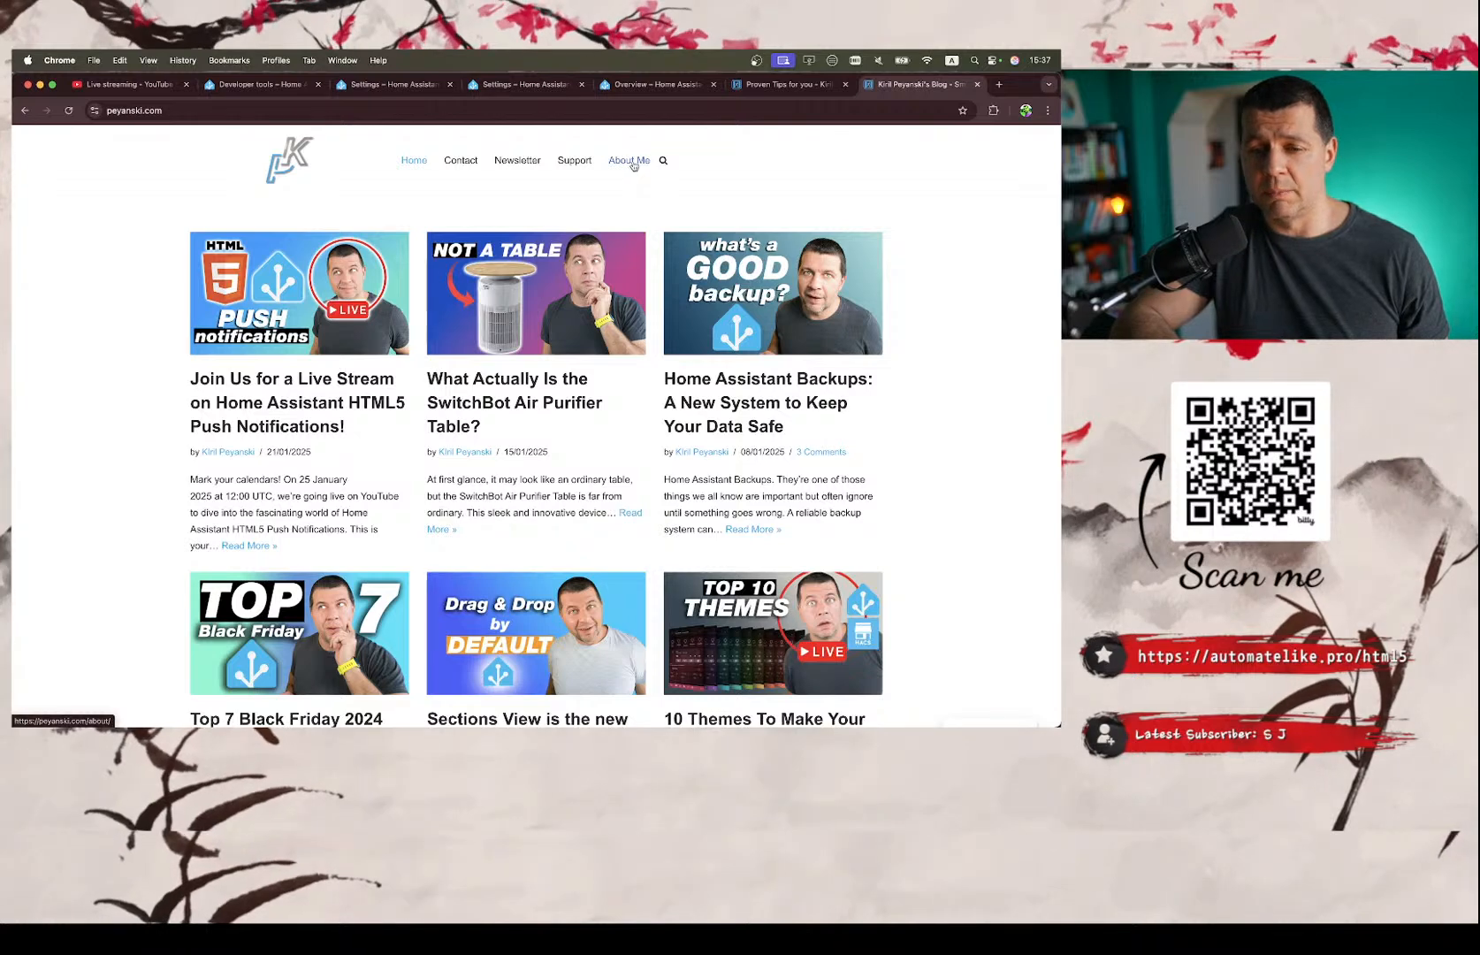
Search the blog for 'telegrams' and open the article 'Home Assistant Telegram Notifications (Video How-To)'.
left_click(662, 161)
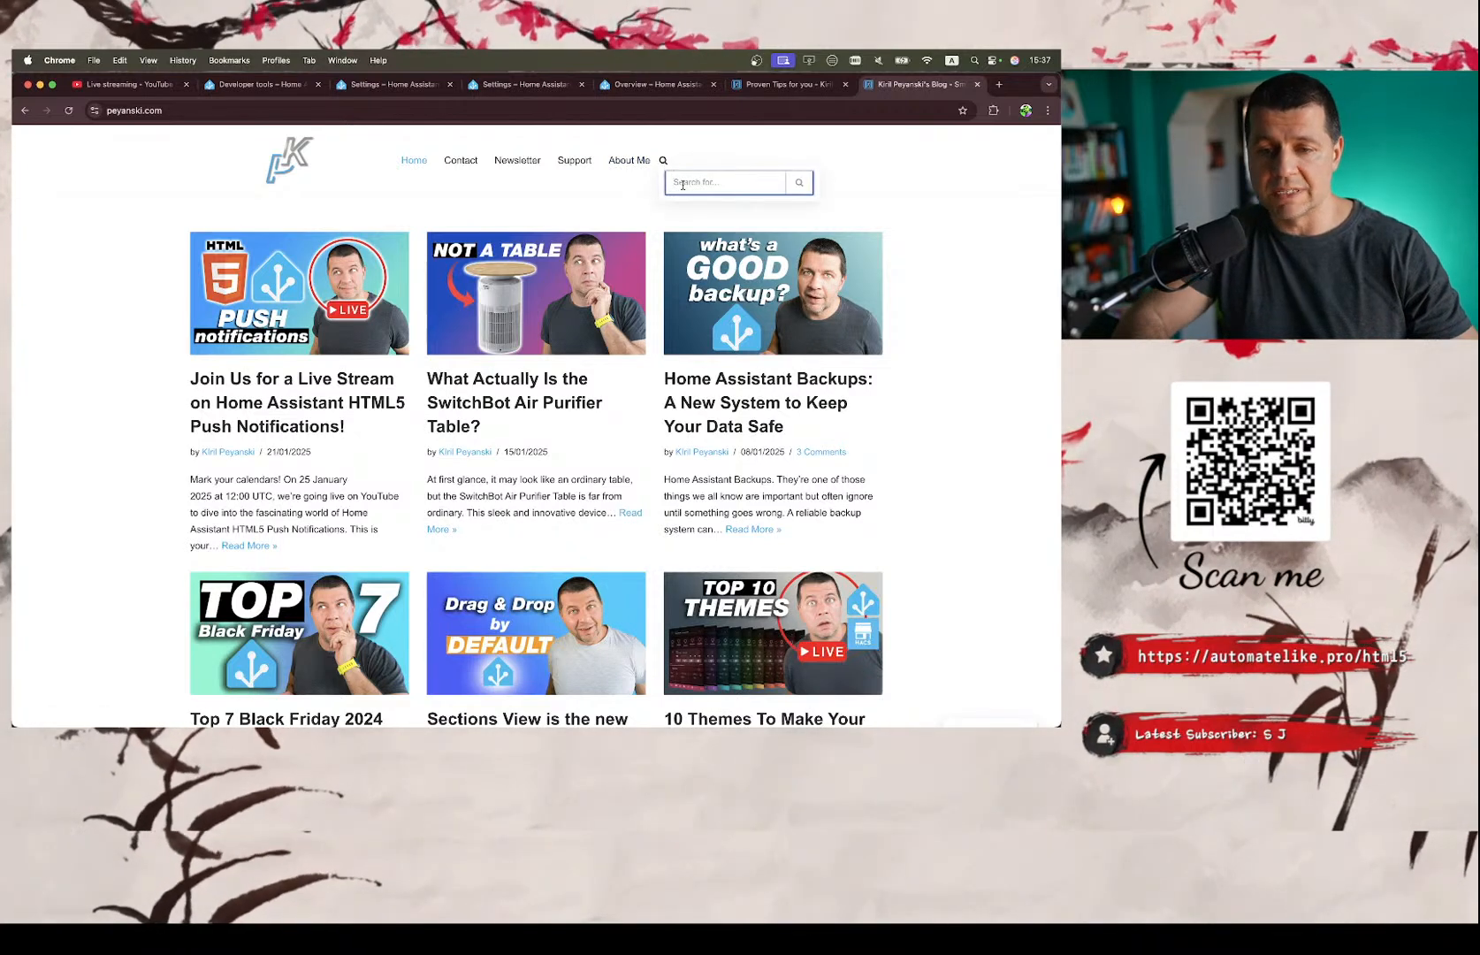
type("a")
type("el")
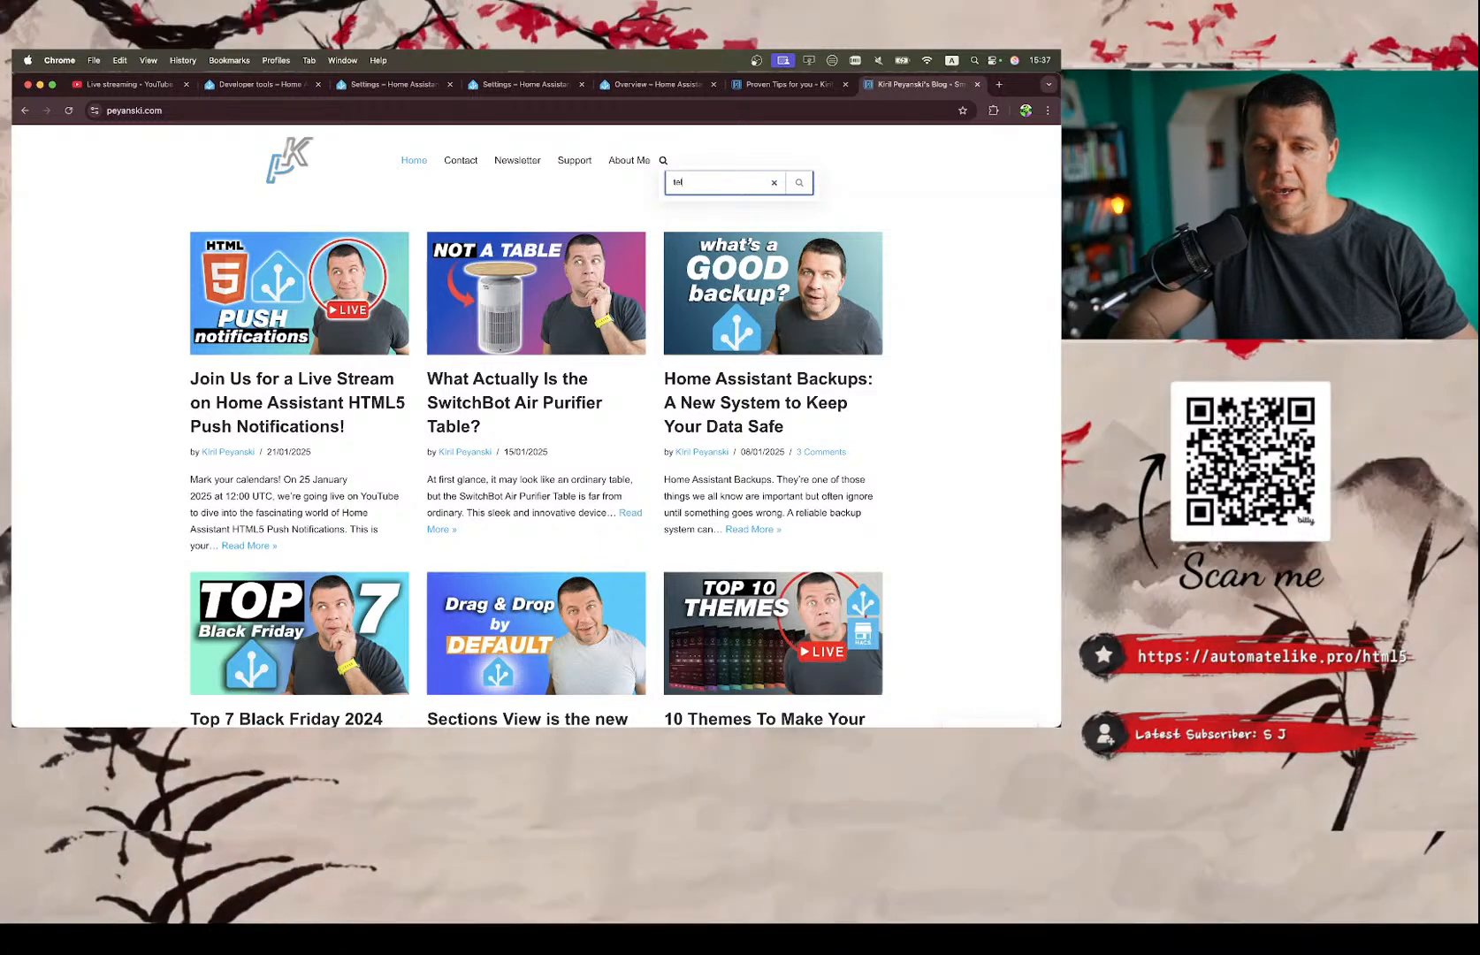
type("egrams")
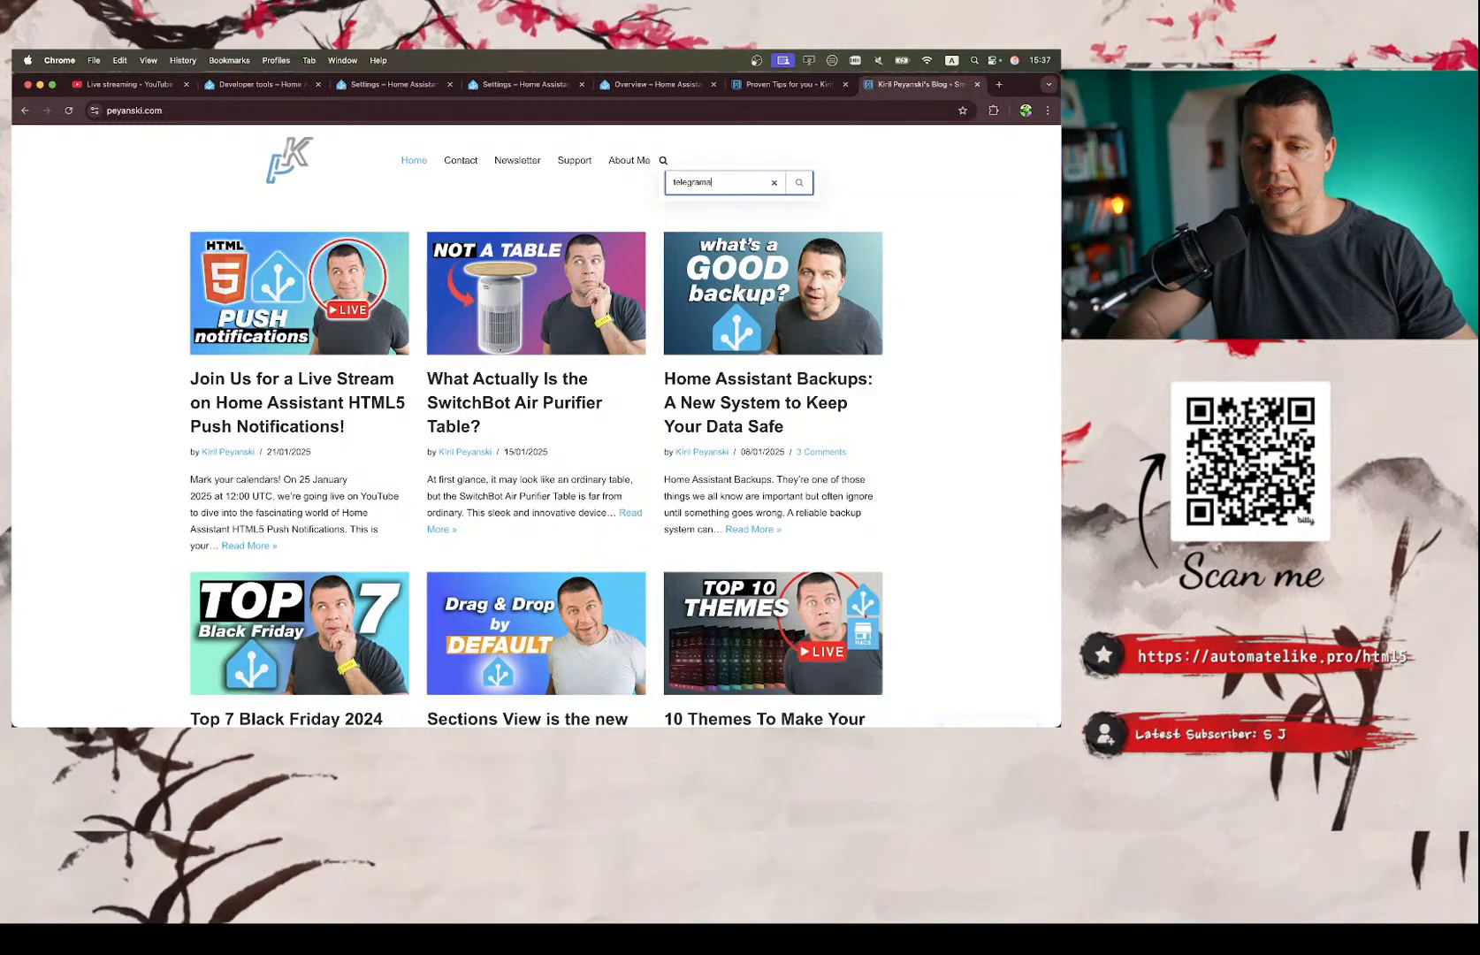
key("Return")
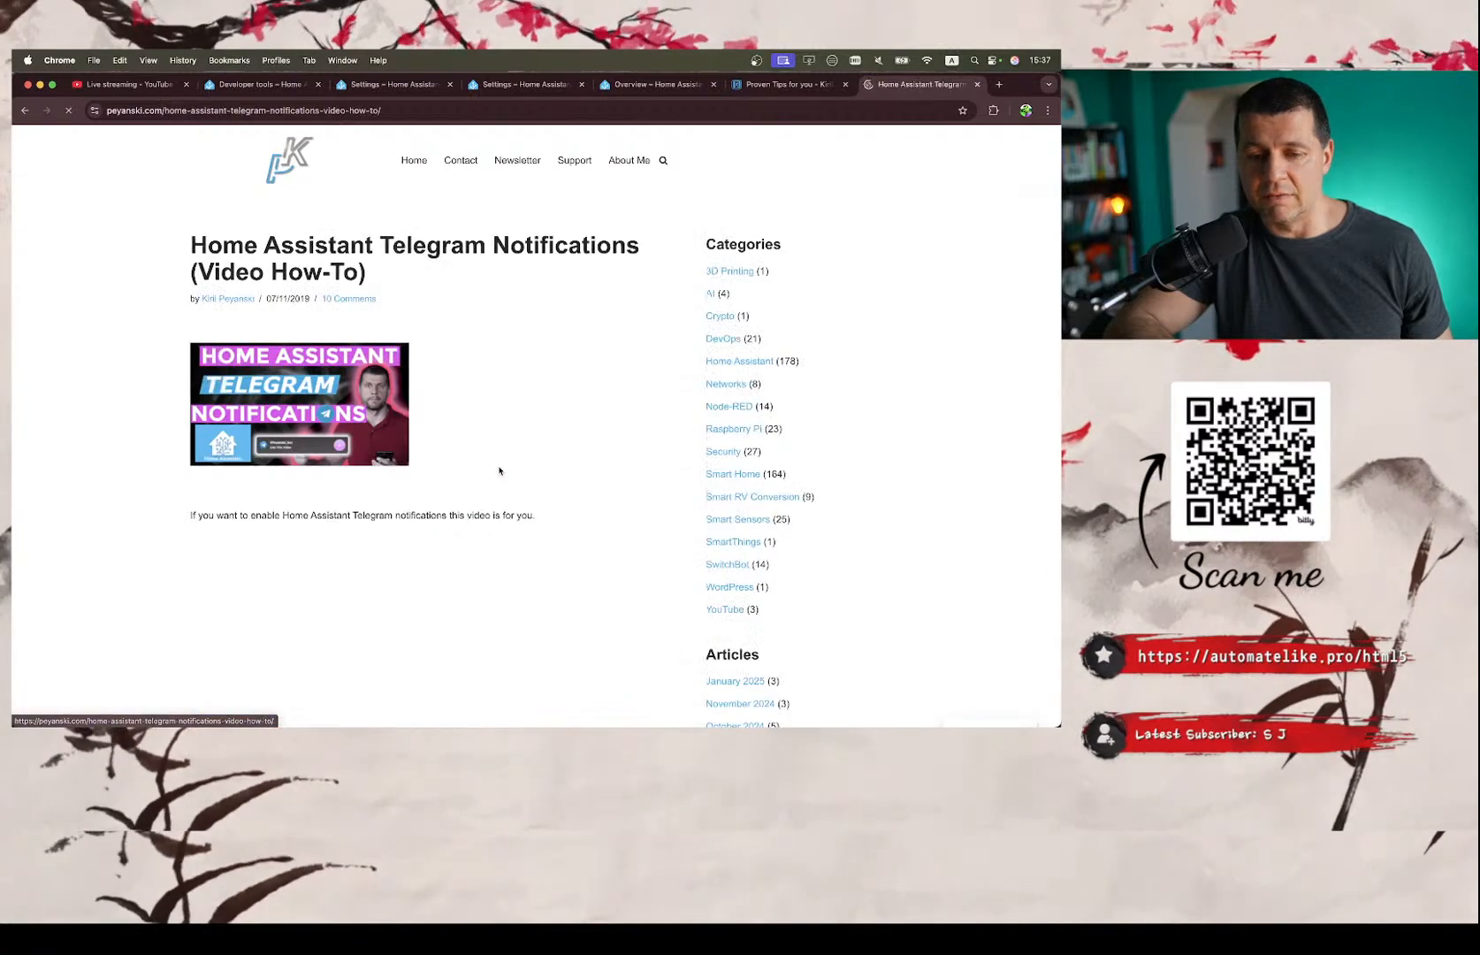
Skim the Telegram article's introduction and requirements, return to its title and select the full page address.
scroll(495, 473, "down", 8)
scroll(474, 492, "down", 7)
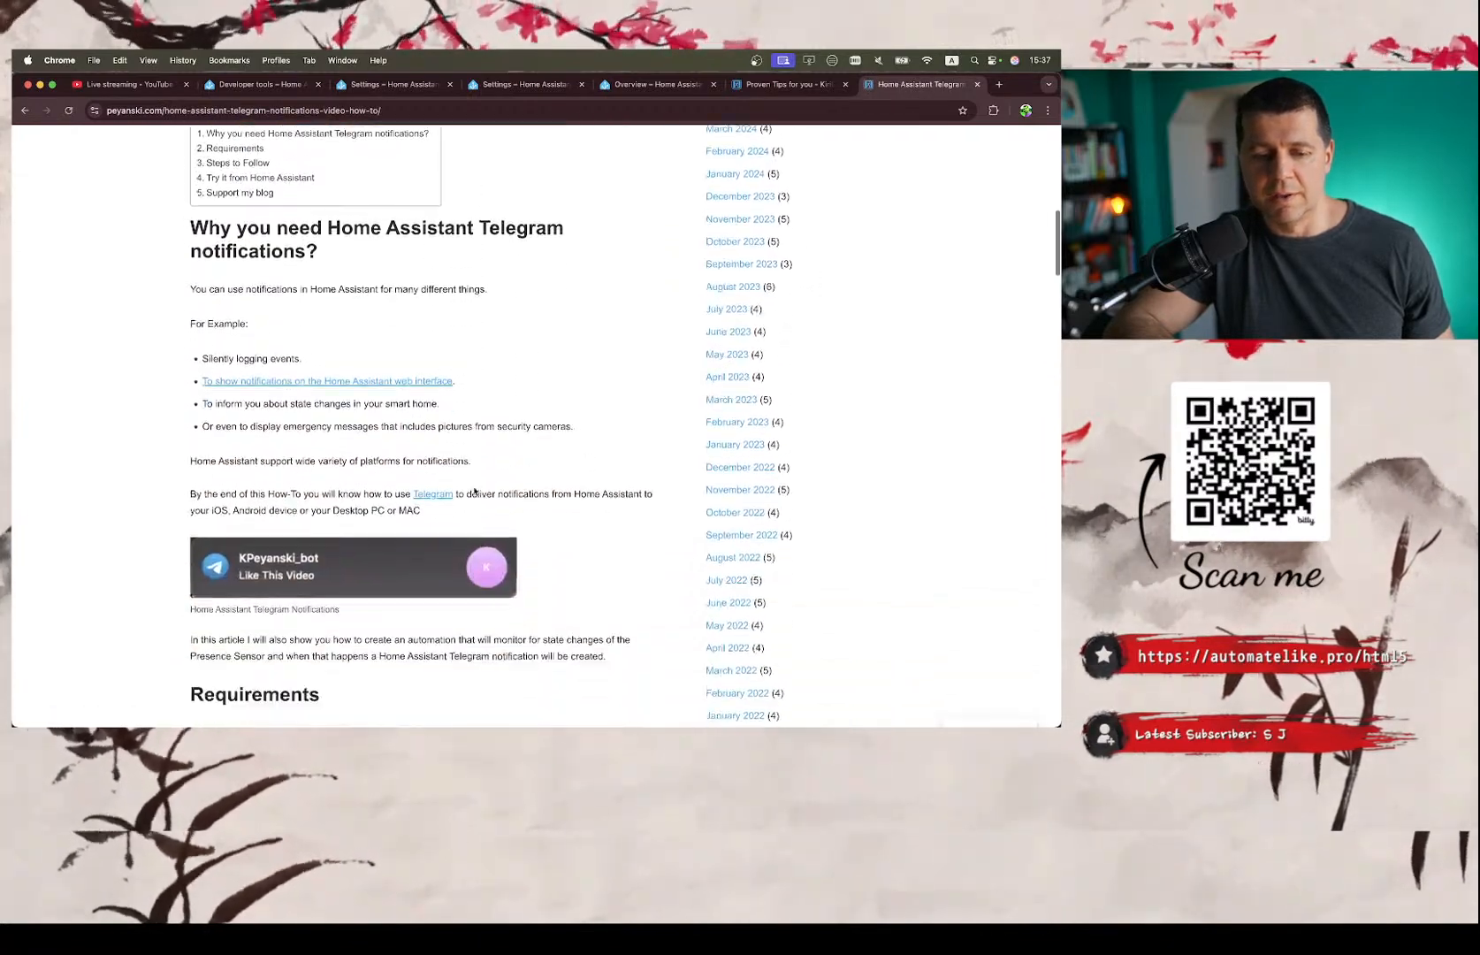
scroll(474, 491, "up", 6)
scroll(474, 491, "down", 5)
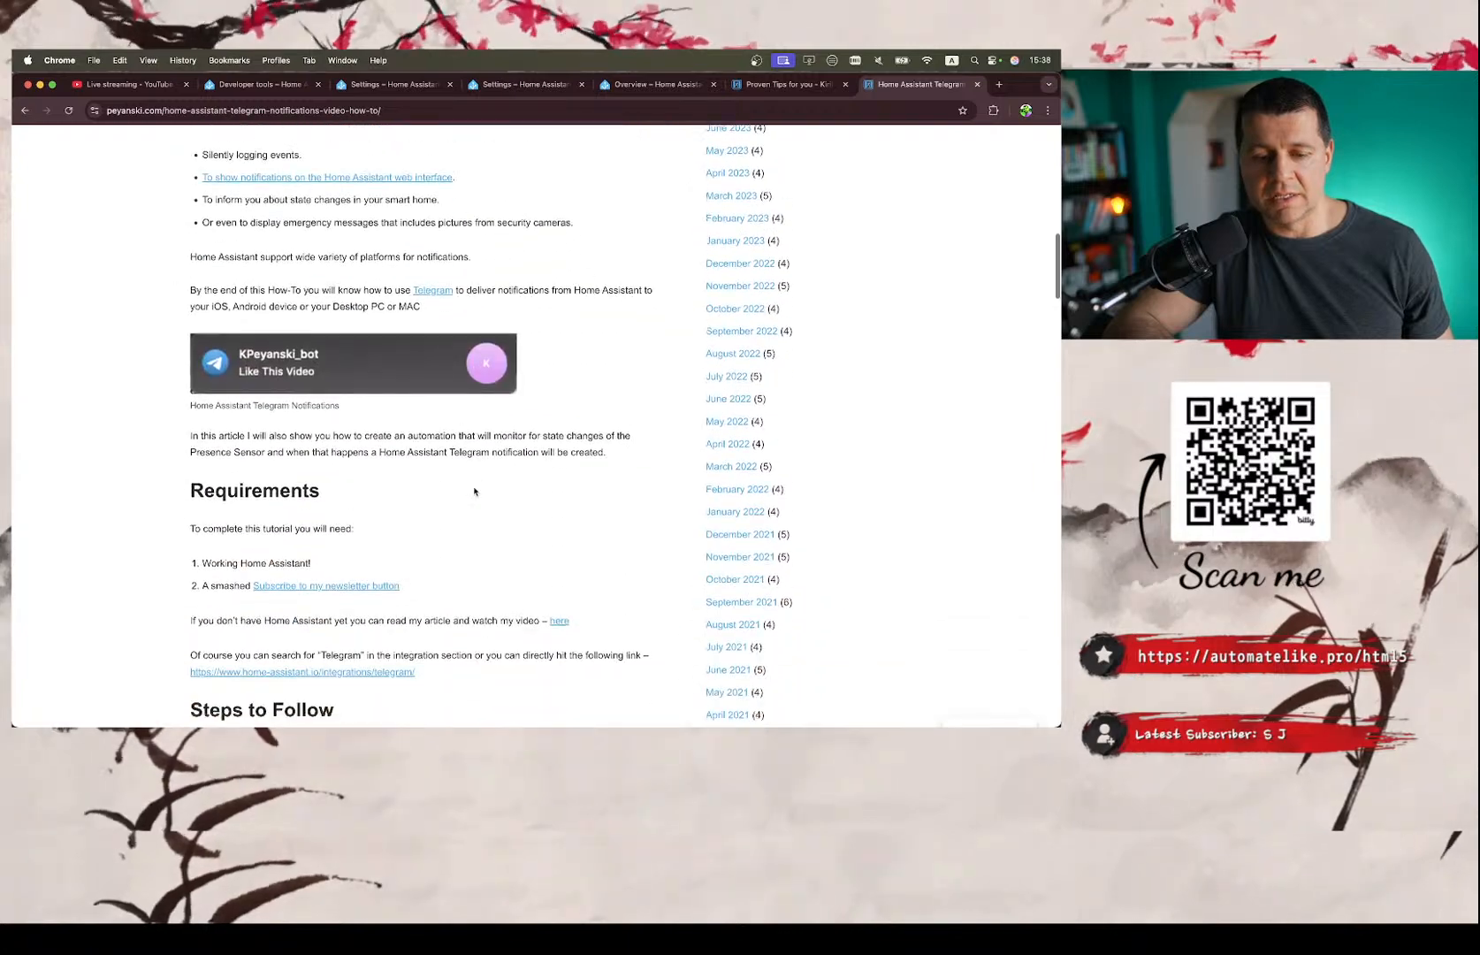
scroll(474, 492, "up", 9)
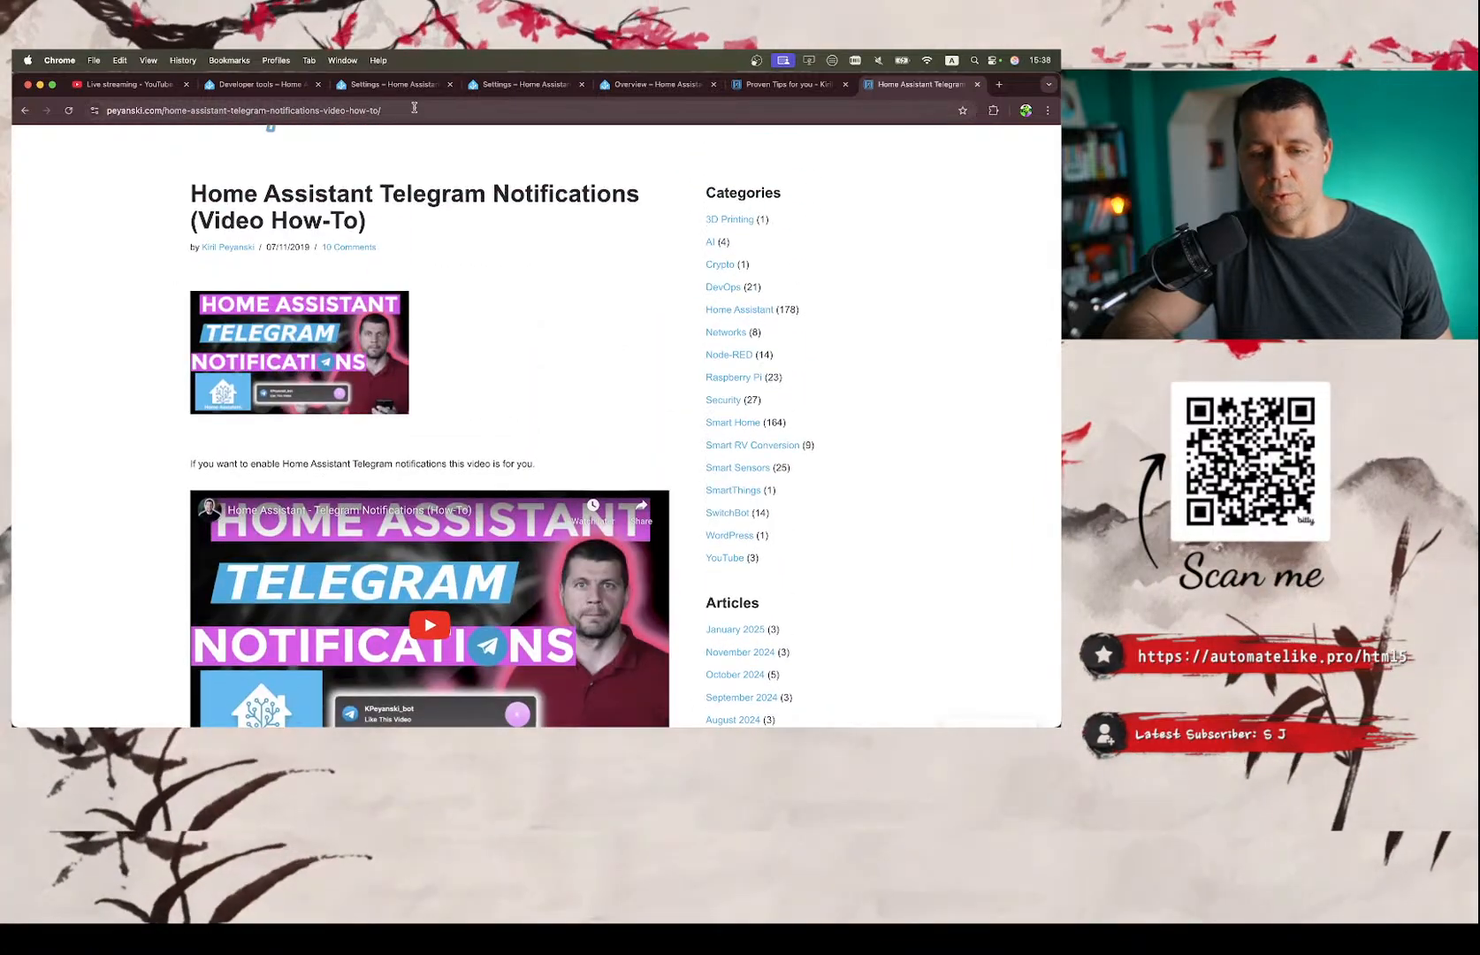
left_click(413, 109)
triple_click(444, 107)
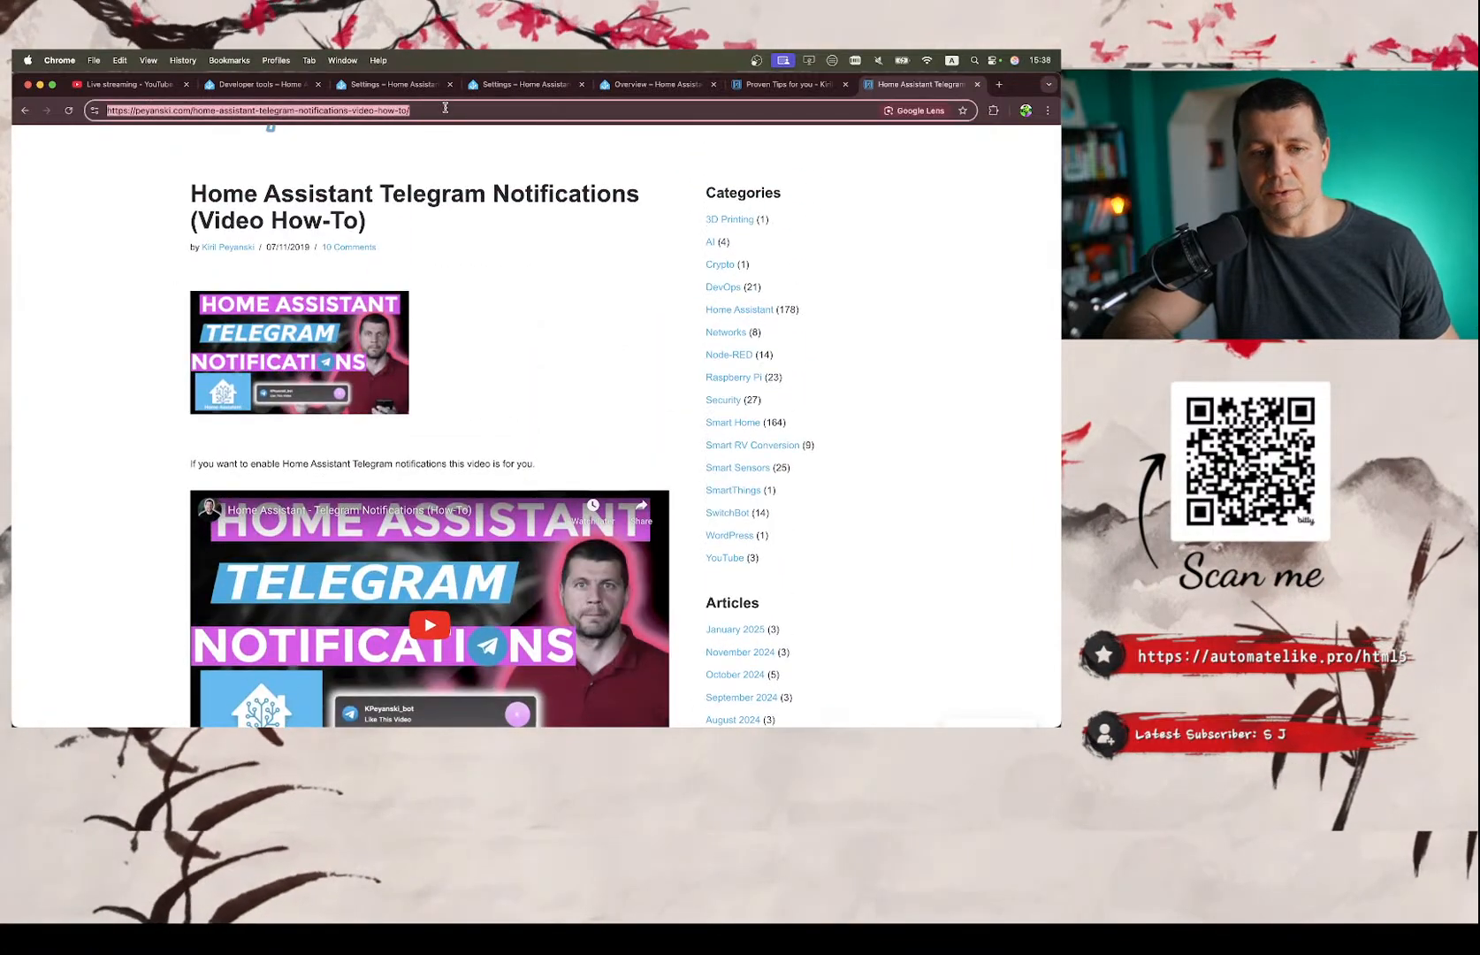
Read through the Telegram article from the reasons and requirements to the bot setup steps and the reader comments.
scroll(434, 357, "down", 7)
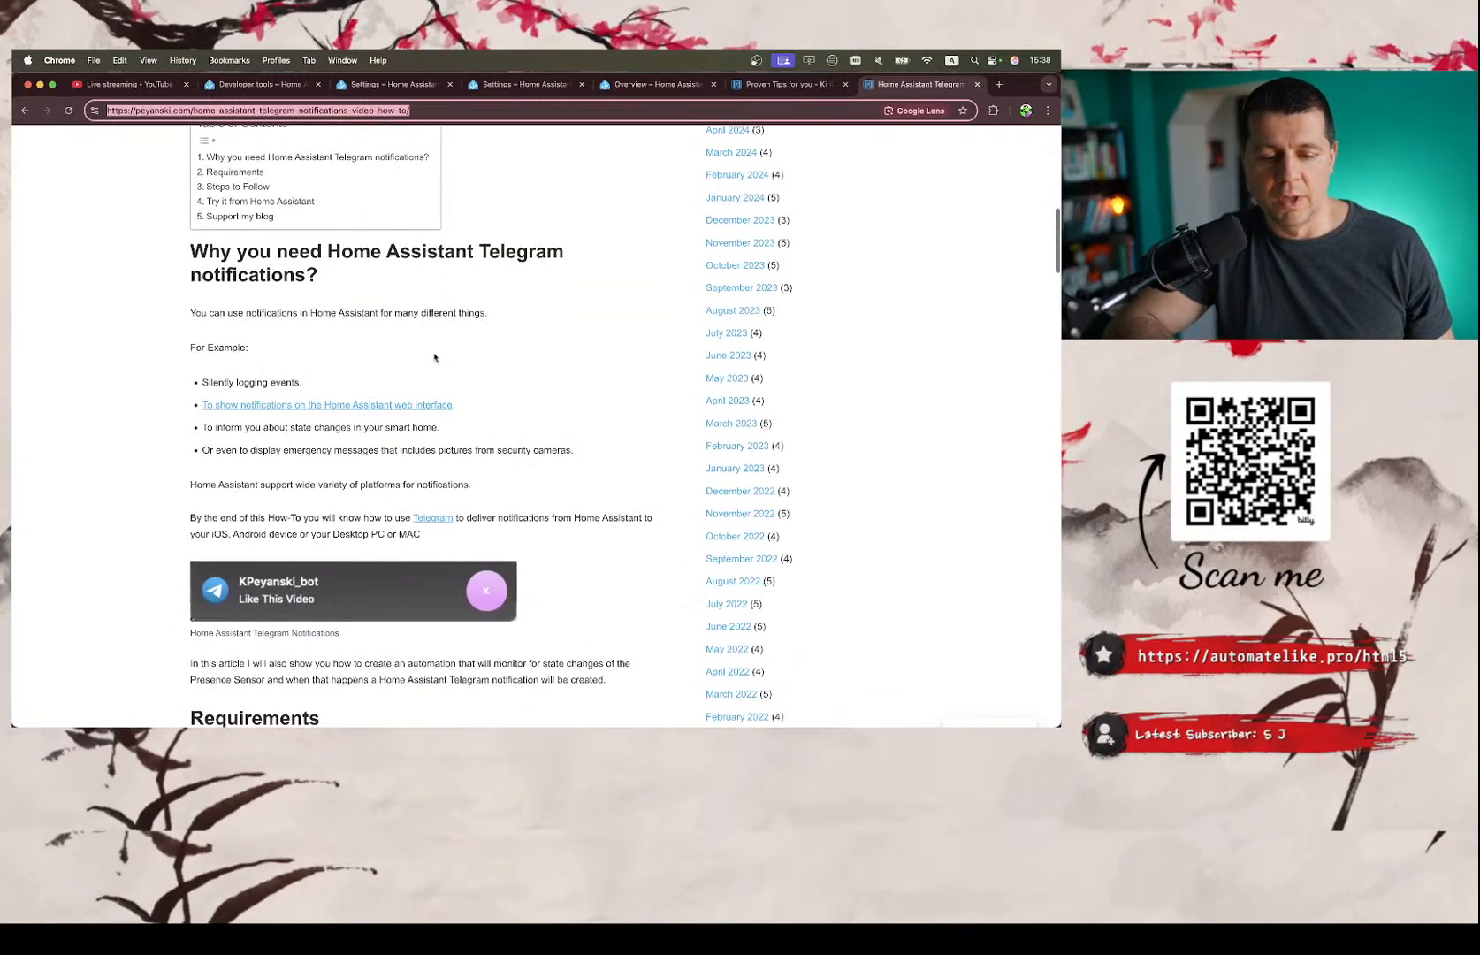
scroll(434, 357, "down", 2)
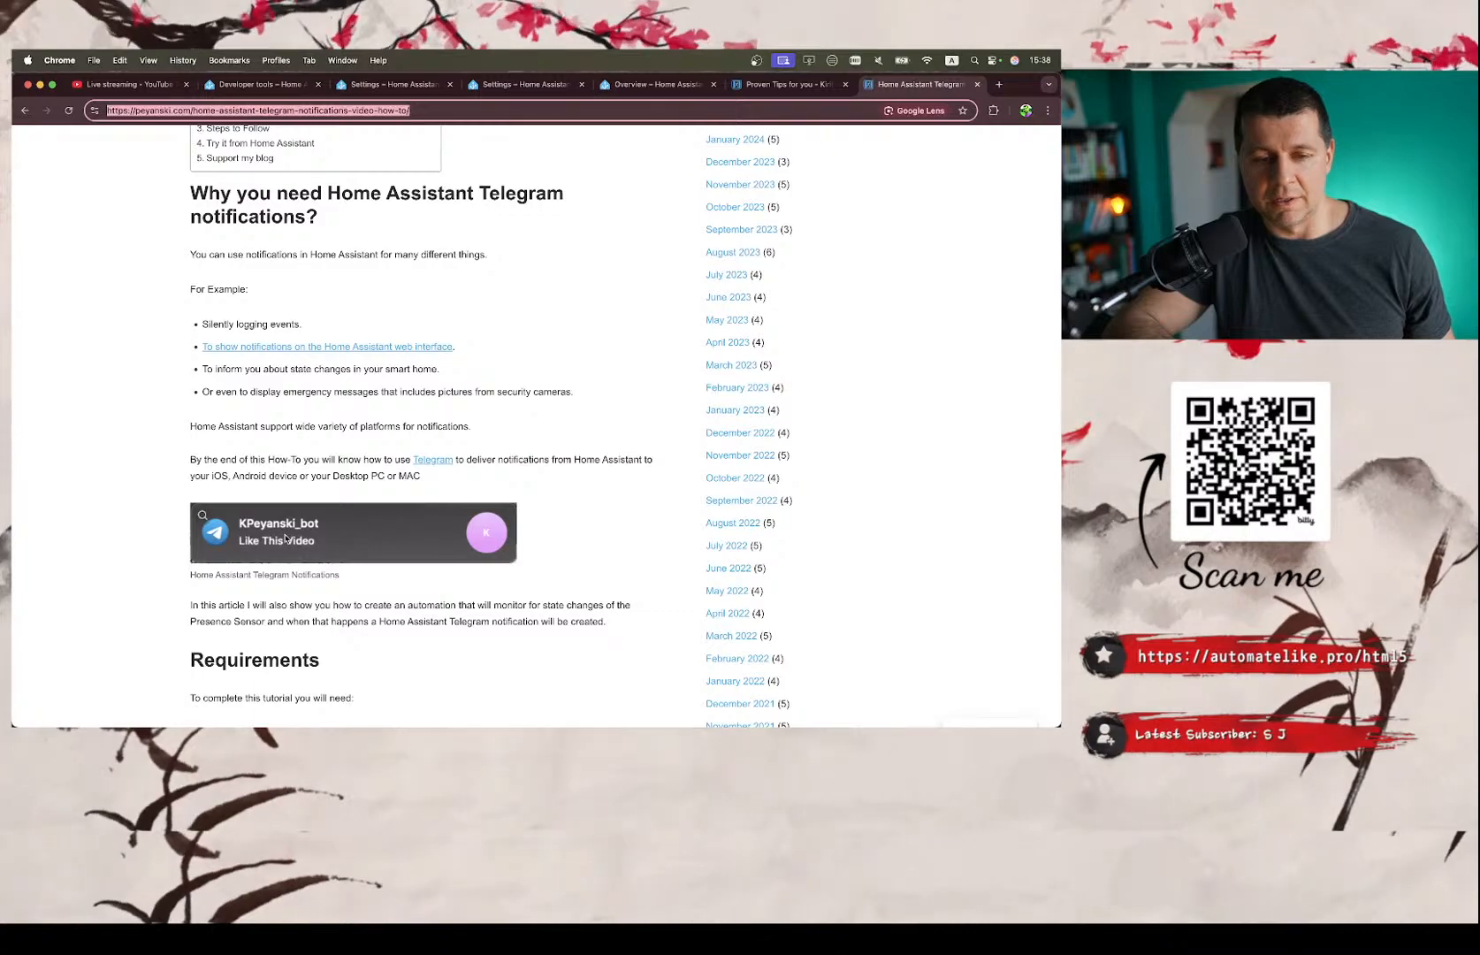
scroll(284, 537, "down", 10)
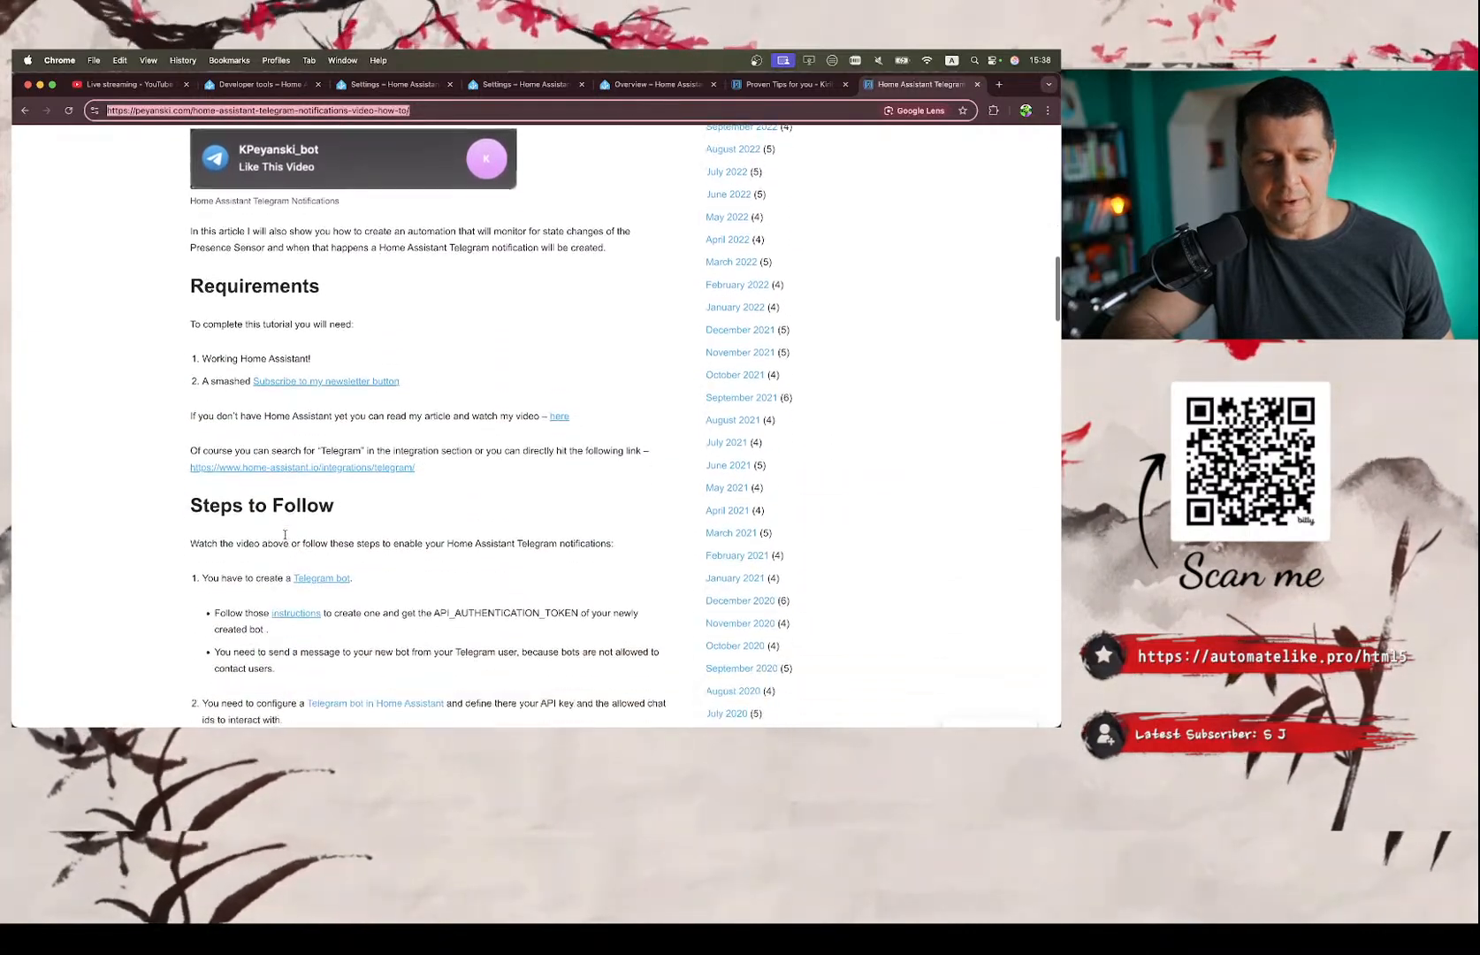
scroll(285, 536, "up", 4)
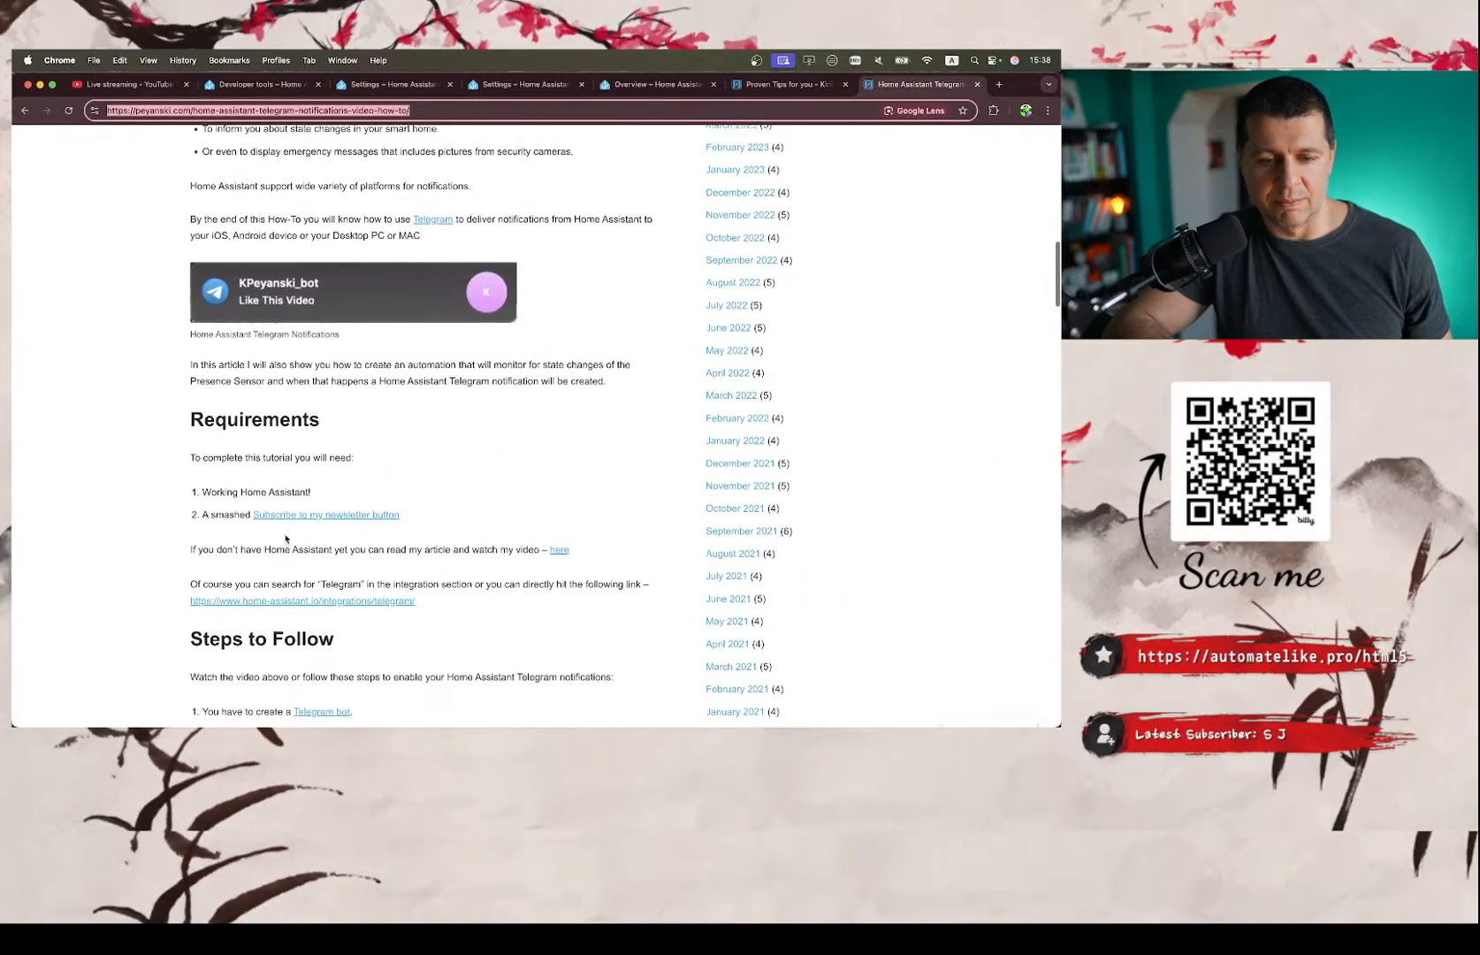
scroll(284, 536, "up", 4)
scroll(284, 537, "down", 18)
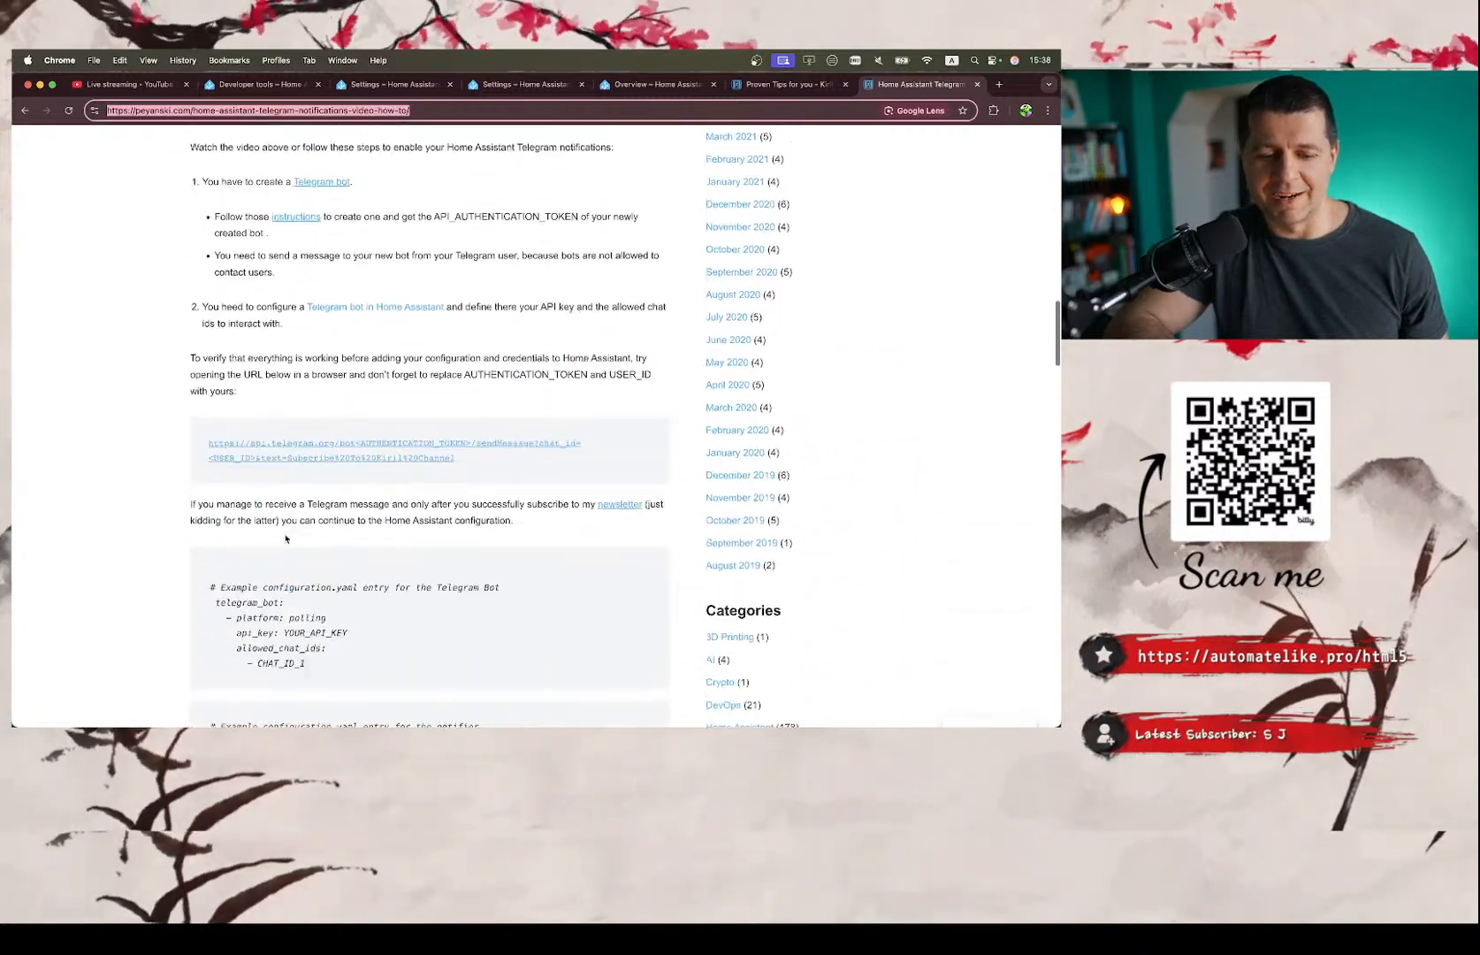
scroll(285, 536, "down", 20)
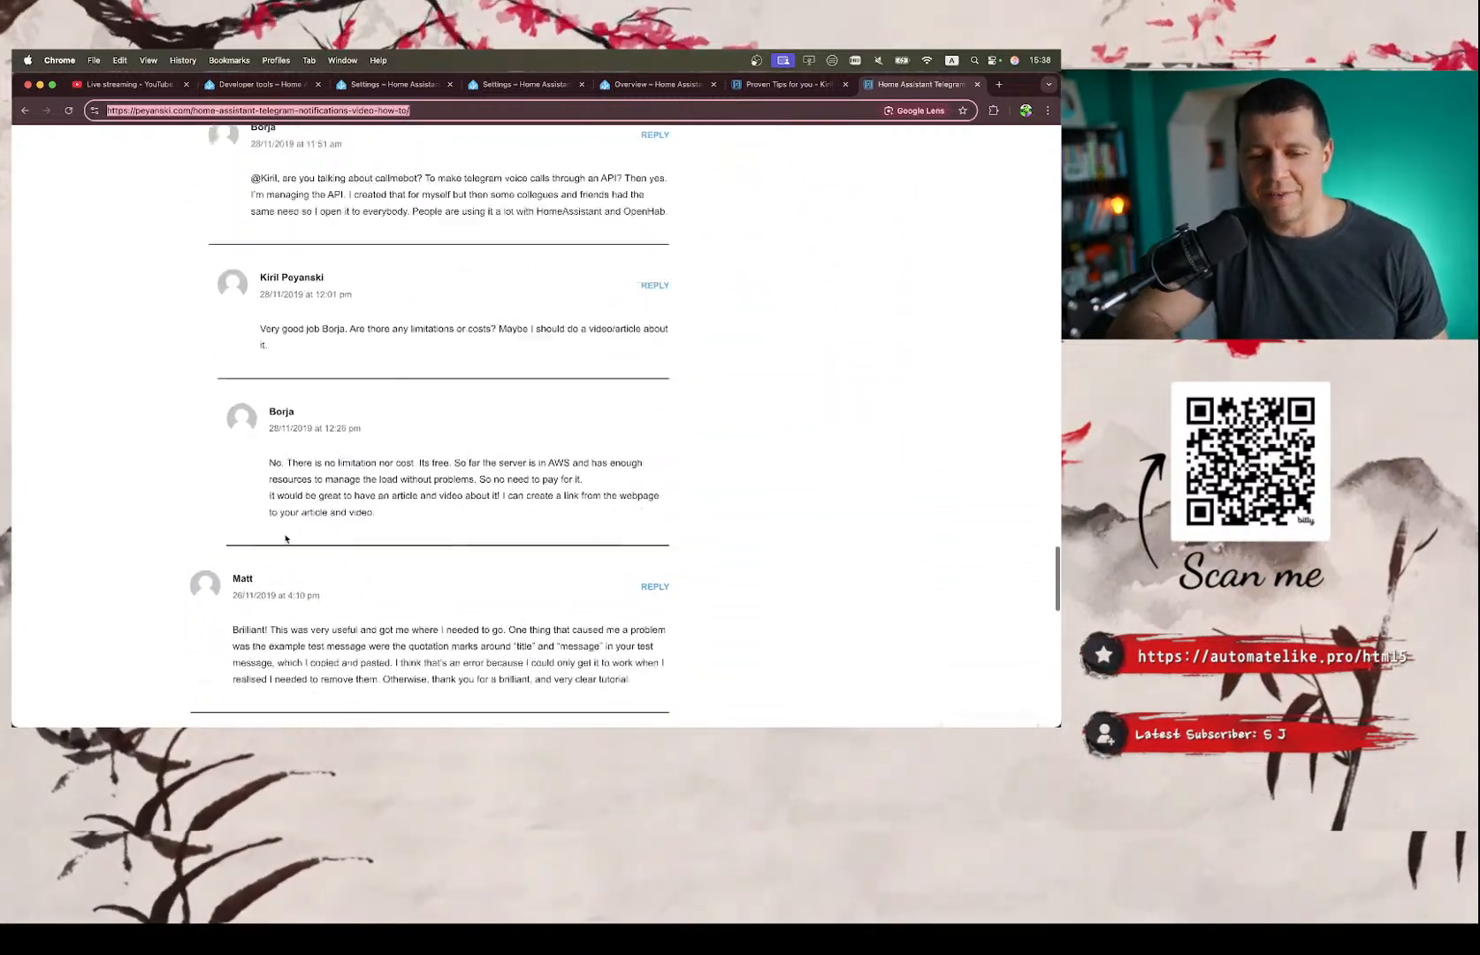
scroll(285, 537, "down", 13)
Glance at the notes, return to the Telegram article and examine its setup steps, configuration.yaml entries and example automation through to the tags.
key("ctrl+Right")
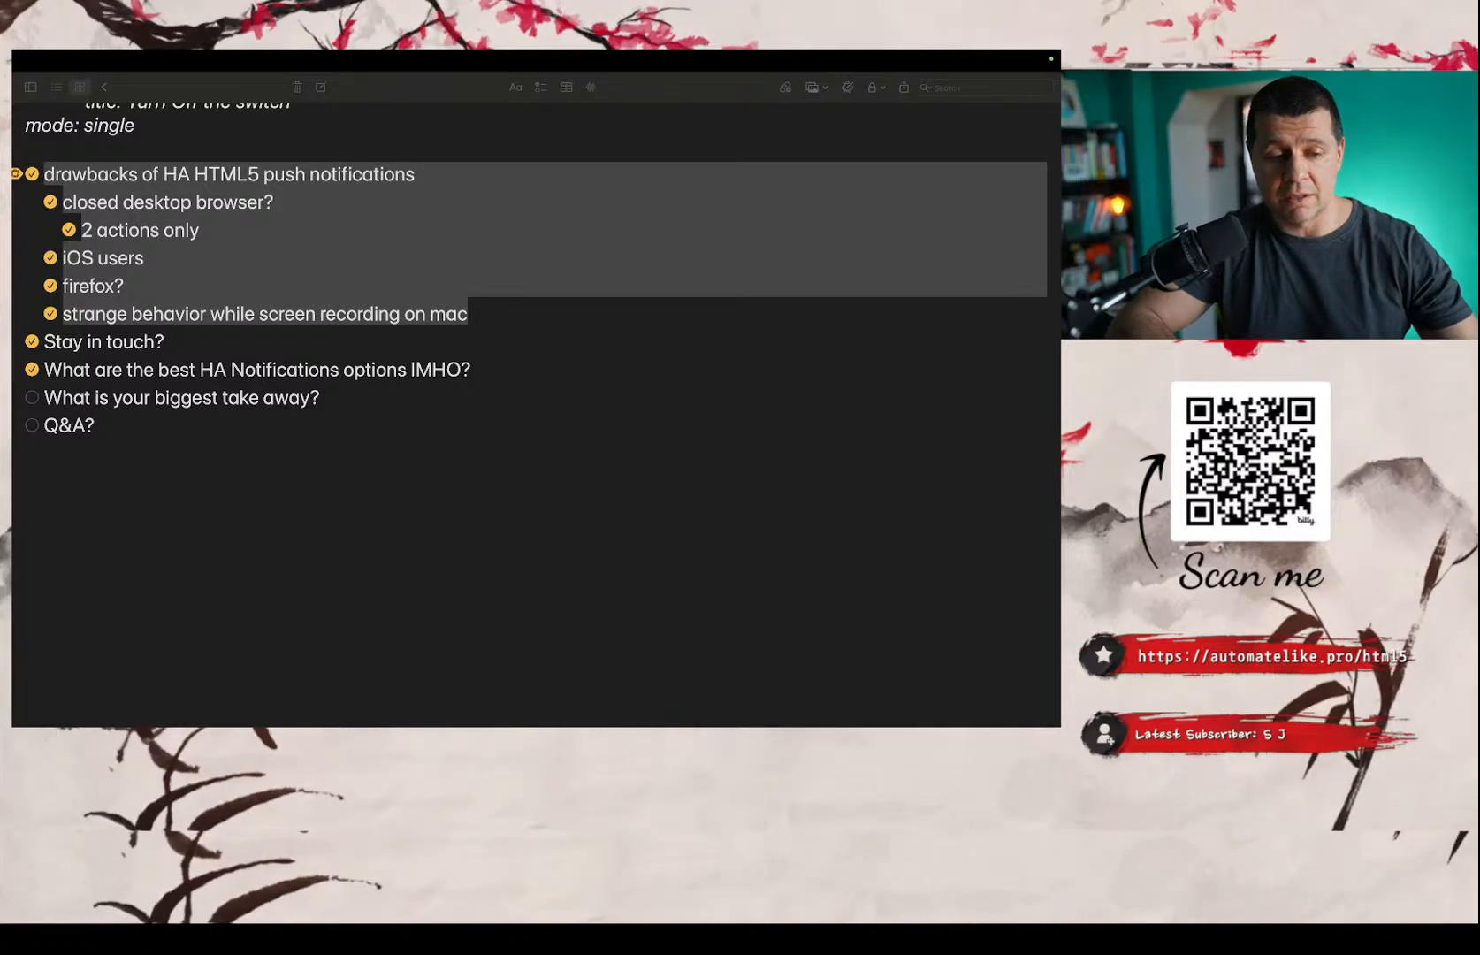
key("ctrl+Left")
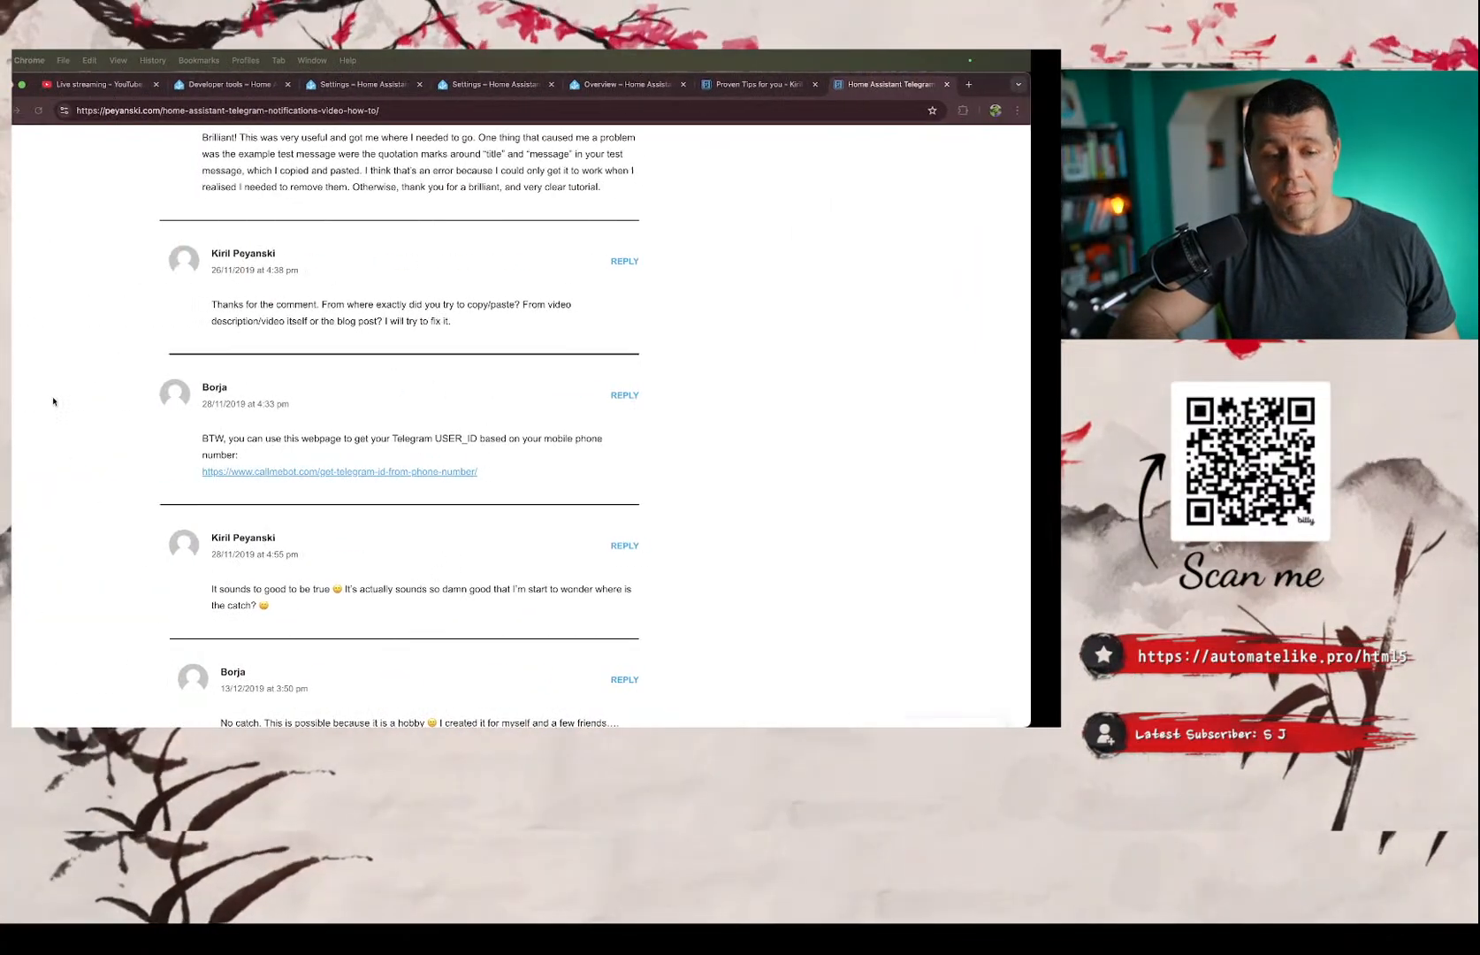
scroll(278, 340, "up", 20)
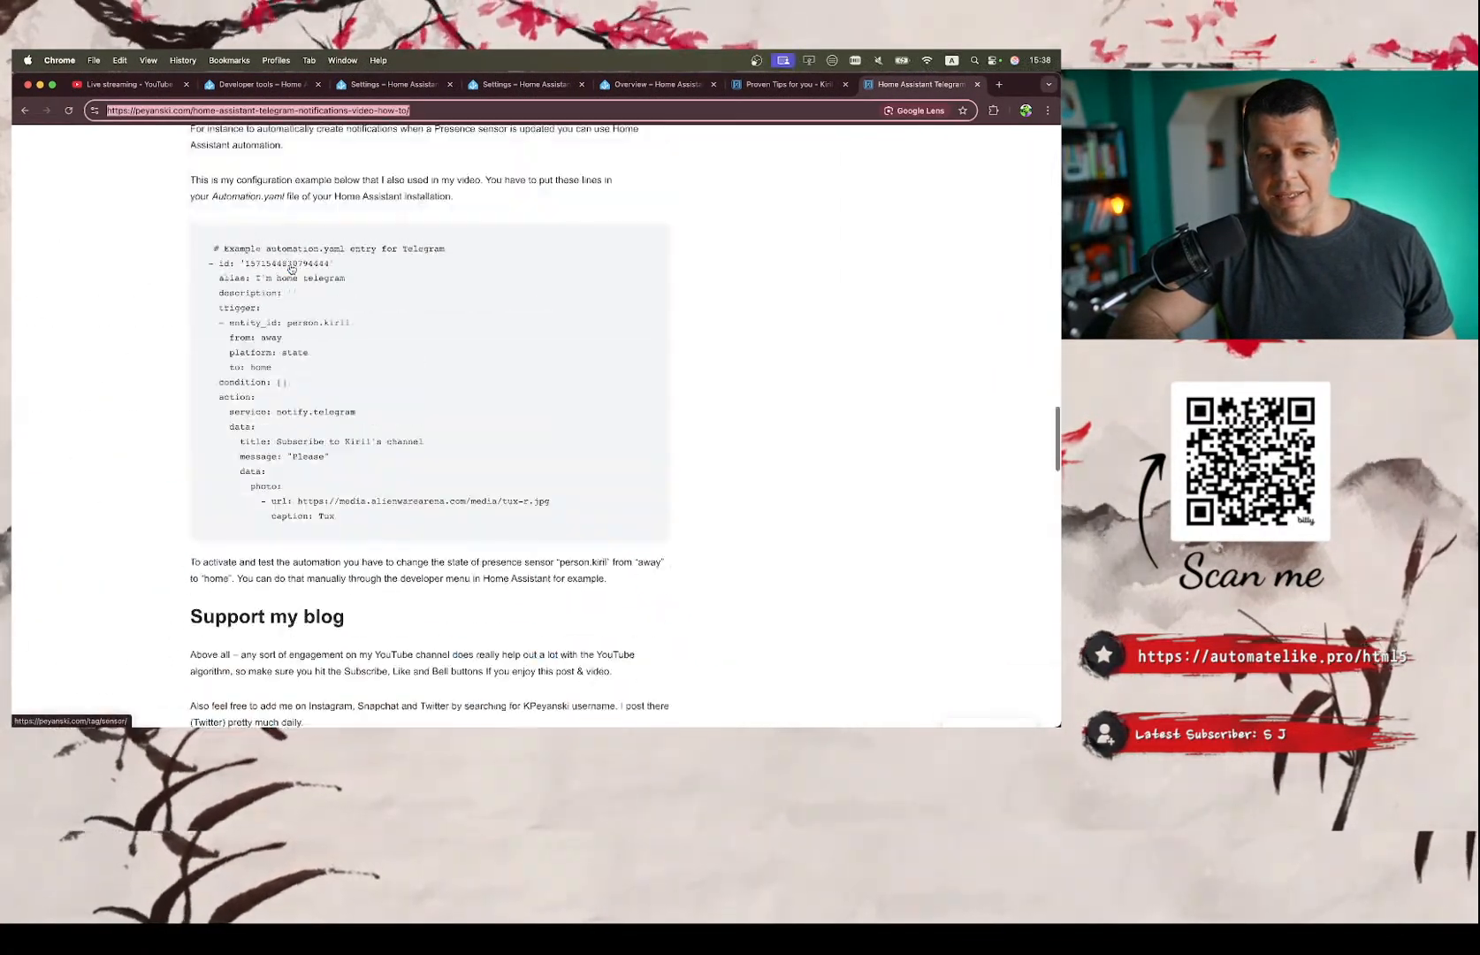
scroll(291, 270, "up", 15)
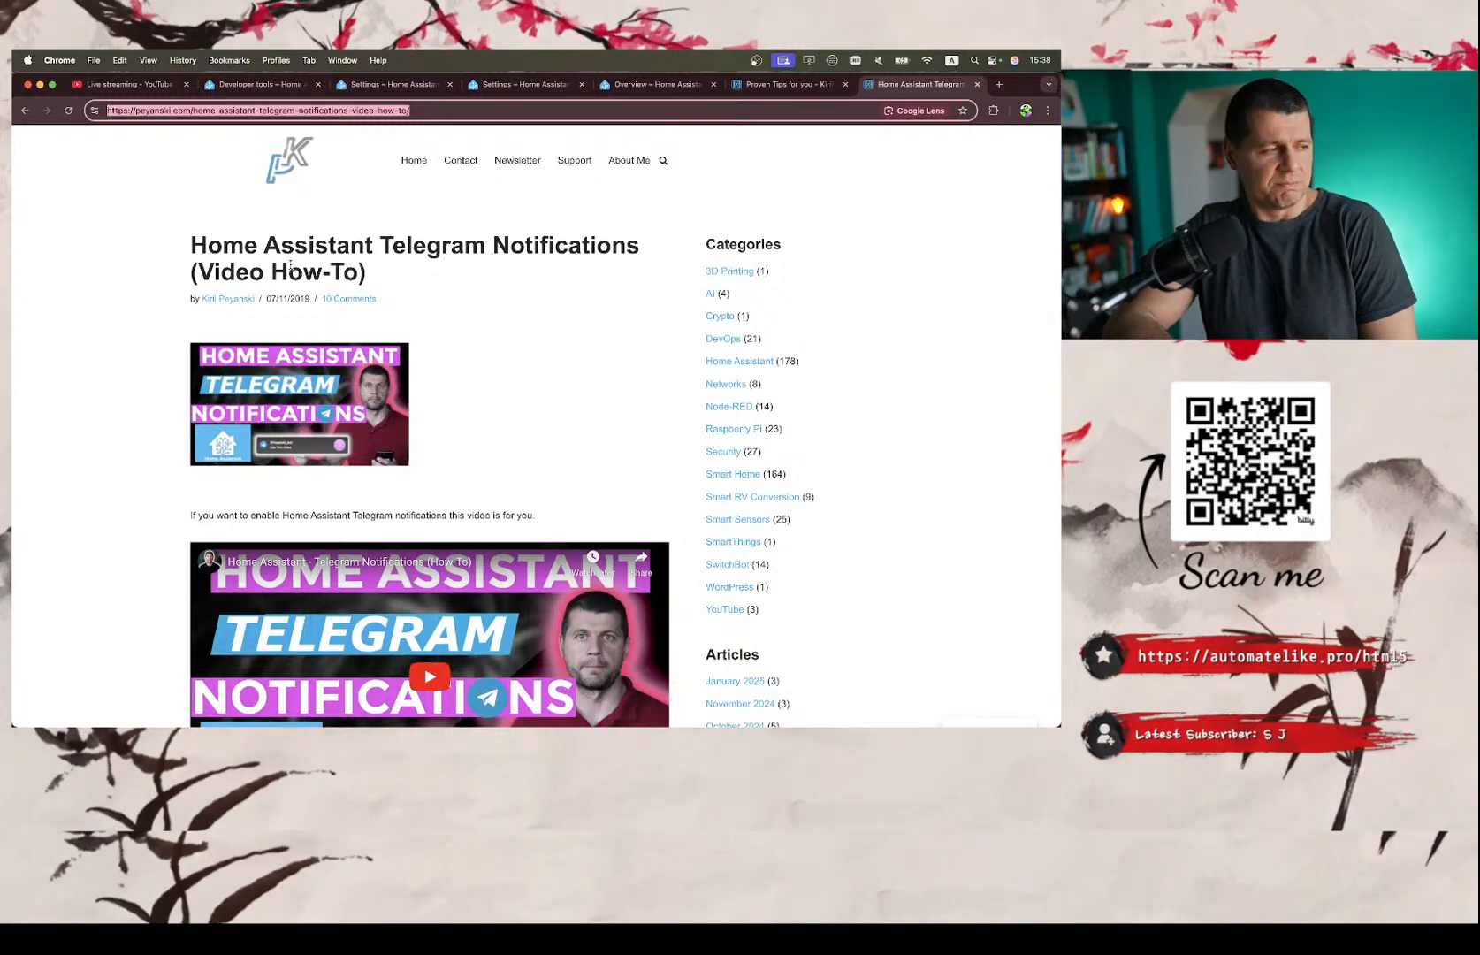
scroll(292, 265, "down", 8)
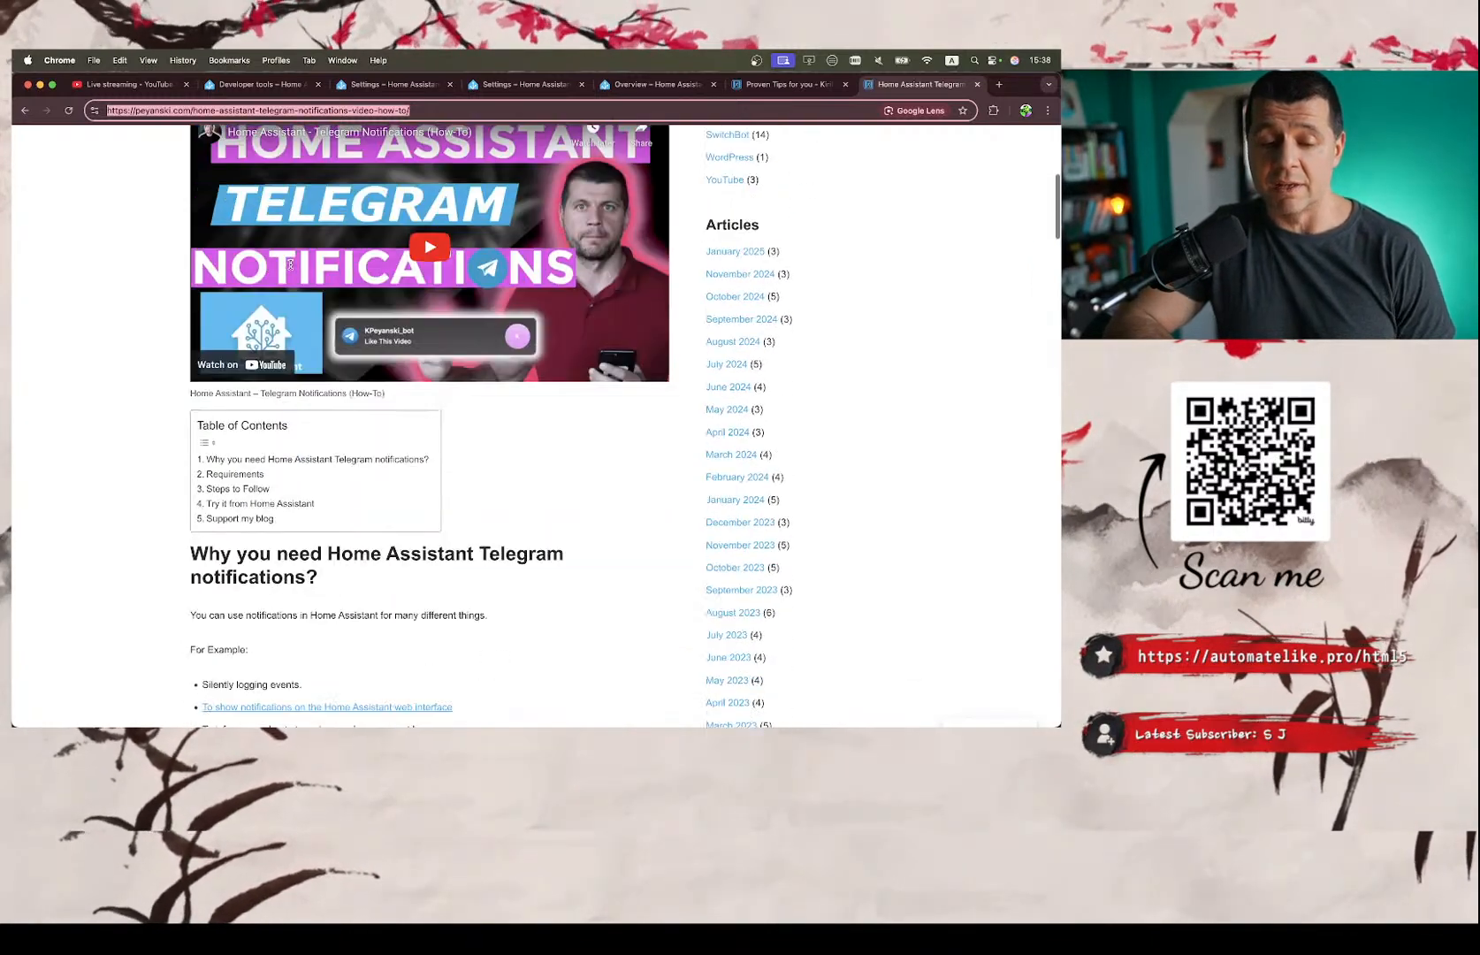
scroll(292, 269, "up", 2)
scroll(292, 269, "down", 6)
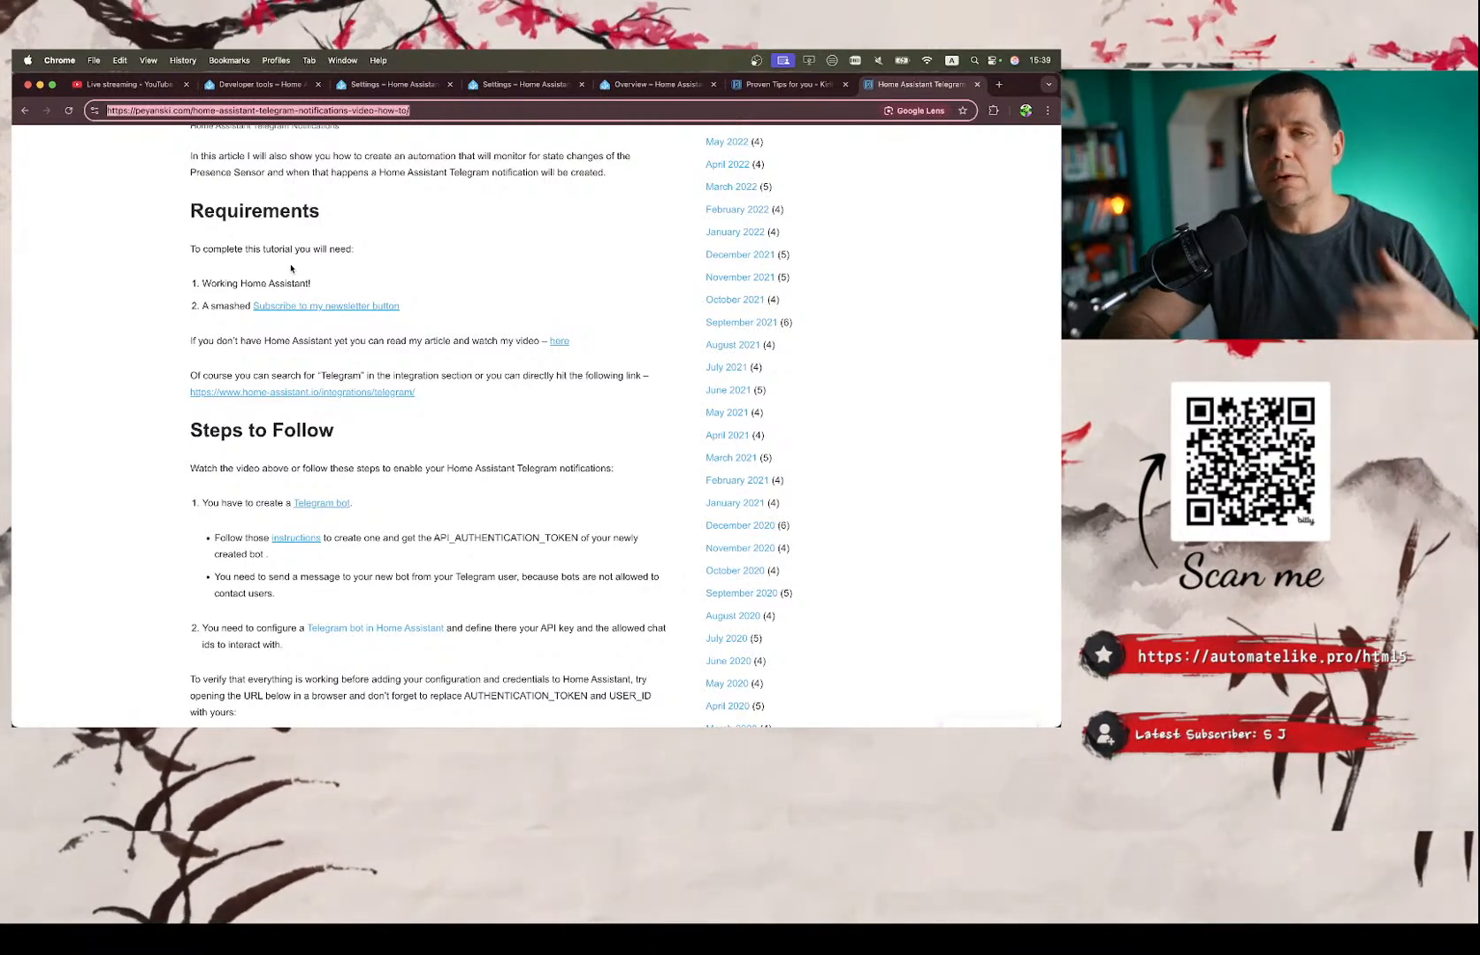
scroll(291, 268, "up", 2)
scroll(290, 268, "down", 15)
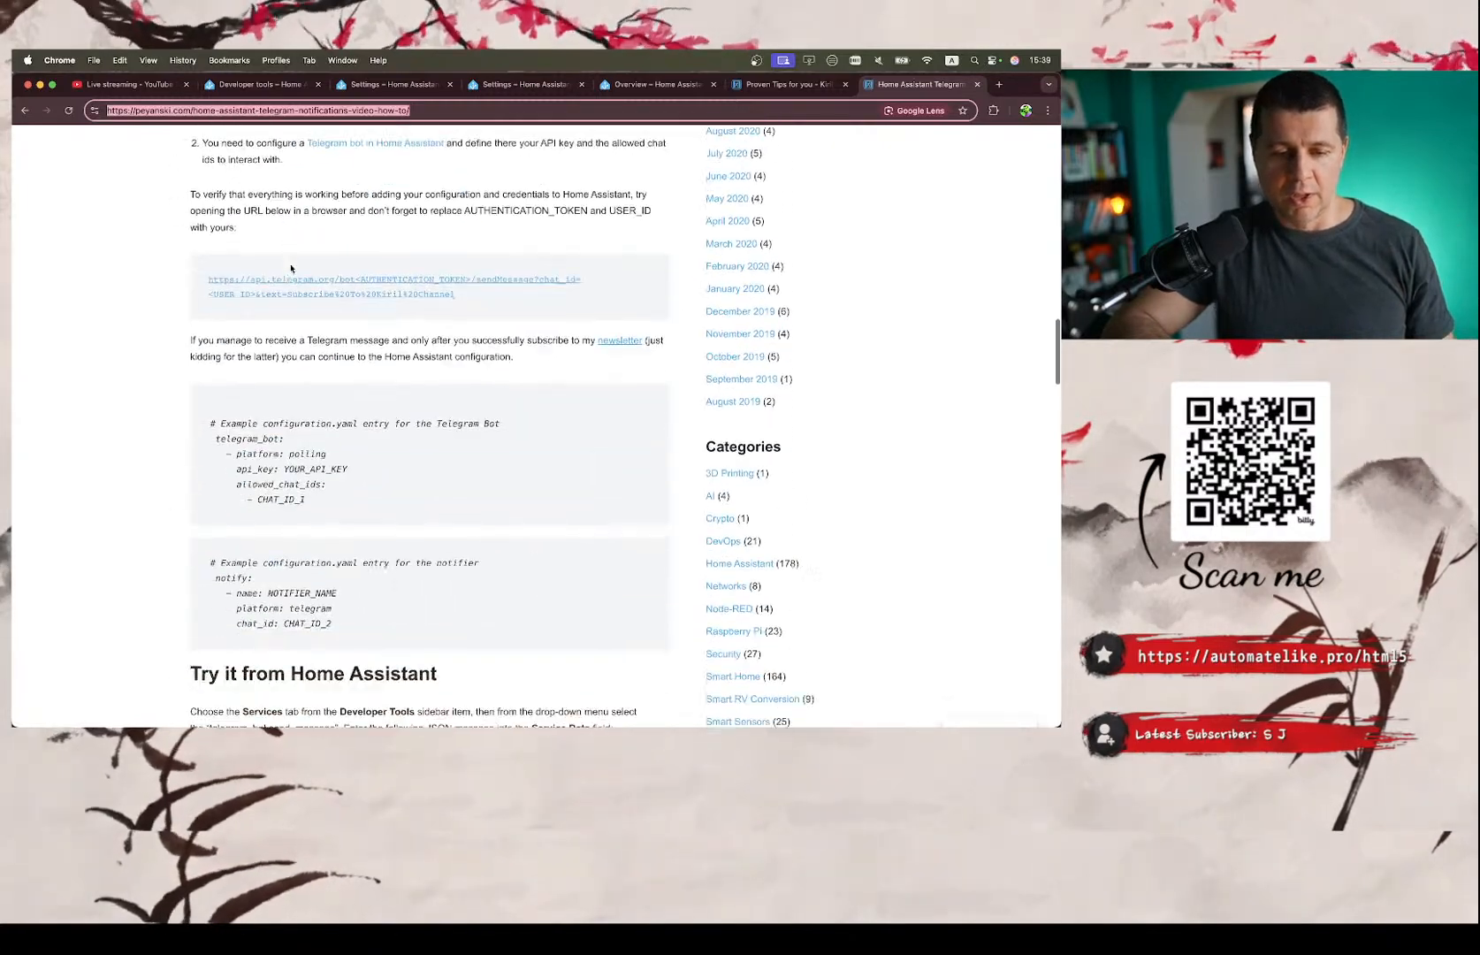
scroll(290, 268, "down", 7)
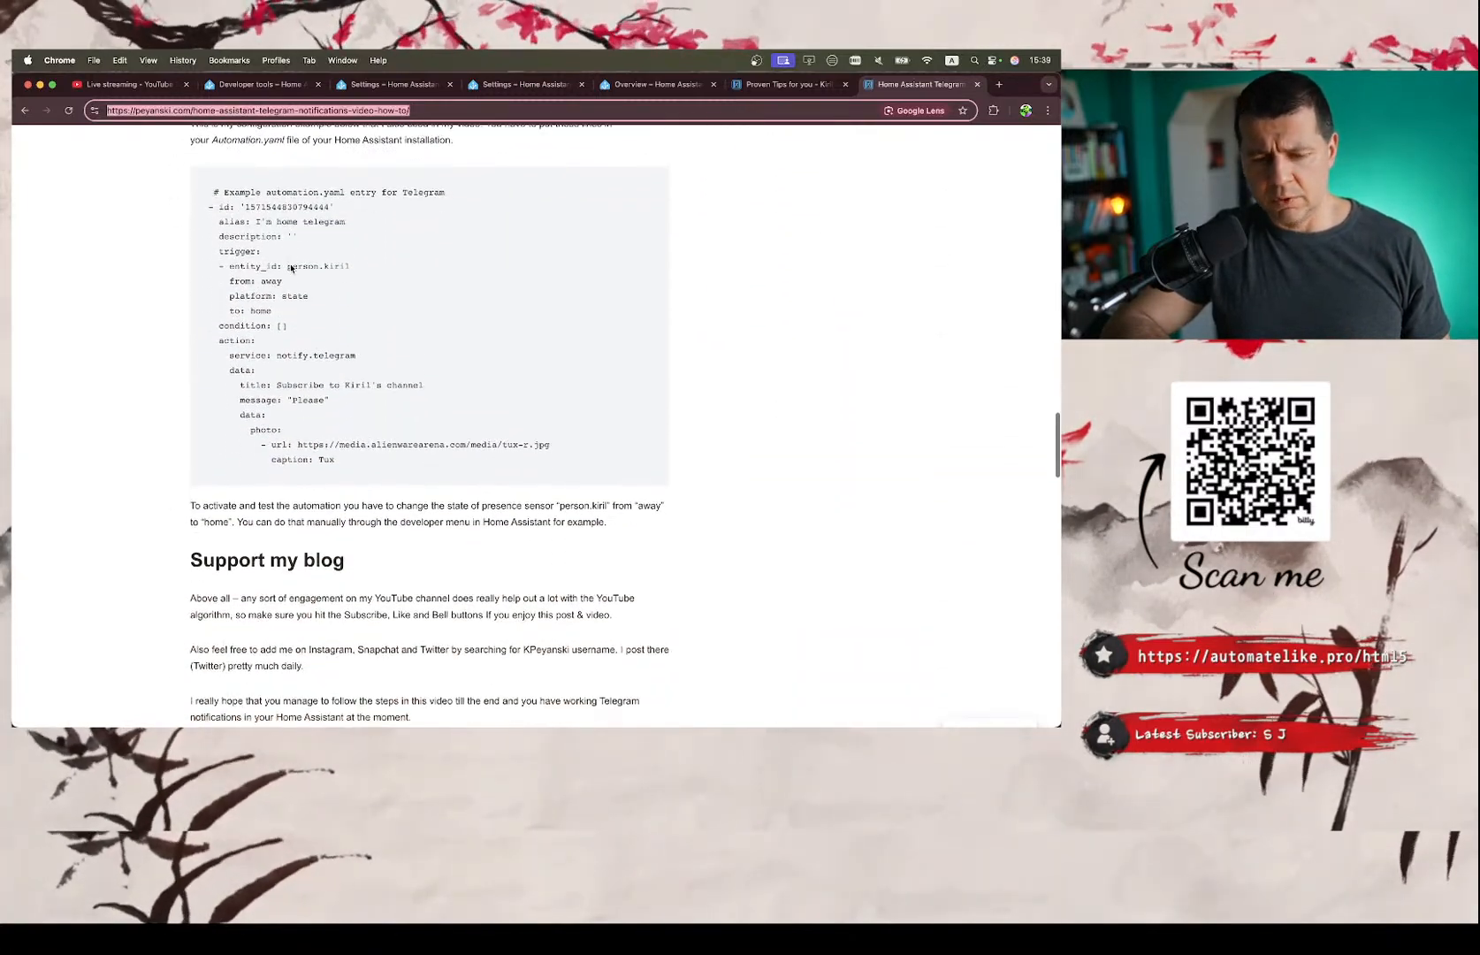
scroll(291, 265, "down", 5)
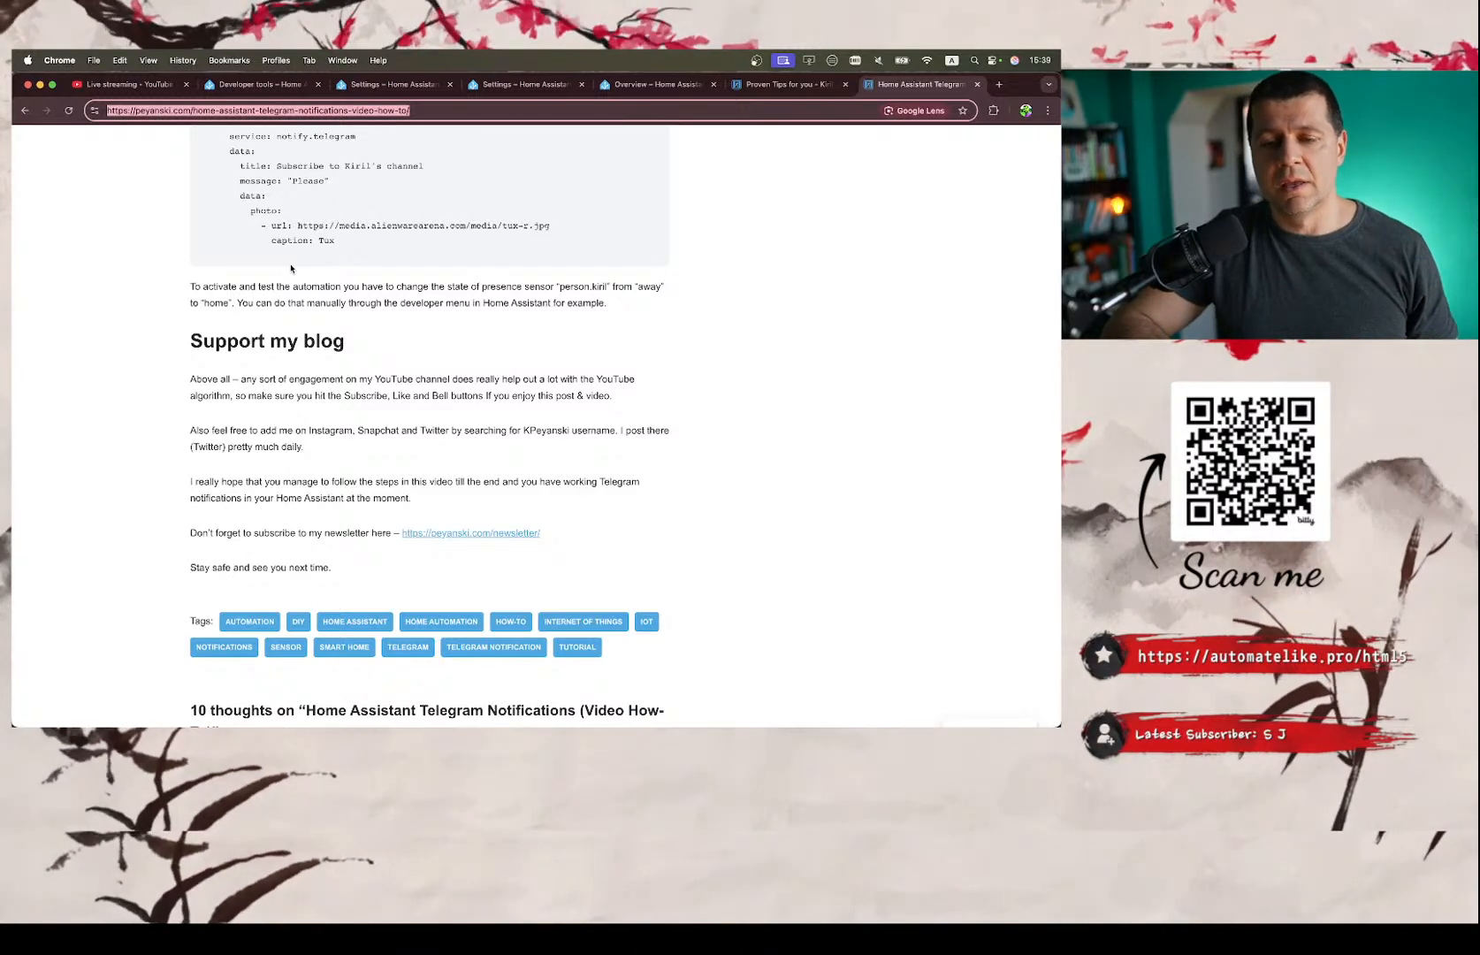
Review the Telegram article again from its title through the requirements, configuration.yaml entries and example automation to the support section.
scroll(291, 268, "up", 1)
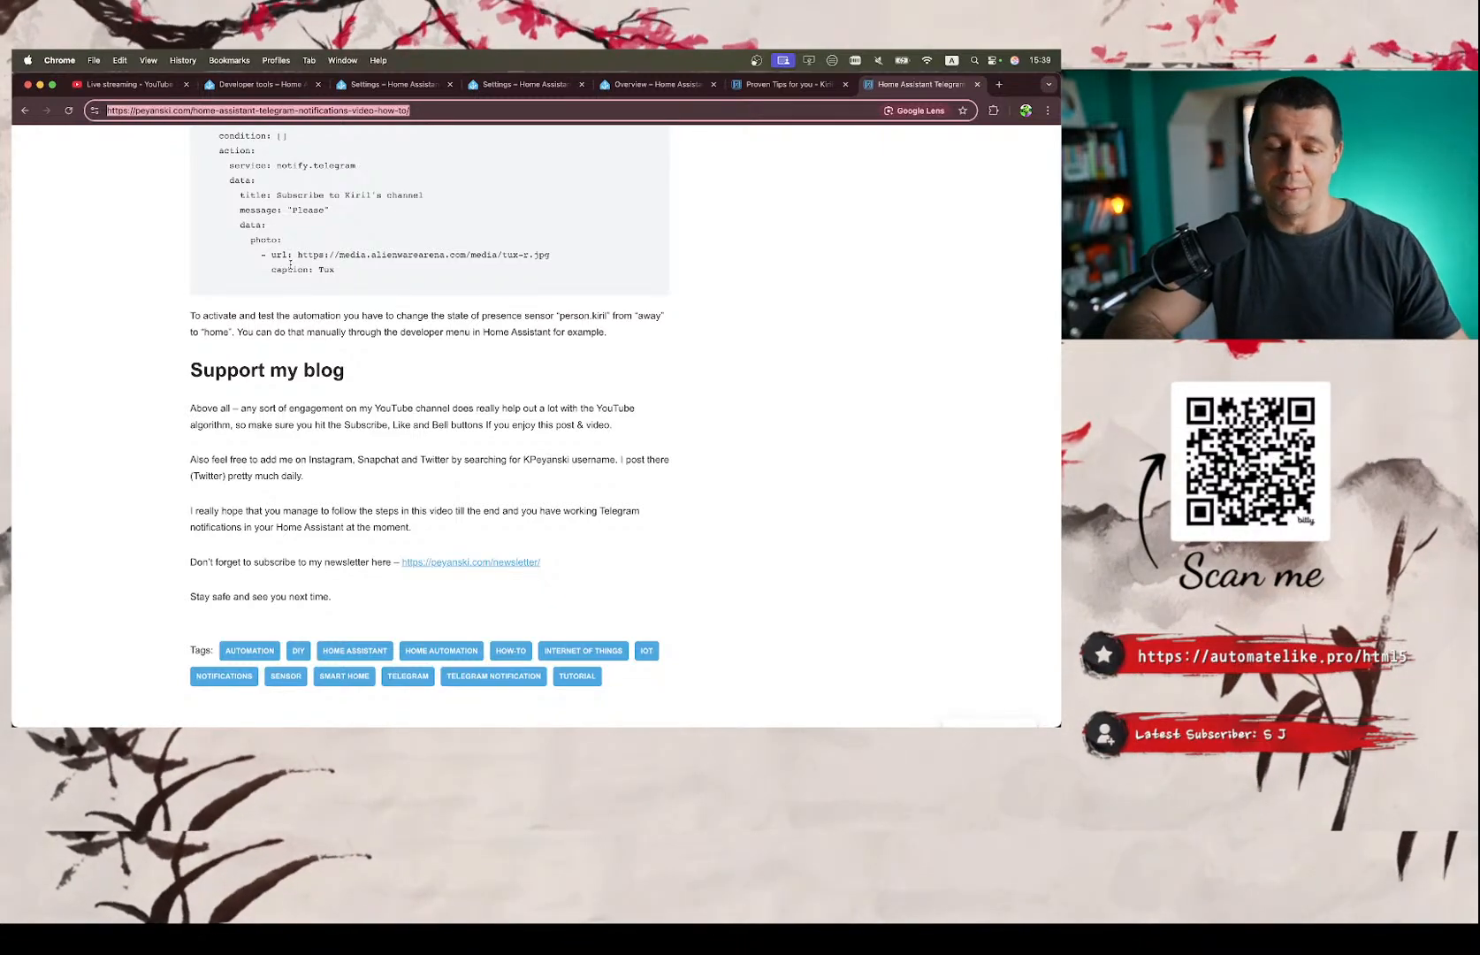
scroll(290, 264, "up", 20)
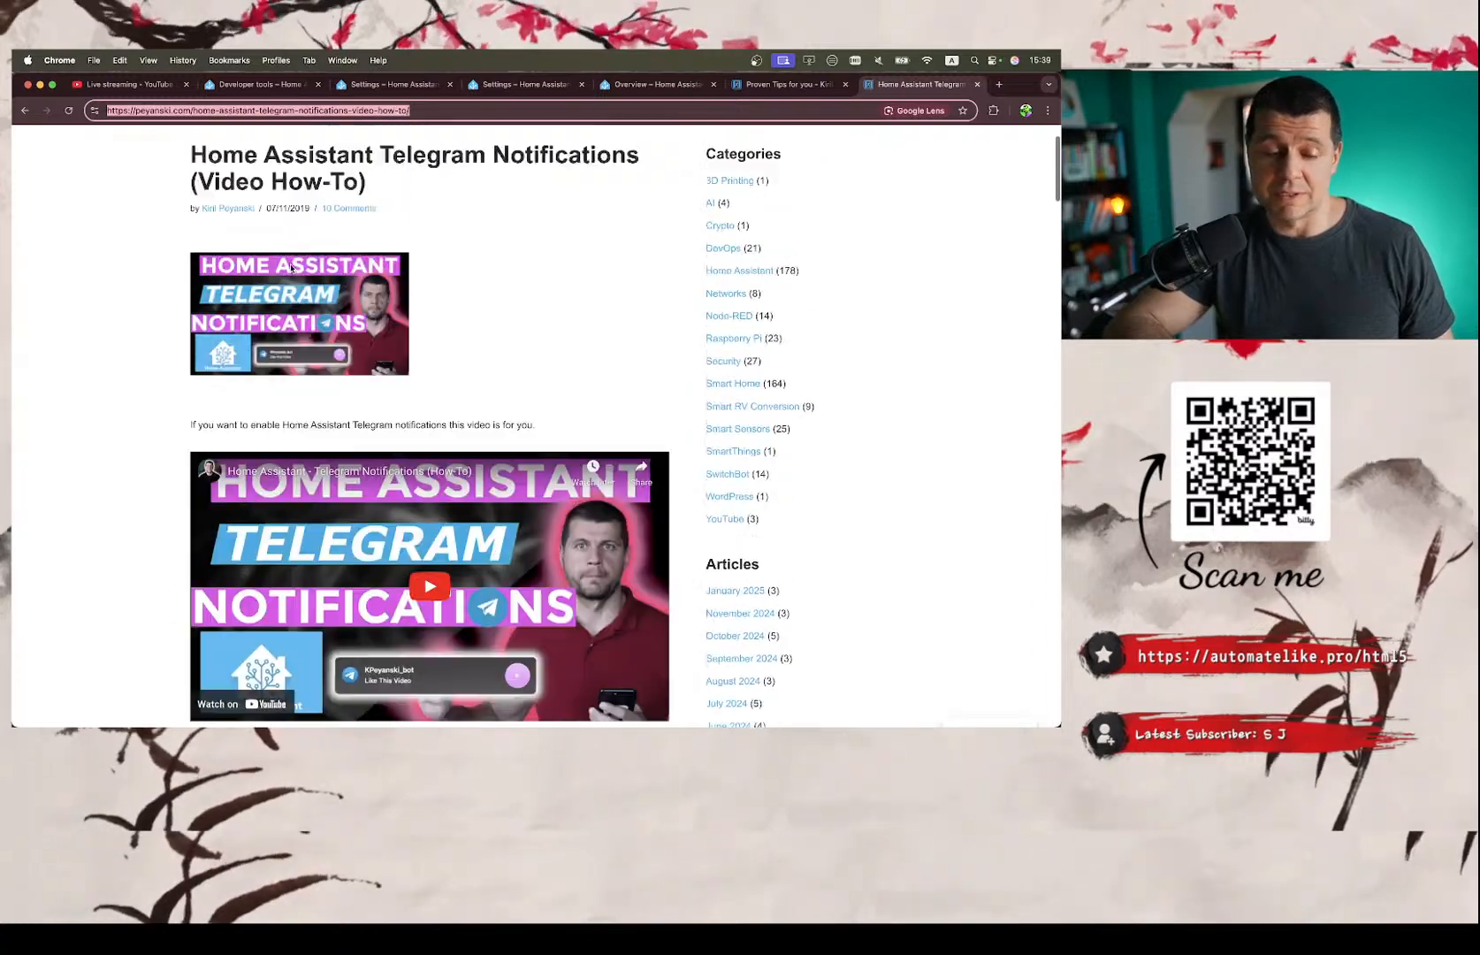
scroll(291, 268, "down", 10)
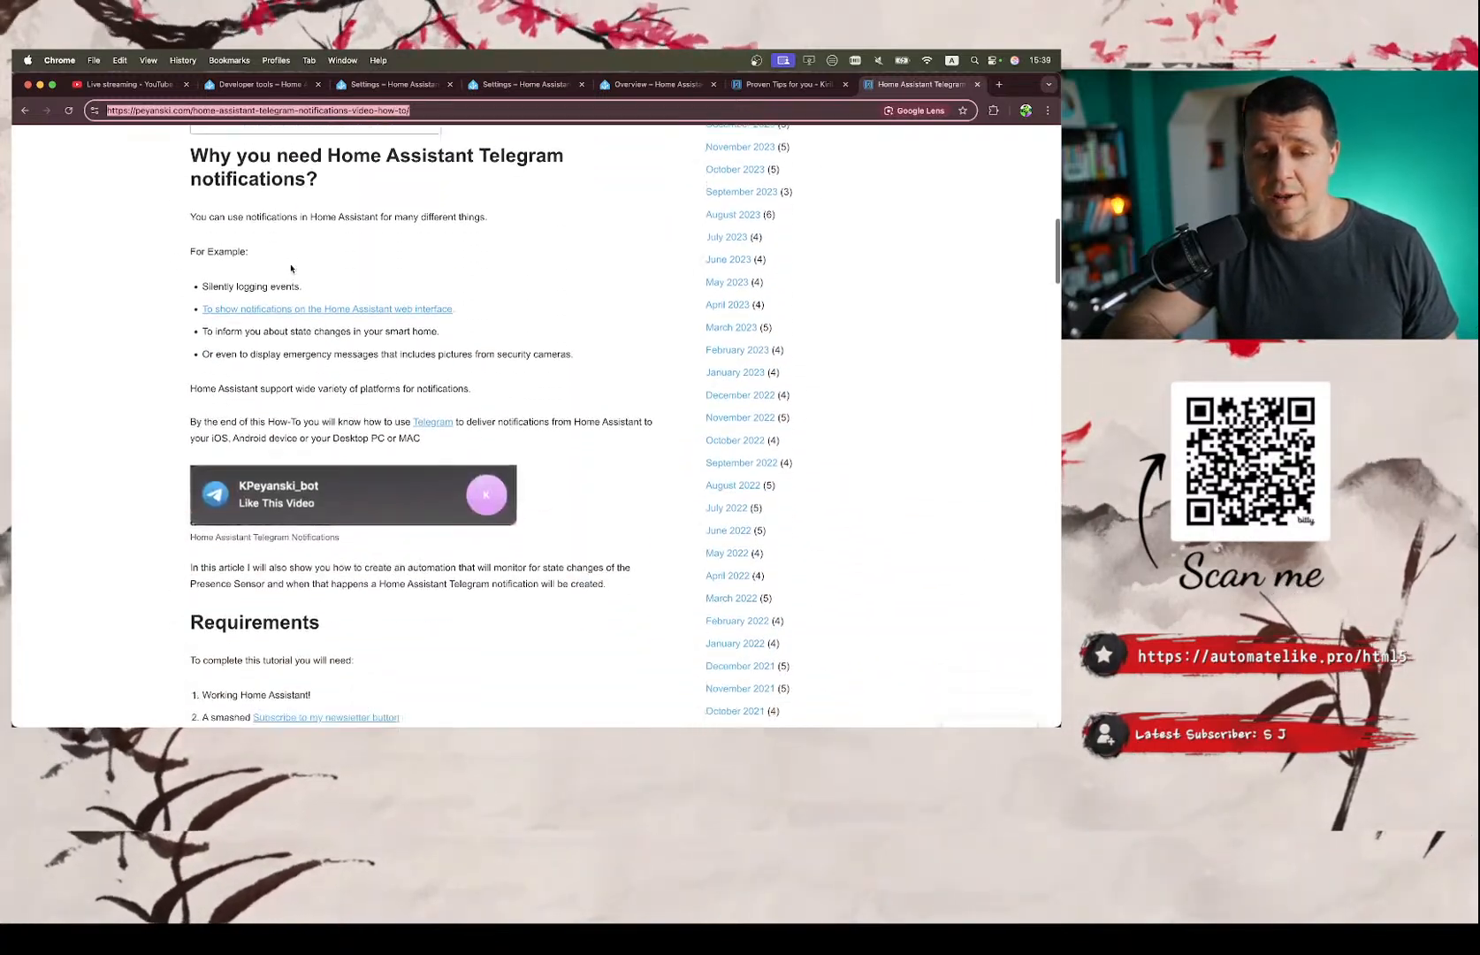
scroll(290, 268, "down", 3)
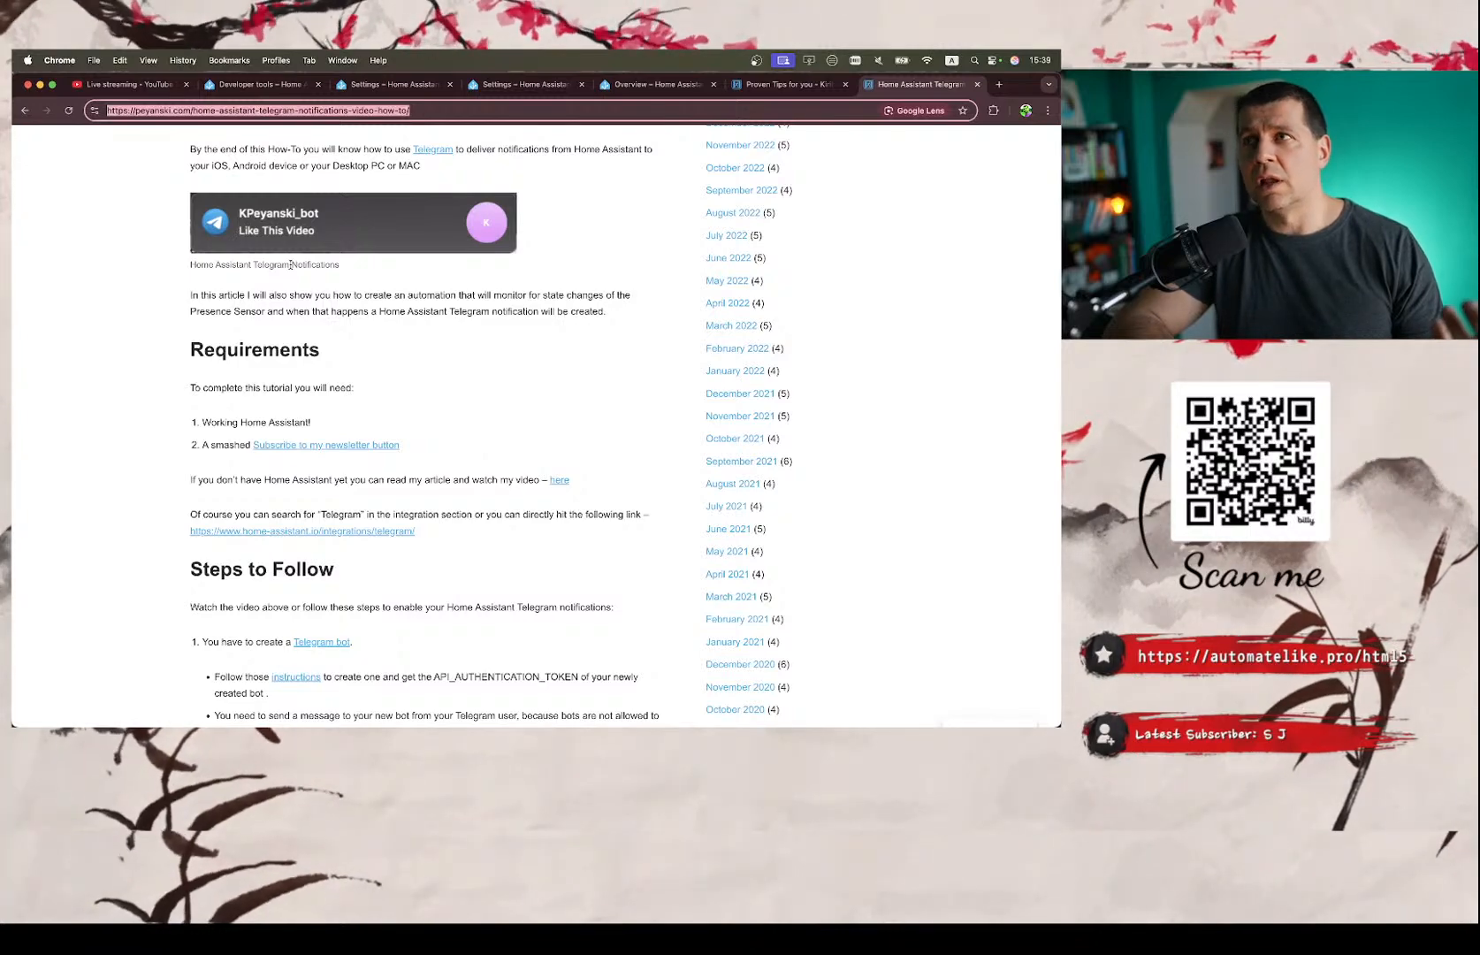
scroll(291, 265, "down", 20)
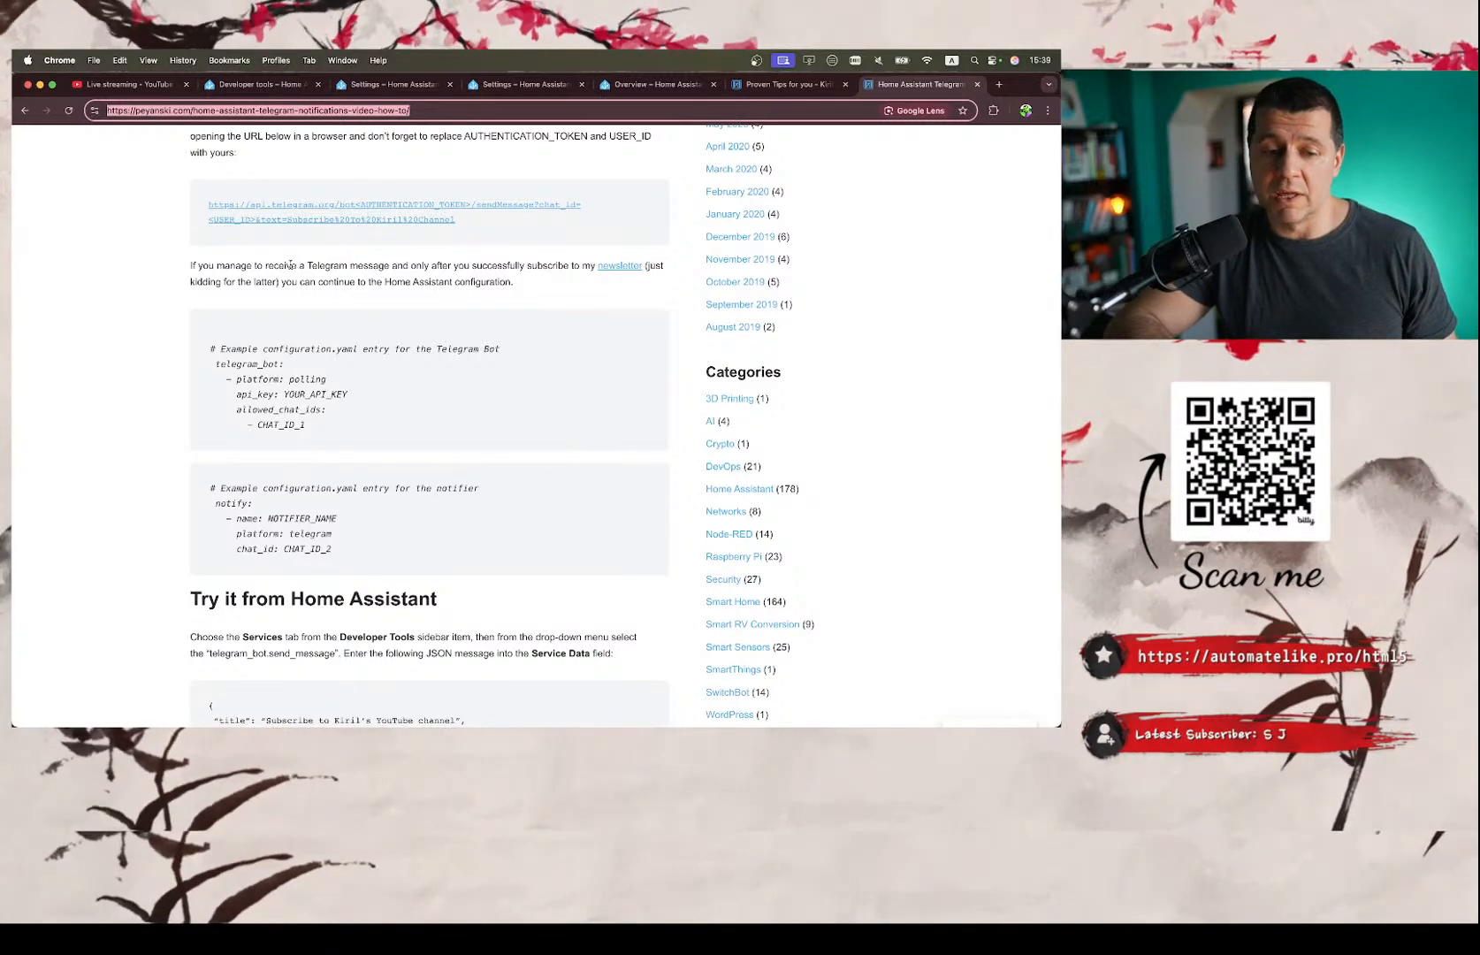
scroll(291, 265, "down", 6)
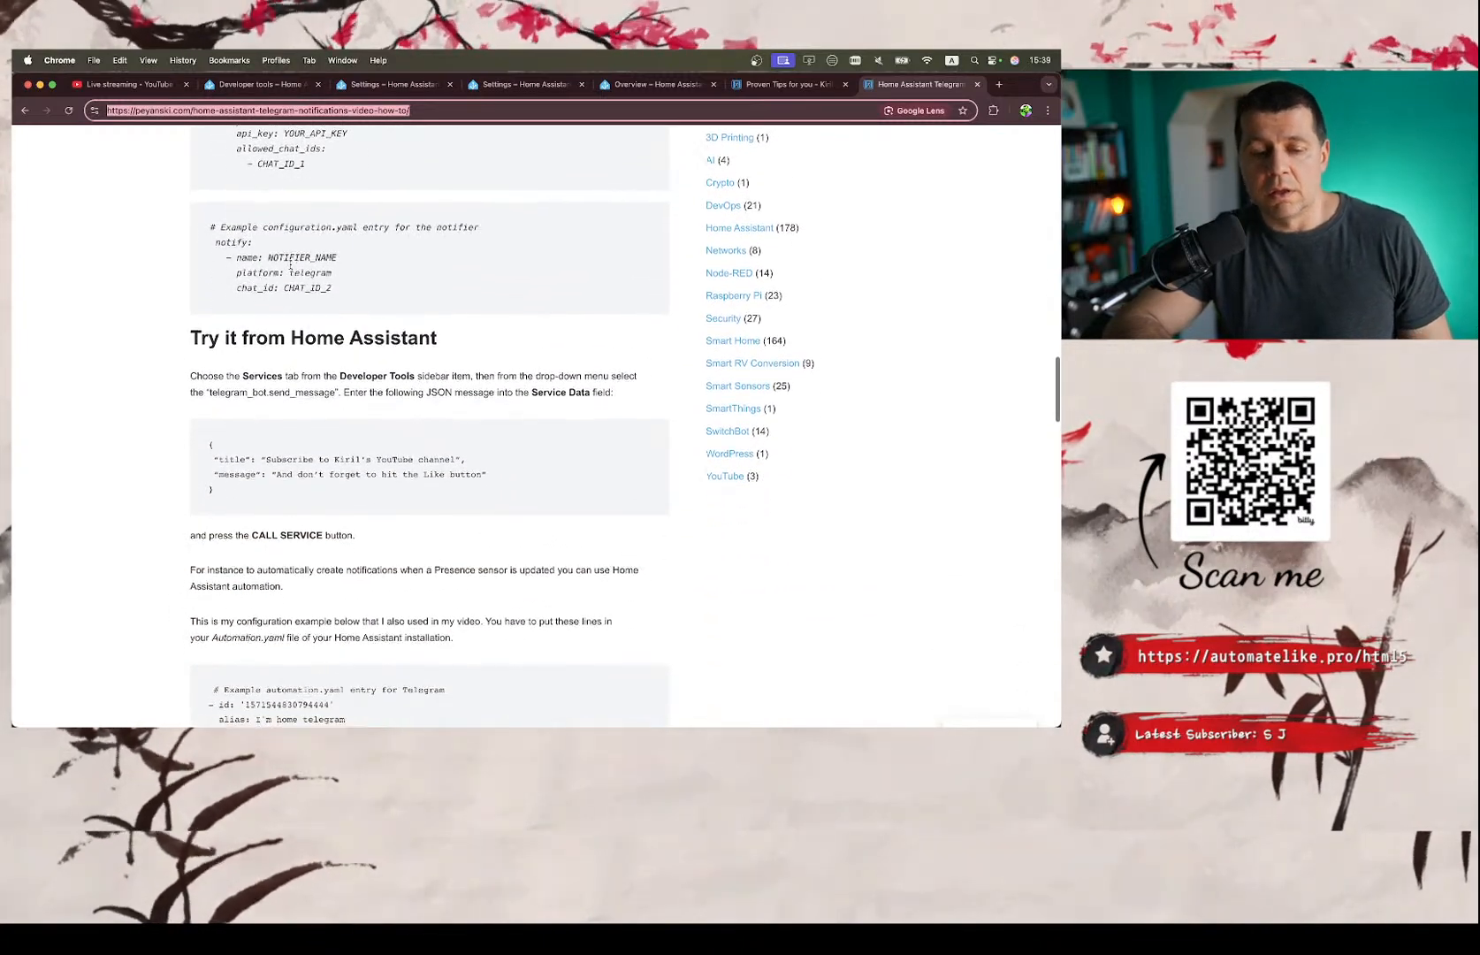
scroll(291, 264, "down", 8)
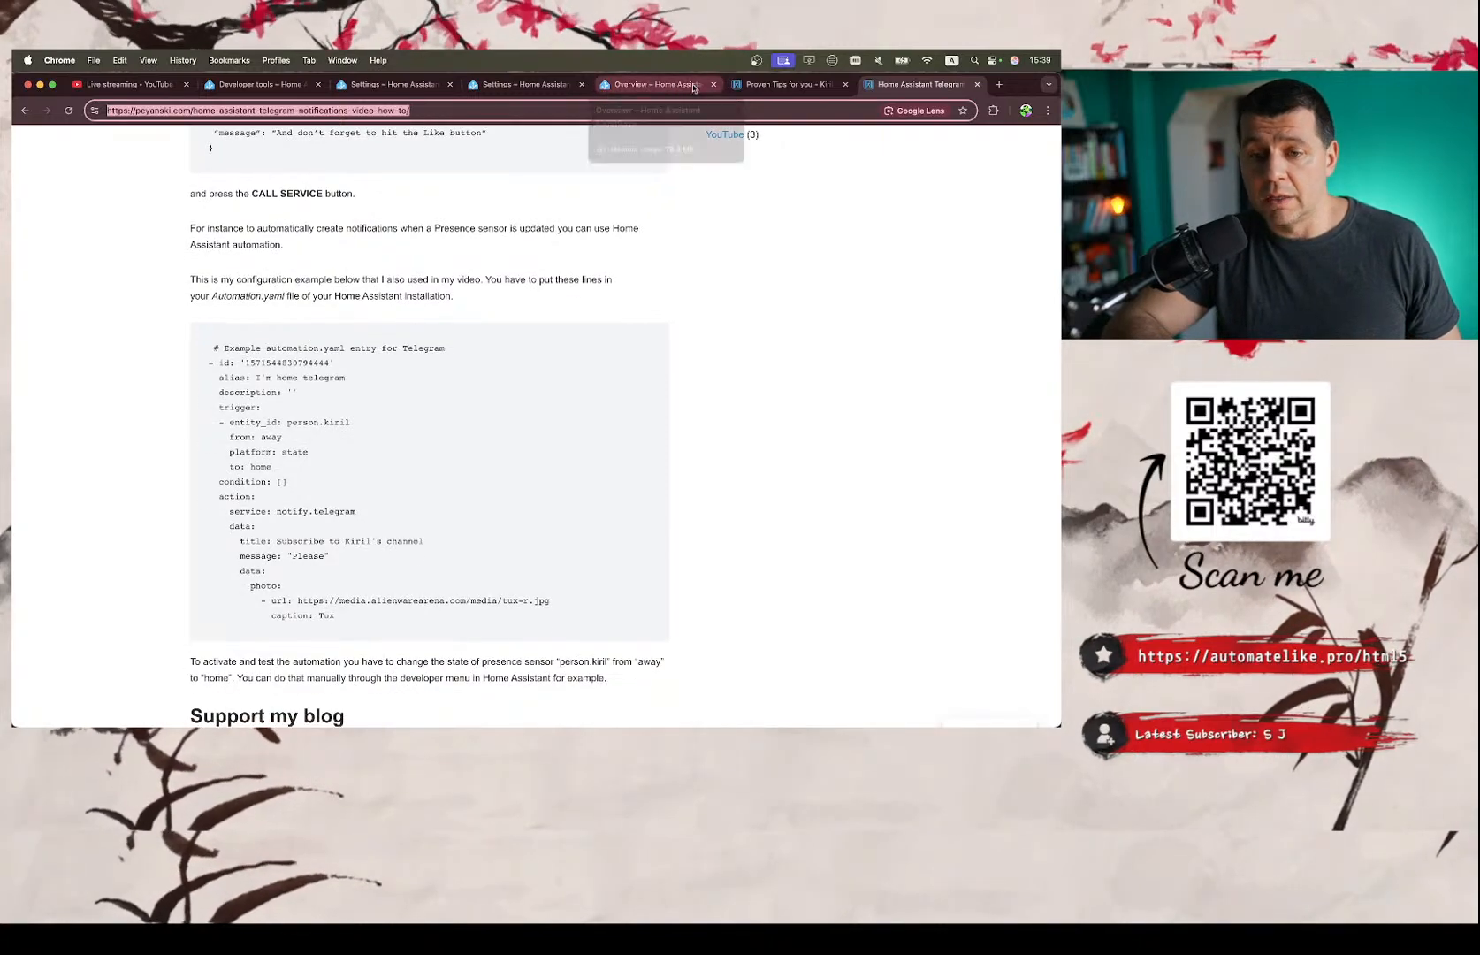
scroll(423, 392, "down", 3)
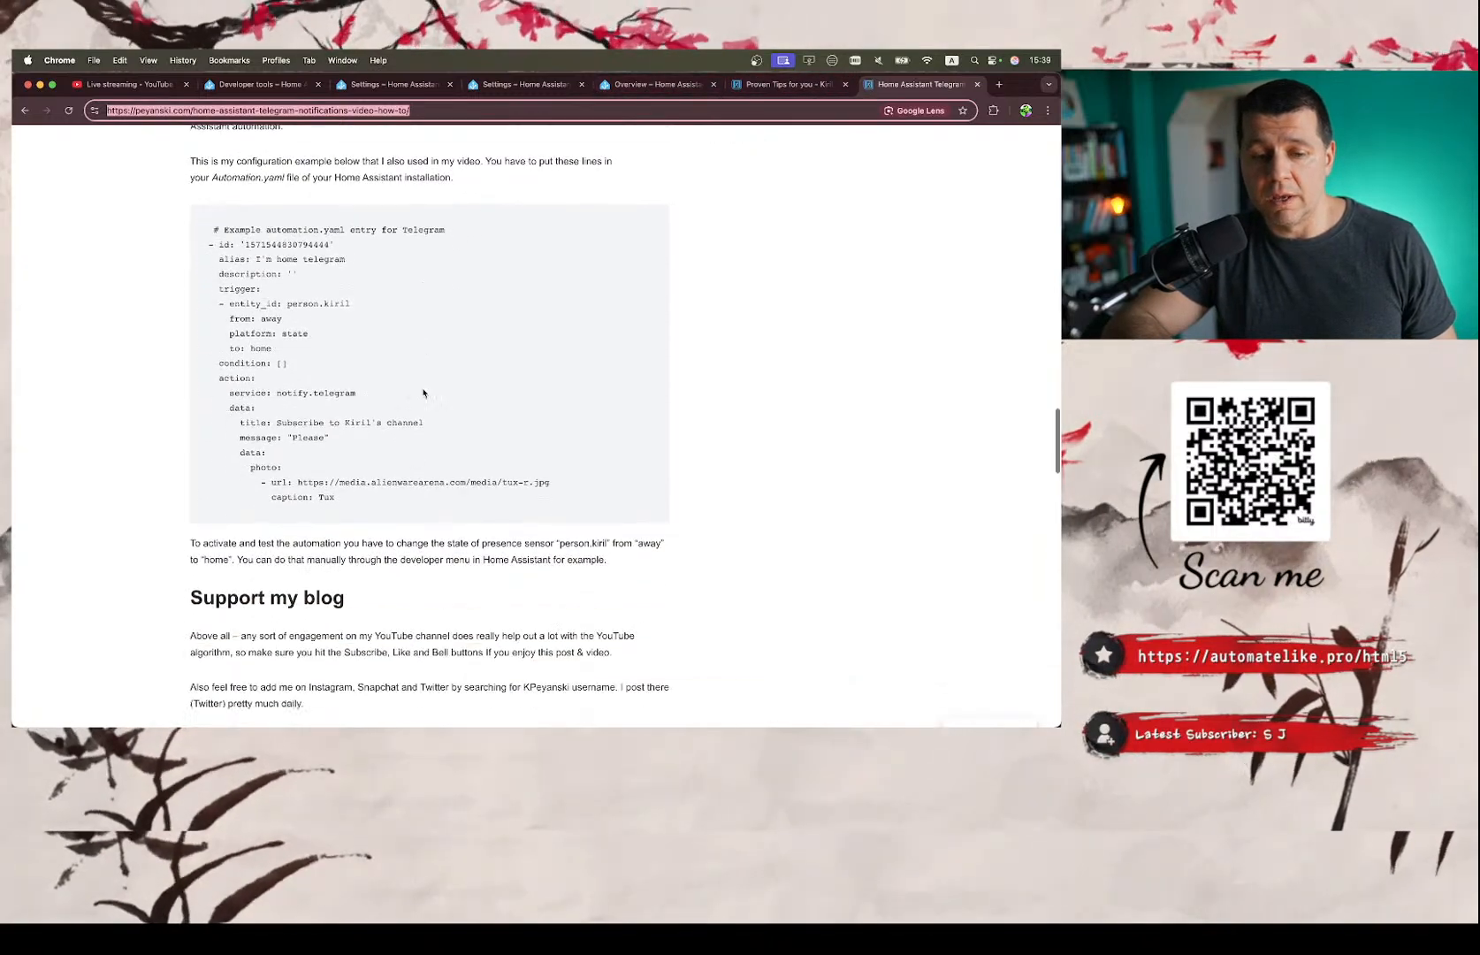
scroll(422, 393, "down", 15)
Go back through the Telegram article from the example automation to the section on why Telegram notifications are needed.
scroll(422, 392, "up", 12)
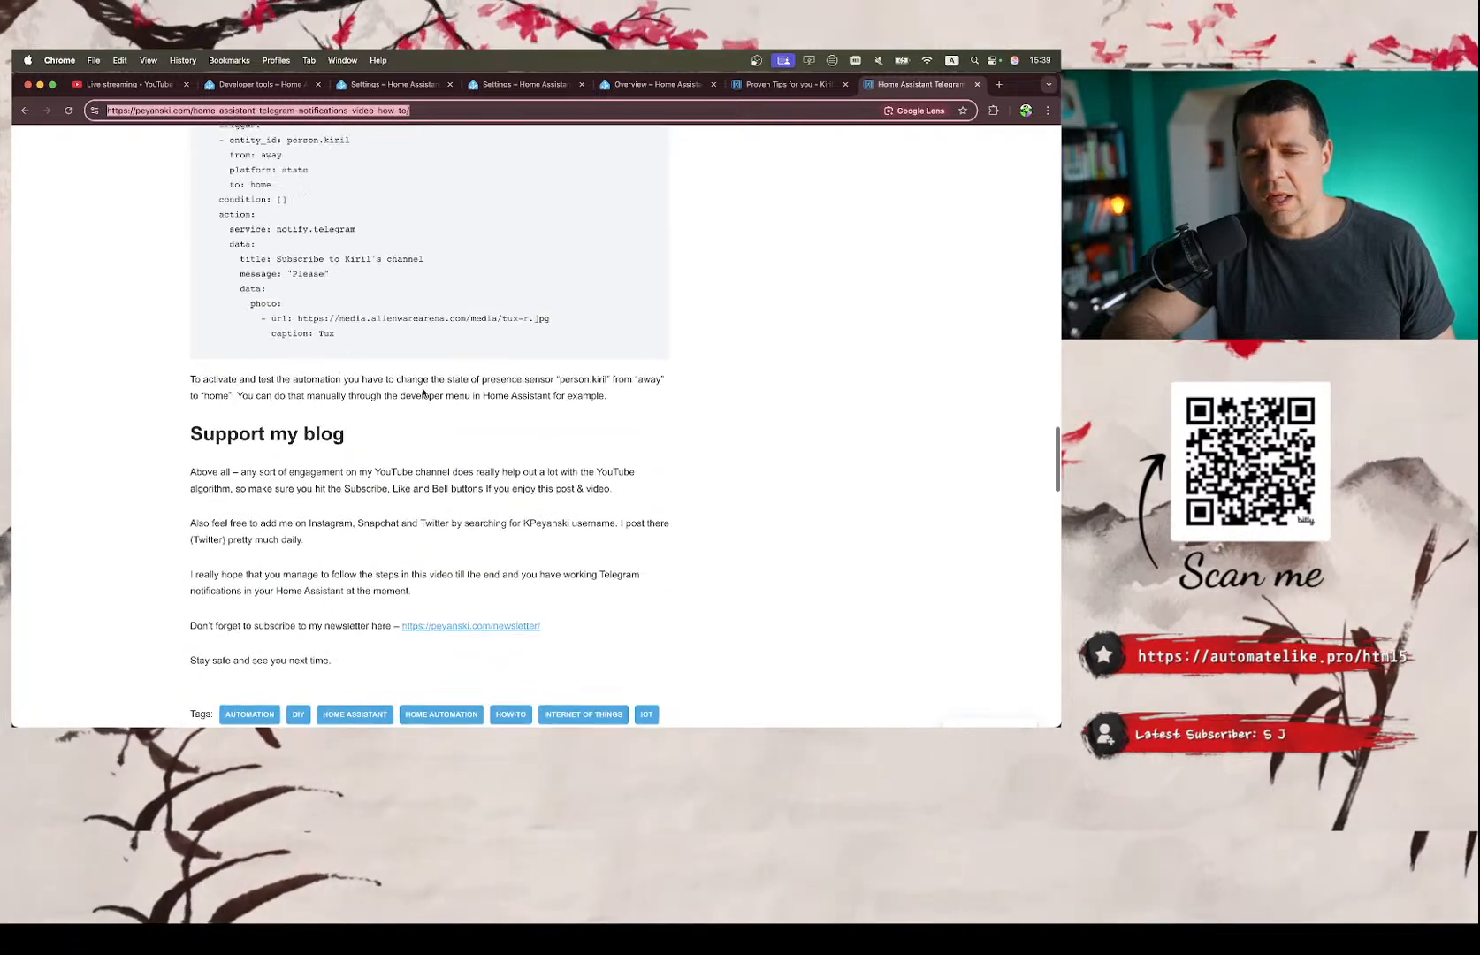
scroll(423, 393, "up", 5)
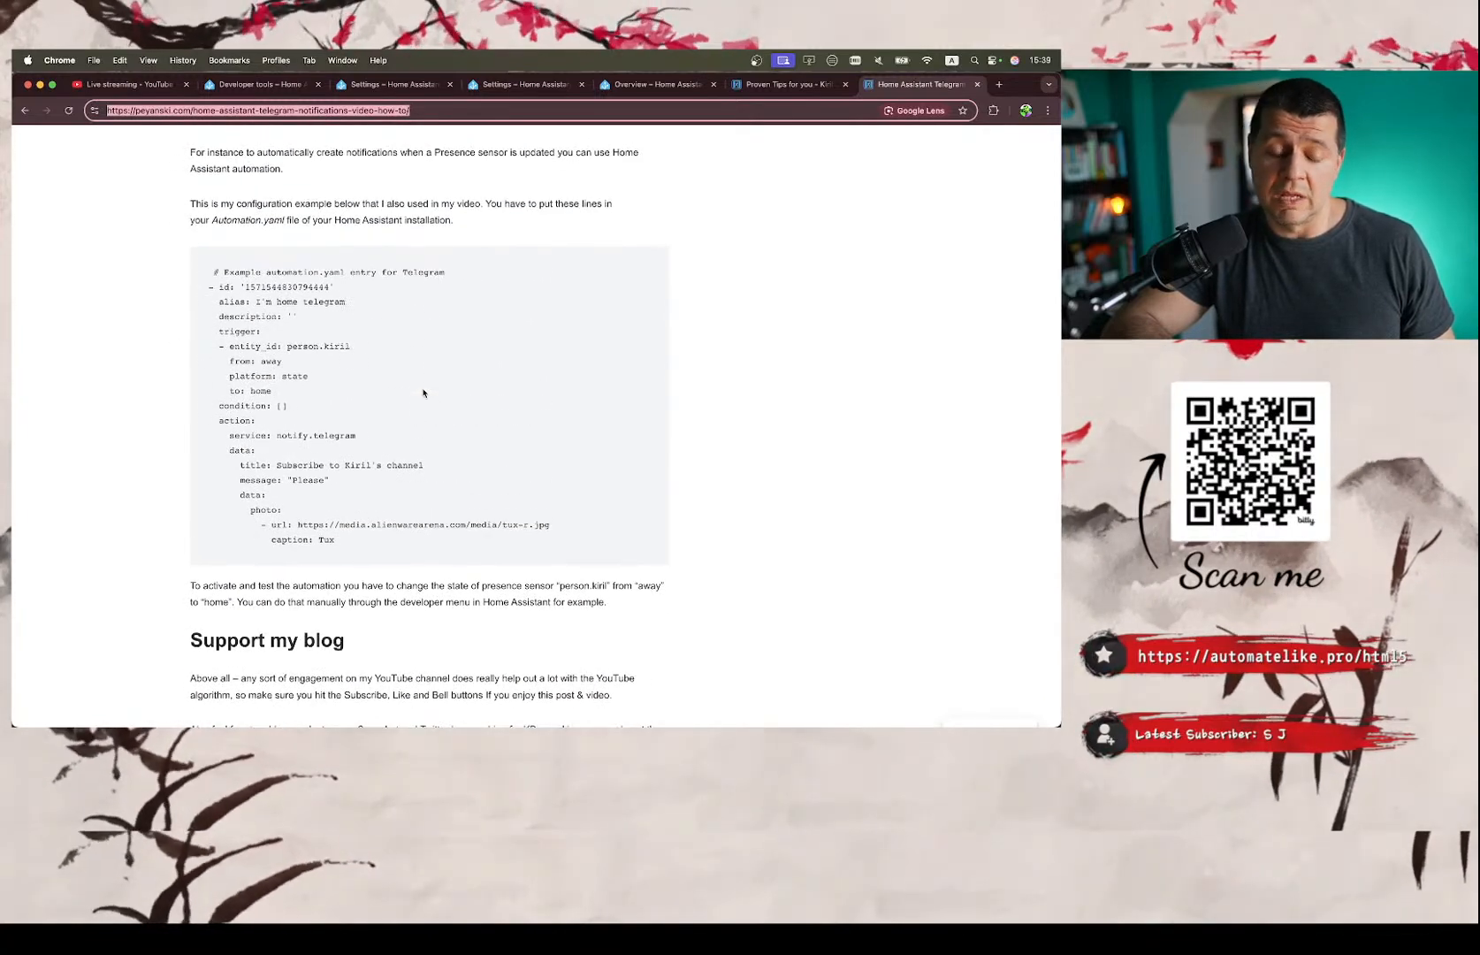
scroll(423, 393, "up", 7)
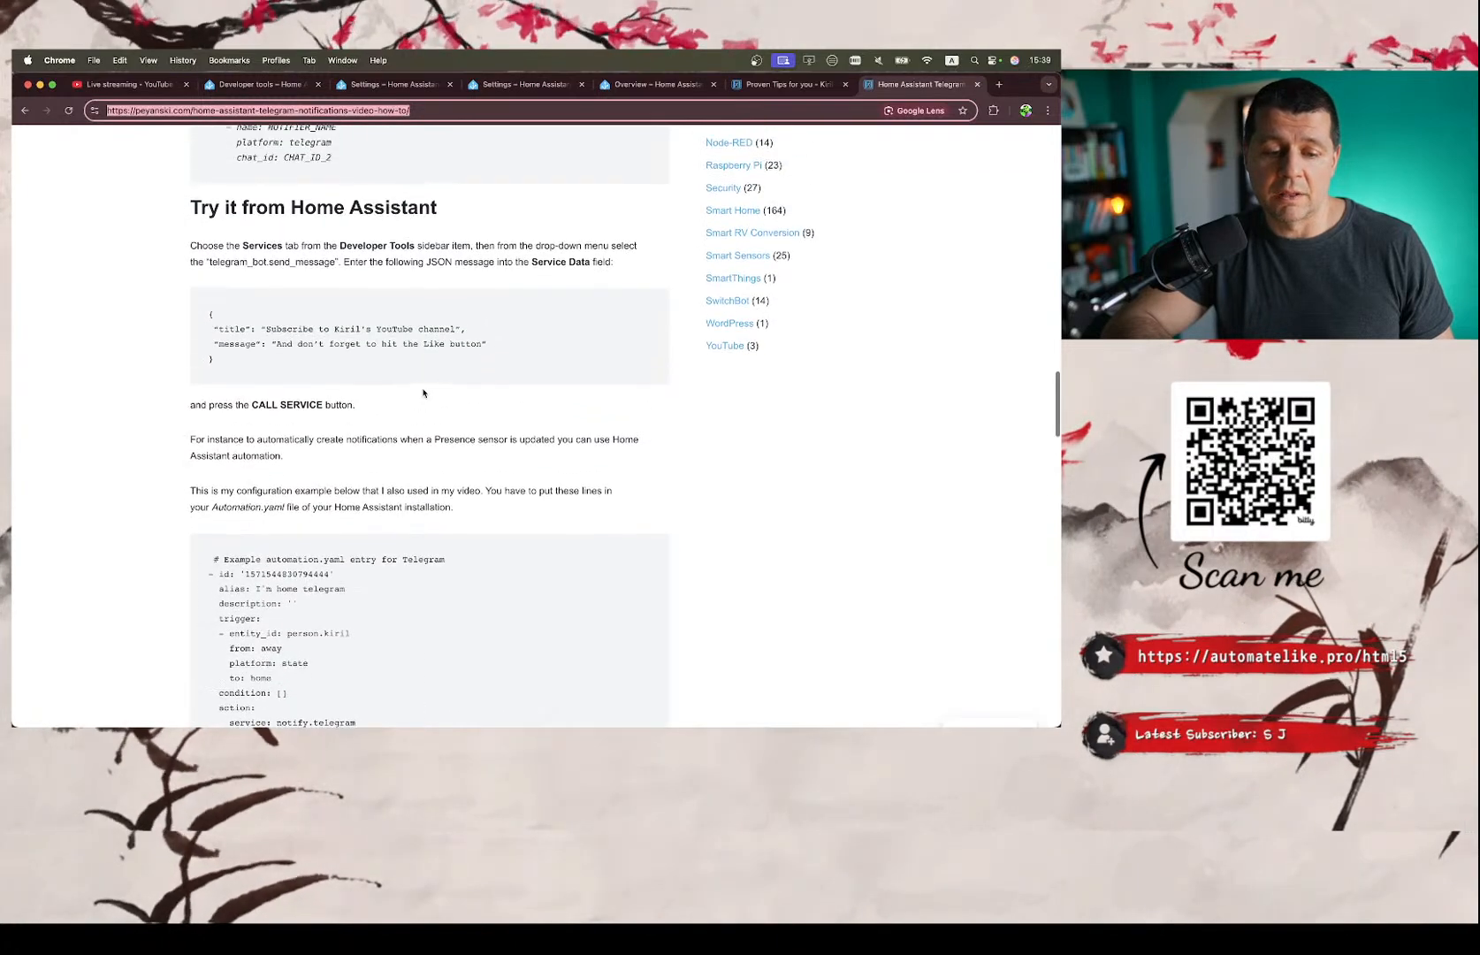
scroll(422, 392, "up", 6)
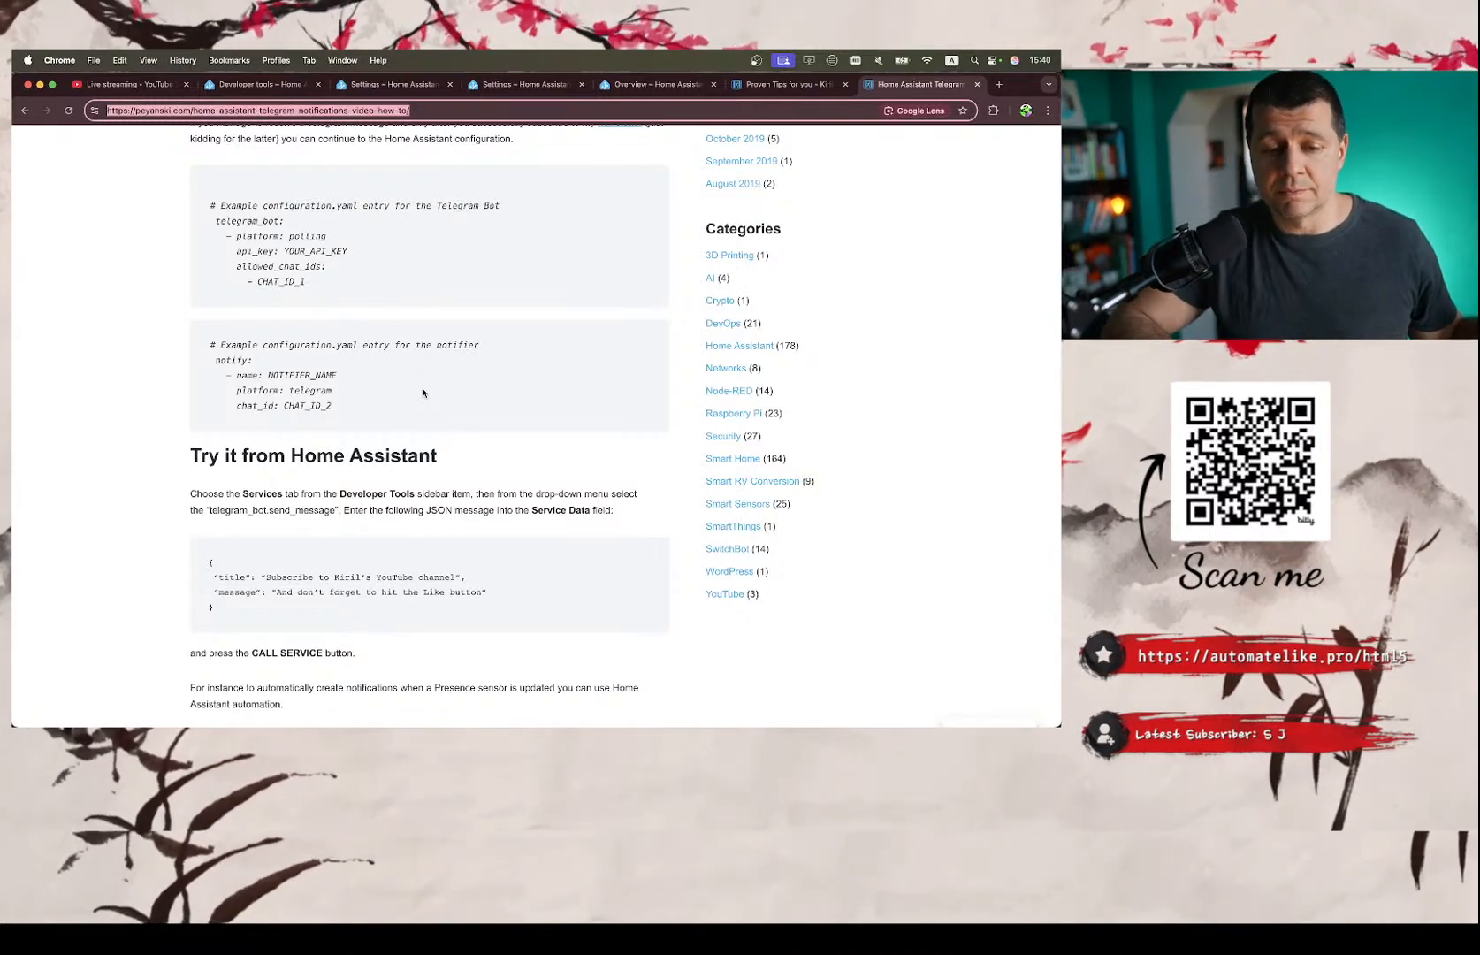
scroll(422, 393, "up", 10)
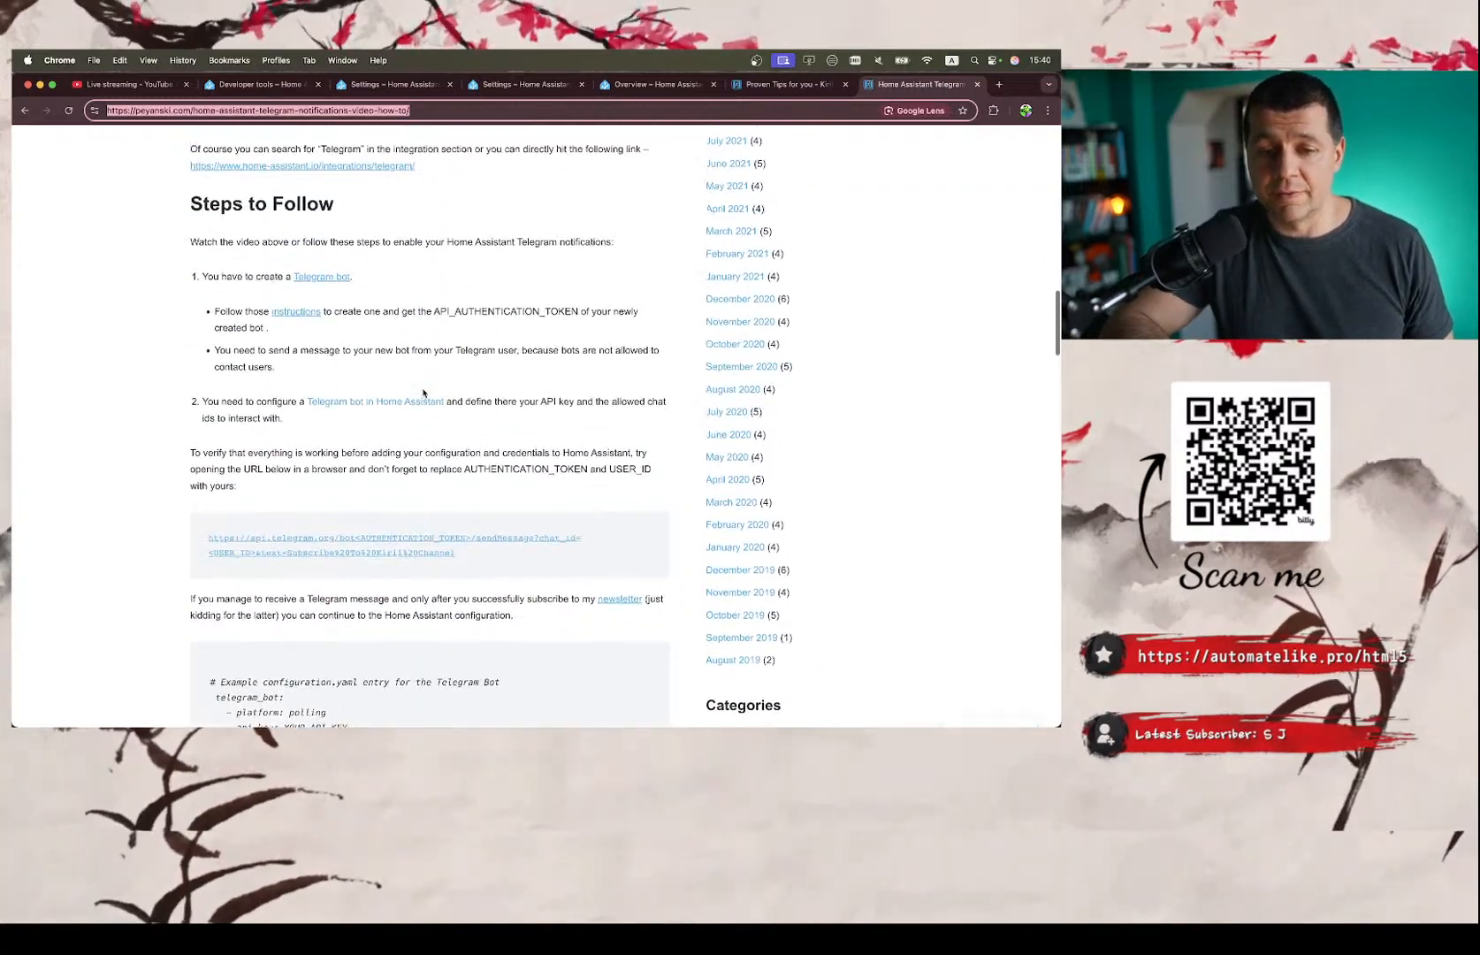
scroll(422, 392, "up", 6)
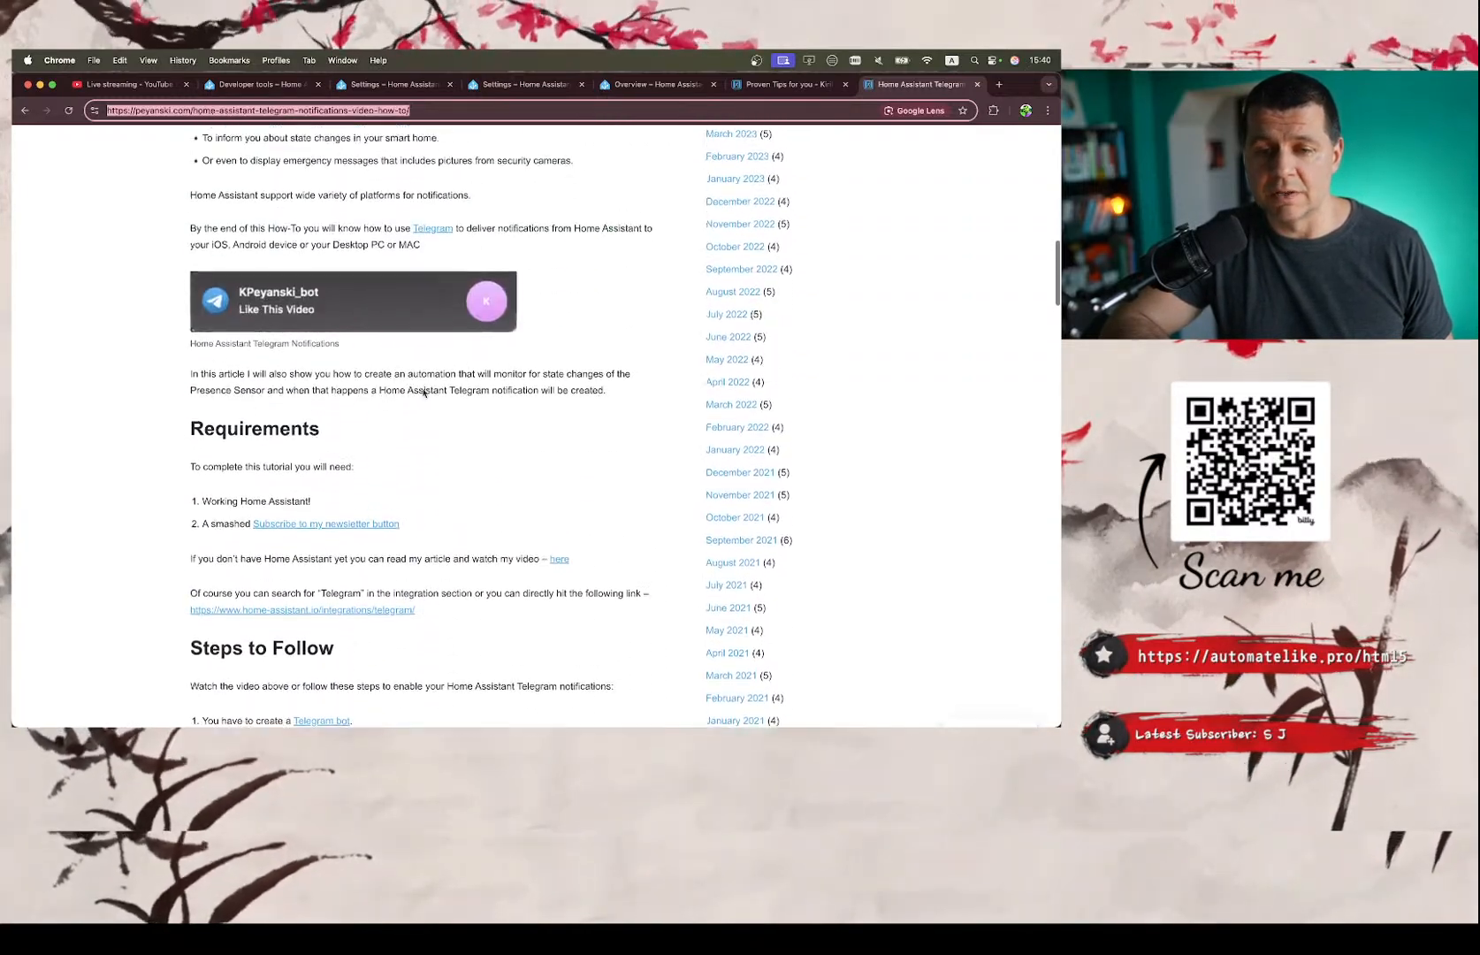
scroll(405, 330, "up", 4)
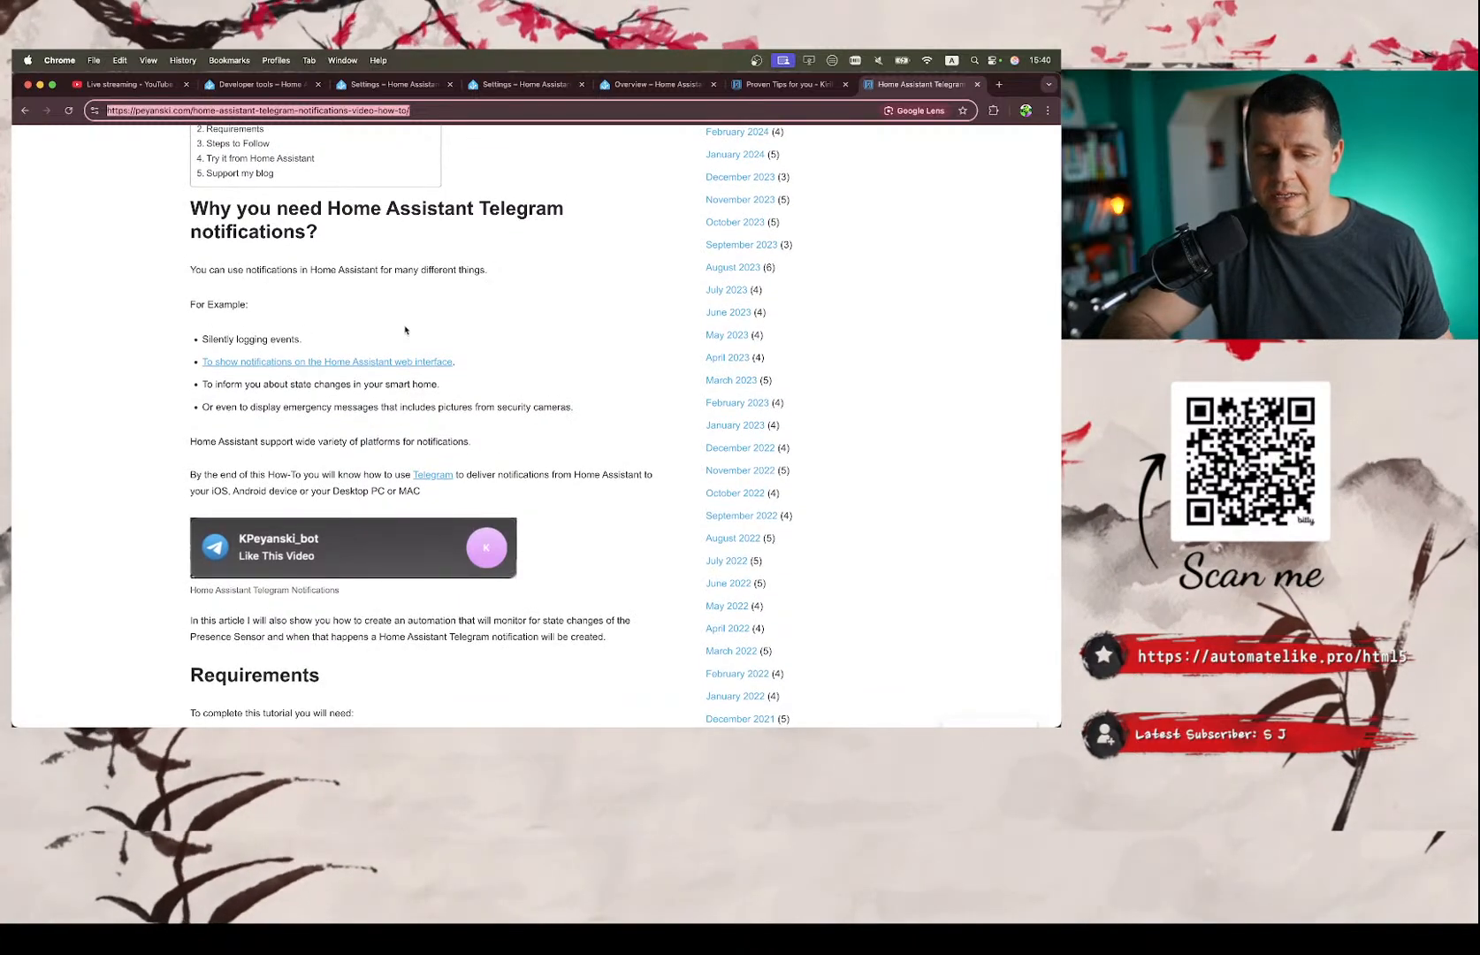
Compare the notes with the Telegram article and check the open checklist items 'What is your biggest take away?' and 'Q&A?'.
key("ctrl+Right")
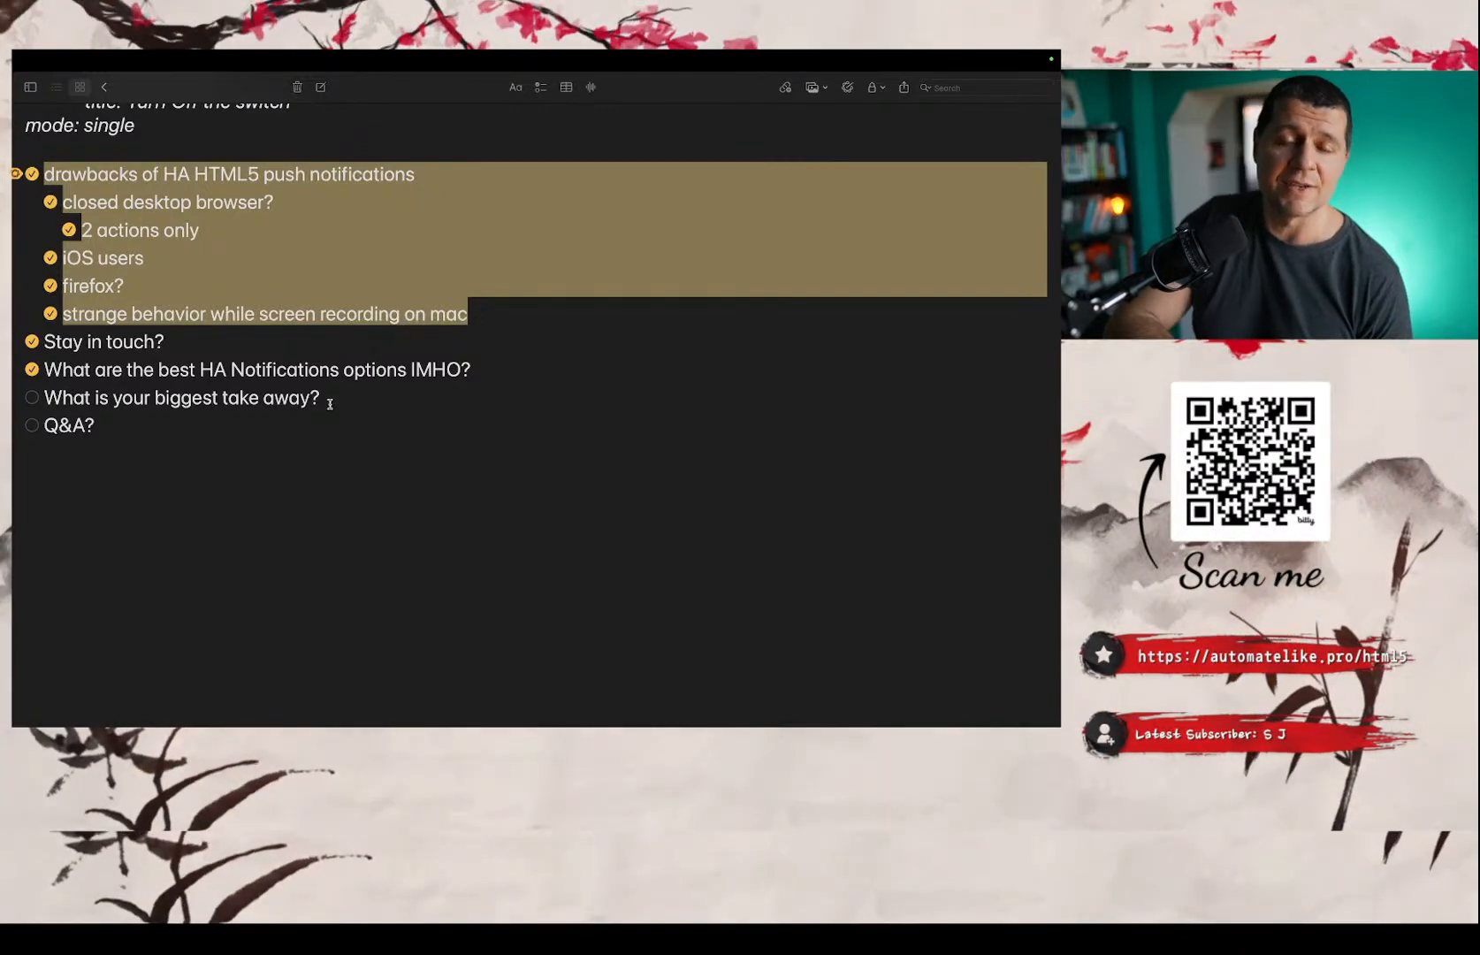
key("ctrl+Left")
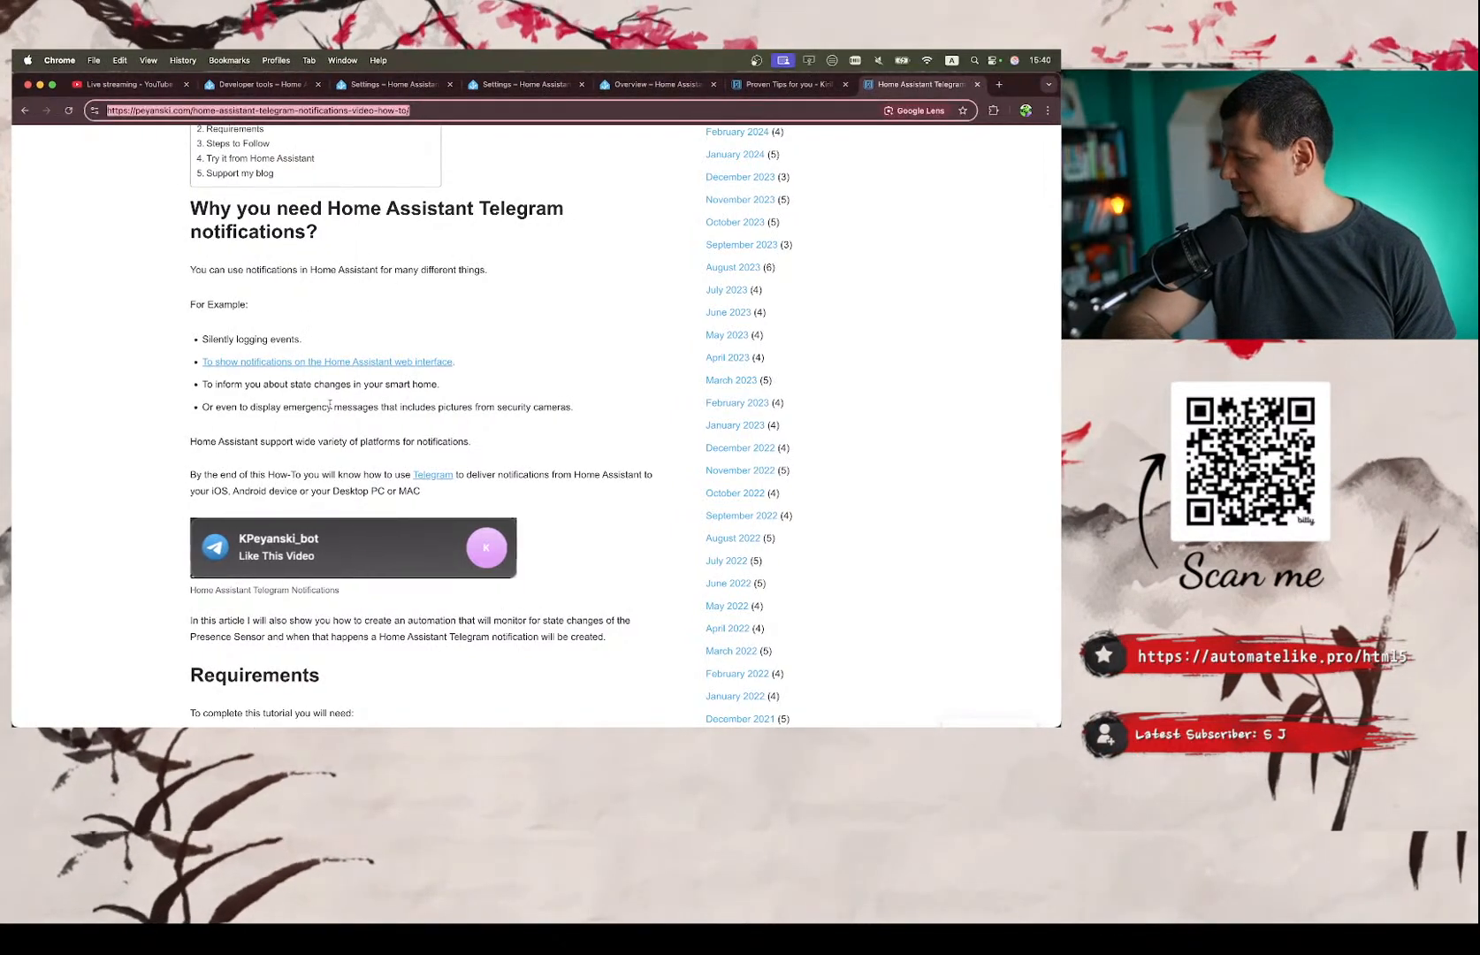
key("ctrl+Right")
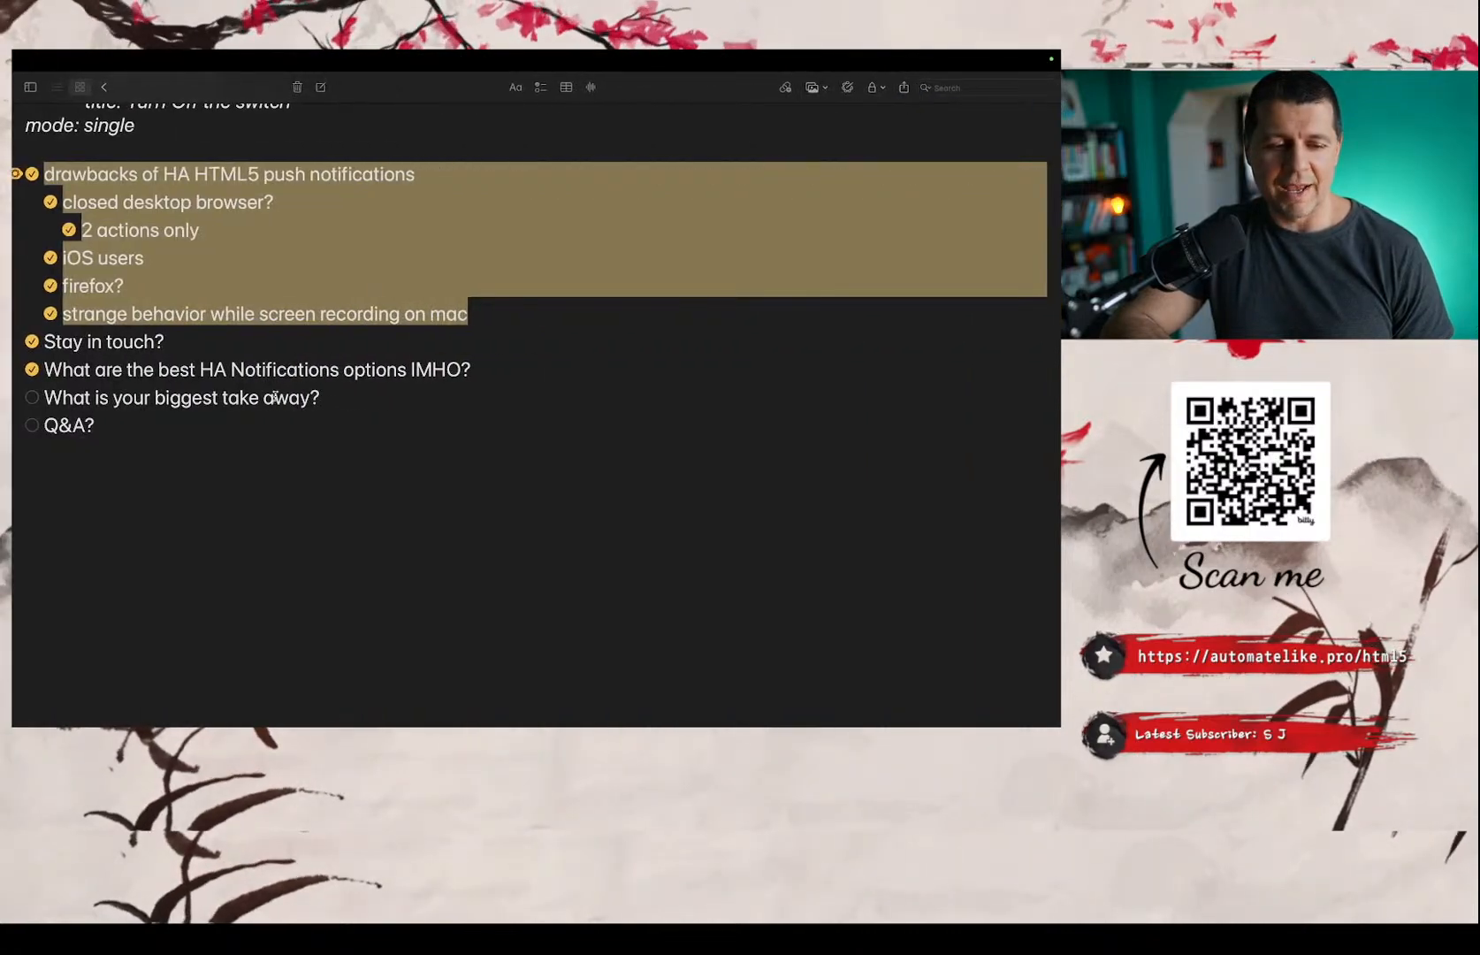
key("ctrl+Left")
key("ctrl+Right")
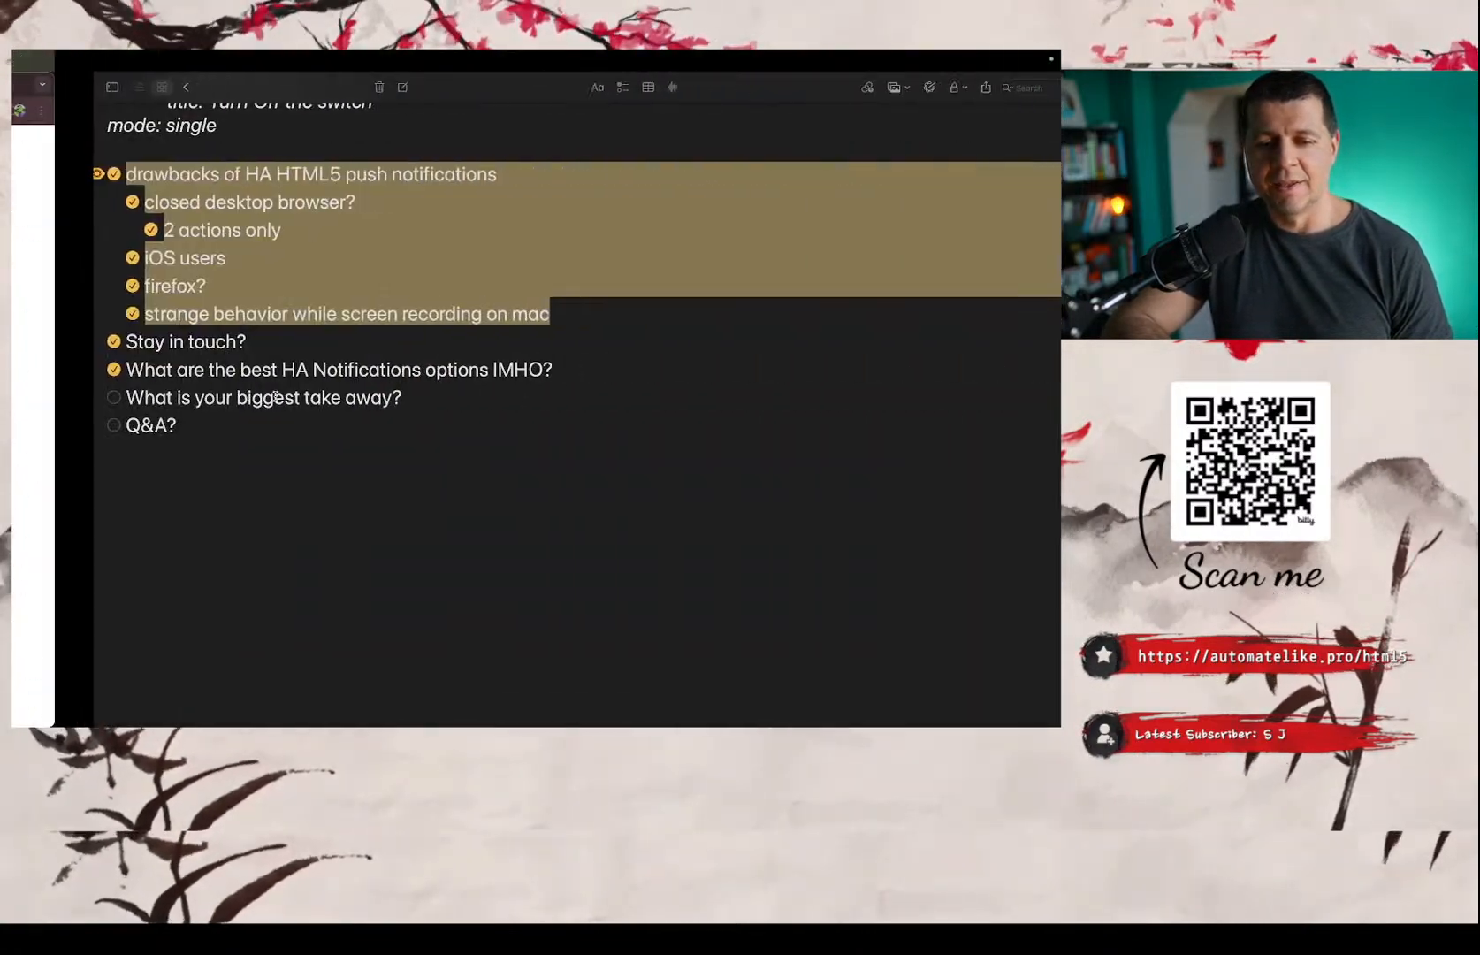
key("ctrl+Left")
key("ctrl+Right")
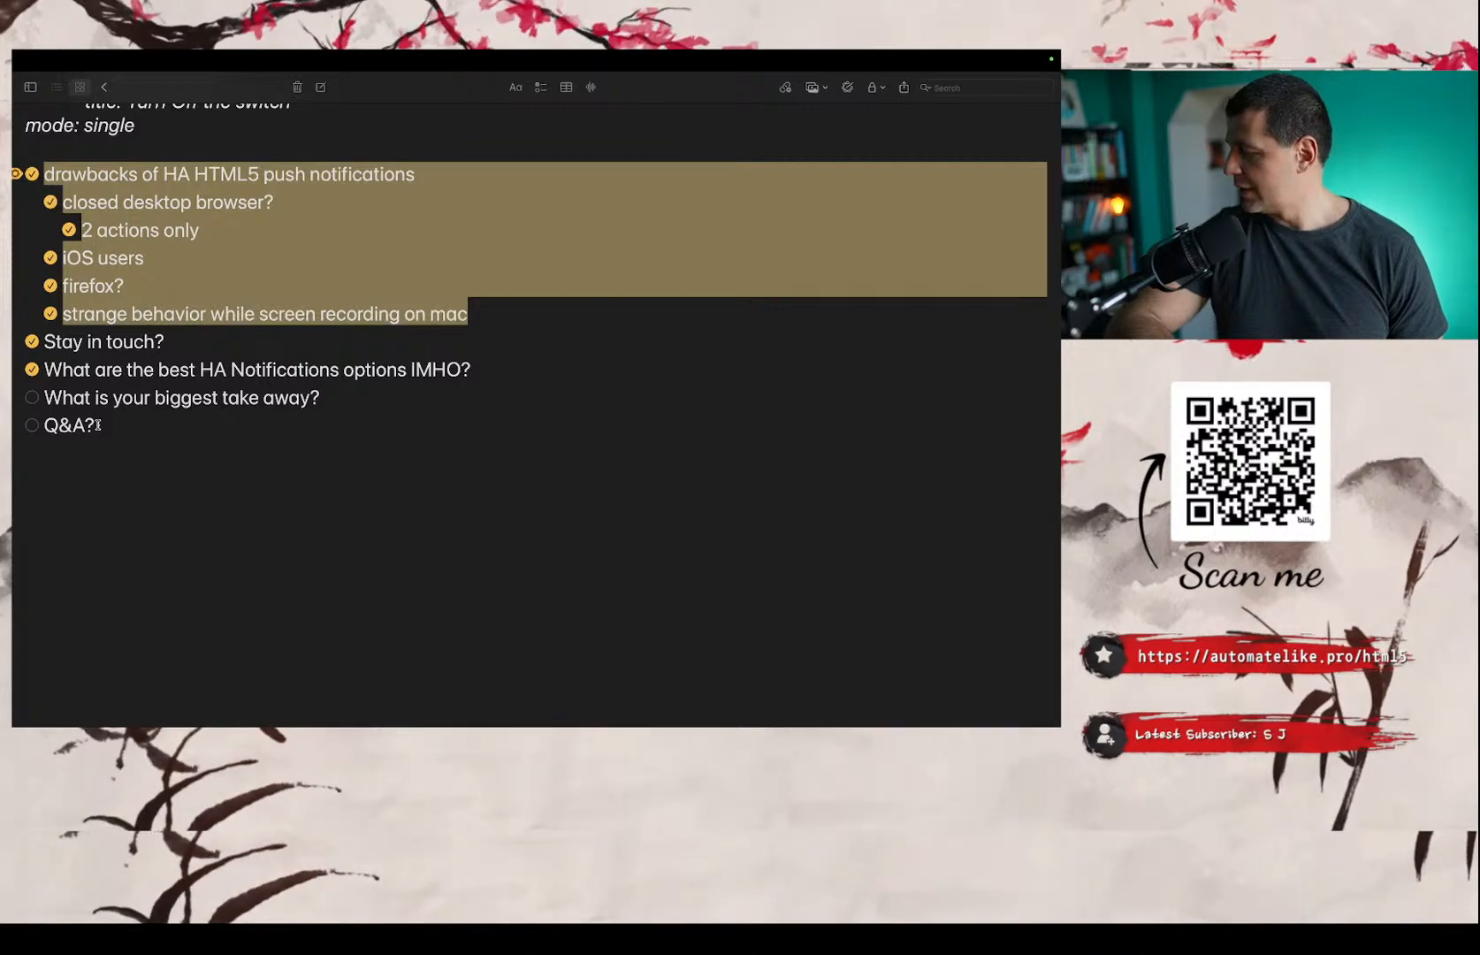
key("ctrl+Left")
key("ctrl+Right")
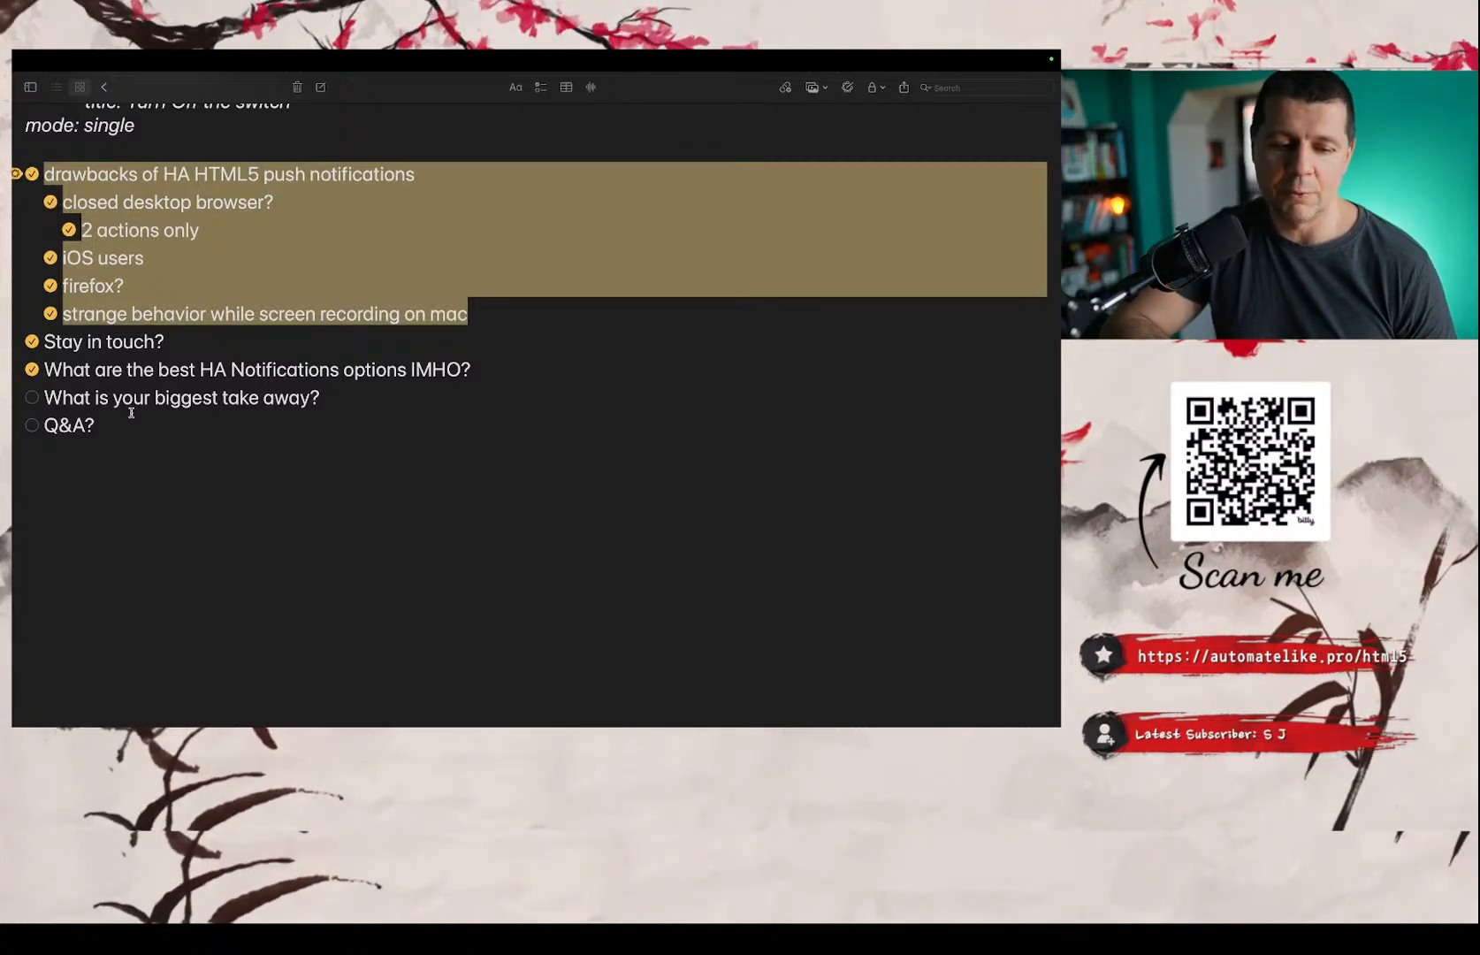
Look back through the notes' automation YAML to the single-device and multiple-device target examples for notify.html5.
scroll(131, 413, "up", 10)
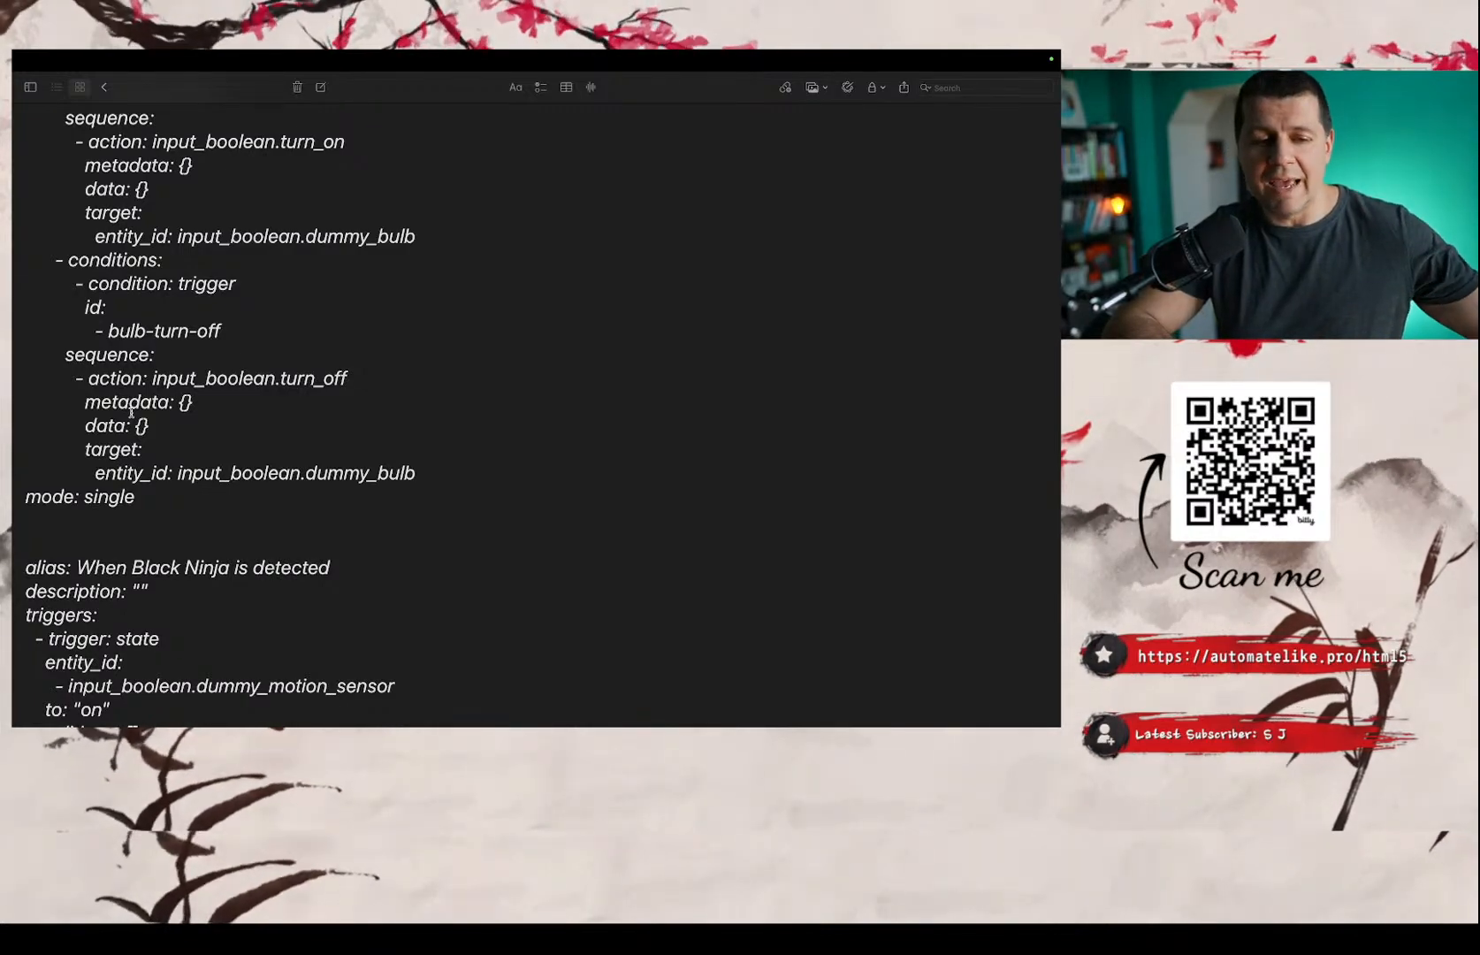
scroll(131, 412, "up", 20)
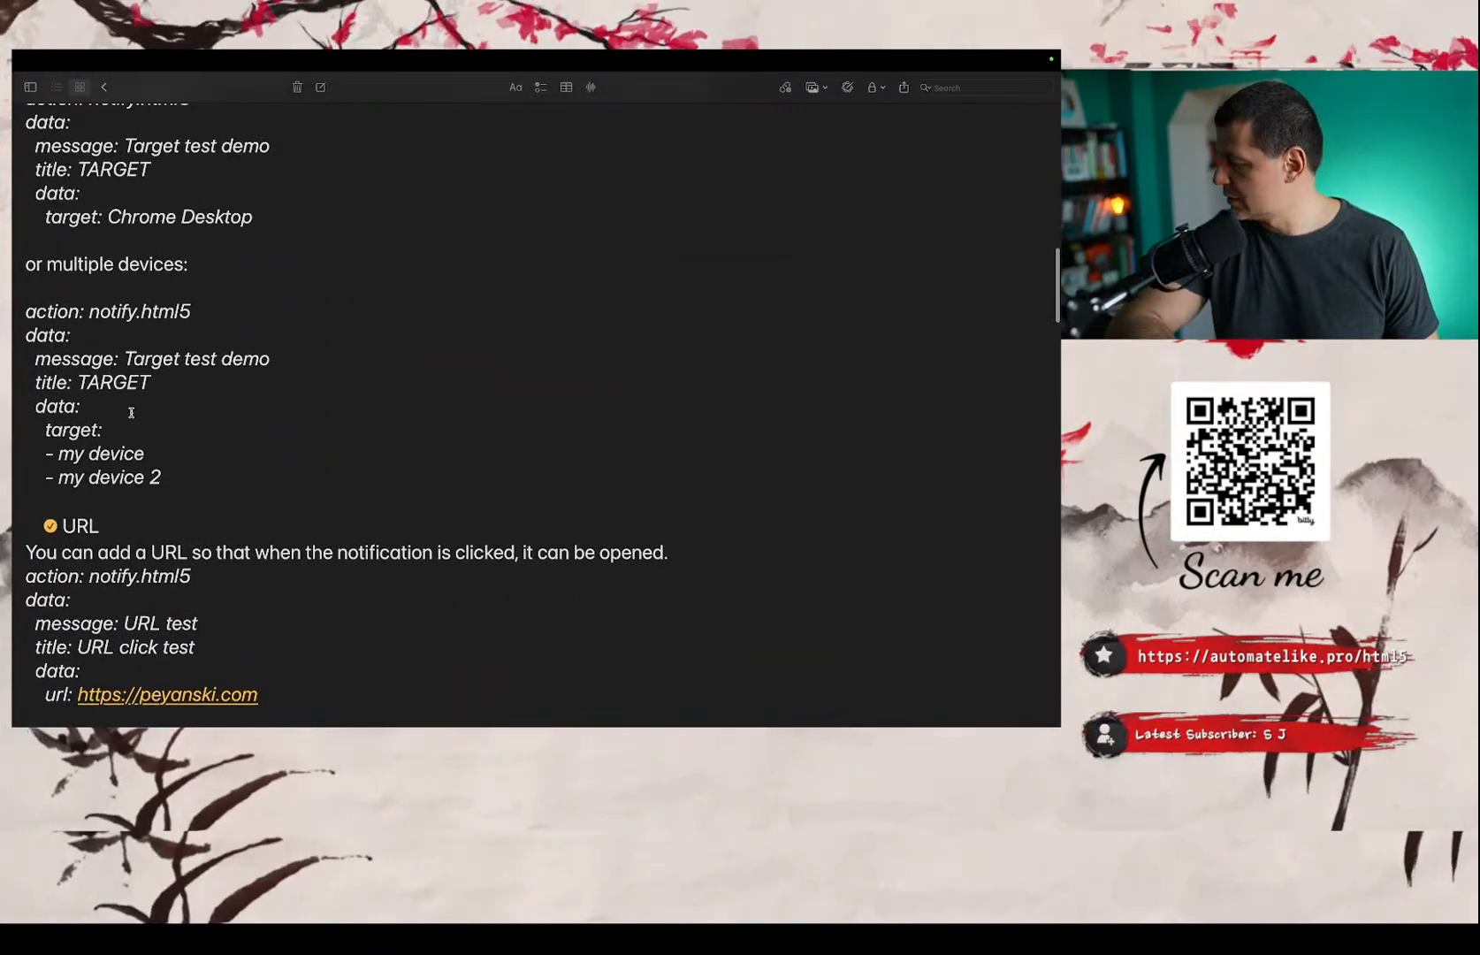
key("ctrl+Left")
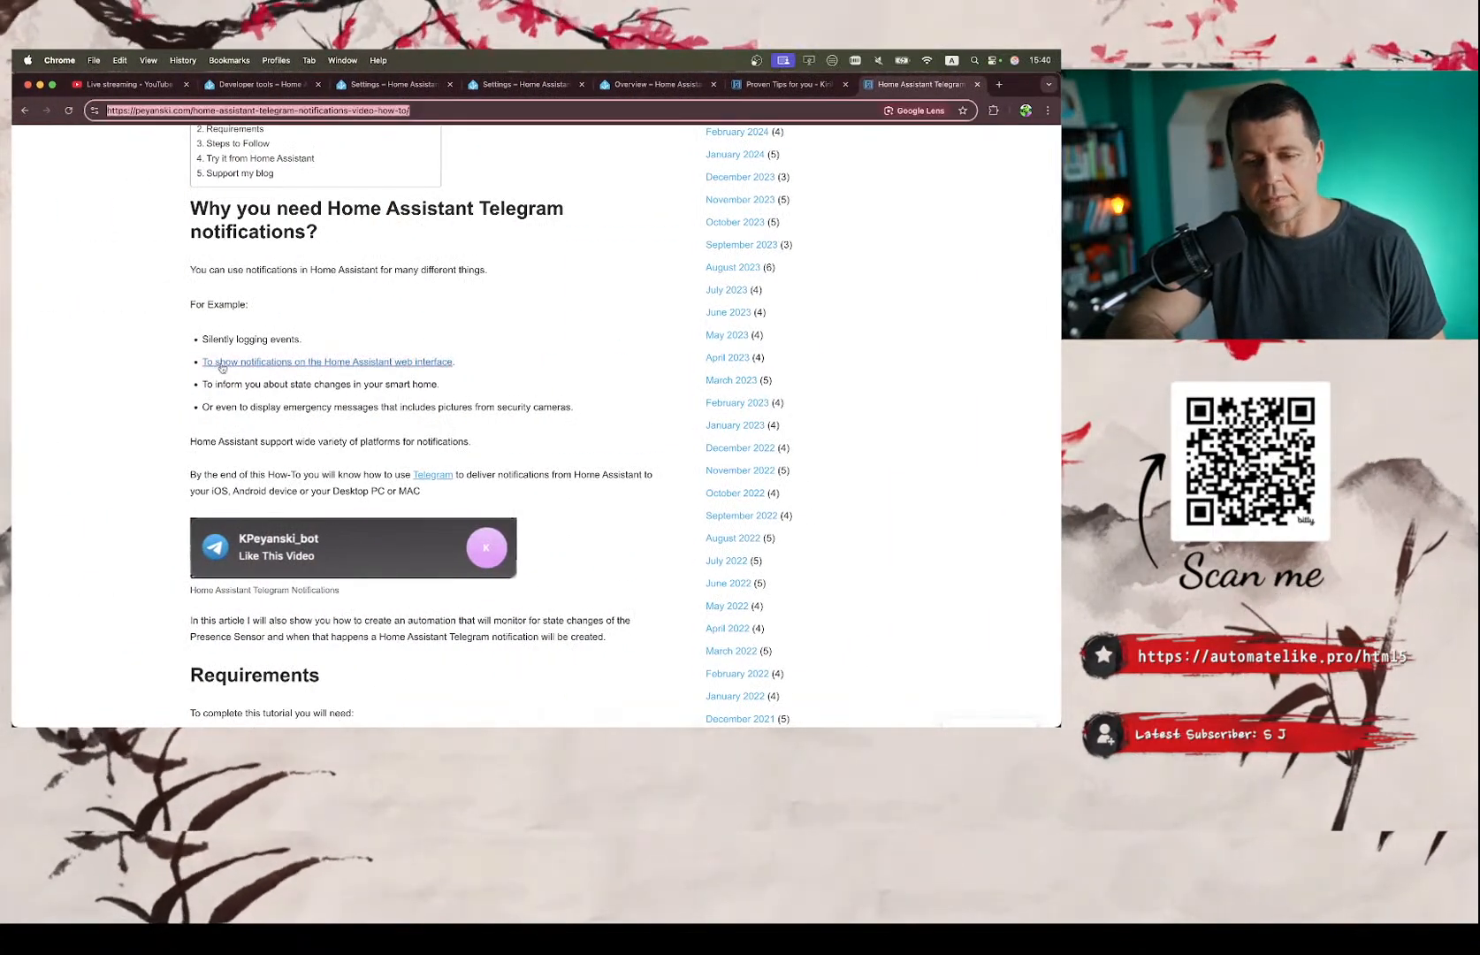
key("ctrl+Right")
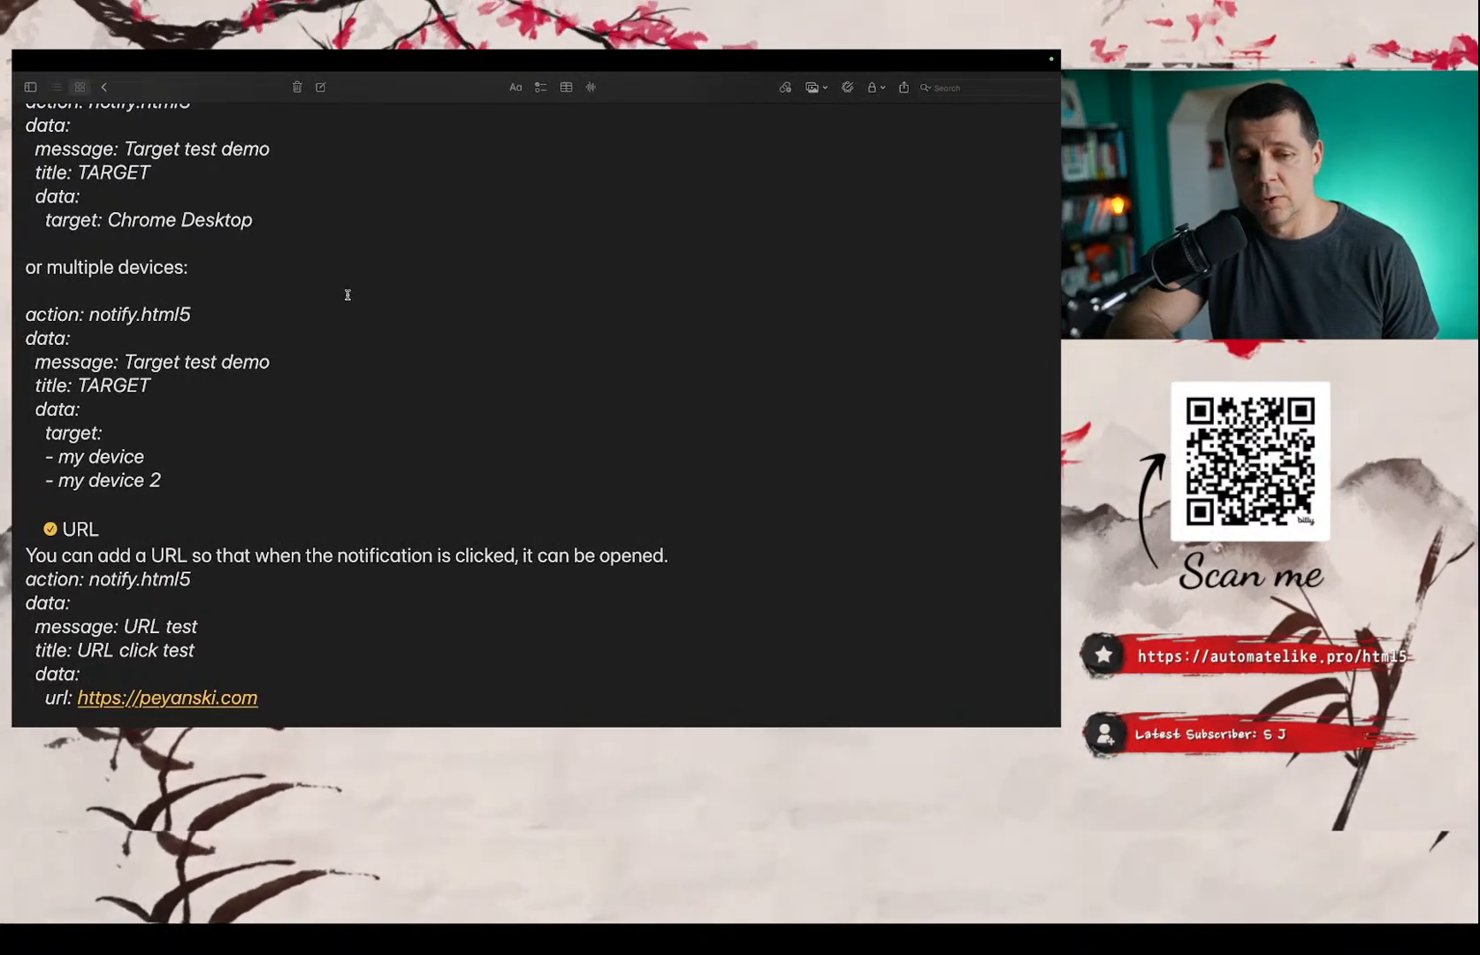
Return to the Telegram article and show its title and header.
key("ctrl+Left")
key("super+l")
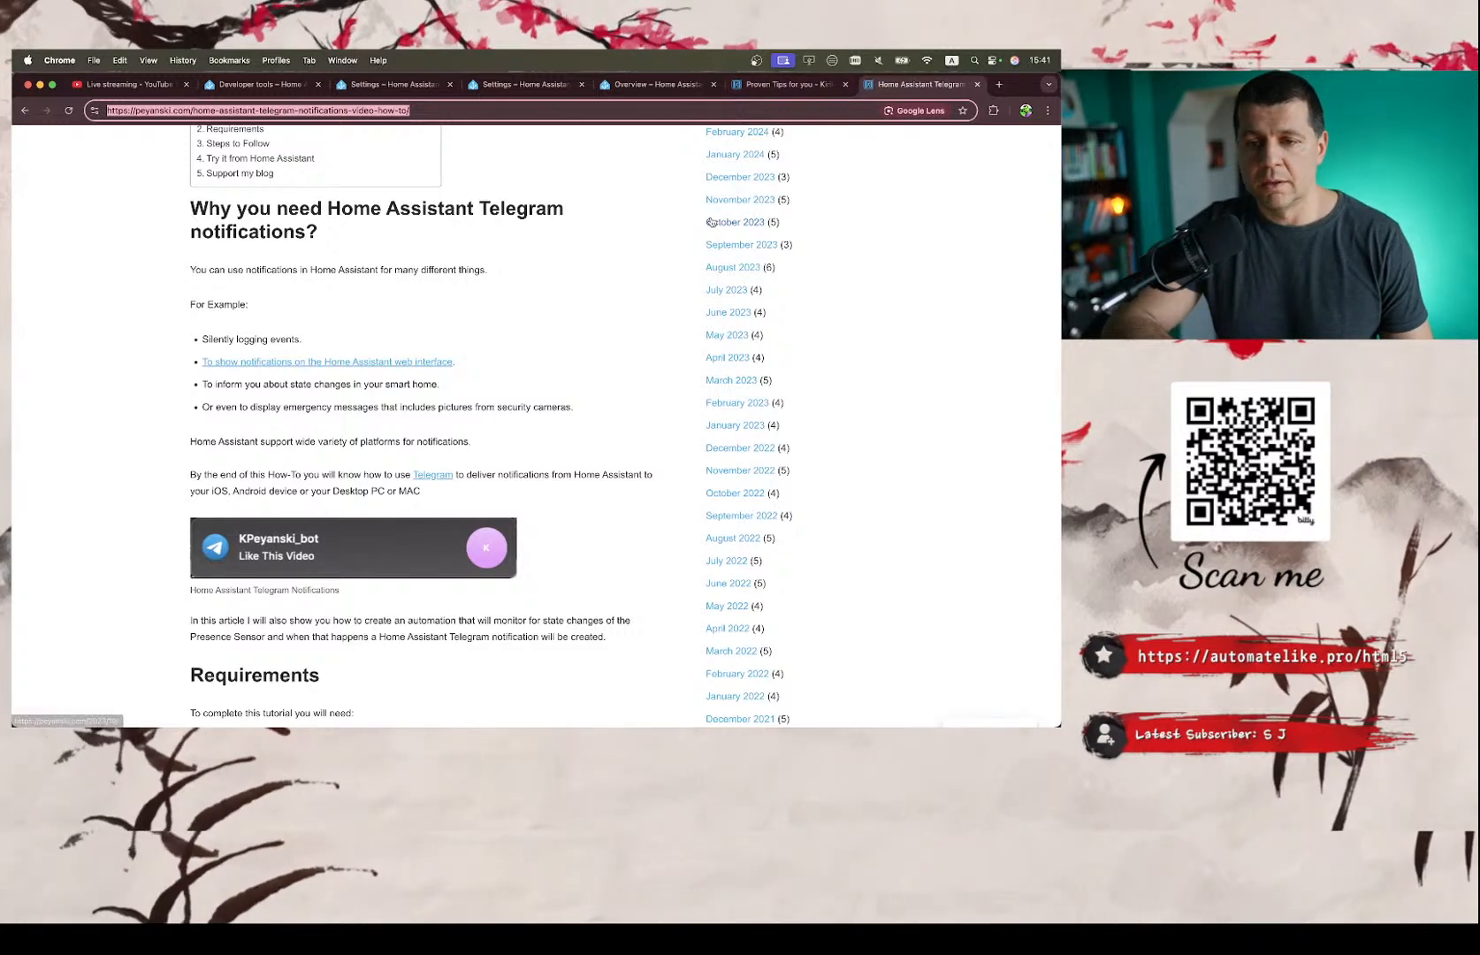
mouse_move(704, 698)
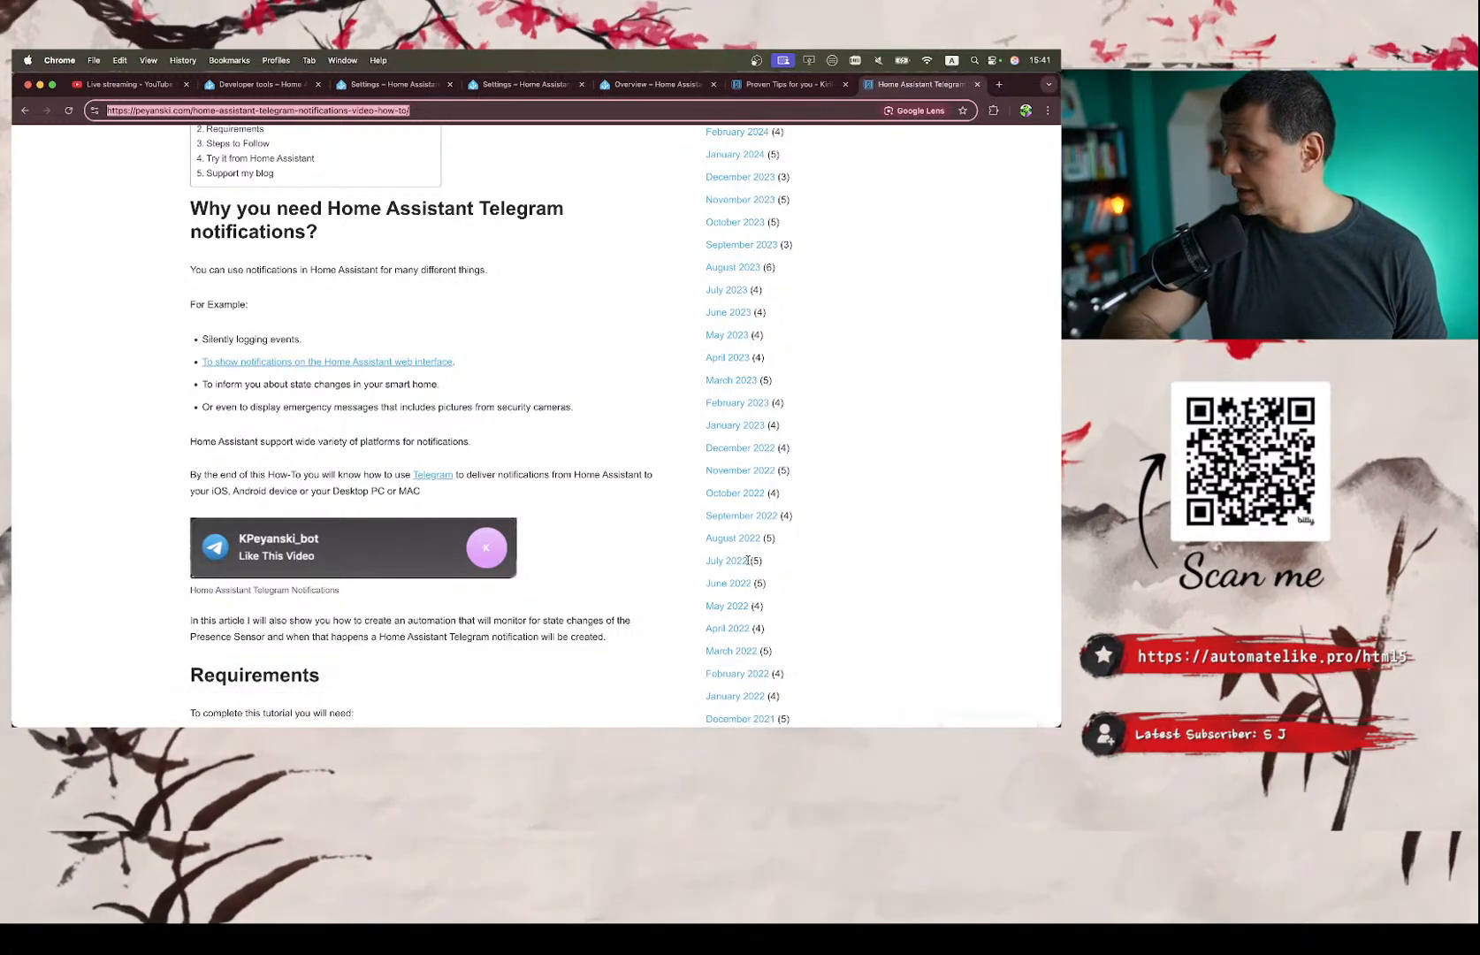
scroll(274, 362, "up", 10)
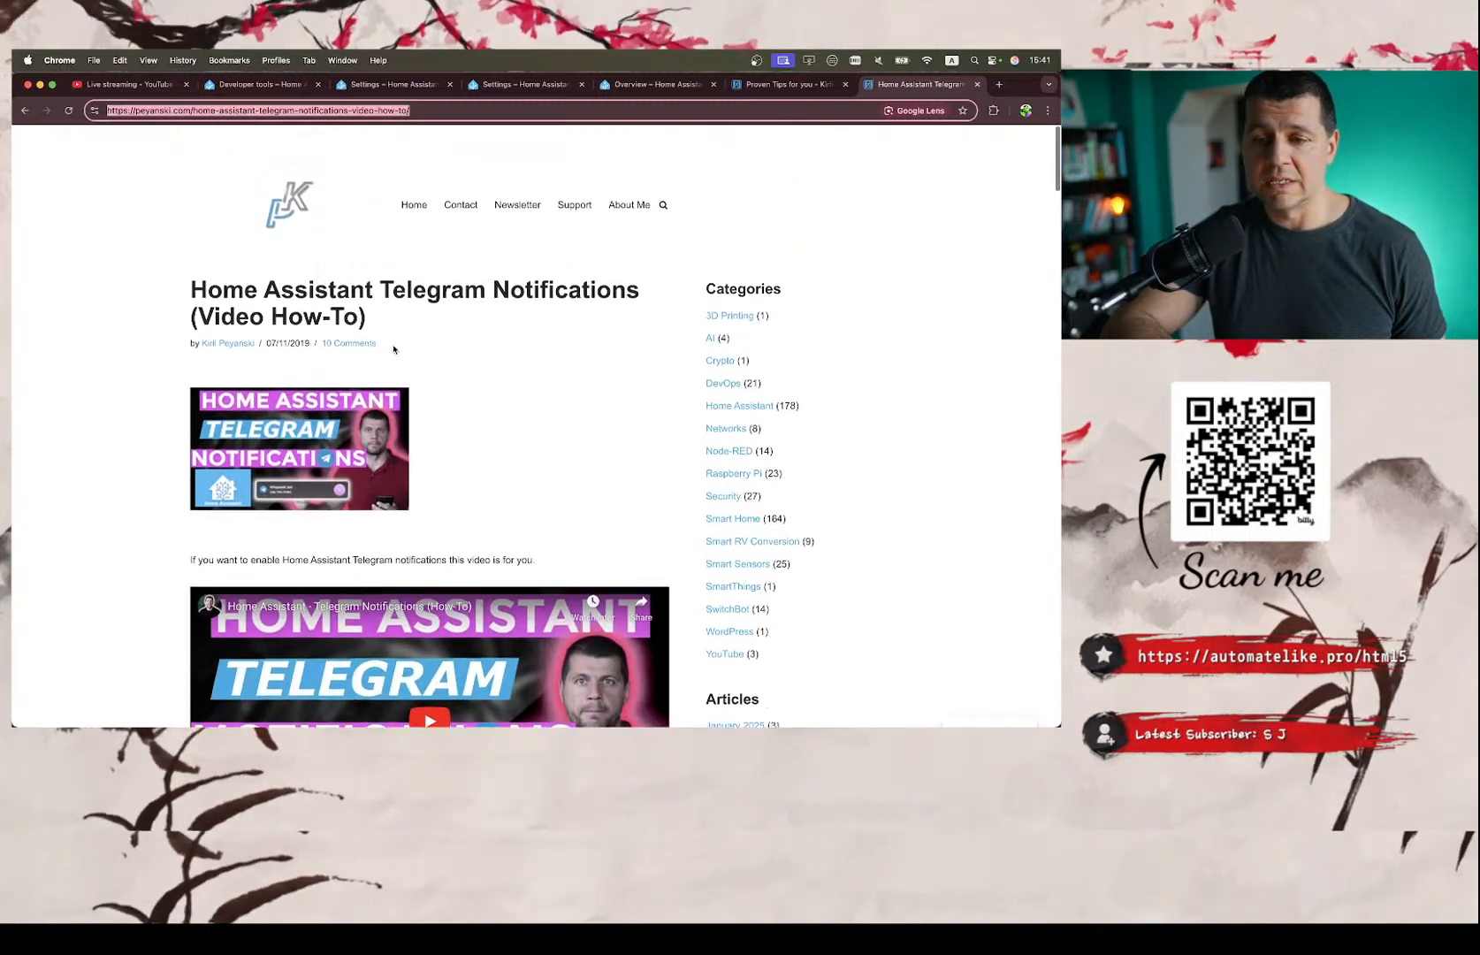
Look through the open Home Assistant pages from the Overview dashboard to the notify.html5 action in Developer tools.
left_click(650, 85)
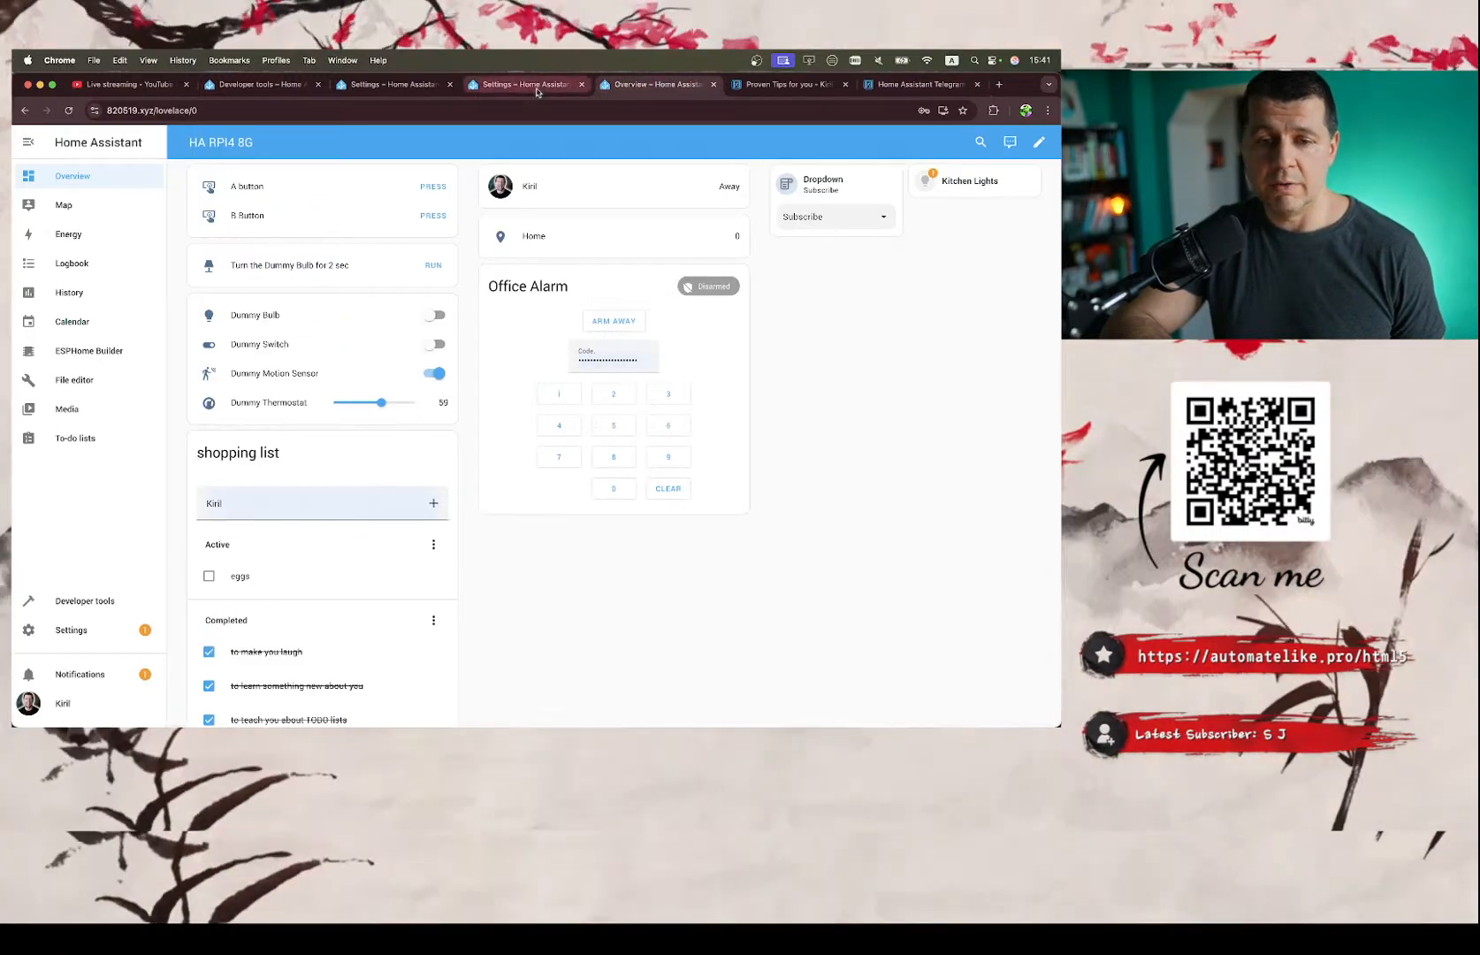
left_click(514, 86)
left_click(389, 85)
left_click(259, 84)
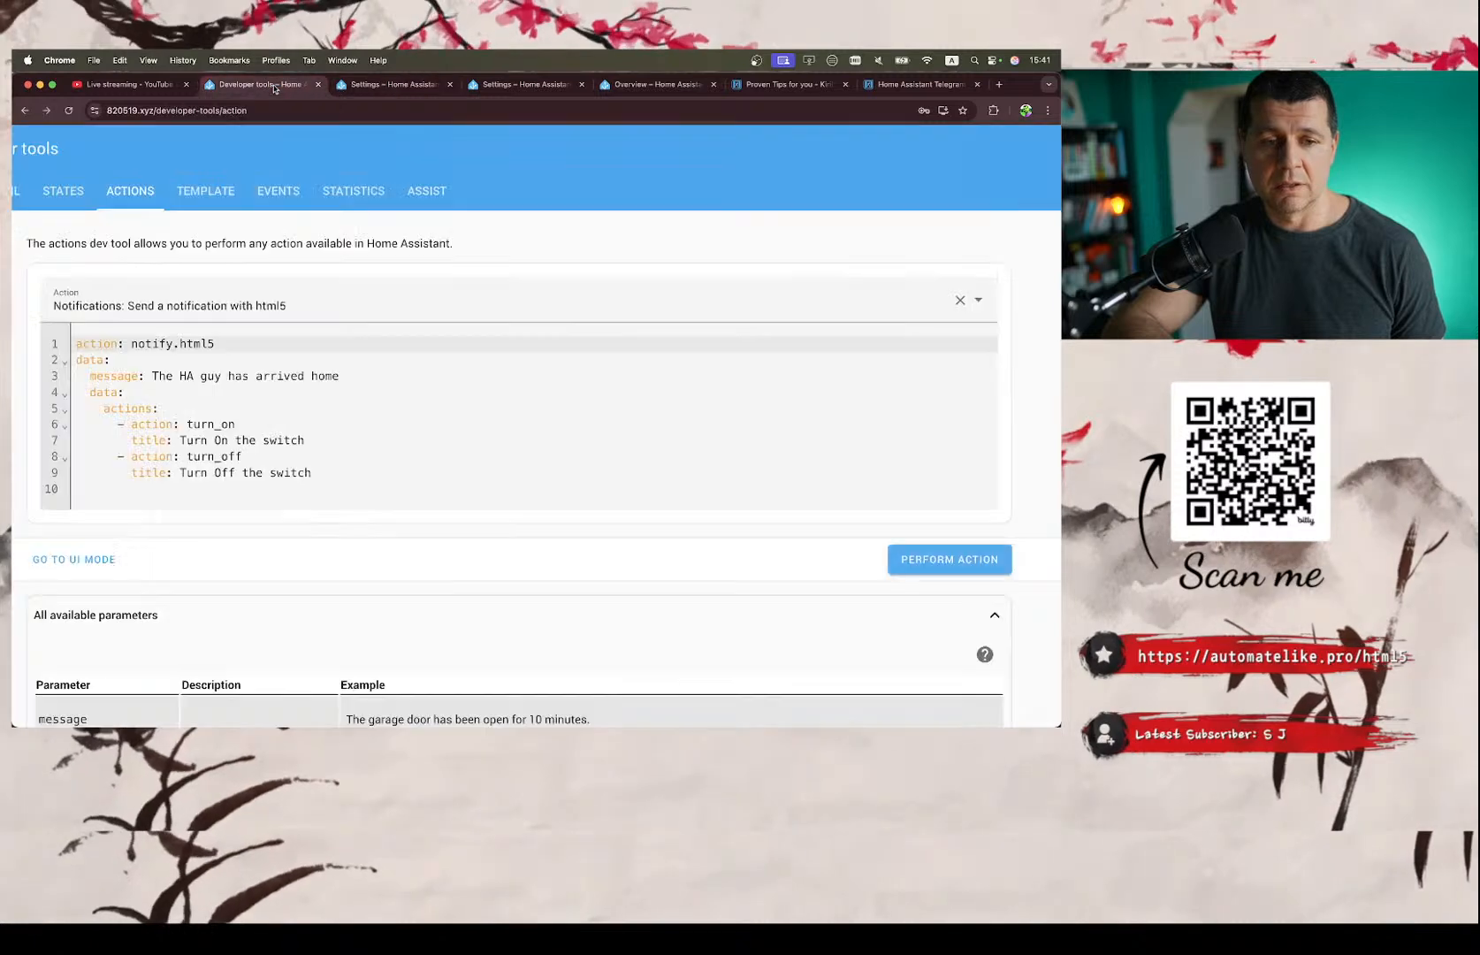
Switch to Safari and find the Targets section on page 5 of the Home Assistant HTML5 Push Notifications PDF guide.
mouse_move(255, 703)
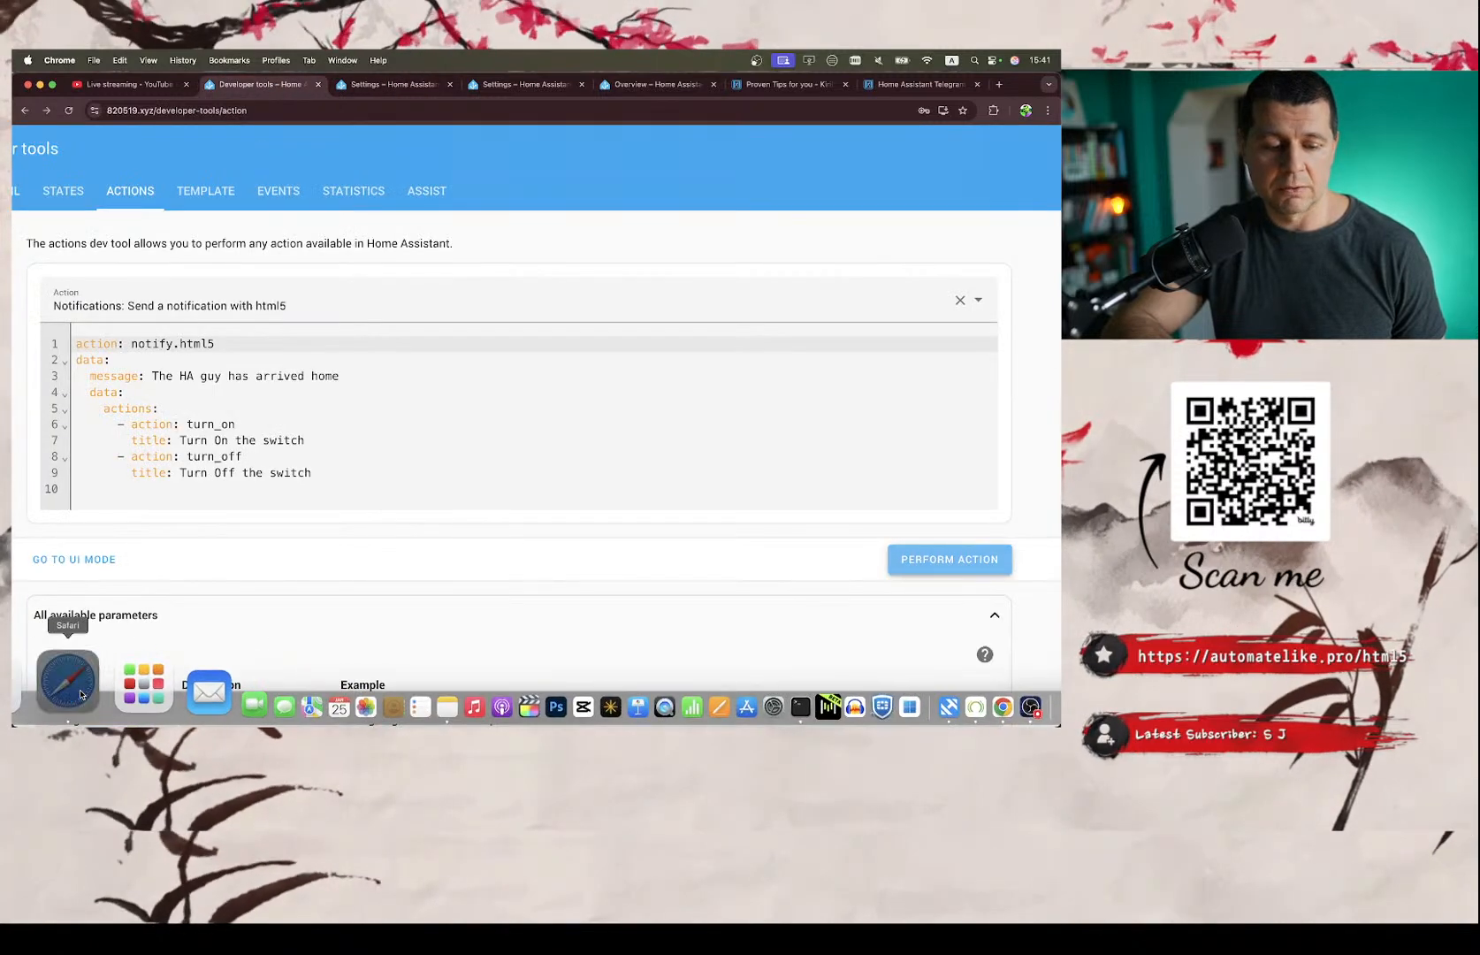
left_click(41, 685)
left_click(426, 113)
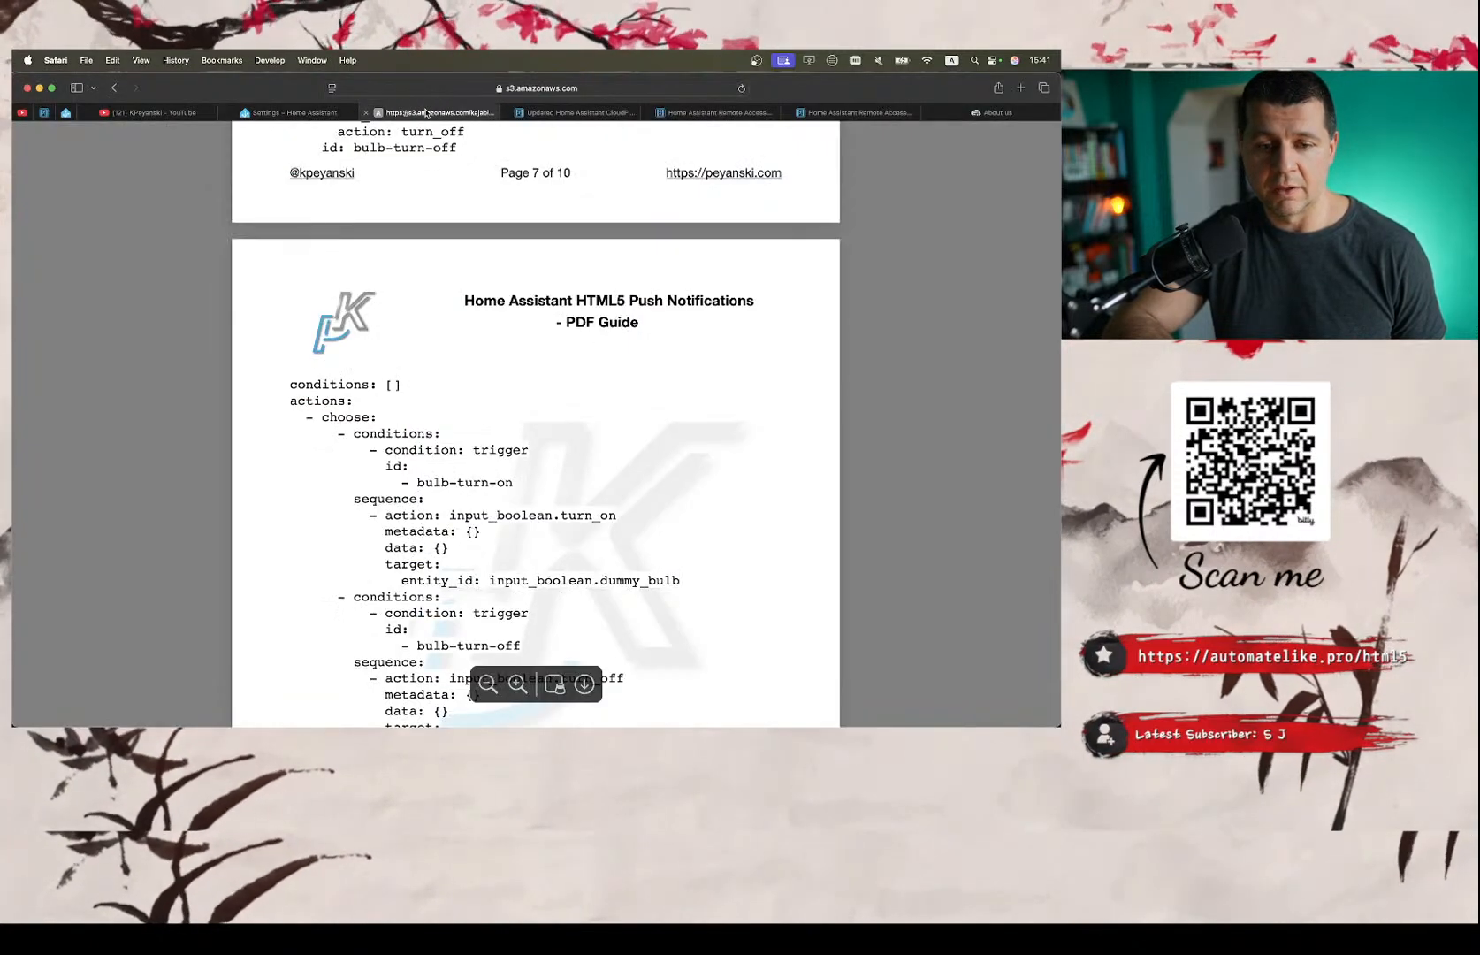
scroll(483, 340, "up", 10)
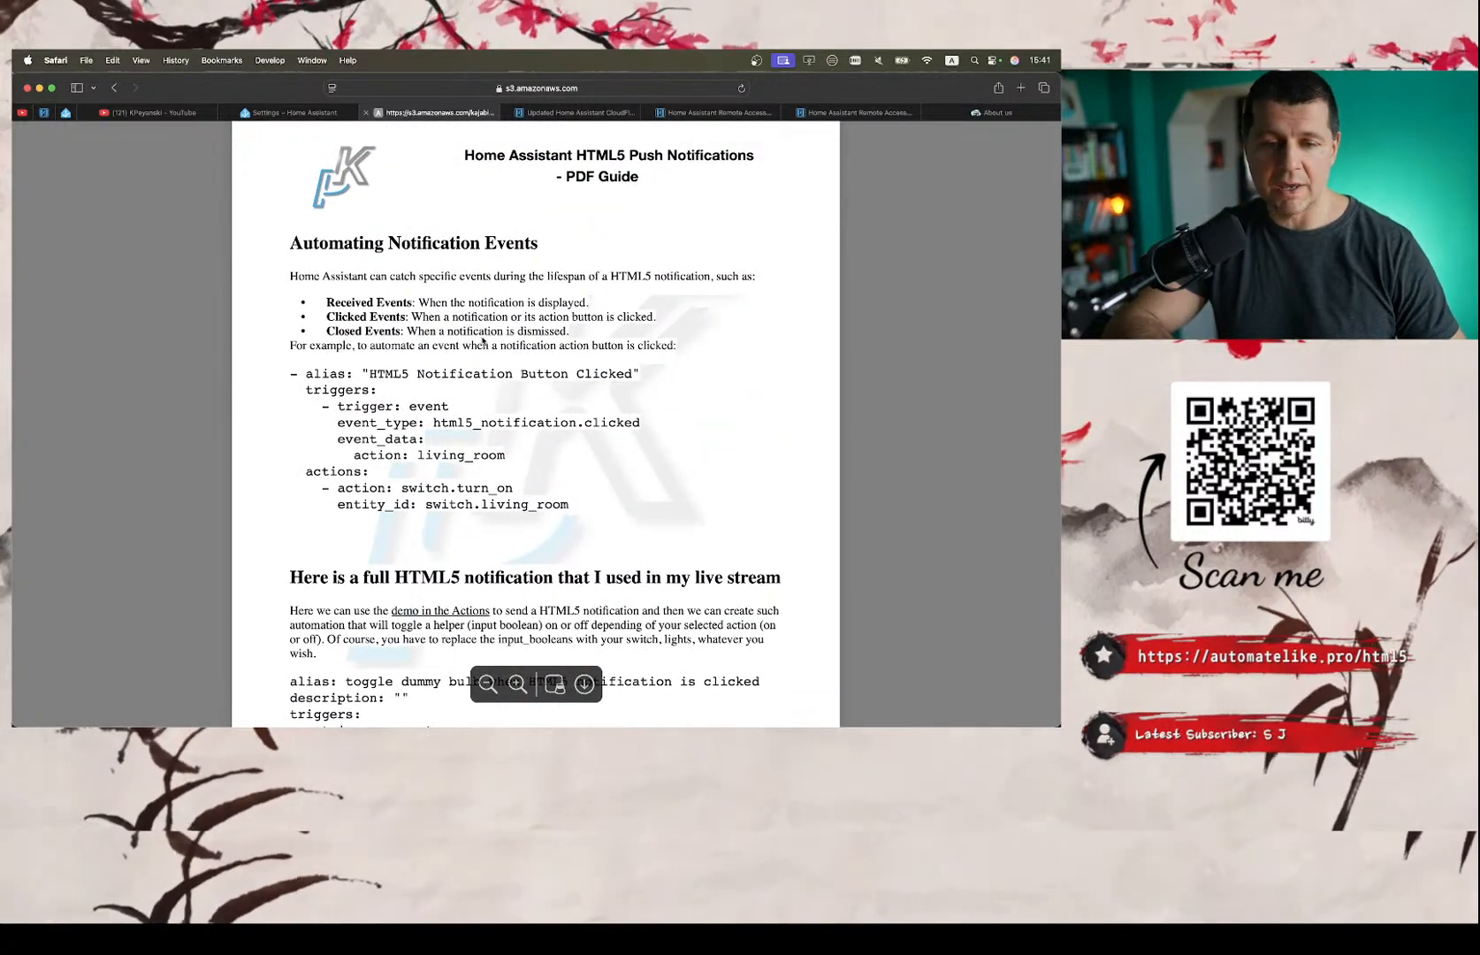
scroll(482, 341, "up", 5)
scroll(465, 345, "up", 20)
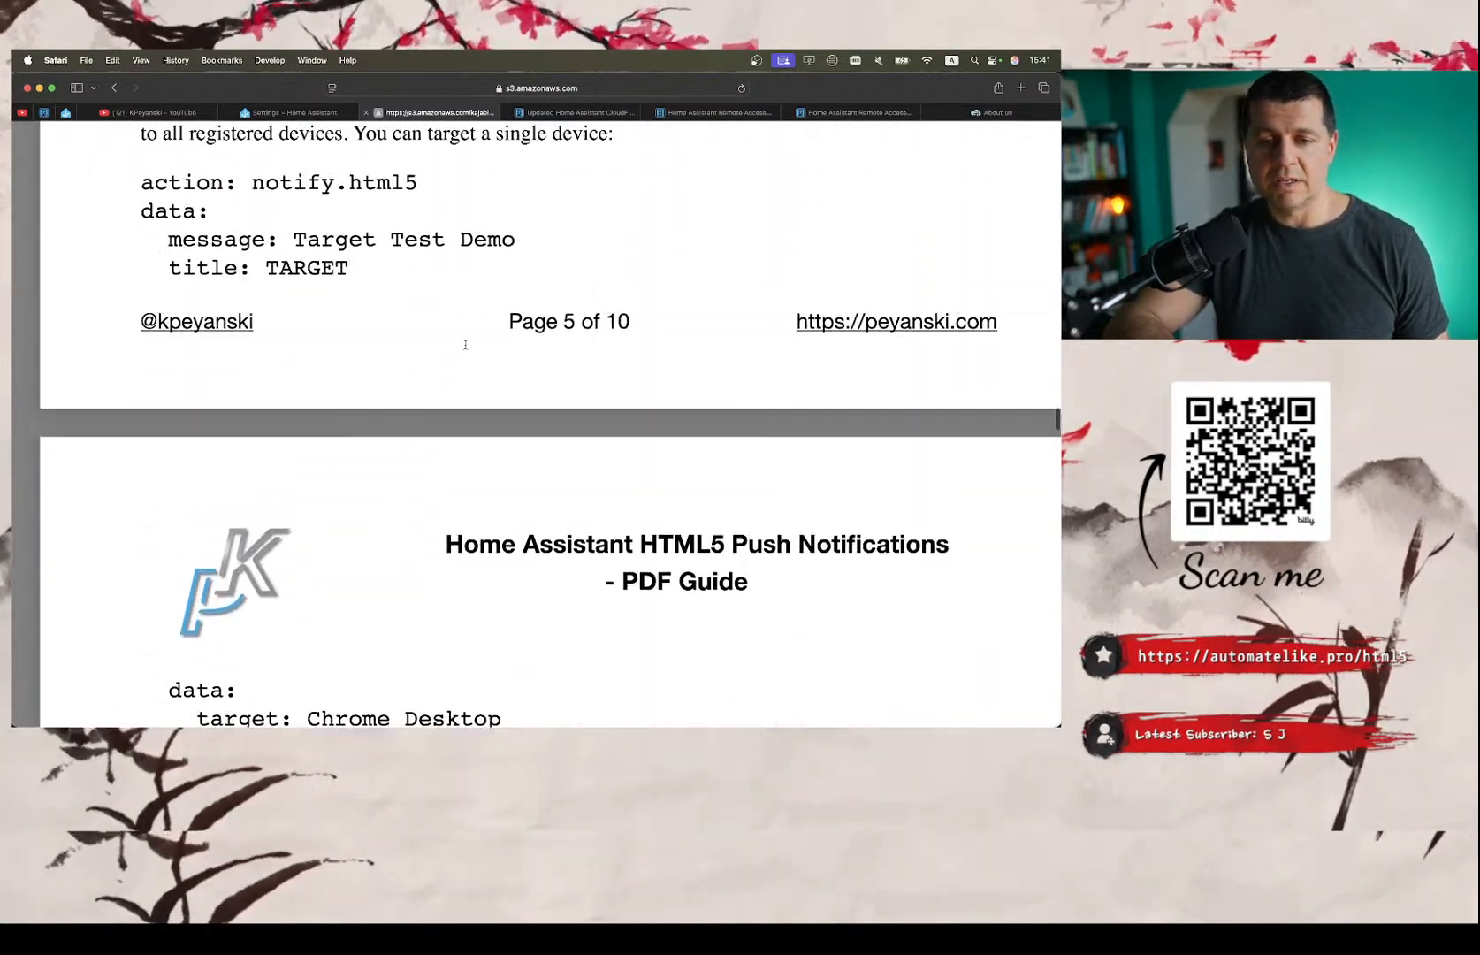
scroll(465, 345, "down", 5)
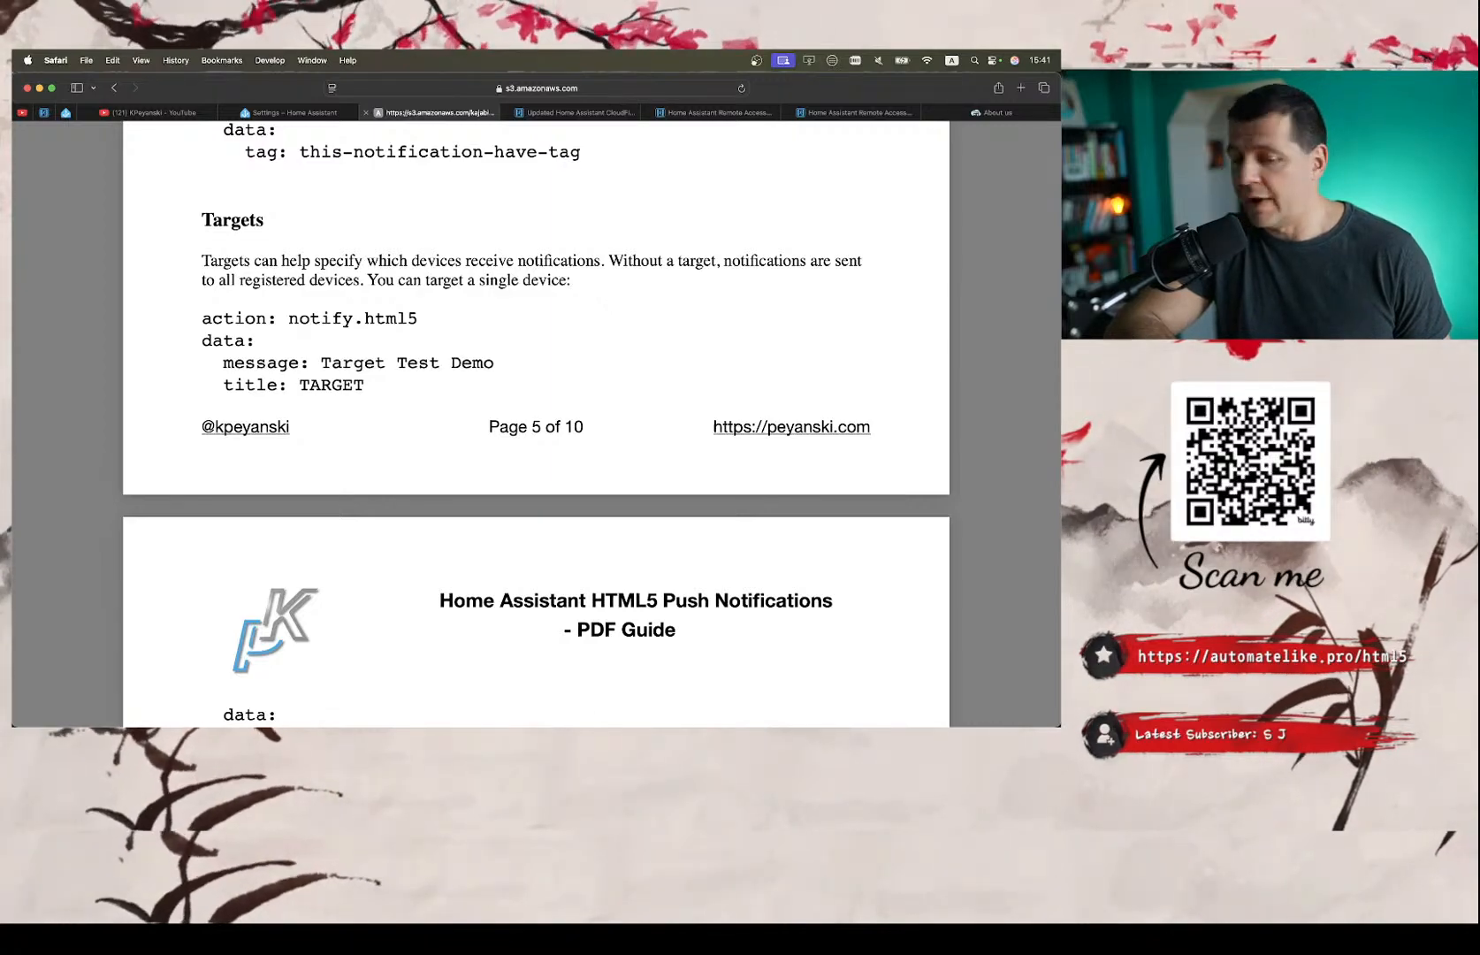
Skim the PDF guide from its title page through setup, targets and automation examples to the quiz answers at the end.
scroll(656, 186, "up", 20)
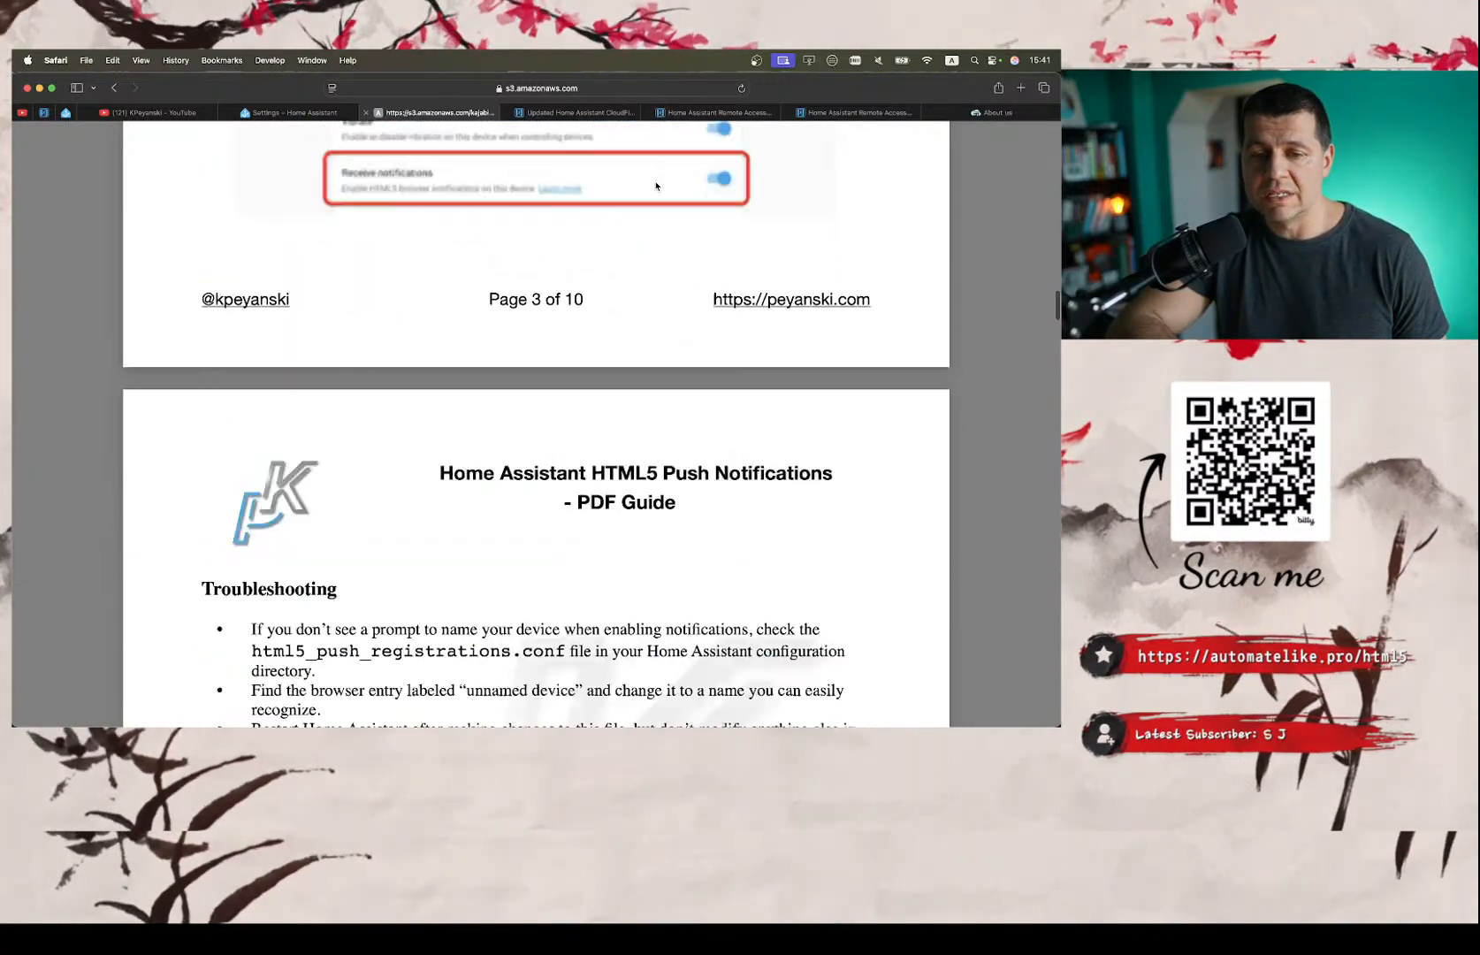
scroll(656, 186, "up", 10)
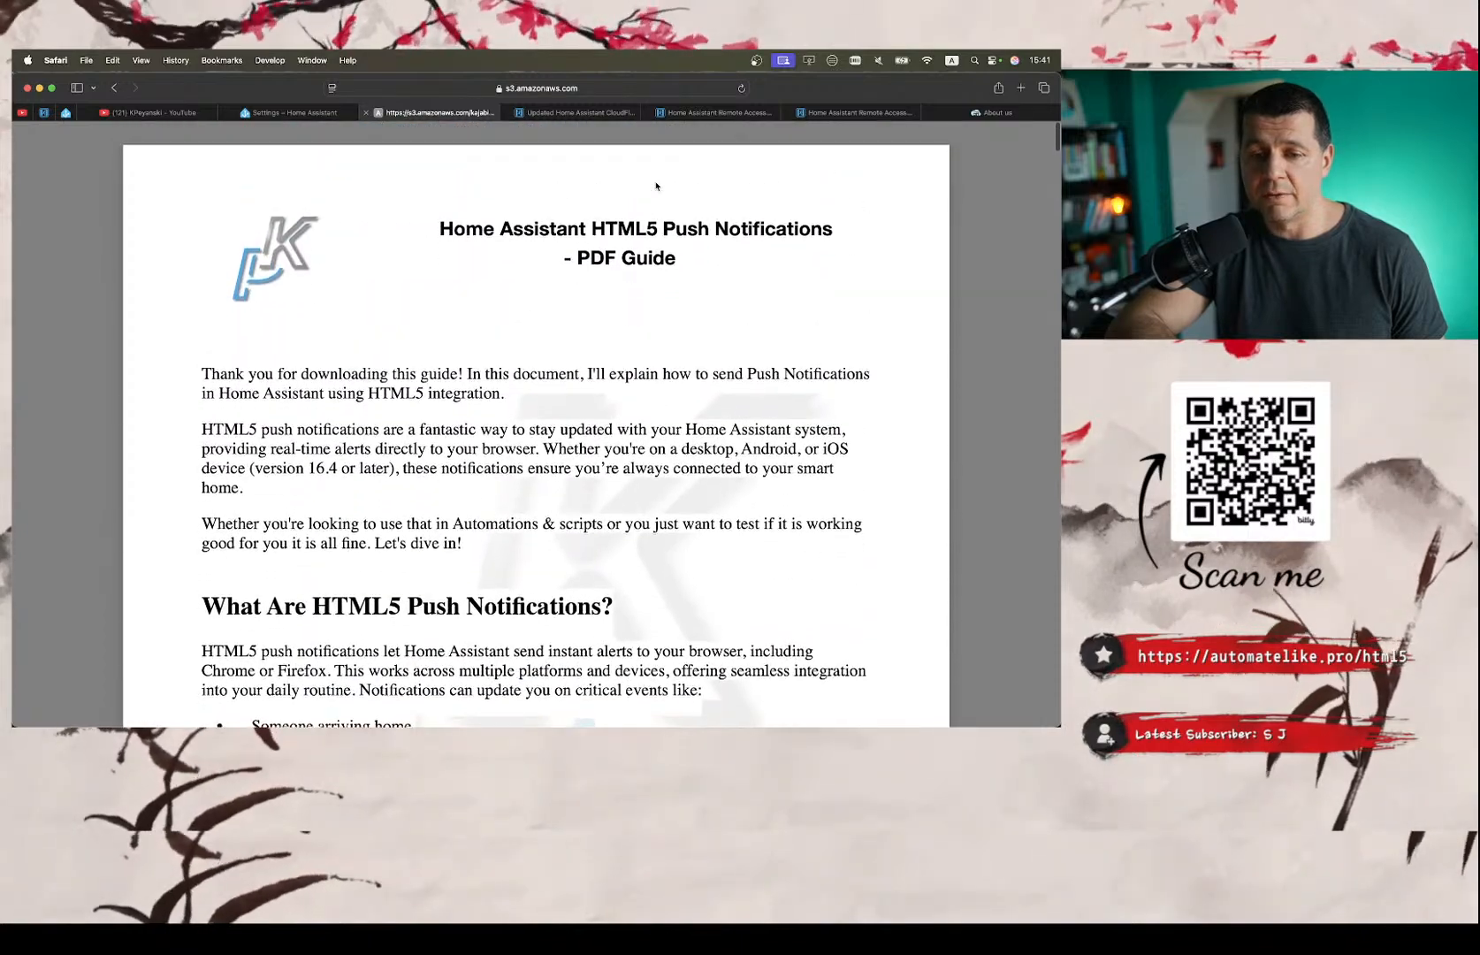
scroll(600, 362, "down", 5)
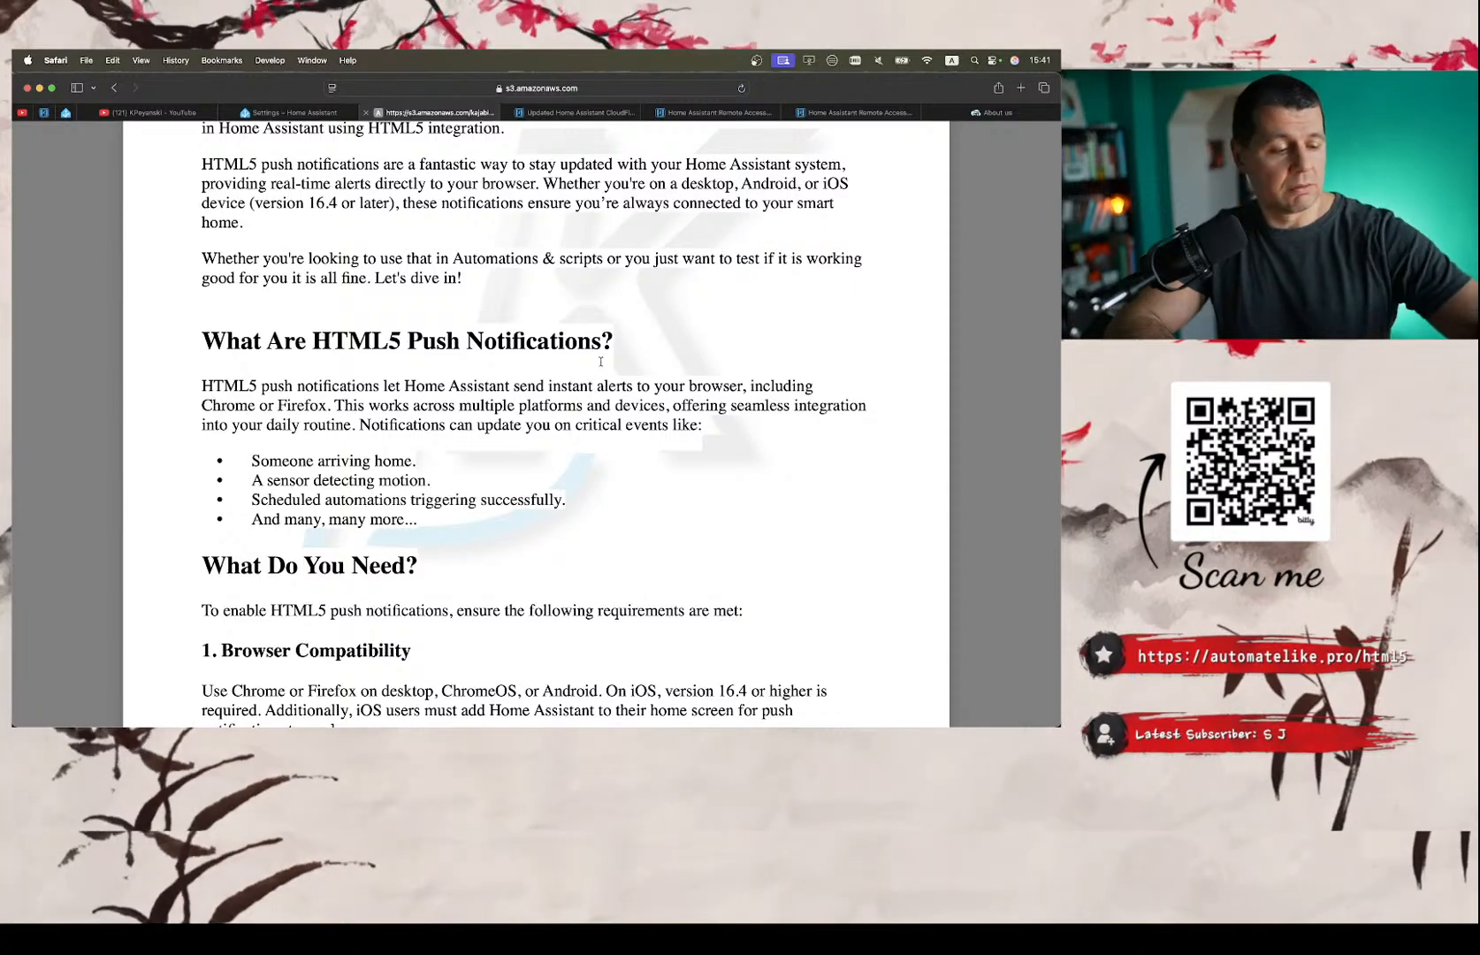
scroll(600, 362, "down", 14)
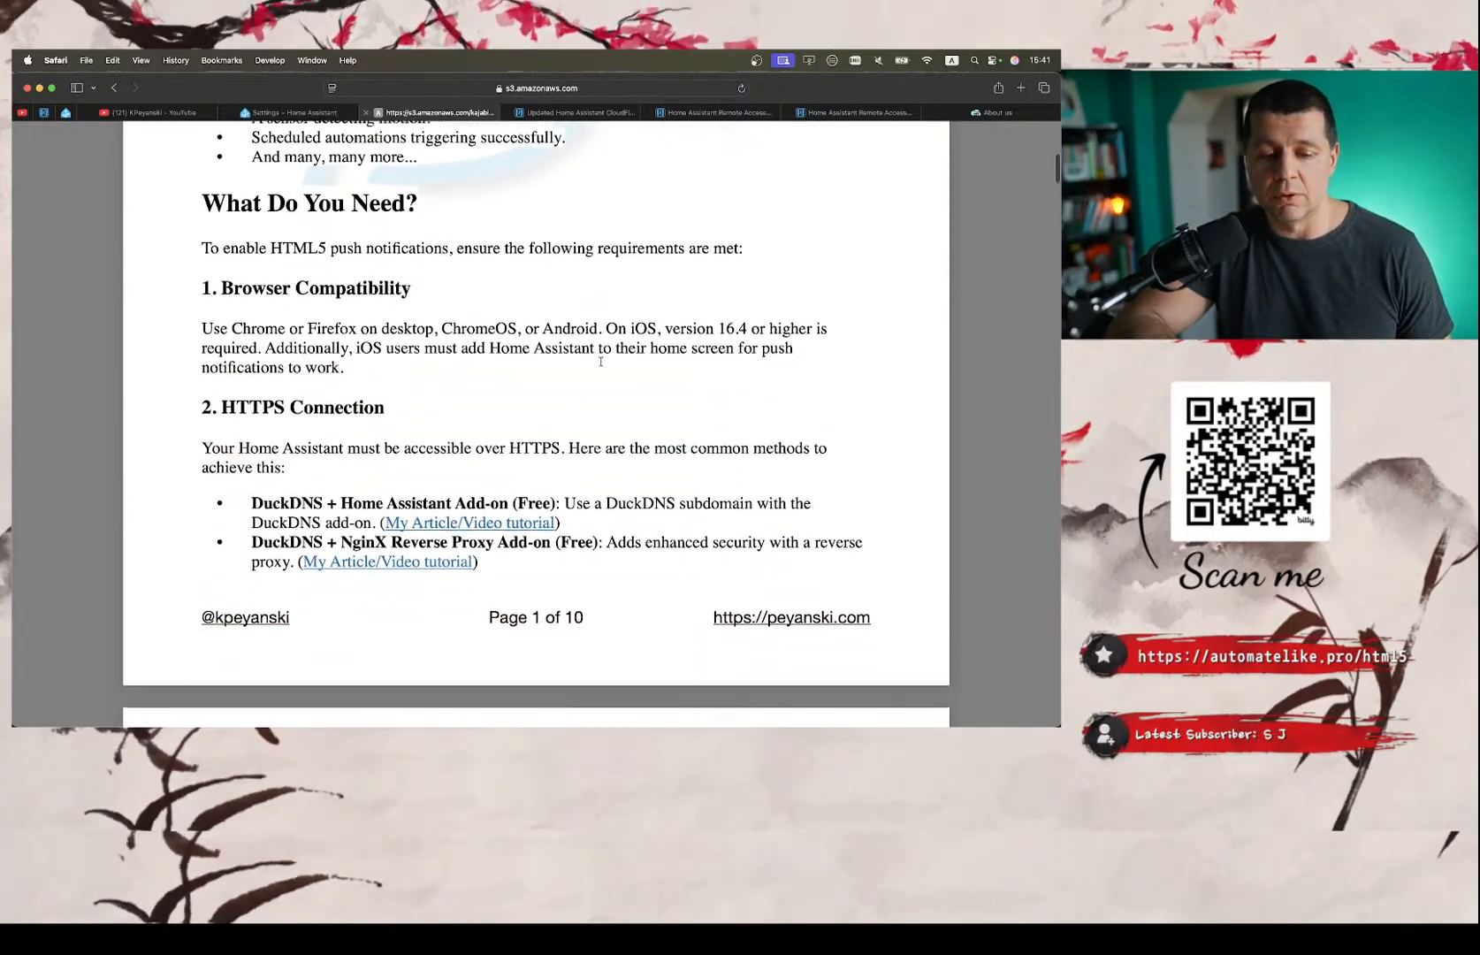
scroll(553, 330, "down", 20)
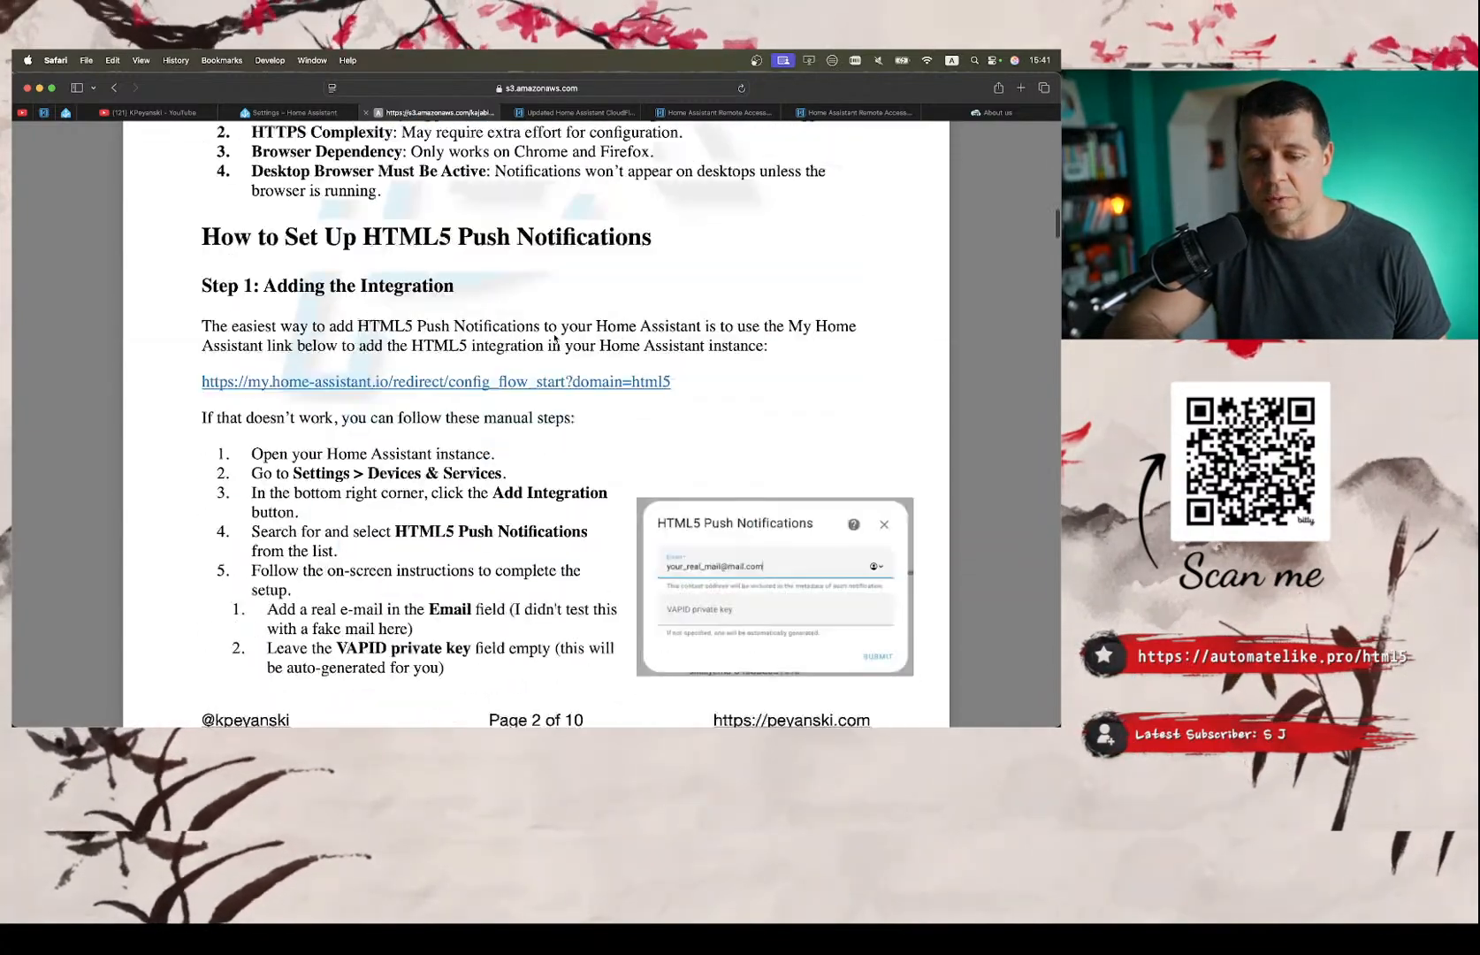
scroll(554, 337, "down", 20)
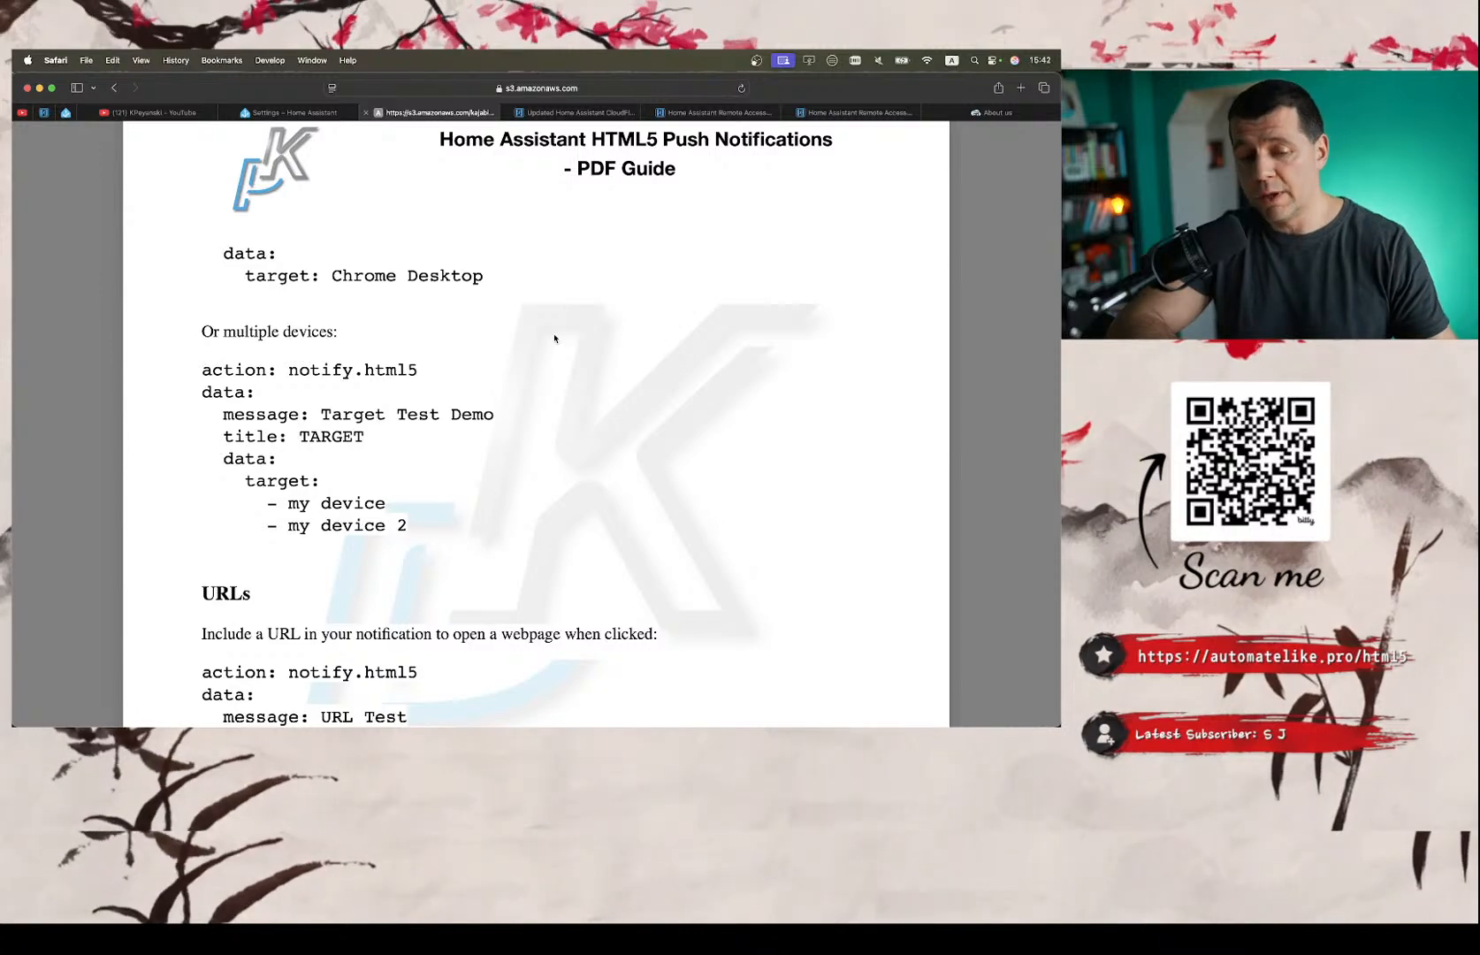
scroll(554, 337, "down", 20)
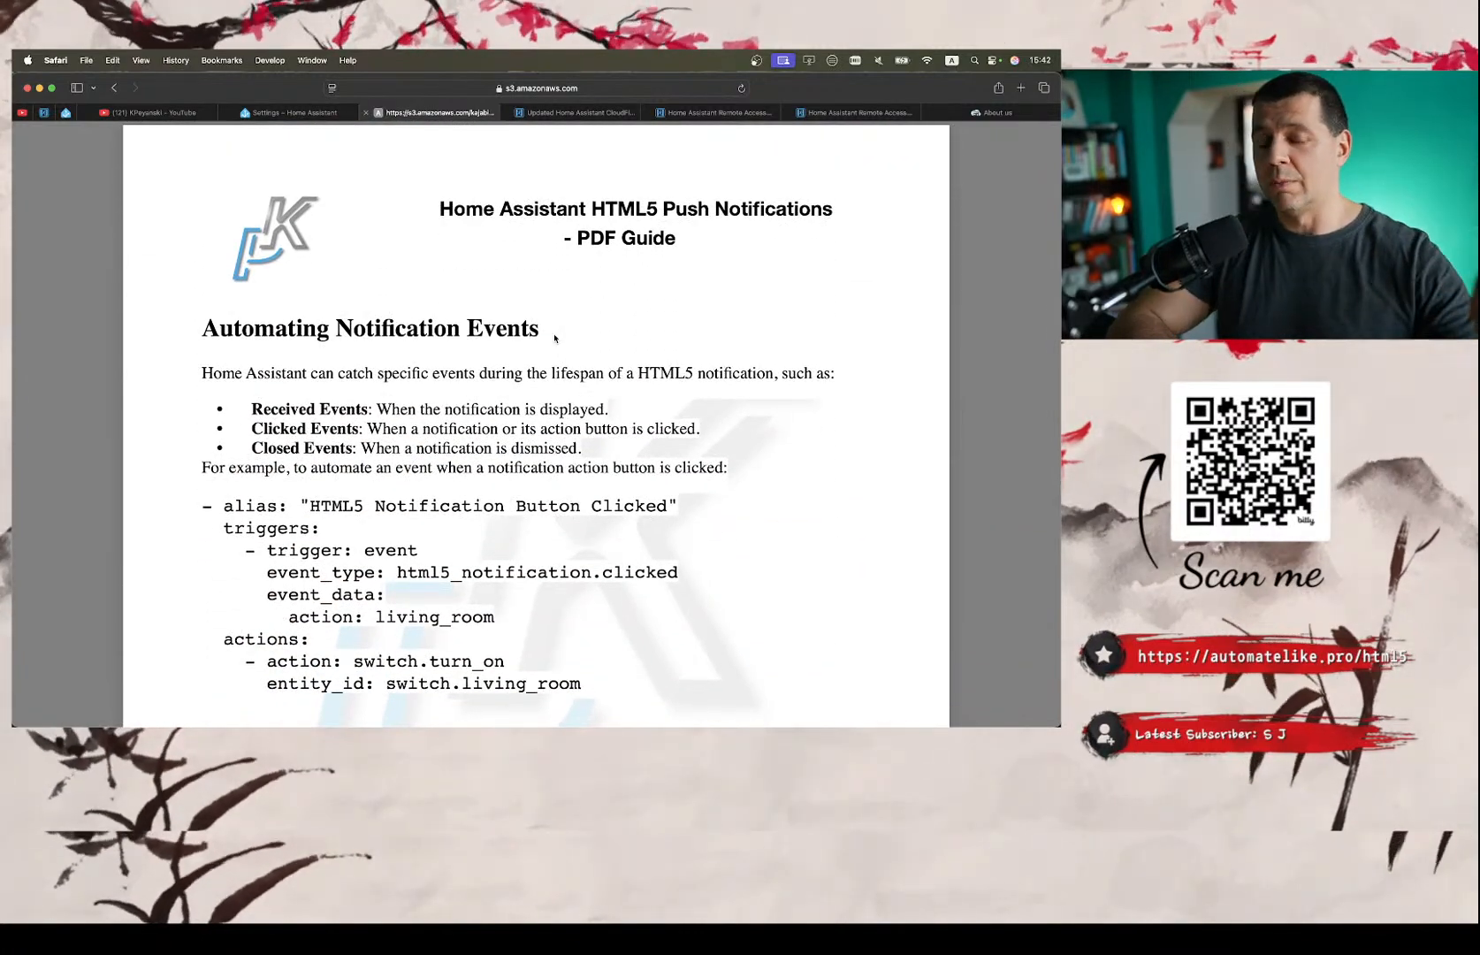
scroll(555, 338, "down", 20)
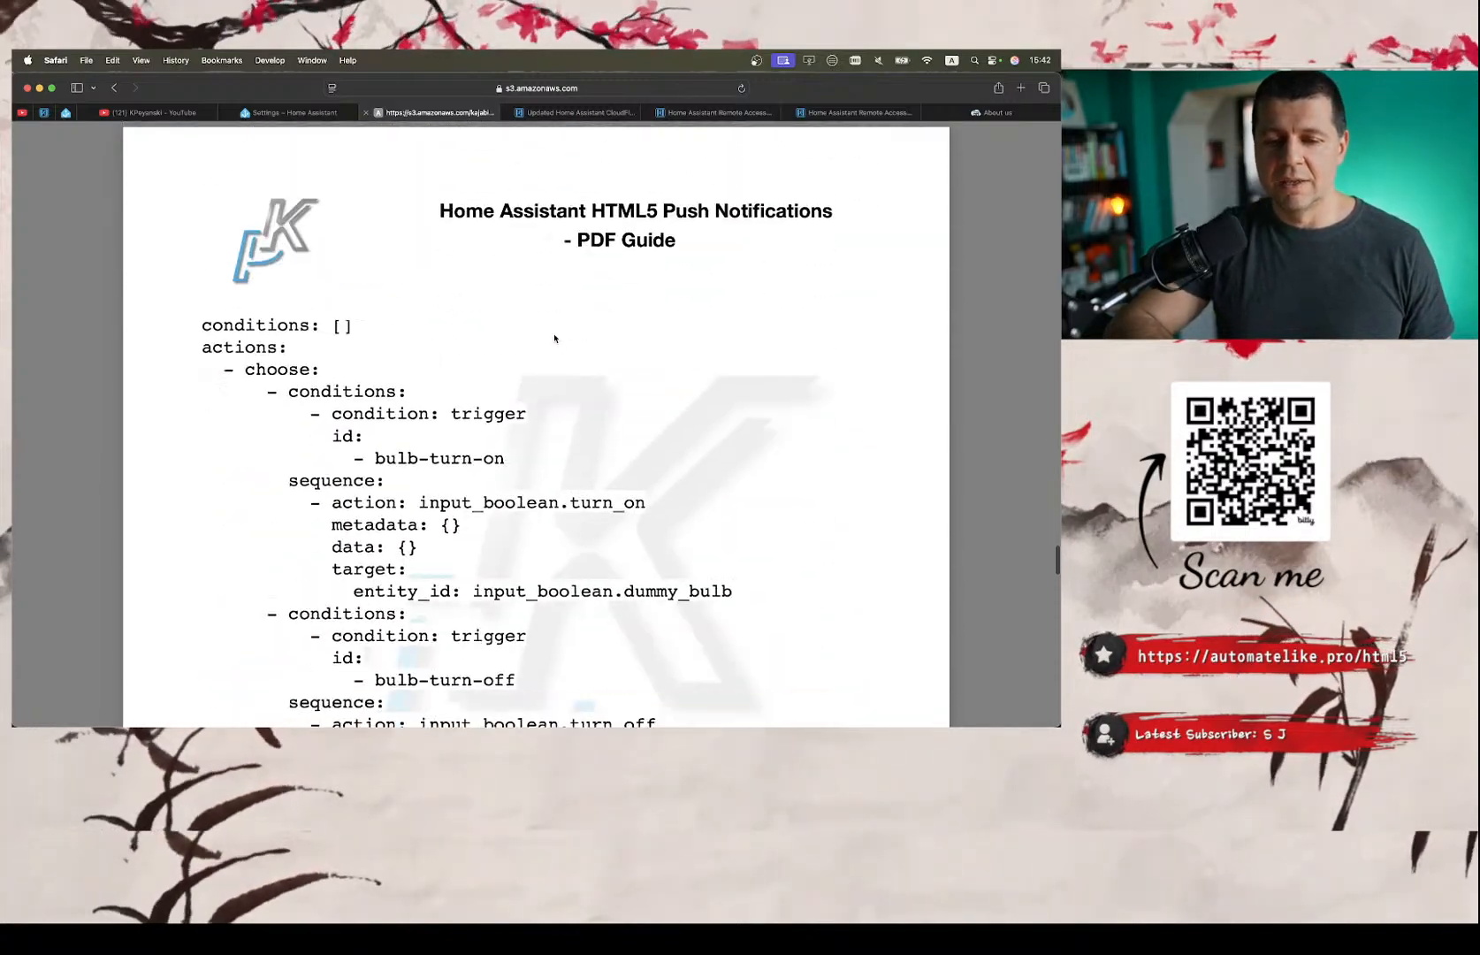
scroll(554, 338, "down", 15)
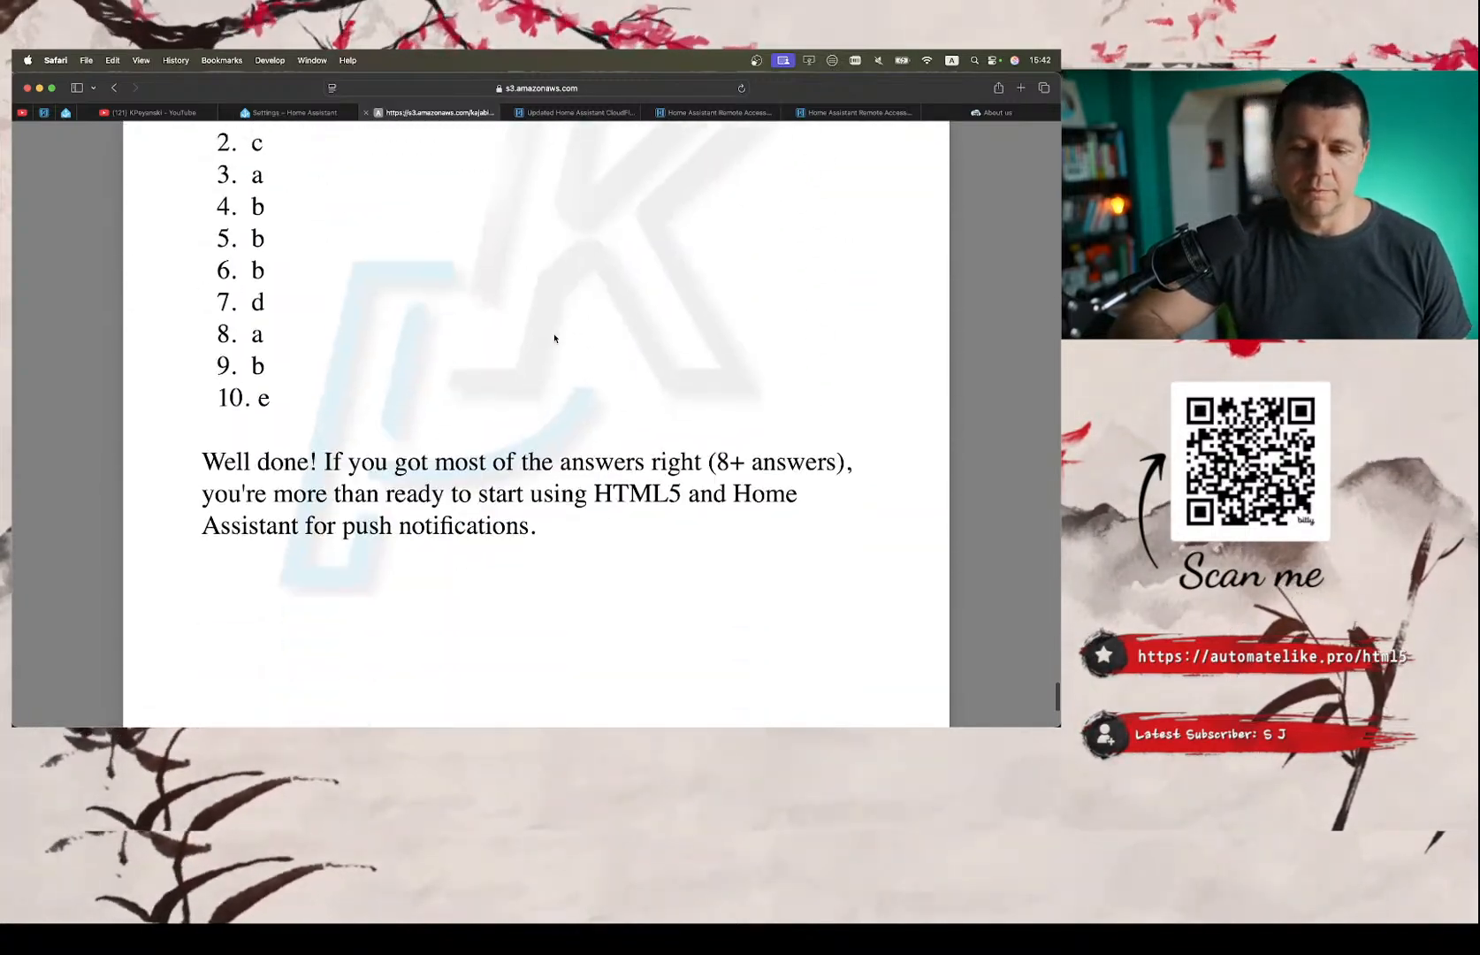
Look back from the quiz answers through the automation YAML, TTL and Priority, URLs and multiple-device targets to the Advanced Features actions example.
scroll(554, 337, "up", 15)
scroll(554, 338, "up", 20)
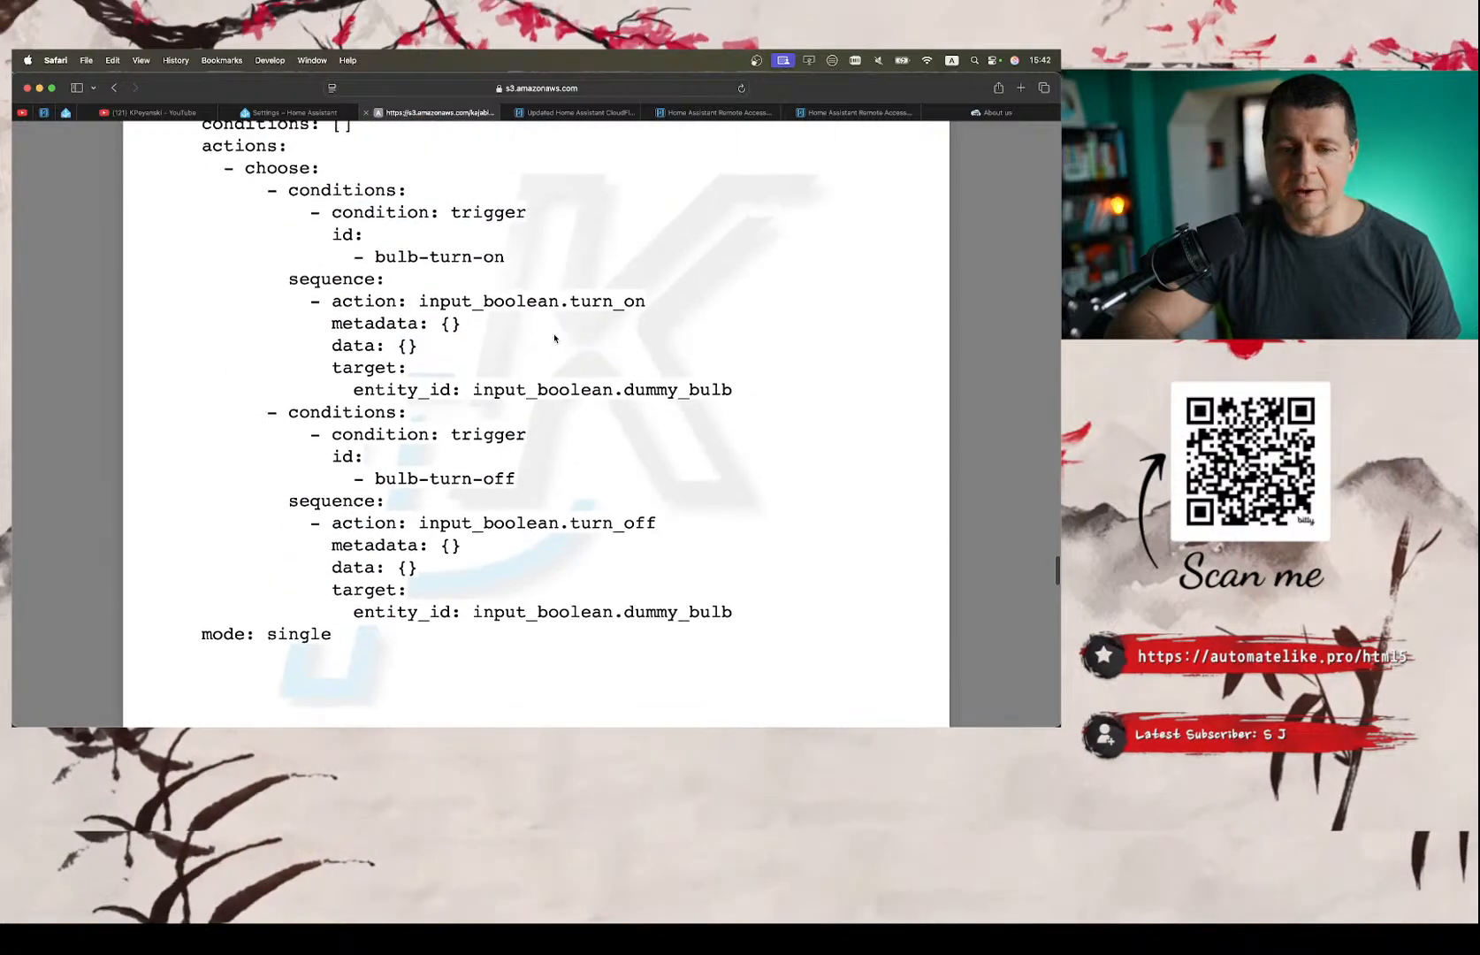
scroll(554, 338, "up", 8)
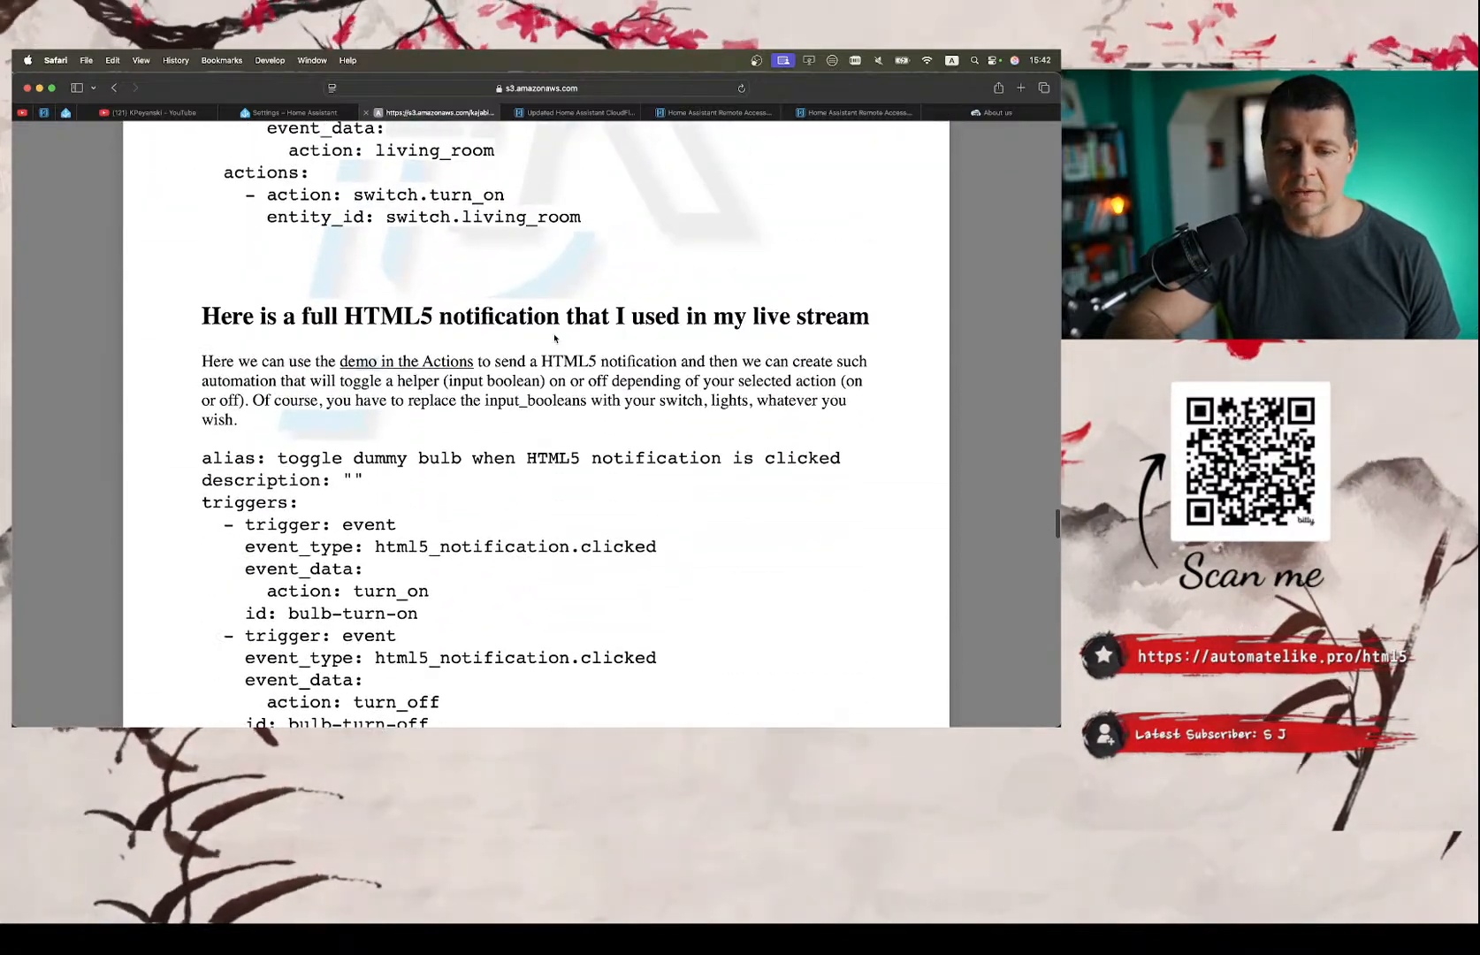
scroll(554, 338, "up", 10)
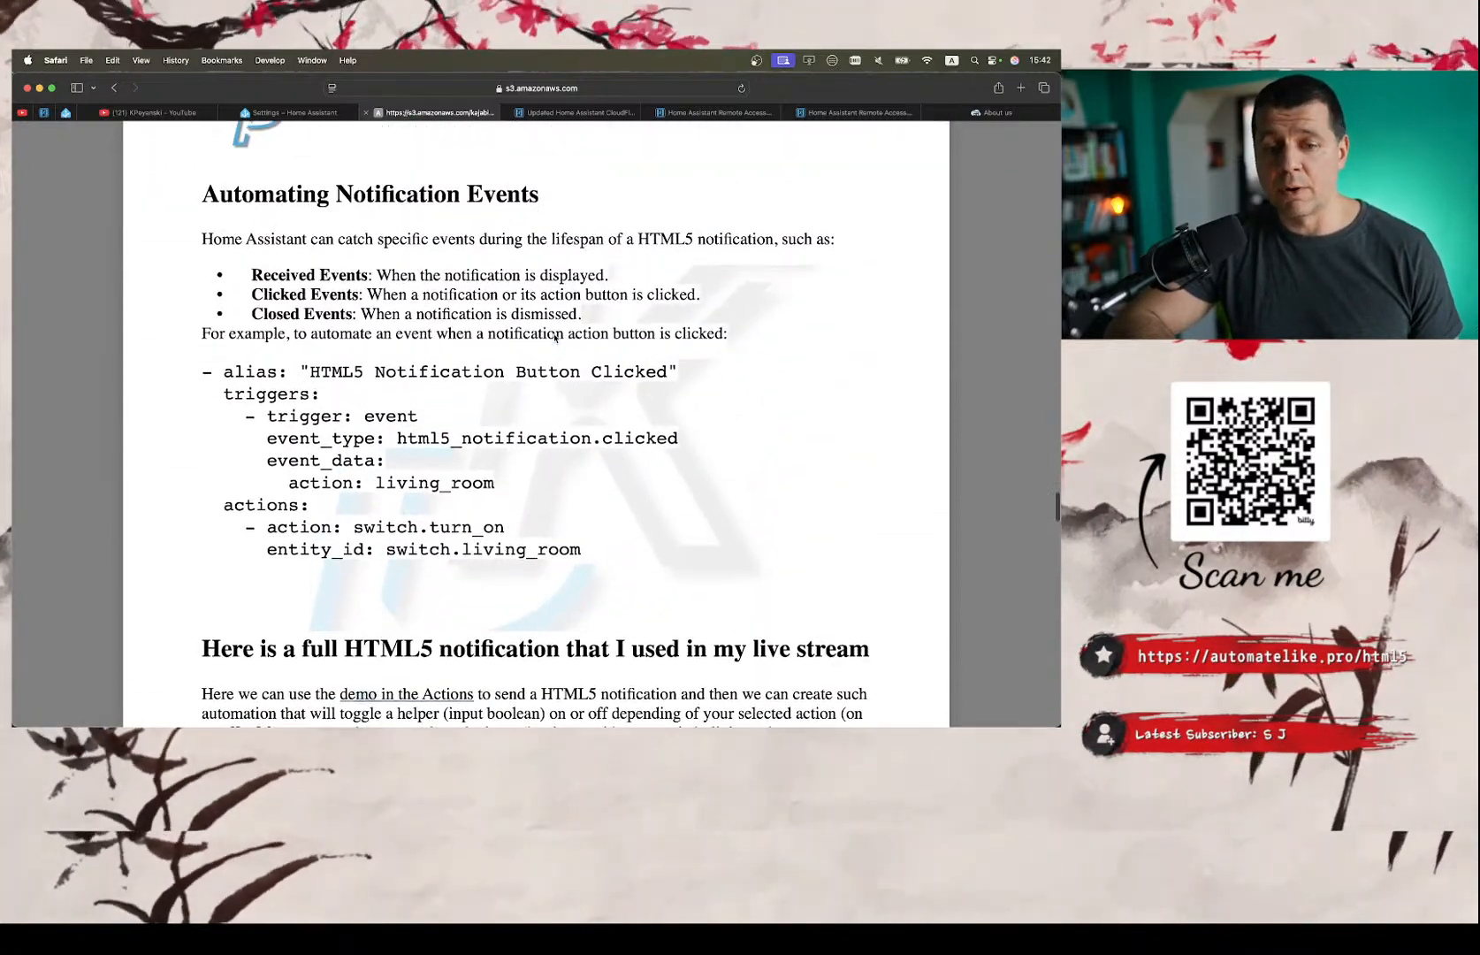
scroll(554, 338, "up", 10)
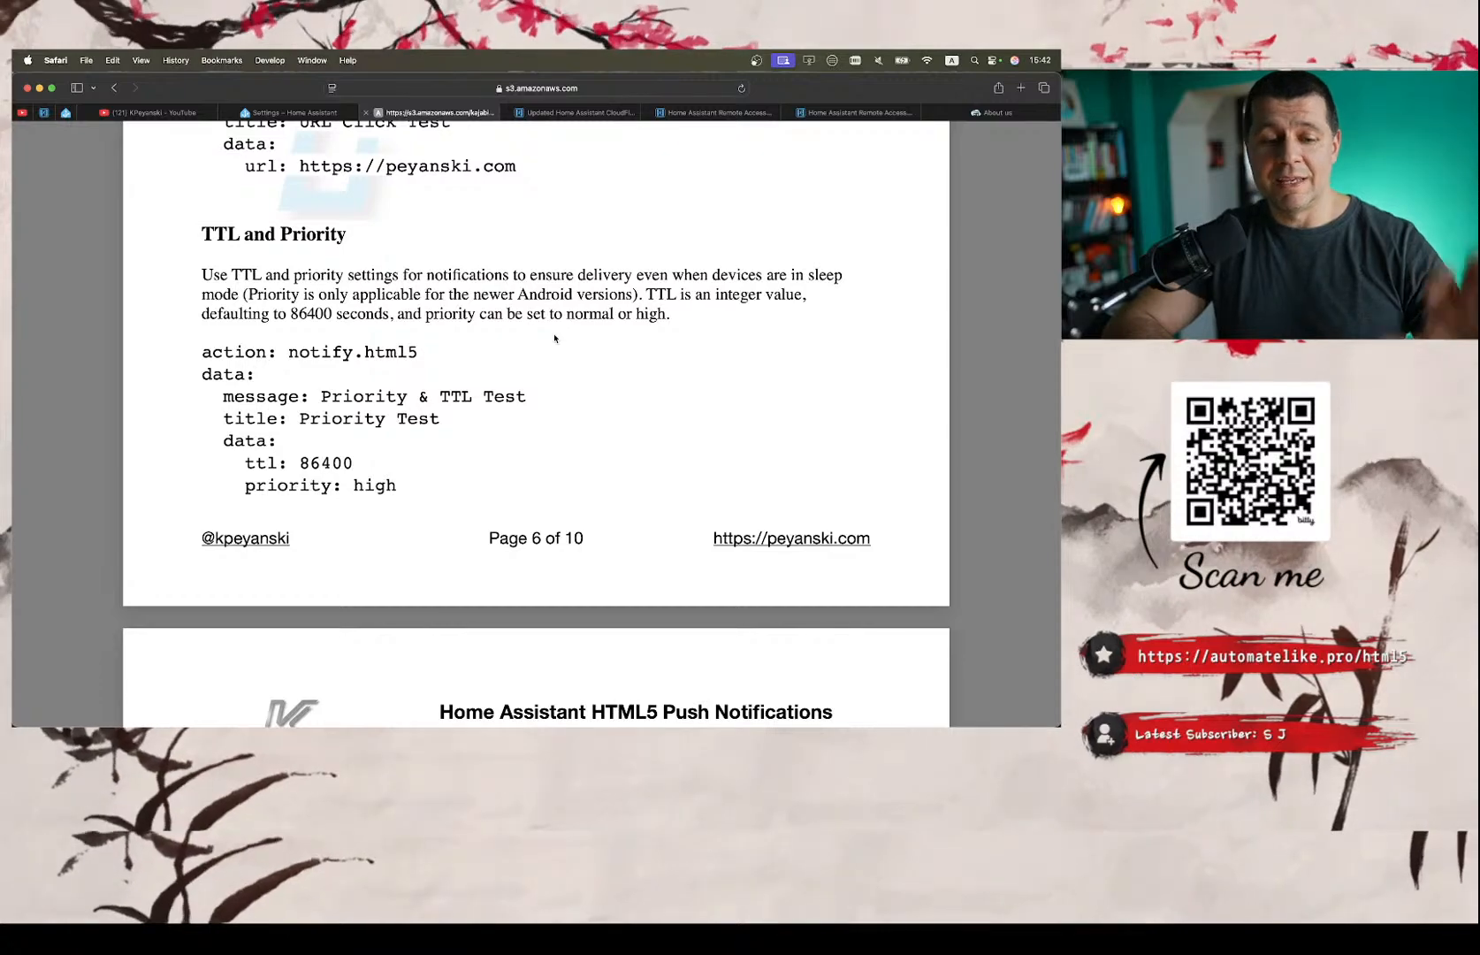
scroll(554, 338, "up", 5)
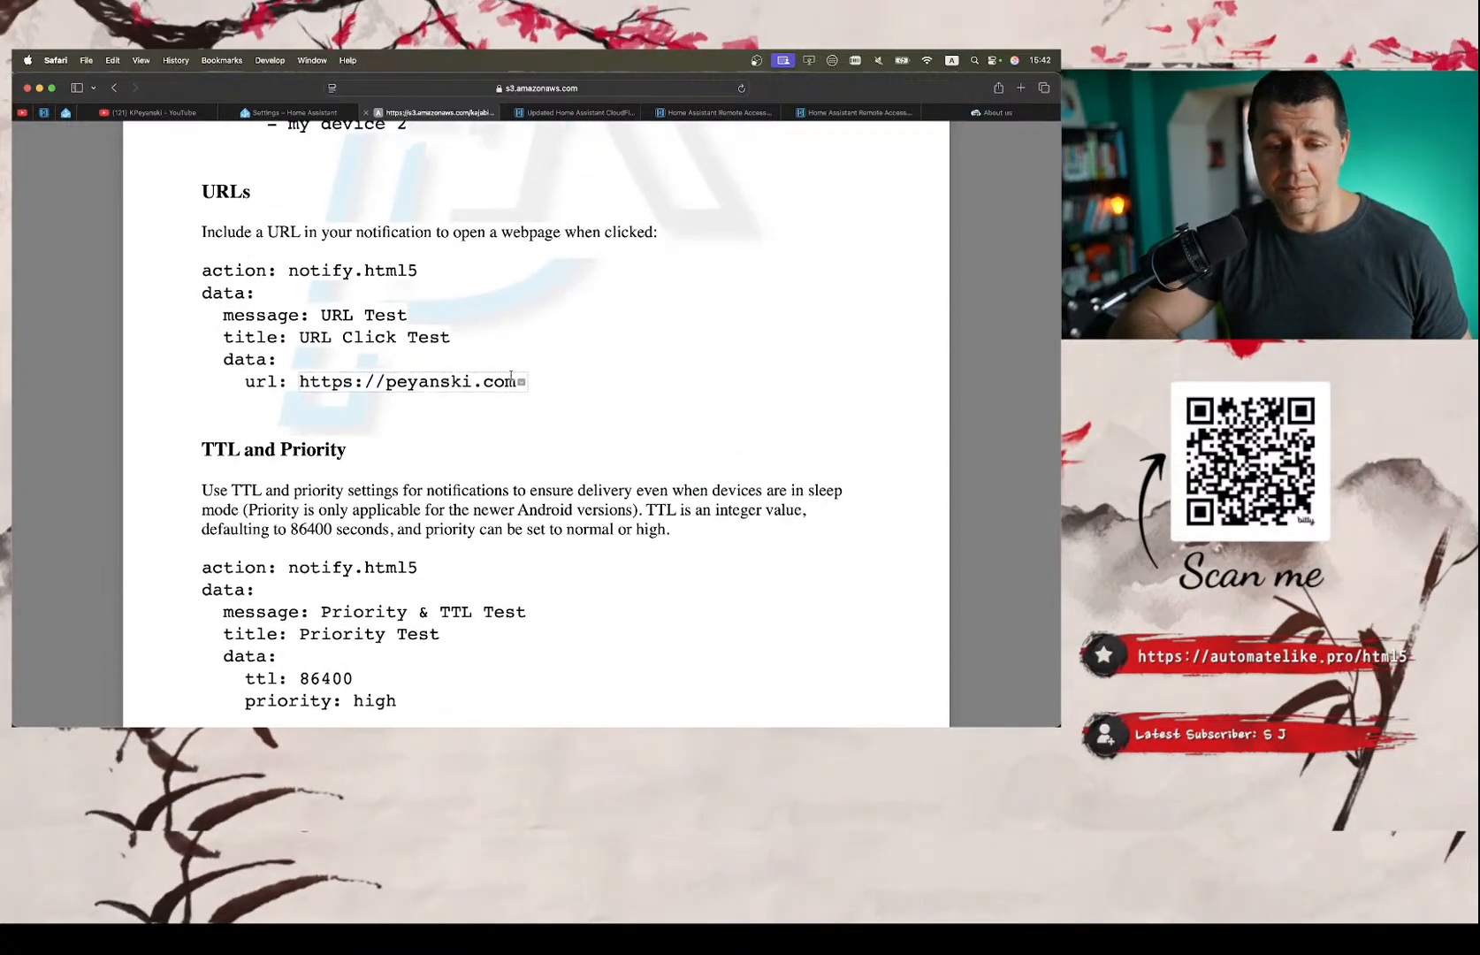
scroll(461, 325, "up", 7)
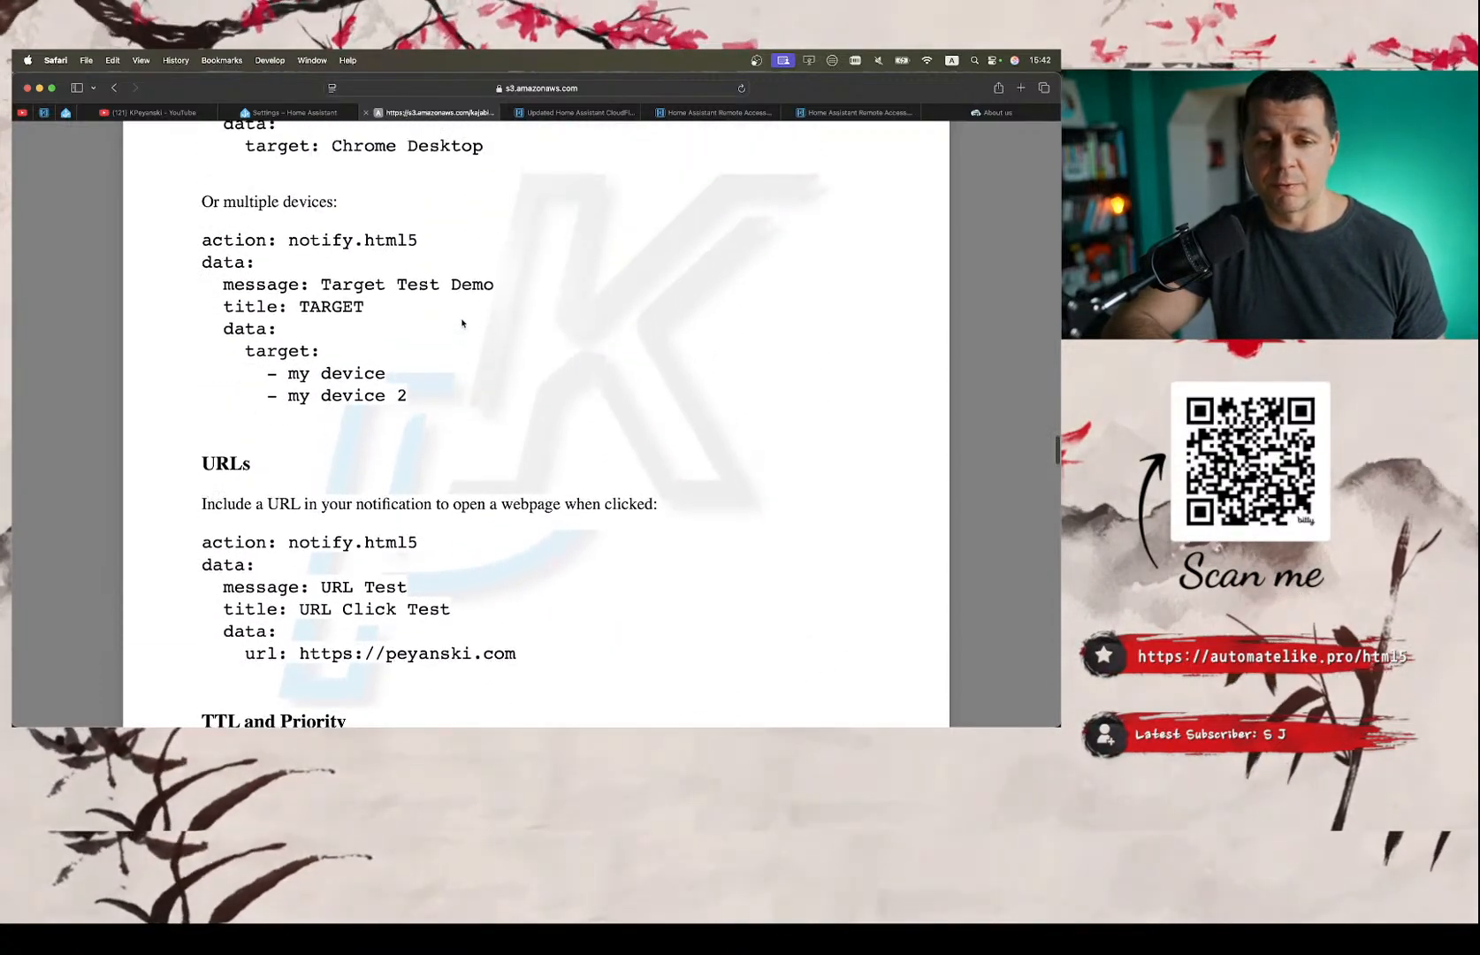
scroll(461, 325, "up", 20)
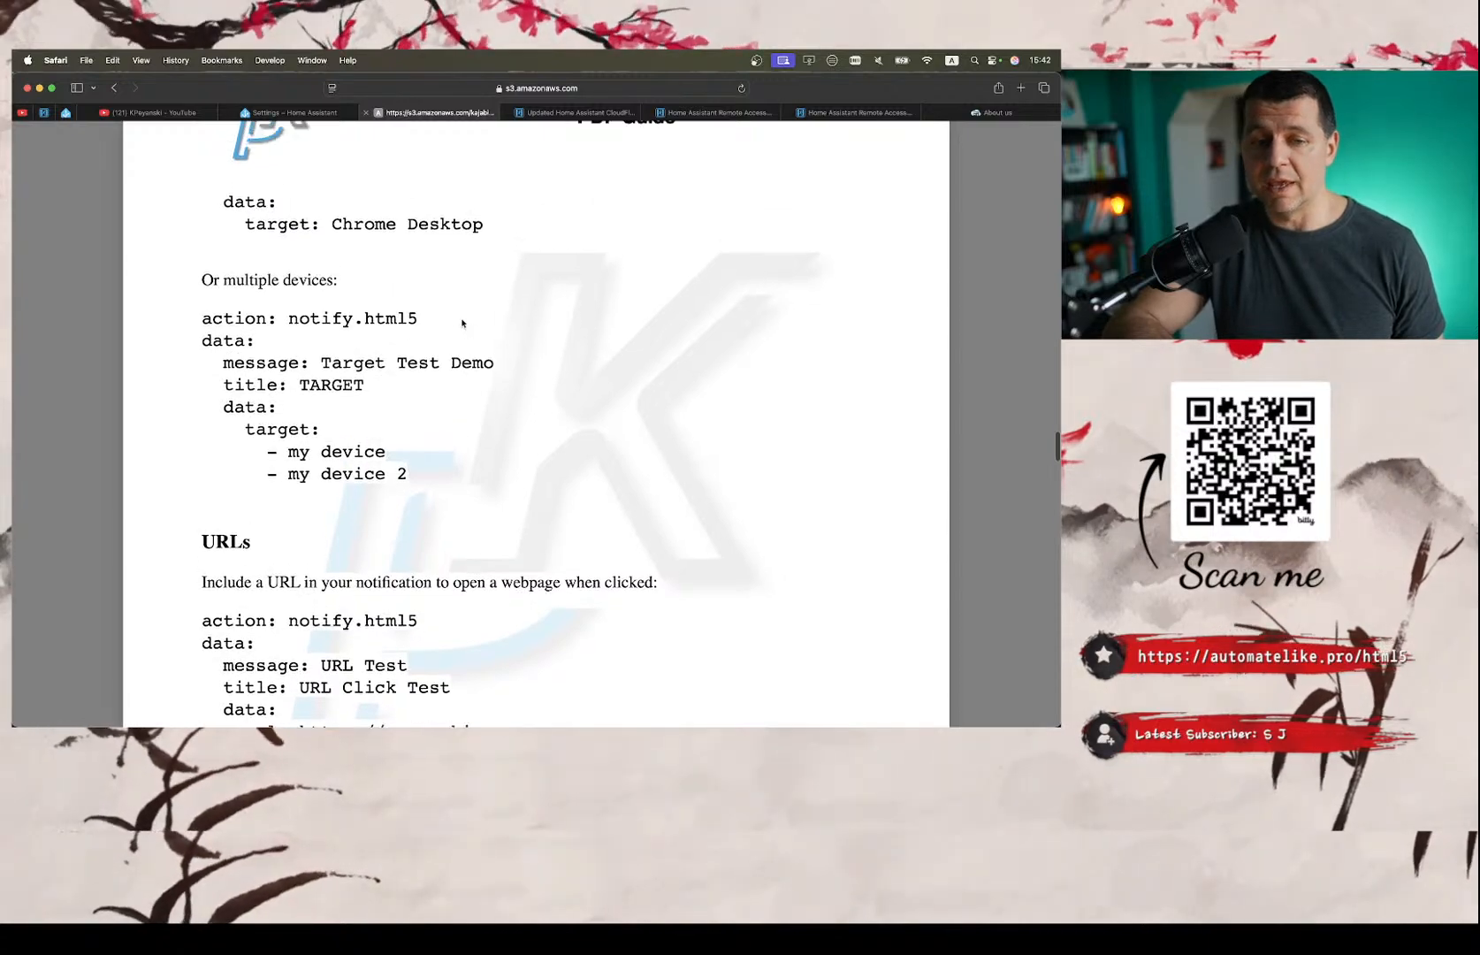
scroll(461, 323, "up", 20)
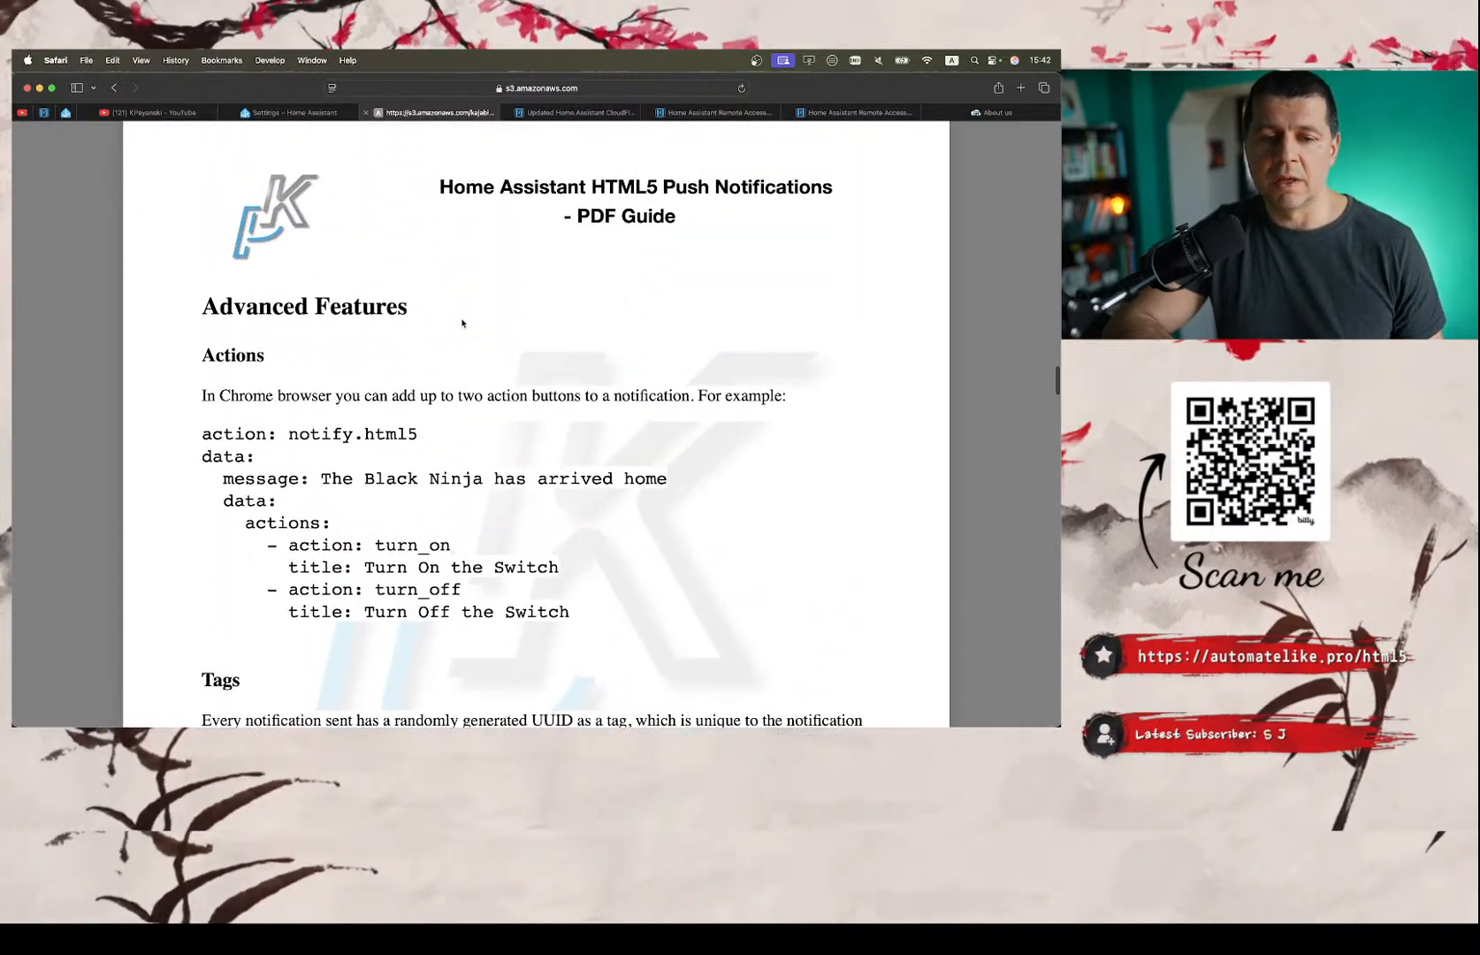
Look back through the guide's notify.html5 test, Receive notifications setting and integration setup to the HTTPS Connection requirements on page 1.
scroll(461, 323, "up", 4)
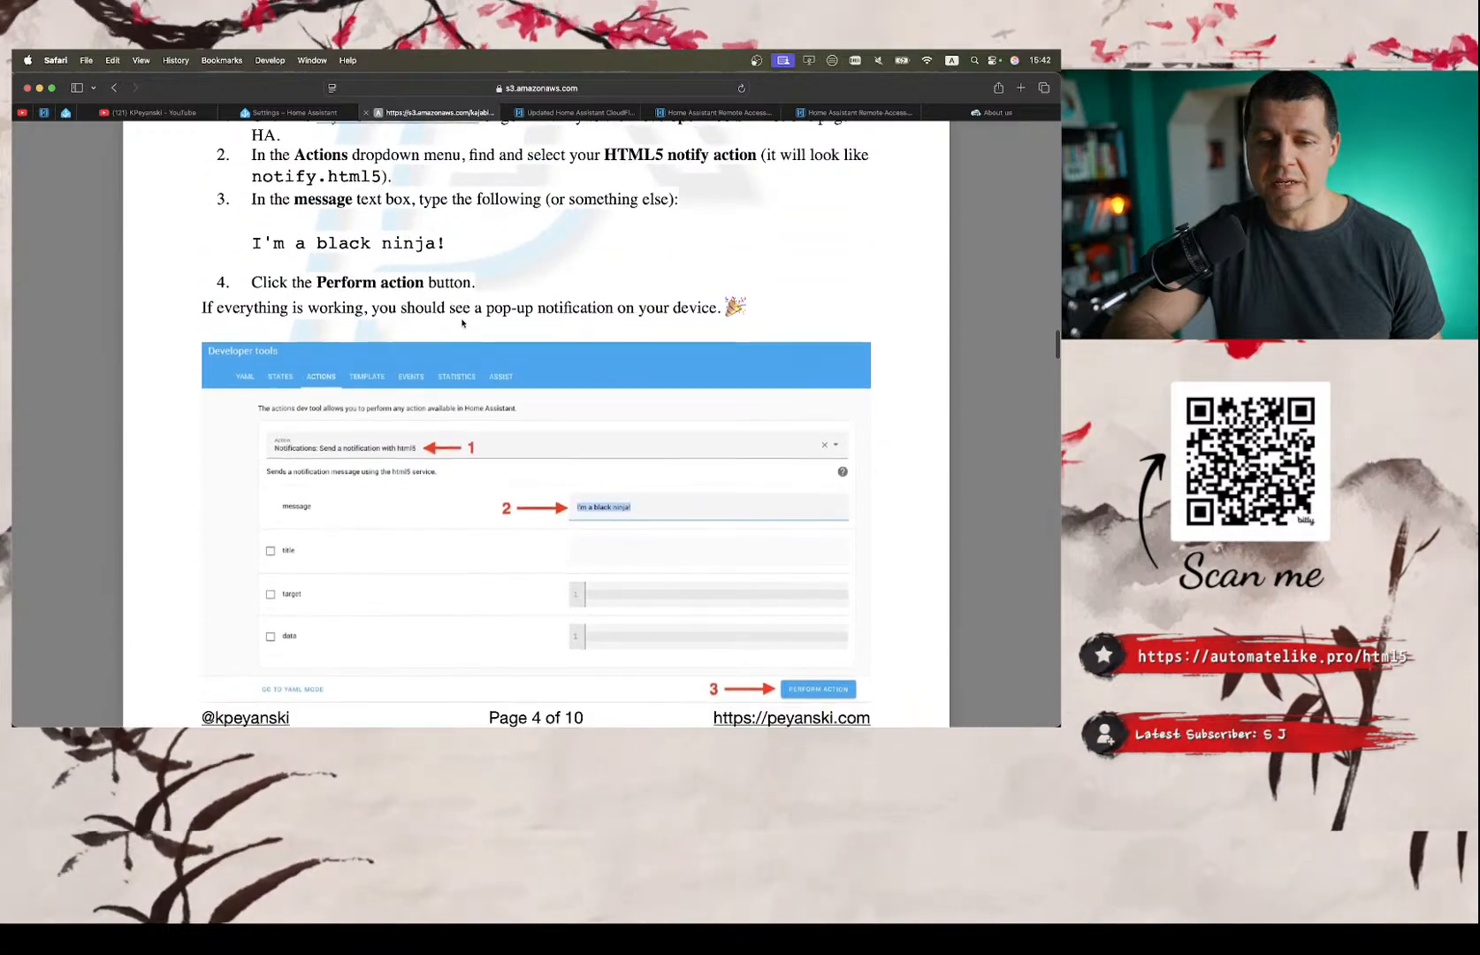
scroll(462, 323, "down", 5)
scroll(509, 312, "up", 12)
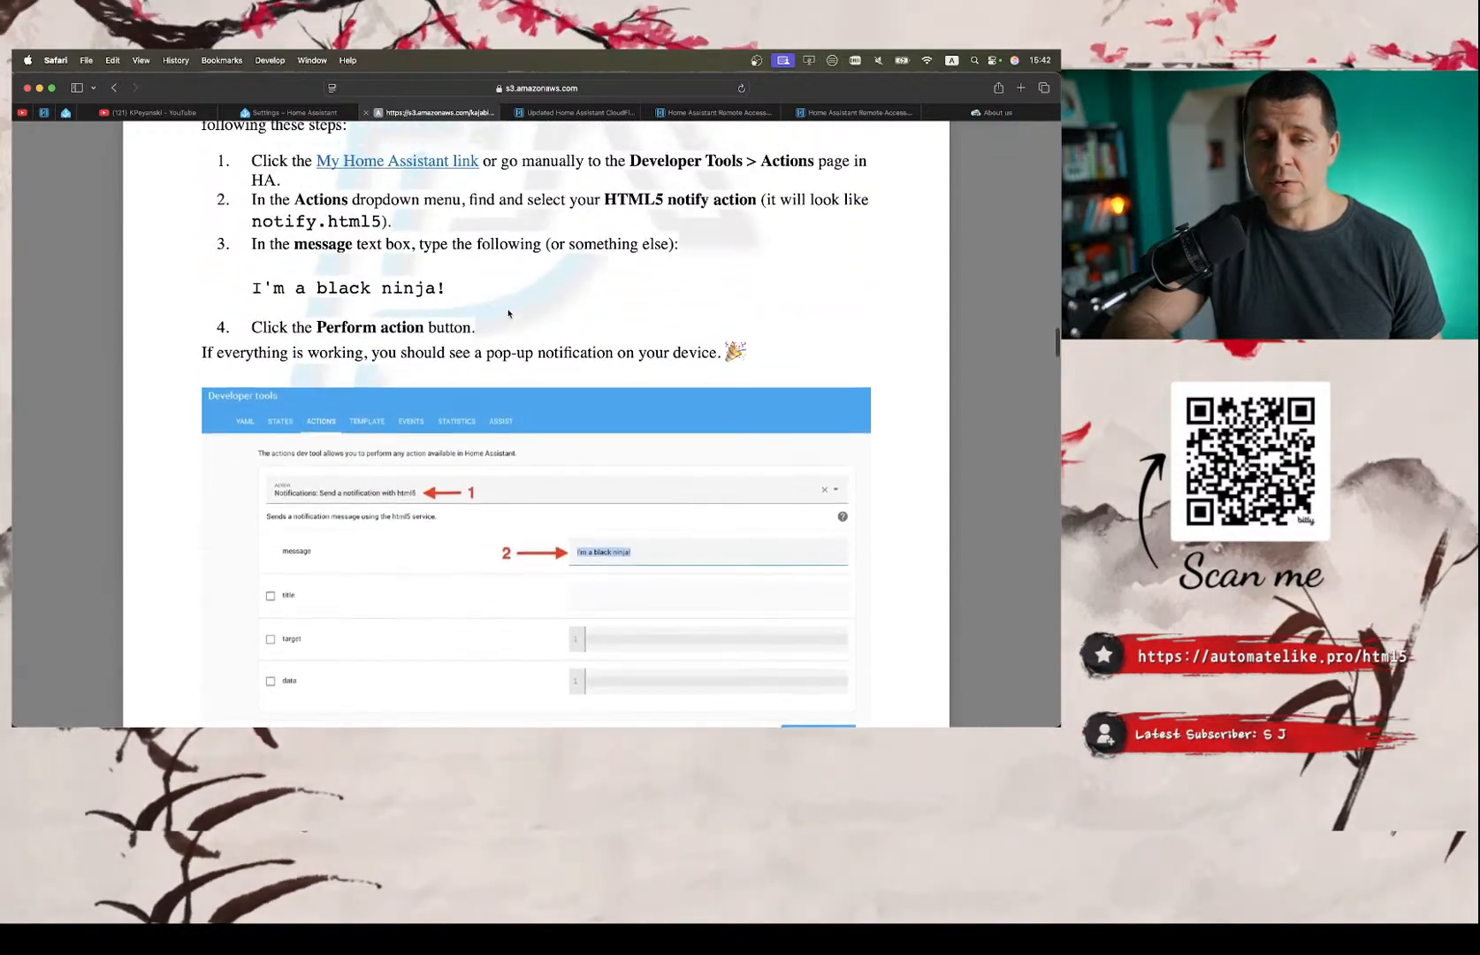
scroll(508, 311, "up", 15)
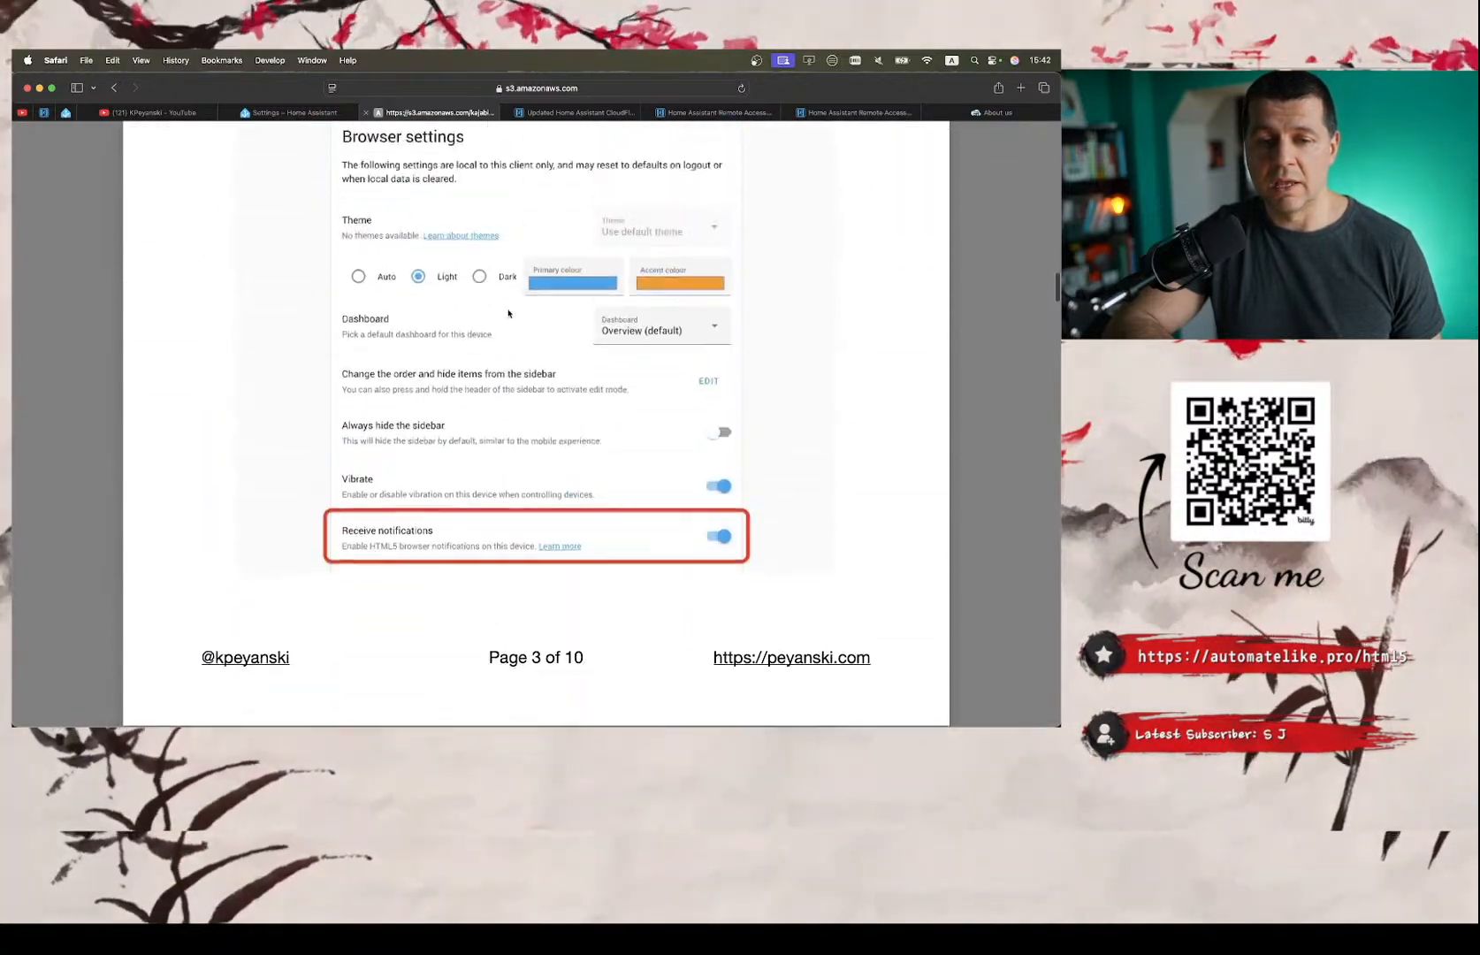
scroll(498, 352, "up", 15)
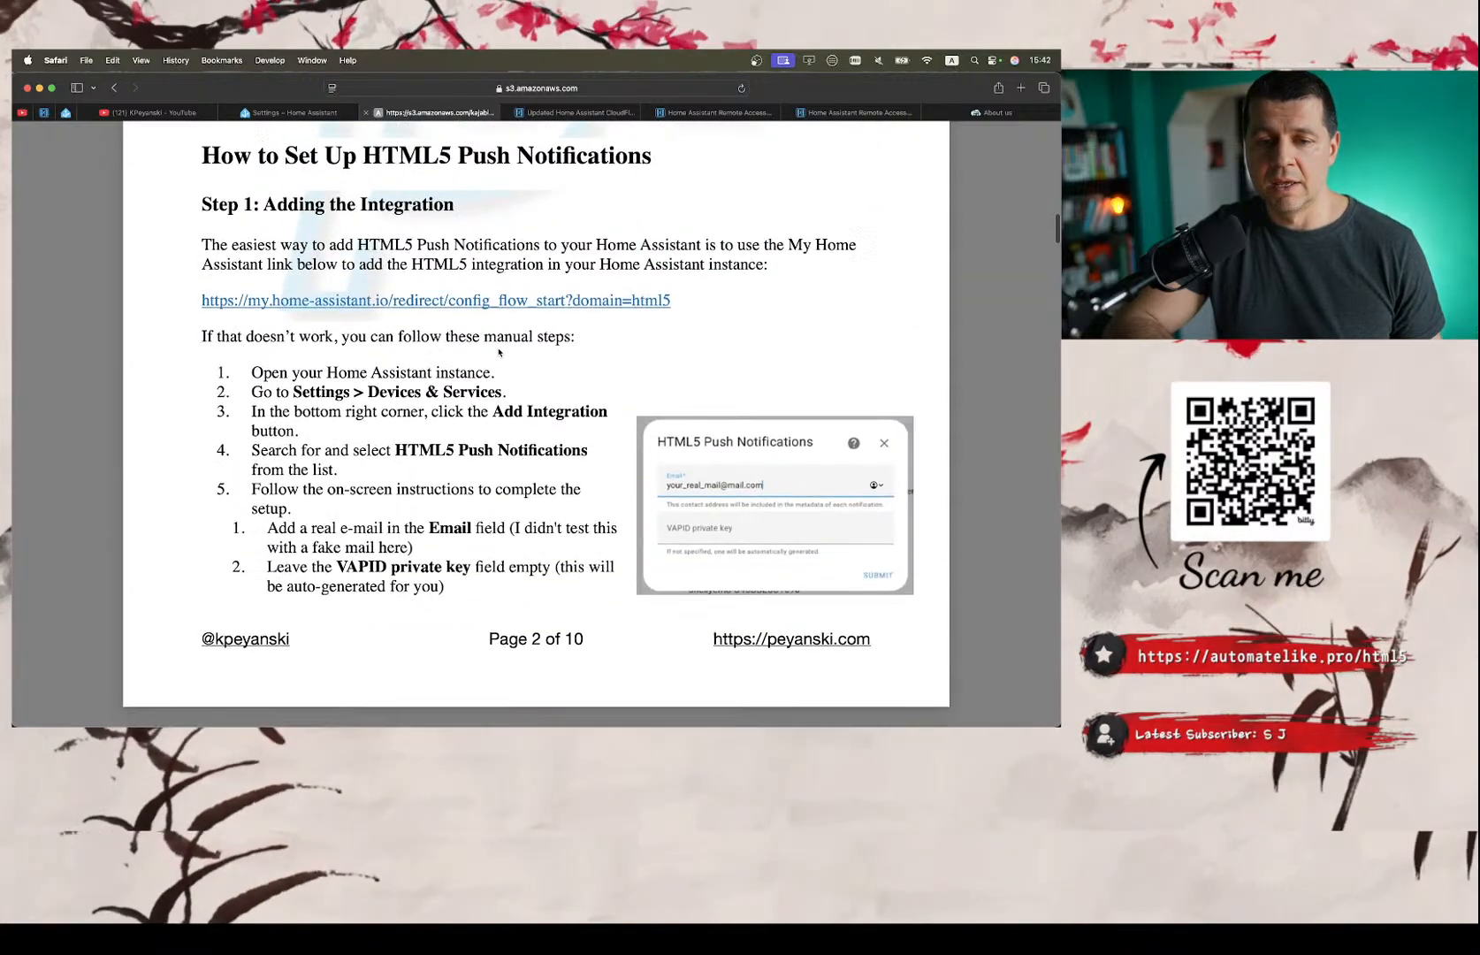
scroll(499, 352, "up", 15)
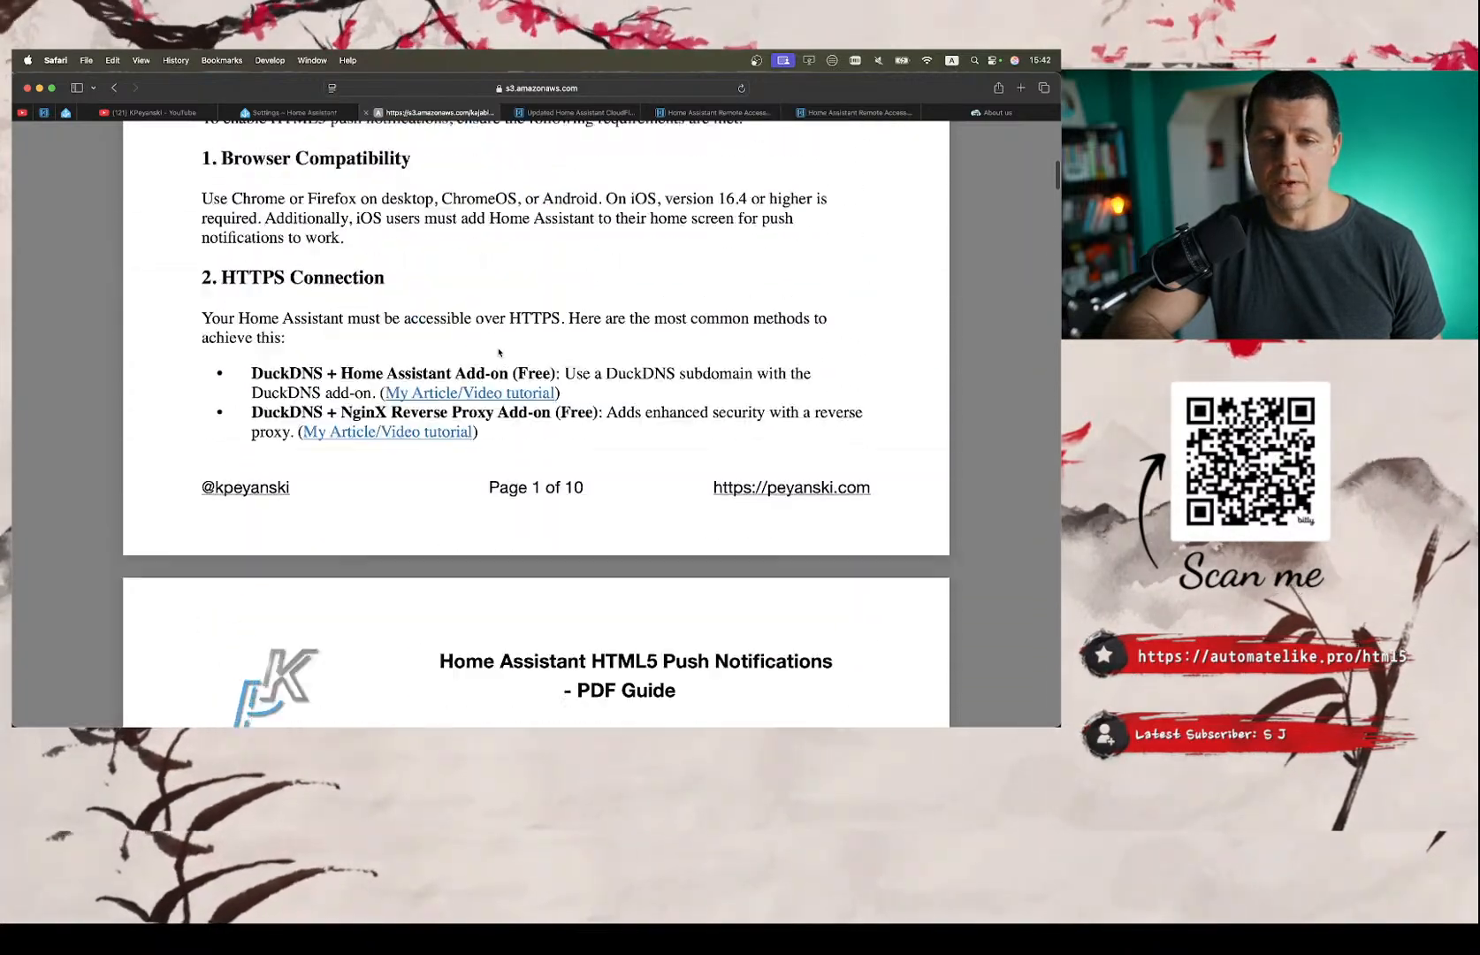
Examine the guide's HTTPS connection methods from DuckDNS to Home Assistant Cloud, and highlight the word "Subscription" in the Cloud entry.
scroll(498, 351, "down", 5)
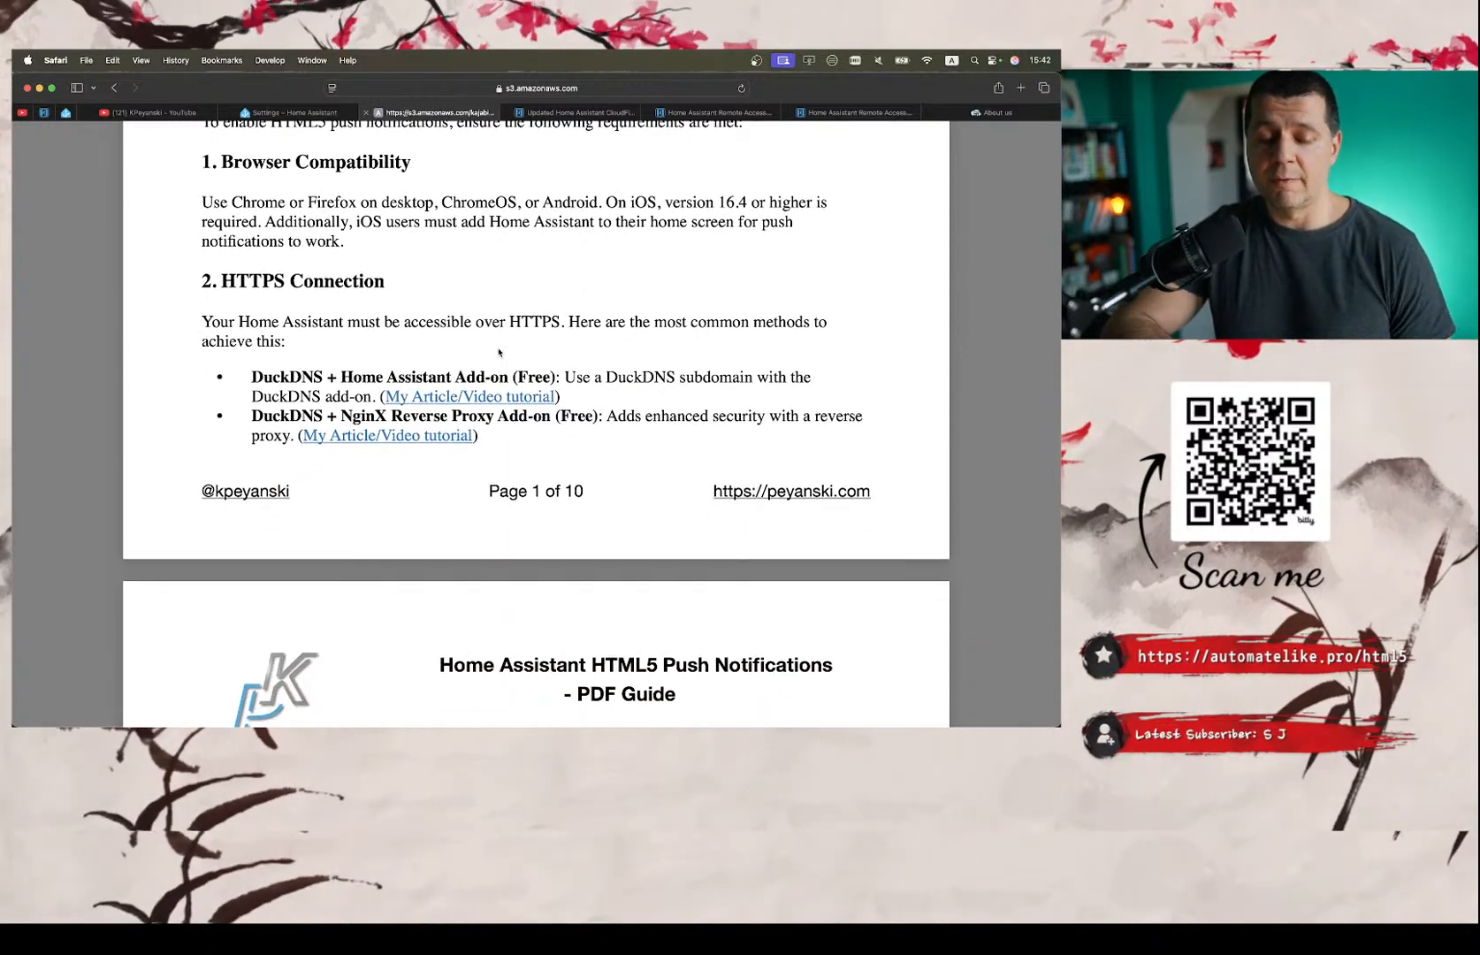
scroll(499, 352, "down", 5)
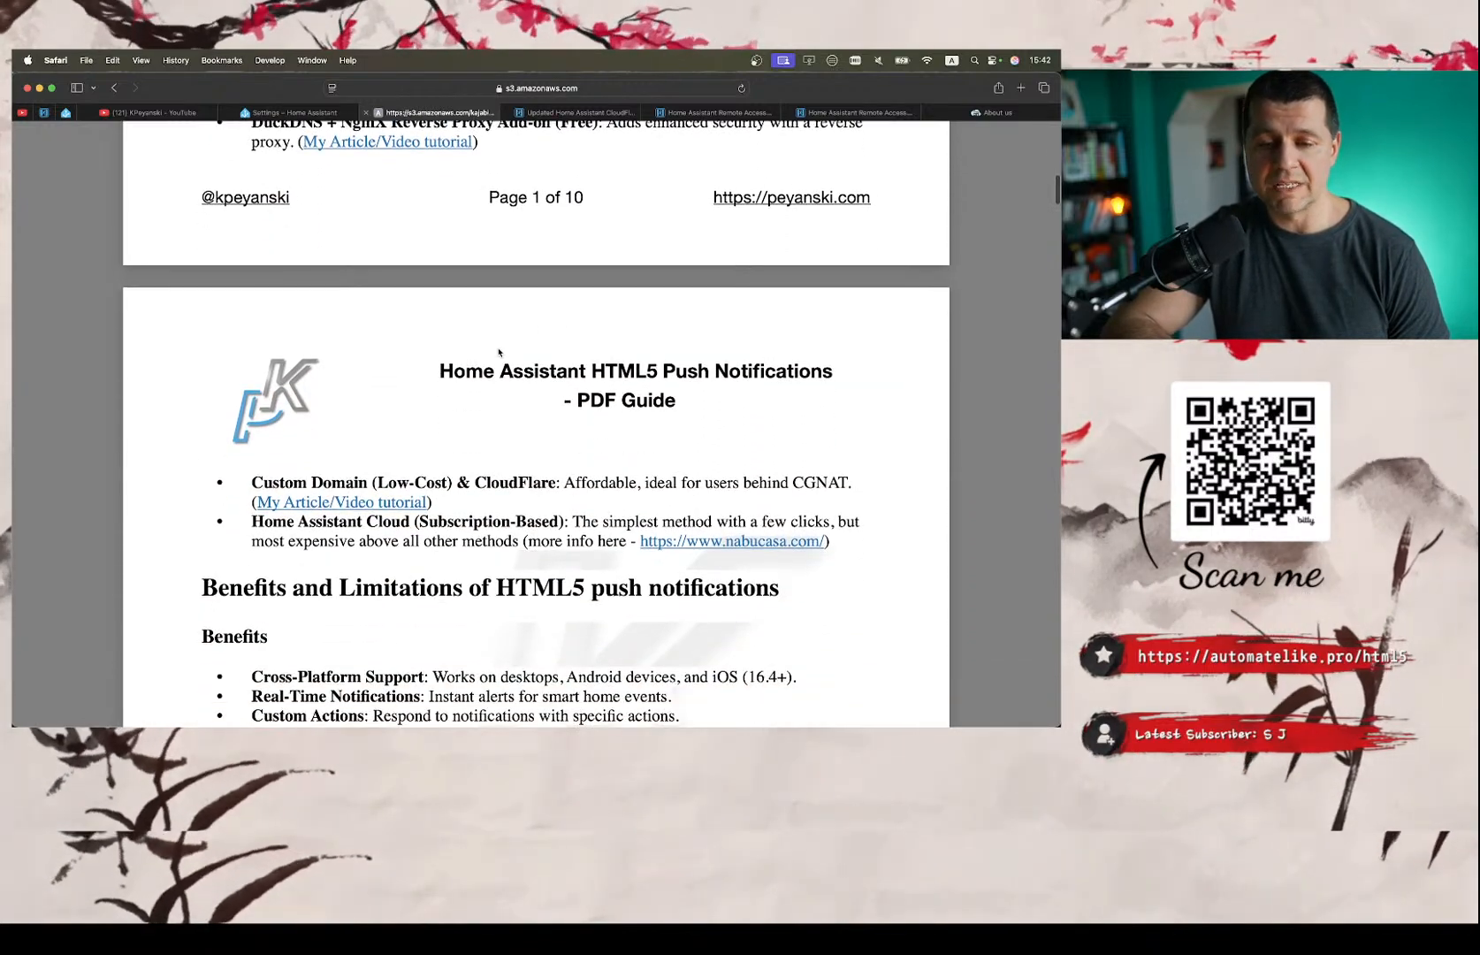
scroll(498, 352, "up", 3)
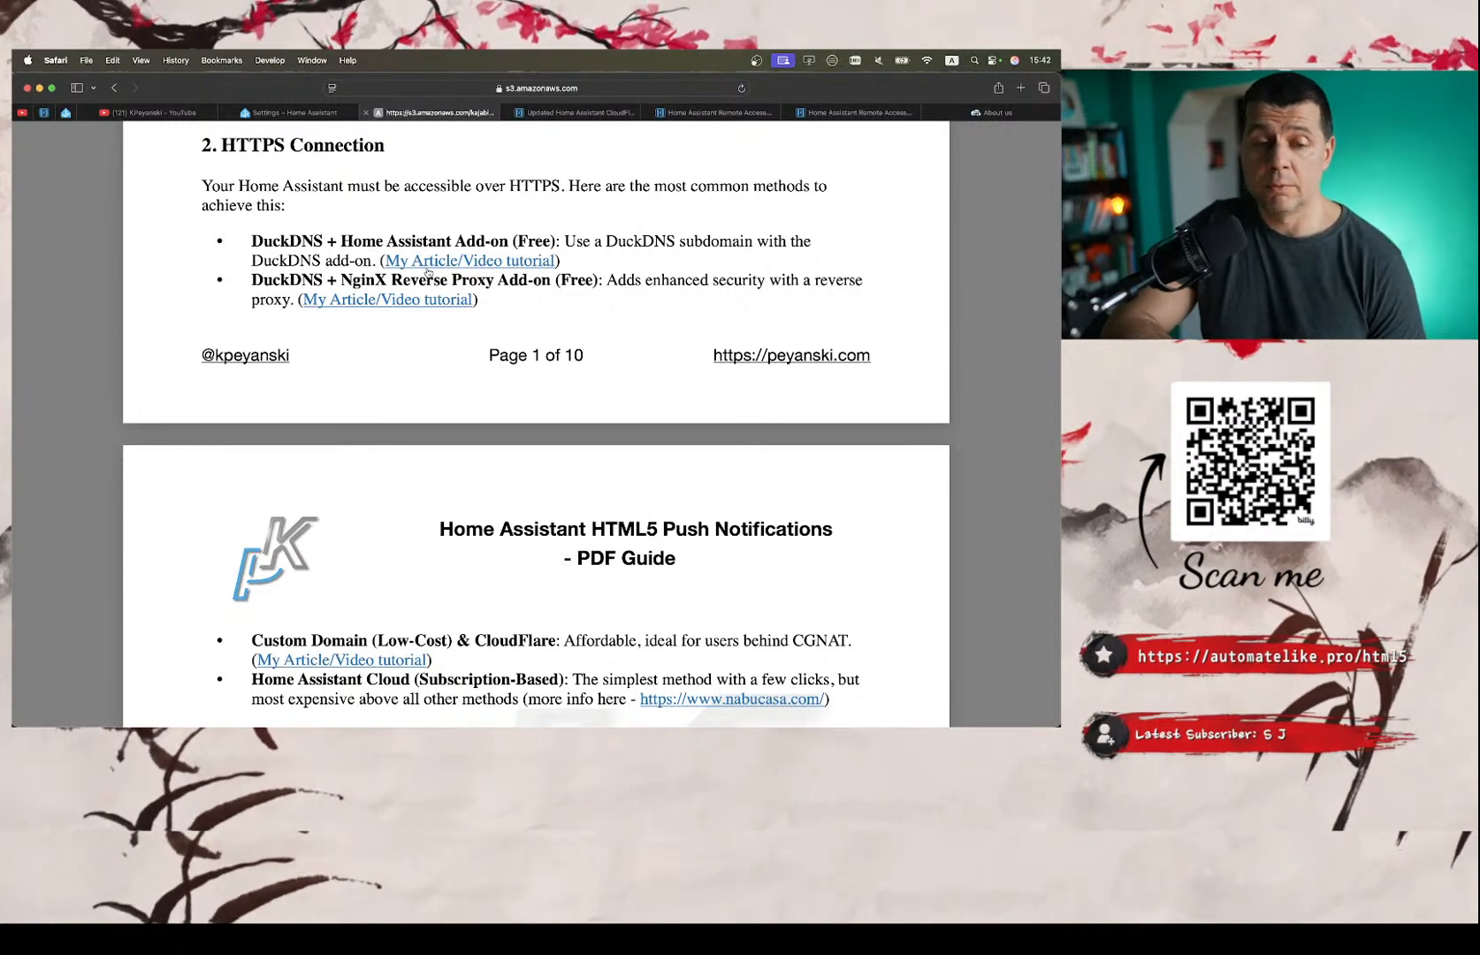
scroll(427, 272, "down", 1)
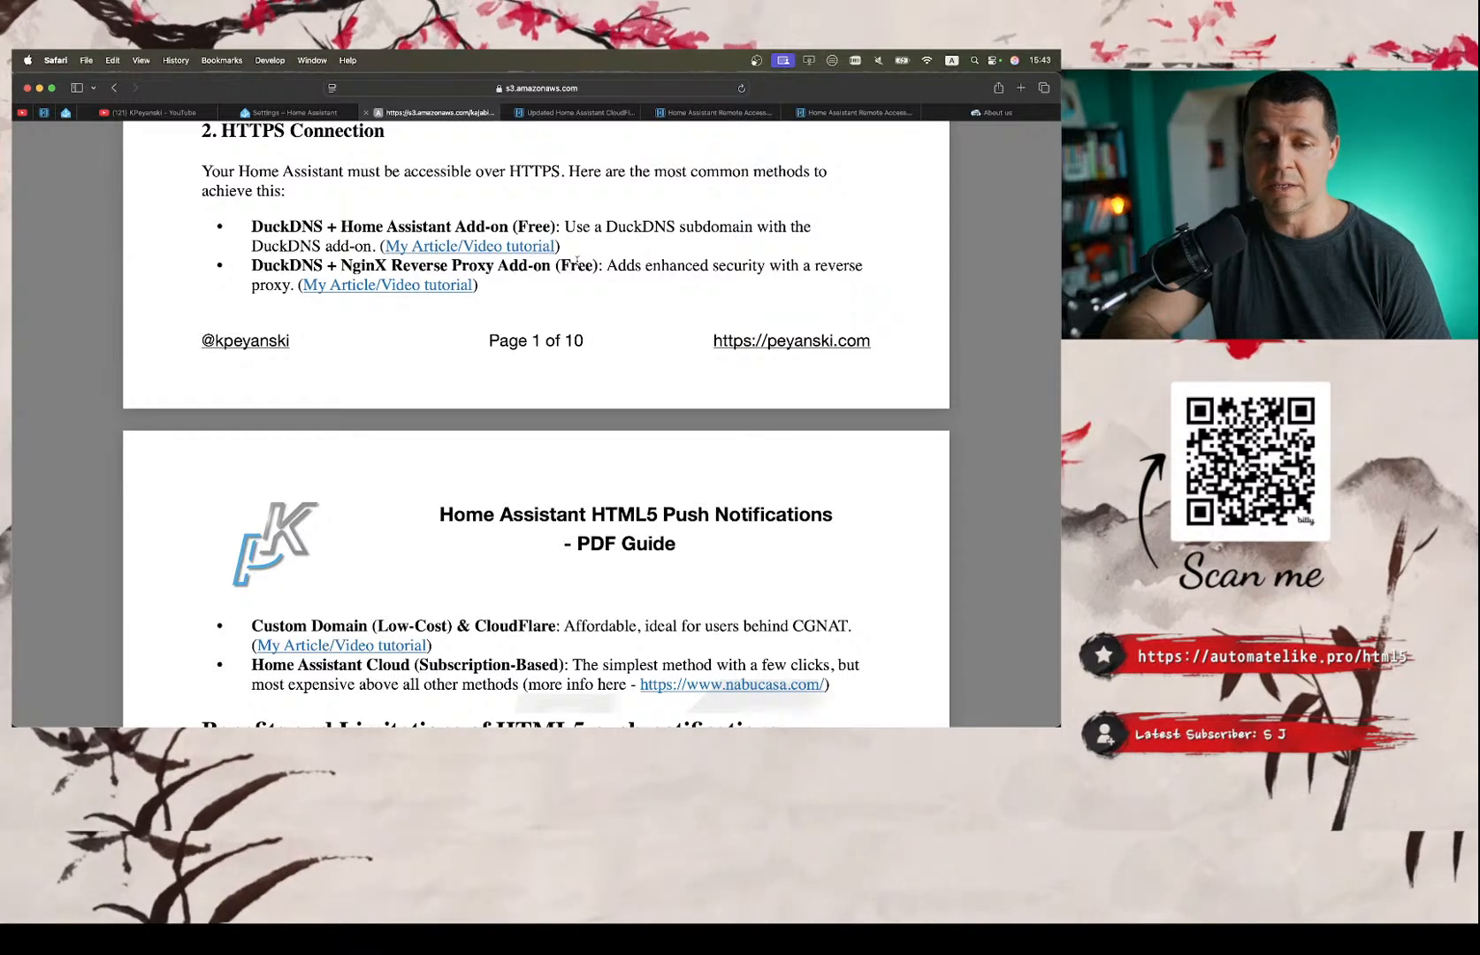
scroll(412, 383, "down", 5)
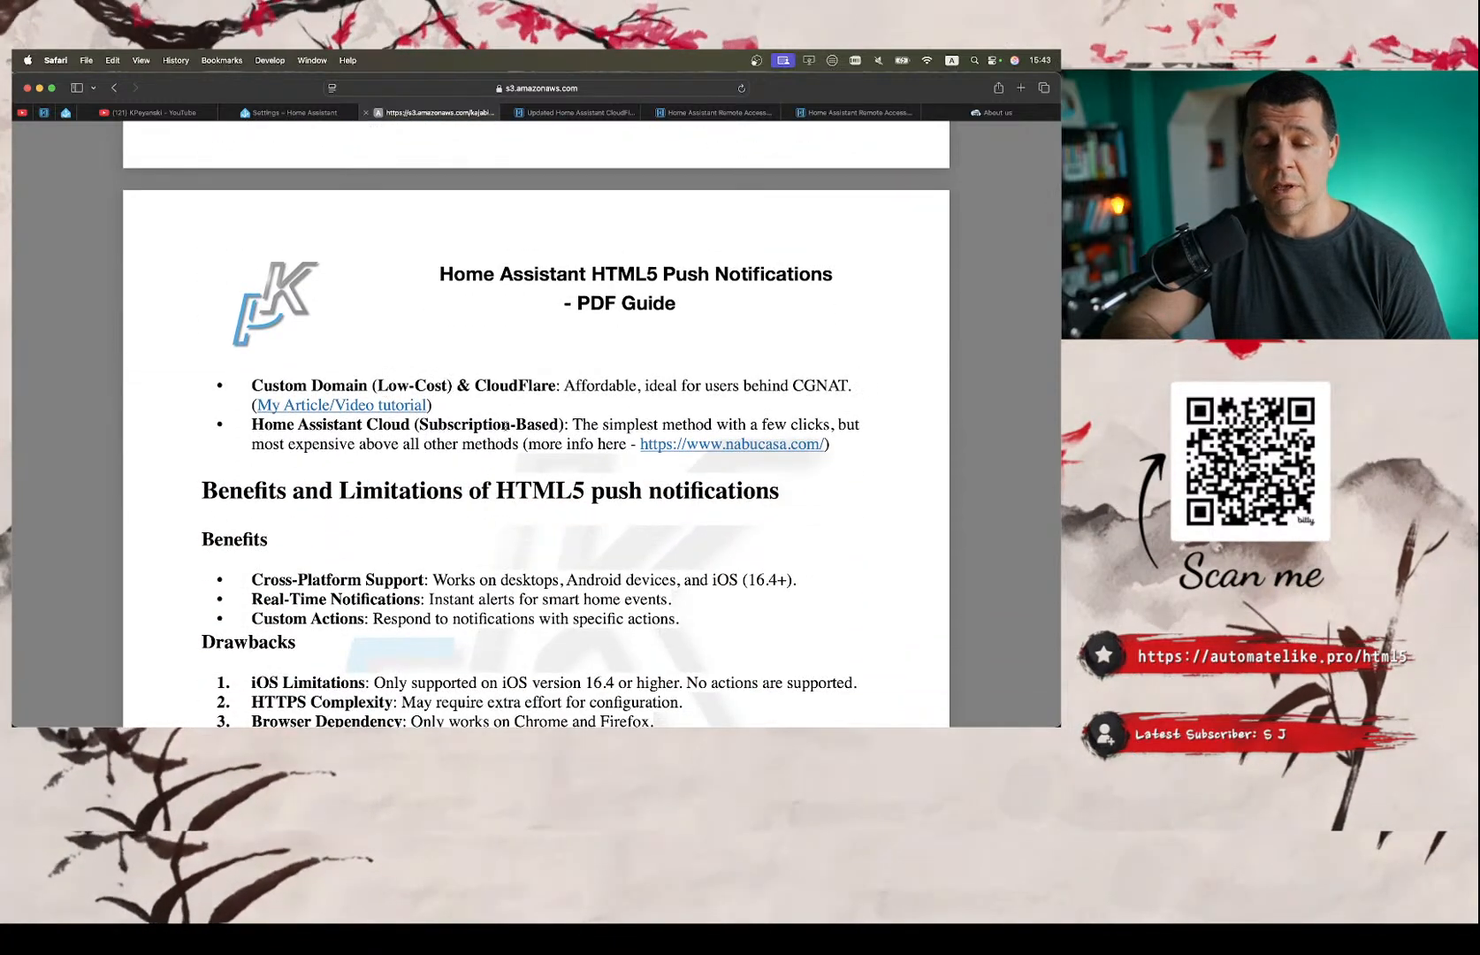
triple_click(443, 426)
double_click(458, 425)
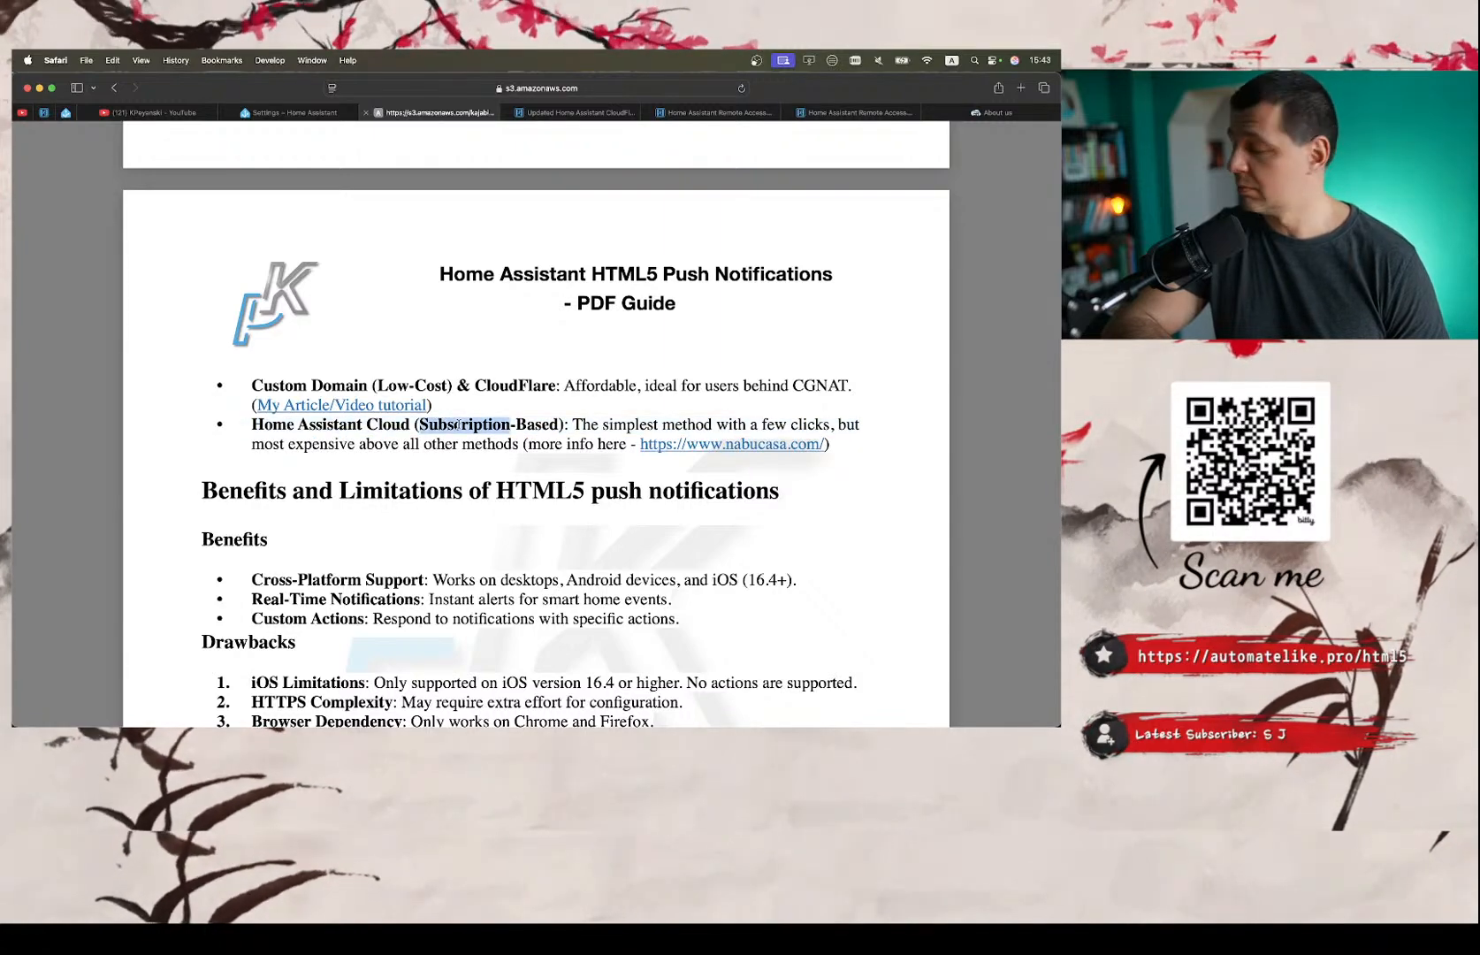
Review the benefits and drawbacks, Step 1: Adding the Integration, and Step 2: Setting Up Your Browser, down to the Receive notifications setting.
scroll(458, 425, "down", 4)
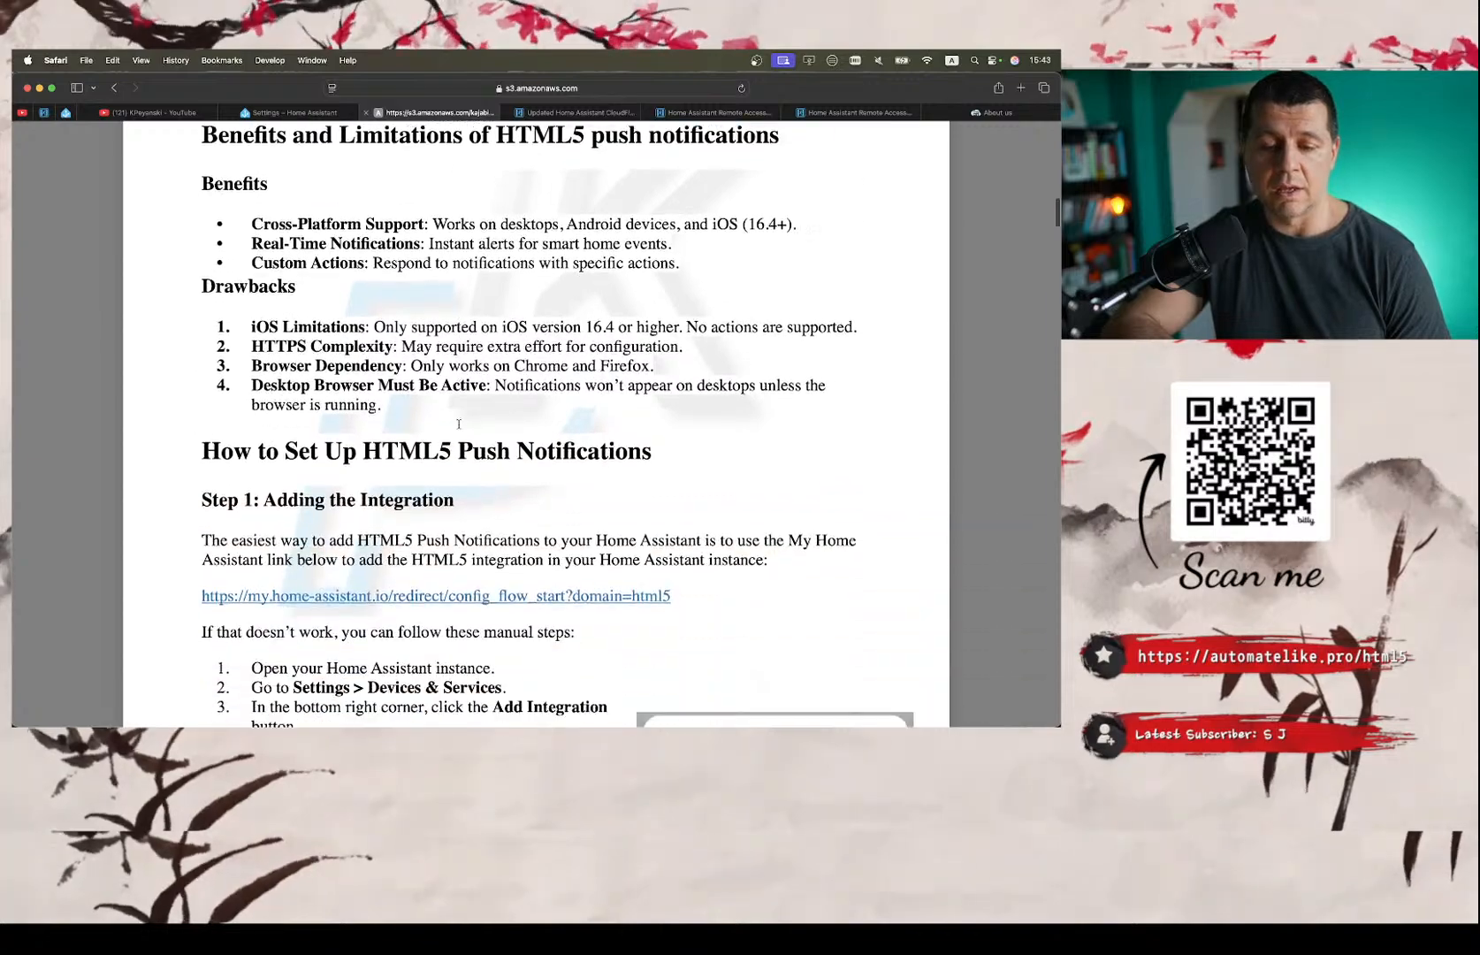
scroll(458, 425, "up", 10)
scroll(457, 425, "down", 16)
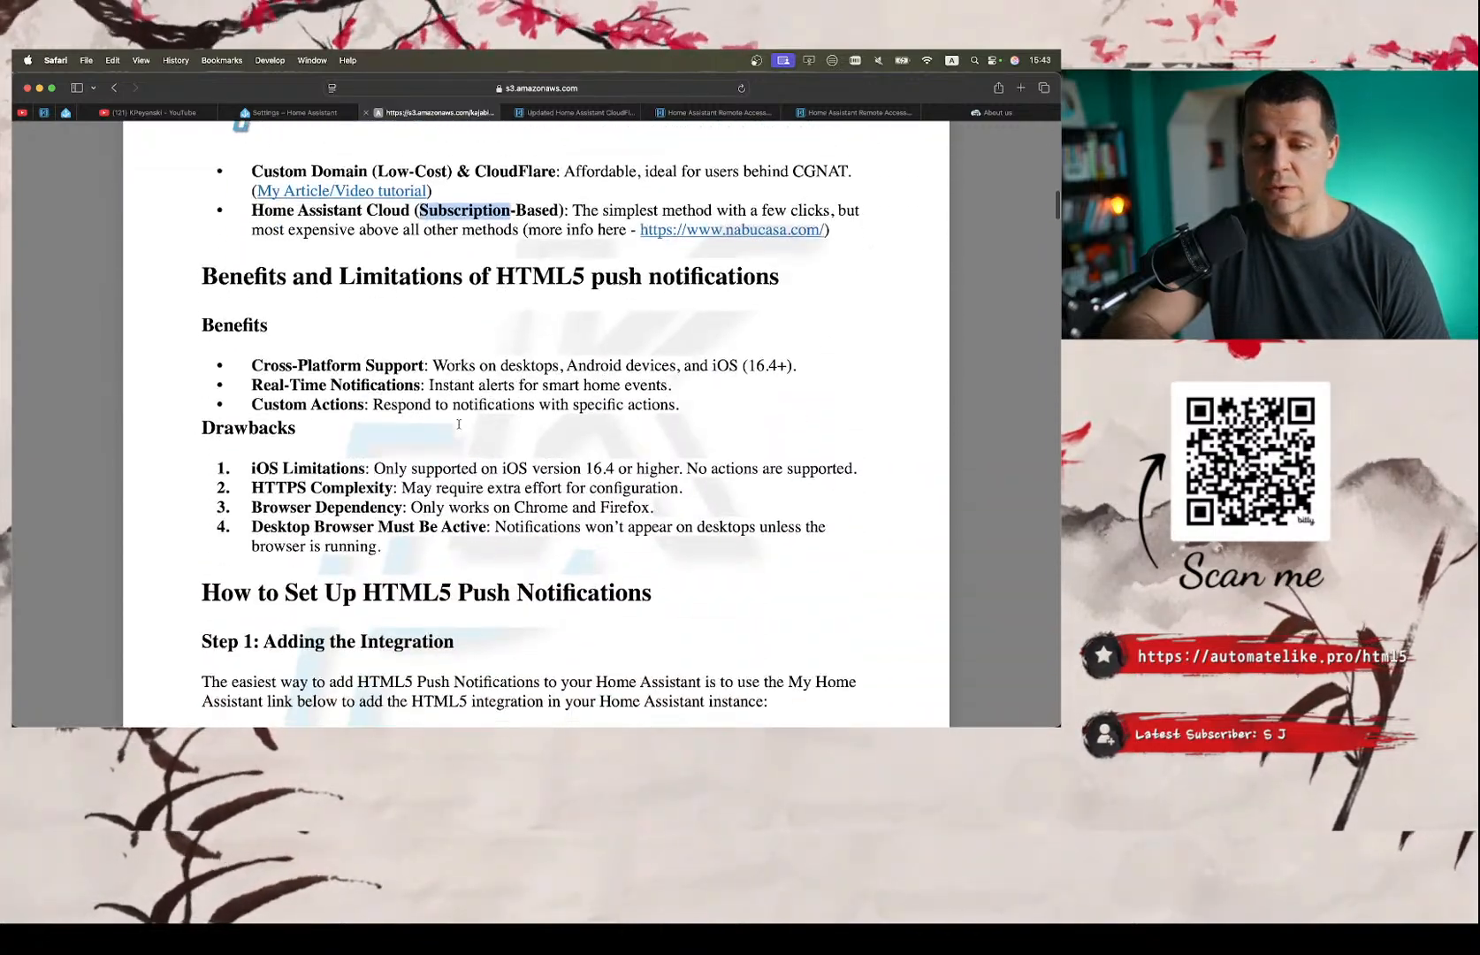
scroll(457, 425, "down", 4)
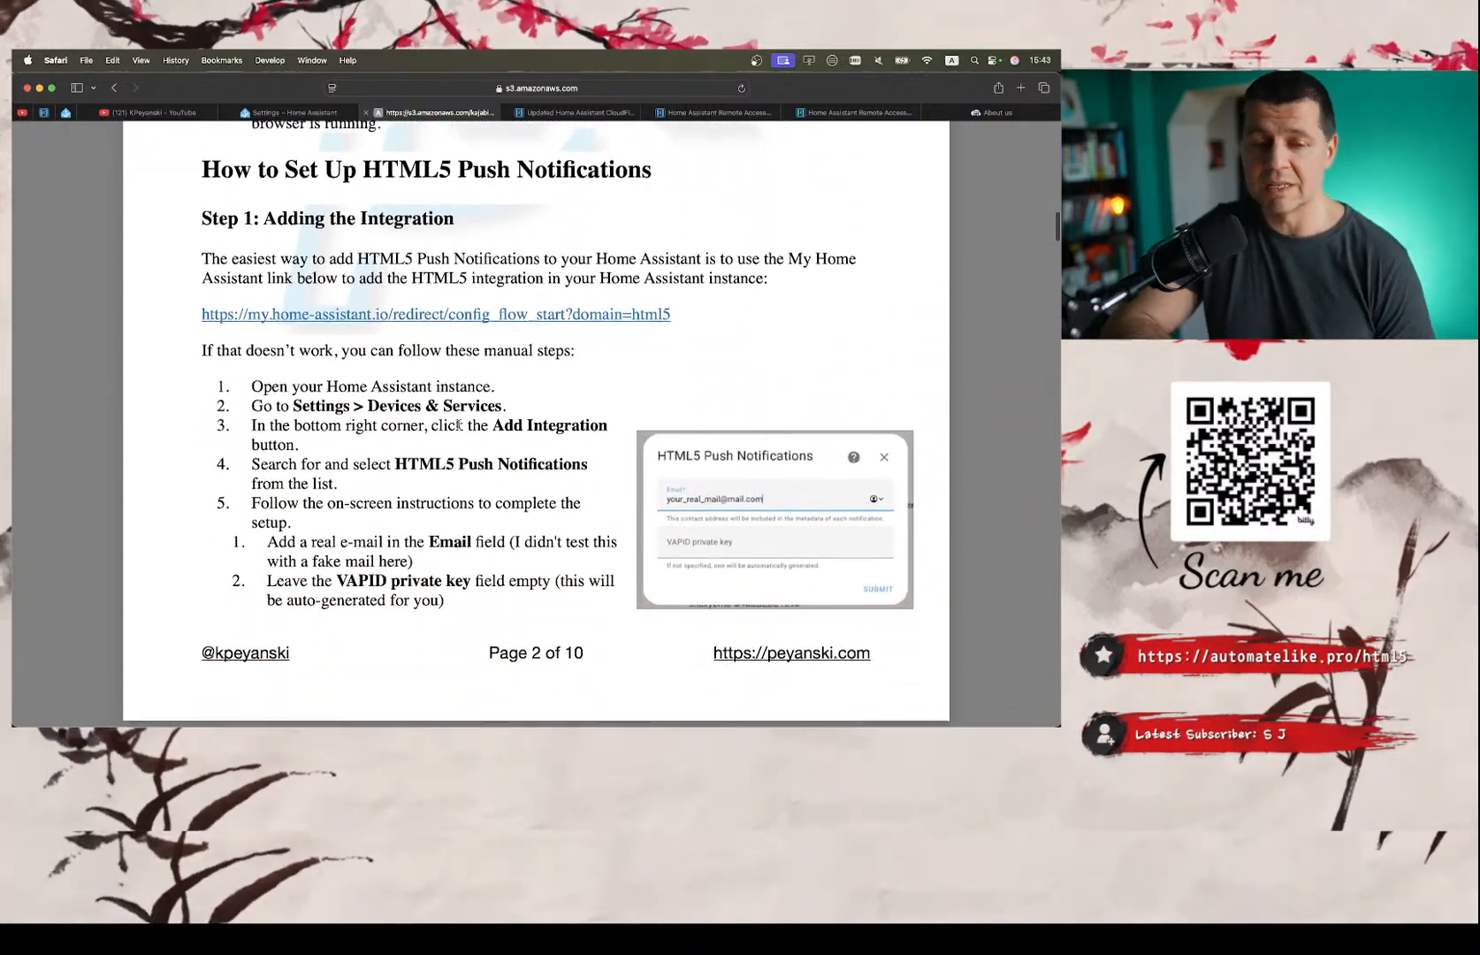
scroll(458, 425, "down", 5)
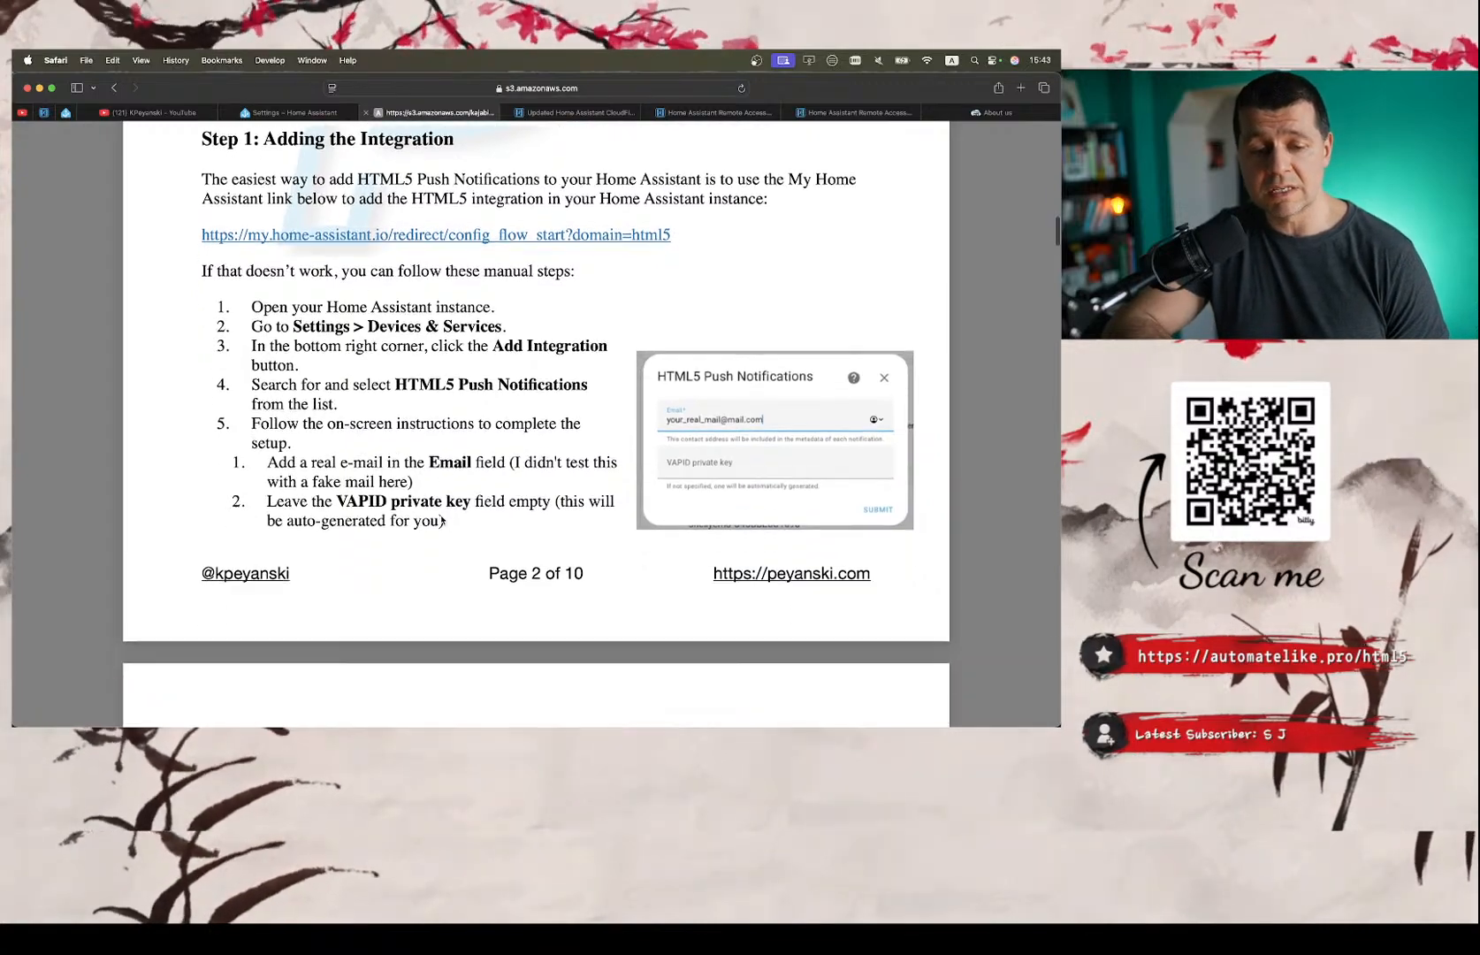
scroll(441, 519, "down", 12)
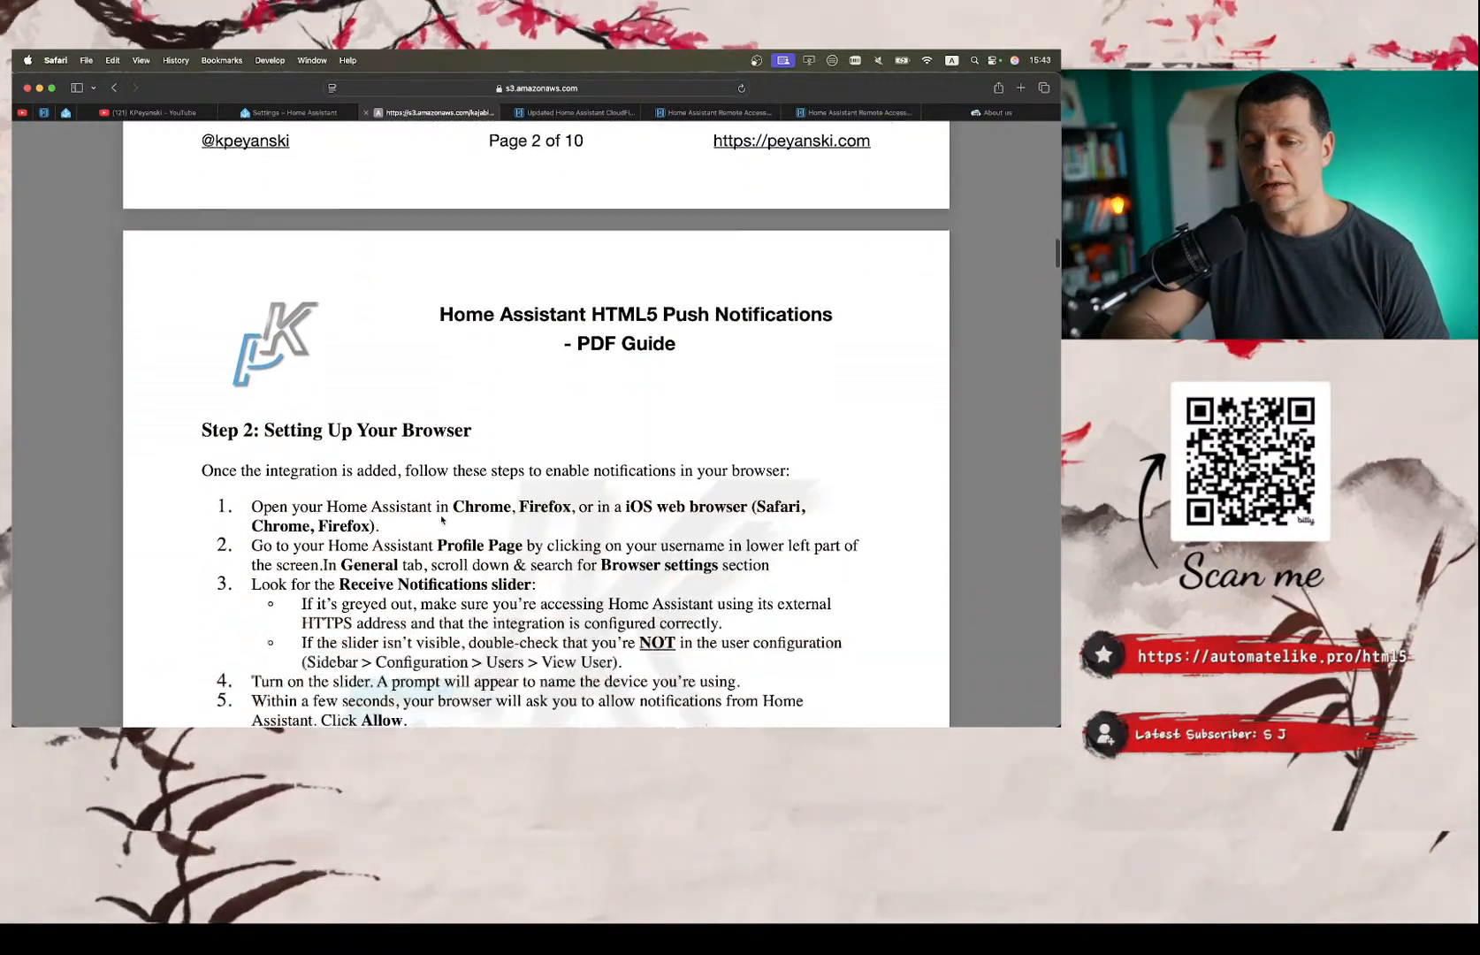
scroll(441, 520, "down", 8)
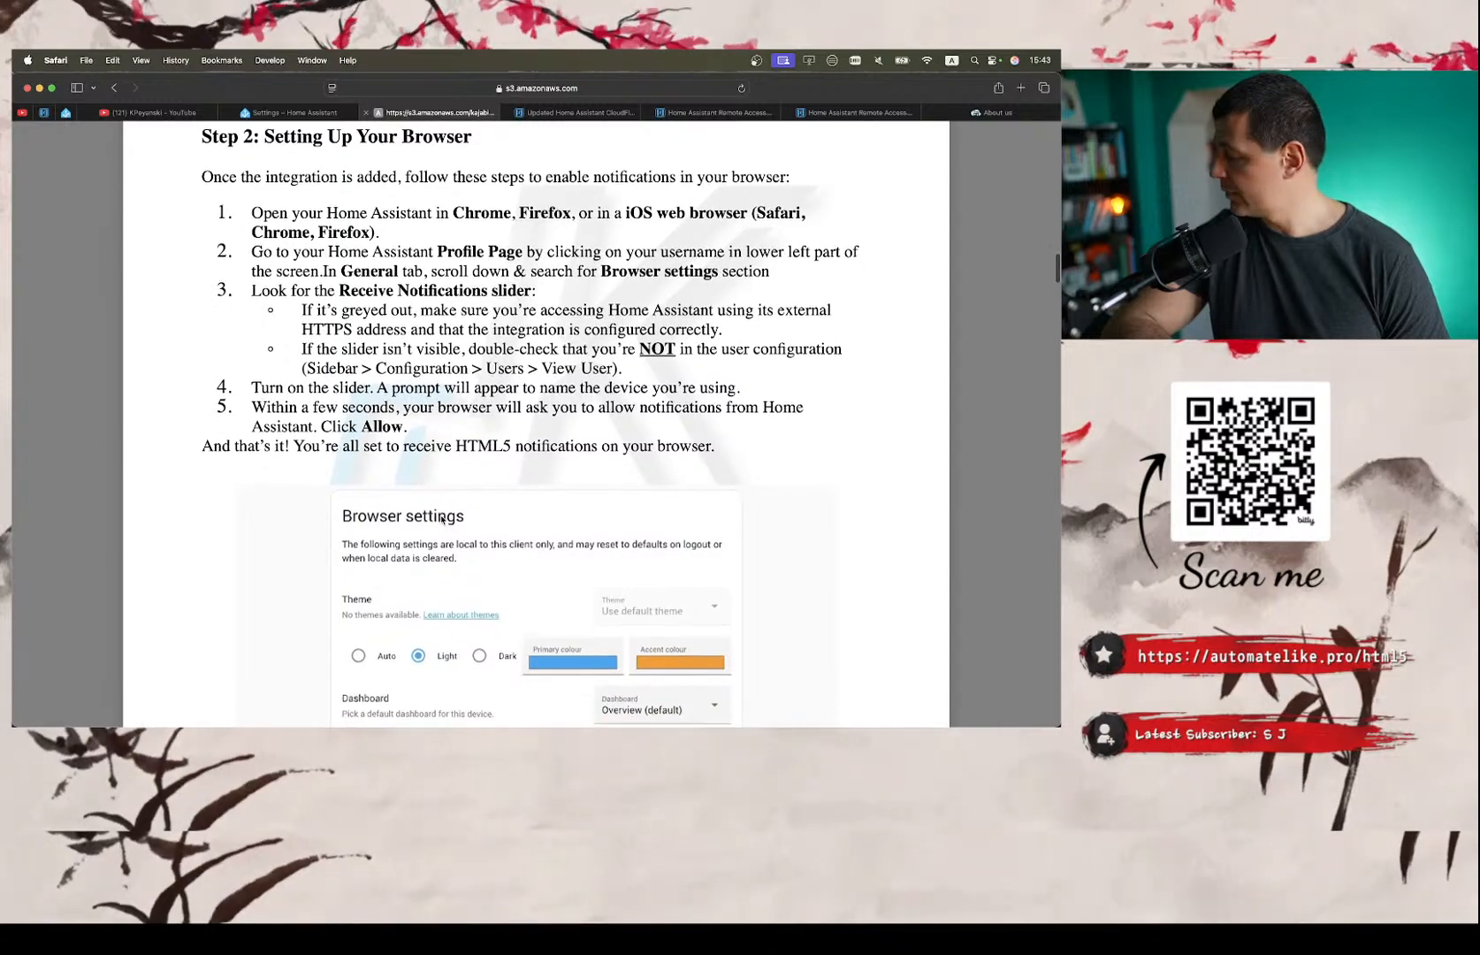
scroll(441, 520, "down", 3)
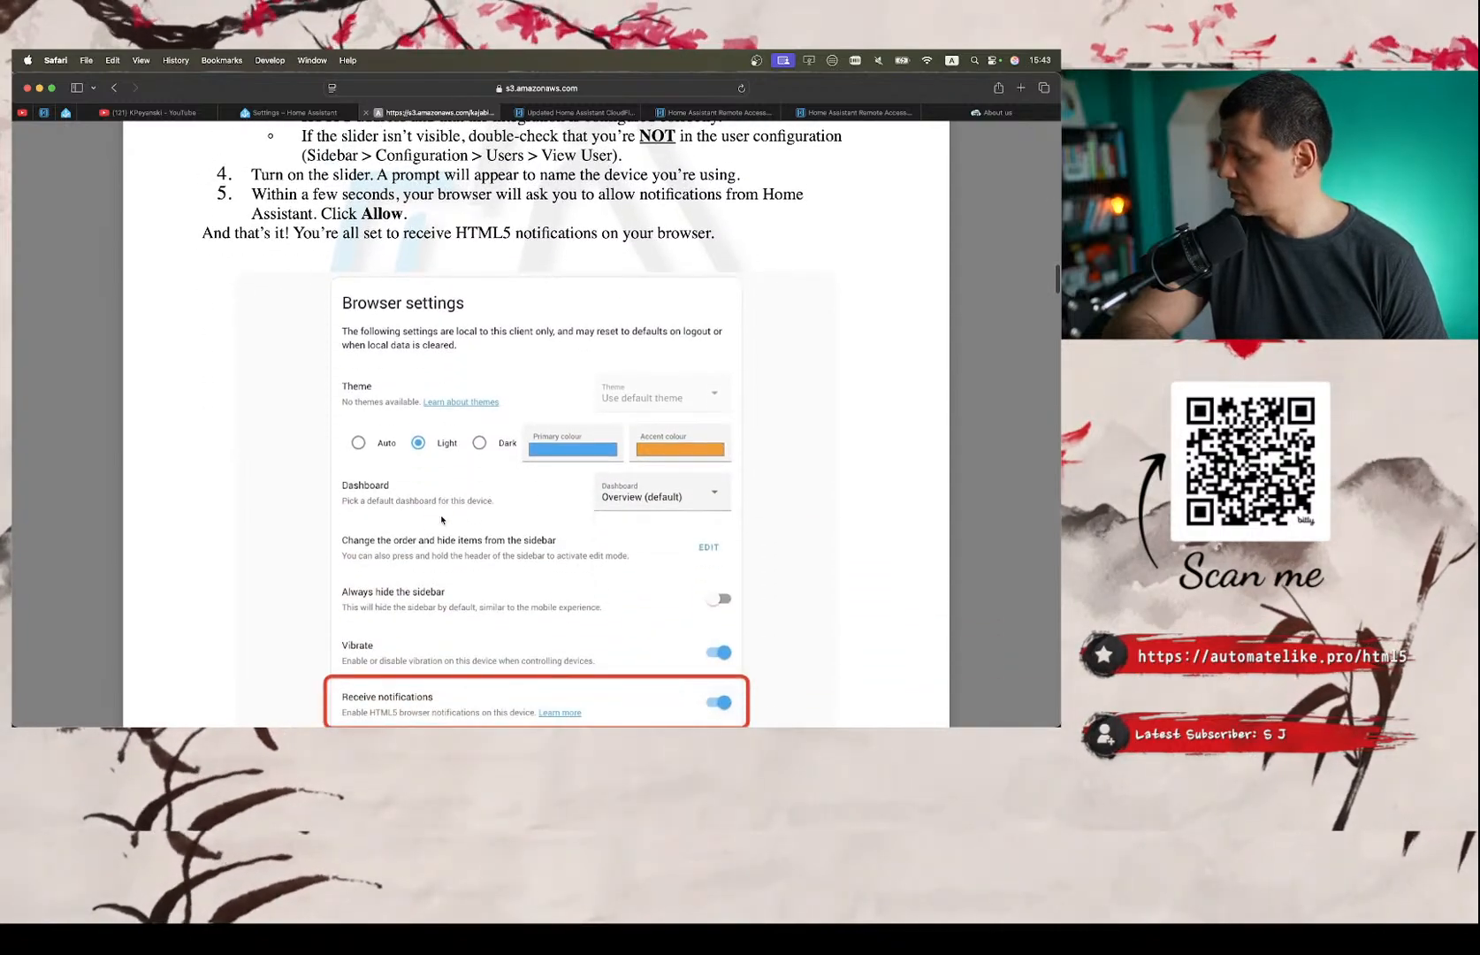
Review the guide from Step 3: Test Notifications through the Advanced Features actions and tags to the full live-stream notification automation.
scroll(441, 520, "down", 20)
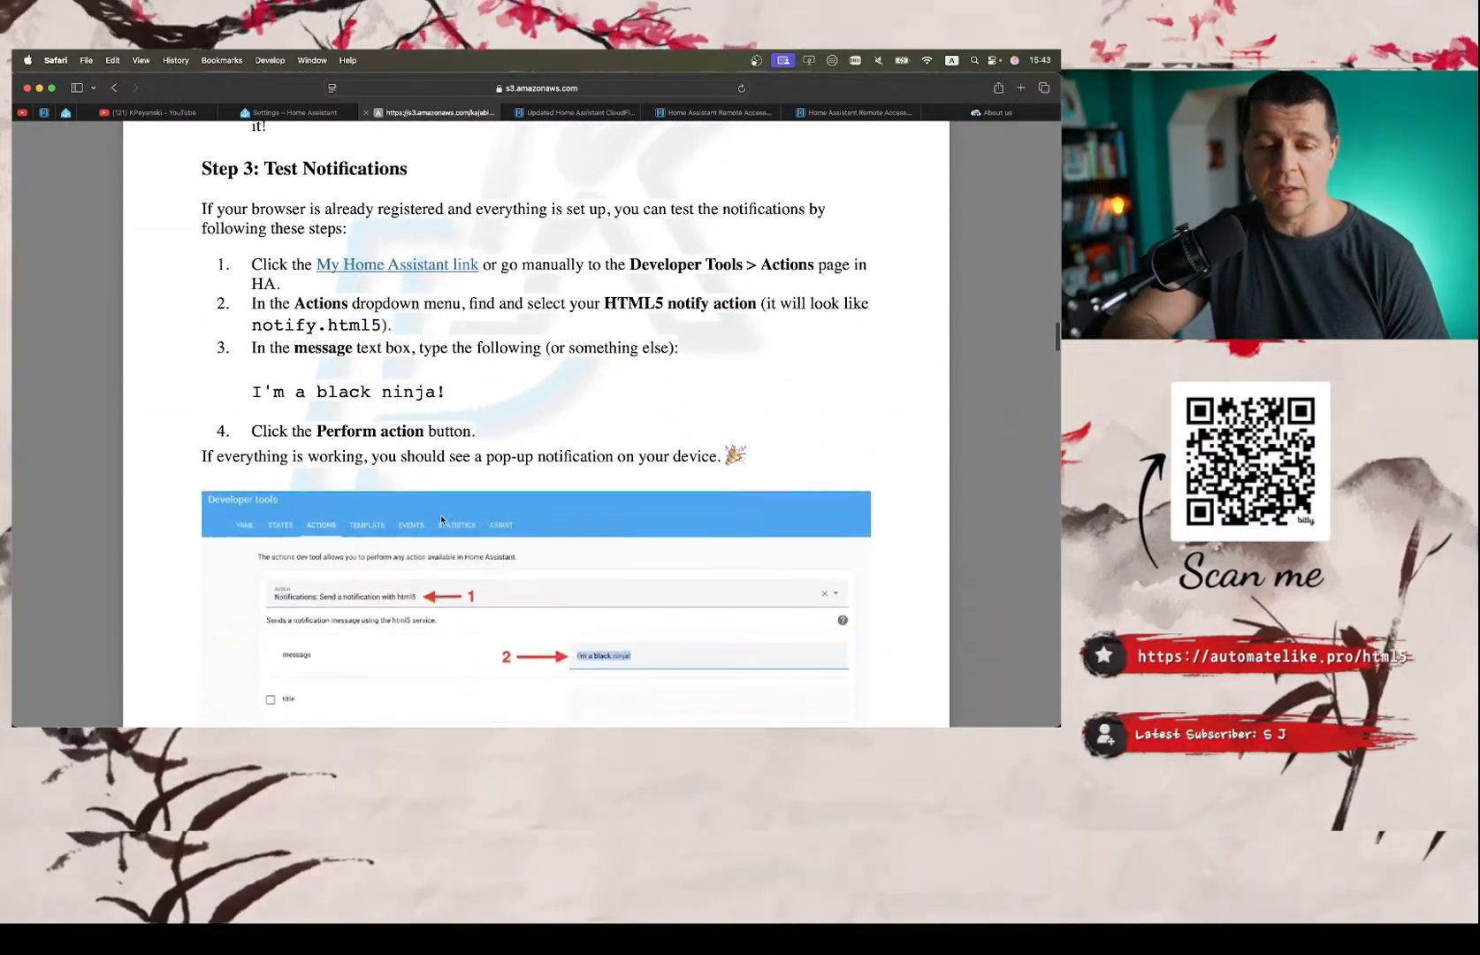
scroll(442, 520, "down", 18)
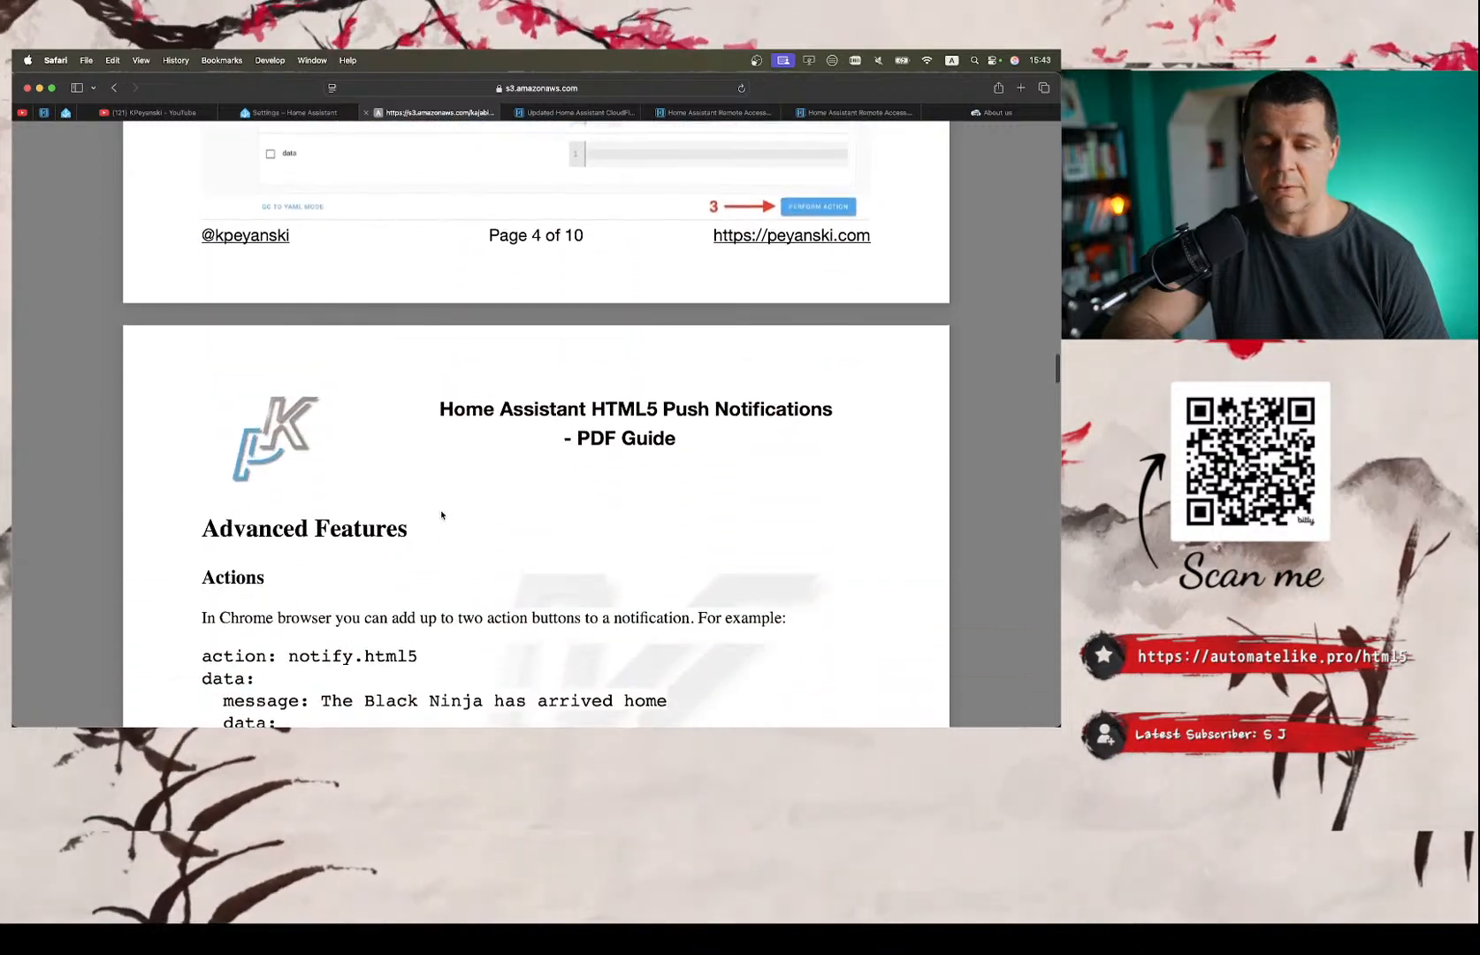
scroll(441, 514, "down", 14)
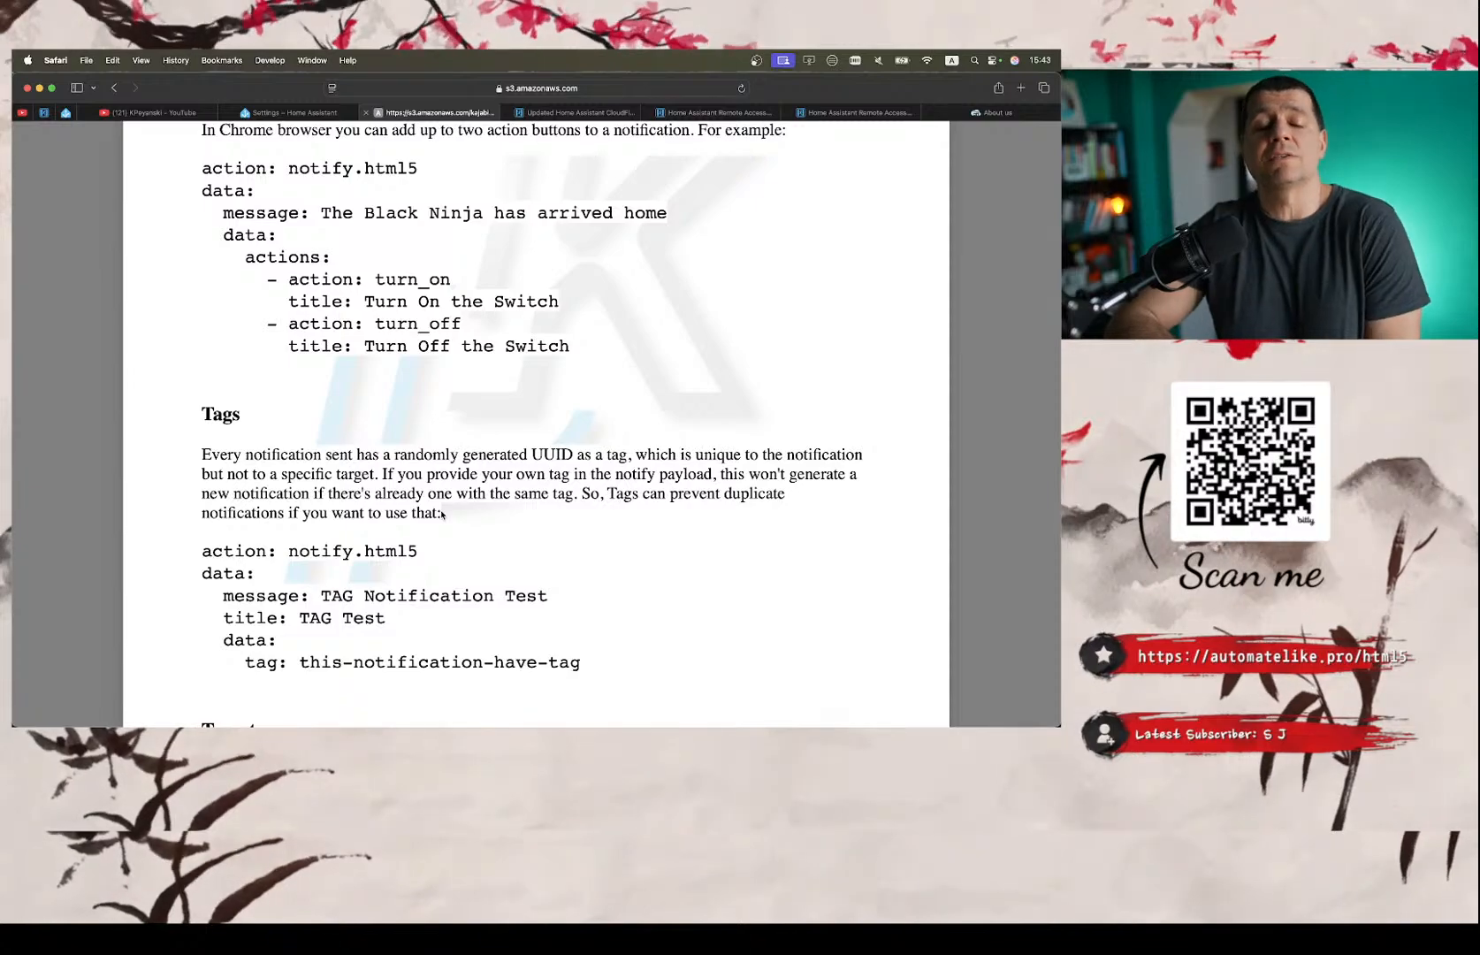
scroll(441, 514, "down", 20)
scroll(441, 514, "down", 20)
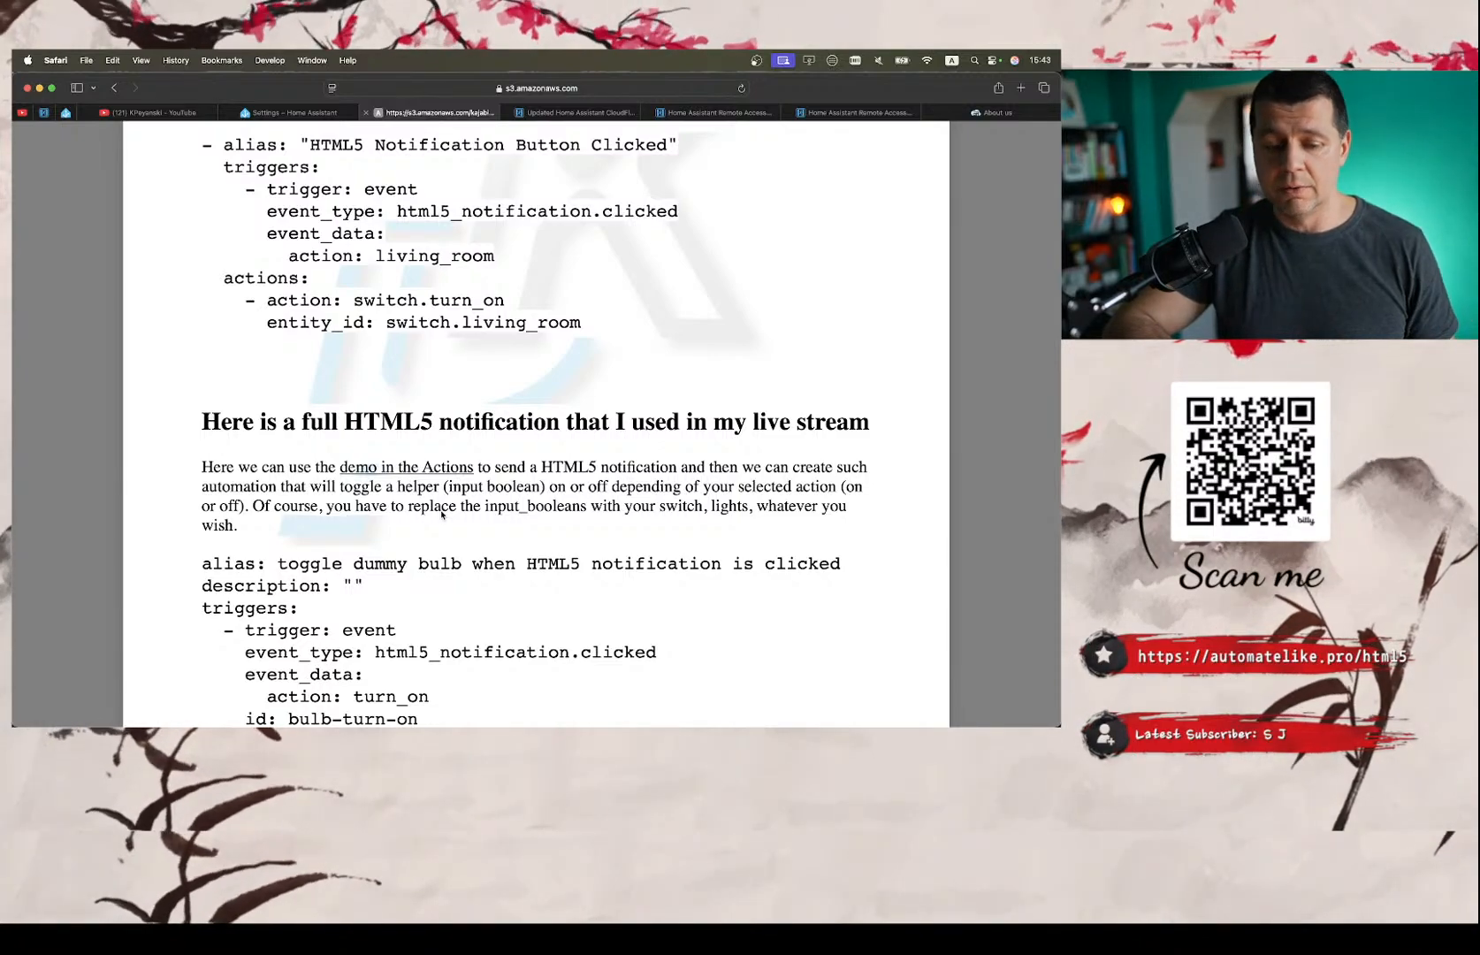
scroll(441, 514, "down", 20)
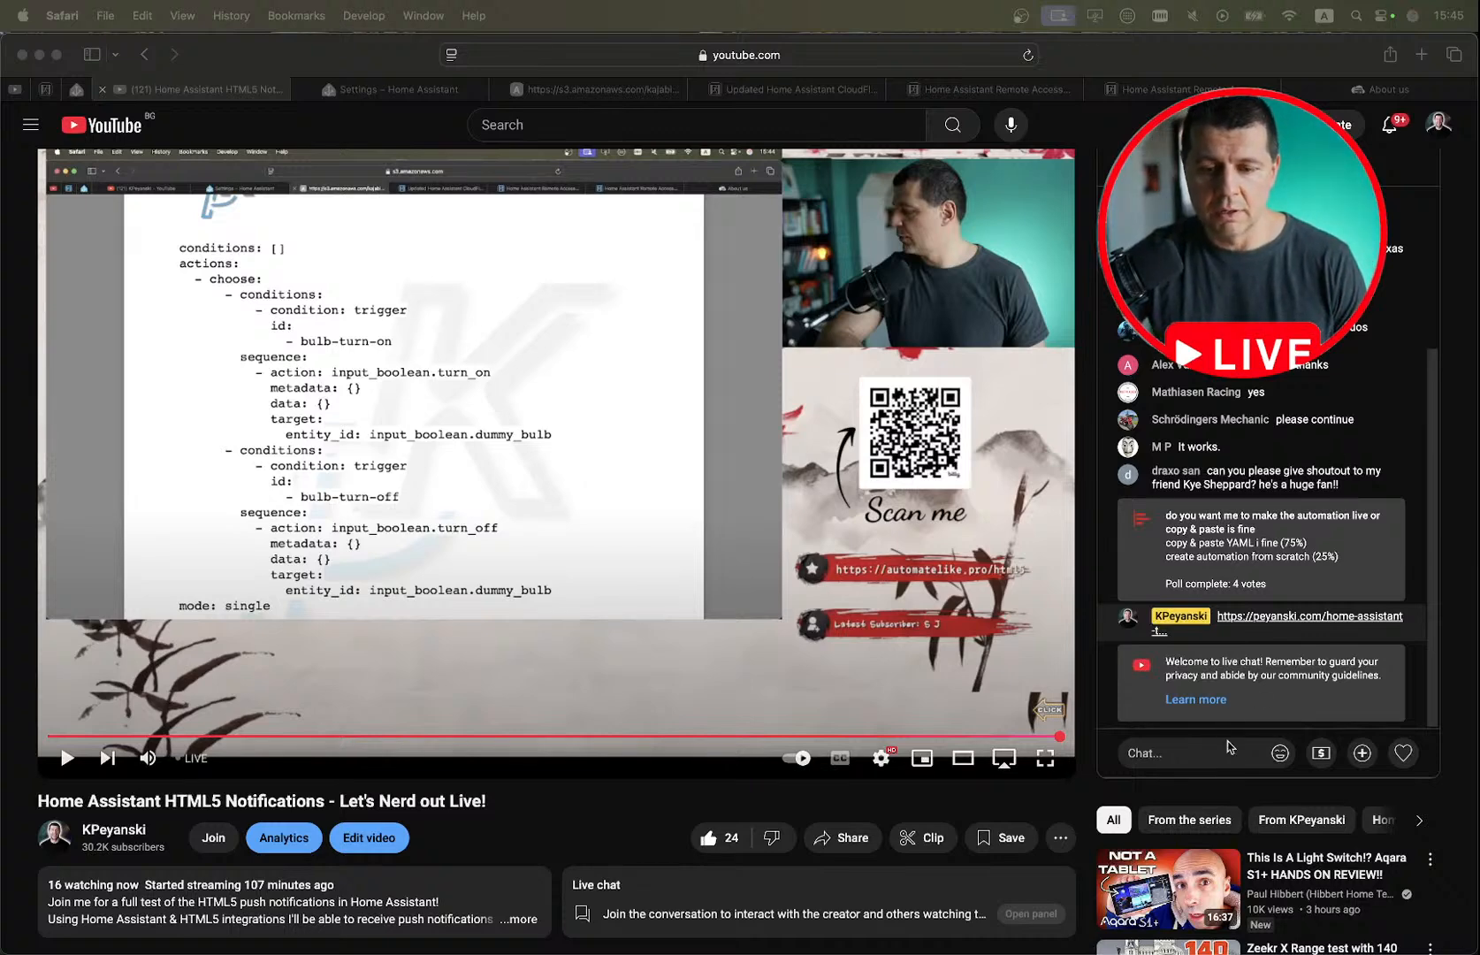
Copy the HA & HTML5 Notifications PDF link from the stream outline in Notes and return to the browser.
left_click(1374, 90)
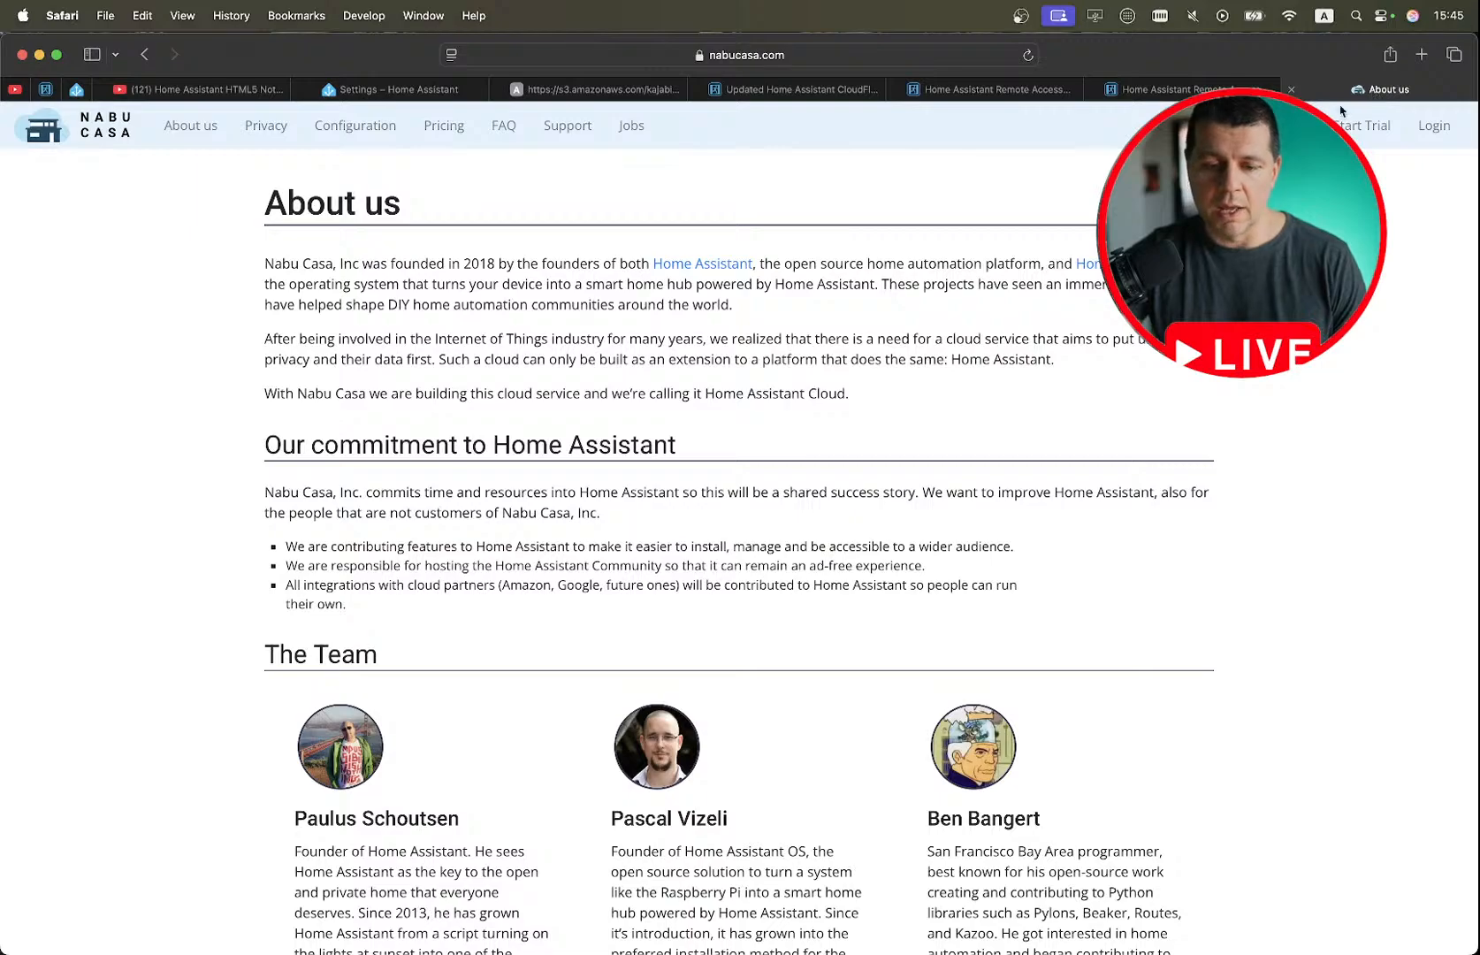
key("ctrl+Right")
scroll(671, 316, "up", 20)
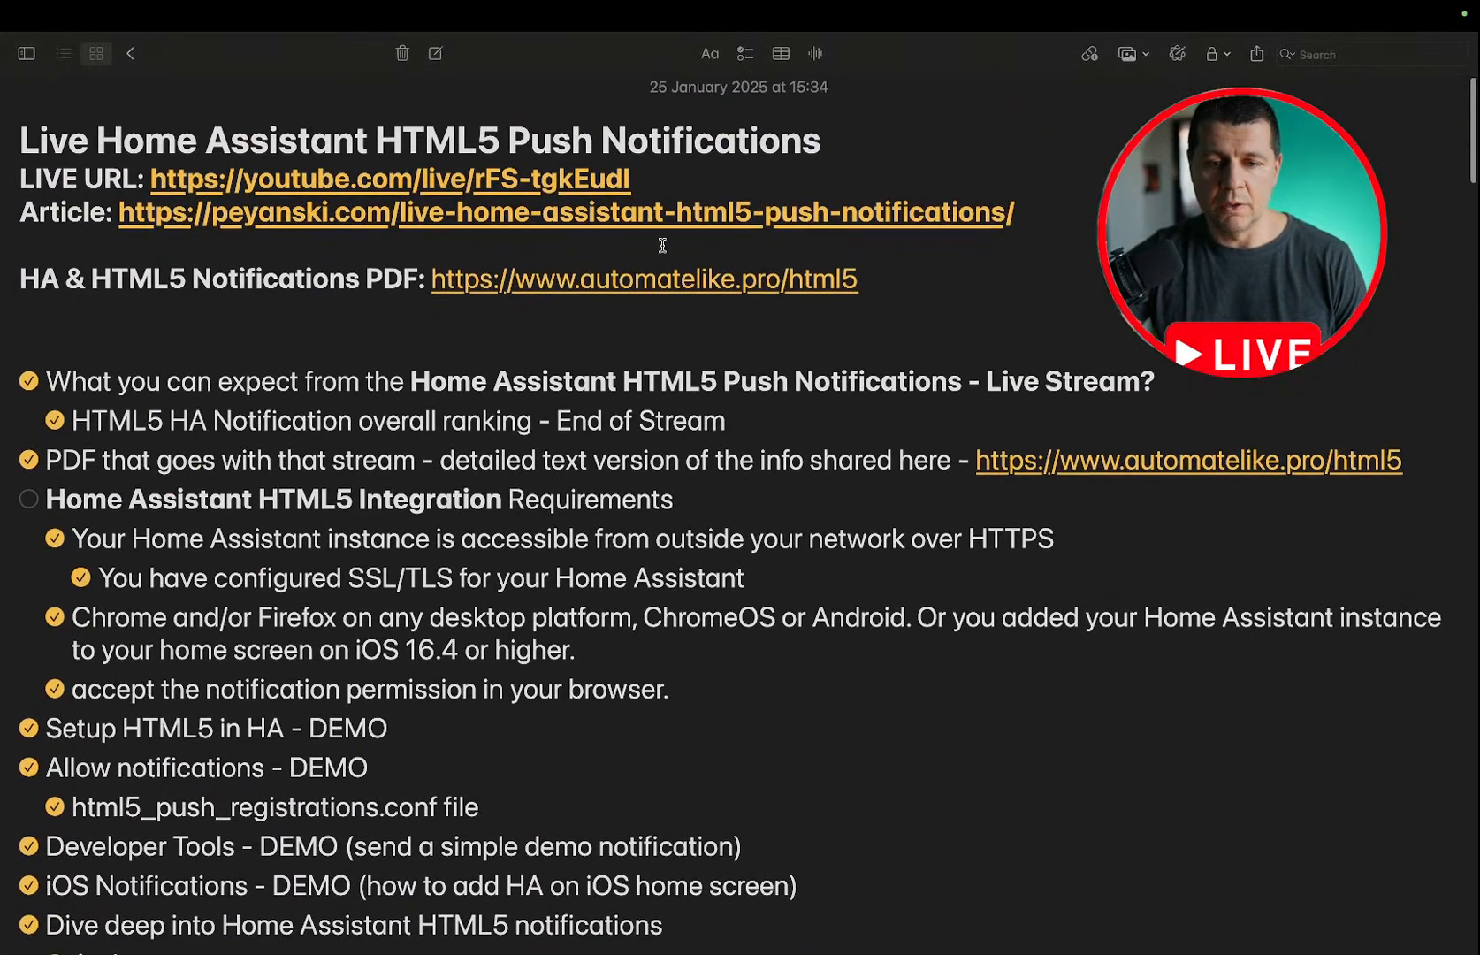
right_click(630, 281)
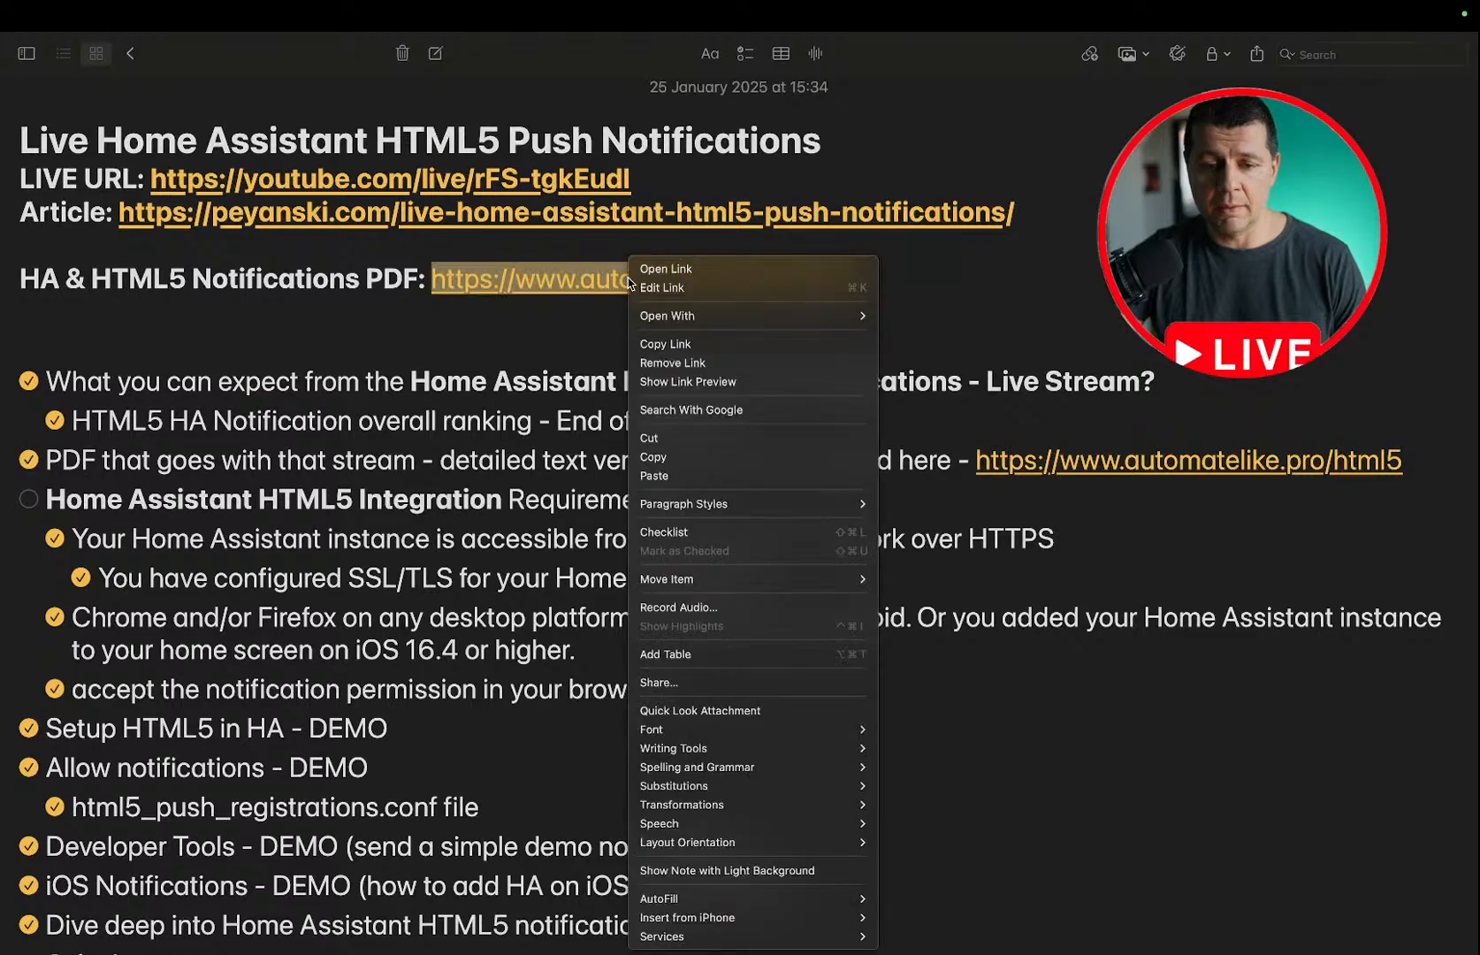
left_click(679, 456)
key("ctrl+Left")
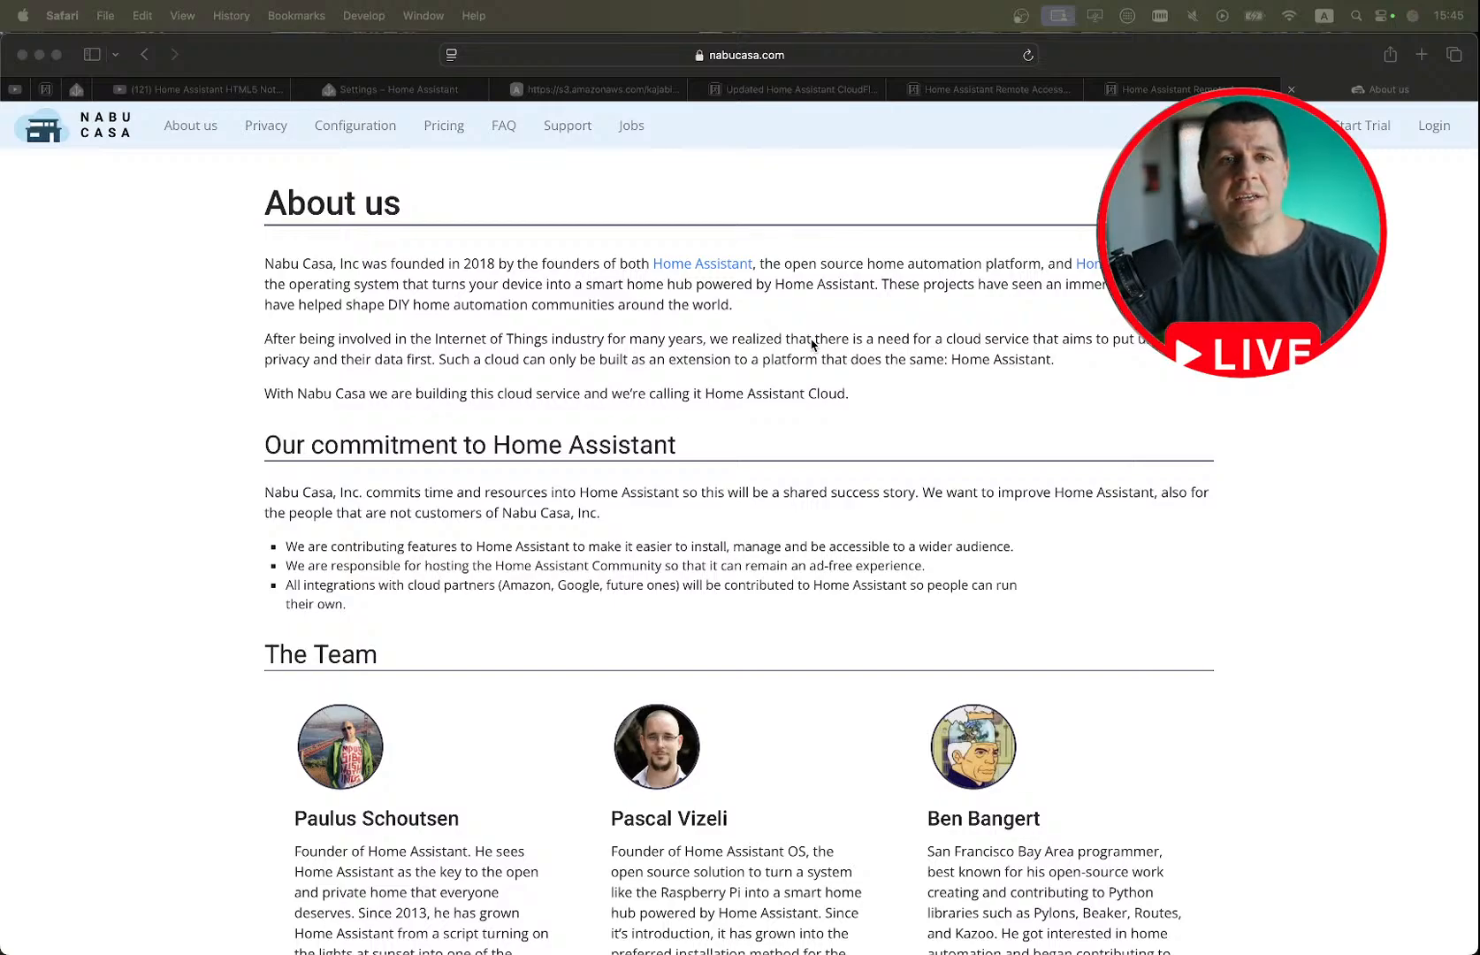
Check the stream outline in Notes from the integration requirements to TTL & Priority, and return to the live stream's YouTube page.
key("ctrl+Right")
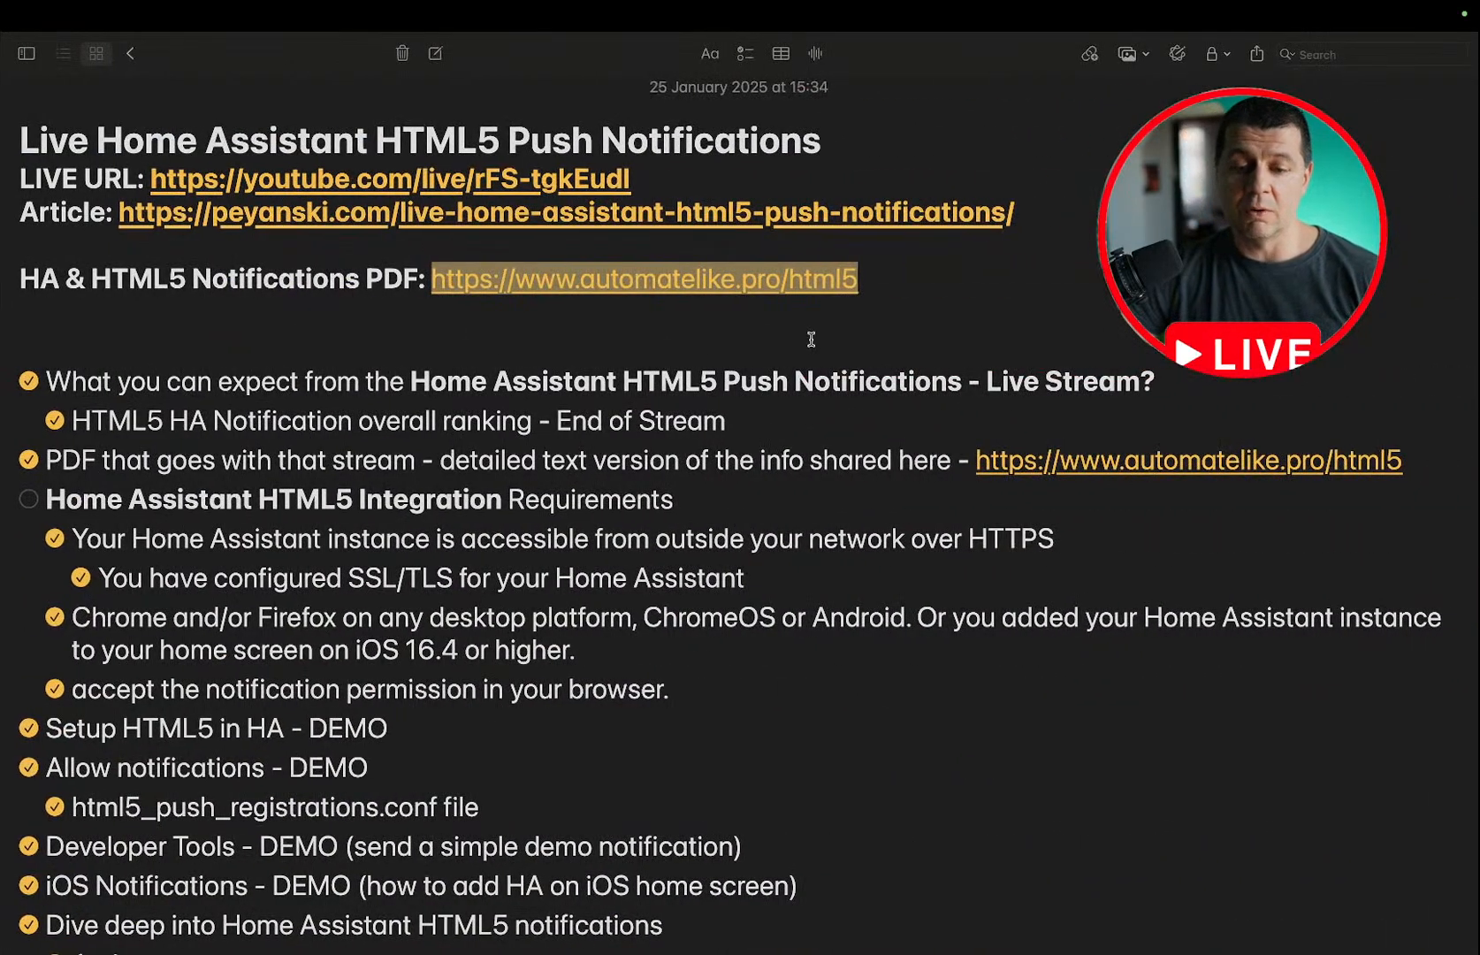
scroll(810, 339, "down", 20)
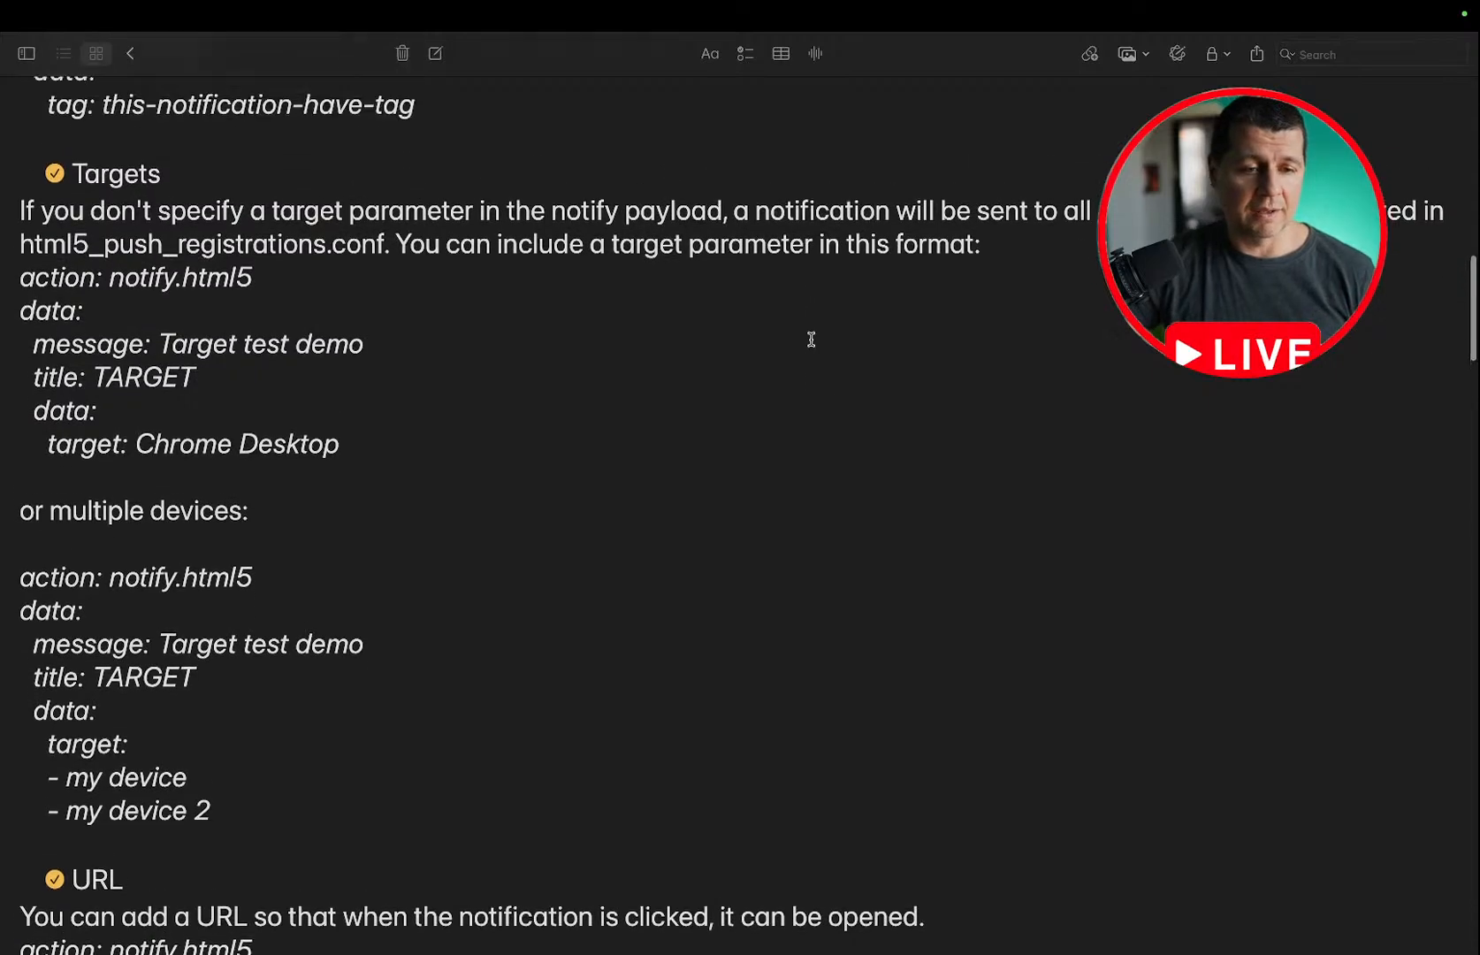
scroll(810, 338, "down", 10)
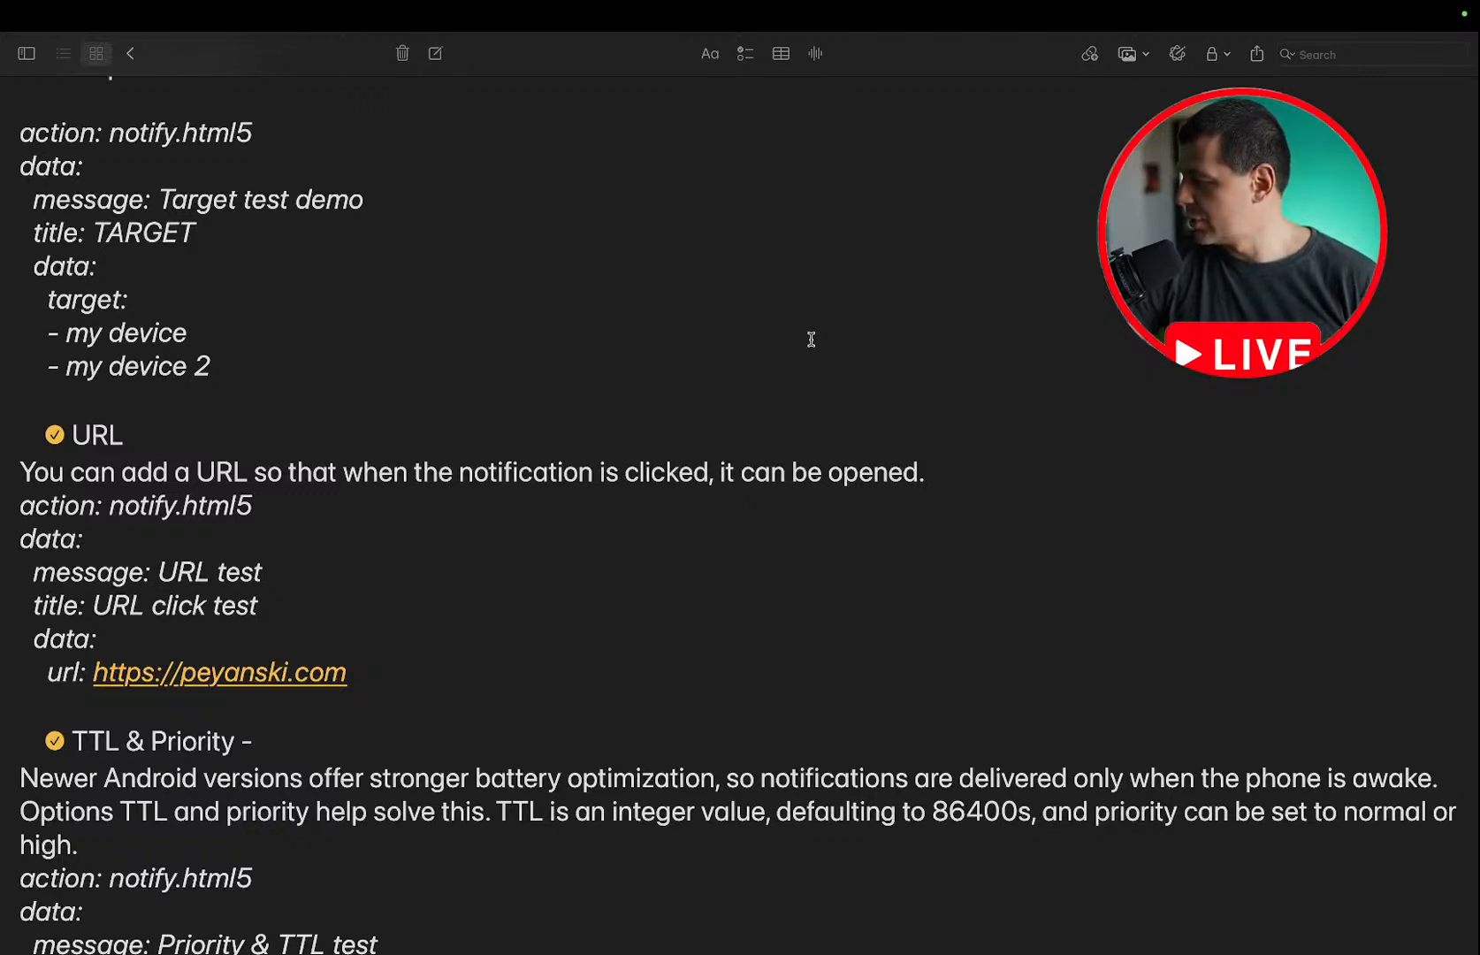
scroll(810, 339, "up", 15)
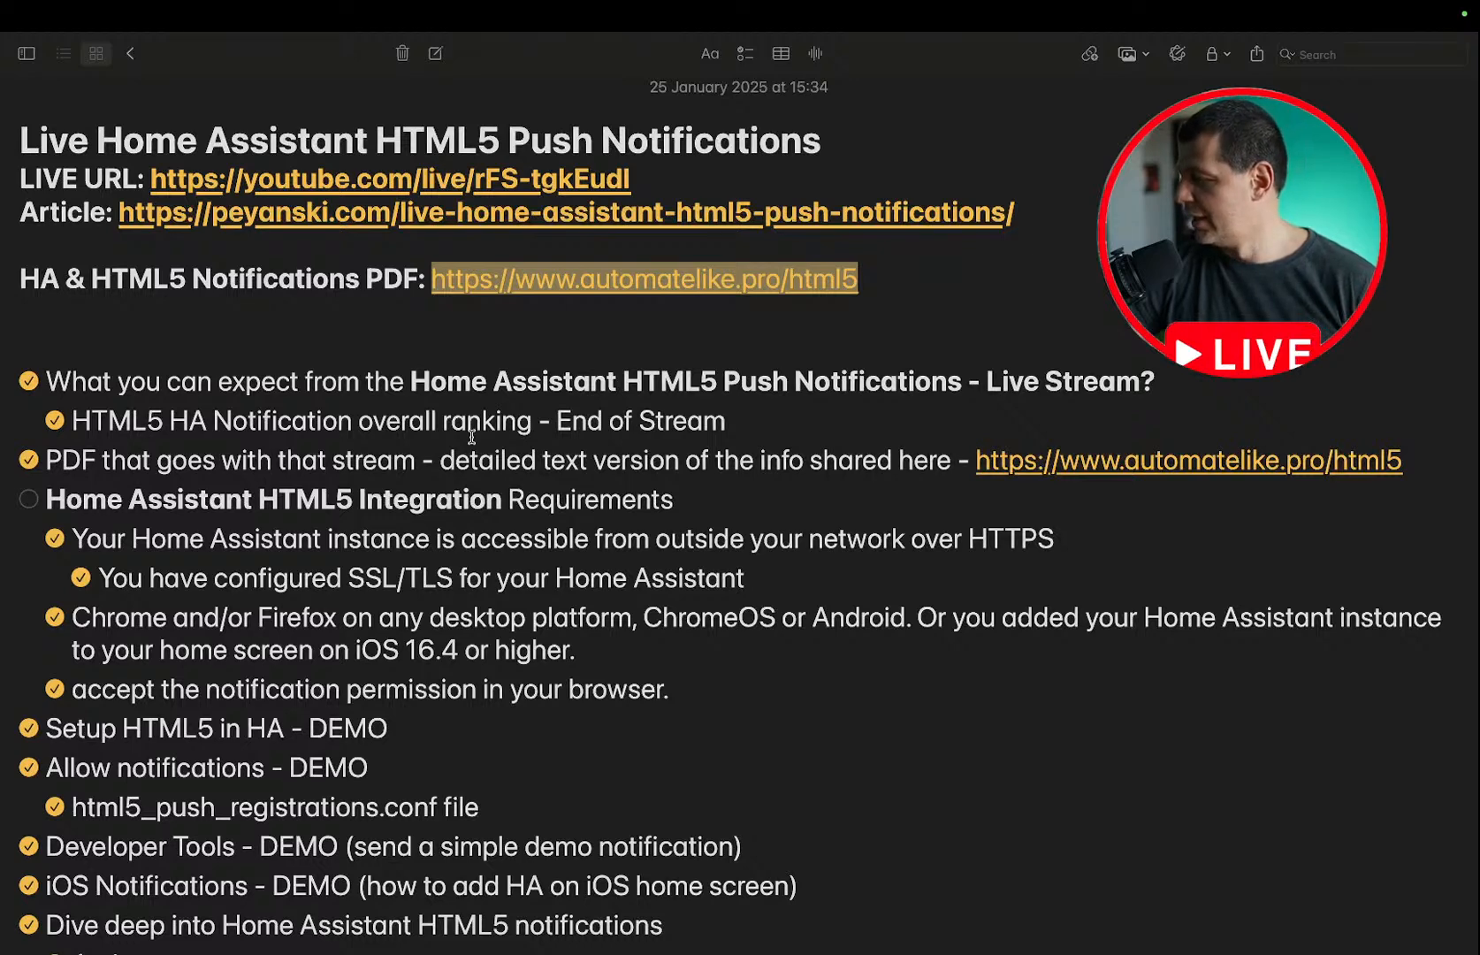
scroll(471, 436, "down", 3)
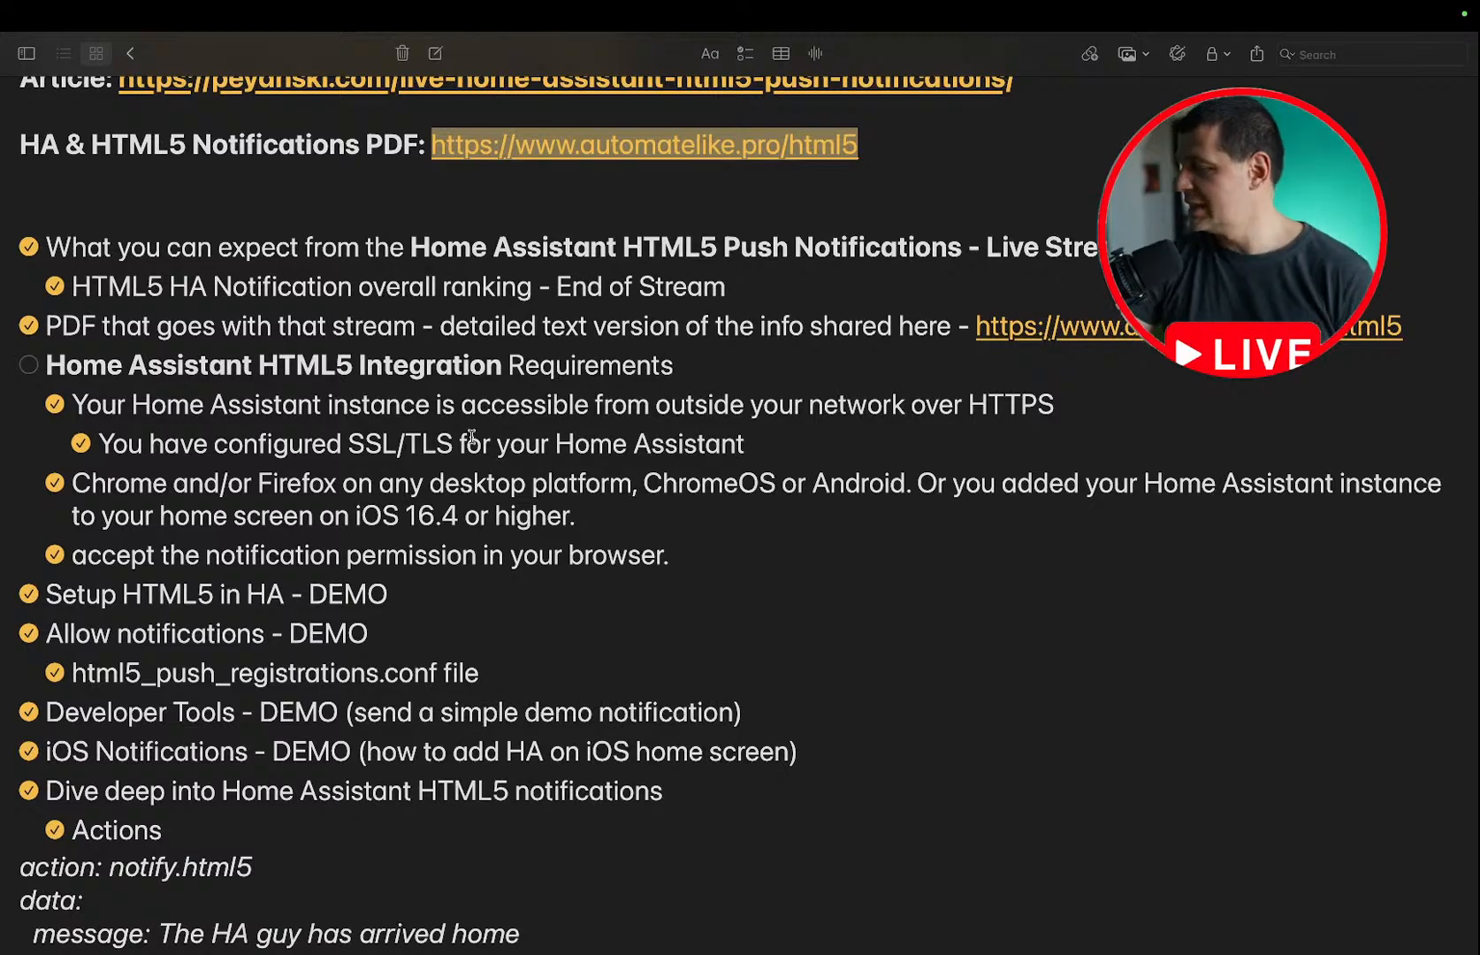
scroll(471, 437, "down", 3)
scroll(471, 437, "down", 1)
key("ctrl+Left")
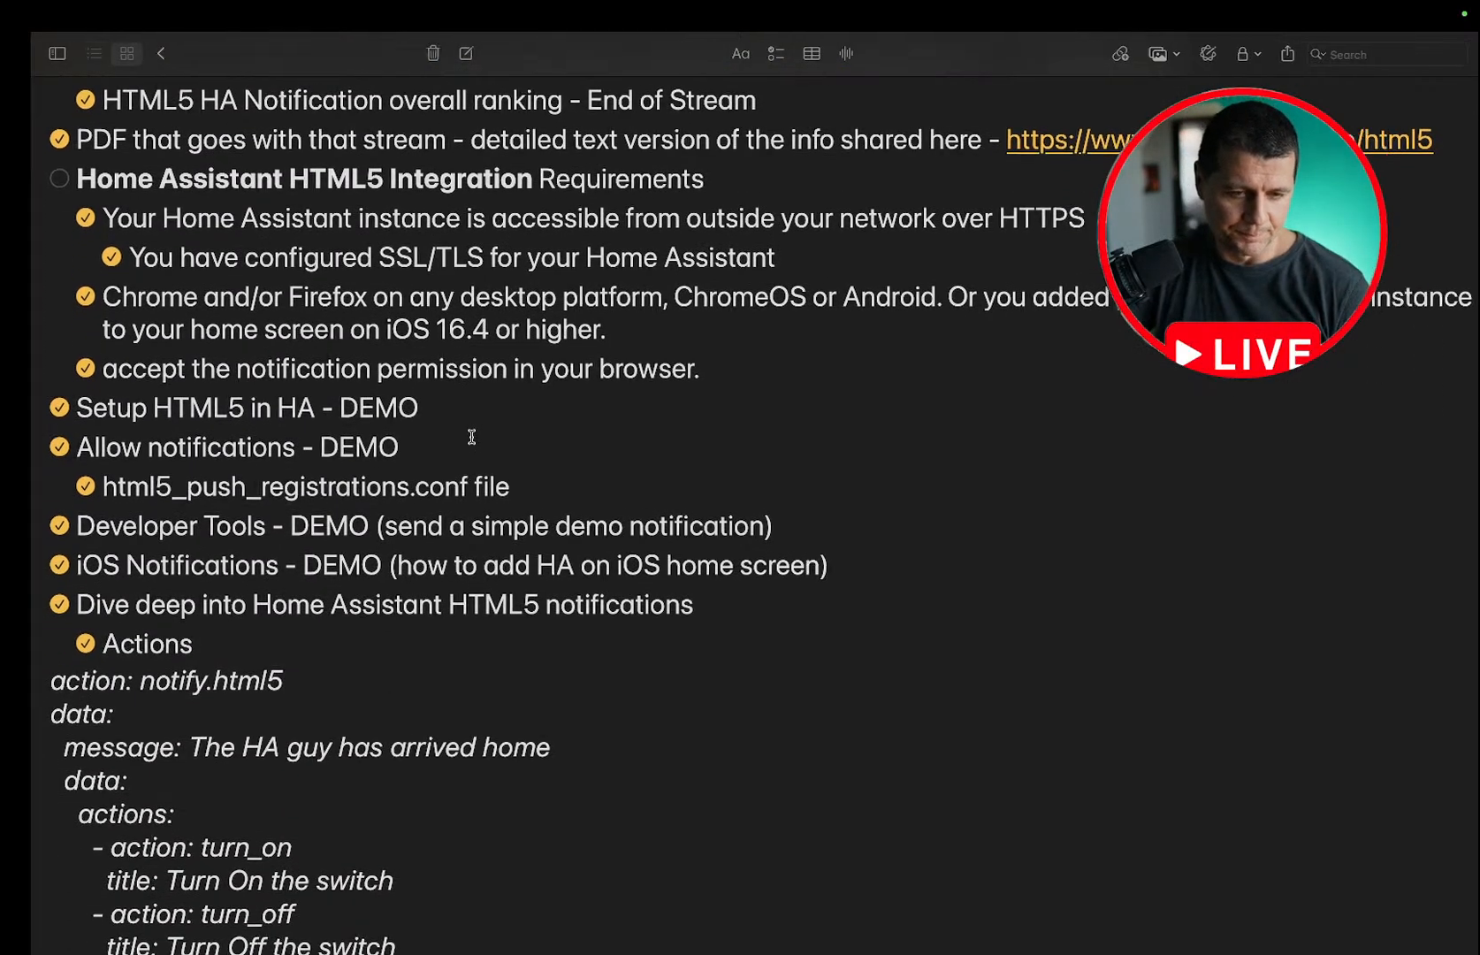
left_click(206, 89)
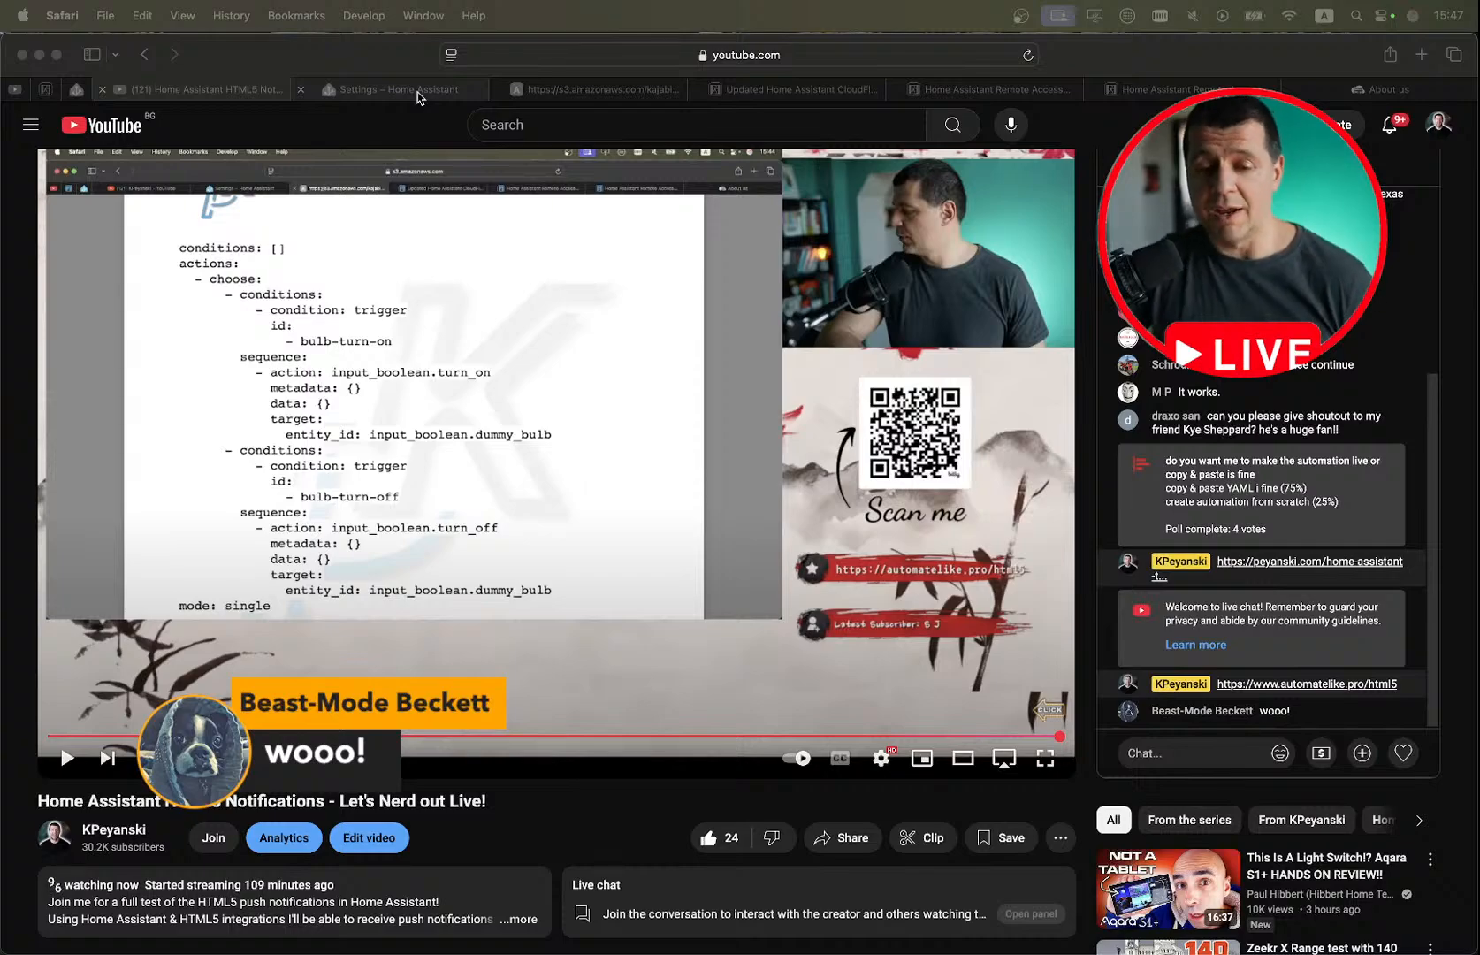
Go through the outline in Notes again, down to Automating Notification Events and the HTML5 automation demo.
key("ctrl+Right")
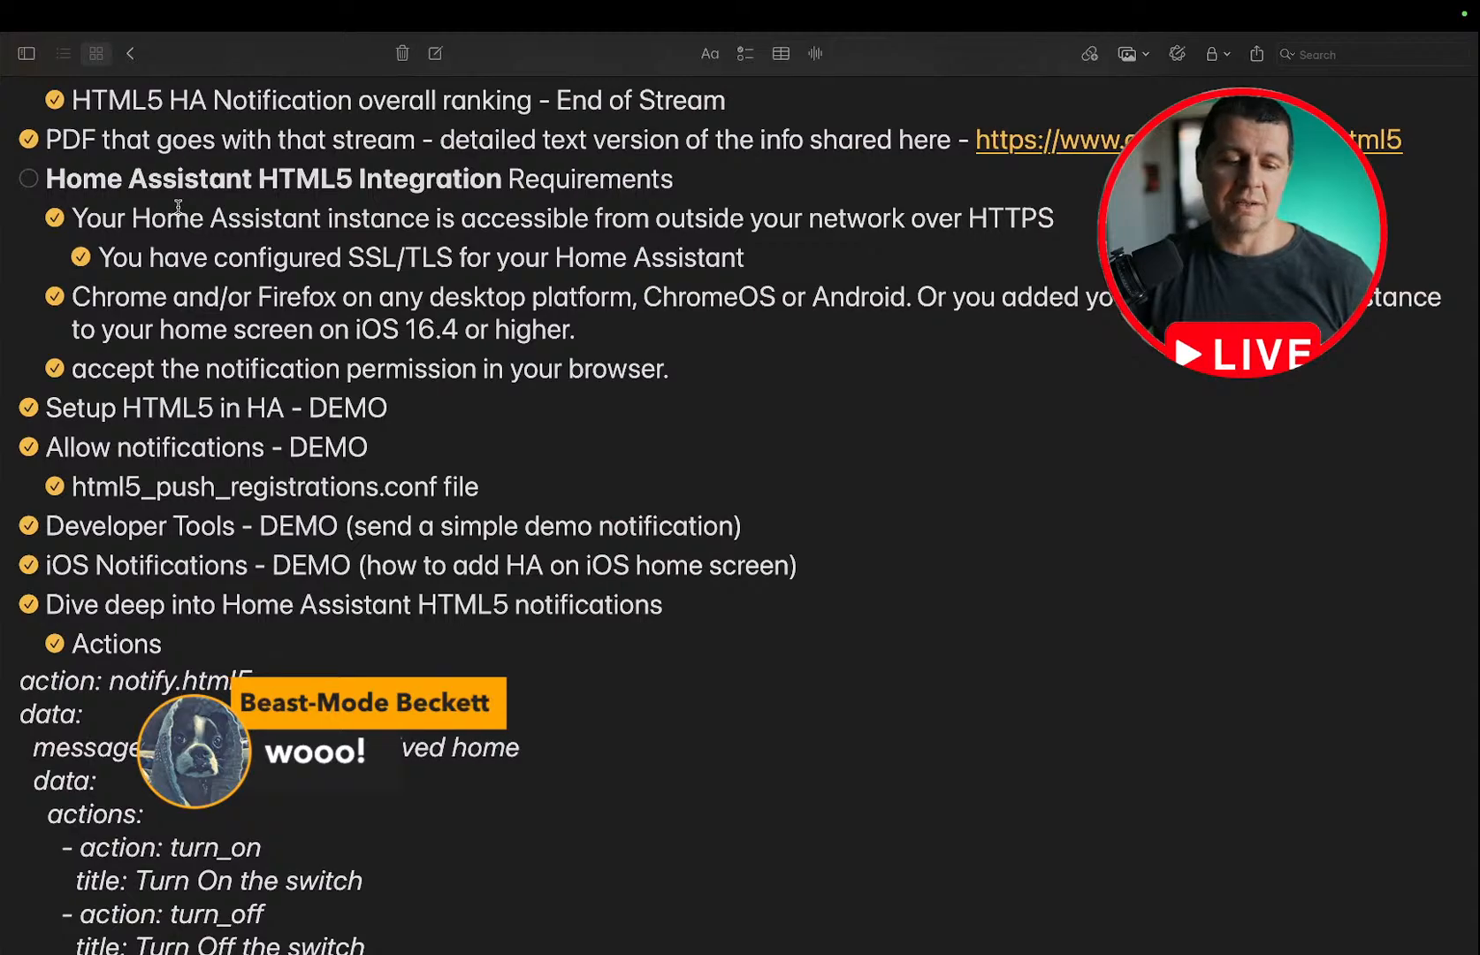
scroll(178, 206, "up", 5)
scroll(178, 205, "down", 15)
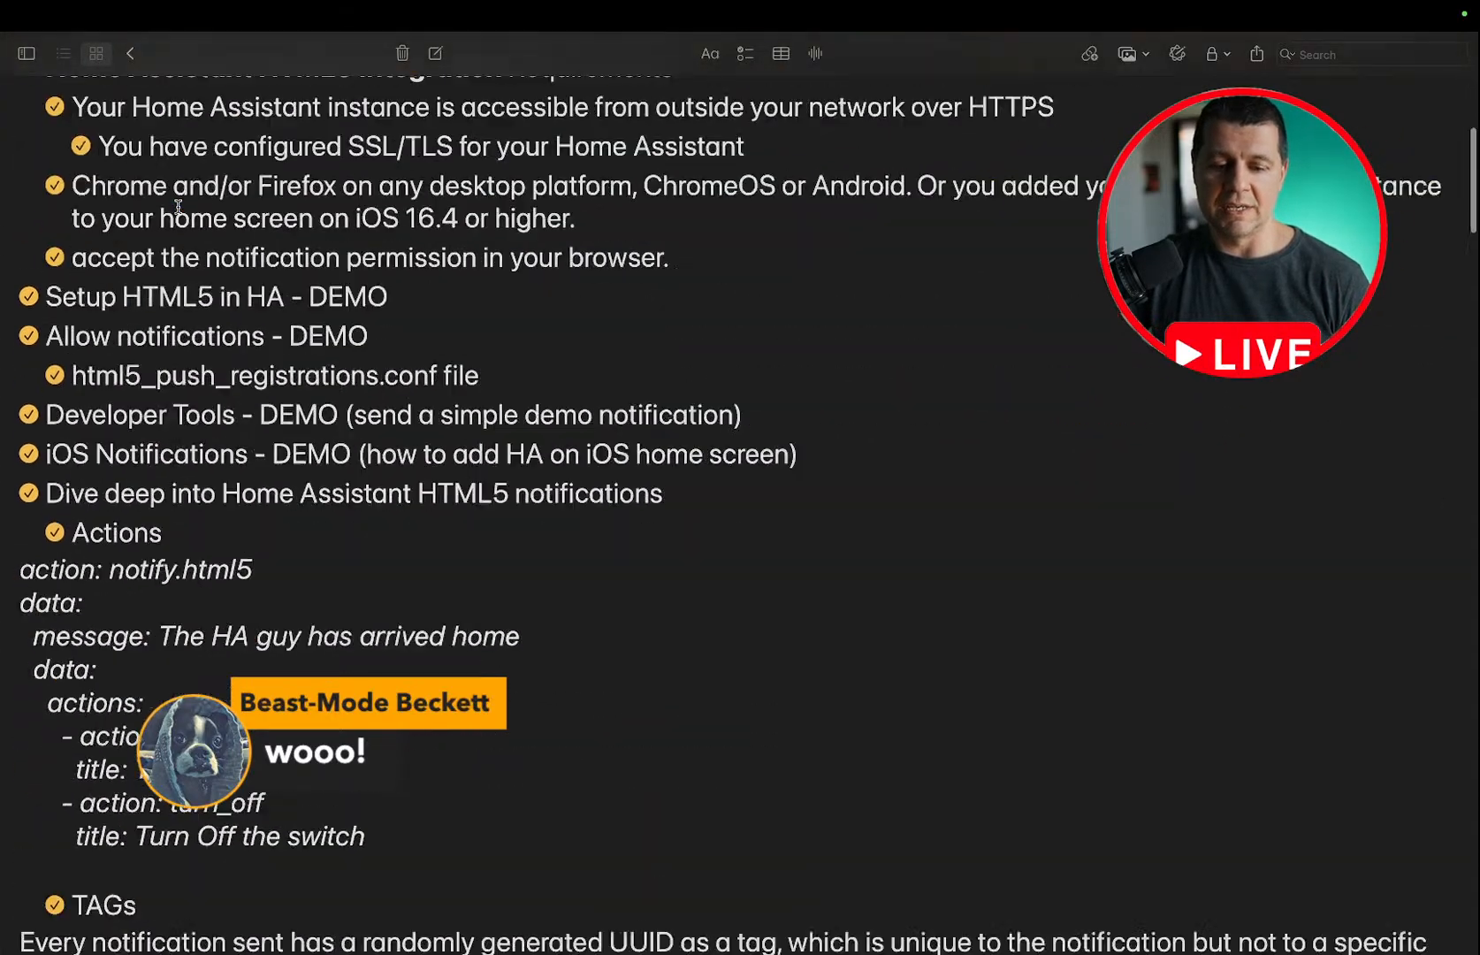
scroll(178, 206, "down", 10)
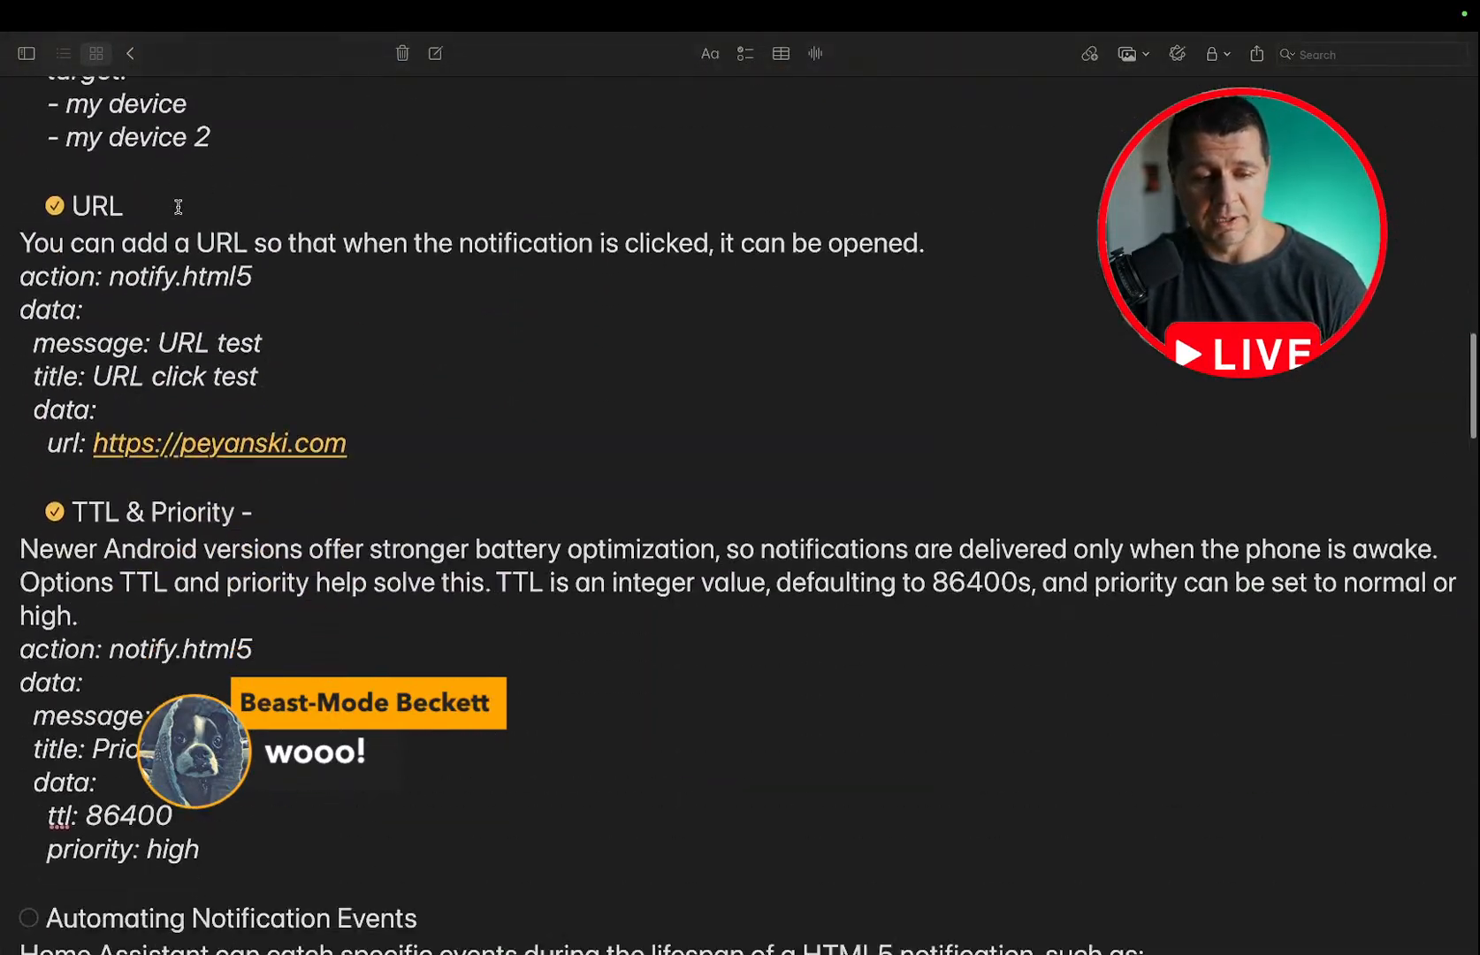
scroll(177, 206, "down", 10)
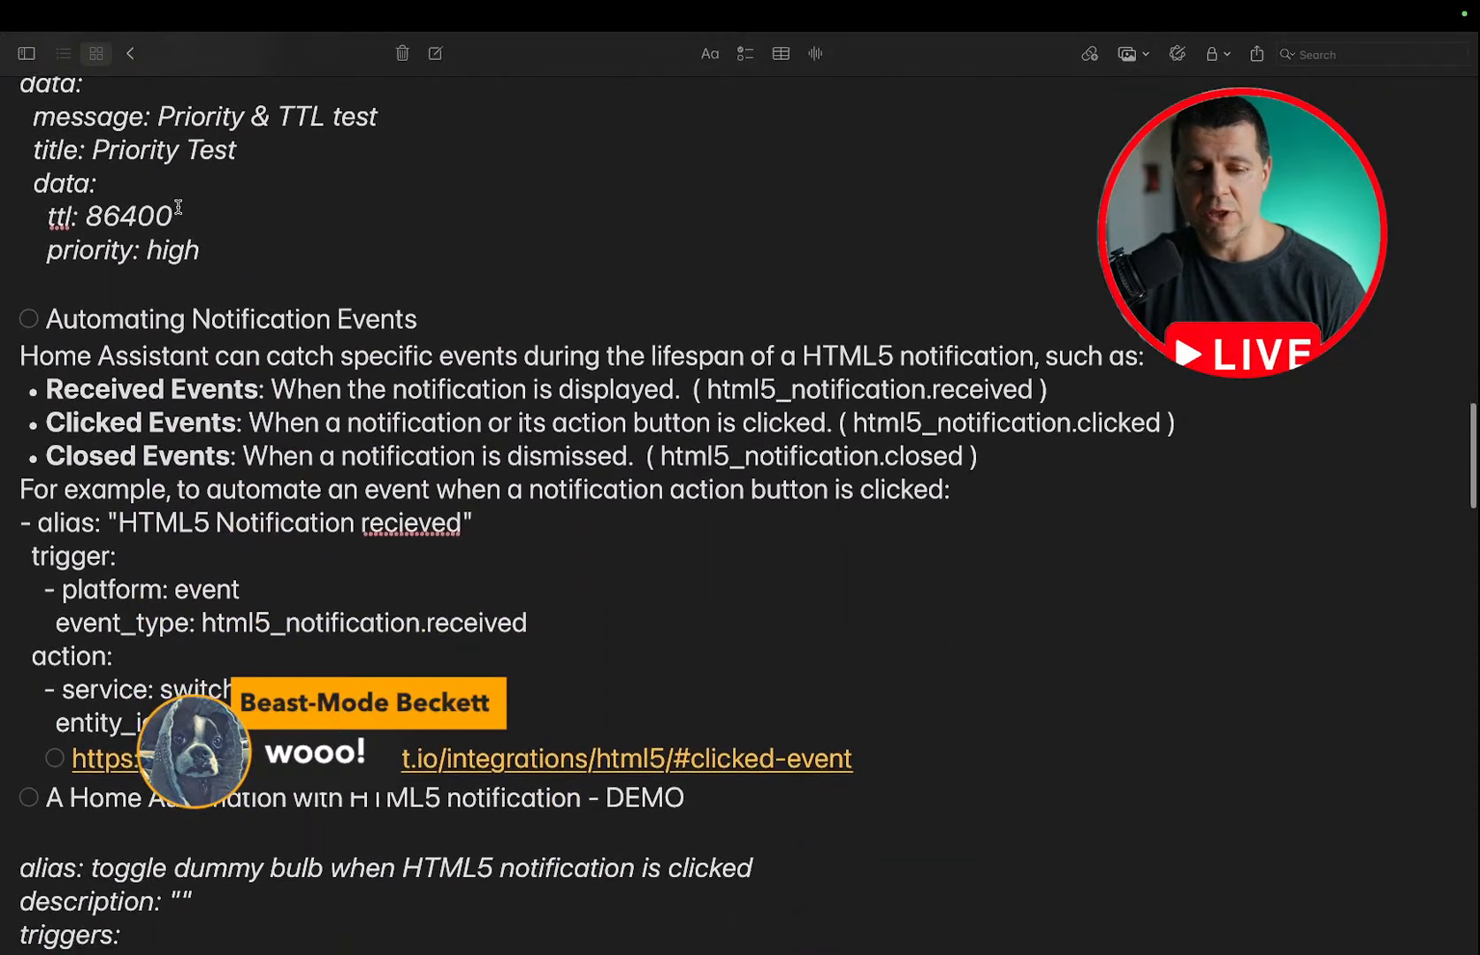
scroll(178, 206, "down", 2)
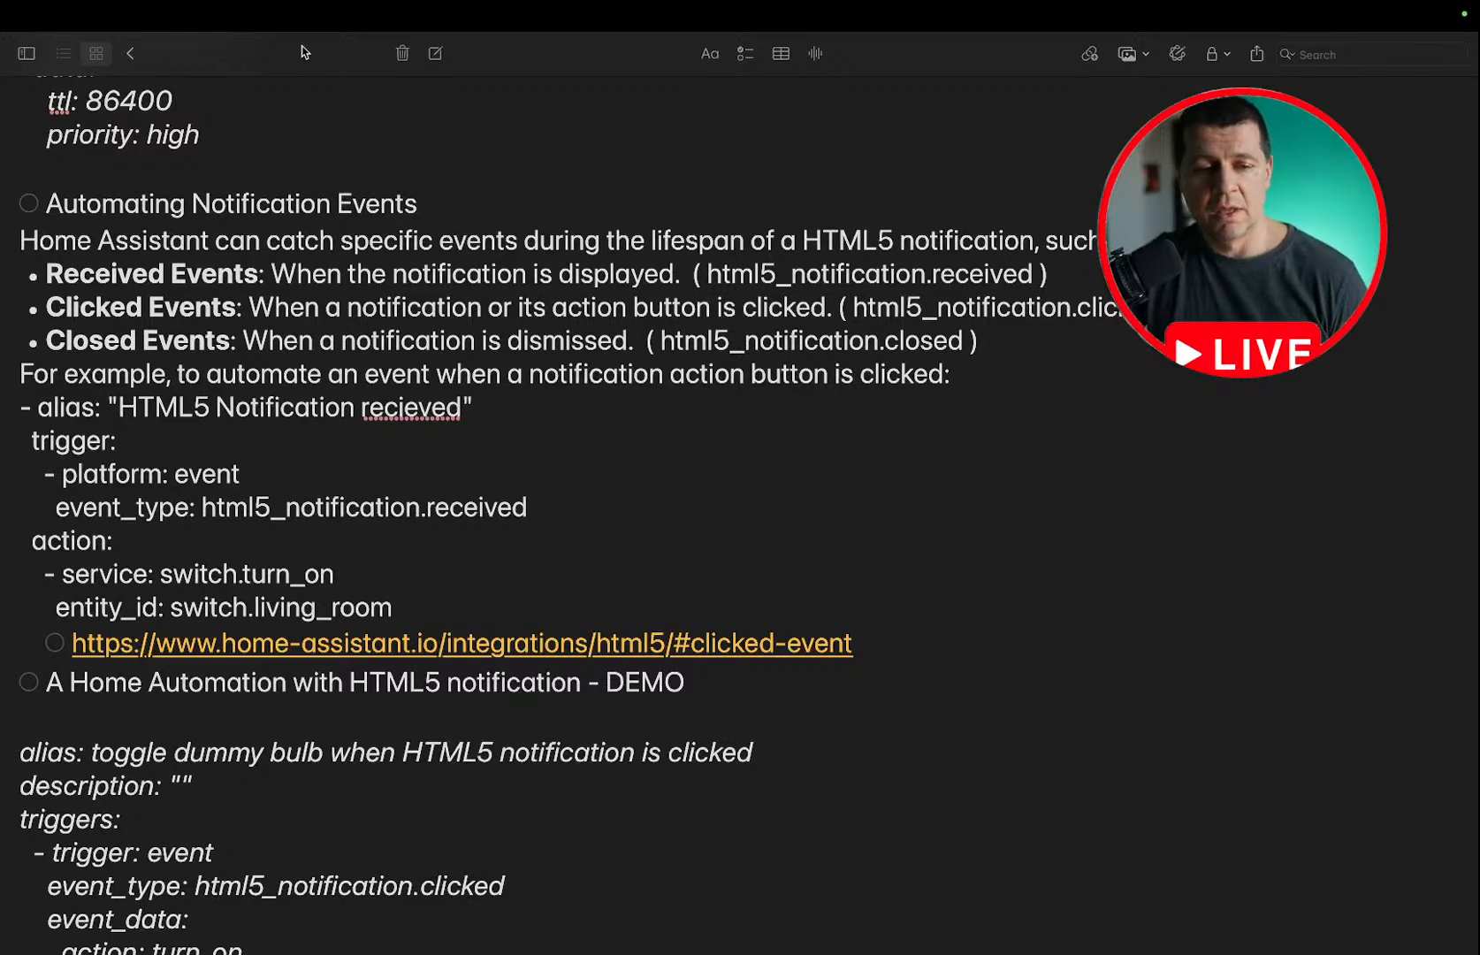
scroll(316, 304, "up", 2)
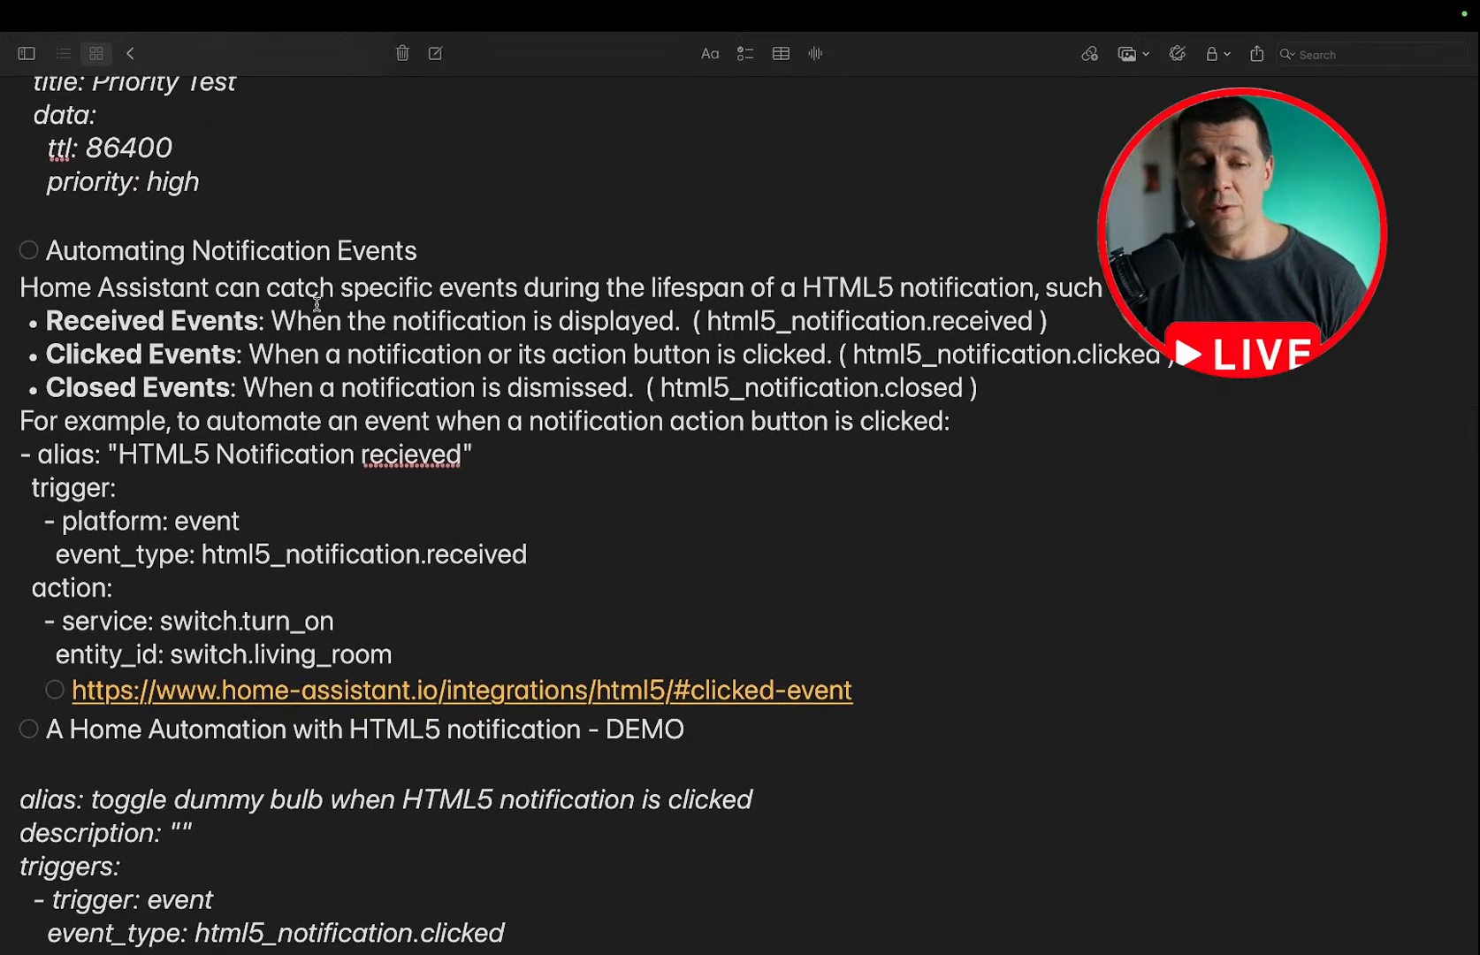
Return to the PDF guide in the browser and look back from the Answers page to the Quiz: Test Your Knowledge questions.
key("ctrl+Left")
left_click(380, 92)
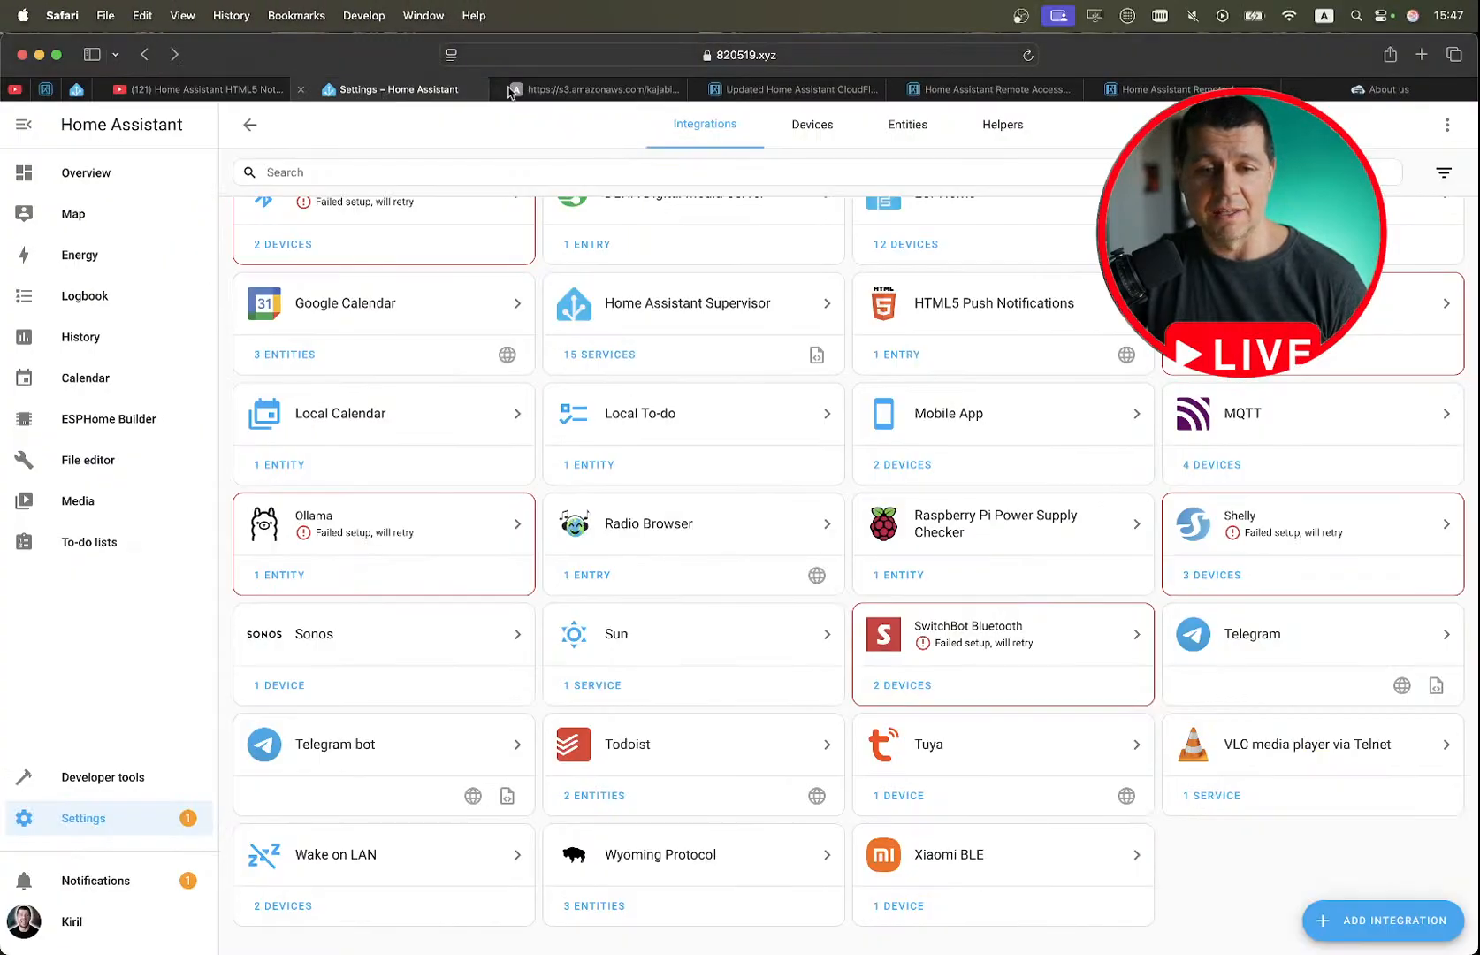
left_click(562, 89)
scroll(575, 354, "down", 20)
scroll(580, 380, "down", 15)
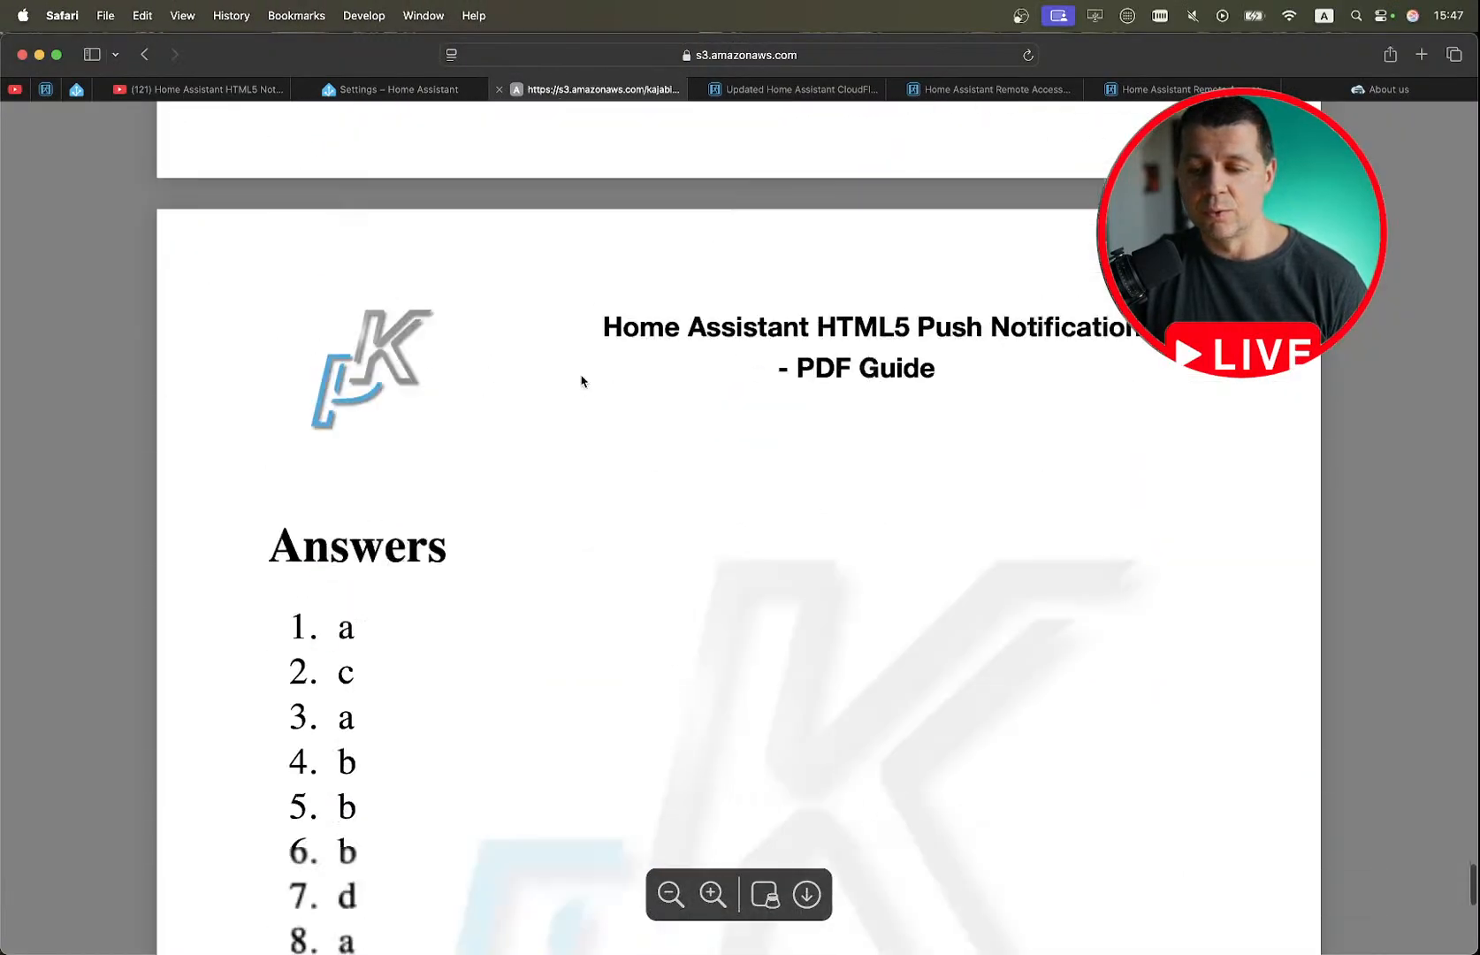
scroll(581, 380, "up", 12)
scroll(580, 380, "up", 10)
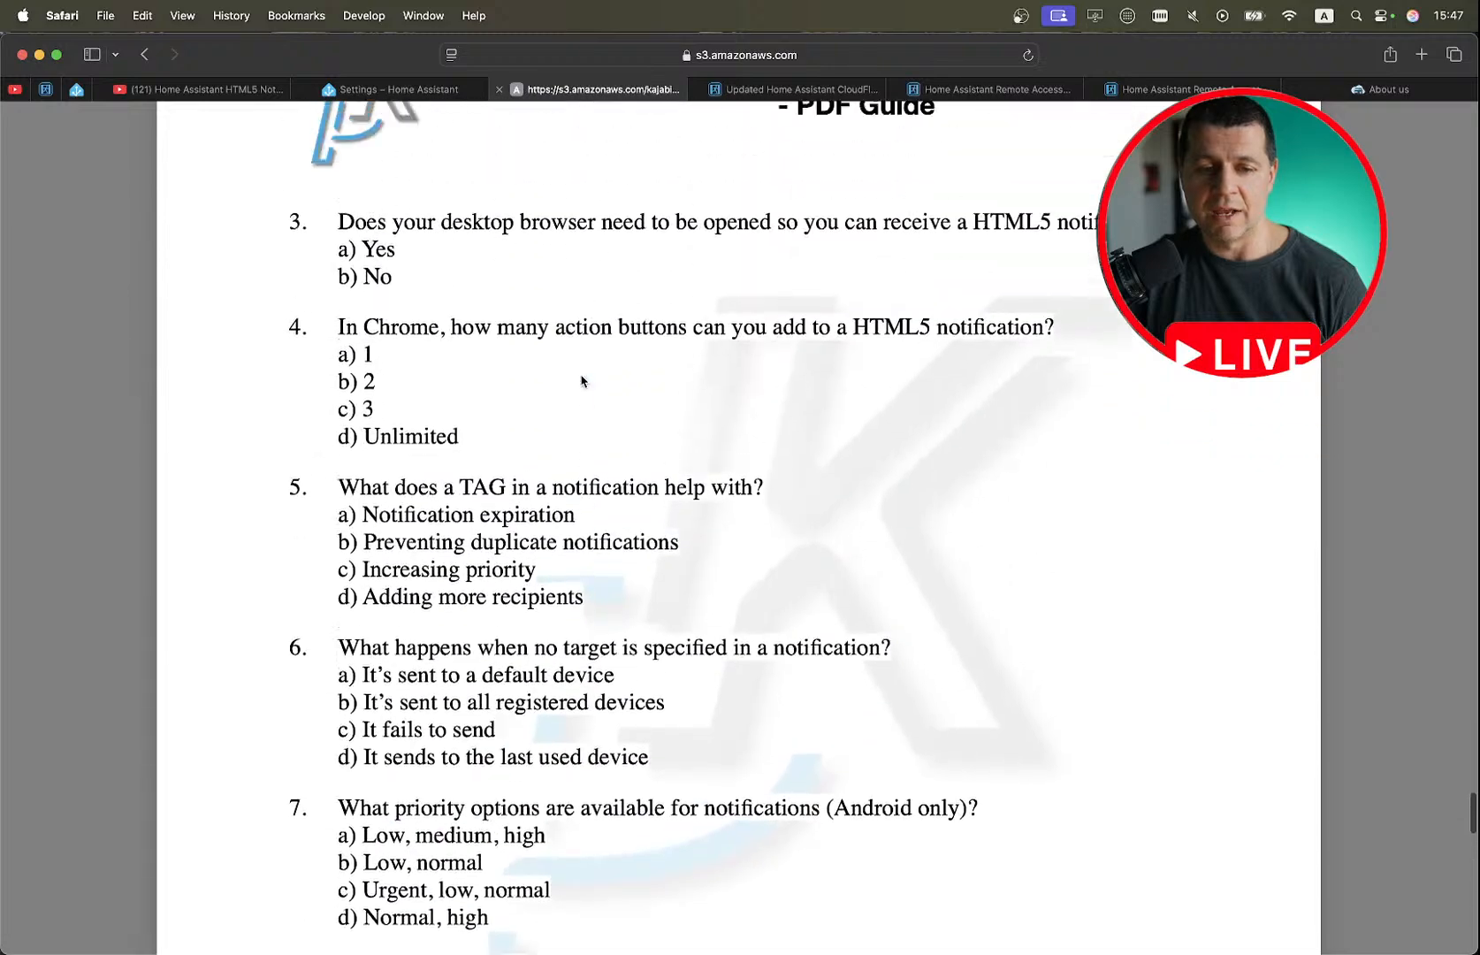
scroll(581, 380, "up", 7)
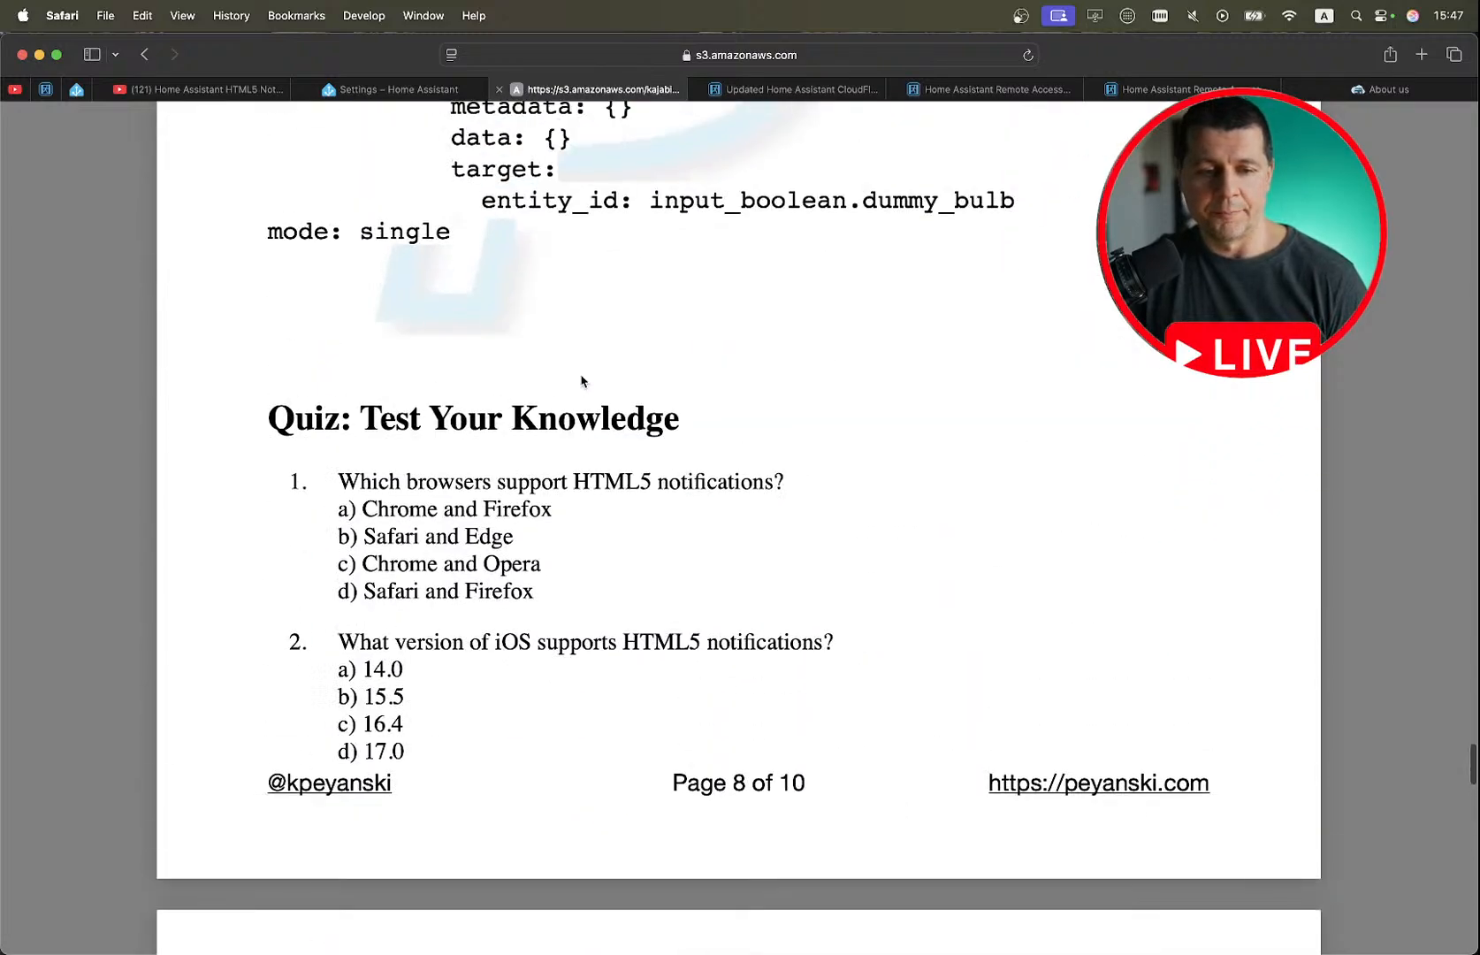